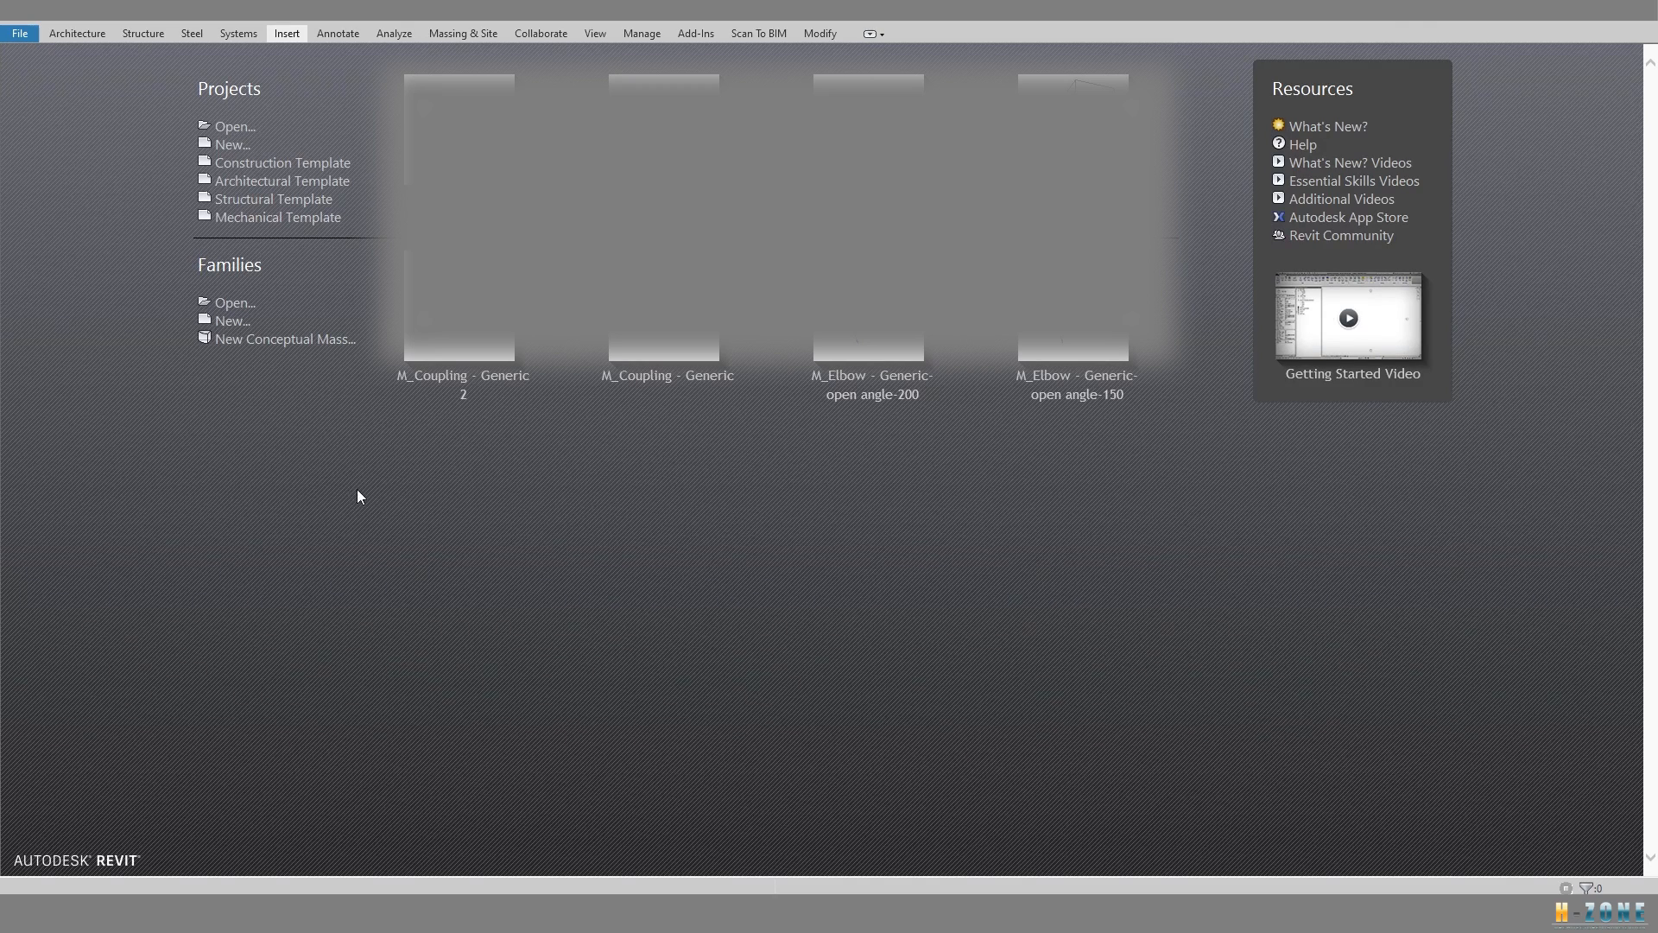
Create a new project from the DefaultMetric.rte template and dismiss the driver update notification.
click(232, 145)
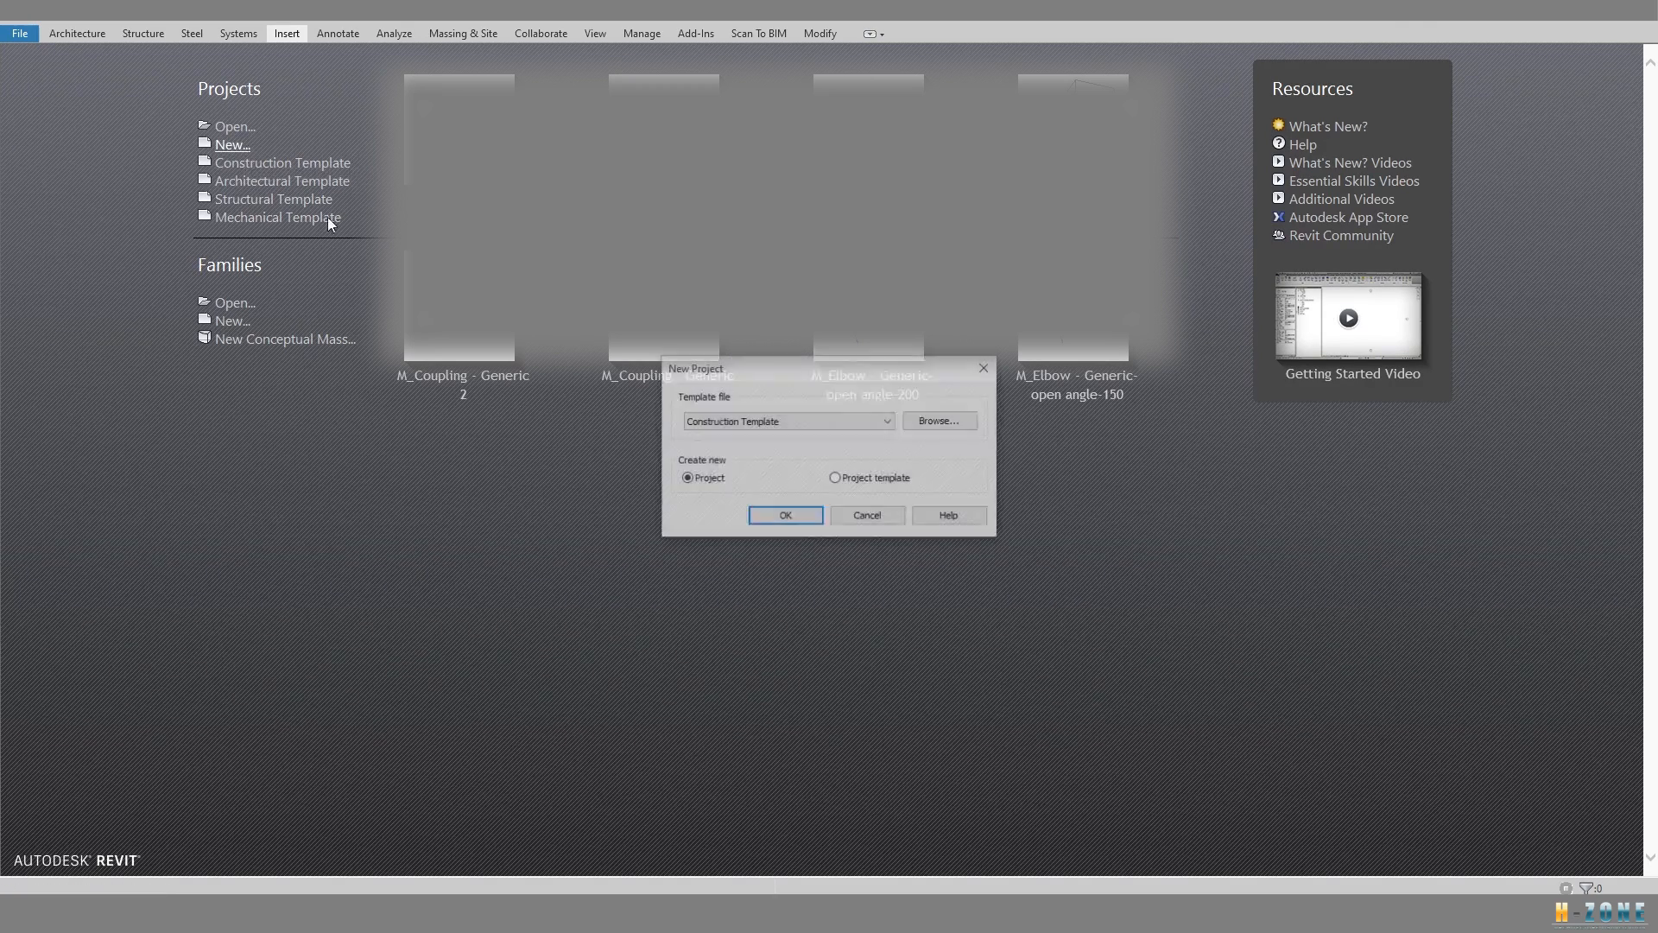
click(774, 416)
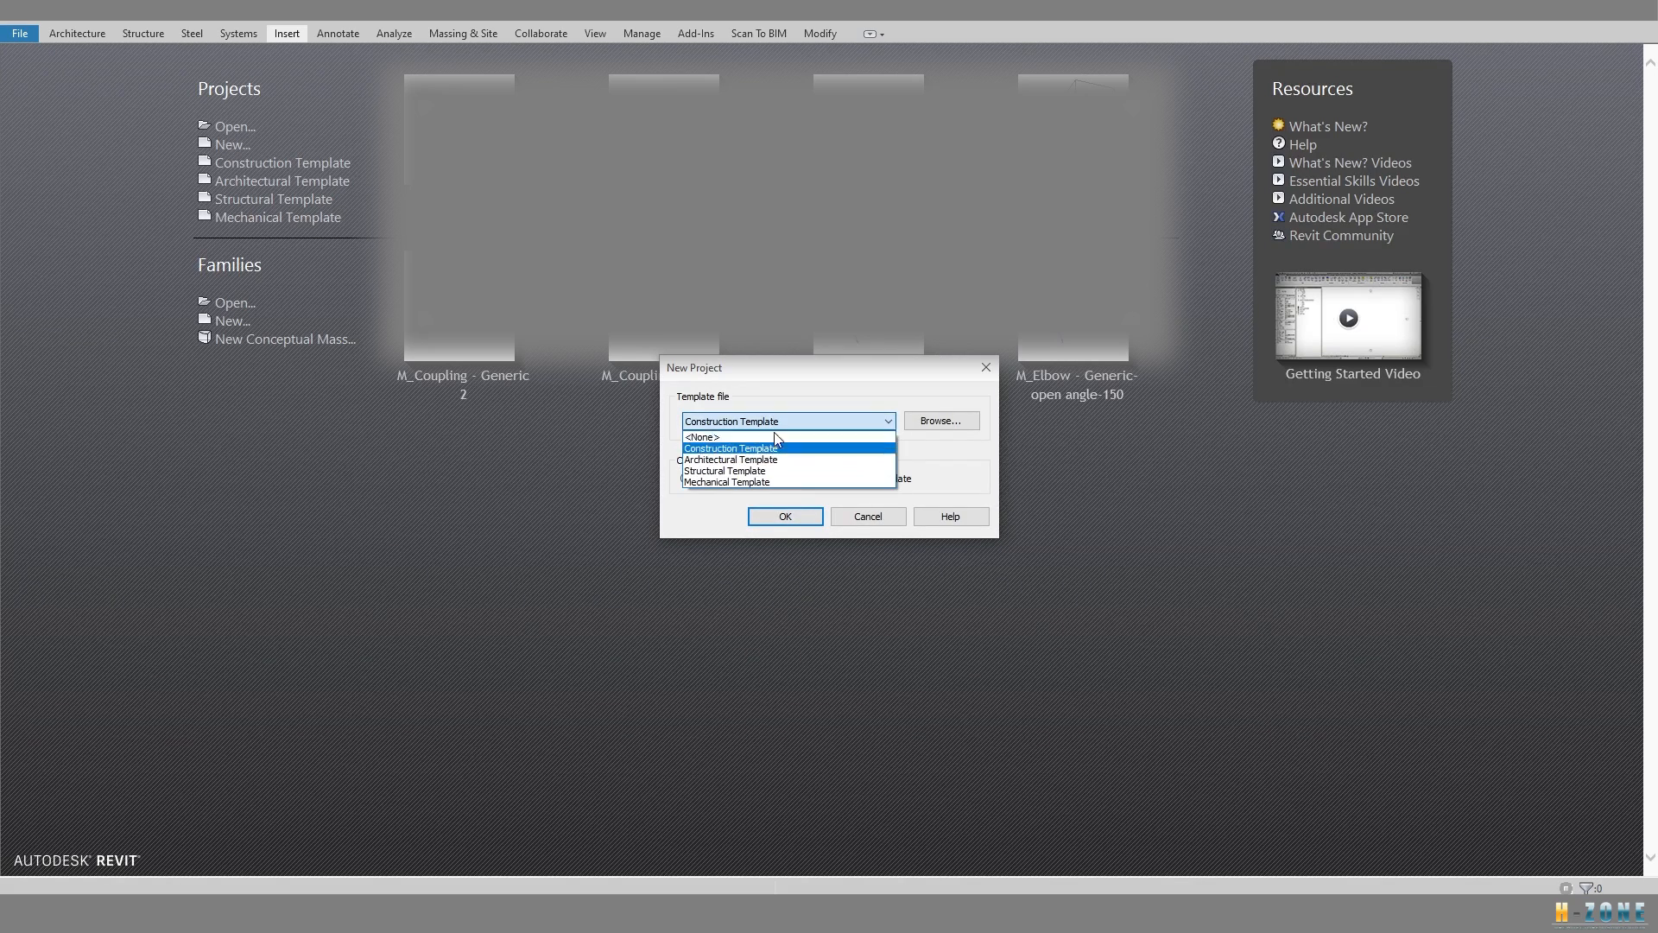
click(795, 432)
click(940, 420)
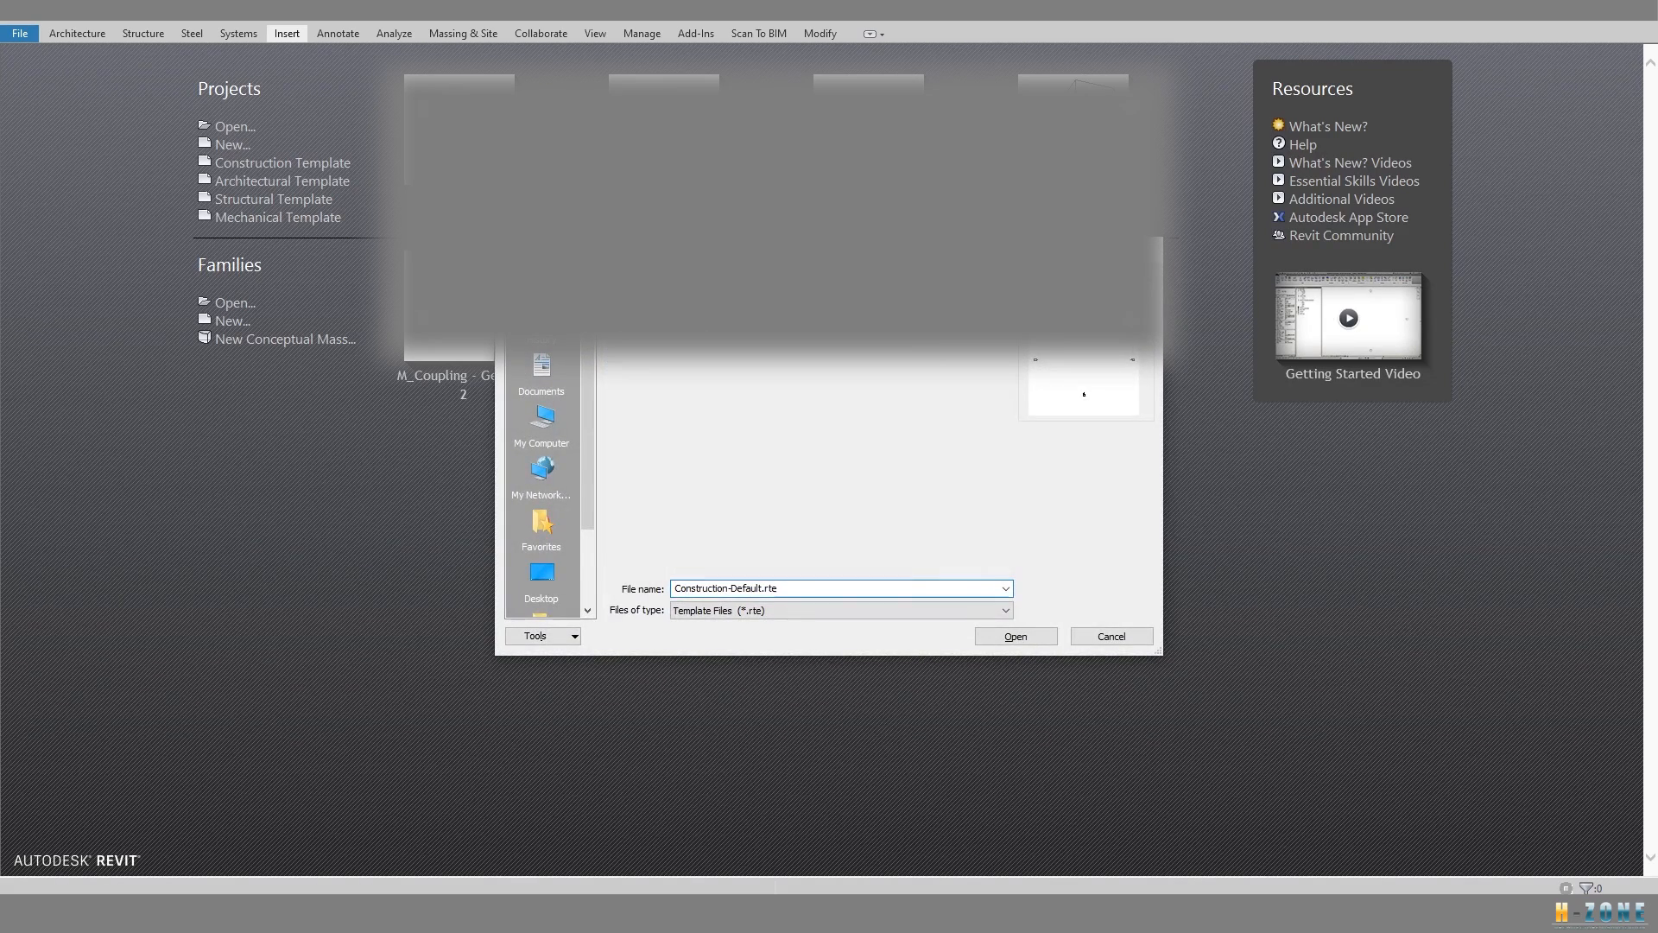
click(656, 355)
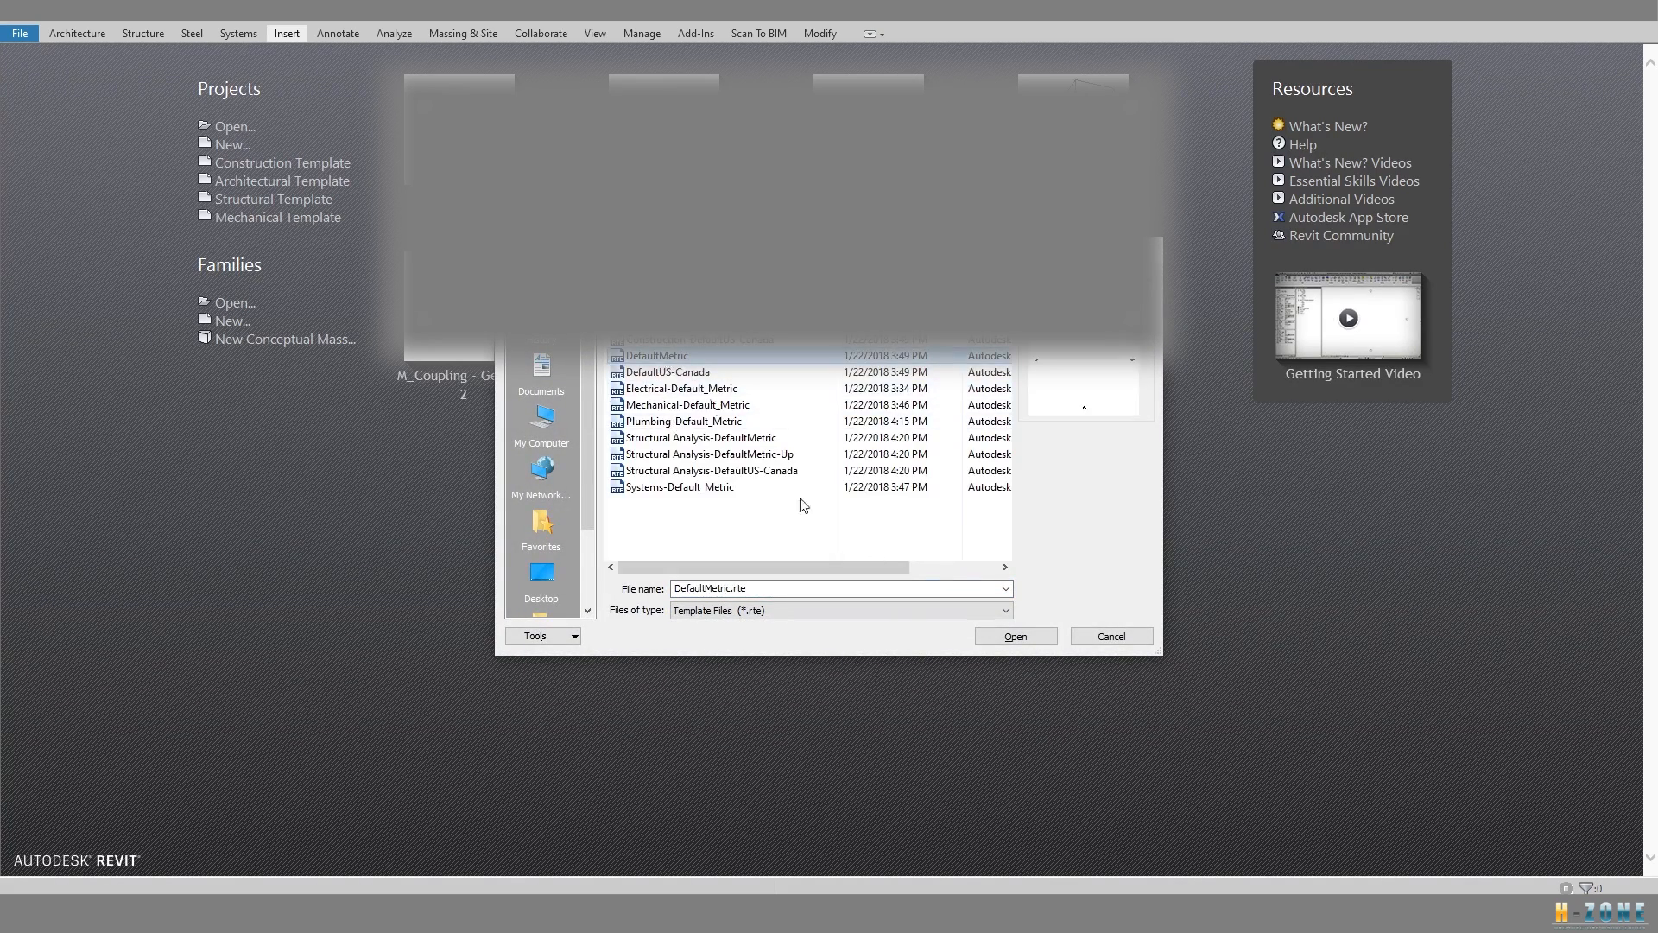
click(1016, 636)
click(792, 518)
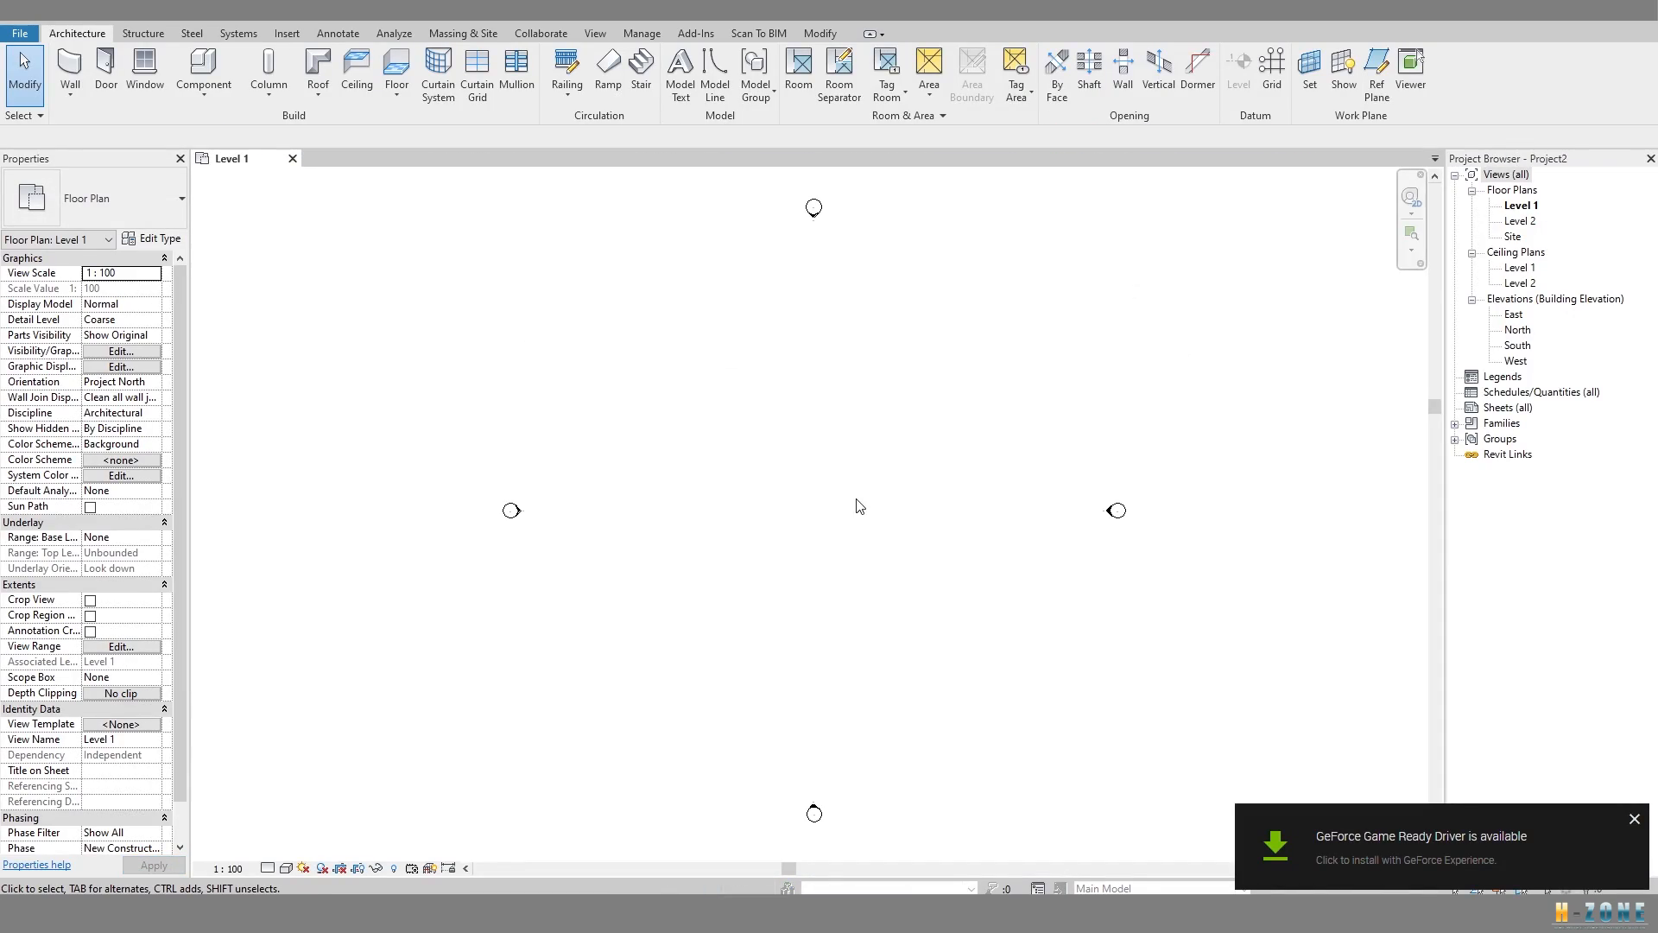
click(1632, 821)
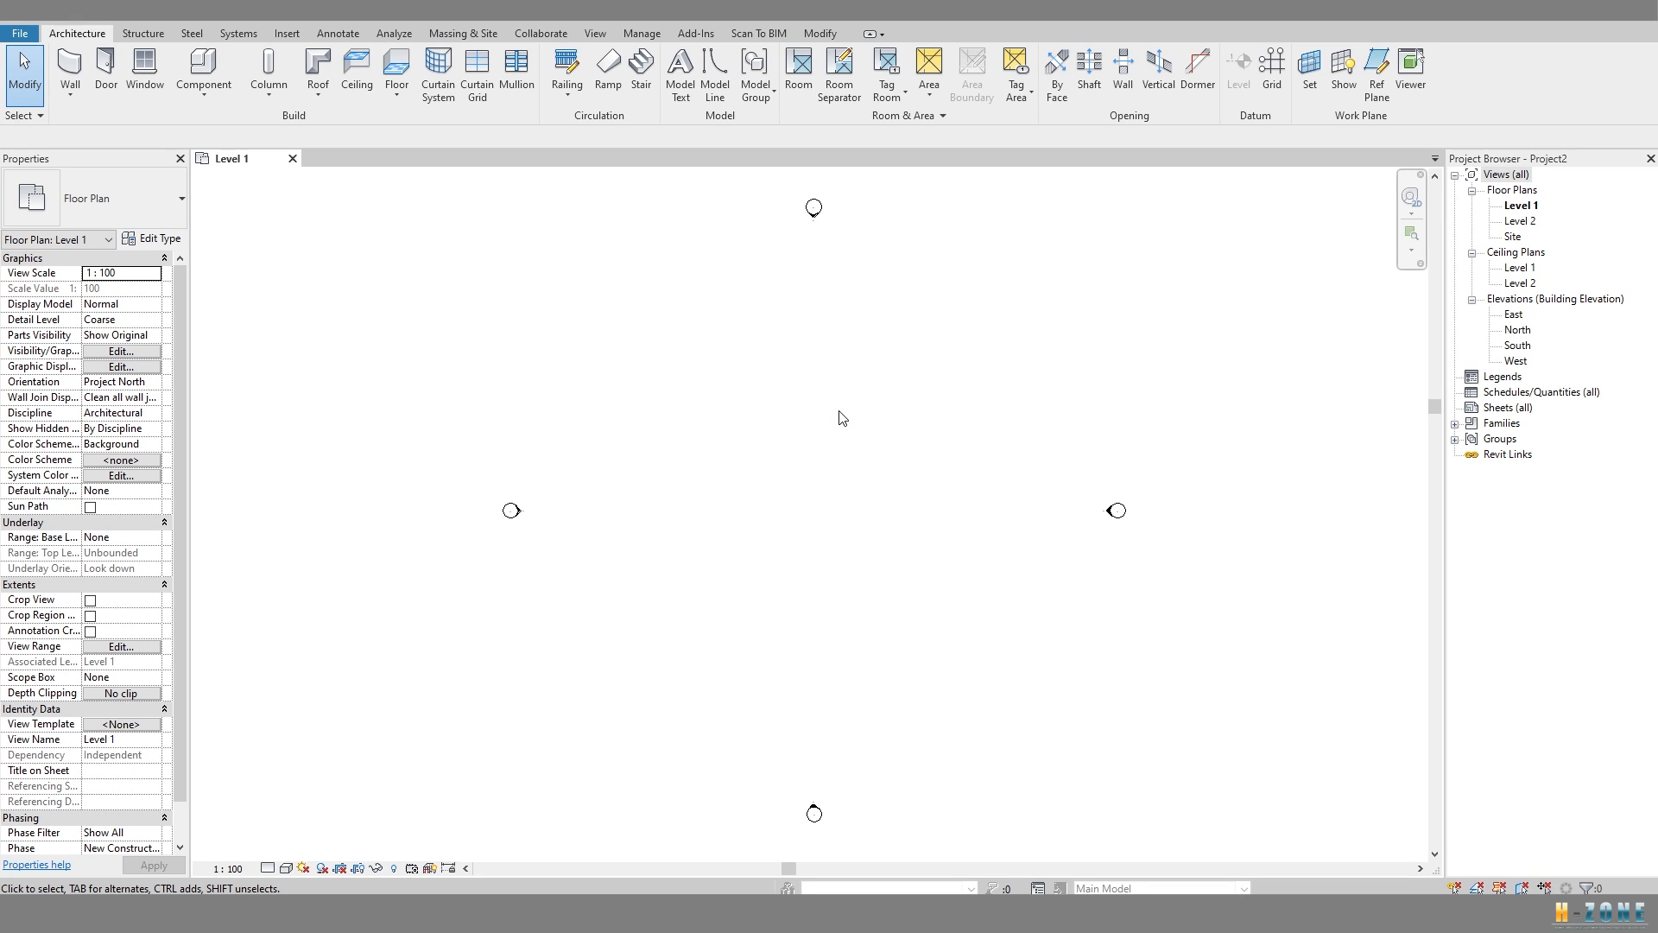
middle_drag(631, 333, 641, 336)
middle_drag(686, 458, 760, 475)
middle_drag(815, 395, 798, 391)
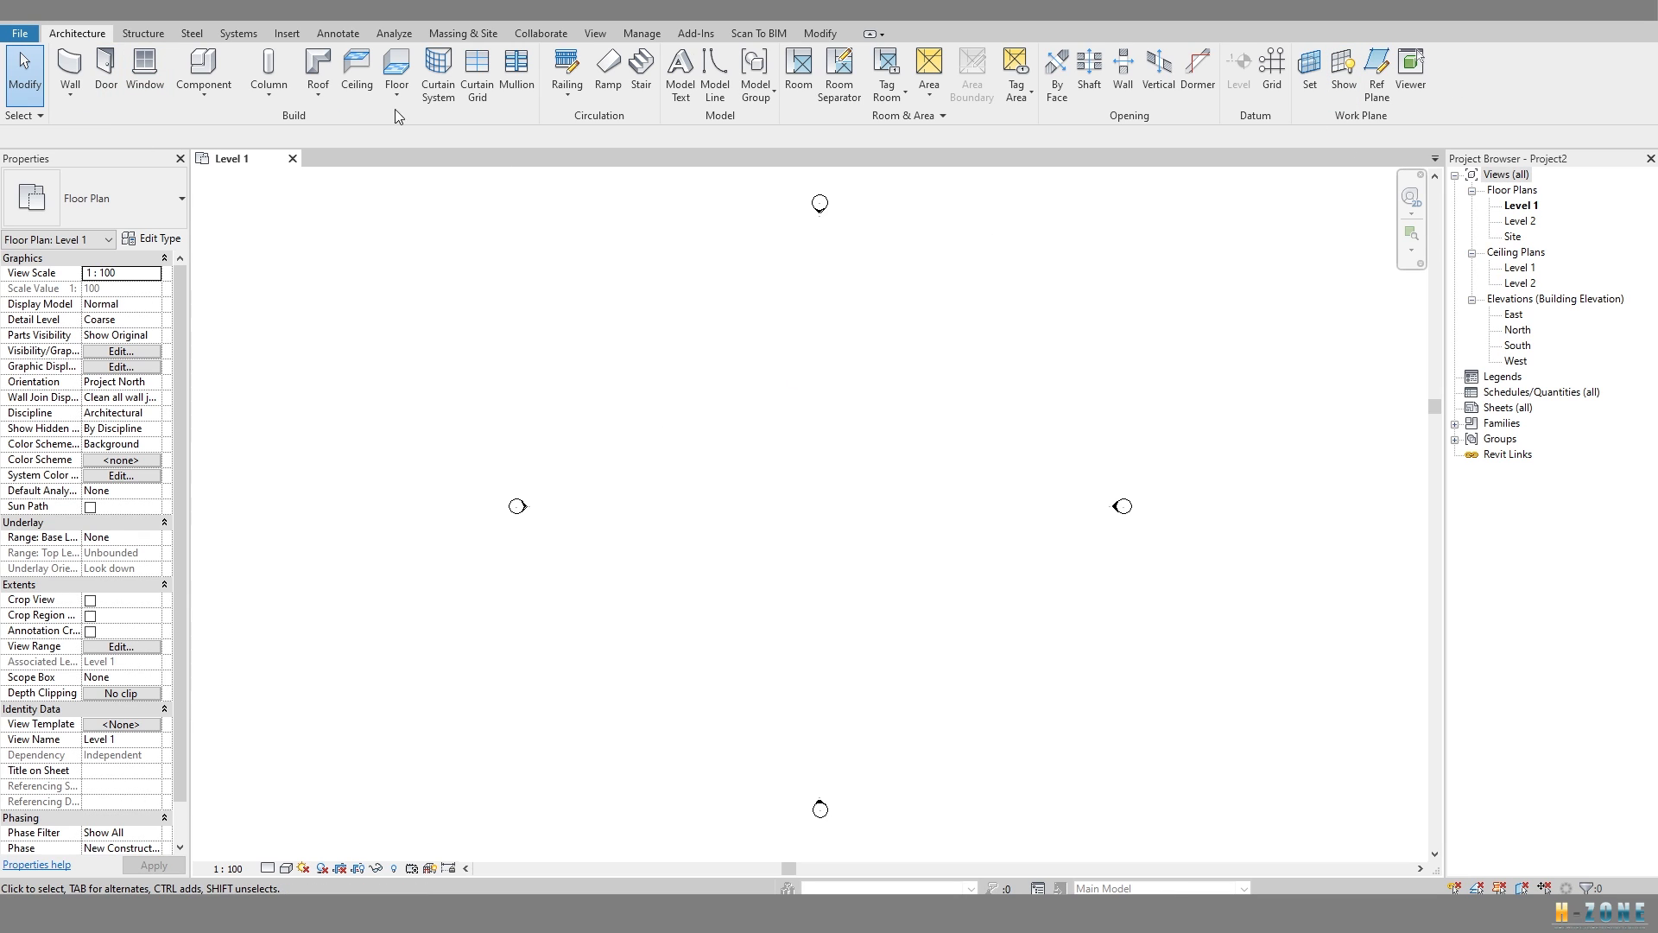
click(286, 33)
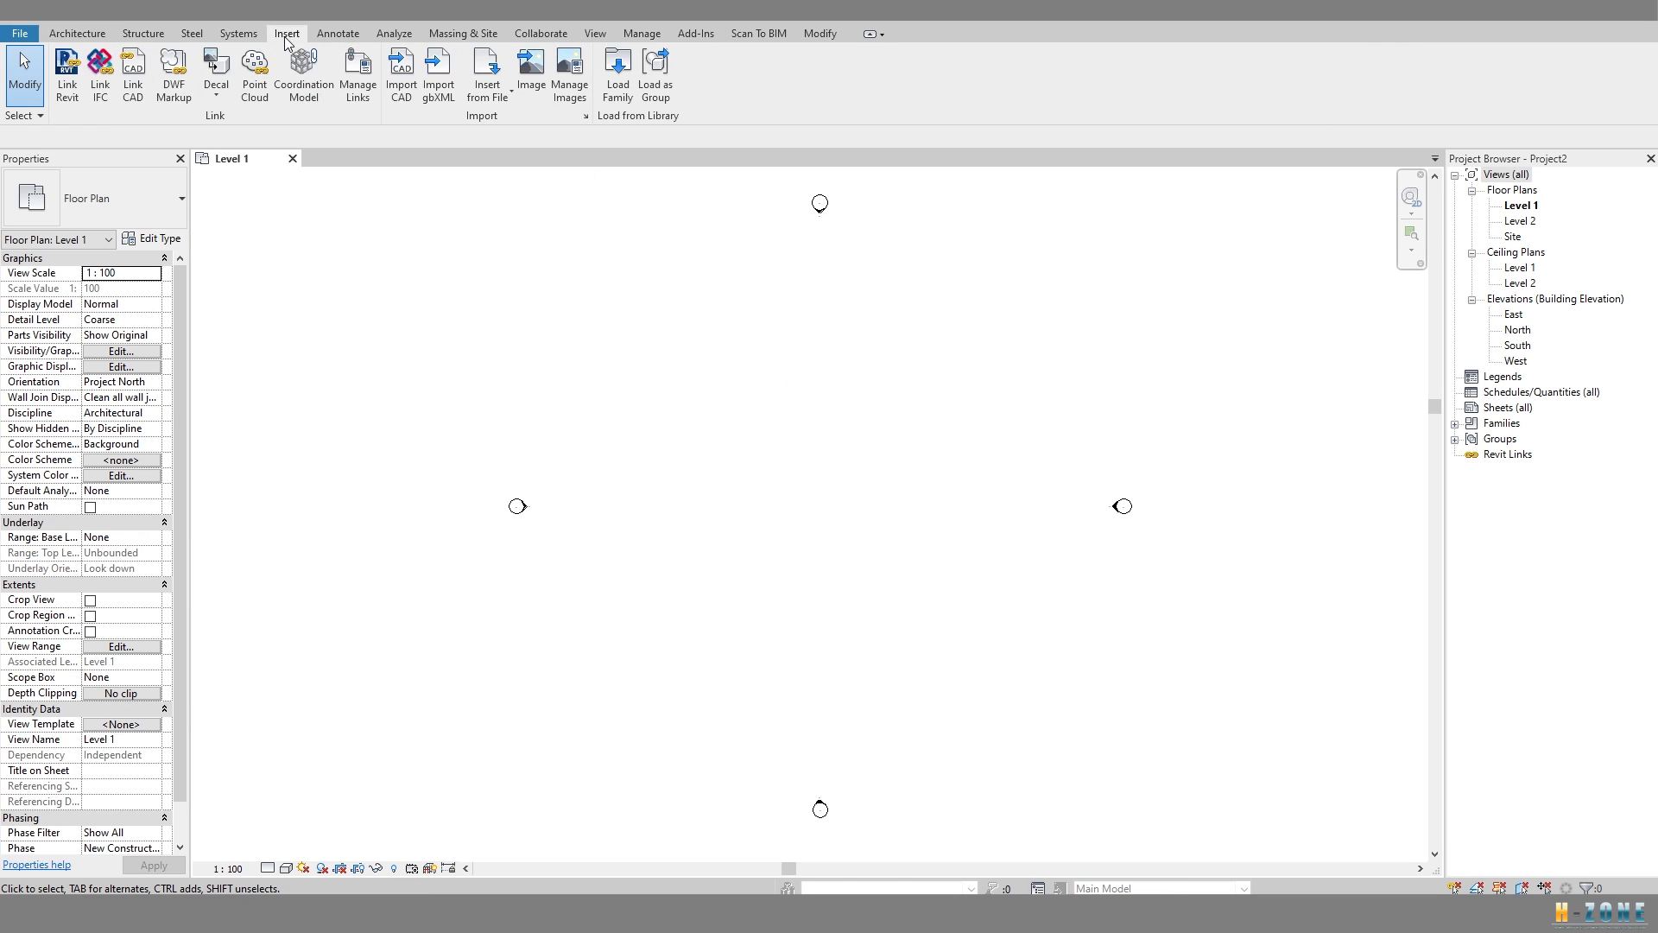
click(254, 97)
click(1155, 211)
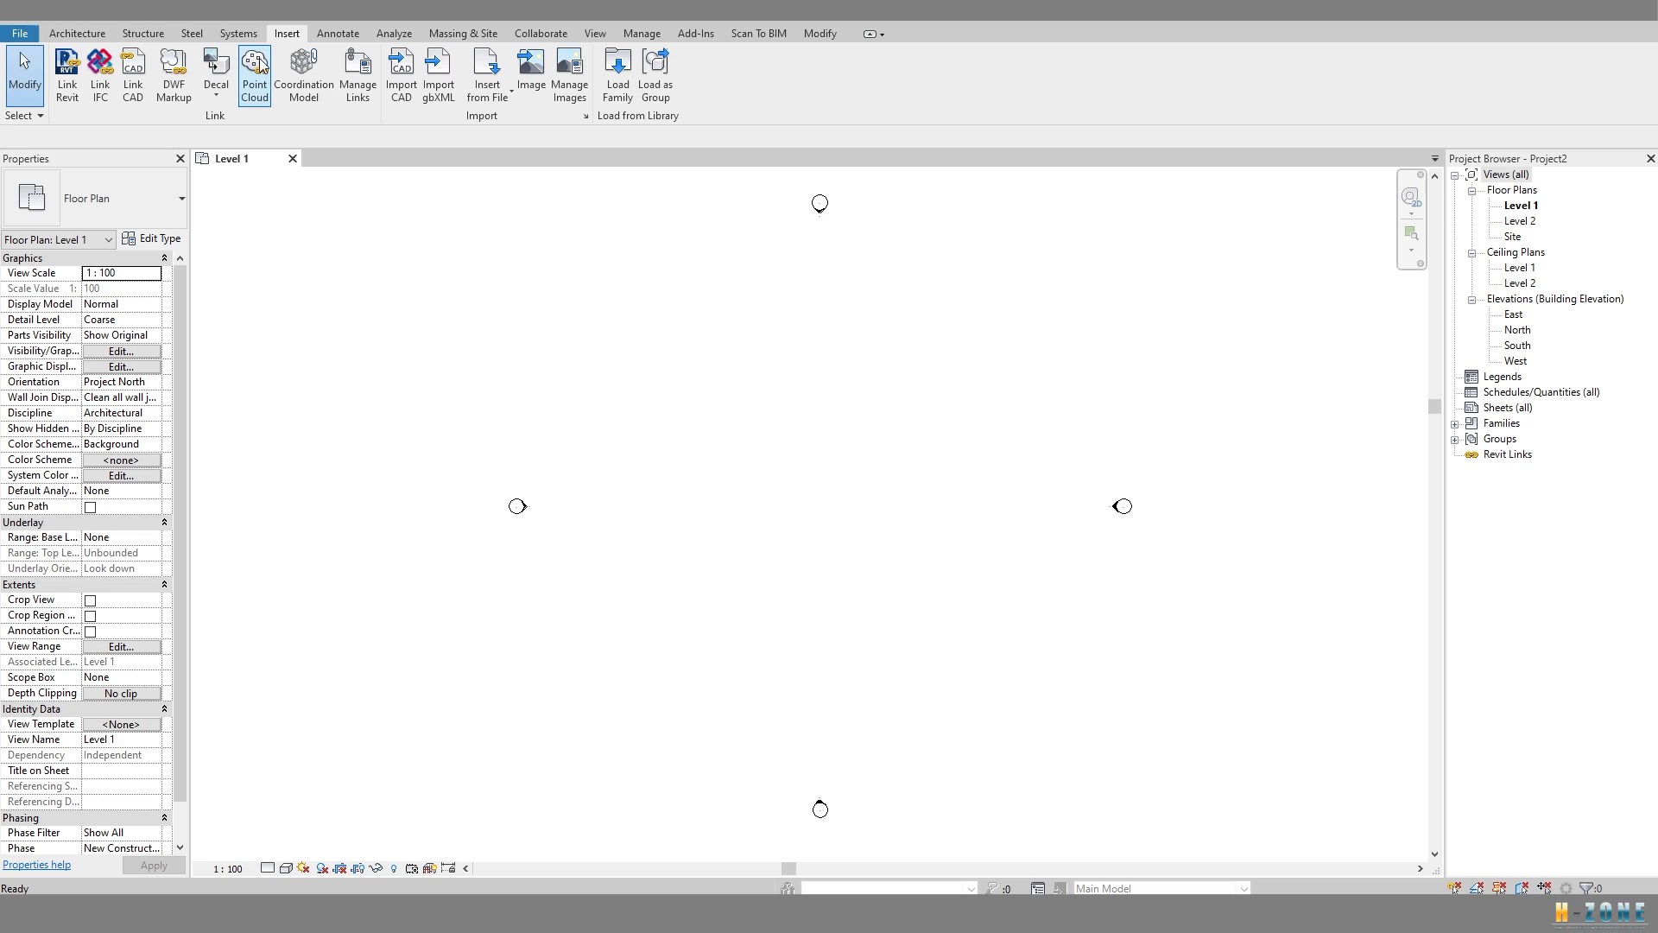
click(76, 33)
click(287, 33)
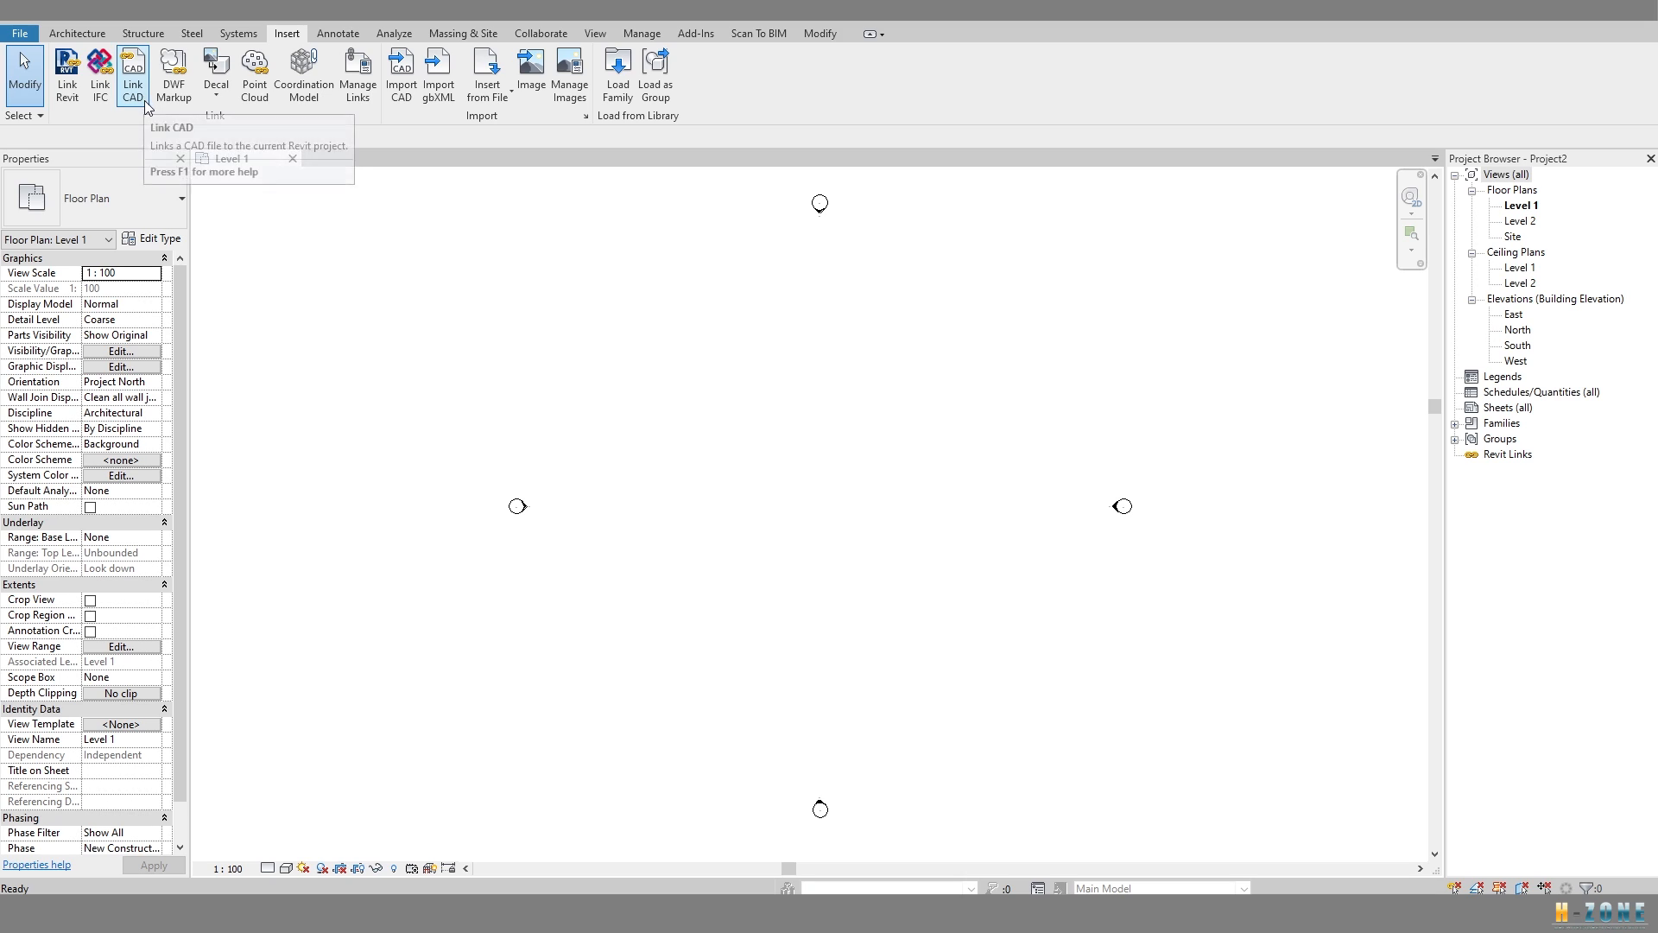
Link the point cloud file new project.rcp into the project with Auto - Origin to Origin positioning.
click(262, 94)
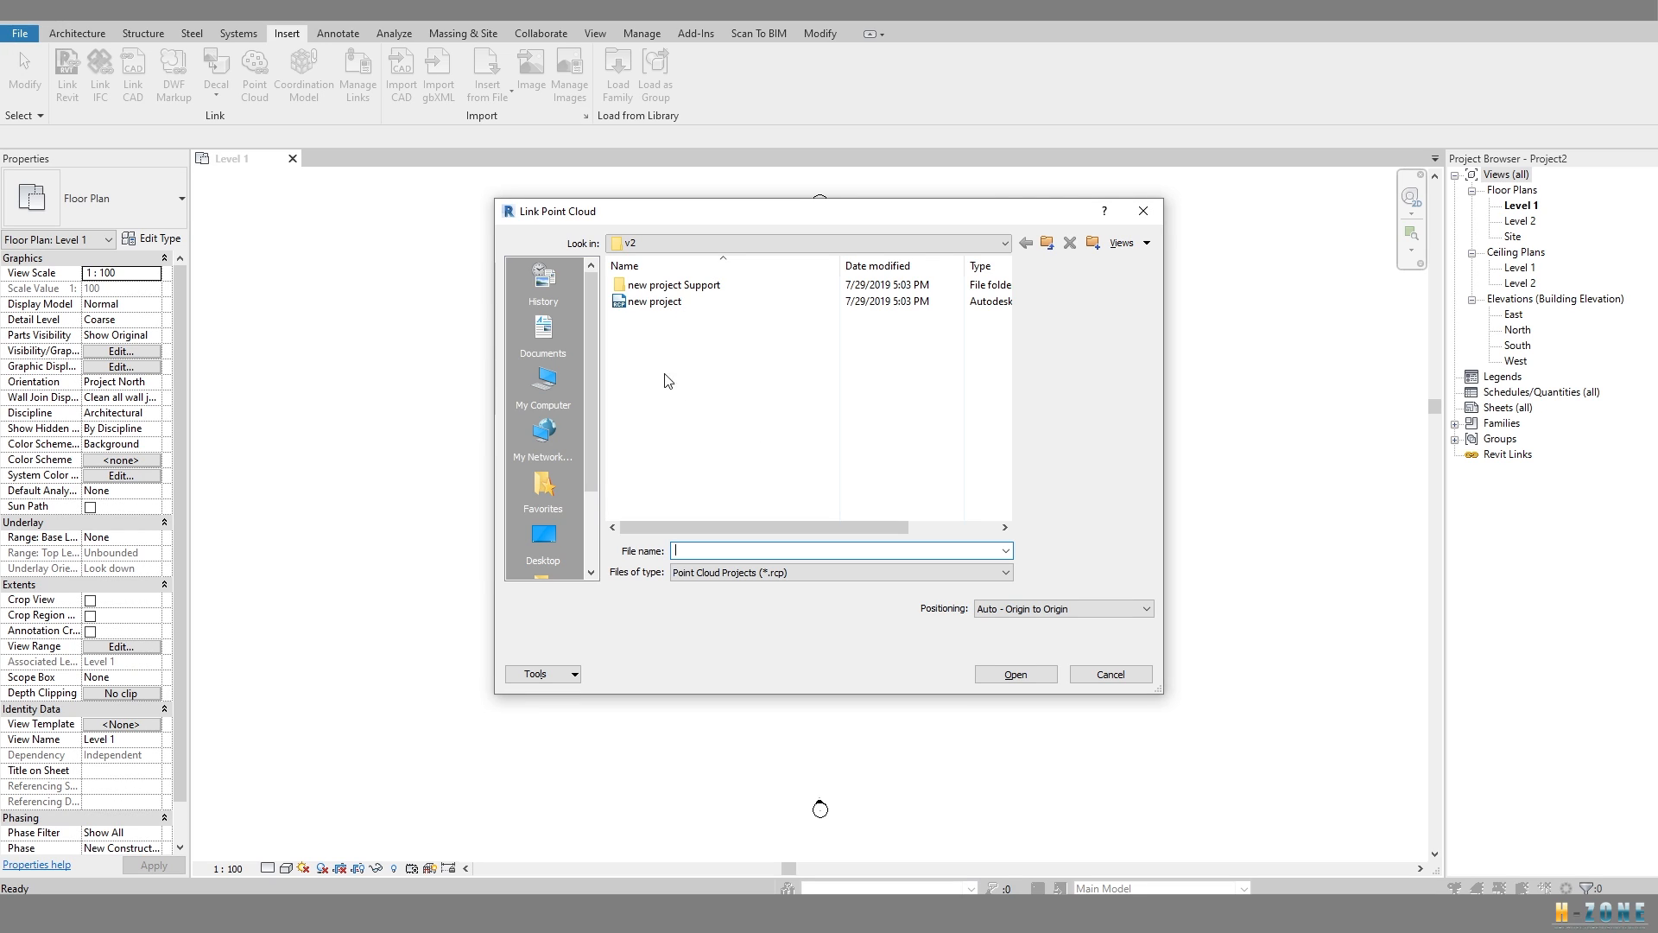
click(665, 301)
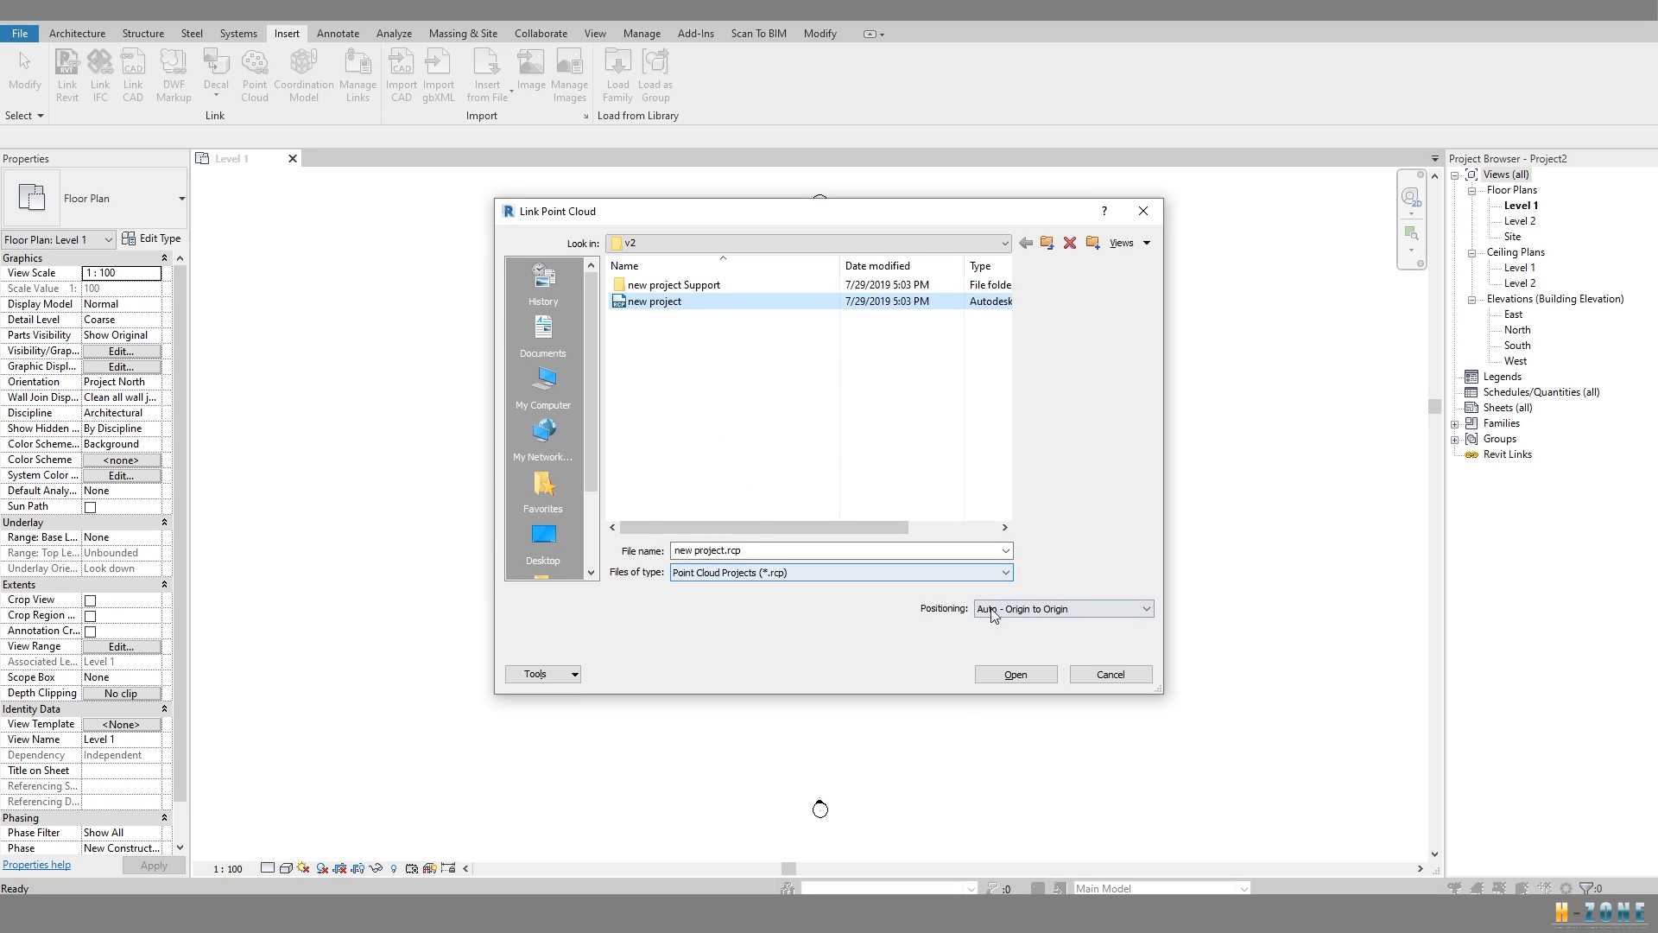
click(1034, 610)
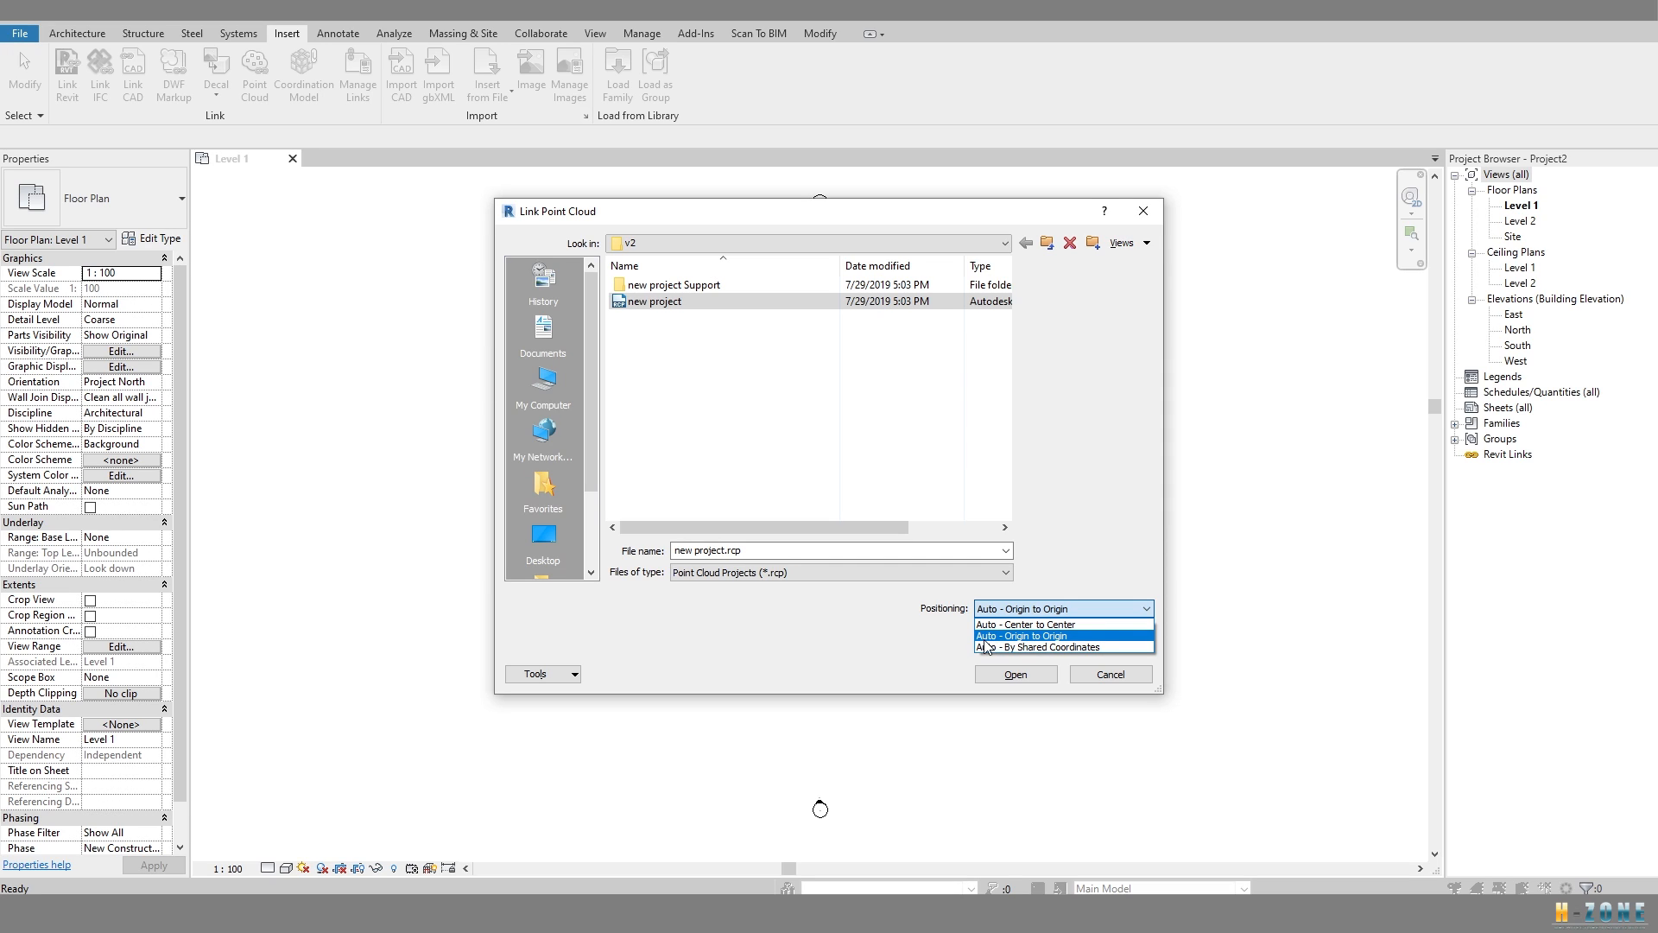
click(1036, 636)
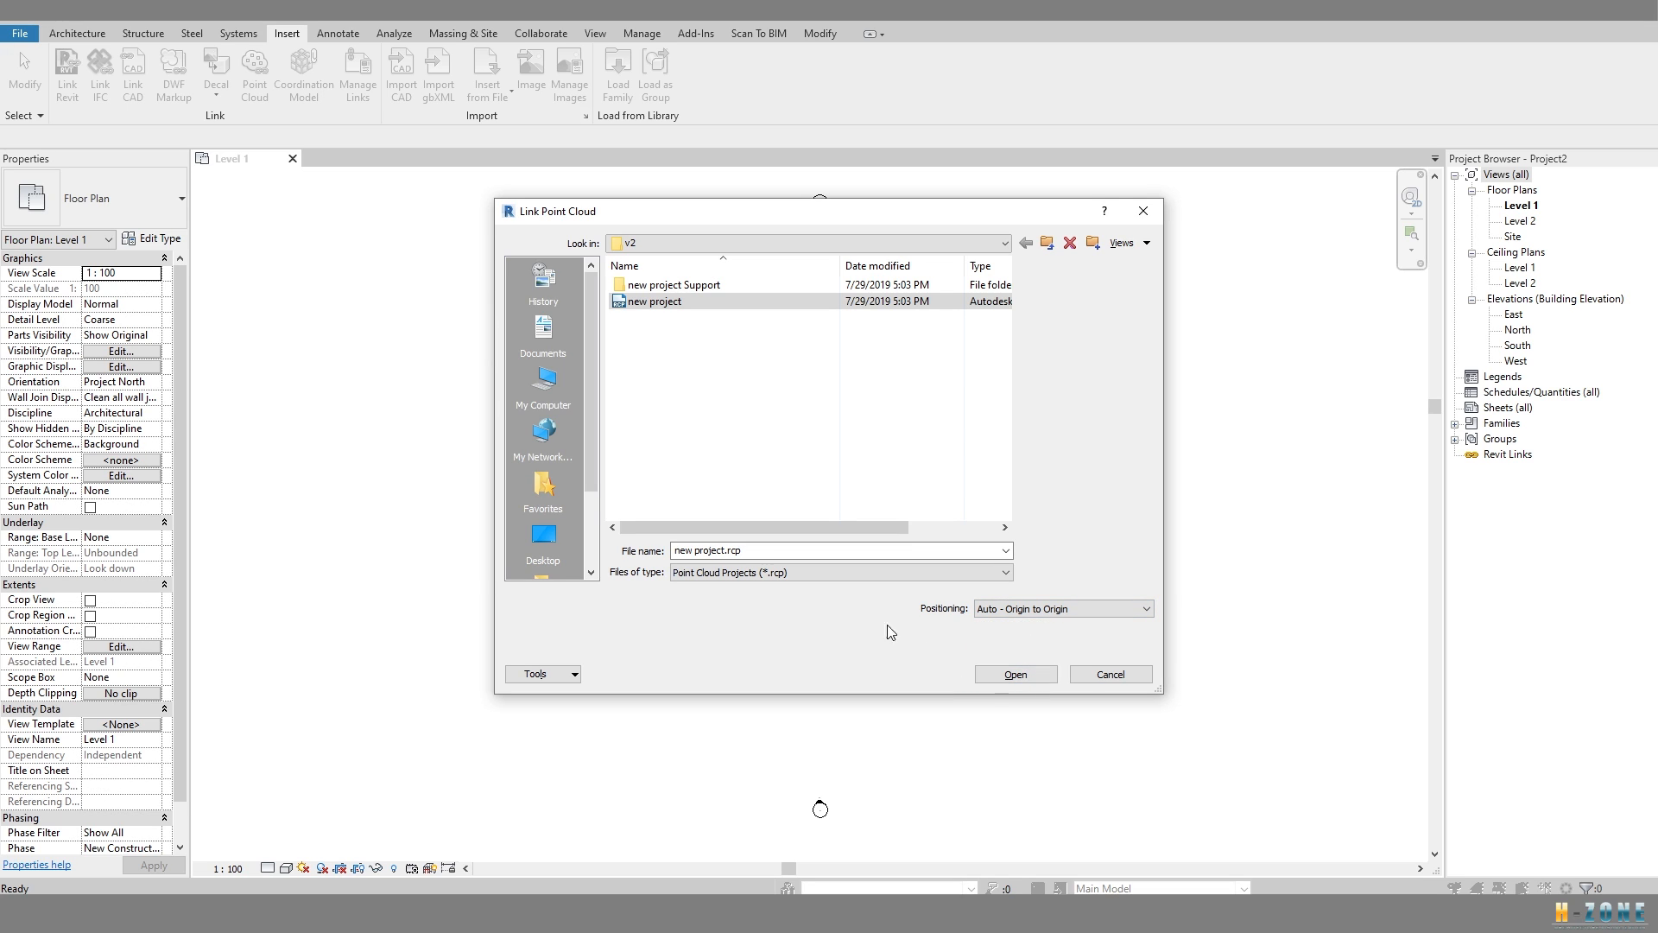
click(1014, 675)
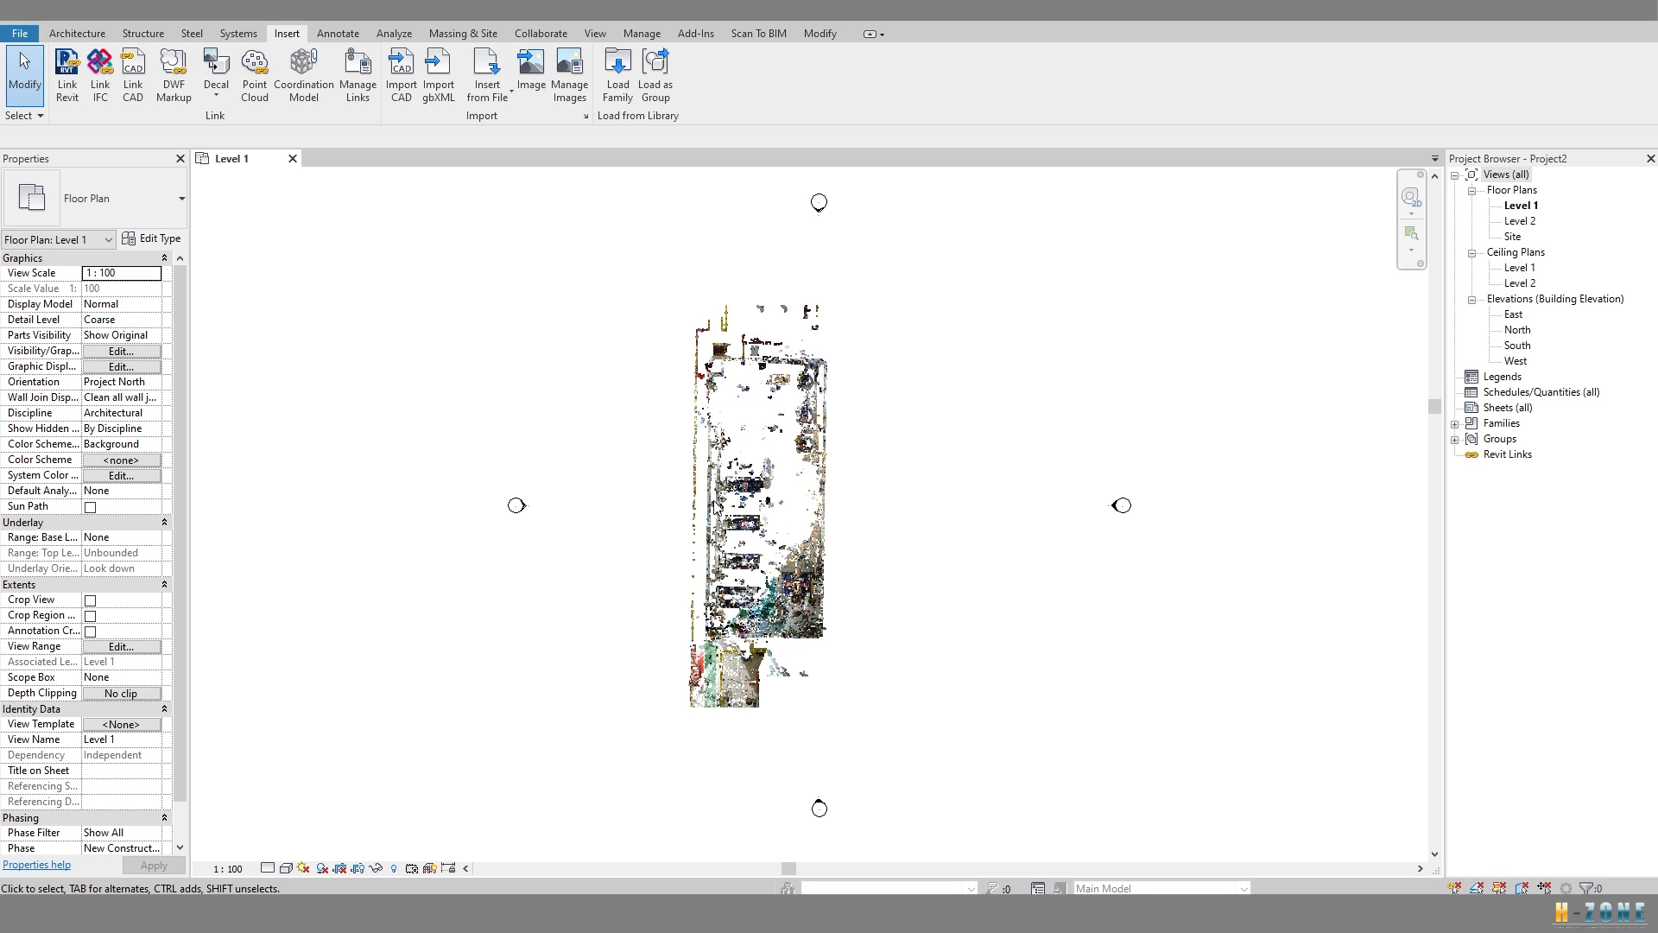
Open the default 3D view and inspect the linked point cloud from several angles.
middle_drag(724, 555, 767, 567)
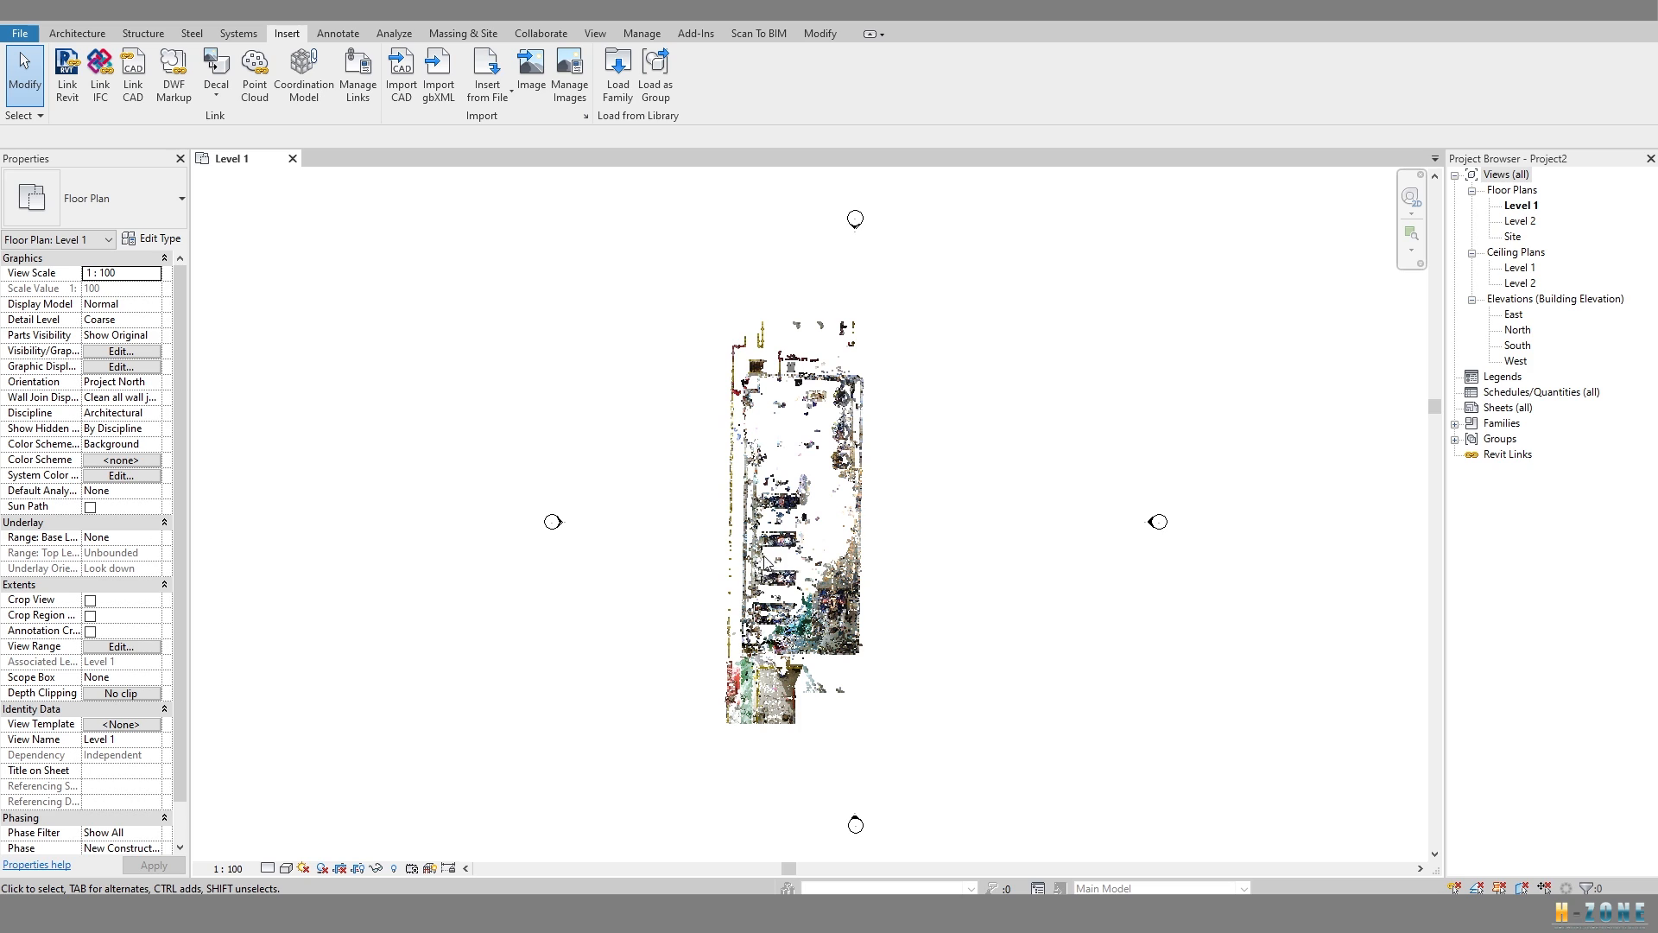
click(296, 17)
shift+middle_drag(673, 342, 800, 311)
scroll(681, 489, up, 3)
scroll(761, 518, down, 2)
shift+middle_drag(805, 511, 1059, 463)
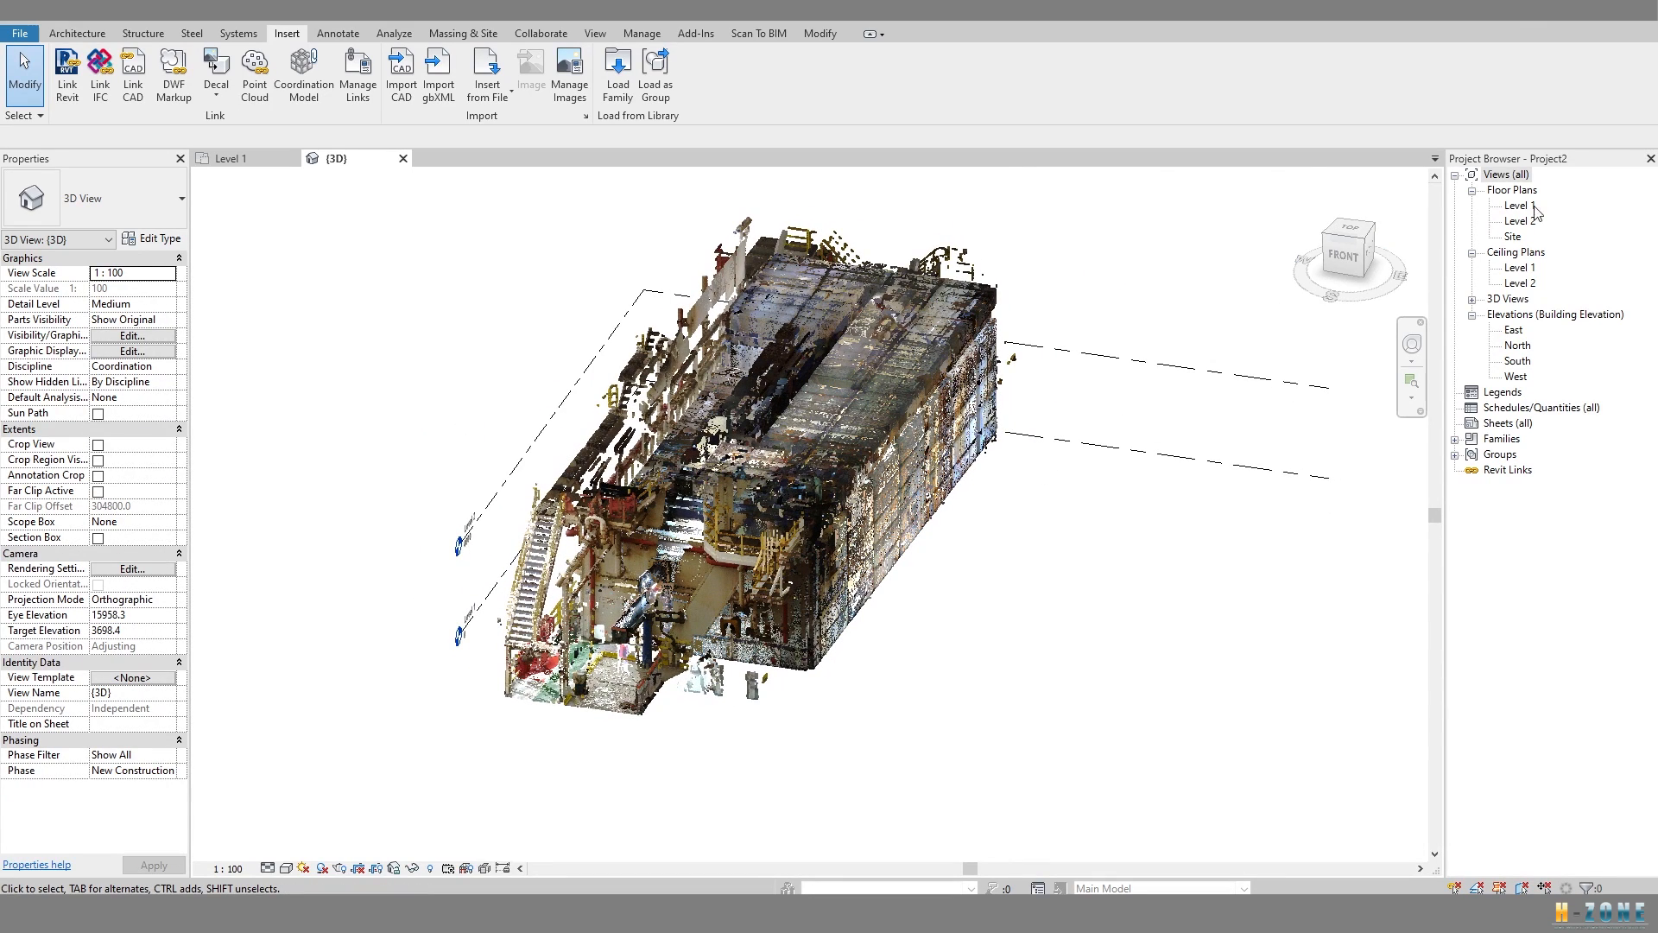
Return to the Level 1 floor plan and examine the point cloud's extent and orientation relative to the elevation markers.
double_click(1520, 206)
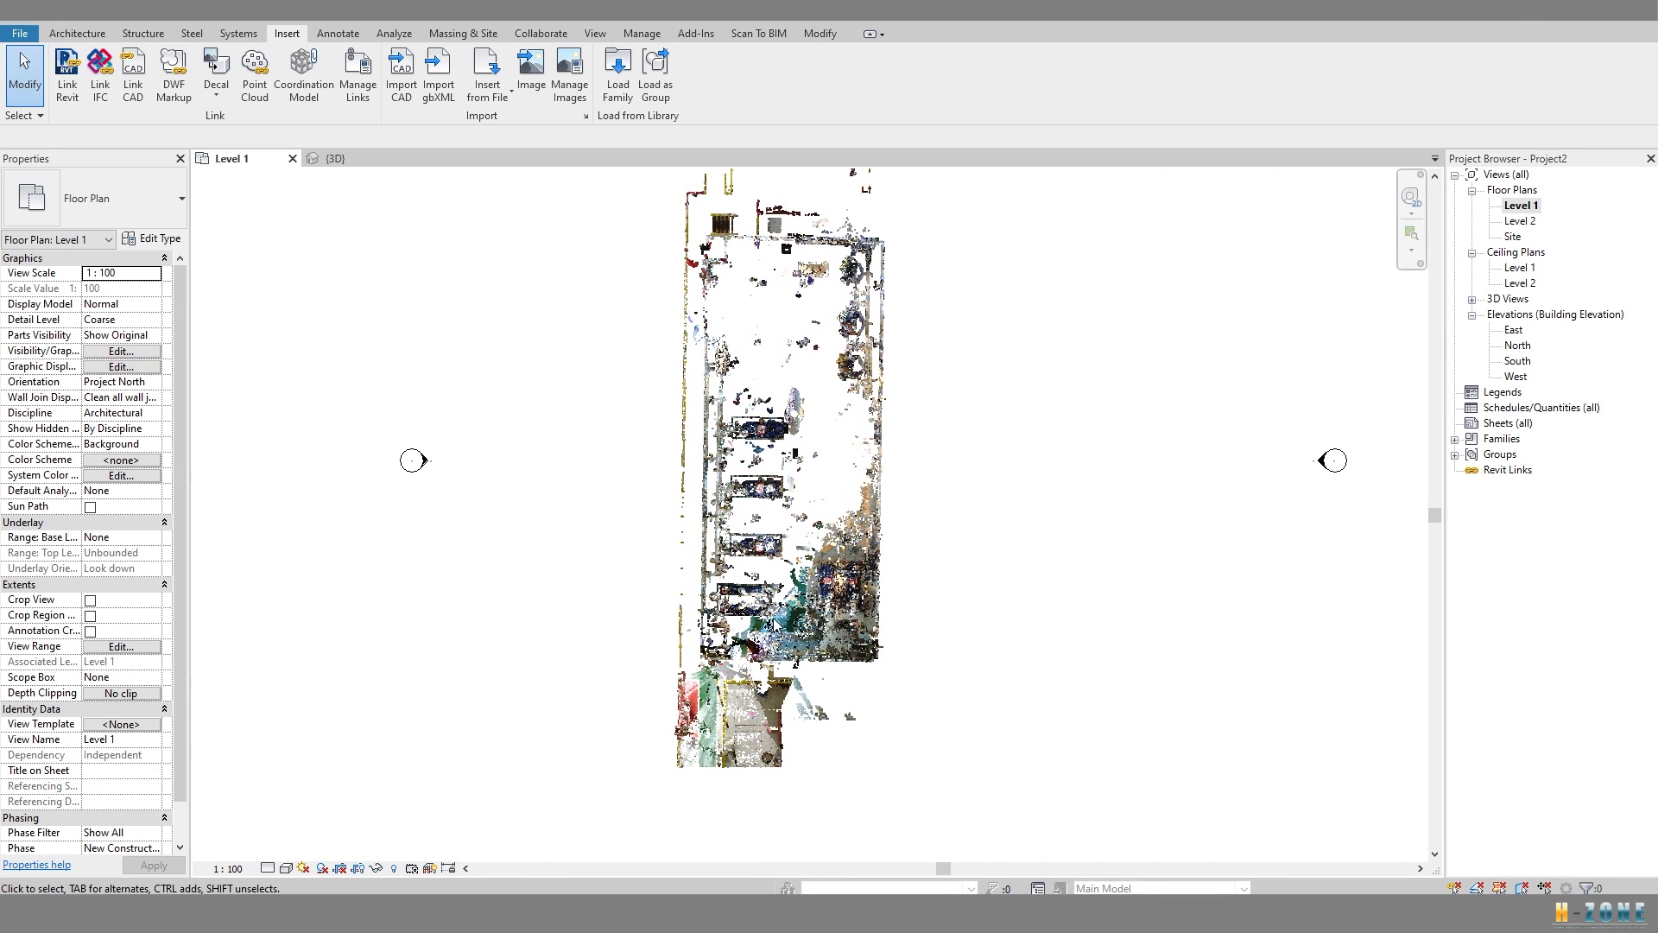
middle_drag(757, 638, 773, 756)
middle_drag(800, 811, 815, 775)
middle_drag(767, 652, 744, 528)
scroll(763, 691, down, 1)
middle_drag(748, 292, 739, 354)
middle_drag(762, 509, 756, 475)
middle_drag(739, 372, 743, 396)
middle_drag(725, 527, 699, 476)
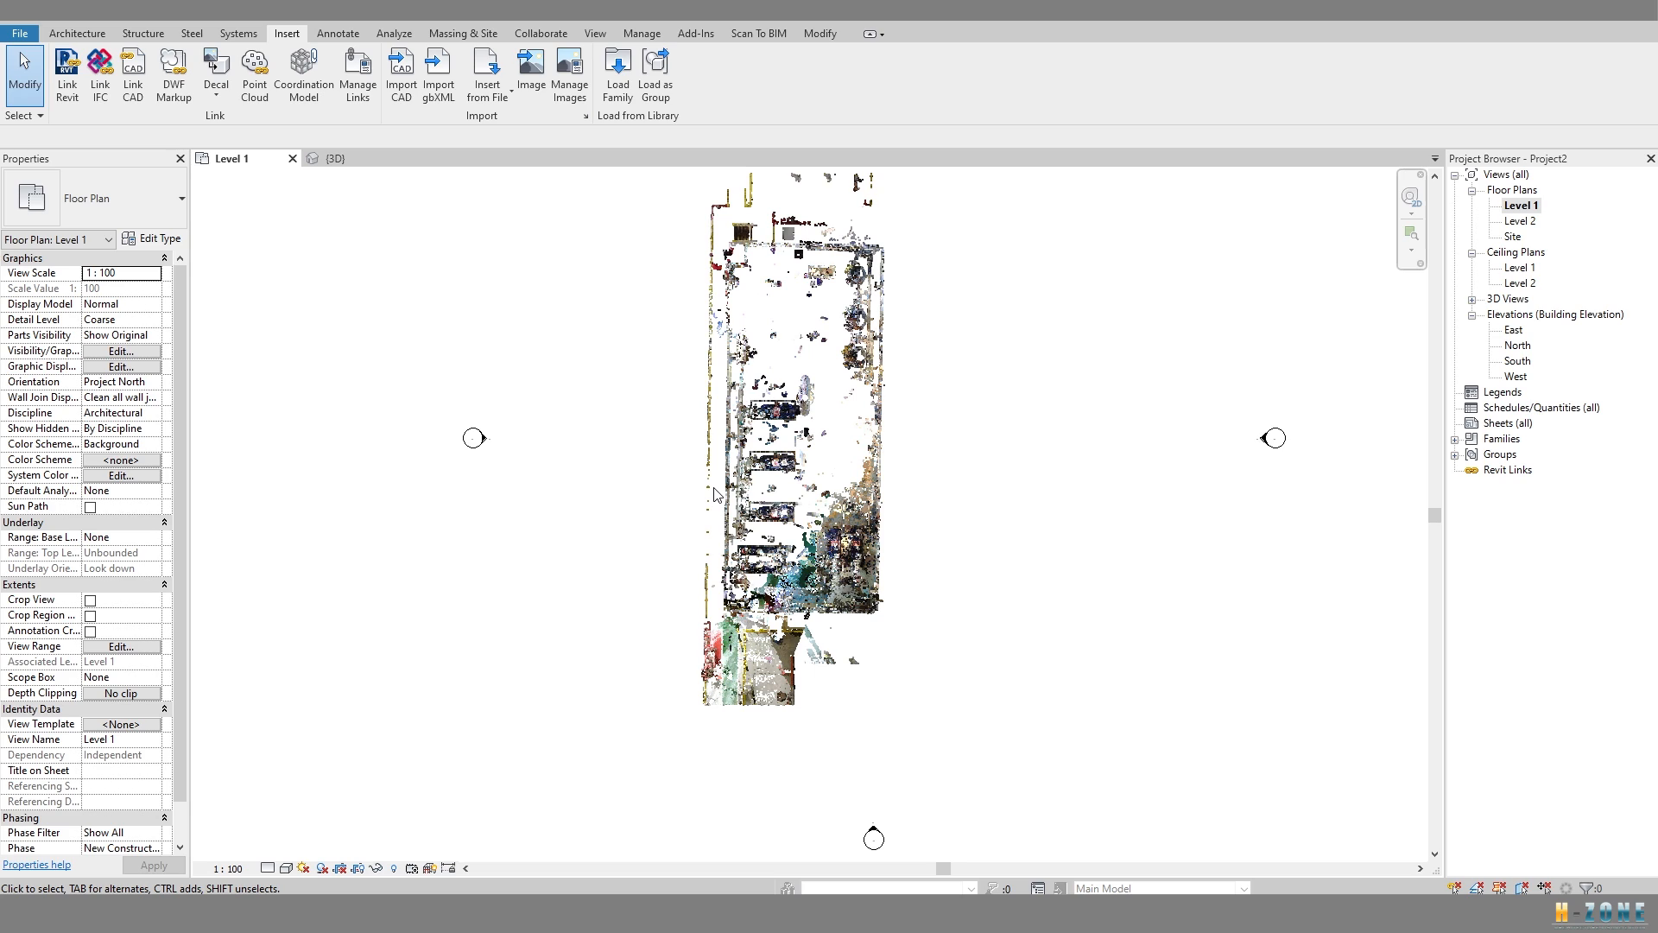
mouse_move(725, 531)
middle_down()
mouse_move(722, 500)
mouse_move(753, 527)
middle_up()
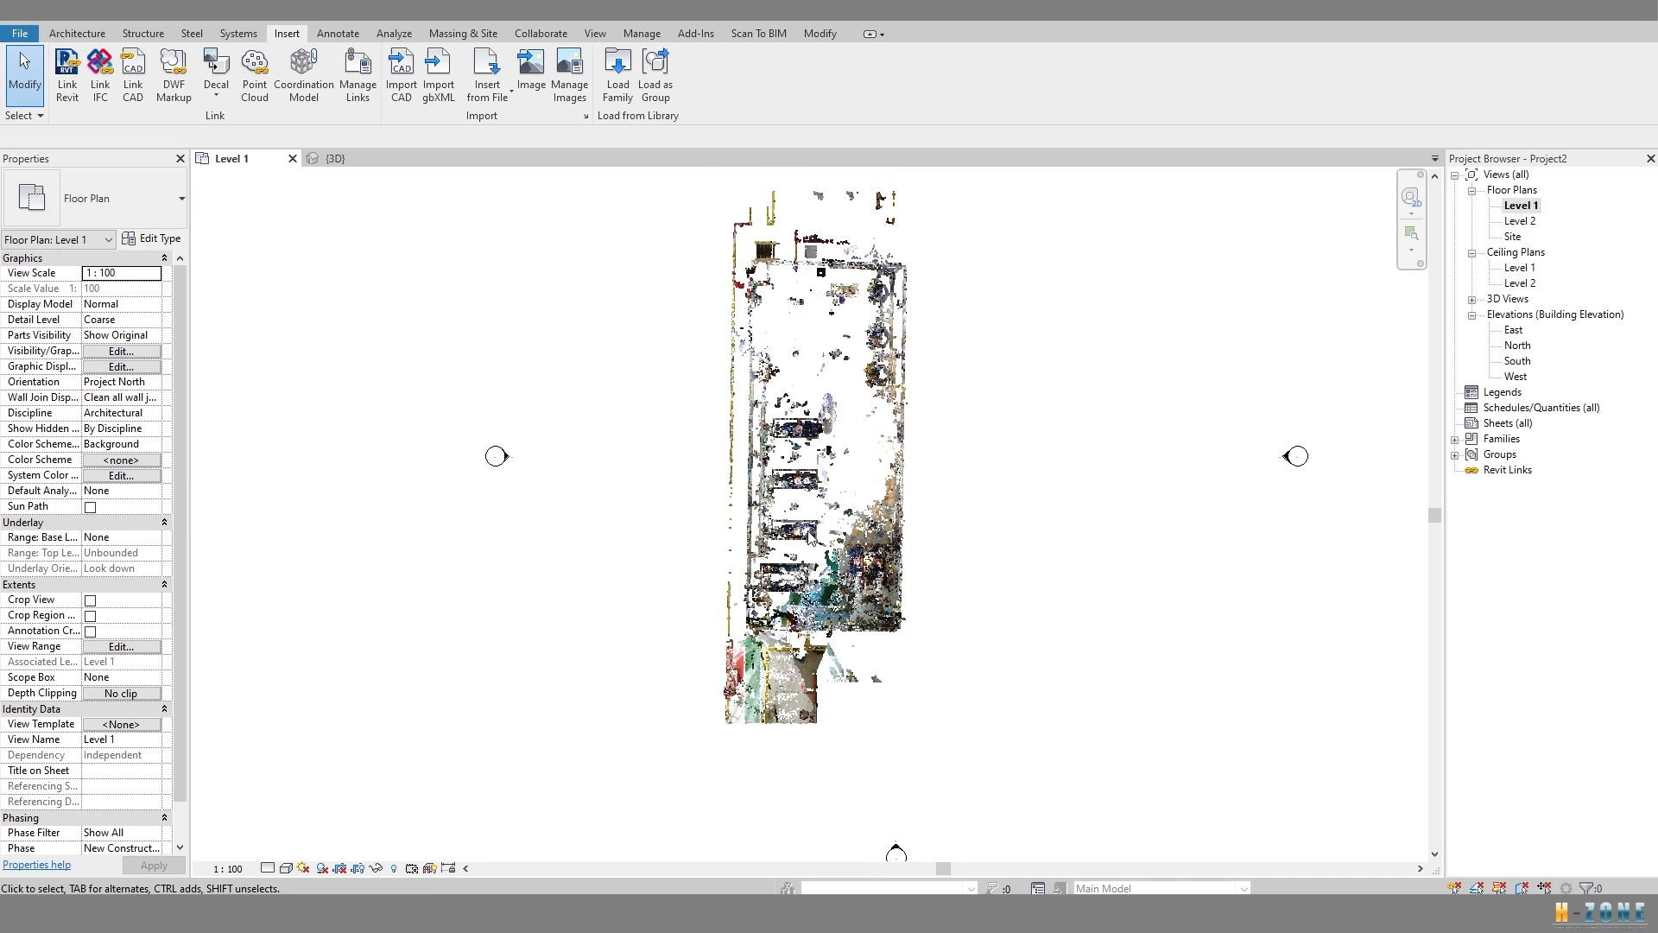
middle_drag(767, 417, 769, 453)
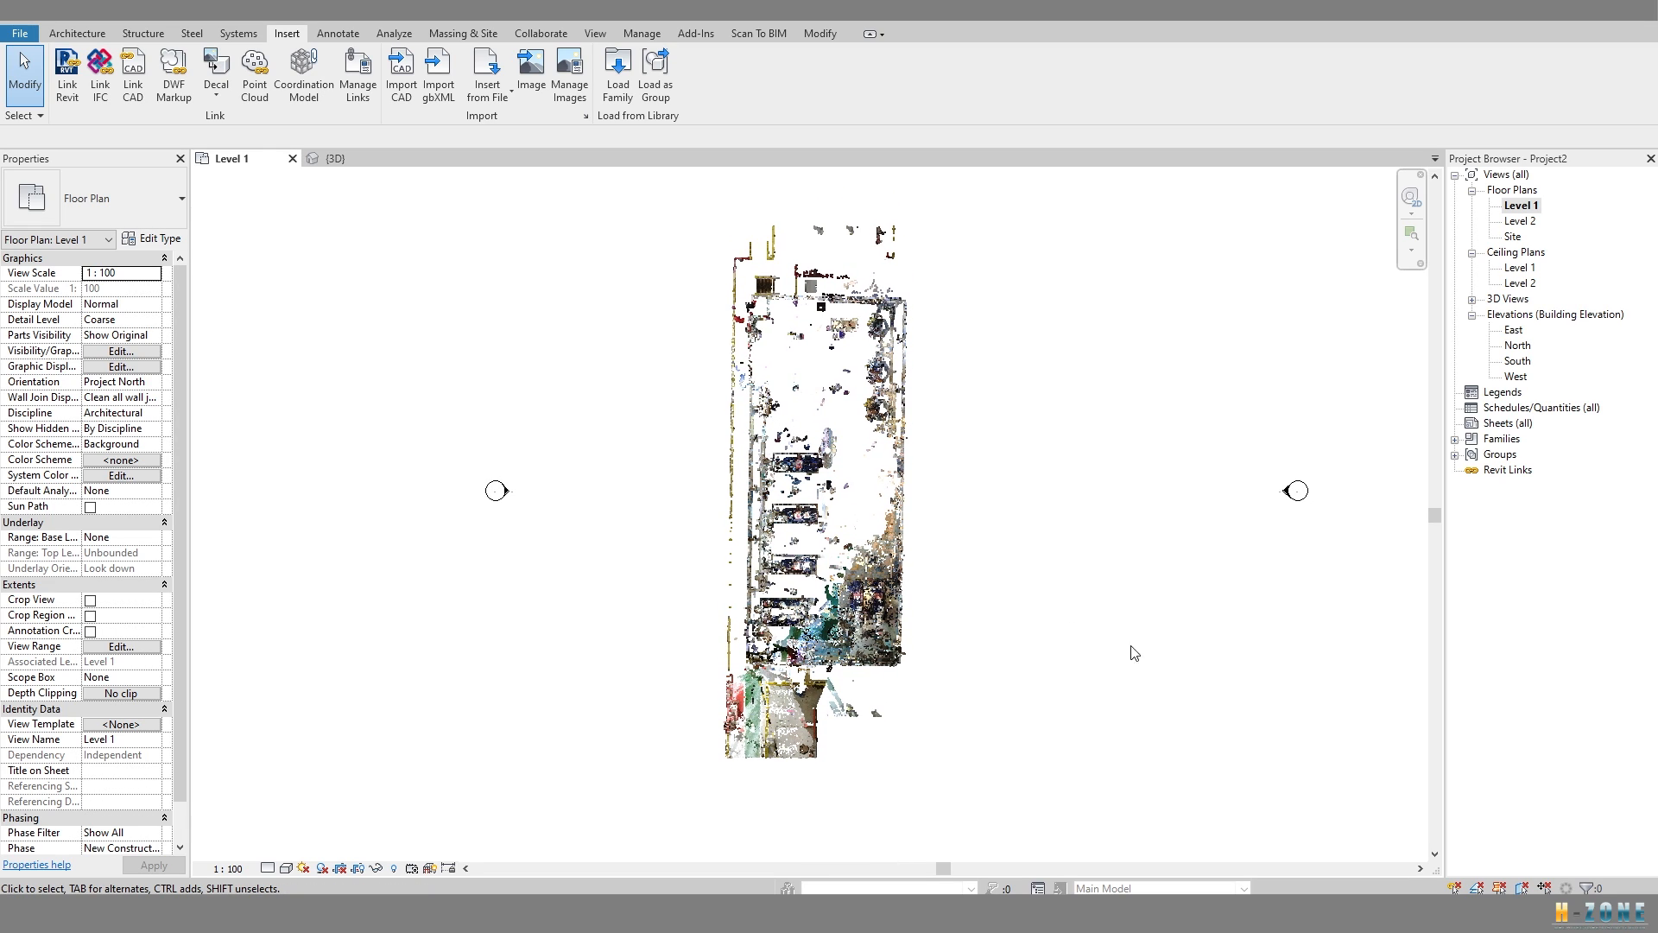
middle_drag(793, 645, 793, 644)
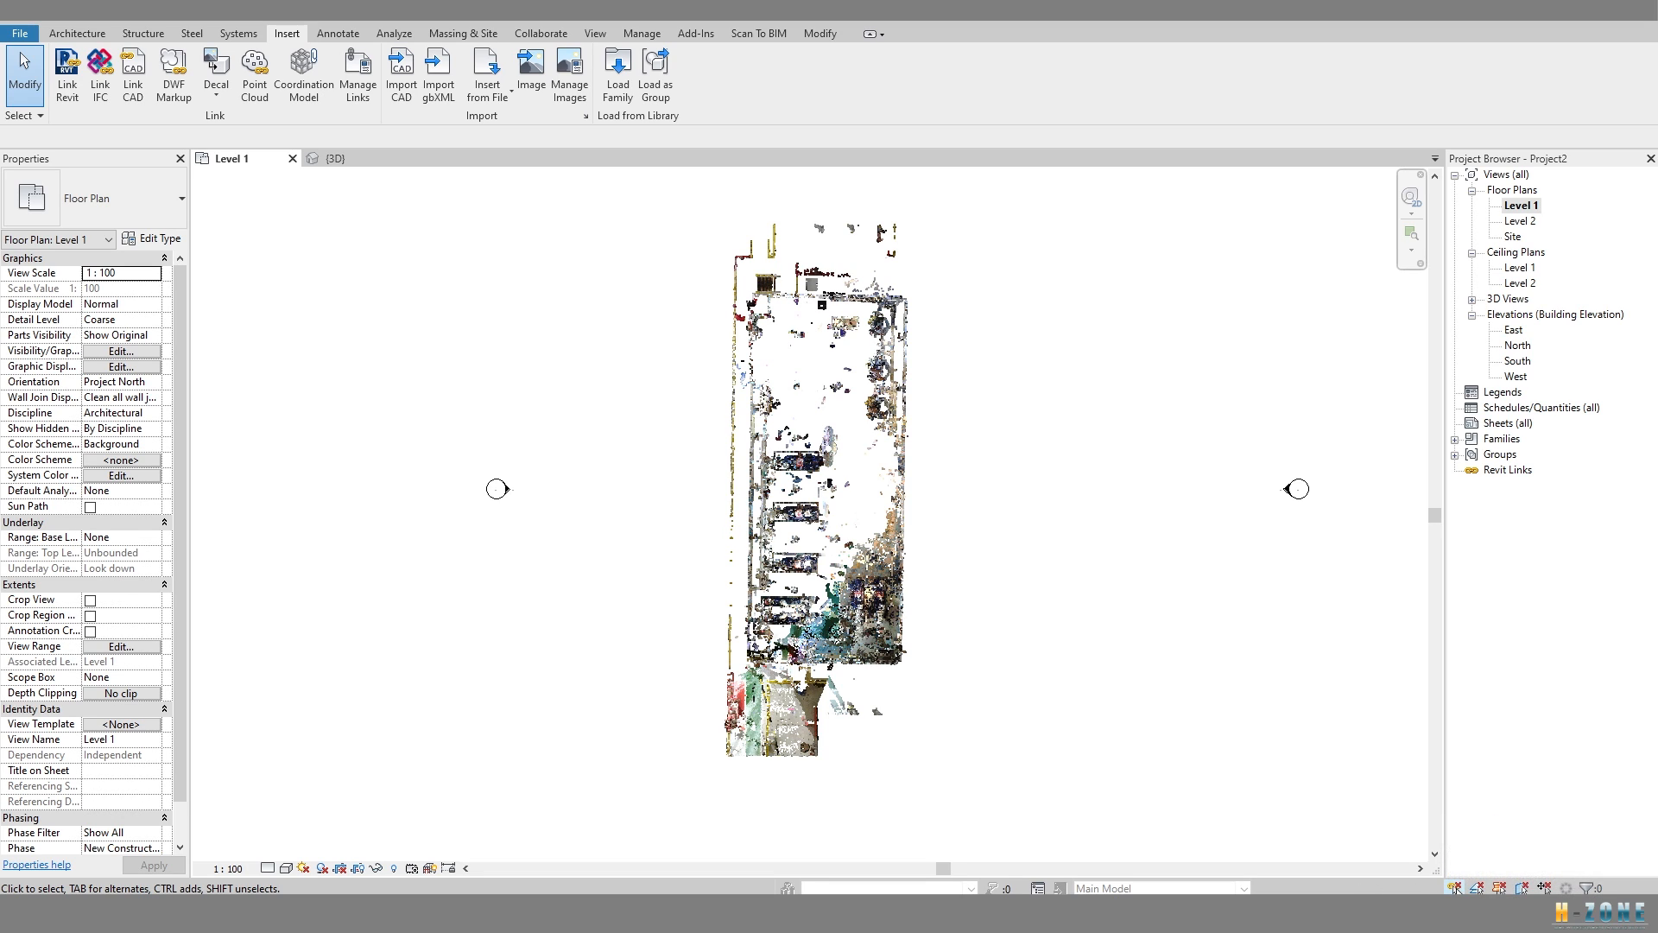
mouse_move(923, 526)
middle_down()
mouse_move(933, 593)
mouse_move(912, 534)
middle_up()
middle_drag(892, 464, 879, 452)
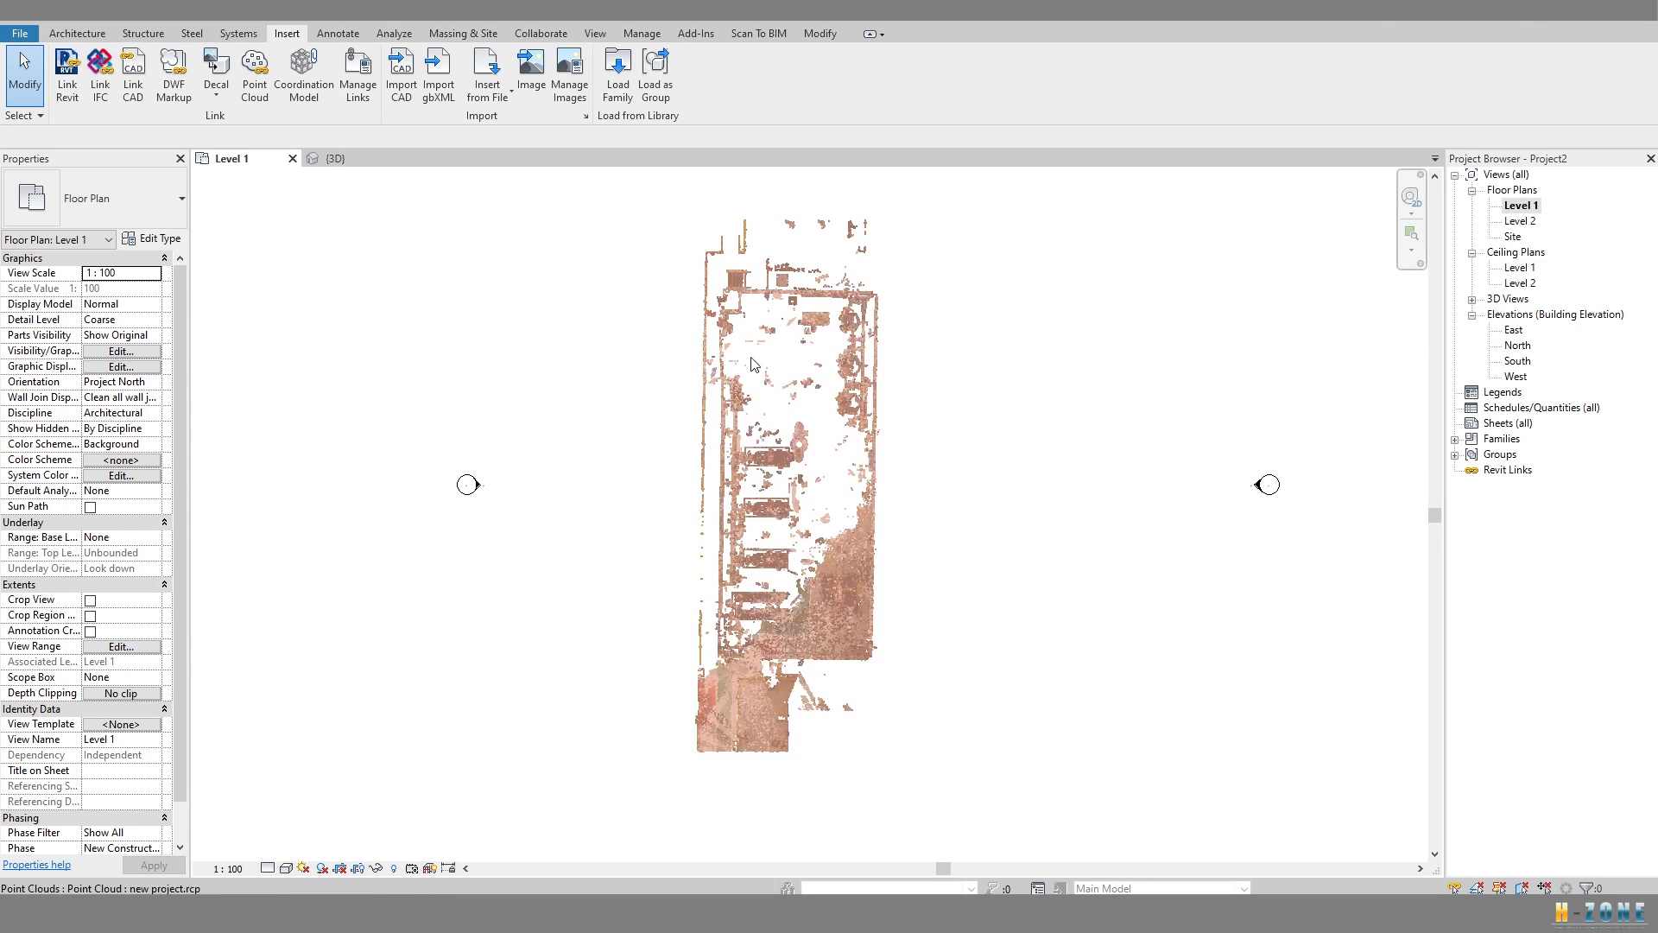
middle_drag(748, 400, 742, 401)
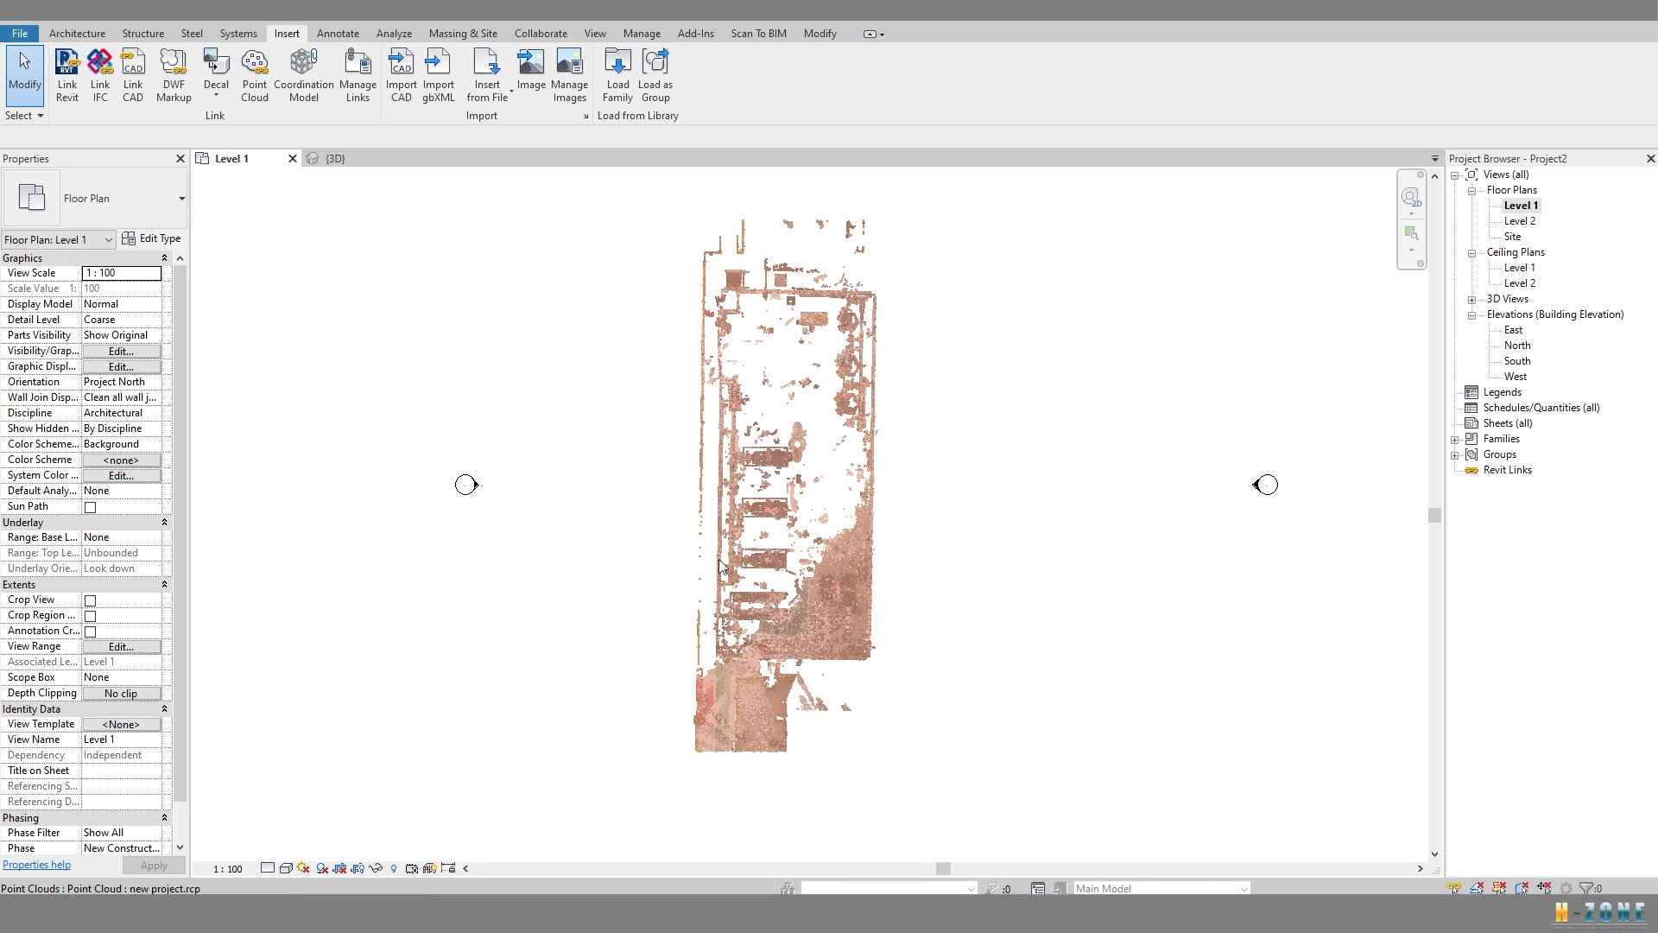
middle_drag(724, 274, 717, 275)
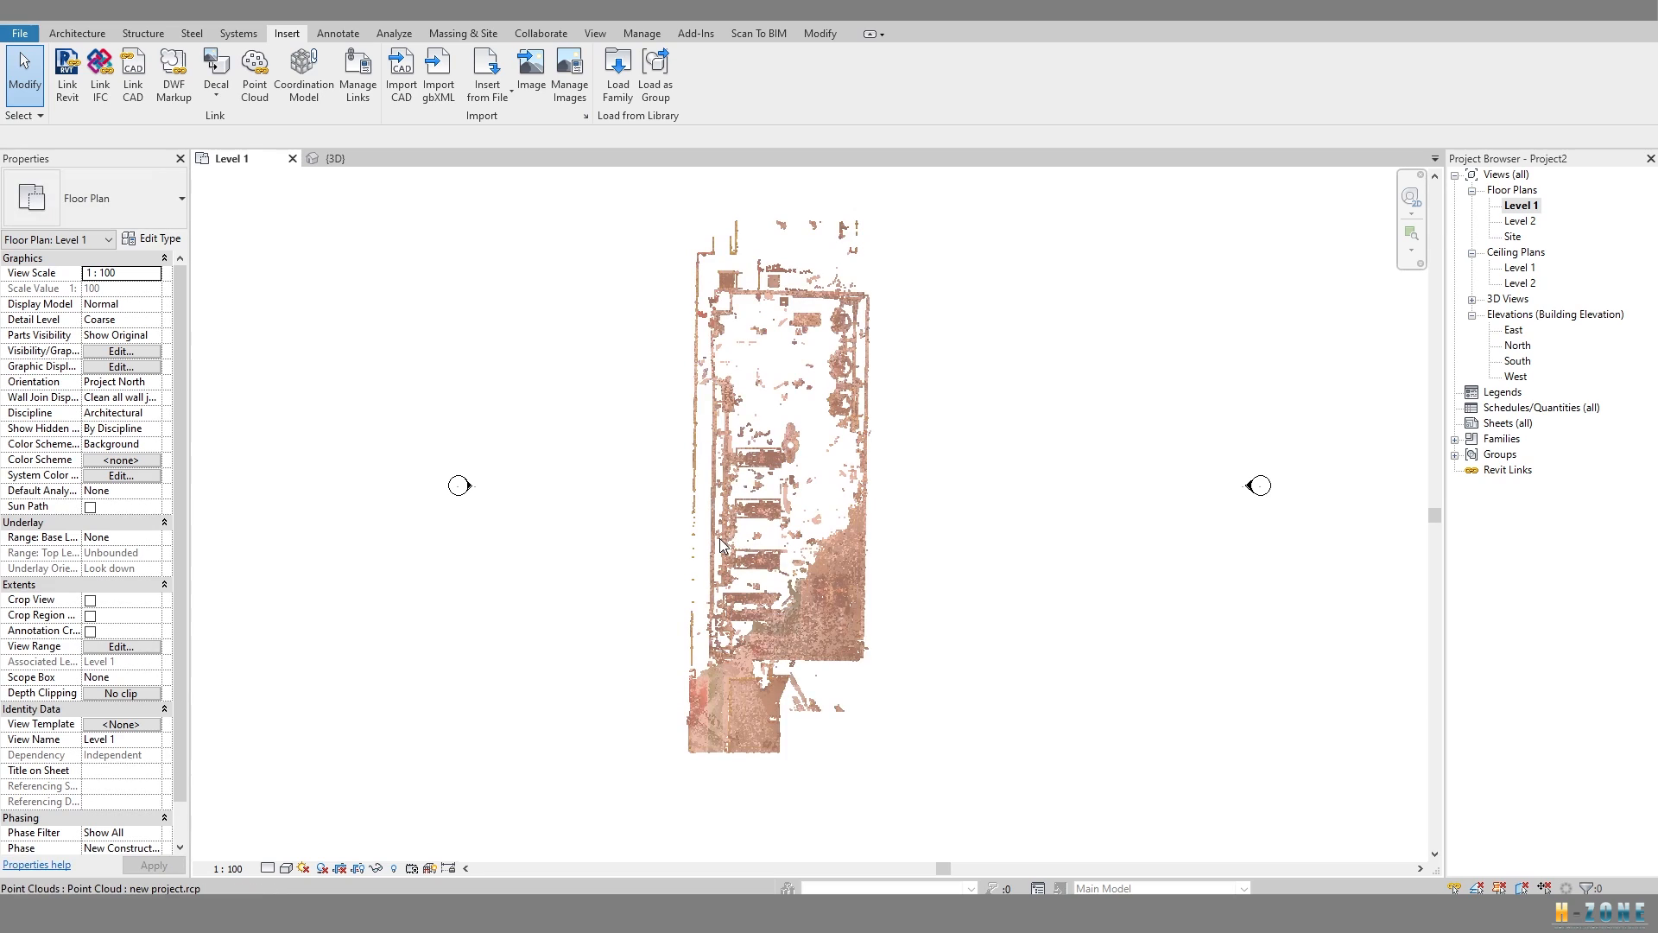
Start rotating the linked point cloud in the Level 1 plan with a new user-placed centre of rotation.
click(654, 641)
middle_drag(666, 654, 675, 598)
key(r)
key(o)
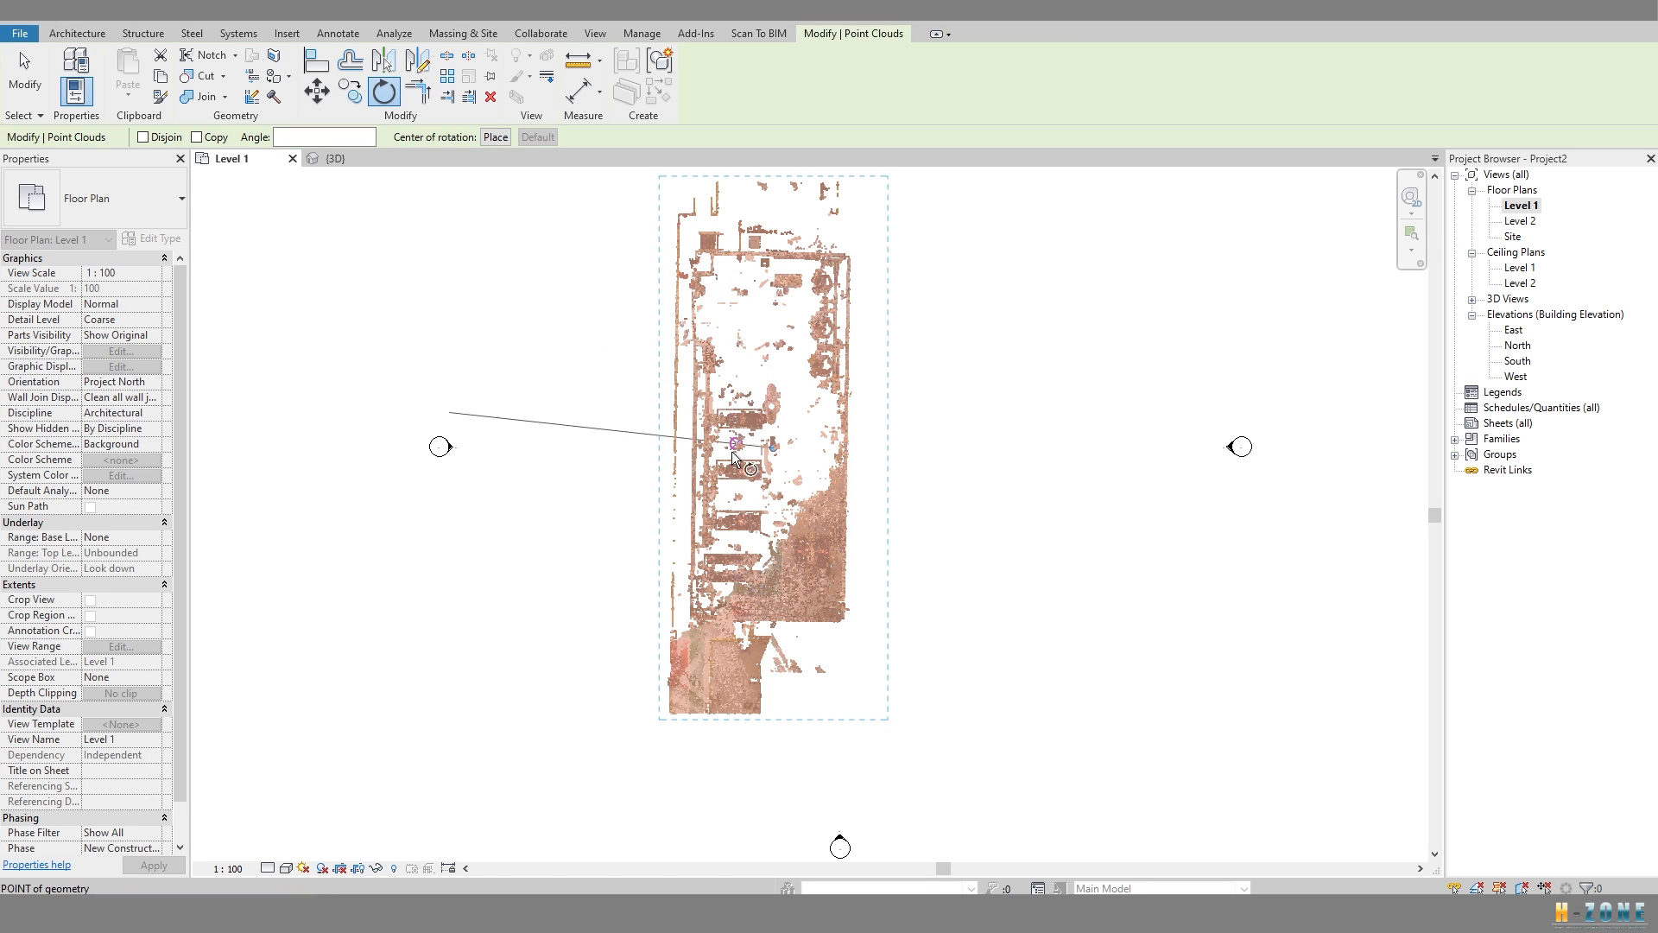
middle_drag(733, 451, 738, 488)
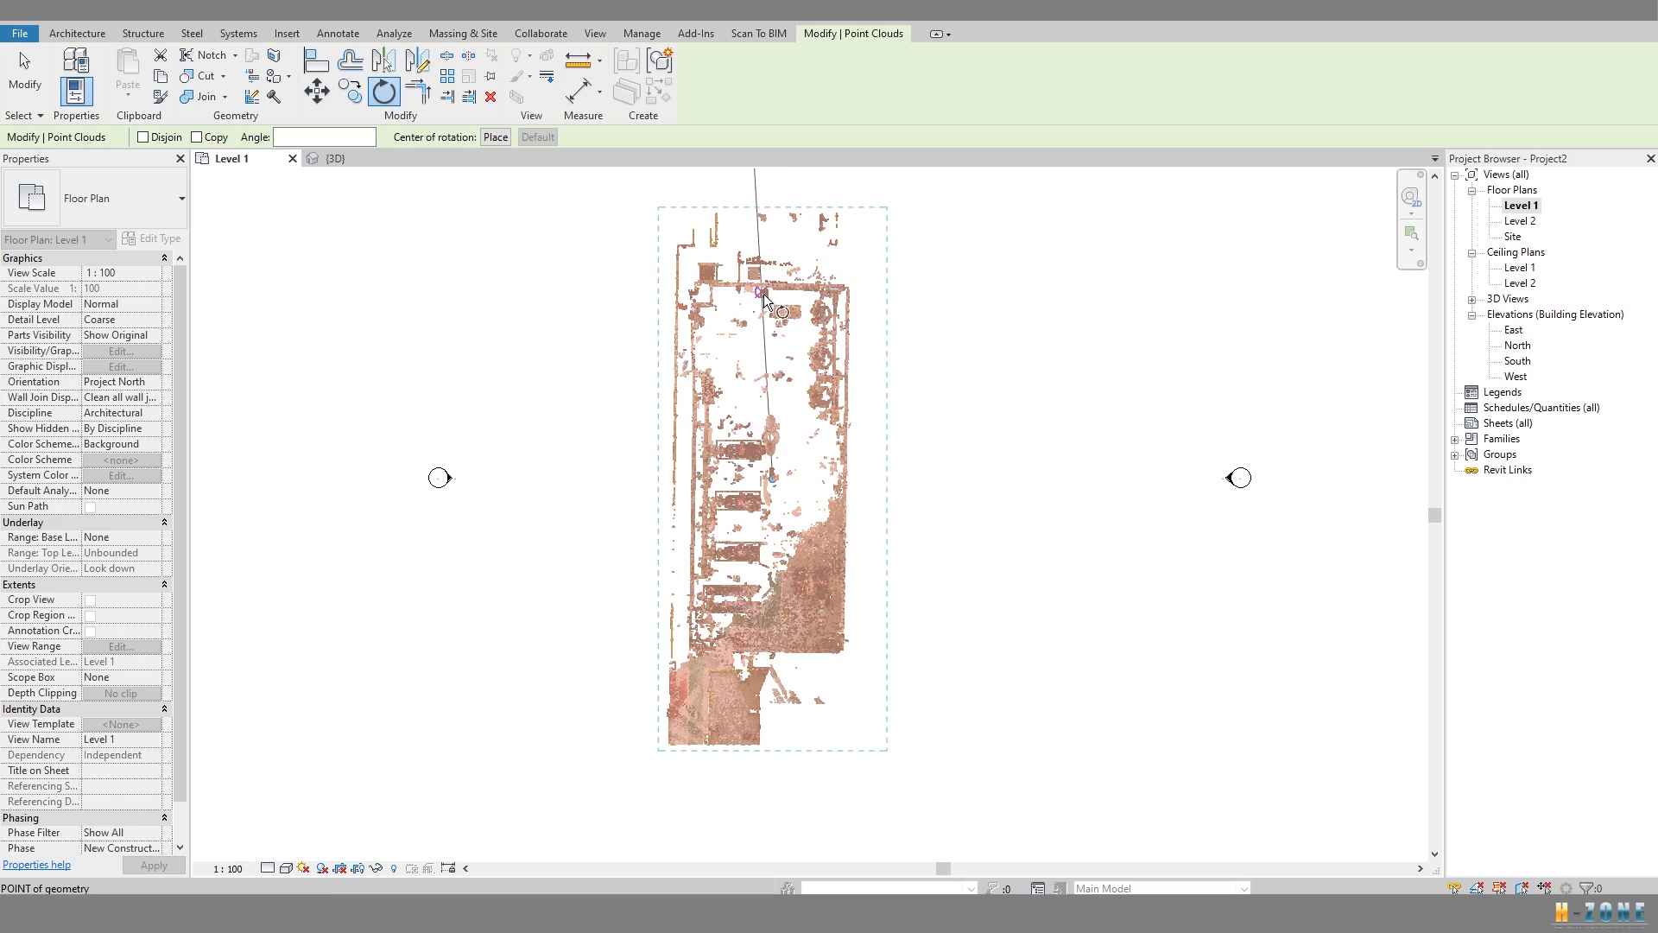
scroll(771, 442, up, 4)
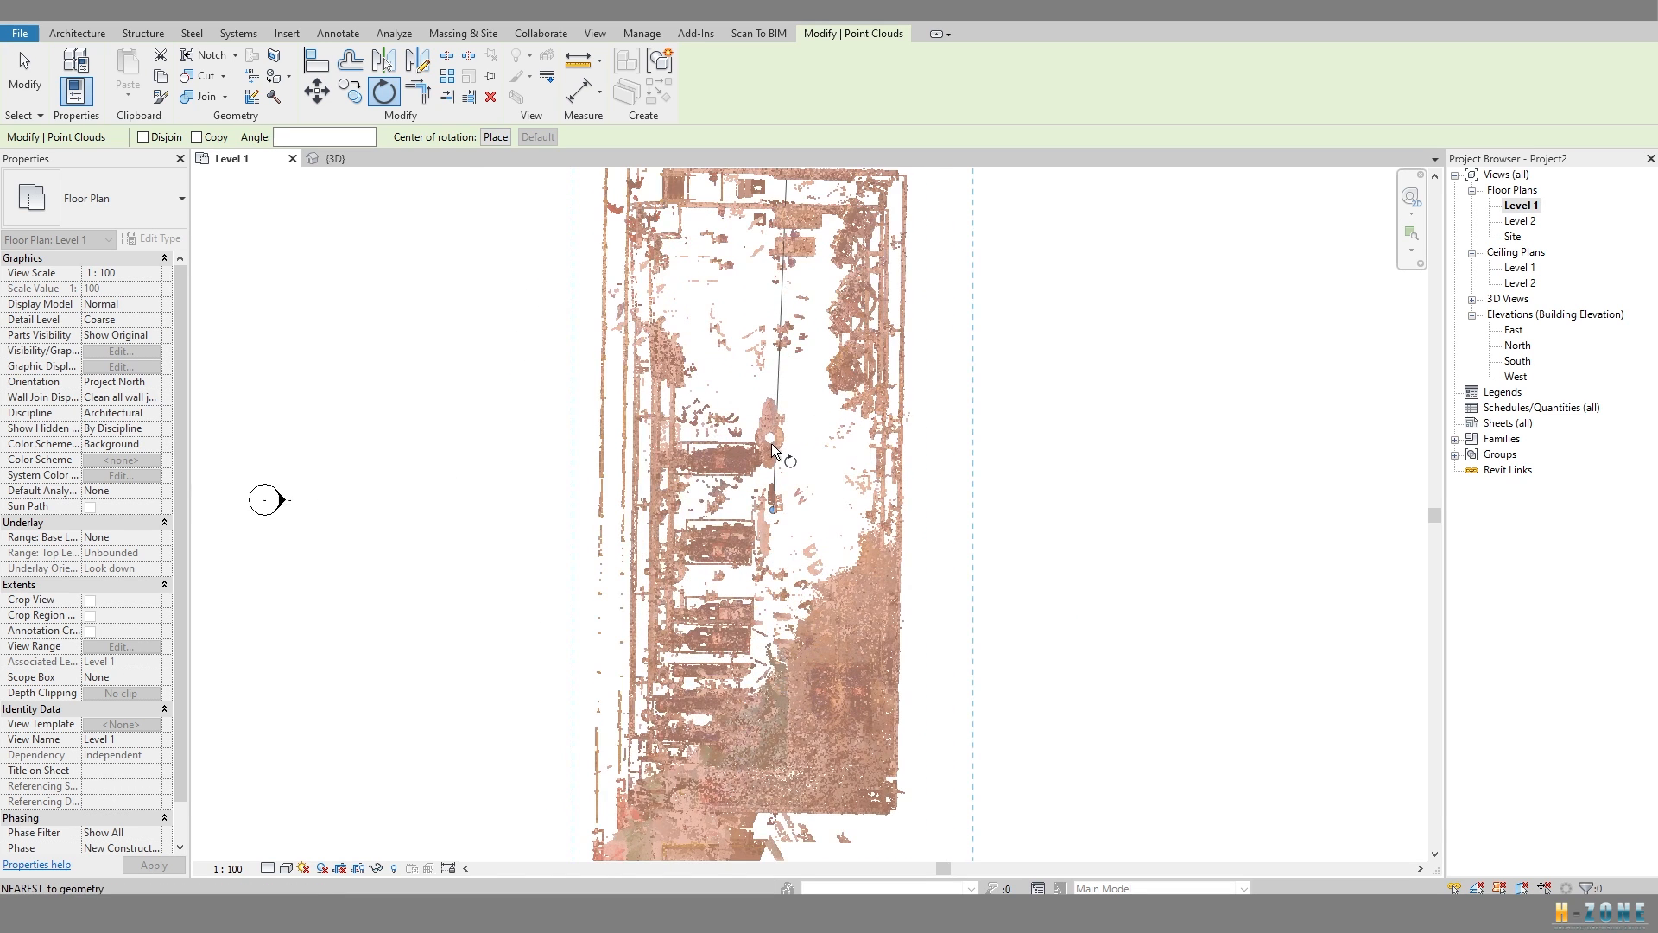
middle_drag(748, 410, 757, 463)
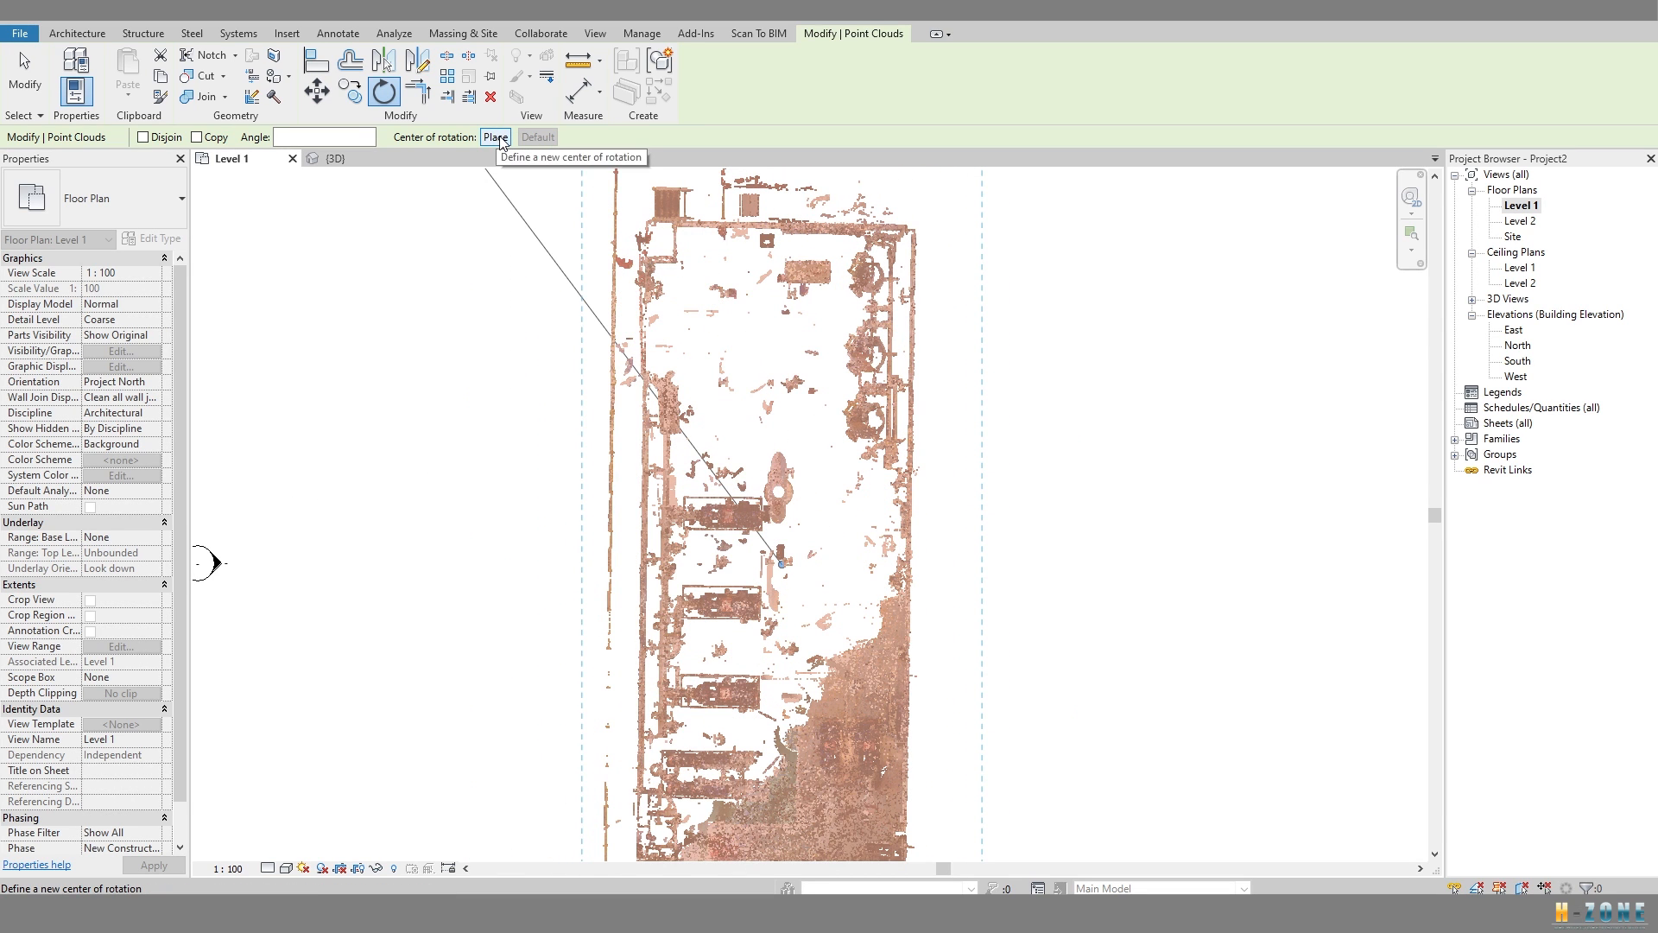
scroll(781, 565, down, 3)
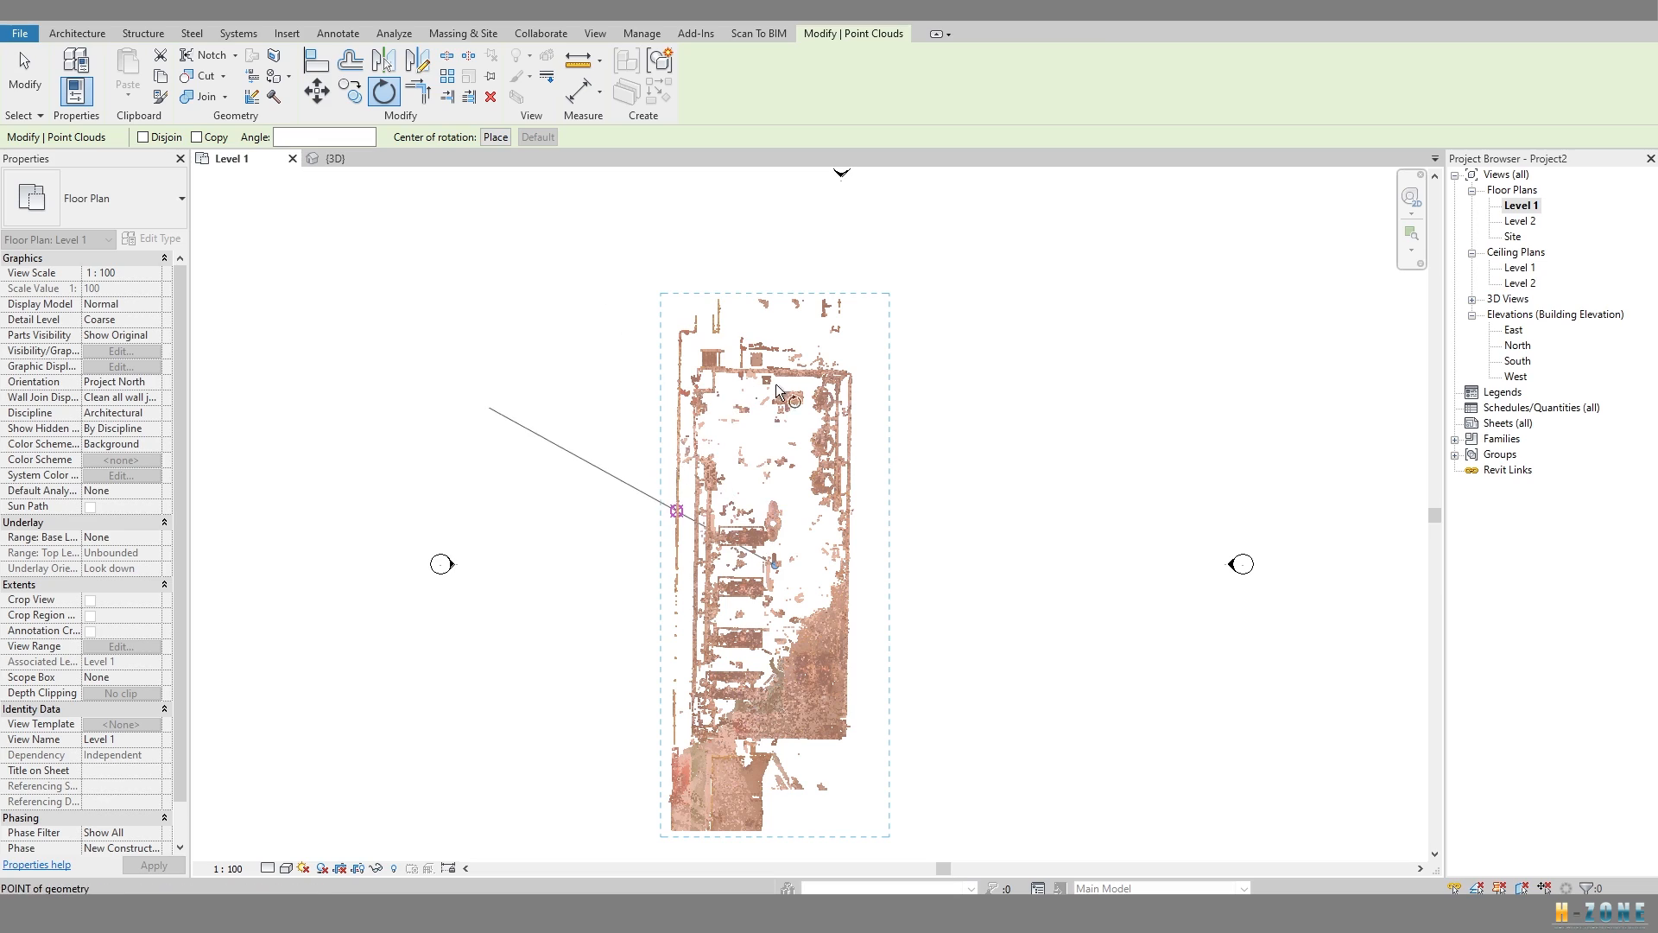
click(490, 138)
middle_drag(733, 623, 747, 462)
scroll(685, 674, up, 10)
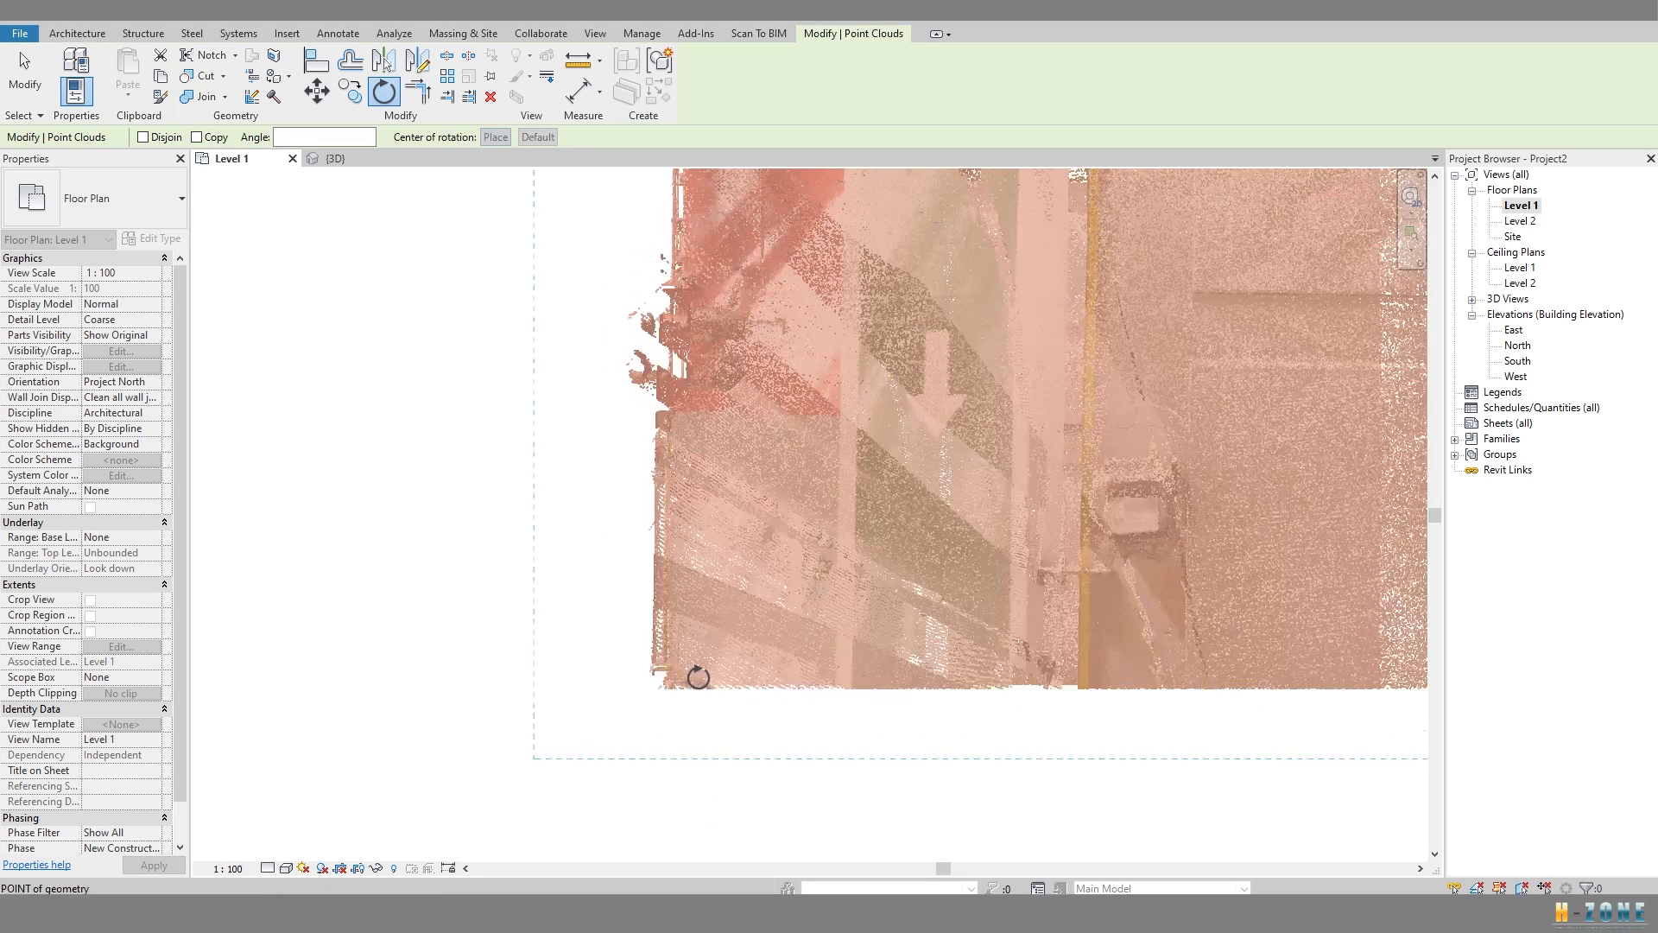
Examine the ends and corners of the point cloud's long left outer wall for a suitable centre of rotation.
scroll(674, 702, down, 10)
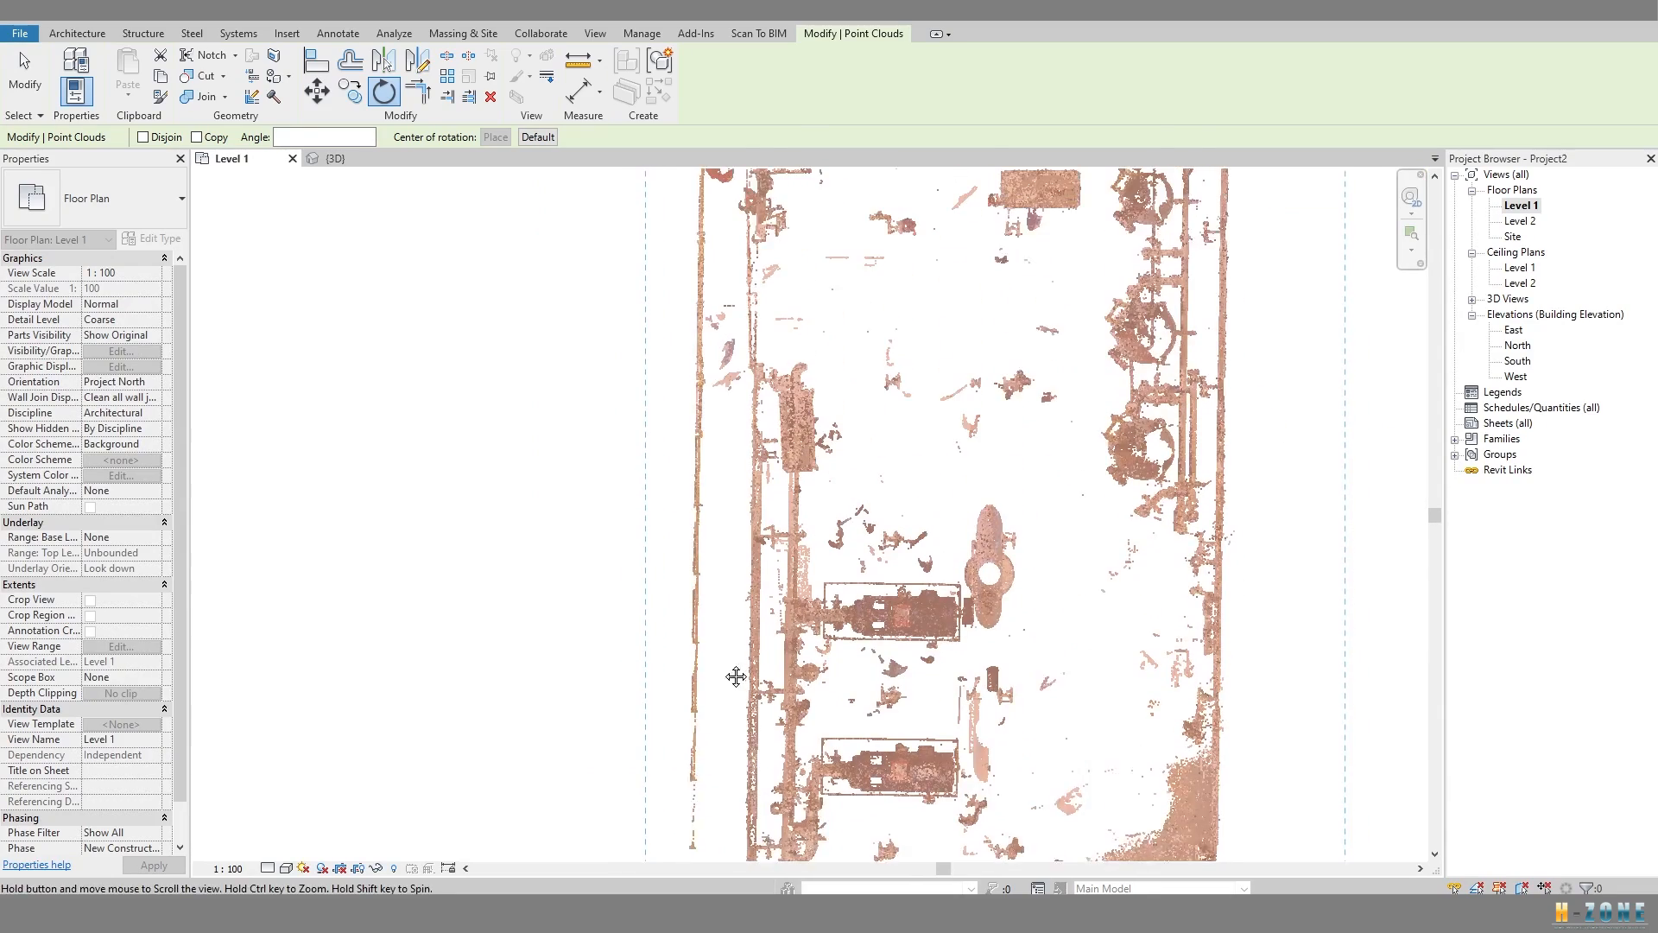
scroll(718, 640, up, 8)
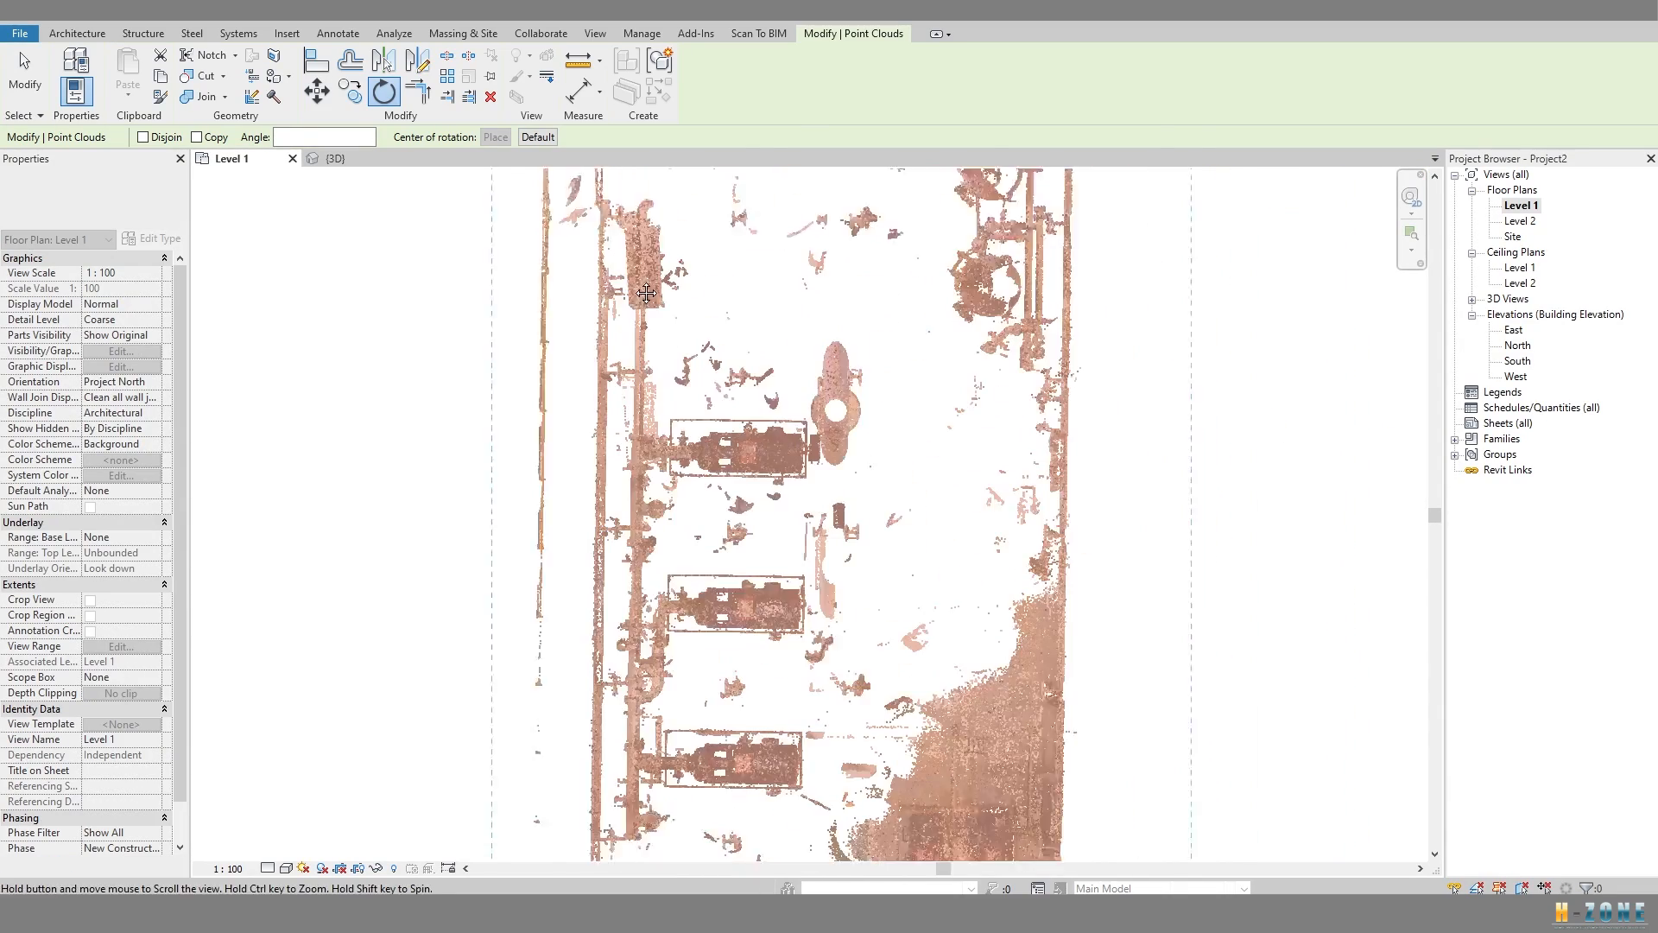
scroll(719, 640, down, 3)
scroll(872, 648, up, 10)
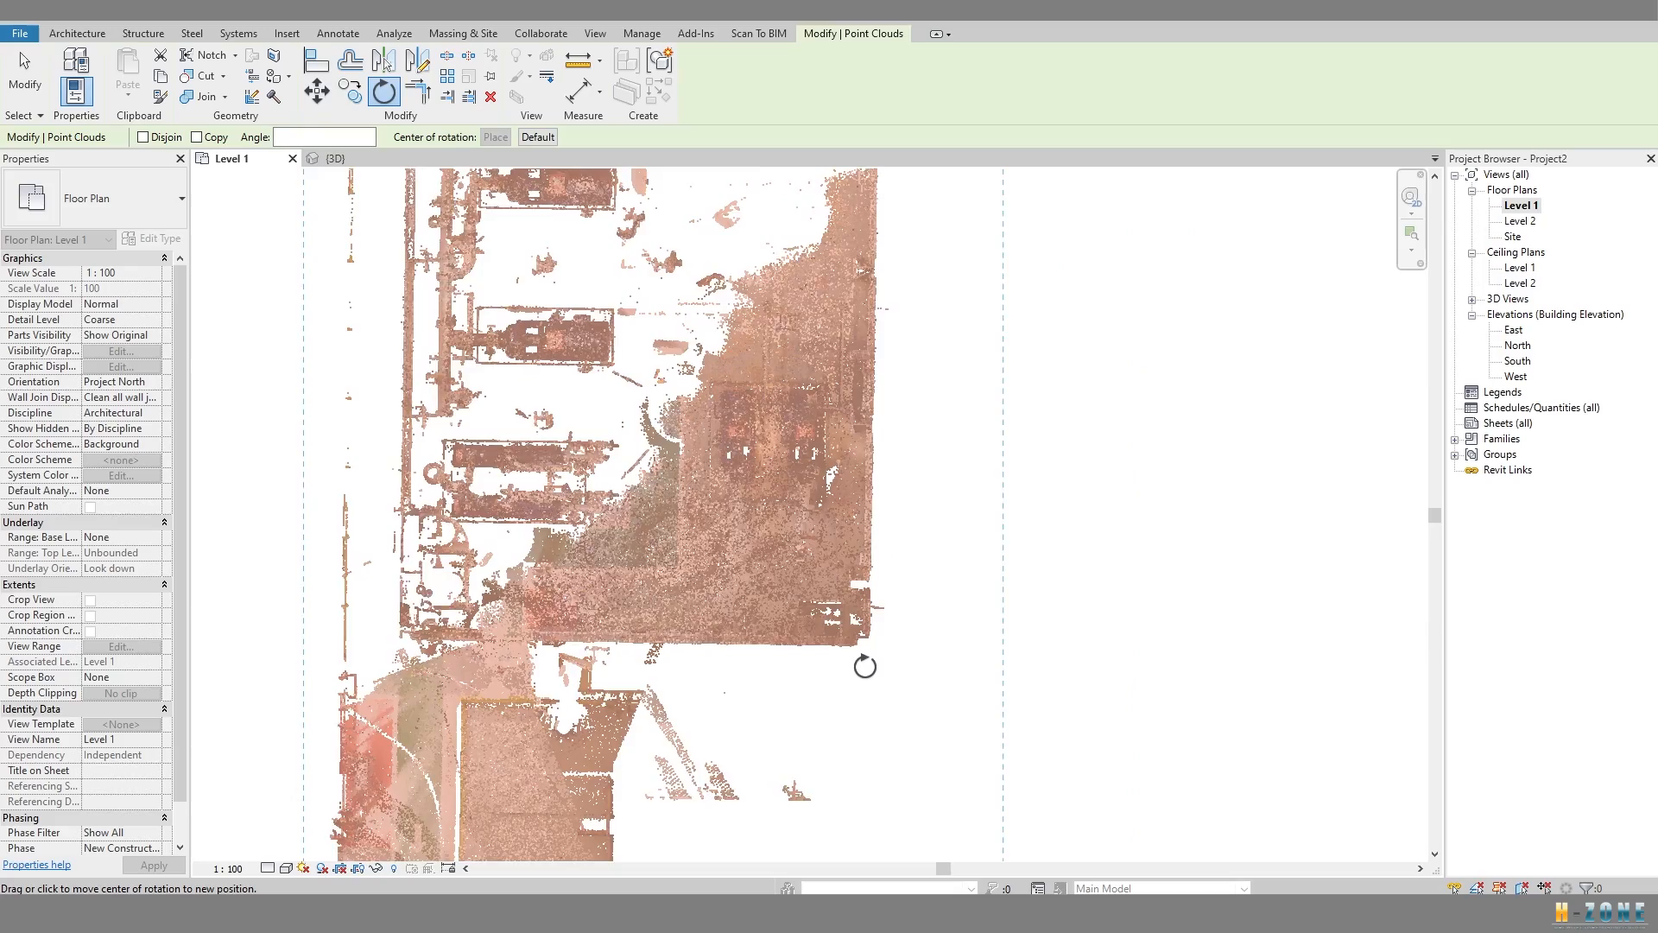
scroll(534, 597, down, 5)
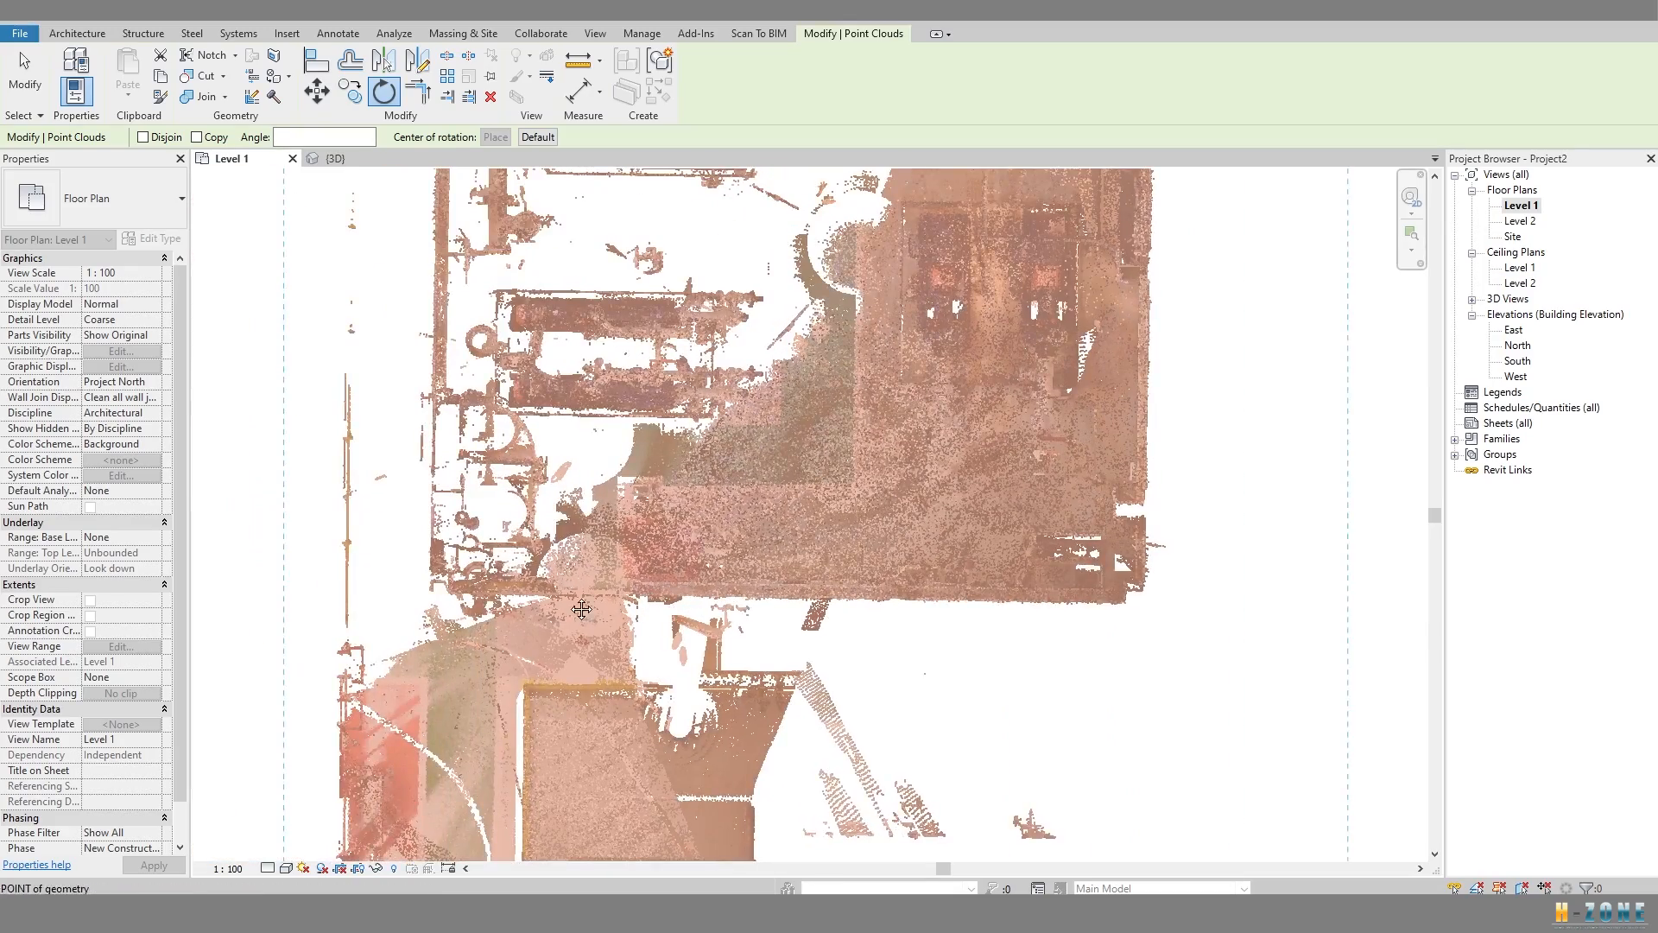
scroll(478, 629, up, 3)
scroll(488, 631, down, 3)
middle_drag(545, 260, 553, 812)
middle_drag(562, 462, 571, 674)
scroll(571, 675, down, 2)
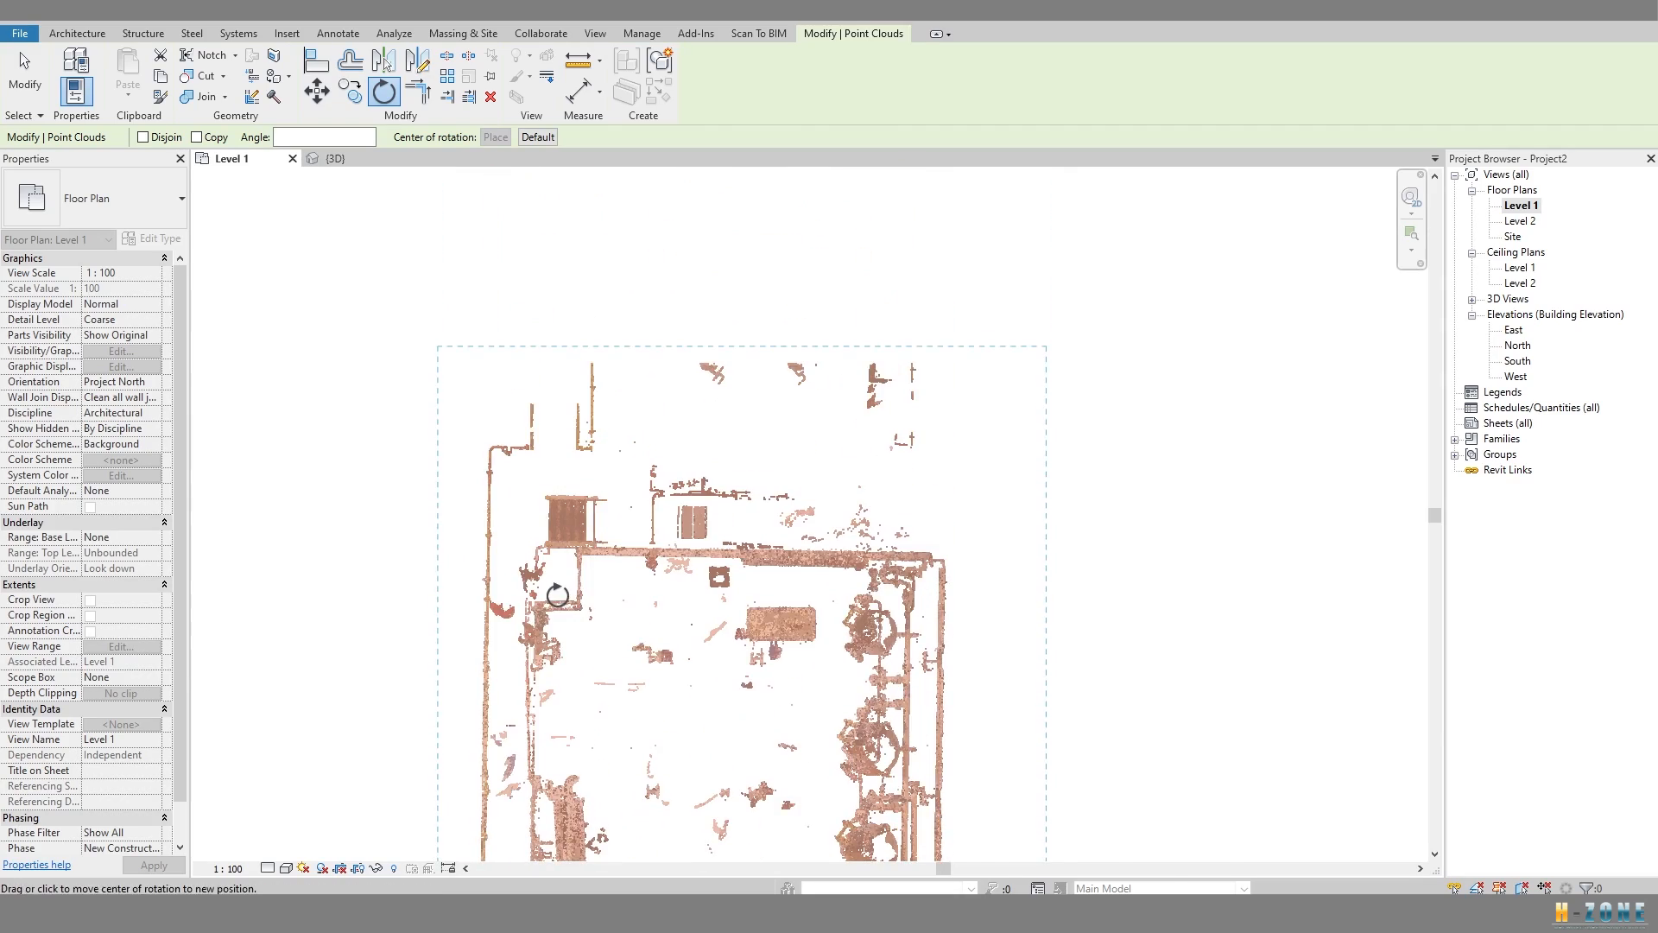
scroll(558, 595, up, 5)
scroll(533, 621, down, 4)
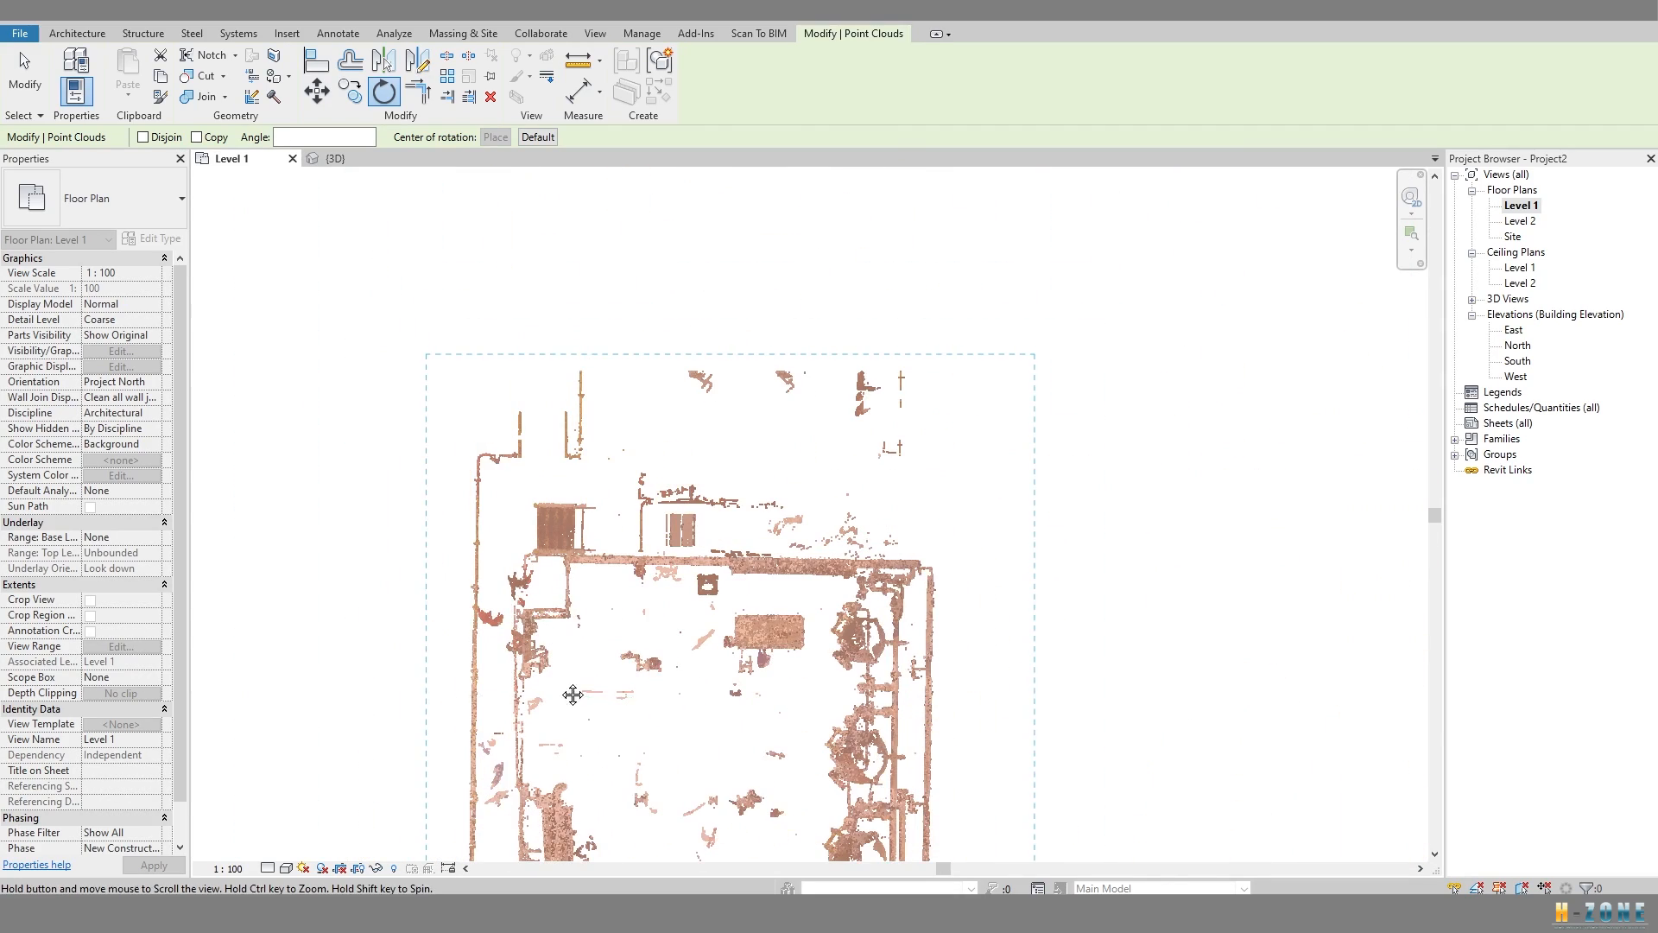
scroll(553, 674, up, 5)
scroll(547, 562, up, 5)
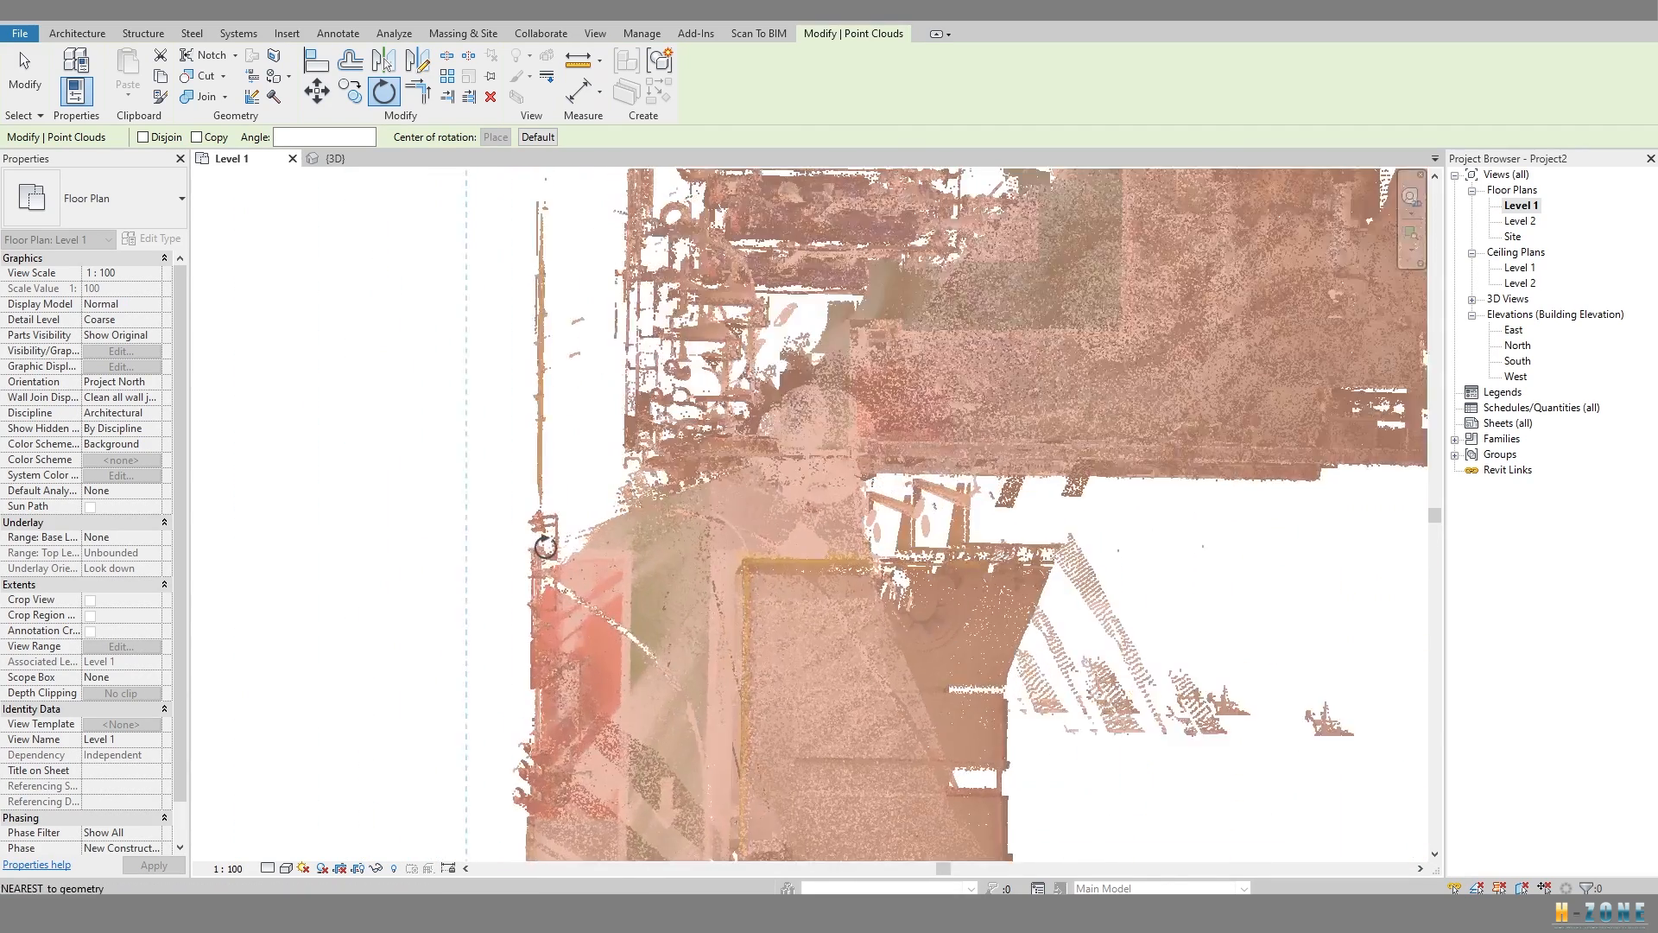
Place the centre of rotation on the lower-left corner point of the point cloud's outer wall.
middle_drag(573, 538, 612, 780)
scroll(596, 733, down, 3)
middle_drag(606, 714, 632, 259)
middle_drag(631, 544, 641, 257)
scroll(604, 544, up, 4)
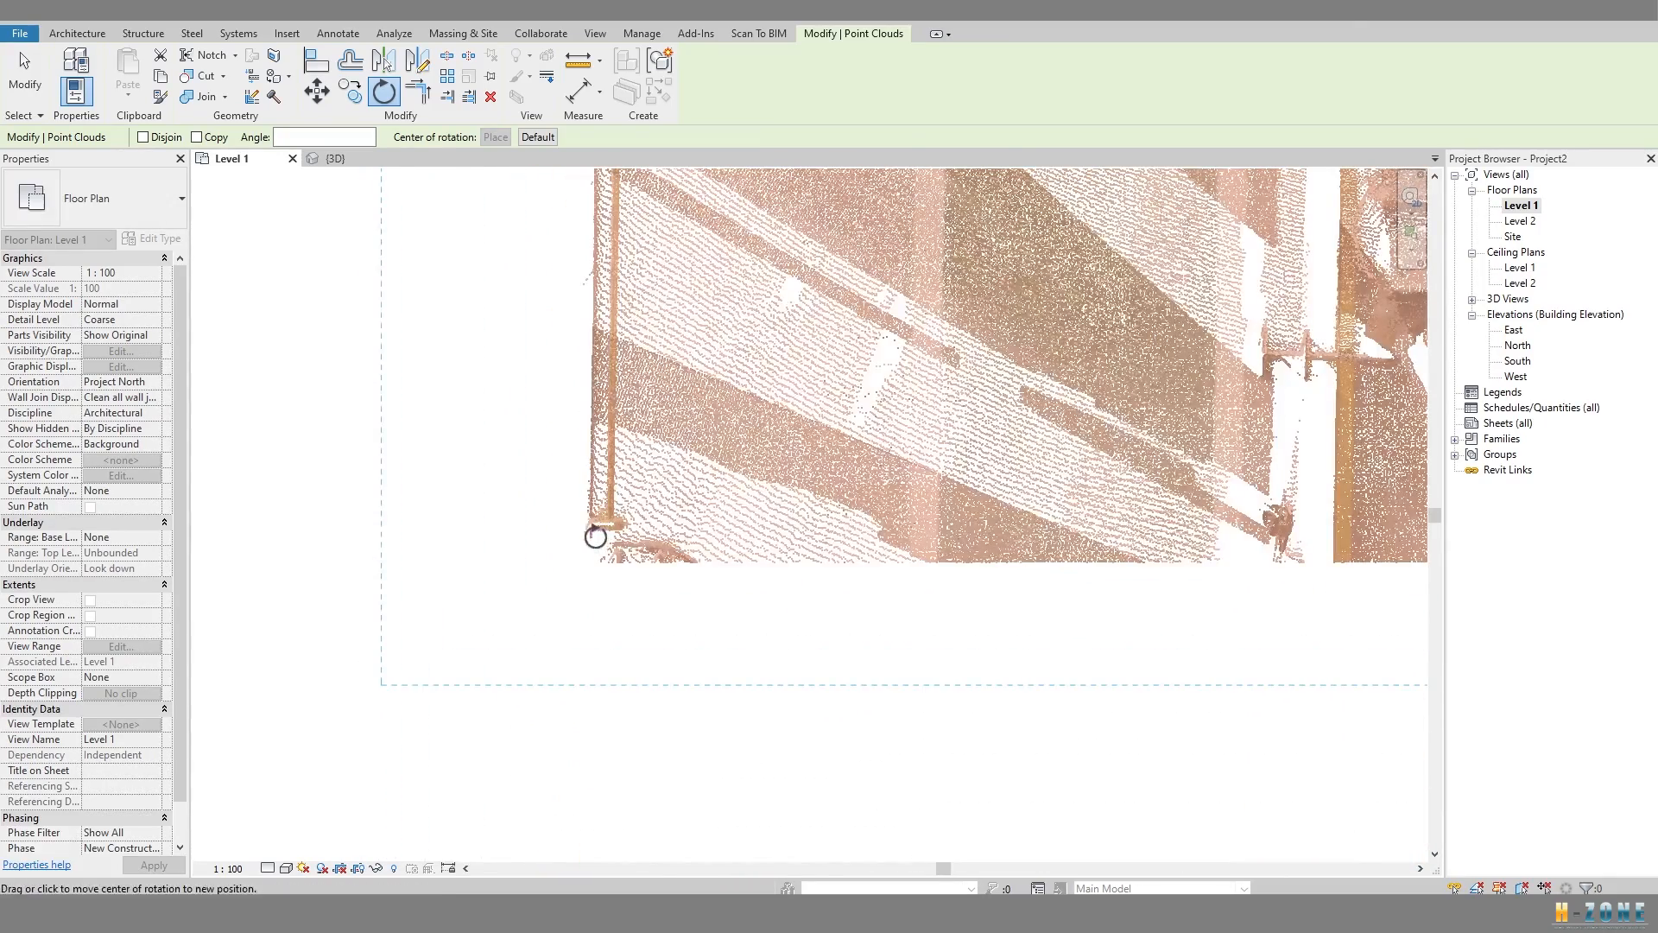
scroll(589, 532, up, 2)
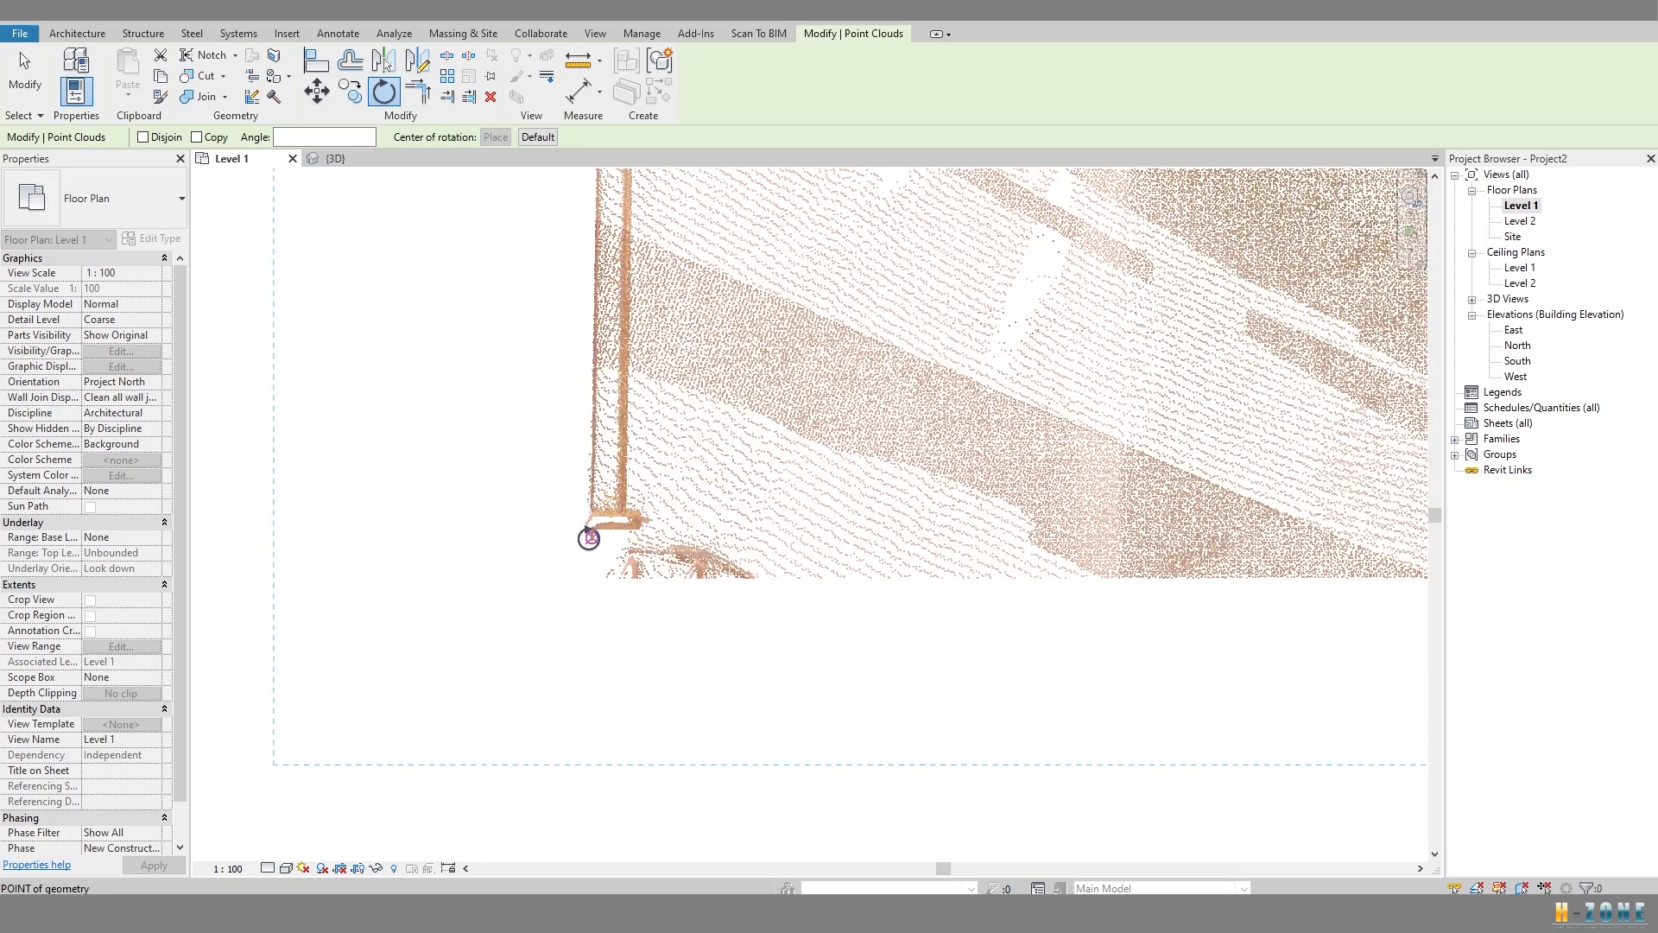
click(591, 532)
Rotate the point cloud about its lower-left corner from the long outer wall's direction toward true vertical.
middle_drag(607, 263, 596, 855)
middle_drag(596, 568, 596, 619)
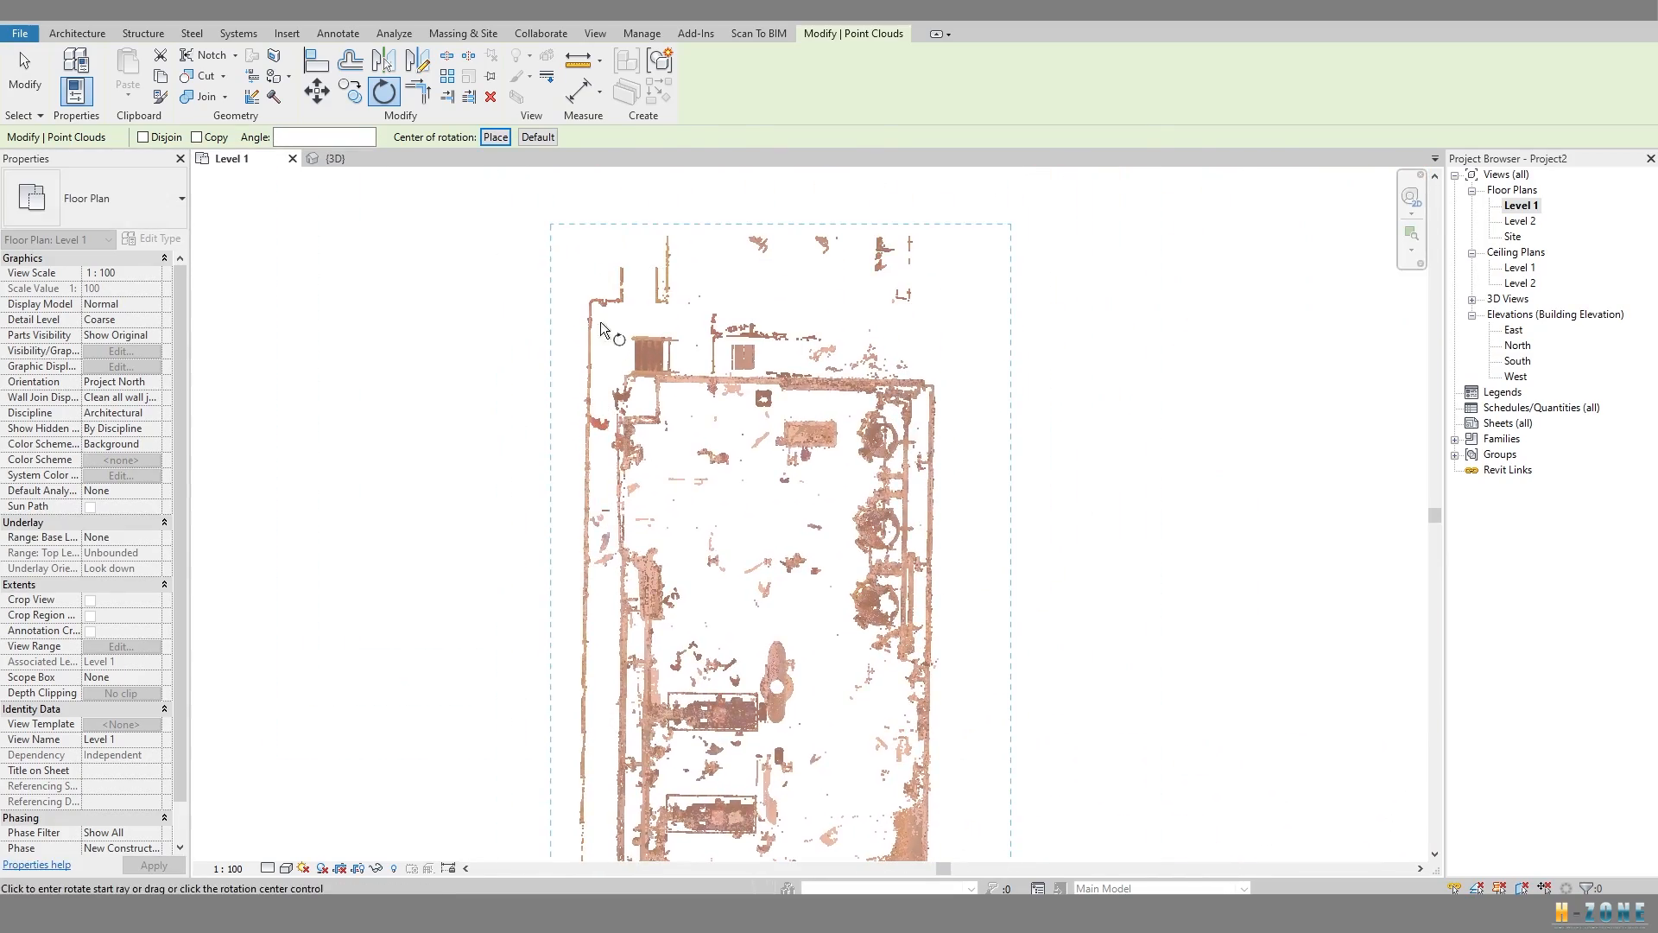
scroll(589, 346, down, 4)
middle_drag(585, 506, 639, 39)
scroll(585, 399, up, 3)
scroll(639, 276, up, 3)
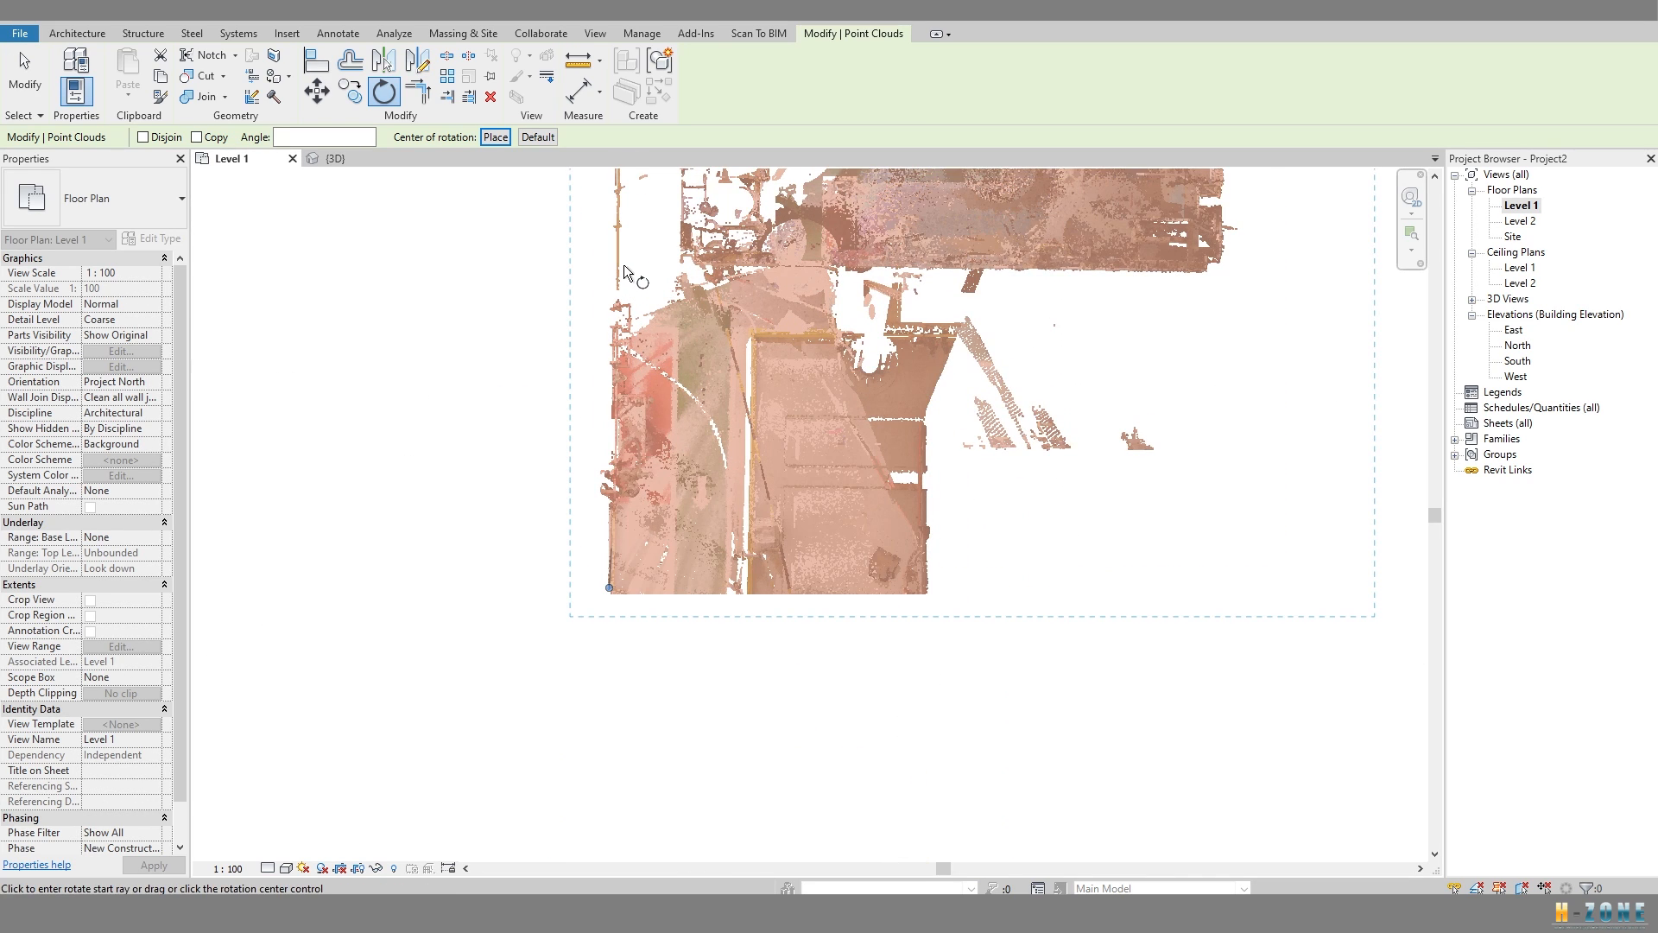
click(618, 256)
scroll(610, 238, up, 3)
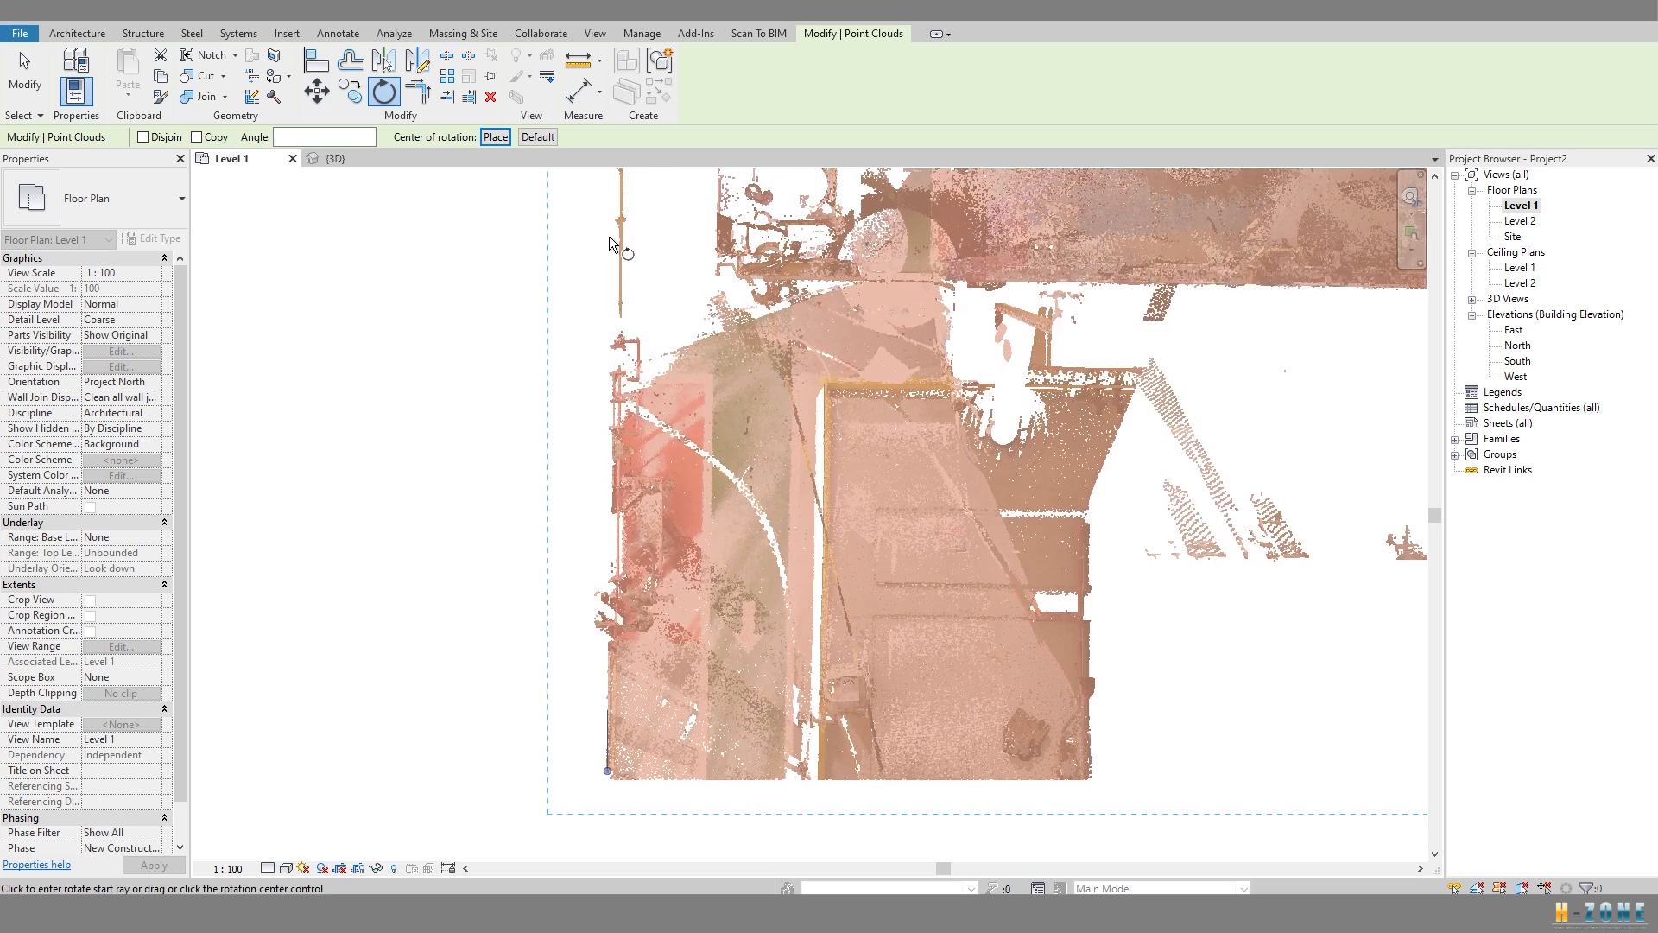
click(604, 372)
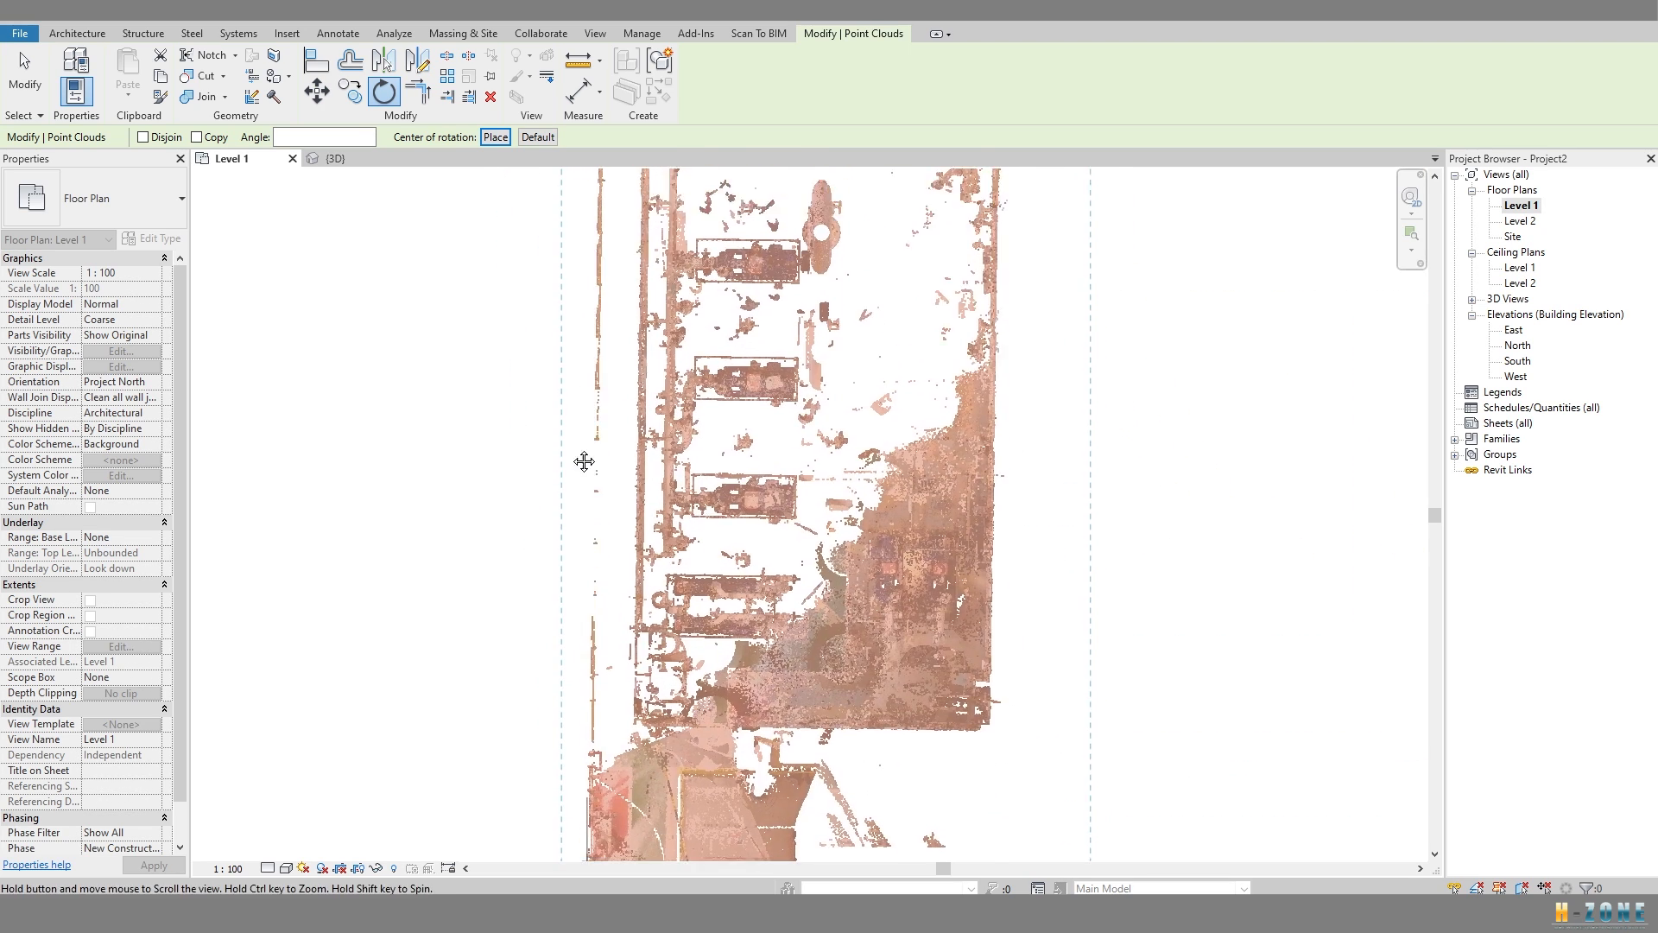
scroll(583, 406, down, 4)
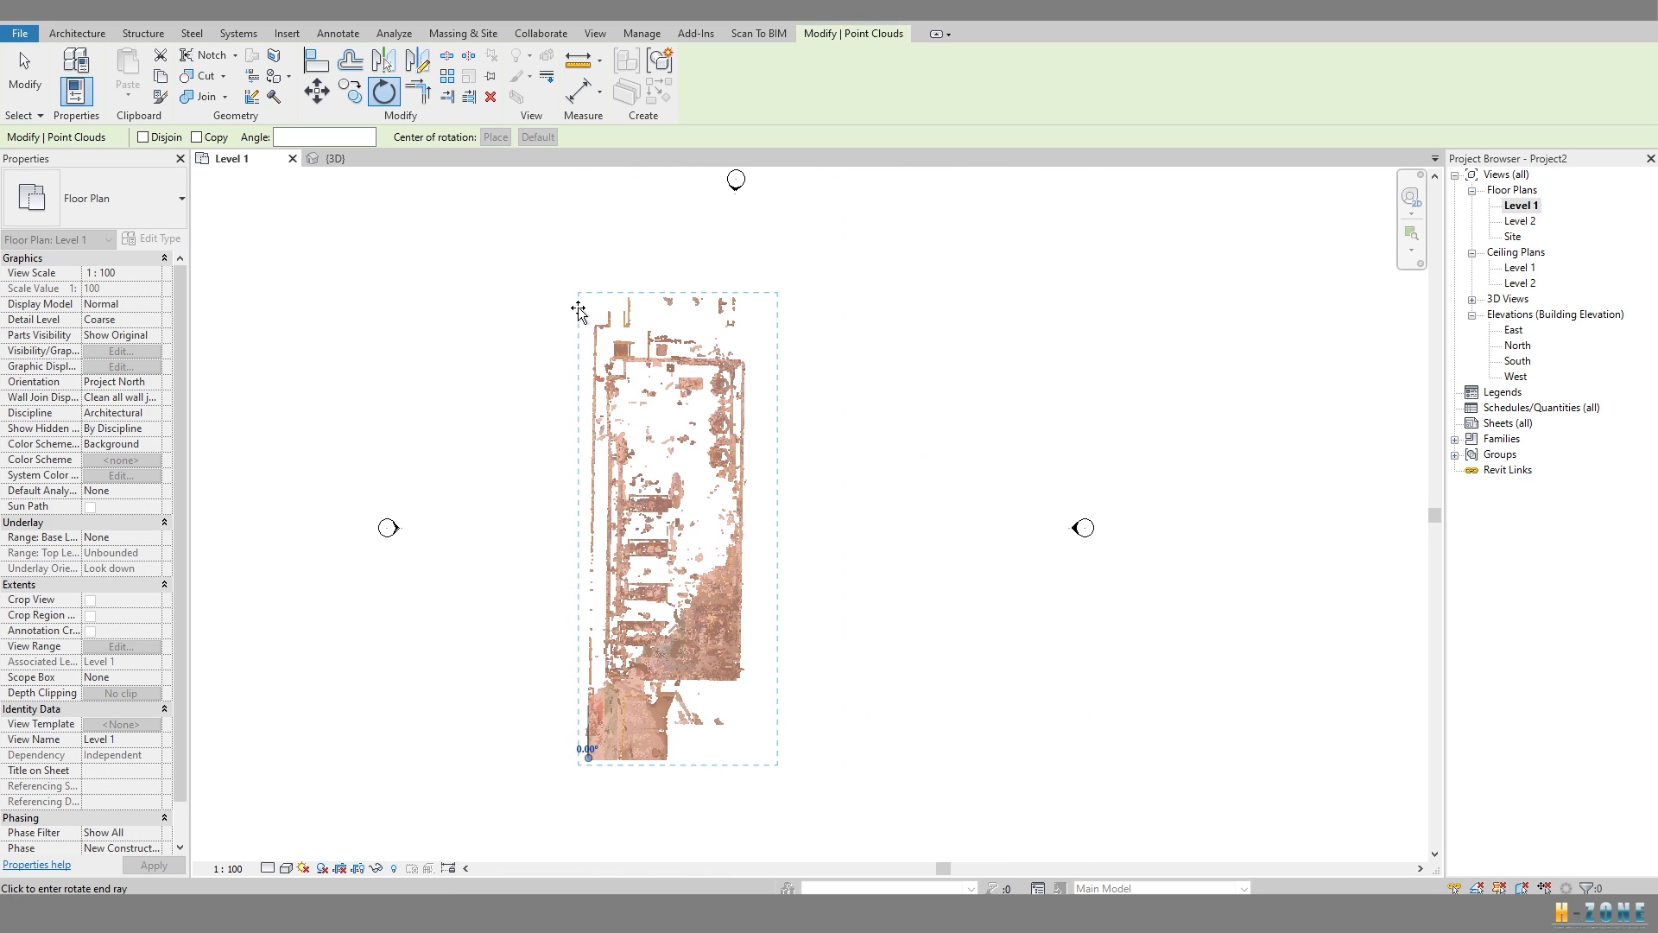
click(591, 262)
Start a second rotation of the point cloud with its centre placed on the upper-left outer wall.
scroll(605, 456, up, 5)
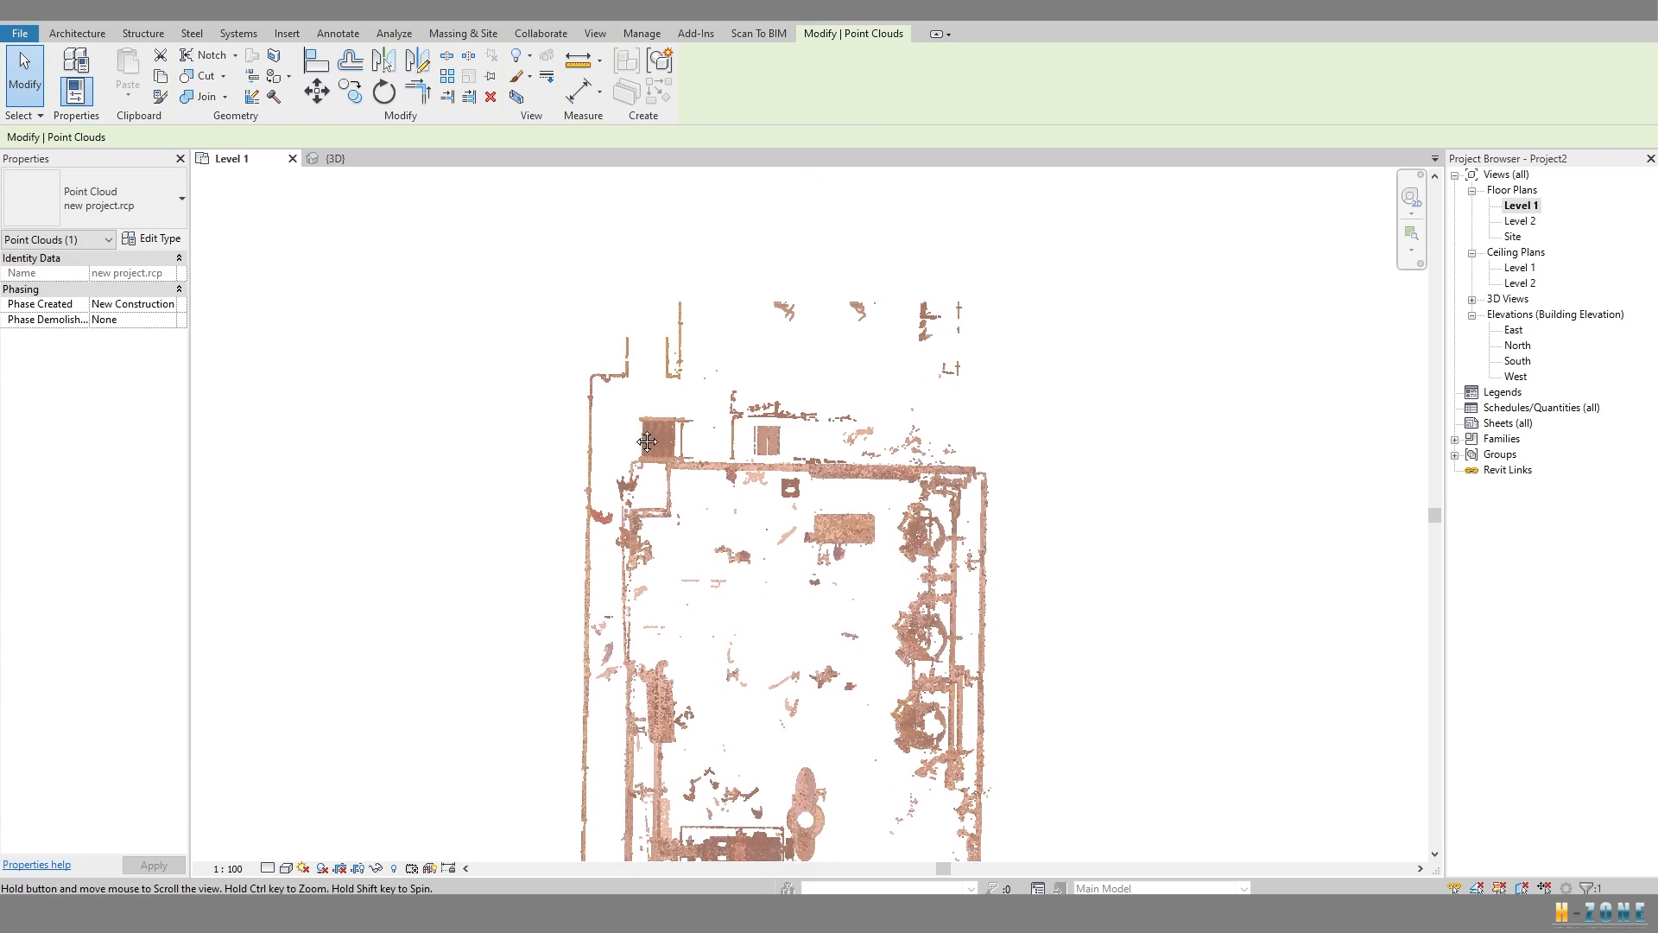
middle_drag(650, 440, 632, 444)
key(r)
key(o)
scroll(679, 611, down, 3)
middle_drag(679, 612, 654, 411)
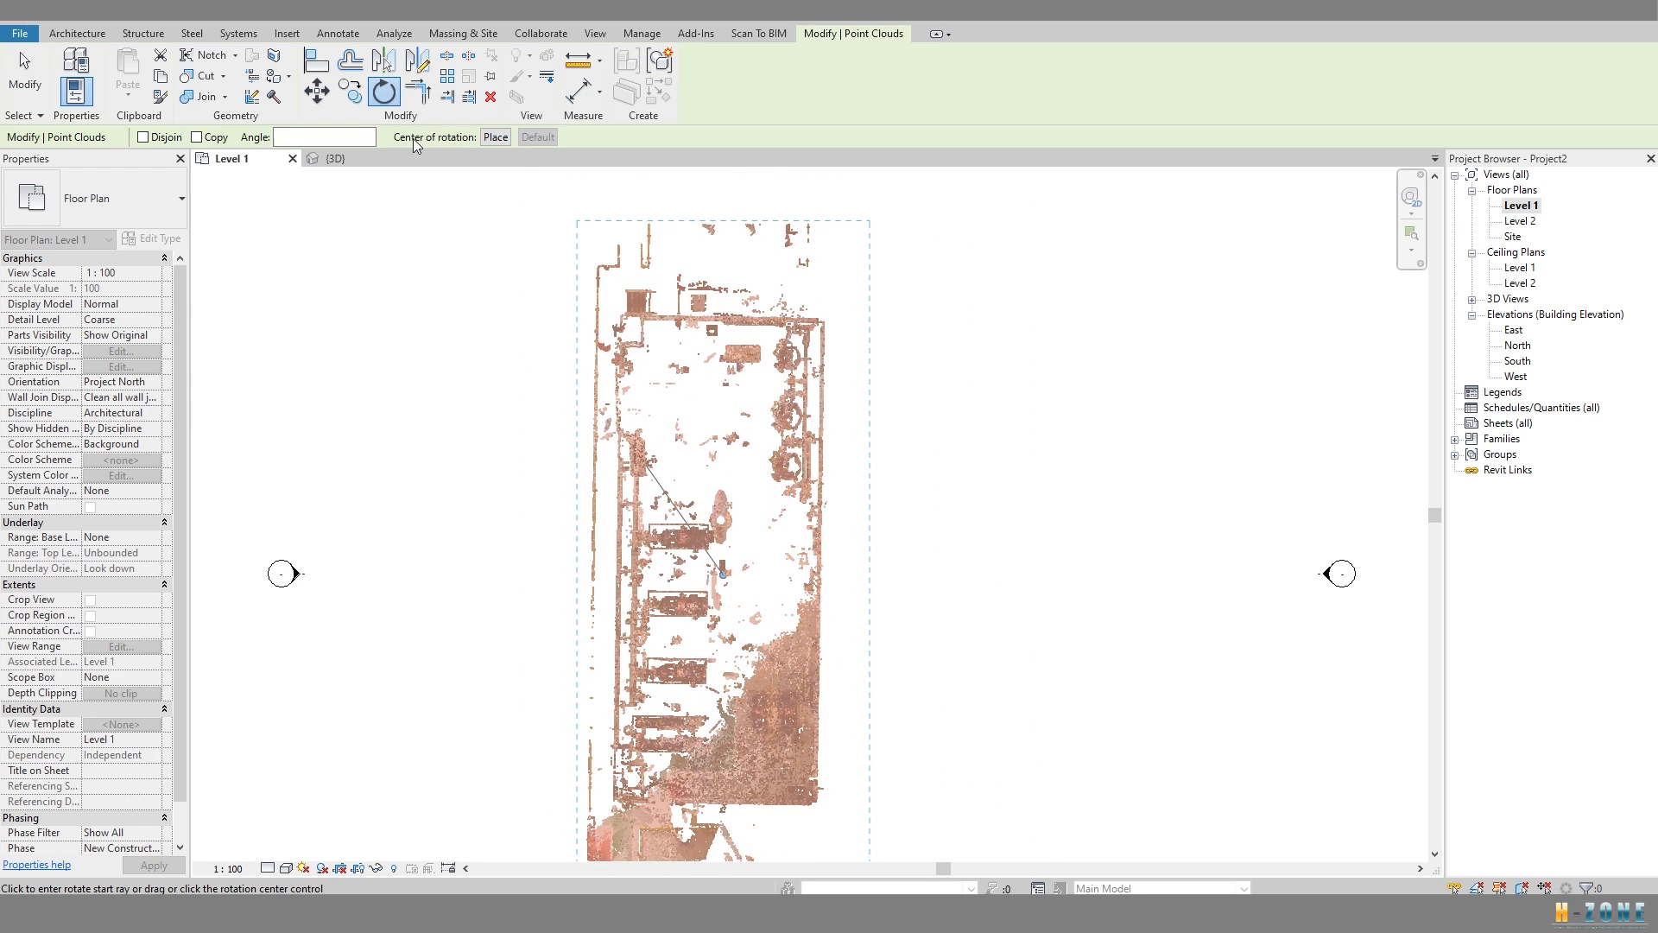
click(498, 137)
scroll(622, 335, up, 4)
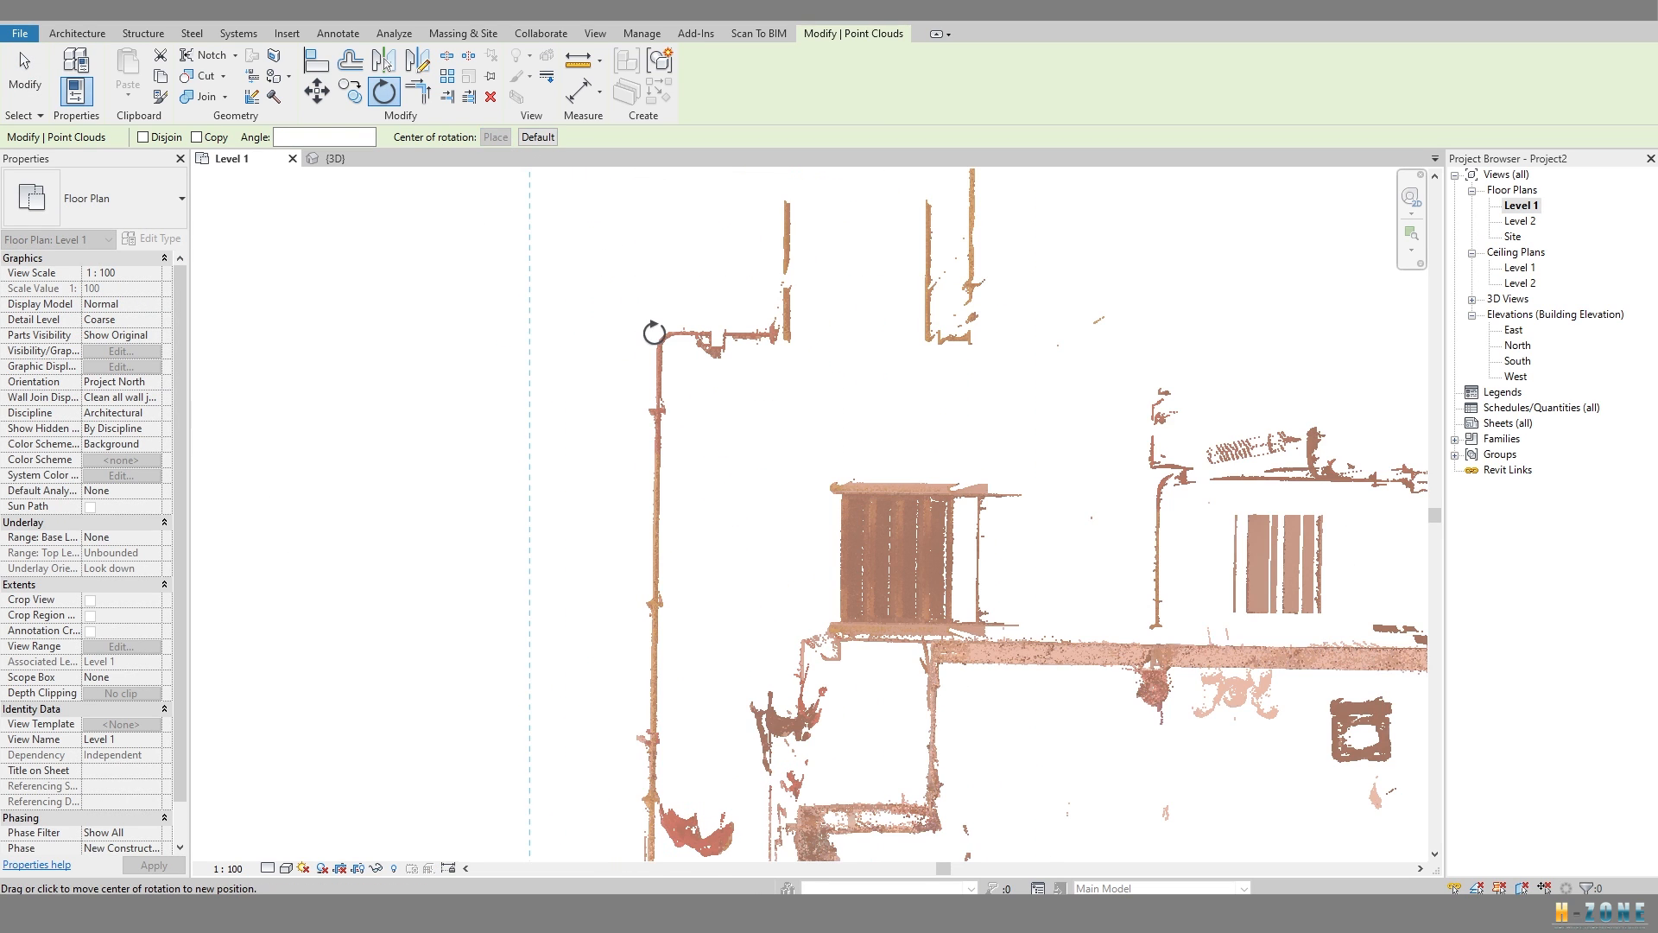
click(655, 558)
Rotate the point cloud about the new centre to bring the long left wall upright, and deselect the cloud.
scroll(656, 558, down, 2)
middle_drag(656, 558, 654, 292)
scroll(641, 340, down, 2)
scroll(645, 358, up, 2)
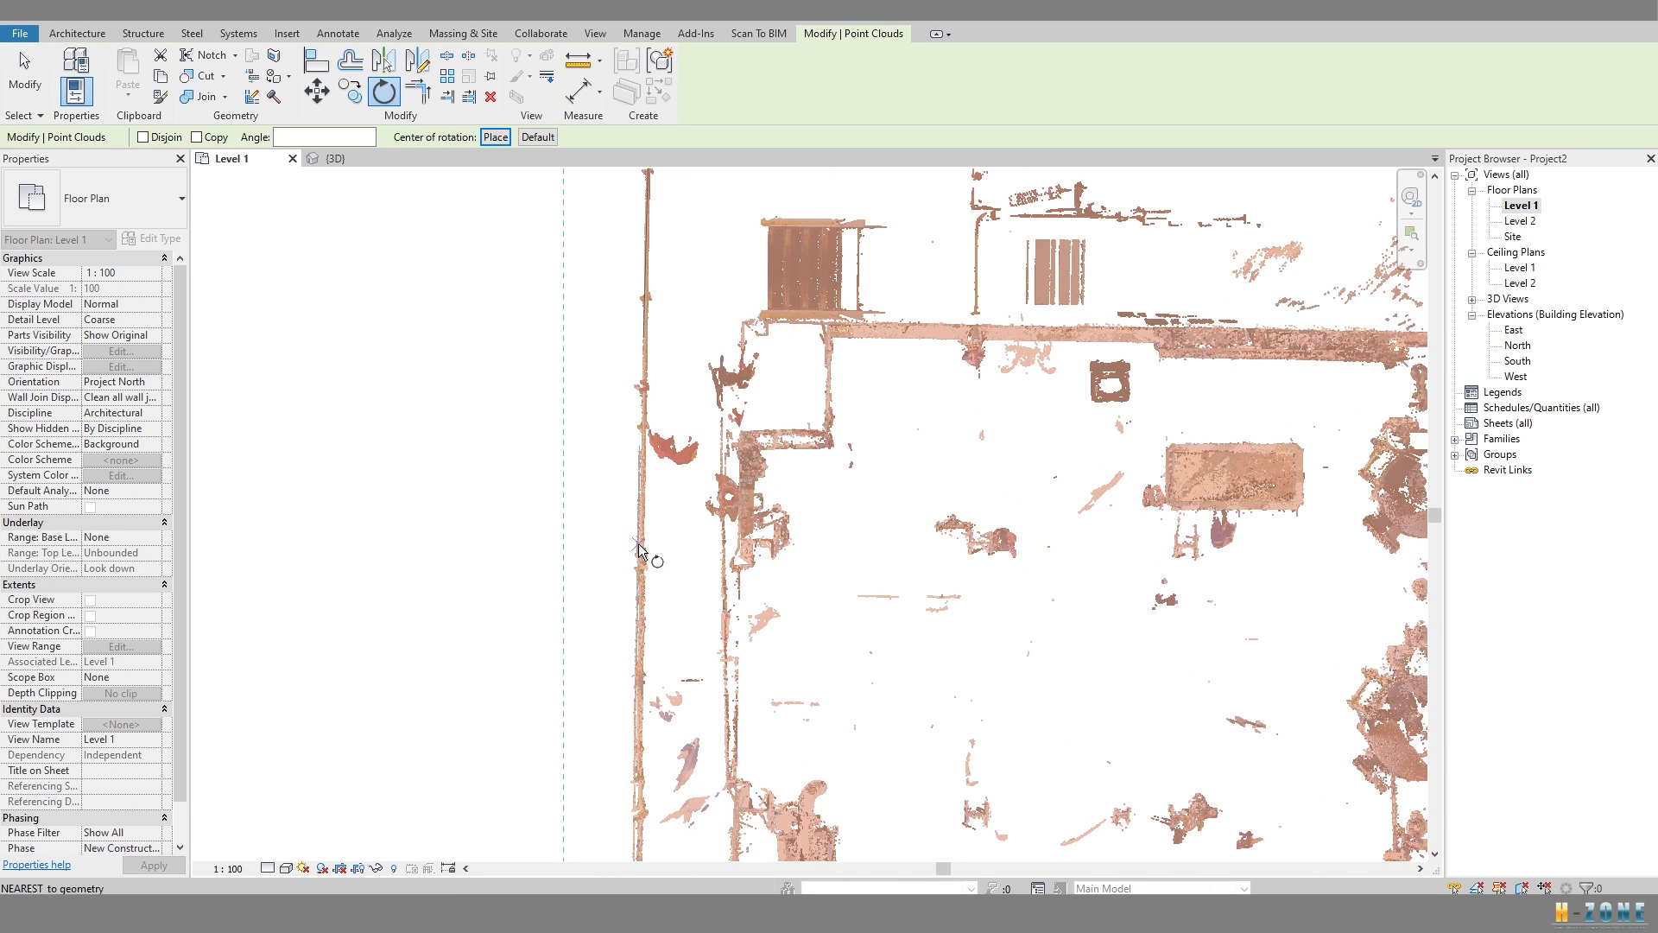
click(663, 645)
scroll(657, 580, down, 2)
middle_drag(657, 580, 670, 432)
scroll(639, 446, down, 3)
click(931, 475)
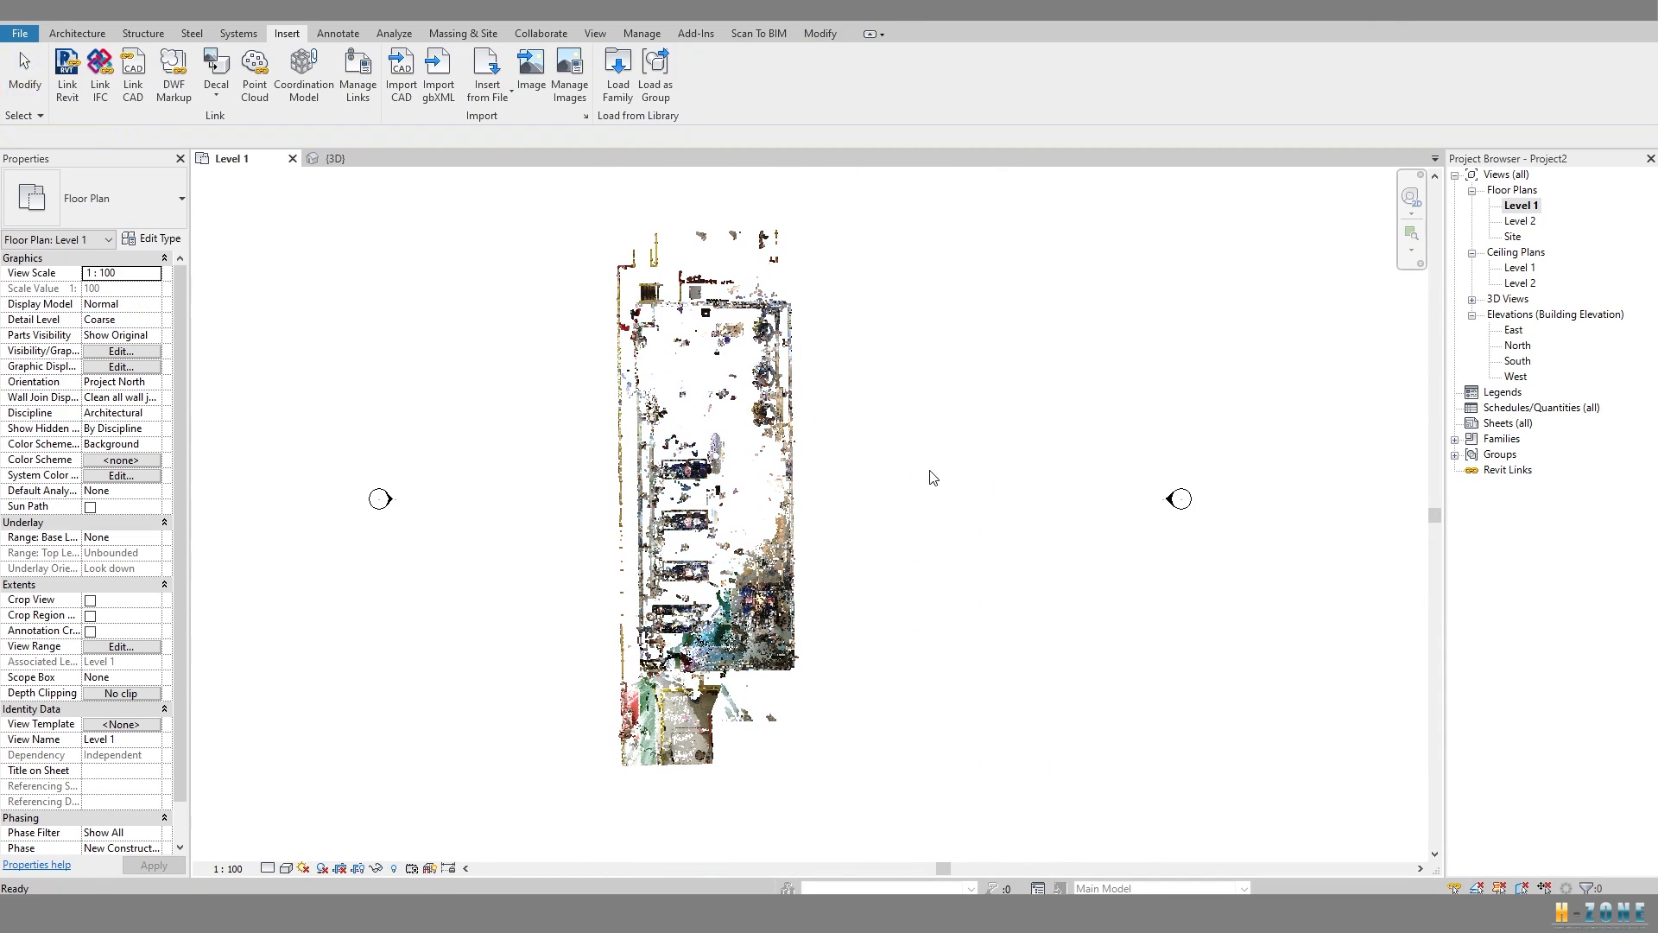
Check the right wall's alignment against a temporary vertical detail line started at its upper corner.
scroll(895, 522, up, 3)
middle_drag(839, 499, 853, 592)
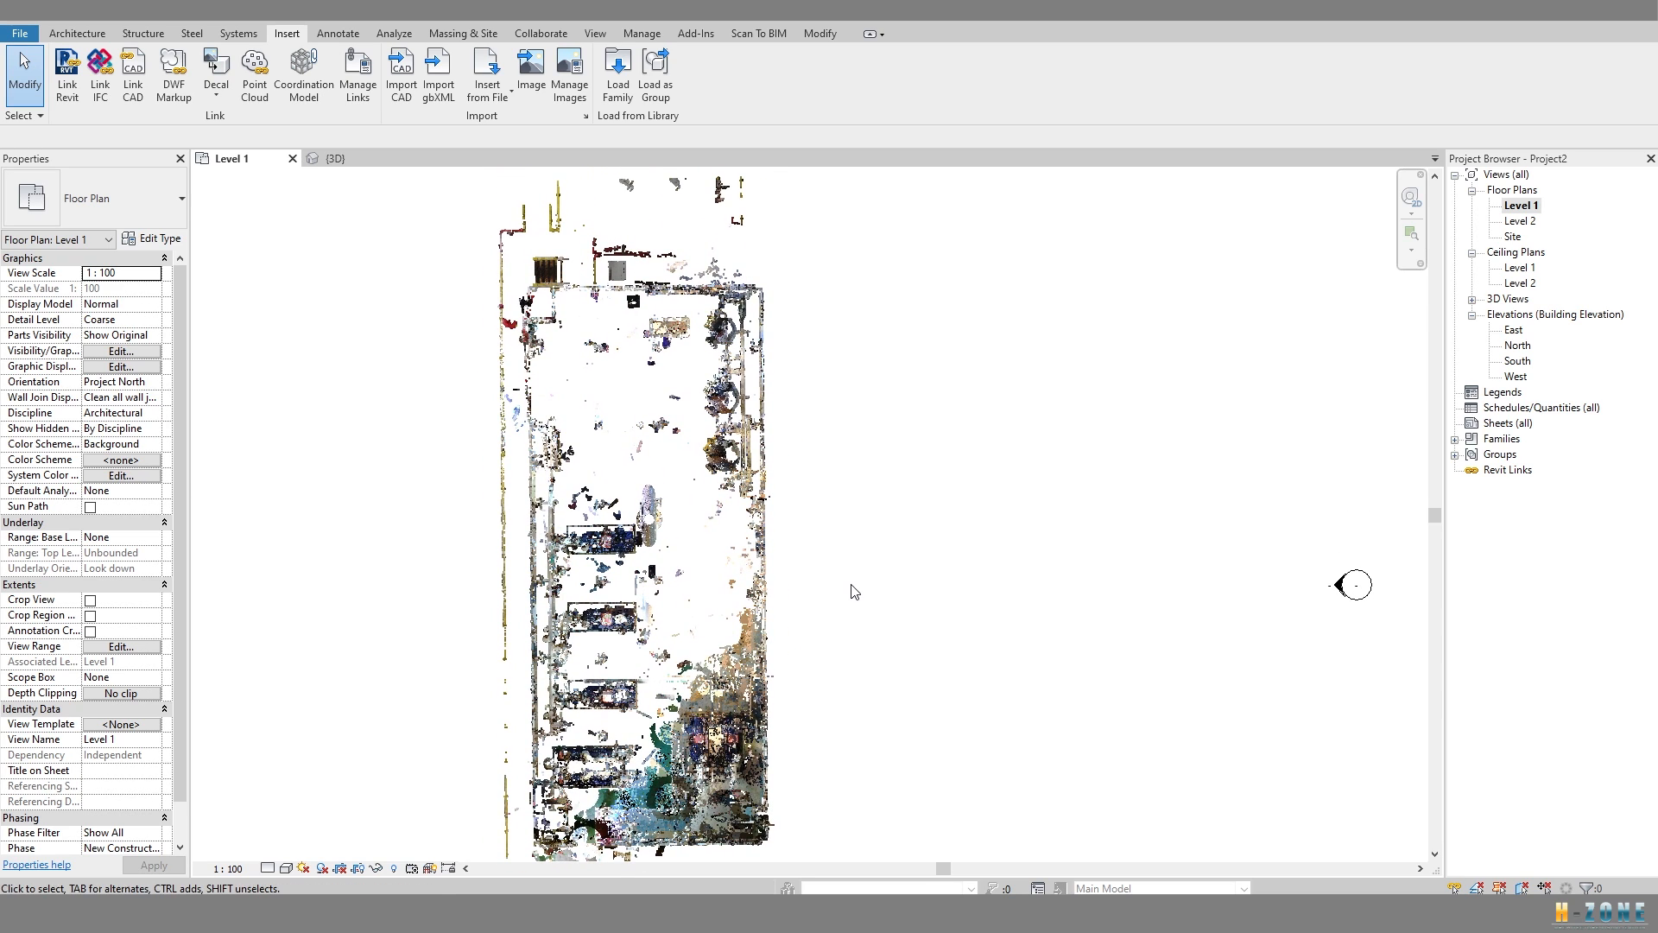
click(759, 286)
middle_drag(777, 648, 783, 399)
middle_drag(776, 534, 764, 737)
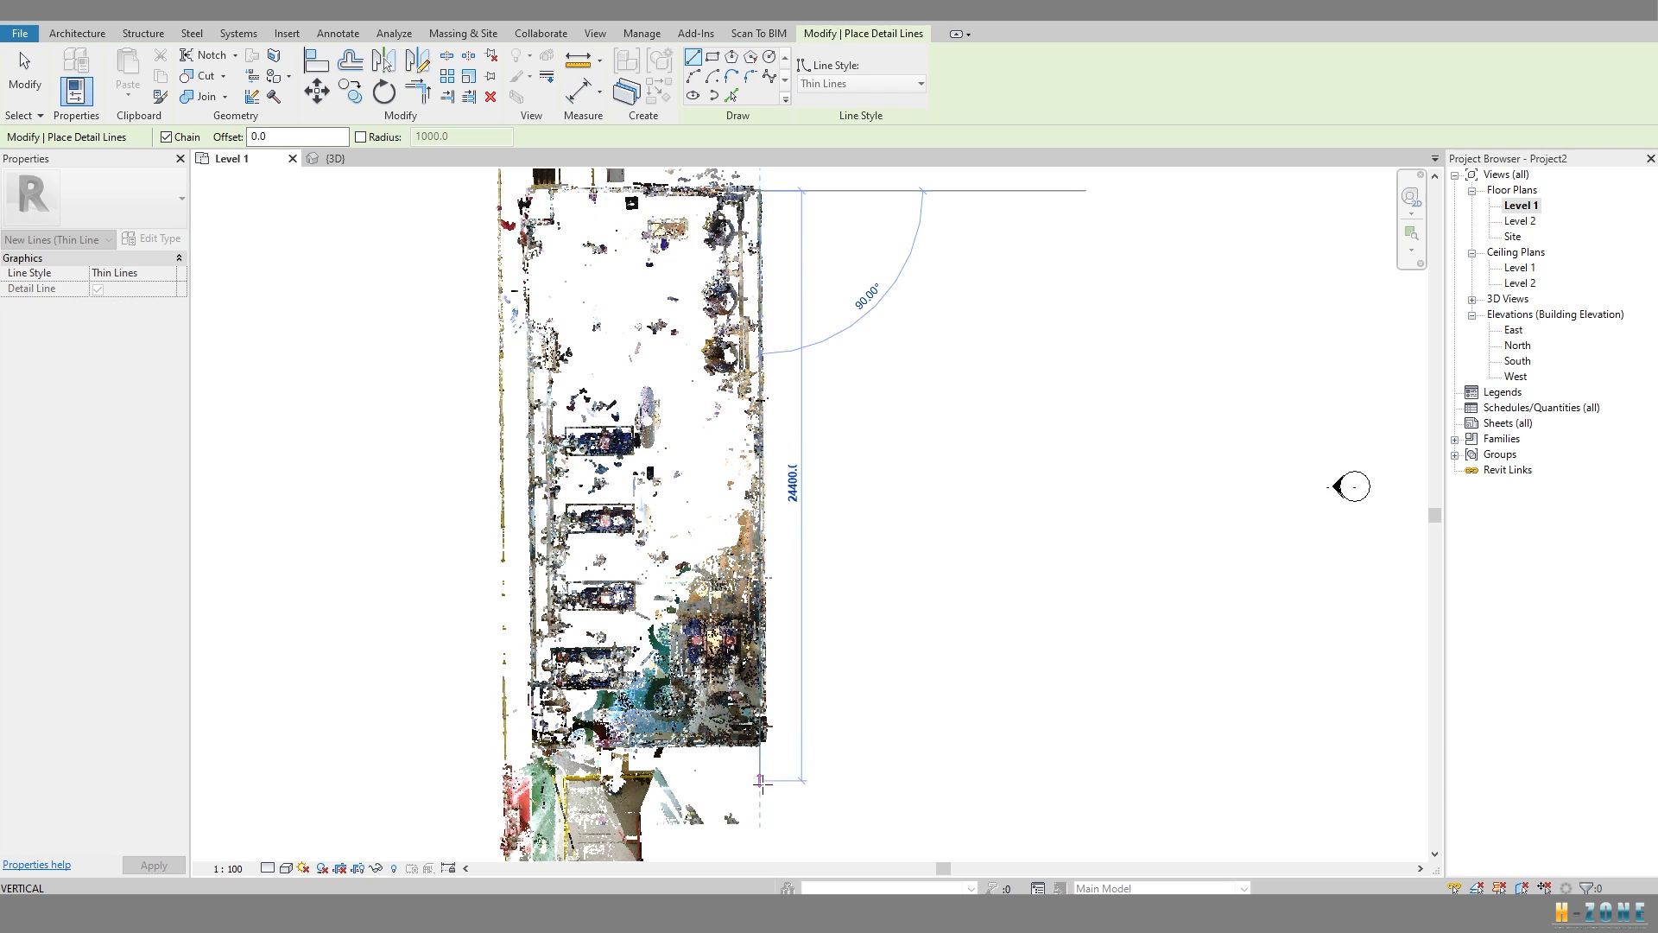
scroll(761, 743, down, 2)
key(Escape)
key(Escape)
Check the right wall again with a temporary vertical detail line started at its lower corner.
click(764, 722)
scroll(765, 263, up, 2)
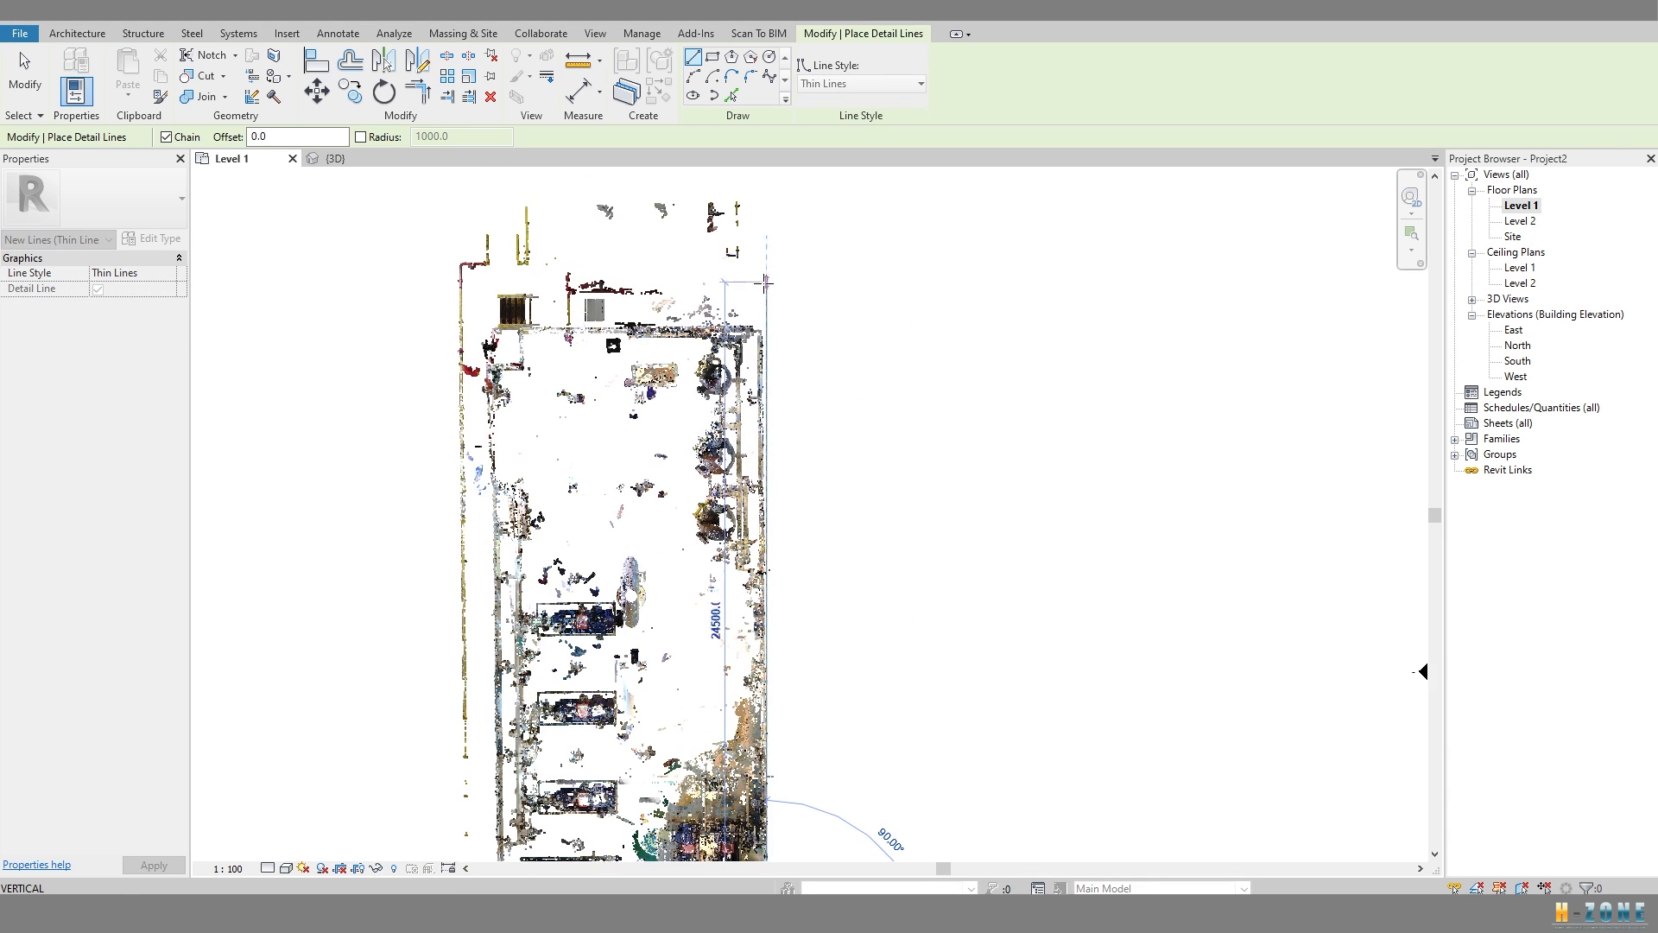
middle_drag(765, 282, 774, 175)
scroll(775, 274, up, 4)
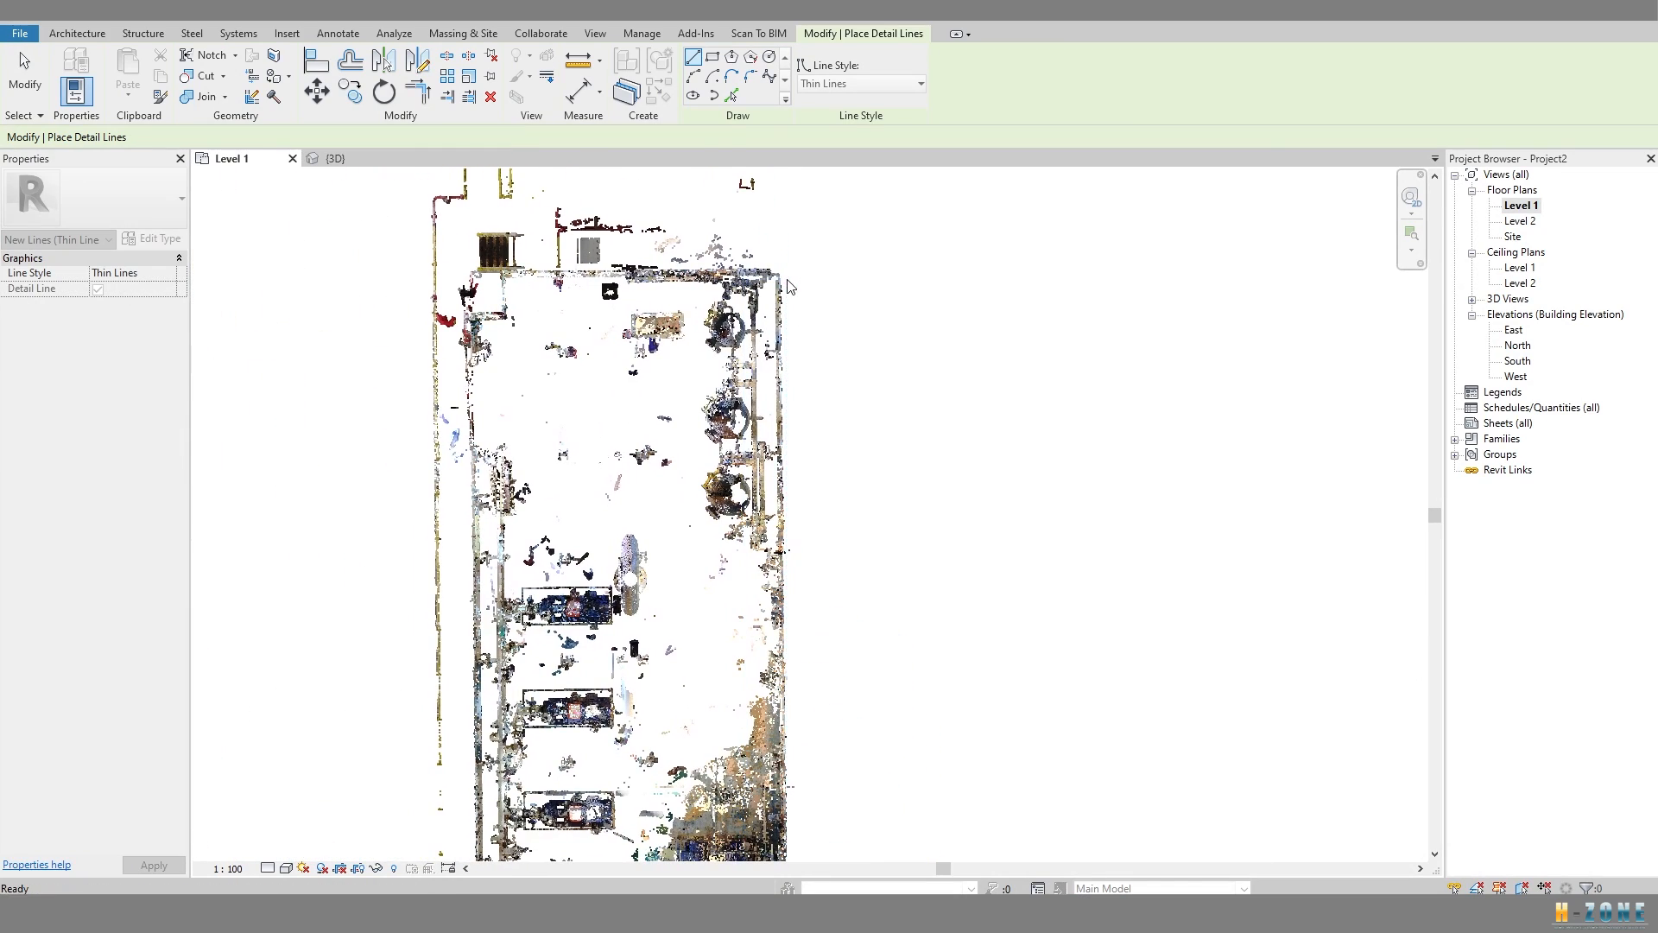
key(Escape)
key(Escape)
Turn on the section box in the 3D view and pull its right side in toward the point cloud.
click(335, 158)
shift+middle_drag(826, 506, 484, 666)
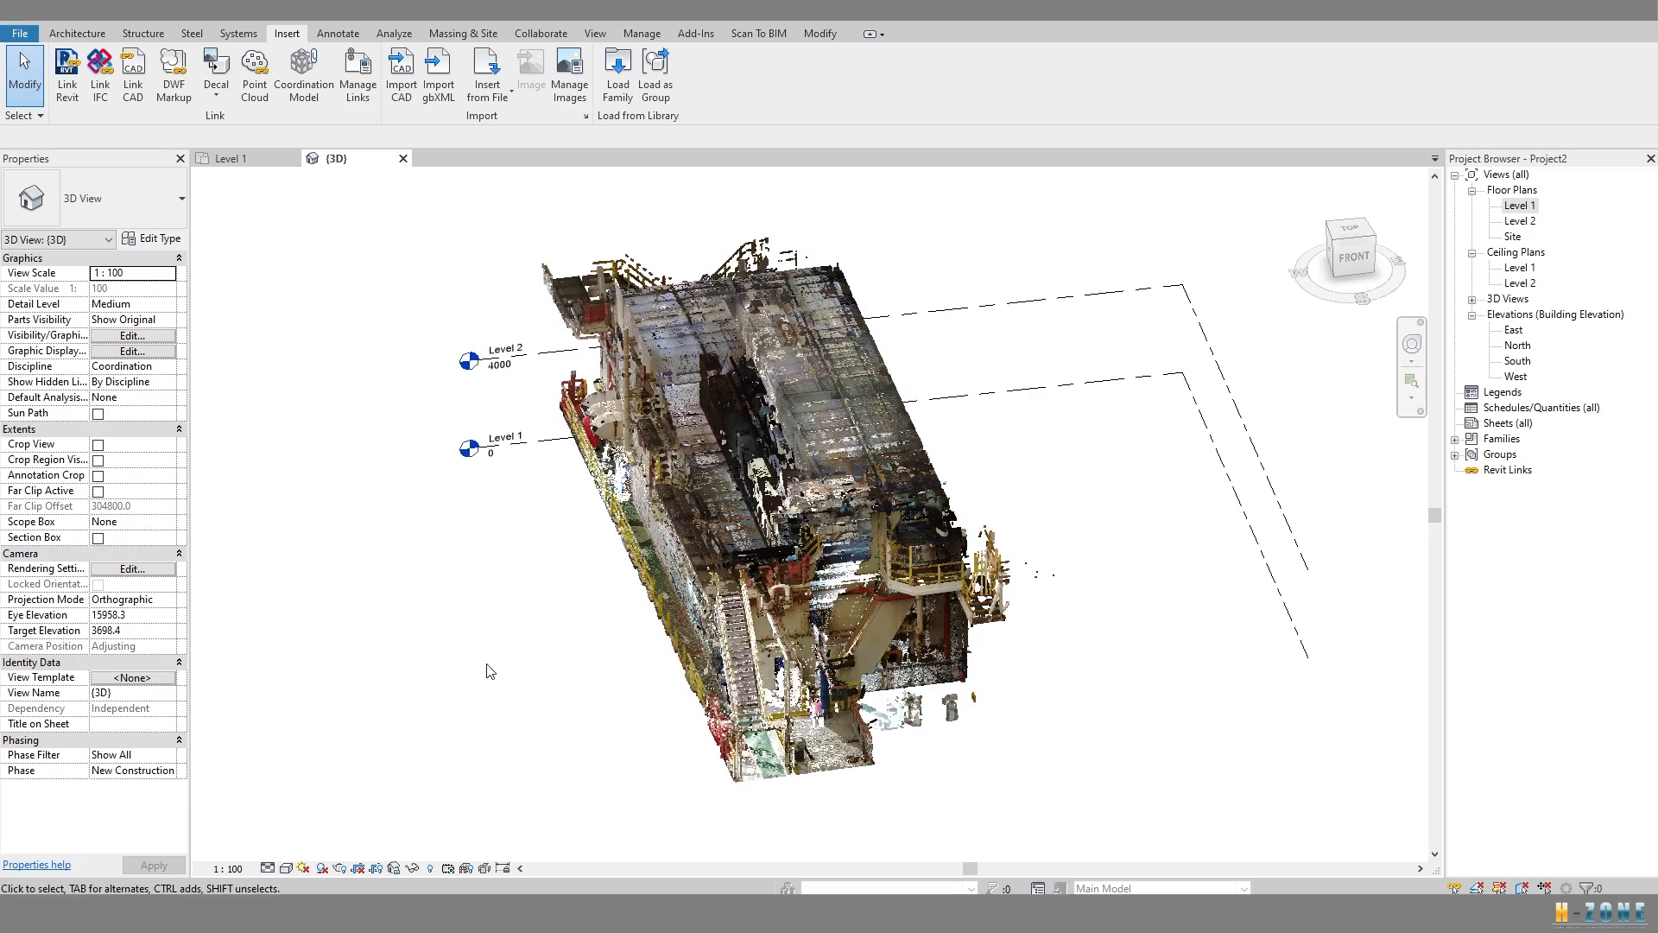
scroll(778, 484, down, 1)
shift+middle_drag(777, 484, 907, 501)
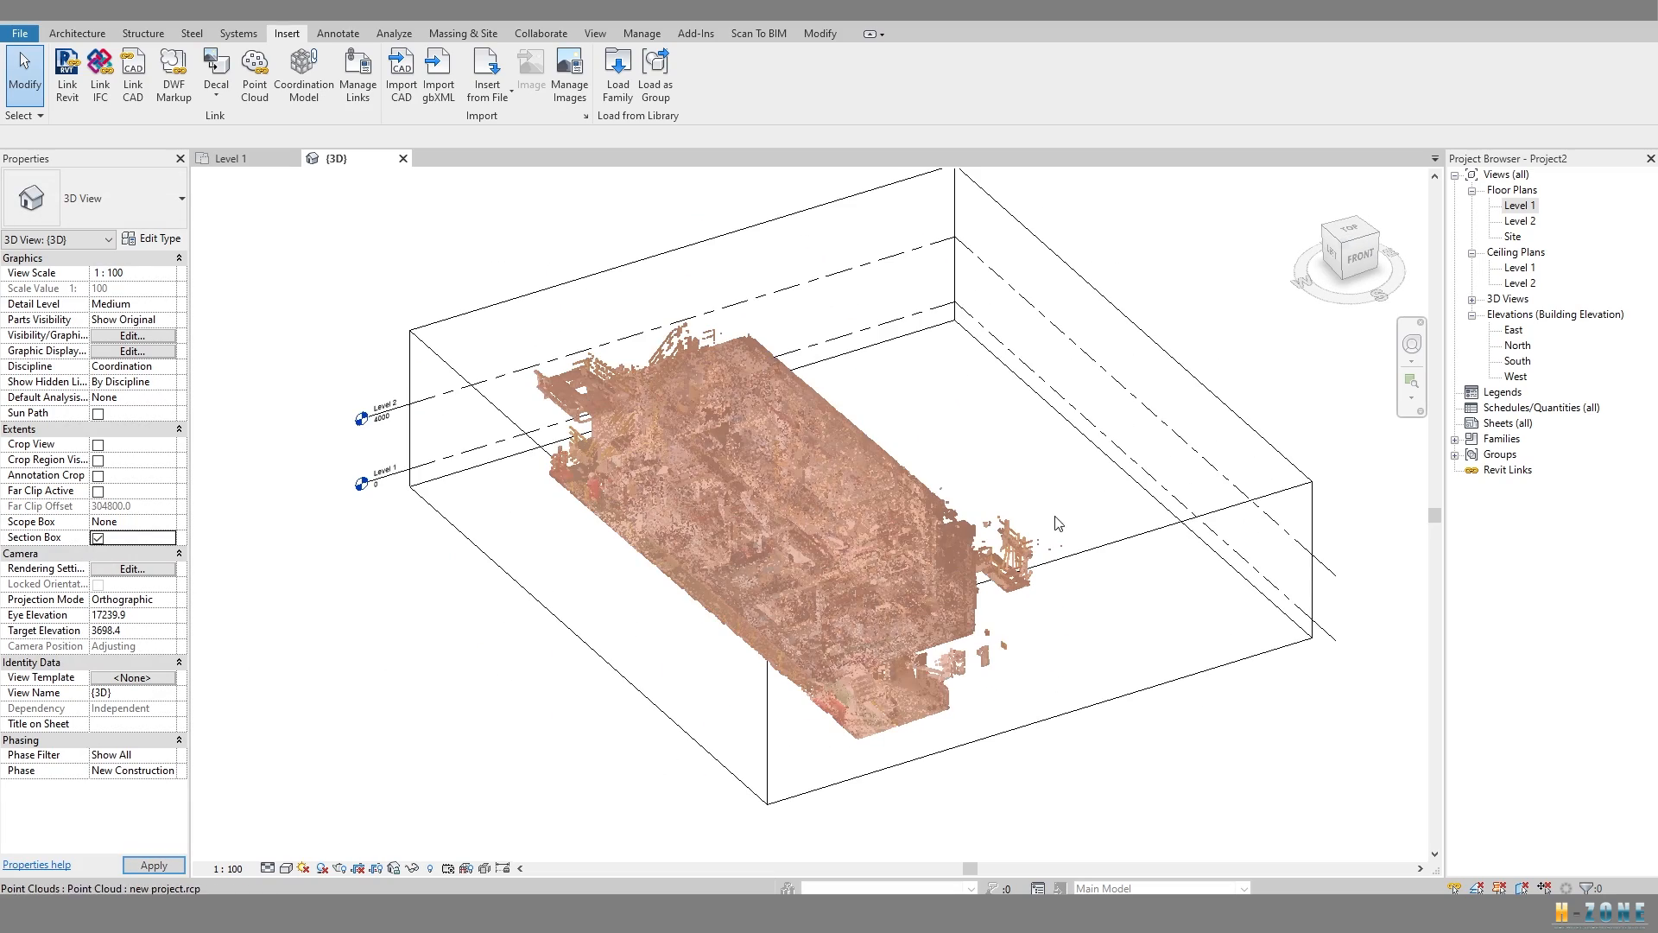
drag(1135, 400, 965, 451)
shift+middle_drag(790, 503, 810, 473)
scroll(809, 475, up, 3)
shift+middle_drag(750, 534, 805, 412)
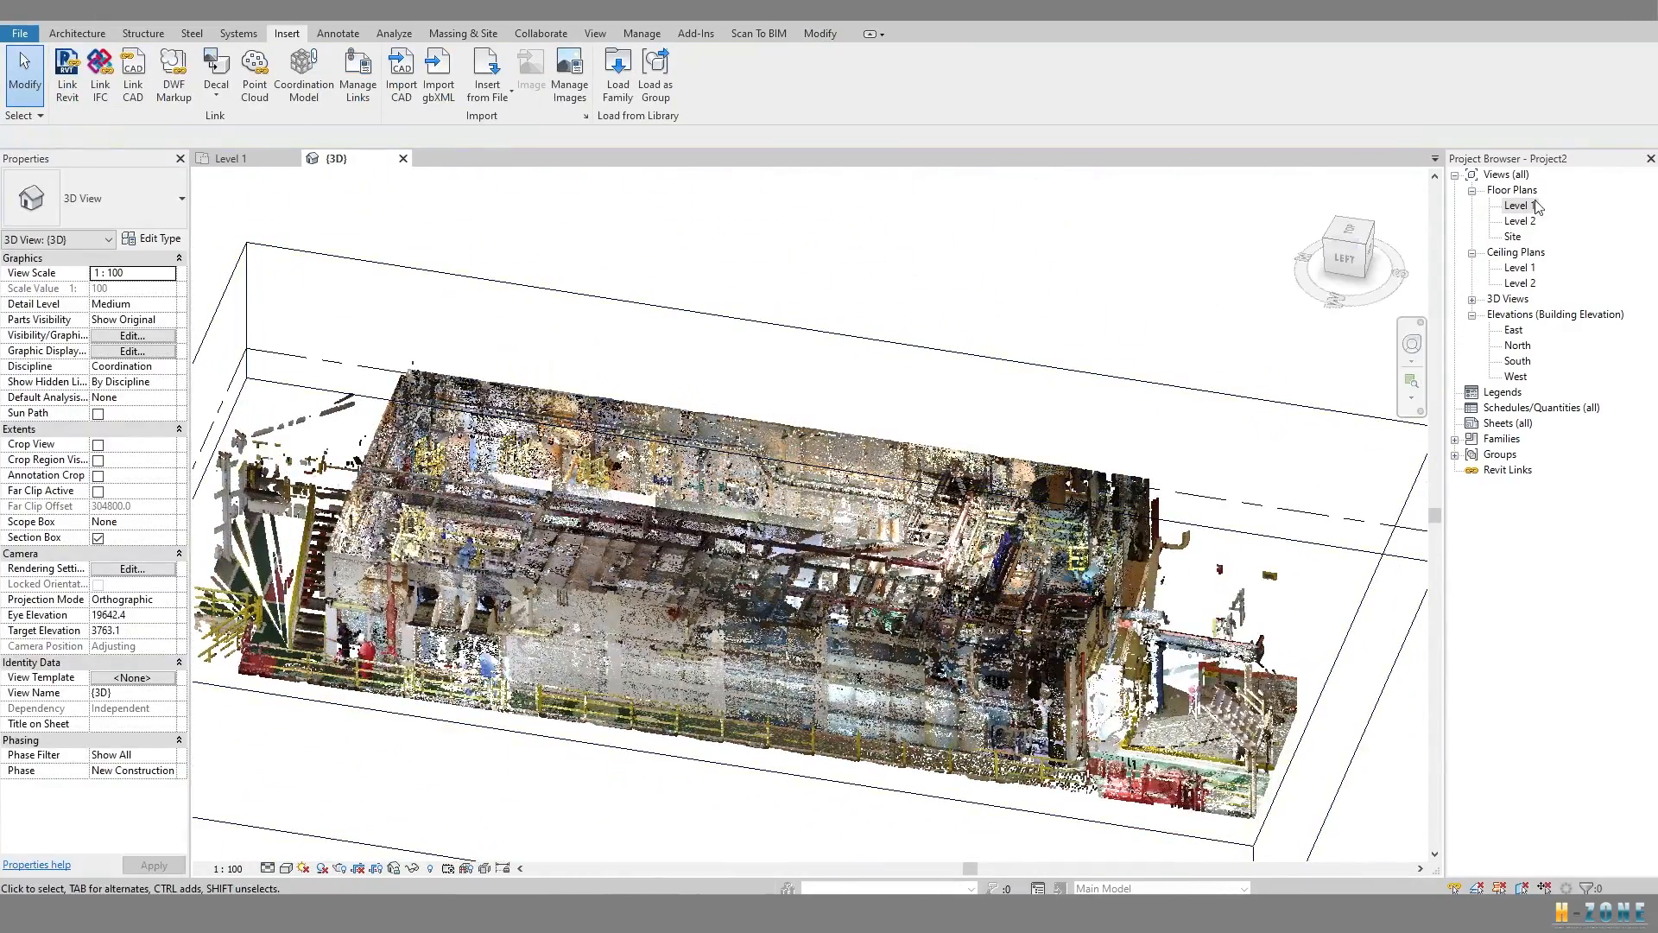
In the Level 1 floor plan, draw a vertical detail line along the right wall, extending just past its lower corner.
double_click(1520, 204)
scroll(844, 474, down, 4)
scroll(711, 444, up, 3)
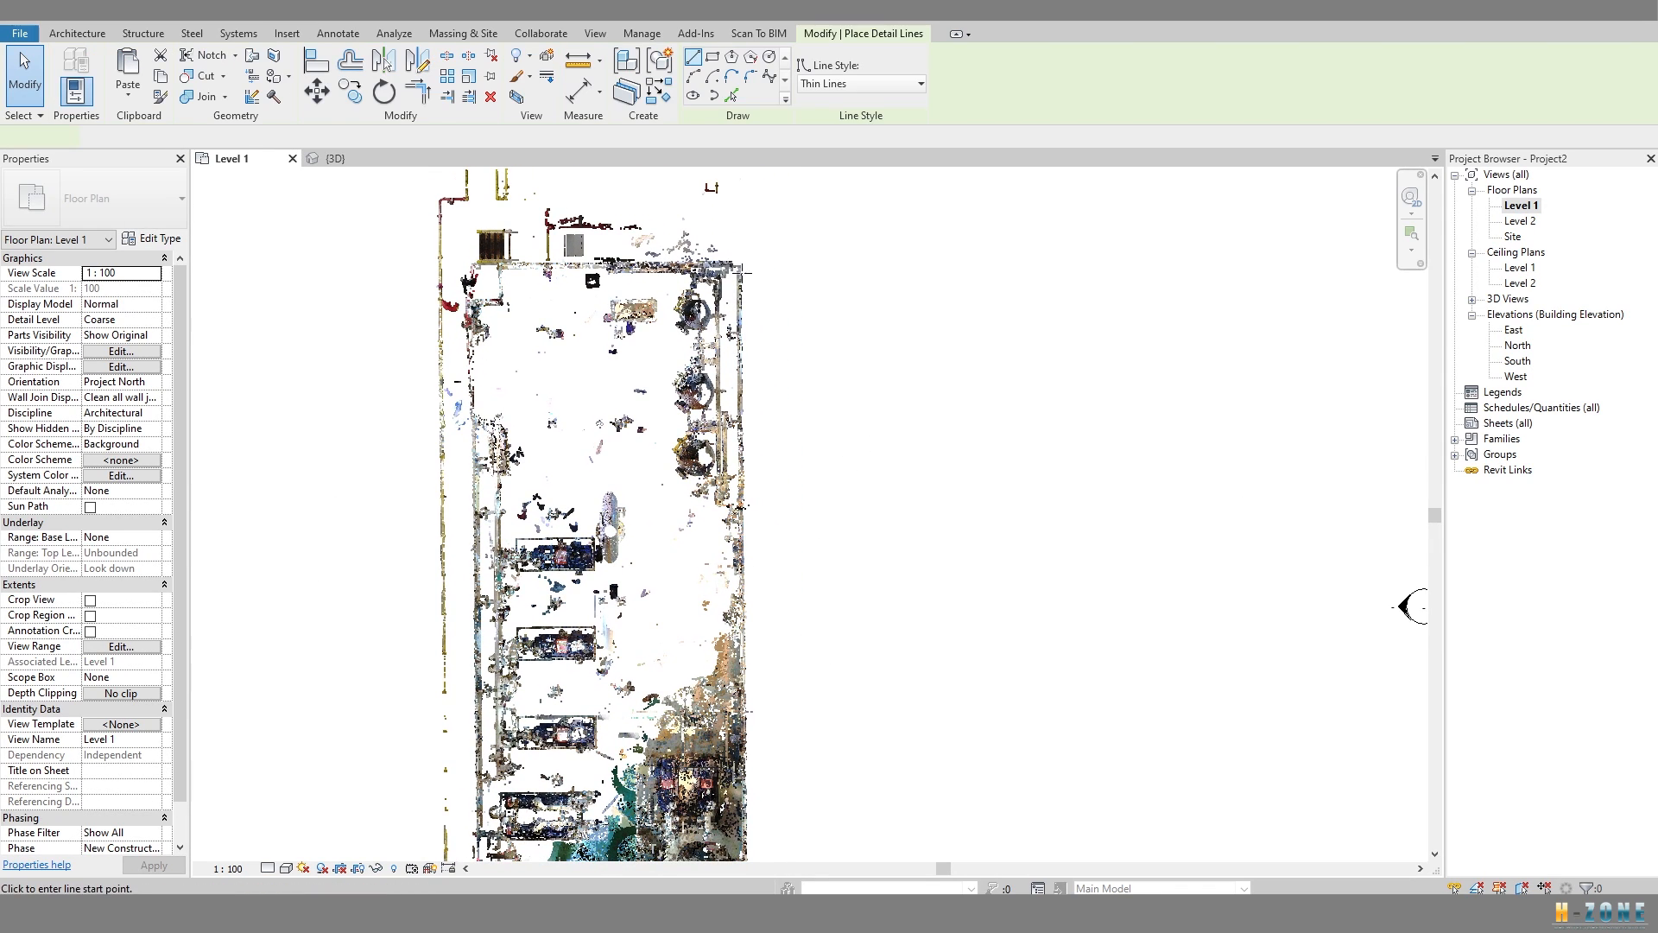
click(783, 258)
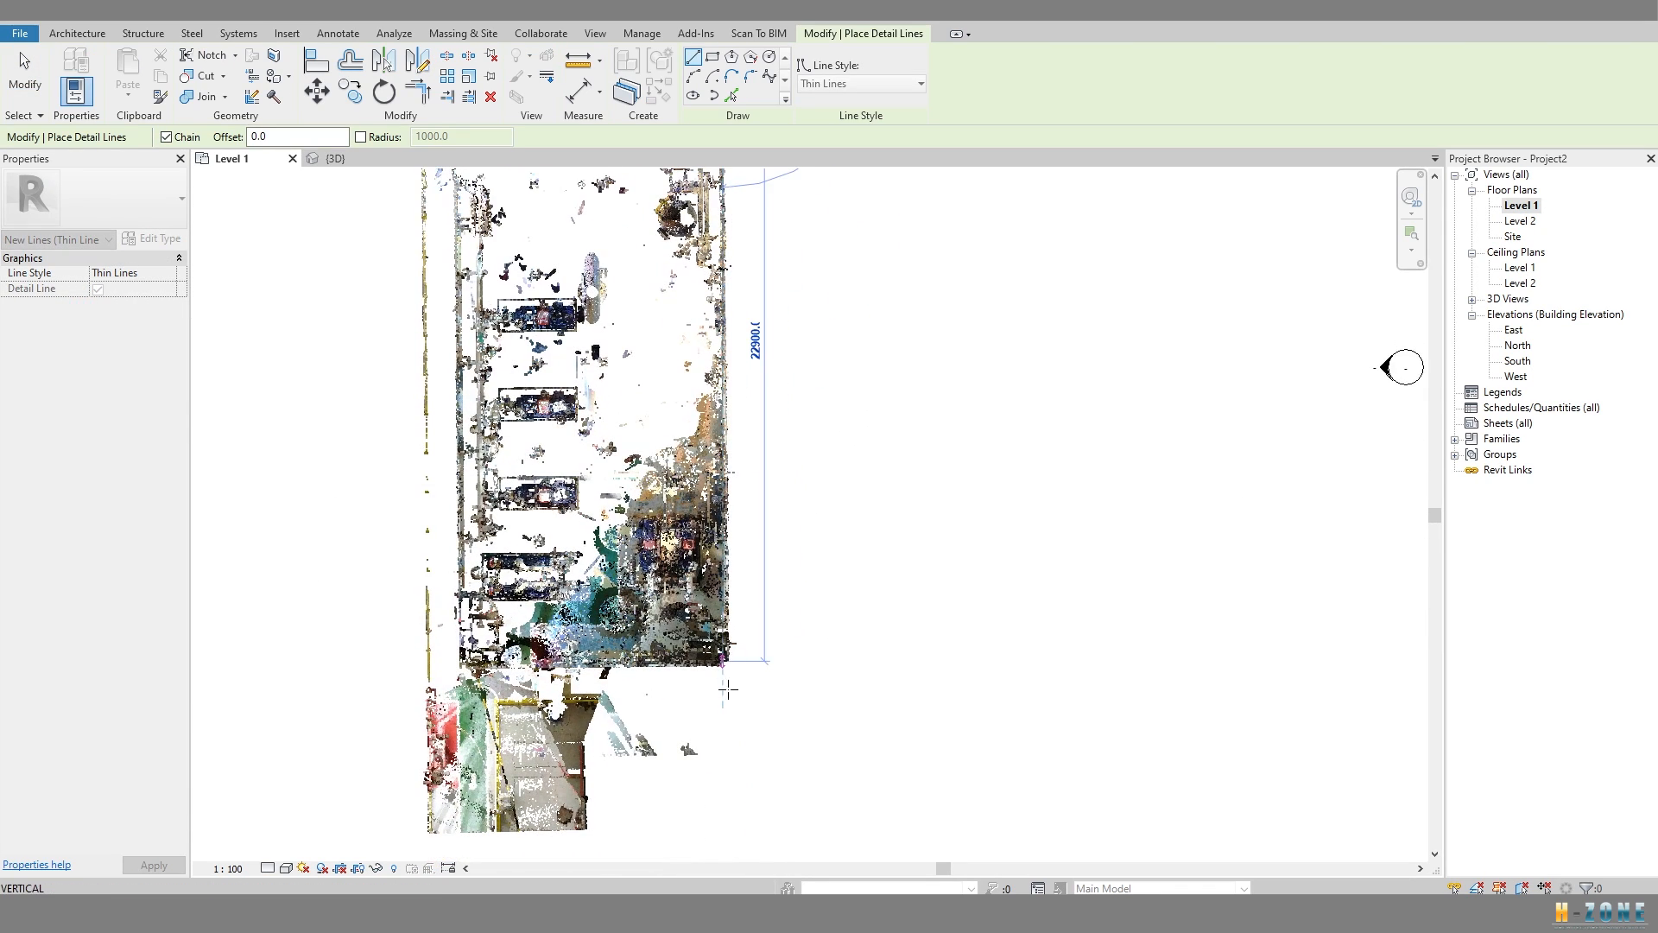
scroll(726, 721, up, 3)
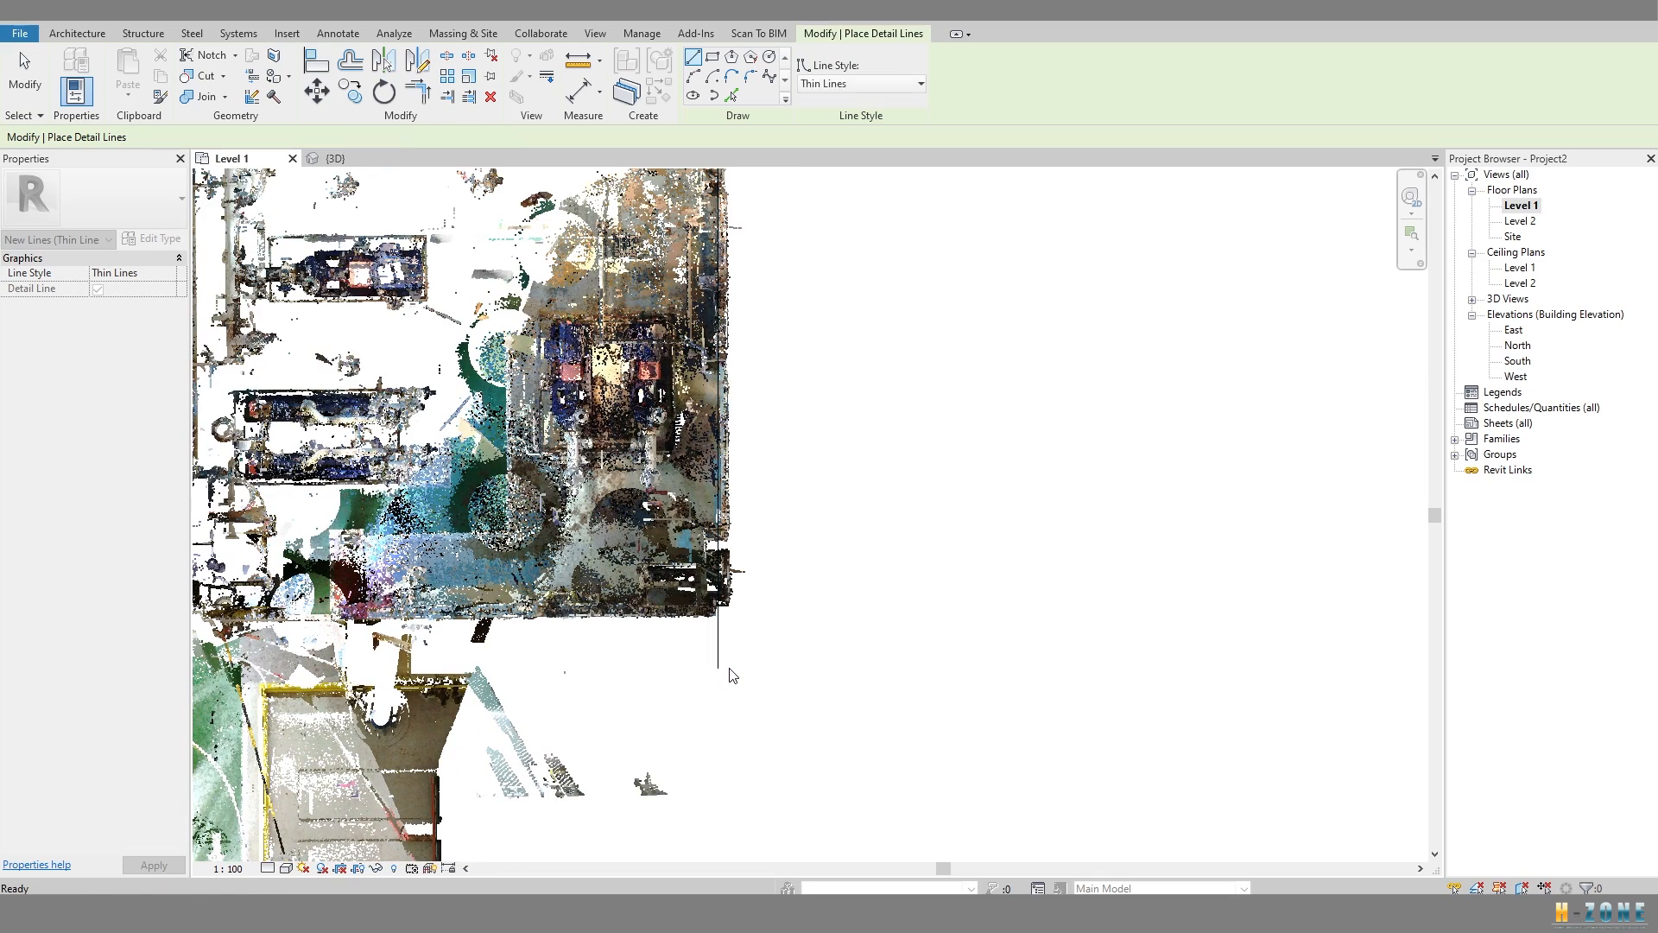
Move the vertical detail line from the right wall's upper corner to the upper corner of the outer left wall.
key(Escape)
key(Escape)
scroll(751, 691, down, 4)
scroll(719, 561, up, 5)
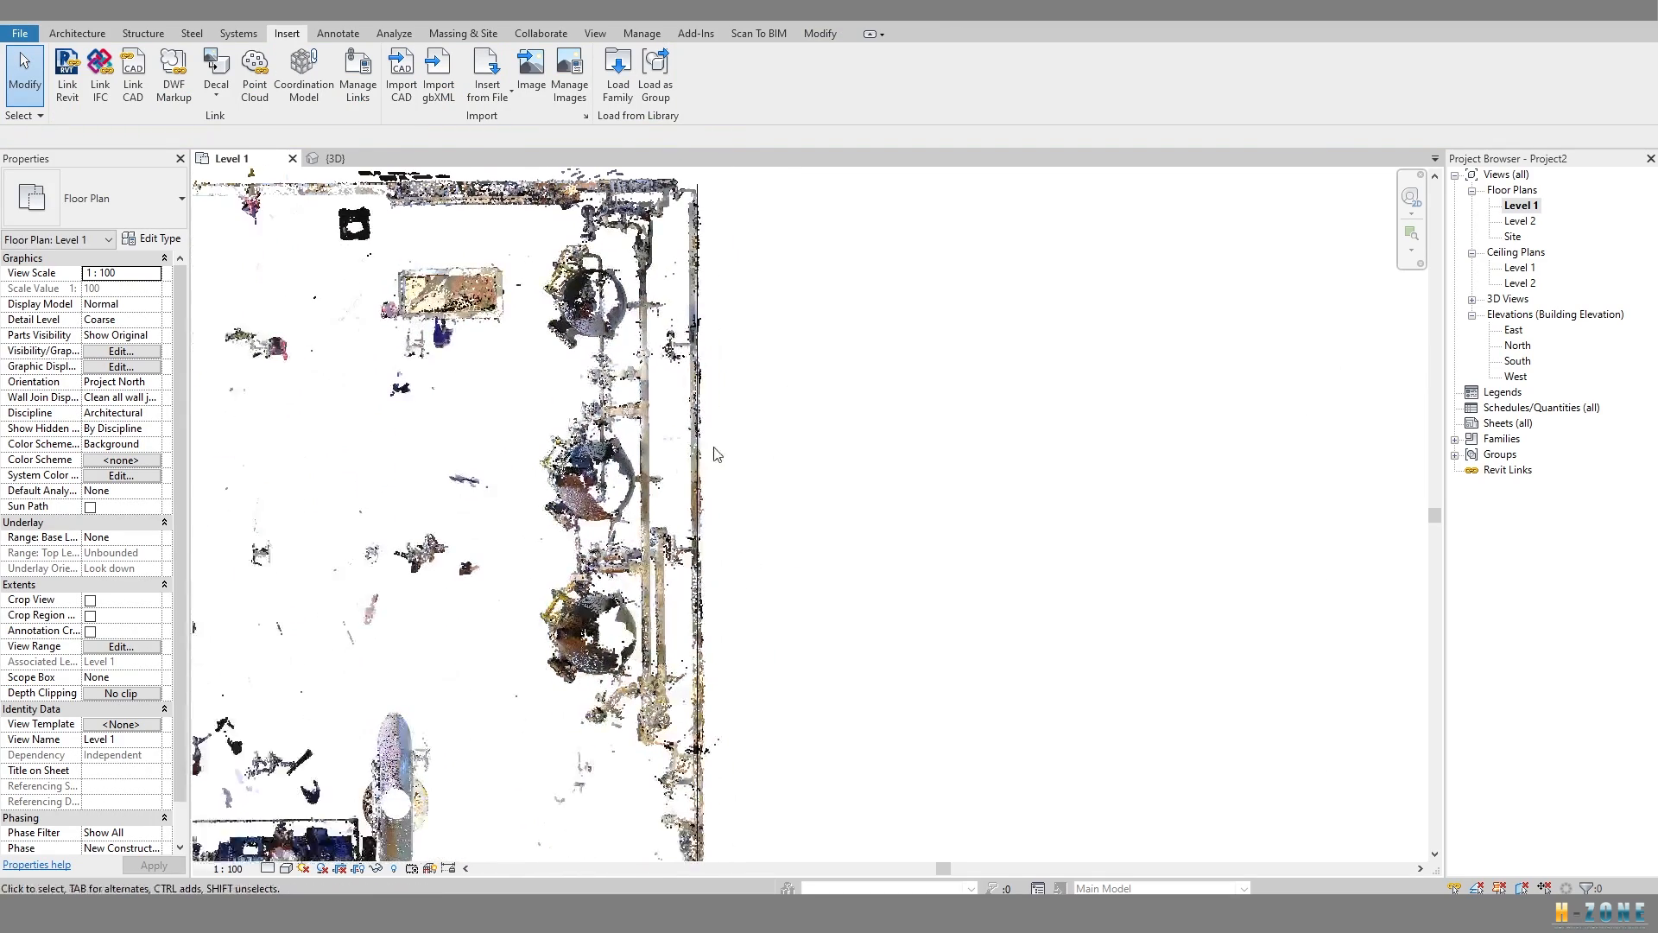
scroll(726, 500, down, 3)
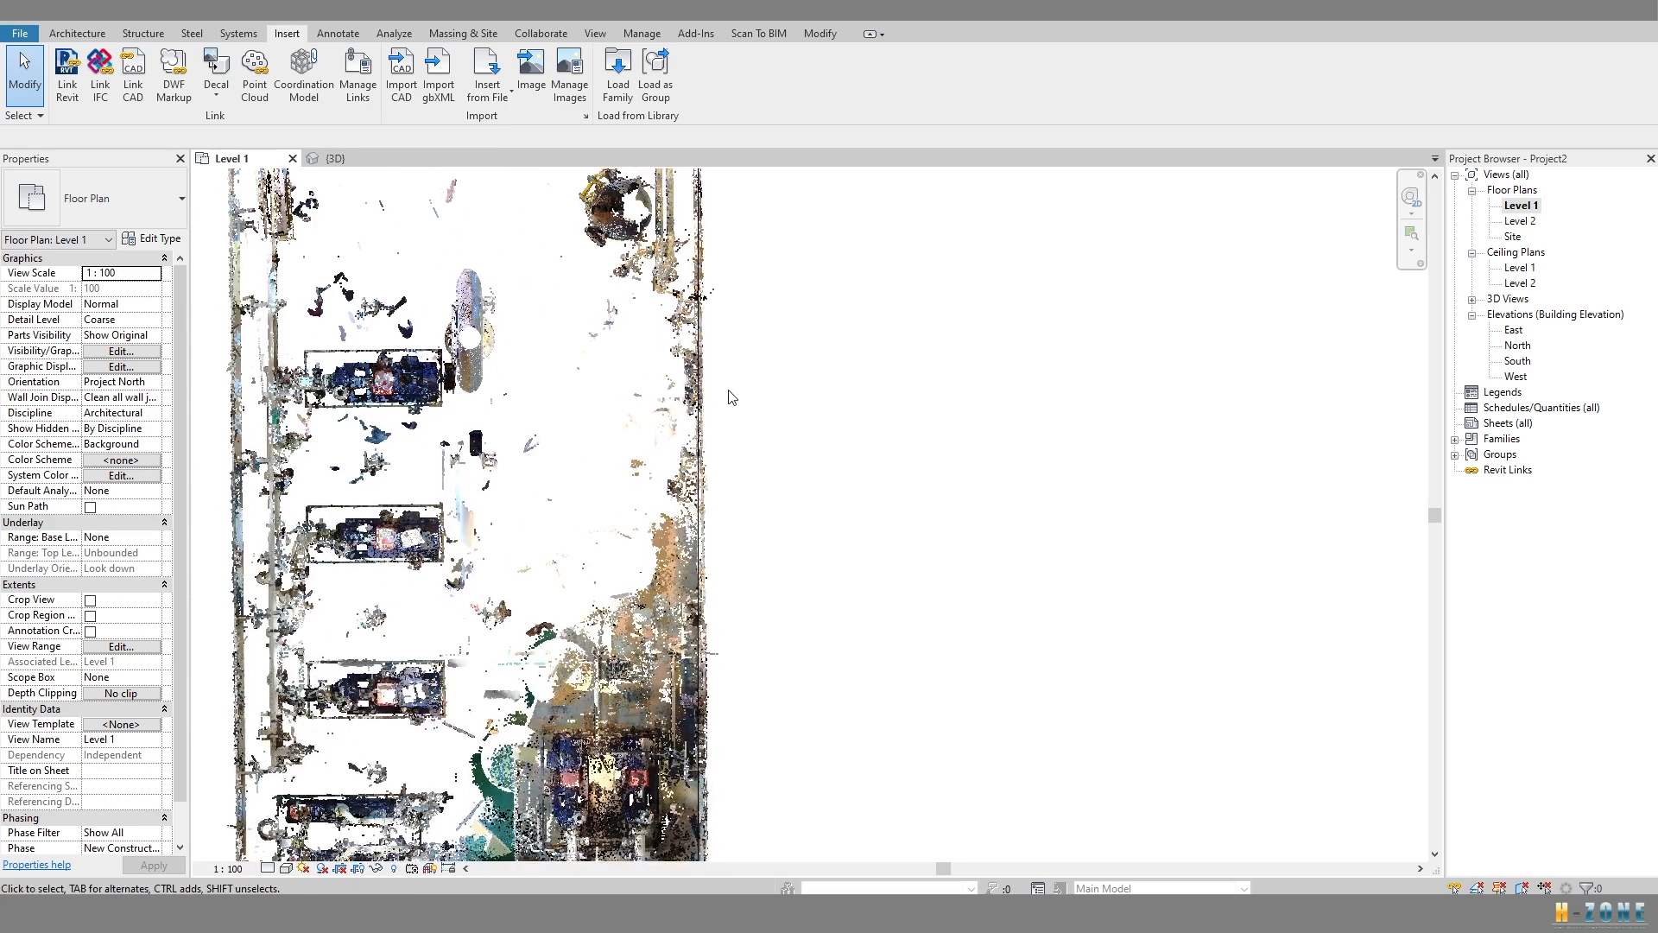
scroll(778, 346, up, 4)
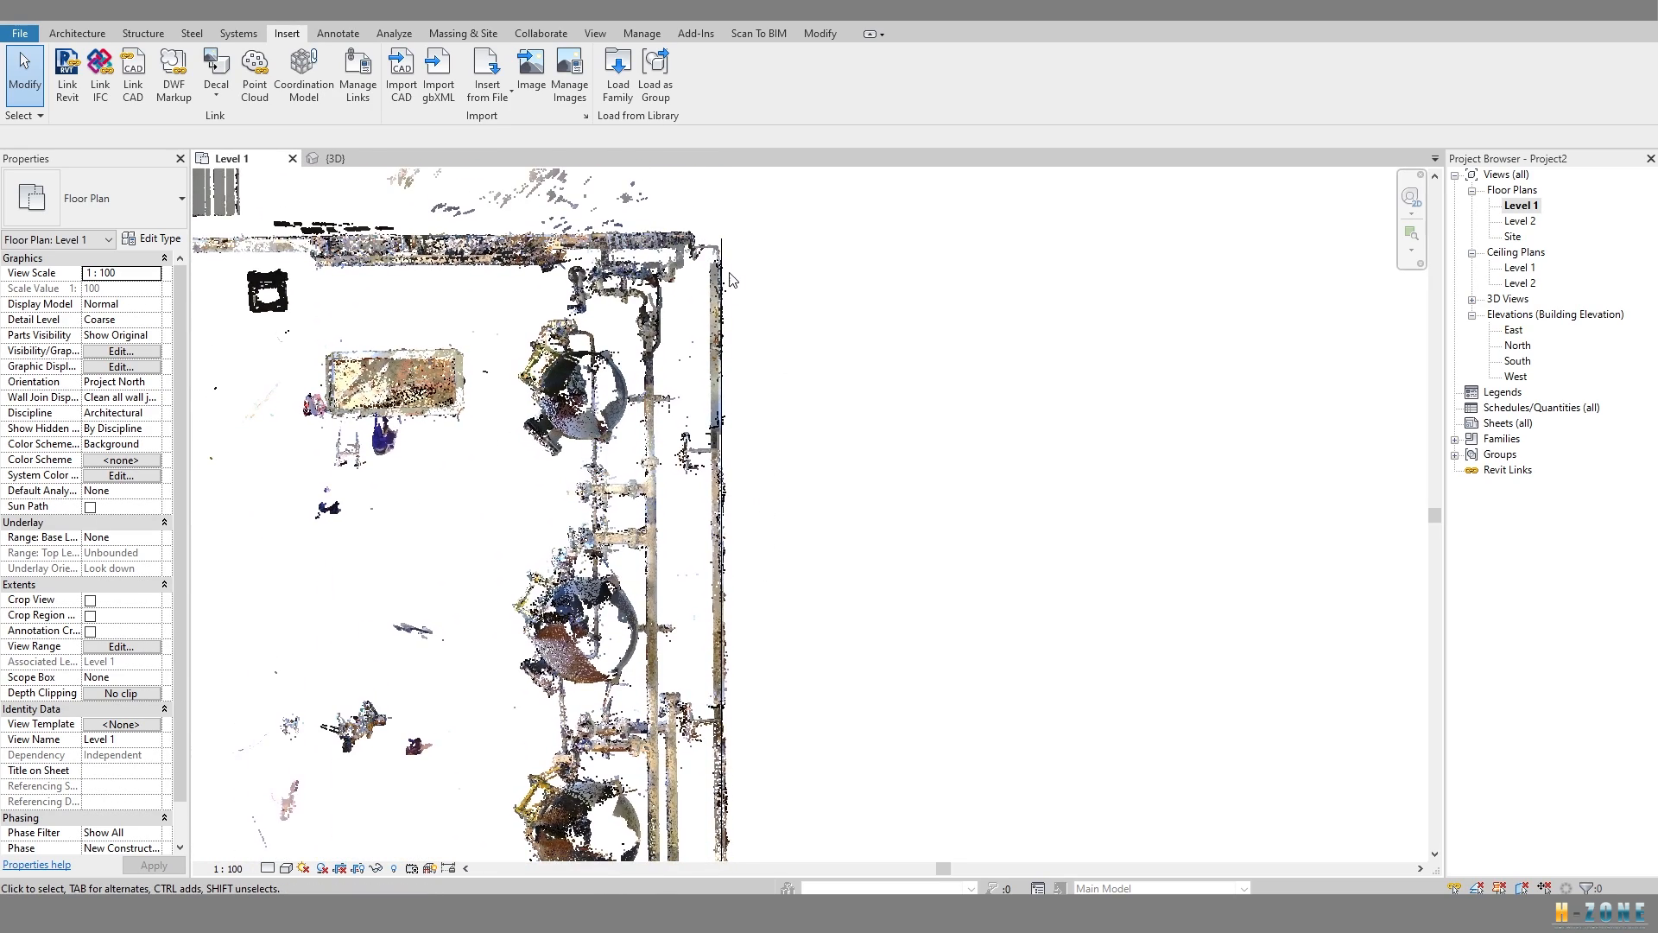
click(732, 290)
scroll(745, 328, down, 4)
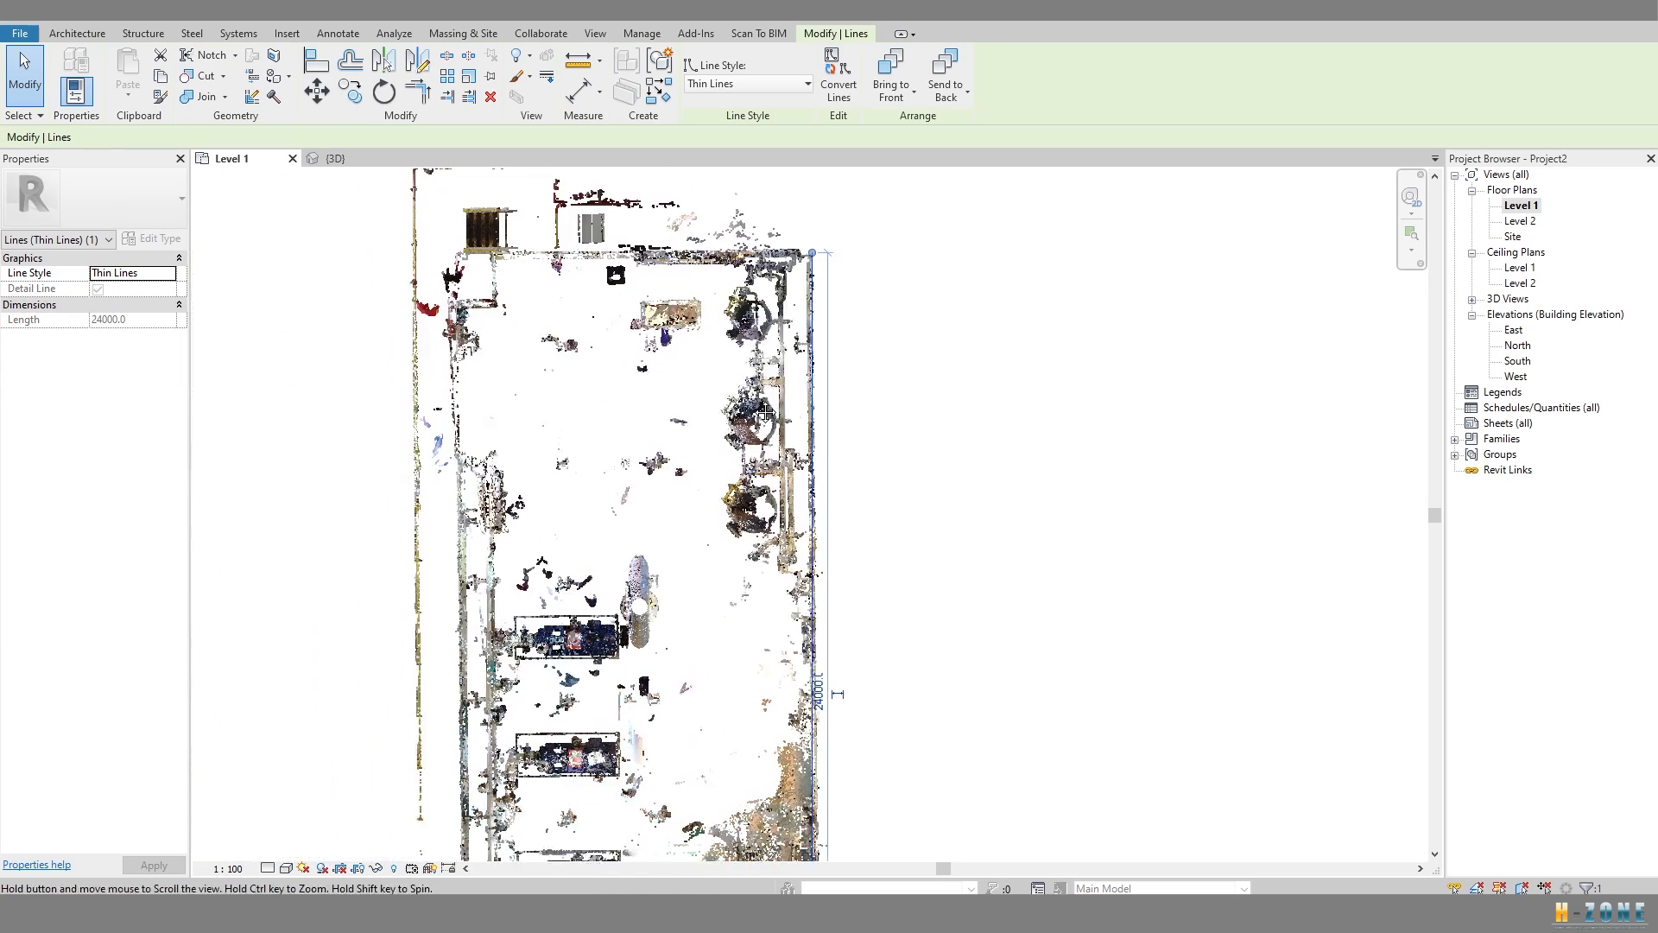
middle_drag(756, 379, 747, 405)
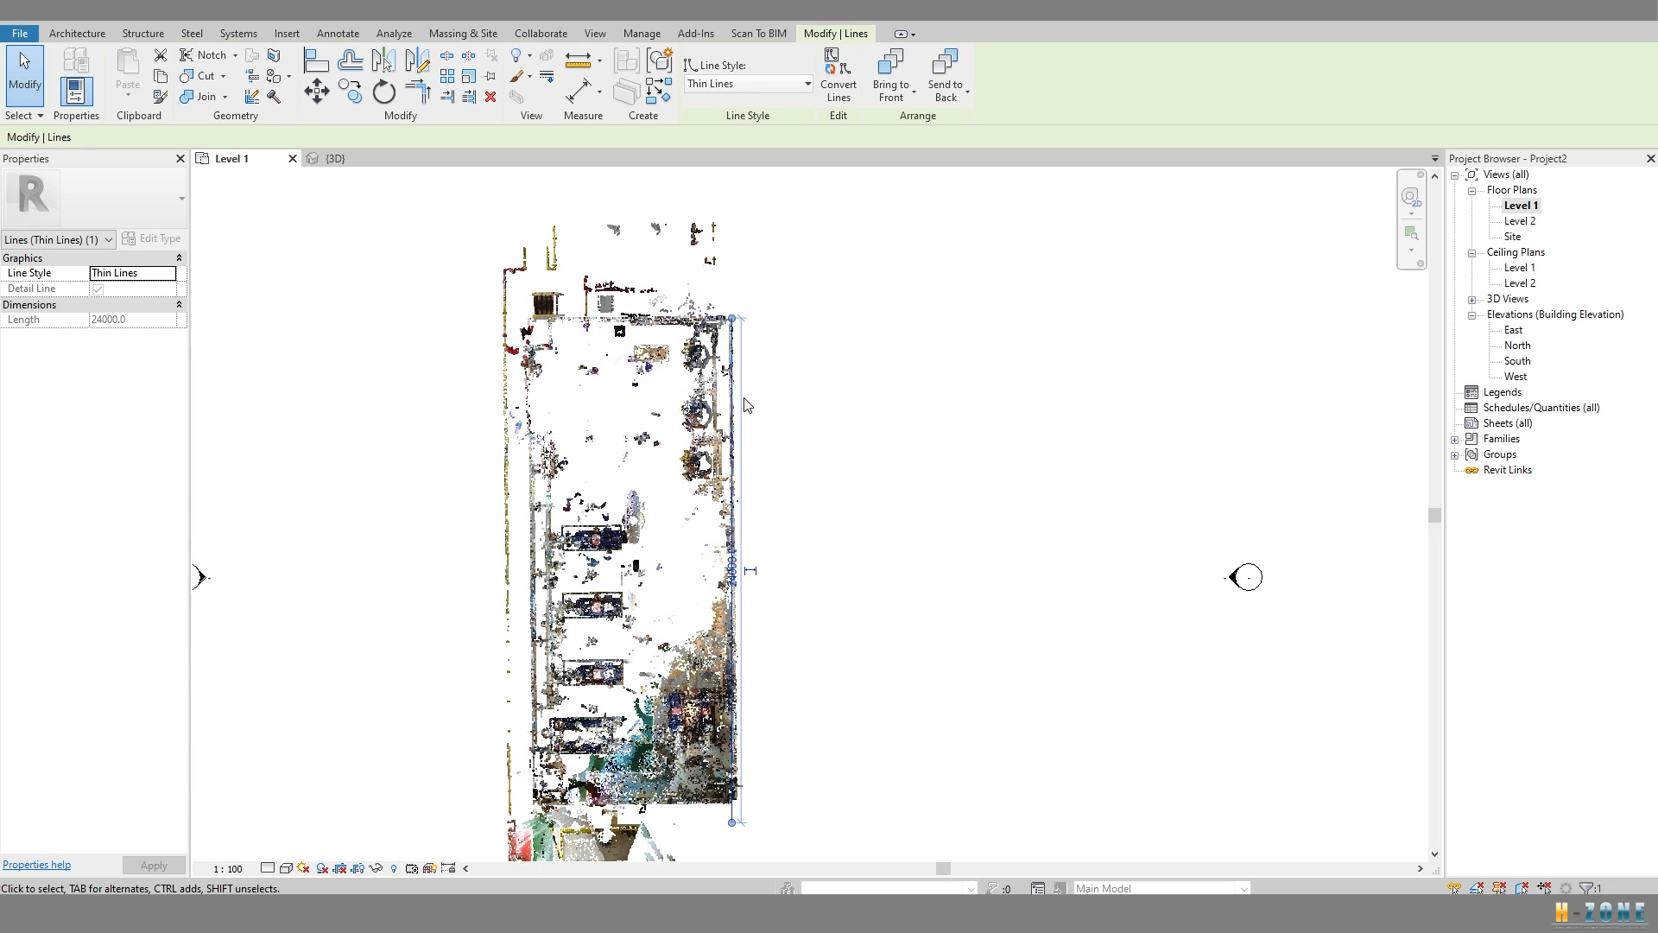
key(m)
key(v)
click(732, 318)
scroll(497, 281, up, 2)
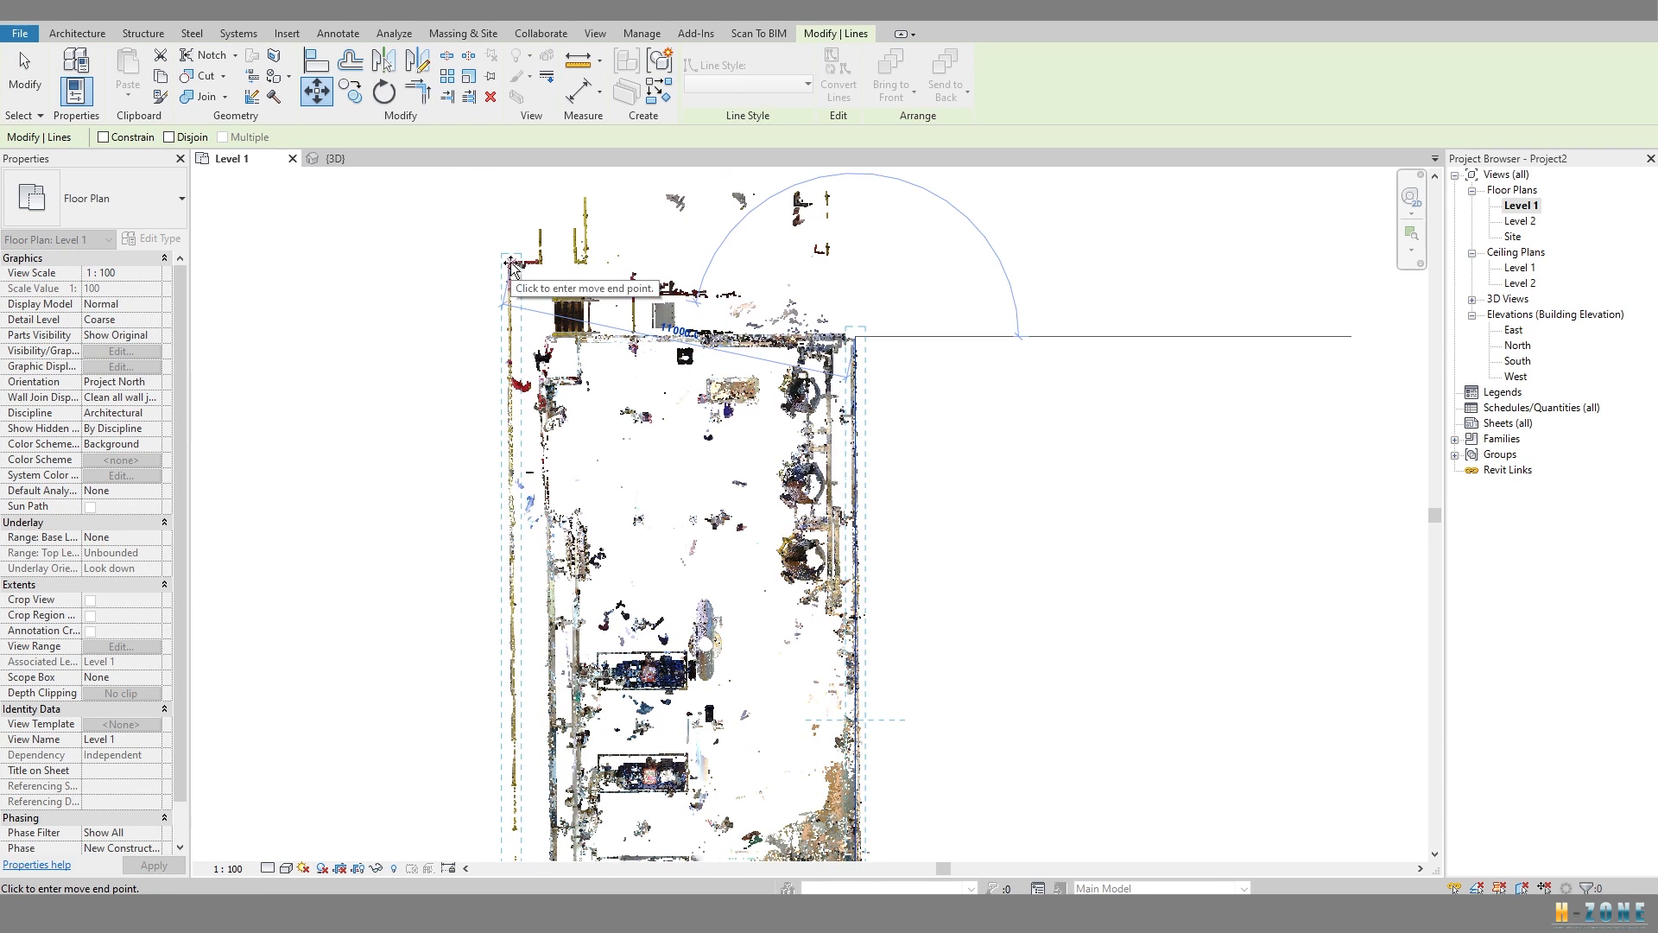
click(510, 268)
scroll(602, 489, down, 2)
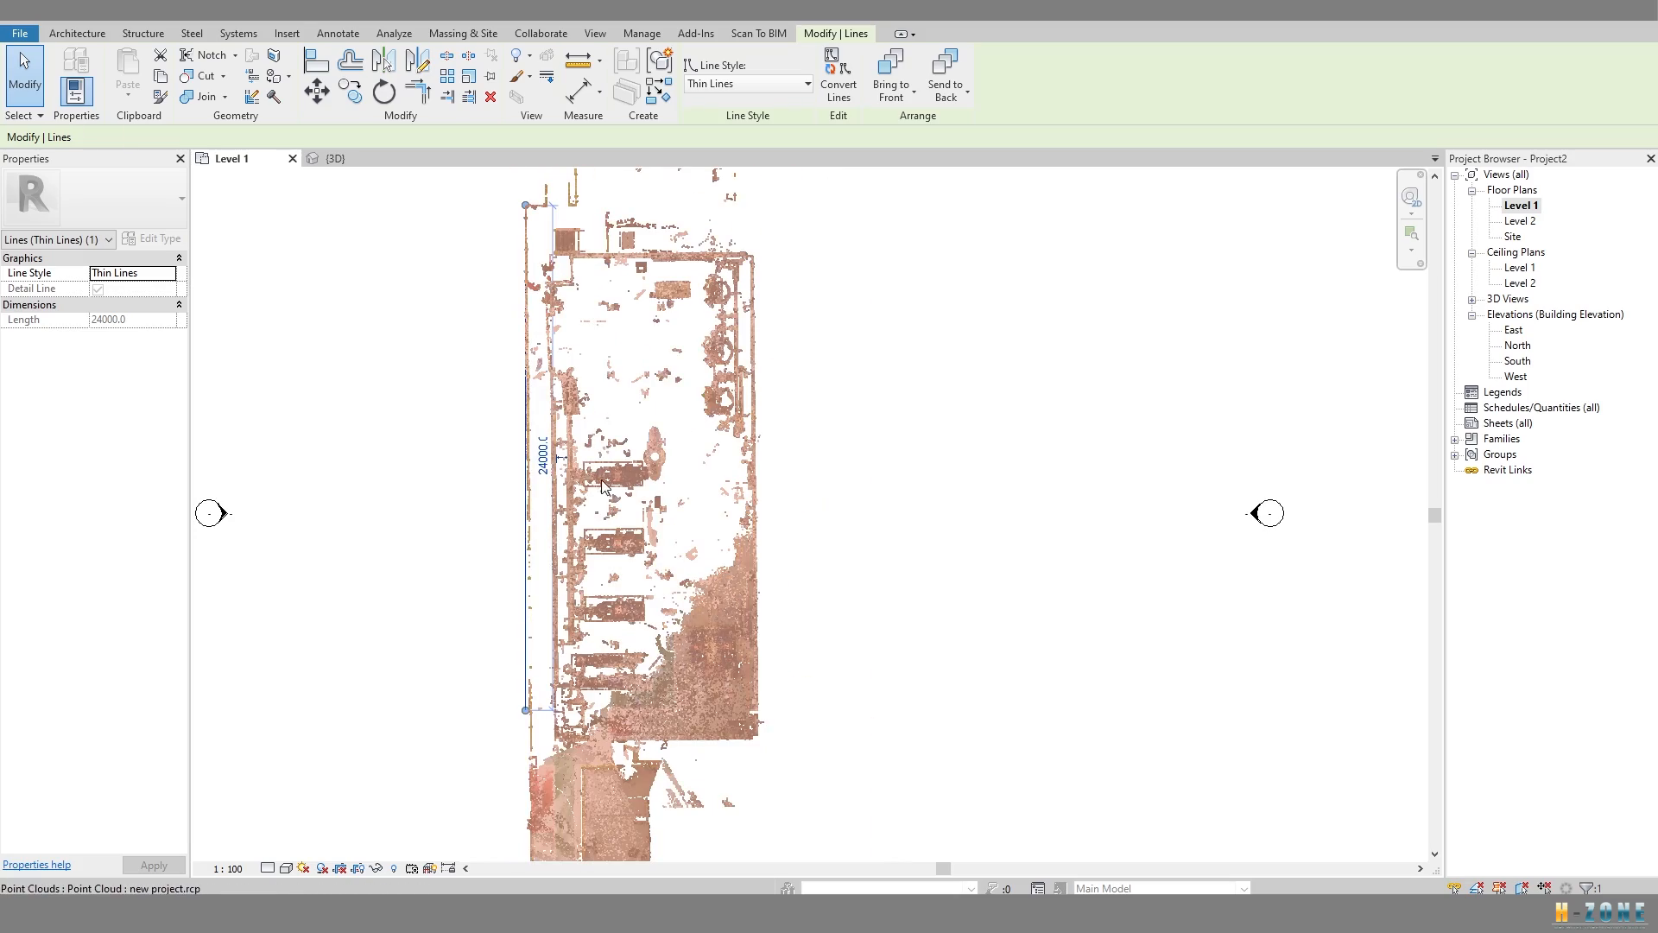
Examine how the moved vertical detail line follows the outer left wall between its upper corner and lower end.
key(Escape)
scroll(507, 230, up, 3)
middle_drag(552, 226, 554, 287)
scroll(541, 250, up, 2)
click(540, 250)
scroll(542, 251, down, 3)
middle_drag(553, 738, 590, 285)
scroll(583, 518, down, 1)
scroll(615, 524, up, 2)
scroll(618, 480, down, 2)
middle_drag(619, 475, 613, 851)
scroll(592, 354, up, 3)
scroll(616, 430, up, 1)
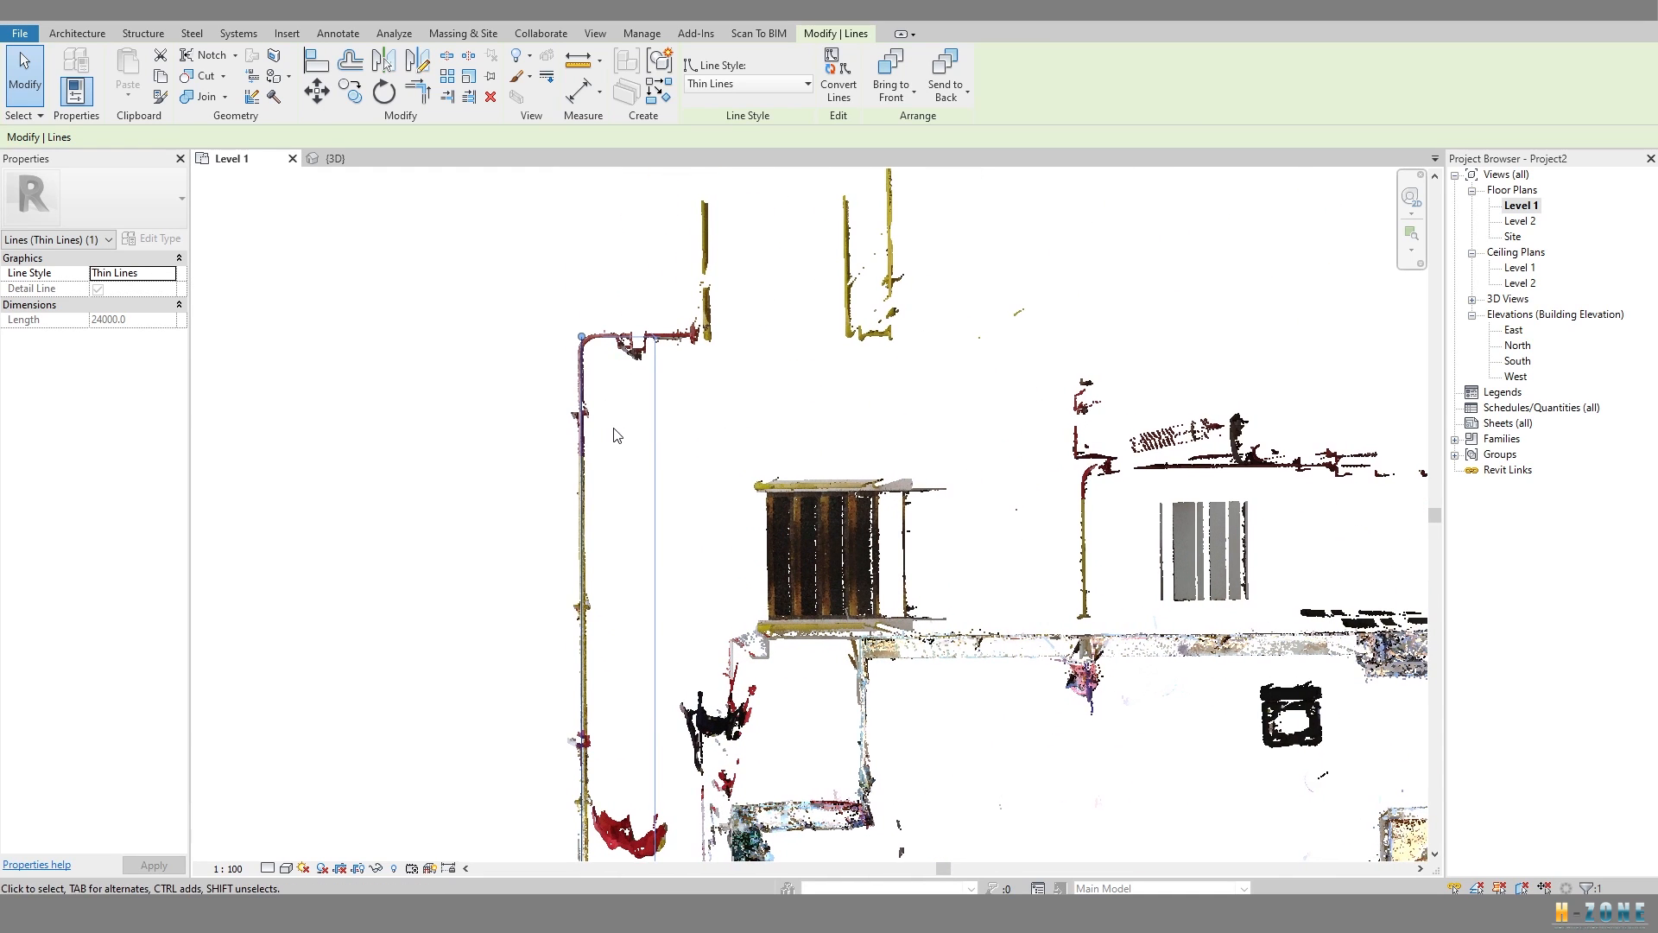
key(o)
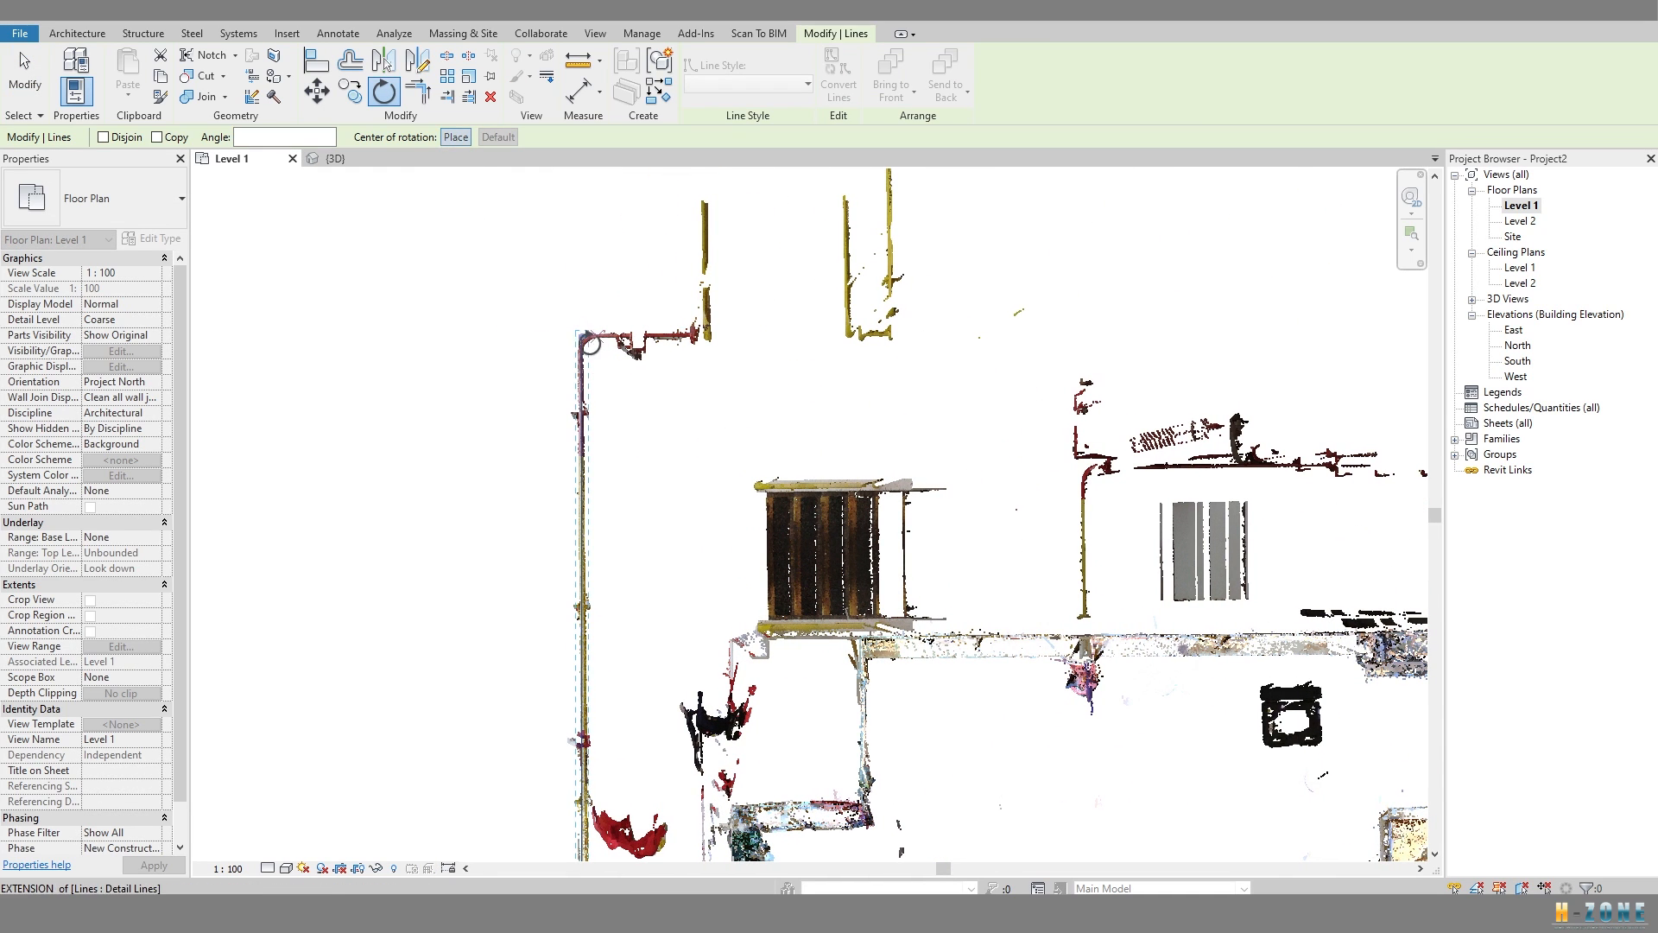
click(580, 336)
scroll(585, 389, down, 4)
middle_drag(597, 753, 604, 222)
scroll(591, 474, up, 1)
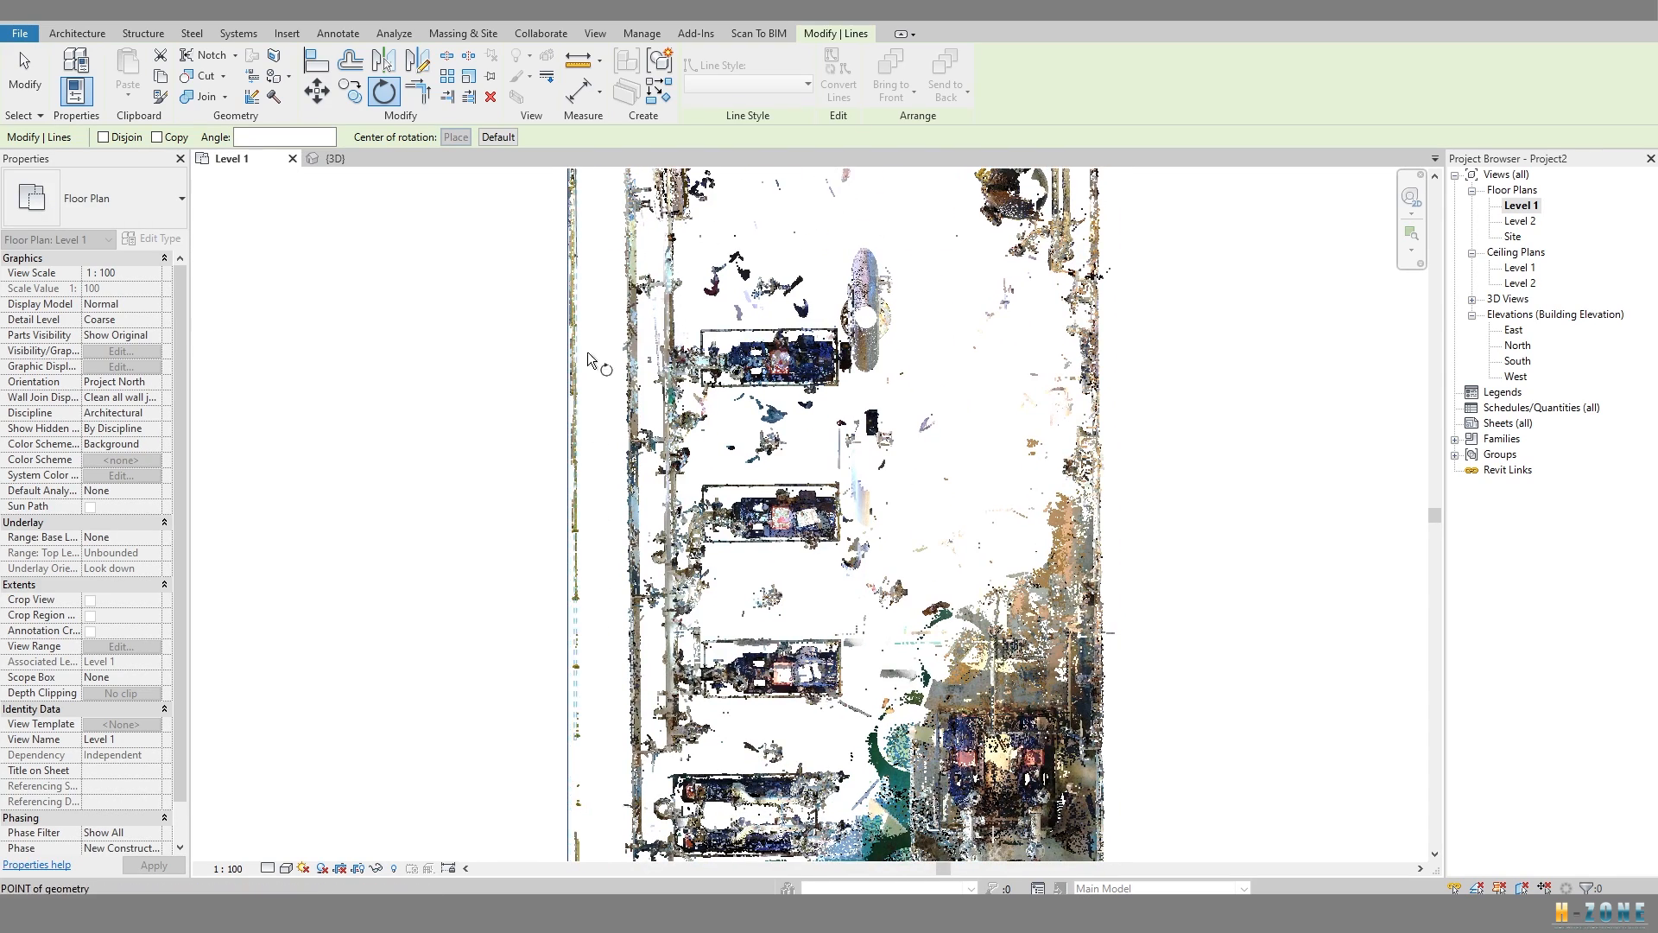
scroll(588, 389, down, 3)
middle_drag(584, 294, 604, 547)
scroll(603, 564, up, 2)
scroll(602, 551, up, 1)
scroll(591, 586, down, 2)
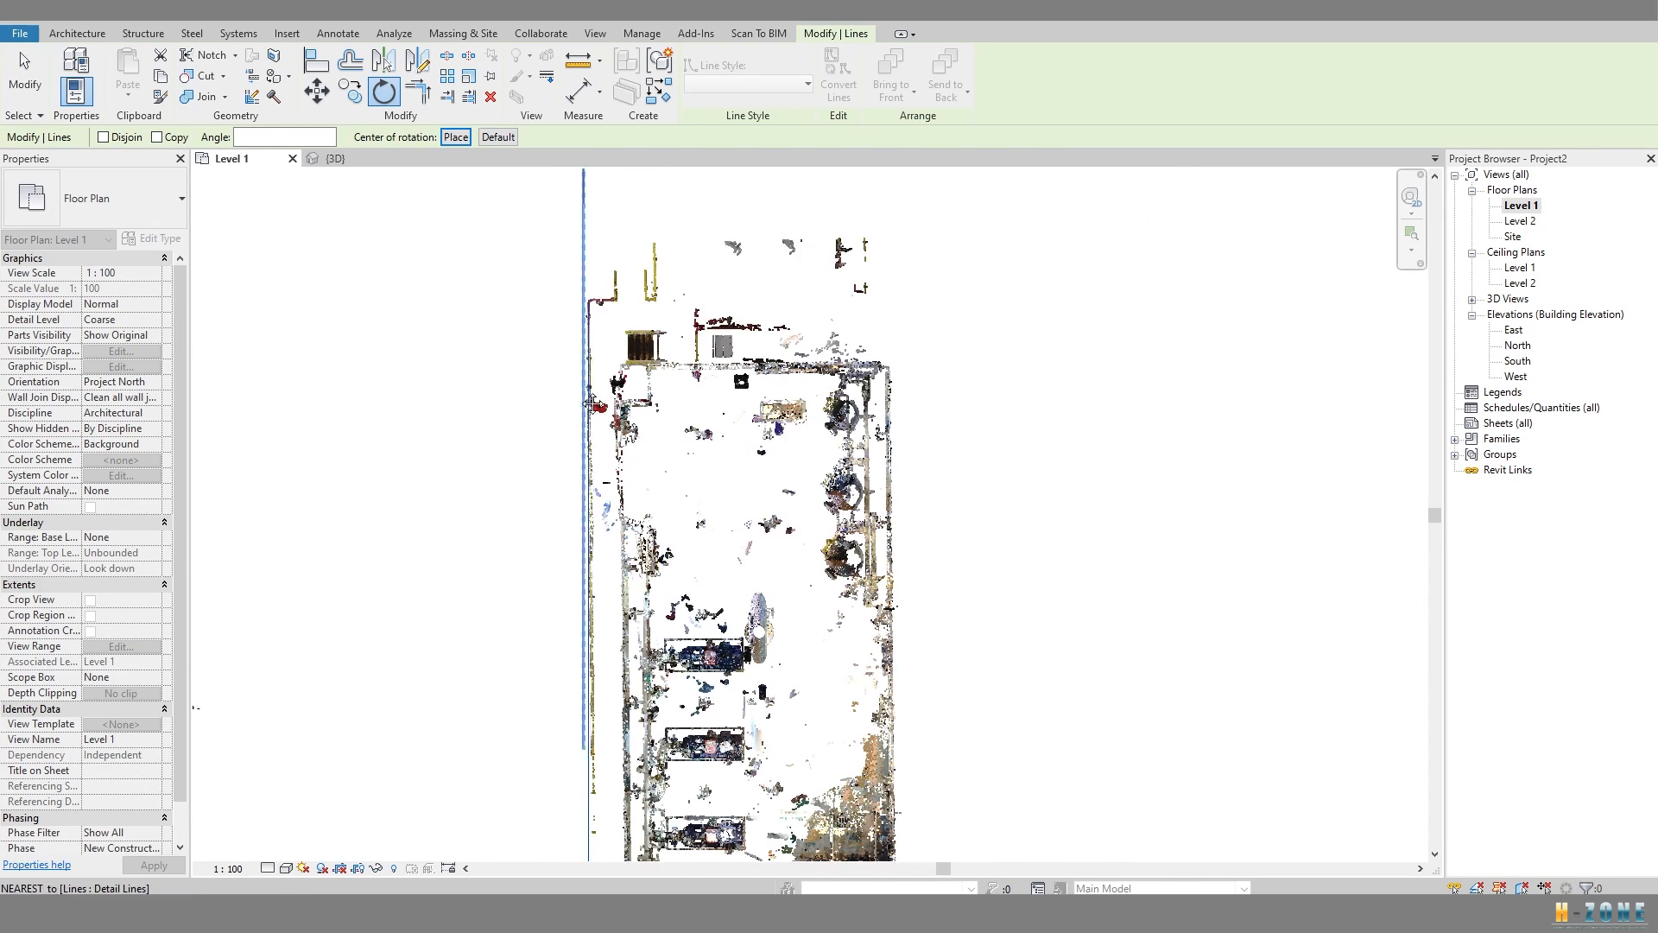
middle_drag(597, 799, 588, 554)
click(589, 352)
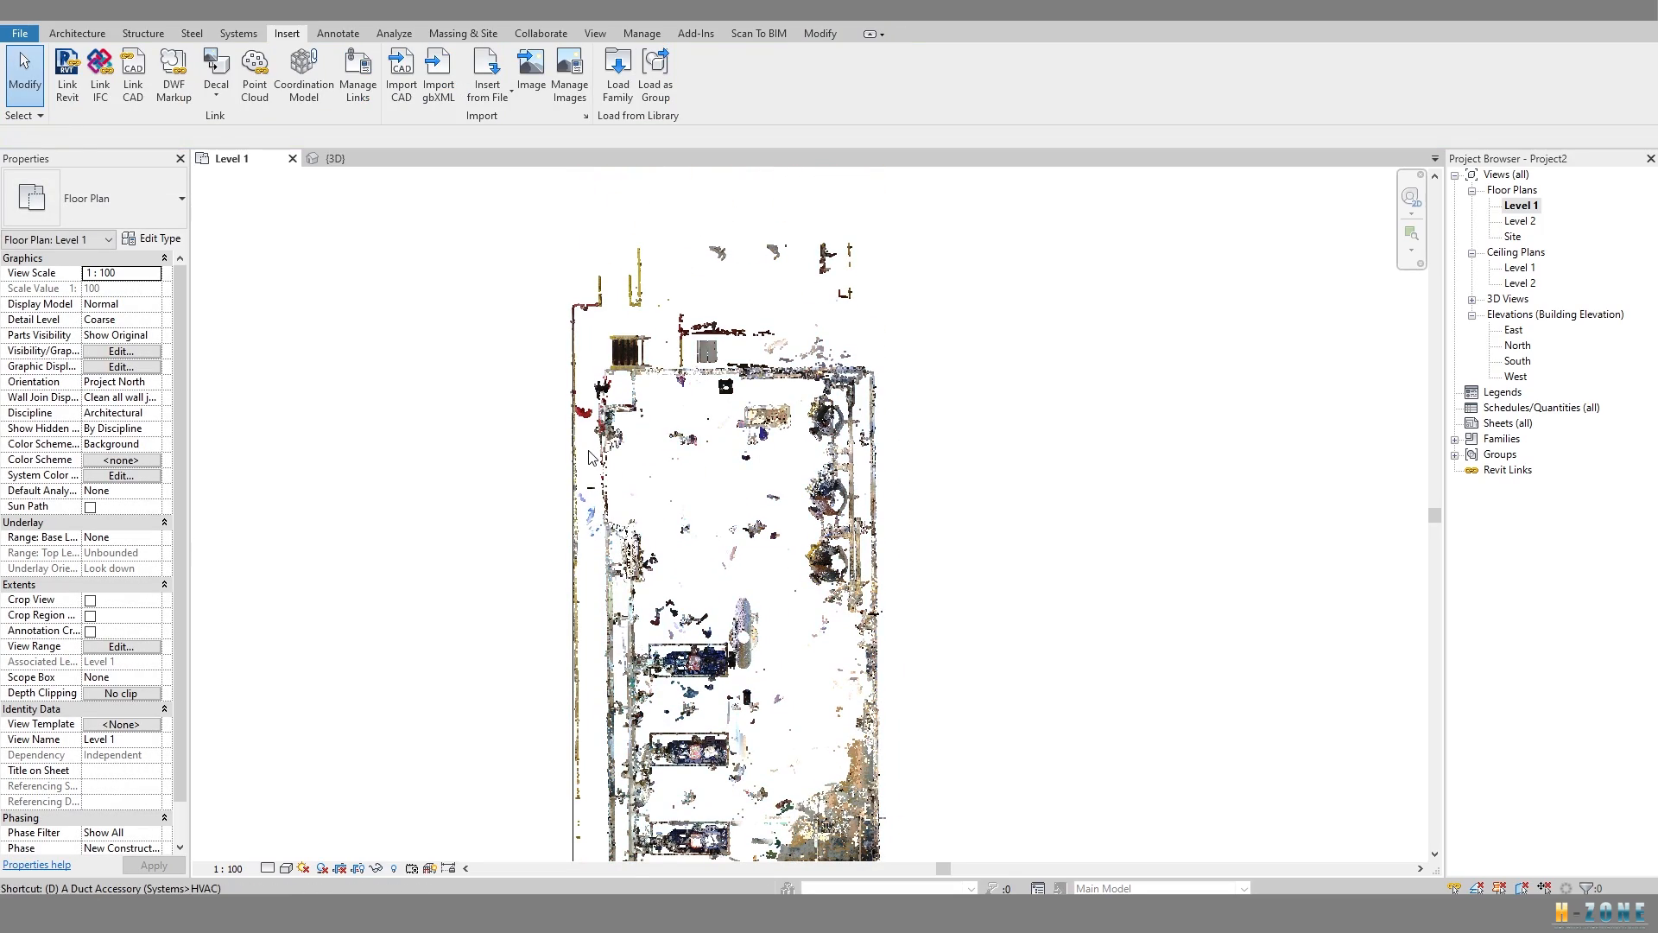
Draw a slanted detail line from the outer left wall's upper corner down along the scanned wall.
scroll(571, 294, up, 3)
click(574, 325)
scroll(596, 648, down, 1)
middle_drag(596, 648, 609, 296)
middle_drag(608, 702, 620, 493)
middle_drag(618, 743, 618, 518)
scroll(616, 533, up, 3)
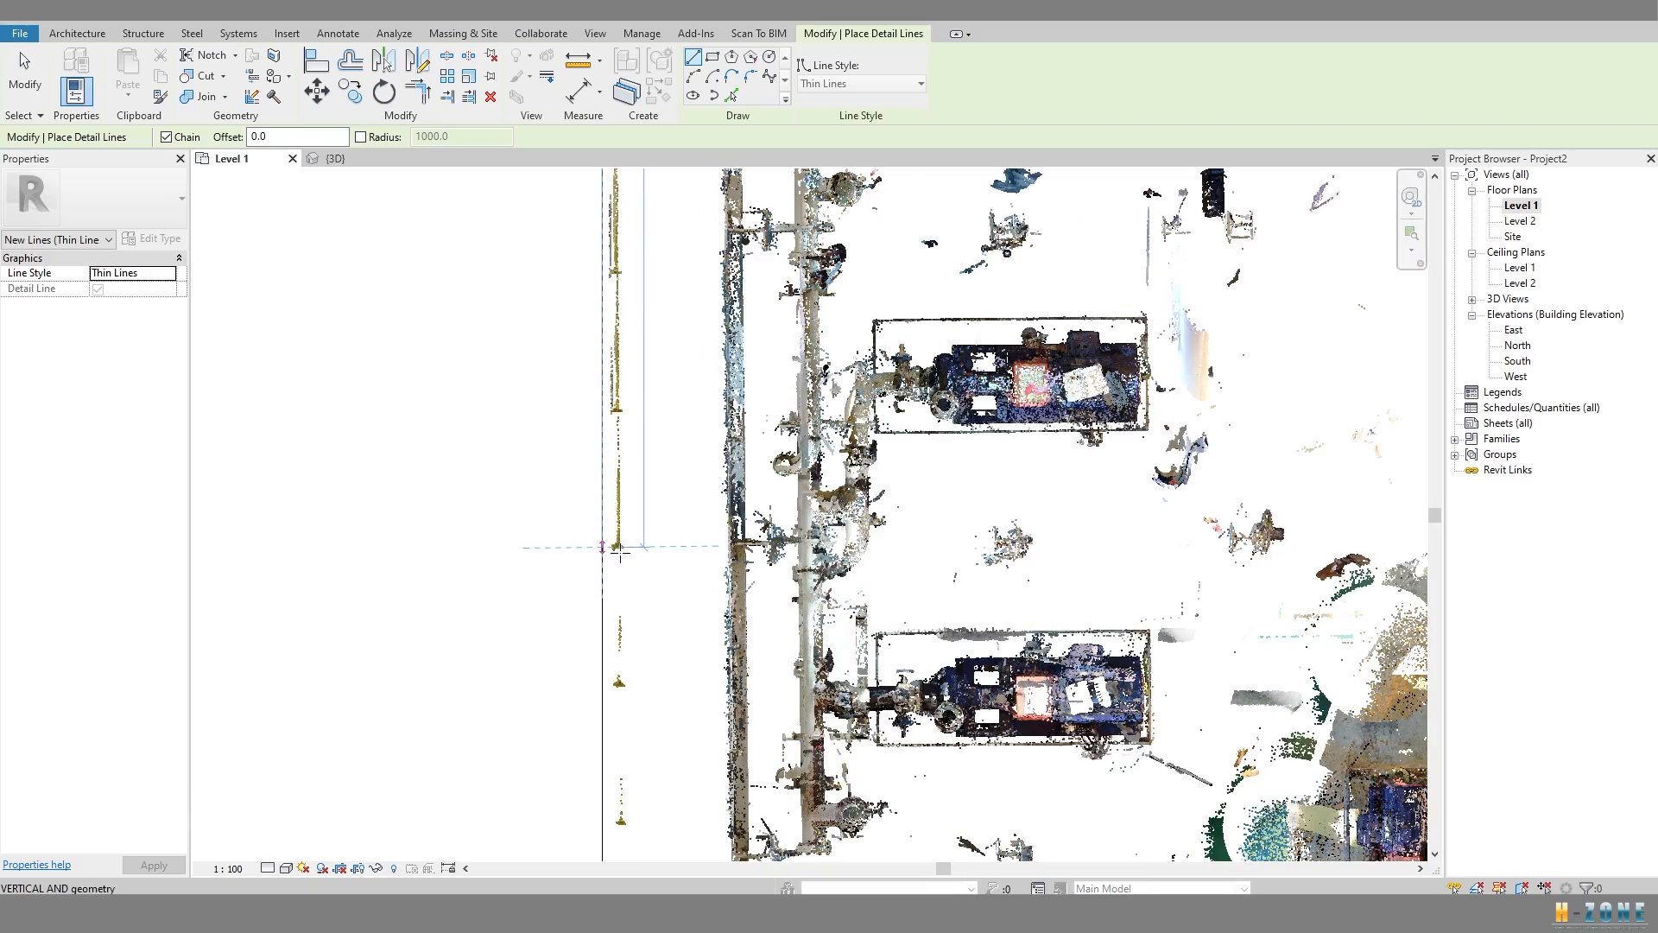
middle_drag(632, 632, 620, 372)
scroll(627, 560, down, 1)
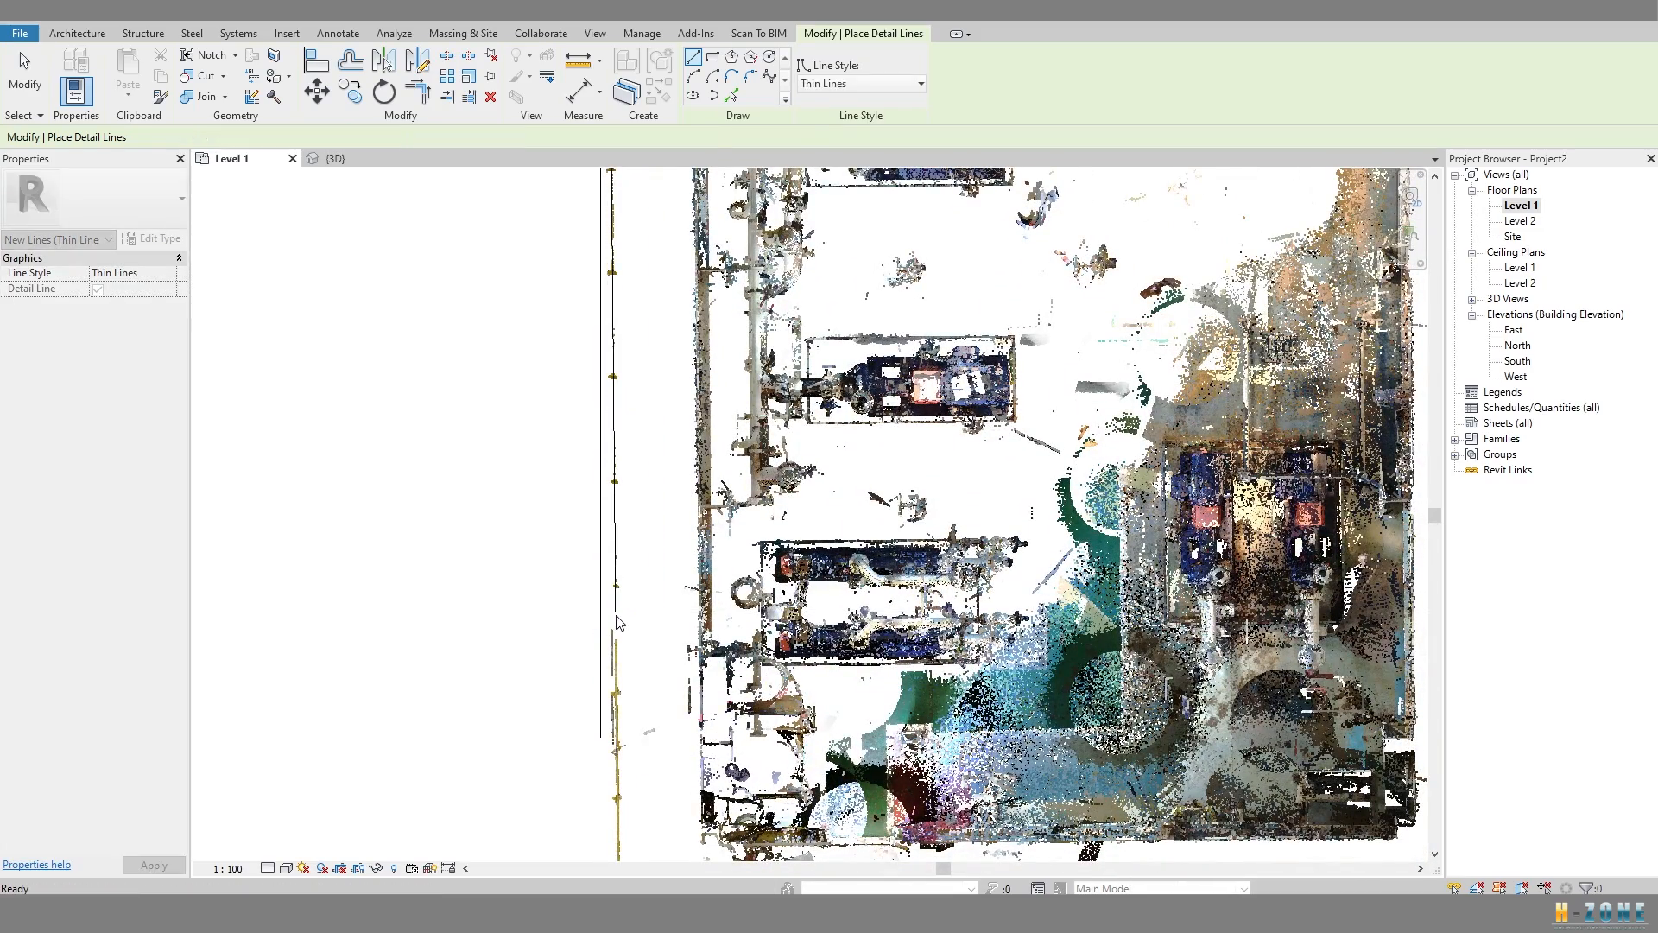
key(Escape)
Rotate the point cloud together with the slanted detail line about the line's upper end until it matches the vertical line.
scroll(616, 622, down, 8)
middle_drag(656, 506, 656, 628)
scroll(657, 628, down, 1)
click(815, 349)
scroll(665, 598, up, 3)
scroll(662, 634, up, 2)
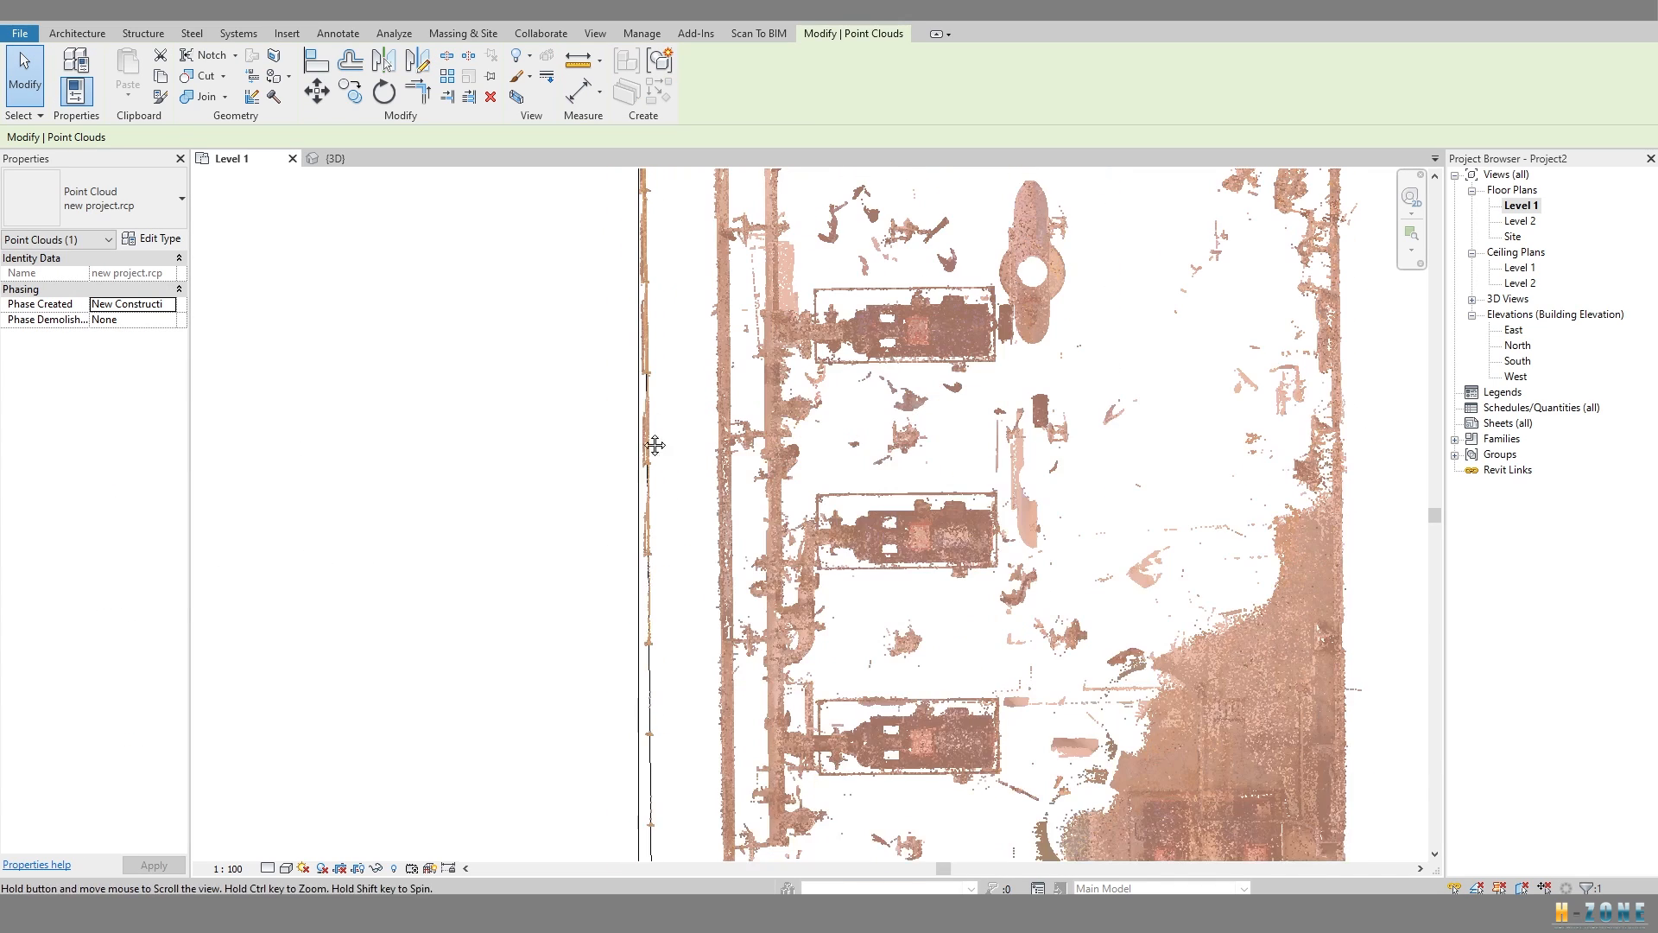
ctrl+click(644, 686)
scroll(680, 527, down, 4)
middle_drag(696, 349, 703, 604)
scroll(673, 430, up, 6)
middle_drag(675, 376, 681, 473)
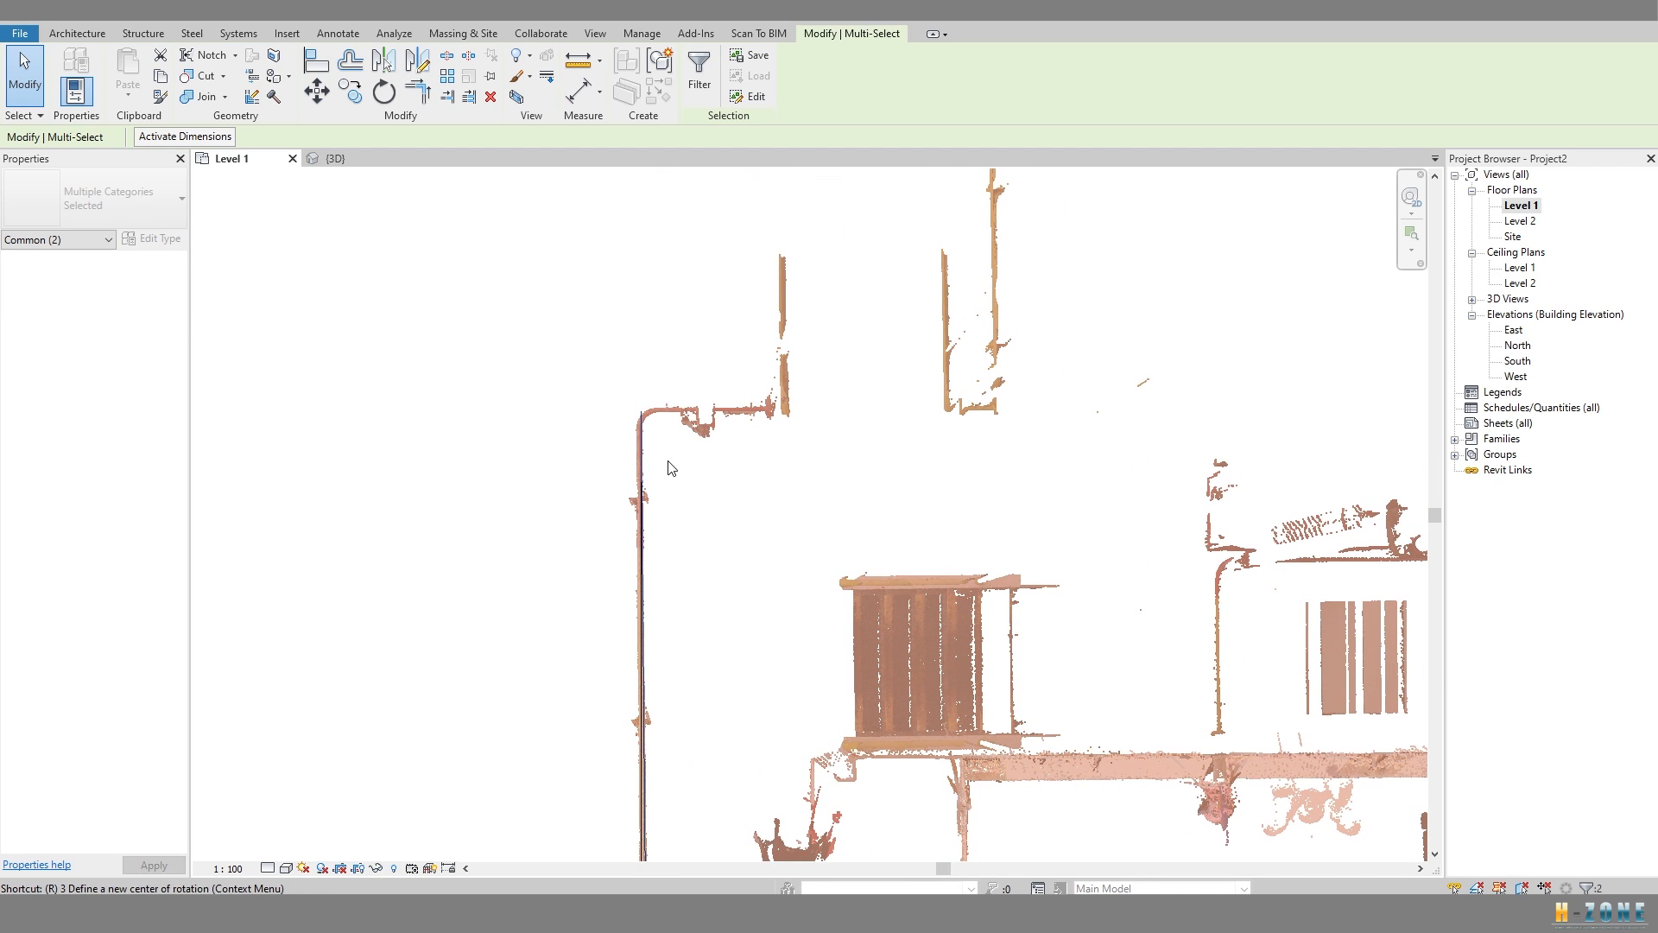
key(o)
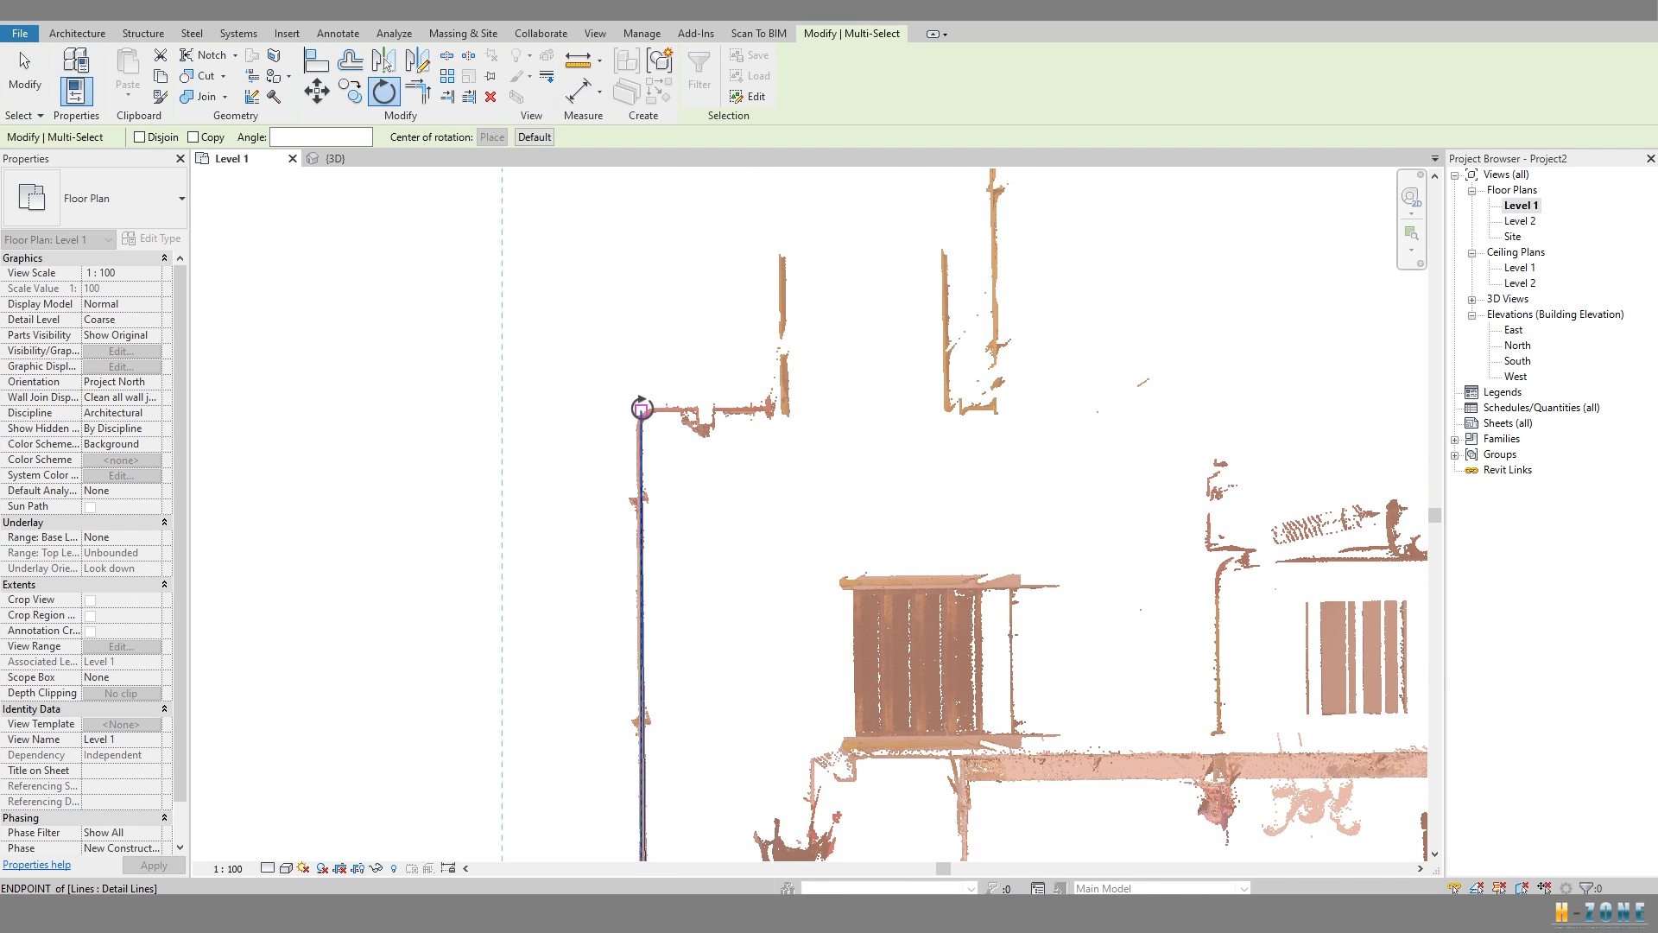
scroll(670, 577, down, 3)
middle_drag(679, 599, 677, 230)
middle_drag(670, 716, 669, 474)
middle_drag(666, 596, 682, 424)
middle_drag(658, 728, 666, 425)
scroll(662, 460, up, 1)
click(661, 462)
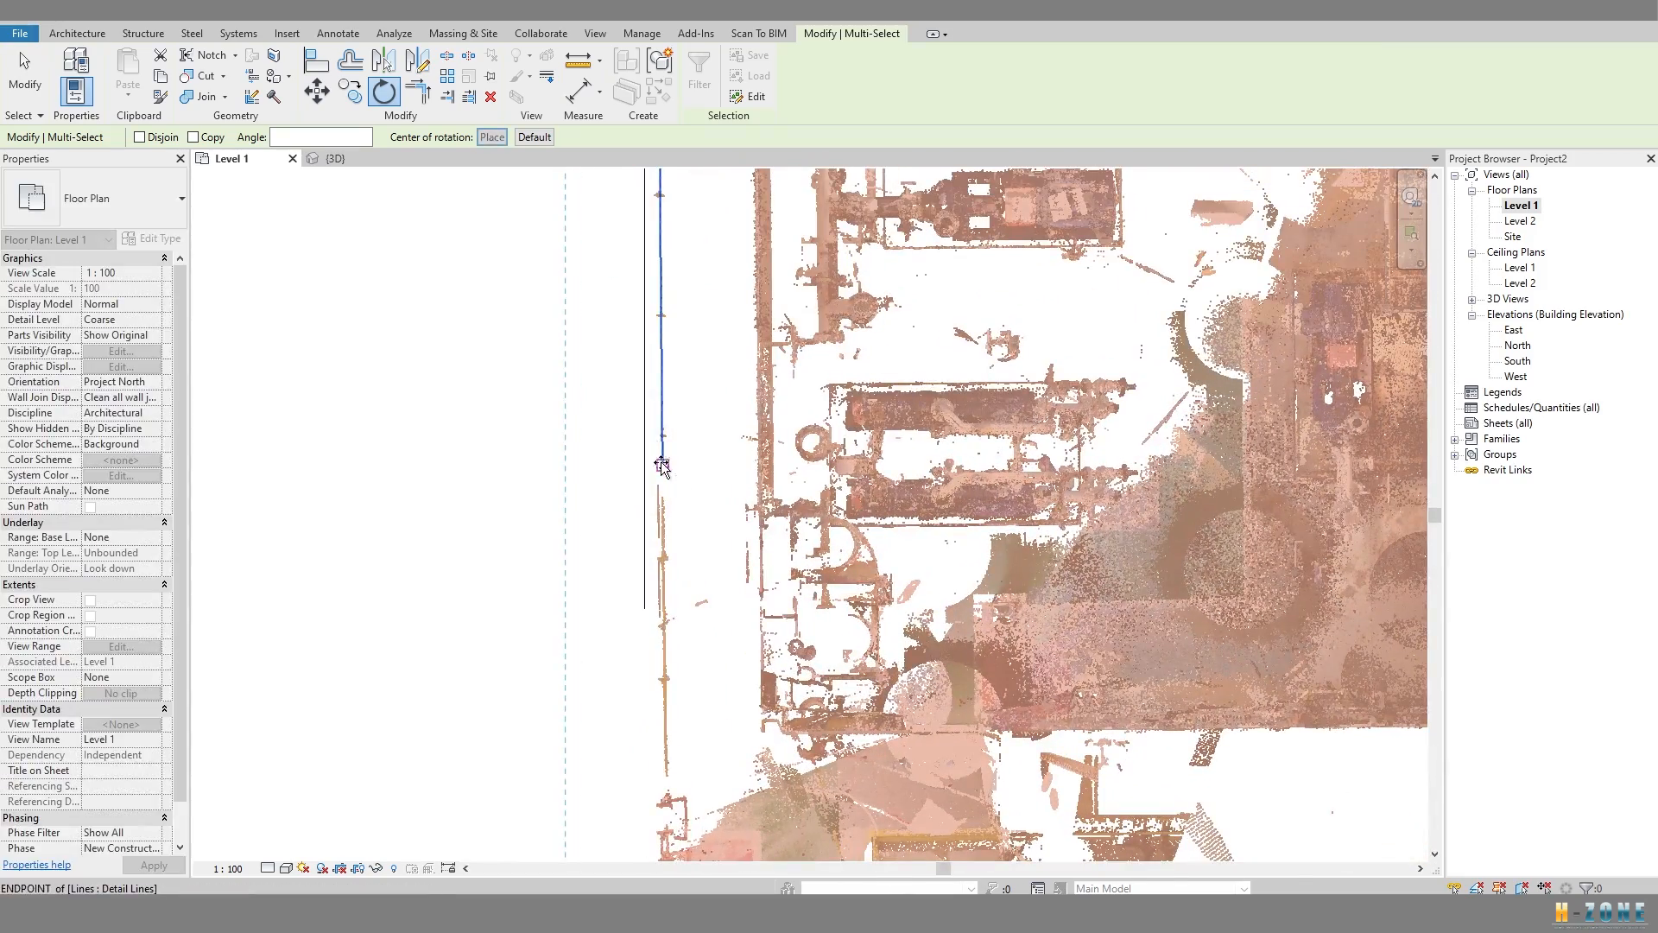
click(637, 610)
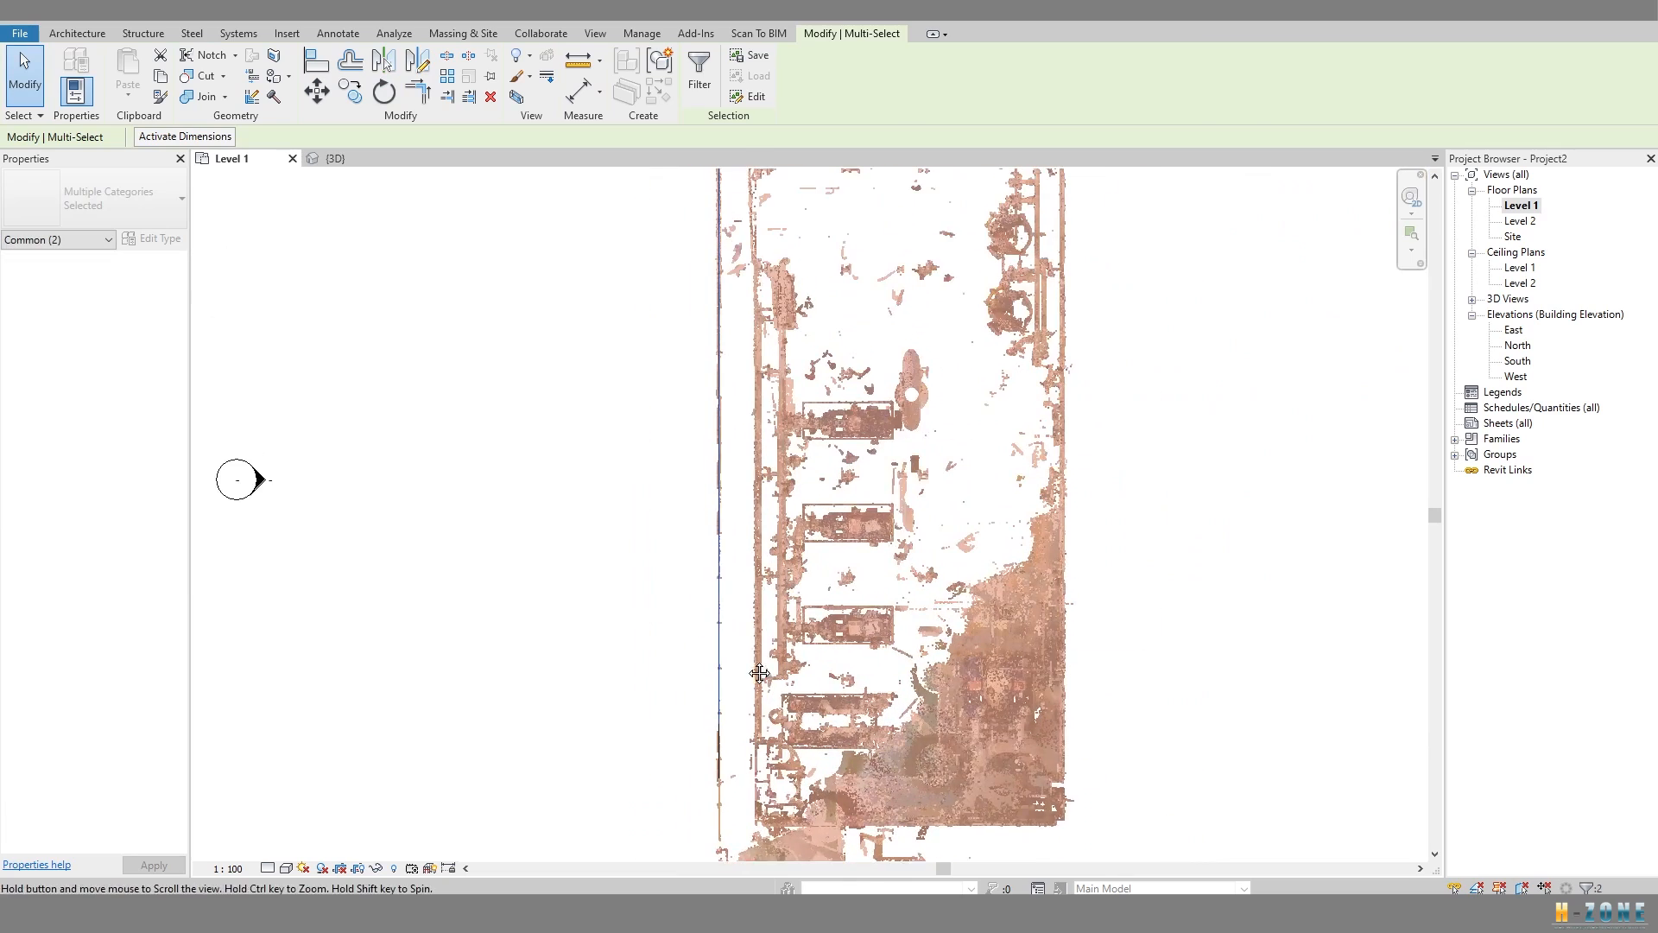
Delete the detail lines along the outer left wall.
scroll(762, 475, down, 2)
middle_drag(762, 475, 772, 637)
scroll(741, 393, up, 3)
scroll(763, 401, up, 2)
middle_drag(764, 401, 739, 463)
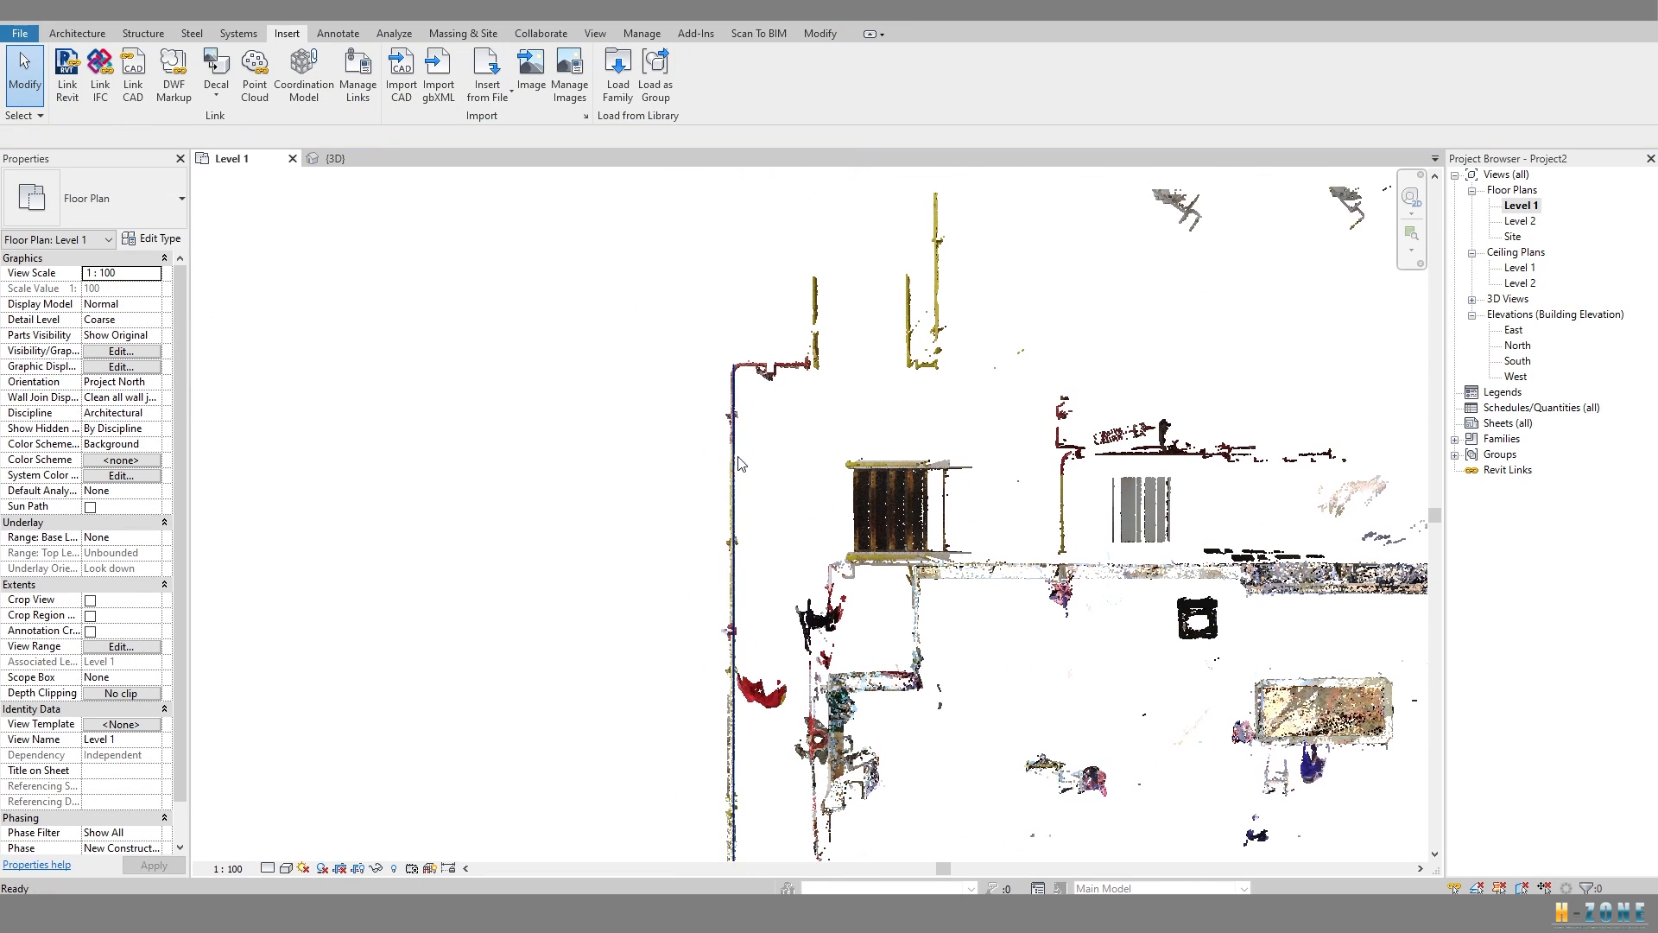
click(736, 483)
key(Escape)
scroll(737, 471, down, 5)
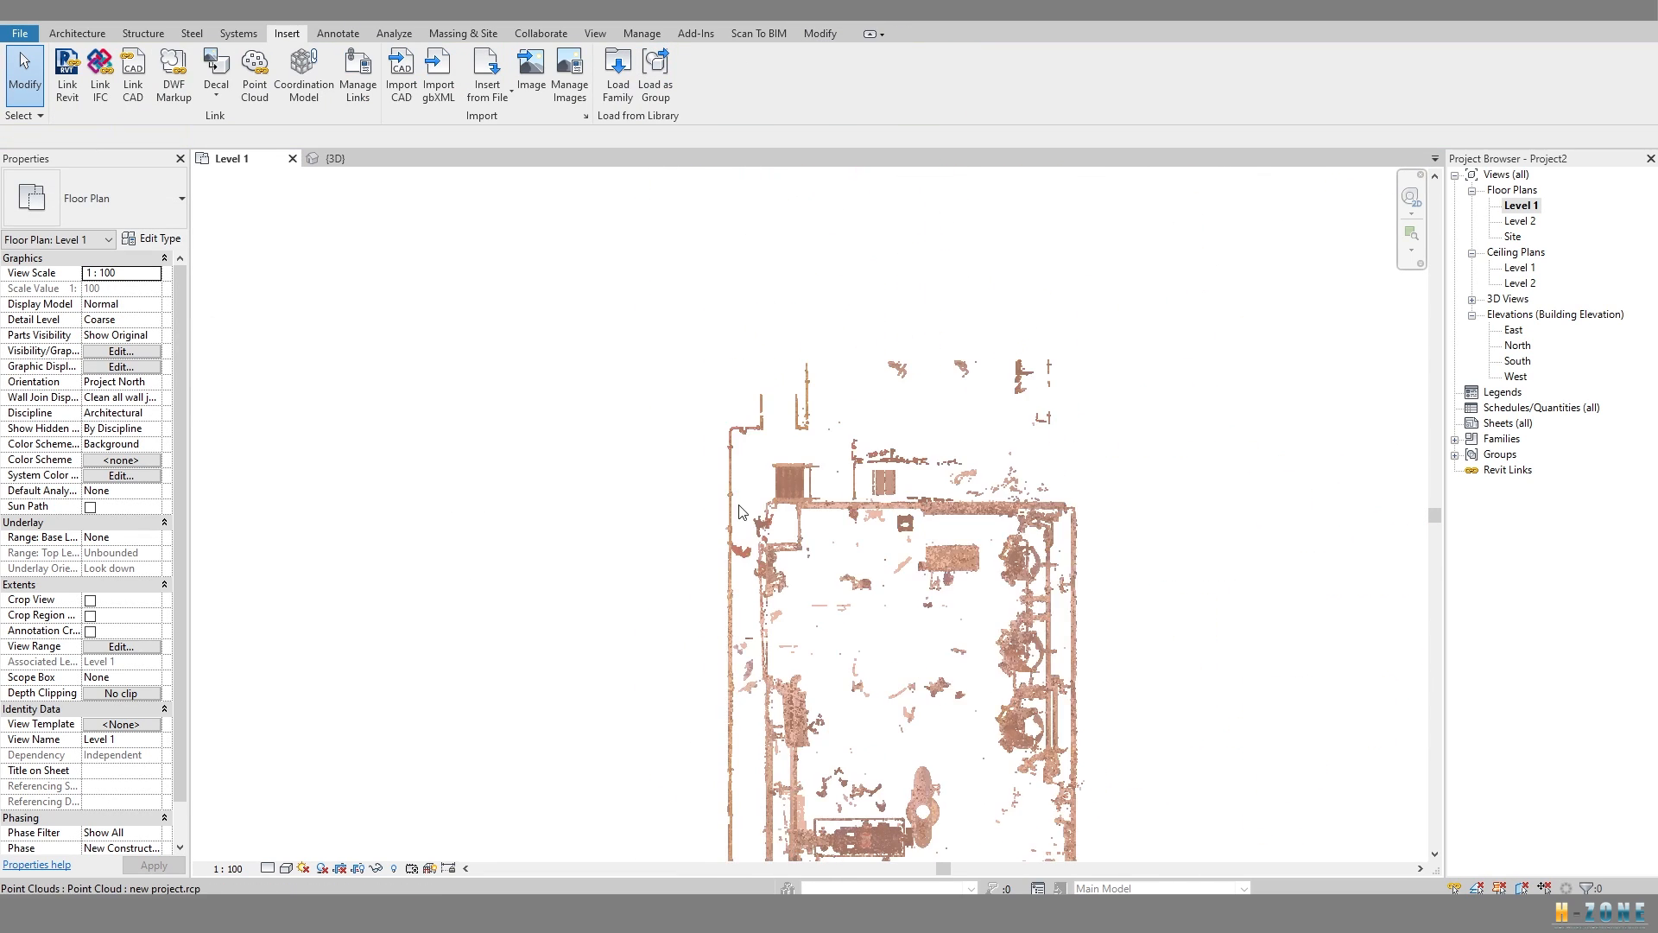
Pin the point cloud in place.
middle_drag(821, 453, 824, 528)
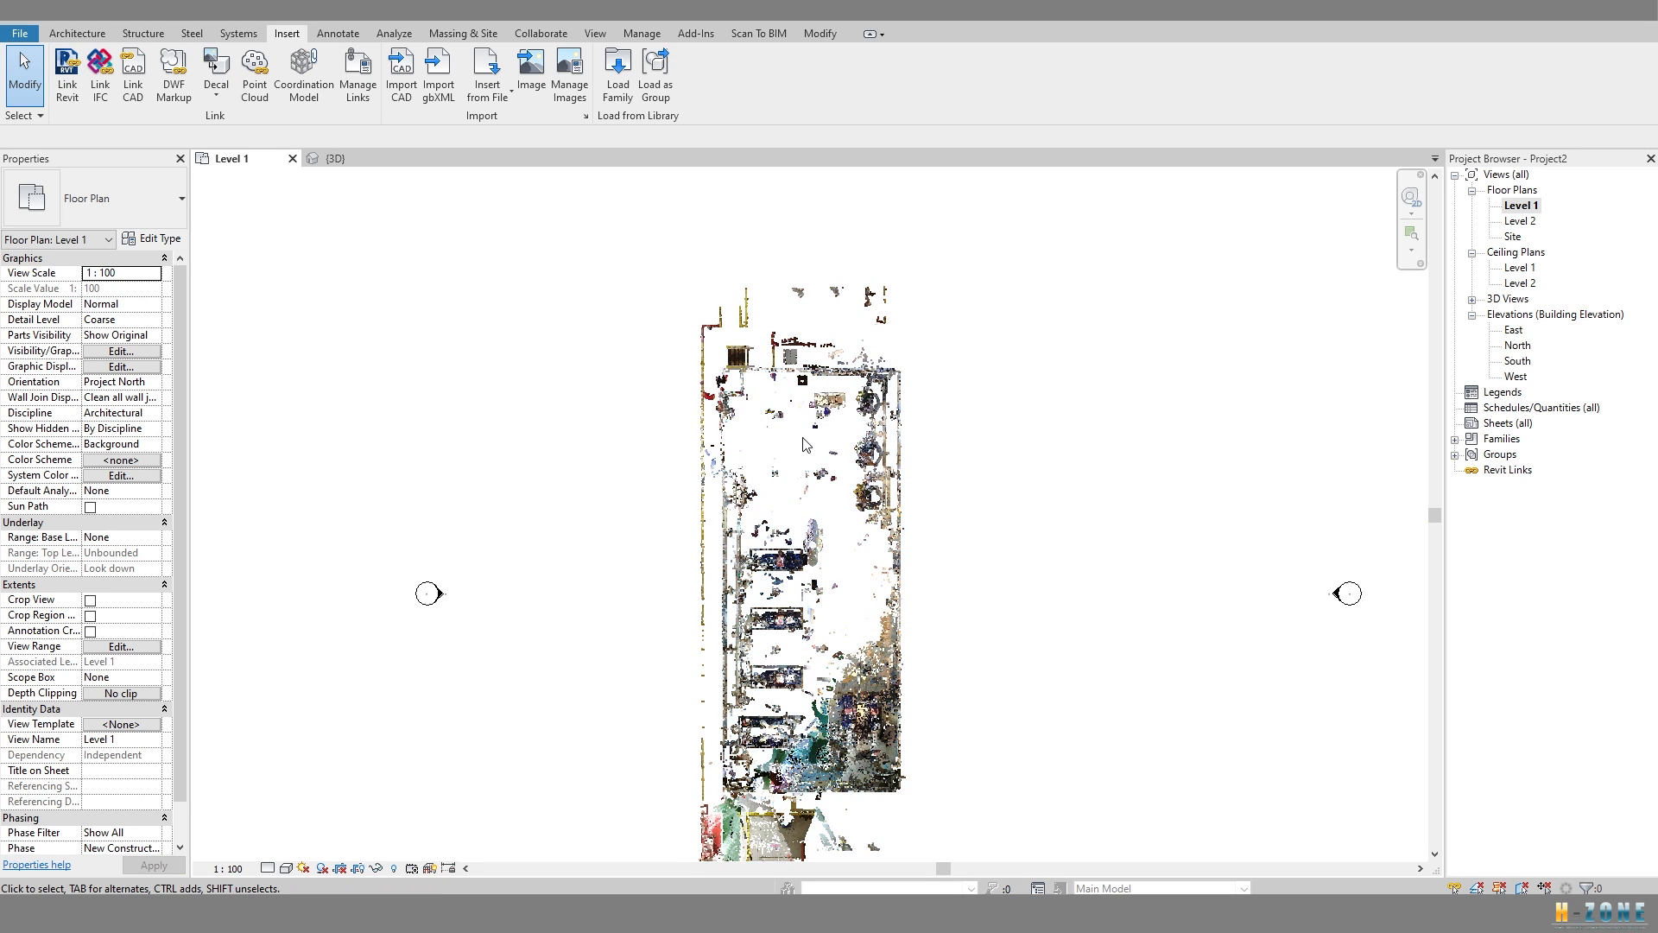
scroll(778, 431, up, 3)
scroll(779, 491, down, 4)
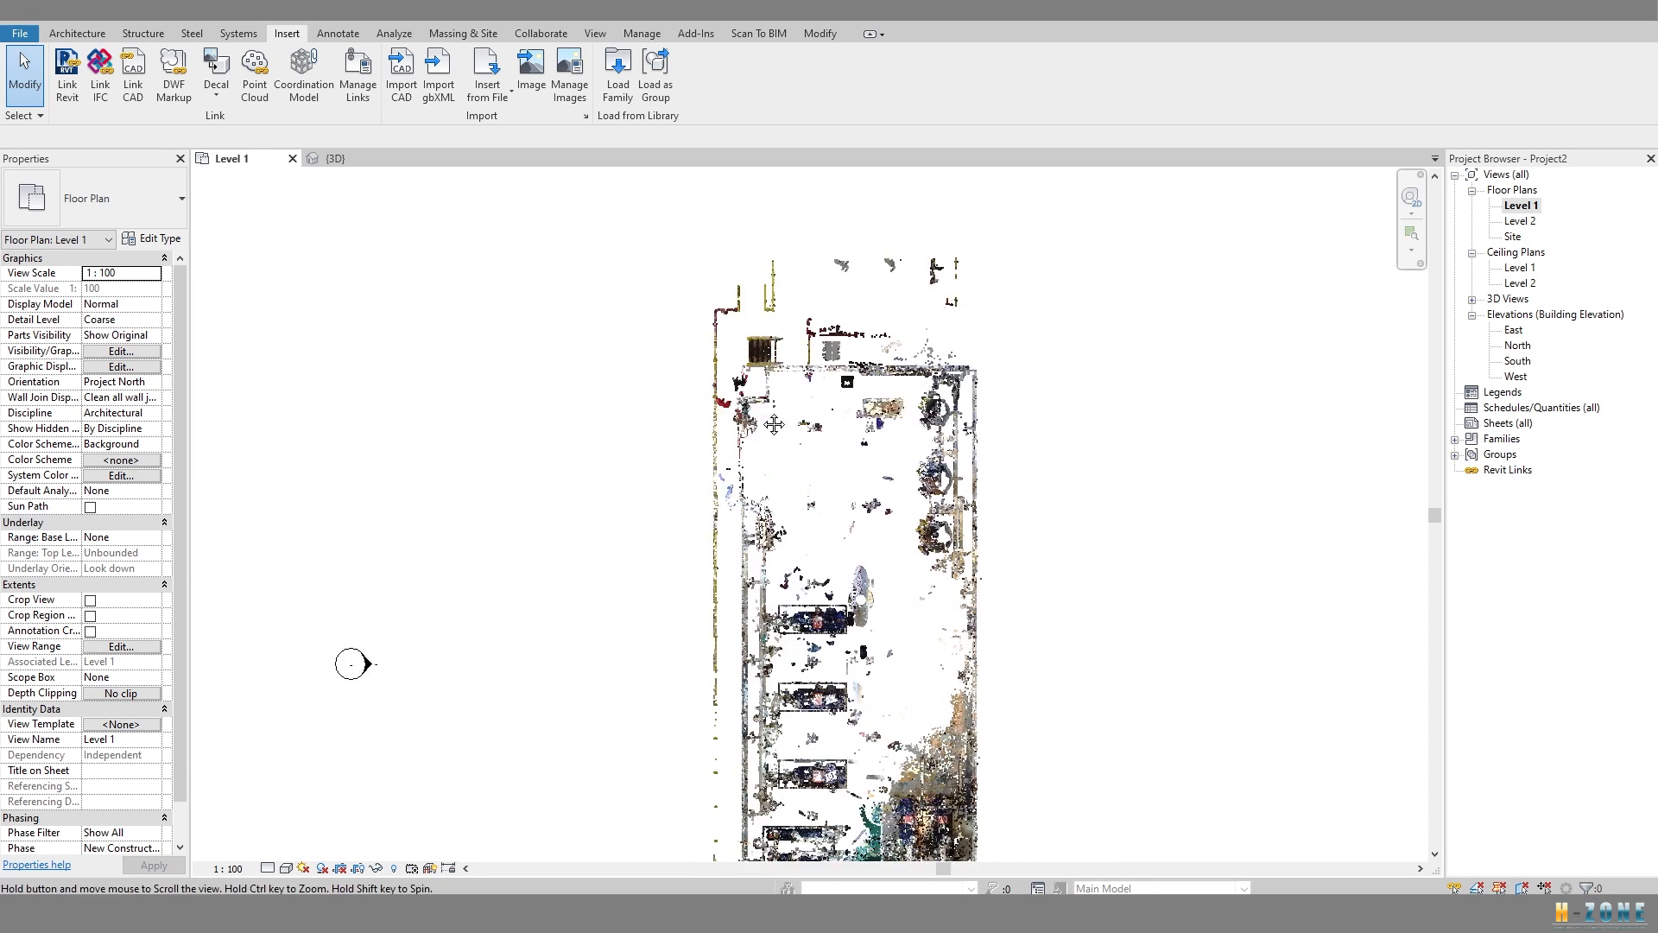
click(811, 663)
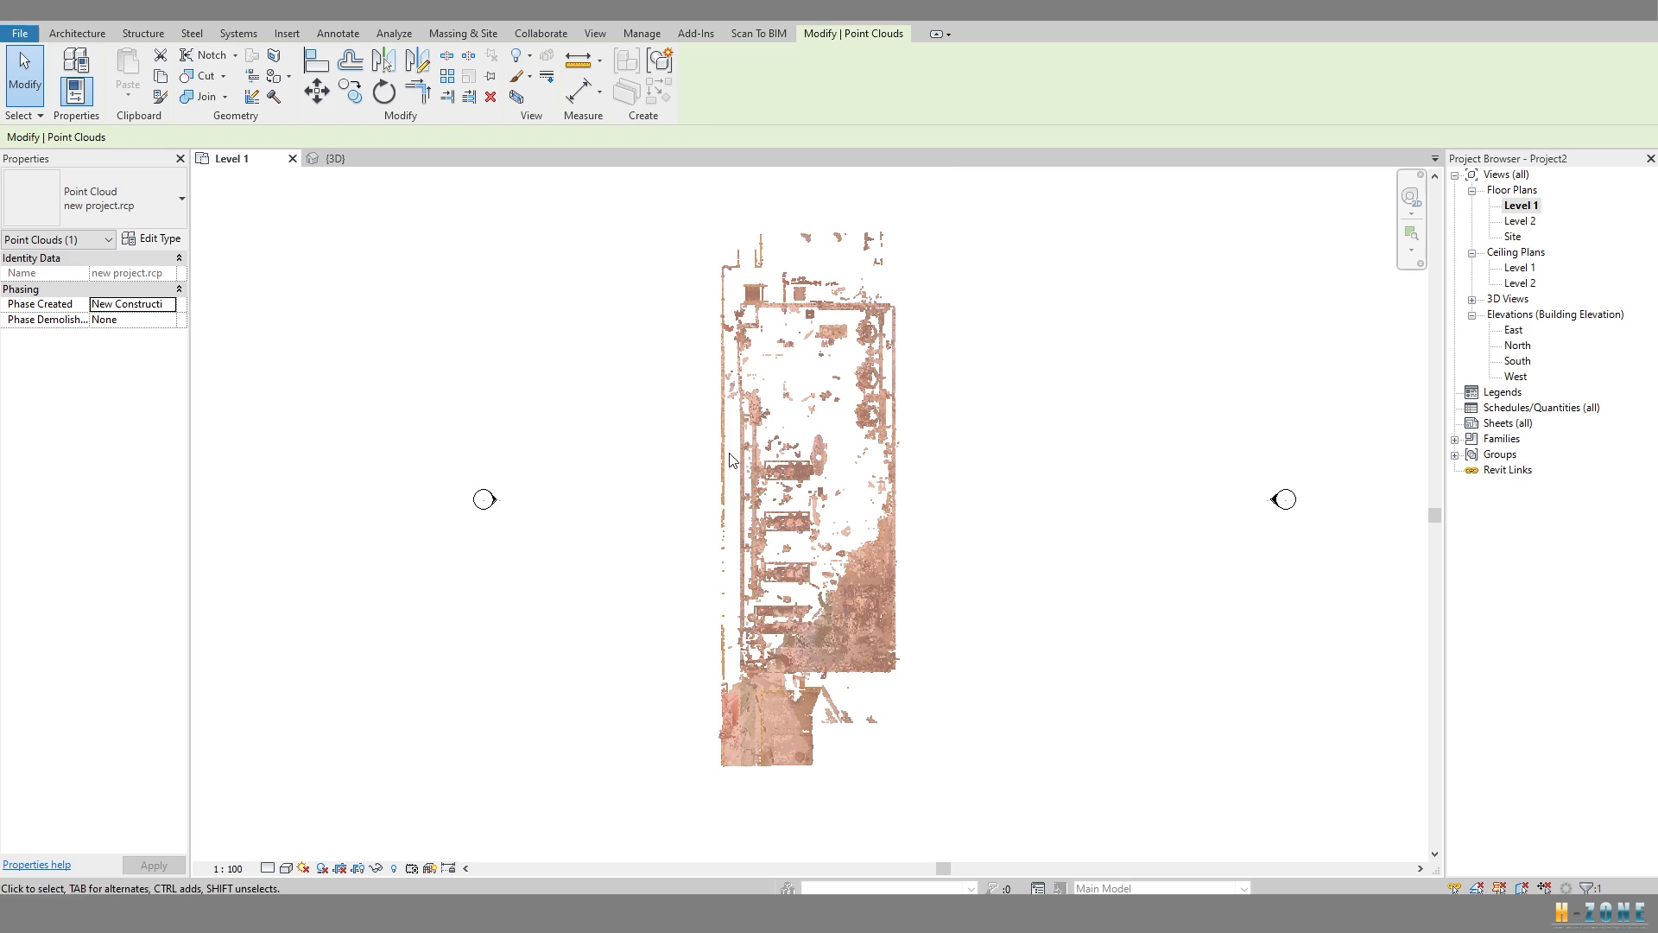
middle_drag(810, 663, 799, 654)
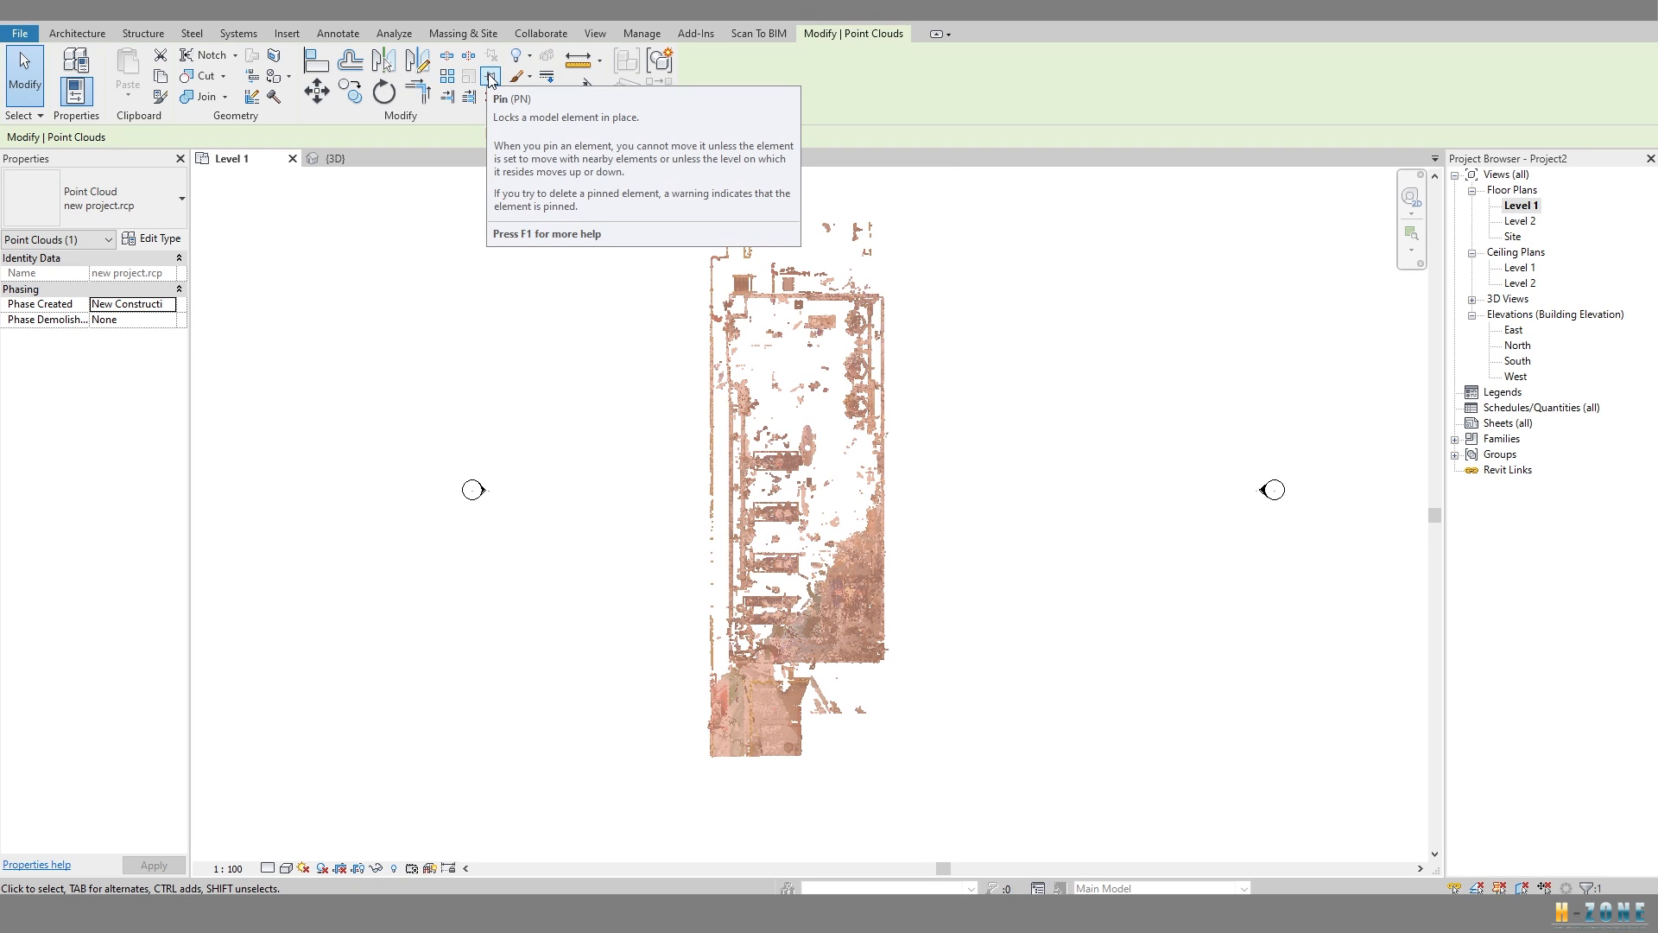
middle_drag(770, 429, 745, 427)
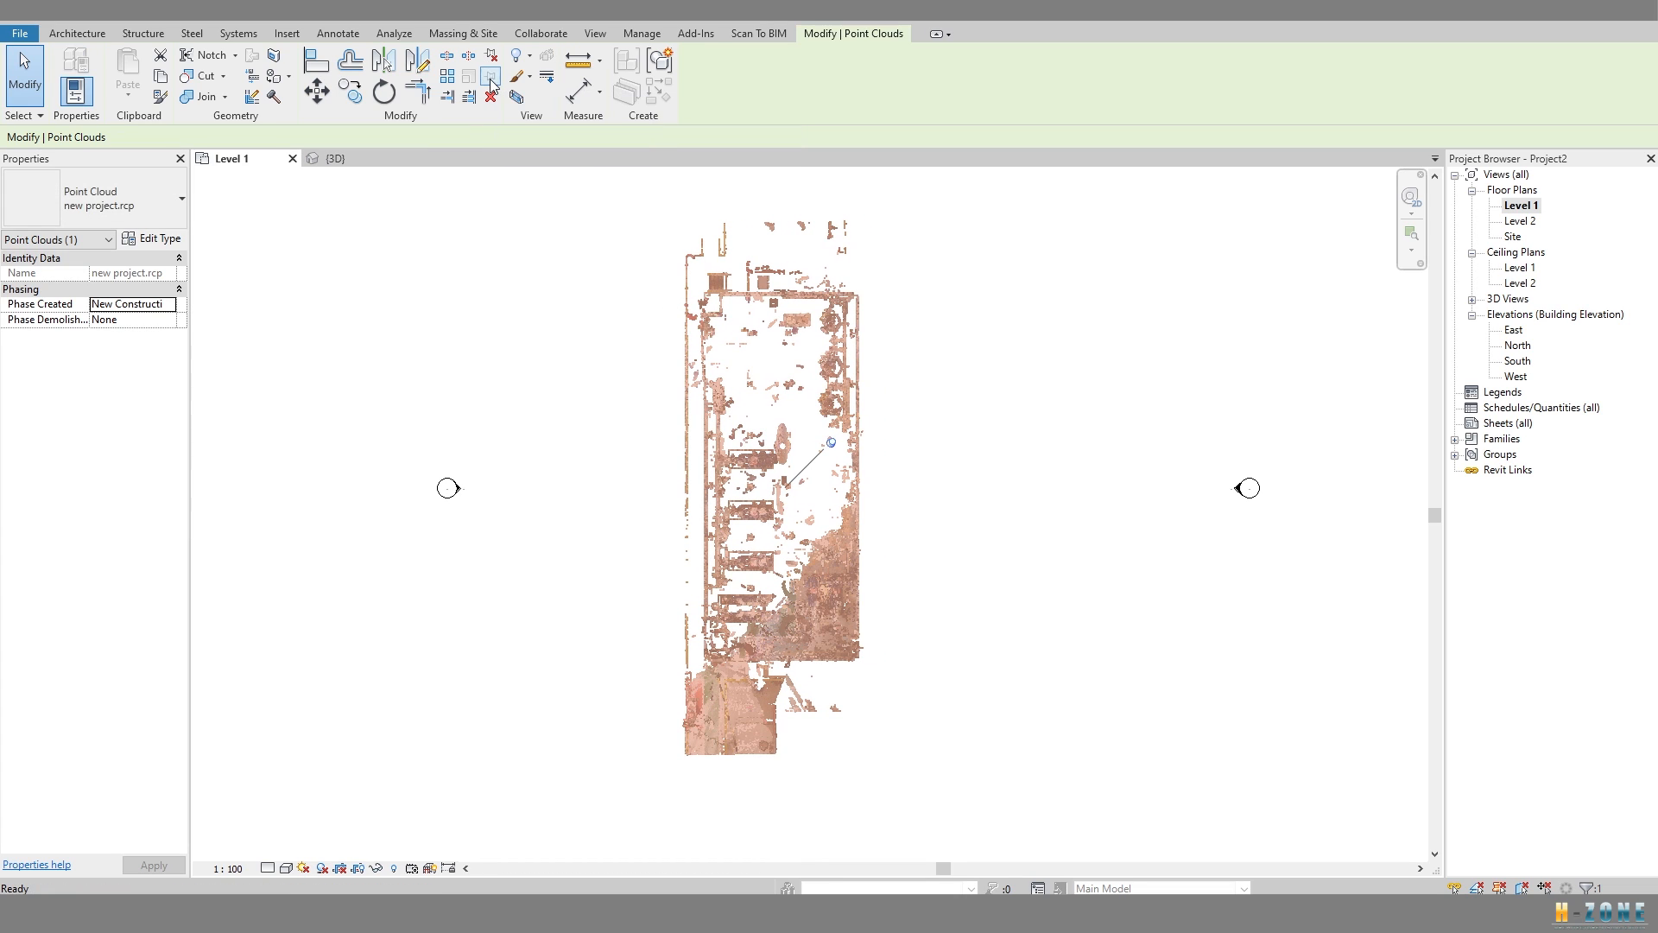
middle_drag(913, 445, 908, 441)
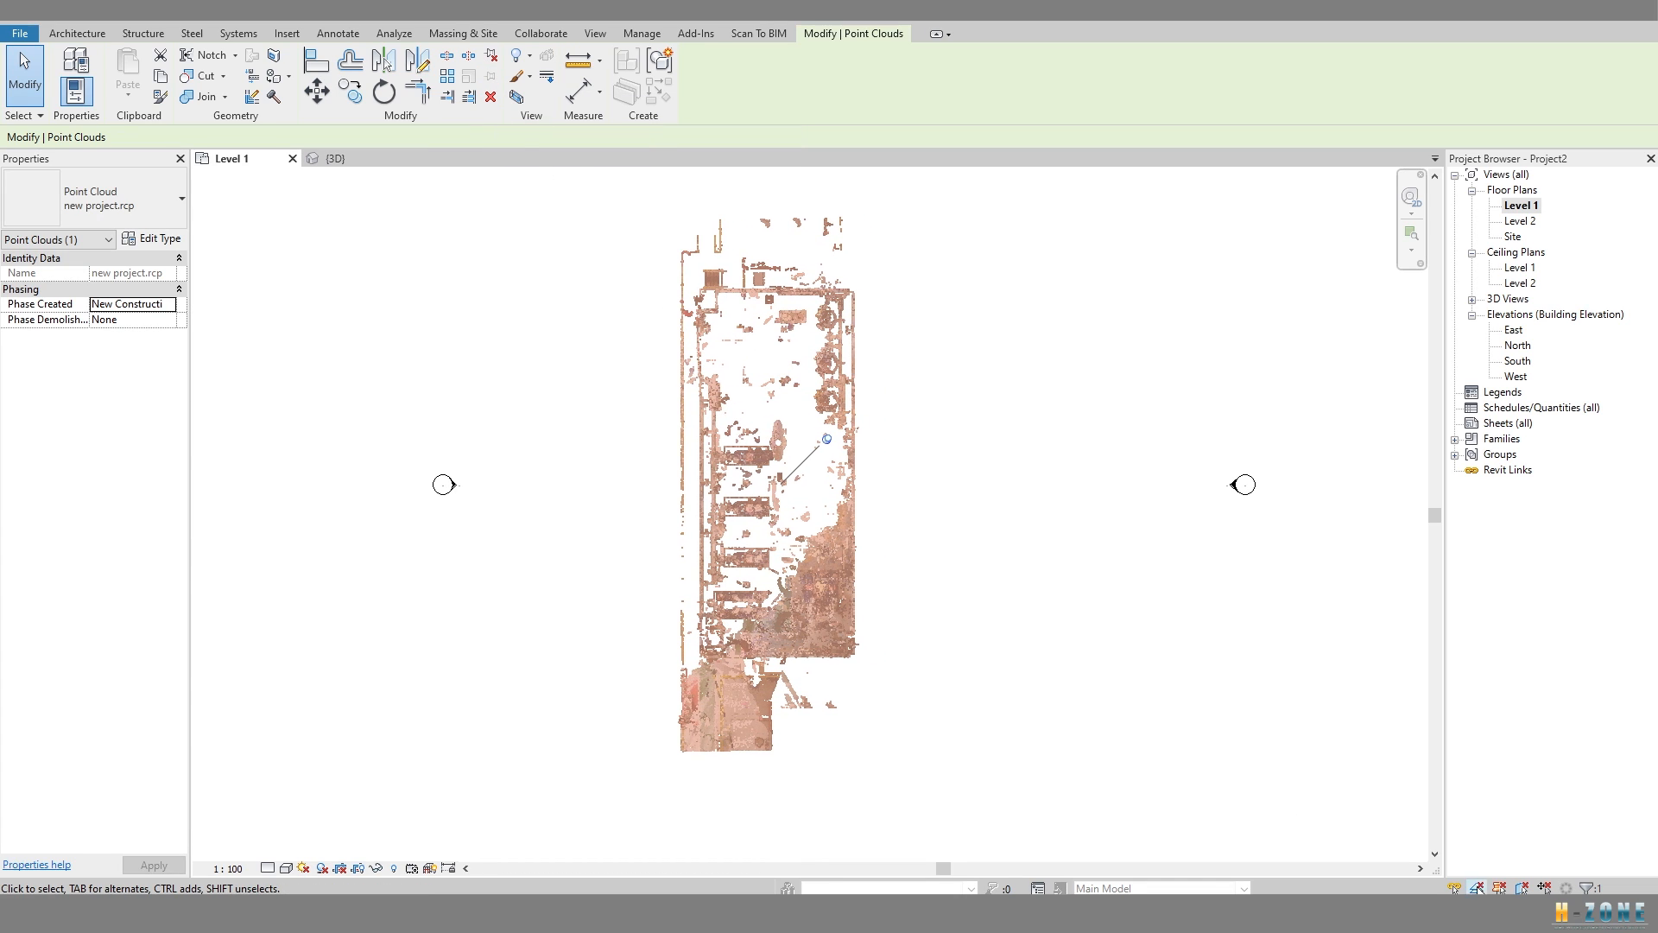
key(Escape)
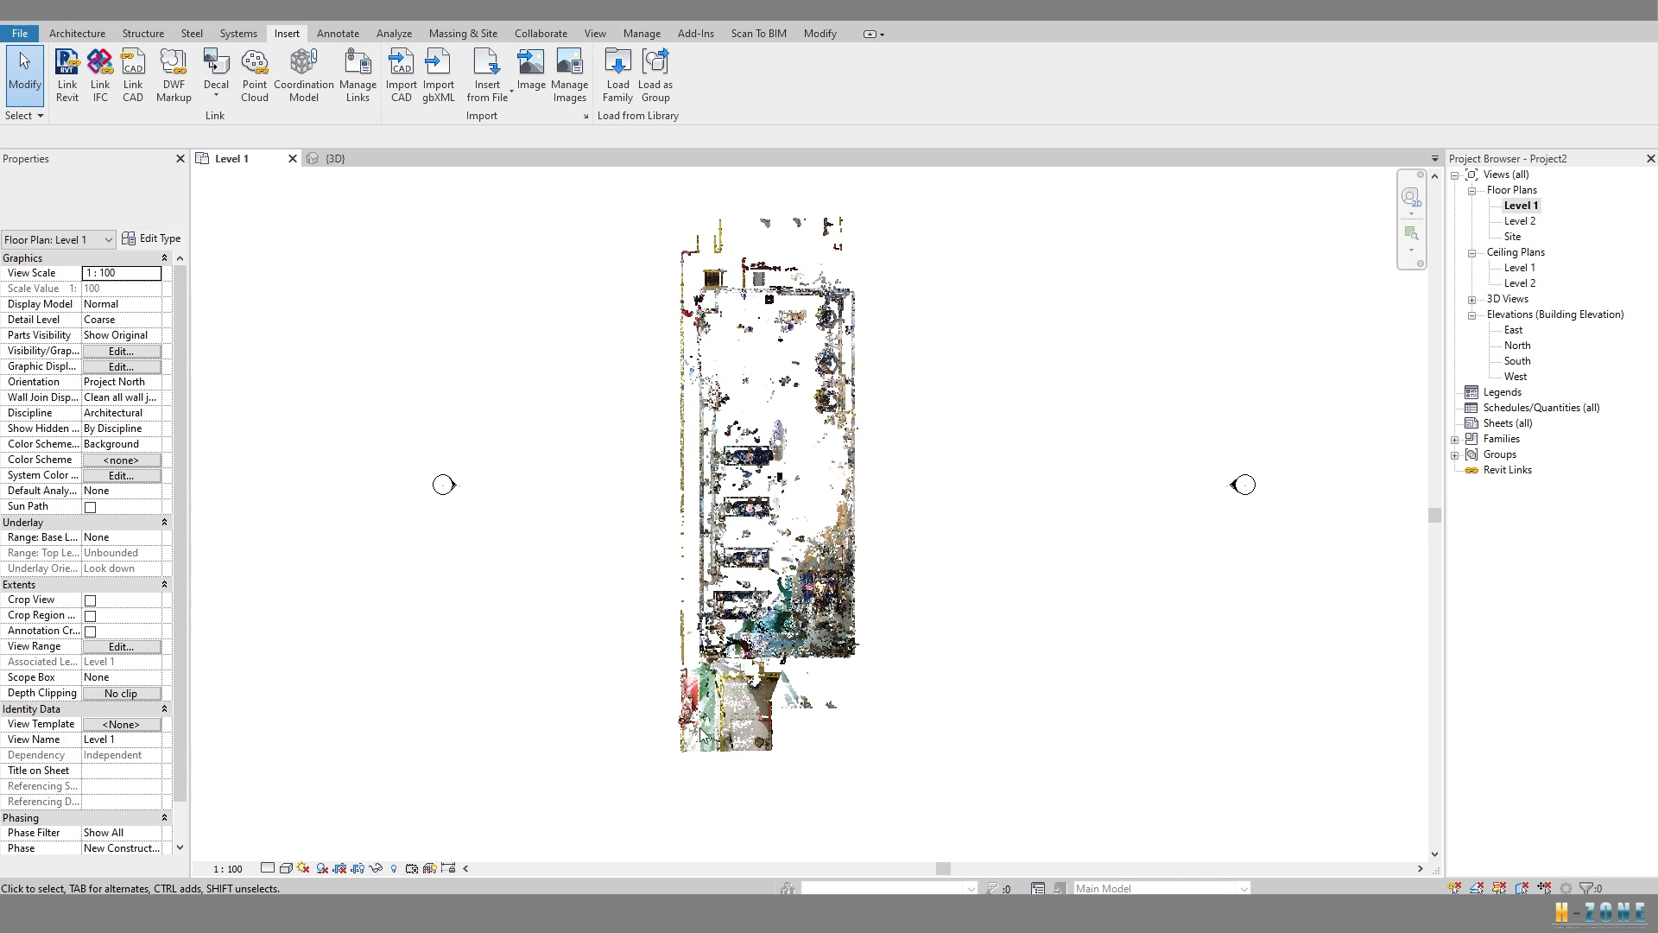
Create a building section running vertically through the full length of the point cloud in Level 1 and open its view.
mouse_move(775, 369)
middle_down()
mouse_move(791, 399)
mouse_move(790, 375)
middle_up()
key(ctrl+Tab)
middle_drag(765, 447, 820, 277)
double_click(1520, 205)
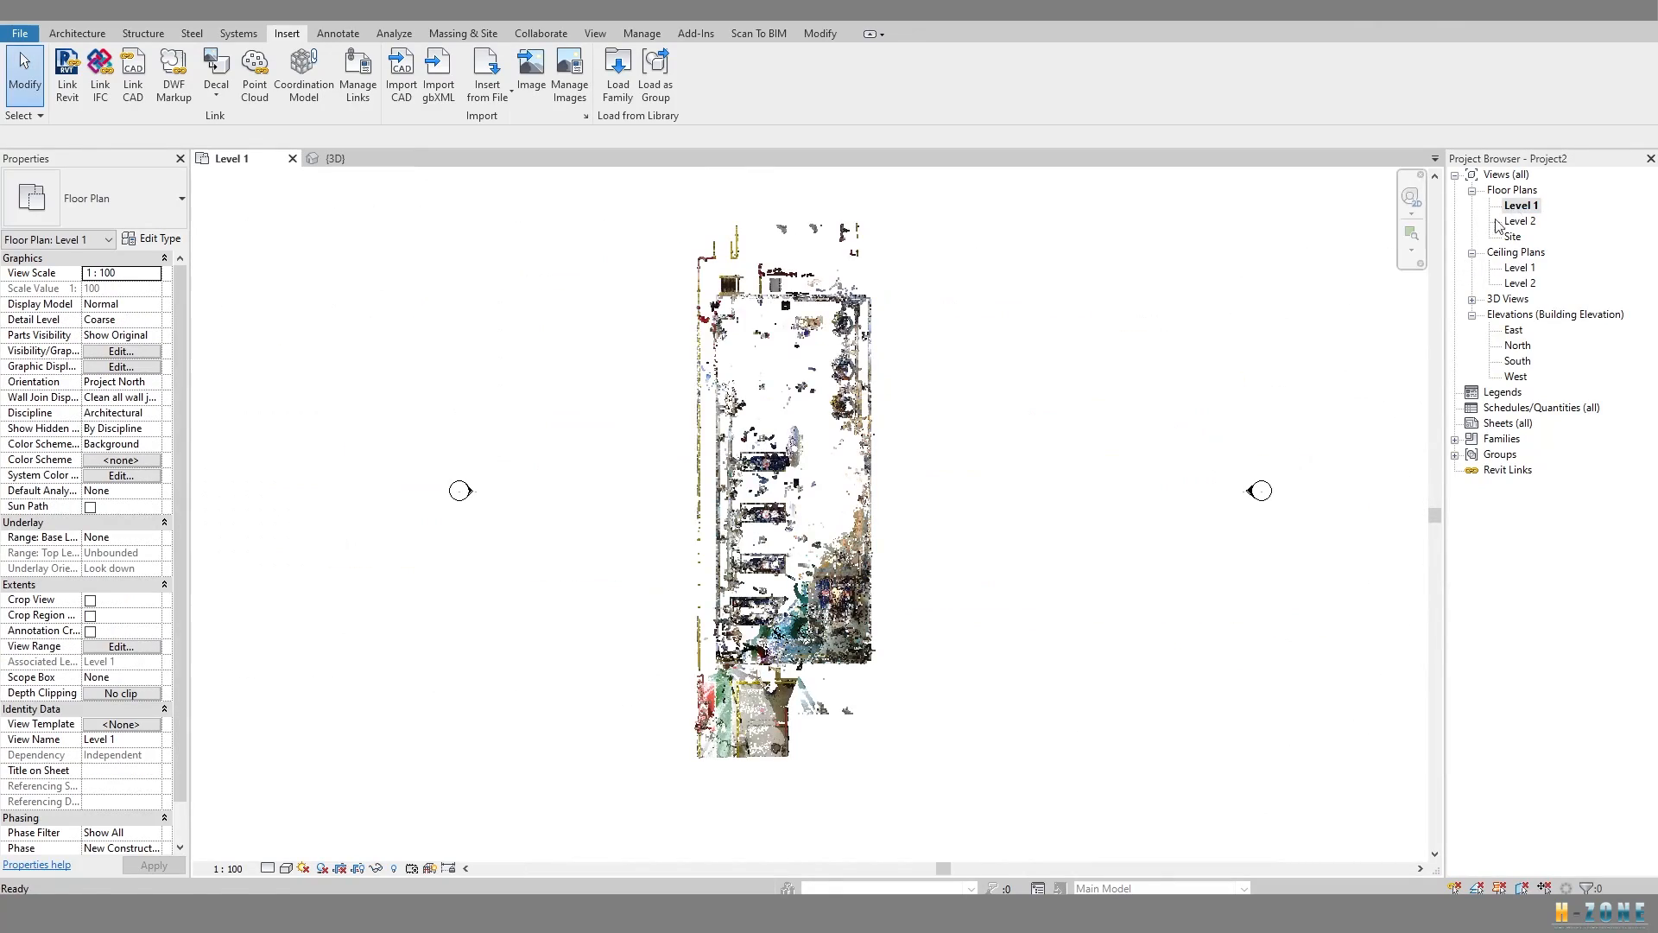
click(595, 33)
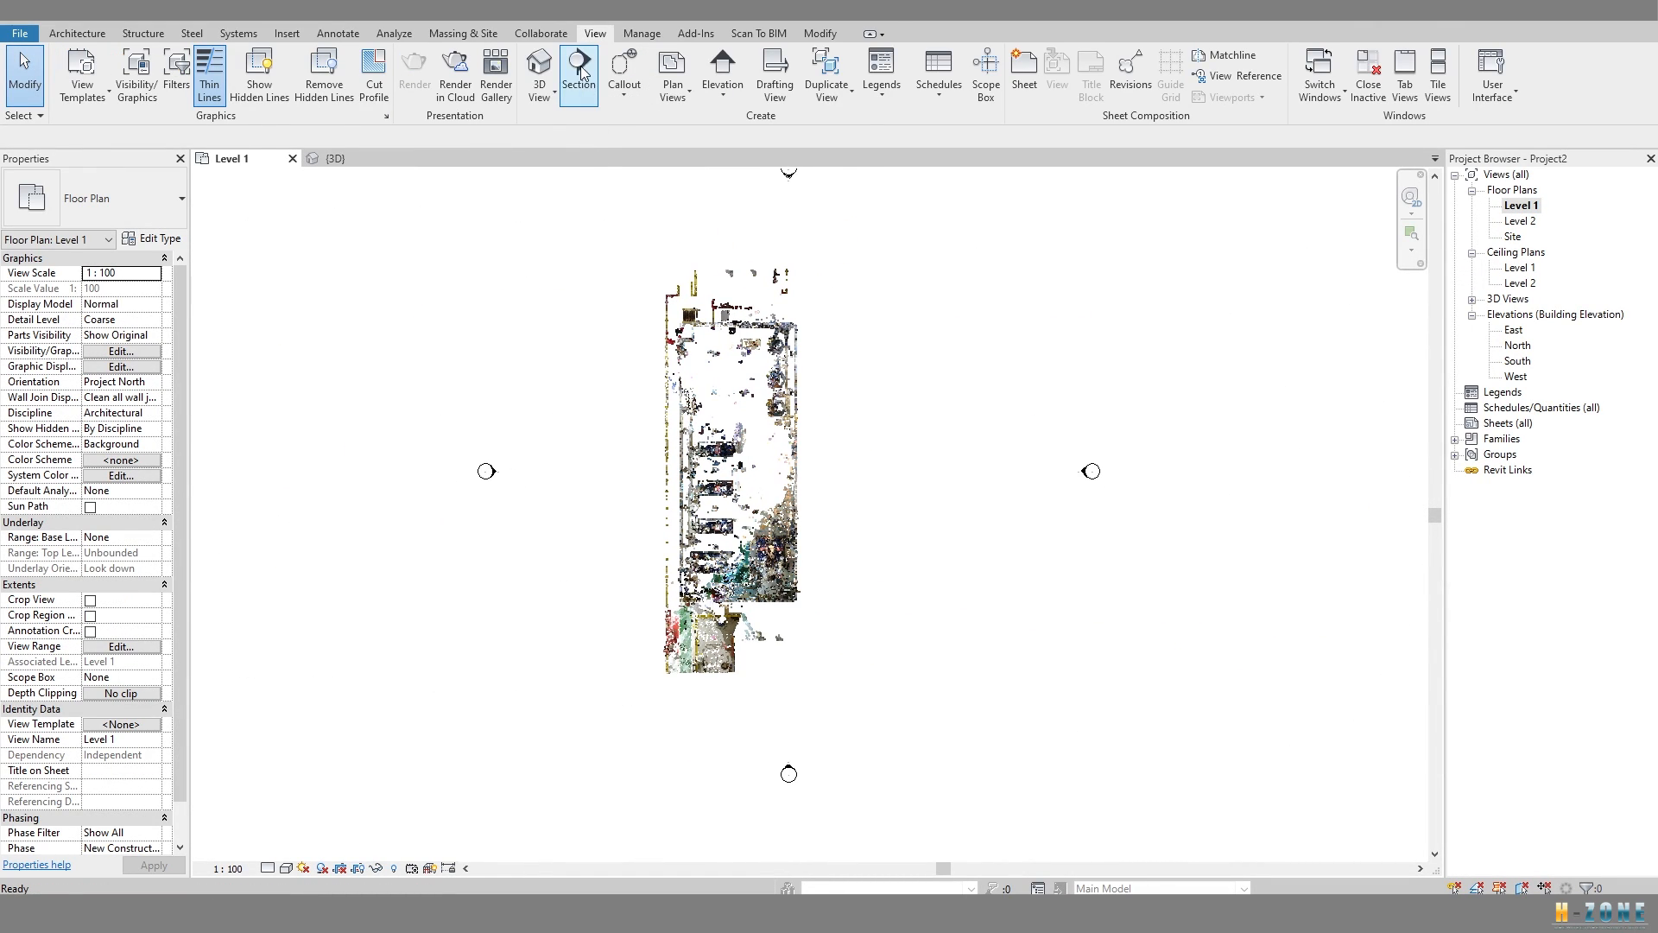
click(579, 67)
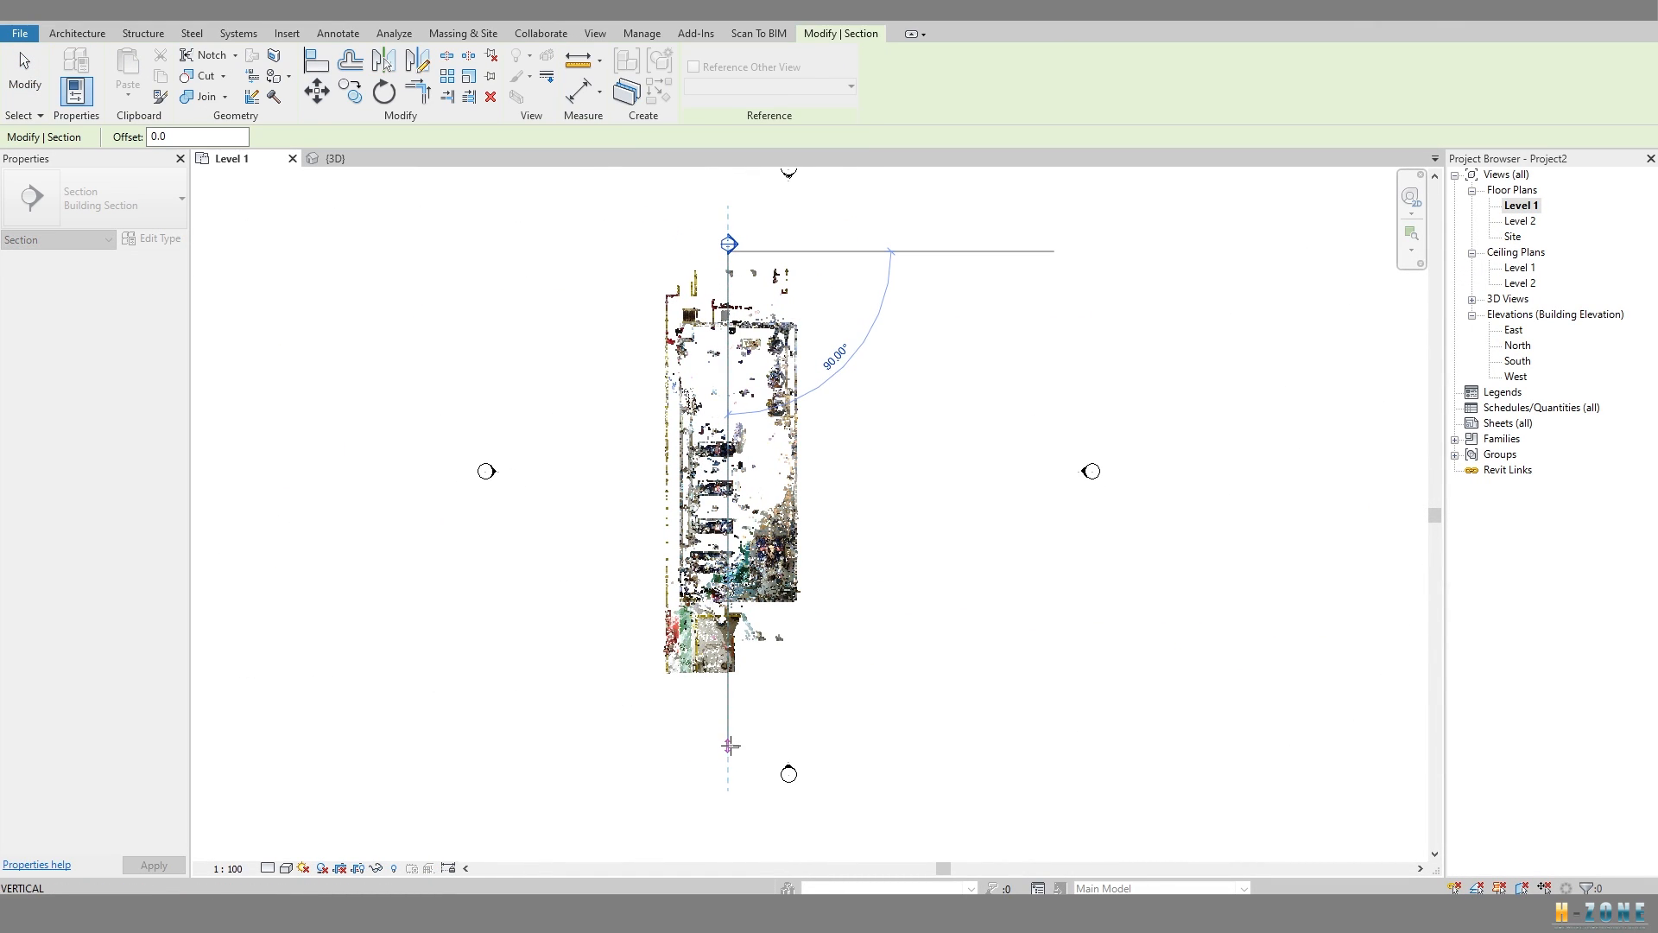
click(730, 745)
double_click(728, 288)
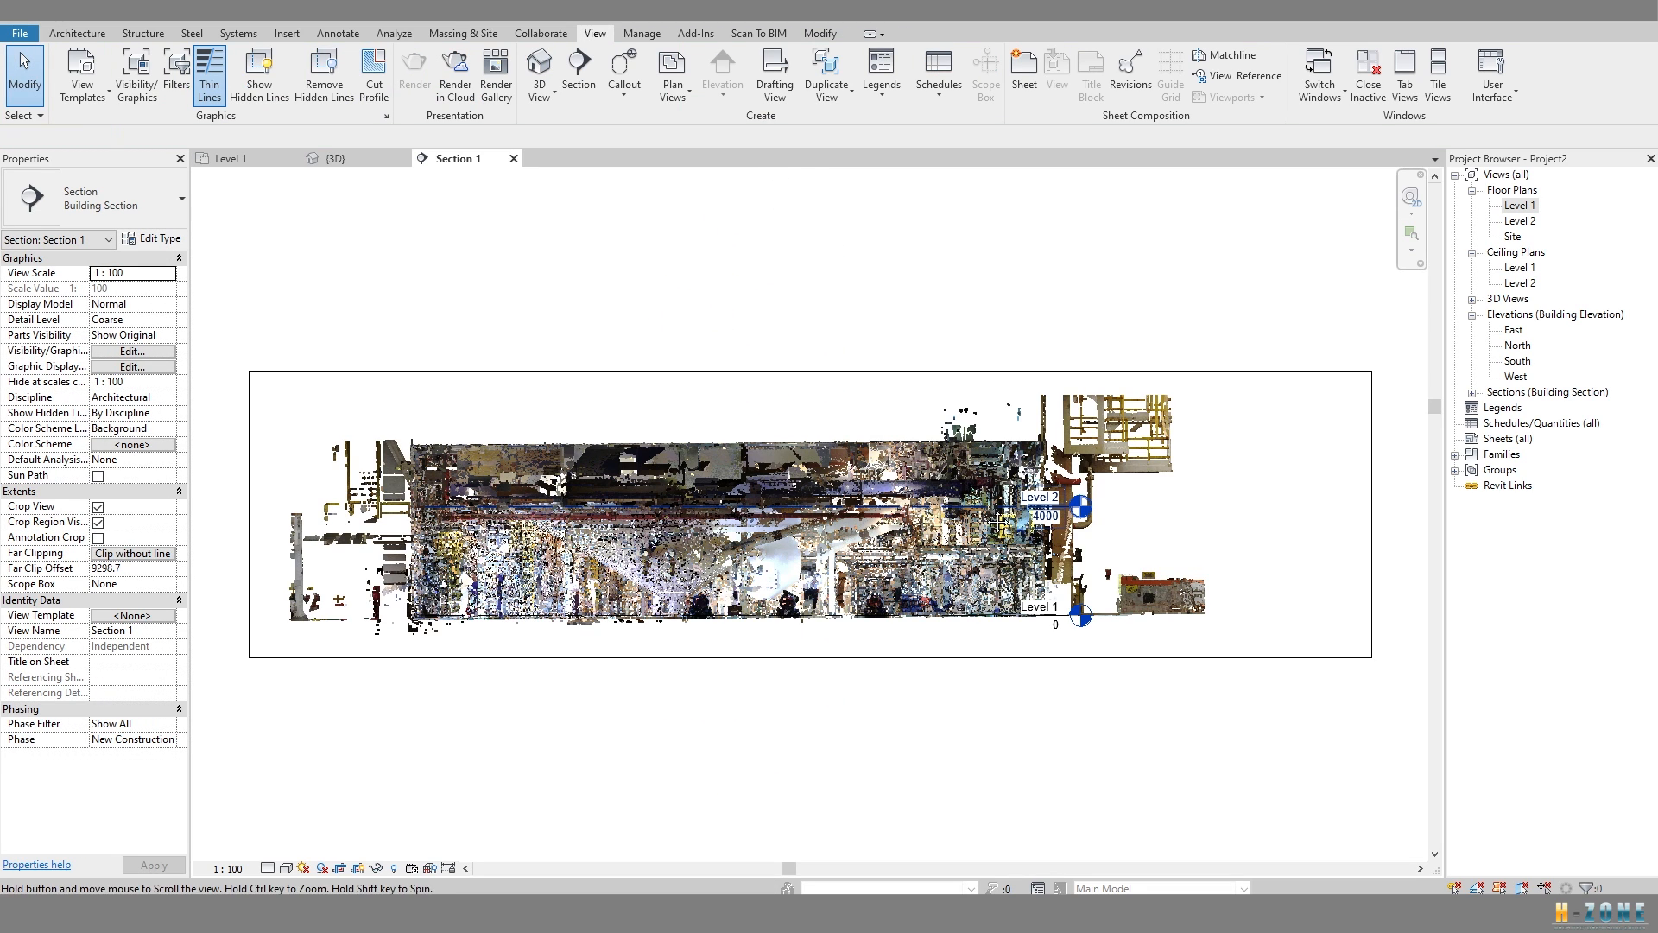
Examine in the section how the point cloud's floor lines up with the Level 1 line.
scroll(950, 596, up, 4)
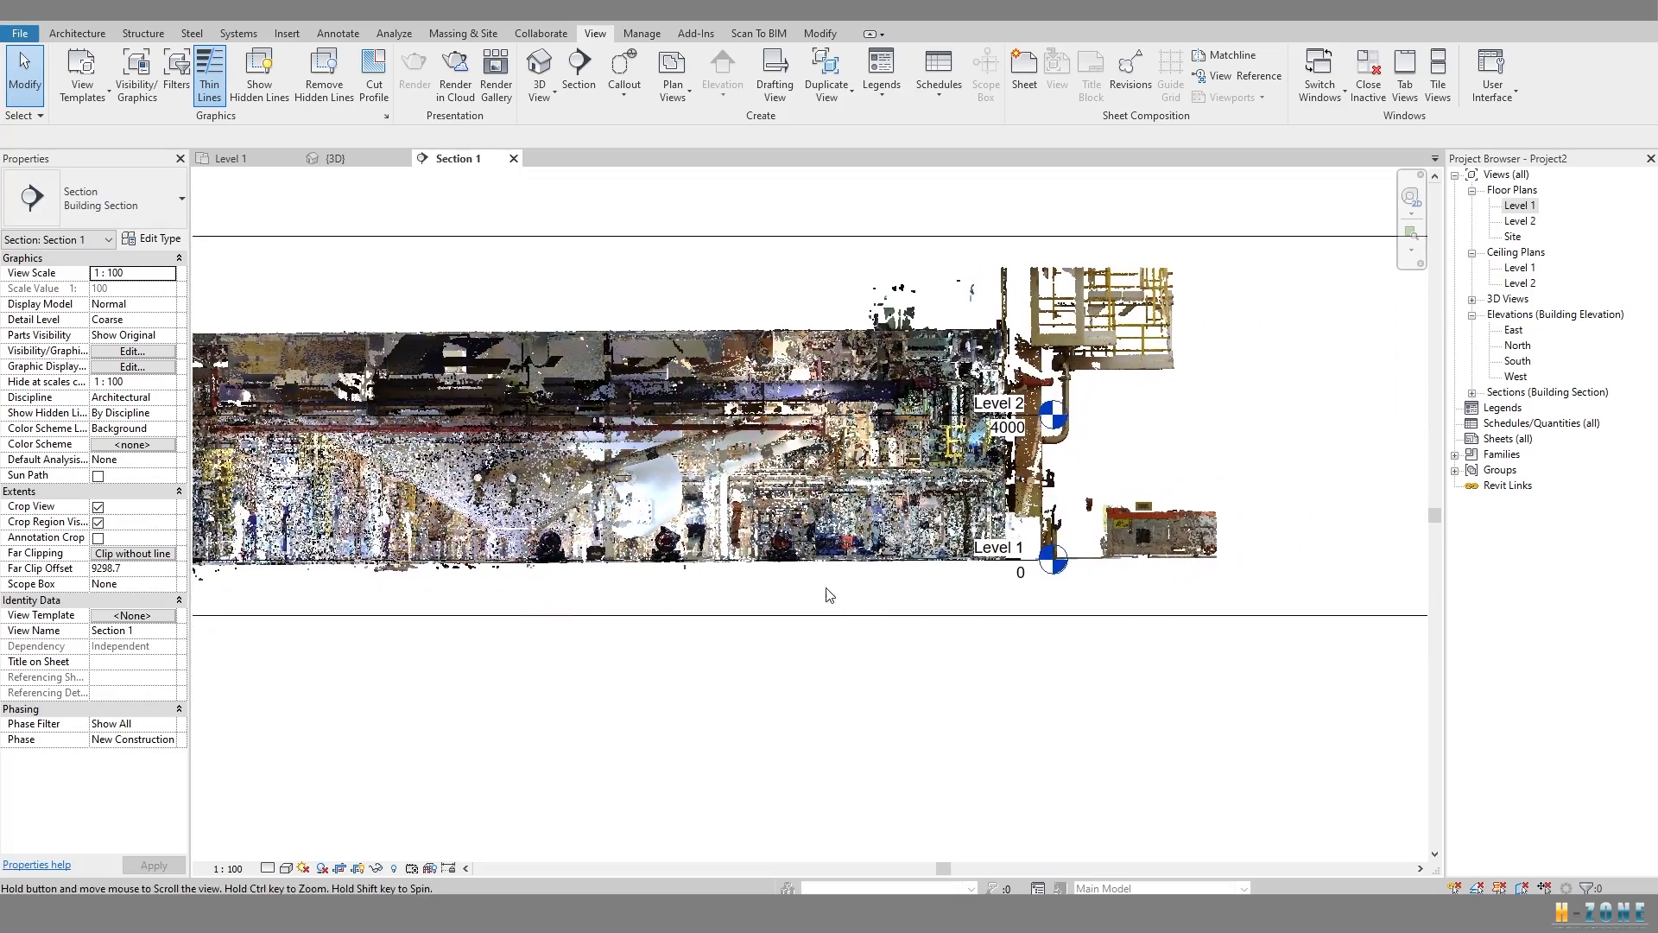
scroll(484, 579, up, 5)
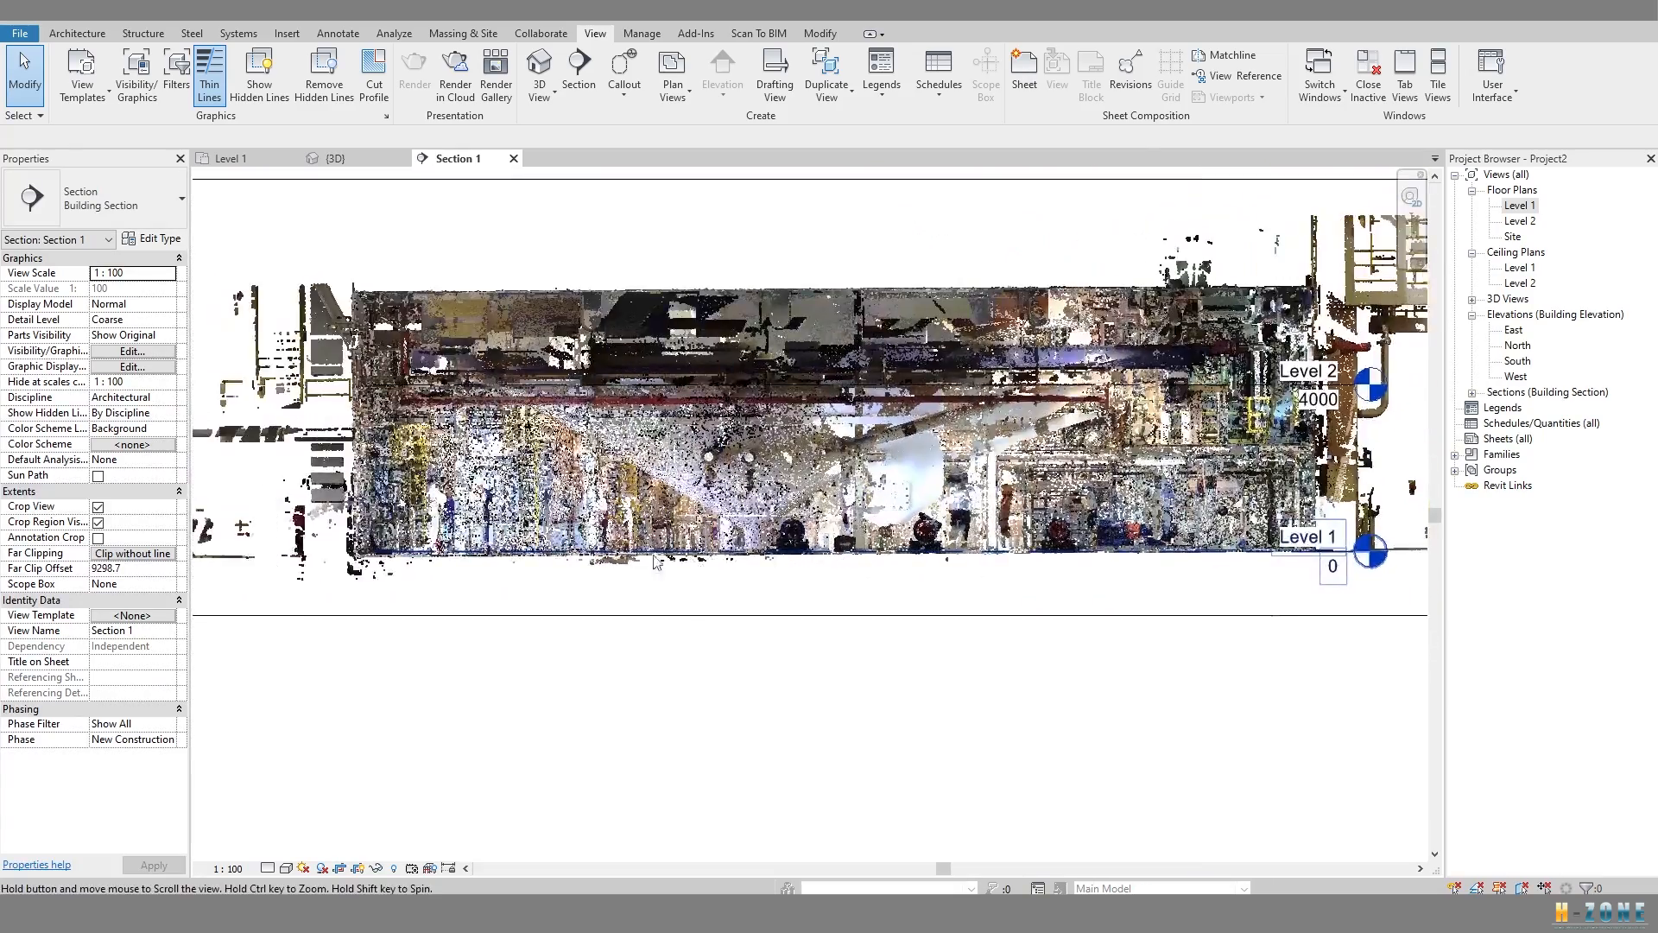
scroll(497, 570, down, 1)
middle_drag(1077, 615, 697, 579)
middle_drag(818, 559, 666, 551)
scroll(947, 541, up, 3)
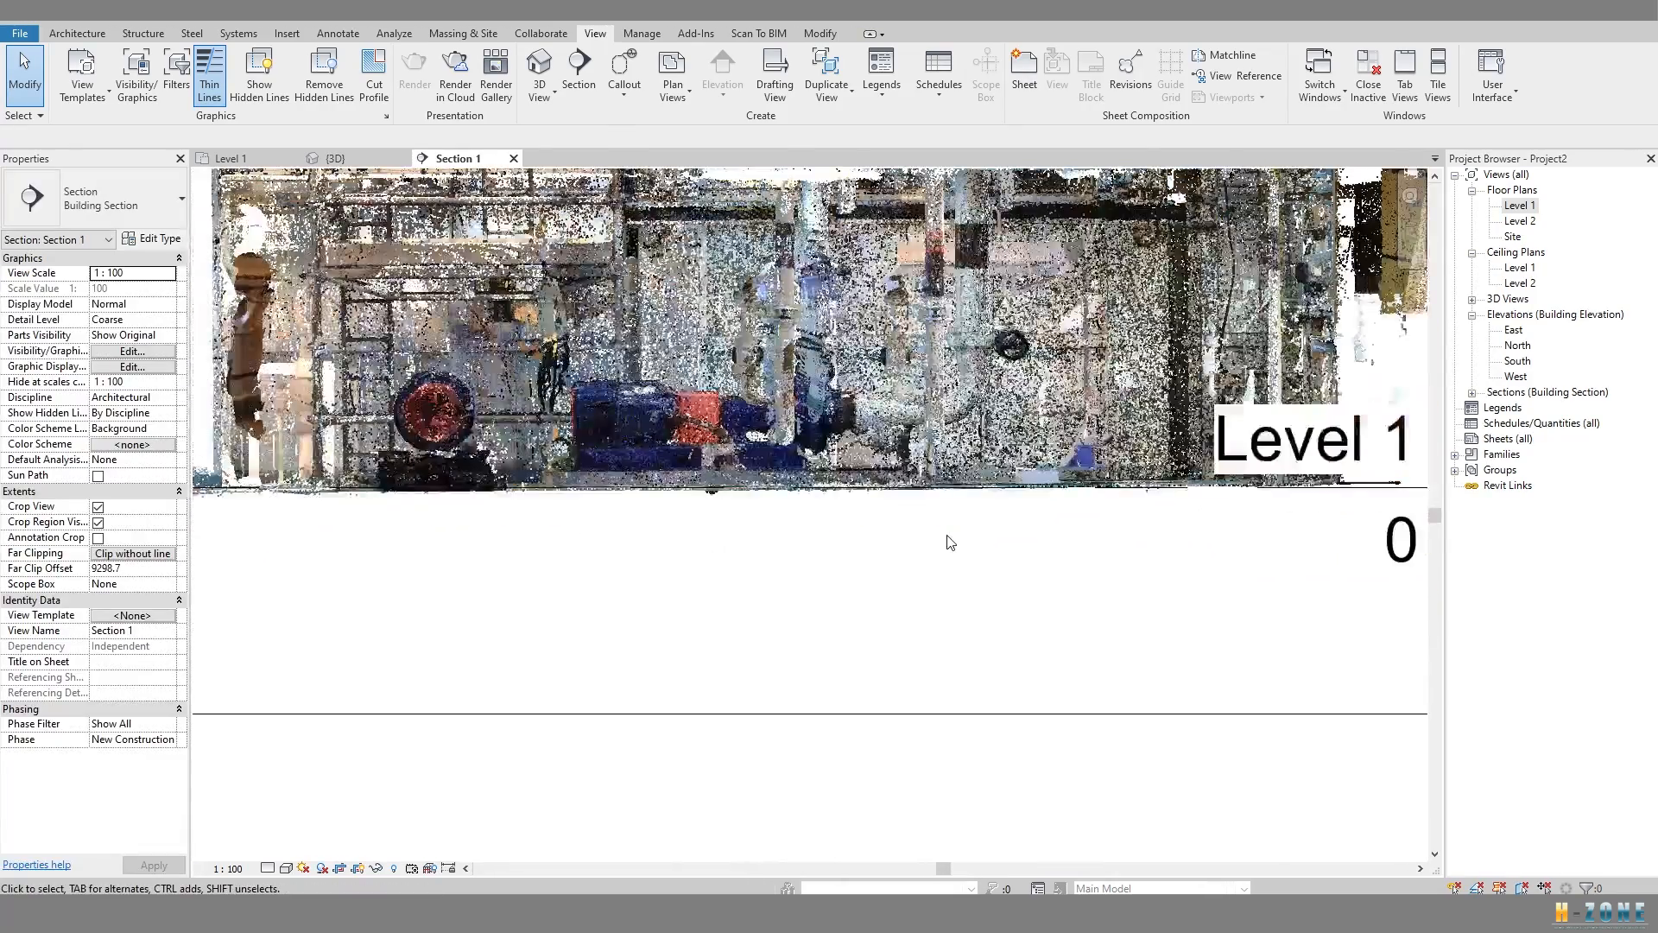
Pull the section view's crop boundary in from beyond the level heads at the Level 1 and Level 2 head end.
scroll(864, 512, down, 1)
middle_drag(238, 518, 903, 581)
scroll(760, 516, down, 1)
middle_drag(324, 587, 892, 721)
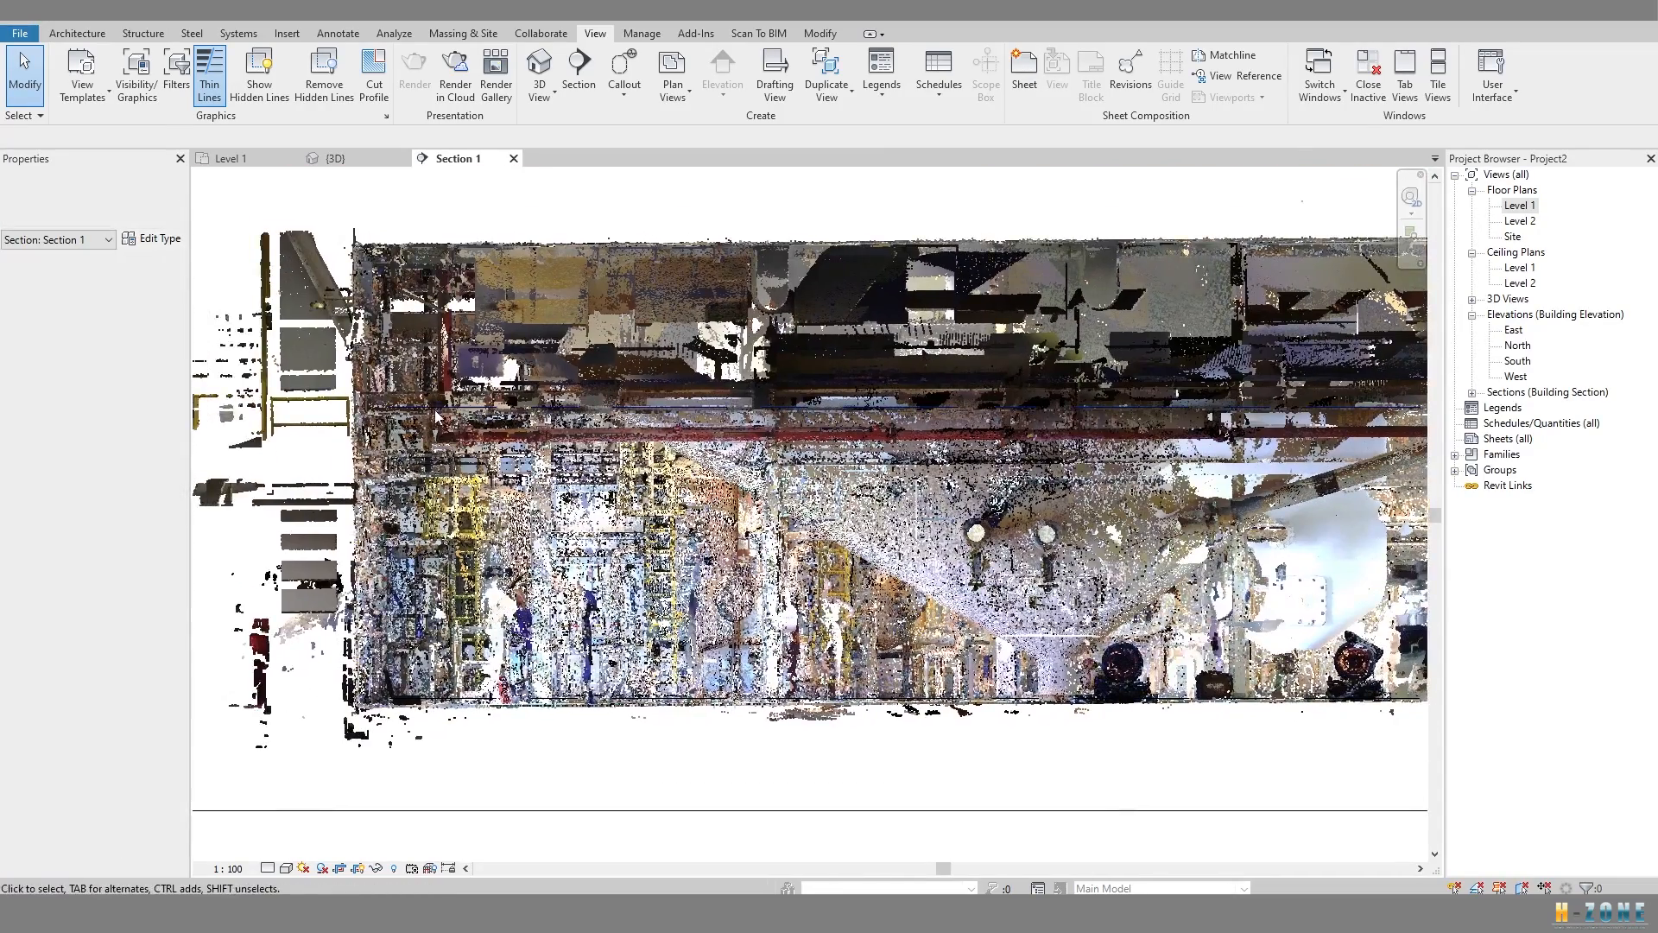
middle_drag(1382, 410, 705, 449)
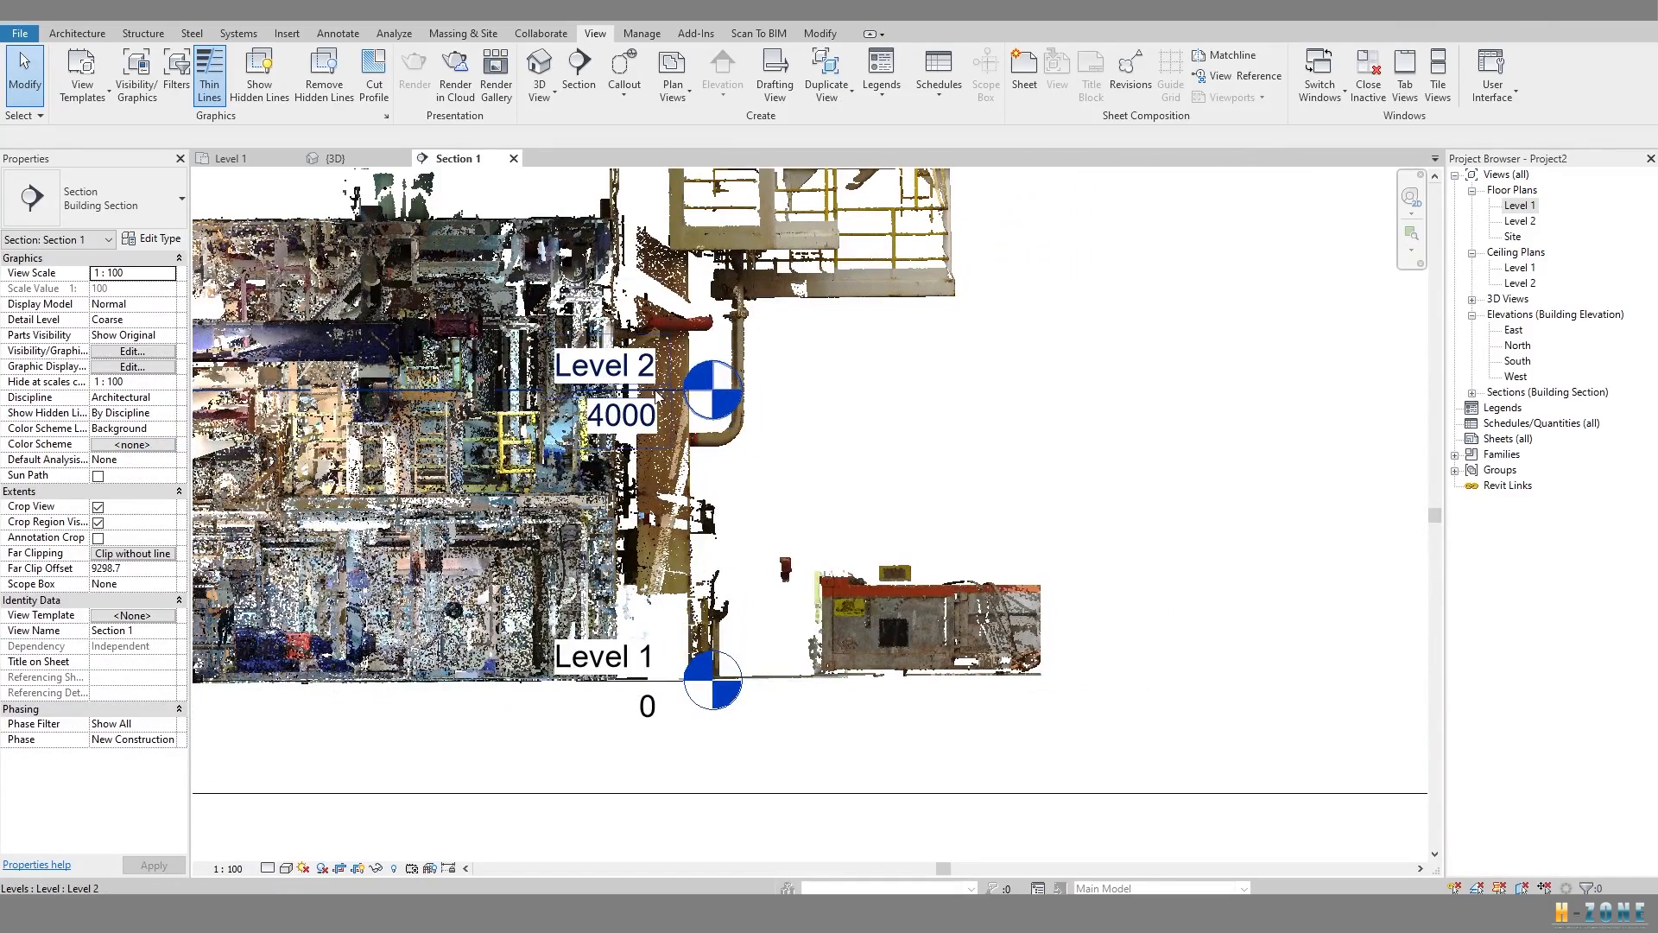
click(689, 394)
scroll(1049, 424, down, 2)
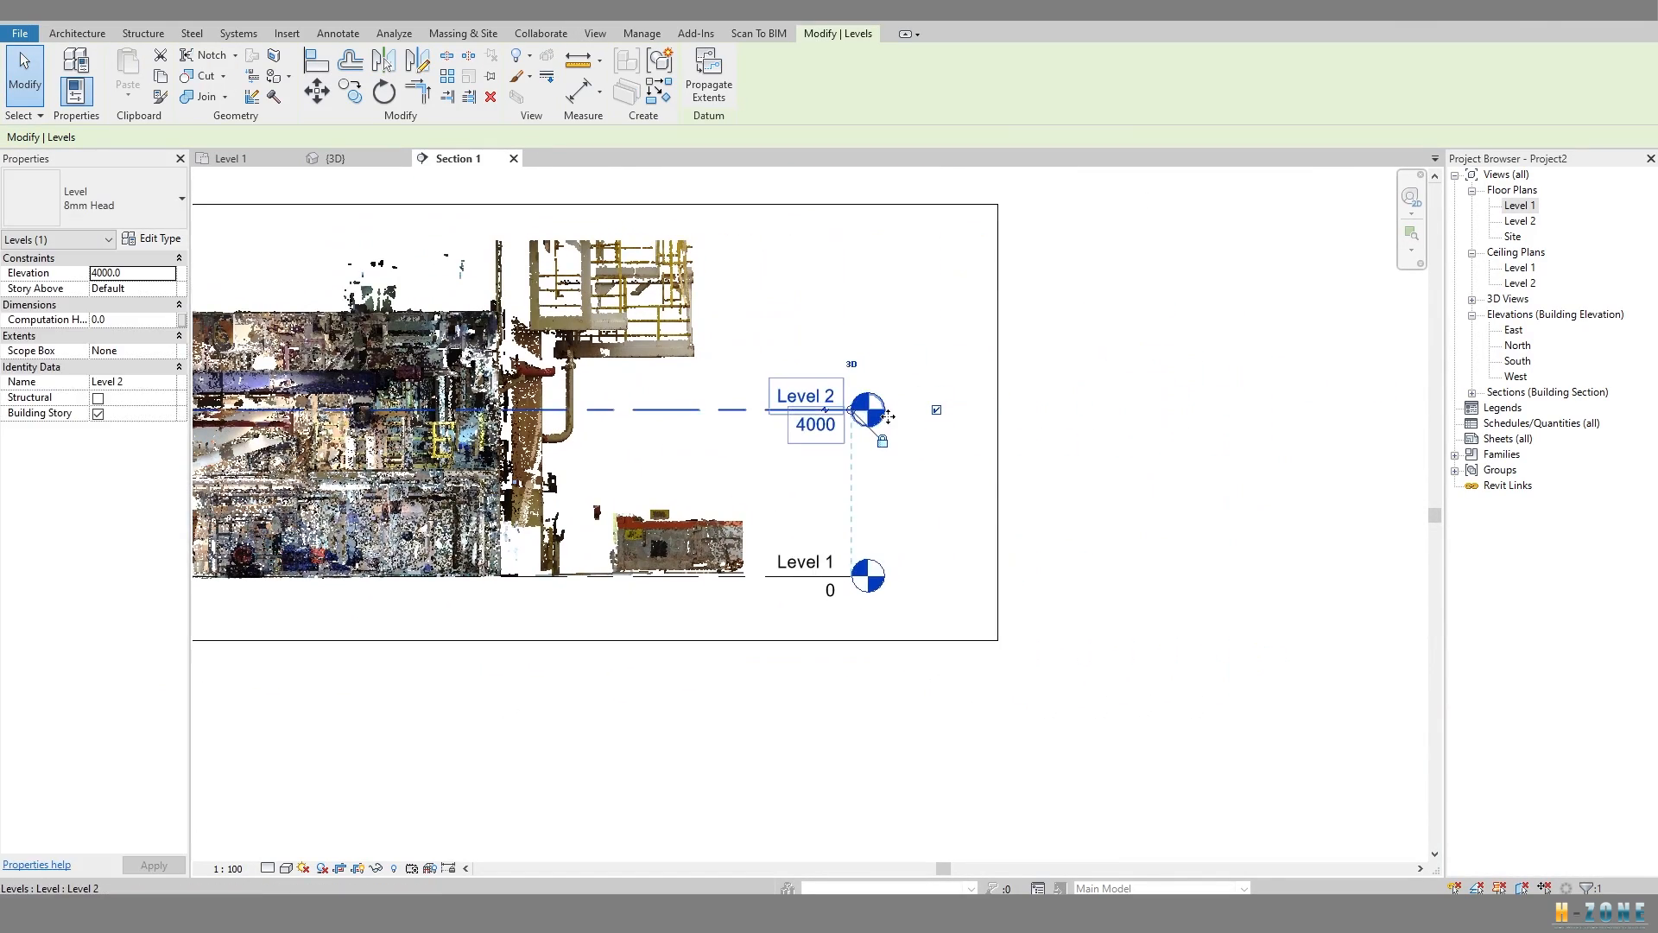
click(1032, 428)
drag(1032, 425, 799, 420)
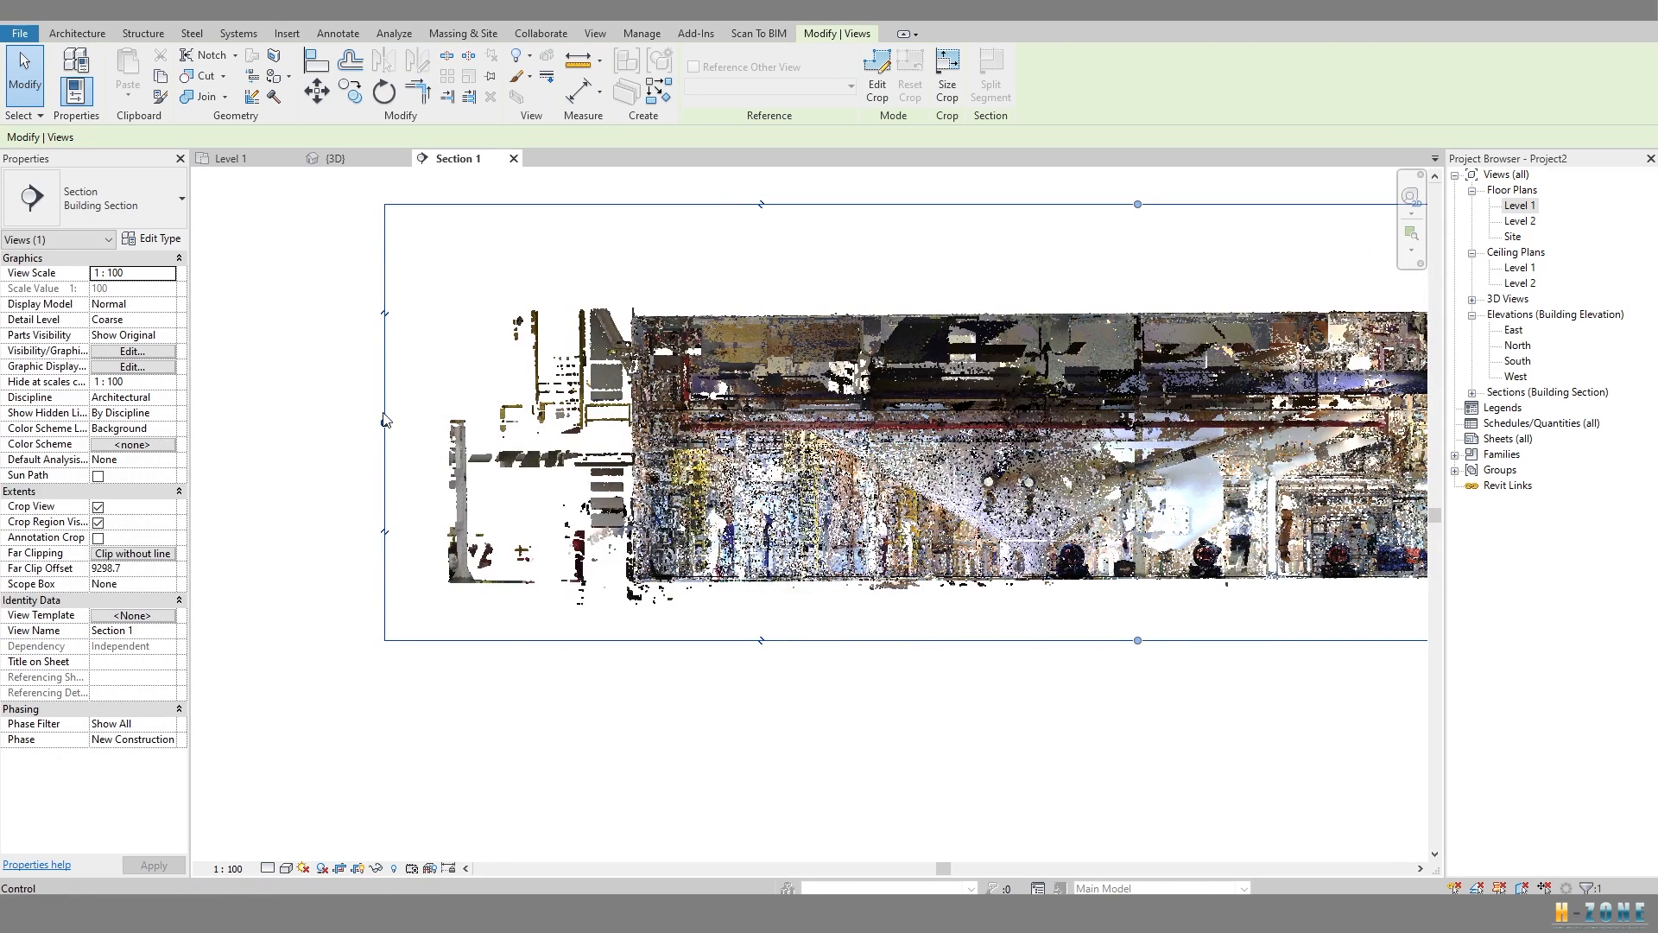
Inspect how the Level 2 line and the crop boundary extend across both ends of the point cloud in the section.
key(Escape)
click(714, 414)
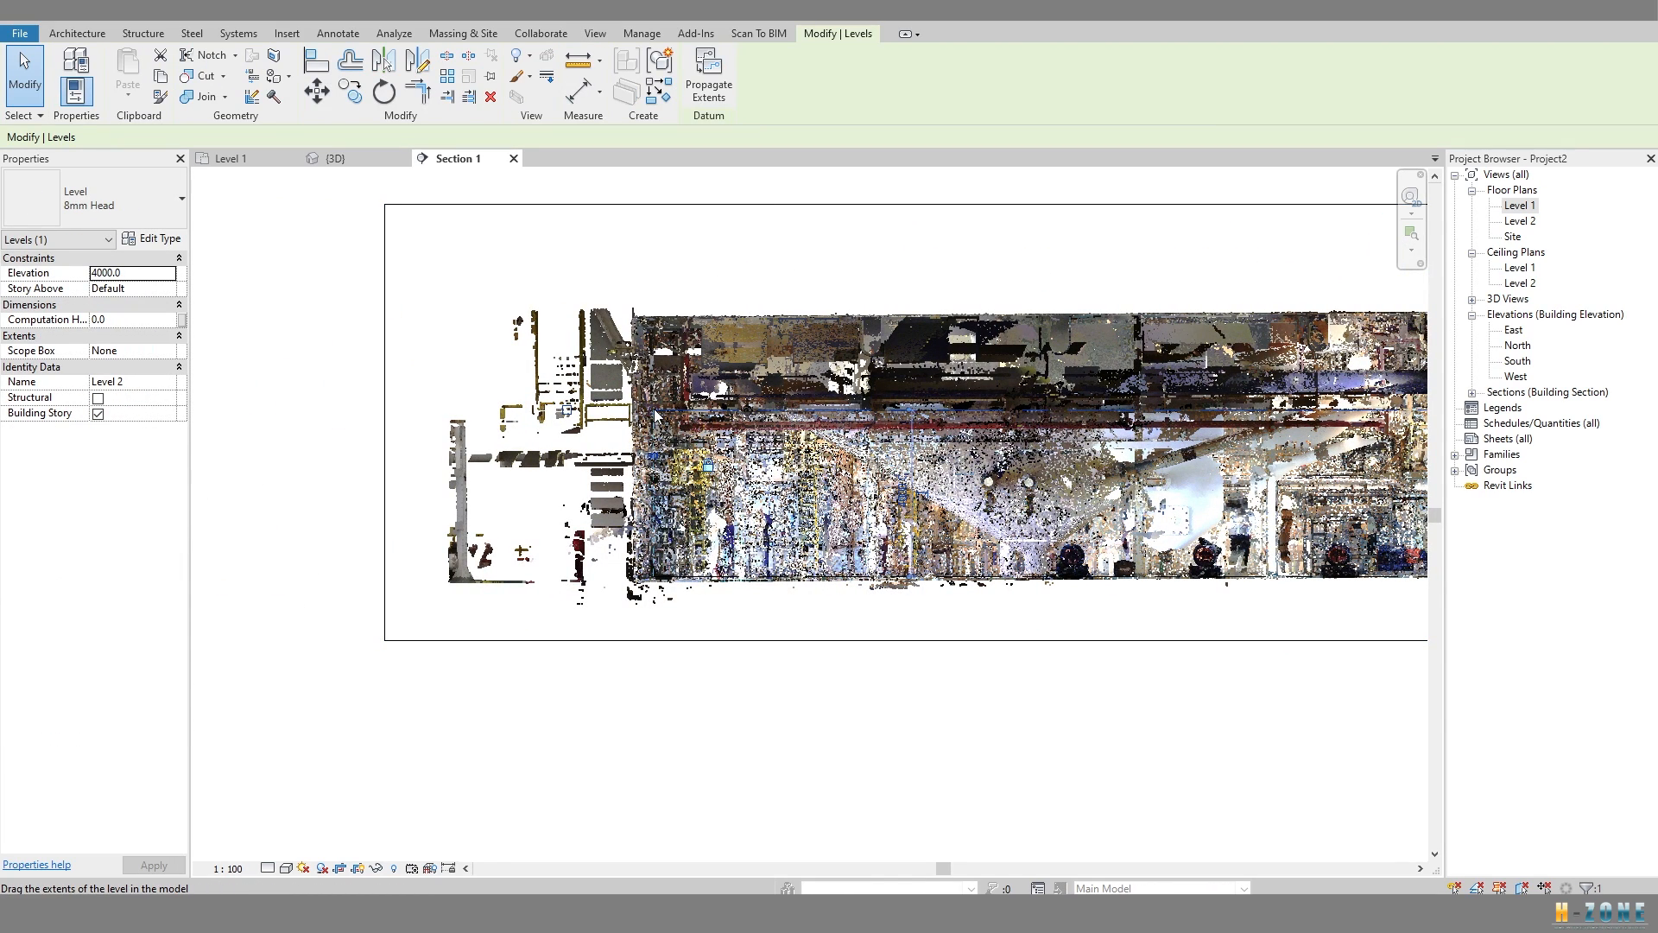
key(Escape)
middle_drag(766, 423, 9, 428)
click(711, 411)
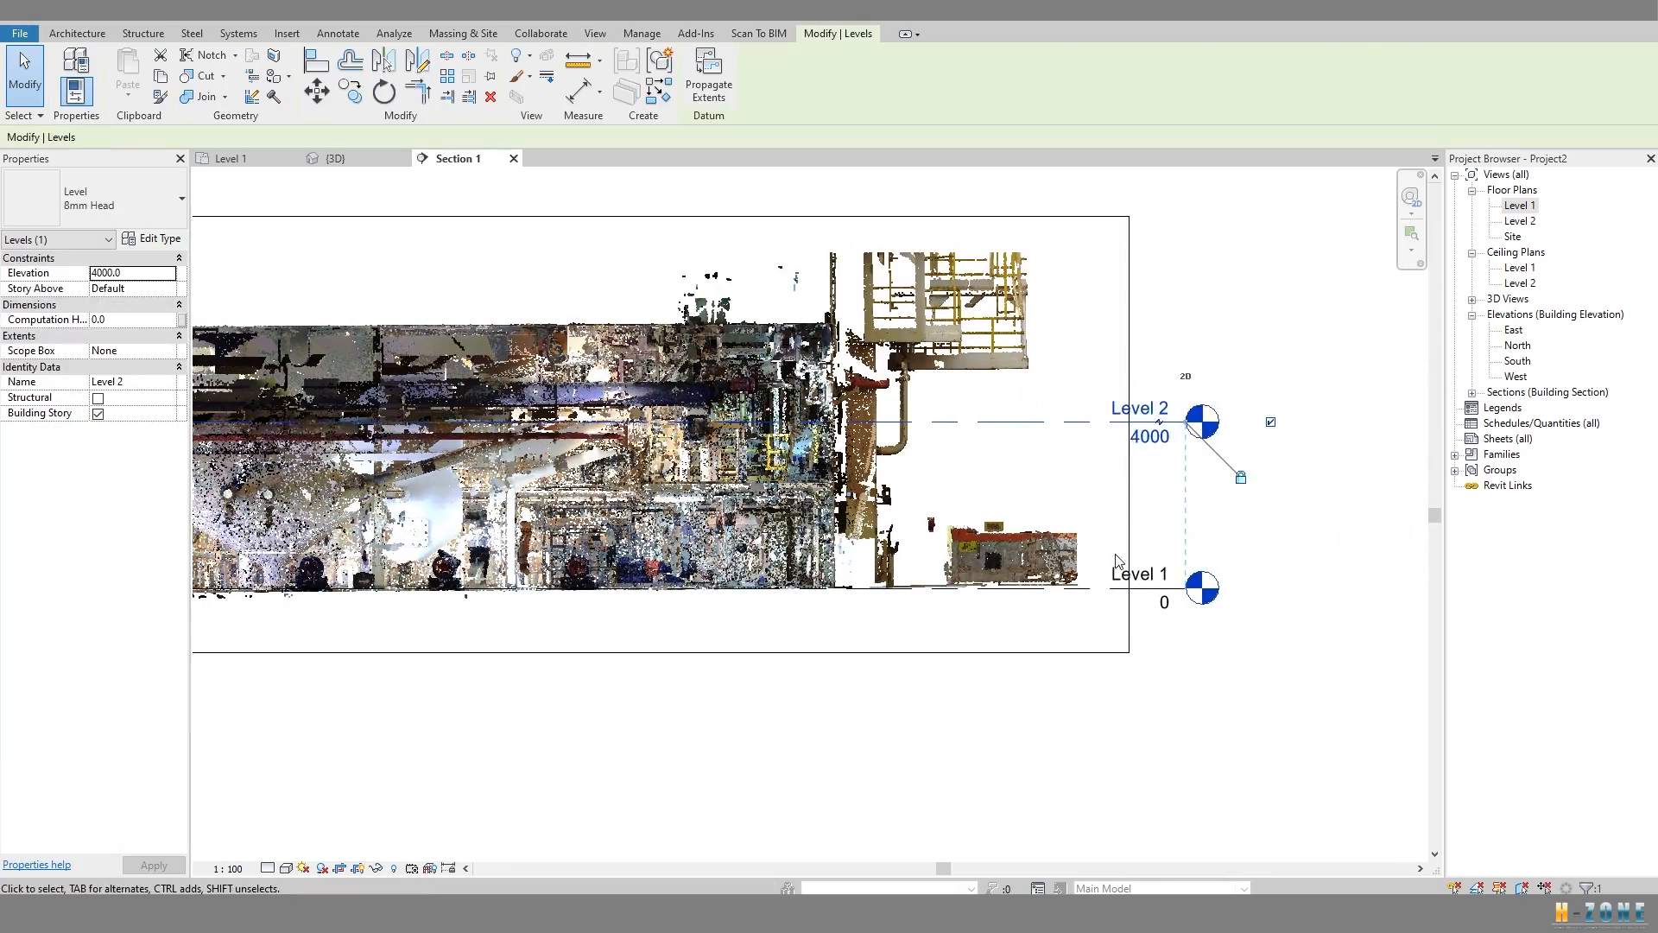
click(1129, 526)
middle_drag(1129, 526, 1582, 517)
scroll(527, 497, up, 2)
middle_drag(524, 486, 624, 487)
scroll(623, 486, up, 1)
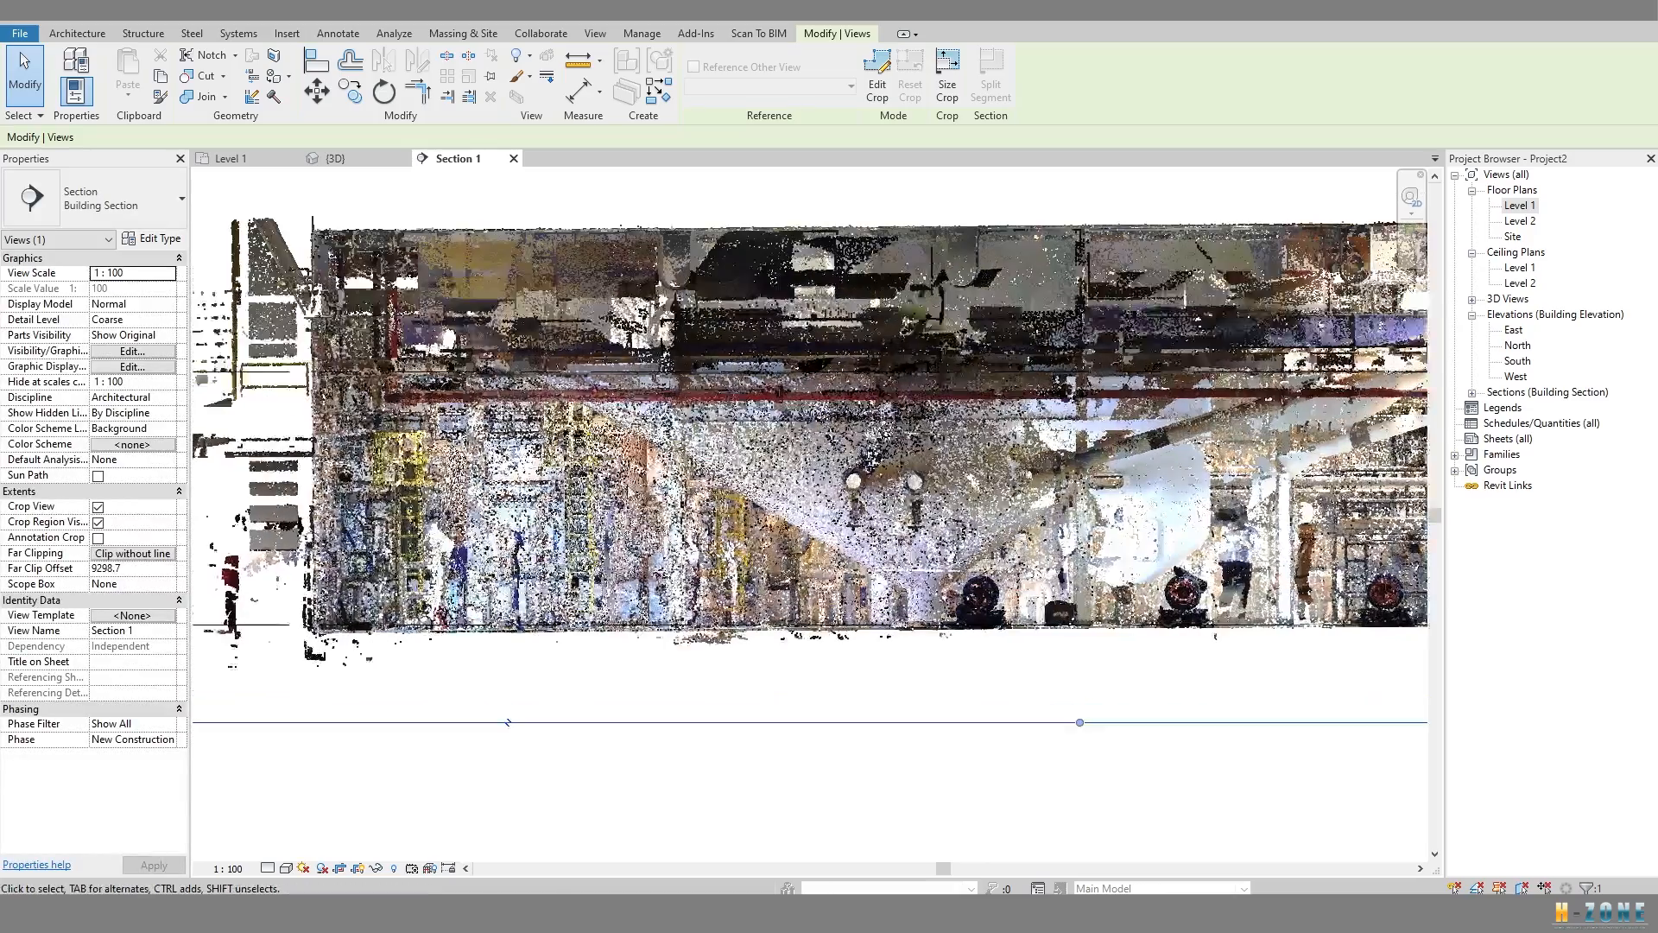
scroll(605, 389, down, 2)
key(Escape)
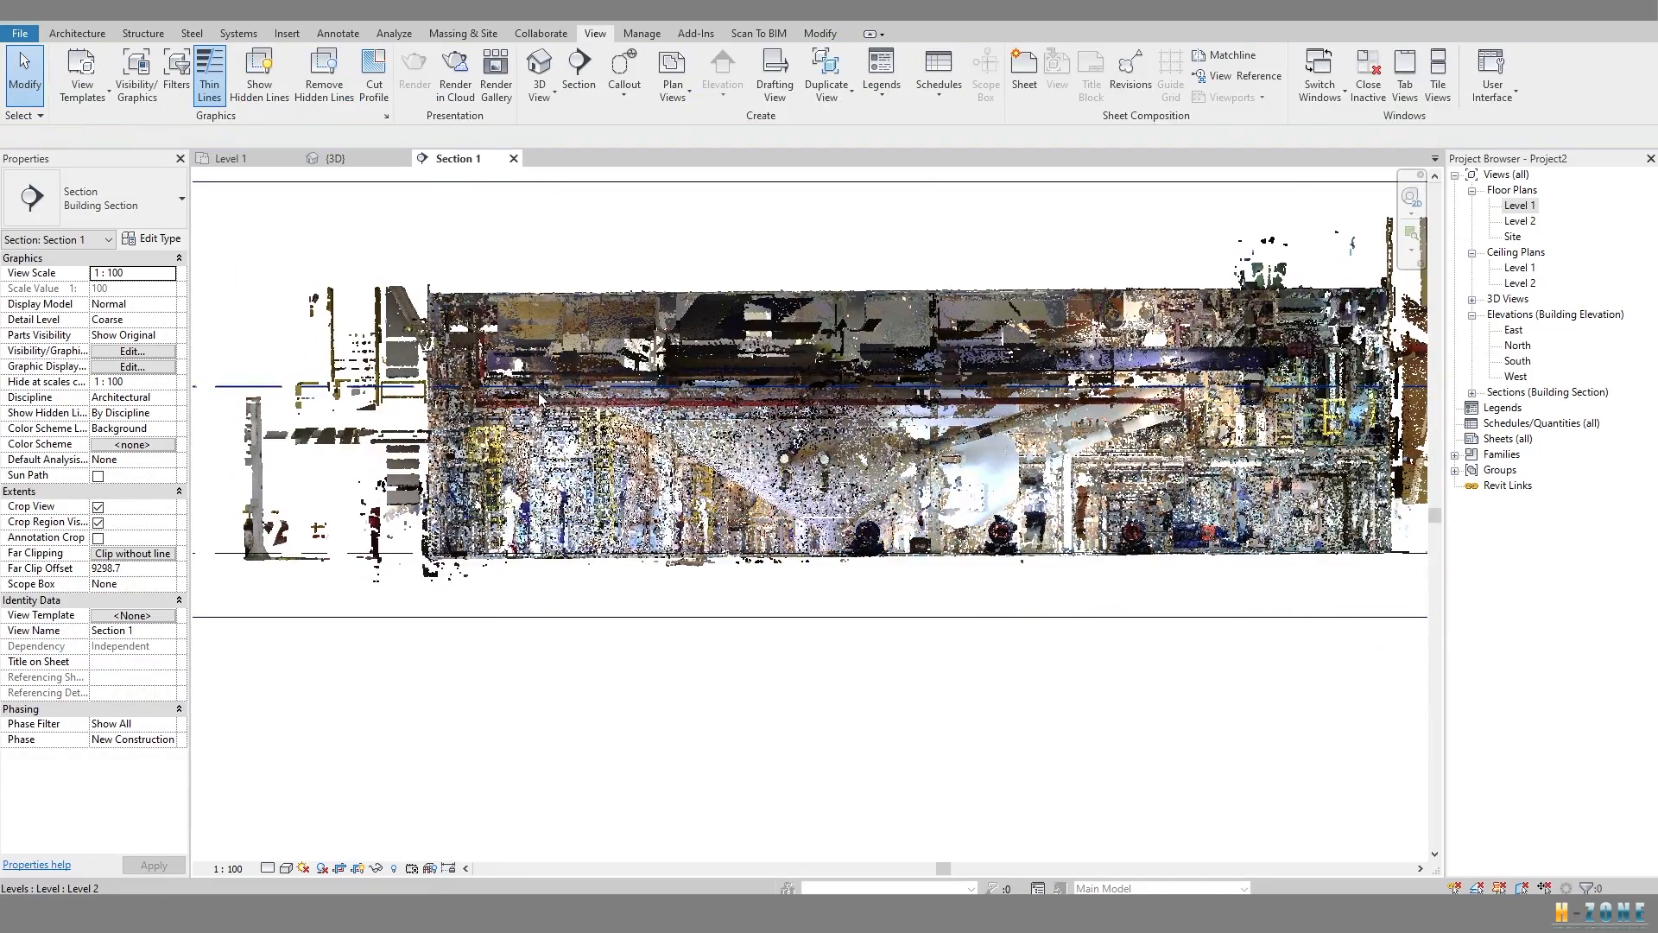
Try to draw a vertical detail line down the end wall of the point cloud in the section.
key(d)
key(l)
scroll(430, 292, up, 2)
click(429, 282)
middle_drag(451, 494, 480, 307)
key(Escape)
scroll(471, 436, down, 3)
middle_drag(471, 436, 465, 691)
scroll(464, 691, up, 3)
click(463, 761)
middle_drag(463, 788, 337, 781)
Return to the Level 1 floor plan and delete the building section running through the point cloud.
middle_drag(980, 533, 750, 487)
double_click(1520, 206)
click(724, 439)
scroll(726, 469, up, 2)
key(Escape)
scroll(746, 538, down, 2)
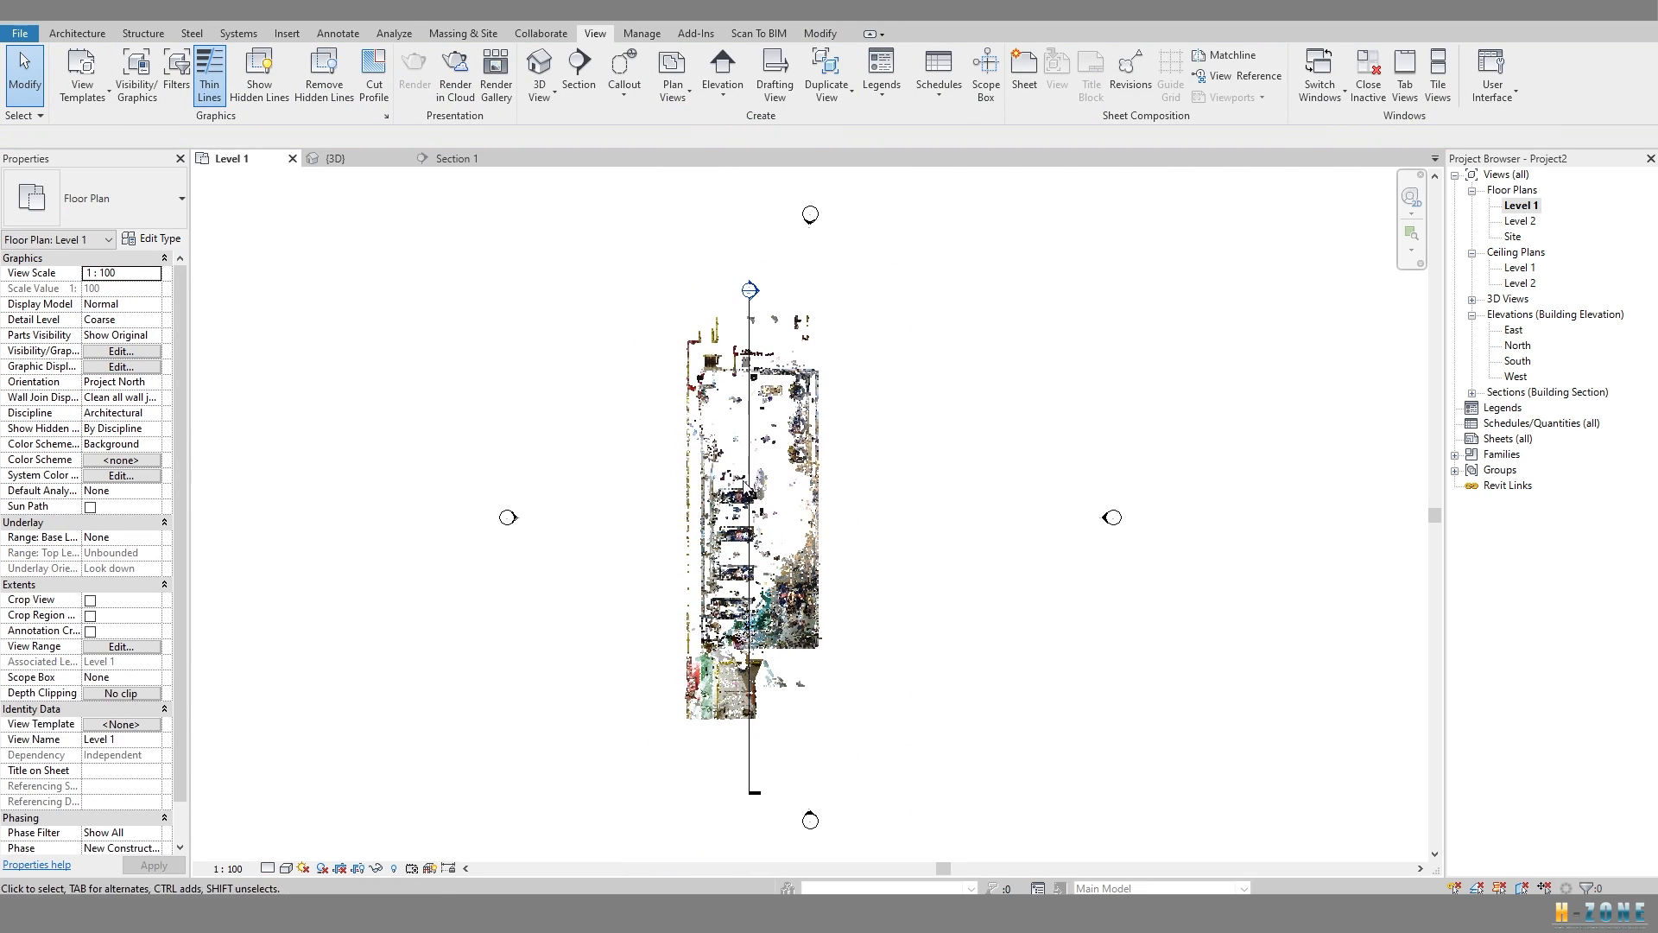
click(750, 486)
key(Delete)
key(Return)
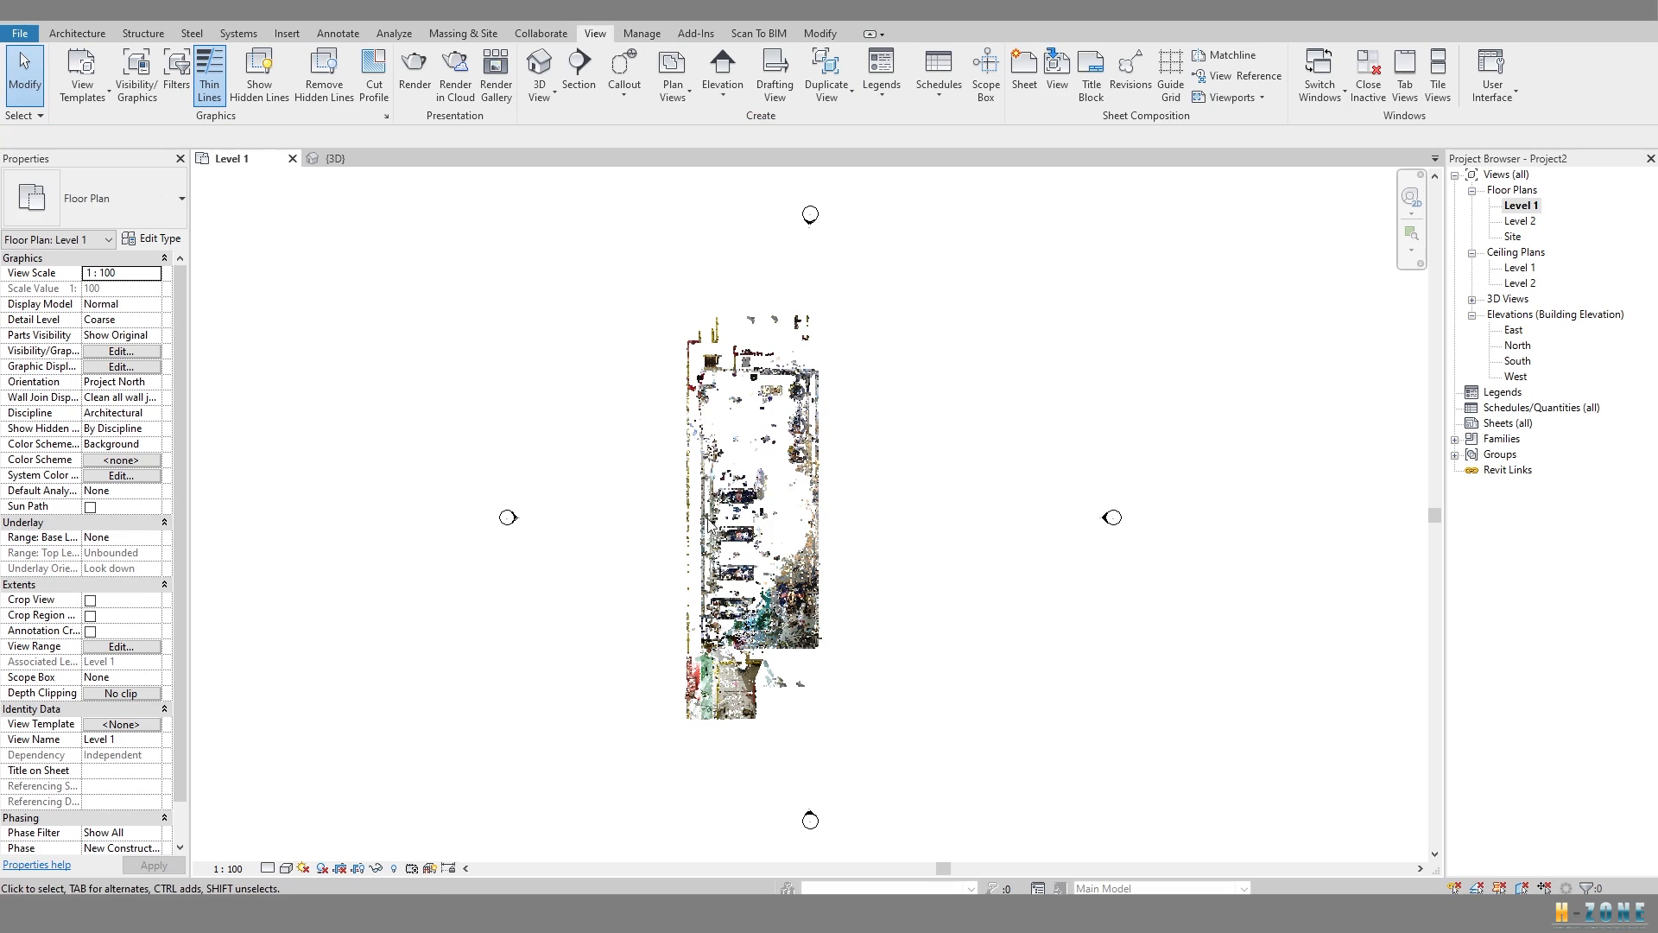
middle_drag(706, 458, 696, 451)
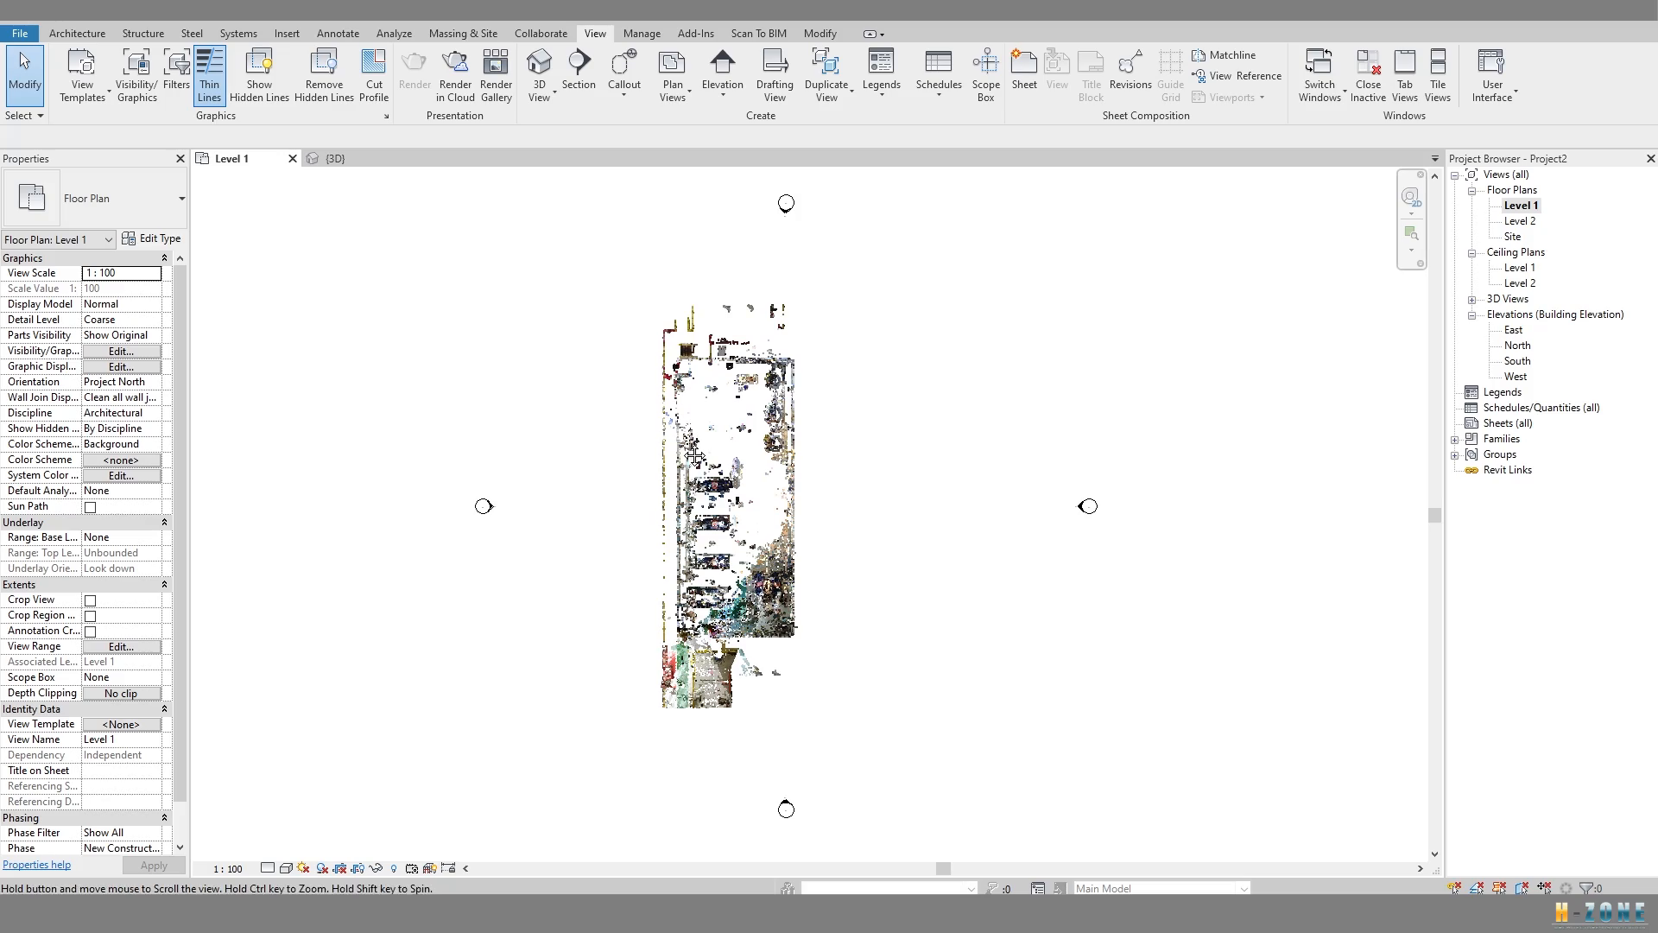
Switch to the 3D view and turn it to see the whole point cloud inside the section box.
key(ctrl+Tab)
scroll(846, 501, down, 1)
shift+middle_drag(1243, 406, 1086, 429)
click(976, 434)
click(833, 442)
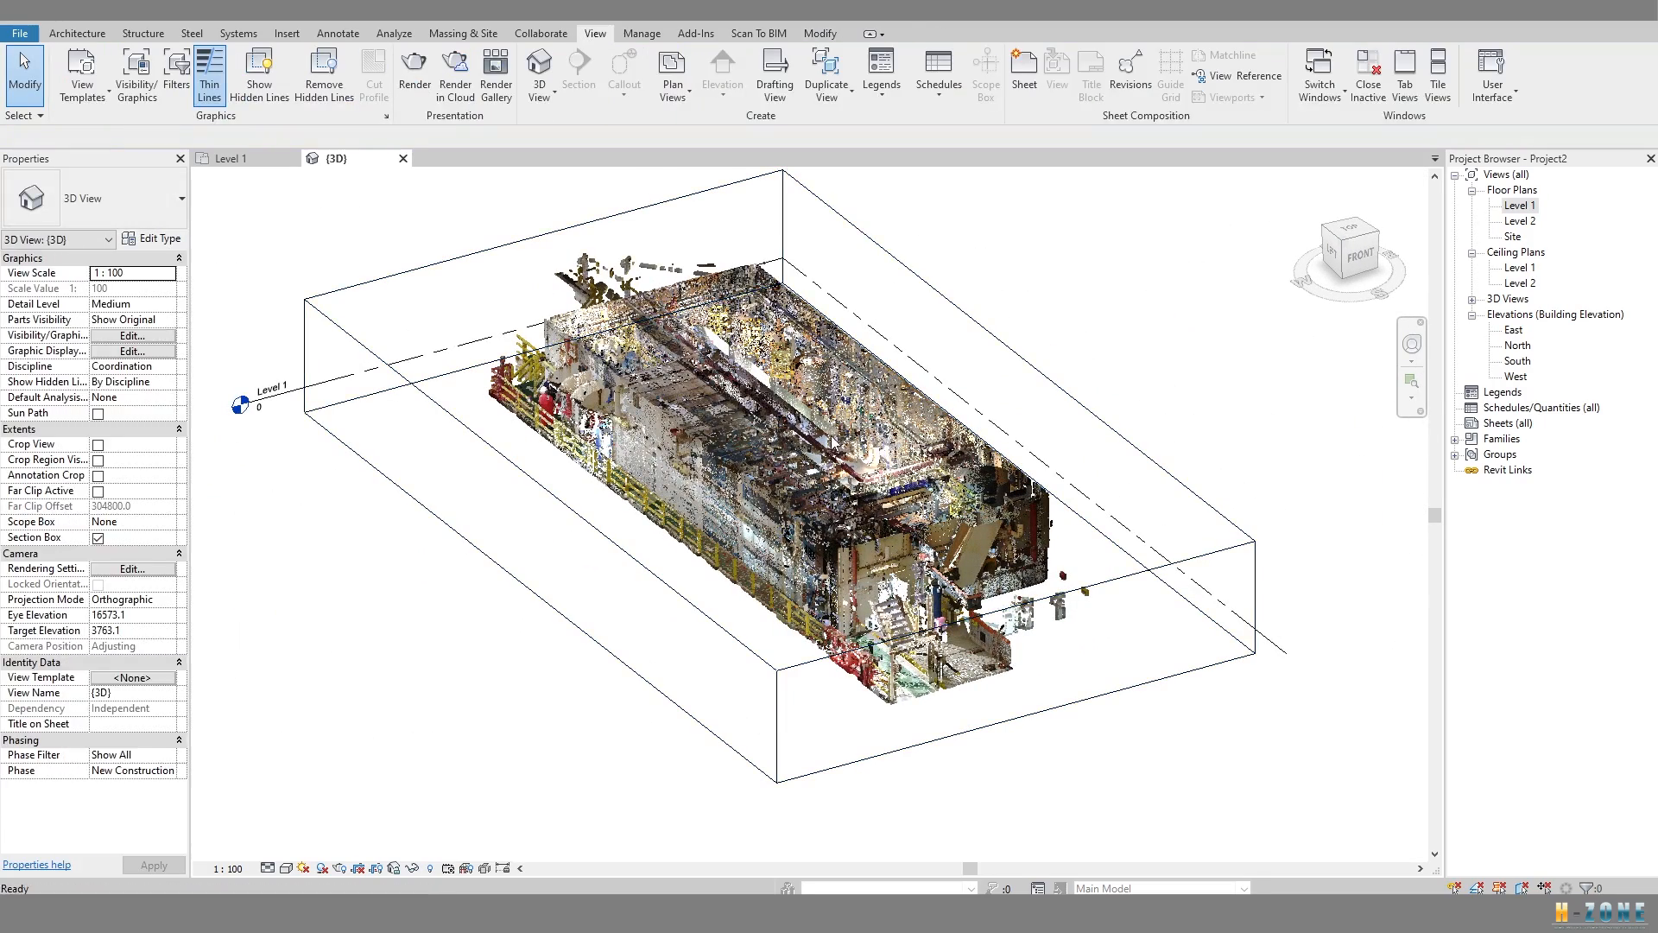
key(v)
key(v)
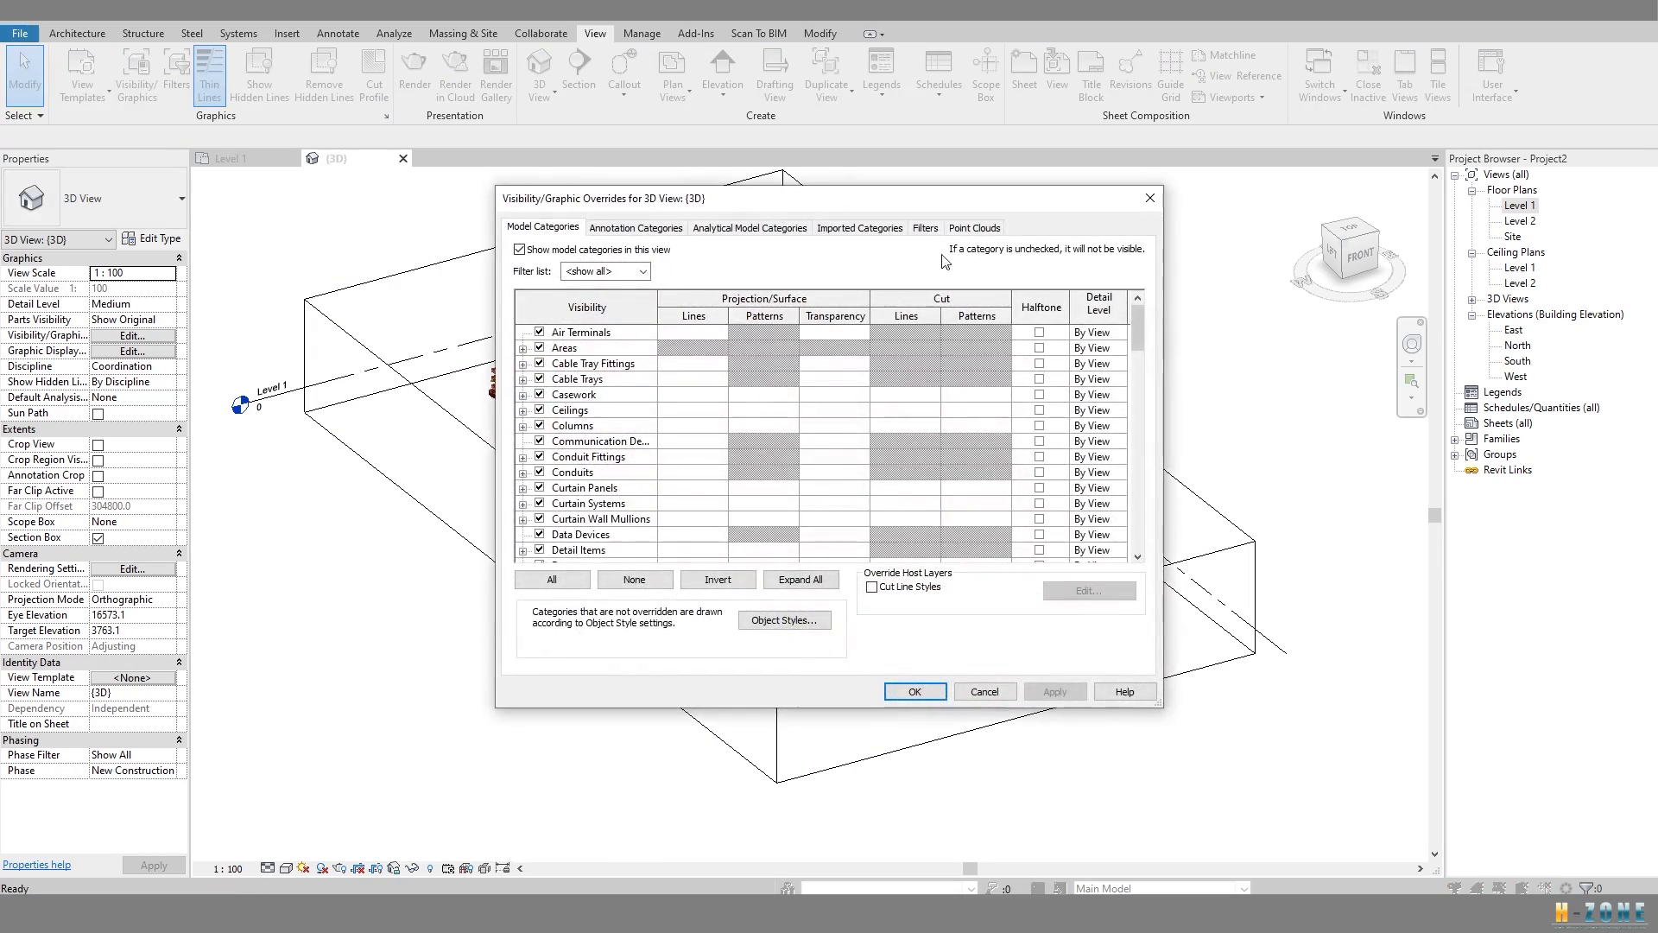
click(985, 232)
key(Escape)
click(139, 351)
key(Escape)
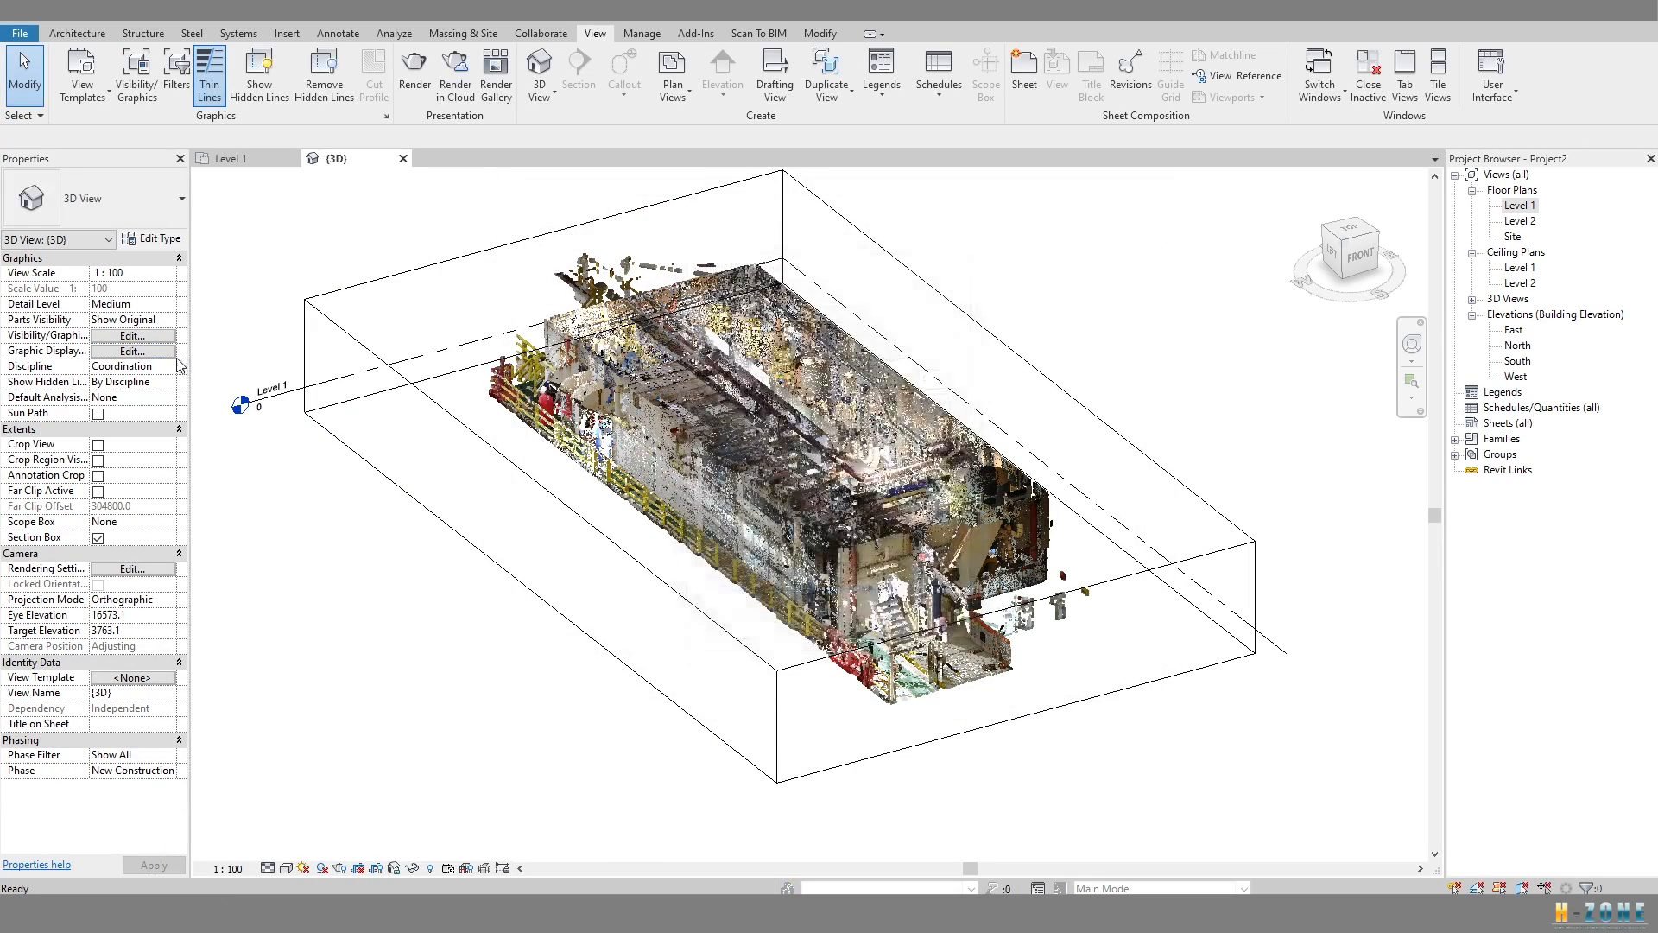
Override the color mode of the new project.rcp point cloud to Single Color in the 3D view.
click(132, 336)
click(968, 228)
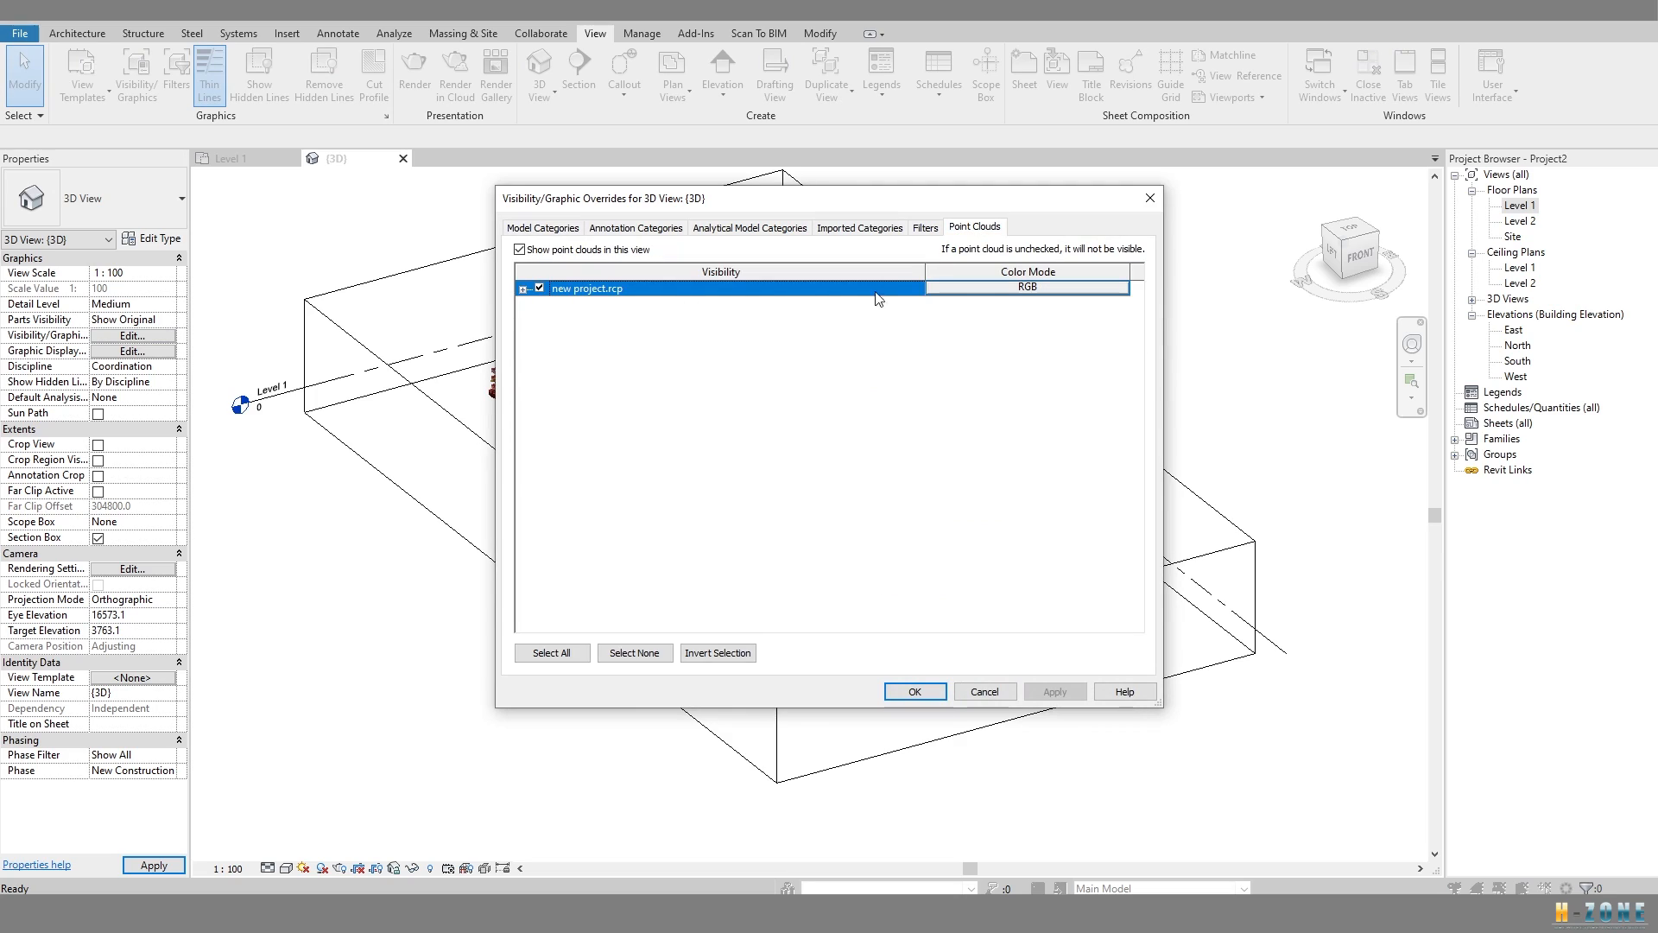
click(1010, 290)
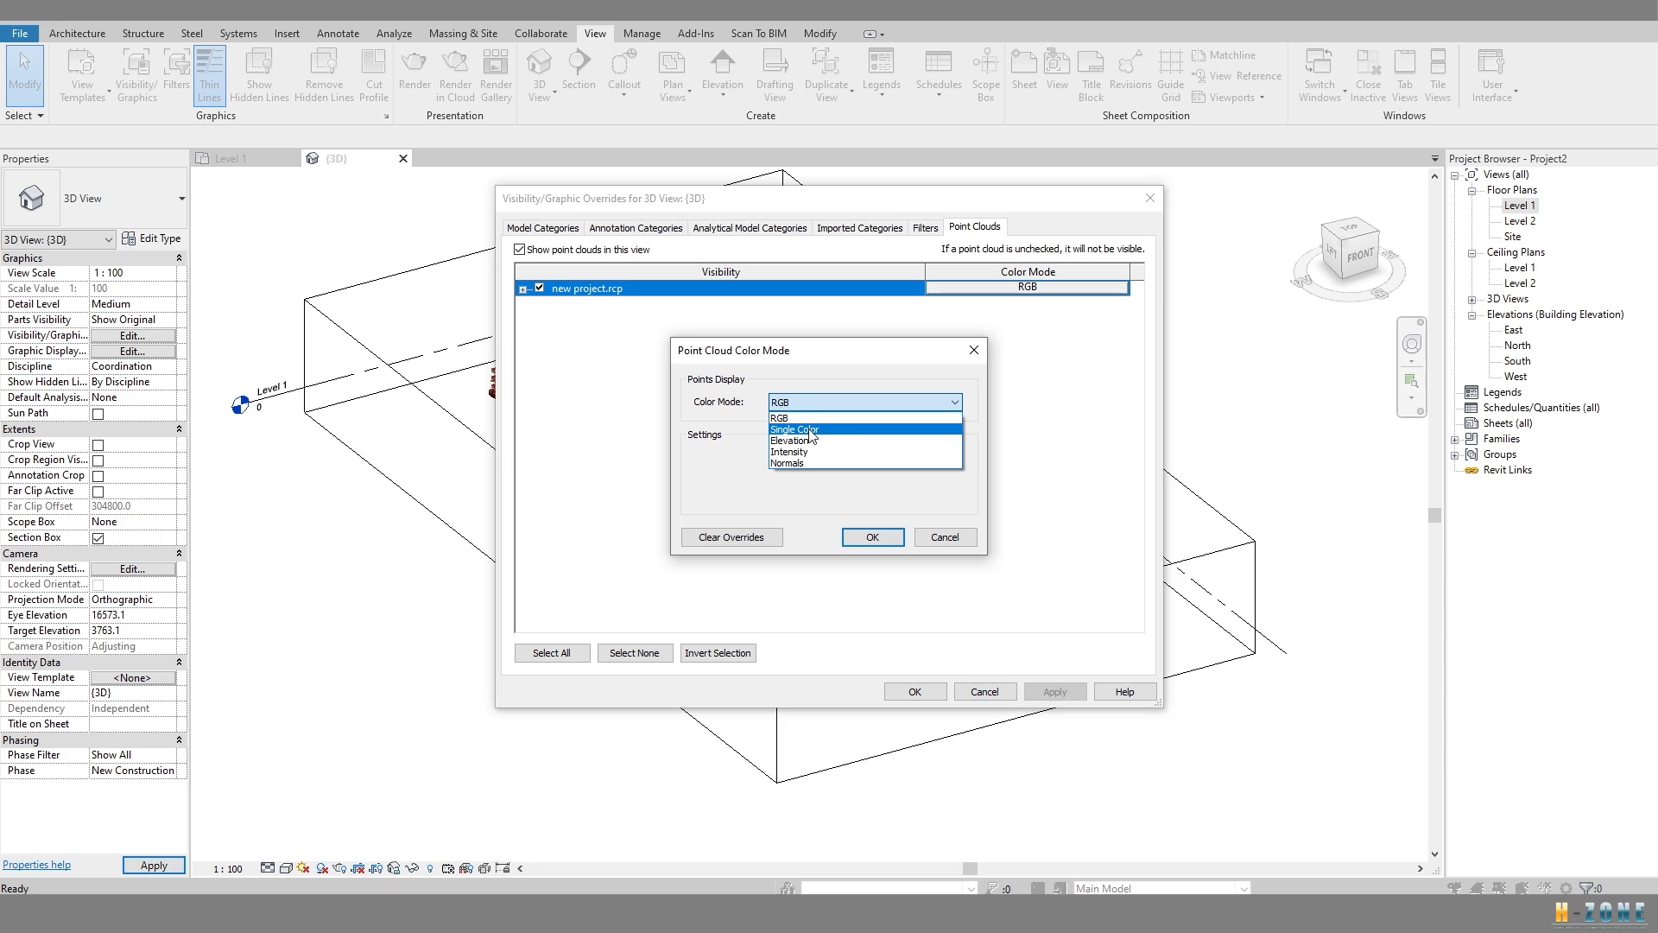
click(872, 533)
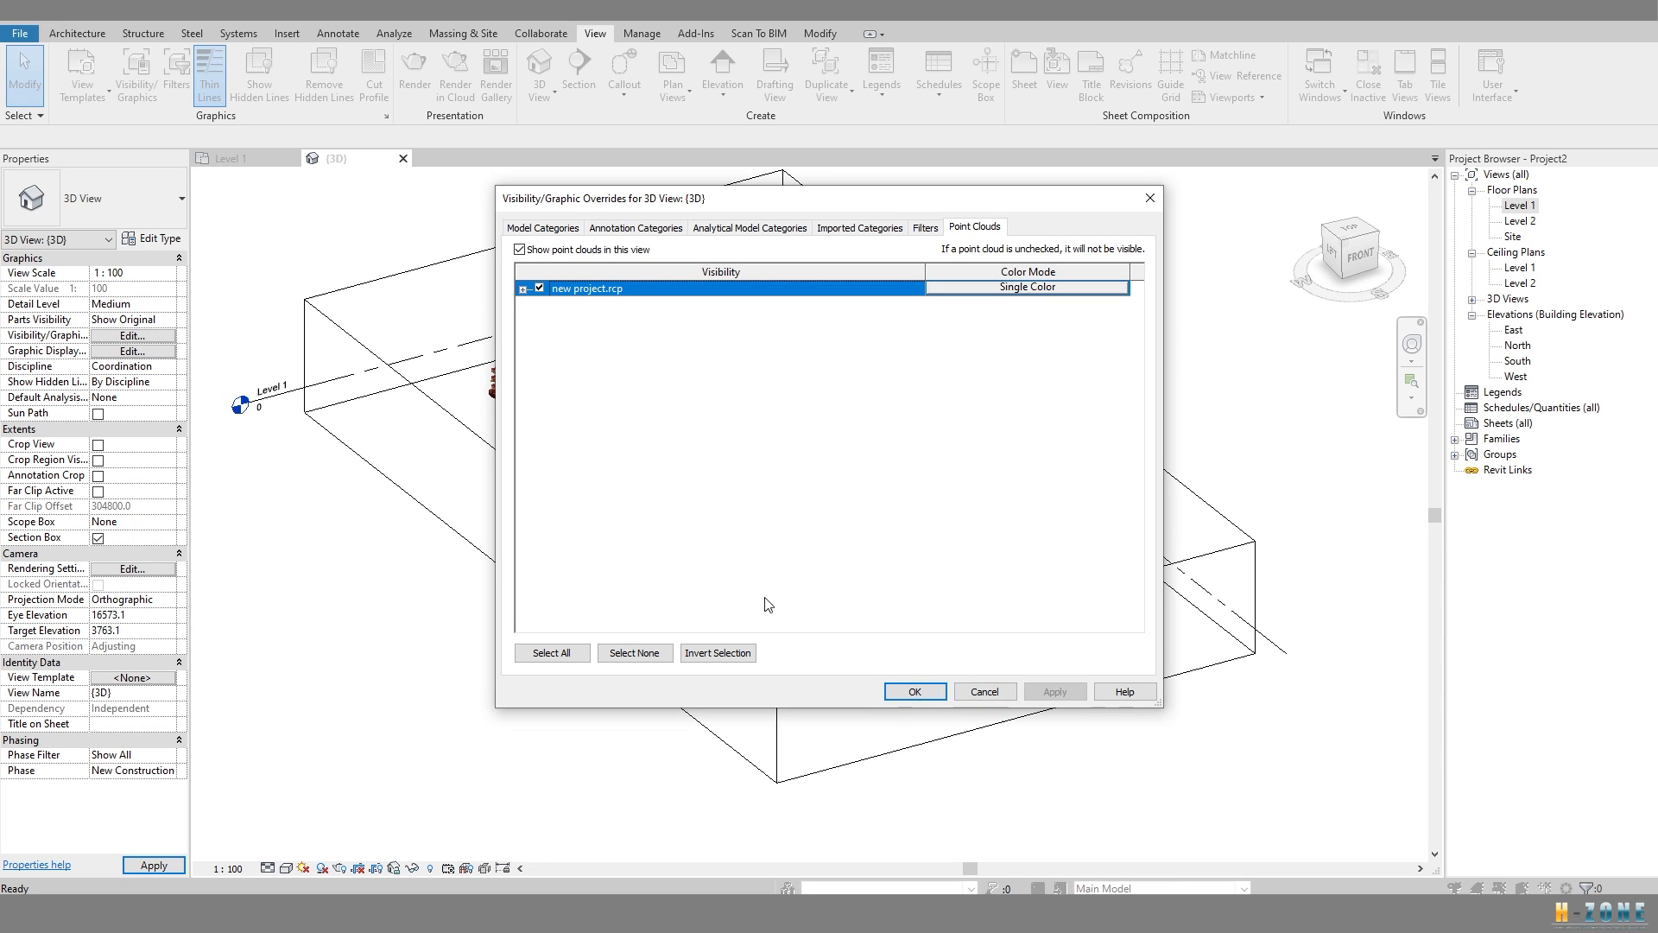
scroll(891, 548, up, 6)
scroll(862, 558, down, 5)
Set the color mode of the new project.rcp point cloud to Intensity in the 3D view and view it up close.
click(154, 337)
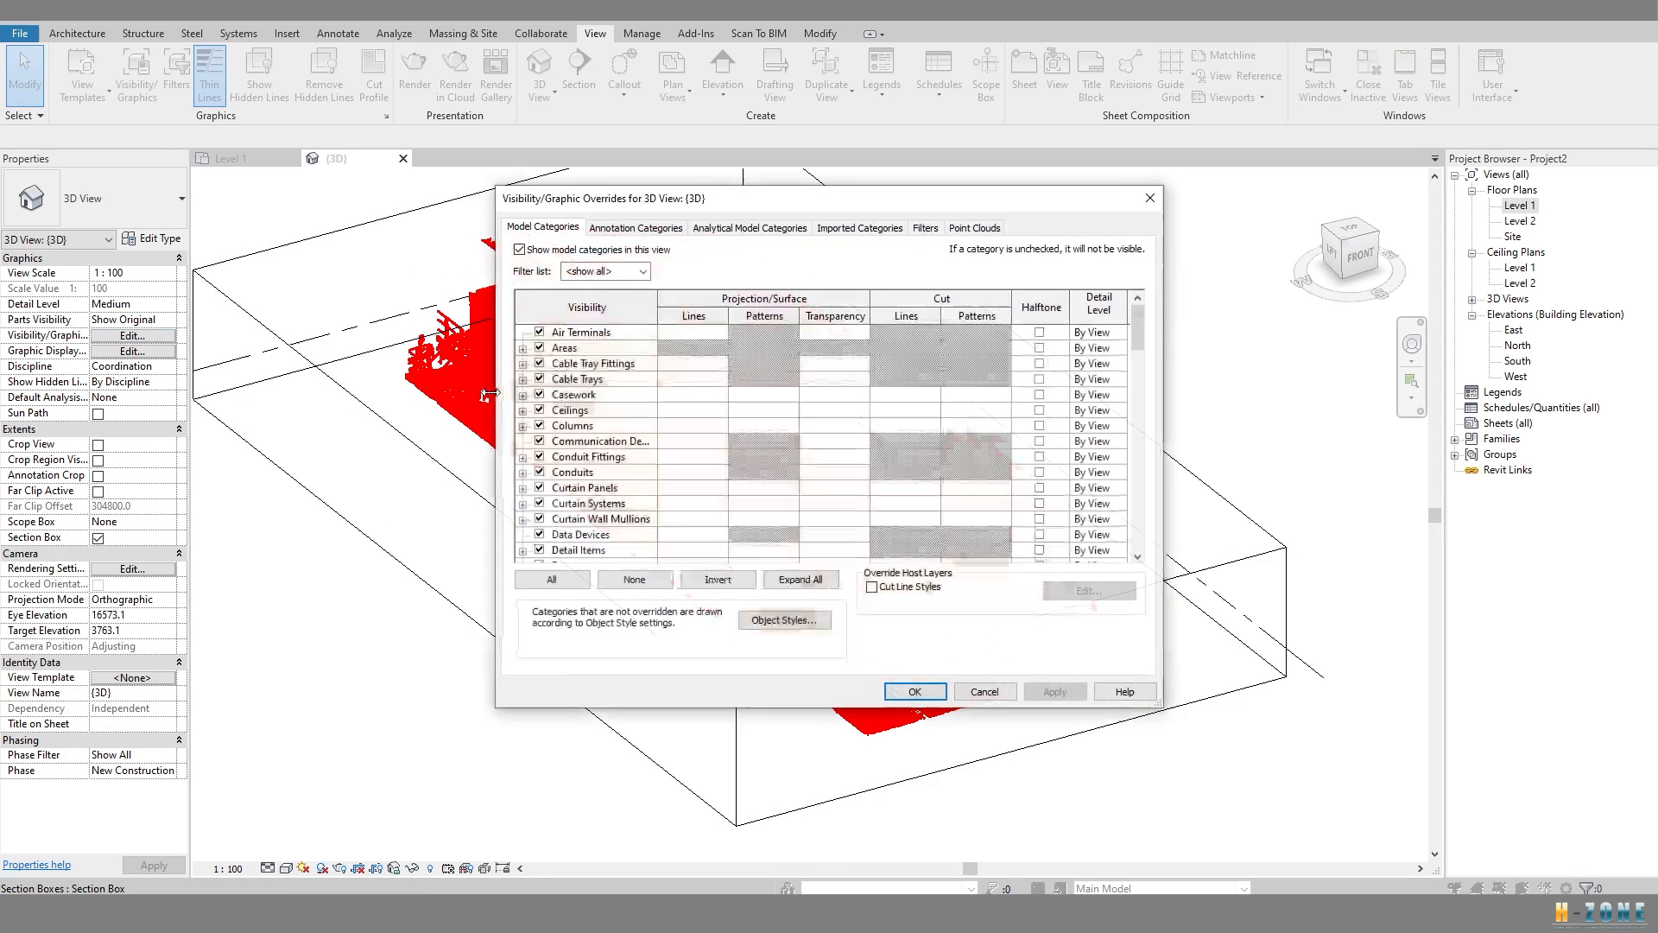
click(974, 227)
click(1026, 290)
click(817, 463)
click(985, 602)
click(821, 464)
click(900, 601)
click(815, 402)
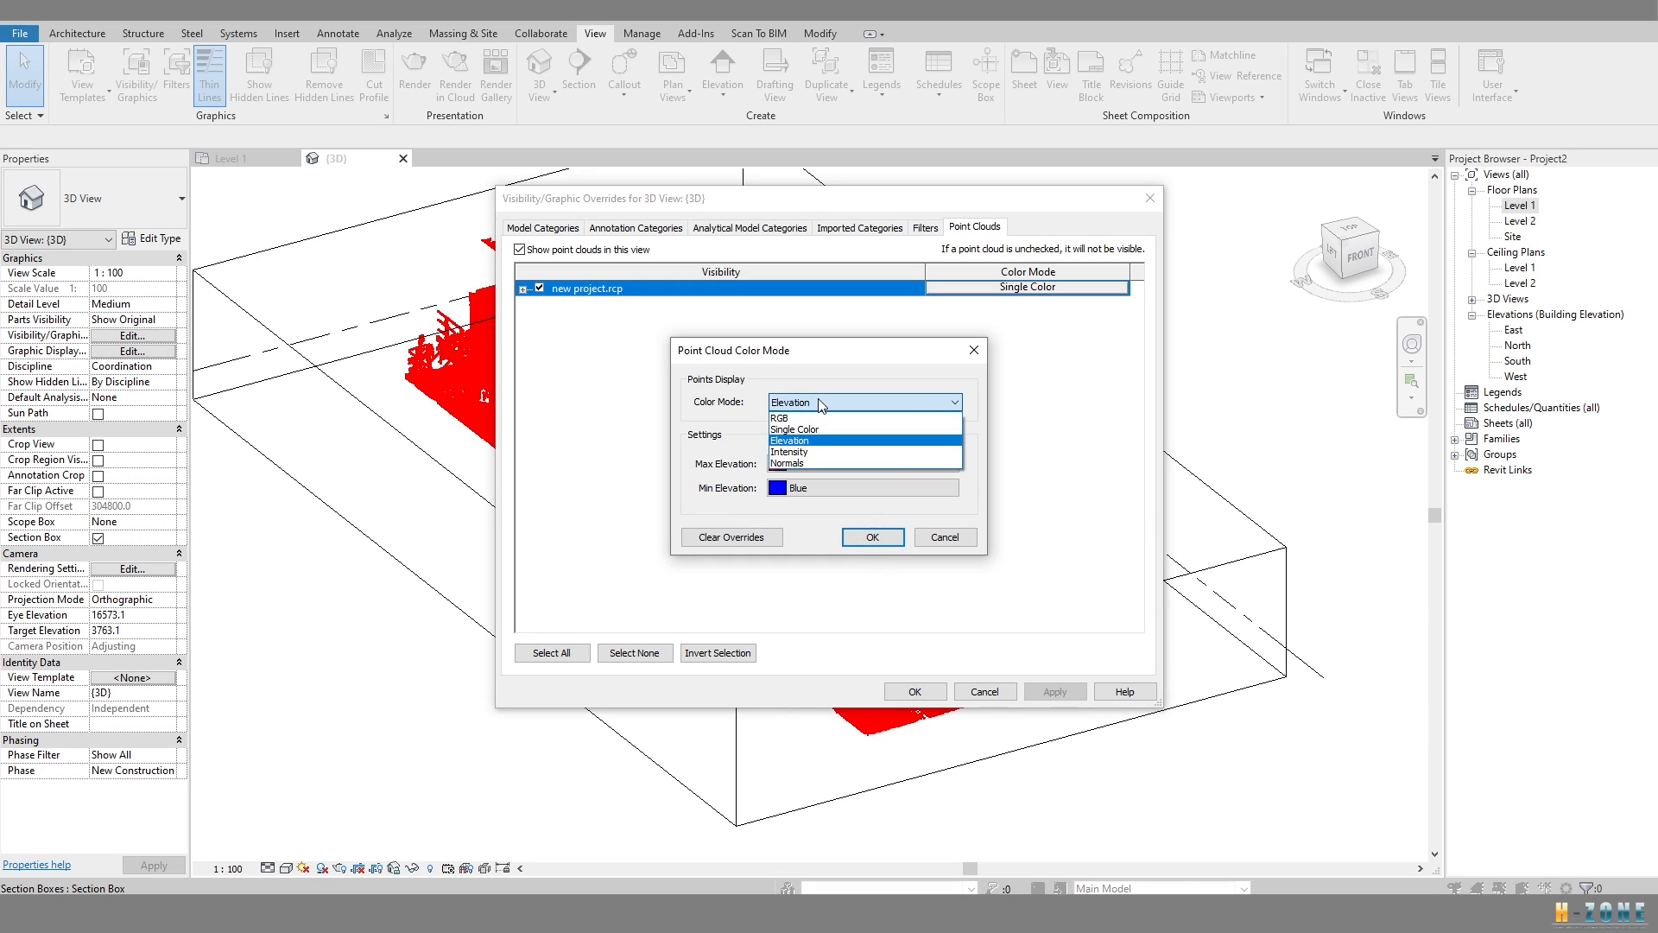
click(872, 537)
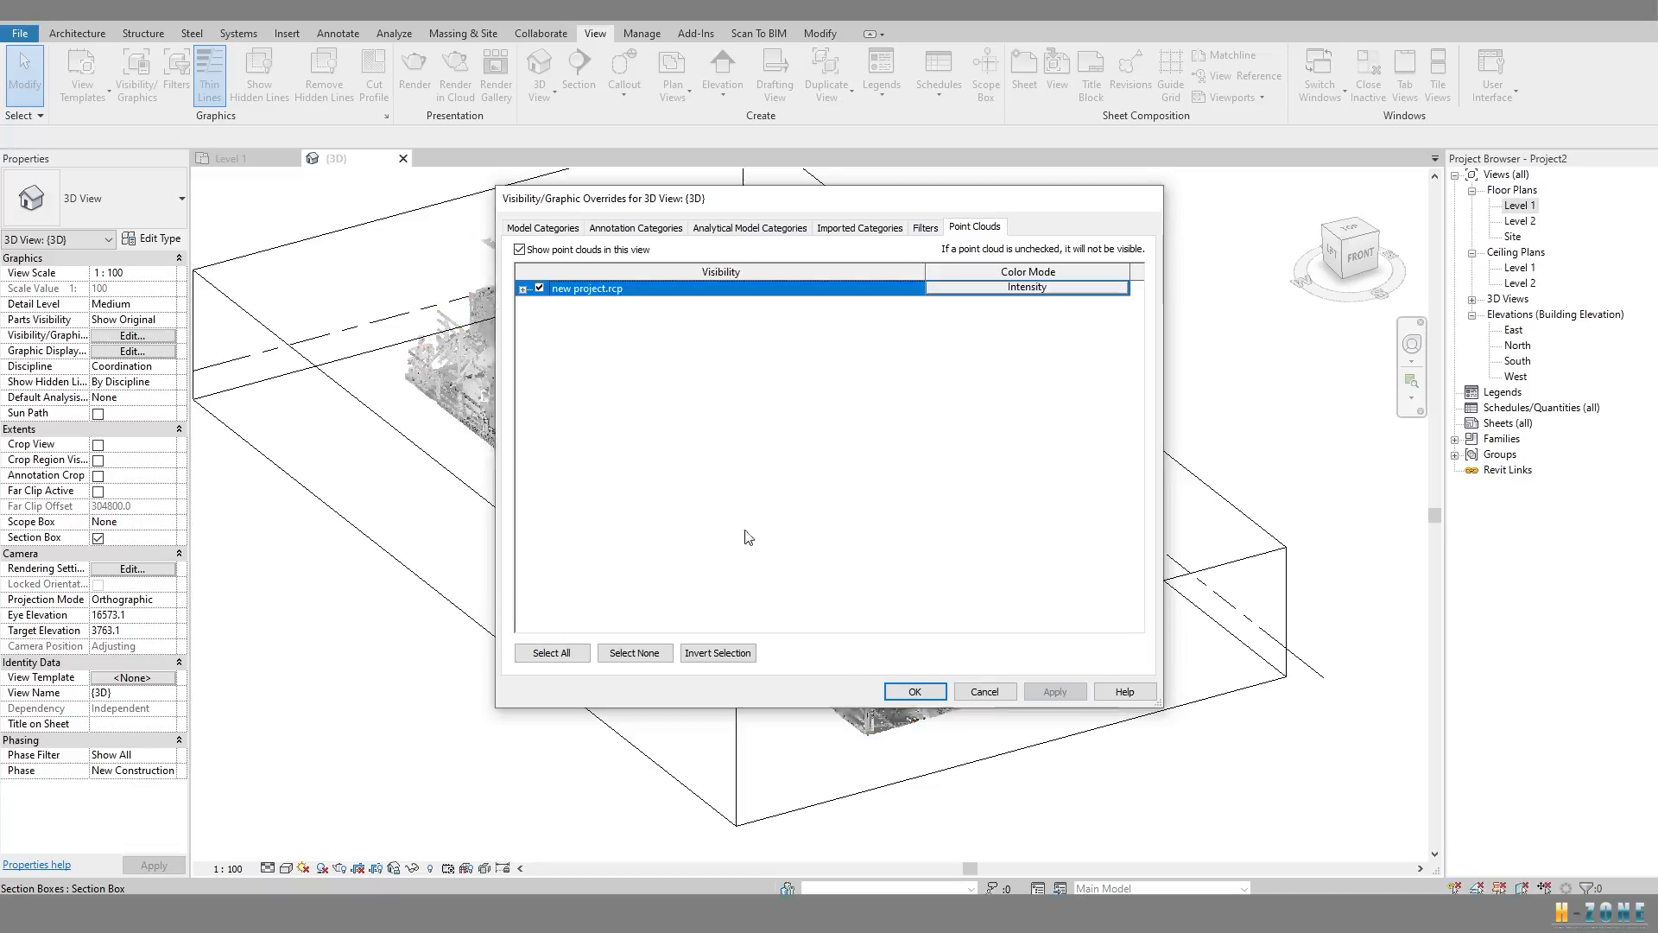
key(Return)
scroll(811, 494, up, 4)
middle_drag(827, 451, 657, 420)
Set the color mode of the new project.rcp point cloud to Normals in the 3D view.
key(v)
key(v)
click(974, 227)
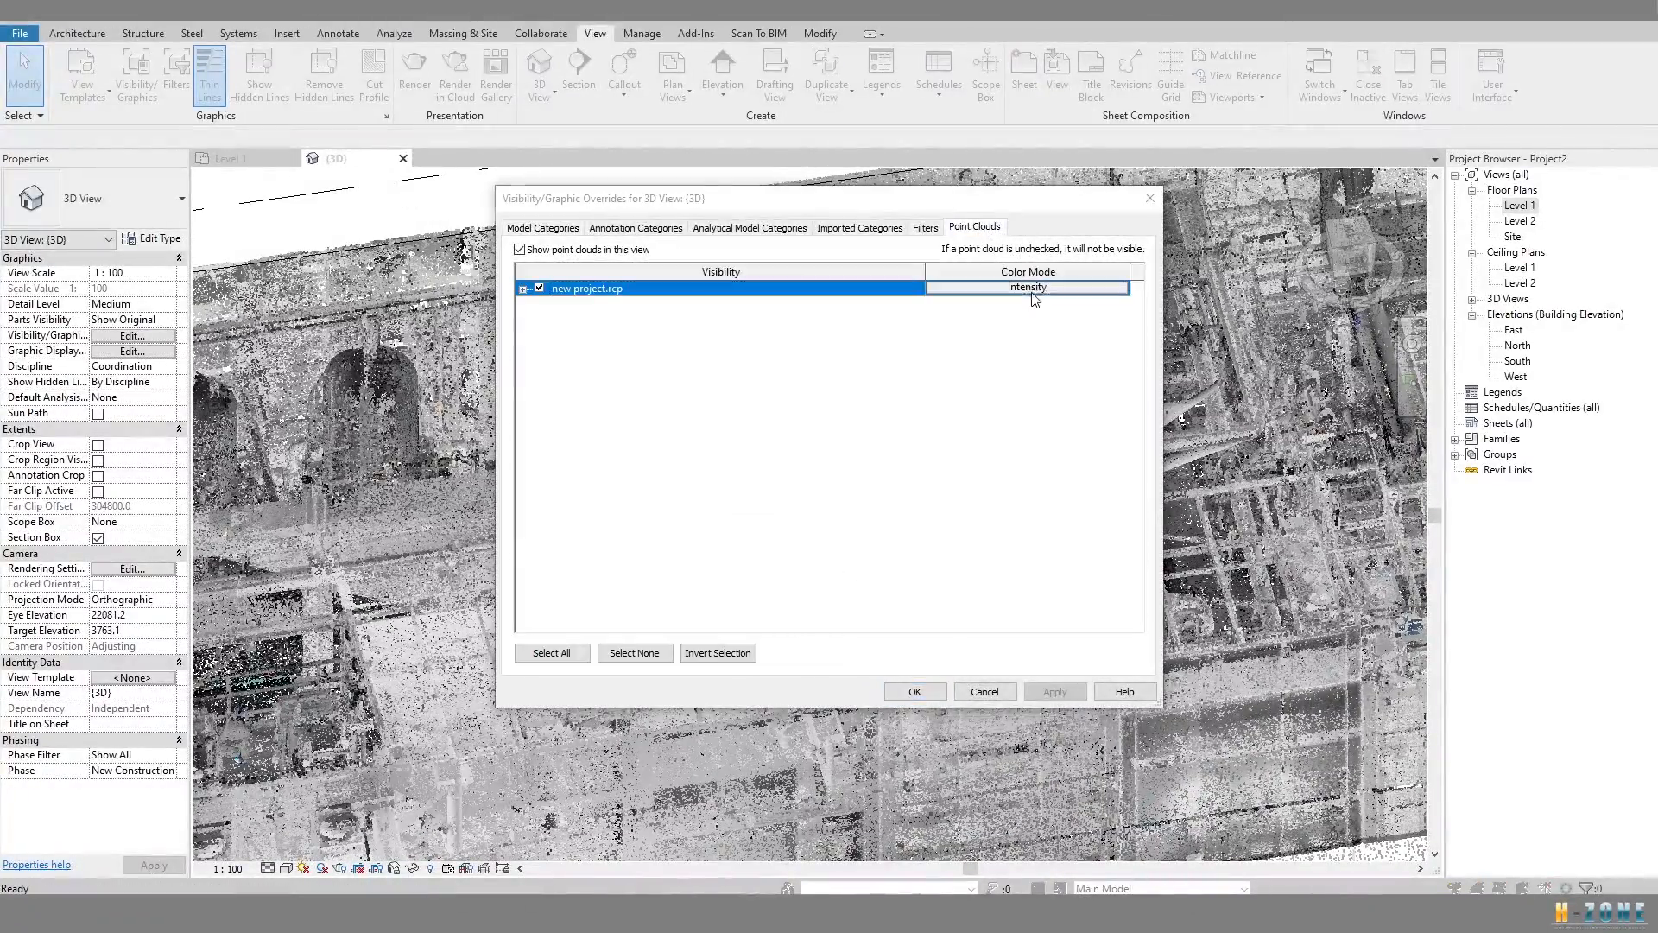
click(1027, 286)
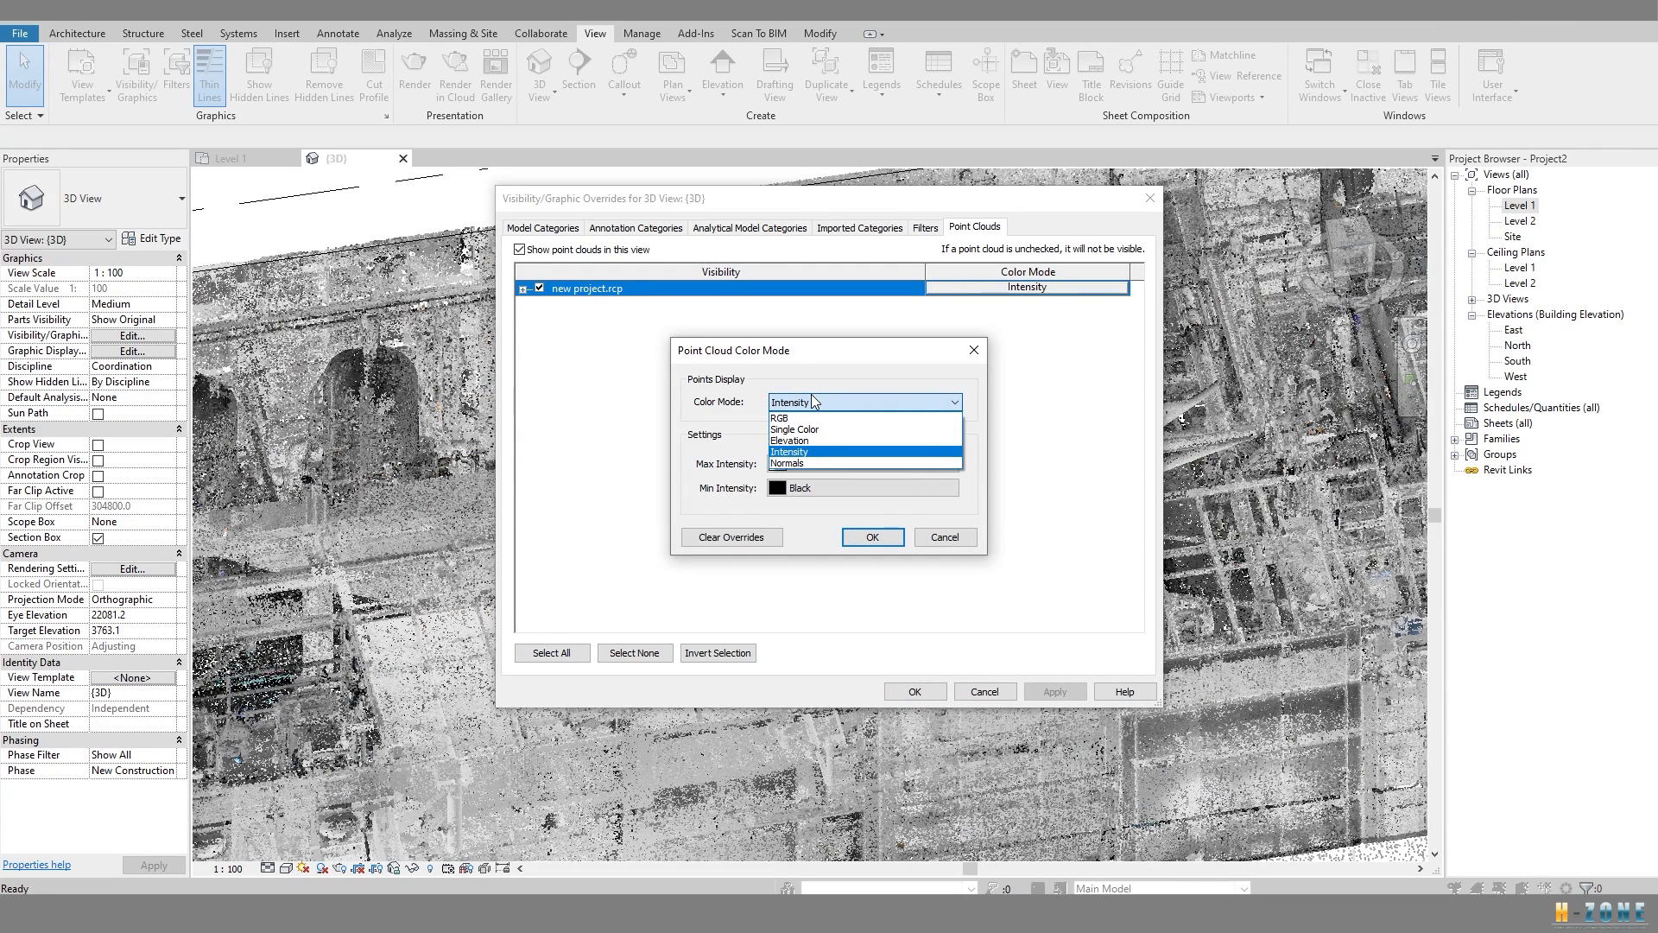
click(794, 464)
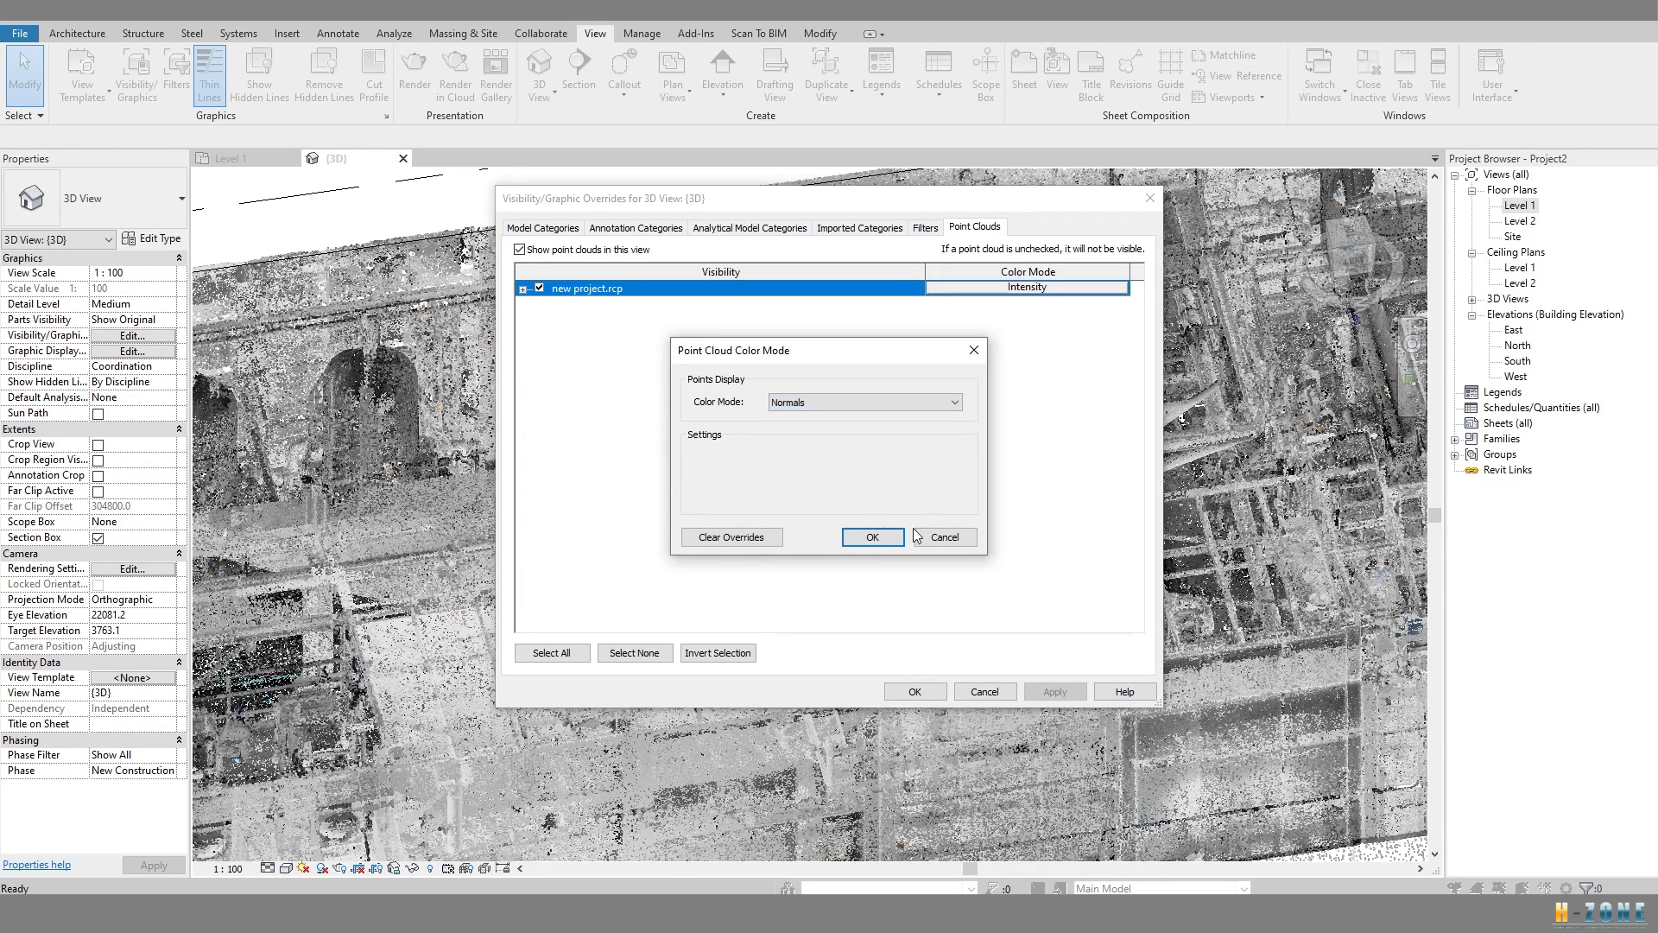
click(873, 536)
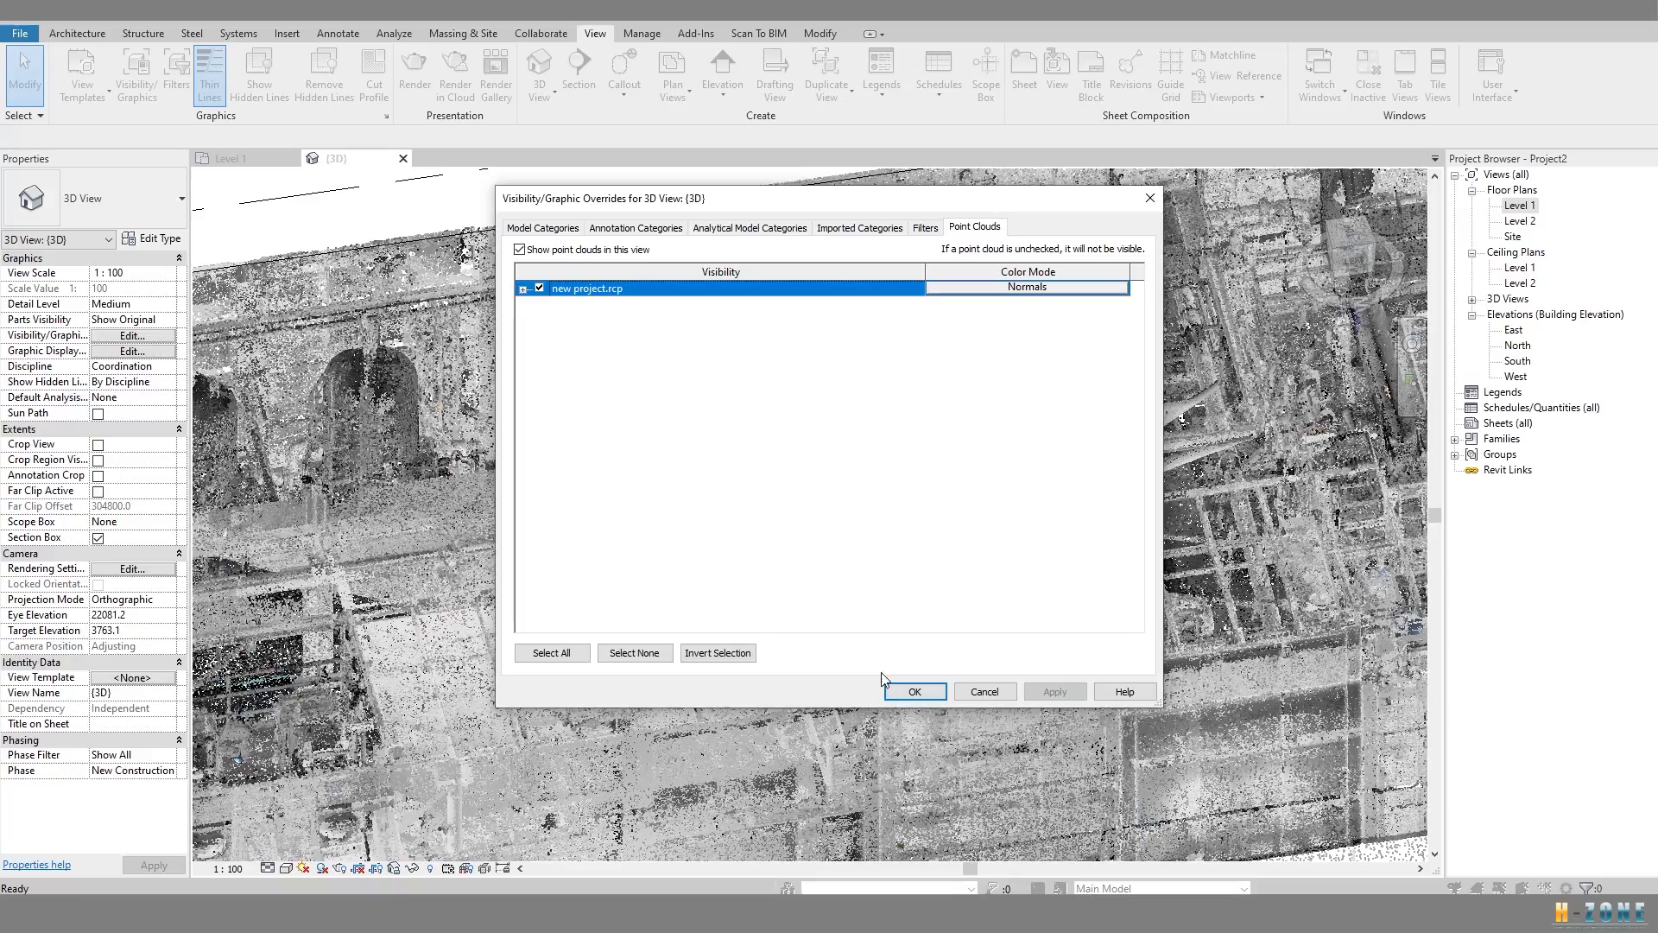
click(915, 691)
Examine the Normals coloring of the floor, walls, pipes and equipment from above, from the side and up close.
shift+middle_drag(608, 551, 829, 518)
scroll(605, 467, up, 3)
middle_drag(605, 484, 672, 553)
scroll(564, 527, down, 3)
scroll(648, 487, down, 3)
scroll(674, 571, up, 5)
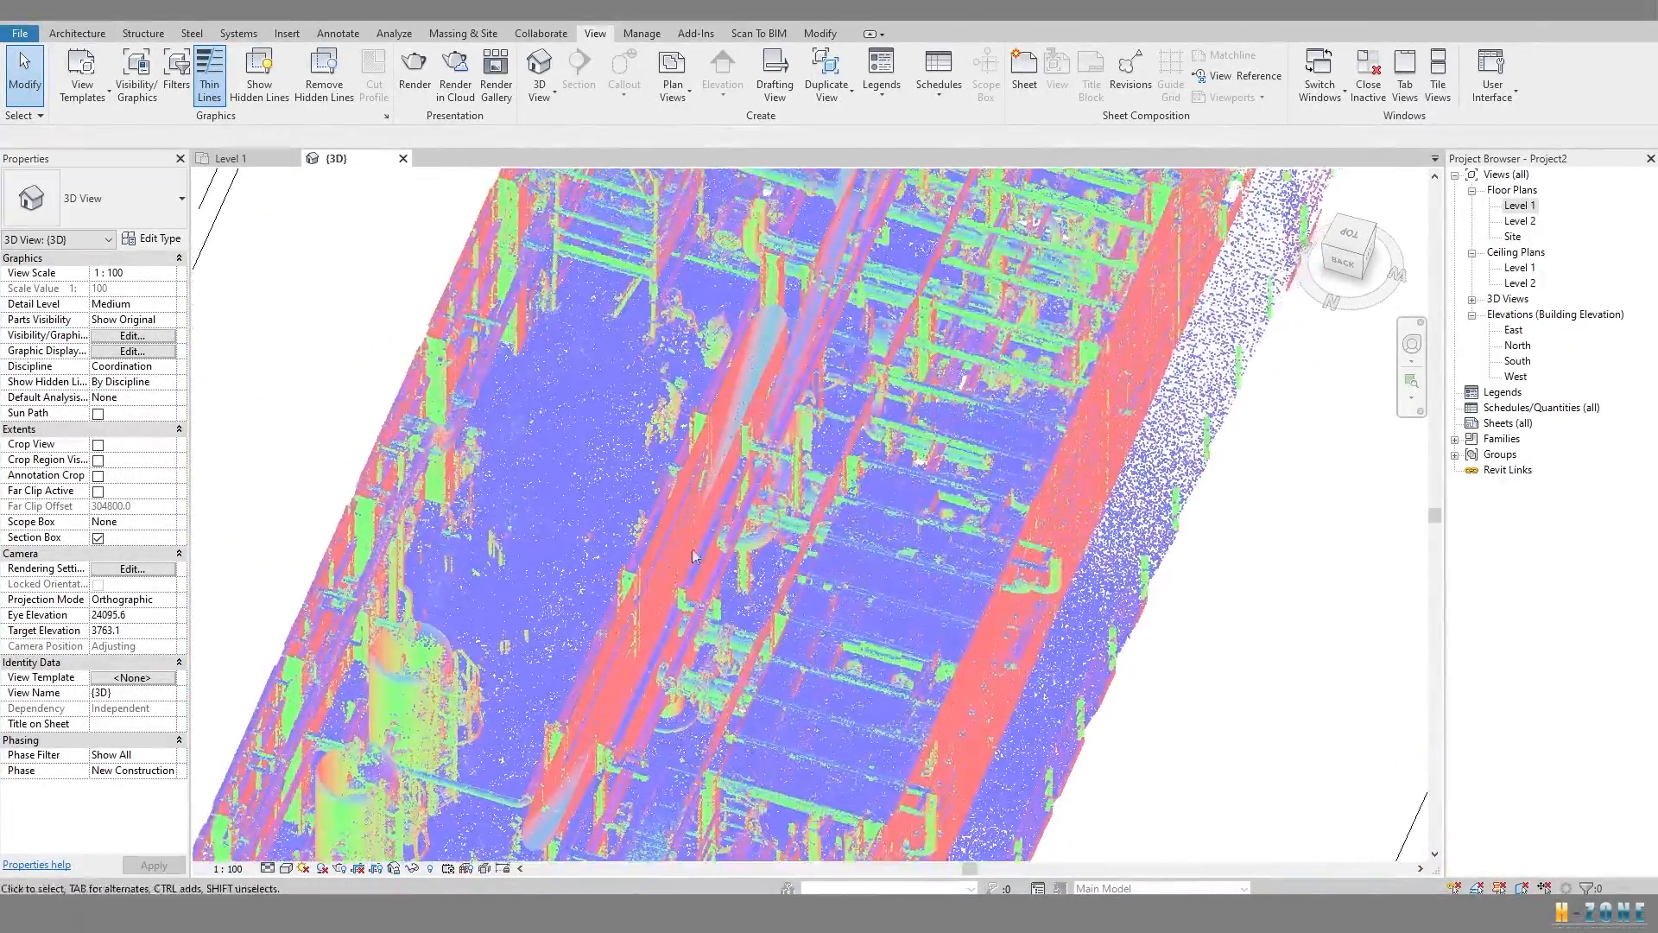
scroll(406, 553, down, 2)
shift+middle_drag(346, 566, 466, 588)
scroll(415, 577, down, 3)
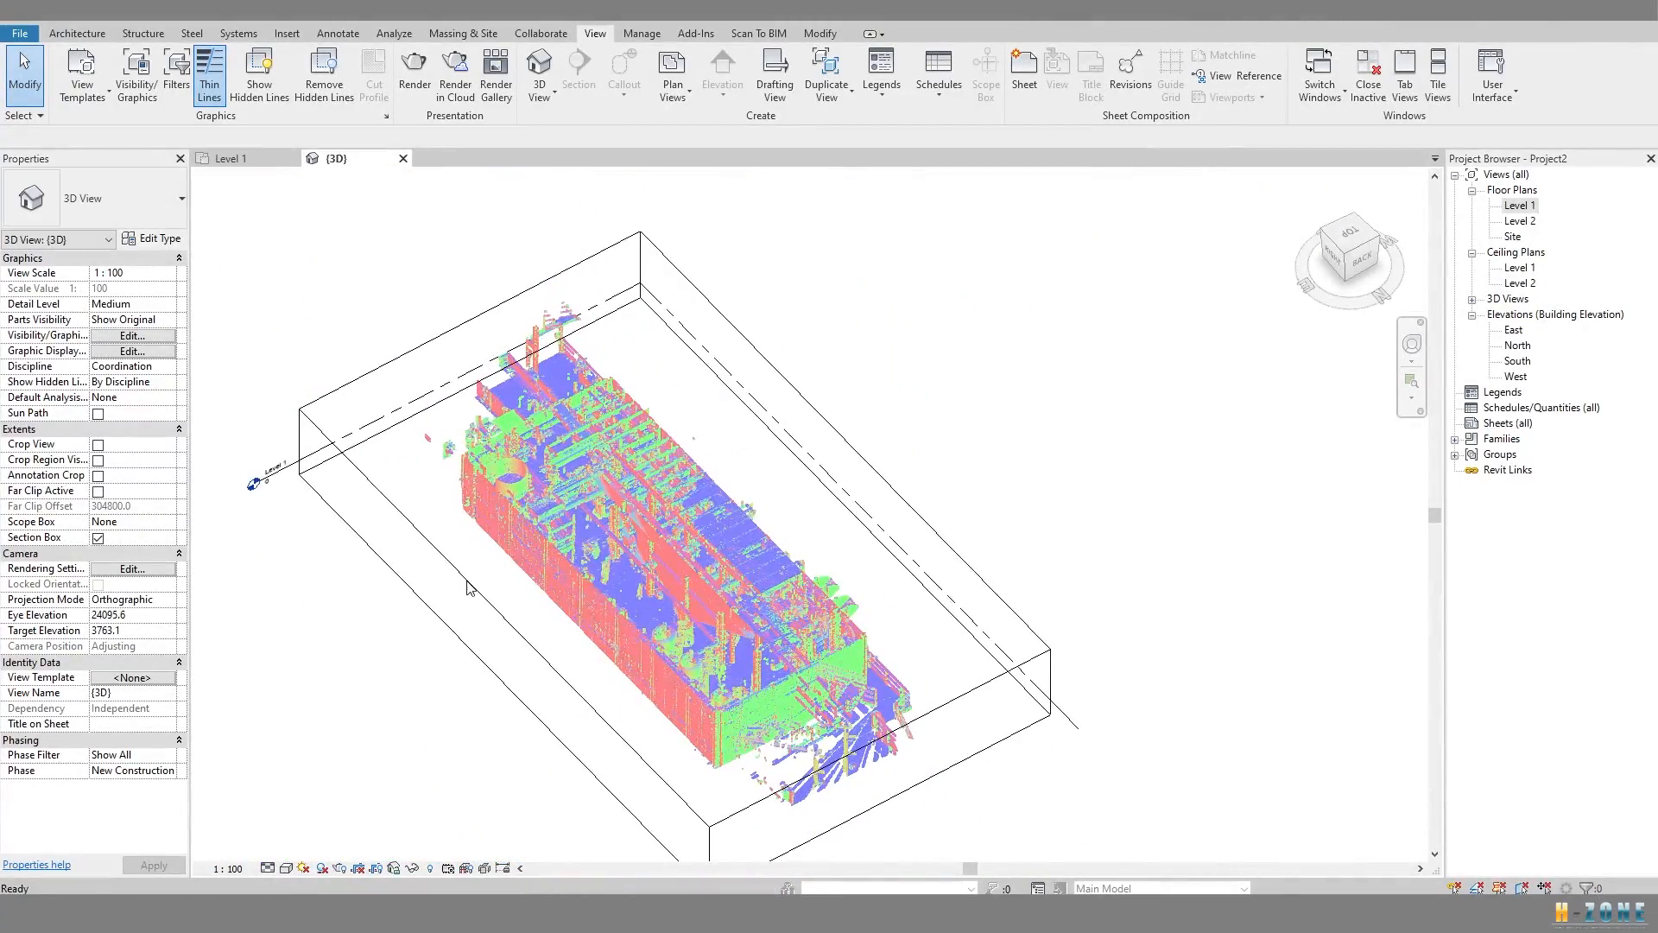
click(511, 639)
shift+middle_drag(511, 640, 501, 518)
scroll(630, 533, up, 5)
scroll(476, 458, up, 6)
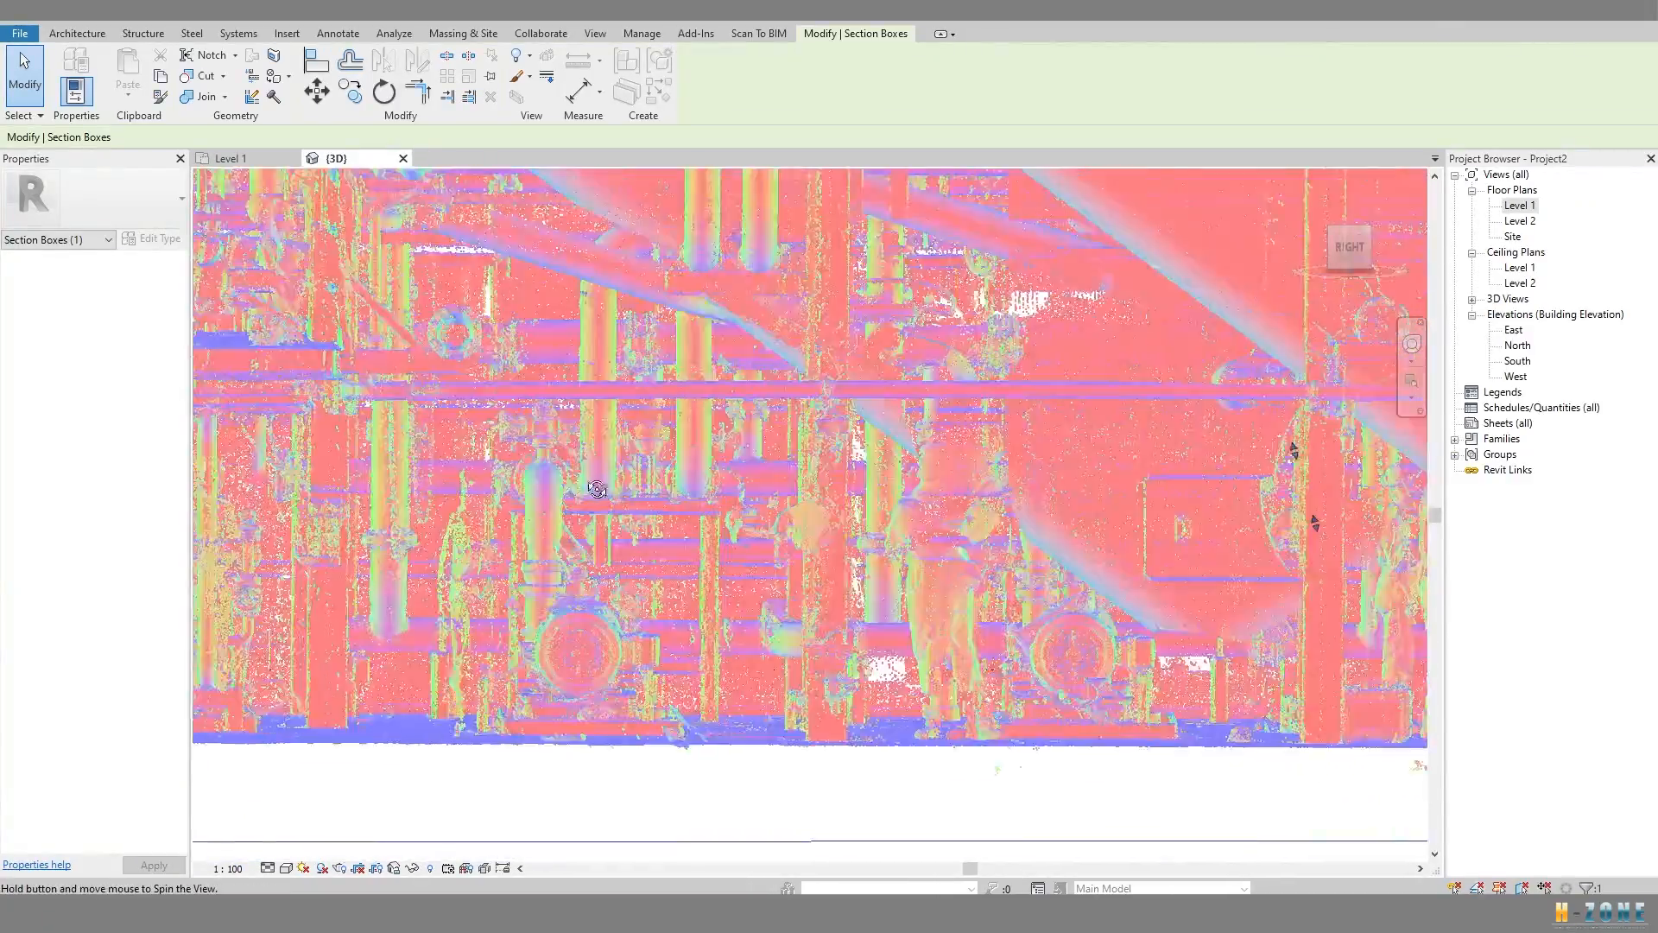
shift+middle_drag(476, 458, 479, 557)
scroll(479, 520, down, 2)
scroll(692, 566, down, 1)
middle_drag(922, 648, 607, 609)
middle_drag(608, 609, 563, 577)
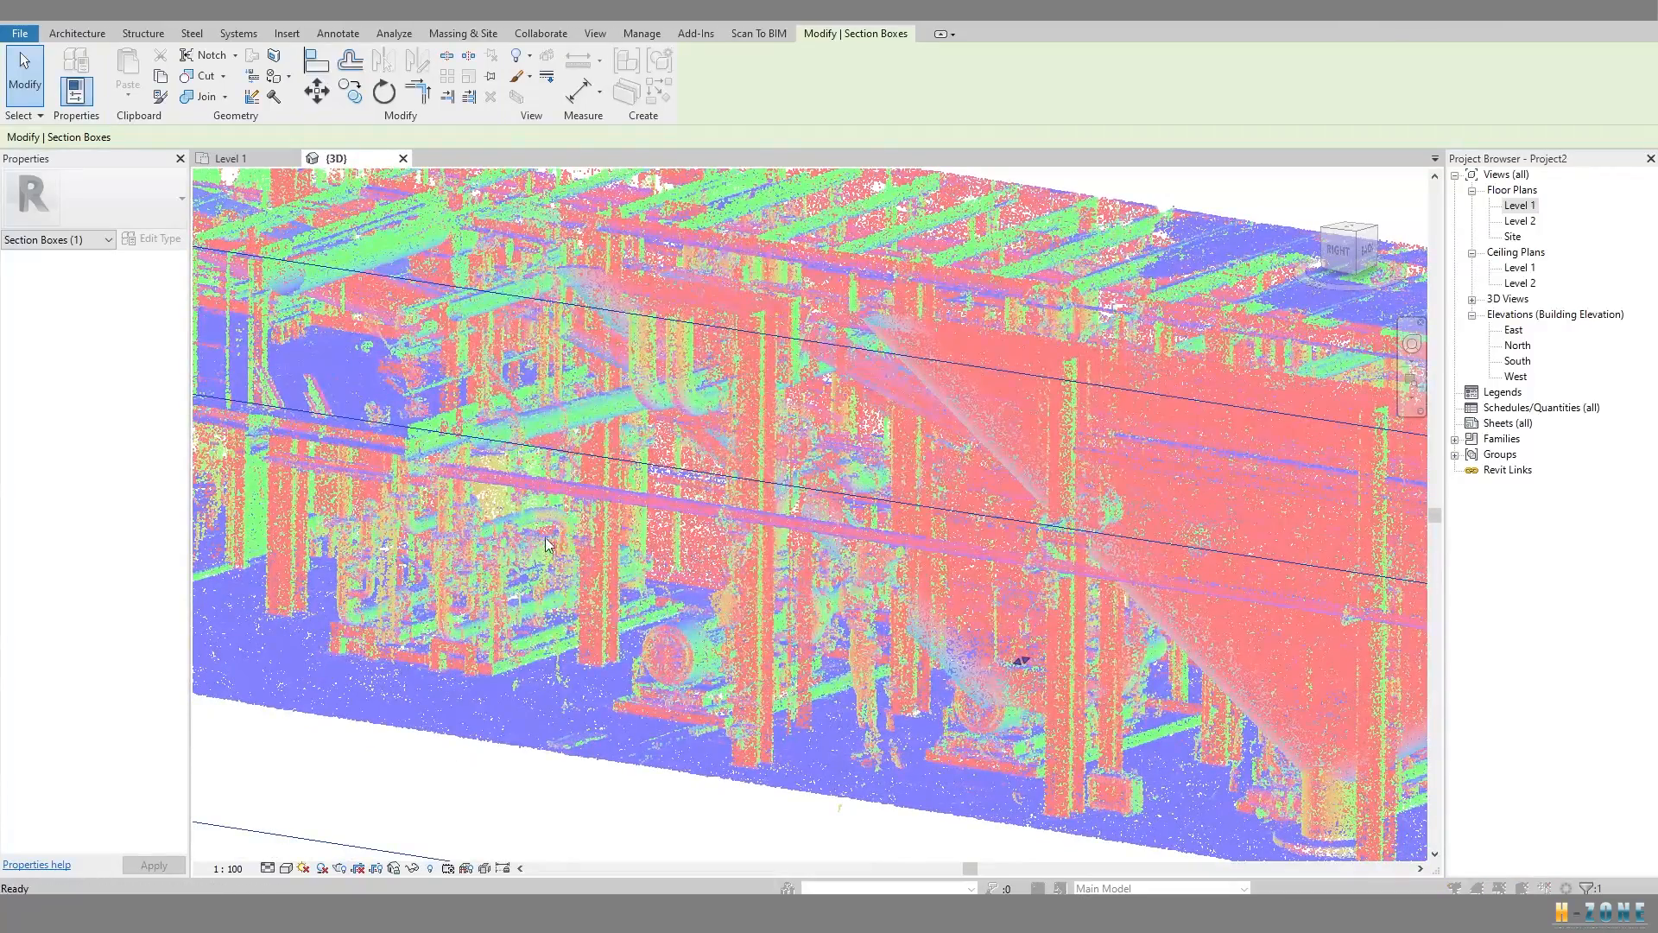
Set the color mode of the new project.rcp point cloud to Elevation in the 3D view.
key(v)
key(v)
click(974, 226)
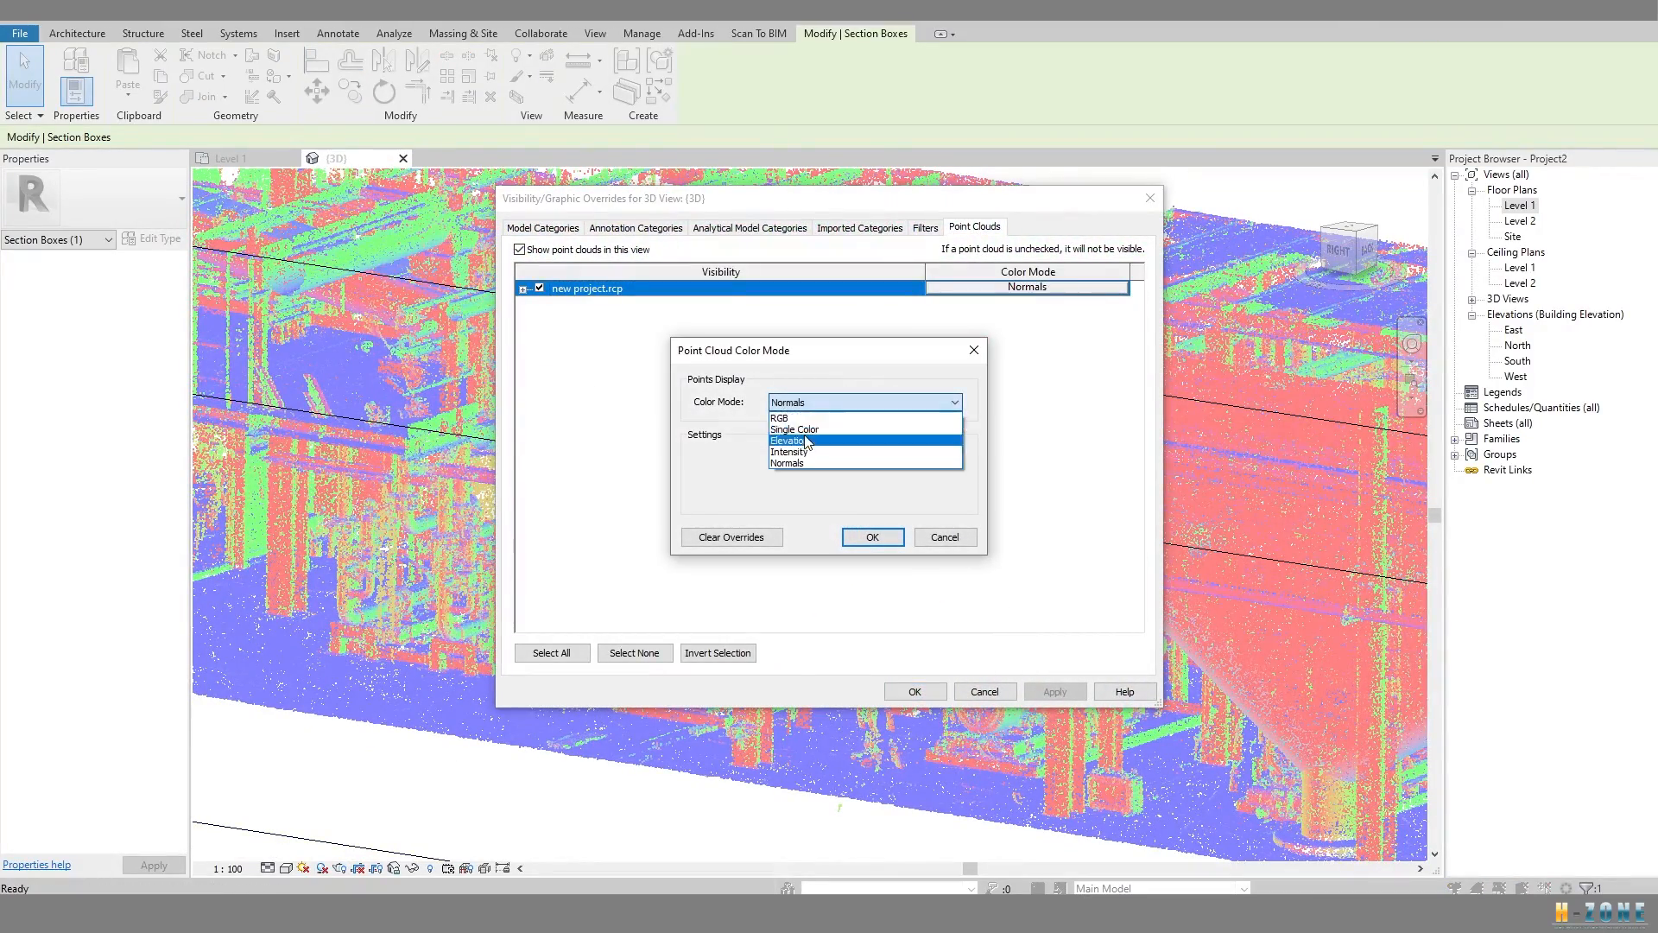
click(872, 537)
click(914, 691)
shift+middle_drag(640, 543, 596, 303)
Set the view range of the Level 1 floor plan to a bottom offset of -1000 and a view depth offset of -1000.
double_click(1520, 205)
scroll(691, 439, up, 5)
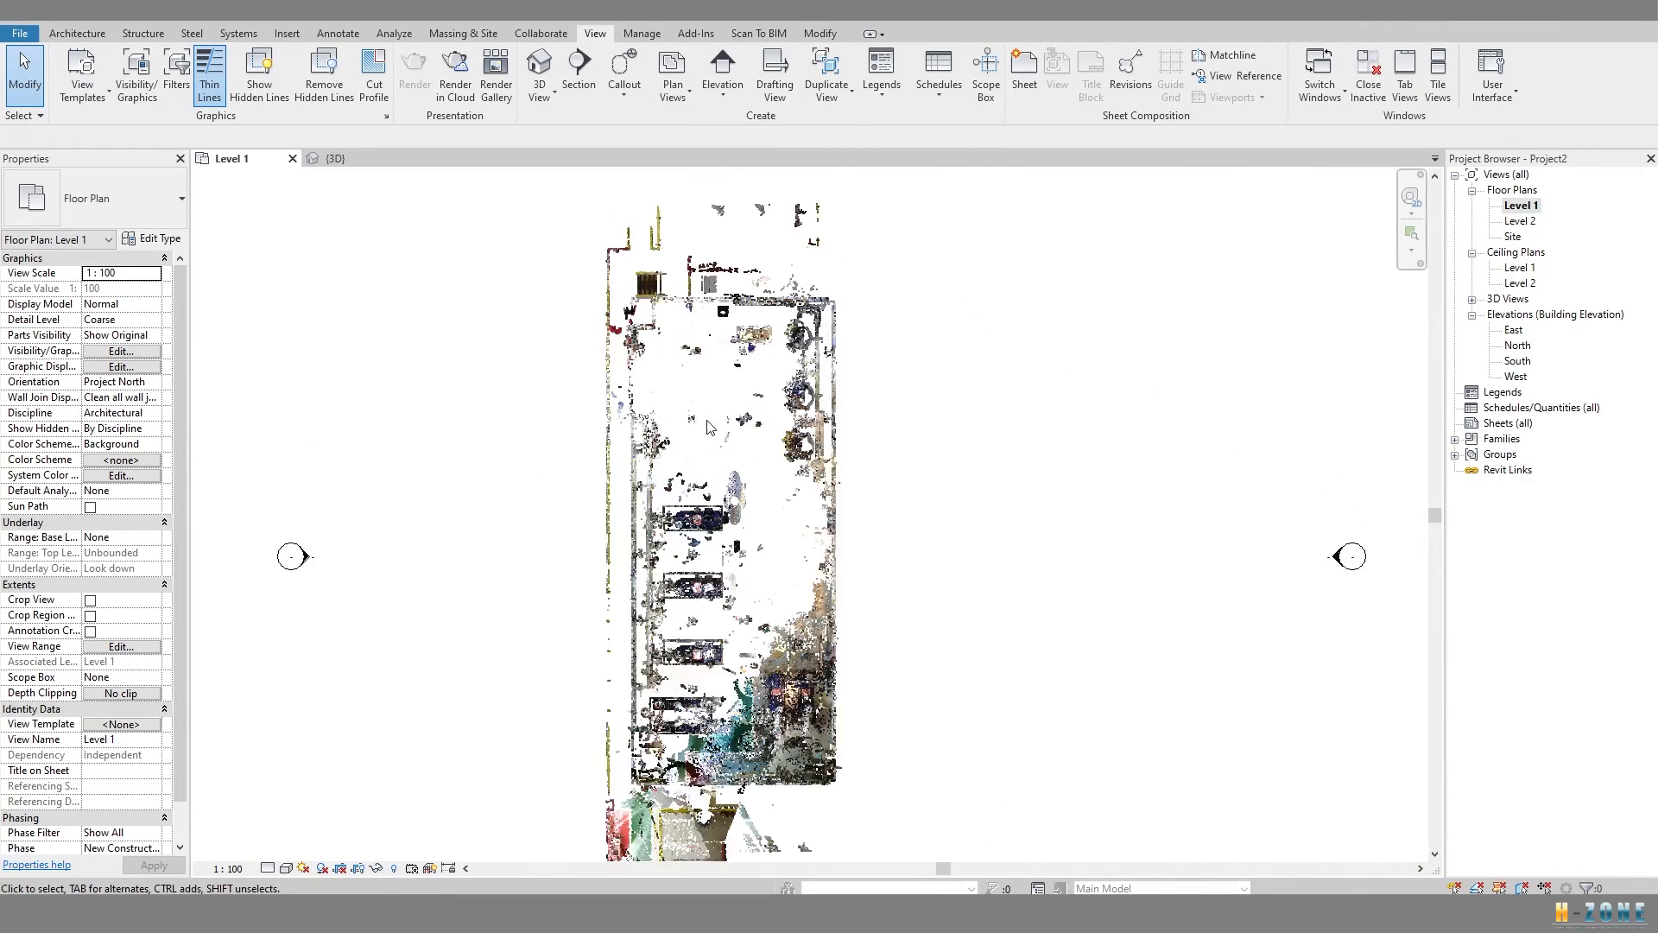
click(121, 646)
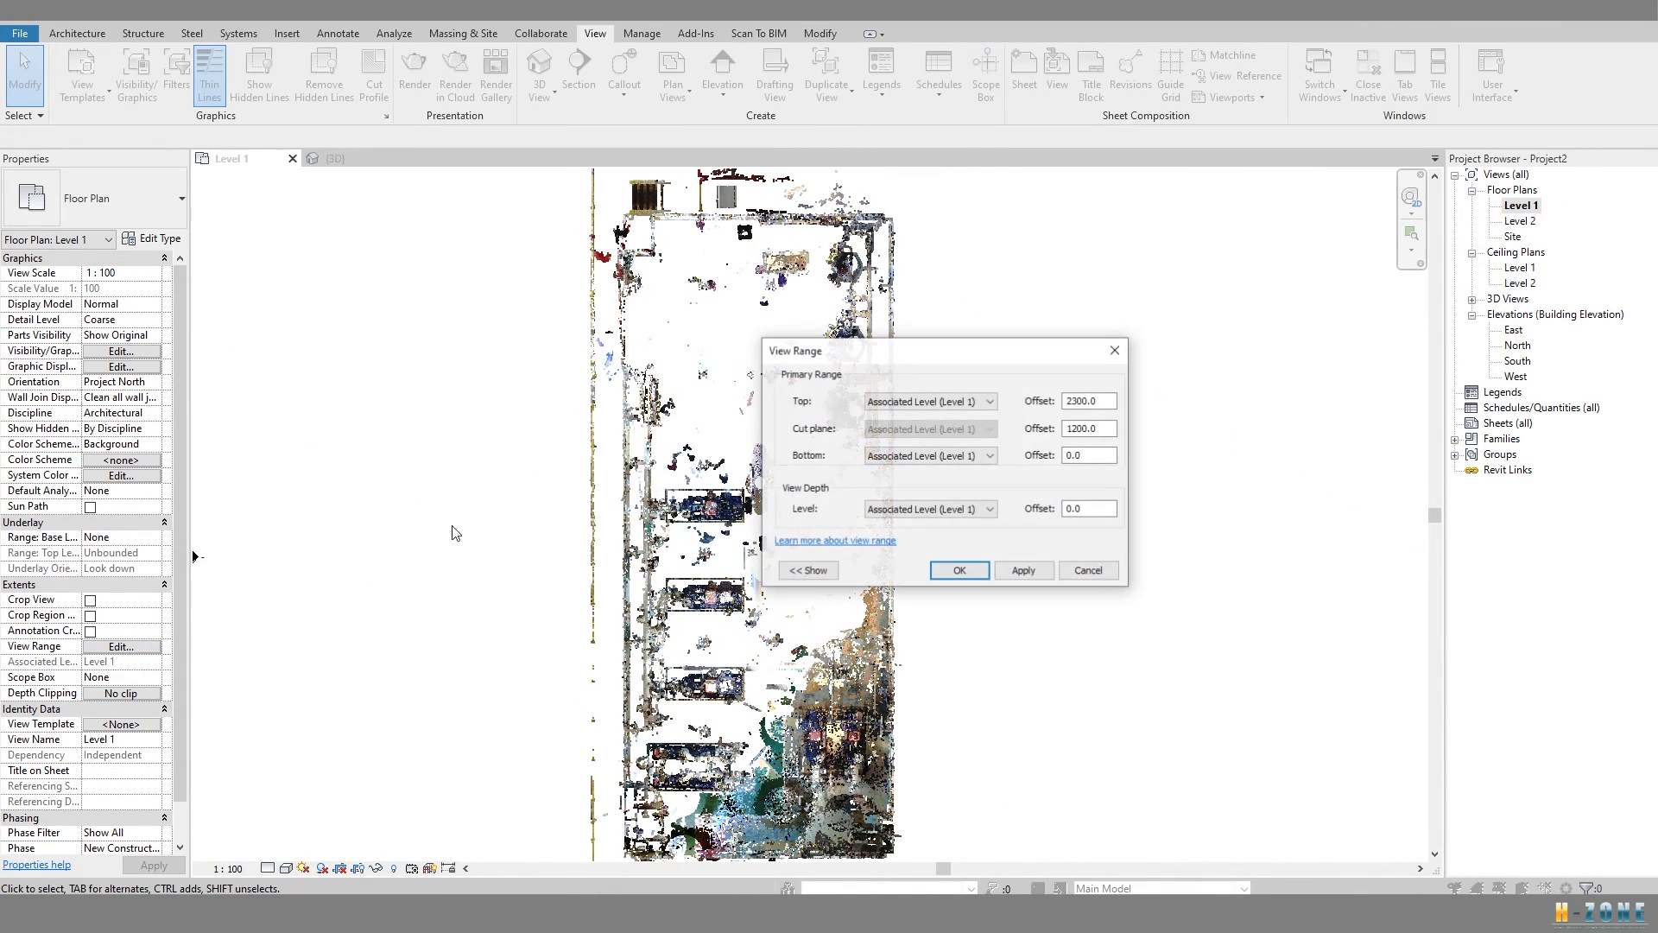
drag(1006, 358, 582, 321)
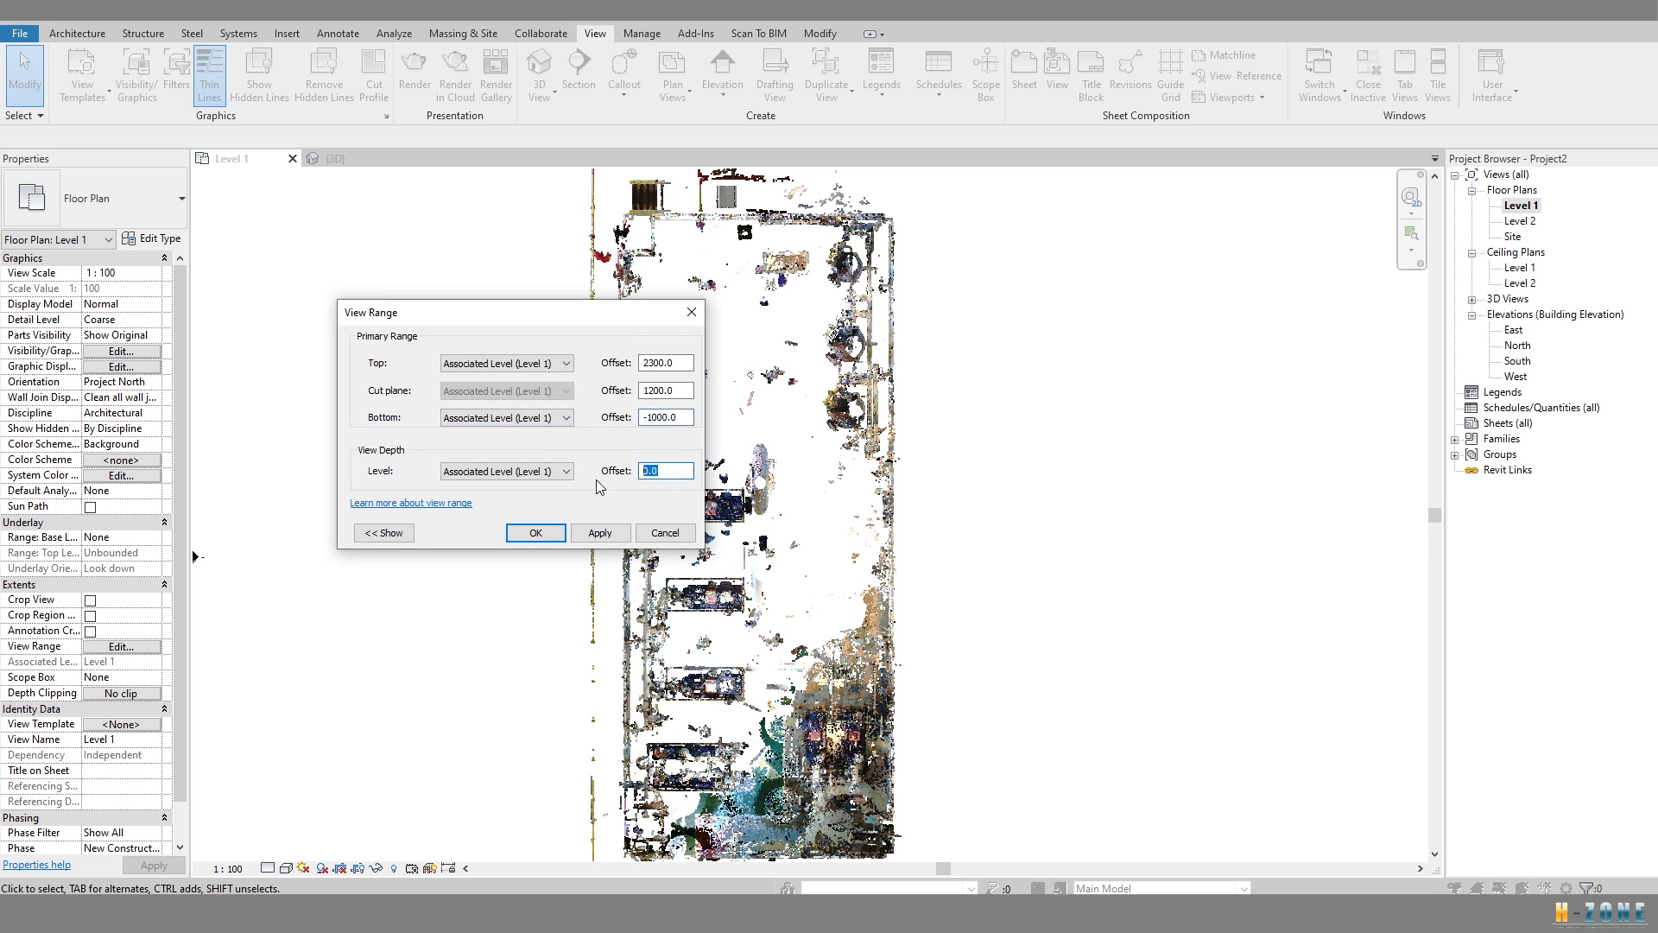
click(600, 533)
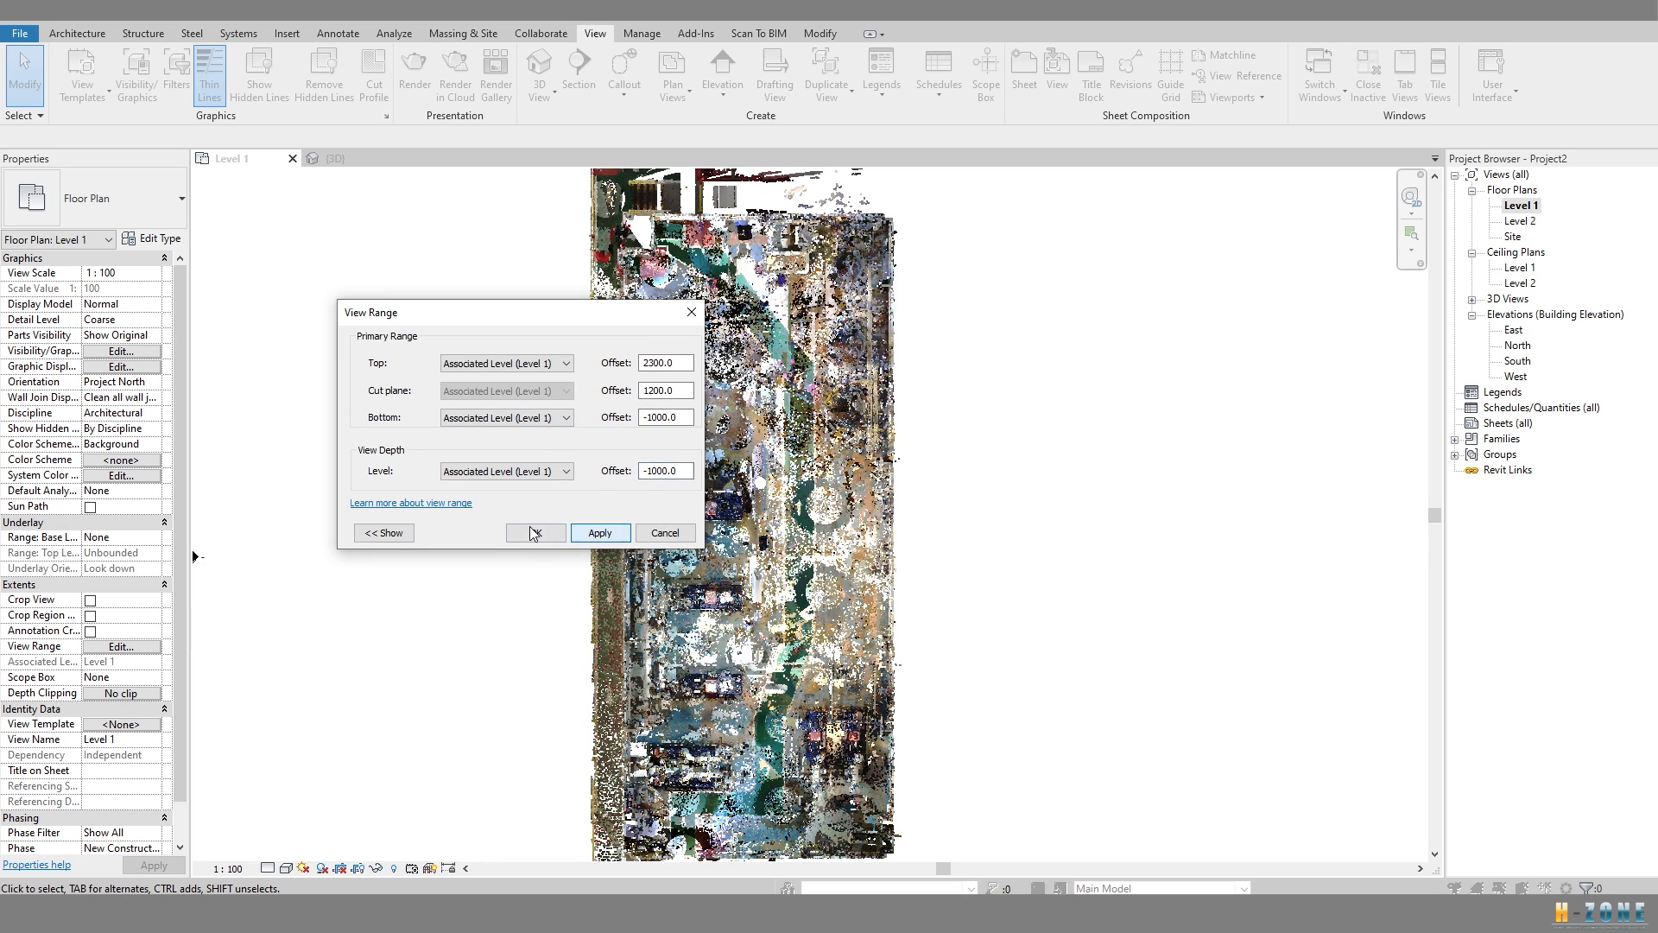
click(536, 532)
Examine the point cloud's floor and equipment in the Level 1 plan with the extended view range.
scroll(673, 518, up, 5)
scroll(801, 605, down, 3)
middle_drag(802, 760, 832, 513)
scroll(743, 561, up, 3)
scroll(769, 544, down, 3)
scroll(832, 515, up, 5)
scroll(735, 503, down, 5)
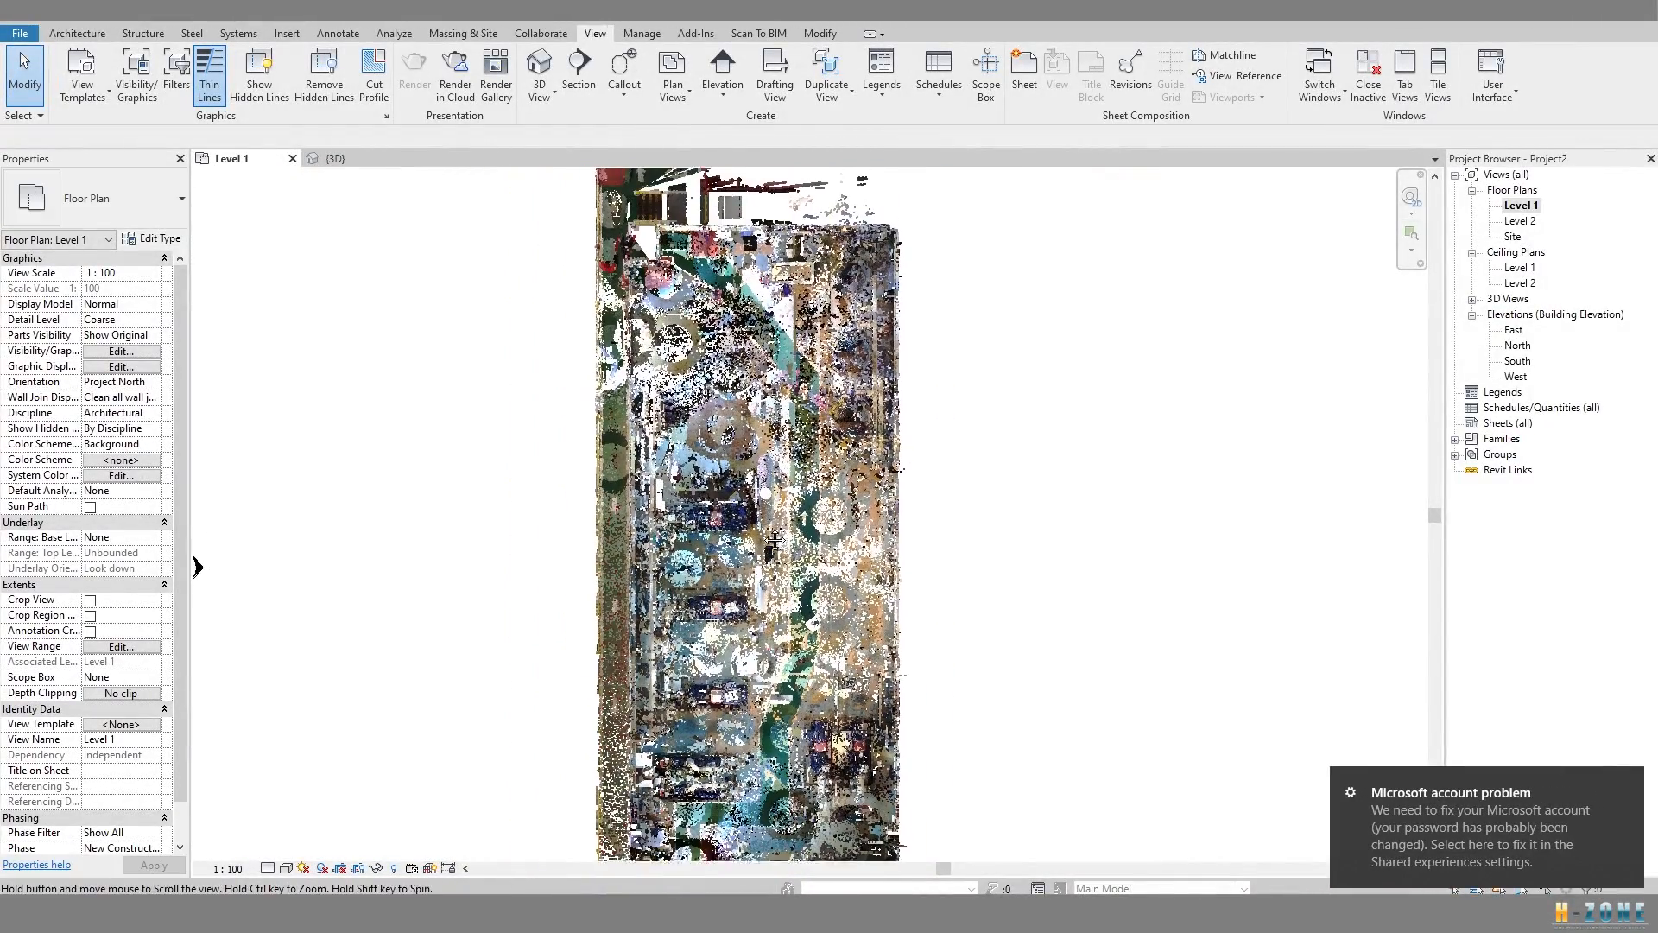
Set the color mode of the new project.rcp point cloud to Normals in the Level 1 floor plan.
key(v)
key(g)
click(974, 228)
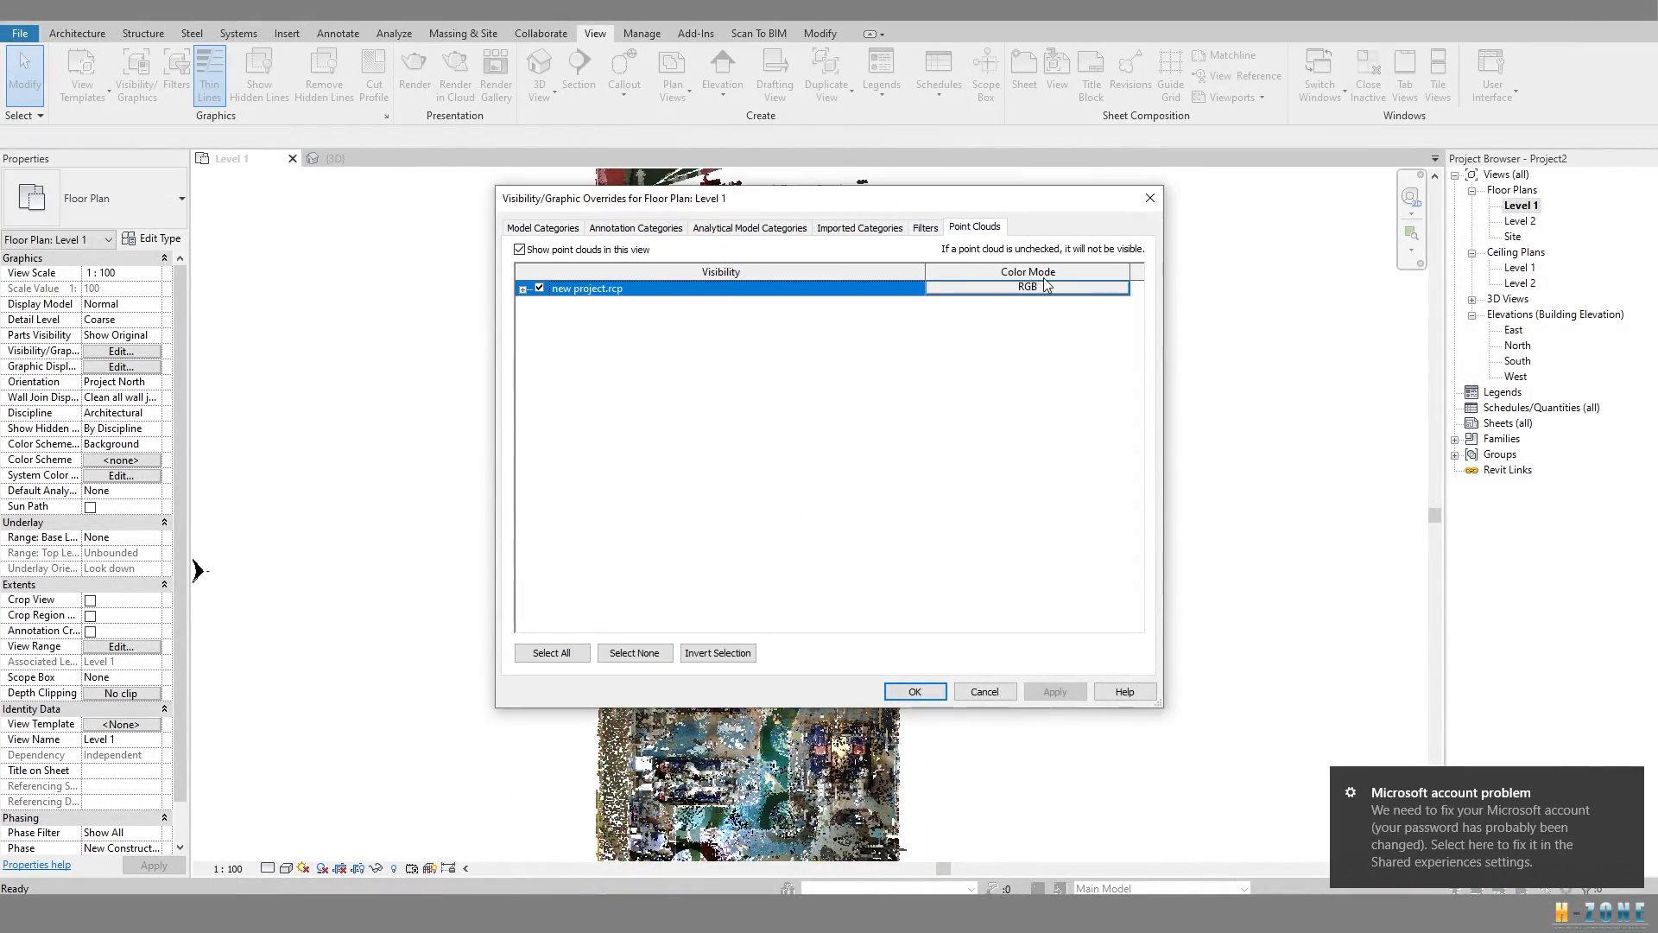
click(1028, 287)
click(789, 464)
click(887, 541)
click(914, 691)
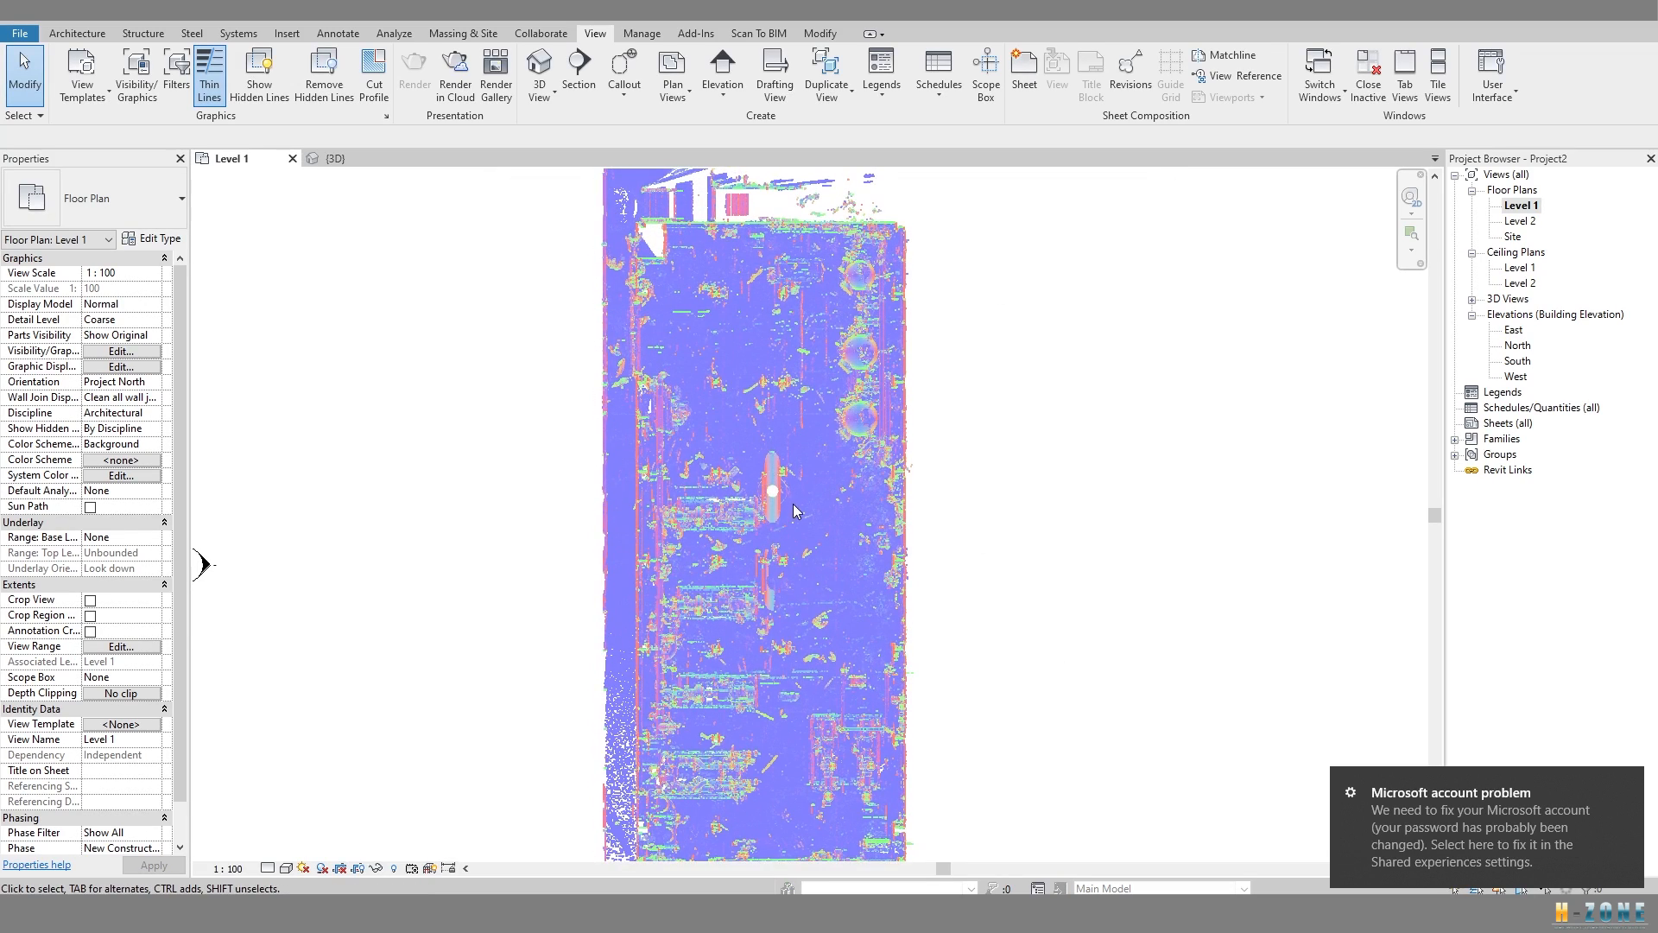
Examine the walls, pipes, tanks and equipment in the Normals coloring along the full length of the Level 1 plan.
scroll(786, 484, up, 5)
scroll(779, 459, down, 1)
middle_drag(856, 489, 855, 585)
scroll(832, 394, down, 1)
middle_drag(832, 395, 829, 536)
middle_drag(827, 366, 819, 675)
middle_drag(620, 488, 777, 177)
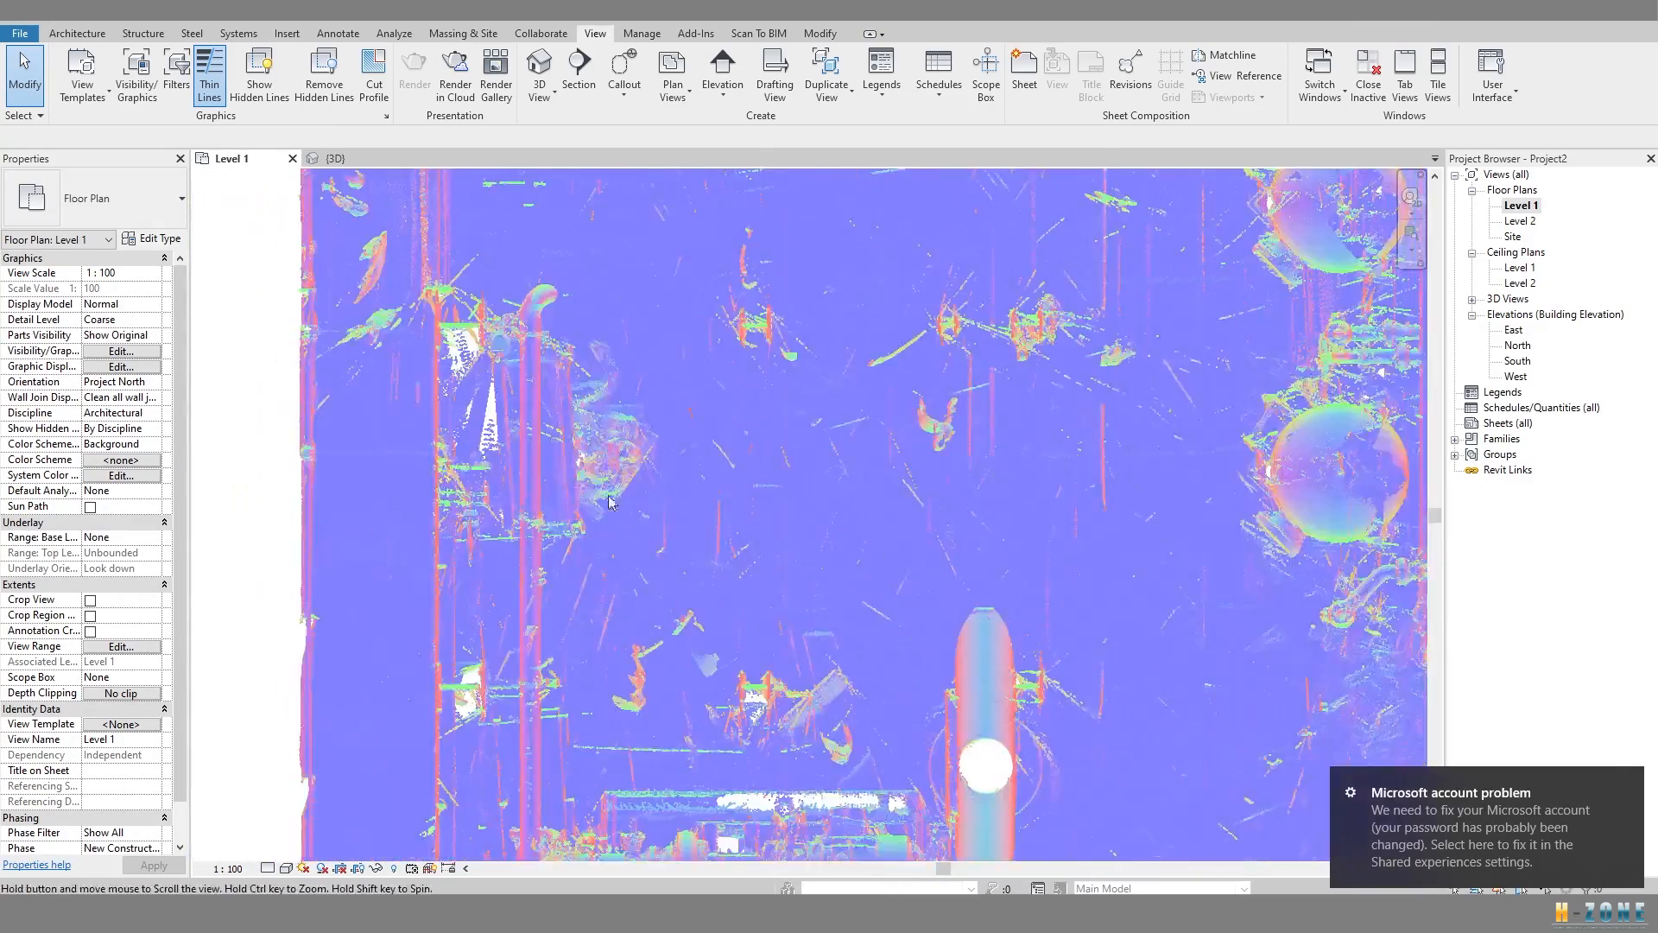
middle_drag(588, 656, 621, 264)
middle_drag(561, 801, 566, 363)
middle_drag(520, 813, 502, 518)
scroll(503, 518, down, 2)
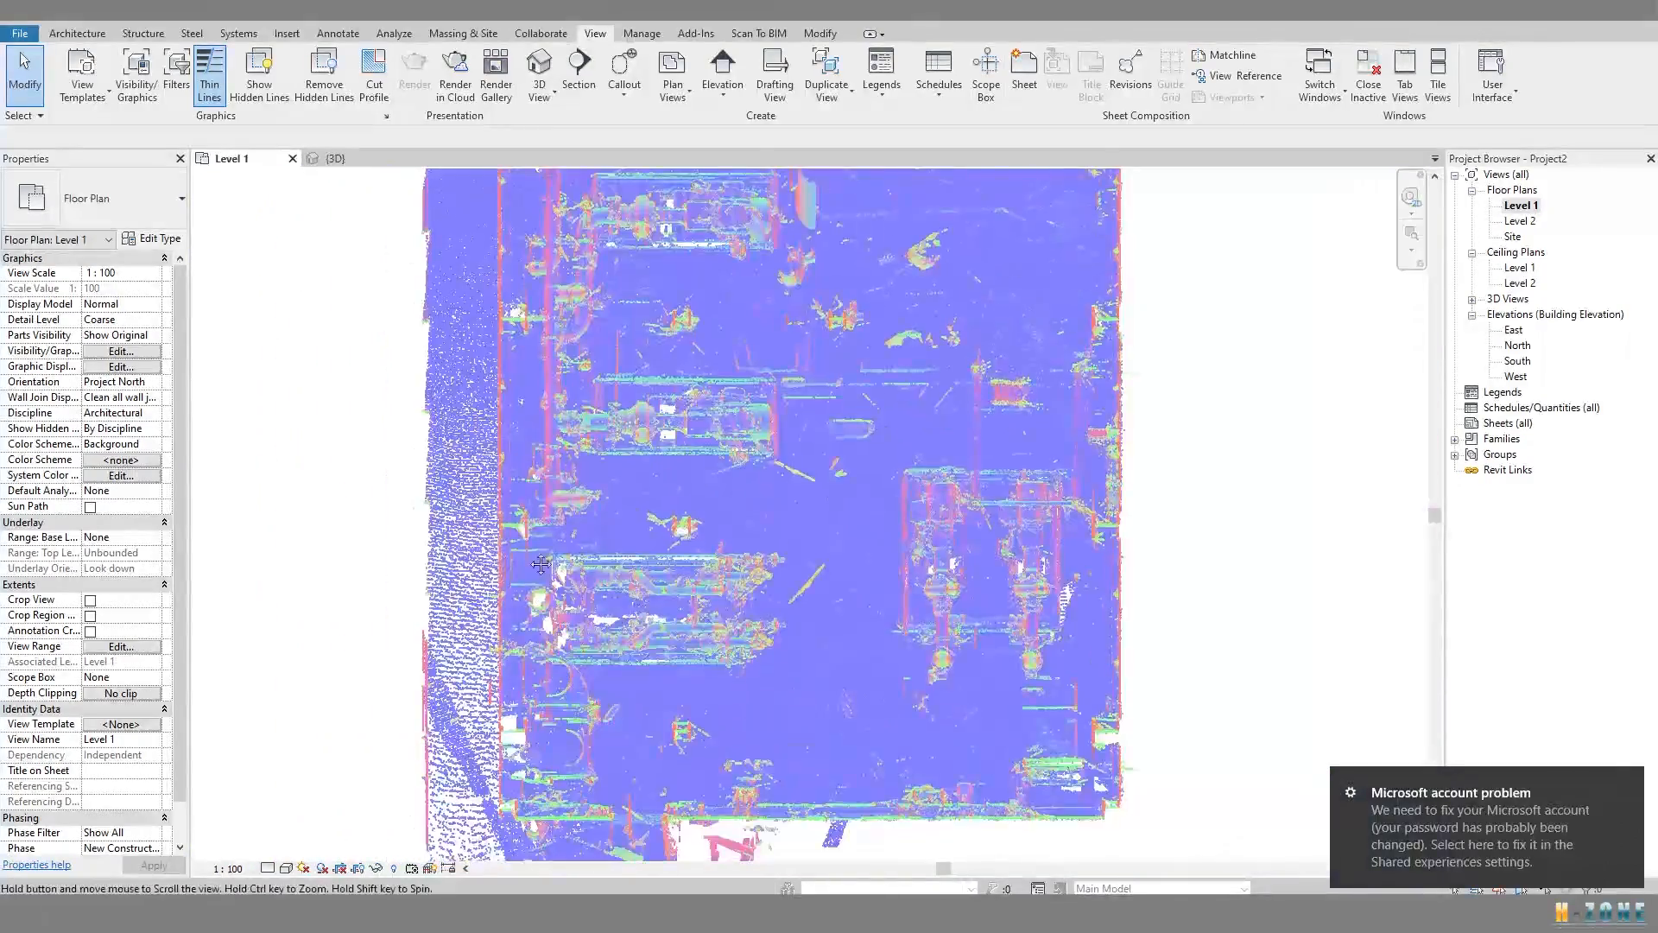
middle_drag(938, 832, 903, 656)
middle_drag(1101, 538, 1090, 817)
middle_drag(1089, 257, 1082, 656)
middle_drag(1088, 293, 1088, 622)
middle_drag(894, 357, 906, 546)
scroll(485, 328, up, 2)
middle_drag(588, 396, 259, 400)
middle_drag(825, 387, 590, 387)
scroll(987, 378, down, 1)
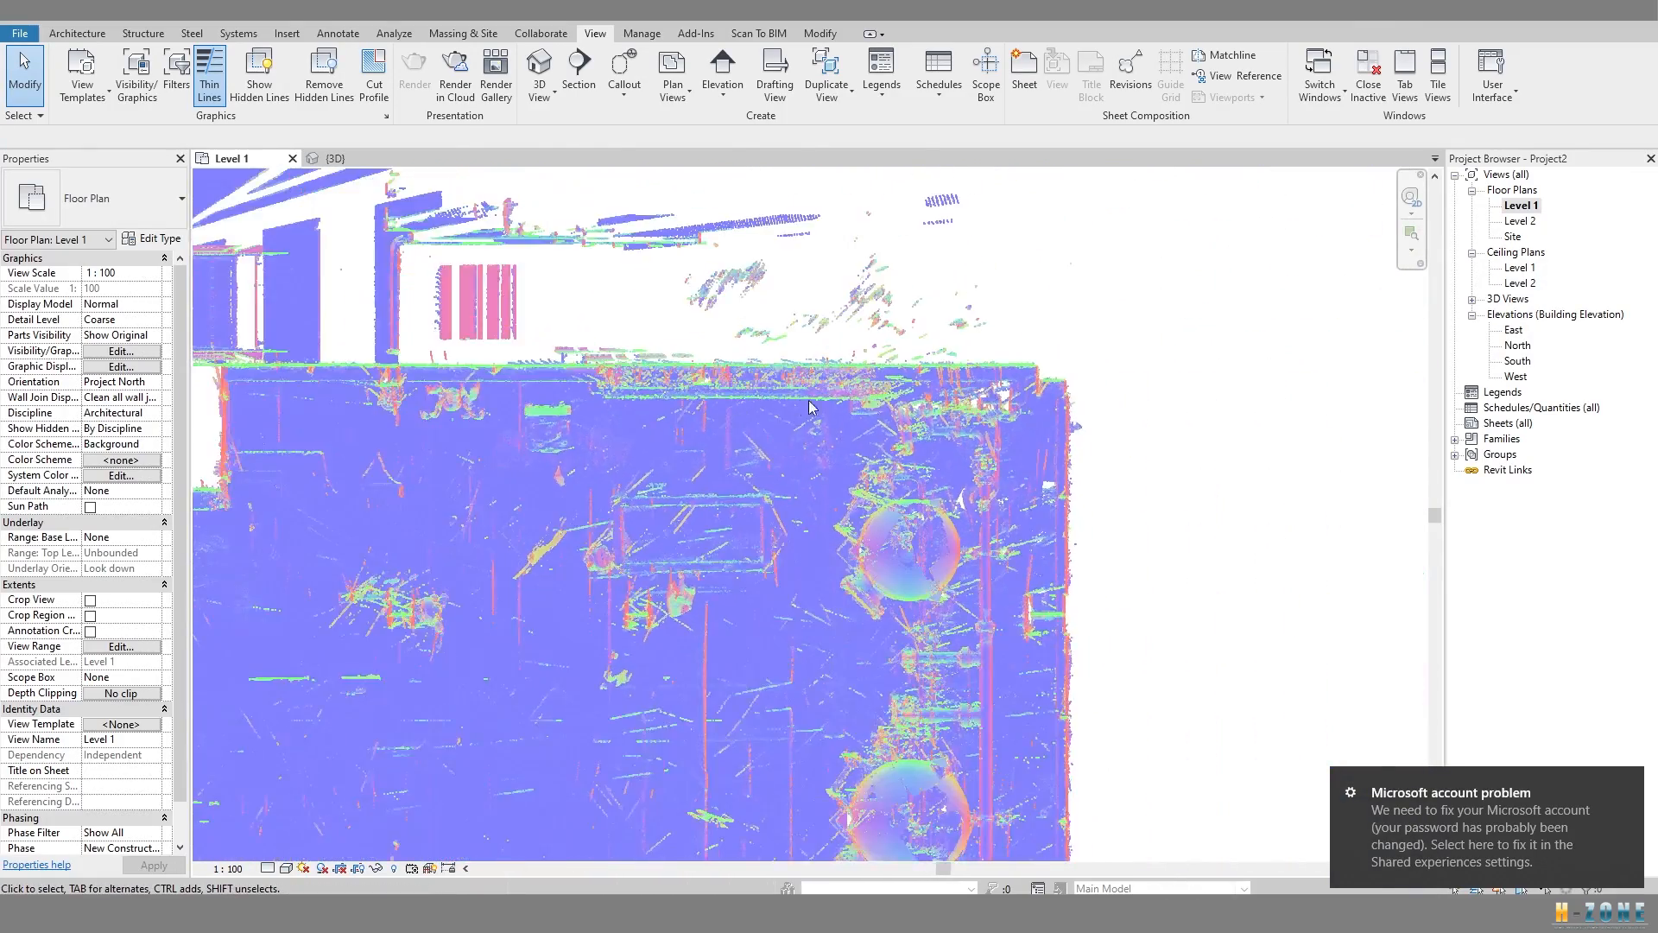
middle_drag(644, 449, 859, 300)
middle_drag(641, 531, 784, 350)
scroll(670, 568, down, 1)
middle_drag(681, 655, 686, 250)
middle_drag(602, 557, 613, 347)
middle_drag(651, 585, 660, 511)
middle_drag(618, 682, 607, 332)
scroll(554, 641, up, 5)
scroll(554, 641, down, 4)
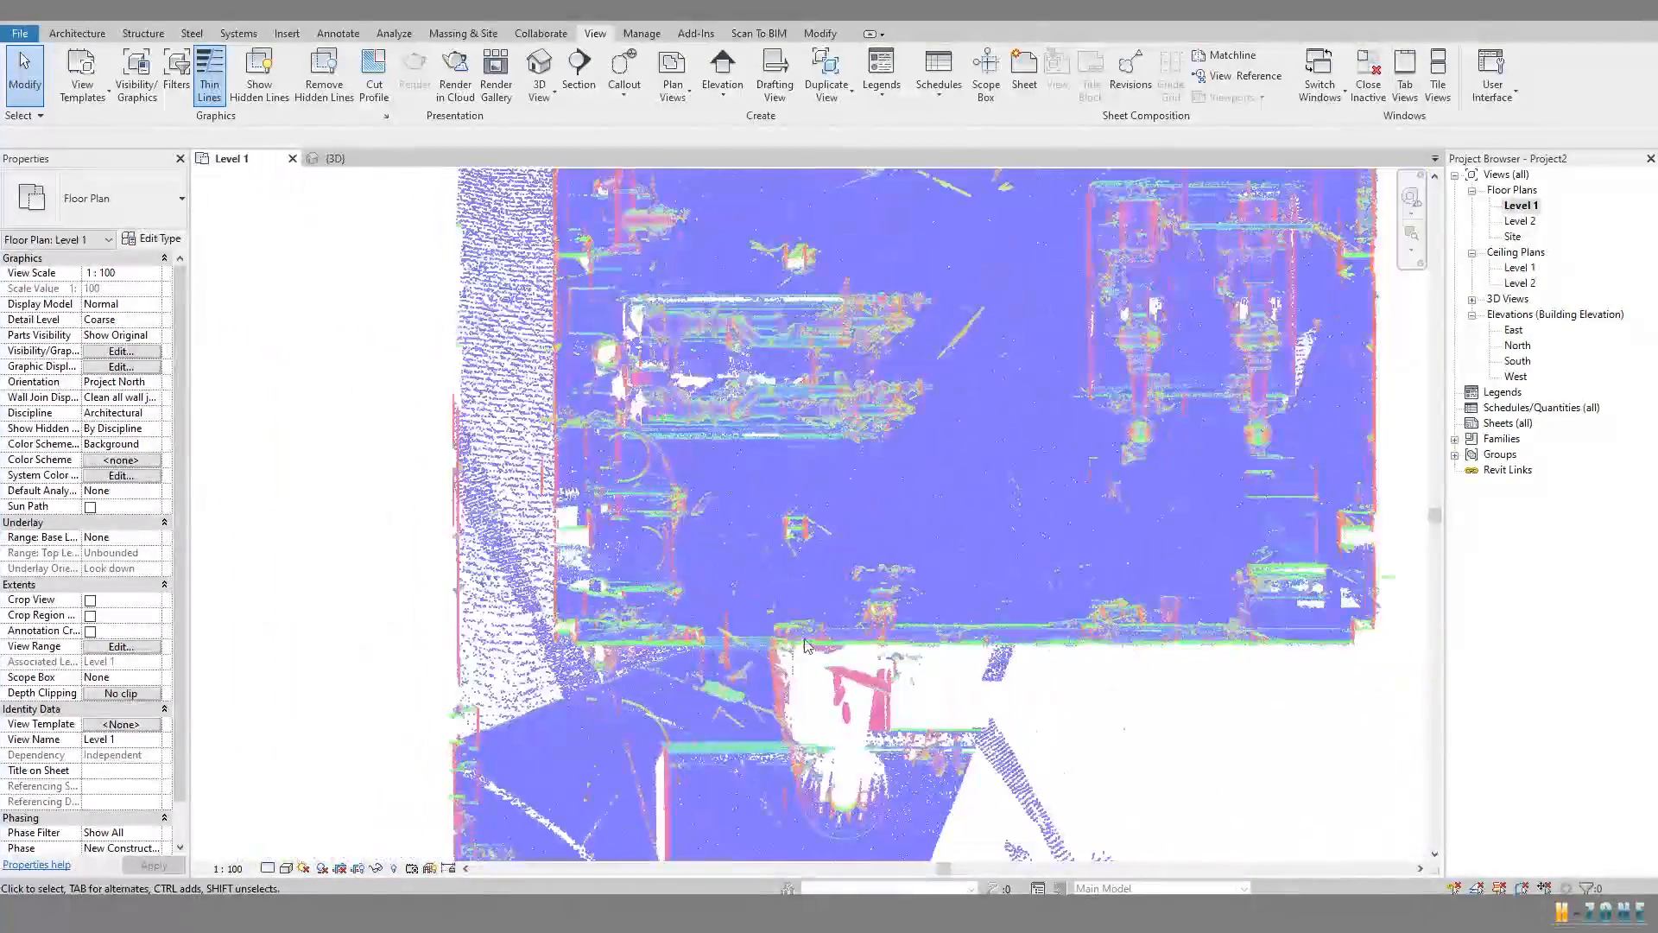
Examine the east wall, the north and south ends and the overall extent of the point cloud in the plan.
middle_drag(1218, 641, 903, 632)
middle_drag(898, 251, 930, 794)
middle_drag(1047, 458, 1033, 610)
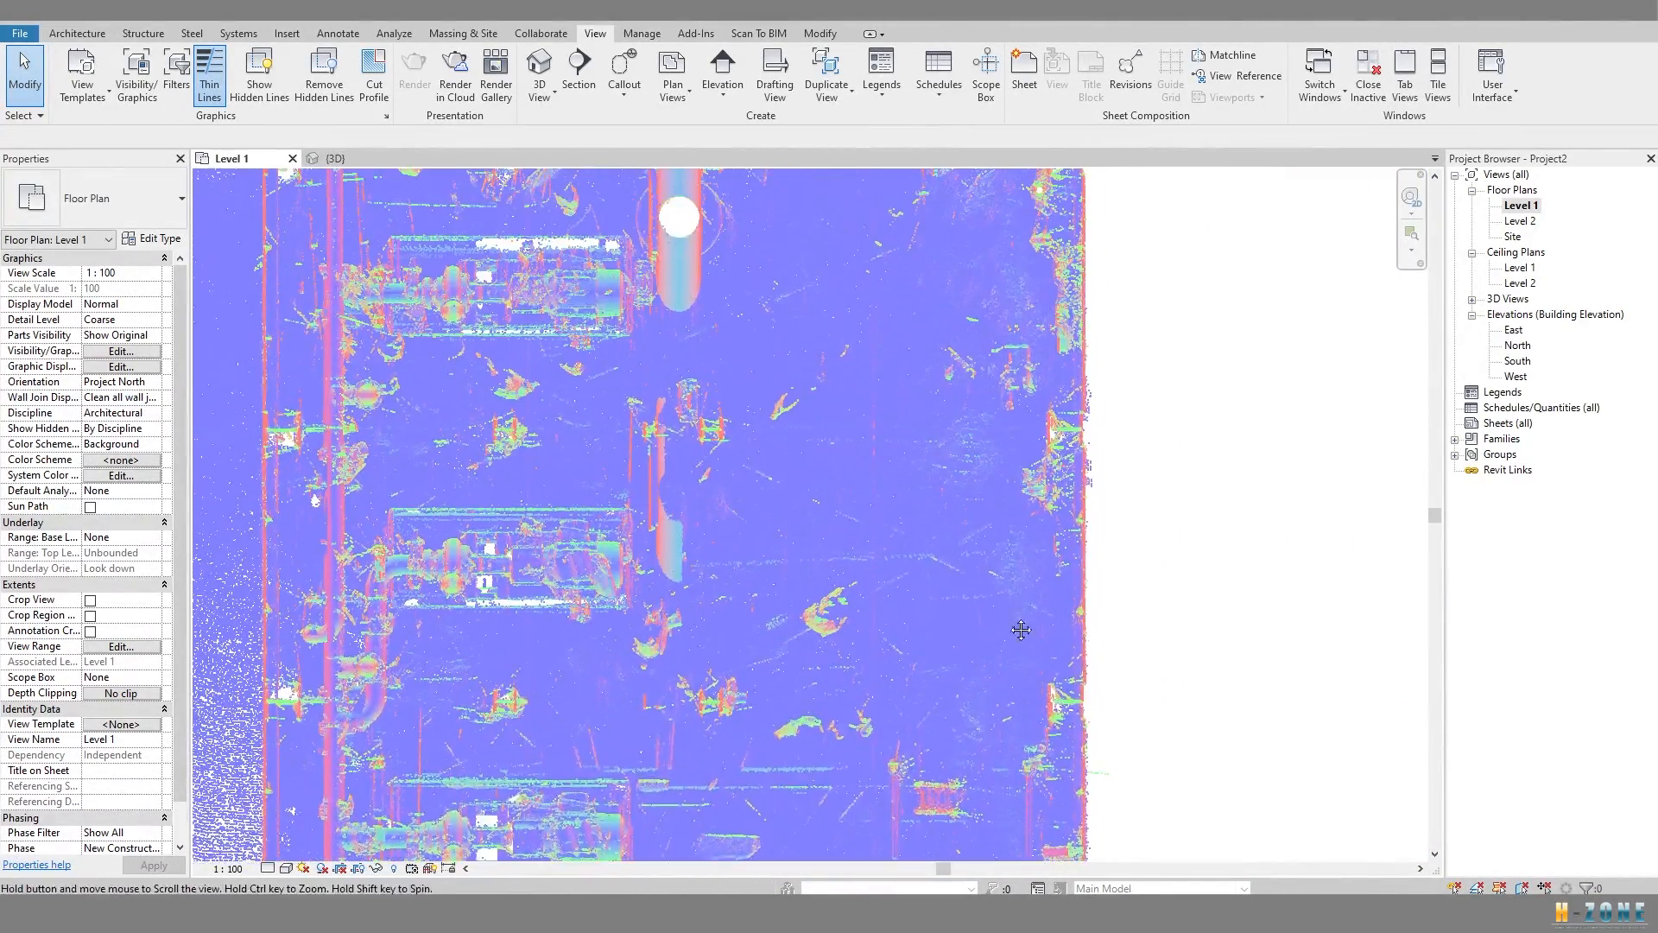
middle_drag(780, 514, 867, 606)
middle_drag(460, 580, 518, 874)
middle_drag(562, 418, 566, 691)
middle_drag(557, 559, 554, 815)
scroll(604, 540, down, 1)
middle_drag(615, 540, 615, 540)
middle_drag(705, 432, 719, 203)
middle_drag(699, 787, 693, 367)
middle_drag(737, 485, 733, 296)
scroll(744, 567, down, 1)
middle_drag(725, 696, 729, 557)
scroll(902, 432, down, 2)
middle_drag(908, 346, 906, 537)
scroll(985, 242, down, 1)
middle_drag(985, 242, 958, 518)
scroll(968, 309, up, 3)
middle_drag(968, 309, 956, 358)
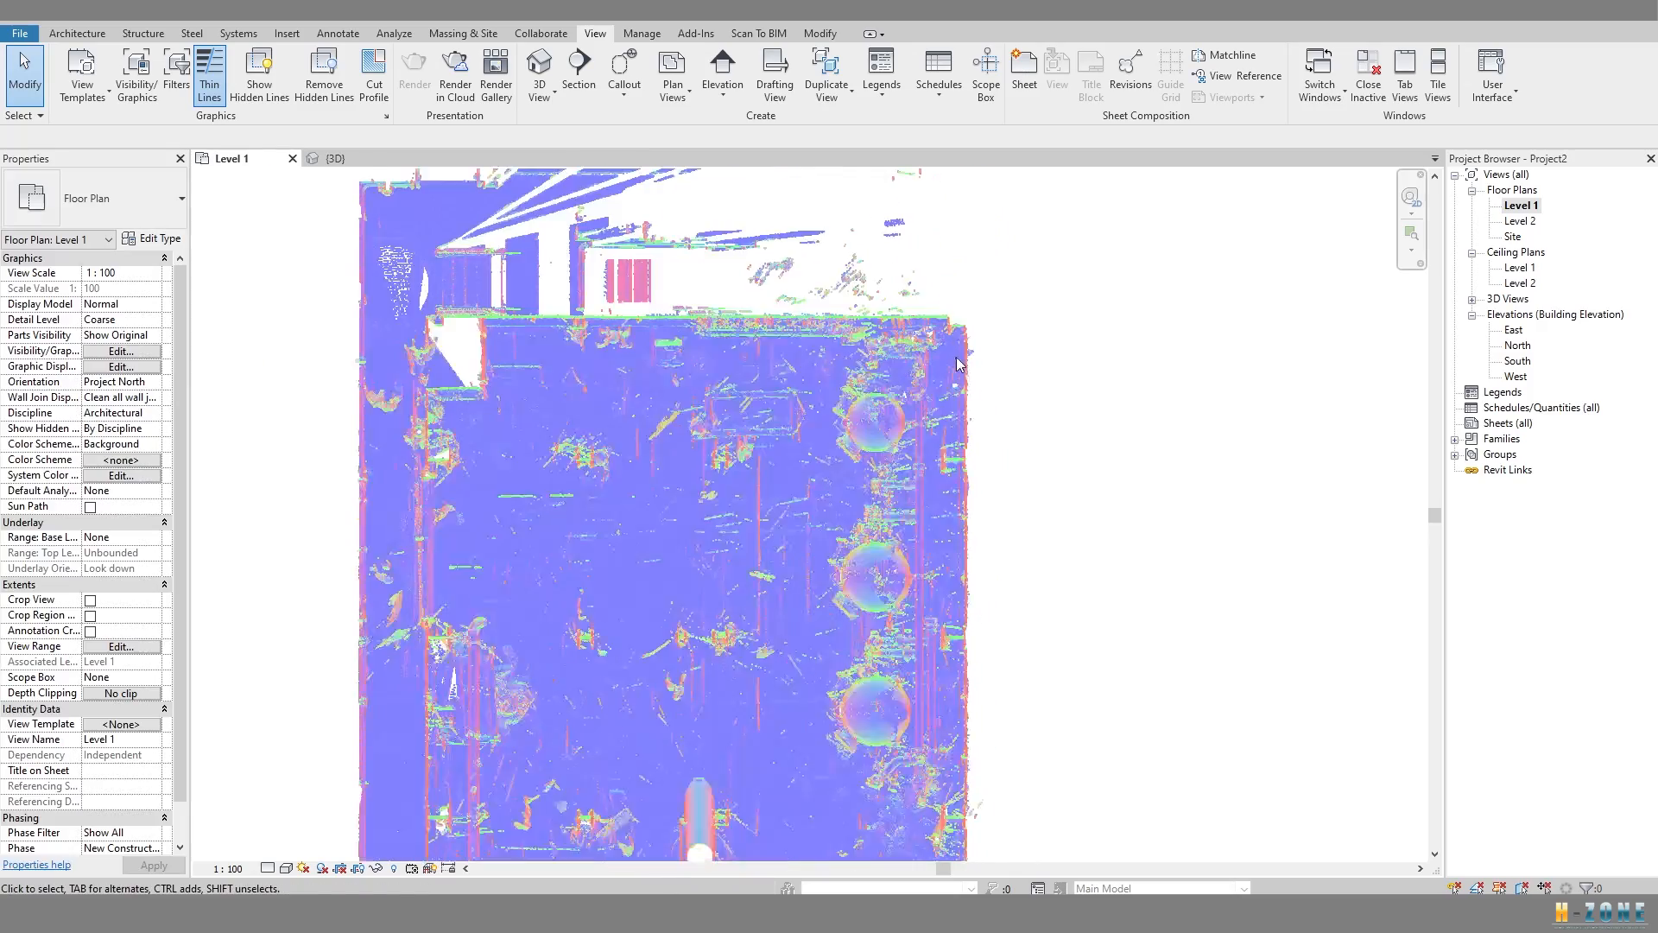
scroll(959, 365, up, 2)
scroll(955, 374, down, 1)
middle_drag(641, 453, 753, 479)
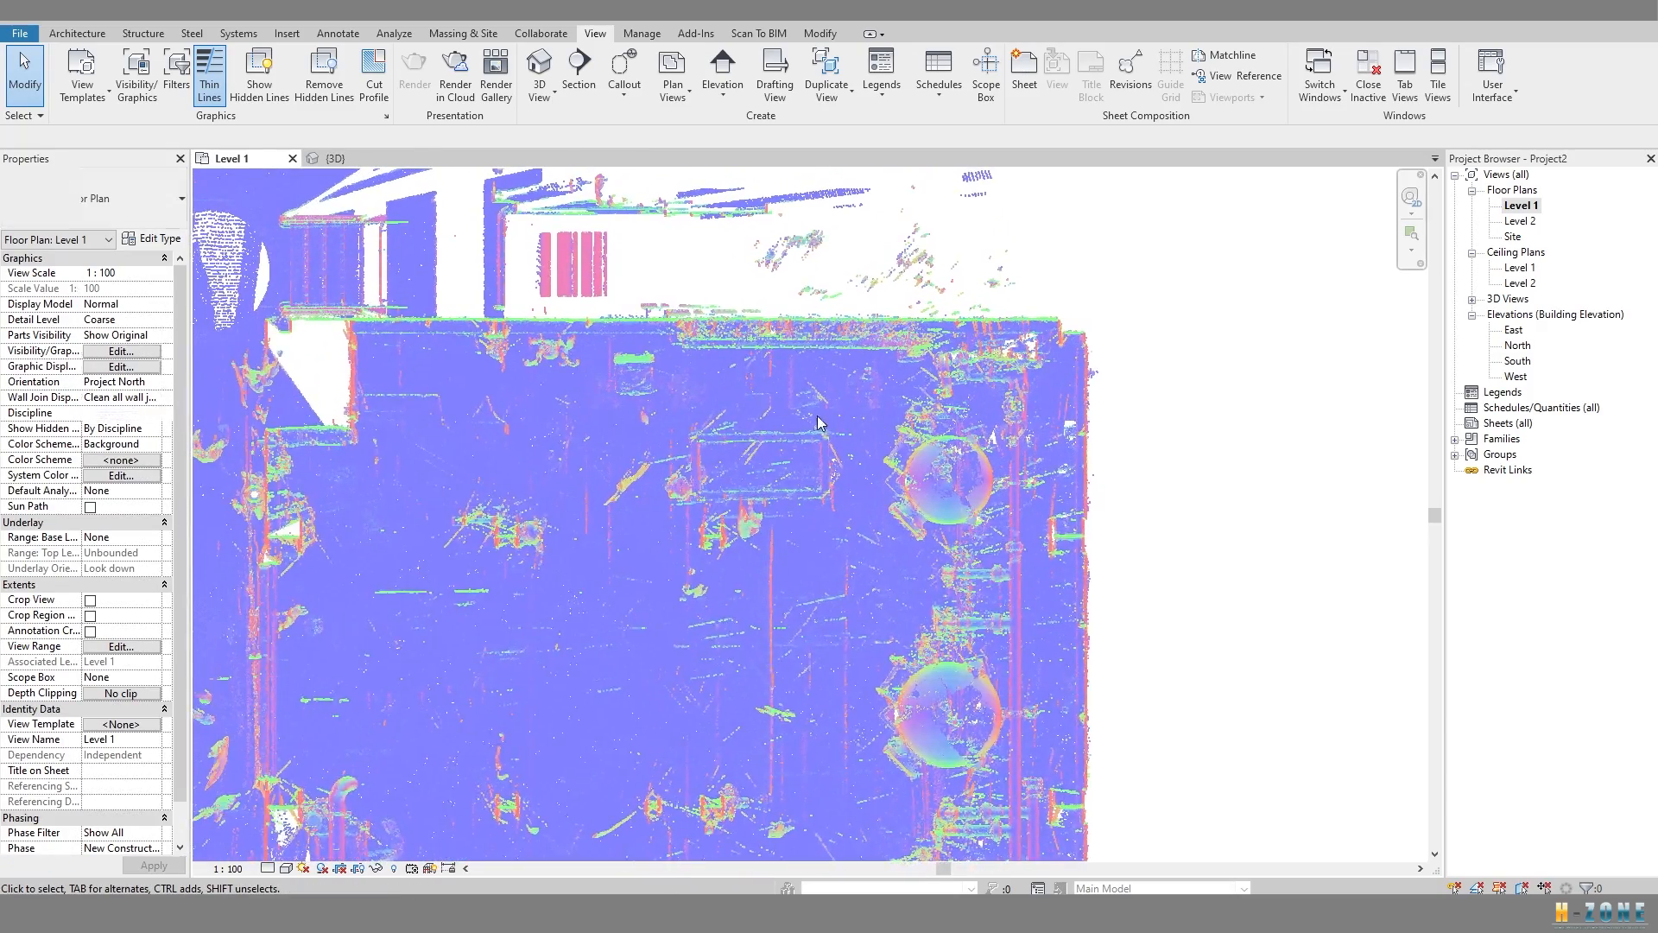
scroll(753, 479, down, 2)
middle_drag(670, 842, 680, 434)
scroll(679, 434, down, 3)
scroll(784, 615, up, 6)
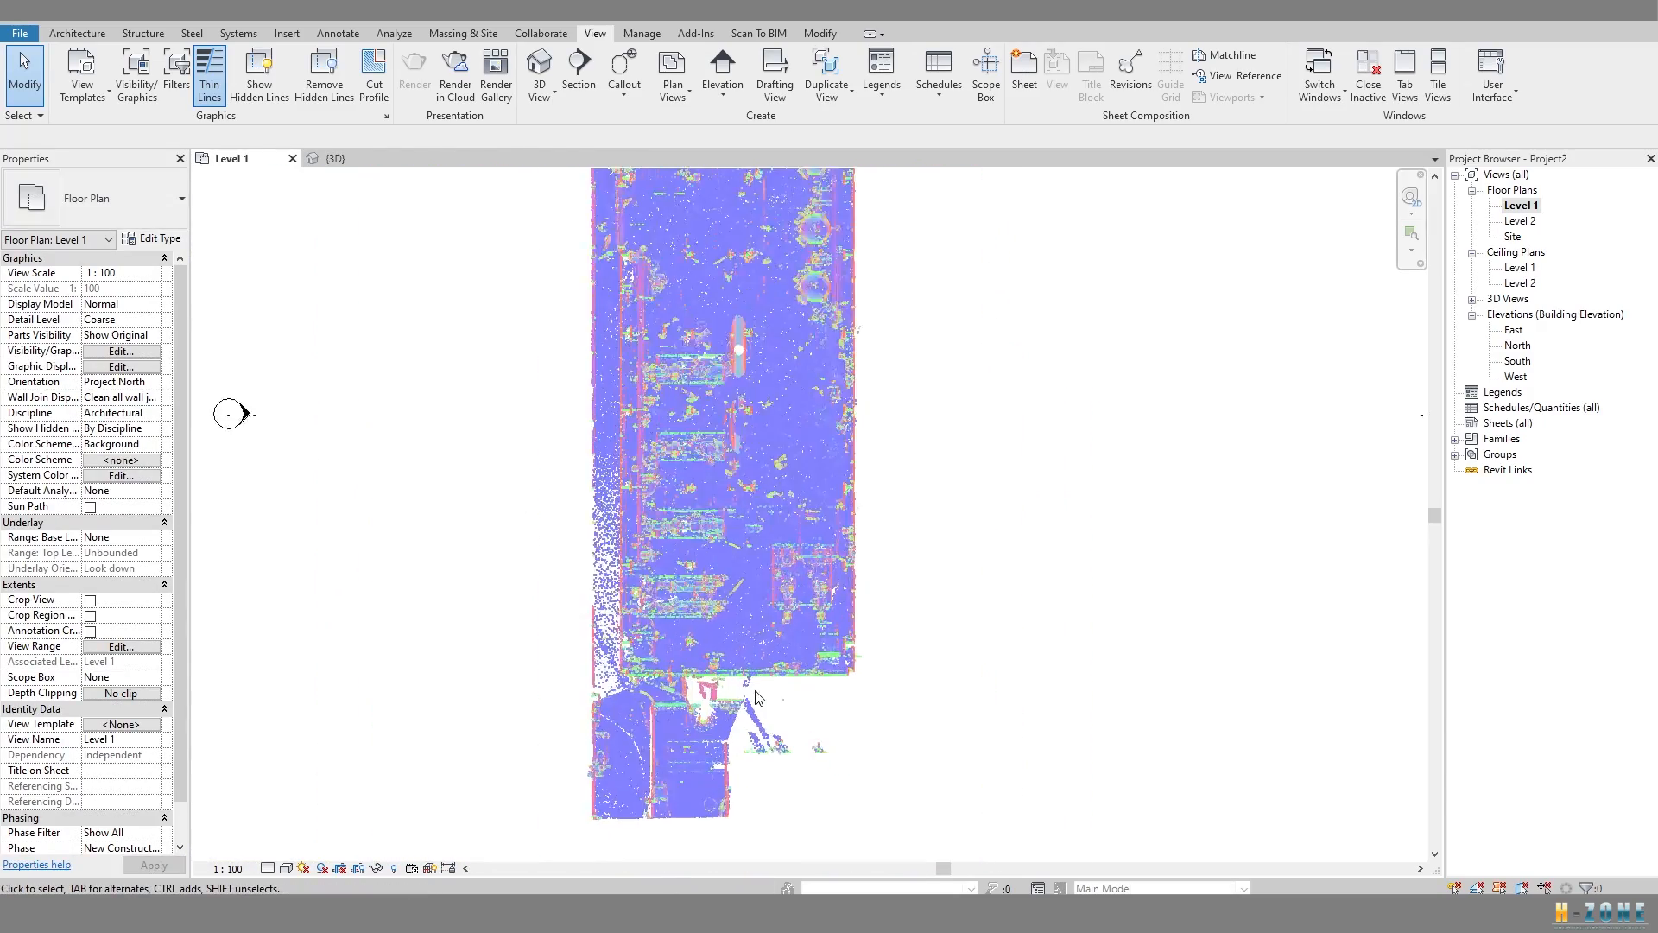
scroll(784, 610, down, 5)
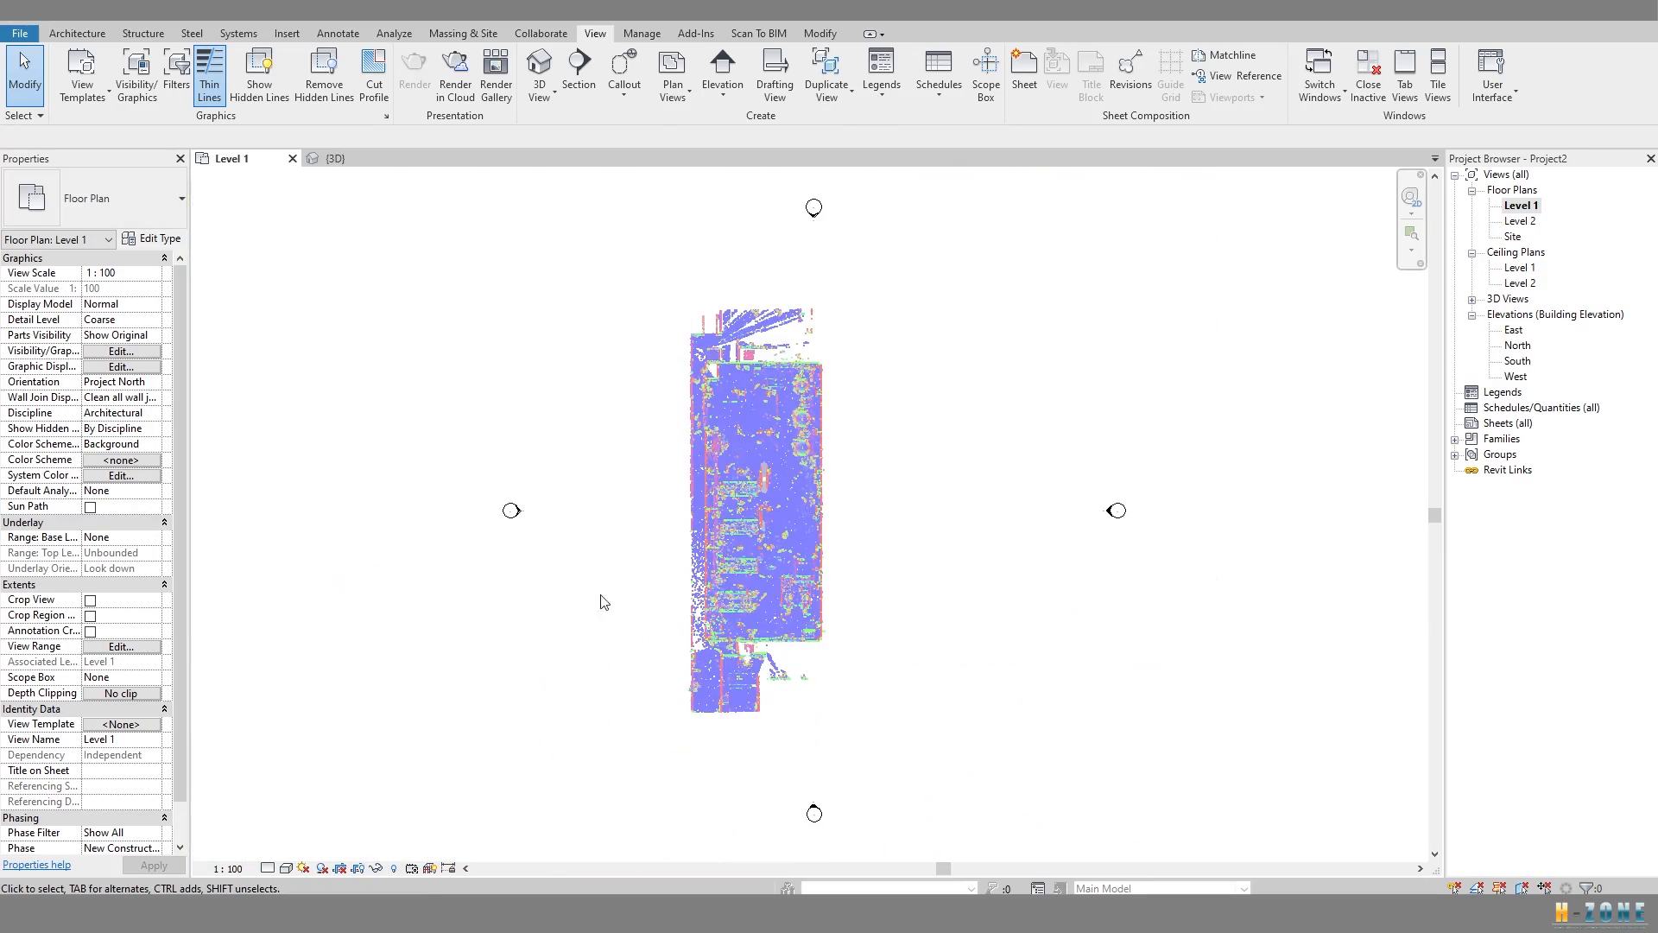
scroll(604, 599, up, 3)
scroll(587, 692, up, 3)
middle_drag(587, 698, 553, 671)
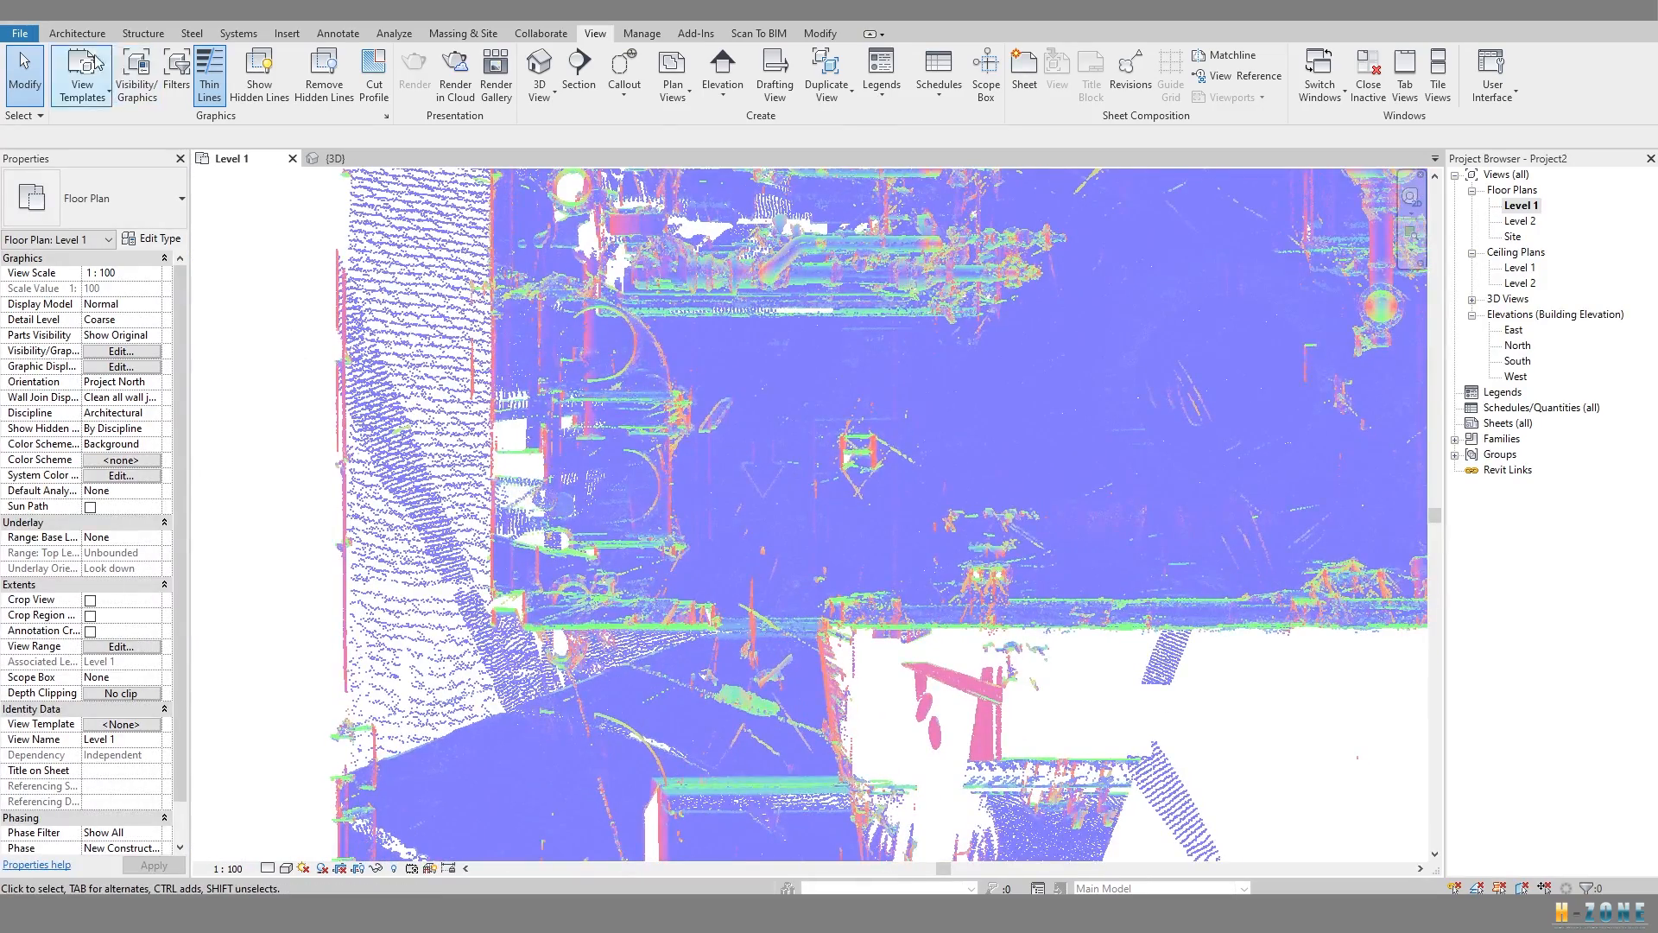
Start a wall and duplicate the Generic - 200mm basic wall type as New wall.
click(77, 33)
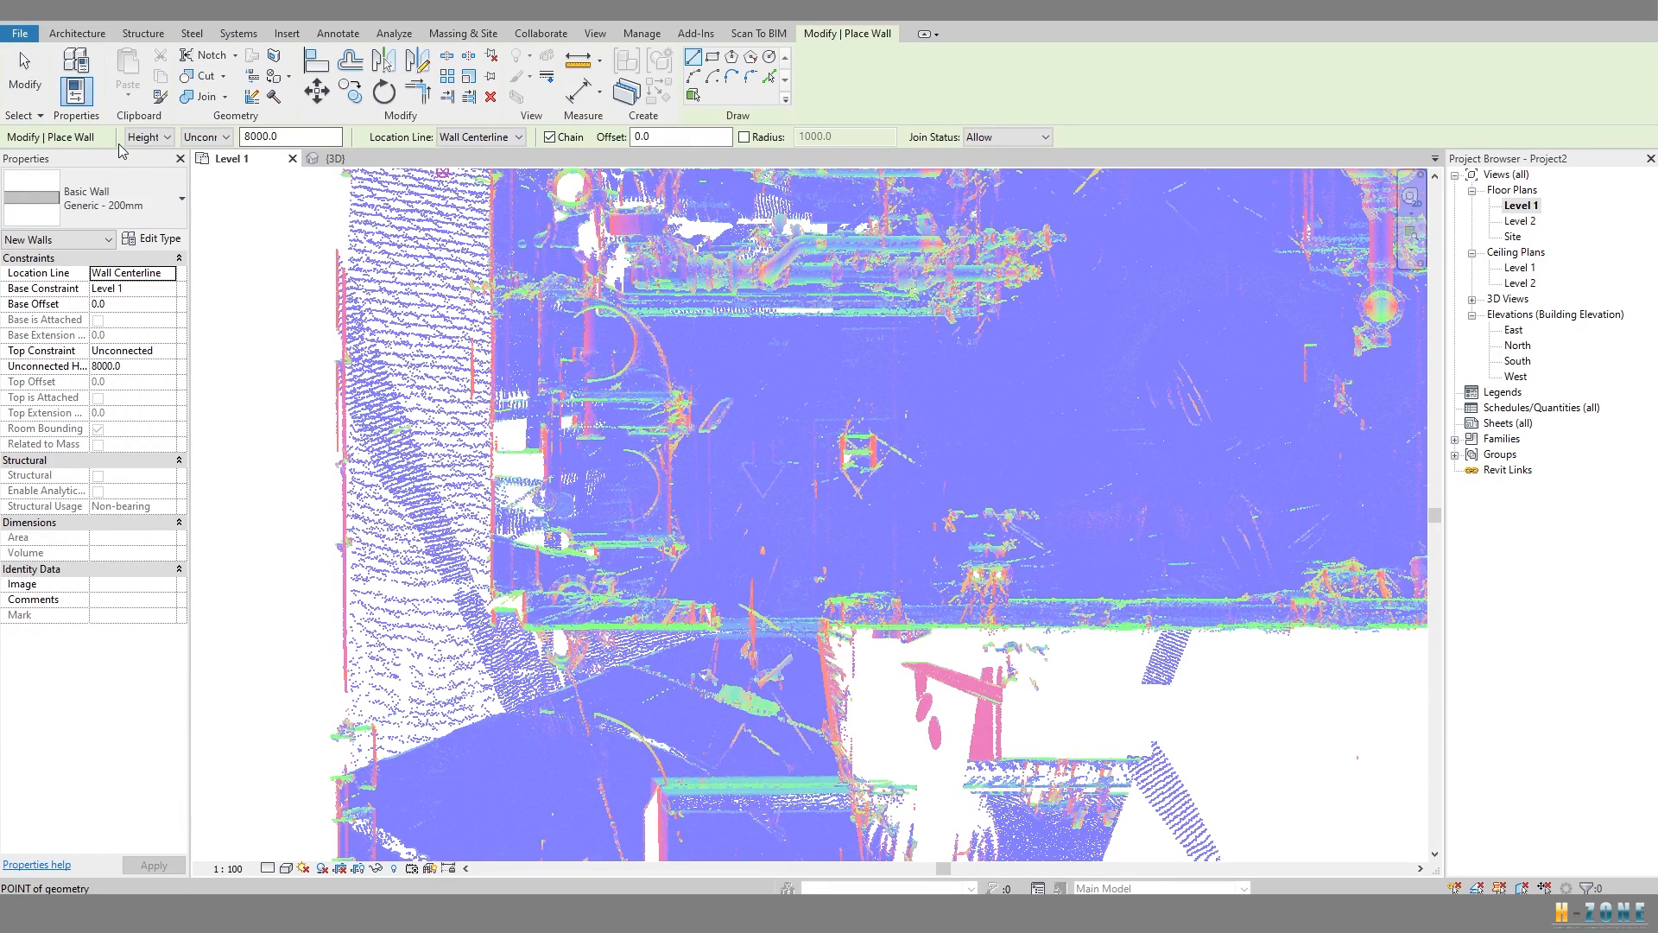
click(78, 31)
click(70, 93)
click(112, 133)
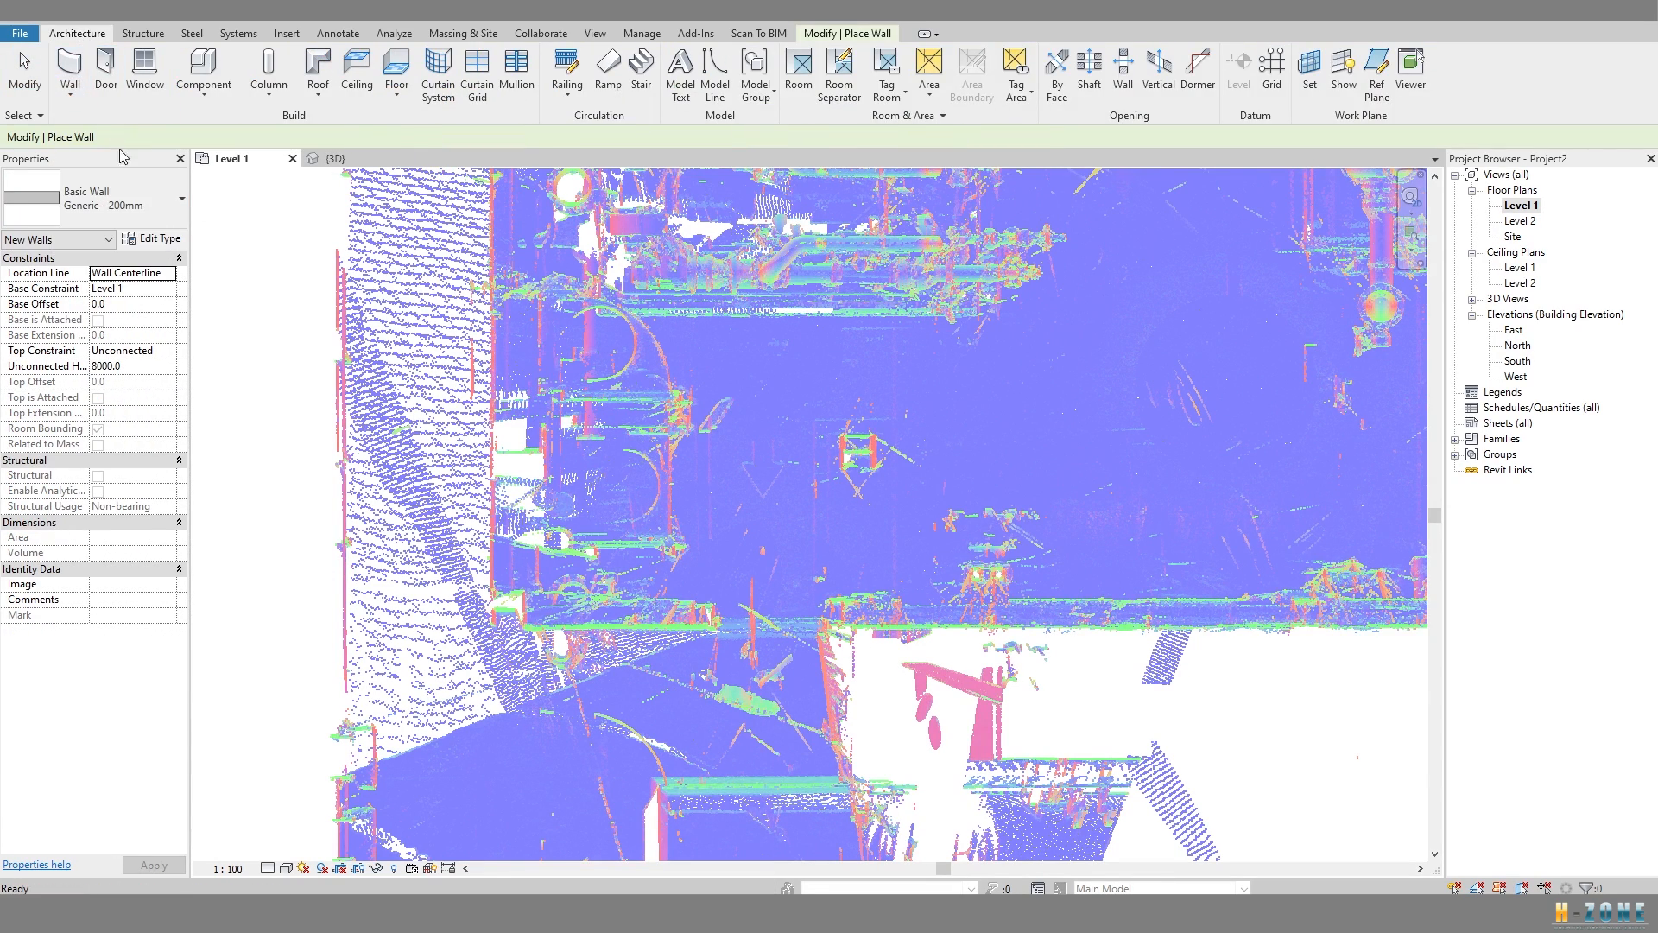
click(152, 238)
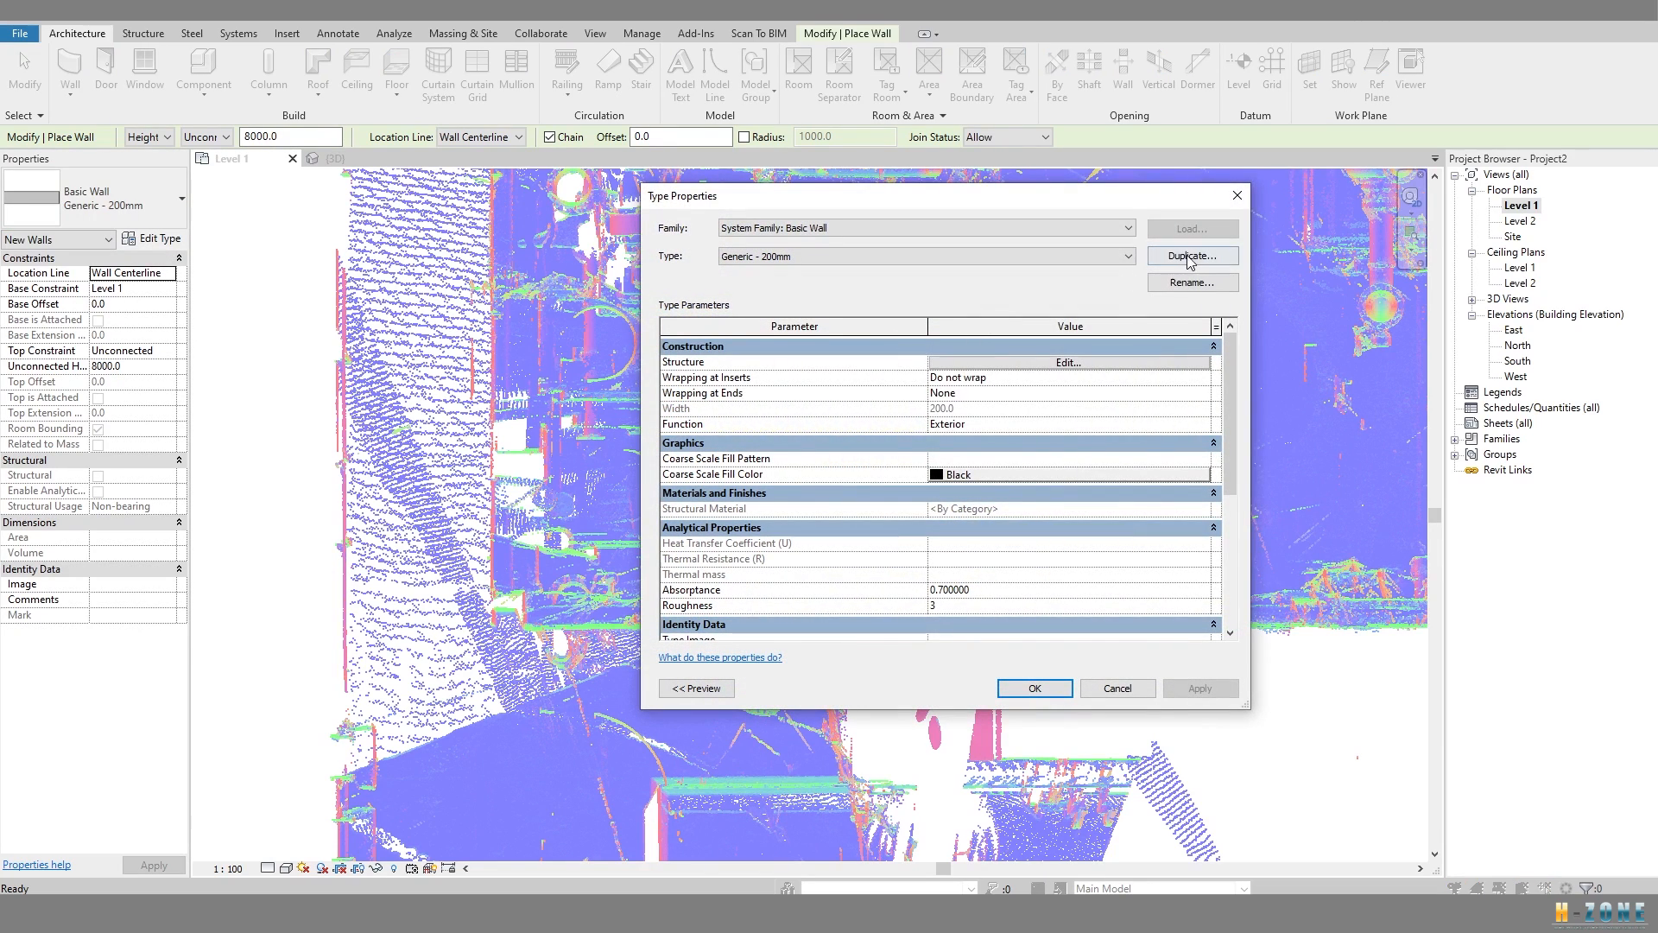
click(1190, 258)
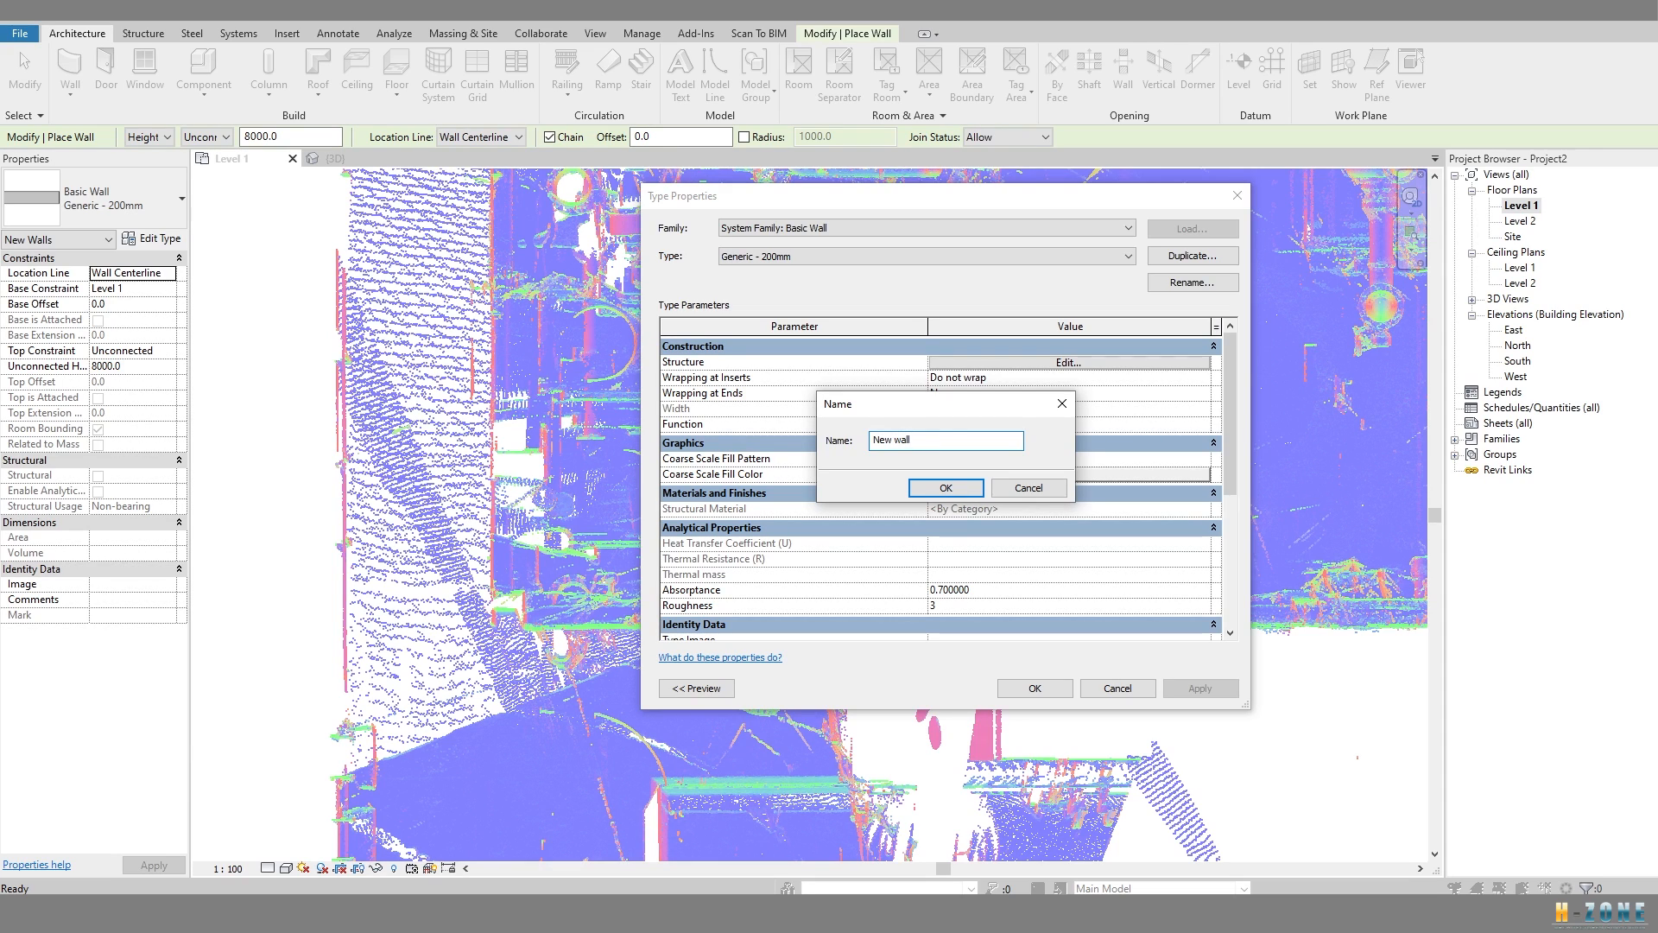
click(946, 488)
Set the New wall type's structure layer thickness to 150 and create a material named *New wall for it.
click(1019, 362)
click(1002, 359)
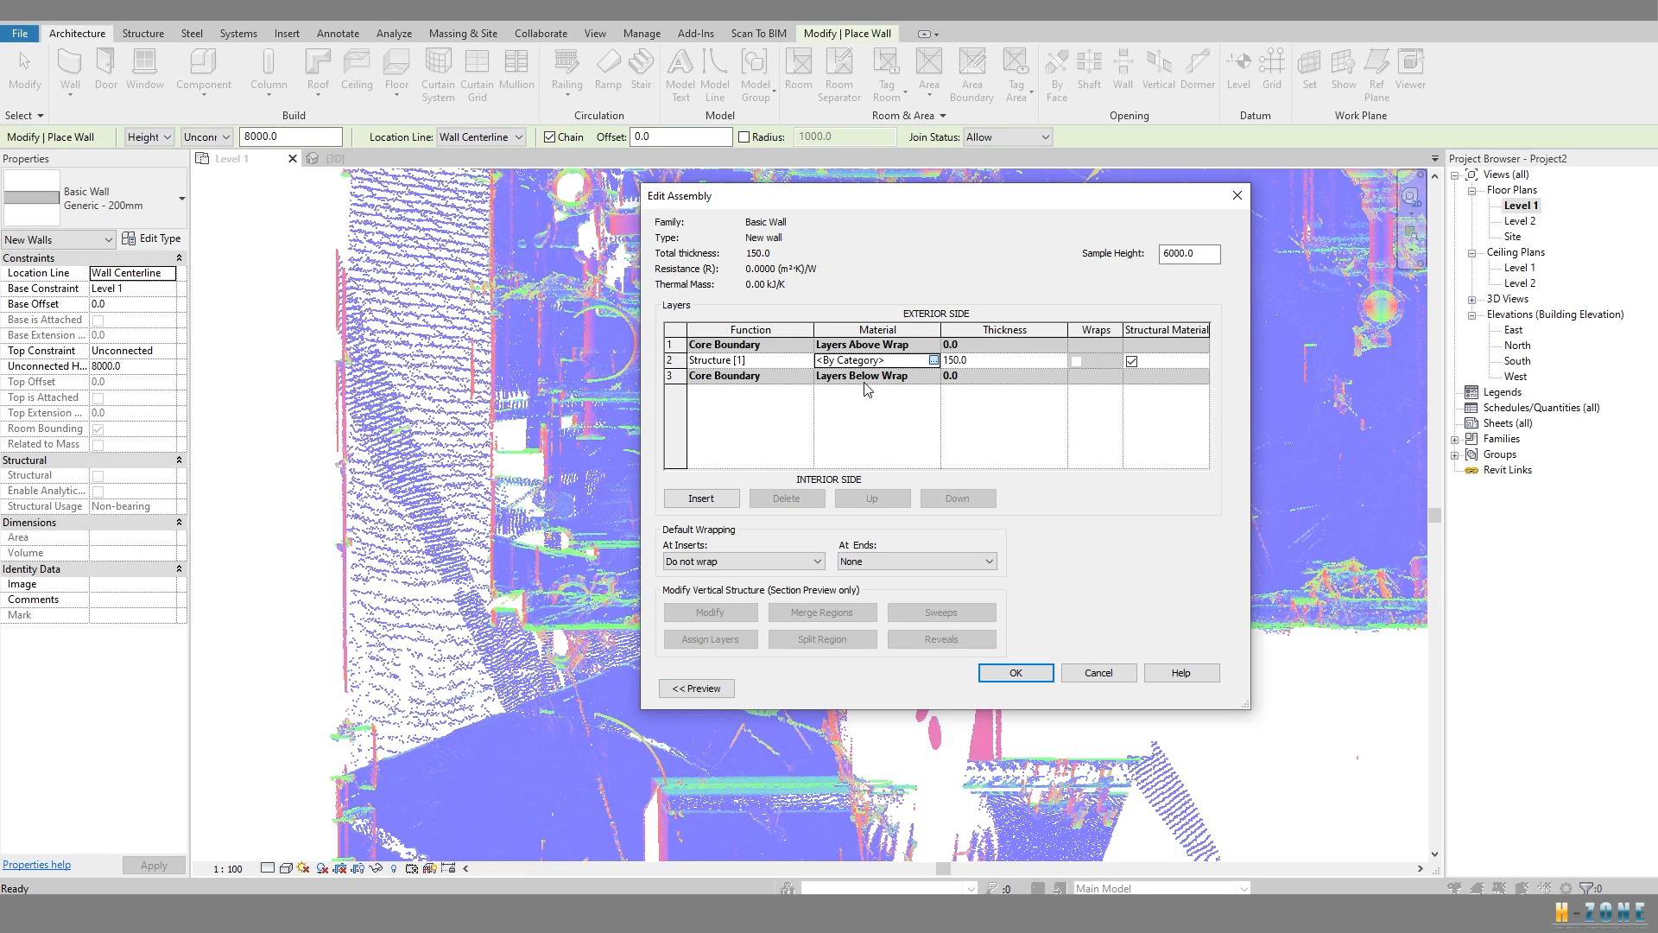
click(934, 360)
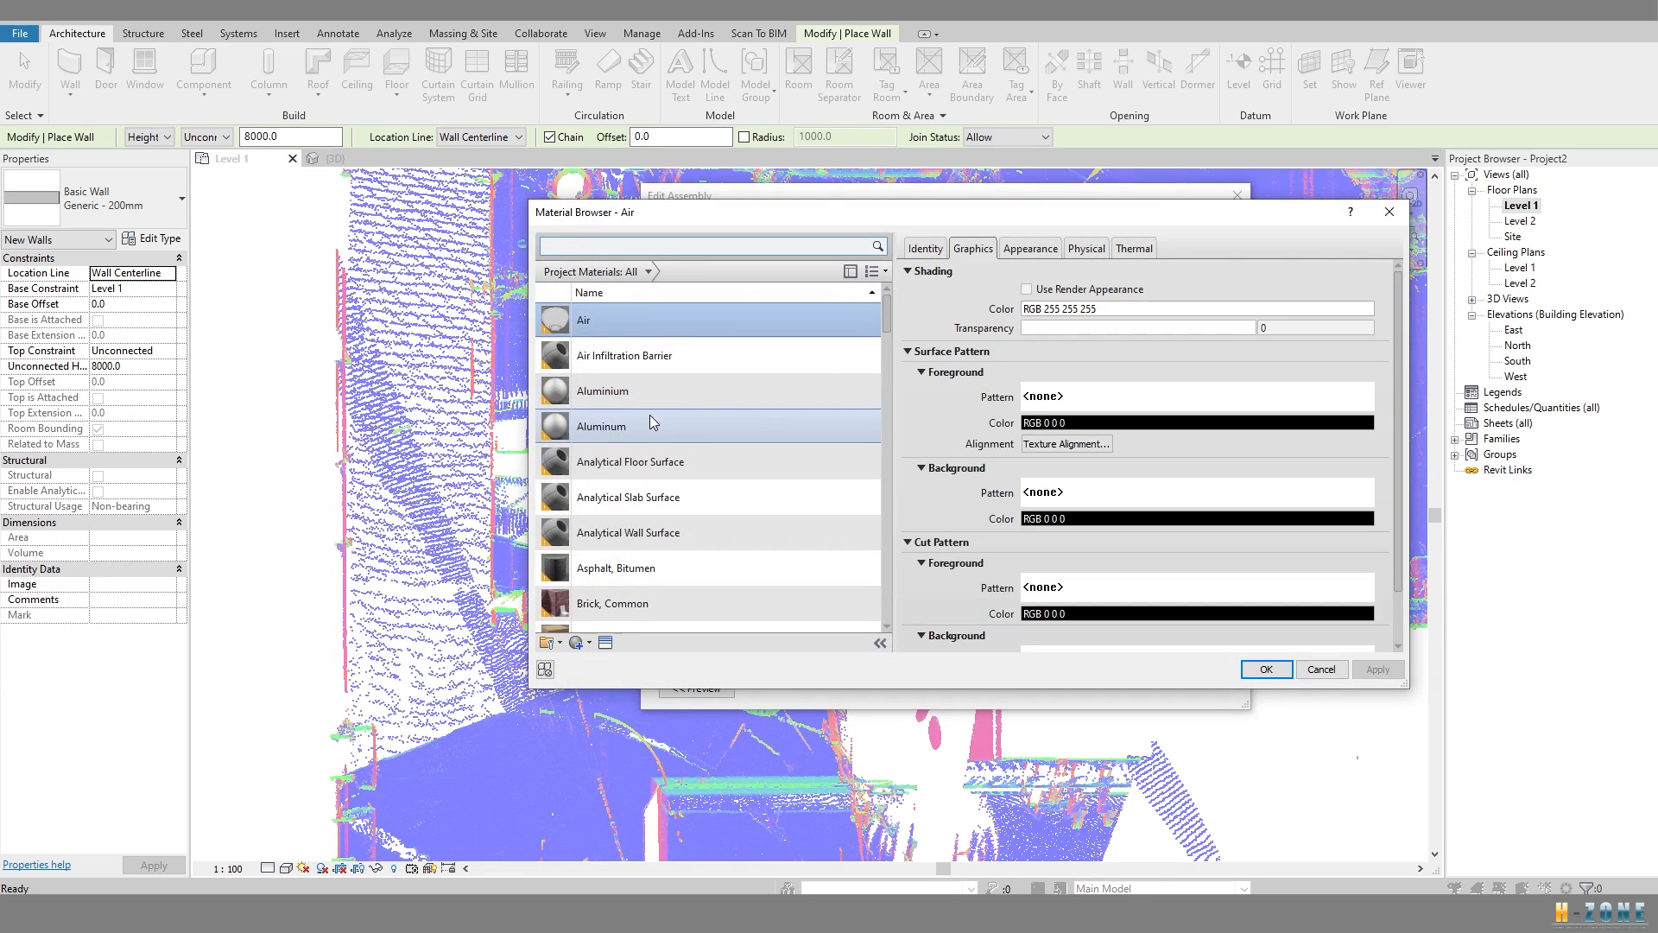
click(579, 642)
click(617, 665)
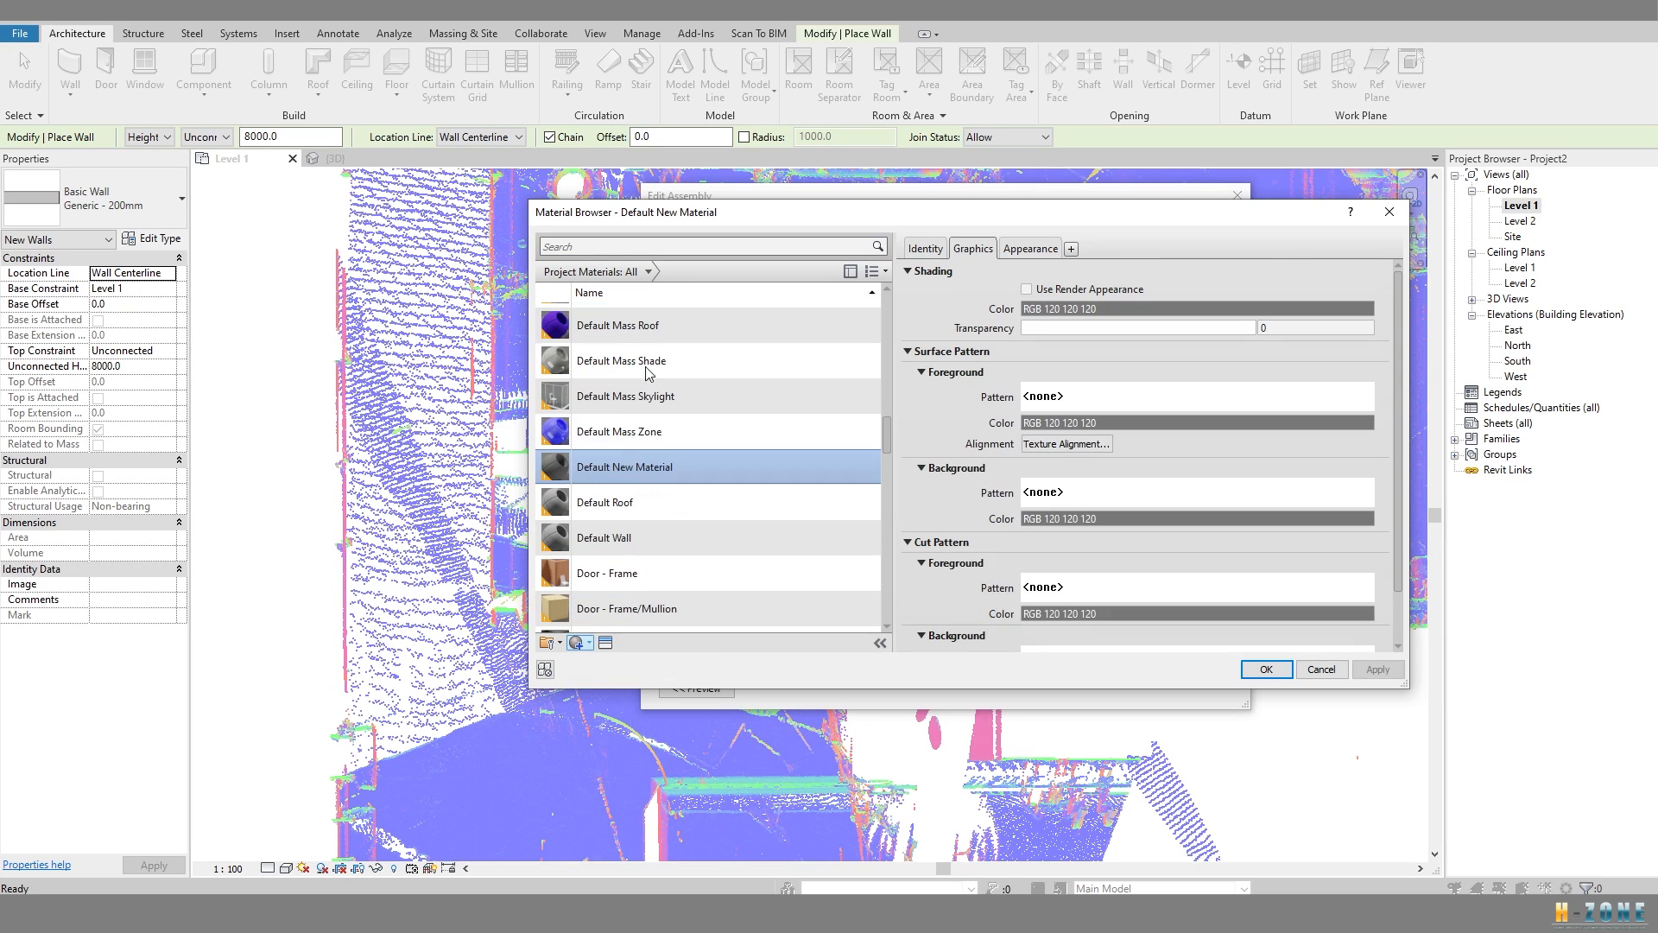
right_click(619, 475)
click(667, 522)
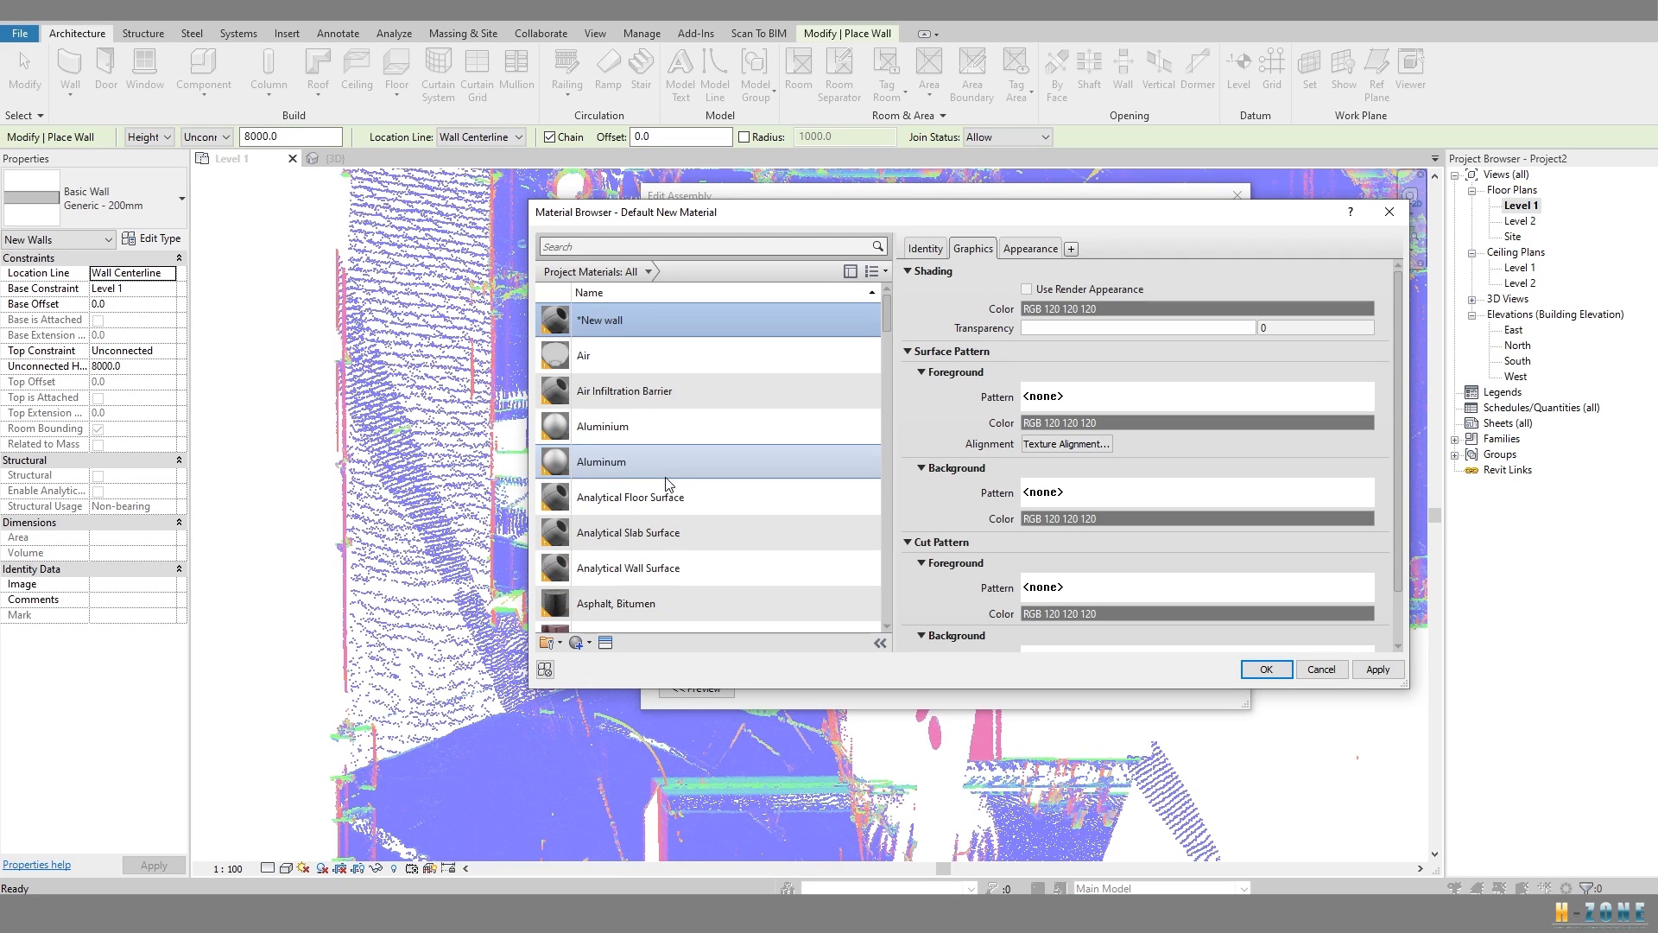
Set the *New wall material's shading color to Blue, assign it to the structure layer and accept the wall type.
click(1026, 249)
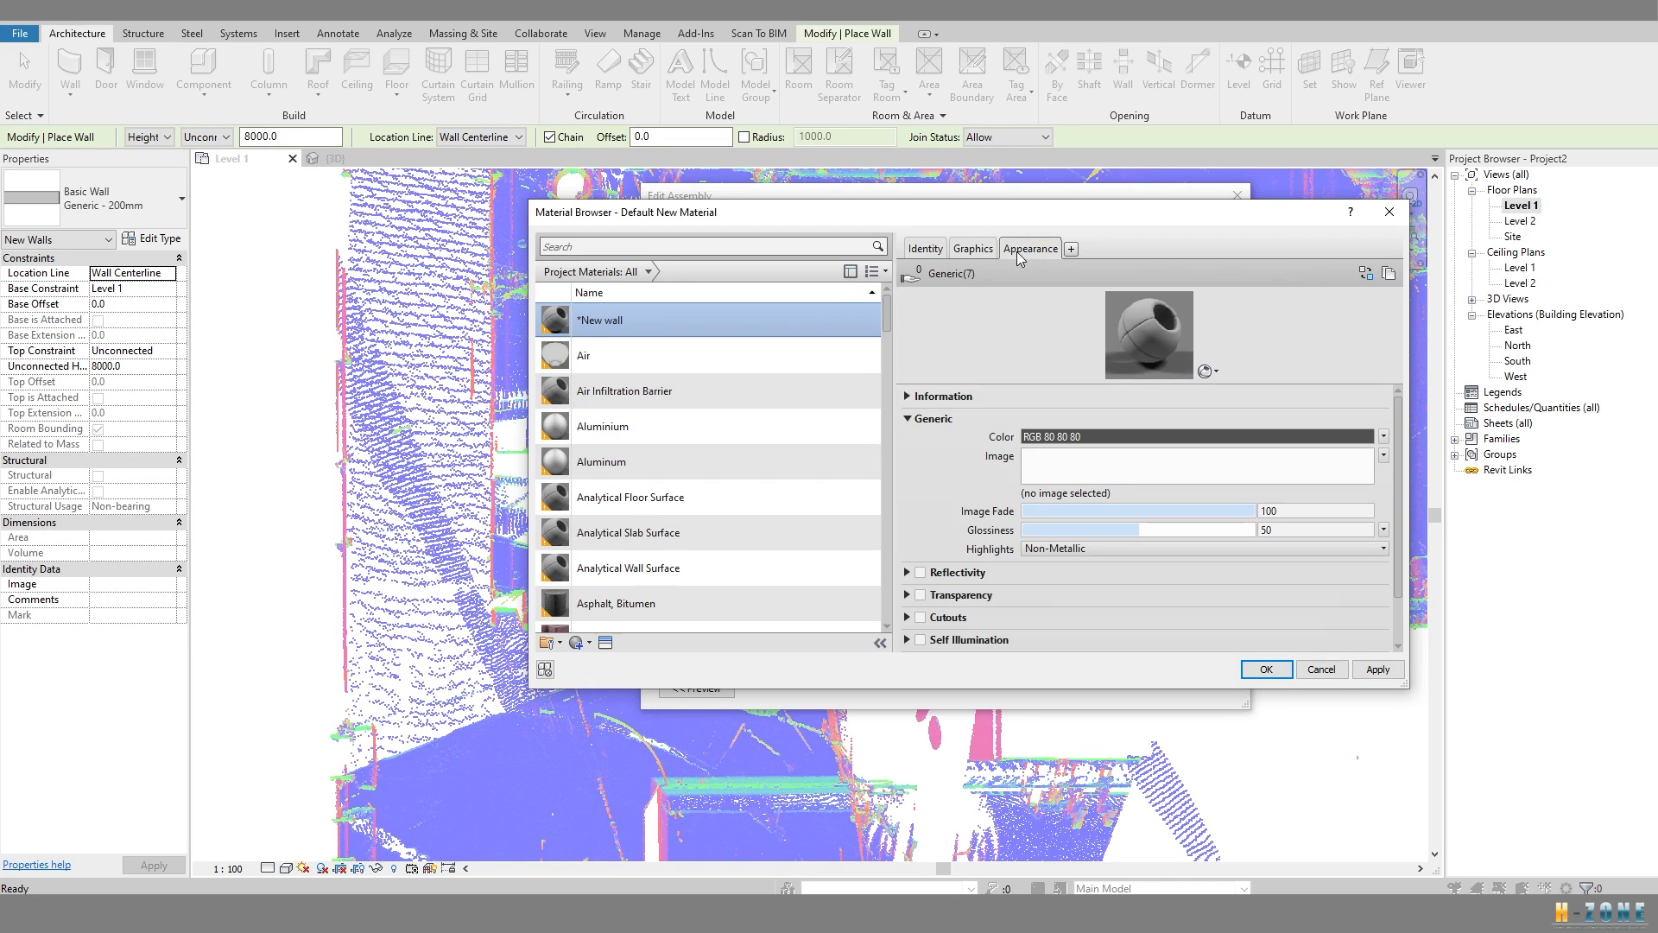
click(974, 249)
click(1098, 309)
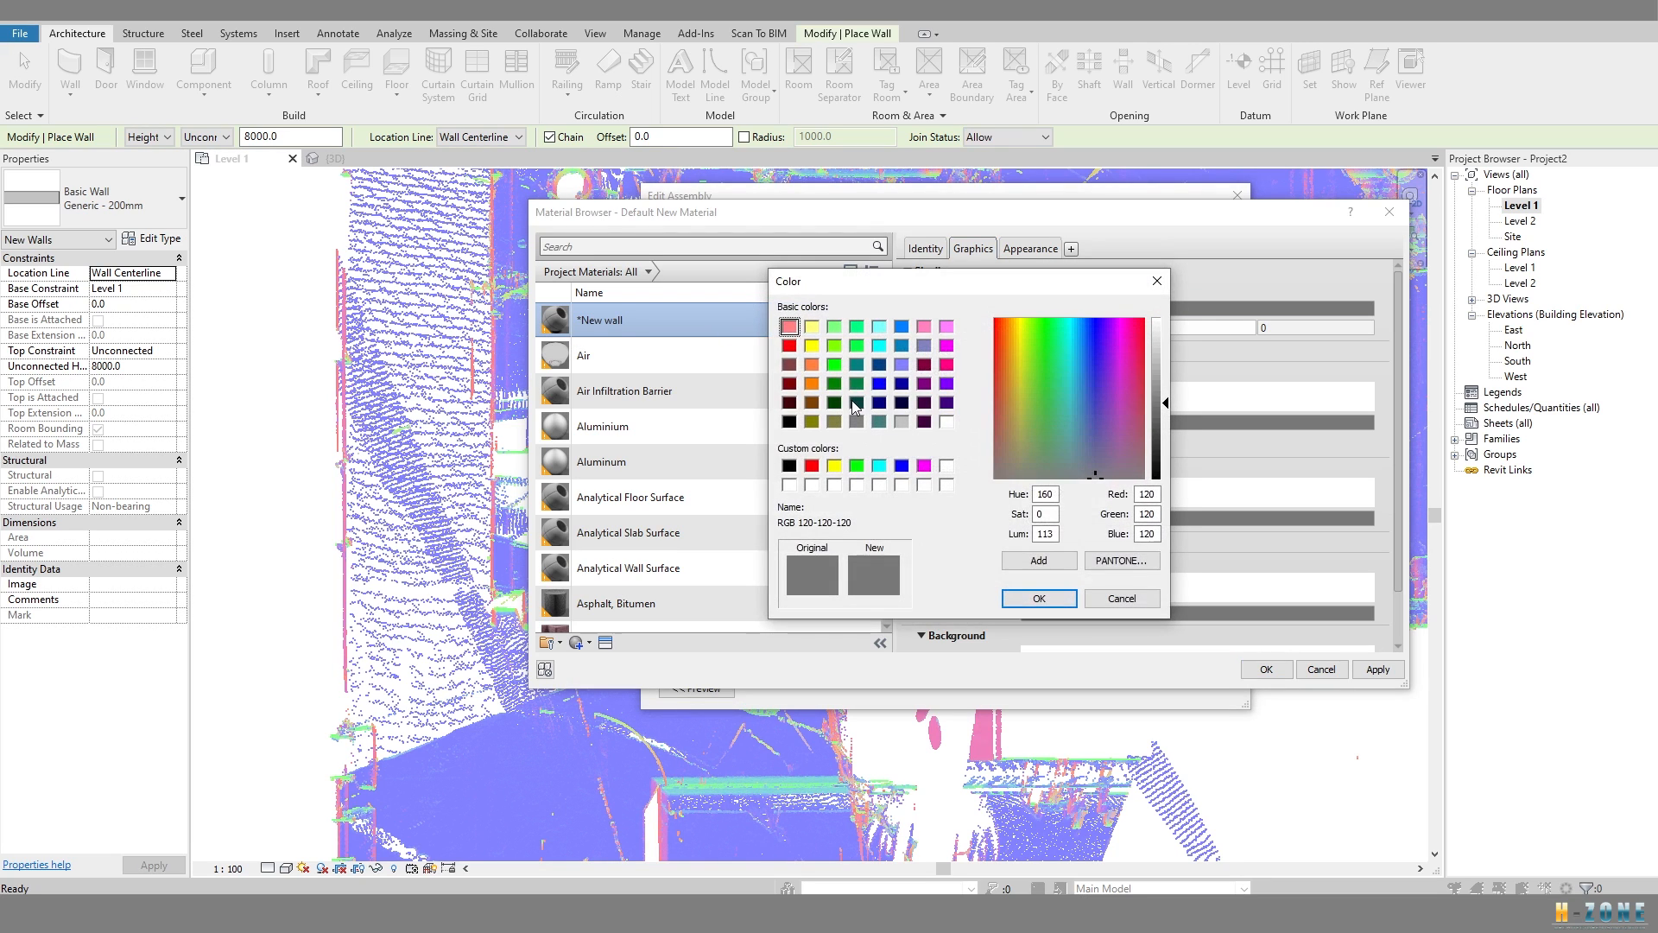
click(1097, 322)
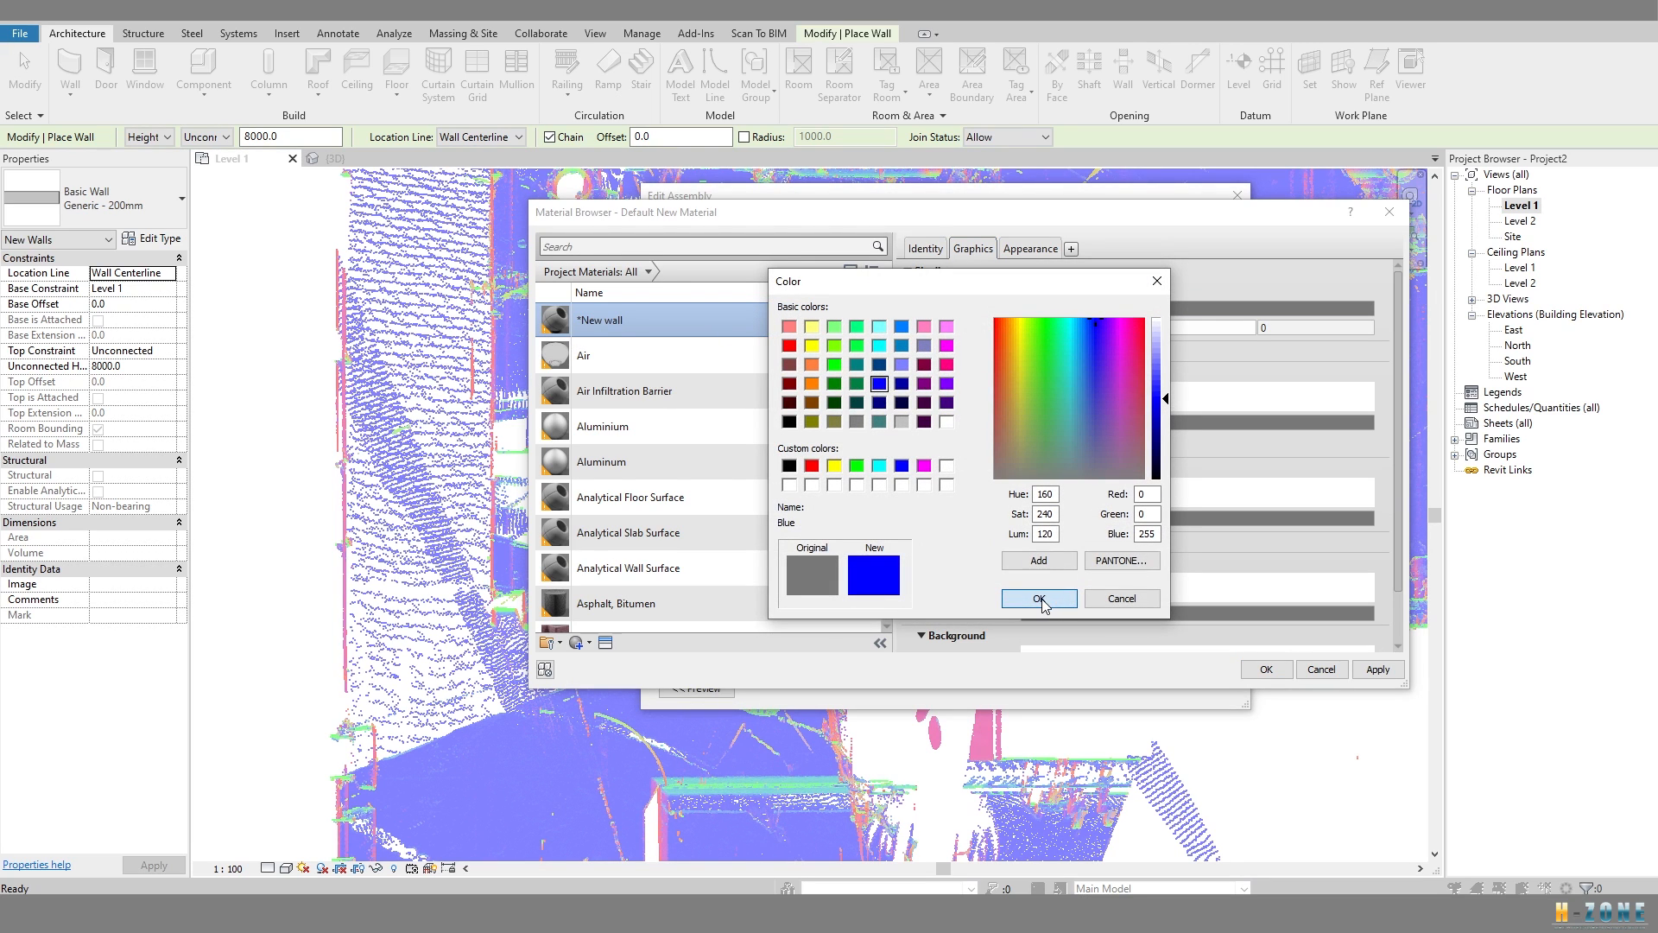
click(1039, 599)
click(1266, 669)
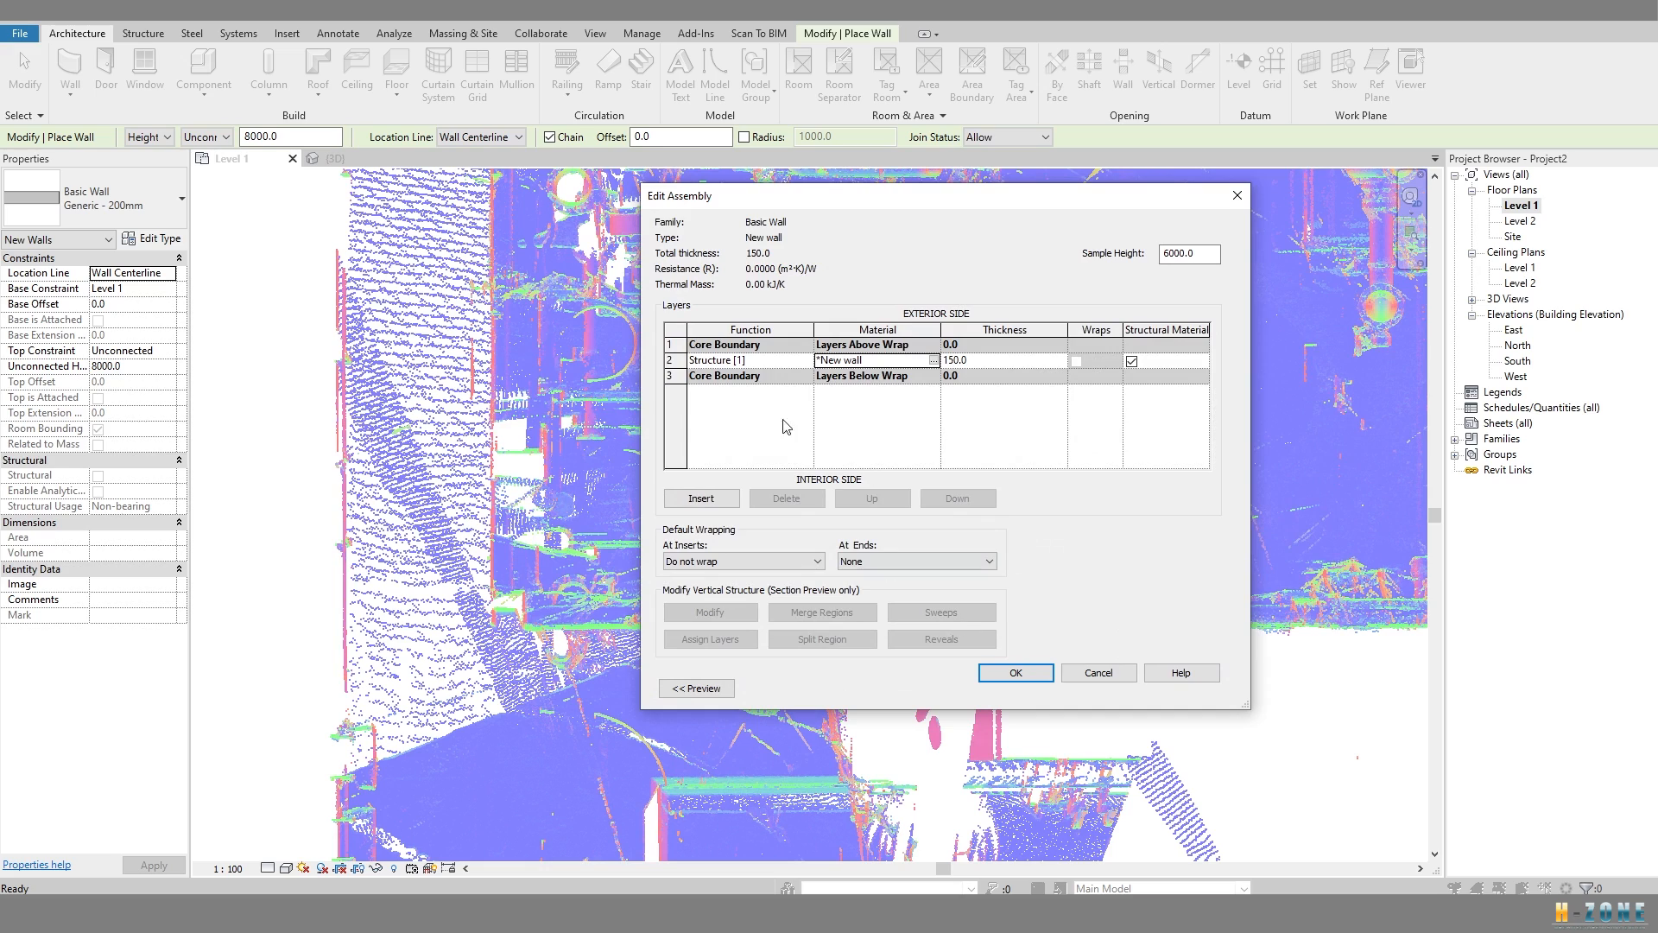
click(1016, 673)
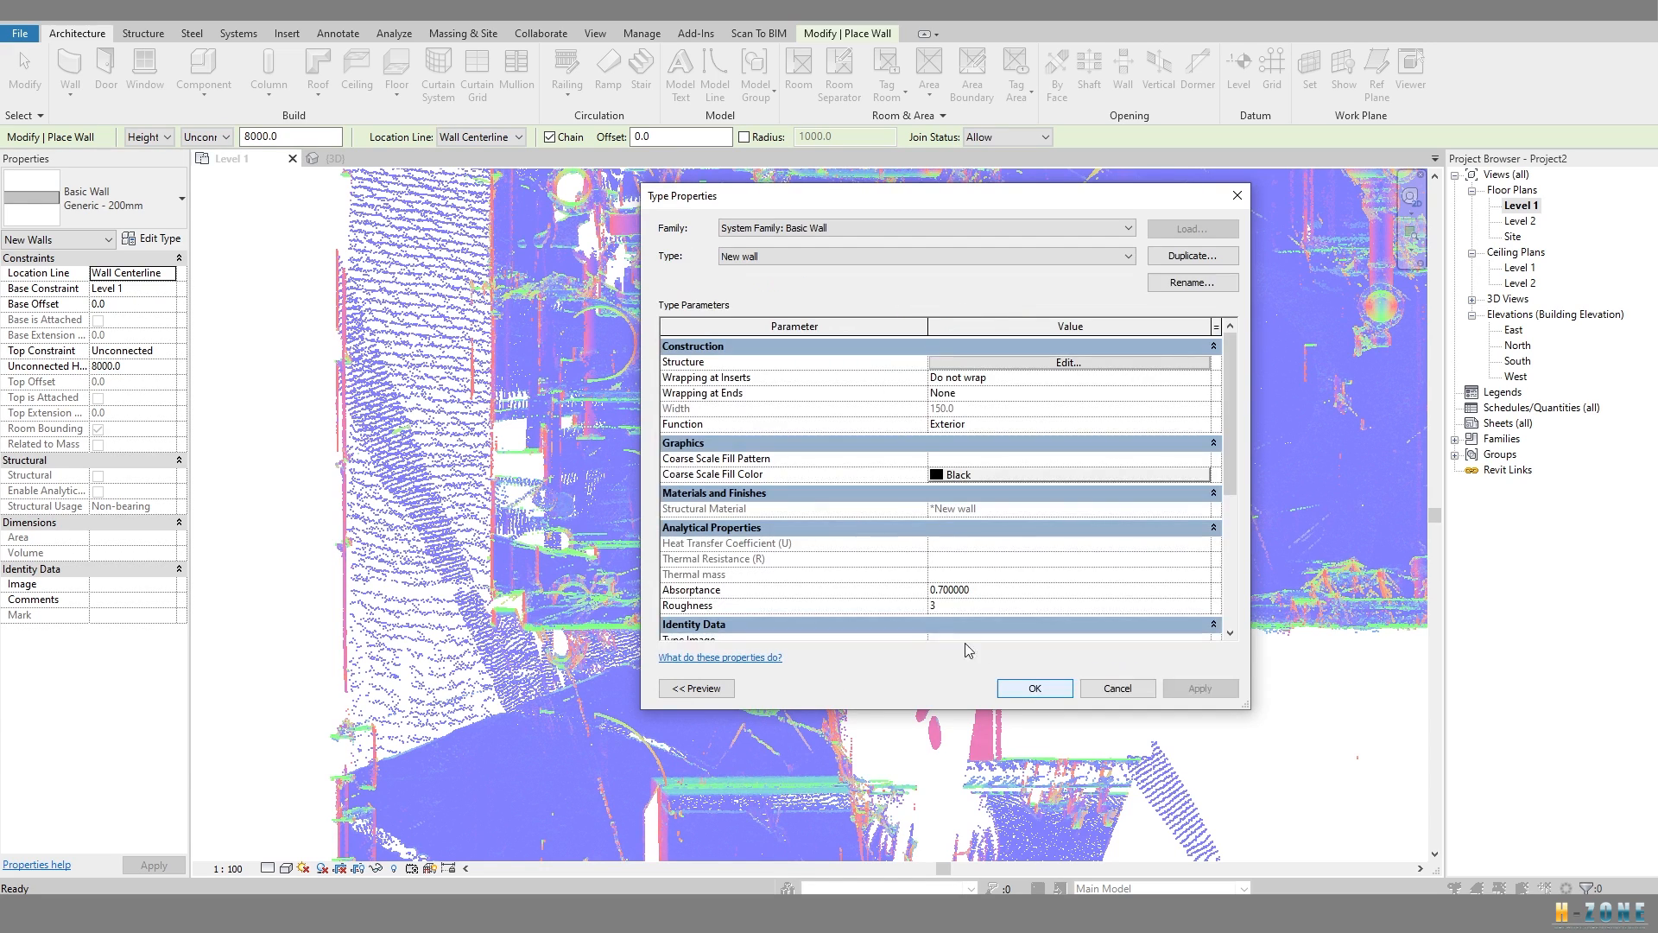
click(1036, 689)
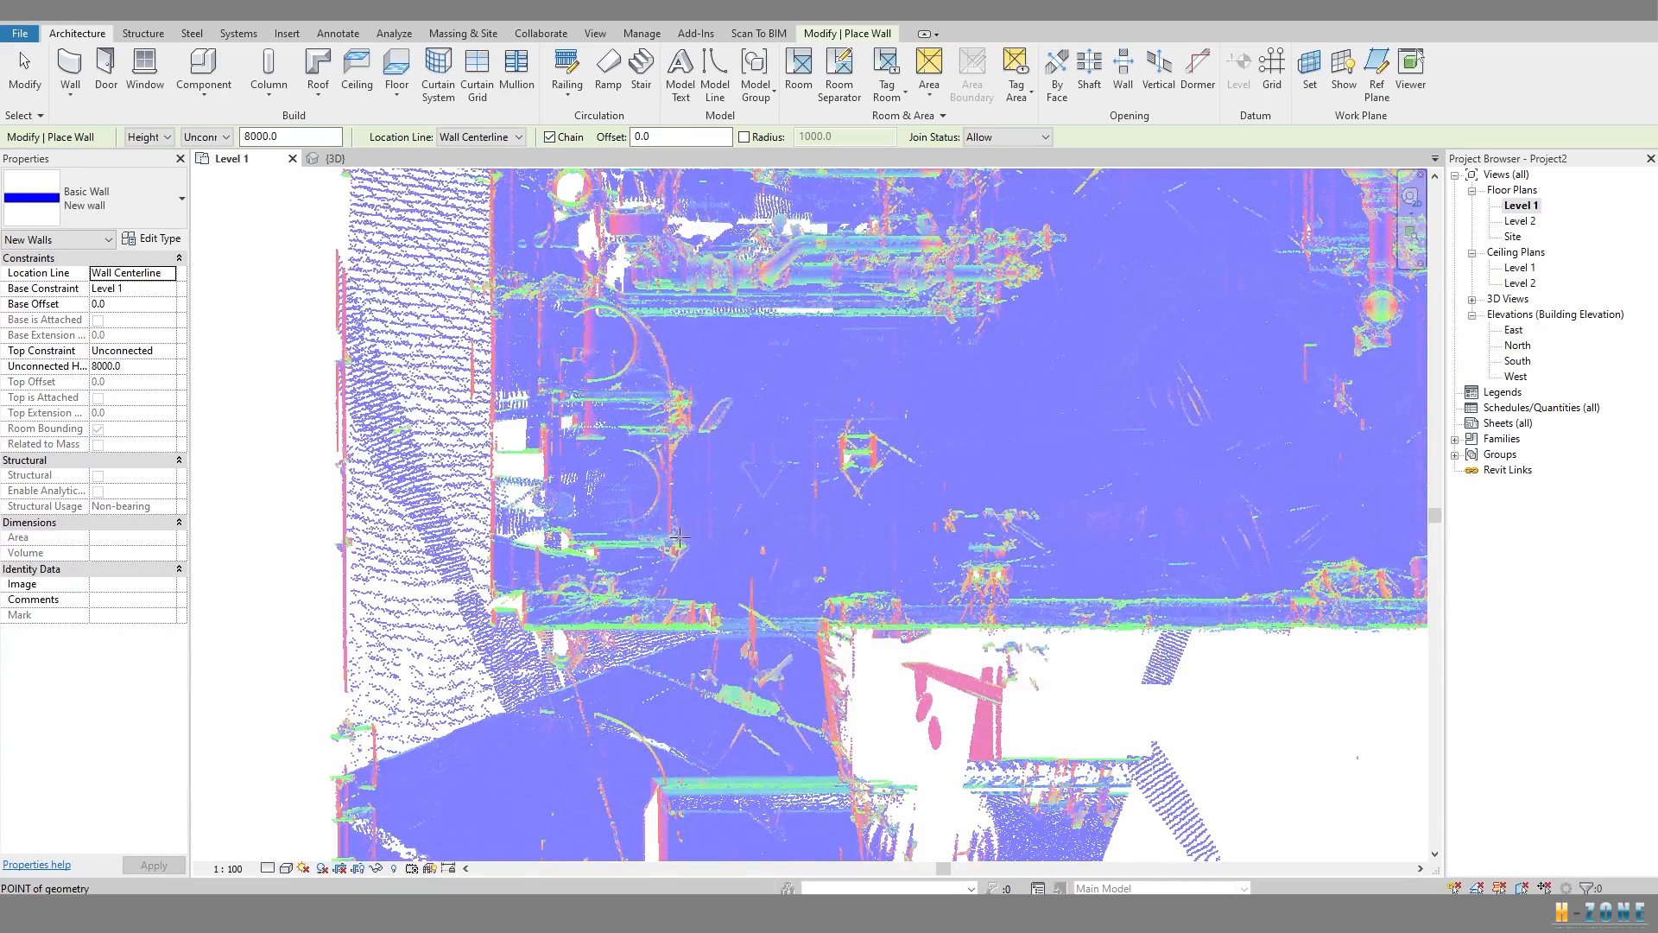
Examine the building's east wall line in the point cloud from its northeast corner down to the southeast corner.
scroll(754, 562, up, 3)
scroll(753, 562, down, 3)
middle_drag(988, 500, 970, 593)
middle_drag(991, 237, 947, 692)
scroll(921, 426, up, 3)
scroll(932, 448, up, 3)
middle_drag(932, 448, 929, 497)
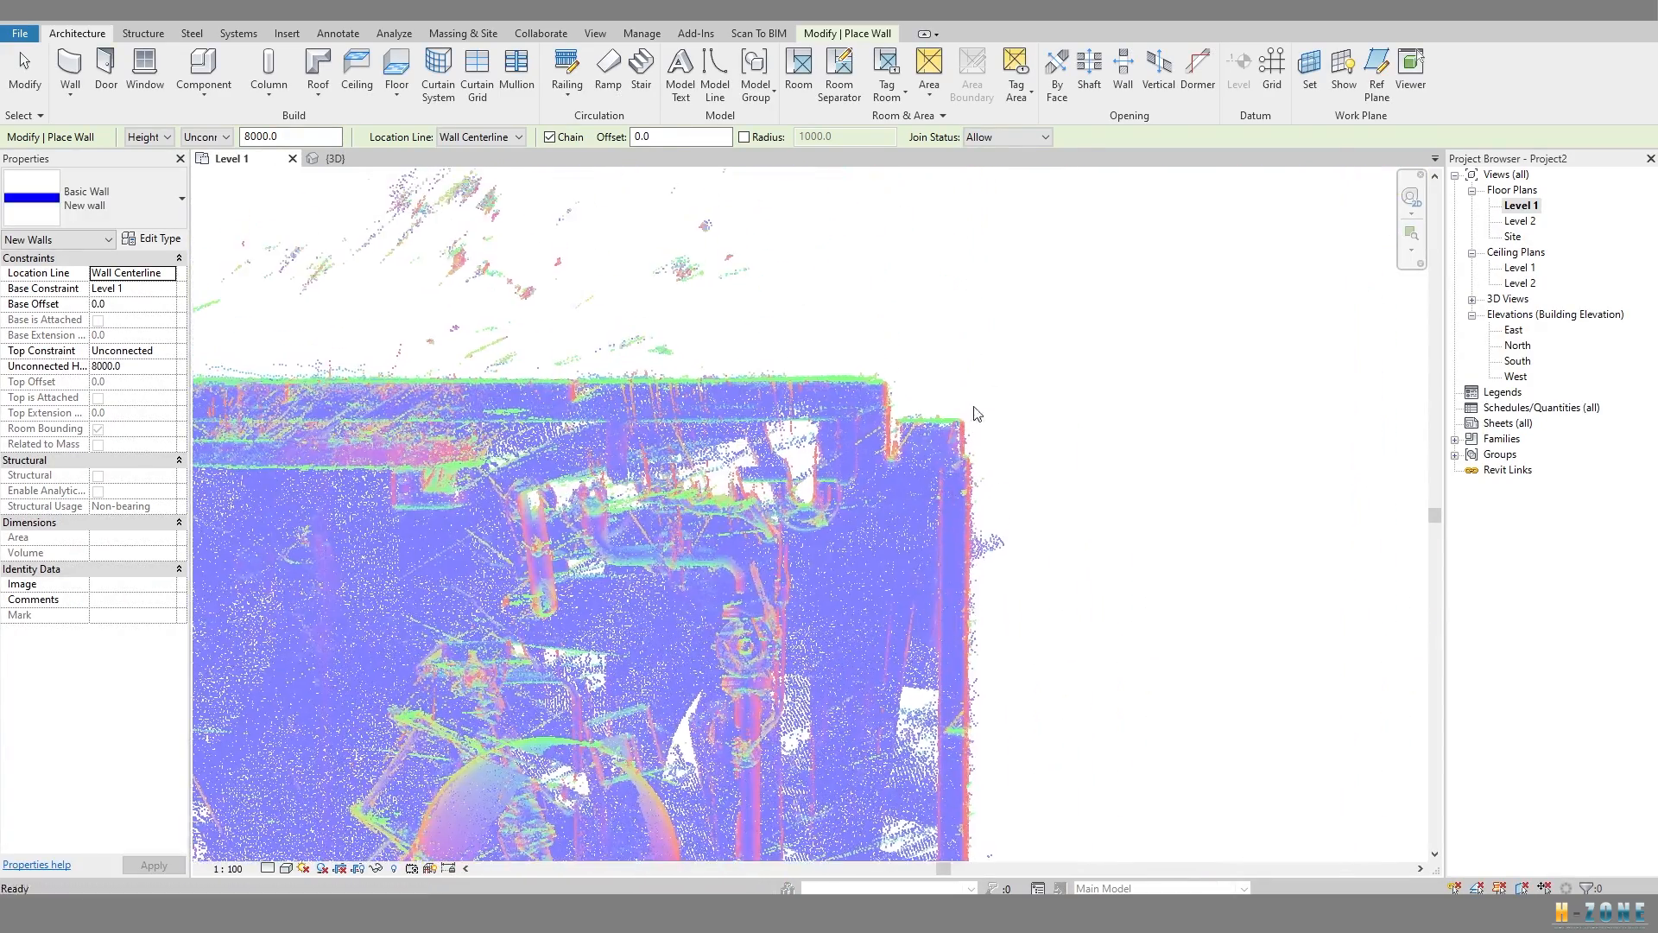
scroll(980, 431, up, 2)
scroll(947, 425, up, 5)
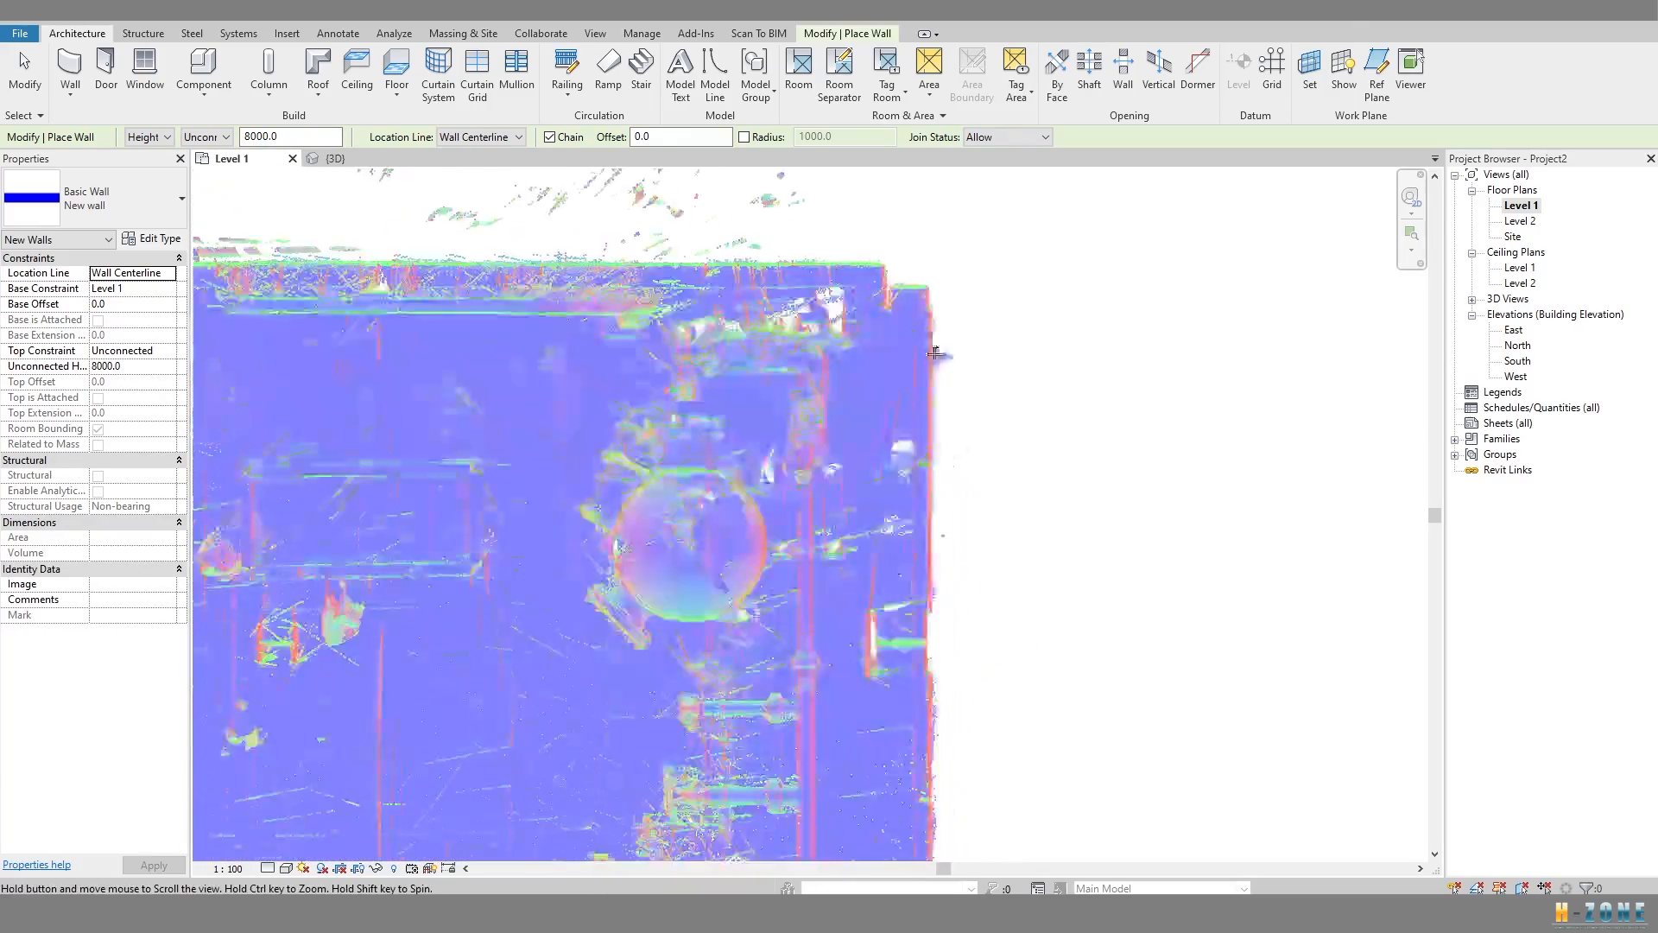
middle_drag(899, 605, 897, 335)
middle_drag(900, 830, 893, 333)
middle_drag(918, 612, 913, 357)
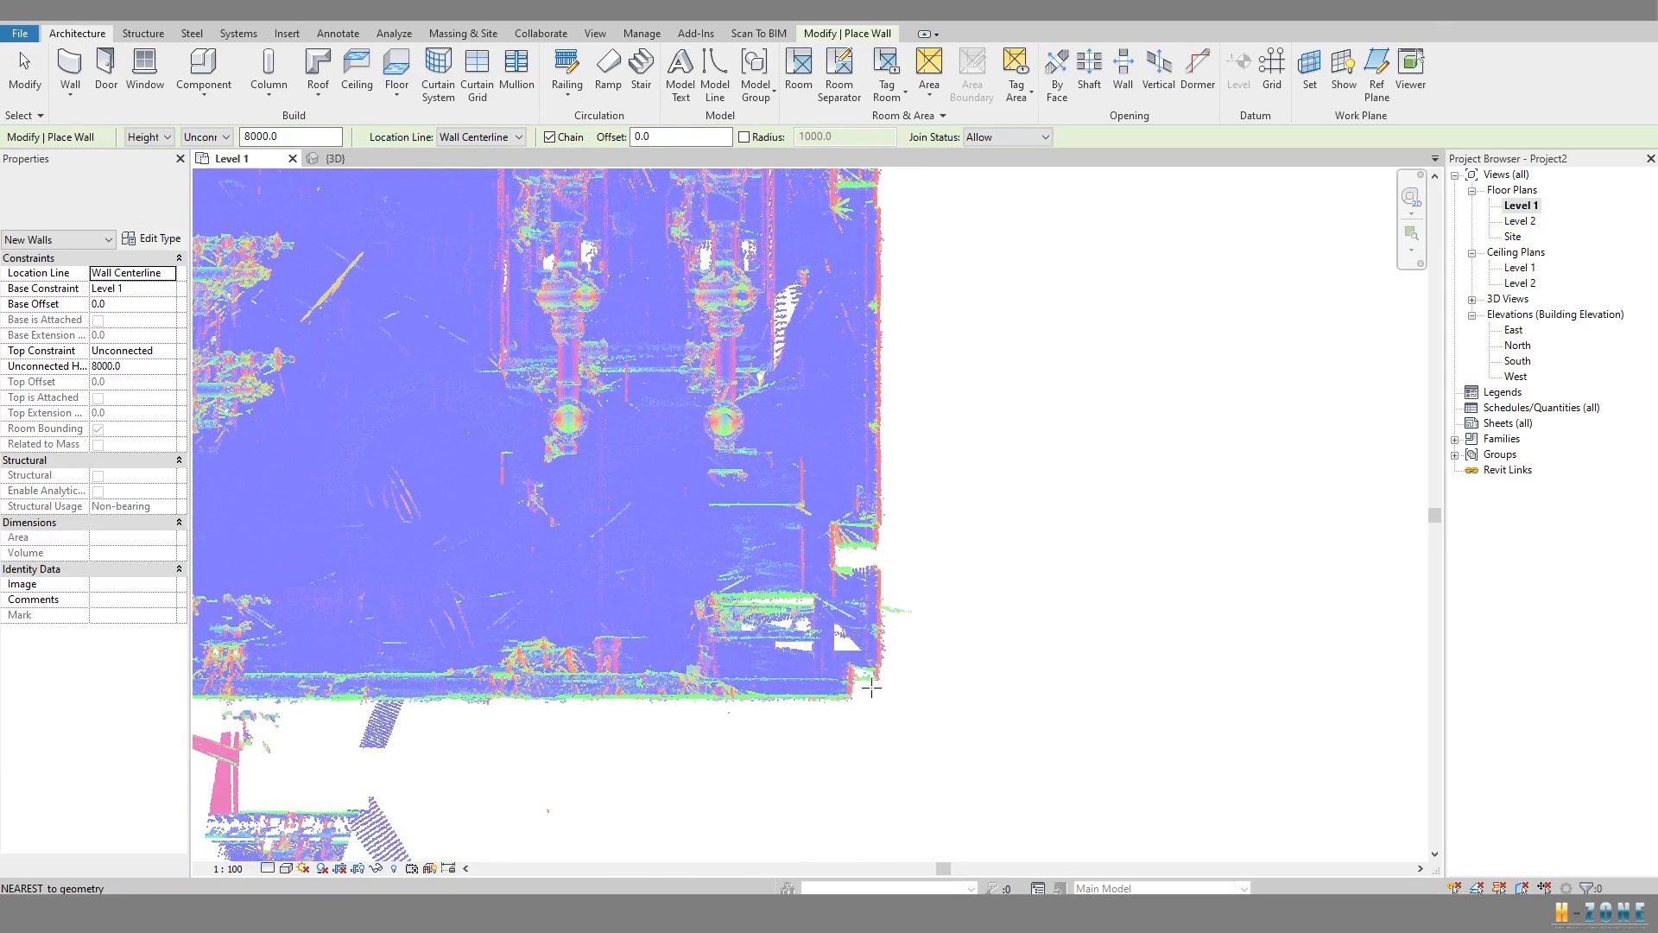
middle_drag(898, 739, 897, 683)
Set the location line of the new wall to Core Face: Exterior.
click(879, 682)
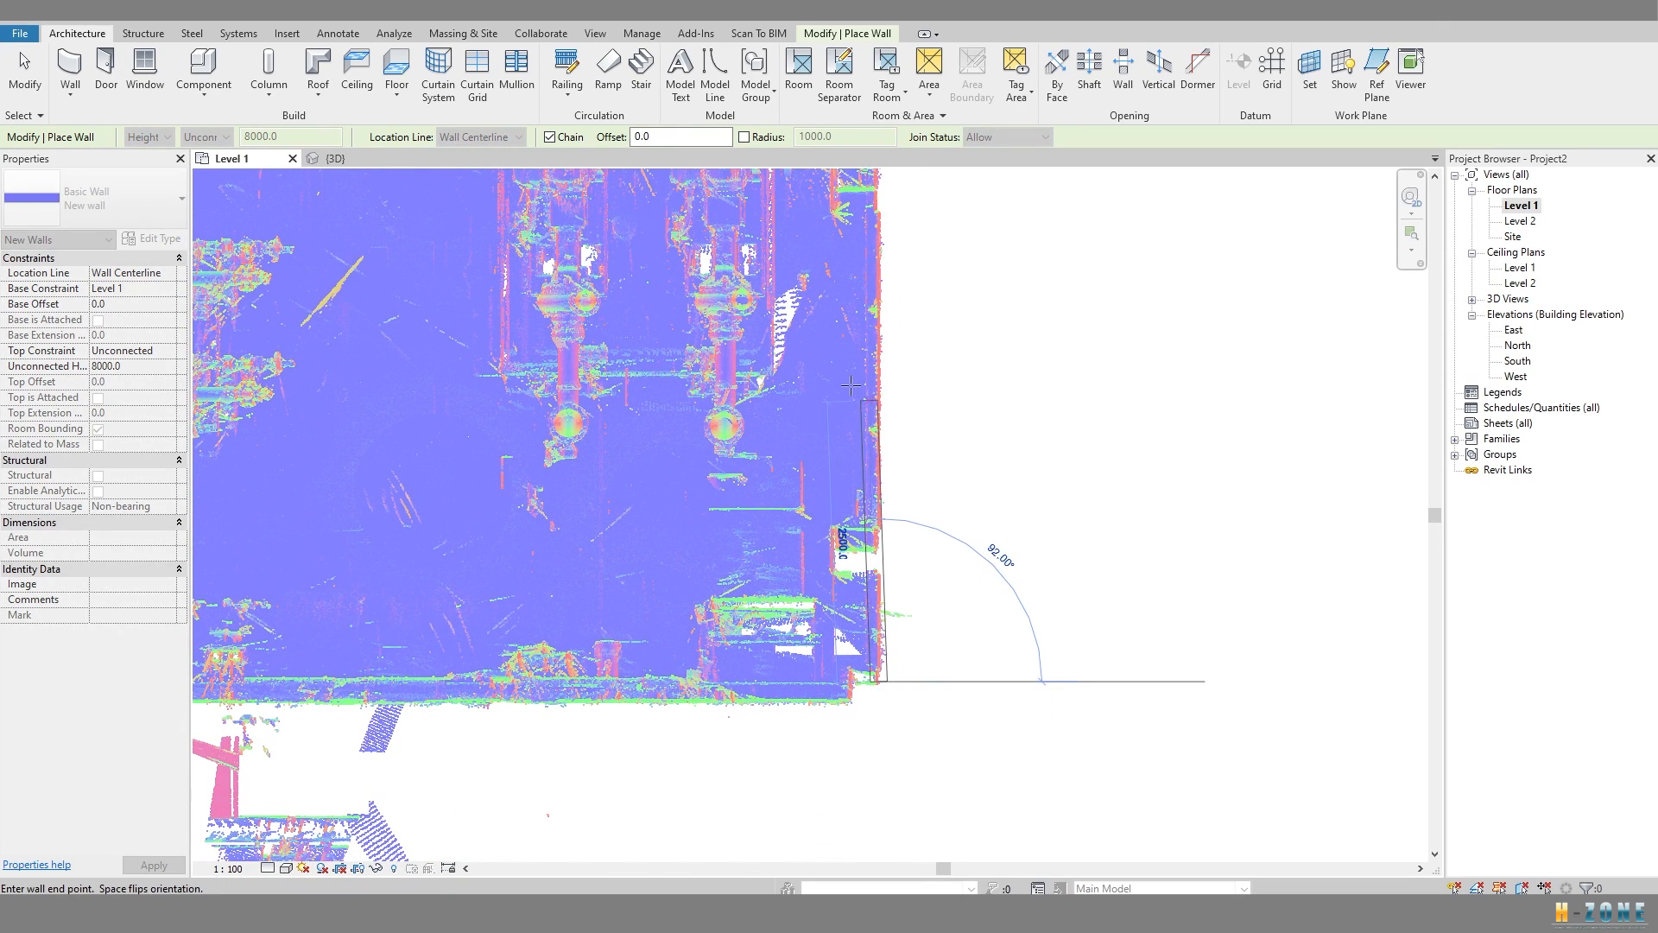
key(Escape)
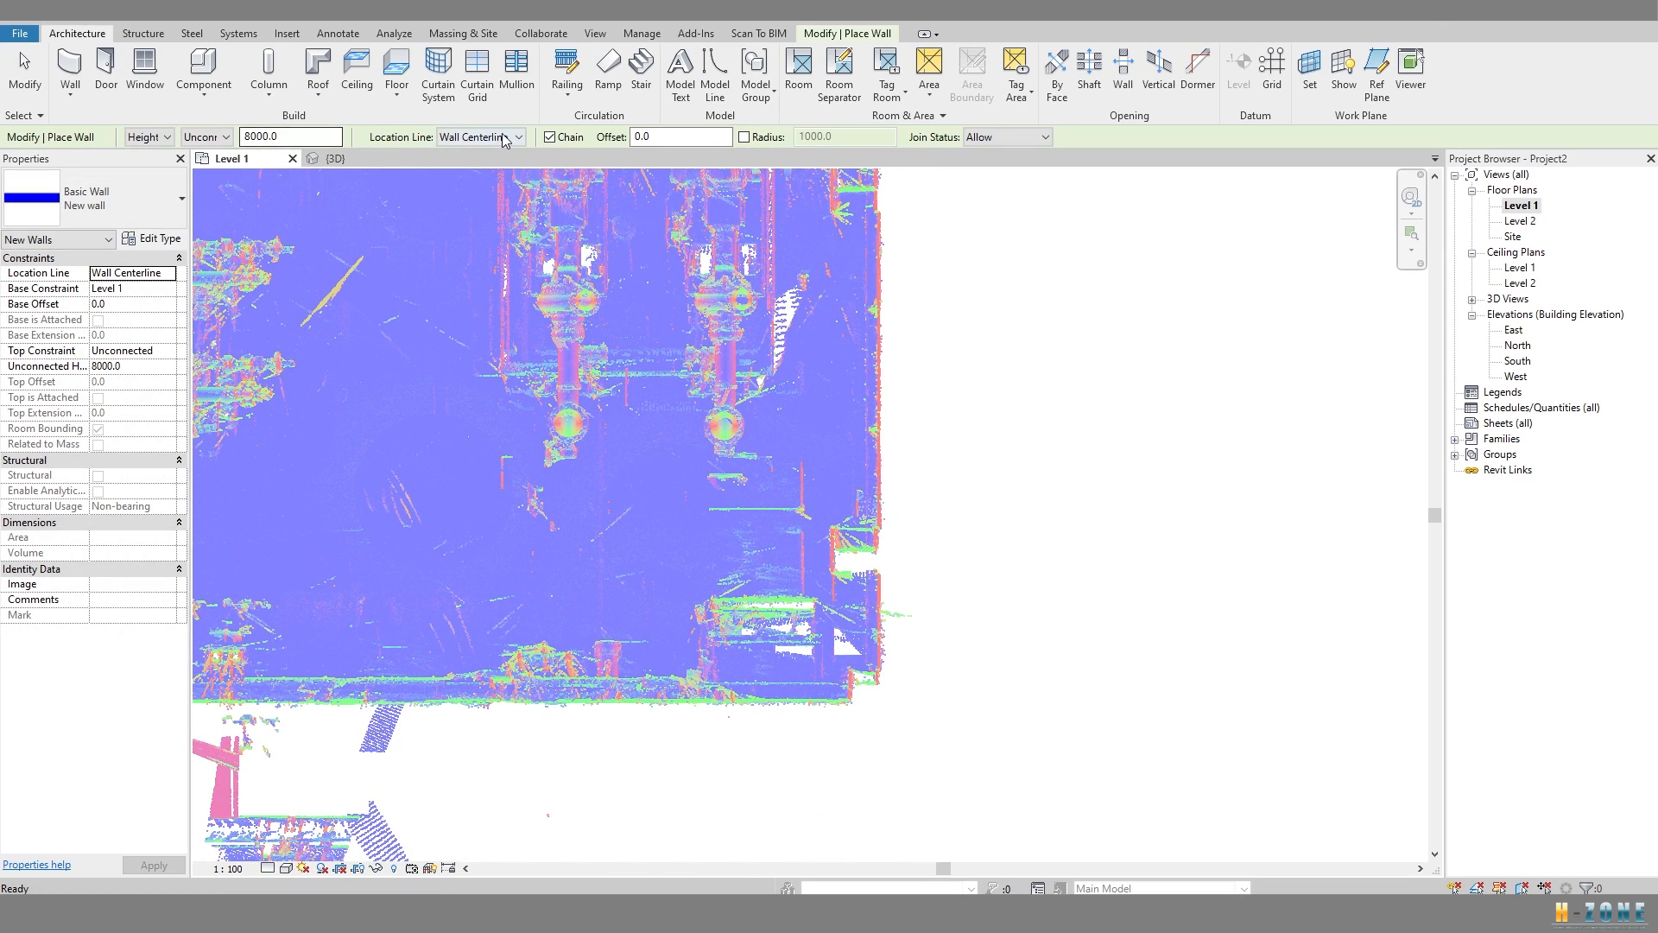
click(501, 140)
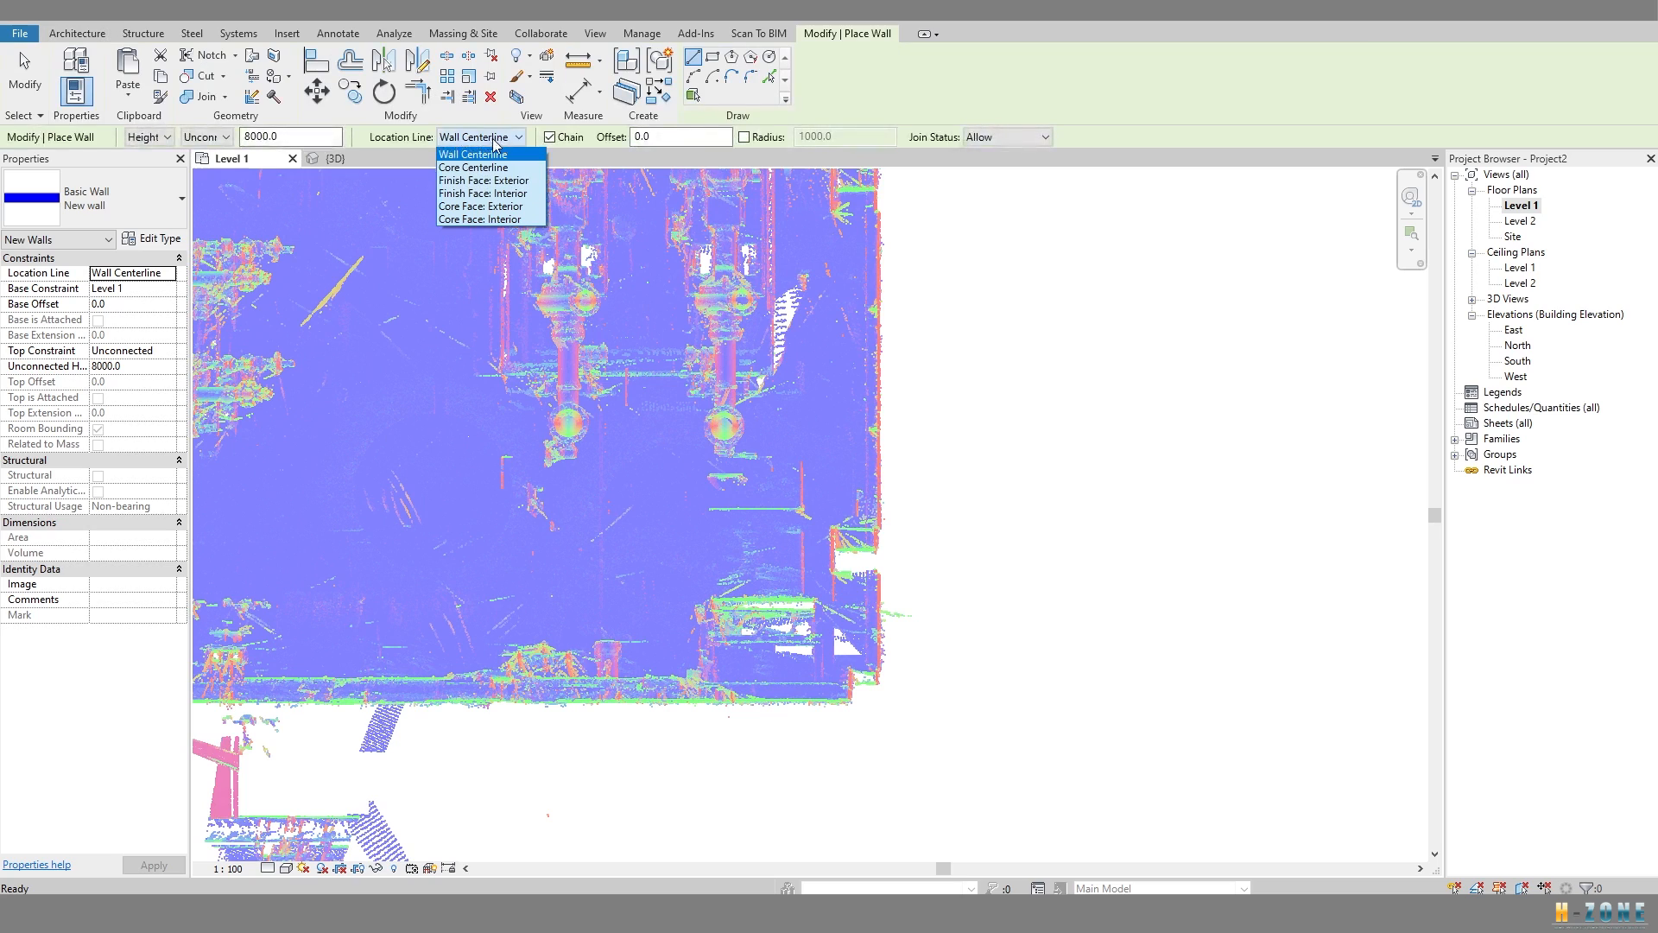
click(501, 206)
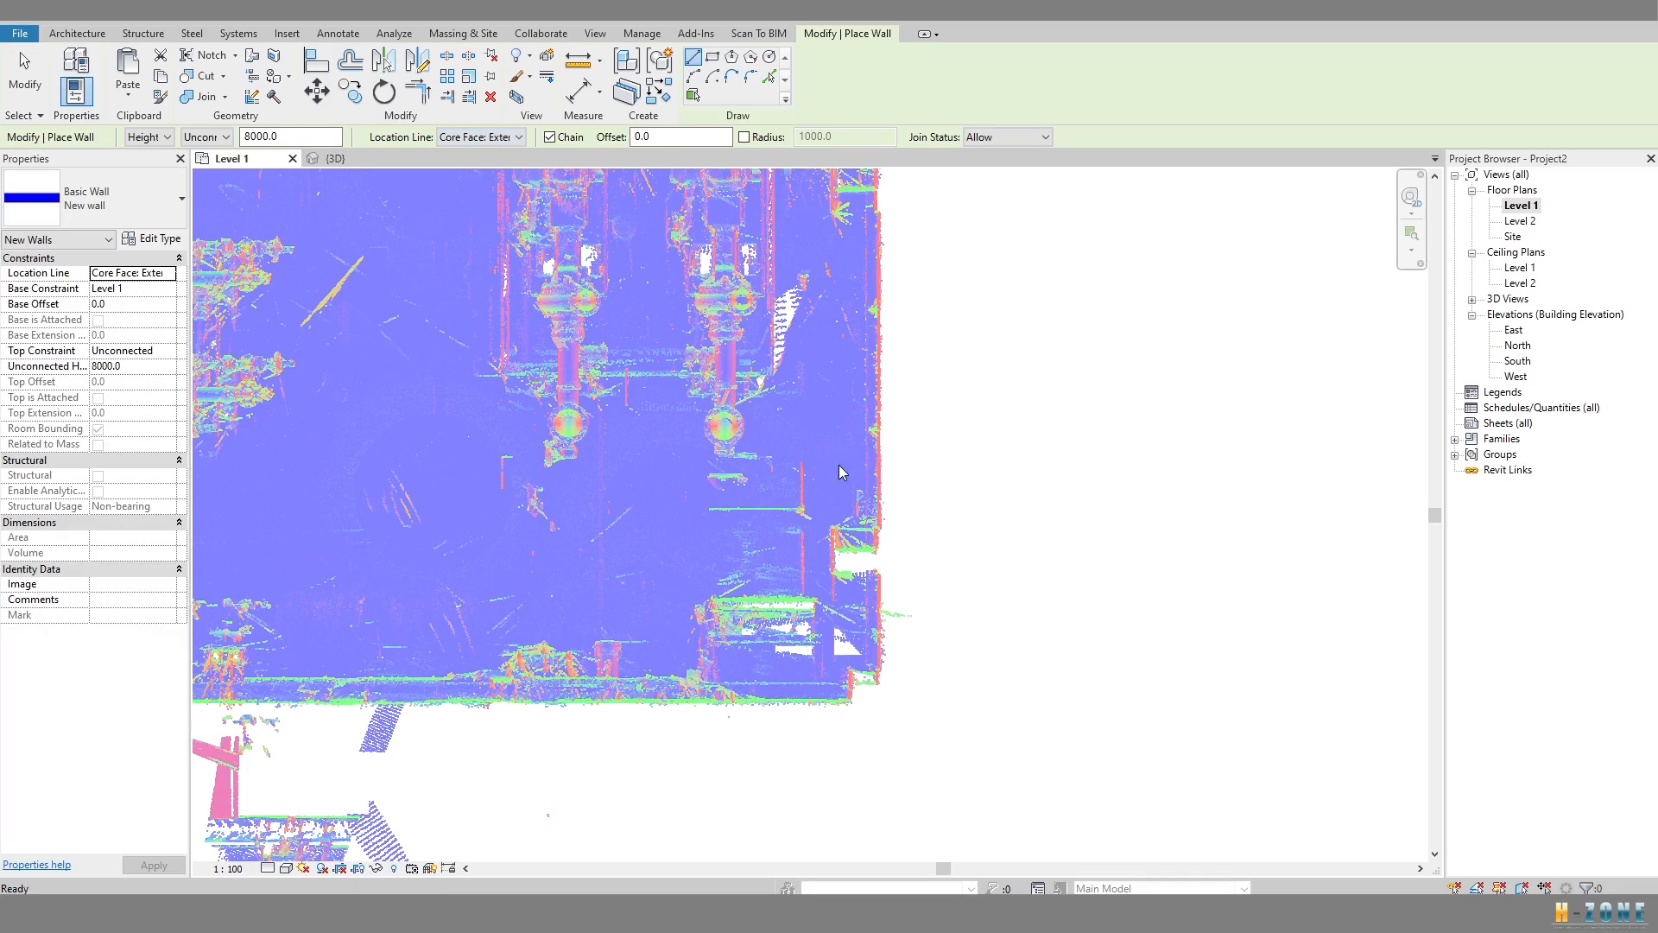
Draw a New wall along the building's east side from its southeast corner to its northeast corner, about 22960 mm long.
middle_drag(839, 472, 830, 457)
click(869, 668)
scroll(877, 399, down, 2)
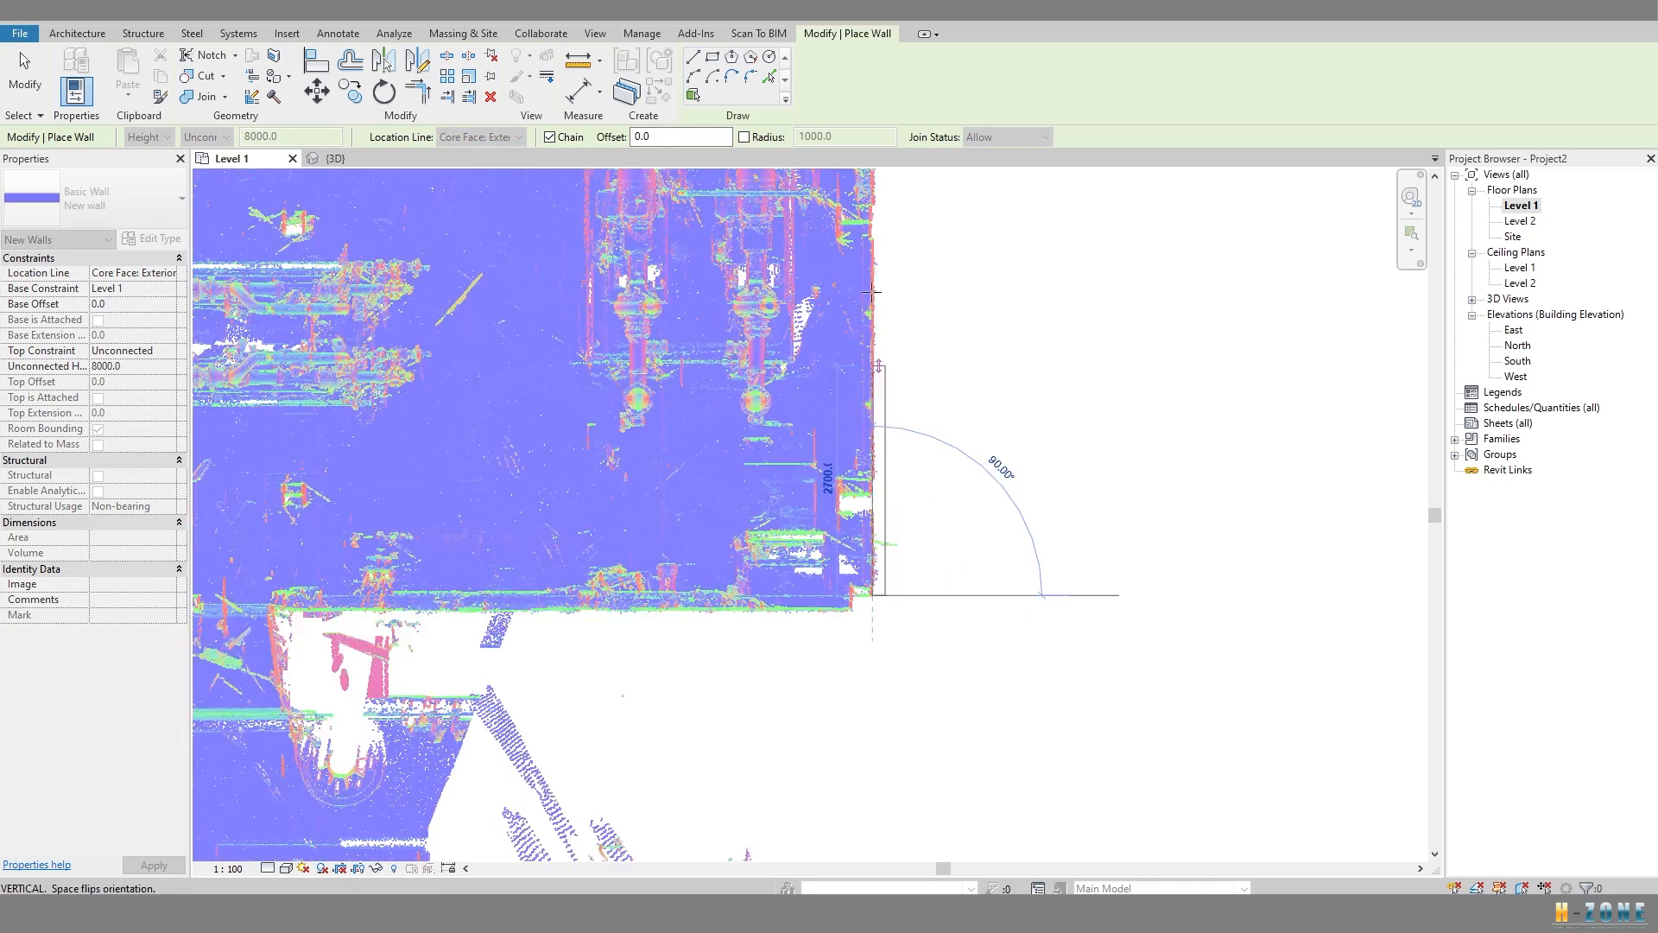
middle_drag(878, 324, 892, 587)
middle_drag(885, 369, 863, 748)
middle_drag(866, 216, 867, 484)
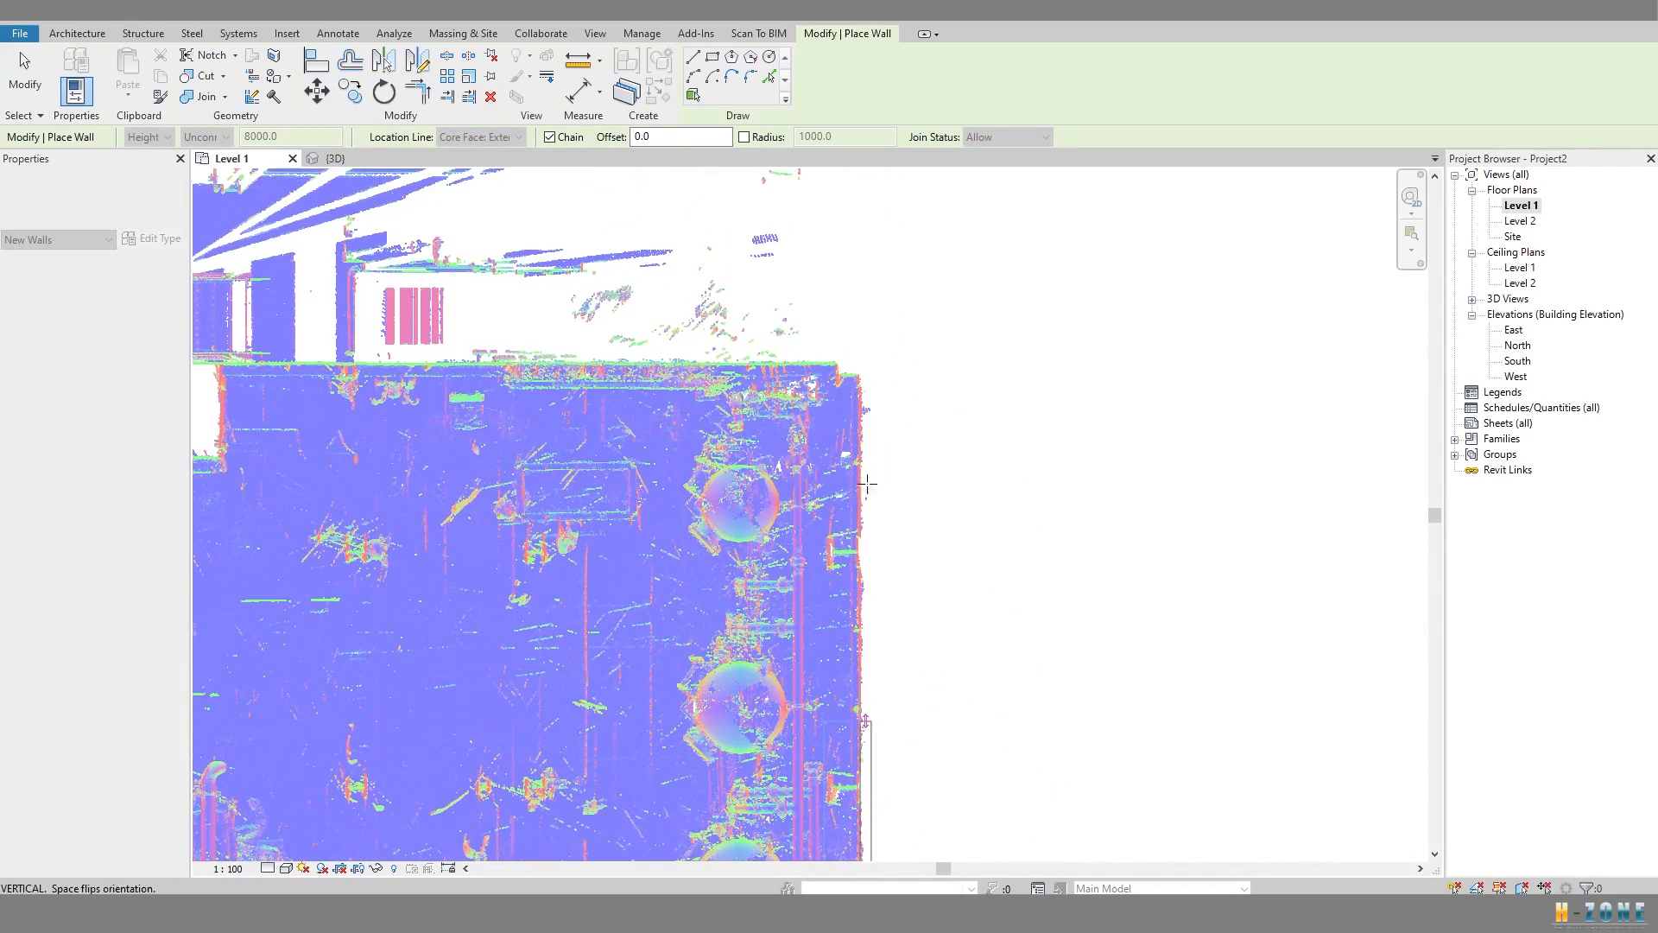
scroll(863, 378, up, 2)
click(861, 344)
key(Escape)
key(Escape)
Examine how the new east wall follows the point cloud from its north end down to the southeast corner.
scroll(863, 414, down, 3)
middle_drag(863, 709, 867, 415)
scroll(855, 498, down, 1)
middle_drag(855, 761, 847, 337)
scroll(847, 337, up, 1)
middle_drag(863, 572, 860, 541)
scroll(860, 538, up, 4)
click(844, 525)
scroll(852, 544, up, 2)
scroll(857, 529, down, 3)
middle_drag(866, 462, 875, 506)
key(Escape)
middle_drag(602, 515, 918, 556)
scroll(918, 555, down, 1)
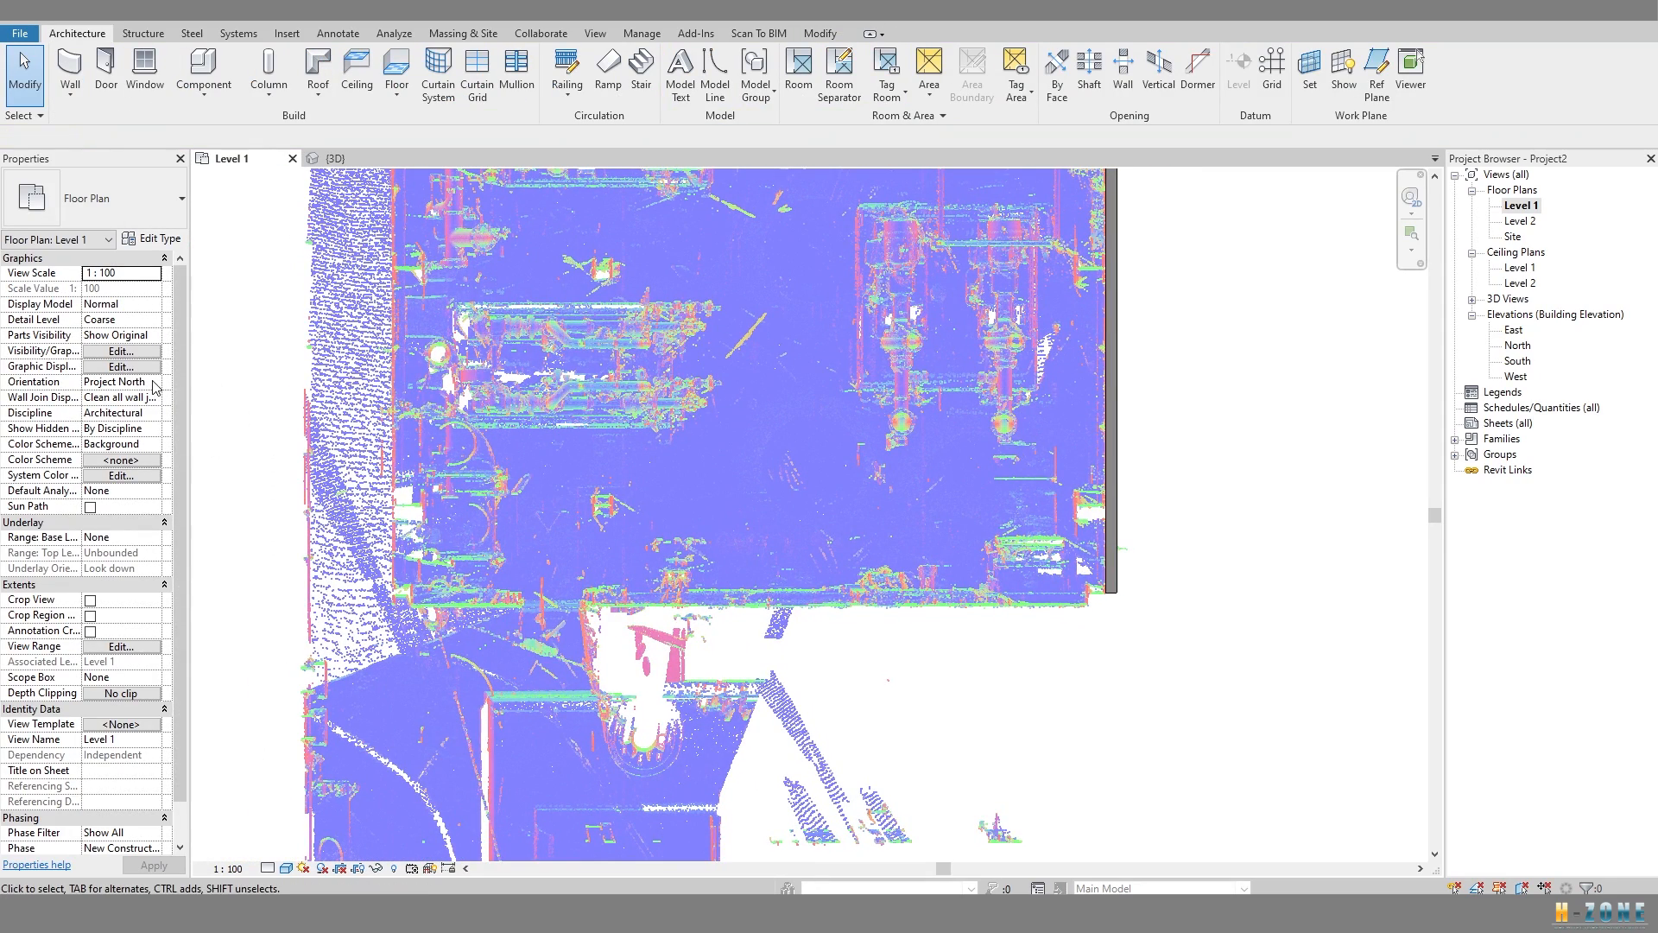
click(149, 368)
key(Escape)
Examine the east wall's alignment with the scan from its south end back up to the northeast corner.
scroll(1173, 592, up, 1)
scroll(1079, 563, up, 3)
middle_drag(1078, 562, 967, 799)
scroll(991, 425, down, 1)
middle_drag(991, 425, 985, 846)
middle_drag(994, 388, 978, 755)
scroll(936, 442, down, 4)
middle_drag(883, 397, 902, 857)
middle_drag(977, 294, 975, 851)
scroll(973, 385, up, 5)
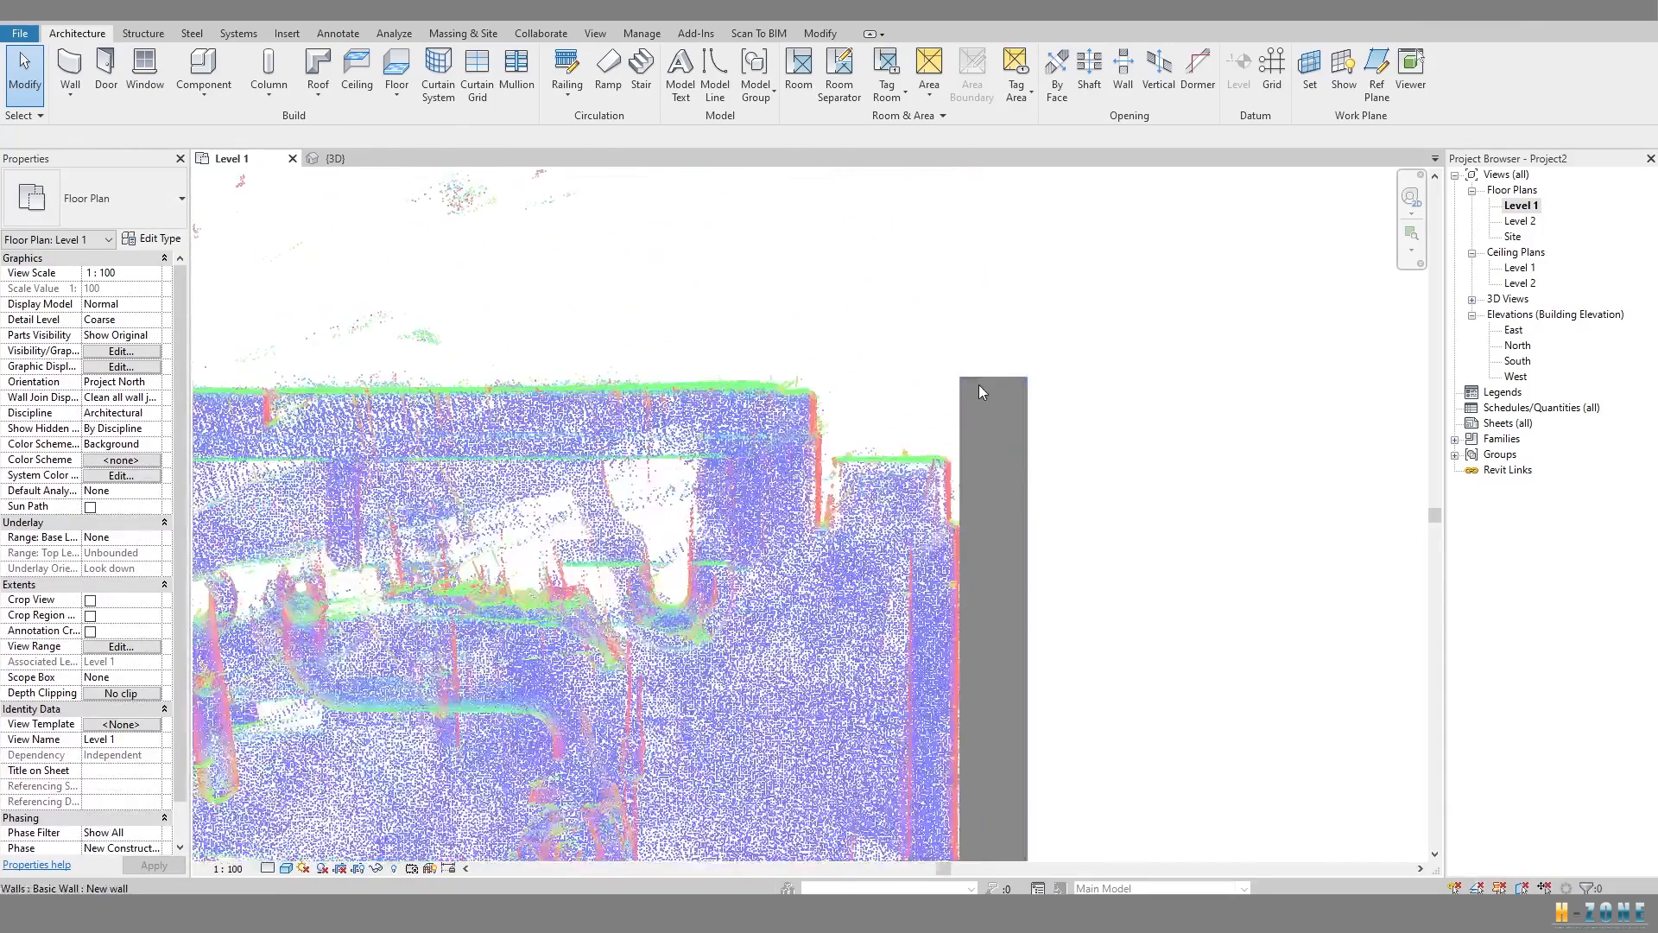
scroll(982, 392, down, 3)
scroll(1013, 538, up, 2)
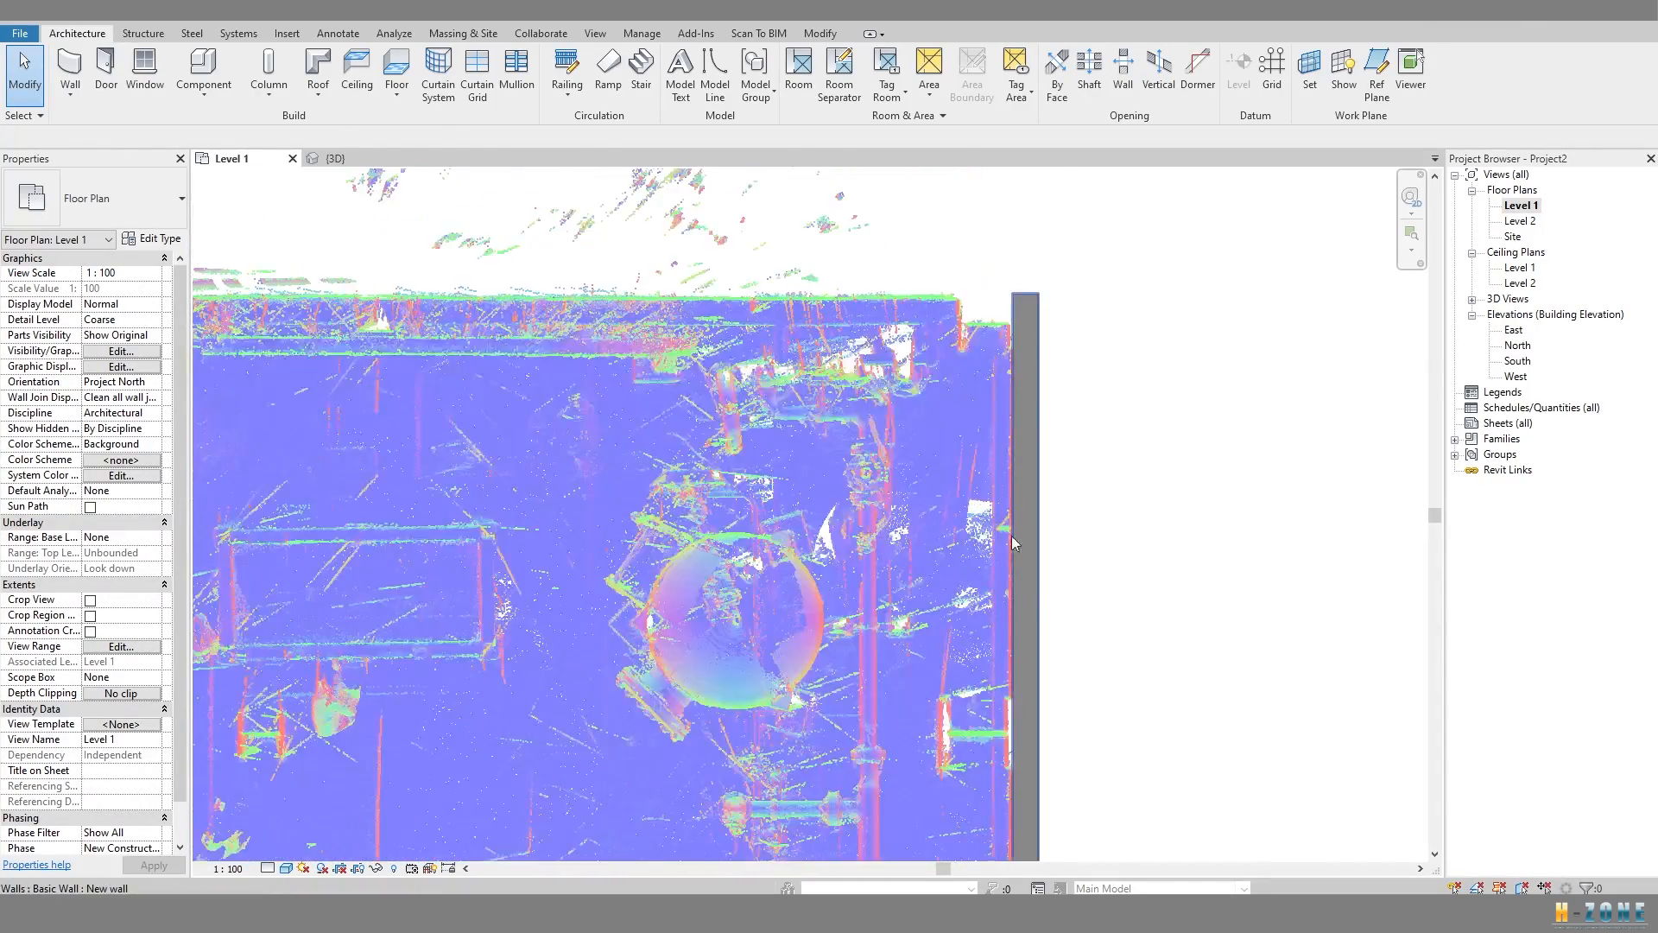
scroll(1012, 537, up, 3)
click(1041, 570)
scroll(1013, 574, up, 4)
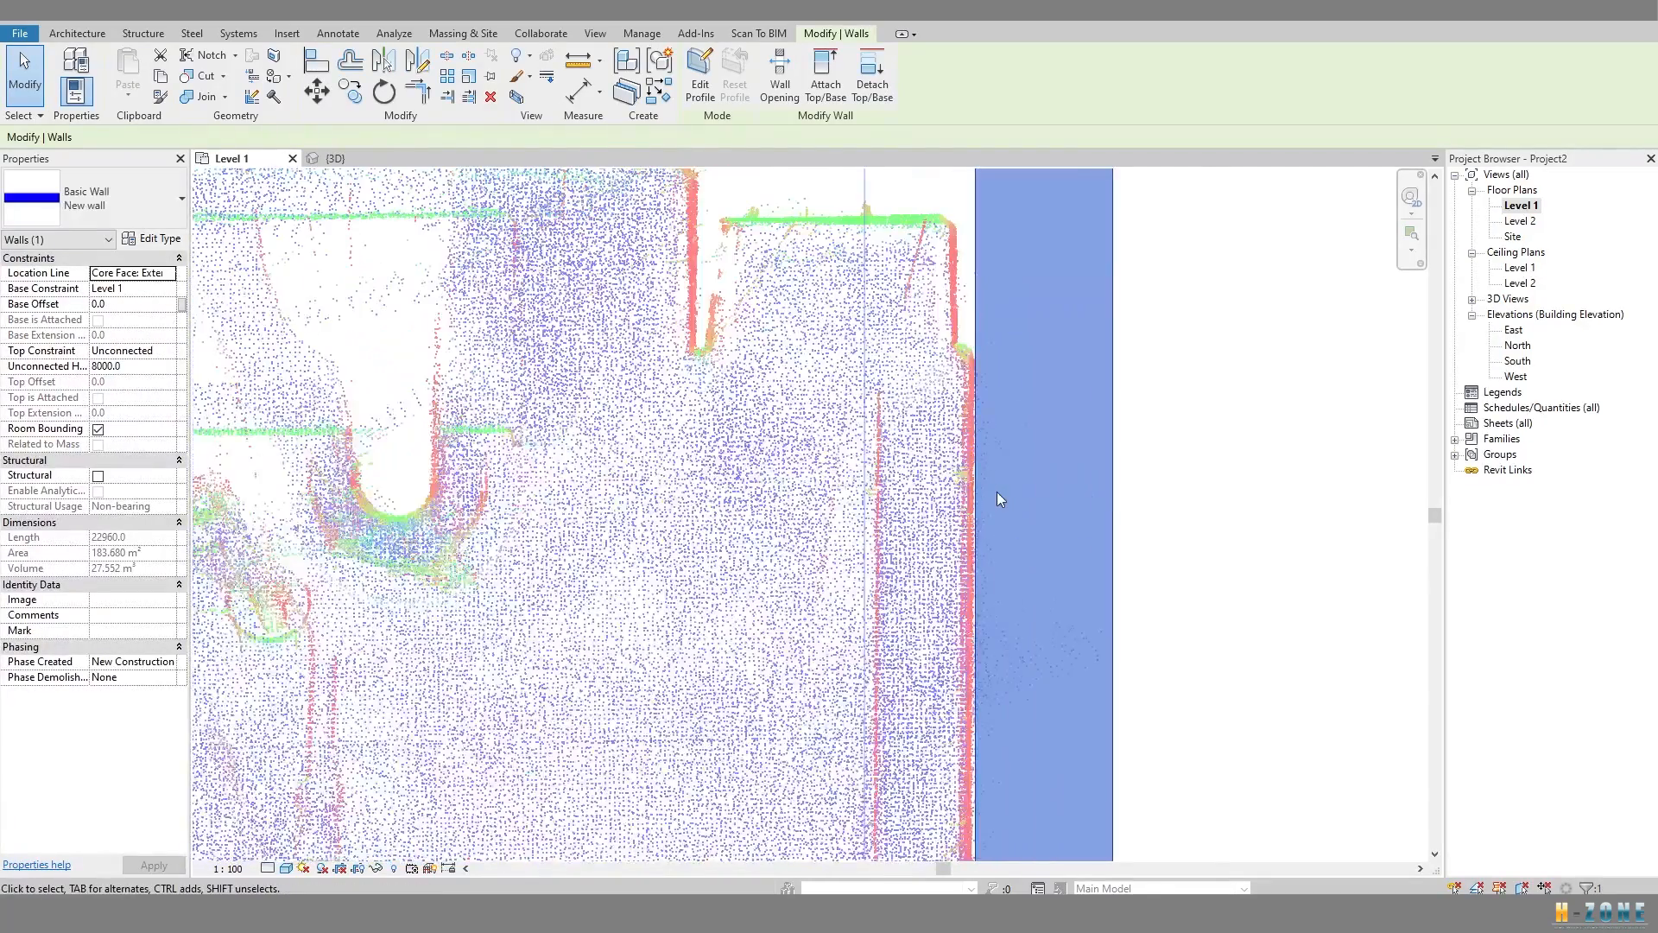
scroll(997, 500, down, 5)
key(Escape)
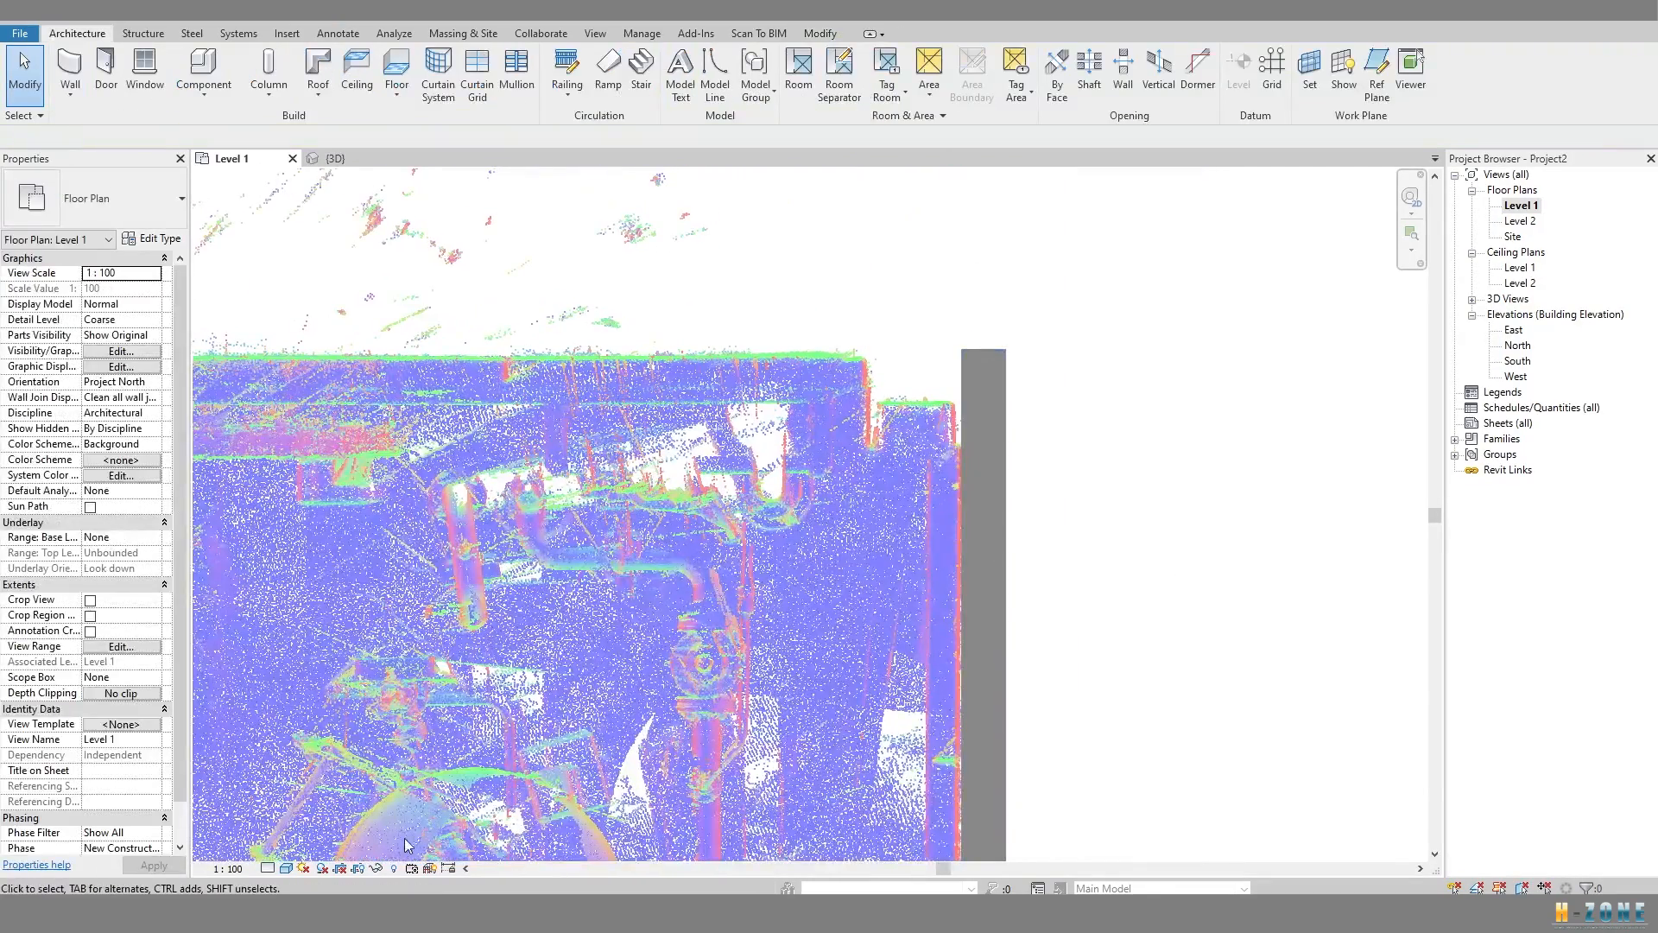
Set the Level 1 plan's detail level to Fine and its visual style to Shaded.
click(282, 851)
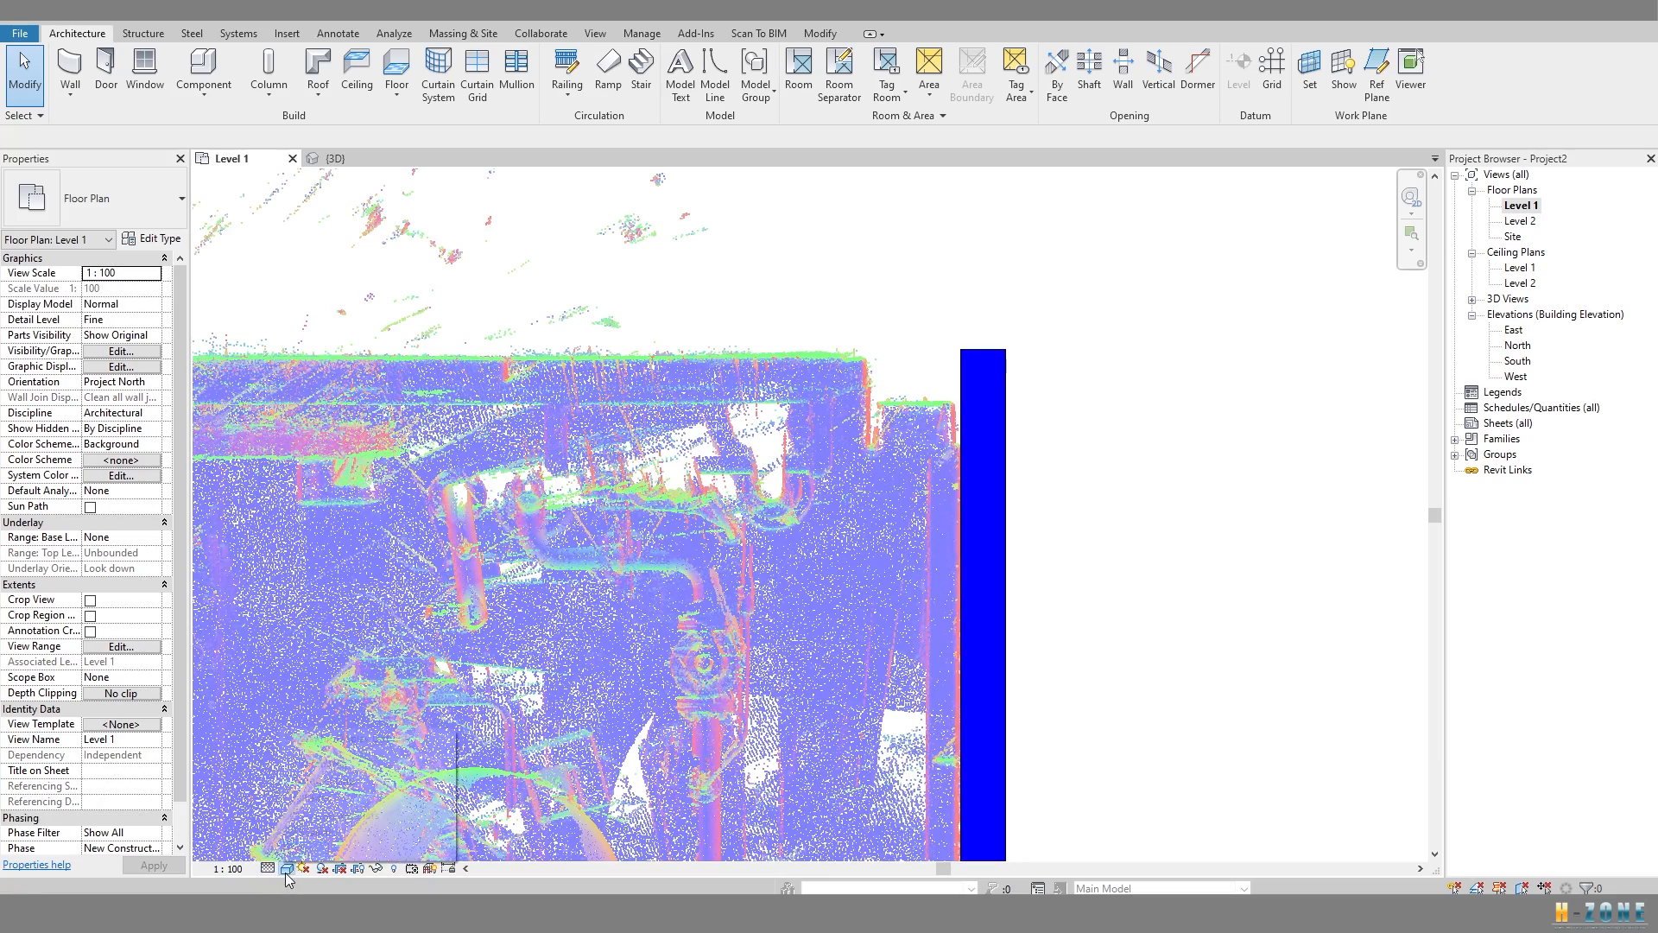
click(319, 764)
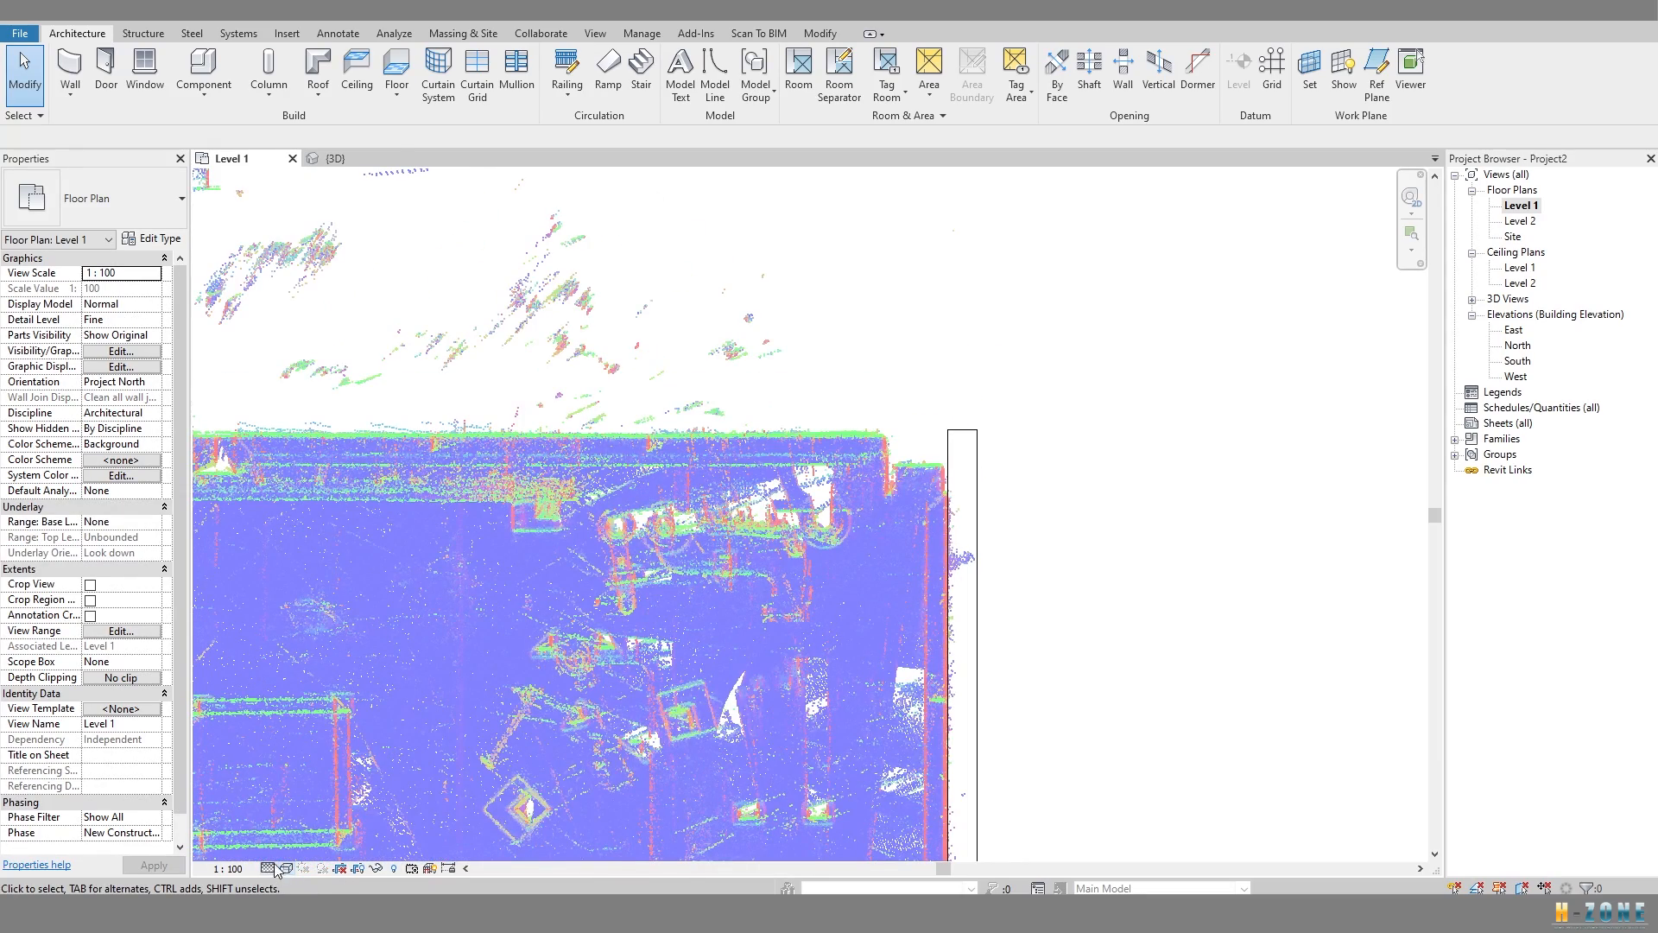
click(315, 798)
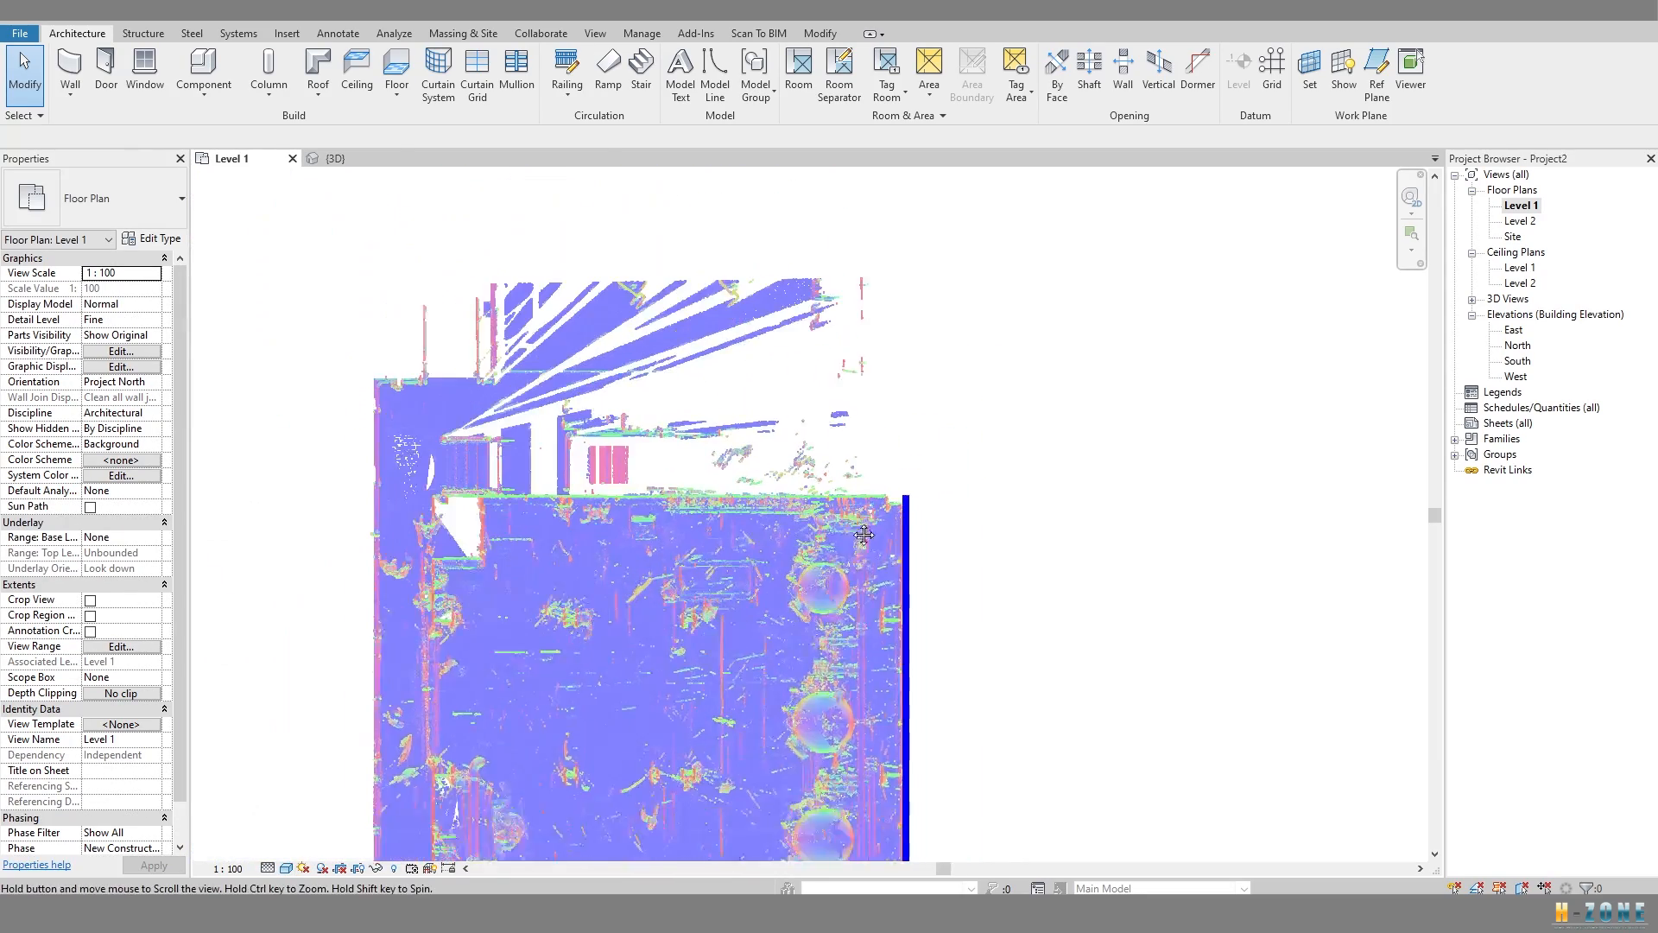
Examine the shaded east wall against the point cloud from its south end to its north end.
scroll(930, 664, up, 4)
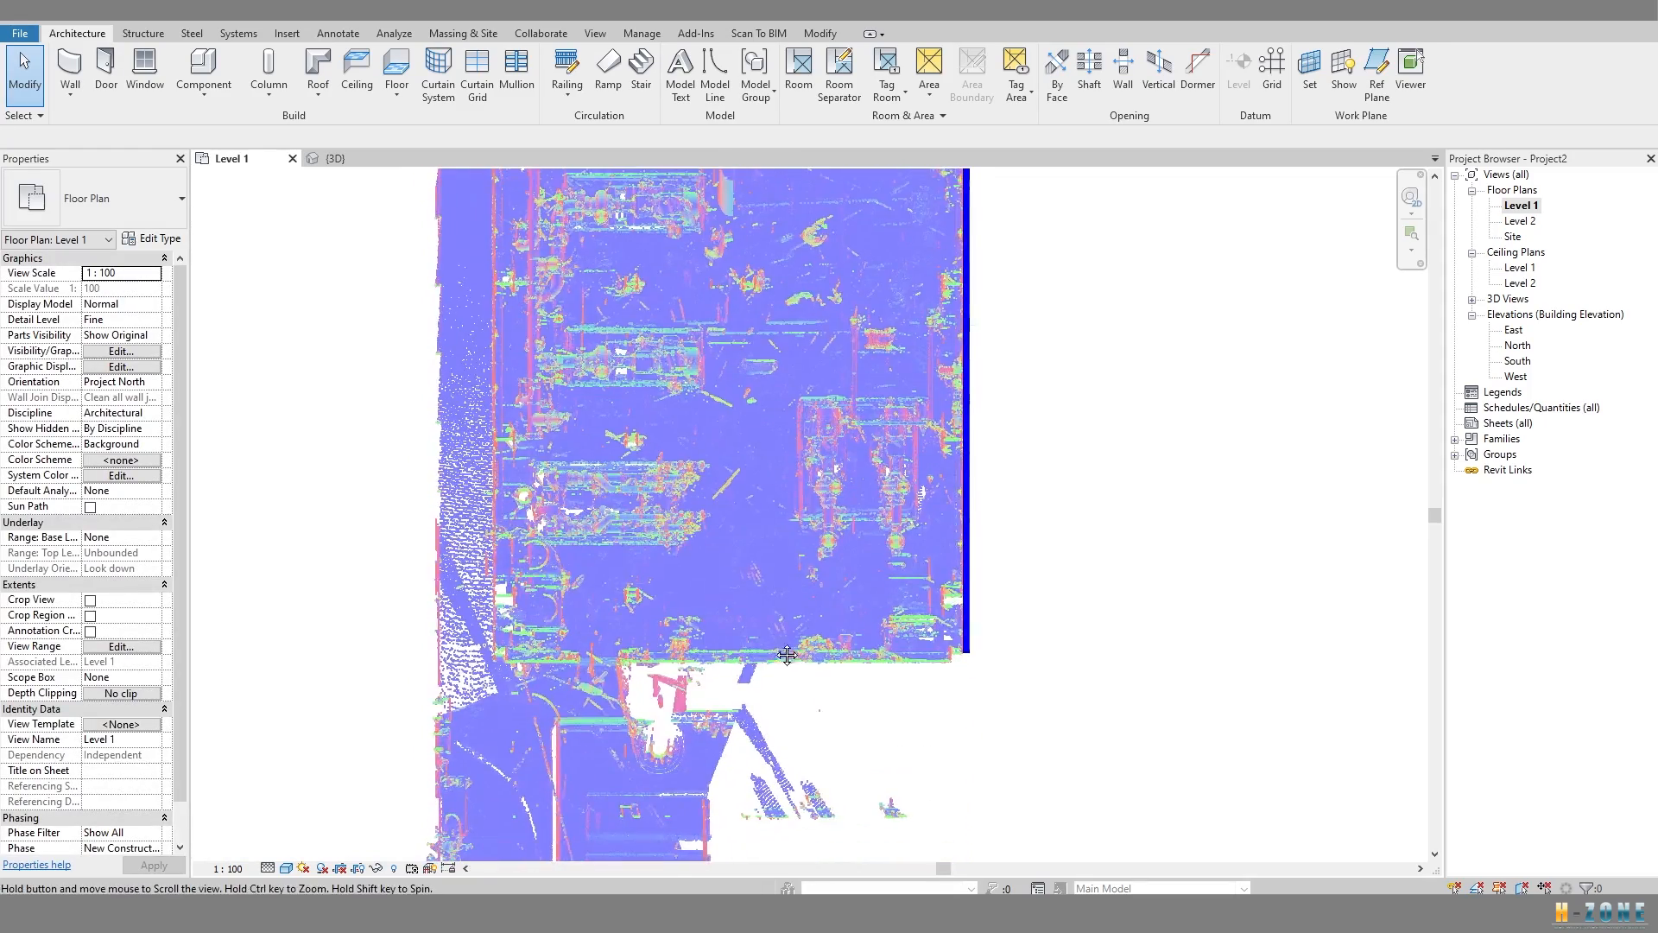
click(1004, 632)
middle_drag(891, 689, 922, 686)
click(867, 703)
middle_drag(1029, 572, 1043, 578)
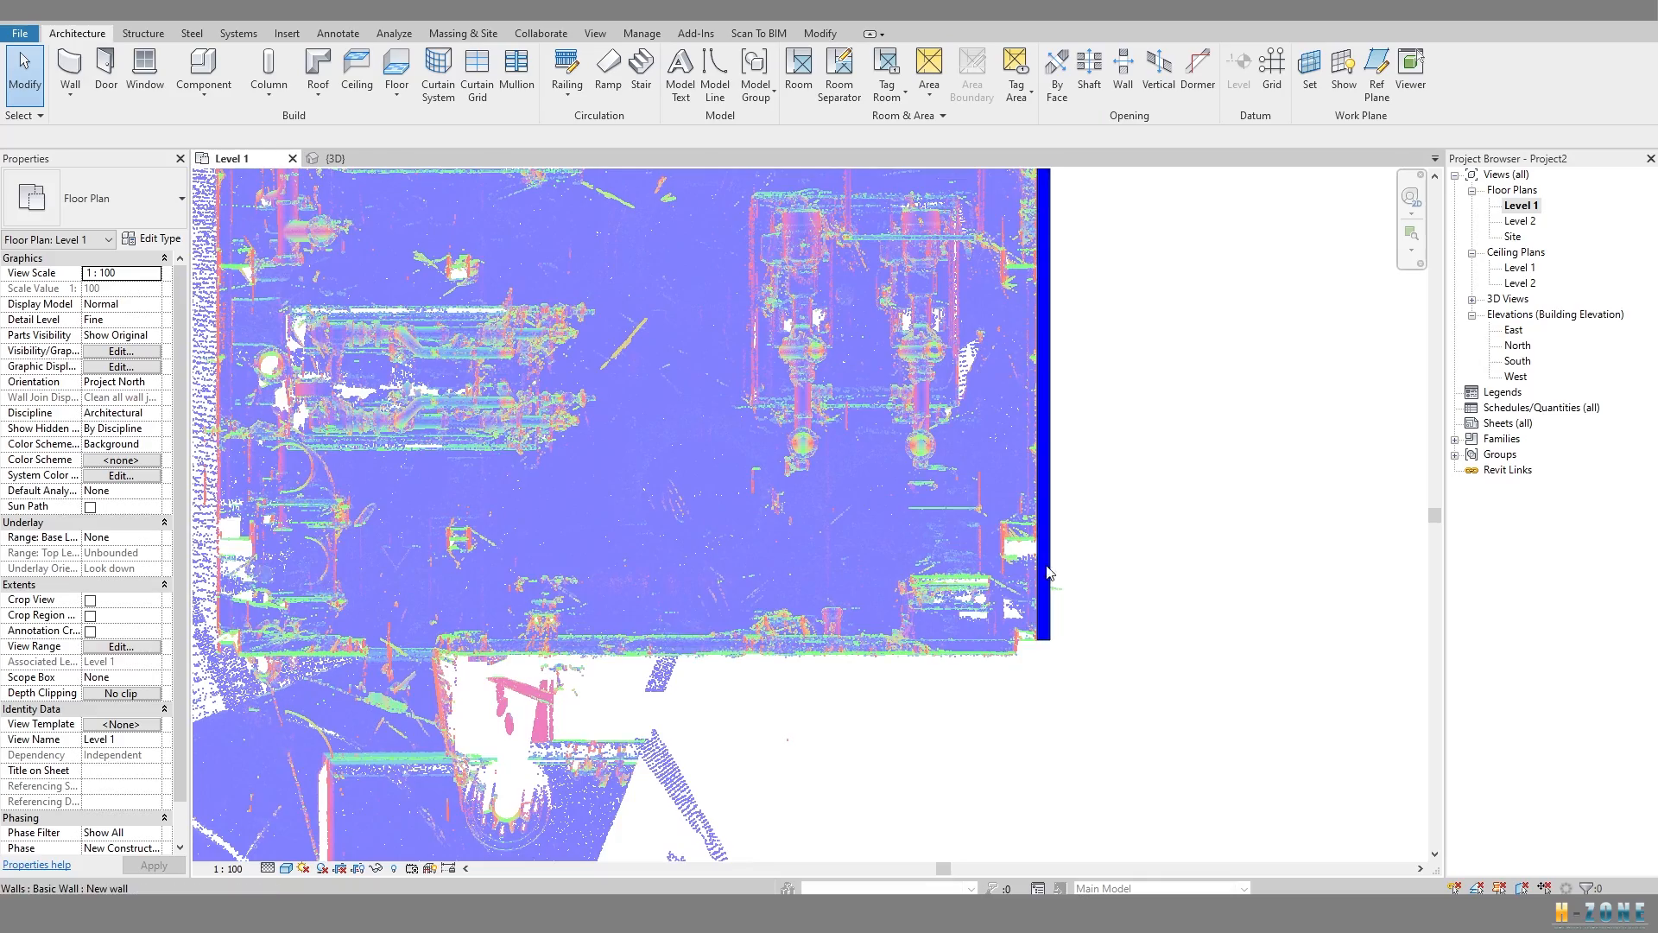
middle_drag(1074, 382, 1077, 622)
middle_drag(1041, 242, 1043, 615)
scroll(1042, 615, down, 1)
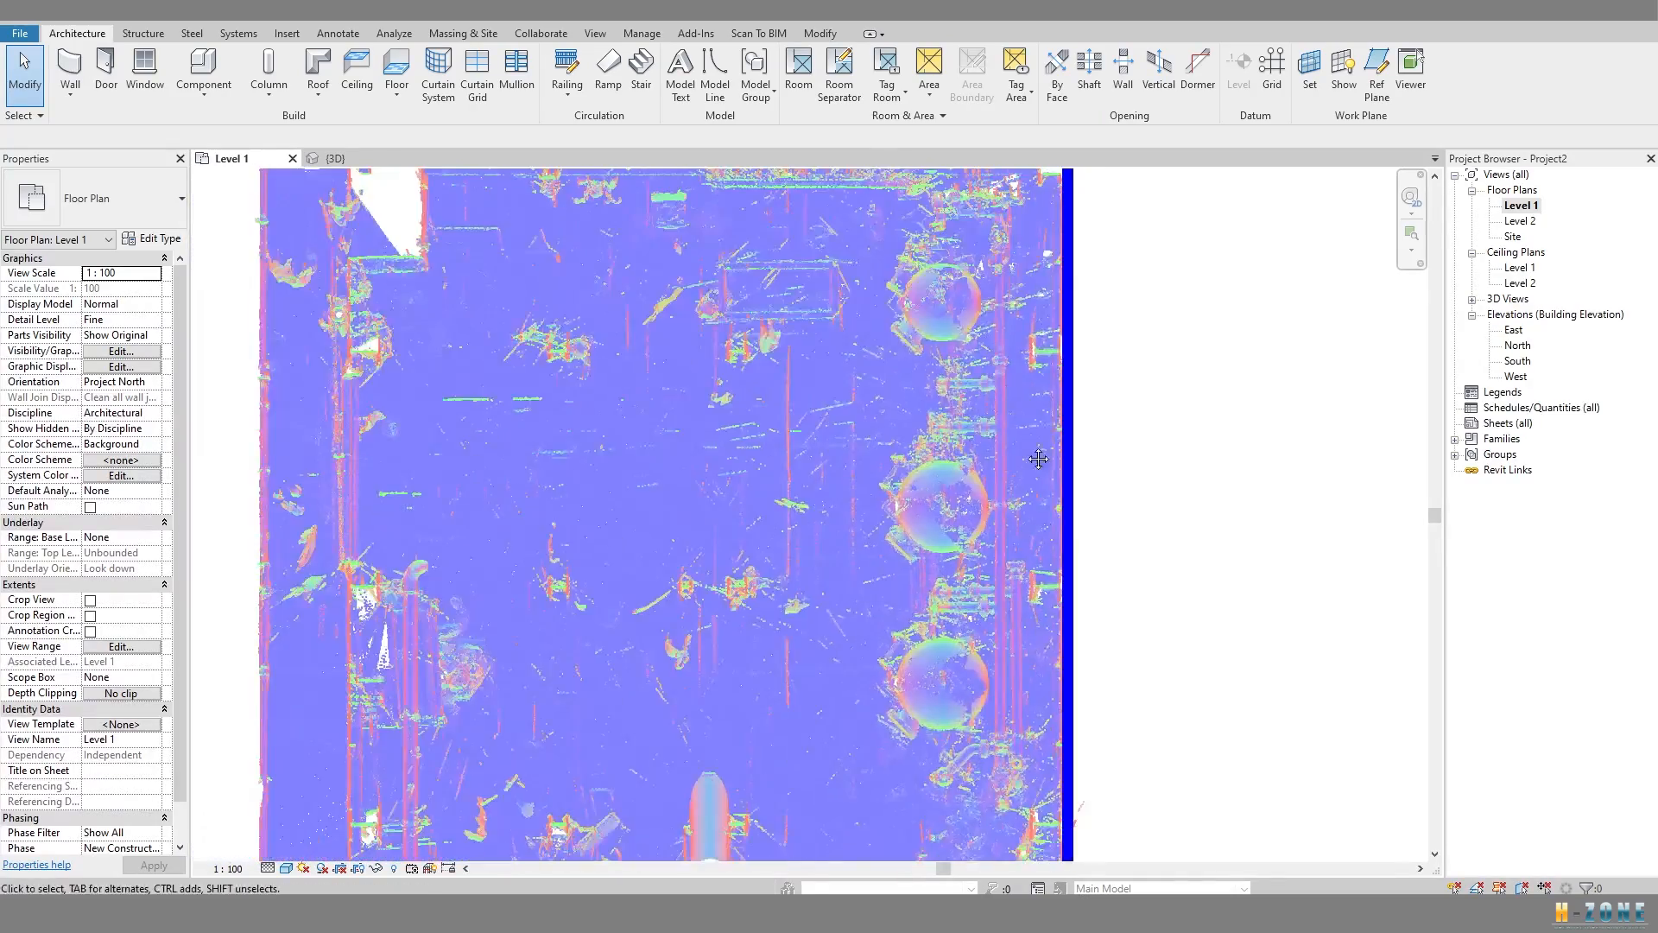
middle_drag(958, 223, 979, 530)
scroll(979, 530, up, 3)
Set the Level 1 plan's model display transparency to 19.
click(121, 366)
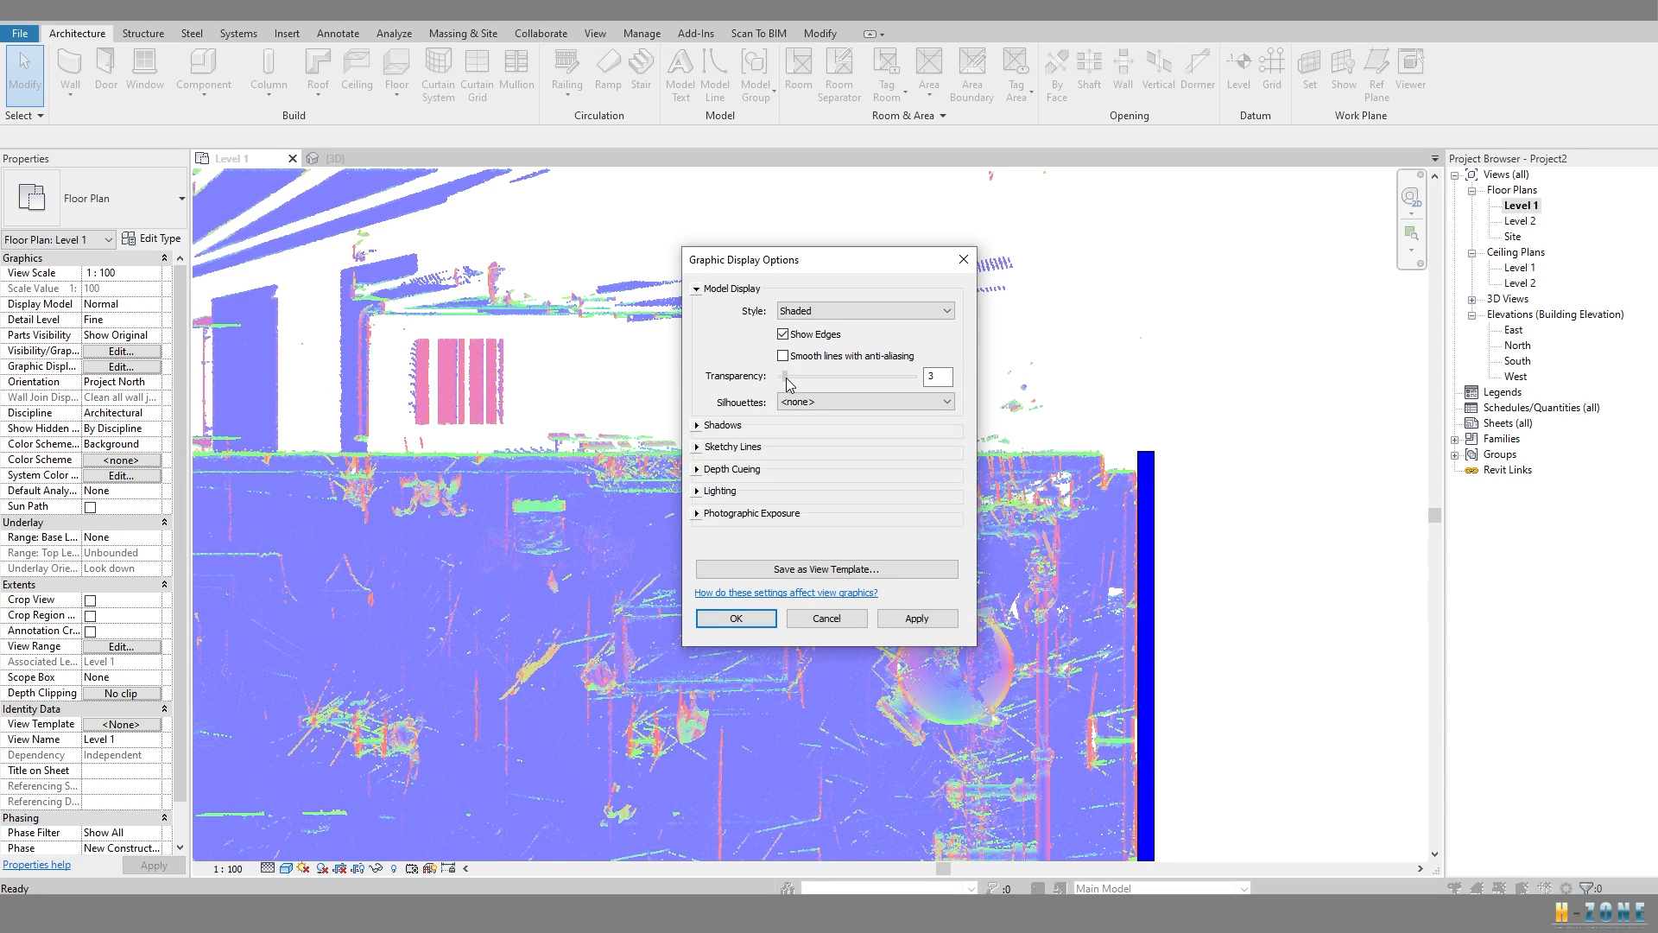
drag(787, 376, 796, 378)
click(917, 619)
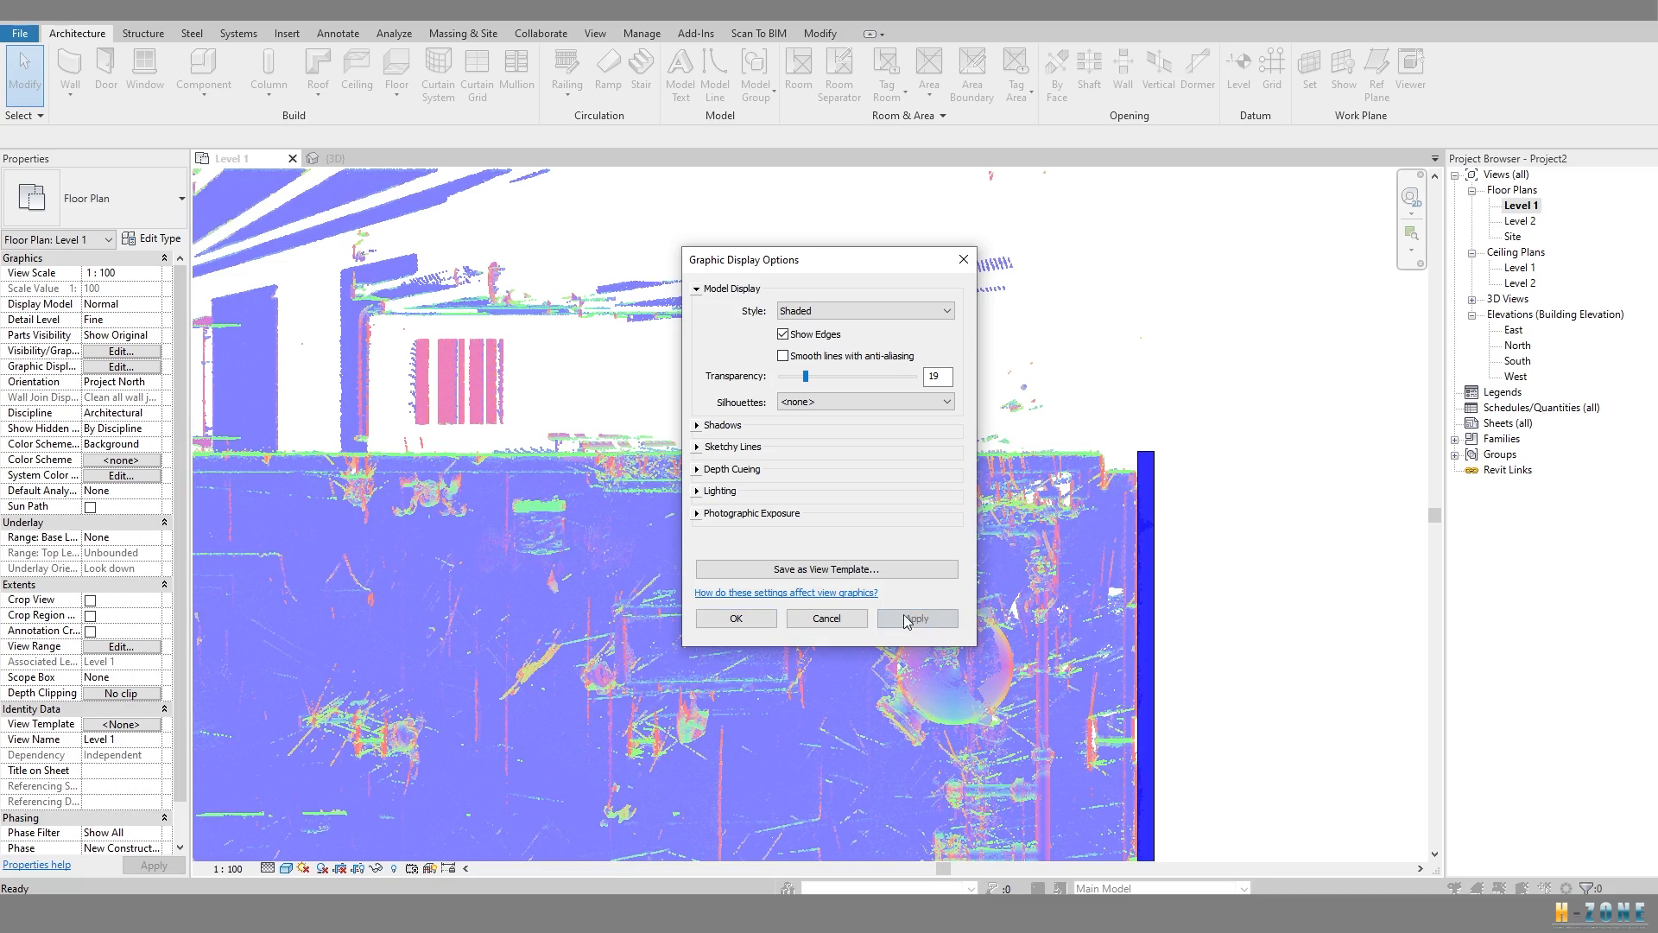
click(736, 618)
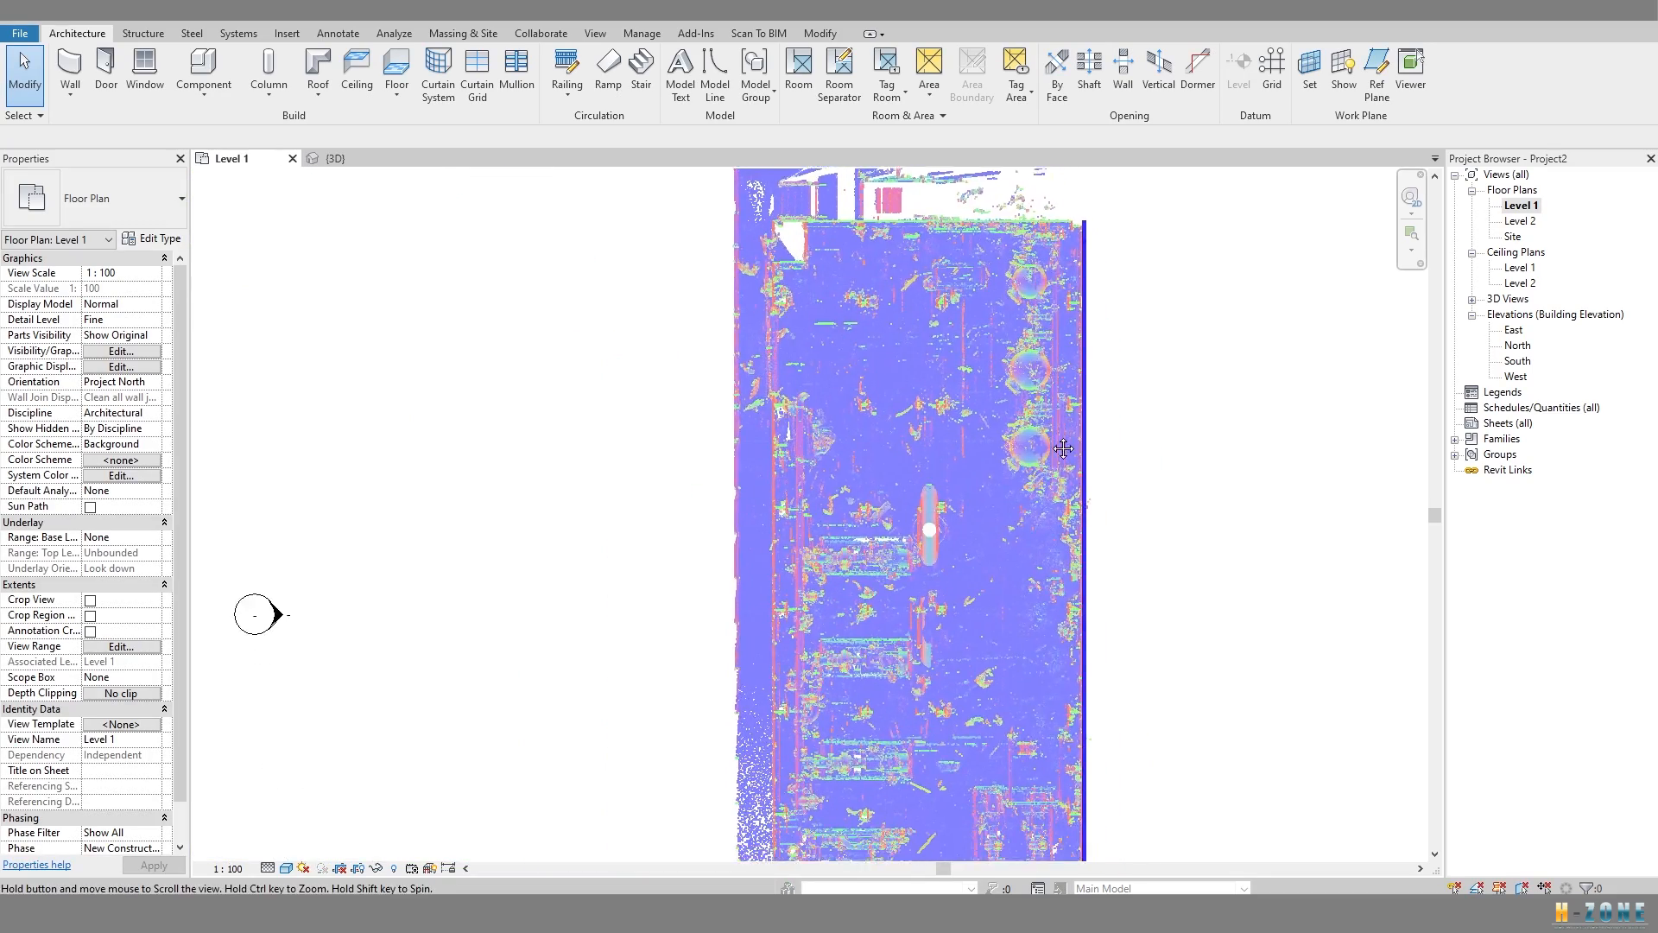
Set the Level 1 plan's model display transparency to 41.
scroll(1076, 631, up, 5)
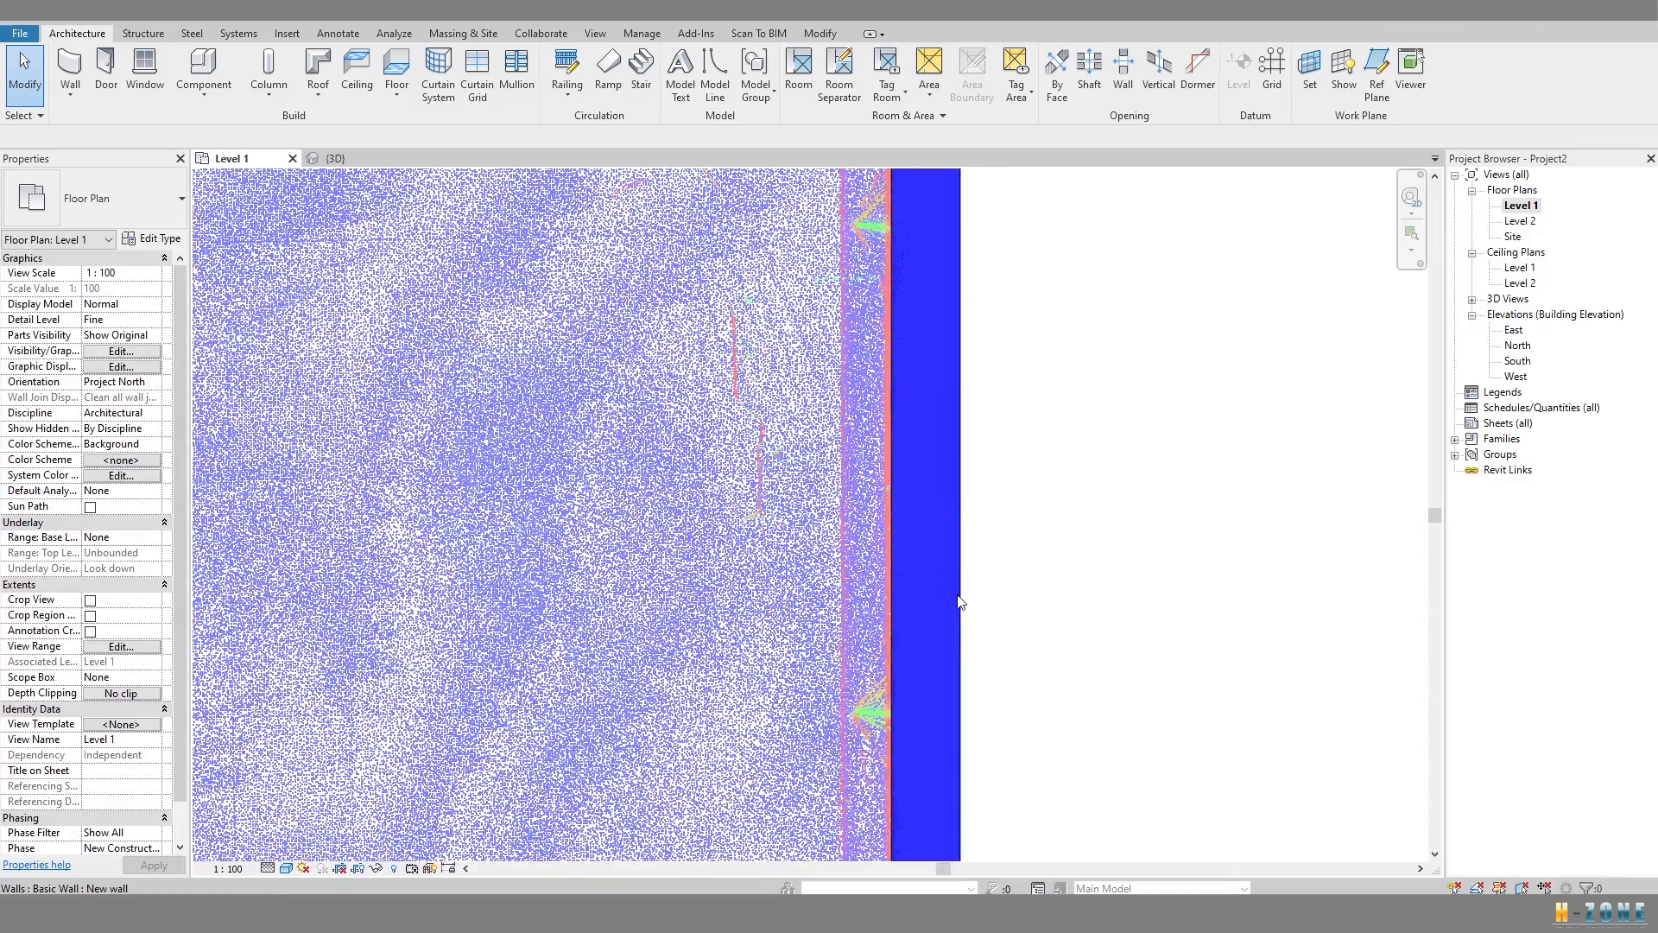
scroll(907, 577, up, 3)
scroll(865, 571, down, 2)
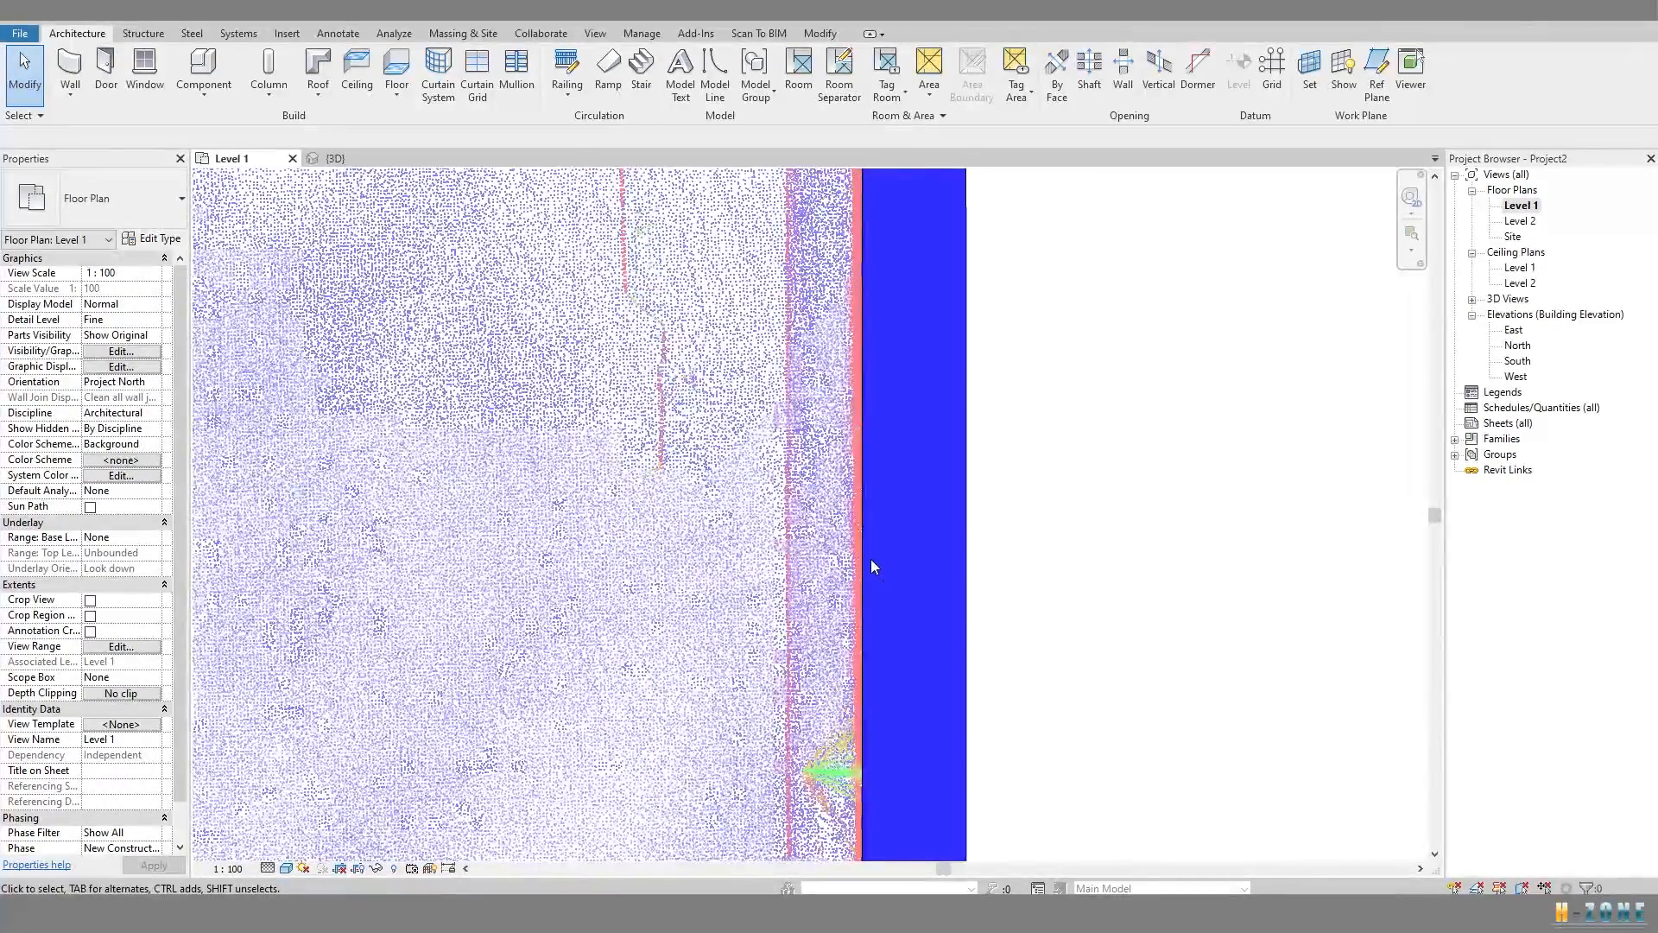
scroll(871, 559, up, 3)
scroll(871, 562, up, 1)
click(121, 366)
drag(780, 377, 836, 379)
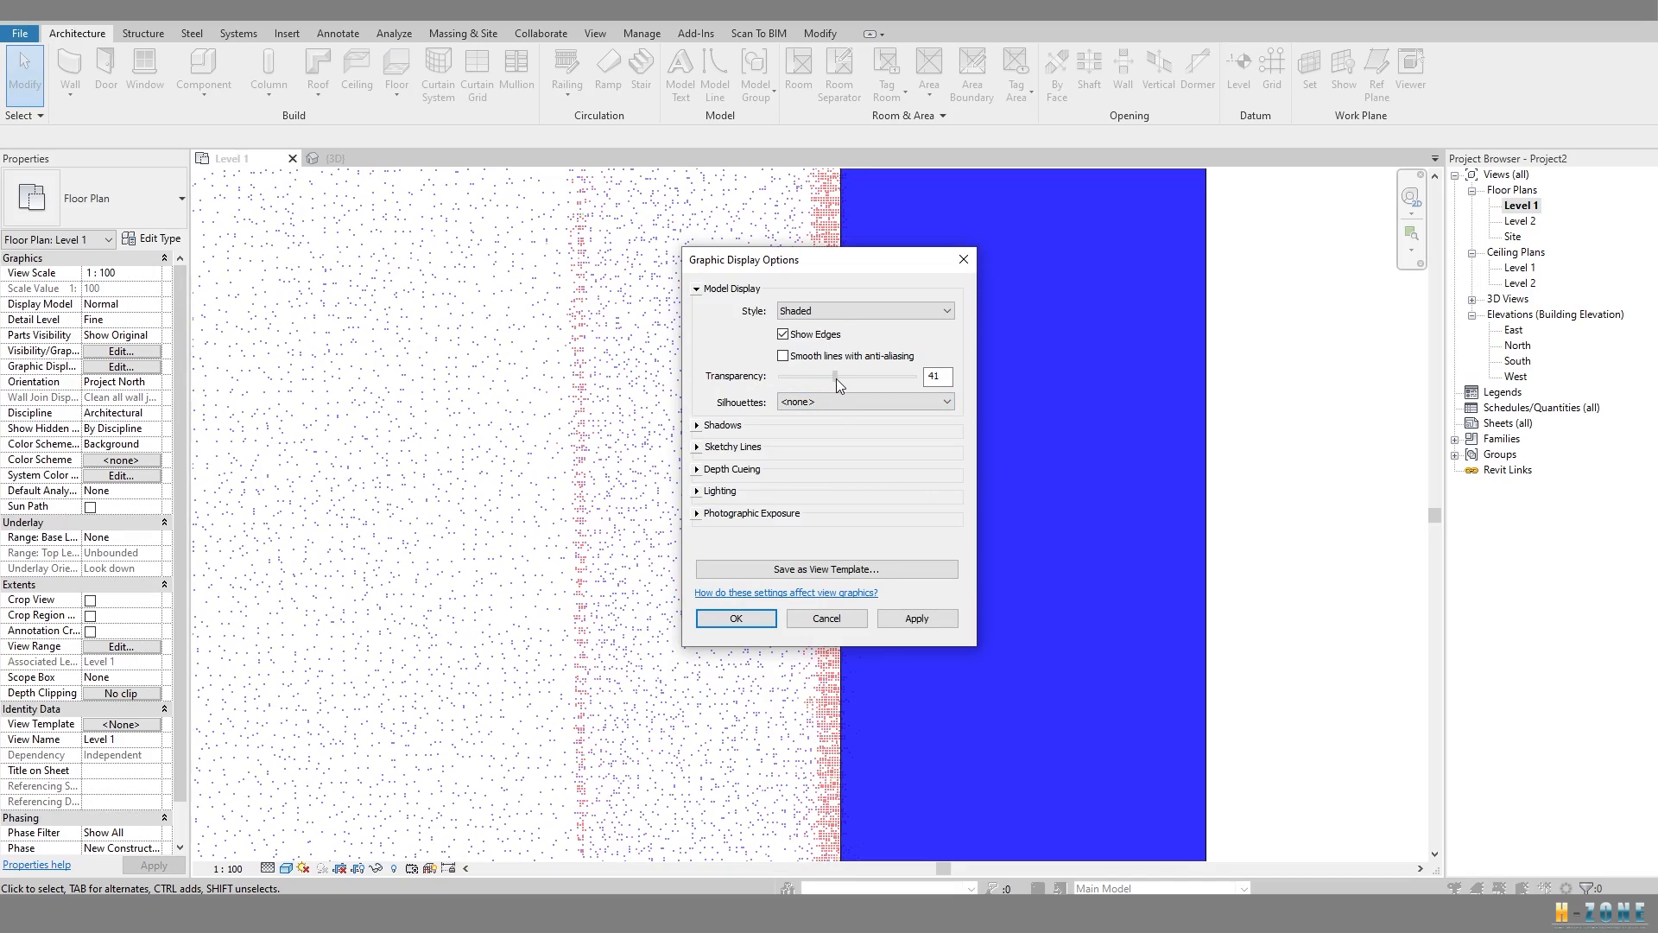
click(917, 619)
click(748, 624)
Check the transparent east wall against the scan points at its northeast and southeast ends.
scroll(888, 506, down, 5)
middle_drag(905, 319, 936, 782)
scroll(929, 479, up, 4)
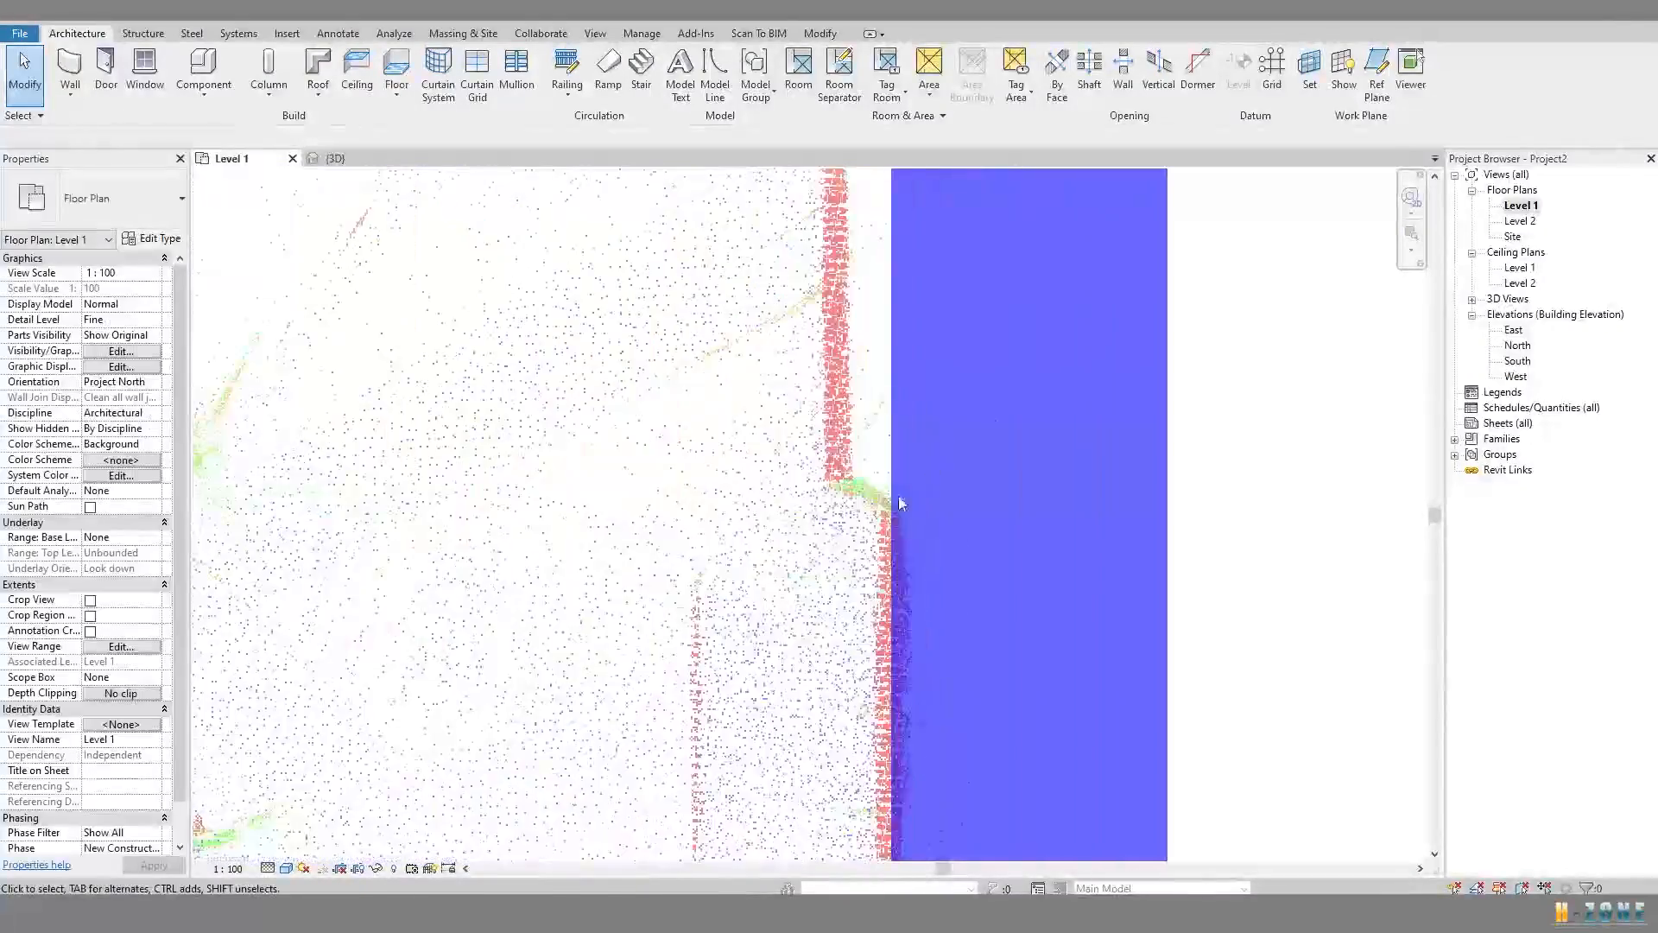
scroll(905, 519, down, 11)
middle_drag(906, 847, 903, 553)
scroll(902, 557, up, 3)
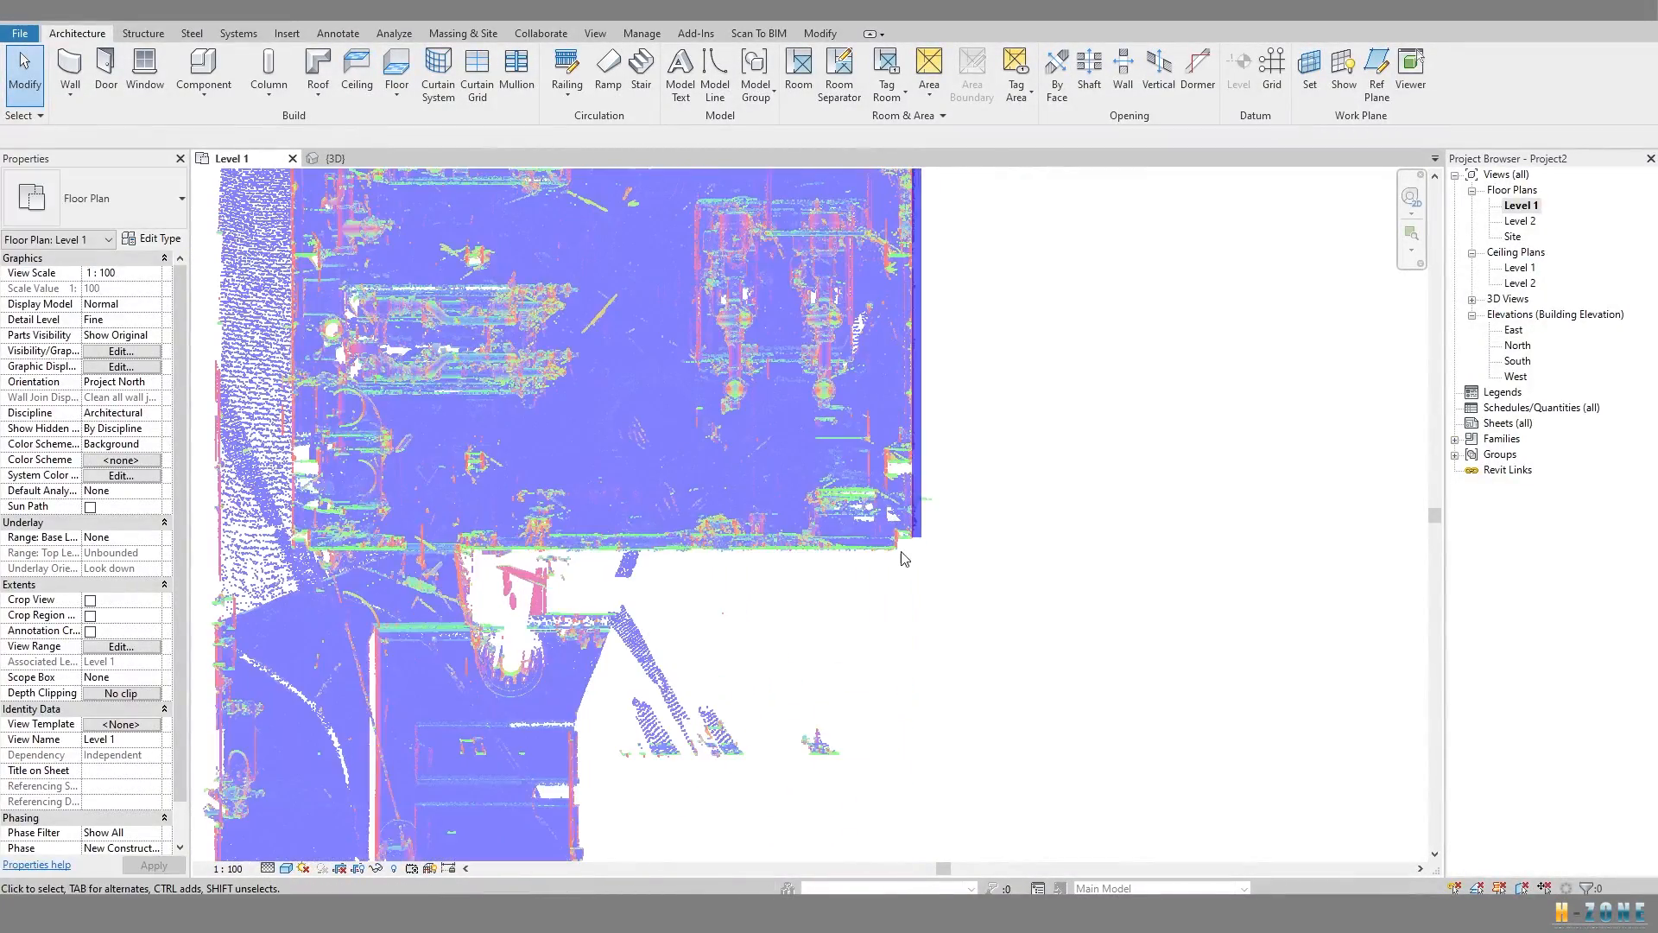
scroll(903, 529, down, 5)
middle_drag(926, 459, 929, 782)
scroll(929, 519, up, 3)
middle_drag(928, 510, 928, 417)
Tile the Level 1 plan and the 3D view side by side, with the east wall's north end in the plan.
key(w)
key(t)
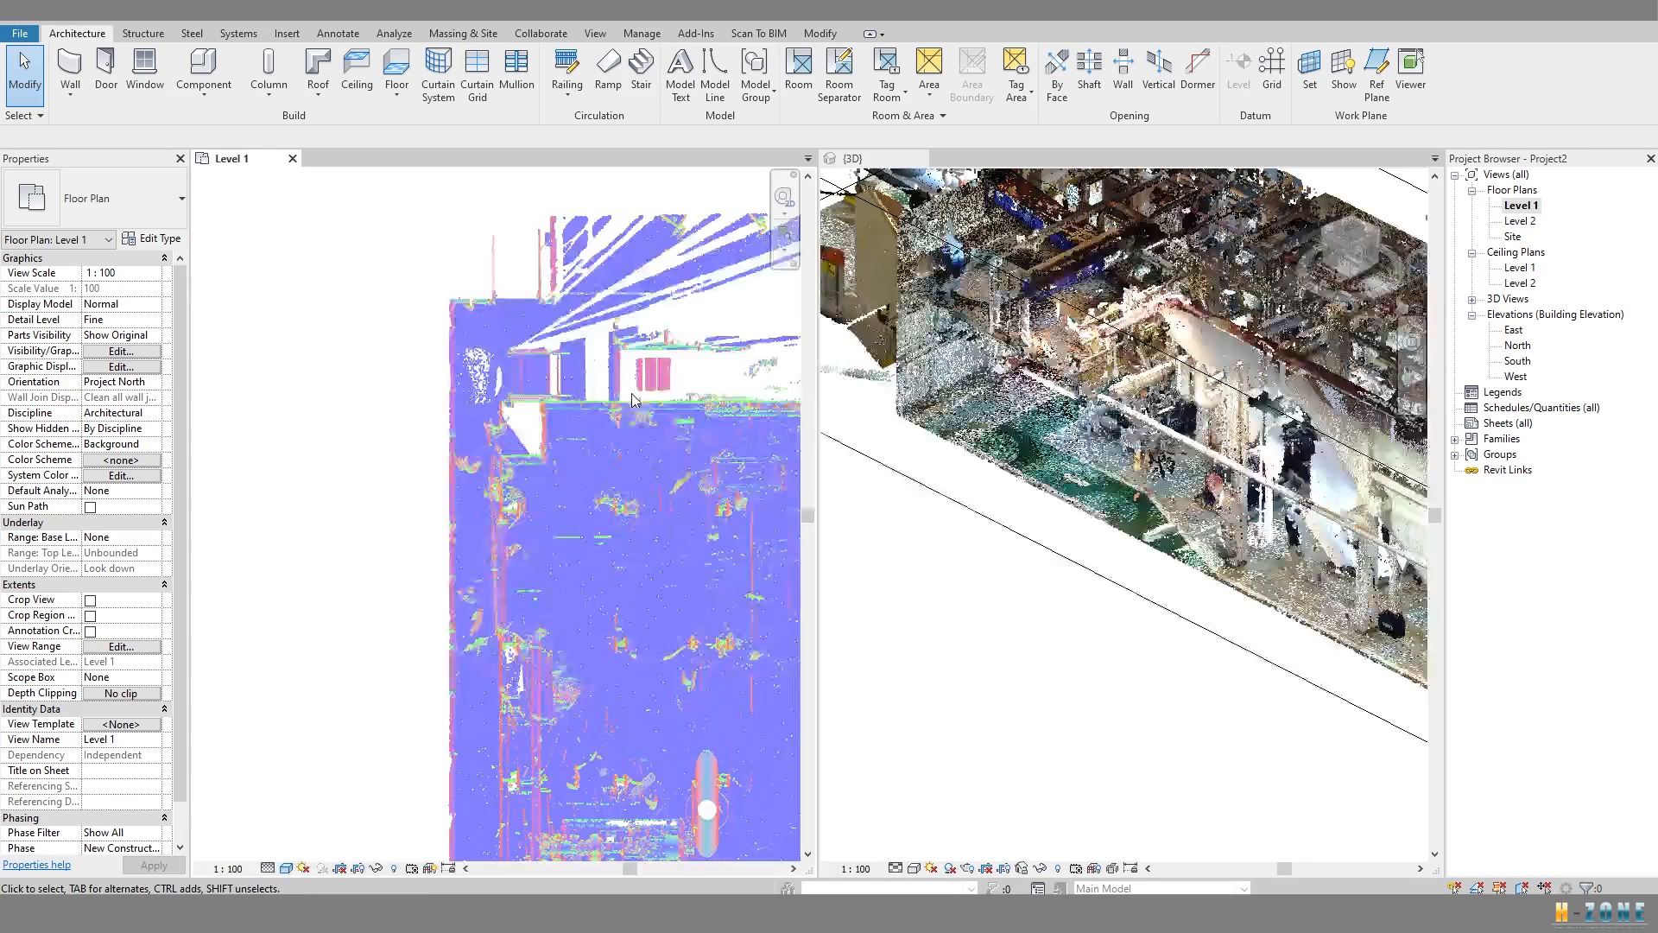
middle_drag(657, 495, 506, 480)
scroll(505, 479, down, 3)
scroll(596, 605, up, 5)
middle_drag(592, 225, 617, 386)
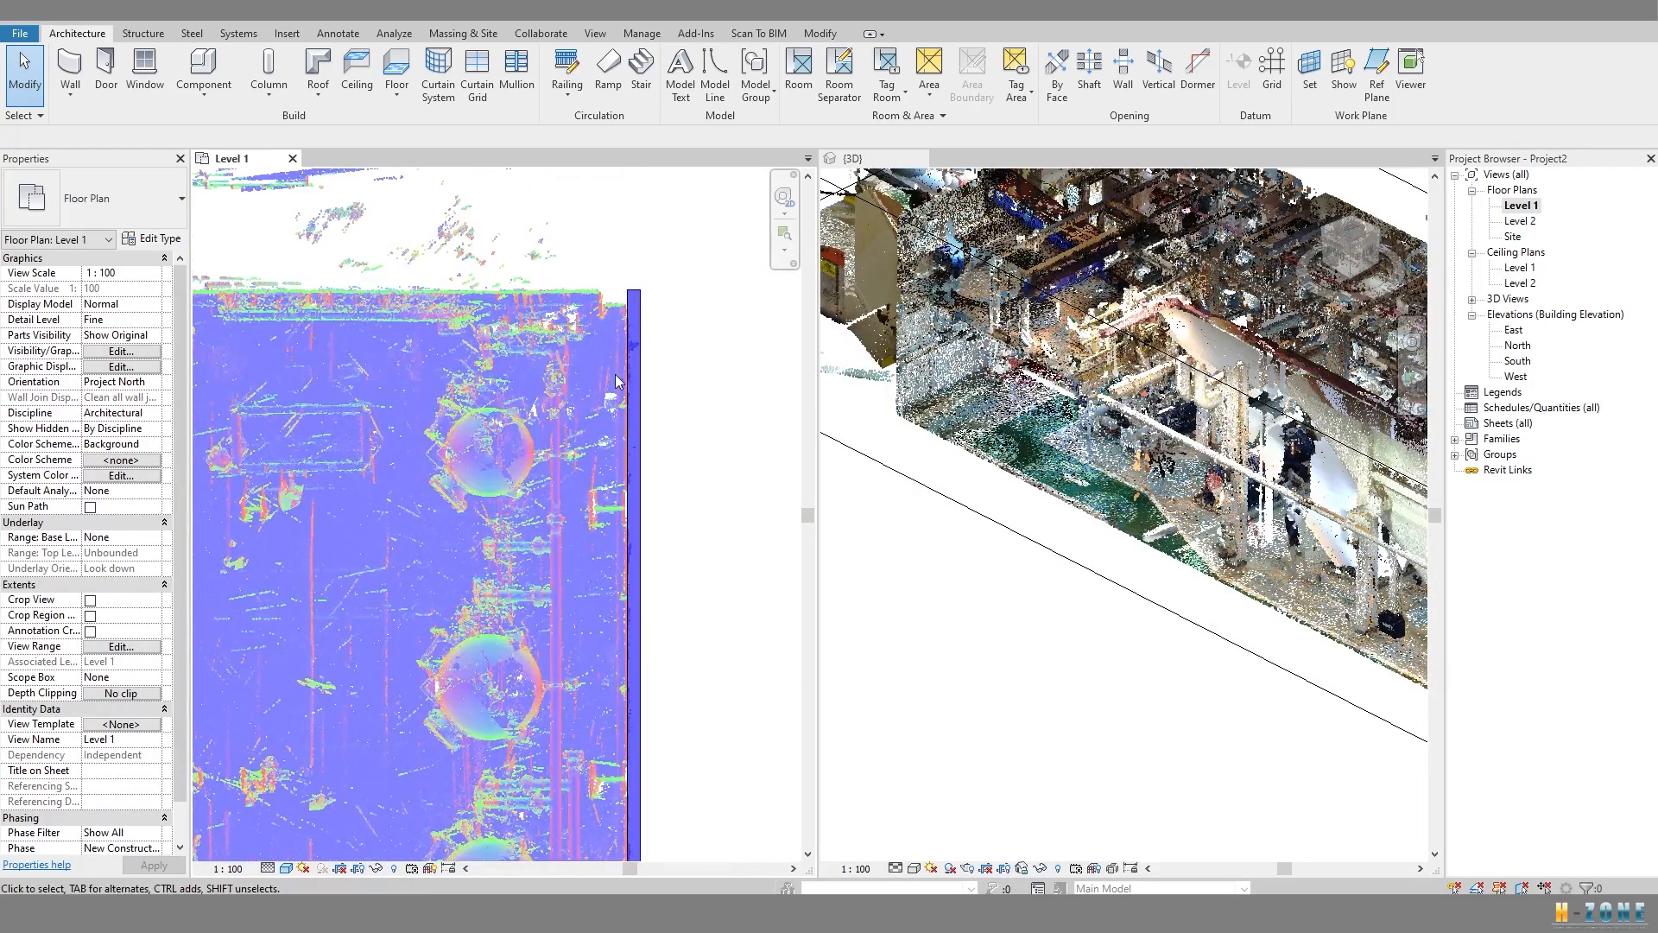
scroll(641, 289, up, 2)
scroll(1024, 413, down, 4)
Select the east wall and isolate it in the 3D view with a selection box.
shift+middle_drag(1123, 415, 1226, 466)
scroll(1132, 487, up, 3)
click(717, 381)
click(642, 372)
scroll(1114, 403, down, 3)
scroll(1123, 414, up, 3)
scroll(1183, 432, down, 3)
click(516, 97)
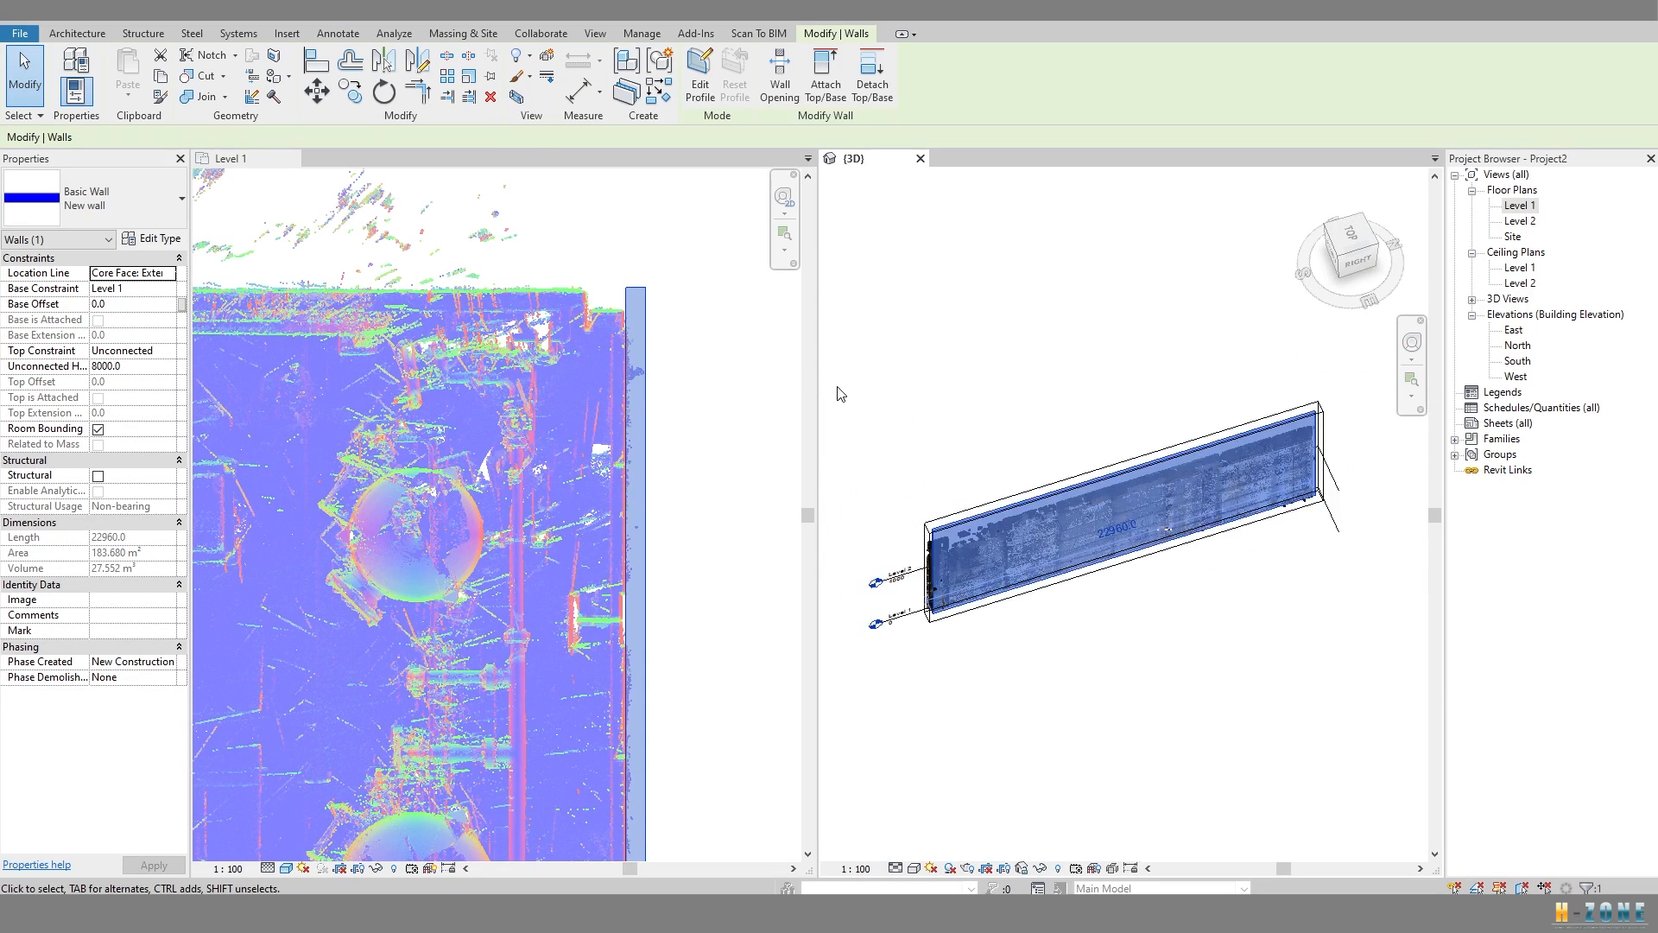
Extend the 3D section box beyond both ends of the east wall.
click(935, 590)
drag(935, 585, 893, 600)
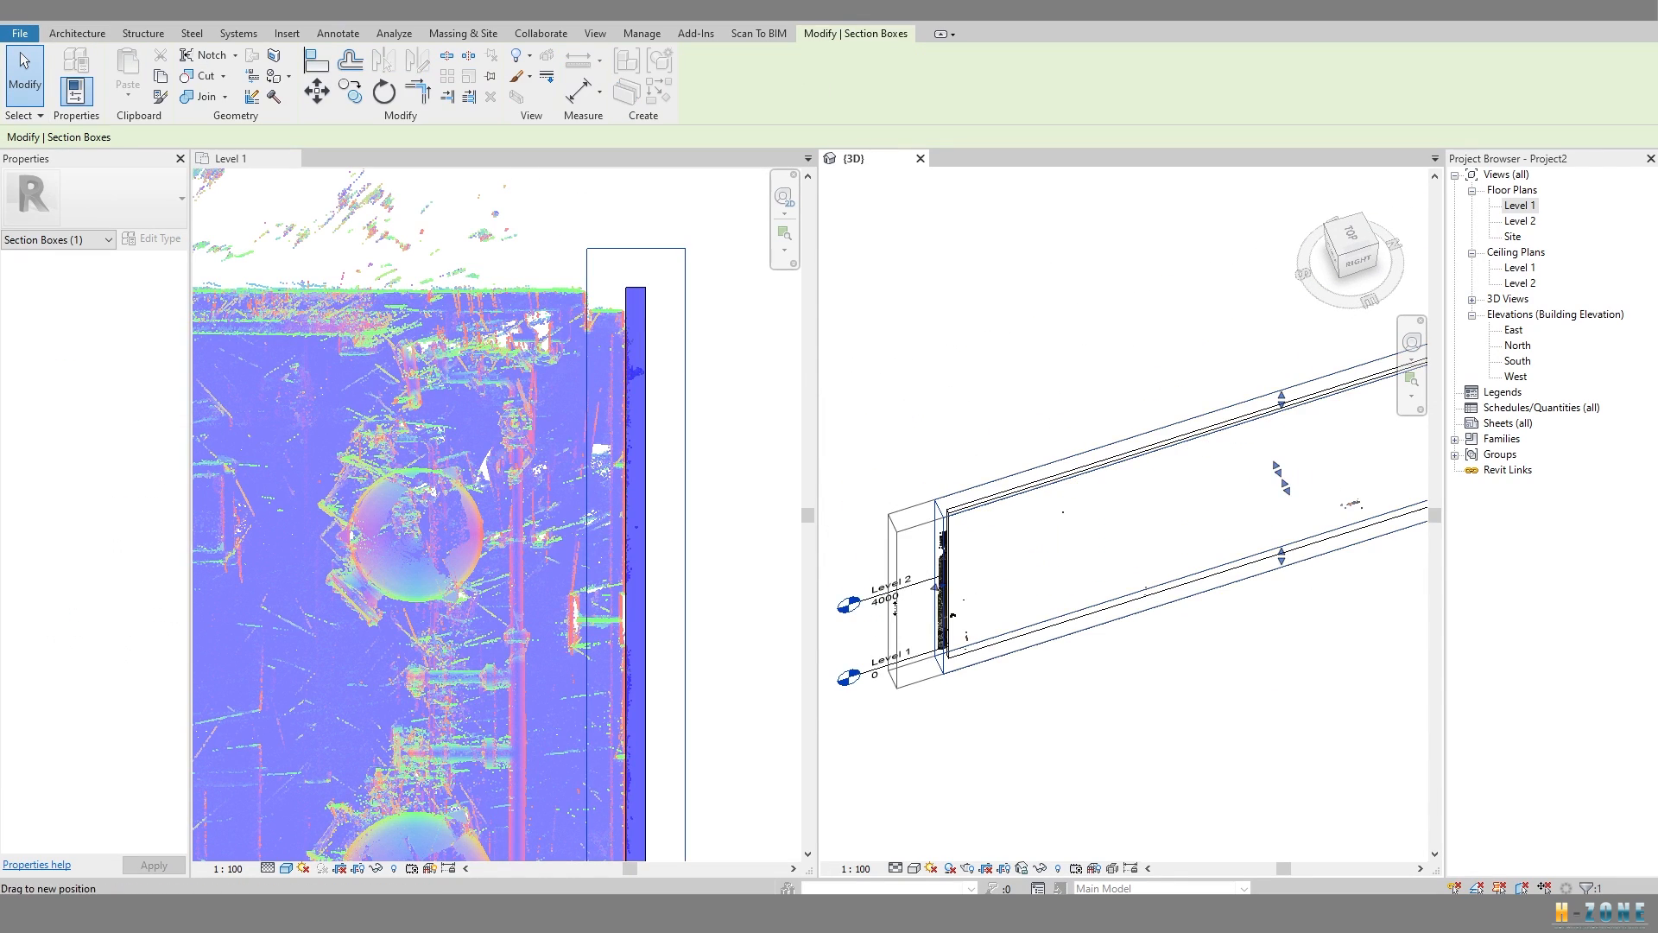
scroll(914, 595, down, 2)
middle_drag(1026, 596, 966, 607)
drag(1164, 512, 1218, 491)
mouse_move(1110, 533)
shift+middle_down()
mouse_move(1096, 475)
mouse_move(1031, 500)
mouse_move(1104, 515)
mouse_move(1008, 494)
mouse_move(1049, 489)
shift+middle_up()
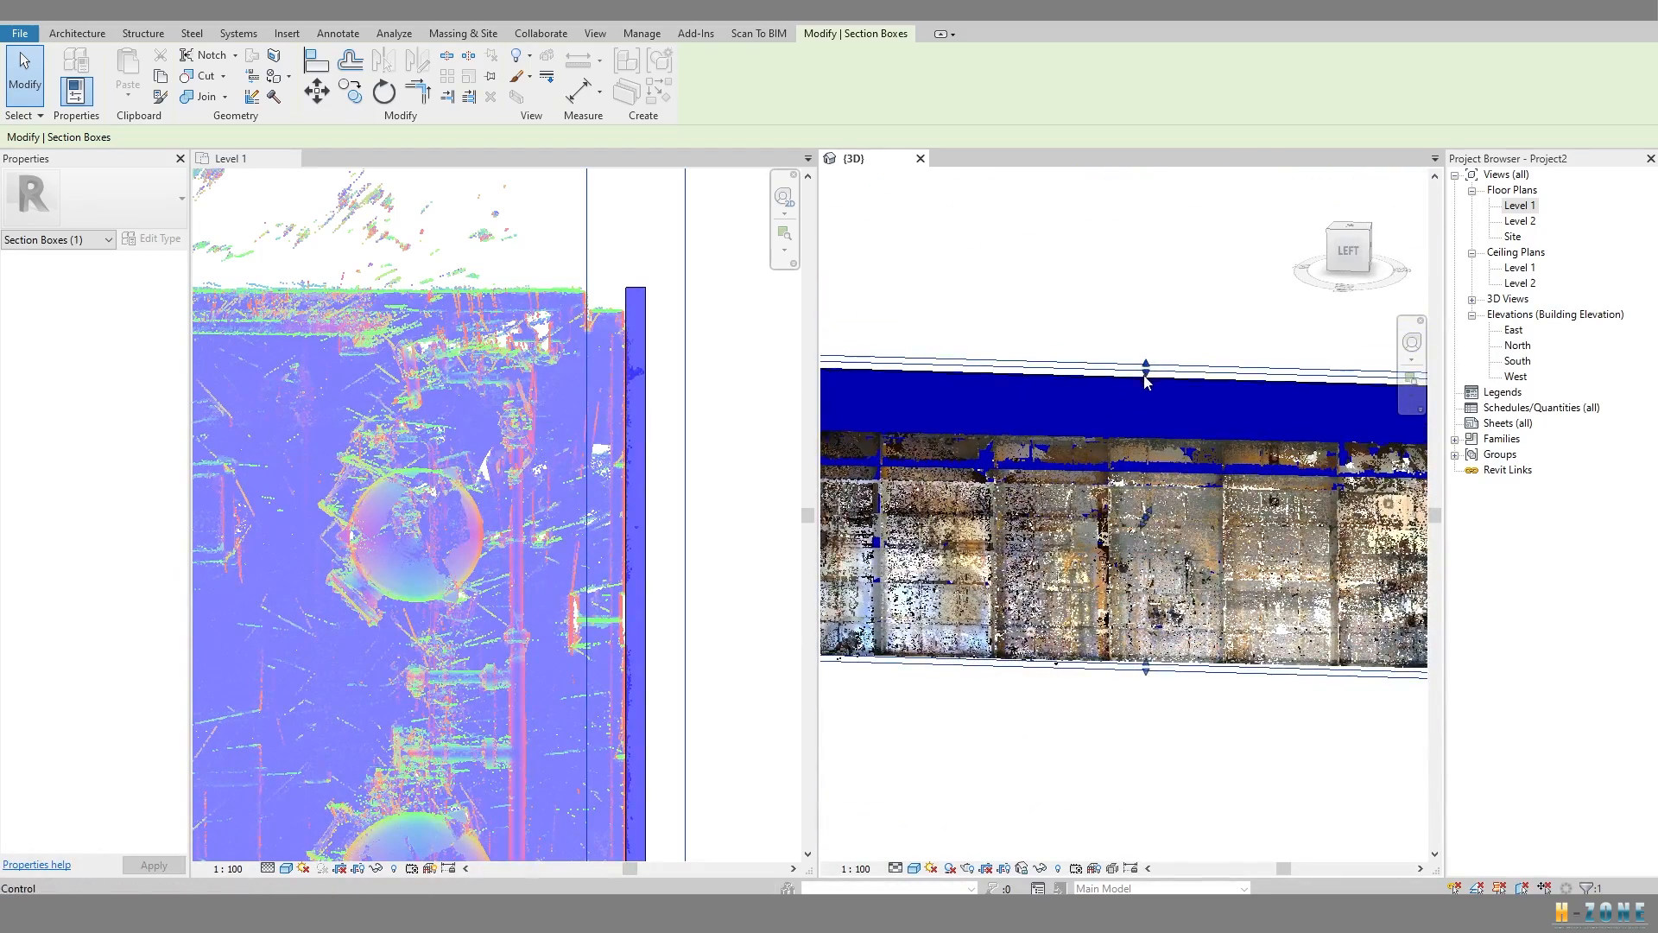
Lower the top of the east wall to the upper edge of the scanned wall, an unconnected height of about 6294 mm.
key(Escape)
click(1149, 382)
scroll(1149, 381, up, 1)
shift+middle_drag(1149, 382, 1166, 398)
drag(1214, 451, 1210, 450)
scroll(1201, 452, down, 2)
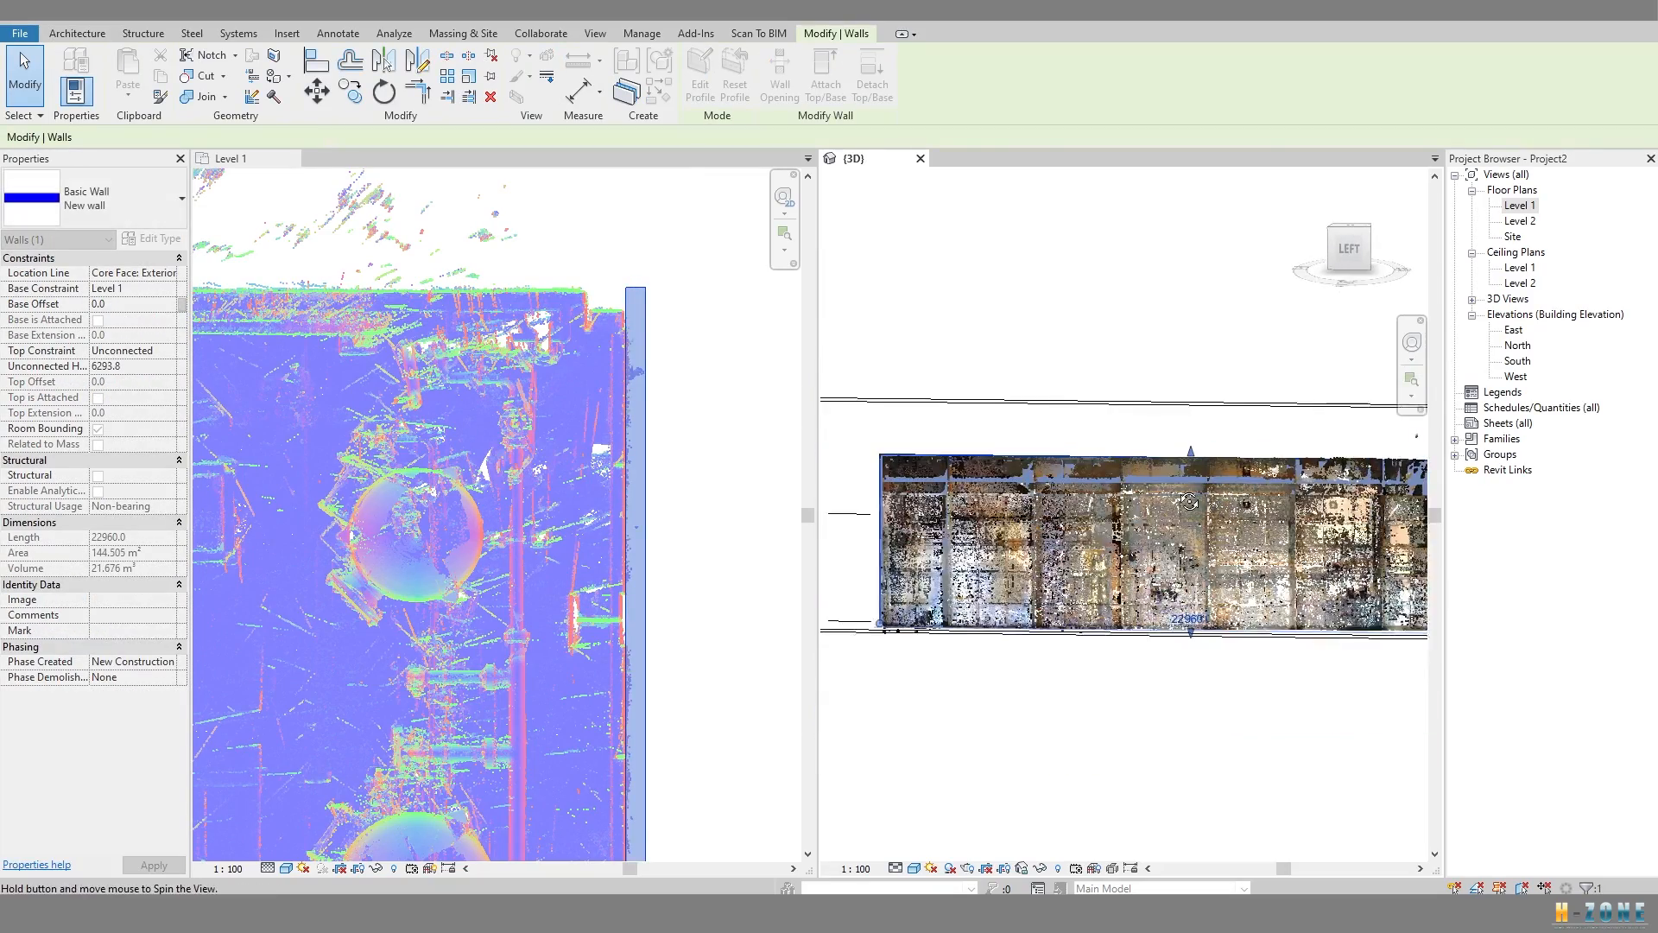
Set the 3D view's detail level to Fine.
shift+middle_drag(1192, 453, 1244, 466)
middle_drag(1244, 466, 1231, 440)
scroll(1231, 439, up, 3)
shift+middle_drag(1123, 458, 1024, 581)
click(896, 868)
click(916, 850)
key(Escape)
scroll(995, 550, down, 3)
scroll(903, 617, up, 3)
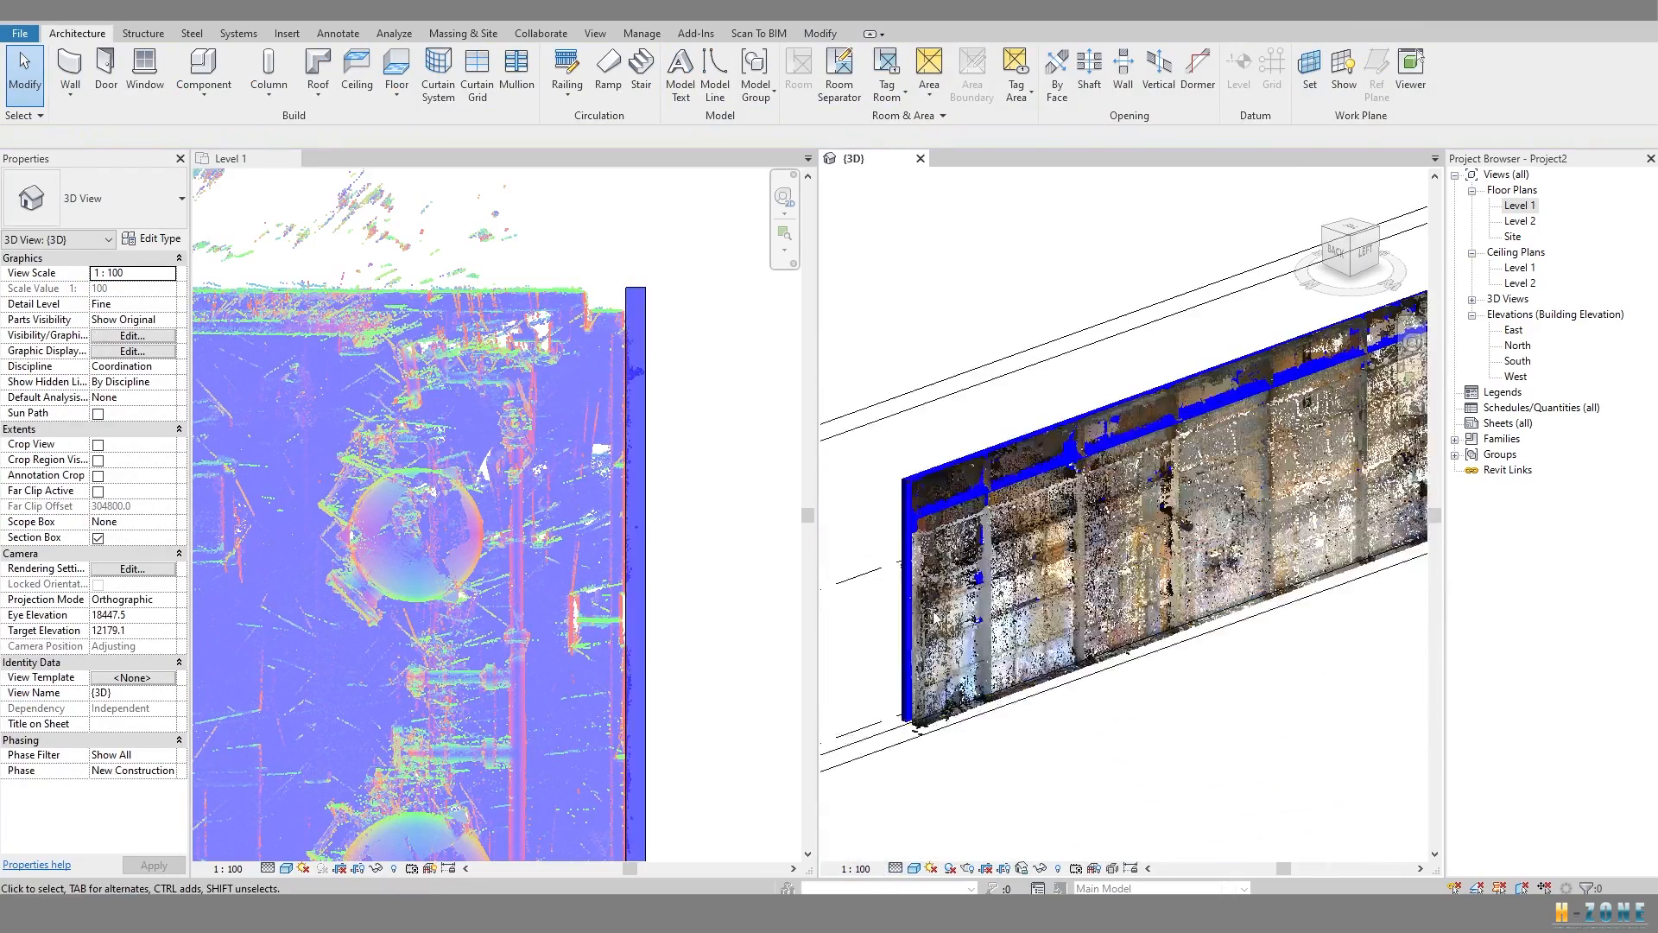
Use Create Similar on the east wall to draw a wall along the building's south edge from the southeast to the southwest corner.
click(894, 658)
shift+middle_drag(893, 659, 820, 674)
shift+middle_drag(1123, 605, 1013, 563)
scroll(615, 288, down, 5)
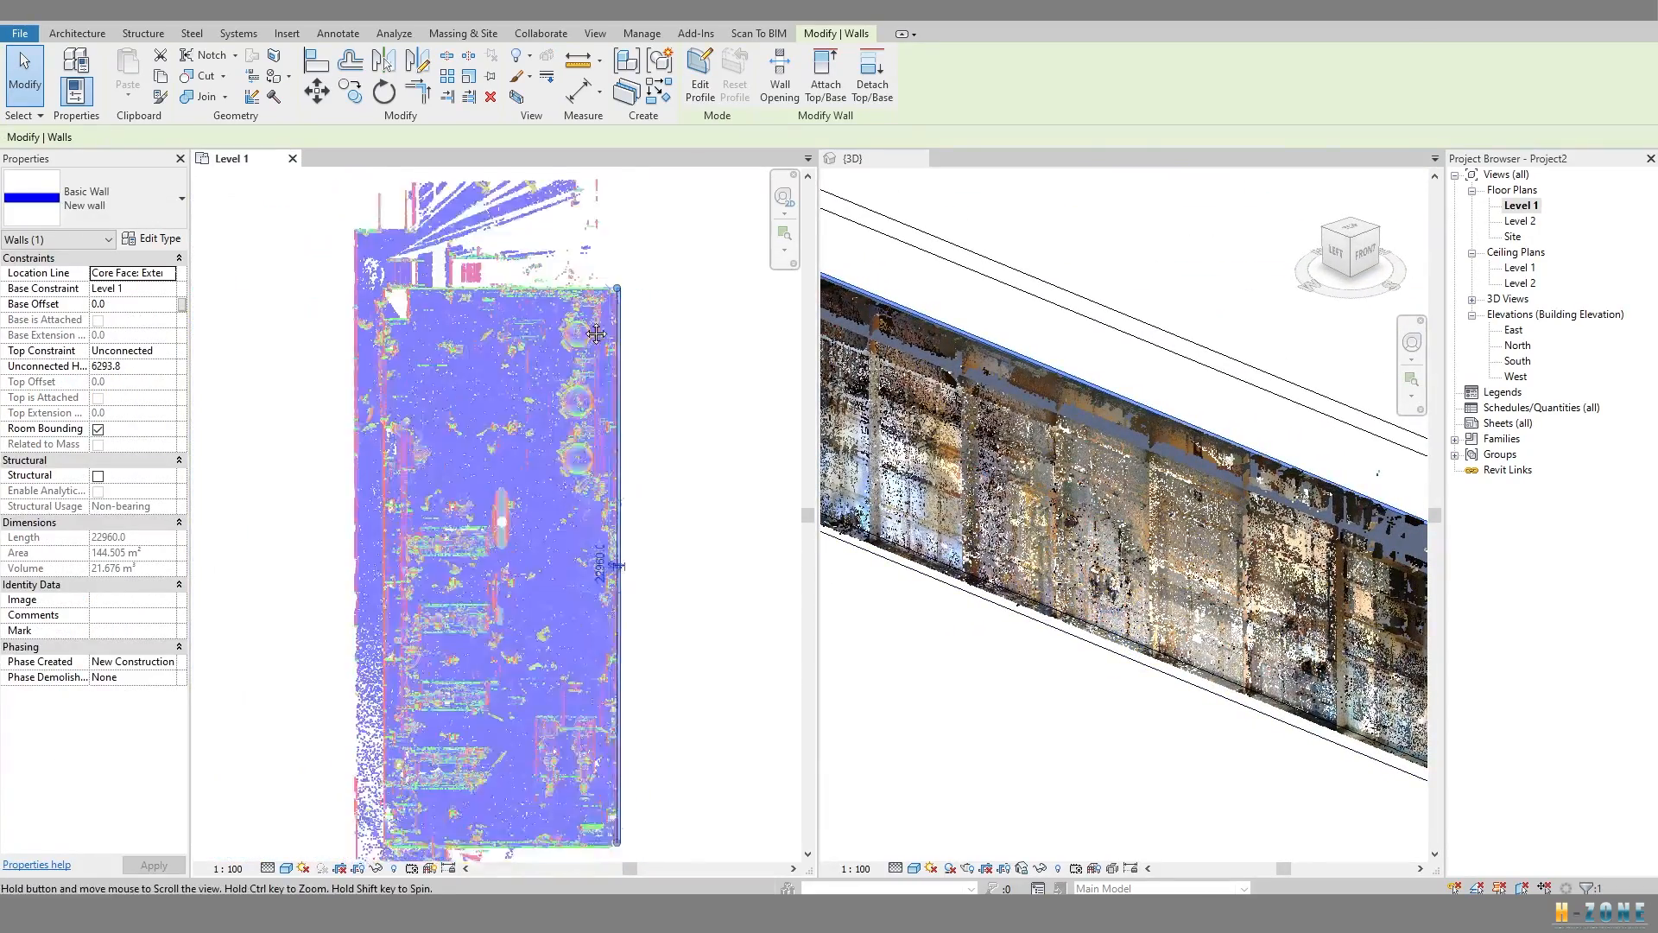
middle_drag(608, 563, 630, 326)
scroll(632, 596, up, 3)
middle_drag(651, 594, 713, 603)
scroll(681, 588, up, 4)
key(c)
key(s)
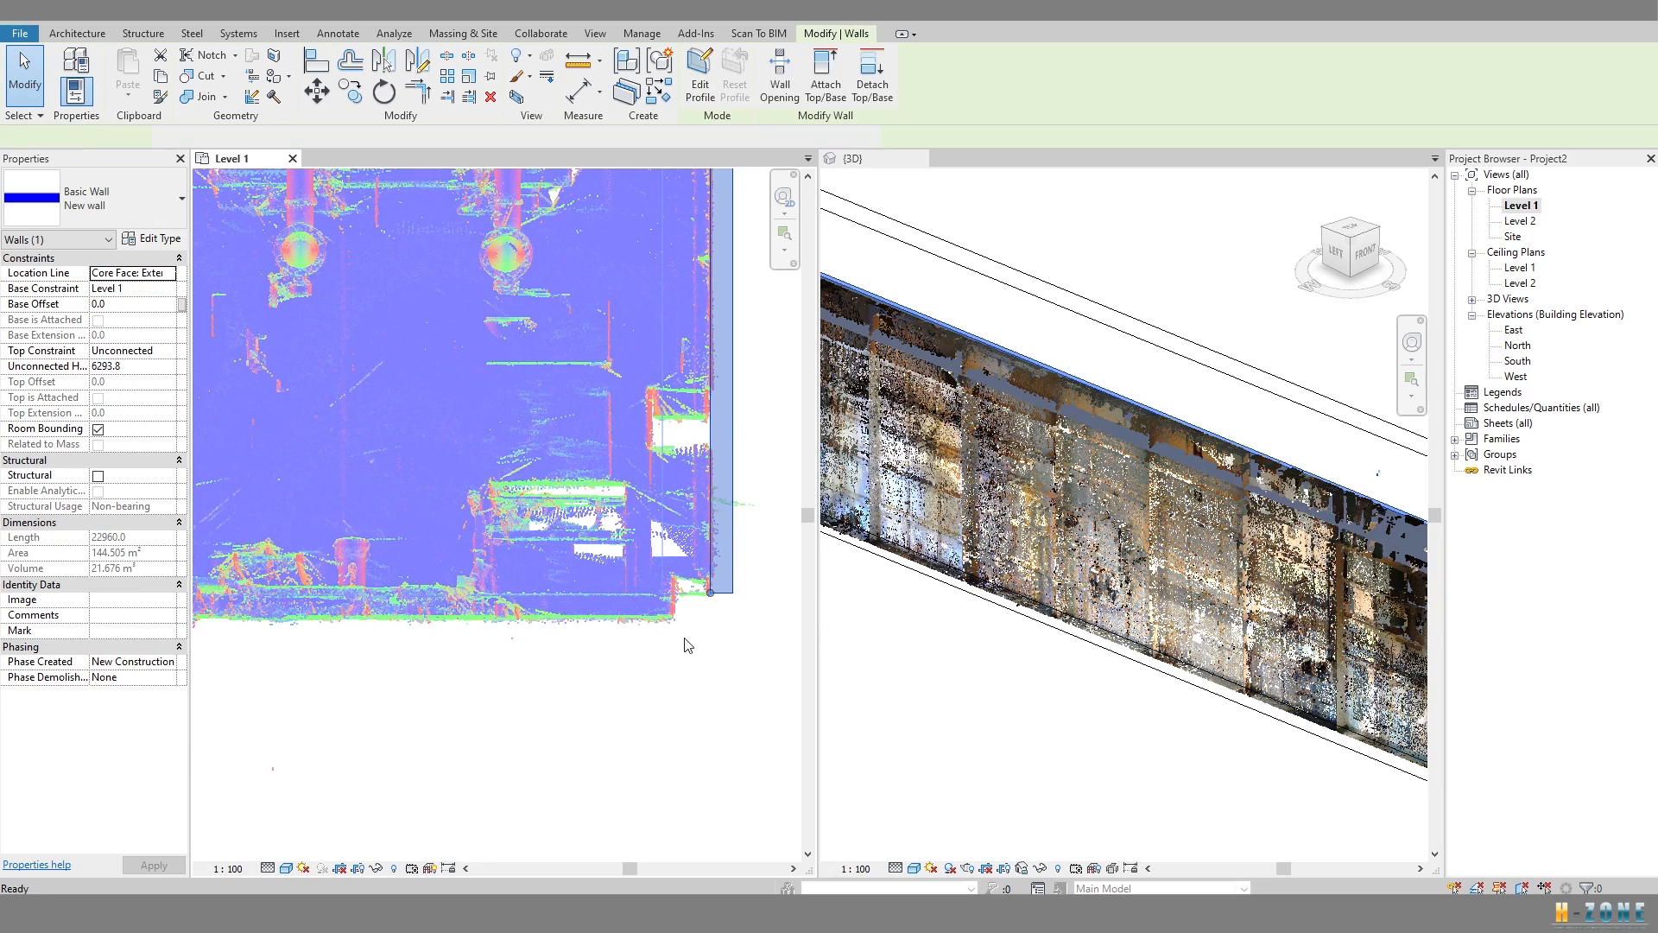
click(686, 619)
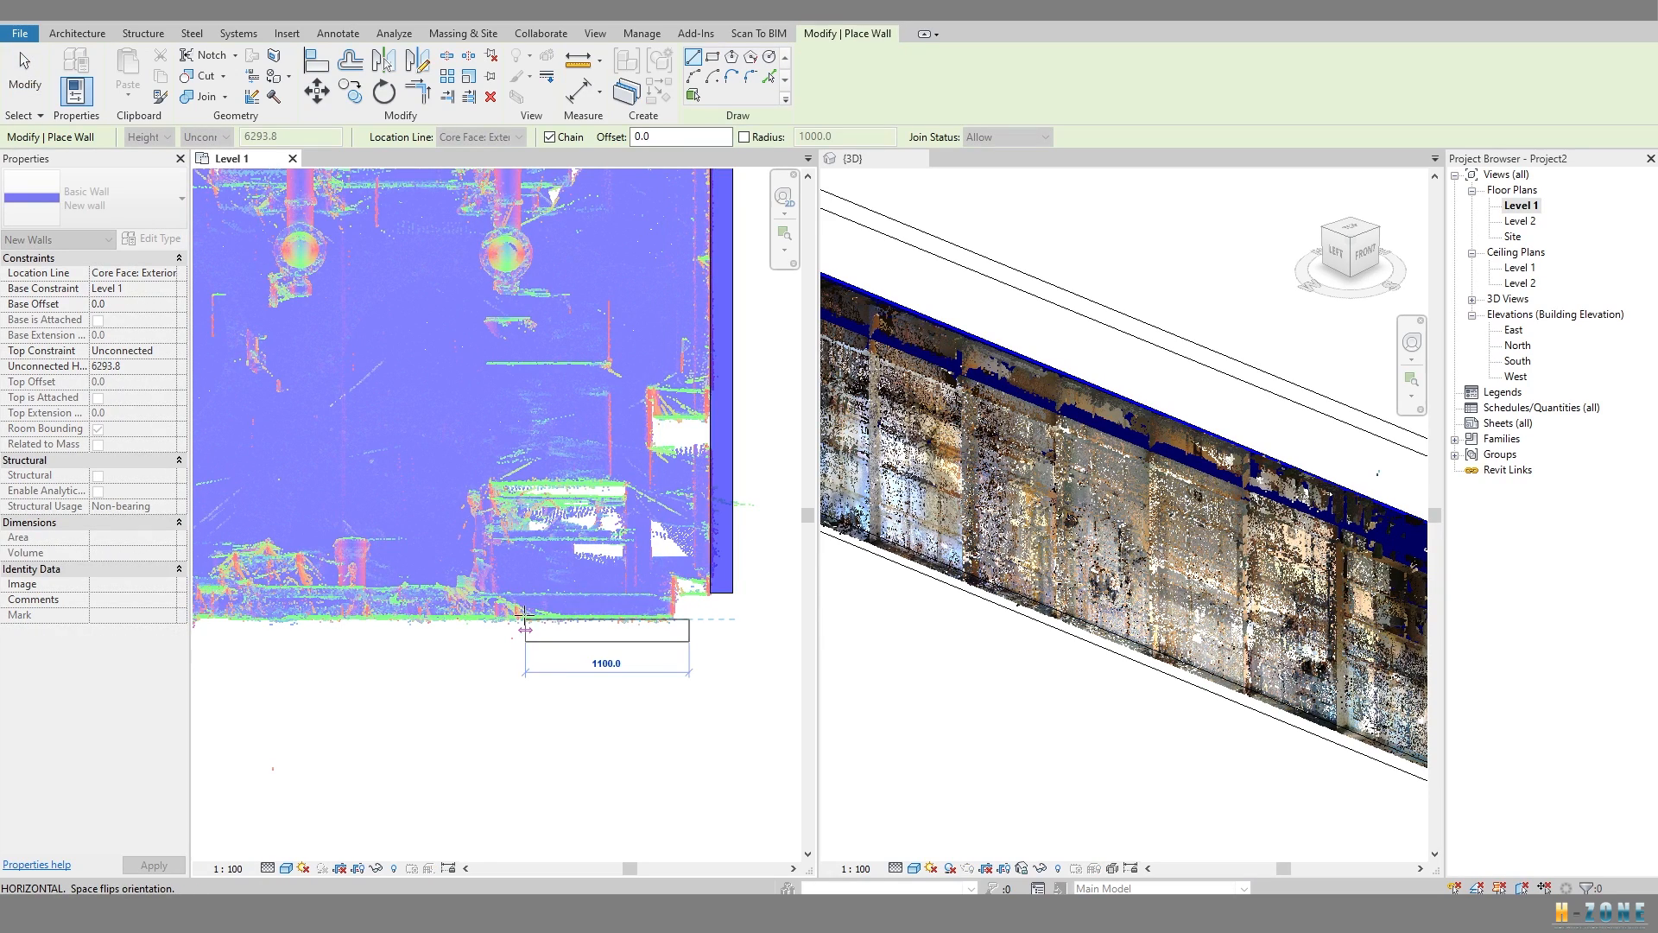
scroll(523, 614, up, 5)
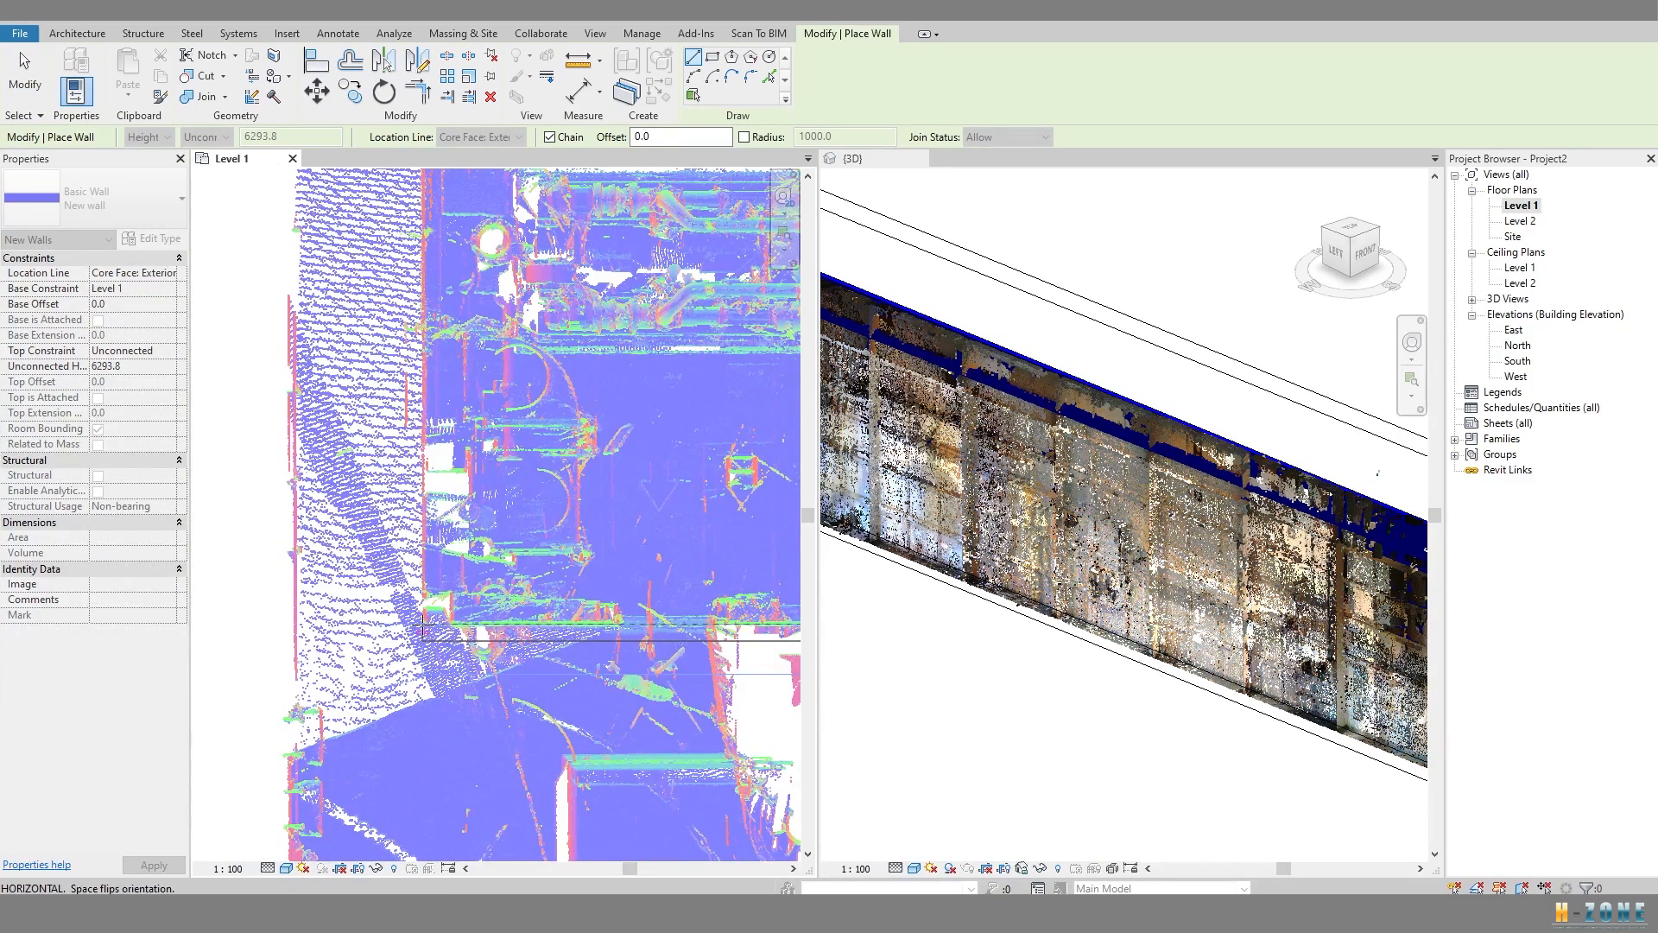
click(422, 624)
key(Escape)
key(Escape)
Draw a matching New wall along the building's north edge from the northeast to the northwest corner.
scroll(423, 625, down, 1)
middle_drag(726, 633, 409, 628)
scroll(565, 608, up, 1)
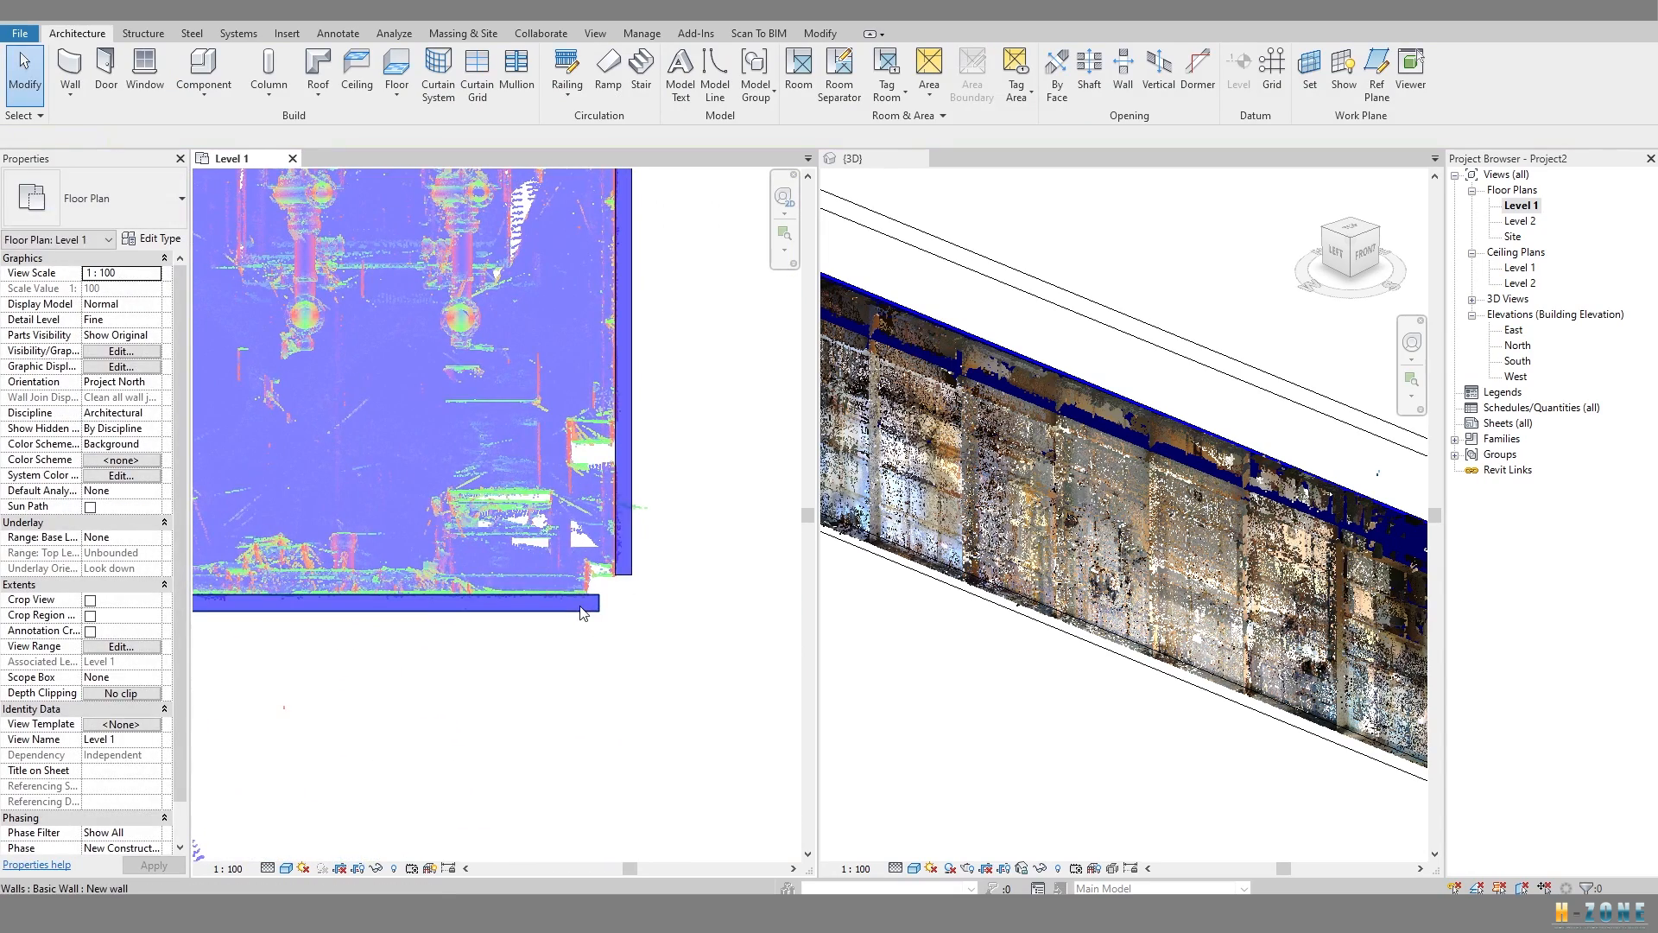
scroll(582, 589, down, 2)
scroll(625, 493, up, 2)
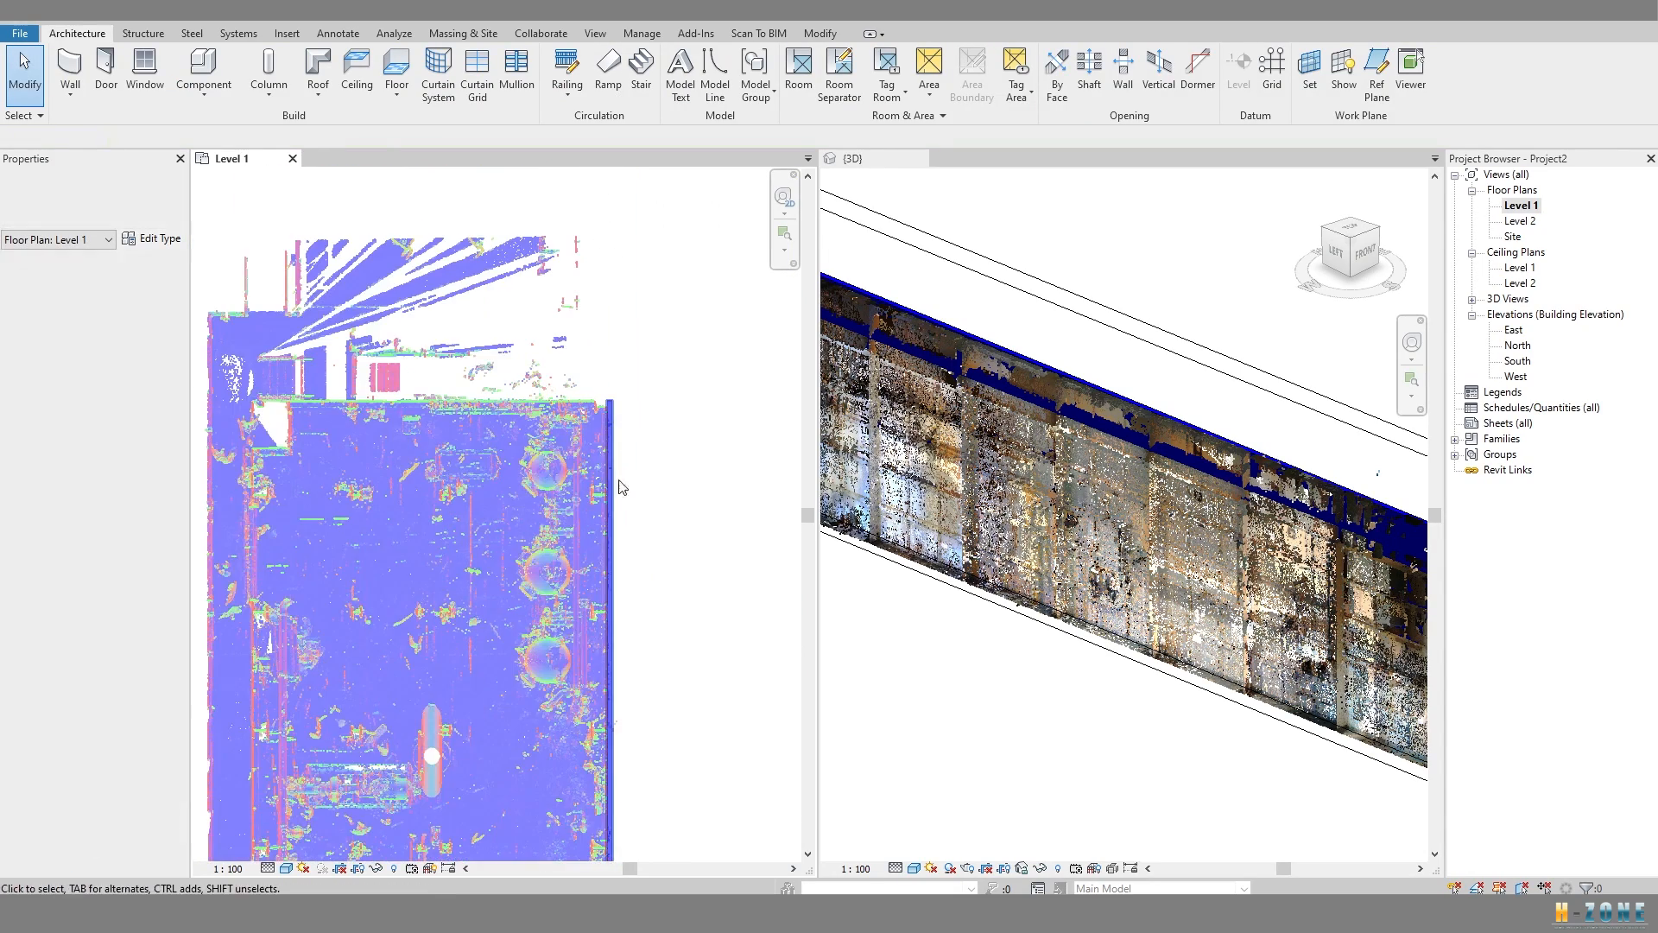
click(623, 489)
scroll(623, 489, up, 1)
middle_drag(623, 489, 734, 530)
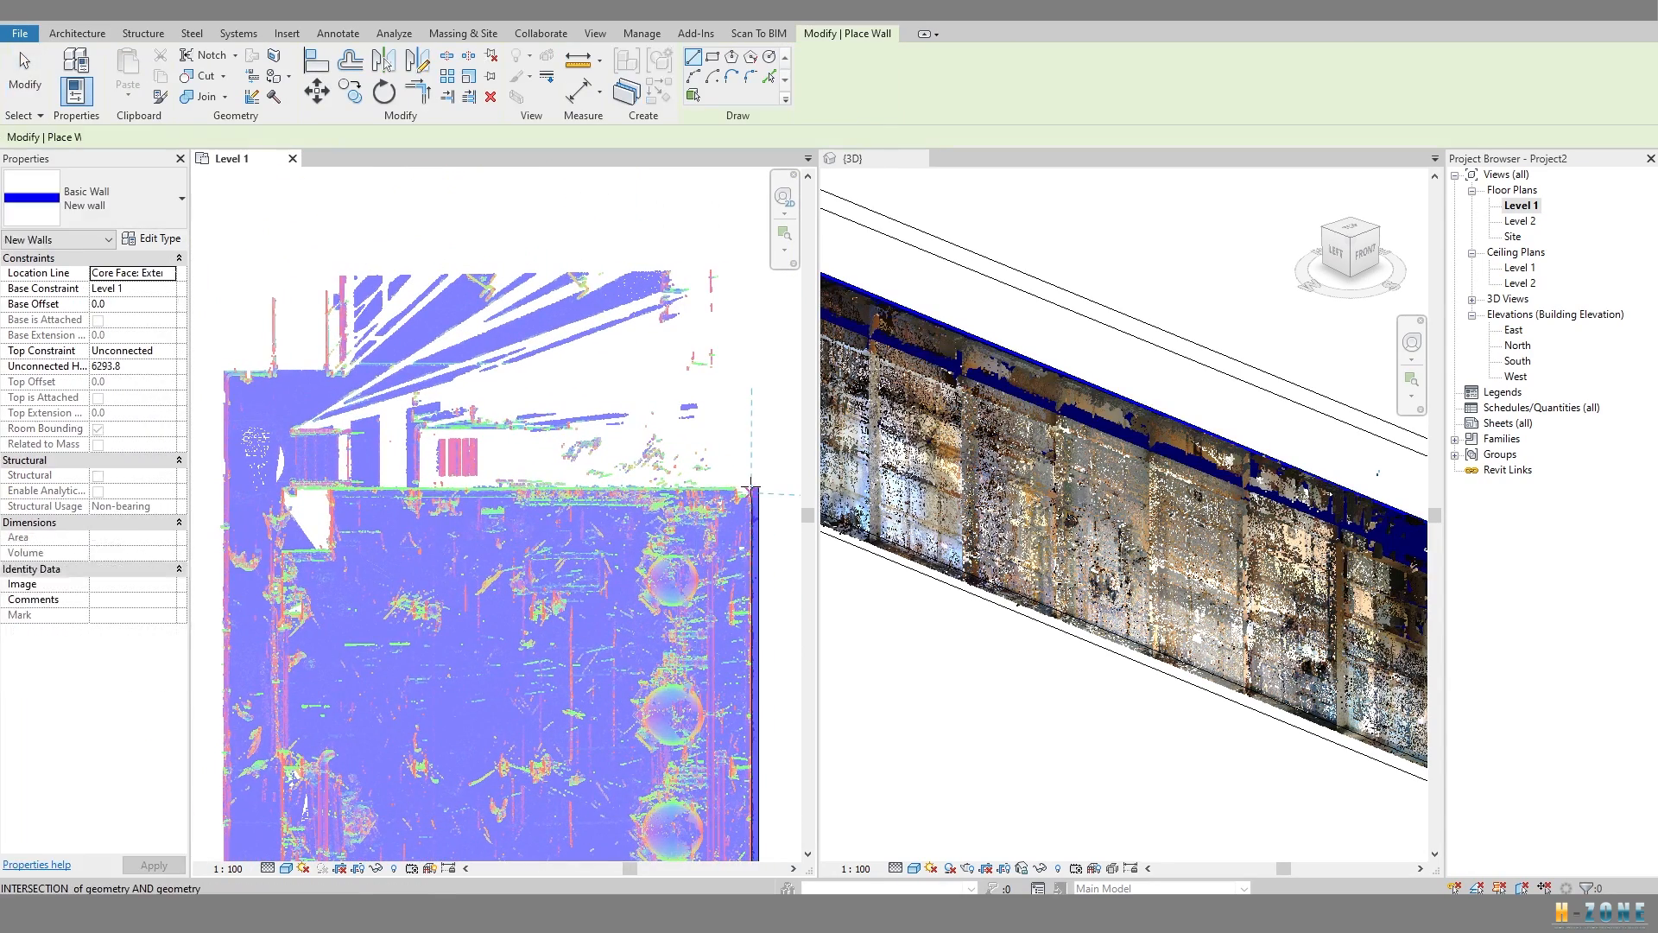
scroll(752, 487, up, 2)
scroll(469, 498, down, 2)
middle_drag(239, 507, 468, 519)
click(325, 502)
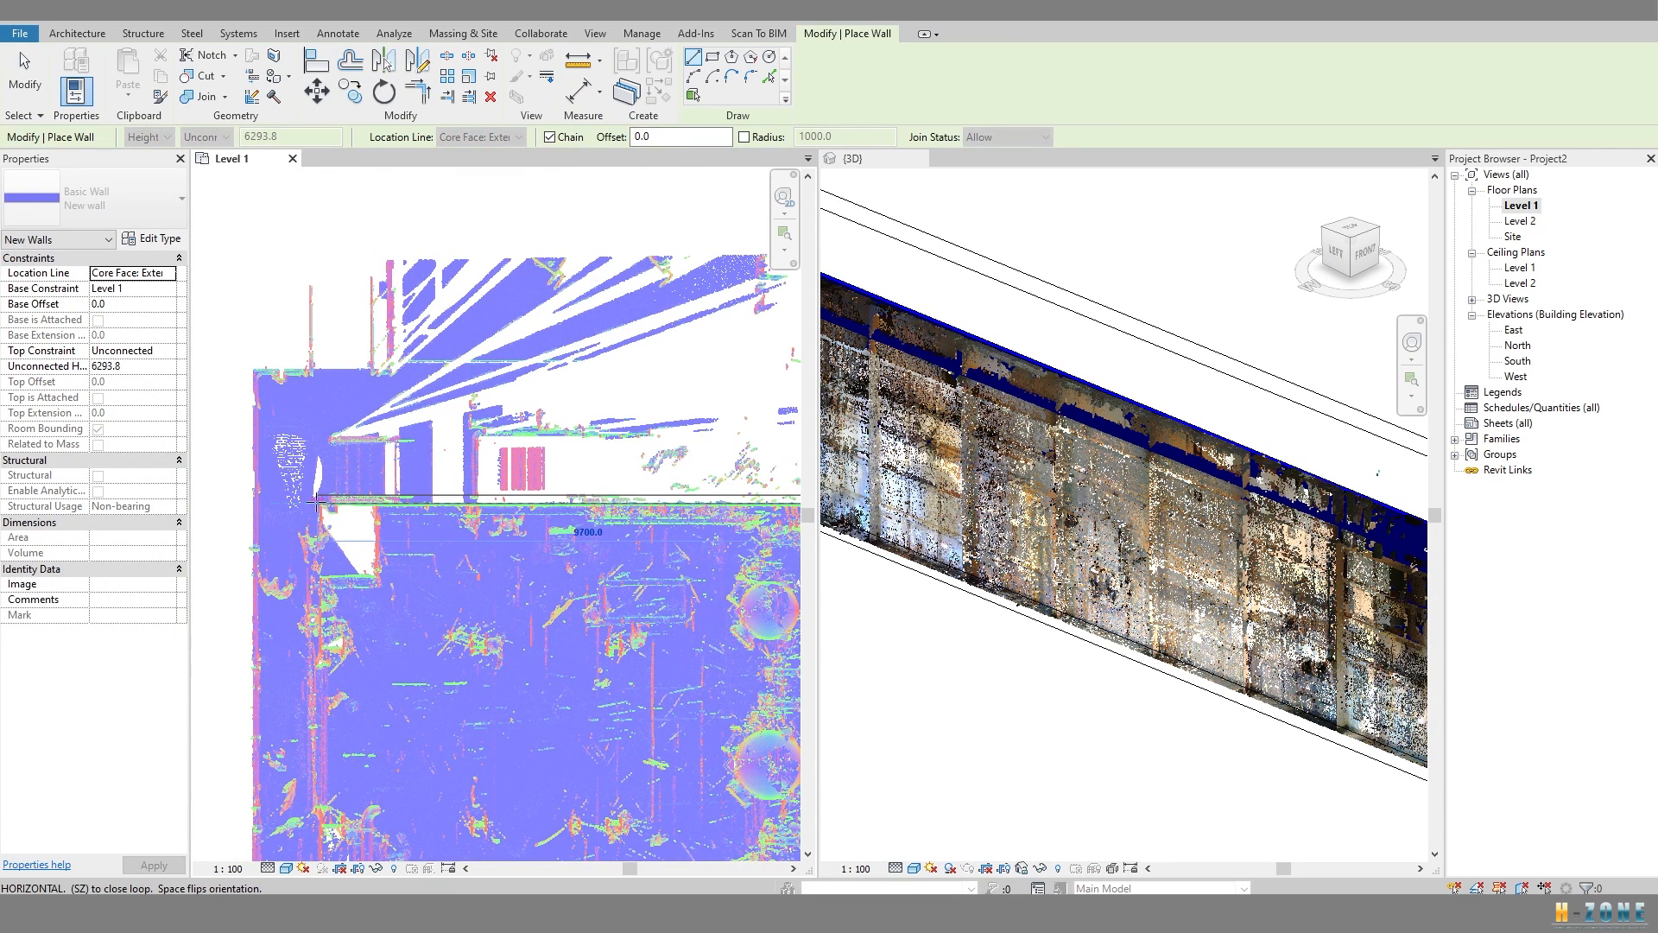
key(Escape)
key(Escape)
Draw a New wall along the building's west edge from the southwest corner up to the north wall's end.
scroll(323, 517, down, 3)
middle_drag(421, 696, 494, 224)
scroll(418, 595, up, 2)
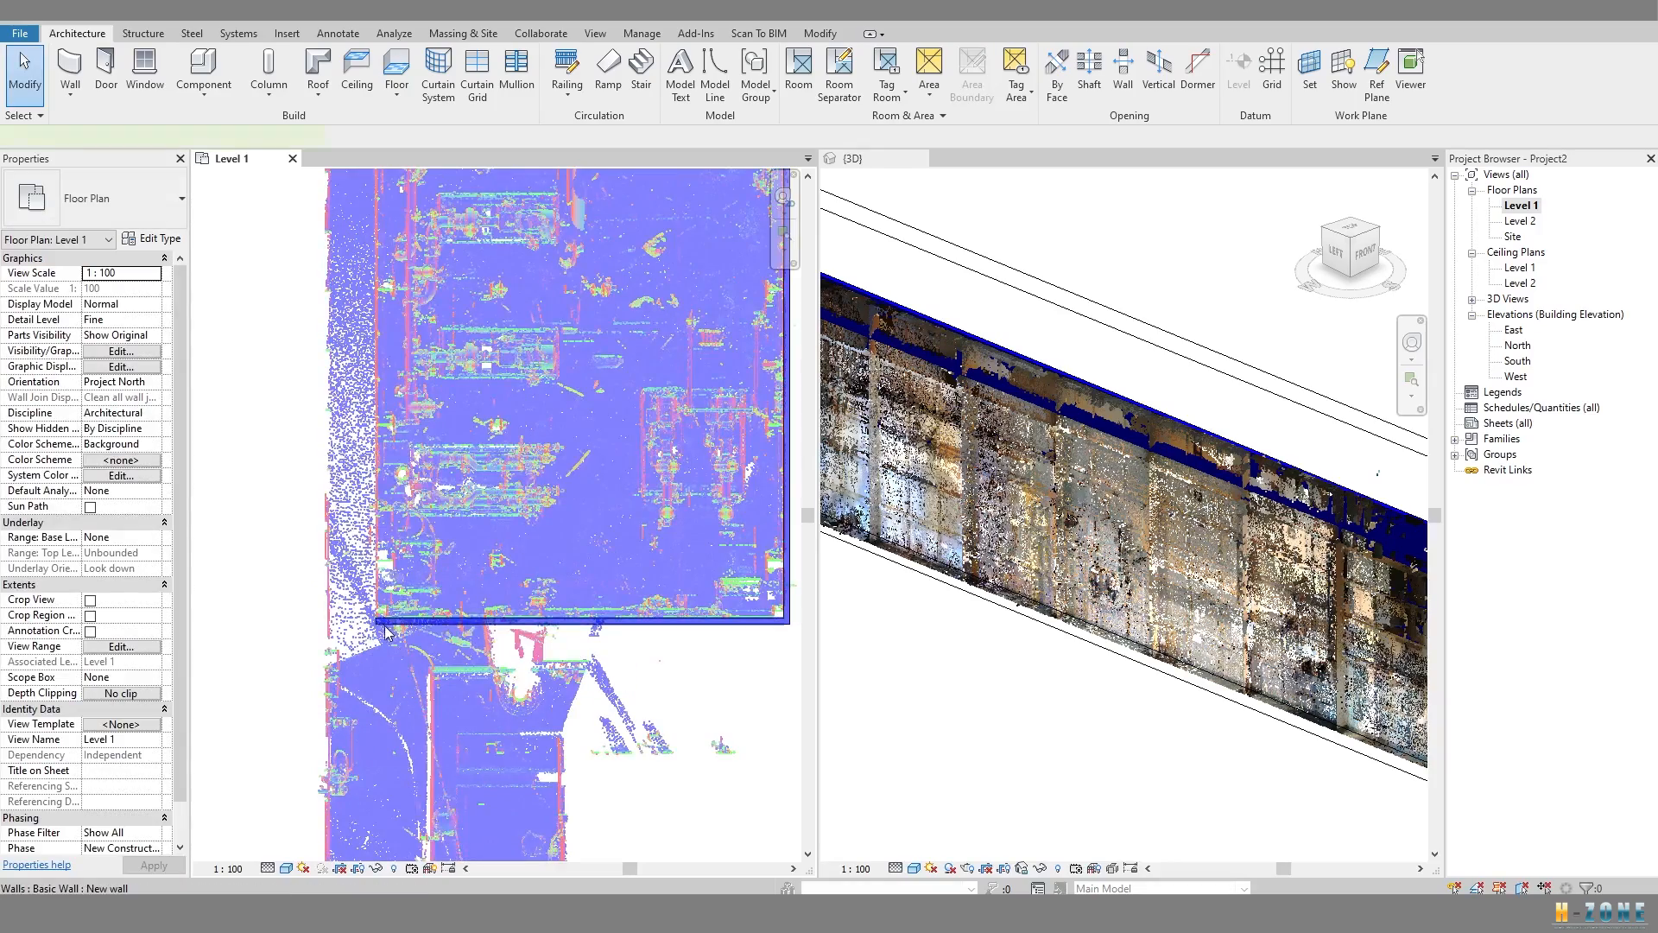
key(w)
key(a)
scroll(406, 609, up, 3)
click(400, 617)
scroll(402, 445, down, 3)
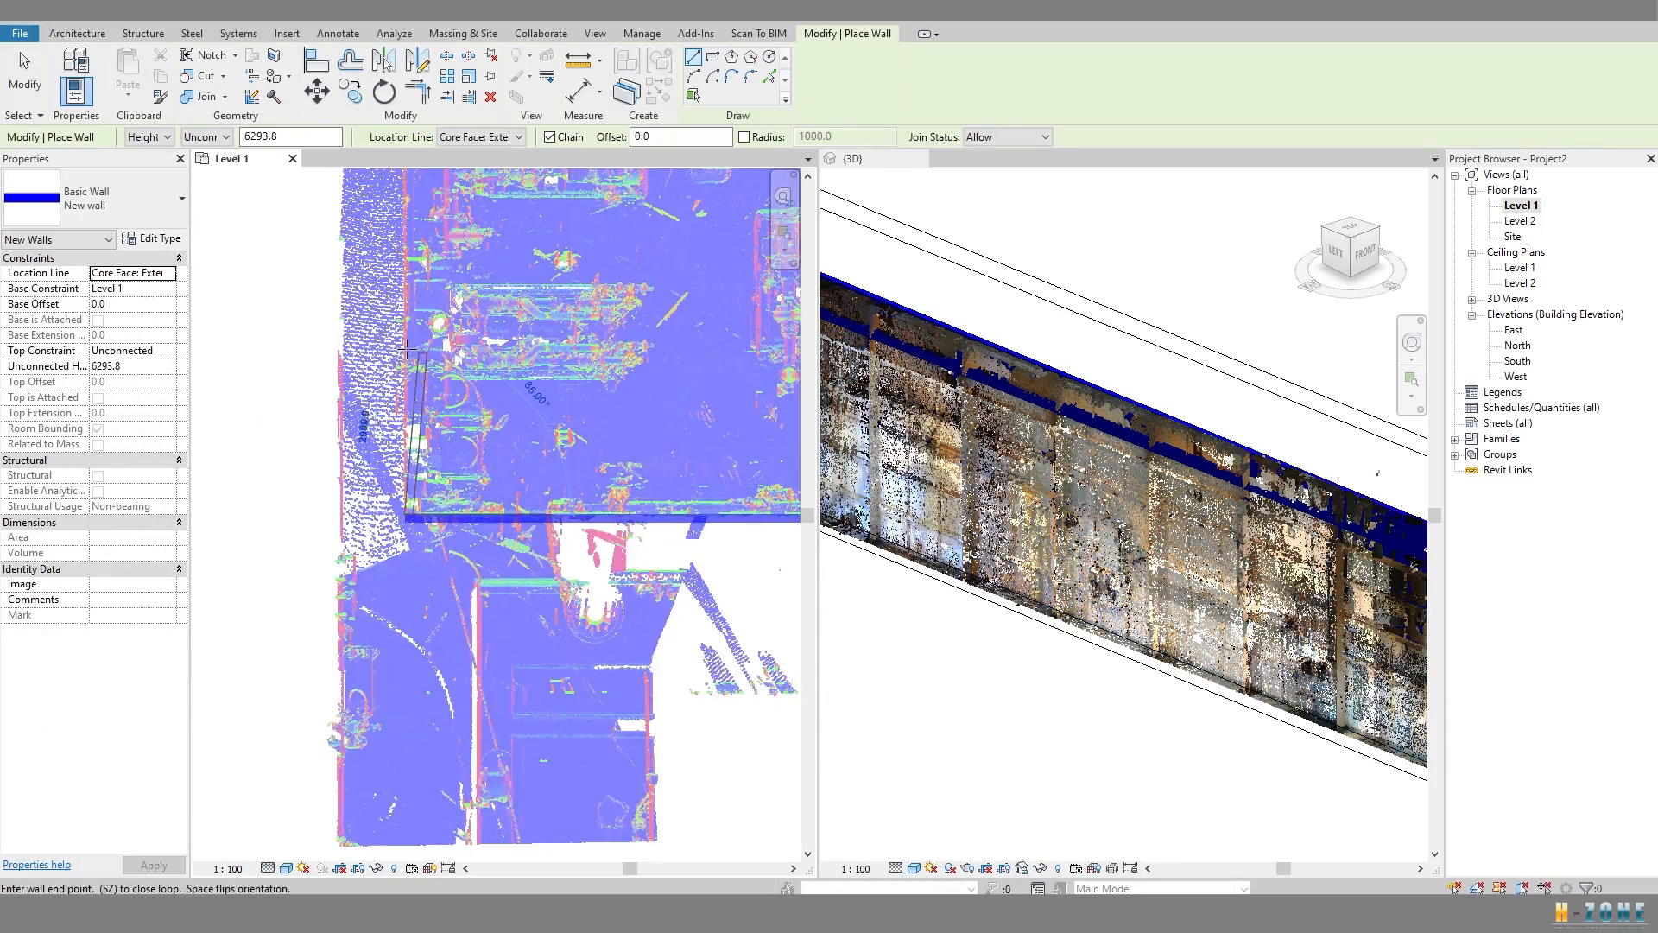
middle_drag(404, 208, 425, 516)
middle_drag(425, 329, 444, 580)
scroll(439, 446, up, 2)
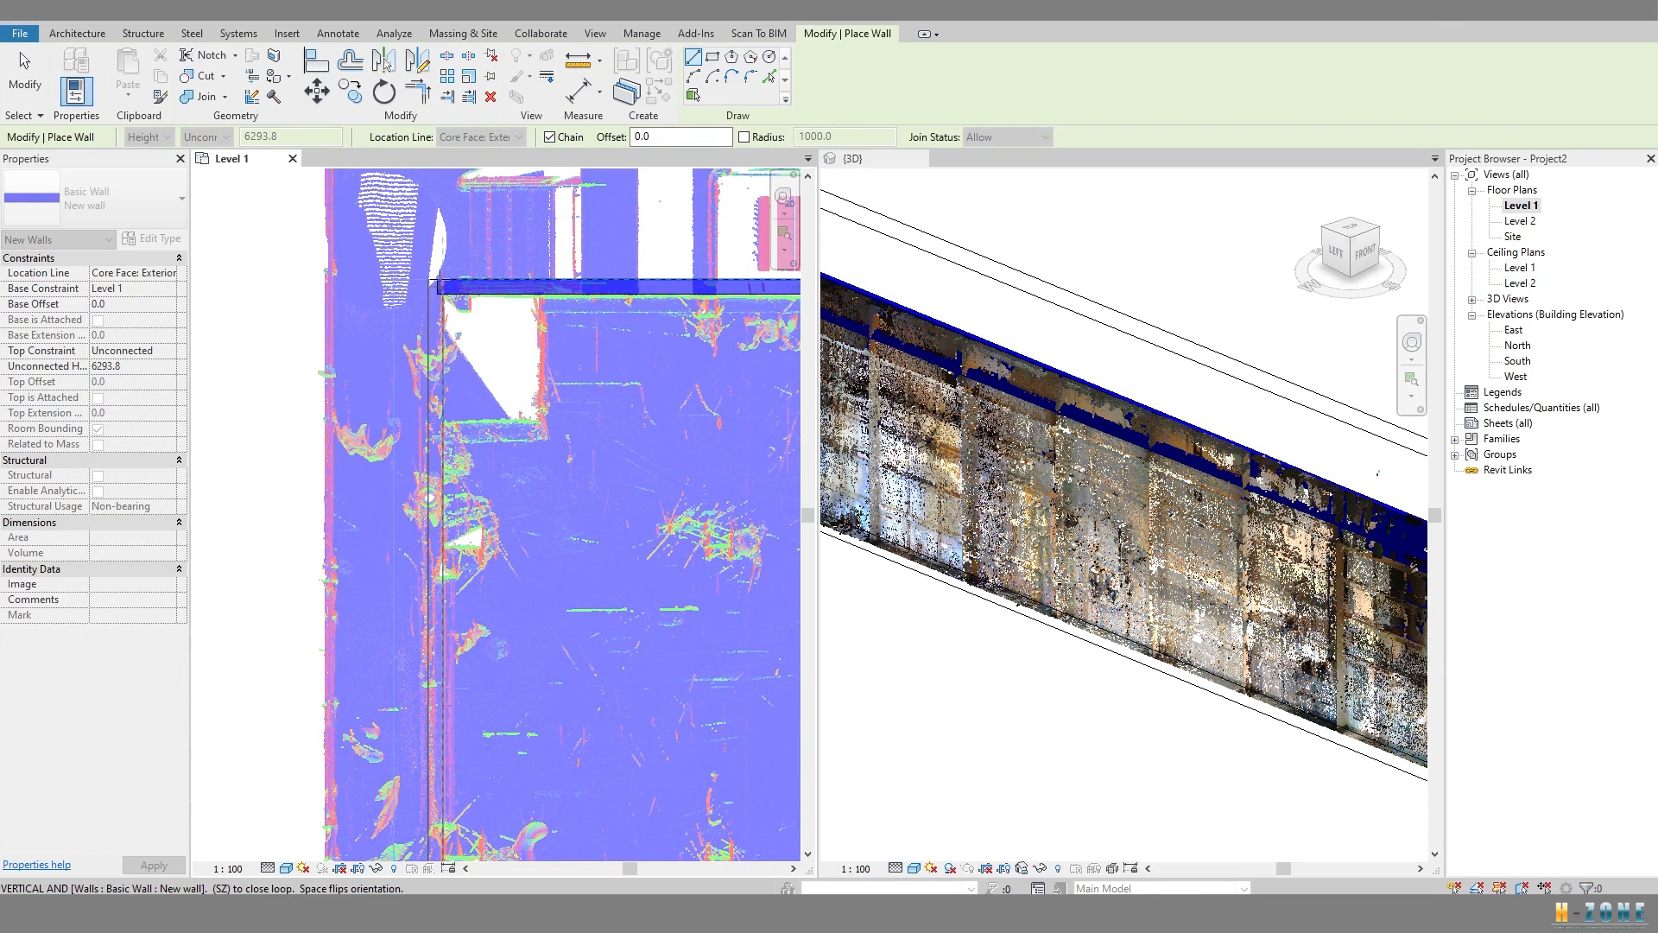
click(440, 281)
key(Escape)
key(Escape)
Resize the 3D section box so that it encloses the scan and all four walls of the building.
scroll(442, 343, down, 2)
middle_drag(480, 431, 456, 406)
scroll(1151, 555, down, 4)
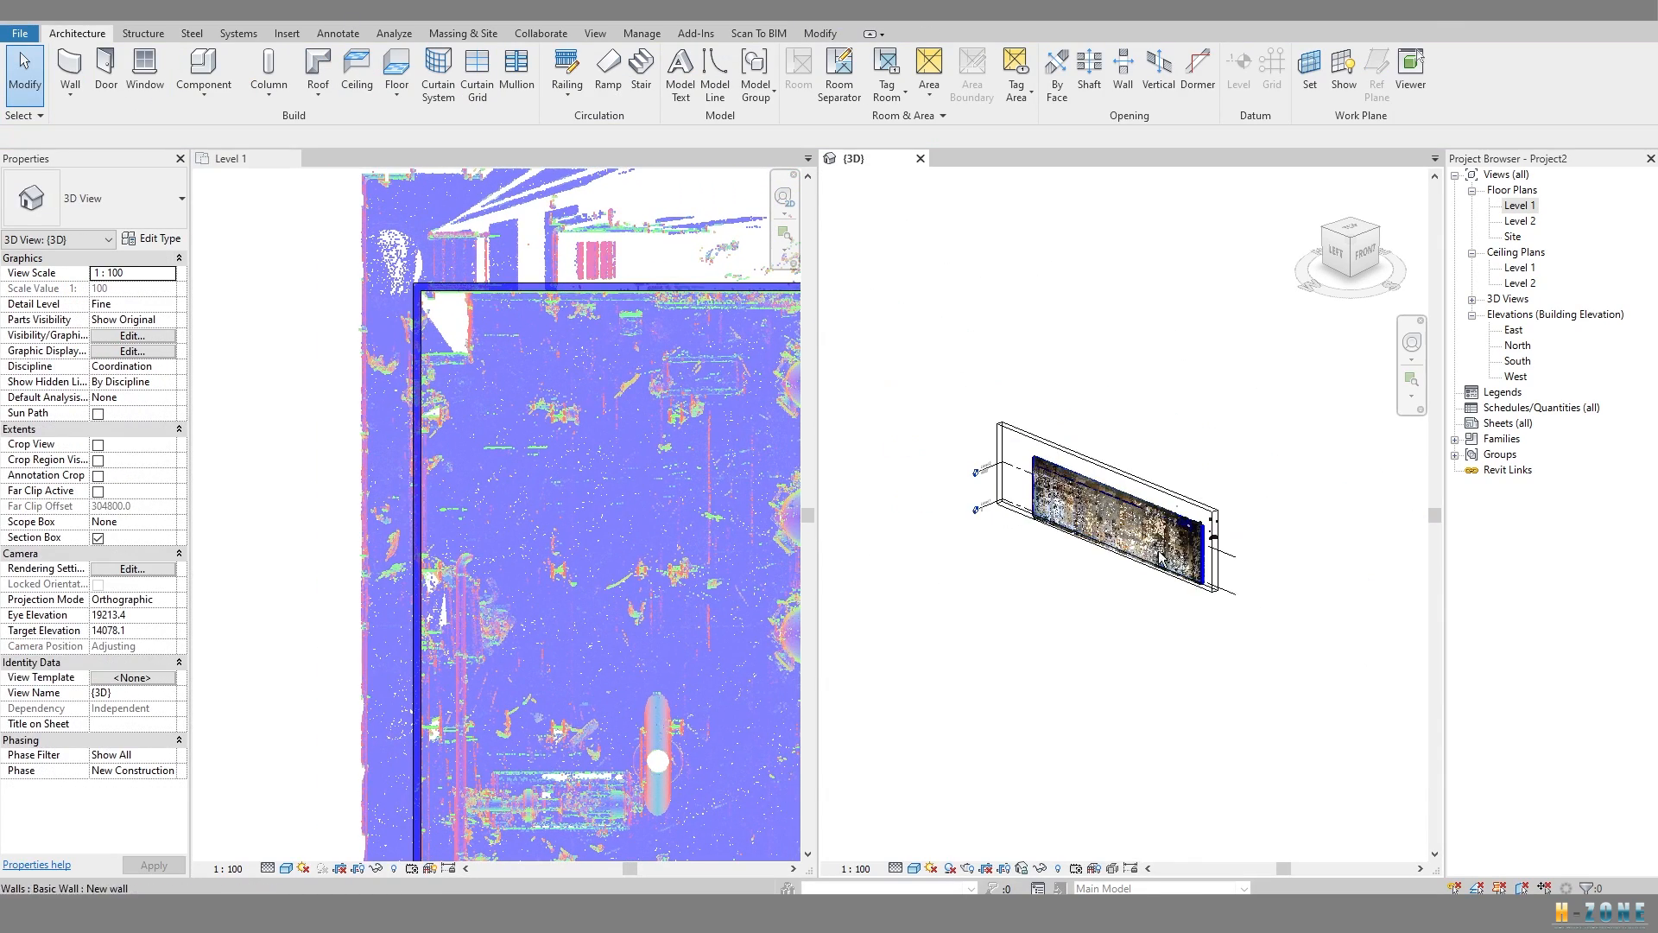
click(1153, 560)
scroll(1097, 553, up, 5)
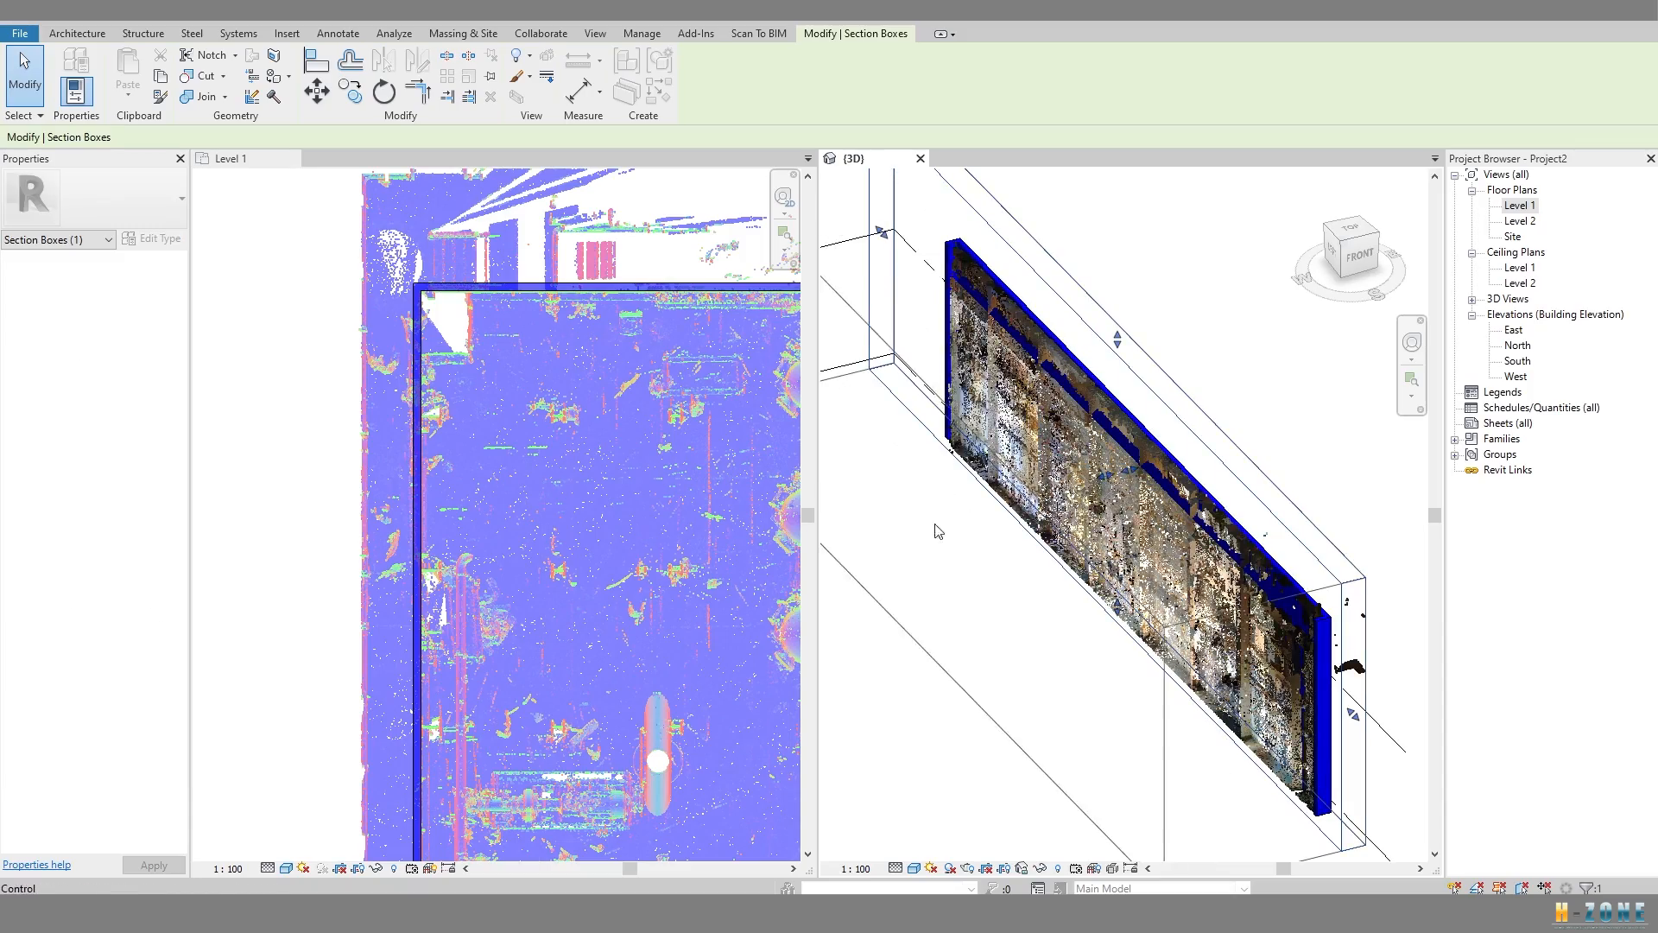
drag(931, 532, 930, 531)
scroll(994, 514, down, 2)
shift+middle_drag(935, 605, 1056, 578)
scroll(999, 548, up, 2)
scroll(1192, 479, up, 4)
scroll(1262, 603, down, 2)
scroll(1057, 578, up, 1)
scroll(1057, 578, down, 3)
click(994, 734)
click(994, 678)
shift+middle_drag(993, 678, 1071, 596)
drag(1143, 373, 1151, 413)
scroll(1158, 410, up, 5)
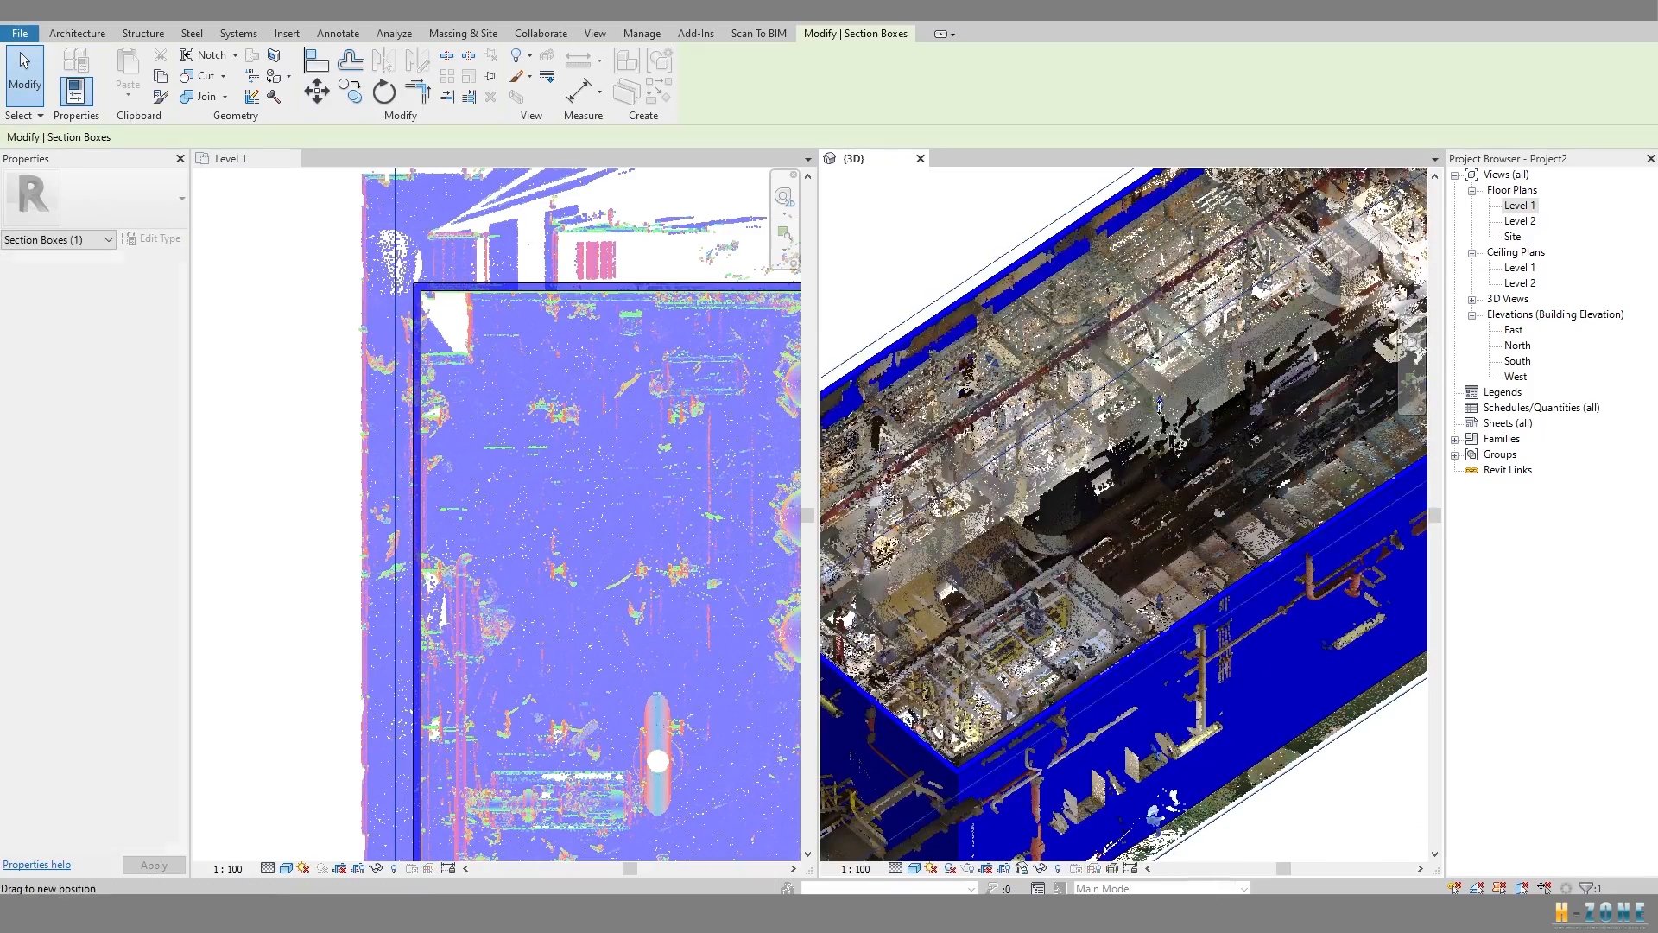
Examine the scanned elements along the inner face of the east wall in the 3D view and the Level 1 plan.
shift+middle_drag(1160, 409, 1120, 583)
scroll(609, 482, down, 2)
middle_drag(533, 449, 304, 241)
scroll(537, 525, up, 5)
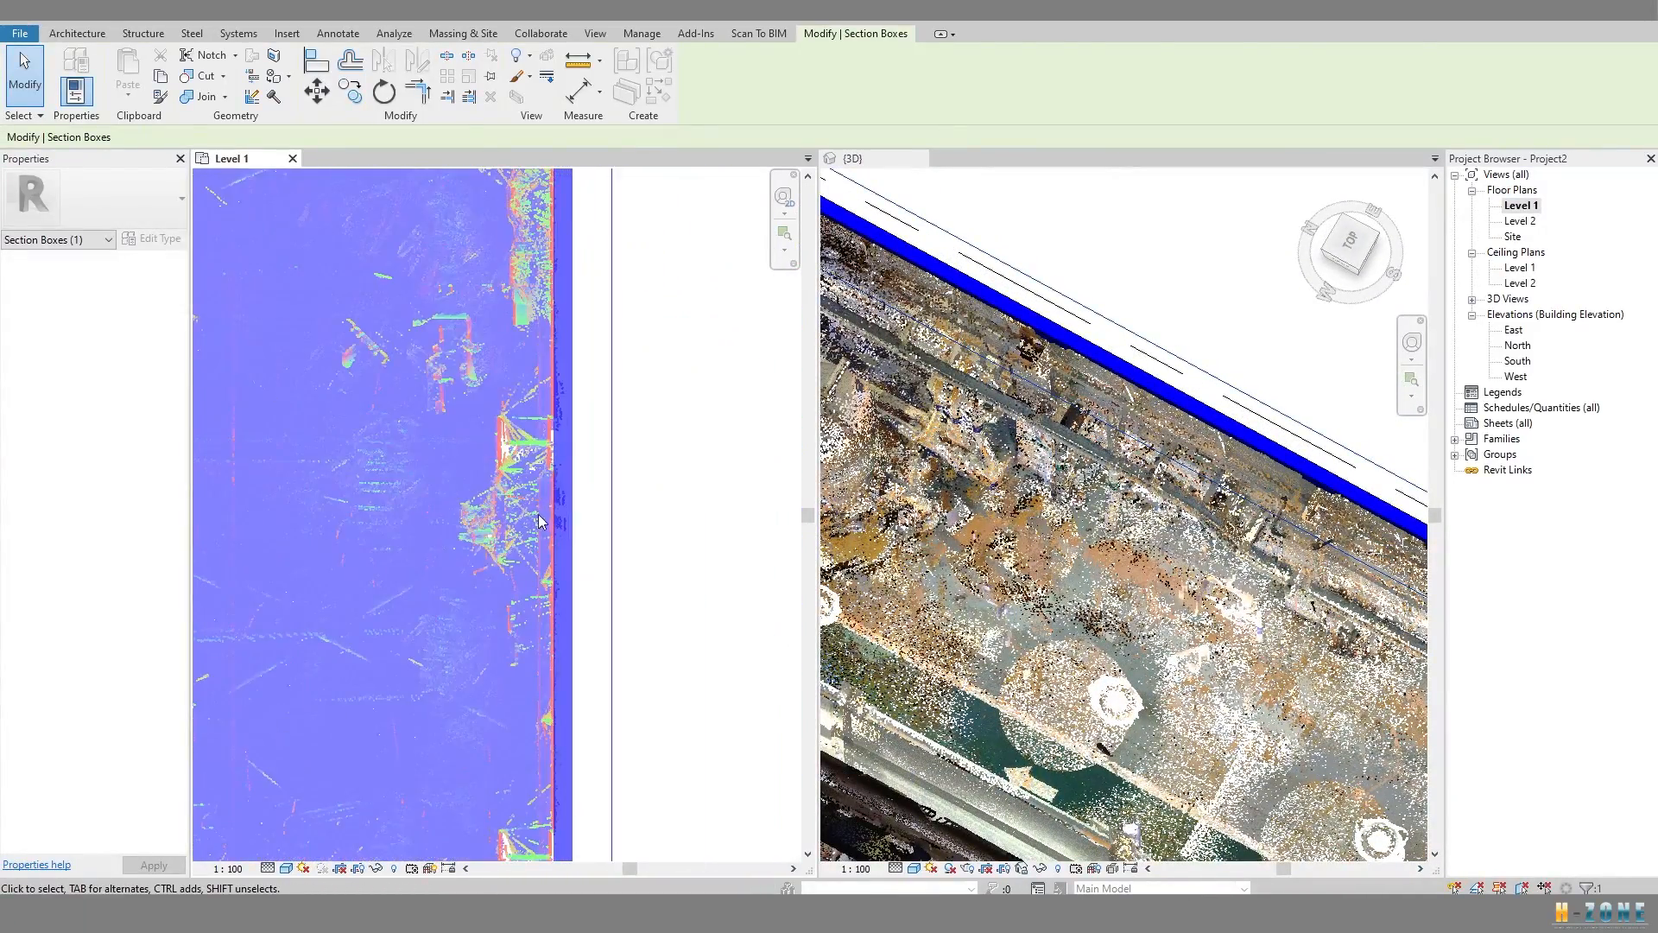
scroll(539, 509, up, 4)
middle_drag(547, 466, 560, 485)
scroll(559, 484, down, 2)
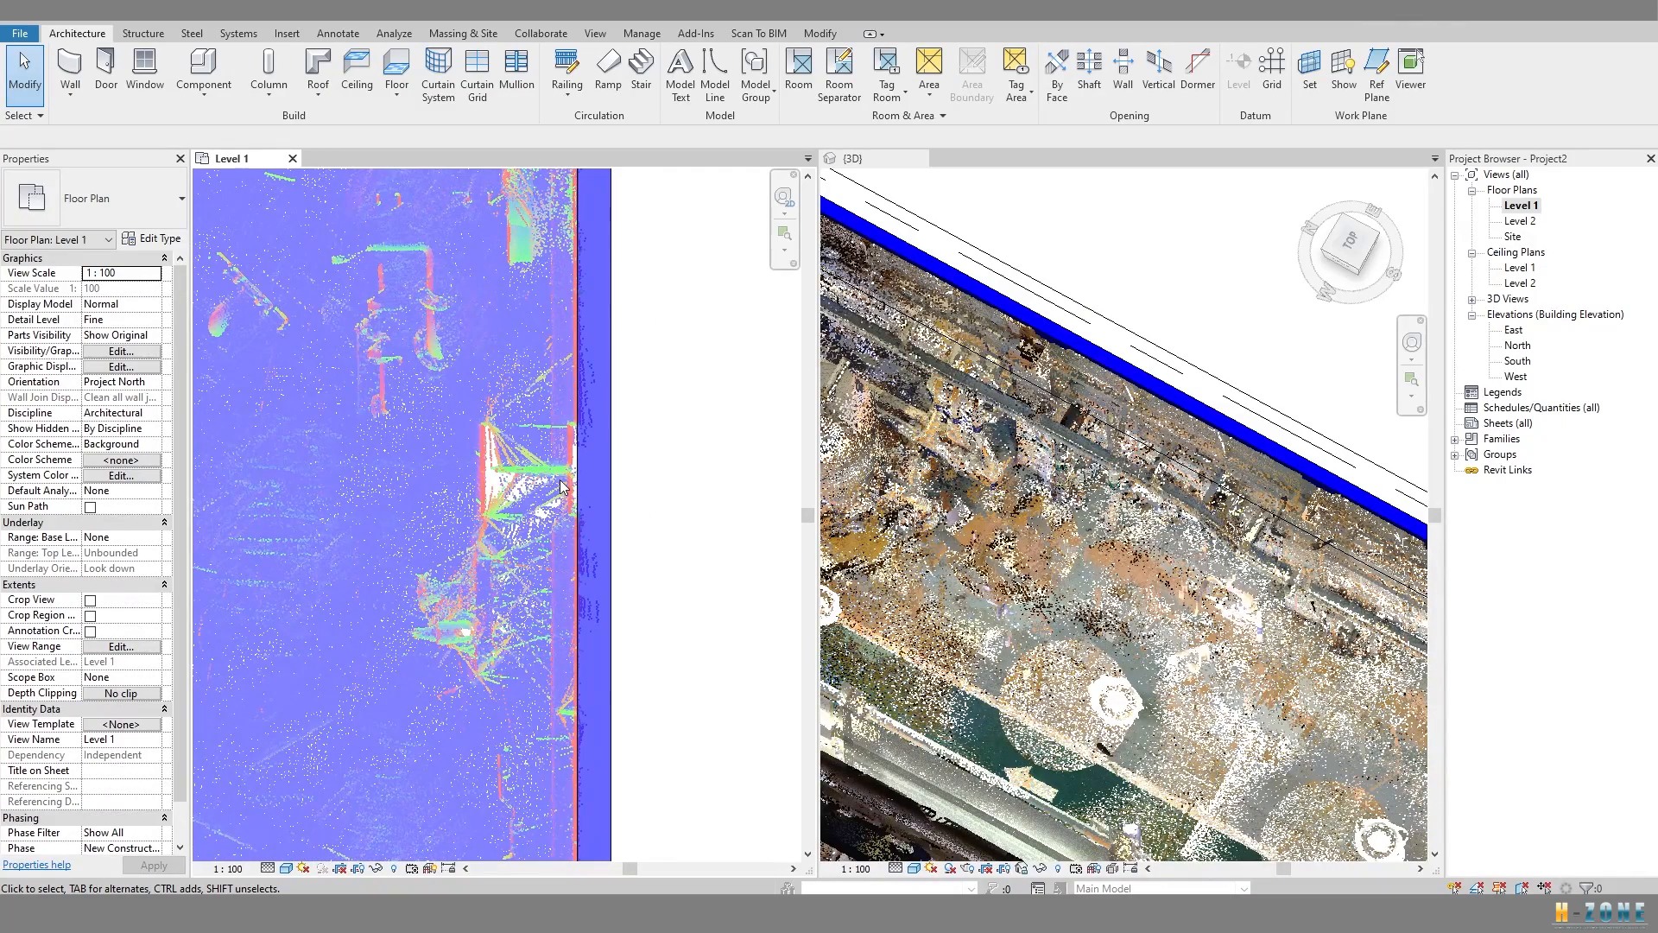
scroll(549, 482, up, 5)
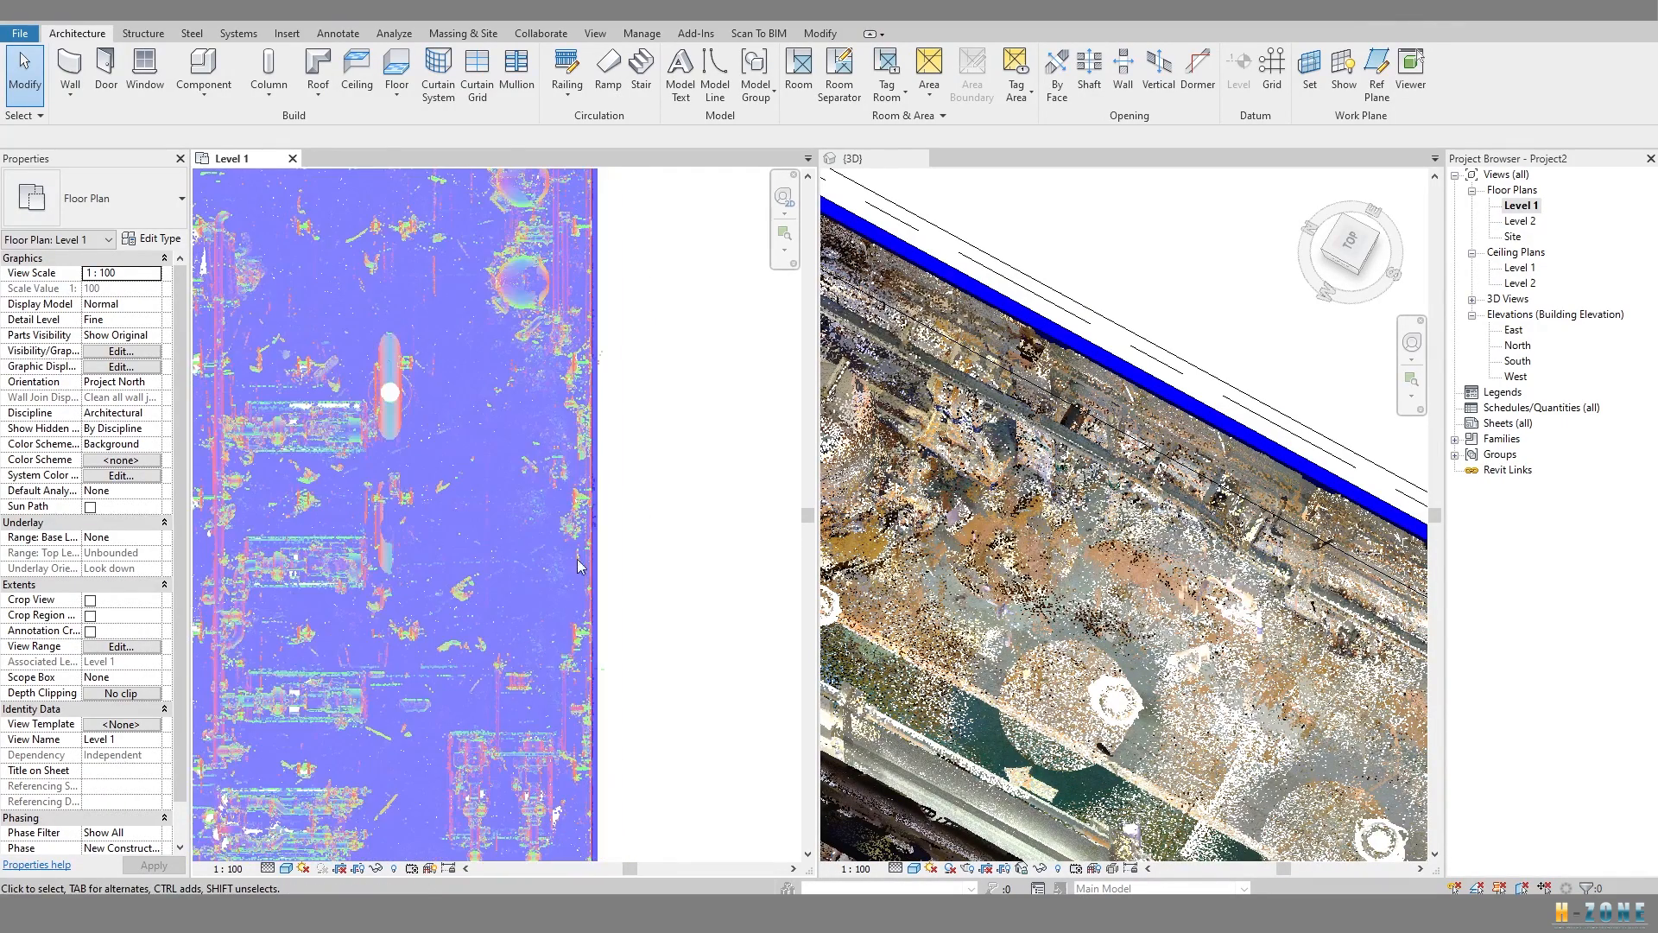
Start placing a vertical structural column in the Level 1 plan.
click(194, 33)
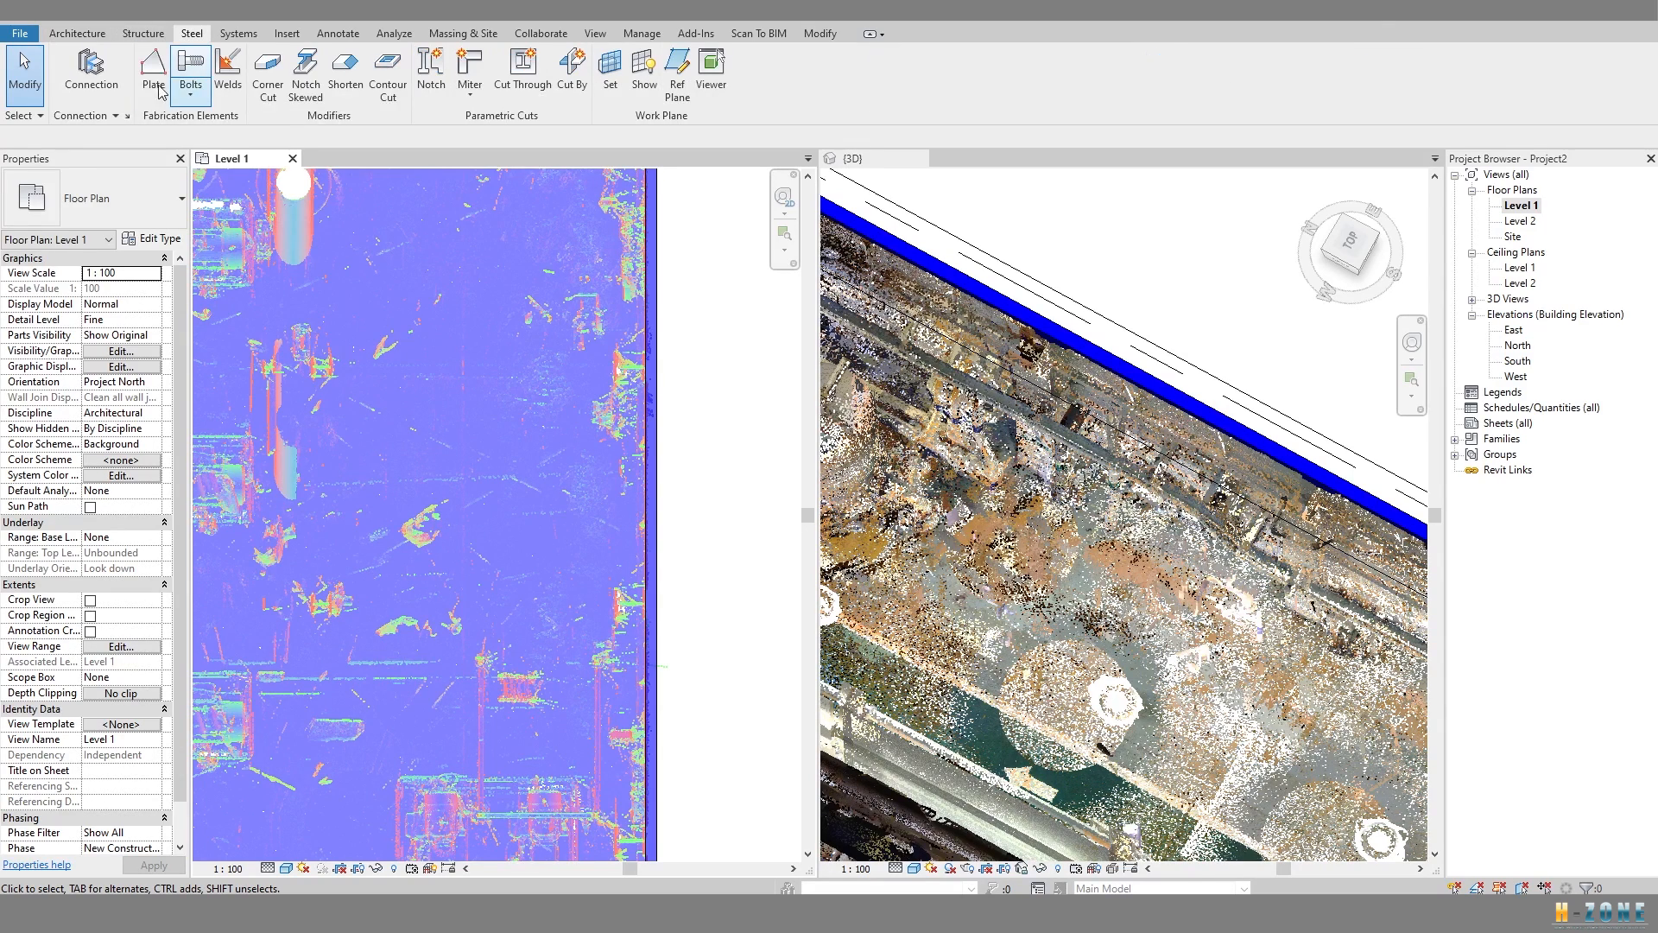
click(145, 34)
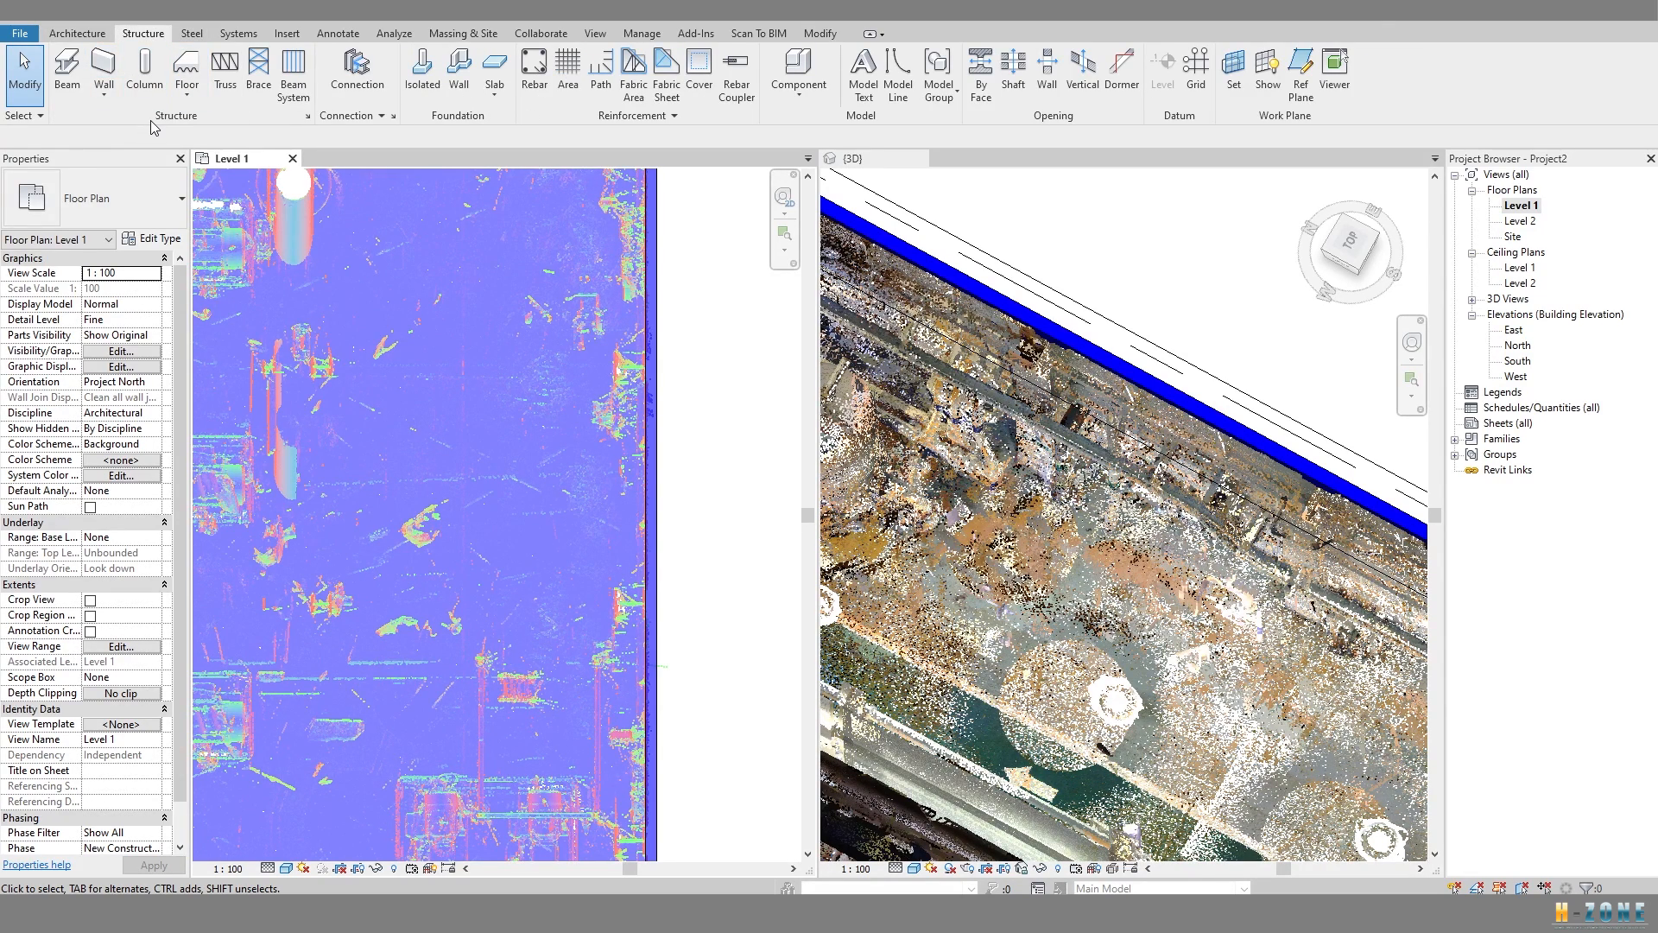
click(105, 95)
click(105, 95)
click(104, 96)
click(148, 90)
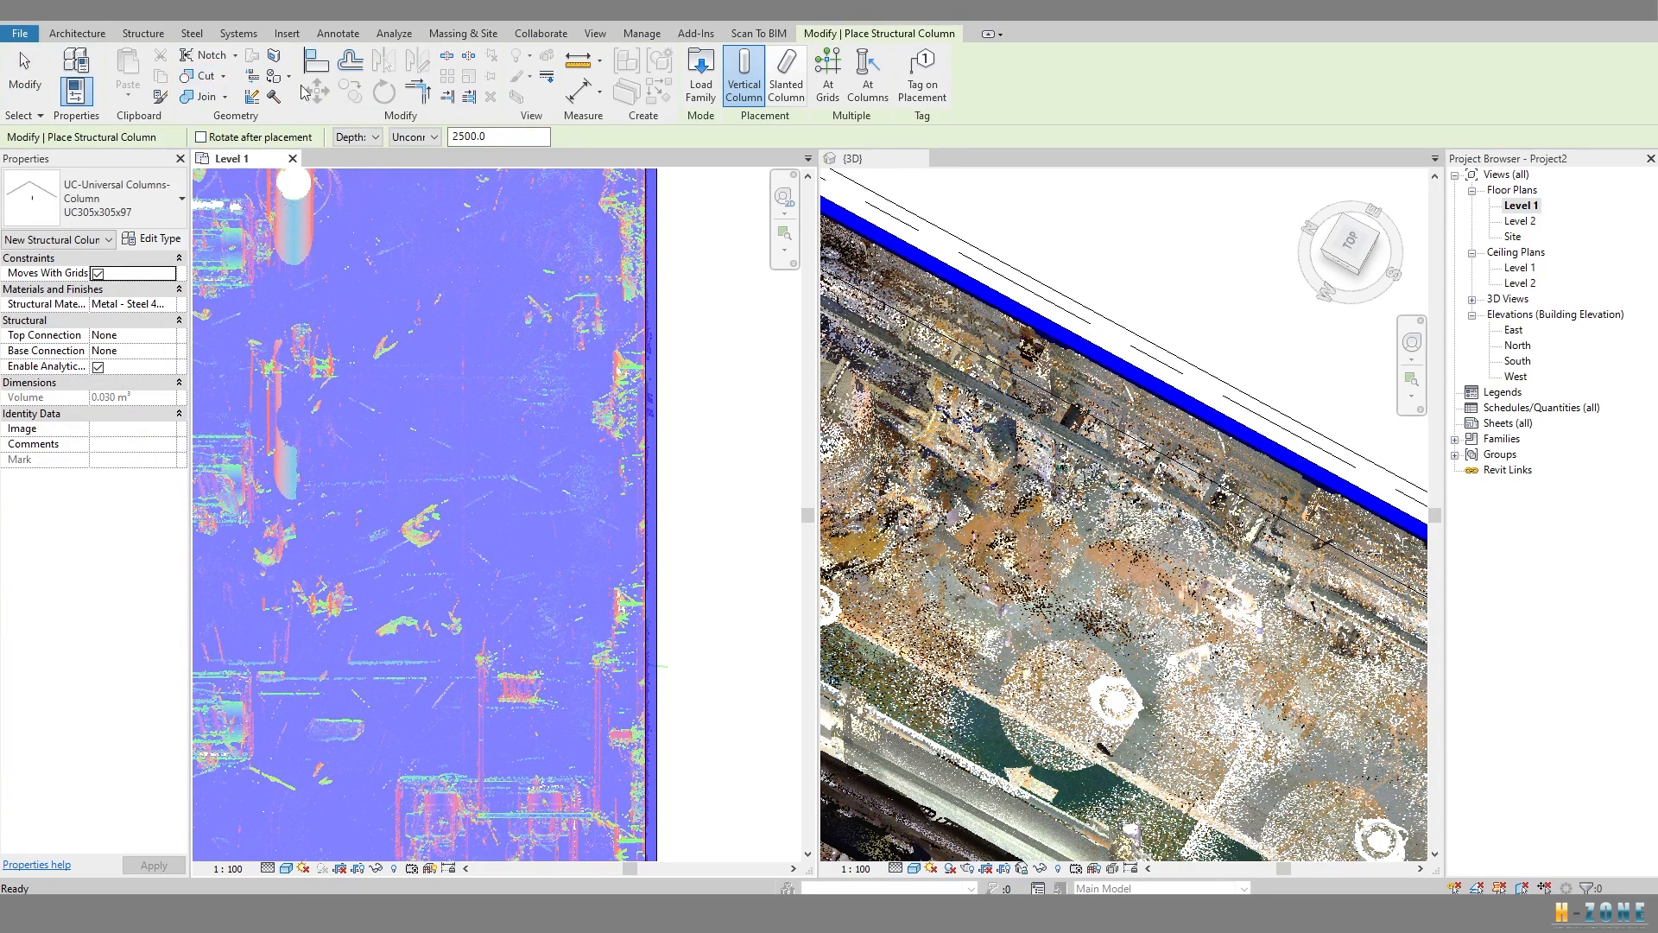
Browse the US Metric family library to the Steel folder of Structural Columns.
click(701, 86)
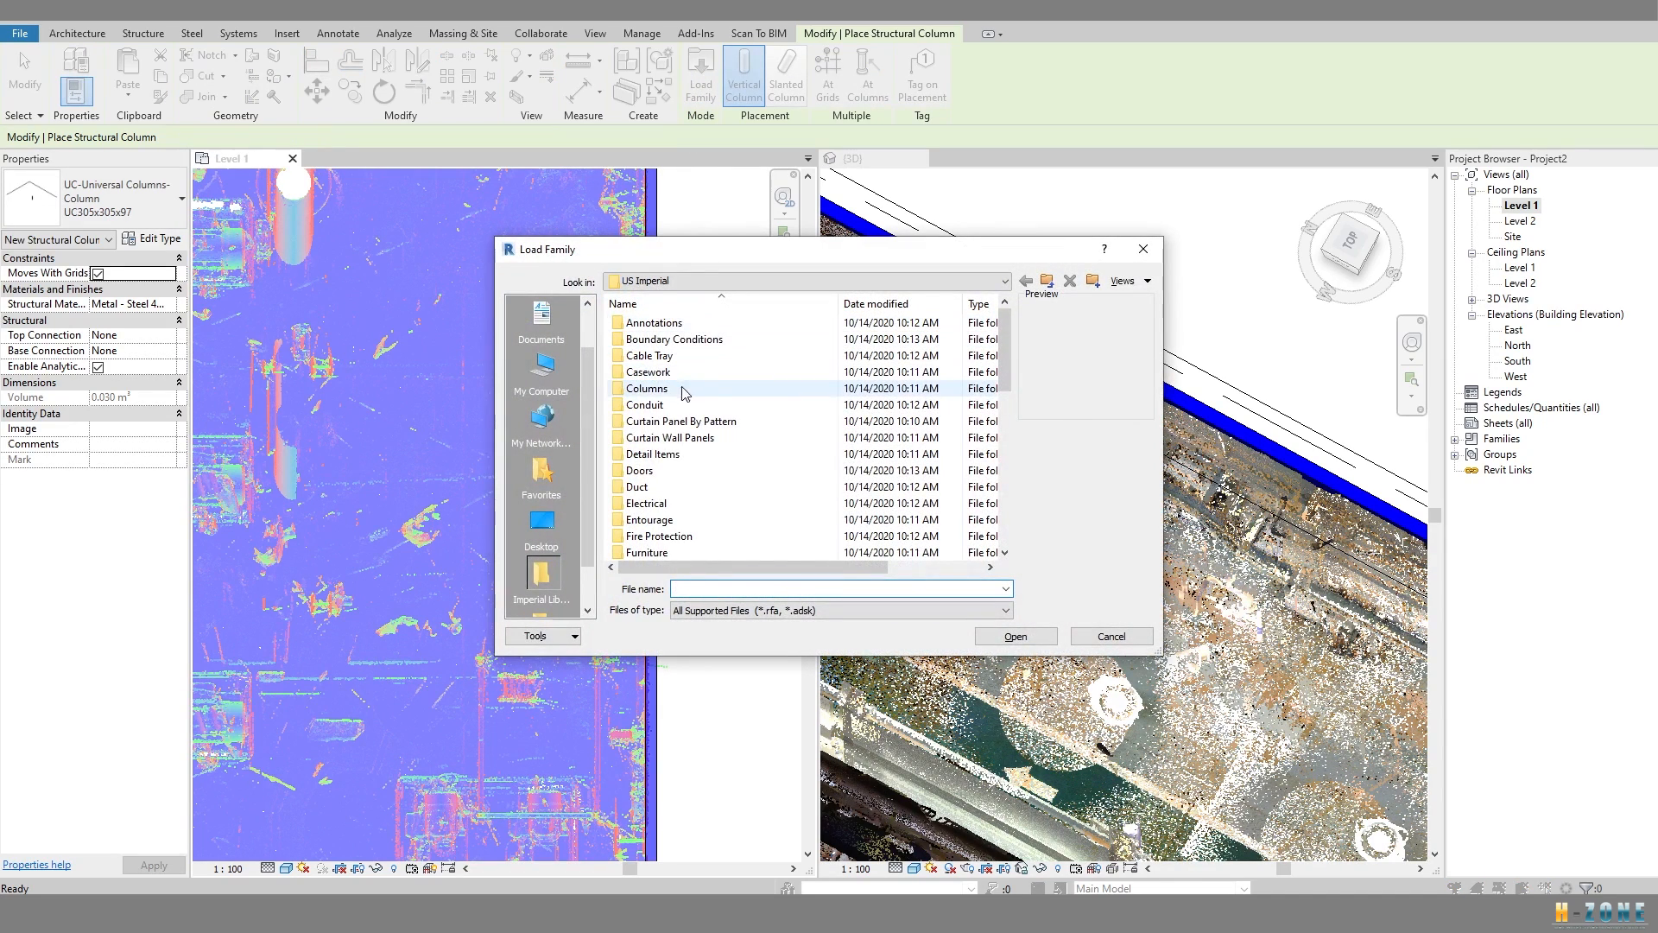
click(1047, 280)
double_click(647, 356)
scroll(656, 432, down, 4)
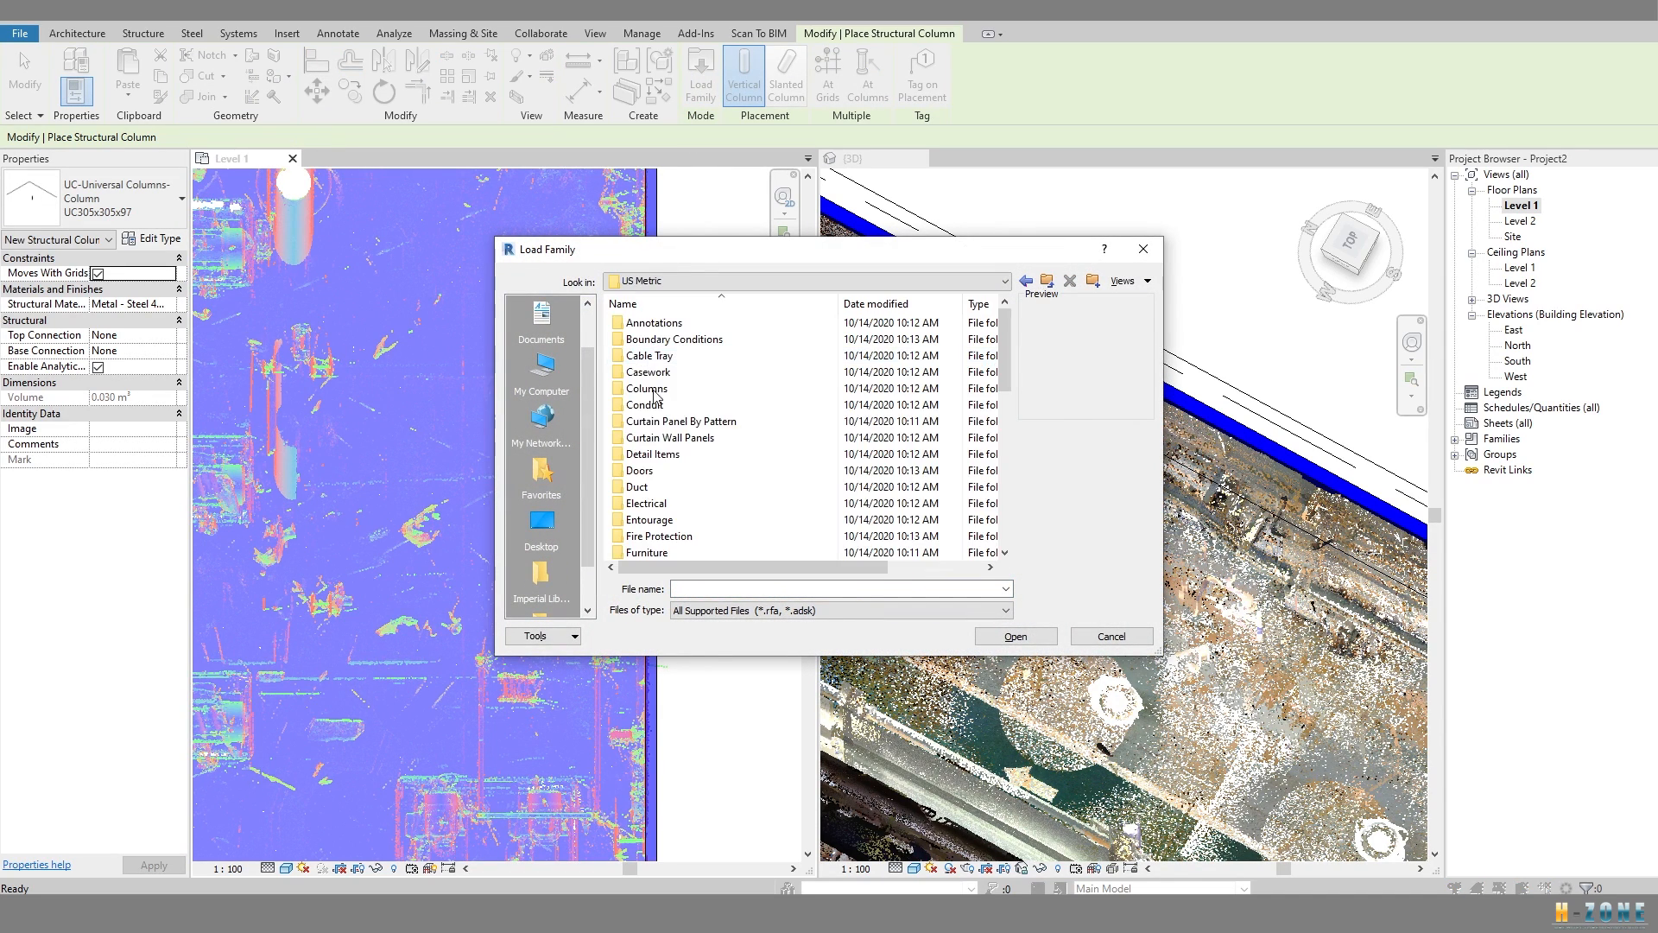
scroll(665, 484, down, 4)
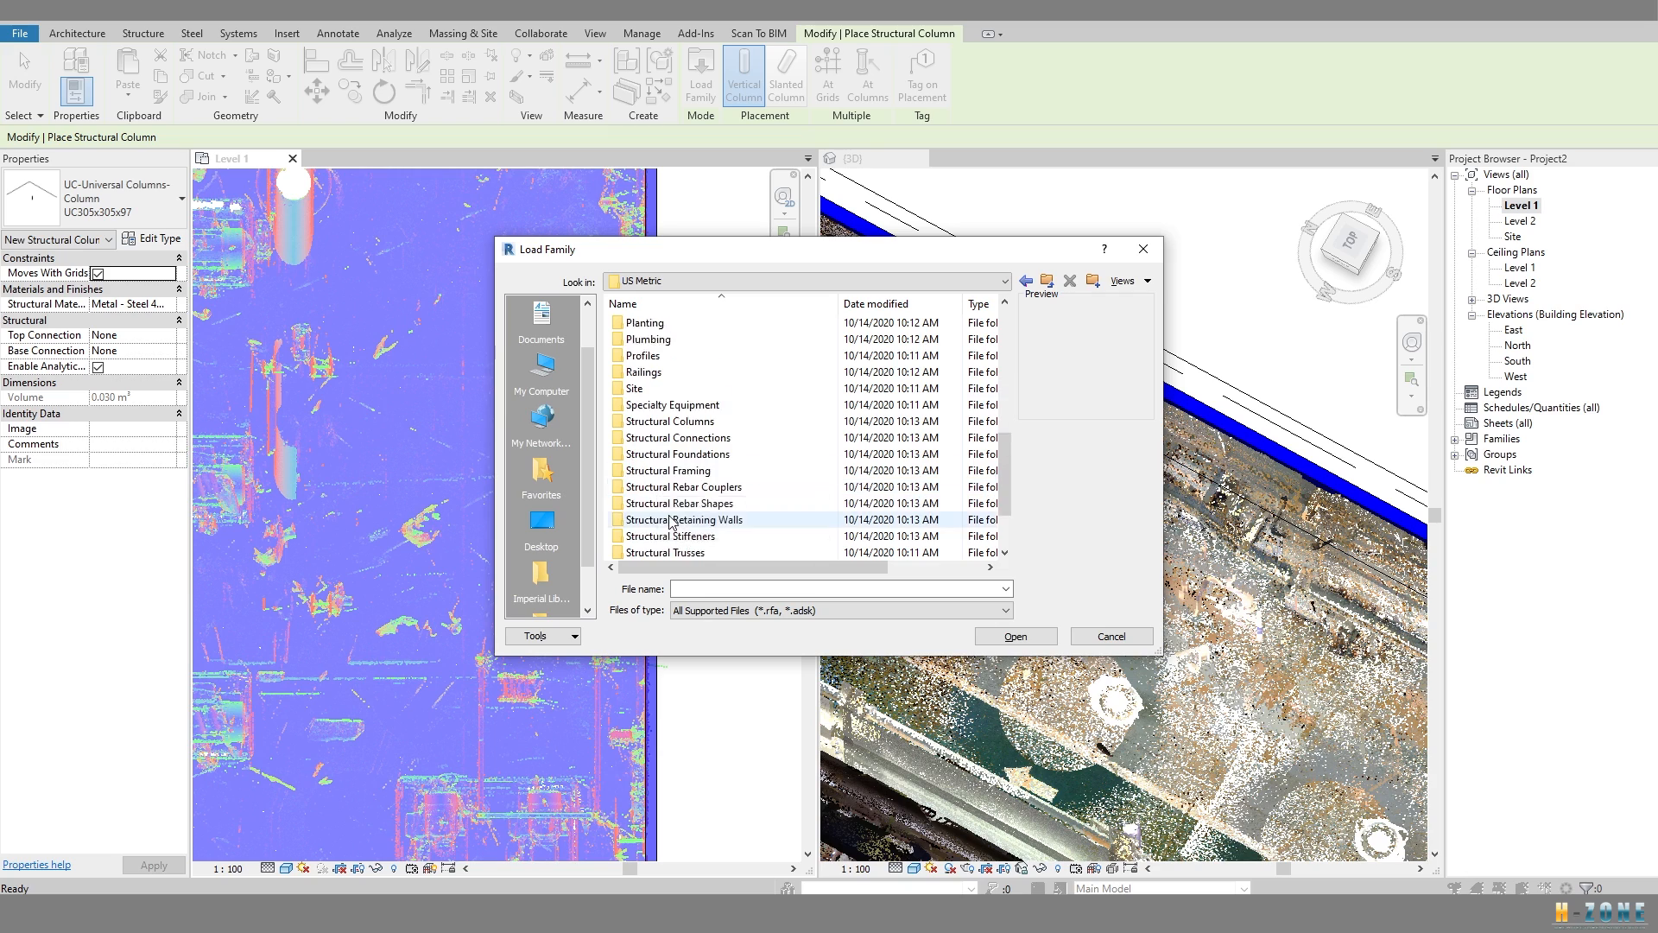
double_click(678, 423)
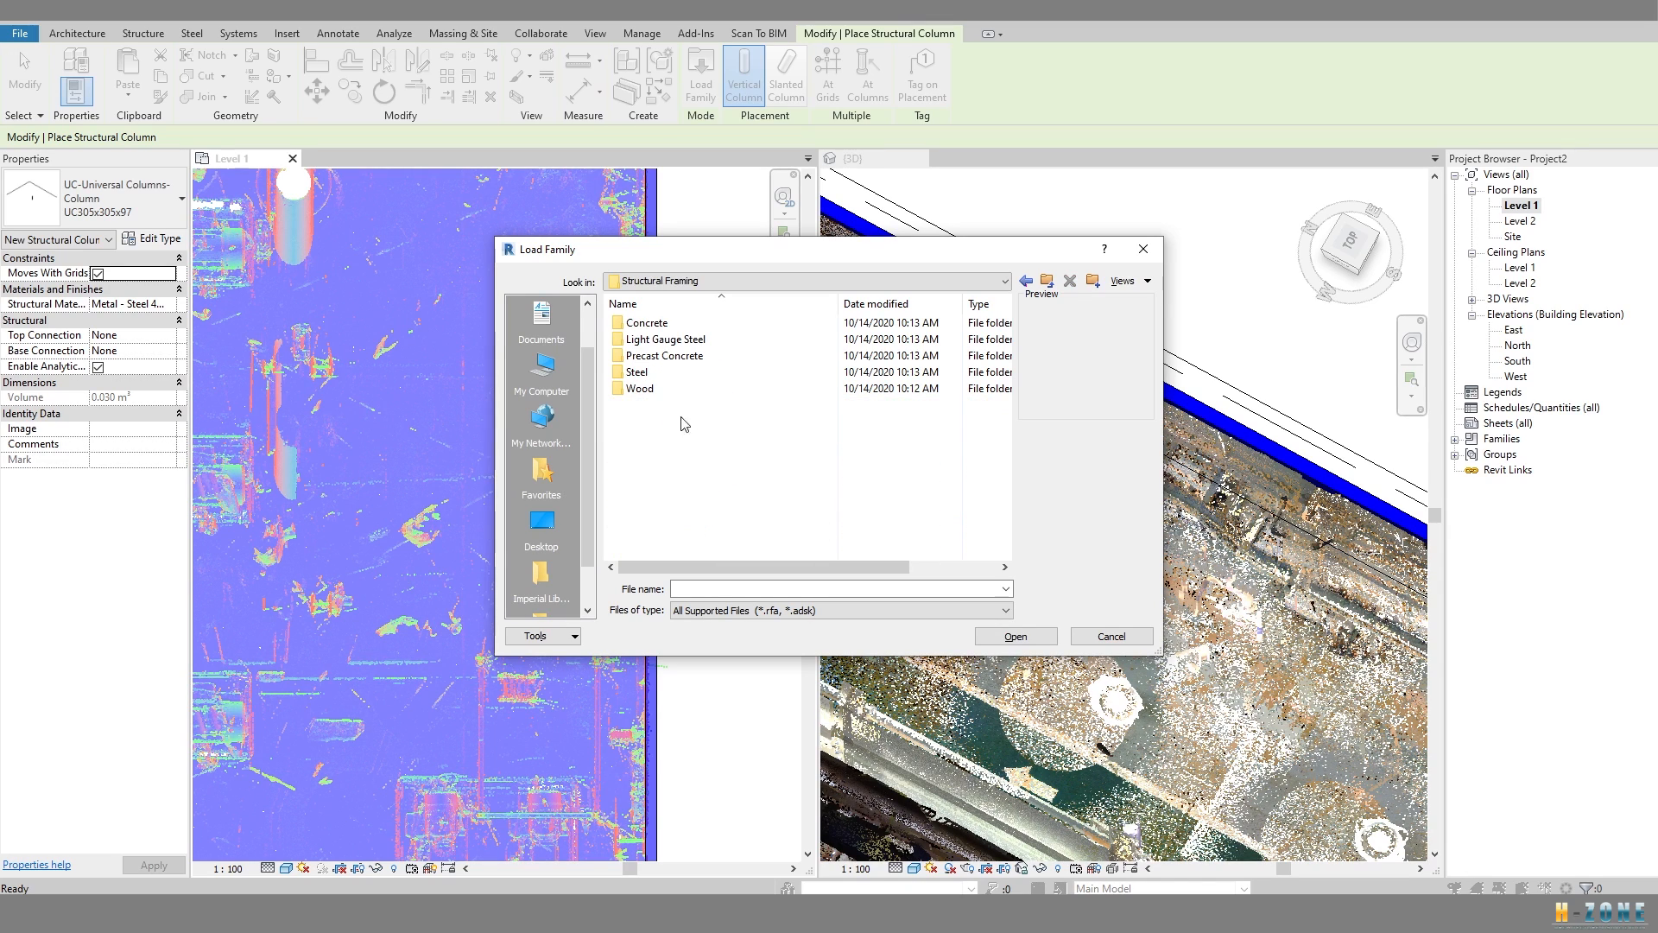
click(1047, 281)
scroll(691, 457, down, 4)
click(719, 422)
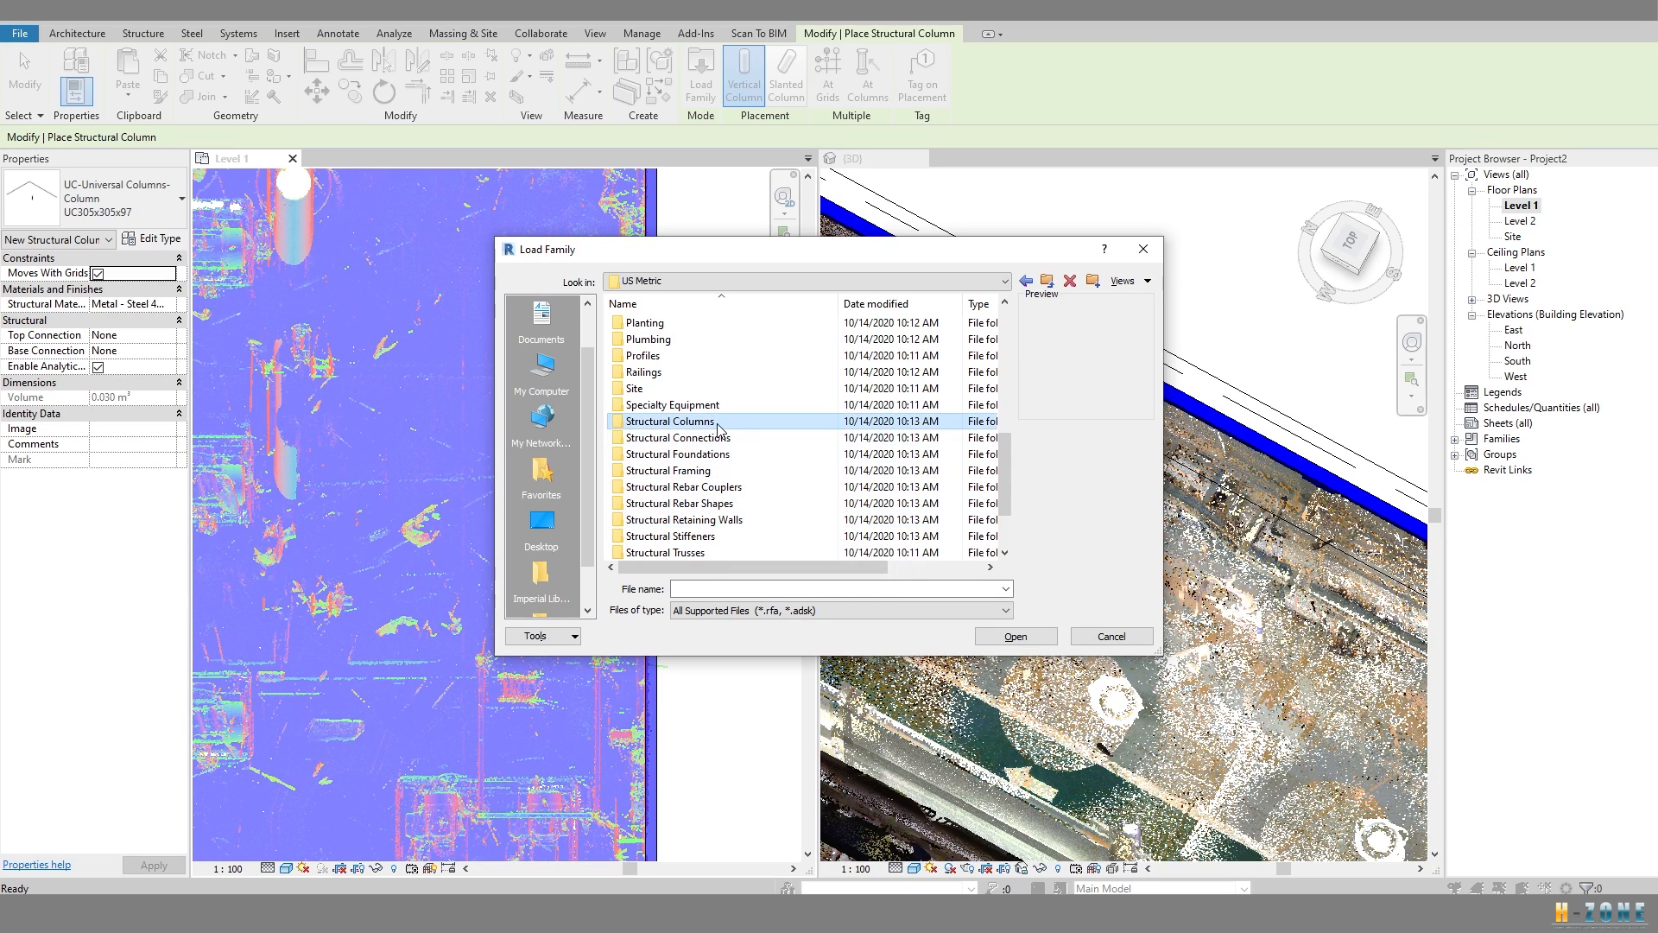
double_click(719, 422)
double_click(653, 373)
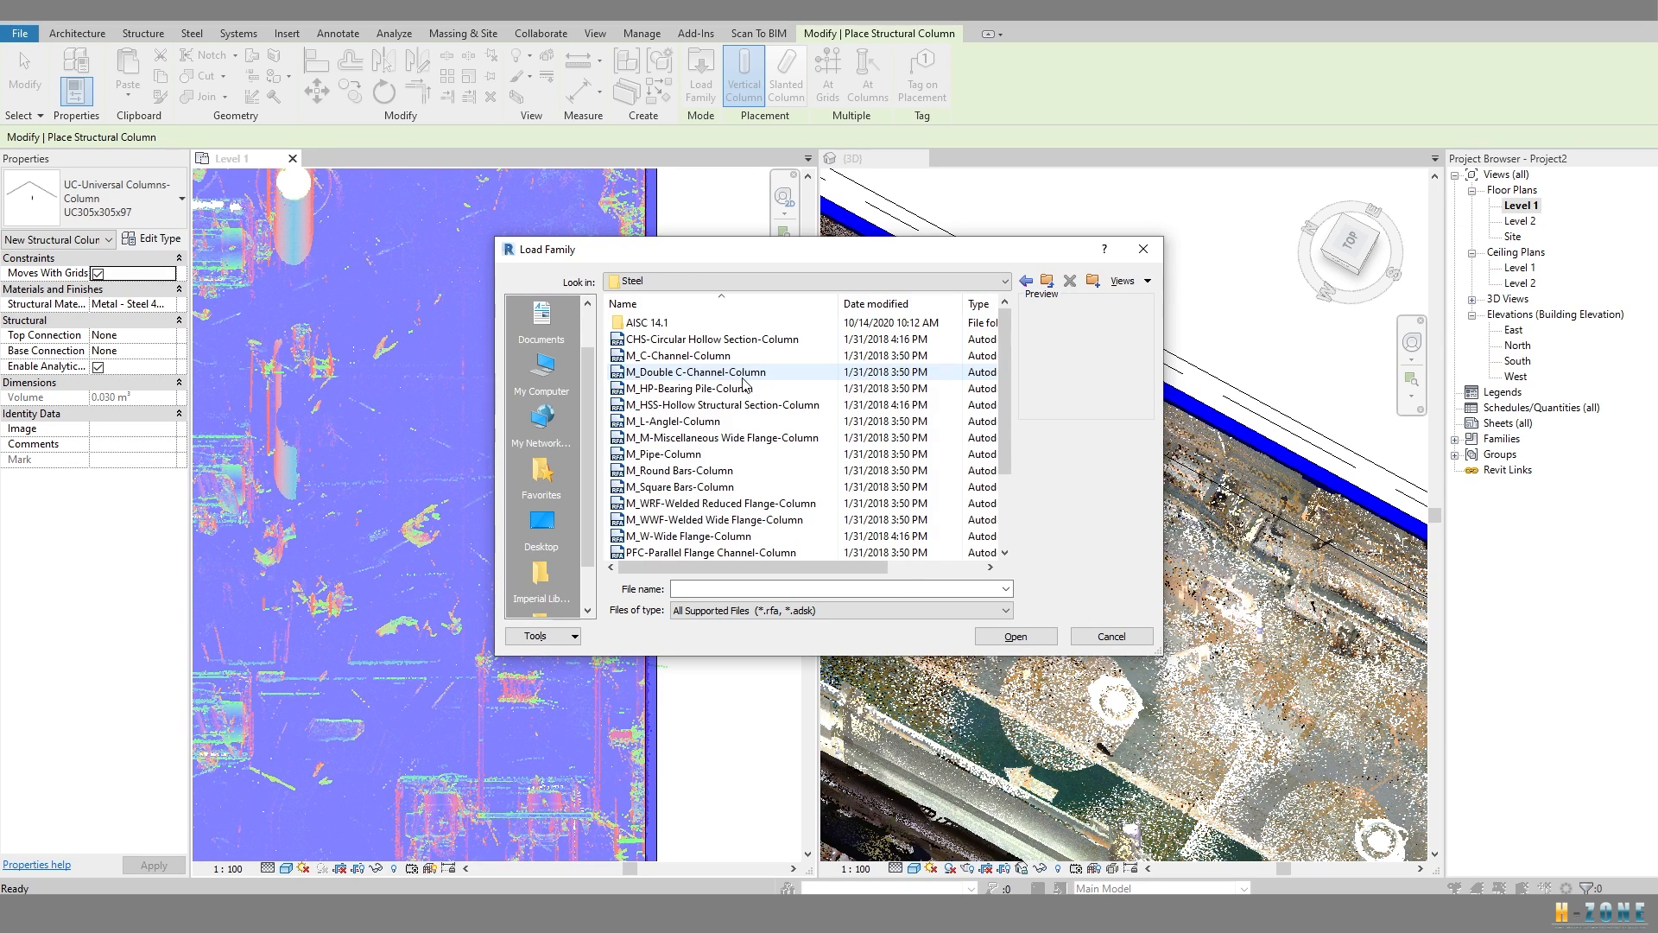
Compare the previews of the steel column families, including channels, hollow sections, wide flanges, bars and universal columns.
click(700, 340)
click(696, 404)
click(695, 421)
click(699, 404)
click(702, 356)
click(700, 340)
click(699, 405)
click(703, 356)
click(704, 372)
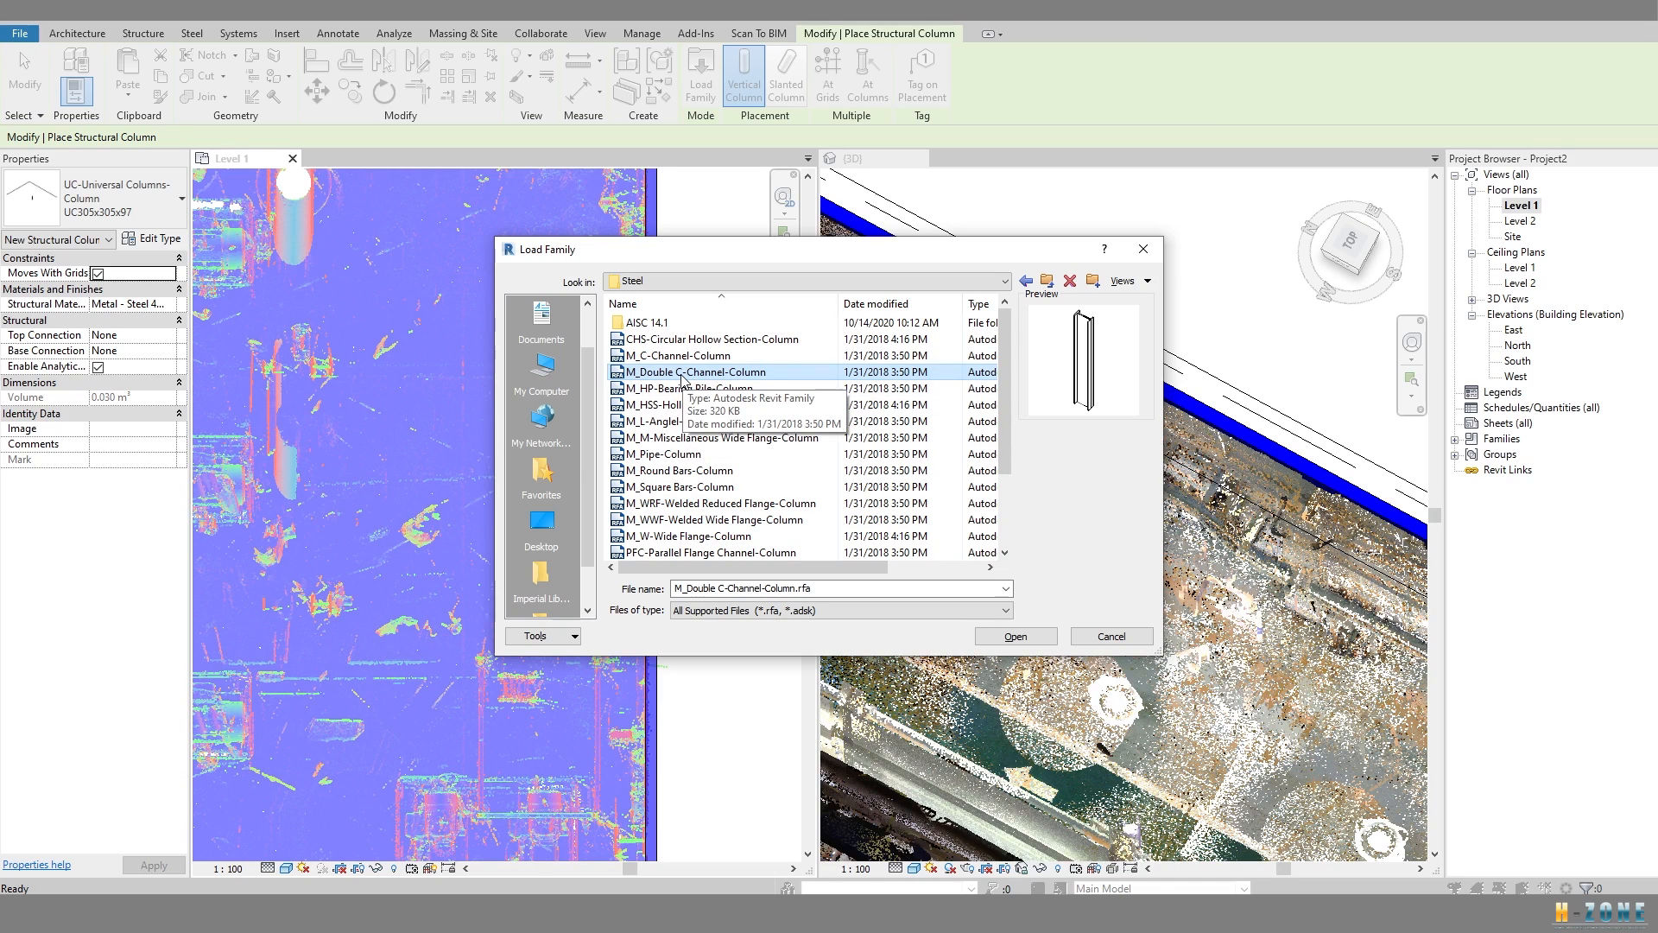
scroll(678, 387, down, 2)
click(704, 519)
click(701, 537)
click(691, 519)
click(693, 488)
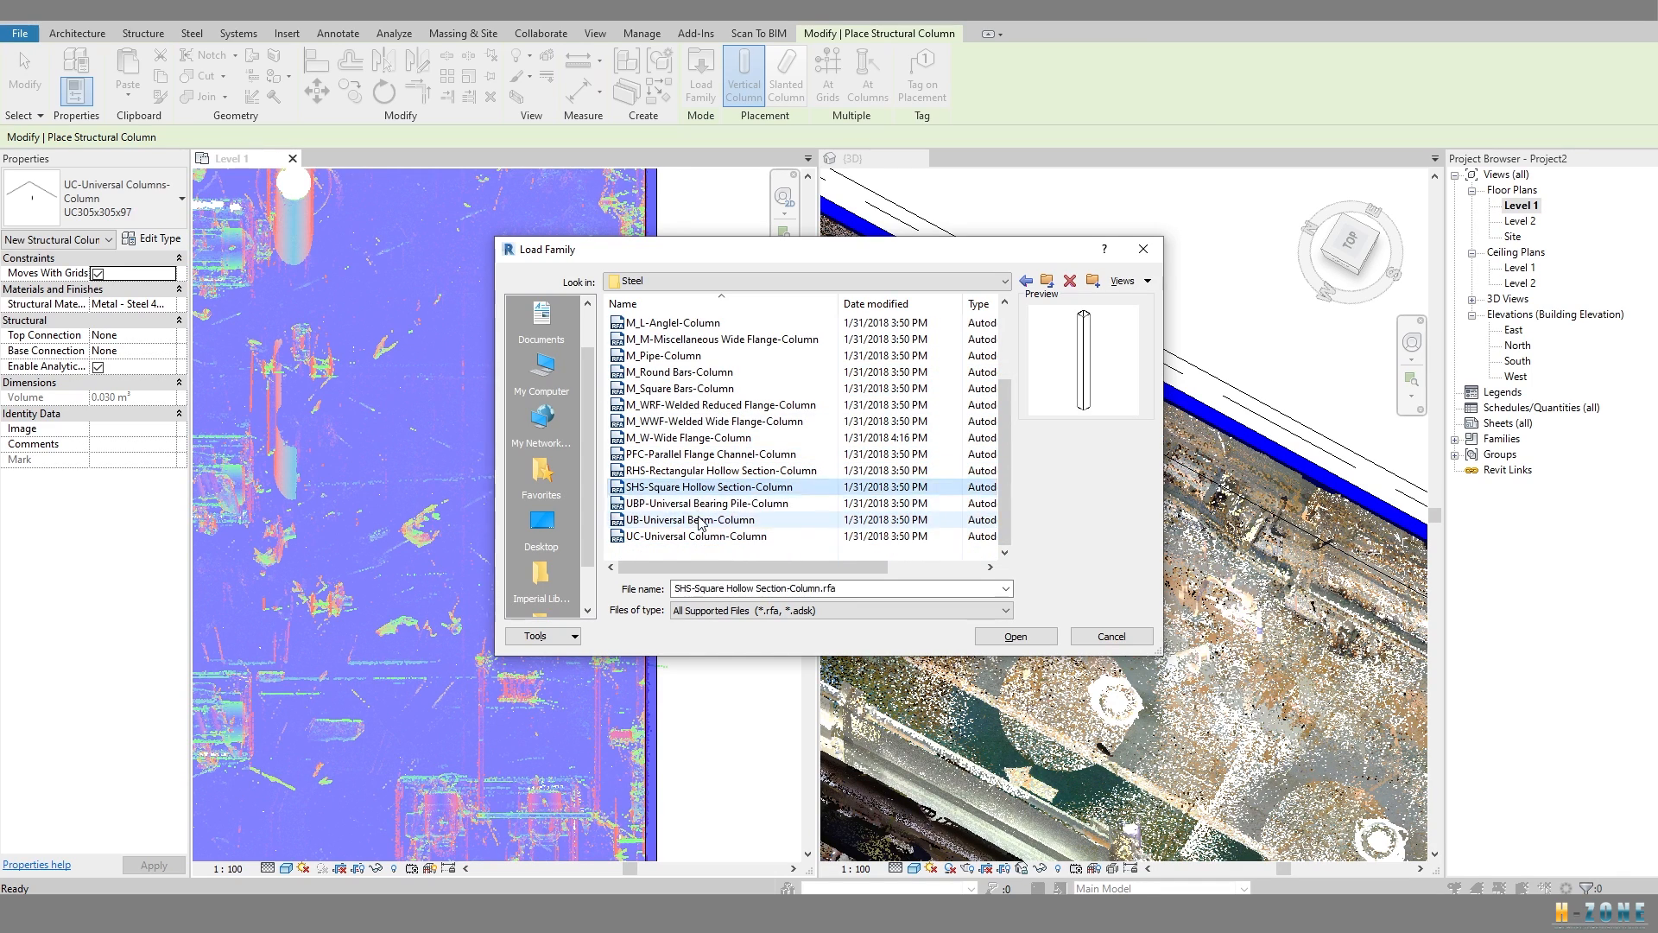
click(695, 520)
click(698, 540)
click(692, 523)
click(696, 539)
click(691, 519)
scroll(684, 415, up, 2)
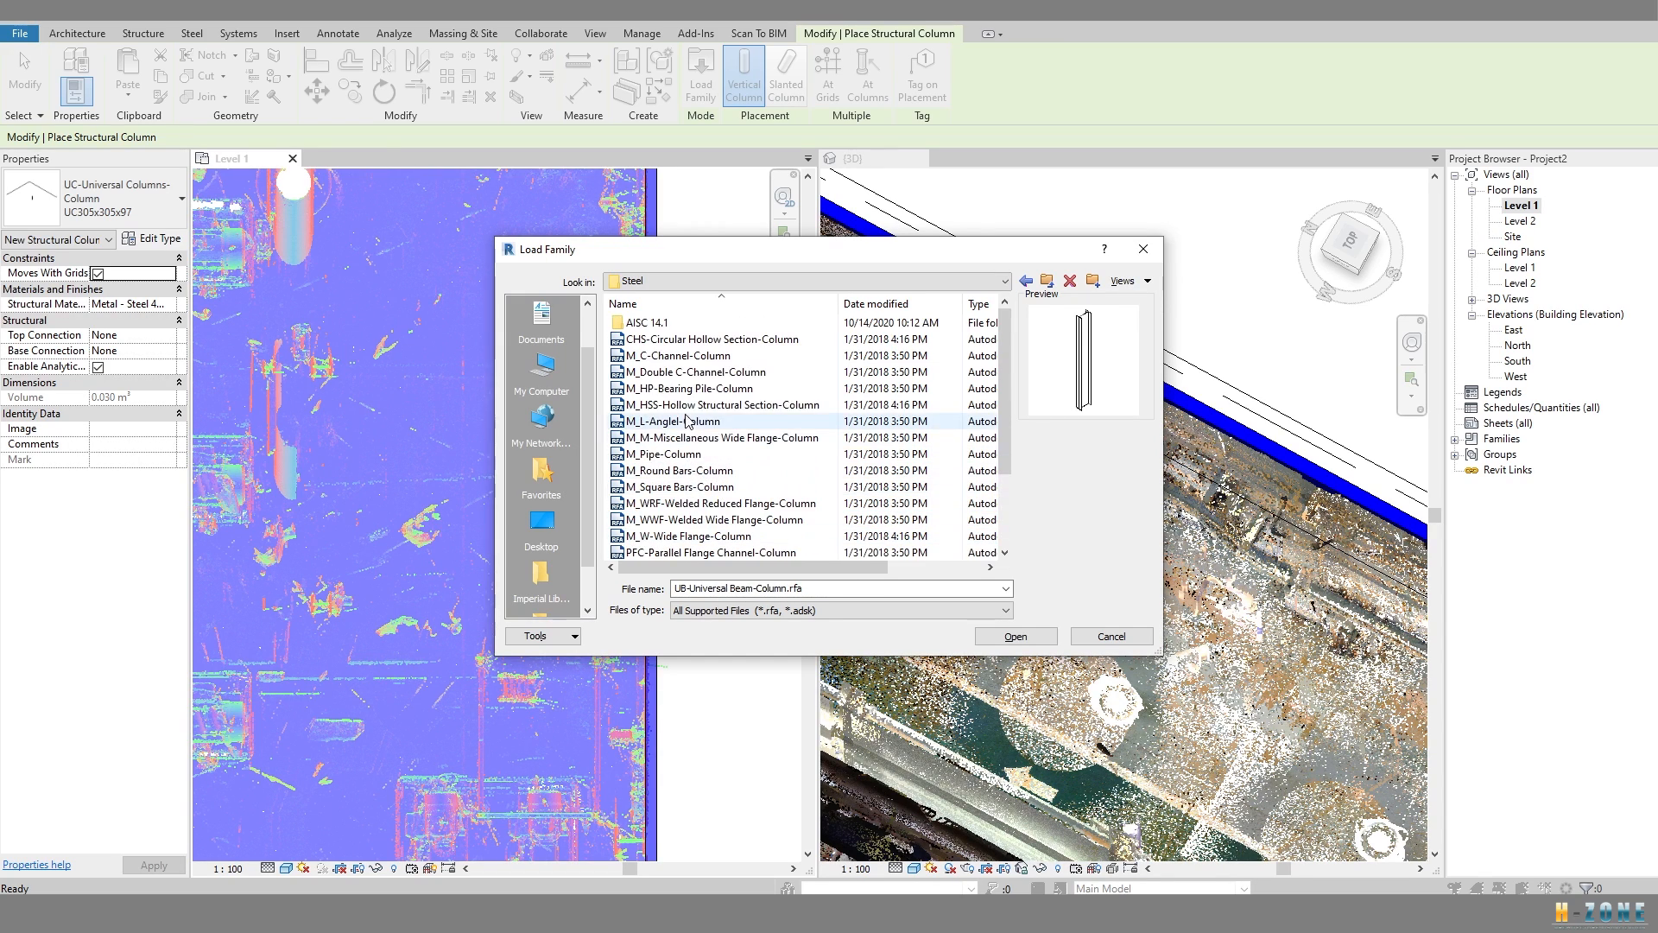
click(679, 358)
click(681, 373)
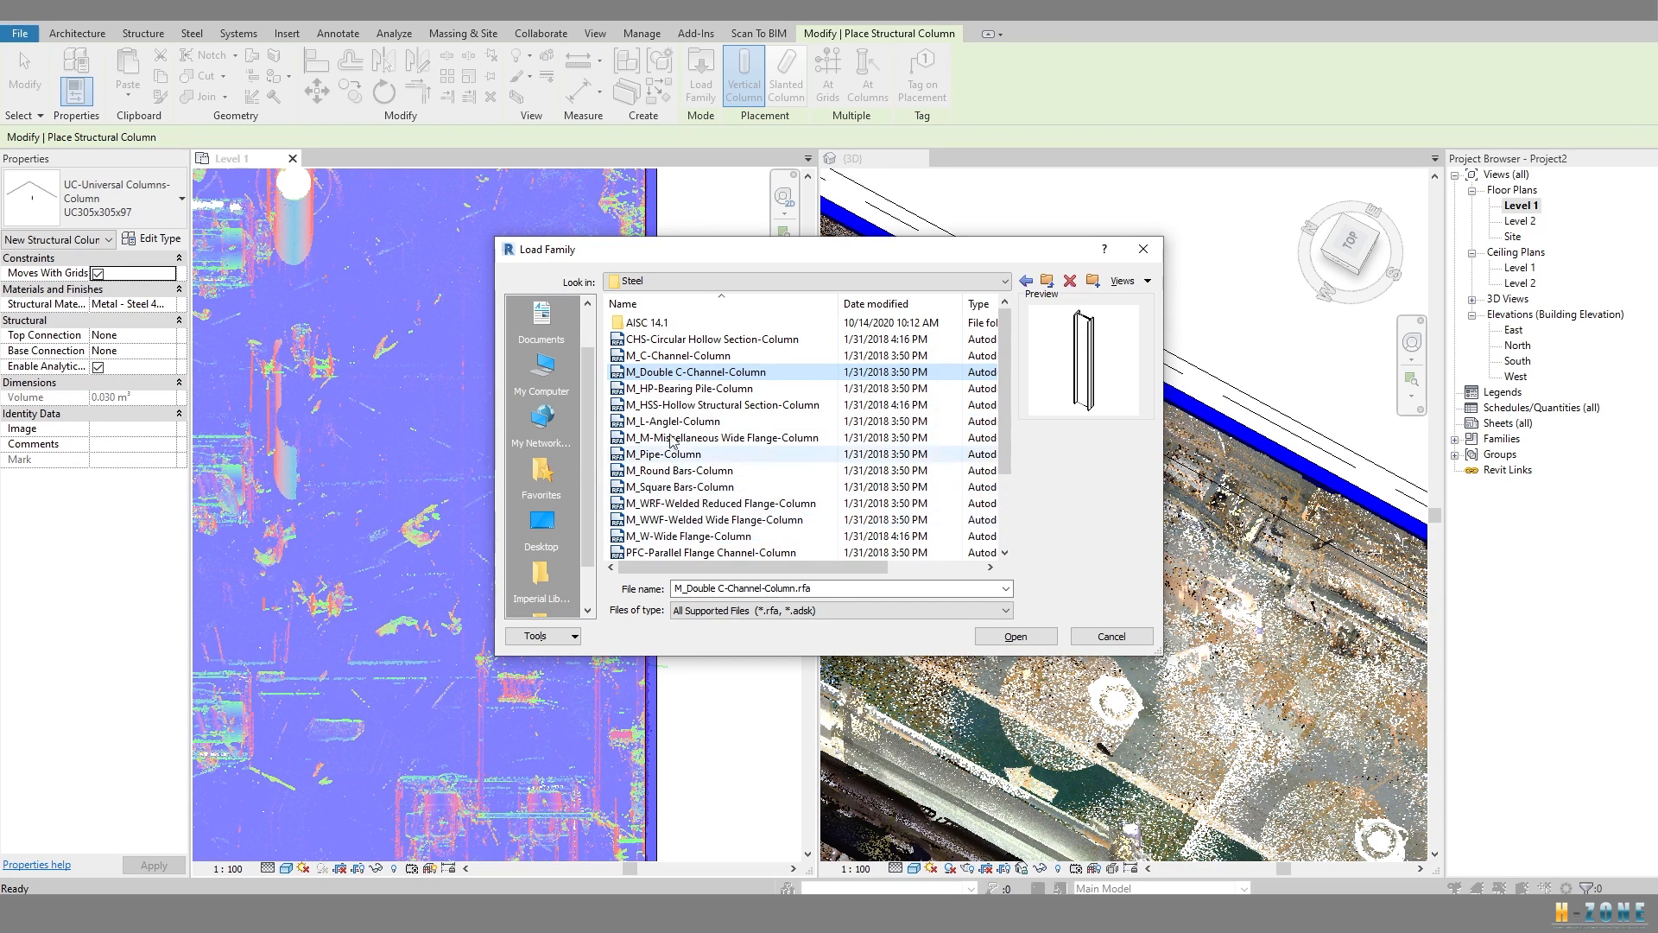
click(673, 389)
click(666, 421)
click(677, 405)
click(692, 356)
click(694, 340)
click(696, 389)
click(700, 424)
click(701, 438)
click(703, 454)
click(702, 470)
click(692, 423)
scroll(690, 432, down, 2)
click(689, 439)
click(689, 388)
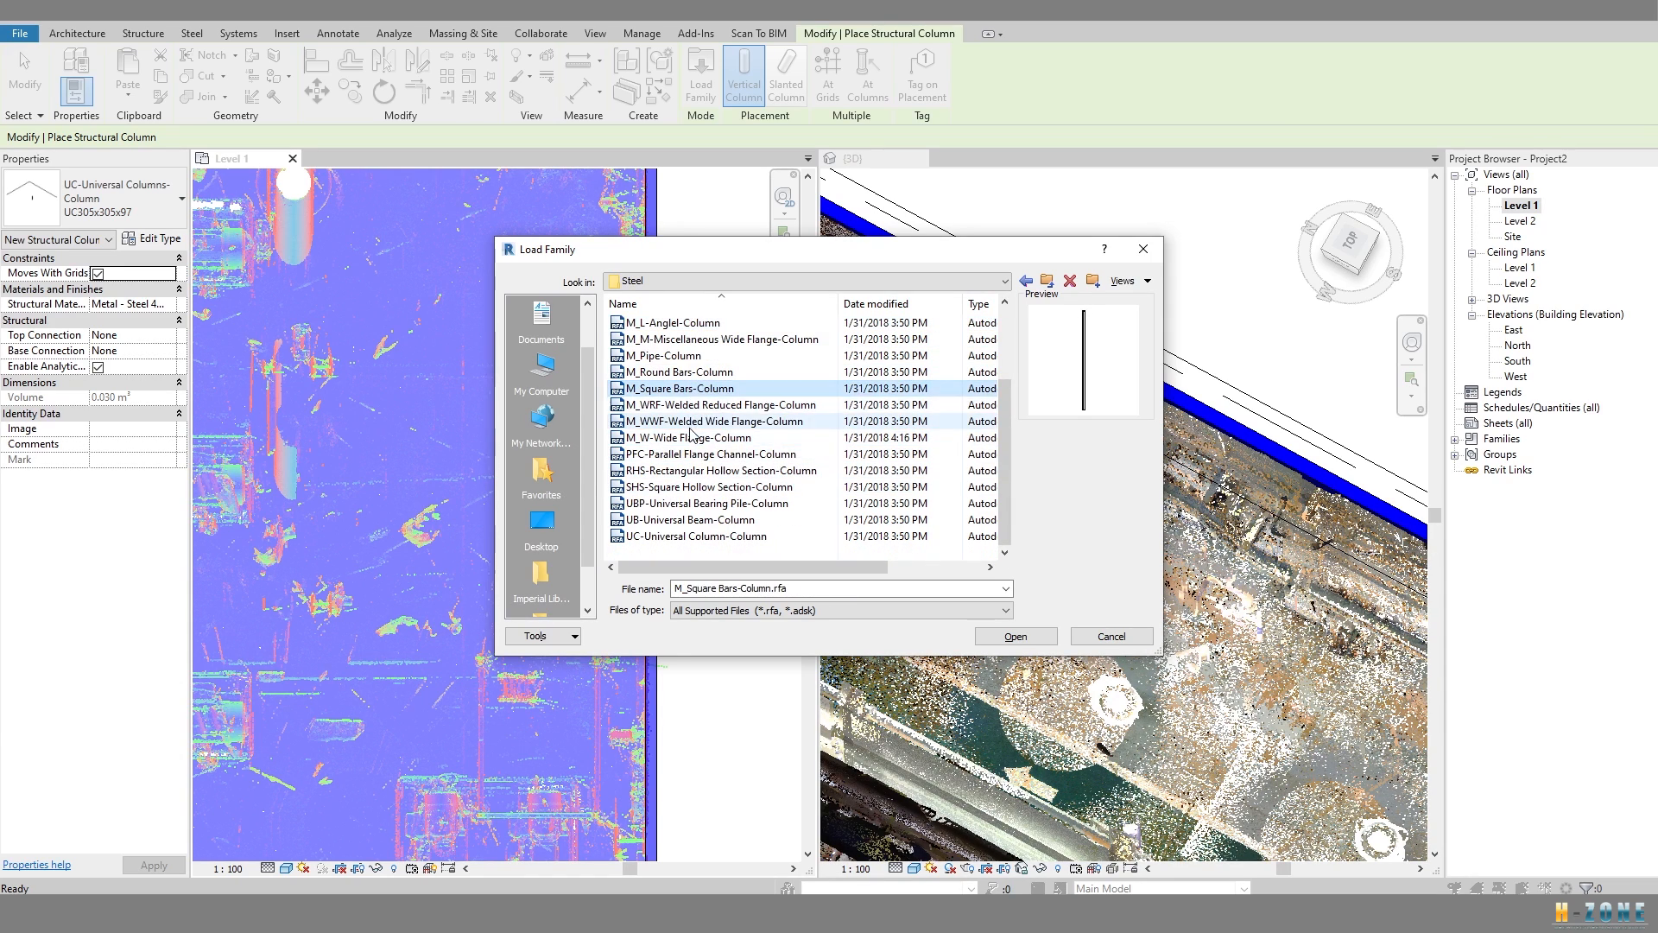
Open the type list of the M_Double C-Channel-Column family and leave it without loading a type.
scroll(691, 430, up, 2)
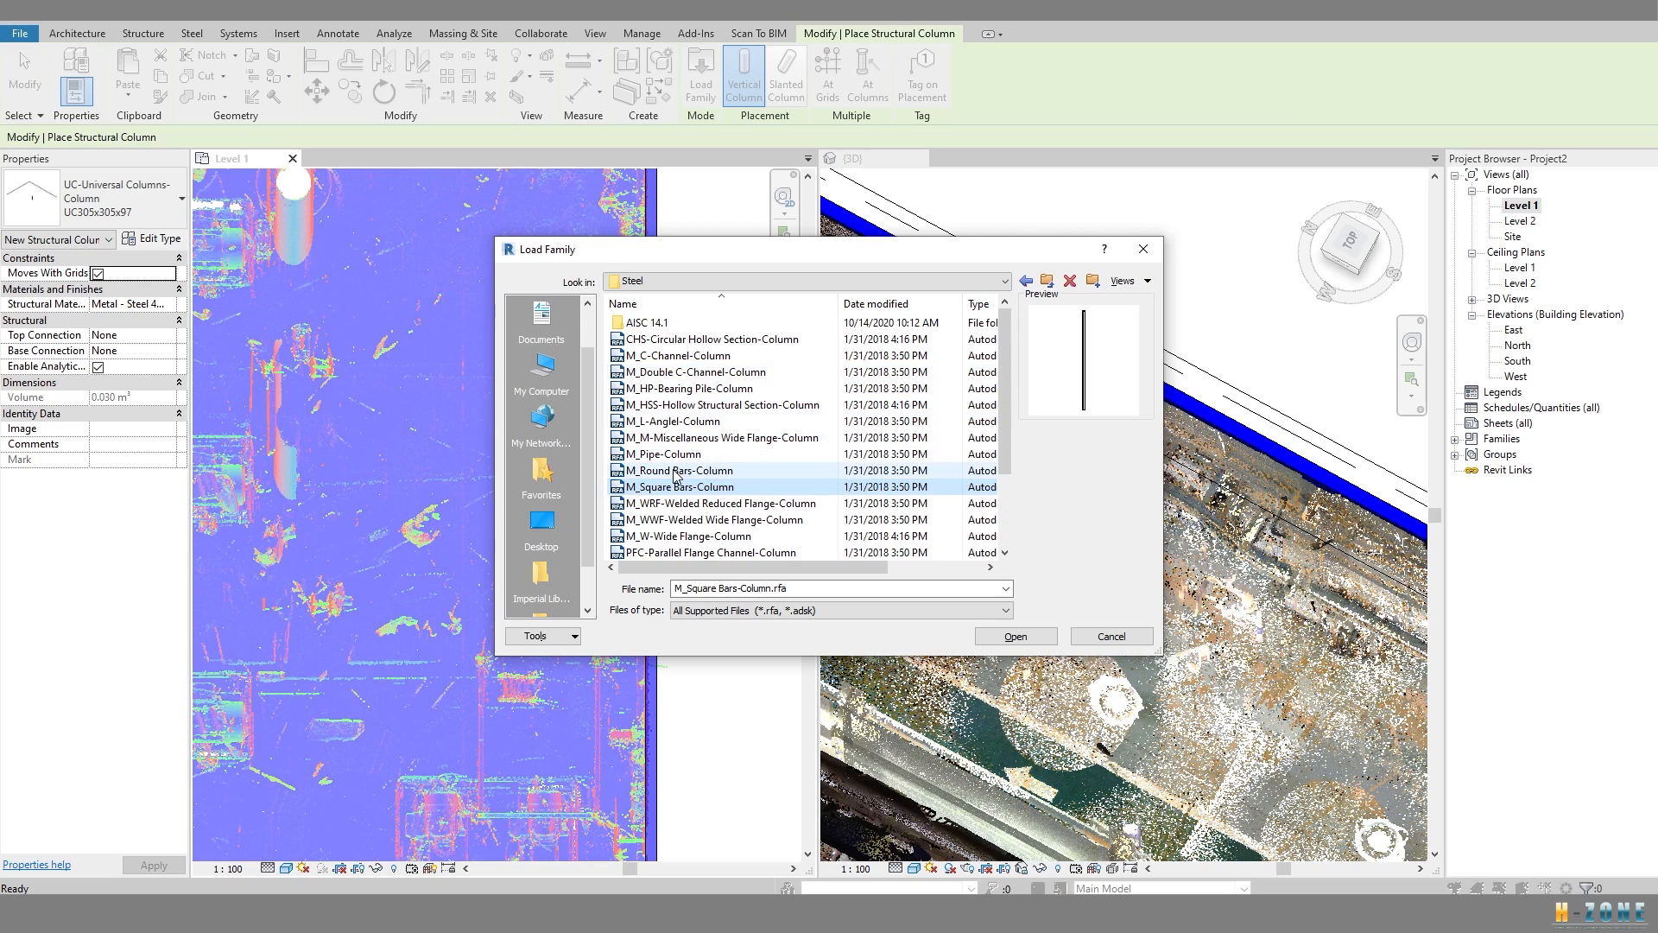
click(701, 355)
click(705, 374)
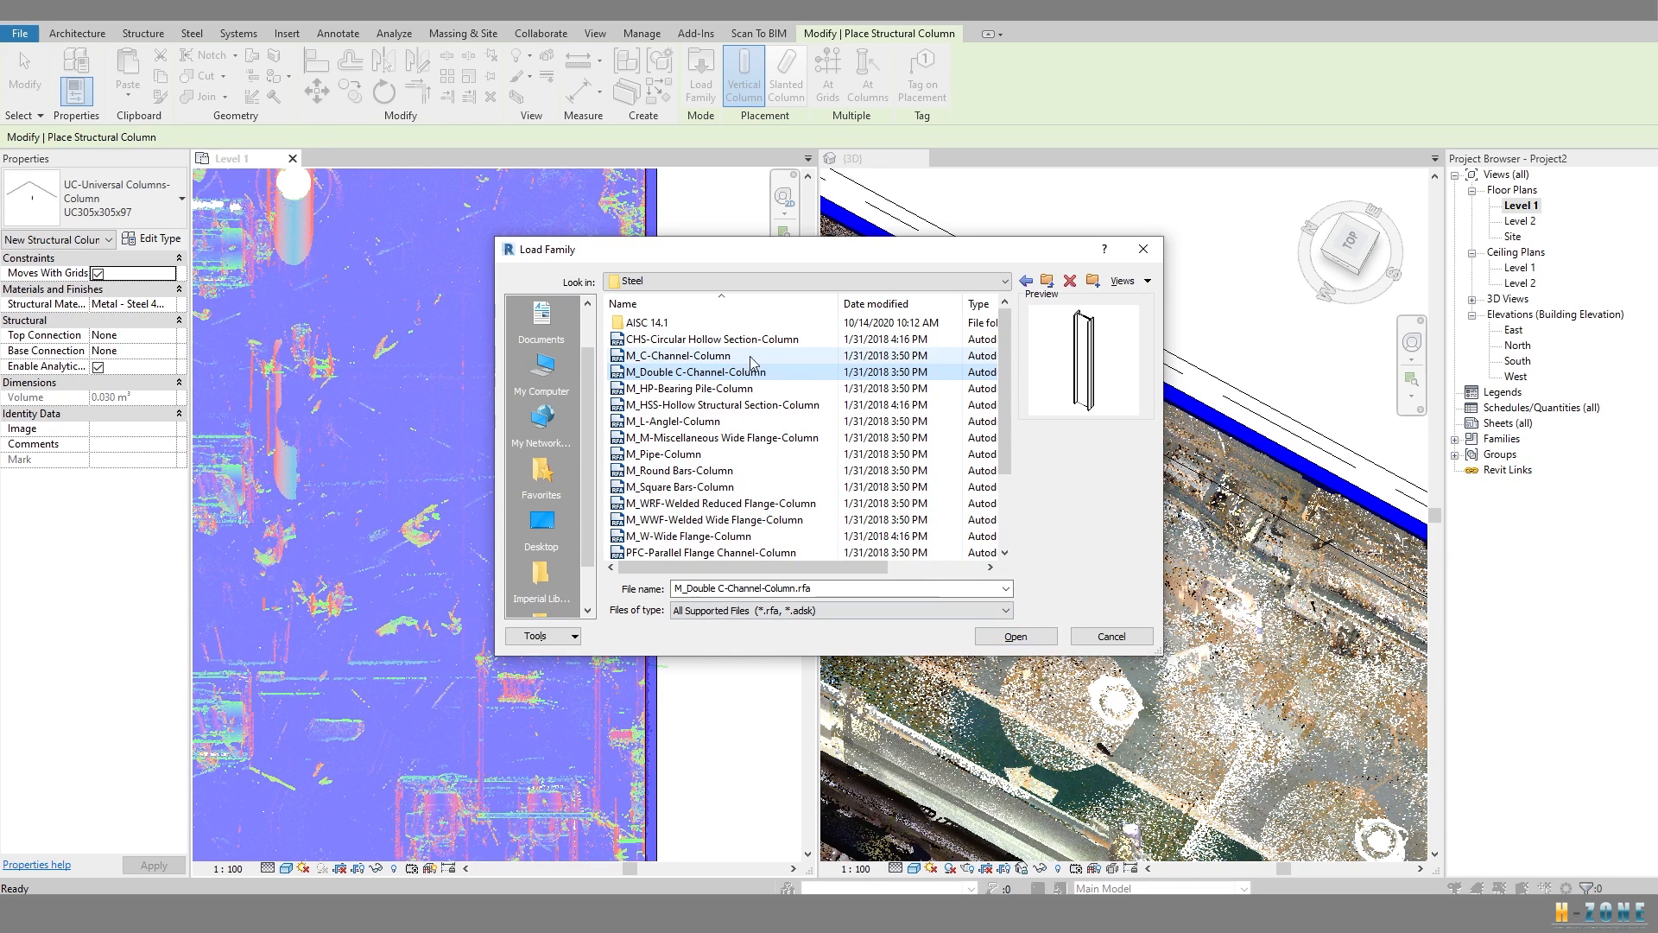
click(1016, 636)
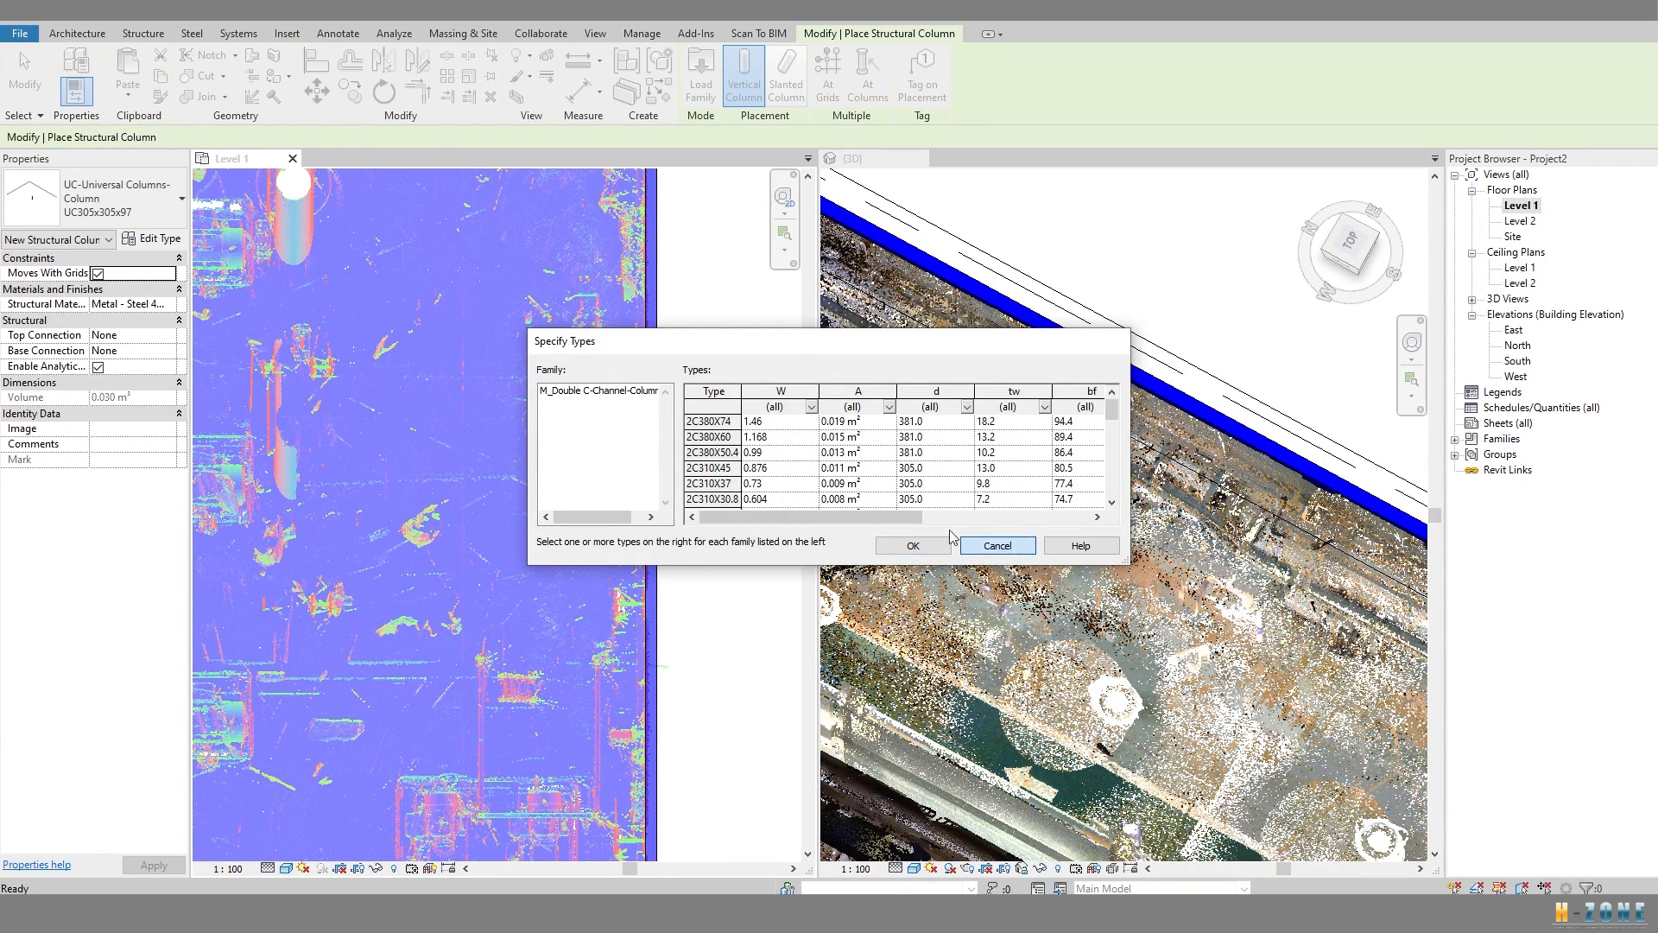
click(974, 546)
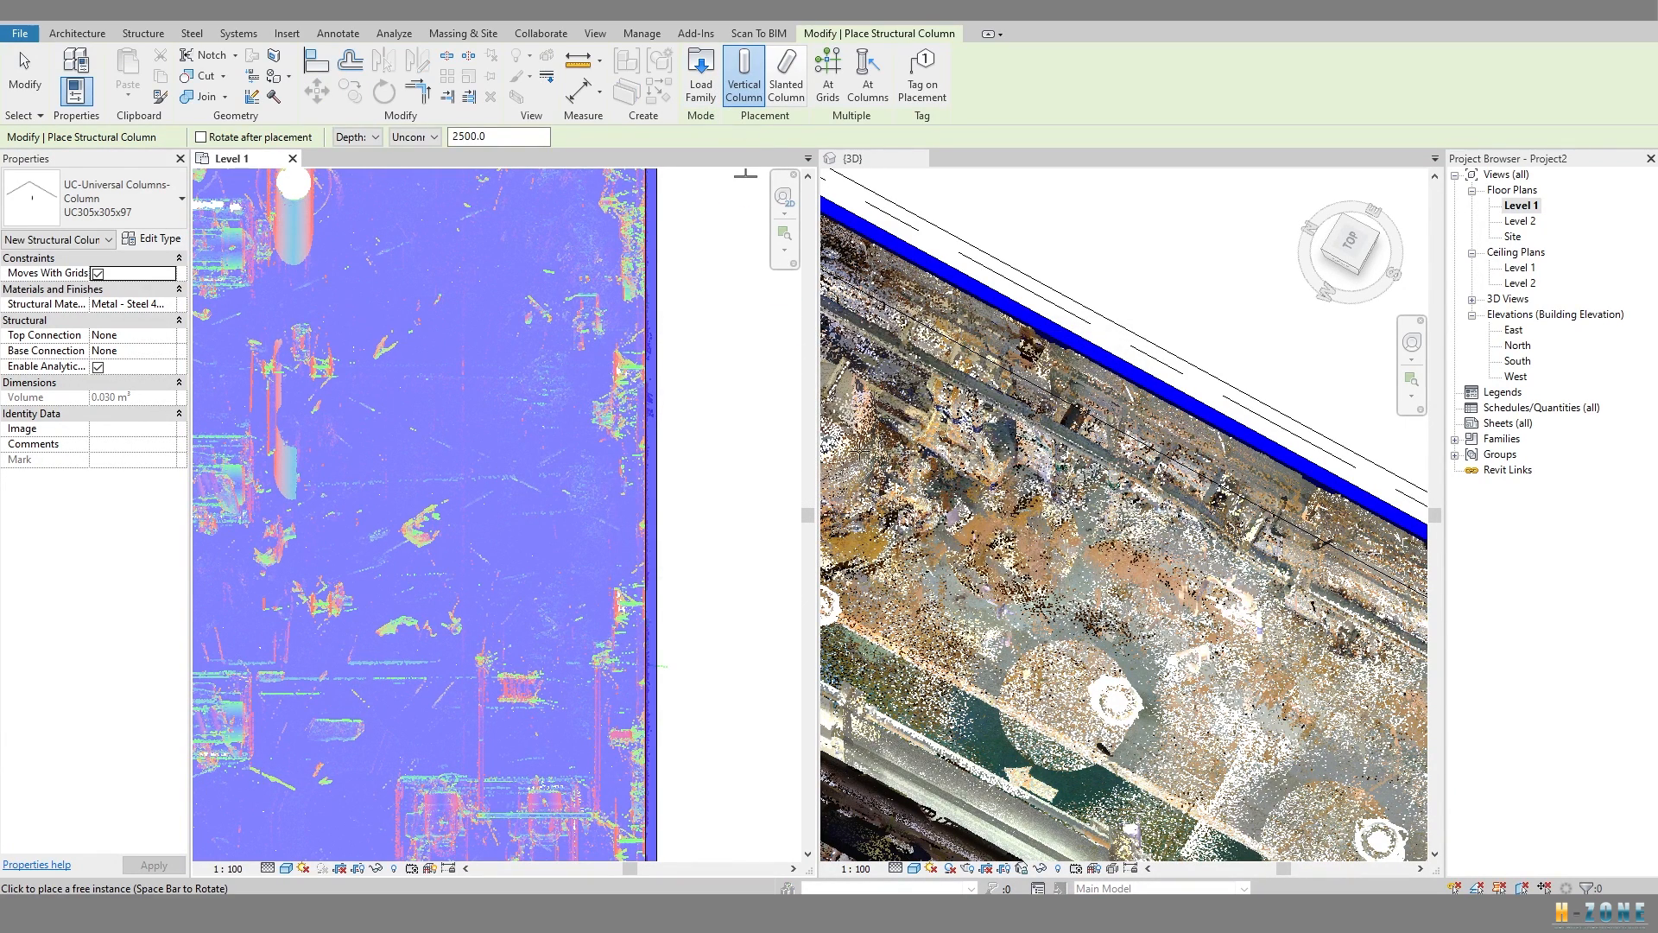
Set the new structural column to be placed by Height with an Unconnected top.
scroll(504, 411, up, 2)
click(334, 209)
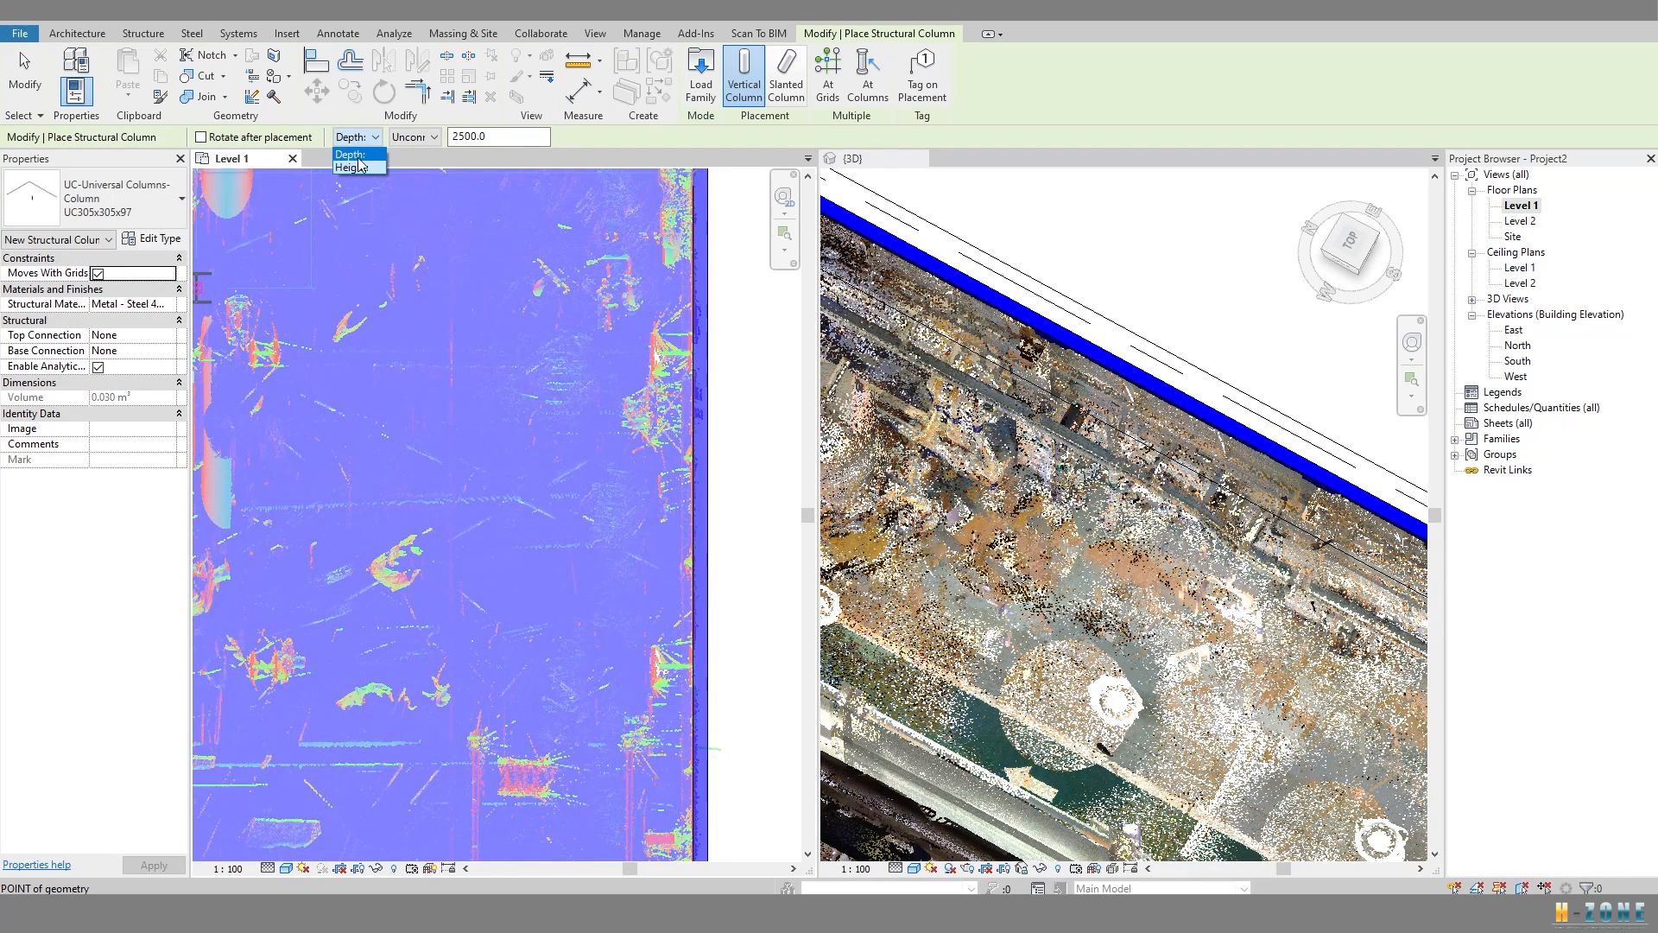
click(359, 168)
click(406, 154)
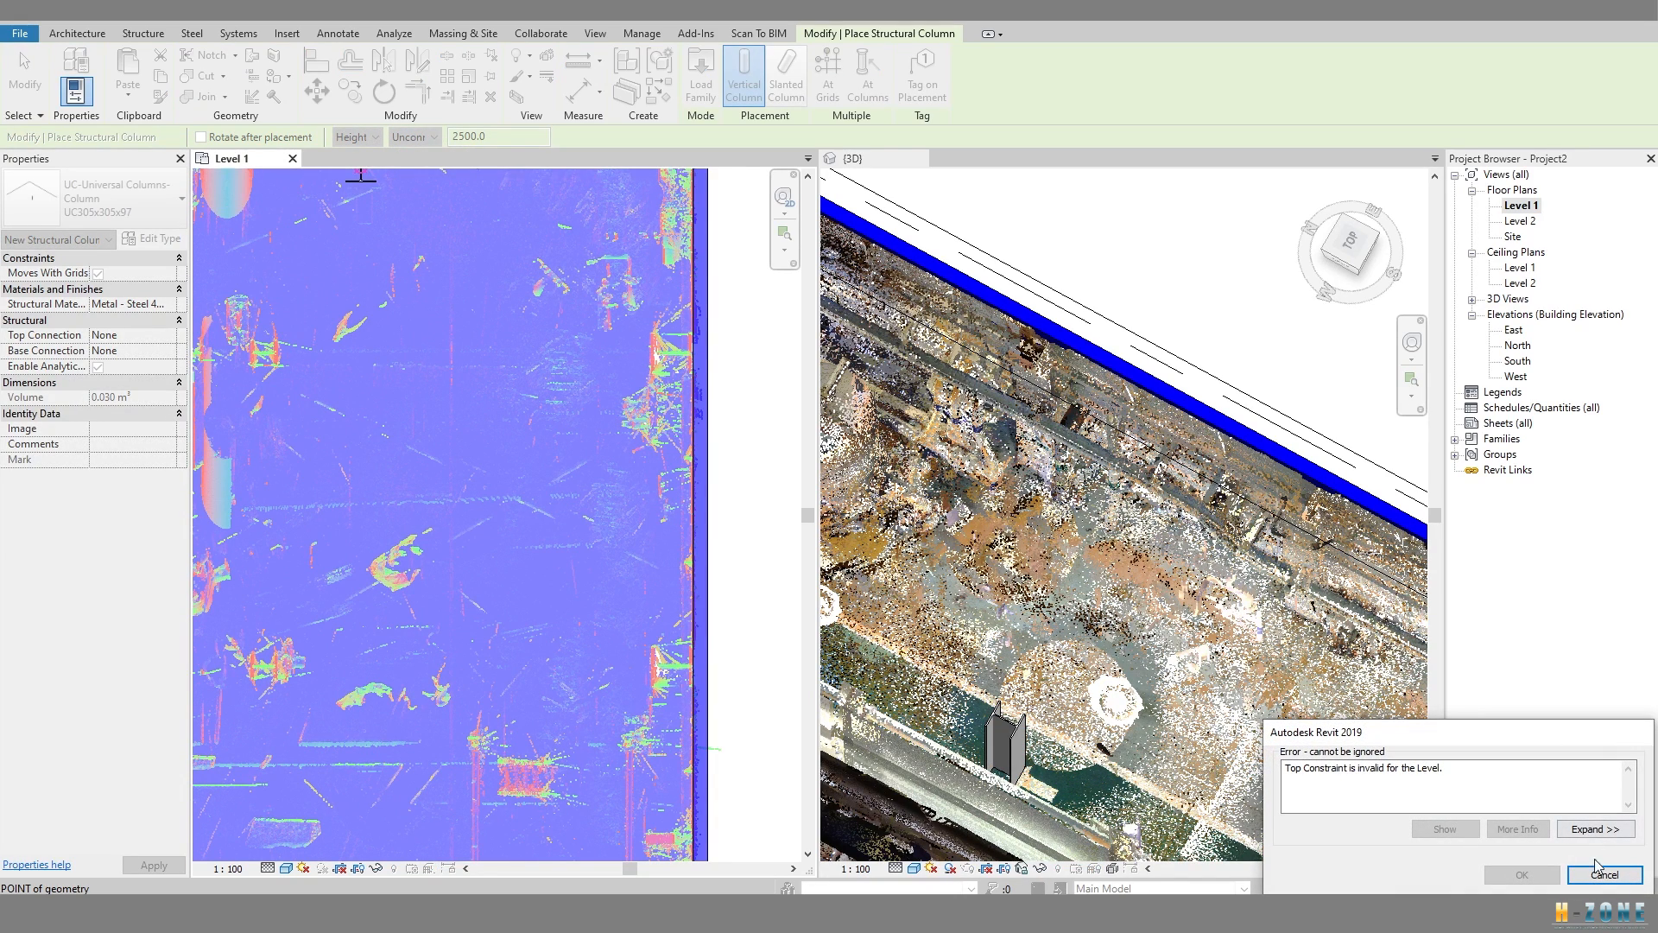
click(1599, 870)
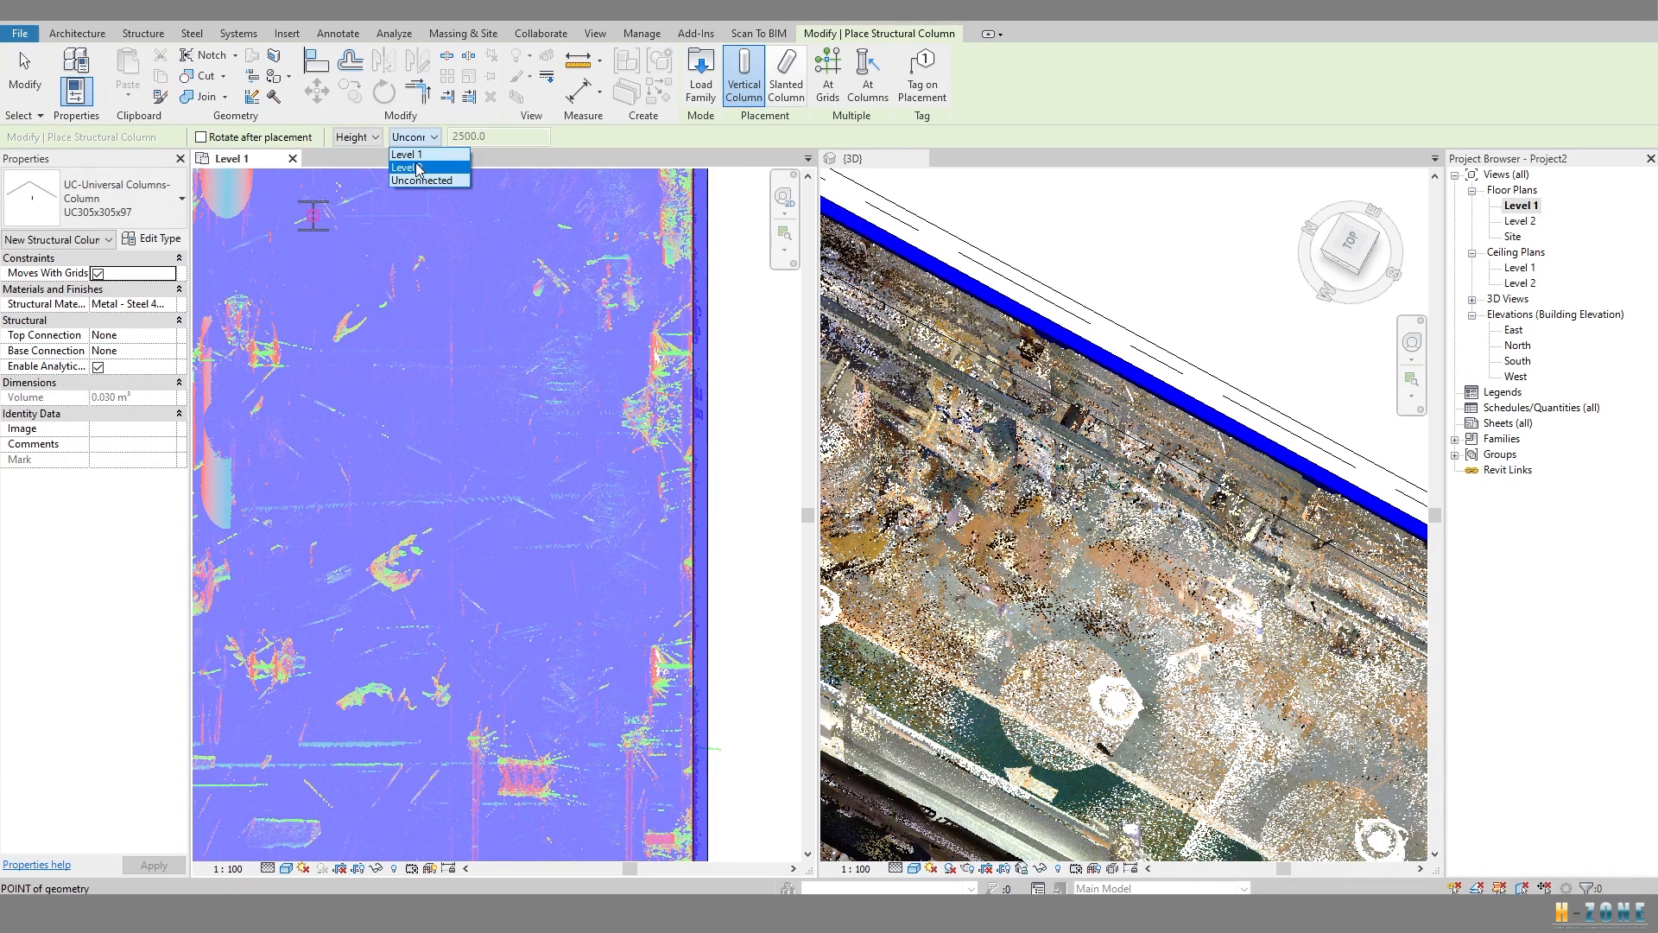
click(418, 179)
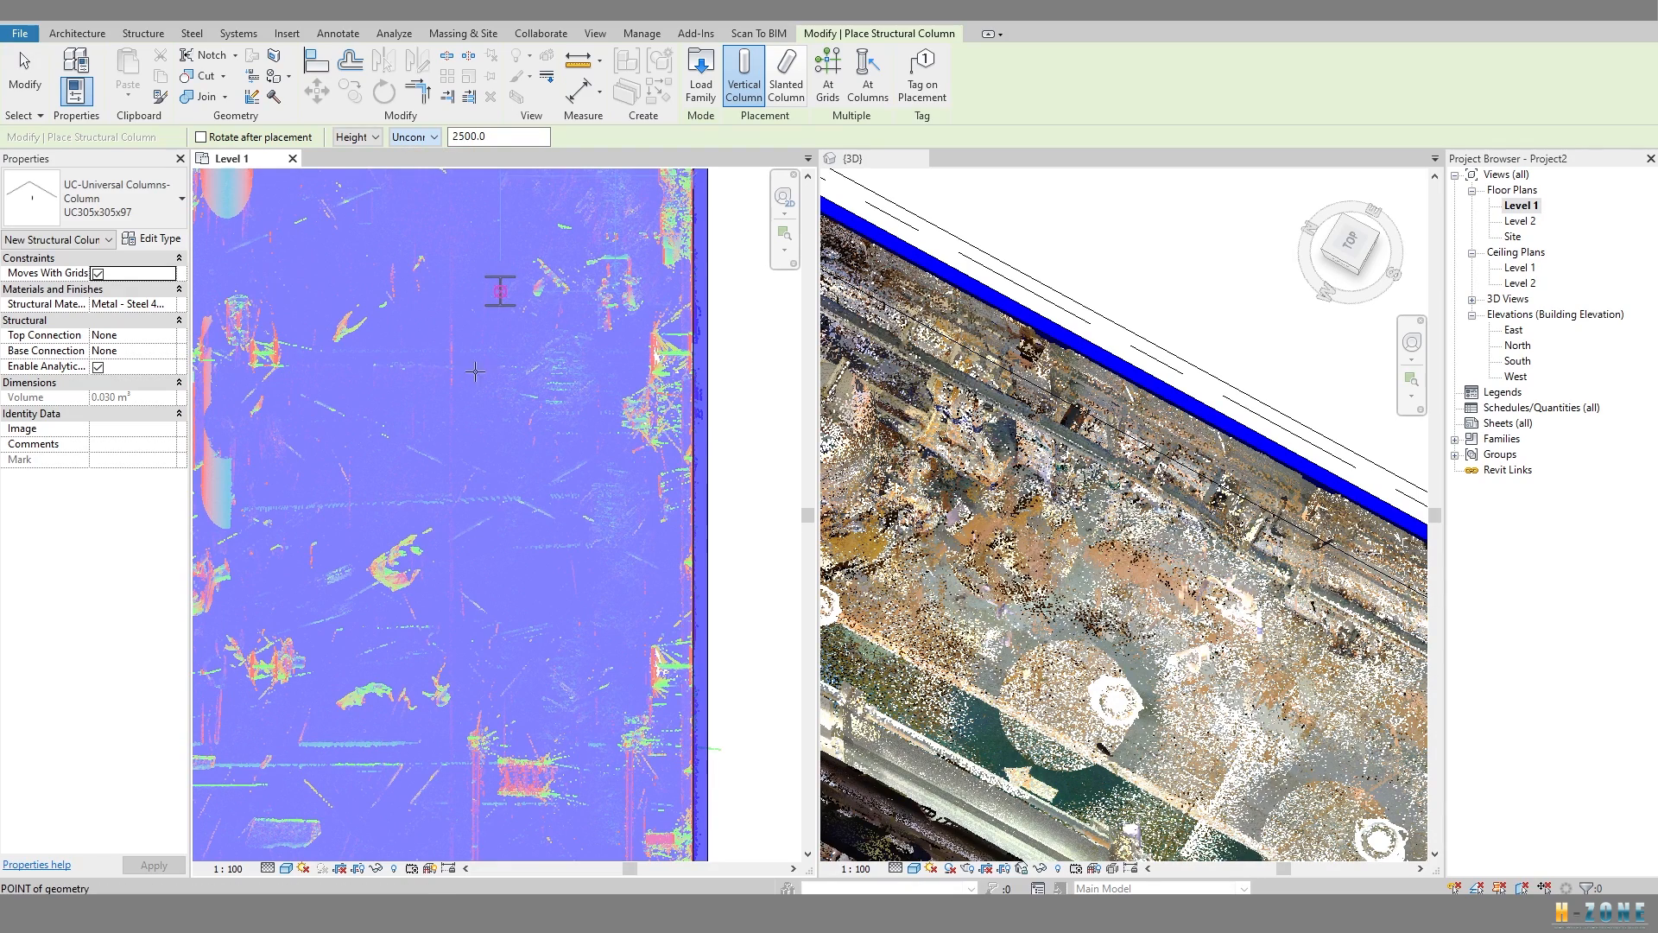
Place a UC305x305x97 structural column inside the scanned I-shaped profile beside the long wall in the Level 1 plan.
scroll(669, 354, up, 3)
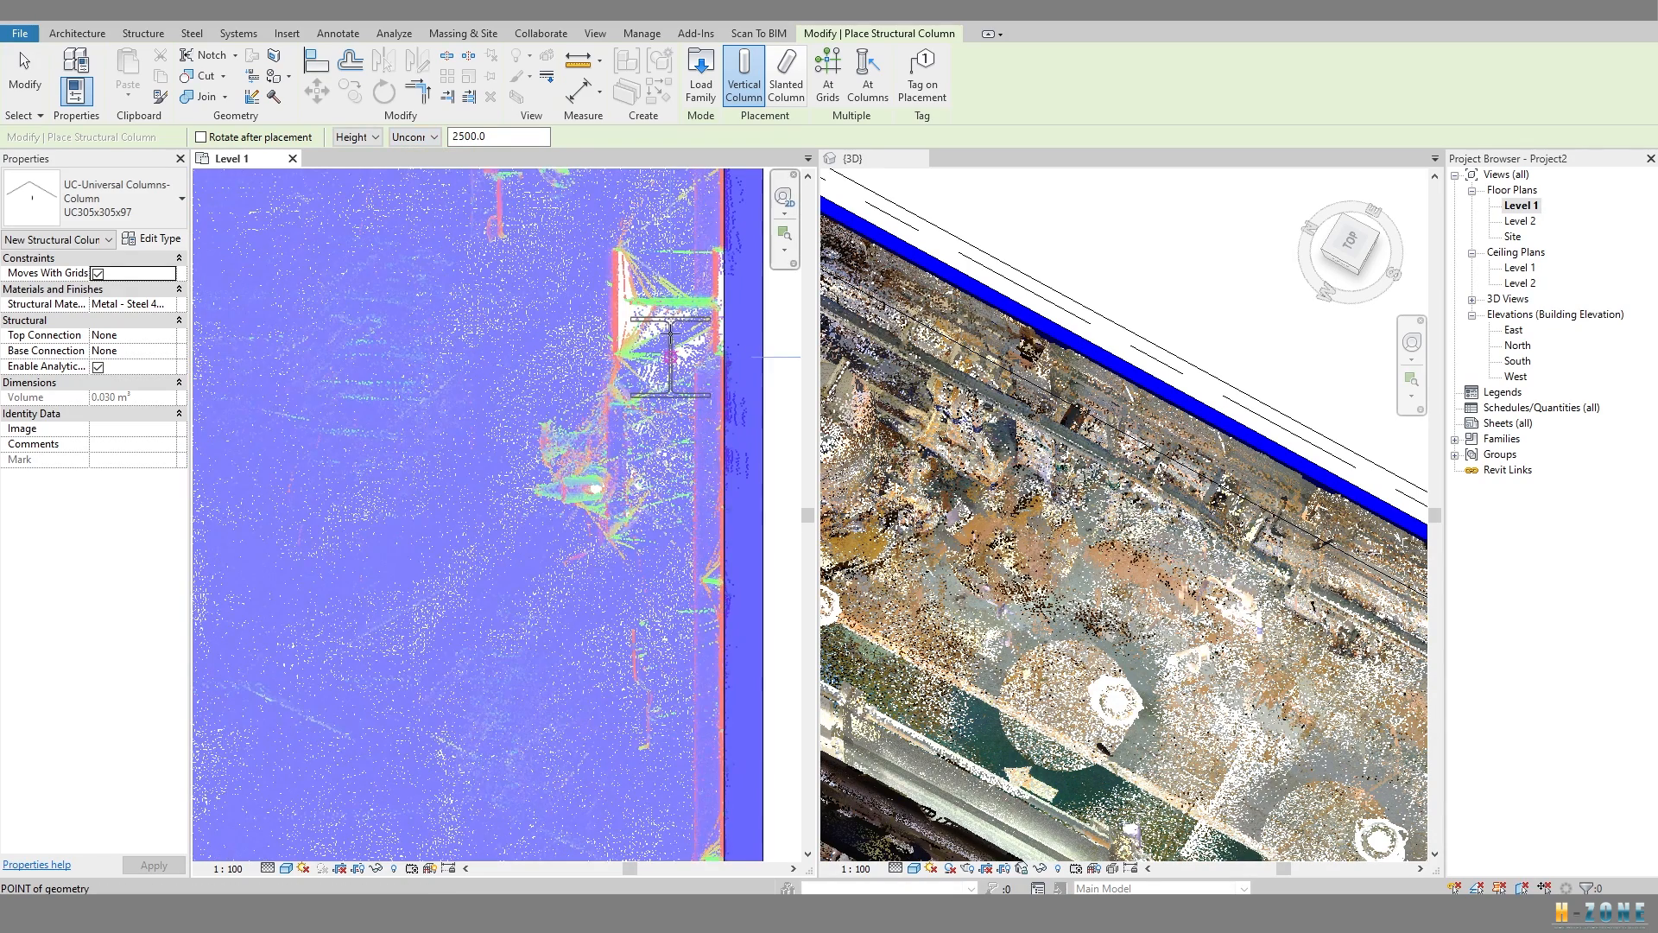
scroll(663, 298, up, 1)
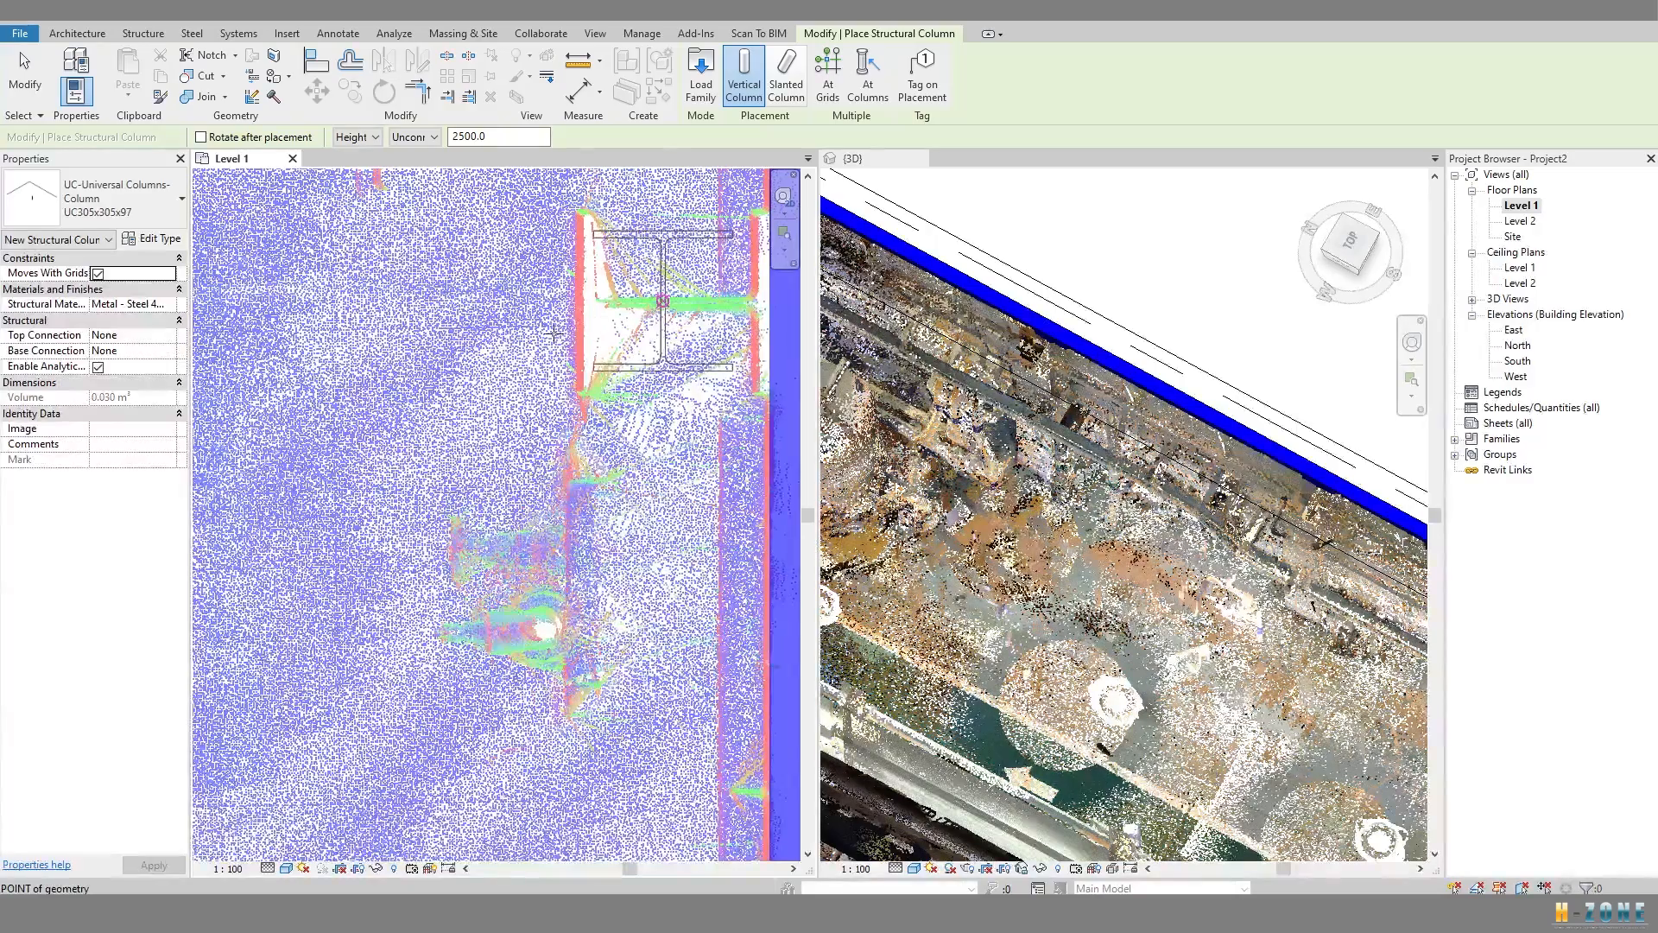
scroll(567, 333, up, 1)
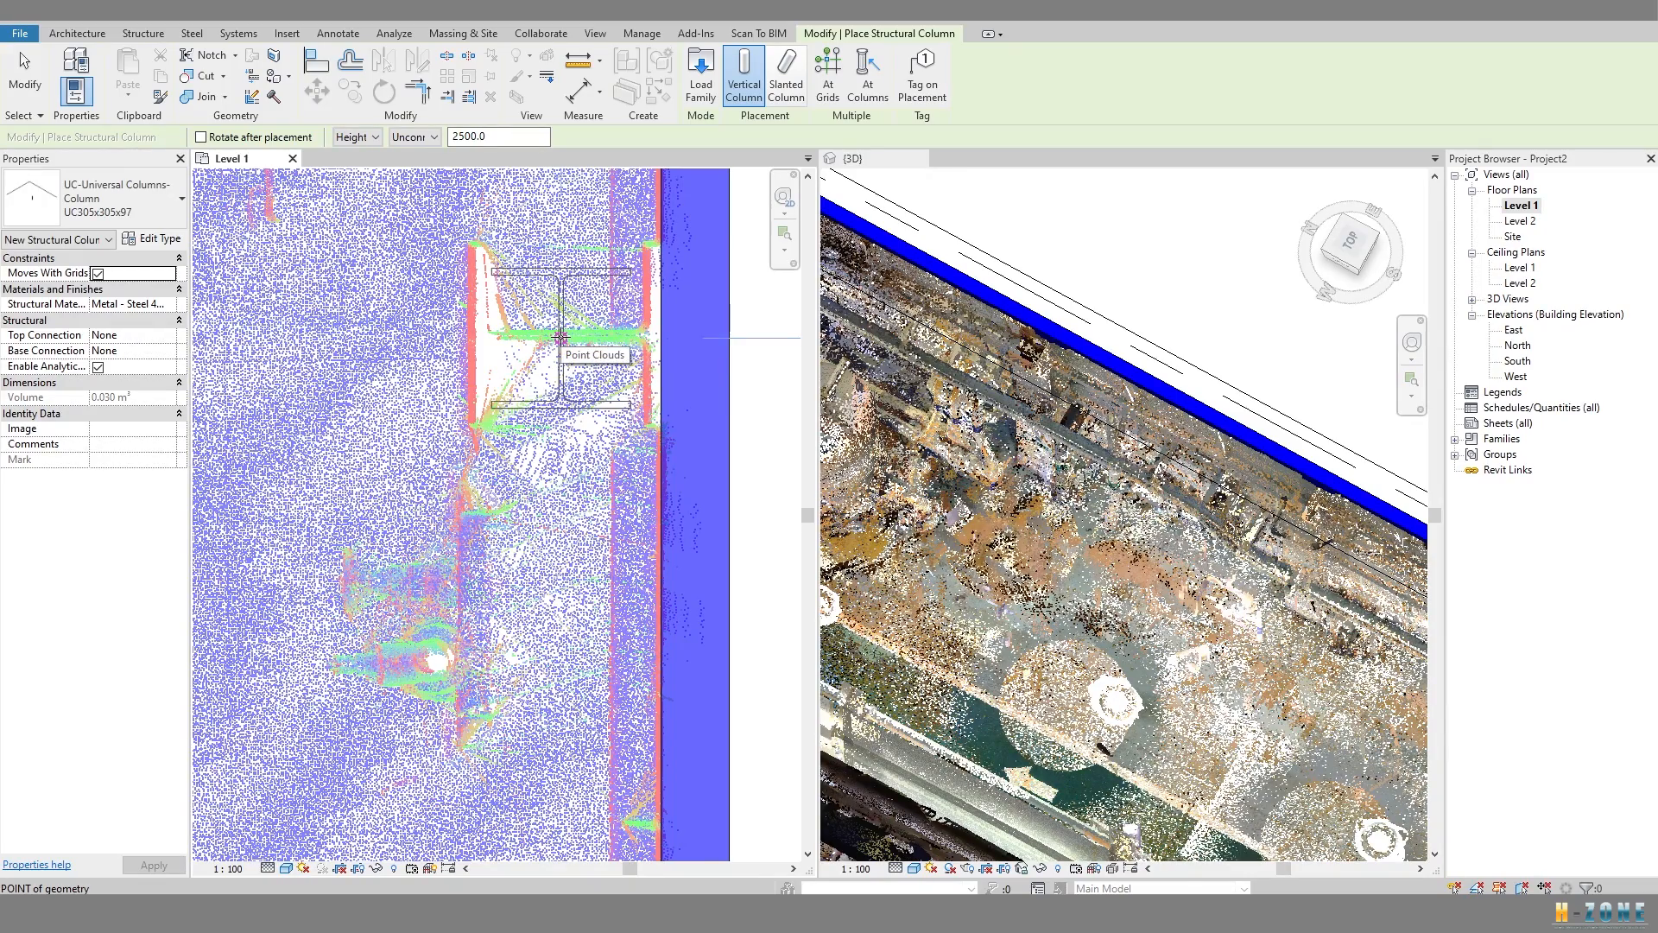
click(560, 337)
key(Escape)
key(Escape)
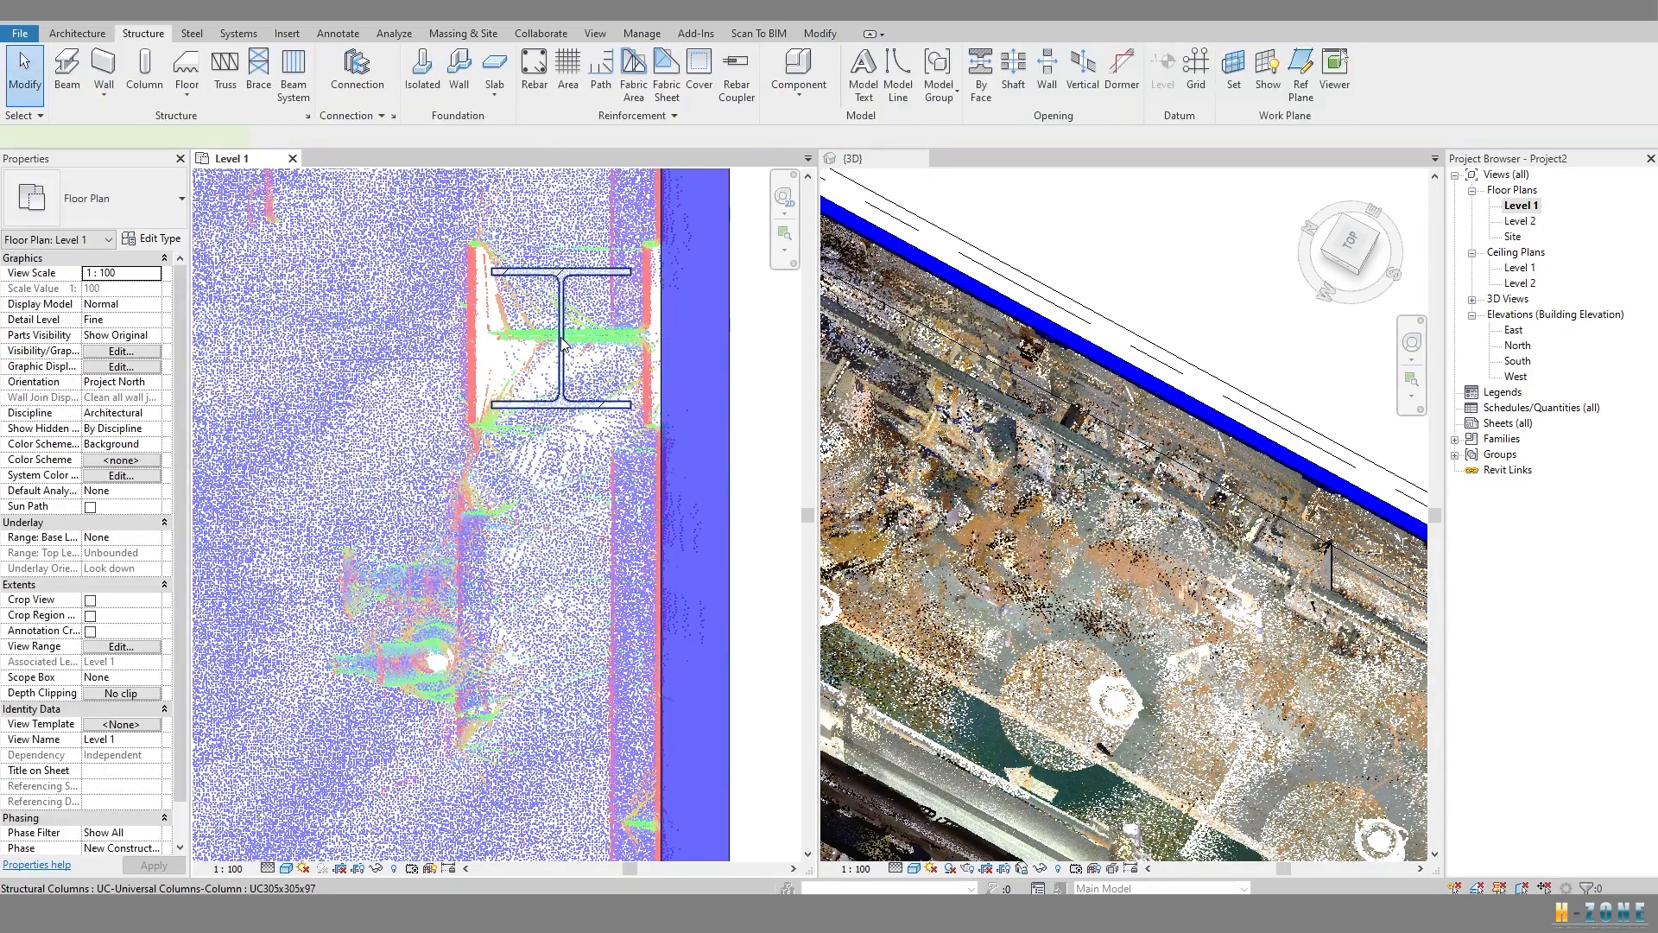
Extend the 3D view's section box upward and downward around the new column.
click(554, 298)
middle_drag(554, 298, 543, 289)
scroll(1330, 544, up, 2)
shift+middle_drag(1331, 562, 1288, 518)
click(516, 97)
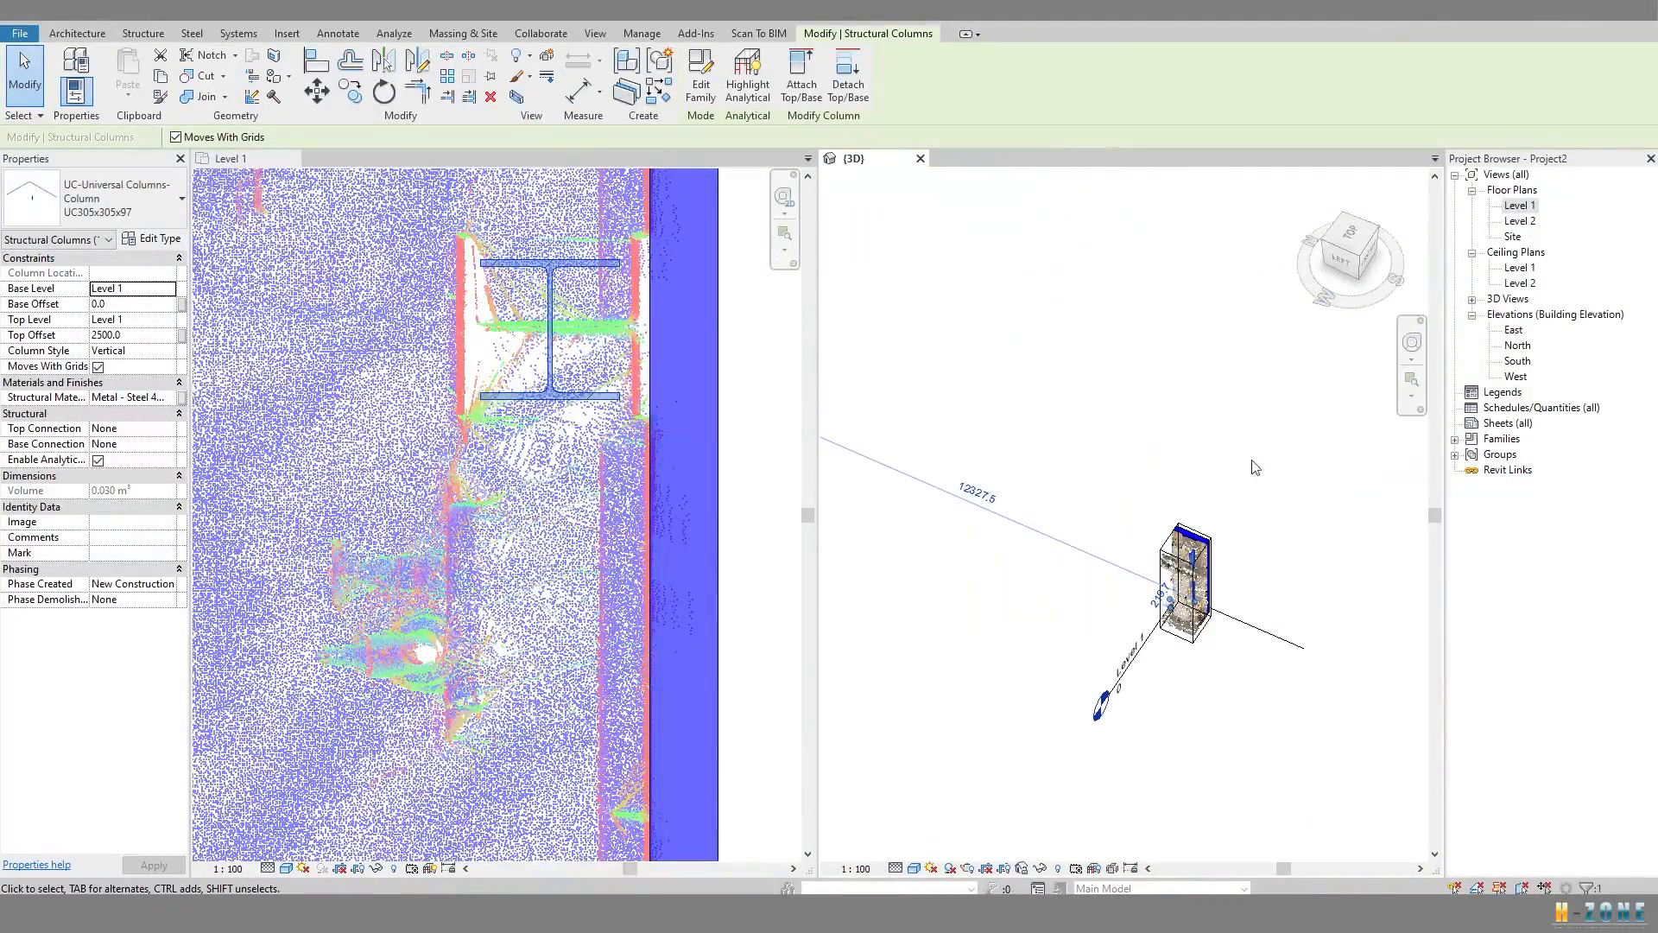
scroll(1186, 566, up, 4)
click(1144, 354)
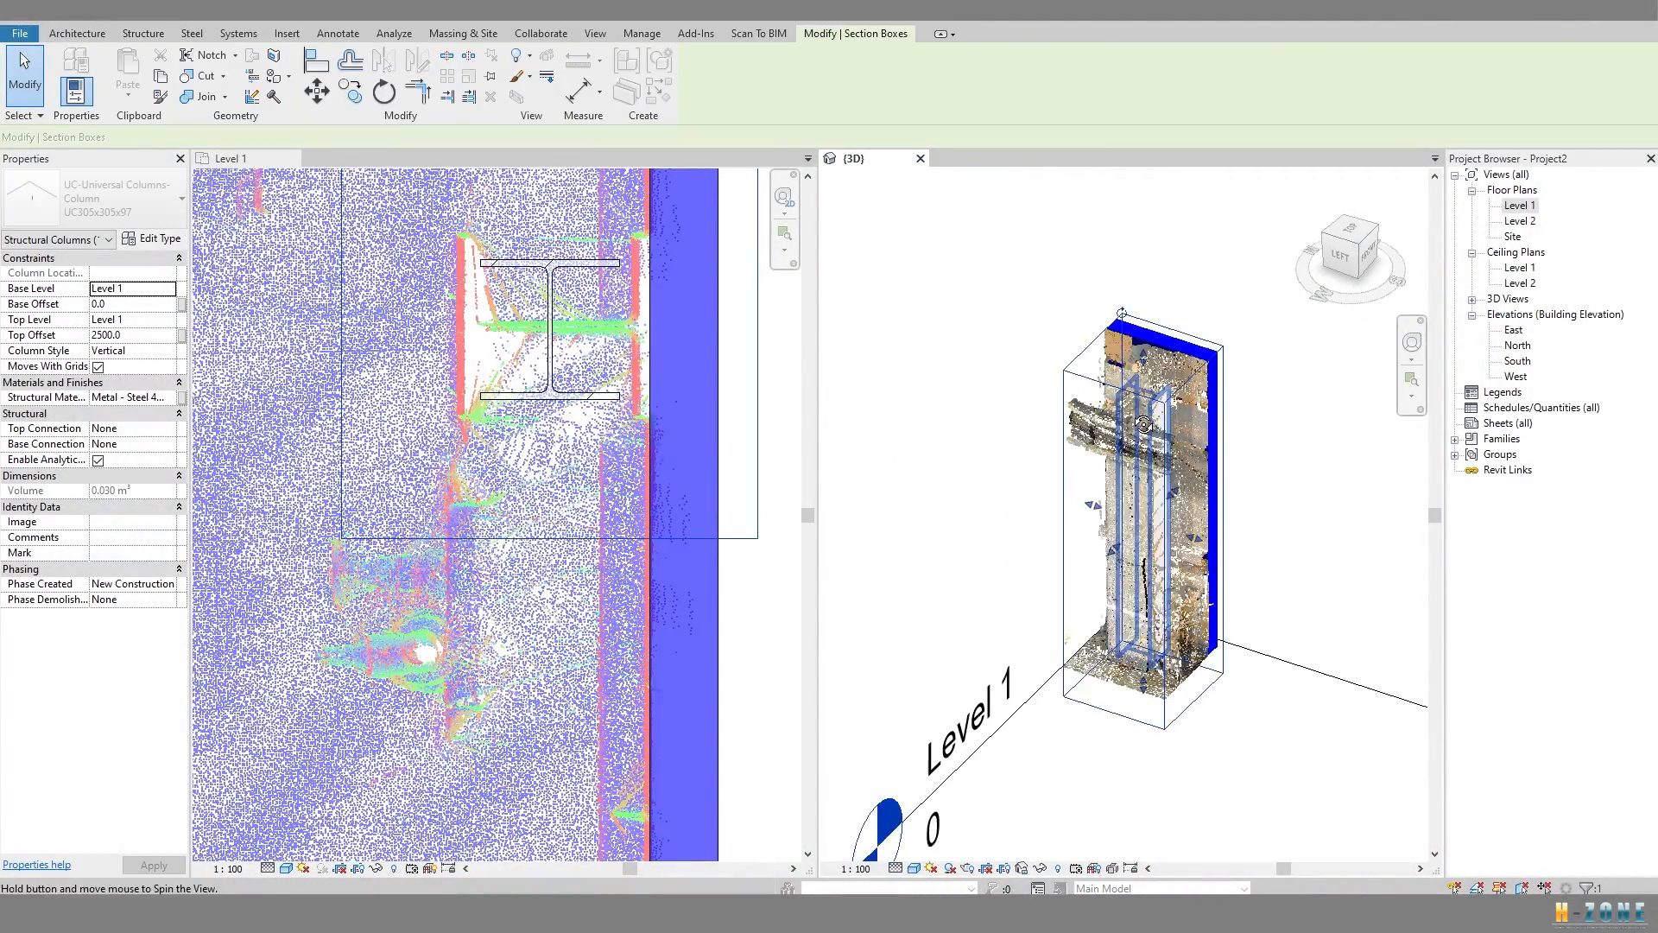
drag(1145, 354, 1142, 177)
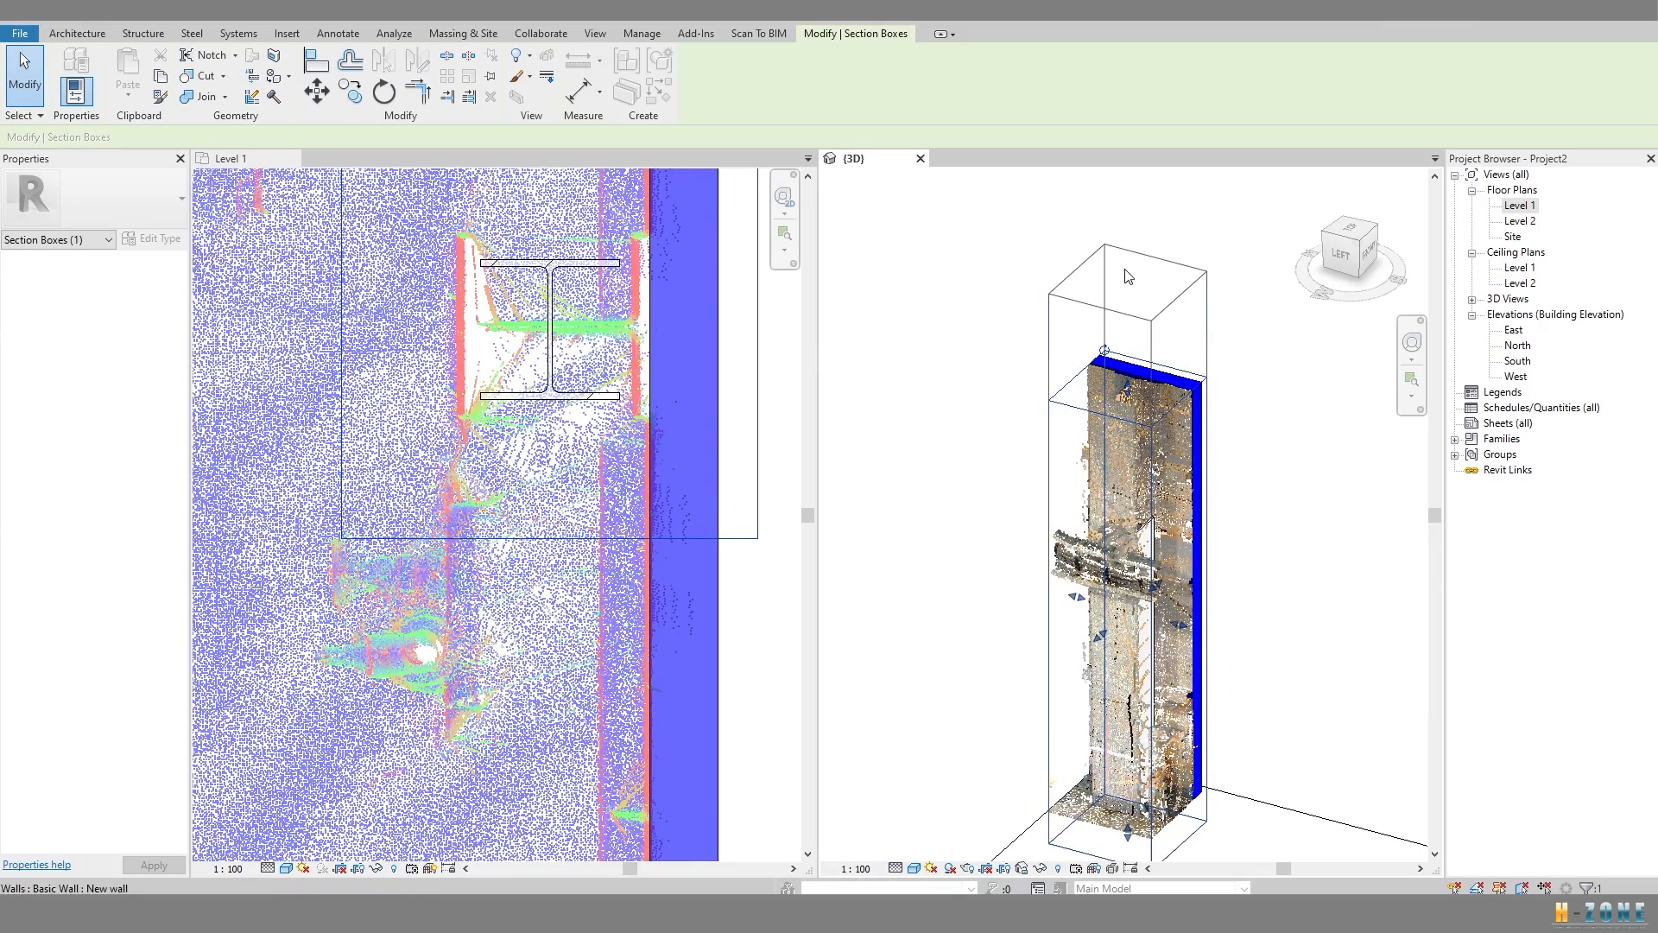
scroll(1063, 268, down, 2)
drag(1114, 599, 1115, 661)
scroll(1129, 498, up, 2)
key(Escape)
Compare the placed column's size and orientation with the scanned column in the 3D and plan views.
click(1090, 448)
shift+middle_drag(1090, 448, 1248, 510)
scroll(575, 316, up, 2)
middle_drag(570, 321, 580, 398)
click(545, 432)
scroll(545, 432, down, 4)
scroll(522, 427, up, 4)
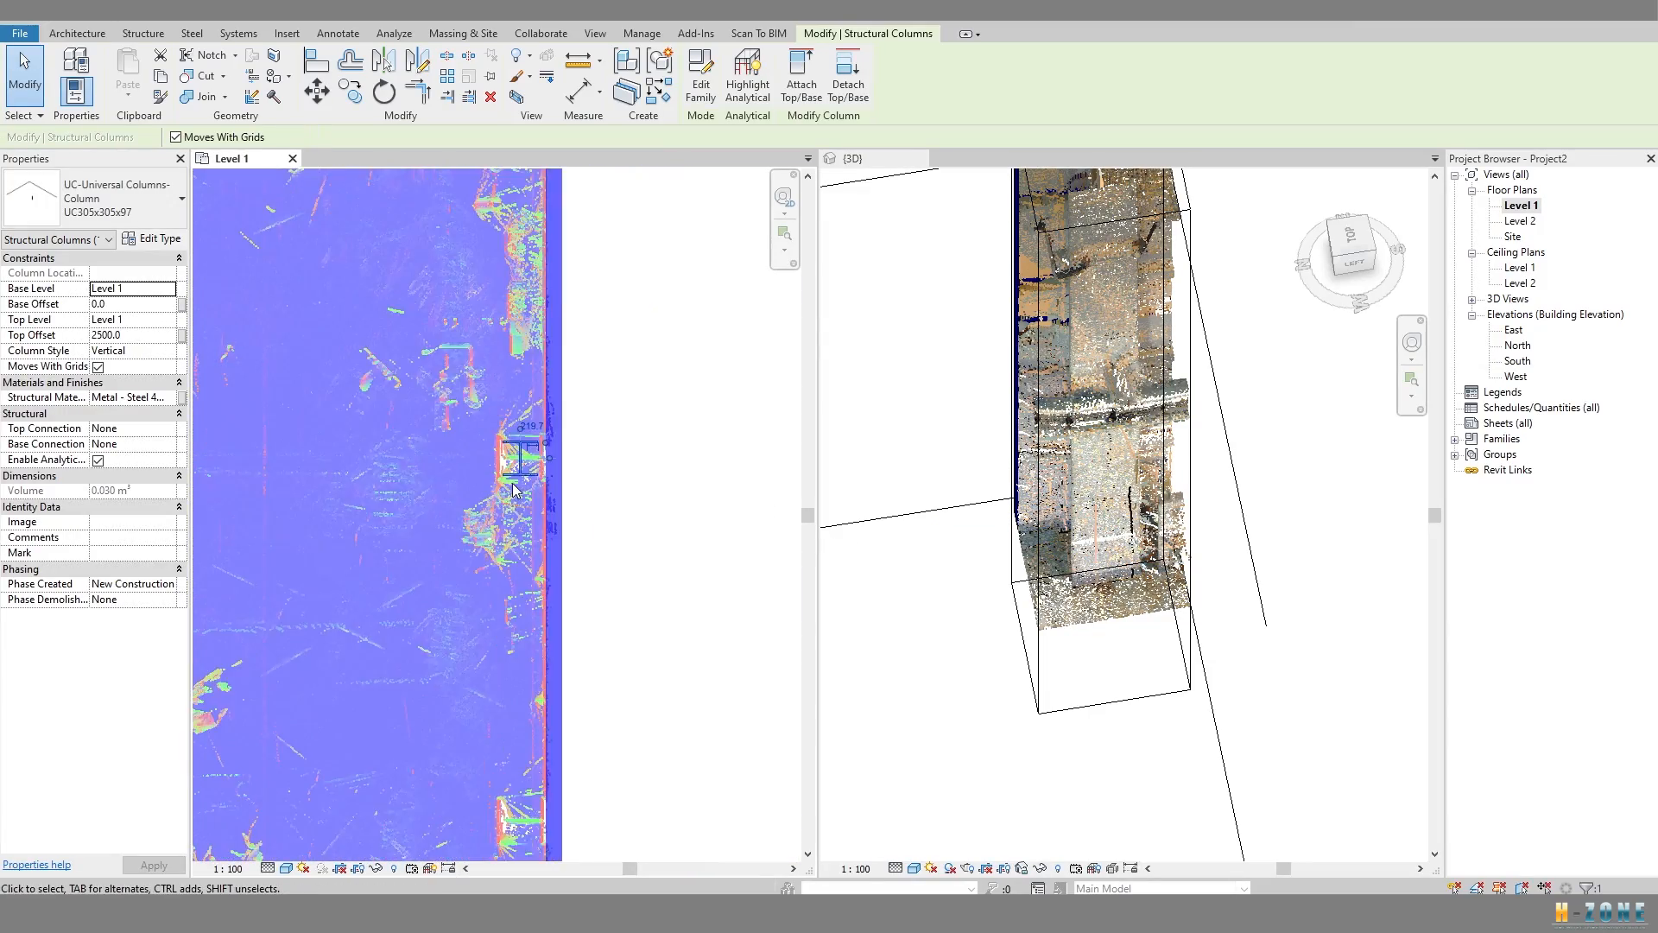
scroll(519, 430, up, 2)
key(Escape)
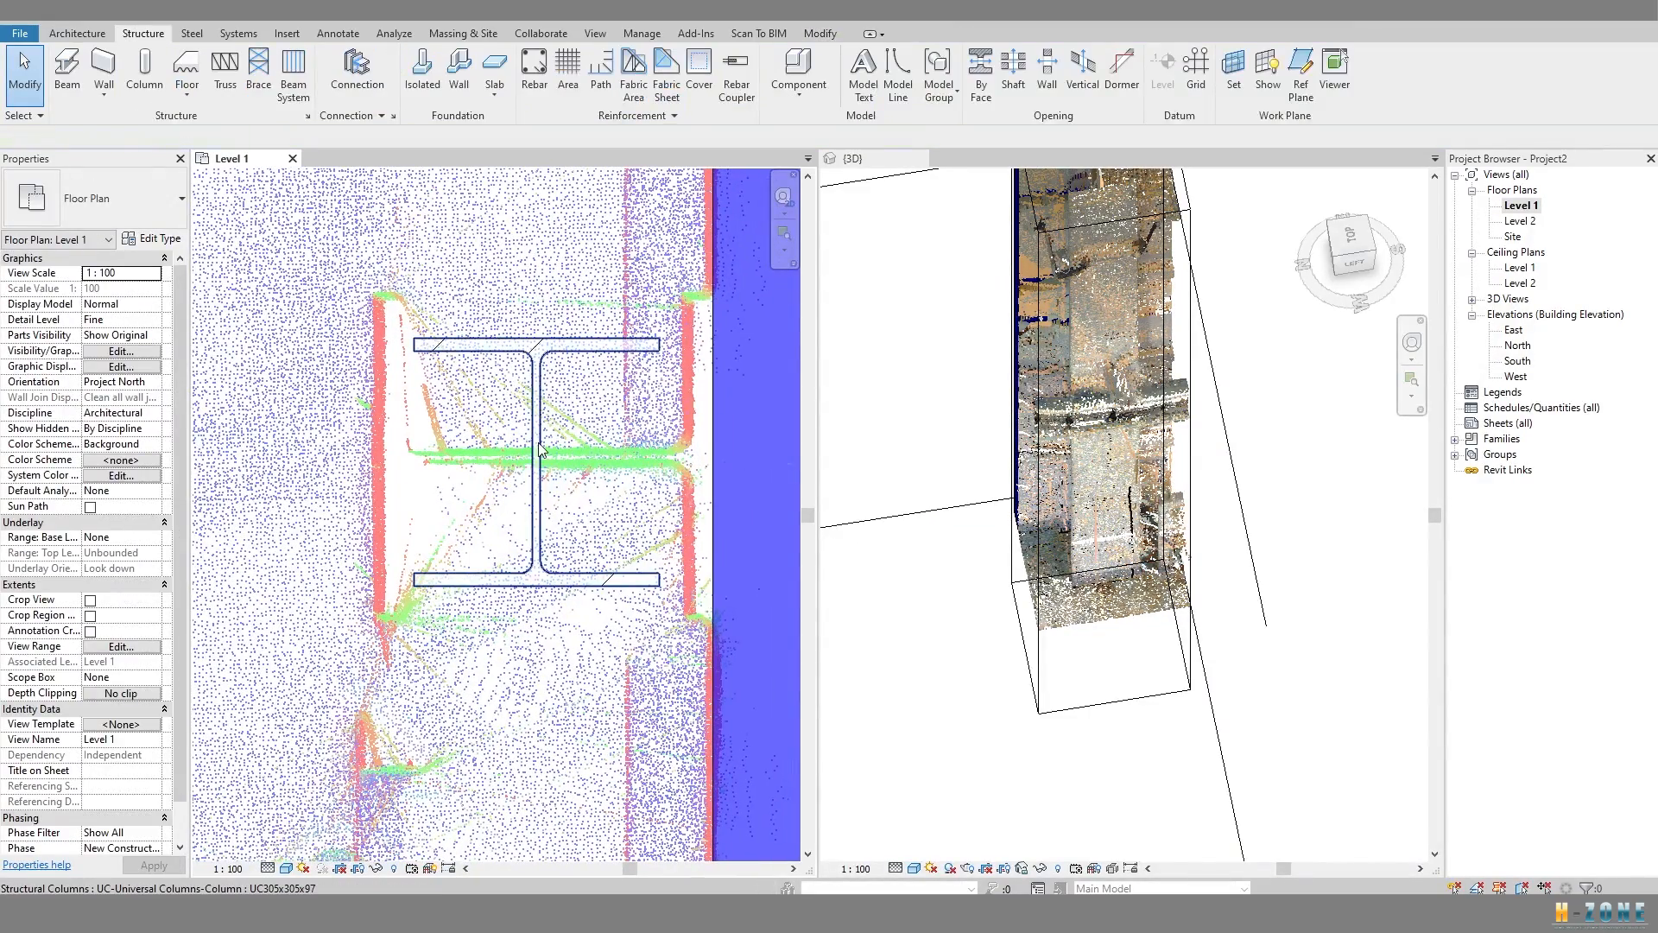
Measure the scanned column's depth to the wall and its flange width with temporary detail lines.
key(l)
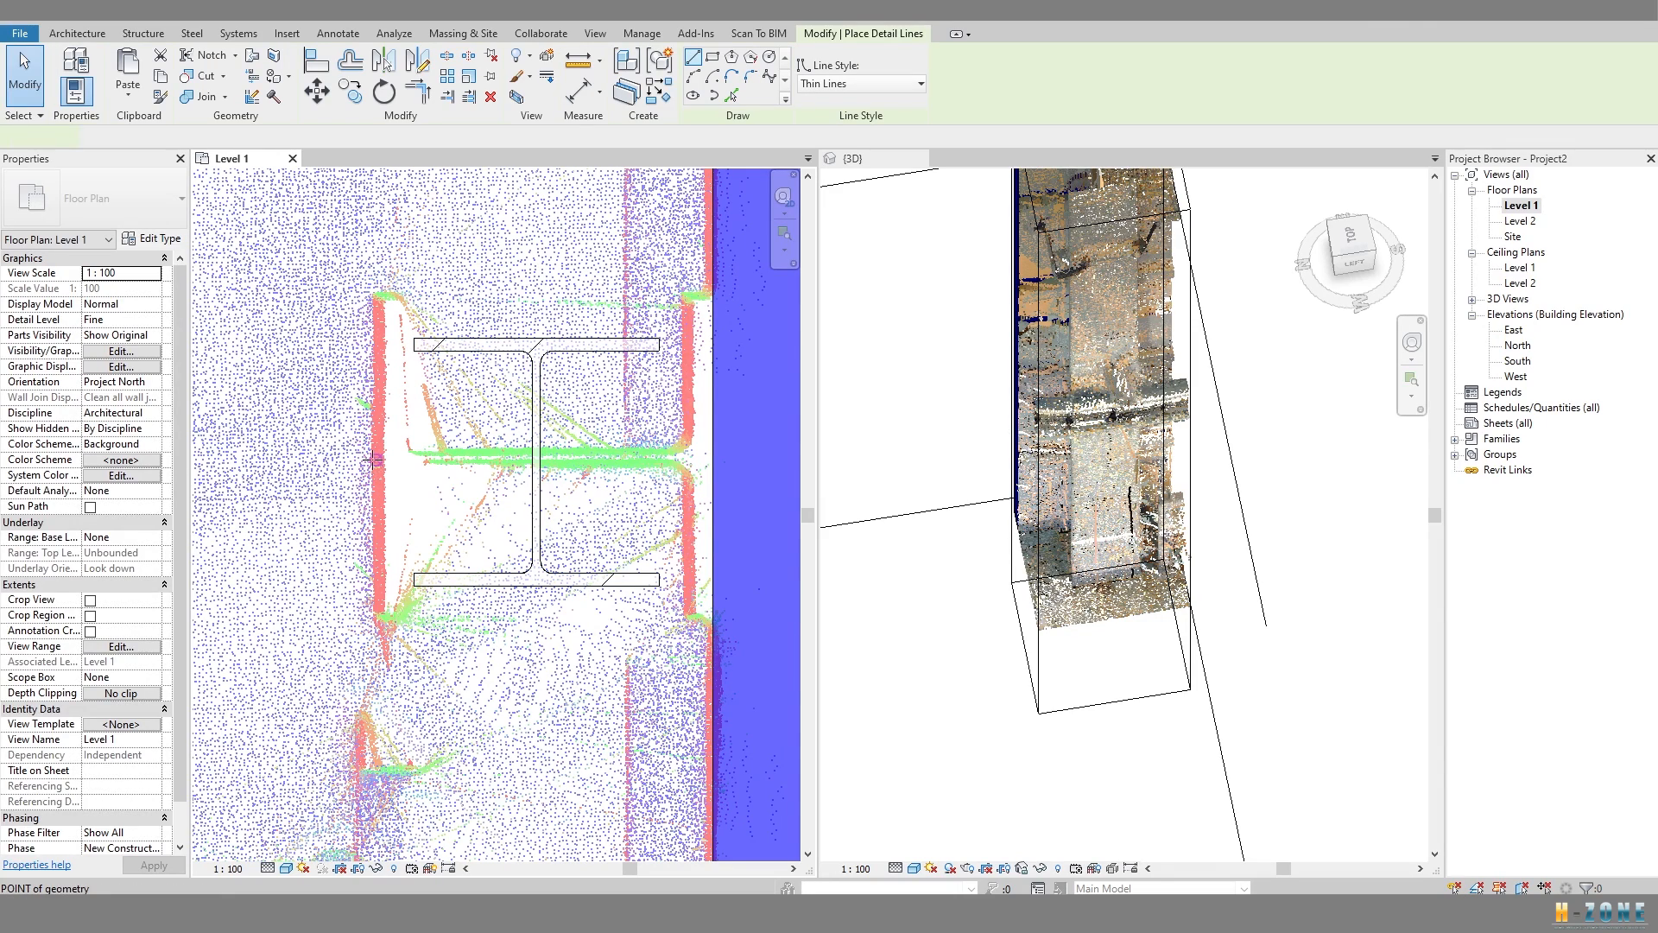
click(373, 460)
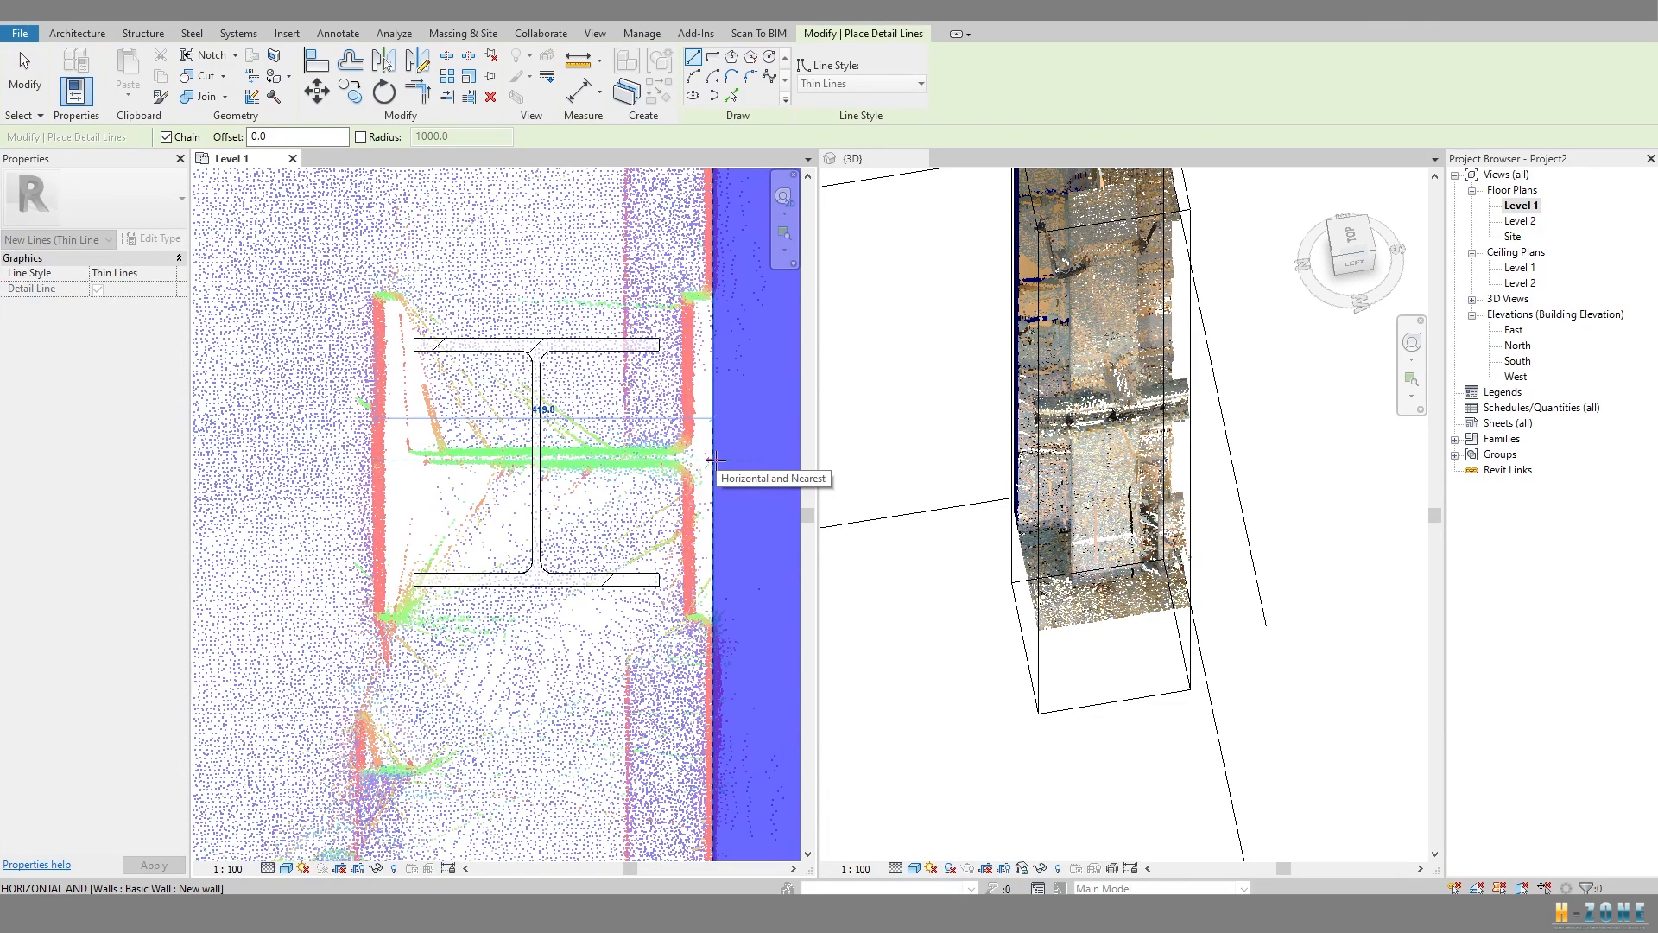
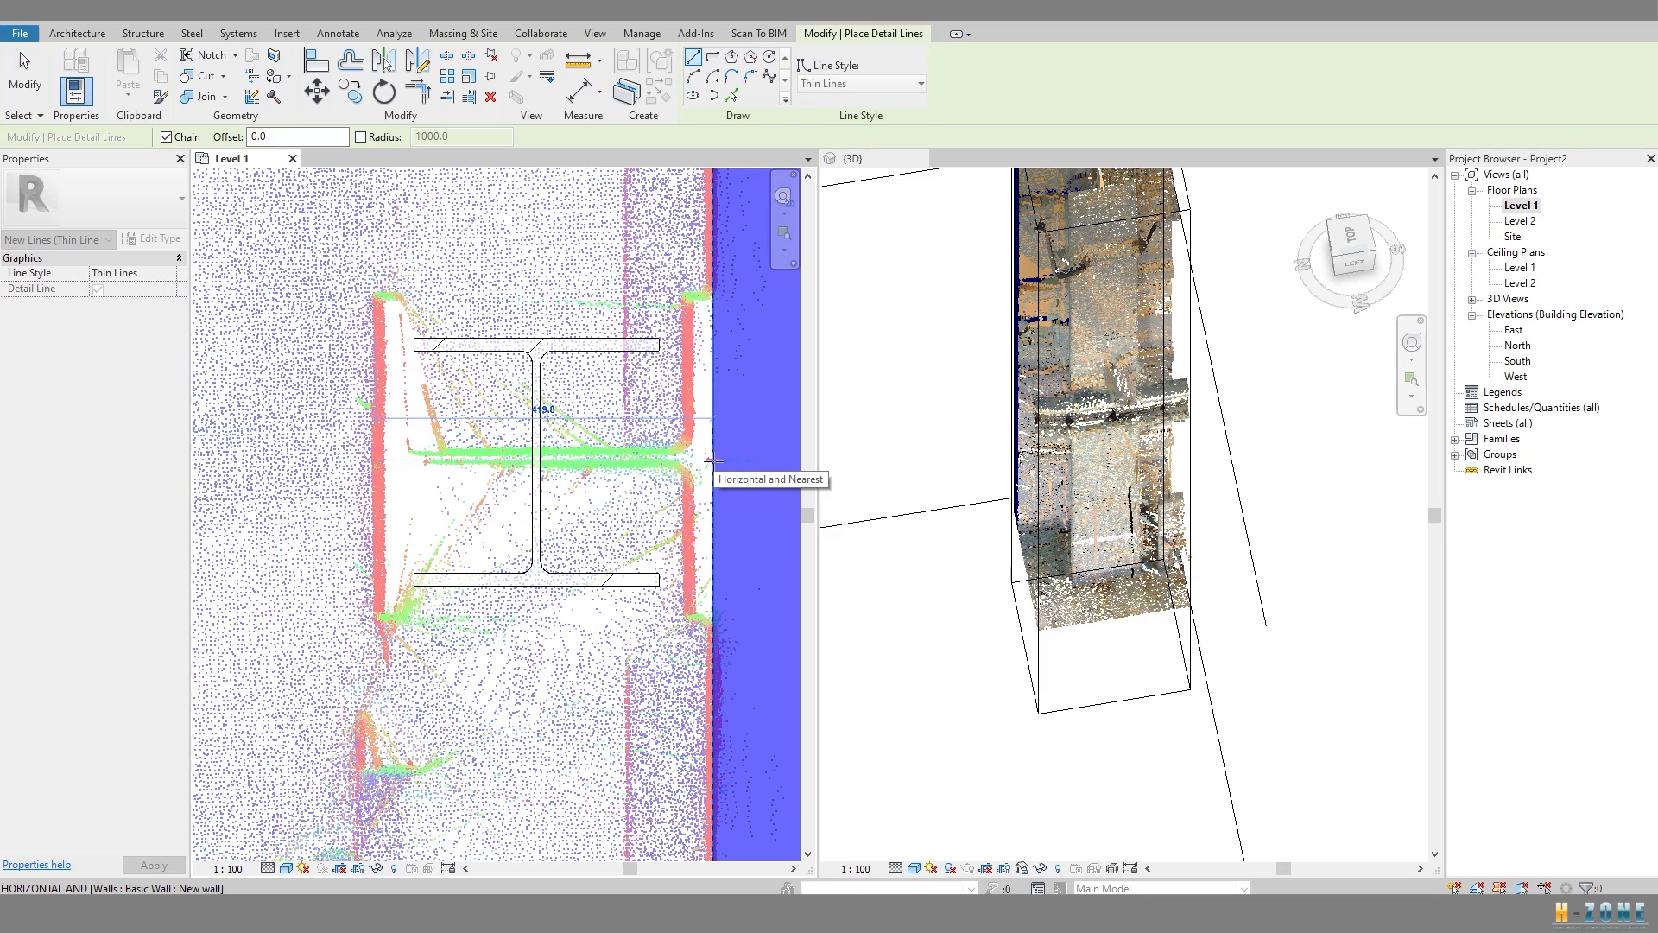
key(Escape)
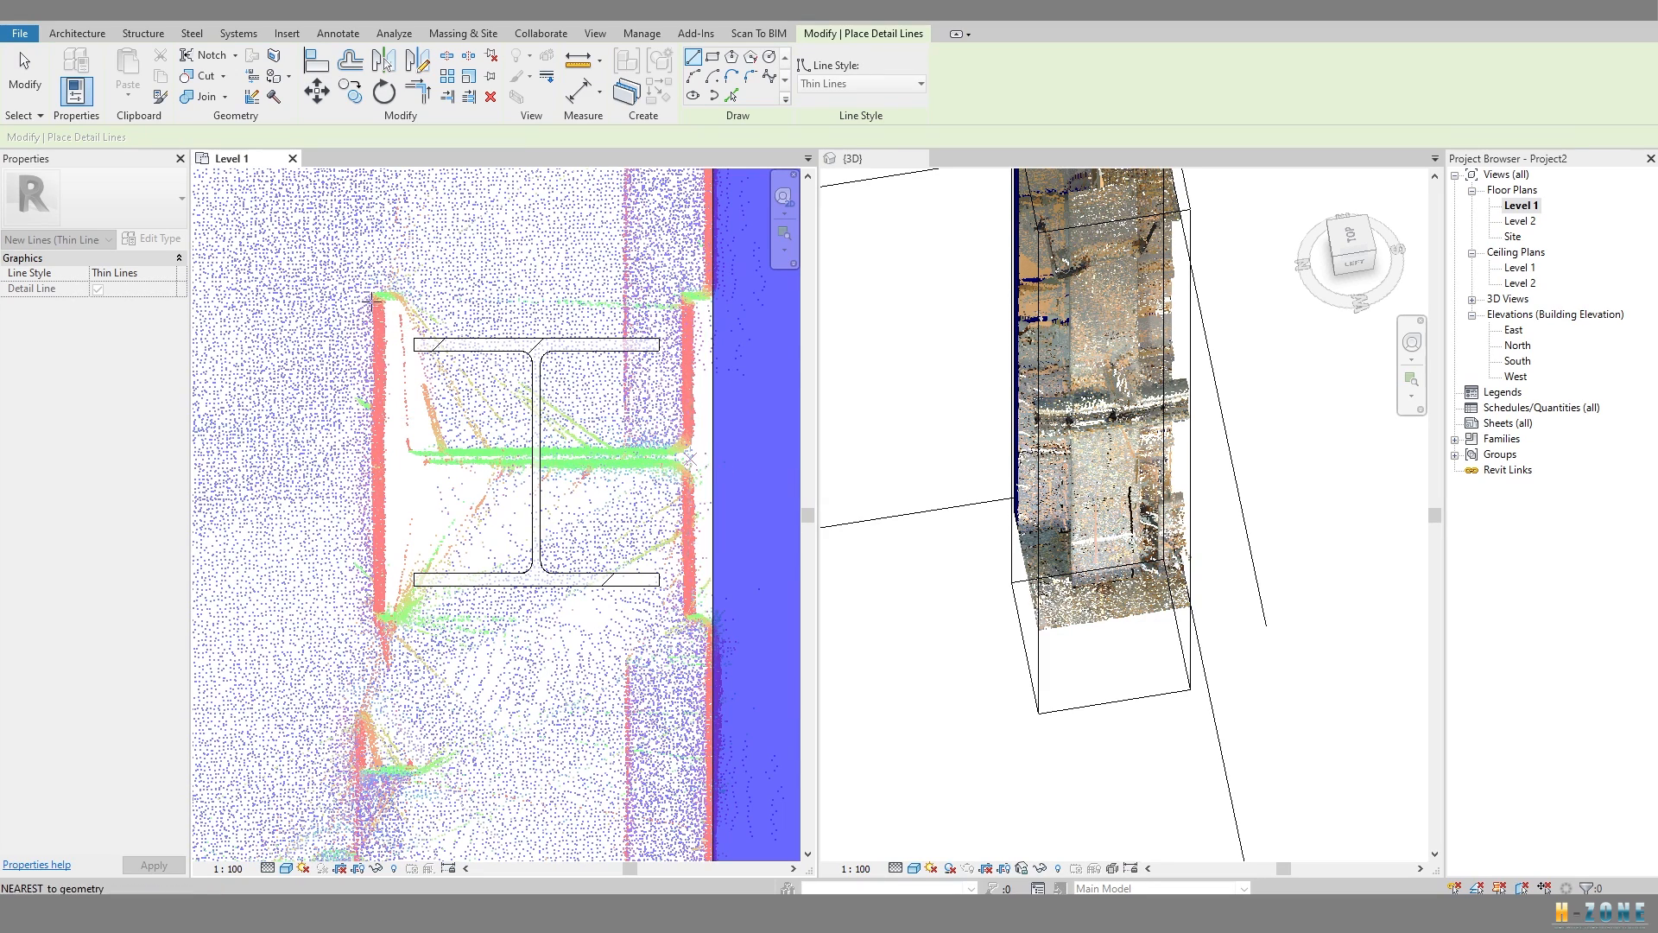
click(376, 297)
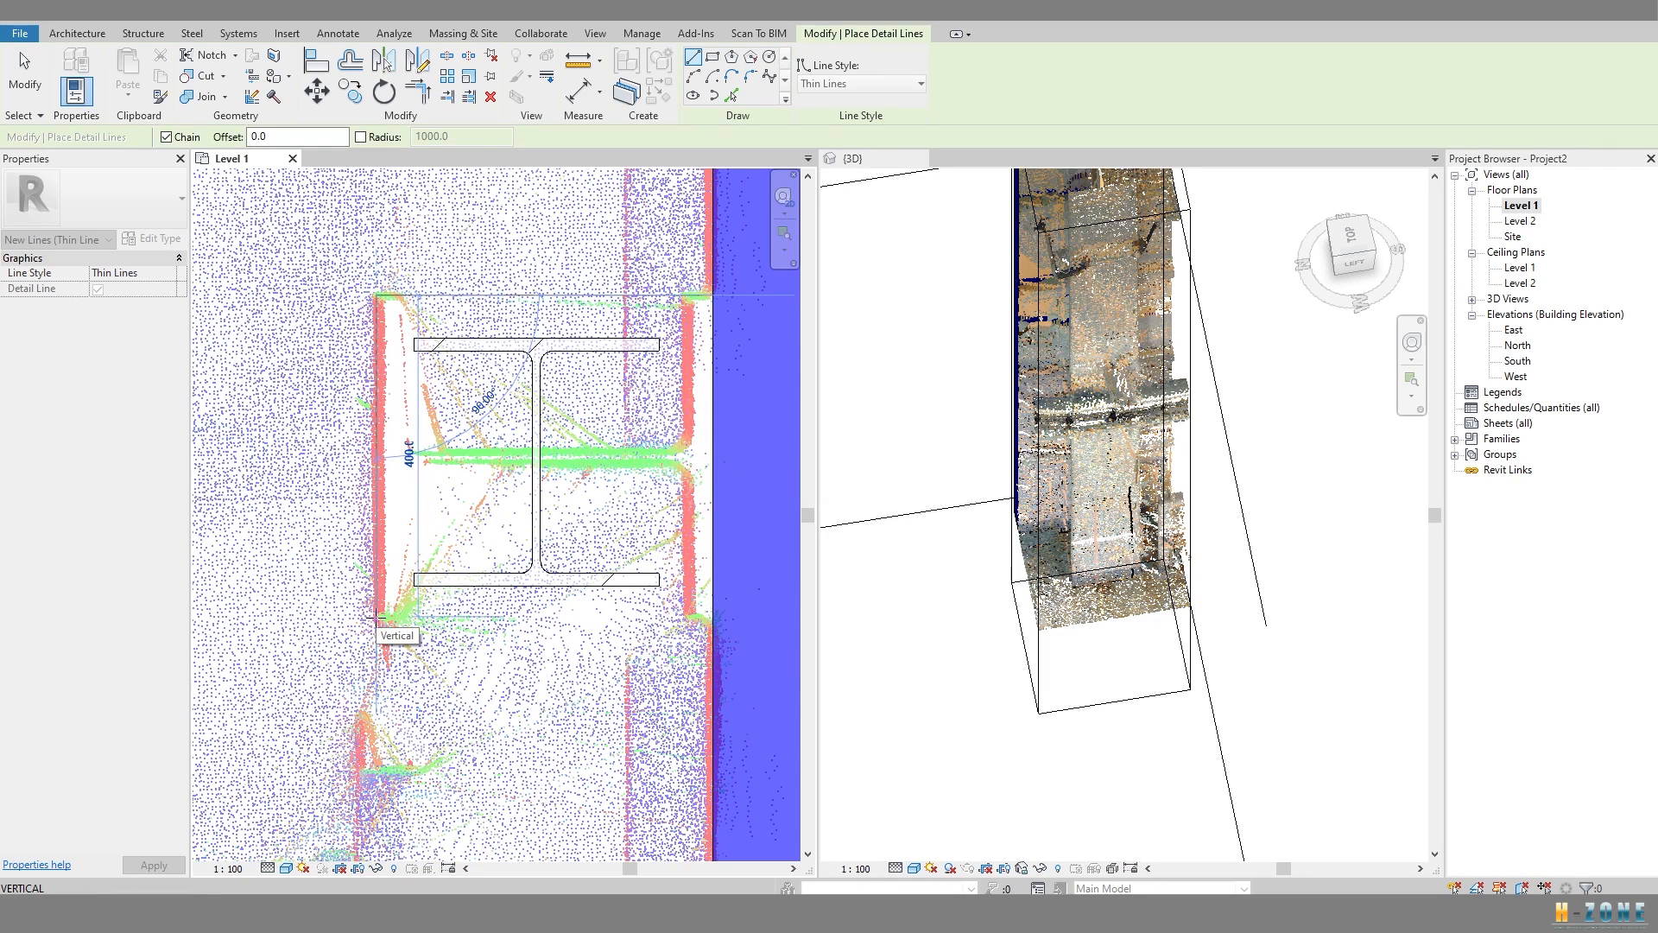
key(Escape)
key(Escape)
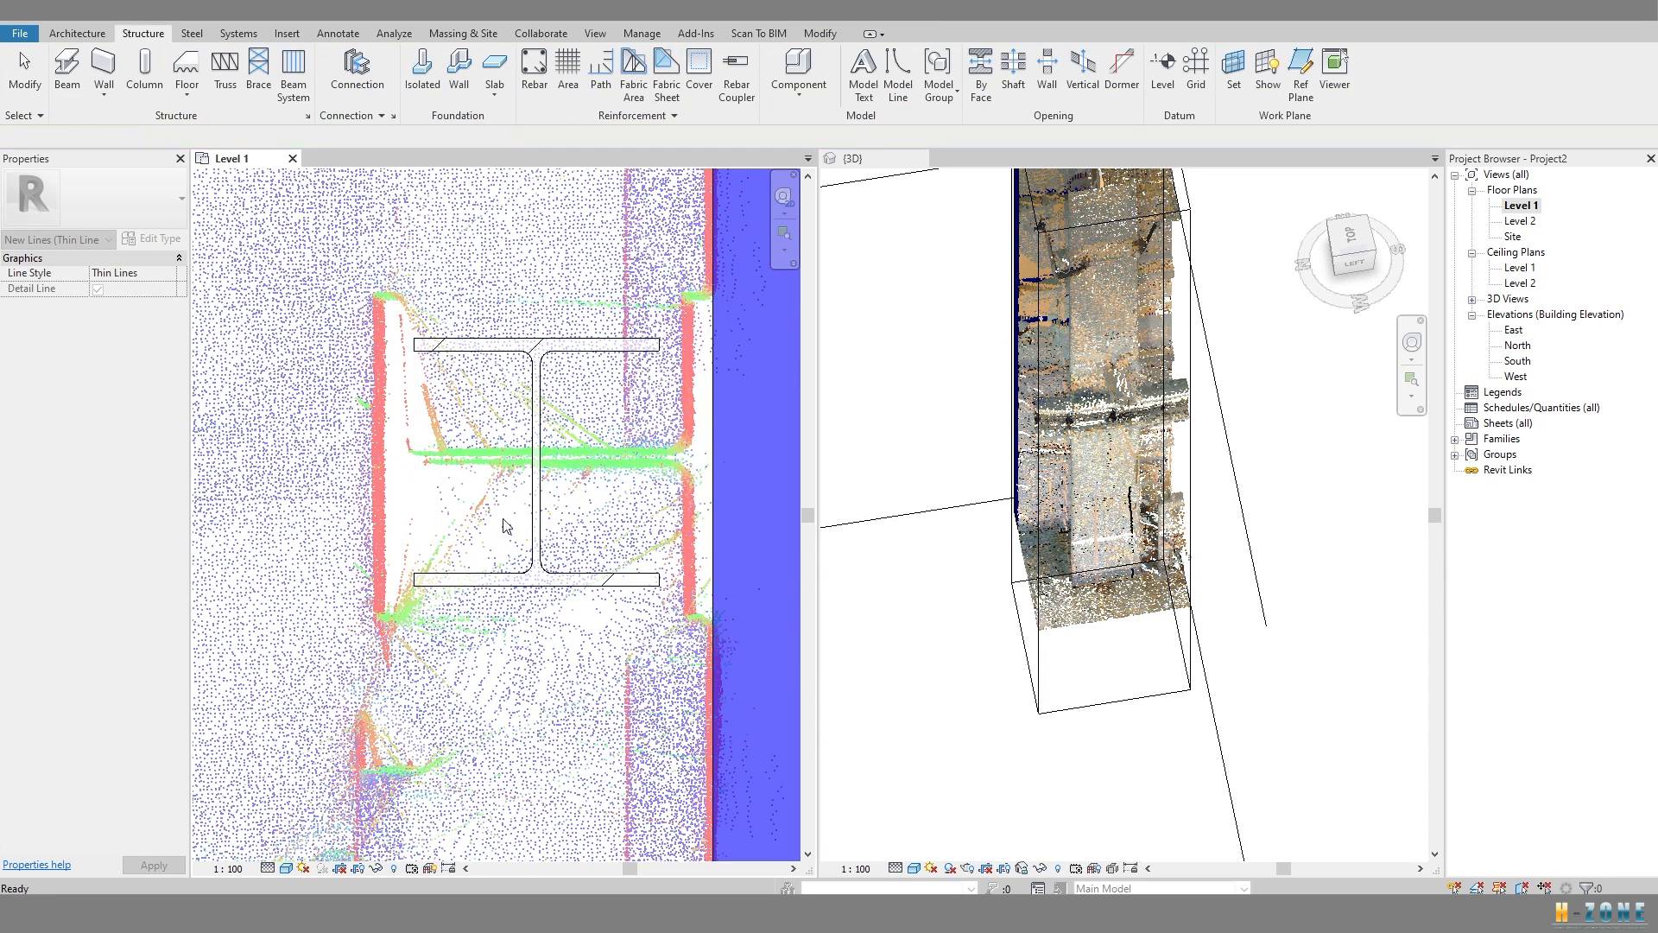
Duplicate the column's type as "column 400x400" and set its width and height to 40 cm.
click(536, 485)
click(165, 239)
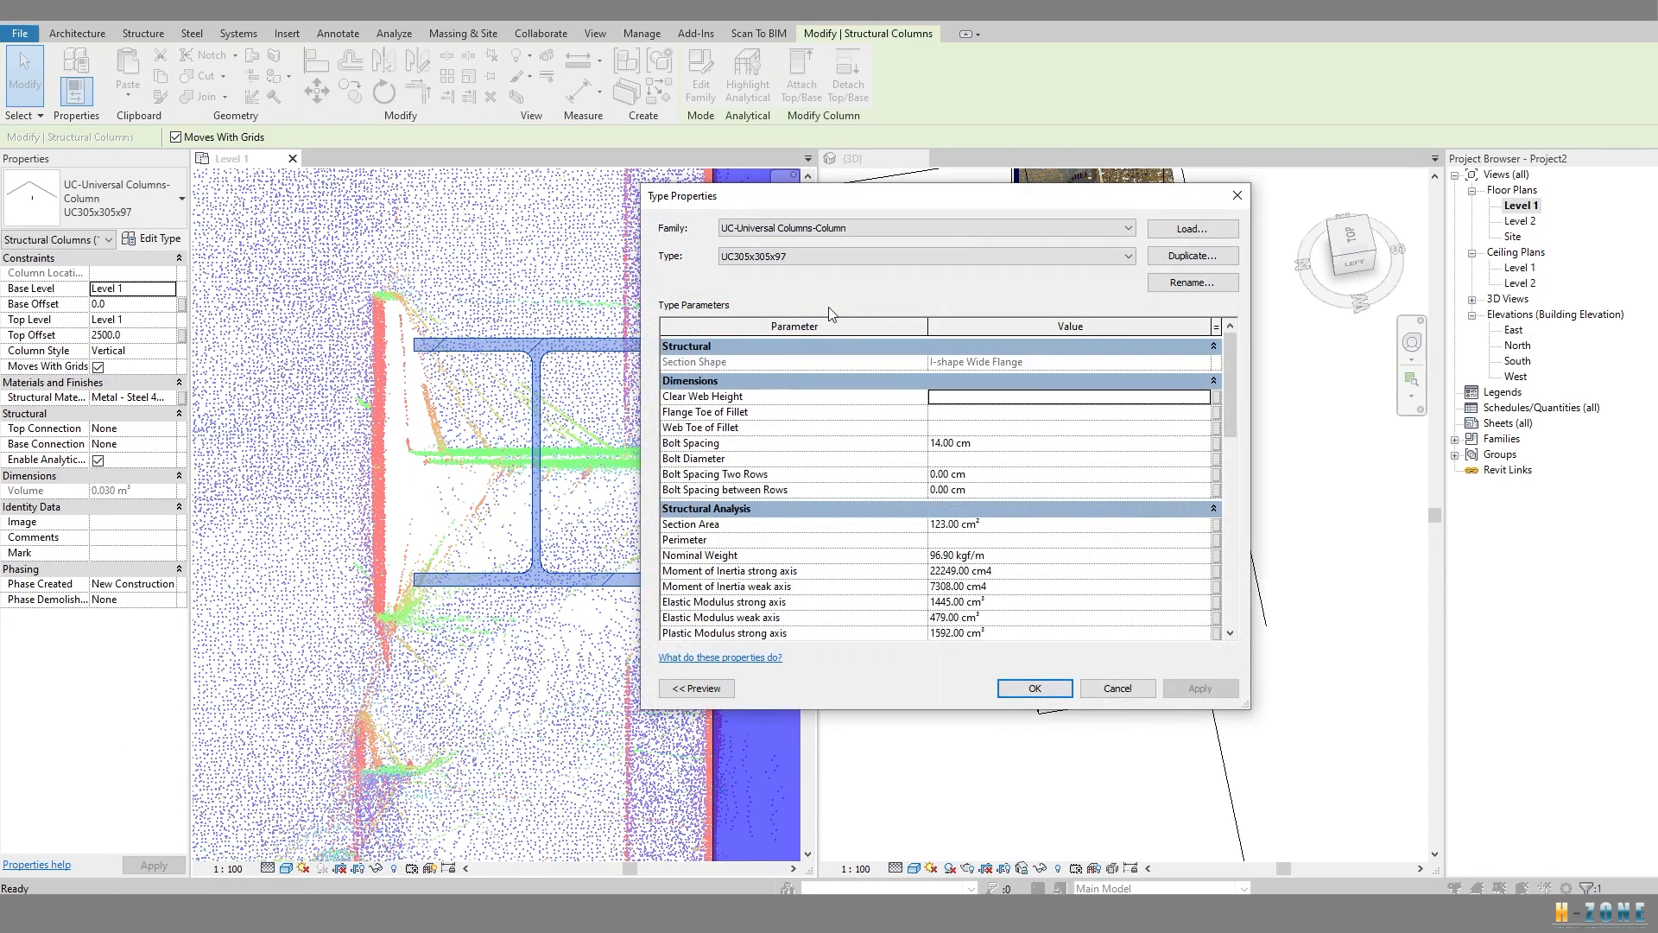
click(1190, 256)
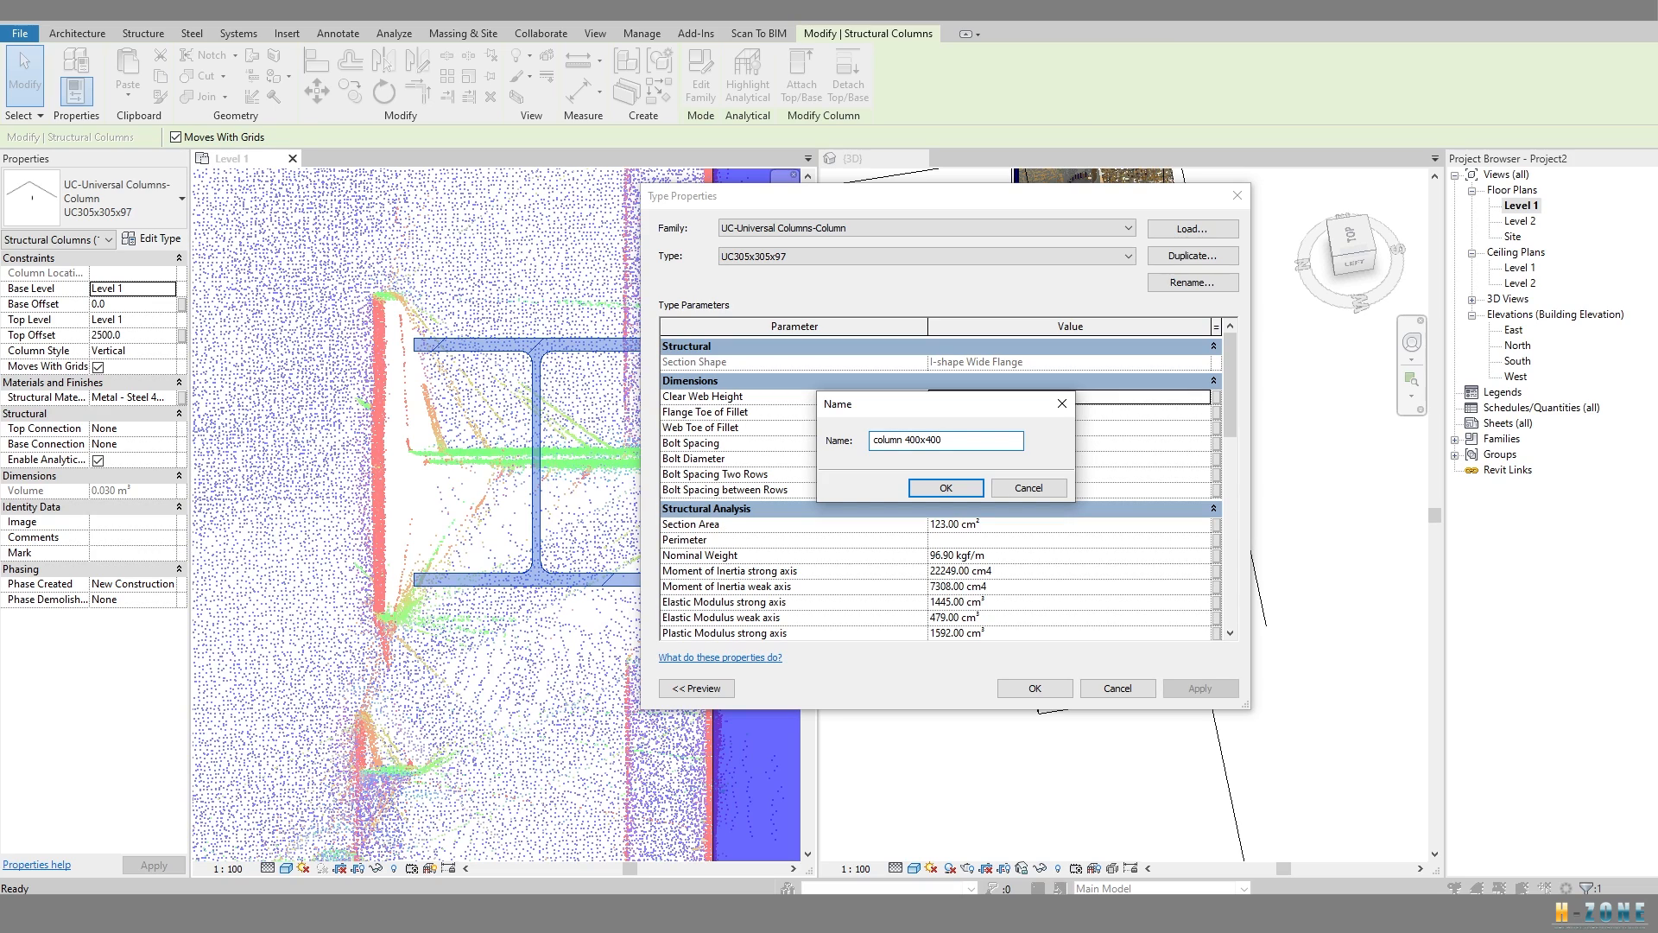
click(946, 488)
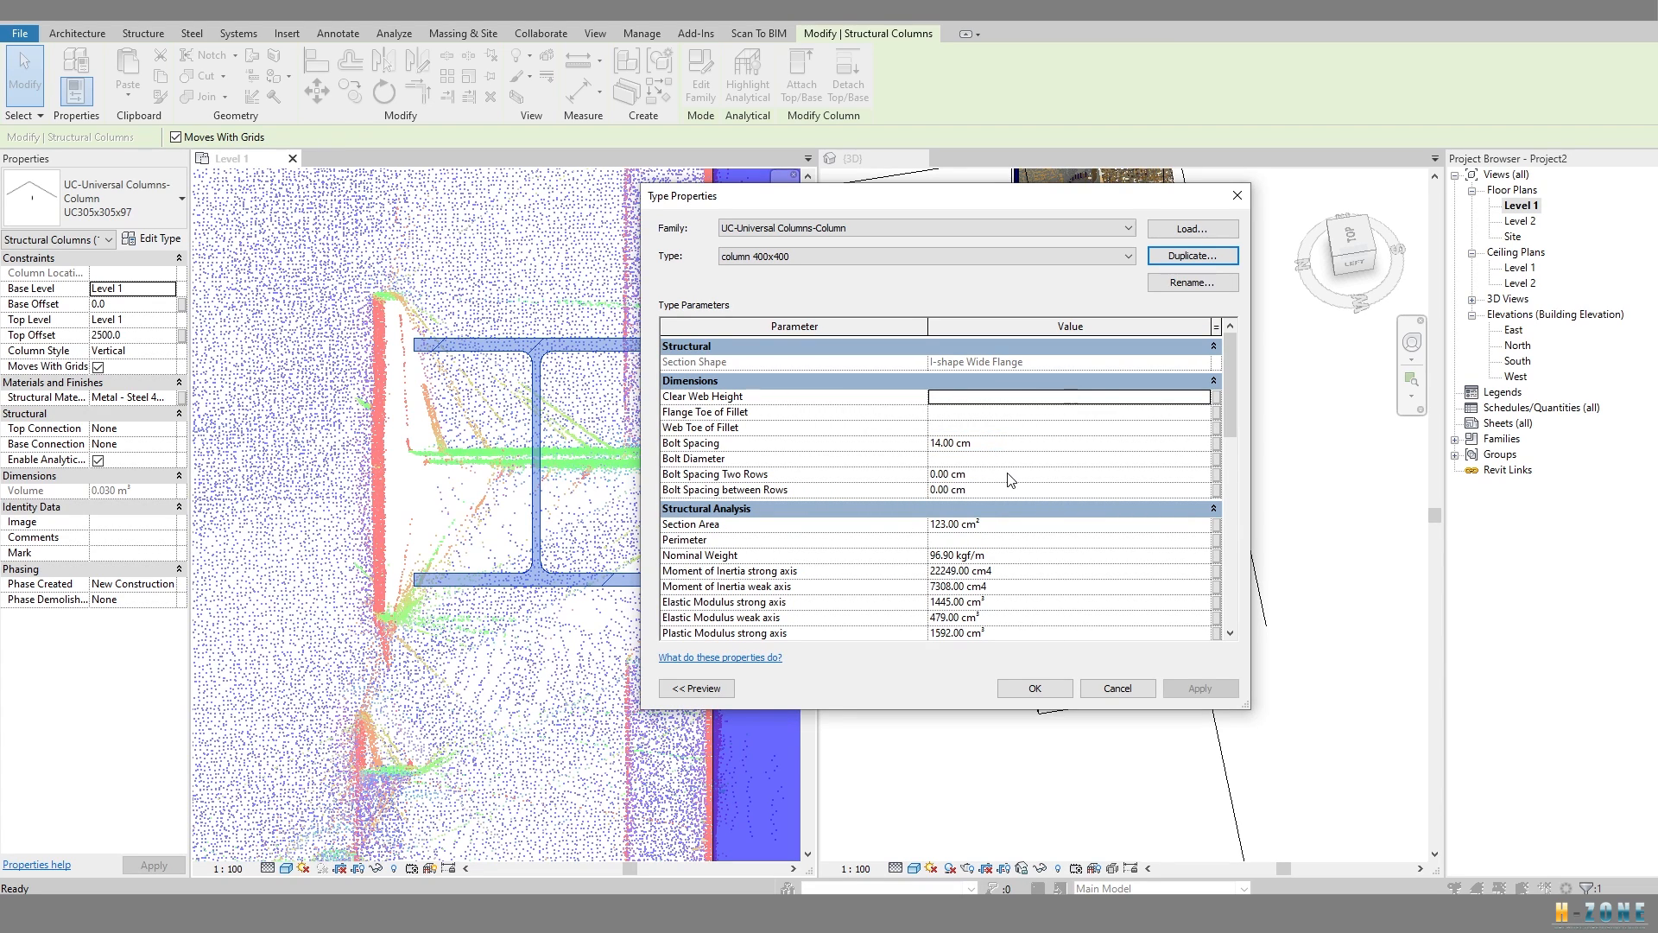
scroll(1010, 479, down, 6)
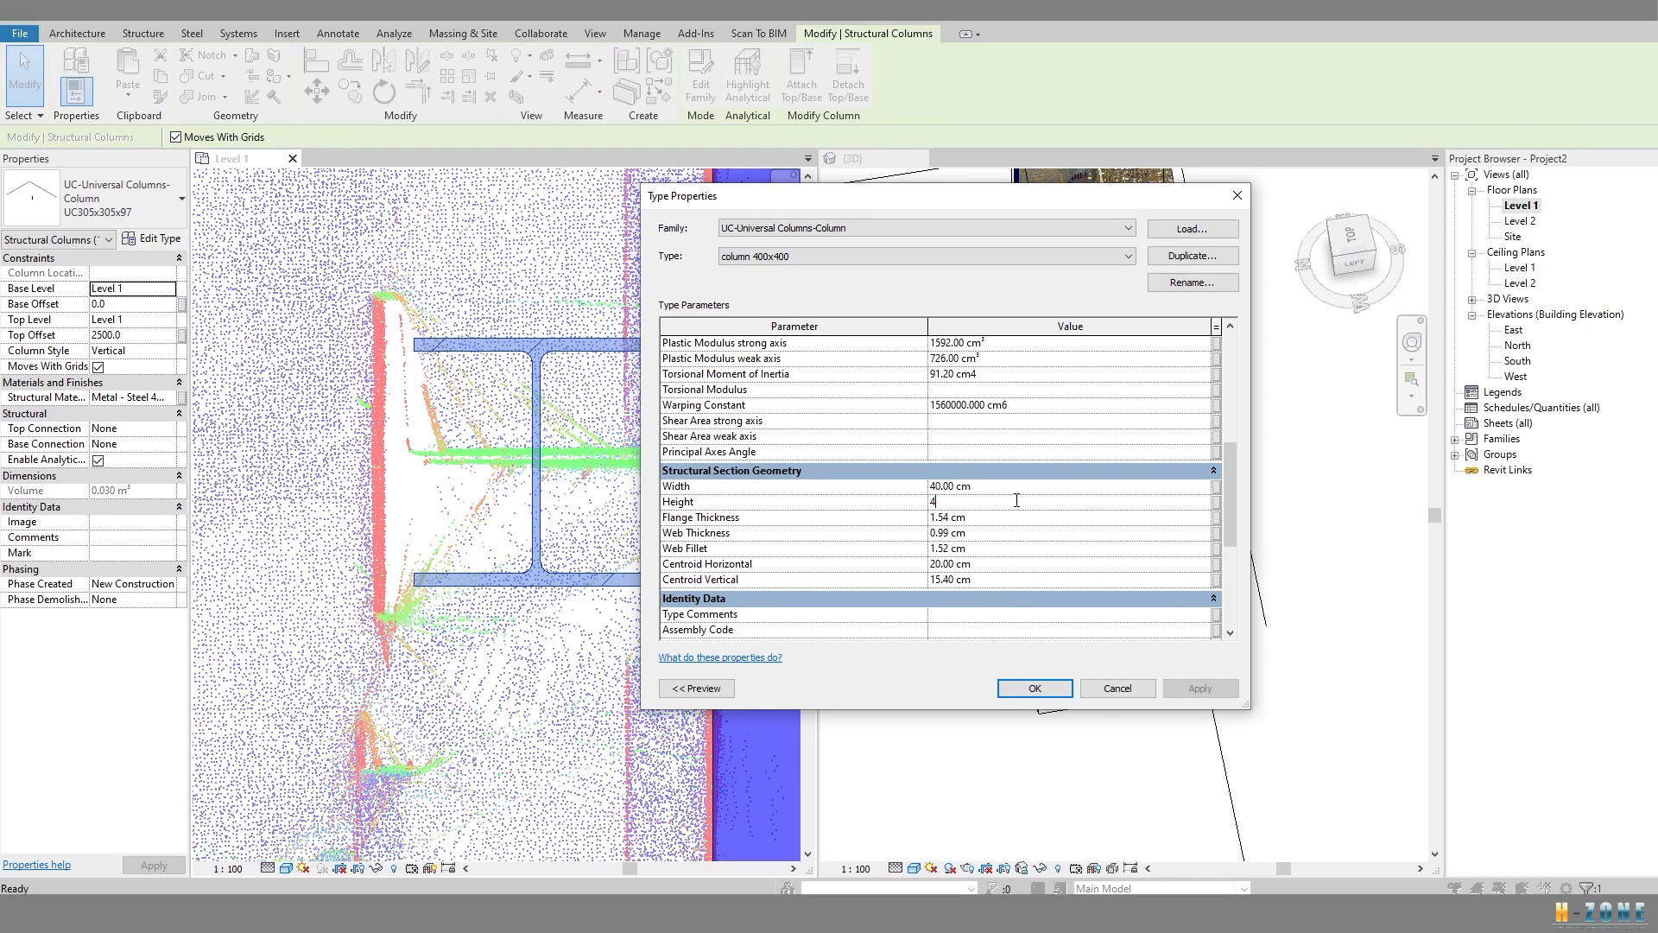
click(1035, 689)
Rotate the column 180 degrees about its center.
middle_drag(568, 499, 521, 483)
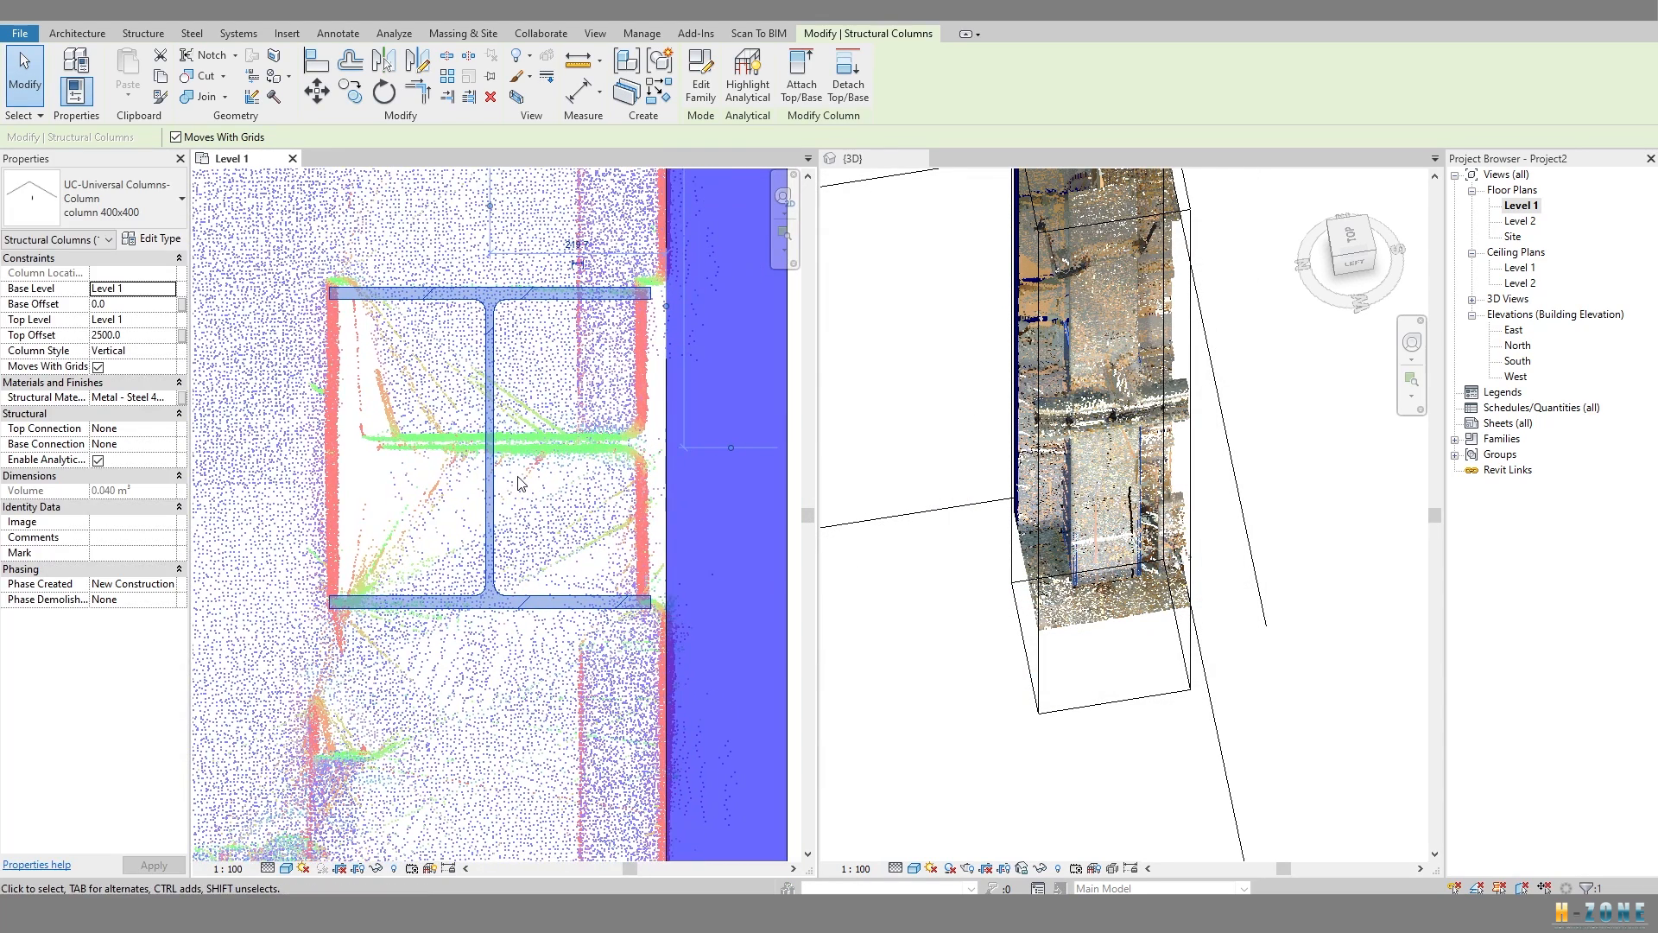
key(r)
key(o)
click(585, 447)
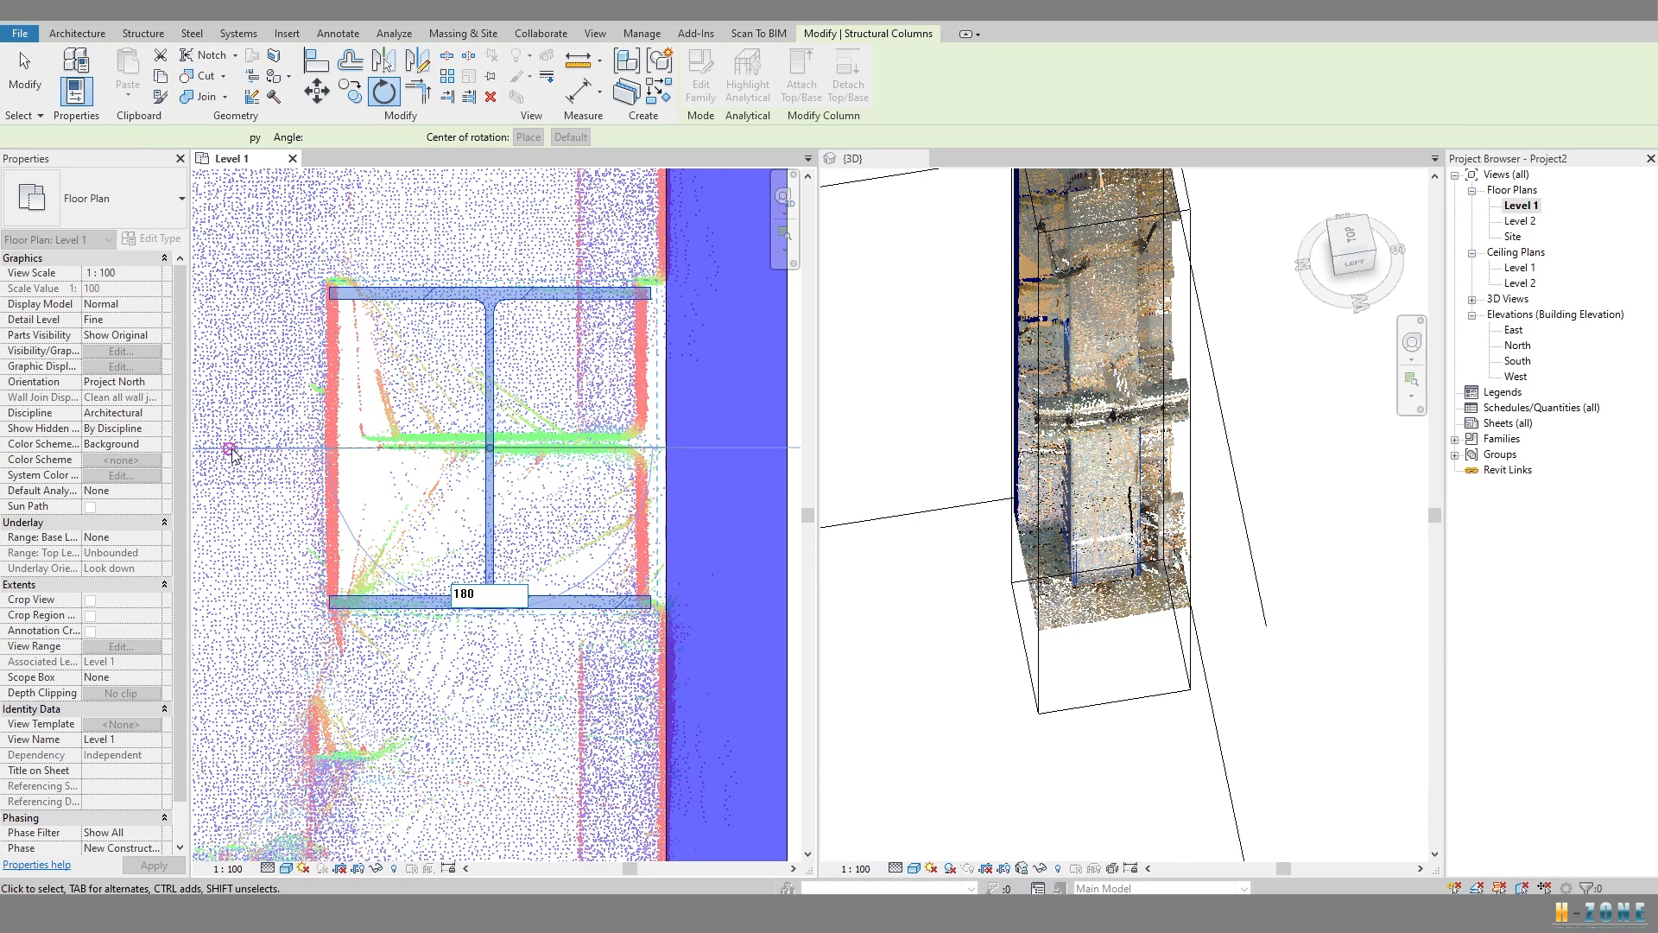
key(Return)
scroll(518, 430, down, 3)
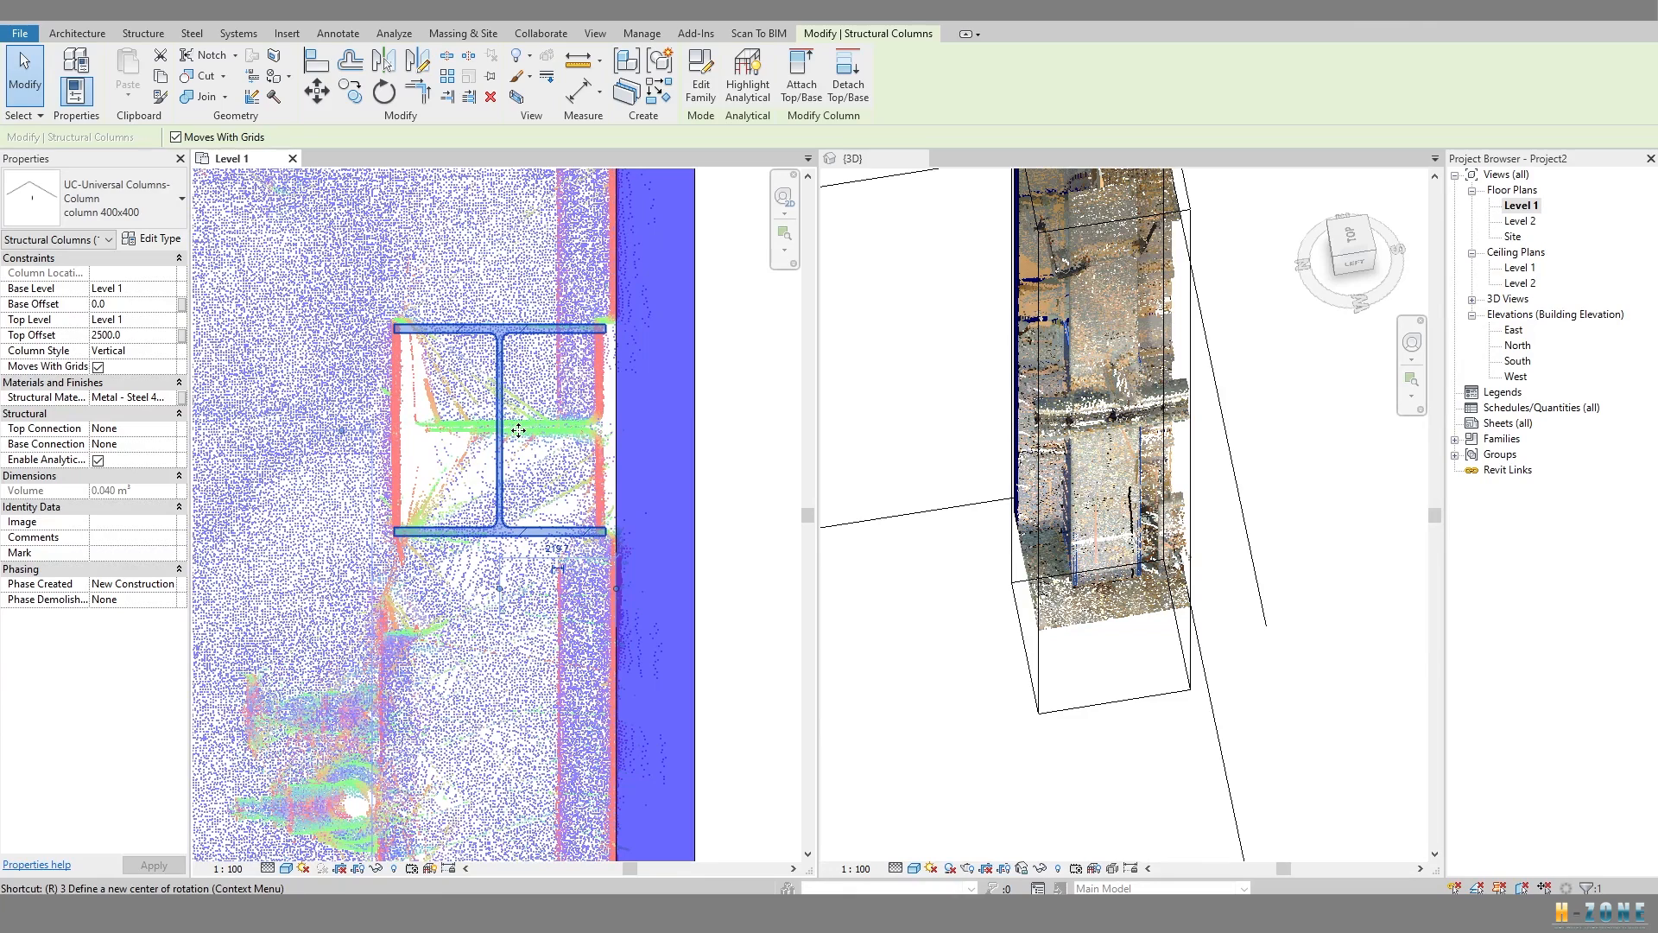
Rotate the column 90 degrees about its center to match the scanned web direction.
key(r)
key(o)
click(562, 432)
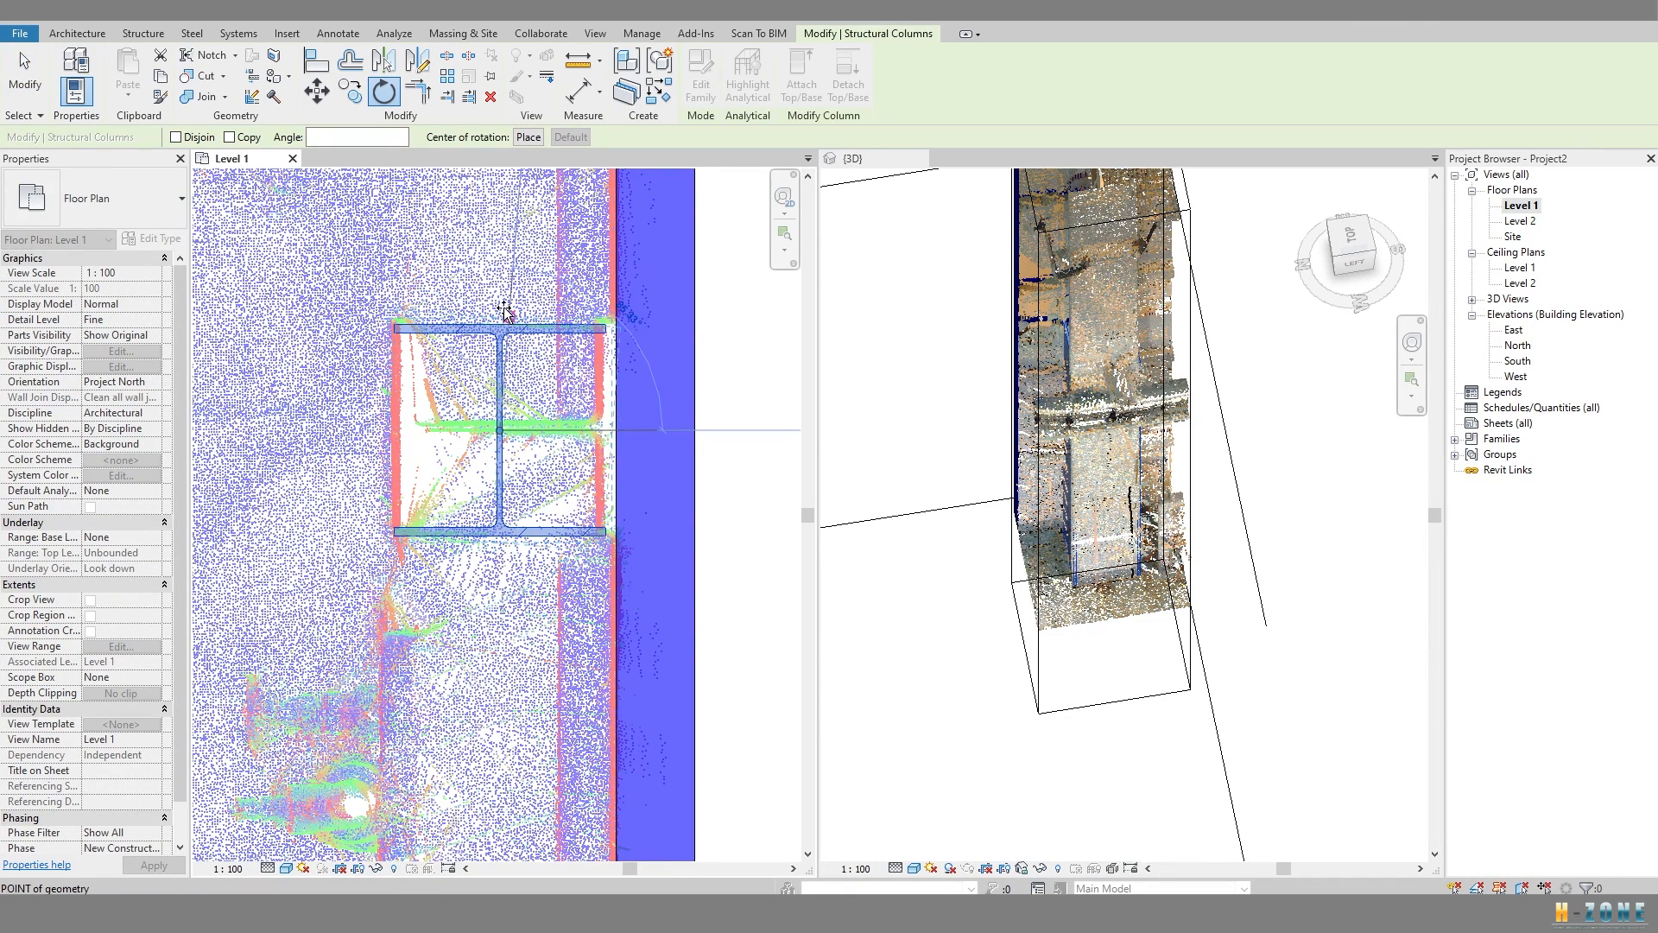
key(Return)
Set the height of the column 400x400 type to 42 cm.
scroll(557, 417, up, 3)
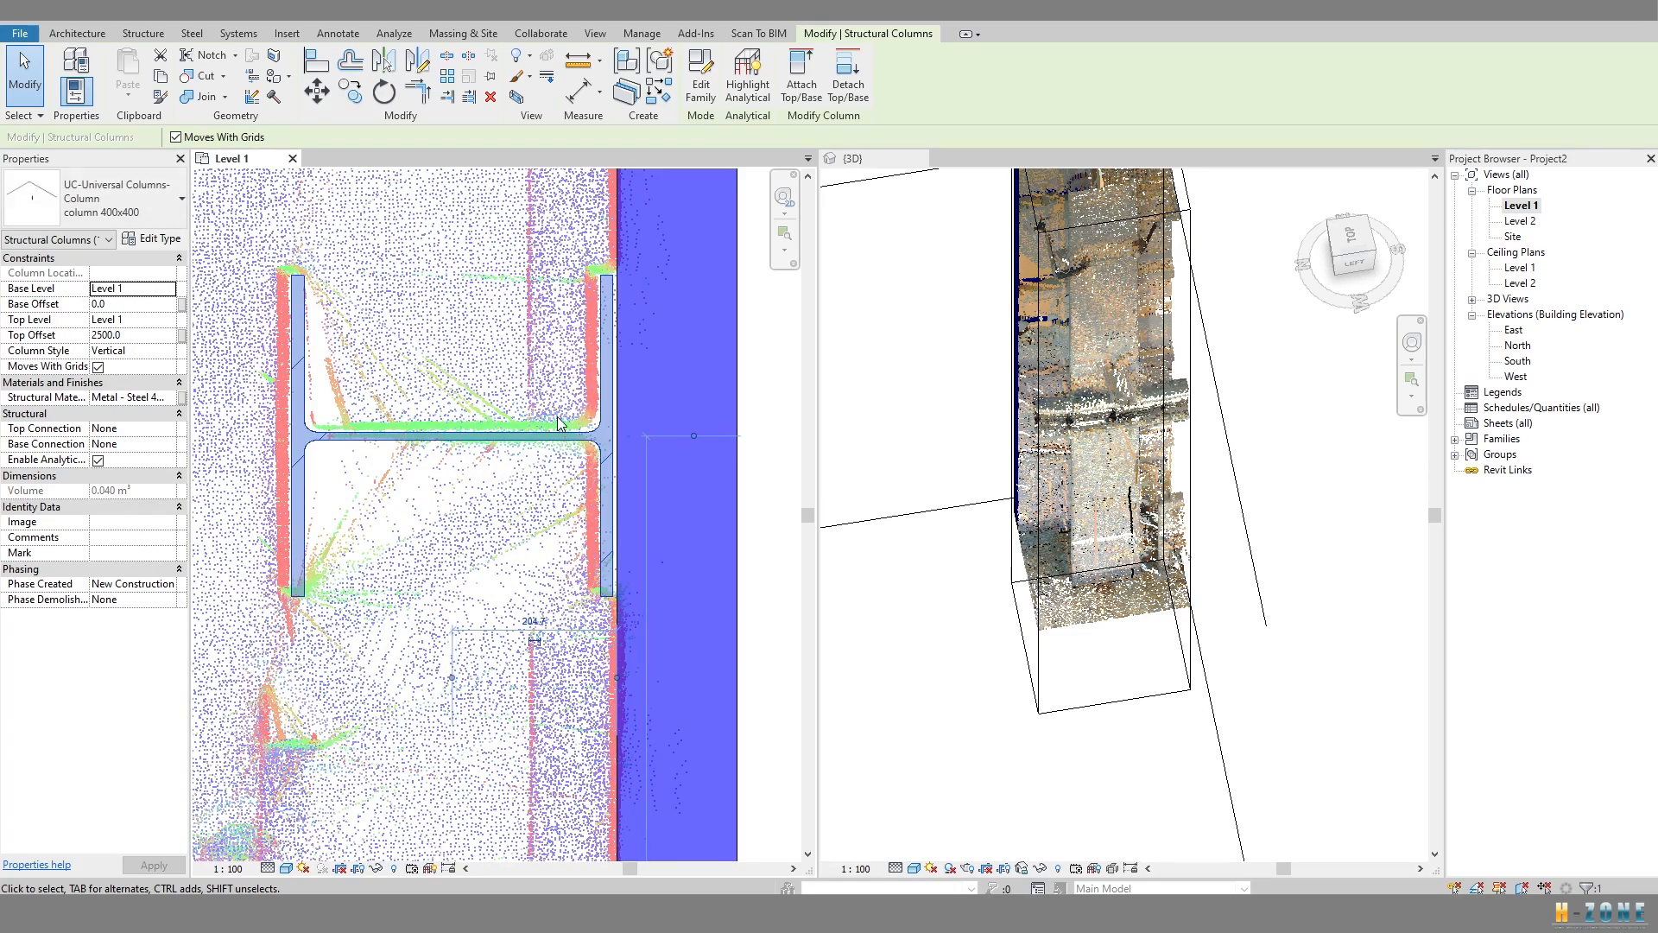
scroll(547, 437, down, 3)
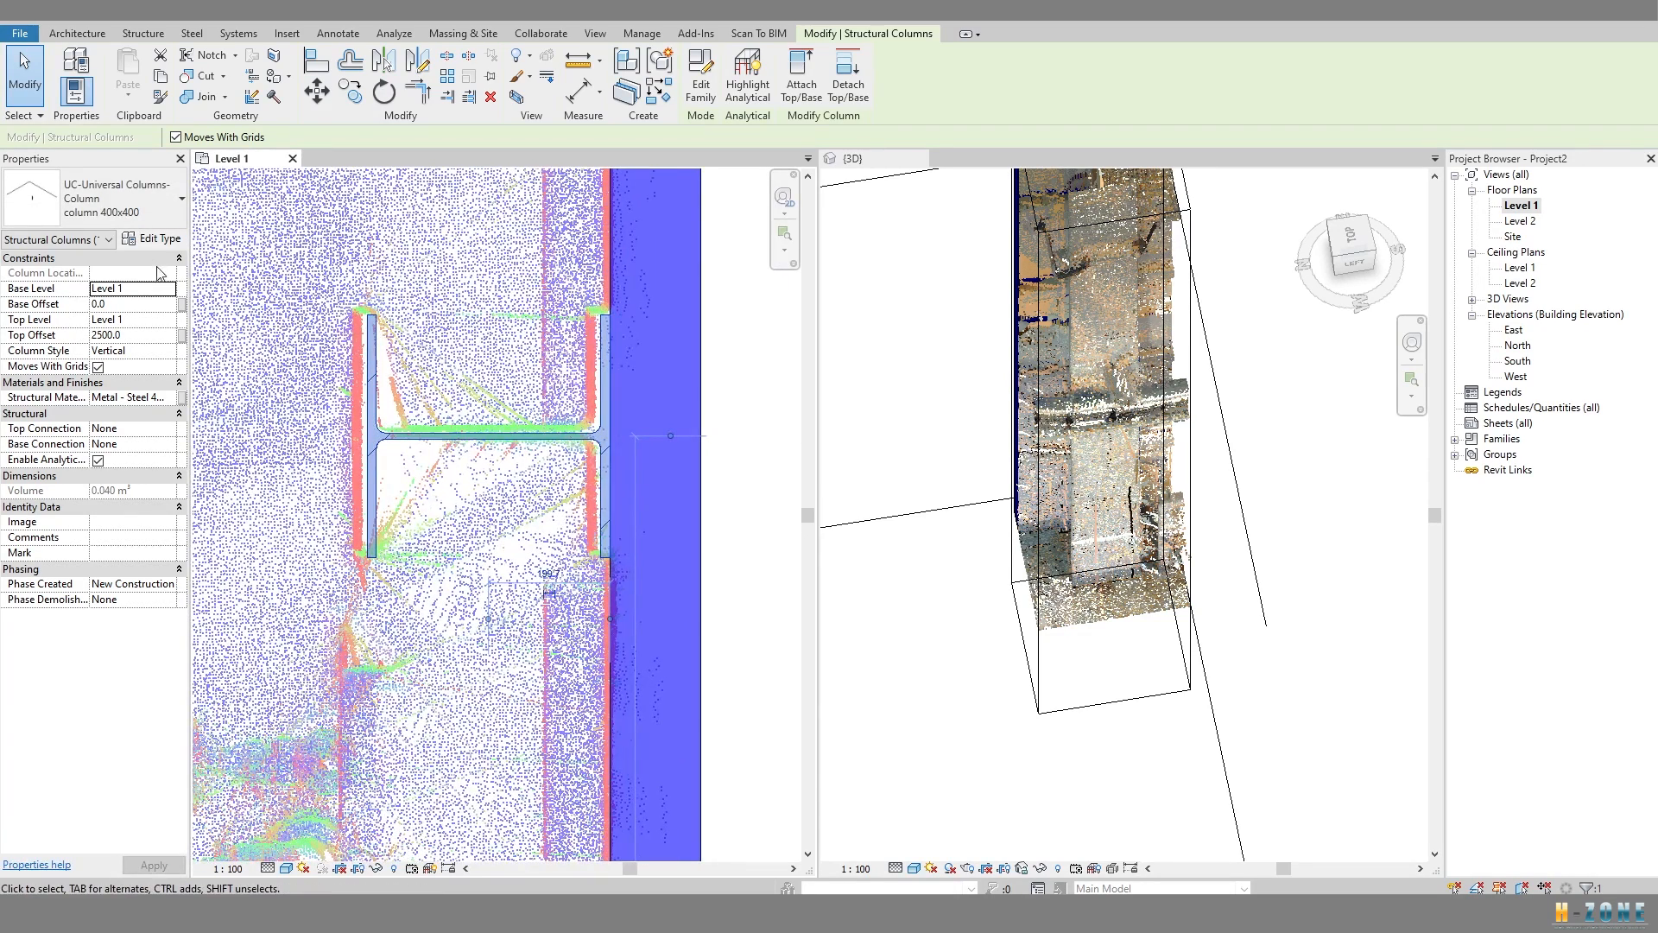
click(152, 239)
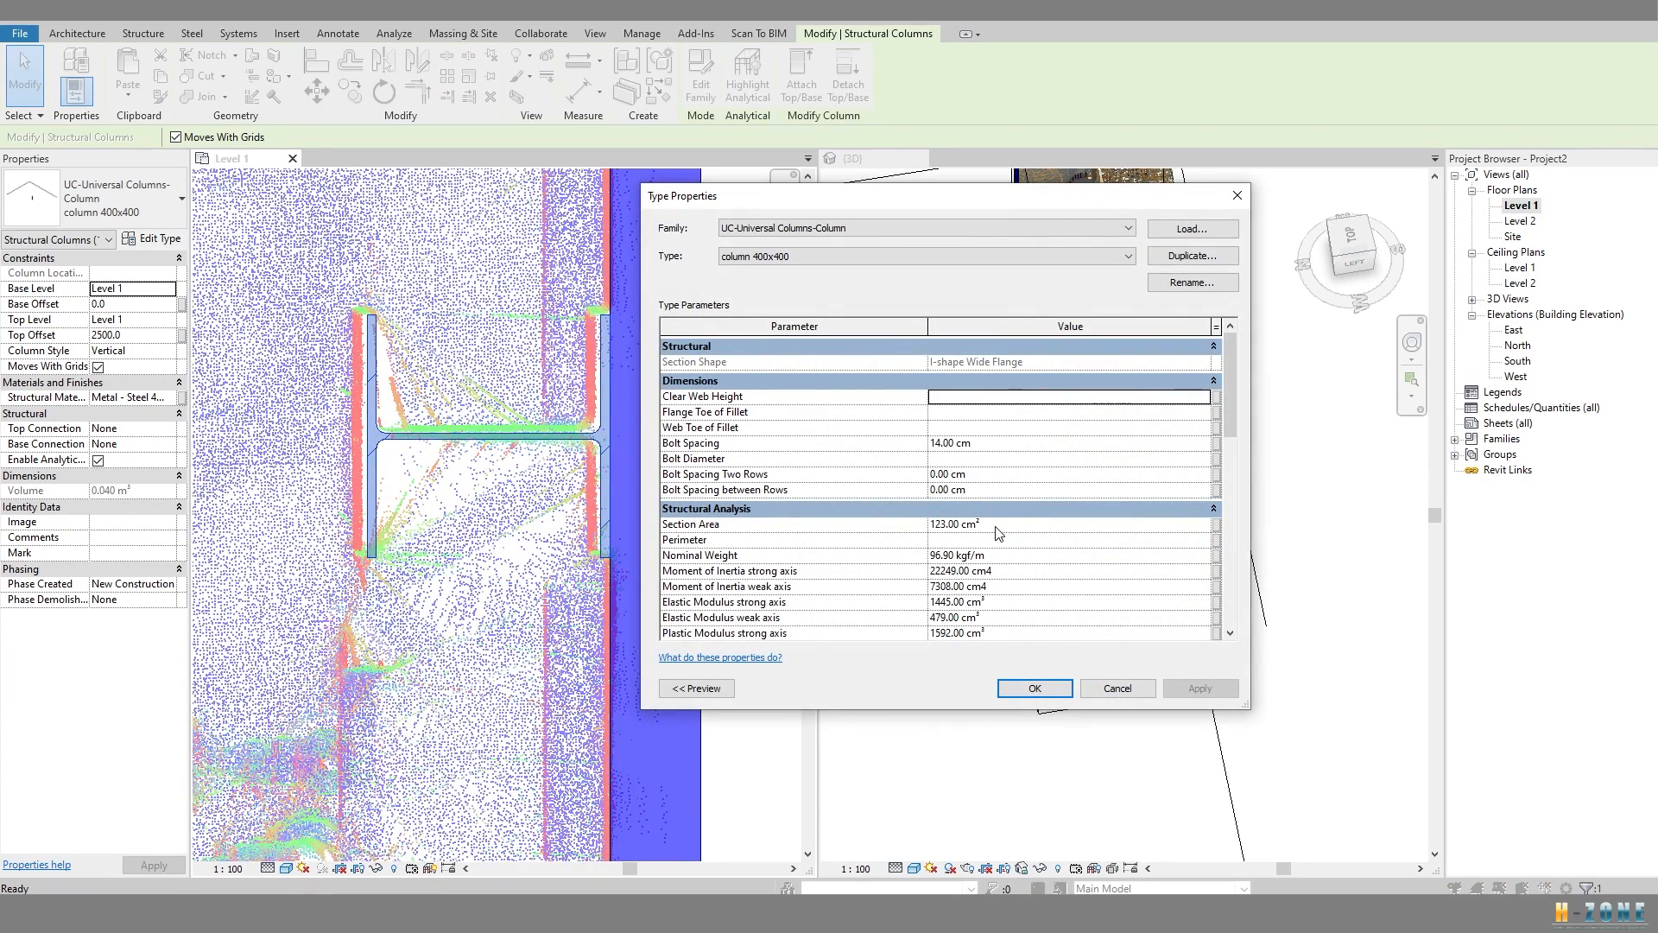
scroll(999, 533, down, 6)
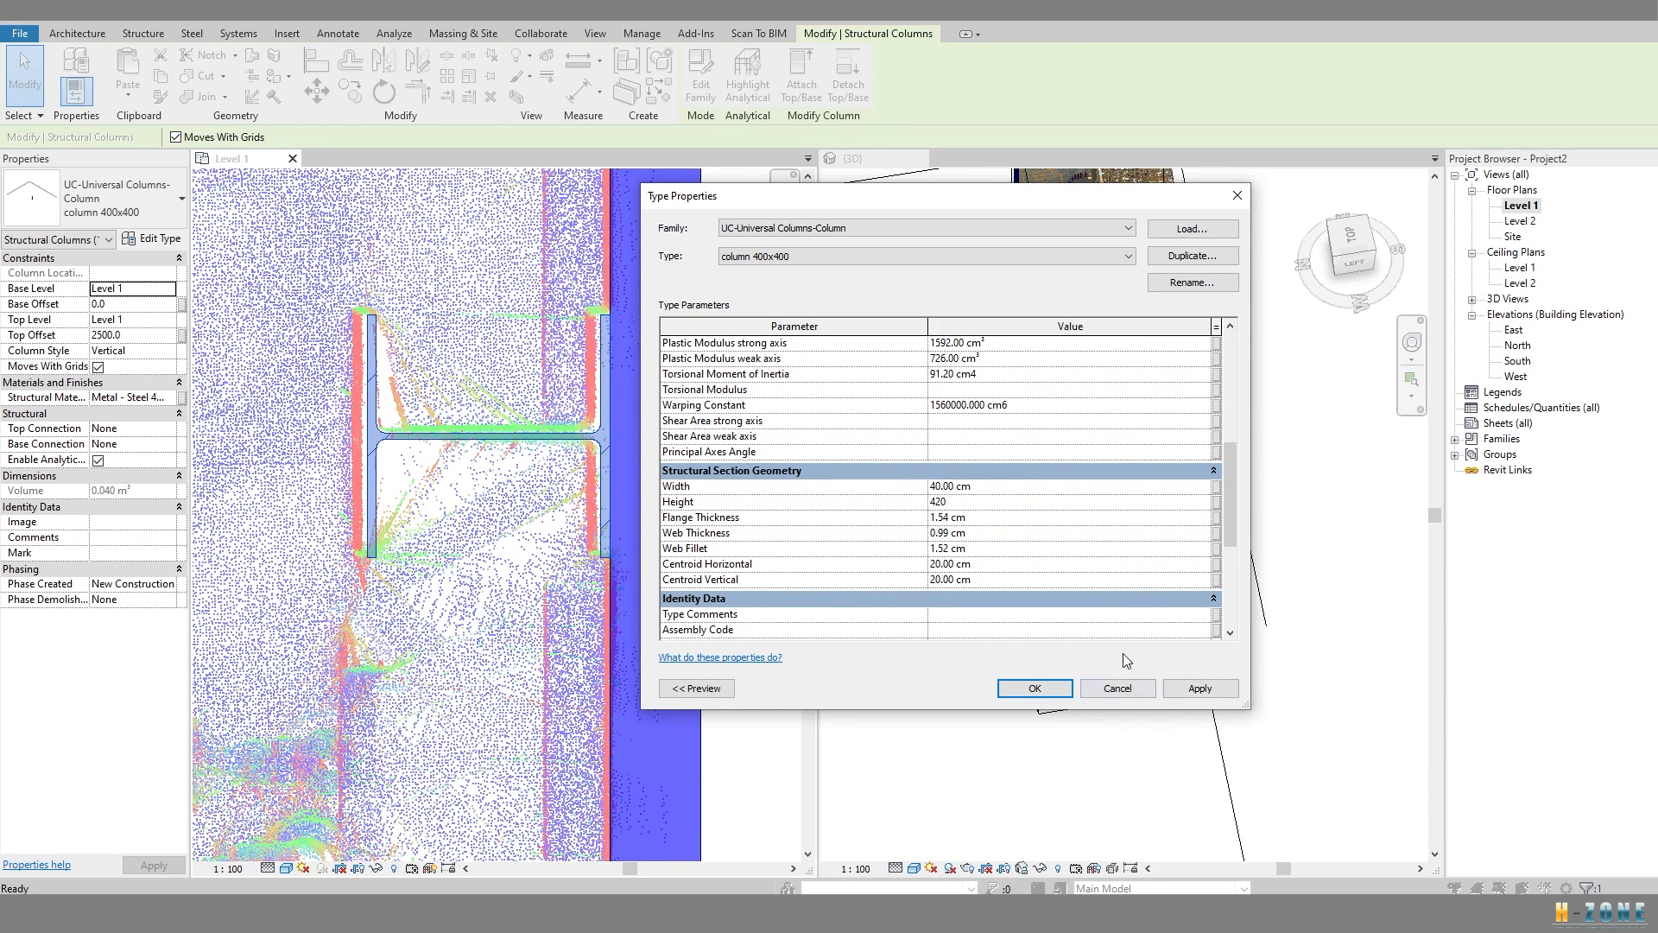
click(1196, 691)
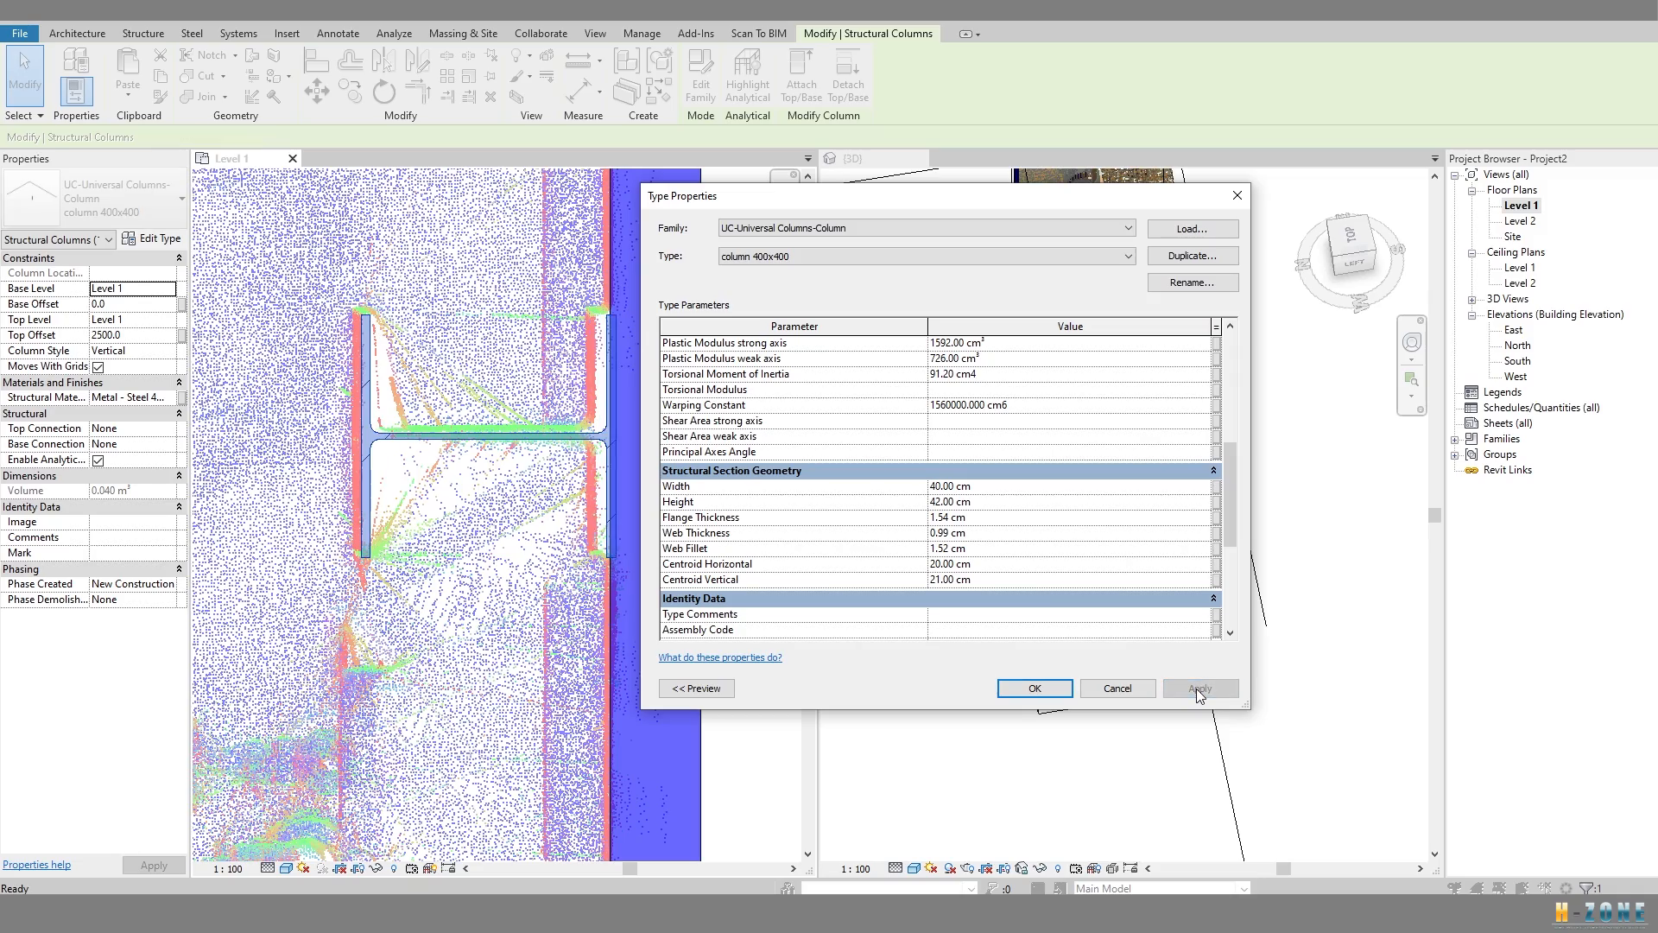
click(1055, 694)
Align the column's outer flange with the inner face of the adjacent wall.
middle_drag(634, 546, 652, 549)
key(a)
key(l)
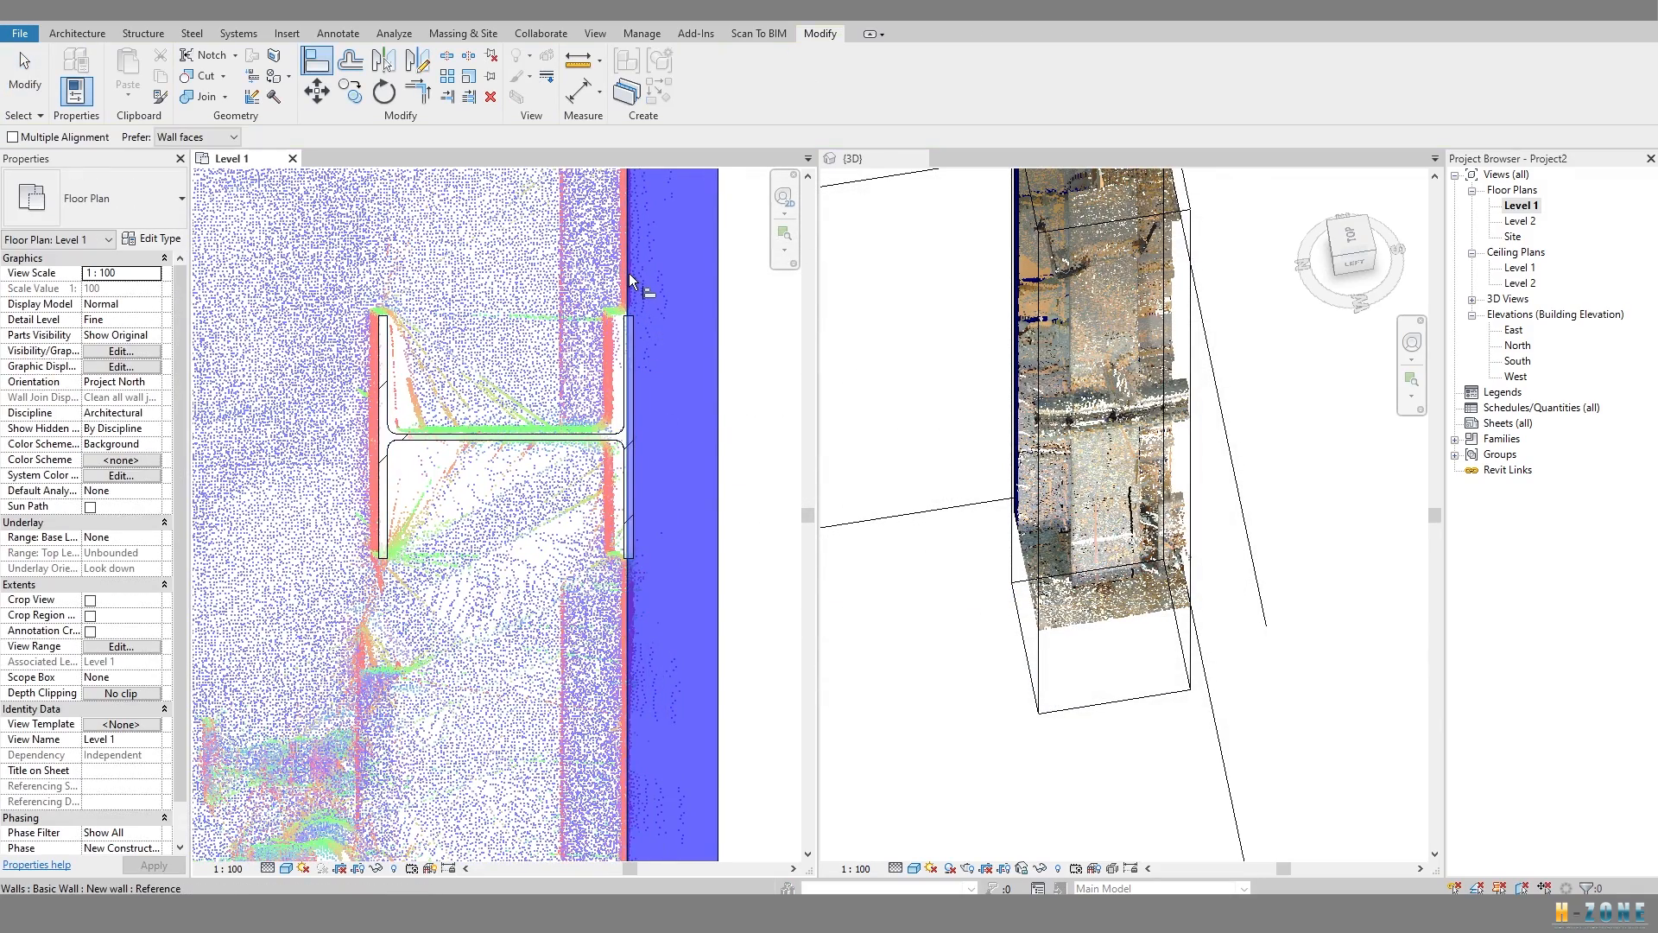
key(Escape)
key(Escape)
Look over the Level 1 plan along the wall to see where the column sits in the scanned building.
scroll(635, 415, down, 5)
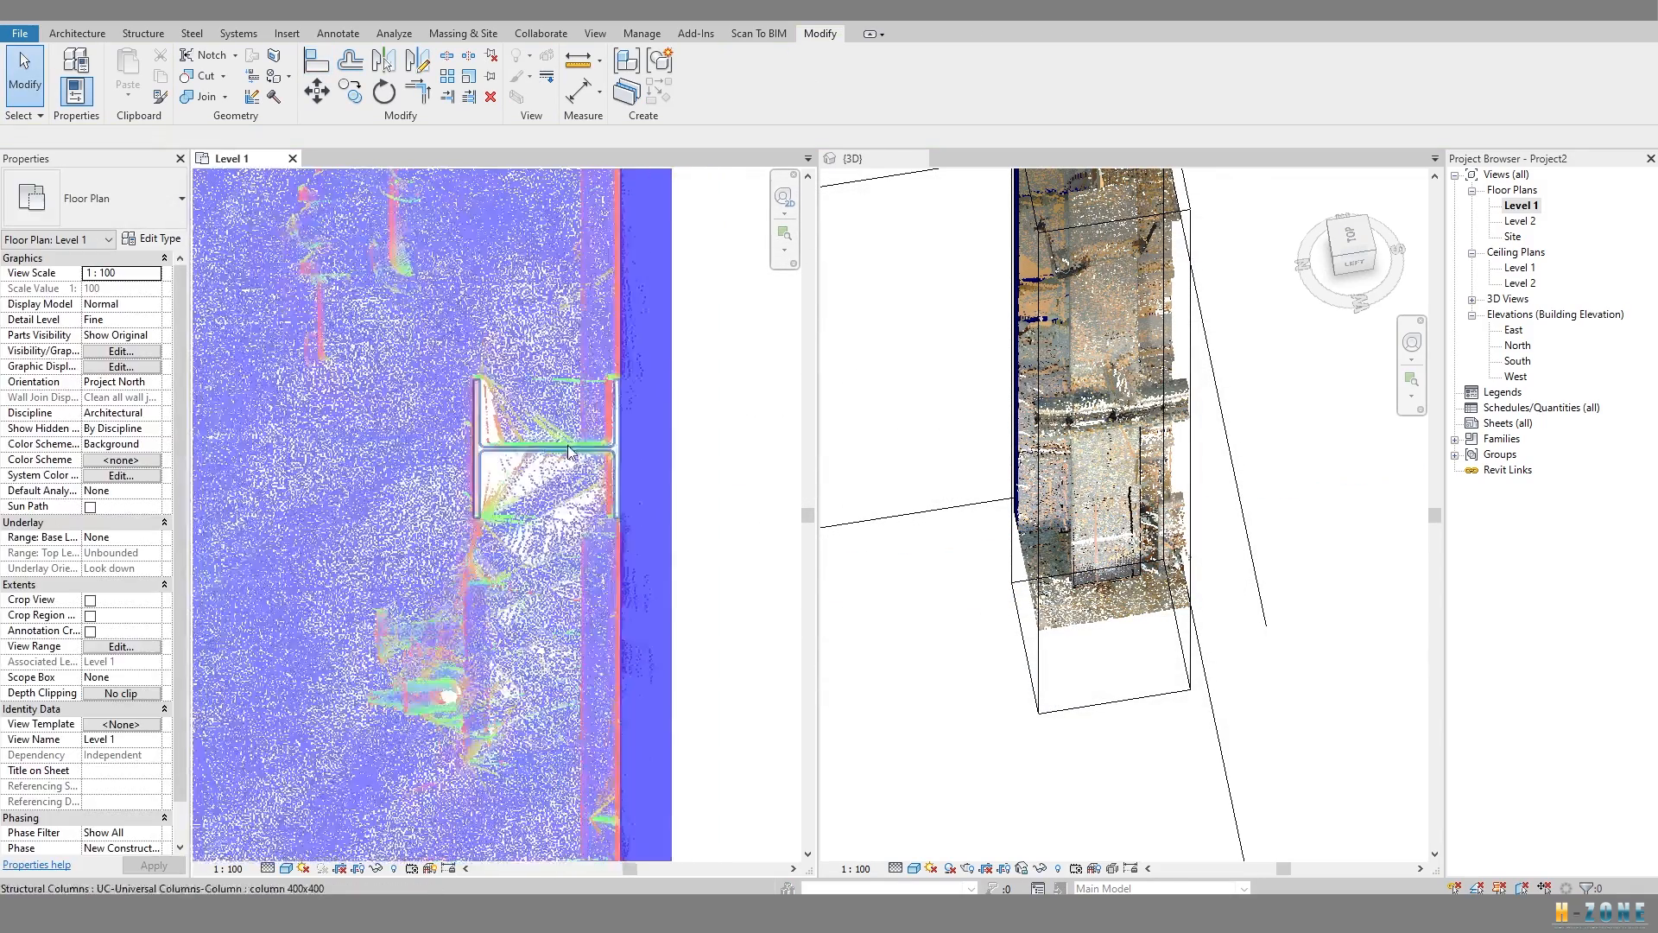
middle_drag(726, 501, 698, 501)
scroll(575, 445, down, 6)
middle_drag(603, 322, 612, 804)
scroll(581, 437, down, 2)
scroll(566, 691, up, 6)
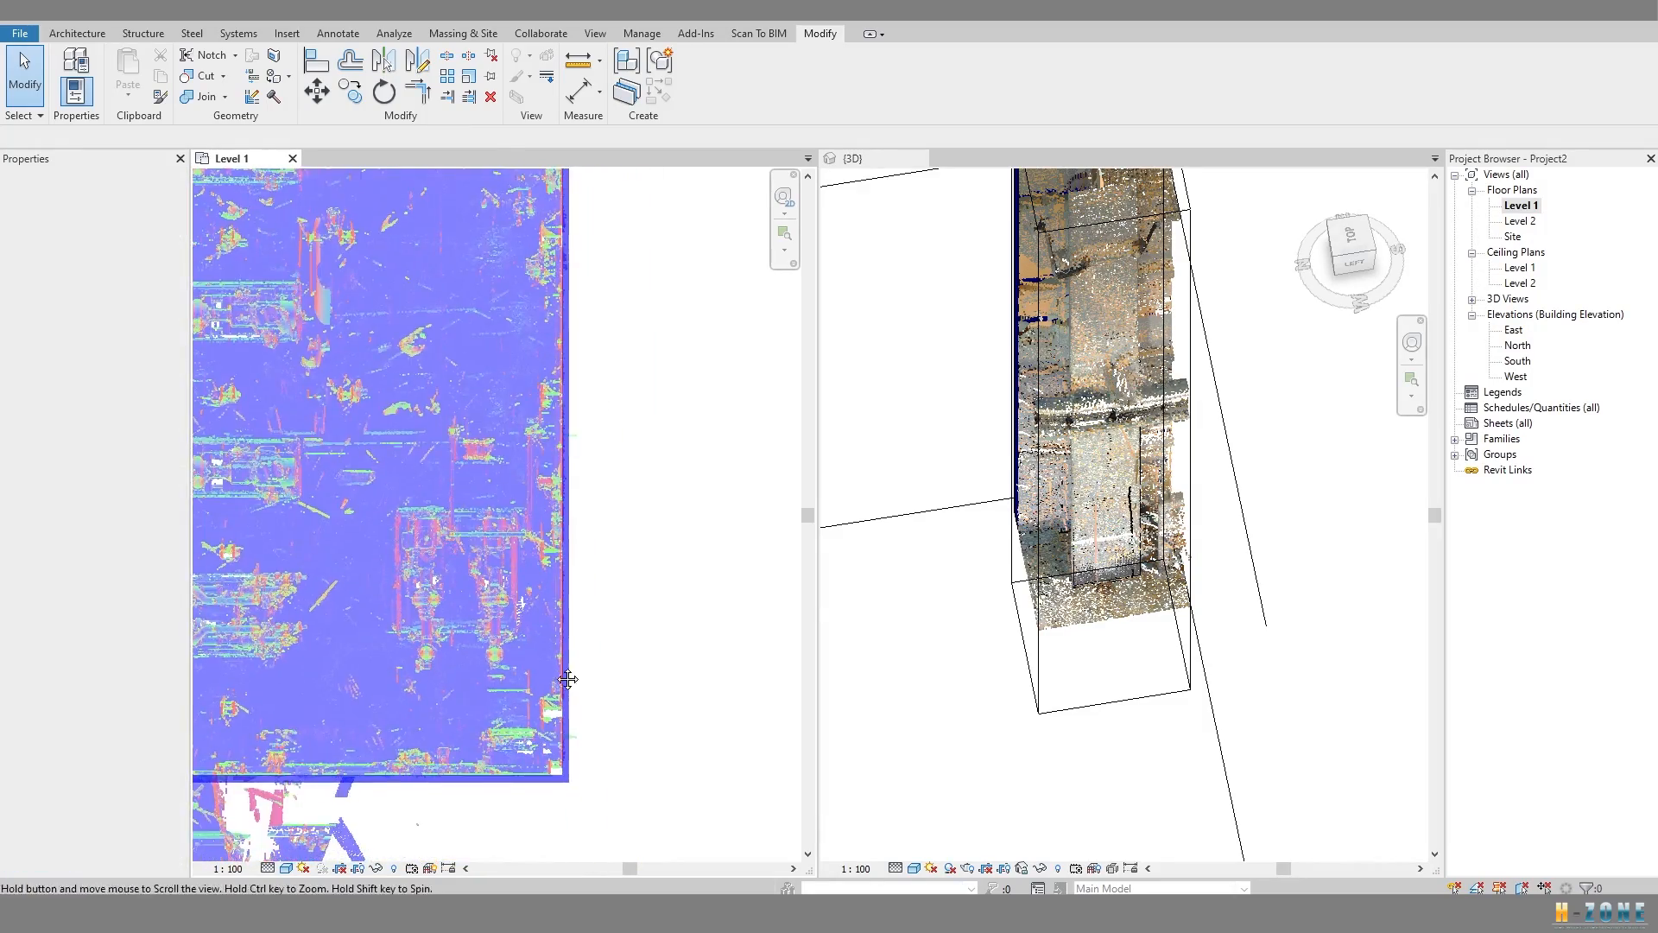
scroll(554, 761, down, 6)
middle_drag(570, 484, 566, 618)
Raise the top of the 3D view's section box above the column.
click(951, 510)
scroll(1107, 488, down, 3)
mouse_move(1108, 488)
shift+middle_down()
mouse_move(1047, 434)
mouse_move(1026, 436)
mouse_move(1222, 289)
mouse_move(1142, 481)
mouse_move(1123, 481)
shift+middle_up()
click(1106, 458)
scroll(1106, 458, up, 2)
click(1158, 333)
middle_drag(1158, 333, 1158, 388)
drag(1111, 346, 1111, 207)
Inspect the modelled column against the point cloud in 3D, from its base upward.
scroll(1117, 332, up, 3)
shift+middle_drag(1129, 288, 1028, 333)
middle_drag(1097, 800, 993, 209)
scroll(1093, 557, down, 1)
click(945, 712)
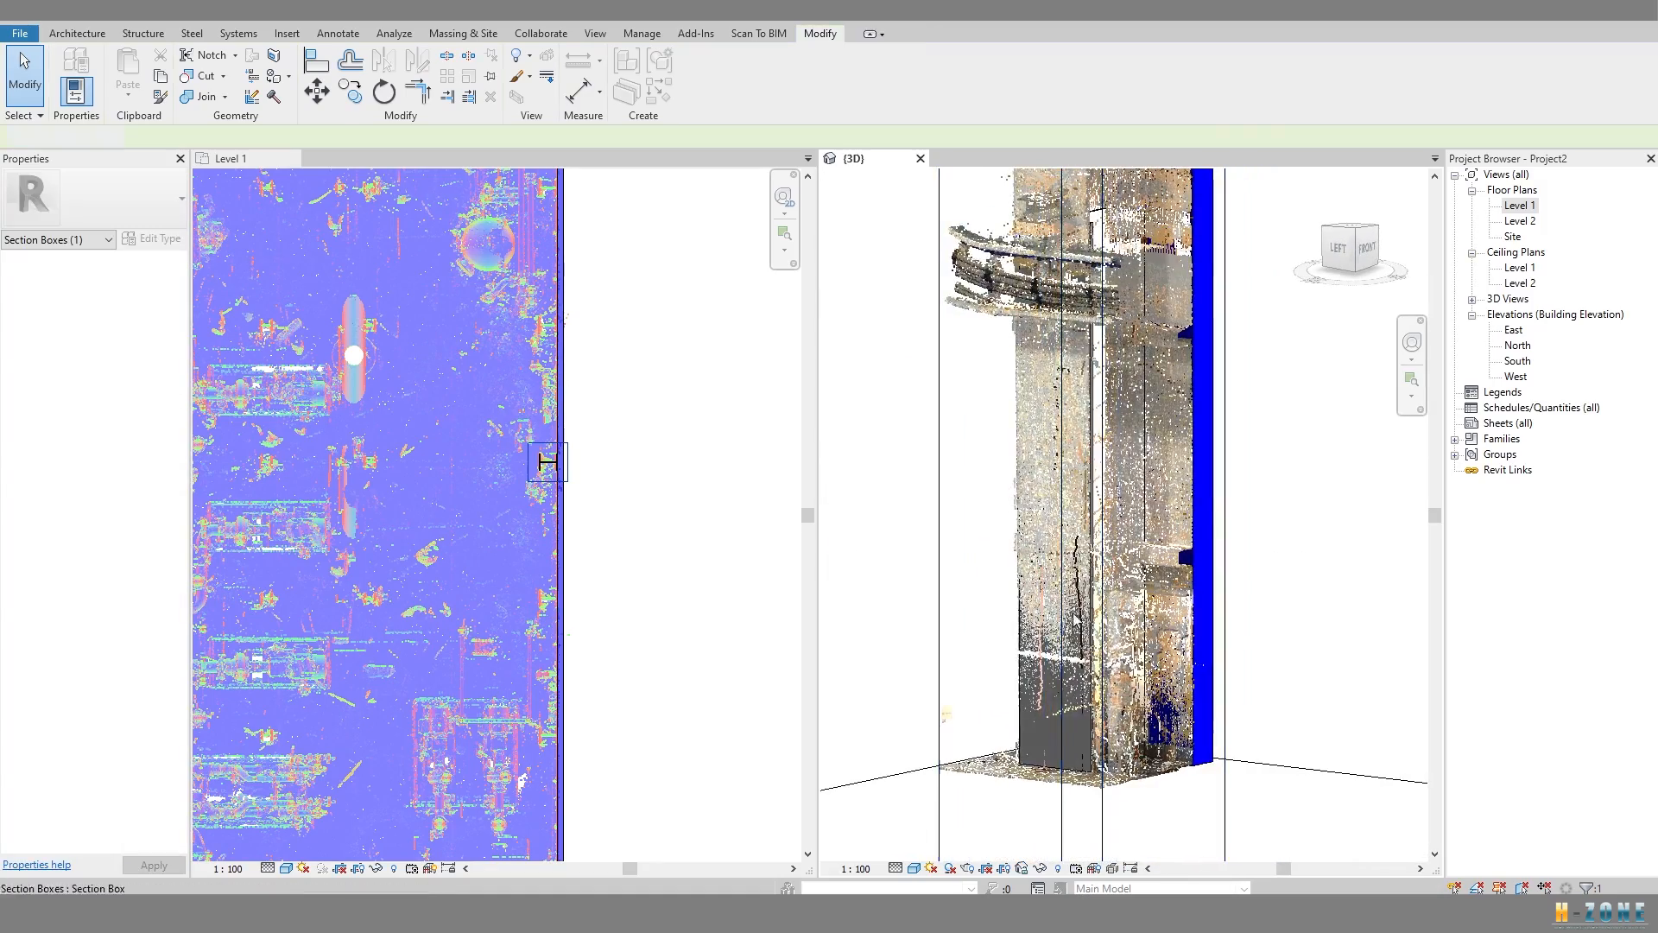
click(1077, 678)
shift+middle_drag(1077, 678, 1113, 707)
Draw a building section in the Level 1 plan along the building's full length, just inside the wall beside the column.
double_click(1520, 205)
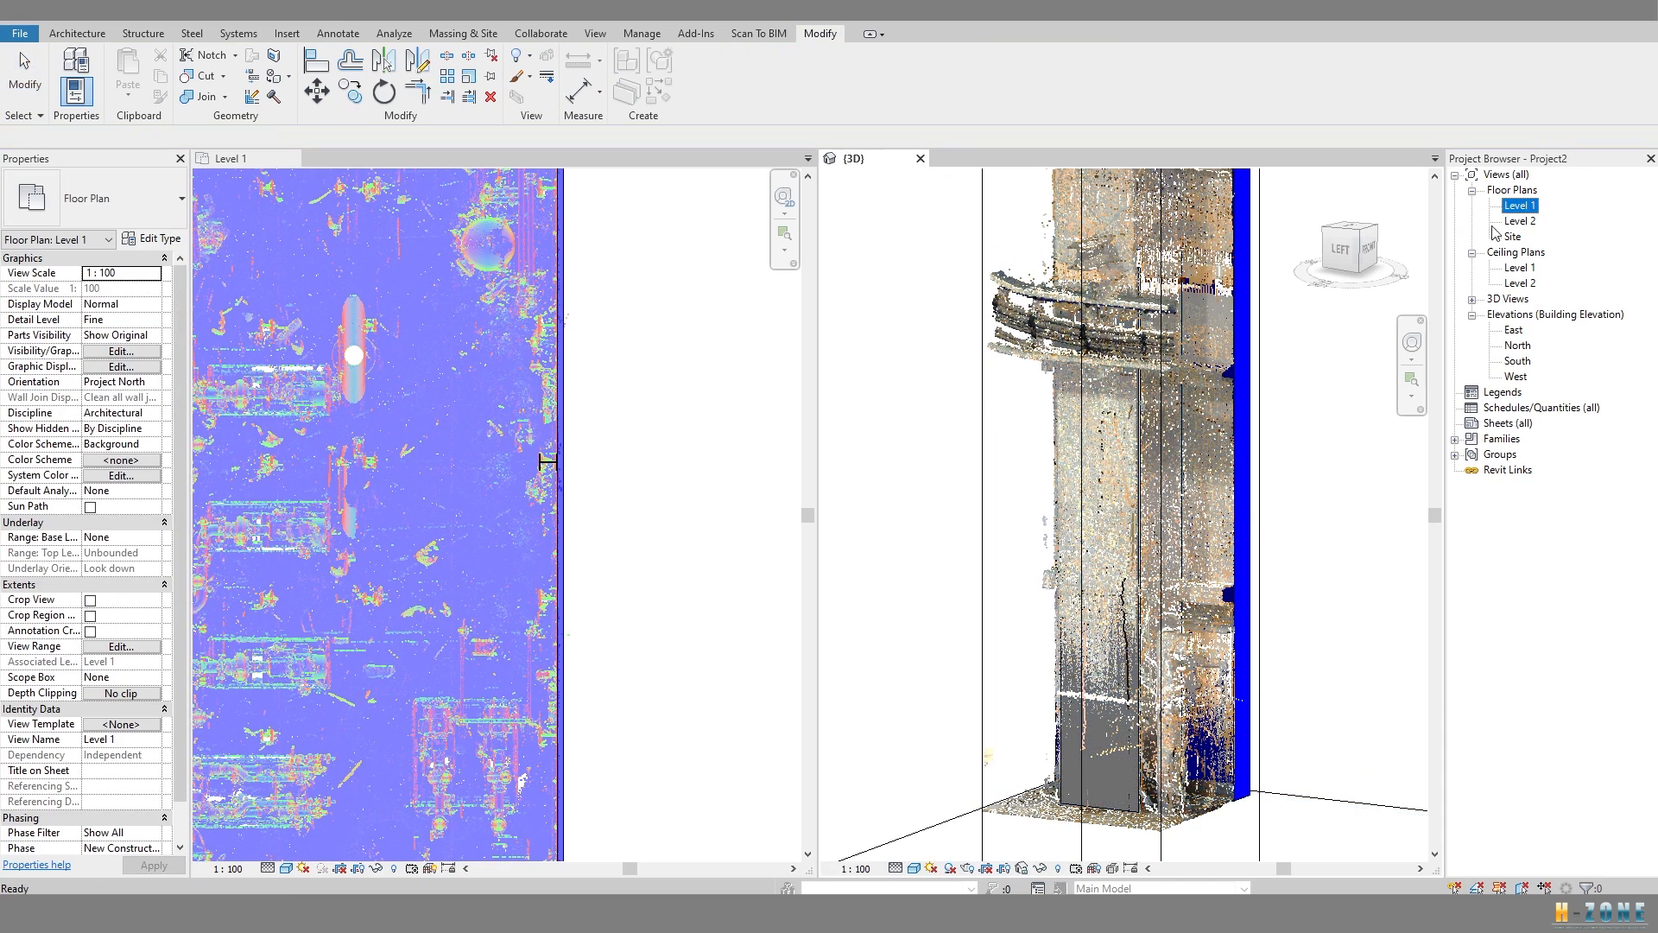
scroll(500, 461, down, 3)
click(518, 463)
scroll(516, 463, down, 1)
click(595, 33)
click(570, 102)
click(512, 205)
click(510, 719)
key(Escape)
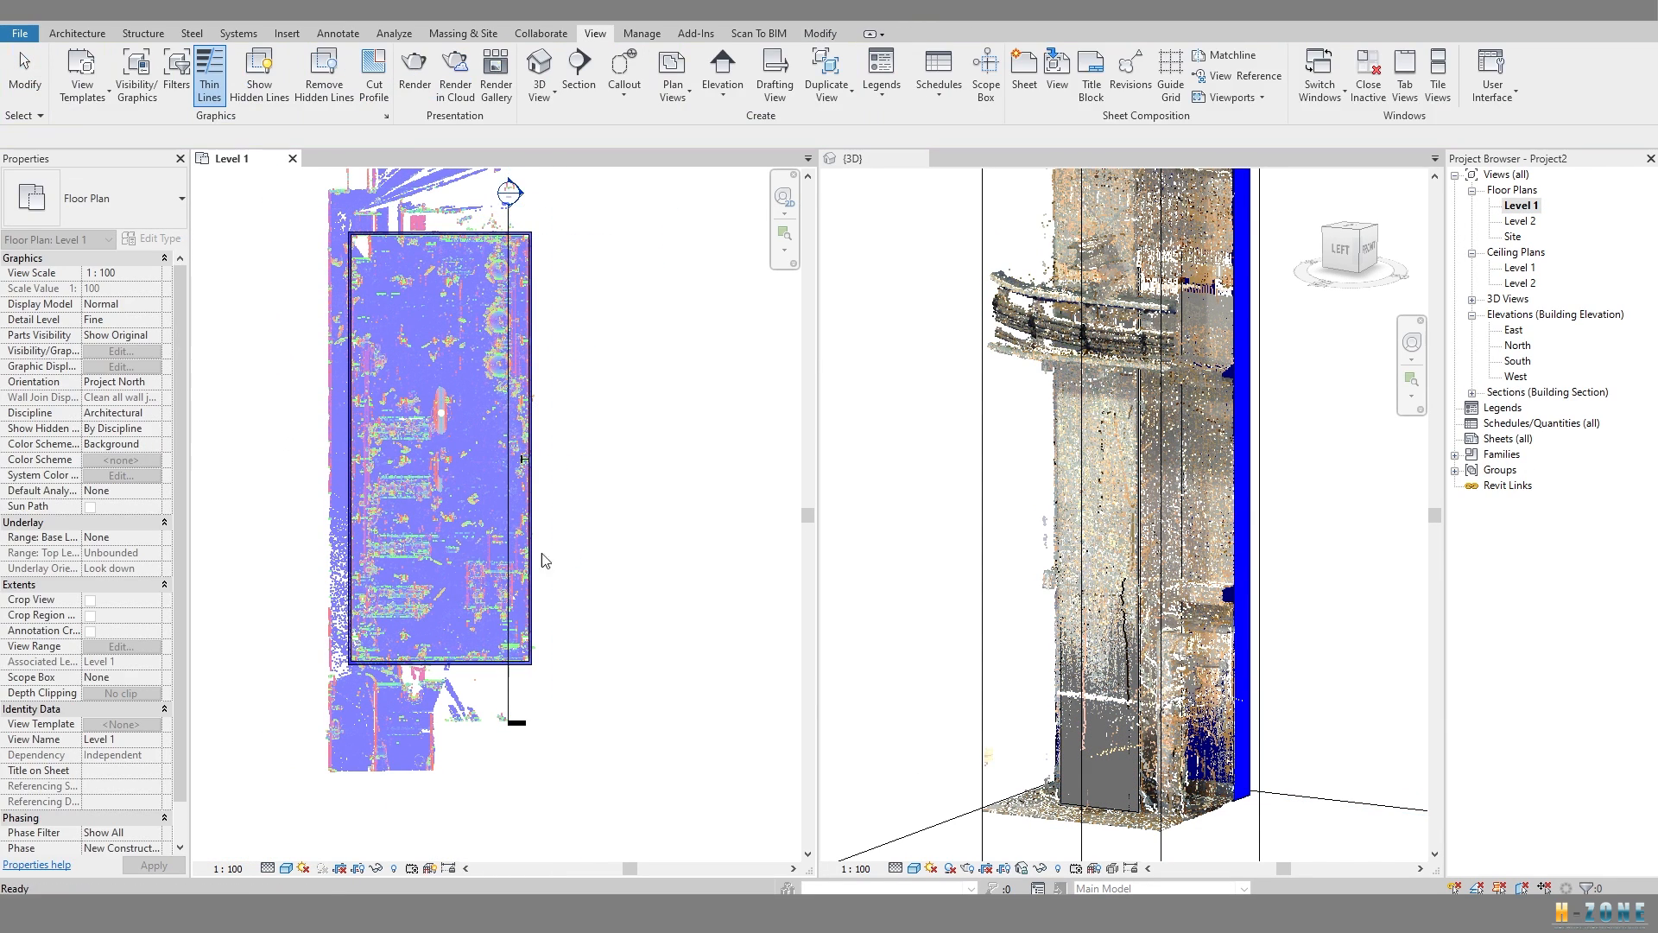
Open the view of the new building section and set it to Fine detail with the Shaded visual style.
click(512, 380)
scroll(513, 385, up, 3)
middle_drag(558, 463, 584, 605)
scroll(546, 281, down, 2)
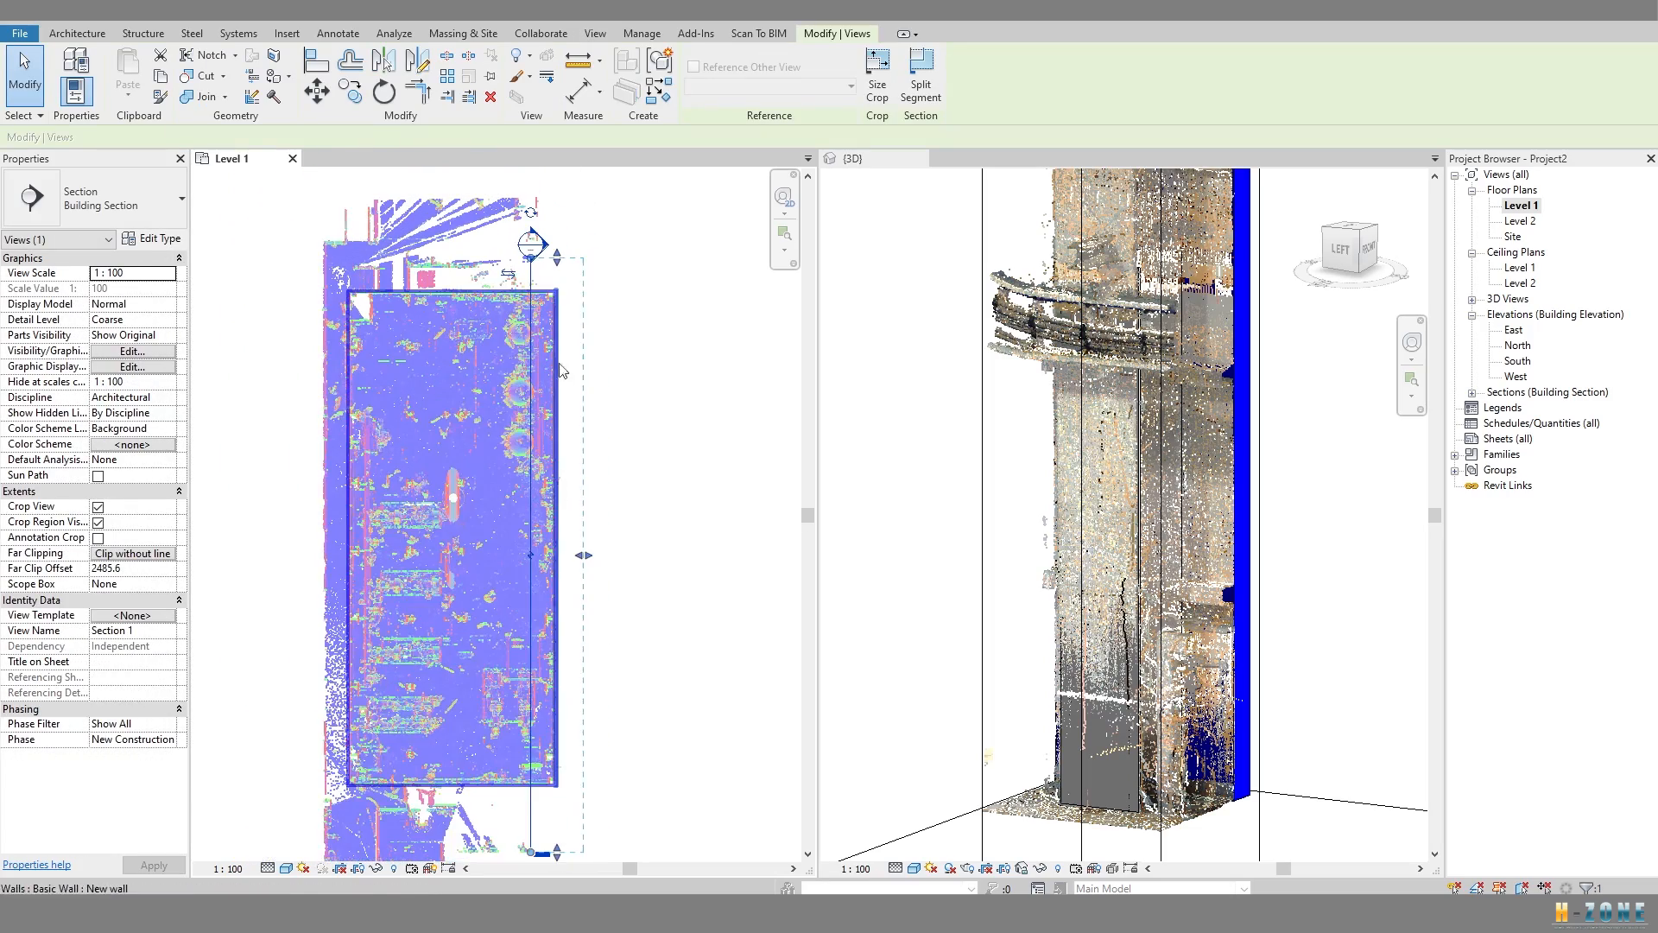
key(Escape)
double_click(531, 244)
scroll(467, 561, up, 3)
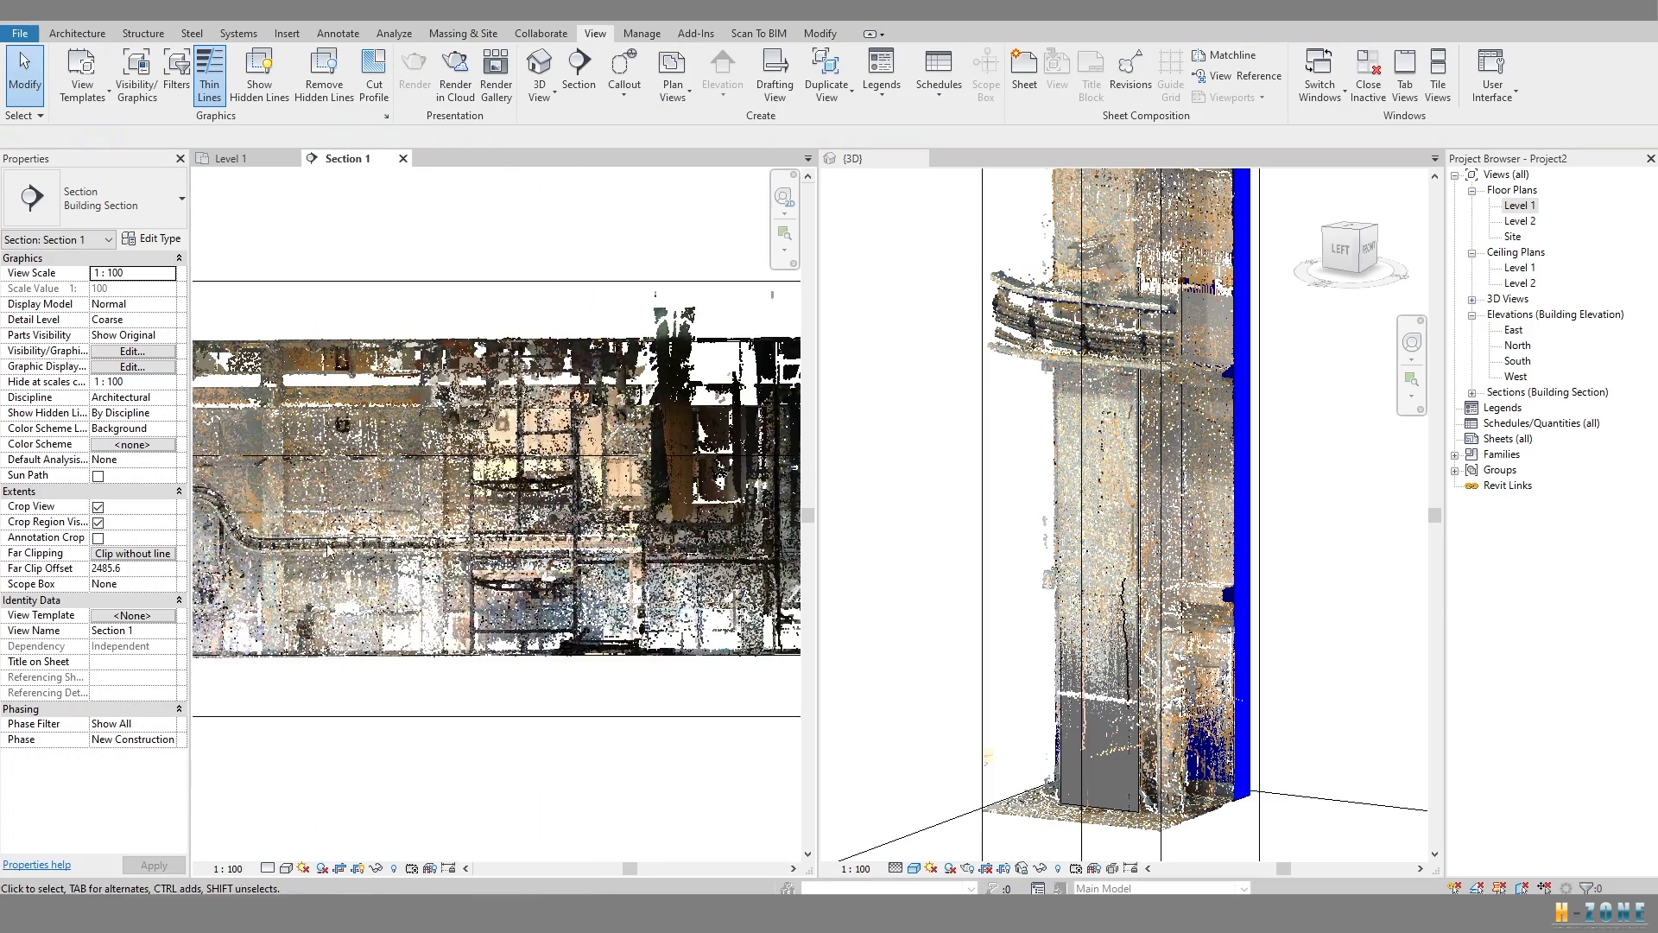
scroll(471, 570, up, 2)
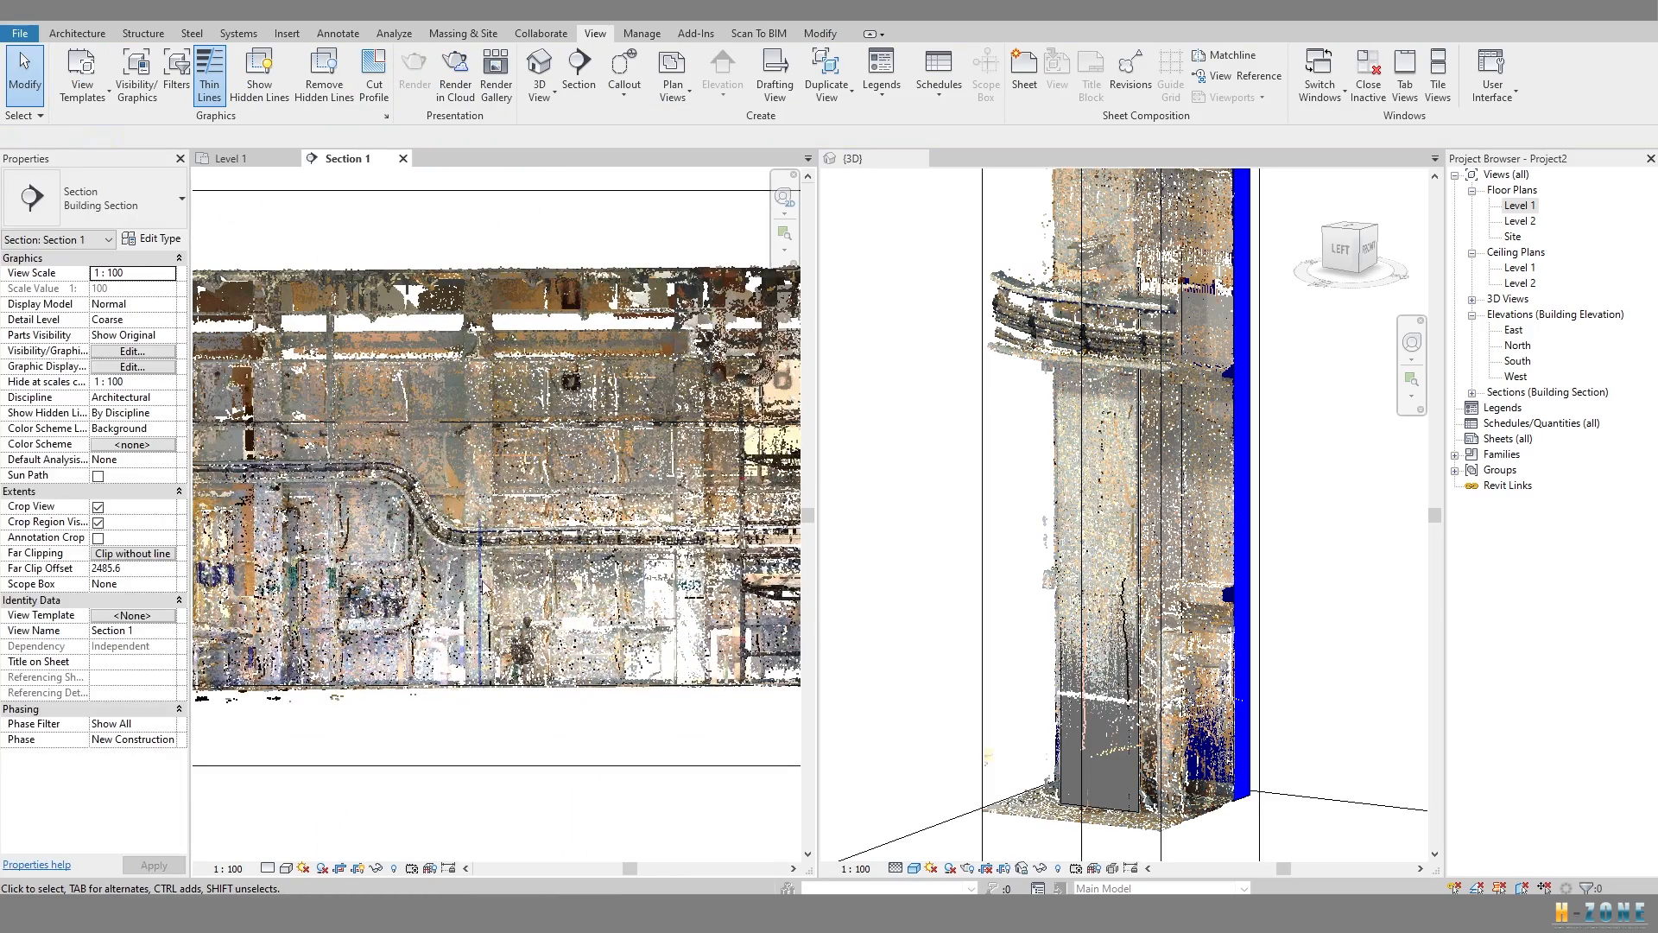
click(268, 868)
click(309, 804)
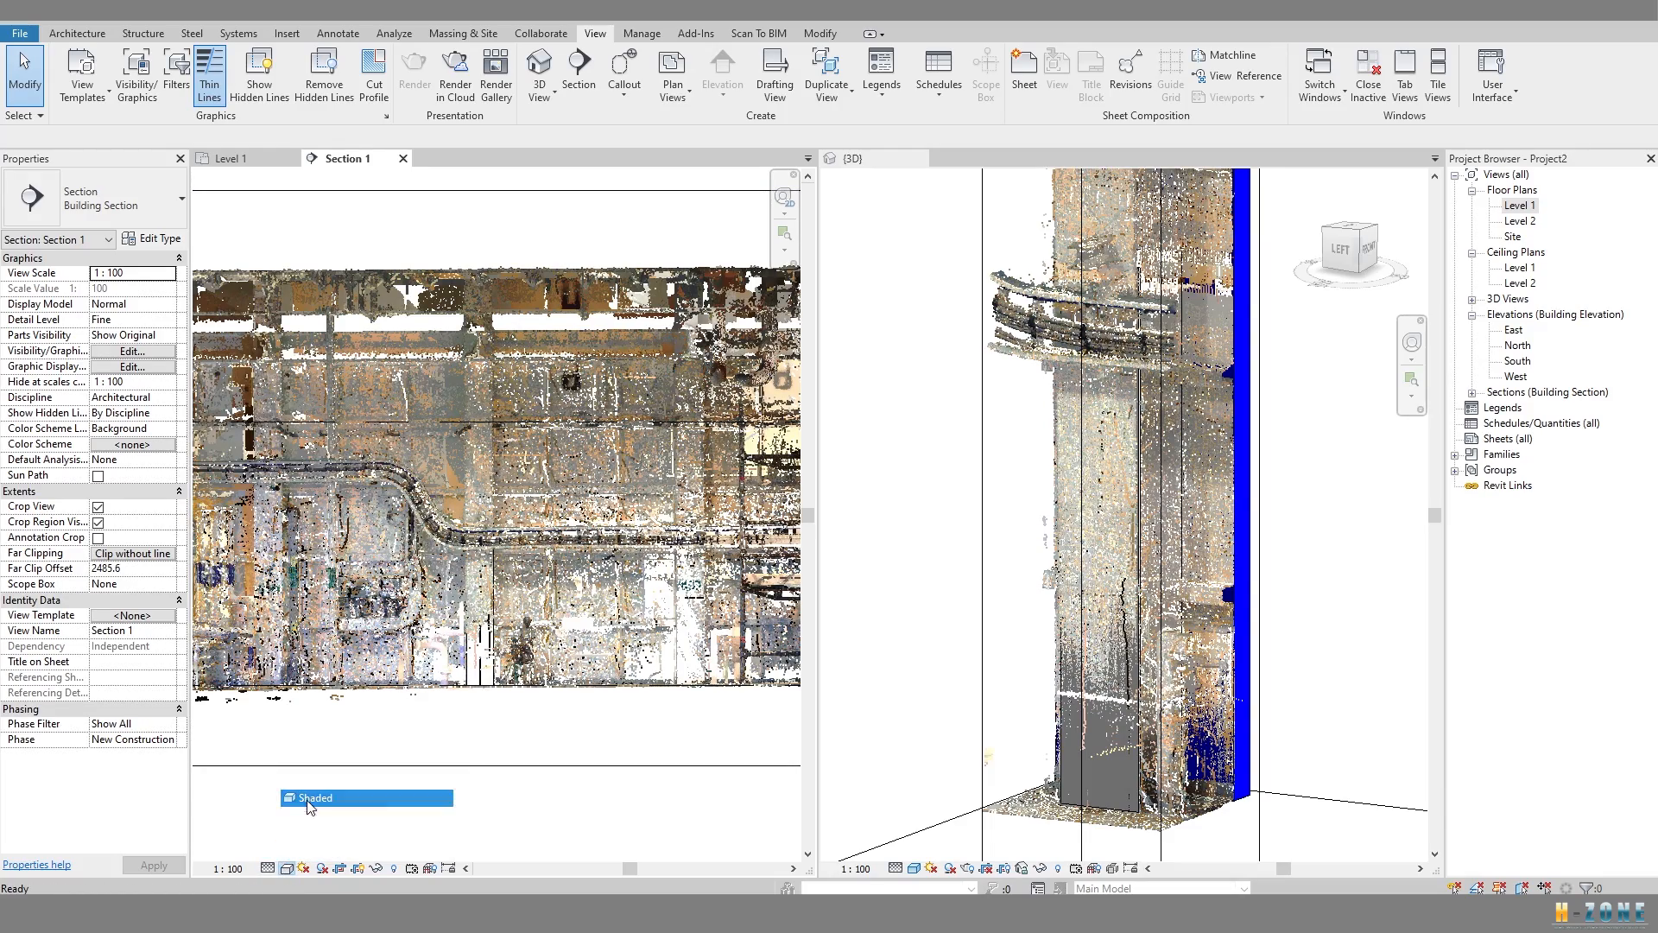
Examine the modelled column in the section against the point cloud, from the roof zone down to the floor.
click(489, 610)
scroll(484, 371, up, 5)
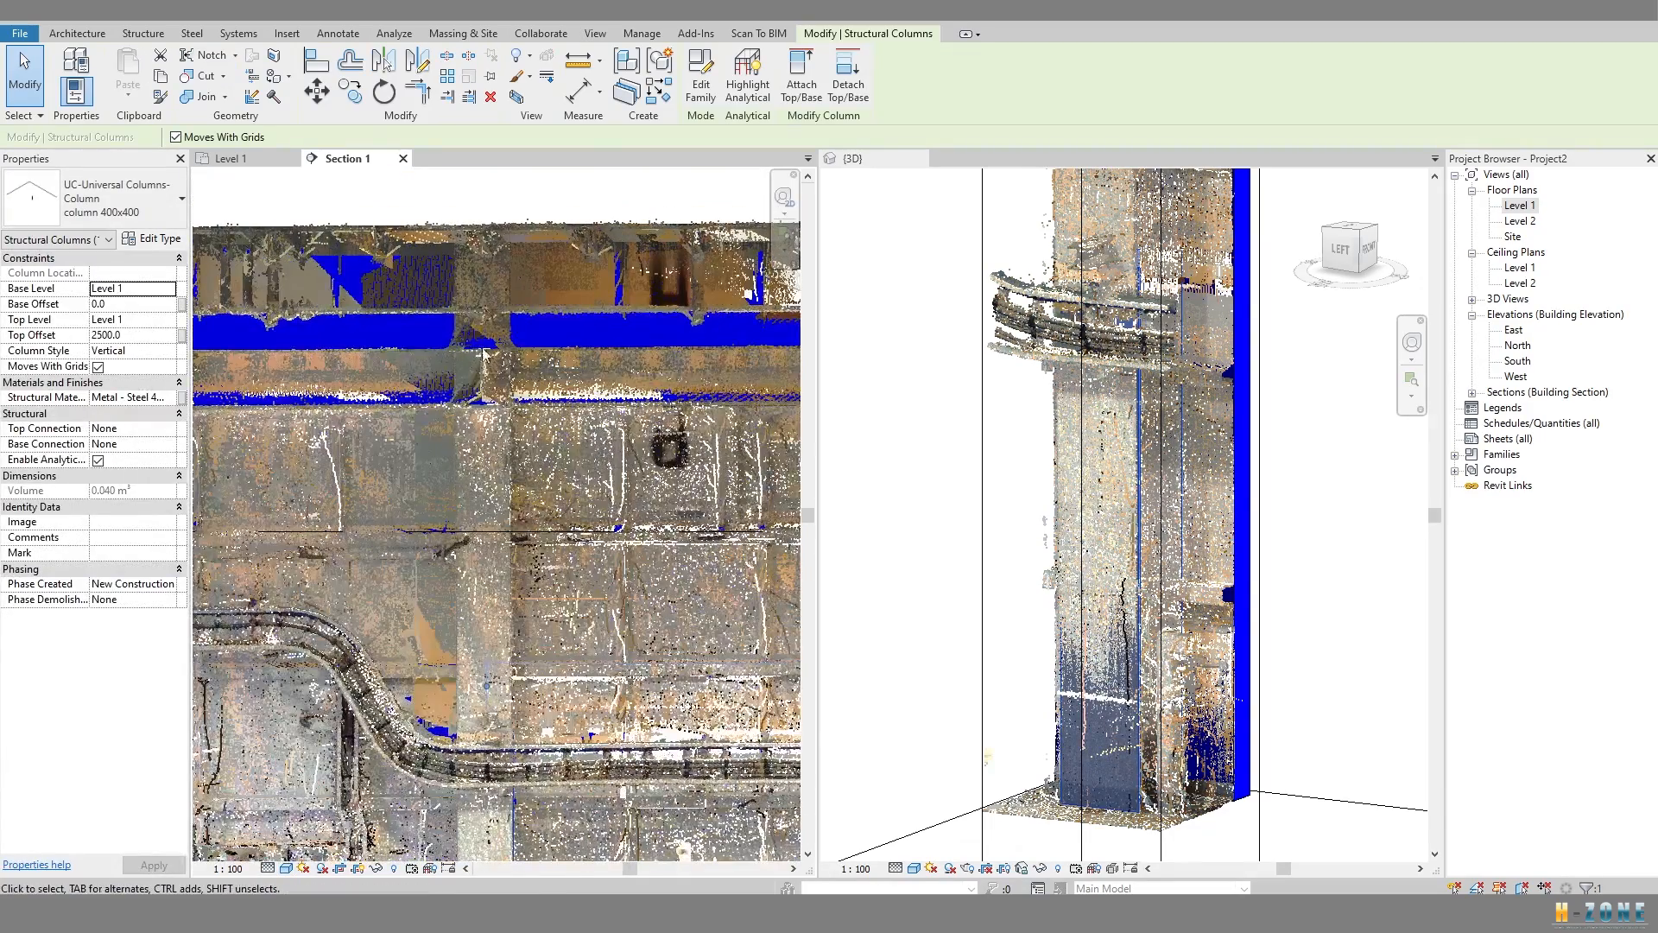
scroll(488, 354, down, 2)
middle_drag(510, 808, 510, 695)
scroll(505, 730, up, 5)
key(Escape)
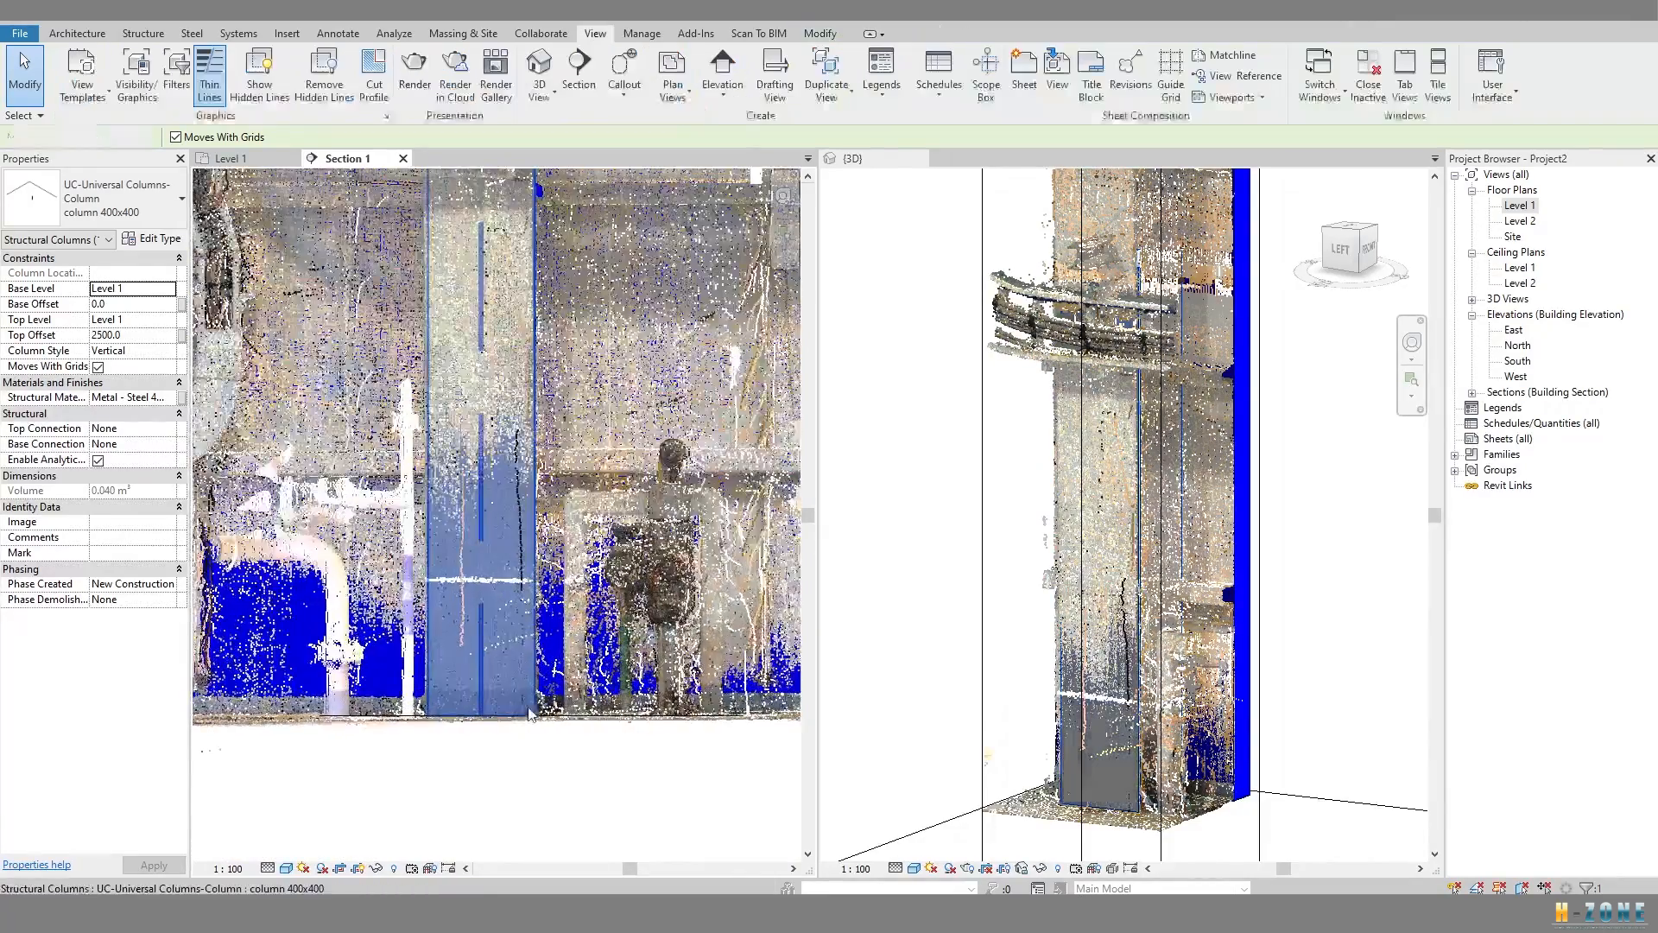
scroll(519, 717, up, 1)
Try to drive the column's structural material with a new global parameter named m.
click(536, 617)
middle_drag(536, 617, 547, 642)
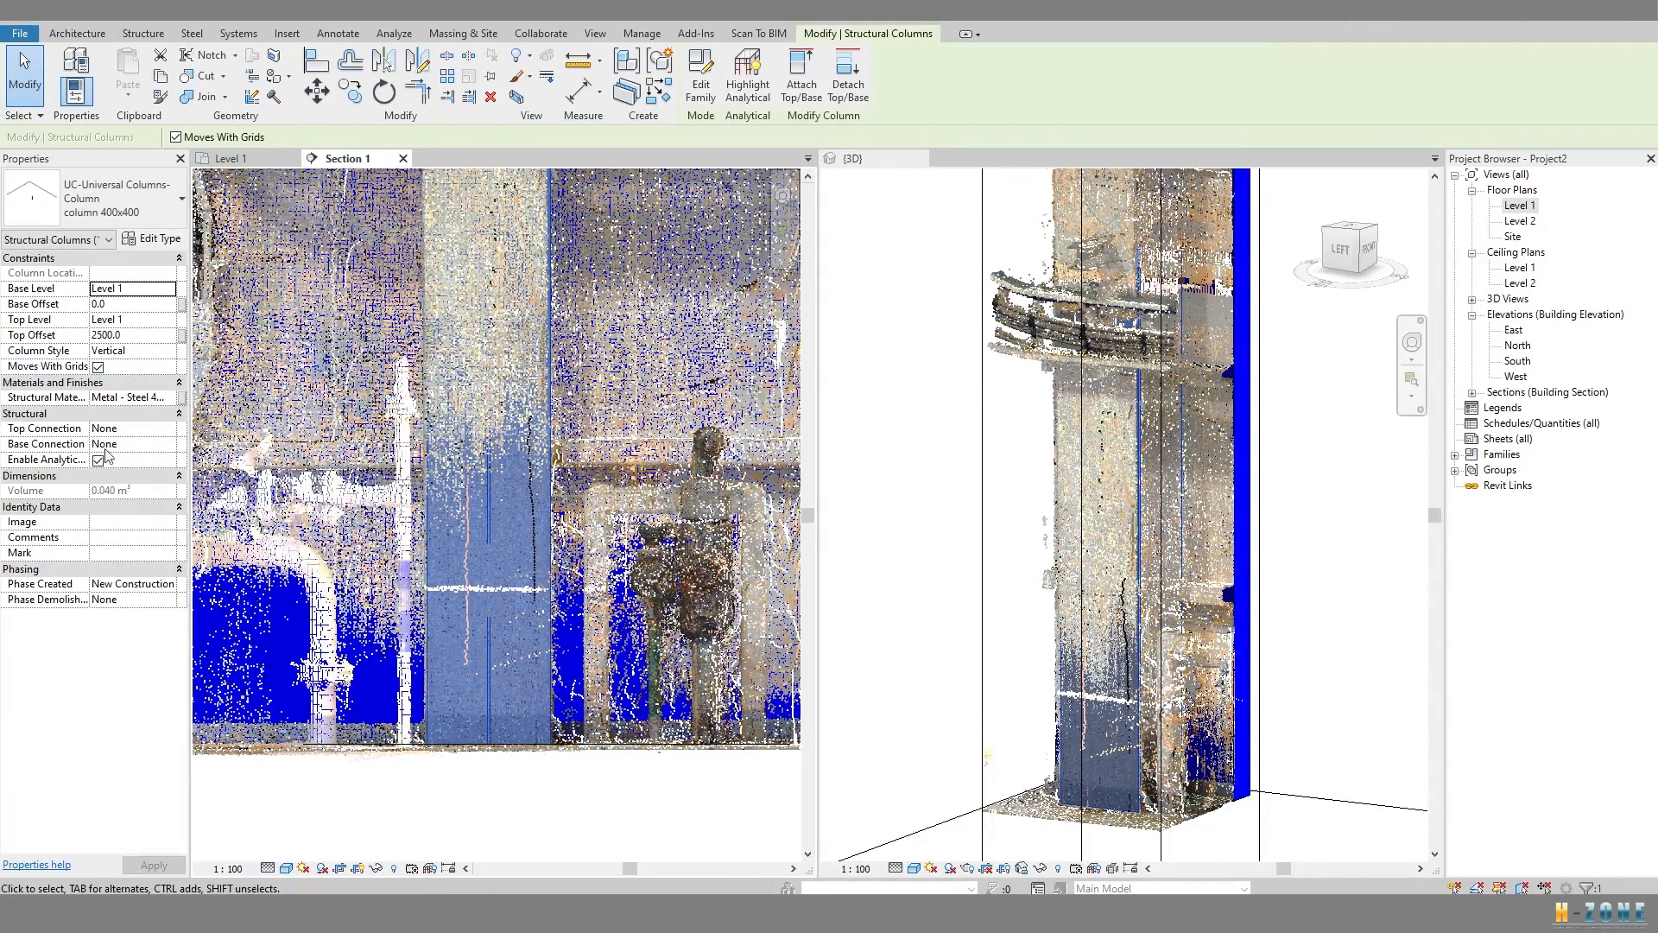
click(181, 397)
click(703, 563)
text(m)
click(869, 593)
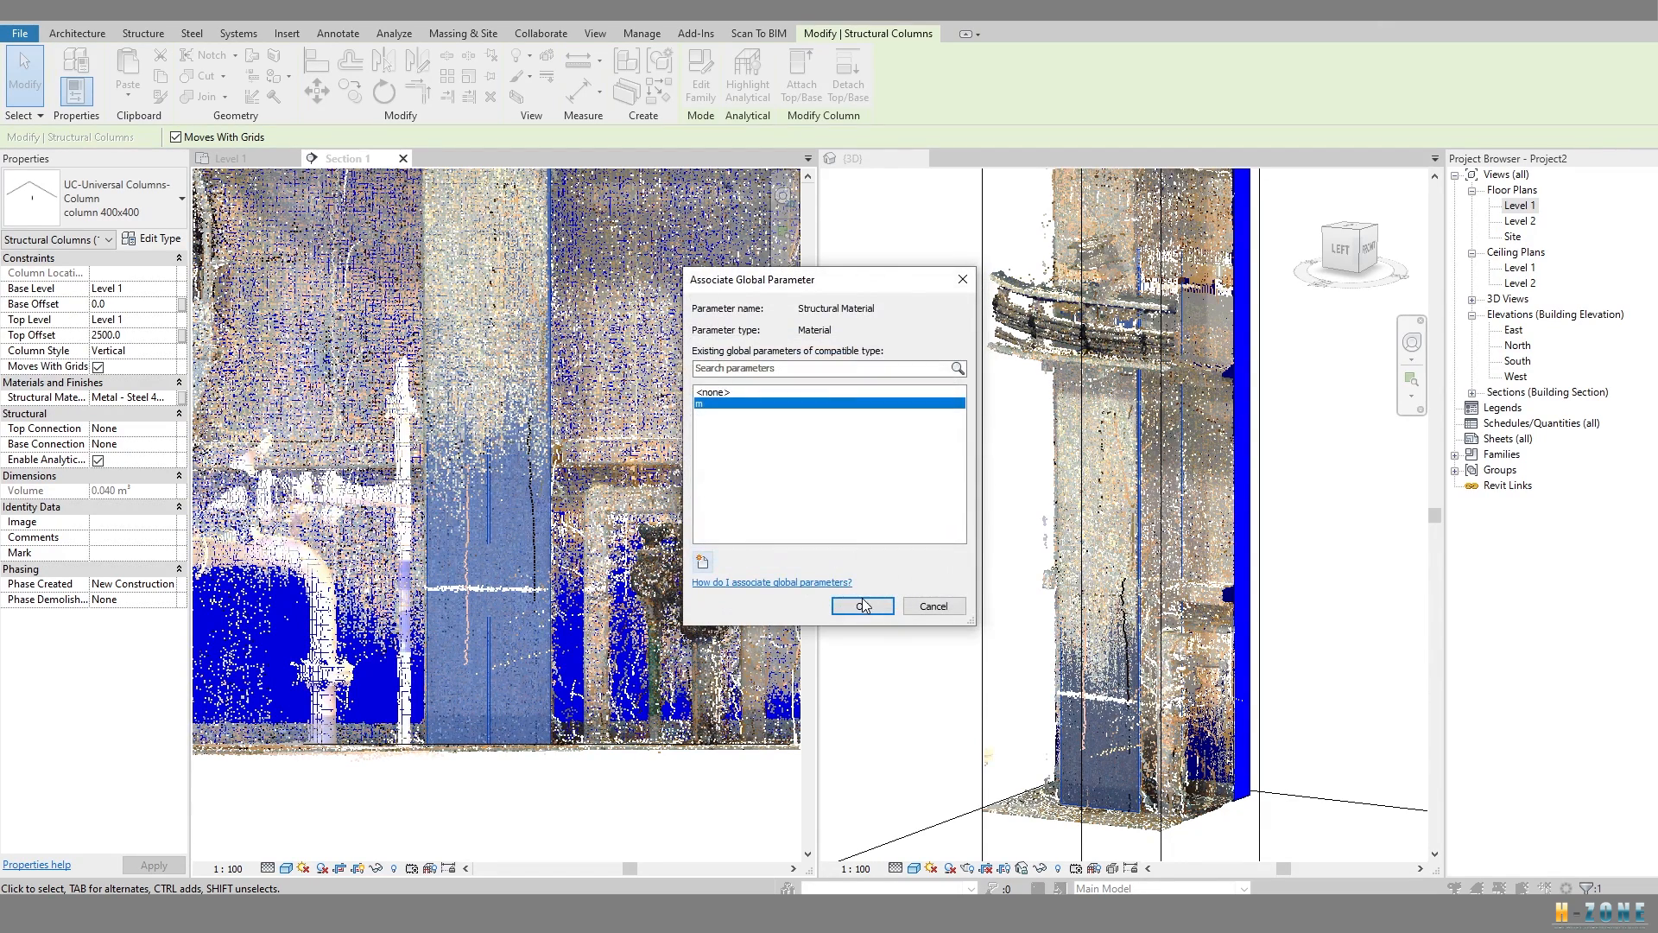
click(853, 604)
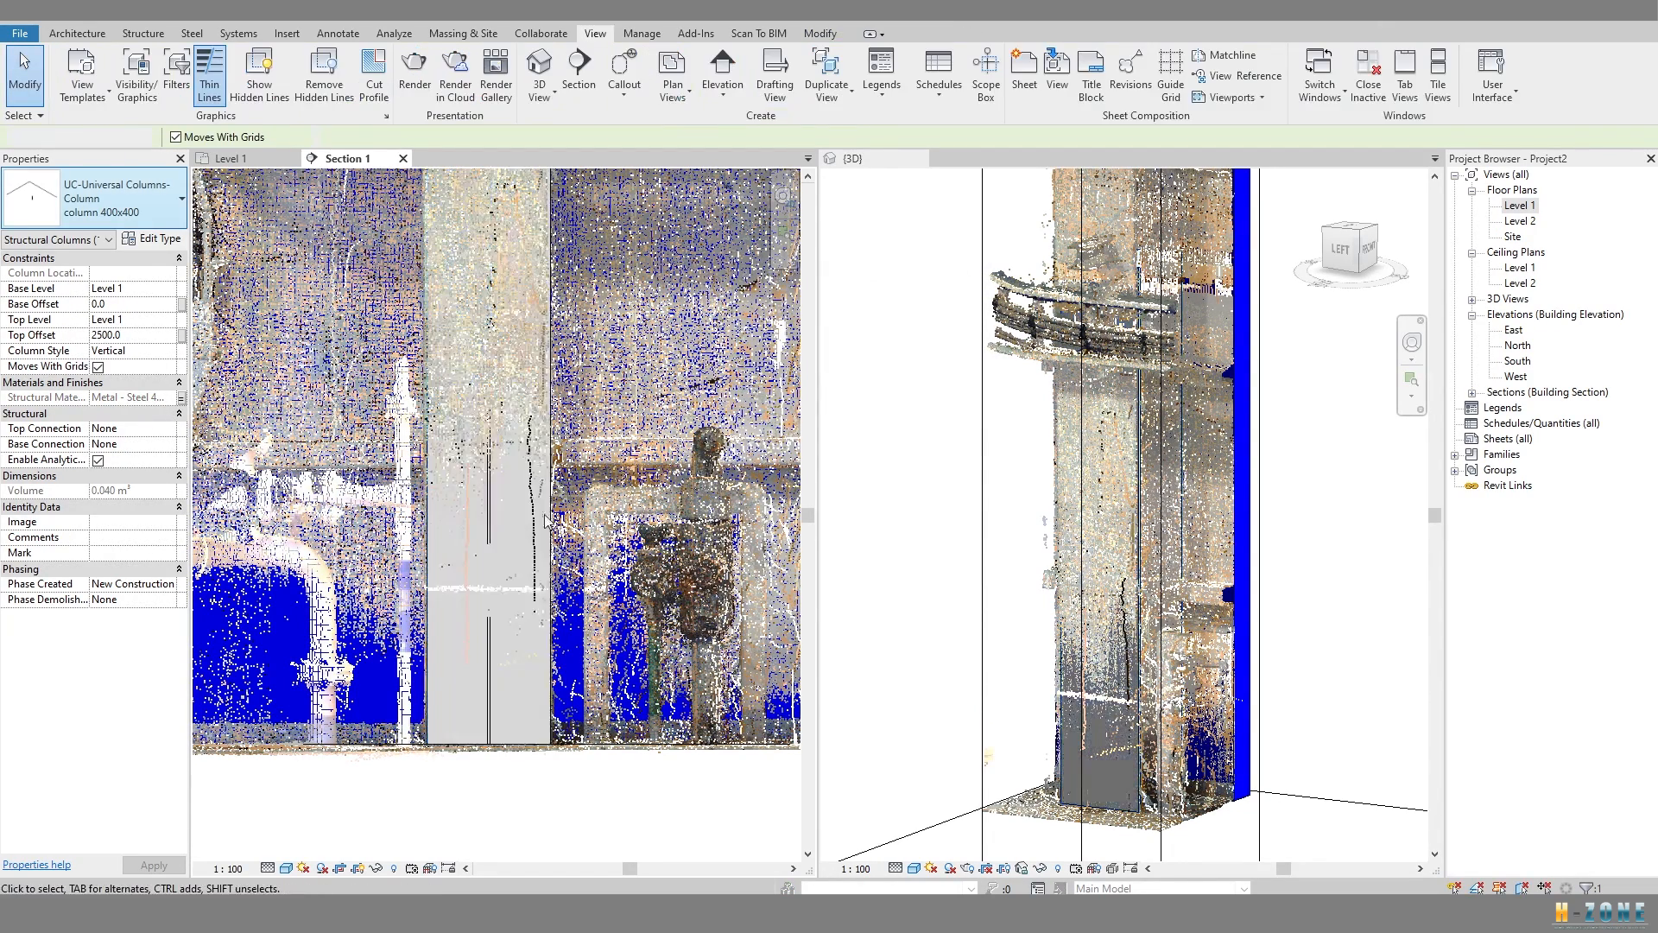
Look through the column's type parameters, and remove the global parameter association from its structural material.
click(153, 238)
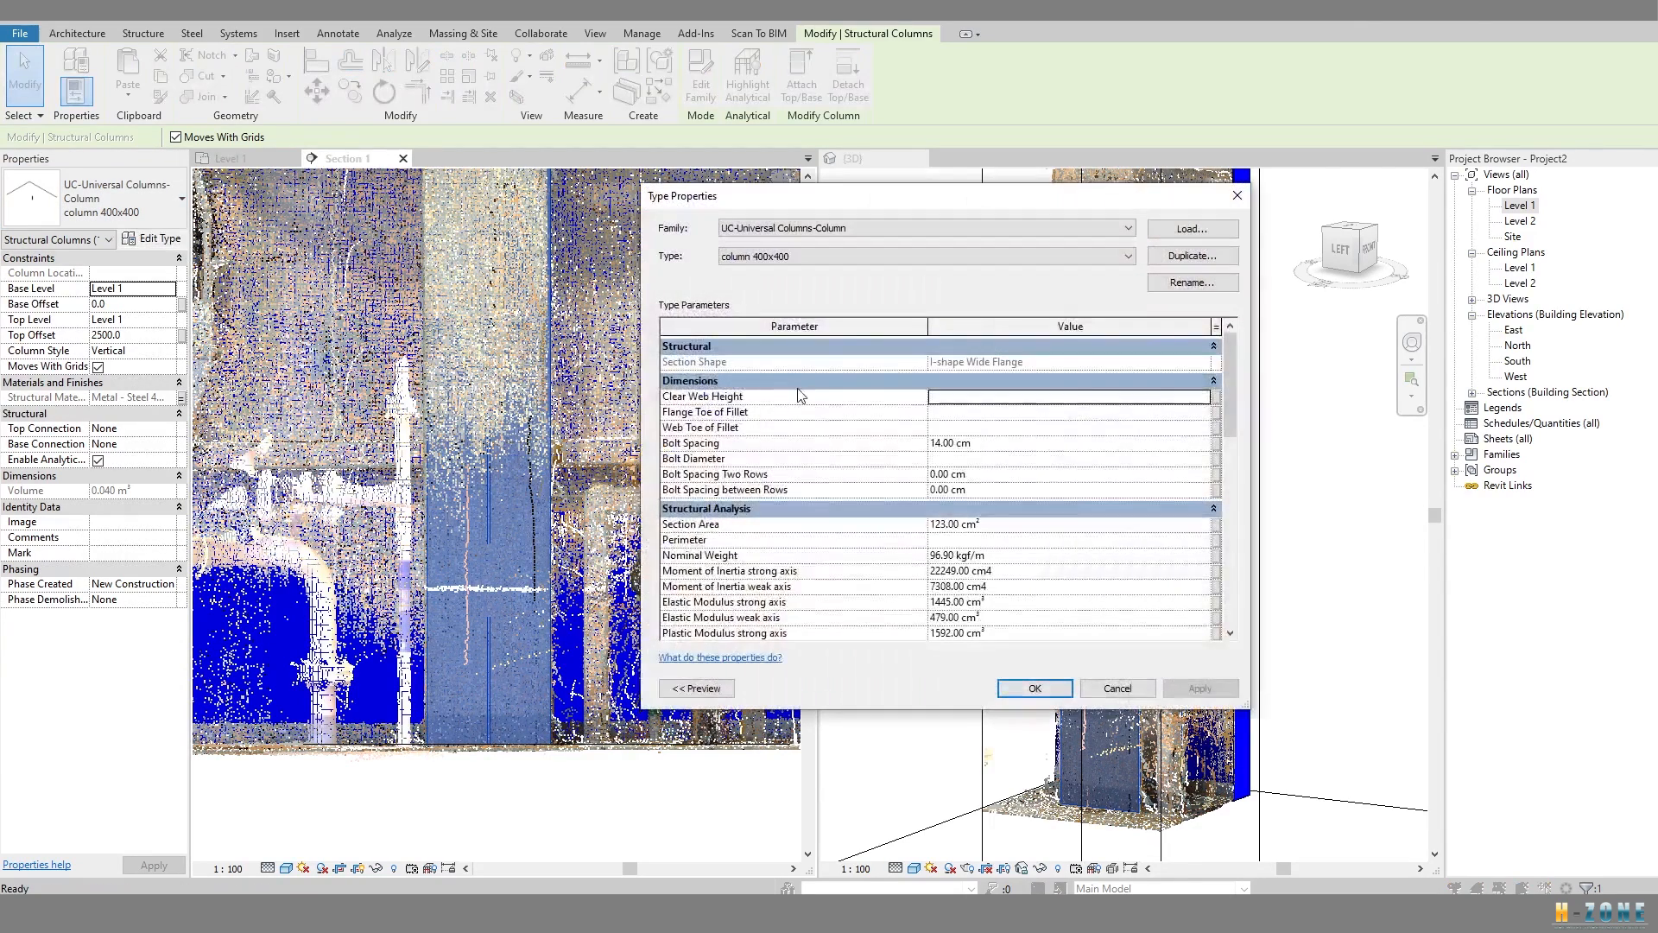
scroll(1062, 466, down, 10)
scroll(1084, 510, up, 5)
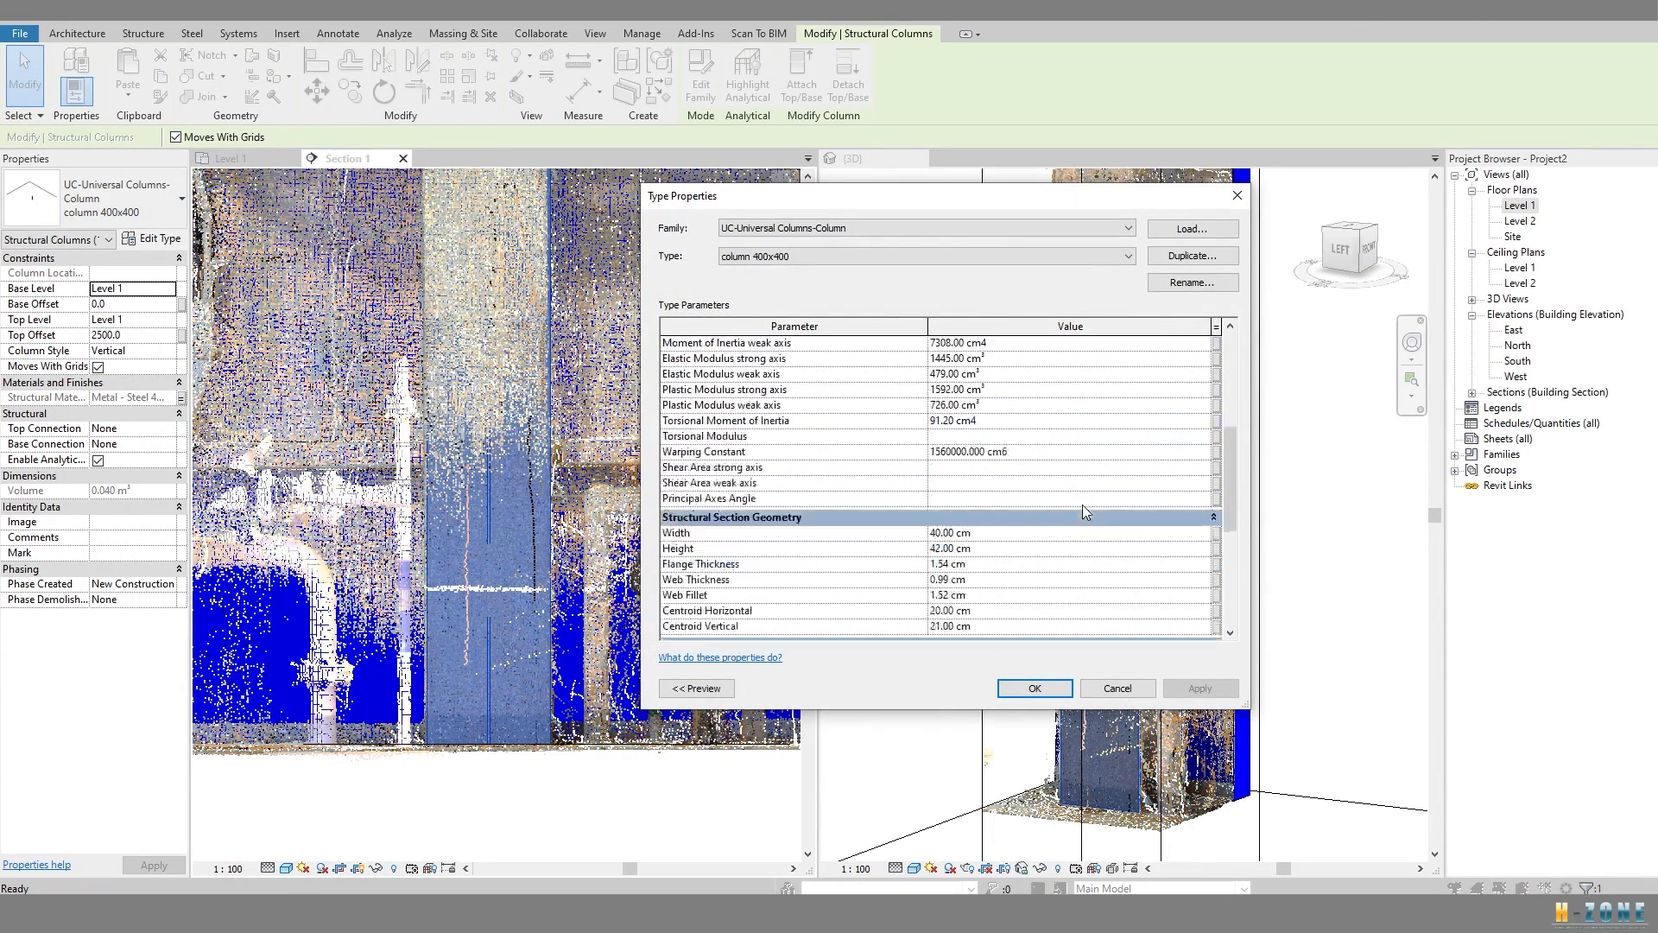
scroll(1090, 510, up, 3)
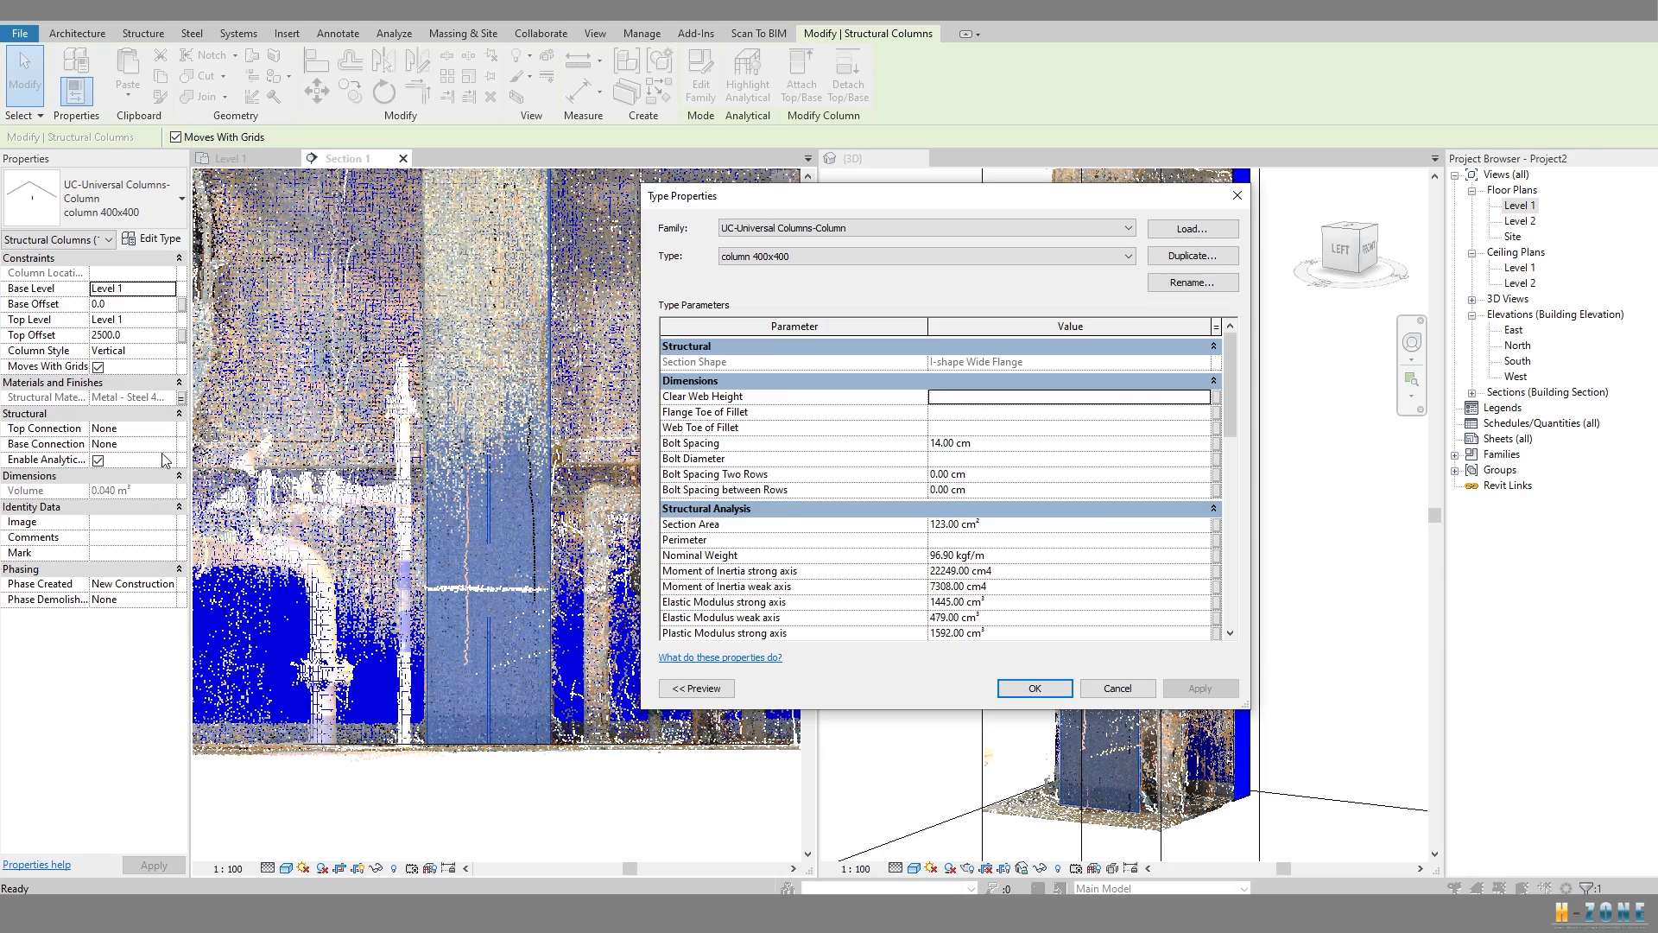
key(Escape)
click(182, 398)
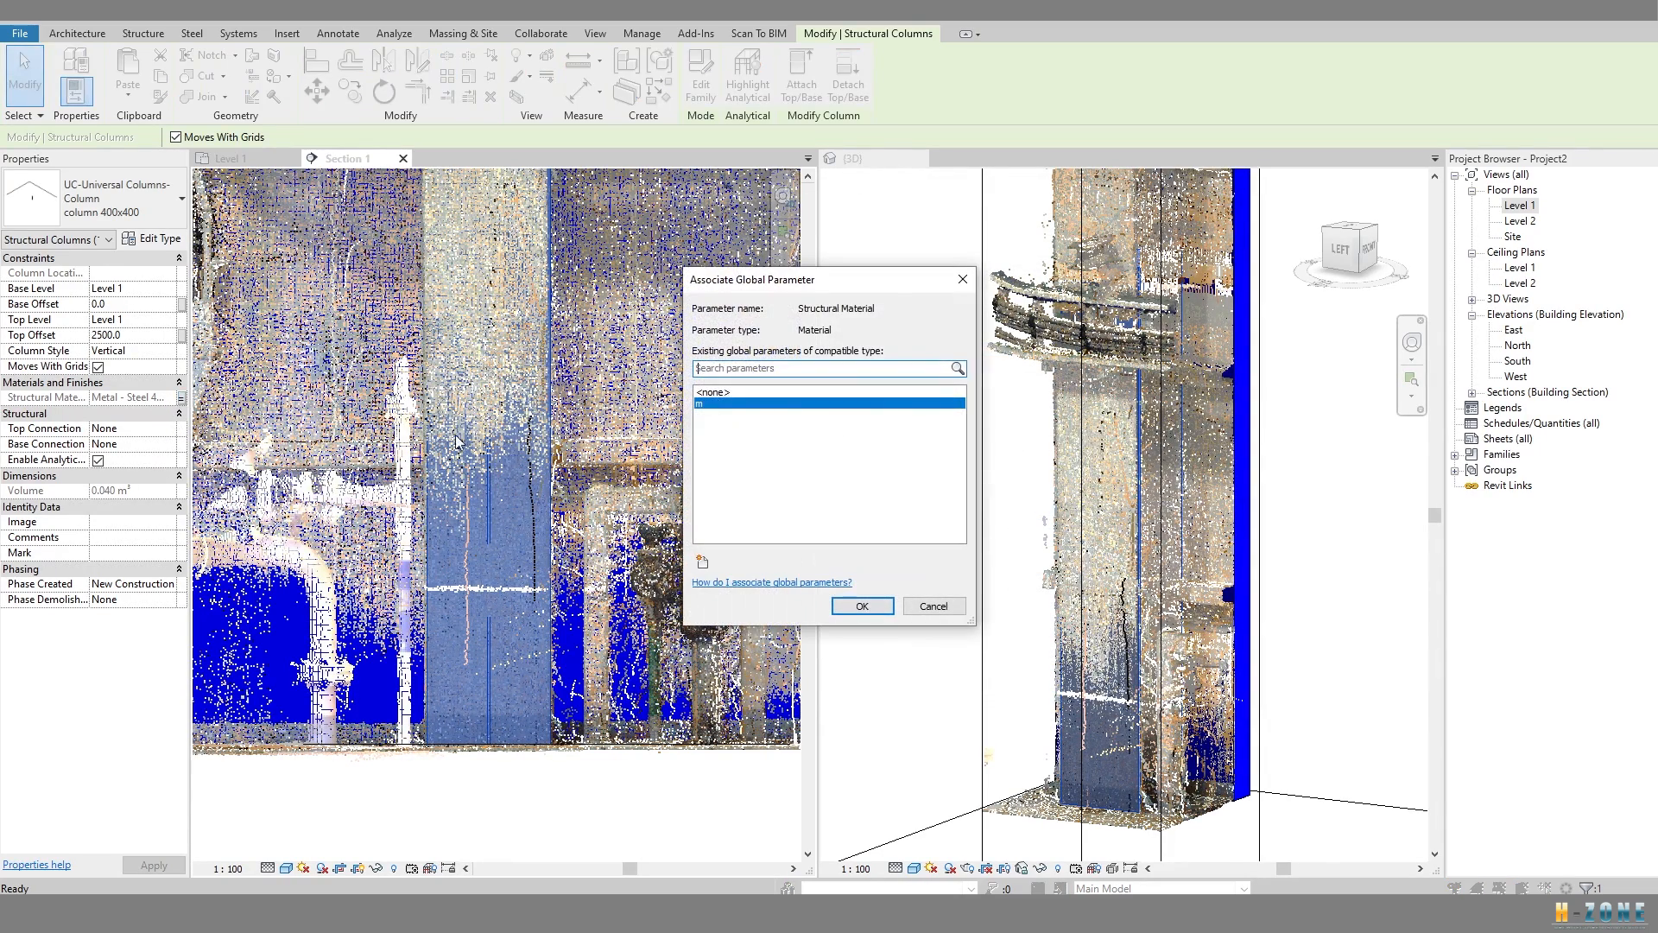
click(862, 606)
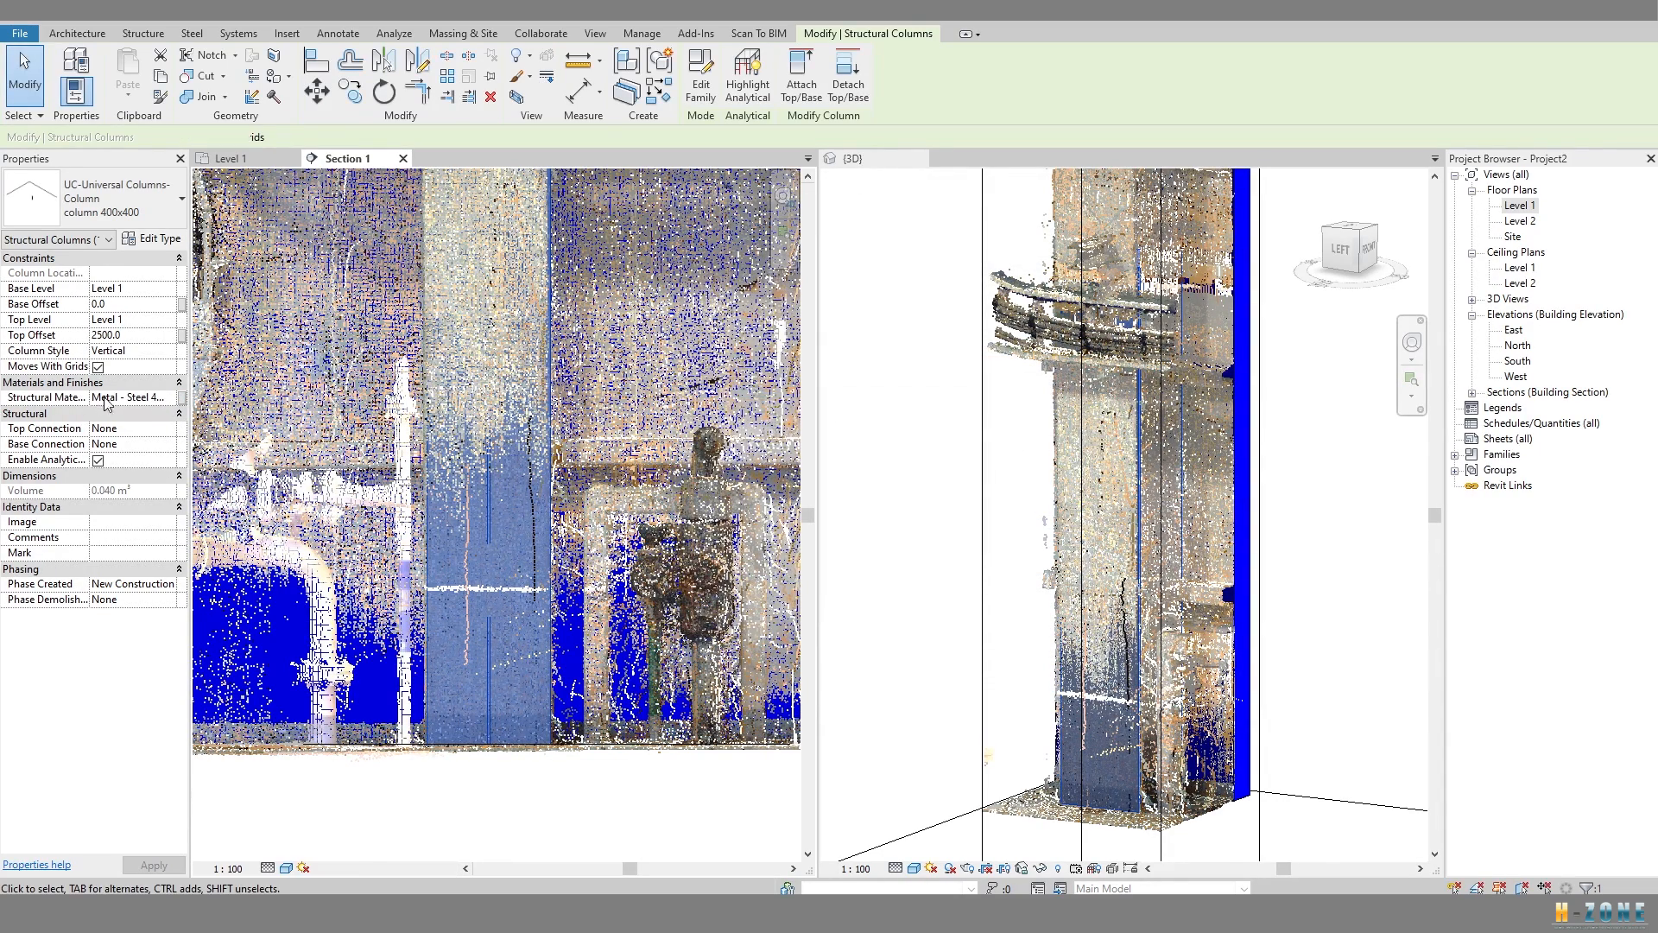
Create a material named *New column with shading colour RGB 255 0 0 and assign it as the column's structural material.
click(171, 398)
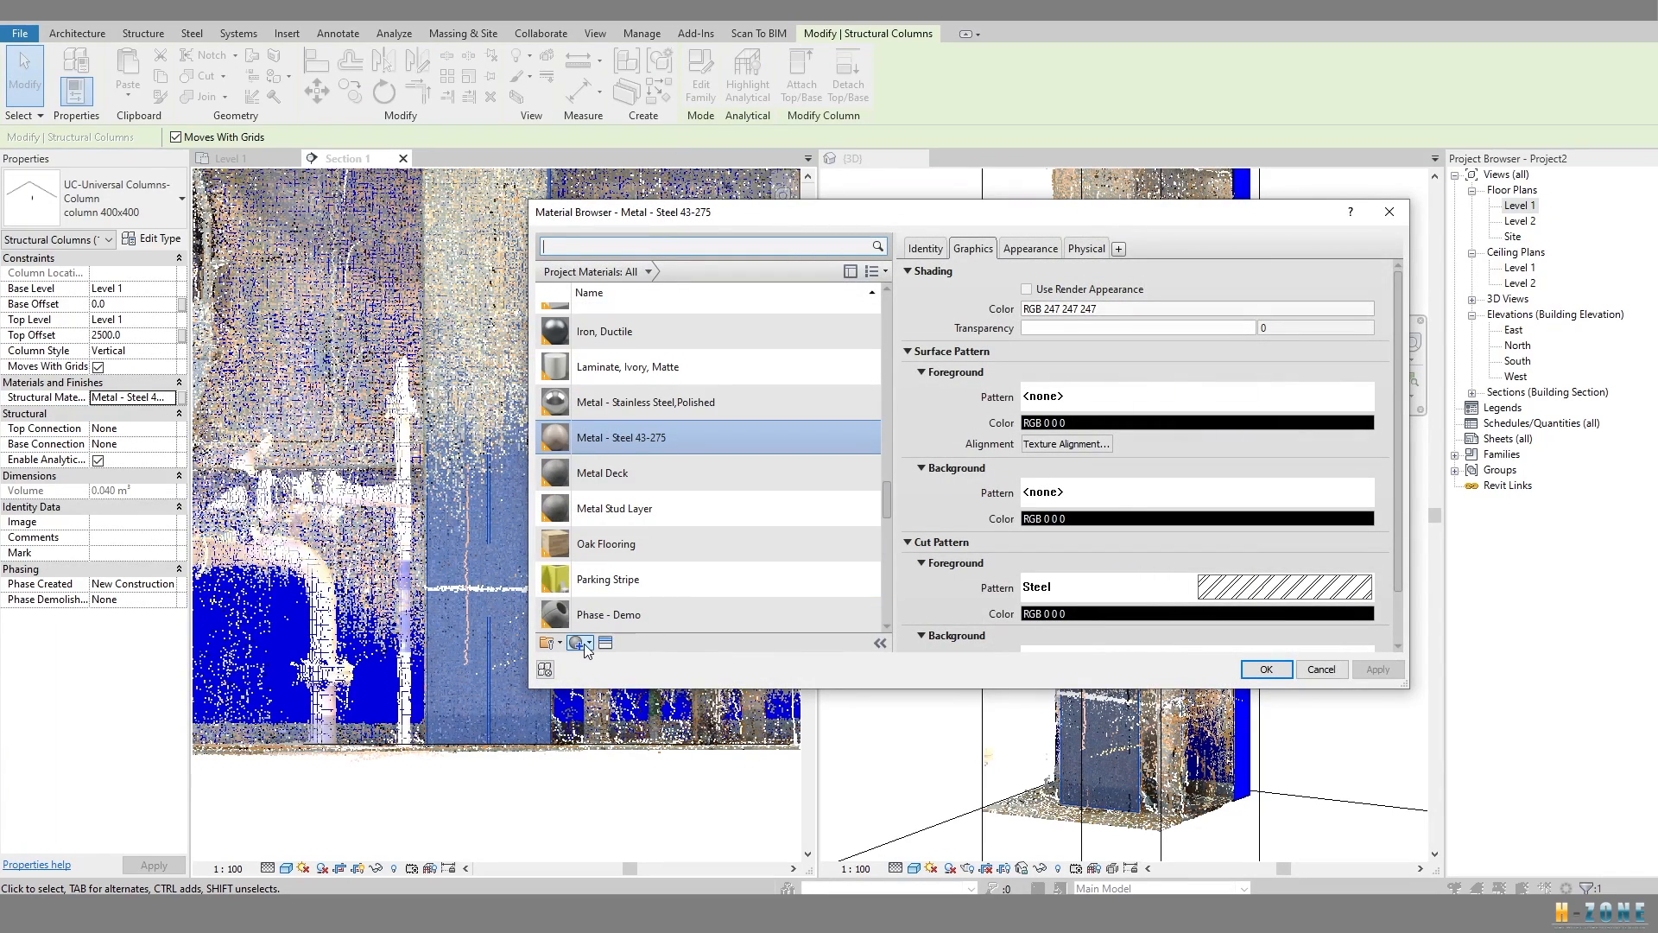
right_click(618, 468)
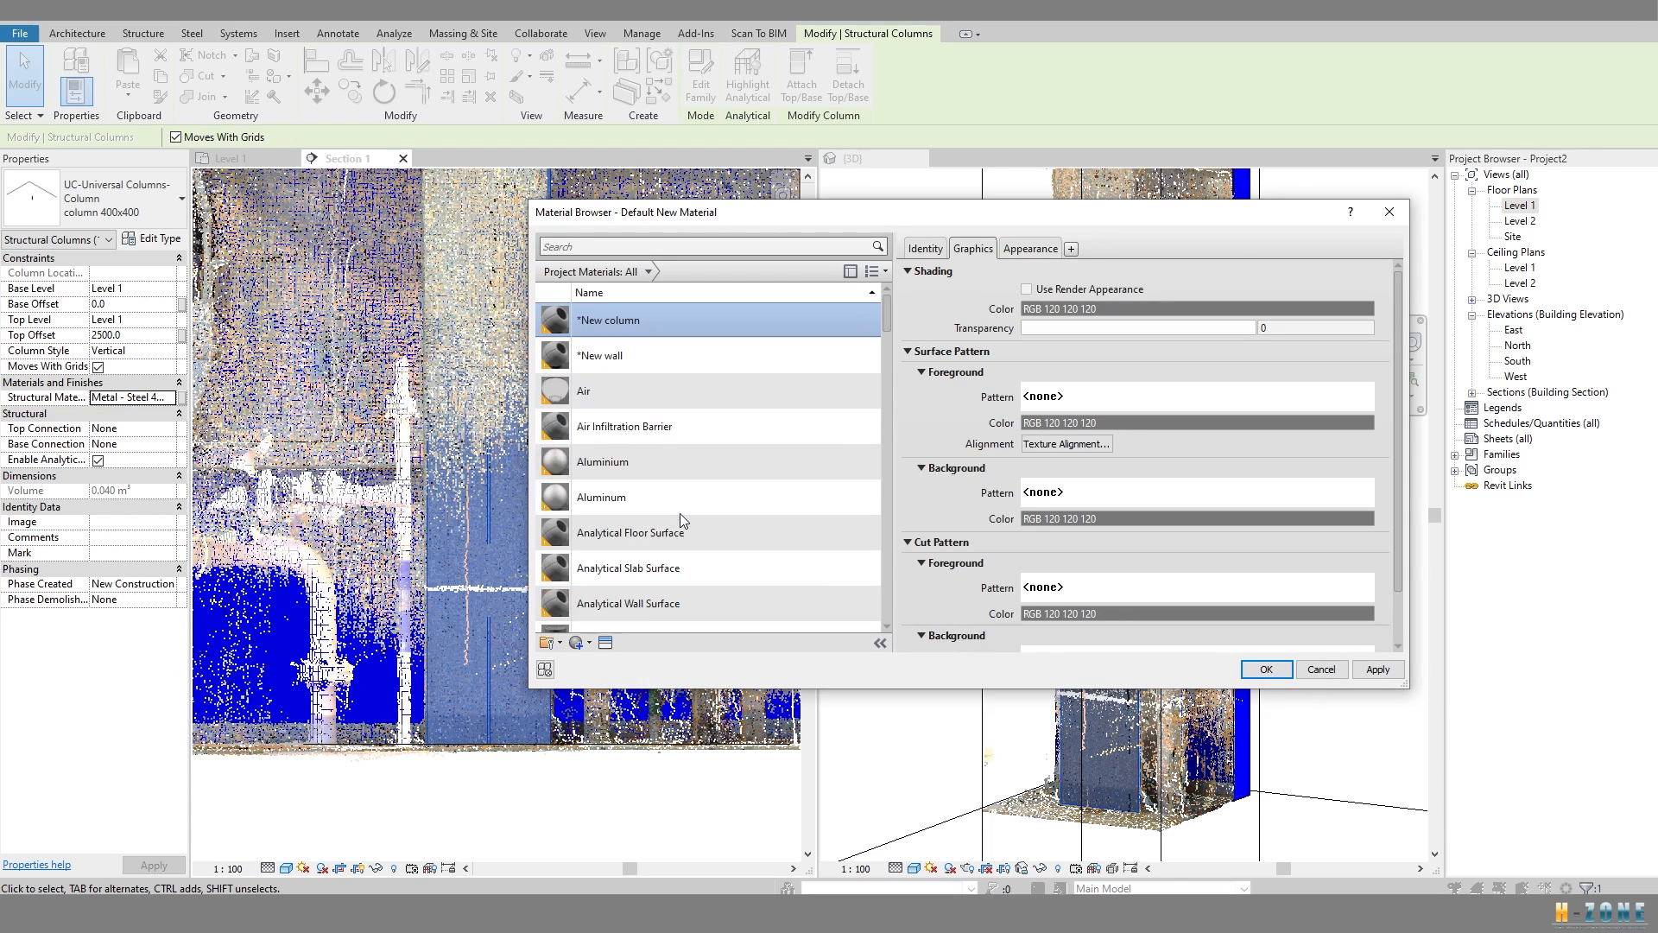
click(1031, 249)
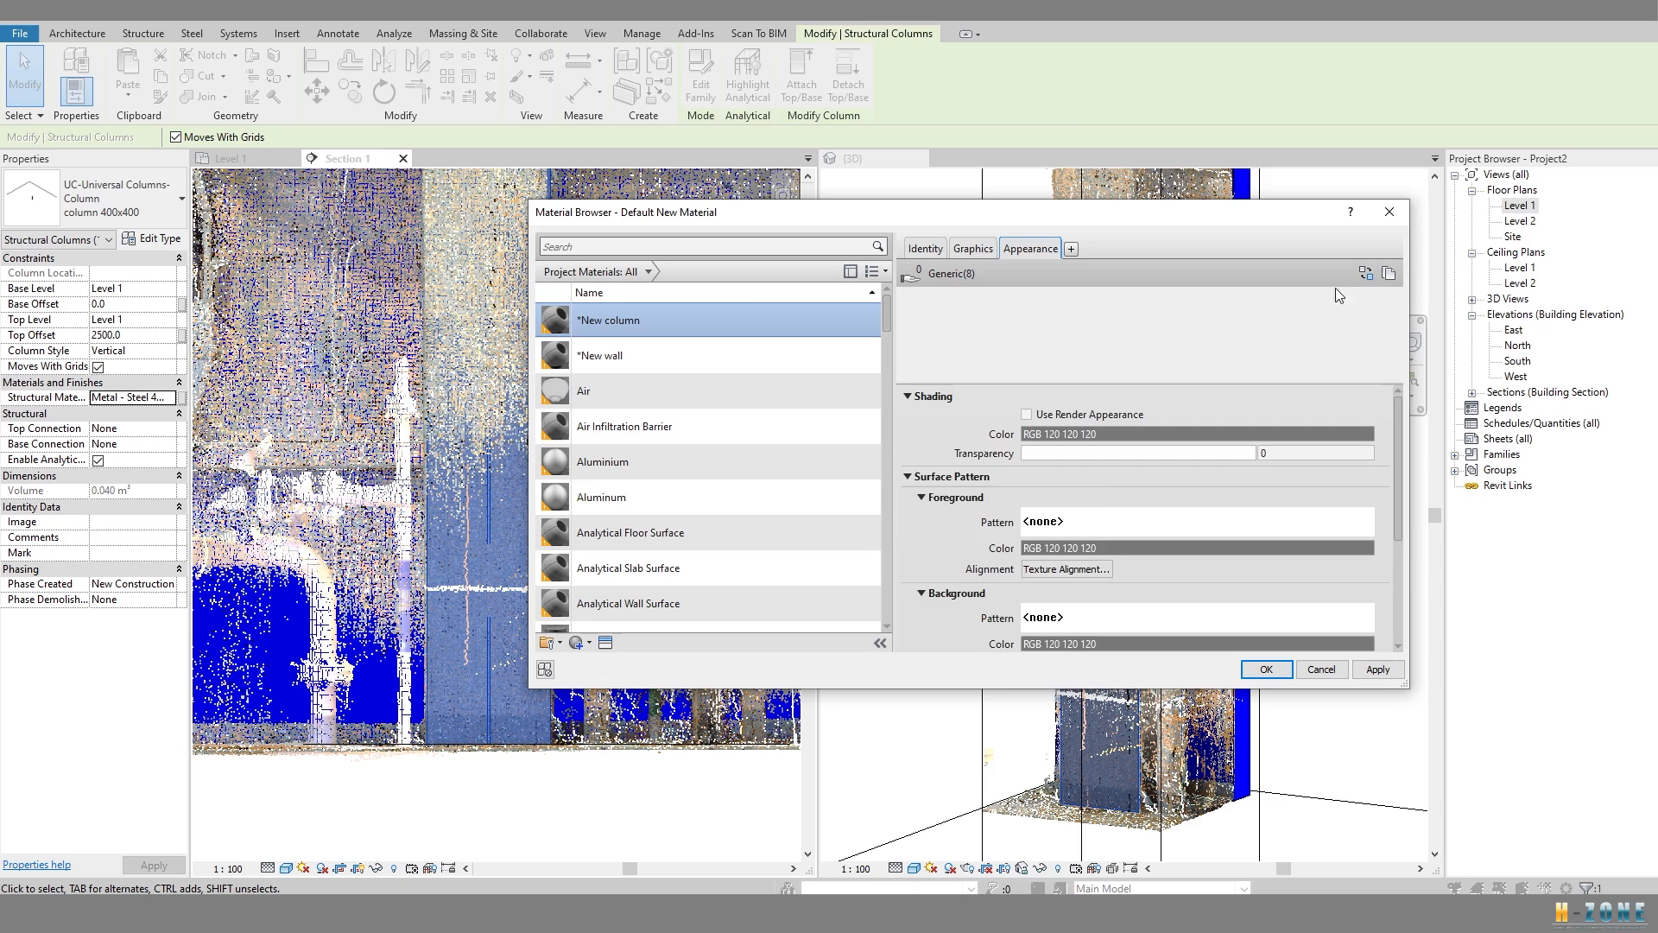
click(988, 252)
click(1091, 326)
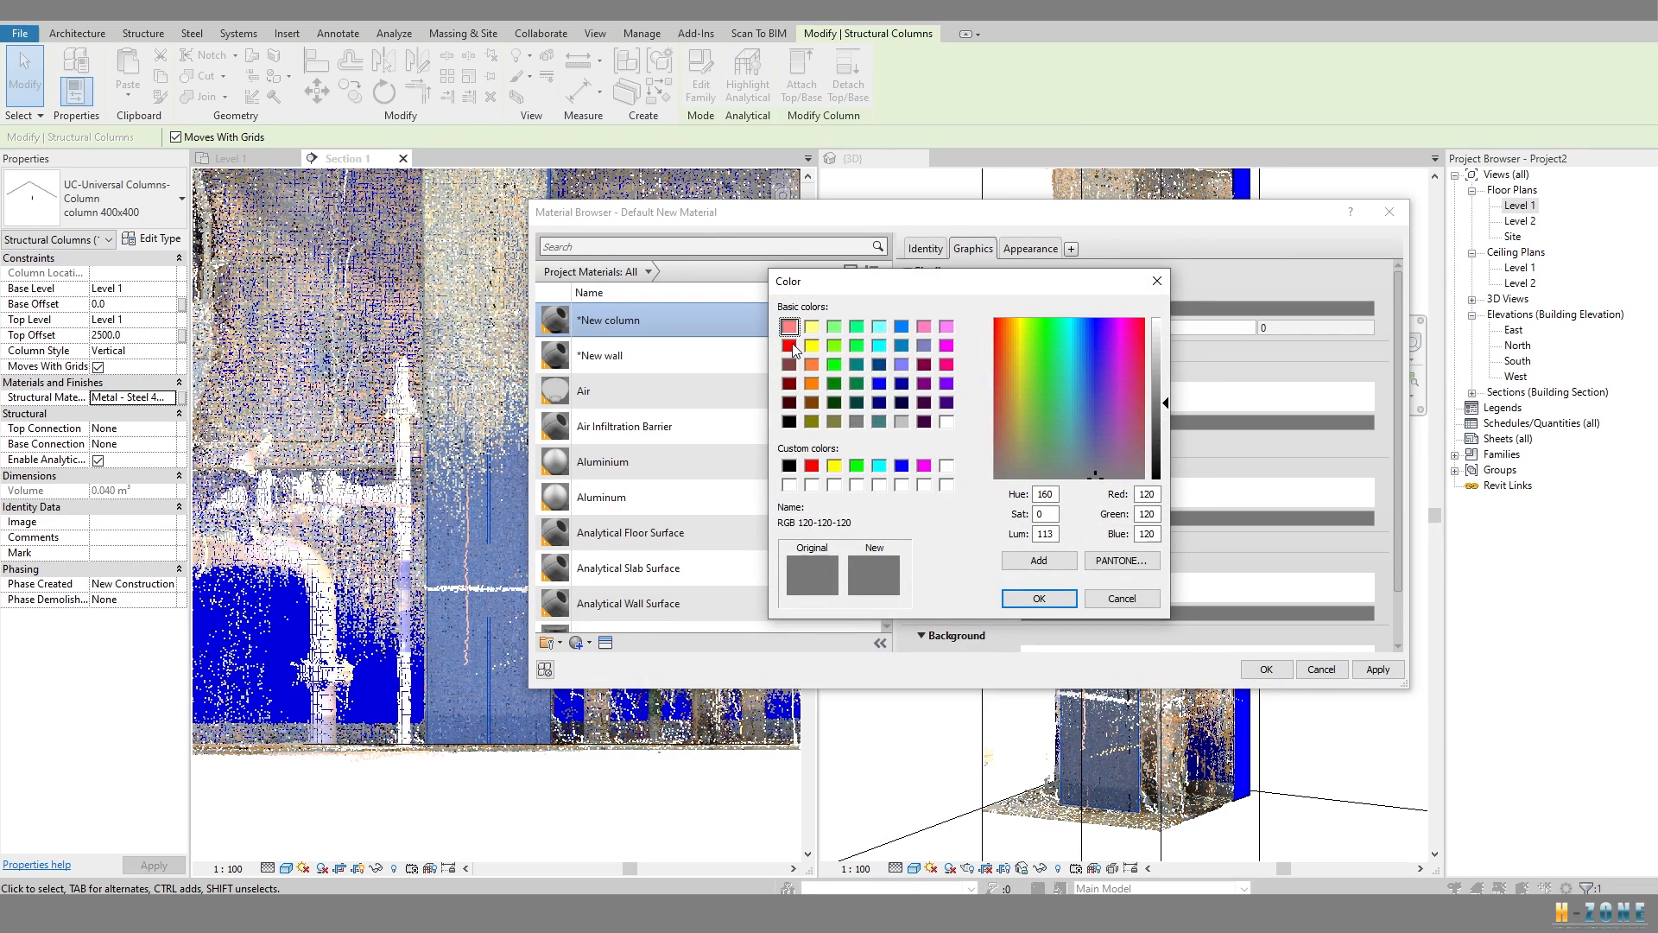
key(Return)
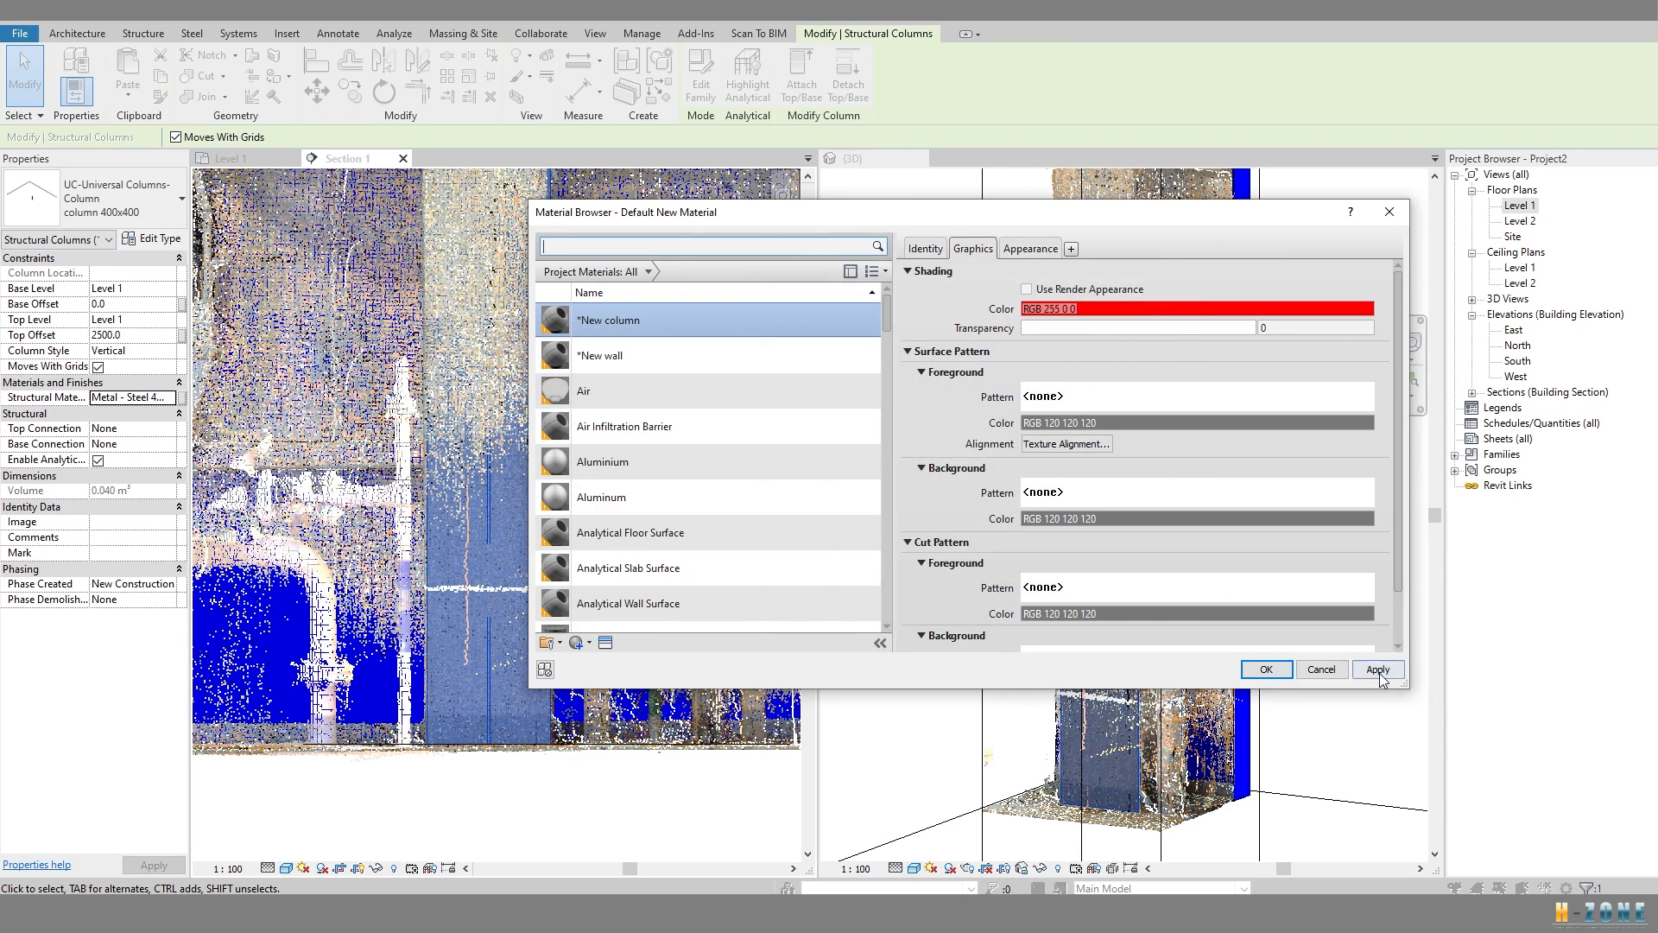
click(1264, 669)
Check the recoloured column against the scan in the 3D and section views.
scroll(1127, 698, up, 5)
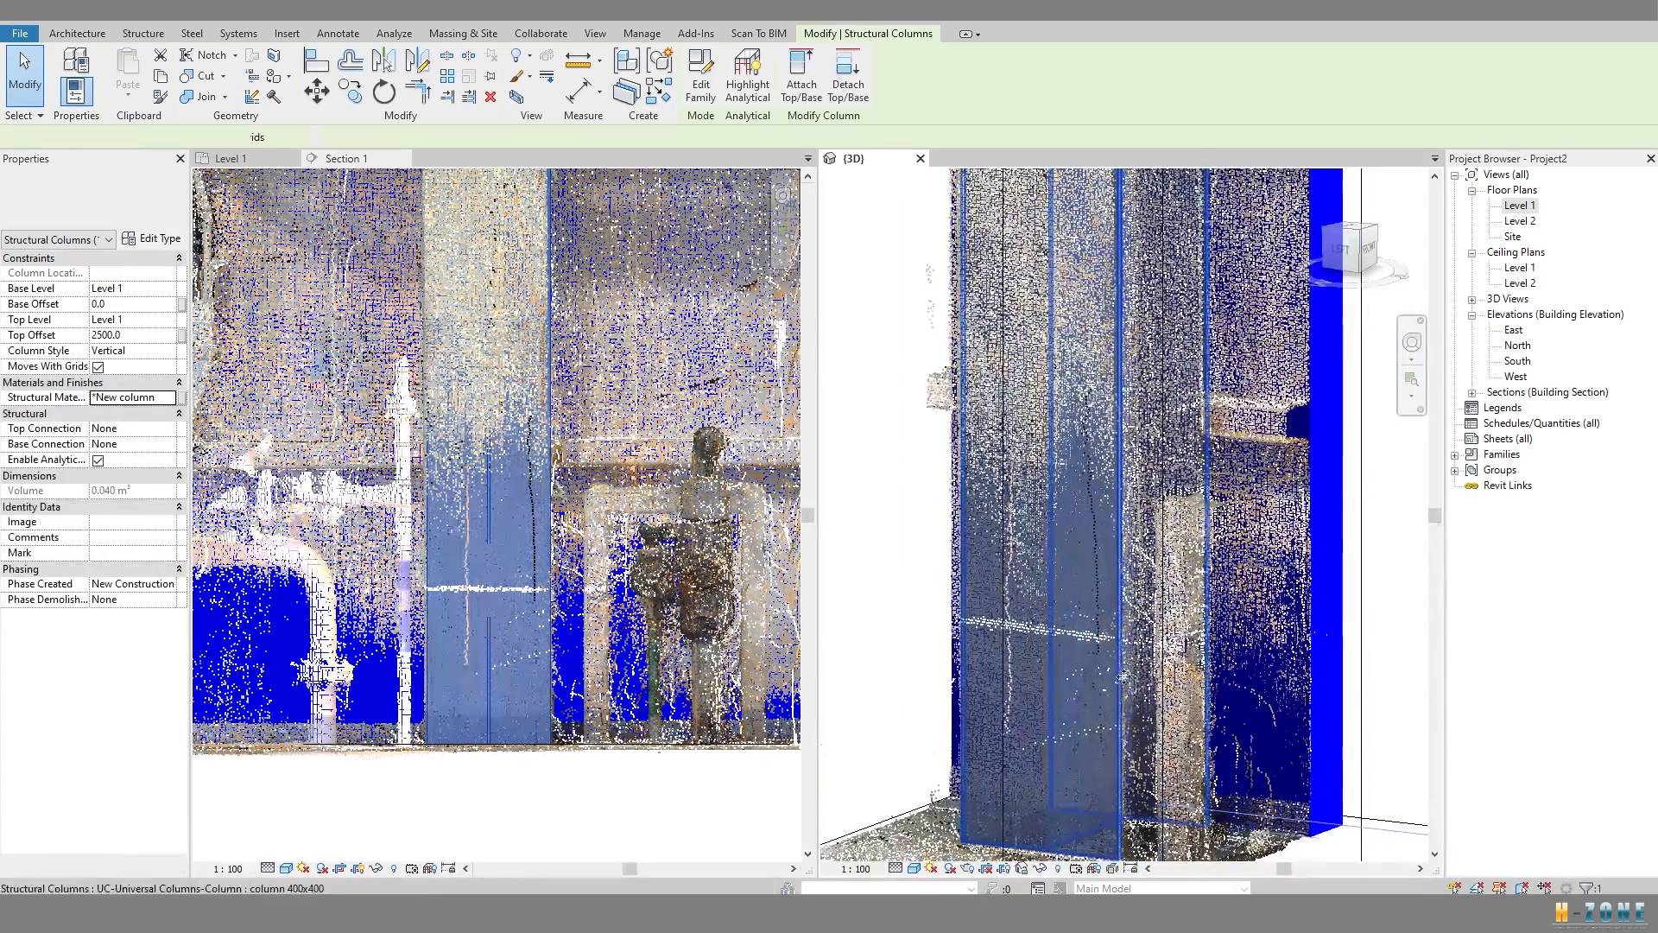
scroll(1127, 698, down, 2)
shift+middle_drag(1127, 697, 1287, 855)
click(587, 441)
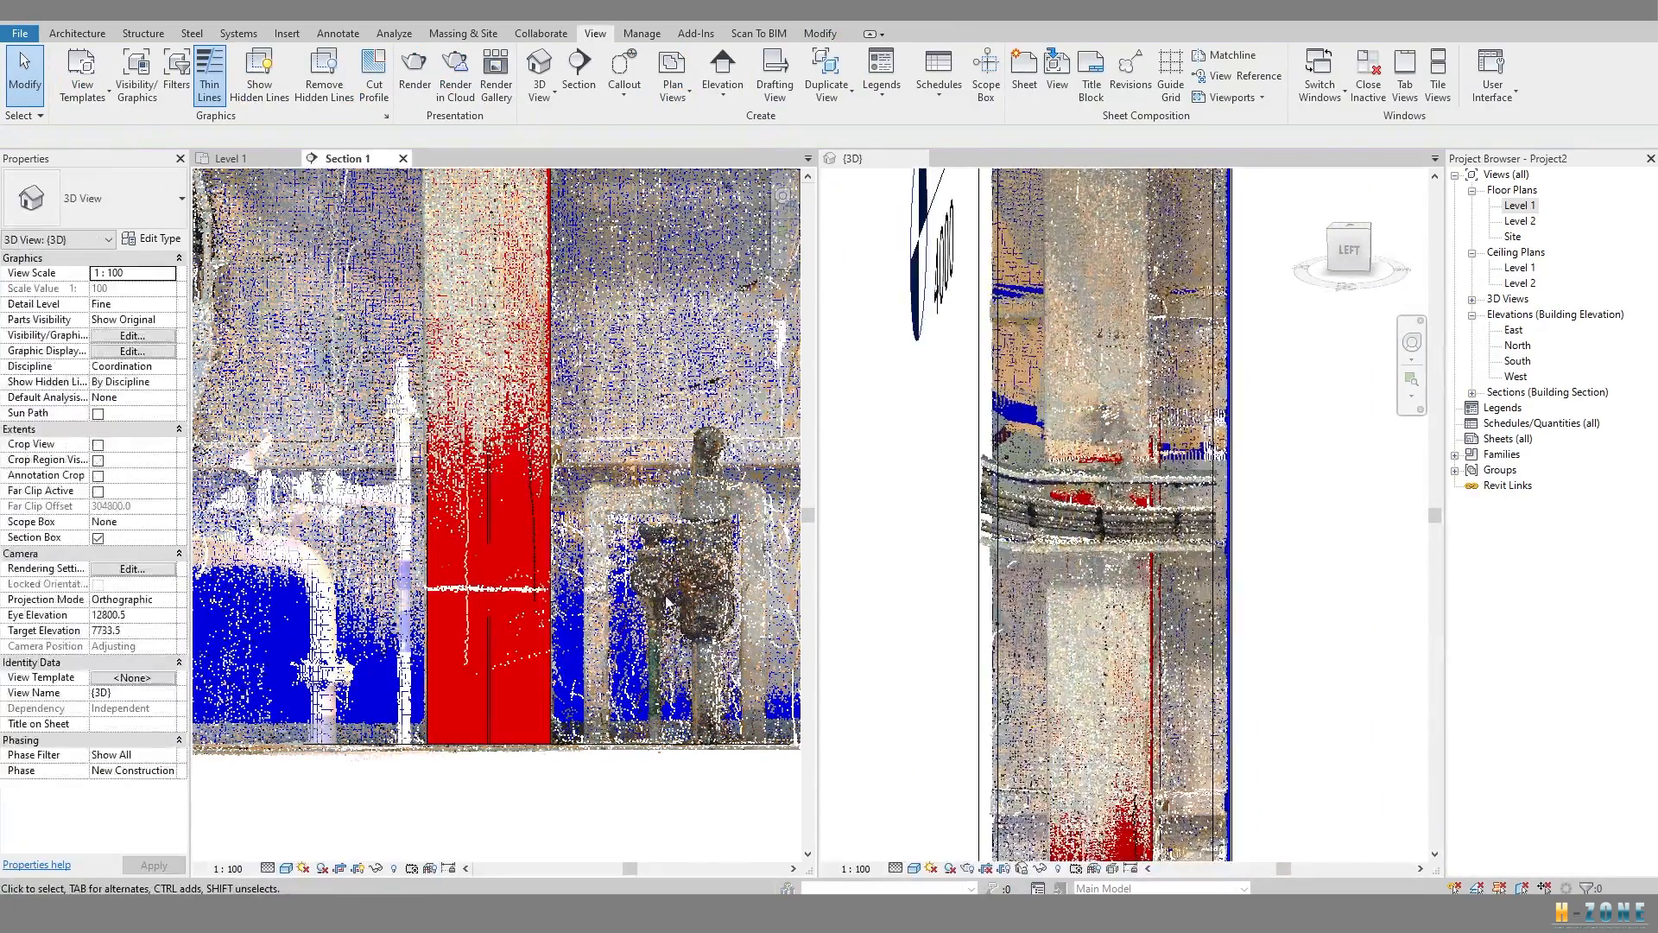
scroll(542, 459, down, 3)
middle_drag(556, 416, 570, 630)
scroll(560, 543, down, 3)
click(556, 542)
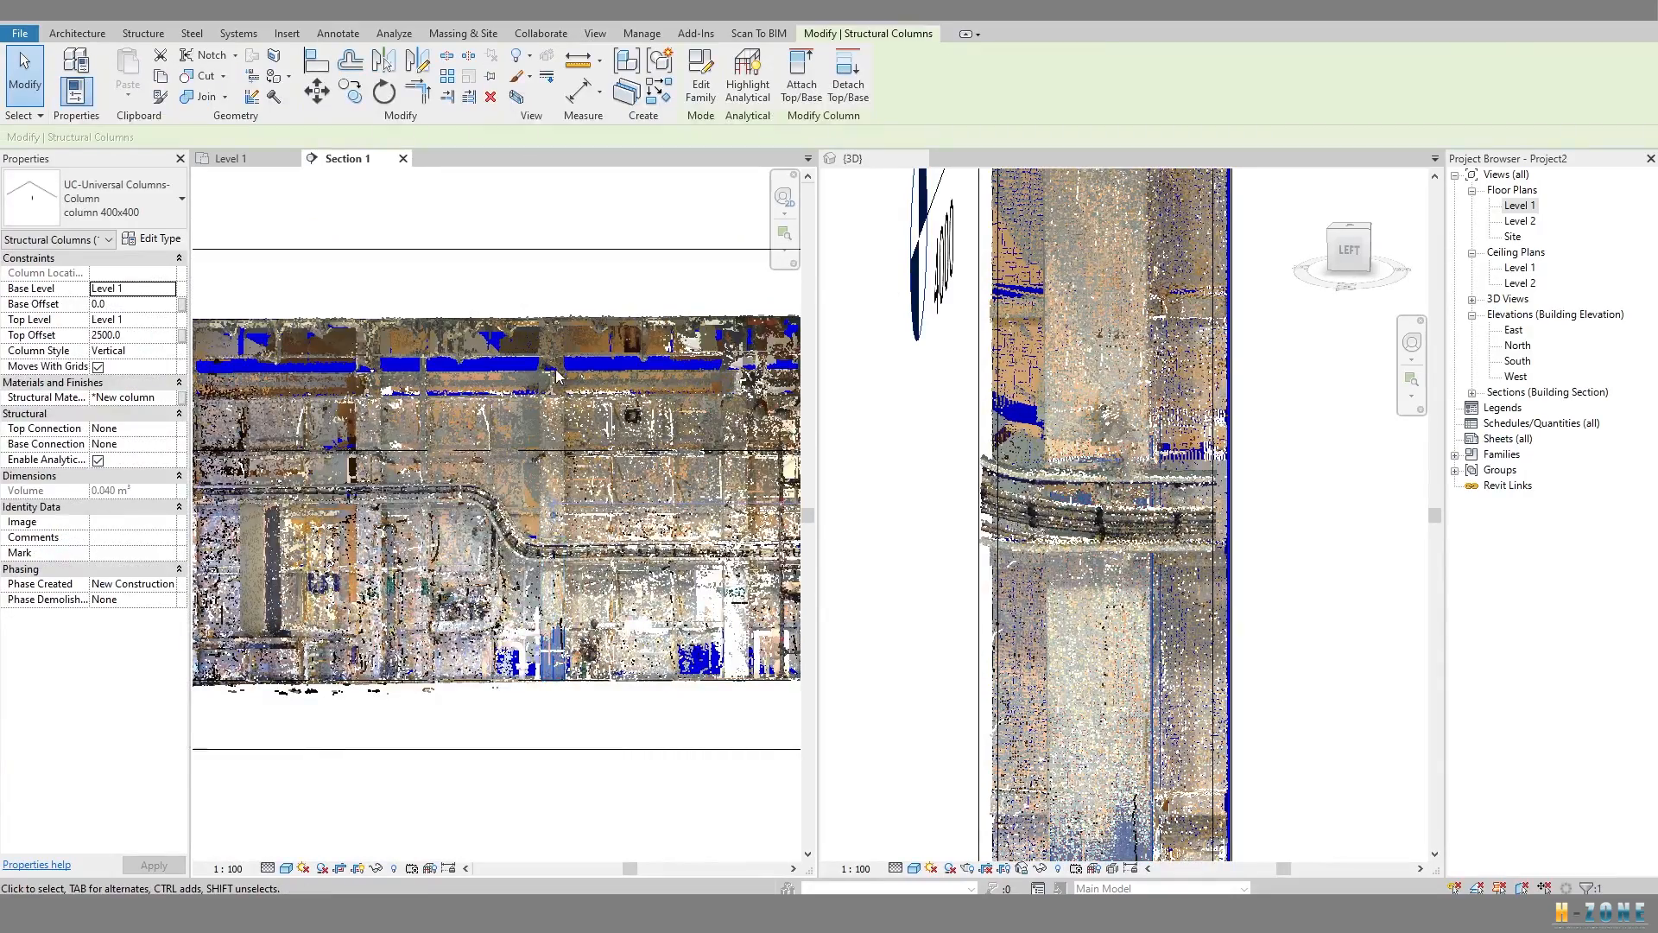
Measure the scanned column's height in the section with a temporary vertical detail line from the column's base.
scroll(546, 344, up, 4)
scroll(546, 339, up, 1)
scroll(546, 340, down, 2)
scroll(557, 269, down, 1)
middle_drag(546, 340, 557, 176)
click(572, 691)
key(d)
key(l)
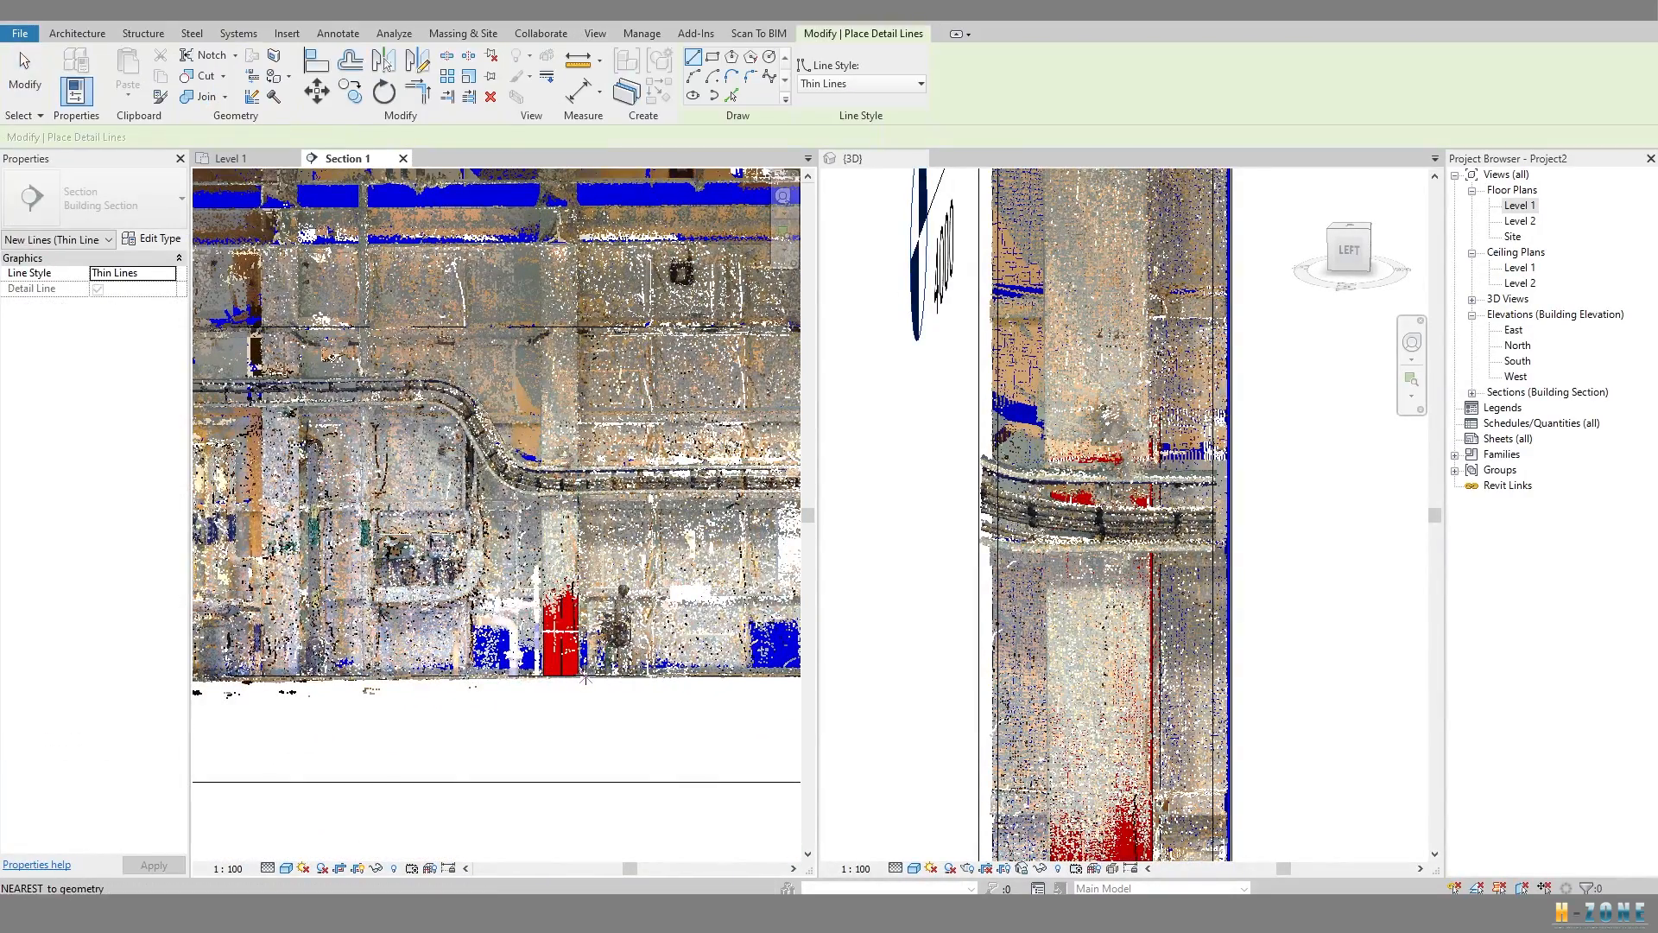
click(578, 676)
middle_drag(580, 341, 598, 657)
scroll(594, 564, up, 3)
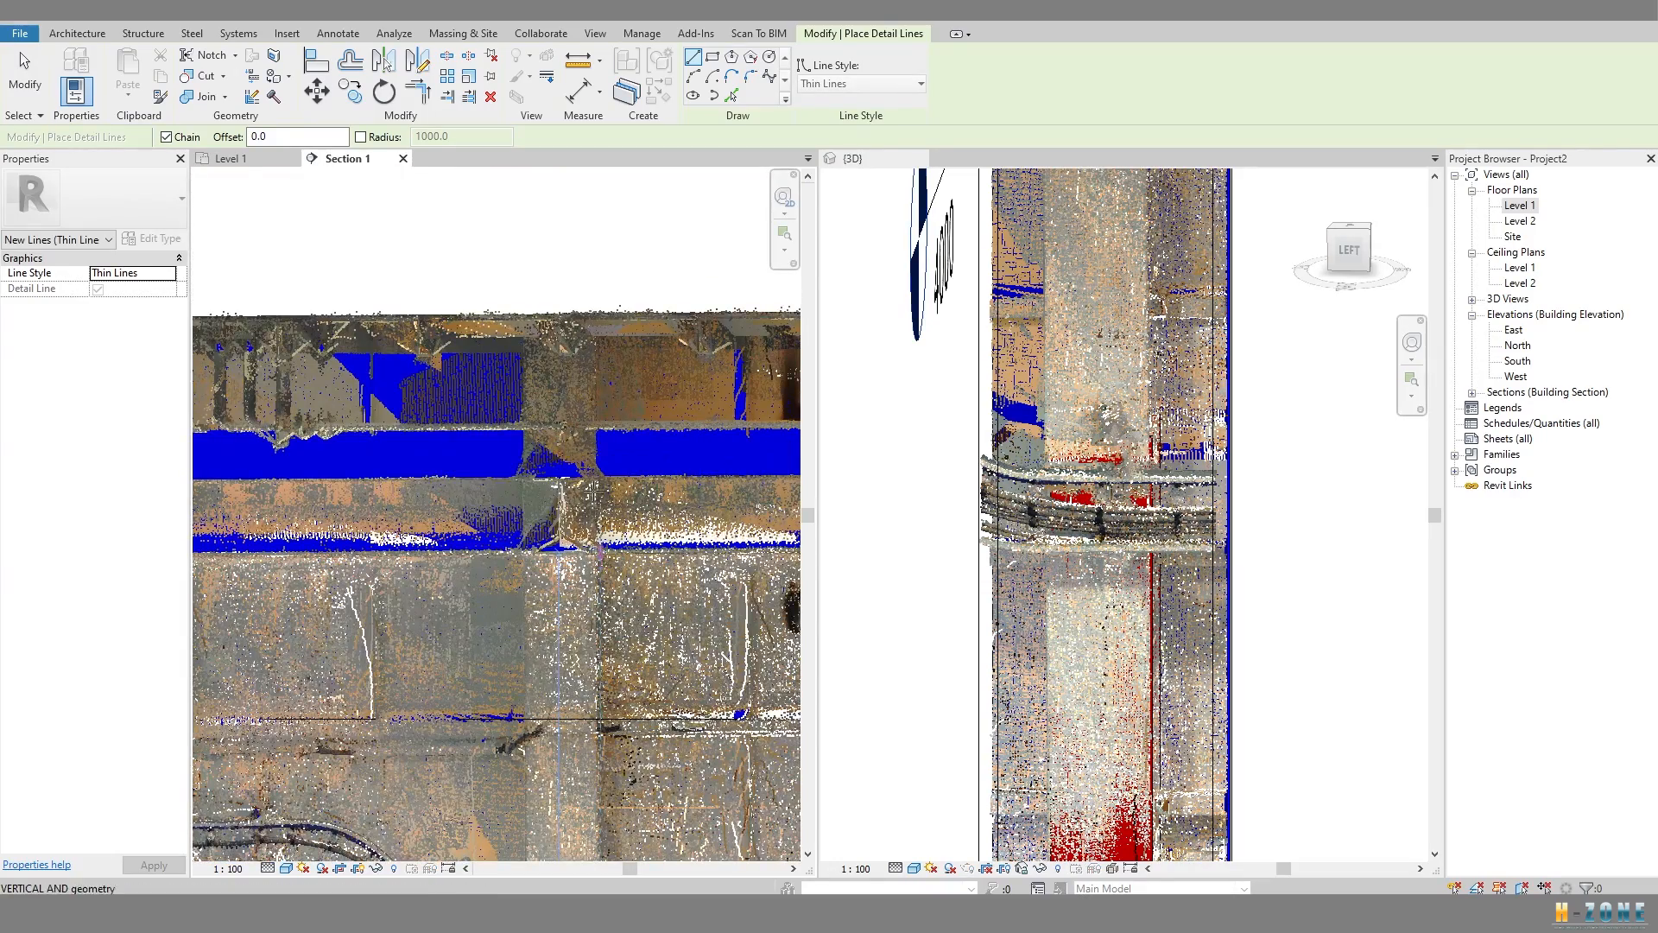
middle_drag(600, 473, 581, 326)
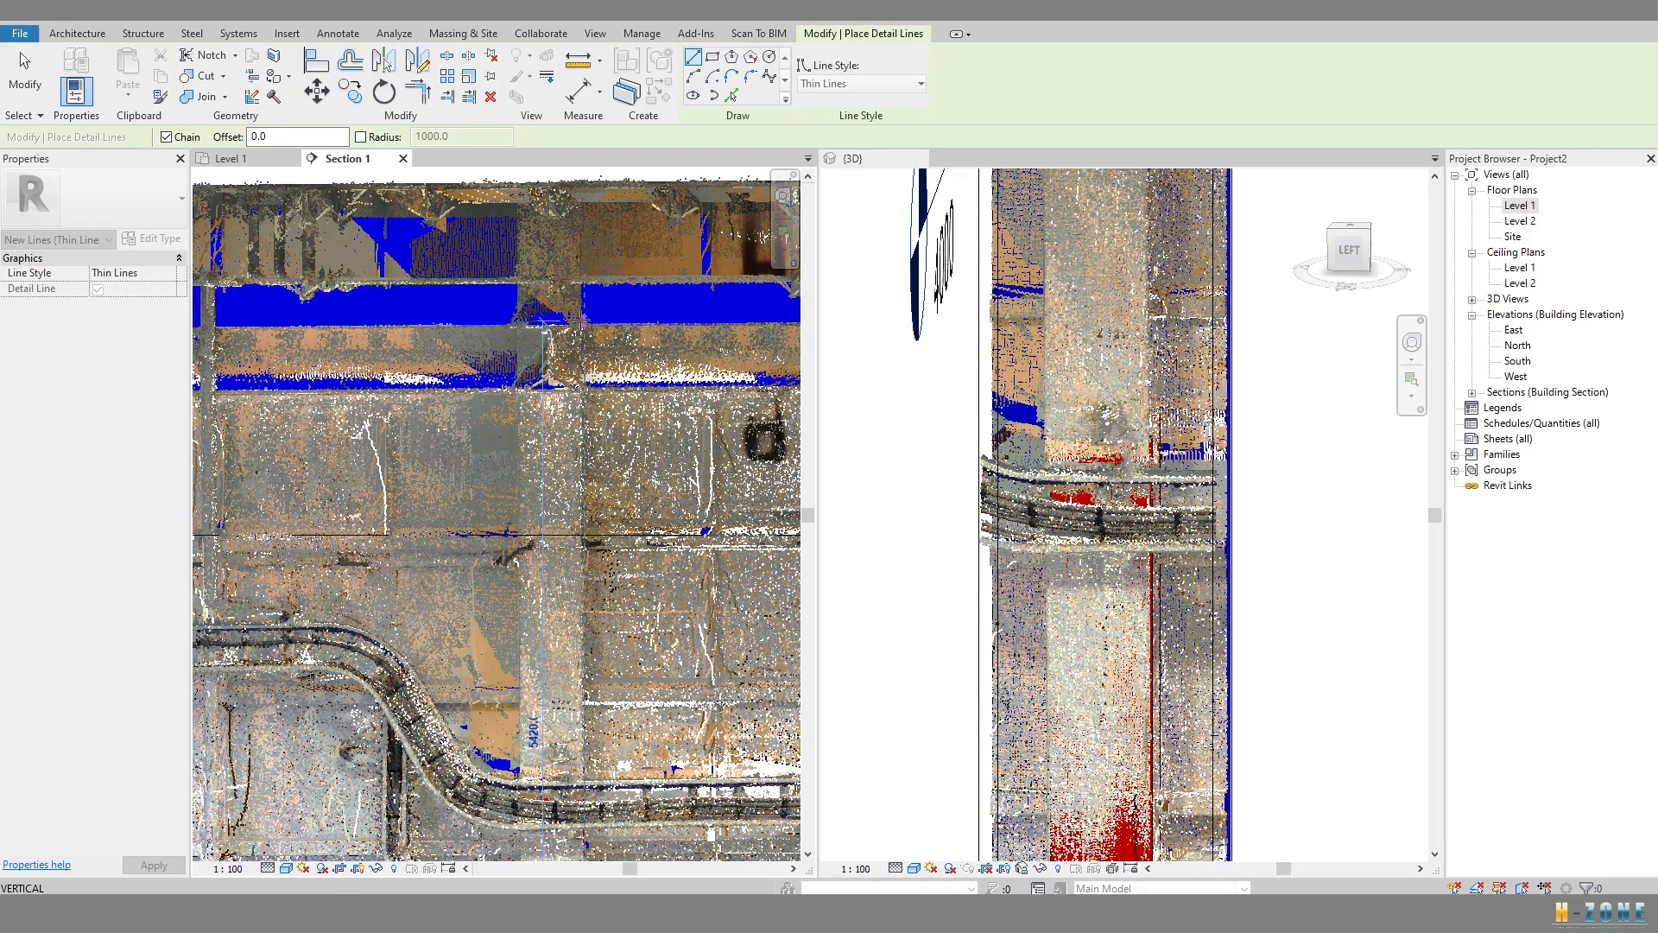
key(Escape)
Set the column's Top Offset to 5420.
scroll(582, 430, down, 3)
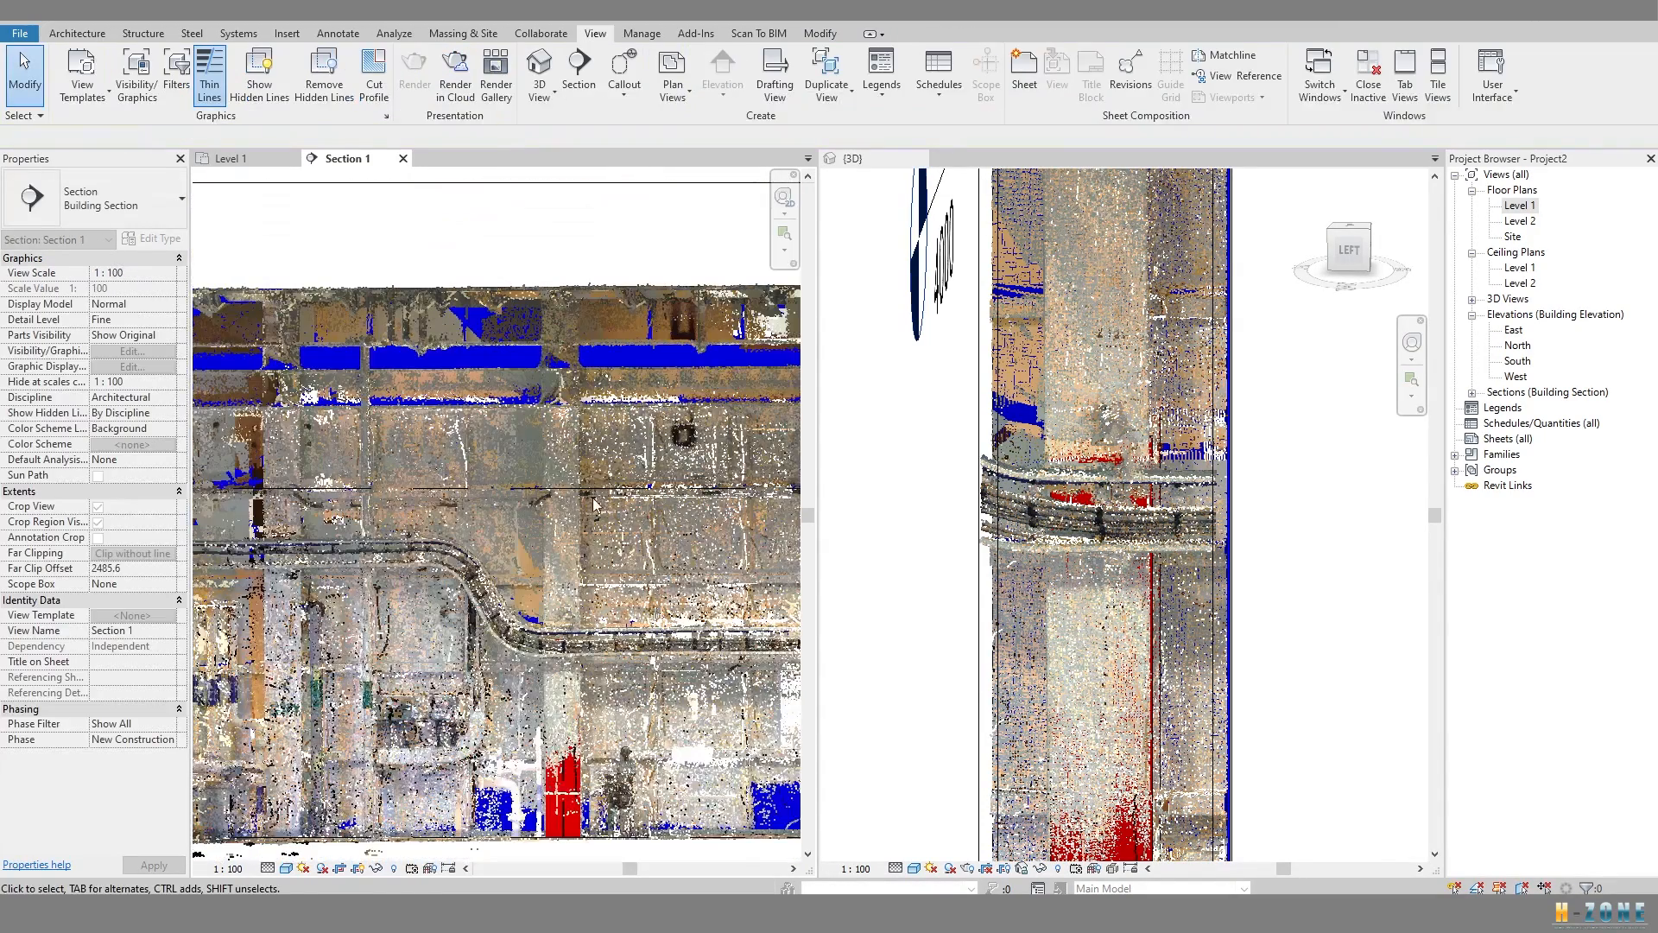
middle_drag(582, 430, 576, 338)
click(541, 553)
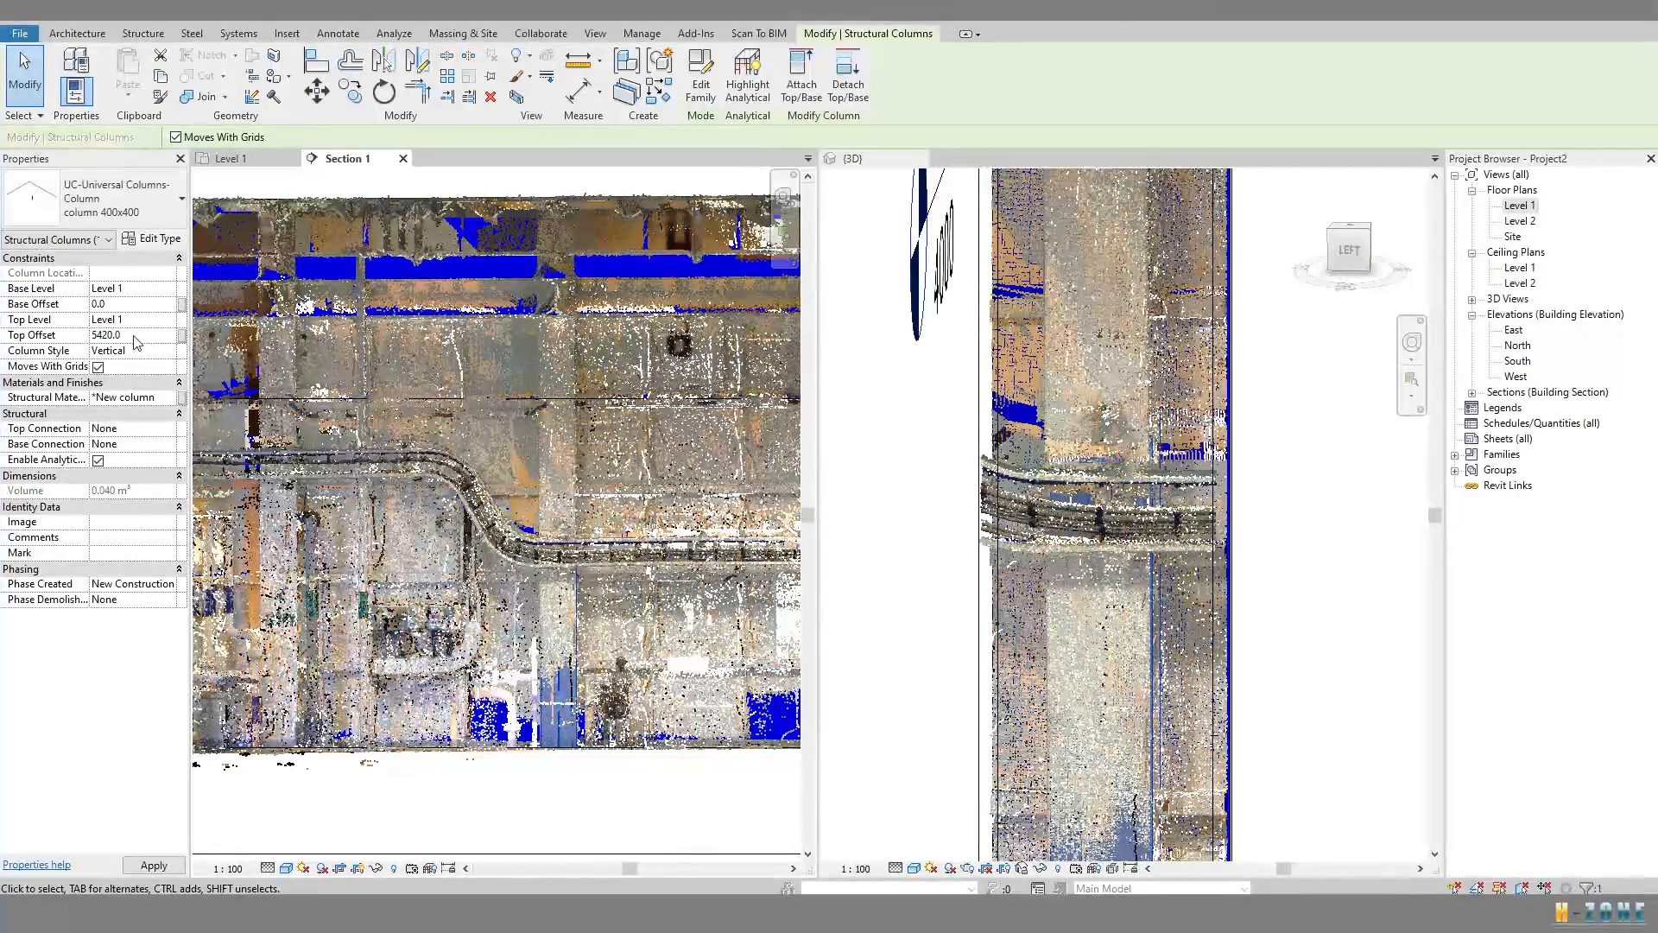
key(Escape)
Compare the column's upper end with the scanned column head in the section and from the front in 3D.
scroll(584, 306, up, 5)
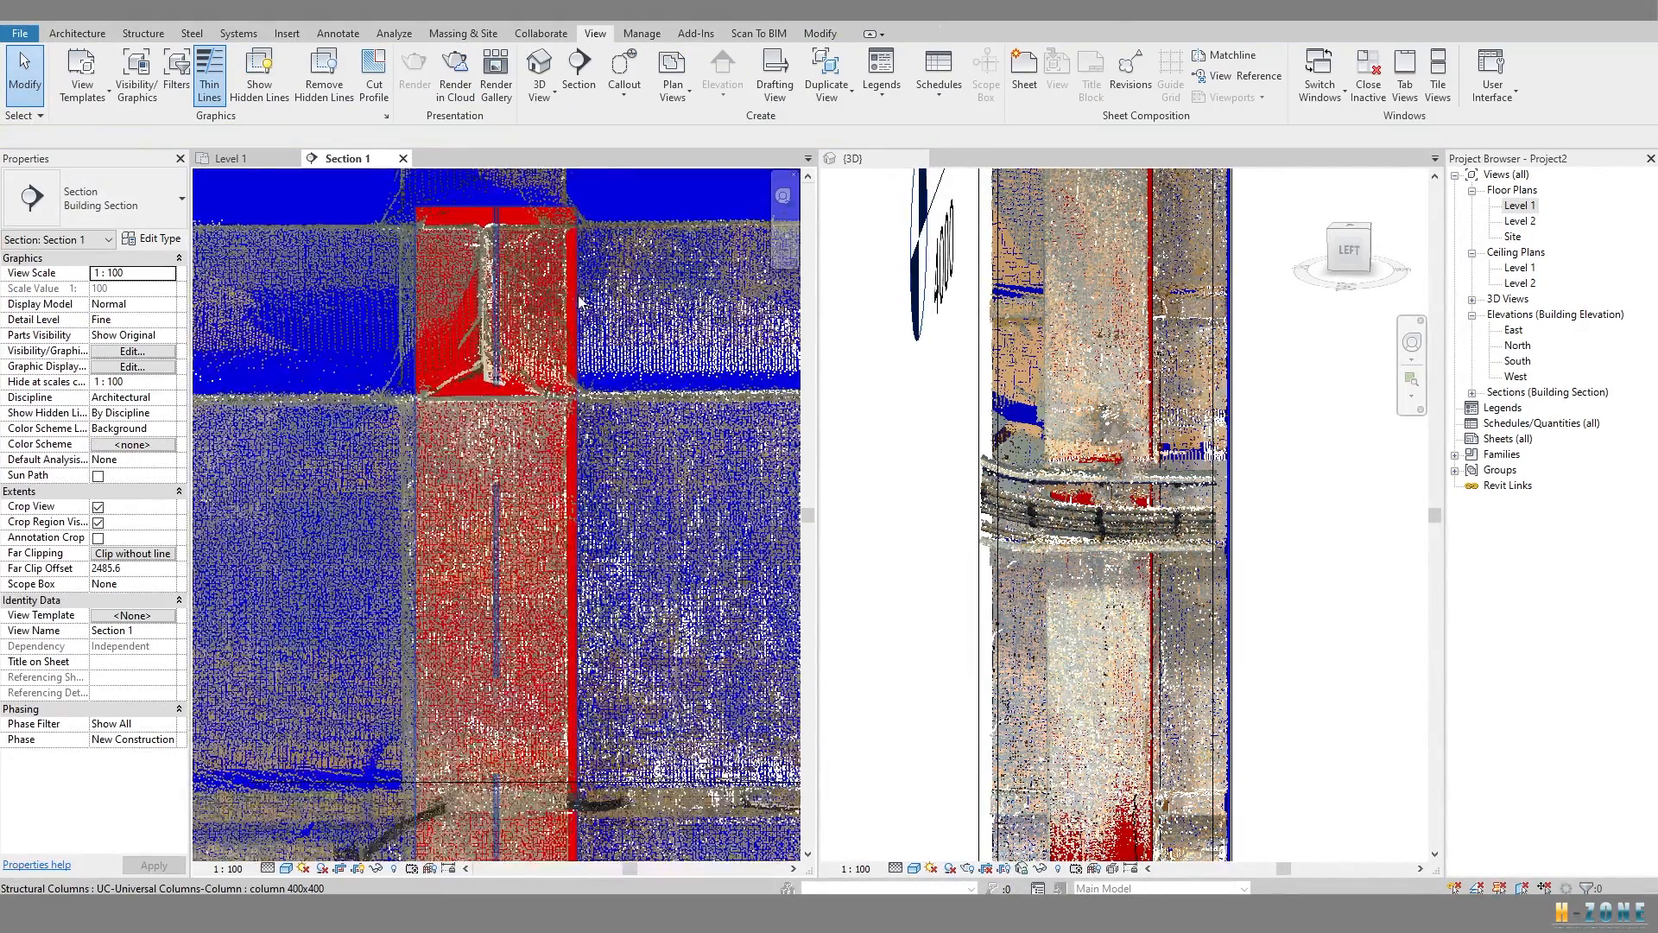
middle_drag(583, 307, 579, 355)
scroll(1113, 313, down, 5)
shift+middle_drag(1112, 313, 855, 384)
scroll(1151, 351, up, 4)
click(509, 423)
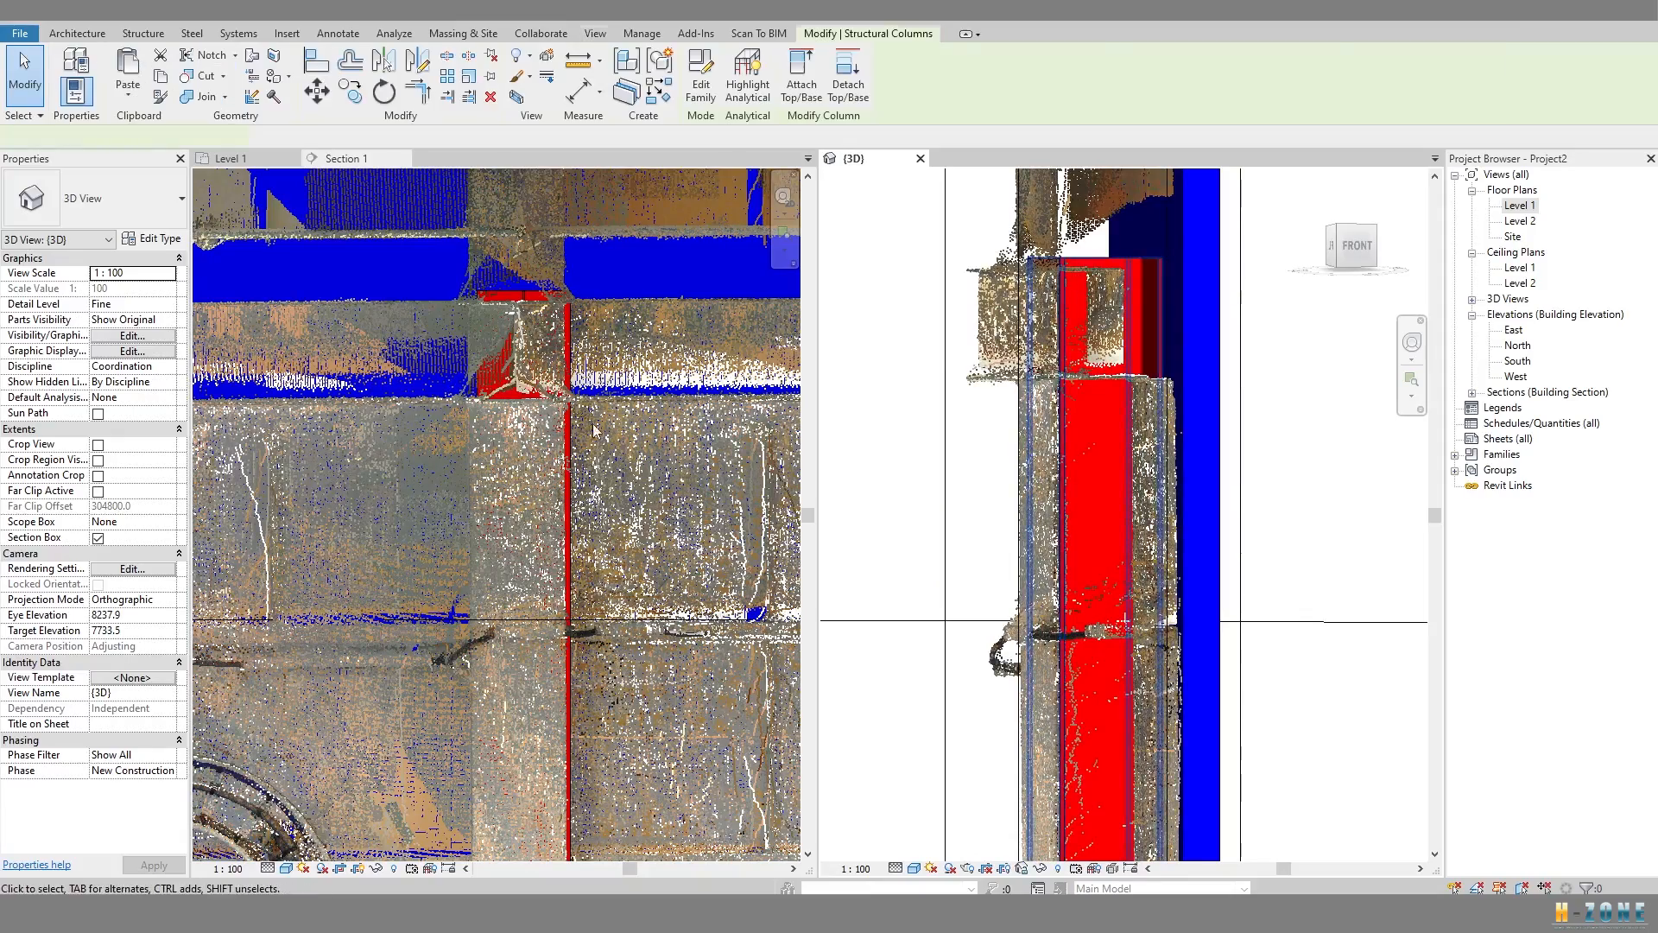
scroll(510, 424, down, 1)
scroll(510, 423, down, 2)
middle_drag(509, 423, 522, 259)
scroll(527, 241, down, 1)
Measure from the column's base to the underside of the scanned column head with a temporary detail line, and set the Top Offset to 4970.
key(Escape)
key(d)
key(l)
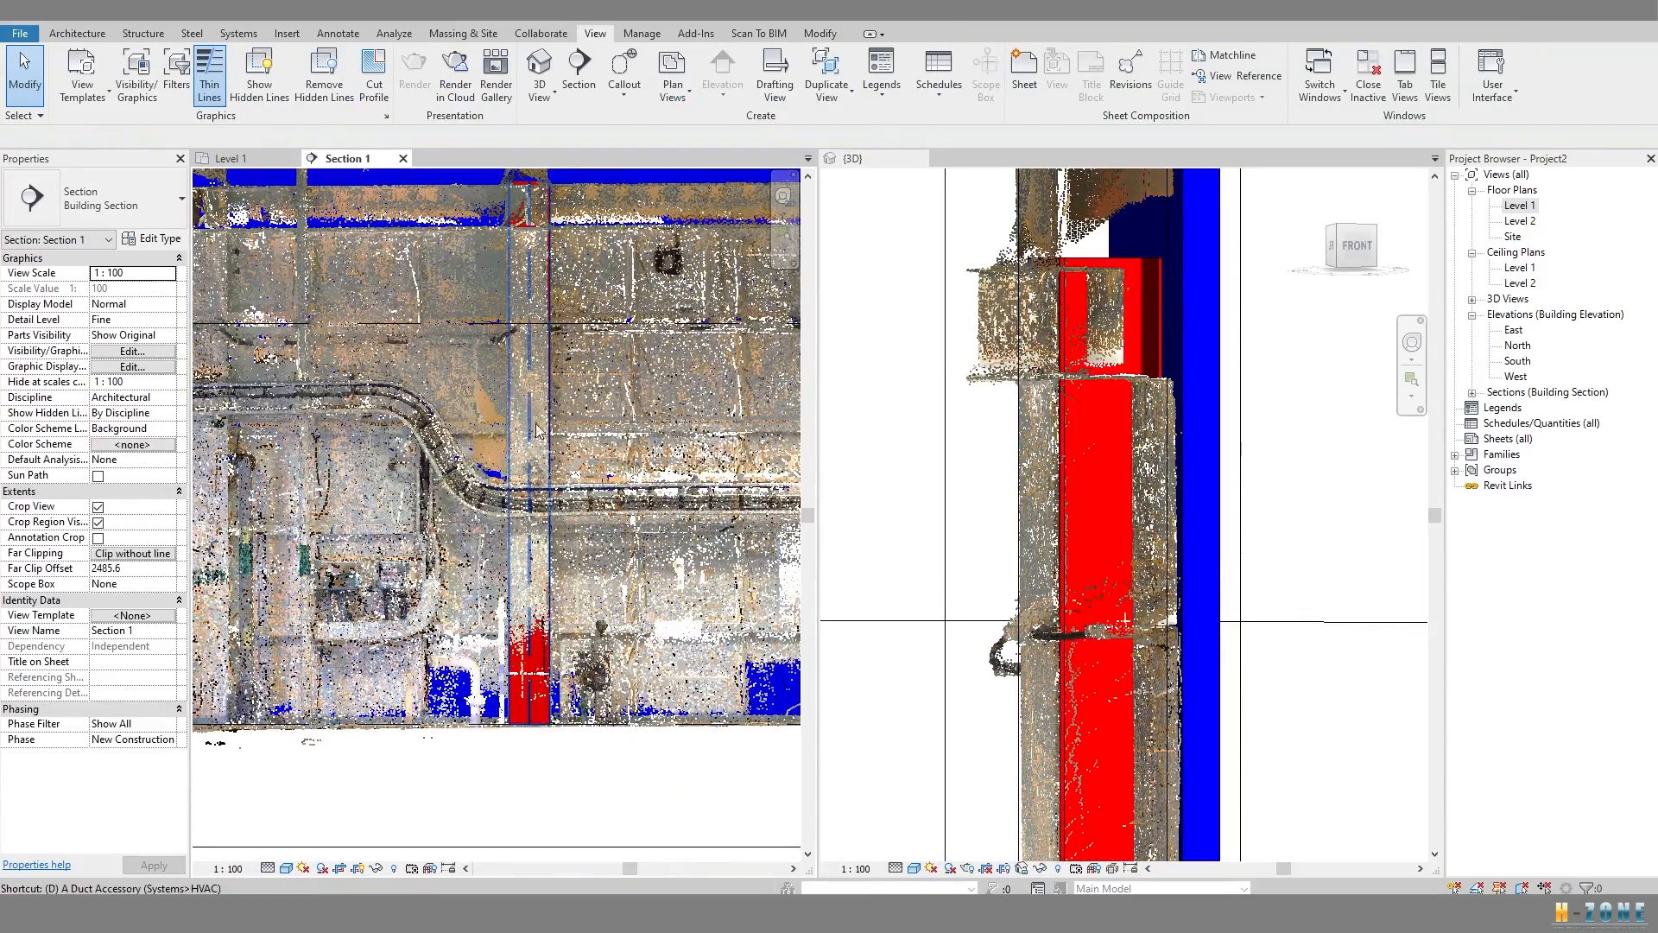
click(549, 728)
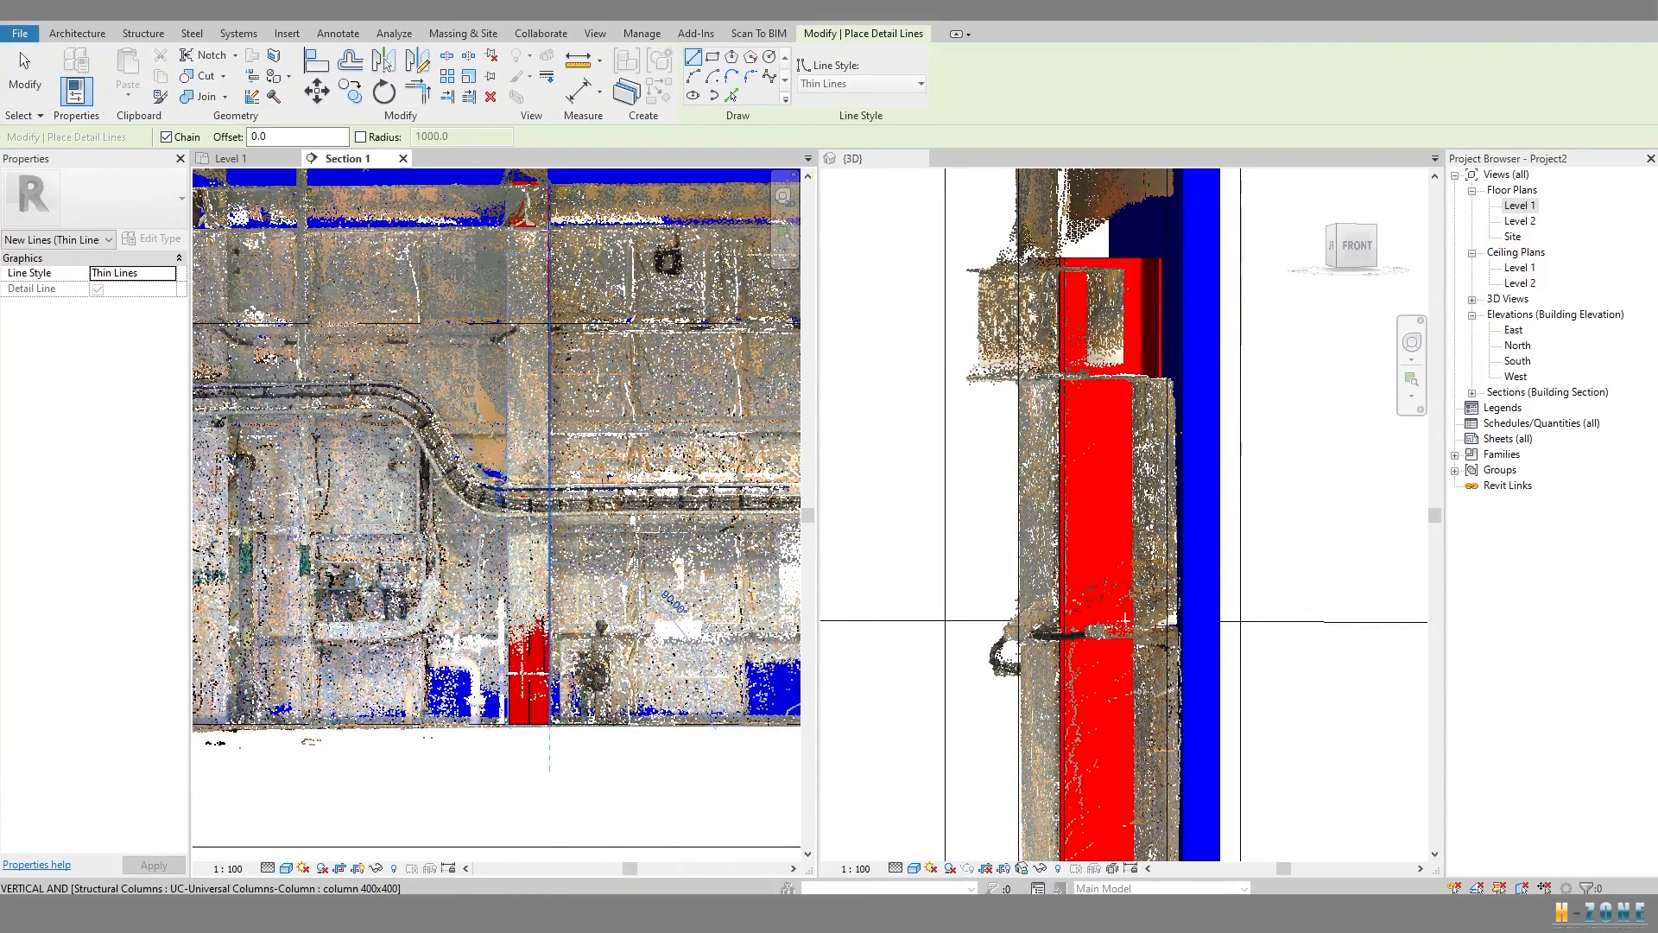
scroll(550, 228, up, 1)
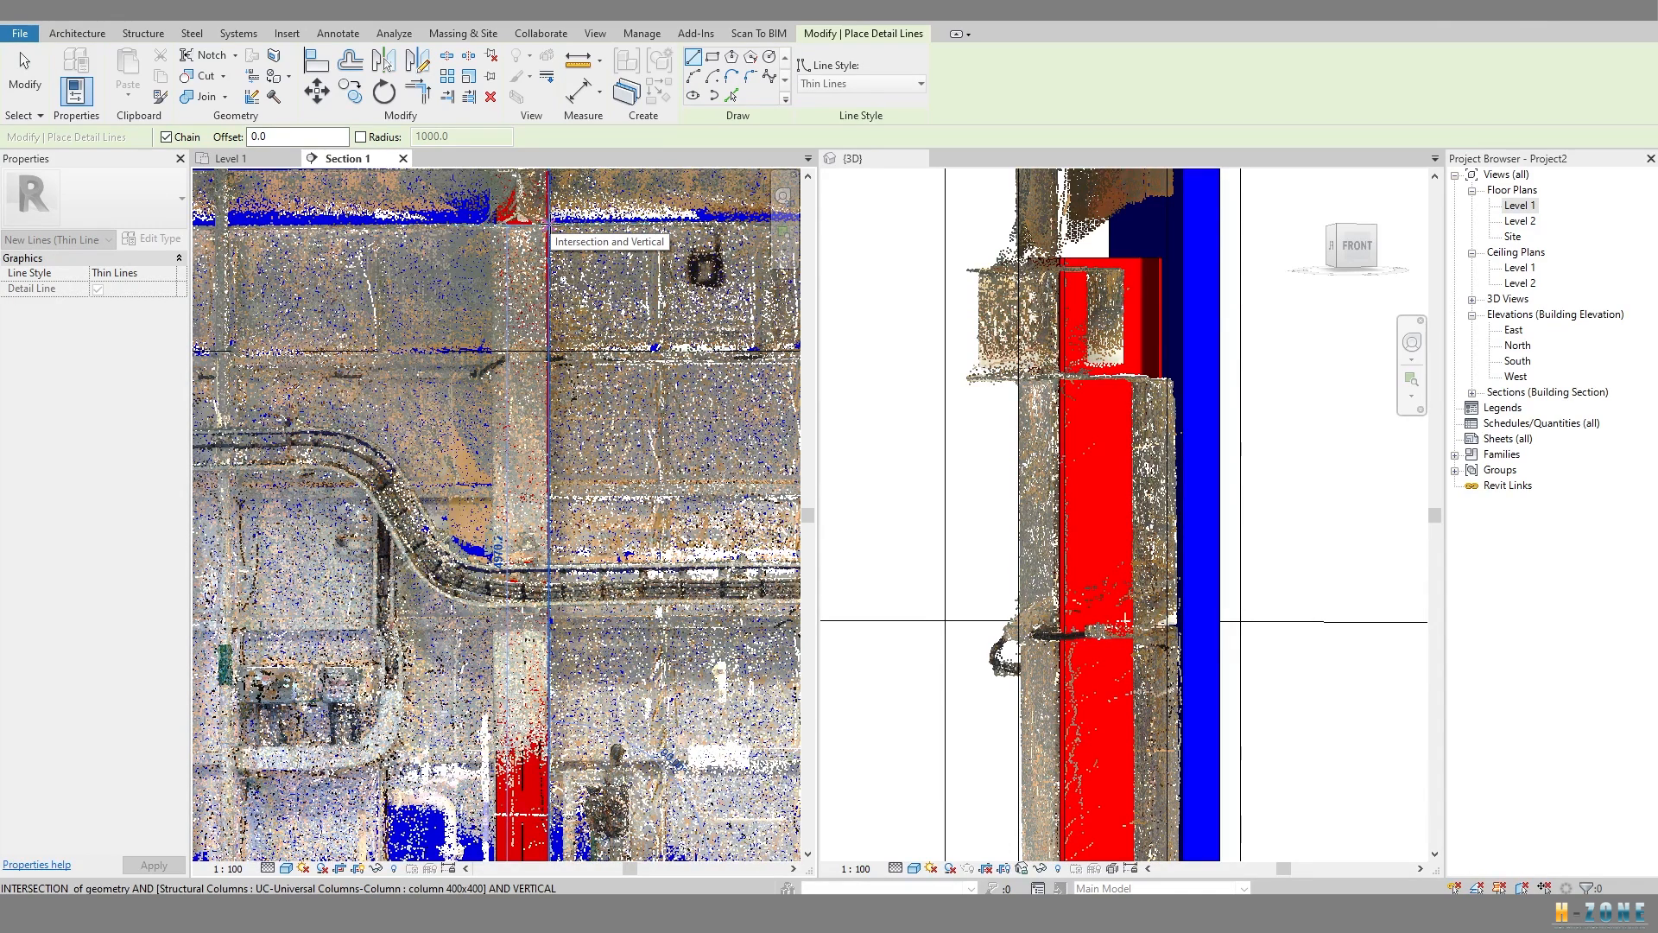
key(Escape)
key(Escape)
click(548, 226)
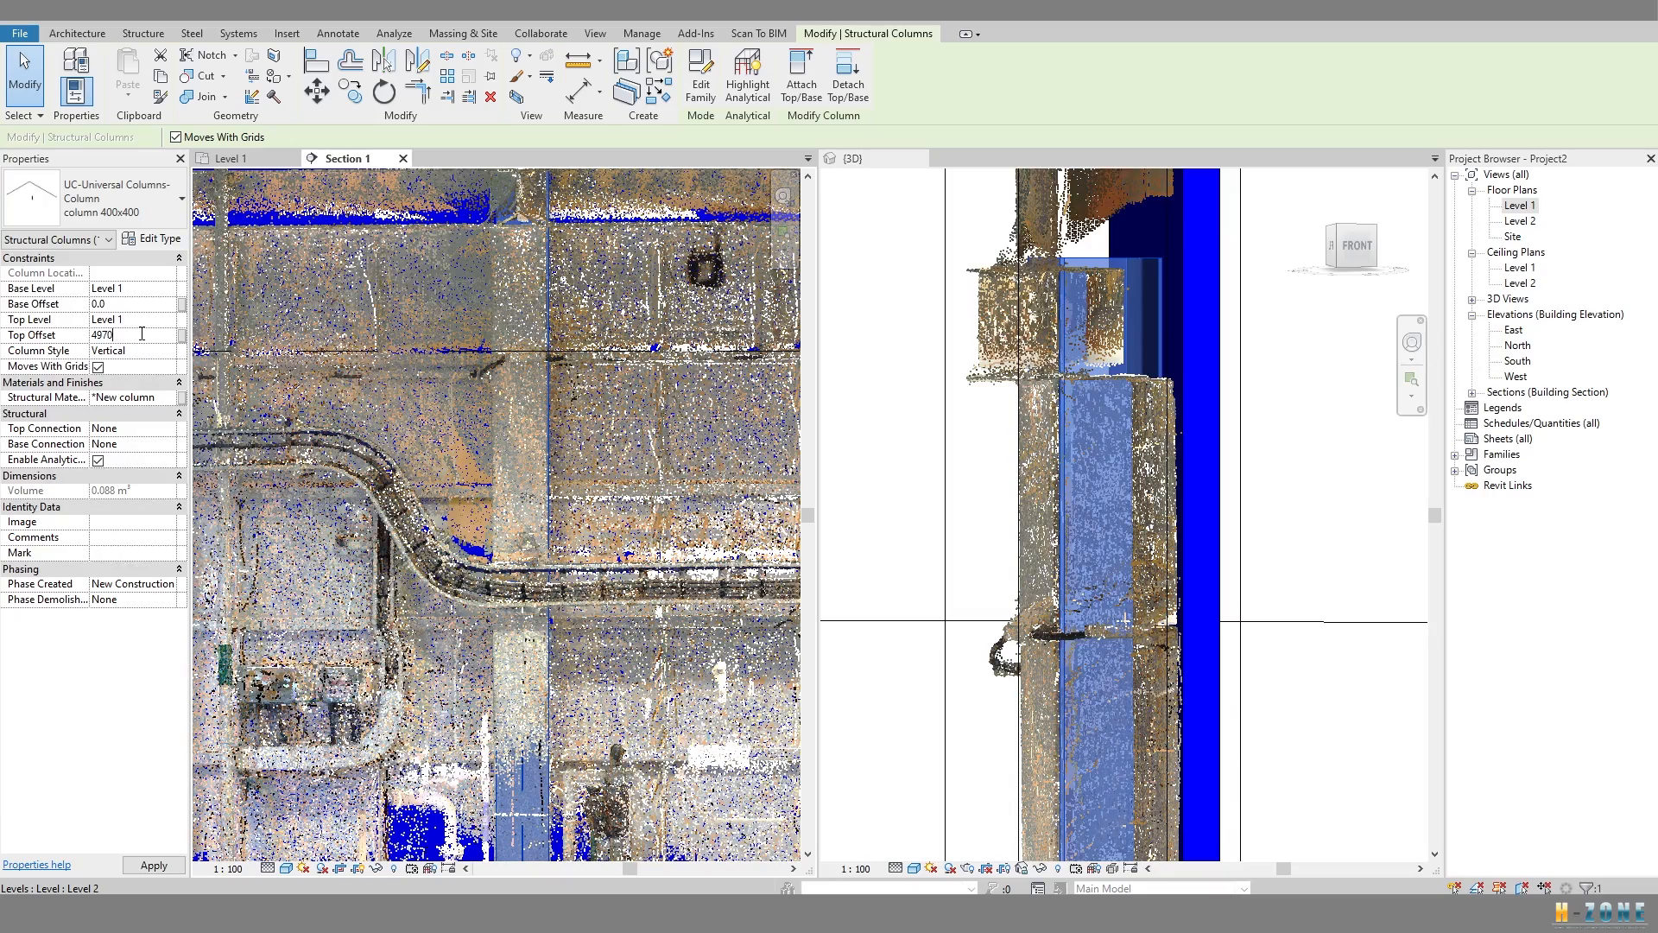
key(Escape)
Check the shortened column against the scan in the 3D and section views.
scroll(1055, 412, down, 2)
shift+middle_drag(1055, 412, 1057, 308)
click(1078, 449)
click(955, 392)
scroll(525, 520, down, 3)
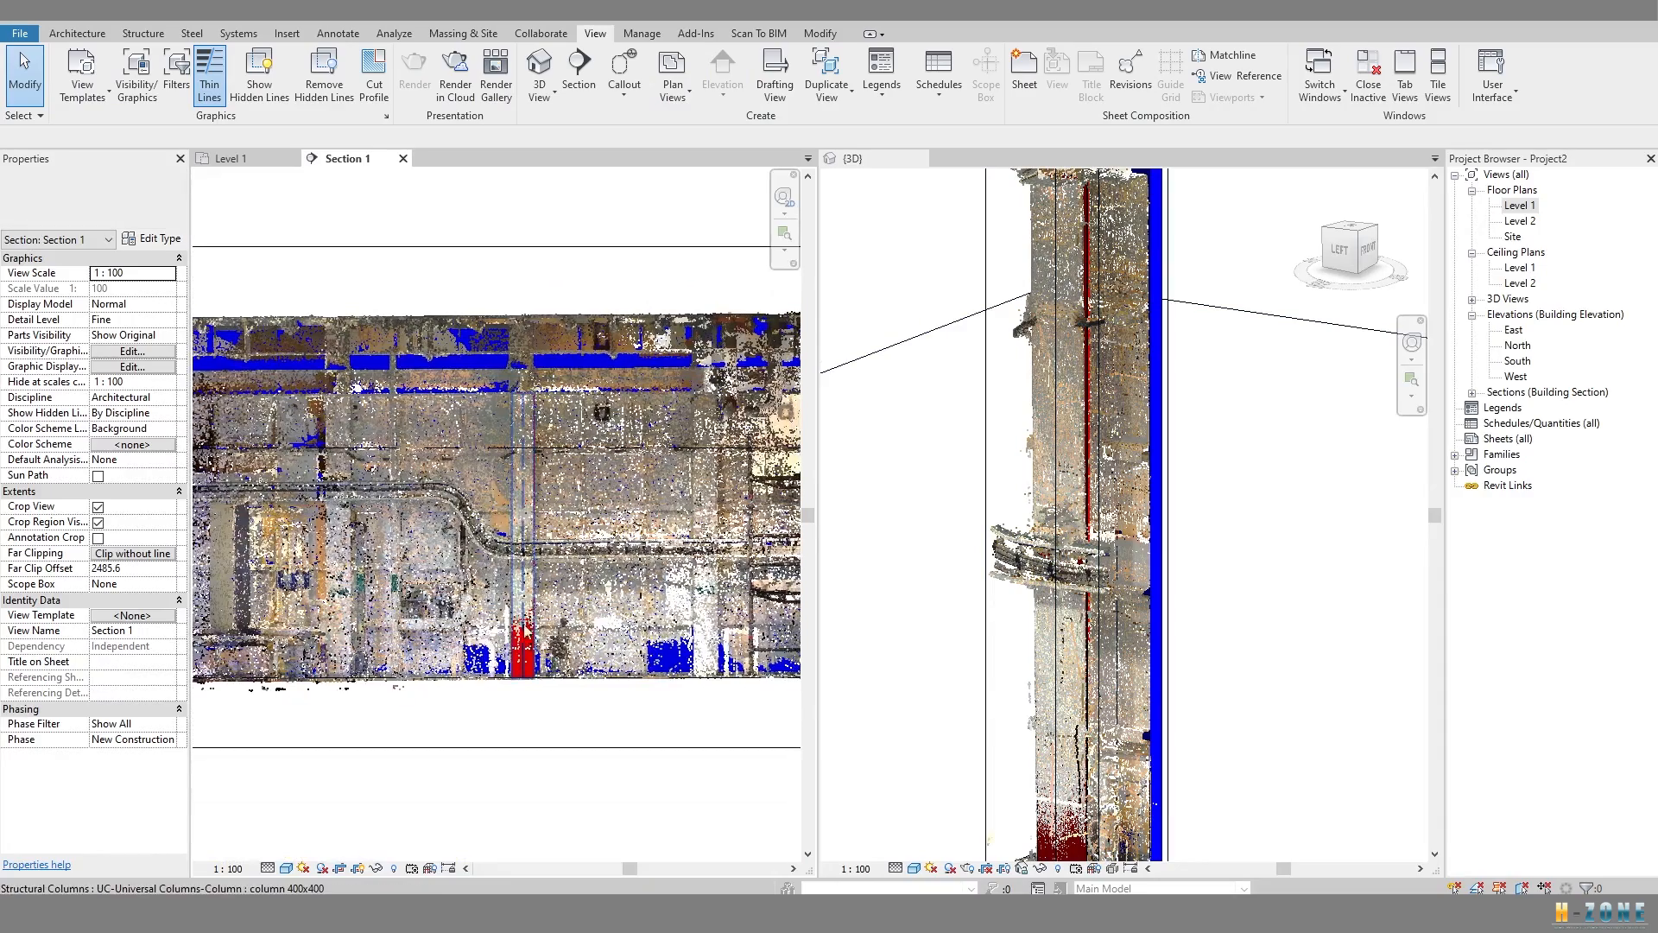
scroll(514, 673, up, 3)
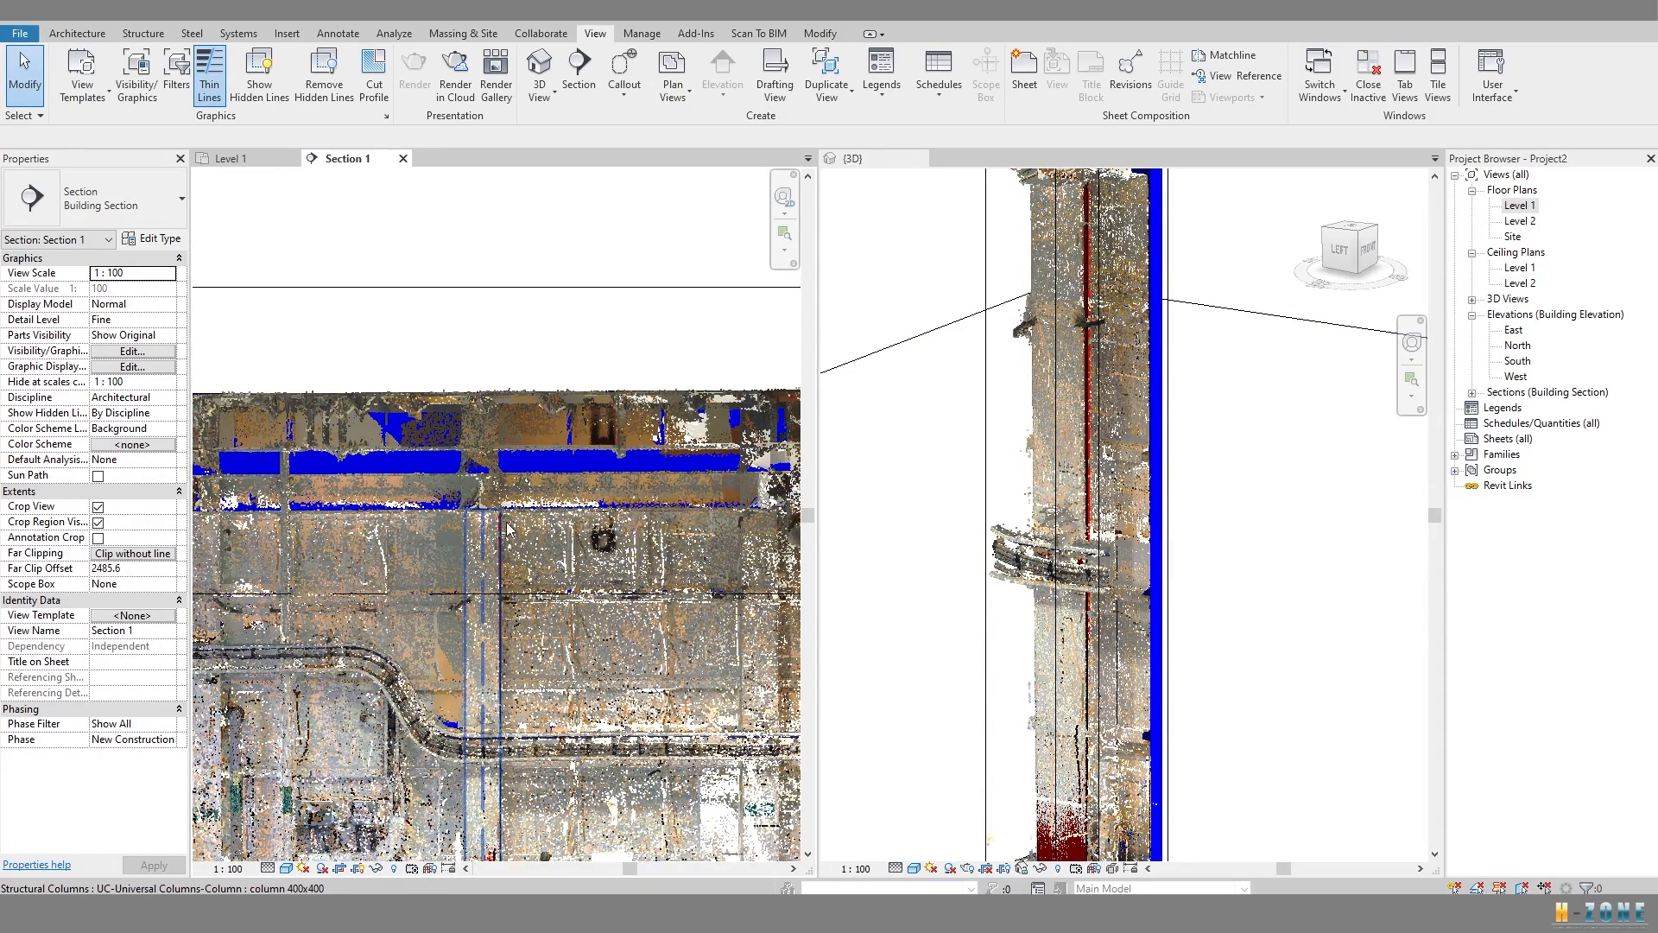
Widen the section view beside the 3D view to show more of the scanned wall around the column.
middle_drag(499, 610, 506, 490)
scroll(512, 449, up, 5)
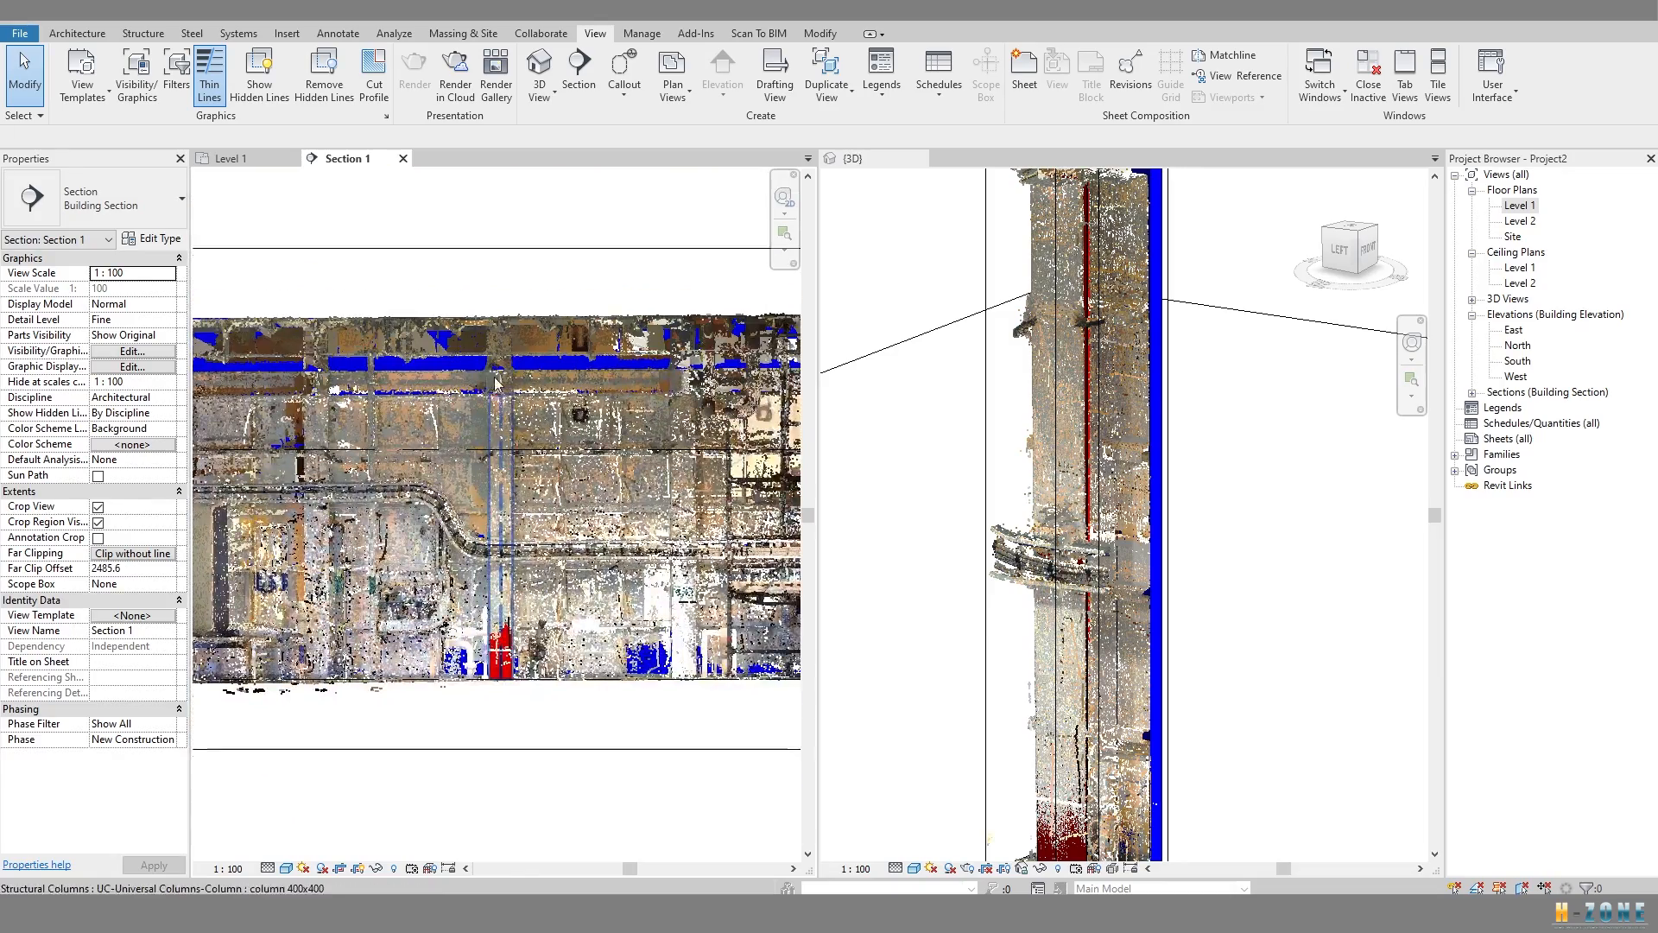
scroll(518, 404, down, 6)
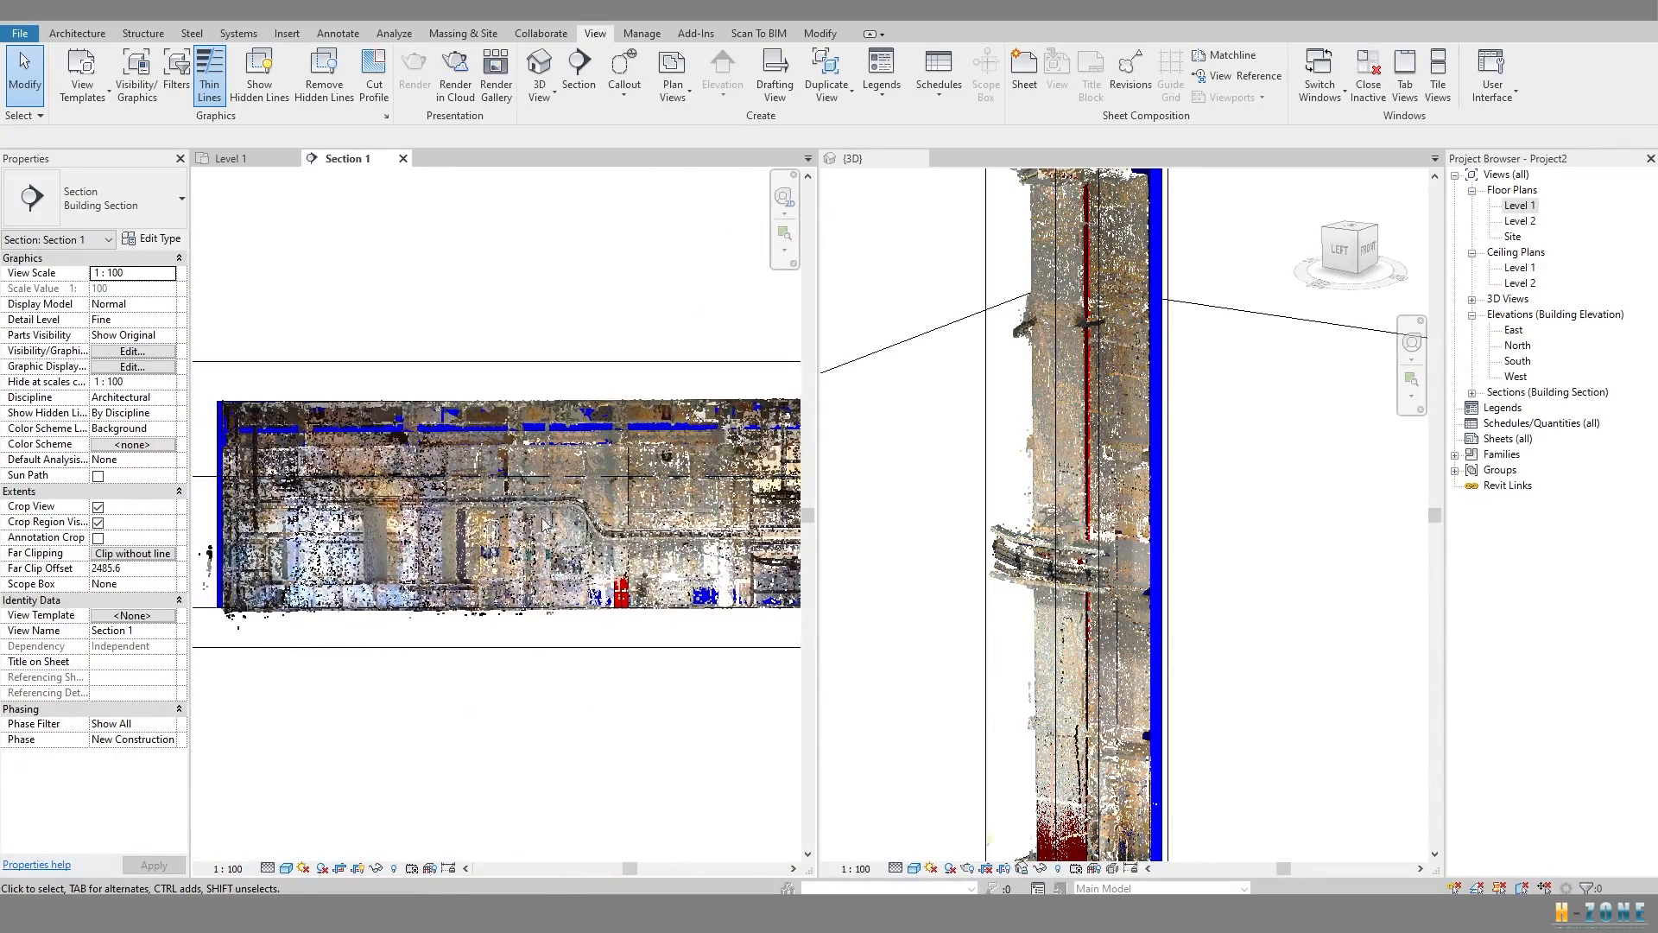
drag(1101, 577, 1102, 577)
middle_drag(553, 491, 586, 509)
scroll(587, 510, up, 2)
middle_drag(318, 446, 540, 487)
middle_drag(1007, 484, 645, 502)
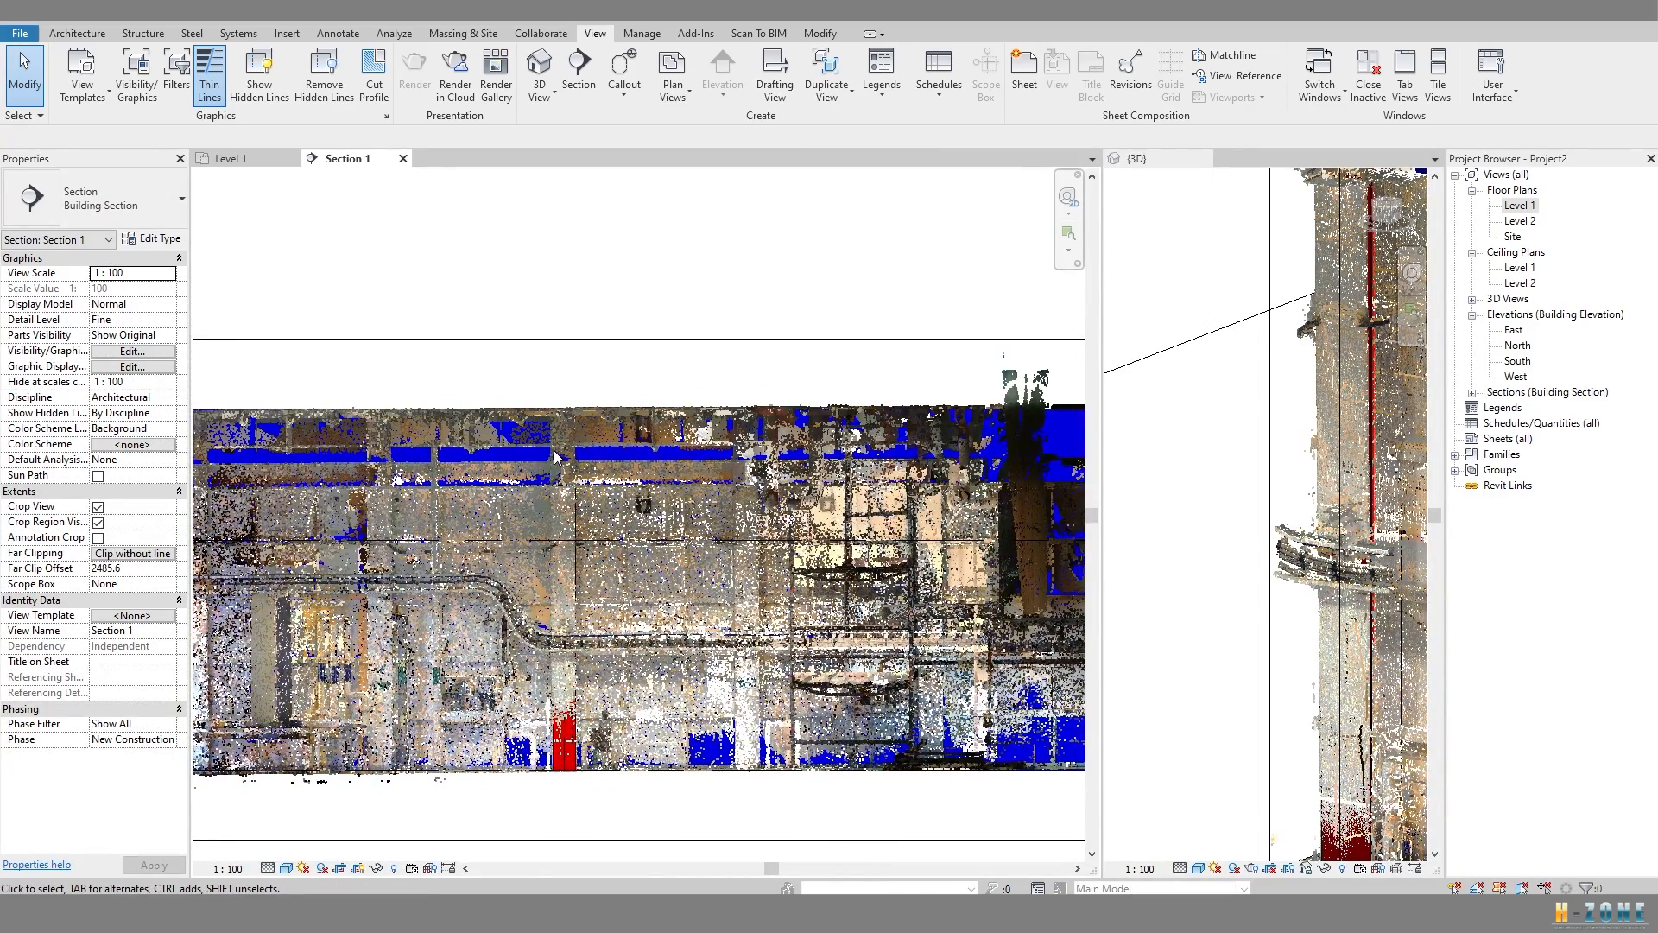
Compare the column's upper end with the scanned beams above it in the section, with the column selected and deselected.
scroll(556, 456, up, 3)
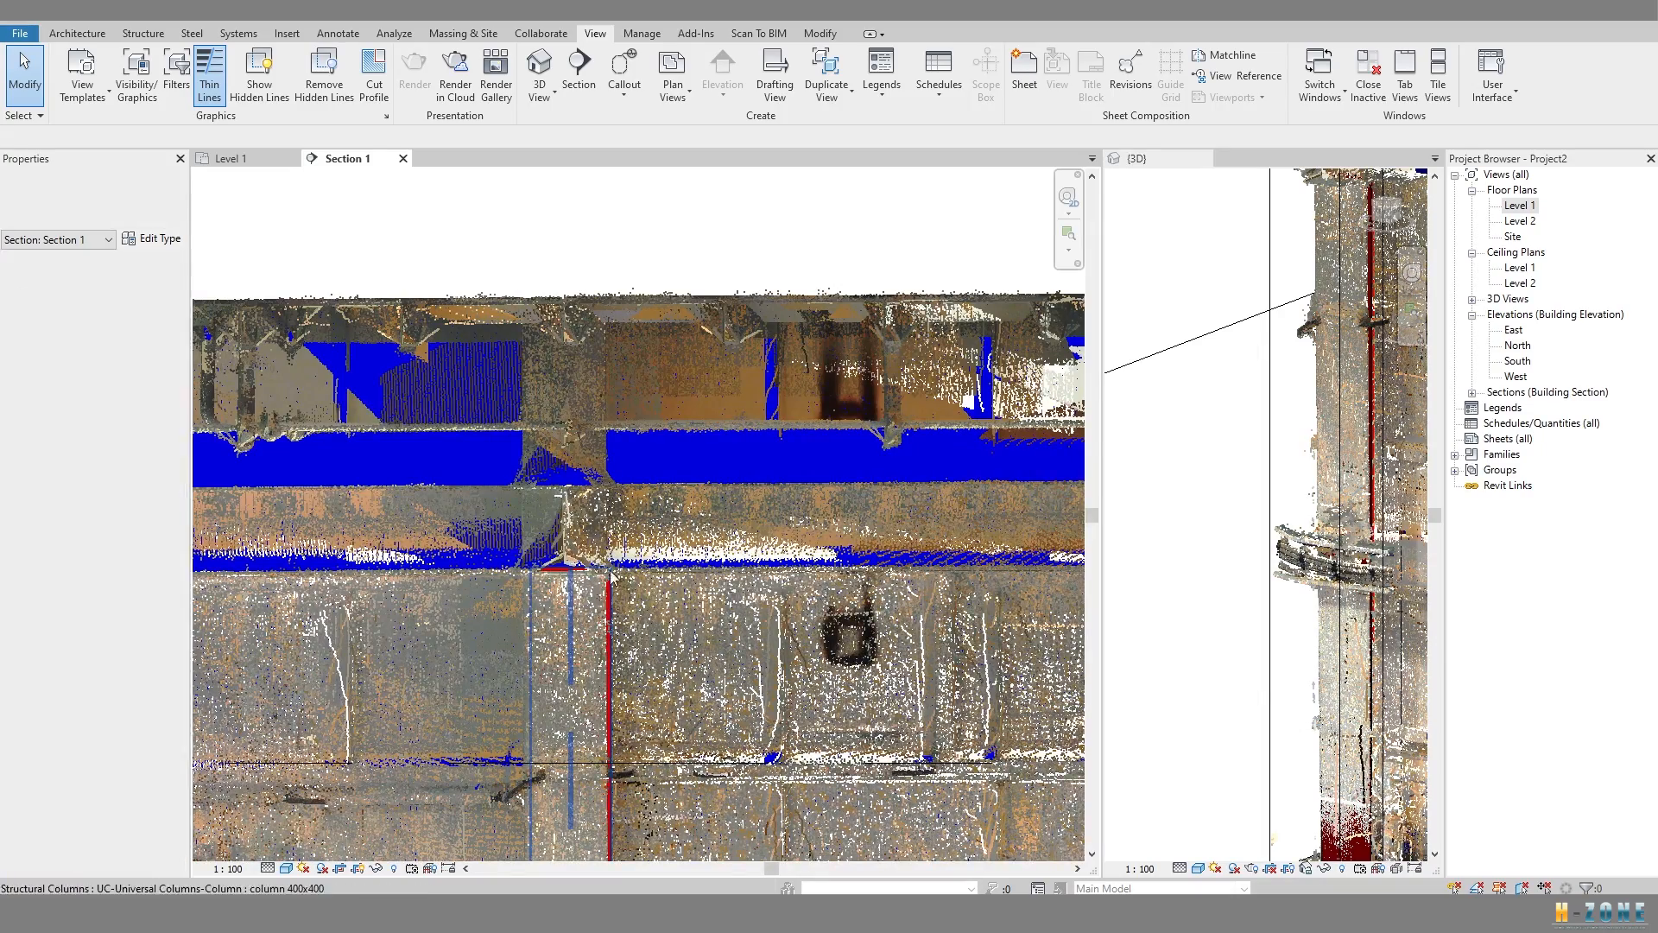
scroll(561, 561, down, 4)
middle_drag(447, 562, 457, 519)
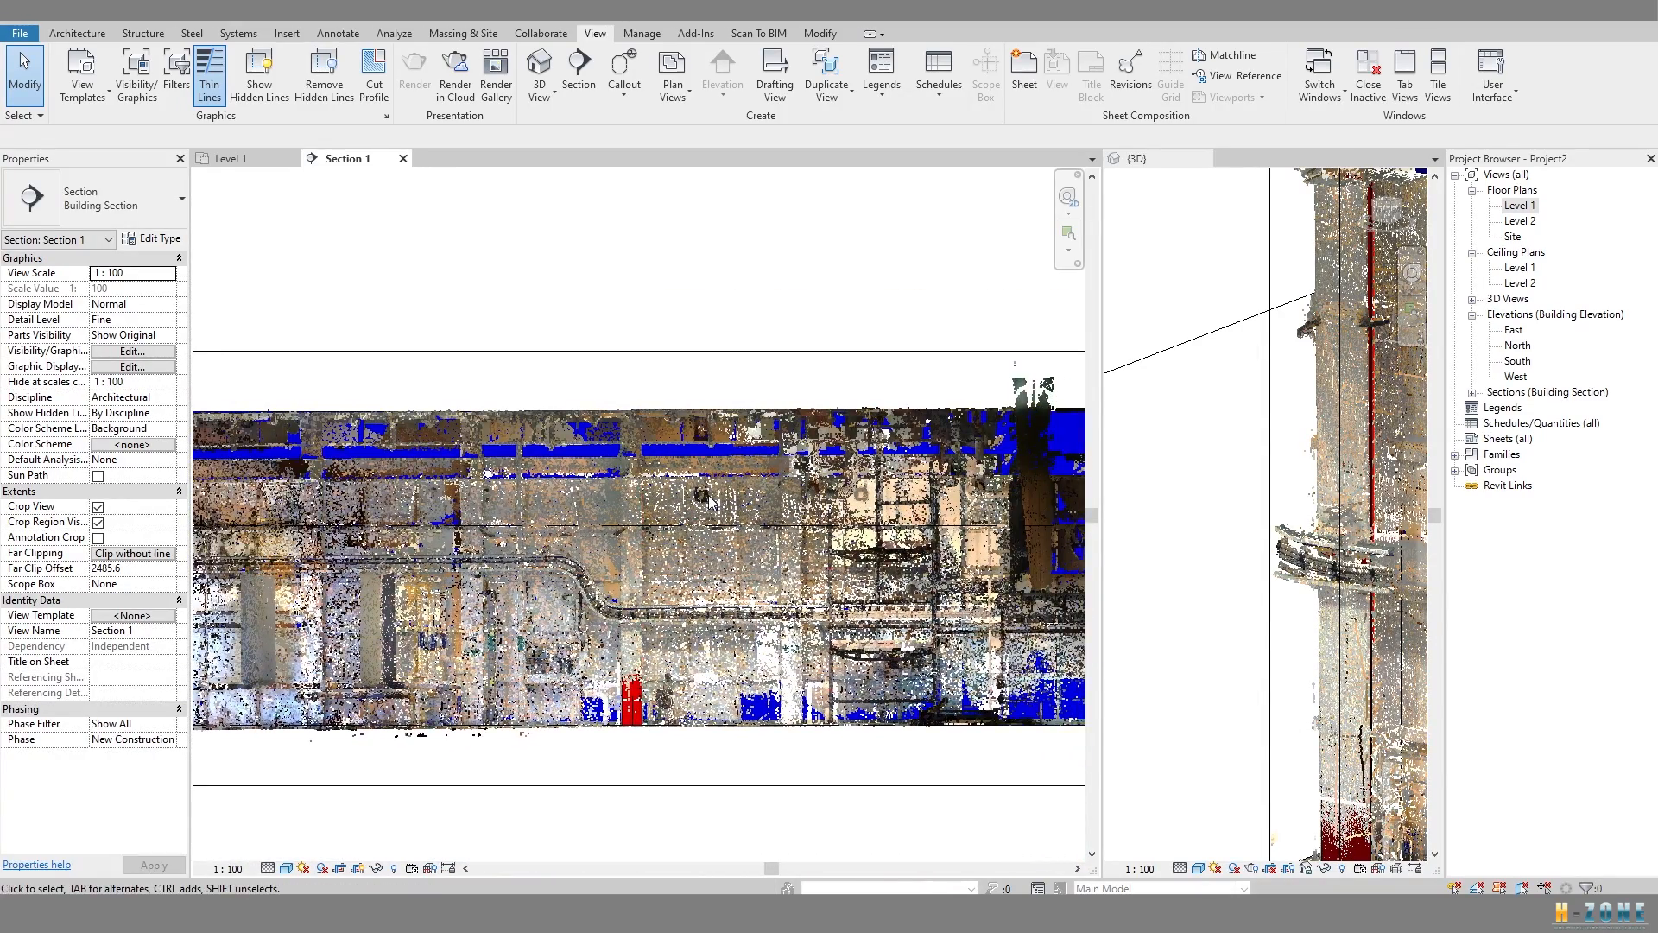
click(635, 658)
scroll(629, 604, up, 4)
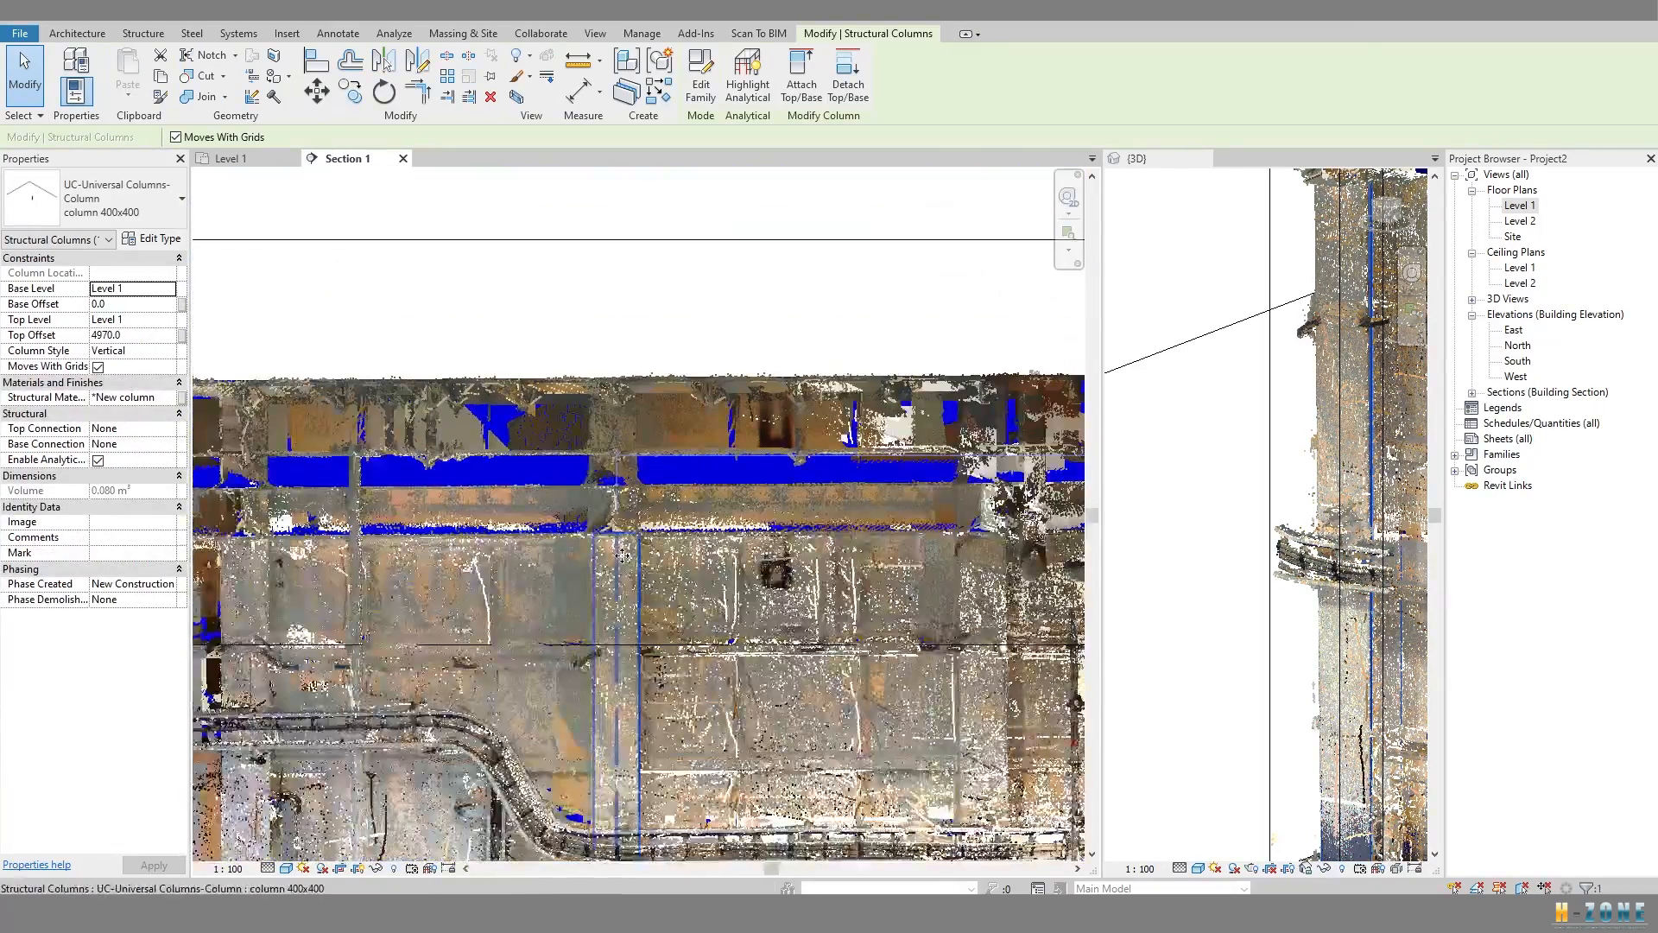
middle_drag(634, 835, 844, 635)
scroll(622, 548, down, 2)
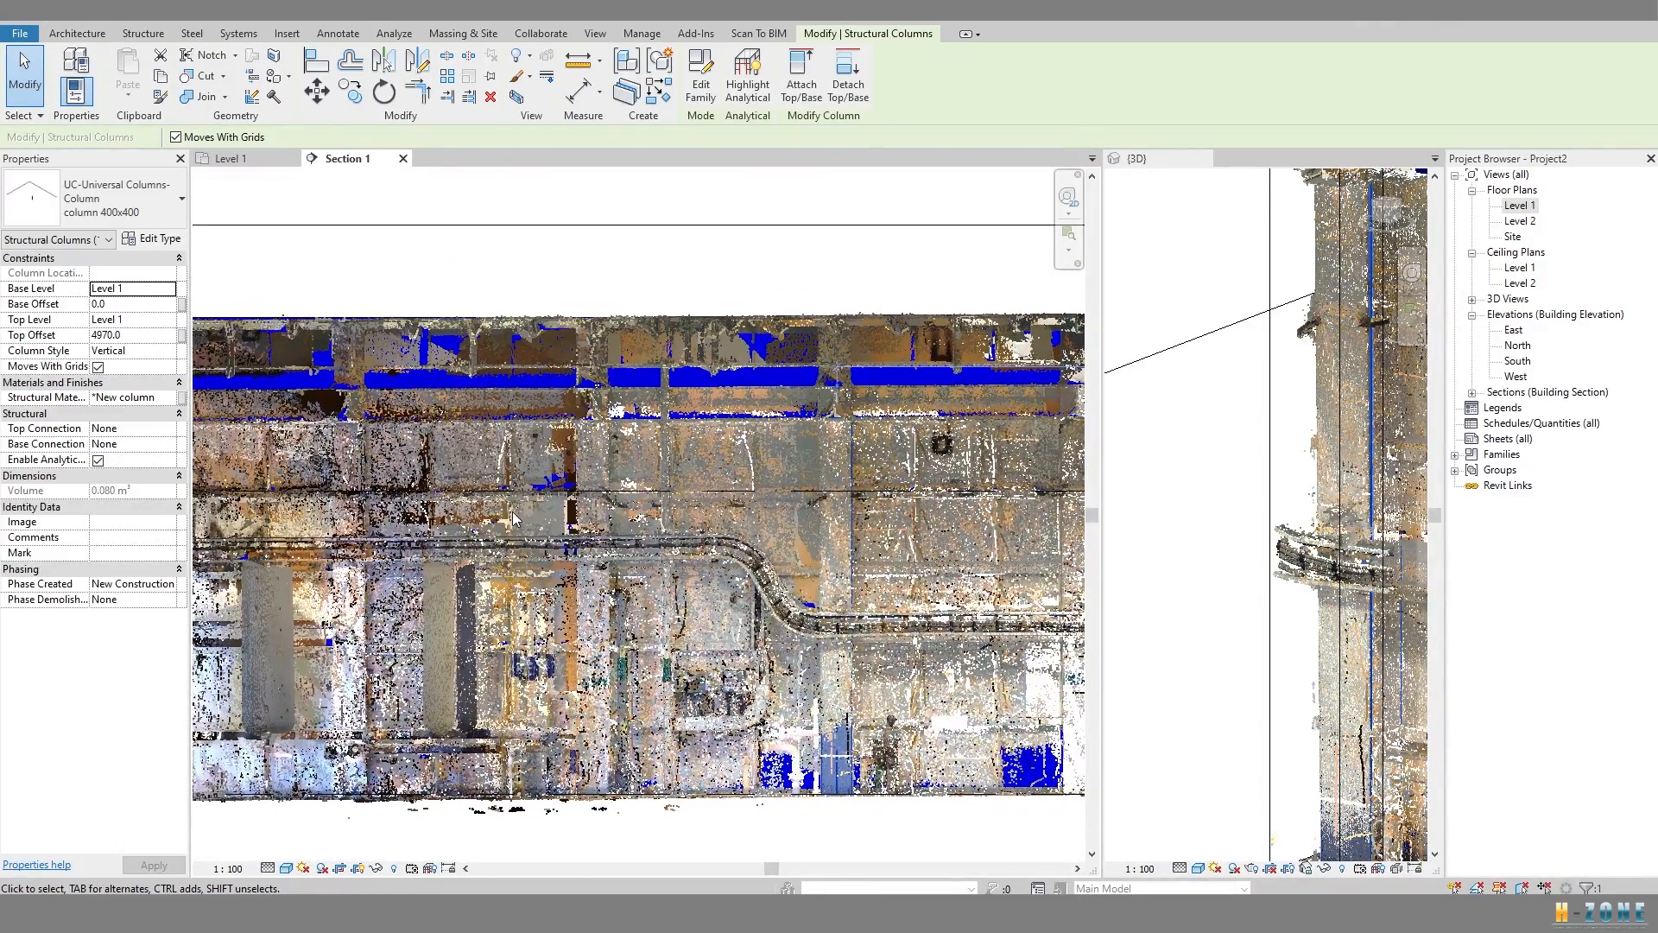
scroll(513, 519, up, 5)
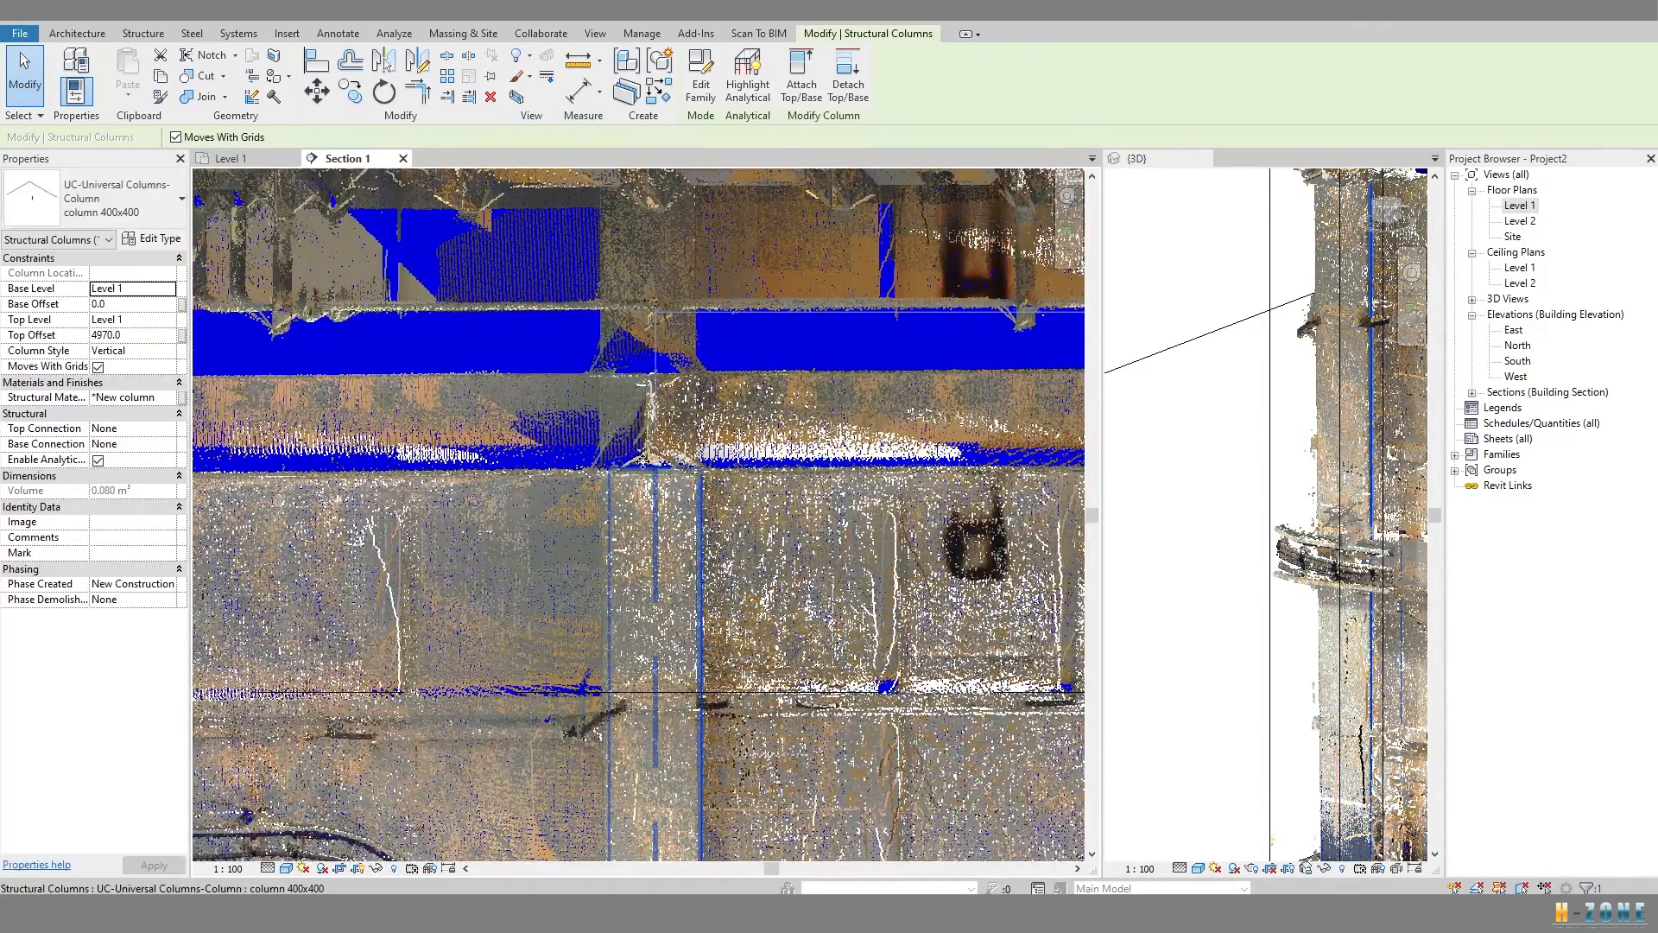
scroll(663, 501, down, 5)
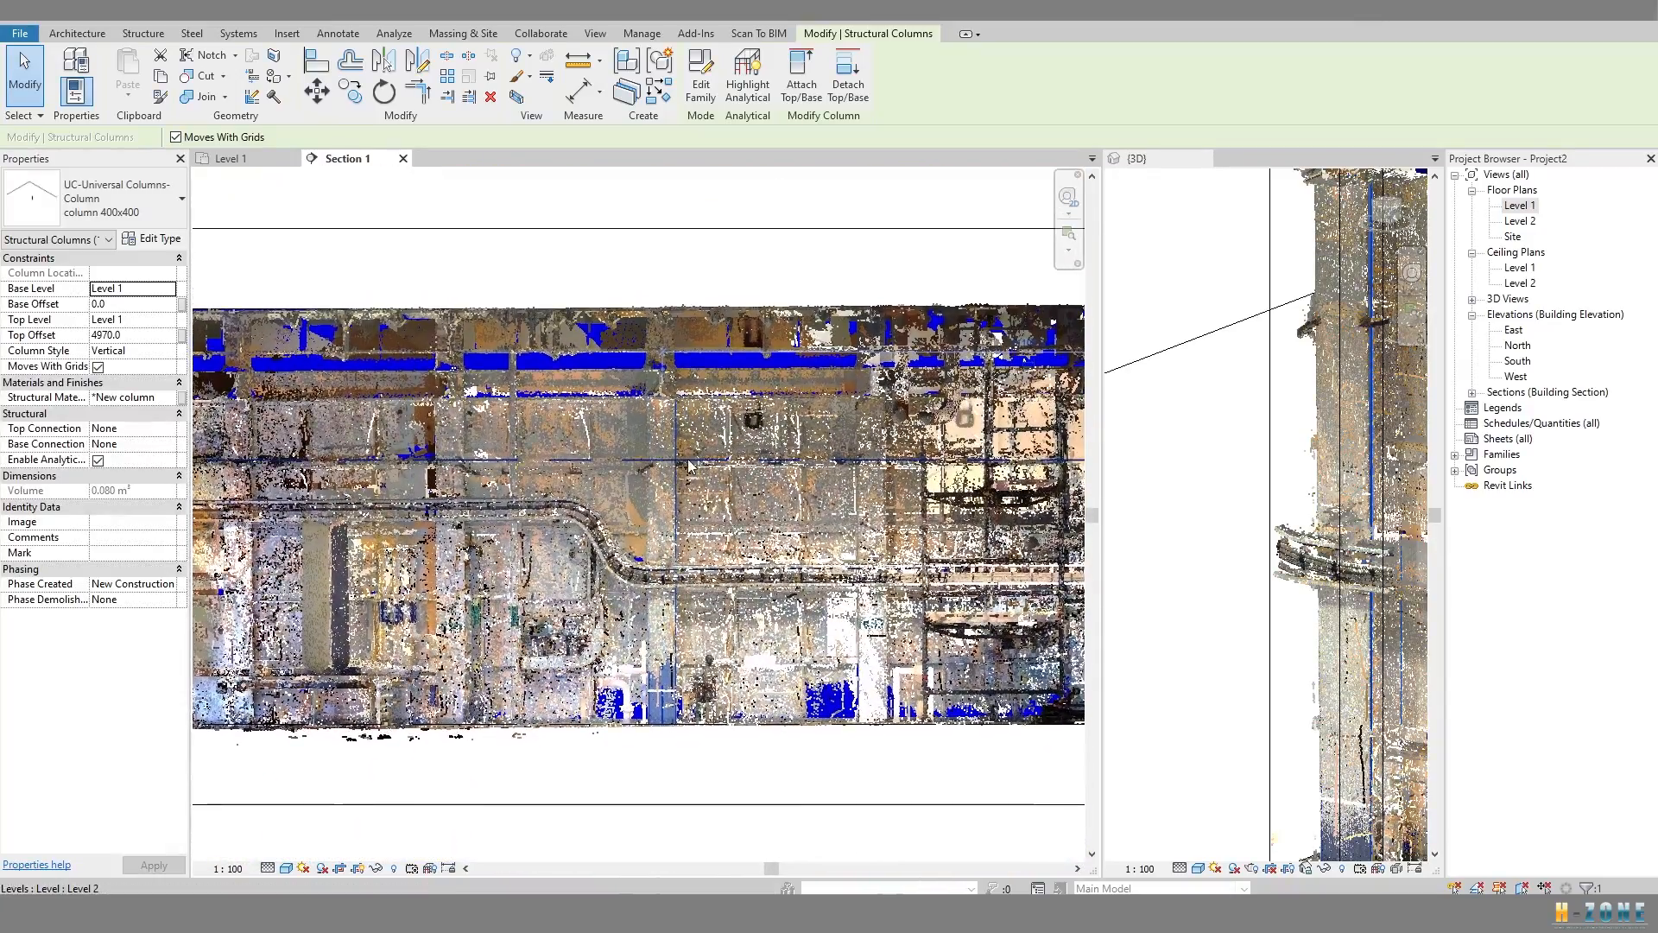
scroll(688, 466, up, 4)
key(Escape)
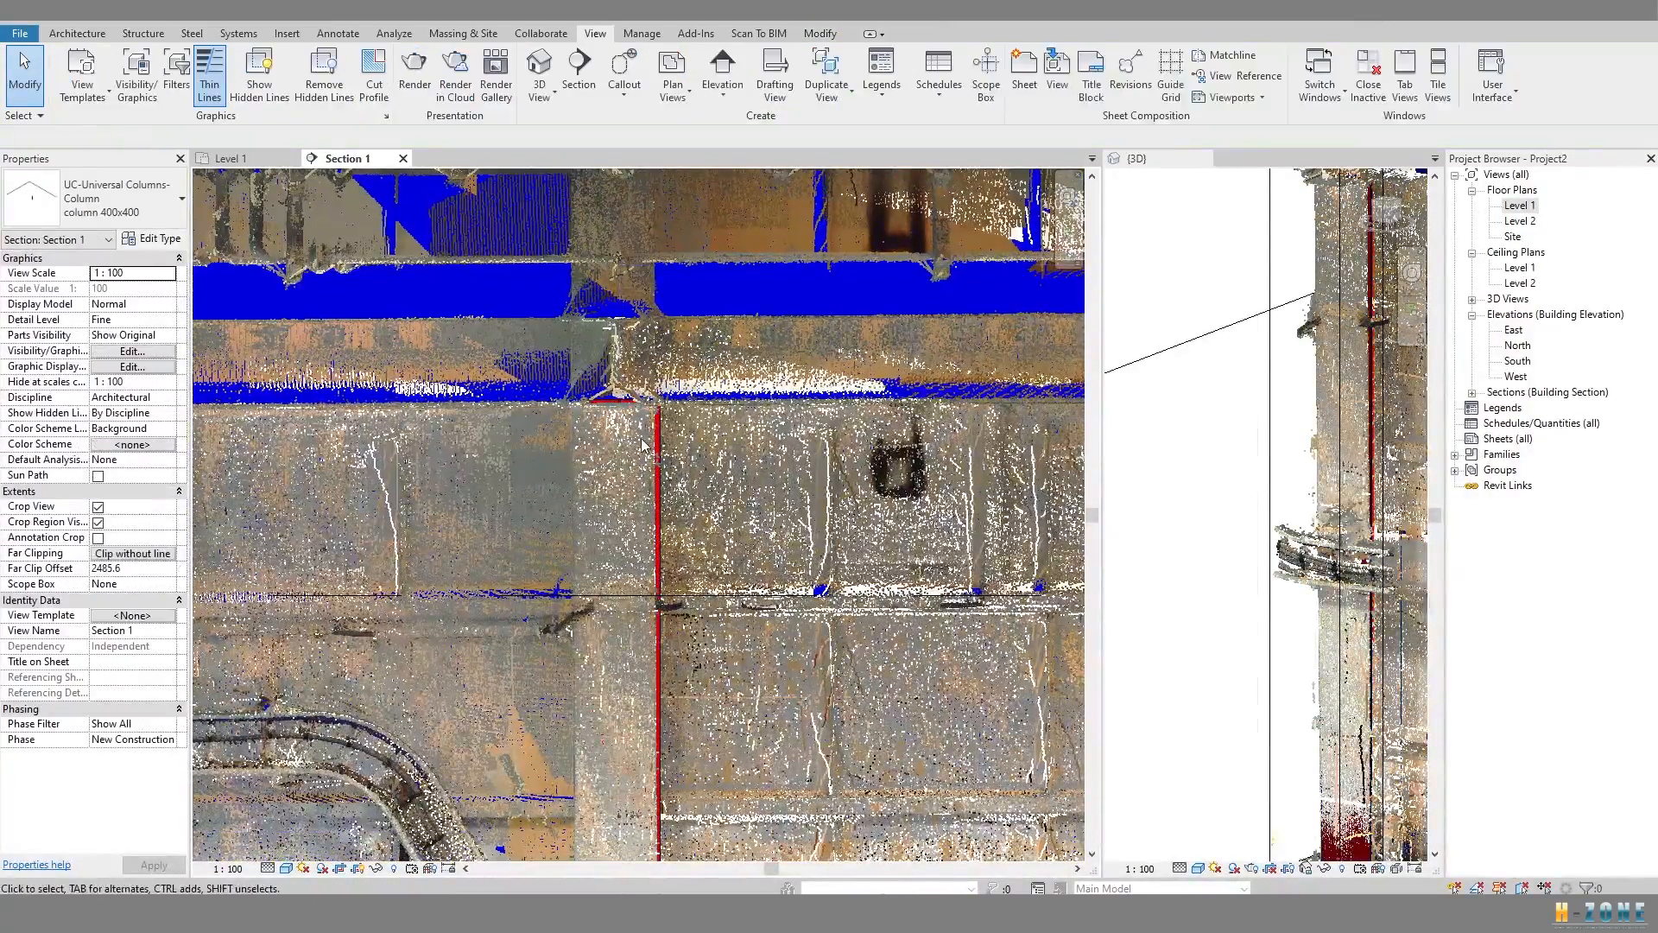
Measure the height from the column's base to its upper end in the section with a temporary aligned dimension.
key(d)
key(i)
scroll(662, 685, down, 3)
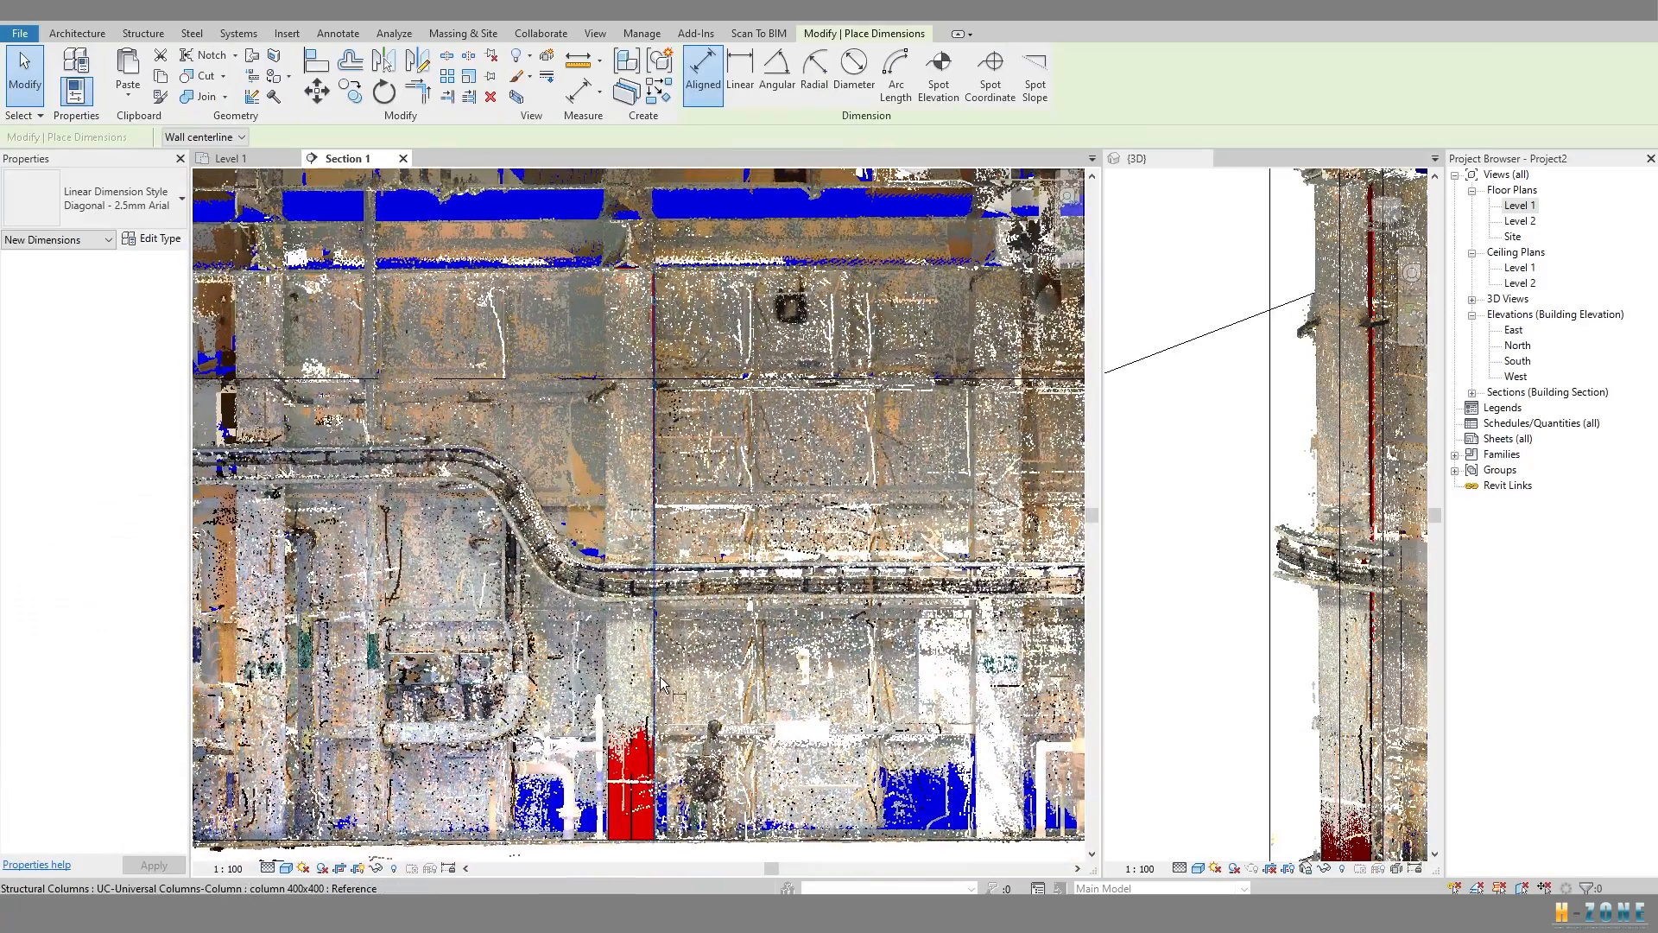
click(672, 841)
middle_drag(678, 496, 679, 496)
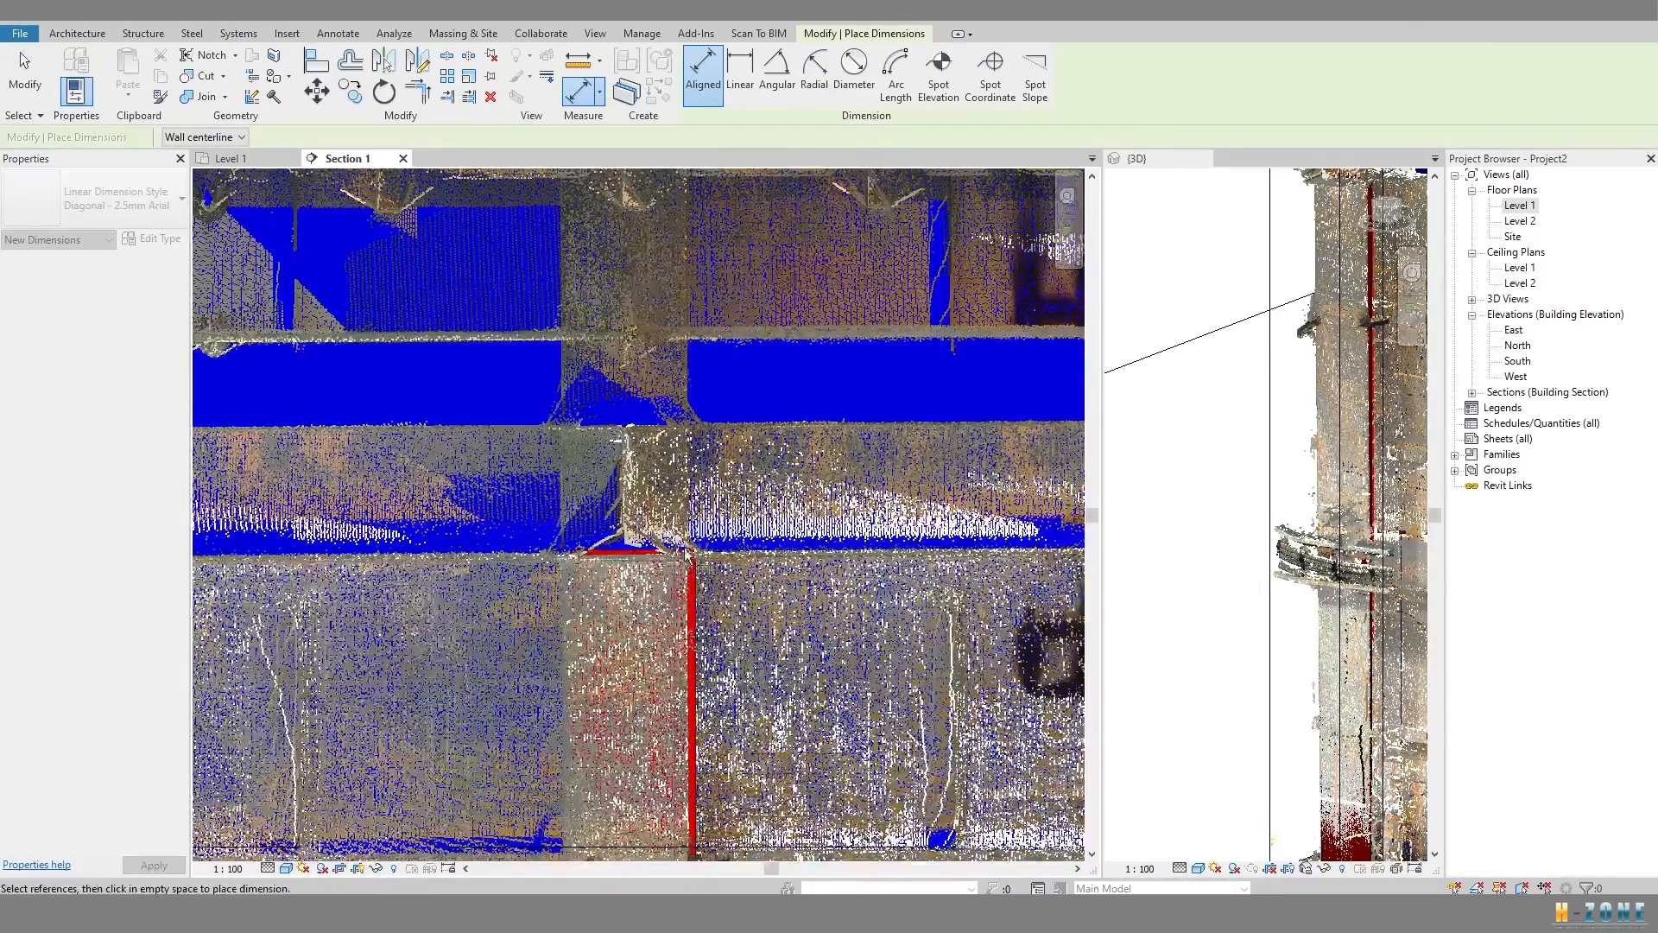
scroll(574, 553, down, 7)
middle_drag(479, 816, 490, 698)
scroll(602, 389, up, 6)
scroll(601, 388, up, 1)
middle_drag(544, 512, 534, 210)
scroll(496, 353, down, 3)
middle_drag(498, 353, 490, 298)
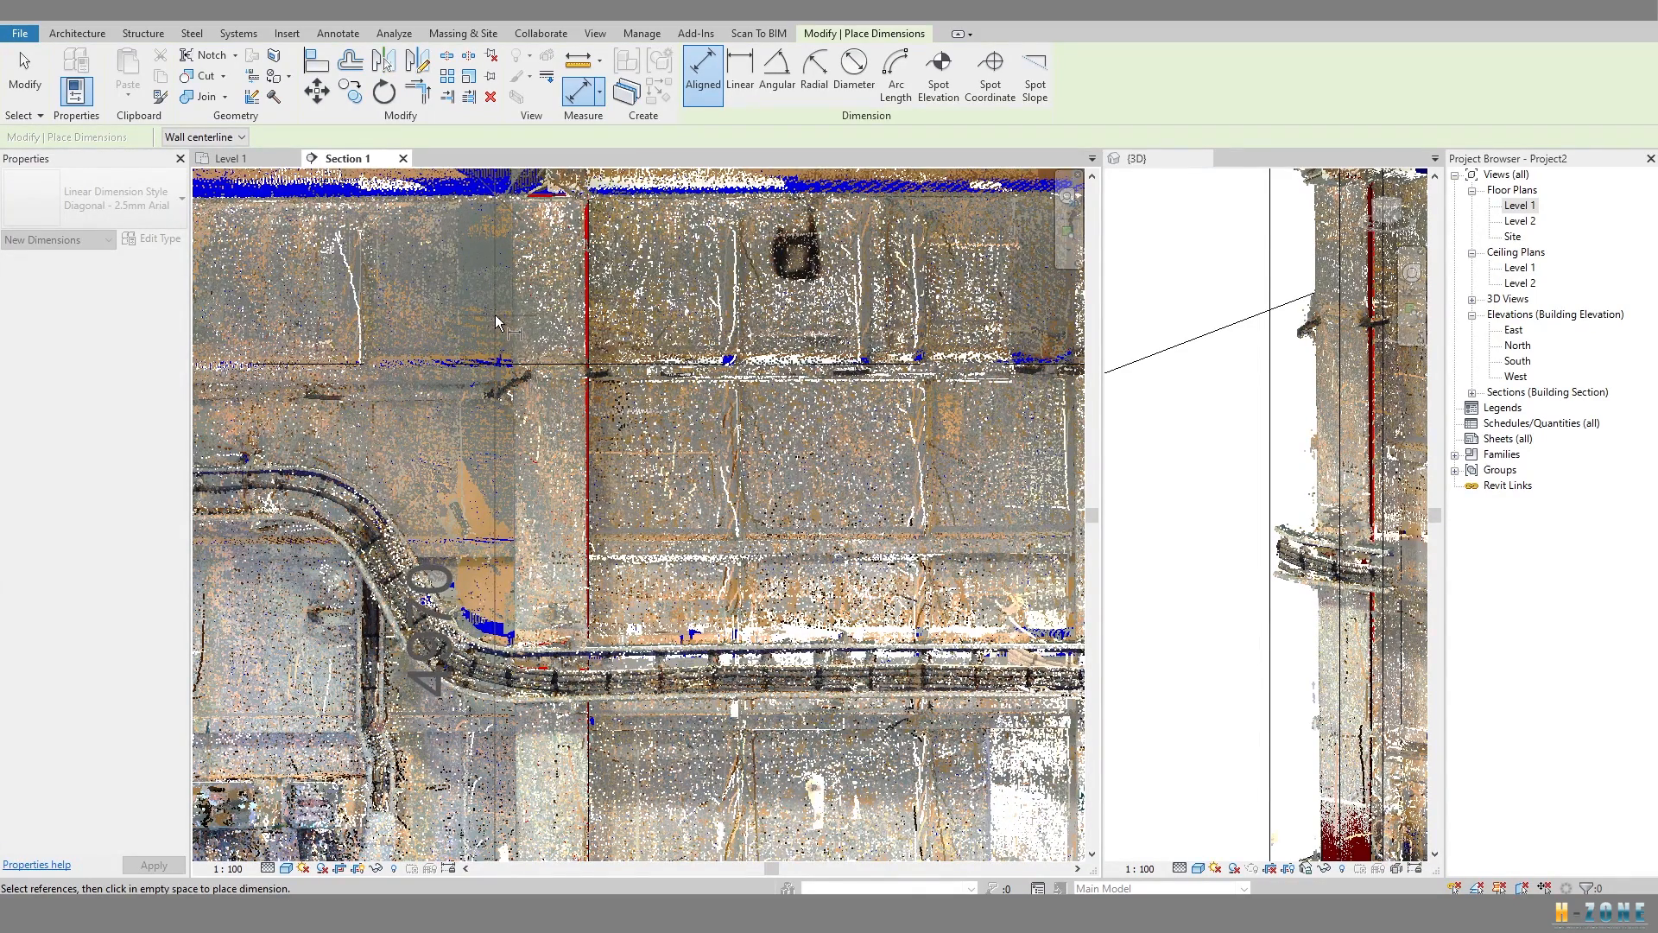
key(Escape)
Set the Level 1 floor plan's view range to a Top offset and Cut plane offset of 4970.
scroll(639, 424, down, 5)
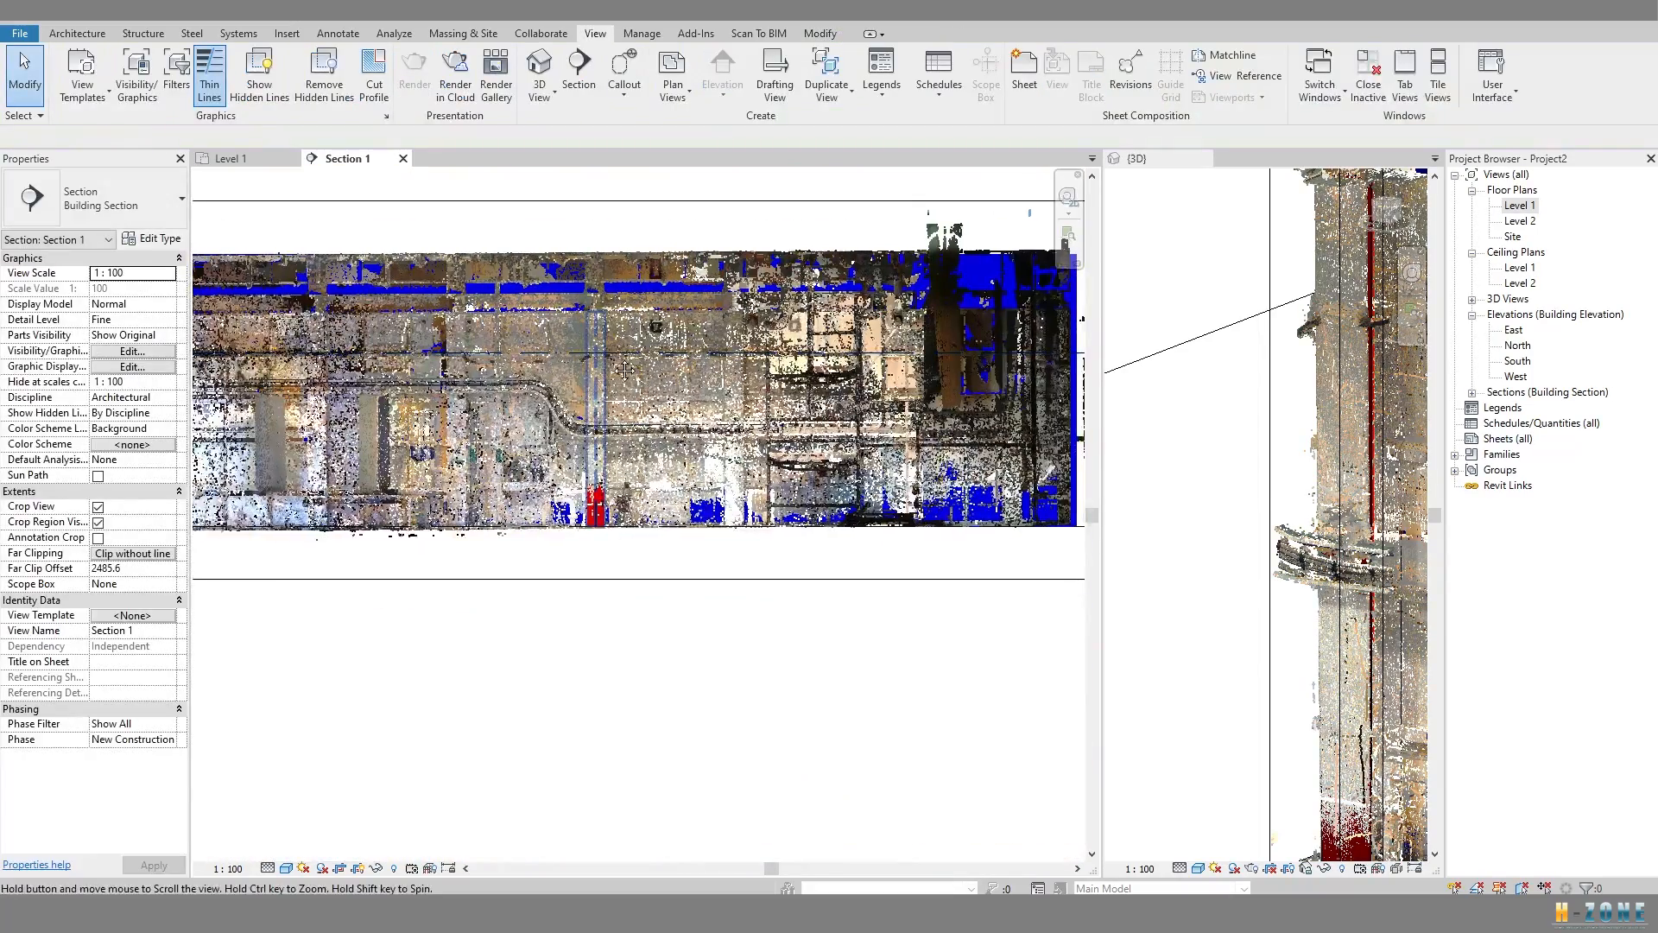
click(231, 158)
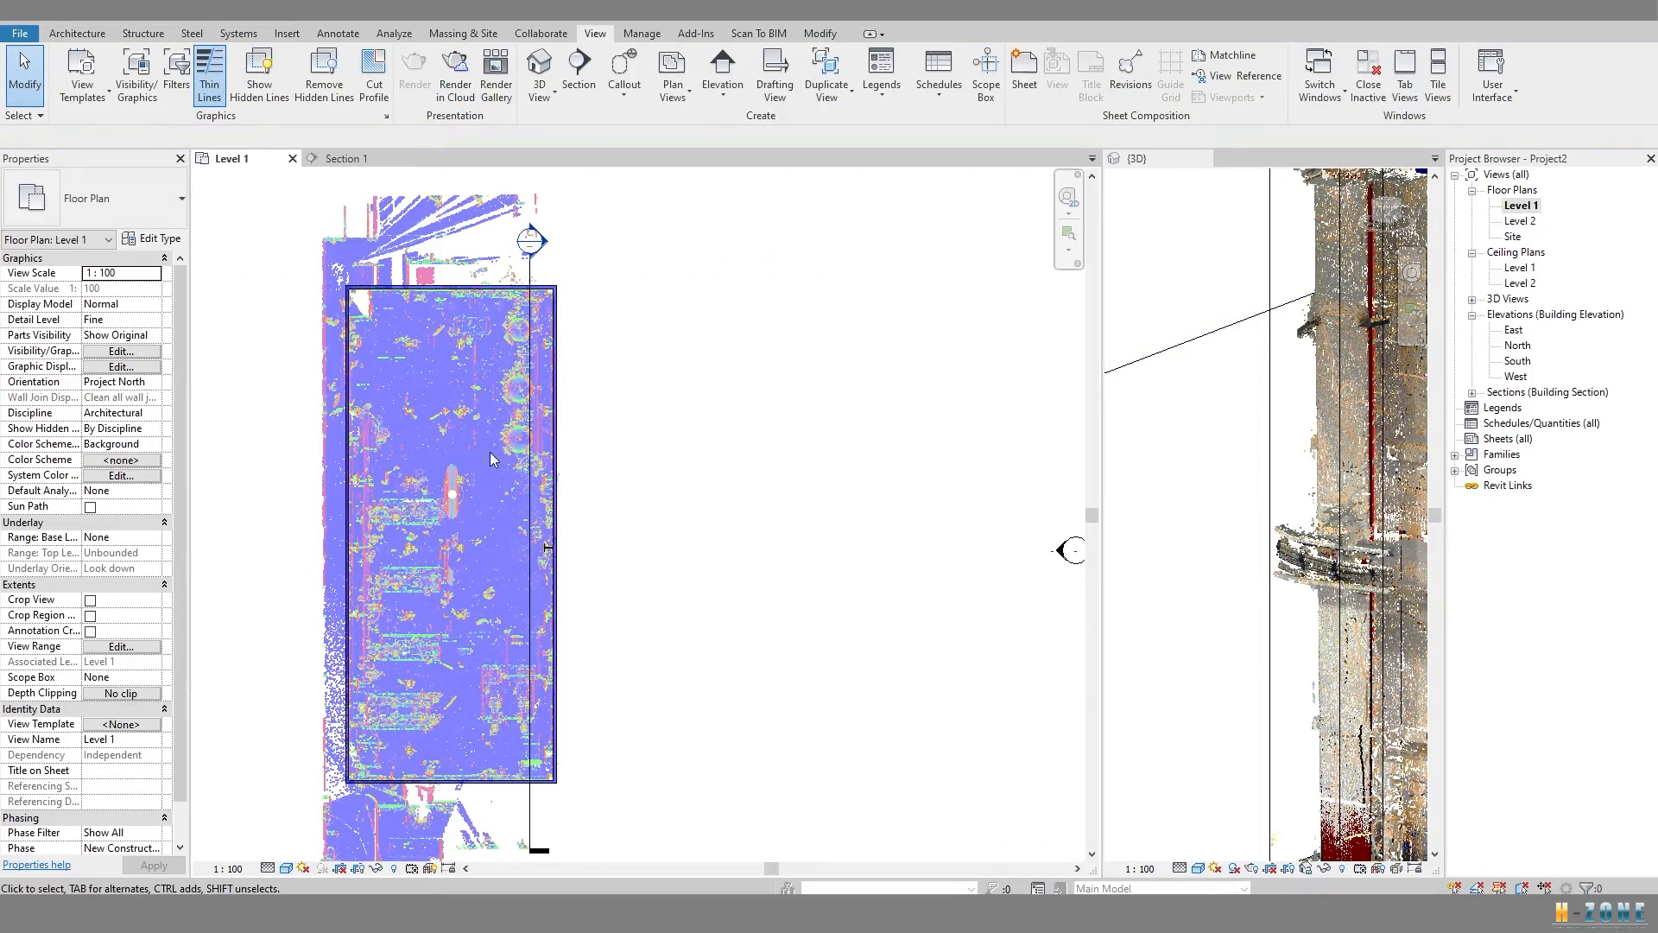
click(121, 646)
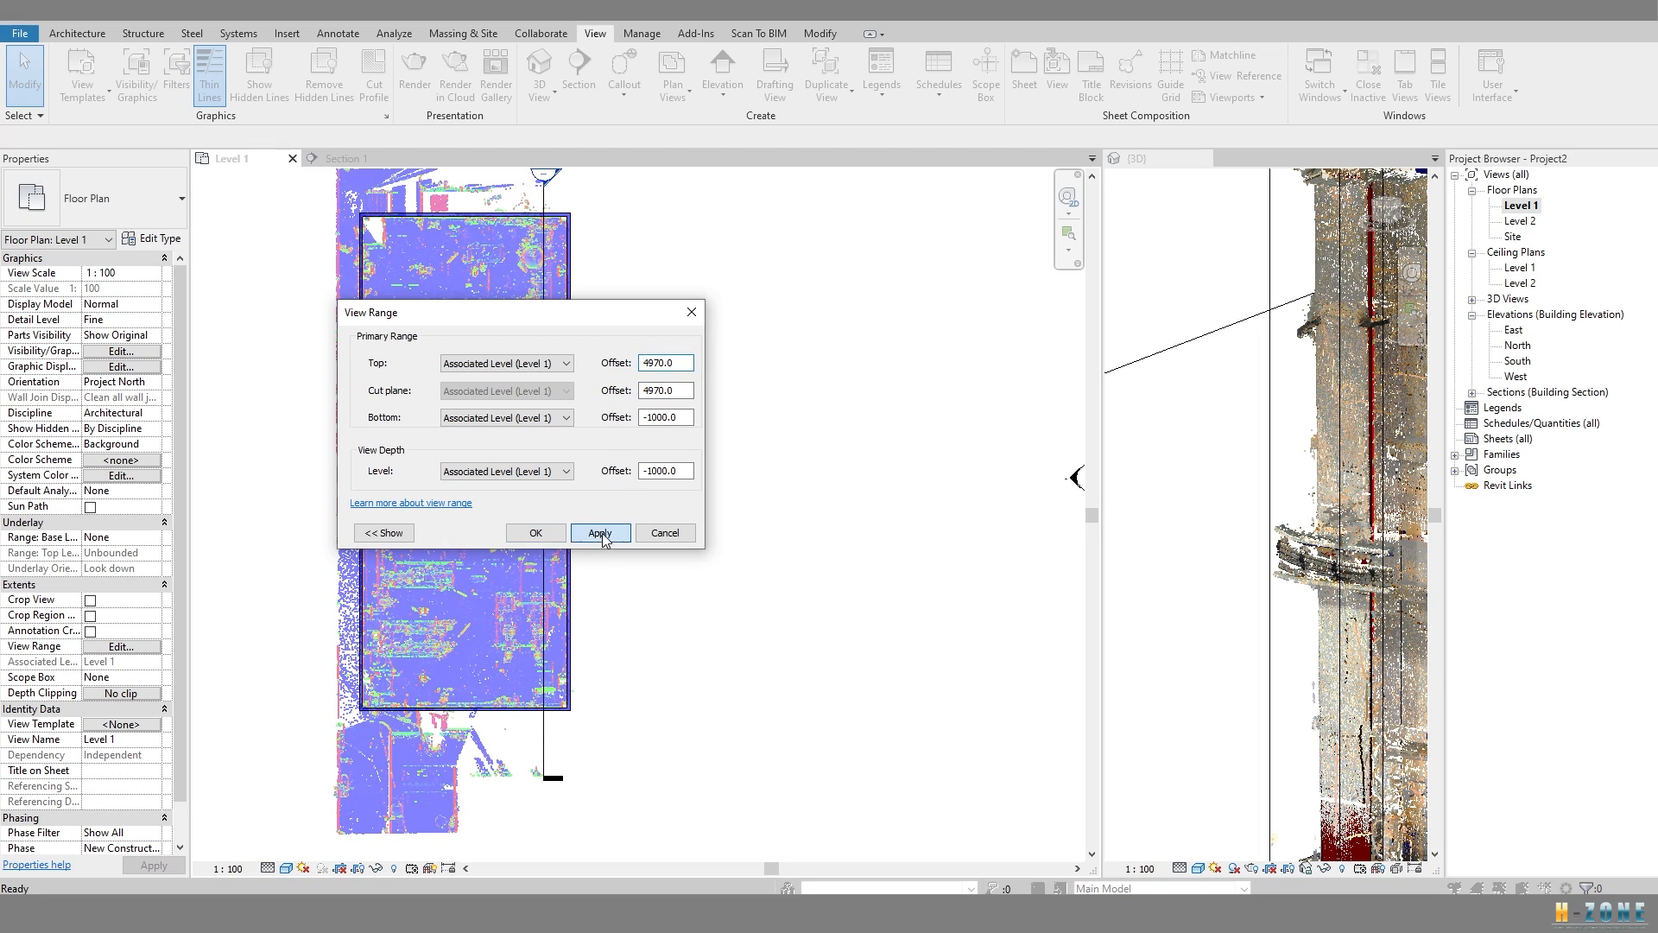
click(536, 533)
Examine the scanned horizontal and diagonal beams in the Level 1 plan, following them to the perimeter wall.
scroll(529, 491, up, 5)
scroll(558, 495, down, 1)
middle_drag(764, 522, 1076, 604)
scroll(659, 292, down, 4)
middle_drag(624, 275, 655, 678)
scroll(635, 415, up, 4)
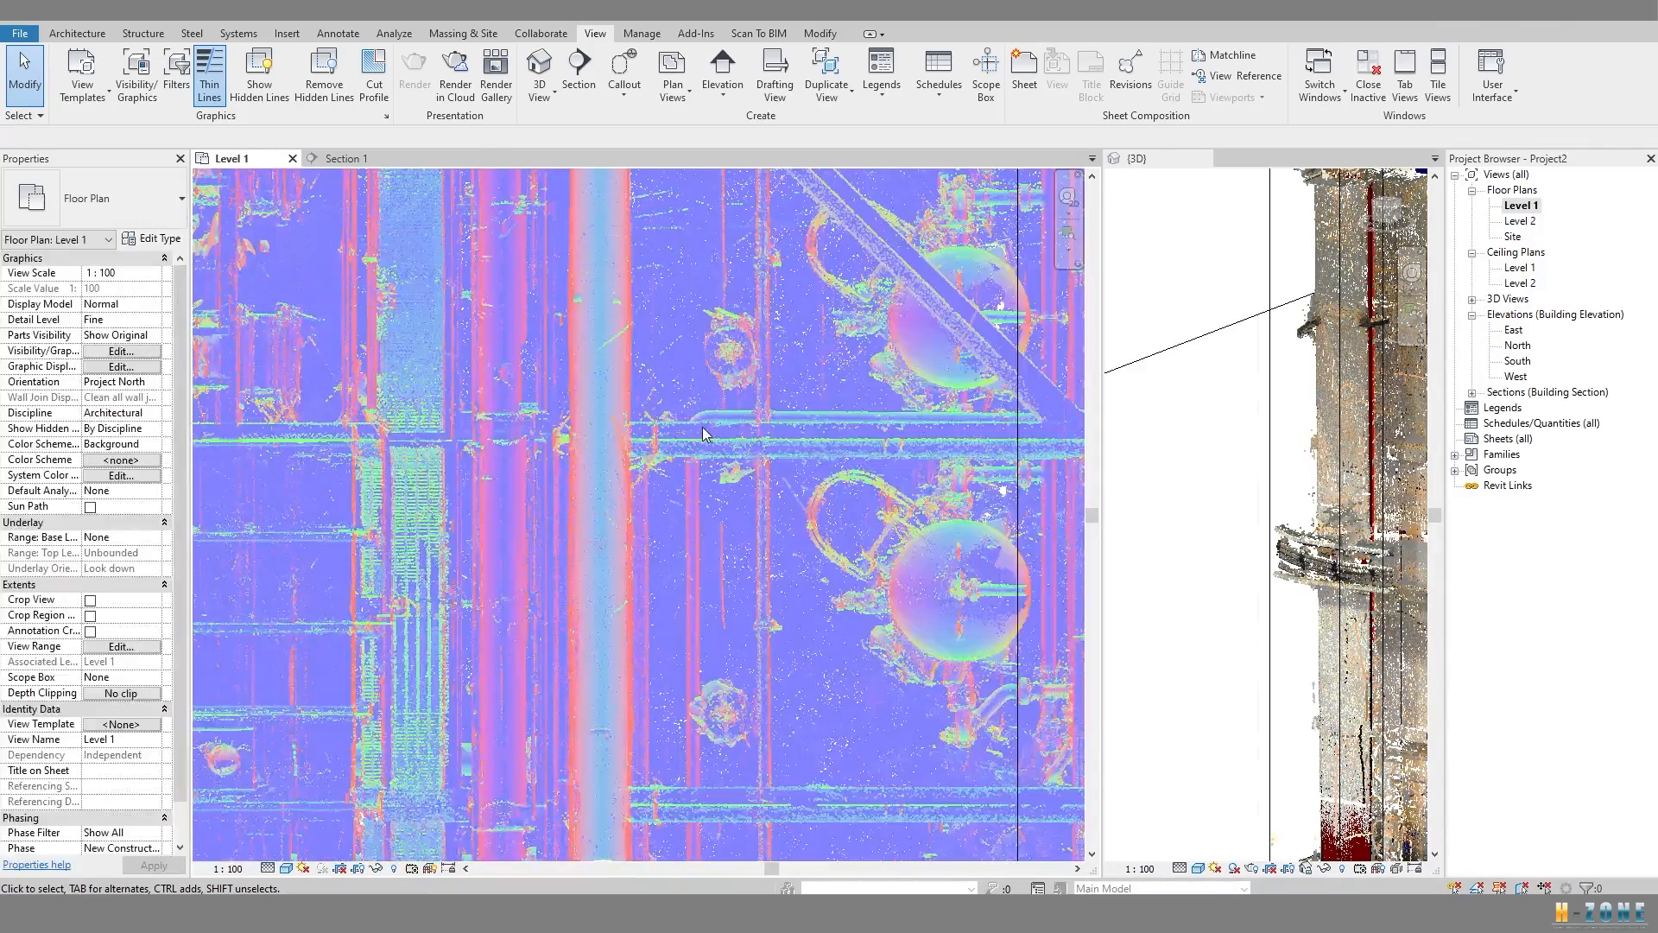
scroll(703, 429, up, 1)
scroll(617, 403, down, 2)
middle_drag(648, 432, 659, 463)
middle_drag(669, 285, 688, 475)
scroll(798, 400, up, 3)
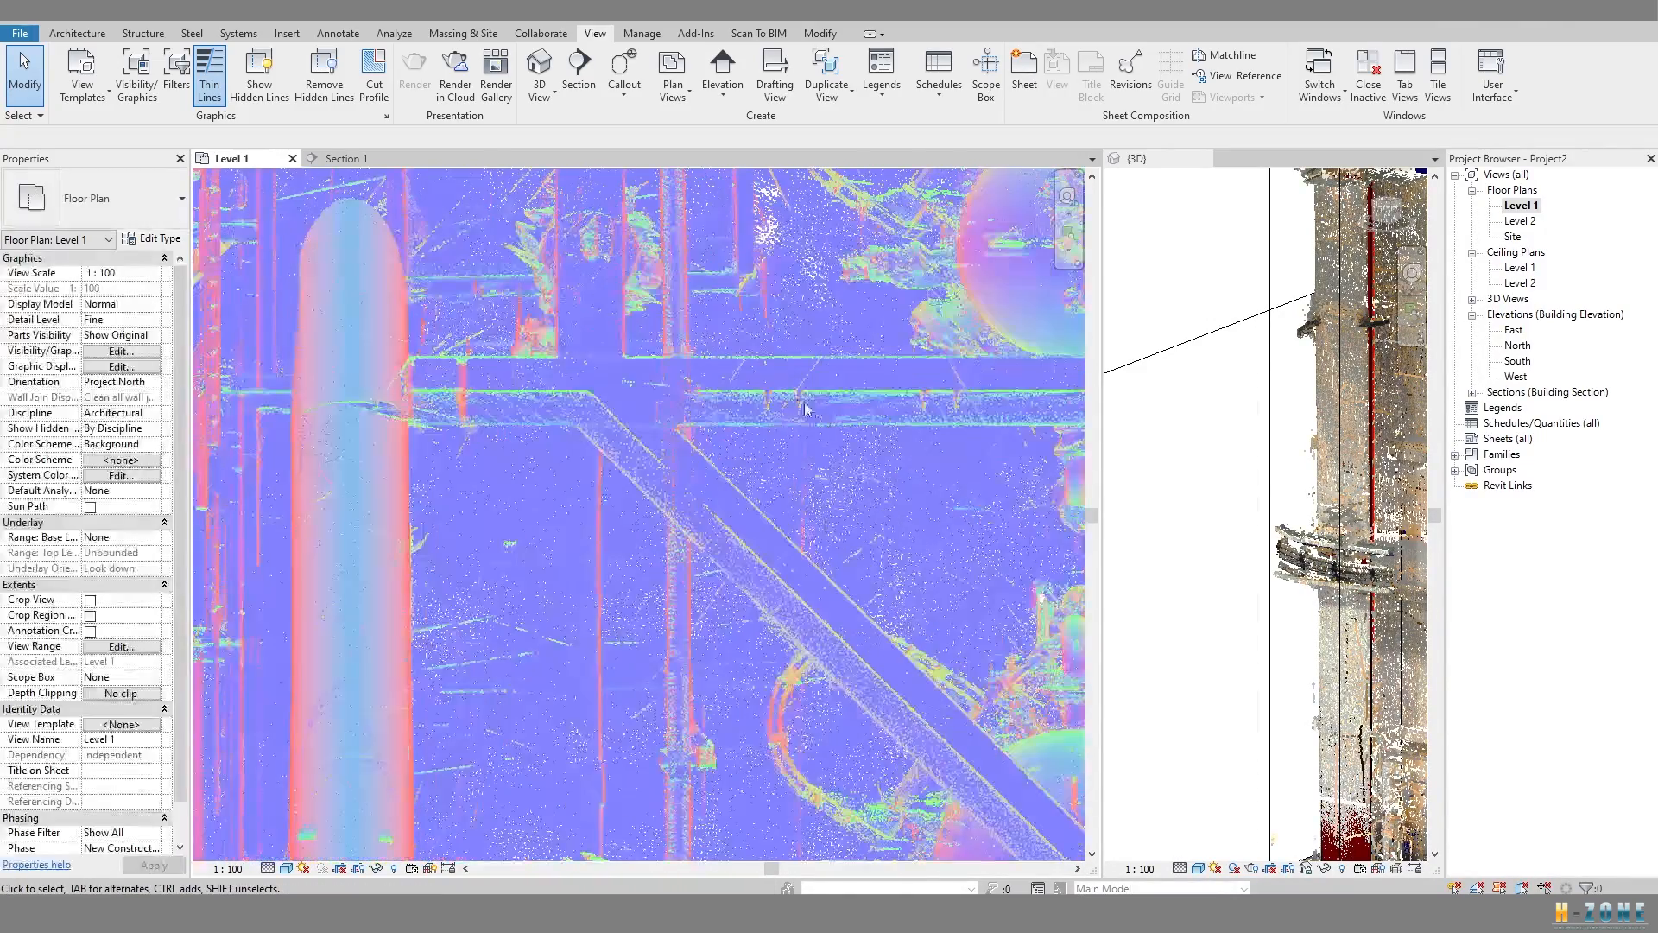
middle_drag(799, 400, 421, 403)
middle_drag(957, 373, 935, 362)
scroll(625, 385, down, 2)
middle_drag(292, 391, 485, 380)
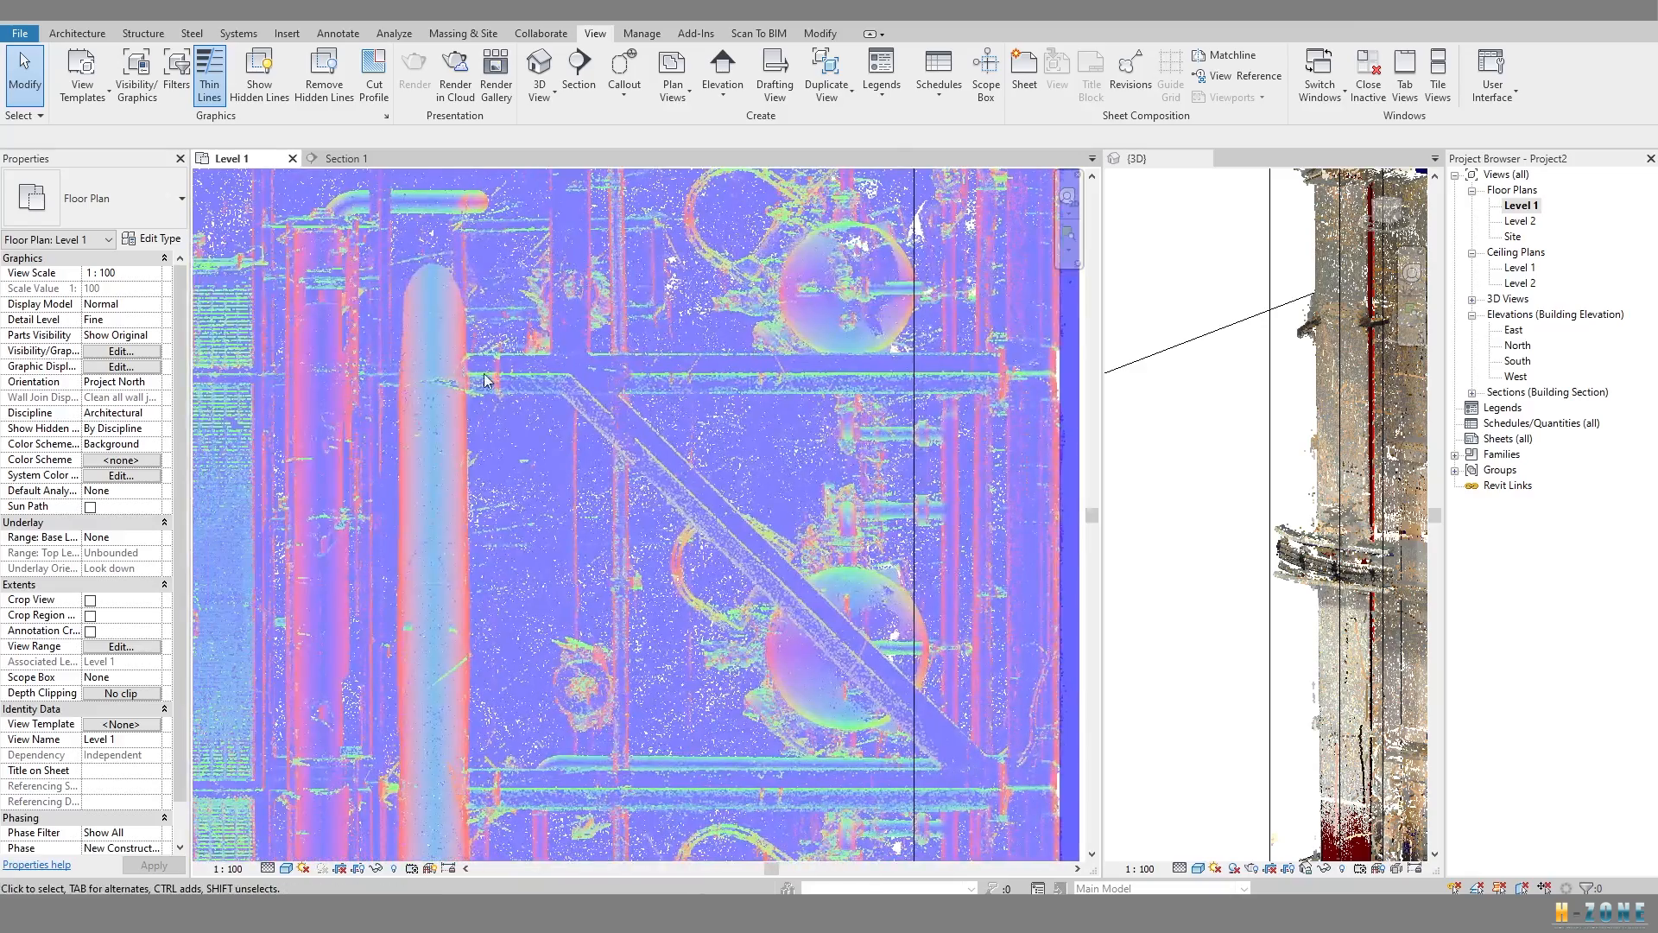
scroll(635, 357, up, 3)
scroll(503, 368, down, 3)
scroll(875, 380, up, 1)
middle_drag(875, 381, 805, 384)
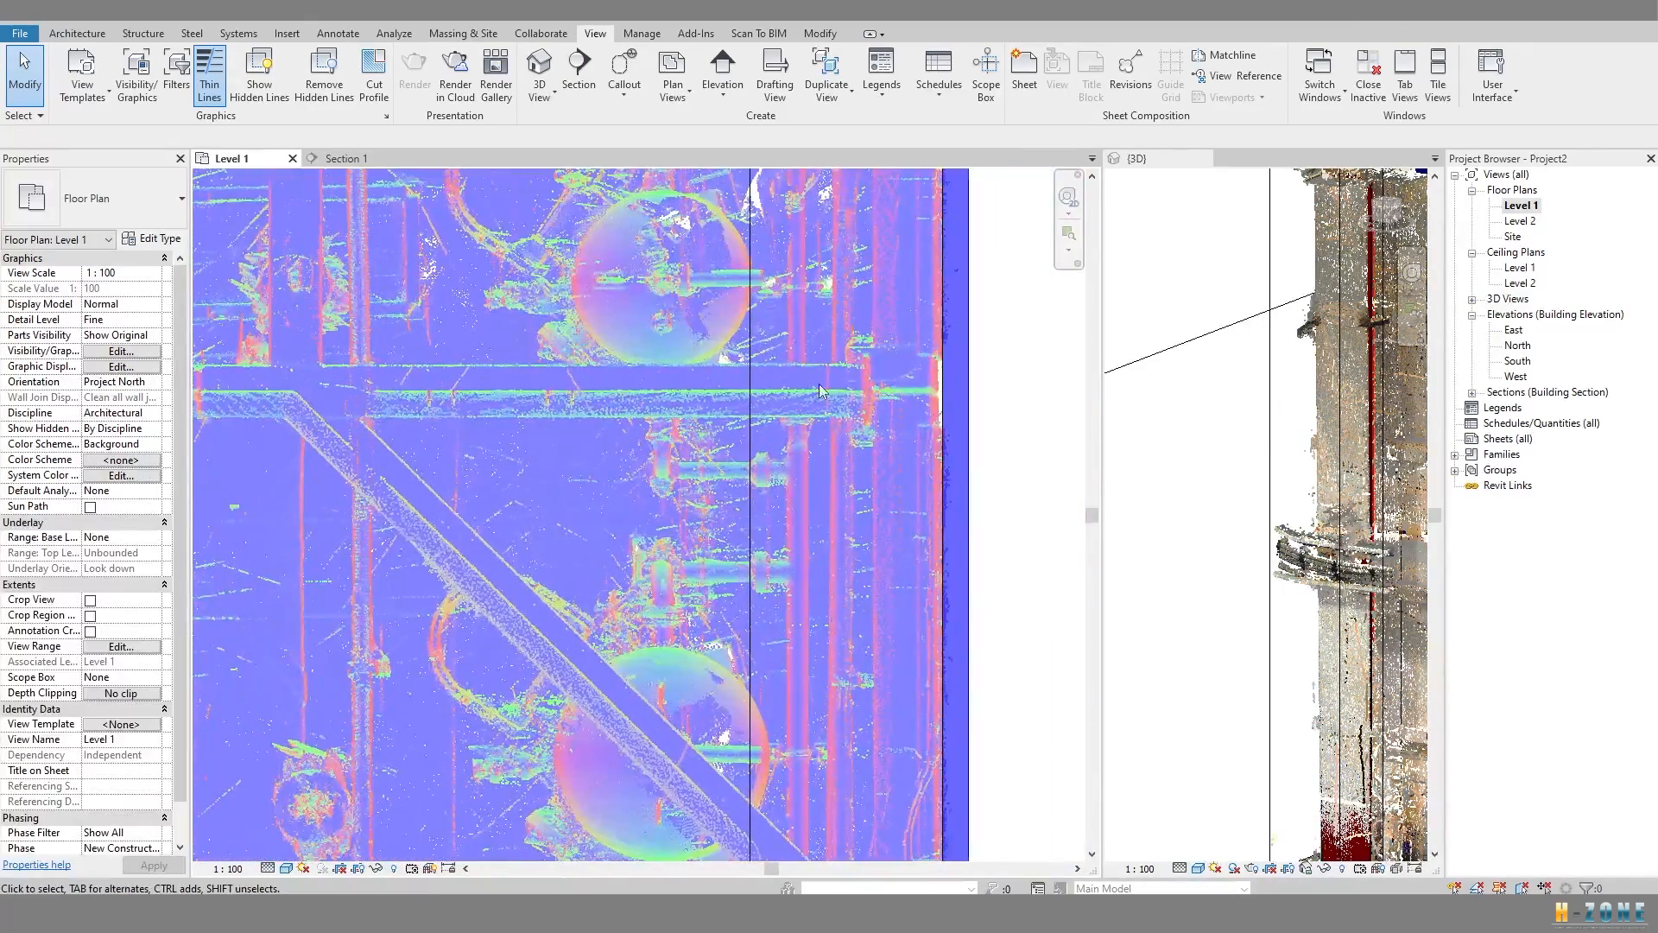
scroll(877, 370, up, 2)
scroll(879, 370, down, 3)
Check the modelled column against its scanned profile in the Level 1 plan and trace the scanned beam that meets it.
middle_drag(825, 656, 791, 173)
middle_drag(789, 616, 776, 314)
scroll(824, 496, up, 4)
click(859, 537)
scroll(859, 538, up, 1)
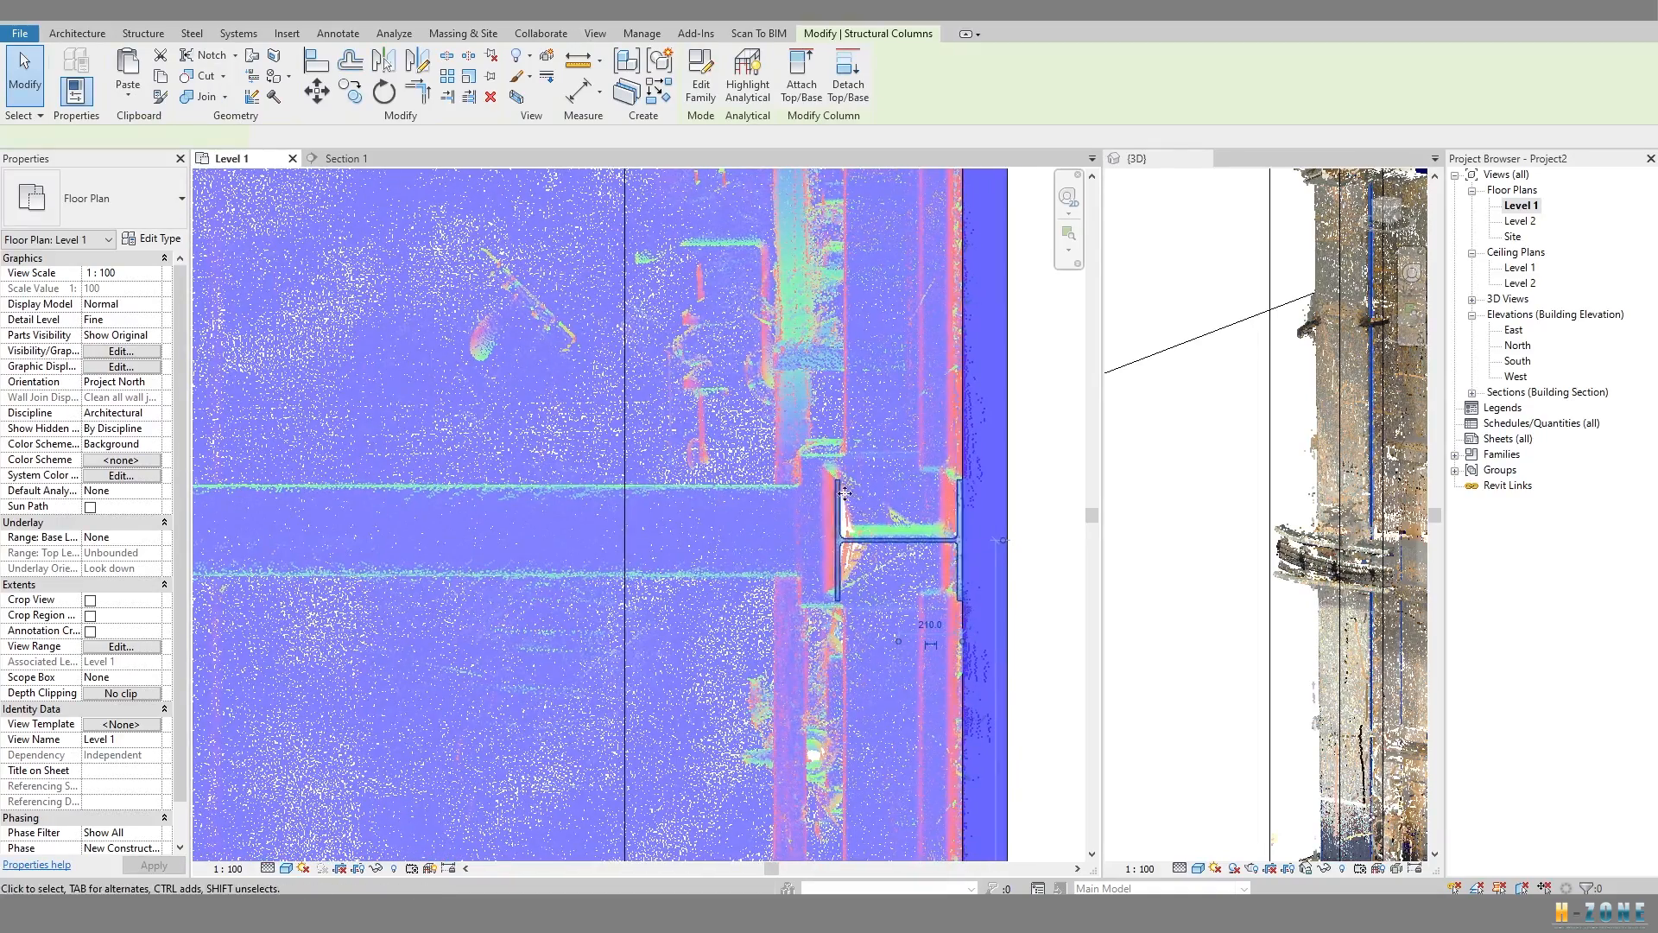
click(872, 518)
scroll(868, 519, down, 1)
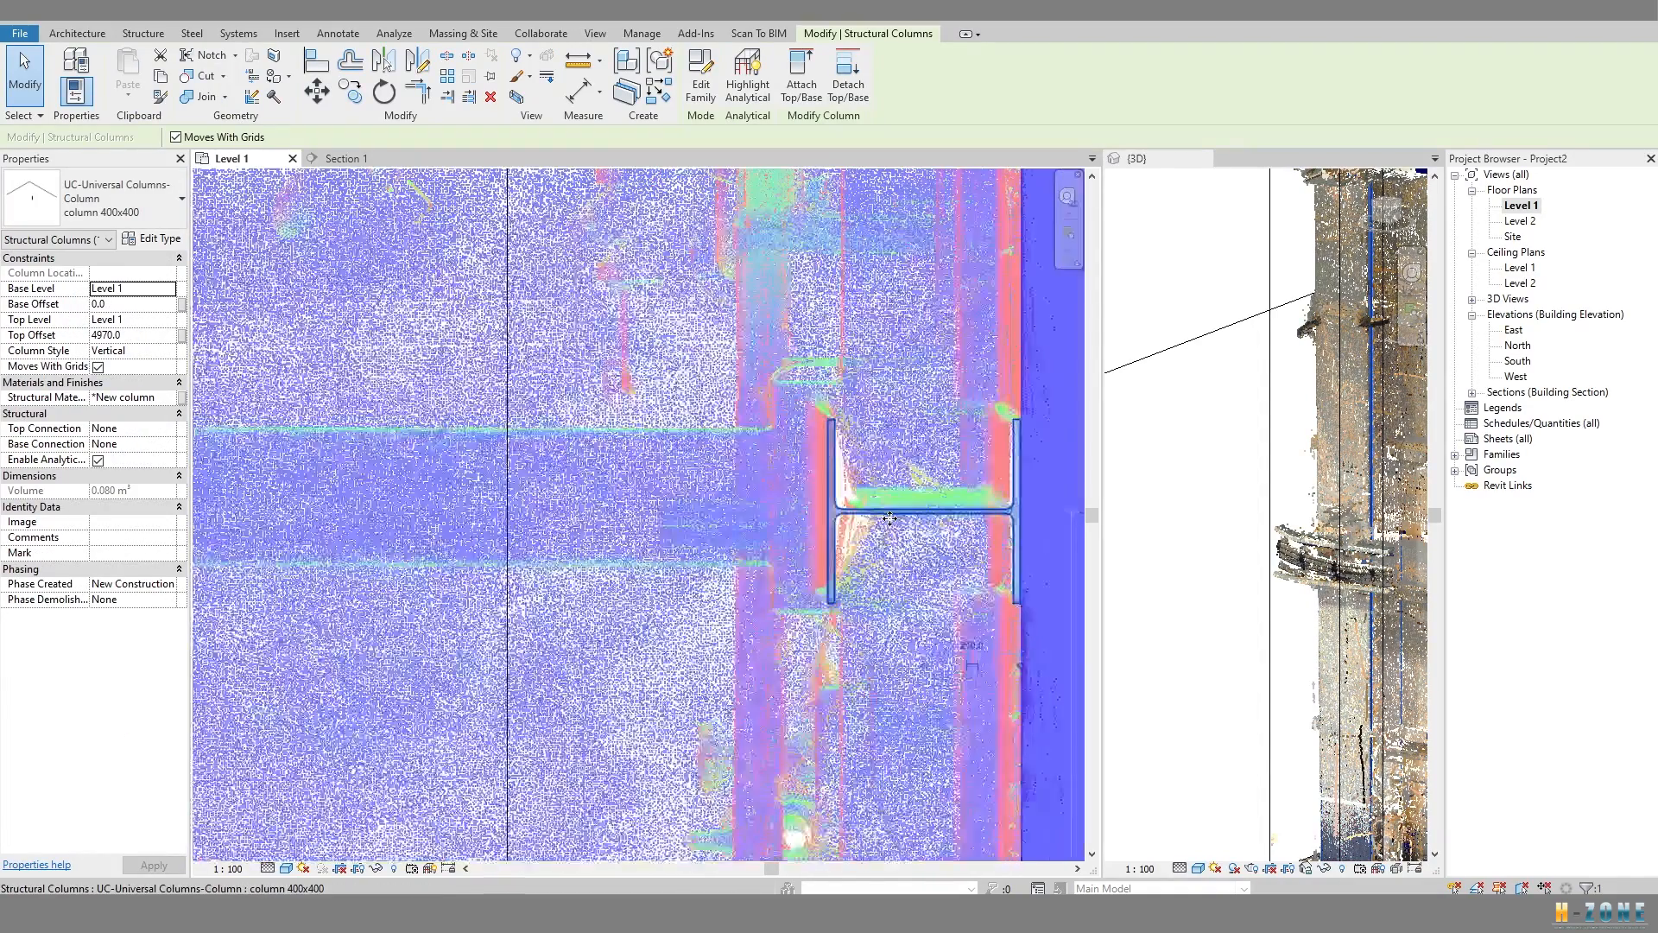
middle_drag(869, 516, 945, 516)
scroll(843, 527, down, 1)
scroll(945, 517, down, 2)
middle_drag(623, 516, 686, 510)
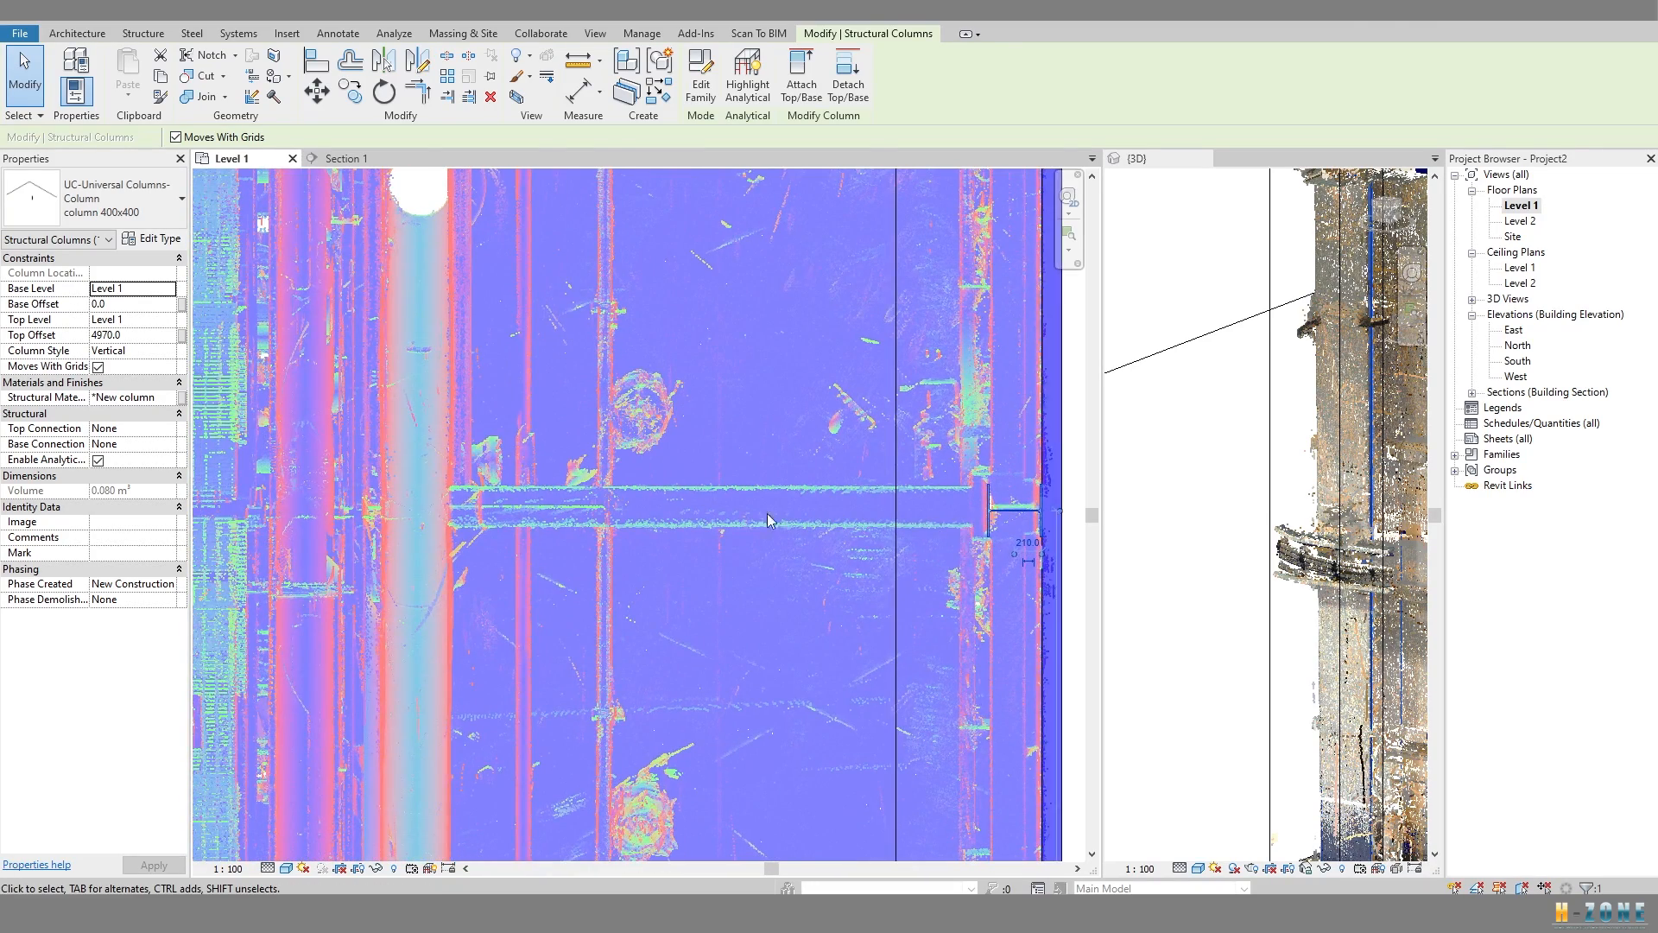
scroll(705, 511, down, 1)
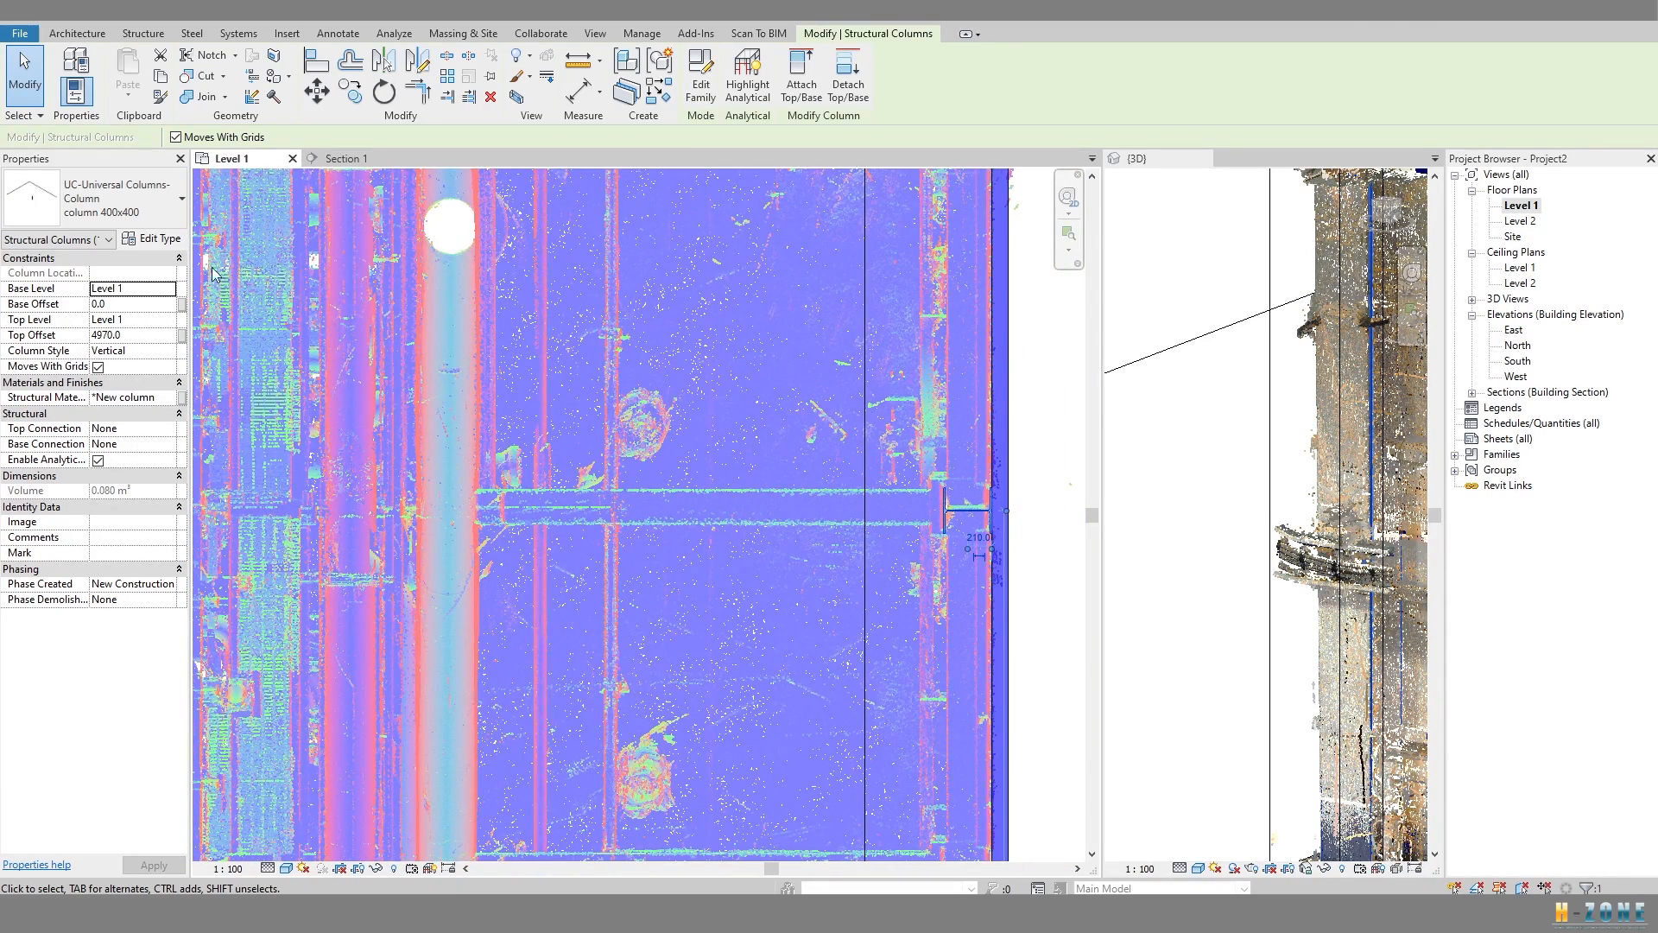
key(Escape)
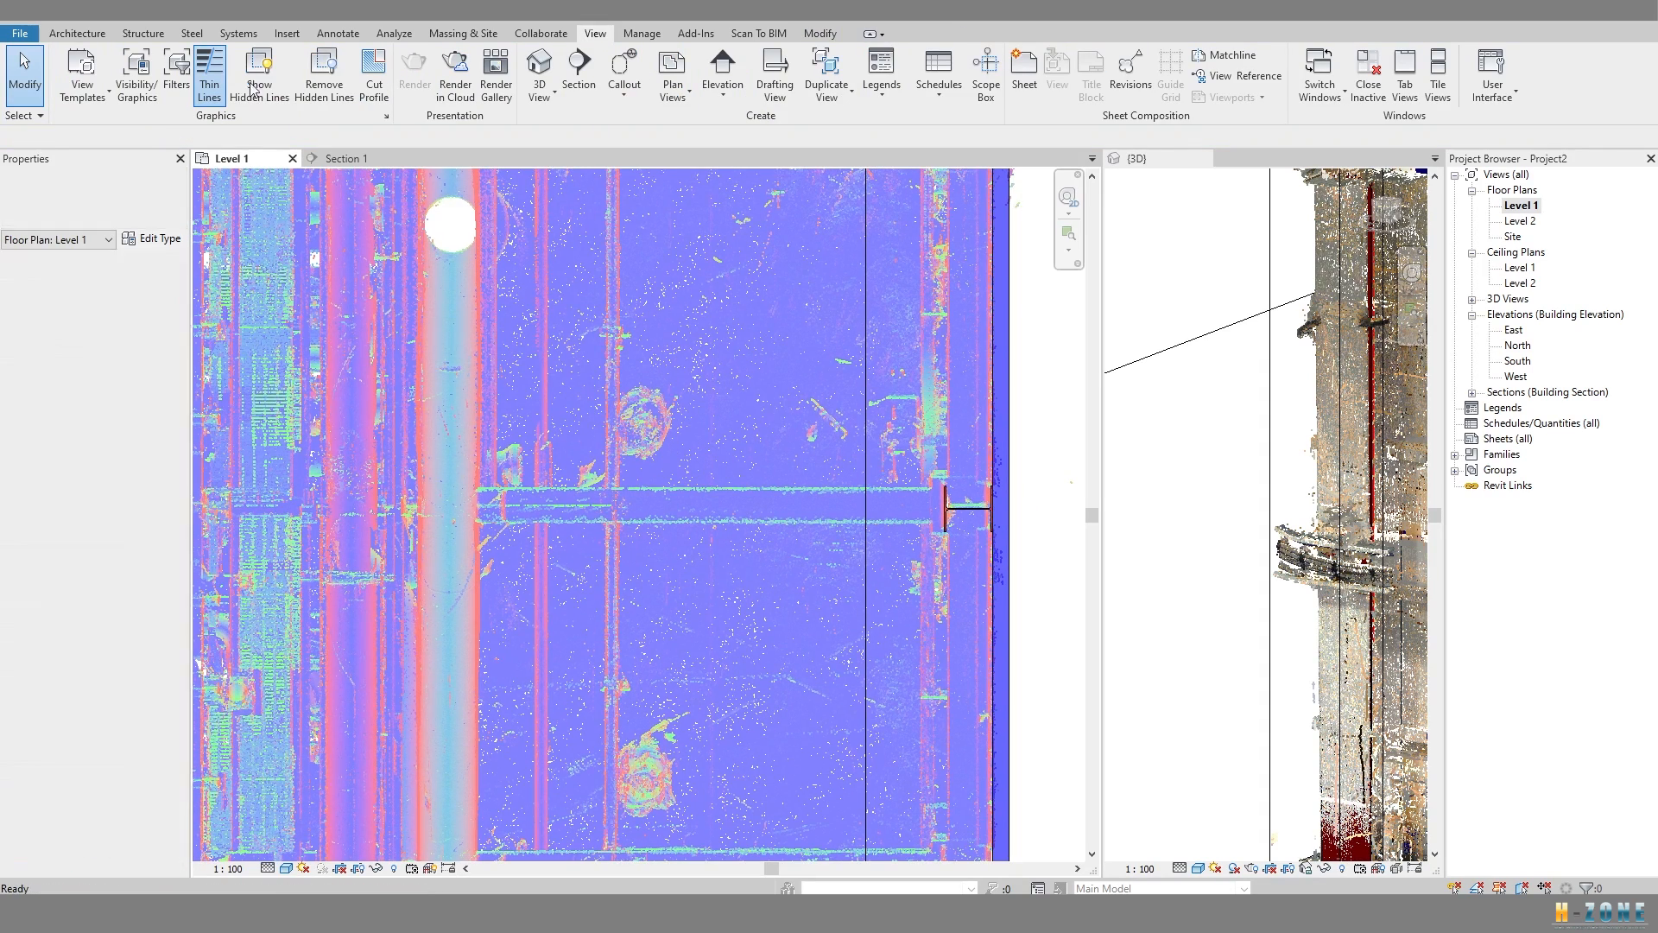
click(73, 33)
click(286, 33)
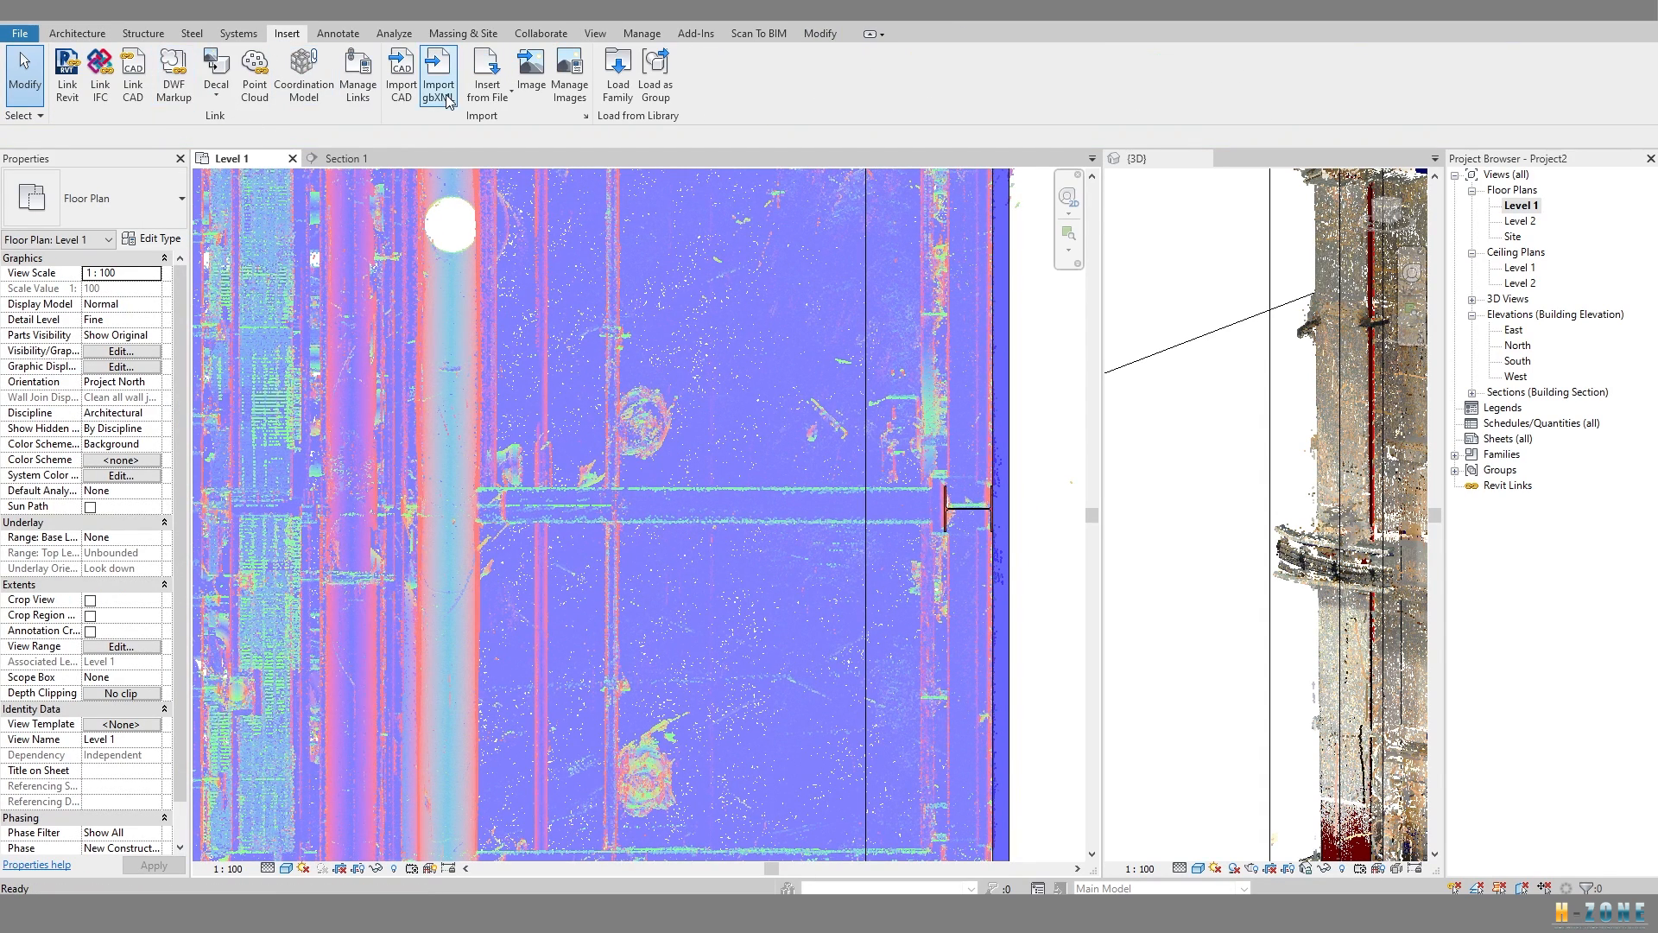
click(619, 76)
click(1146, 248)
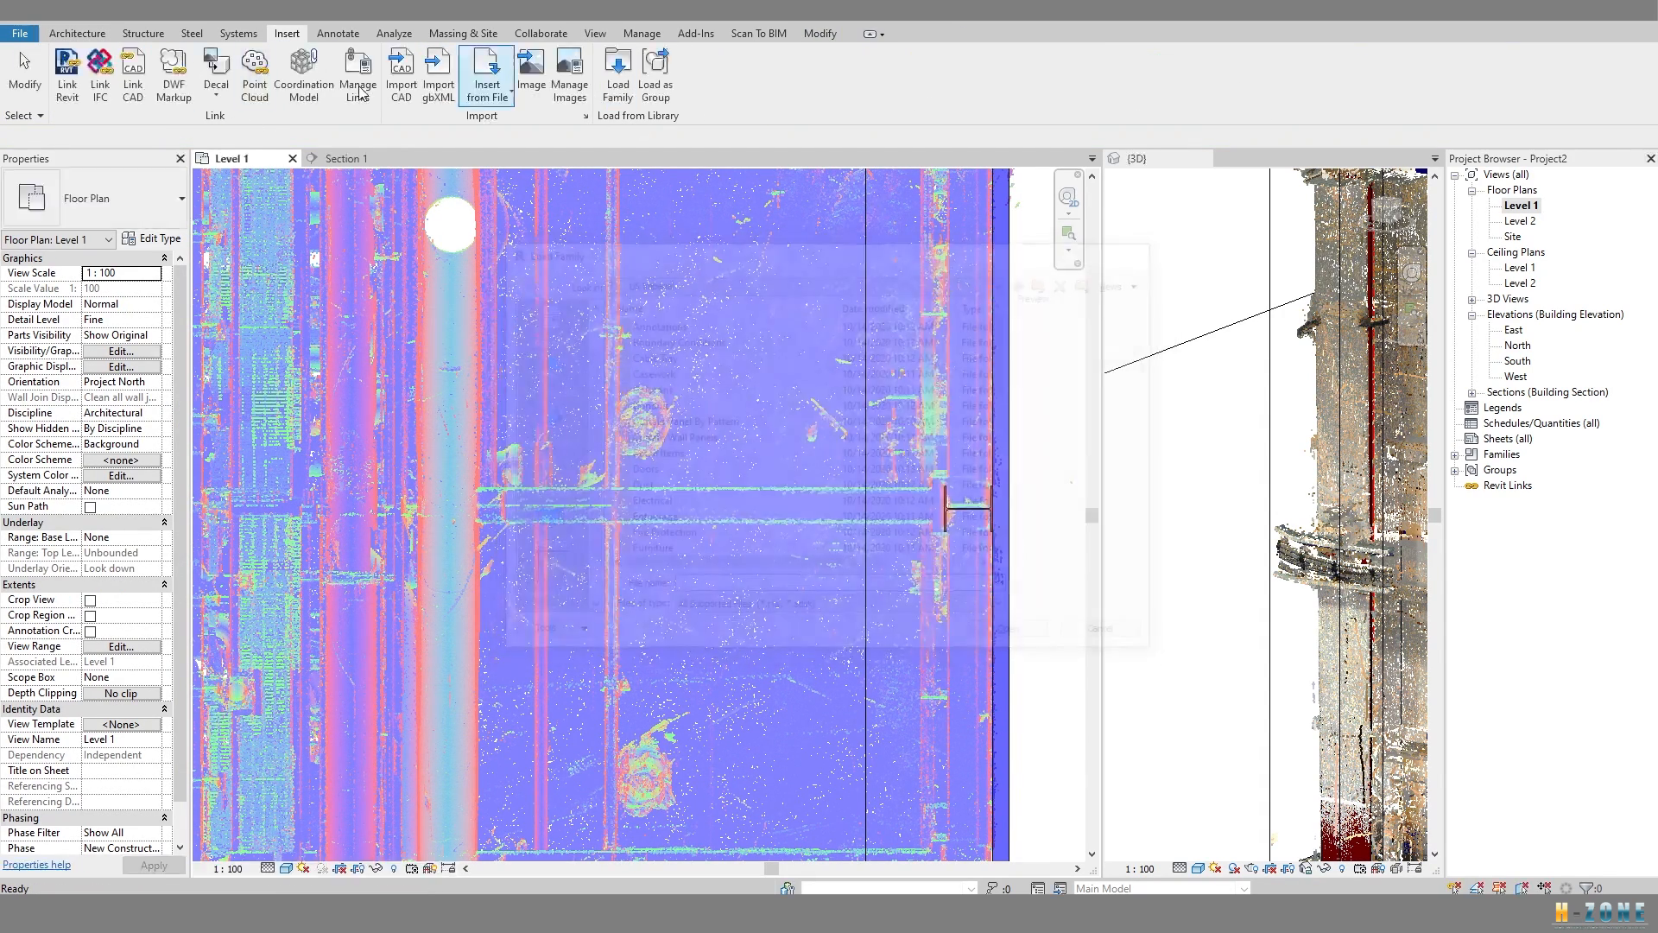
Start the structural Beam tool and check which beam types are available in the project.
click(143, 34)
click(65, 73)
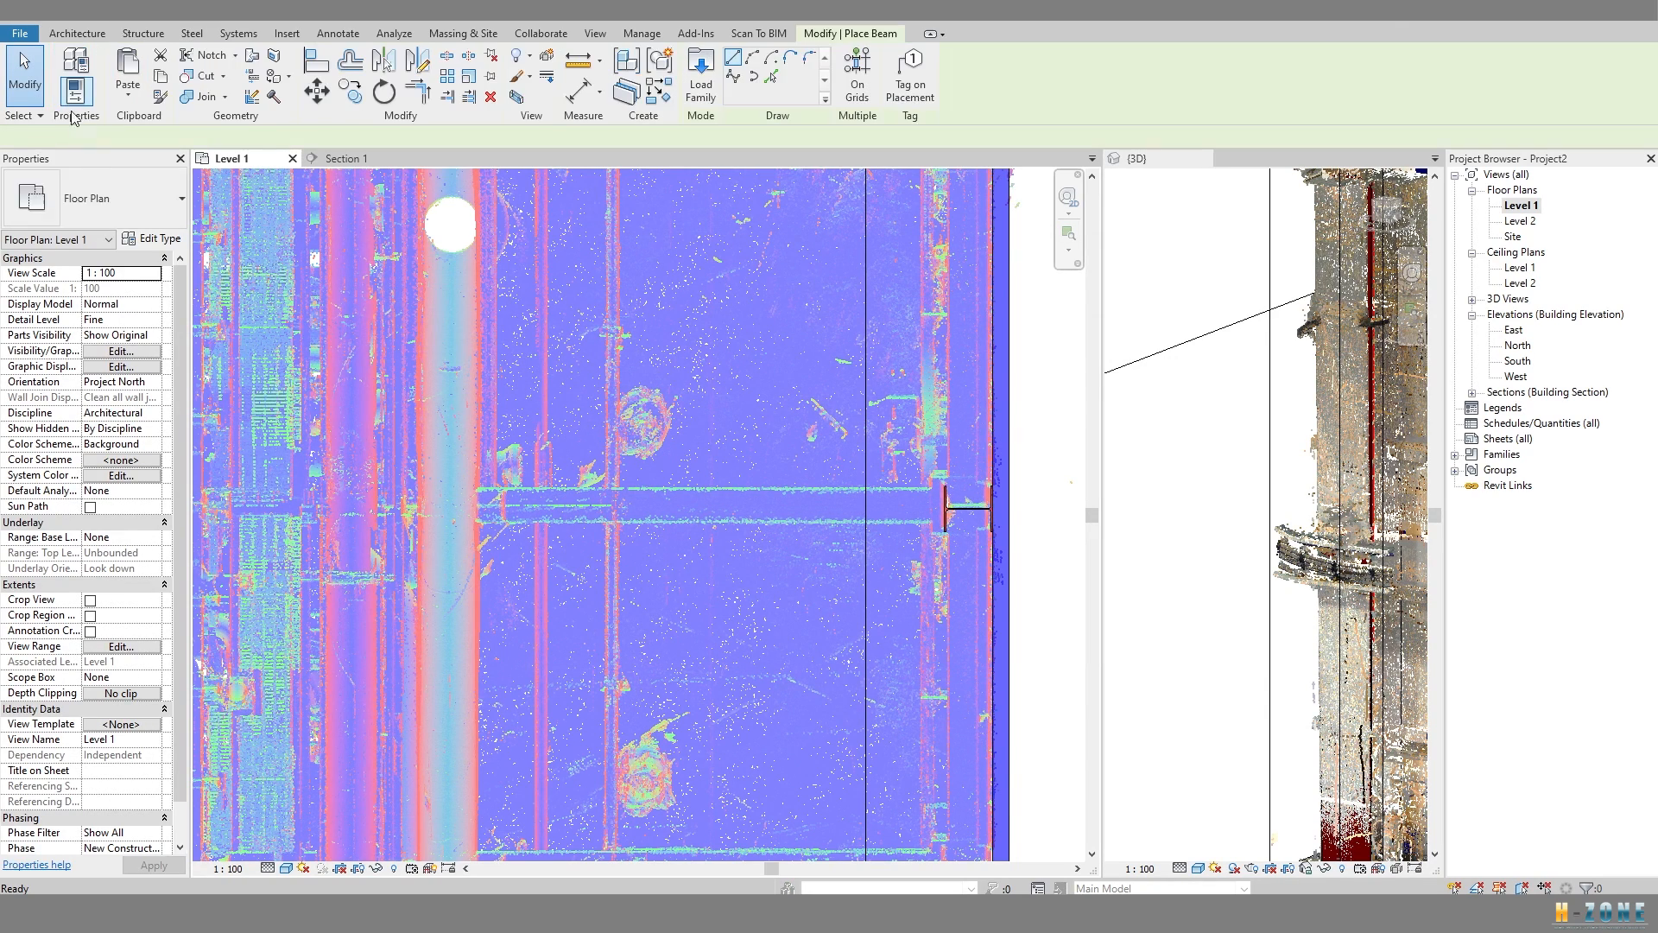
click(111, 215)
click(111, 215)
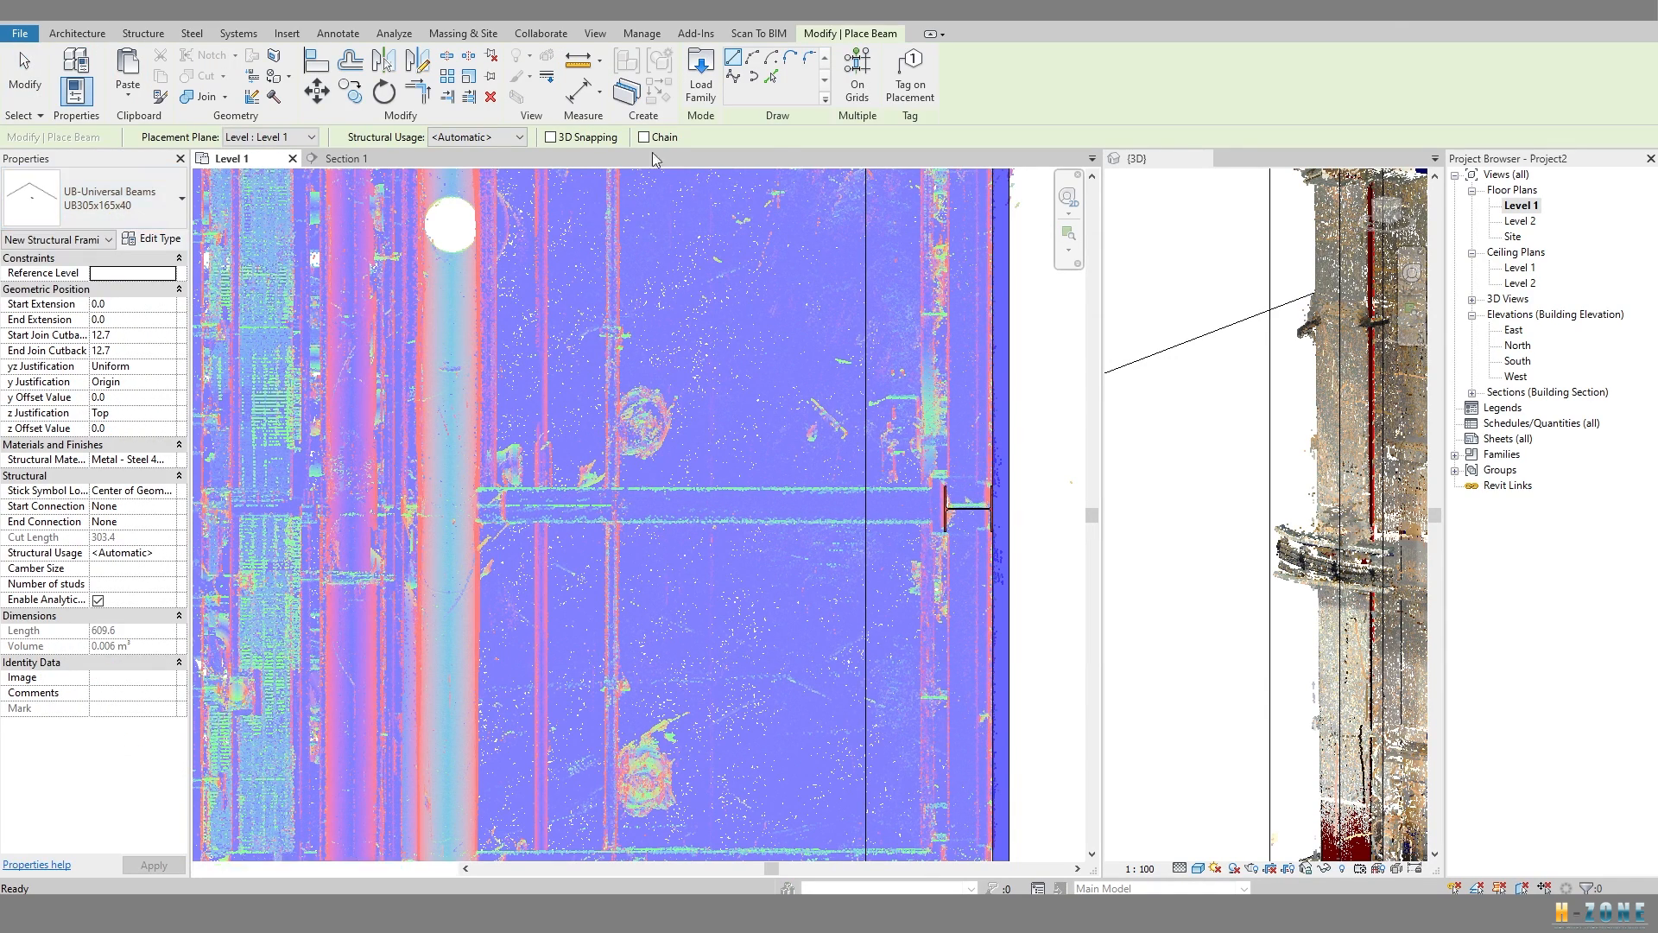
click(131, 212)
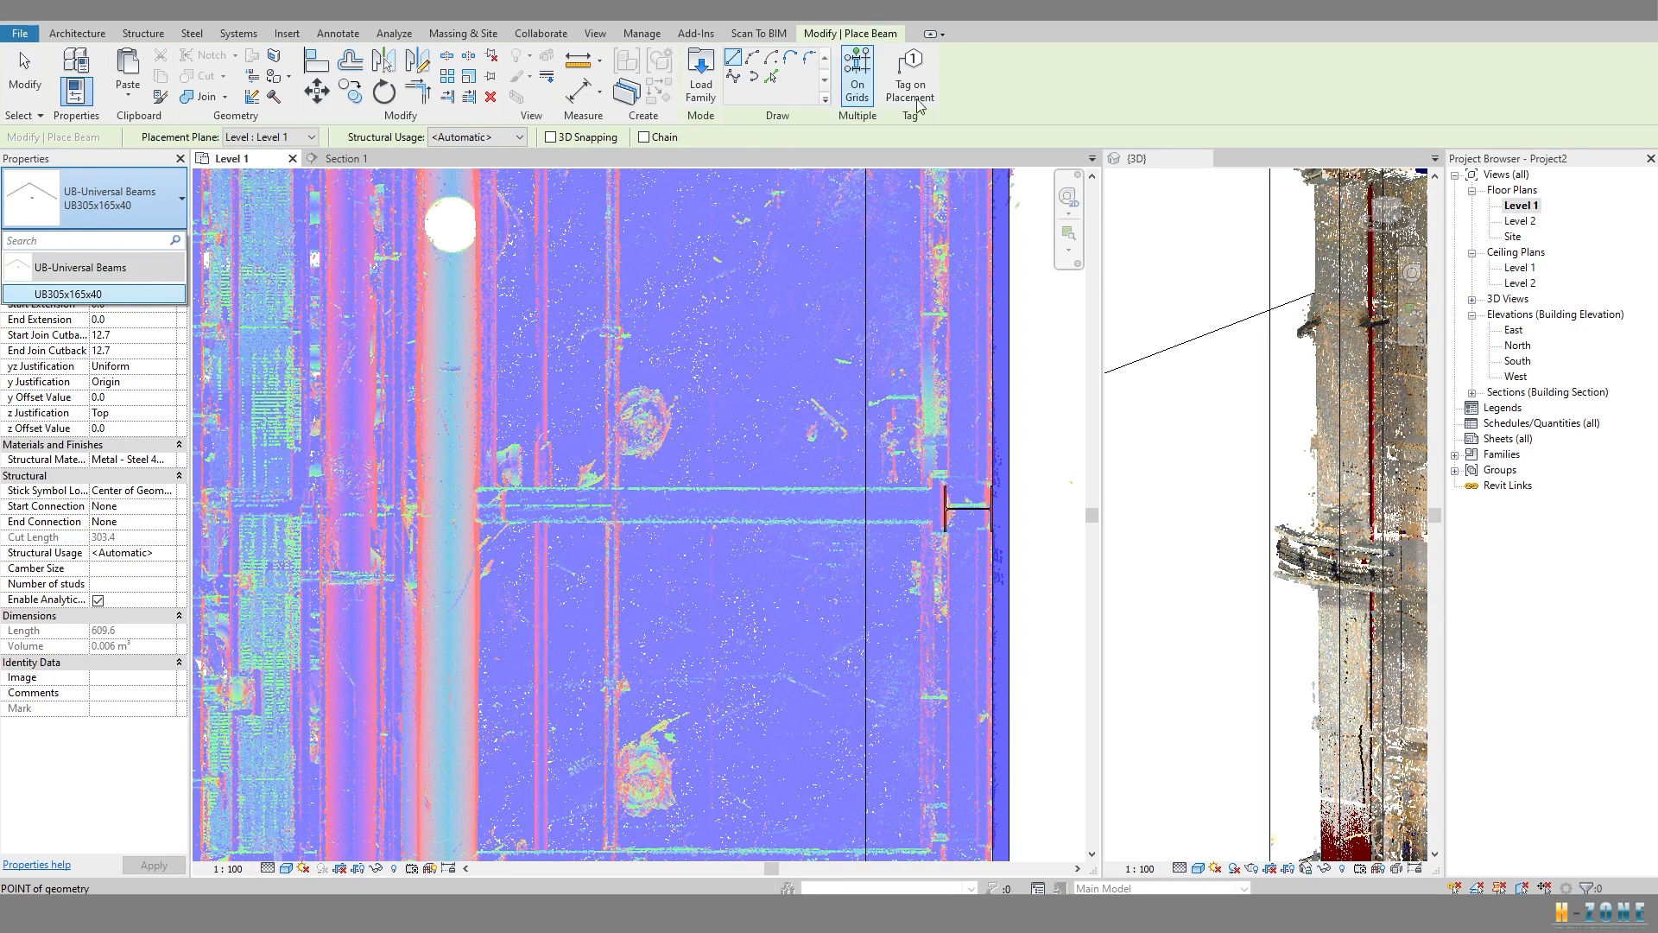
click(1029, 96)
Begin loading a beam family from the US Metric library's Structural Framing > Steel folder.
click(703, 86)
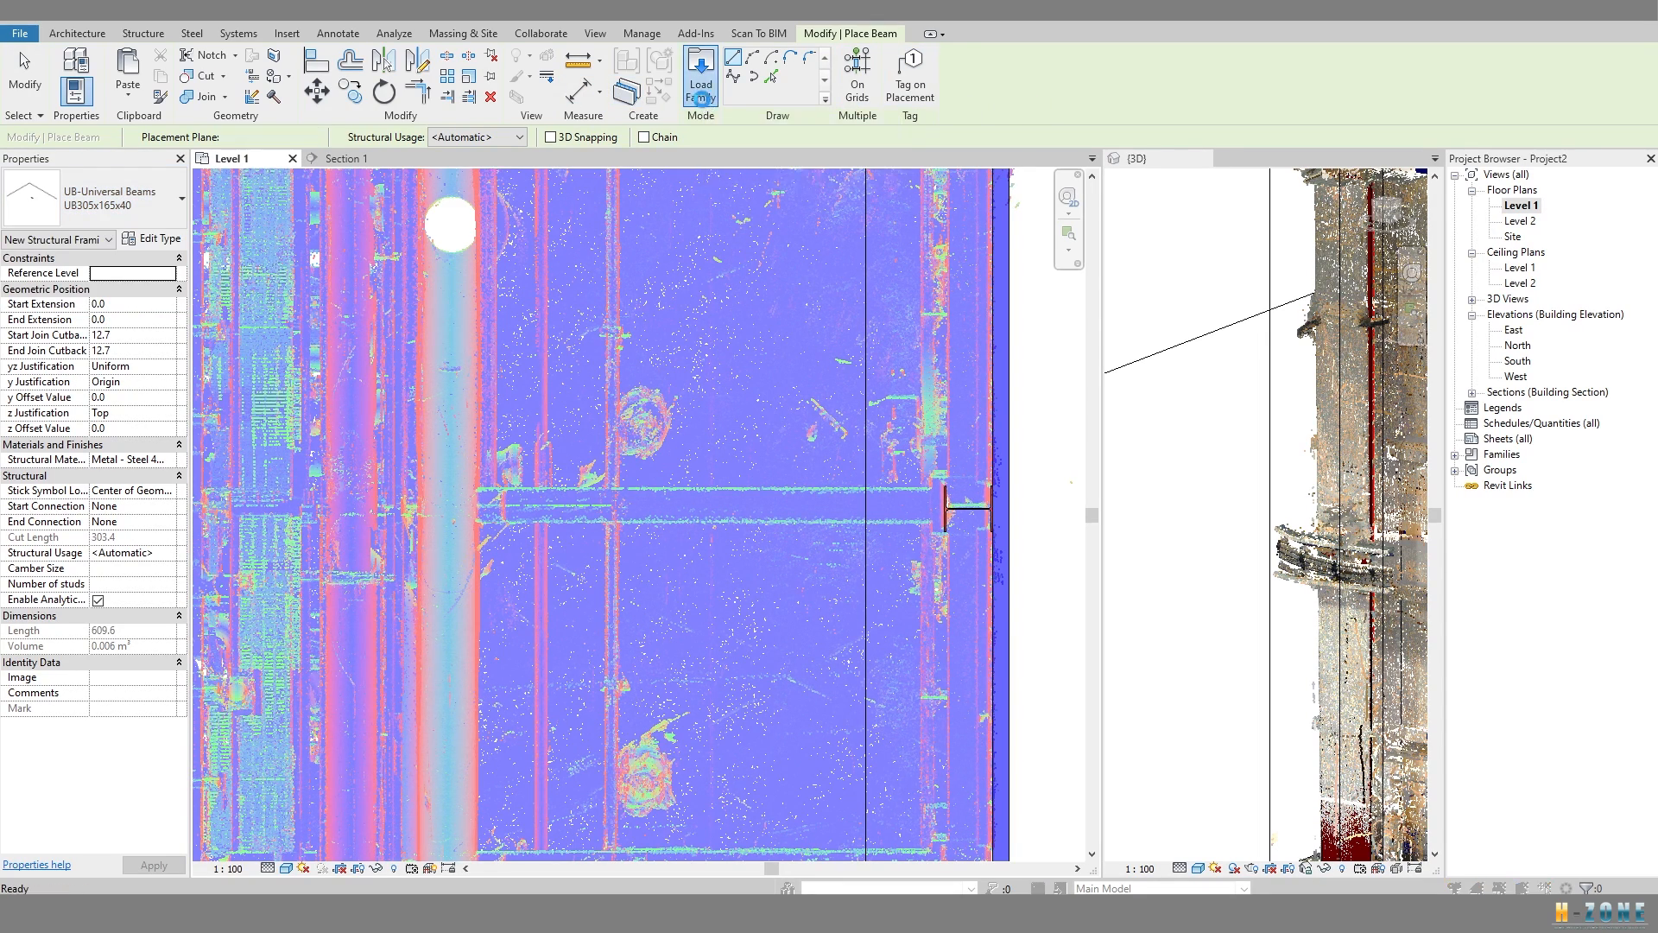
click(1047, 281)
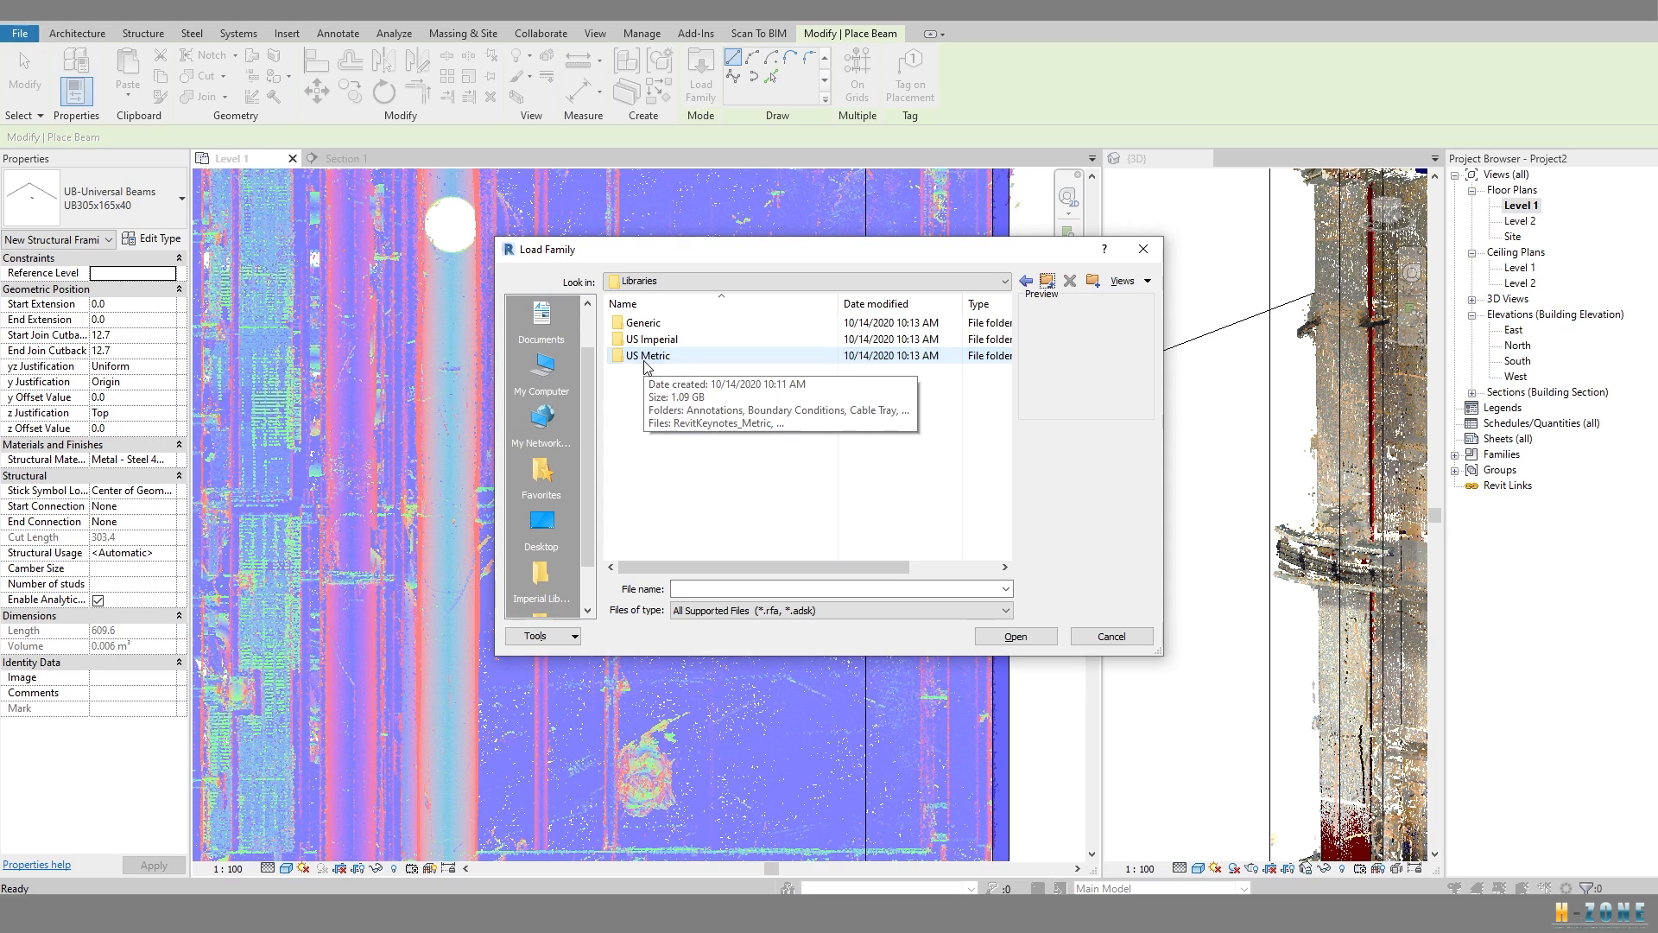
double_click(644, 361)
scroll(679, 491, down, 7)
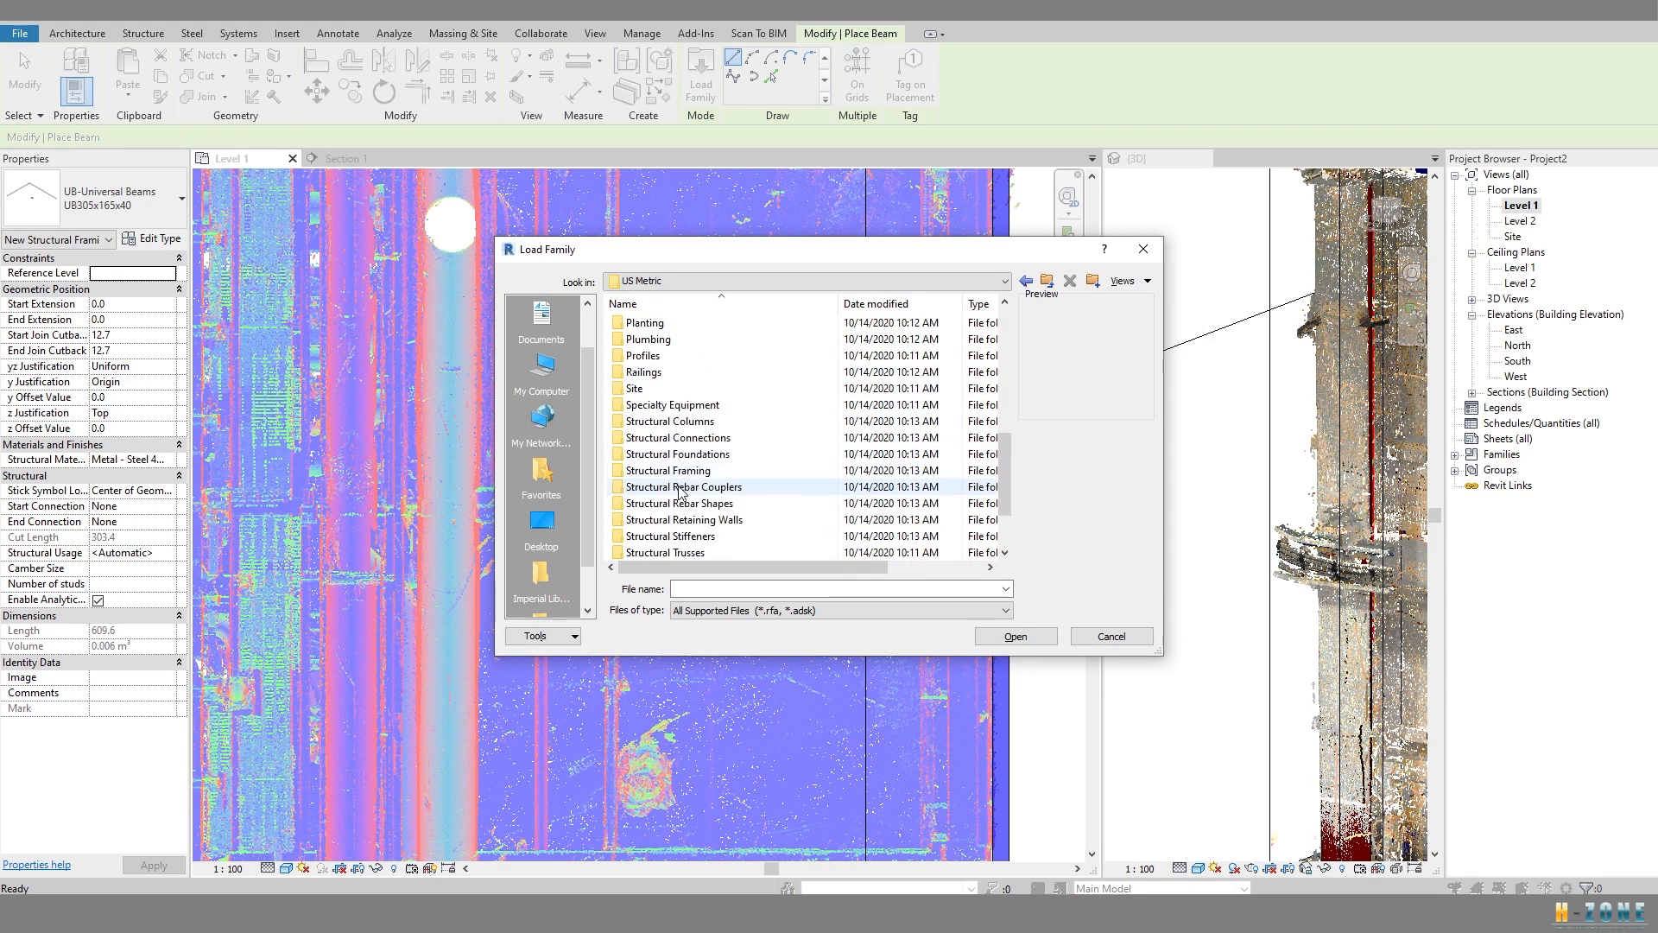
scroll(679, 491, down, 2)
double_click(697, 390)
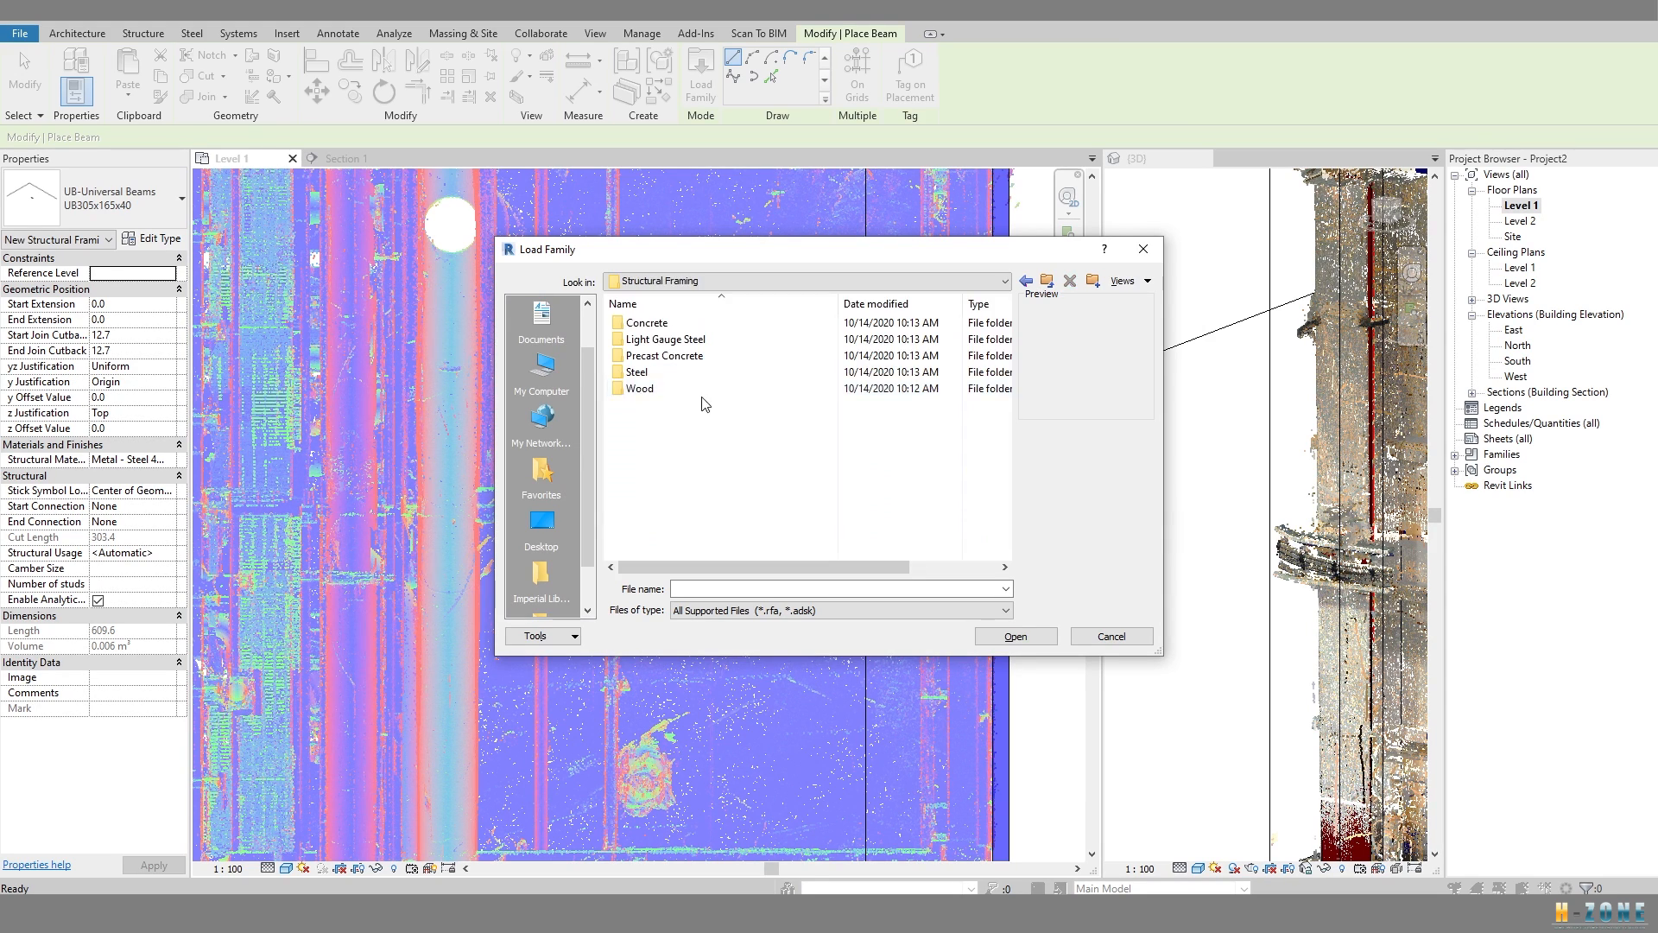
double_click(644, 371)
Open the Steel framing folder and preview its metric families, comparing the bearing pile, double angle, structural tee and wide flange profiles.
scroll(681, 451, down, 1)
click(657, 503)
click(673, 437)
click(675, 453)
click(670, 486)
scroll(670, 510, down, 3)
click(671, 509)
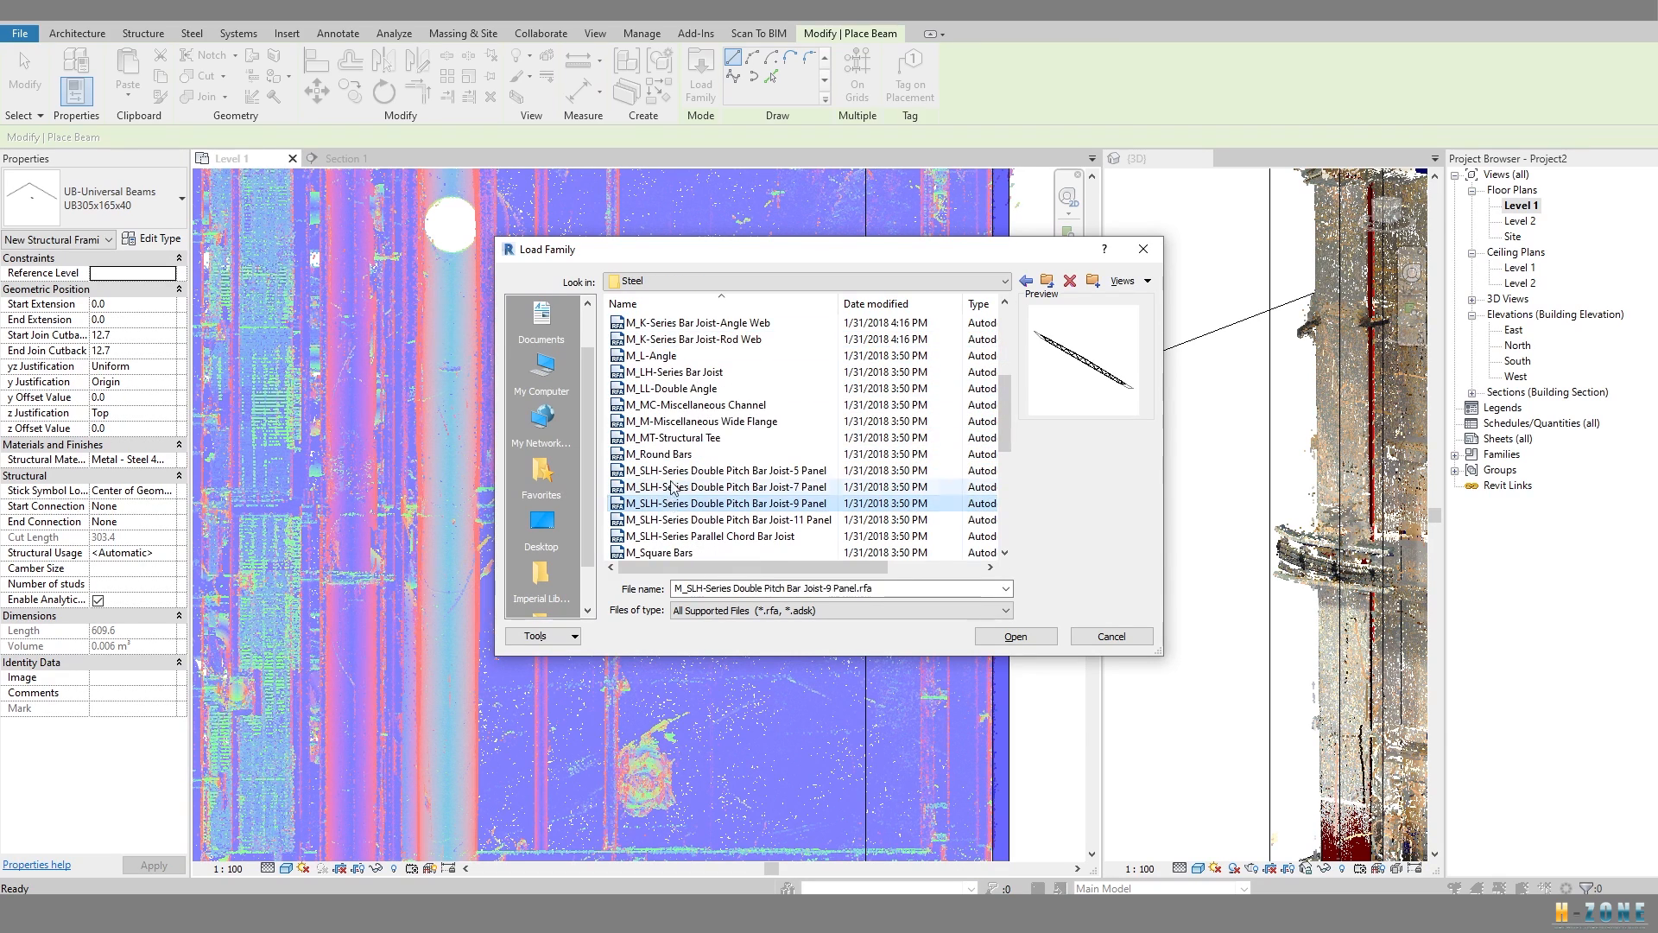
click(673, 421)
scroll(673, 420, up, 2)
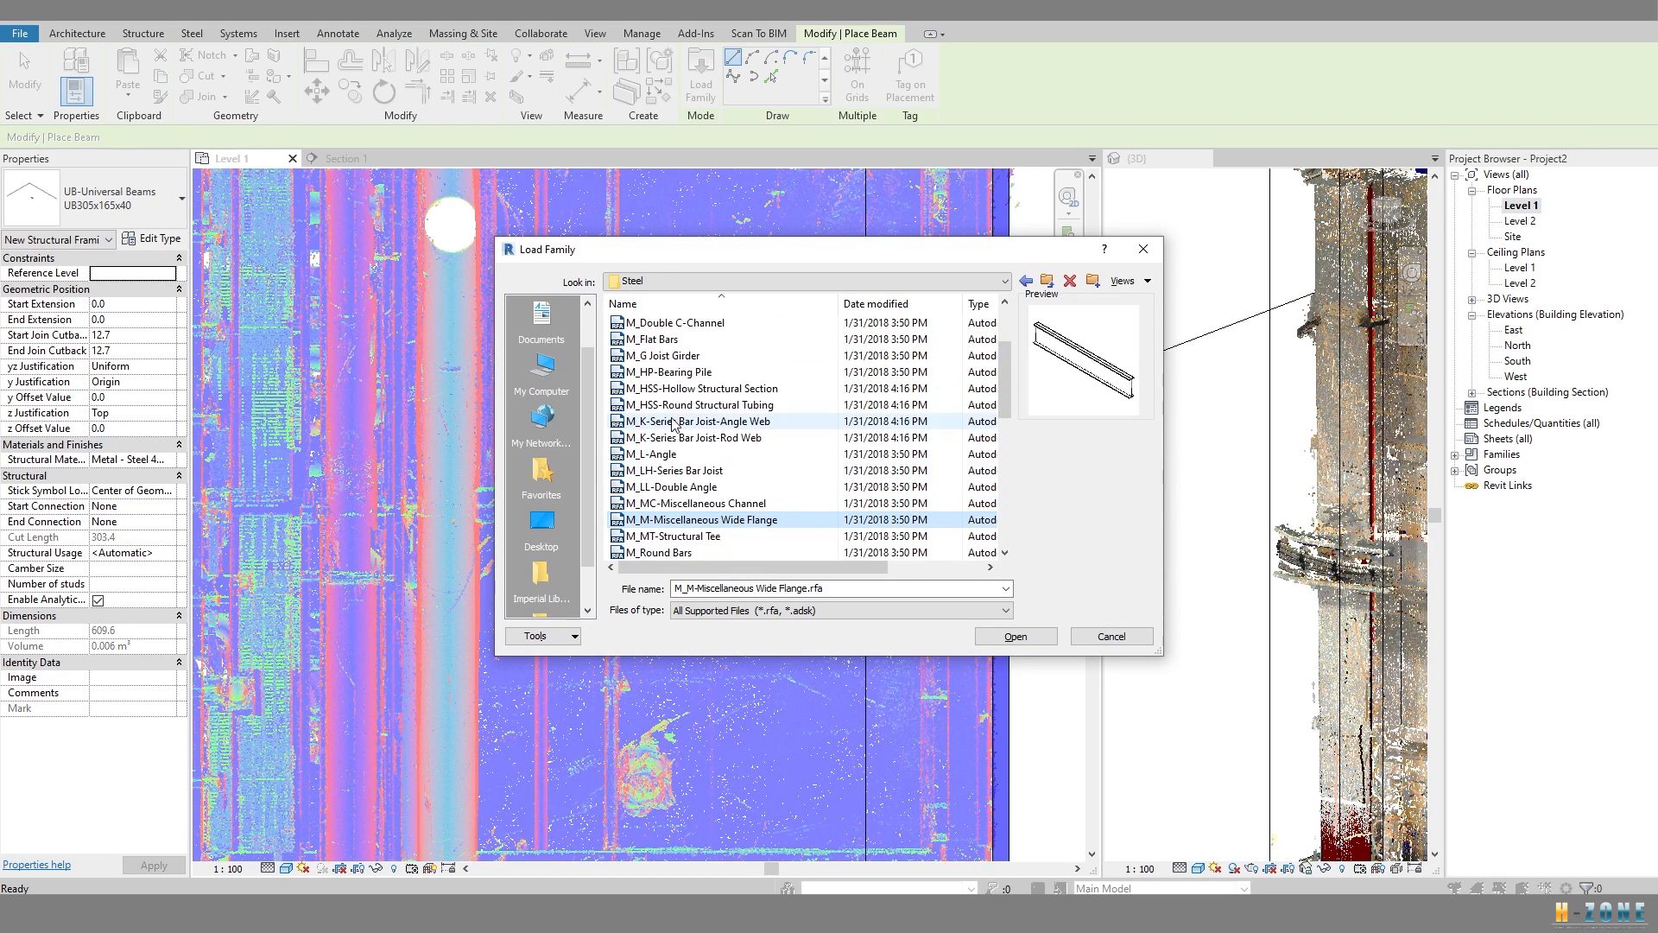
click(678, 535)
click(679, 519)
click(679, 487)
click(678, 520)
click(678, 536)
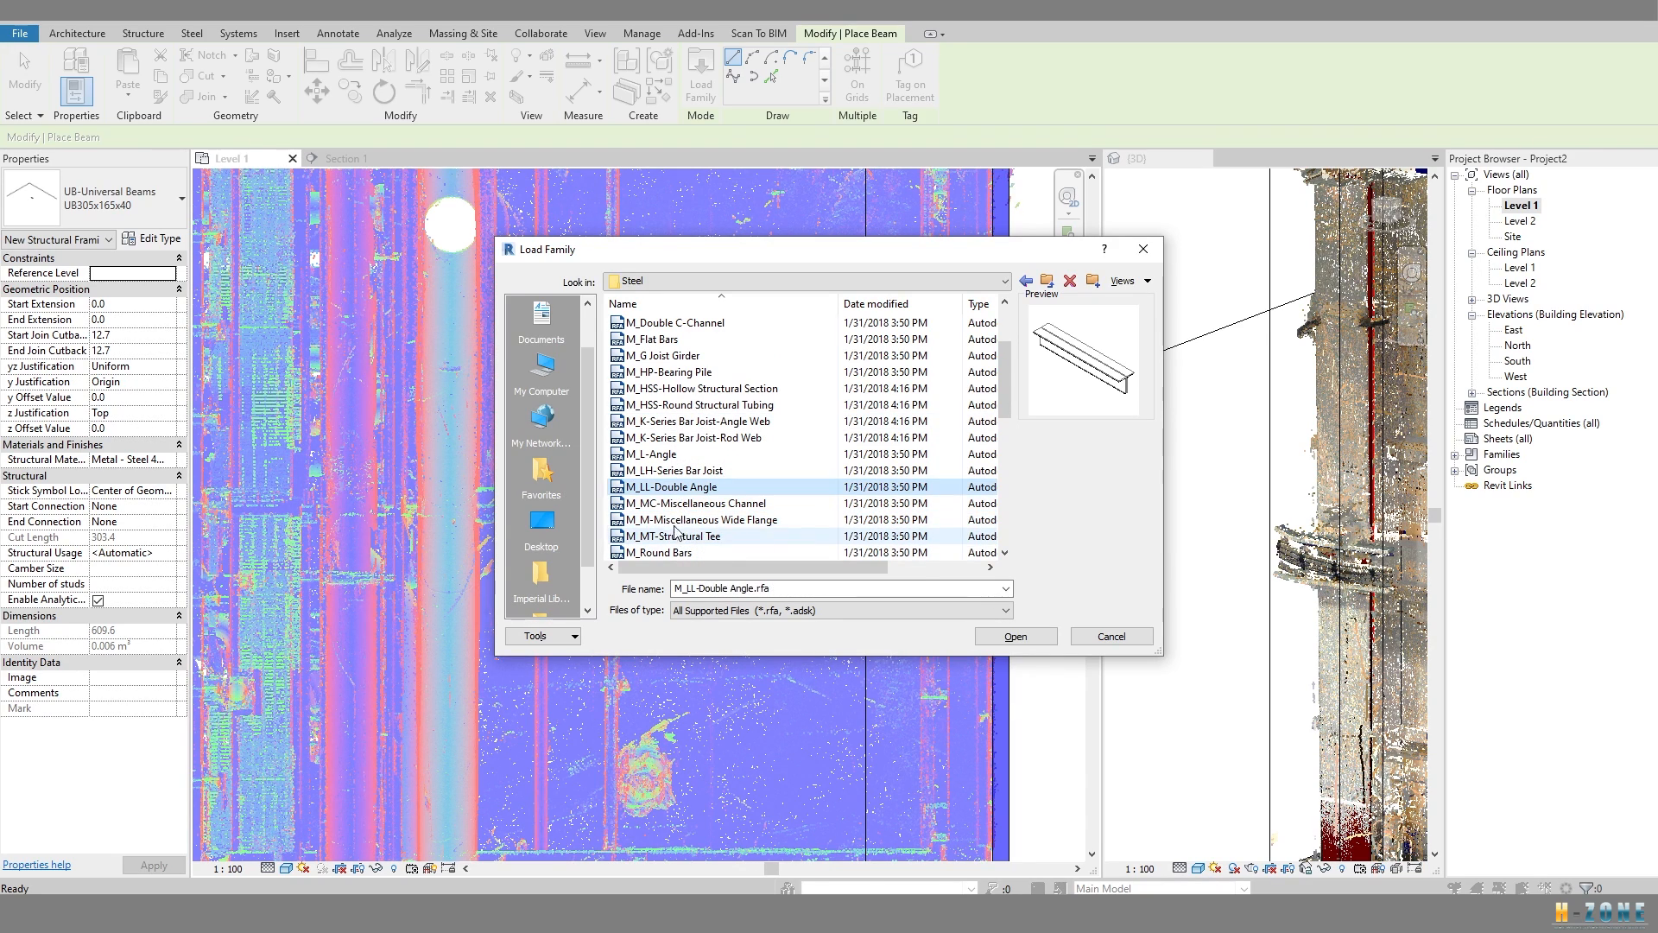
click(677, 470)
click(675, 454)
click(672, 420)
click(669, 404)
click(670, 374)
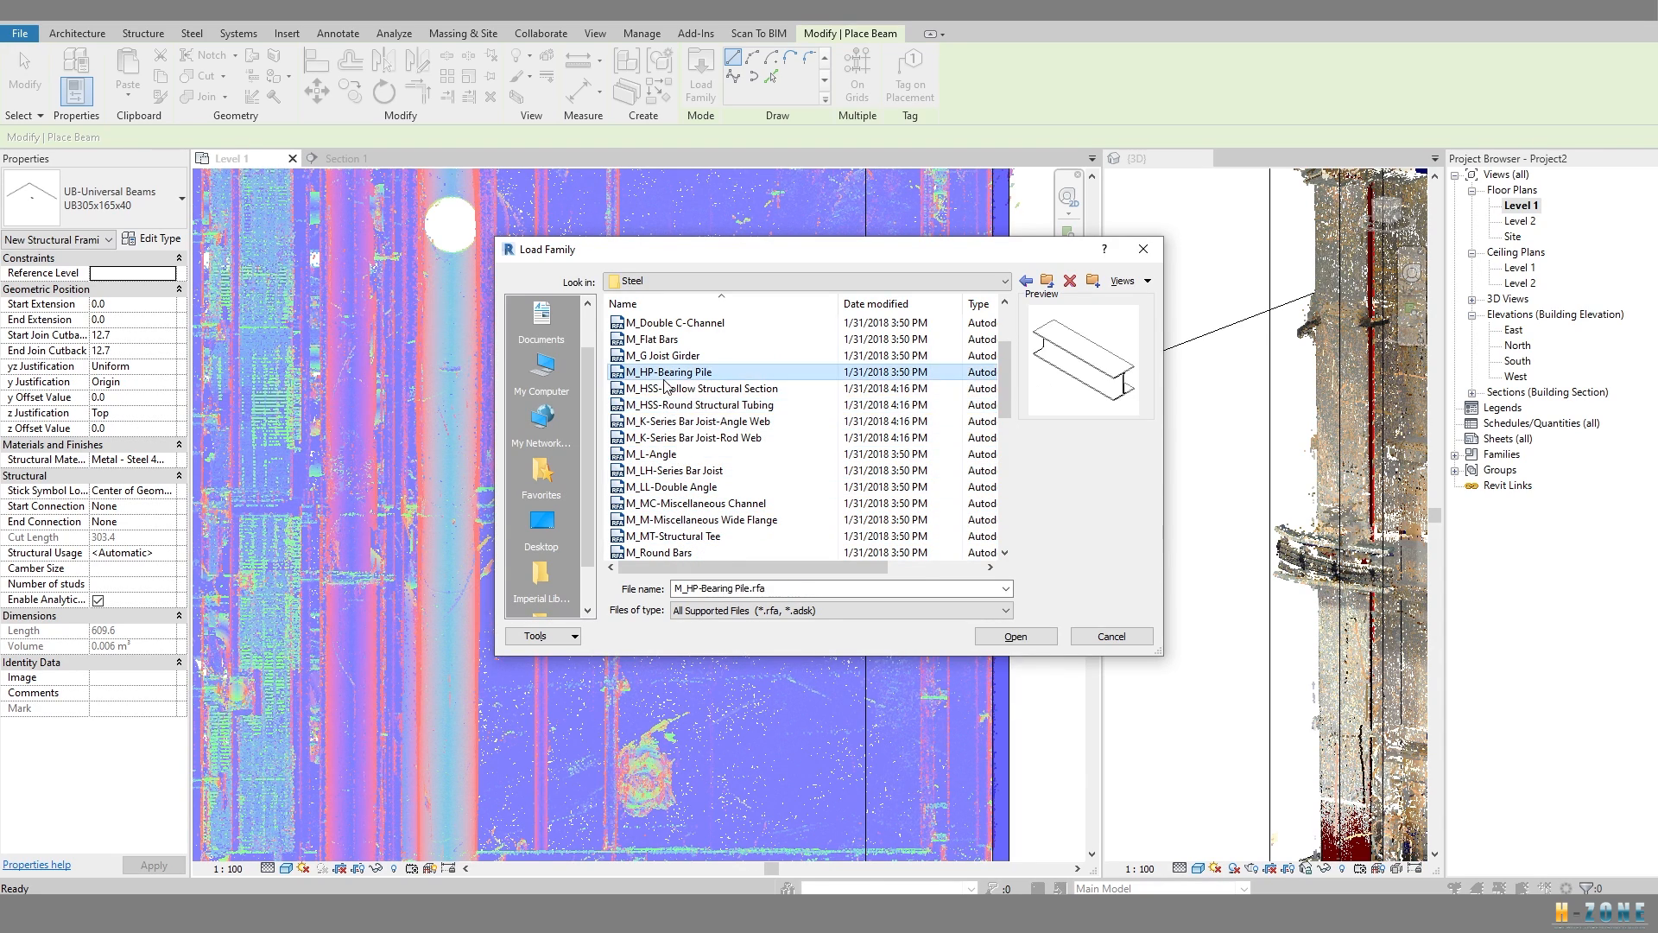
click(674, 355)
click(676, 372)
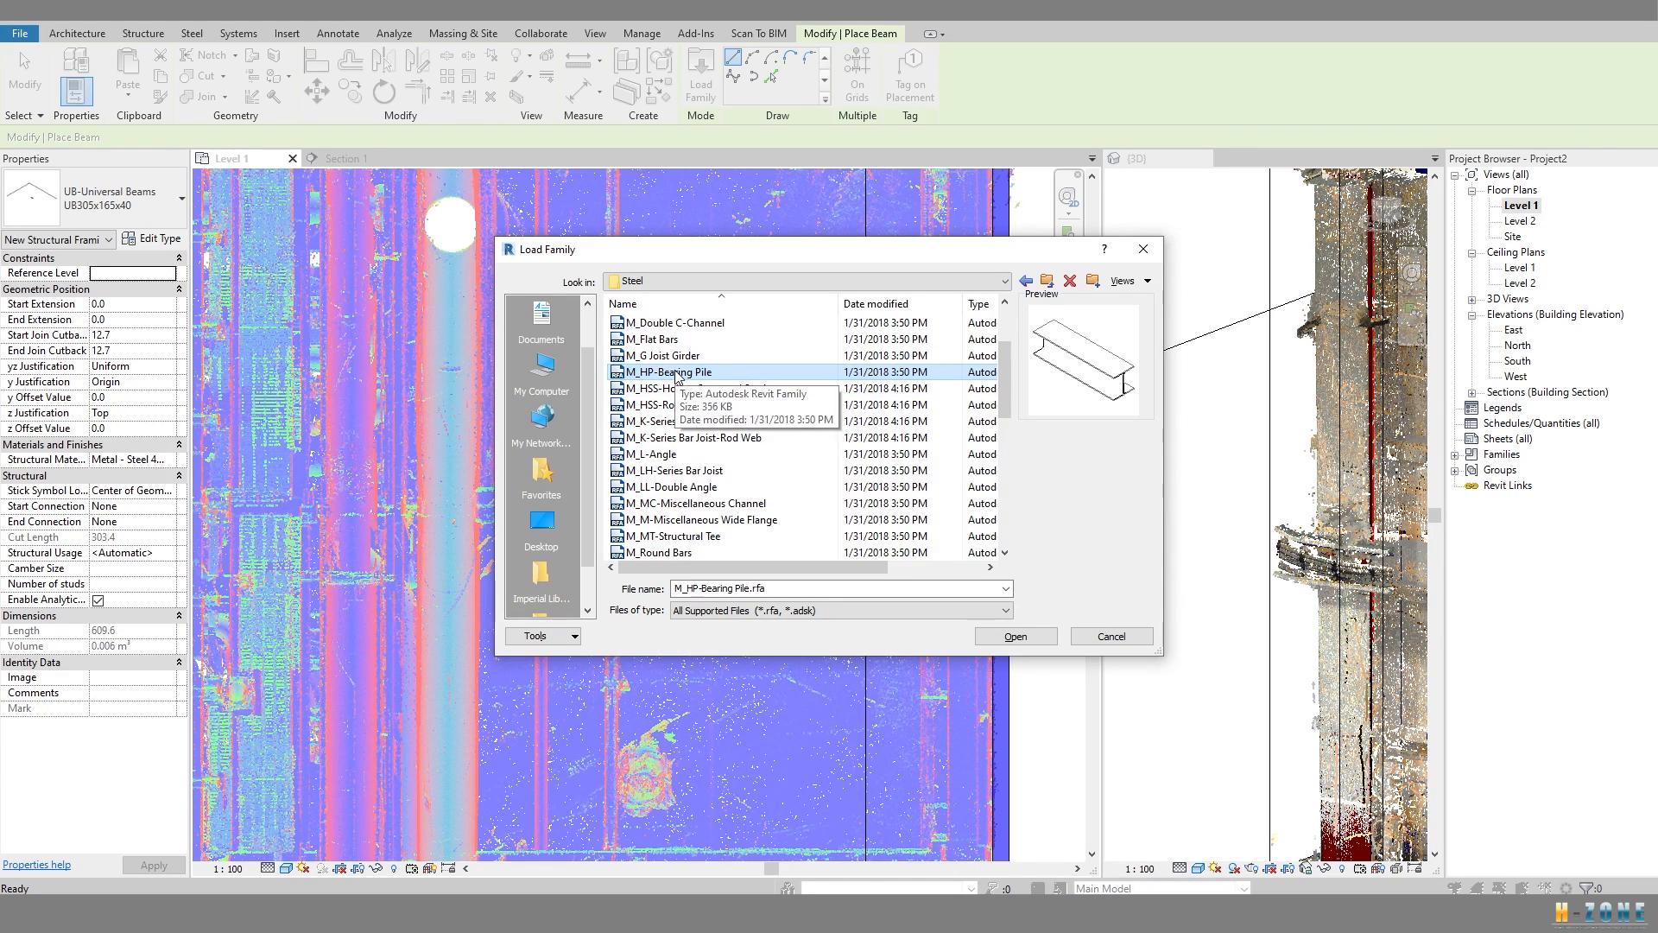
click(676, 356)
scroll(696, 484, down, 2)
scroll(687, 454, up, 1)
click(677, 425)
click(678, 439)
click(679, 455)
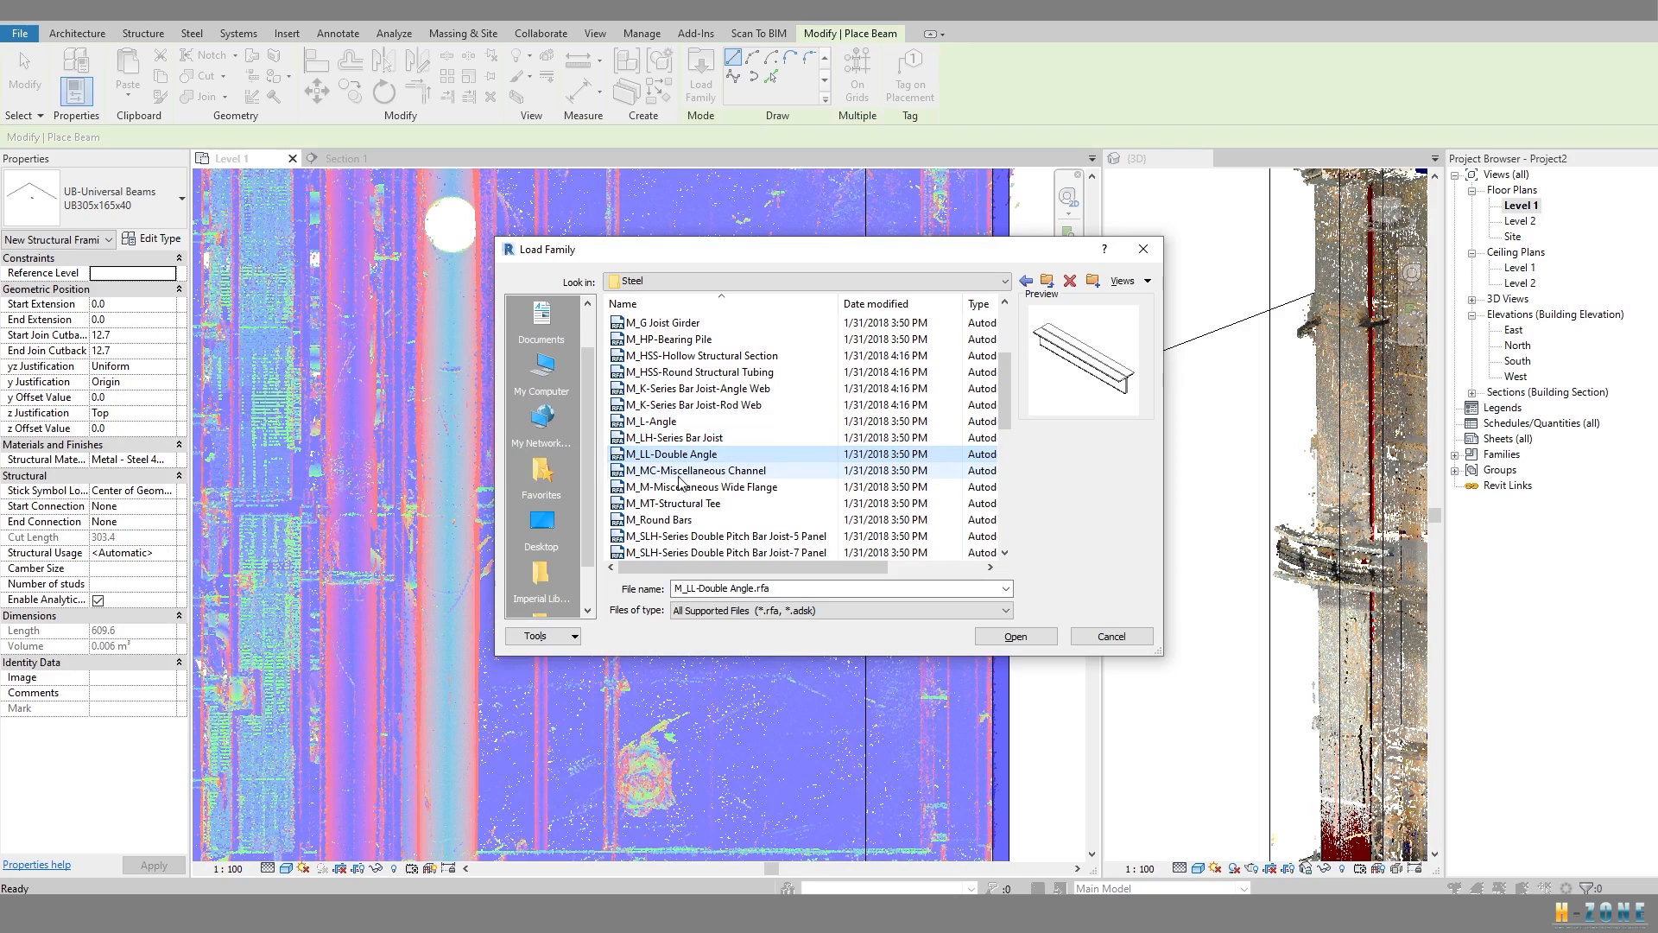
Load the M_M-Miscellaneous Wide Flange beam family into the project with type M310X16.1.
click(676, 487)
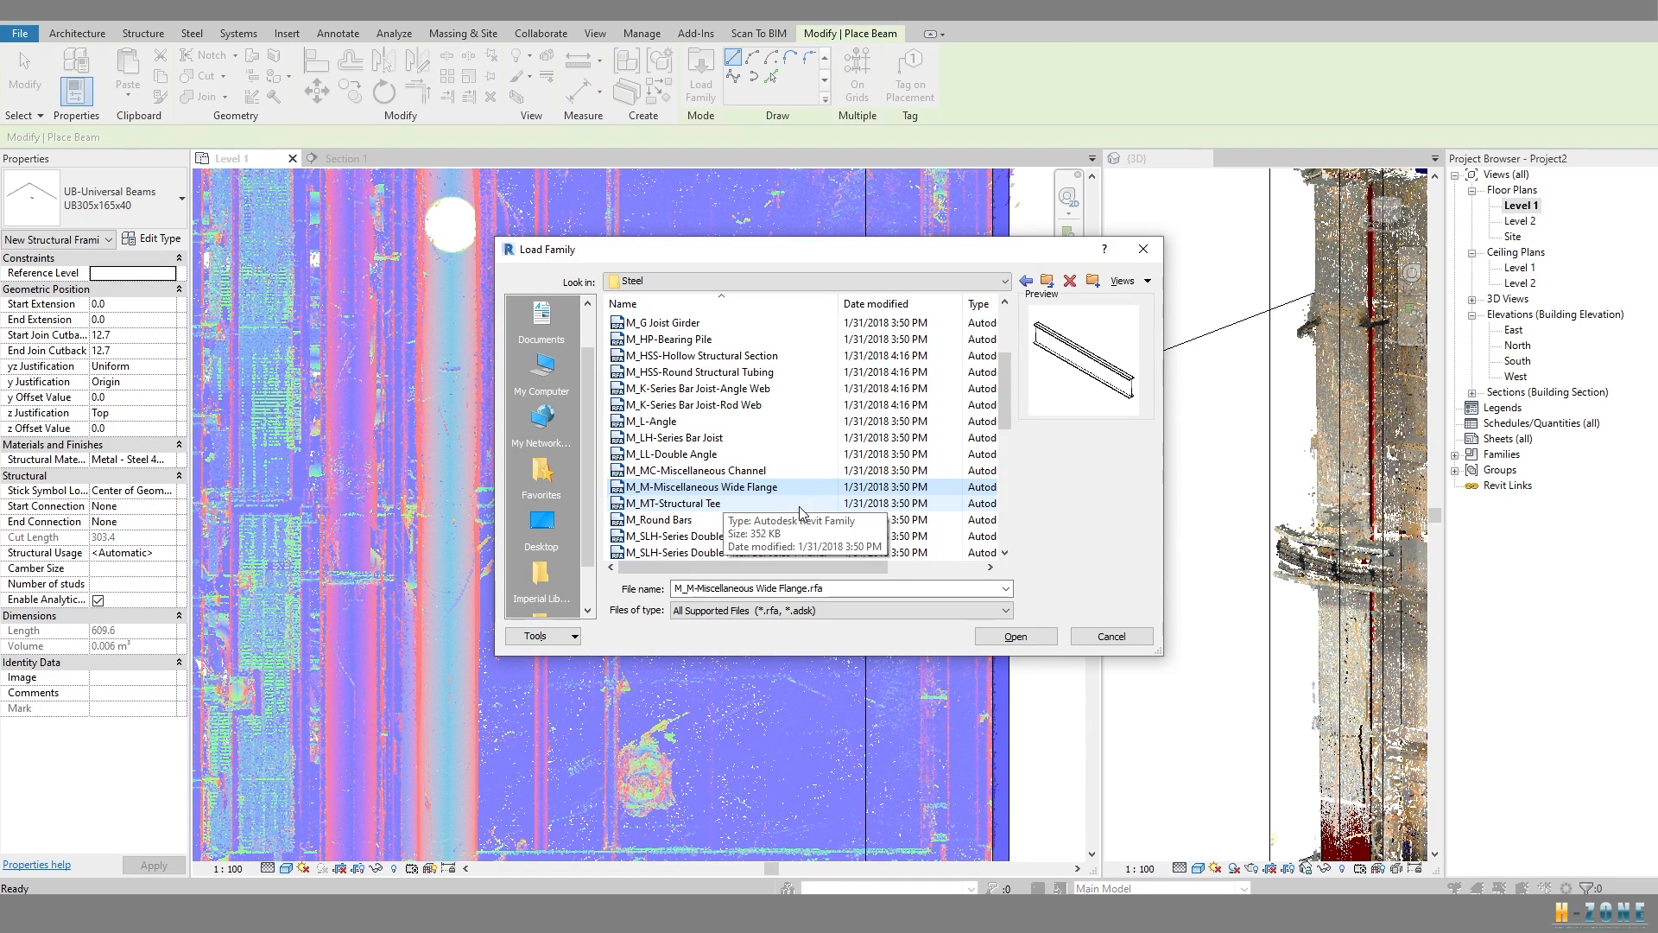
click(1002, 636)
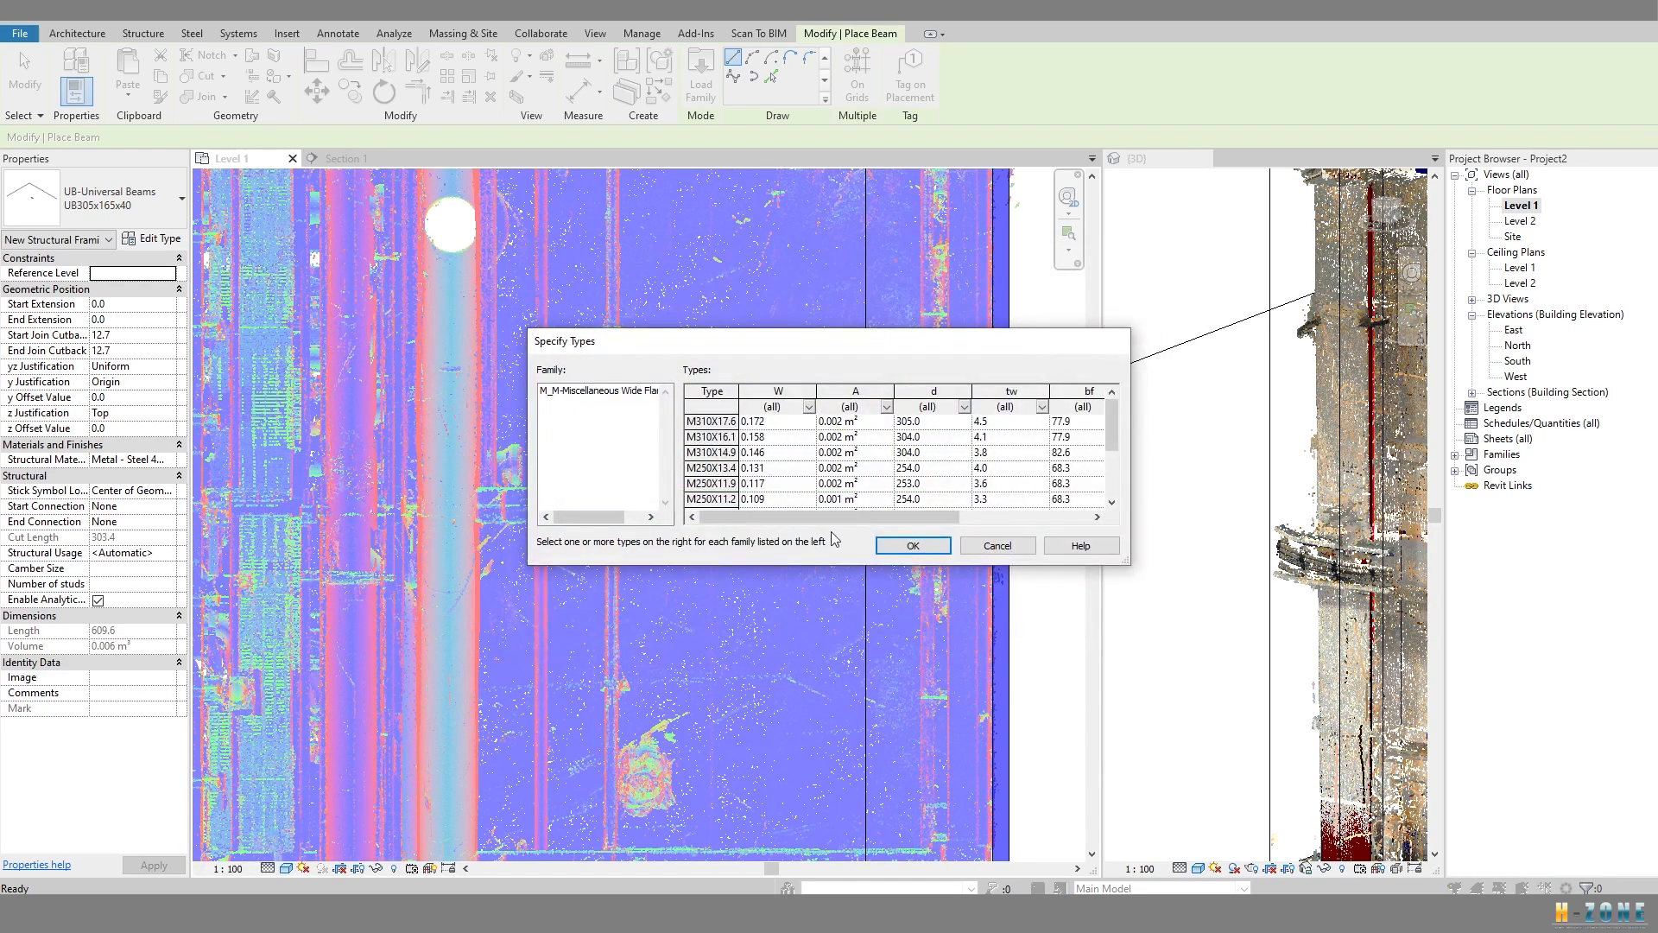
click(913, 553)
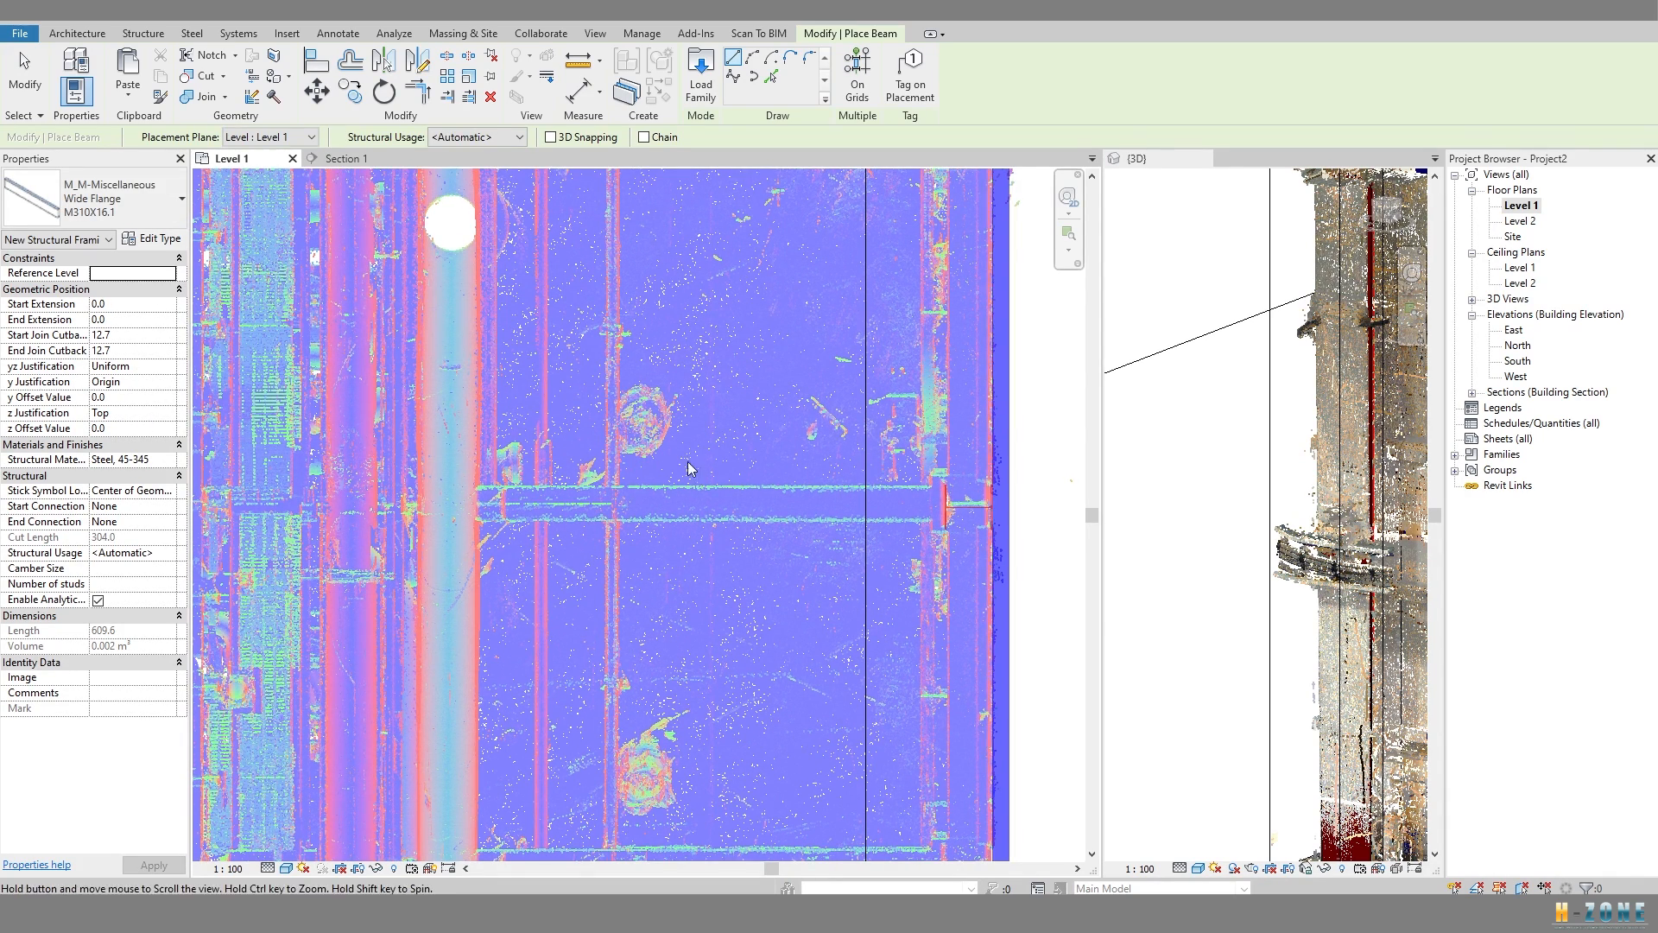
Place an M310X16.1 beam about 4200 mm long on Level 1, from the red column along the scanned horizontal beam to the scanned pipe.
middle_drag(902, 508, 954, 508)
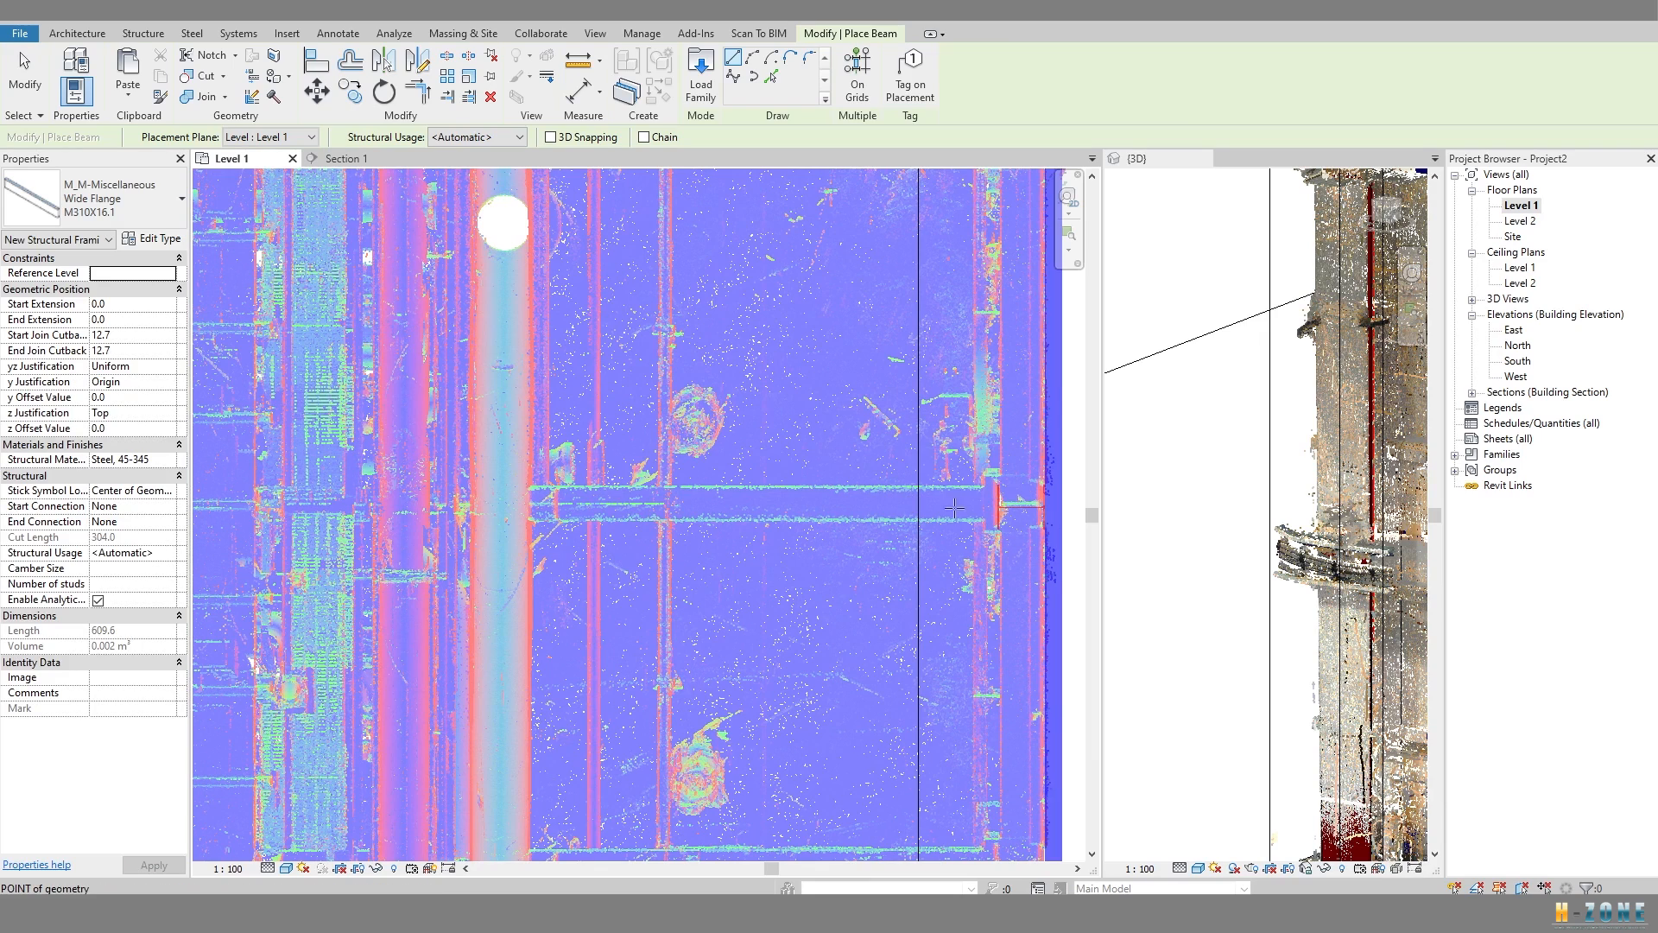
click(1004, 508)
click(521, 502)
key(Escape)
key(Escape)
scroll(738, 507, down, 1)
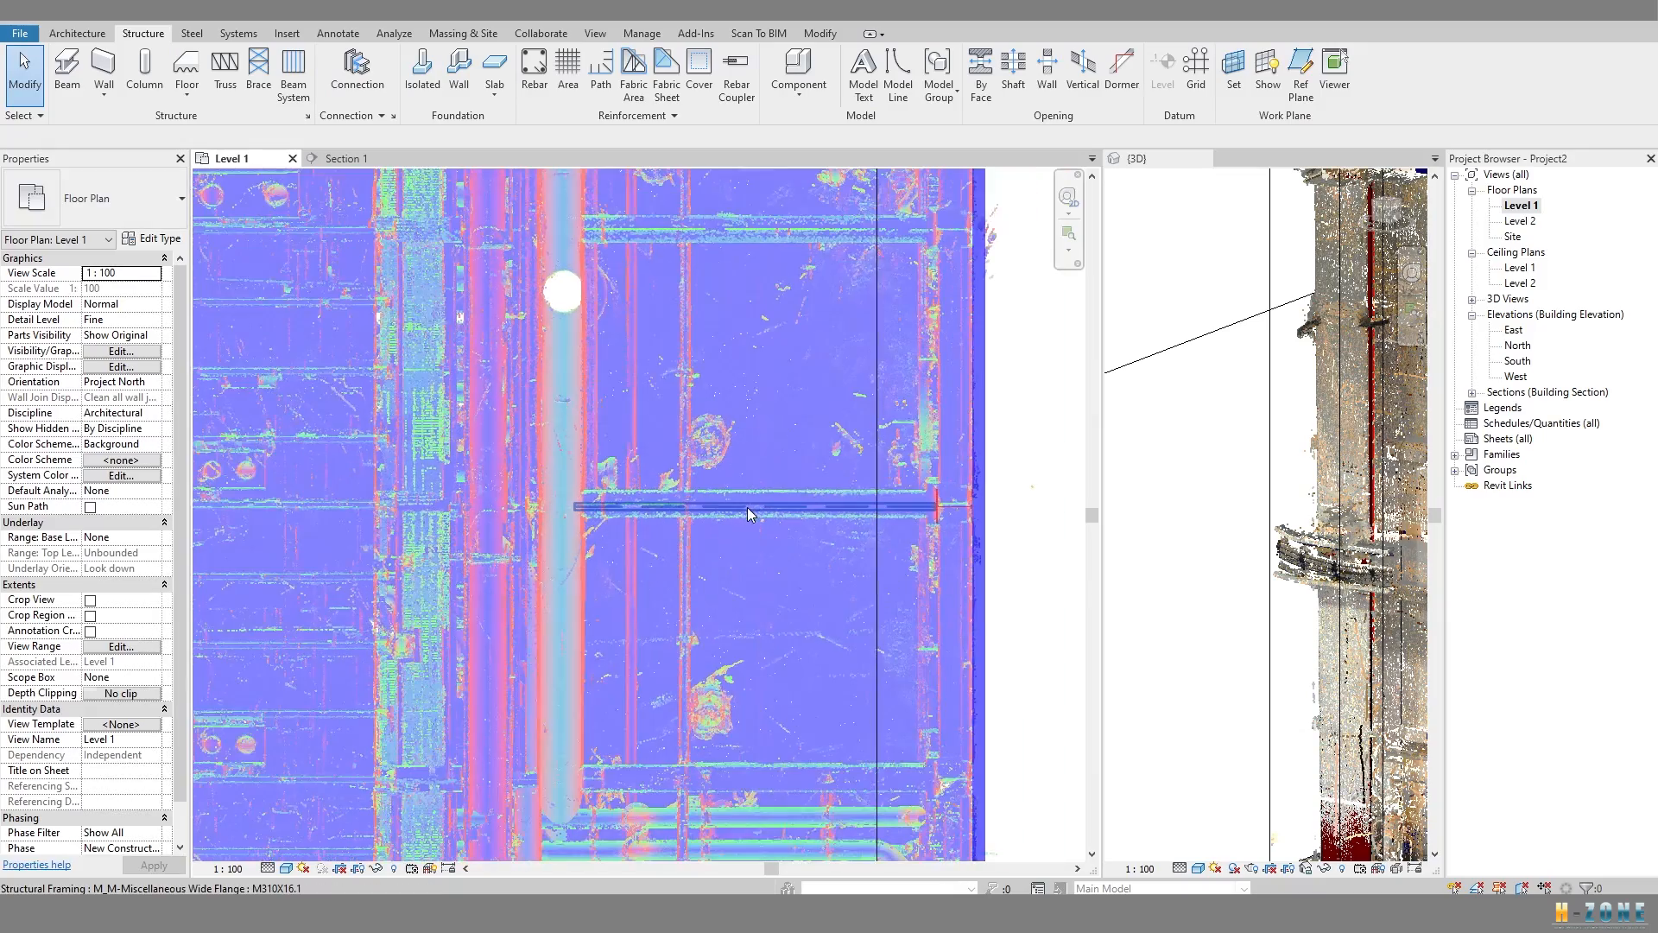
click(748, 506)
scroll(748, 506, up, 2)
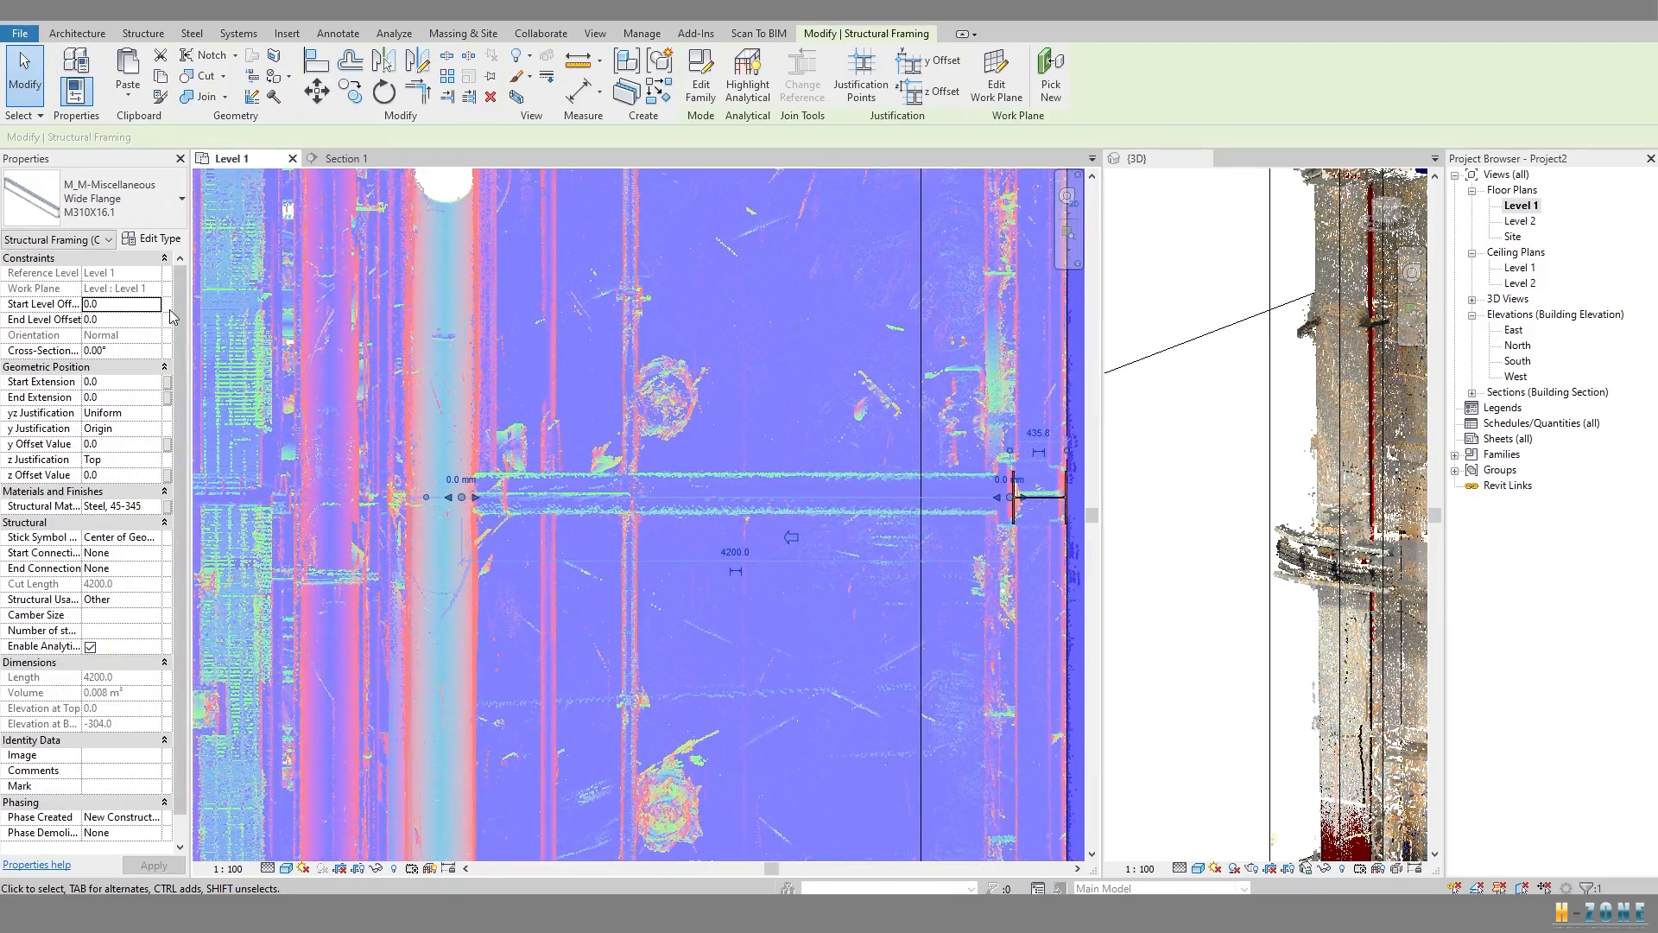
scroll(596, 468, down, 4)
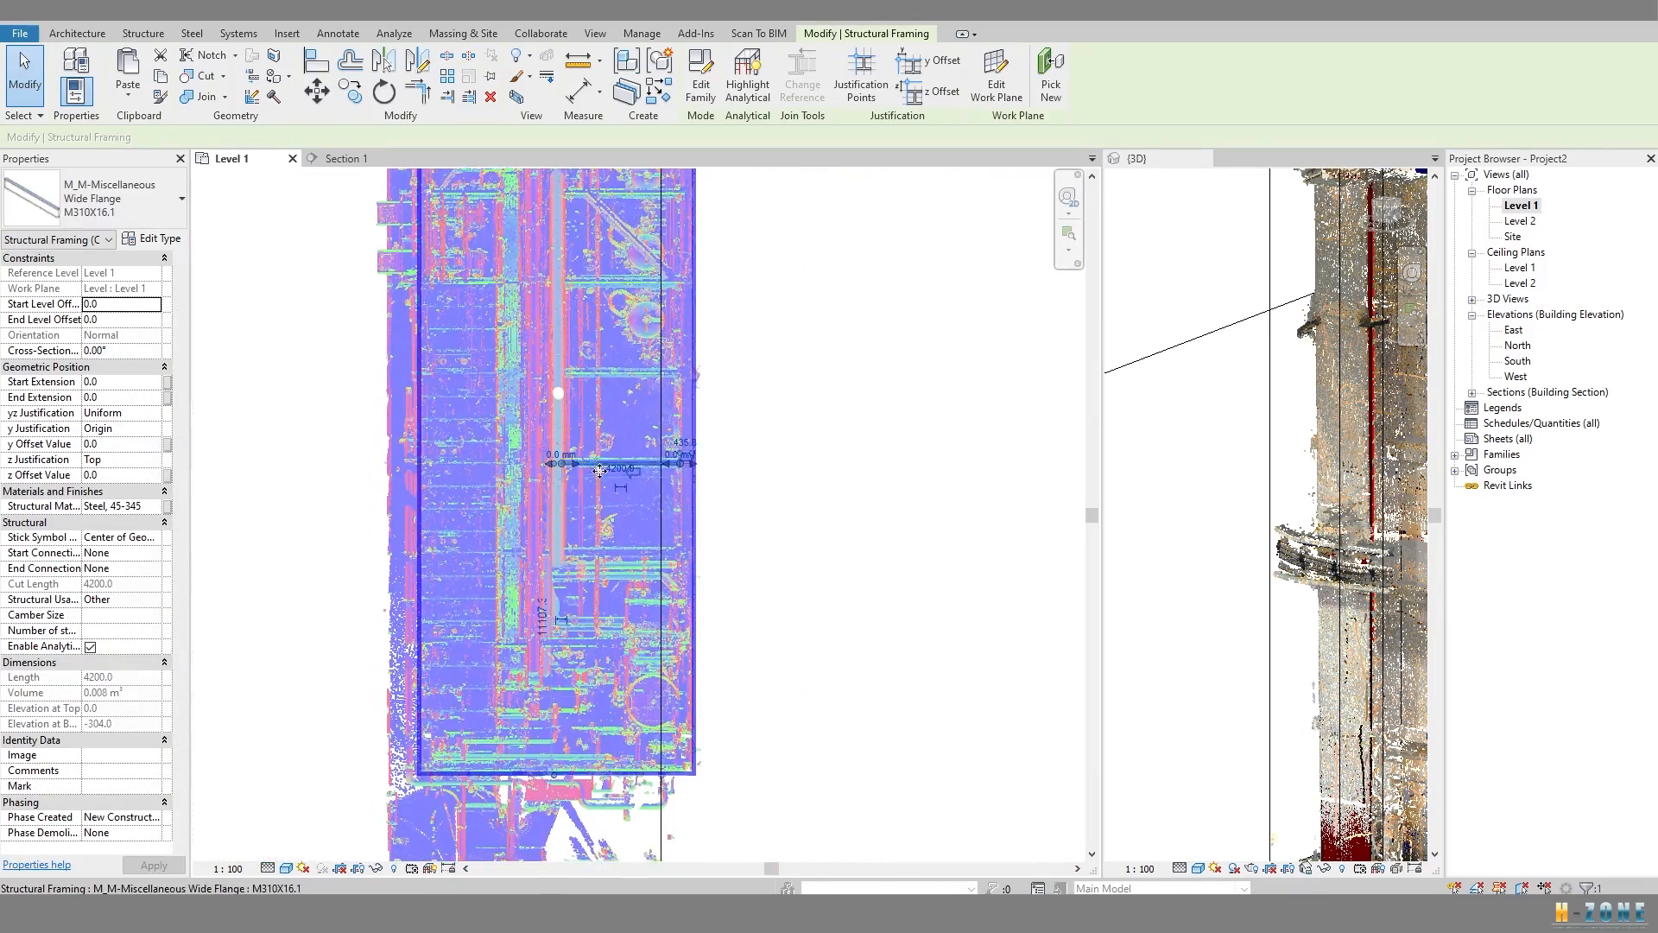
scroll(596, 468, up, 4)
key(Escape)
Create a building section alongside the new beam, limit its far clip offset to about 1167 mm, and open the section view.
click(595, 33)
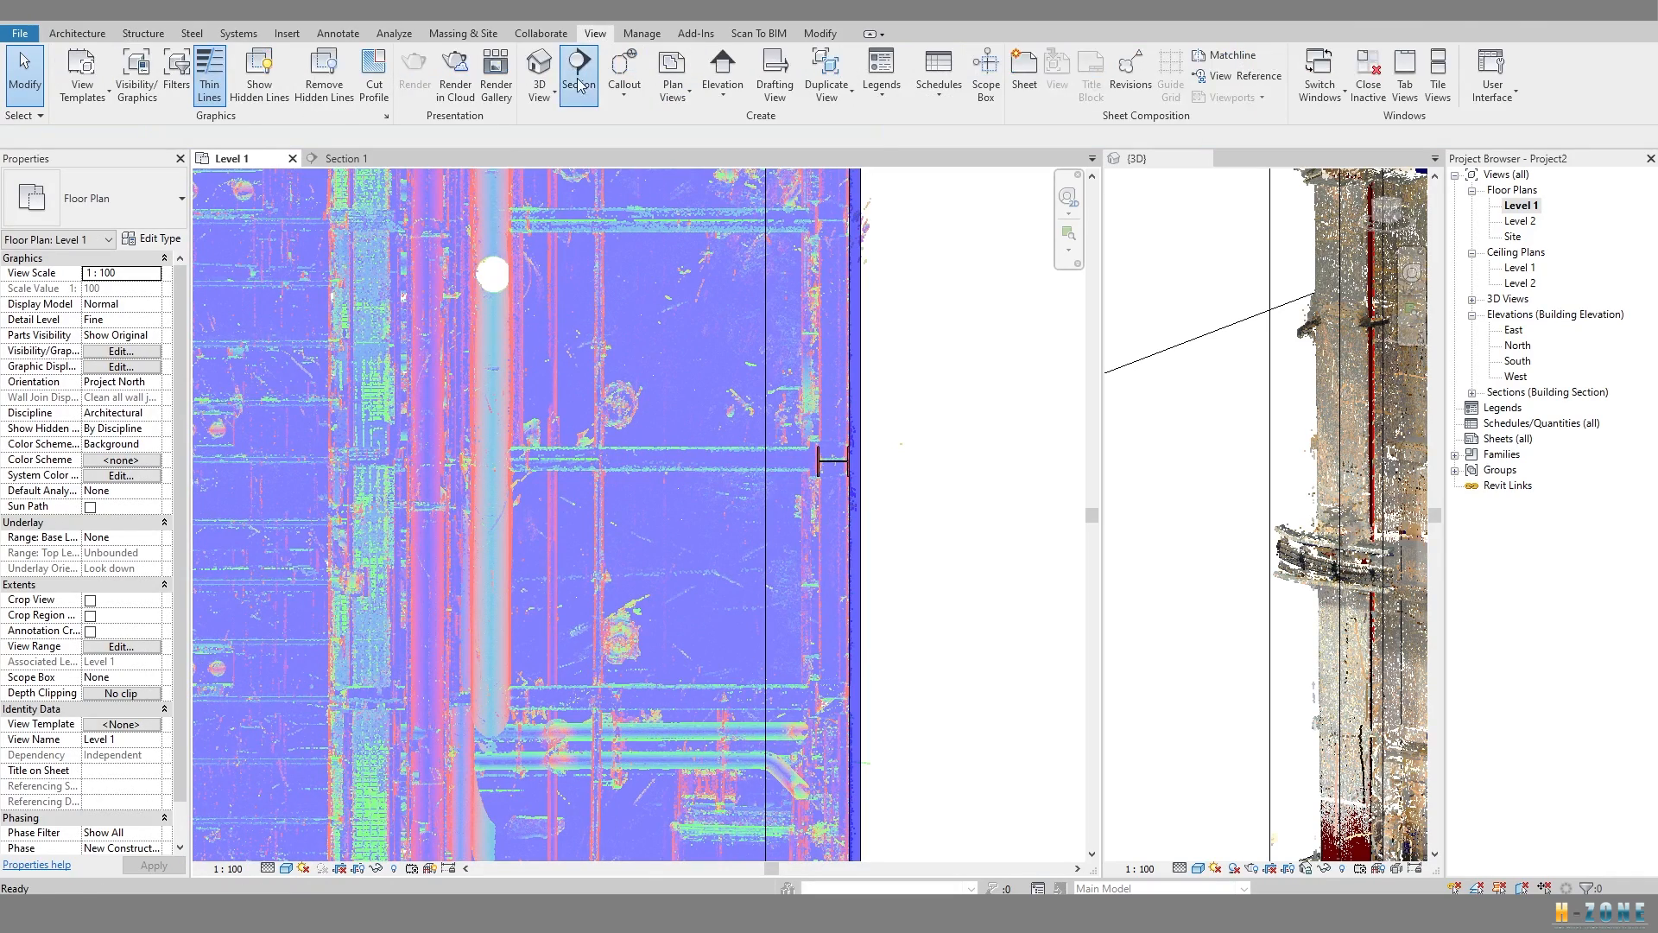
click(578, 73)
click(955, 484)
scroll(864, 519, down, 5)
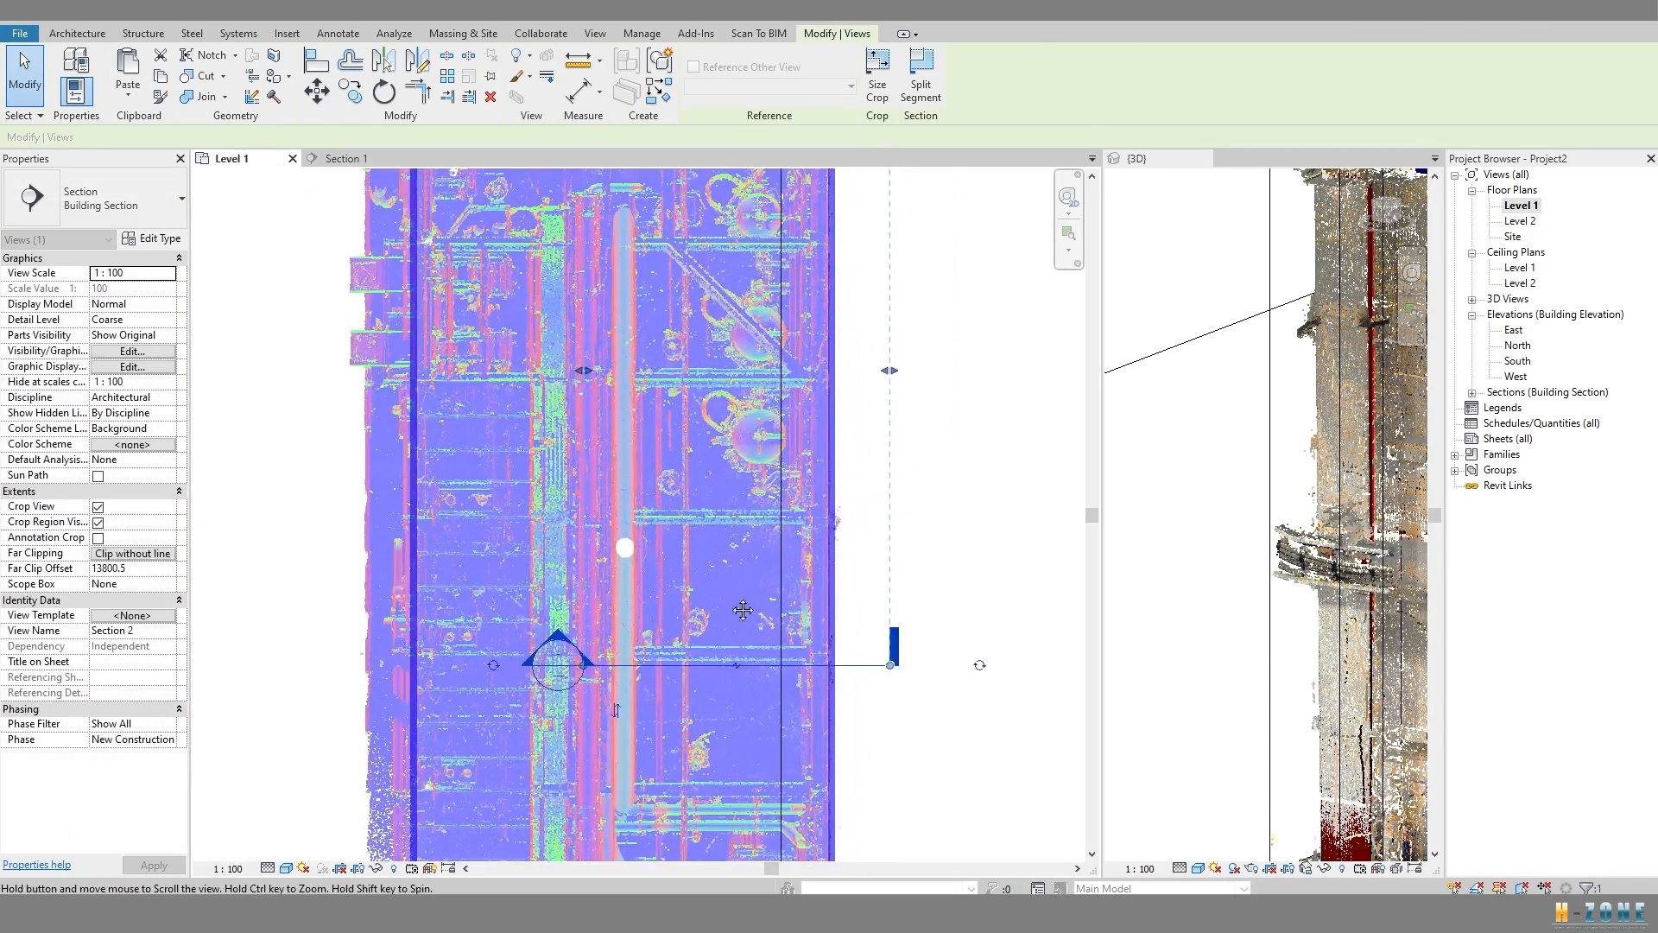
scroll(657, 527, up, 5)
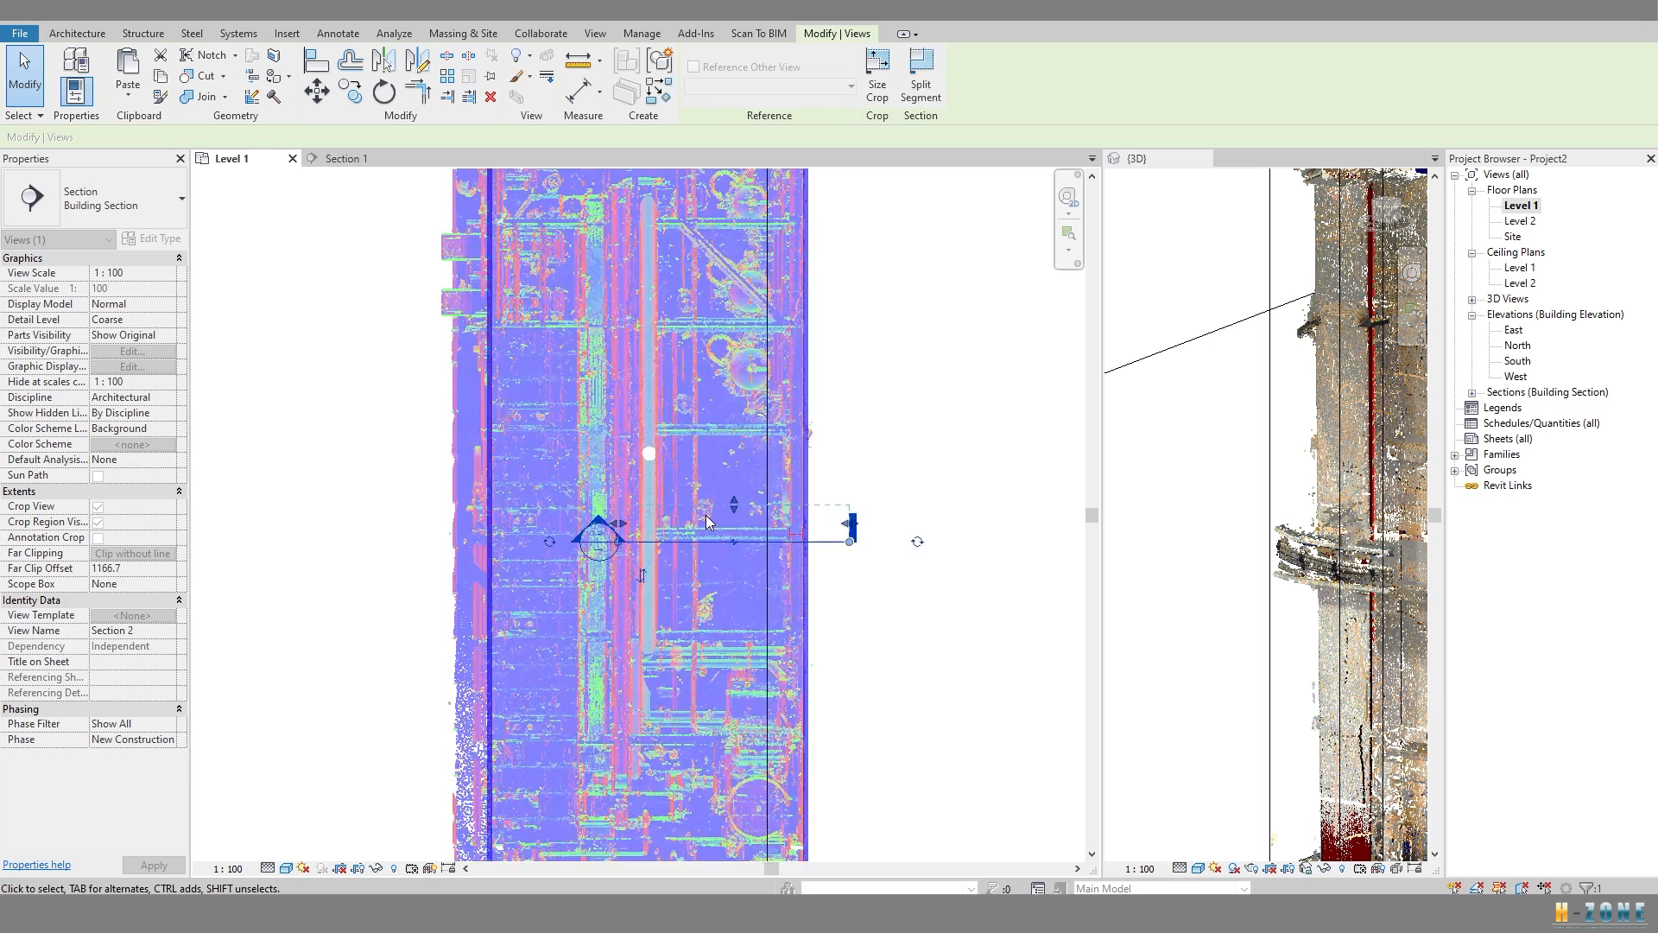
double_click(545, 557)
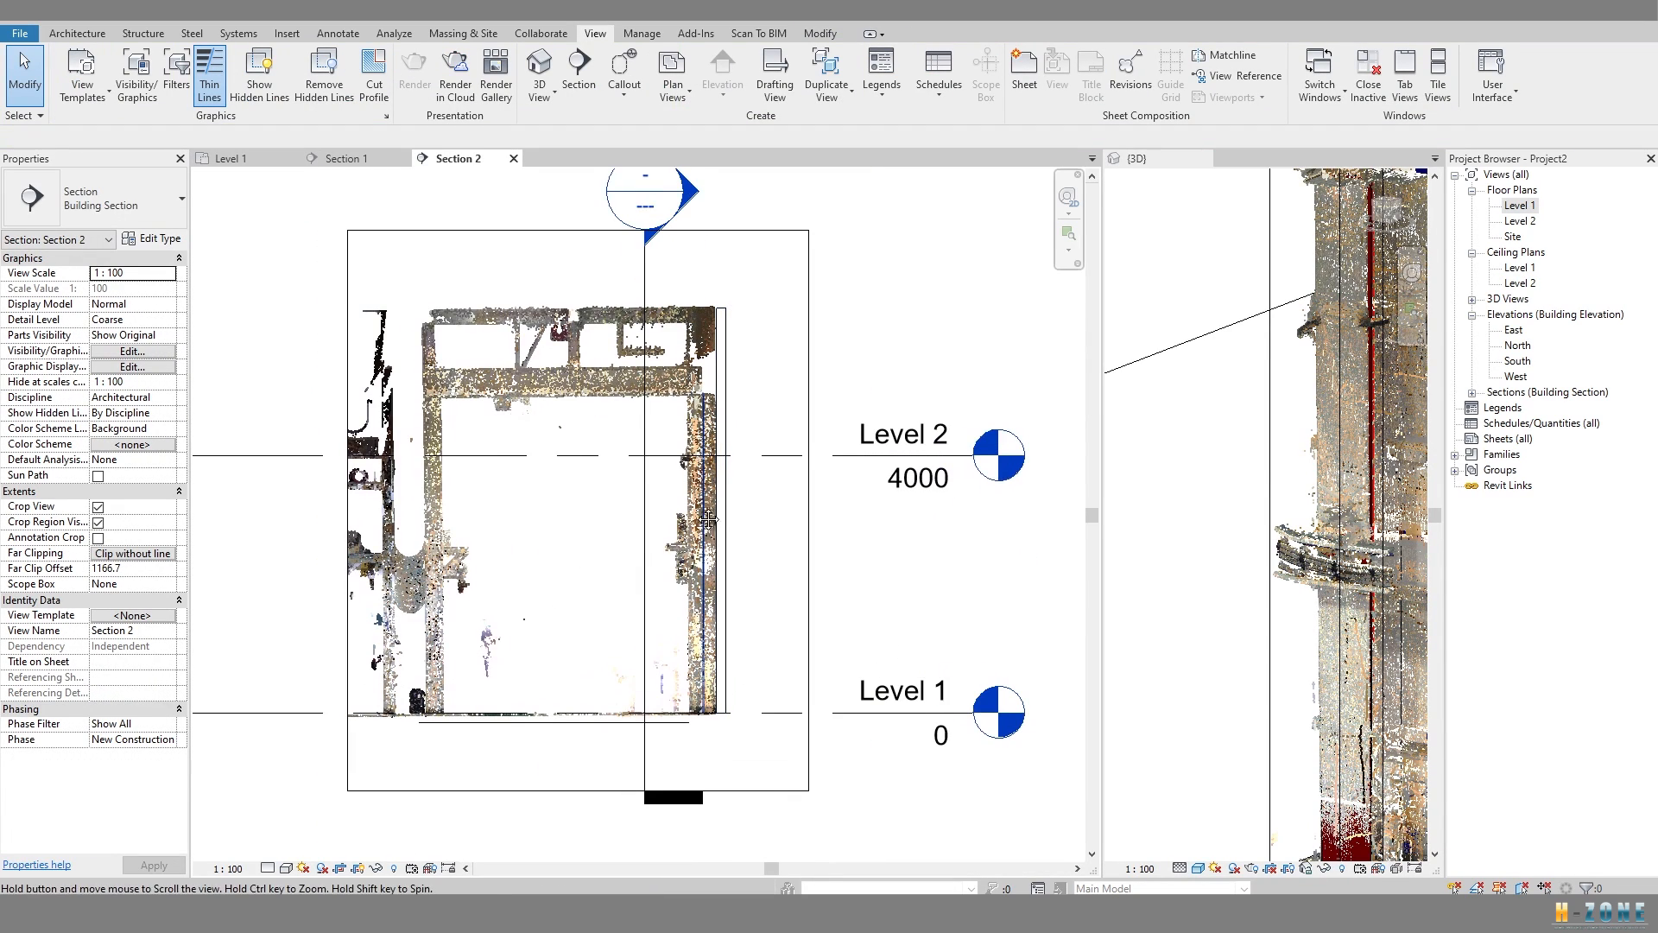
Display the new section at Fine detail level with the Shaded visual style.
click(267, 868)
click(278, 852)
click(285, 869)
click(302, 798)
middle_drag(574, 515, 572, 511)
Move the beam, unconstrained and disjoined, about 5378 mm straight up from Level 1 to the top edge of the scanned horizontal beam.
click(540, 717)
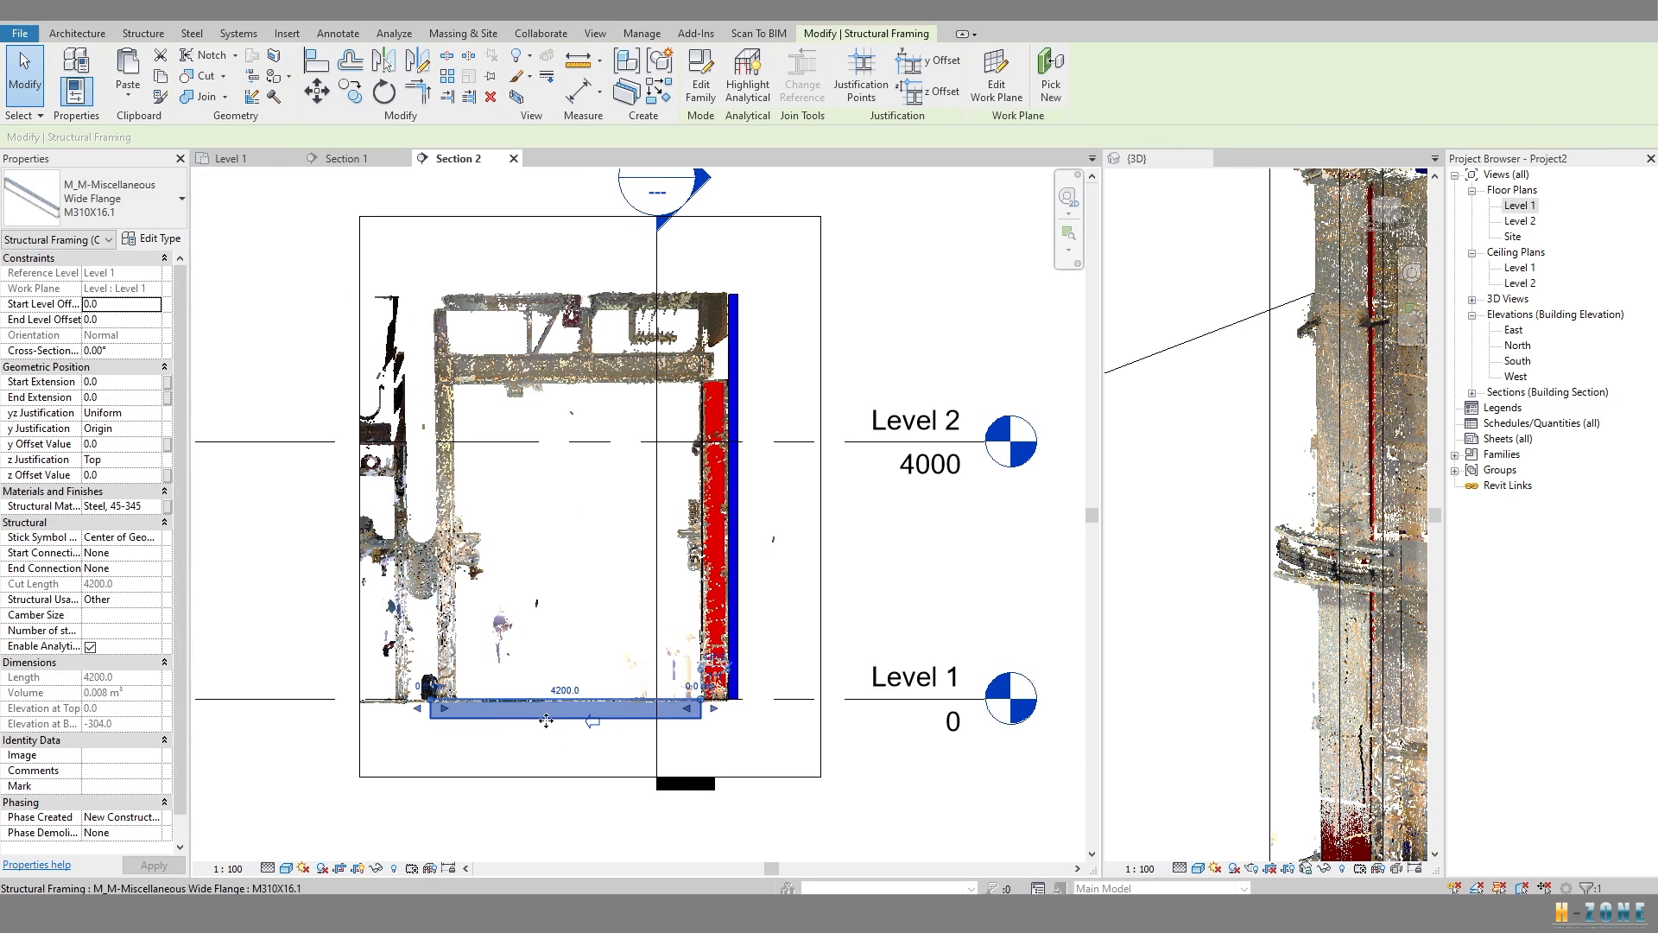
scroll(681, 412, up, 2)
scroll(682, 412, down, 3)
scroll(538, 695, up, 4)
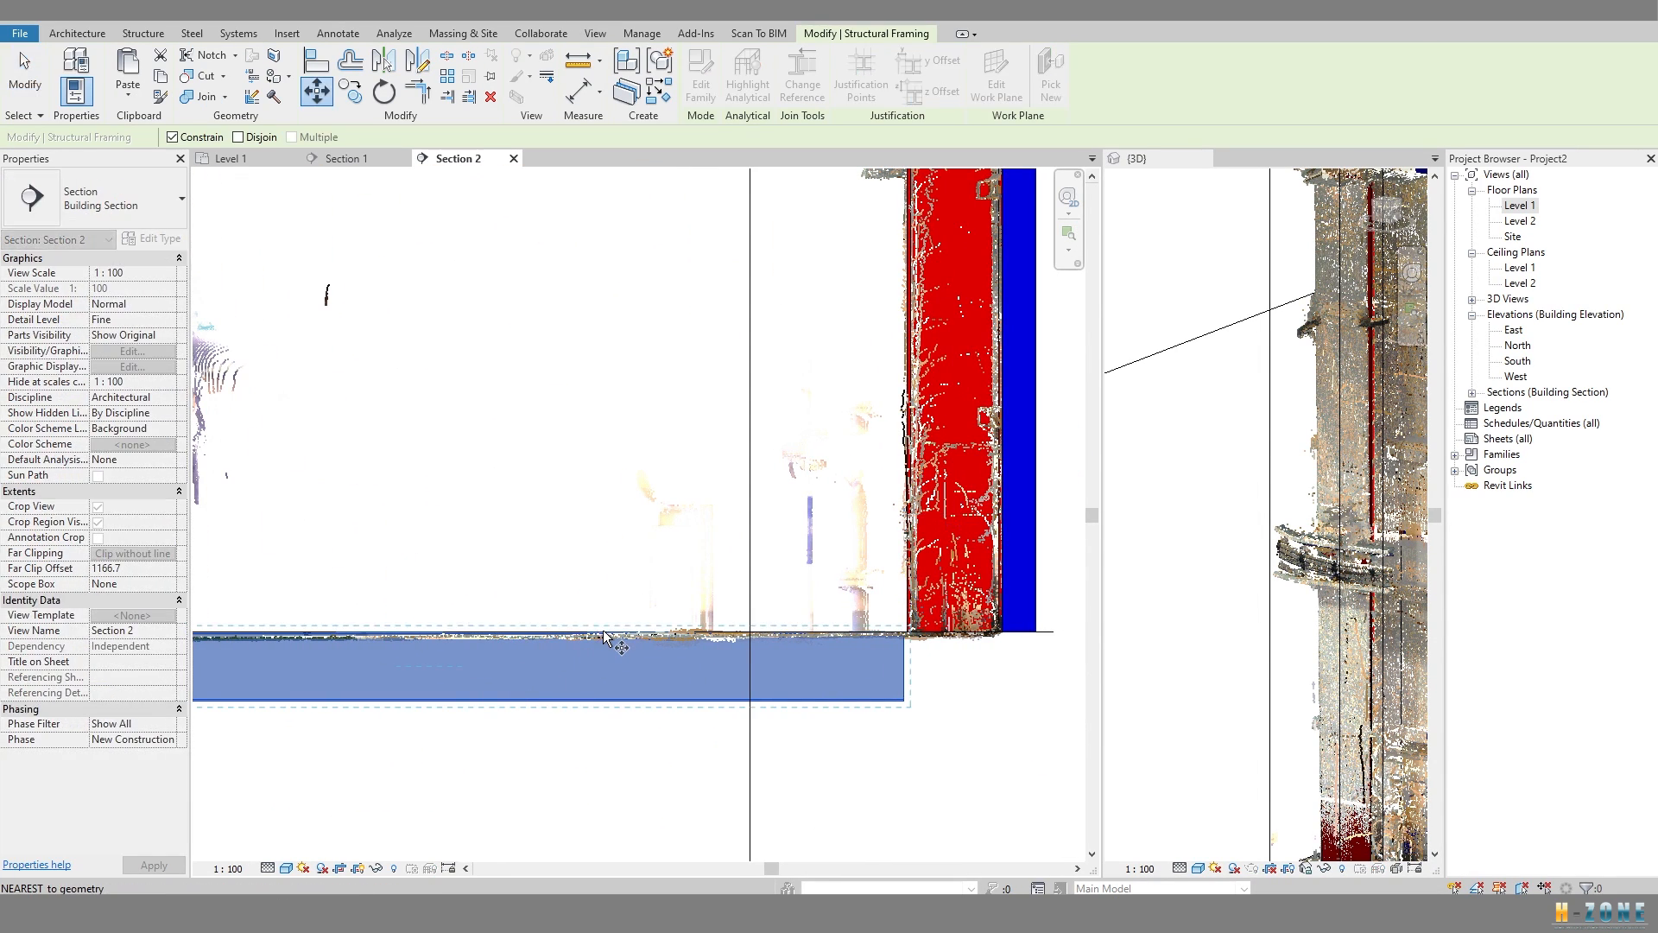
scroll(605, 464, down, 3)
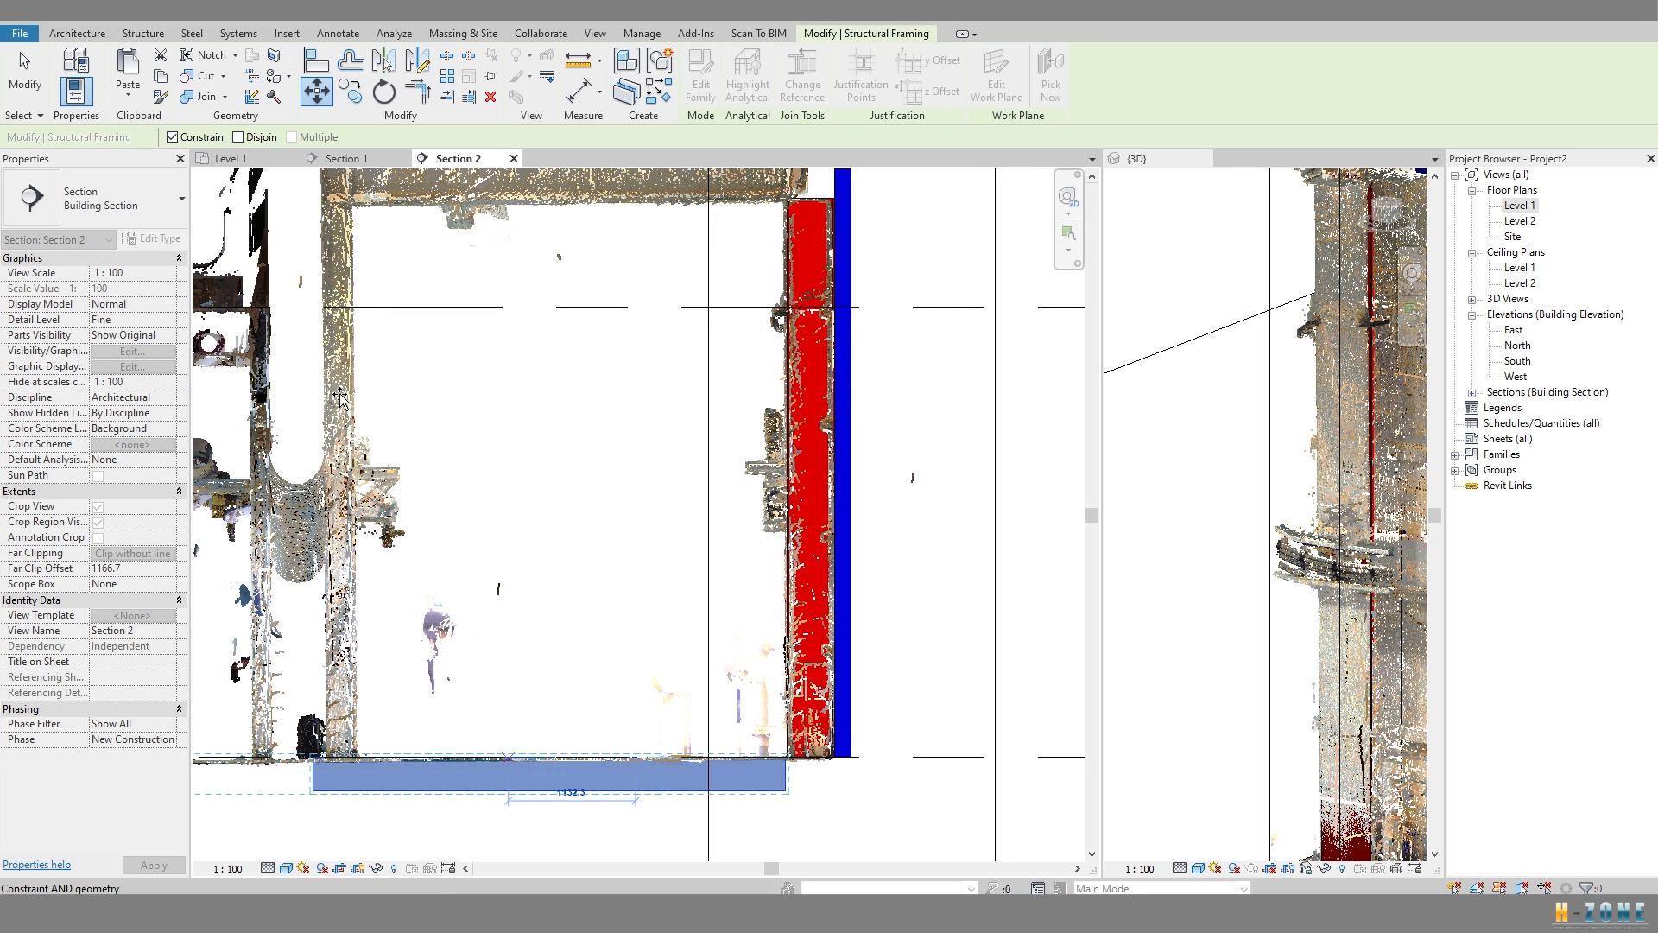
click(239, 139)
middle_drag(630, 292, 641, 429)
scroll(646, 313, up, 2)
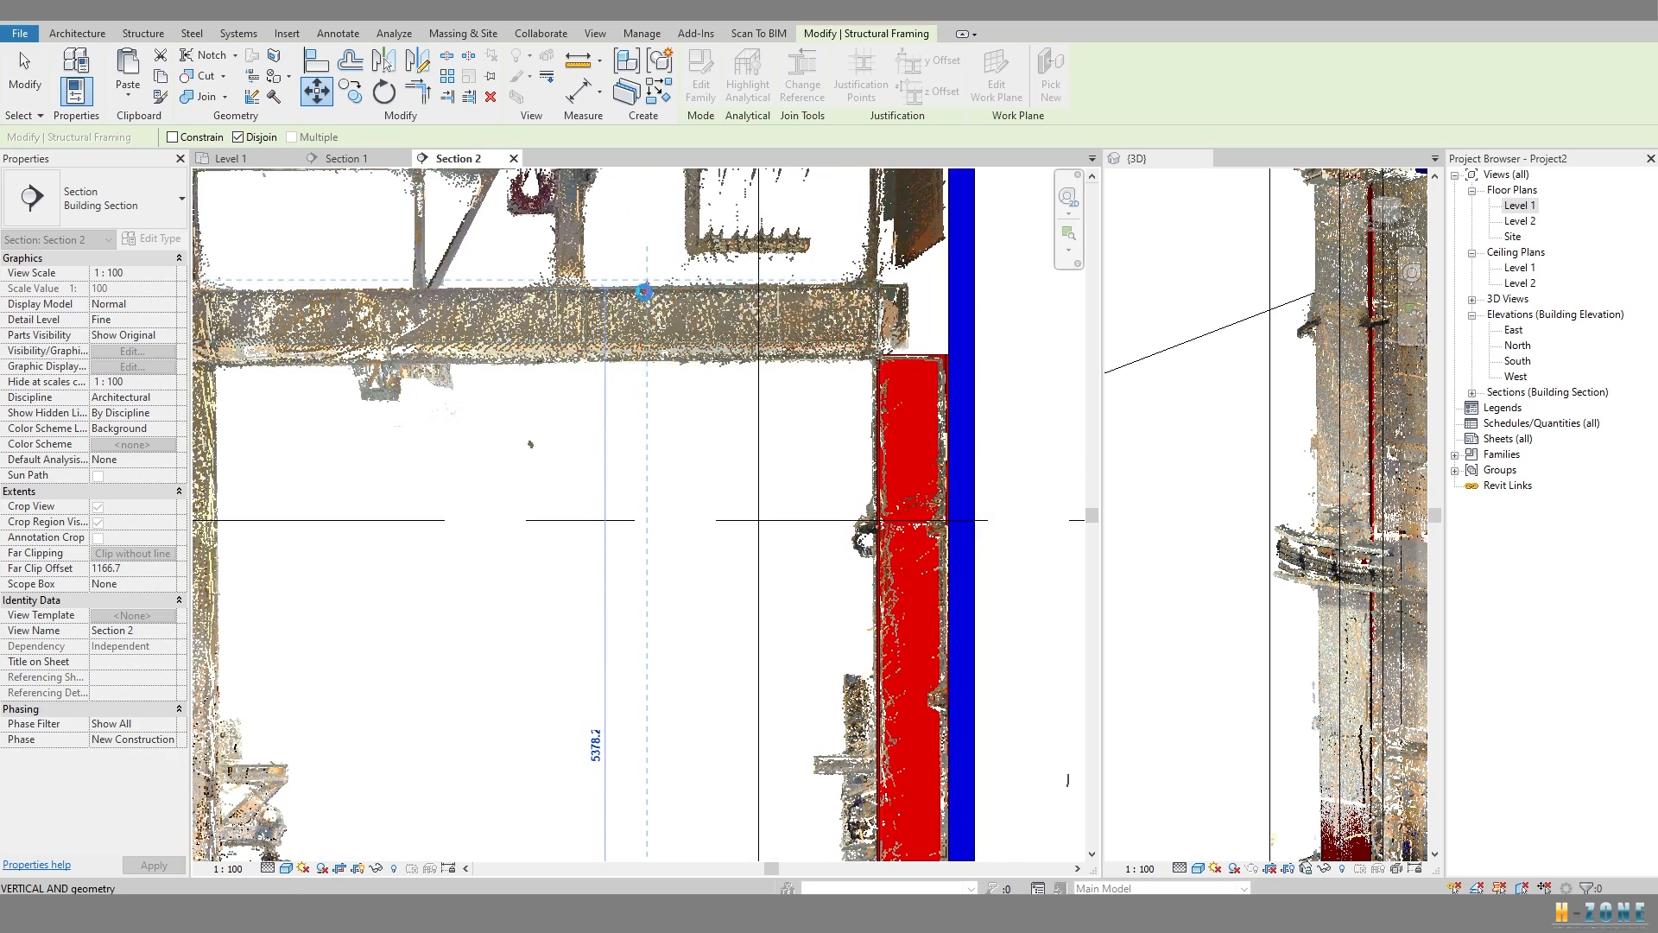
click(648, 299)
Shorten the beam's far end to the outer face of the scanned column, giving an end extension of about -89.6 mm.
scroll(609, 370, down, 2)
middle_drag(609, 370, 674, 370)
scroll(388, 311, up, 3)
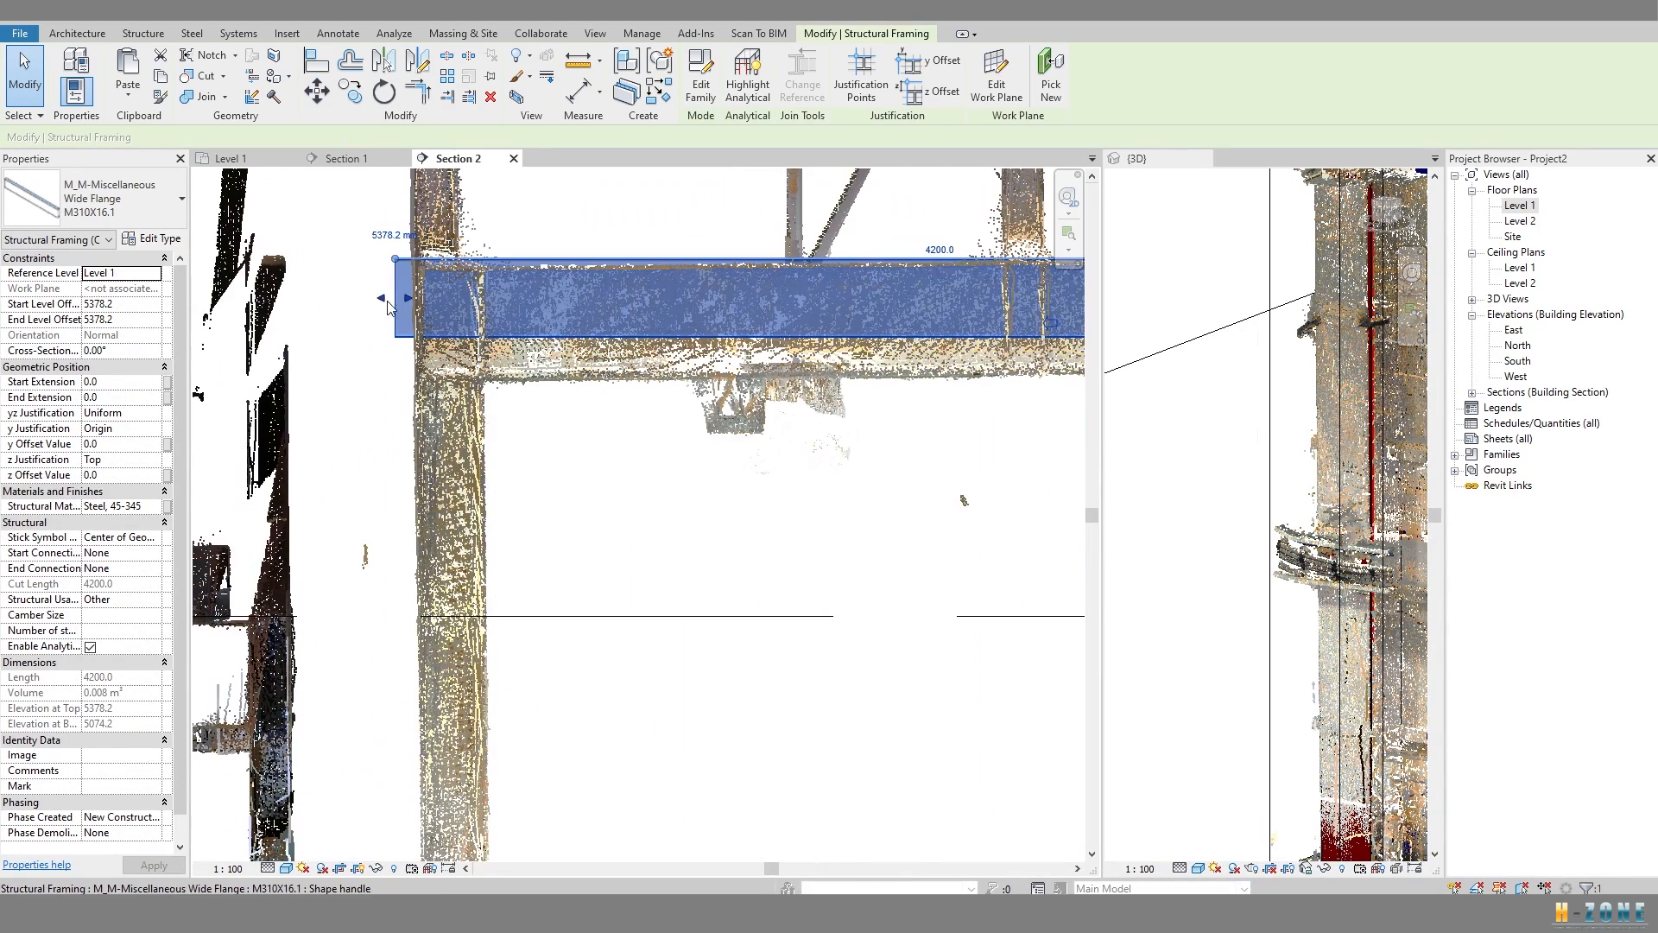
drag(392, 298, 418, 302)
Check in the section how the modelled beam fits the scanned beam's depth and slope at the red column and at its far end.
scroll(573, 313, down, 2)
middle_drag(861, 451, 289, 496)
scroll(751, 452, up, 1)
middle_drag(587, 345, 753, 353)
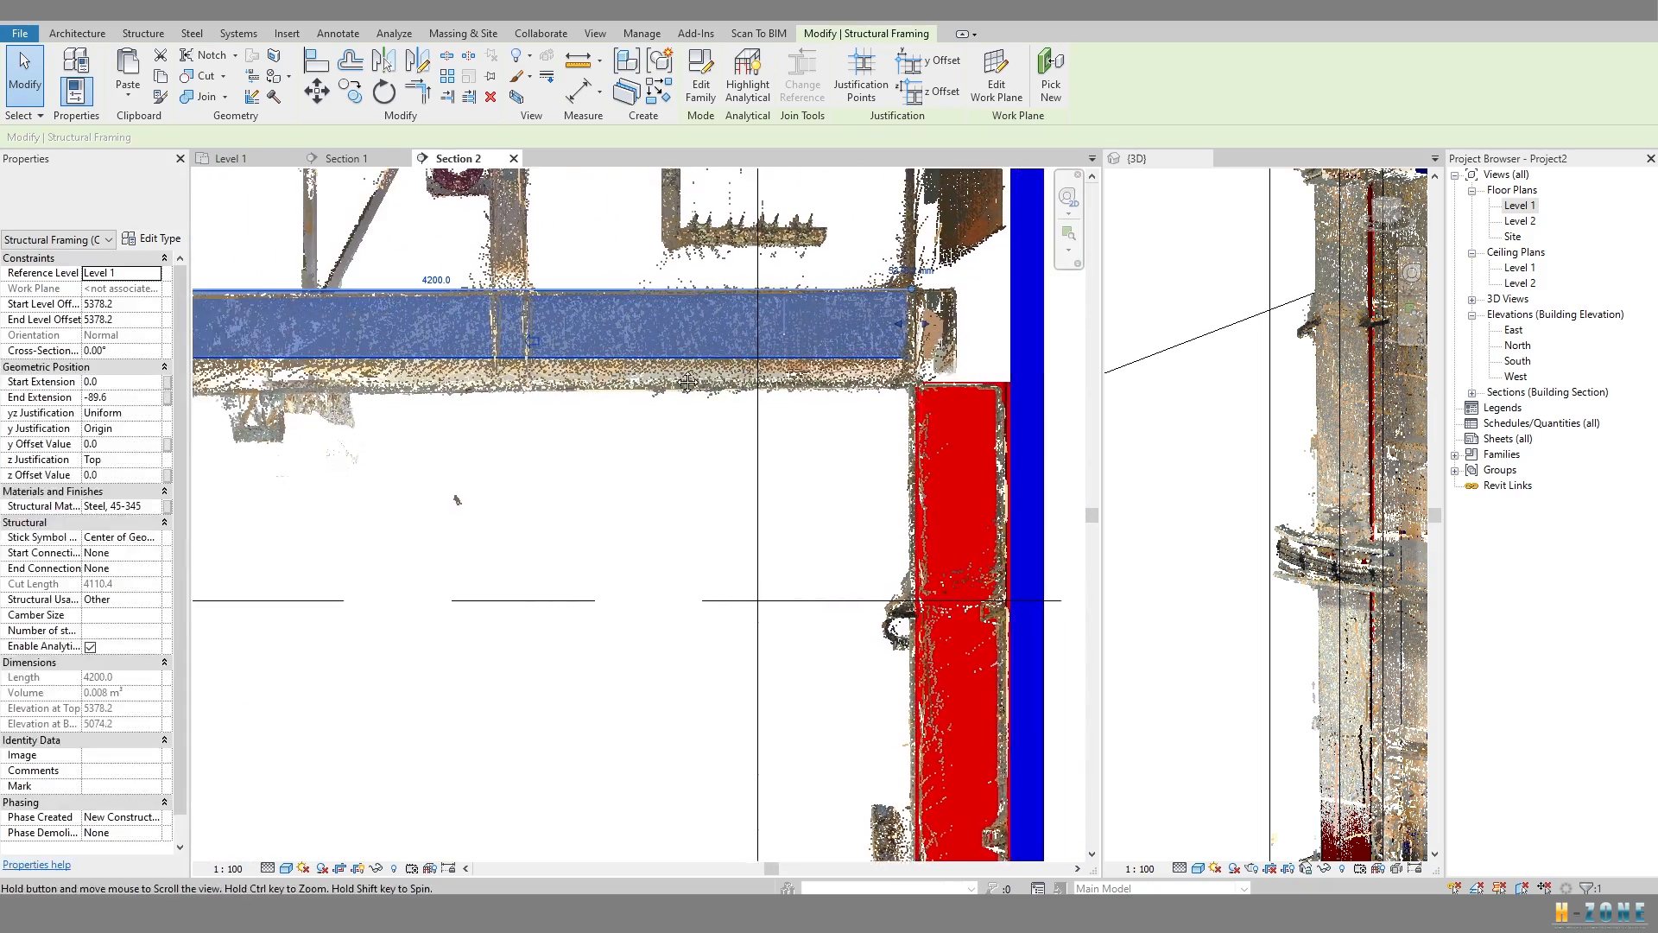
scroll(993, 313, up, 3)
click(867, 471)
middle_drag(867, 471, 818, 468)
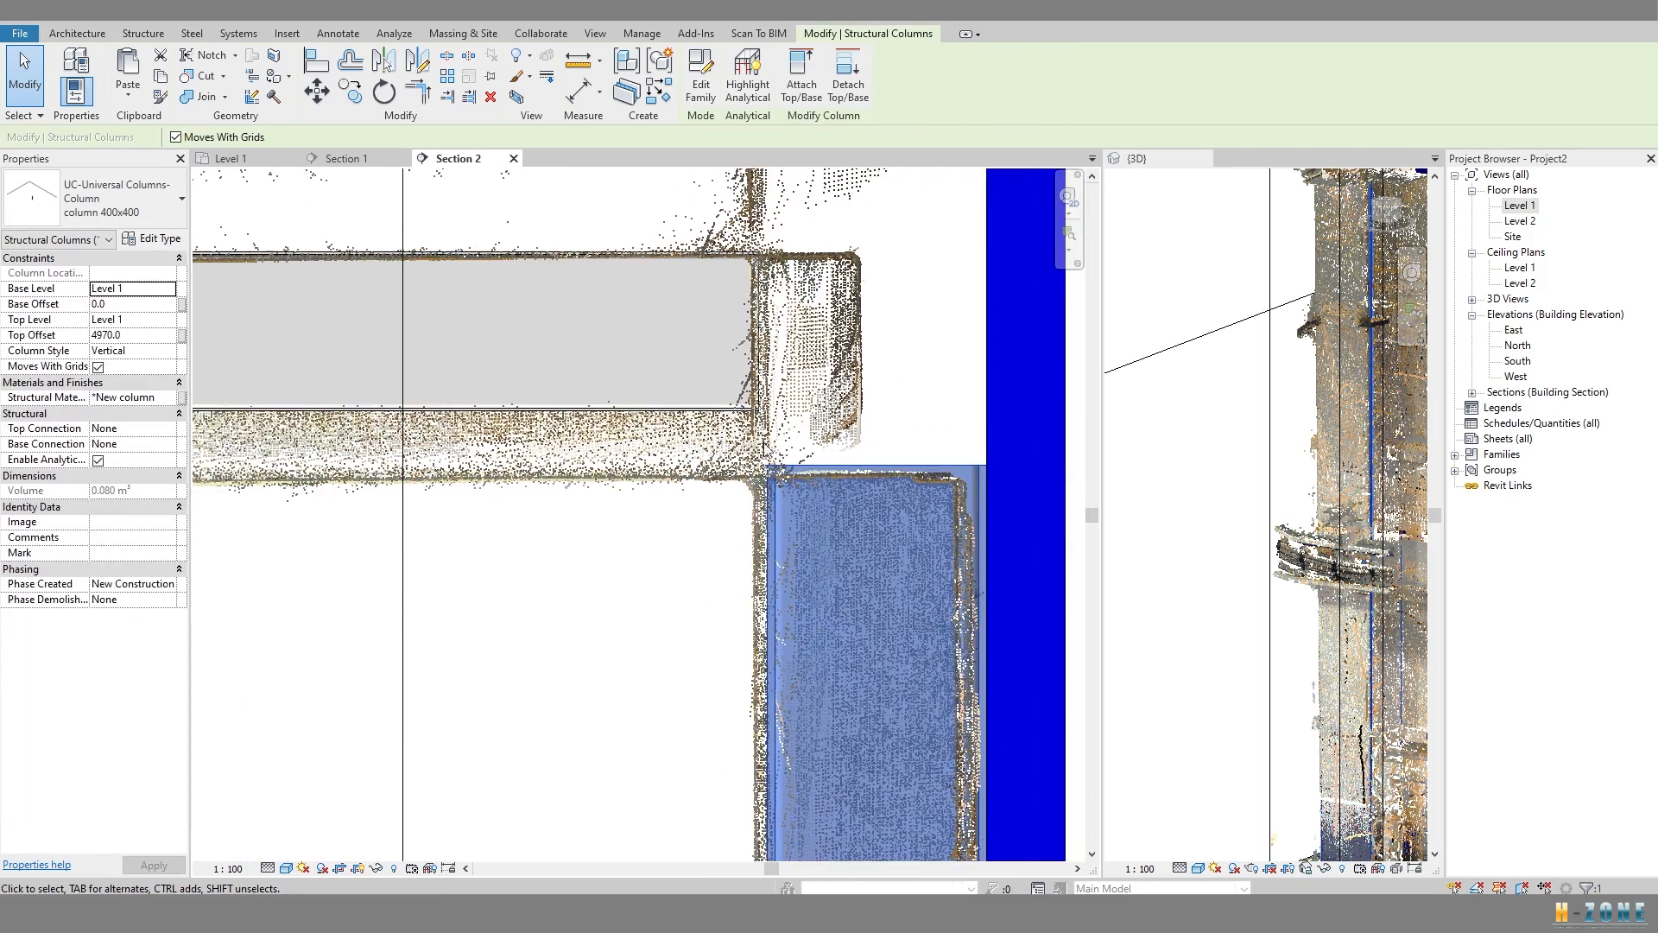
scroll(735, 435, down, 1)
click(659, 390)
middle_drag(547, 329, 644, 356)
scroll(864, 377, up, 2)
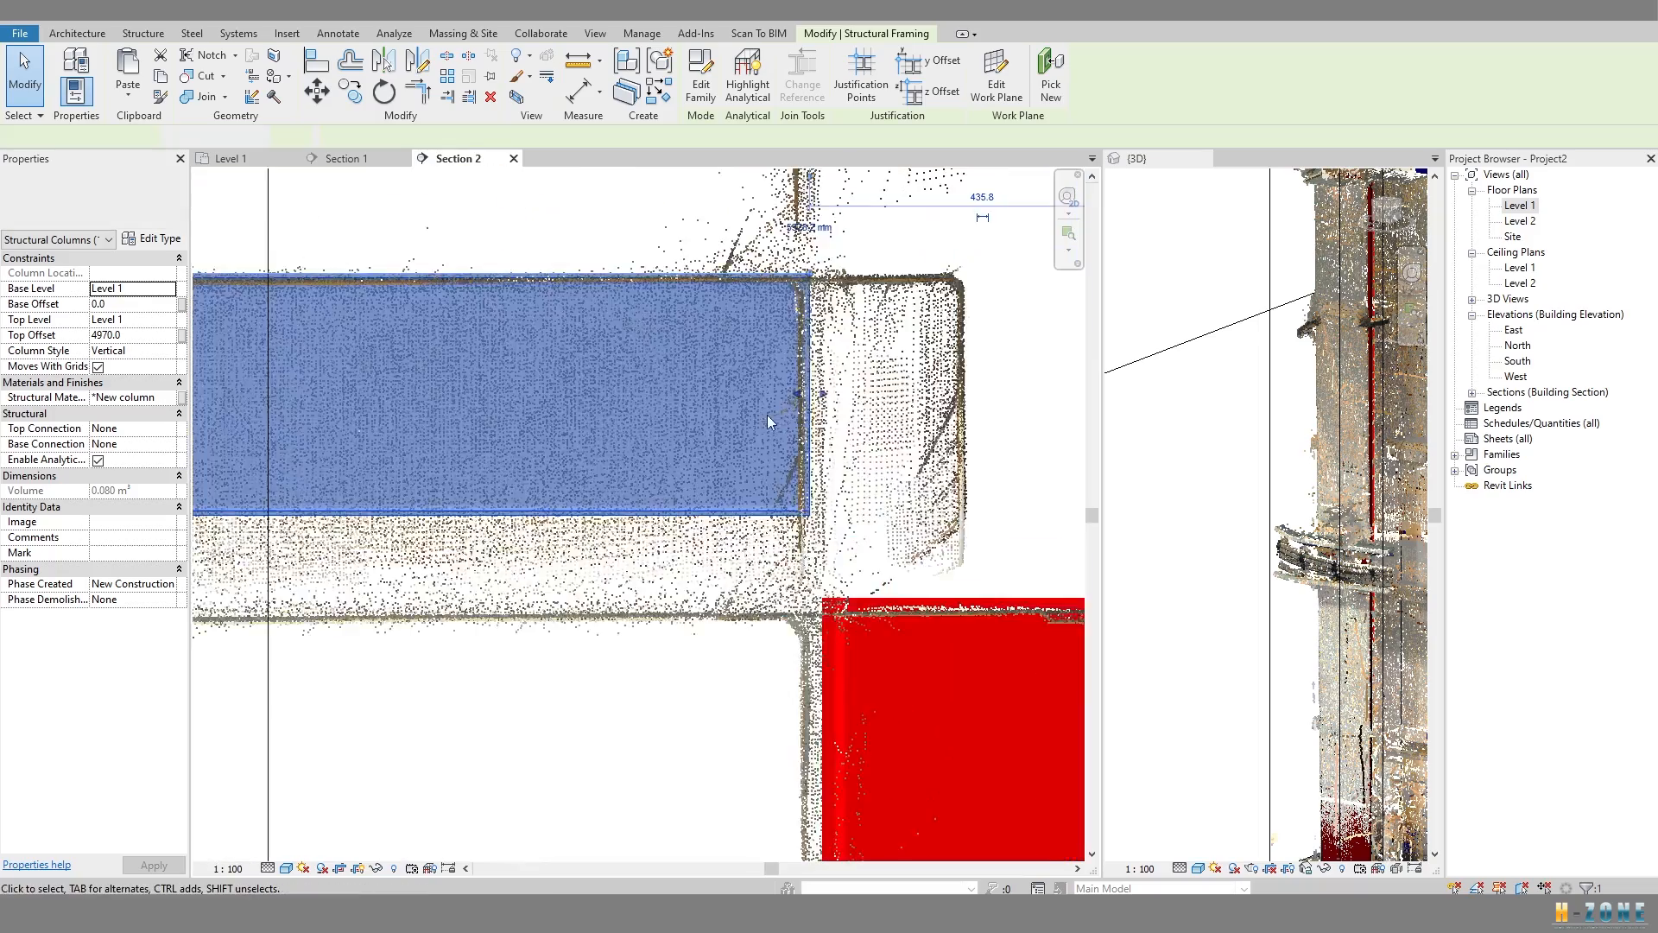
scroll(770, 411, down, 2)
middle_drag(769, 411, 844, 428)
middle_drag(260, 430, 1128, 434)
middle_drag(216, 378, 490, 379)
scroll(424, 381, up, 3)
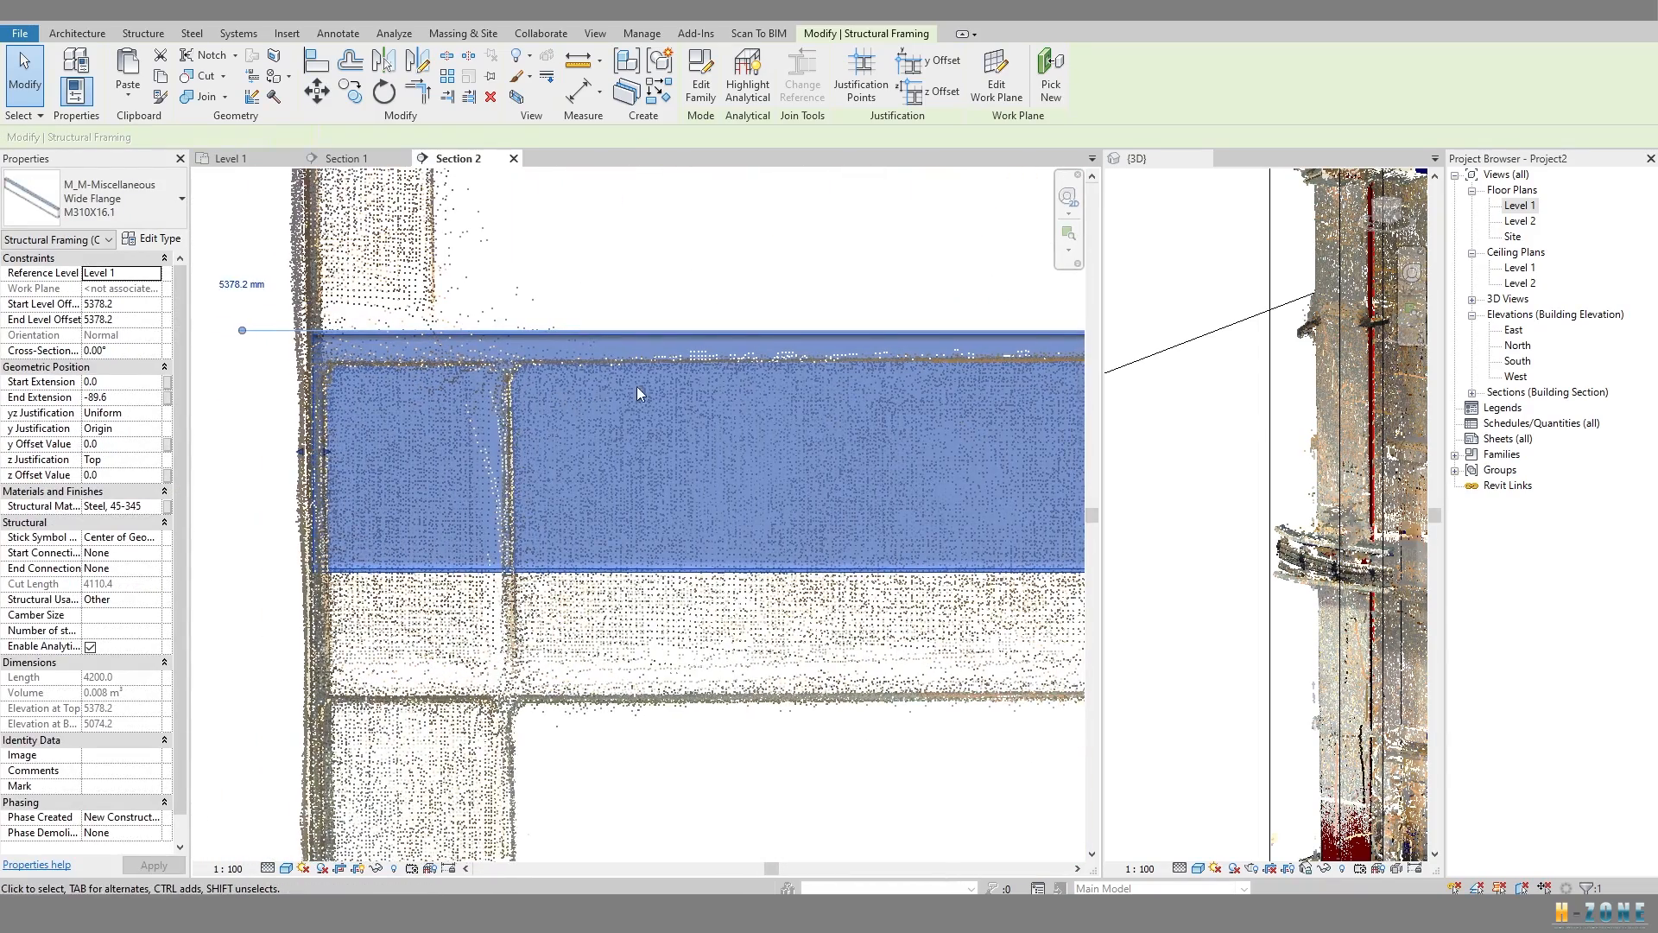
middle_drag(635, 387, 533, 371)
scroll(449, 356, down, 2)
middle_drag(848, 382, 481, 344)
scroll(493, 349, down, 2)
middle_drag(285, 372, 574, 411)
key(Escape)
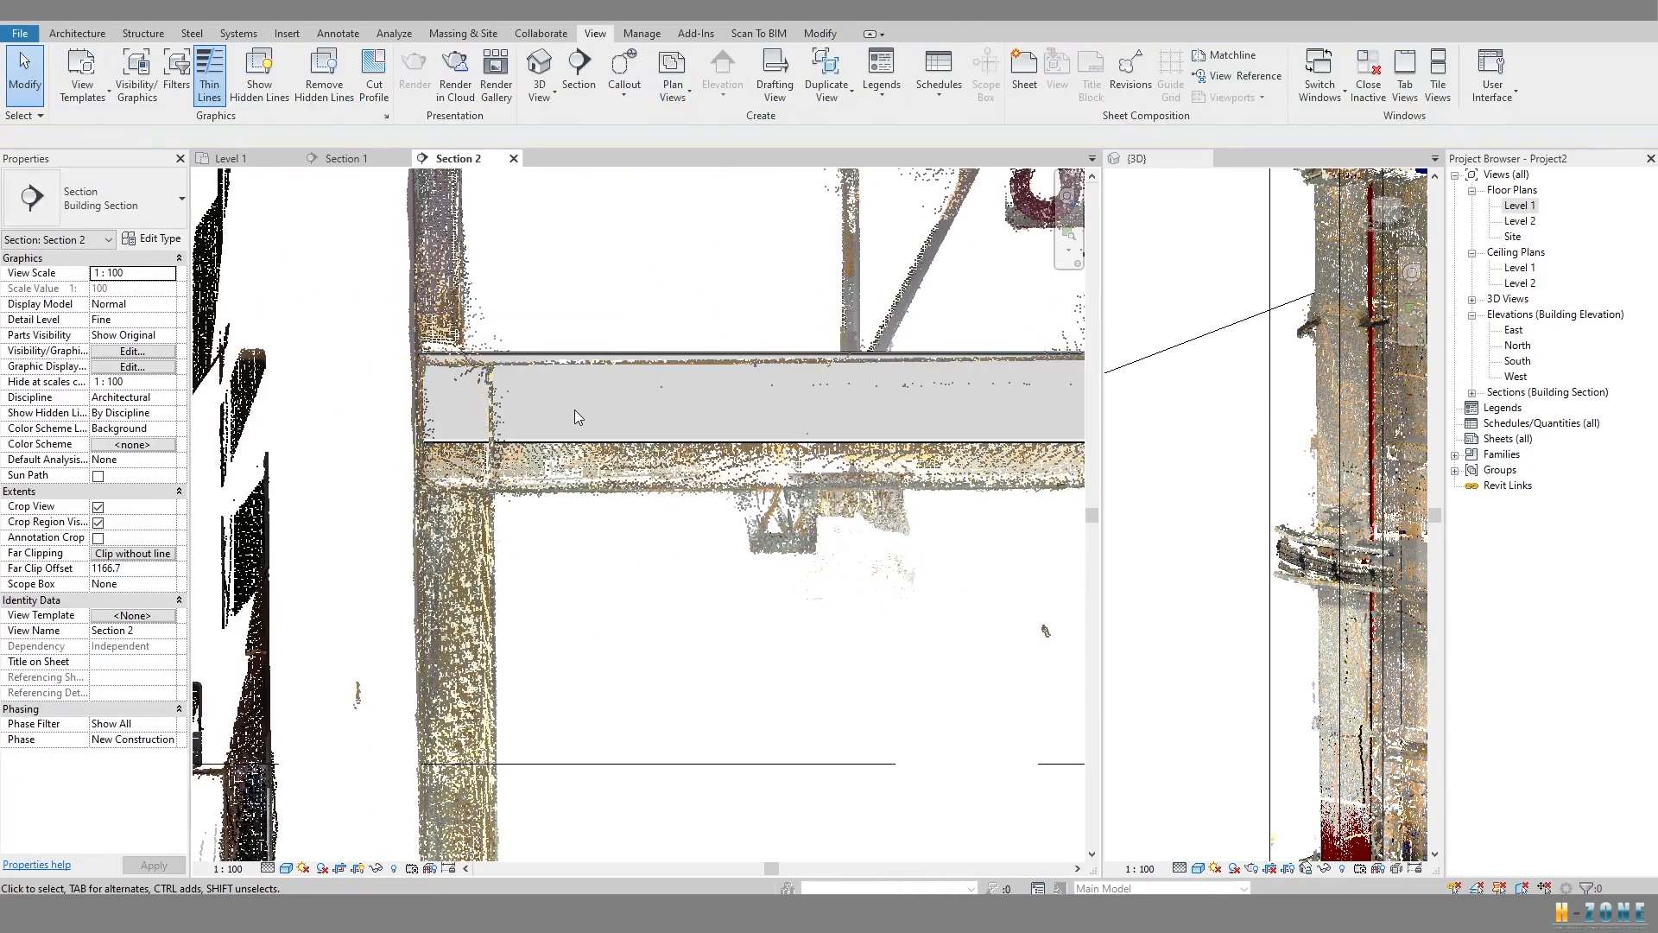
Measure the scanned beam's overall depth with a temporary vertical detail line from its top edge to its bottom edge.
key(d)
key(l)
click(607, 351)
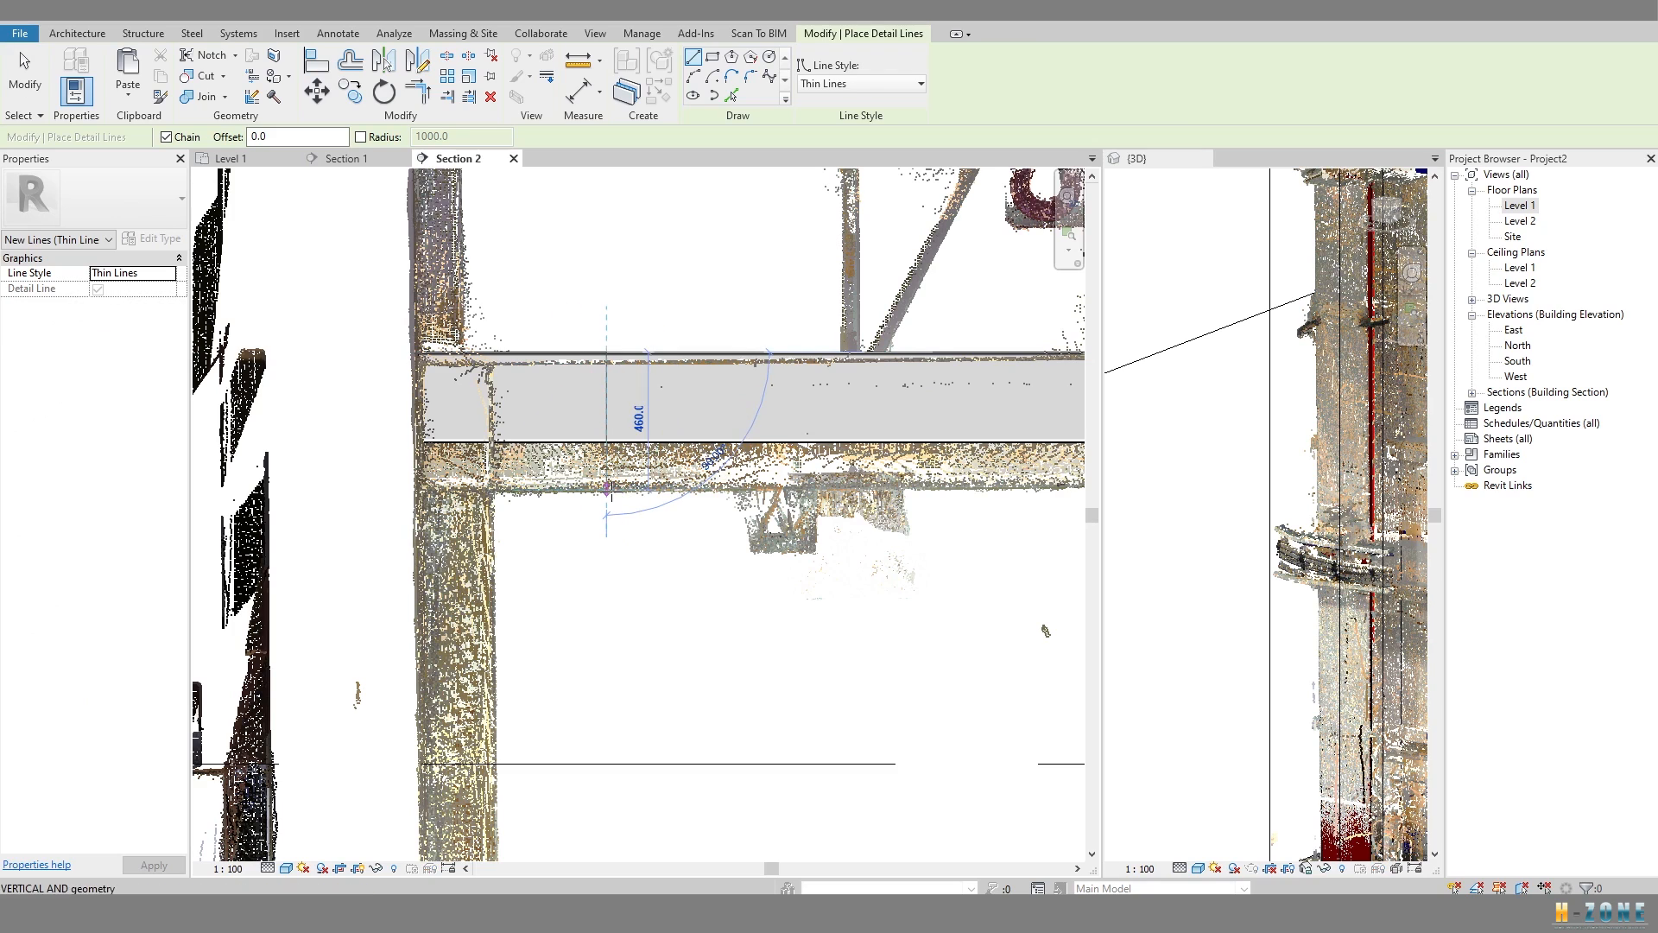
scroll(609, 488, up, 1)
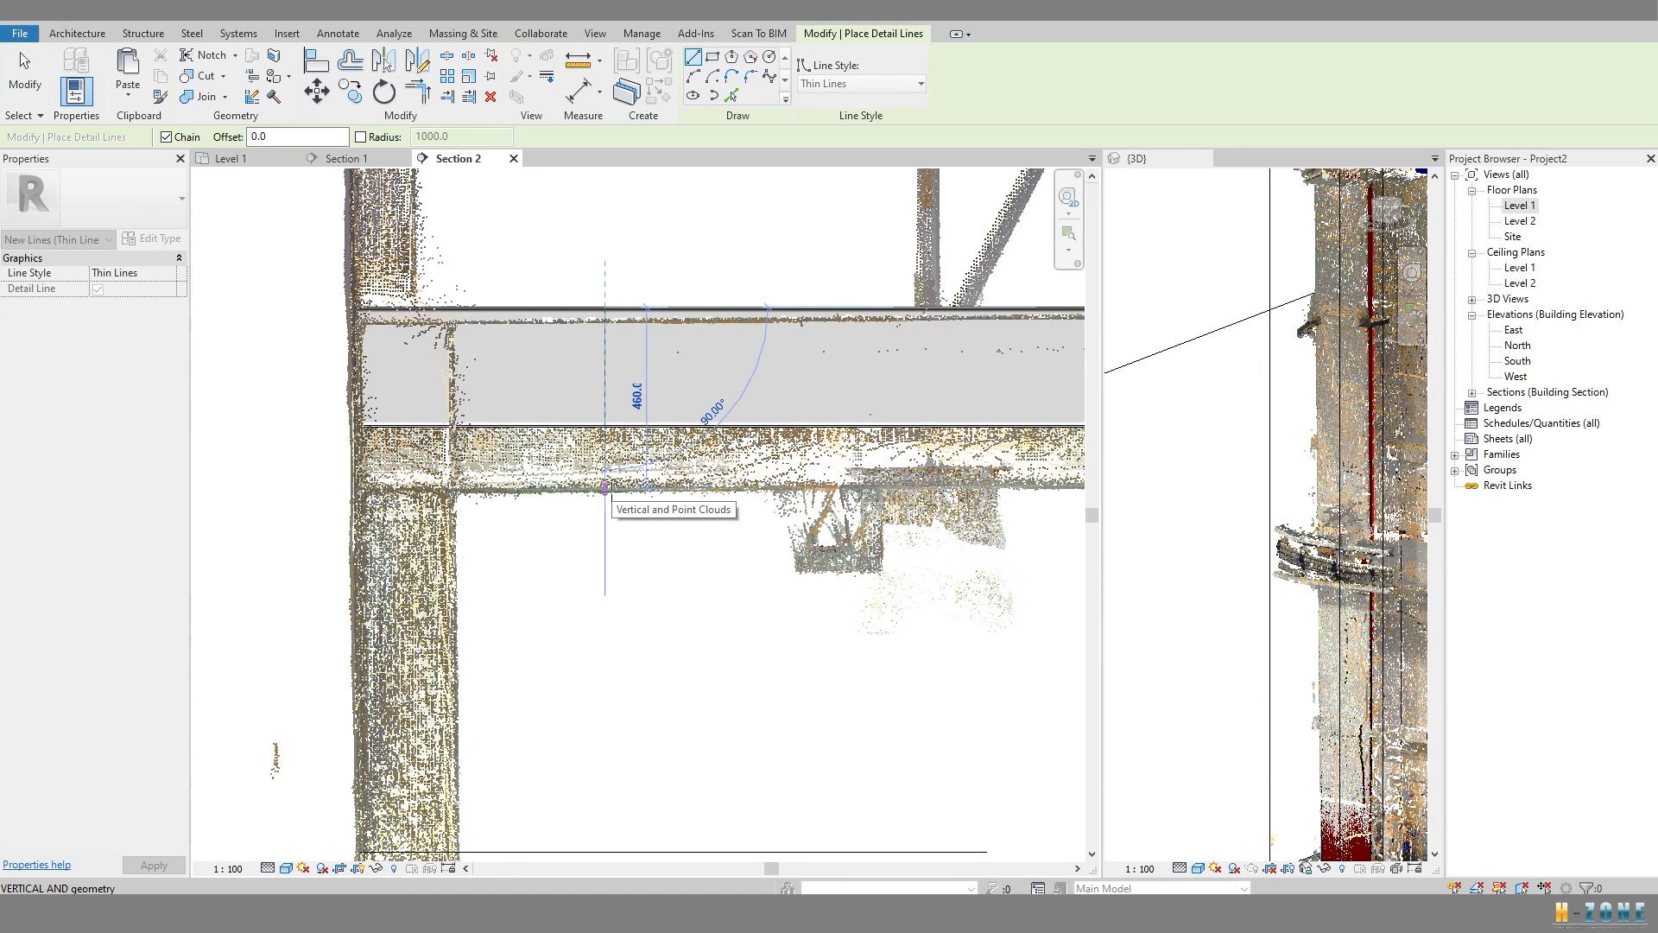
key(Escape)
key(Escape)
Return to the Level 1 plan and apply a view range with a top offset of 5000 and a cut plane offset of 4970.
click(541, 356)
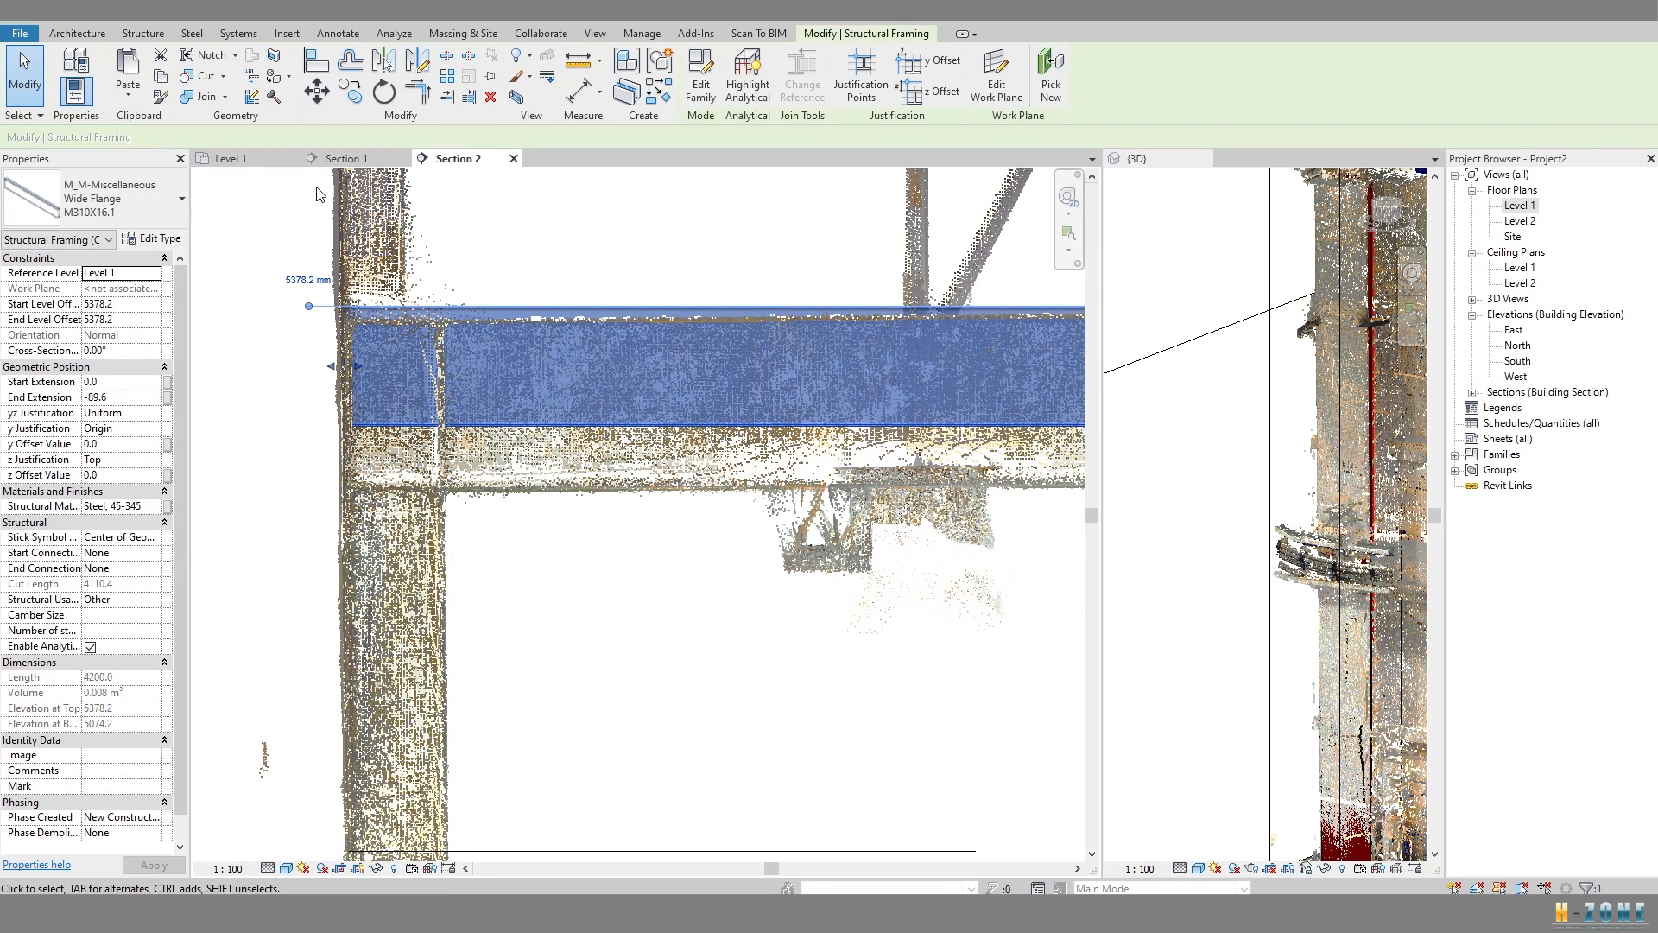
click(239, 163)
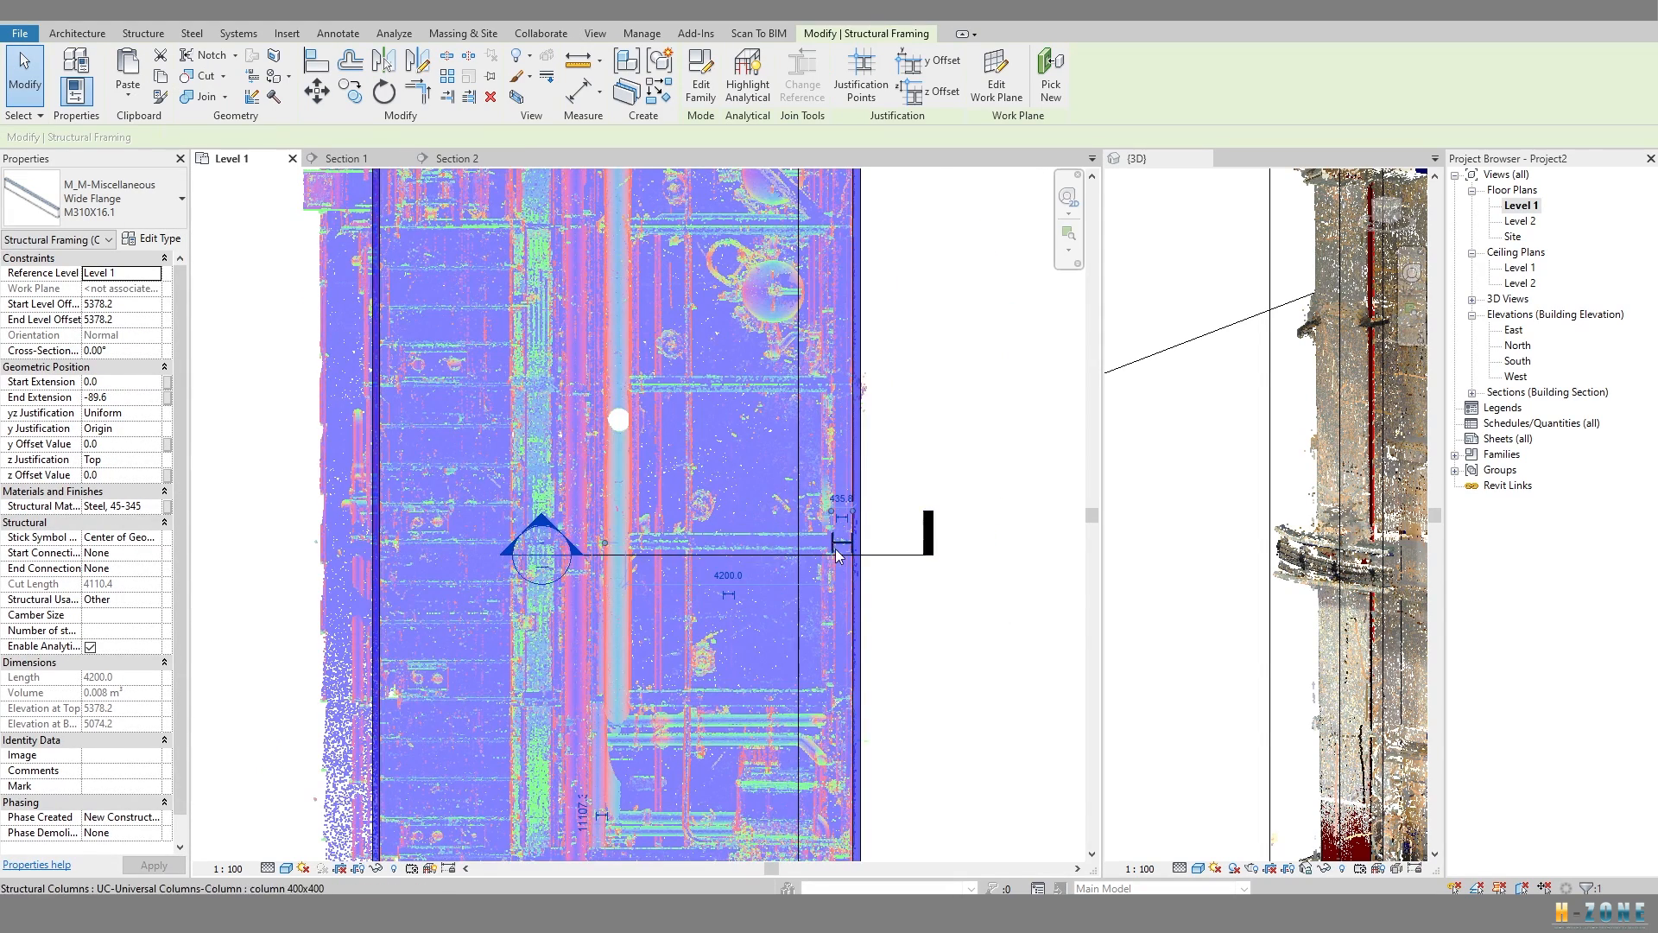
scroll(836, 548, up, 2)
key(Escape)
click(286, 868)
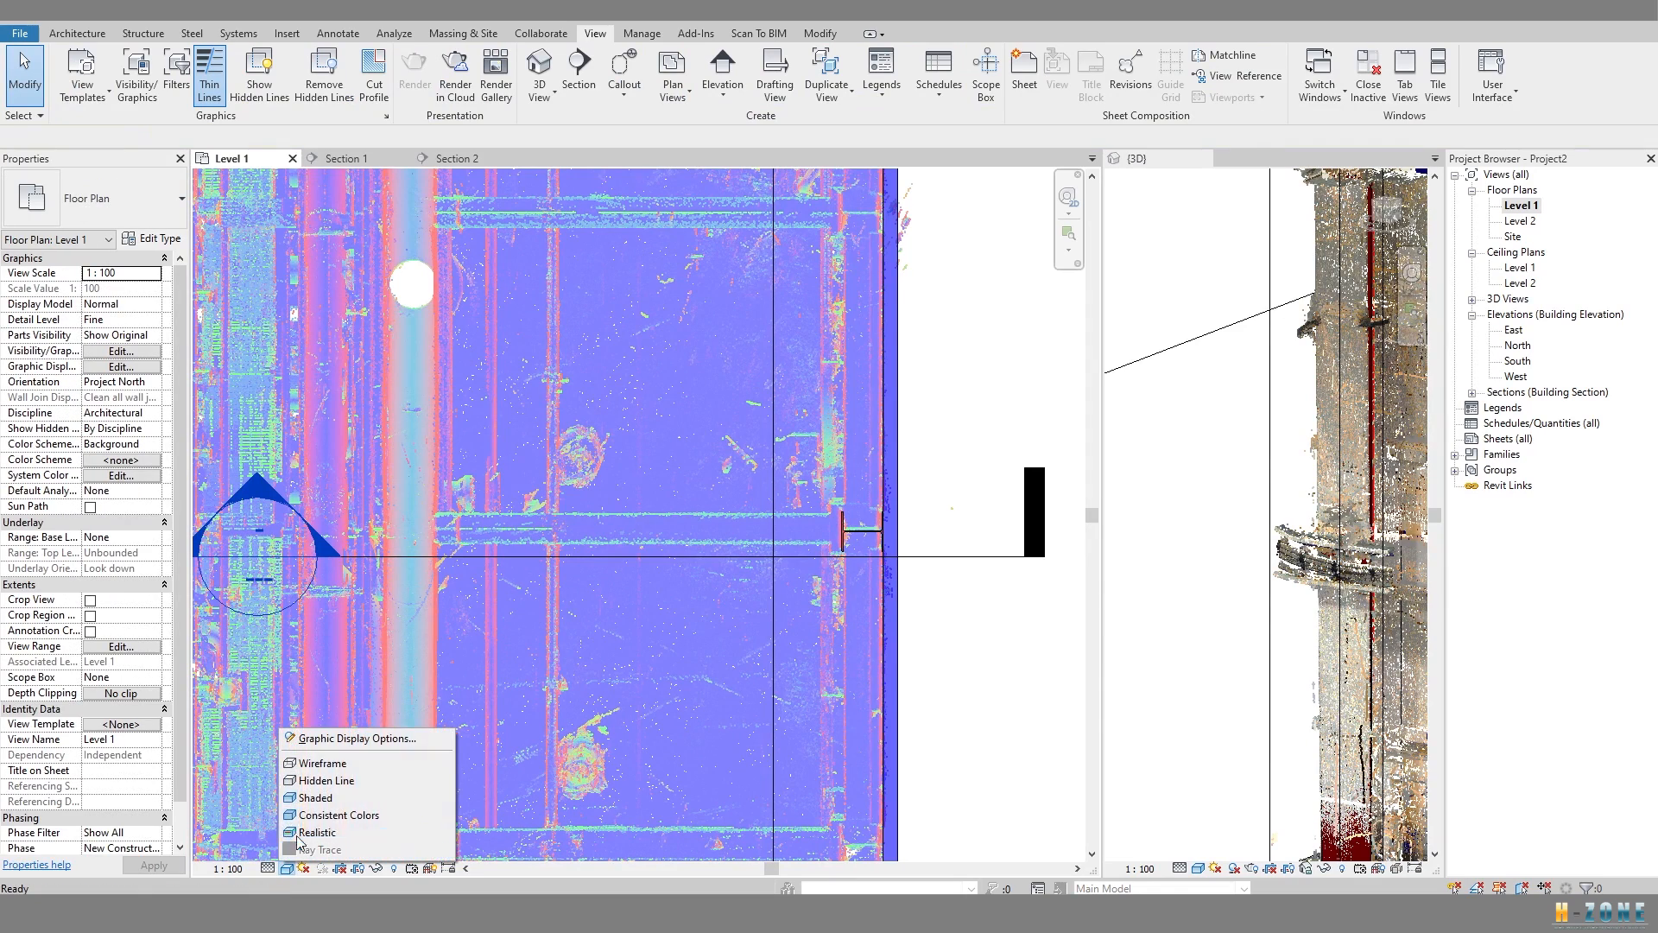
click(649, 548)
middle_drag(520, 543, 526, 541)
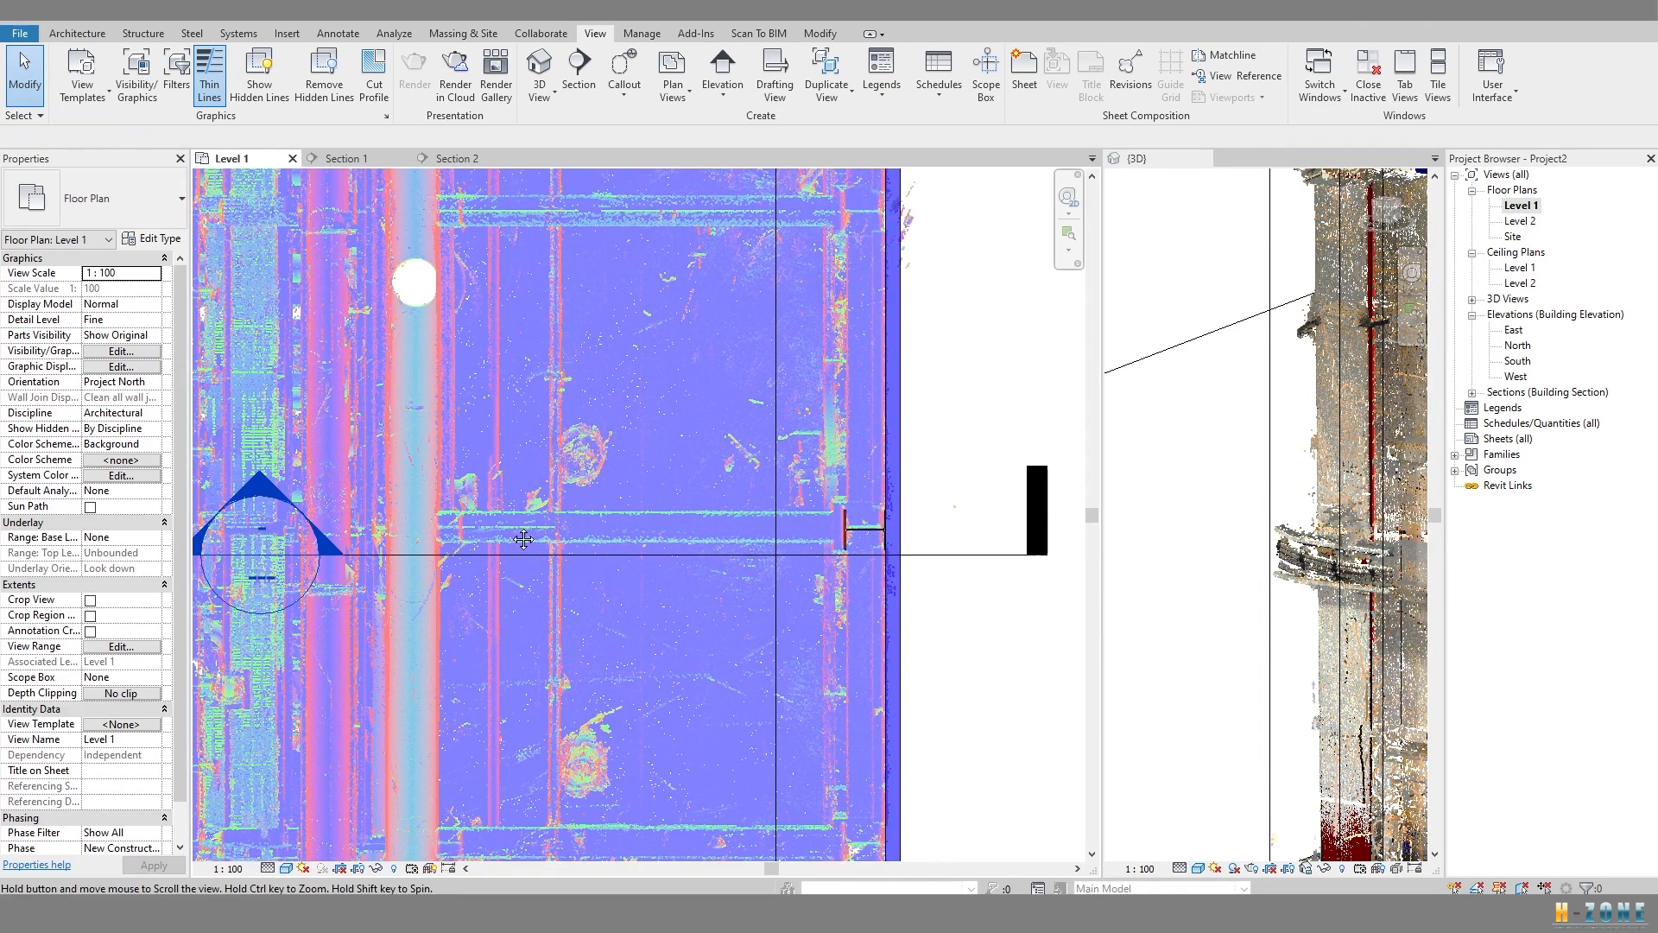
click(117, 647)
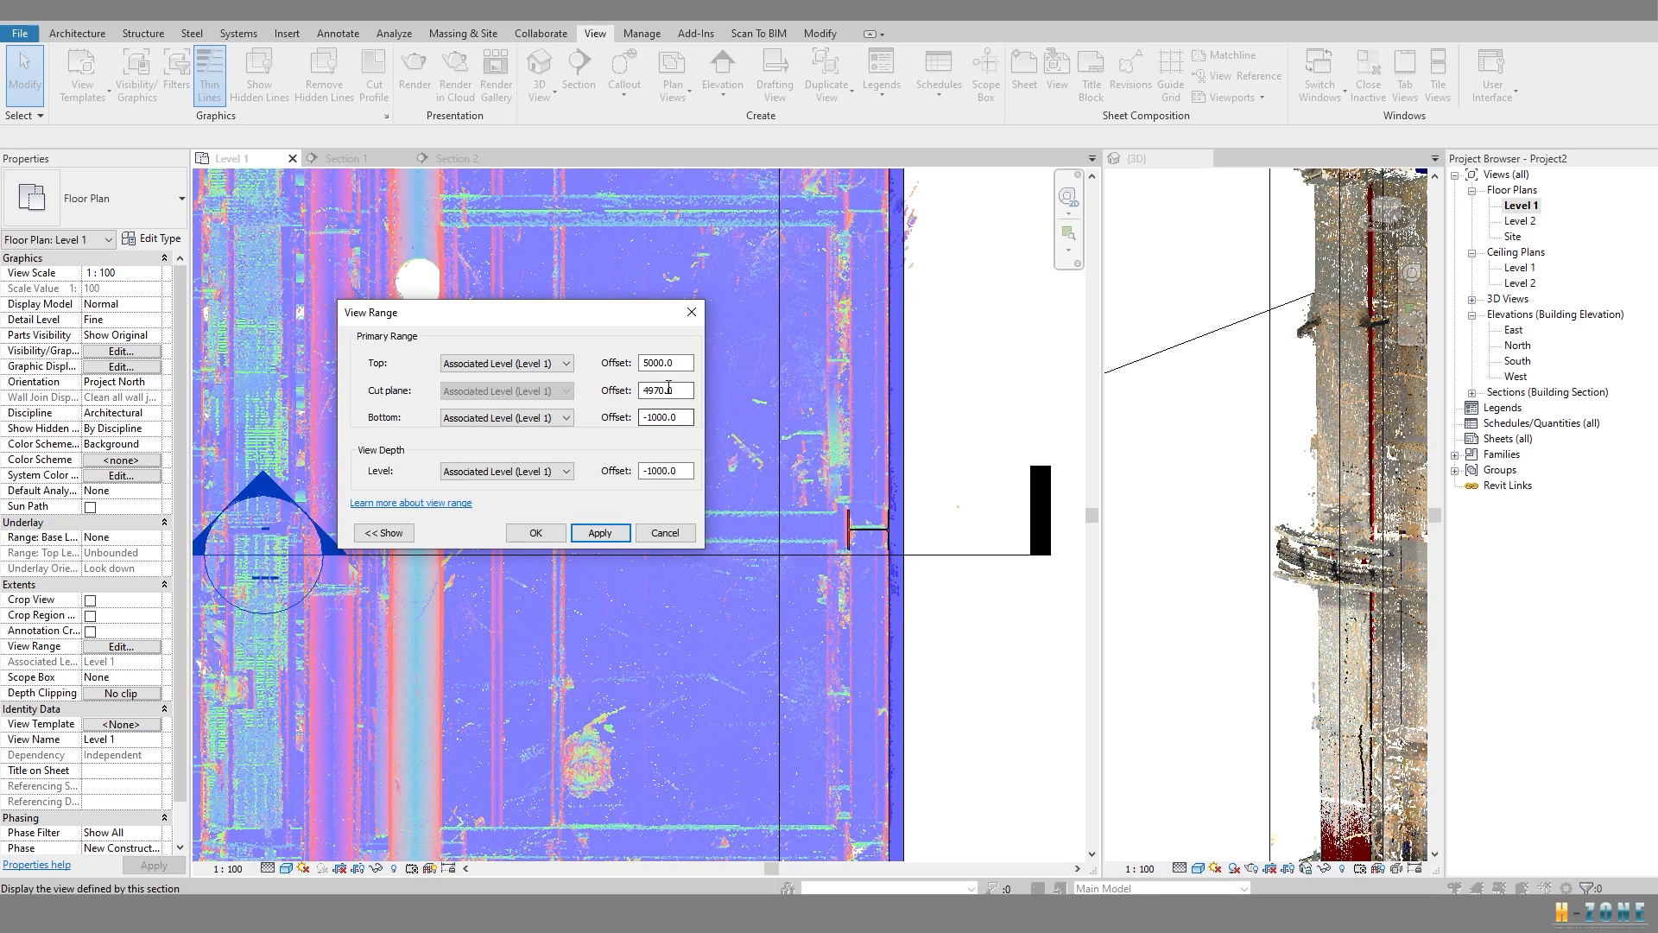
click(598, 533)
click(535, 533)
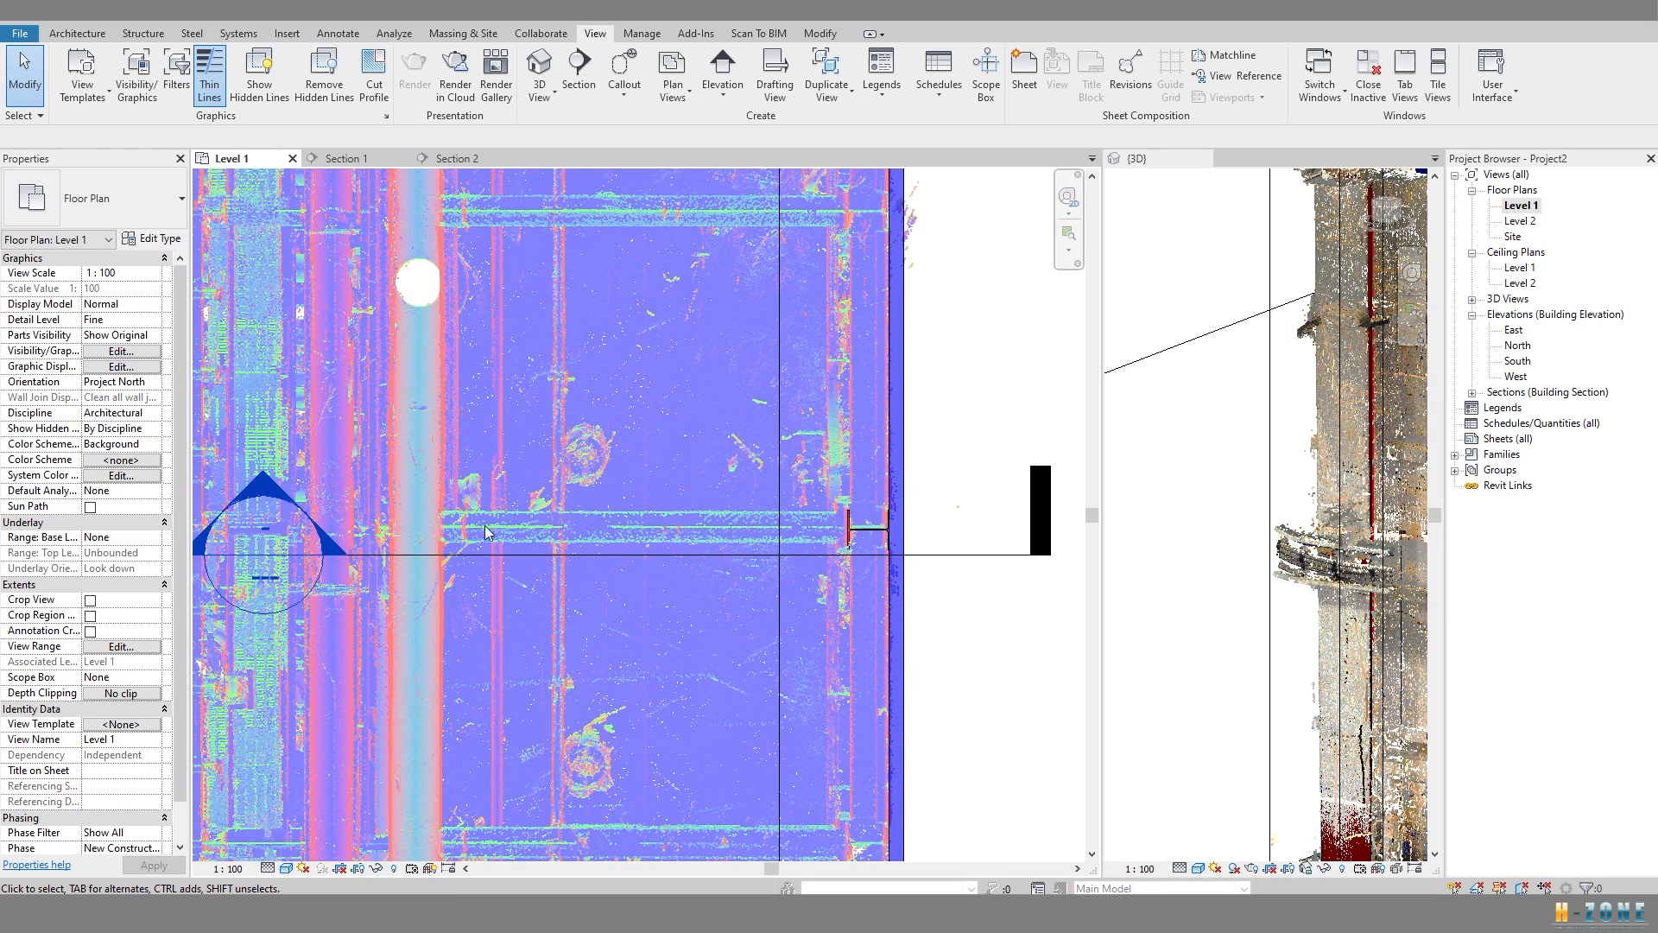
Open Section 2 from the plan and check the modelled beam's height relative to the levels with a temporary aligned dimension.
scroll(592, 454, down, 5)
double_click(436, 563)
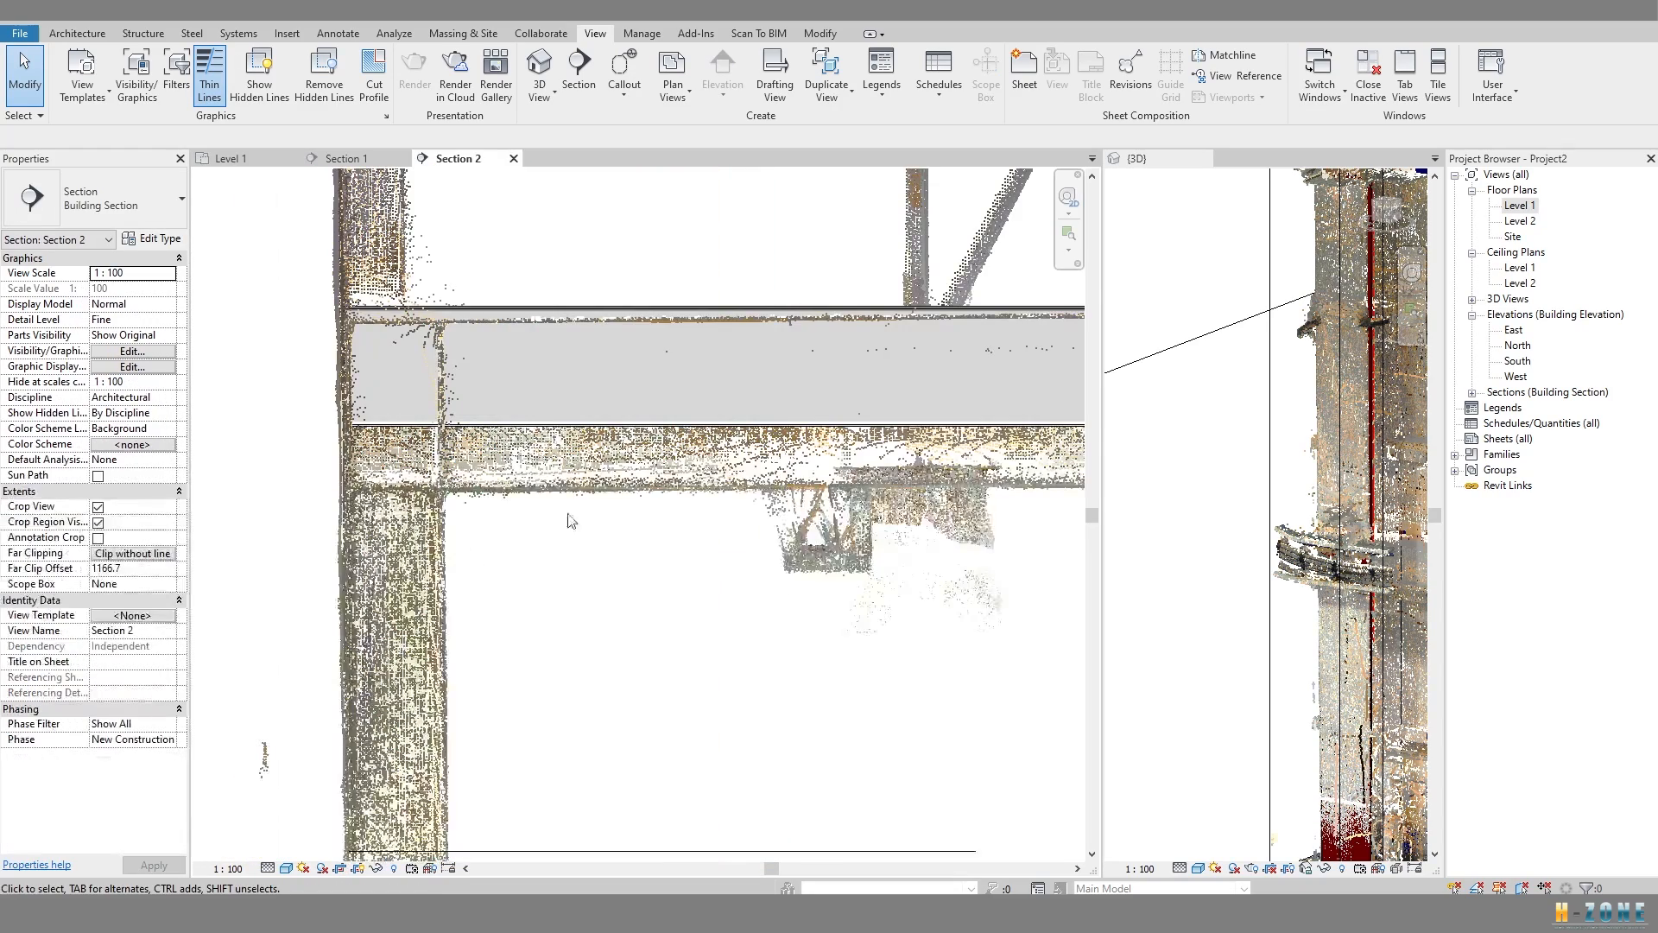
scroll(674, 408, down, 6)
middle_drag(674, 409, 662, 396)
key(d)
key(i)
scroll(573, 304, down, 3)
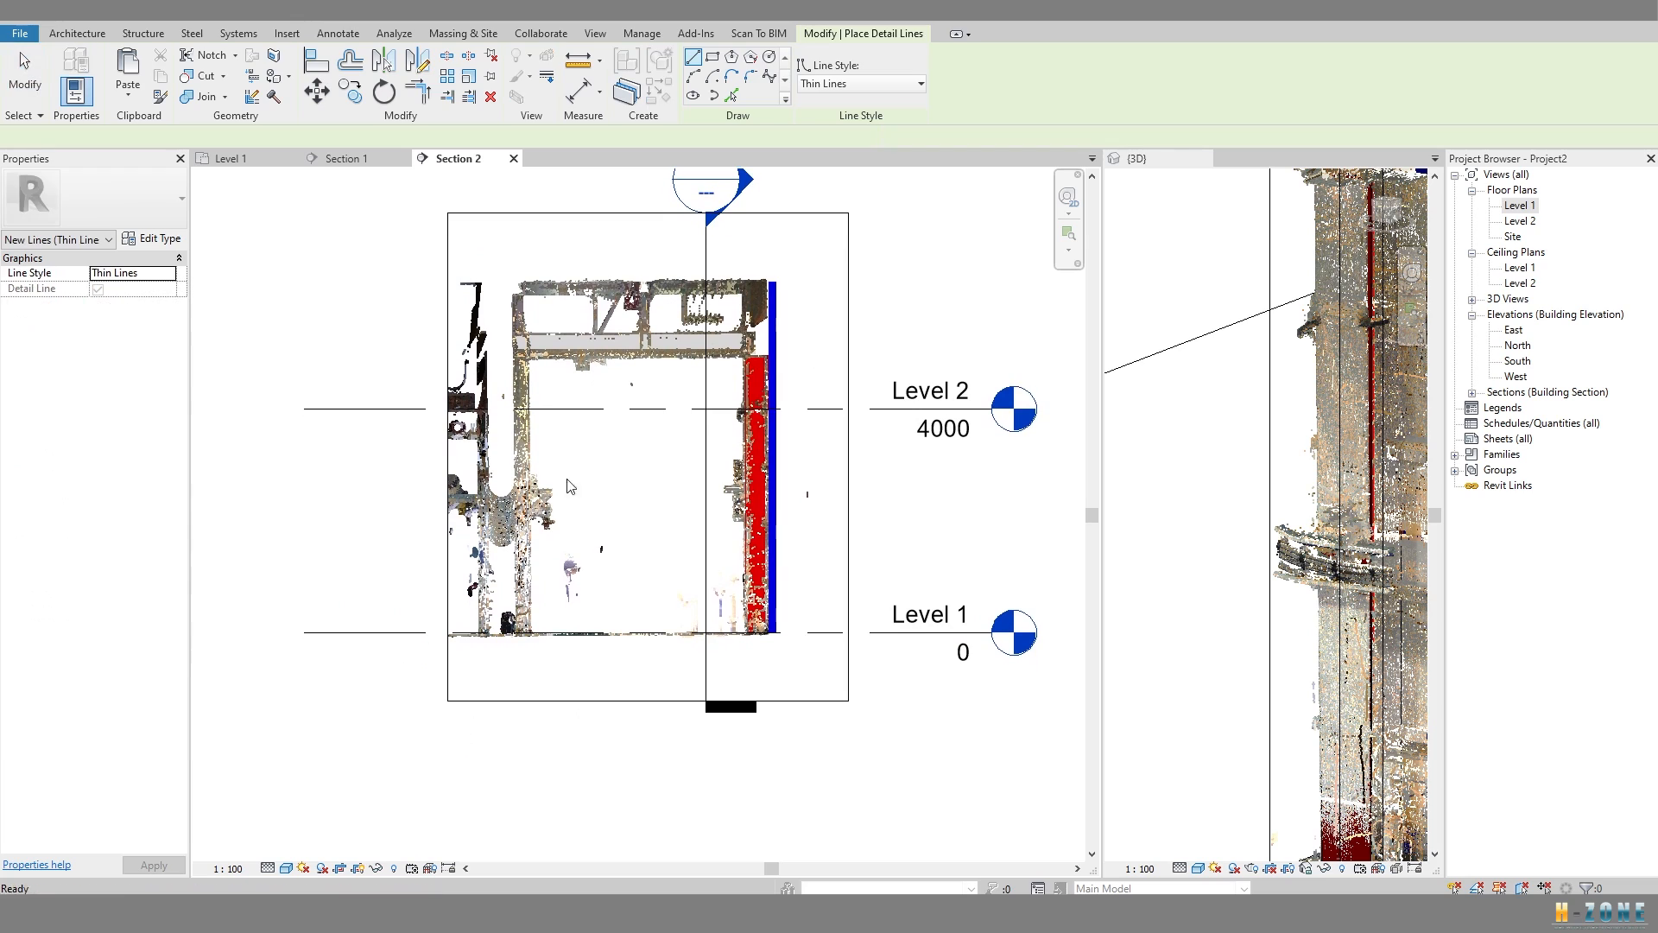
scroll(684, 335, up, 3)
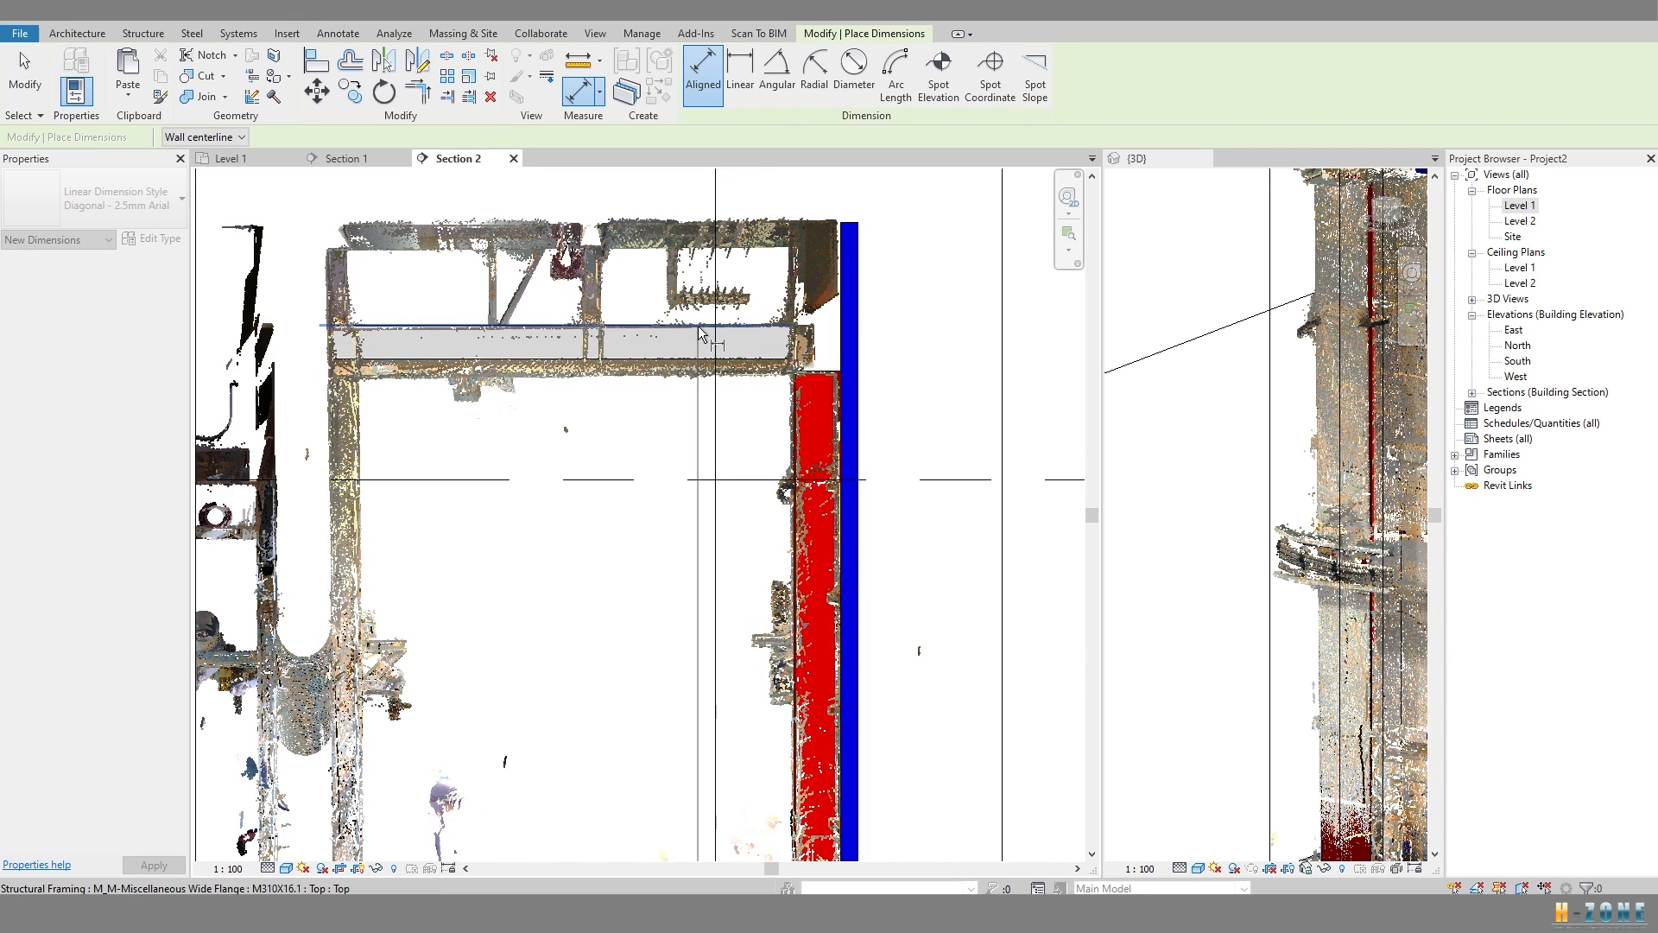
scroll(683, 335, down, 3)
key(Escape)
key(Escape)
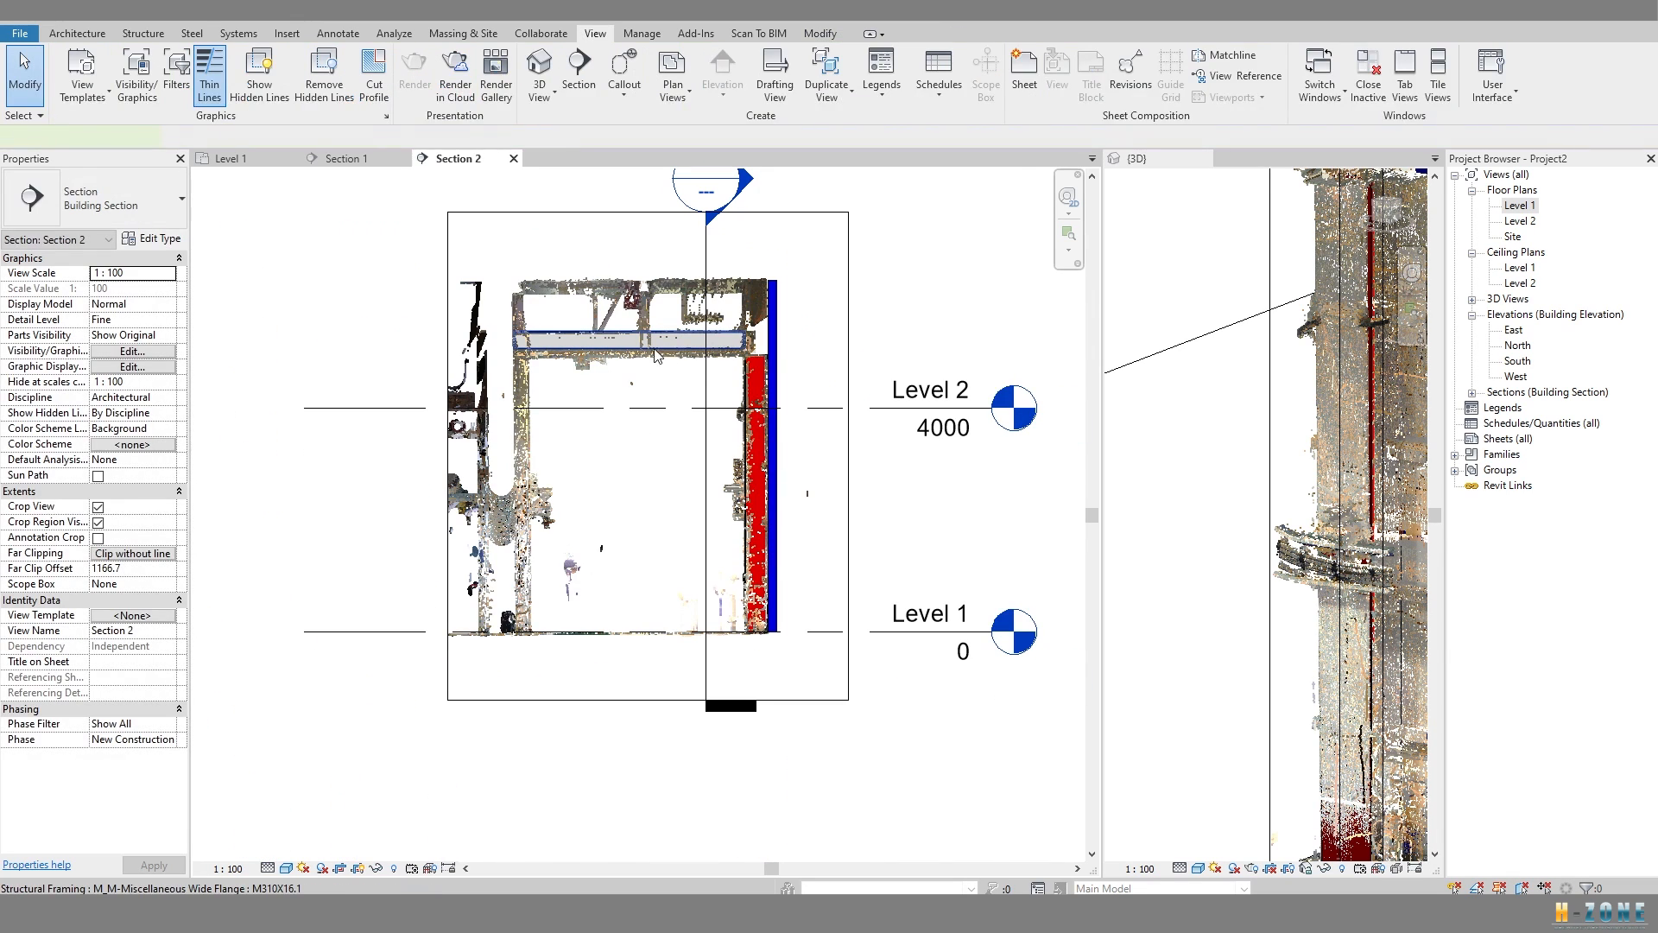
Return to the Level 1 plan and set the view range's top offset to 5400.
click(238, 158)
middle_drag(544, 393, 544, 394)
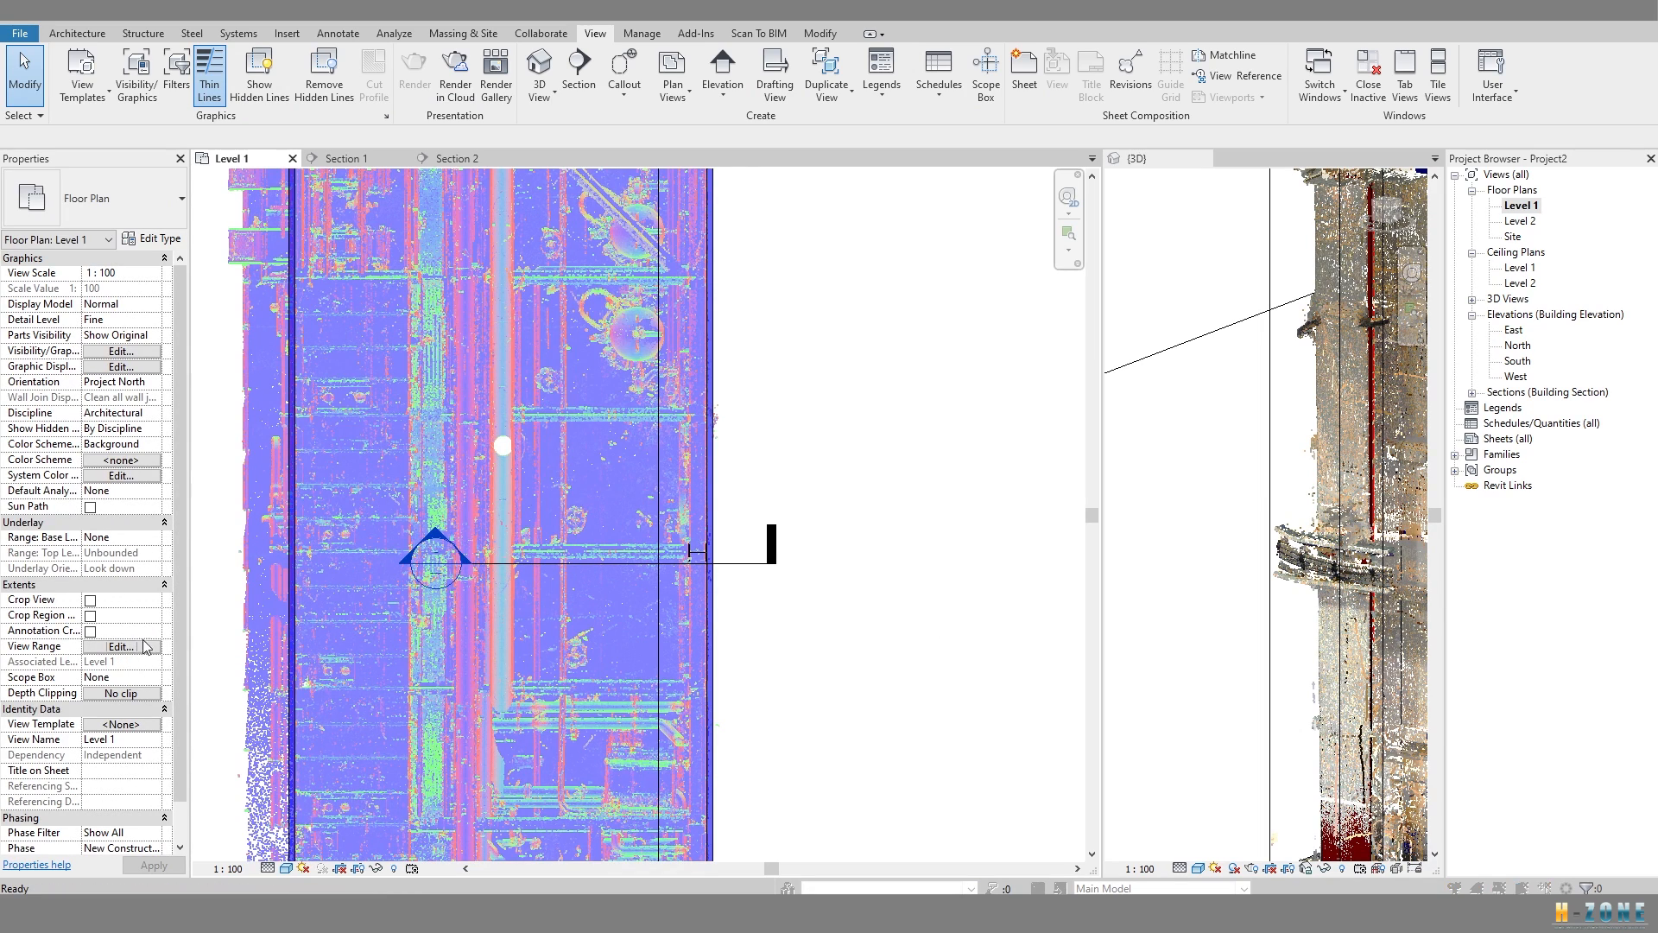
click(121, 646)
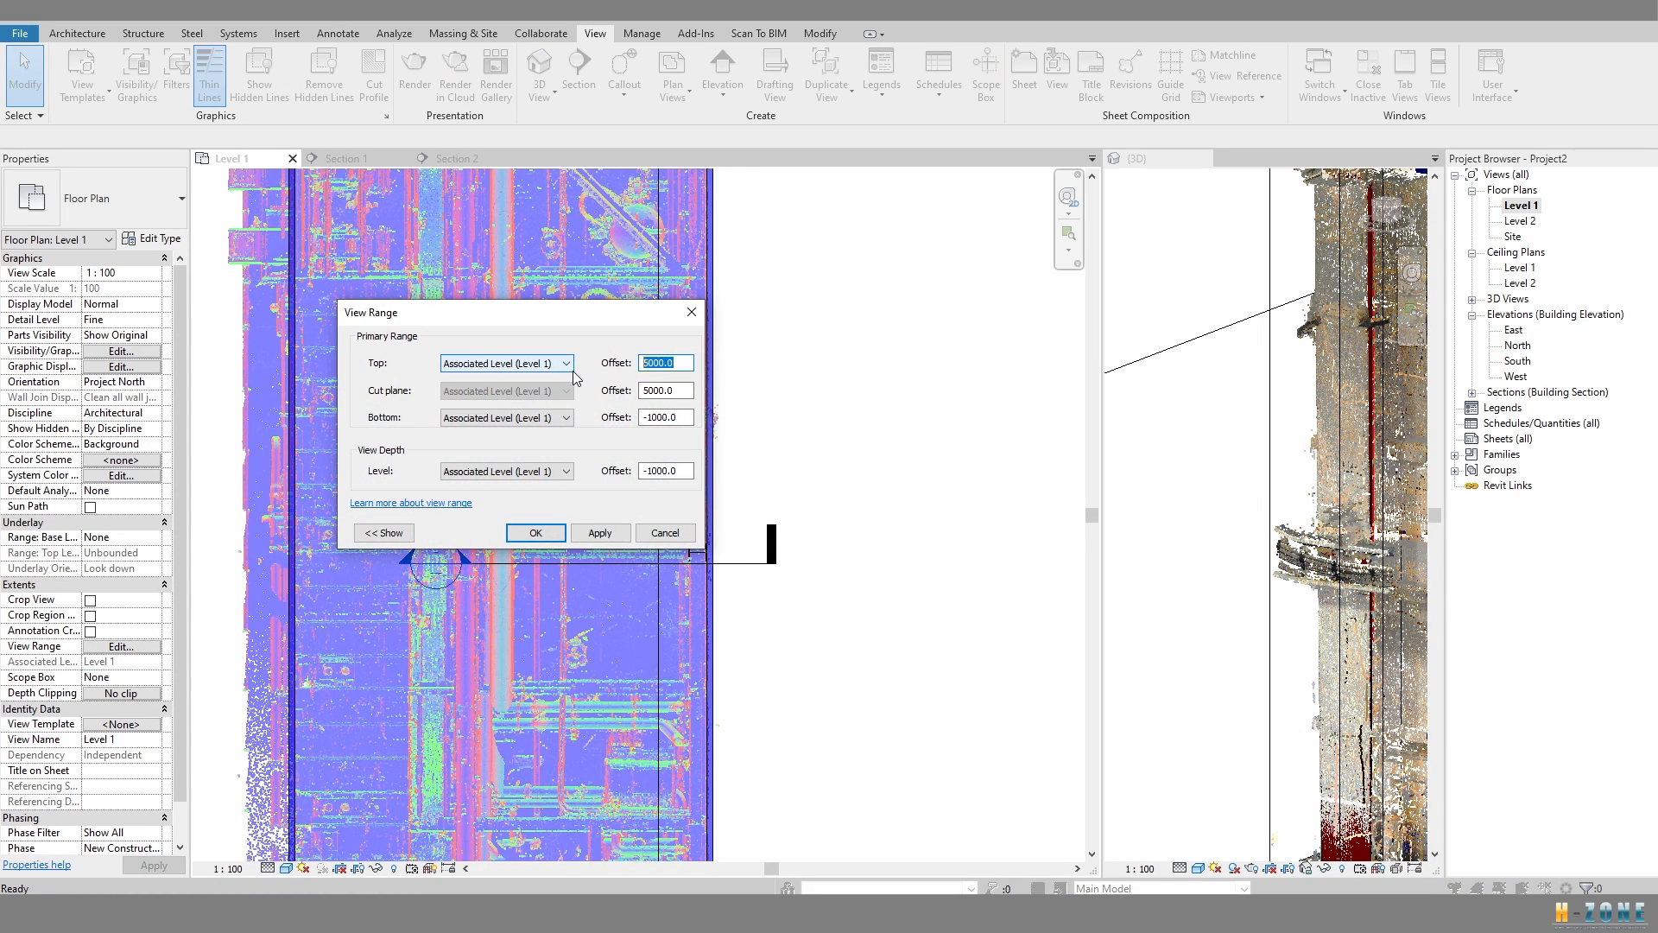
text(5400)
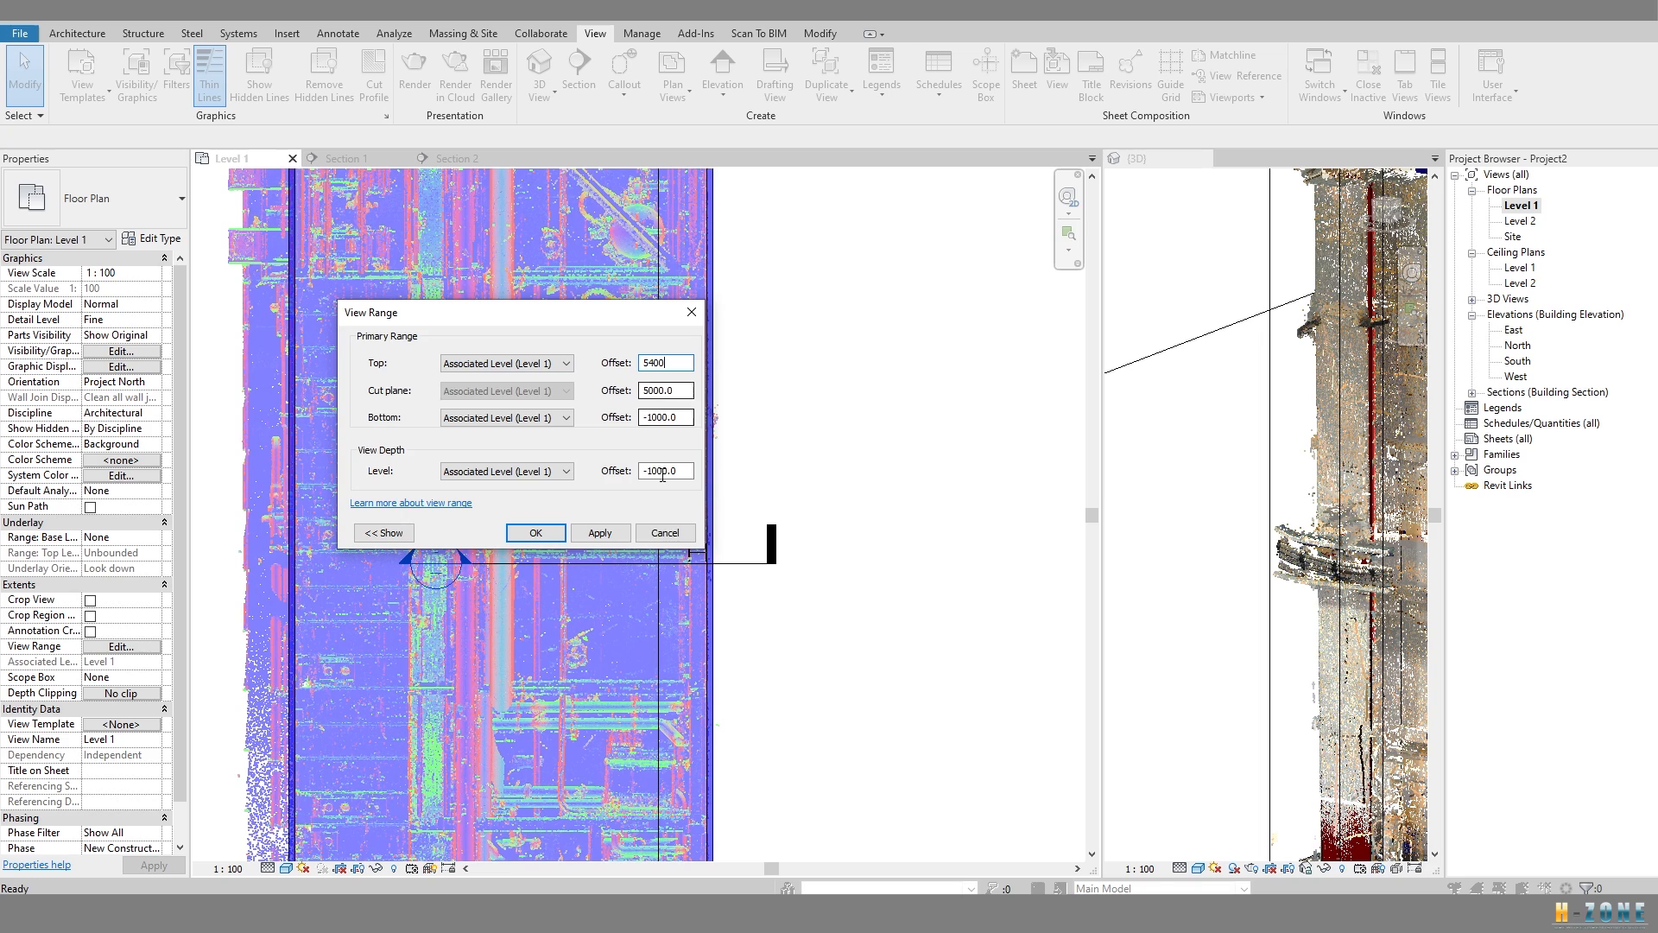
Set the top and cut plane offsets of the Level 1 view range to 5400.
click(600, 533)
drag(613, 317, 712, 314)
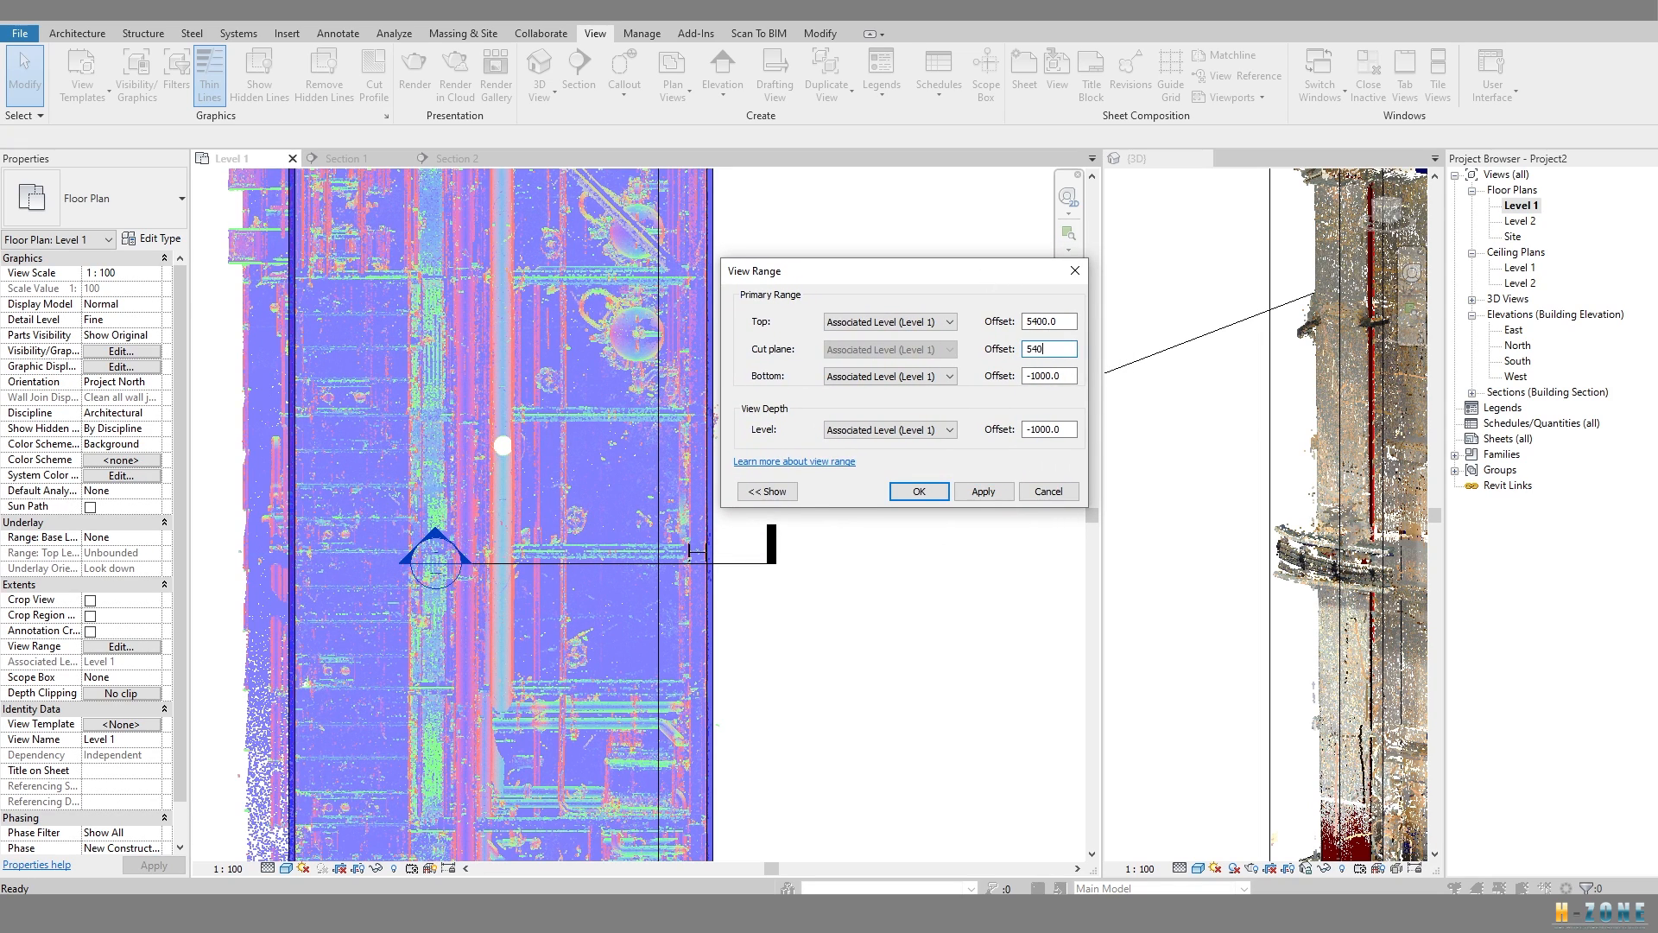
click(919, 492)
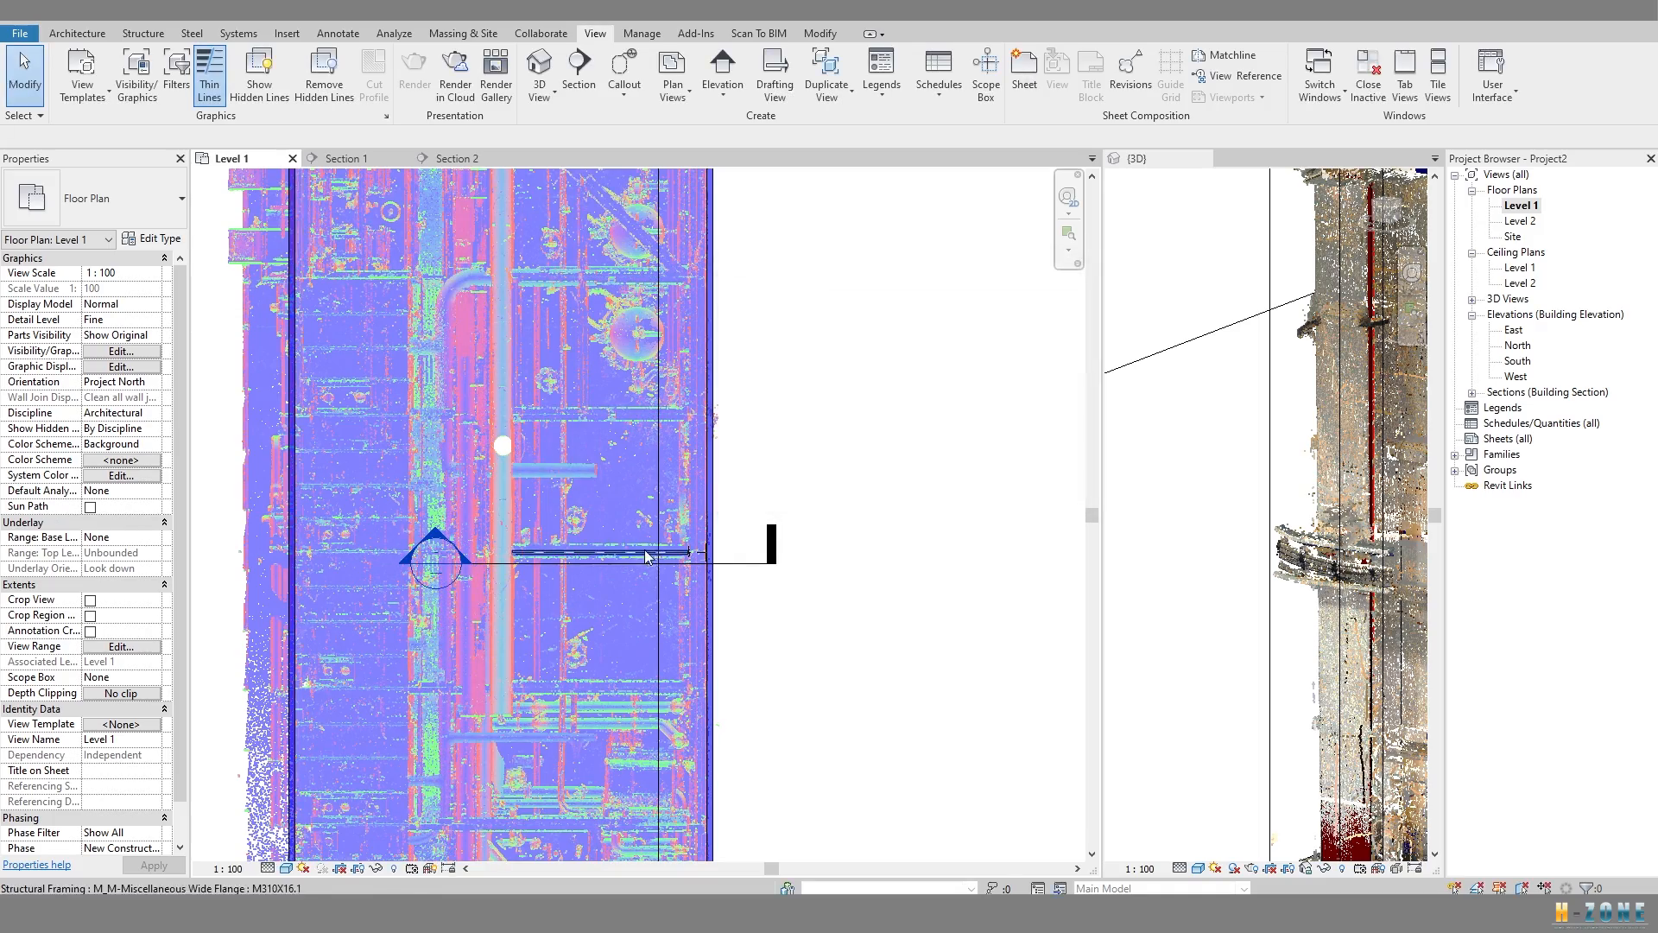
Examine both ends of the M310X16.1 beam in plan against the point cloud and the adjoining steel column.
scroll(604, 553, up, 5)
click(519, 541)
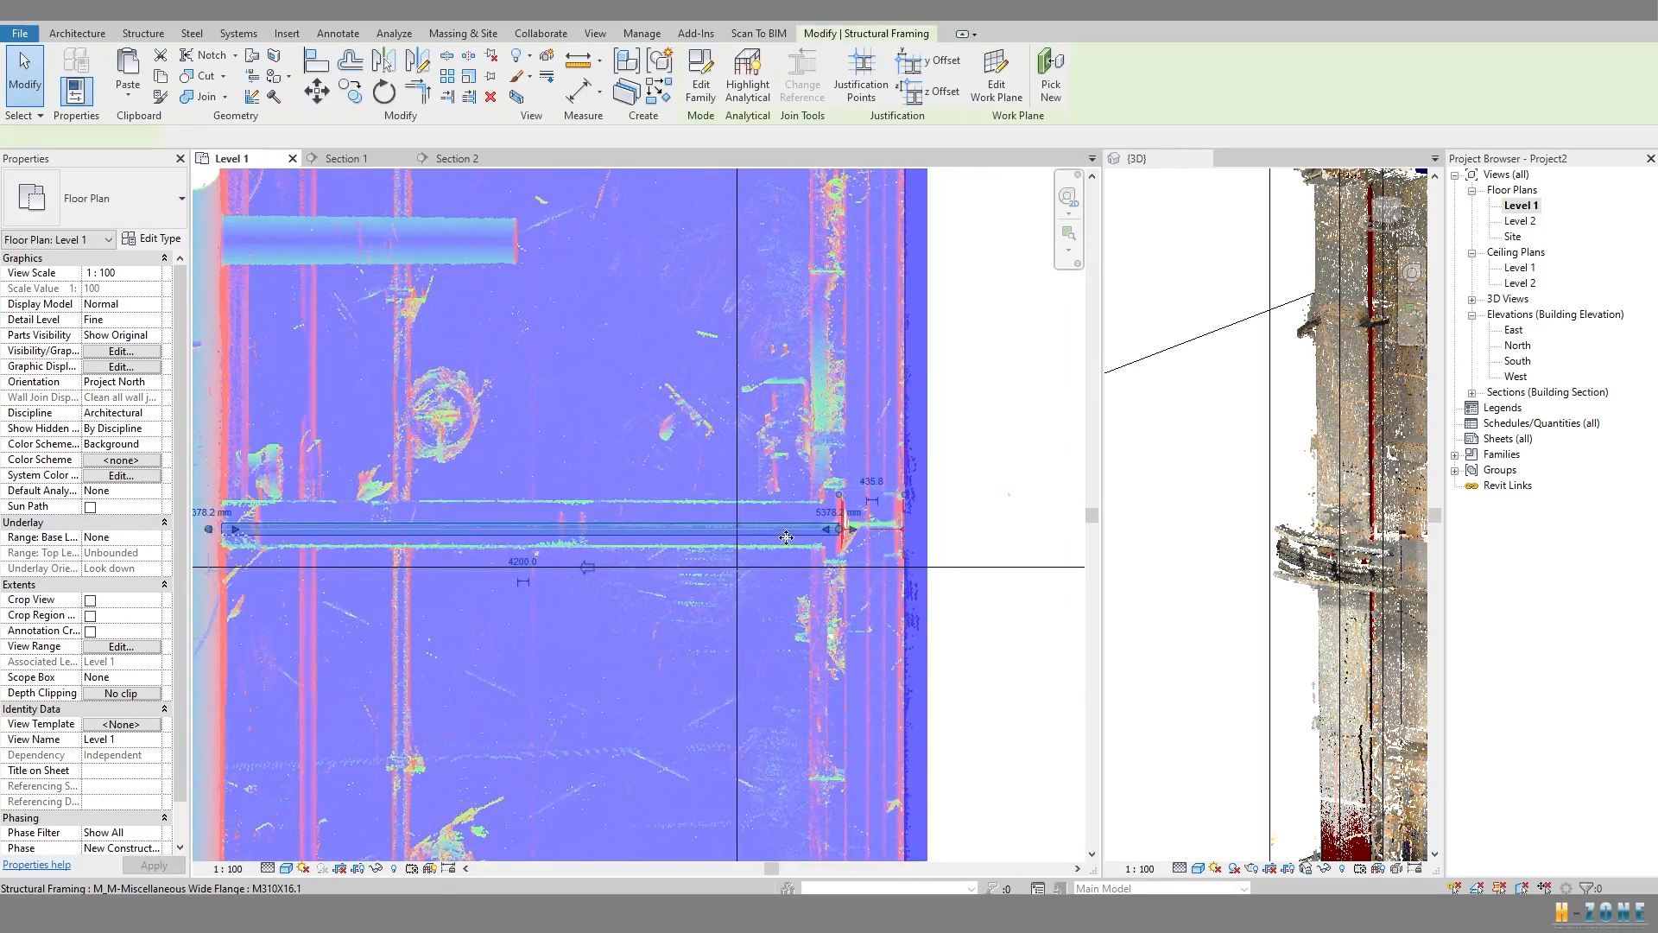
scroll(812, 537, up, 5)
scroll(782, 514, down, 2)
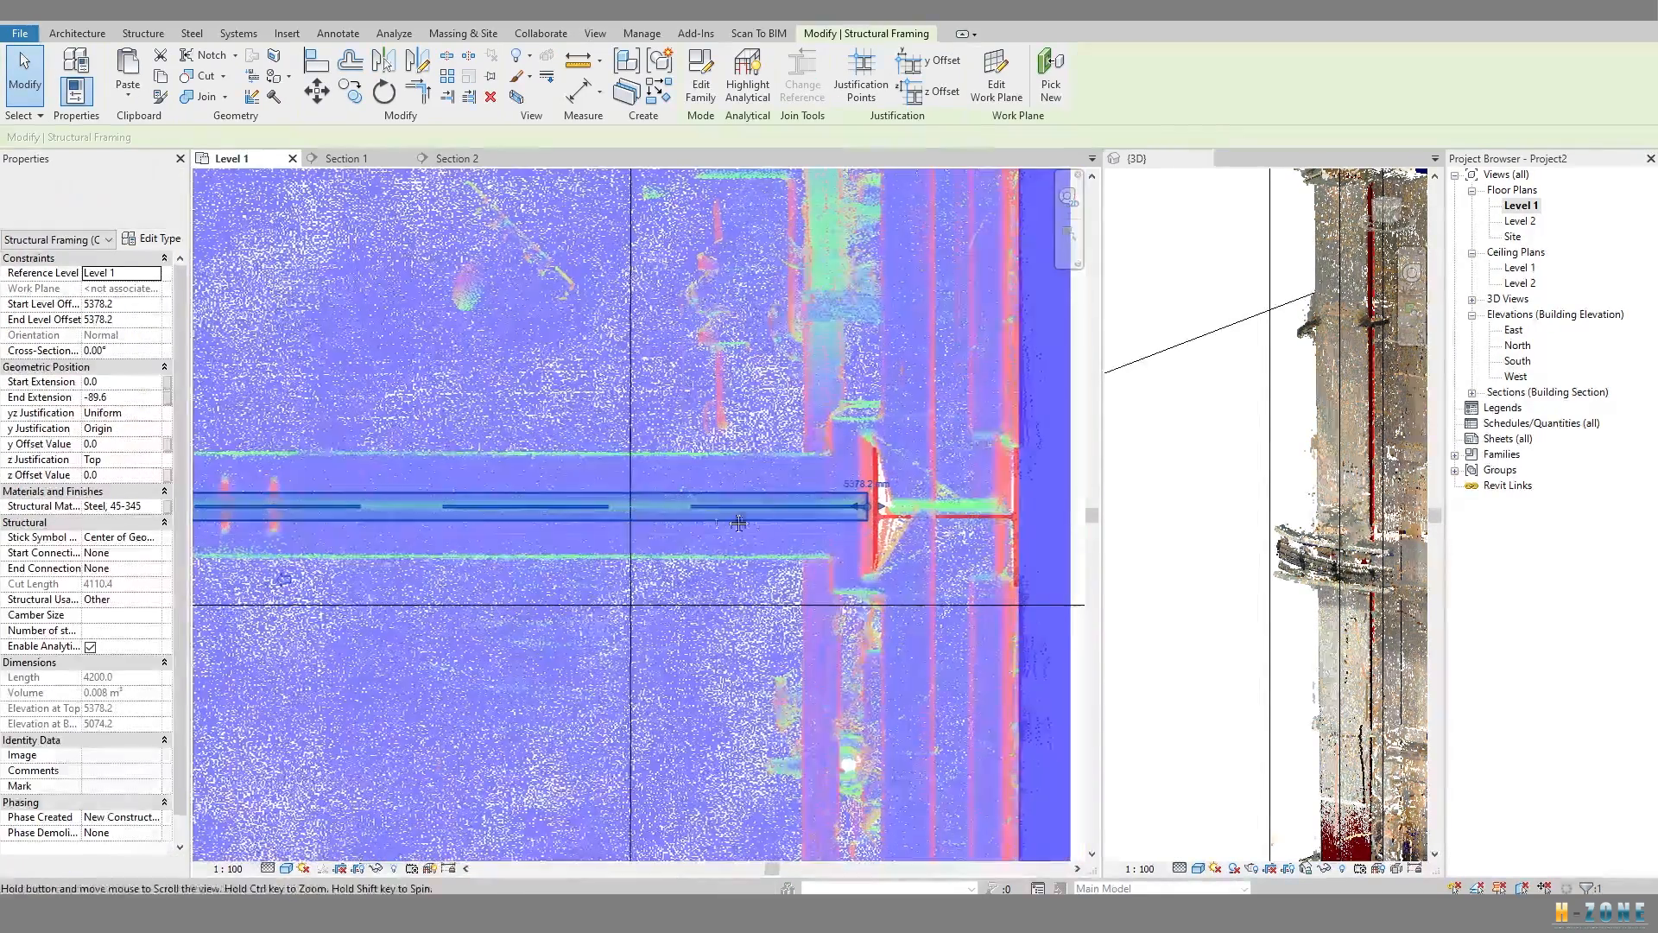
middle_drag(718, 526, 943, 497)
scroll(308, 536, down, 3)
middle_drag(309, 536, 607, 512)
middle_drag(464, 500, 550, 516)
scroll(335, 496, up, 3)
scroll(335, 497, down, 3)
middle_drag(880, 521, 624, 516)
scroll(895, 499, up, 3)
scroll(899, 497, up, 3)
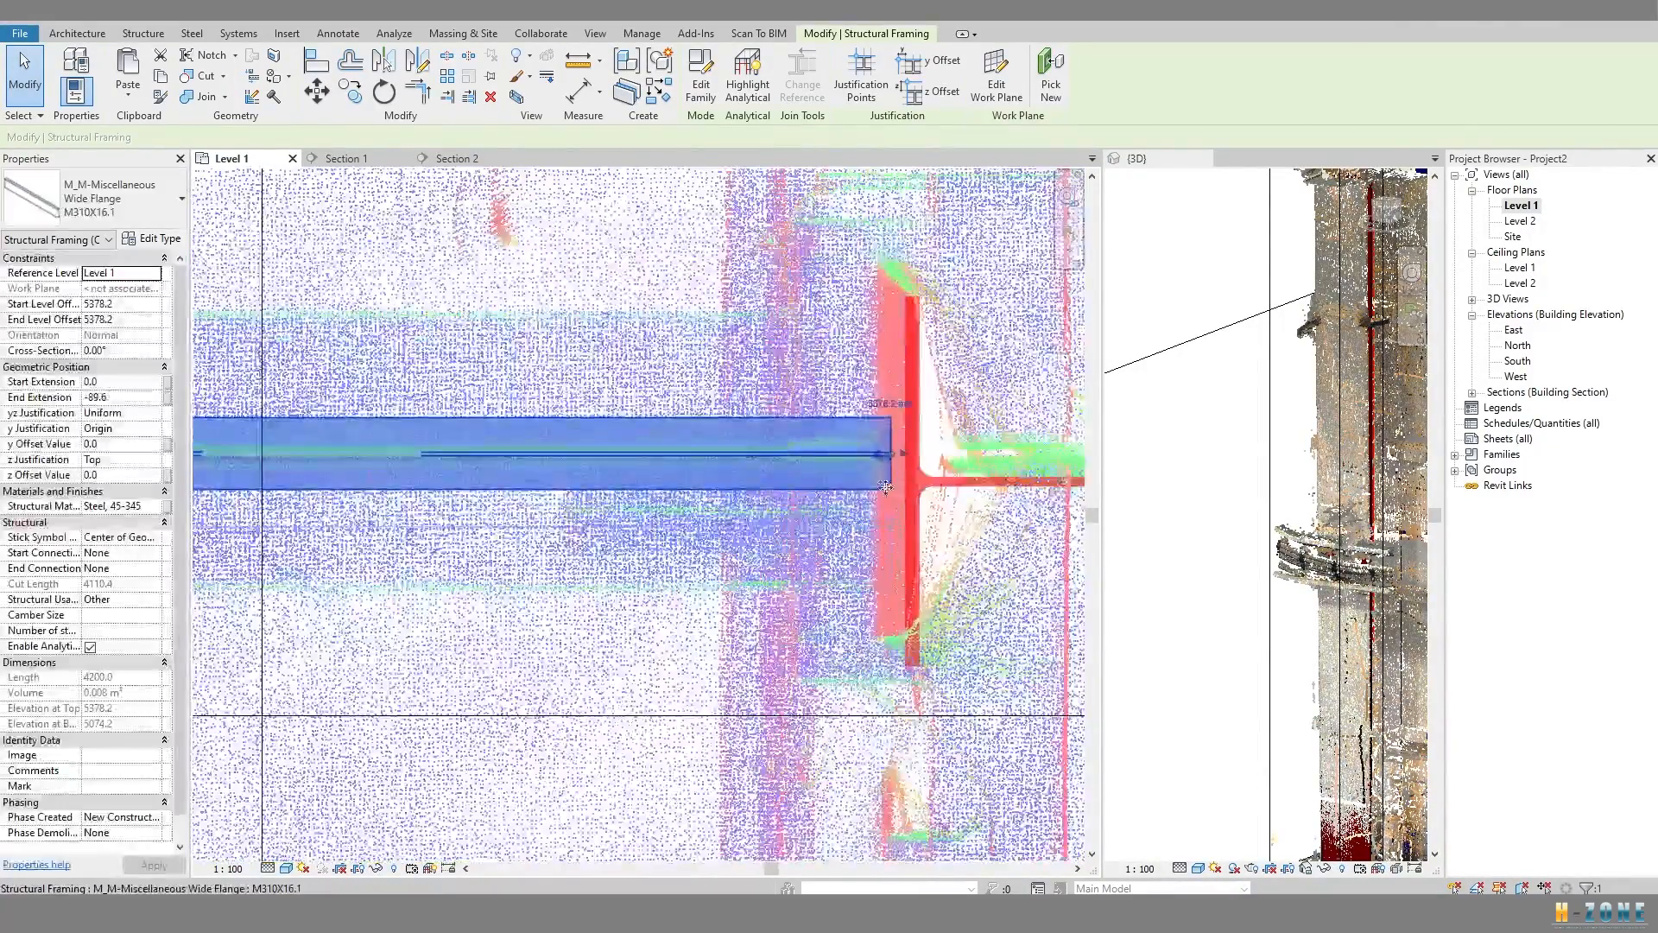
scroll(900, 490, down, 5)
scroll(674, 490, down, 3)
scroll(717, 484, up, 2)
middle_drag(422, 486, 482, 485)
middle_drag(867, 490, 769, 513)
scroll(864, 497, up, 3)
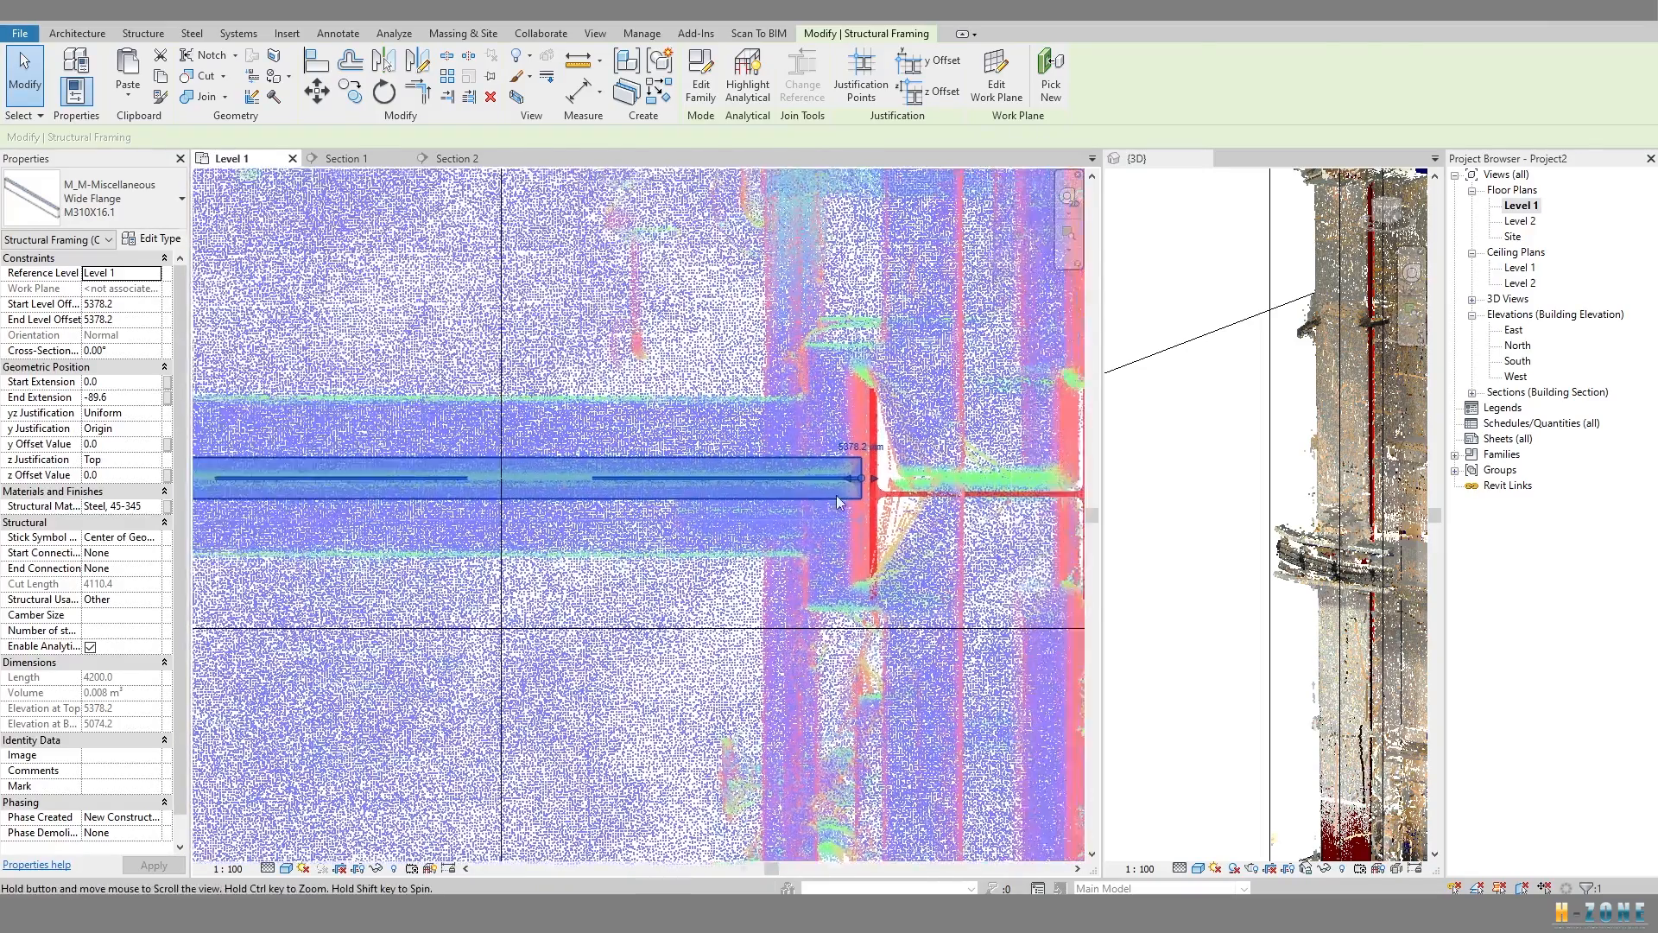
Align the beam's end with the flange face of the steel column, checking the opposite end as well.
key(Escape)
click(857, 427)
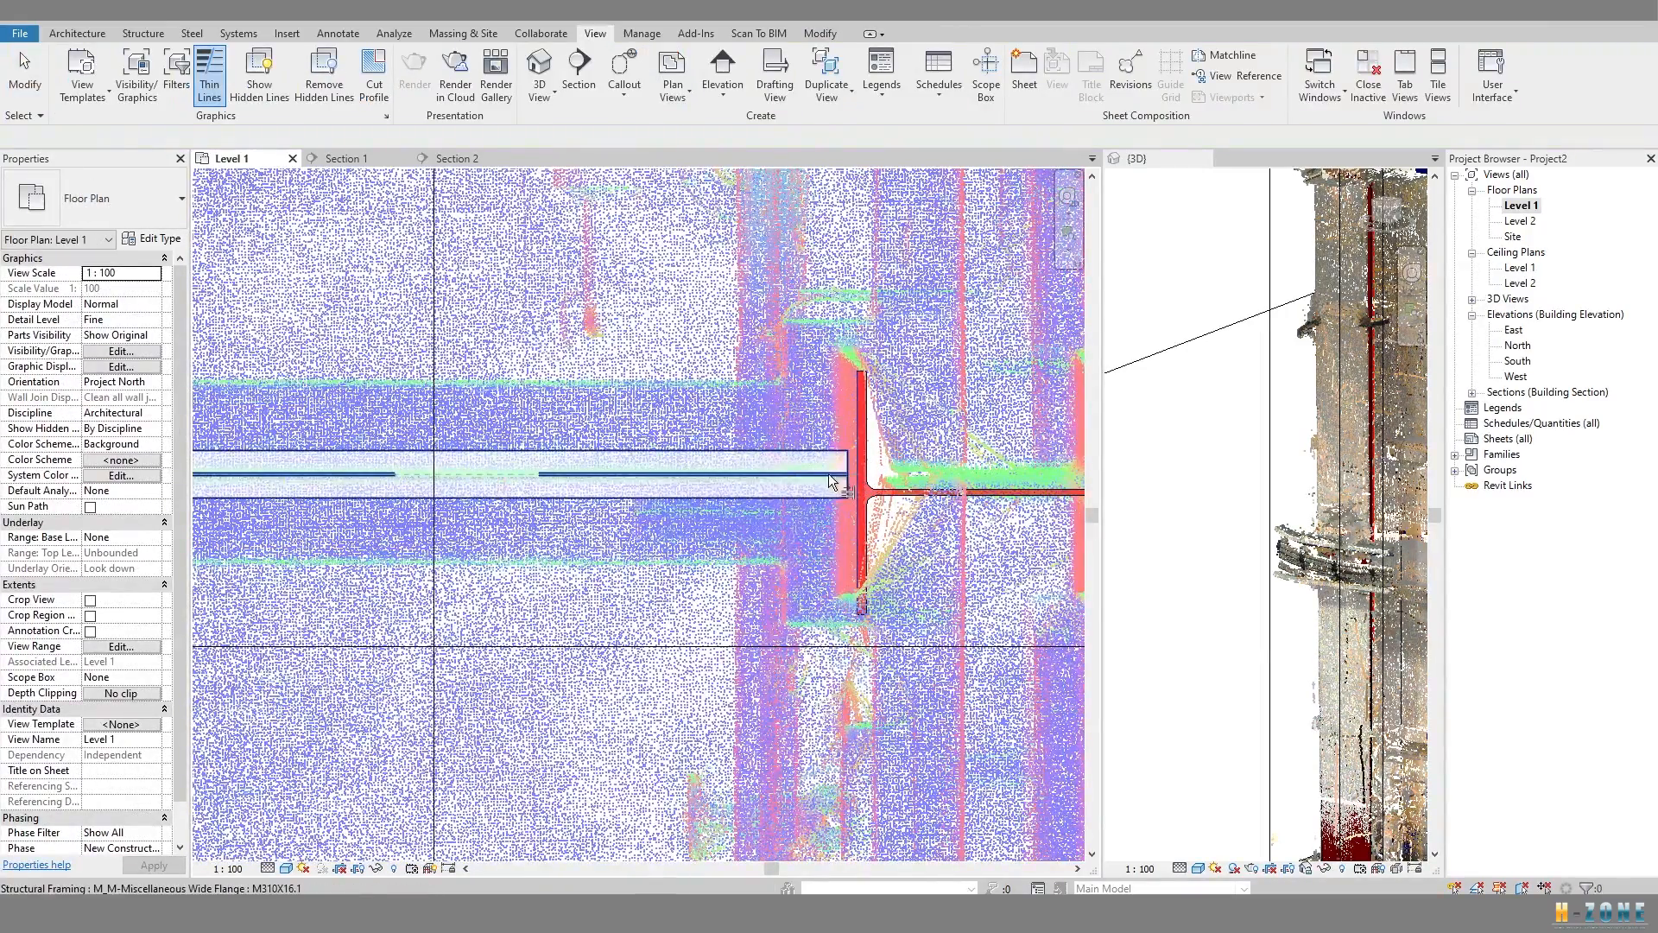
click(828, 474)
key(Escape)
scroll(828, 473, down, 3)
middle_drag(483, 509, 705, 470)
click(486, 455)
scroll(485, 455, down, 2)
key(Escape)
click(703, 470)
middle_drag(345, 473, 377, 474)
scroll(376, 474, up, 3)
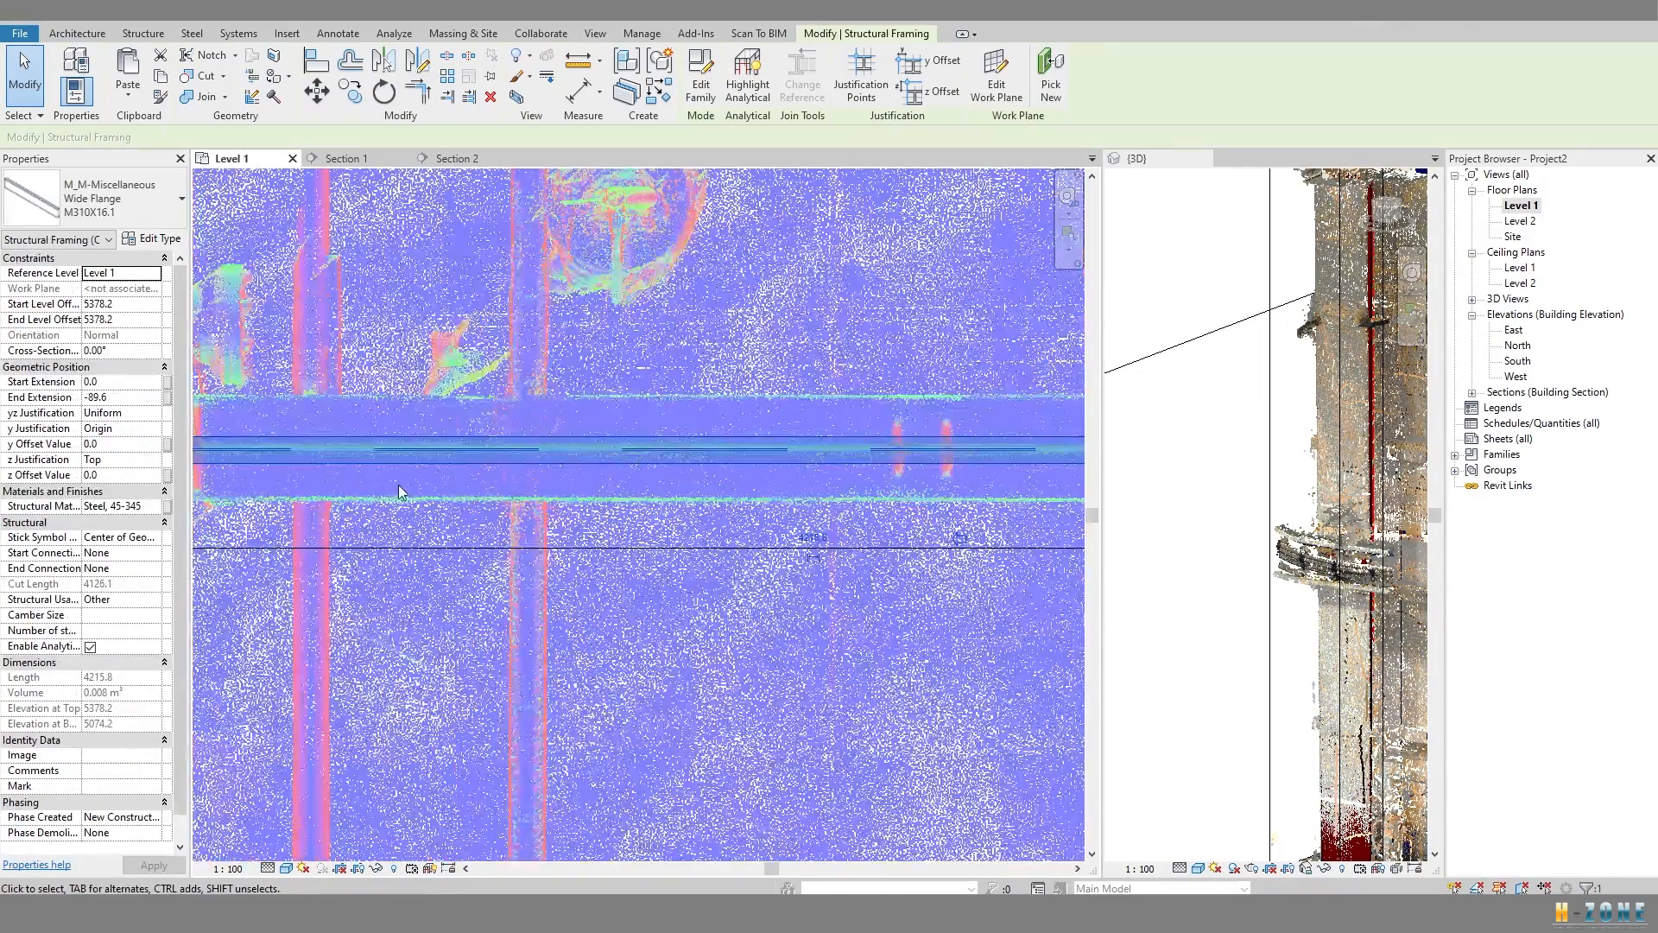
Open Section 2 and measure the height from Level 1 to the beam's top with an aligned dimension.
scroll(399, 494, down, 5)
middle_drag(219, 512, 314, 486)
double_click(315, 487)
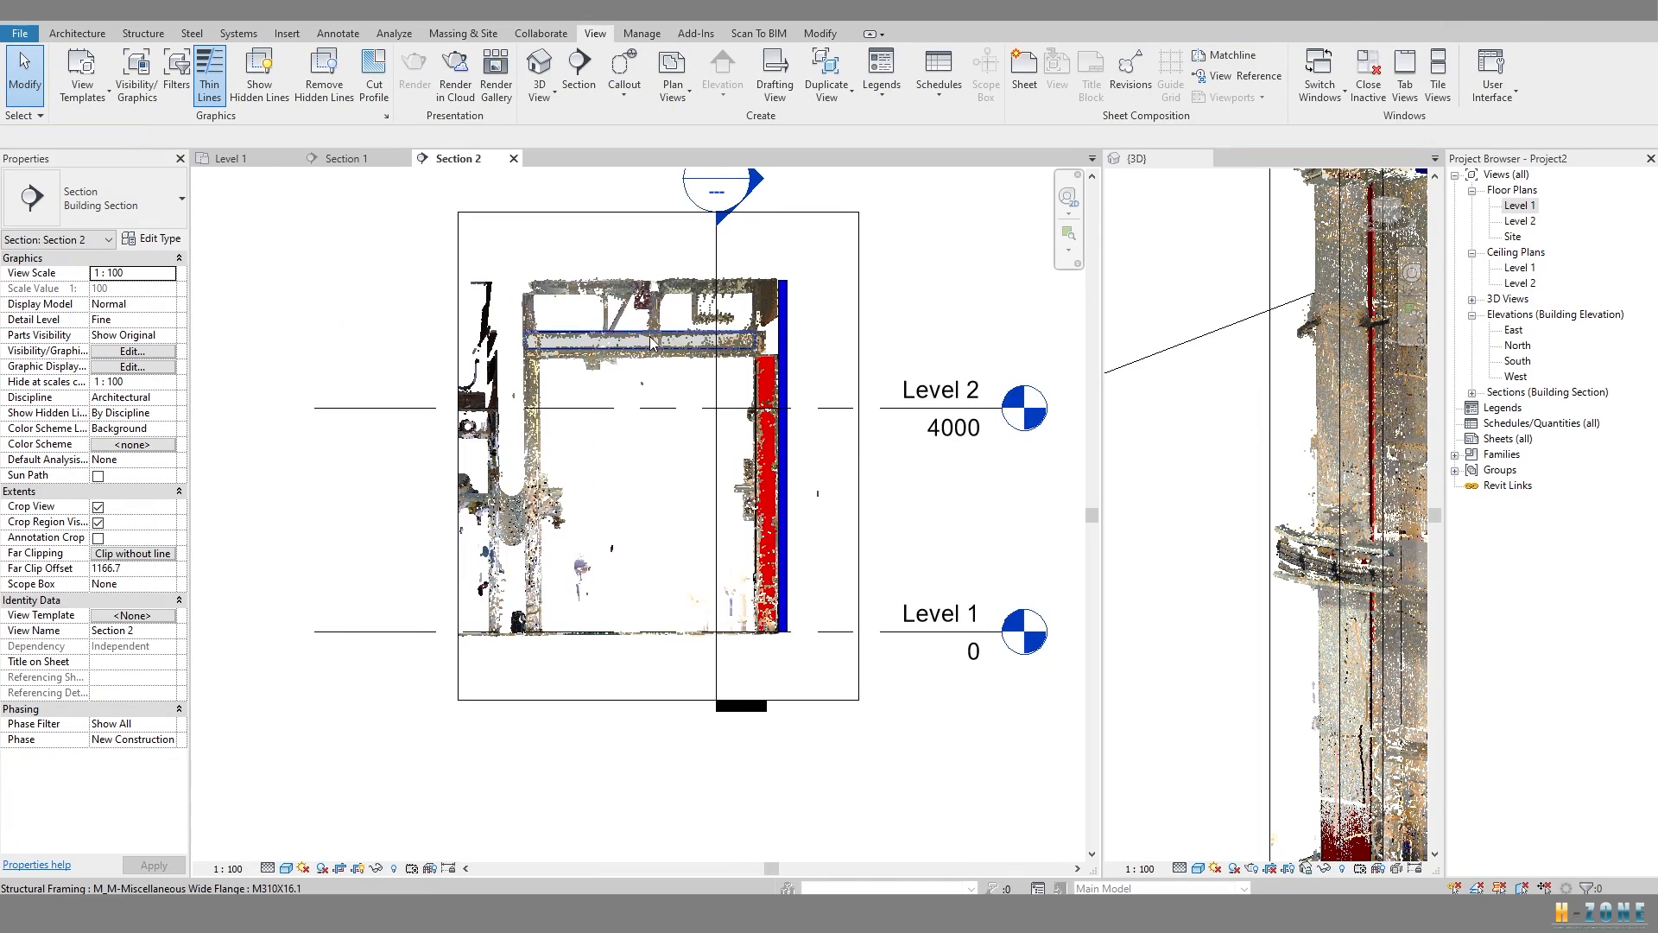
scroll(628, 407, up, 3)
key(d)
key(i)
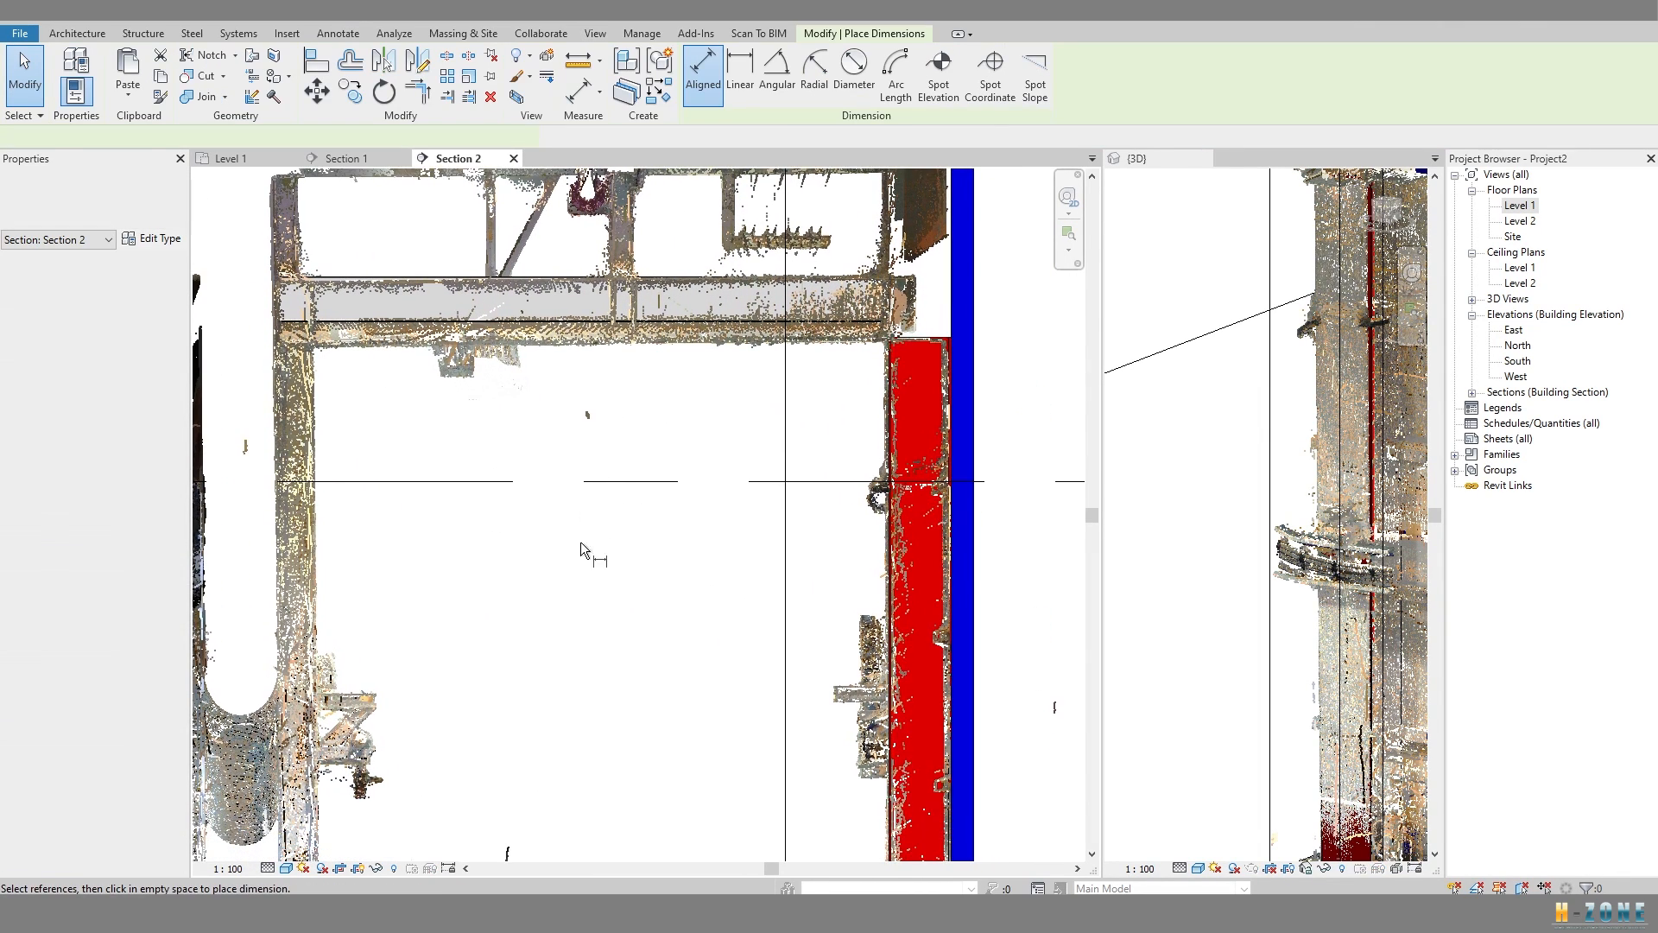
scroll(580, 540, down, 3)
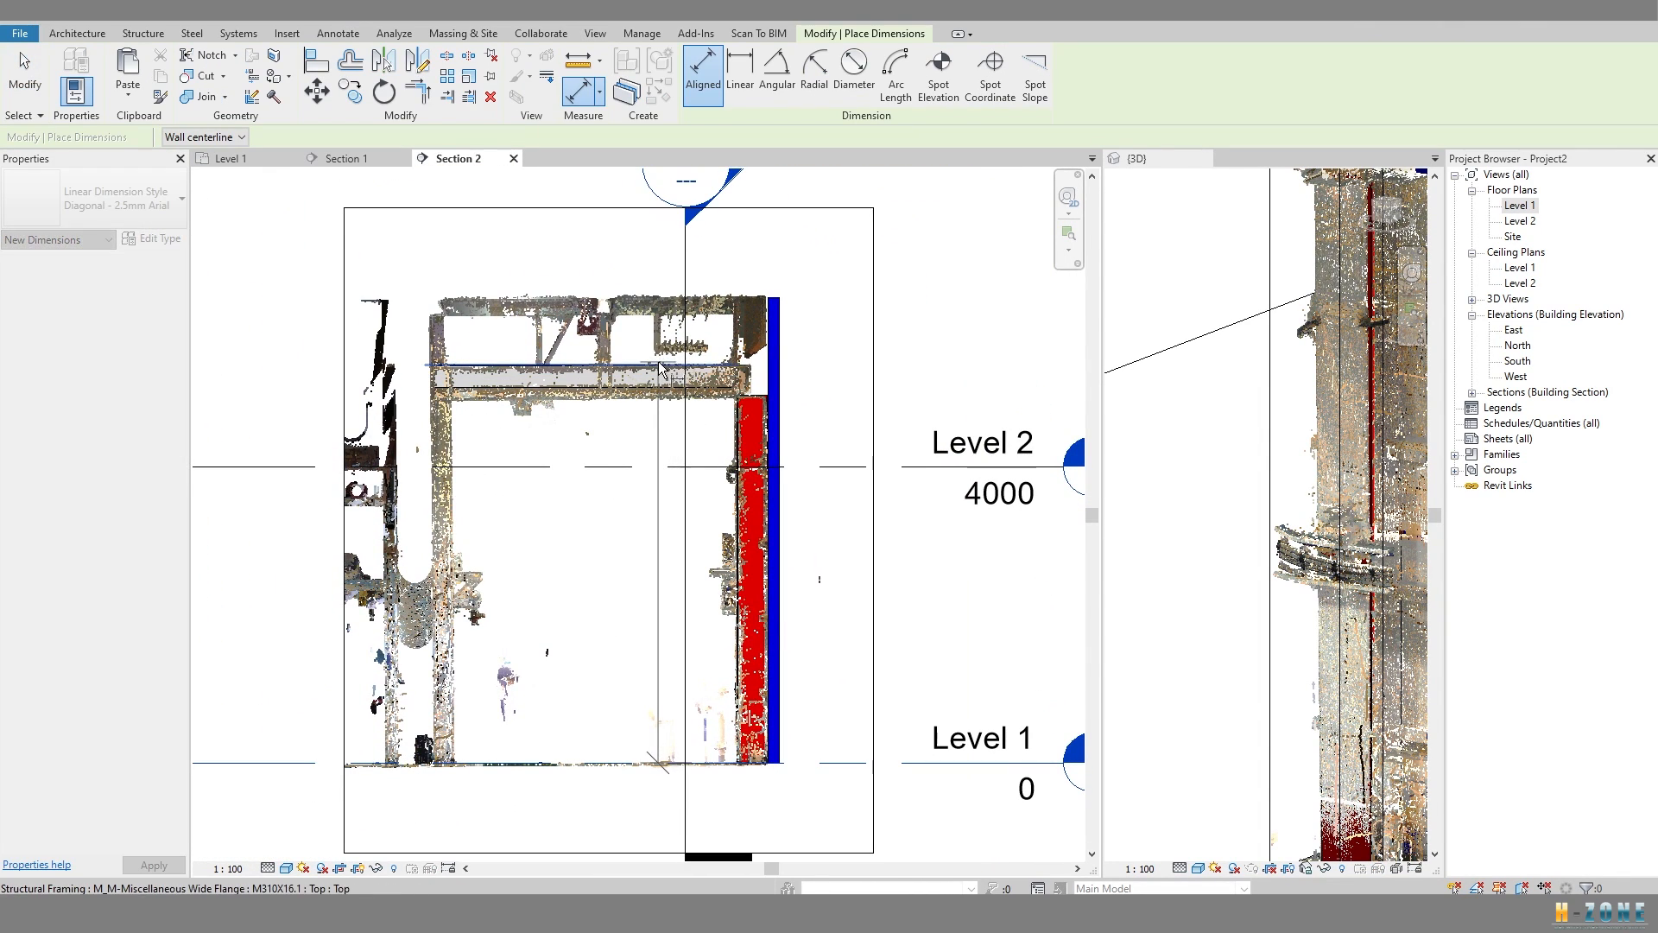
scroll(570, 450, up, 3)
scroll(552, 406, down, 3)
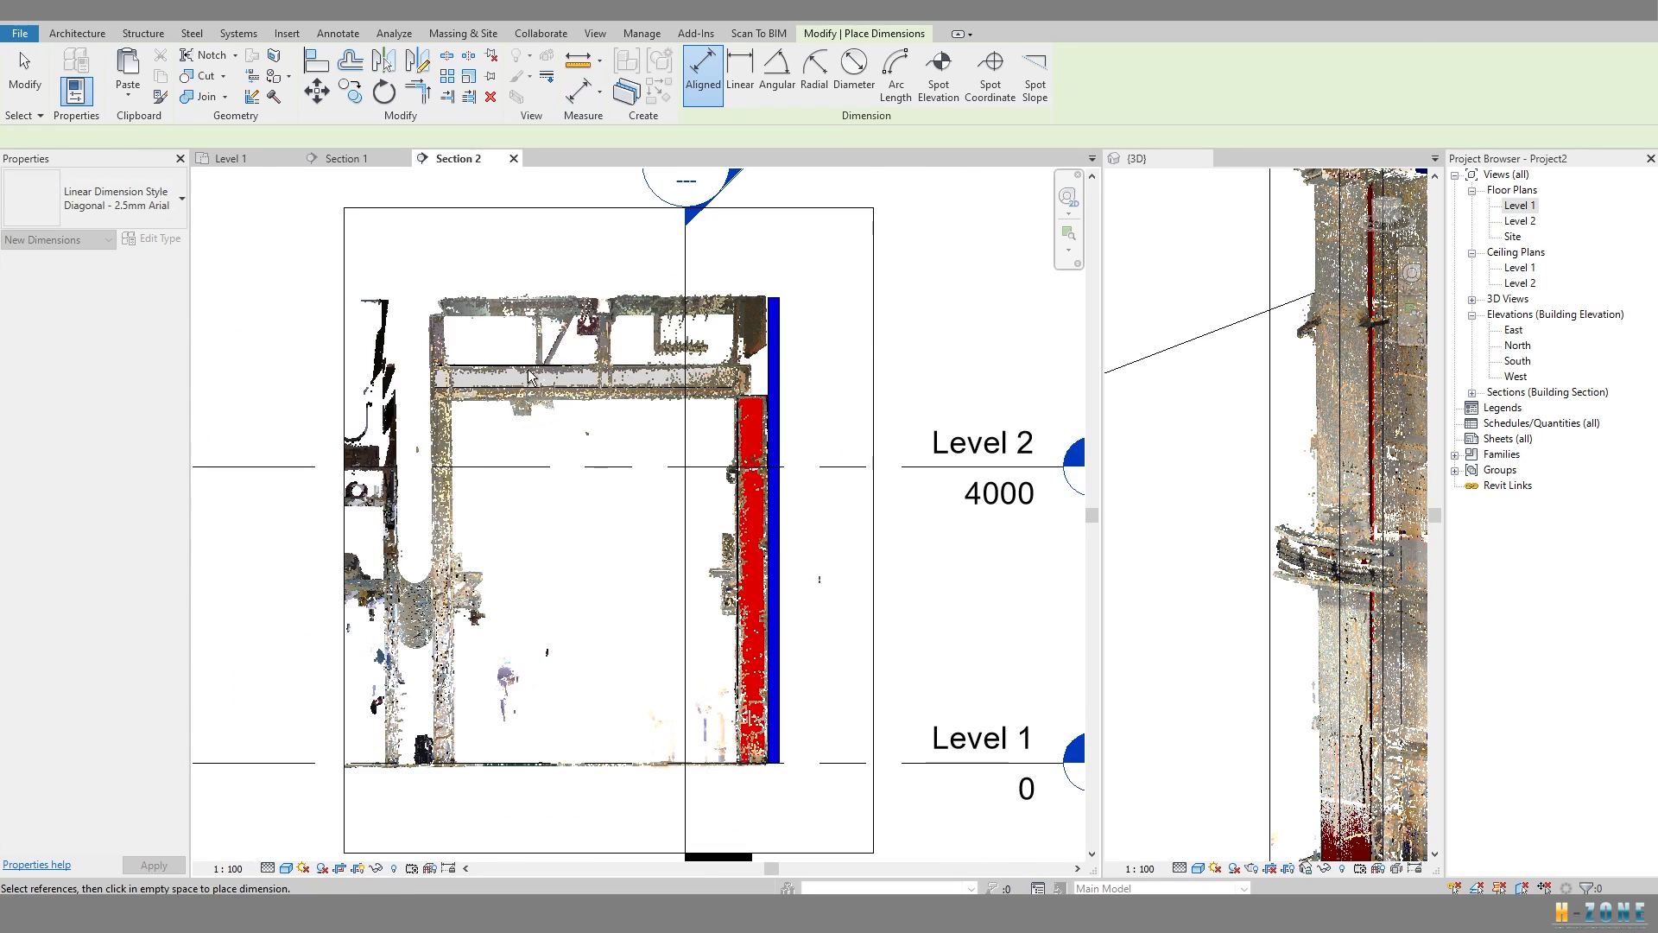
scroll(533, 376, up, 4)
key(Escape)
key(Escape)
Measure the scanned beam's depth from its top edge to its underside with a temporary detail line in Section 2.
scroll(553, 371, up, 2)
key(l)
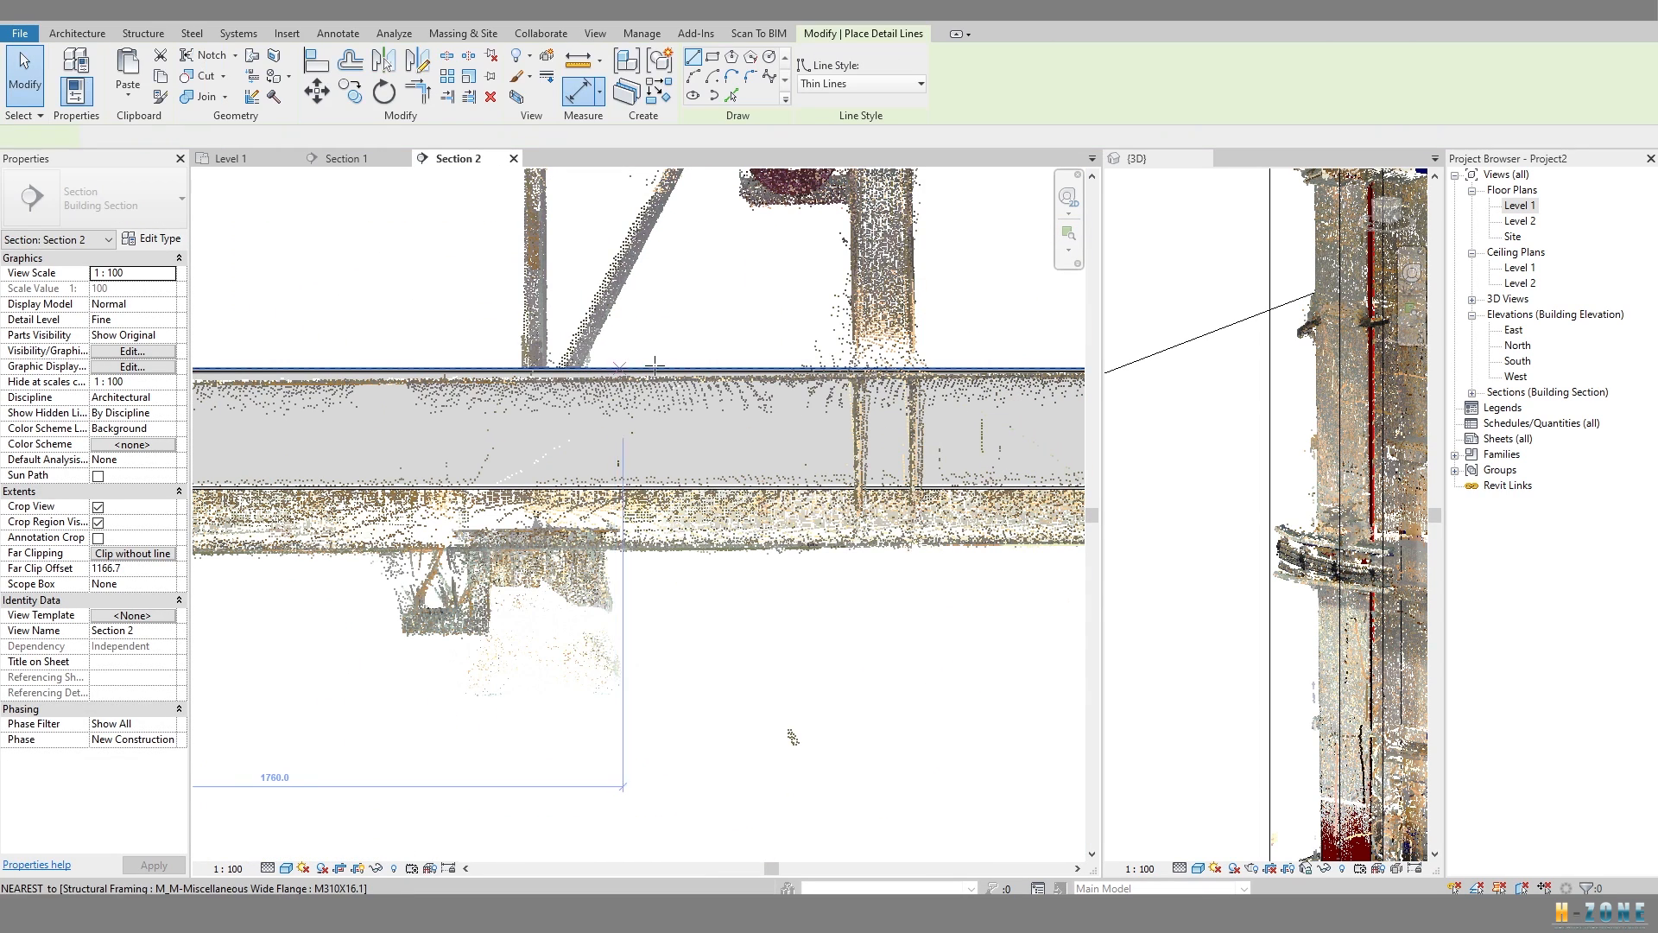
scroll(648, 370, up, 1)
click(655, 369)
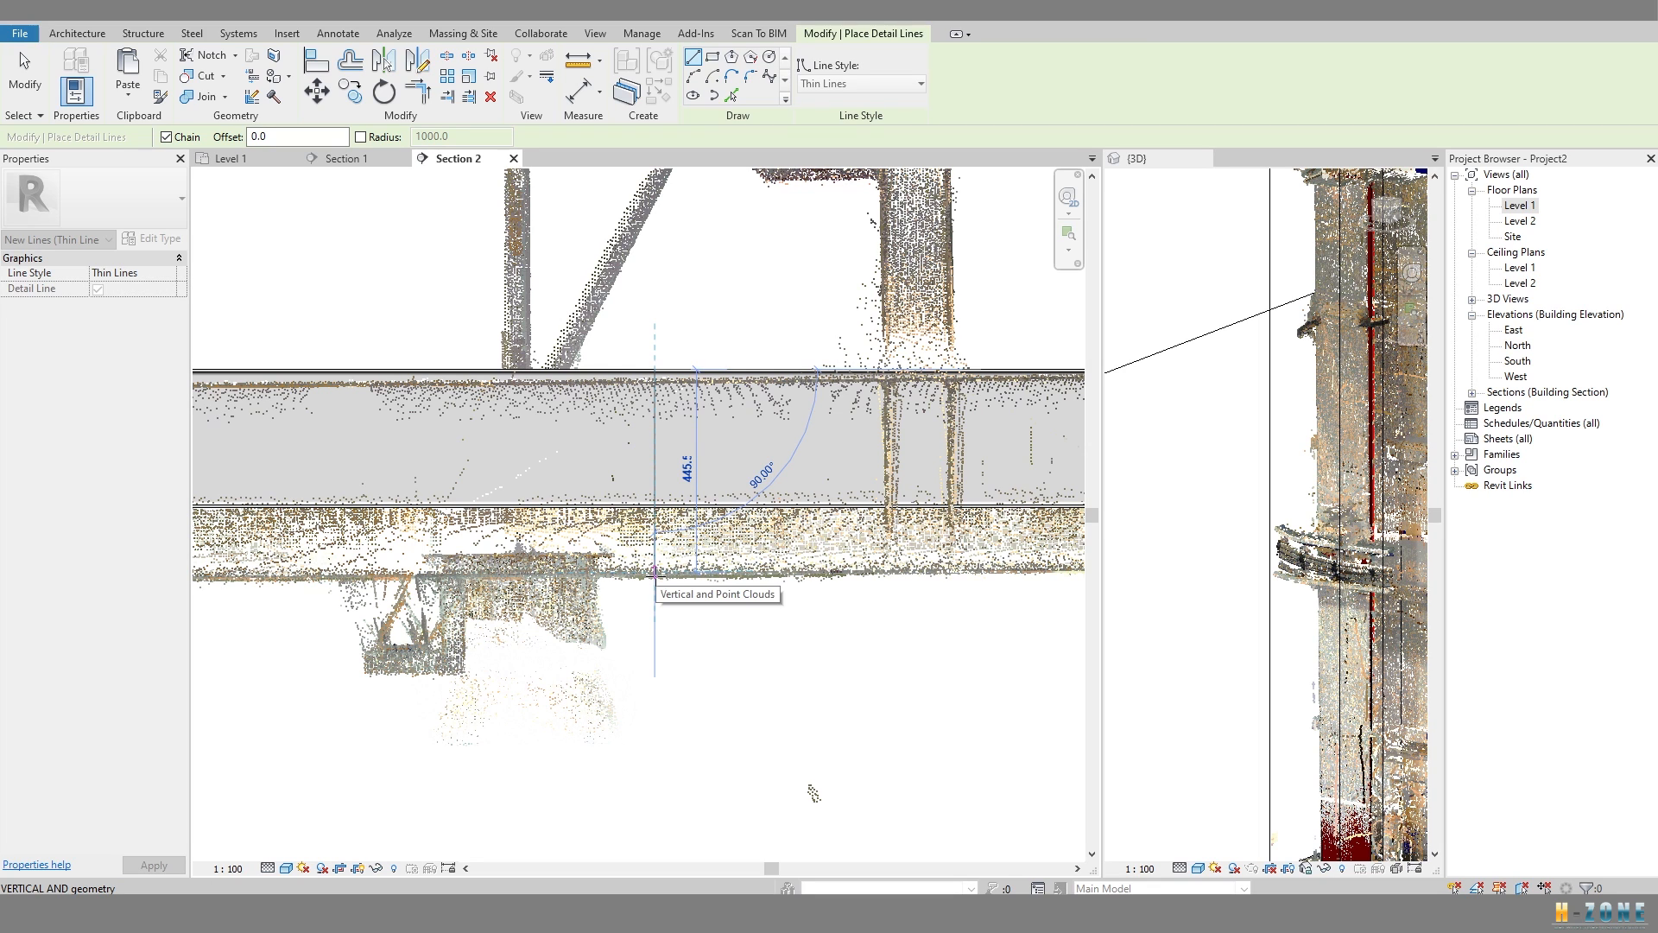
key(Escape)
key(Escape)
click(558, 393)
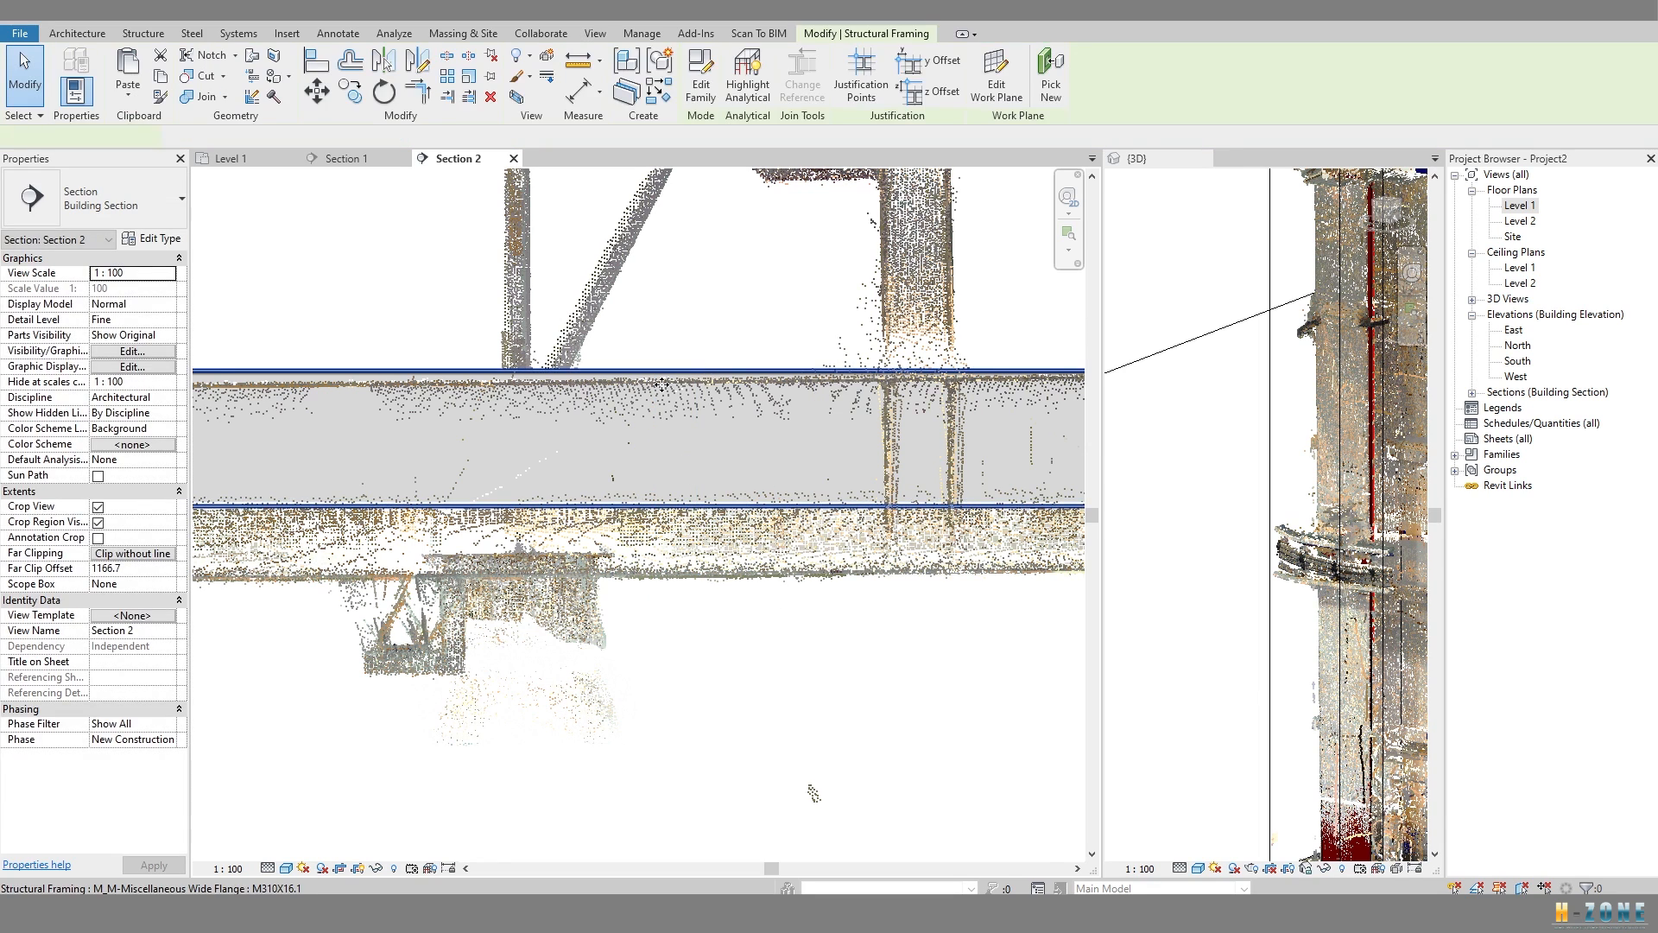
scroll(558, 393, down, 5)
middle_drag(558, 392, 542, 378)
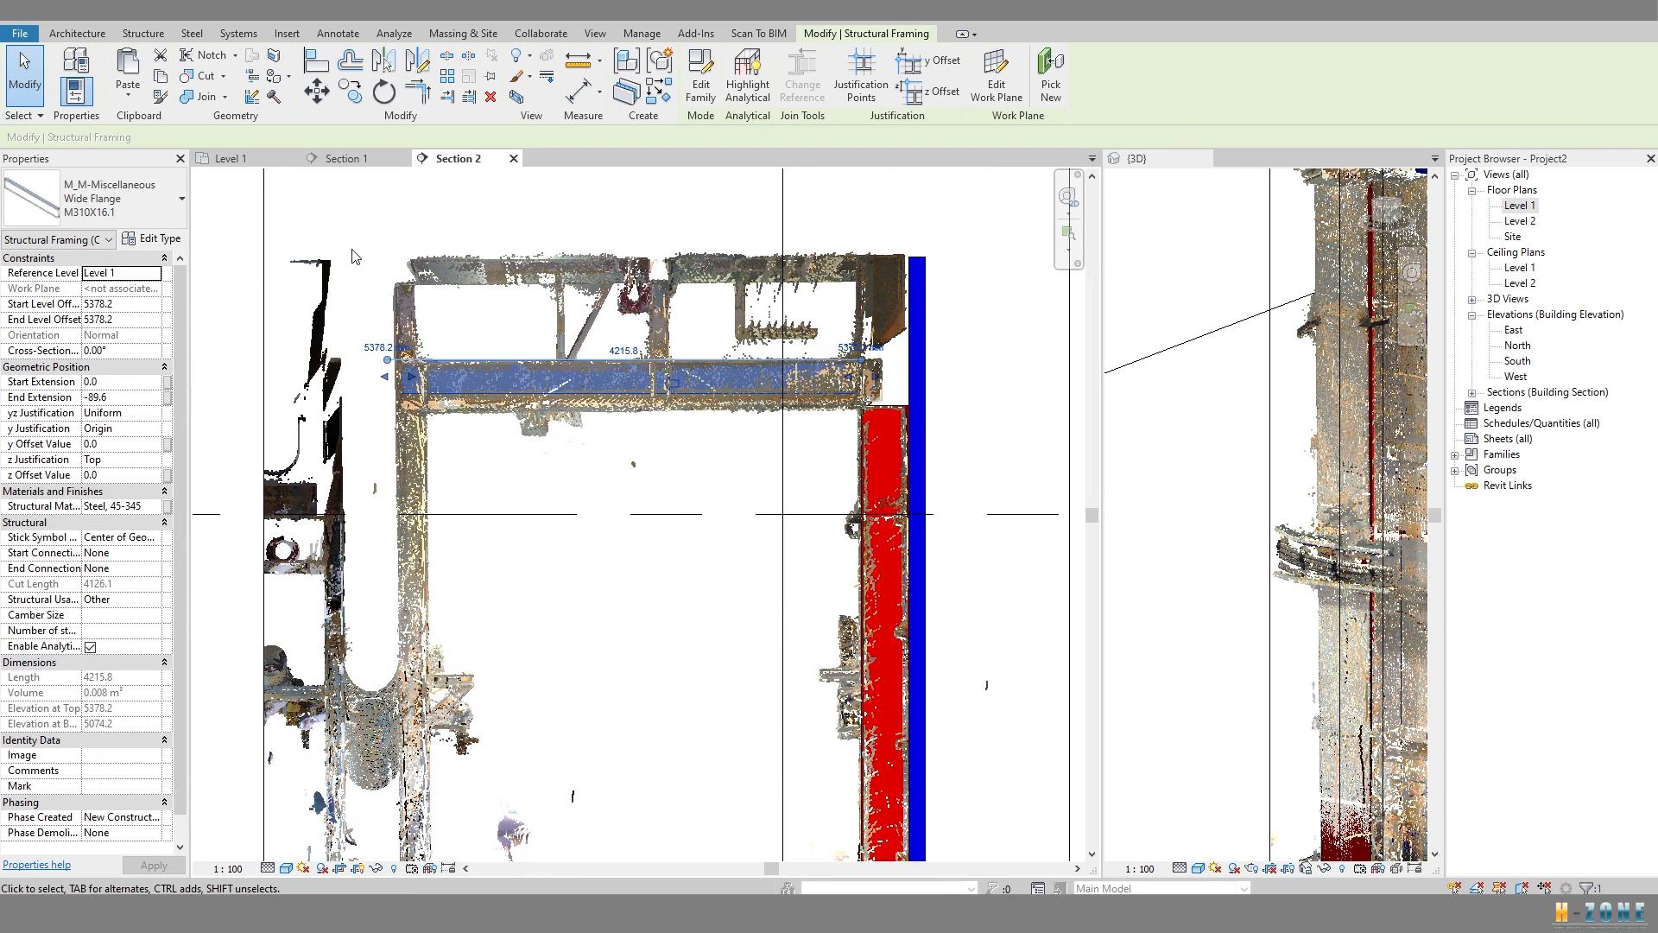
Return to the Level 1 plan and measure the scanned beam's flange width with a temporary detail line.
click(234, 159)
key(Escape)
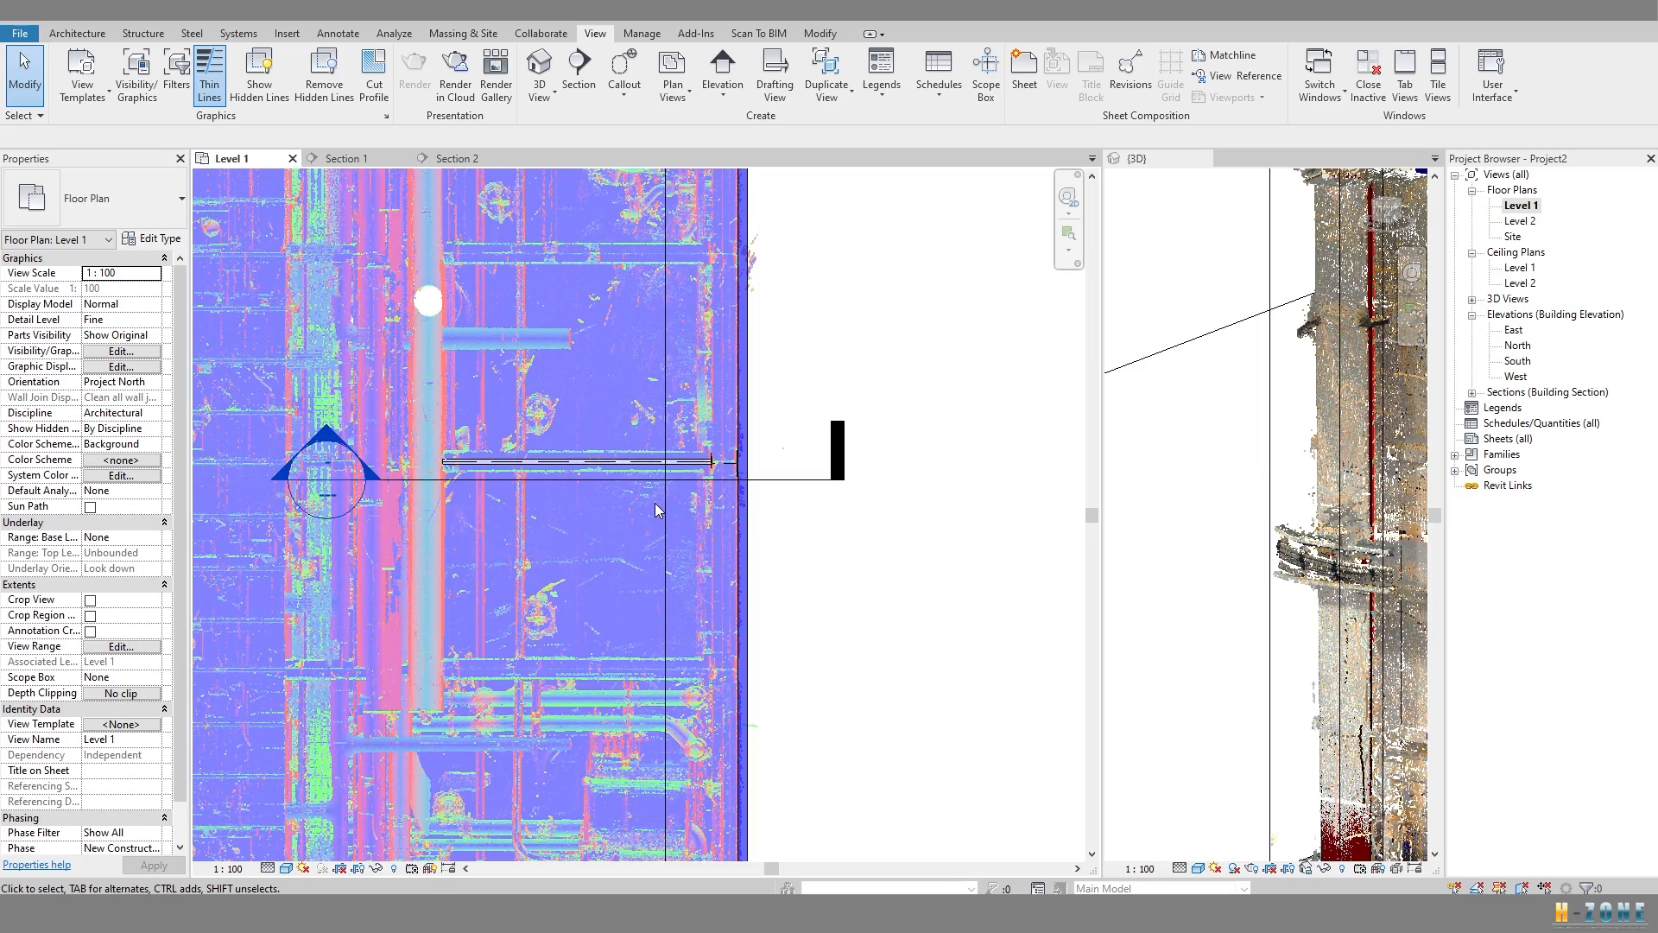
key(d)
key(l)
scroll(650, 501, up, 5)
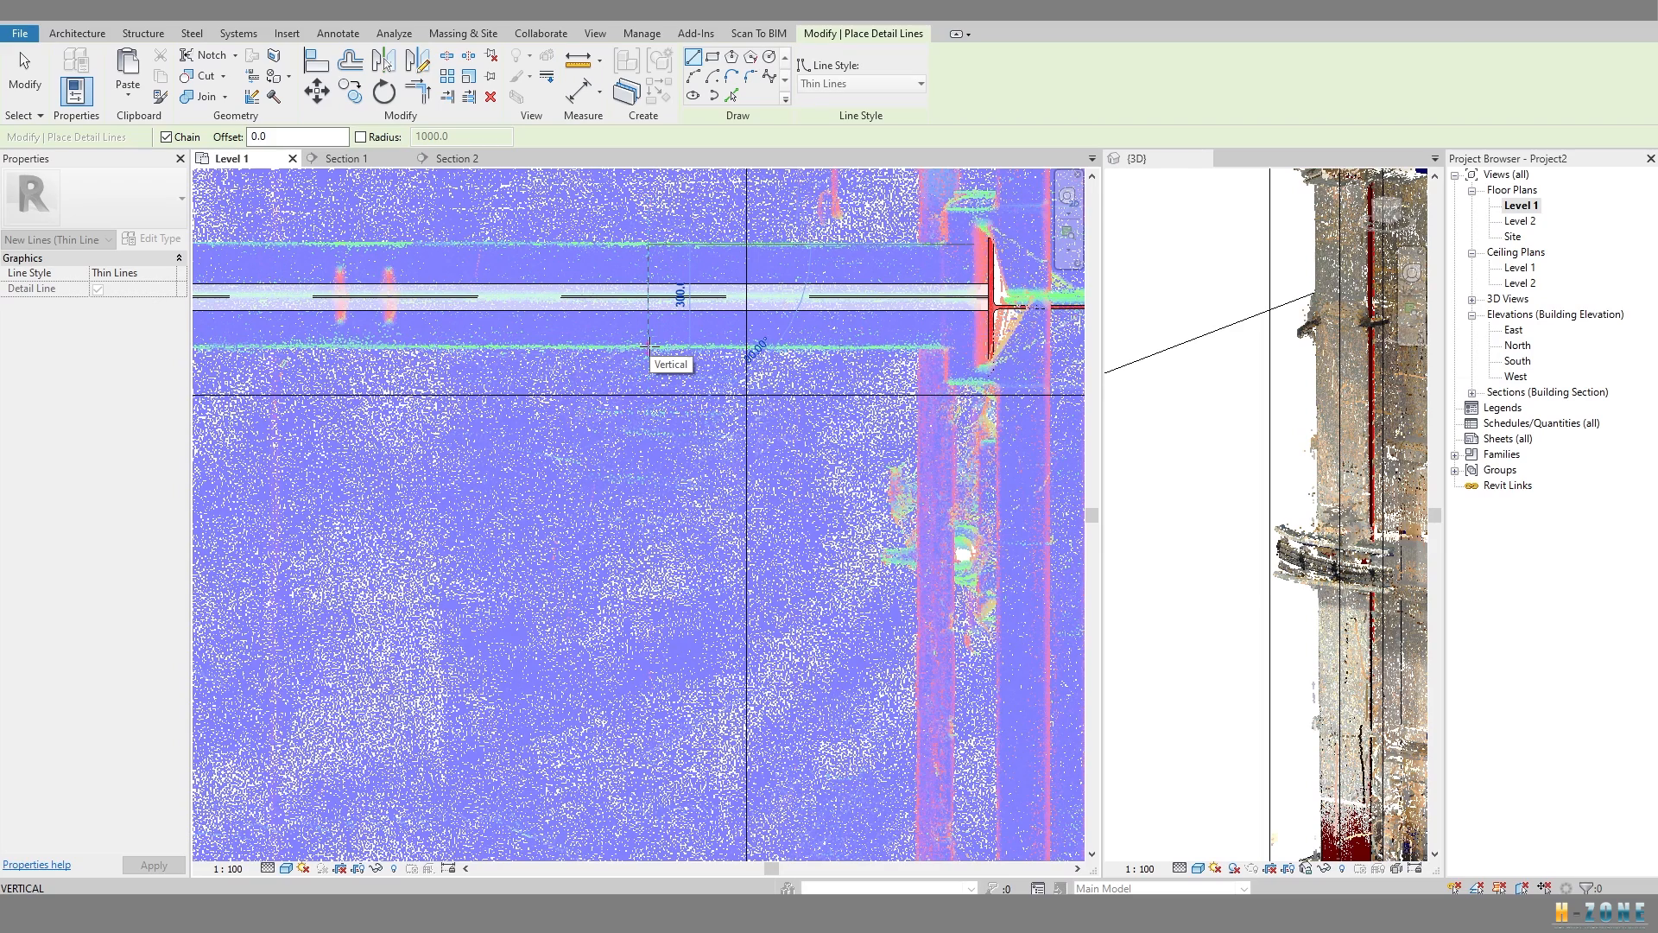
key(Escape)
key(Escape)
Duplicate the beam's type as beam 450x300, setting its depth d to 450 and flange width bf to 300.
double_click(687, 294)
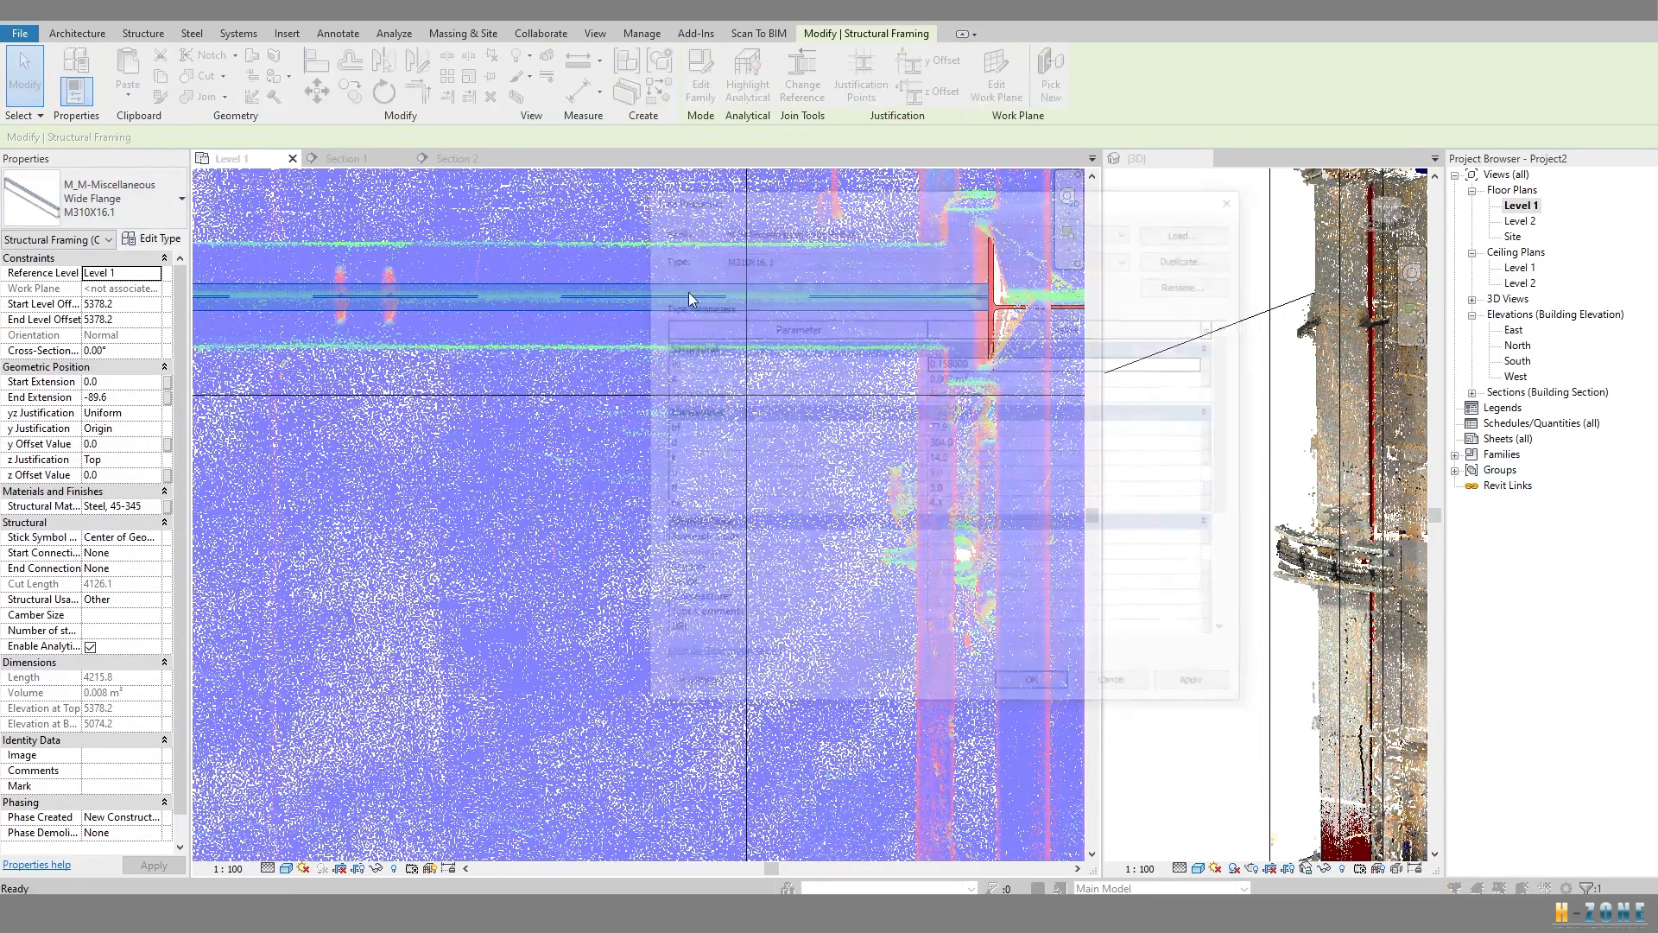
click(1192, 256)
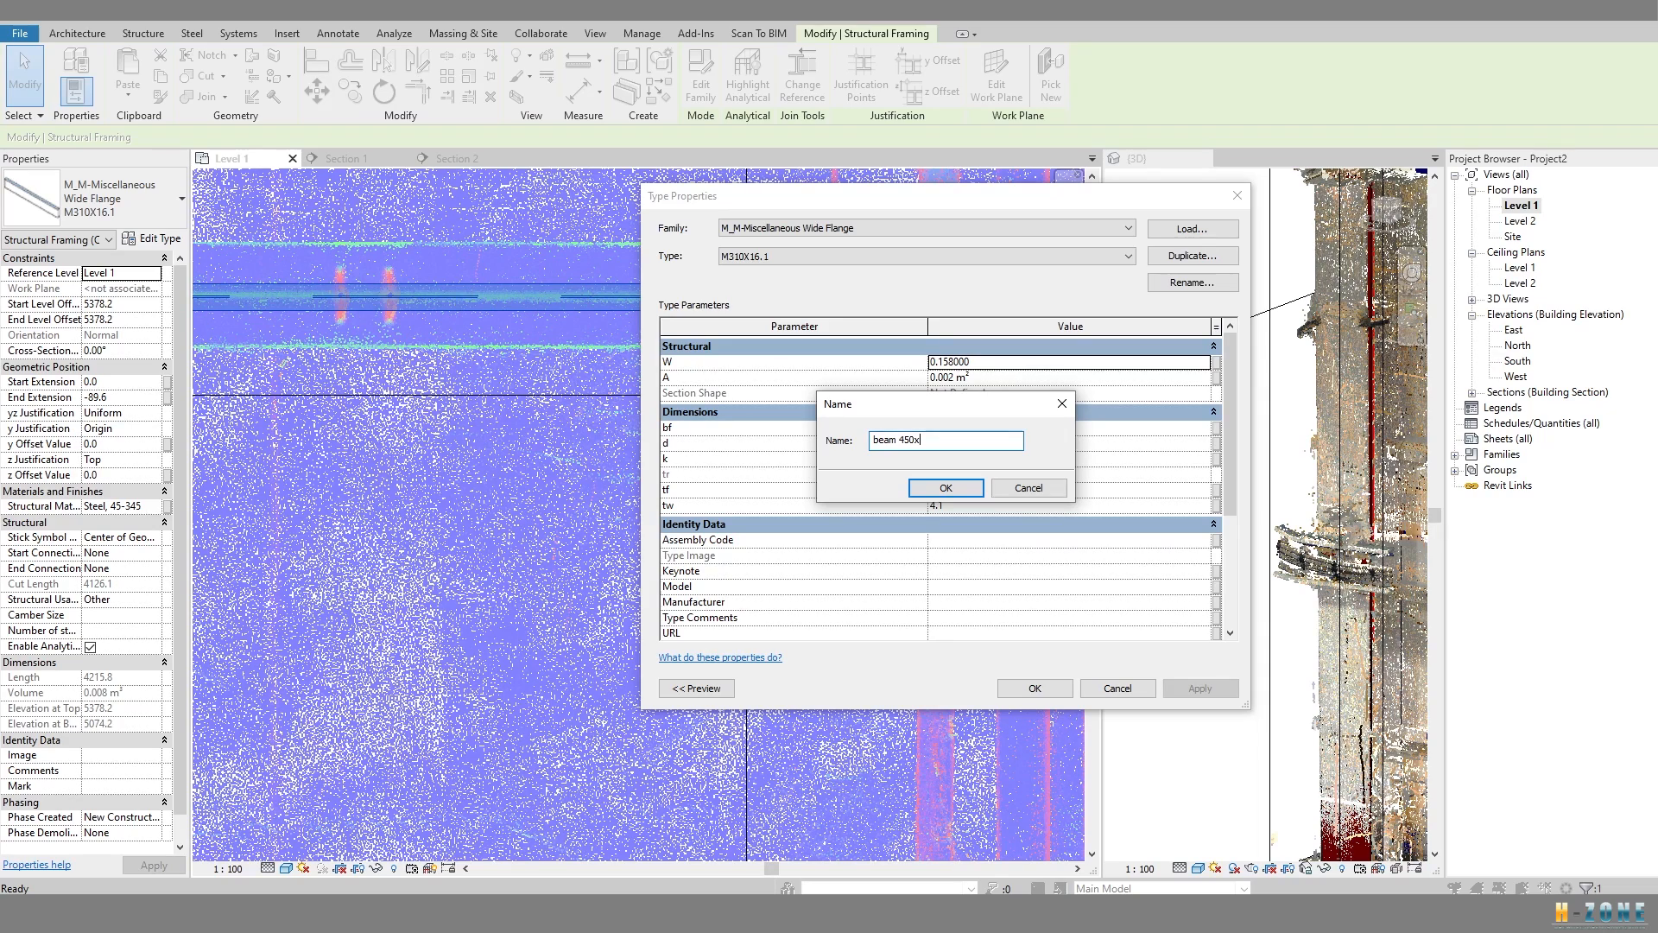
click(946, 489)
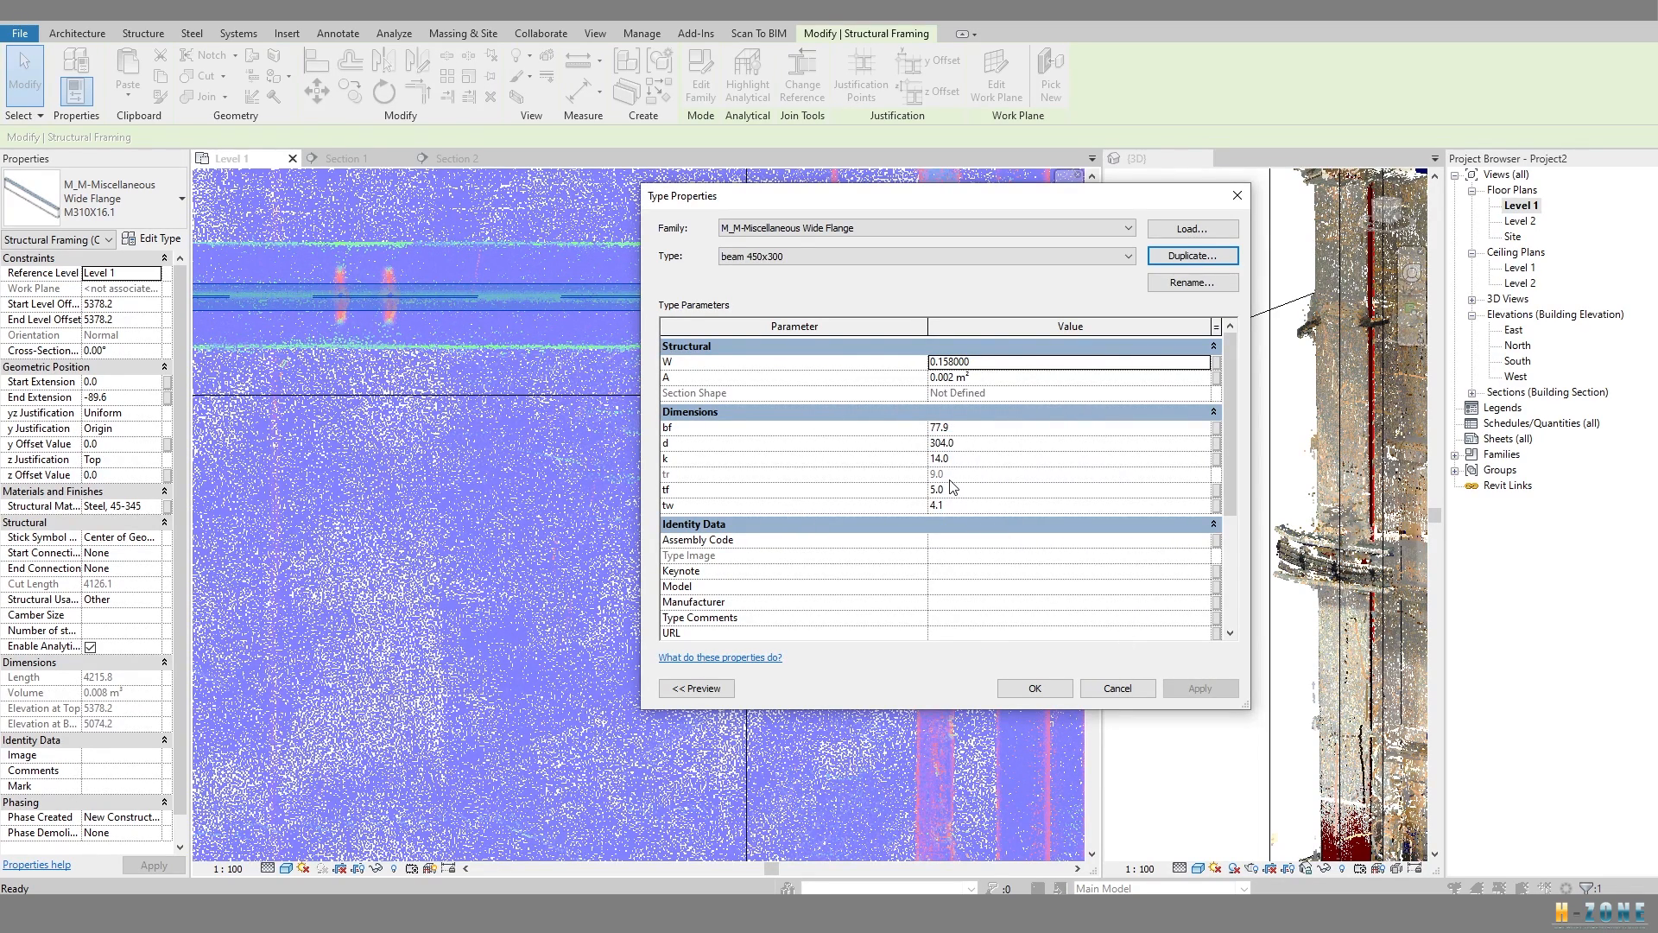
scroll(953, 486, down, 5)
scroll(980, 482, up, 5)
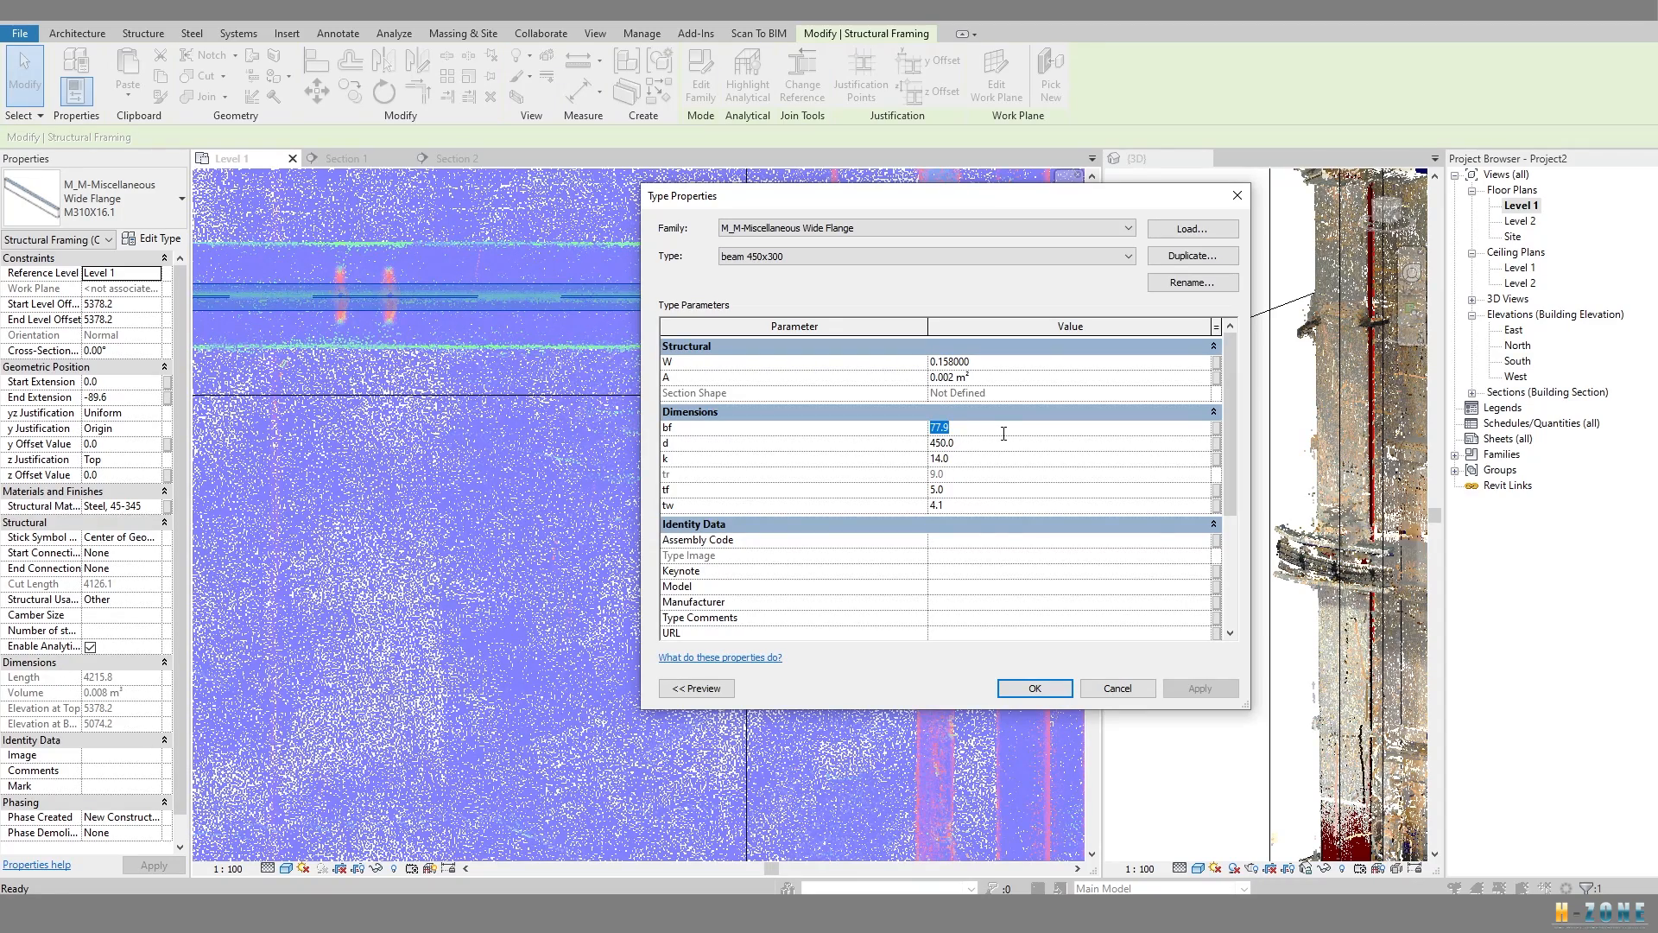
click(1036, 687)
Check the resized beam's edges and both ends against the point cloud in the Level 1 plan.
scroll(447, 334, up, 5)
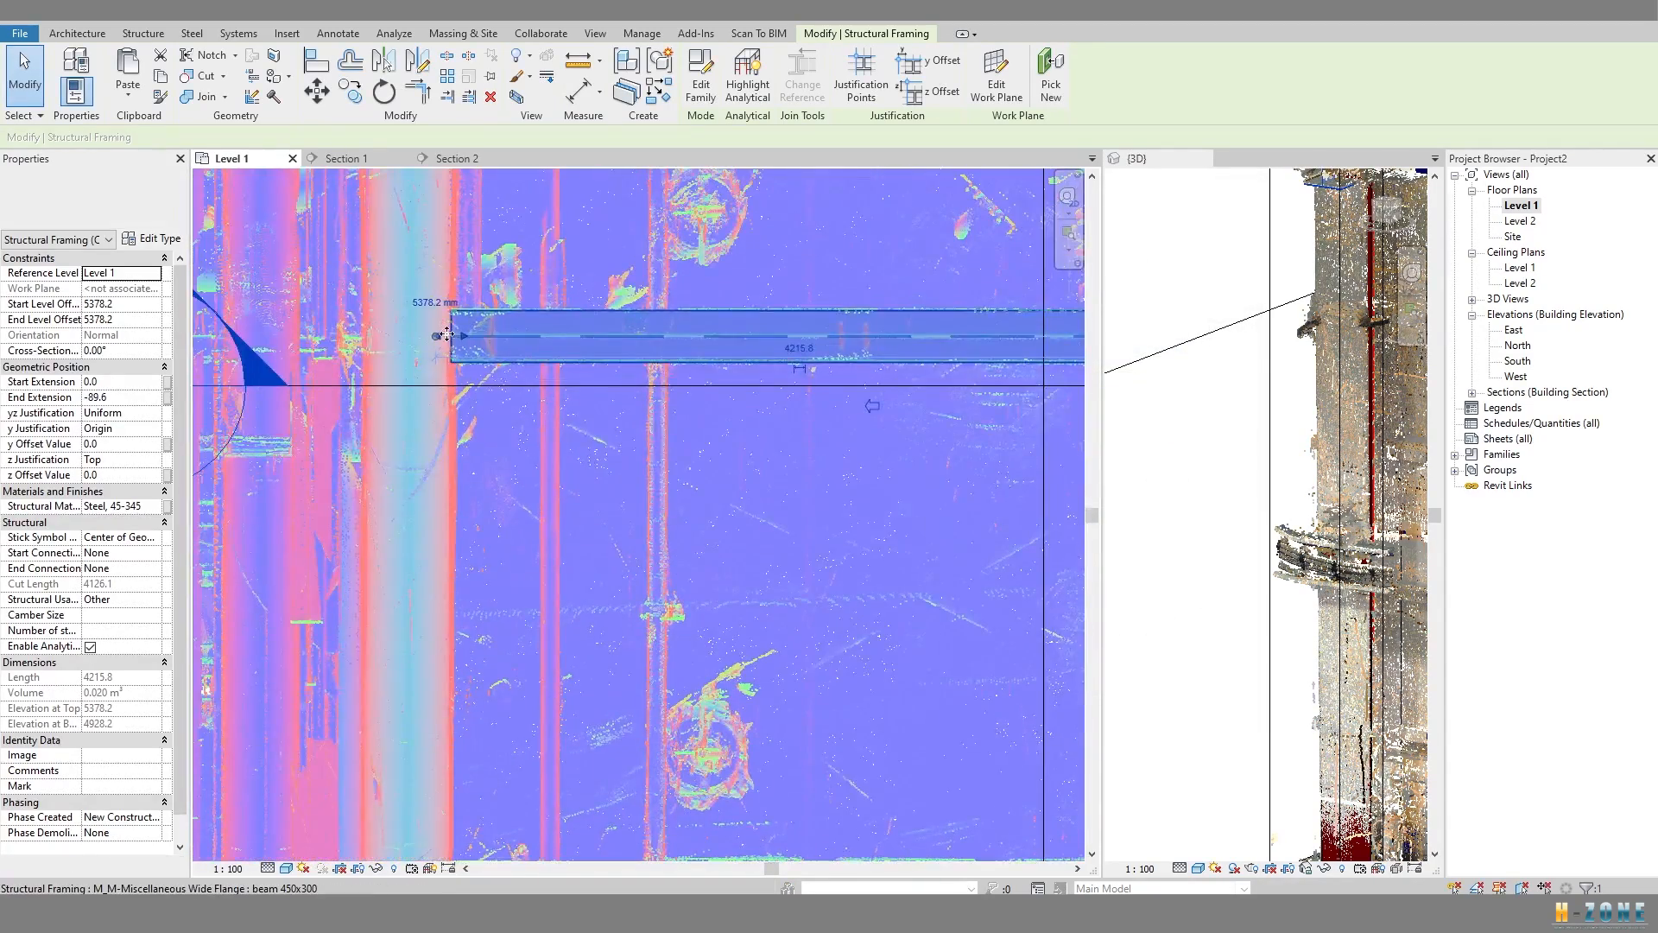
scroll(459, 335, up, 4)
scroll(459, 335, down, 3)
middle_drag(1075, 366, 760, 398)
scroll(958, 377, up, 2)
scroll(944, 377, down, 2)
middle_drag(912, 383, 820, 385)
key(Escape)
scroll(729, 380, down, 3)
middle_drag(704, 447, 943, 488)
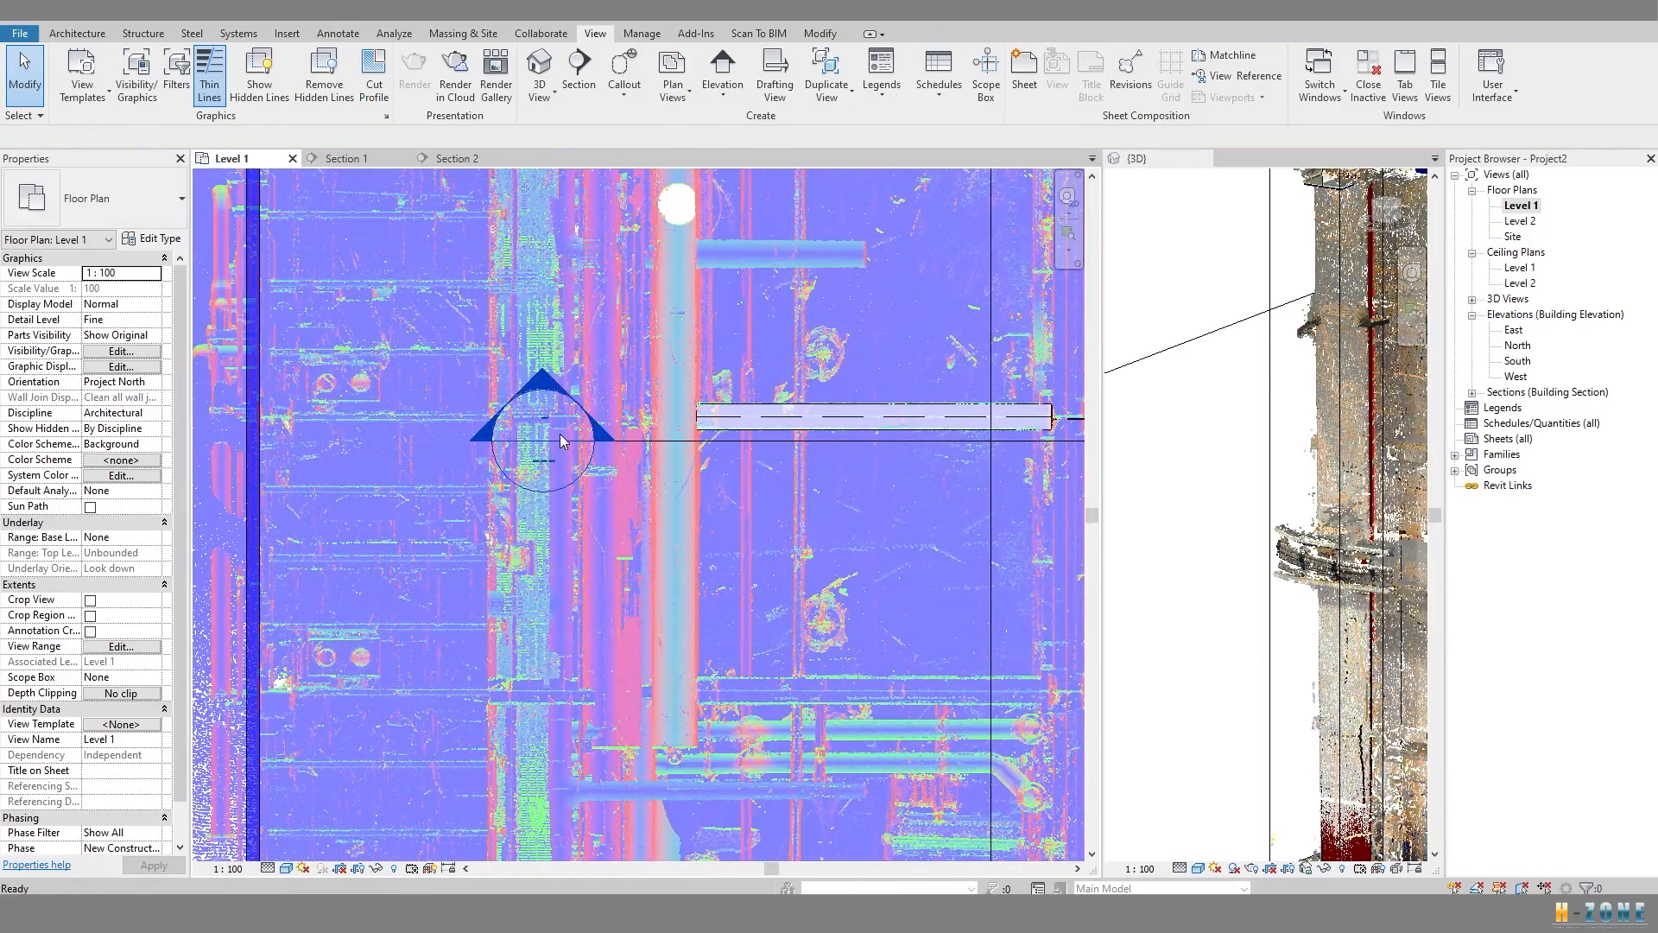
Open Section 2 and assign the adjoining column's New column material to the 450x300 beam.
double_click(559, 440)
scroll(604, 451, up, 3)
click(639, 402)
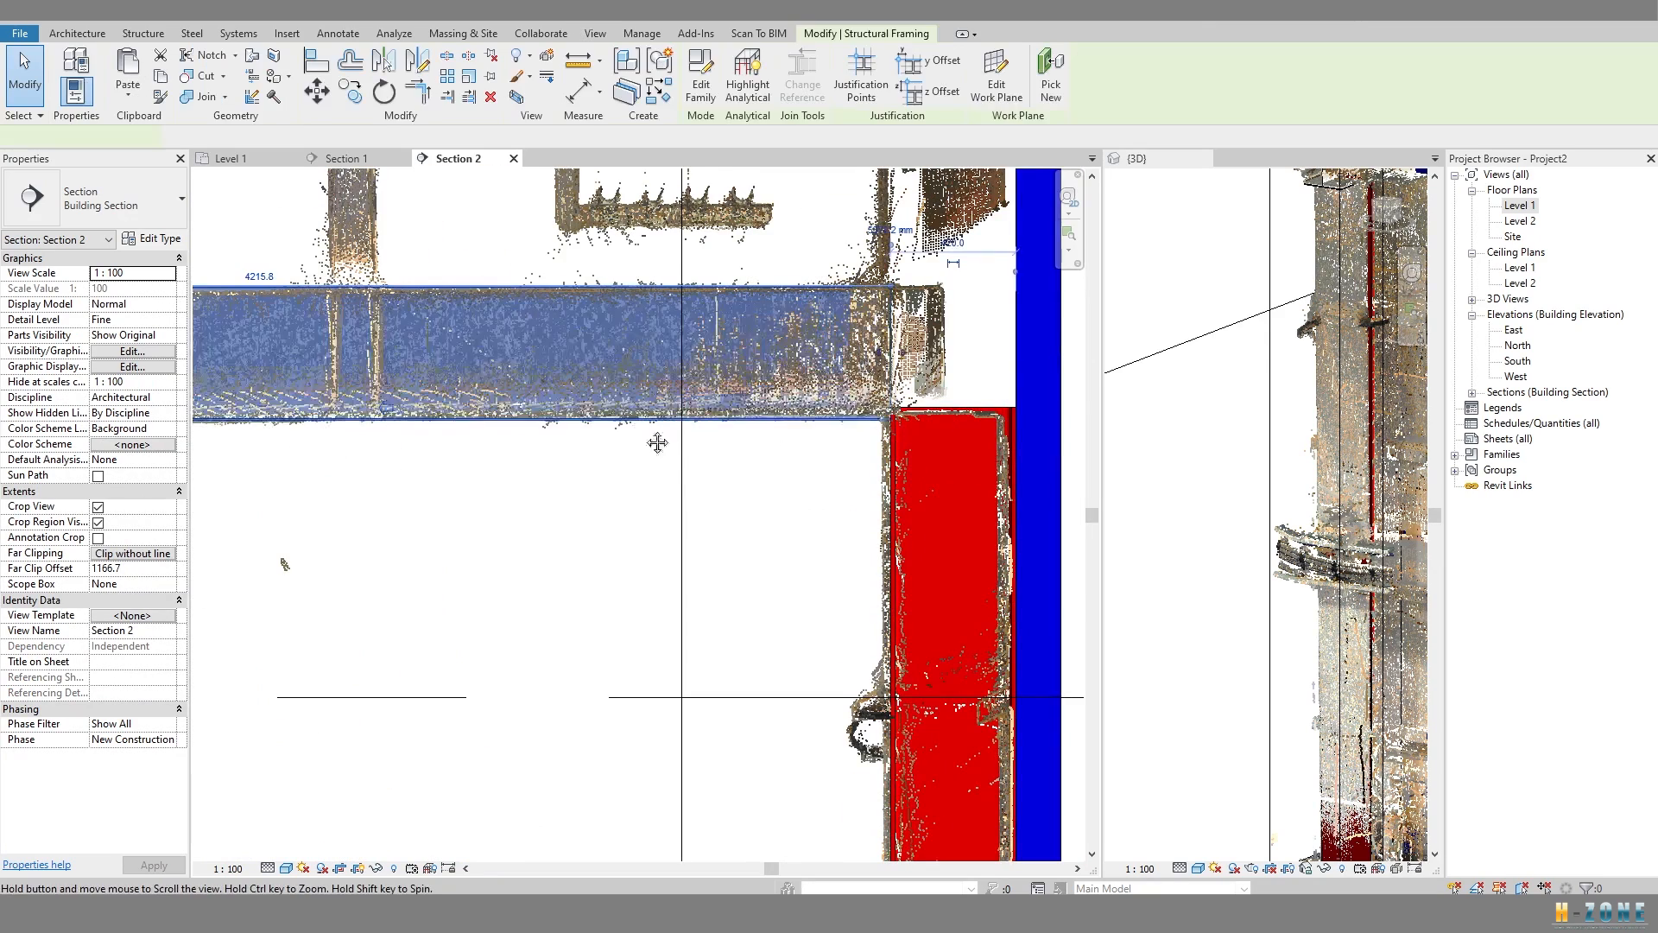
middle_drag(641, 442, 725, 446)
key(Escape)
click(1040, 419)
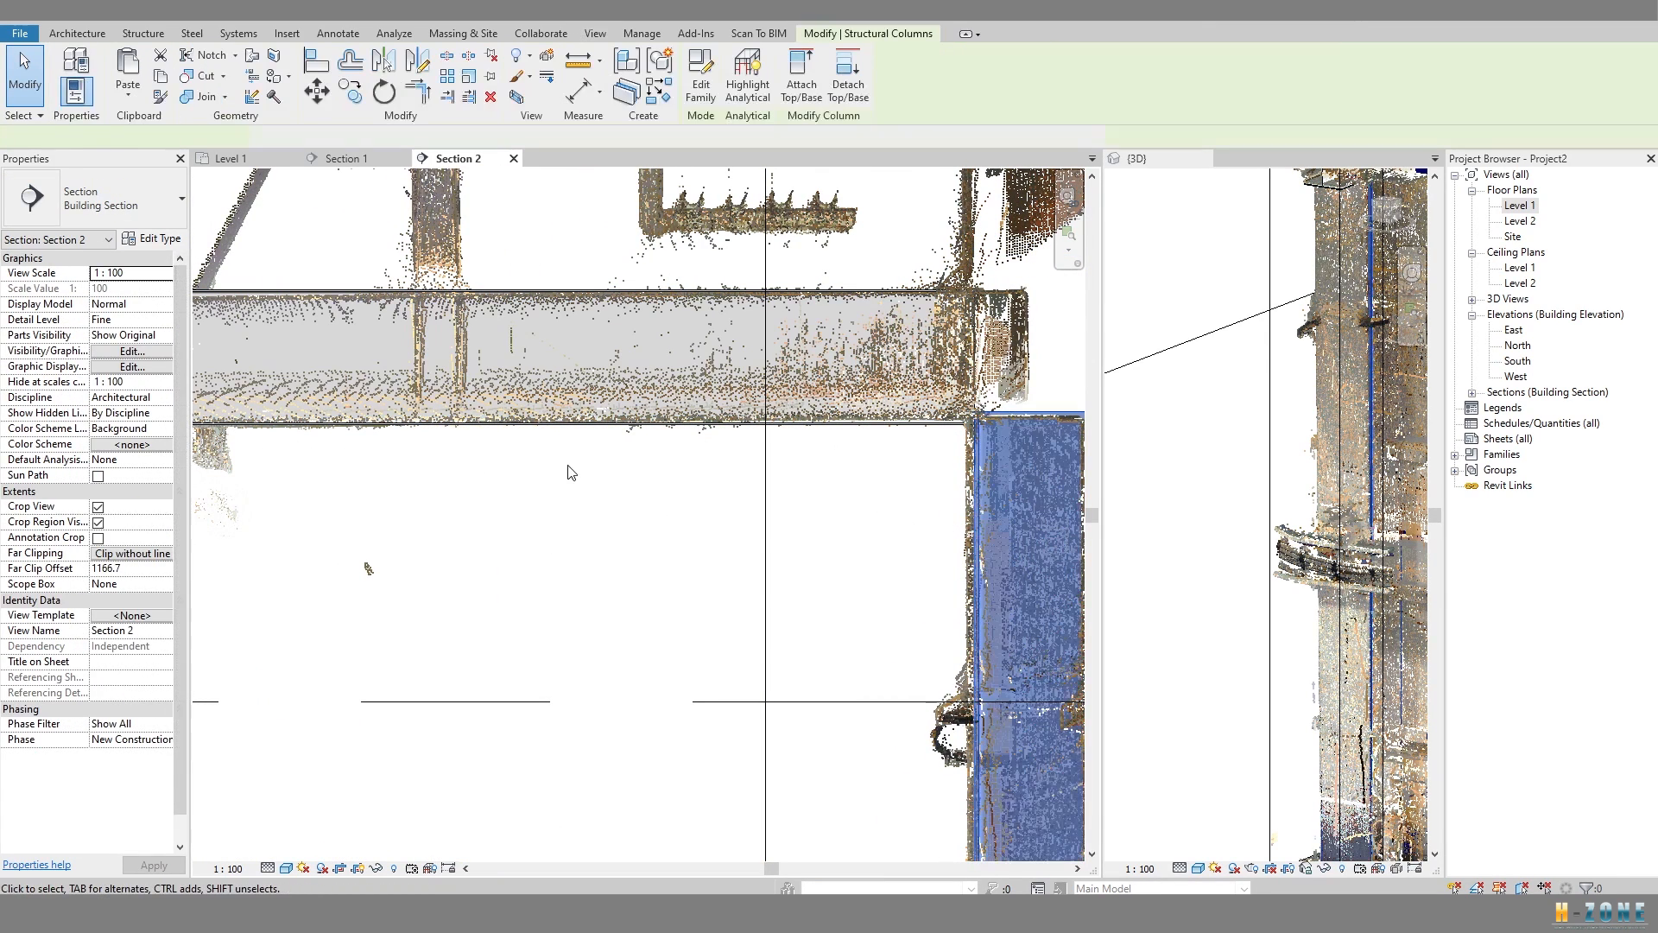
mouse_move(451, 443)
middle_down()
mouse_move(507, 486)
mouse_move(467, 444)
middle_up()
key(Escape)
click(344, 366)
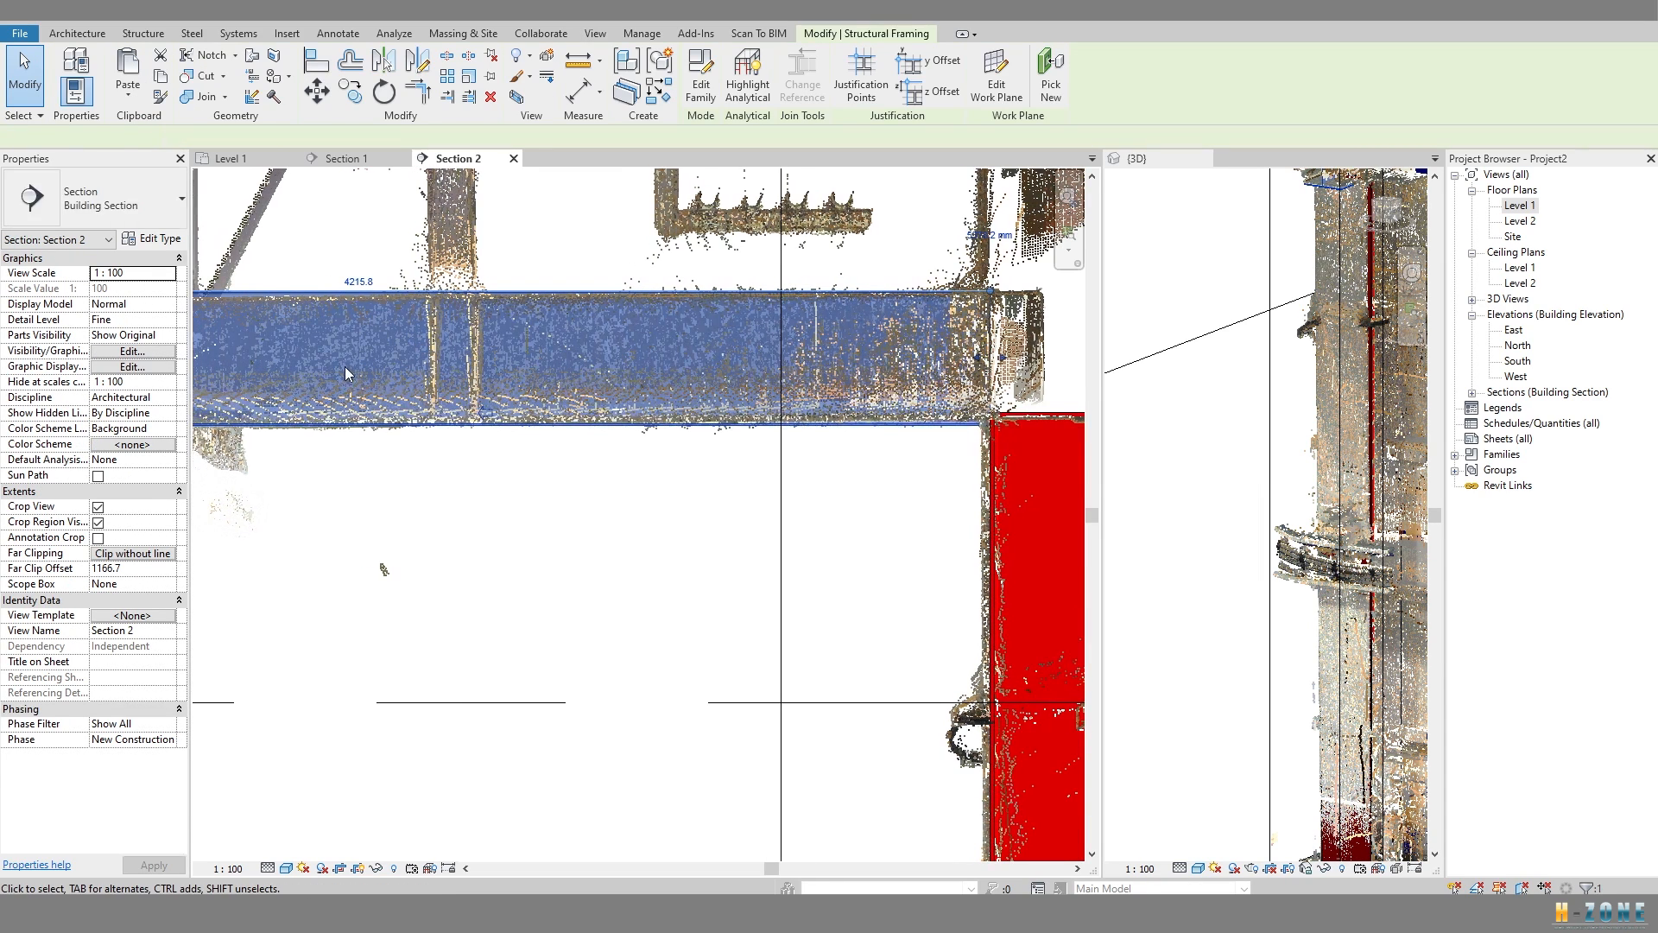
click(504, 449)
scroll(537, 418, down, 2)
scroll(905, 388, down, 1)
scroll(905, 389, up, 4)
scroll(868, 401, down, 4)
Widen the 3D view beside Section 2 and bring the beam area into sight.
key(ctrl+Tab)
click(713, 429)
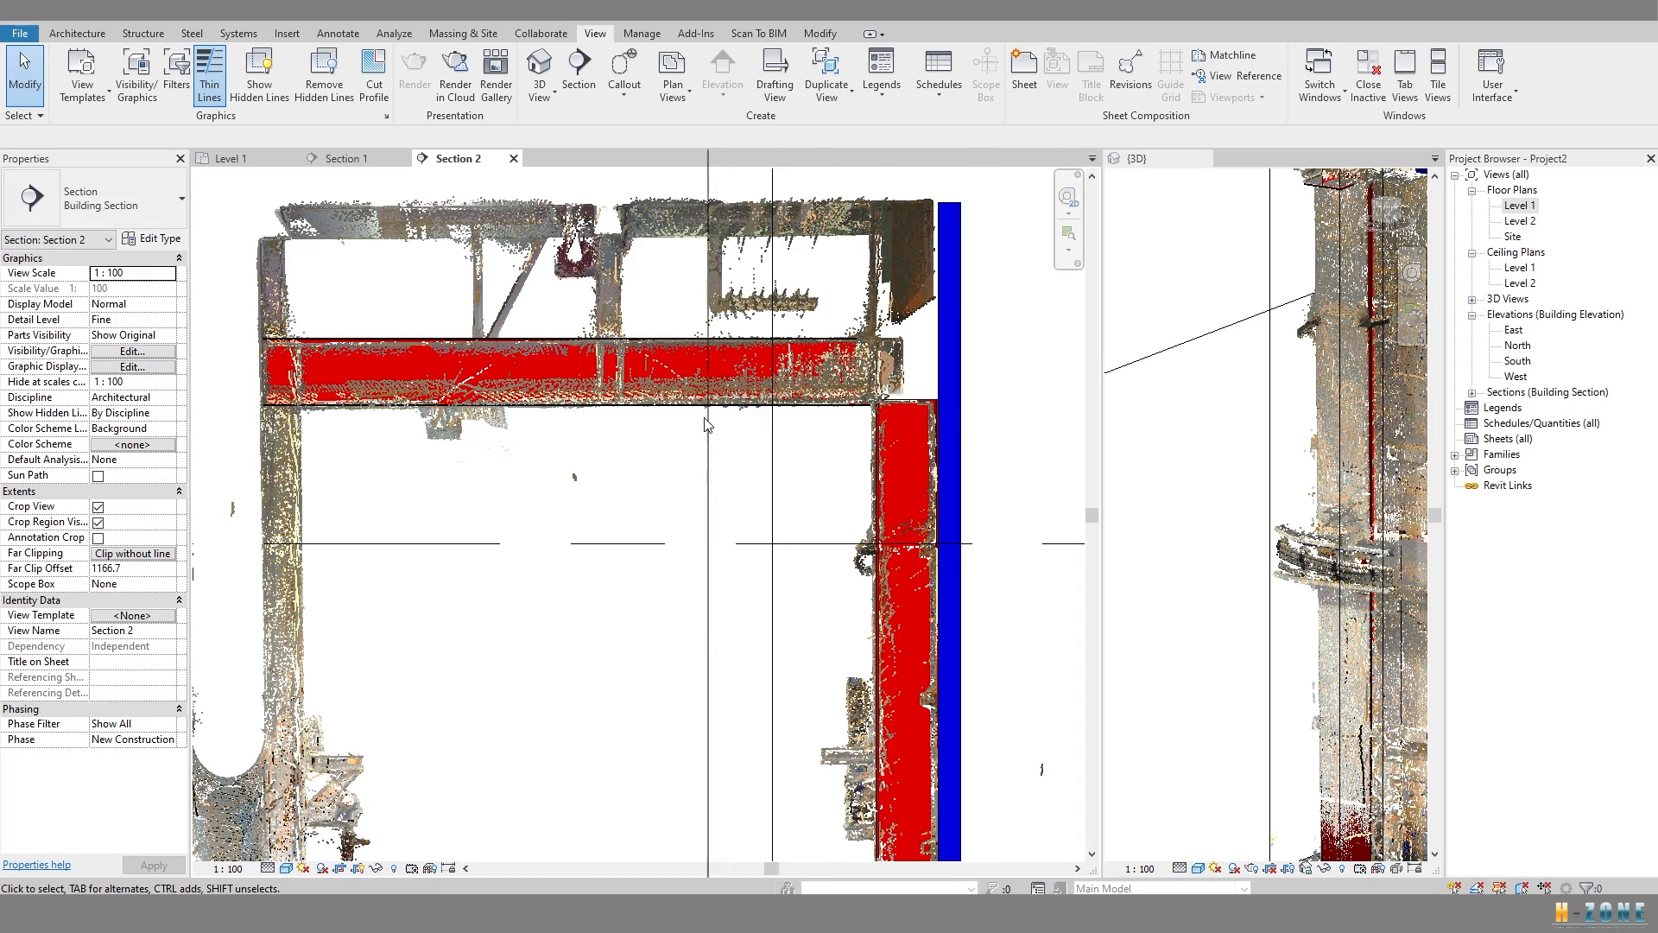
drag(713, 418, 702, 418)
scroll(760, 346, down, 4)
scroll(742, 324, up, 6)
shift+middle_drag(739, 323, 953, 285)
Extend the 3D view's section box outward, away from the wall, to include more of the modelled beam.
click(882, 457)
scroll(885, 458, down, 4)
drag(934, 519, 811, 526)
scroll(859, 507, down, 4)
shift+middle_drag(859, 507, 916, 518)
drag(908, 516, 1092, 560)
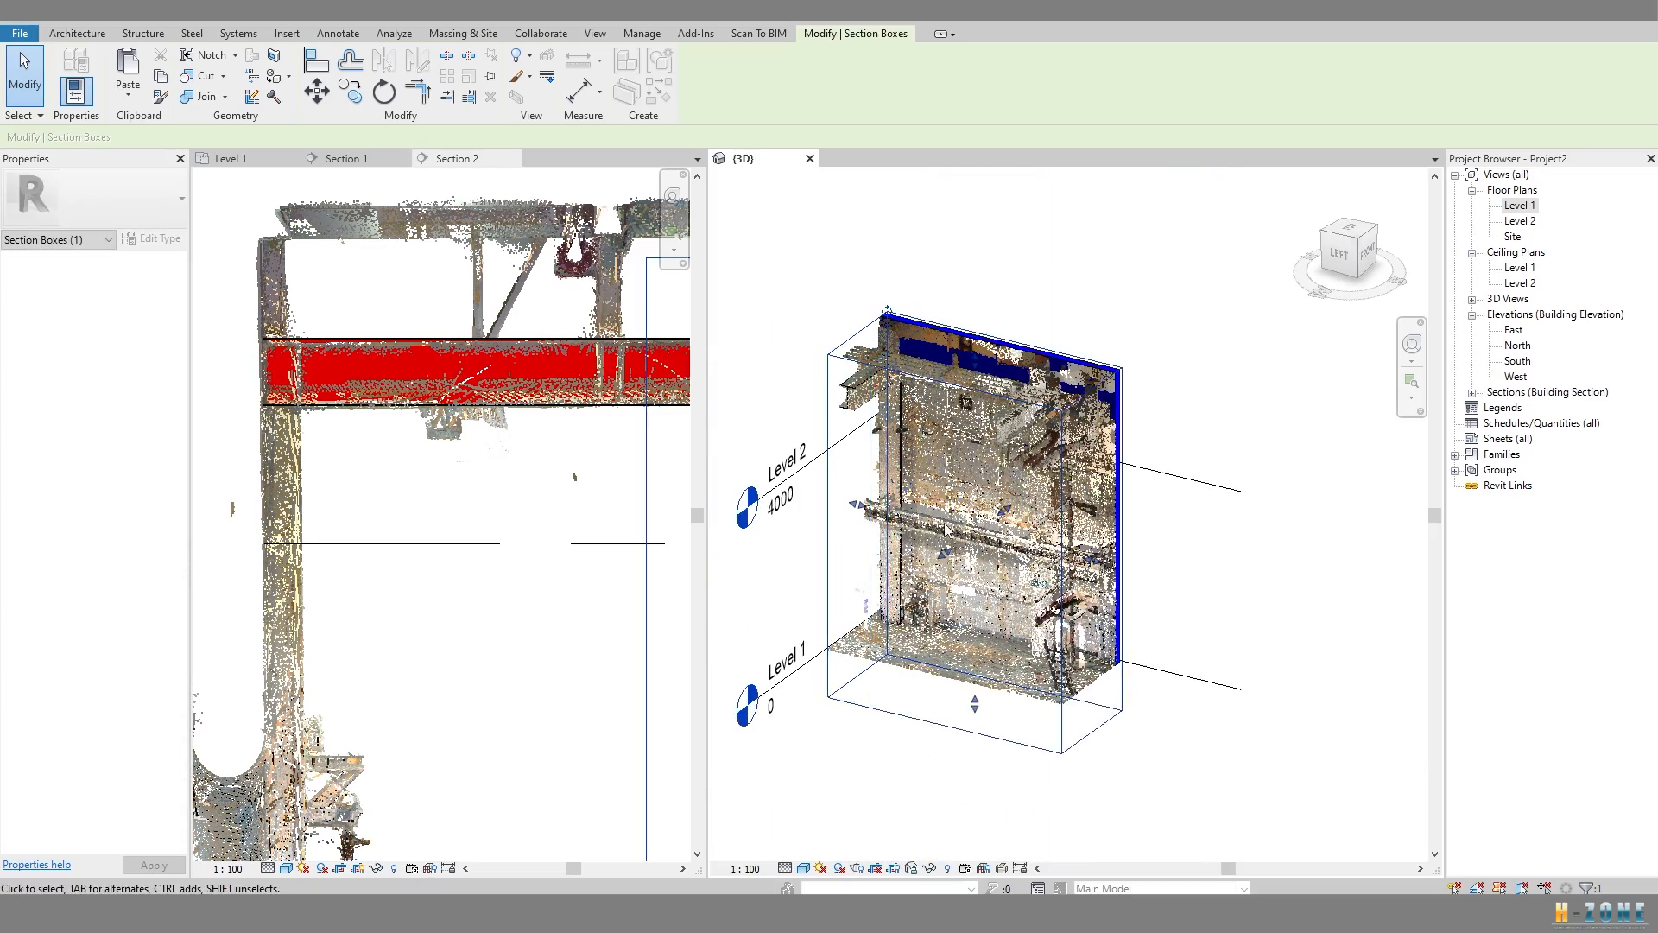
scroll(868, 514, up, 1)
drag(851, 501, 788, 486)
Examine the red beam and its column against the point cloud from several angles in the 3D view.
middle_drag(788, 486, 1144, 475)
scroll(980, 419, up, 6)
scroll(881, 415, up, 2)
shift+middle_drag(1058, 437, 950, 536)
middle_drag(1118, 480, 803, 491)
click(803, 490)
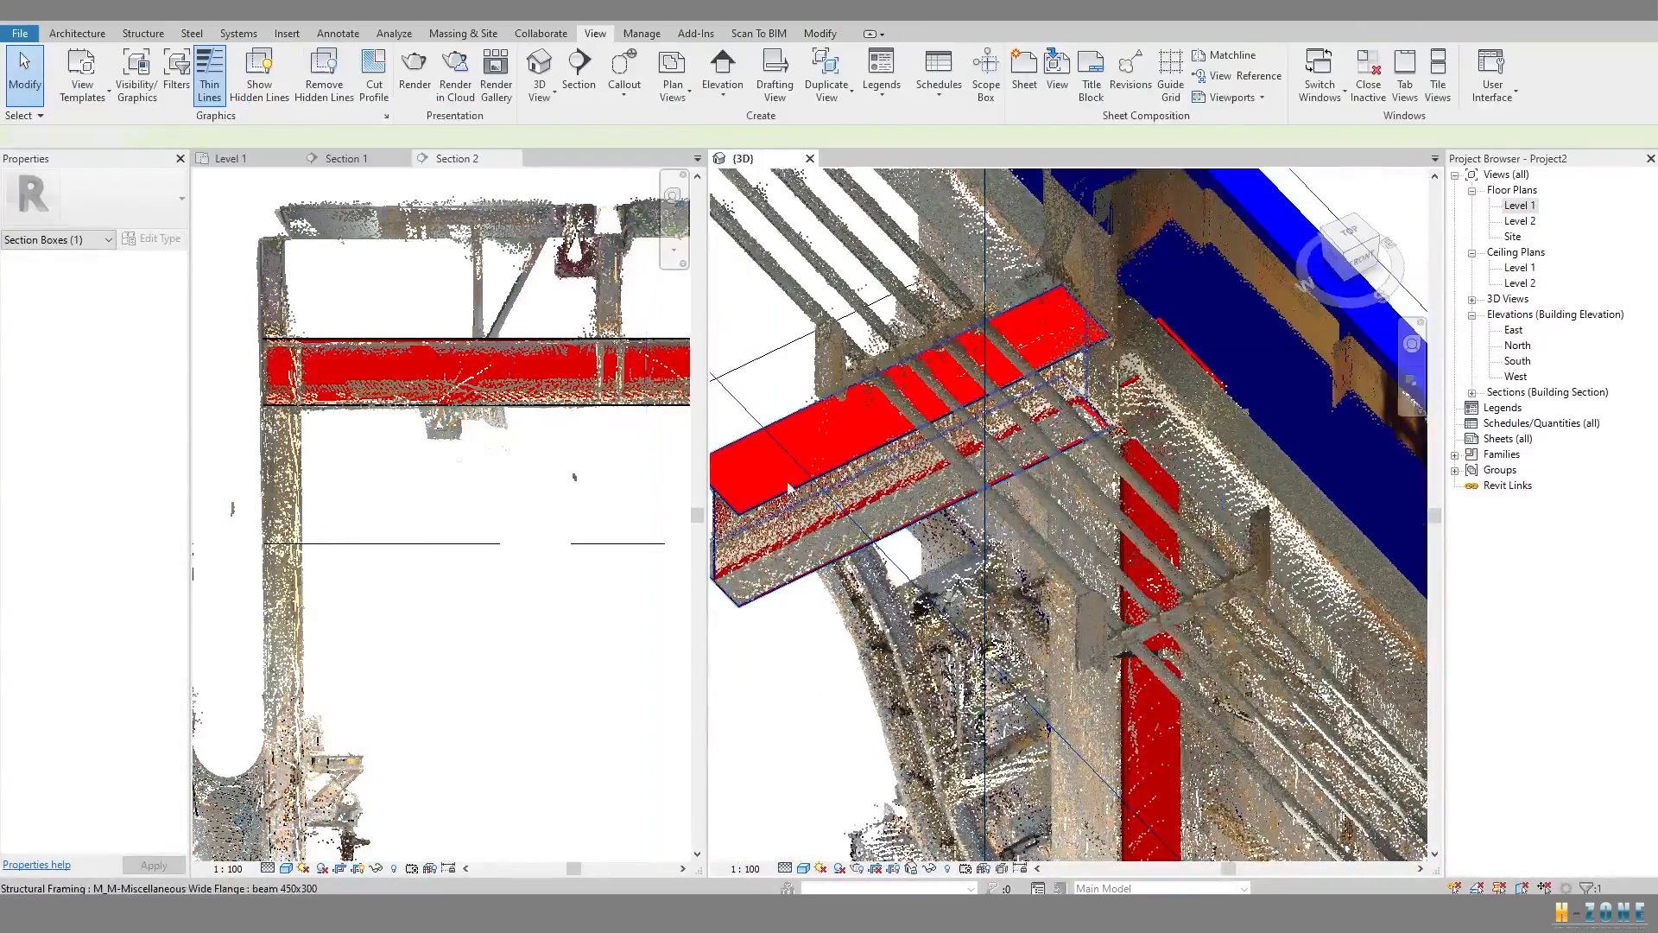
scroll(1178, 341, down, 1)
mouse_move(1178, 341)
shift+middle_down()
mouse_move(1055, 212)
mouse_move(1153, 319)
shift+middle_up()
Bring up the Level 1 plan and widen its view around the beam's column end.
click(257, 160)
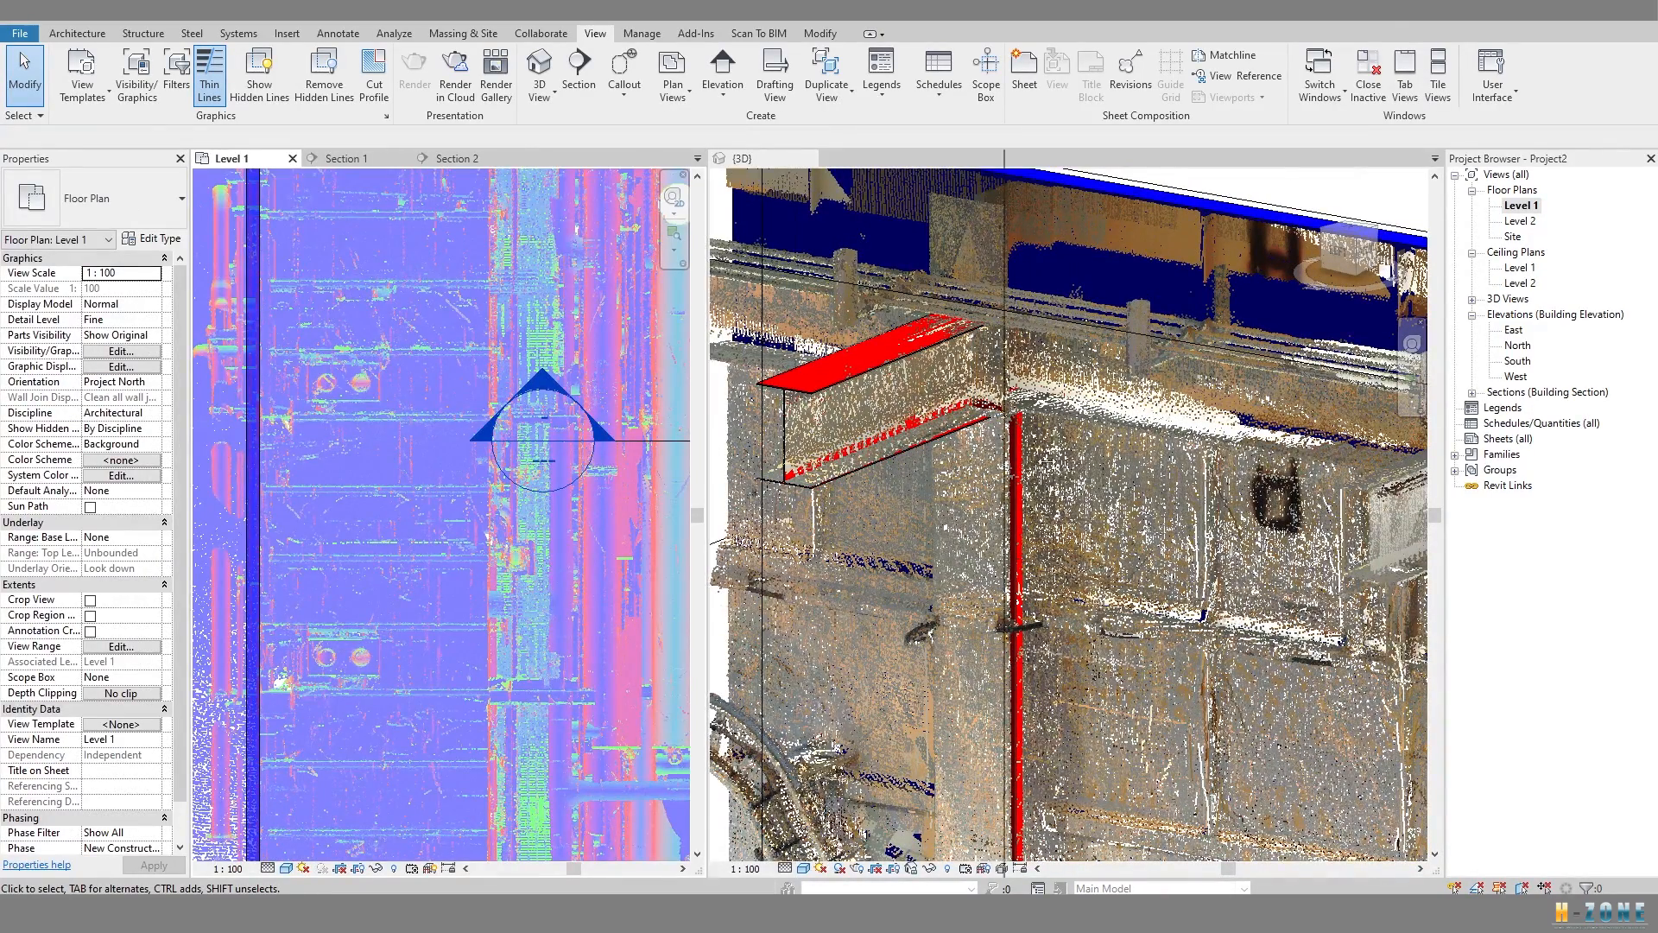
drag(910, 460, 1173, 460)
scroll(1037, 420, down, 2)
middle_drag(1037, 420, 790, 468)
scroll(786, 429, up, 2)
Copy the 450x300 beam to the open area just below the original in the Level 1 plan.
click(788, 447)
scroll(789, 449, up, 2)
key(c)
key(o)
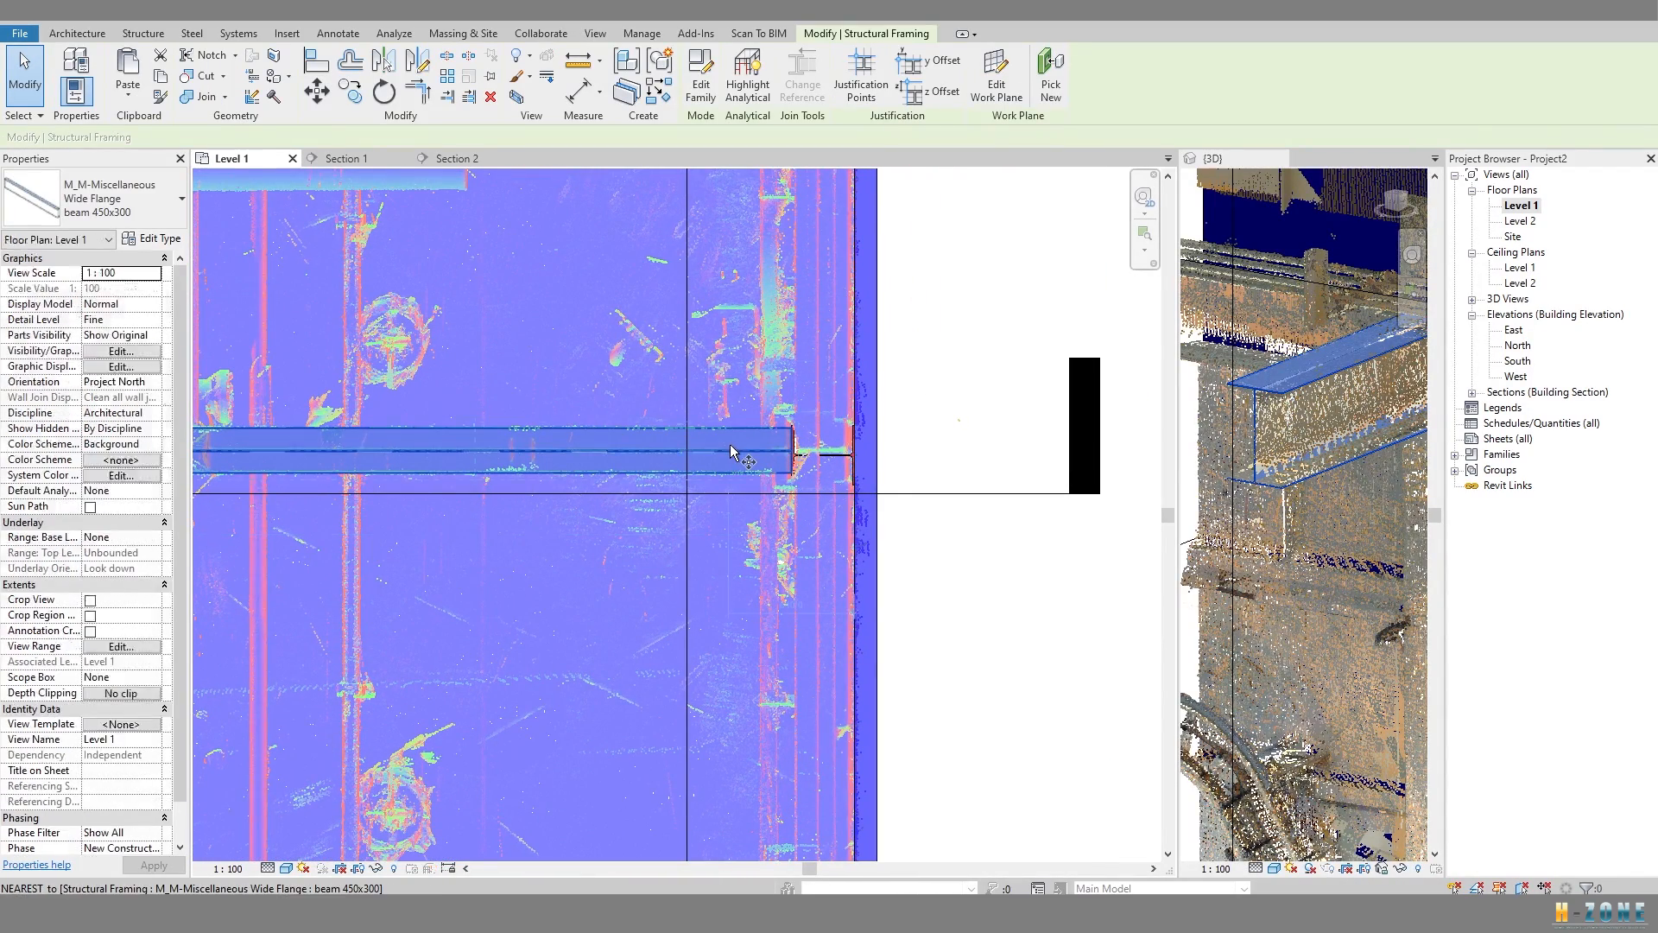
click(729, 446)
click(648, 581)
middle_drag(647, 591, 615, 551)
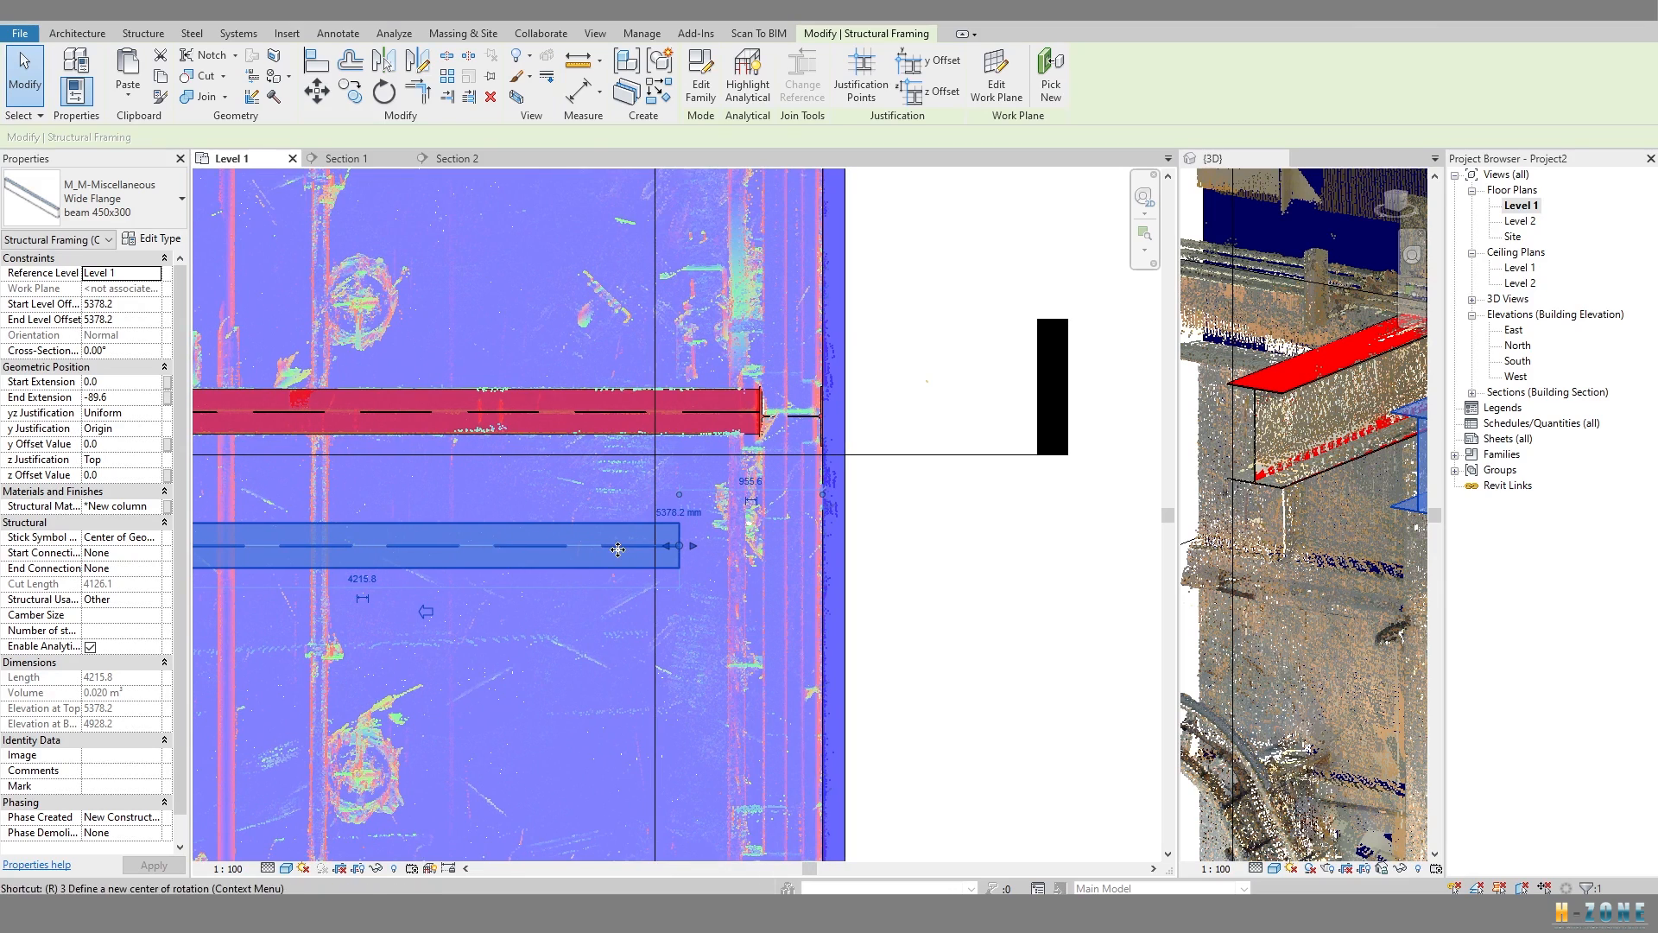
Rotate the copied 450x300 beam by 90° in the Level 1 plan.
key(r)
key(o)
scroll(515, 298, down, 2)
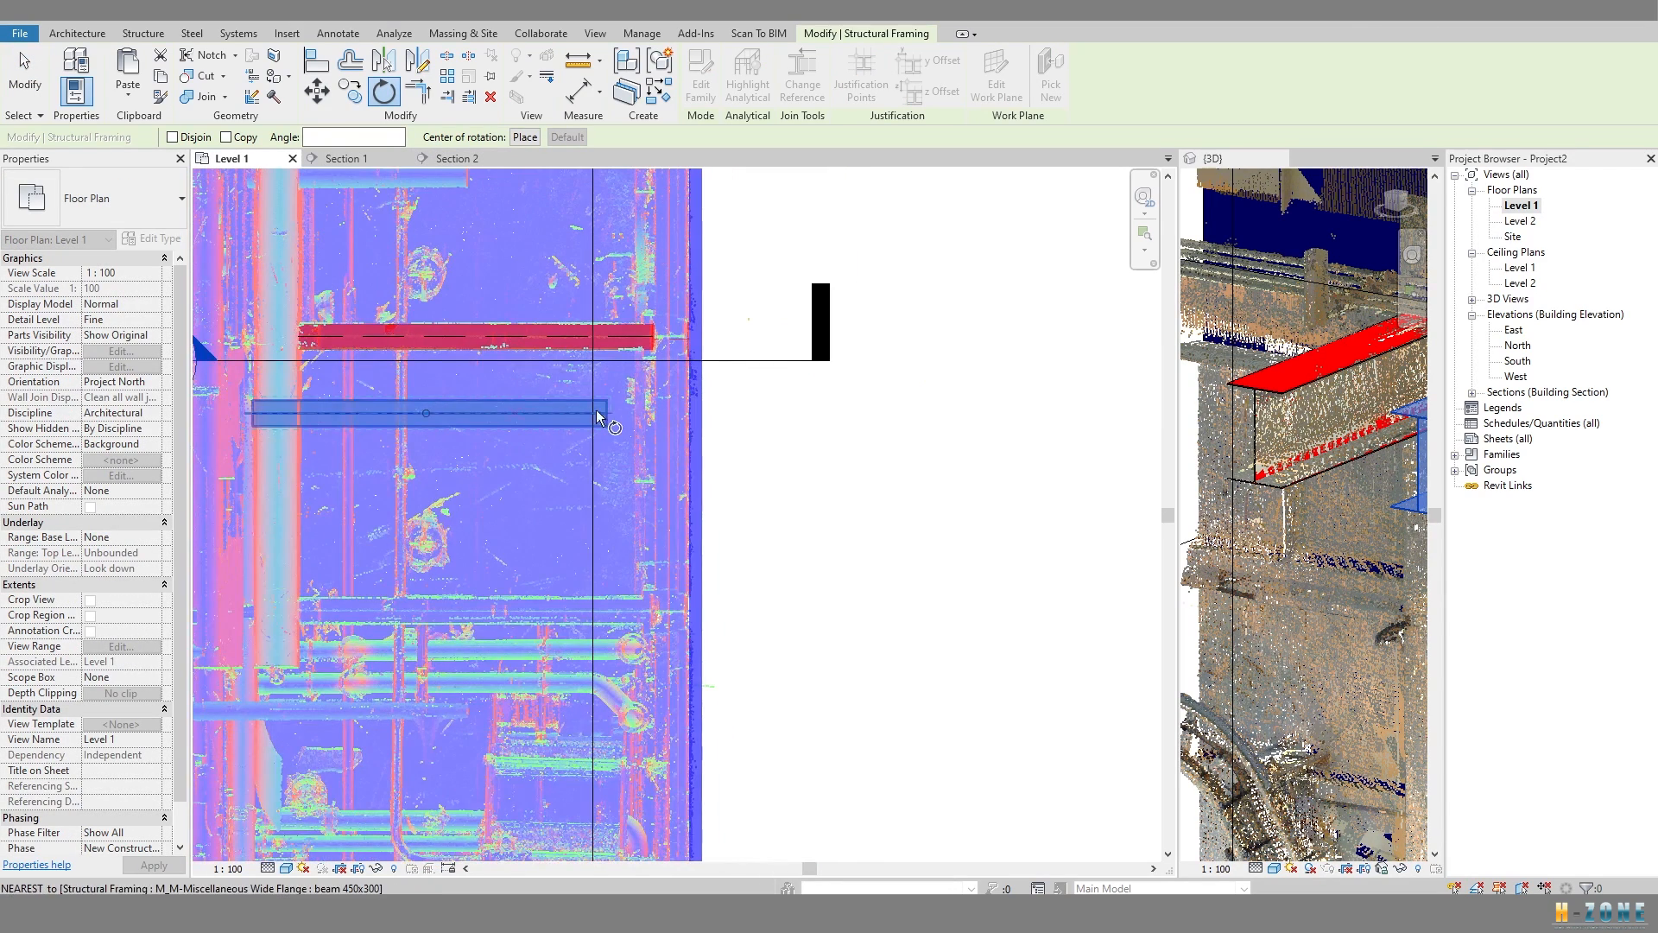
text(90)
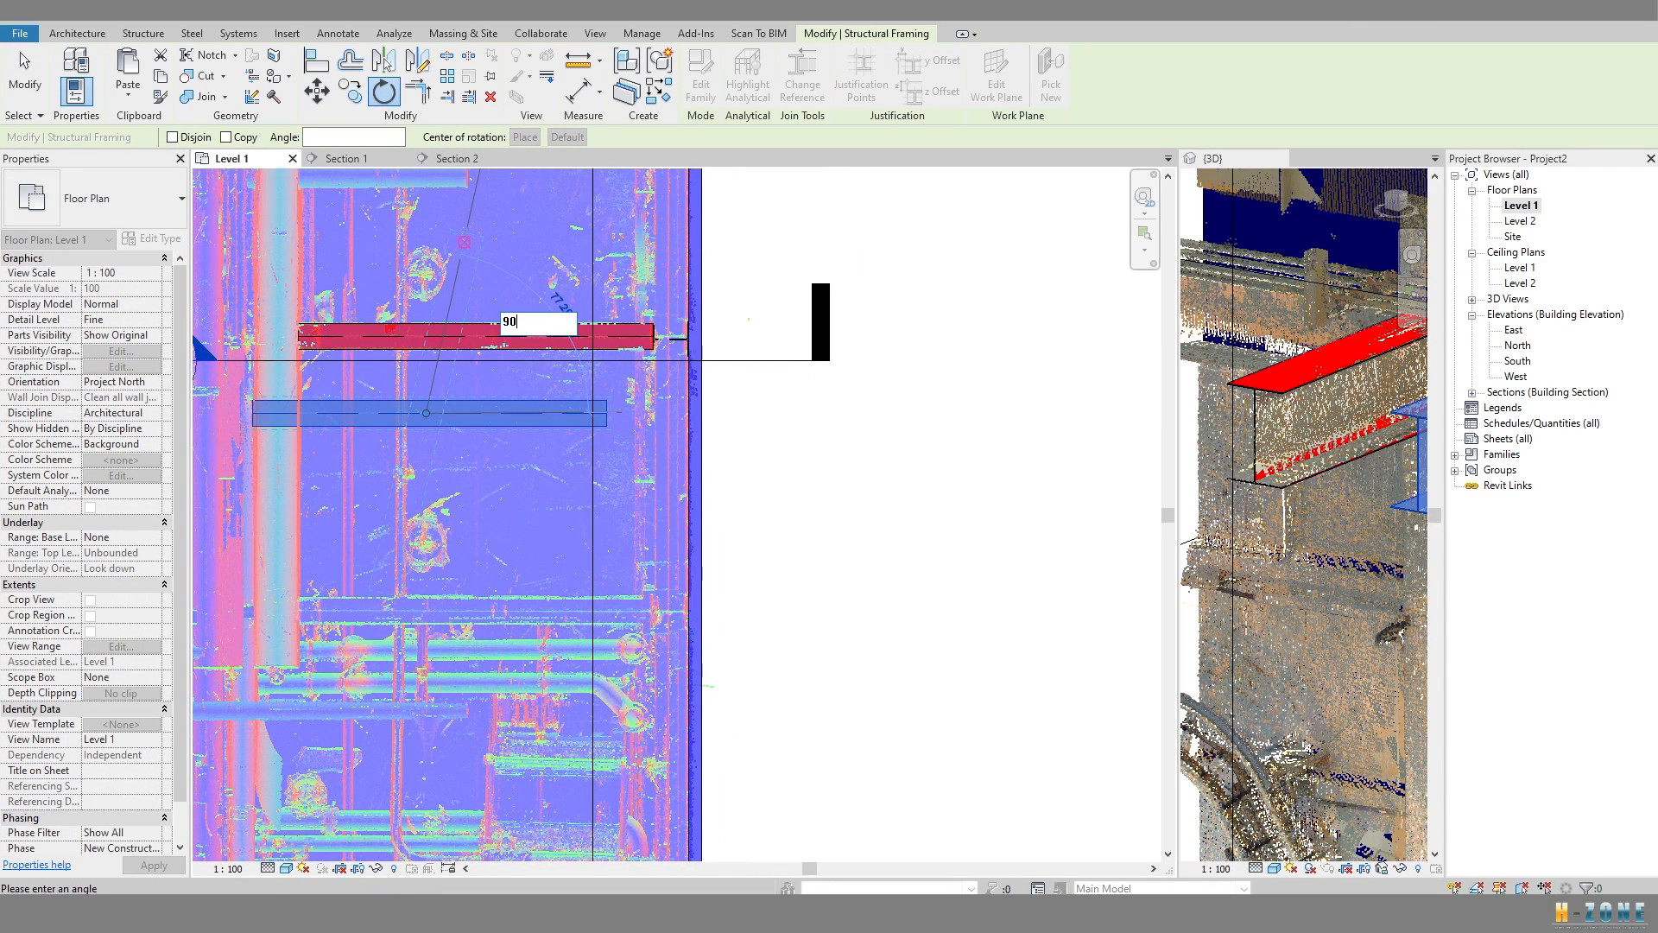
key(Return)
Move the rotated beam by its endpoint to run along the wall, crossing the column end of the original beam.
middle_drag(504, 371, 460, 519)
scroll(454, 413, up, 2)
key(m)
key(v)
click(421, 279)
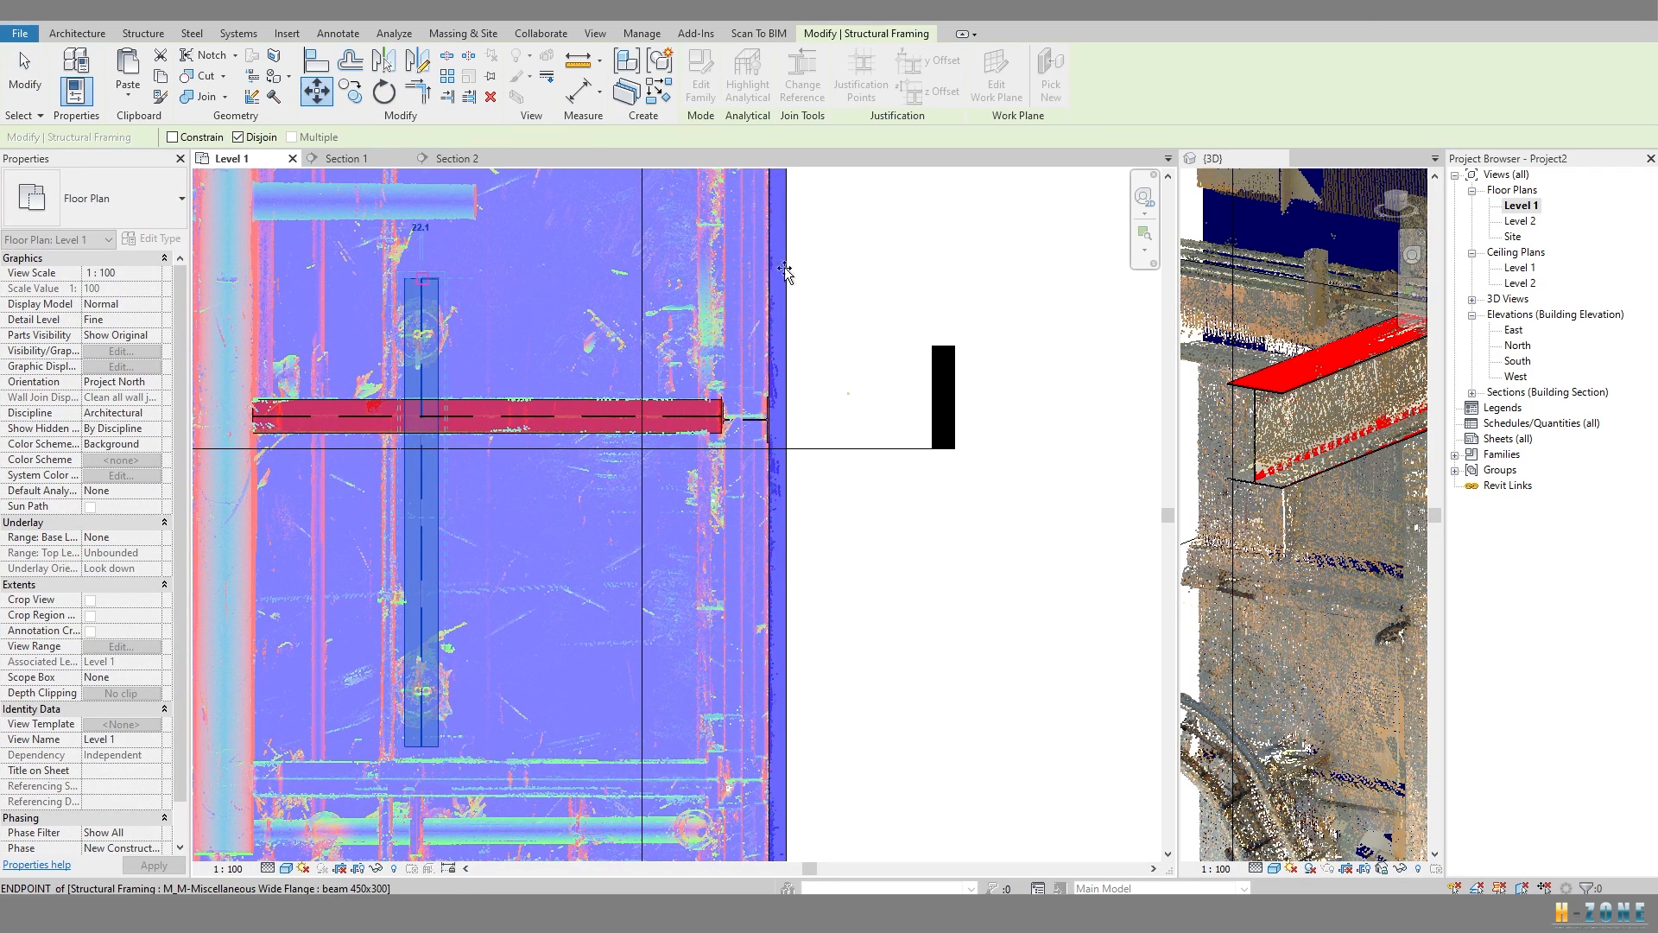
click(745, 239)
scroll(737, 351, up, 3)
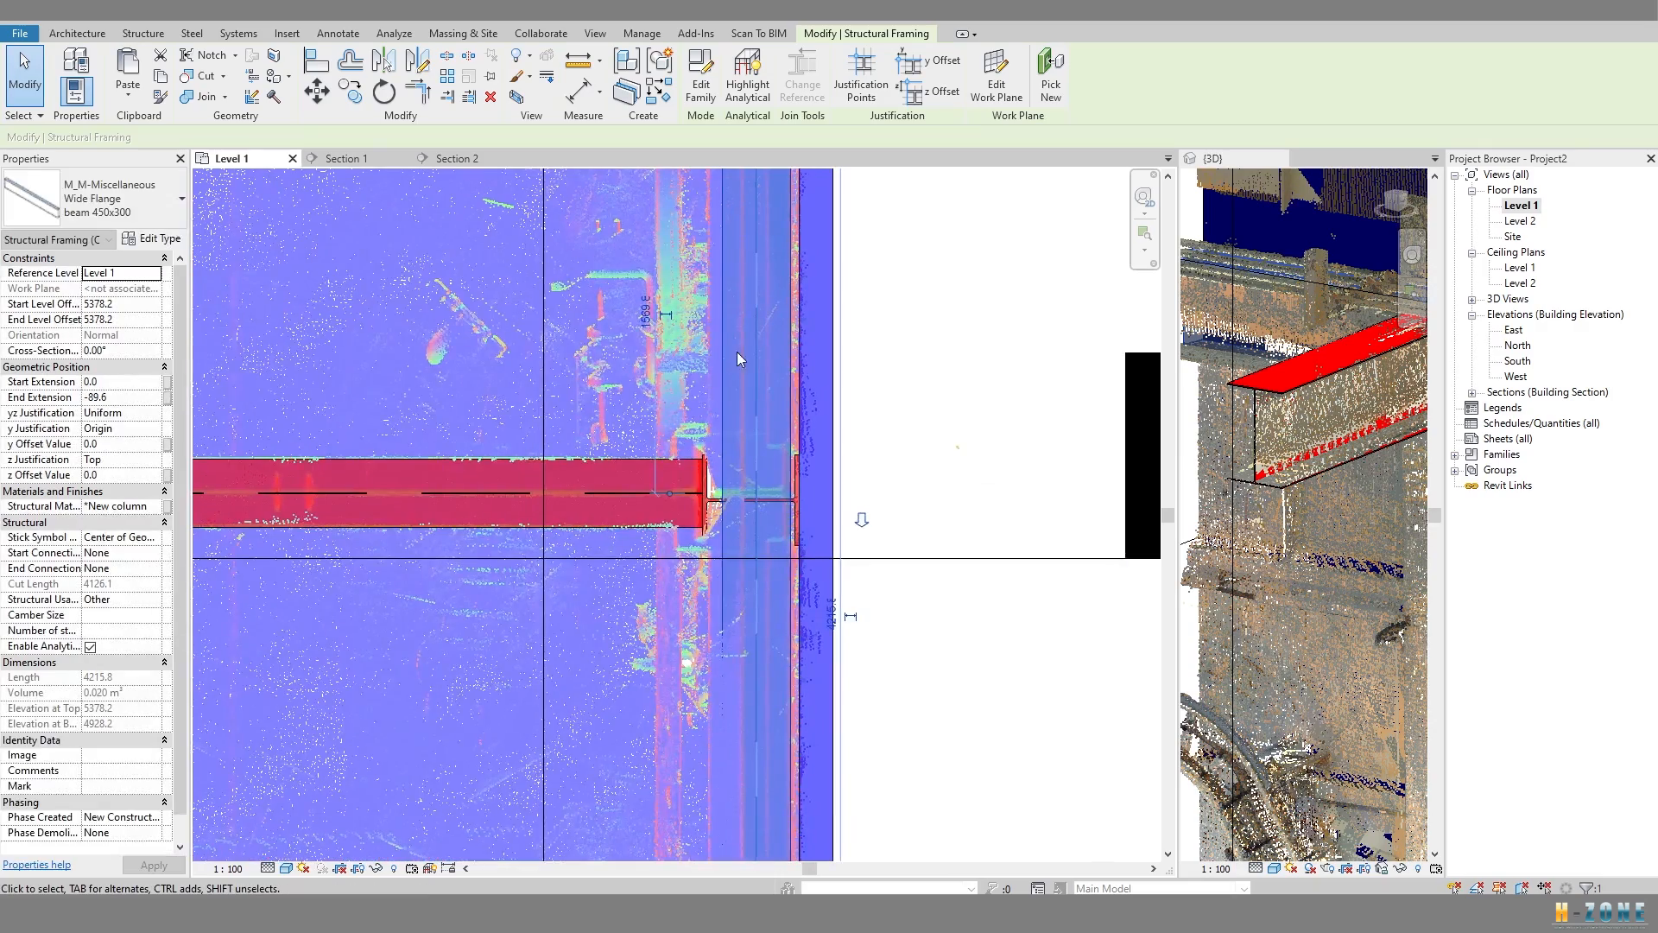
key(Escape)
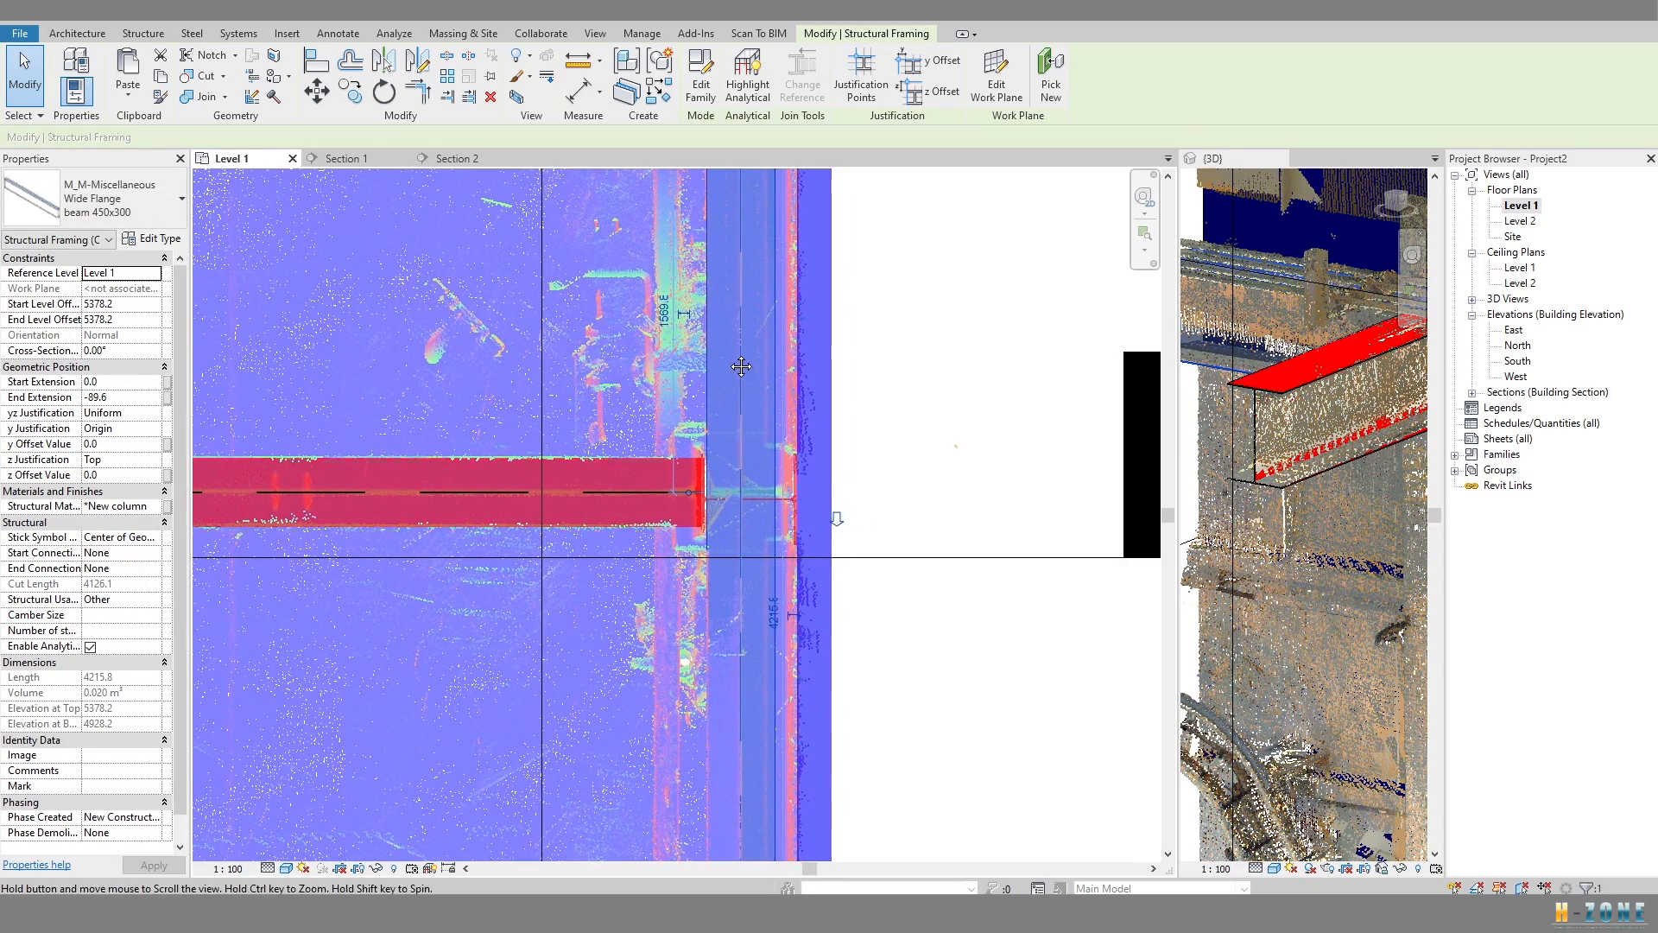
Bring up the 3D view of the modelled beams and widen it beside the Level 1 plan.
scroll(733, 319, down, 3)
click(1209, 445)
scroll(1324, 436, up, 5)
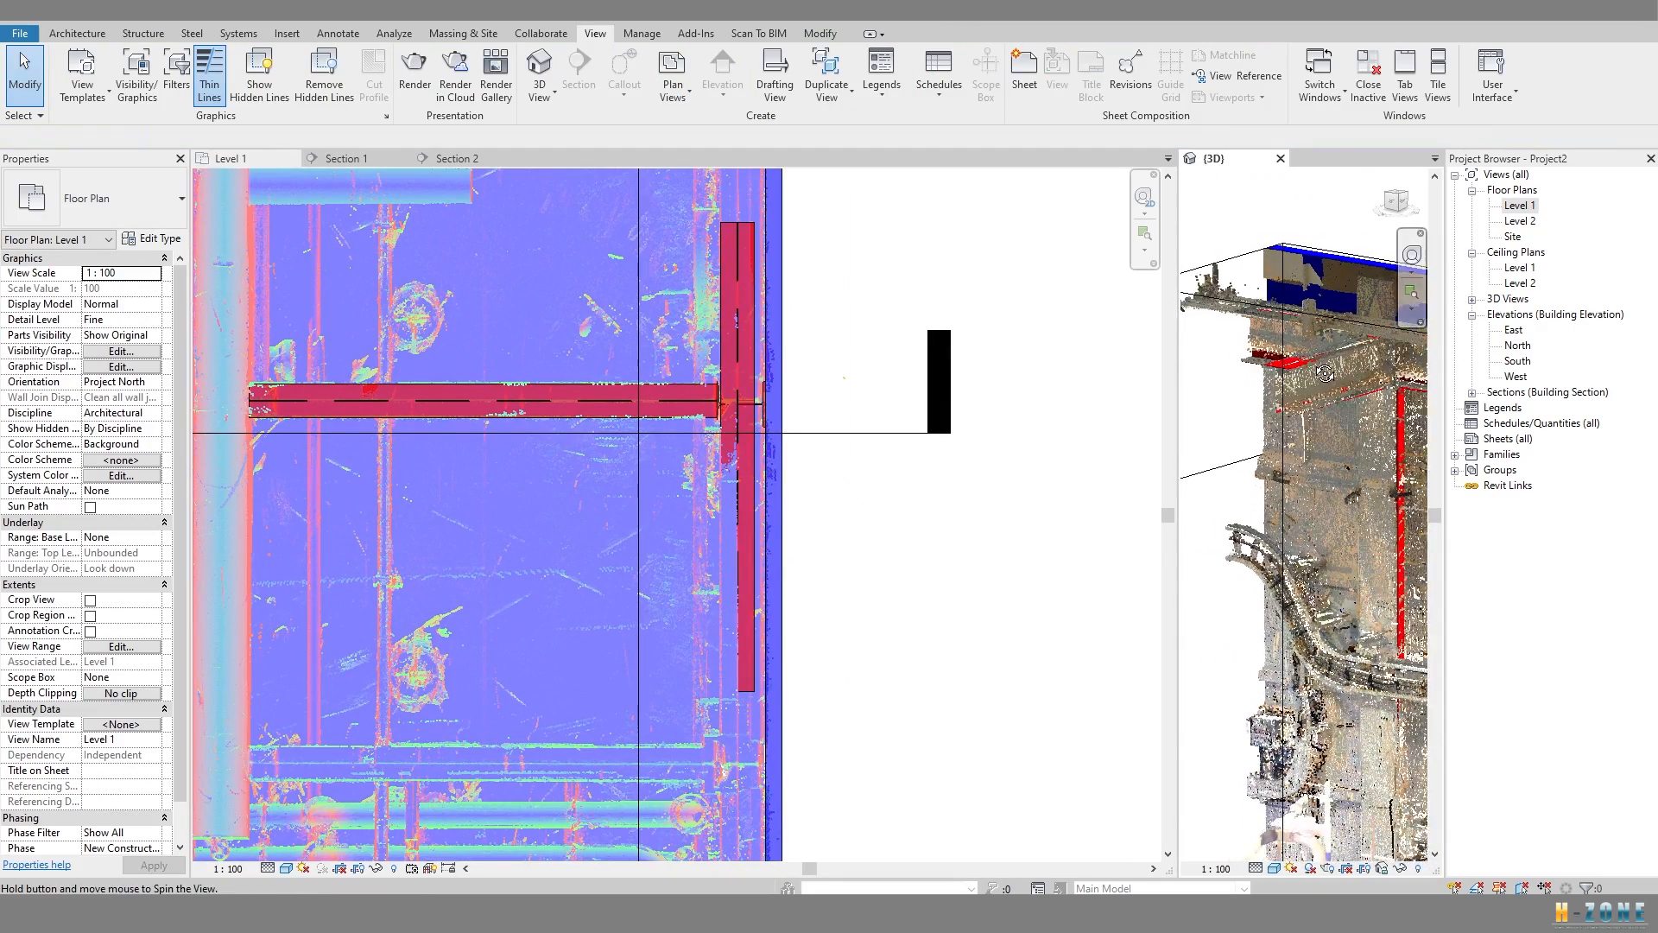
click(1323, 436)
shift+middle_drag(1324, 436, 1192, 467)
key(Escape)
drag(1178, 470, 814, 472)
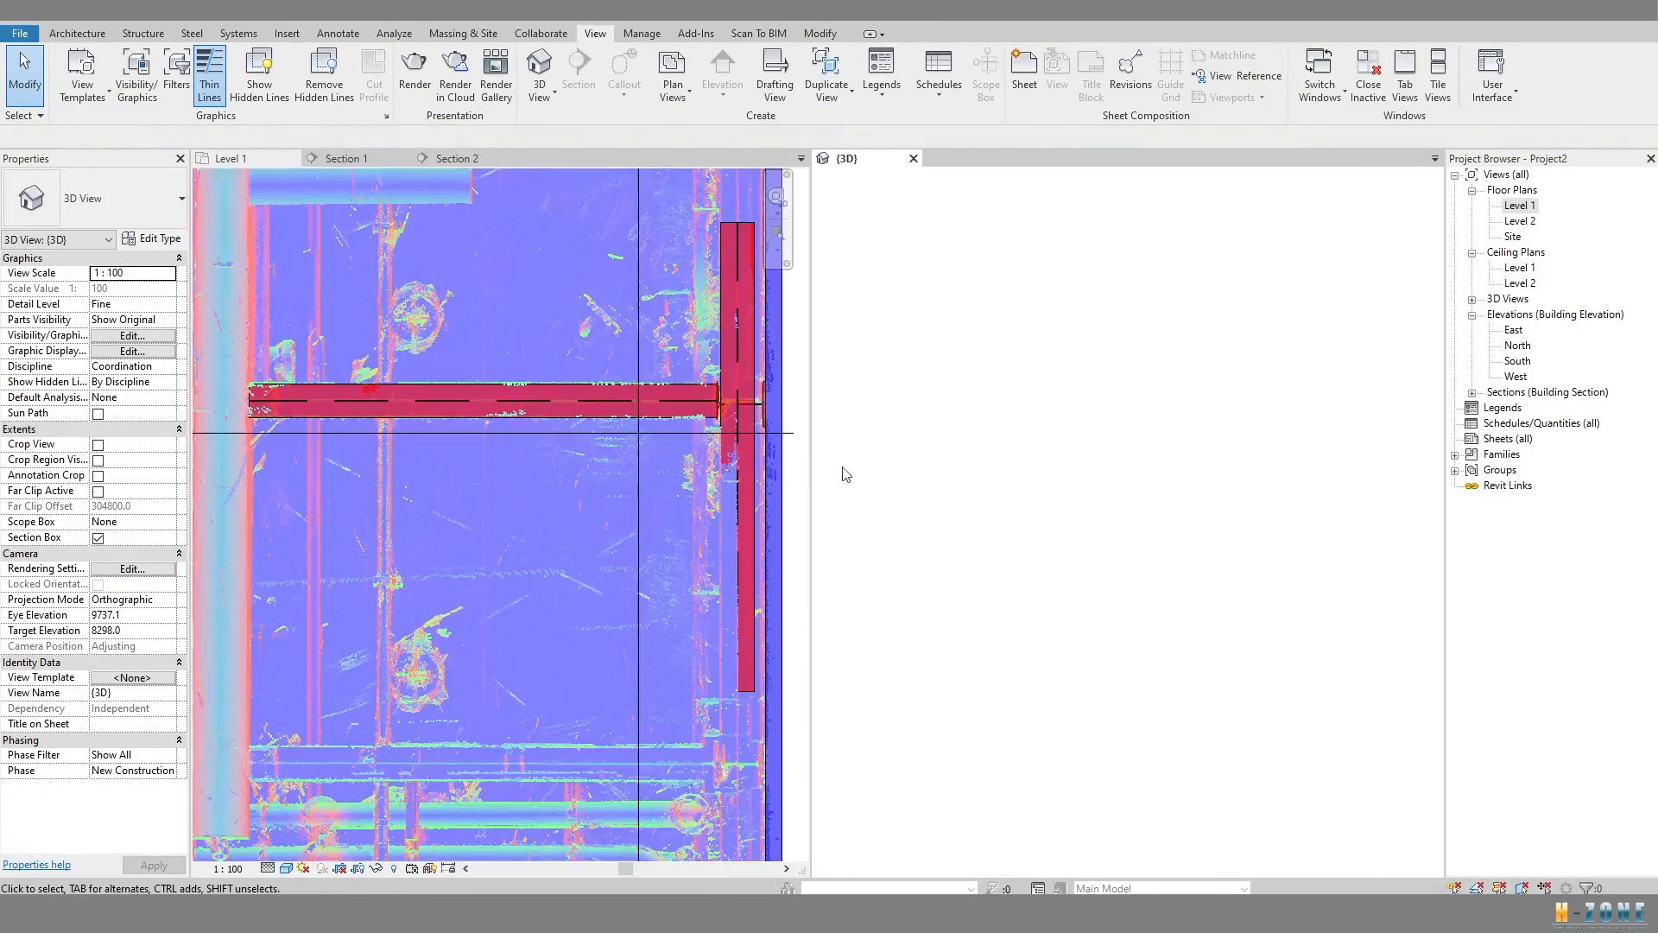
Examine the rotated beam where it meets the original beam and the column against the point cloud in 3D.
scroll(976, 437, down, 3)
shift+middle_drag(951, 432, 973, 367)
scroll(917, 415, up, 3)
click(683, 425)
scroll(558, 431, up, 3)
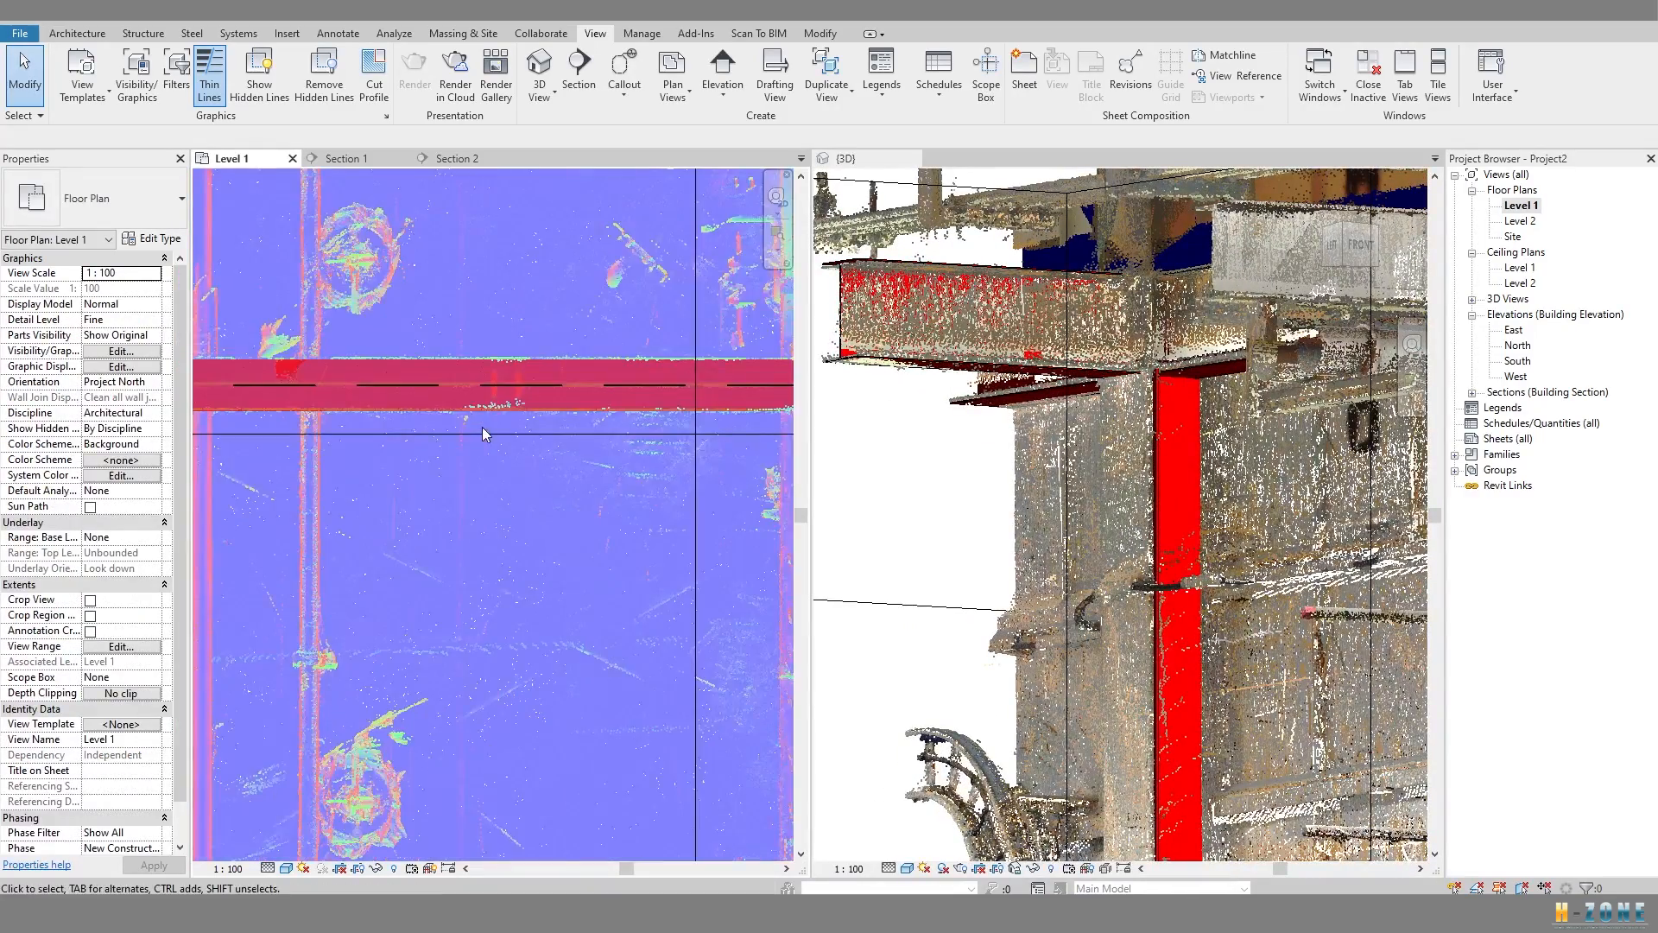
scroll(485, 431, down, 1)
shift+middle_drag(1071, 415, 1035, 378)
click(1112, 359)
scroll(1084, 397, up, 4)
scroll(1023, 466, down, 3)
key(Escape)
scroll(1020, 570, down, 2)
Stretch the 3D view's section box along the wall and outward into the hall to include more of the point cloud.
click(1211, 460)
middle_drag(1210, 460, 1151, 443)
drag(1190, 444, 1422, 522)
scroll(1227, 536, down, 3)
shift+middle_drag(1227, 535, 1253, 546)
drag(1049, 442, 879, 398)
scroll(879, 398, down, 1)
middle_drag(880, 397, 964, 420)
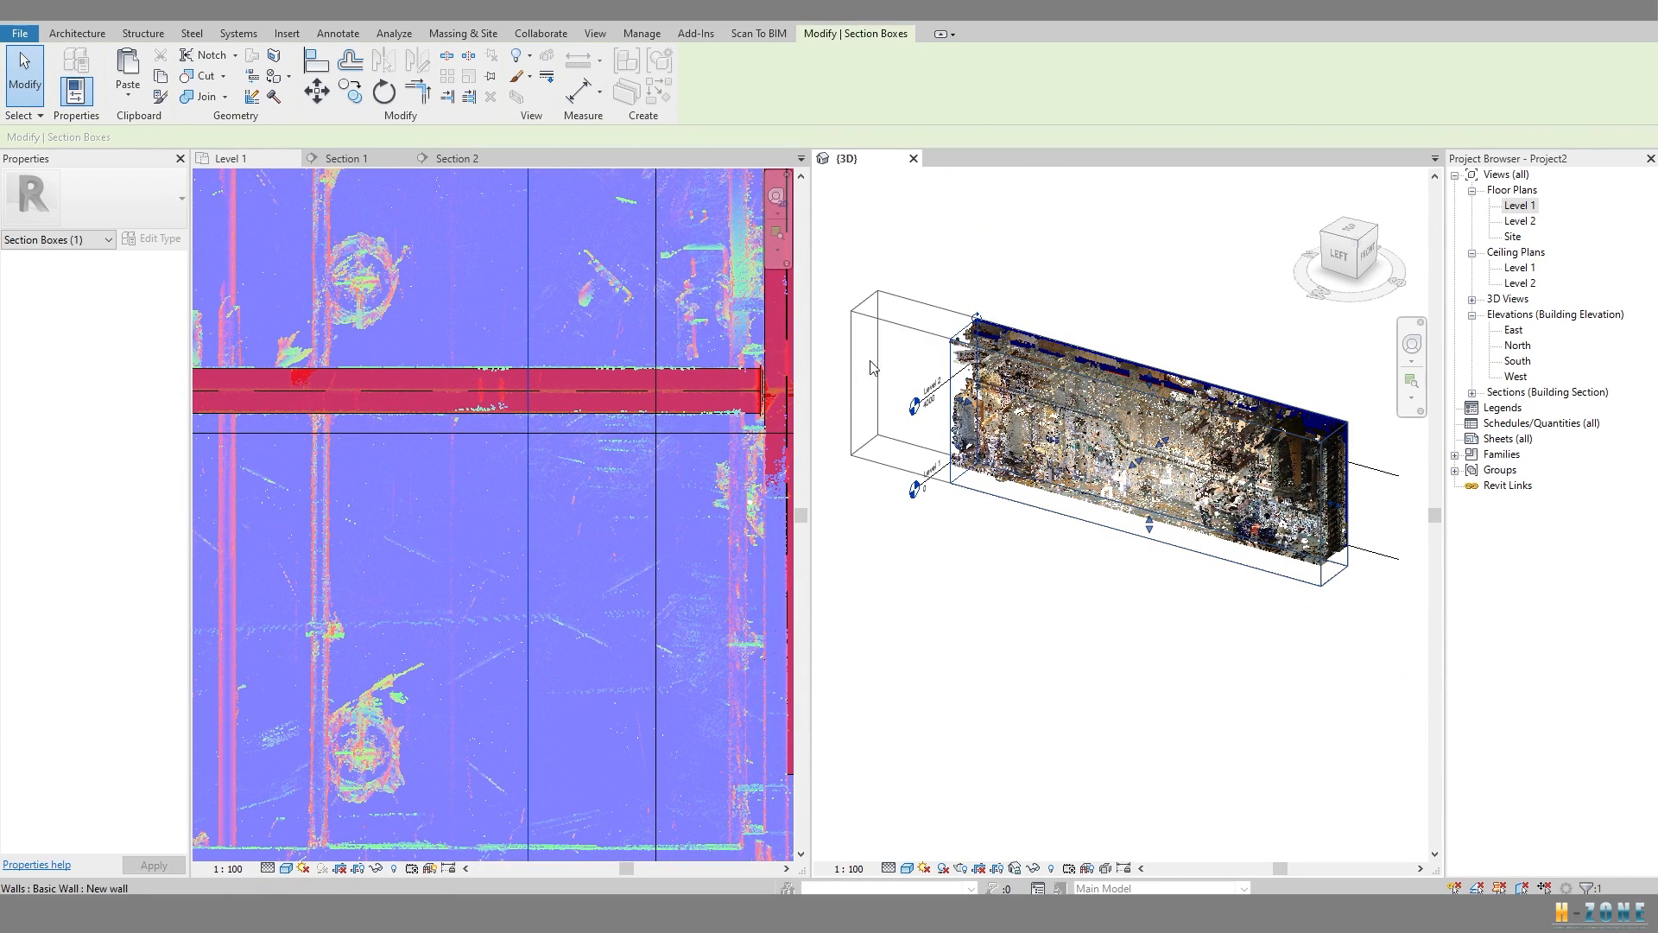
shift+middle_drag(1106, 490, 1054, 452)
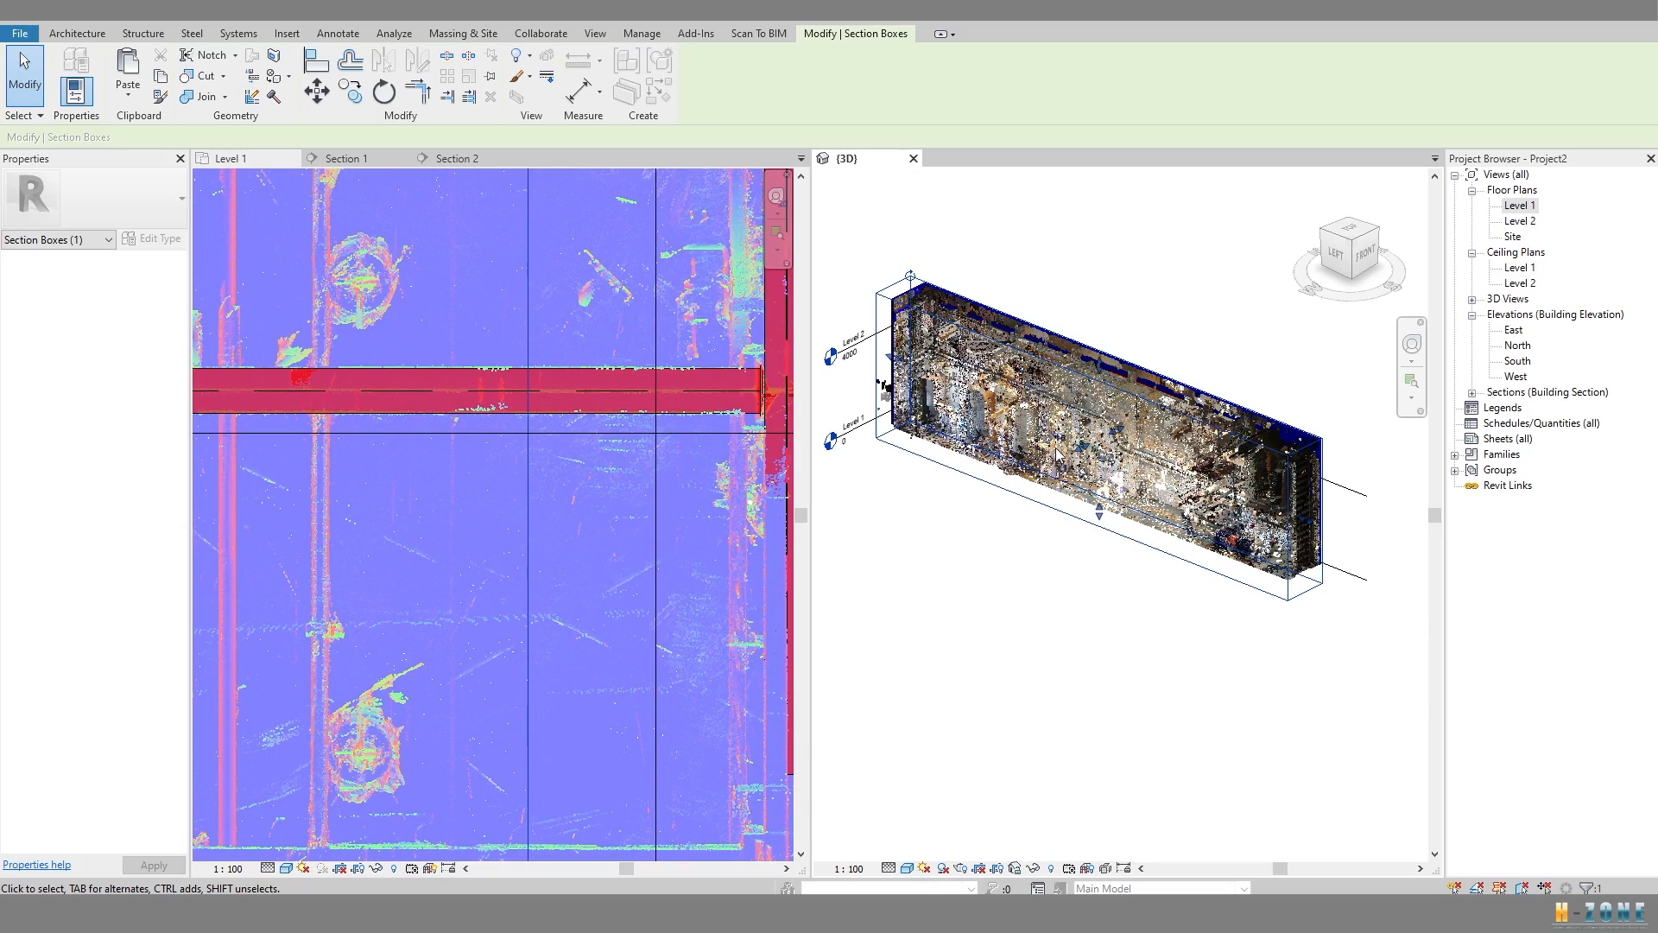
drag(1081, 447, 977, 499)
mouse_move(977, 499)
shift+middle_down()
mouse_move(872, 460)
mouse_move(974, 473)
shift+middle_up()
scroll(872, 460, up, 2)
drag(974, 478, 1090, 459)
Examine the scanned floor around the base of the red column in the 3D view.
shift+middle_drag(1090, 459, 1348, 670)
scroll(1095, 580, up, 4)
scroll(1096, 584, down, 1)
scroll(1022, 523, down, 1)
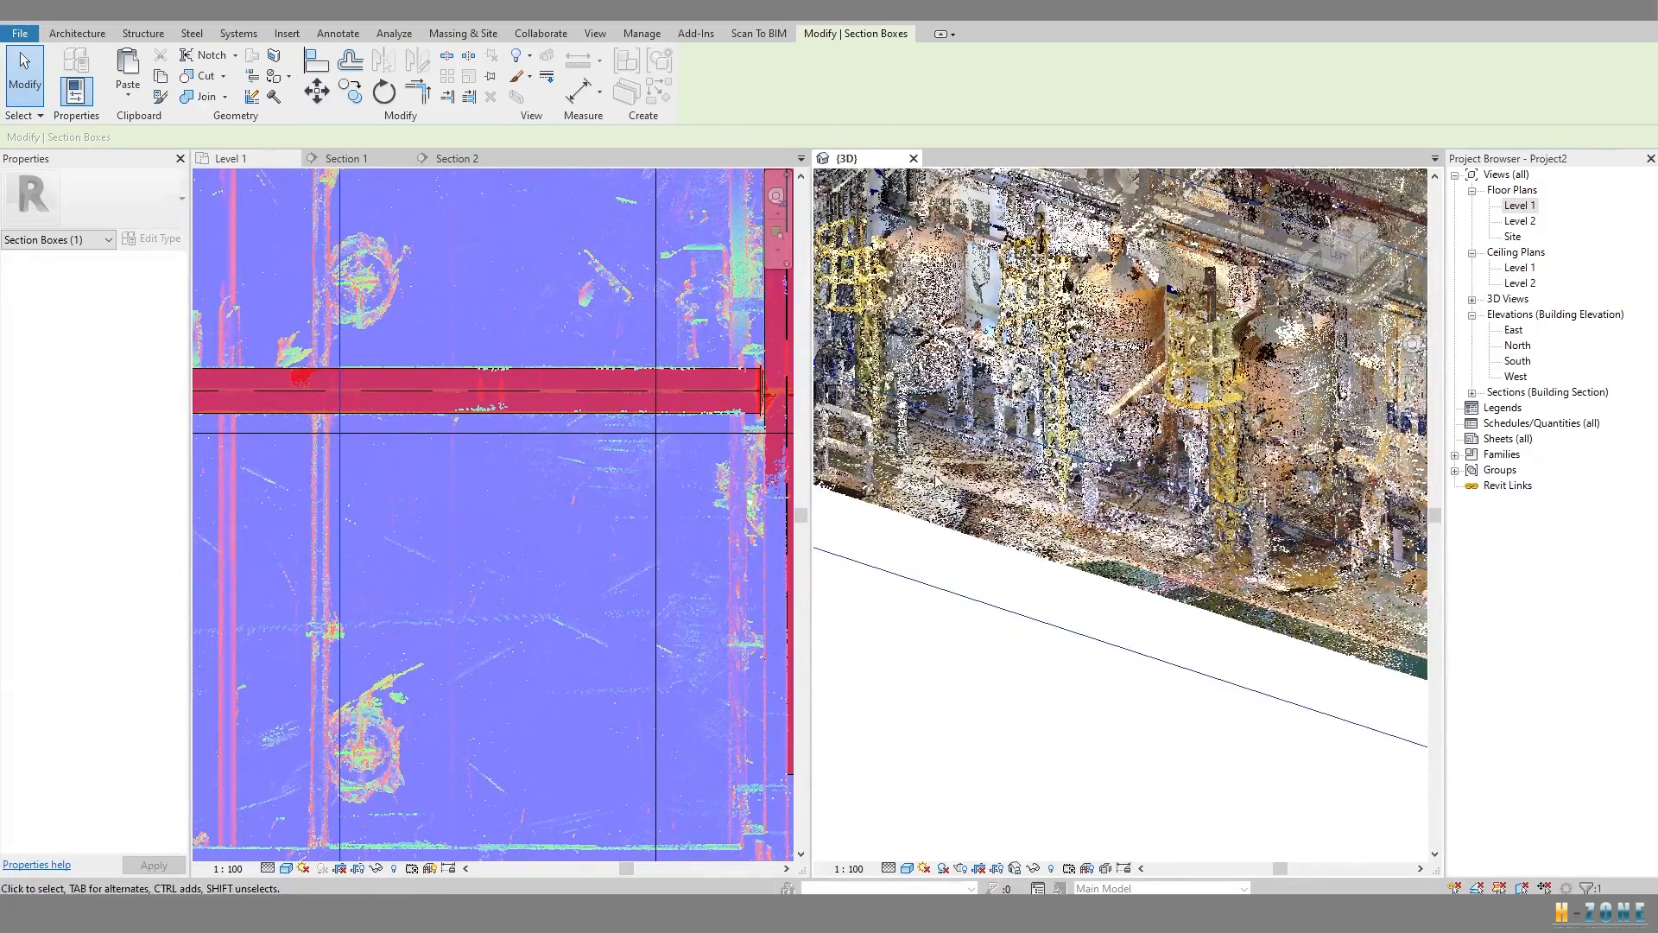
middle_drag(1343, 518, 974, 527)
middle_drag(1348, 605, 1071, 618)
scroll(1071, 618, up, 3)
middle_drag(999, 468, 1305, 685)
scroll(1082, 535, down, 1)
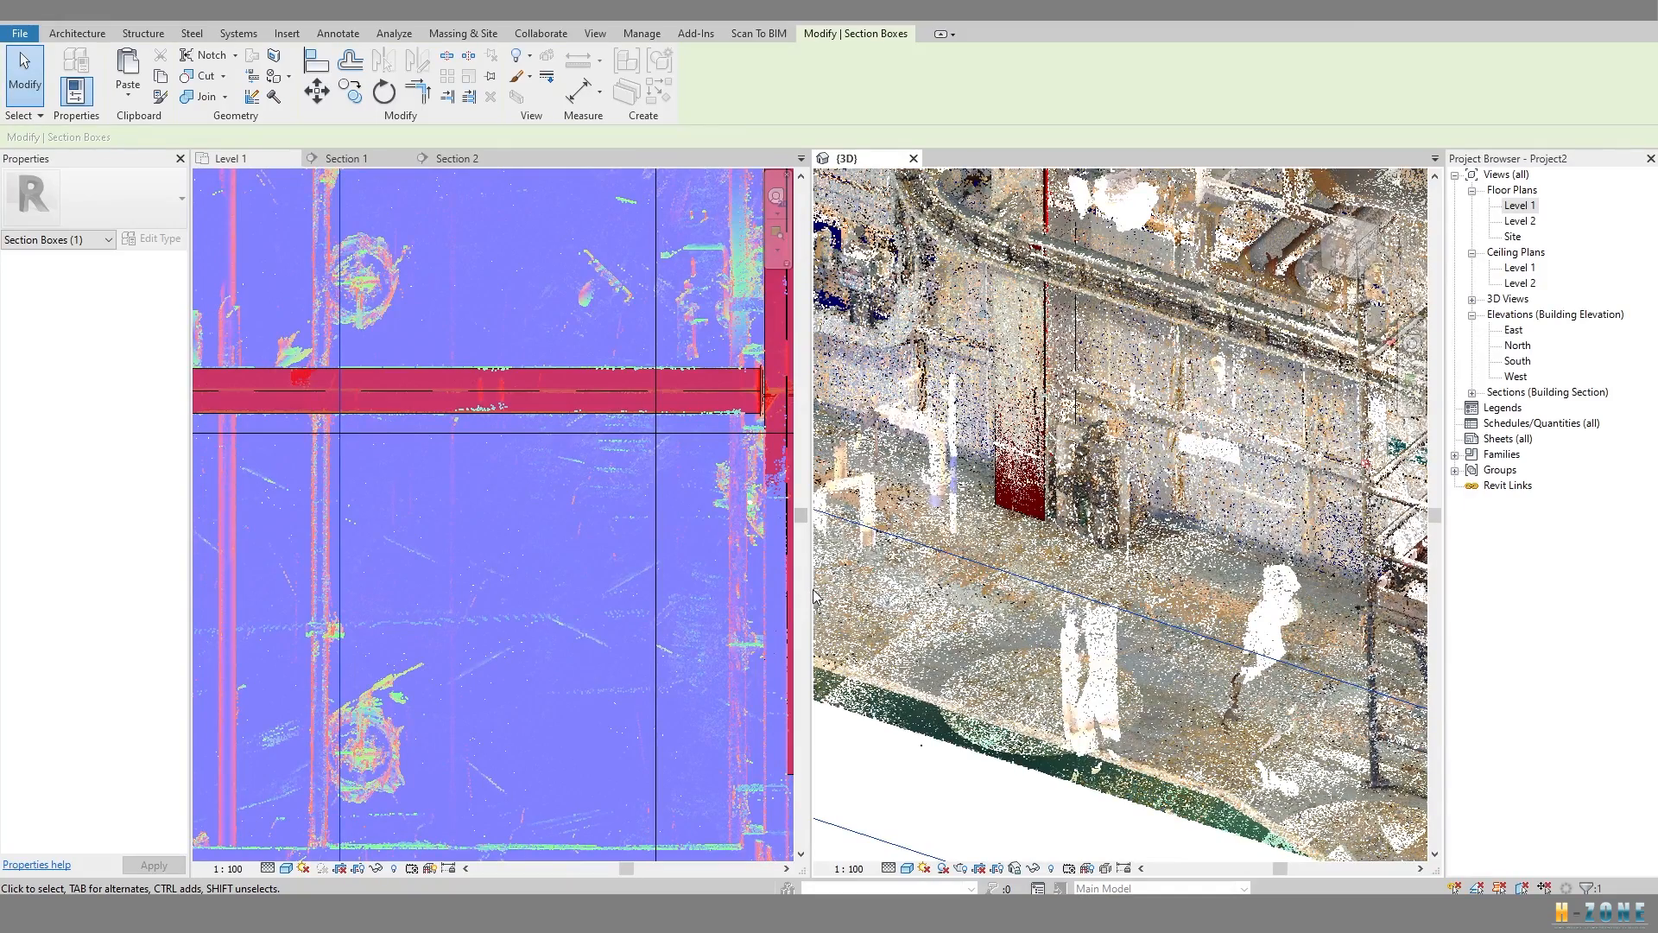
Bring up the Level 1 plan, widen it, and show the walled hall's far end.
drag(1171, 589, 1192, 588)
click(560, 515)
scroll(589, 503, down, 5)
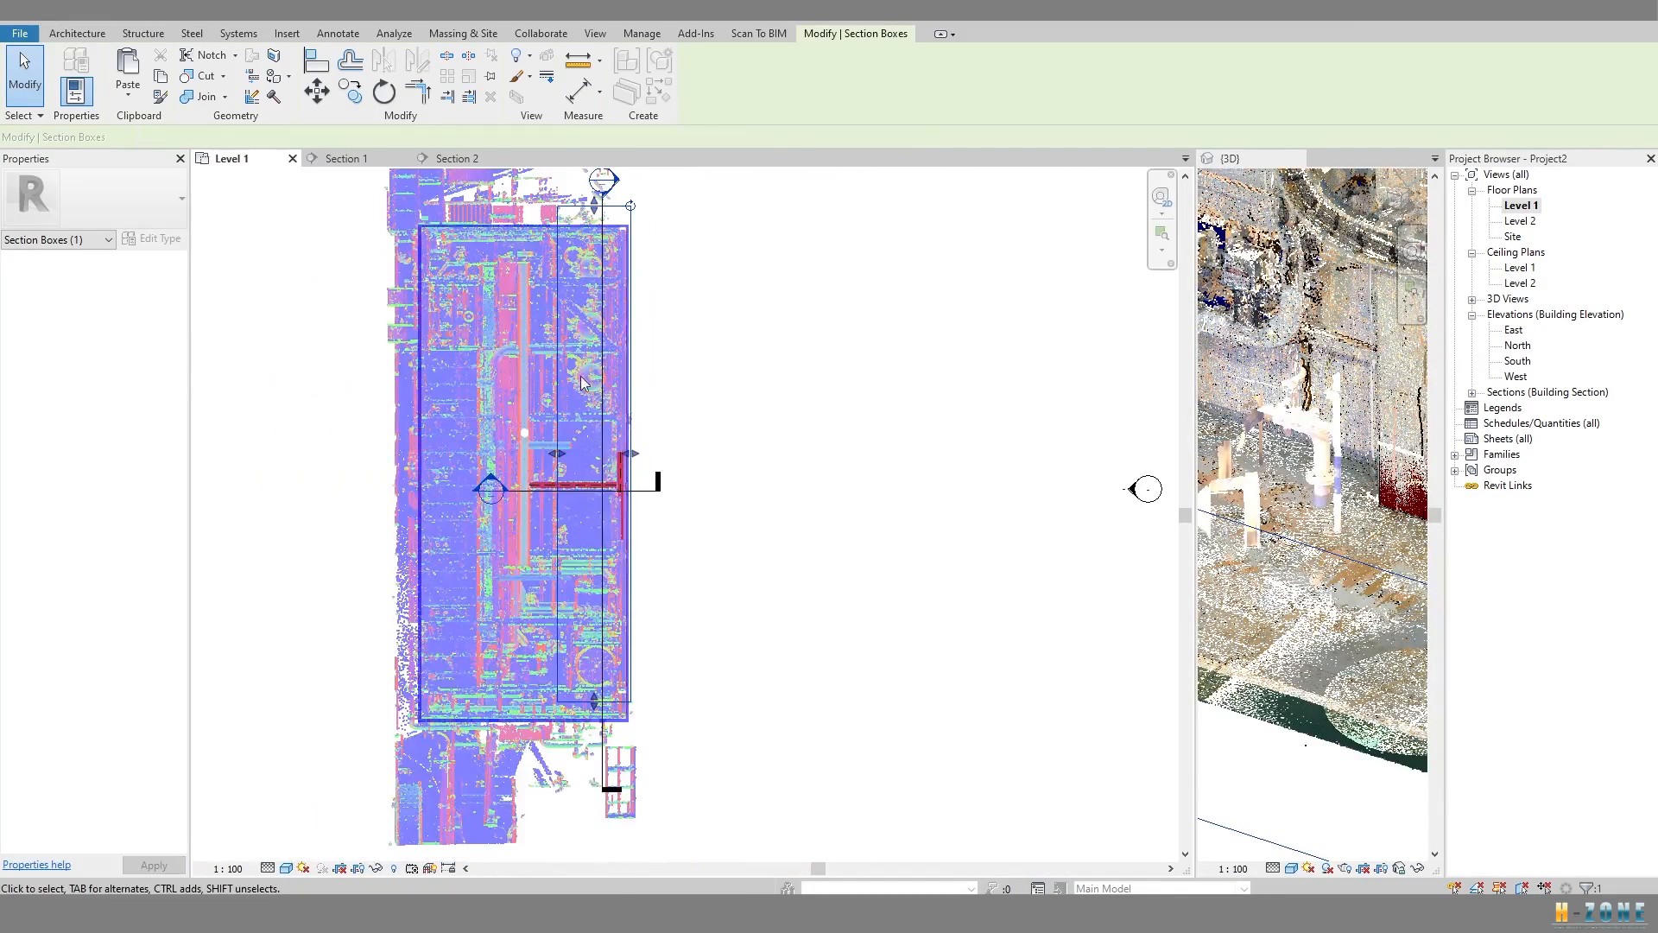
middle_drag(589, 285, 637, 326)
scroll(497, 282, up, 1)
middle_drag(497, 281, 523, 285)
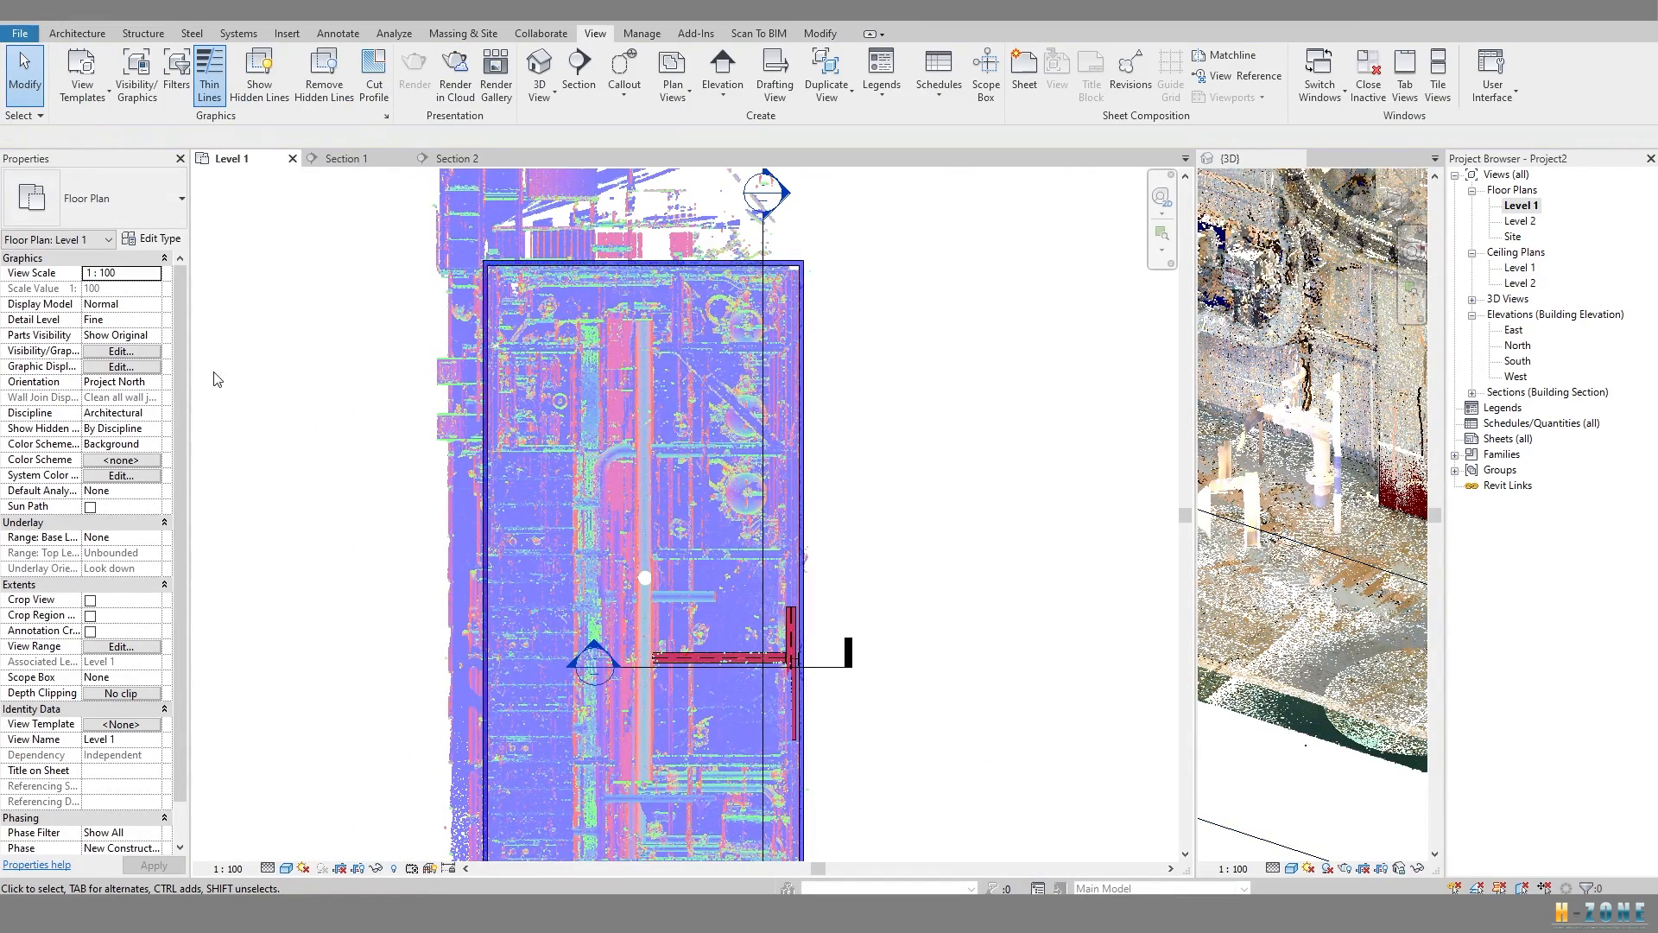
click(122, 476)
click(961, 268)
click(122, 366)
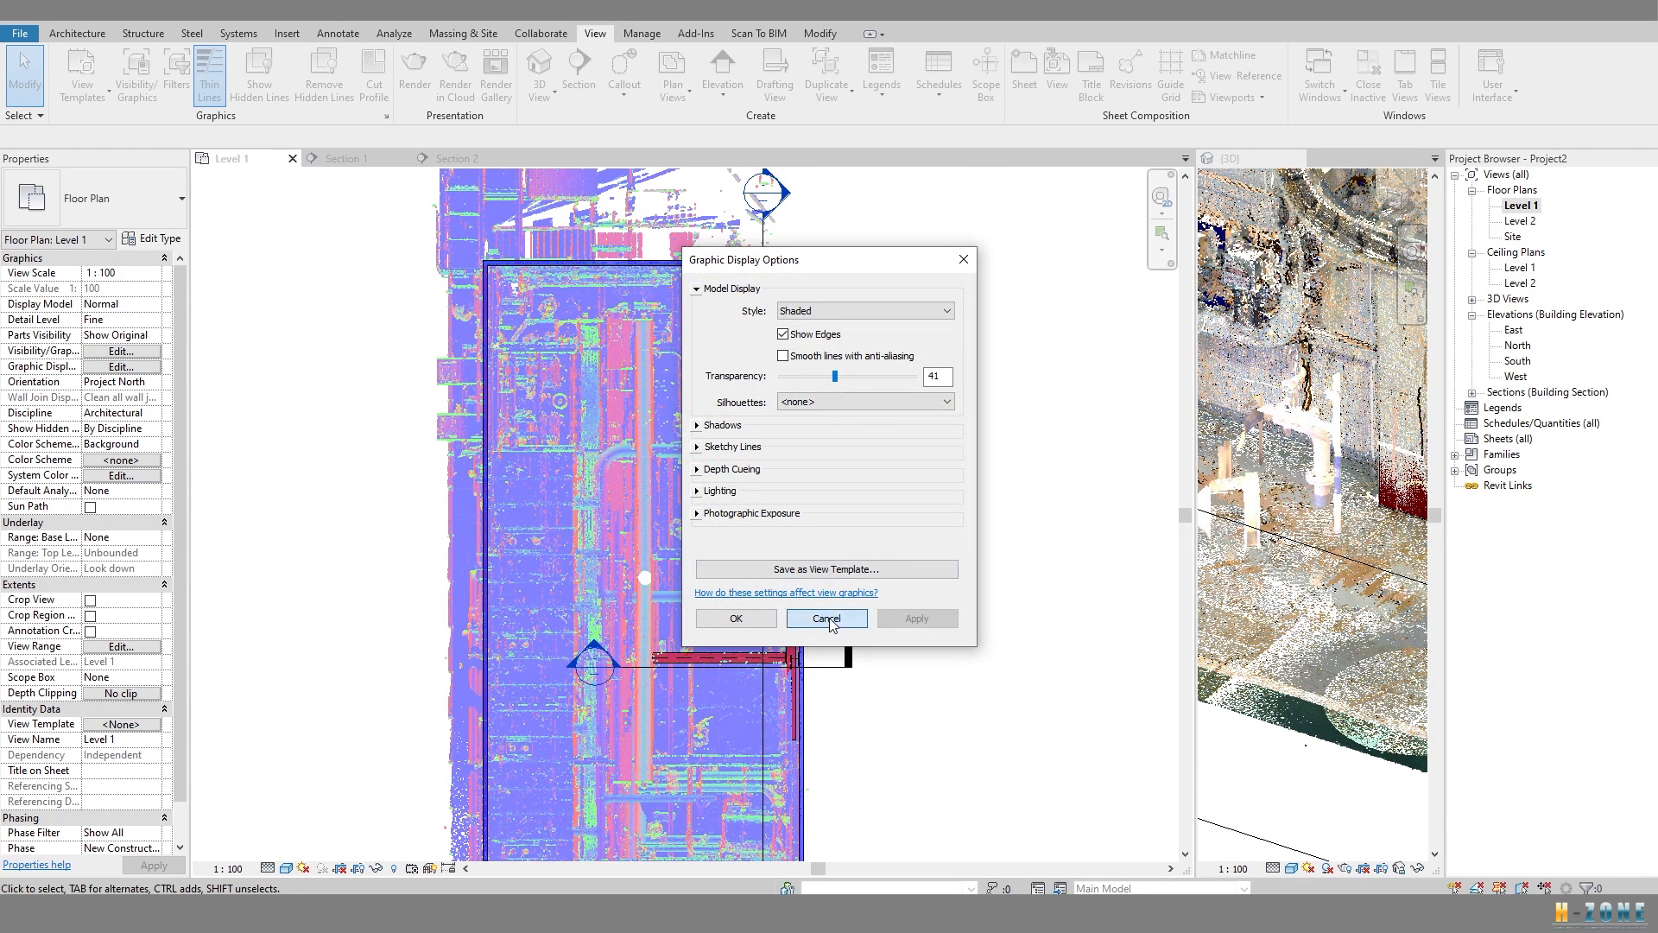
click(826, 619)
Lower the Level 1 plan's view range to floor height, with a top offset of 1200.
click(122, 647)
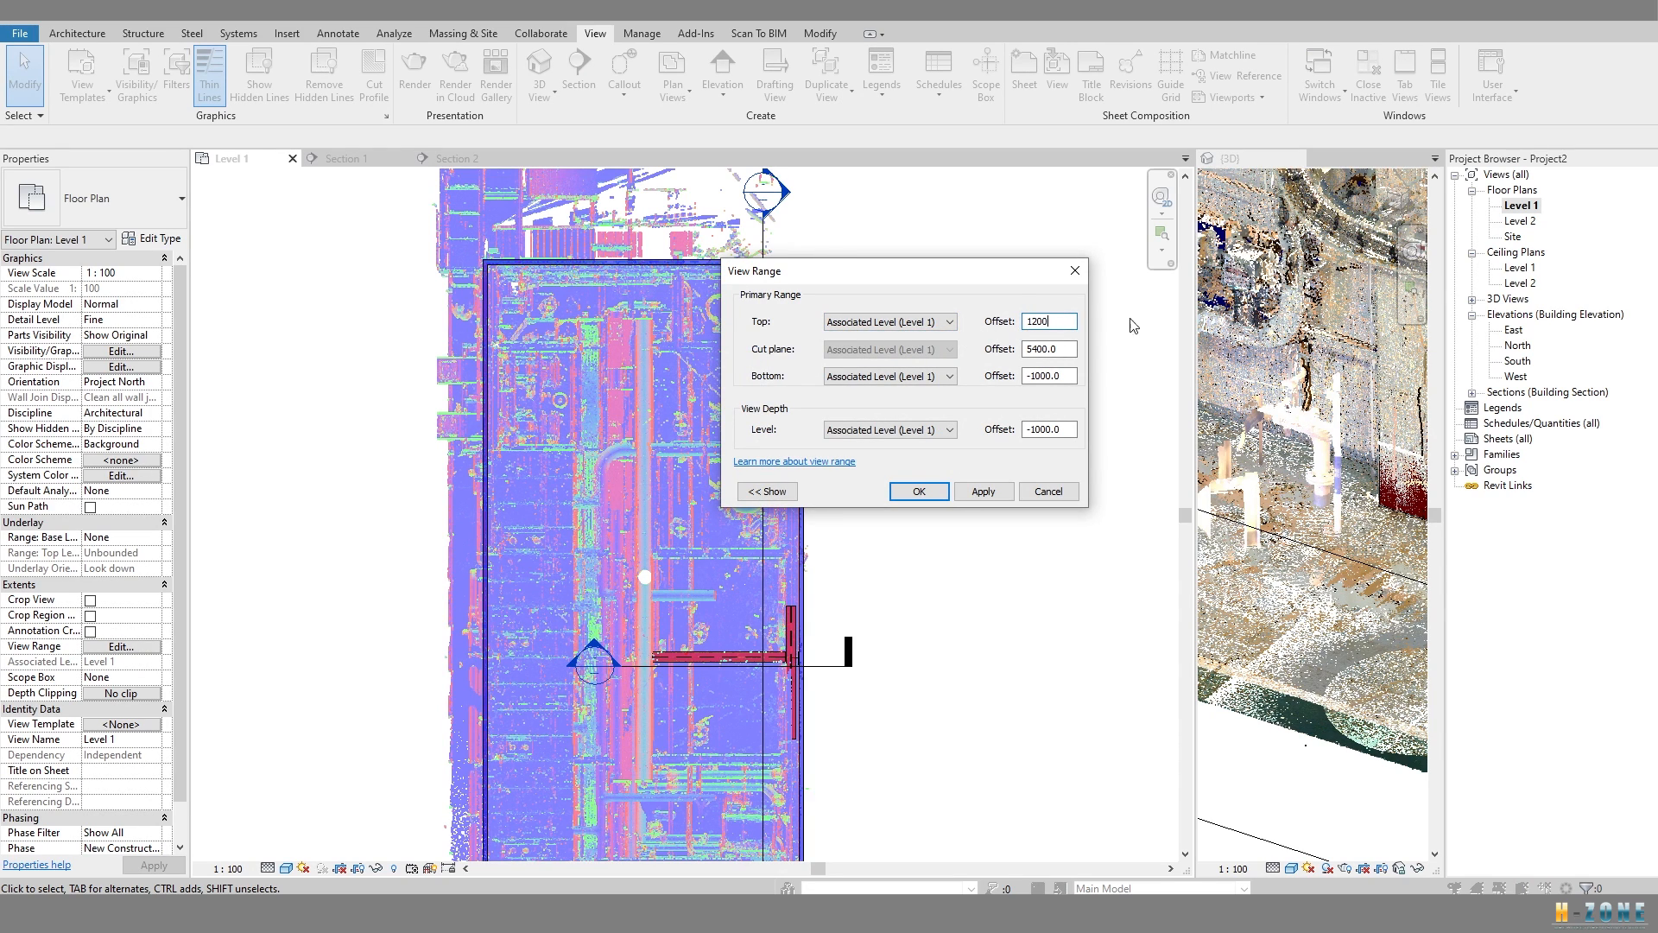
click(978, 496)
click(919, 491)
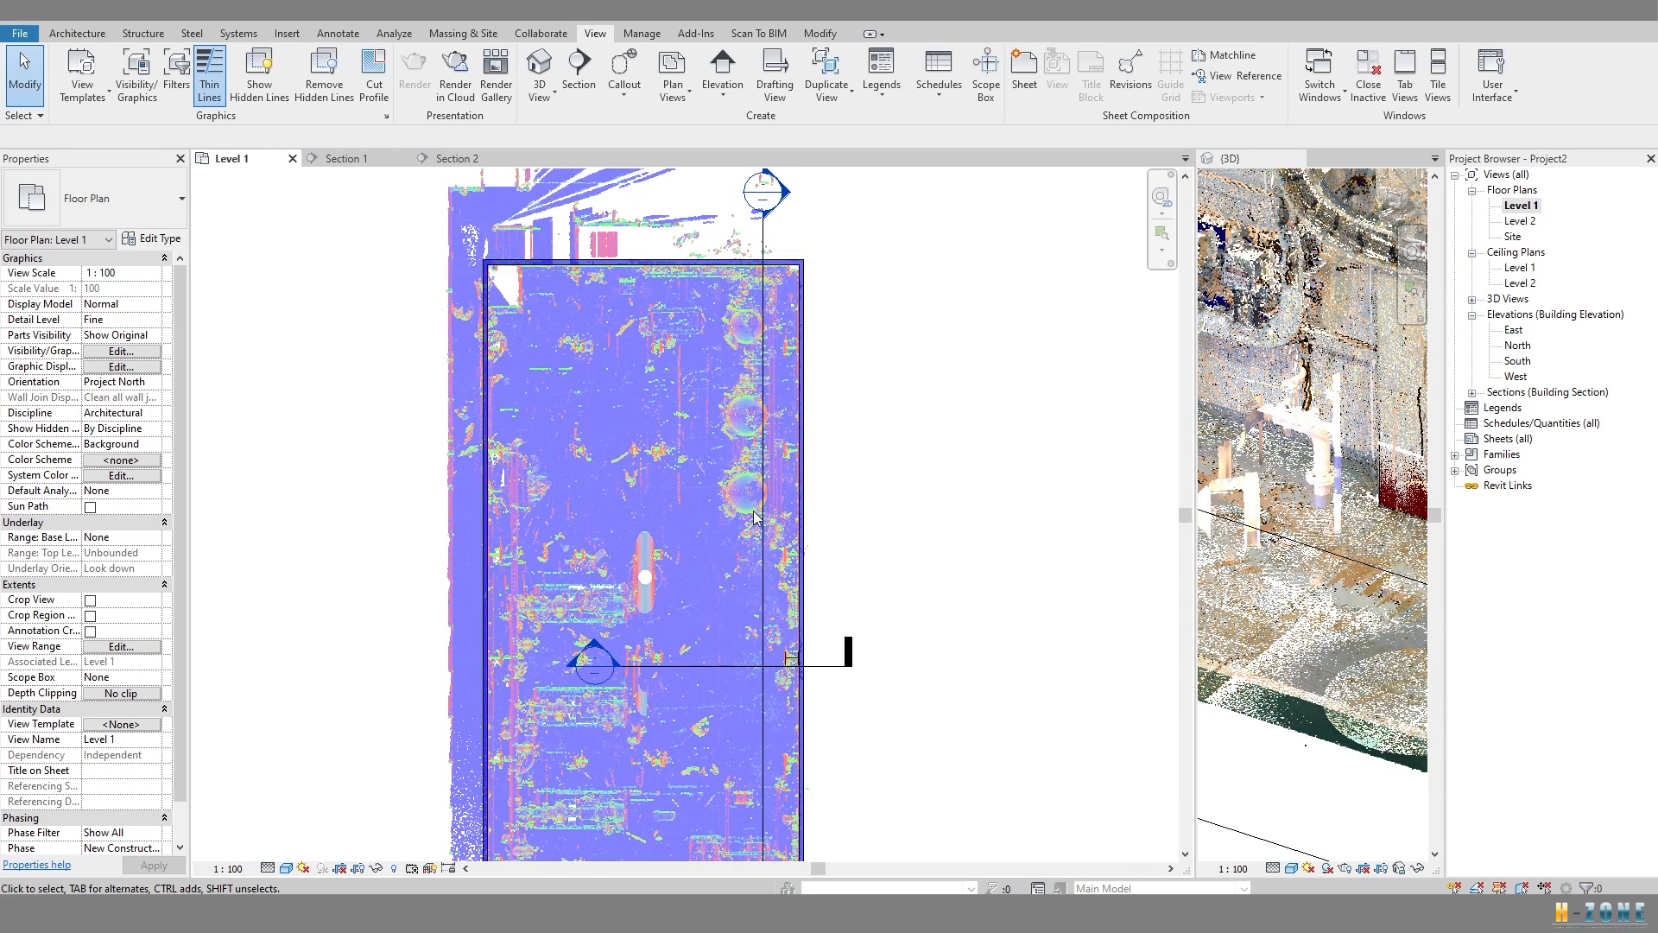
Examine the floor-level point cloud along the whole length of the hall in the Level 1 plan.
scroll(811, 218, up, 5)
scroll(803, 319, down, 5)
middle_drag(718, 498, 715, 172)
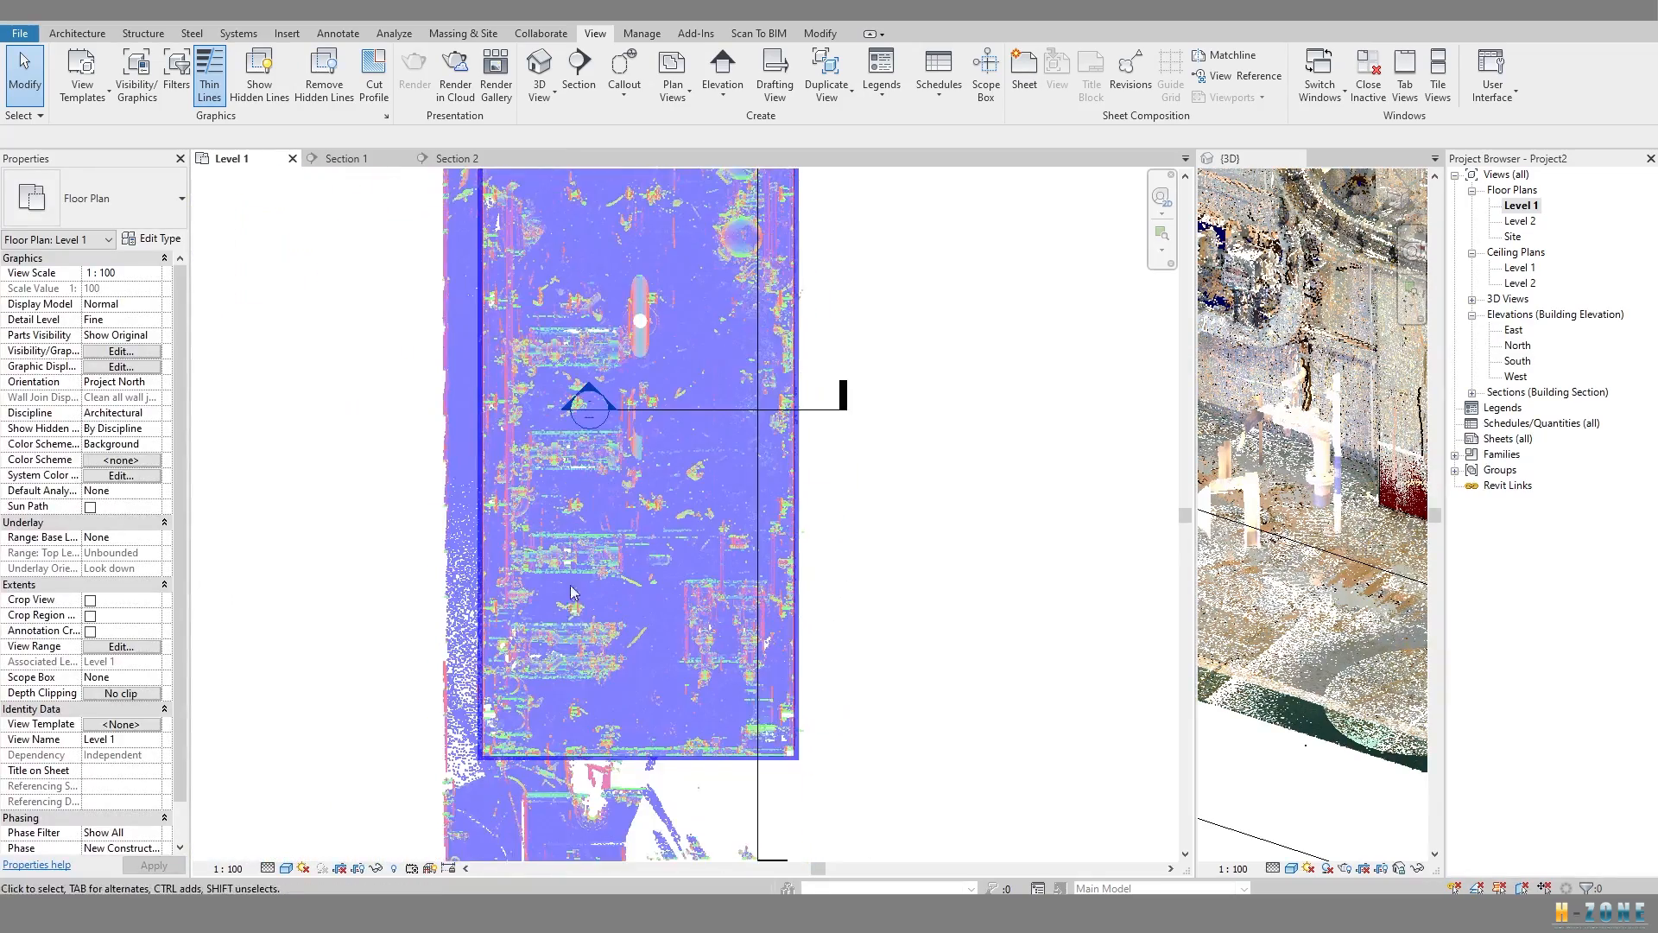
scroll(488, 749, up, 3)
scroll(488, 750, down, 2)
middle_drag(570, 648, 596, 932)
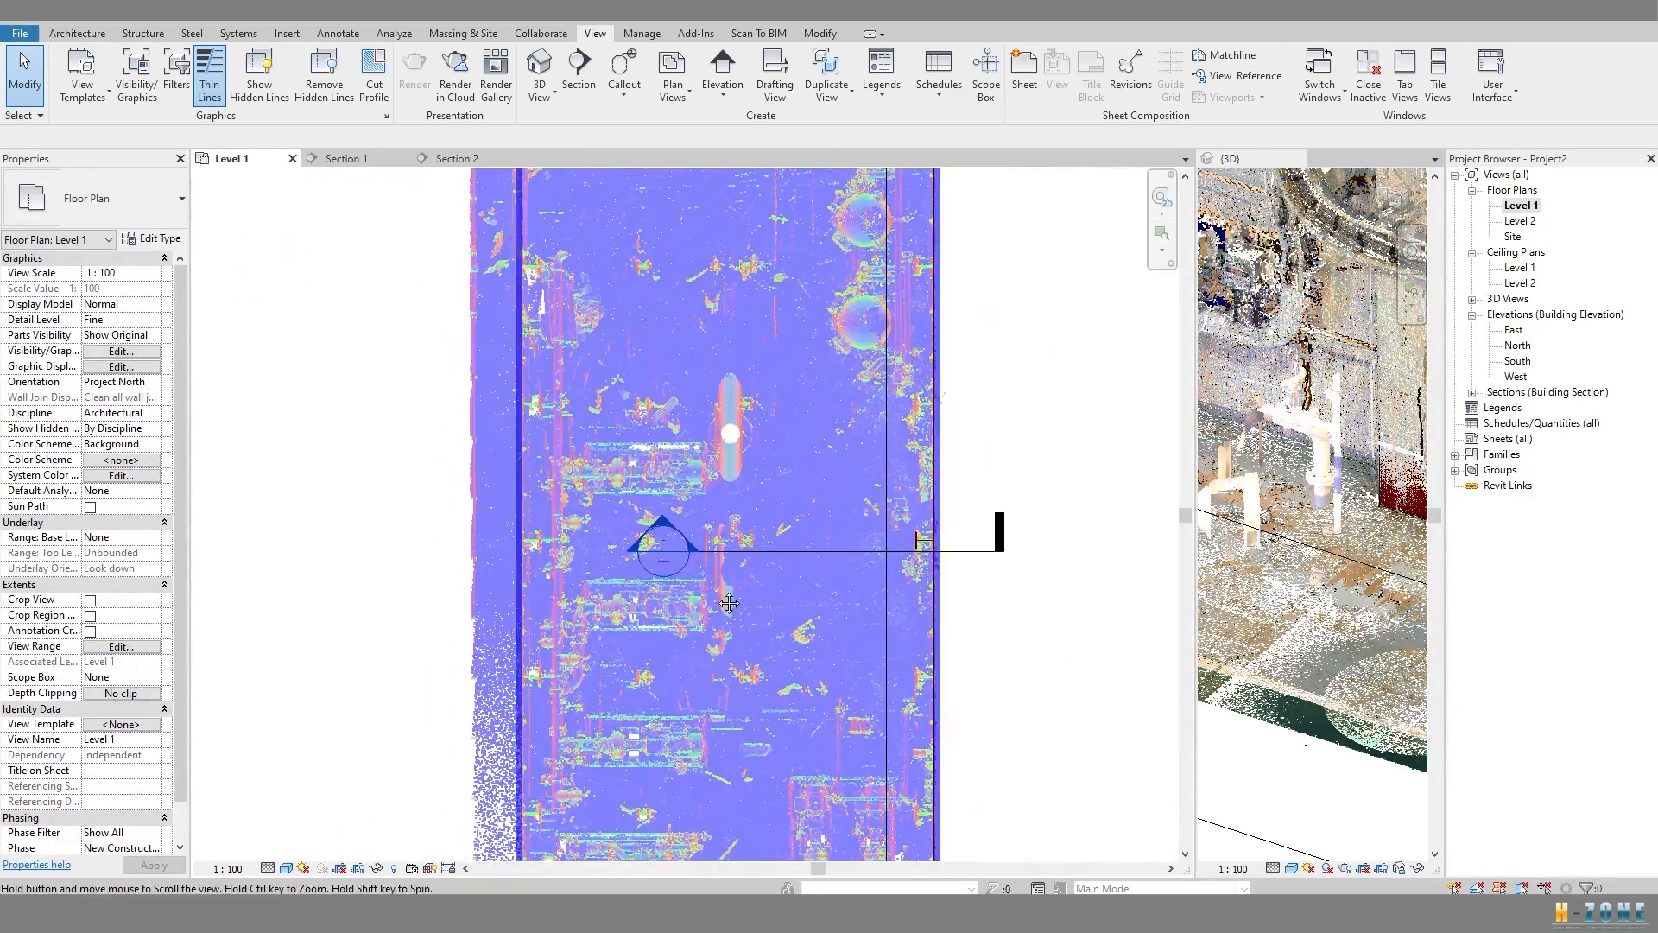
middle_drag(652, 182, 650, 489)
scroll(649, 360, down, 1)
scroll(650, 359, up, 4)
Start an architectural floor without saving the project and duplicate the Generic 150mm type as "new floor".
click(78, 32)
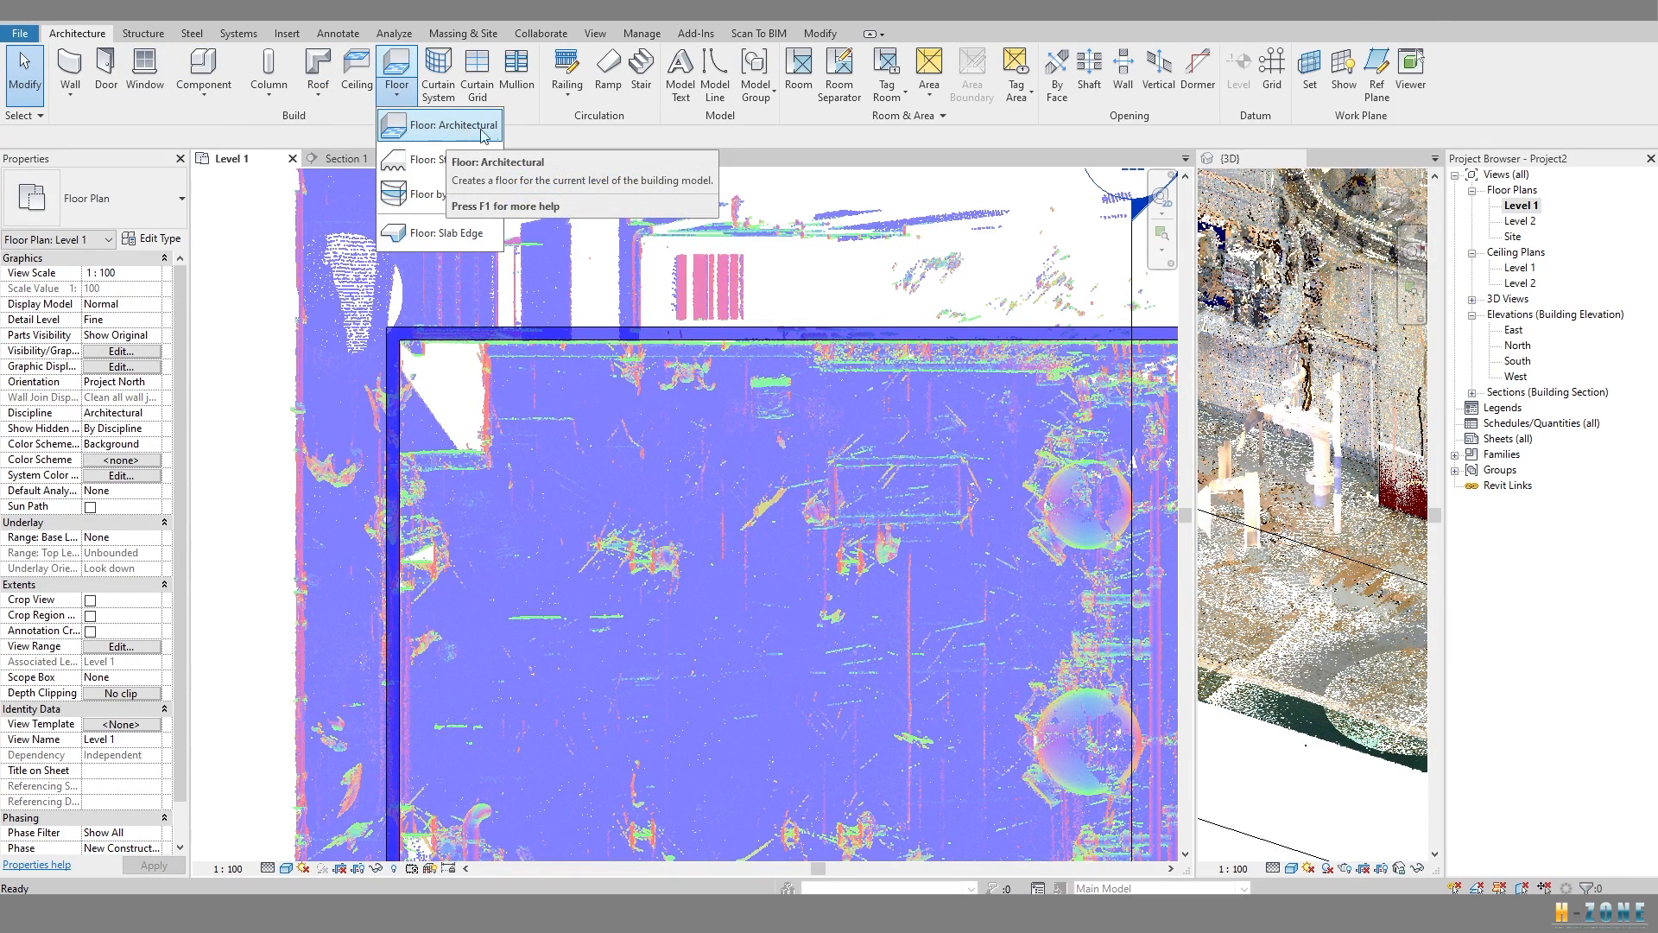
click(471, 143)
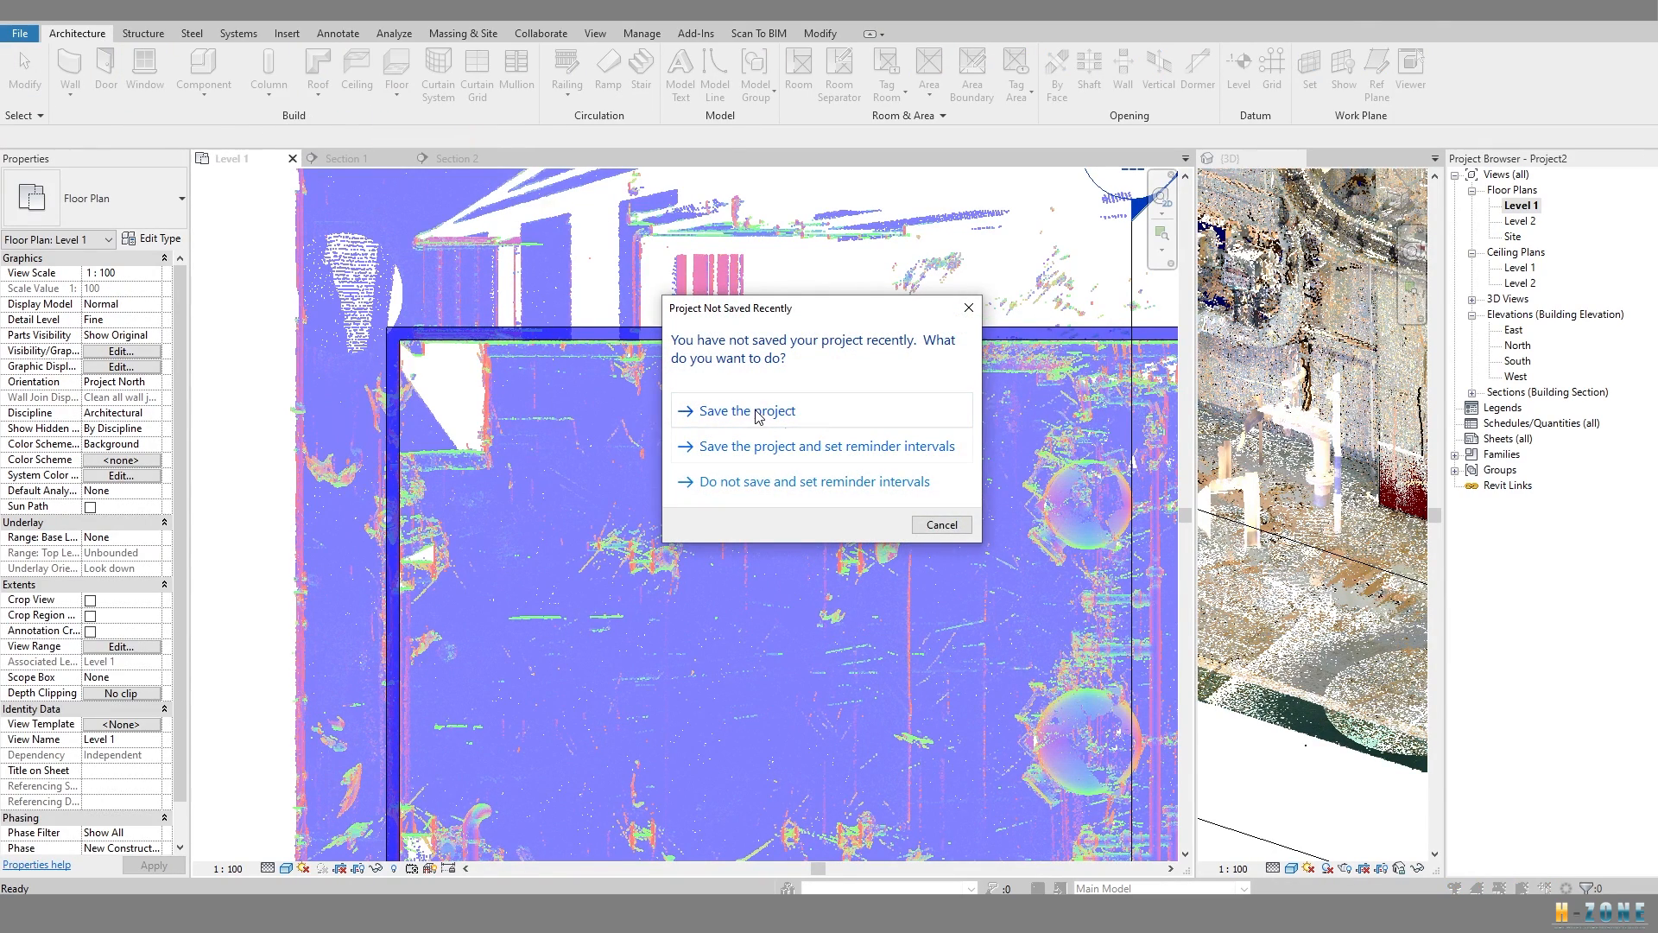
click(942, 525)
click(142, 238)
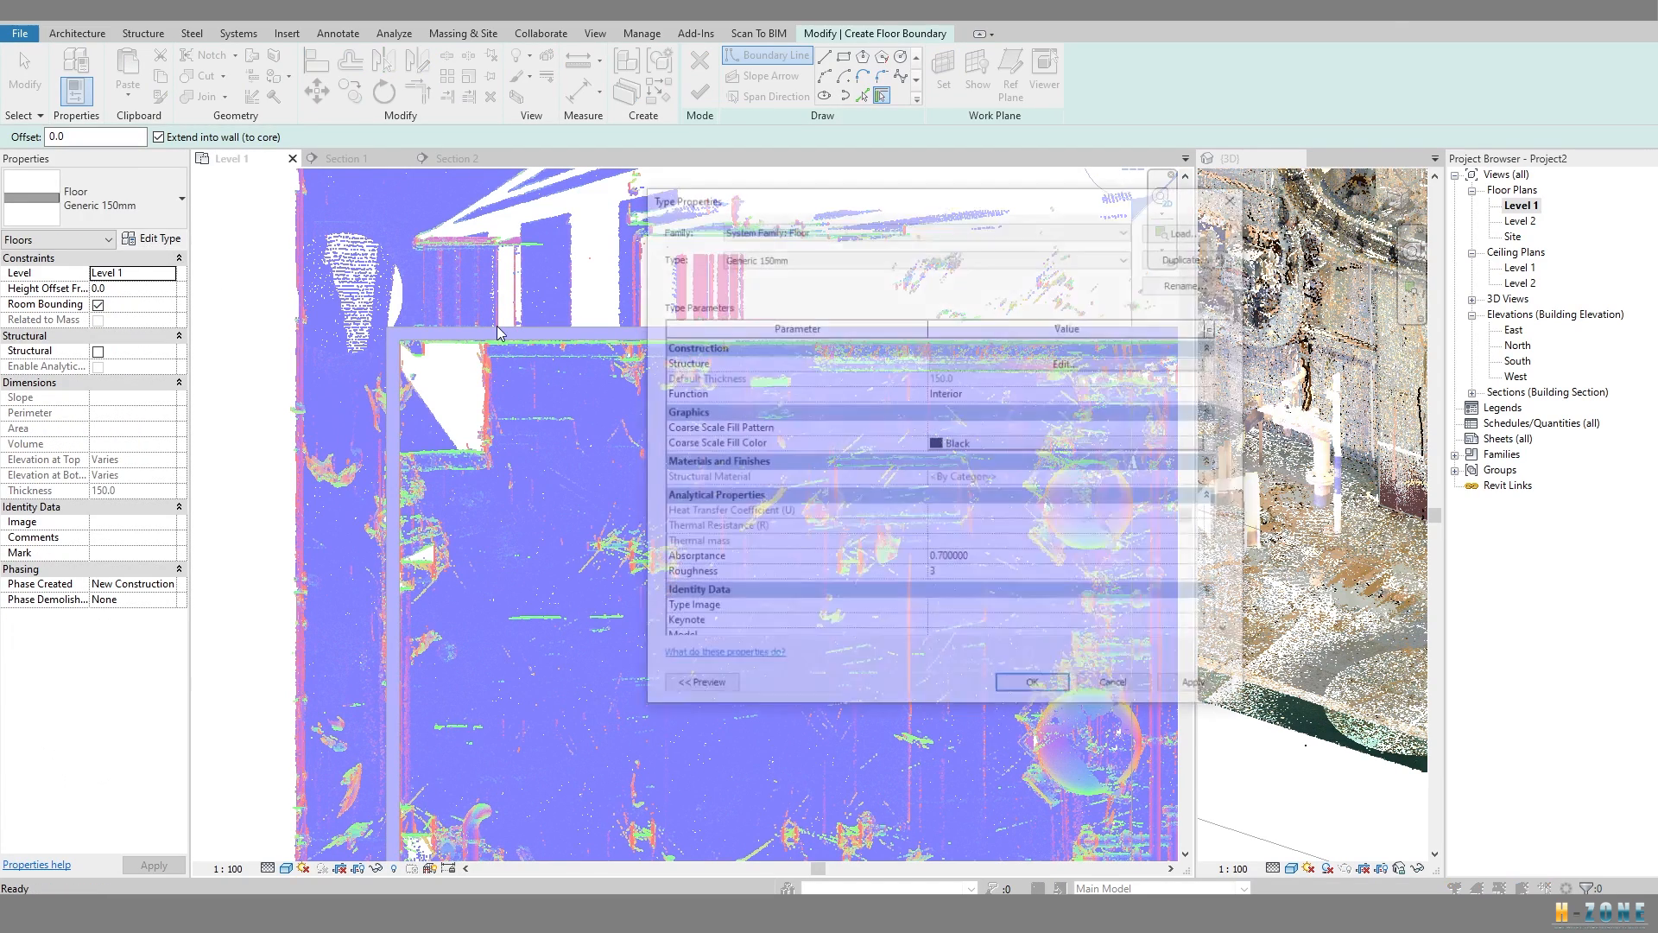
click(1192, 256)
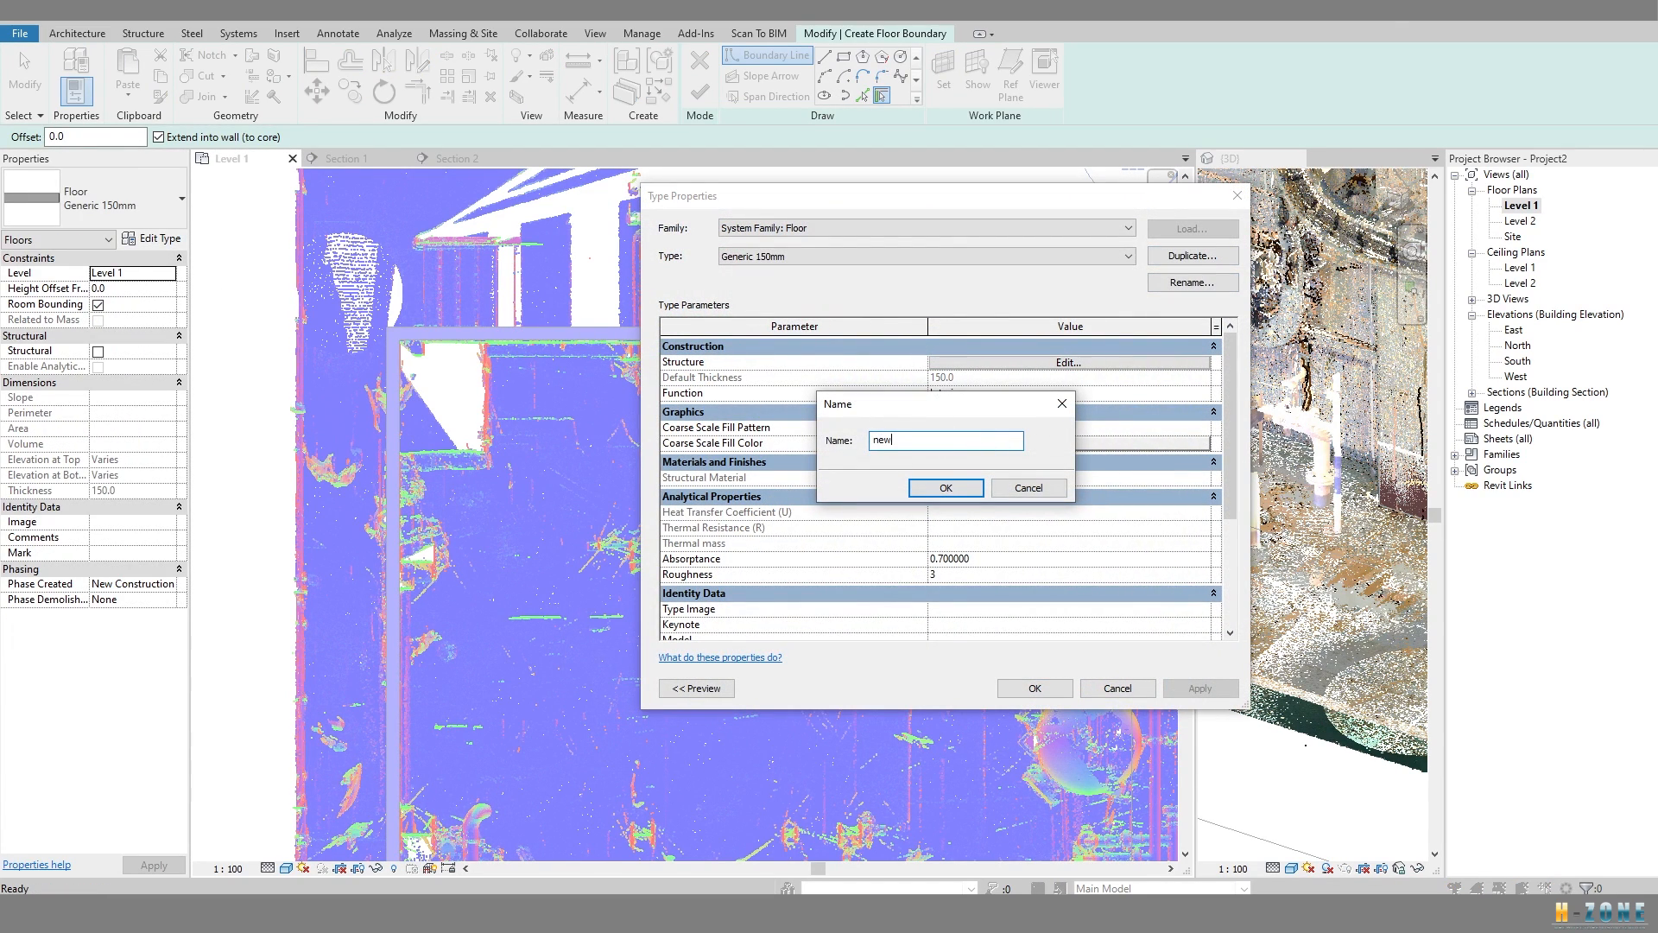
click(948, 490)
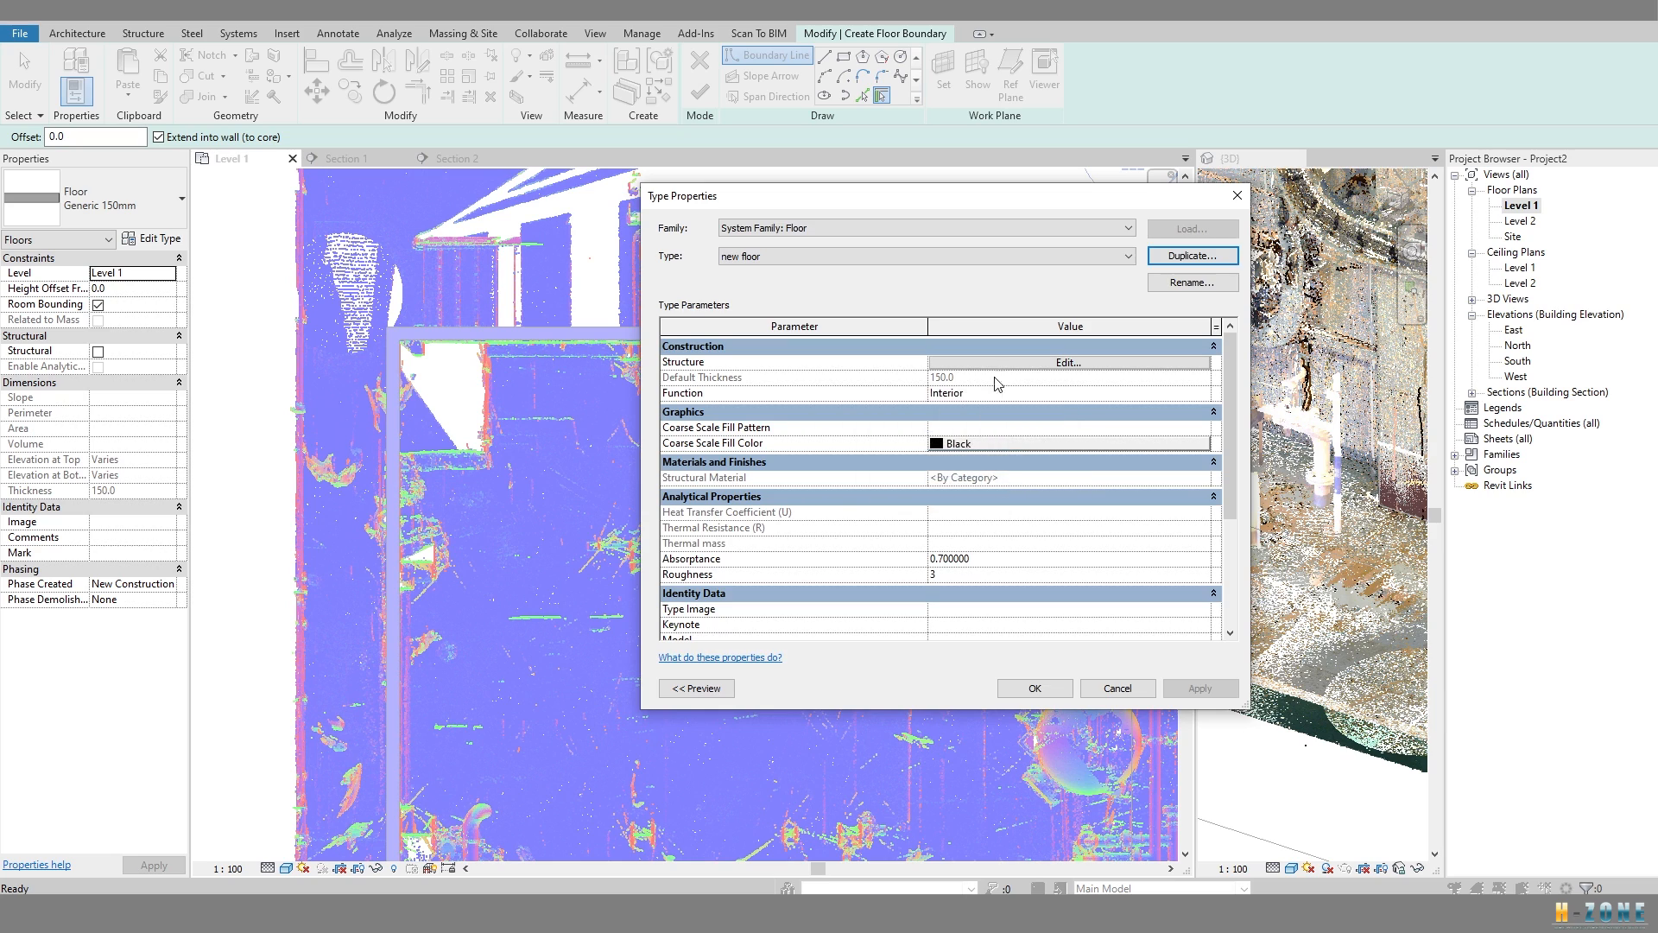
Create a material named "*New floor" for the structure layer of the new floor type.
click(950, 362)
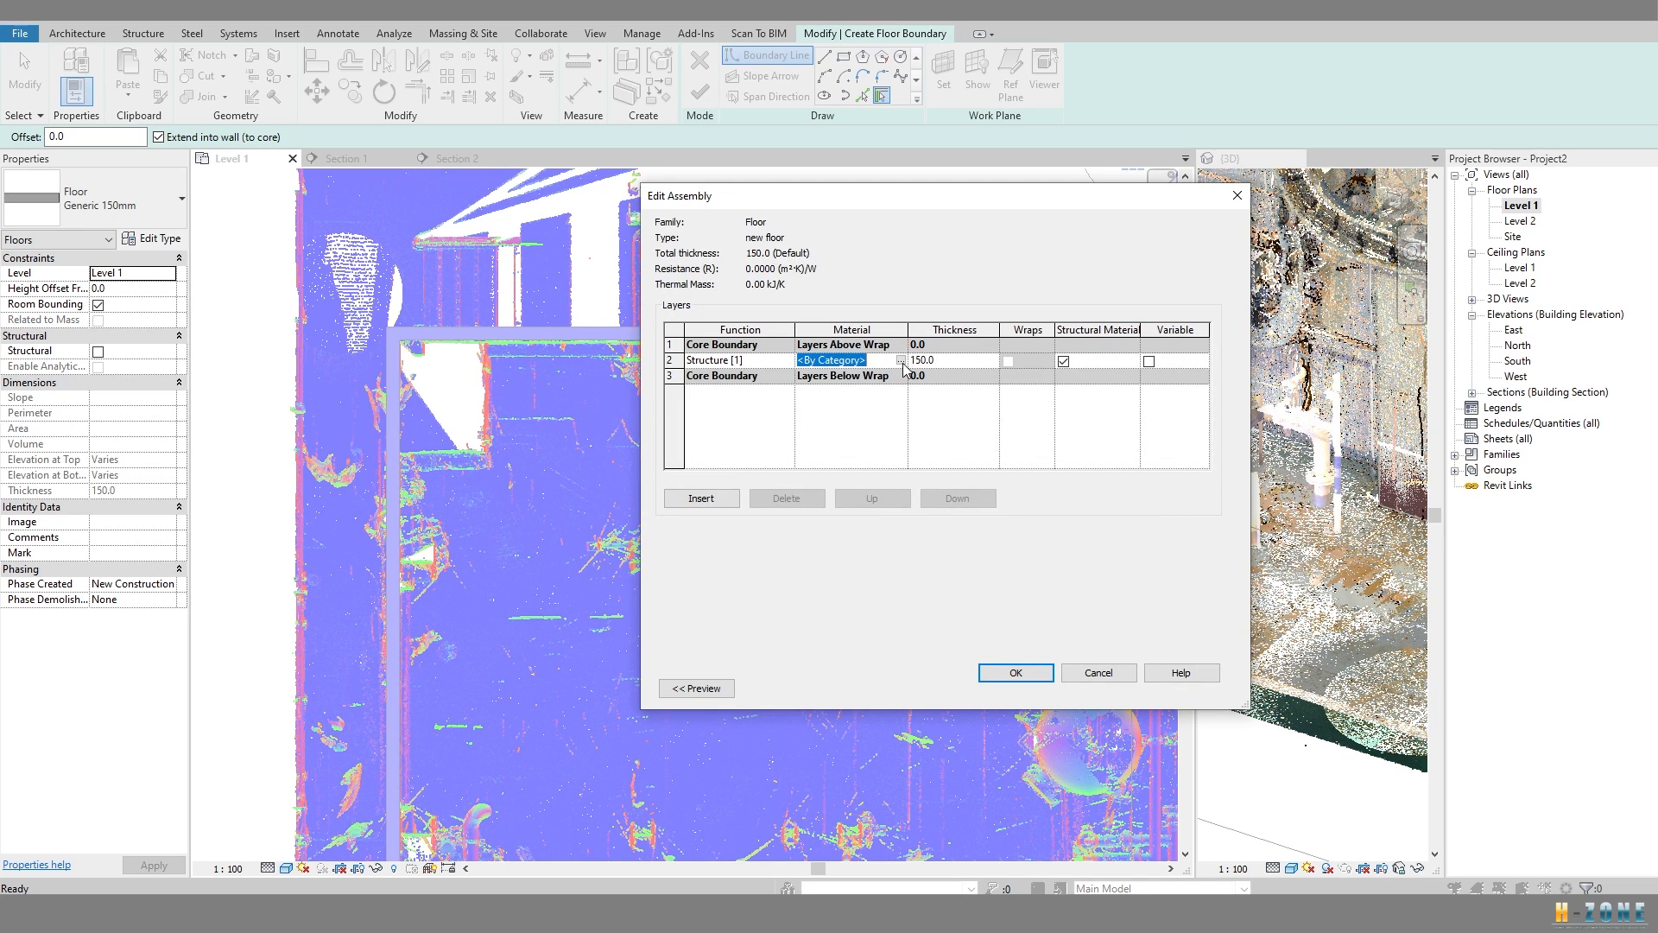
click(901, 360)
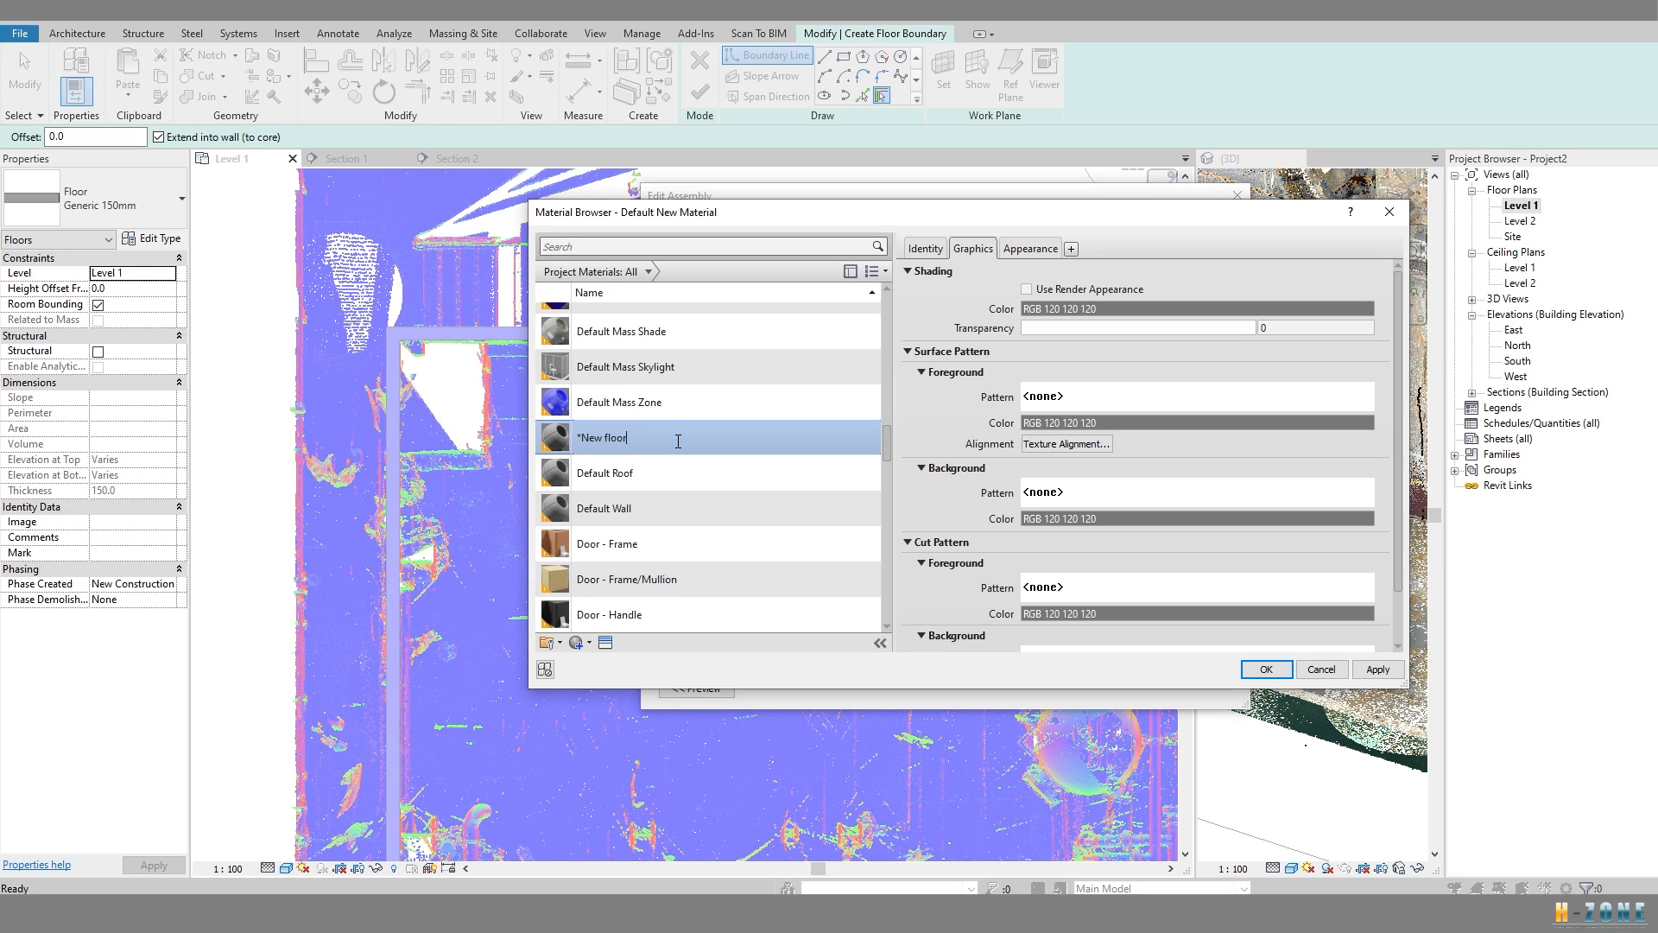
key(Return)
Set the *New floor material's shading color to orange RGB 255 128 64 and accept the material, layer structure and floor type.
click(1032, 248)
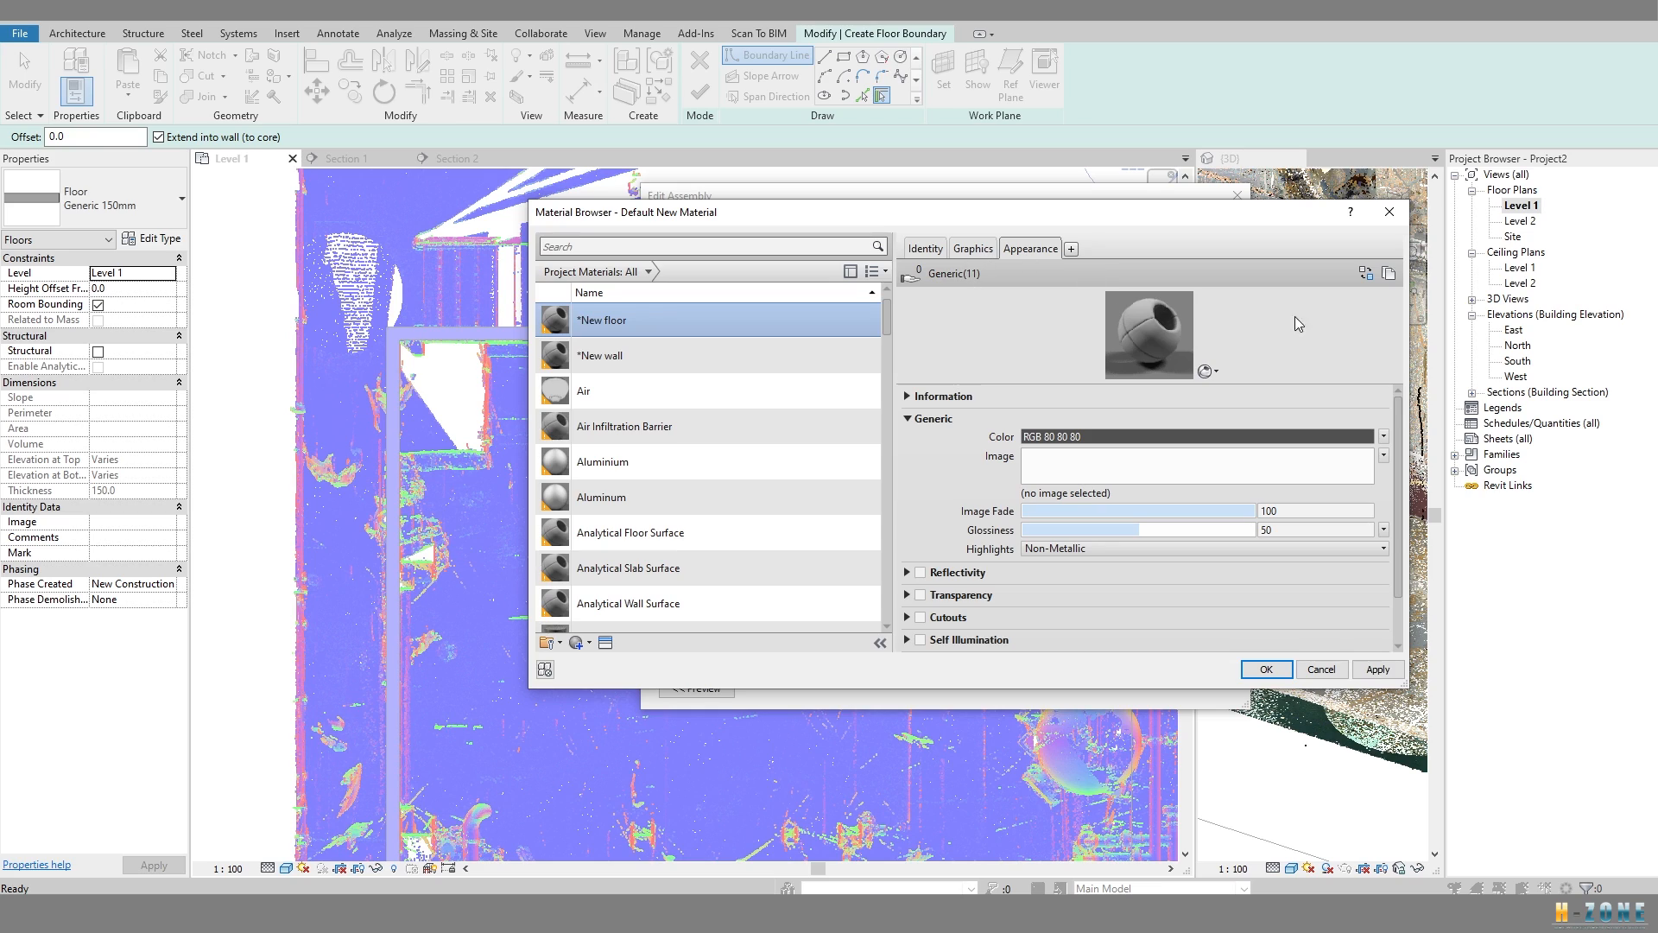
click(973, 249)
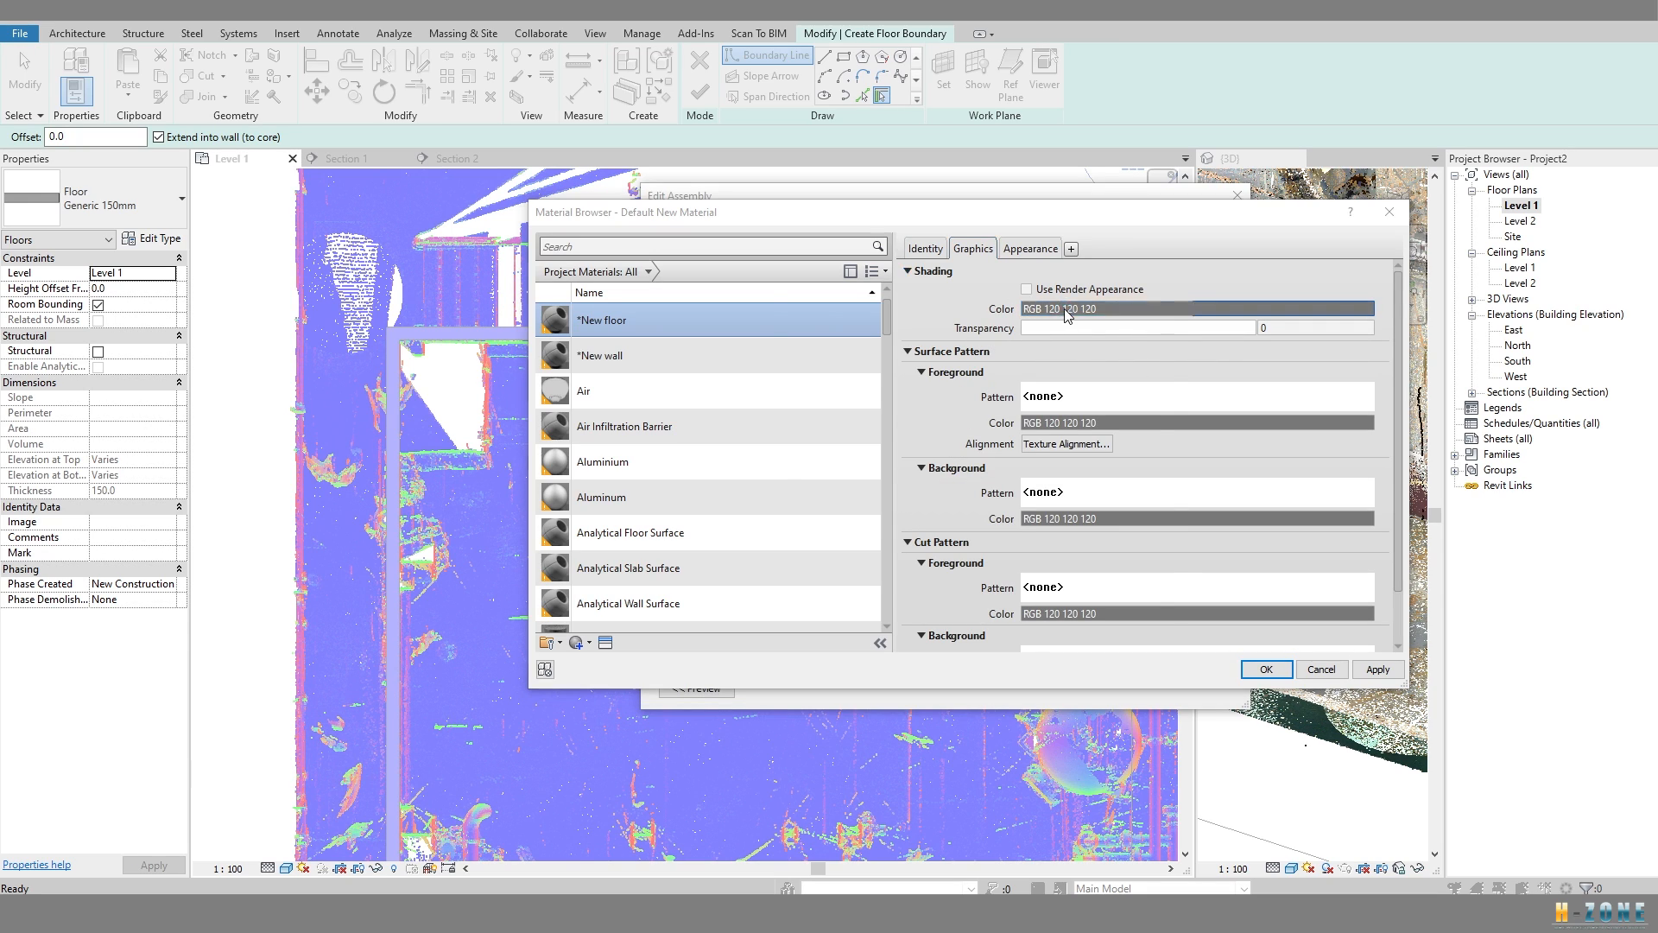
click(1068, 311)
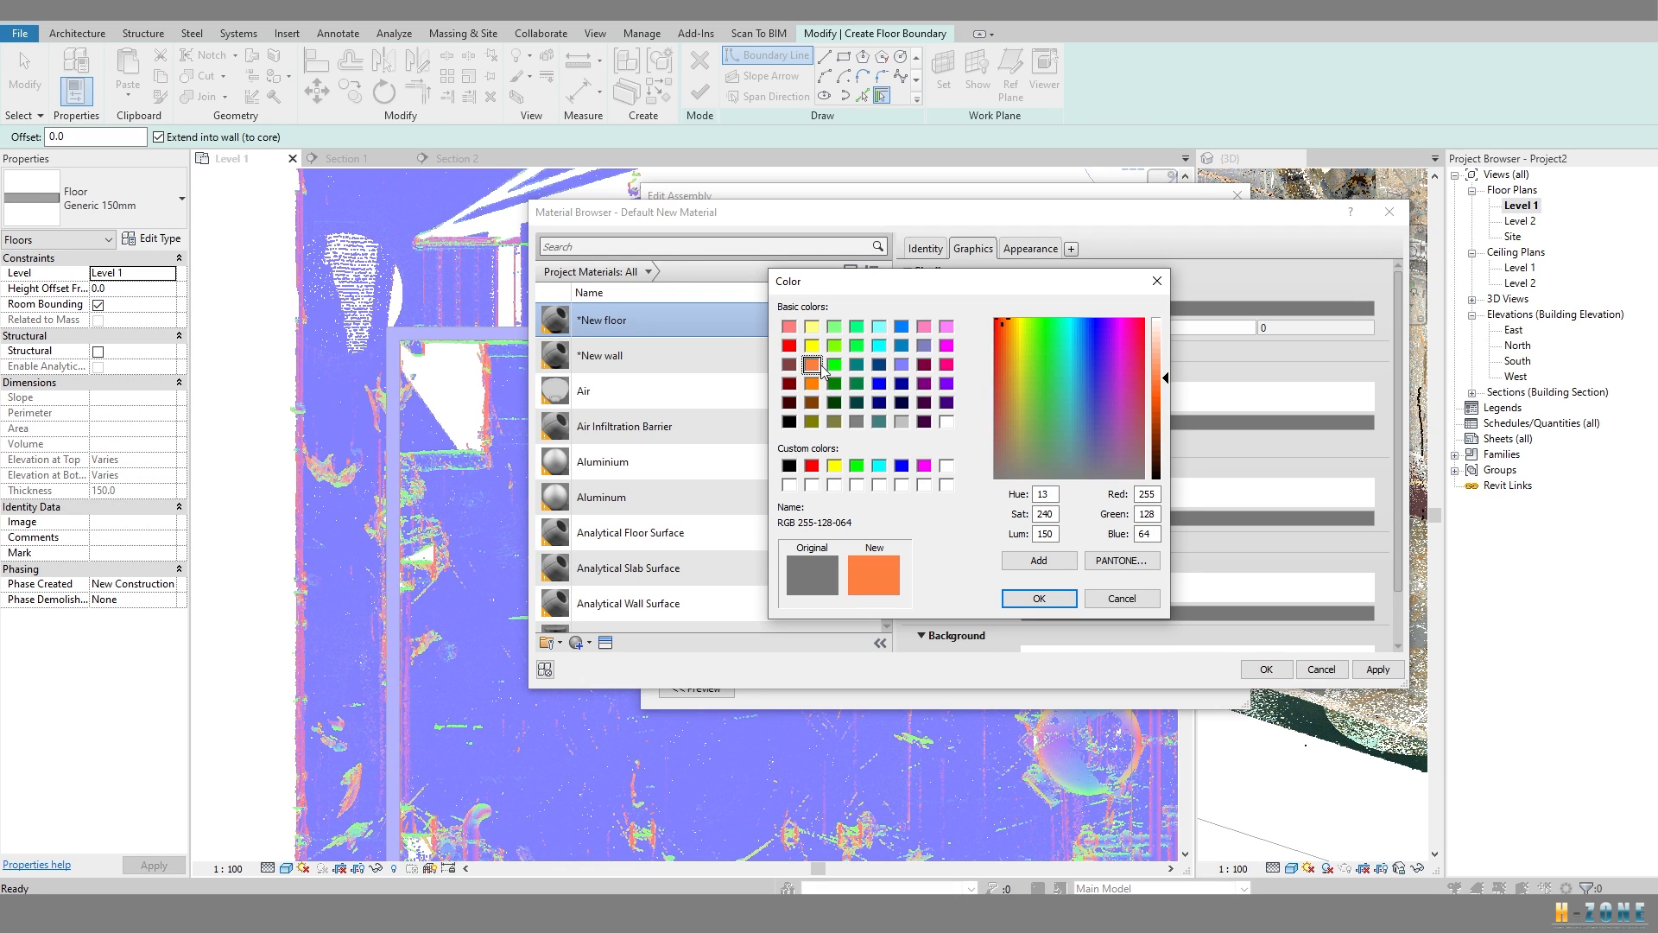
click(1040, 599)
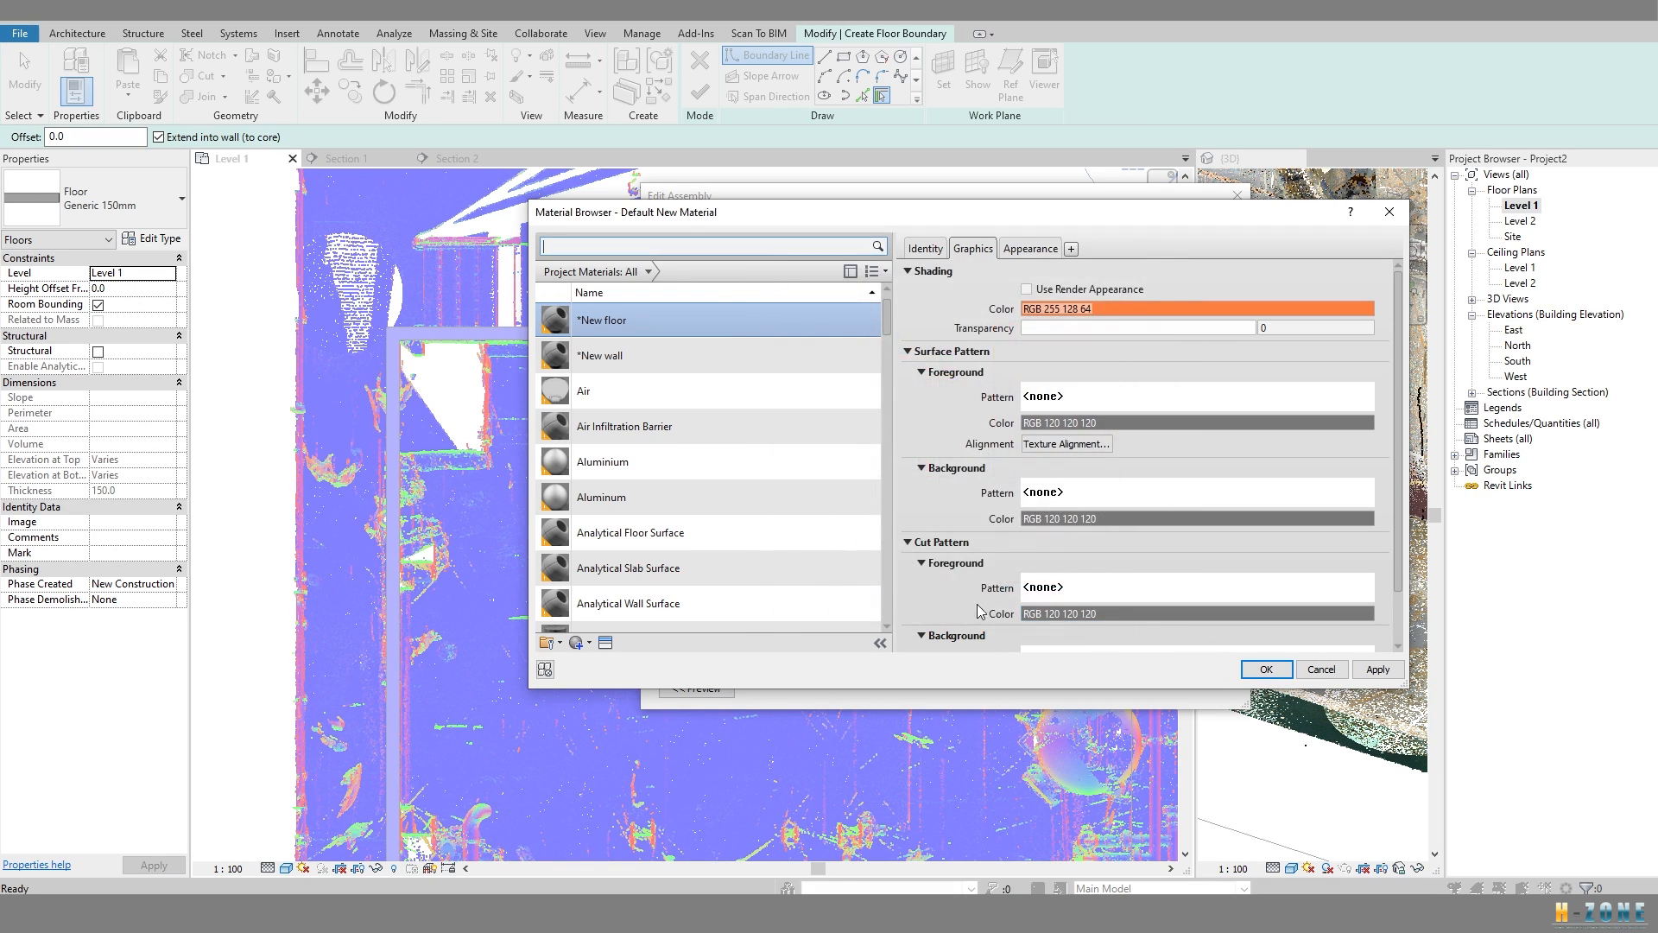
click(1266, 669)
click(1016, 673)
click(1037, 685)
scroll(686, 351, down, 3)
middle_drag(686, 352, 732, 73)
scroll(745, 632, up, 3)
scroll(619, 707, down, 1)
mouse_move(728, 321)
middle_down()
mouse_move(768, 485)
mouse_move(827, 581)
mouse_move(825, 631)
middle_up()
click(862, 95)
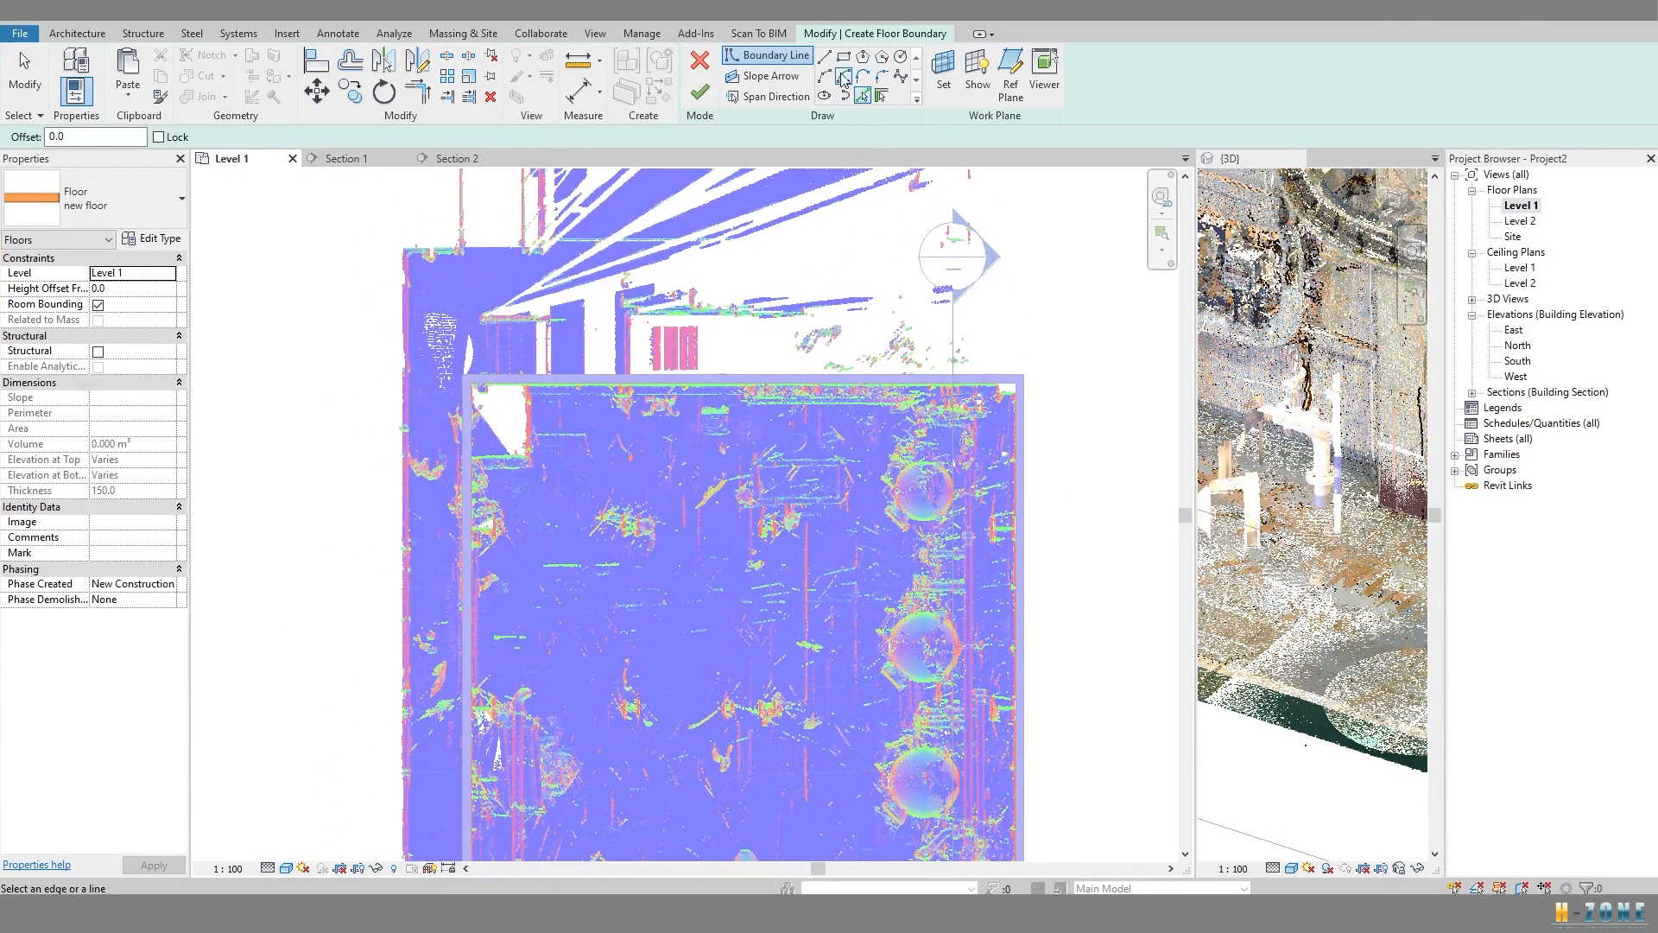
click(844, 57)
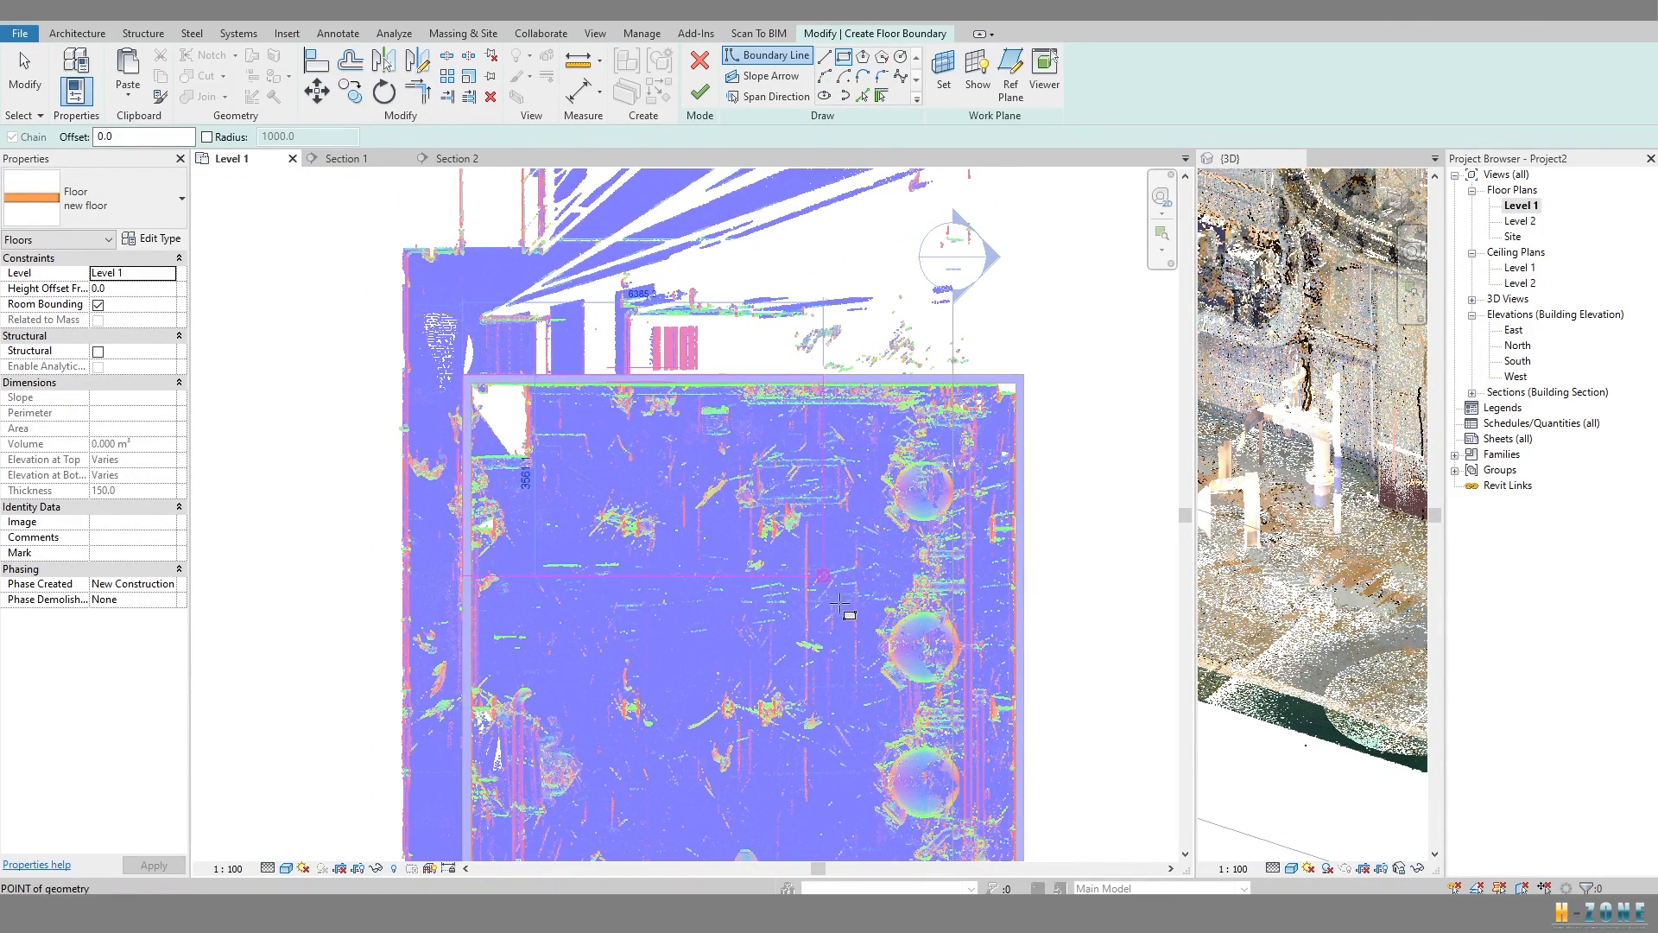
middle_drag(838, 601, 813, 492)
key(Escape)
key(Escape)
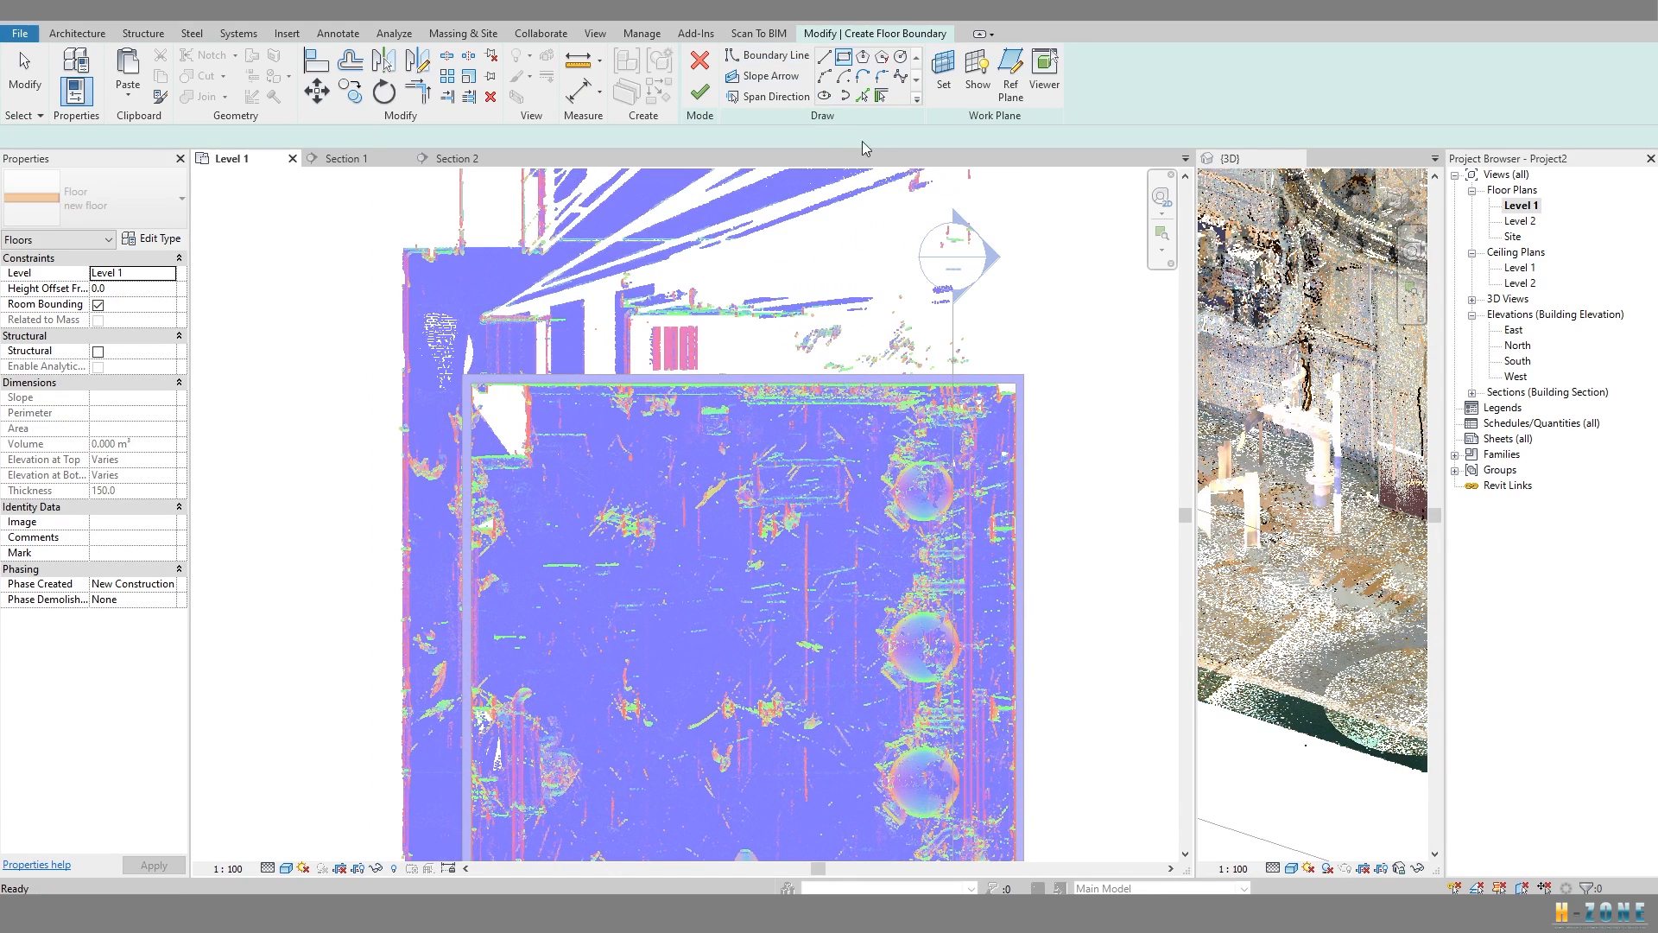
Pick the outer edges of the hall's perimeter walls as floor boundary lines in the Level 1 plan.
click(862, 95)
scroll(513, 361, up, 5)
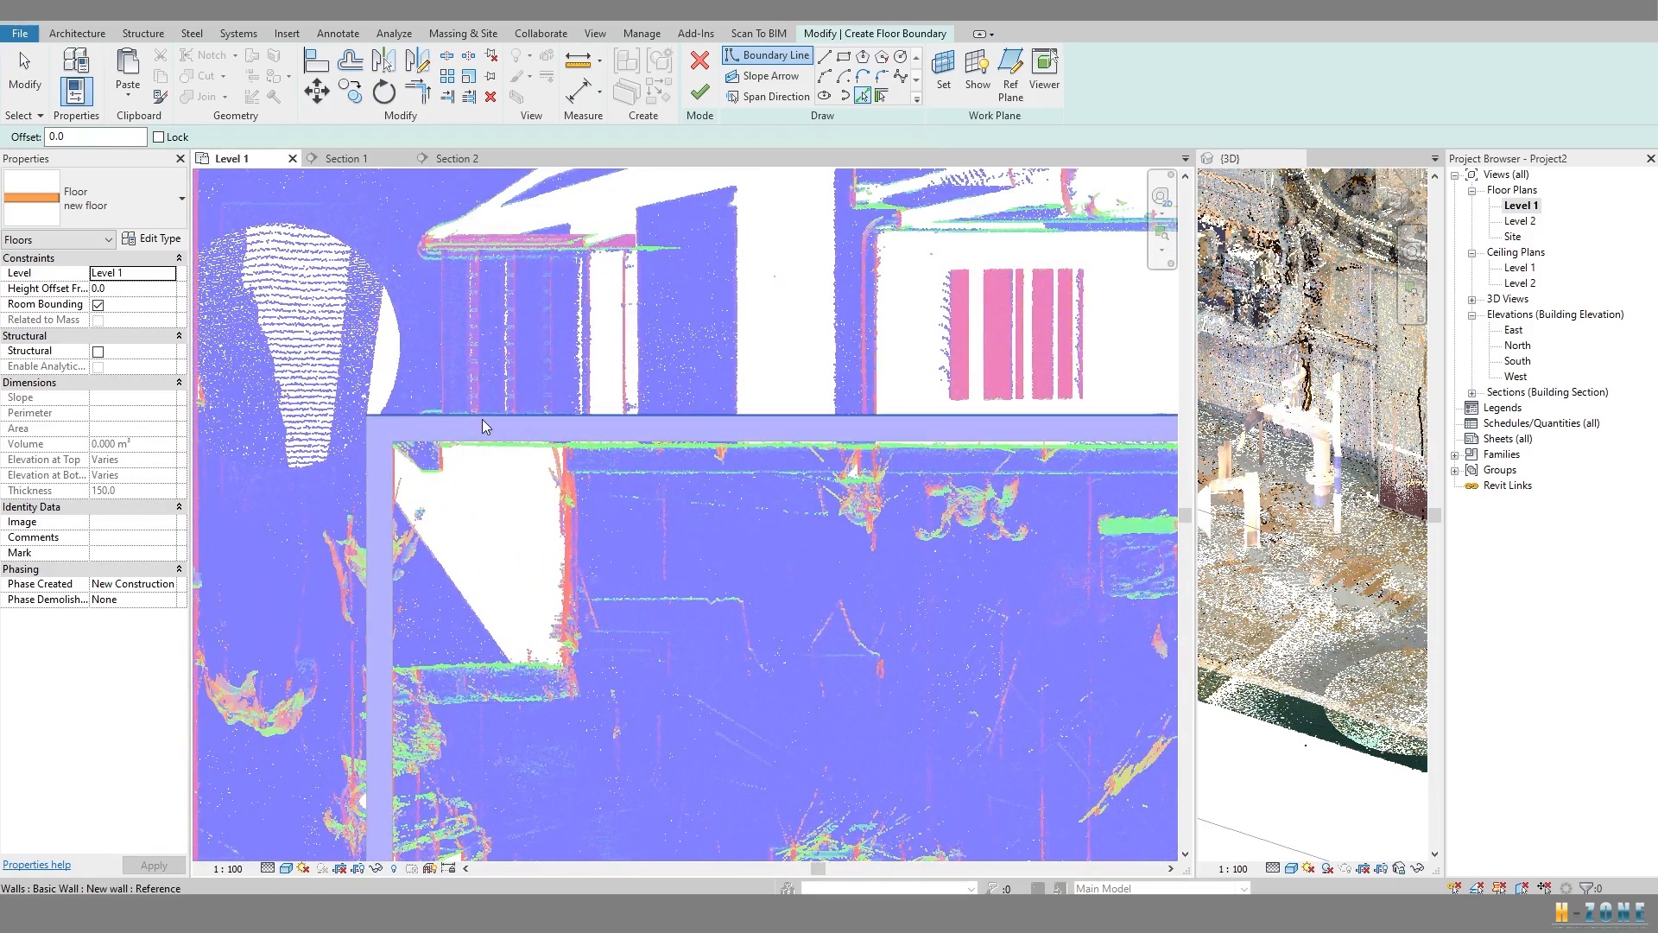
click(363, 473)
scroll(380, 470, down, 2)
middle_drag(1138, 559, 861, 492)
scroll(1054, 444, up, 1)
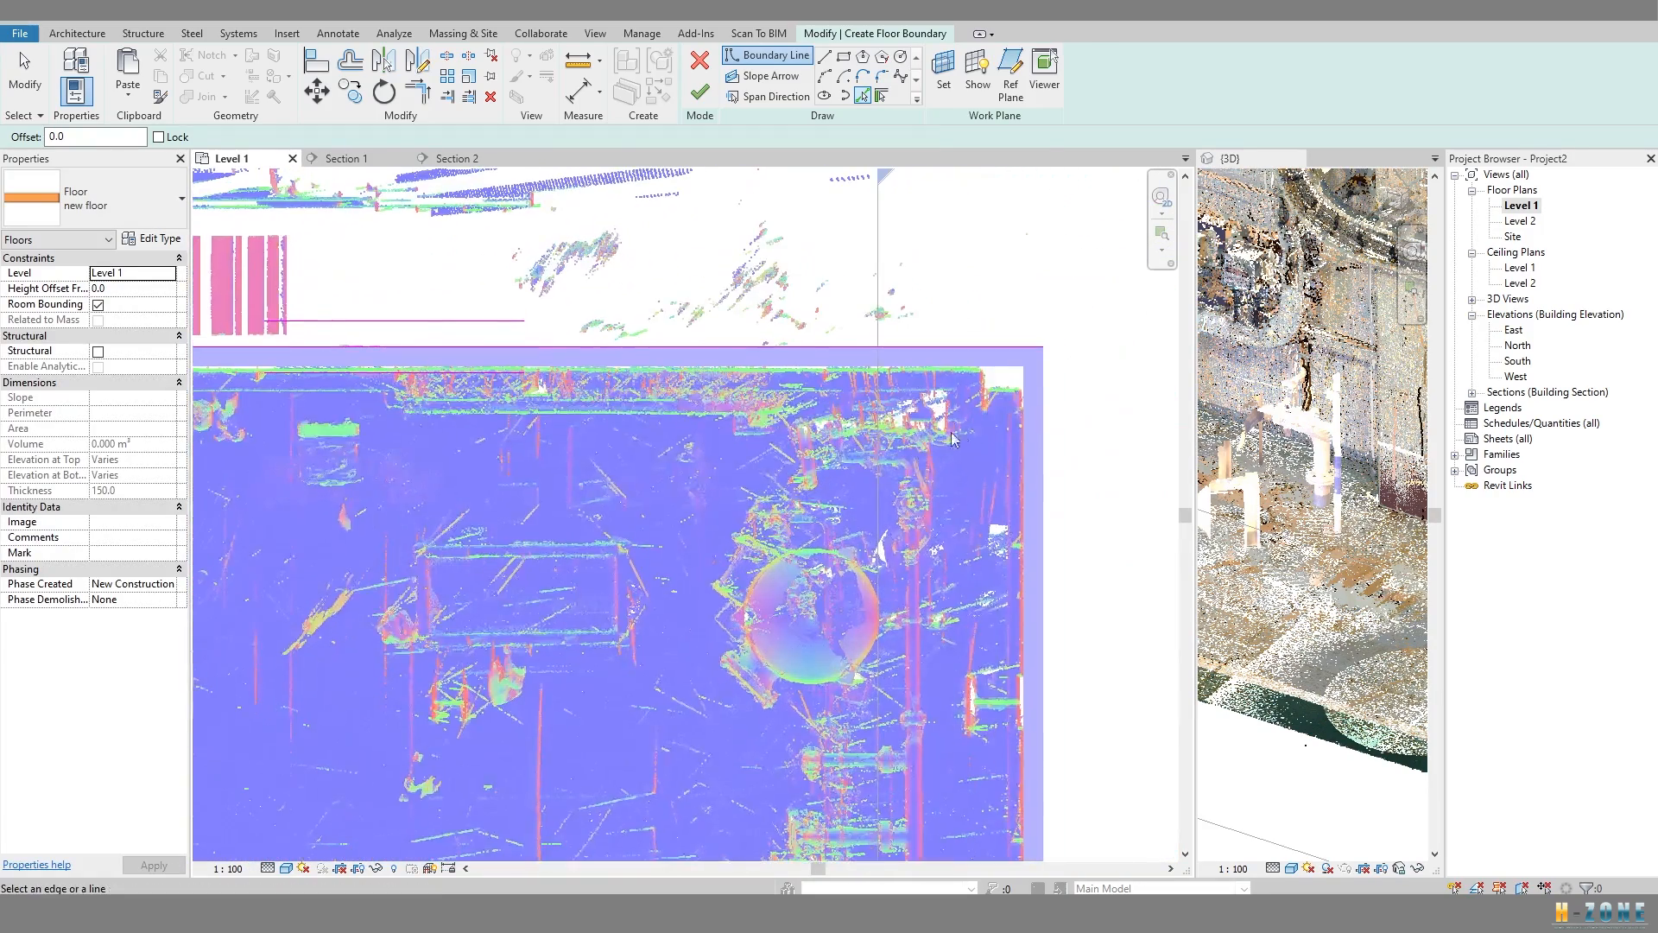
scroll(853, 586, down, 5)
middle_drag(854, 586, 942, 287)
middle_drag(812, 734, 812, 432)
scroll(806, 614, up, 3)
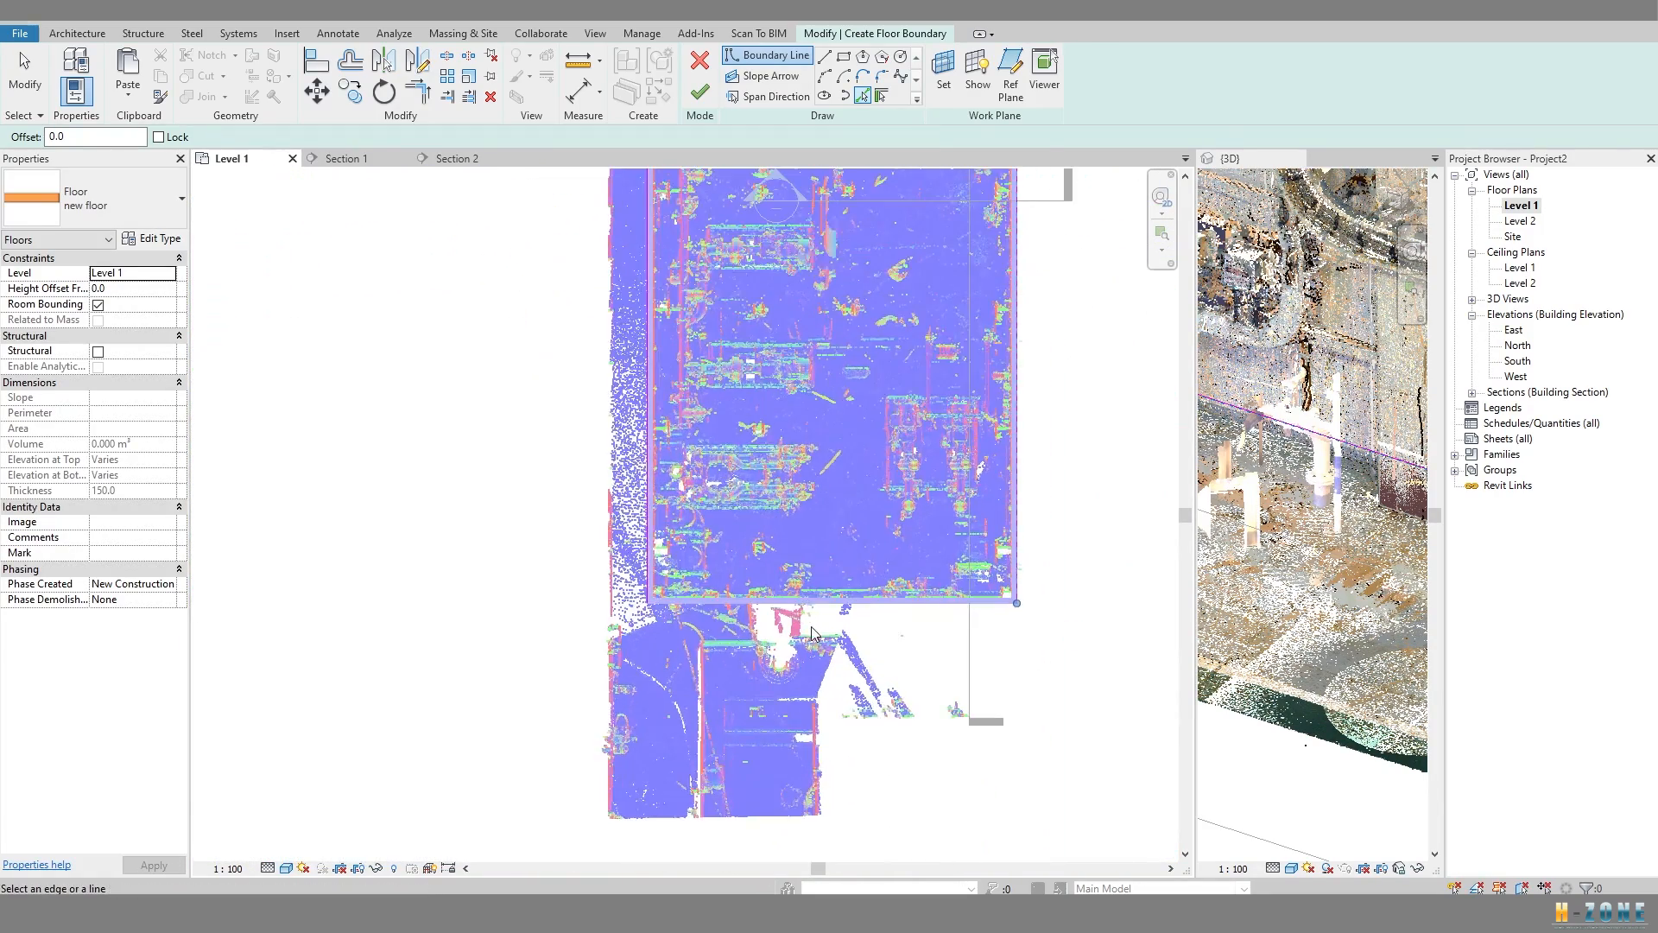
Trim the floor boundary lines into closed corners and finish the floor sketch.
key(Escape)
middle_drag(677, 614, 649, 612)
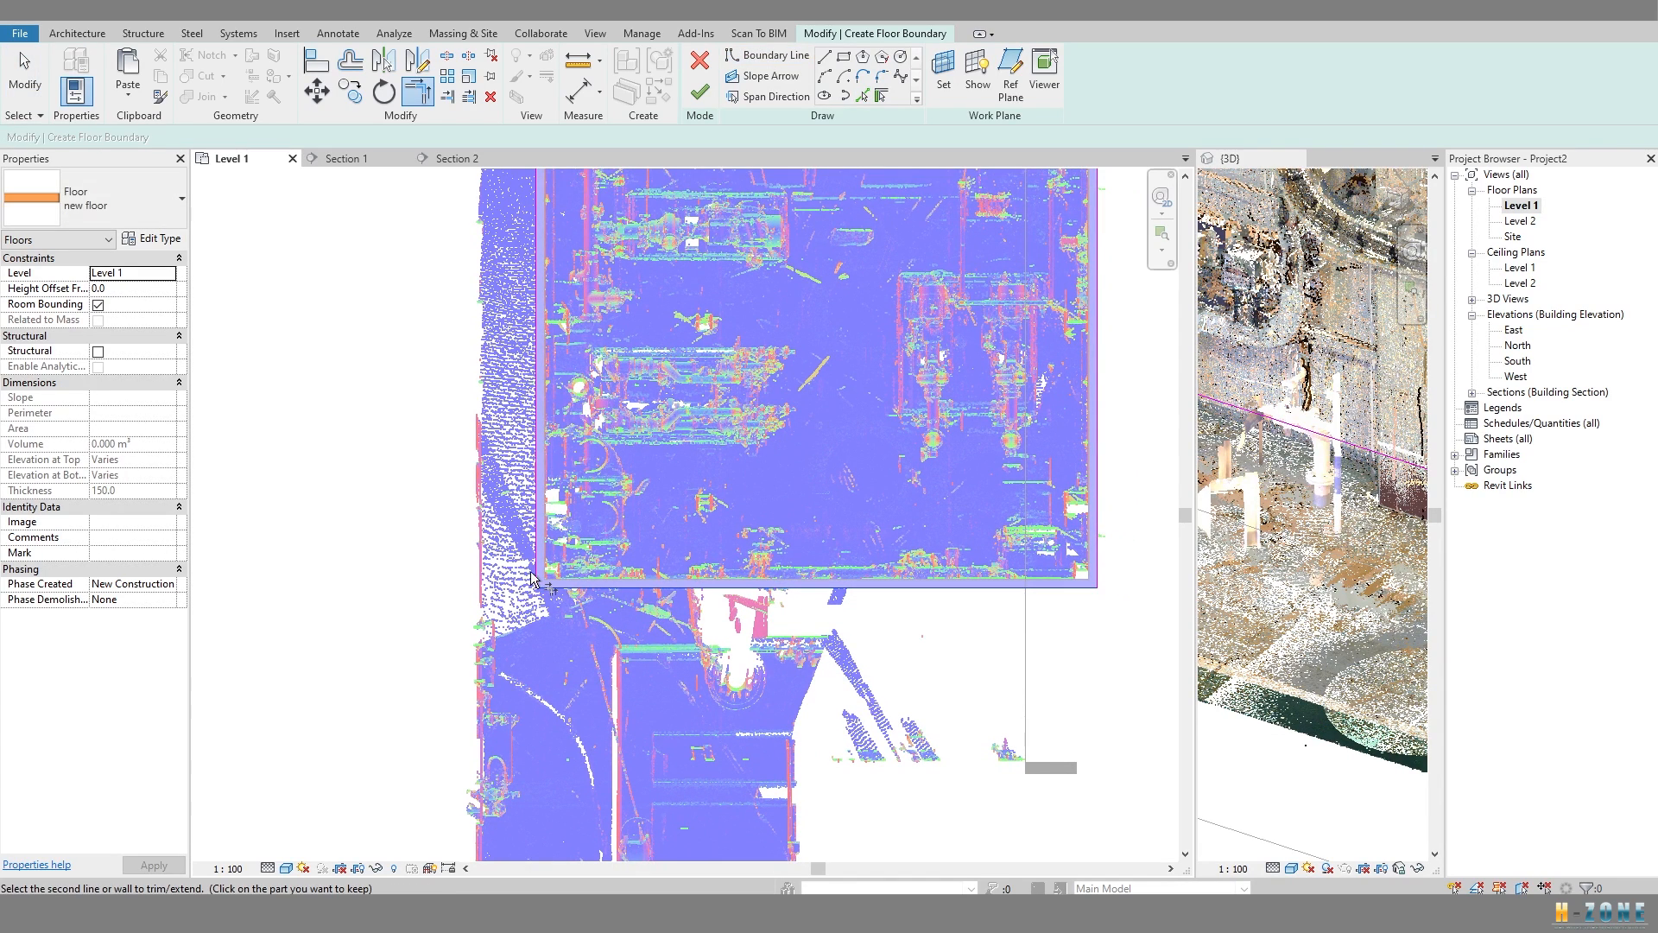
click(1092, 571)
scroll(1073, 486, down, 3)
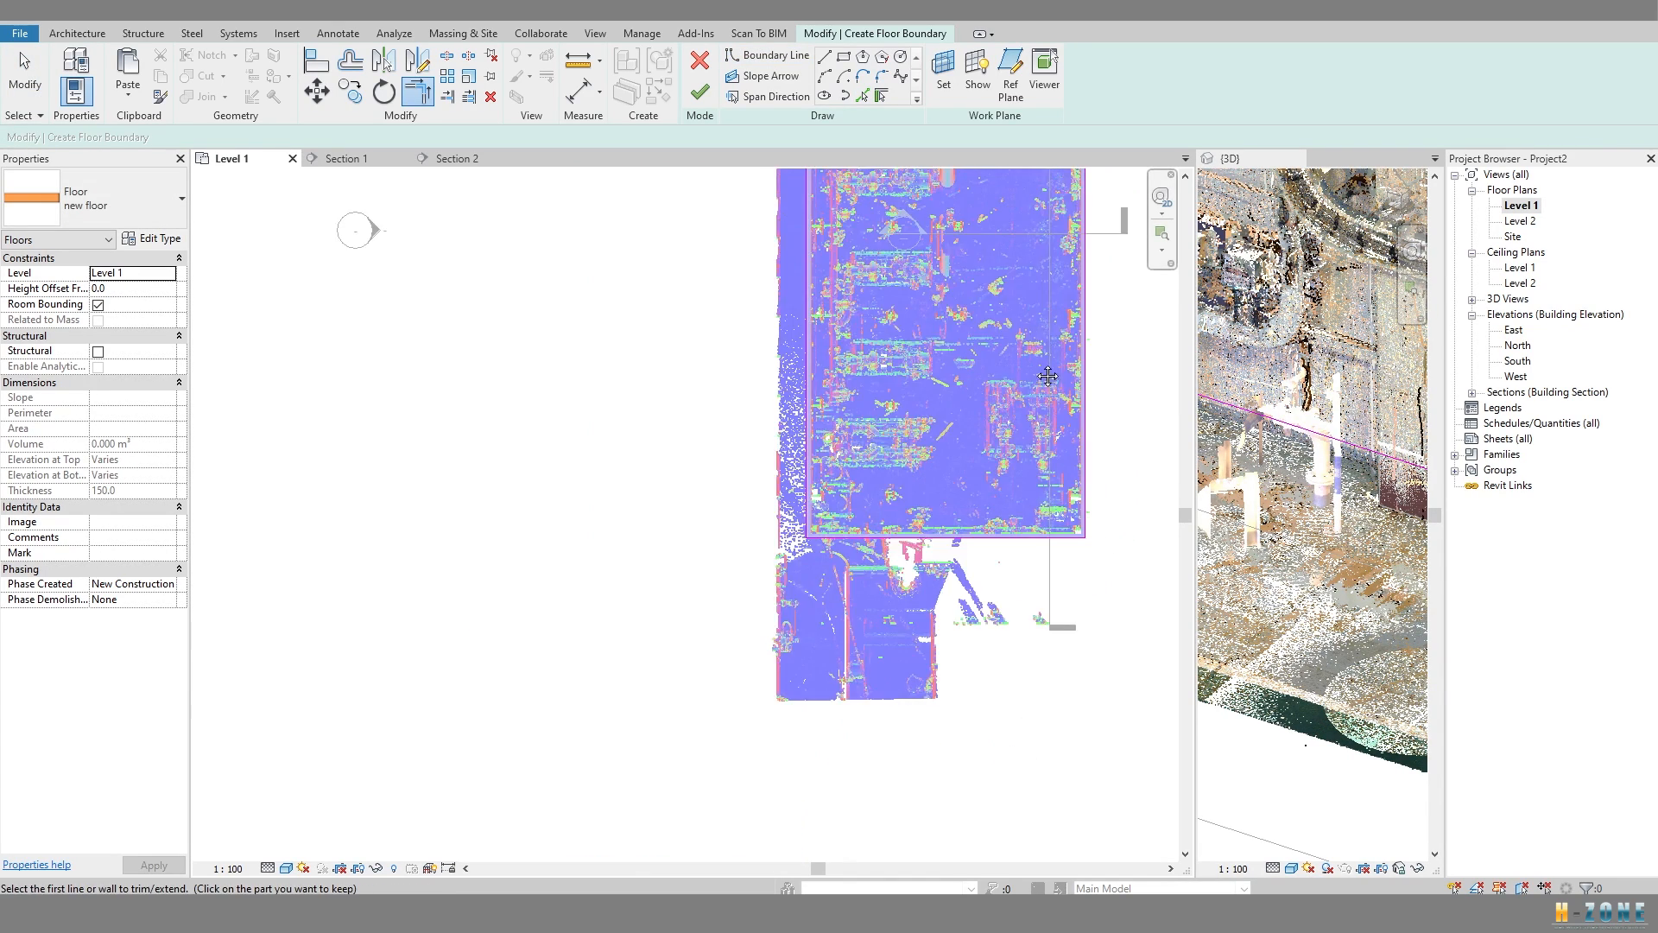
middle_drag(1061, 176, 1008, 591)
middle_drag(881, 490, 766, 247)
click(700, 95)
scroll(766, 246, down, 1)
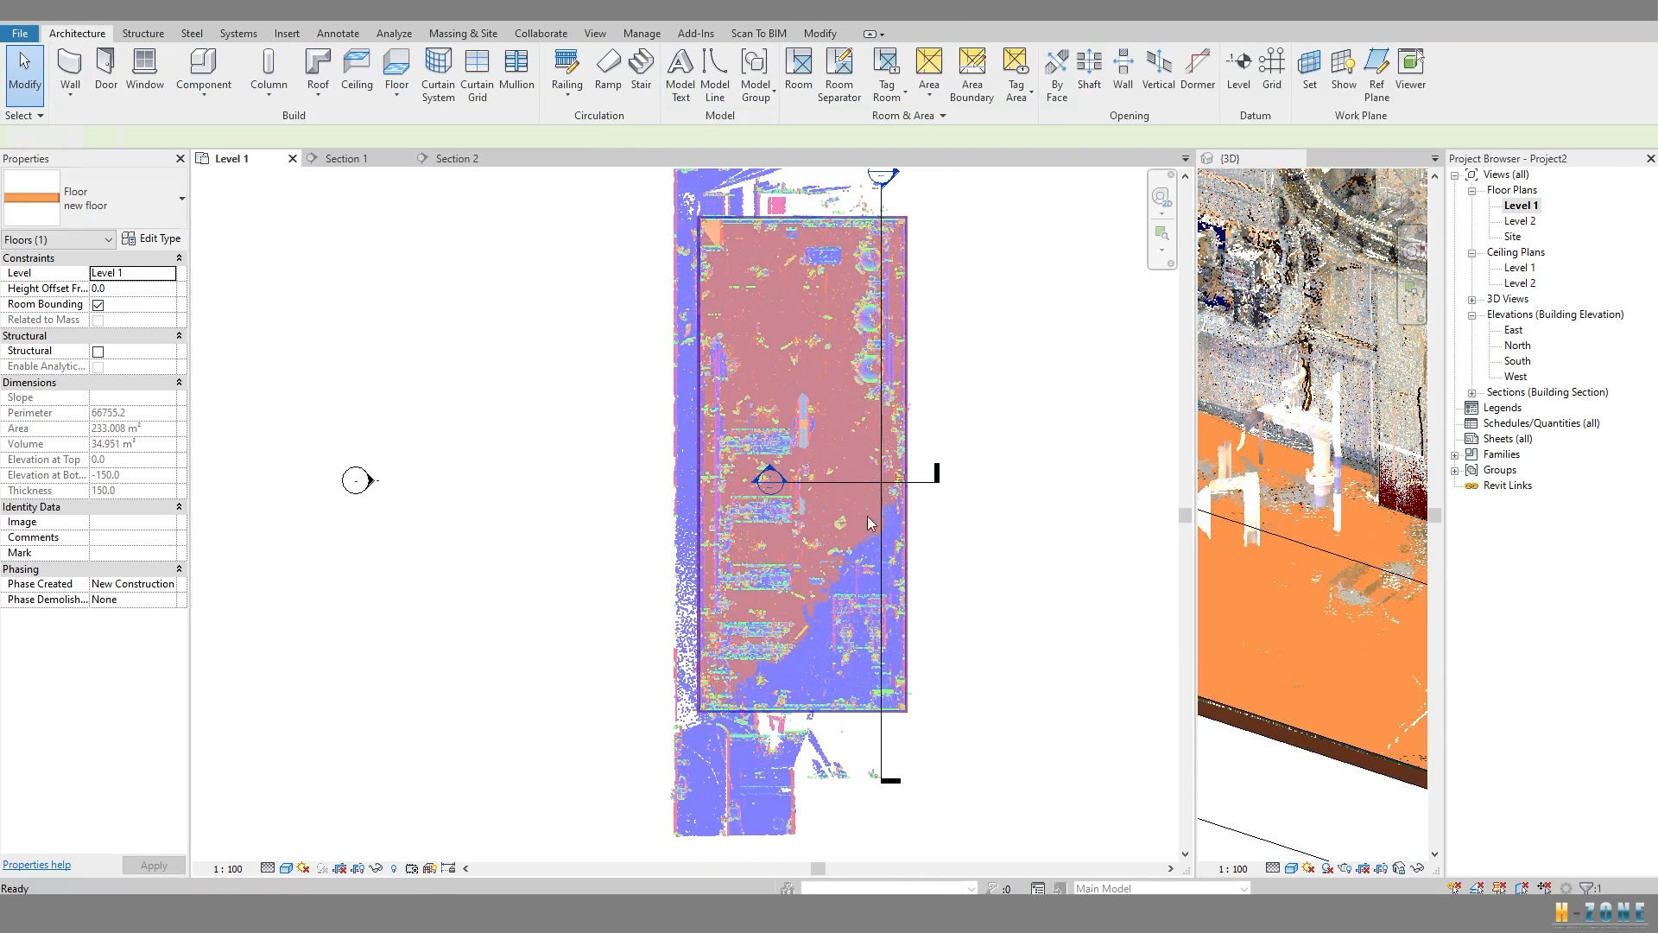
Enlarge the 3D view and examine how the new floor's edge sits against the walls and point cloud.
click(1222, 570)
scroll(1210, 596, down, 5)
drag(1196, 613, 795, 592)
scroll(995, 468, up, 5)
click(995, 467)
shift+middle_drag(995, 468, 985, 527)
scroll(1071, 510, down, 3)
scroll(855, 527, up, 3)
middle_drag(846, 458, 1080, 492)
scroll(869, 510, up, 3)
middle_drag(870, 484, 1222, 635)
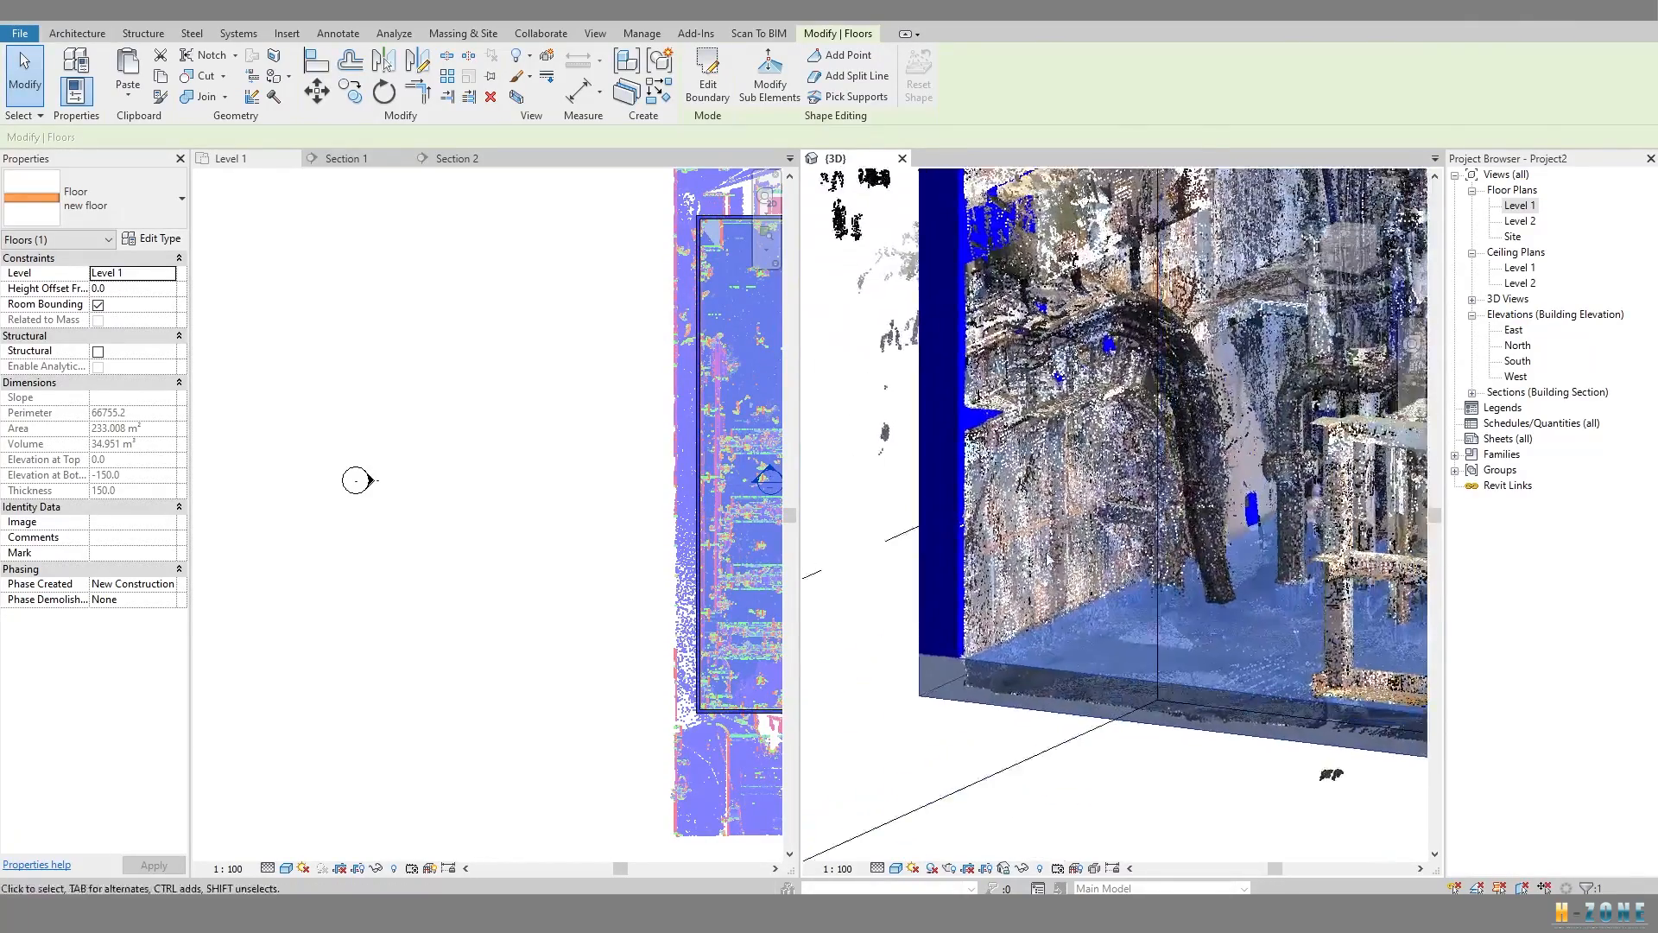
scroll(1048, 550, down, 3)
middle_drag(1048, 550, 1043, 458)
shift+middle_drag(903, 389, 881, 328)
scroll(984, 574, up, 4)
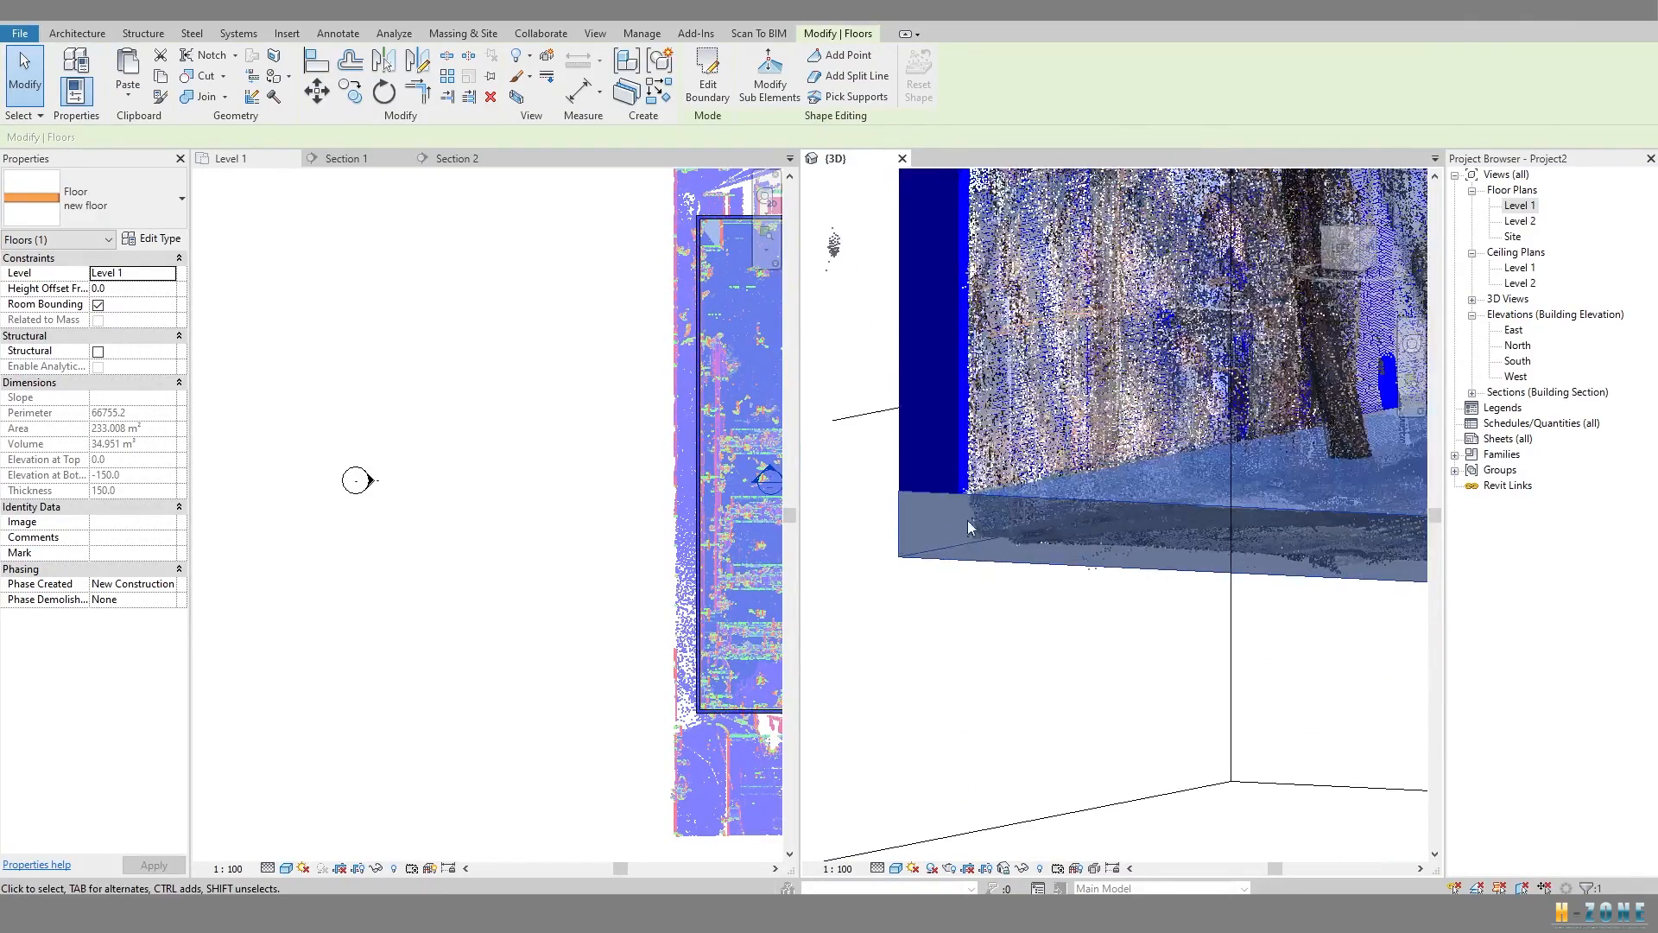
scroll(977, 546, down, 3)
scroll(990, 552, up, 3)
middle_drag(1303, 458, 1107, 525)
scroll(1127, 507, down, 4)
Compare the floor's north end in the plan with its corner in 3D from several angles.
click(654, 427)
scroll(654, 429, down, 3)
middle_drag(655, 429, 586, 559)
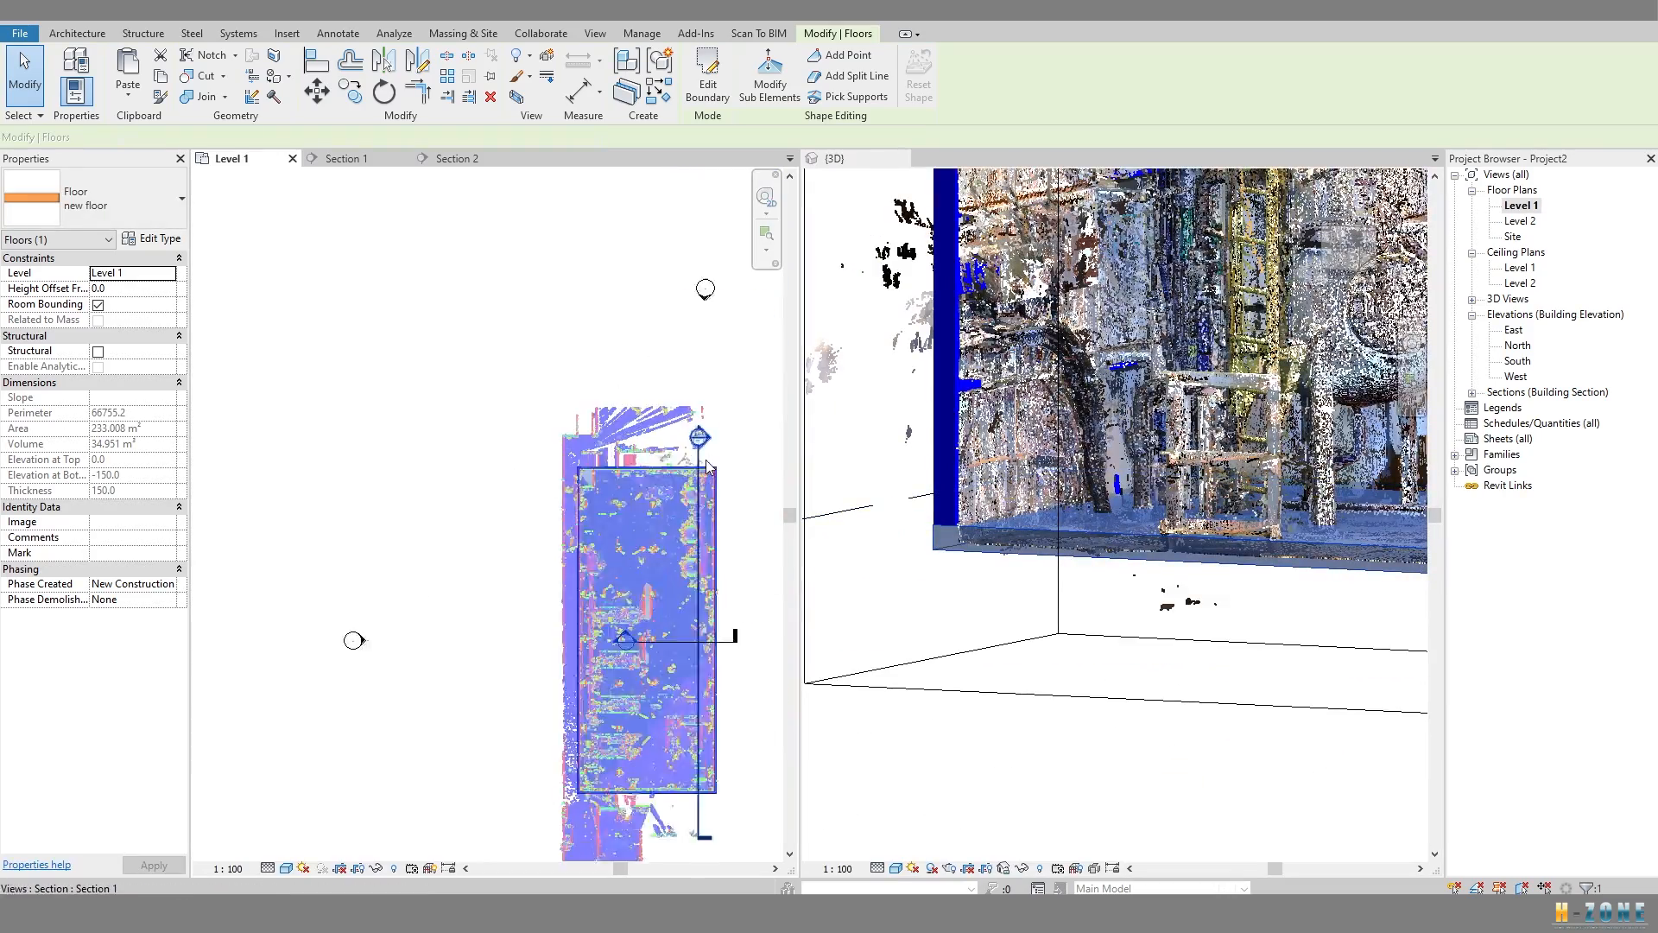
scroll(706, 447, up, 6)
scroll(763, 486, down, 3)
shift+middle_drag(1123, 604, 945, 541)
scroll(1236, 640, down, 3)
click(945, 541)
click(984, 511)
drag(1015, 476, 921, 561)
middle_drag(916, 580, 1040, 607)
drag(1082, 566, 1056, 577)
drag(1287, 606, 1102, 516)
scroll(1036, 501, up, 3)
shift+middle_drag(1102, 516, 904, 524)
scroll(988, 515, up, 2)
shift+middle_drag(904, 523, 891, 558)
Modify the floor's sub-elements, setting the elevation of its north end edge to -50.
click(1268, 566)
scroll(1268, 568, up, 3)
shift+middle_drag(1268, 568, 1037, 597)
shift+middle_drag(1247, 606, 1162, 571)
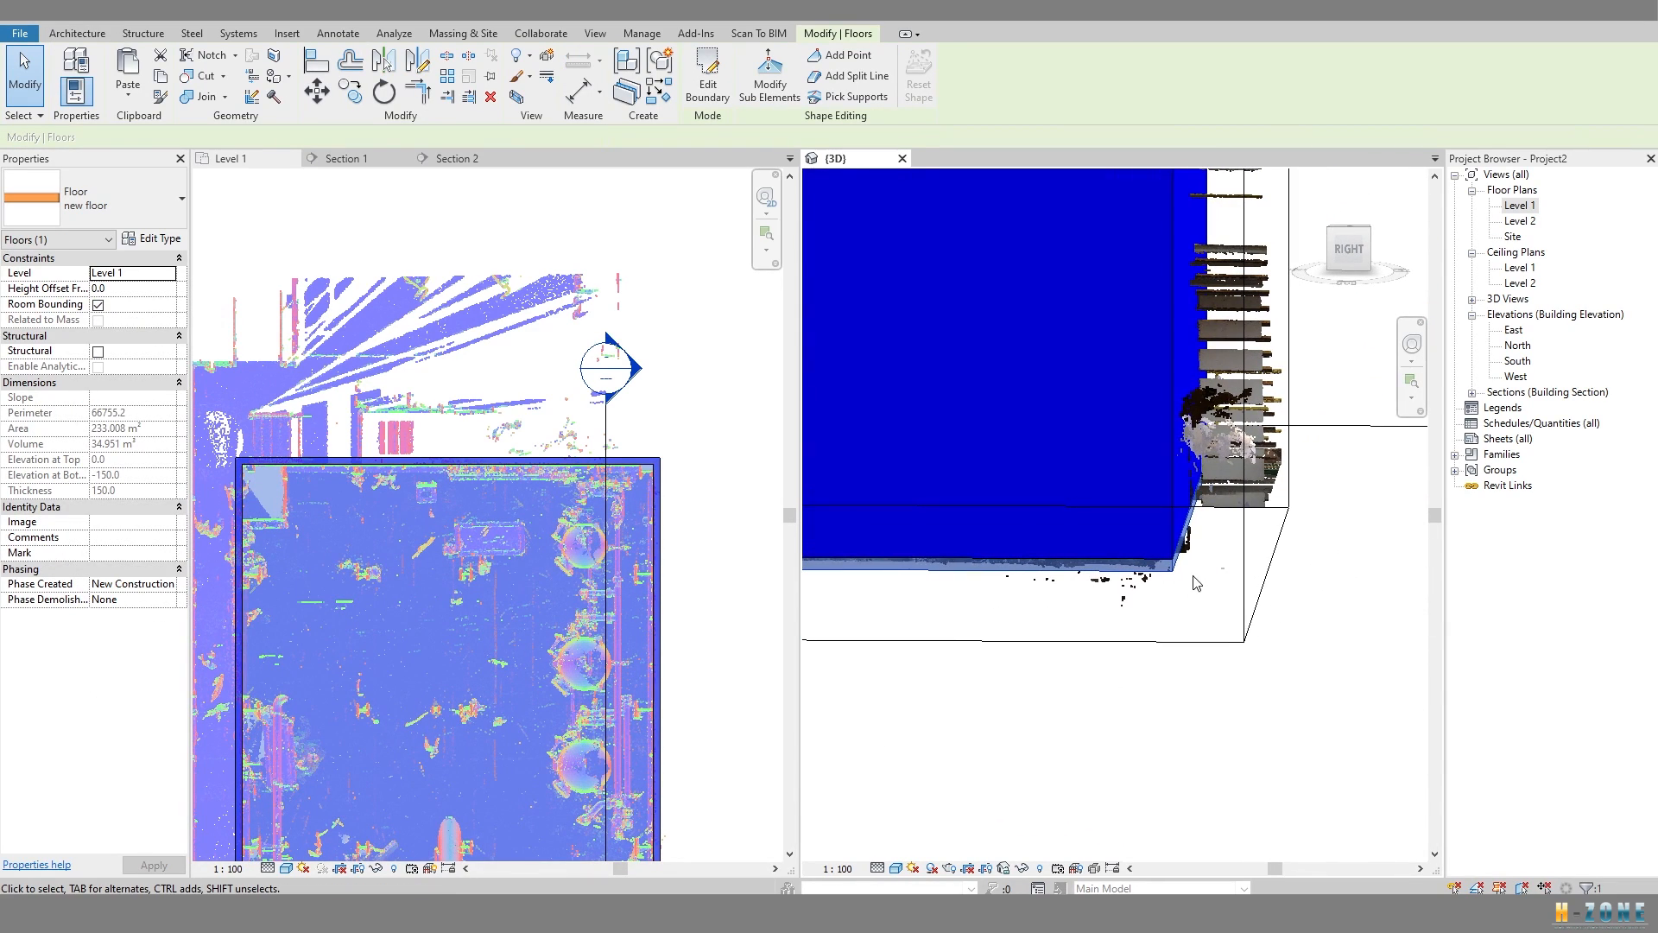
click(769, 80)
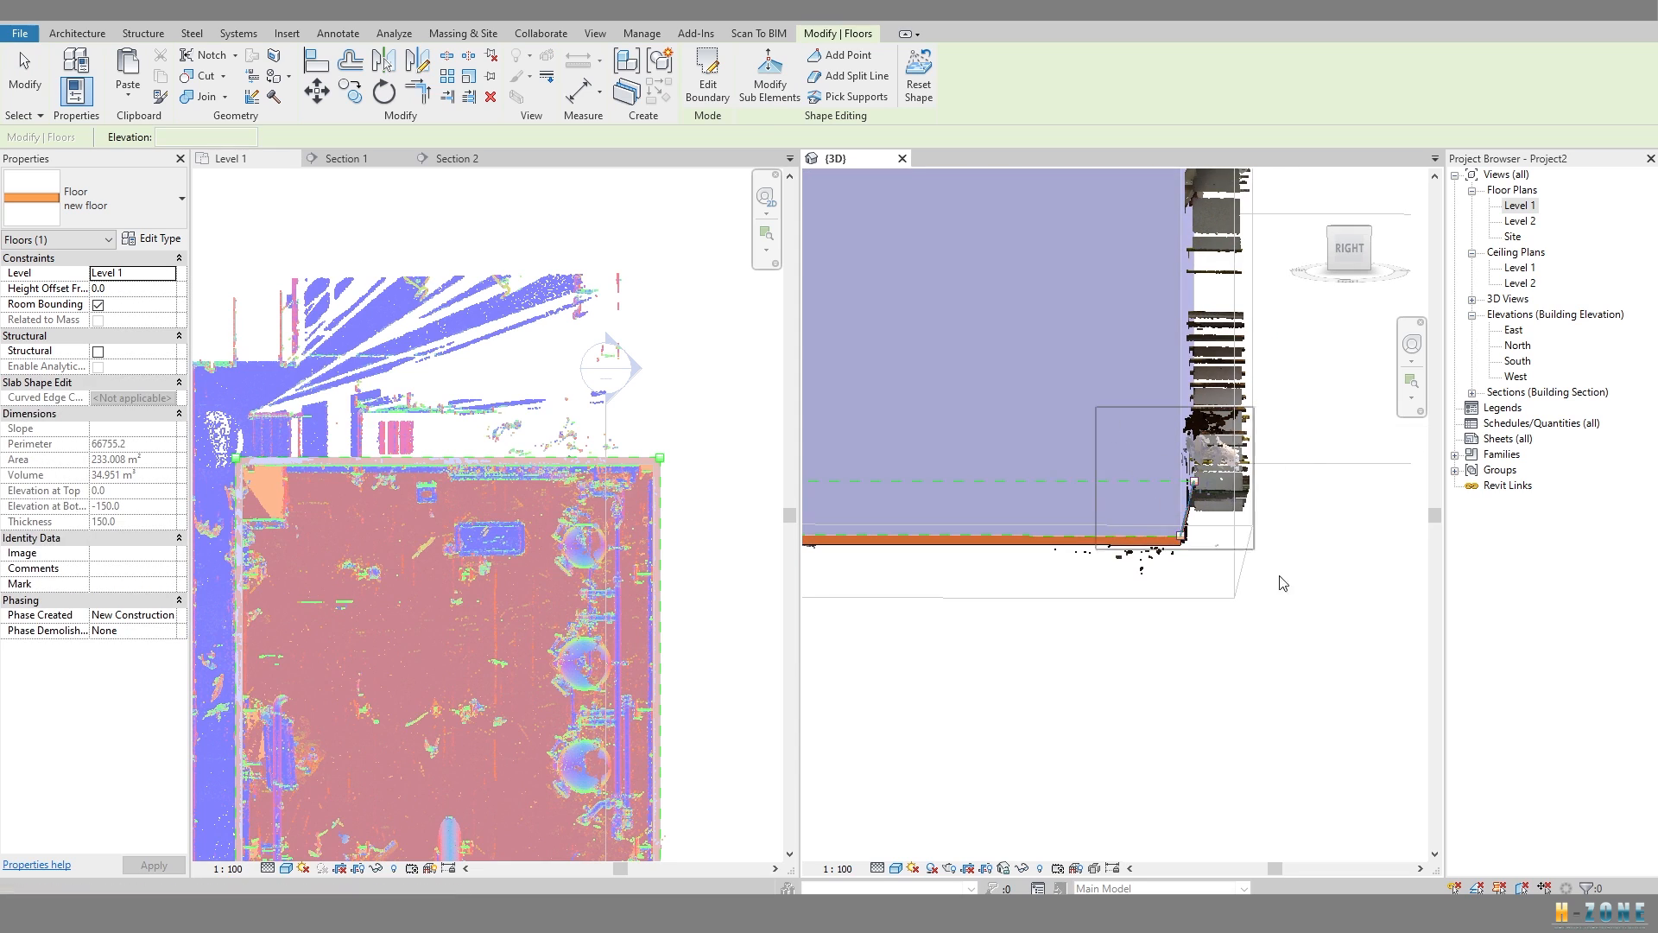
click(1182, 522)
shift+middle_drag(1182, 522, 1136, 468)
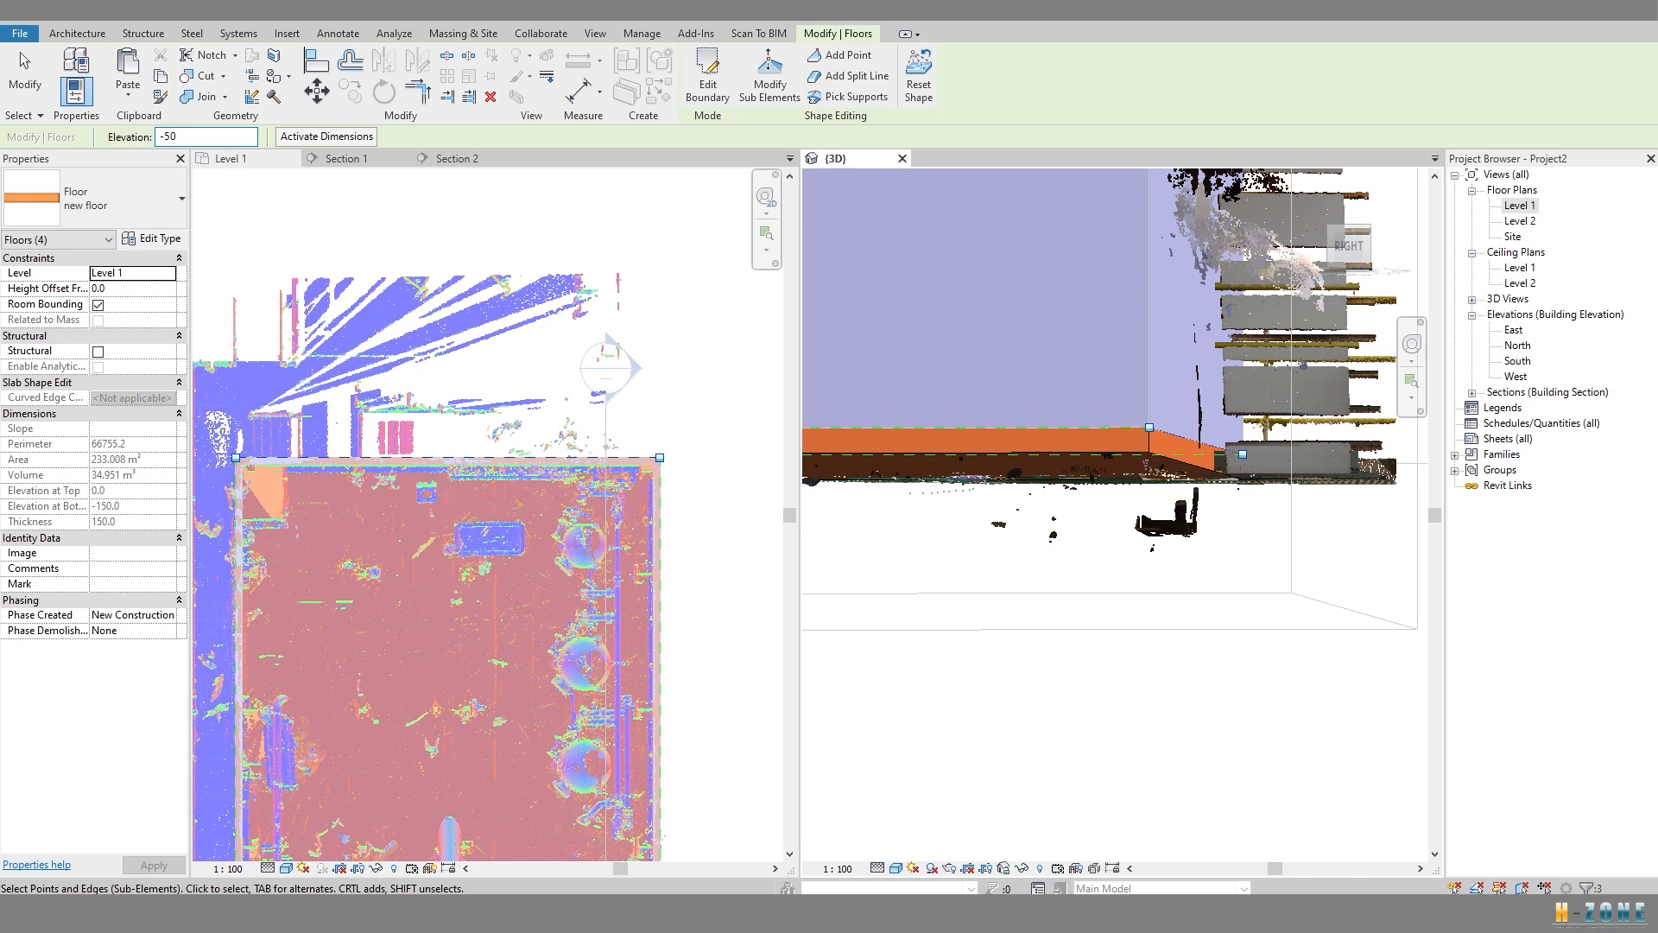
key(Return)
key(Escape)
Examine the joint between the north end of the floor and the surrounding wall bases in 3D.
scroll(1128, 458, up, 1)
shift+middle_drag(1128, 458, 1187, 537)
scroll(1187, 538, down, 1)
click(1259, 582)
shift+middle_drag(1260, 582, 1080, 553)
key(Escape)
click(1211, 484)
shift+middle_drag(1211, 483, 1089, 545)
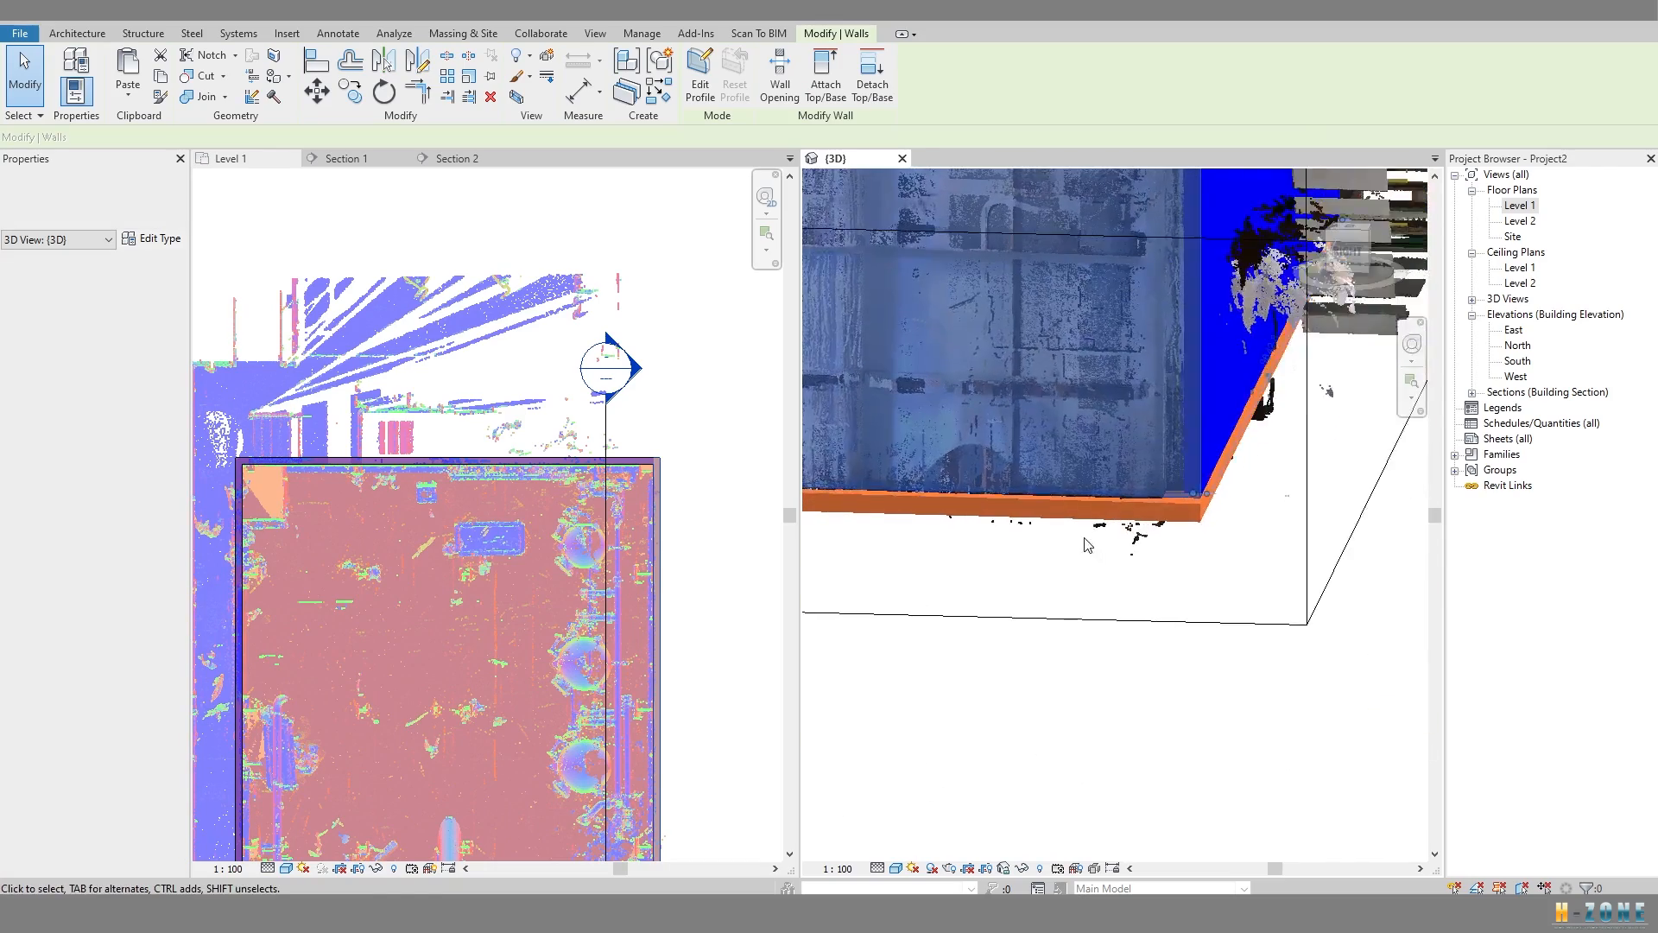
scroll(1089, 544, down, 1)
middle_drag(976, 540, 1140, 570)
click(562, 496)
scroll(1248, 511, down, 4)
mouse_move(1247, 510)
shift+middle_down()
mouse_move(1218, 532)
mouse_move(1188, 502)
mouse_move(1270, 488)
mouse_move(1218, 510)
mouse_move(1248, 502)
shift+middle_up()
scroll(1227, 523, up, 3)
Try to attach the base of the long east wall to the floor.
click(1228, 521)
key(Escape)
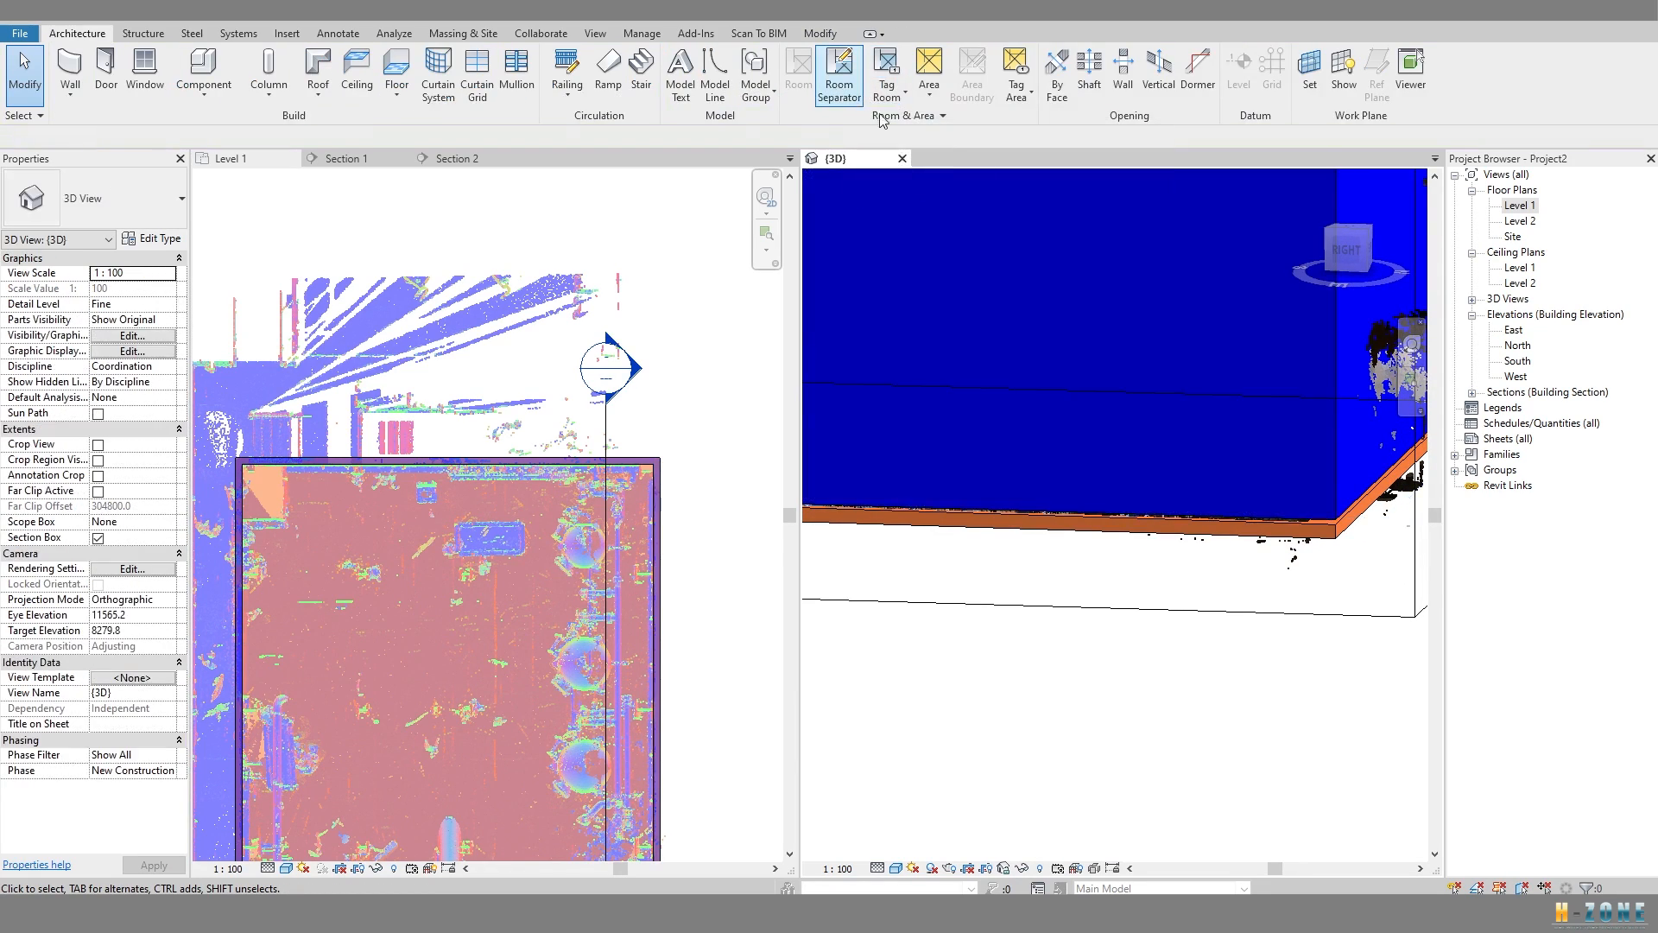
click(1254, 536)
key(Escape)
click(1313, 516)
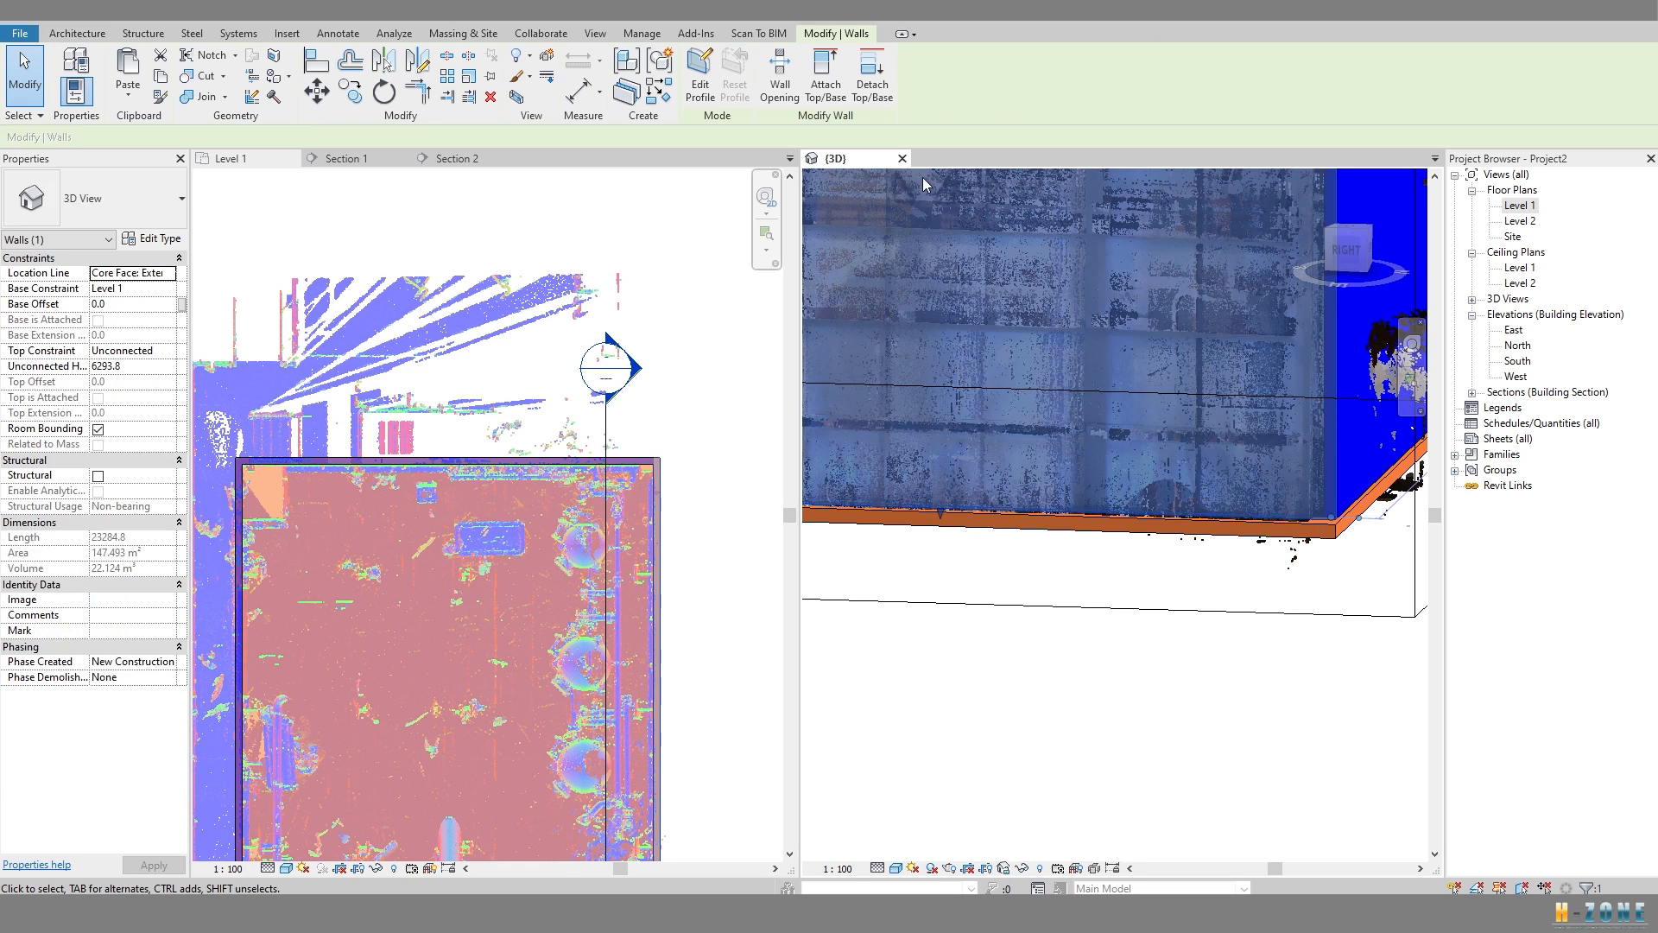
click(1274, 529)
click(1603, 873)
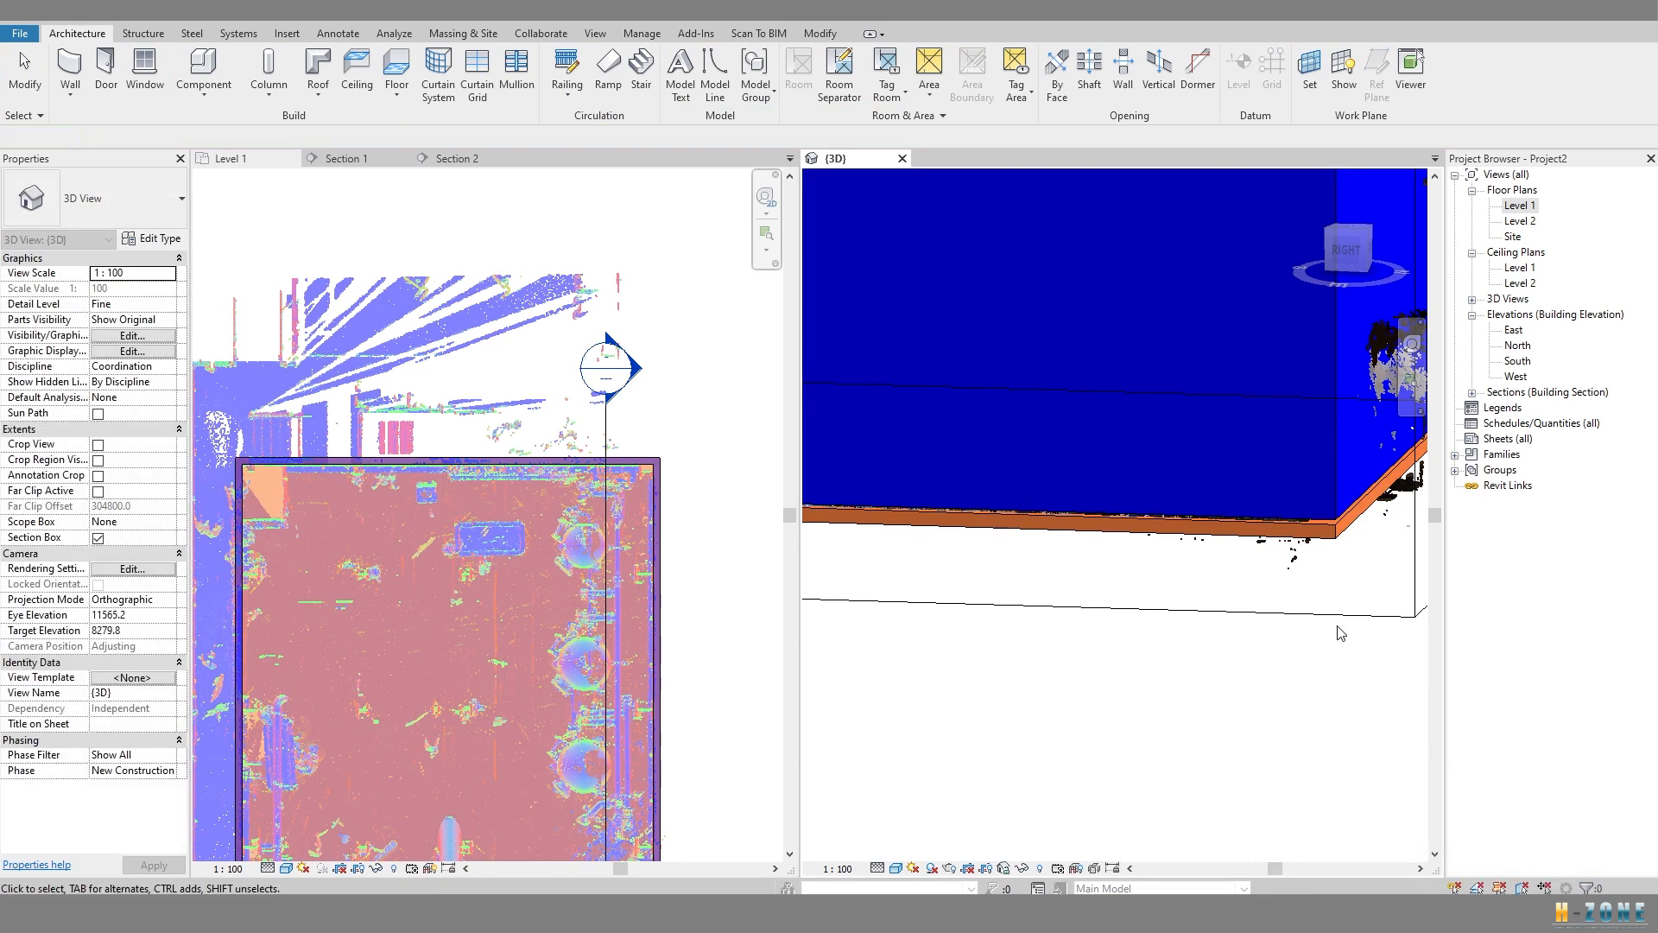
Extend the base of the long east wall down to the floor slab in the 3D view.
click(1247, 491)
shift+middle_drag(1247, 490, 1130, 549)
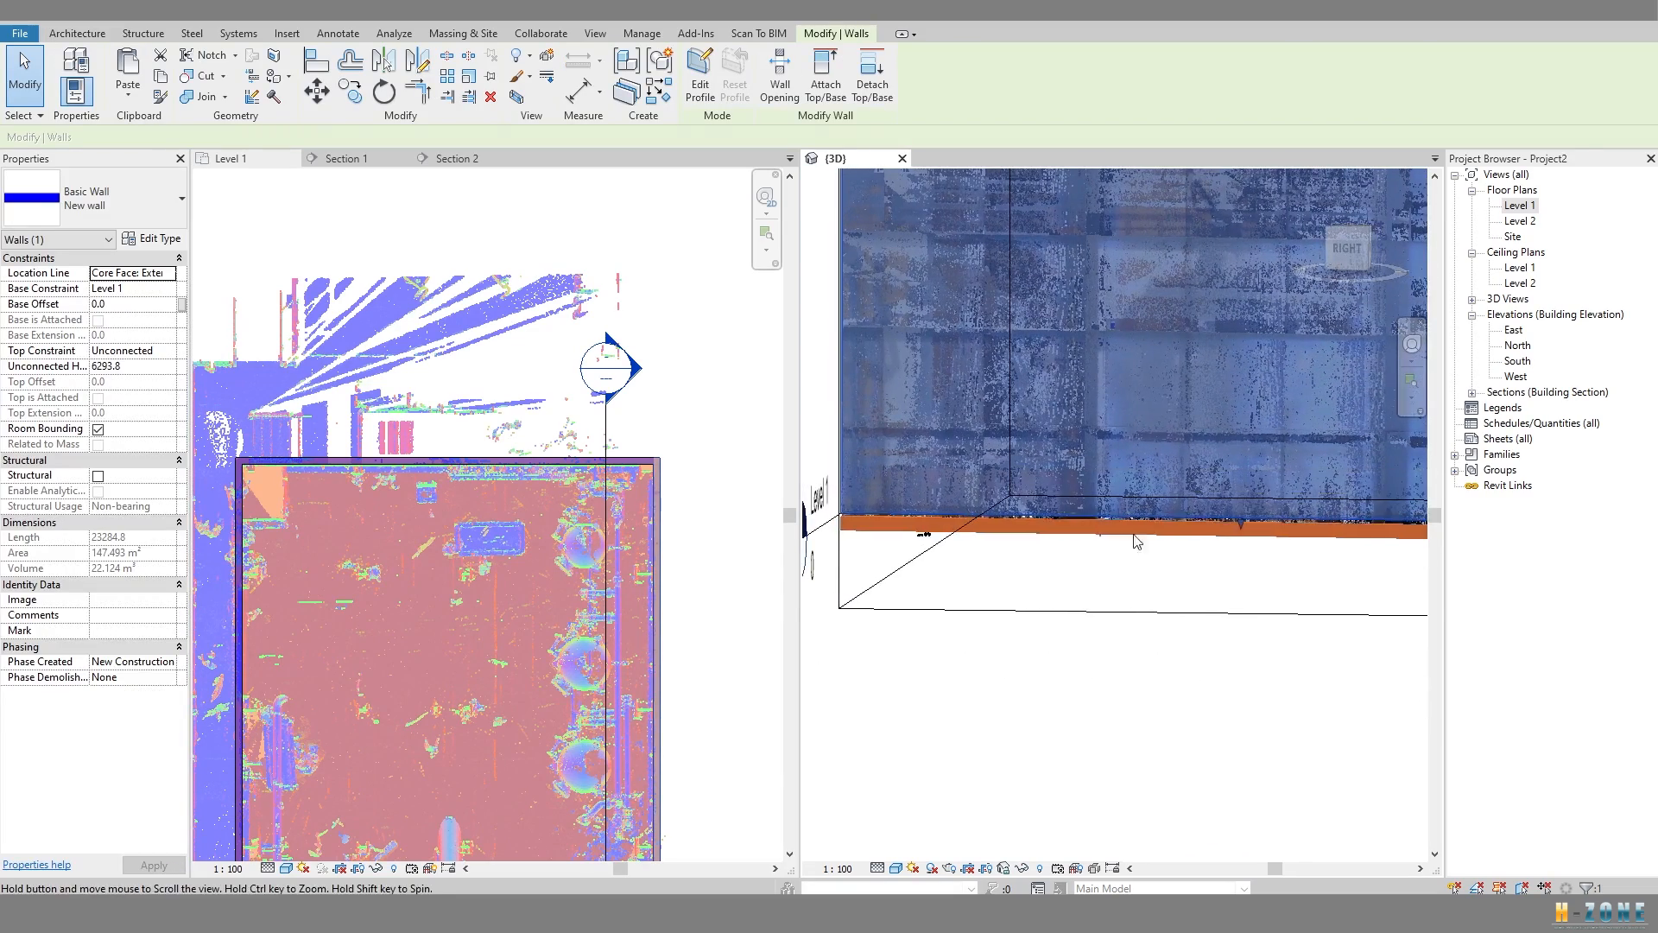
scroll(1214, 516, up, 2)
scroll(1209, 516, up, 1)
drag(1206, 517, 1214, 521)
scroll(1214, 522, down, 1)
middle_drag(1296, 526, 829, 539)
scroll(1348, 466, up, 1)
key(Escape)
Extend the north end wall's base down to the sloped floor, with a base offset of about -66.6.
click(1187, 489)
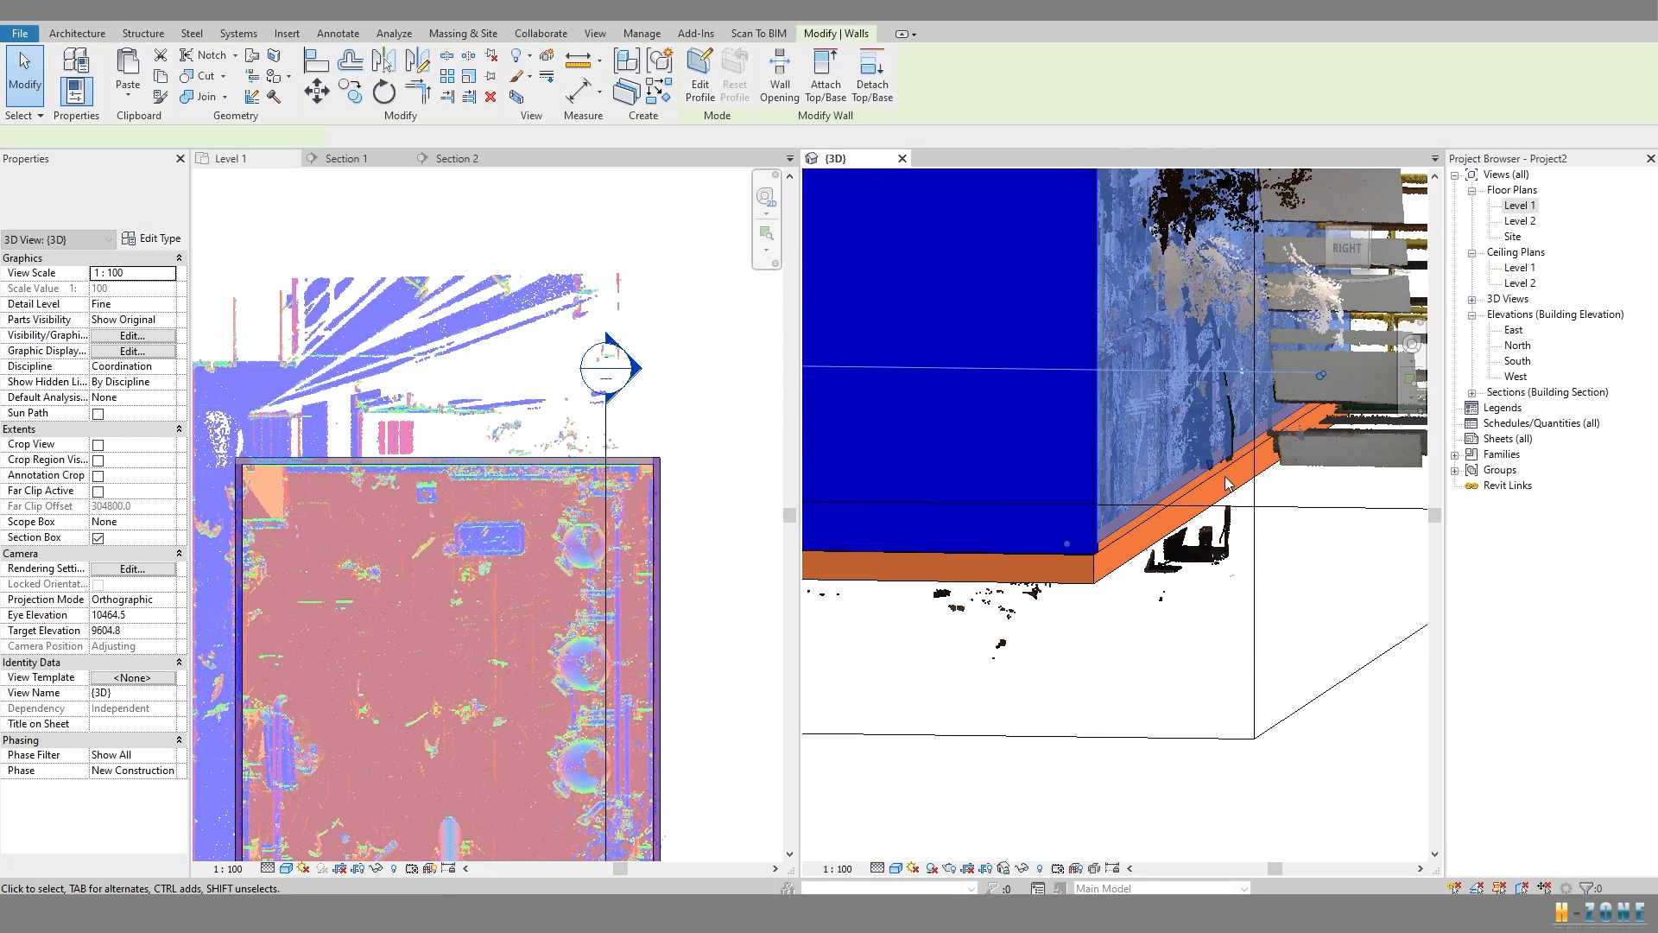
scroll(1210, 465, up, 1)
drag(1206, 477, 1203, 471)
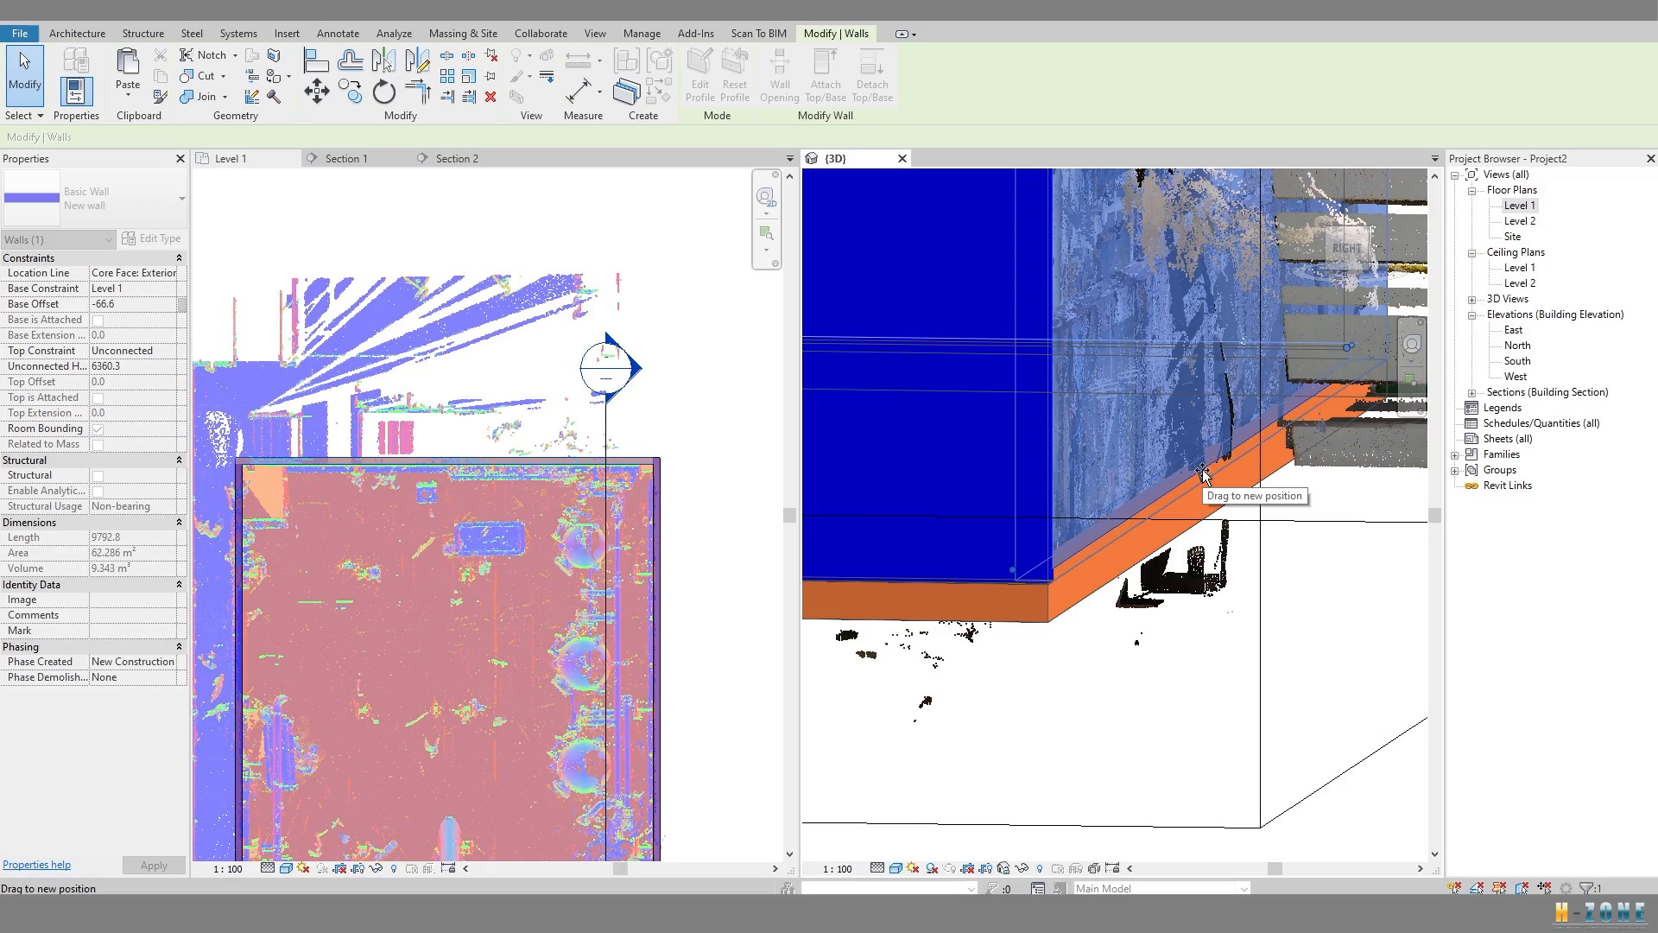
key(Escape)
Inspect the remaining walls' base edges against the floor from all around the hall in 3D.
click(1046, 563)
scroll(1046, 563, down, 3)
shift+middle_drag(1046, 564, 1058, 531)
key(Escape)
click(1019, 405)
shift+middle_drag(1019, 405, 1226, 494)
scroll(1019, 441, down, 3)
shift+middle_drag(1227, 494, 1296, 506)
key(Escape)
click(1099, 458)
mouse_move(1099, 457)
middle_down()
mouse_move(1100, 475)
mouse_move(1088, 448)
middle_up()
drag(1154, 511, 865, 643)
scroll(923, 575, down, 2)
middle_drag(922, 575, 1167, 575)
drag(1120, 614, 993, 676)
scroll(993, 644, down, 1)
shift+middle_drag(993, 644, 1090, 625)
shift+middle_drag(1158, 521, 1175, 484)
scroll(1196, 484, up, 3)
drag(1167, 549, 1167, 611)
shift+middle_drag(1144, 634, 1226, 657)
scroll(1142, 665, up, 2)
Enlarge the Level 1 plan and examine the round tanks and pipes along the hall's east wall.
click(864, 493)
drag(799, 437, 1123, 441)
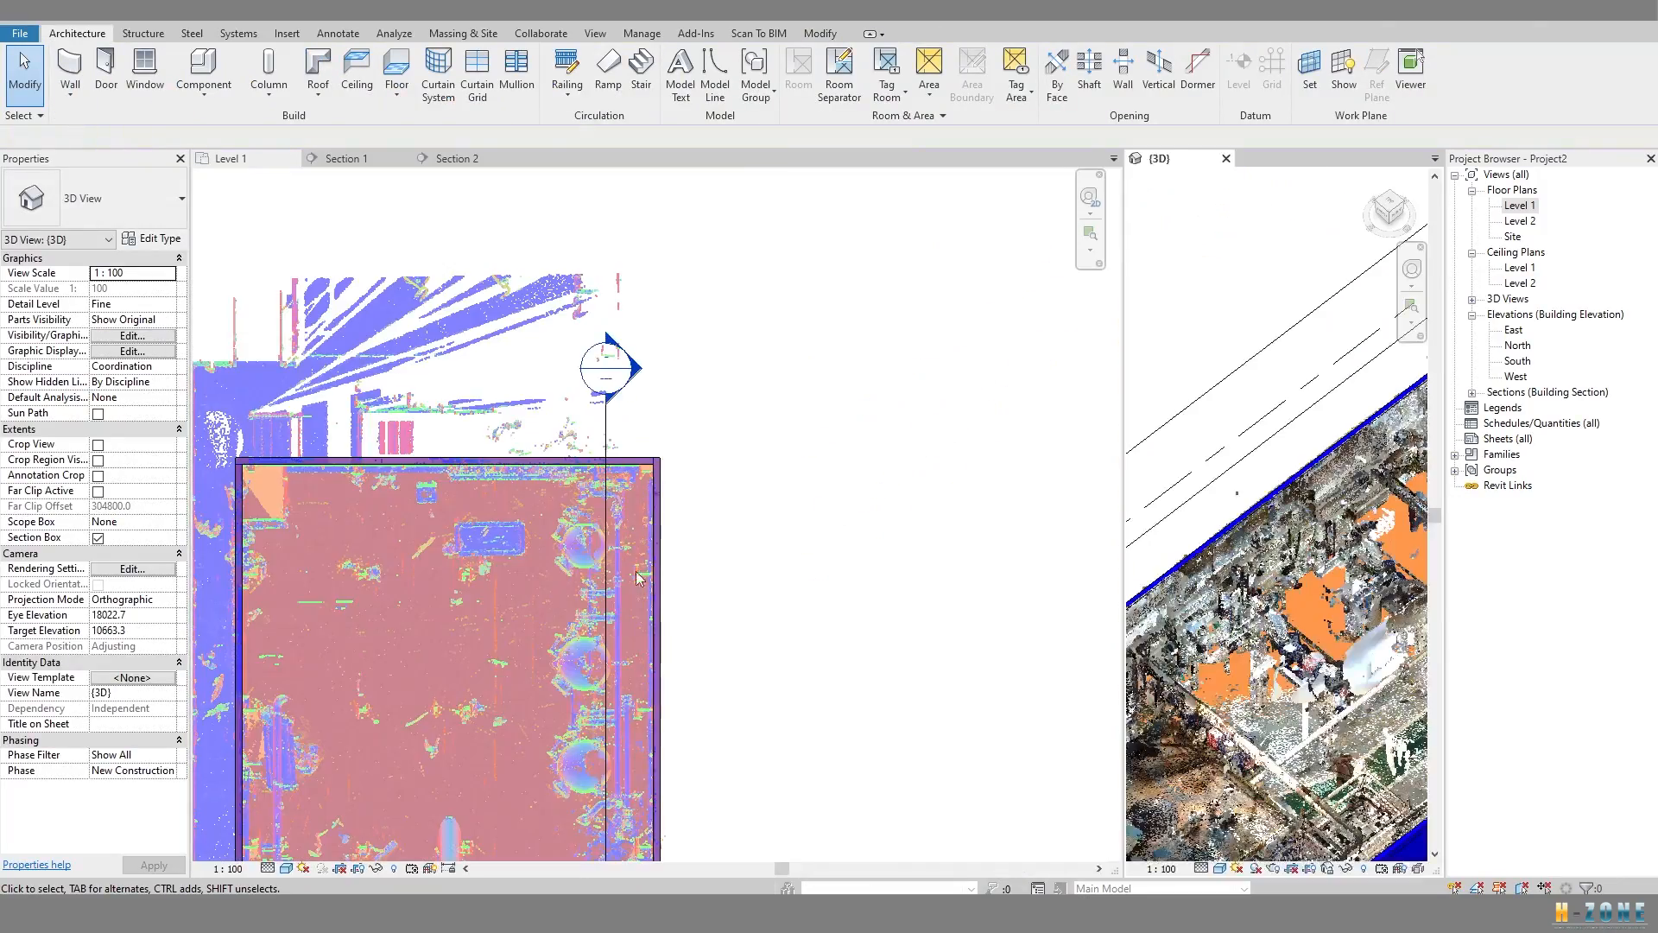
scroll(561, 577, down, 3)
middle_drag(529, 607, 695, 270)
scroll(739, 708, up, 7)
middle_drag(750, 663, 733, 696)
middle_drag(835, 689, 782, 715)
scroll(686, 553, down, 3)
middle_drag(676, 308, 737, 825)
middle_drag(806, 454, 781, 532)
scroll(782, 532, down, 3)
middle_drag(700, 283, 696, 374)
scroll(748, 342, up, 2)
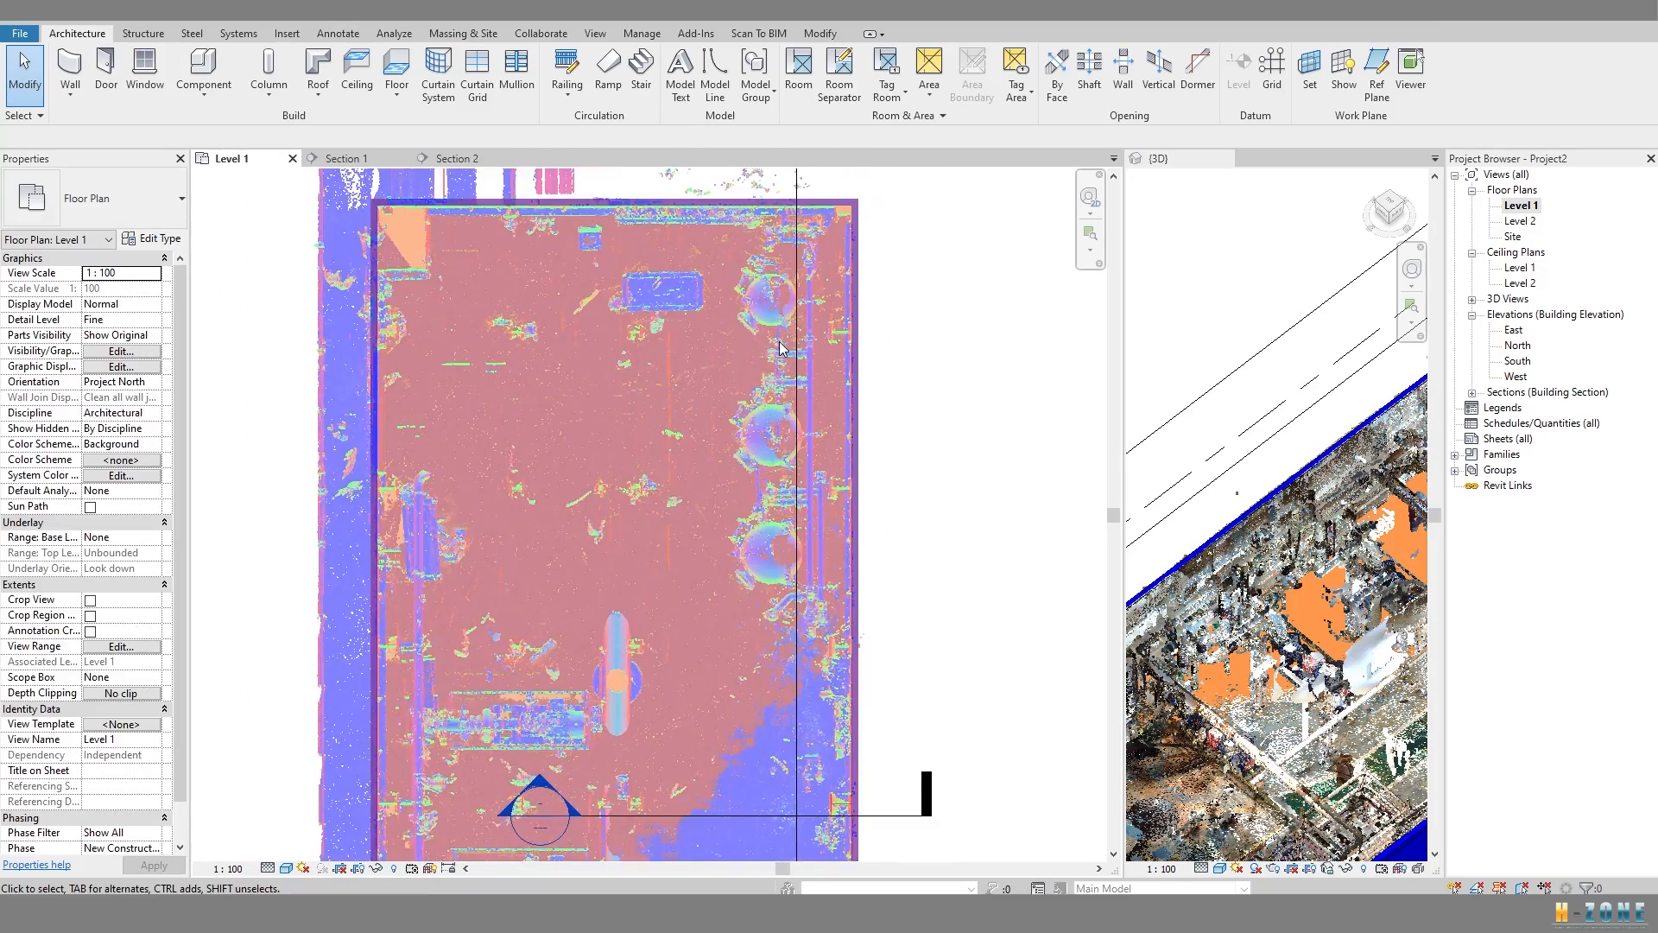
scroll(780, 348, up, 4)
scroll(821, 659, down, 1)
middle_drag(826, 616, 759, 589)
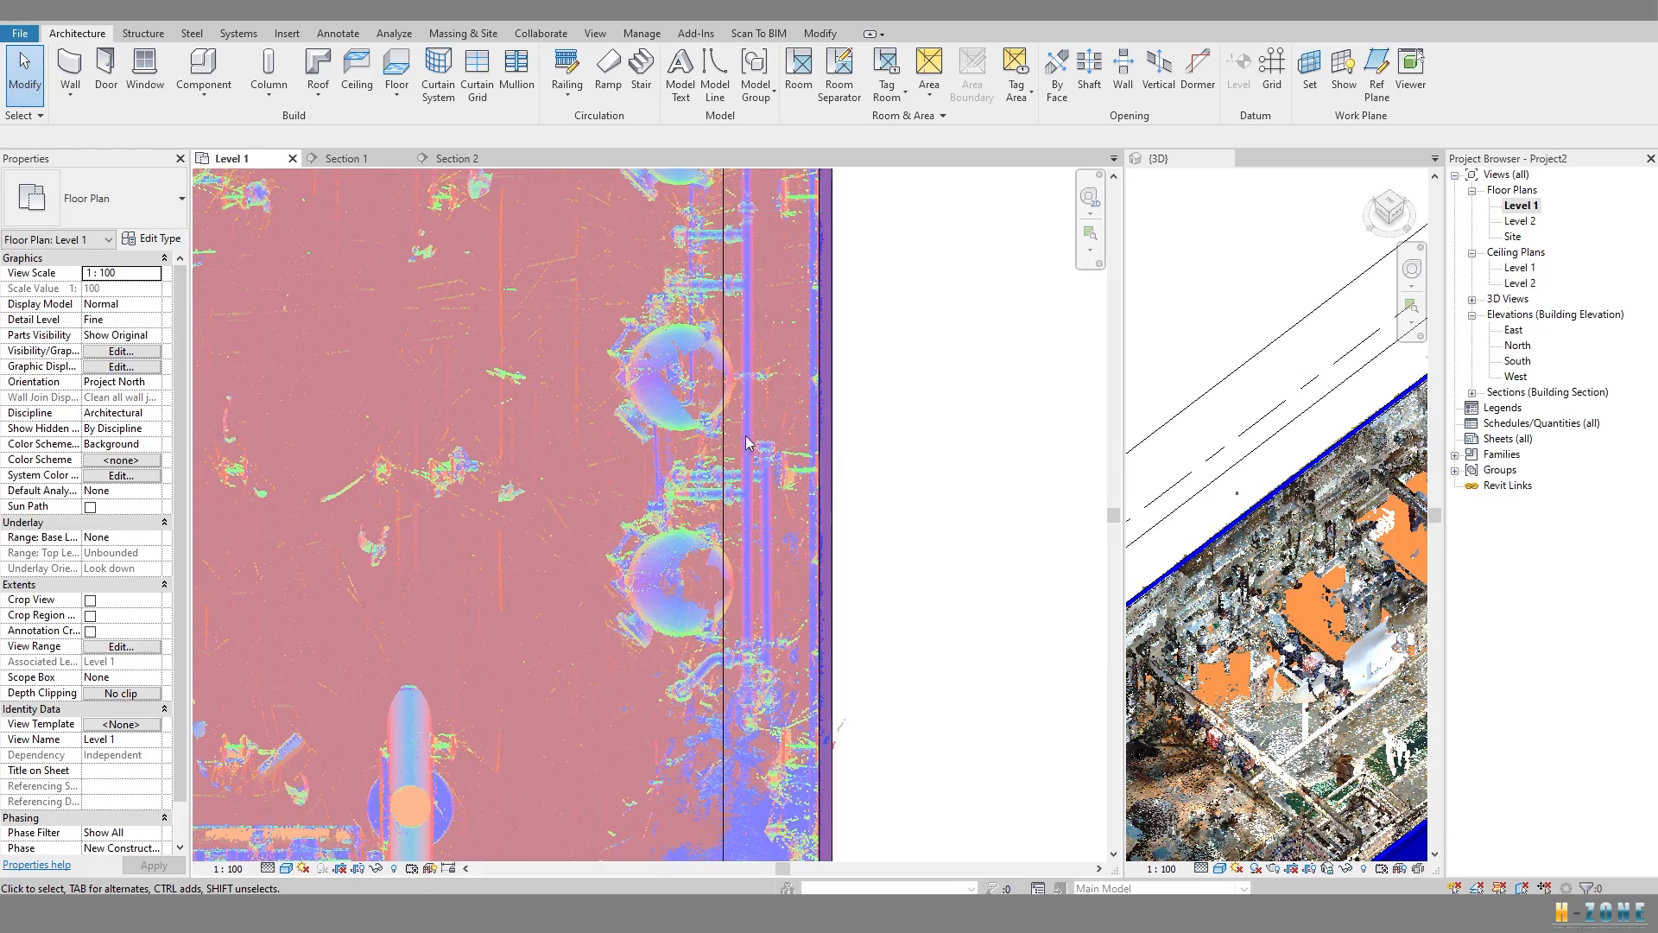
Examine the scanned pipe run and pump units along the hall's west wall in the Level 1 plan.
middle_drag(759, 451, 780, 511)
scroll(704, 476, down, 5)
middle_drag(570, 318, 576, 413)
scroll(576, 413, up, 1)
scroll(584, 422, up, 4)
scroll(591, 430, down, 4)
middle_drag(548, 509, 548, 418)
middle_drag(520, 712, 592, 541)
scroll(567, 648, up, 4)
scroll(567, 648, down, 1)
middle_drag(710, 570, 613, 729)
middle_drag(901, 473, 1150, 461)
scroll(469, 586, down, 5)
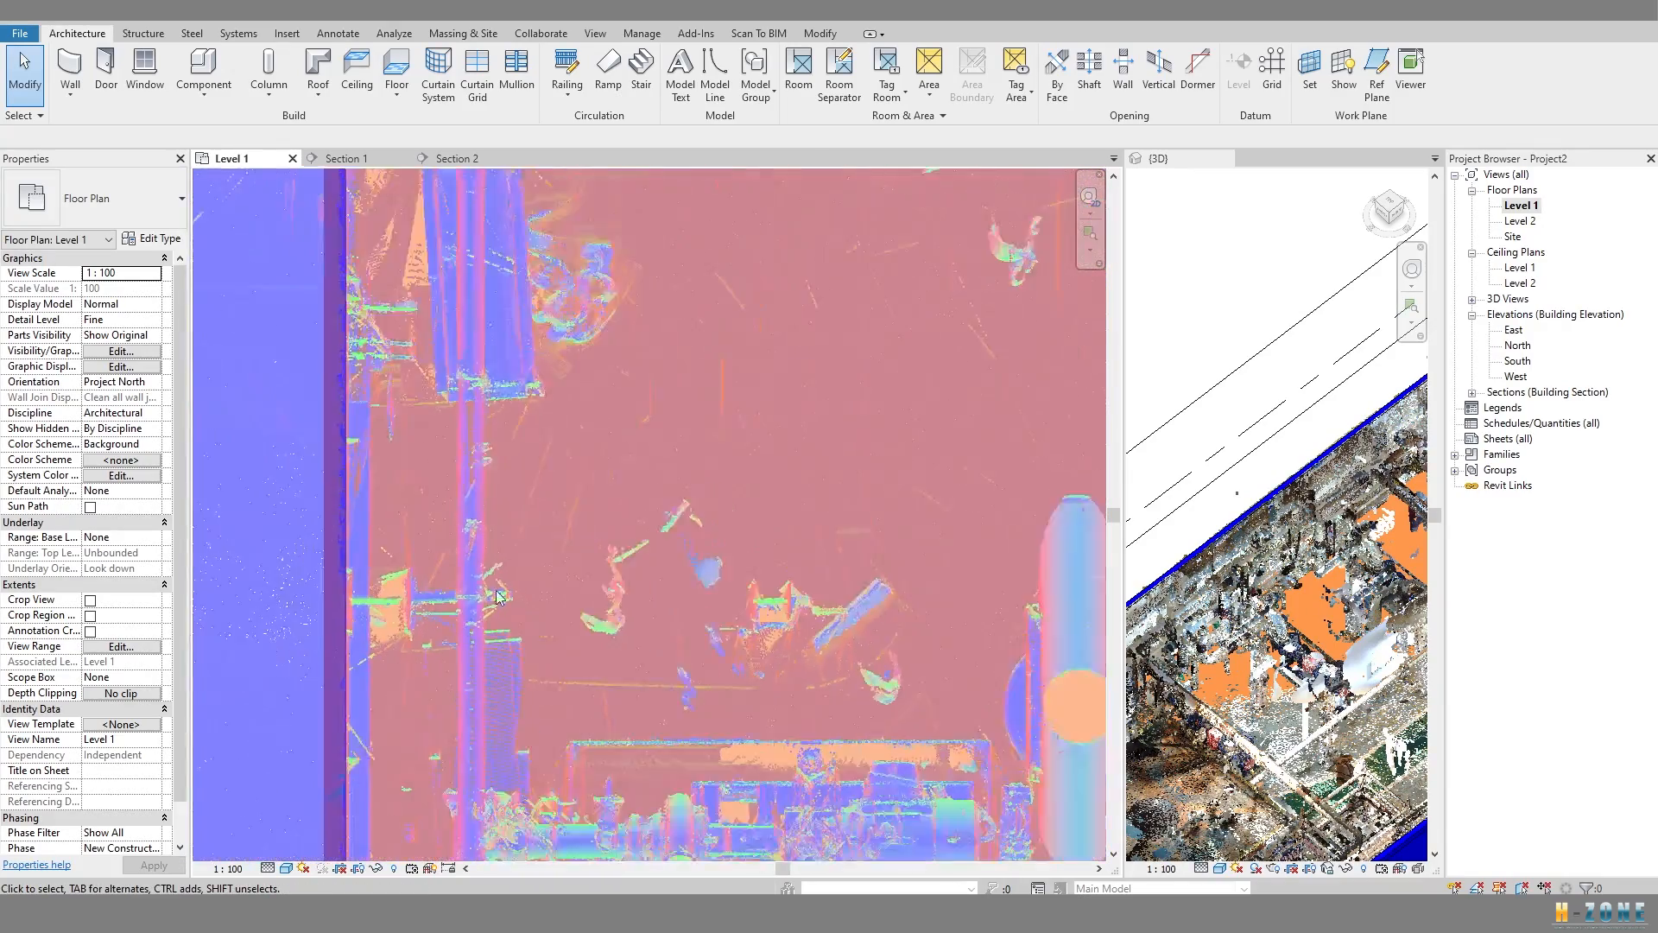
scroll(887, 366, up, 3)
scroll(873, 509, down, 2)
middle_drag(392, 719, 496, 505)
scroll(532, 664, up, 2)
middle_drag(482, 708, 536, 522)
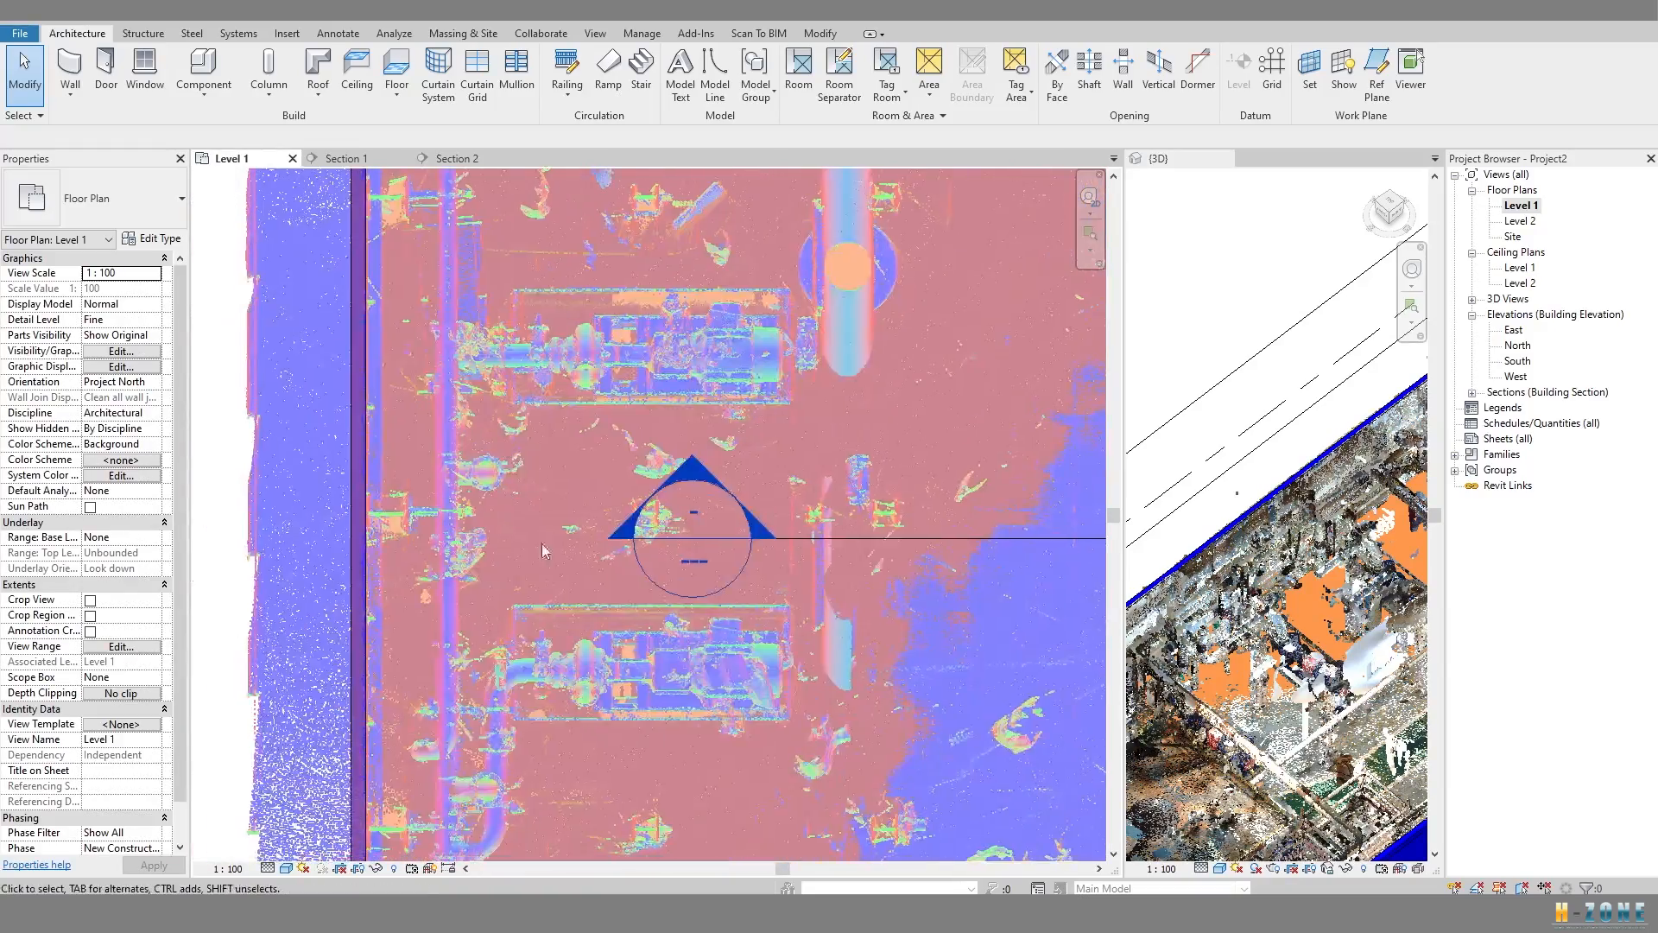
middle_drag(568, 750, 573, 586)
scroll(430, 473, up, 3)
scroll(430, 432, down, 3)
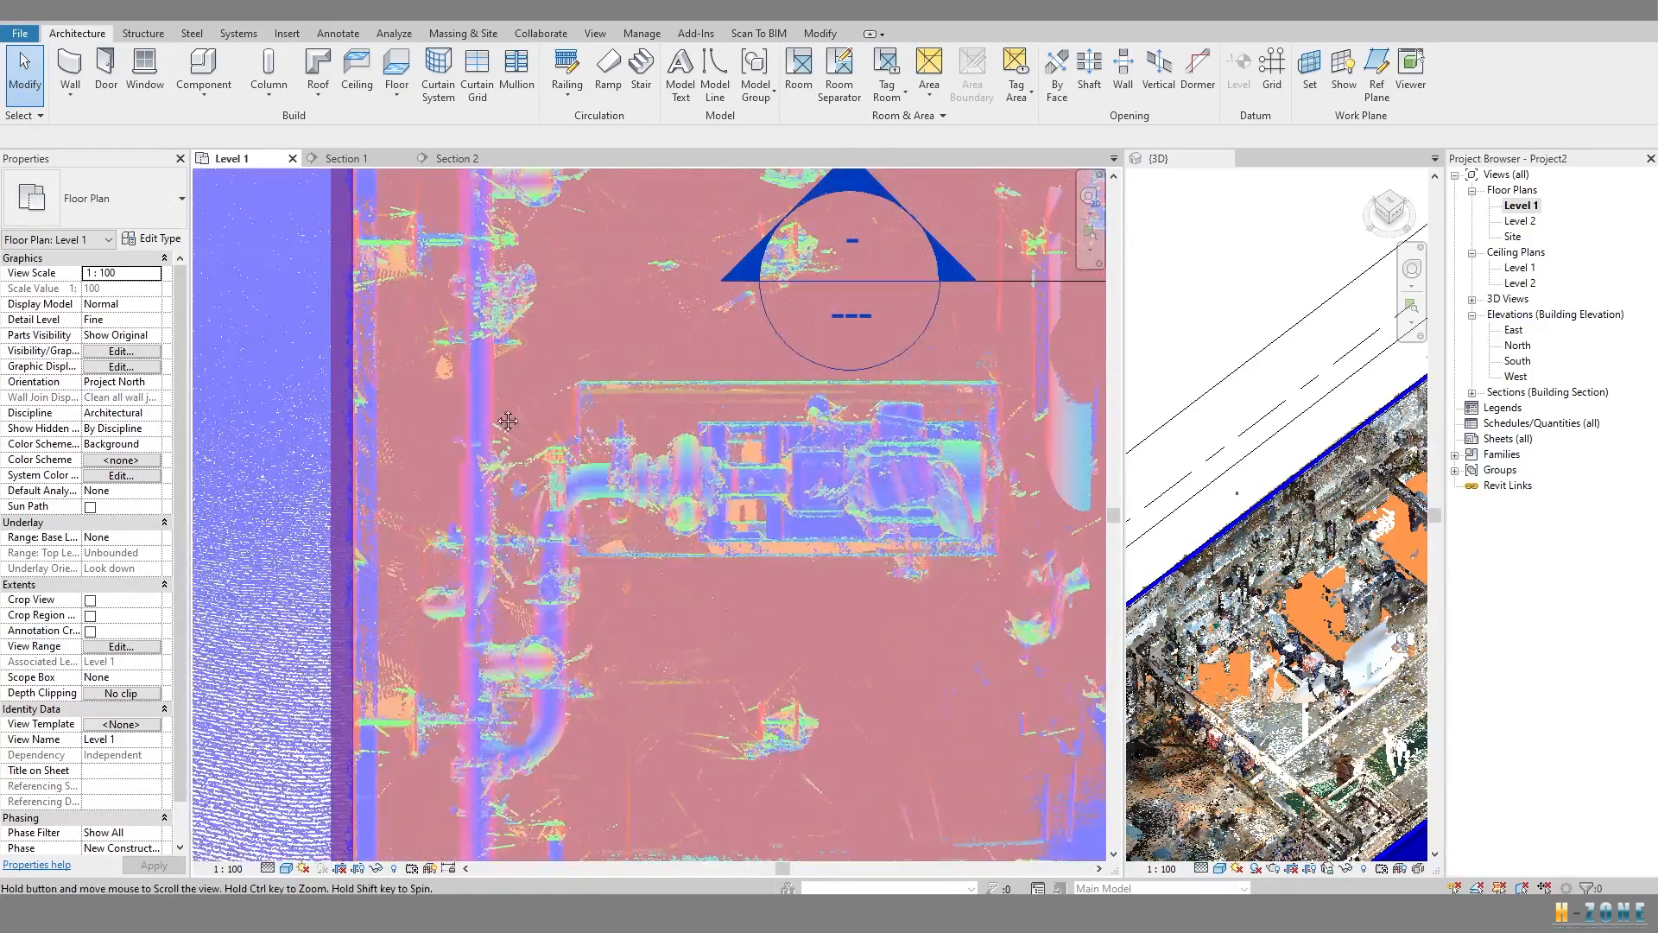
middle_drag(492, 412, 529, 515)
Widen the 3D view beside the Level 1 plan for a closer look at the scanned equipment.
click(1238, 572)
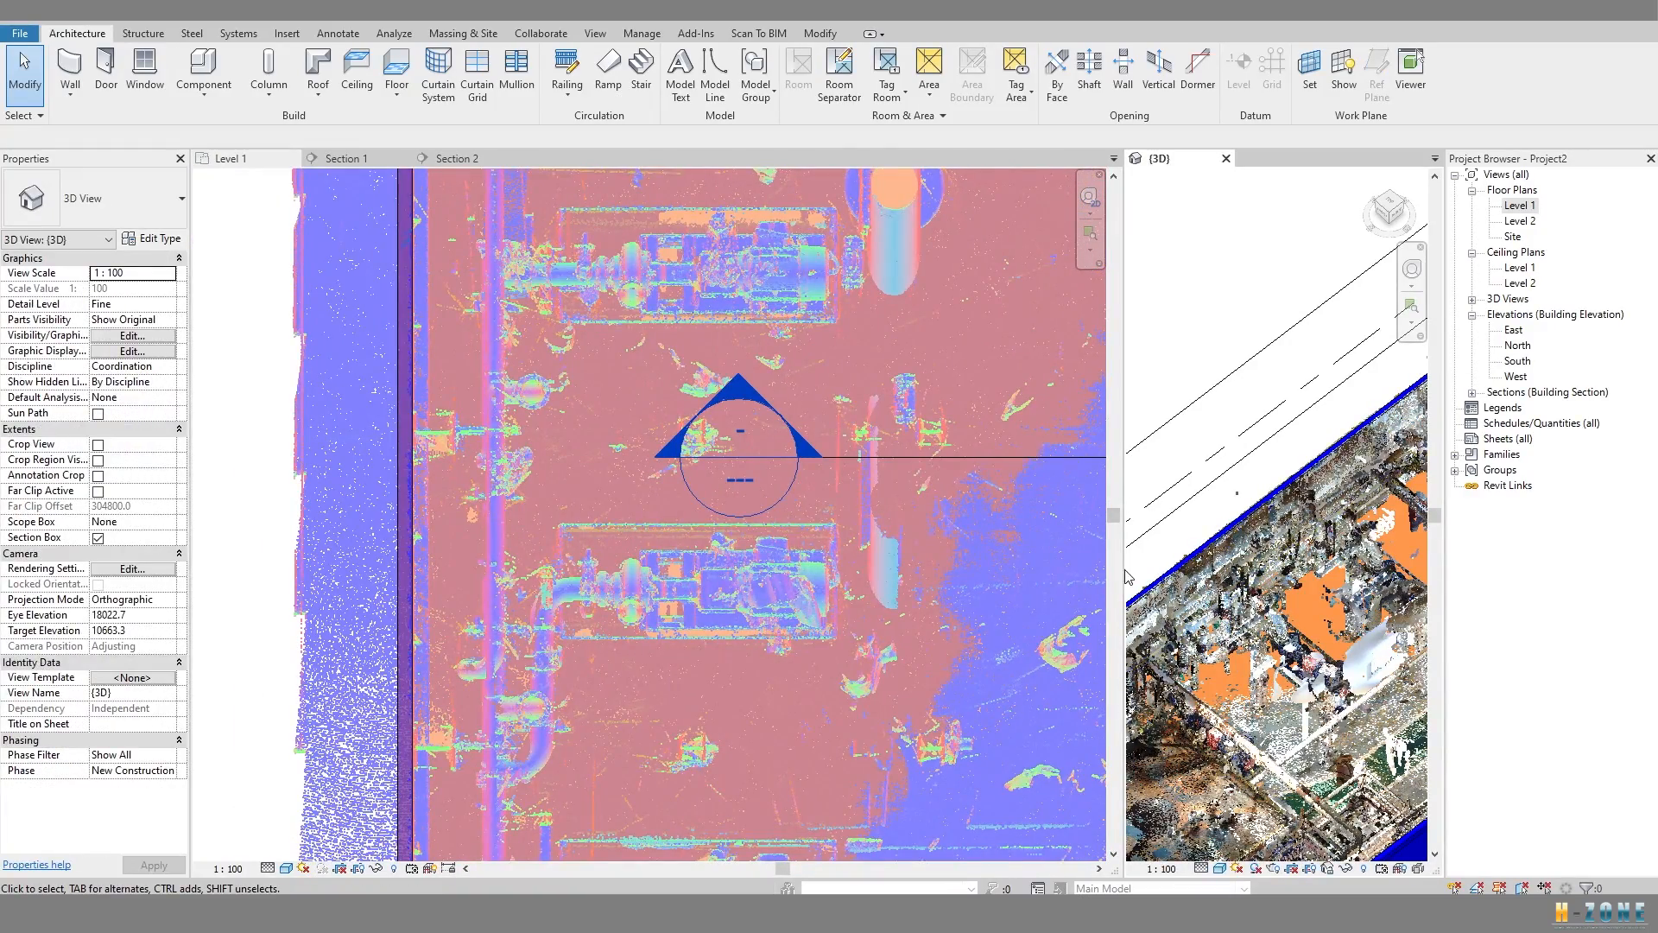
drag(867, 555, 773, 555)
scroll(1074, 566, up, 5)
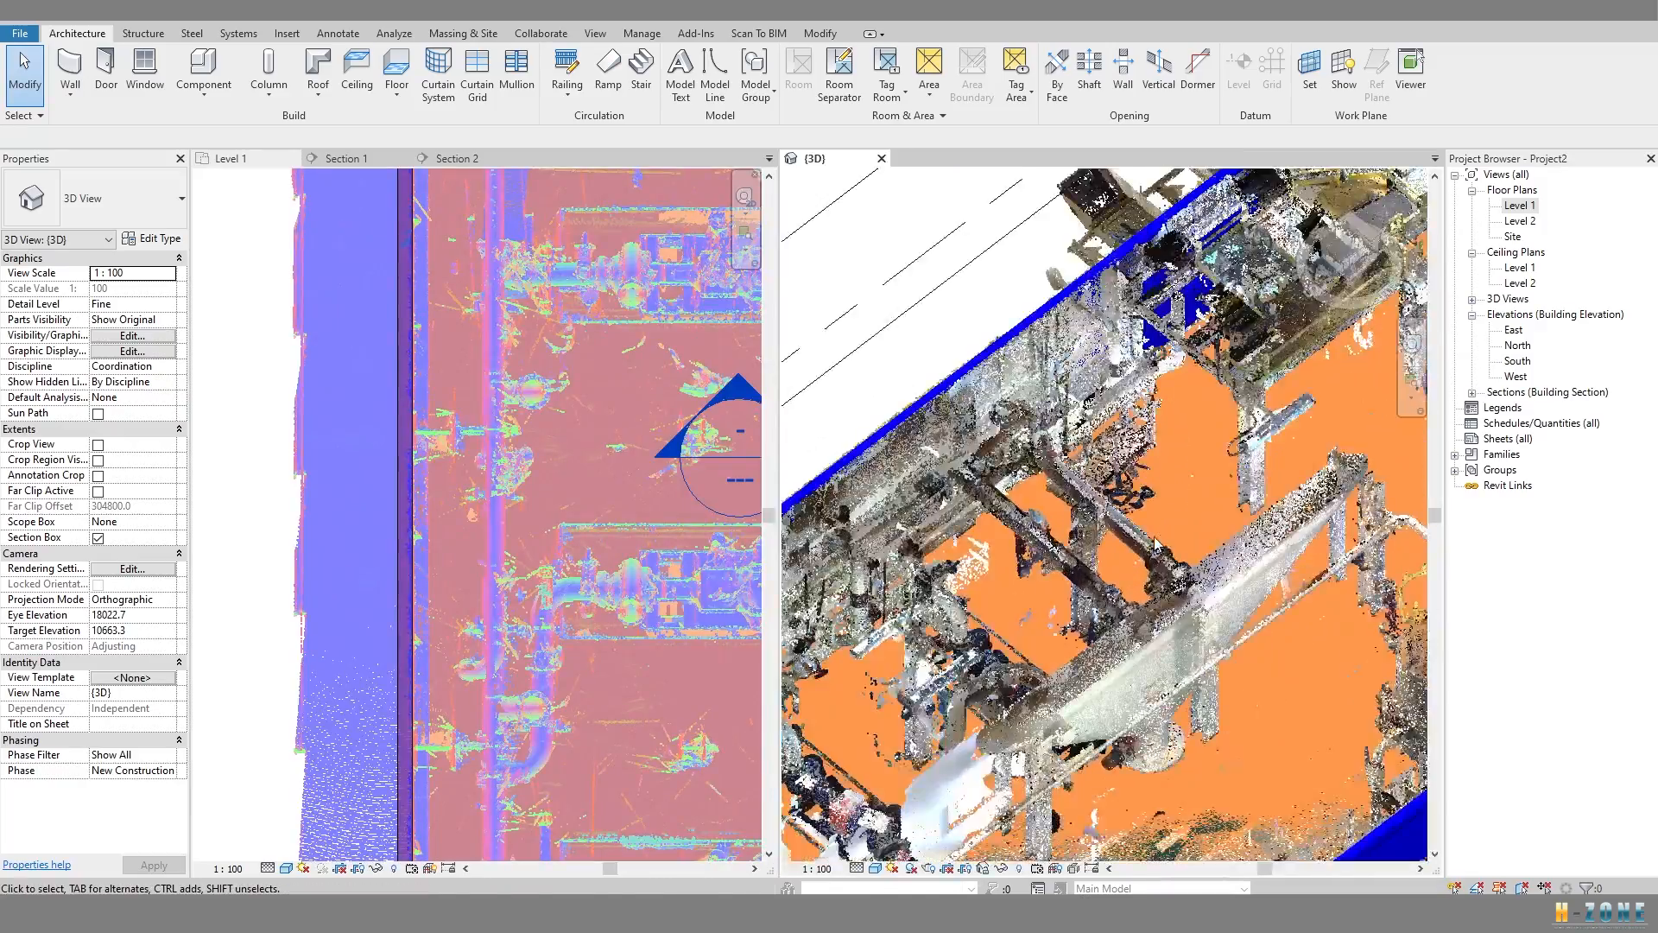
Examine the scanned pumps, pipes and supports standing on the hall floor from several angles in 3D.
shift+middle_drag(1074, 566, 937, 660)
click(937, 659)
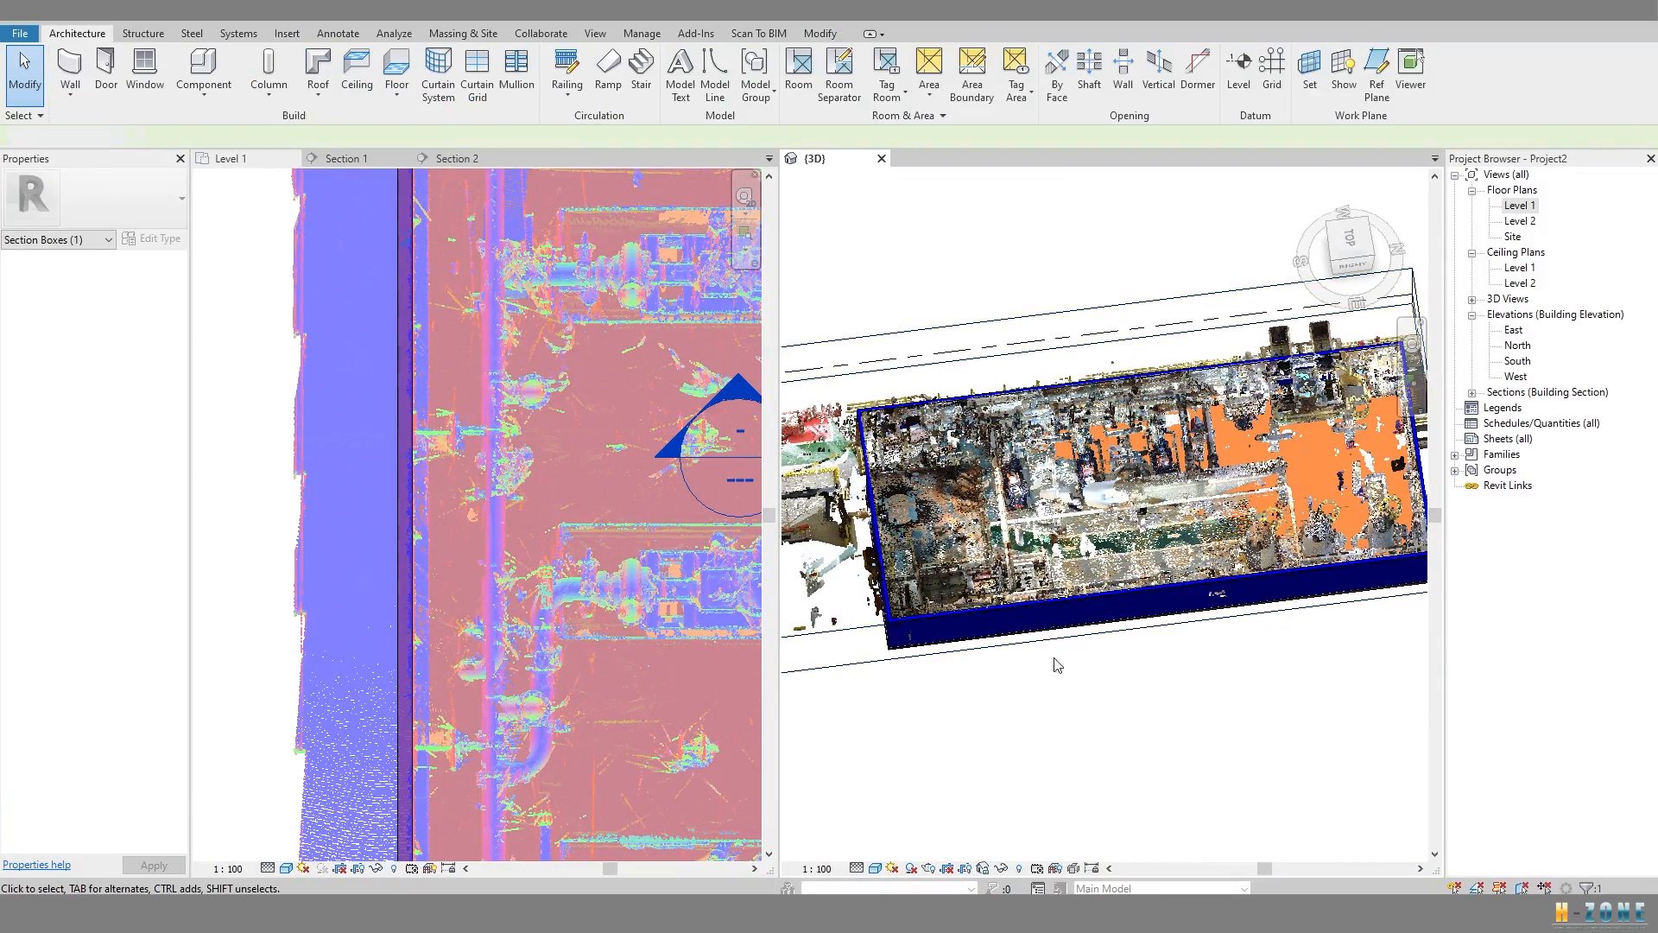
shift+middle_drag(864, 629, 851, 246)
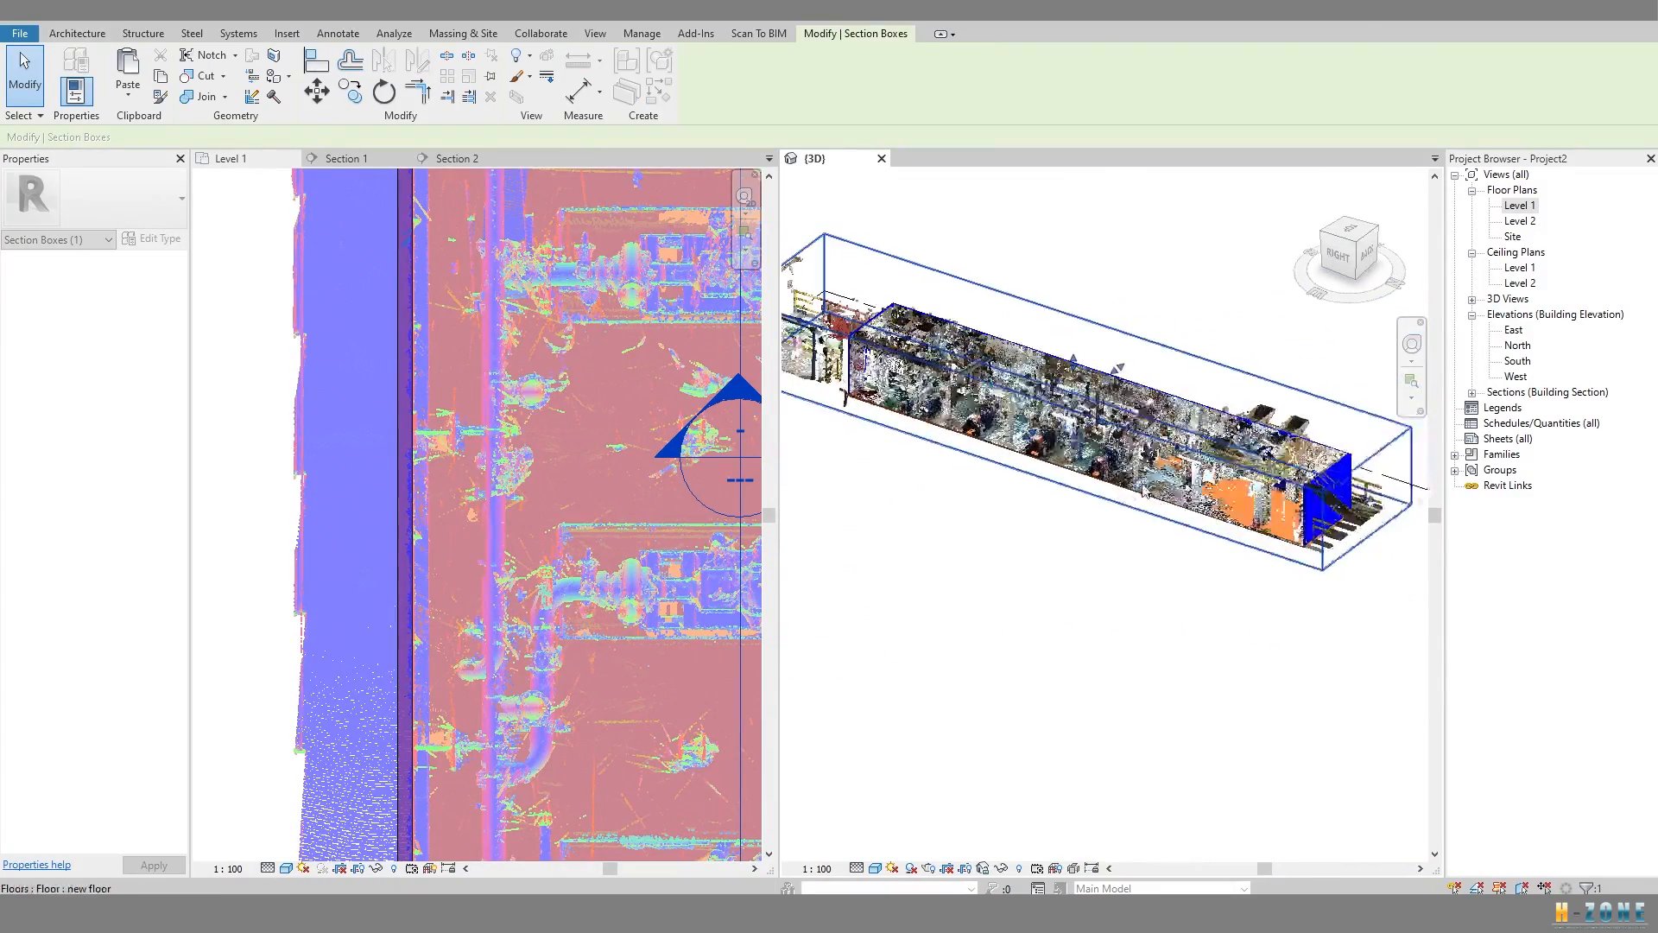
scroll(1132, 489, up, 5)
middle_drag(993, 424, 1075, 575)
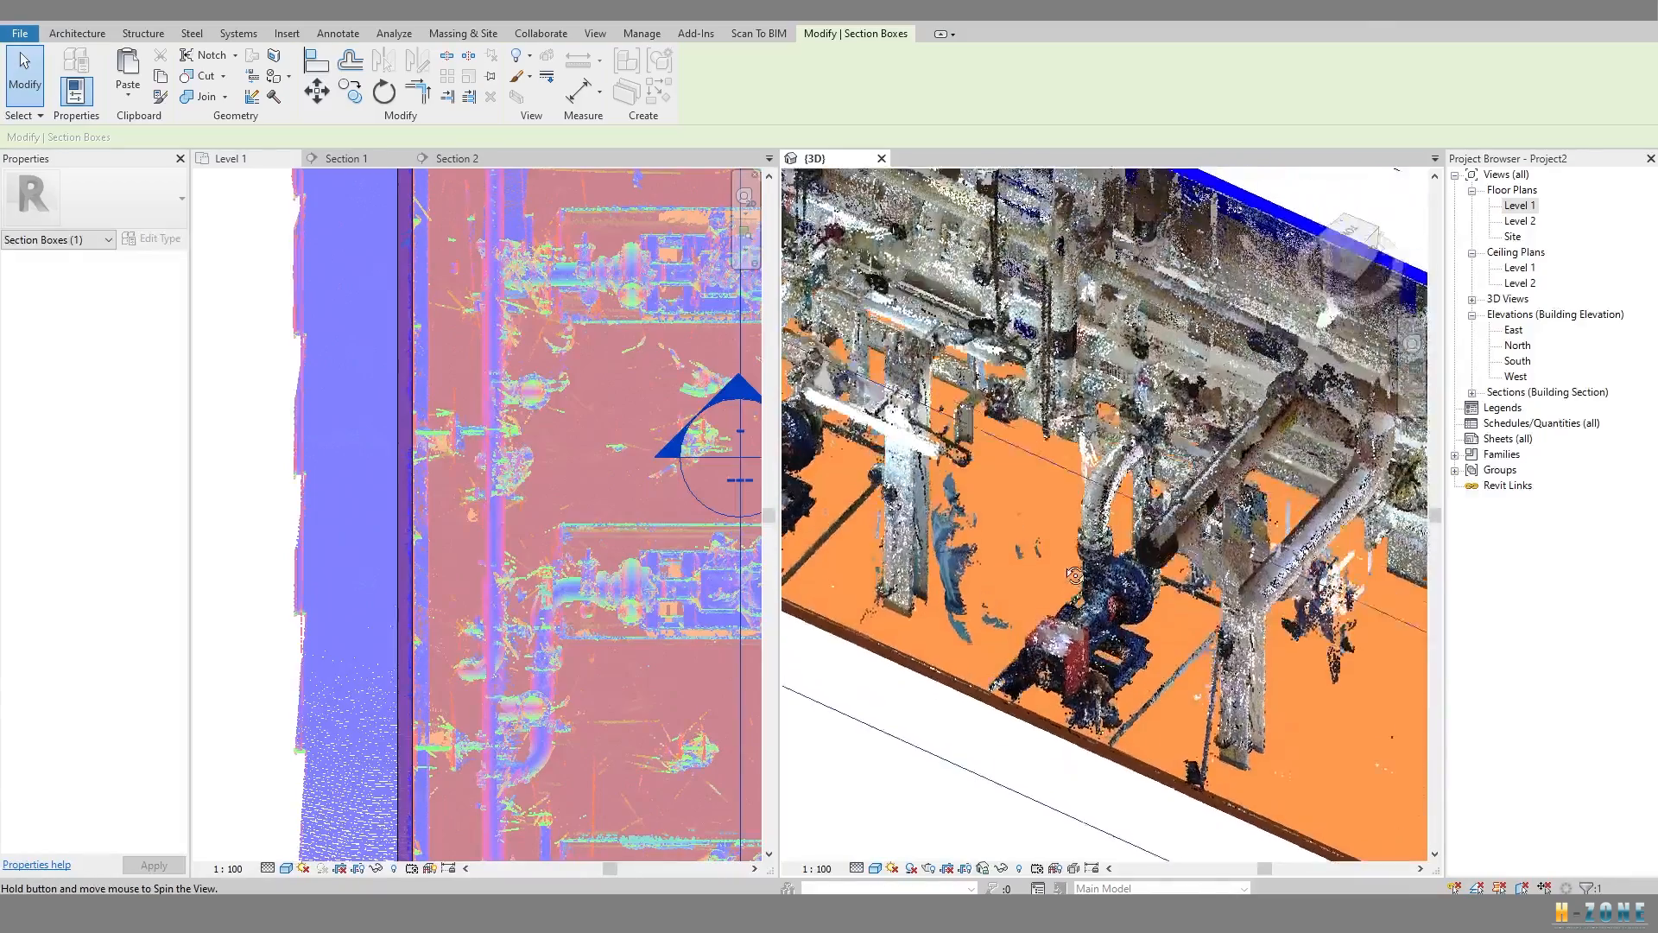
scroll(1075, 574, down, 5)
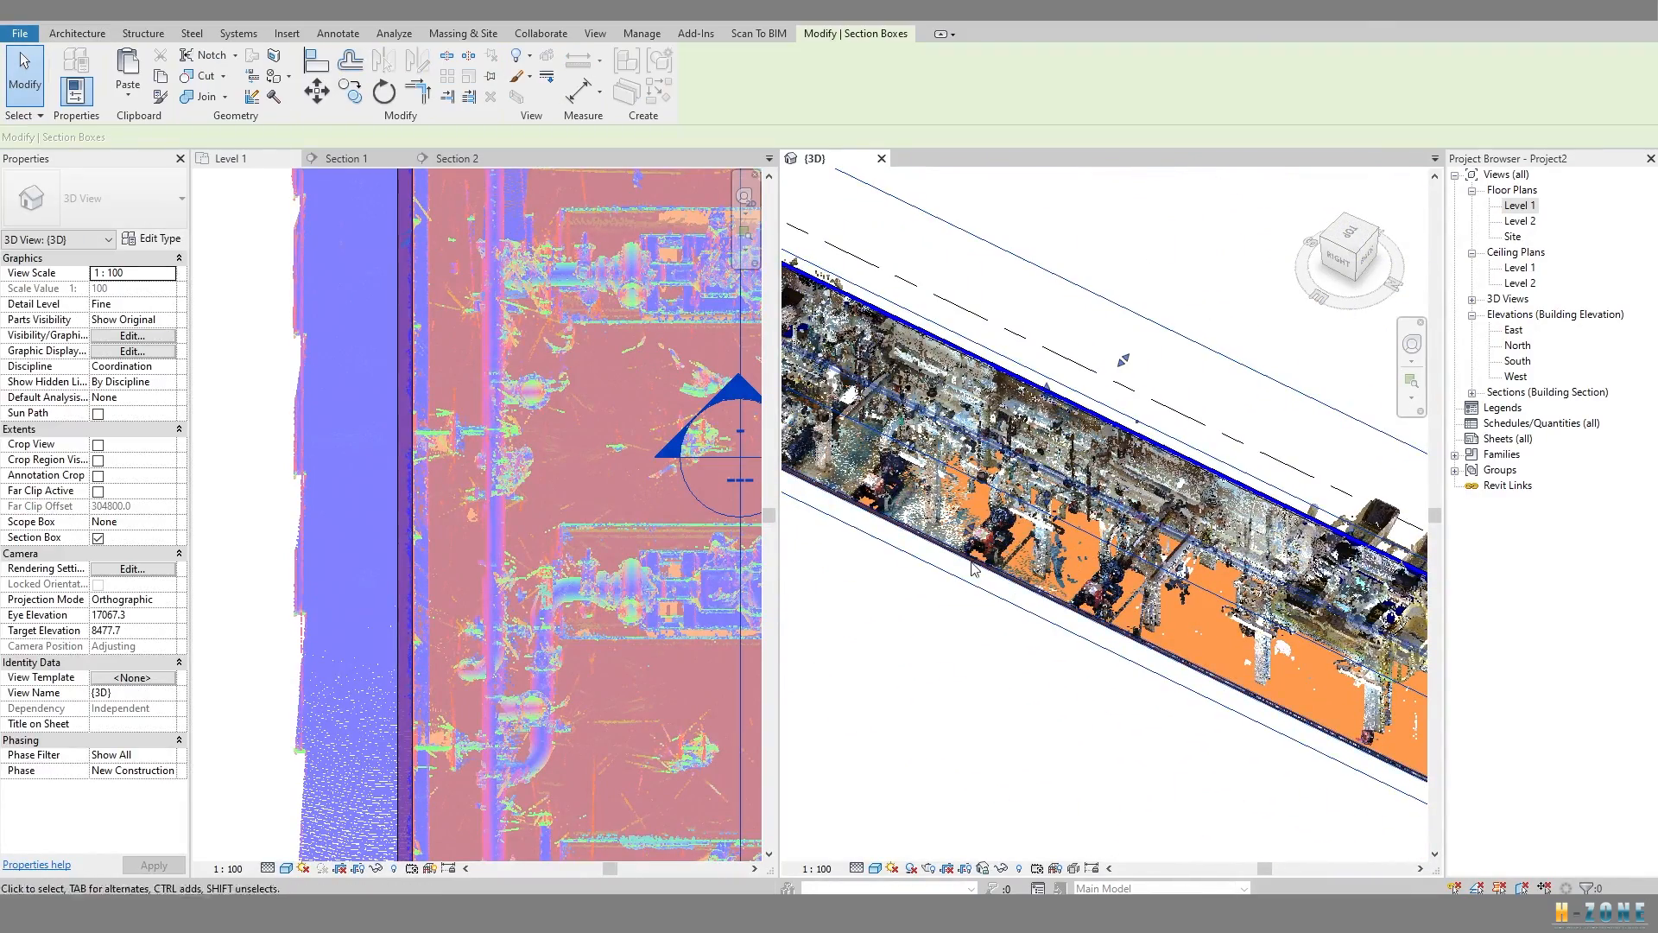
drag(965, 530, 1025, 471)
mouse_move(1024, 472)
shift+middle_down()
mouse_move(1050, 449)
mouse_move(1022, 453)
mouse_move(1028, 423)
mouse_move(1049, 458)
shift+middle_up()
scroll(1050, 449, up, 4)
Trace the scanned pipe along the west wall in the Level 1 plan, including its bend and the pump connections, with the section box deselected.
scroll(639, 396, down, 2)
middle_drag(640, 396, 534, 601)
scroll(470, 425, up, 3)
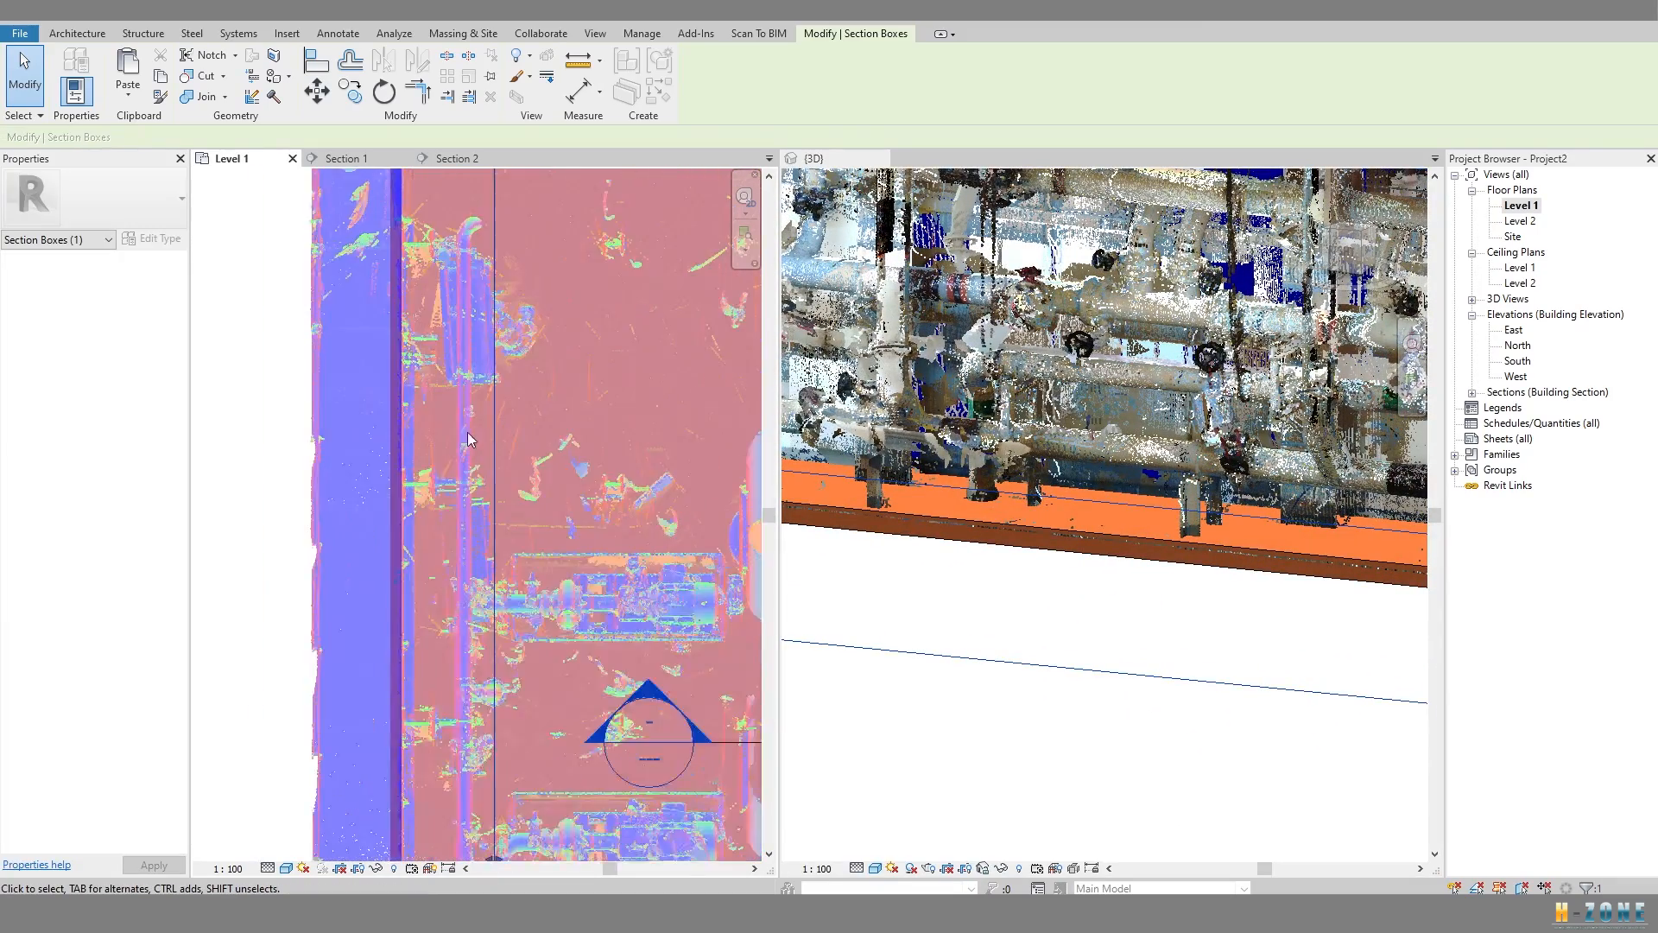
scroll(467, 397, down, 3)
middle_drag(466, 398, 469, 251)
middle_drag(467, 670, 470, 474)
scroll(471, 472, up, 3)
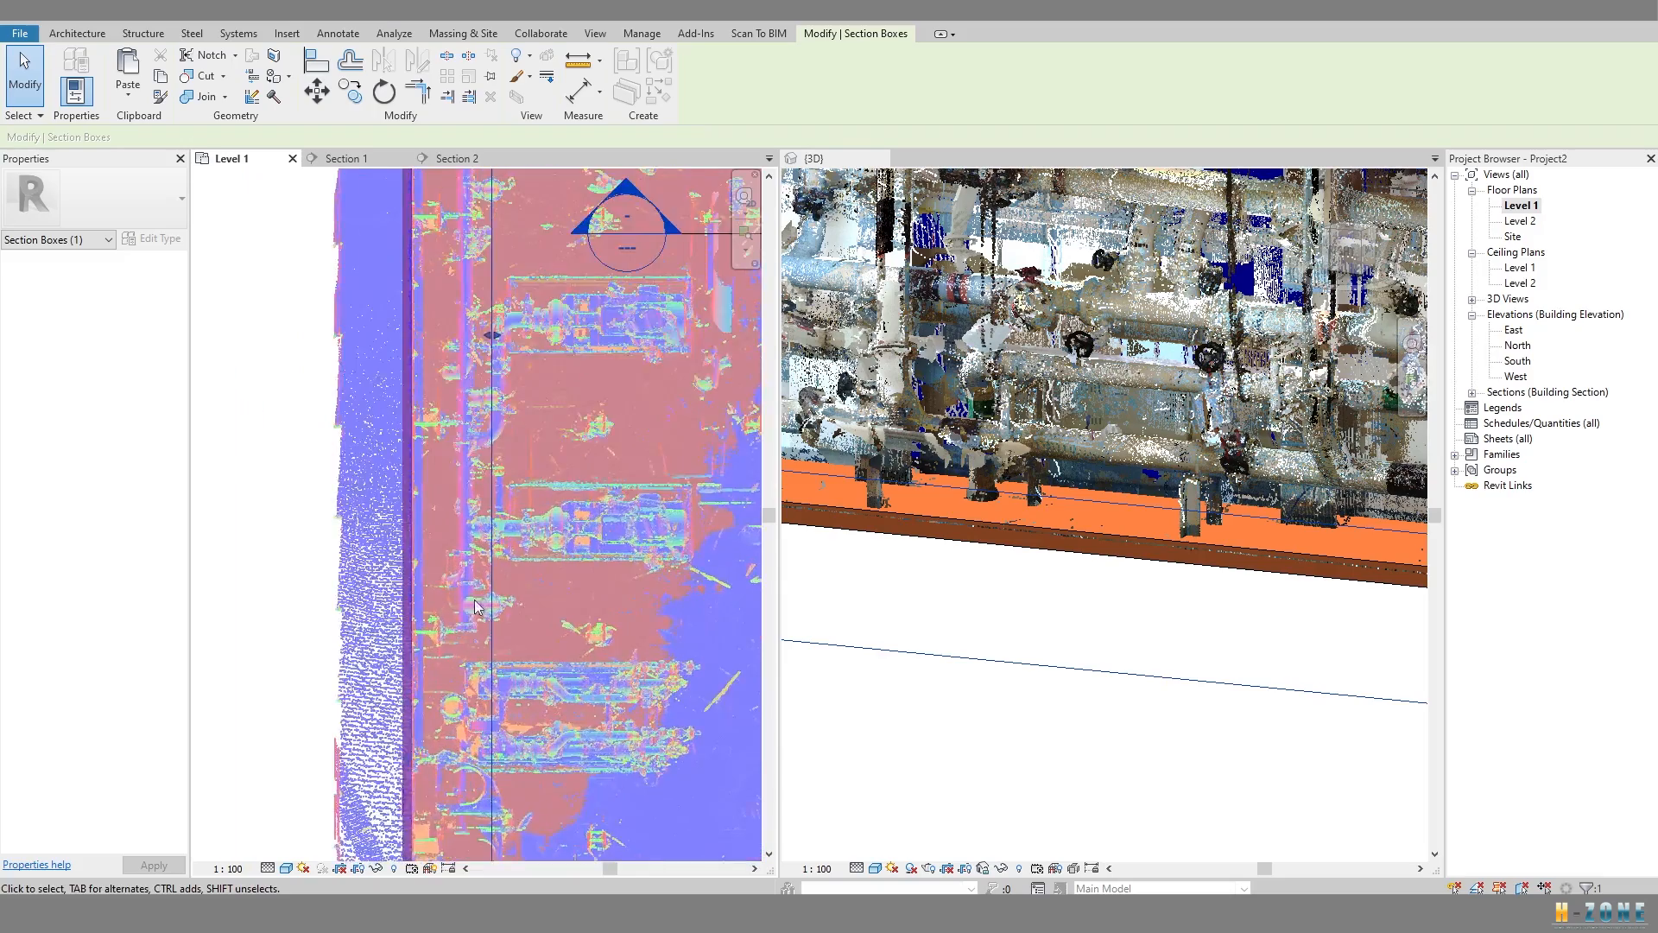
middle_drag(475, 363, 479, 620)
middle_drag(473, 216, 482, 484)
scroll(481, 471, up, 4)
scroll(475, 463, down, 2)
key(Escape)
scroll(484, 458, down, 3)
middle_drag(505, 458, 409, 406)
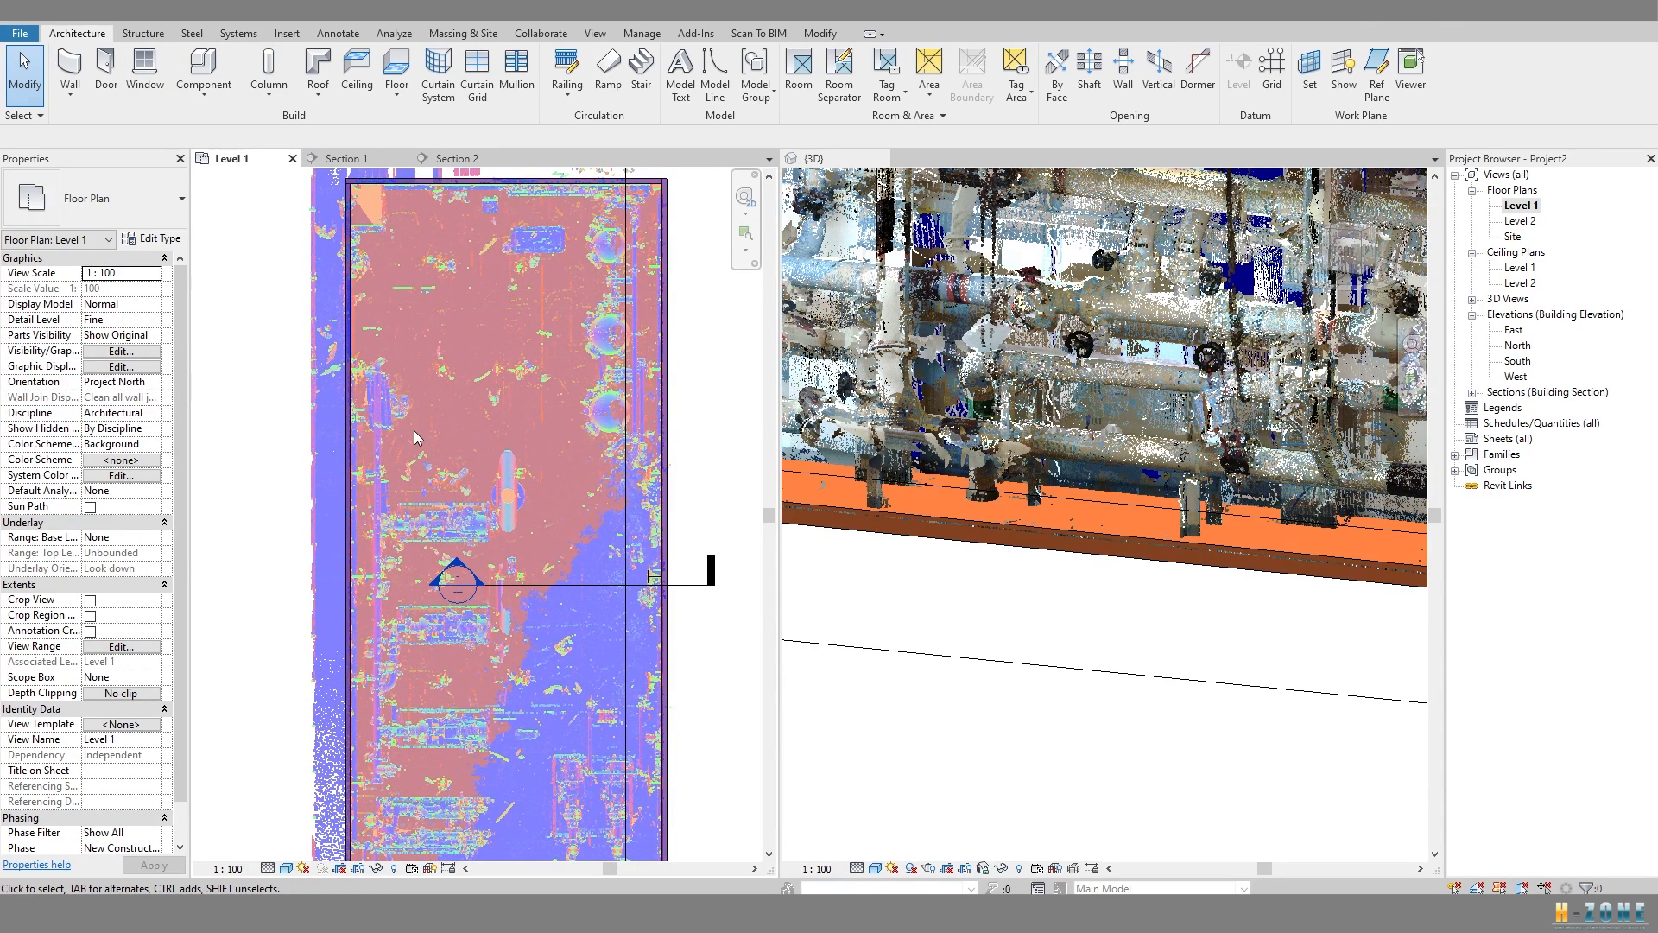
scroll(354, 520, up, 3)
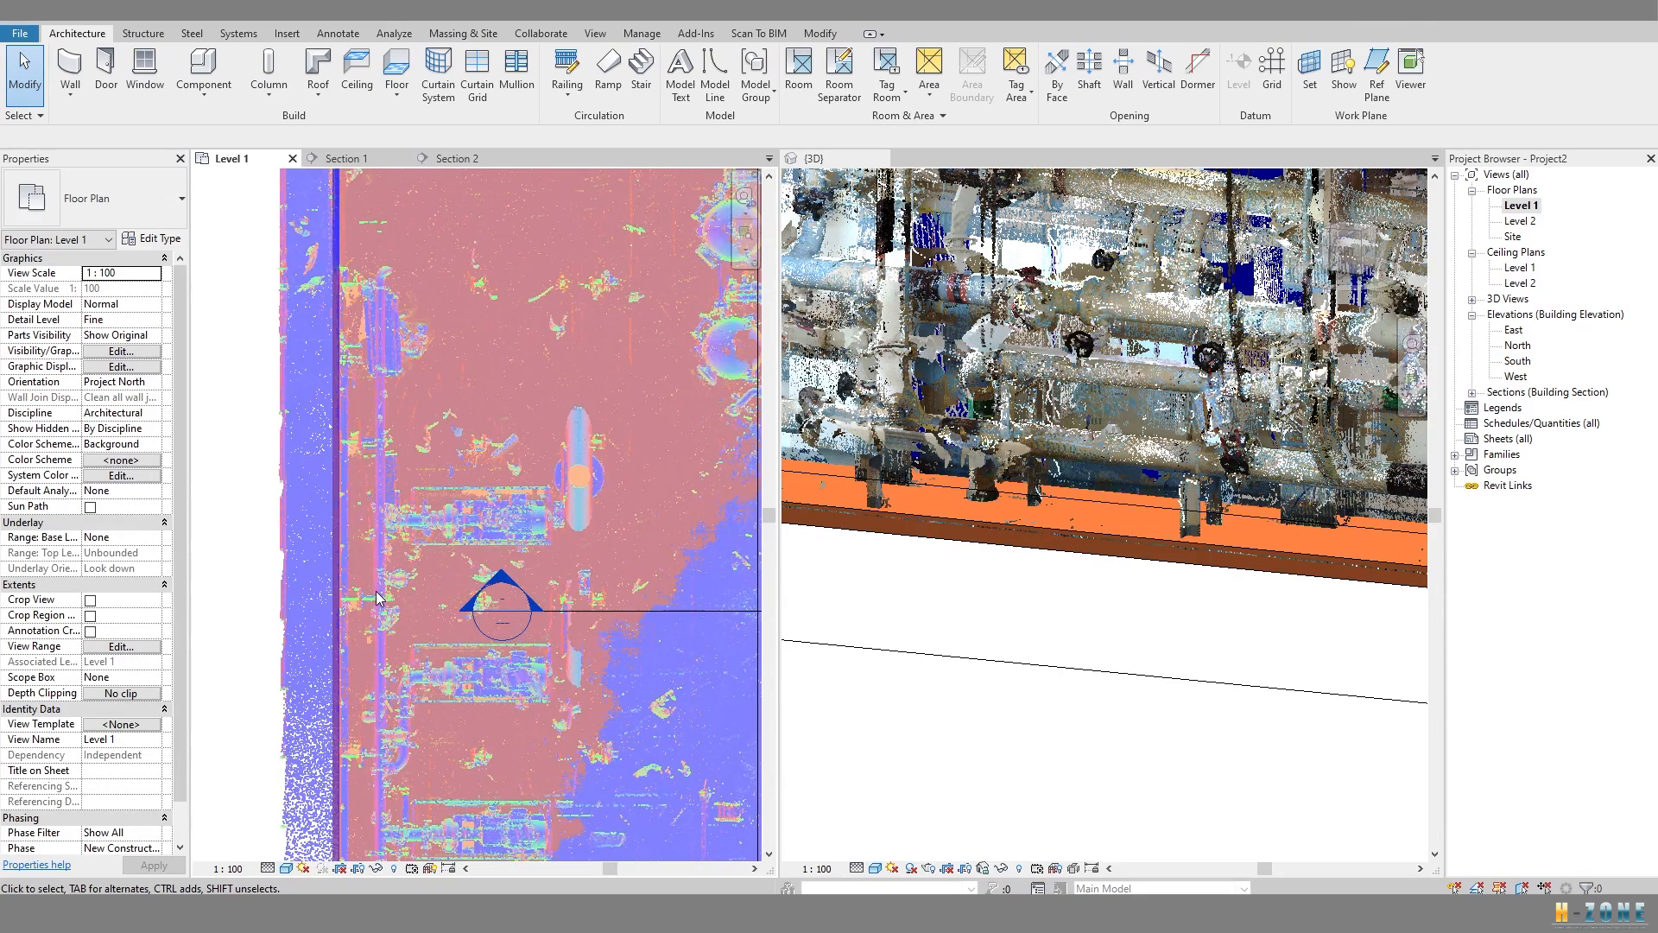
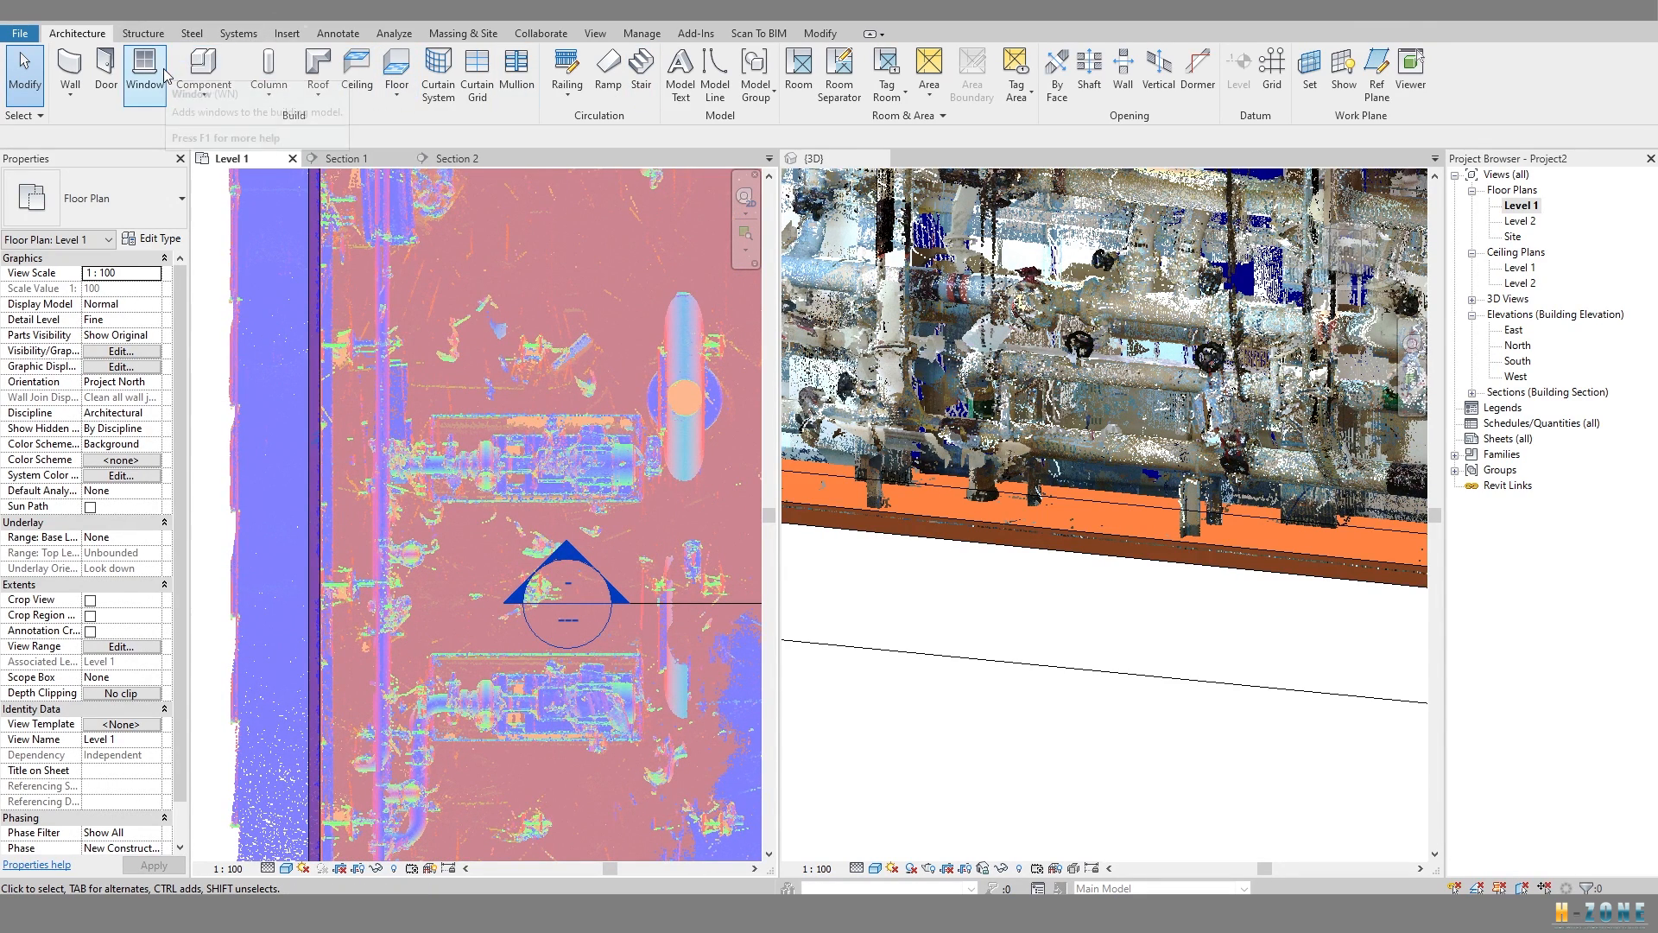
Start a pipe, duplicate the Default pipe type as "new pipe" and open its routing preferences.
click(238, 33)
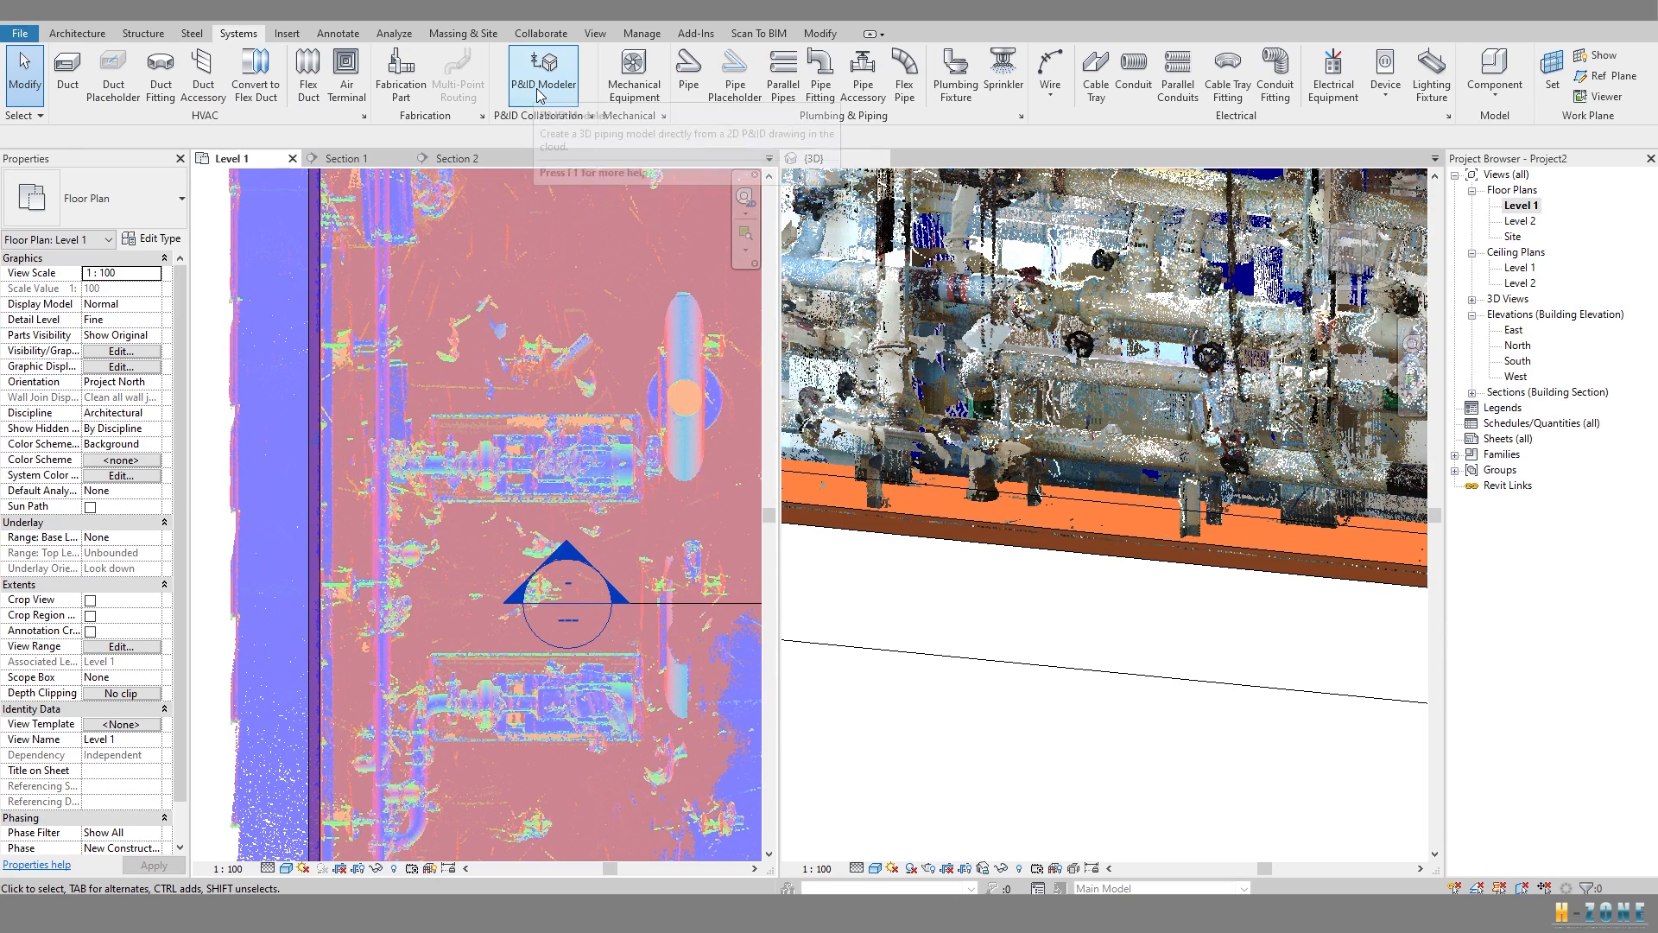
click(690, 76)
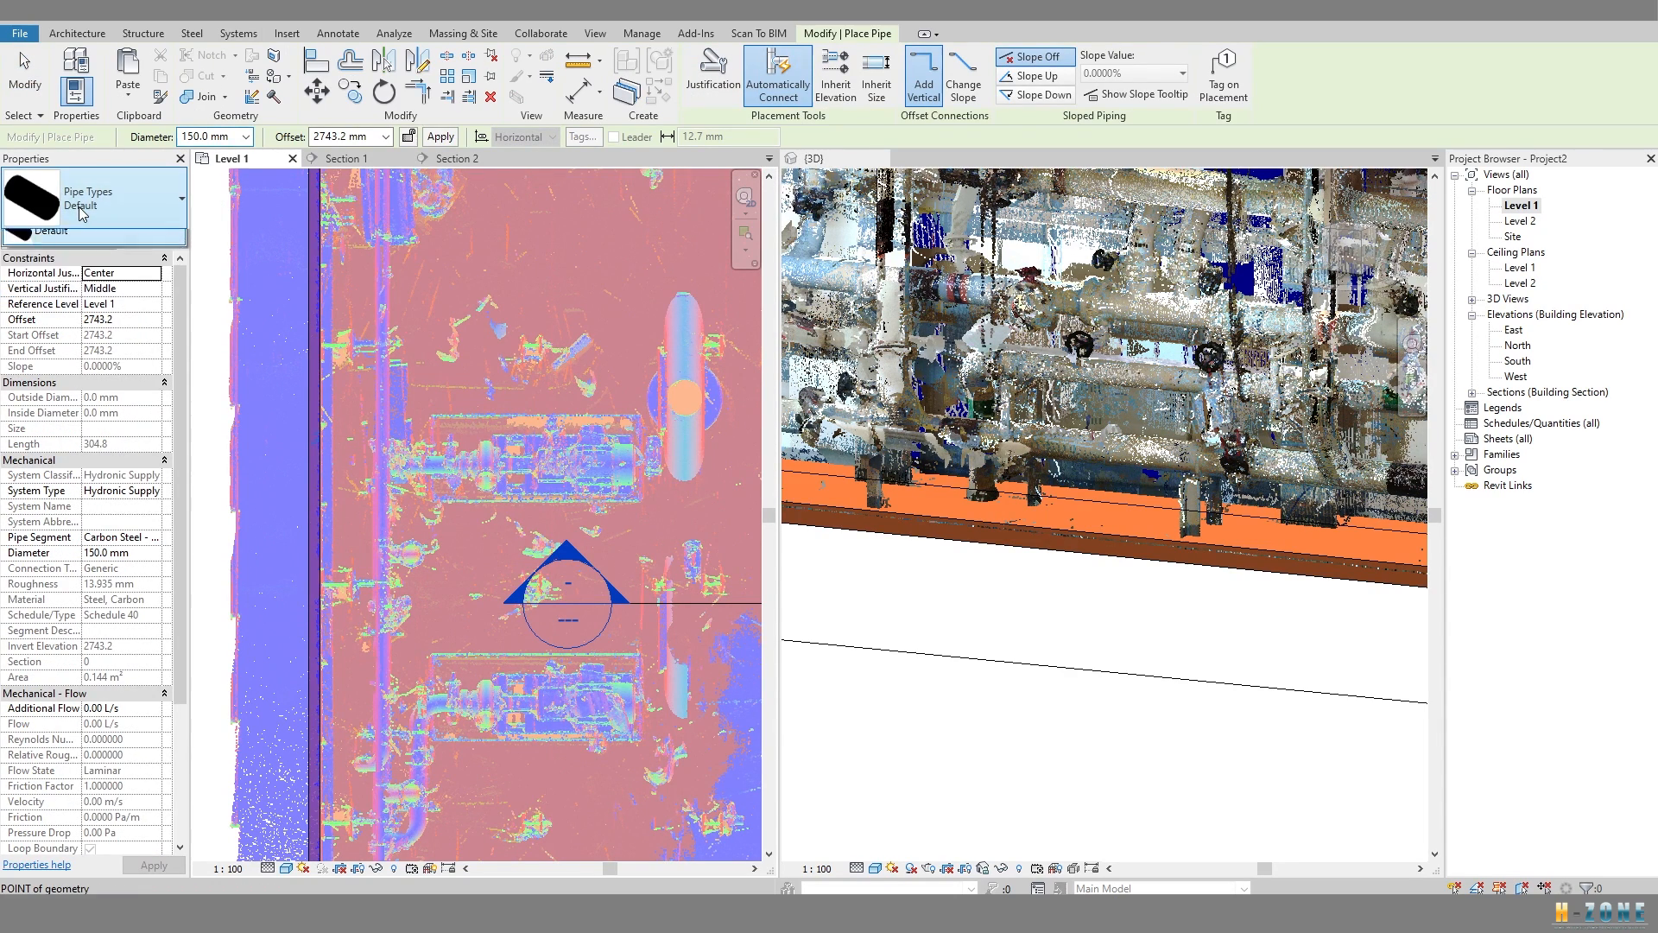
click(148, 239)
click(1192, 255)
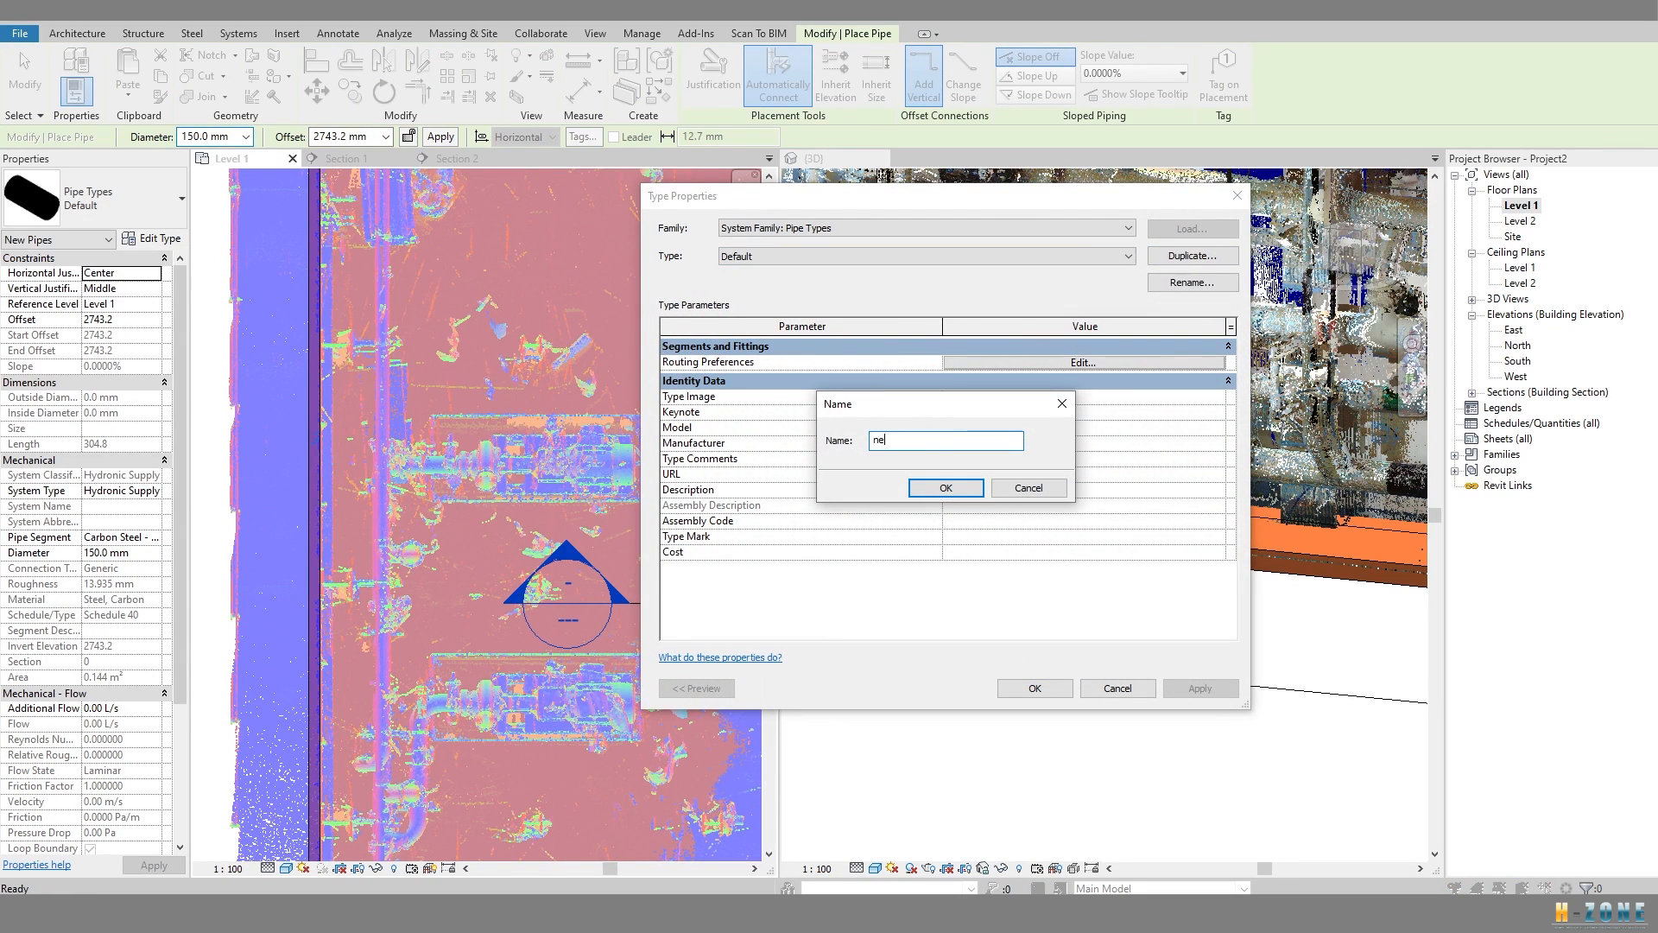
click(946, 489)
click(1071, 362)
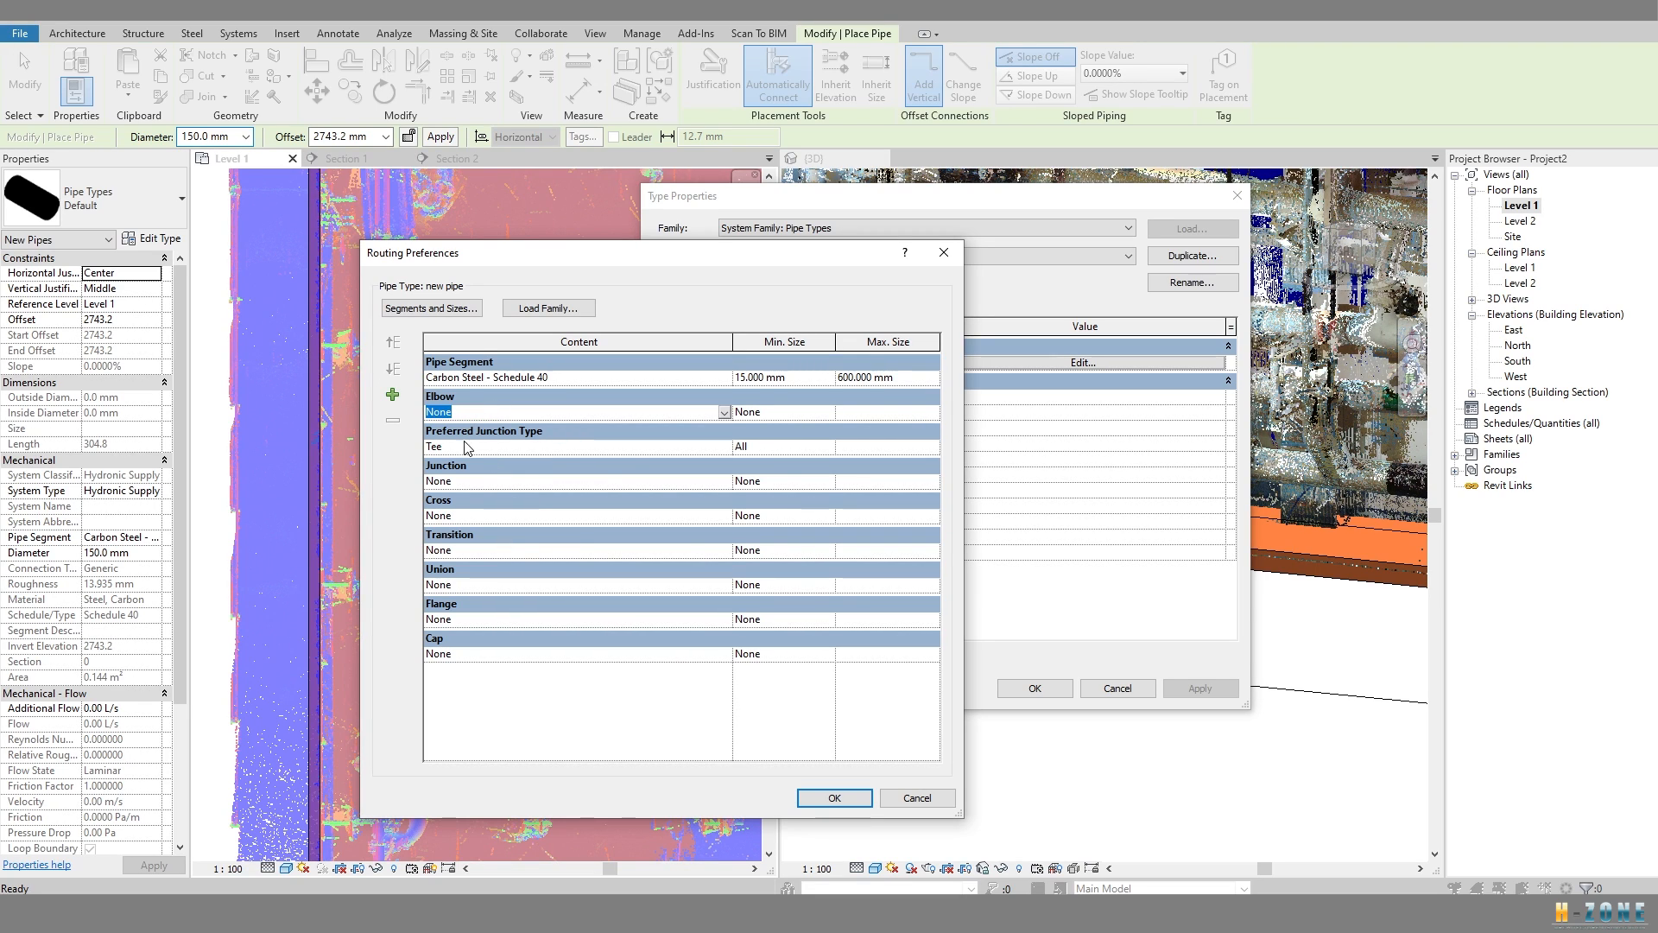
Review the elbow, junction, transition, union and flange entries in the new pipe type's routing preferences.
click(475, 550)
click(474, 585)
click(470, 619)
click(459, 467)
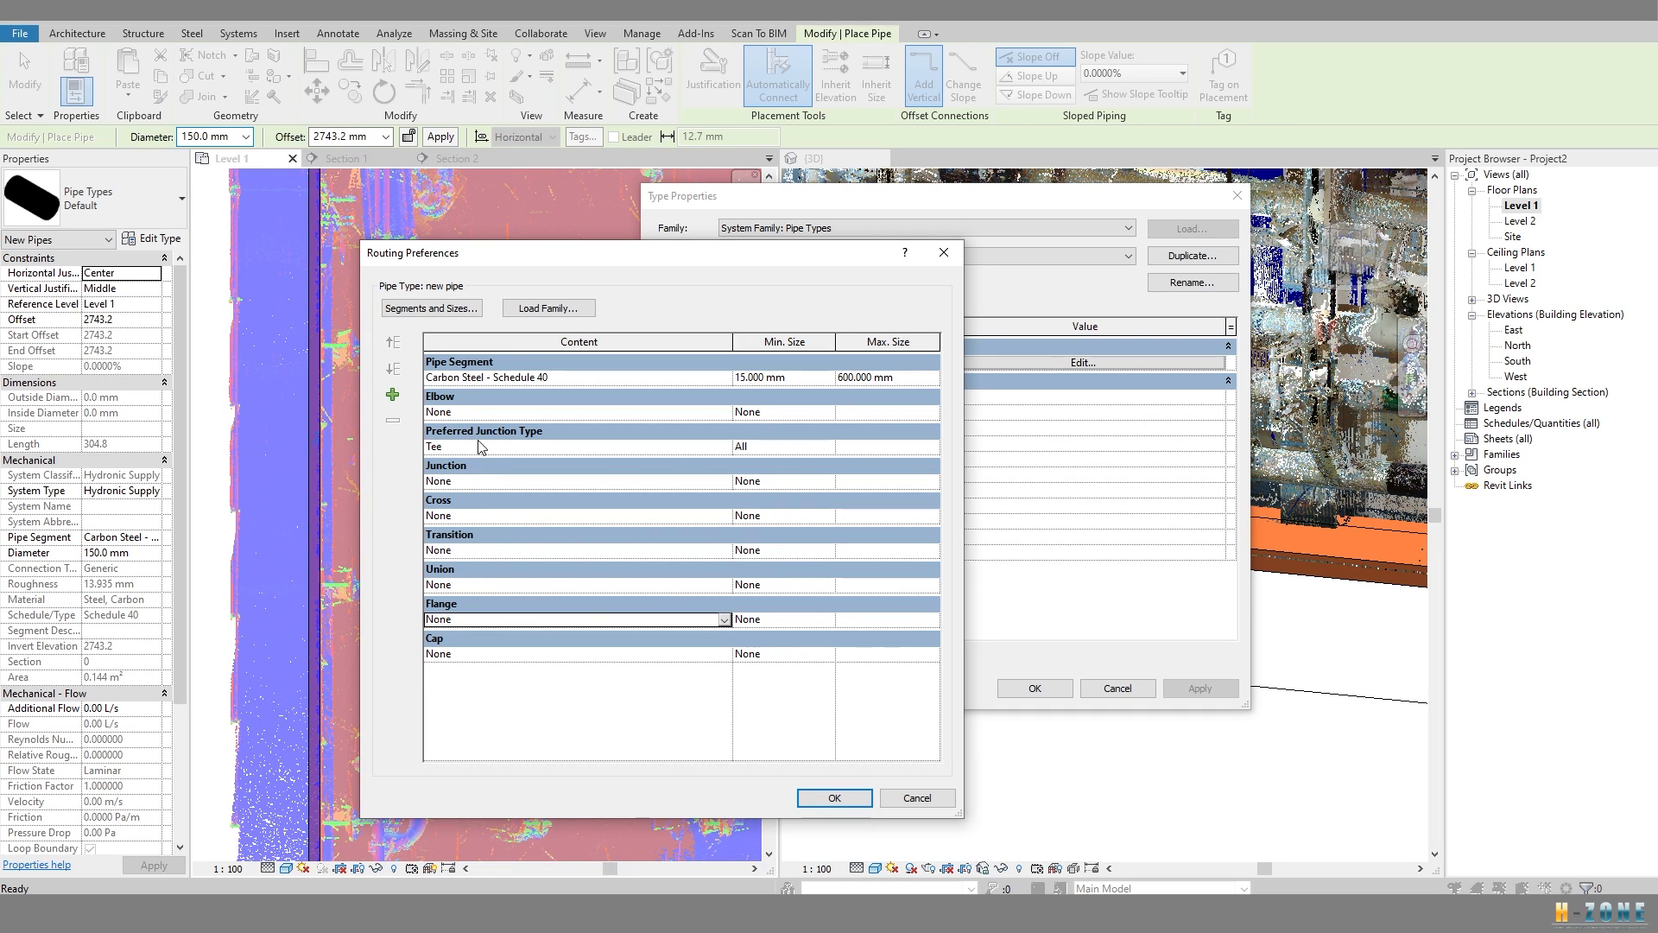
click(471, 413)
click(463, 447)
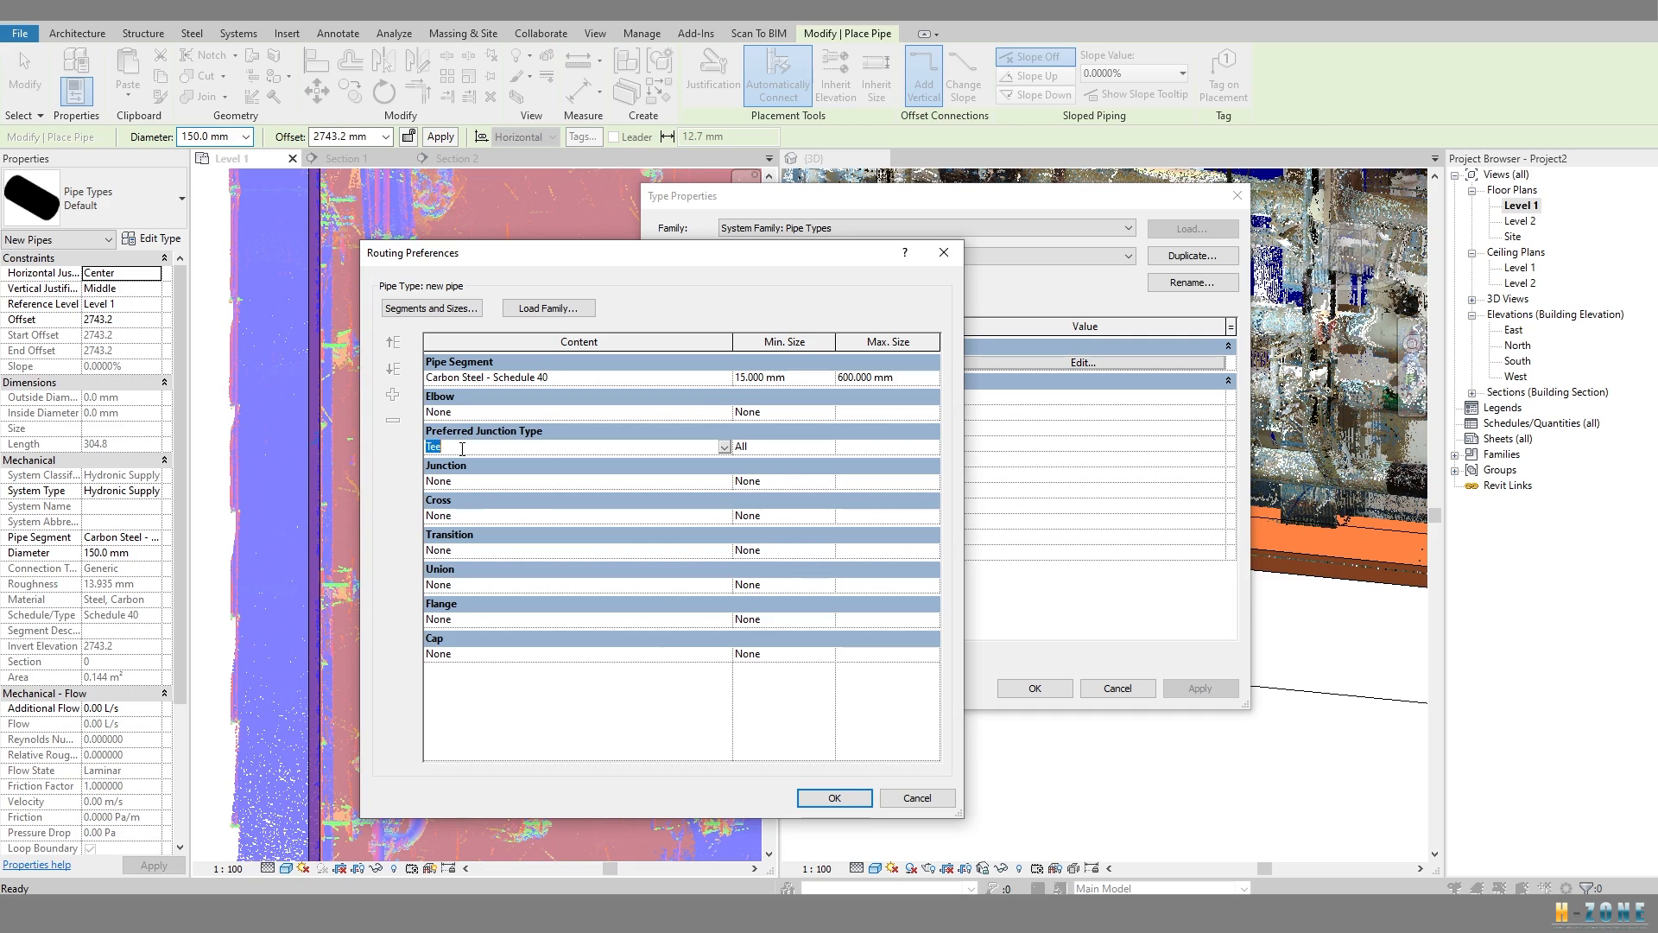
click(468, 411)
click(472, 550)
click(496, 412)
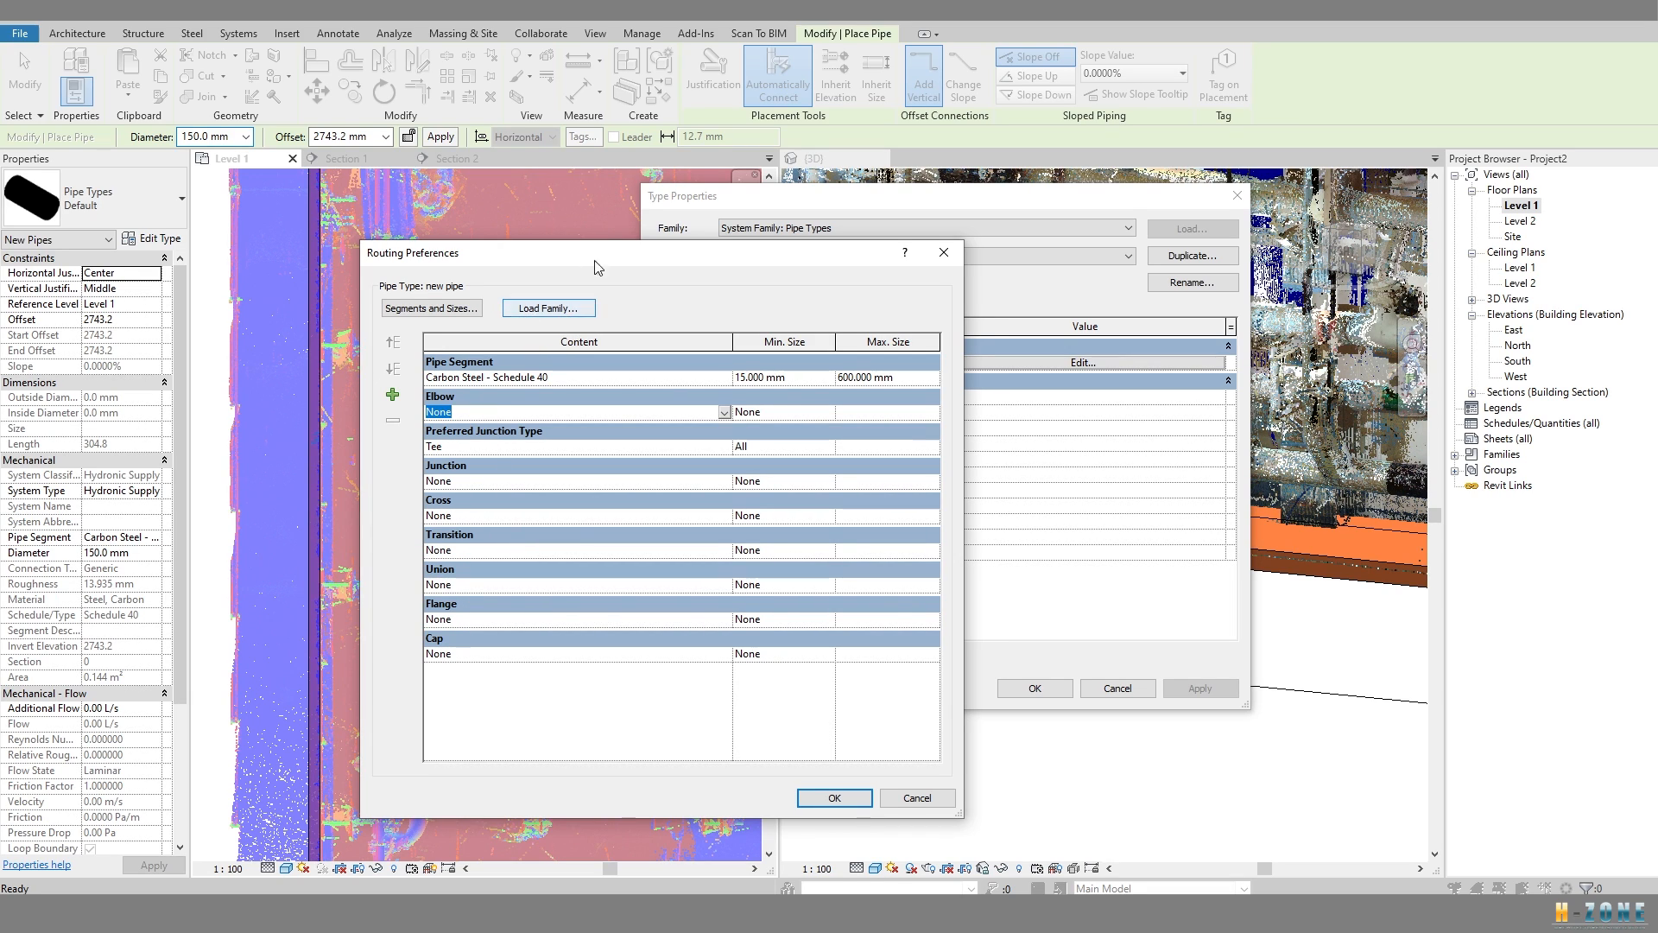
Start loading a fitting family and browse to the Fittings folder under US Metric > Pipe.
drag(590, 271, 619, 268)
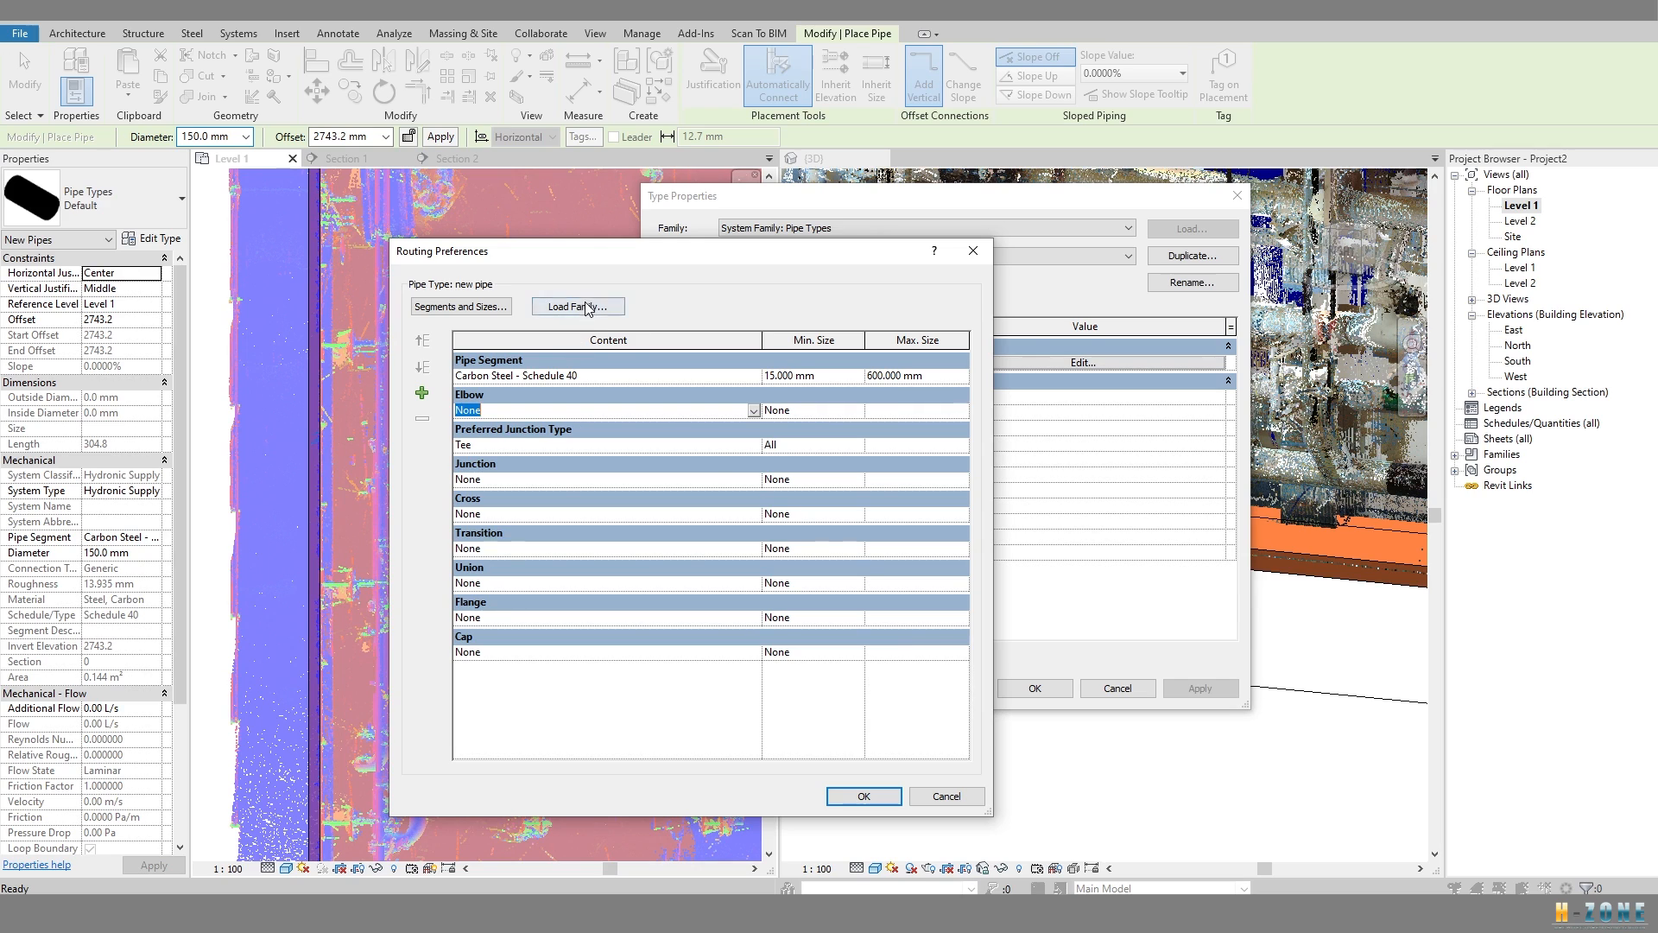
click(593, 308)
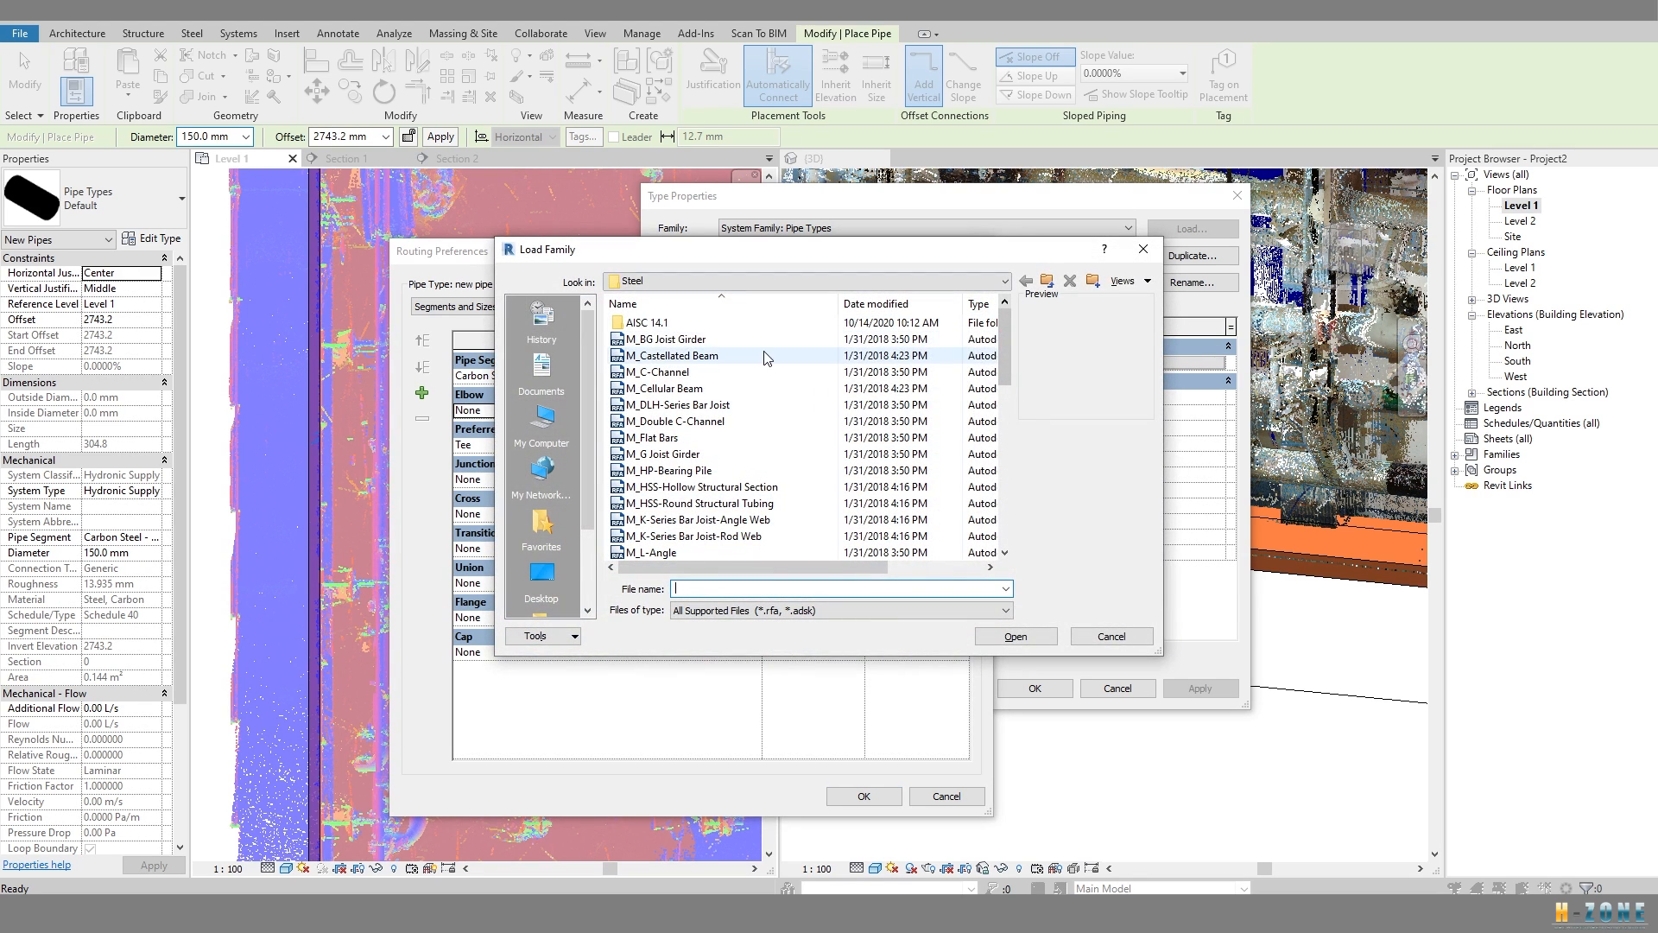
click(1047, 281)
click(1047, 281)
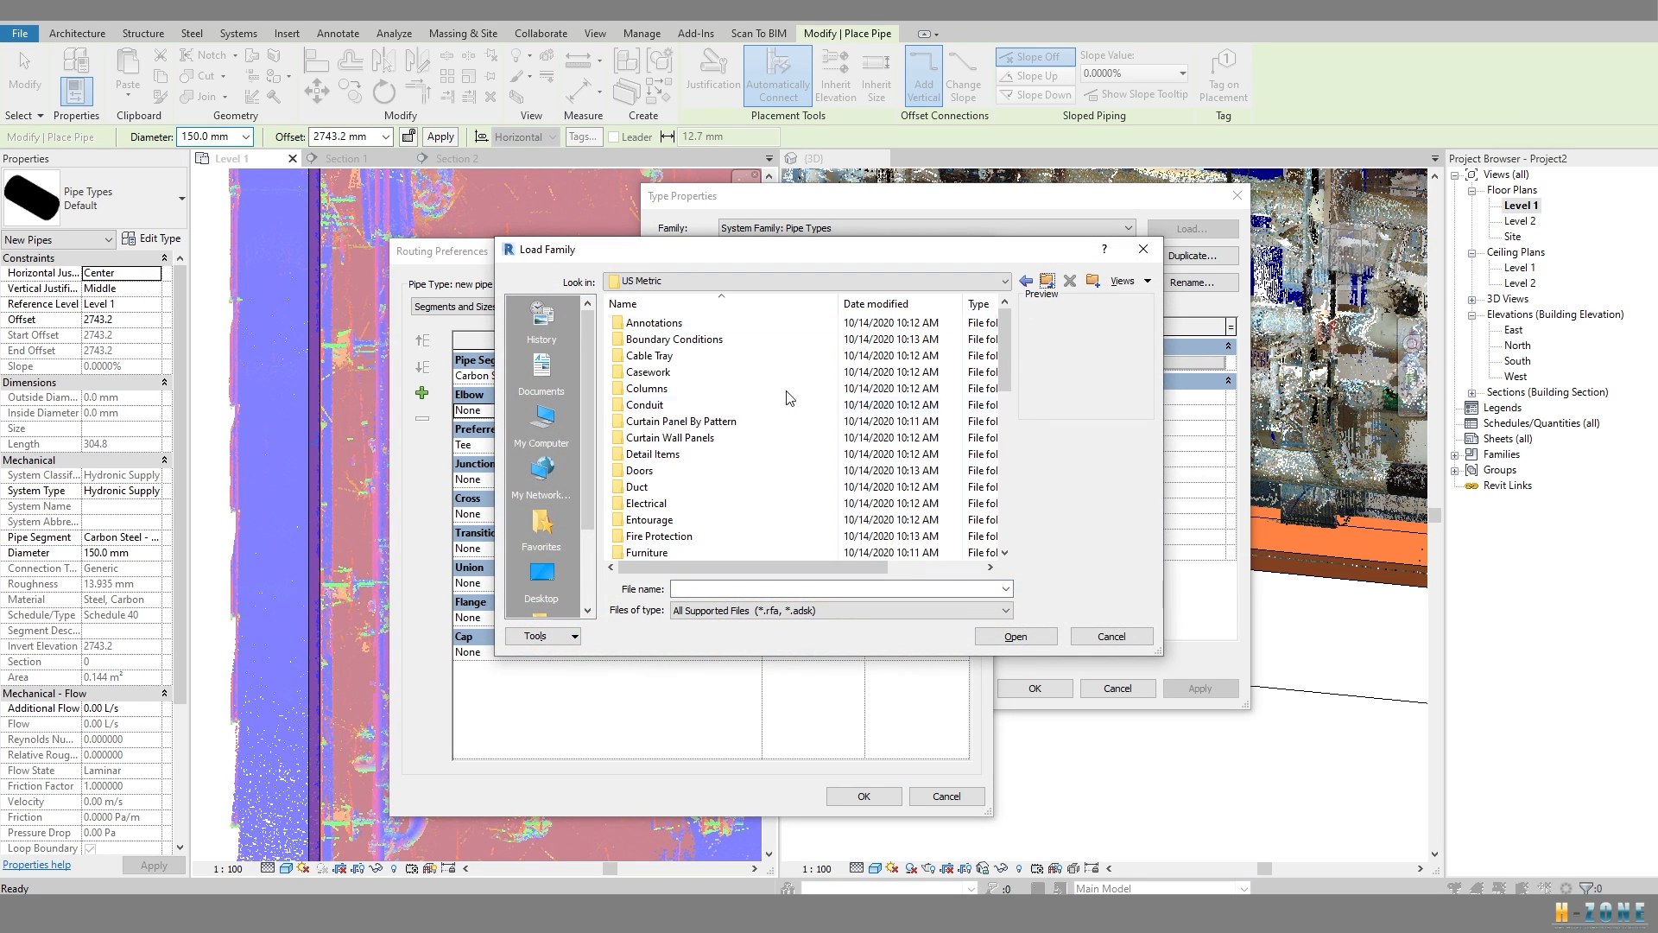
scroll(656, 497, down, 6)
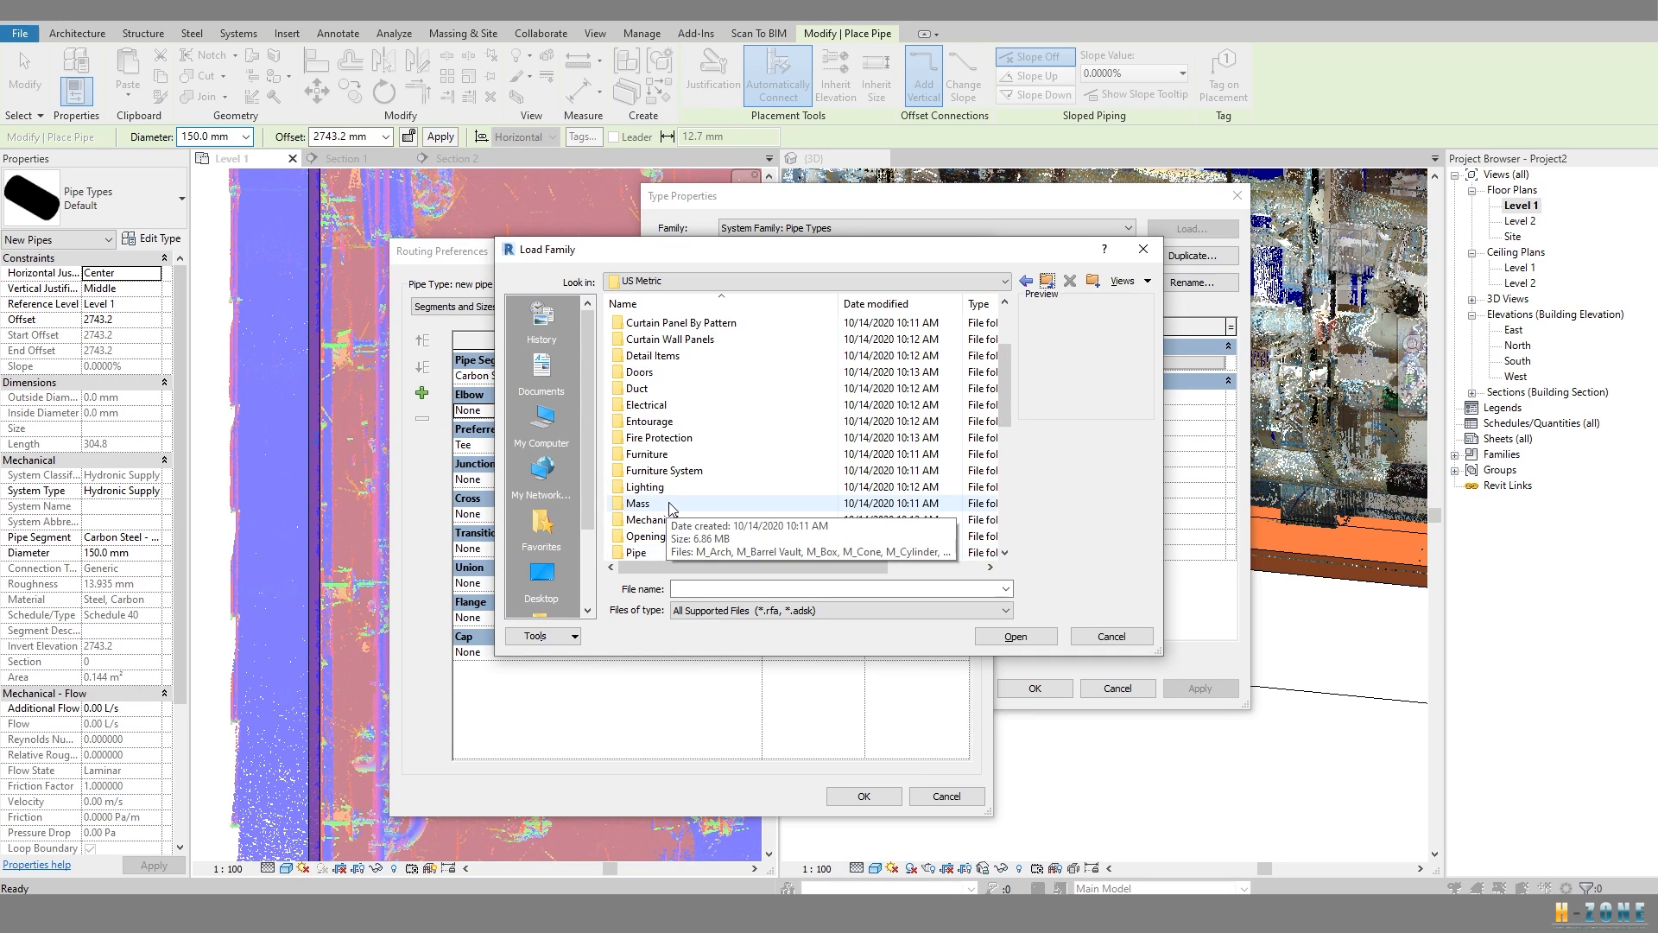
scroll(691, 496, up, 2)
double_click(645, 458)
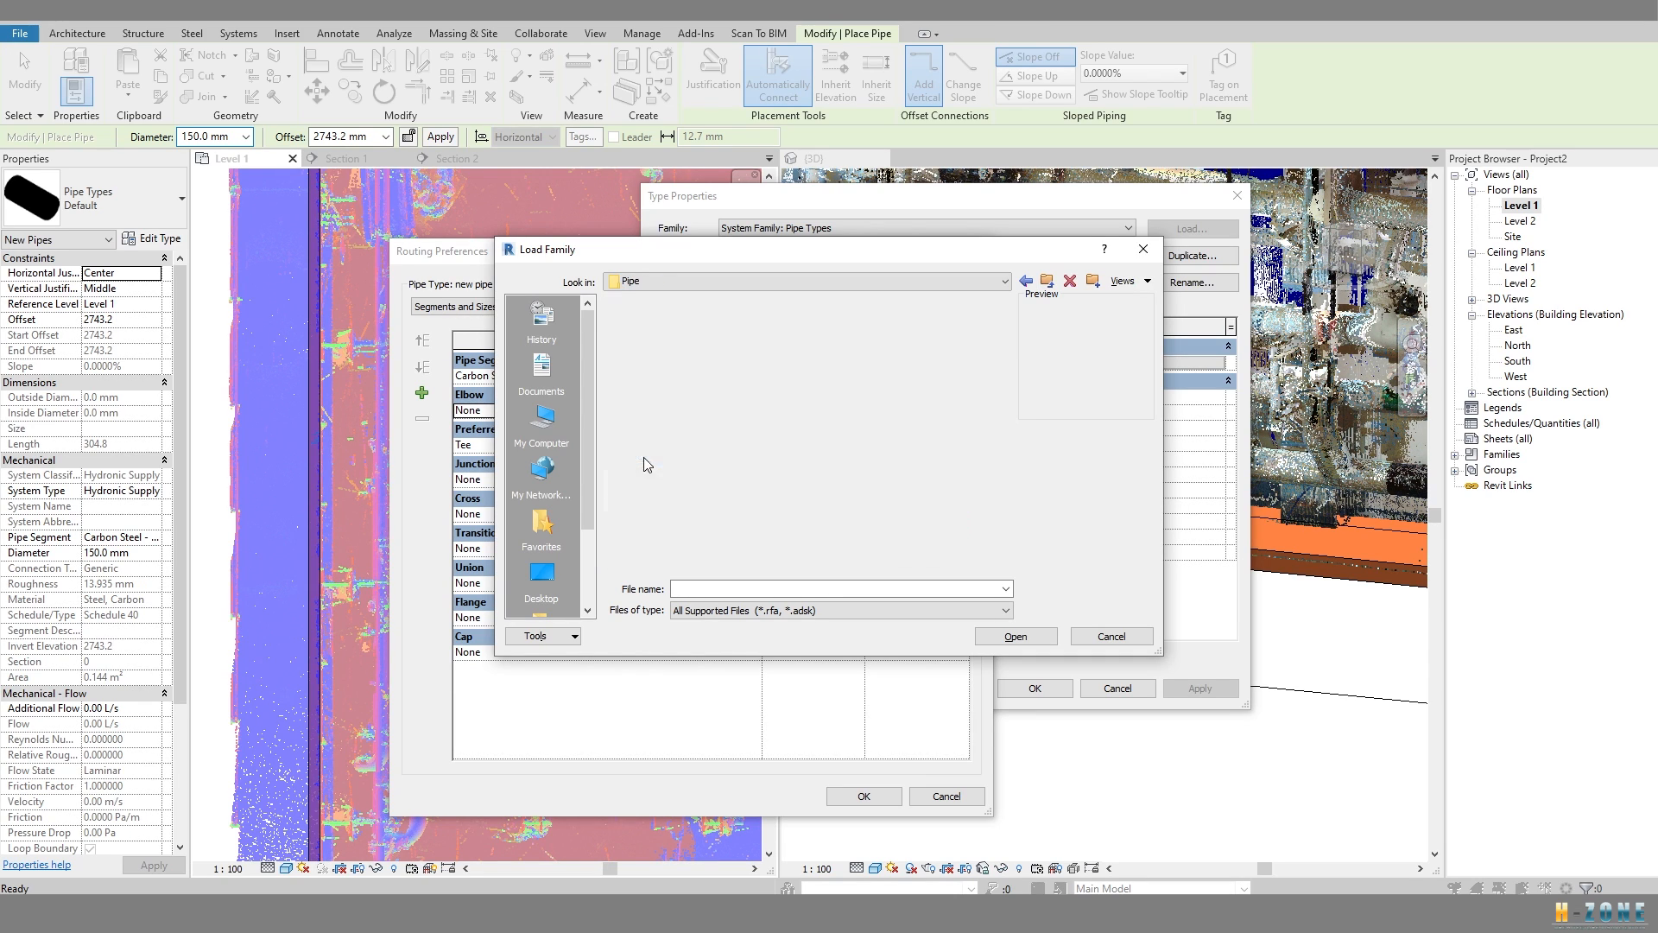
double_click(676, 340)
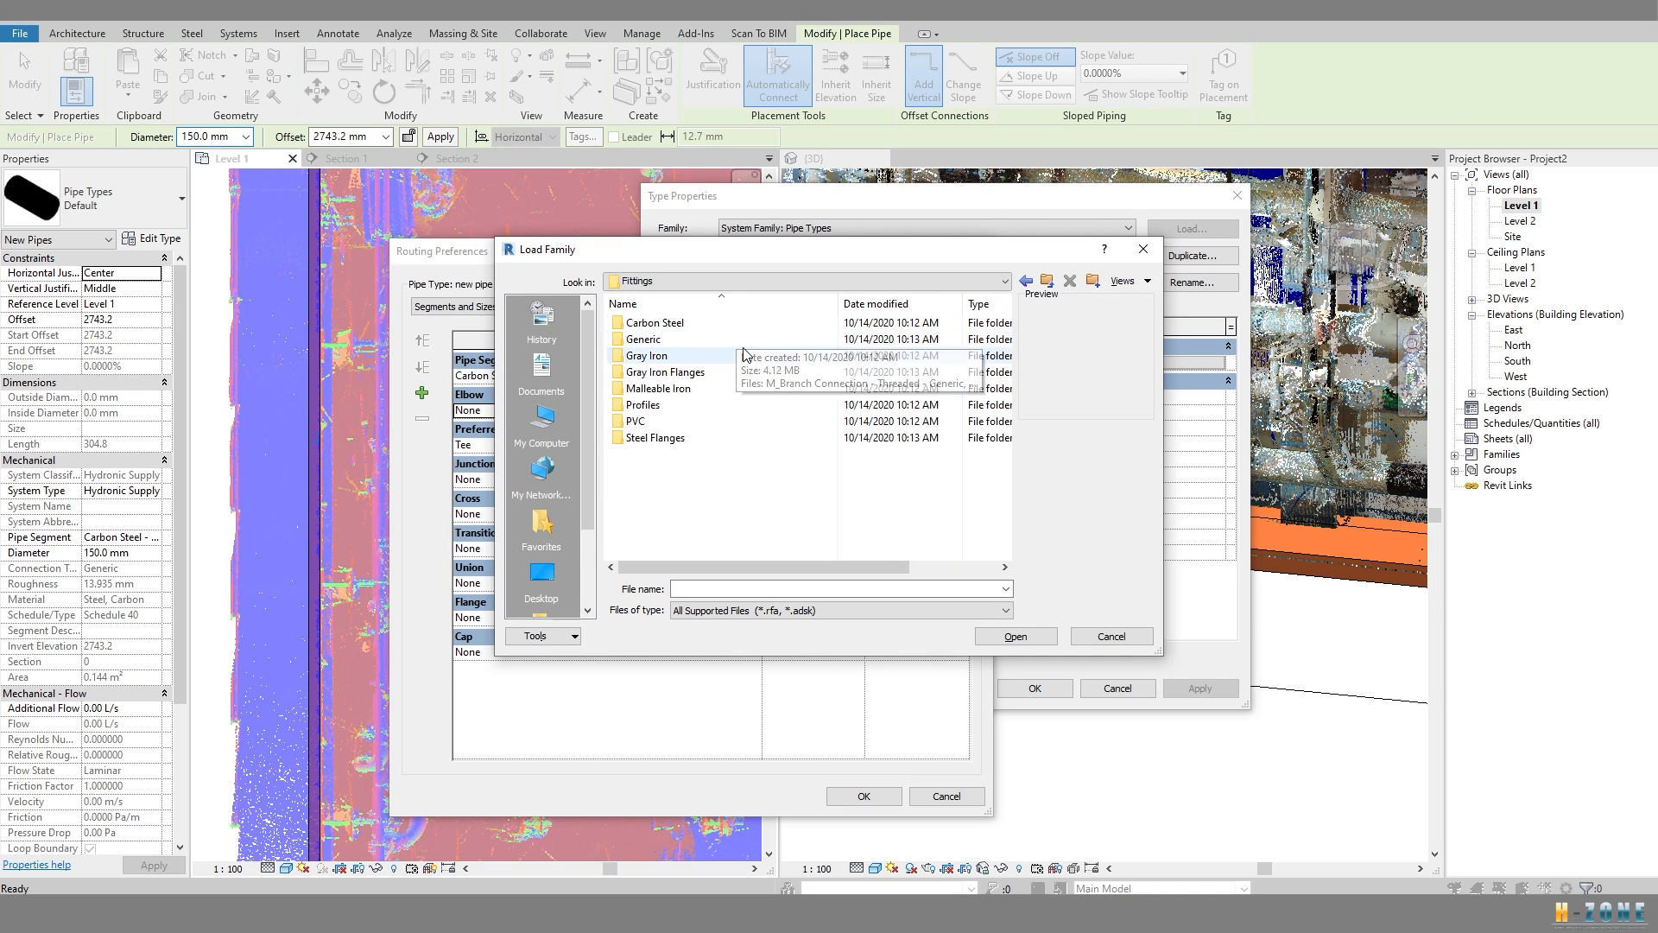
click(959, 283)
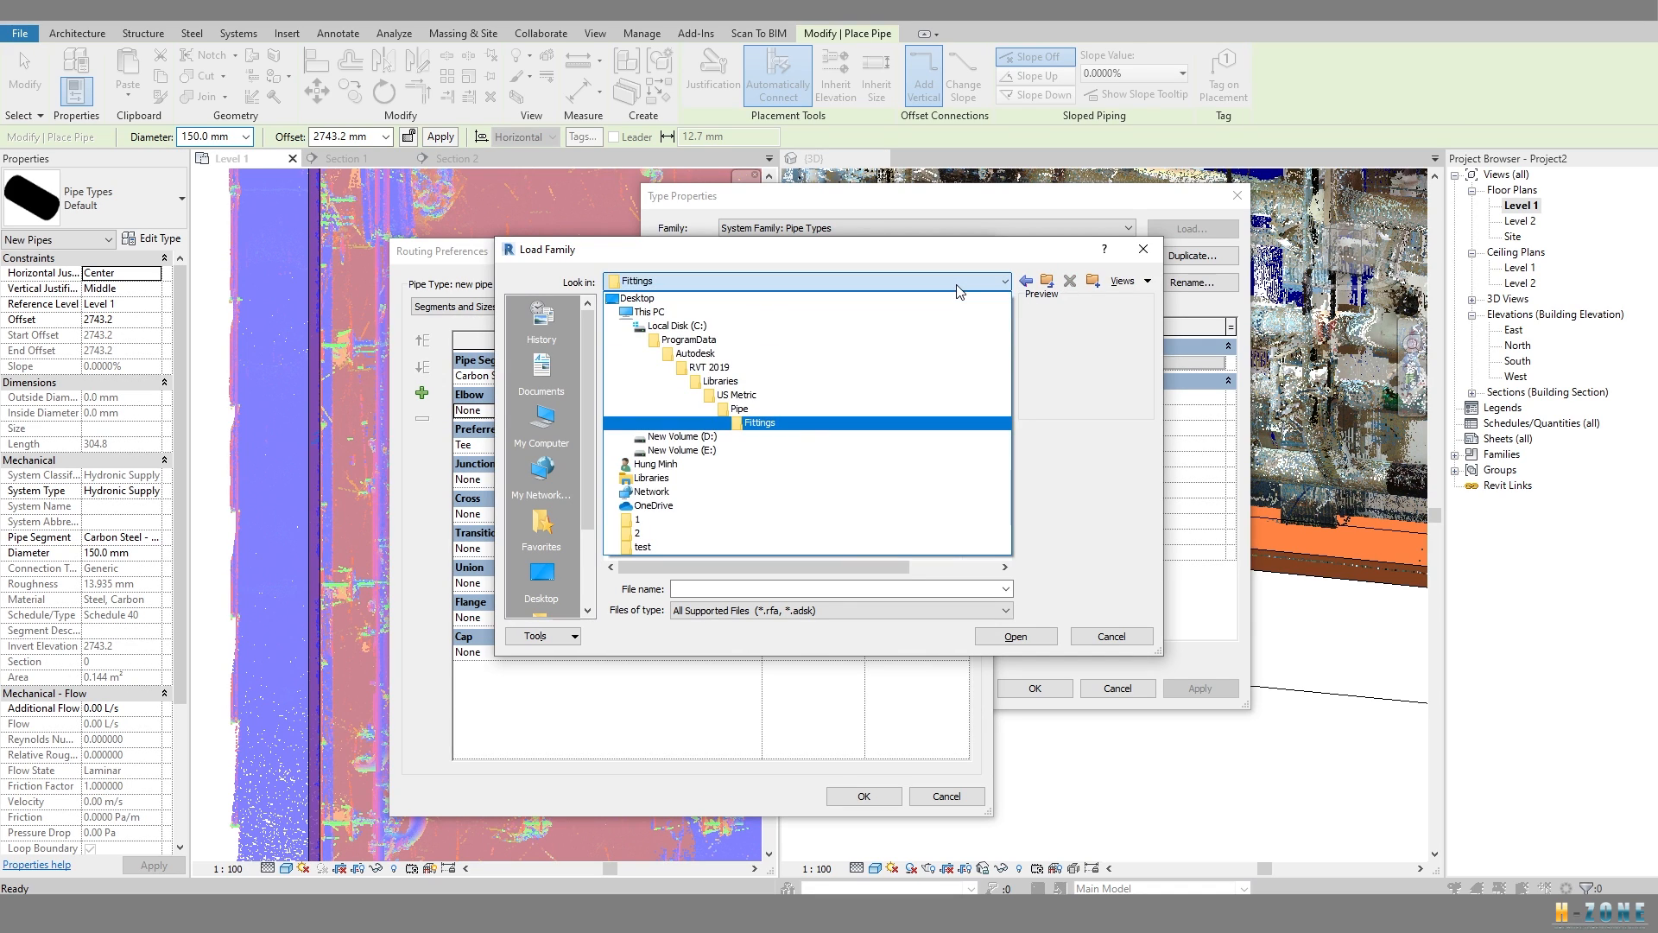
click(957, 286)
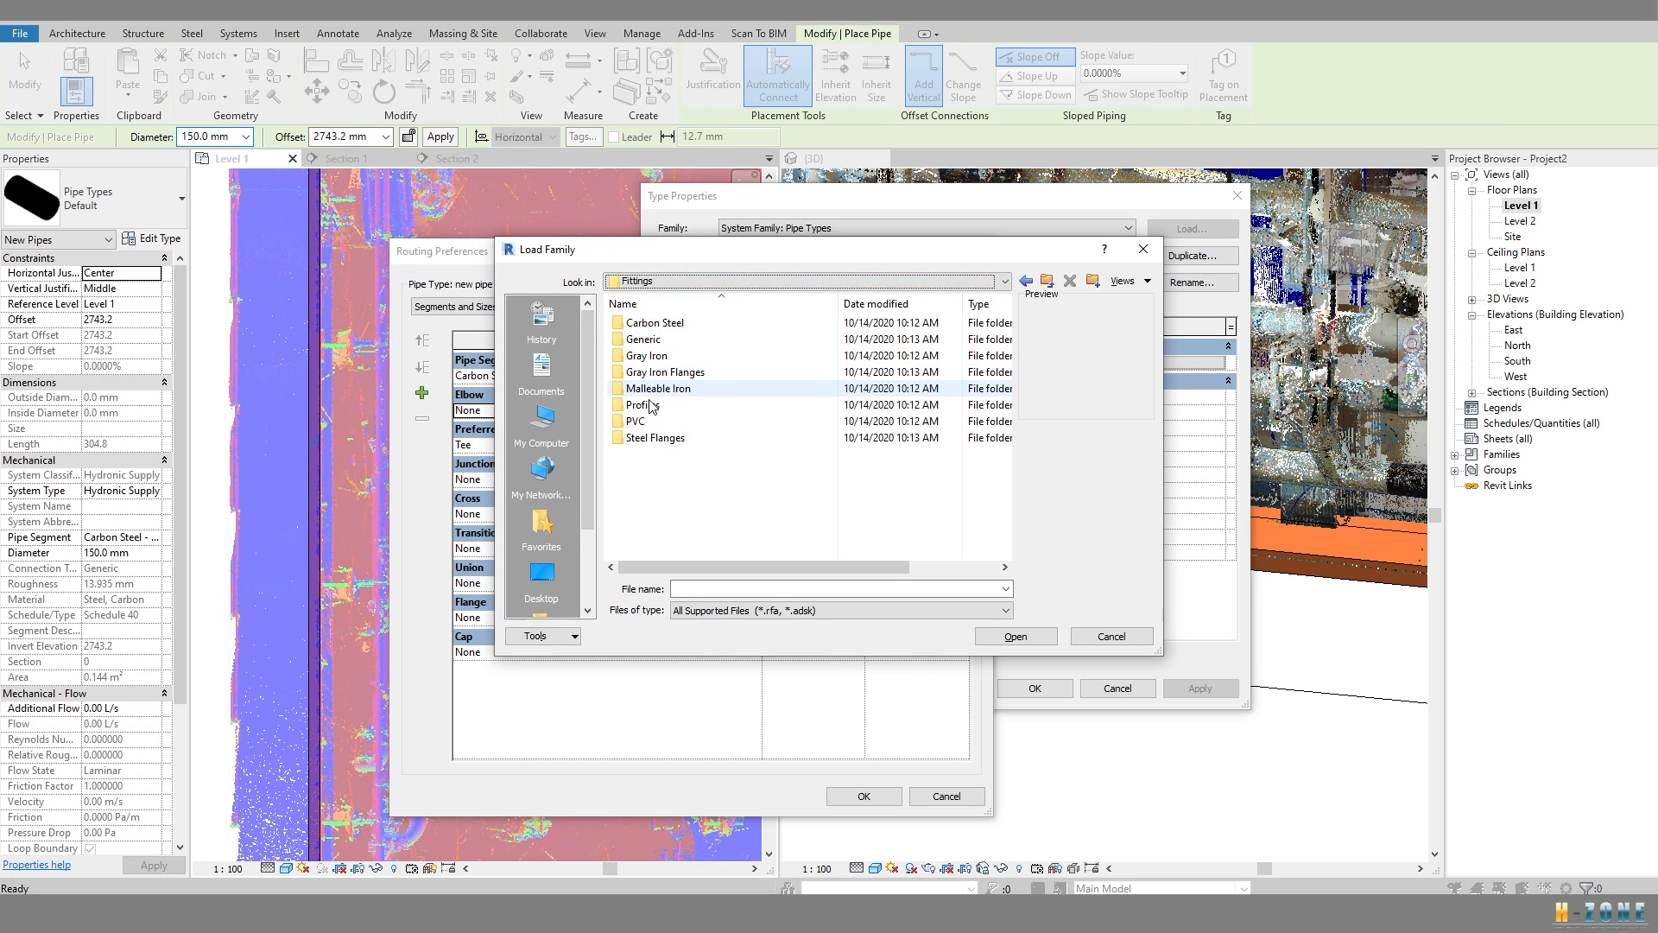
drag(725, 260, 1086, 253)
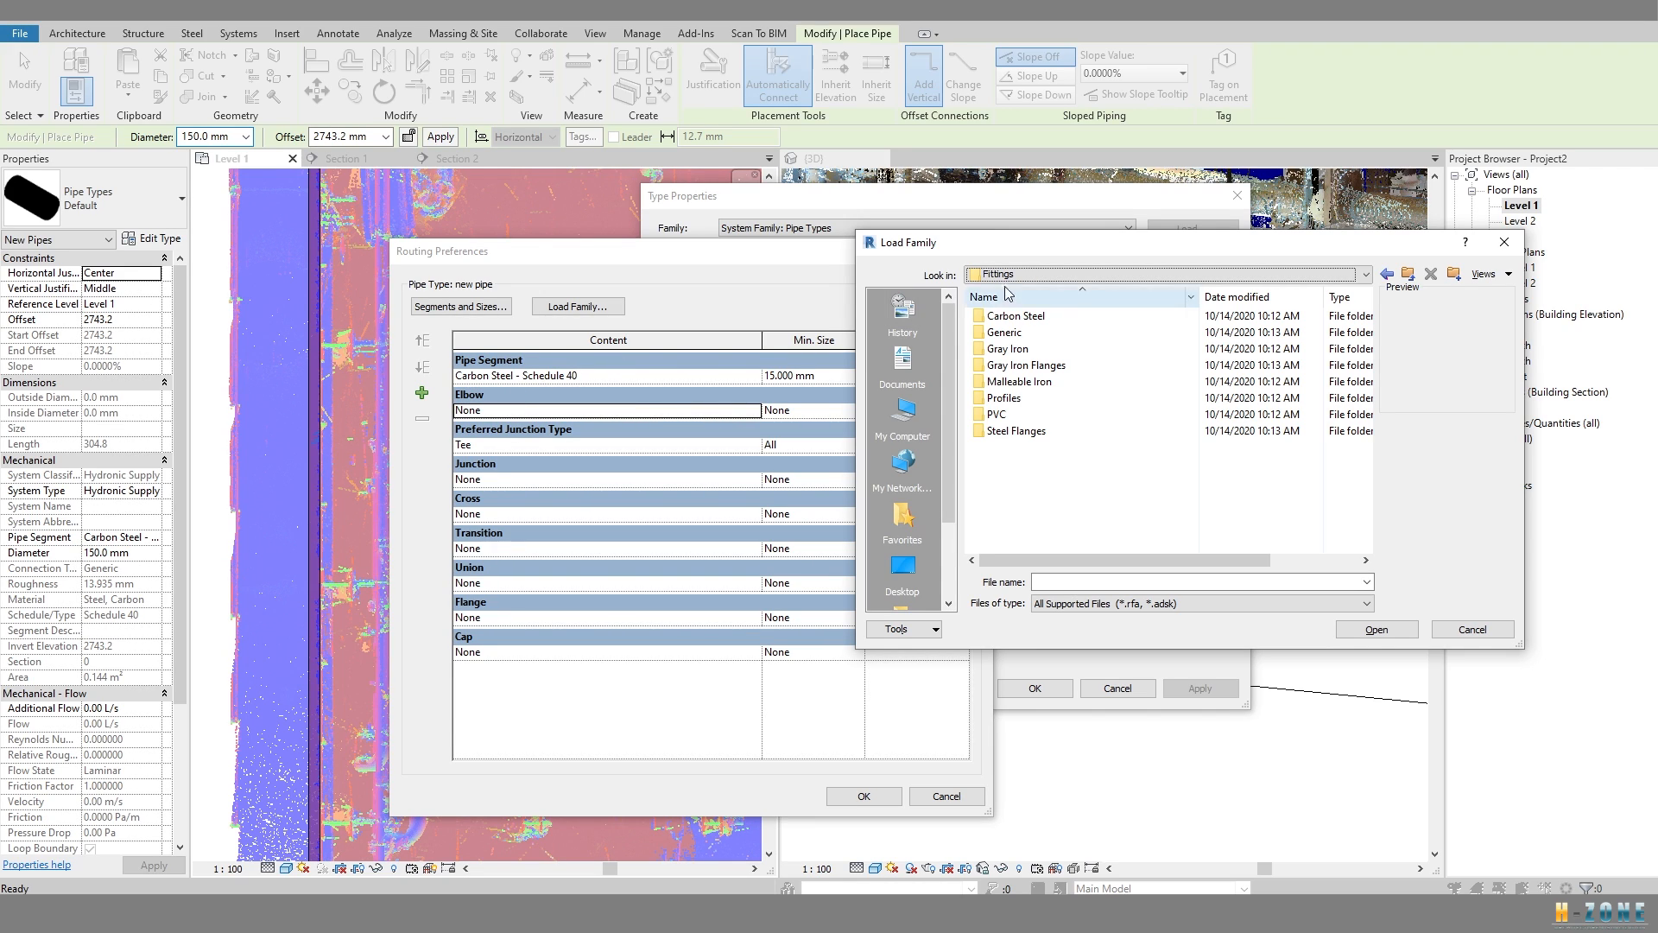
drag(1075, 252, 1026, 256)
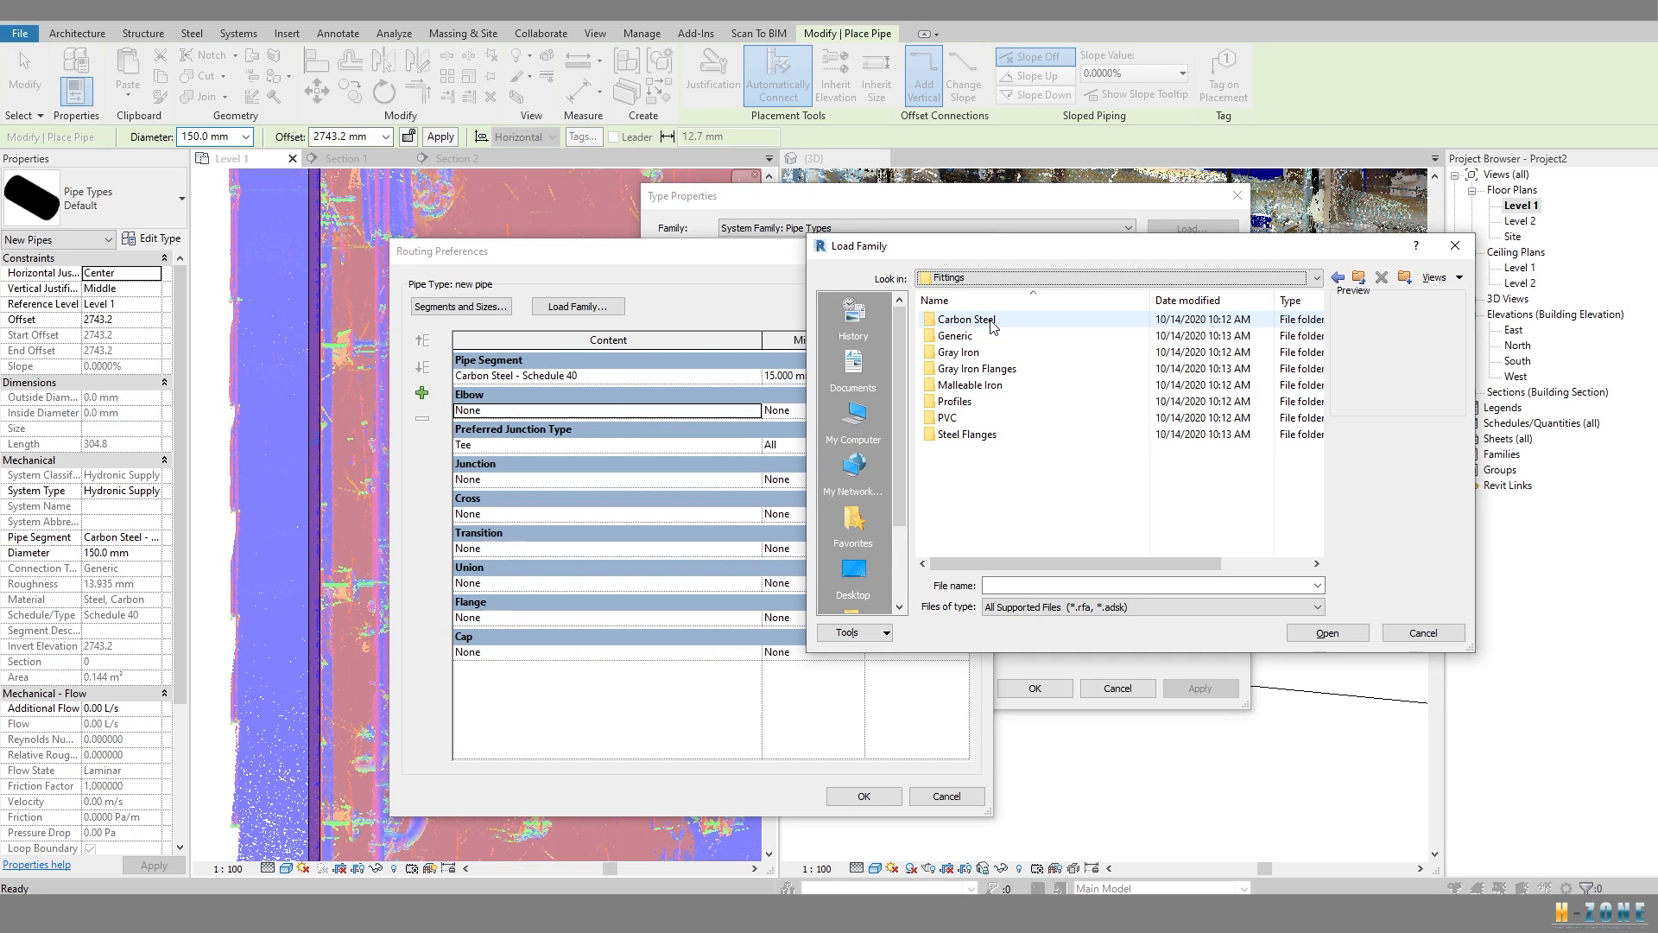
Preview the elbow, lateral, reducer, tee and wye families in the Carbon Steel > Class 150 > Flanged folder.
double_click(967, 320)
double_click(966, 320)
double_click(966, 323)
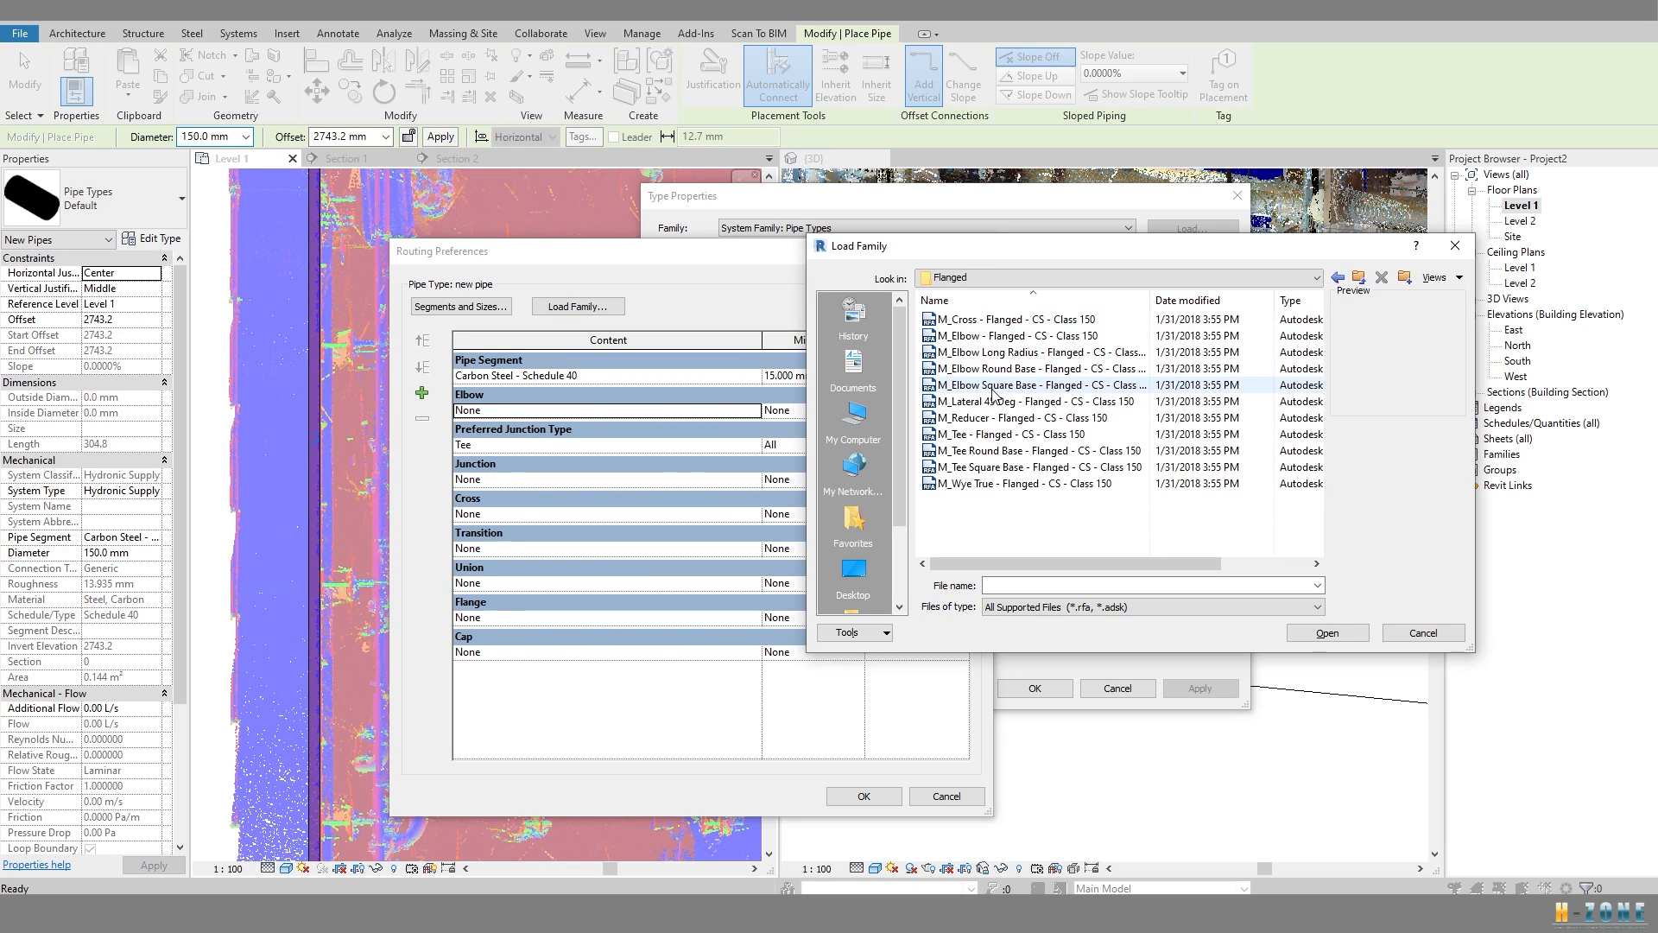
click(976, 484)
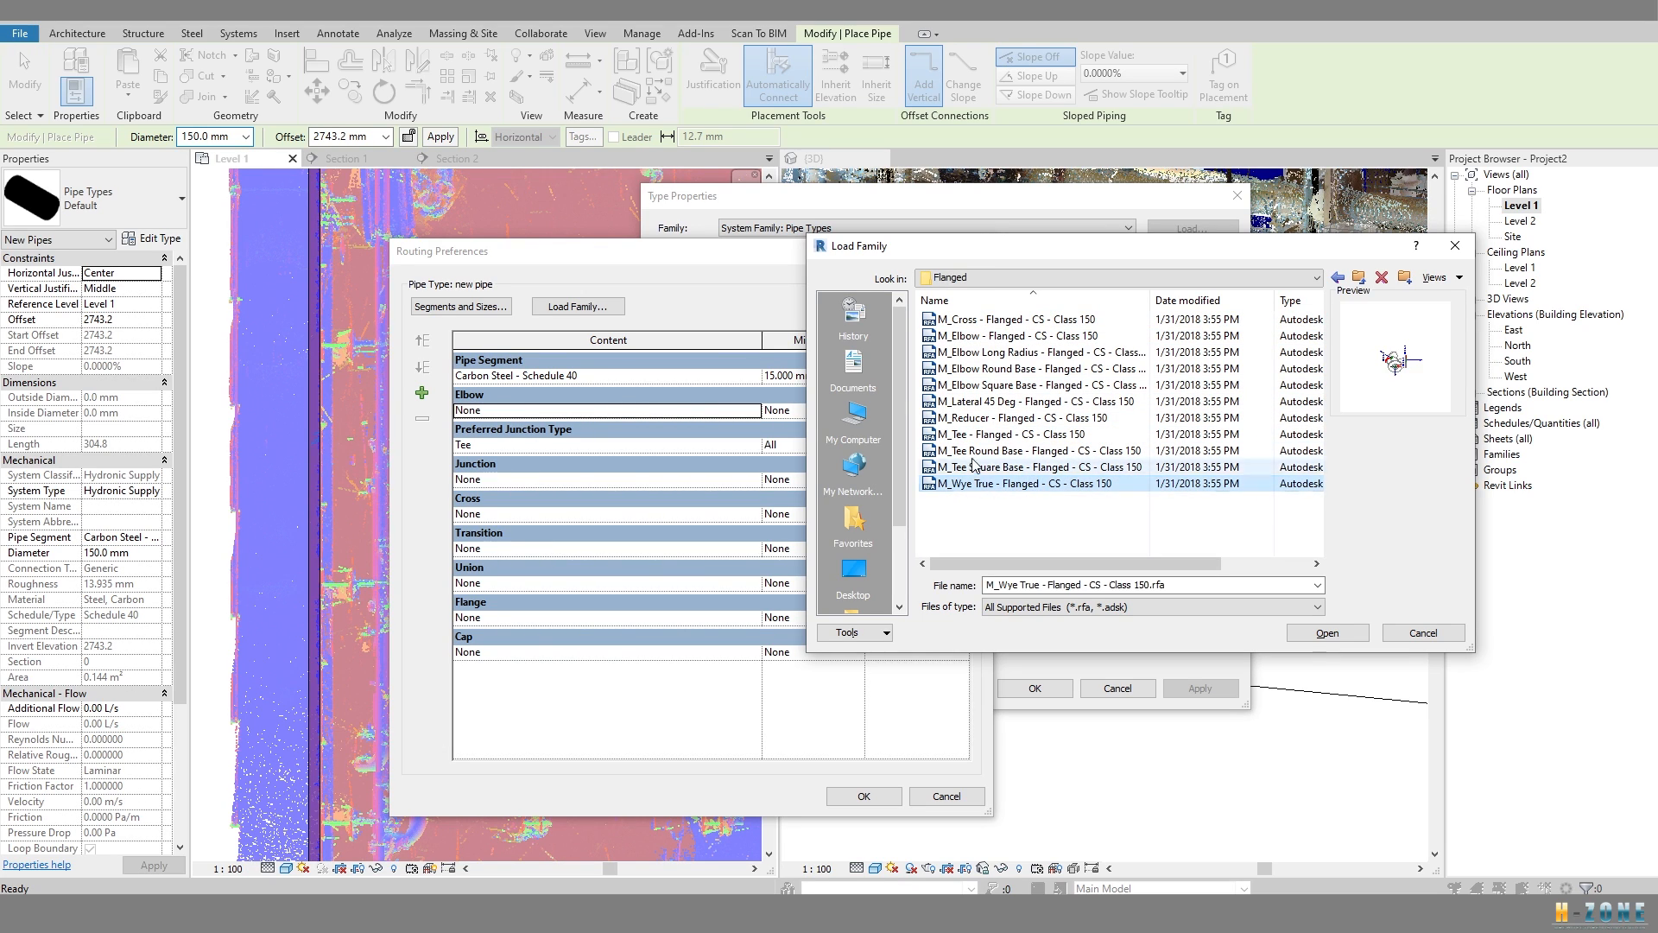
click(985, 370)
click(982, 400)
click(979, 418)
click(981, 435)
click(988, 451)
click(979, 434)
click(983, 451)
click(984, 469)
click(985, 486)
click(984, 434)
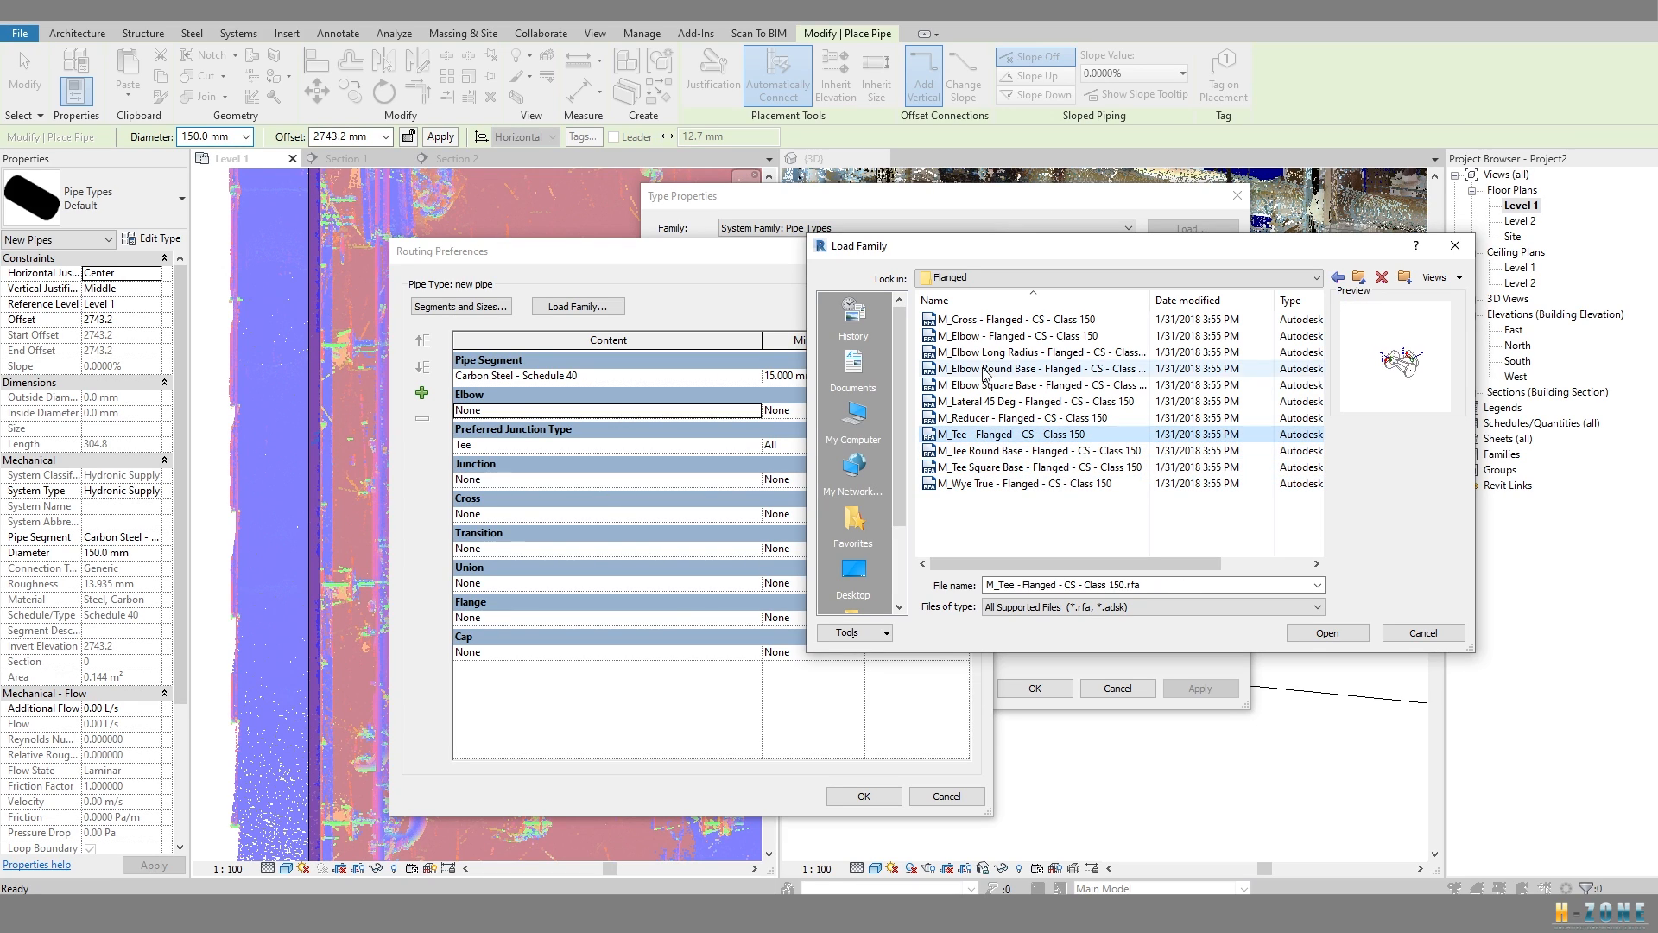
click(987, 336)
Return to the Fittings folder, check the Profiles folder and open the Generic fittings folder.
click(1337, 278)
click(1337, 278)
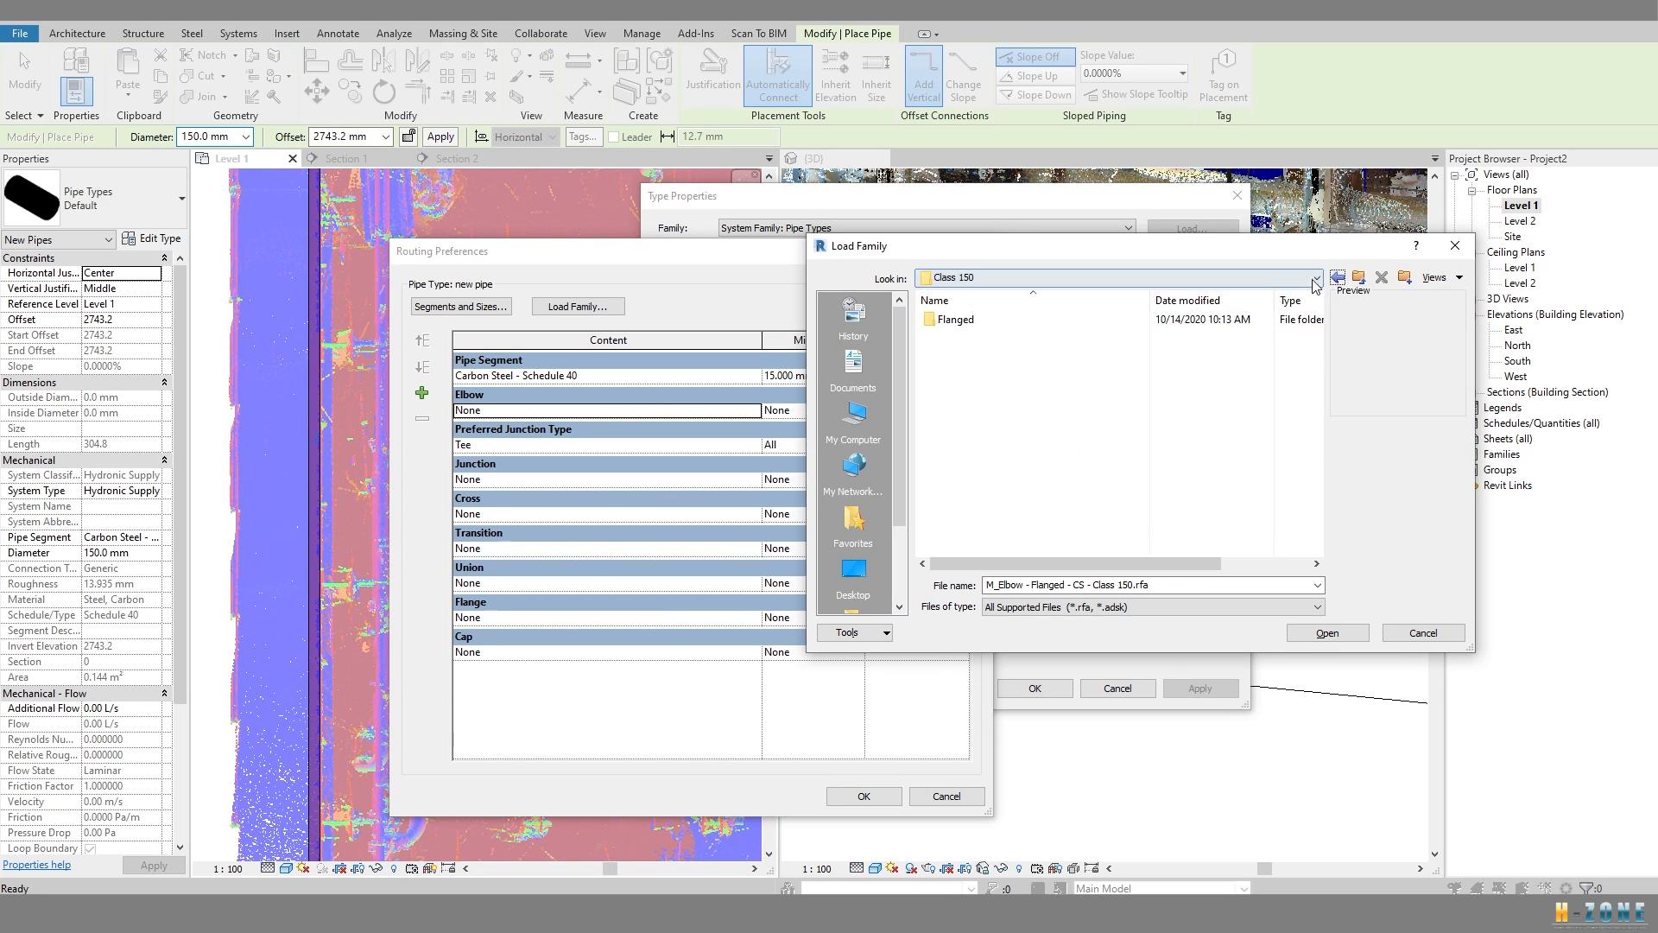
click(1337, 278)
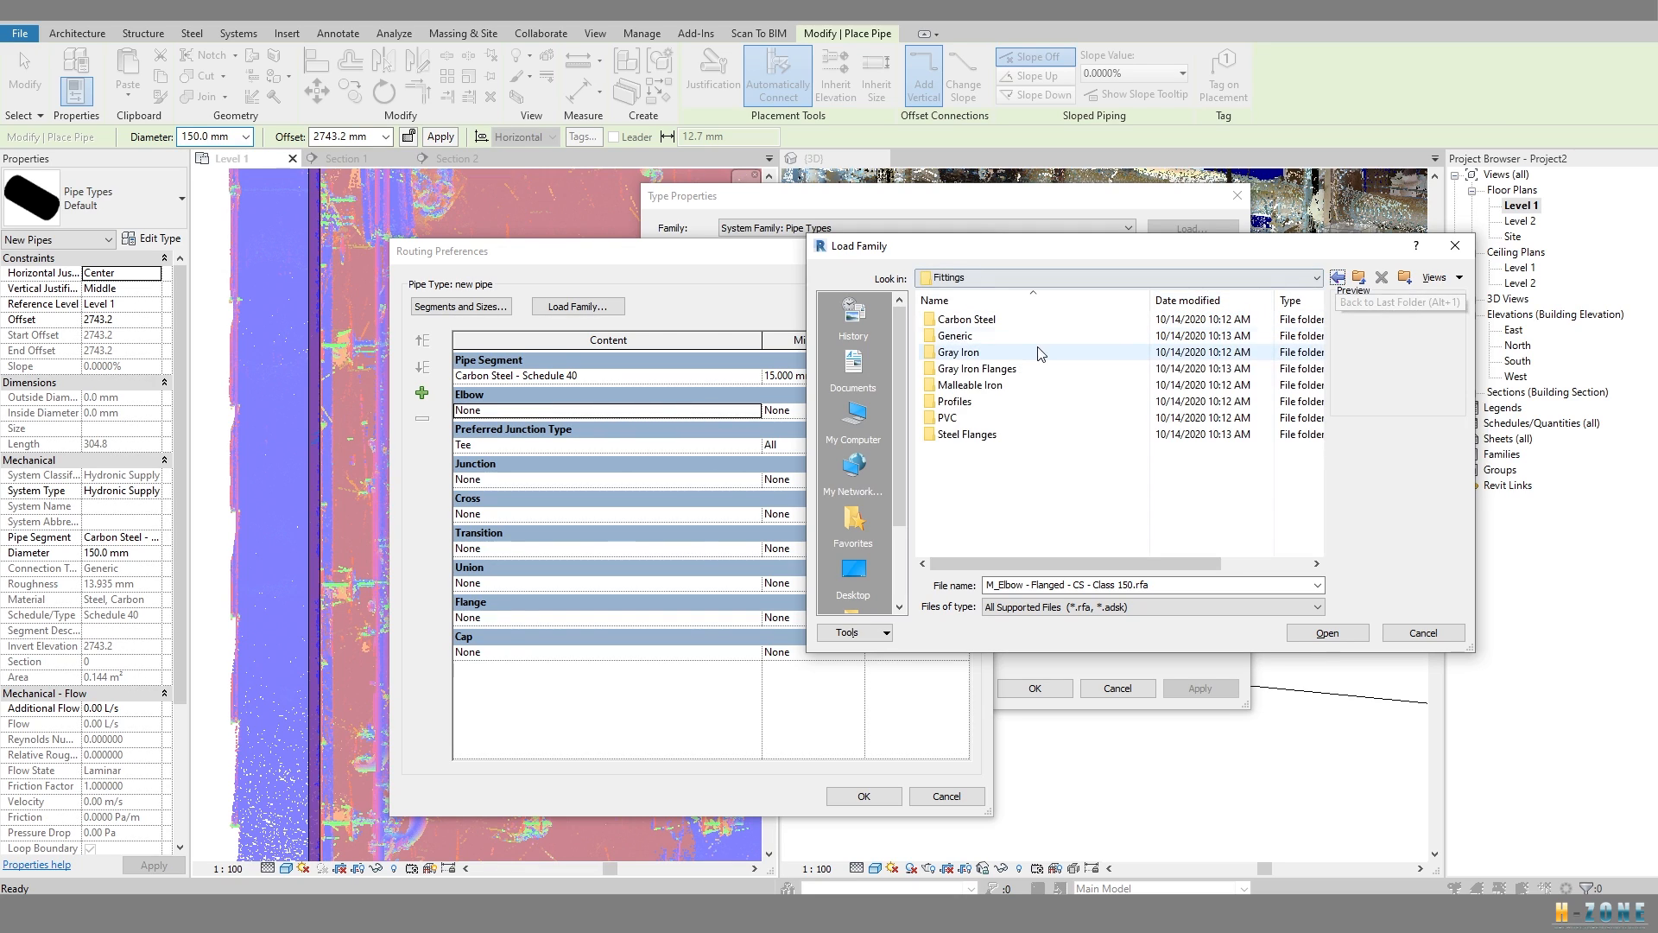
double_click(955, 401)
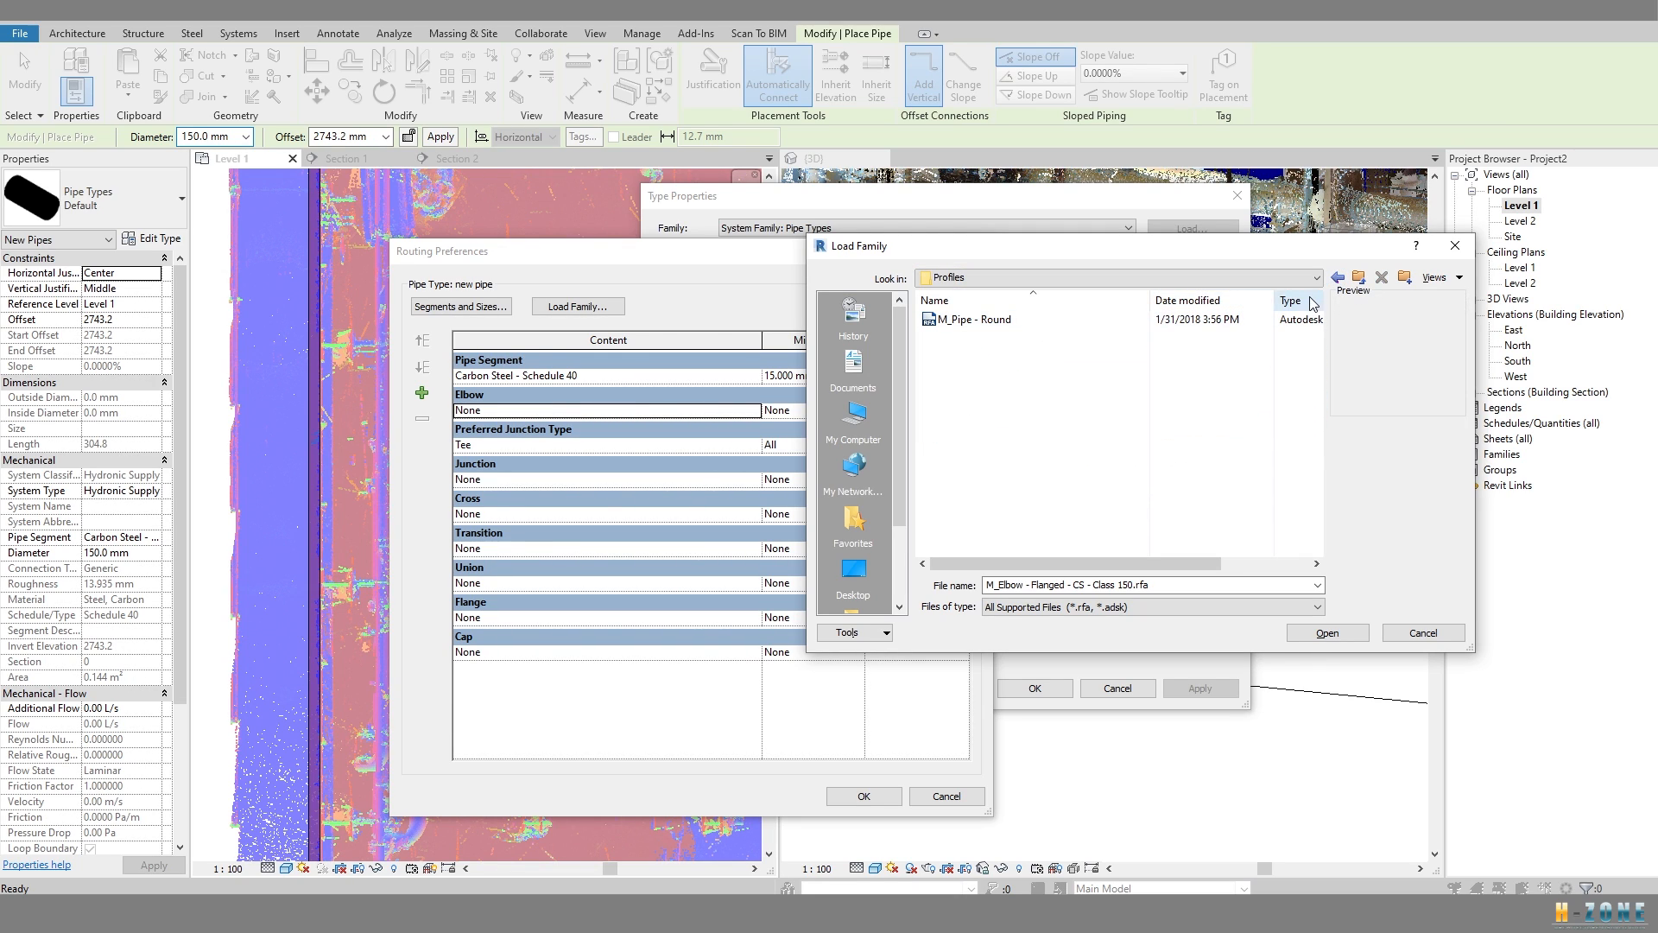
click(1360, 278)
double_click(959, 336)
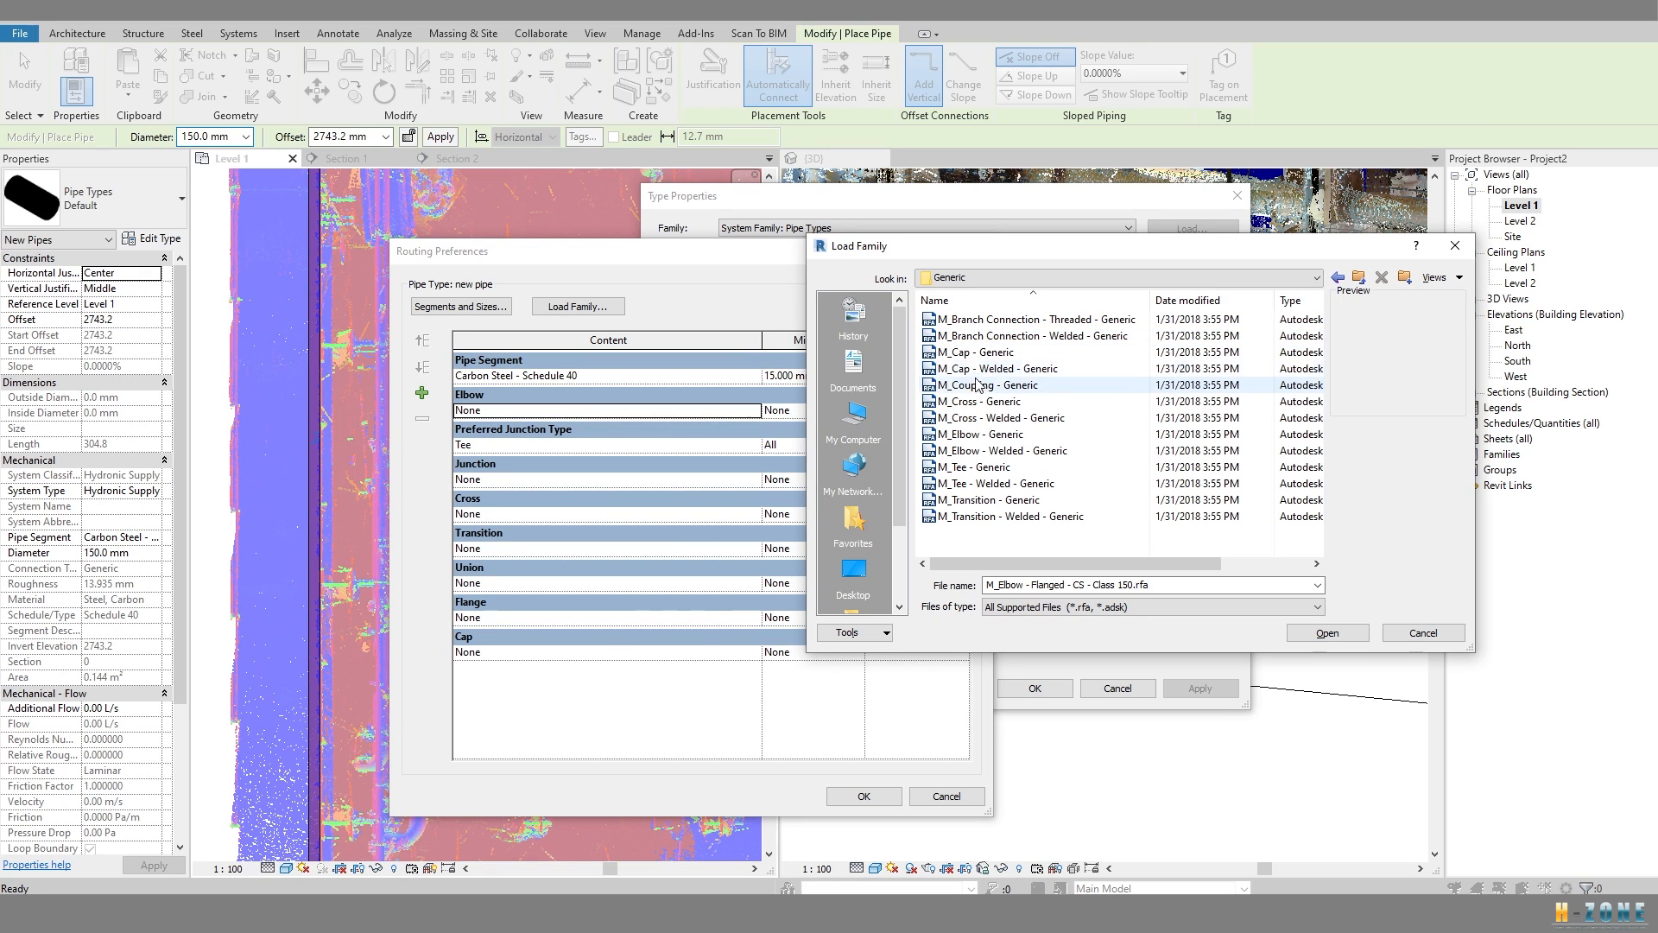
Preview the coupling, cap and threaded branch connection families in the Generic fittings folder.
click(972, 385)
click(973, 352)
click(976, 320)
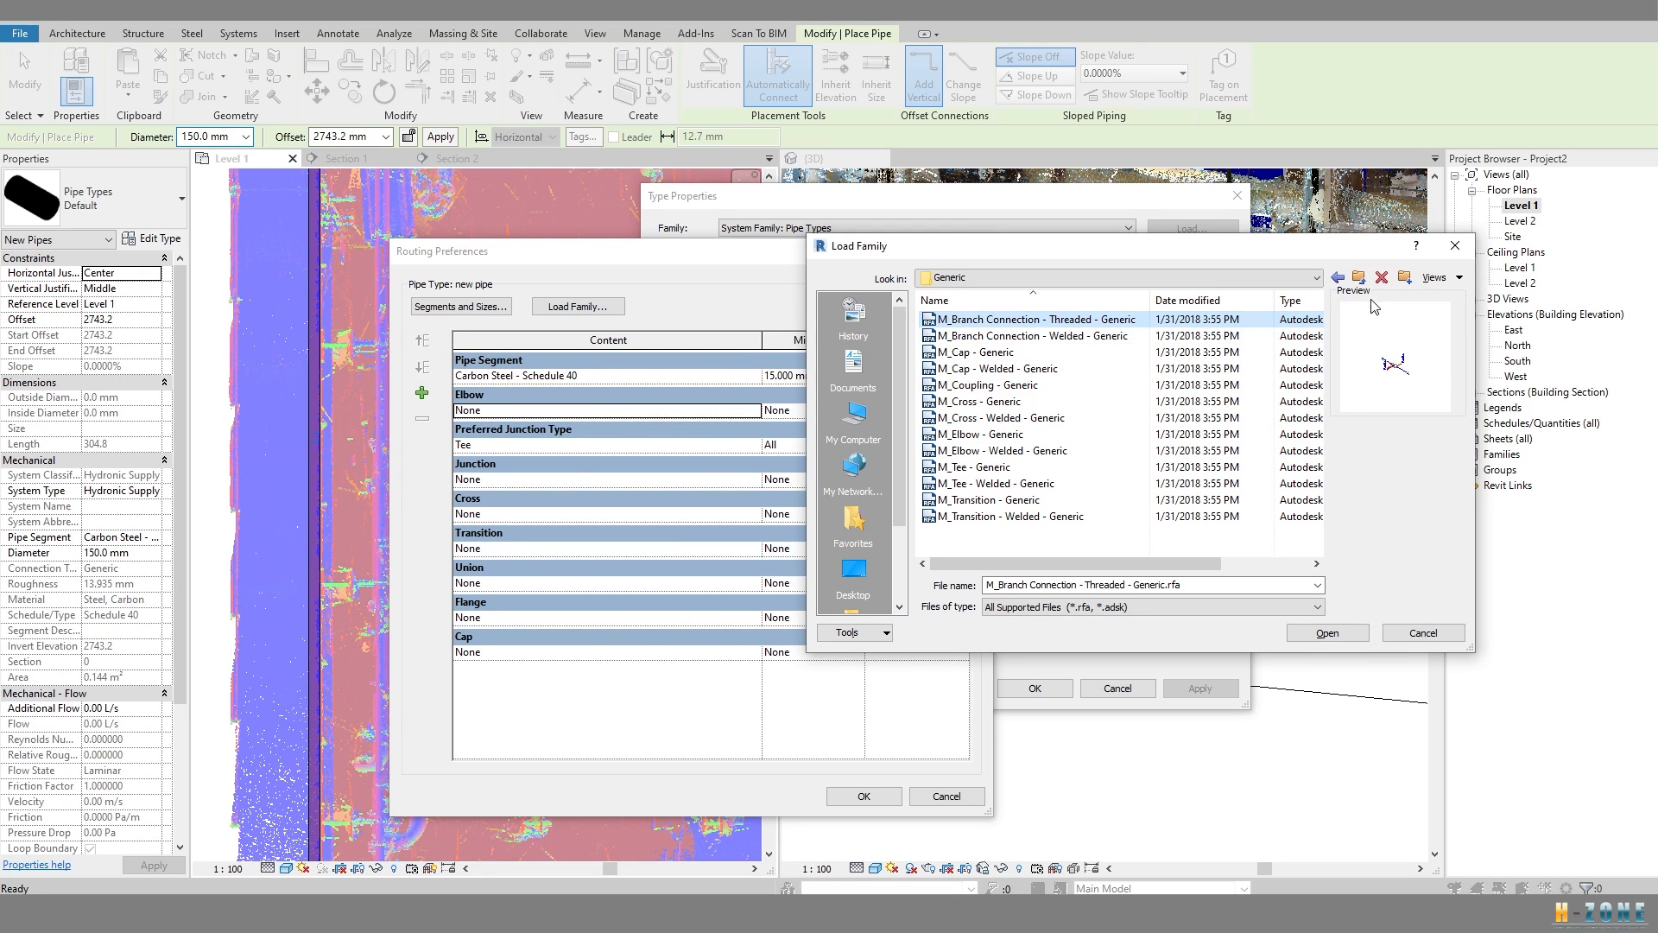
Browse back to Carbon Steel > Class 150 > Flanged and preview the elbow, lateral, reducer, tee and wye families again.
click(1357, 278)
double_click(1005, 321)
double_click(977, 320)
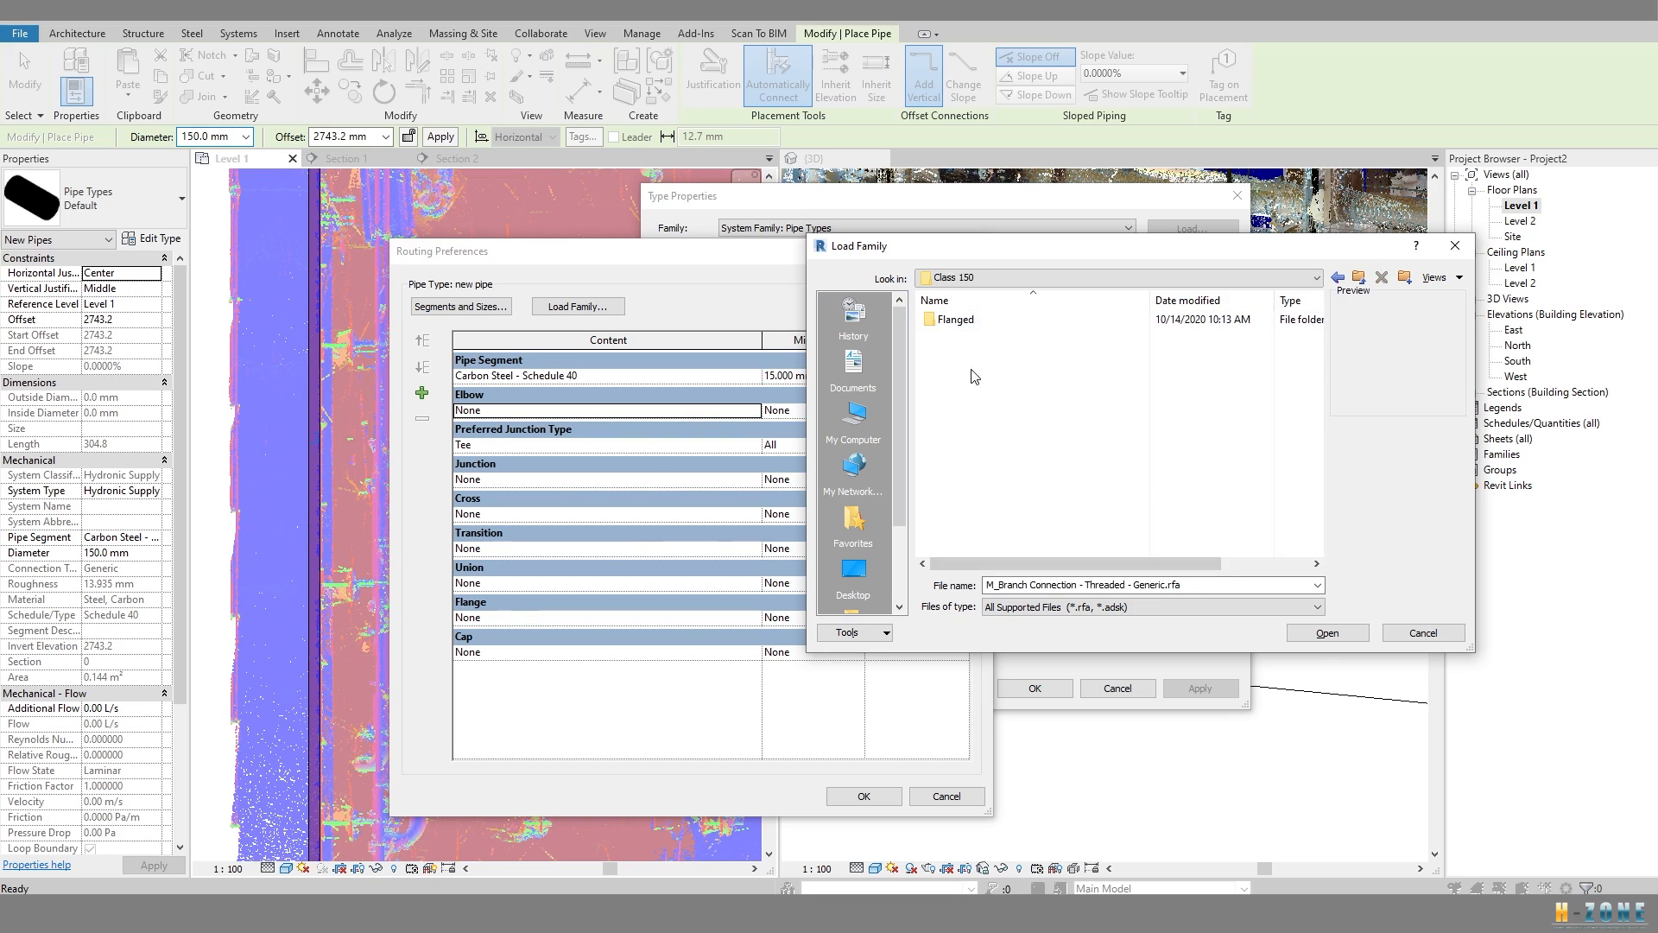
double_click(966, 322)
click(993, 353)
click(993, 385)
click(997, 419)
click(993, 467)
click(993, 483)
click(998, 453)
click(993, 469)
click(994, 435)
click(998, 418)
click(1019, 369)
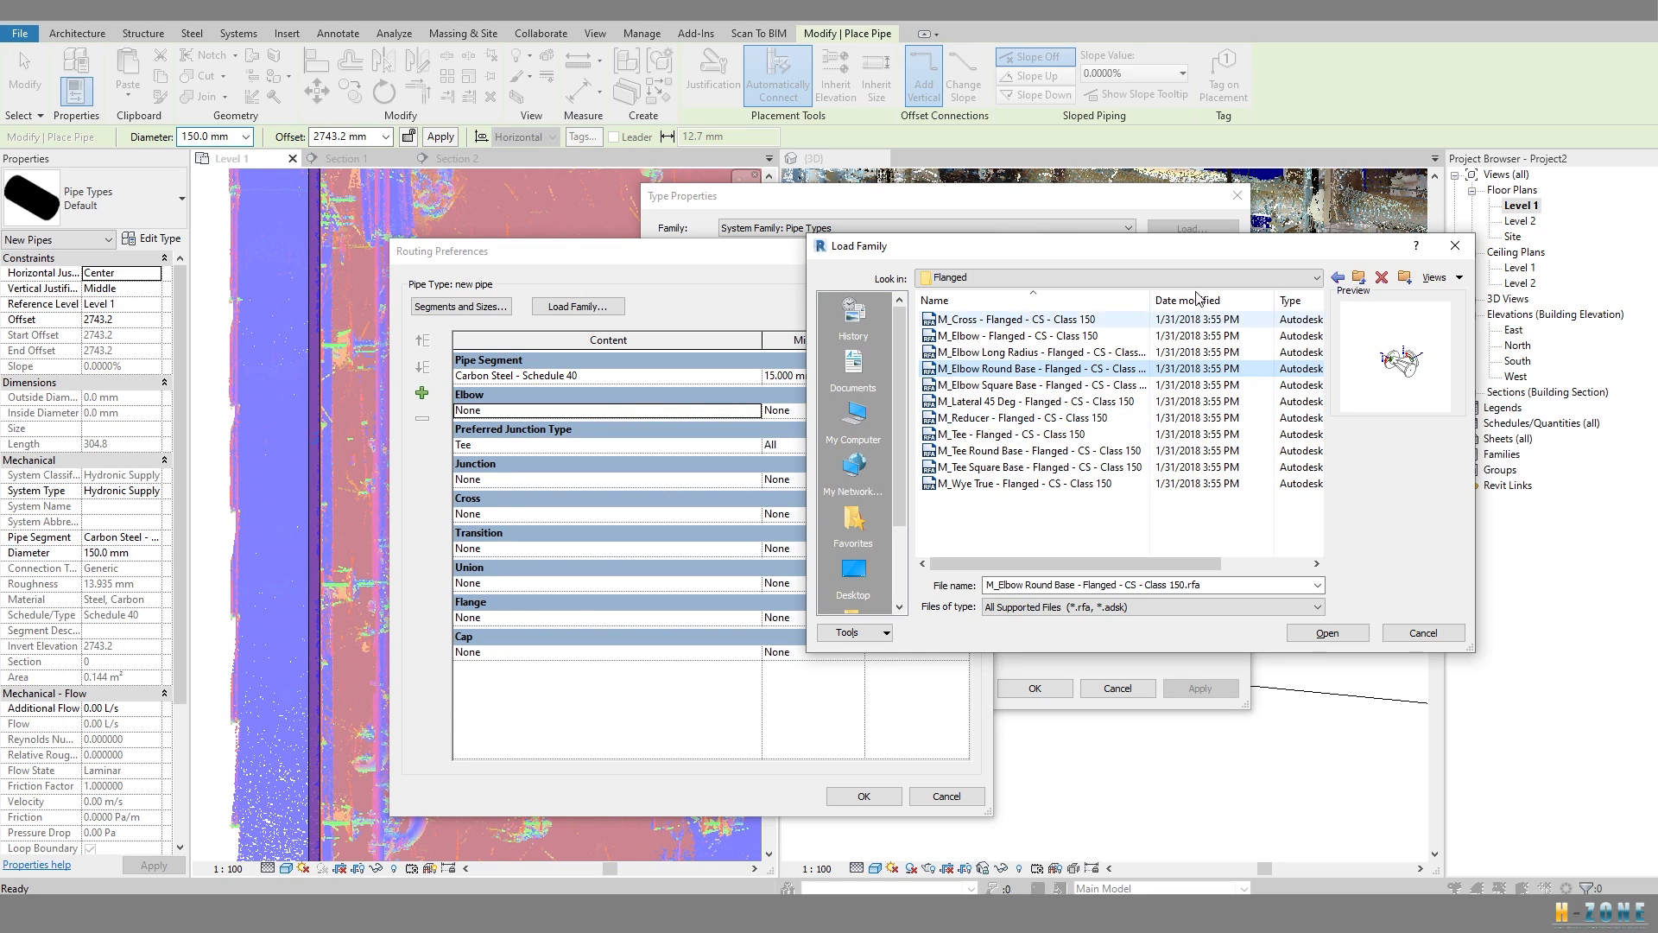
Return to the Generic fittings folder and preview the branch connection, elbow, tee and cross families.
click(1358, 277)
click(1359, 277)
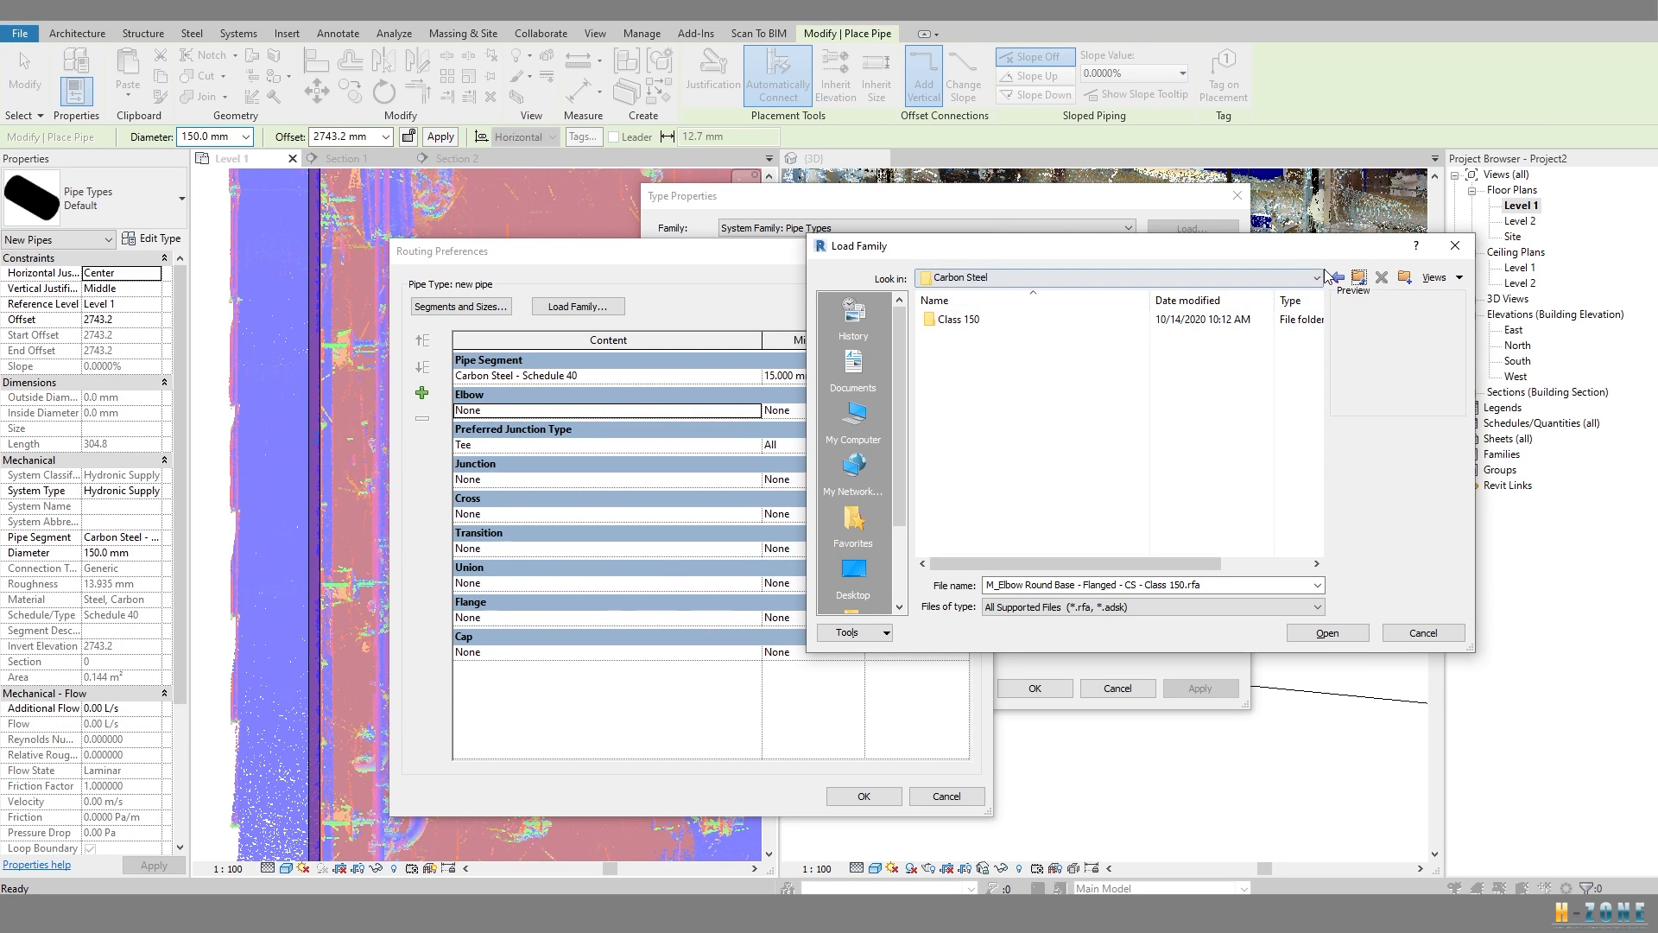
click(1359, 277)
double_click(955, 336)
click(993, 320)
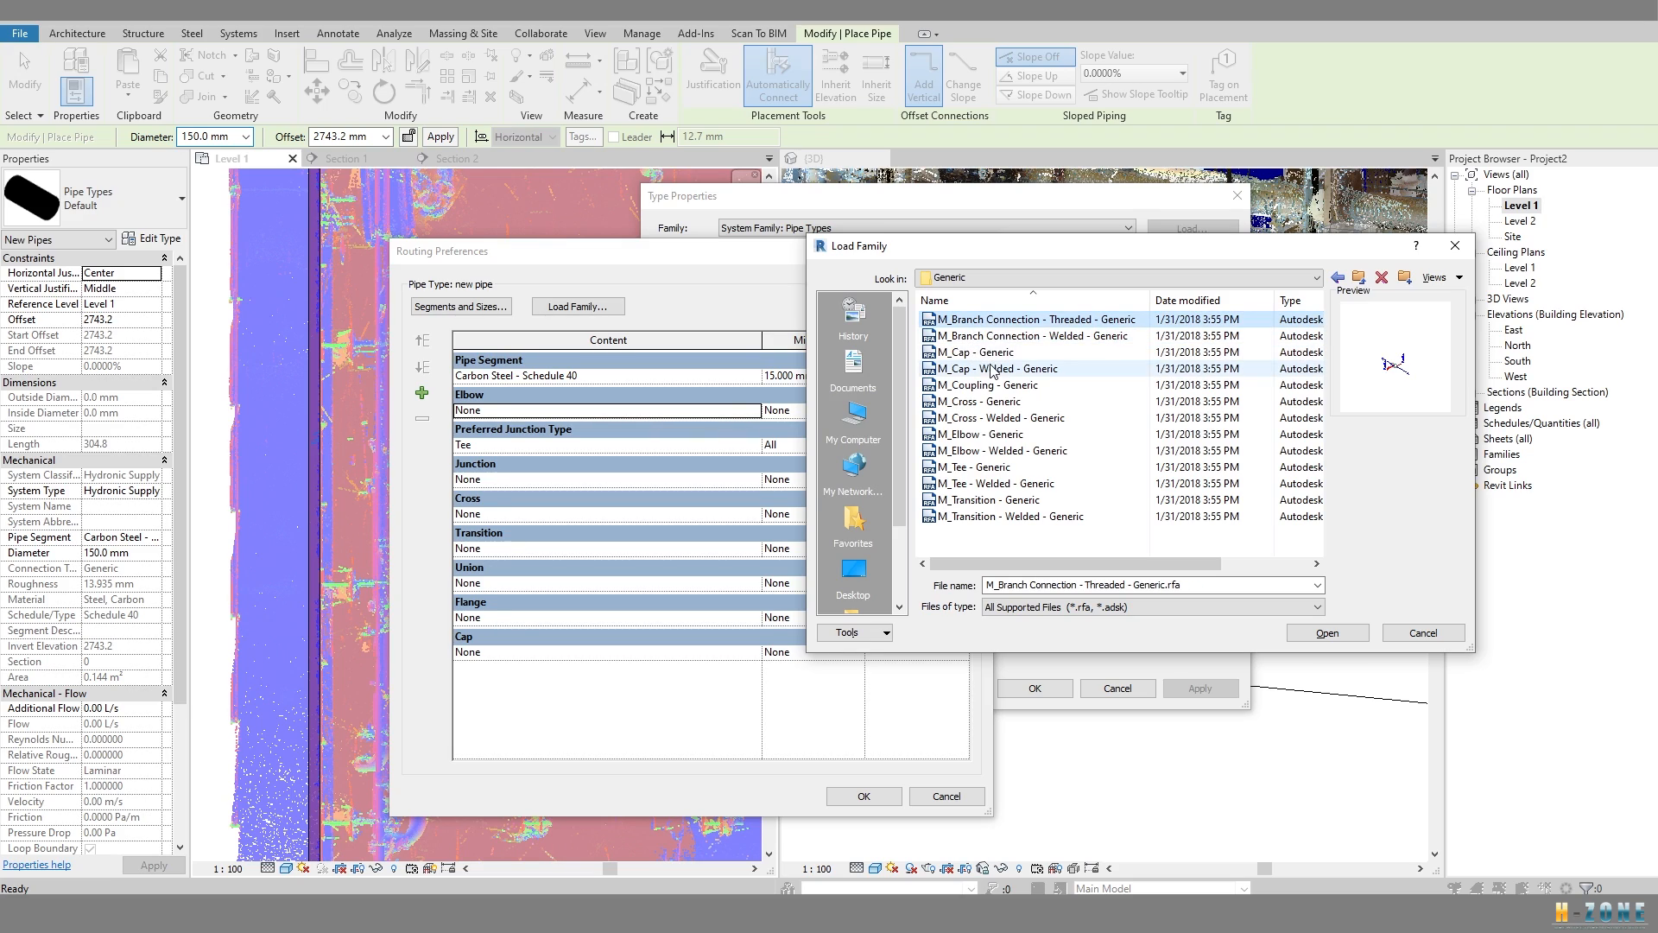
click(980, 435)
click(980, 468)
key(Up)
key(Up)
key(Up)
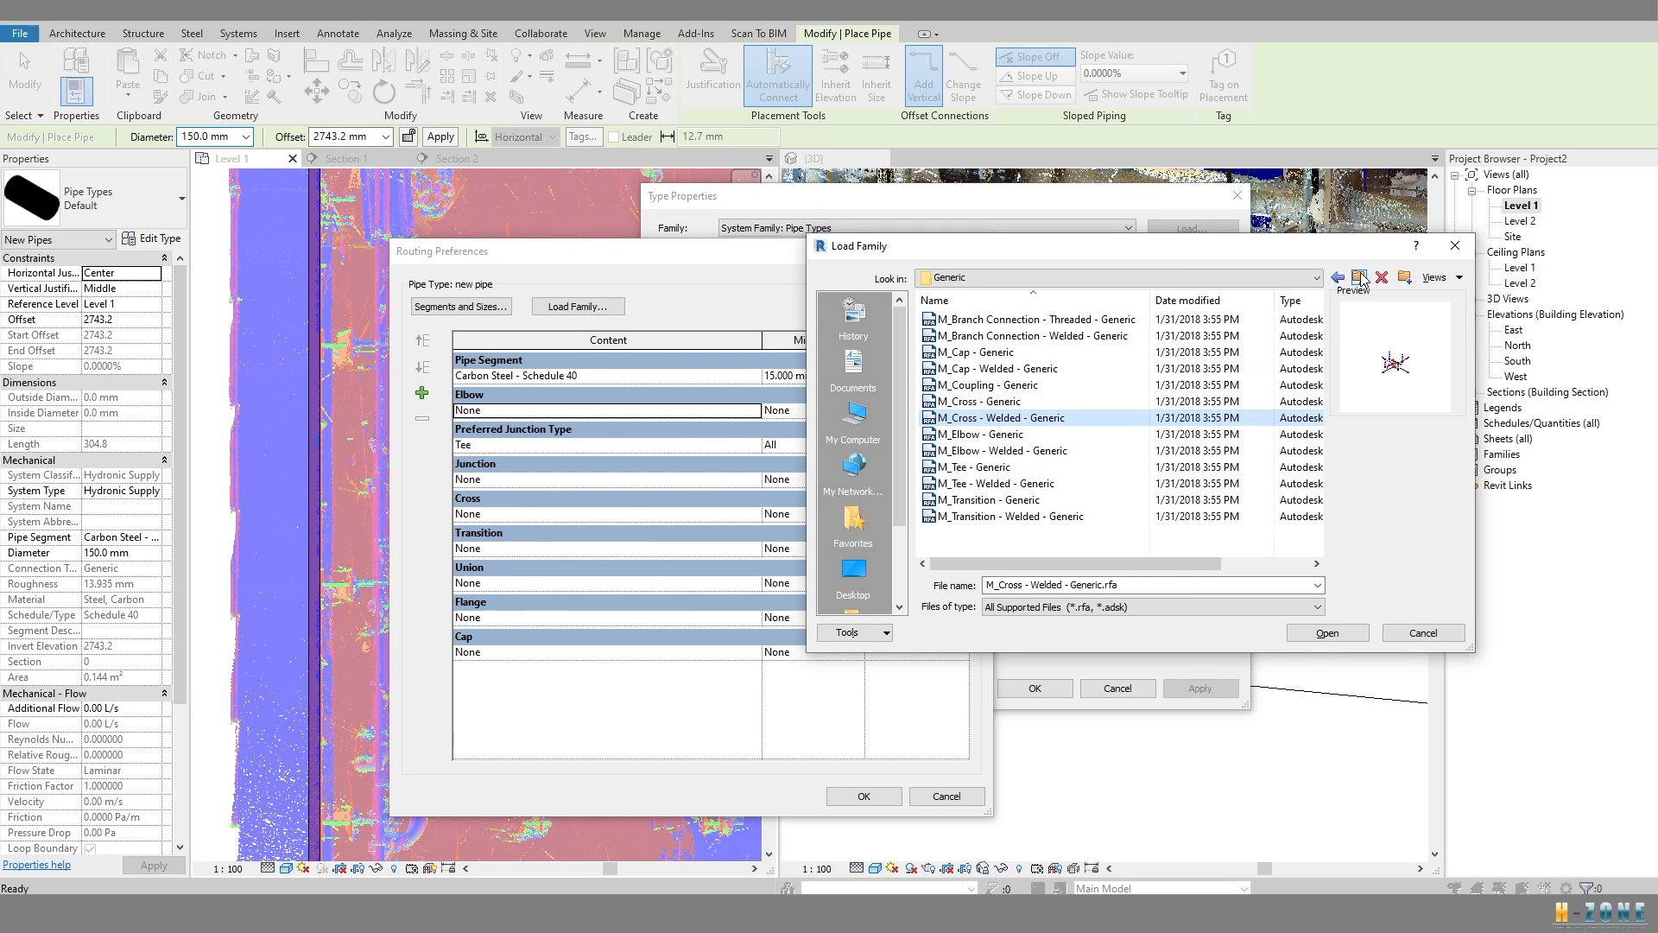
click(1003, 484)
Load all generic fitting families, from M_Branch Connection - Threaded - Generic through M_Transition - Welded - Generic.
click(1002, 515)
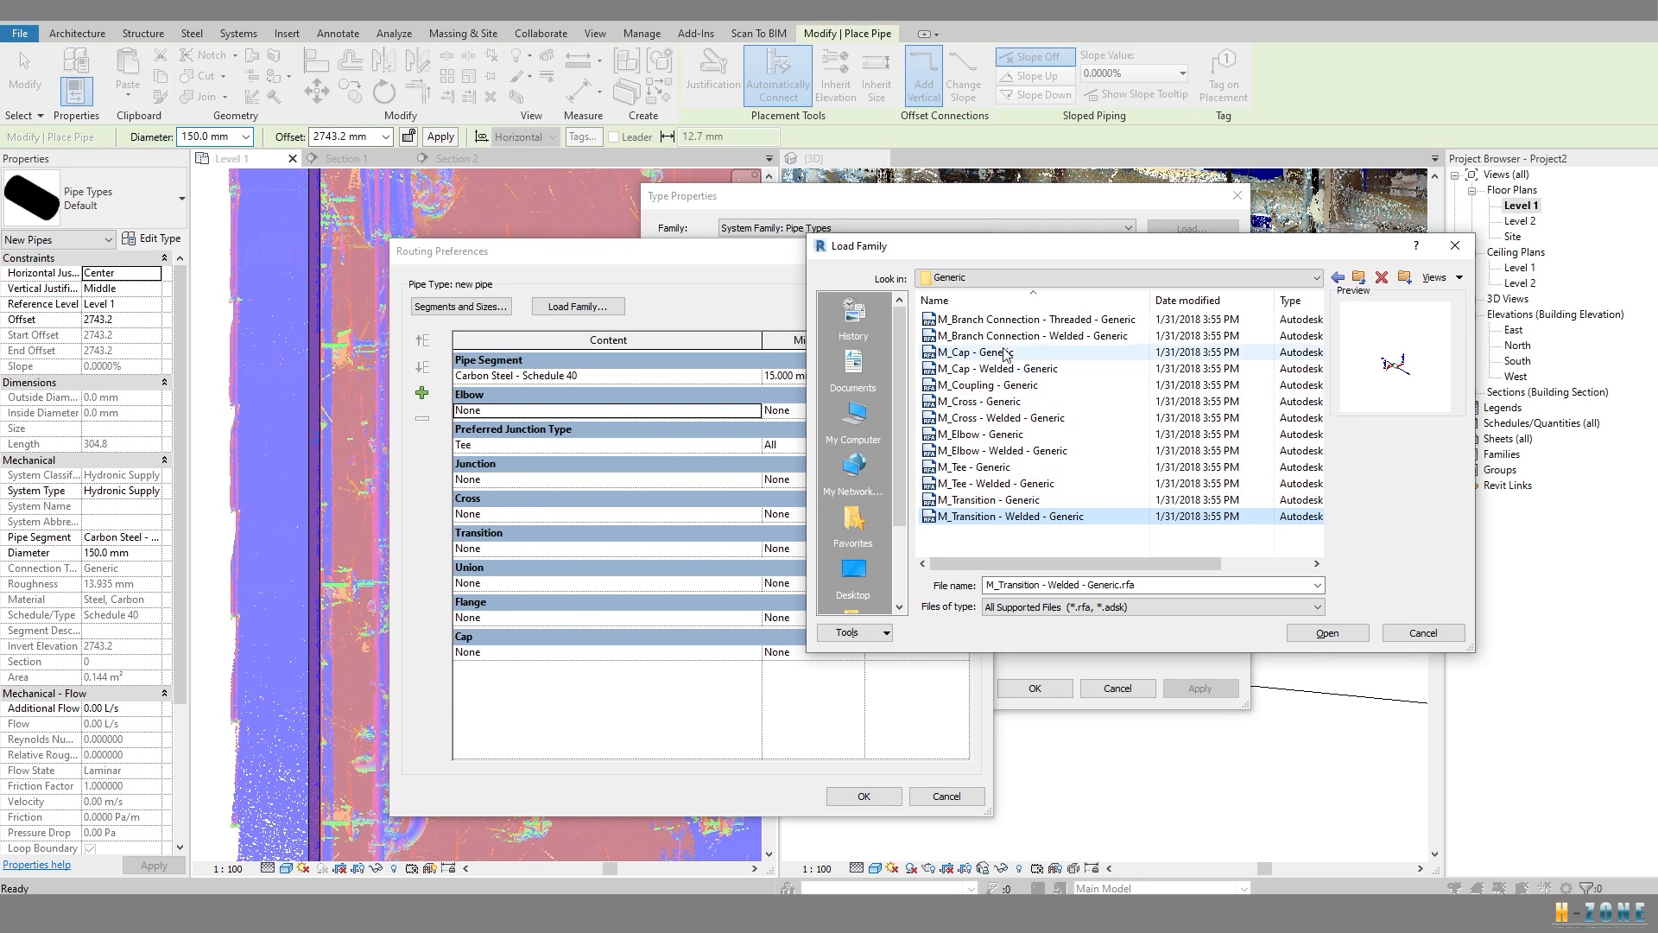
shift+click(1002, 319)
click(1327, 633)
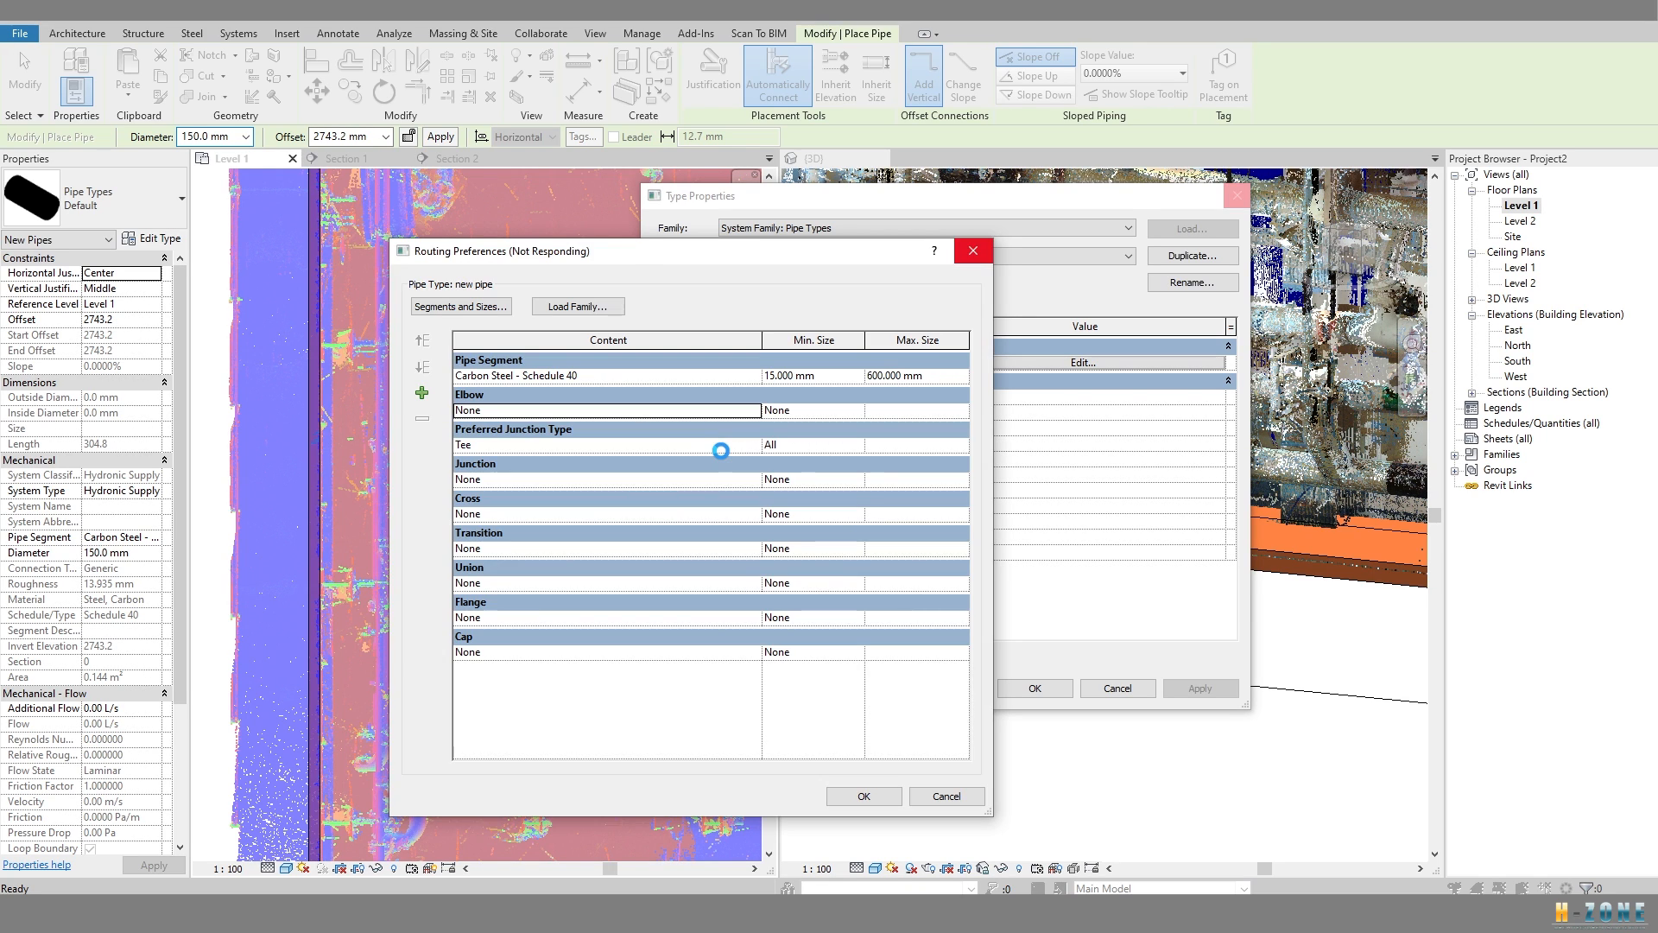
Assign M_Elbow - Generic: Standard as the elbow and M_Tee - Generic: Standard as the junction in the routing preferences.
click(757, 412)
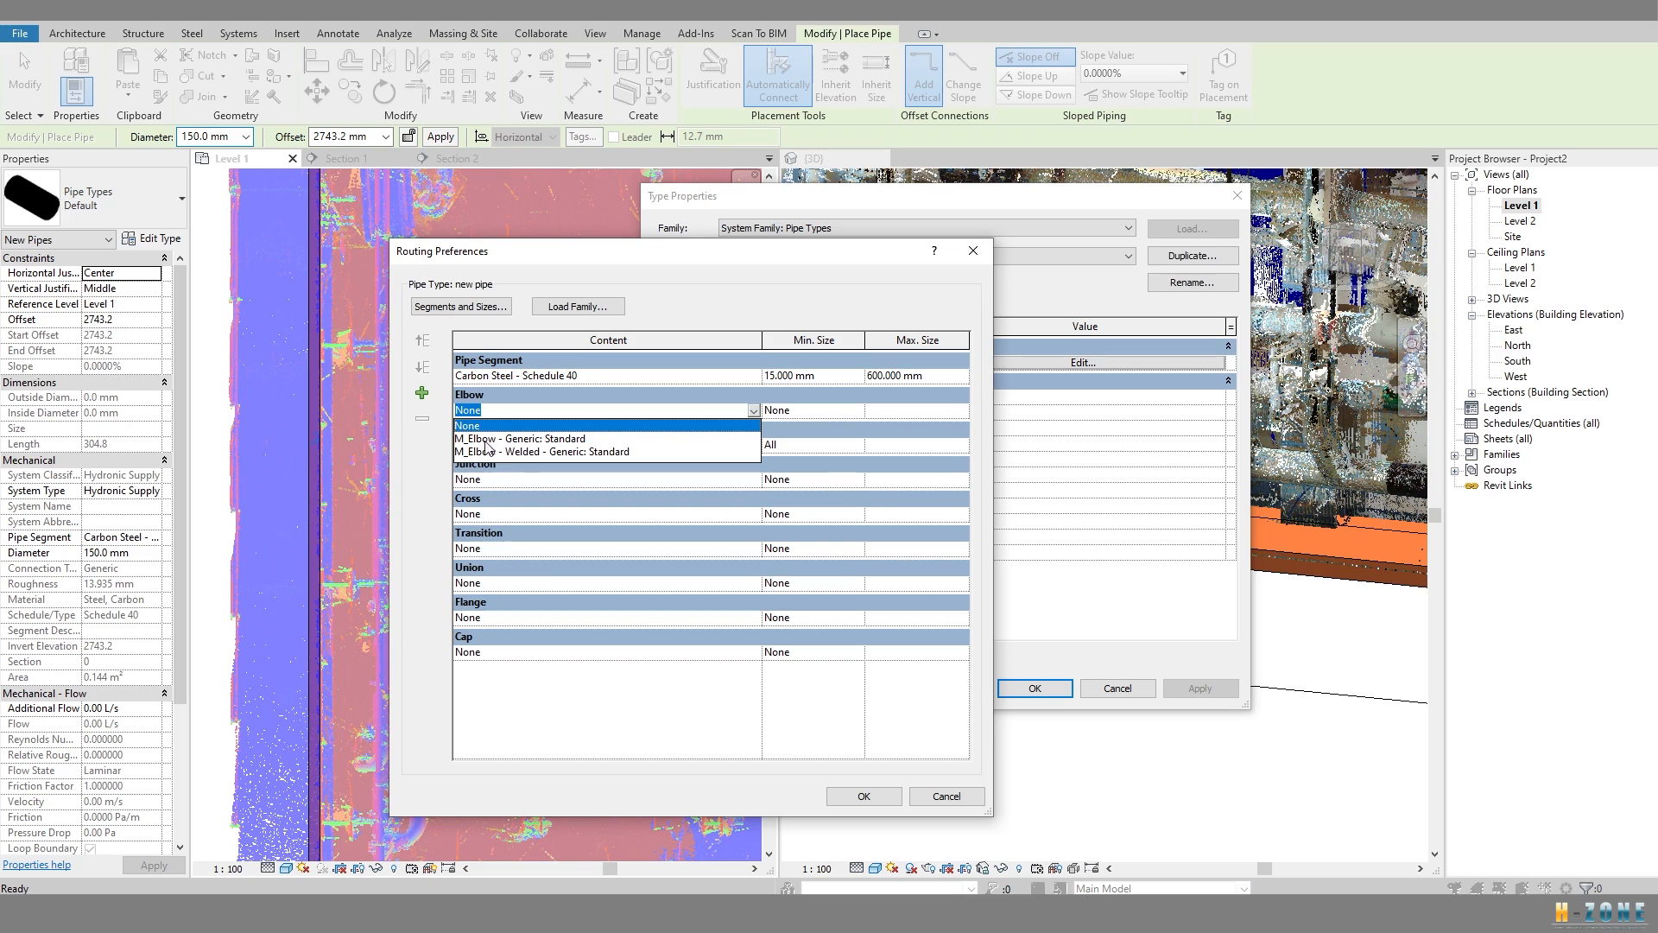
click(518, 439)
click(754, 447)
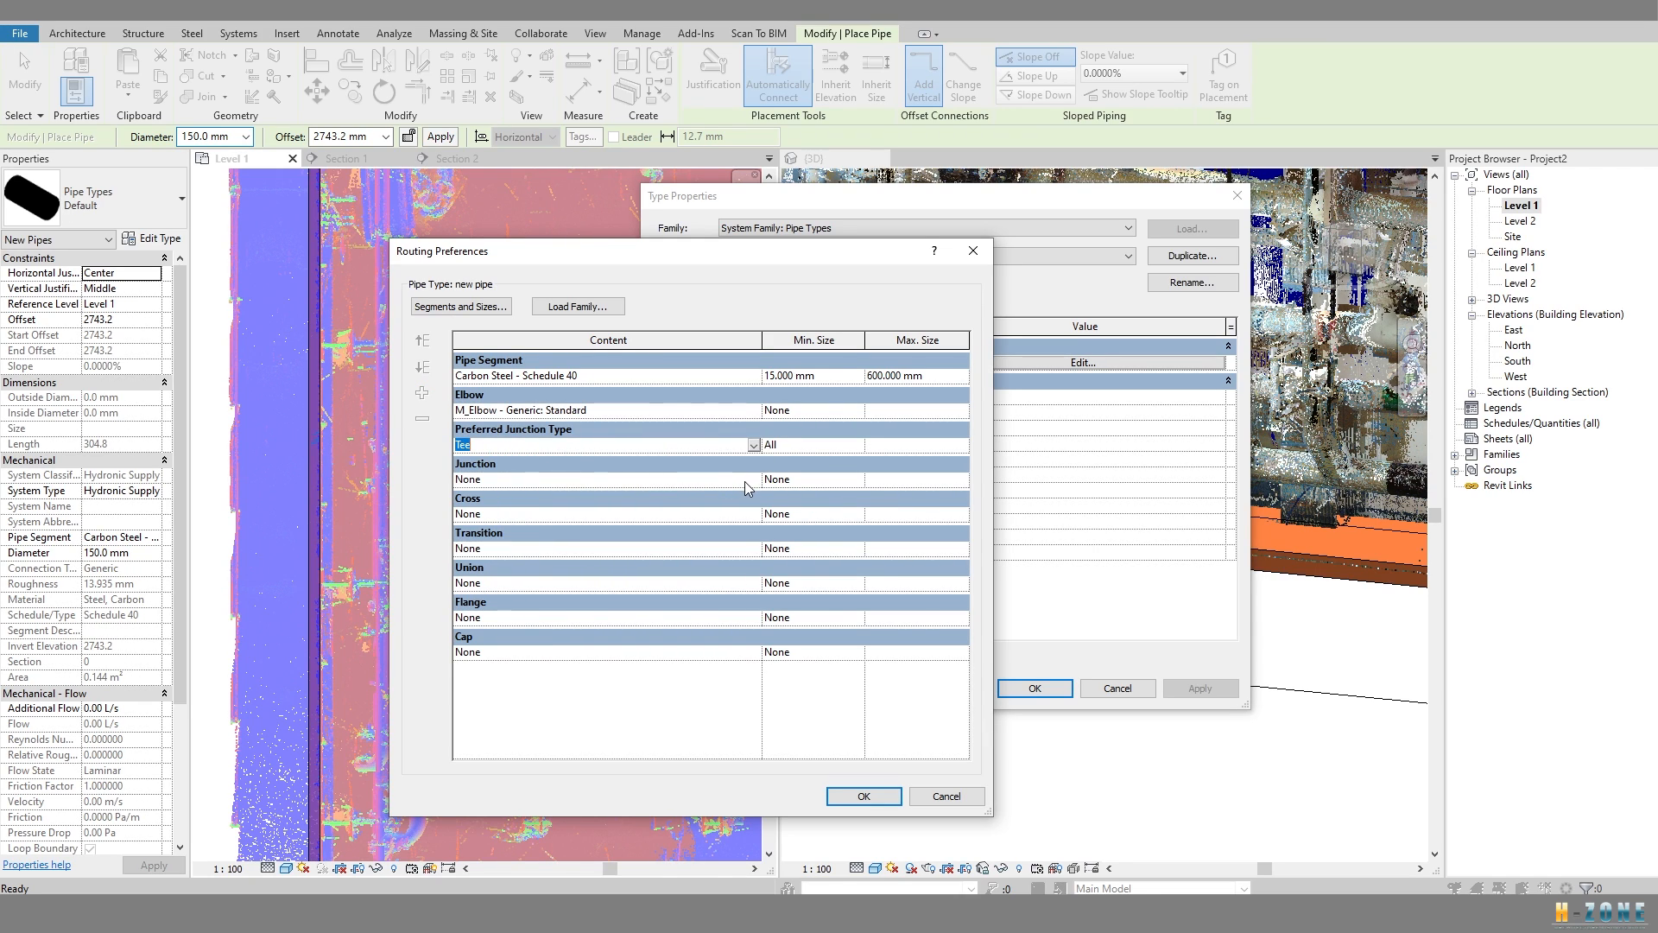
click(754, 480)
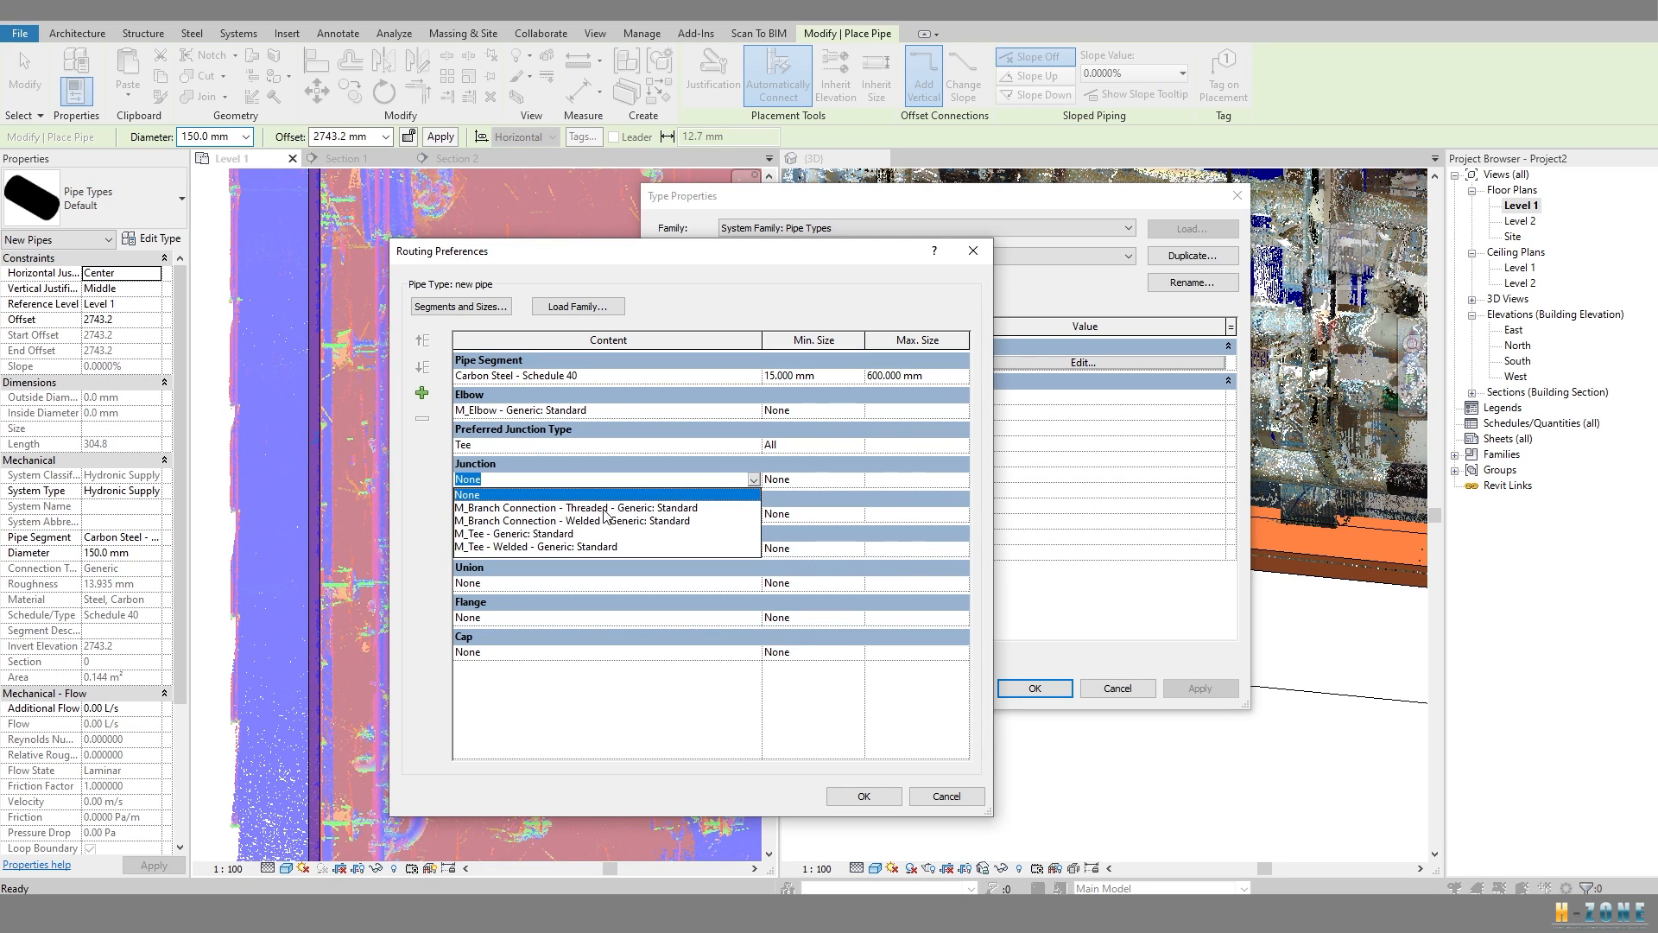
click(514, 533)
Assign M_Cross - Generic: Standard as the cross and M_Transition - Generic: Standard as the transition.
click(539, 515)
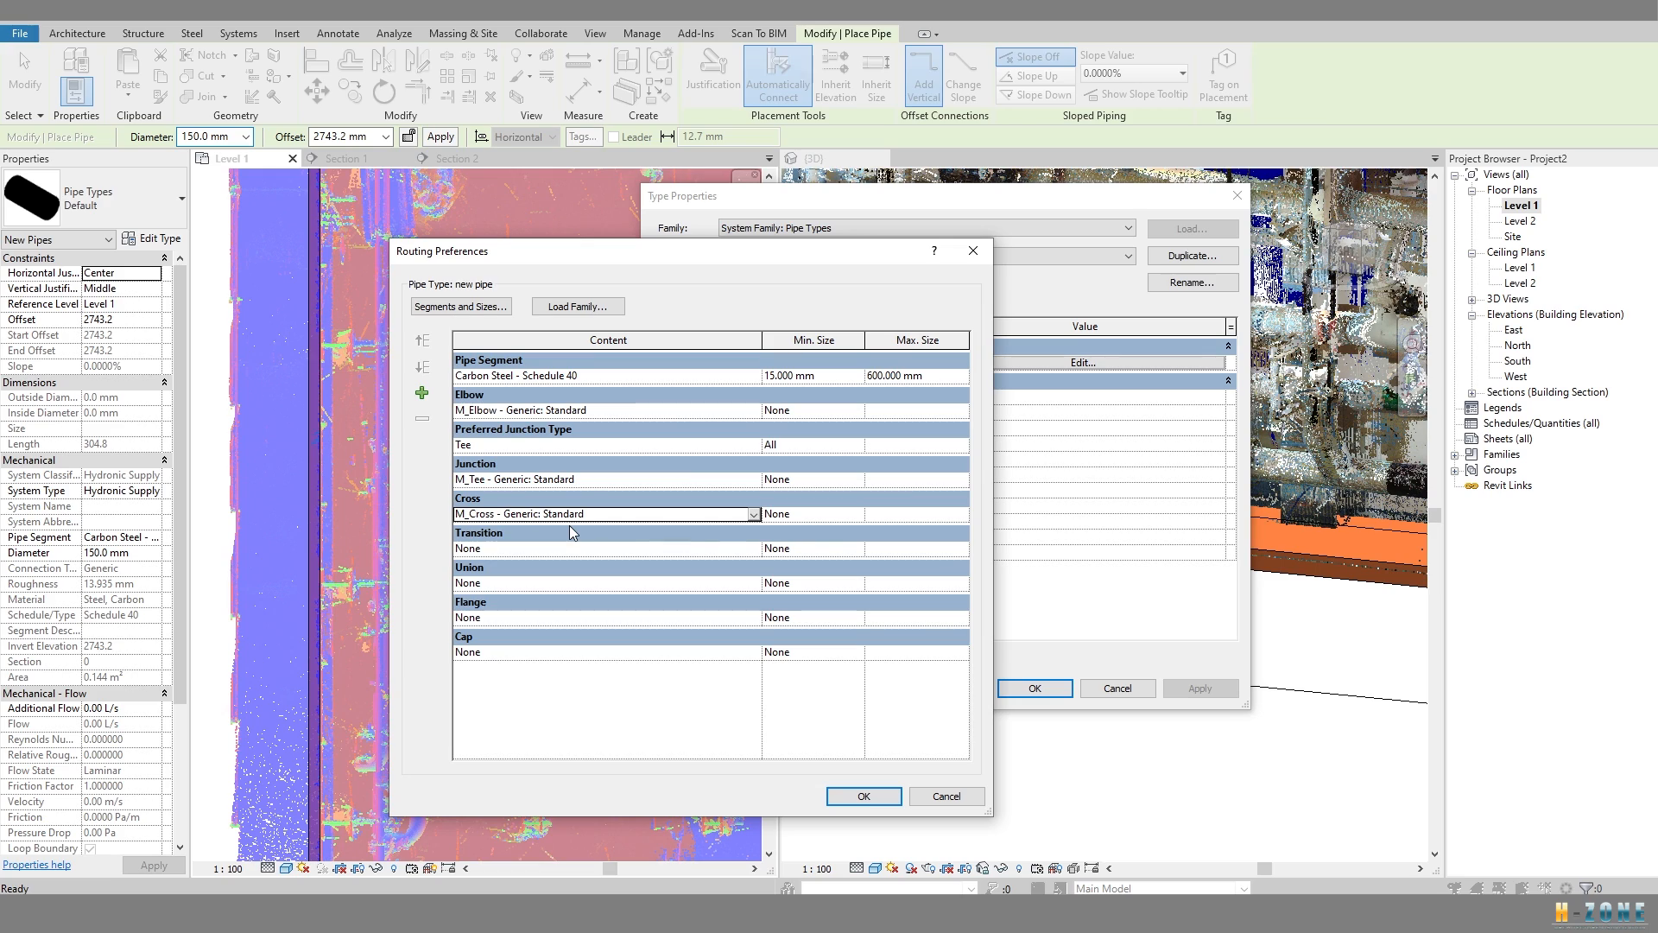
click(755, 552)
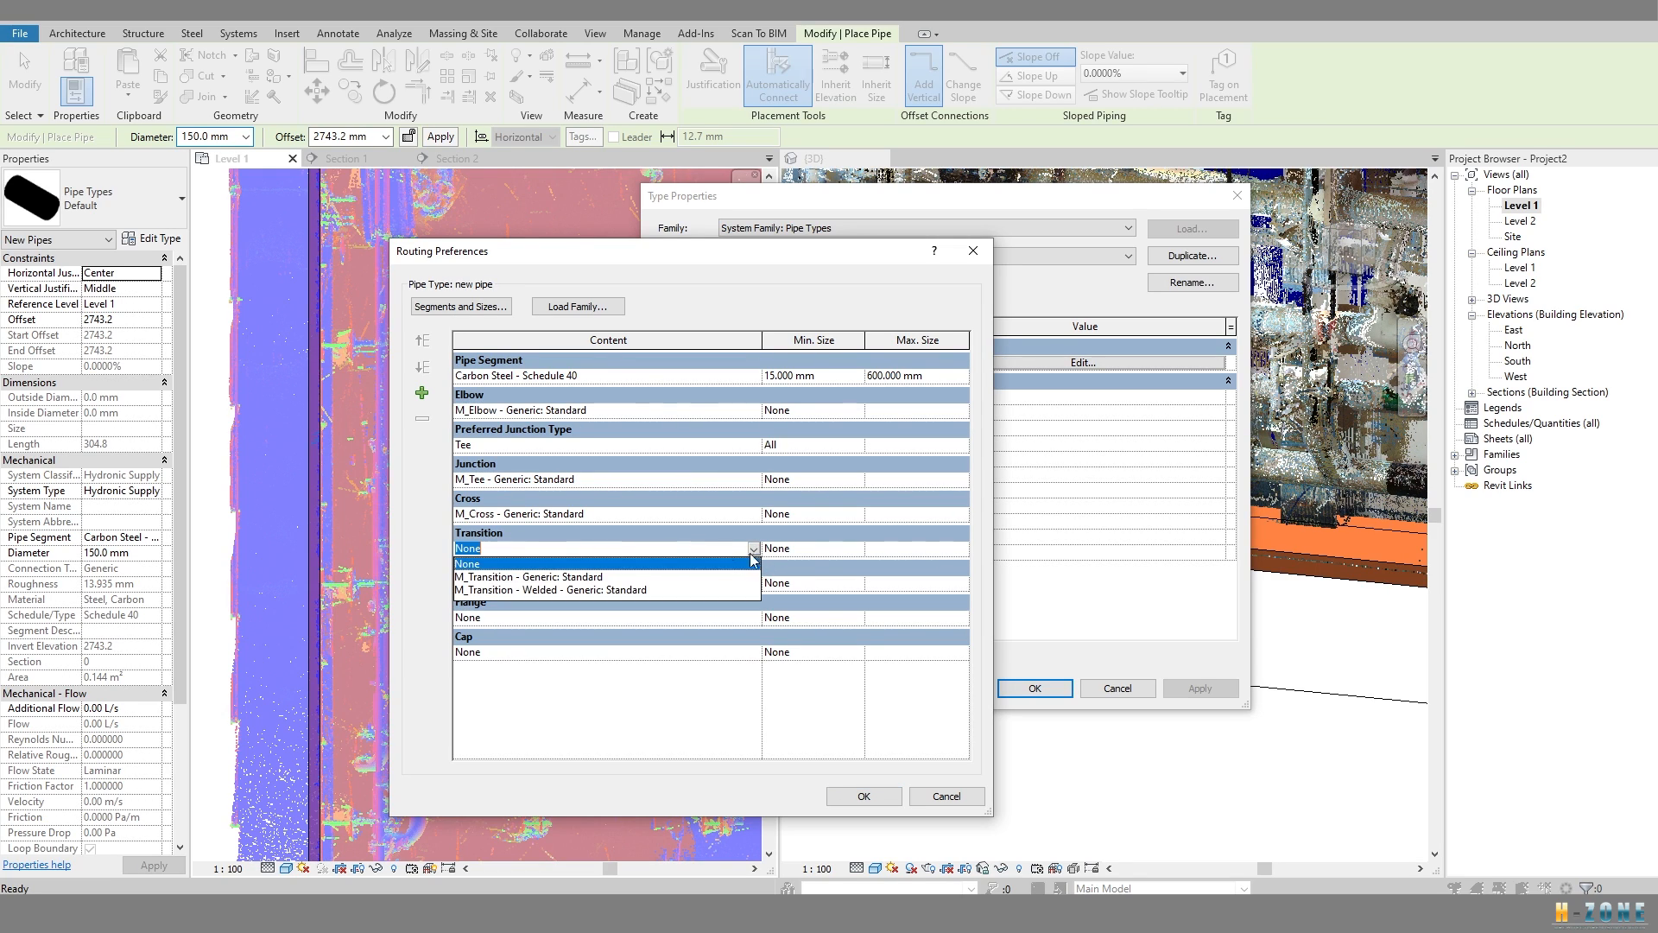
click(544, 578)
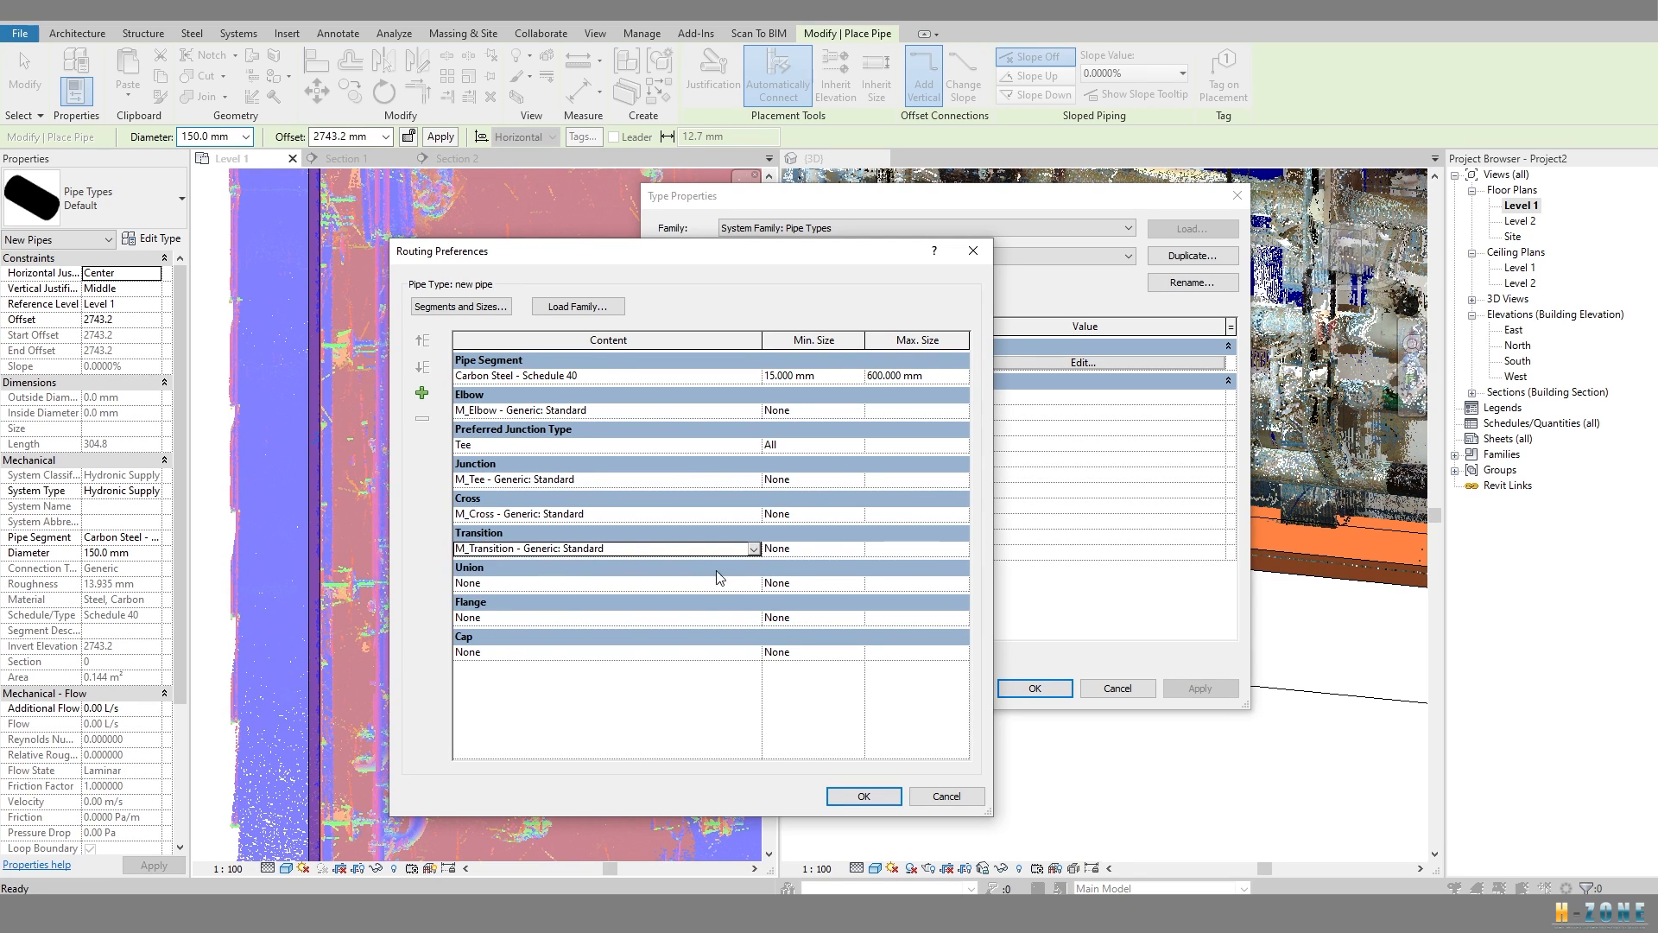
Assign M_Coupling - Generic: Standard as the union and check the flange and cap entries.
click(755, 585)
click(753, 584)
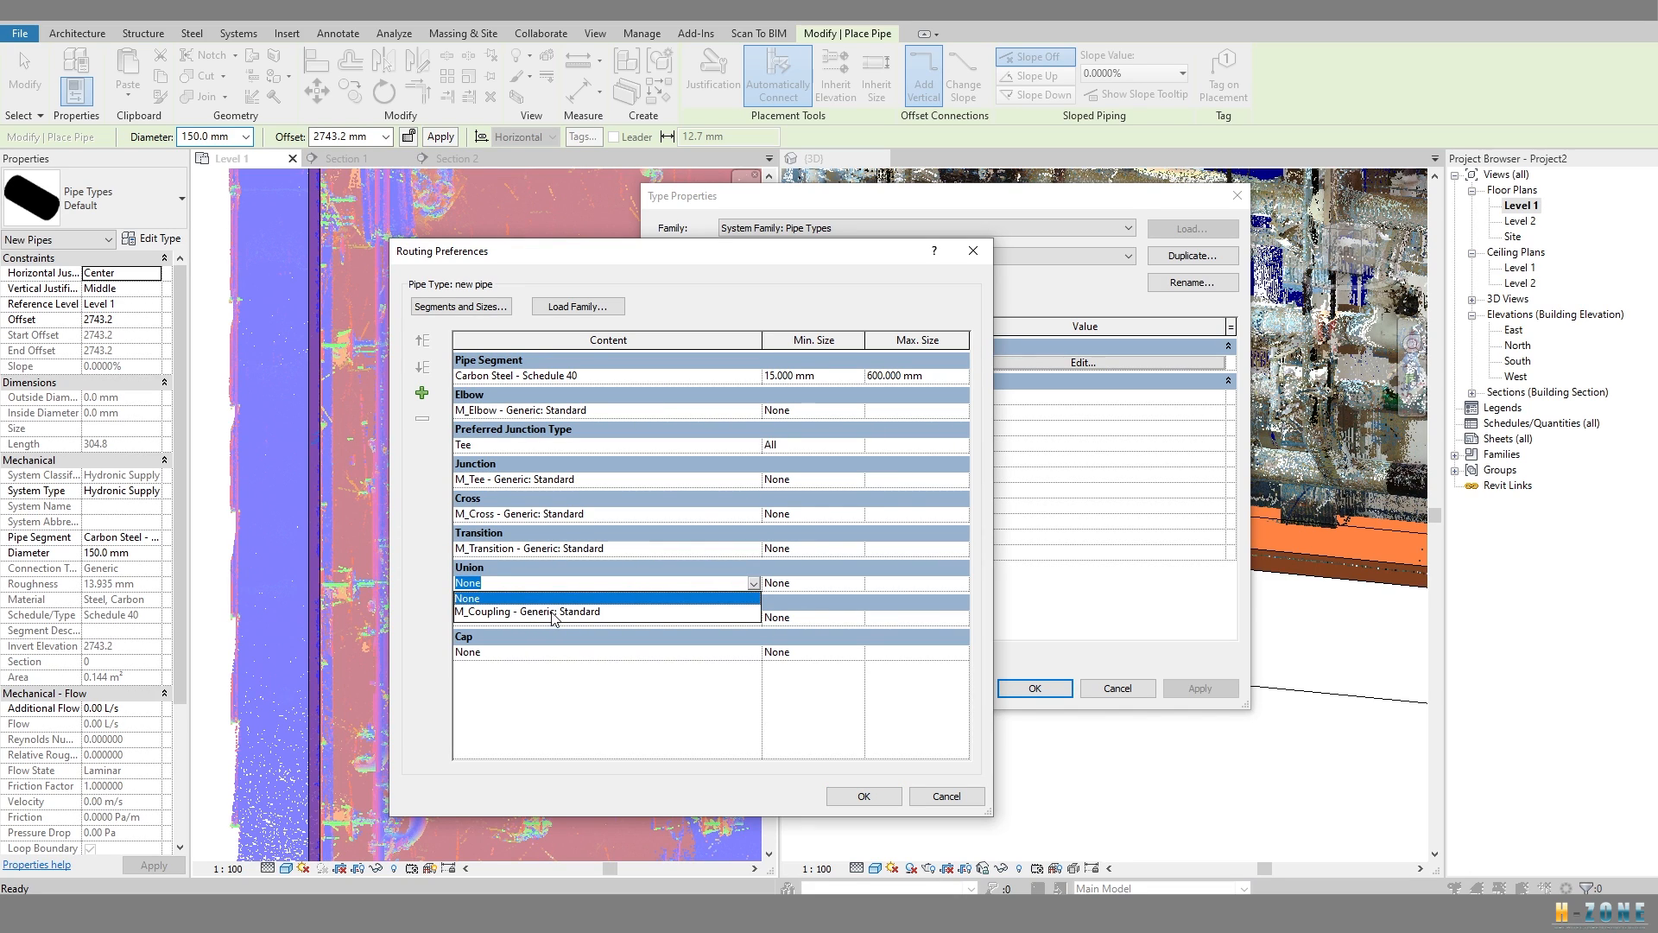
click(553, 613)
click(757, 620)
click(753, 654)
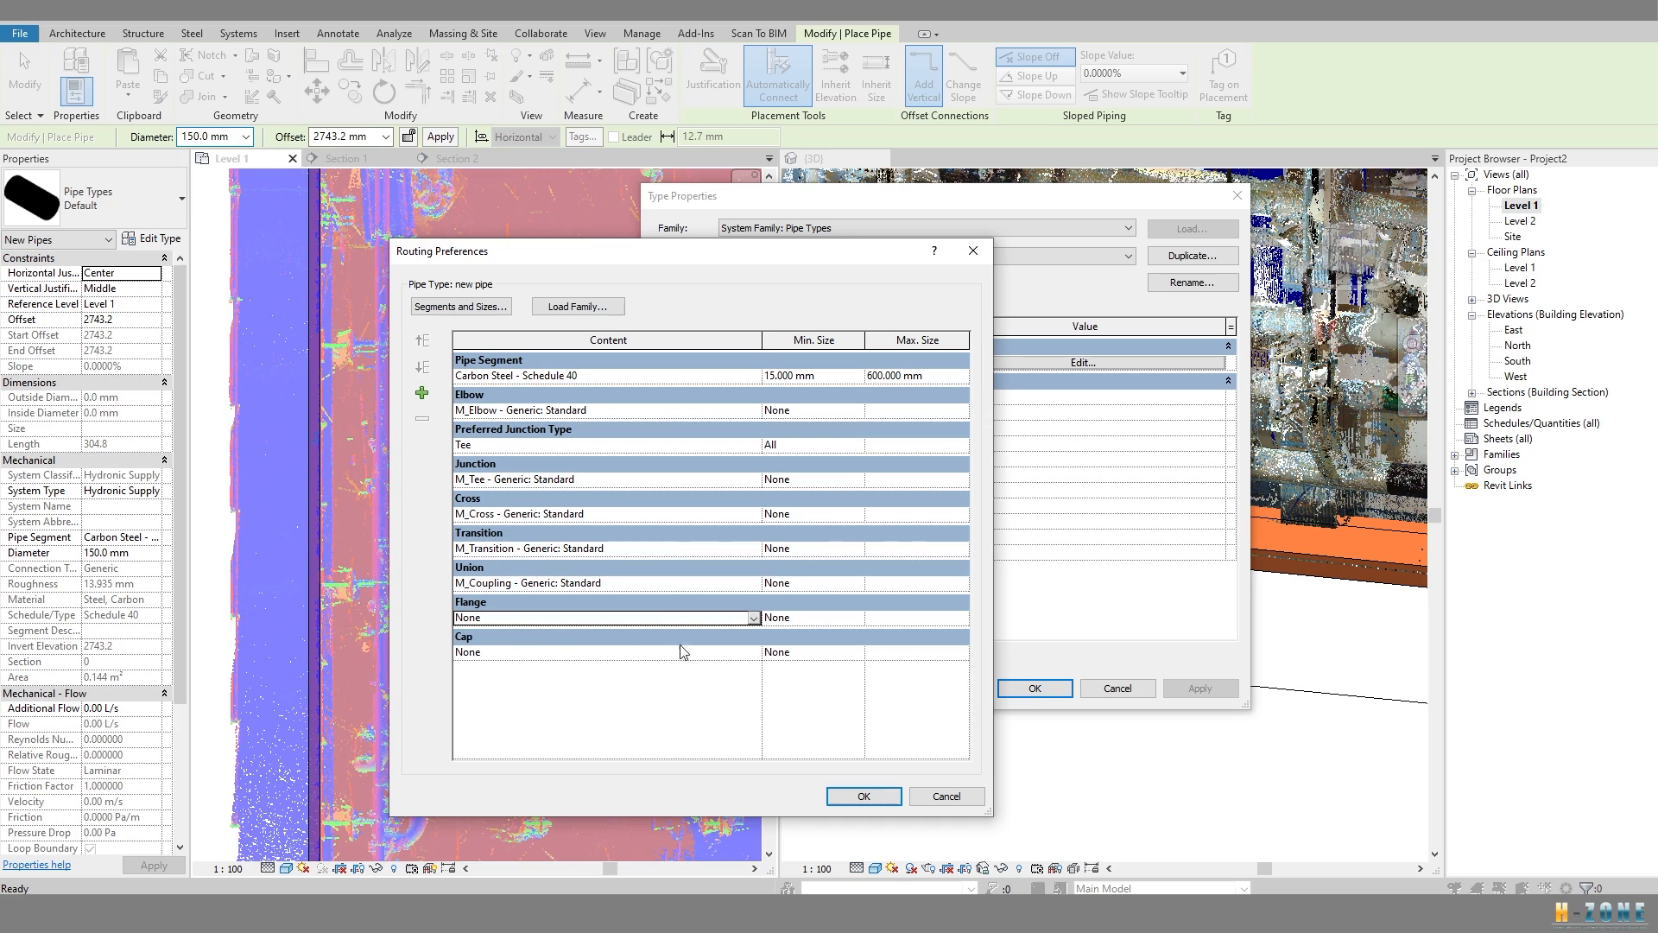
click(804, 710)
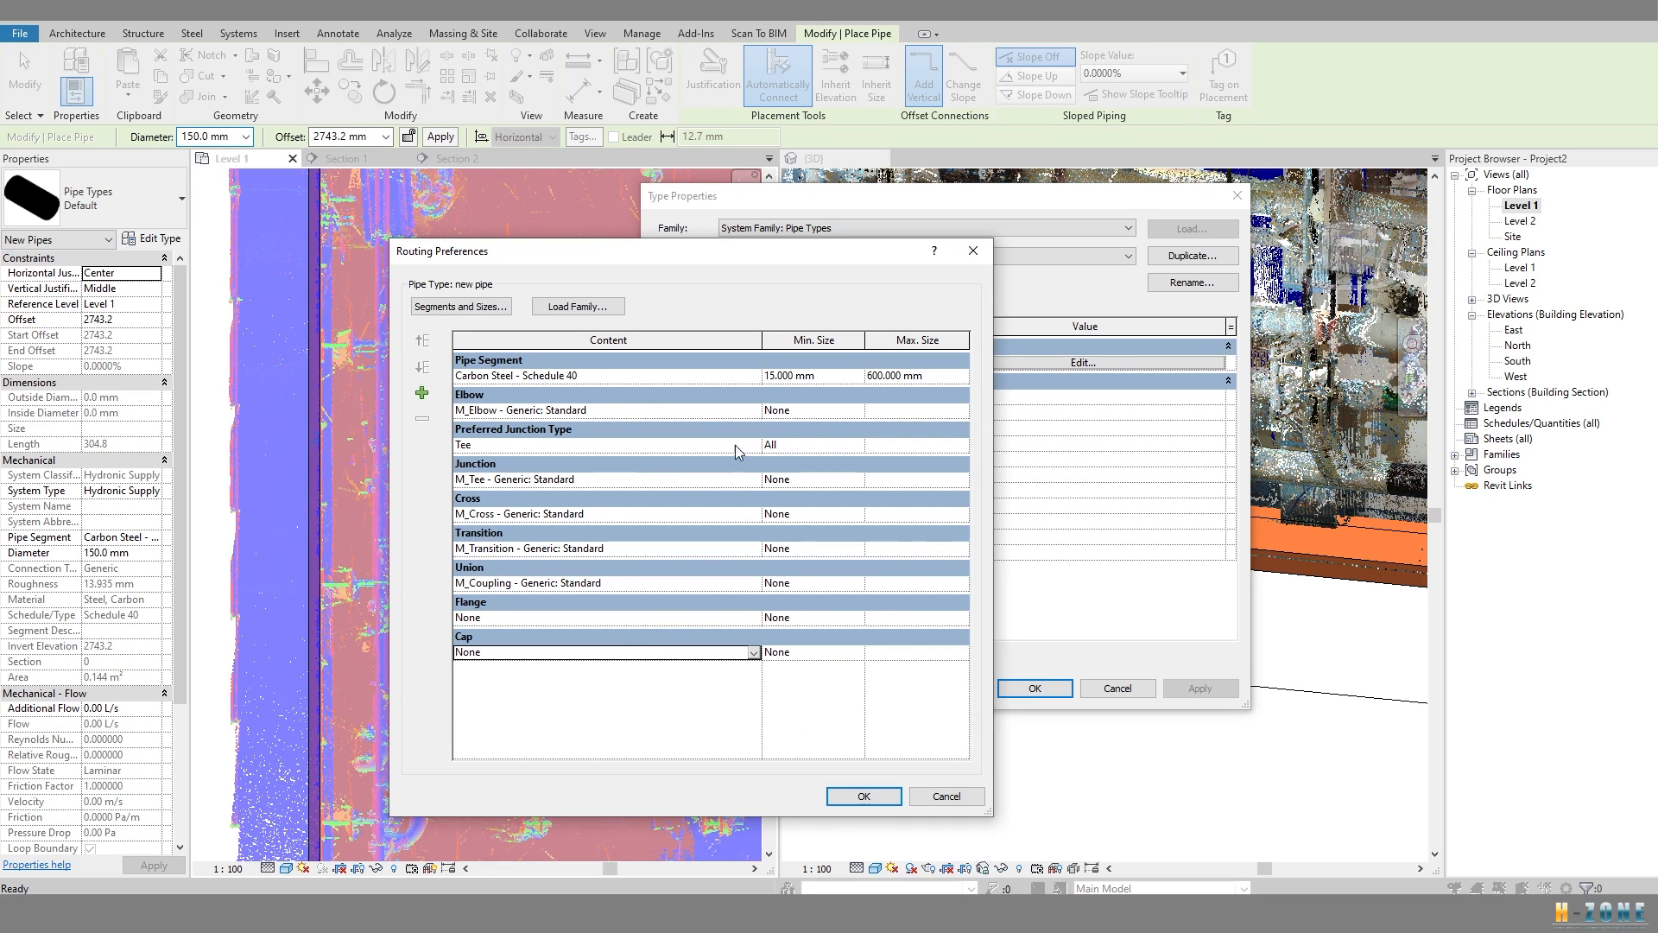
Set the minimum size to All for the elbow, junction, cross and transition fittings.
click(851, 412)
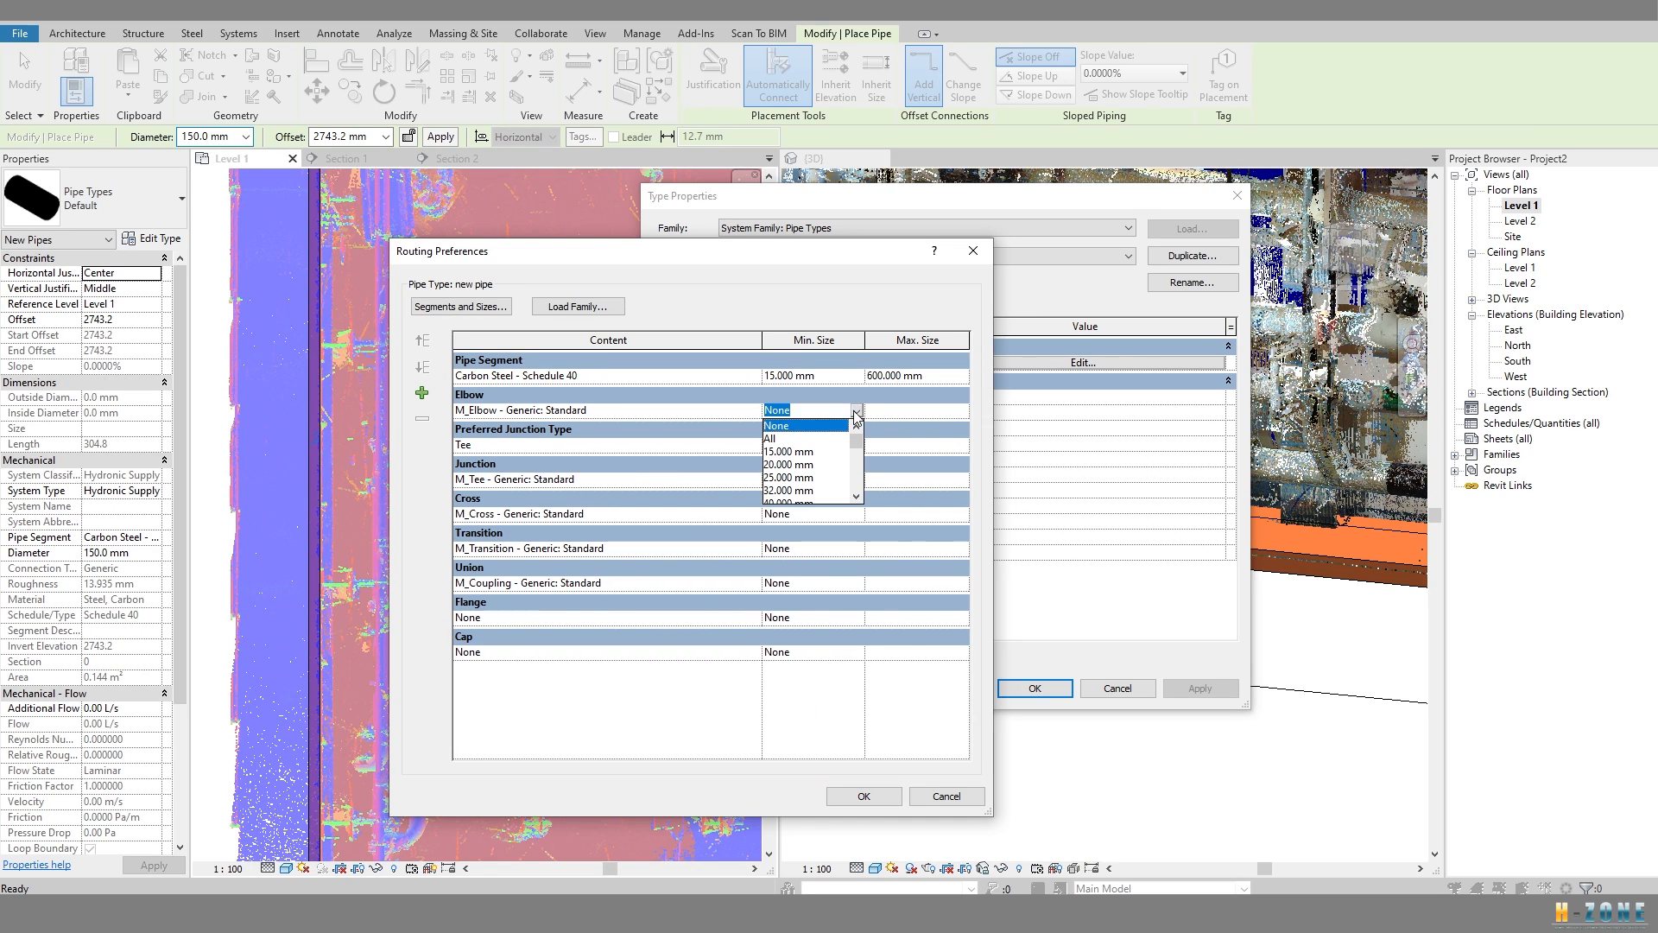
click(800, 438)
click(859, 482)
click(788, 509)
click(789, 514)
click(856, 549)
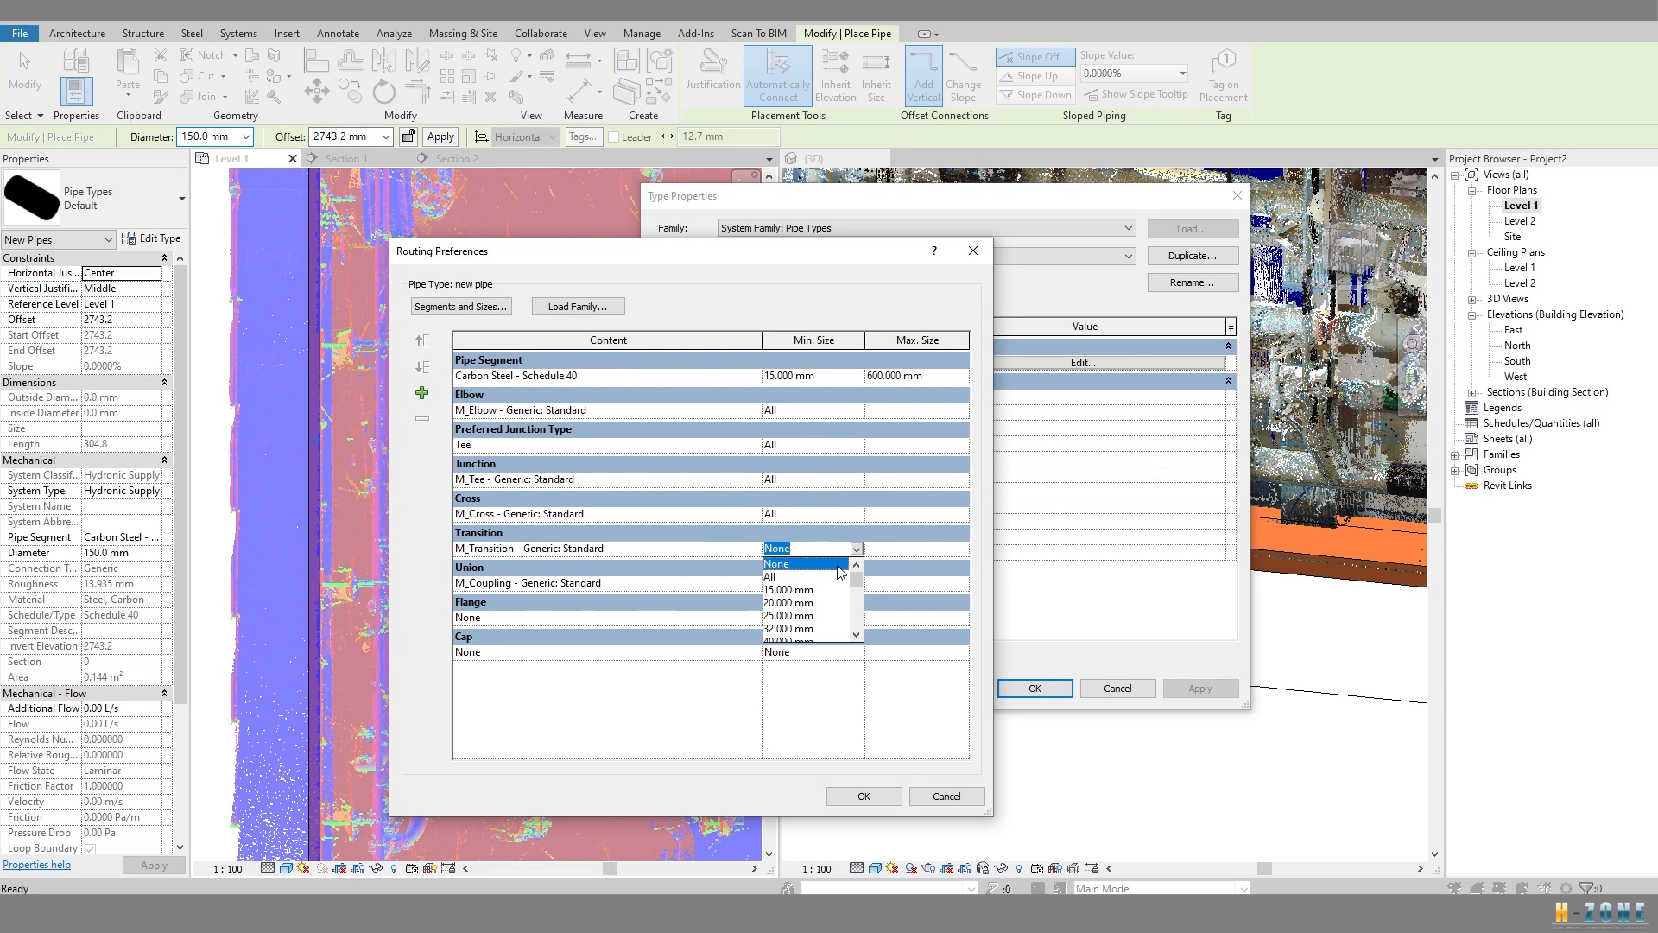
click(783, 577)
Set the minimum size to All for the union, flange and cap entries.
click(856, 584)
click(804, 597)
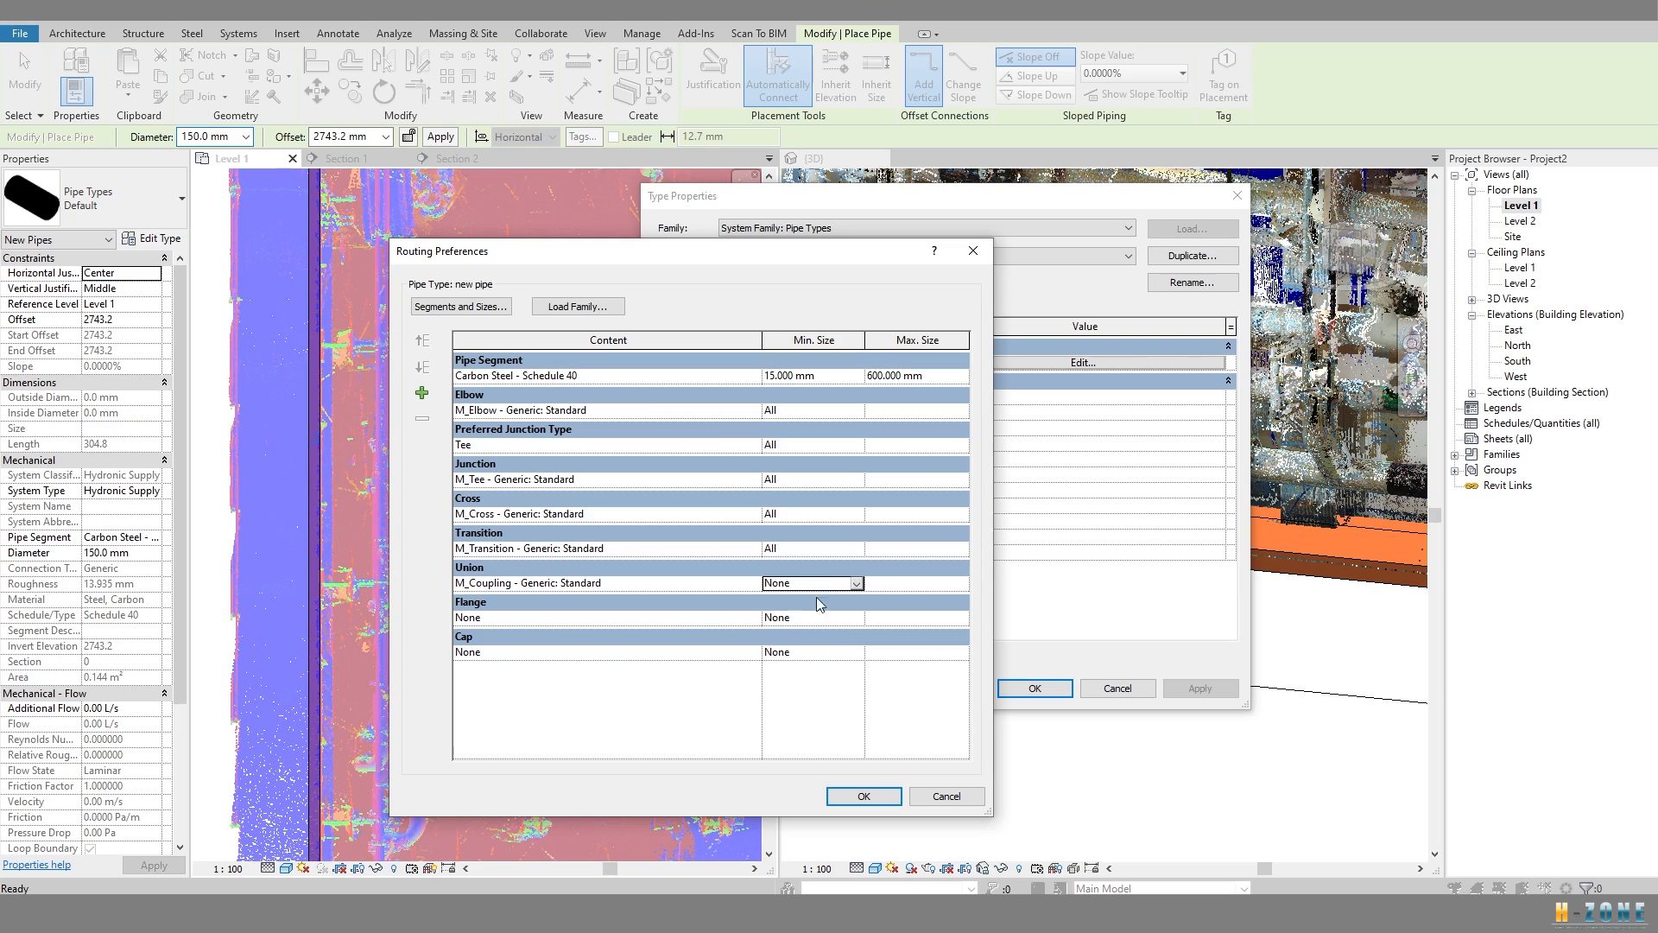
click(857, 584)
click(773, 610)
click(856, 619)
click(856, 618)
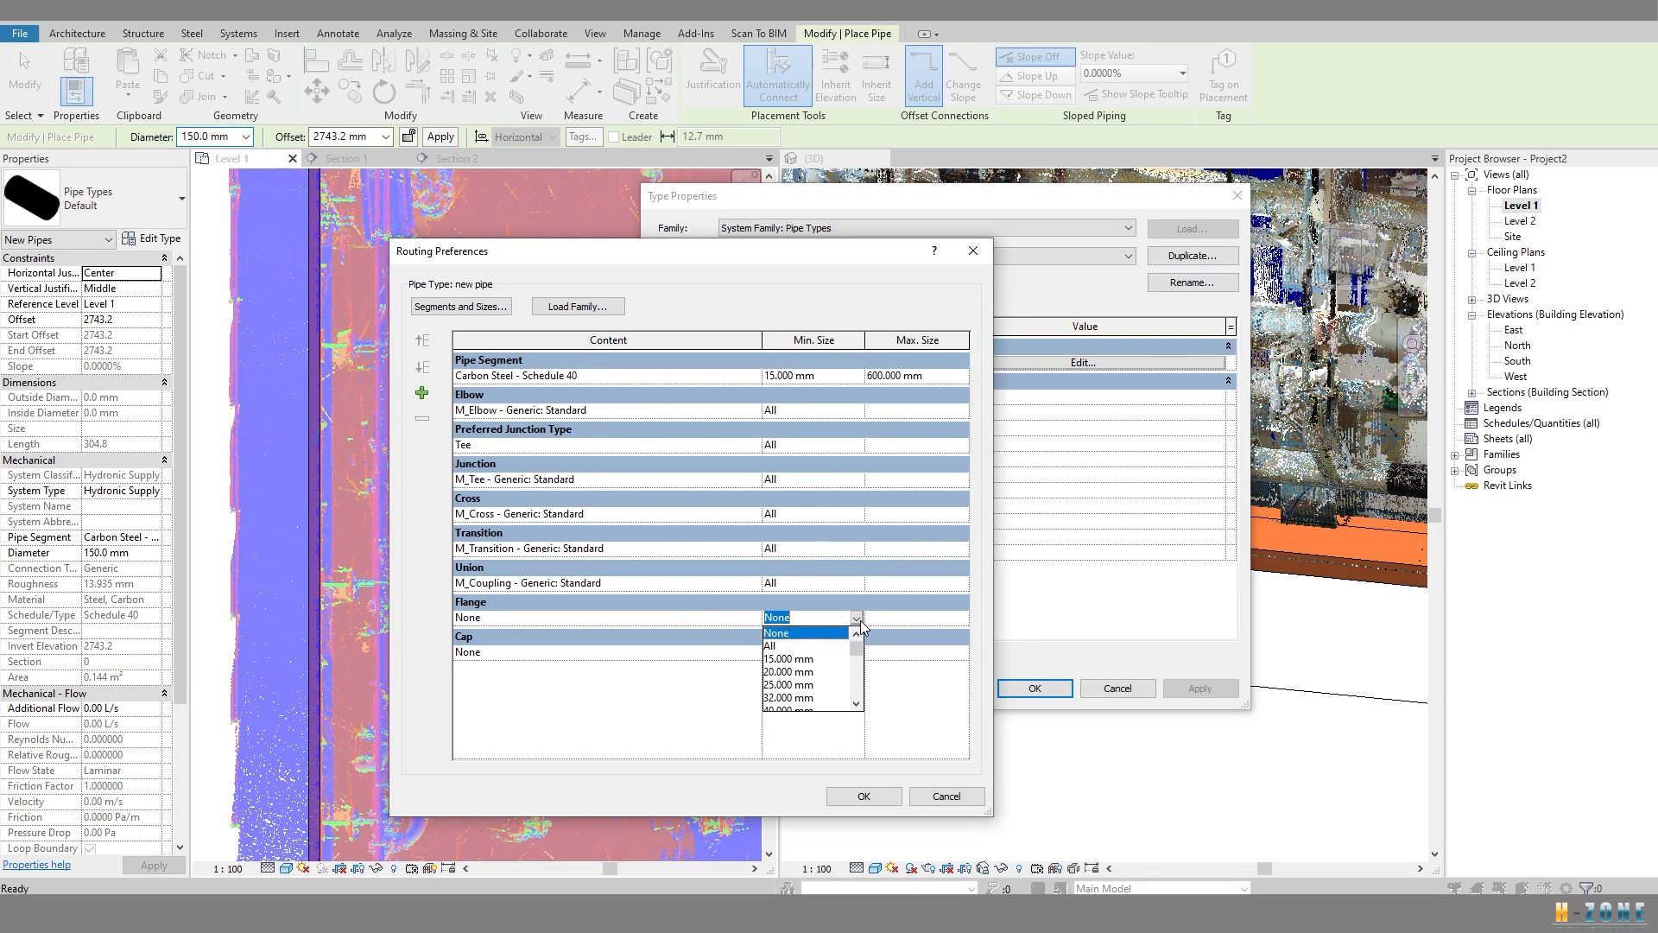
click(774, 650)
click(856, 653)
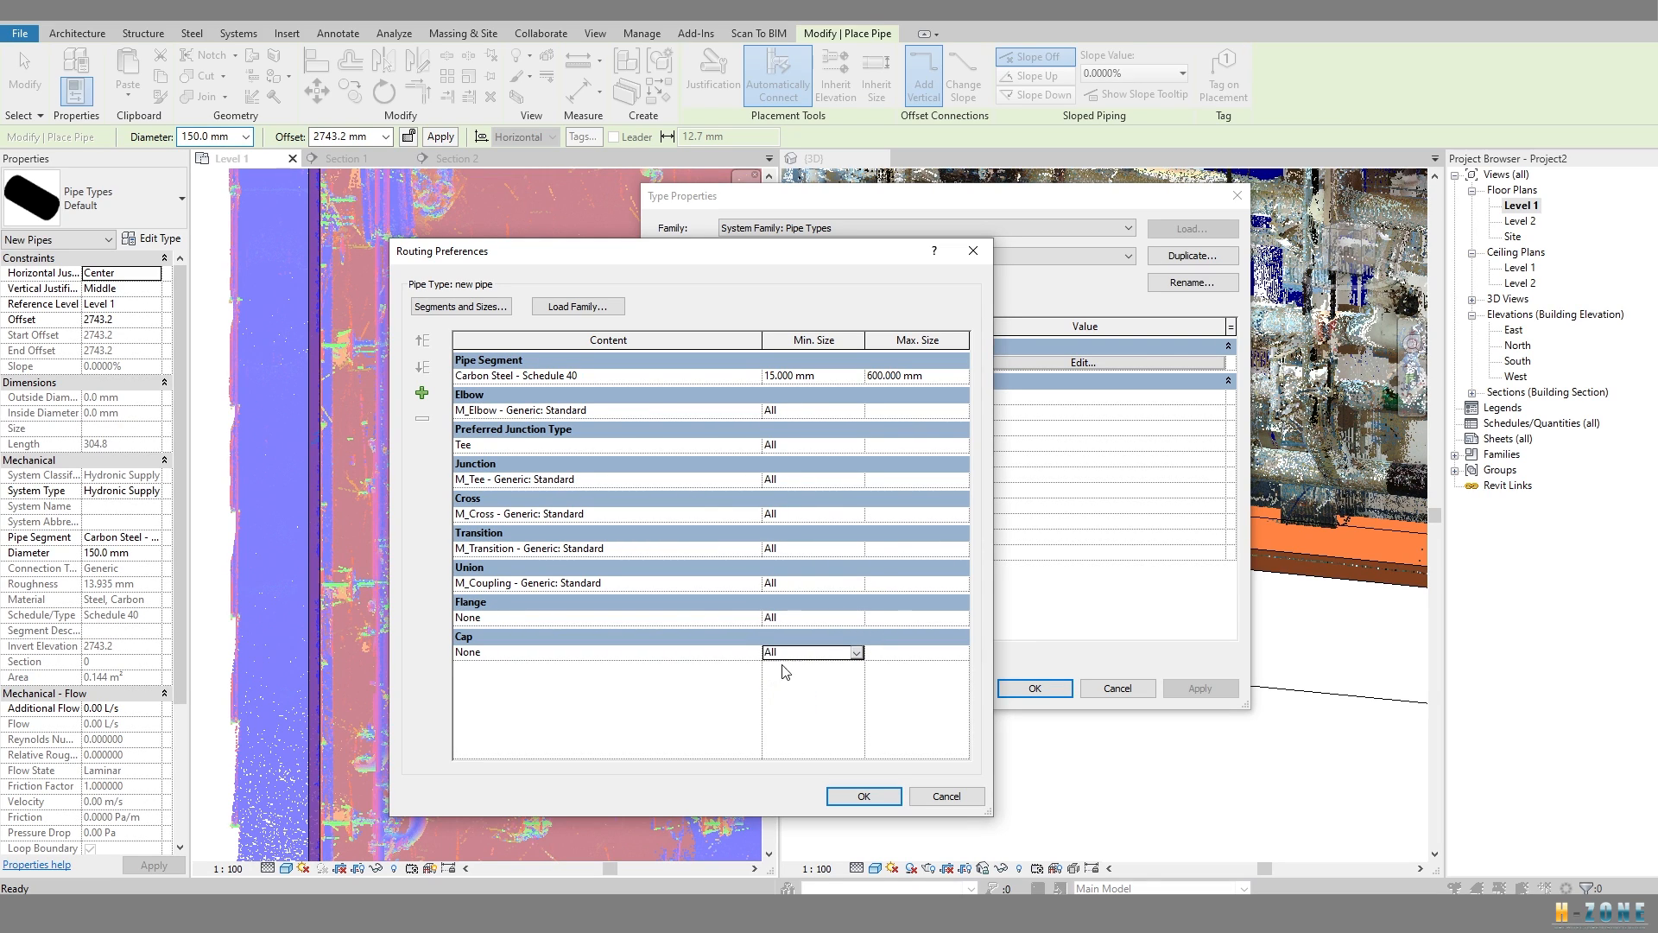
Check the pipe segment's size range and accept the routing preferences and type properties of the new pipe type.
click(961, 375)
click(942, 375)
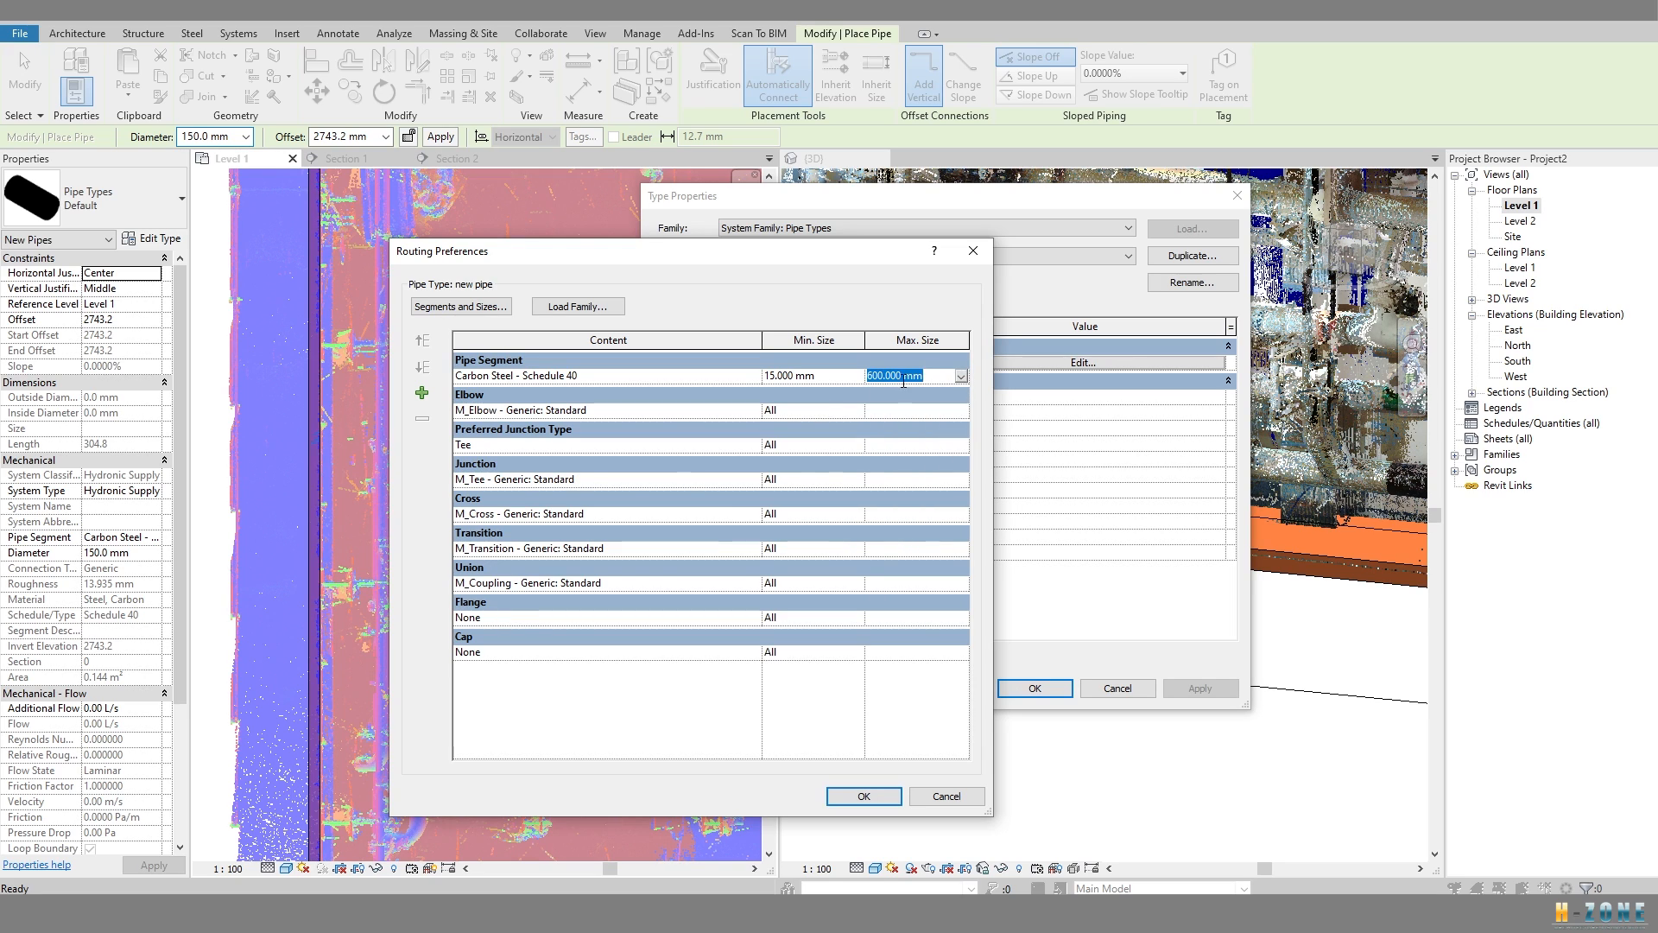
click(858, 377)
click(857, 377)
click(864, 795)
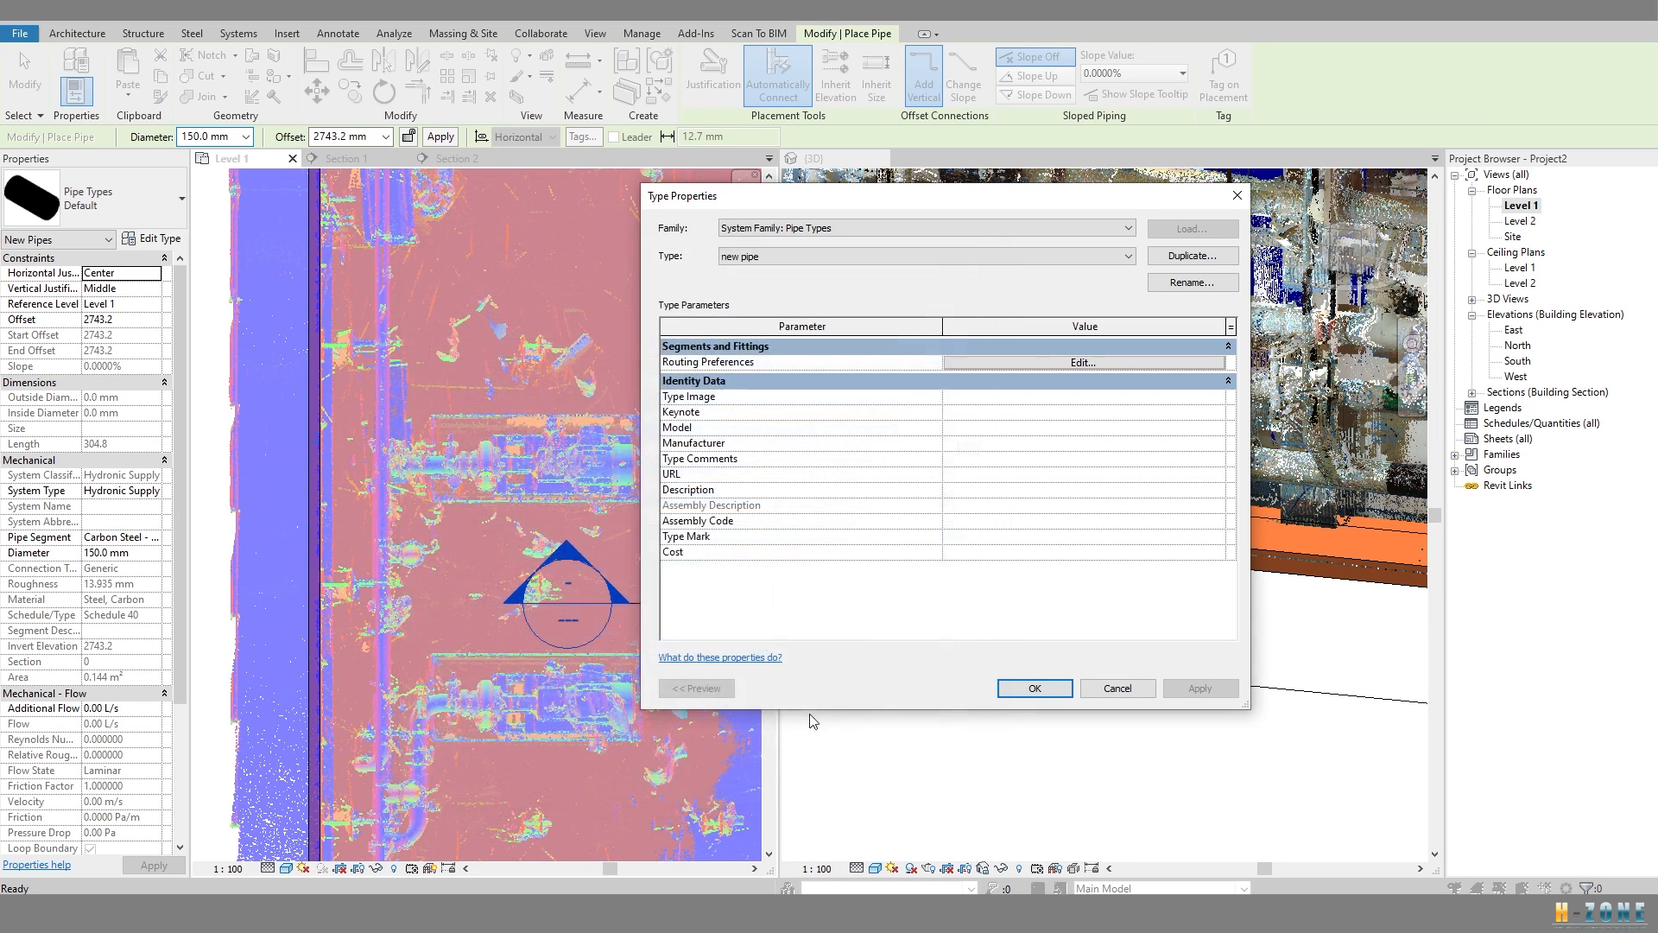
click(1060, 691)
Set the new pipe's offset to 1200 from Level 1 for the scanned run beside the west wall.
scroll(427, 445, down, 1)
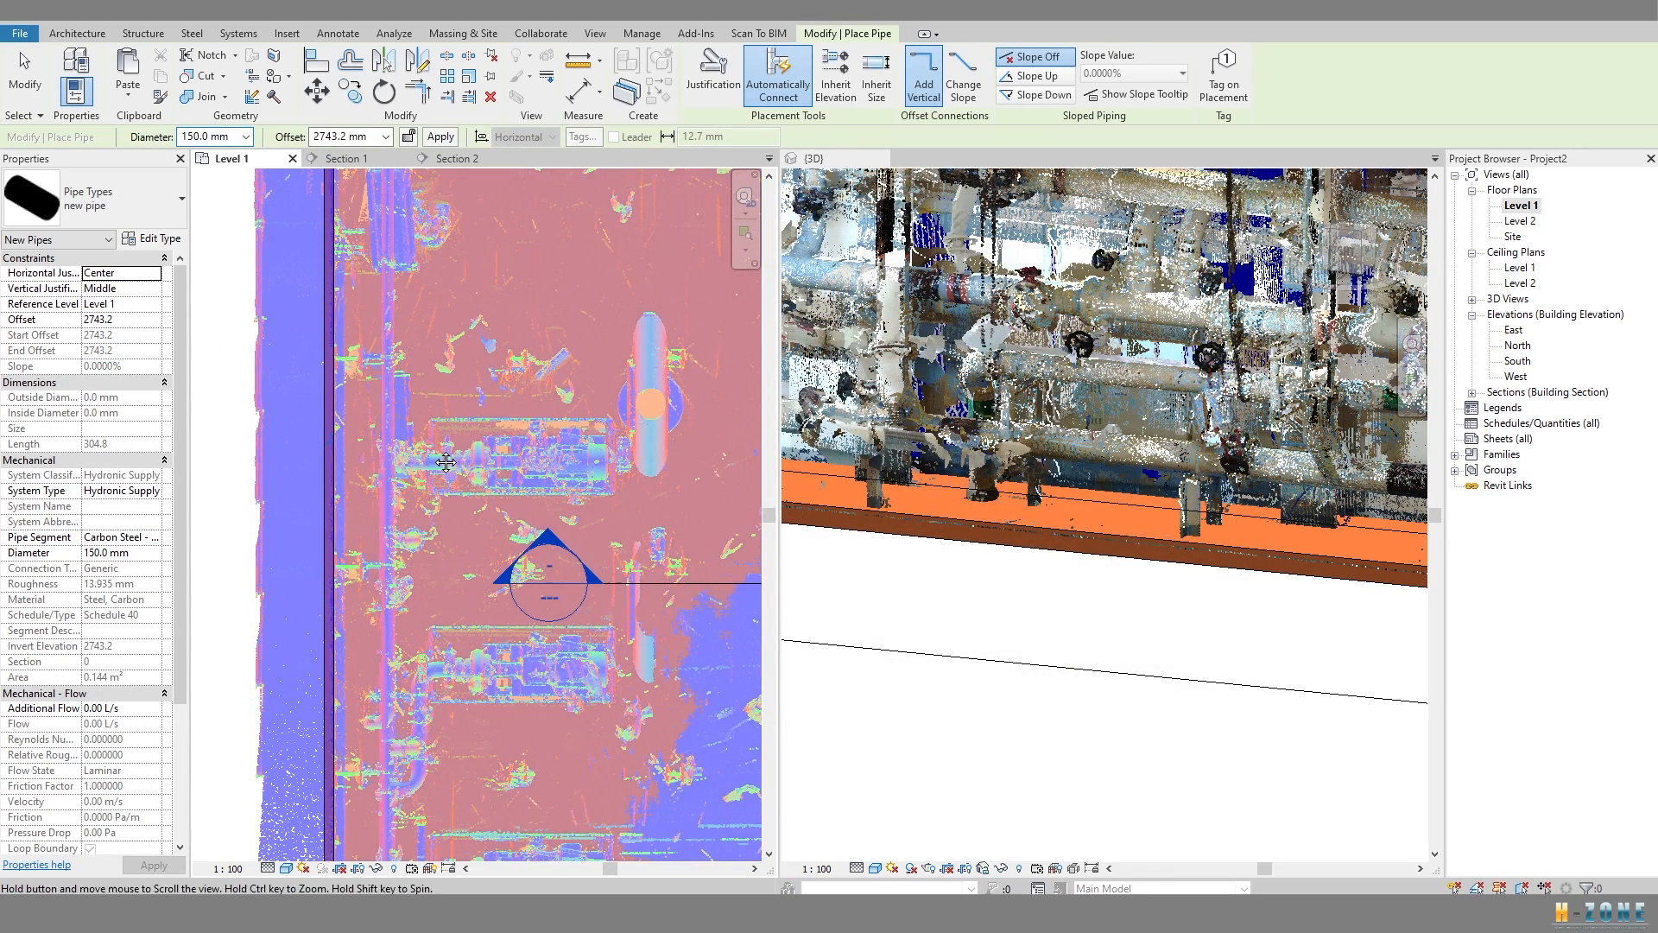
middle_drag(452, 423, 533, 595)
scroll(471, 486, up, 3)
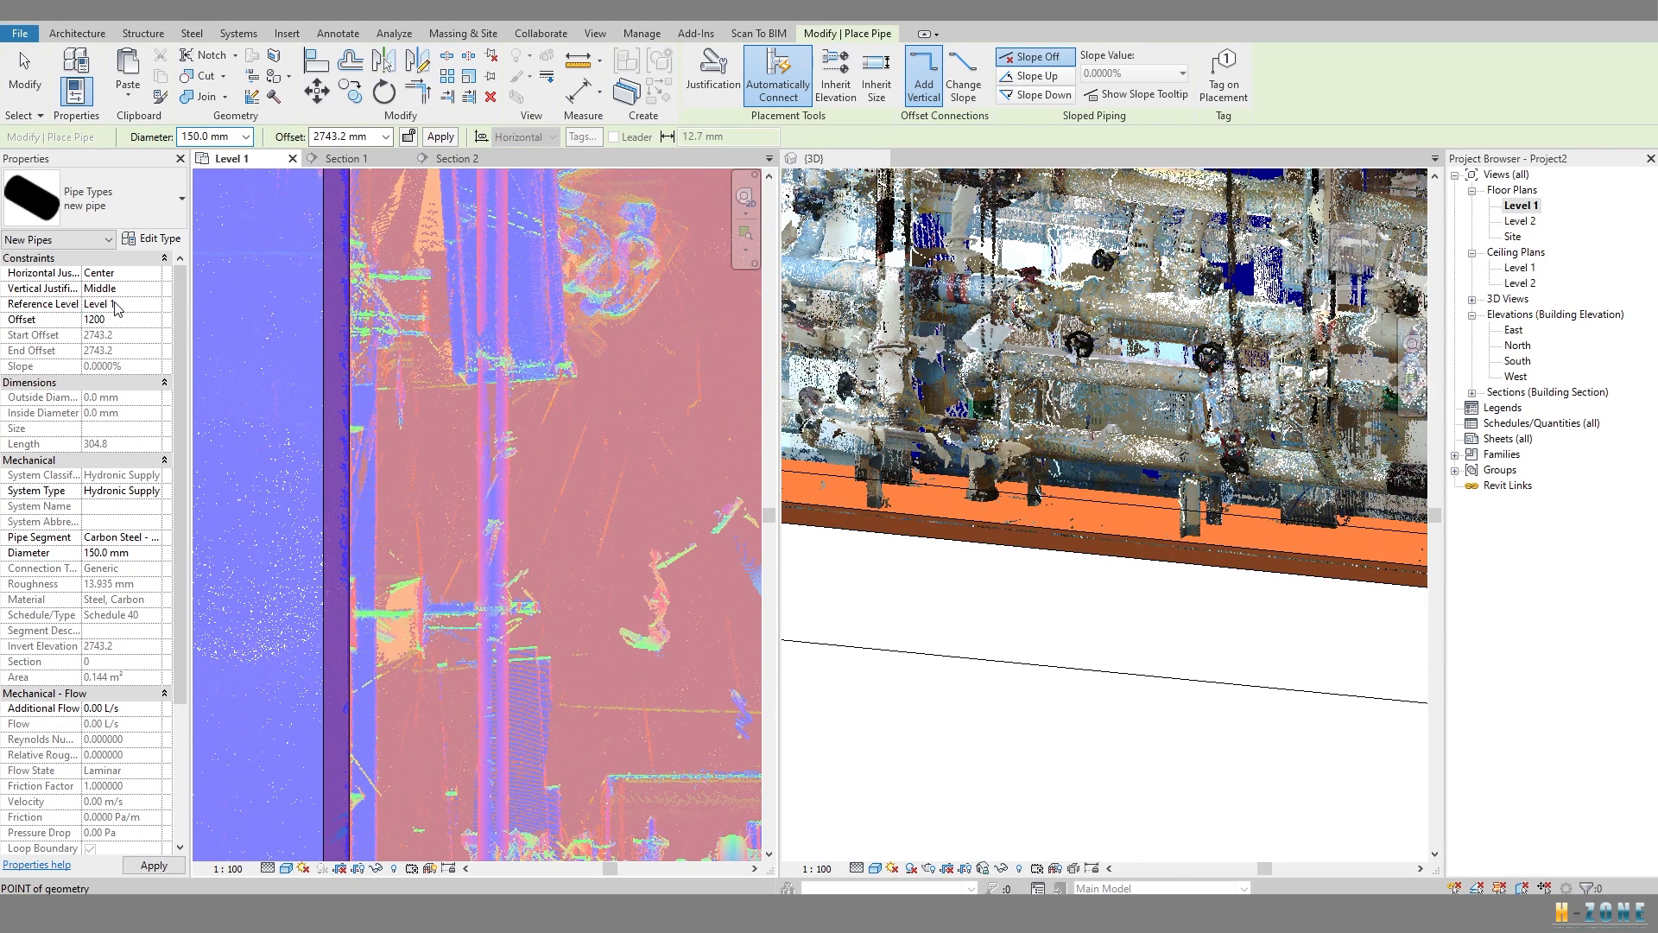
scroll(518, 458, down, 4)
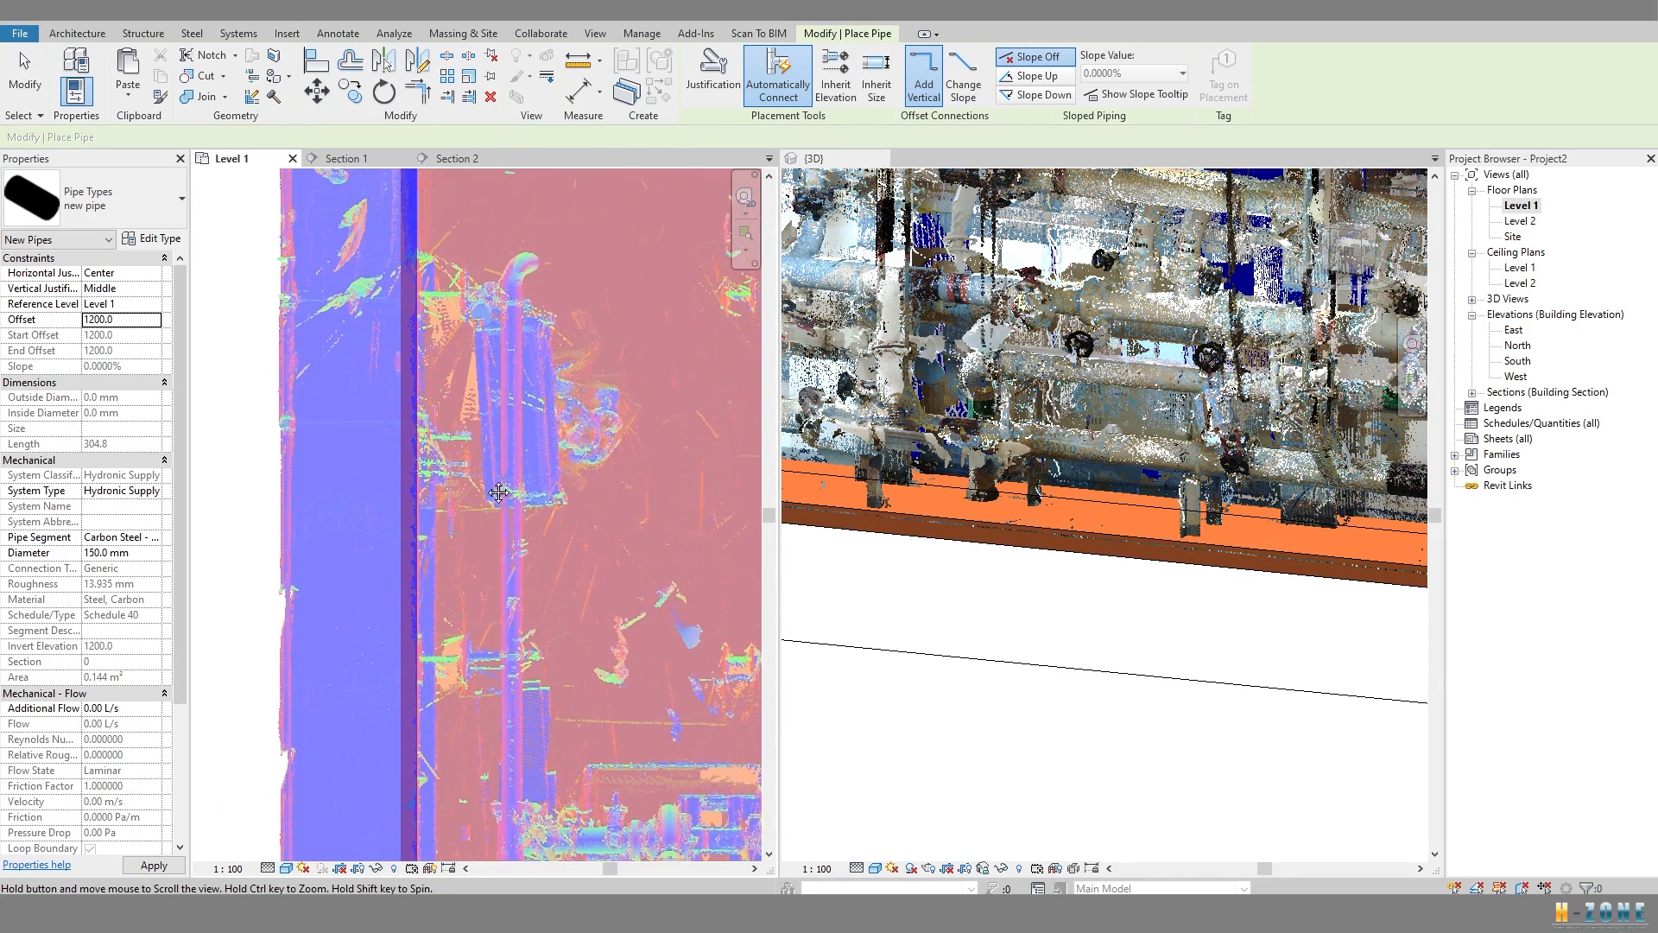
middle_drag(484, 363, 484, 382)
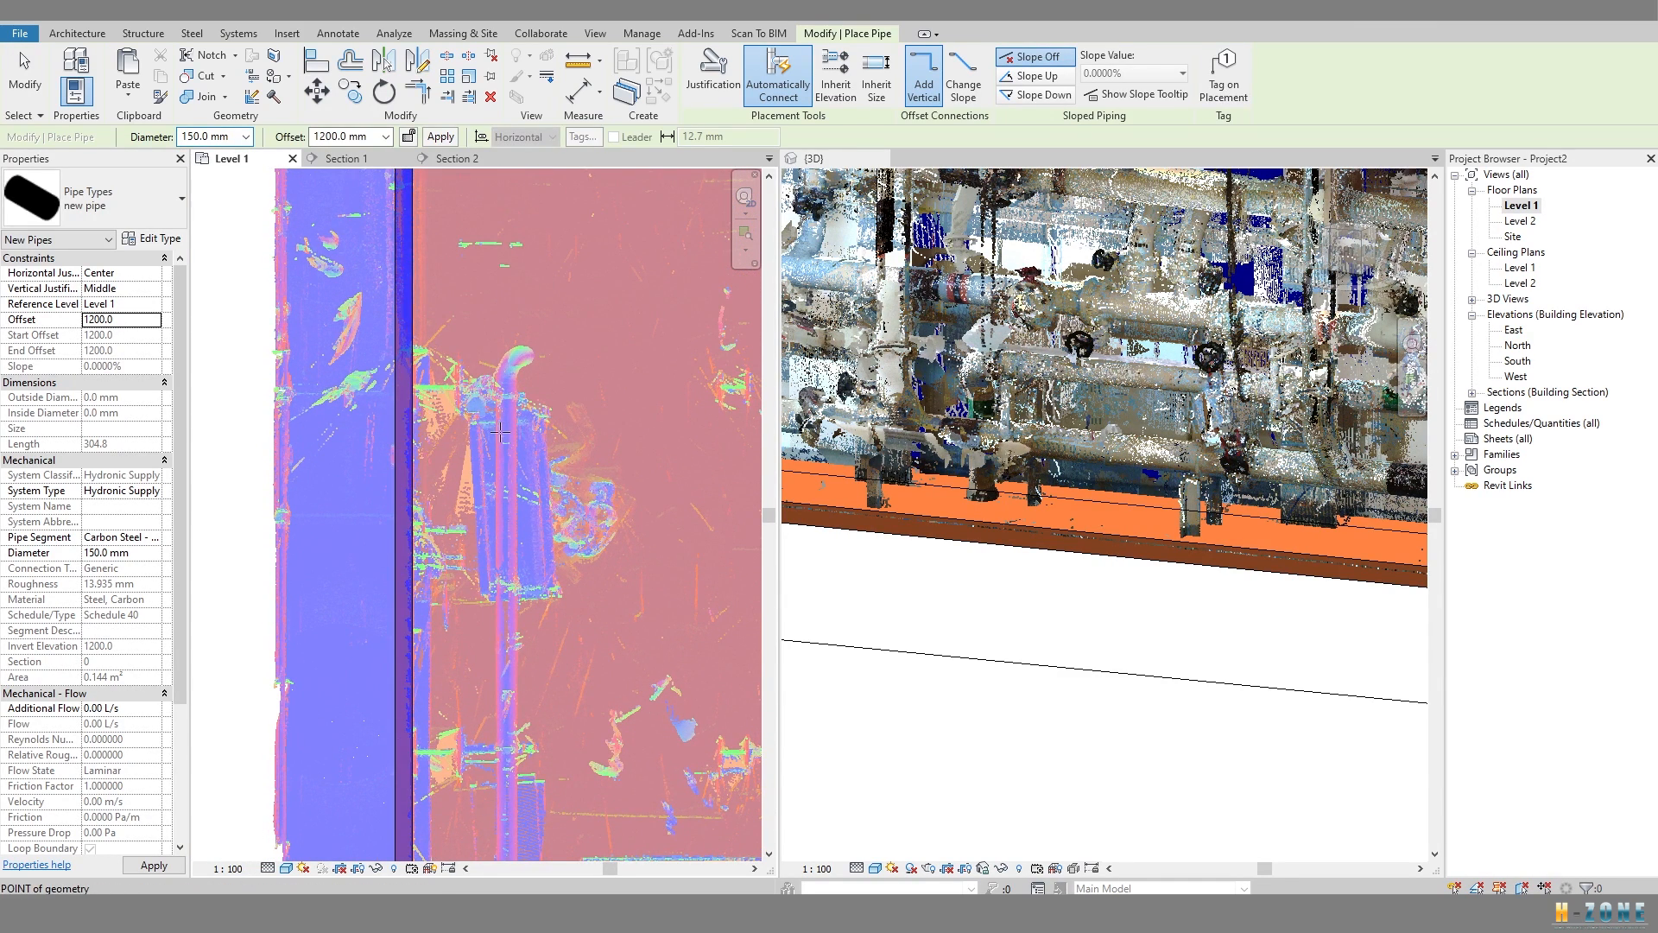
scroll(501, 429, up, 3)
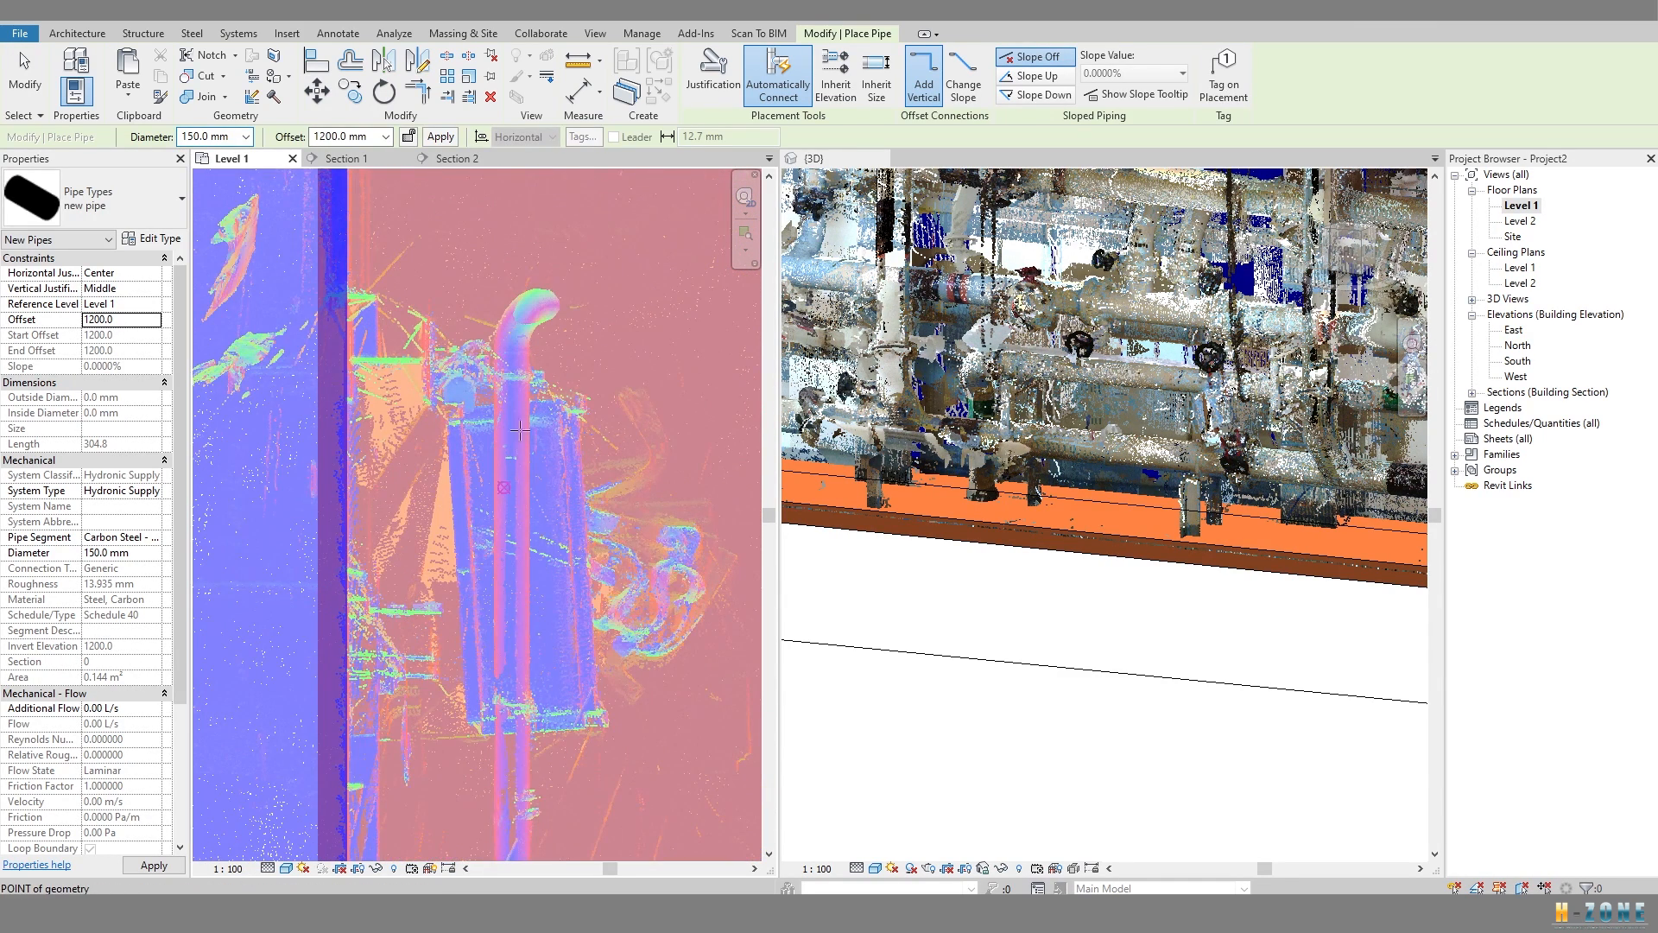
Draw a straight 150 mm pipe about 5800 mm long along the scanned run beside the west wall in the Level 1 plan.
click(510, 386)
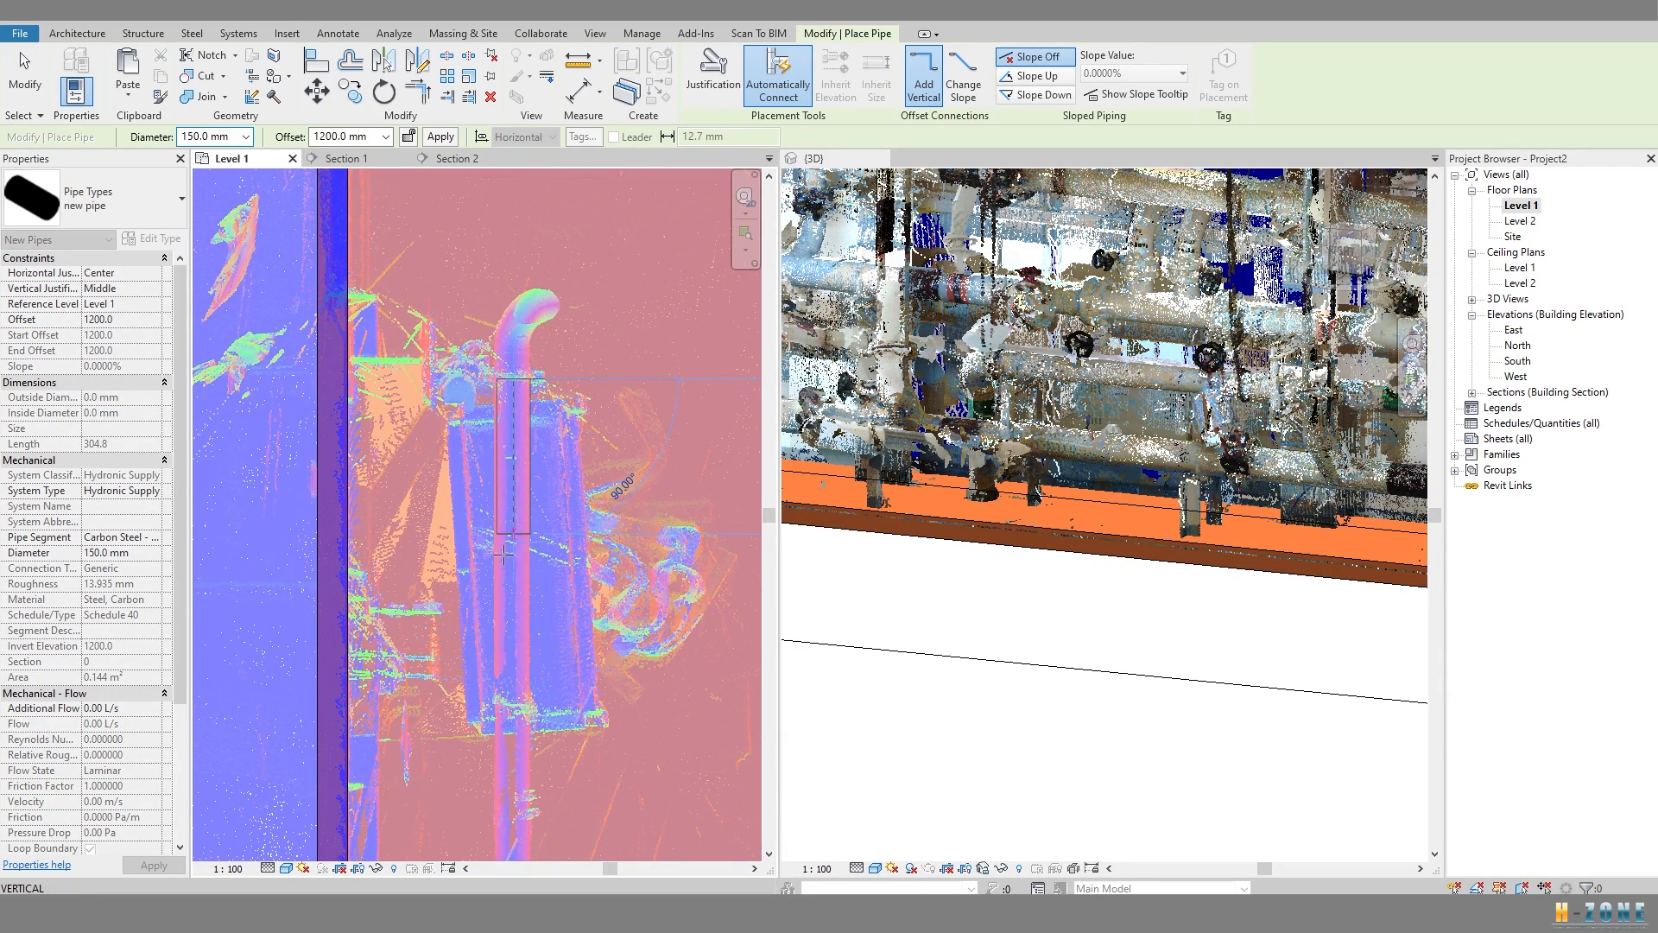
scroll(503, 553, up, 3)
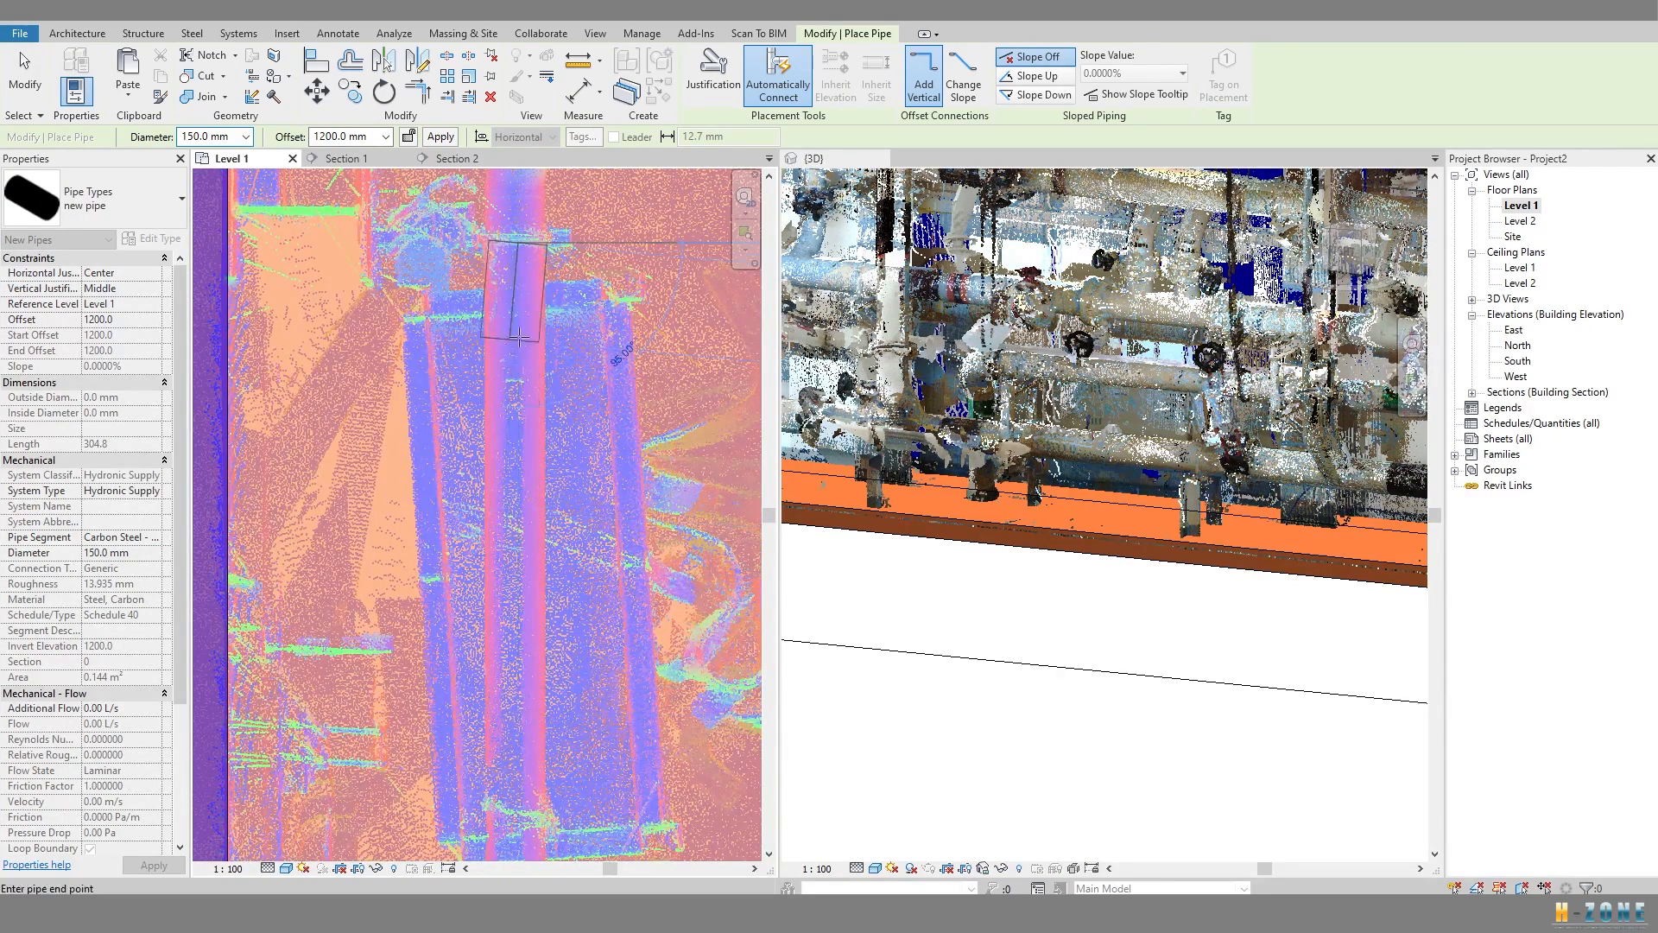
middle_drag(540, 588, 508, 389)
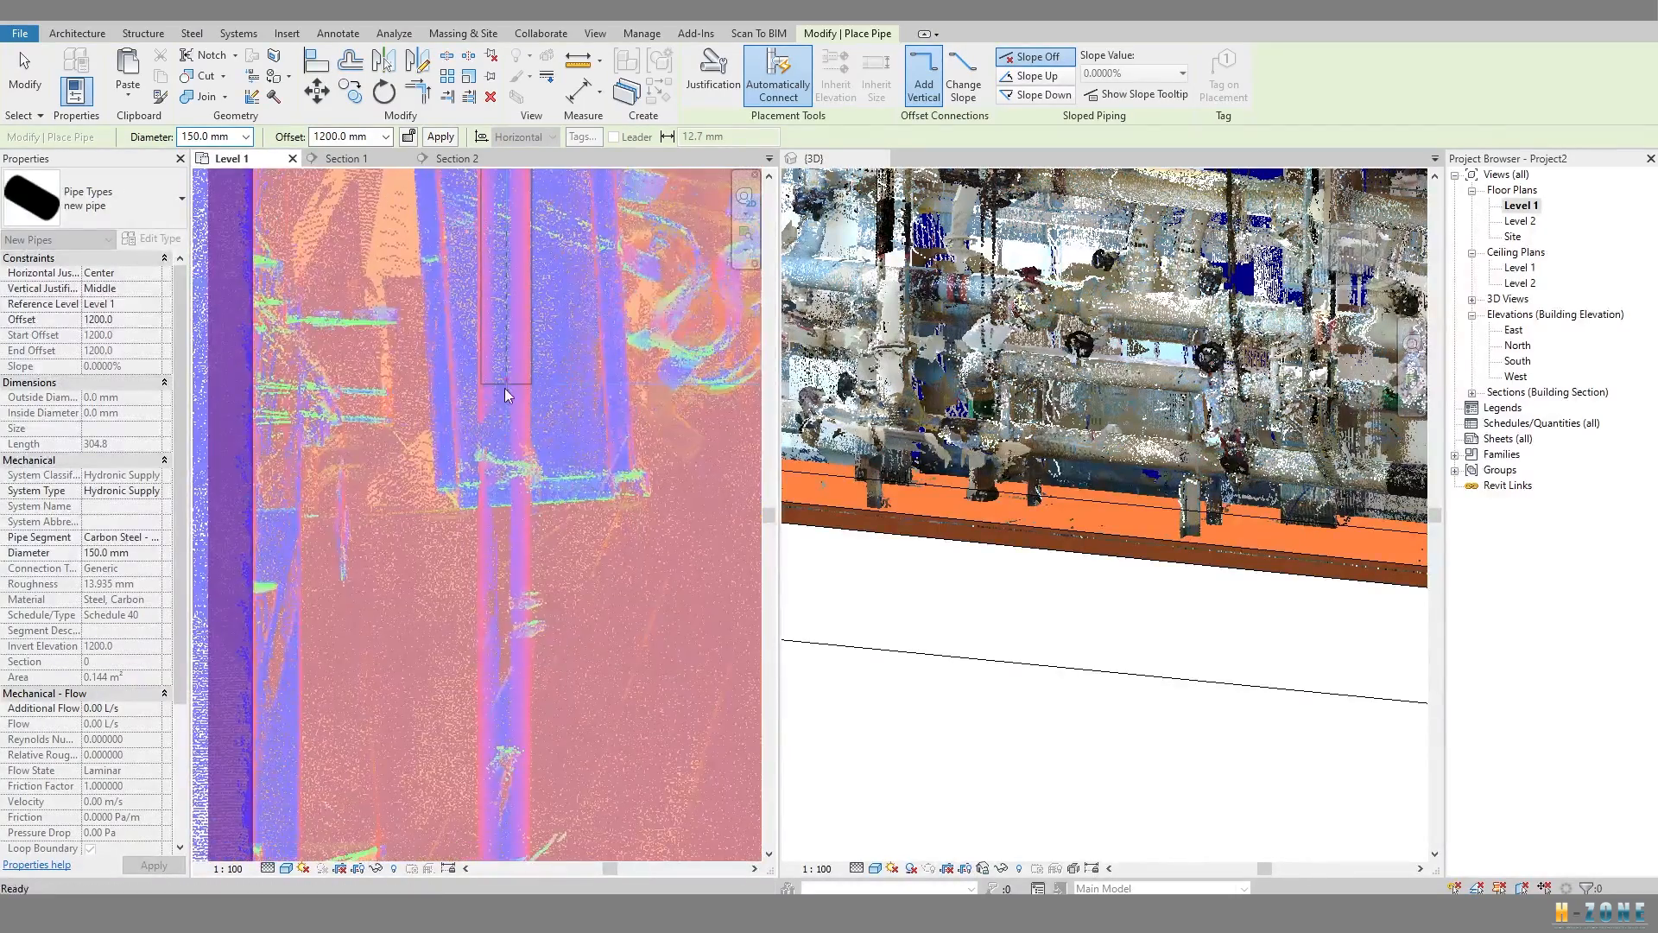
scroll(511, 432, down, 3)
scroll(517, 447, up, 2)
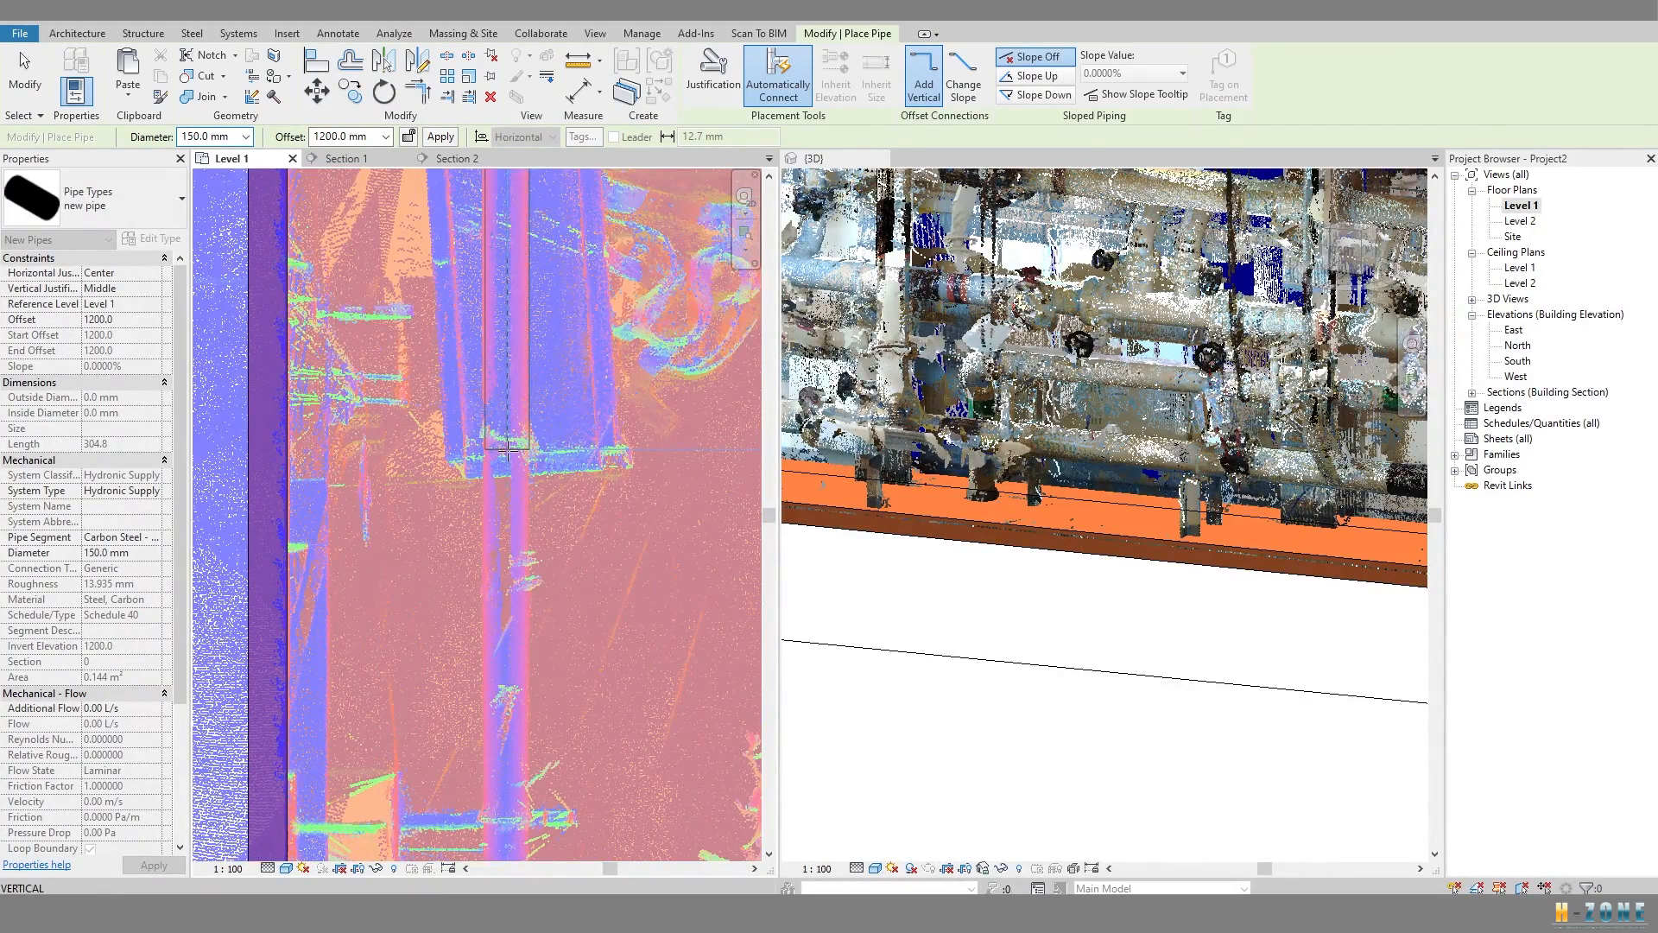
click(508, 449)
middle_drag(510, 653, 523, 369)
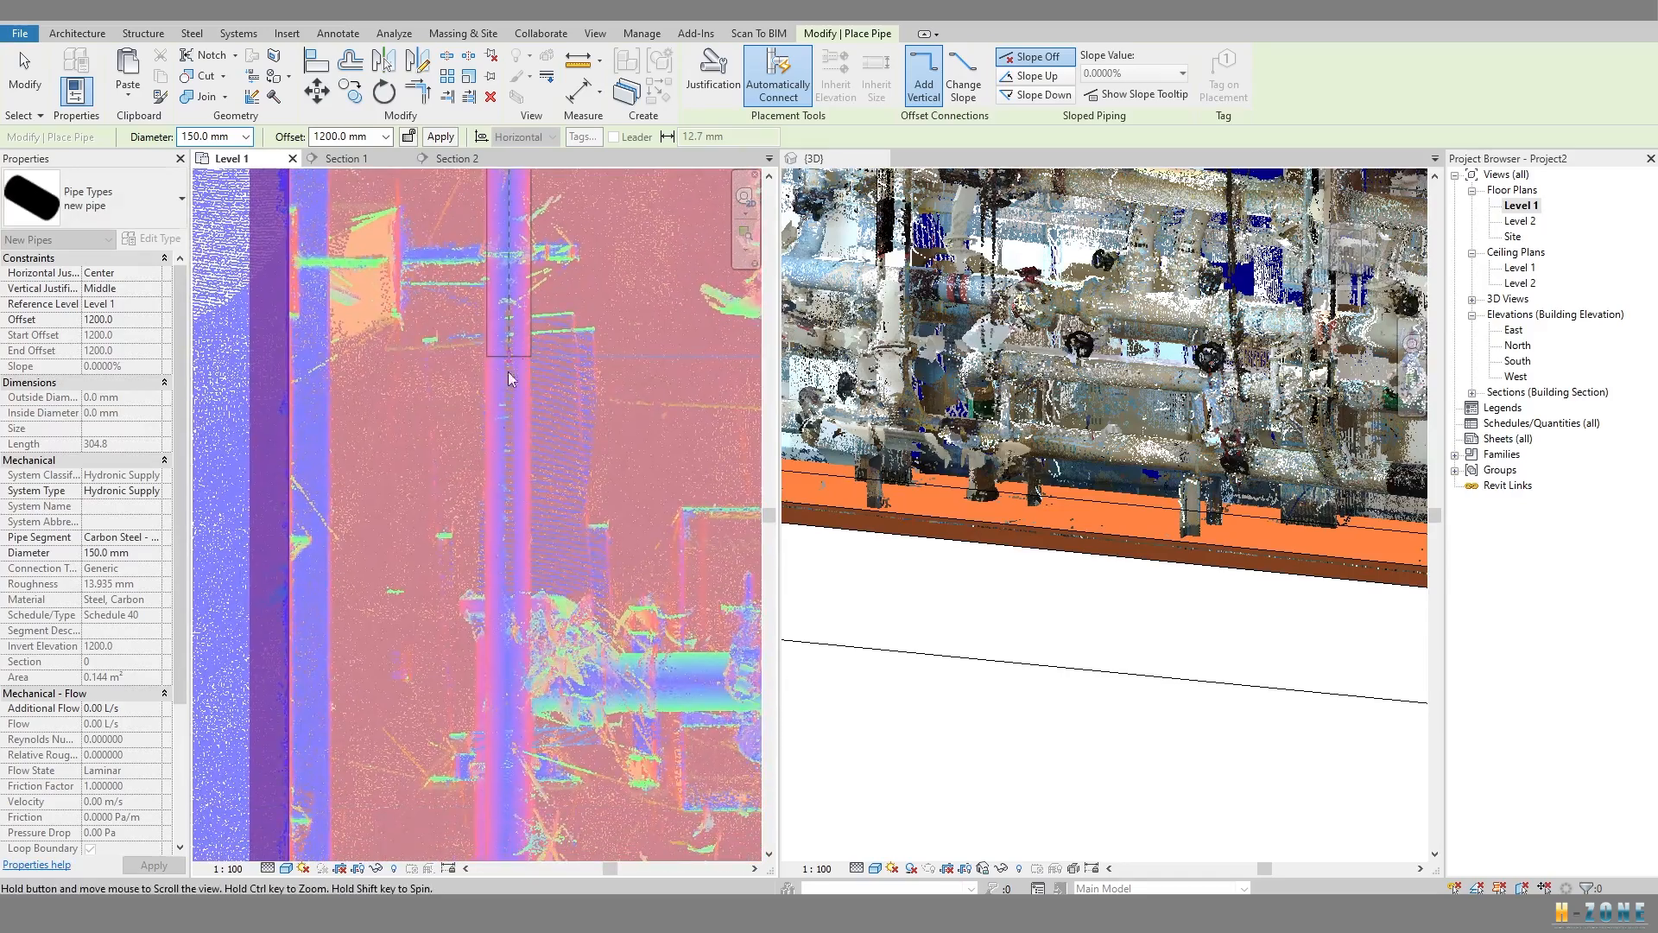
click(510, 614)
middle_drag(516, 761, 520, 416)
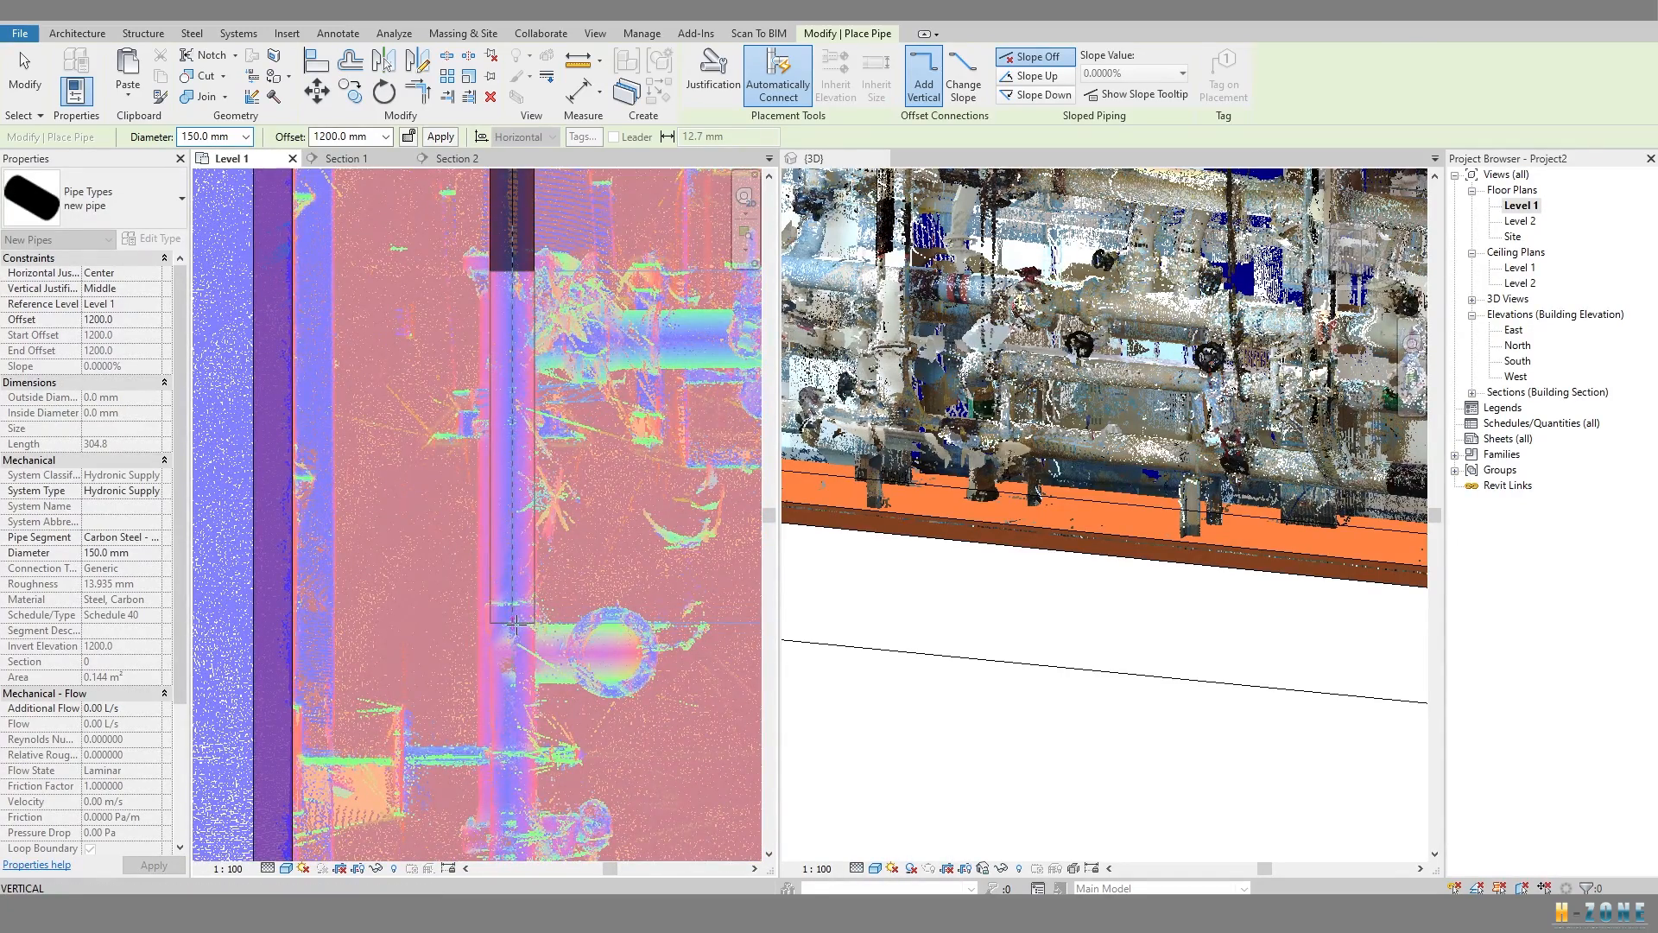
click(516, 624)
key(Escape)
key(Escape)
Examine the new pipe against the point cloud in the 3D view.
shift+middle_drag(1278, 406, 1171, 406)
click(1231, 314)
scroll(1024, 397, up, 3)
scroll(922, 431, up, 4)
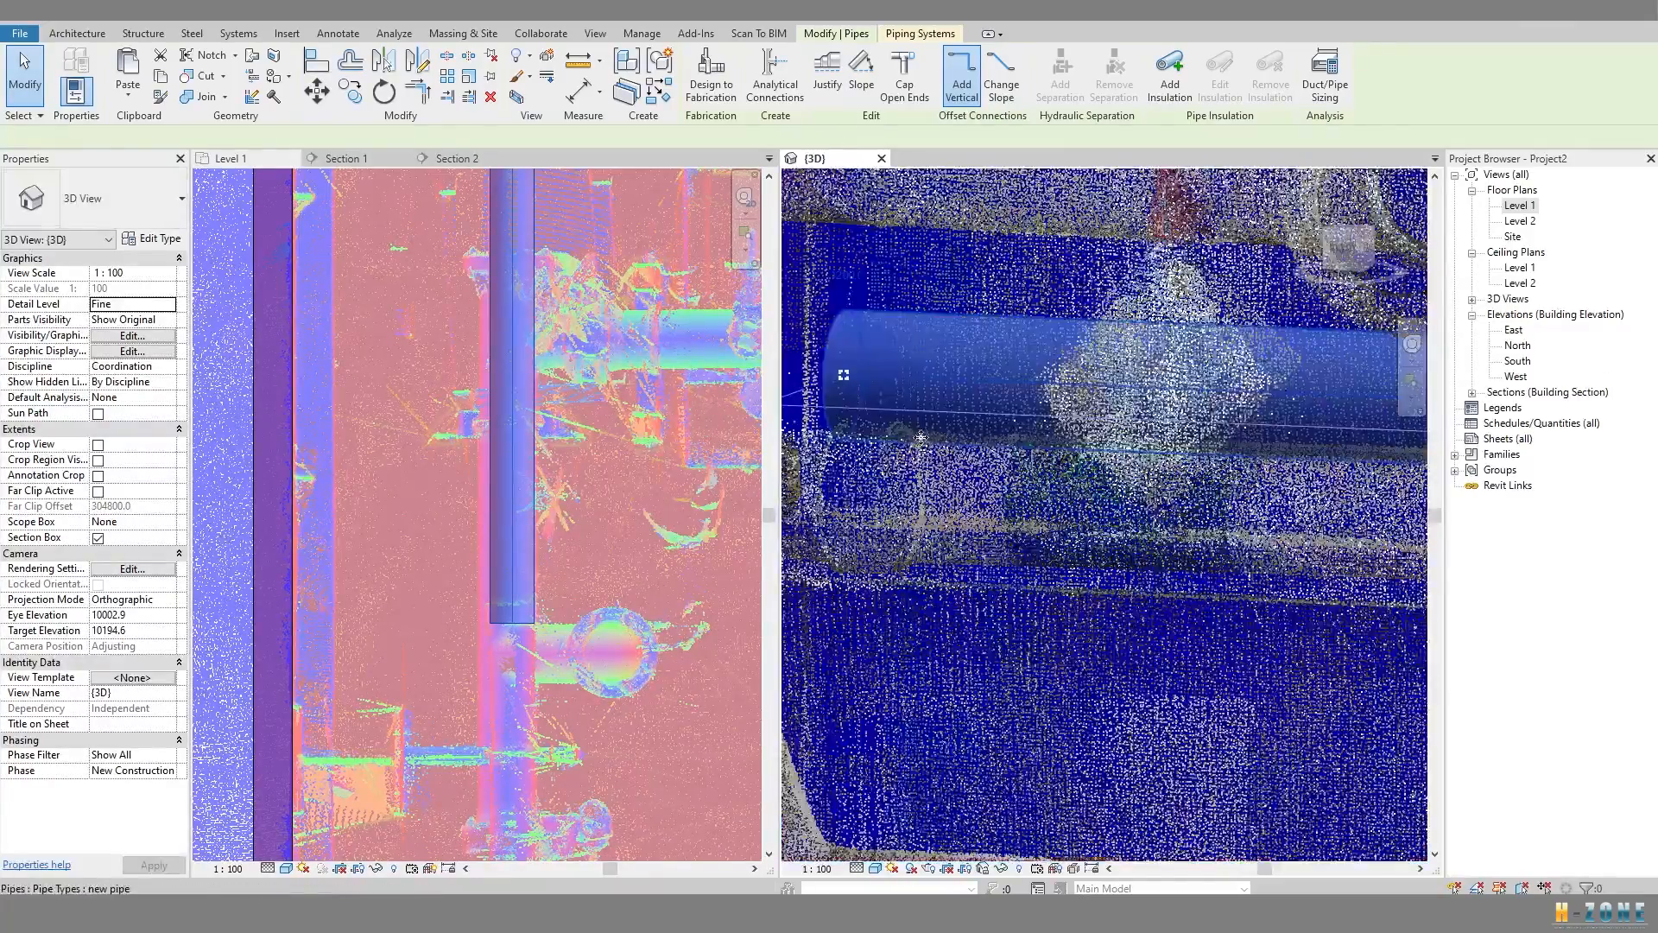
scroll(922, 440, down, 10)
shift+middle_drag(1231, 532, 1234, 508)
scroll(481, 610, down, 5)
Create a building section along the new pipe in the Level 1 plan, looking toward the west wall.
middle_drag(517, 481, 566, 501)
scroll(559, 581, up, 1)
key(Escape)
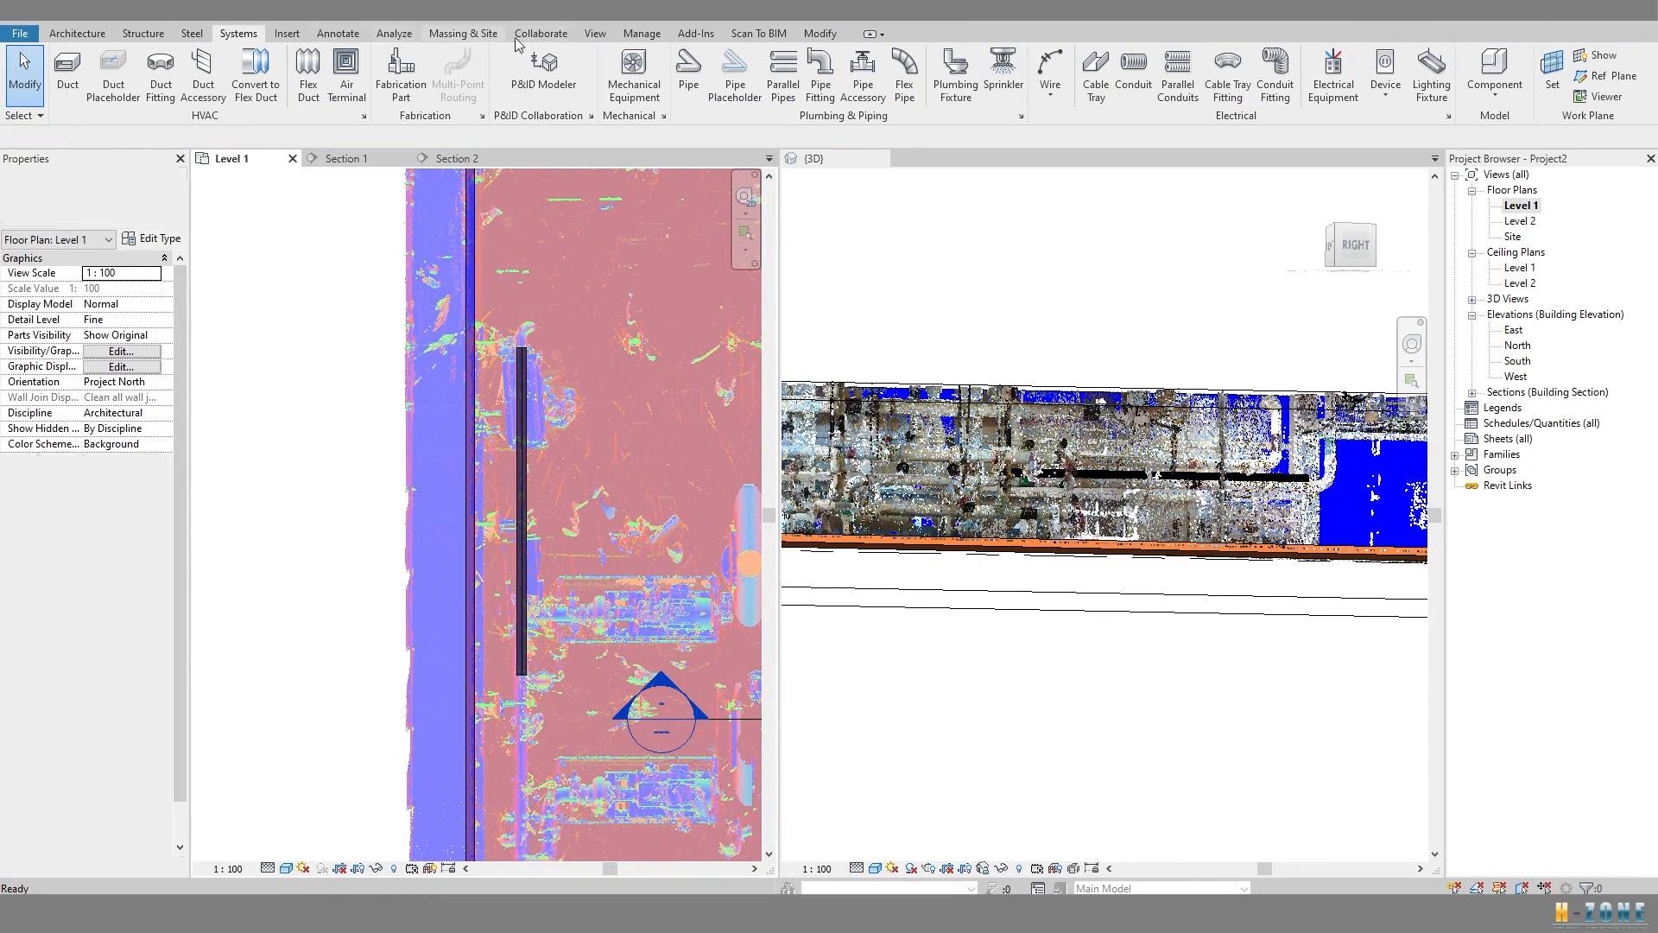
click(594, 33)
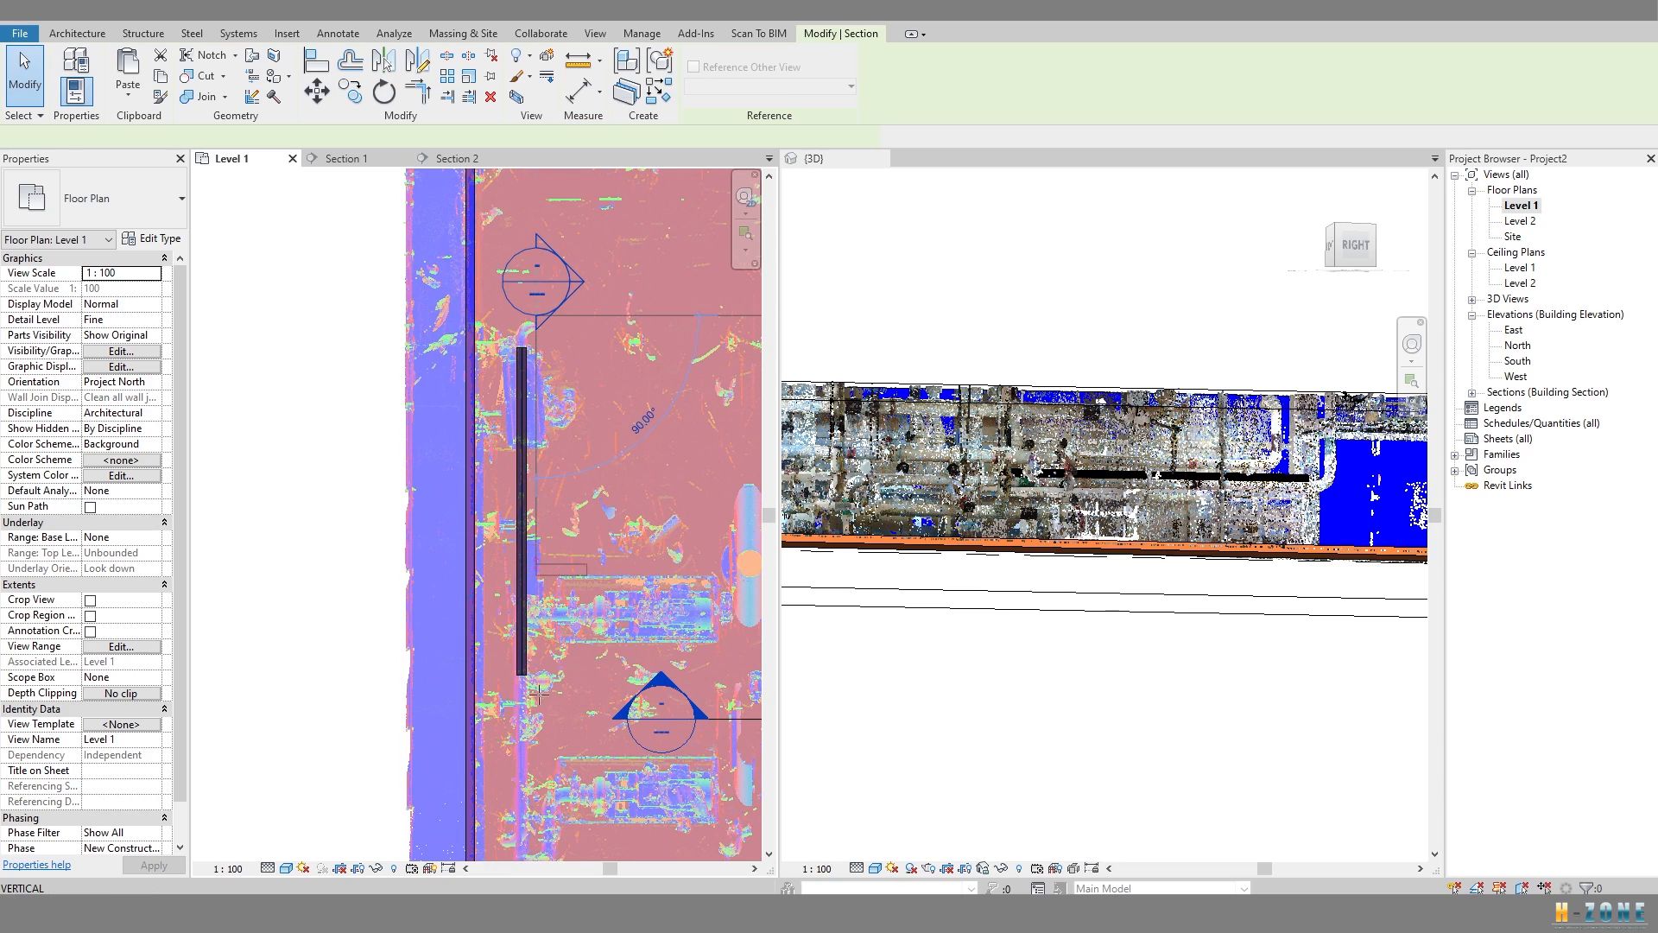
click(541, 732)
click(478, 357)
scroll(326, 474, down, 2)
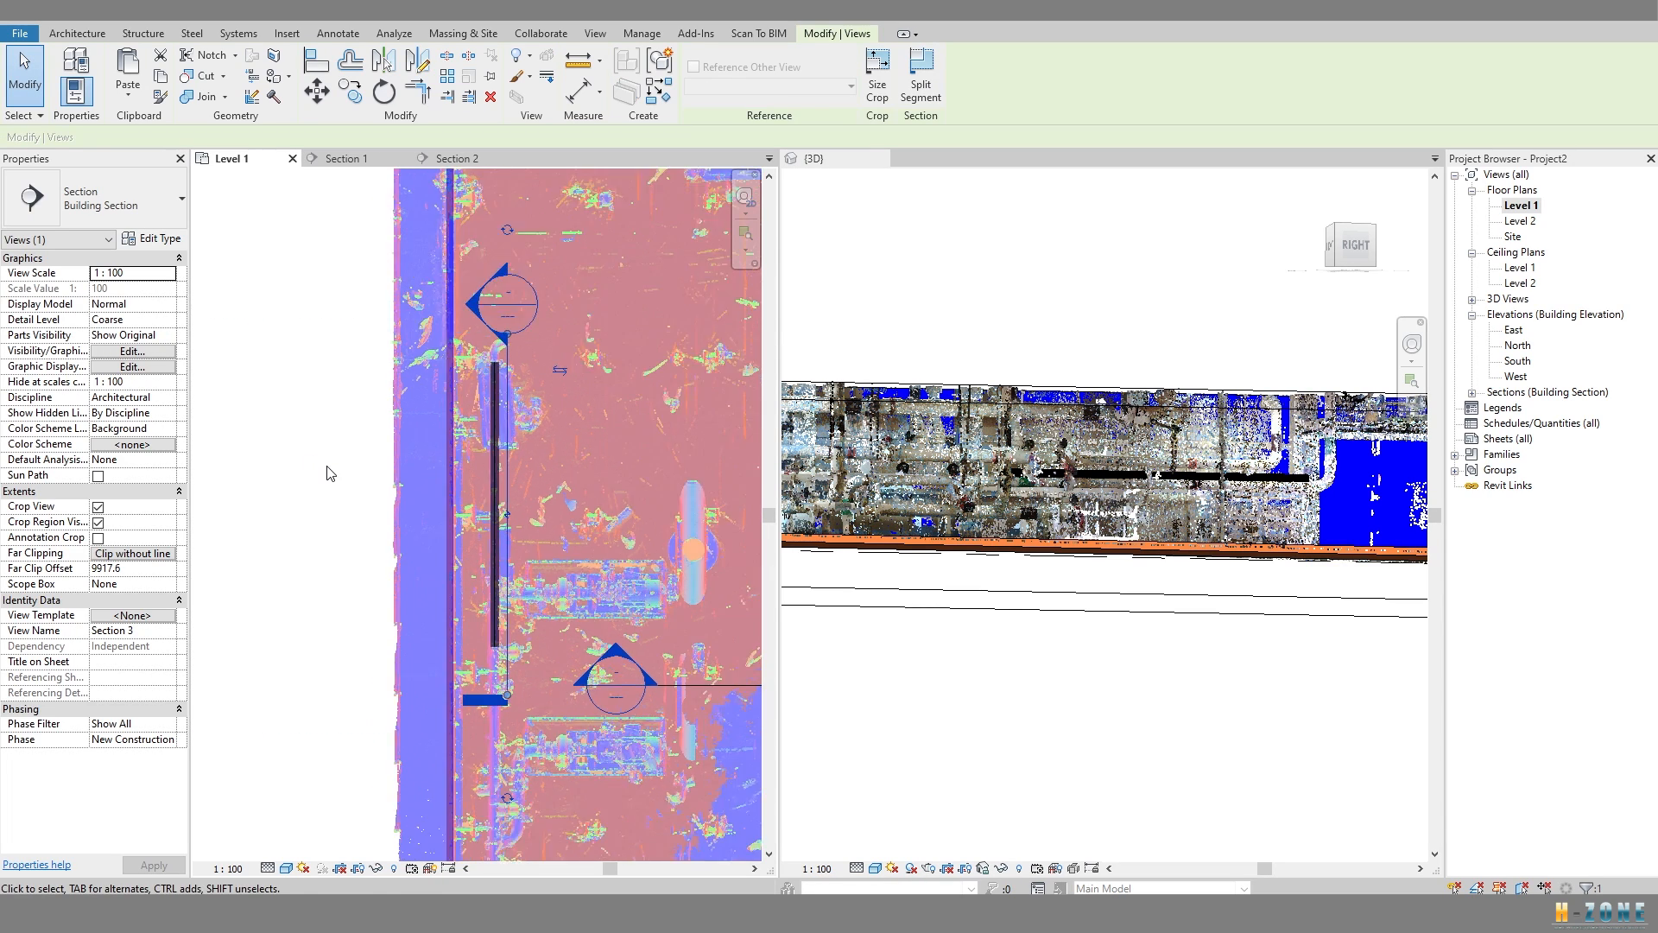
Reduce the new section's far clip depth to about 473 mm and open the section view.
middle_drag(325, 474, 537, 462)
drag(294, 499, 632, 501)
double_click(668, 337)
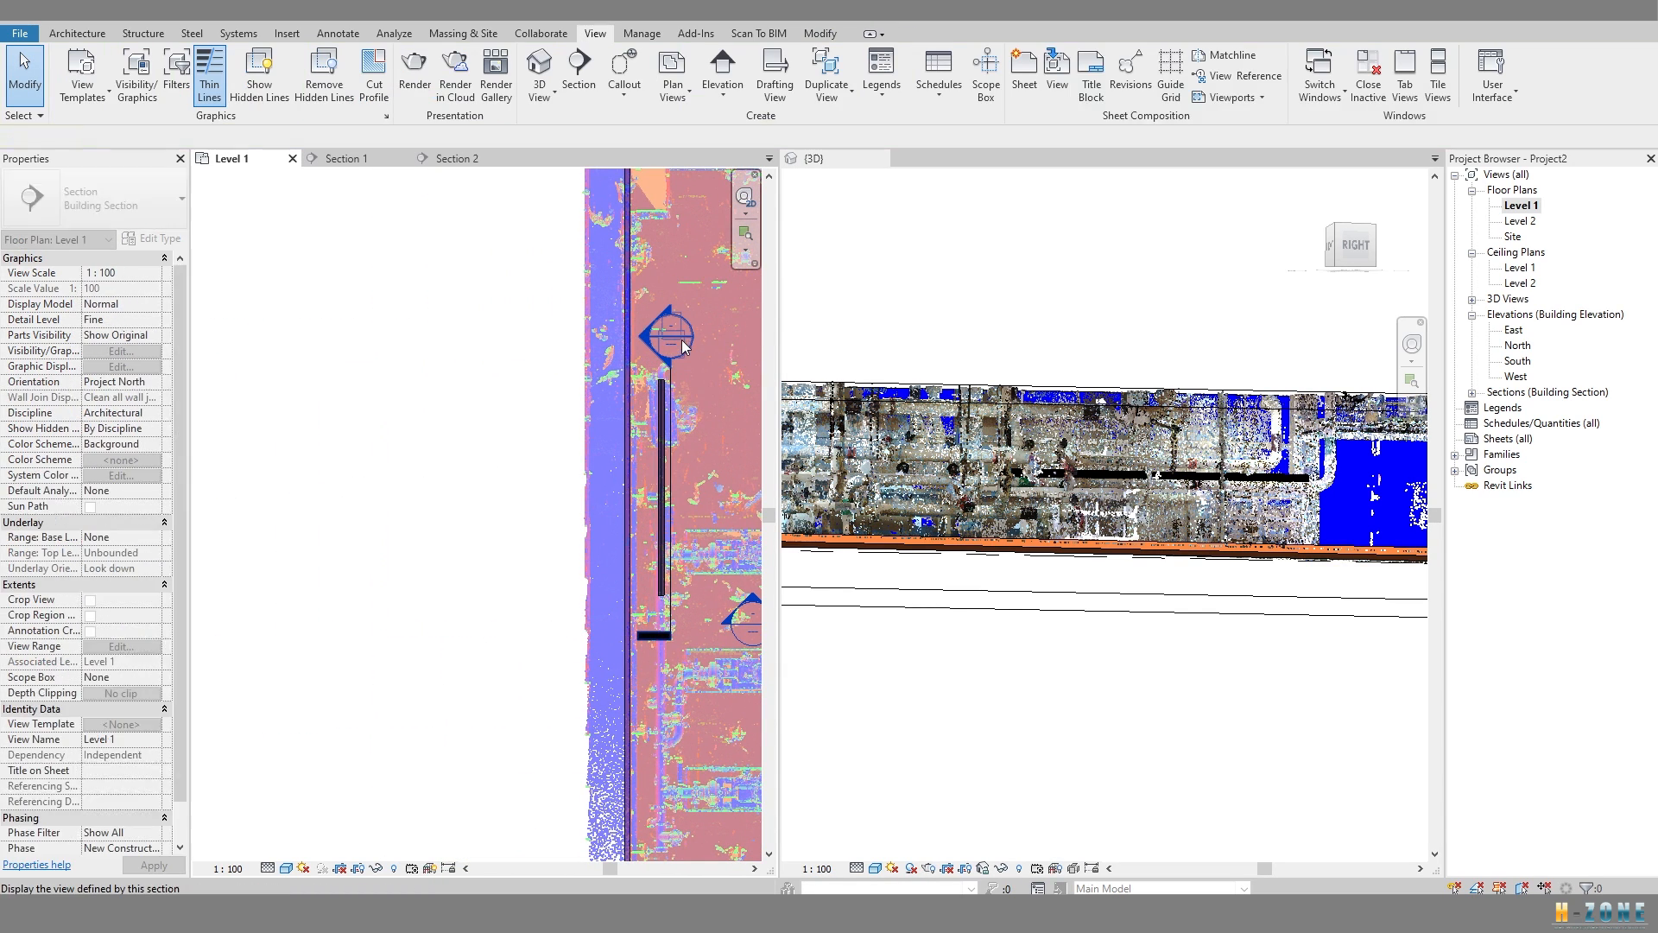
Change the section view's visual style so the model is displayed in colour.
scroll(457, 570, up, 2)
middle_drag(285, 825, 429, 745)
scroll(406, 678, down, 2)
drag(950, 672, 947, 672)
click(287, 870)
click(354, 800)
scroll(406, 562, up, 5)
scroll(390, 516, down, 5)
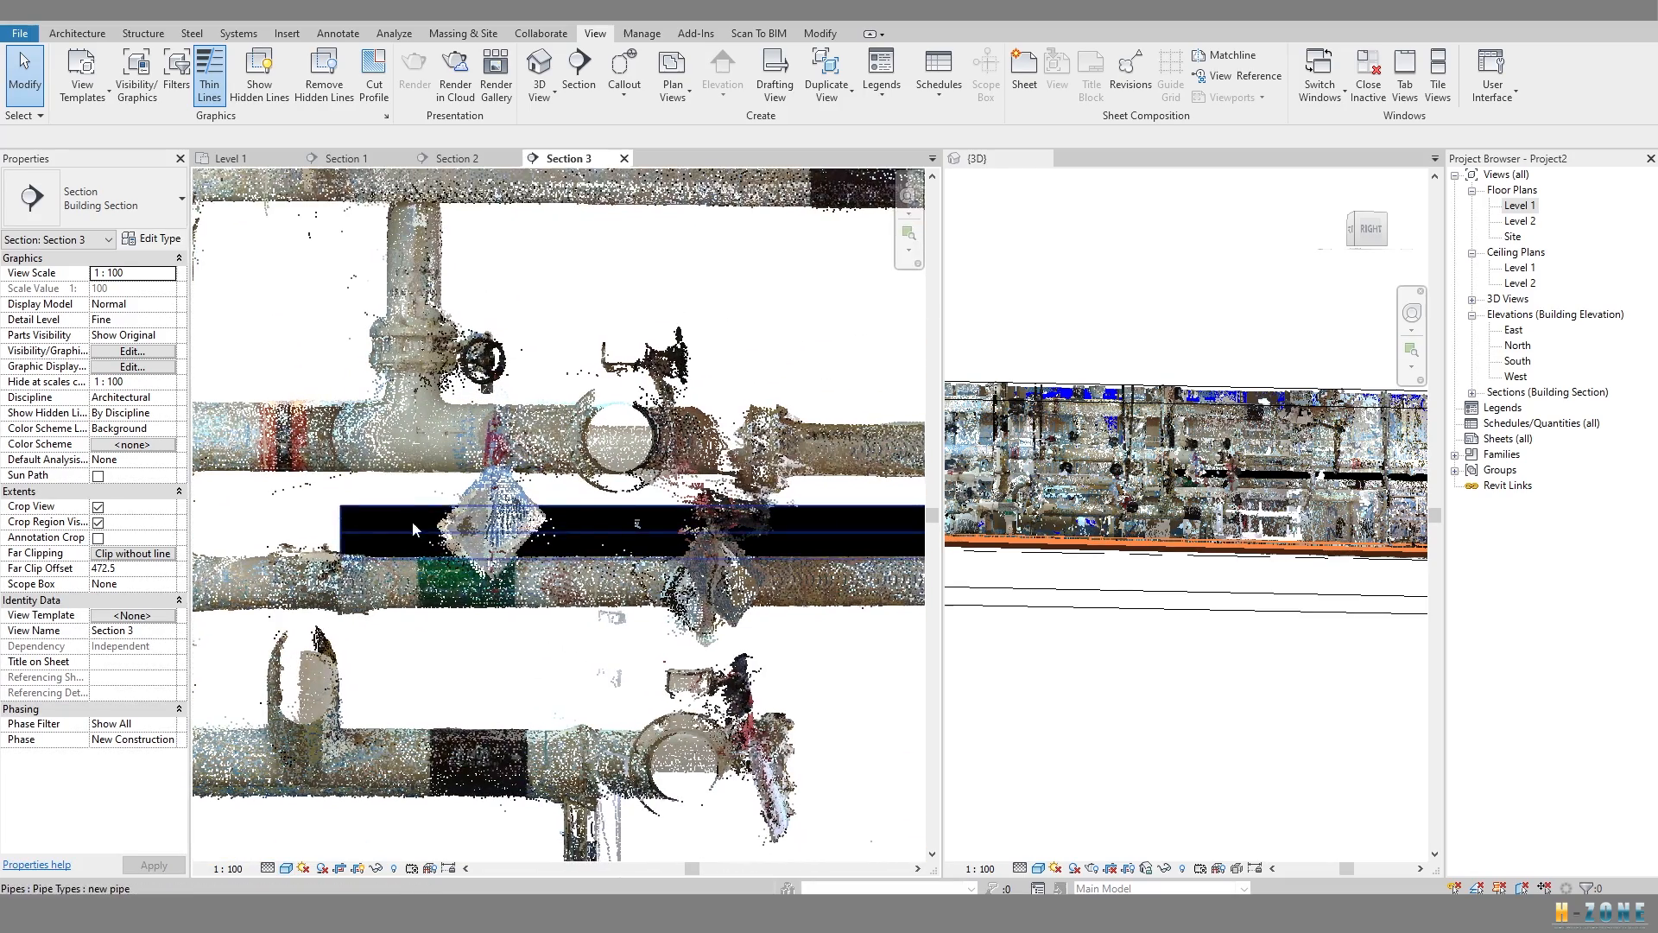
Change the new pipe's system type to Other.
scroll(510, 530, up, 6)
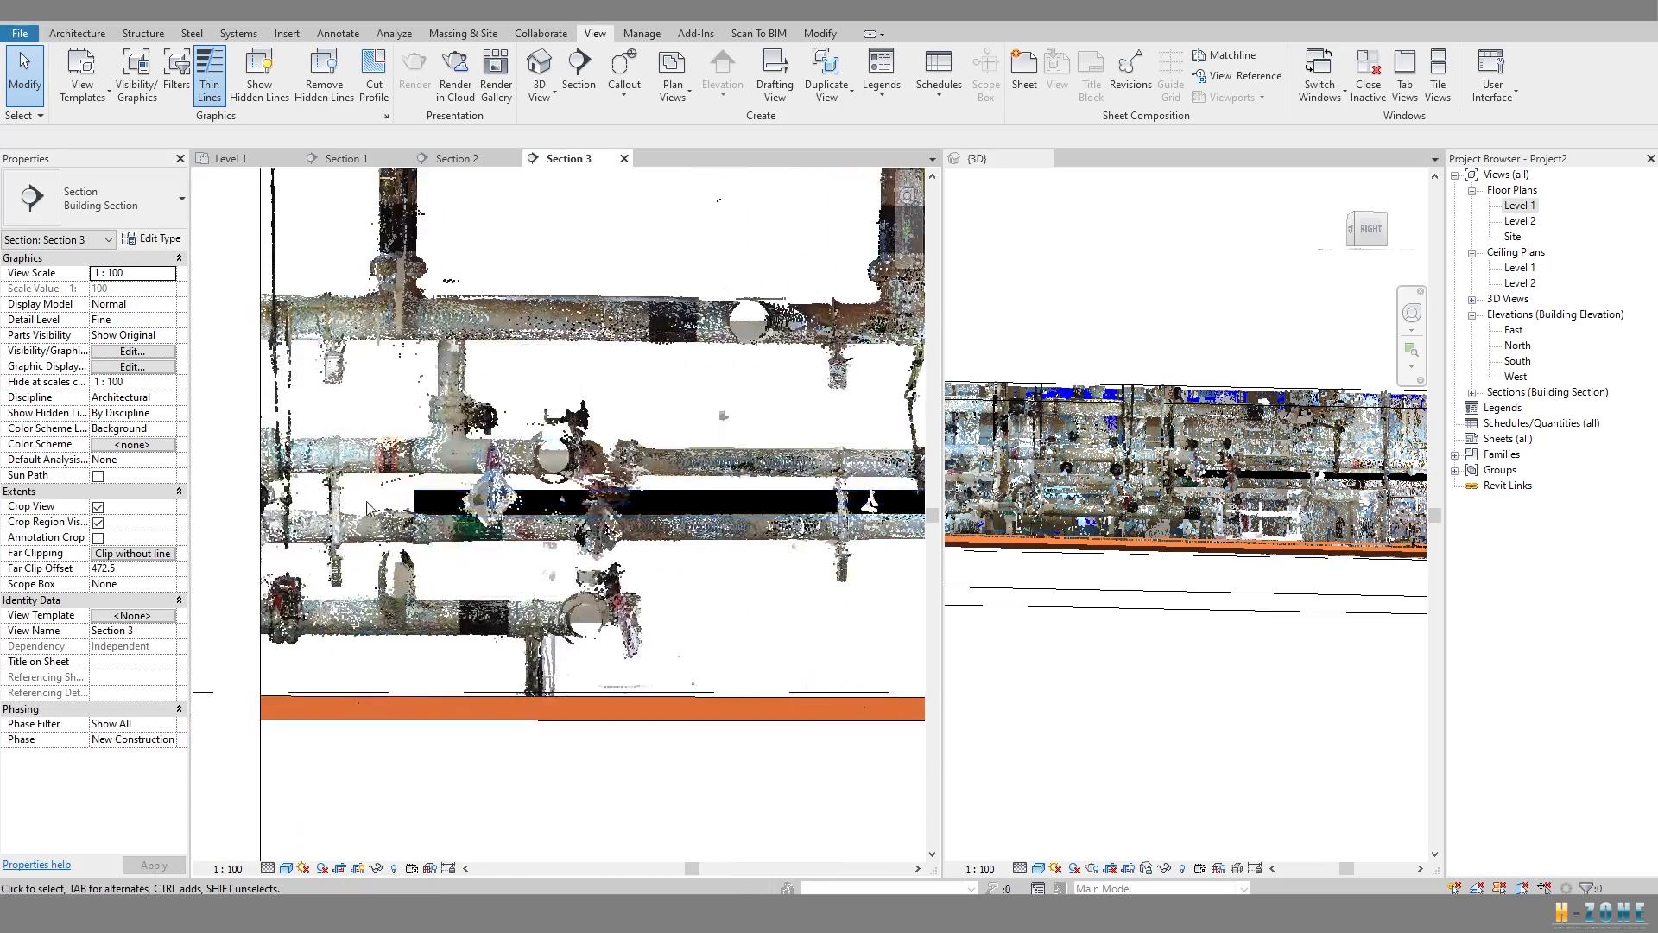
click(473, 454)
scroll(524, 461, down, 5)
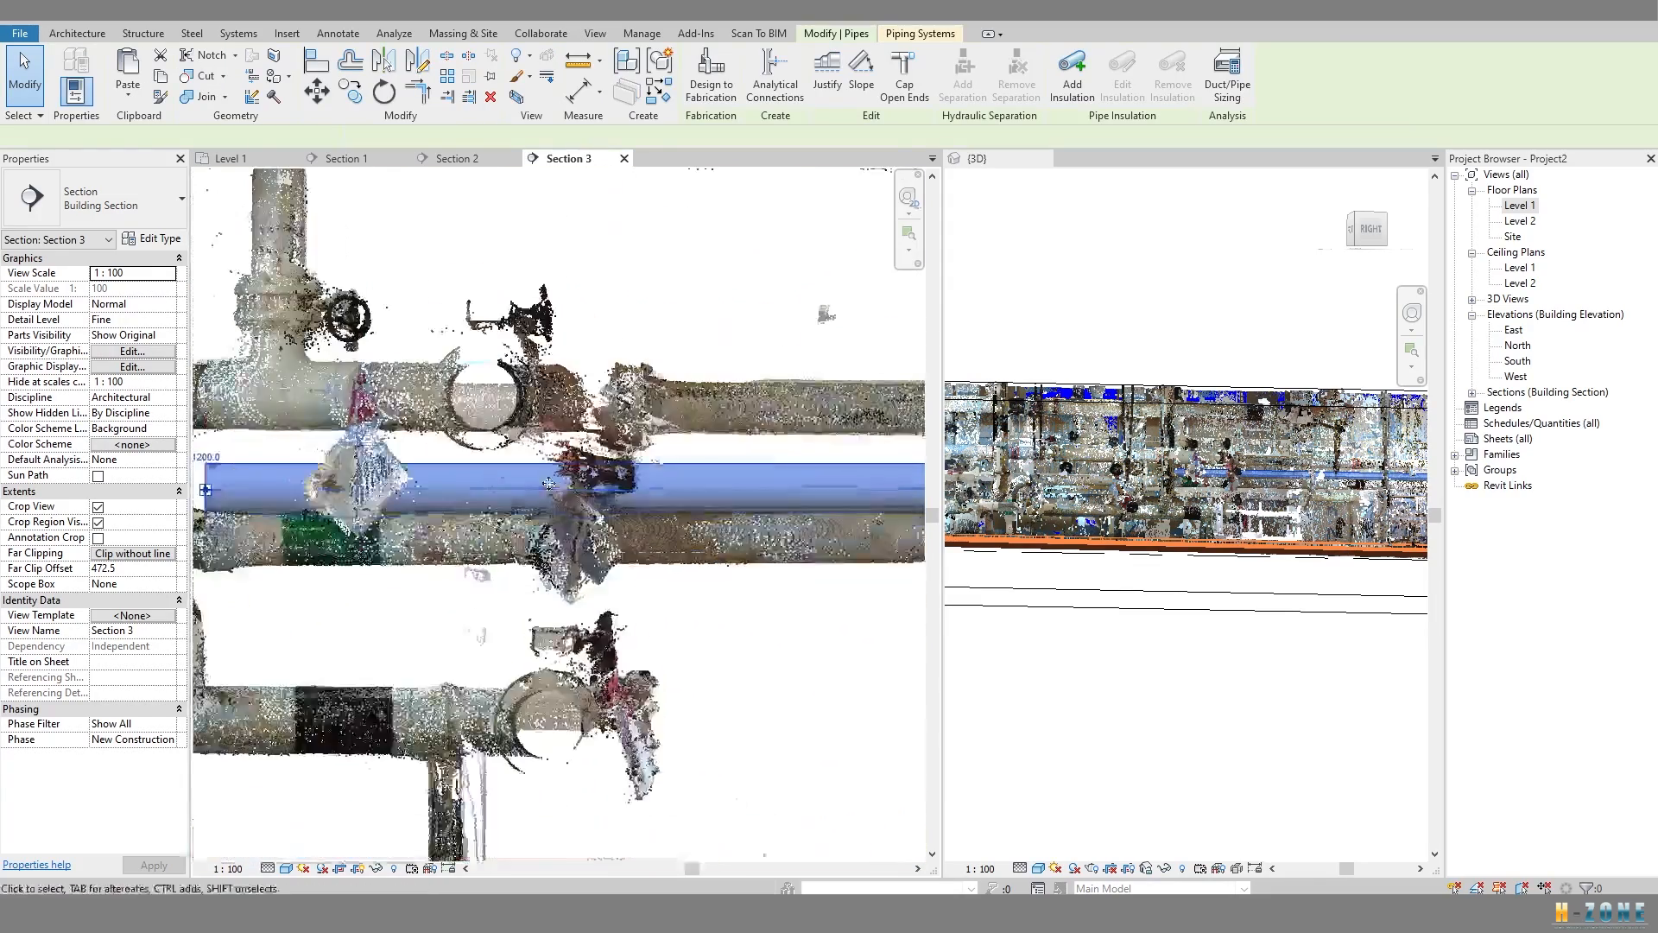
middle_drag(458, 514, 685, 508)
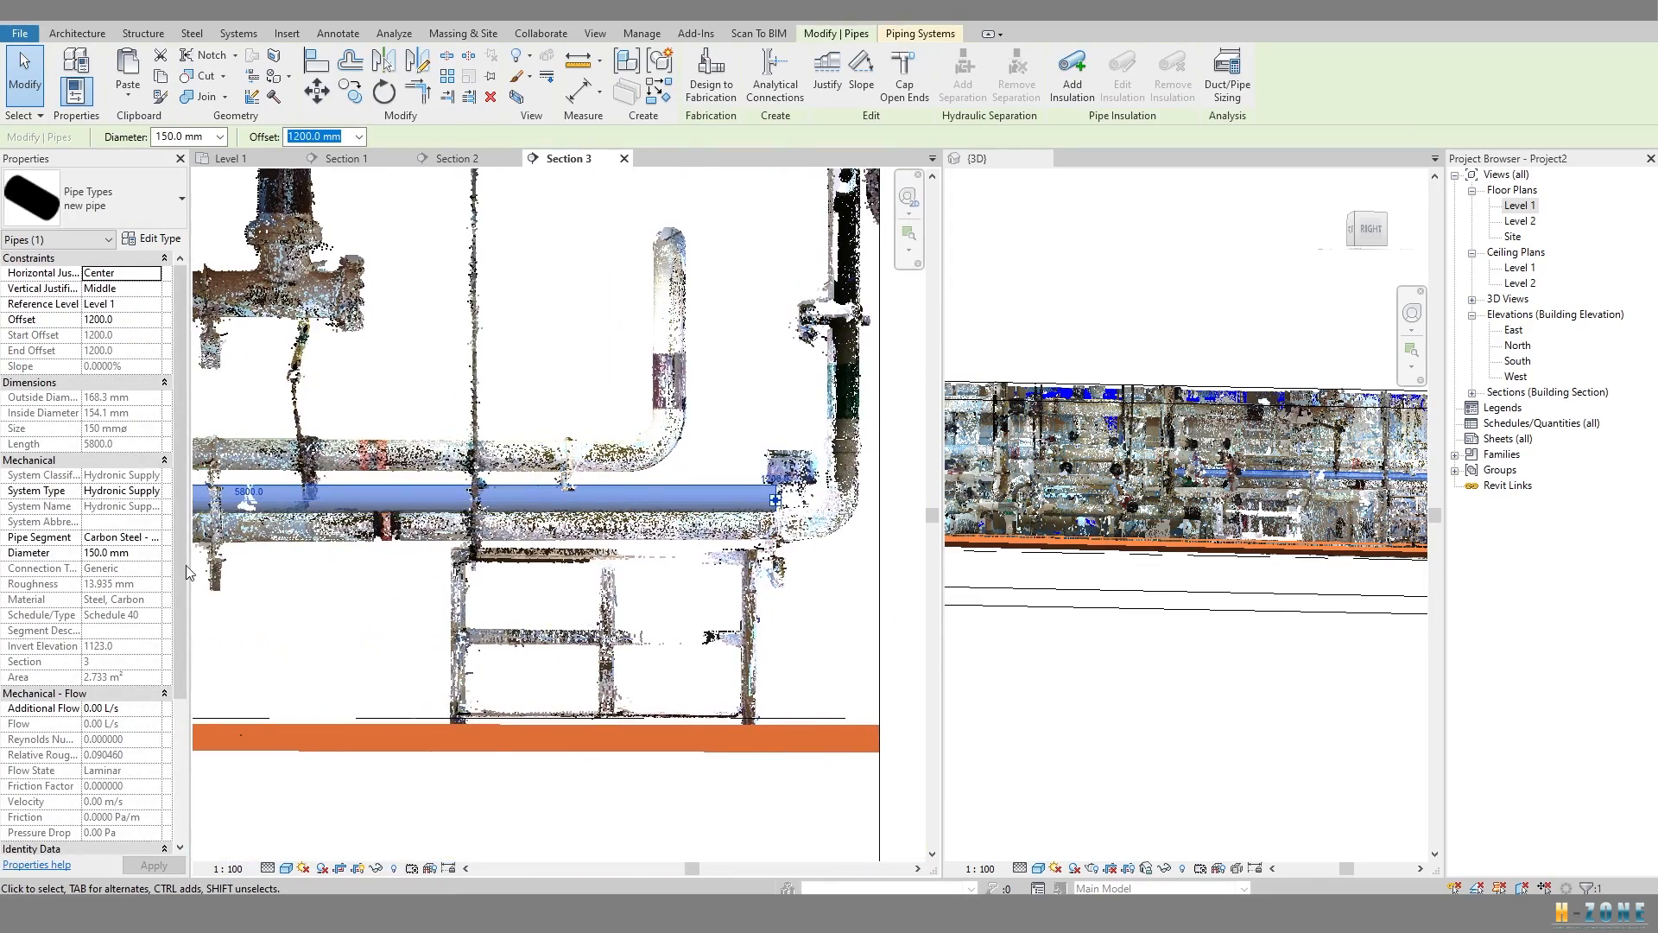
click(156, 492)
click(157, 492)
click(155, 492)
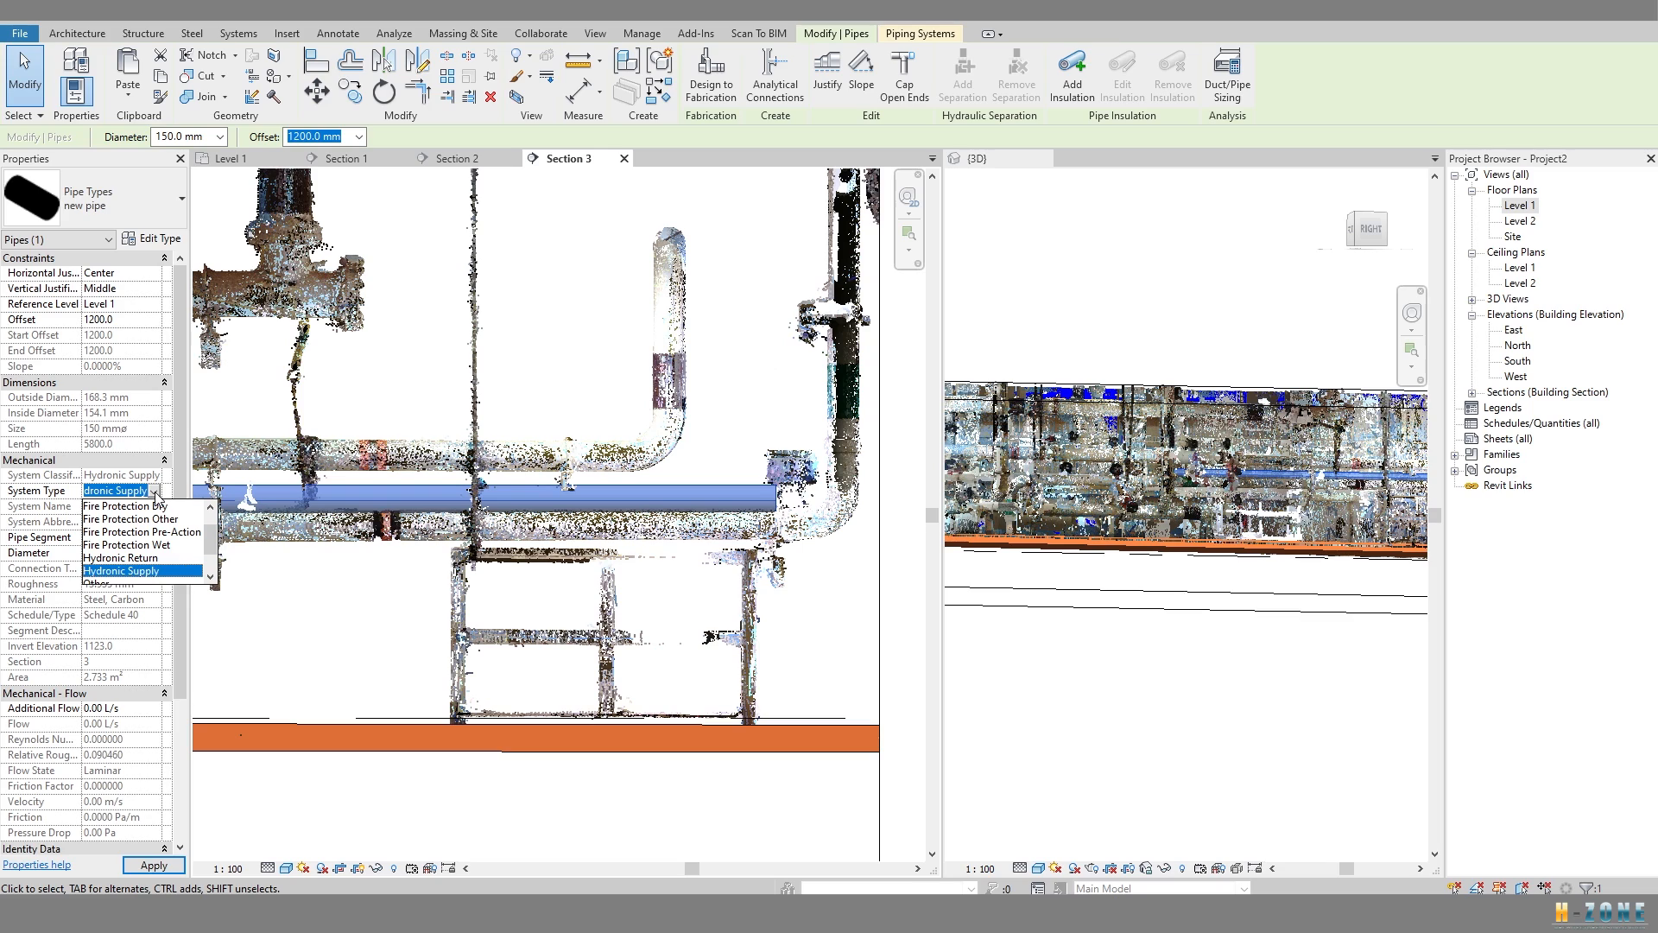
scroll(158, 504, down, 2)
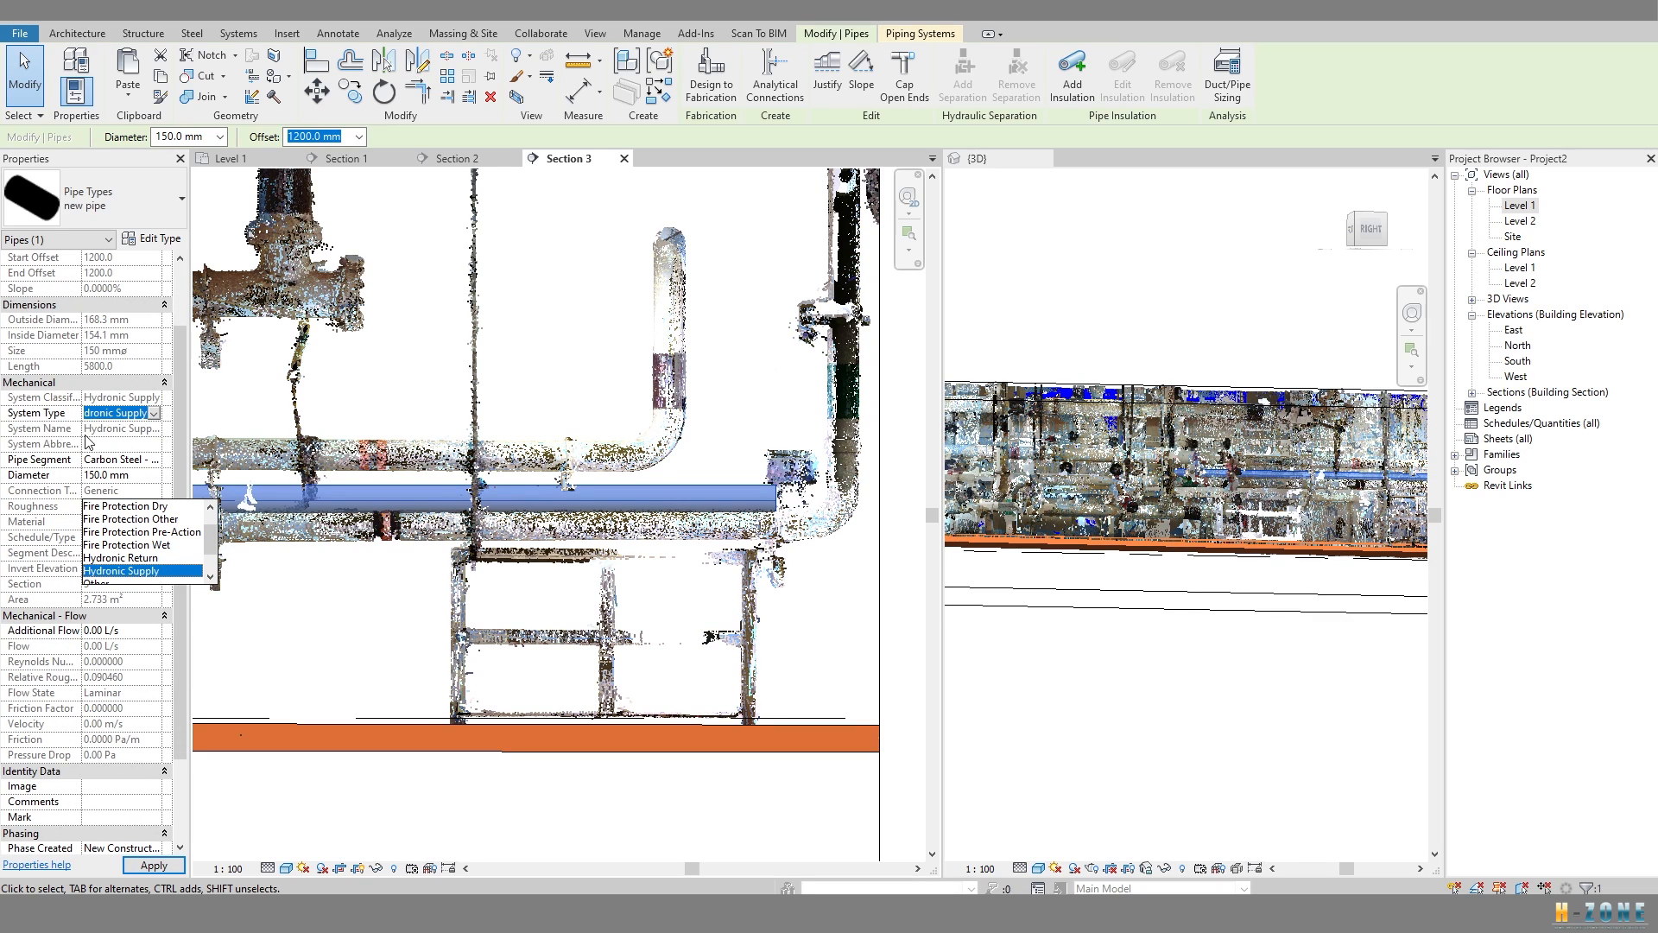
scroll(122, 574, down, 1)
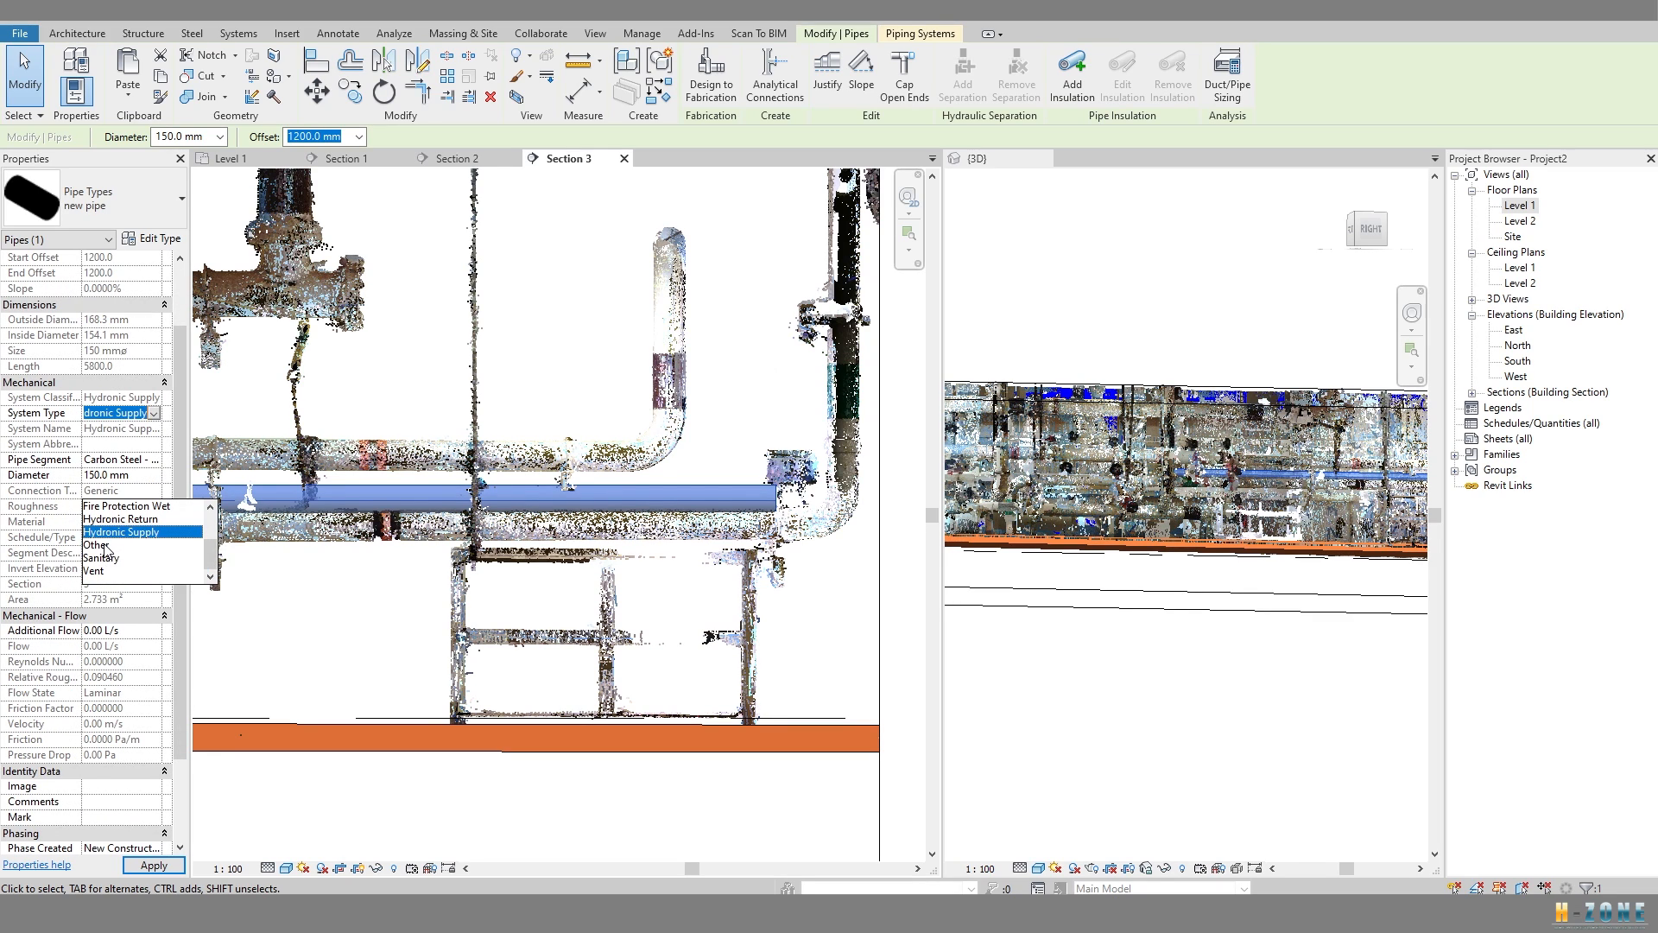
click(104, 546)
scroll(626, 467, down, 1)
key(Escape)
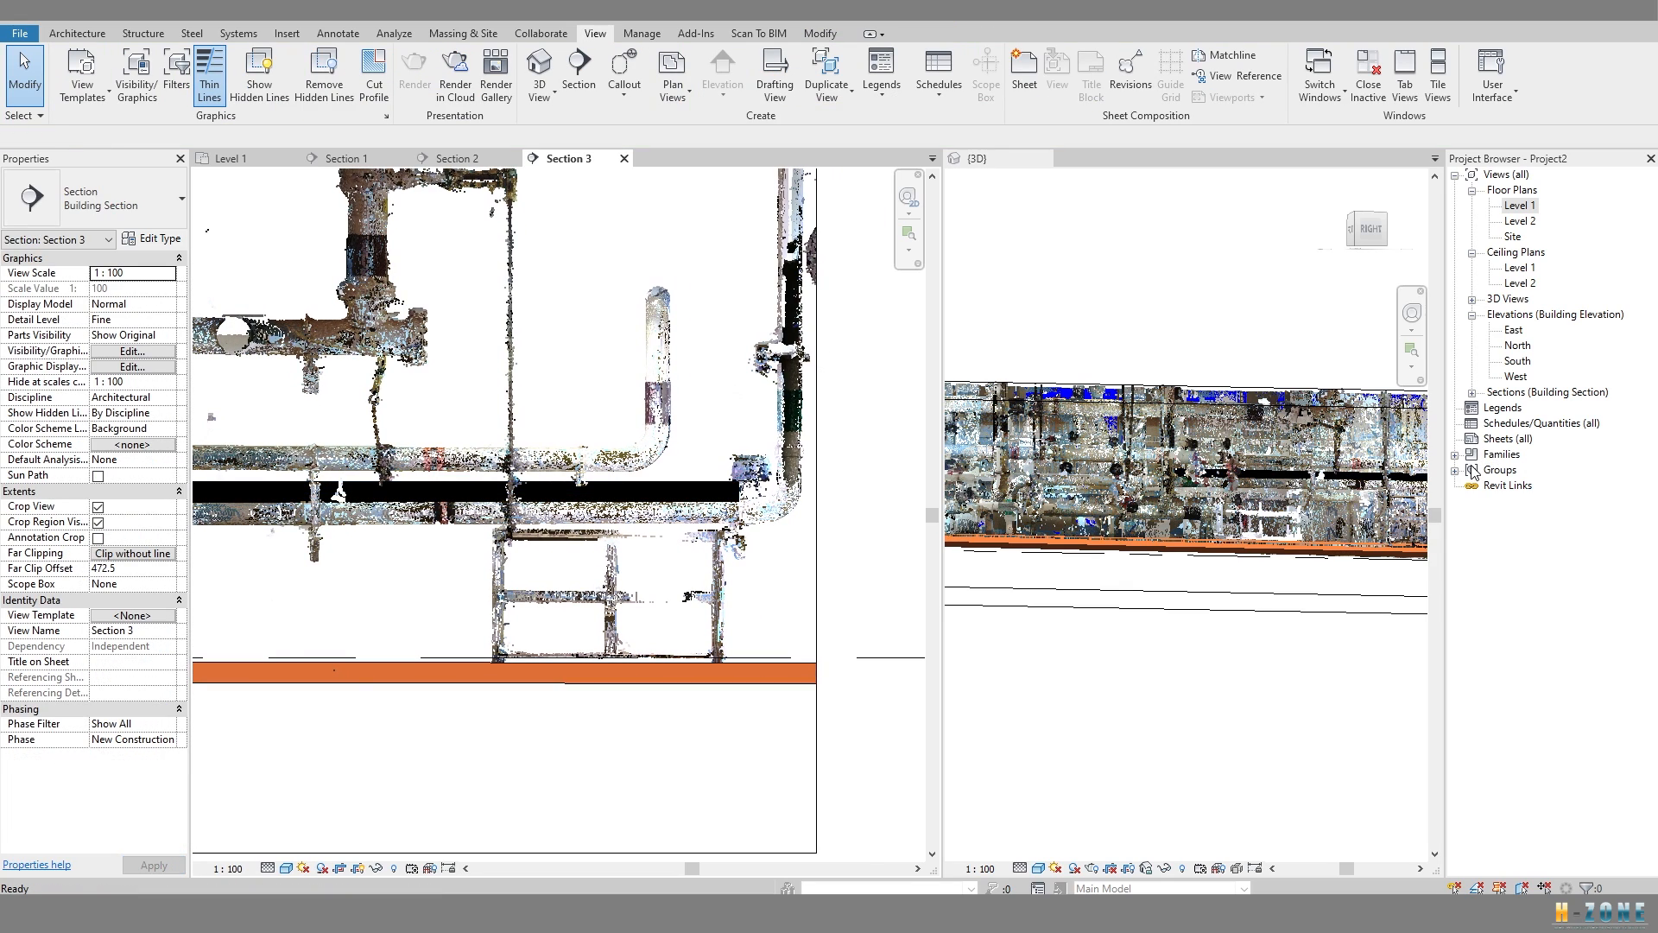
Open the type properties of the Other piping system family type.
click(1455, 457)
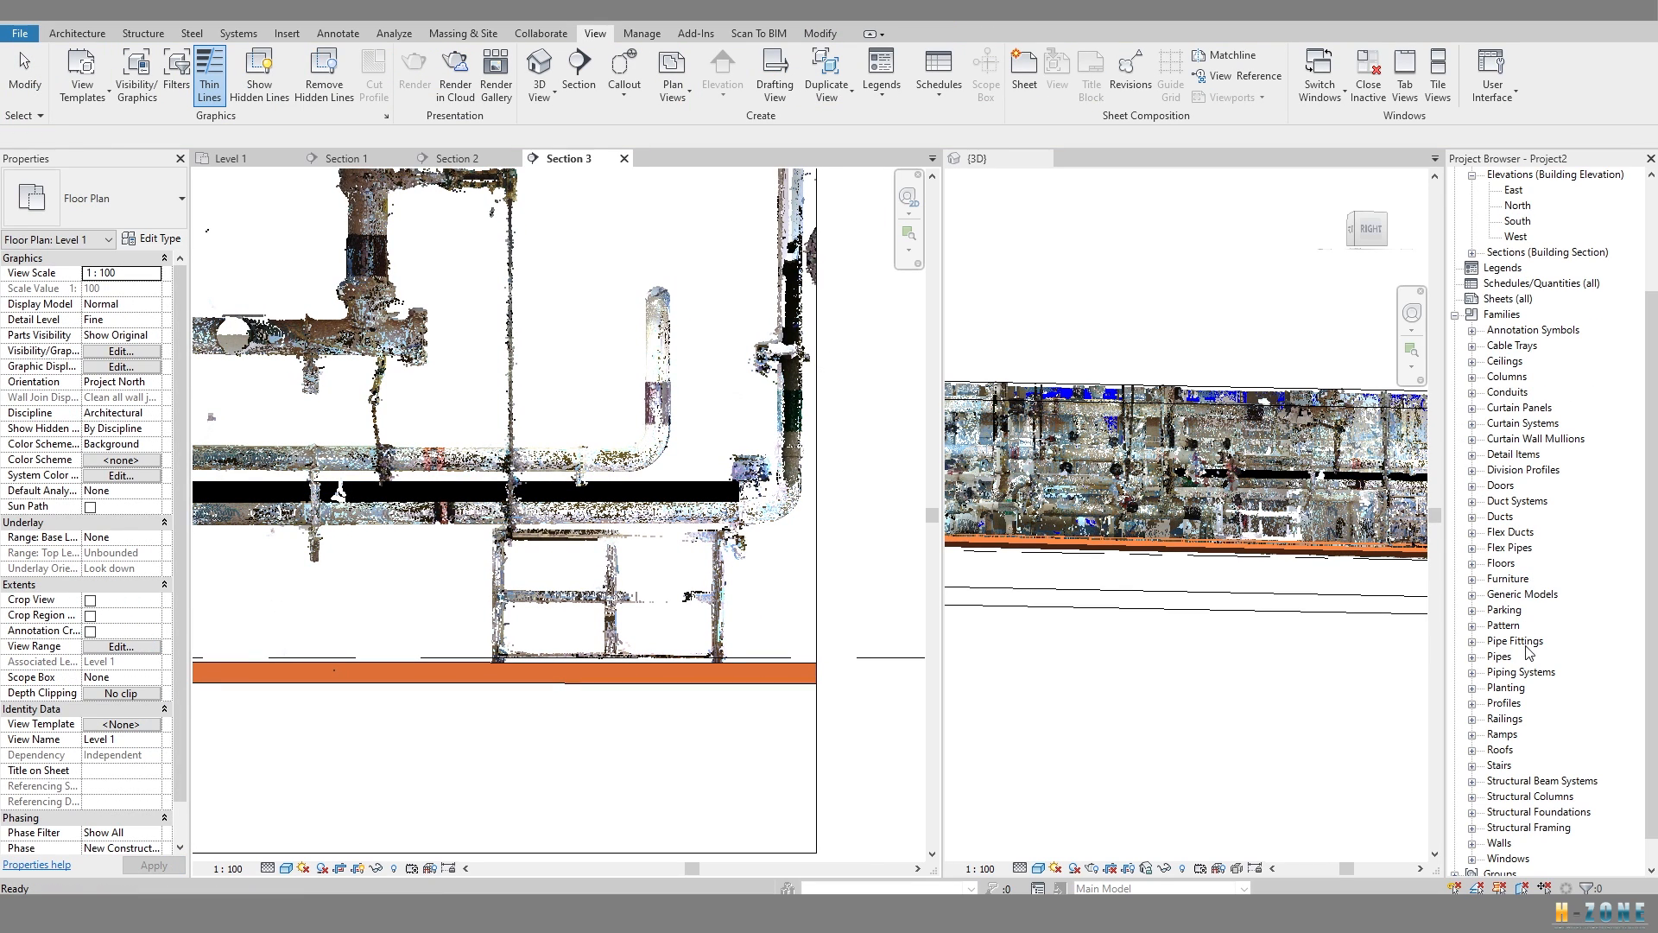
scroll(1516, 674, down, 2)
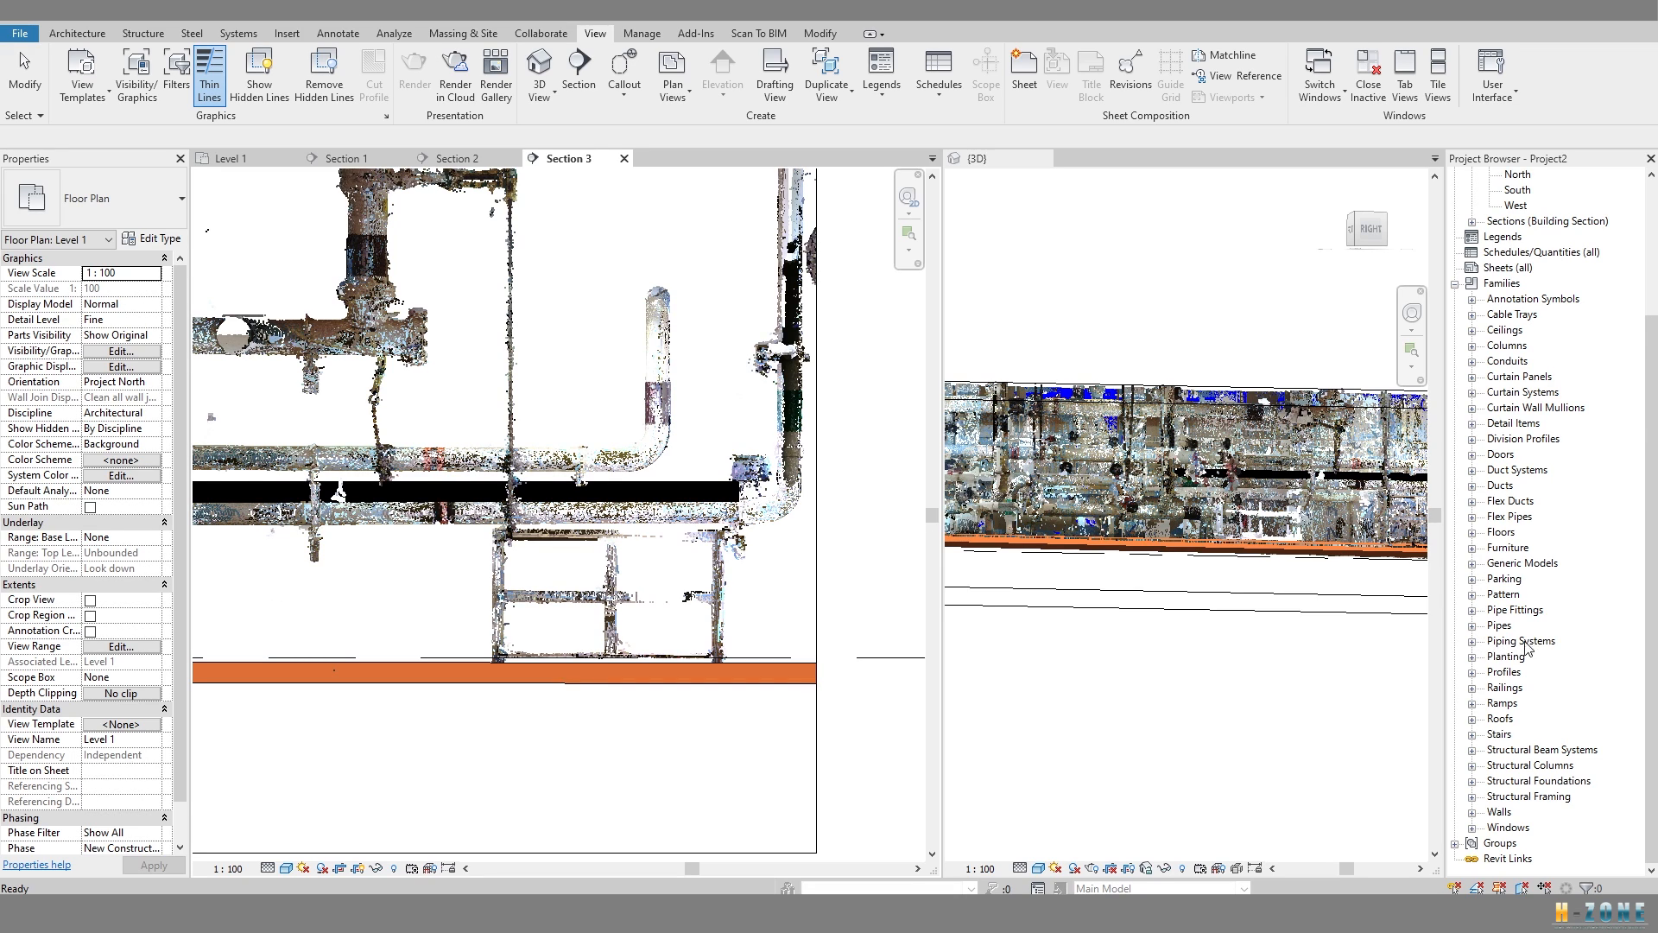
click(1472, 641)
click(1489, 657)
click(1535, 796)
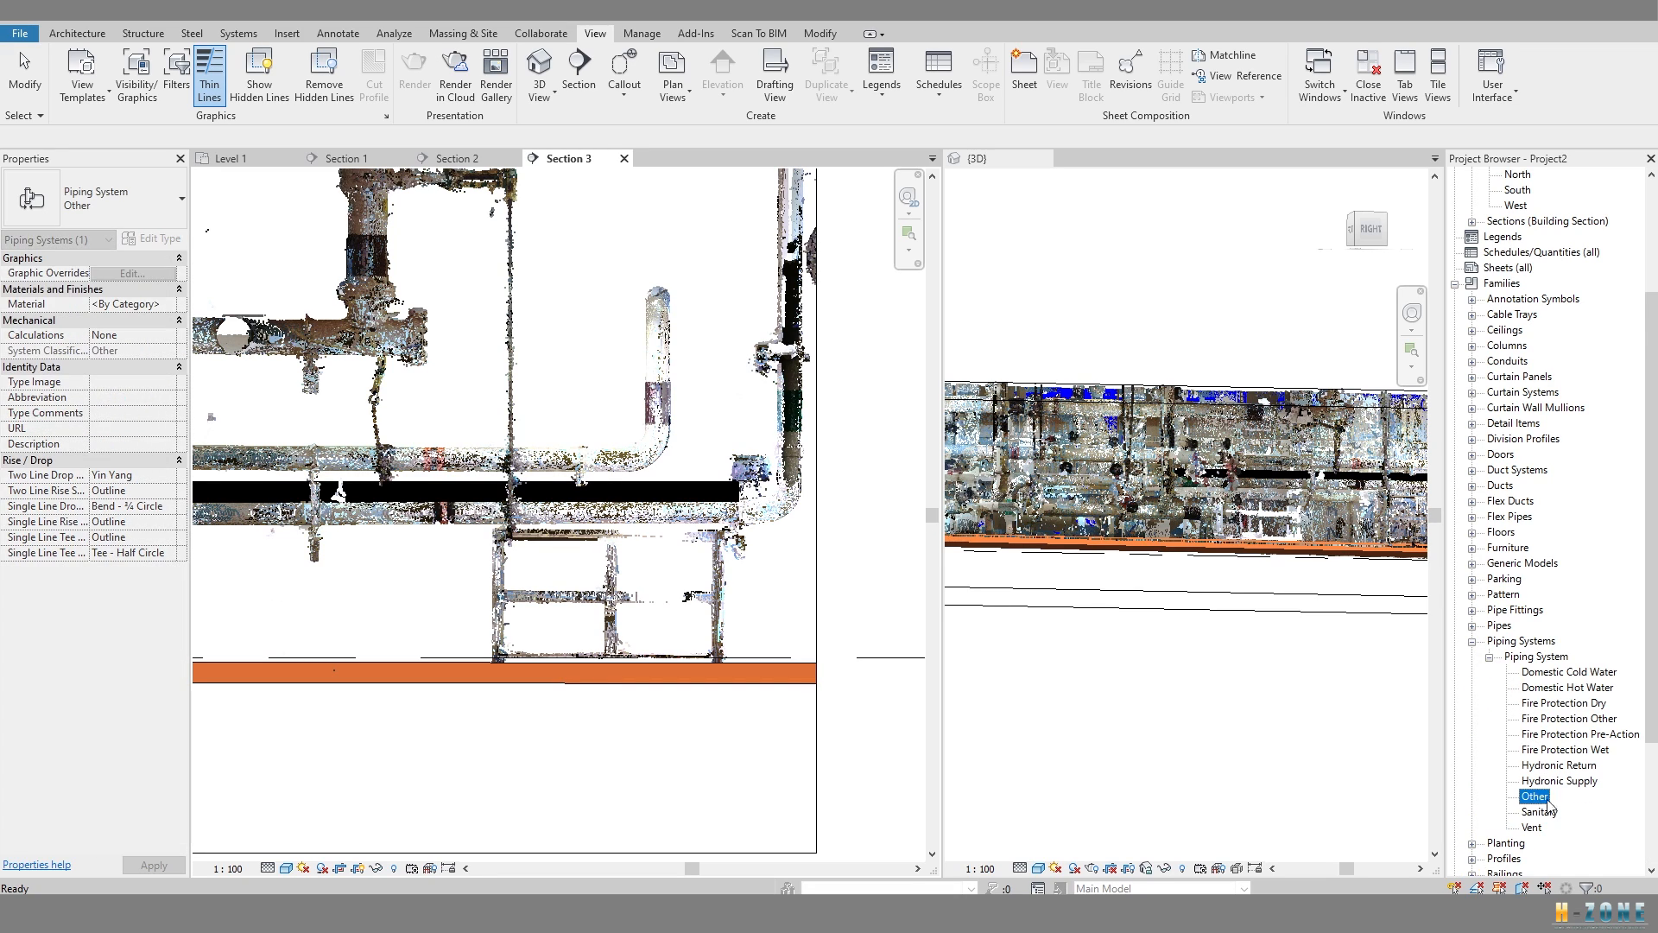
double_click(1535, 797)
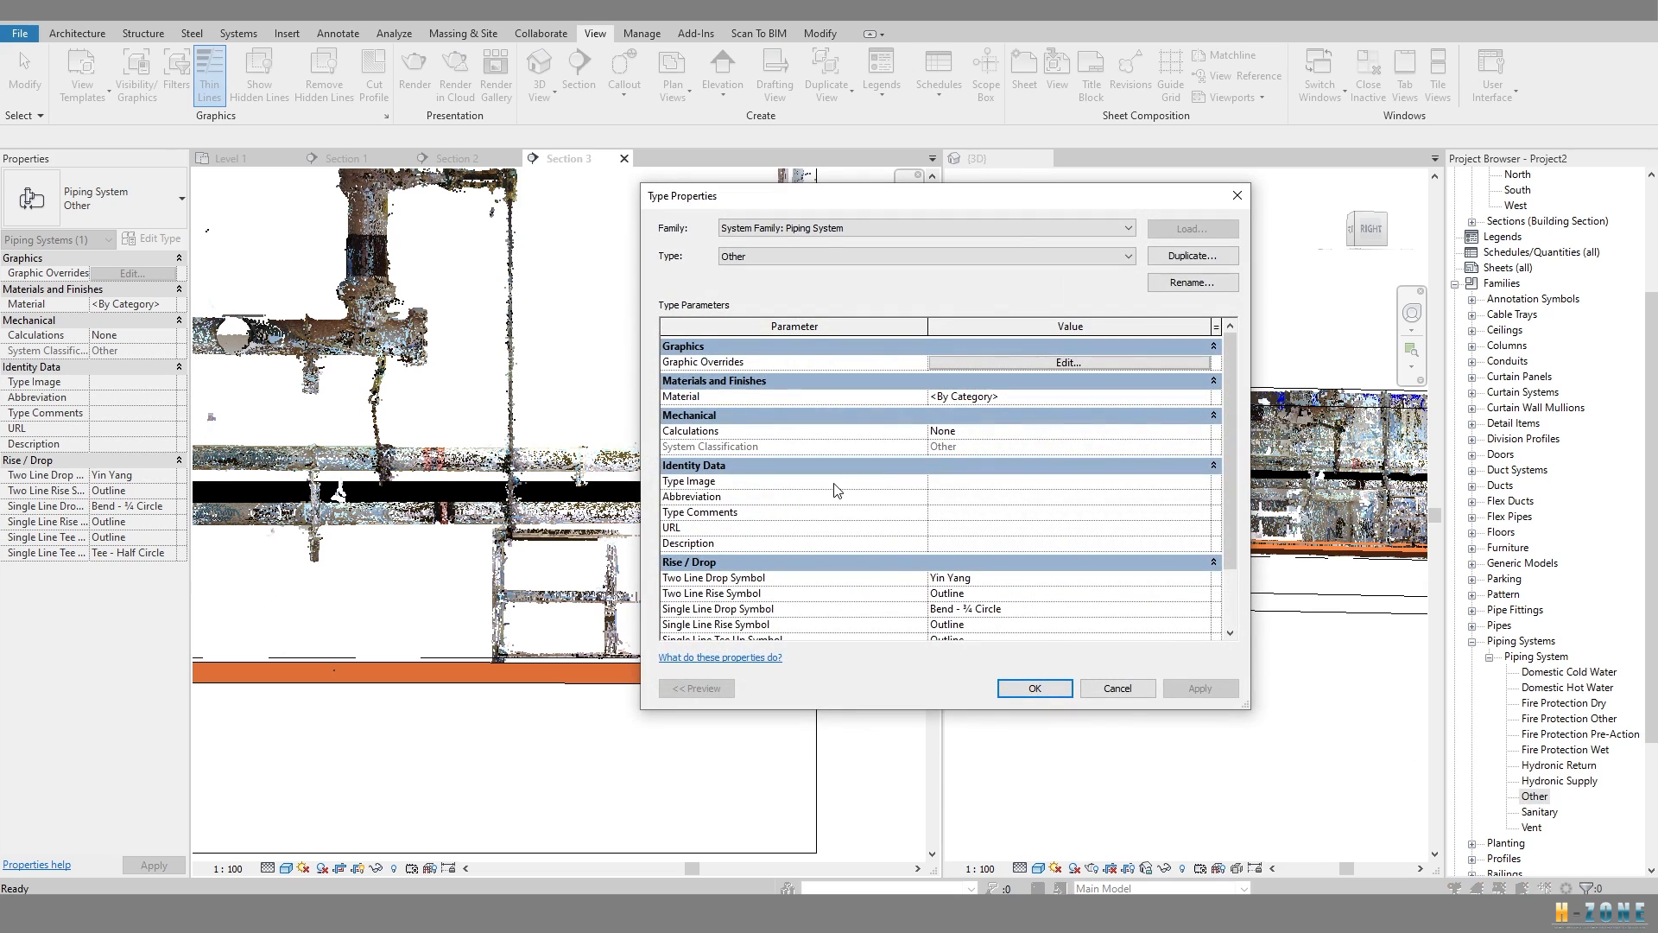
Create a material named *New pipe for the Other piping system.
click(1204, 396)
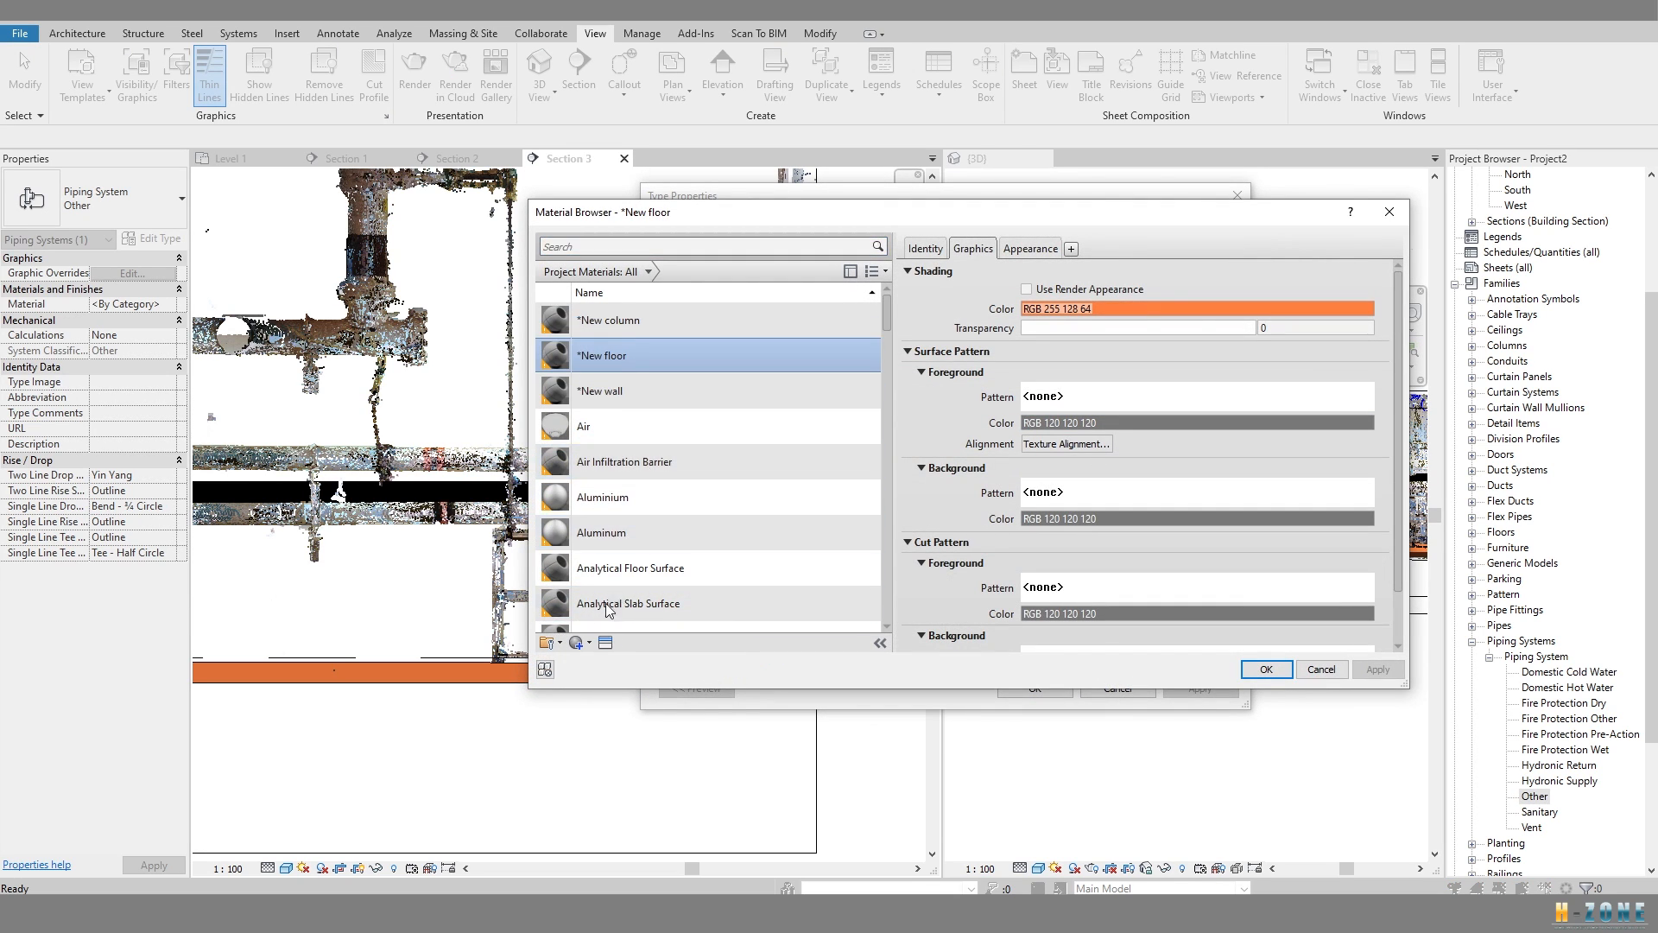
click(589, 643)
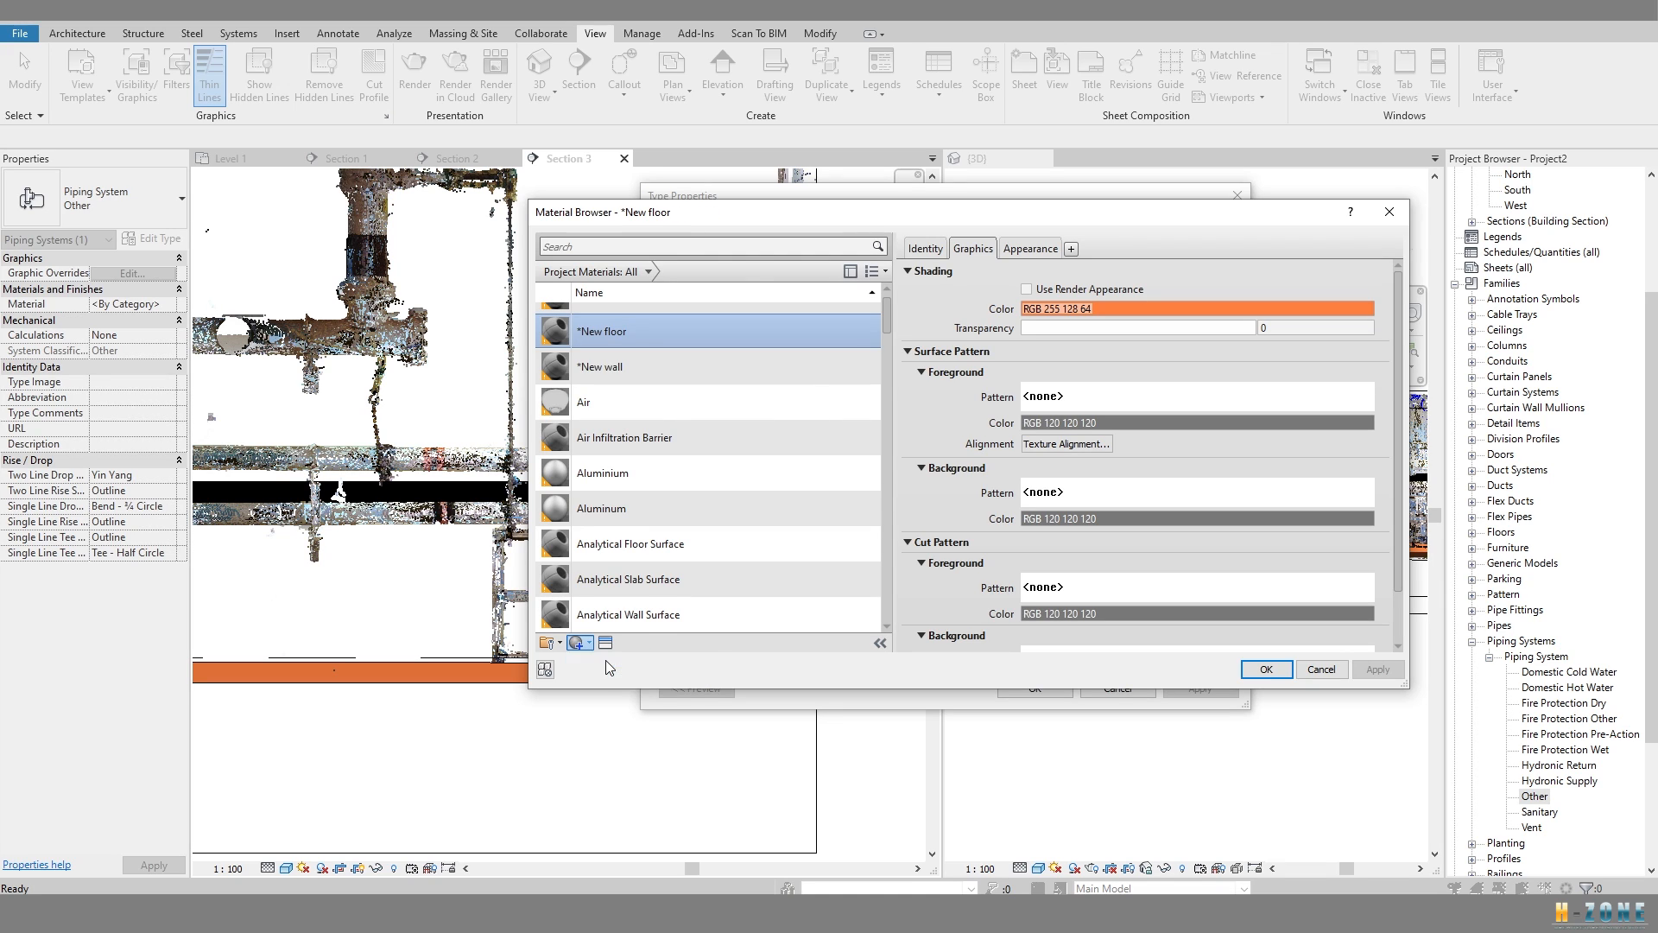
right_click(626, 438)
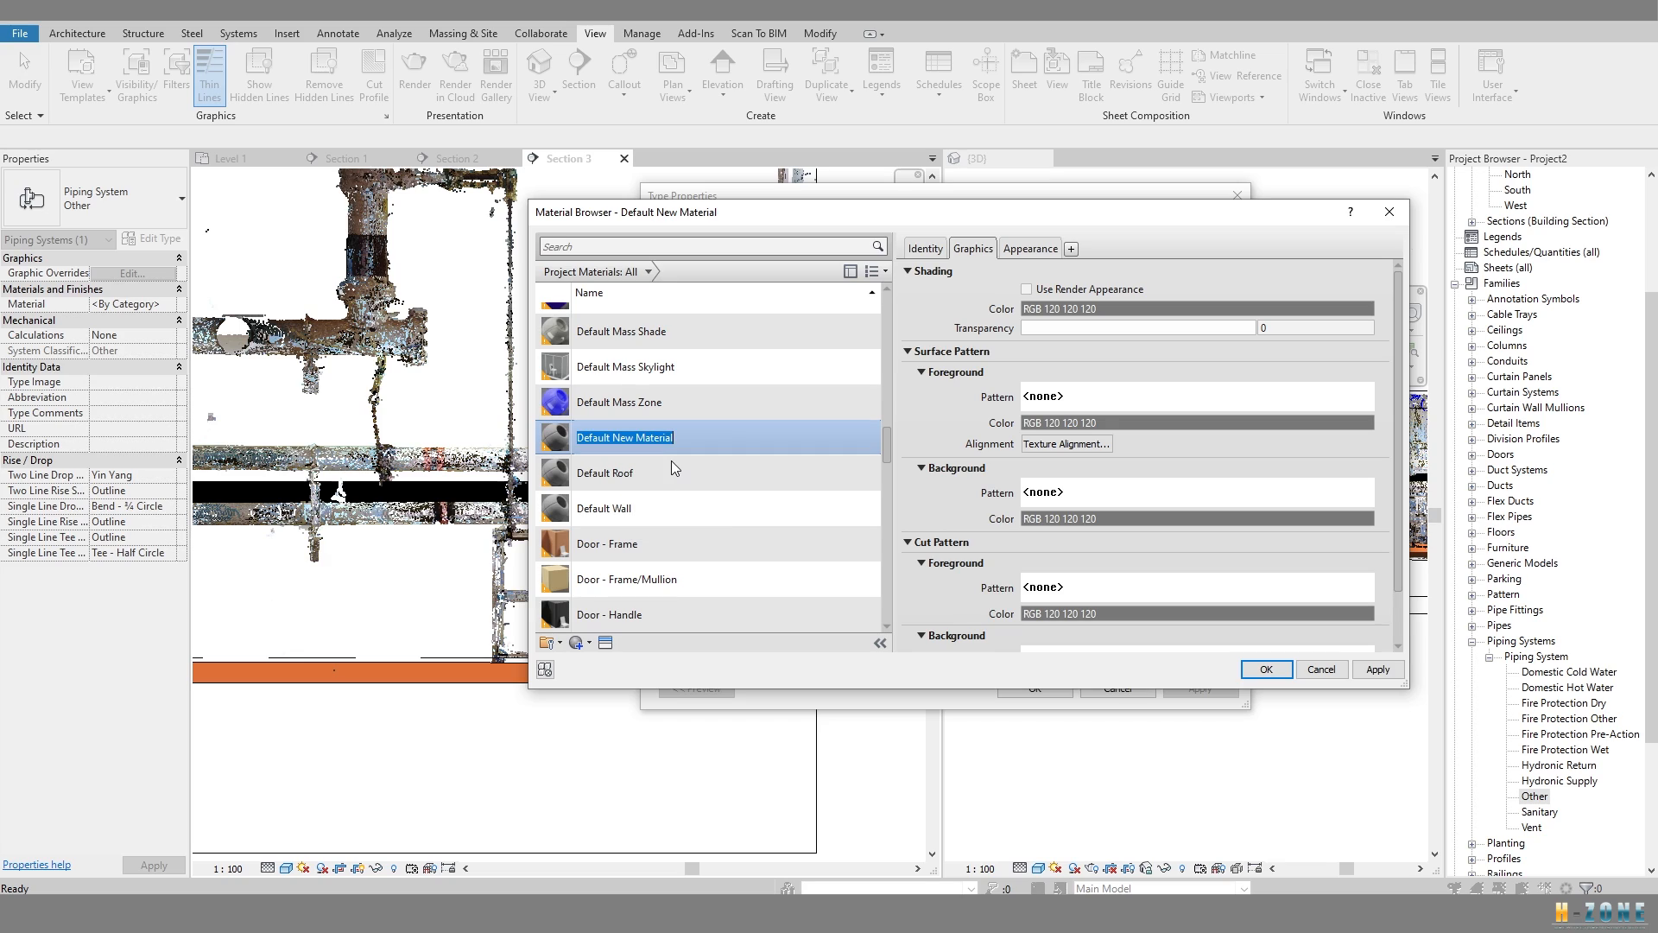
text(*New pipe)
key(Return)
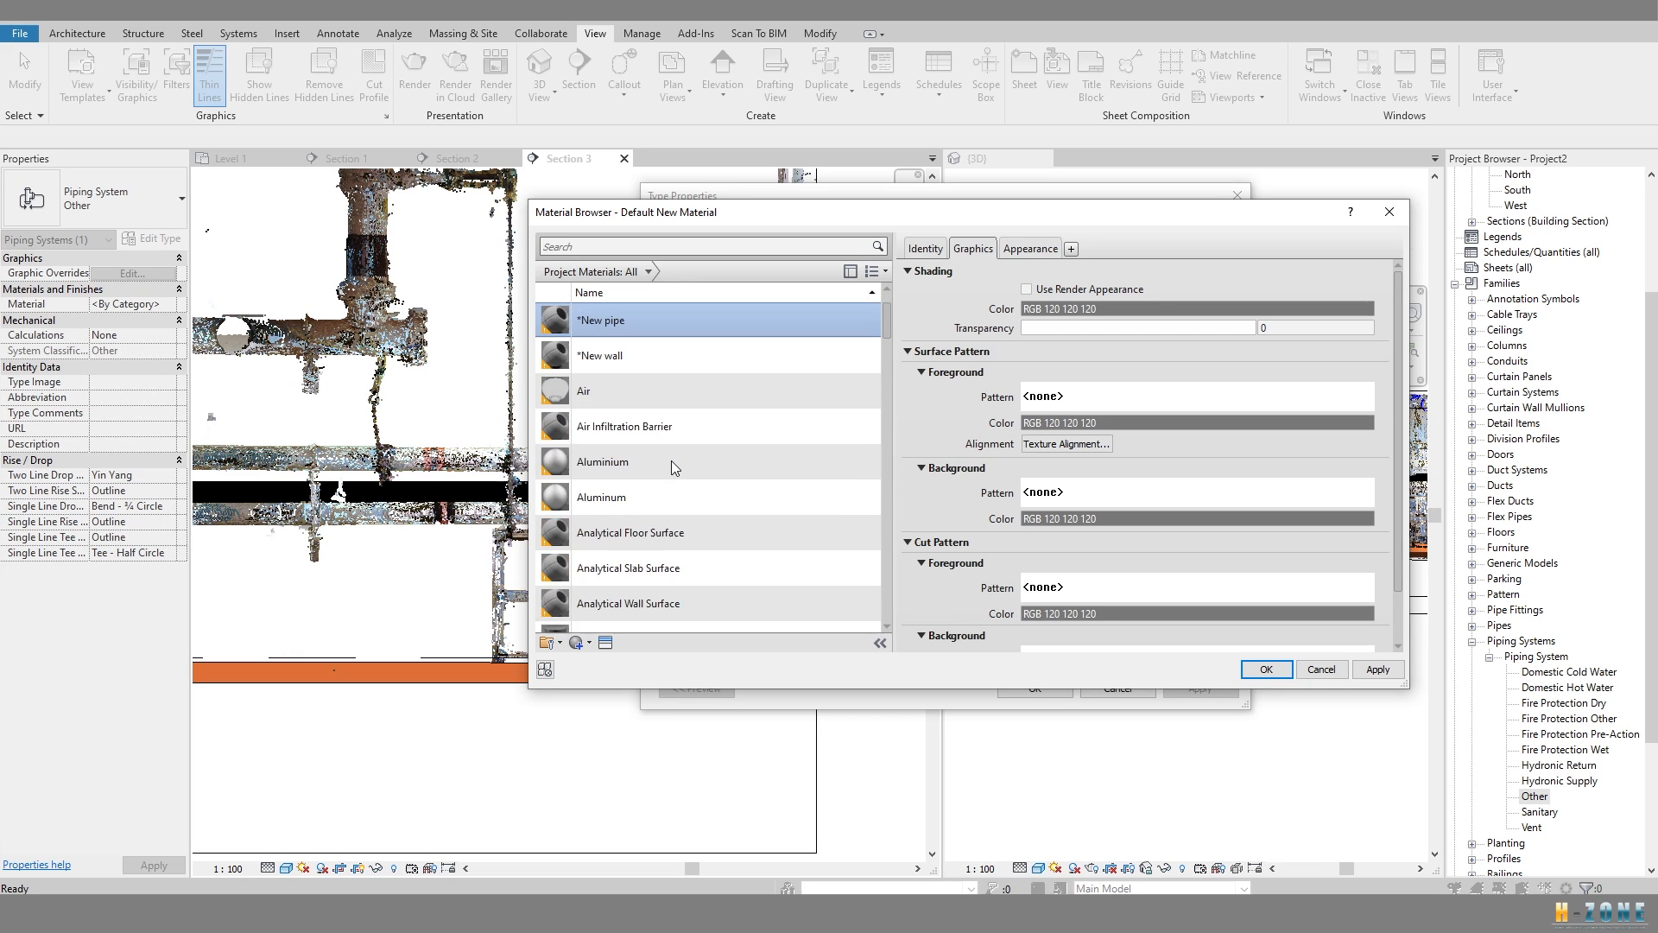
Set the *New pipe material's shading colour to RGB 255 0 128 and assign it to the Other piping system.
click(1030, 249)
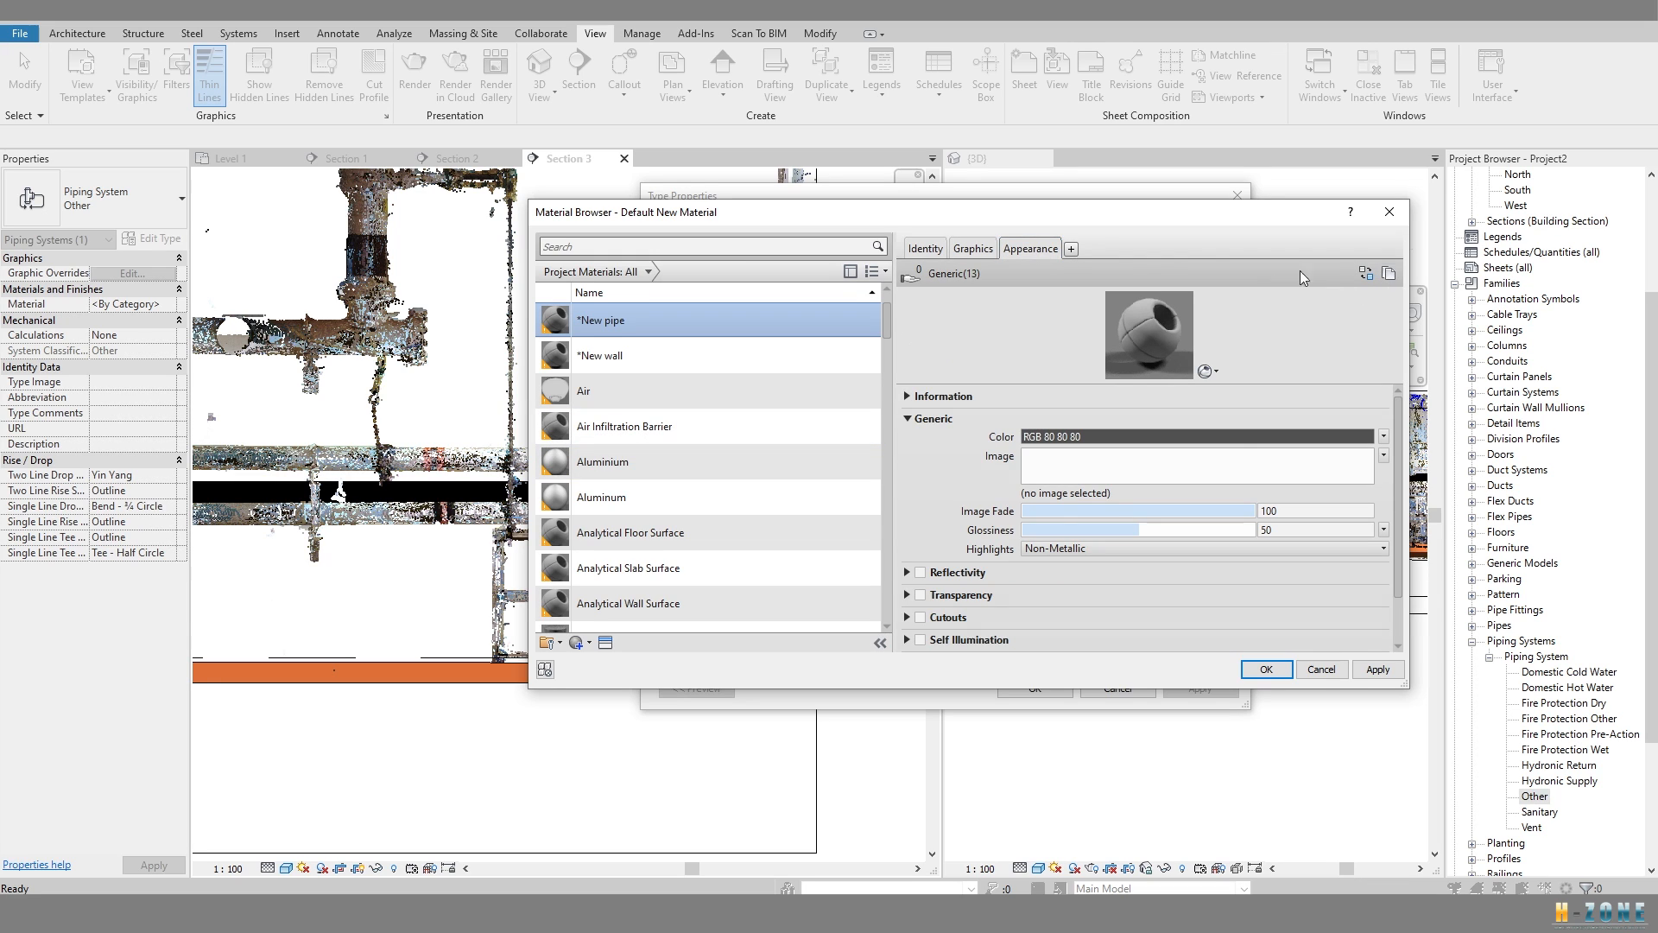
click(973, 249)
click(1123, 309)
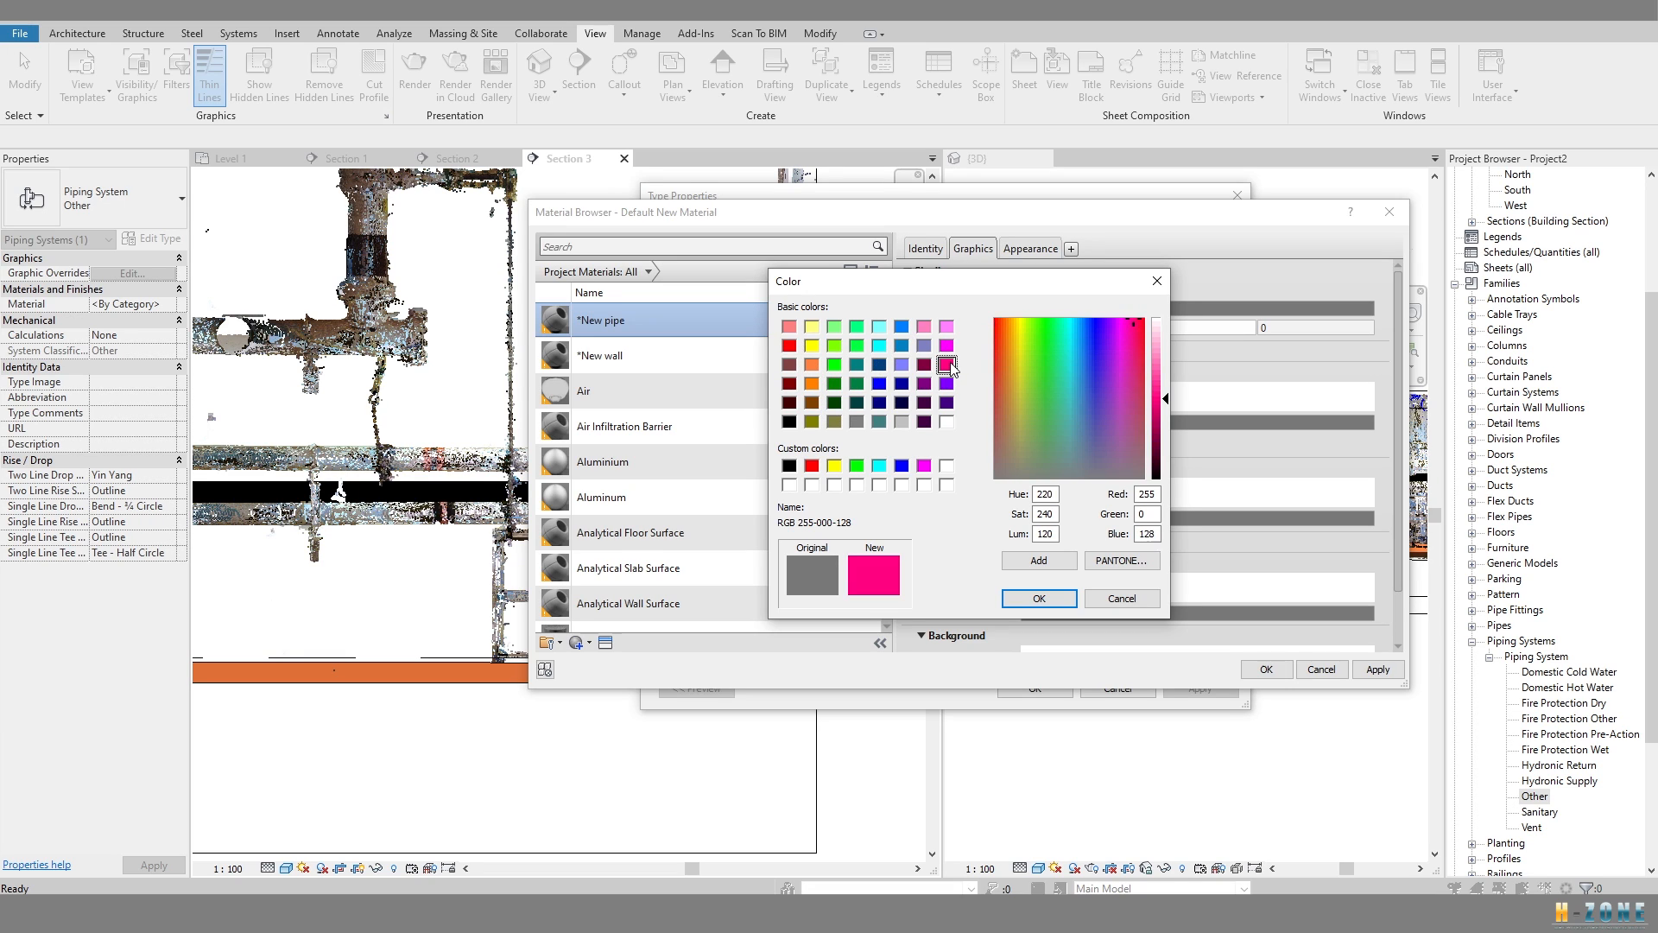
click(1039, 600)
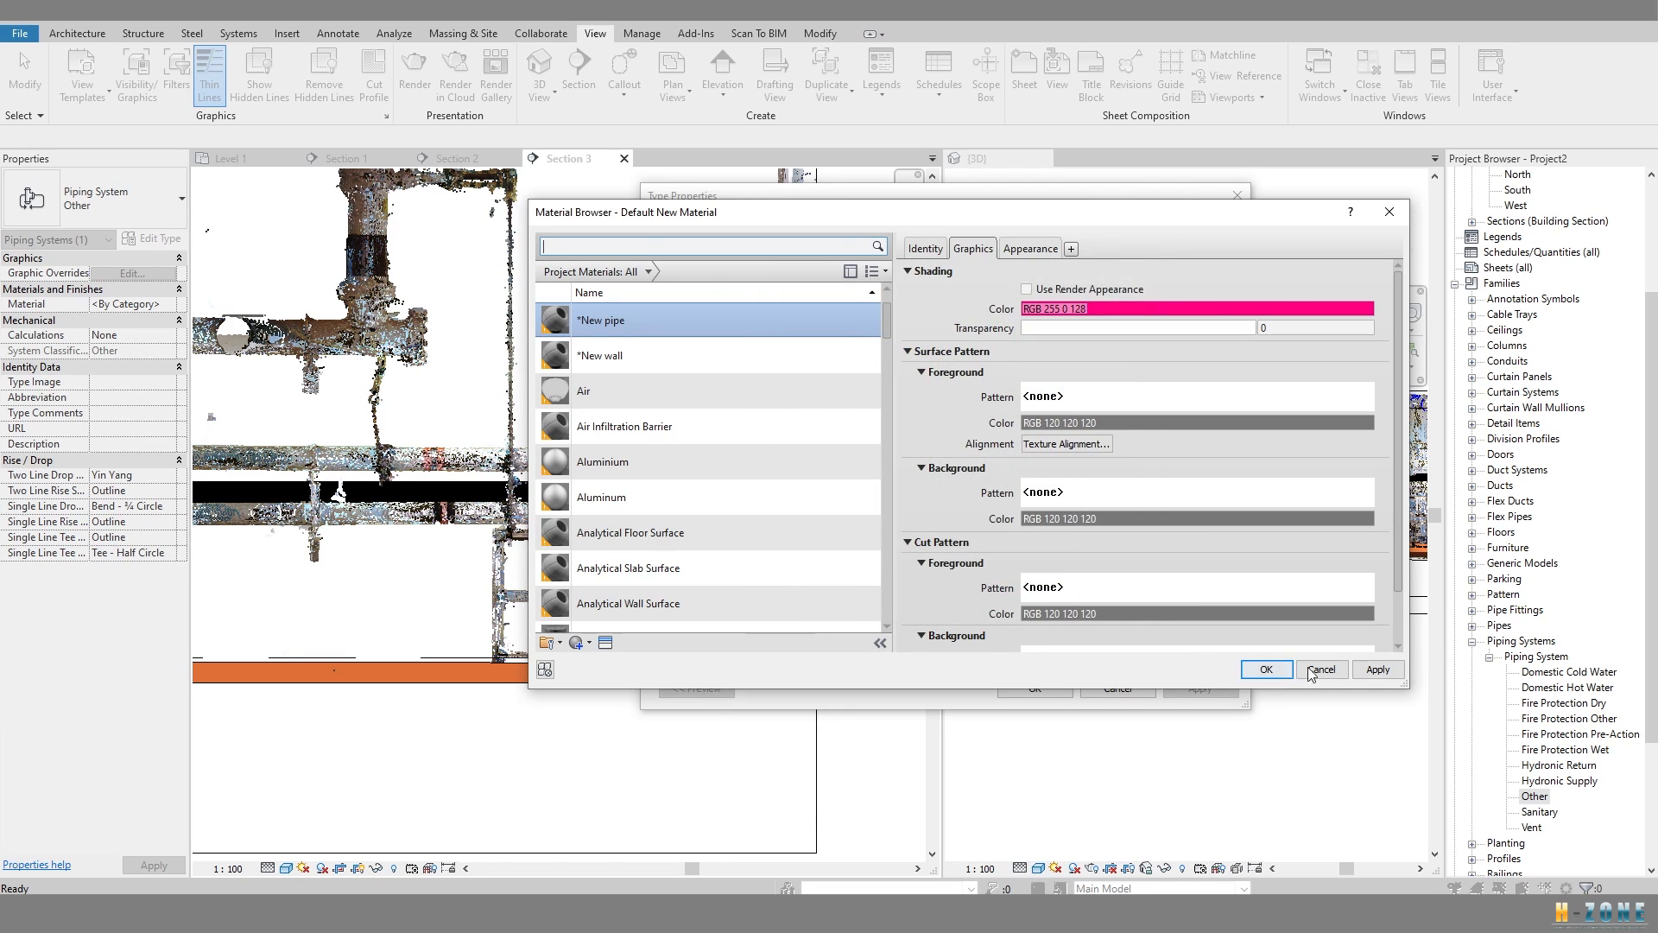
click(1266, 670)
click(1008, 689)
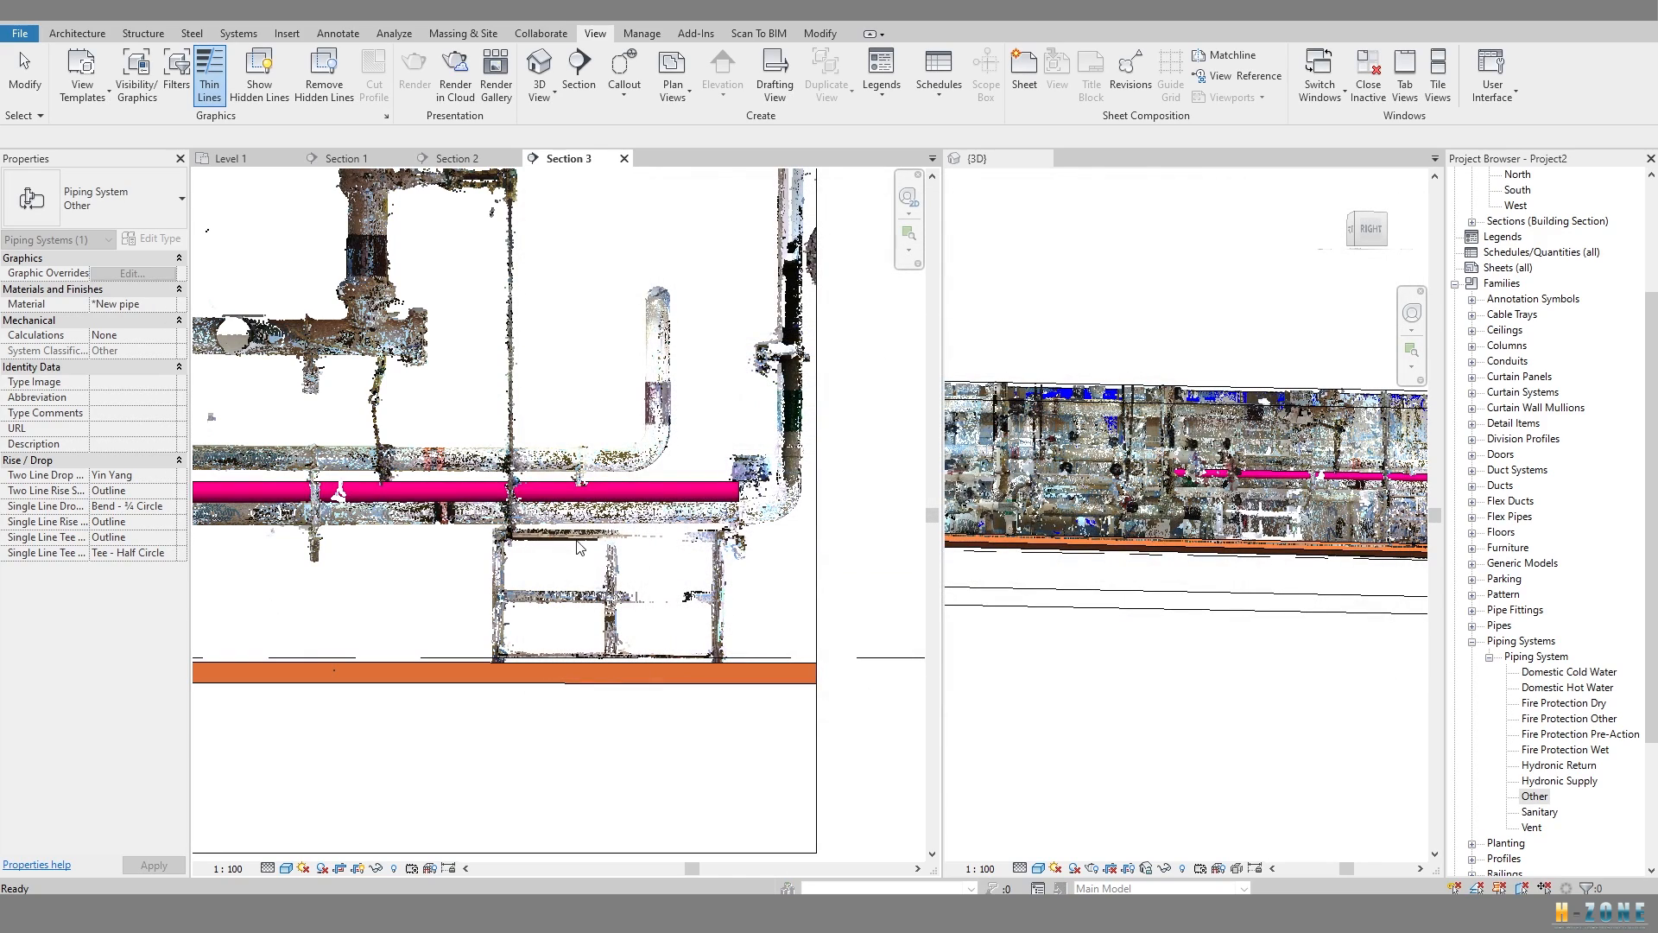
Lower the horizontal pipe in the section to a 1085 mm offset, closer to its scanned run.
click(449, 561)
middle_drag(333, 527, 558, 520)
scroll(558, 520, down, 2)
scroll(365, 481, up, 4)
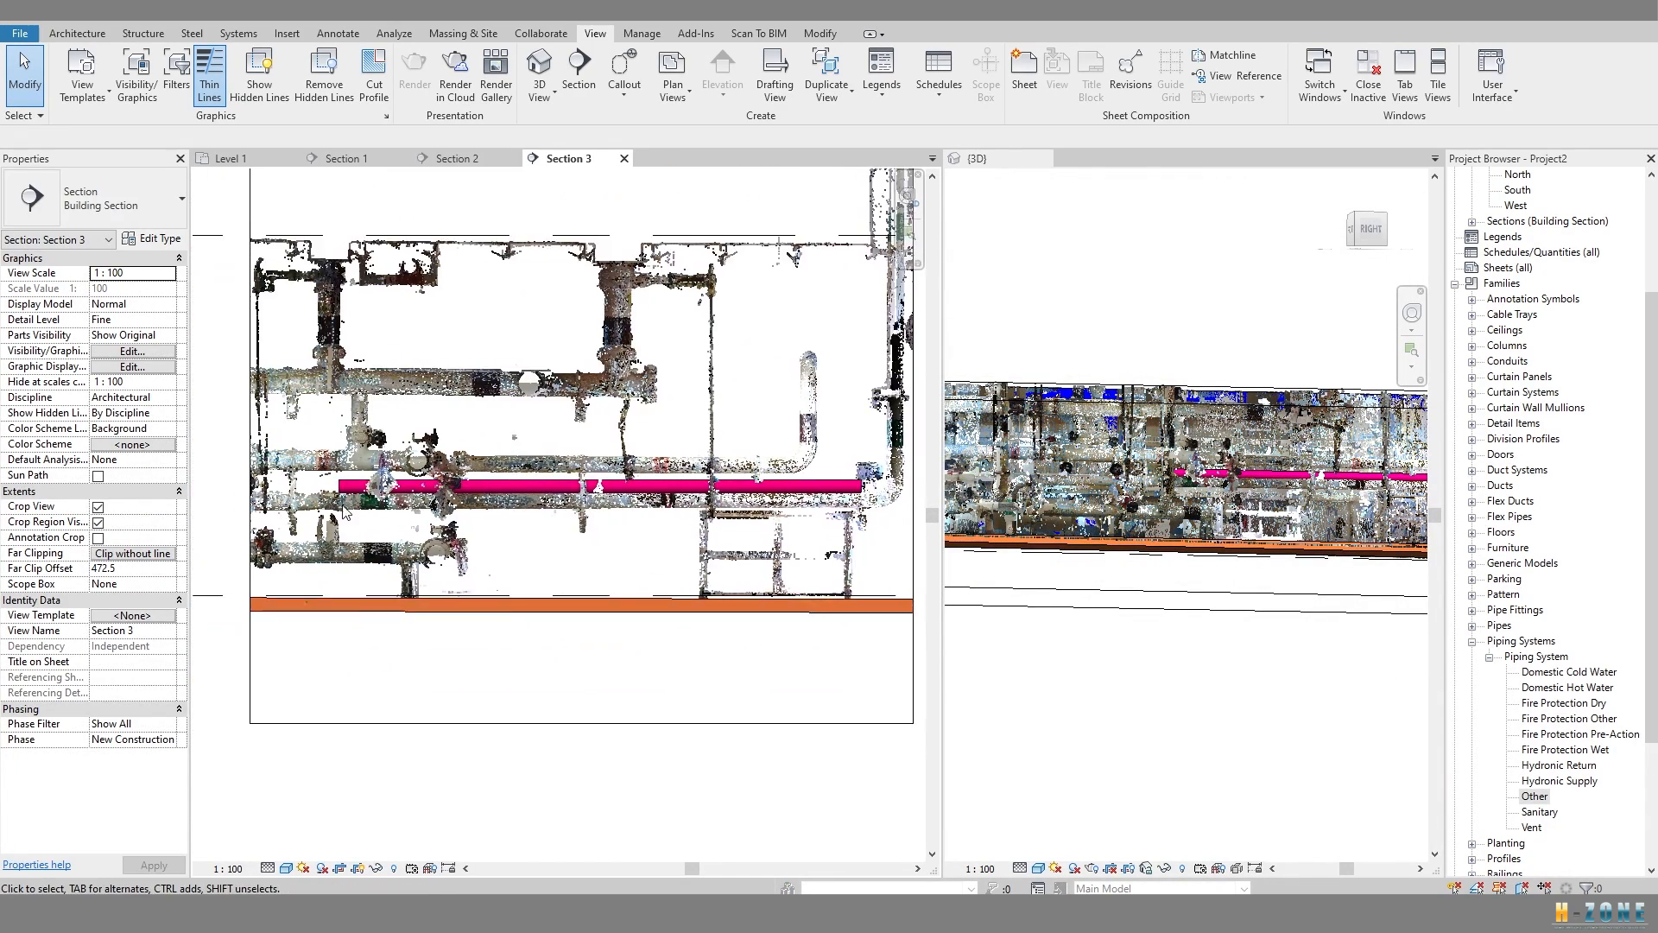
click(352, 484)
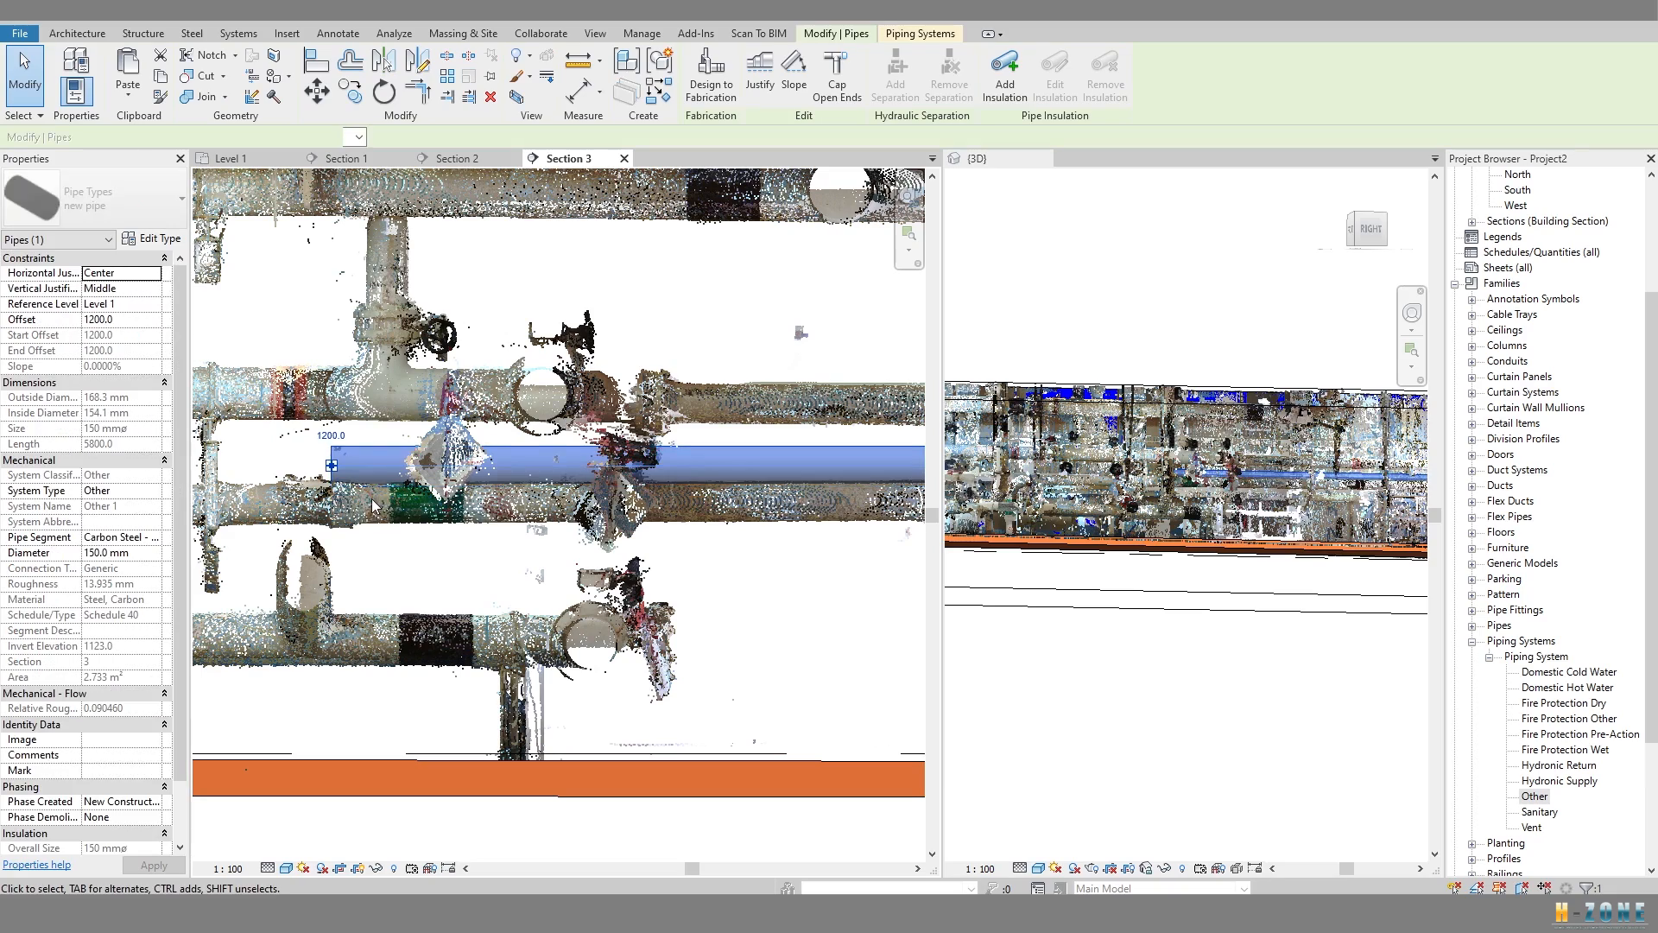
key(Down)
middle_drag(847, 511, 216, 508)
middle_drag(907, 501, 581, 511)
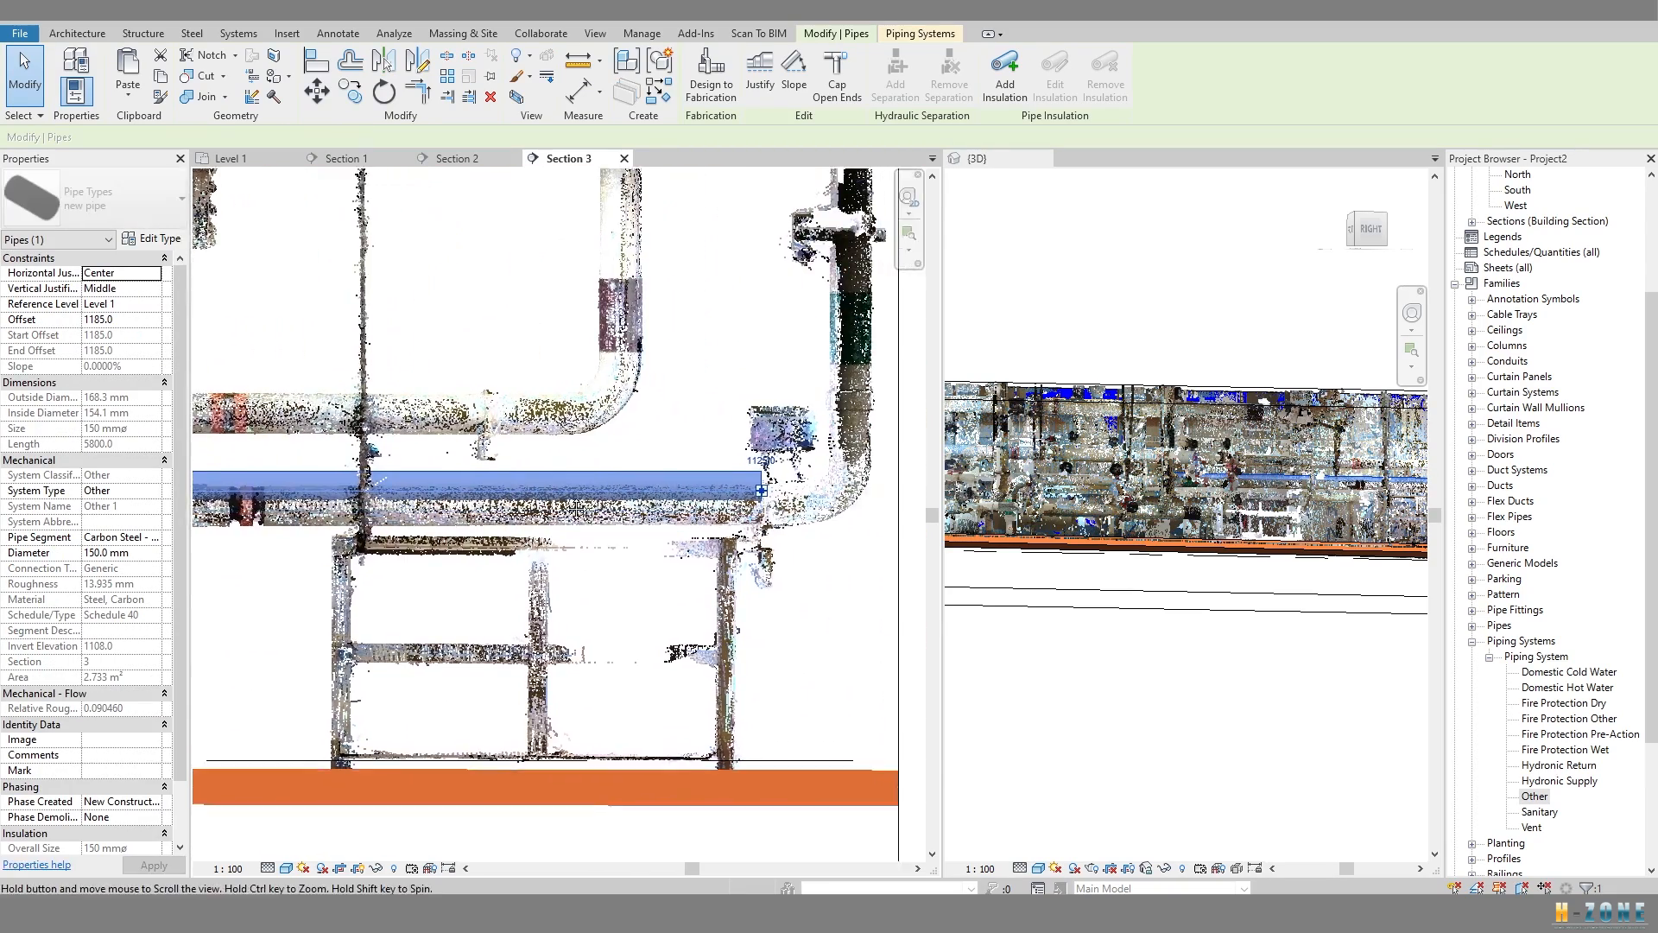
scroll(580, 511, up, 2)
scroll(580, 506, down, 2)
middle_drag(800, 477, 672, 468)
scroll(670, 488, up, 2)
key(Down)
key(Down)
key(Down)
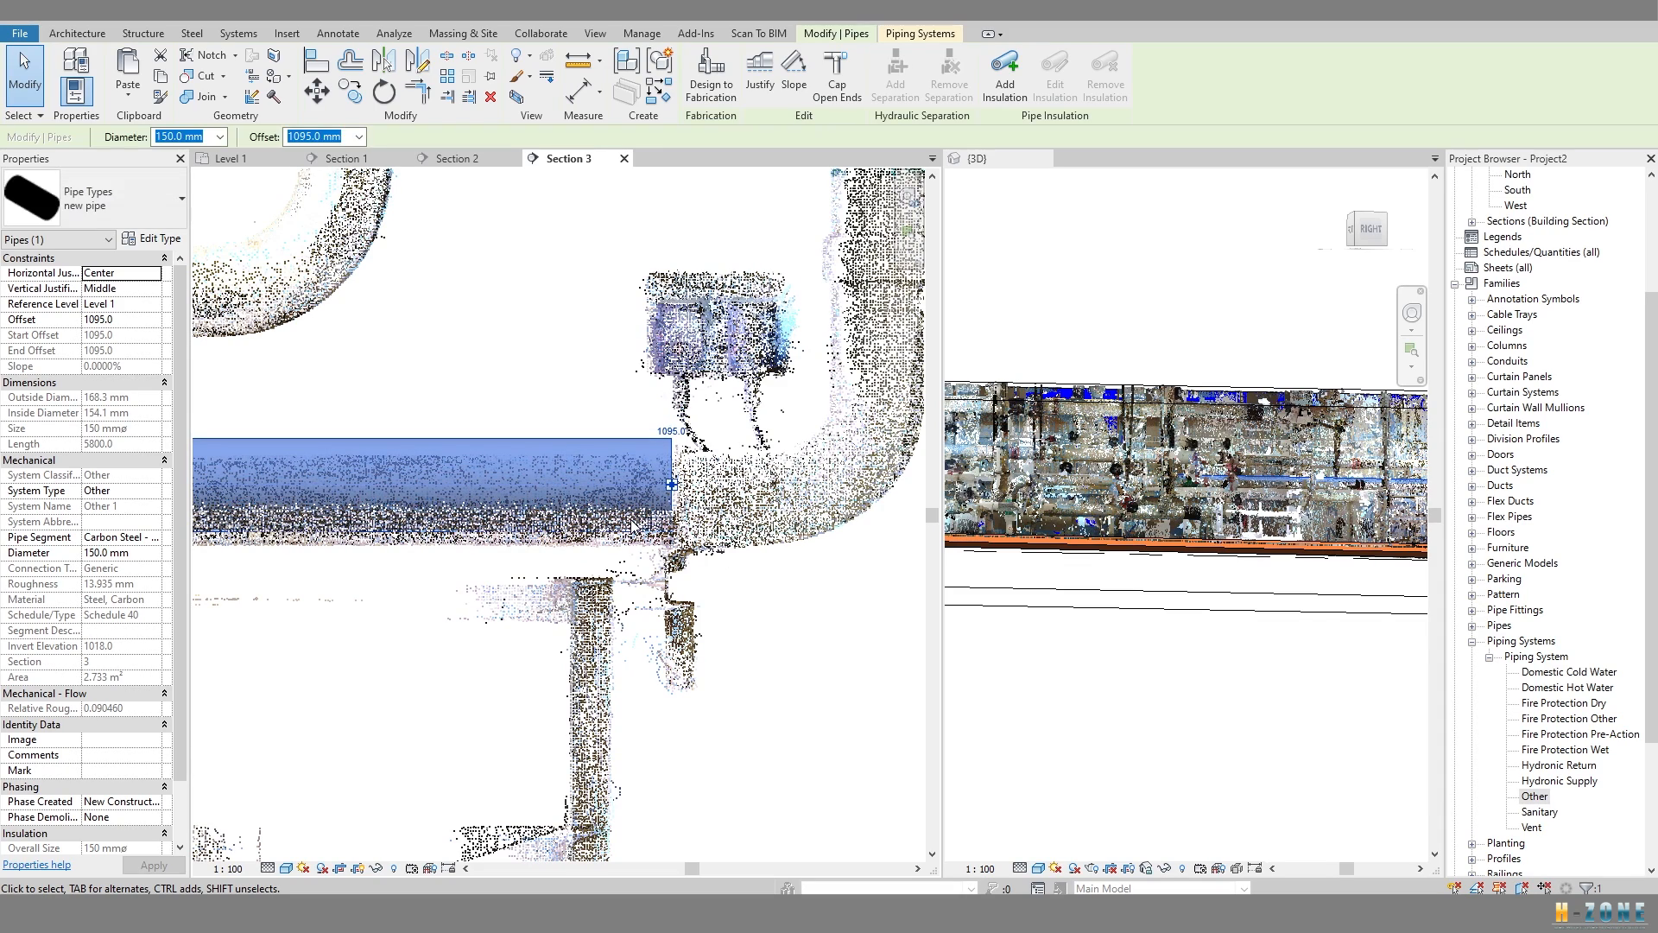
key(Down)
scroll(706, 549, down, 4)
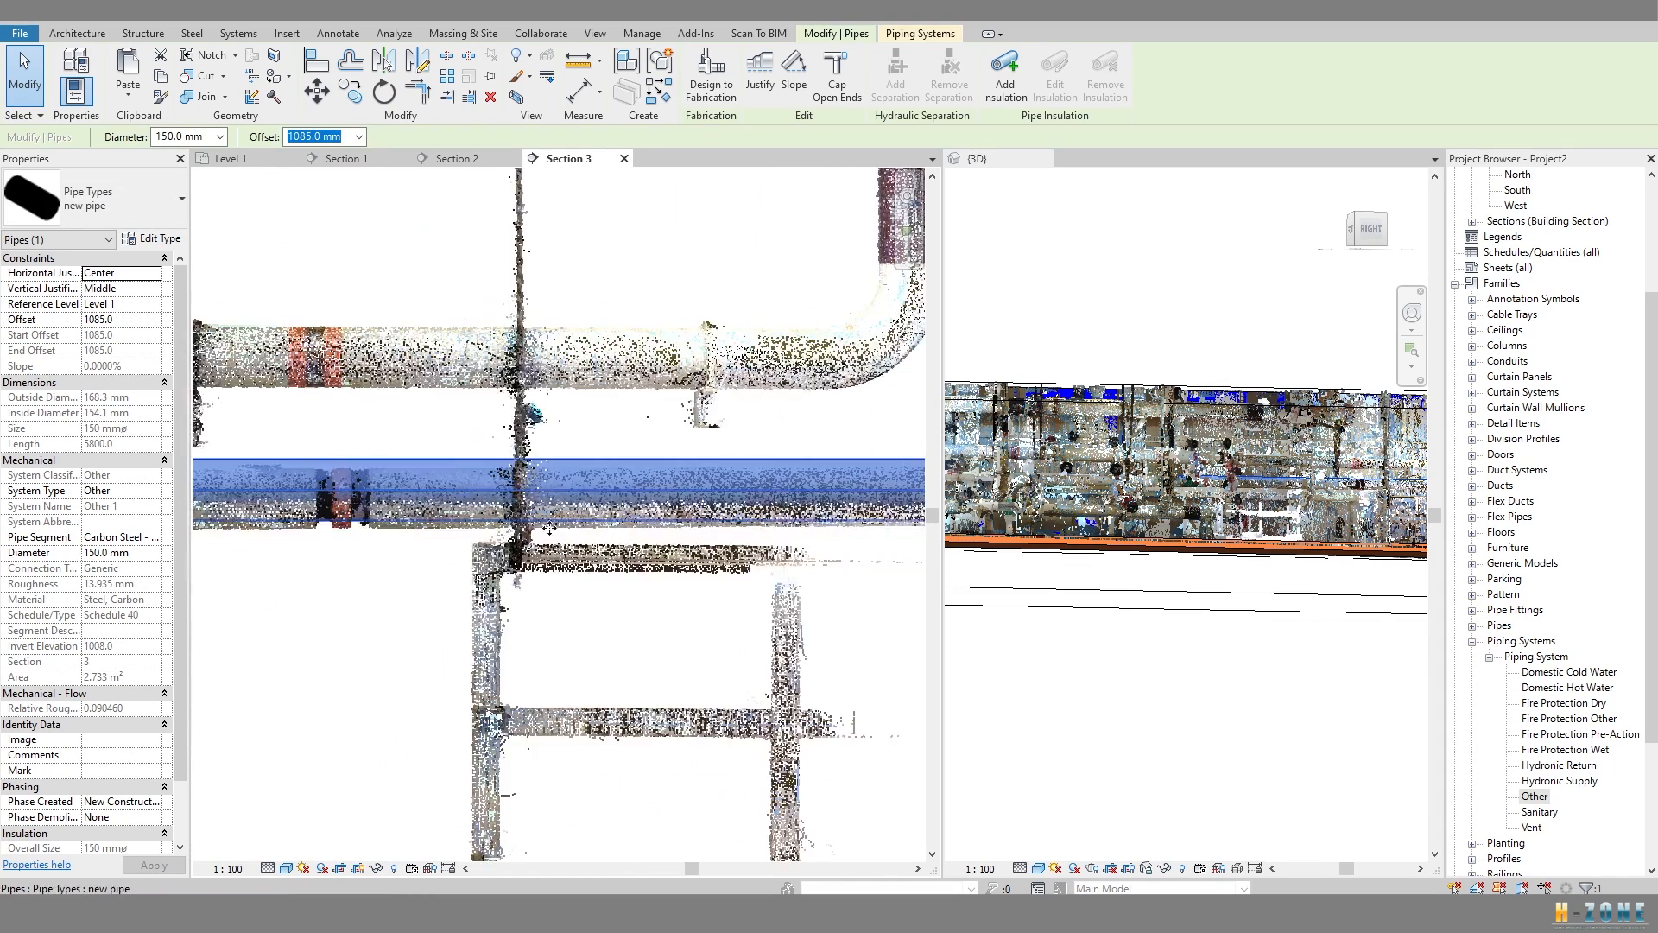
Lower the pipe further to a 1065 mm offset while comparing both ends with the scanned run.
middle_drag(706, 550, 768, 549)
key(Down)
middle_drag(393, 543, 628, 537)
scroll(628, 534, down, 1)
mouse_move(898, 519)
middle_down()
mouse_move(197, 525)
mouse_move(915, 492)
middle_up()
scroll(691, 471, down, 1)
middle_drag(251, 517, 884, 514)
scroll(389, 470, up, 3)
middle_drag(519, 488, 197, 496)
scroll(561, 496, down, 2)
middle_drag(899, 492, 112, 492)
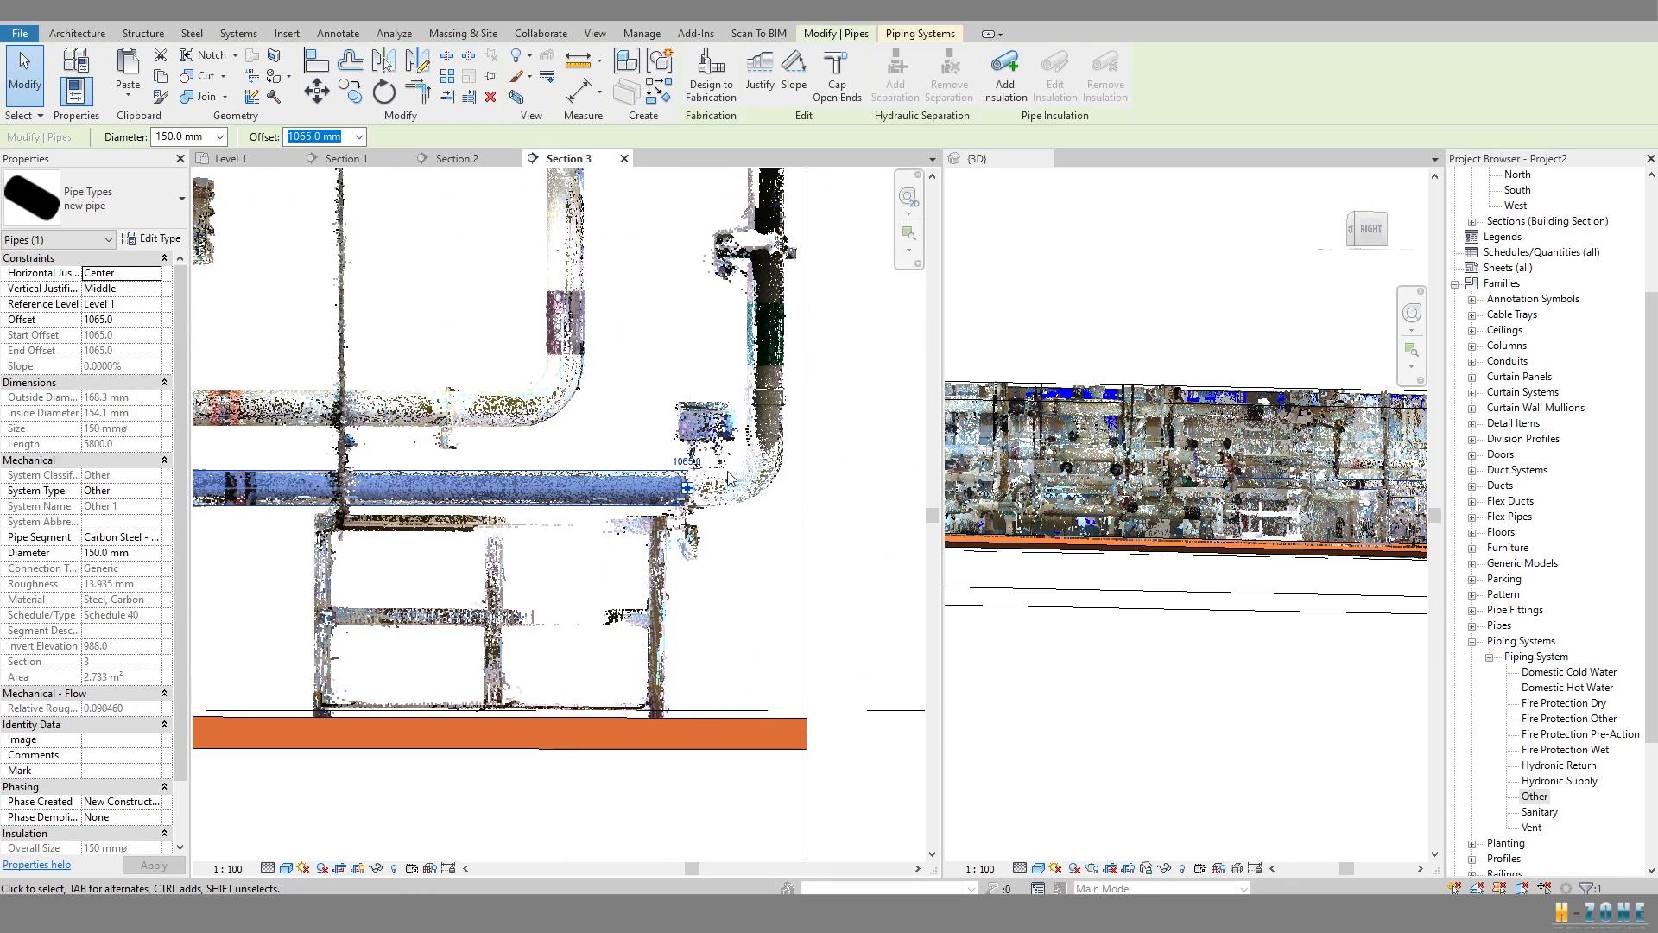
key(Down)
key(Up)
Draw a pipe from the horizontal pipe's end near the scanned bend to the scanned riser's centreline.
scroll(700, 481, up, 2)
middle_drag(699, 481, 540, 502)
right_click(540, 494)
click(596, 128)
scroll(624, 514, up, 1)
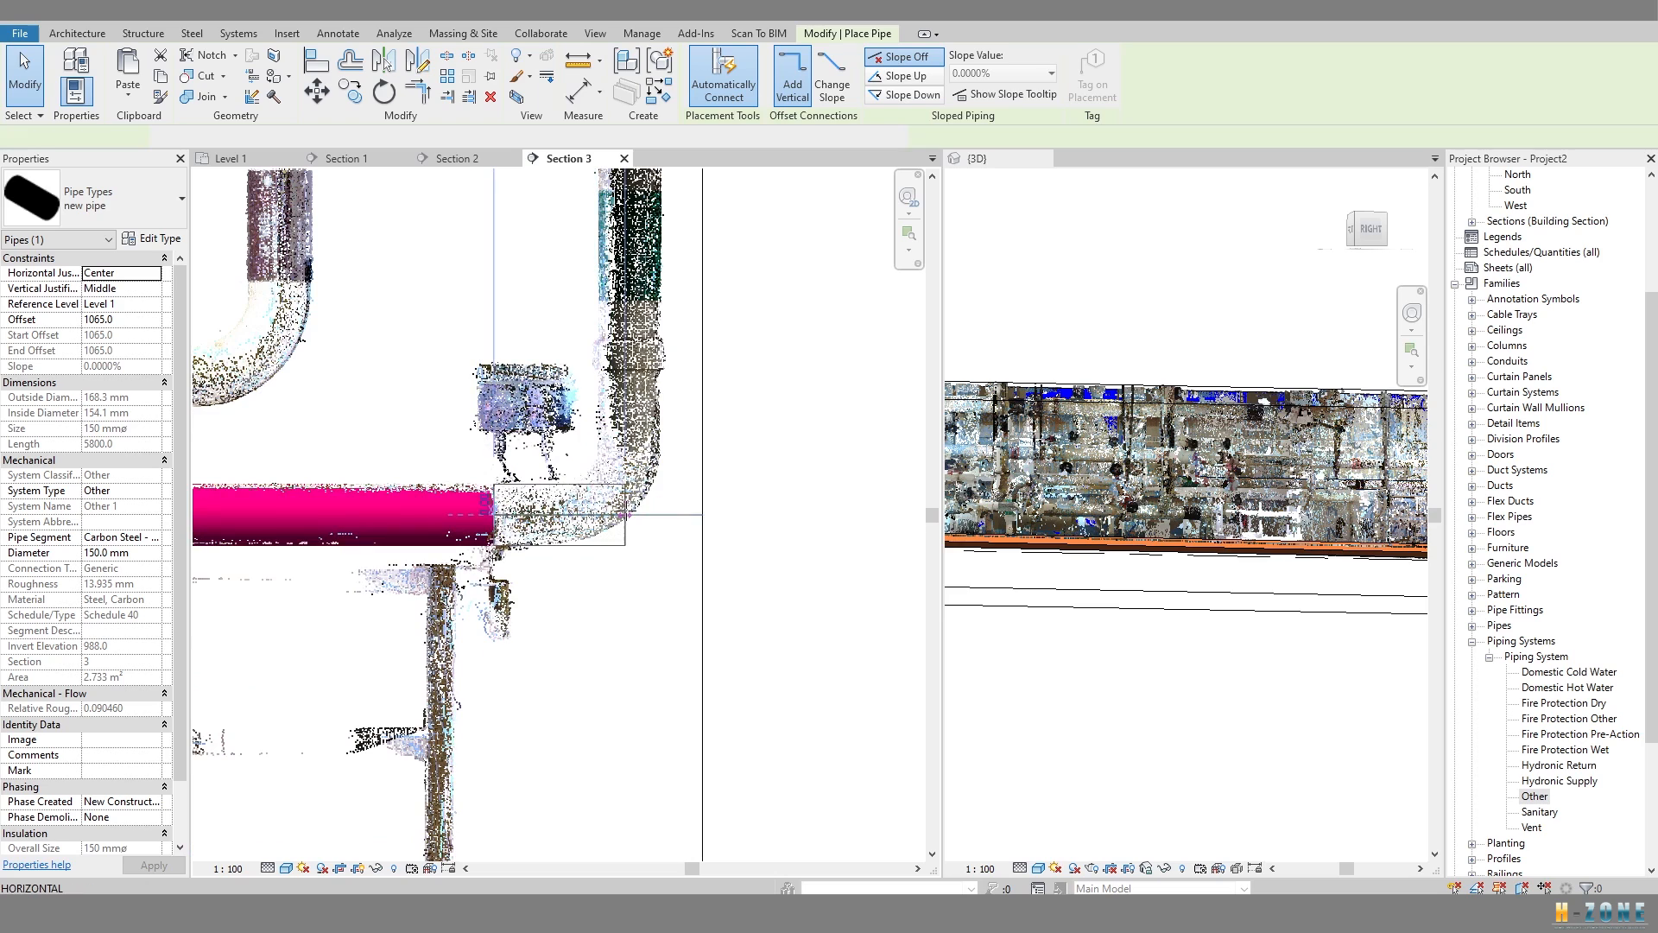
click(624, 515)
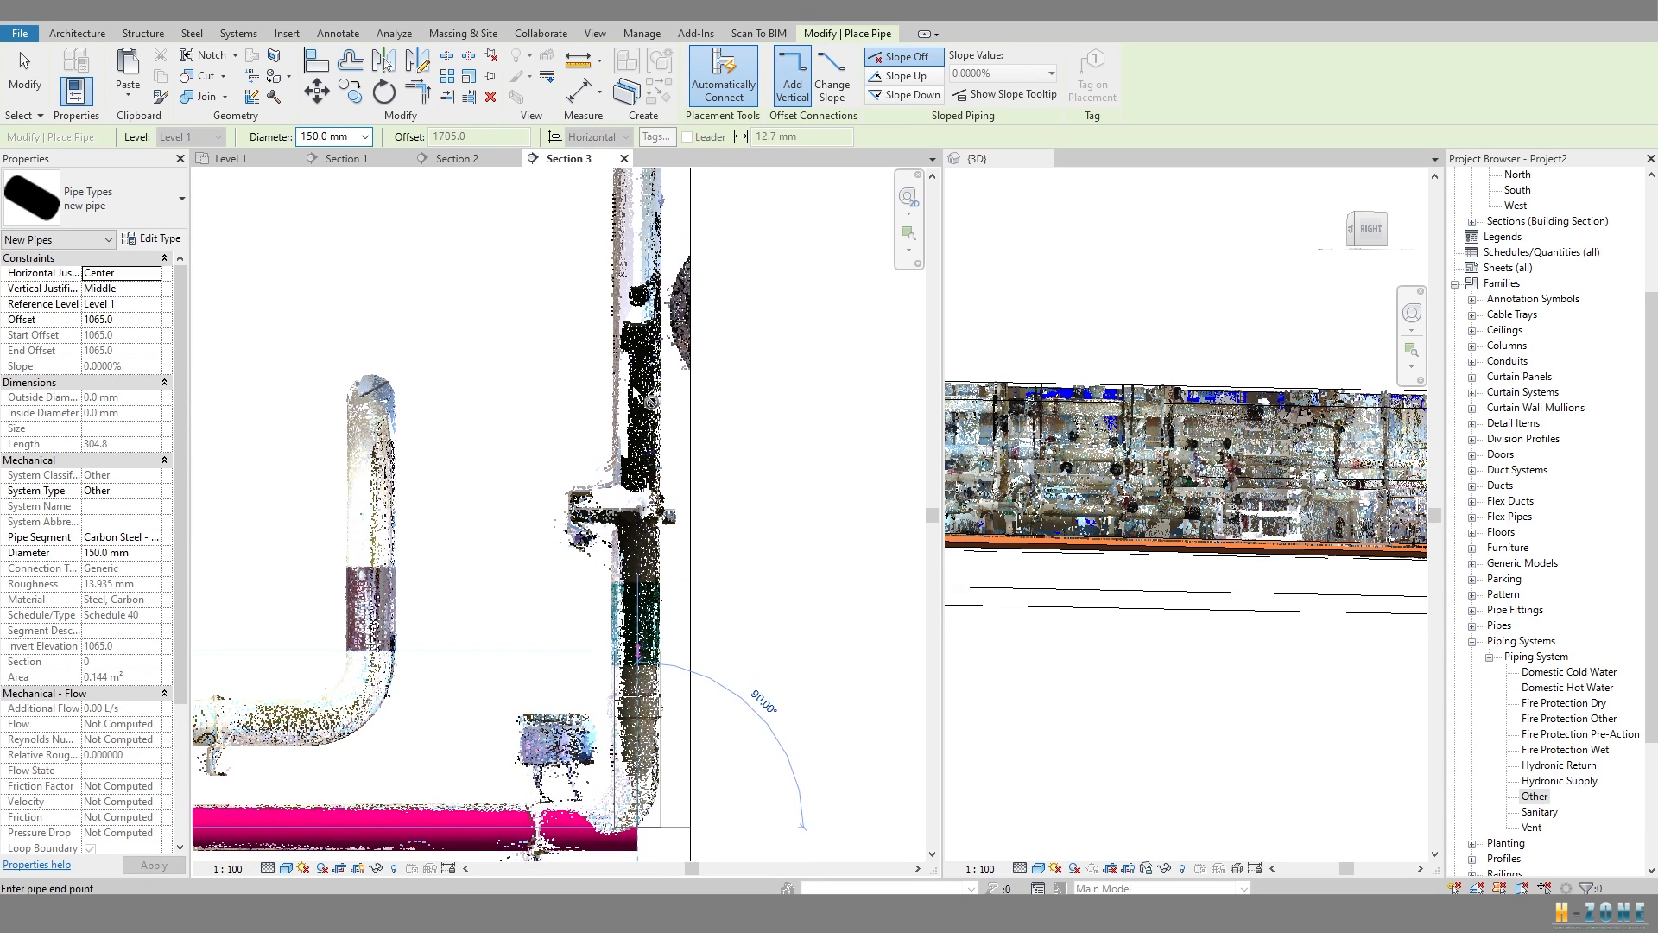
Continue the pipe vertically upward along the scanned riser and finish the pipe run.
click(637, 398)
middle_drag(634, 392, 634, 556)
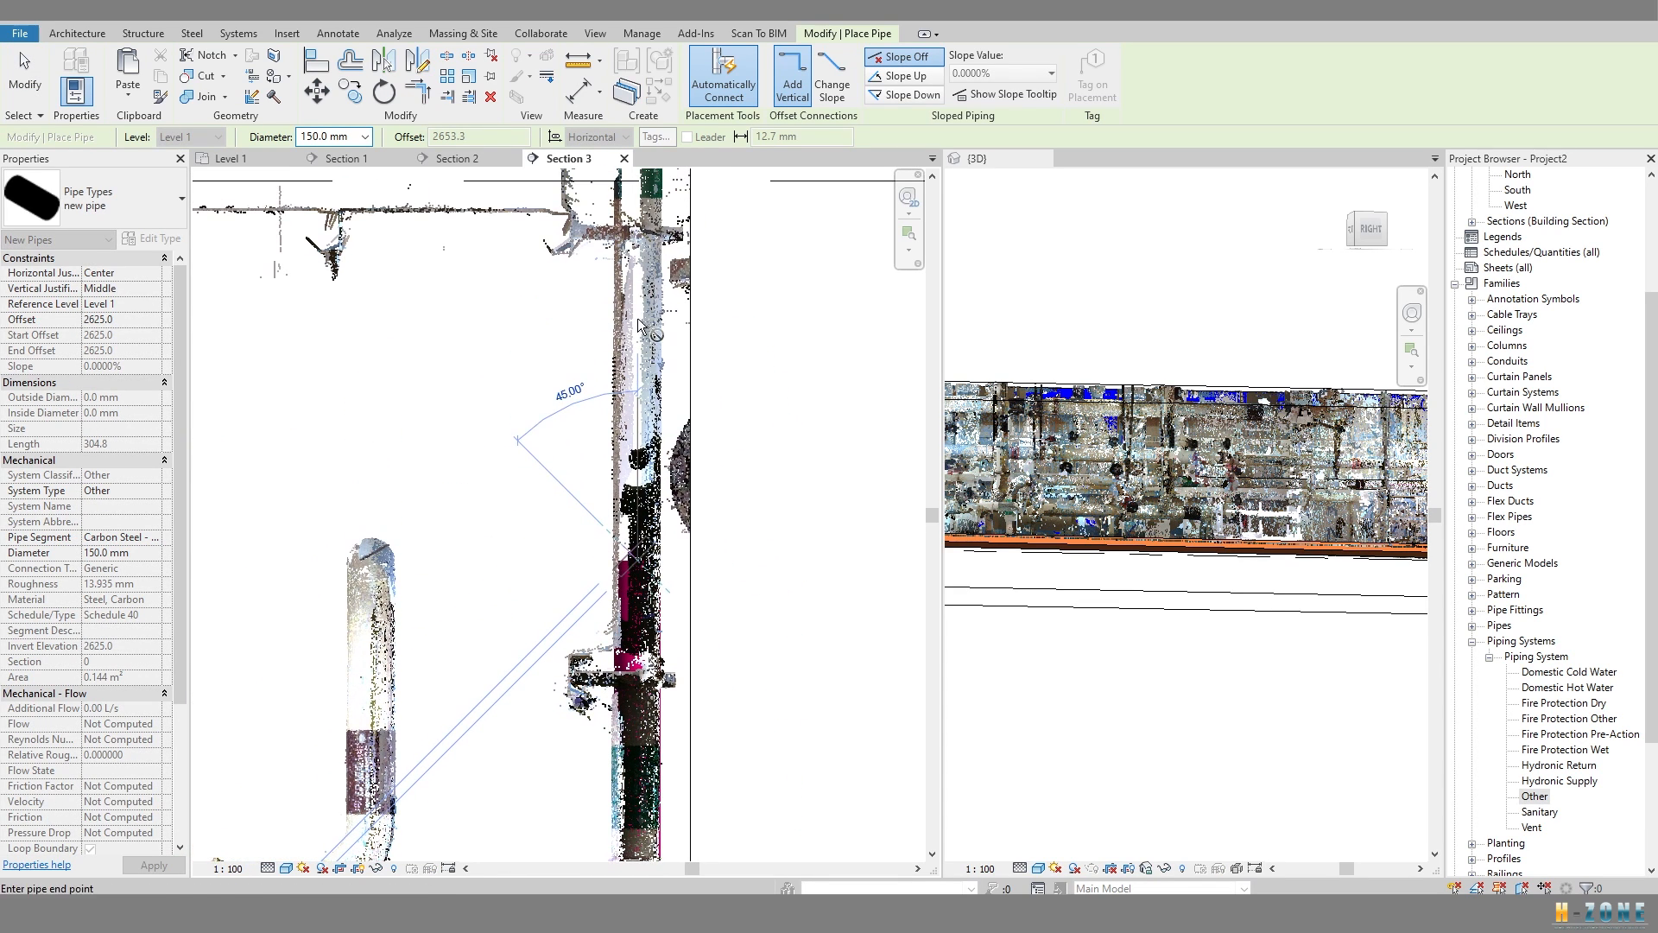
click(638, 306)
scroll(635, 198, down, 1)
middle_drag(635, 200, 654, 413)
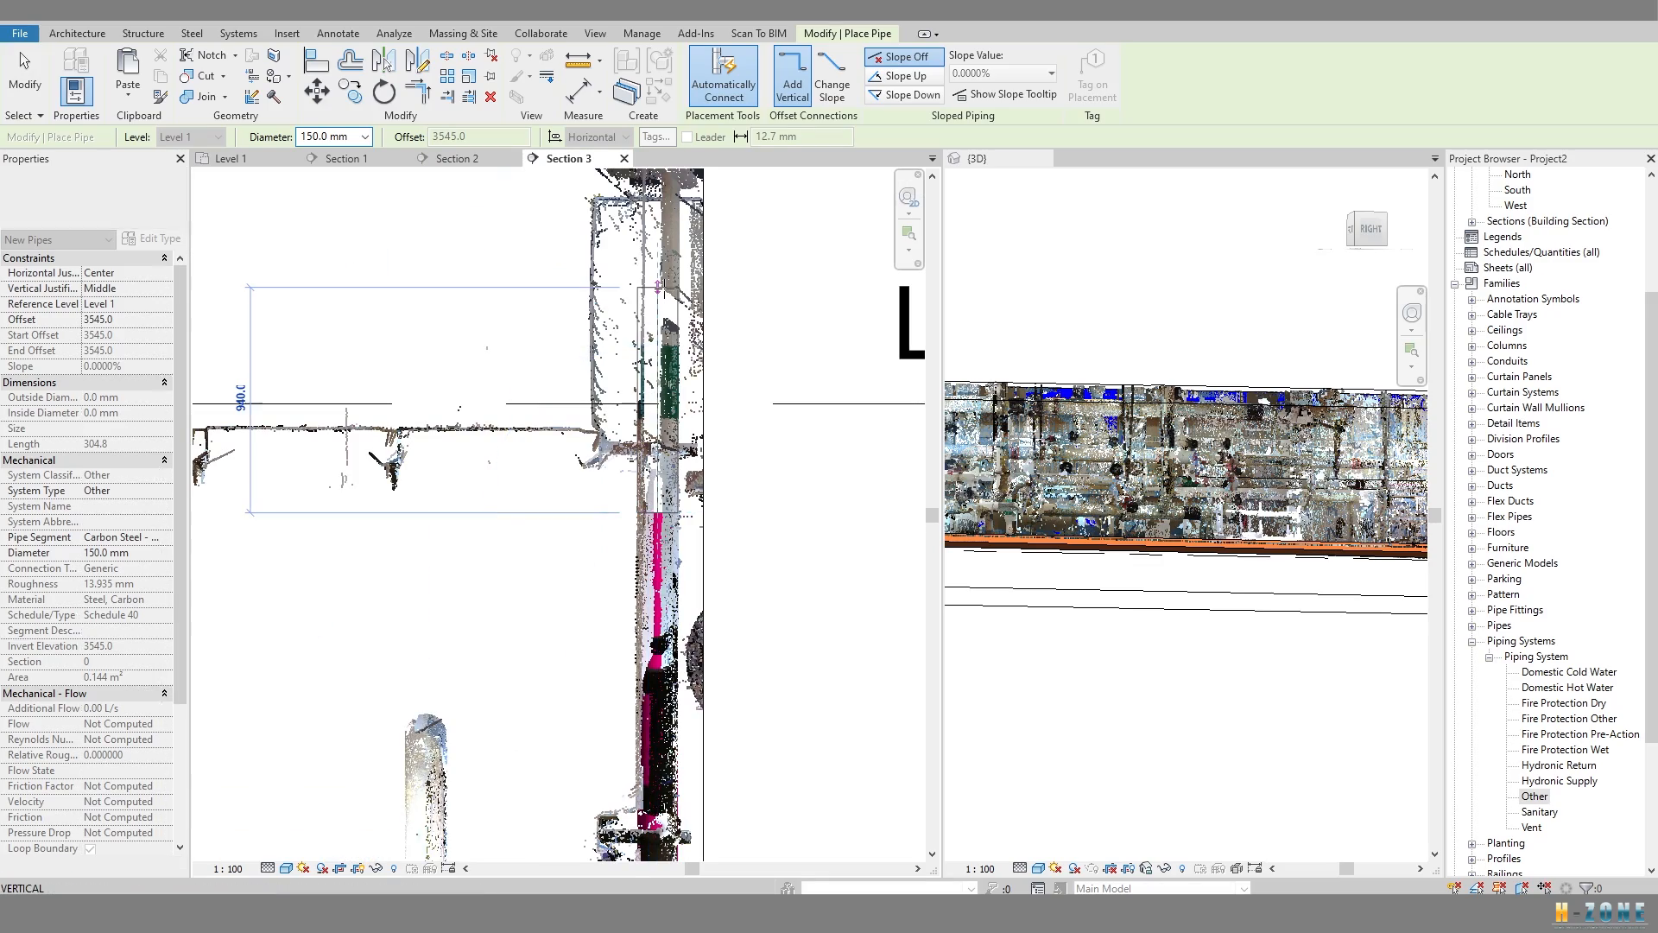
key(Escape)
key(Escape)
Examine how the new riser and elbow line up with the point cloud in the section.
scroll(670, 463, up, 5)
click(687, 604)
middle_drag(521, 751, 688, 636)
scroll(688, 636, down, 1)
key(Escape)
scroll(777, 637, up, 5)
scroll(751, 636, down, 4)
middle_drag(624, 590, 535, 552)
Set the offset of the horizontal pipe's free end to 1040 mm so it slopes along the scan.
scroll(534, 552, down, 3)
middle_drag(241, 561, 751, 552)
middle_drag(363, 593, 851, 549)
scroll(363, 518, up, 1)
scroll(811, 552, up, 3)
middle_drag(342, 520, 549, 513)
click(795, 529)
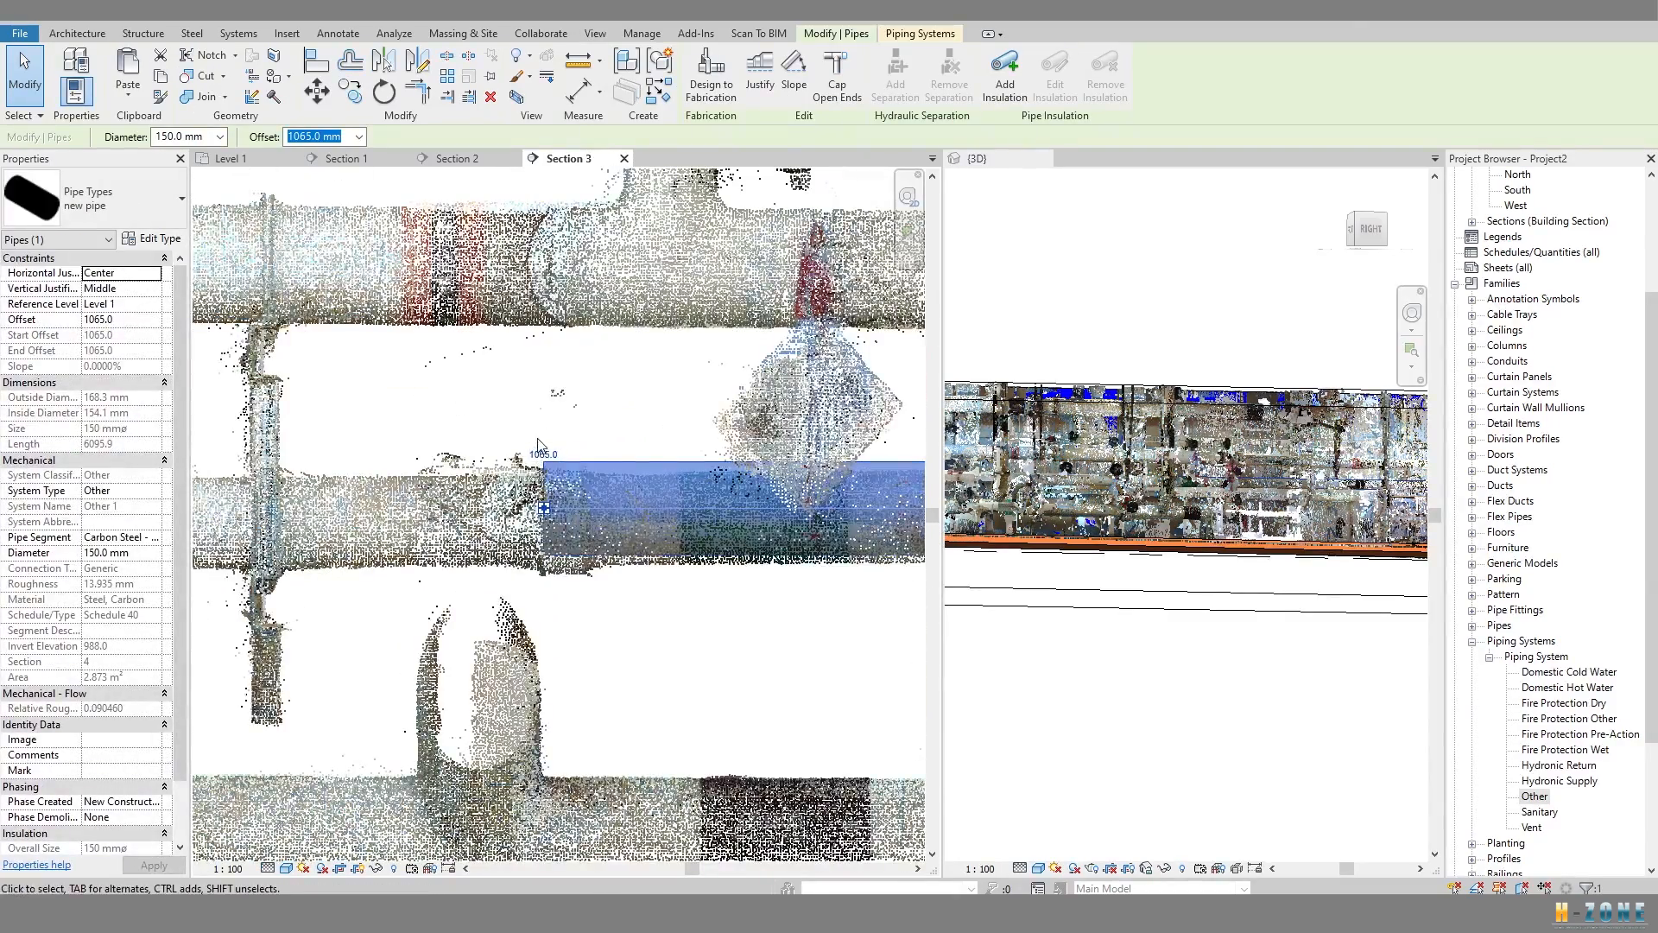
scroll(544, 557, up, 1)
click(544, 425)
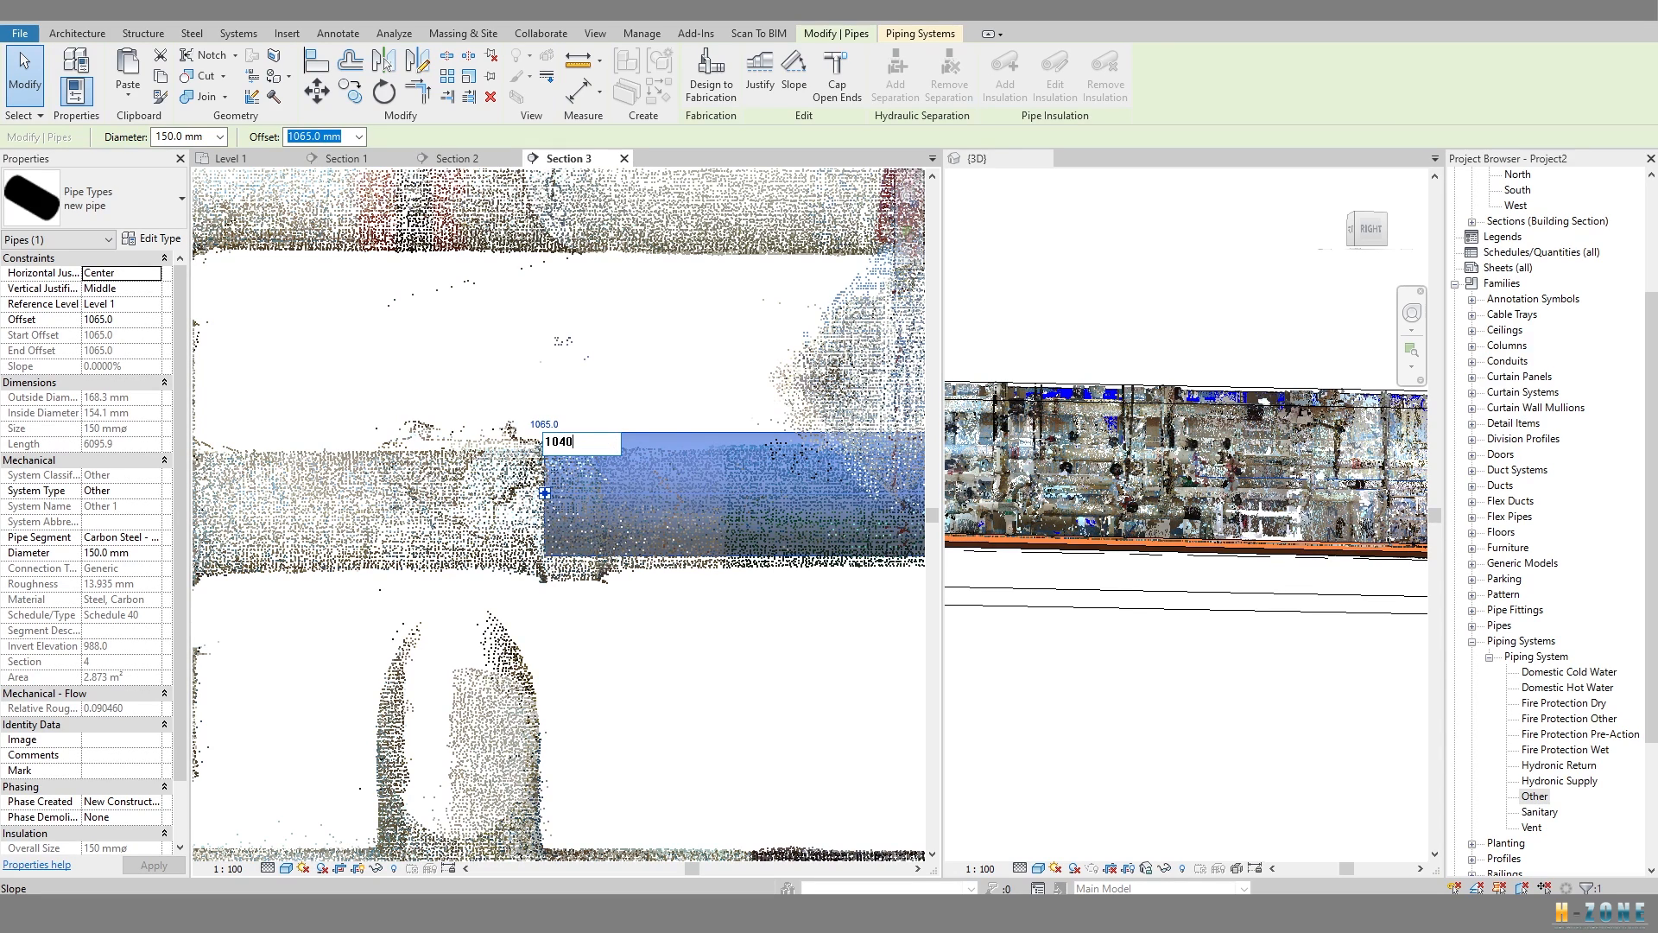
scroll(584, 442, up, 1)
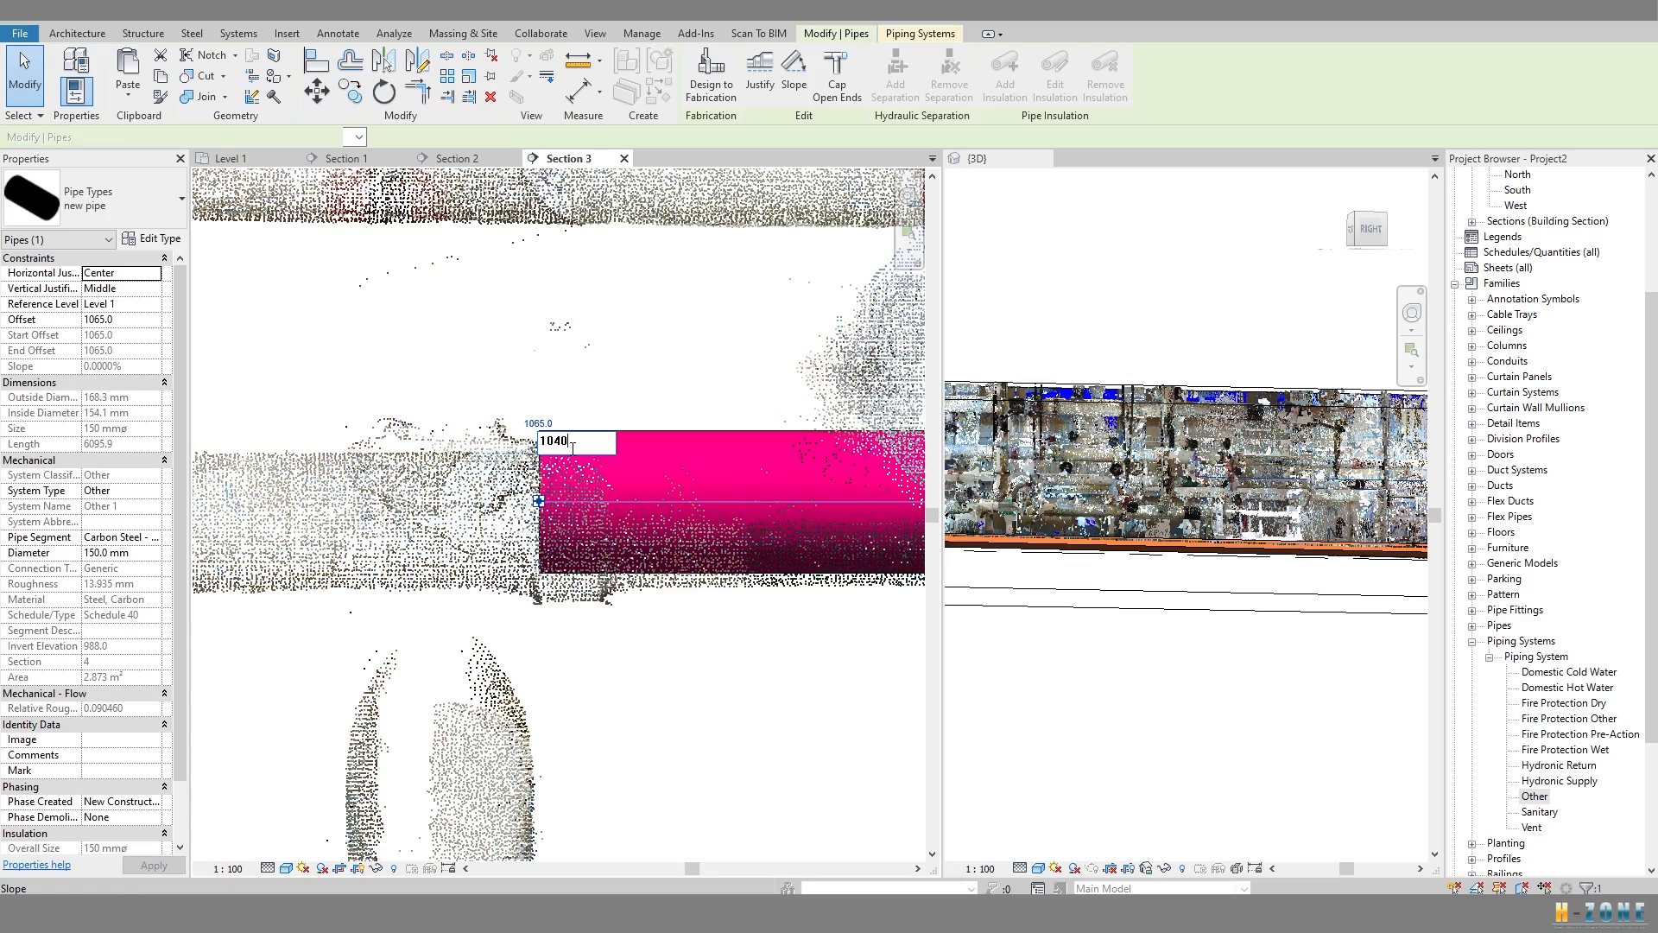
key(Return)
scroll(533, 553, down, 5)
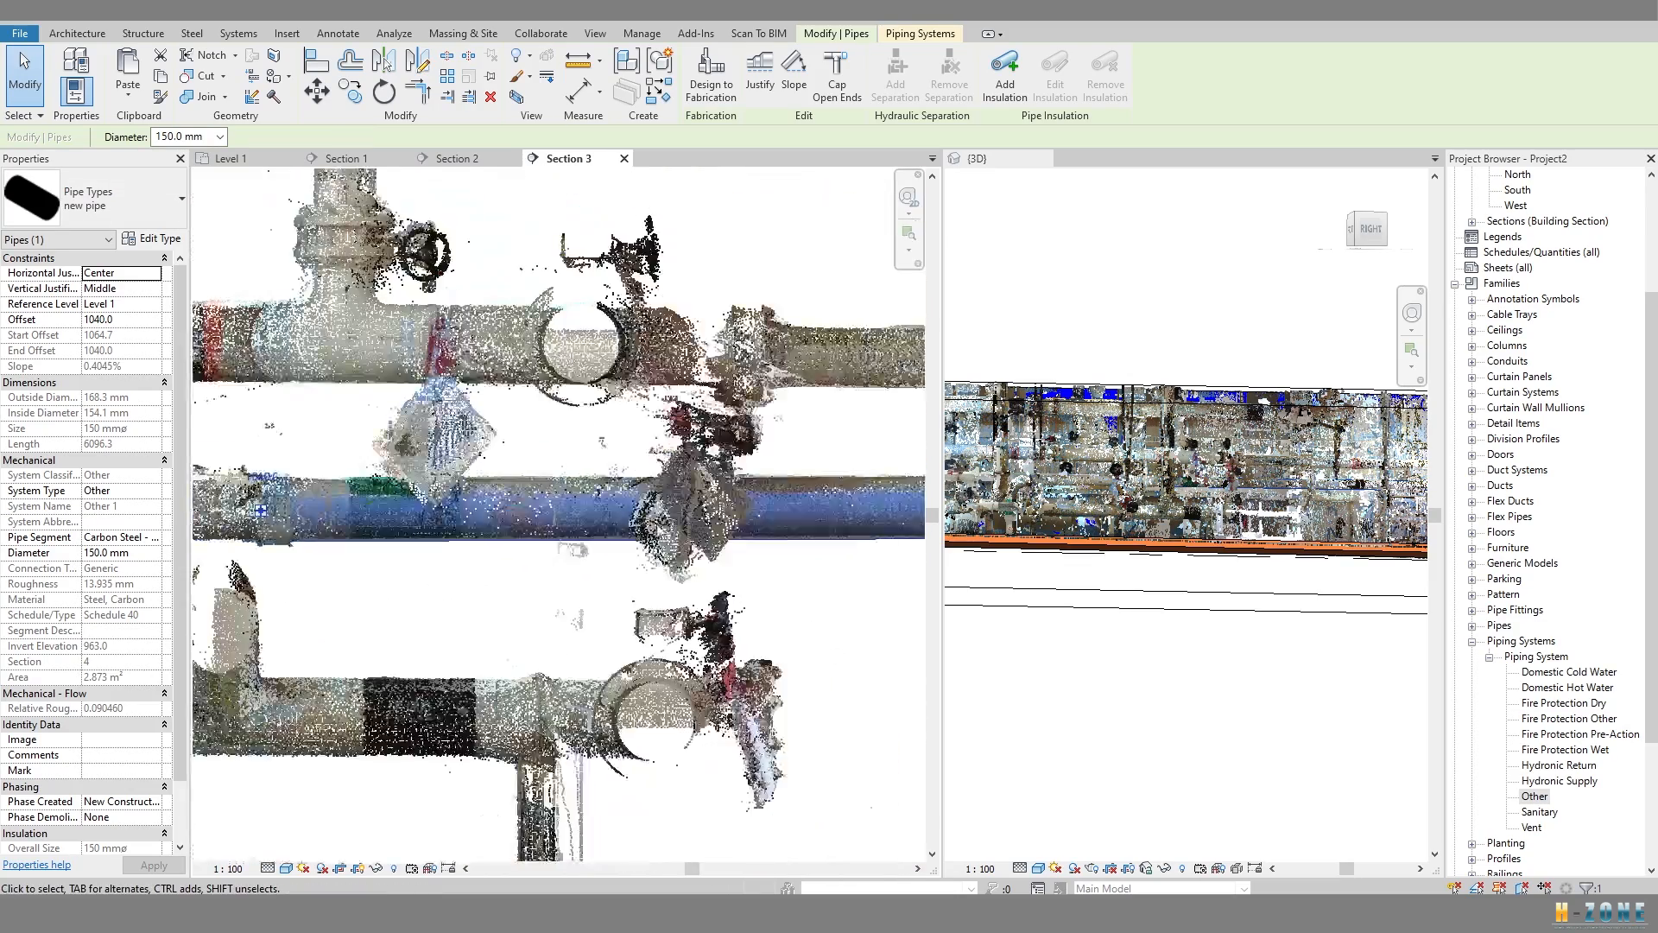
key(Escape)
Inspect the horizontal pipe and its free end against the wall in the 3D view.
middle_drag(457, 546, 1023, 553)
click(1170, 562)
scroll(1256, 526, up, 3)
shift+middle_drag(1256, 526, 1062, 563)
middle_drag(1063, 564, 1090, 565)
scroll(1094, 557, up, 4)
click(1118, 563)
scroll(1015, 590, down, 1)
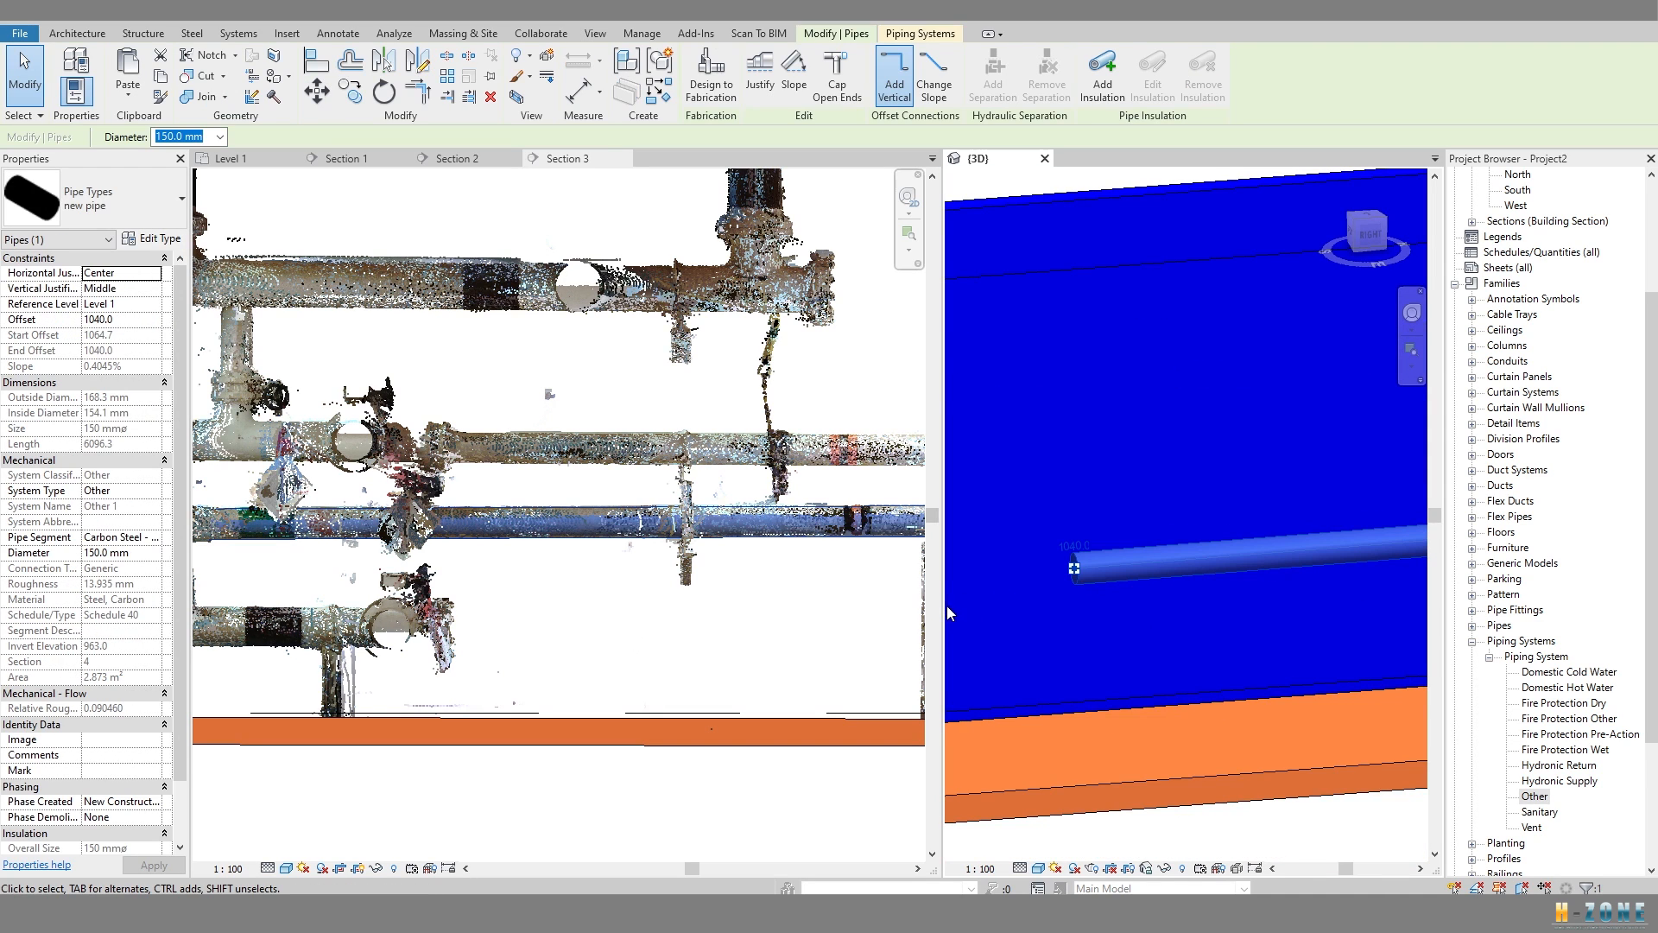
Enlarge the 3D view and examine the sloped pipe, elbow and riser from several angles.
drag(885, 606, 499, 596)
scroll(795, 584, down, 3)
shift+middle_drag(1085, 581, 1277, 593)
key(Escape)
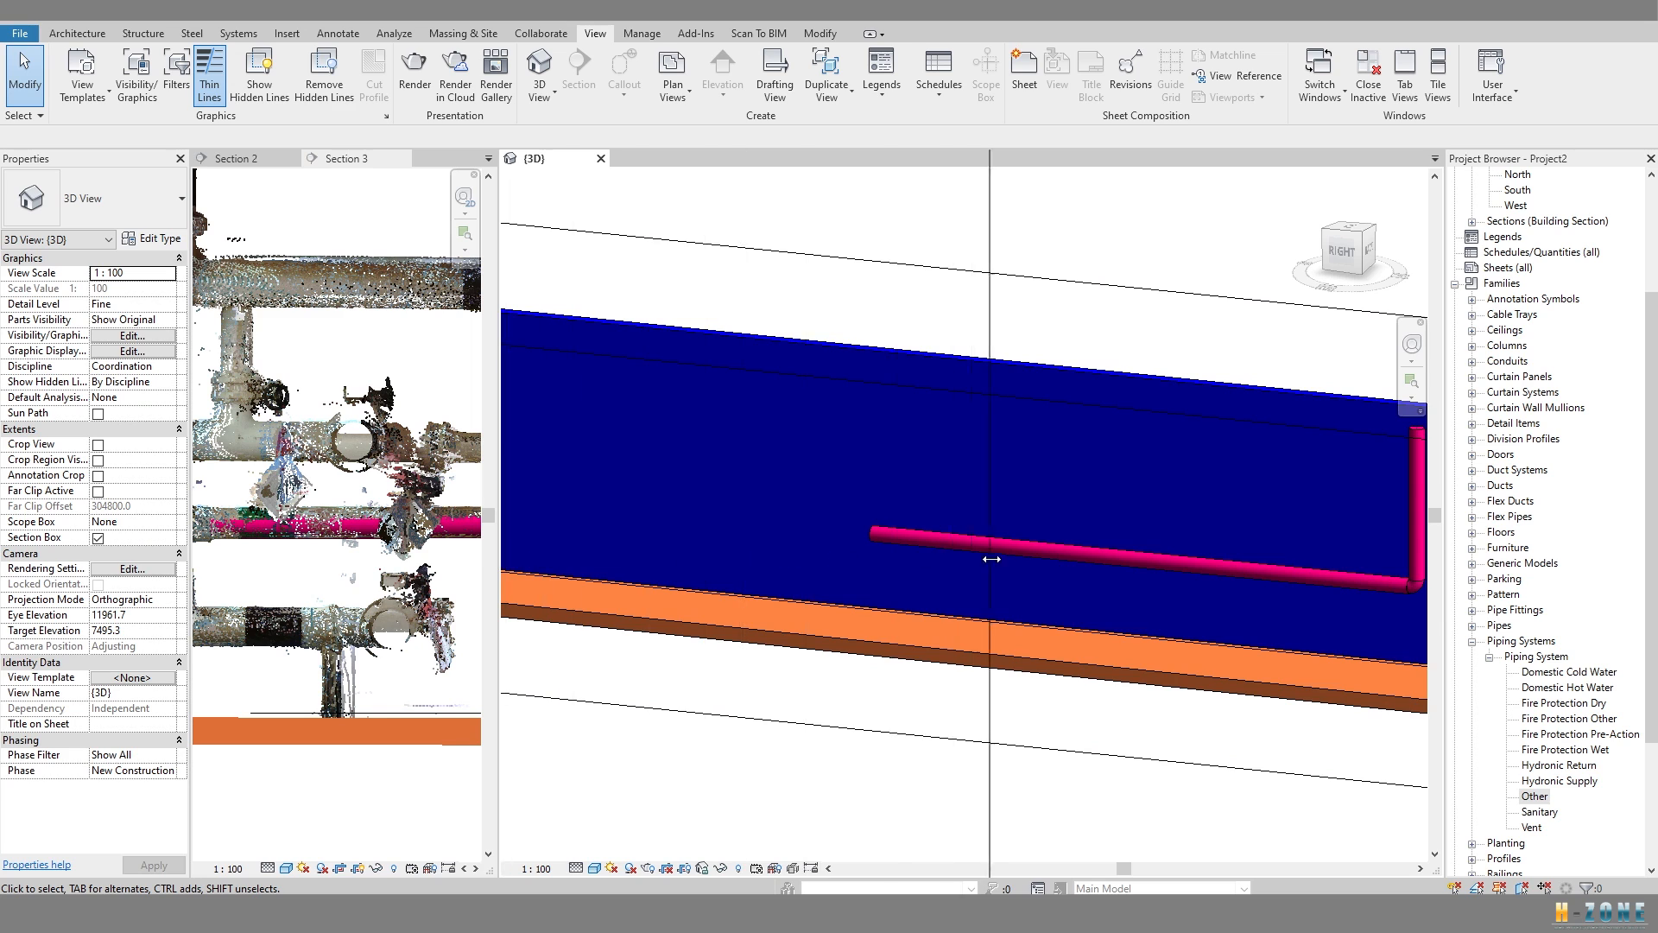
drag(979, 559, 983, 557)
shift+middle_drag(1344, 542, 1261, 588)
scroll(1262, 594, up, 2)
scroll(1148, 580, down, 2)
middle_drag(1148, 581, 1262, 583)
scroll(492, 532, down, 3)
Compare the finished pipe run with the scanned piping in Section 3.
middle_drag(493, 533, 510, 572)
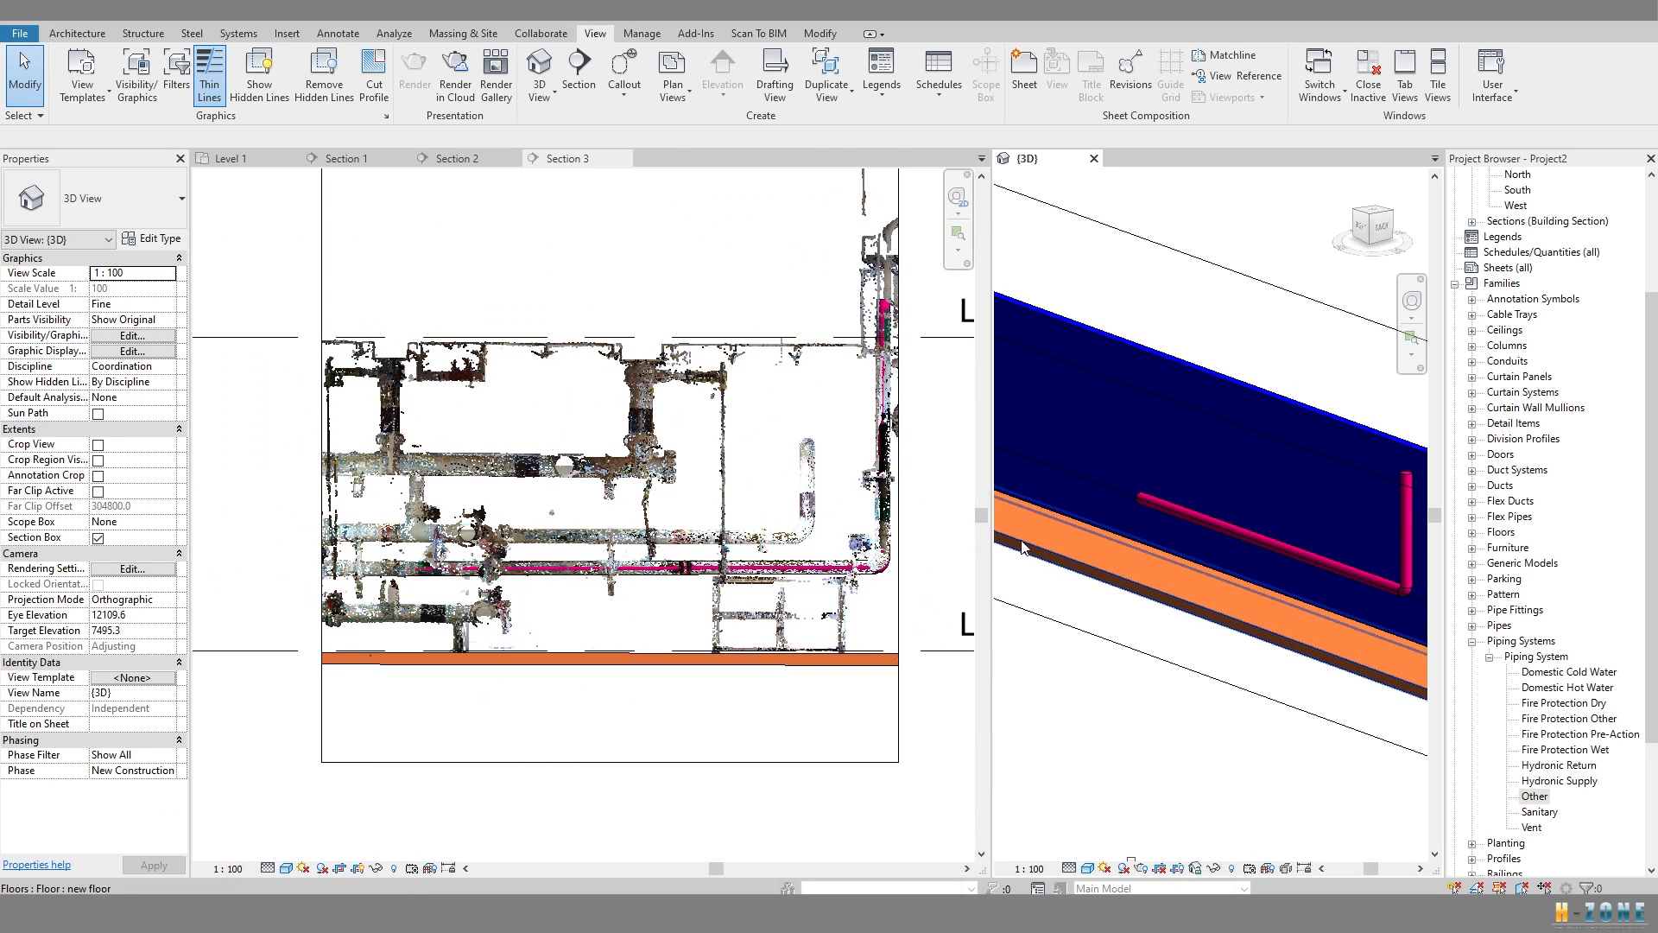
click(522, 596)
scroll(528, 602, up, 4)
middle_drag(521, 526, 518, 566)
scroll(506, 754, up, 5)
click(517, 721)
scroll(517, 722, down, 5)
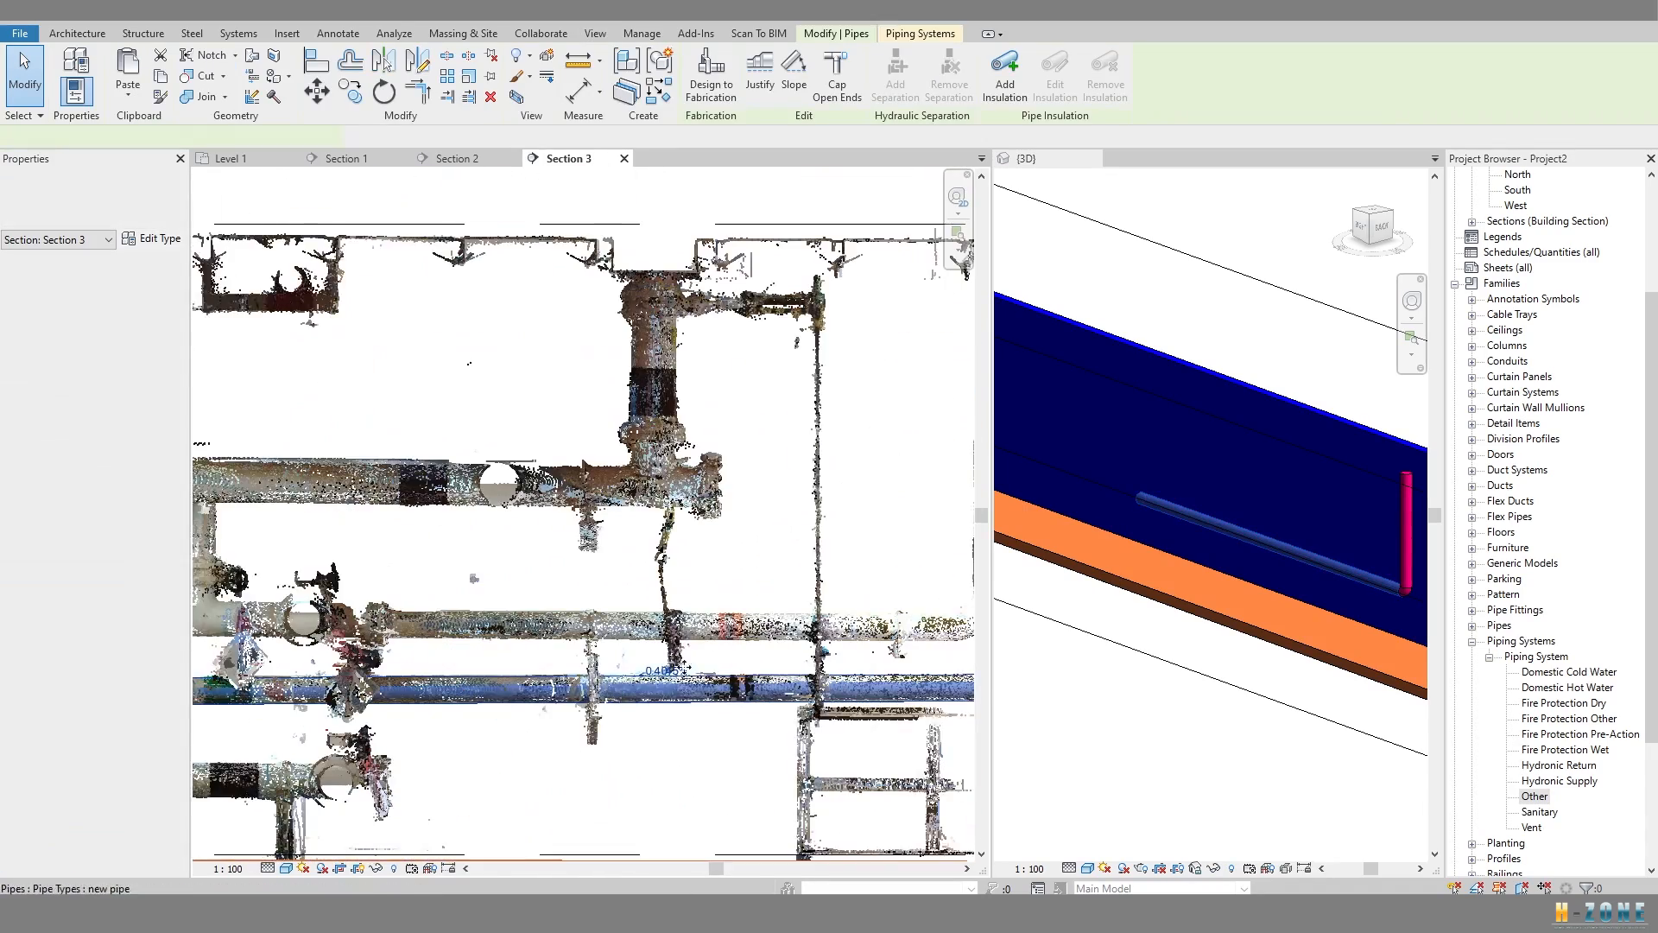
click(657, 507)
middle_drag(1217, 540, 1124, 536)
click(687, 595)
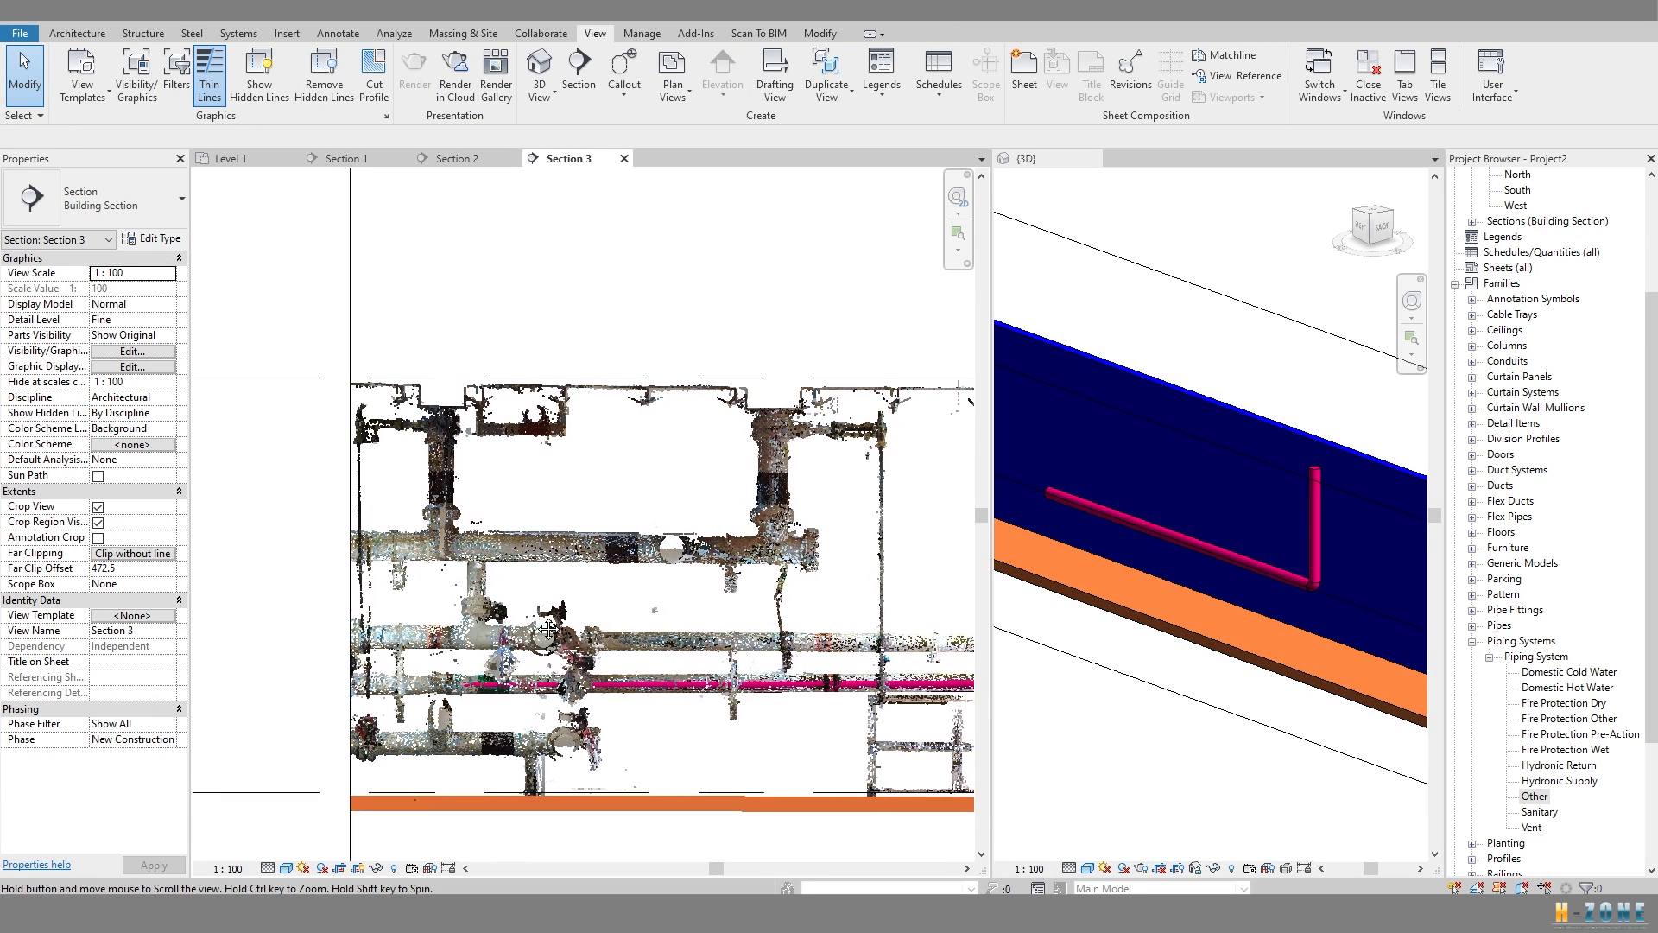
scroll(541, 639, up, 1)
Open the Level 1 floor plan and examine the scanned pumps along the west wall.
click(231, 160)
scroll(656, 519, down, 2)
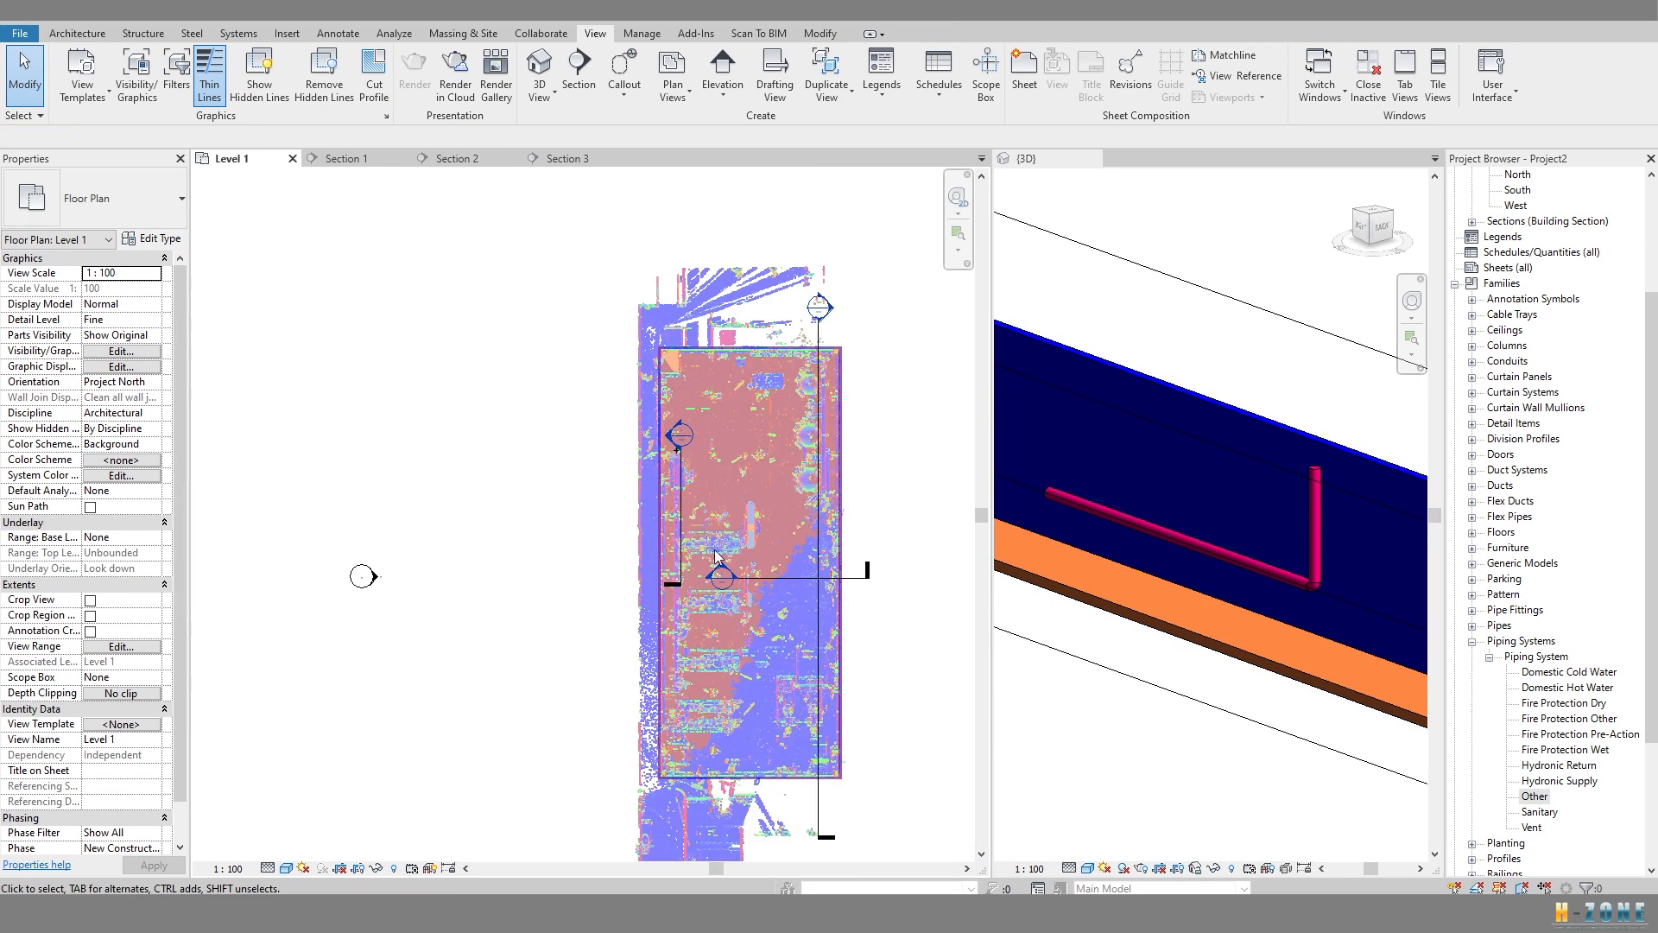
scroll(724, 505, up, 5)
scroll(570, 475, down, 3)
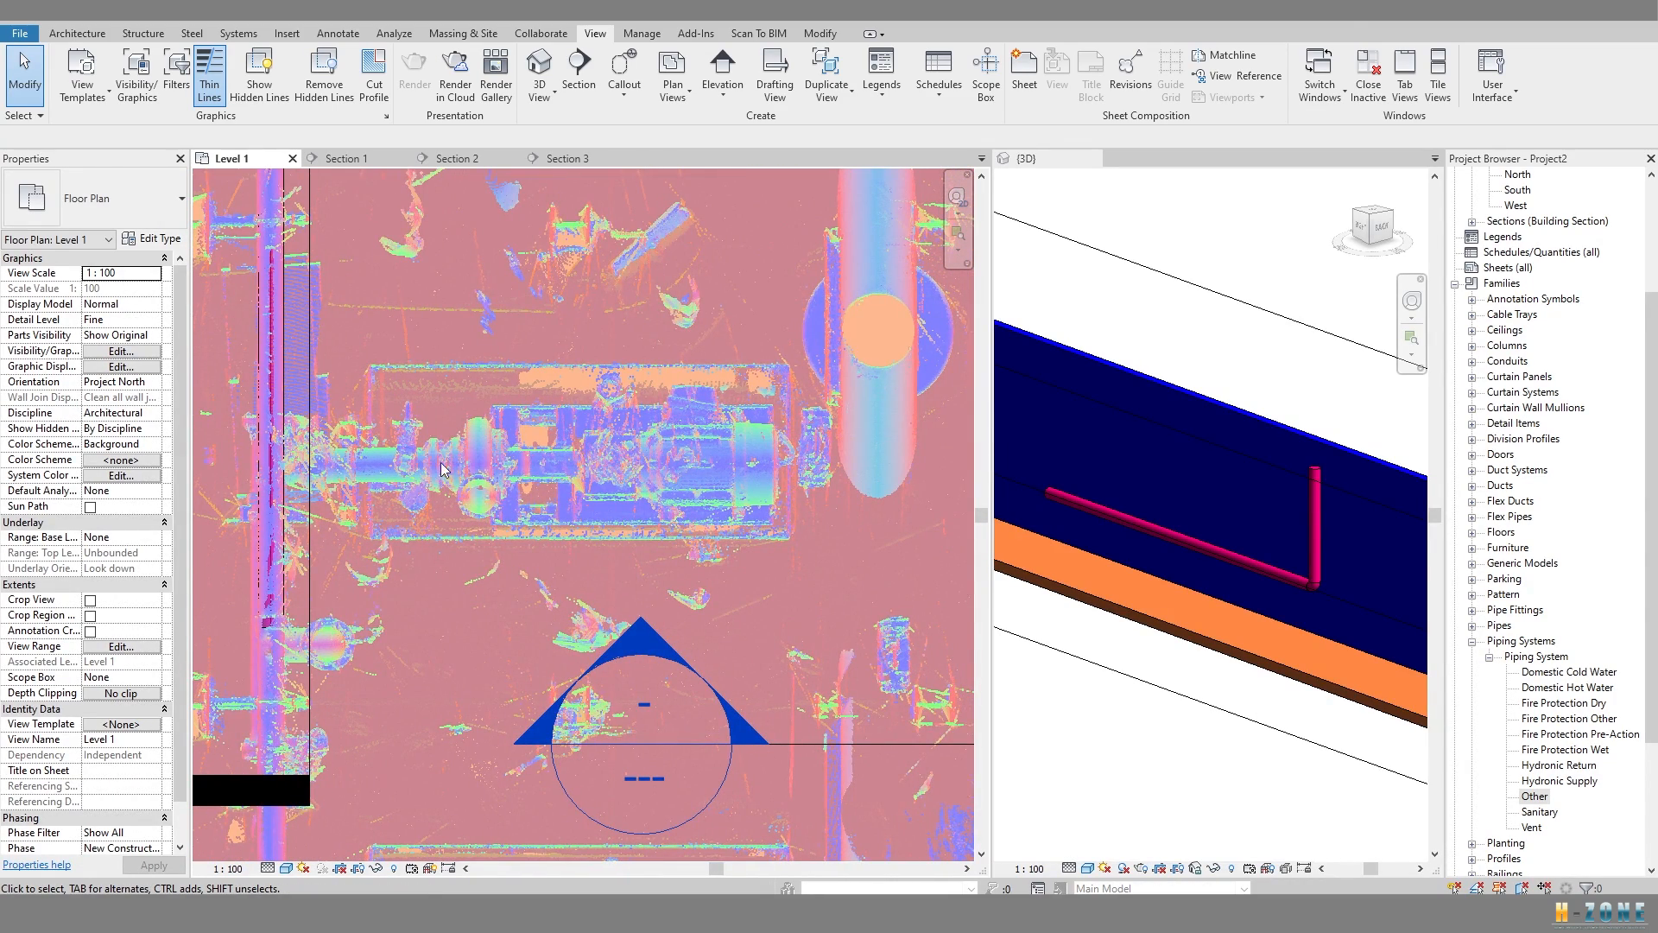
scroll(449, 483, down, 5)
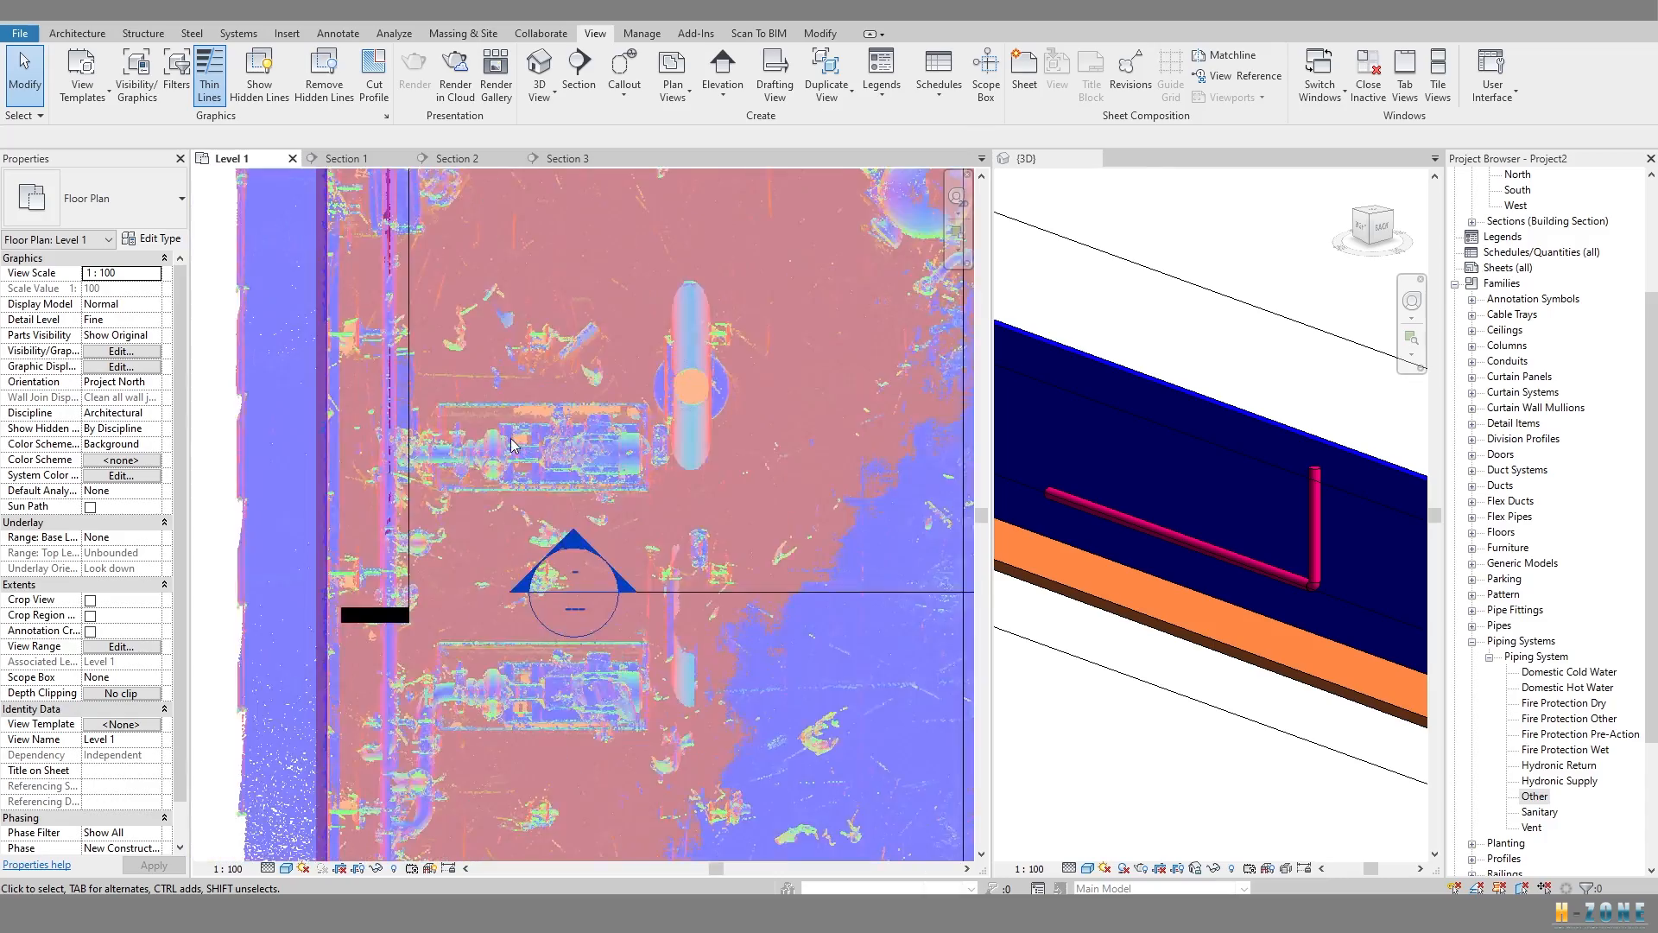
scroll(499, 587, up, 4)
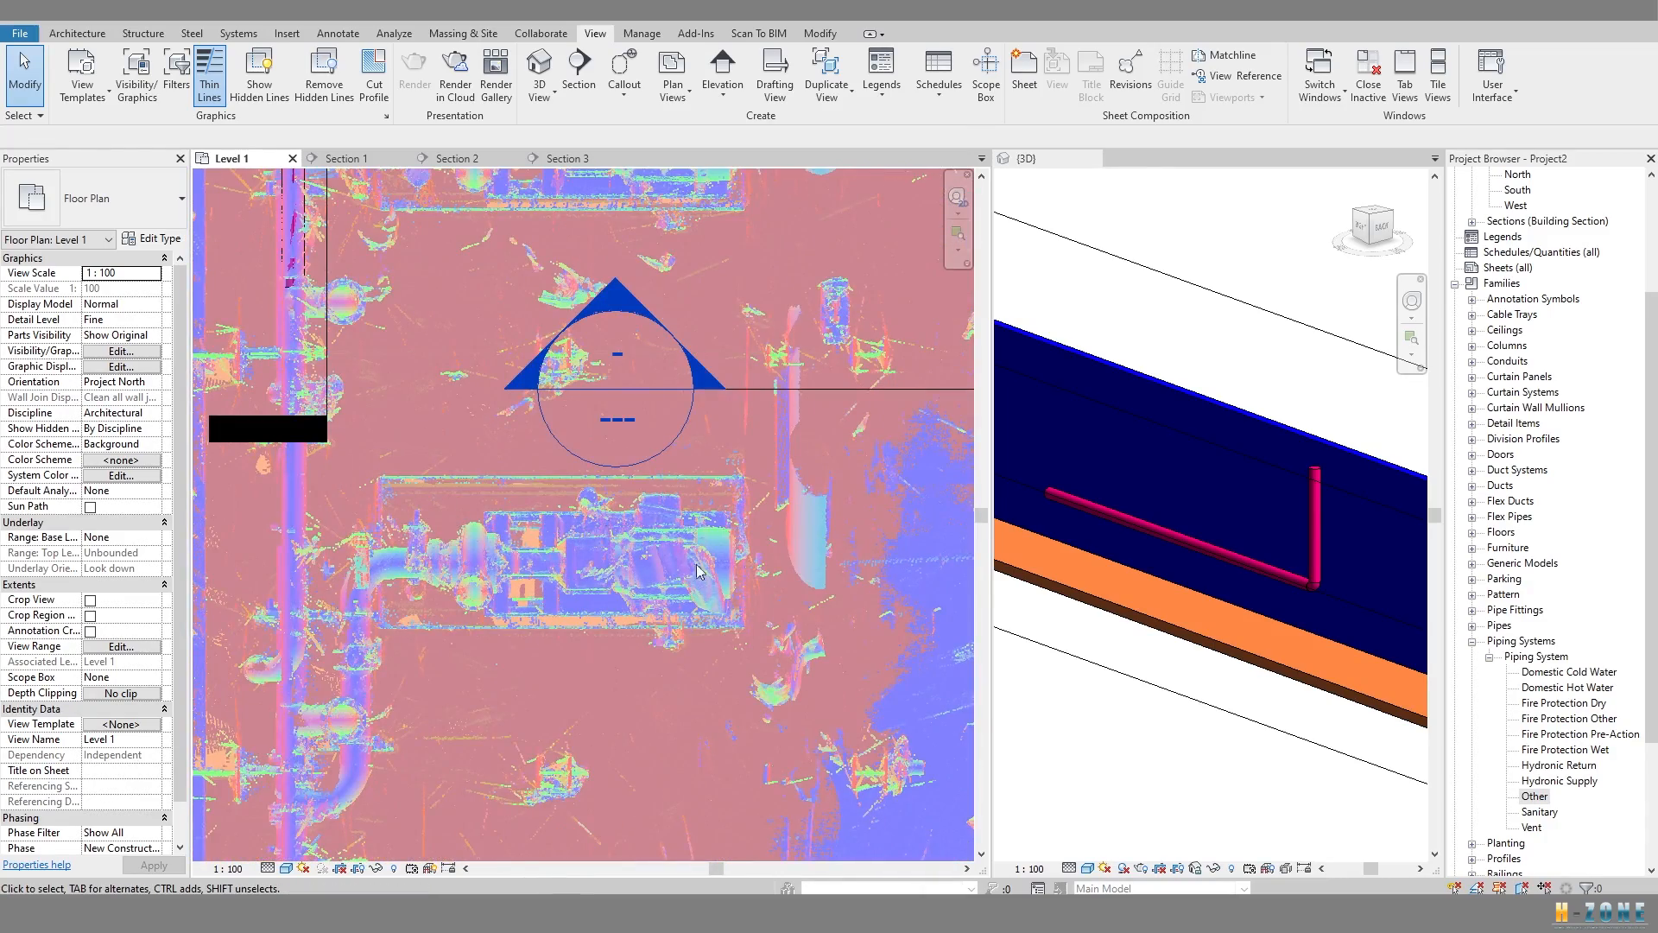
scroll(434, 519, up, 2)
scroll(445, 507, down, 5)
middle_drag(533, 713, 543, 458)
Widen the 3D view, orient it to the Level 1 floor plan and select its section box.
click(1002, 580)
drag(991, 572, 696, 572)
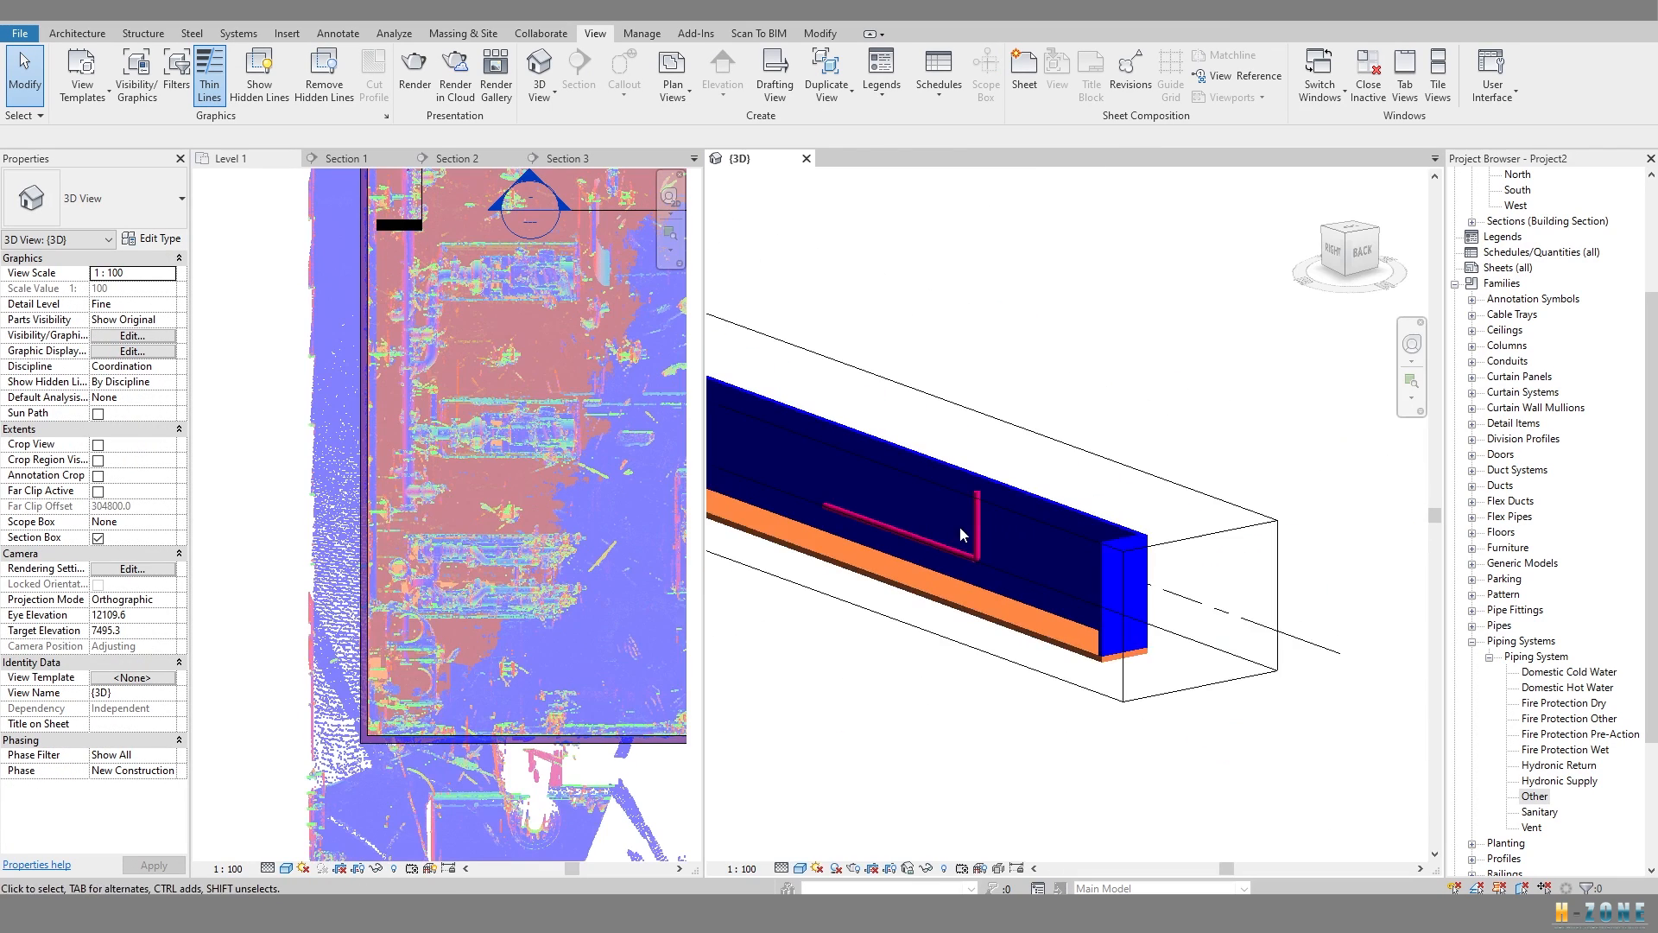
scroll(960, 527, down, 2)
right_click(1372, 252)
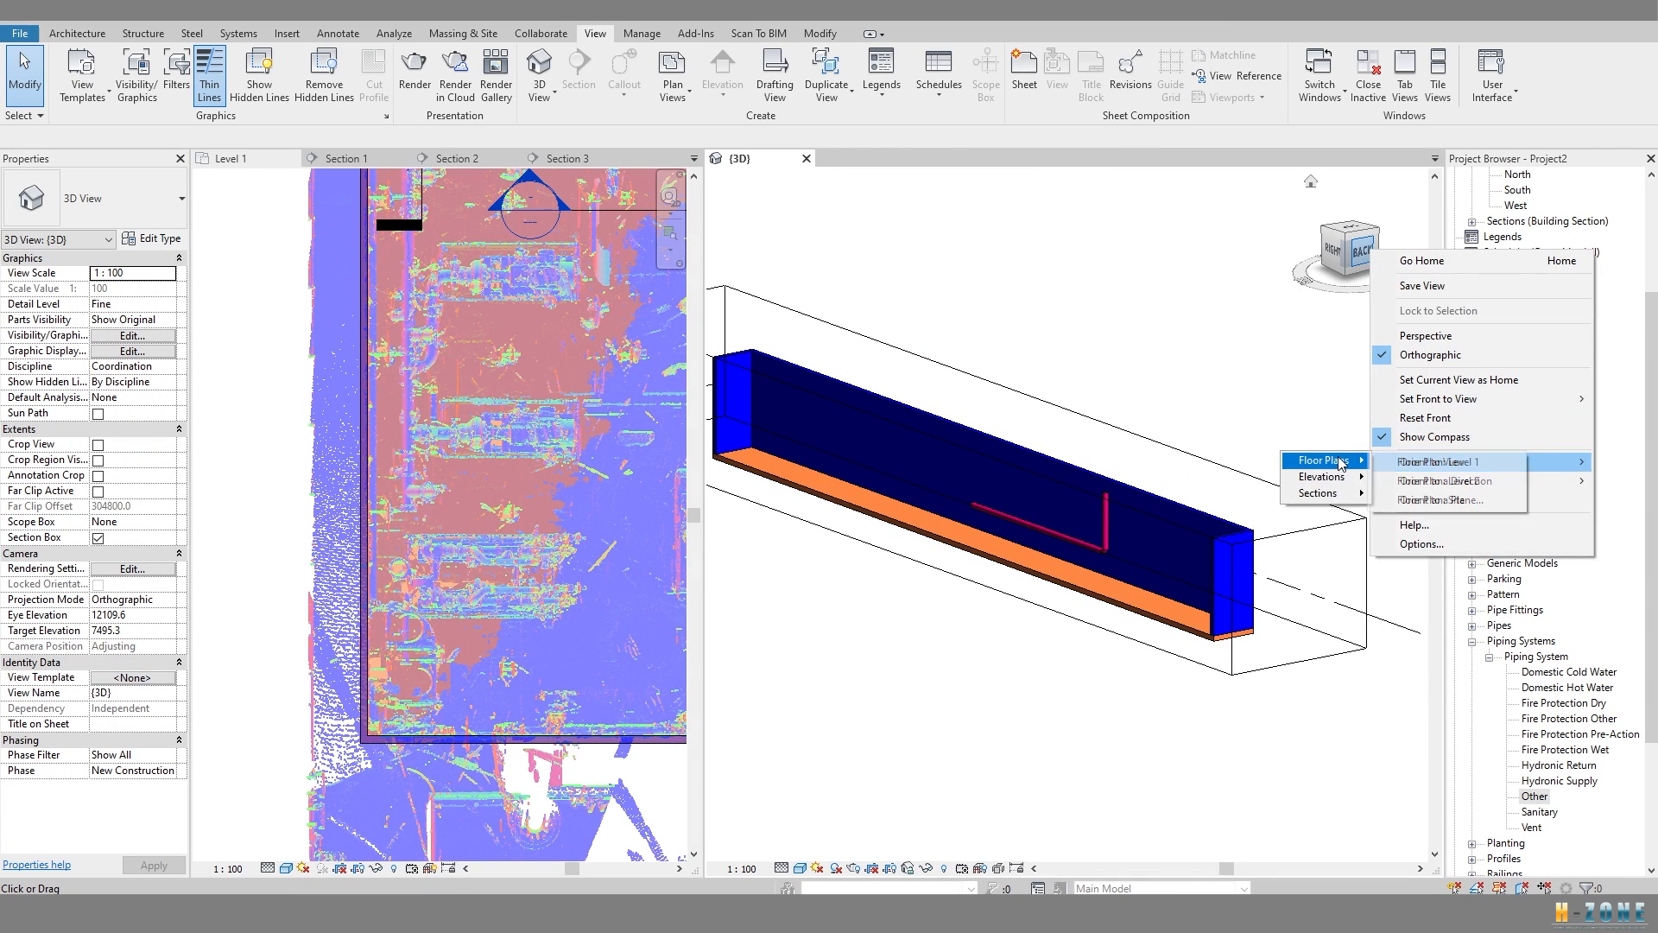
click(1434, 462)
scroll(1085, 522, down, 2)
middle_drag(1135, 332, 1056, 504)
scroll(1025, 507, up, 2)
click(1043, 331)
Examine the whole scanned hall from several angles in the 3D view.
scroll(1041, 462, up, 2)
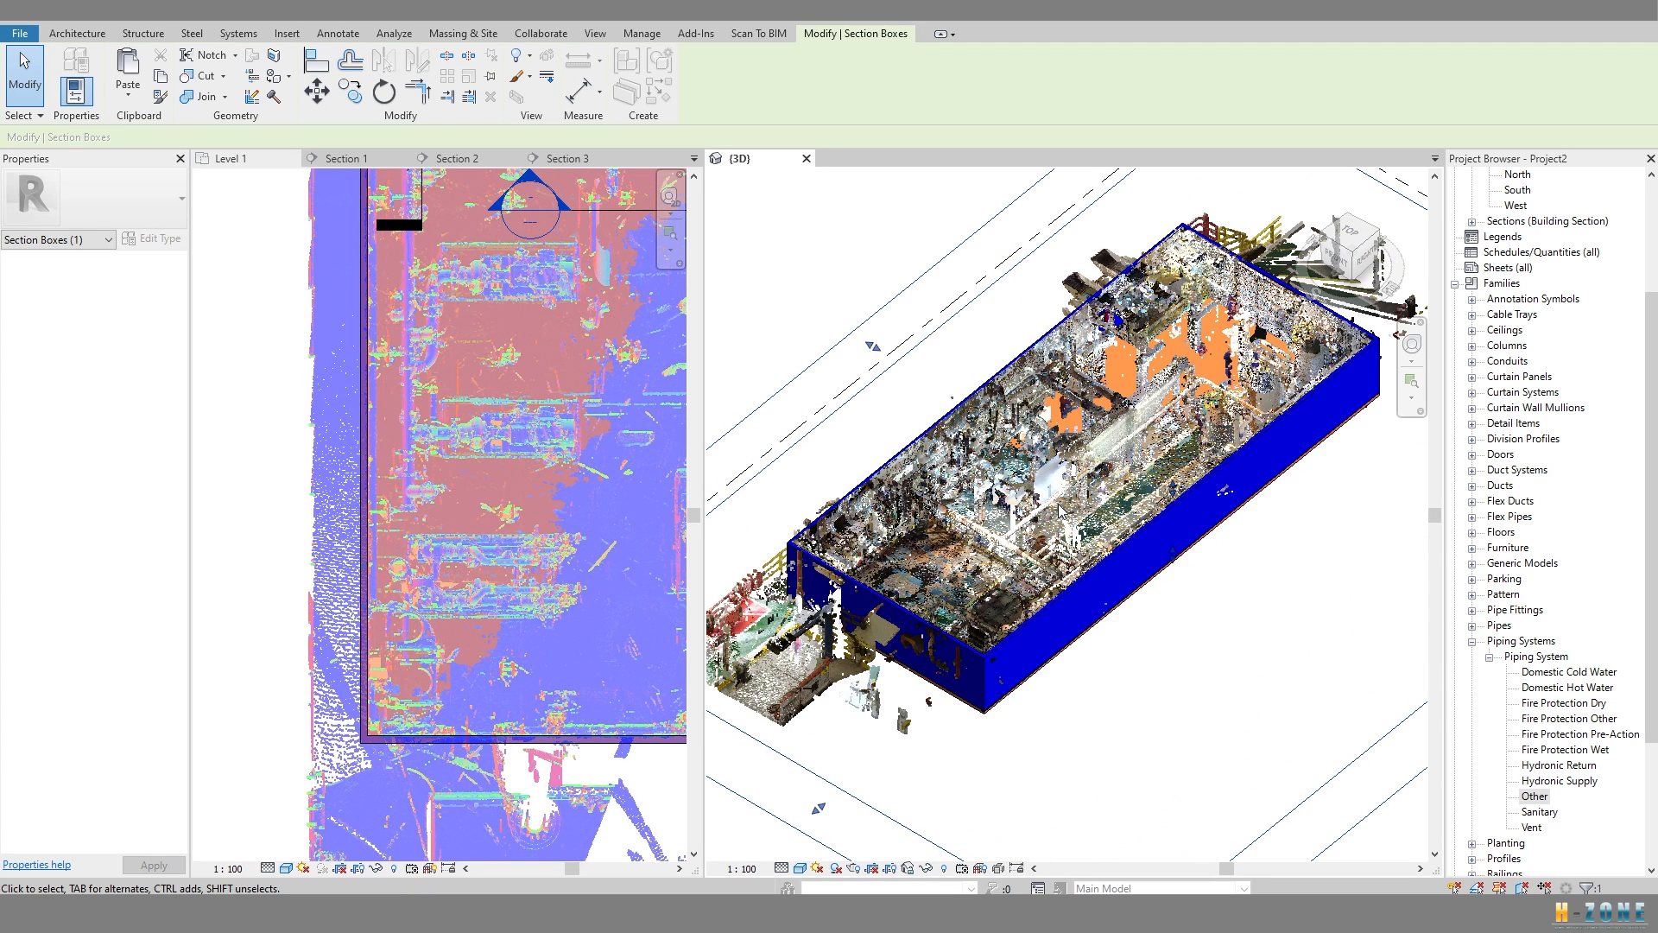
scroll(1066, 448, up, 3)
shift+middle_drag(1066, 448, 913, 502)
scroll(1086, 505, down, 2)
scroll(1036, 471, up, 5)
scroll(1008, 510, down, 2)
scroll(1002, 466, up, 2)
scroll(962, 497, down, 5)
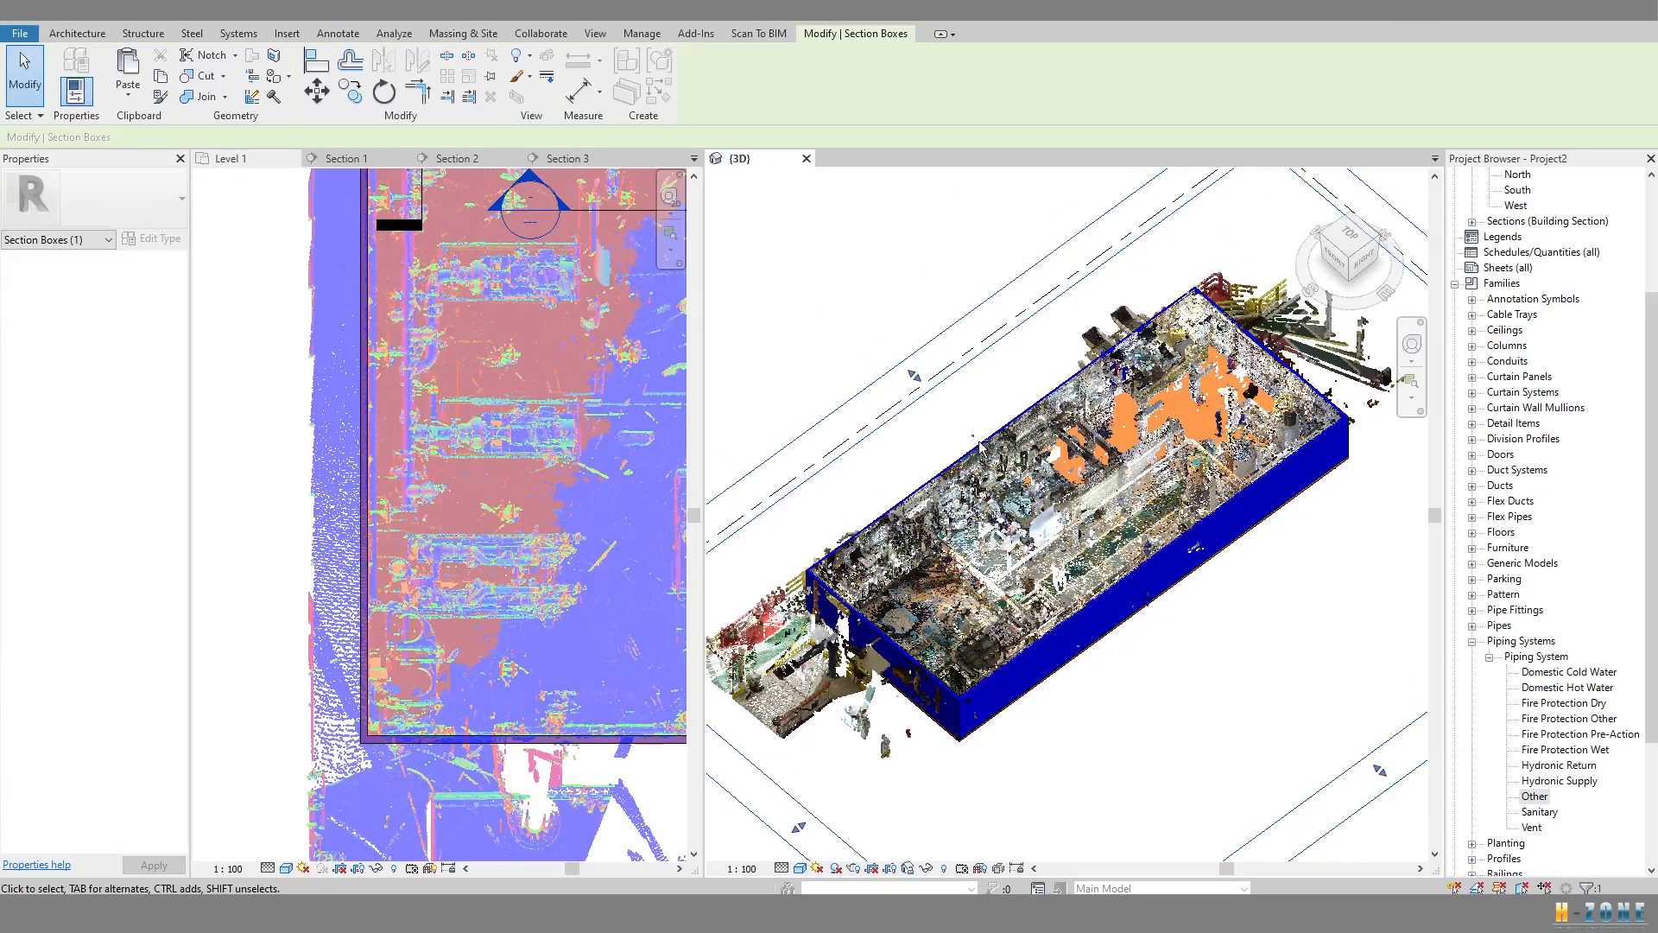
shift+middle_drag(1108, 488, 1090, 418)
scroll(1076, 508, up, 4)
scroll(1074, 511, down, 2)
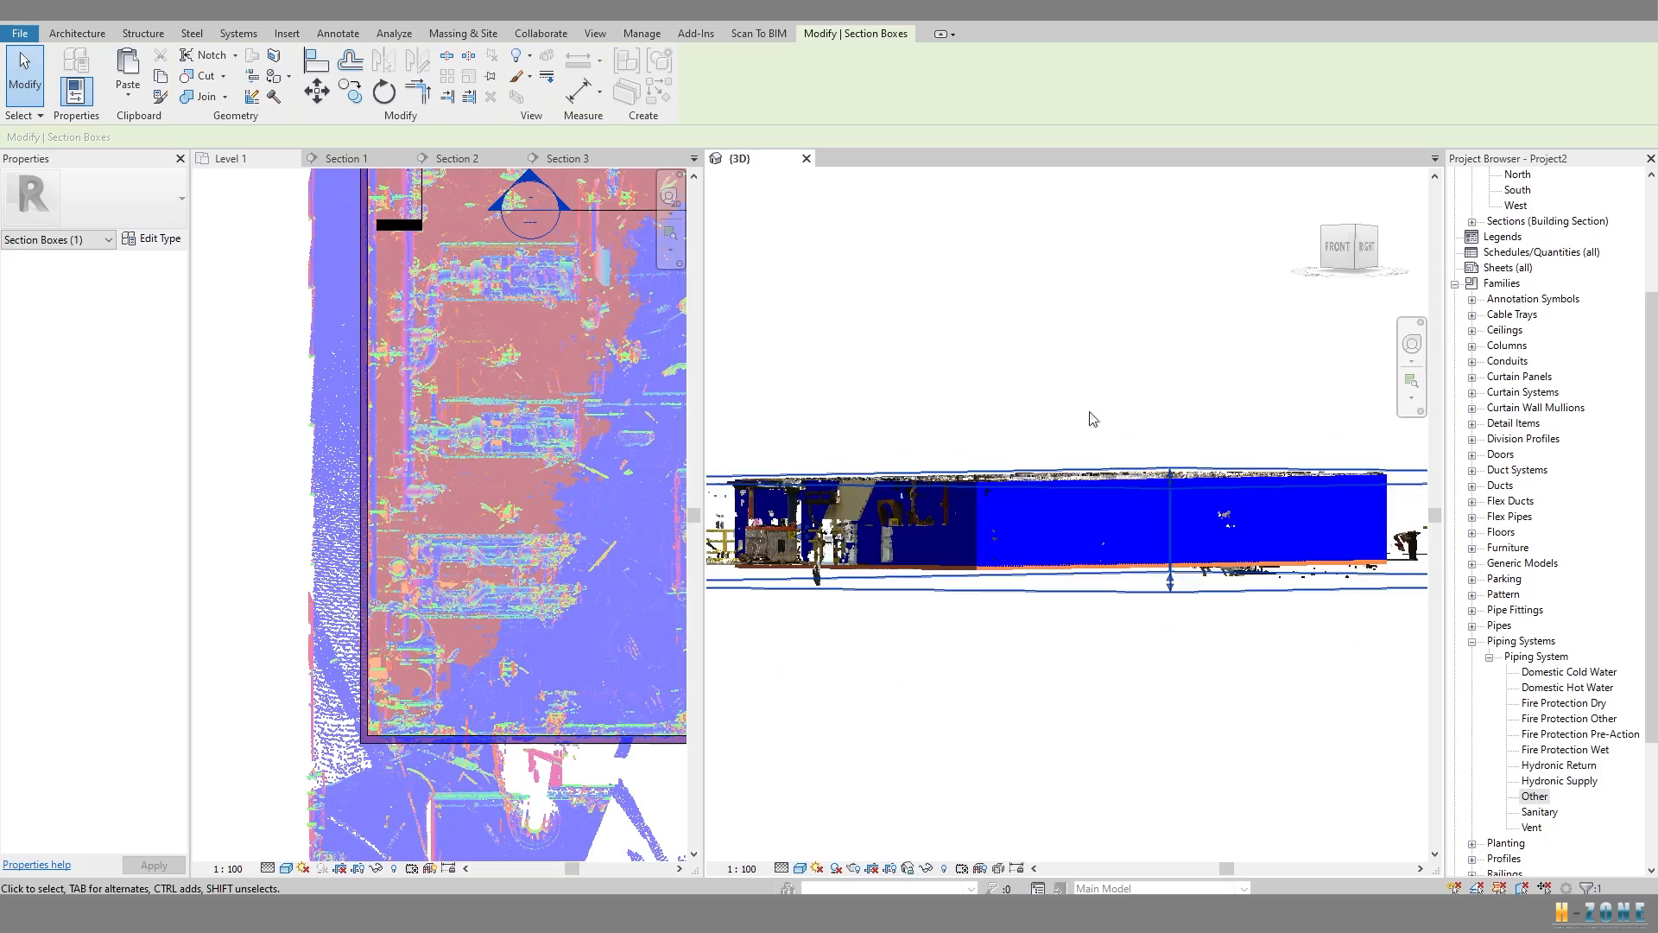
click(1369, 250)
mouse_move(1062, 513)
shift+middle_down()
mouse_move(1092, 621)
mouse_move(1070, 515)
shift+middle_up()
scroll(851, 499, up, 3)
middle_drag(851, 499, 1104, 521)
scroll(1104, 521, down, 8)
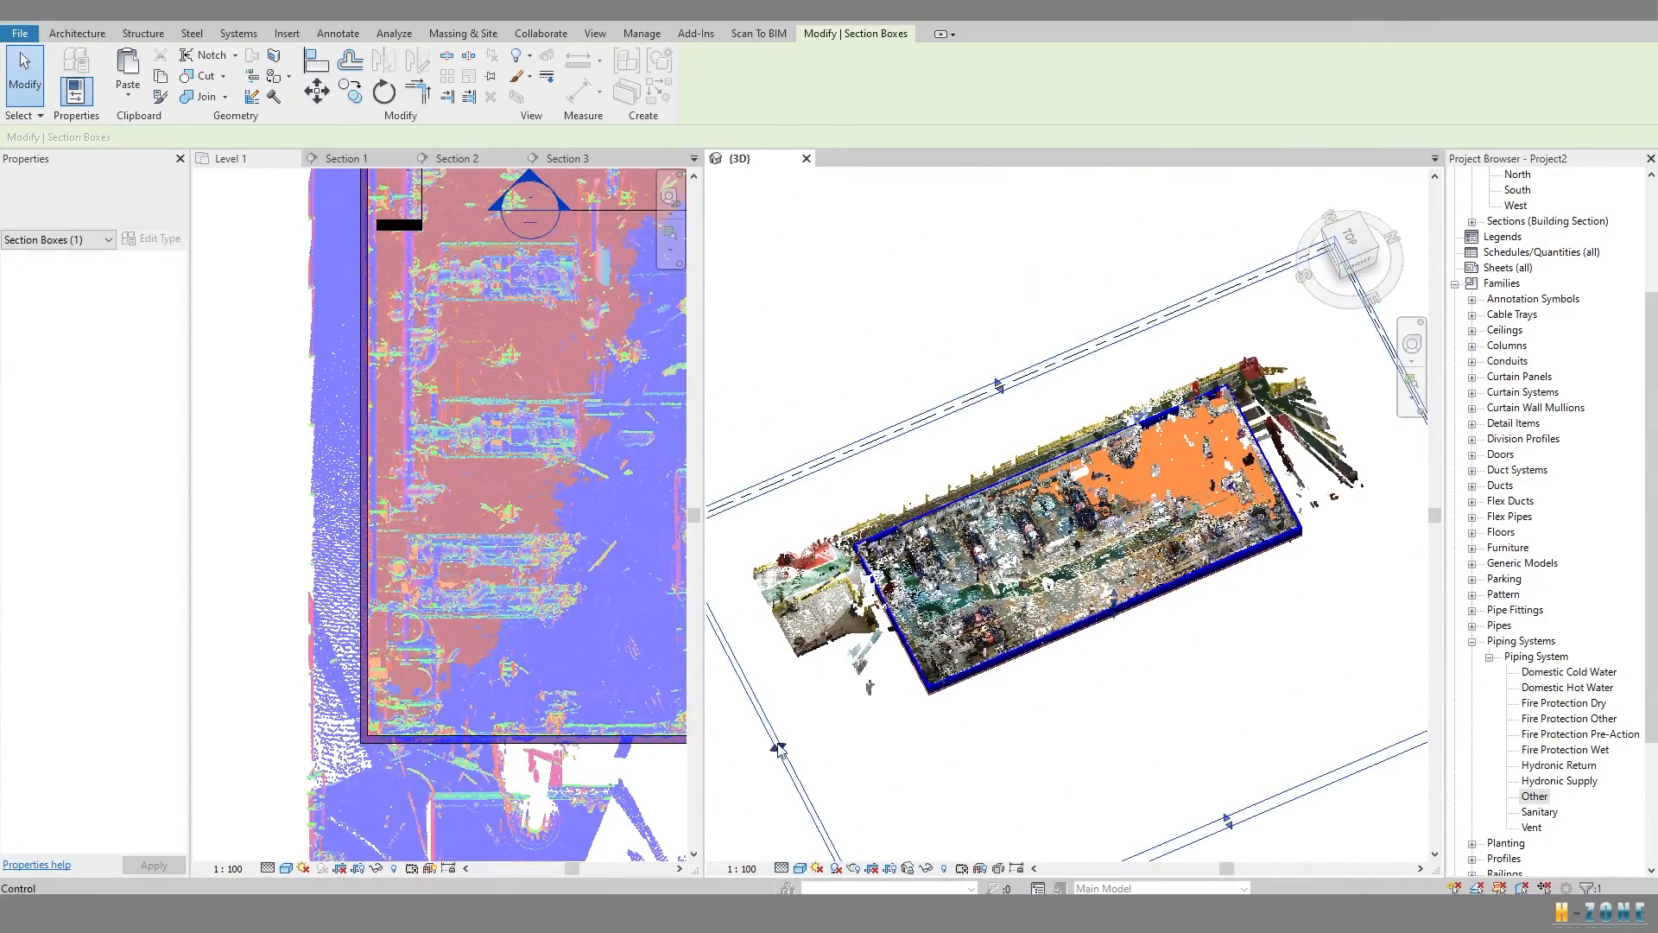
Pull in three sides of the section box to isolate the part of the hall containing the pumps.
scroll(916, 657, up, 5)
drag(924, 596, 979, 576)
scroll(982, 580, down, 4)
middle_drag(981, 581, 822, 531)
drag(1133, 661, 820, 419)
scroll(816, 414, up, 3)
middle_drag(816, 415, 860, 515)
scroll(864, 518, down, 2)
middle_drag(1210, 391, 1064, 479)
drag(1287, 279, 855, 461)
middle_drag(782, 525, 1044, 462)
scroll(1036, 460, up, 2)
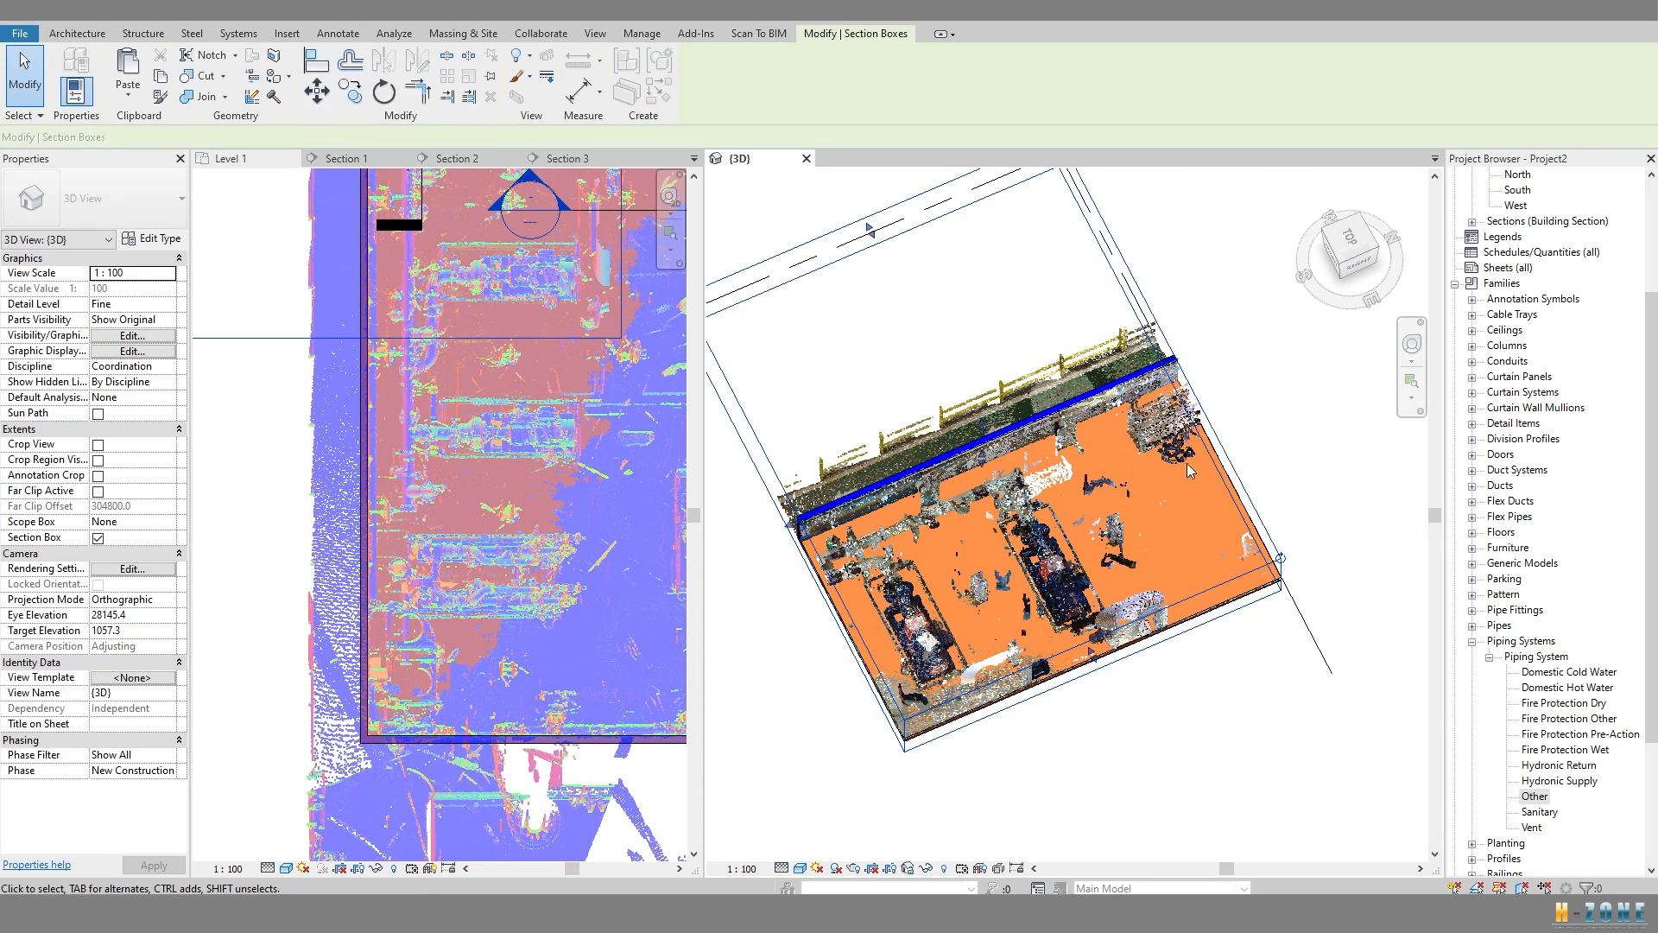
Narrow the section box to a single pump and pull its outer face inside the west wall.
shift+middle_drag(944, 568, 1055, 350)
drag(1191, 472, 1069, 467)
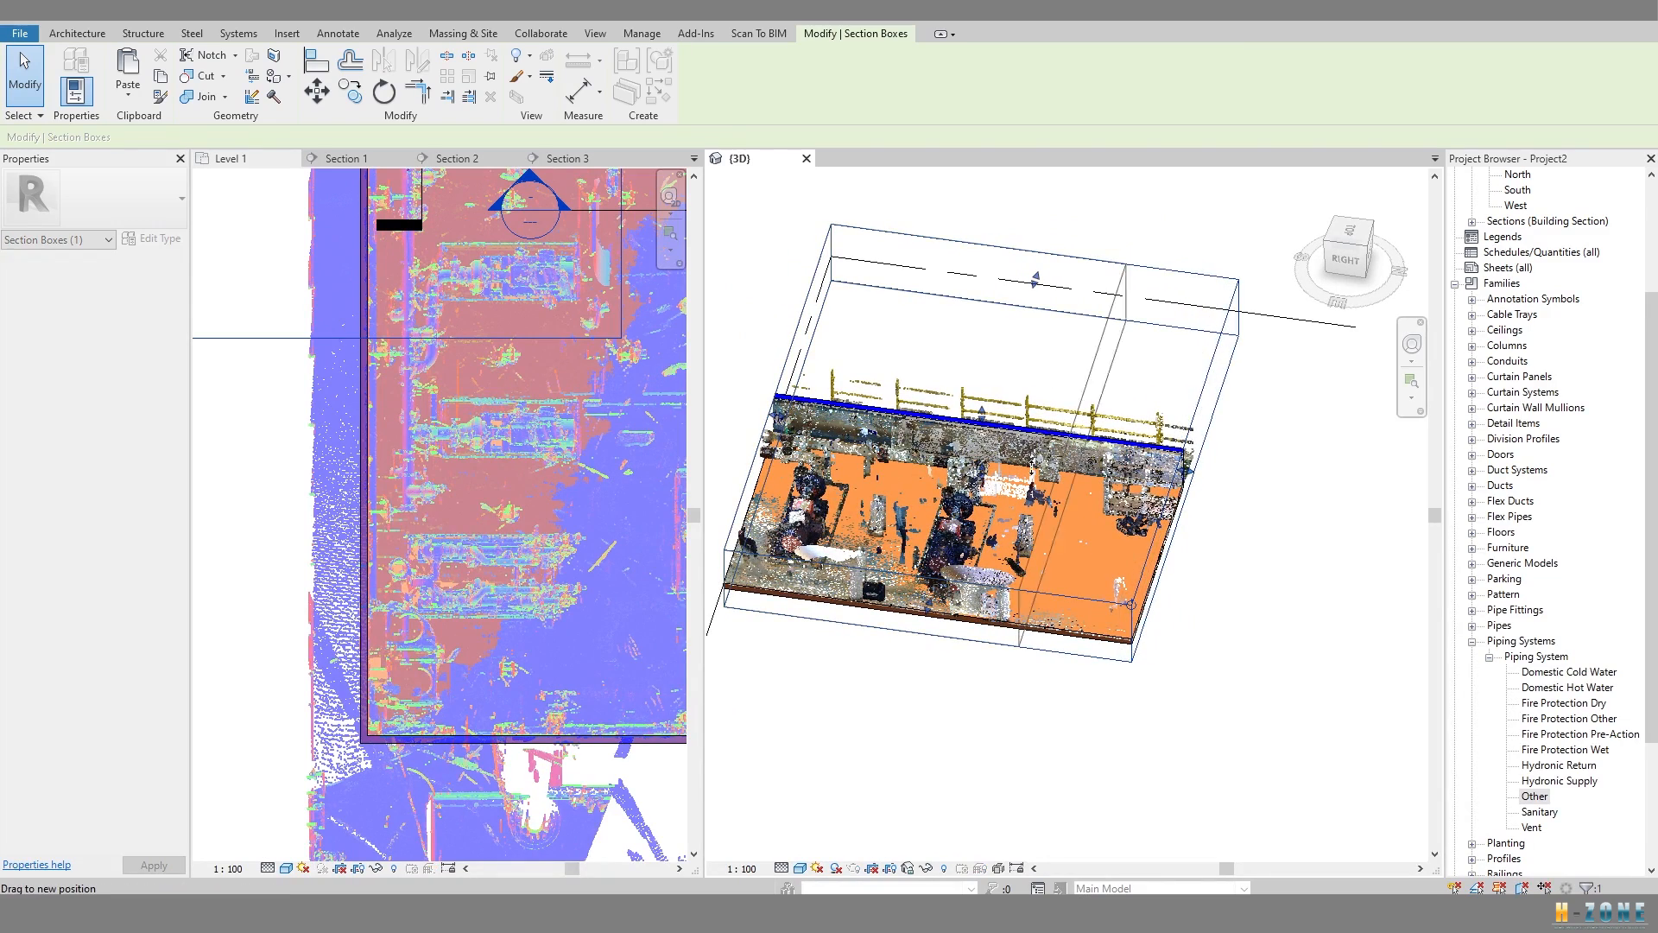
shift+middle_drag(856, 481, 1106, 462)
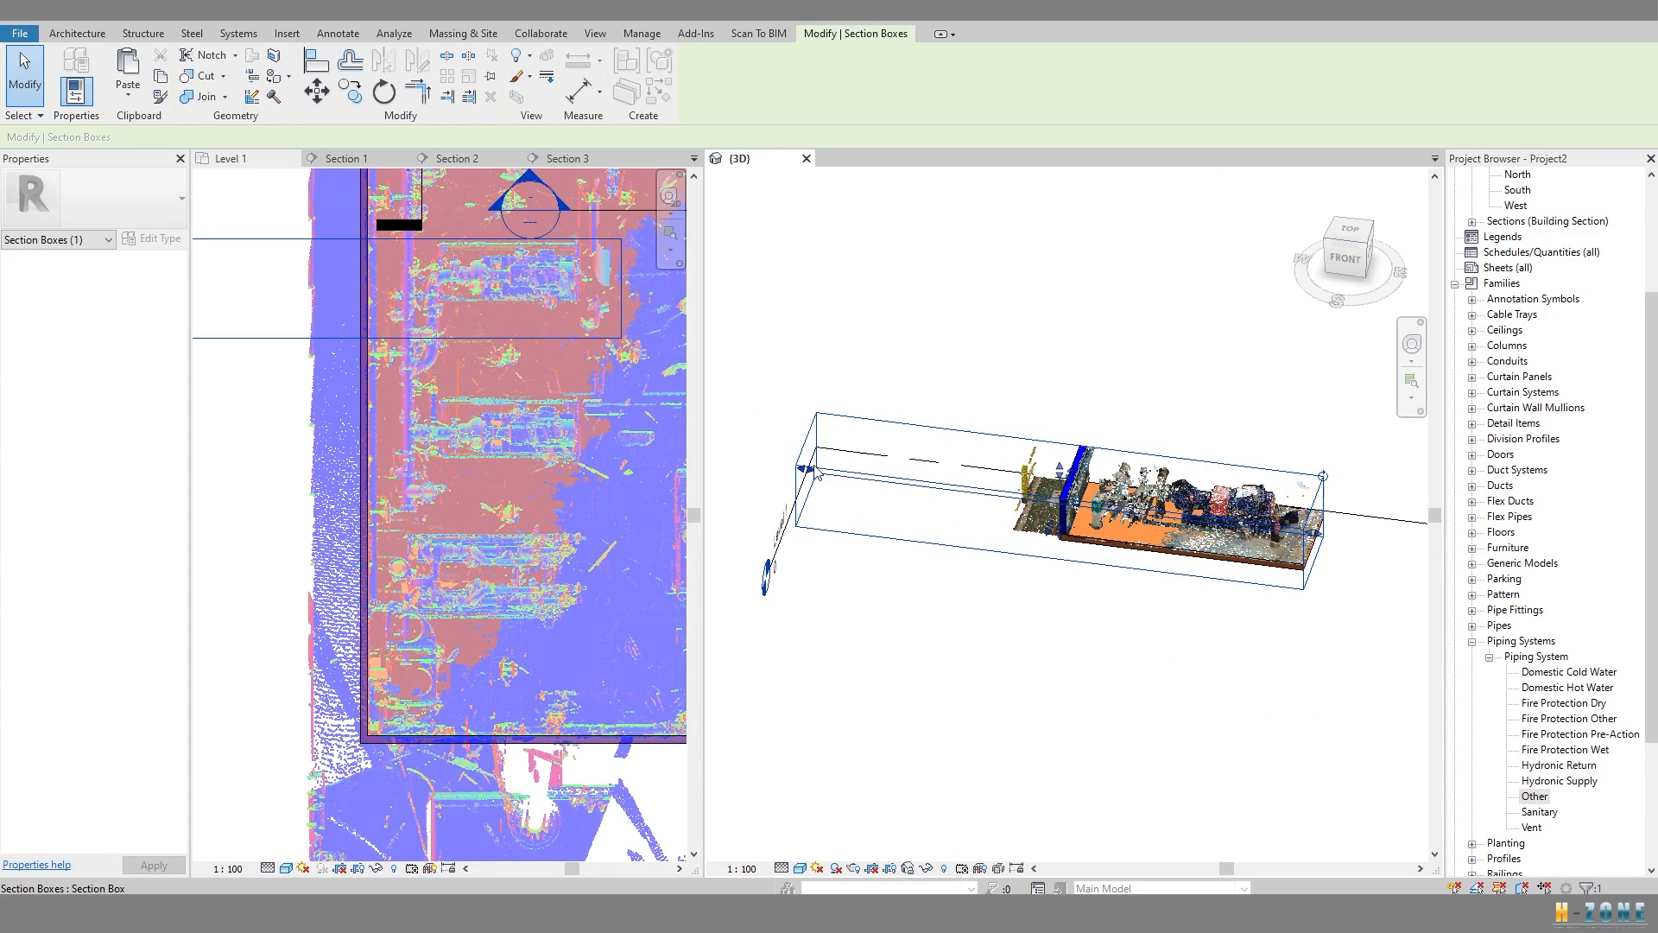
drag(805, 469, 1099, 506)
scroll(1193, 531, up, 5)
middle_drag(1114, 545, 552, 483)
Examine the isolated pump scan and its base on the floor from close range.
scroll(969, 527, up, 3)
shift+middle_drag(969, 527, 925, 515)
scroll(1012, 584, down, 2)
scroll(1131, 570, down, 2)
key(Escape)
click(959, 674)
shift+middle_drag(959, 674, 1052, 585)
middle_drag(510, 484, 477, 648)
scroll(486, 435, down, 2)
scroll(1037, 648, up, 2)
shift+middle_drag(1037, 647, 1005, 615)
middle_drag(994, 717, 1047, 707)
scroll(991, 573, up, 3)
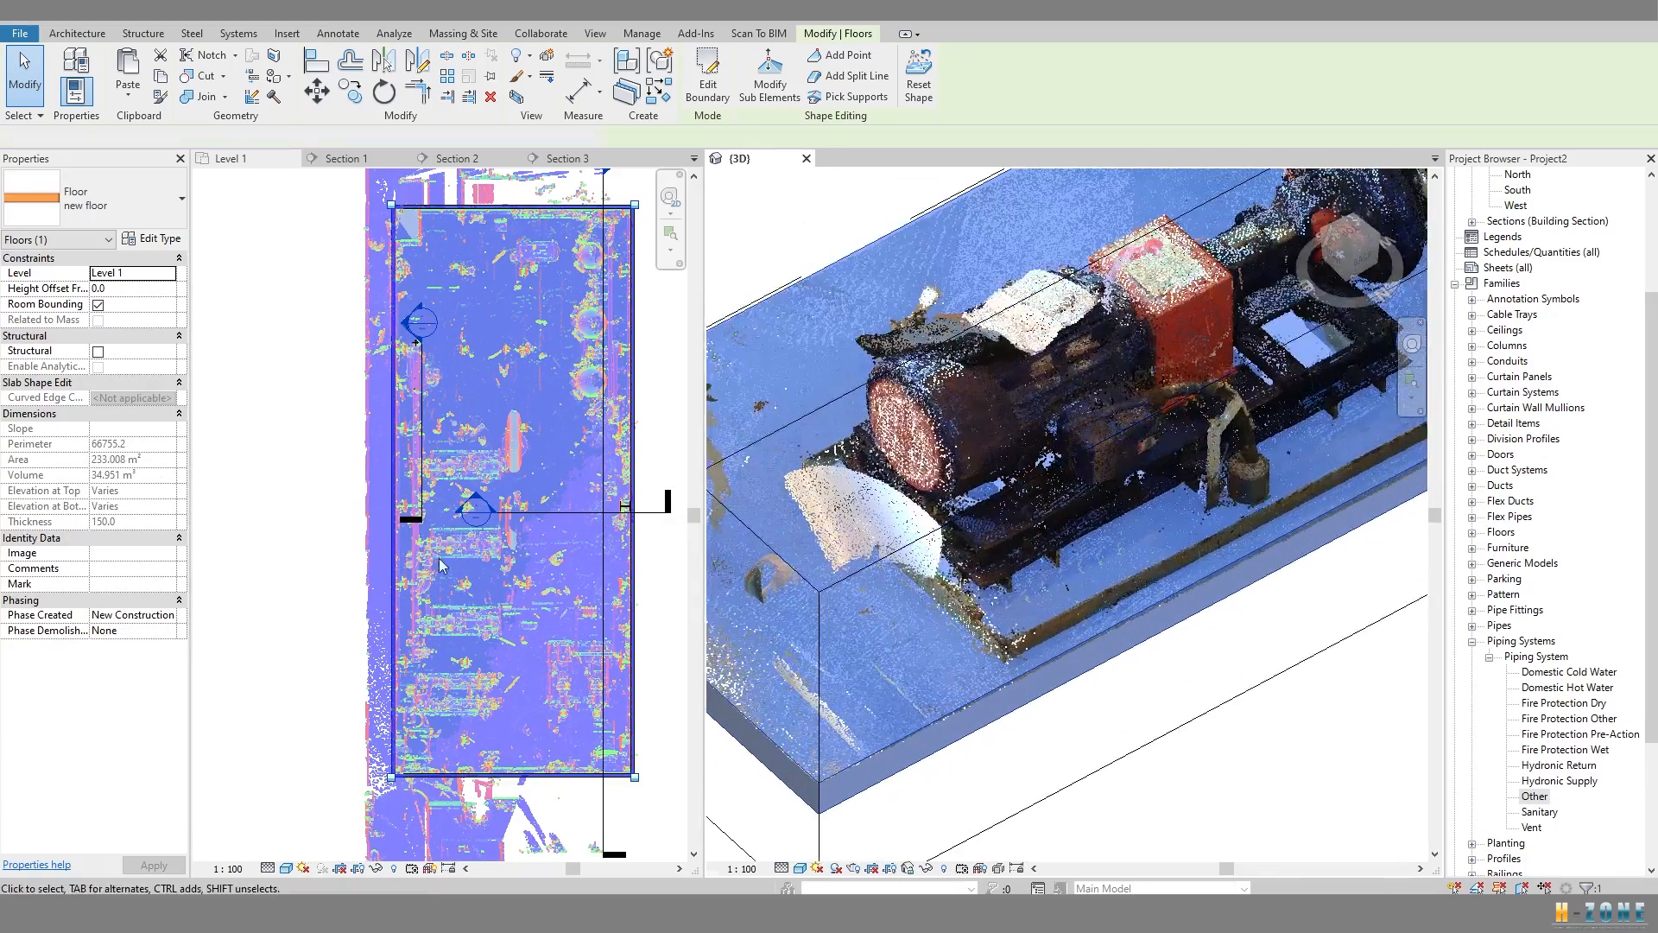
scroll(448, 478, down, 2)
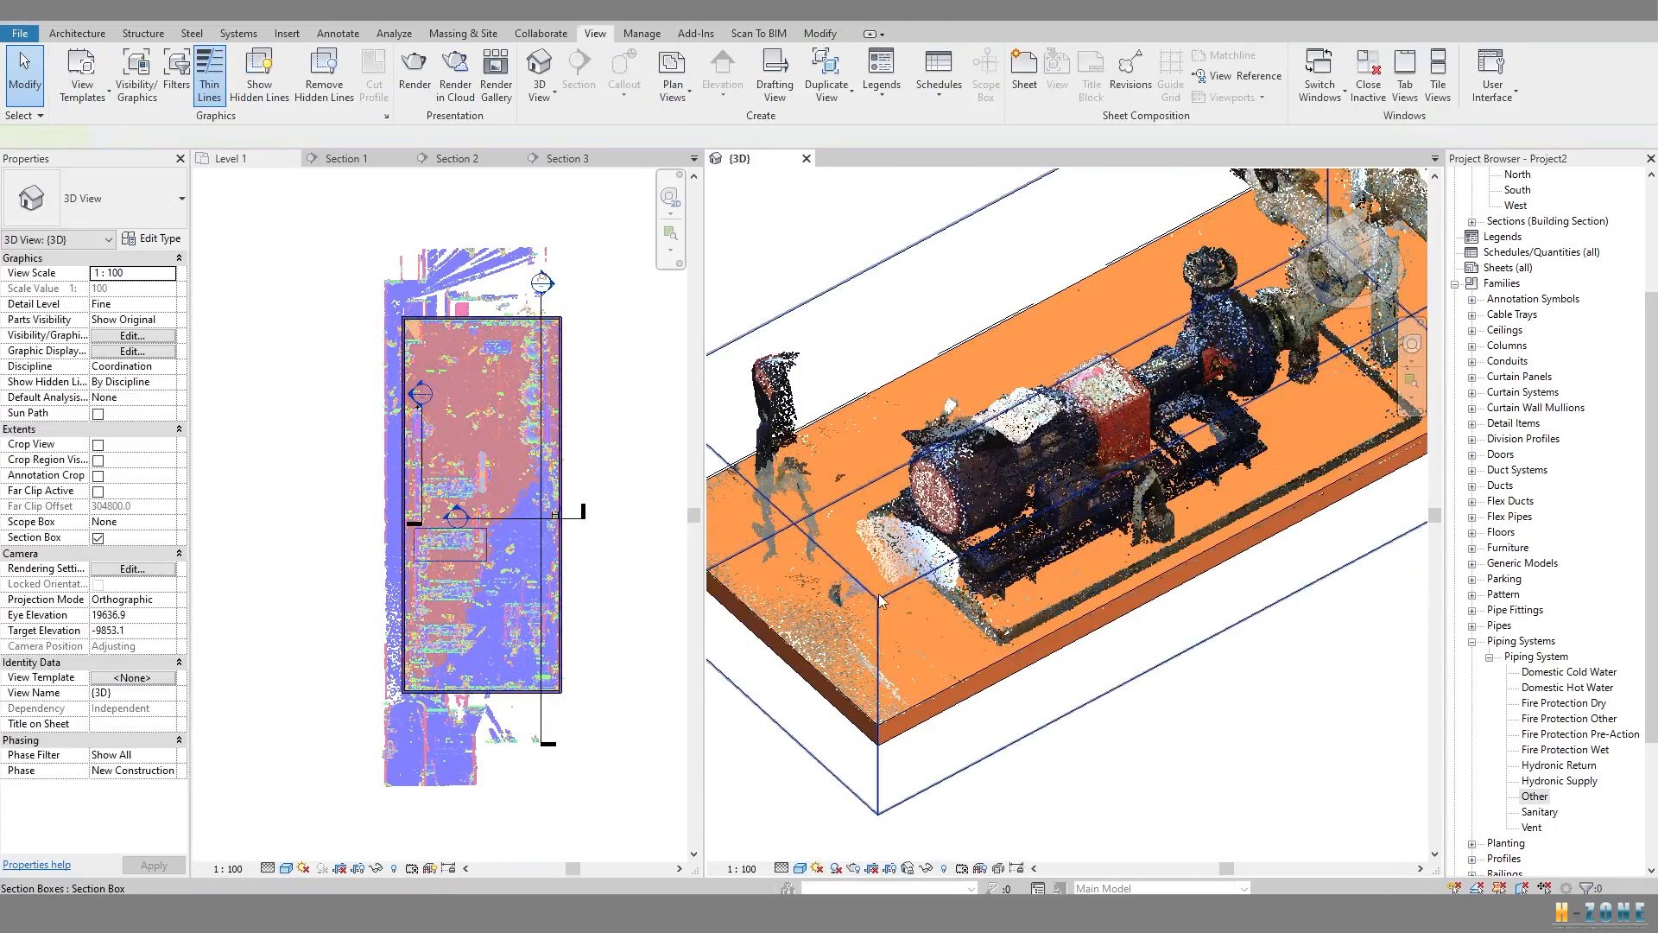
Pull the section box's south side closer to the isolated pump in the Level 1 plan.
scroll(449, 565, up, 3)
click(449, 555)
scroll(439, 555, up, 2)
scroll(943, 568, down, 2)
click(1115, 724)
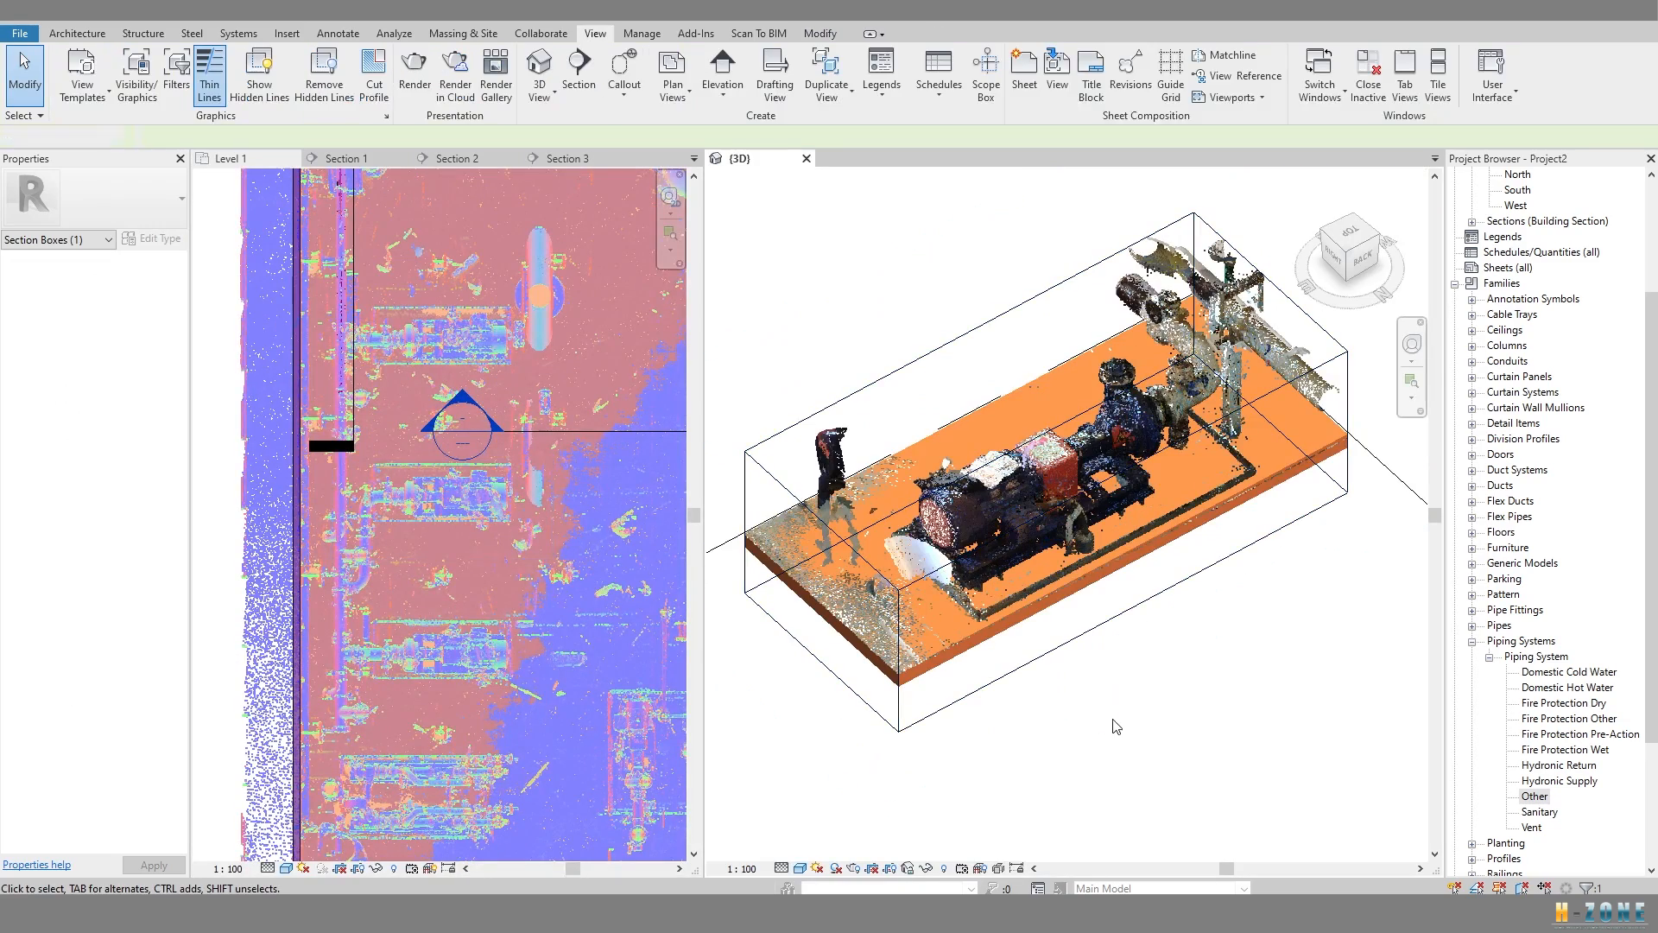
click(1095, 628)
scroll(423, 566, up, 4)
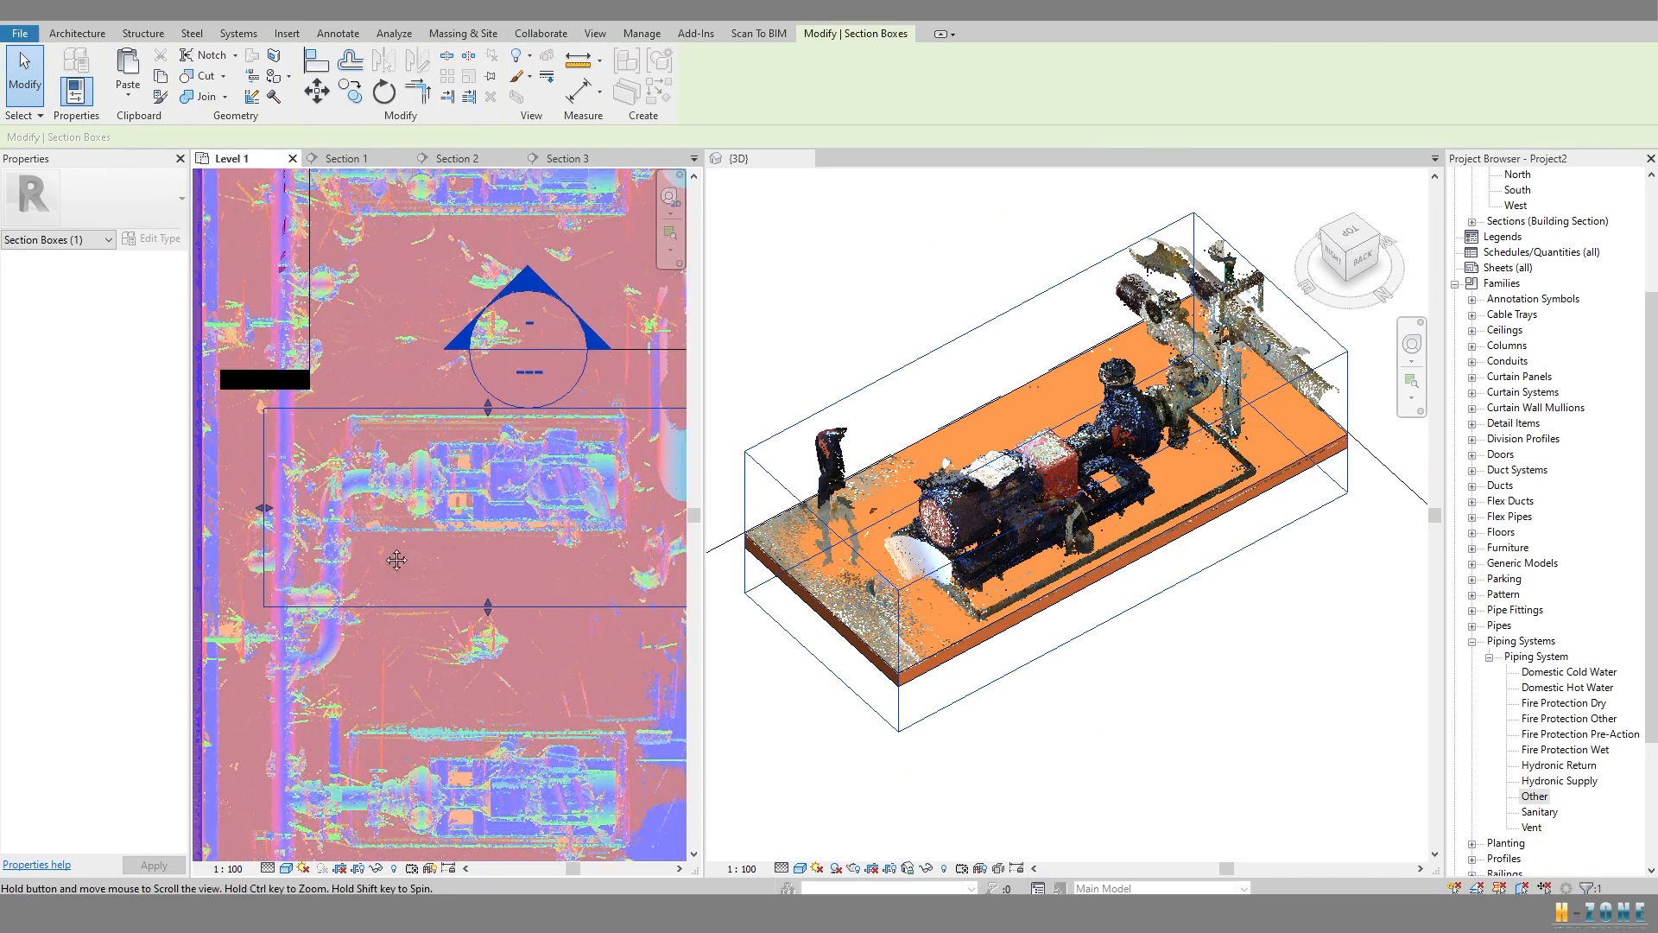
middle_drag(414, 484, 380, 482)
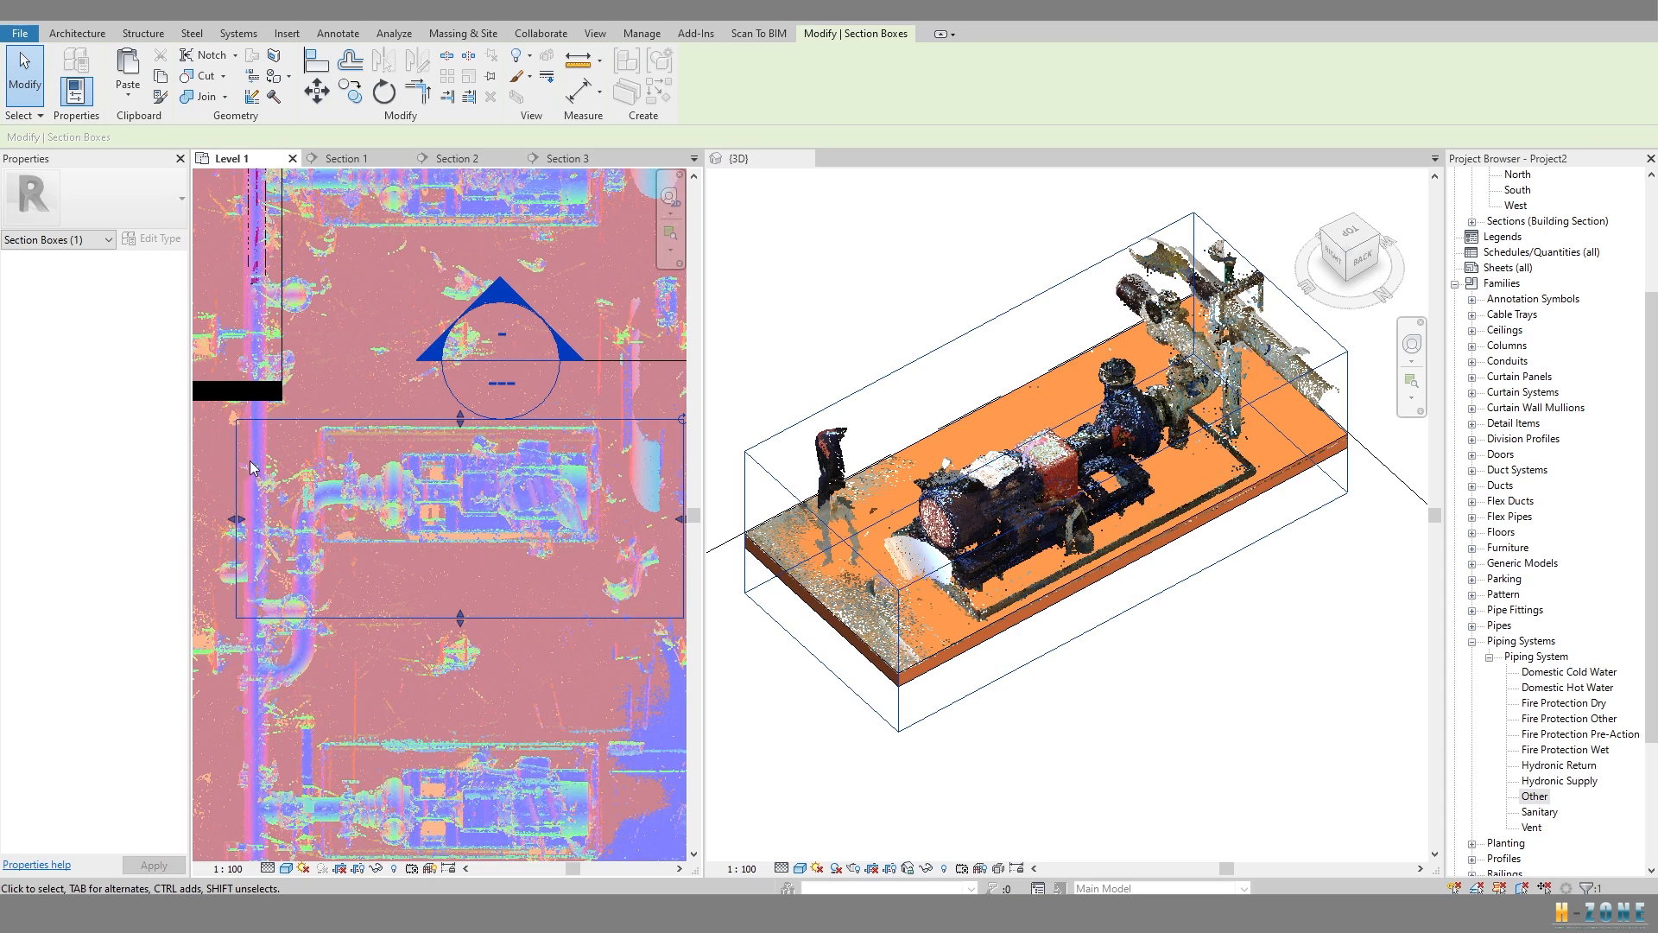
scroll(250, 468, down, 2)
middle_drag(311, 583, 329, 593)
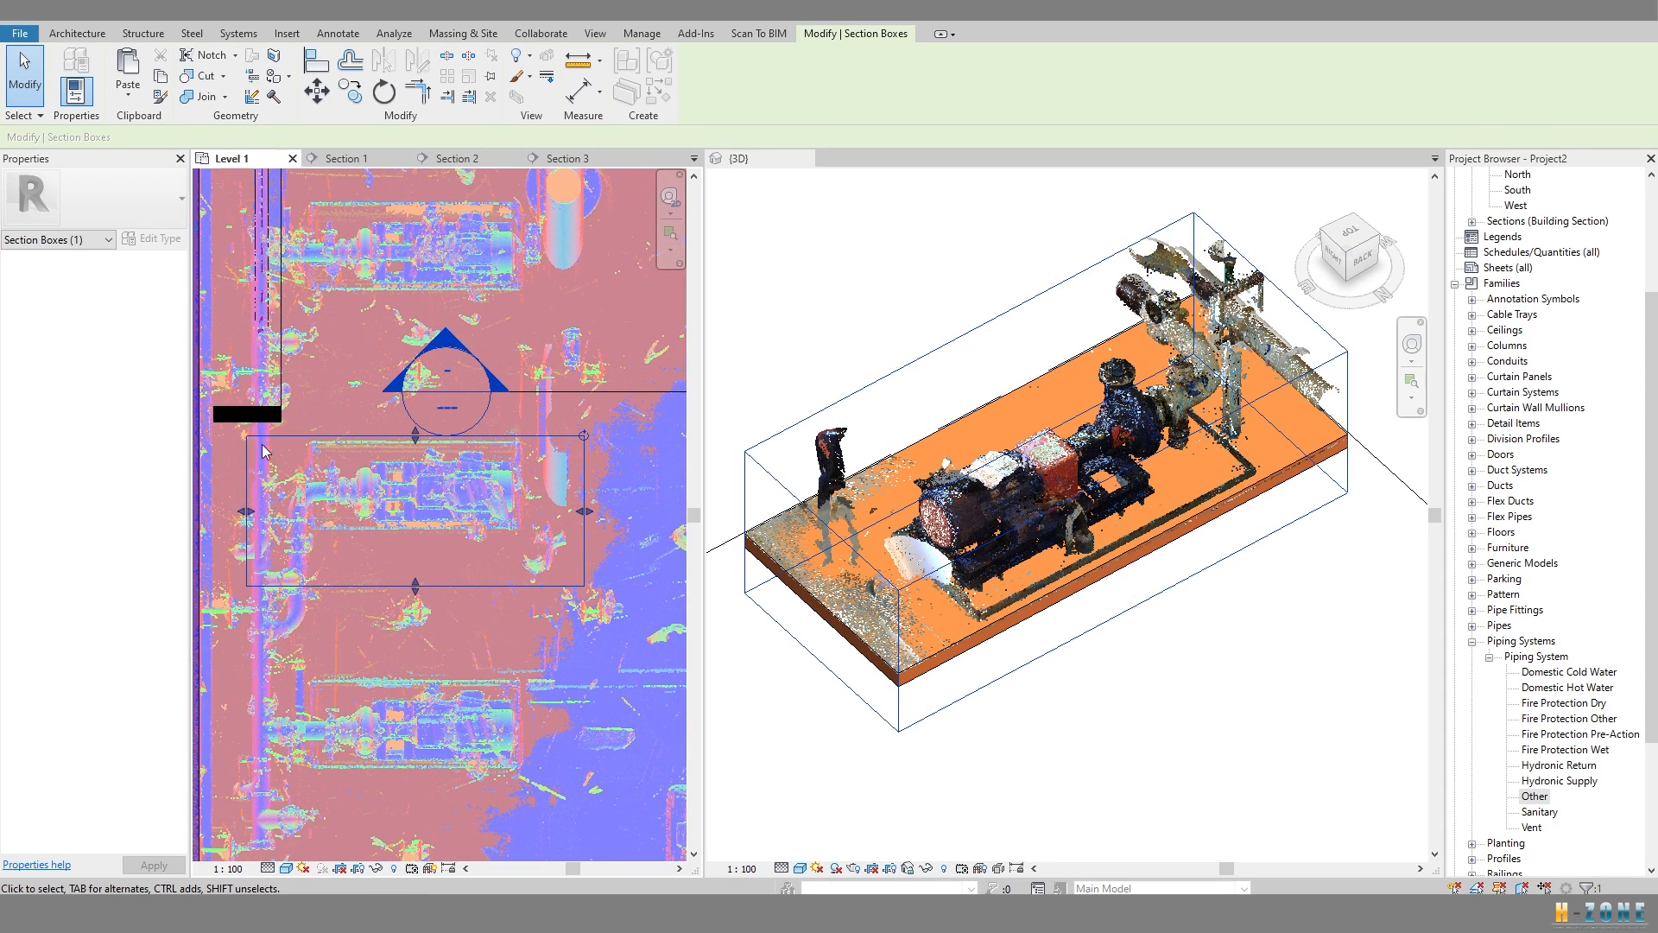
middle_drag(551, 499, 550, 501)
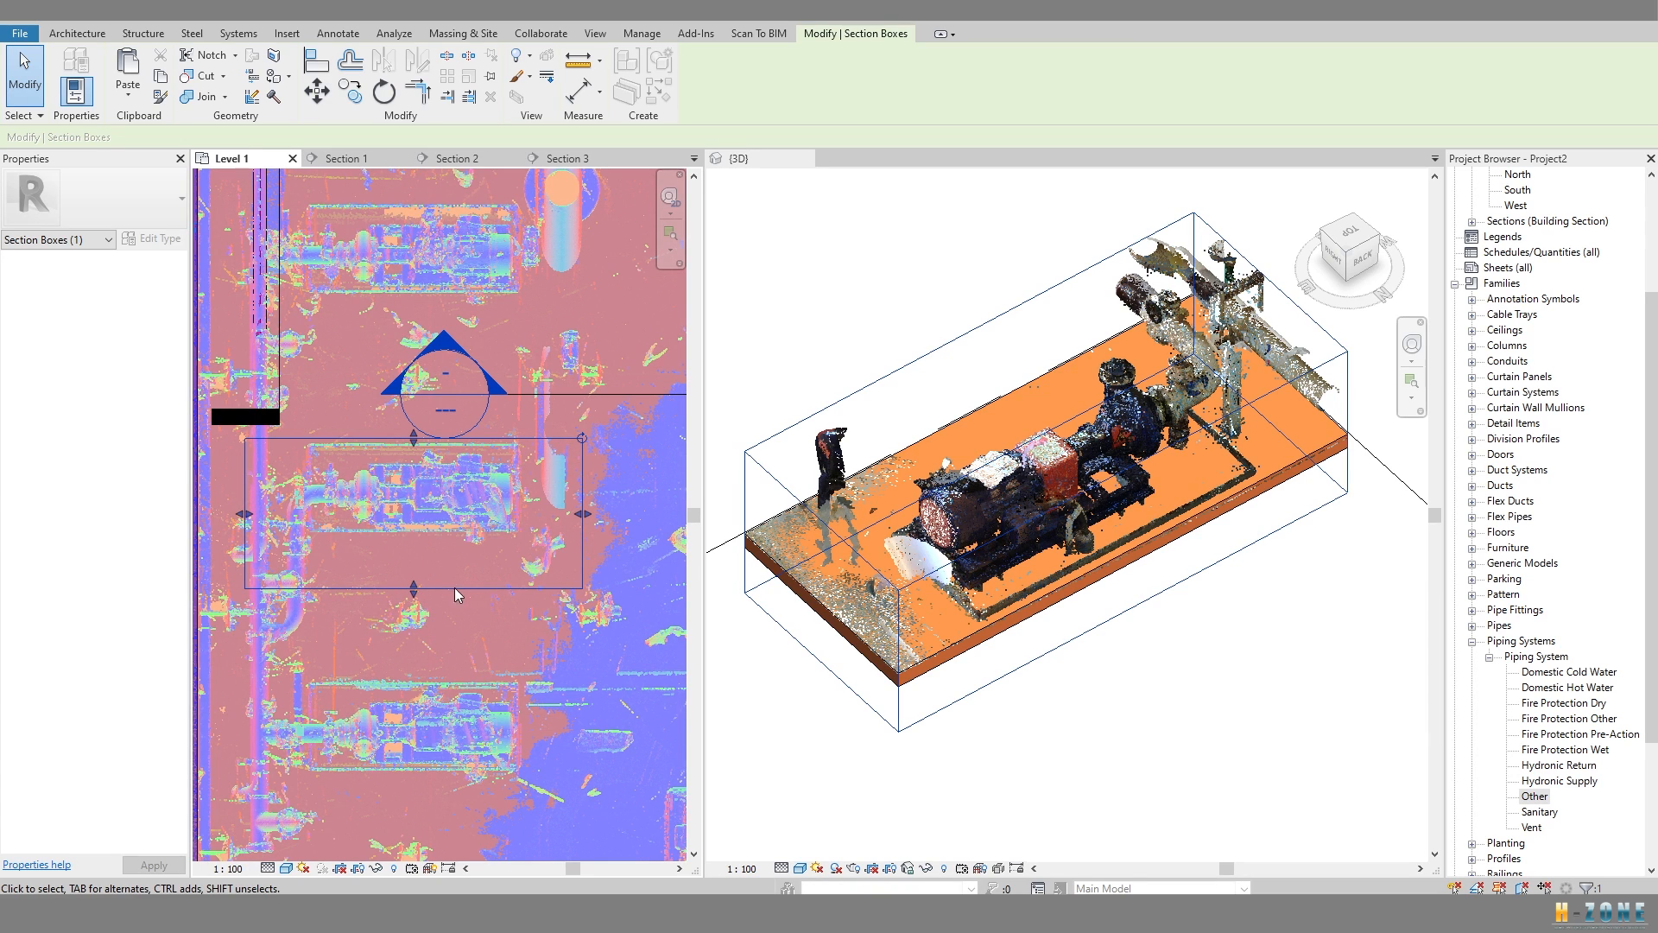
drag(415, 590, 418, 580)
scroll(426, 540, up, 2)
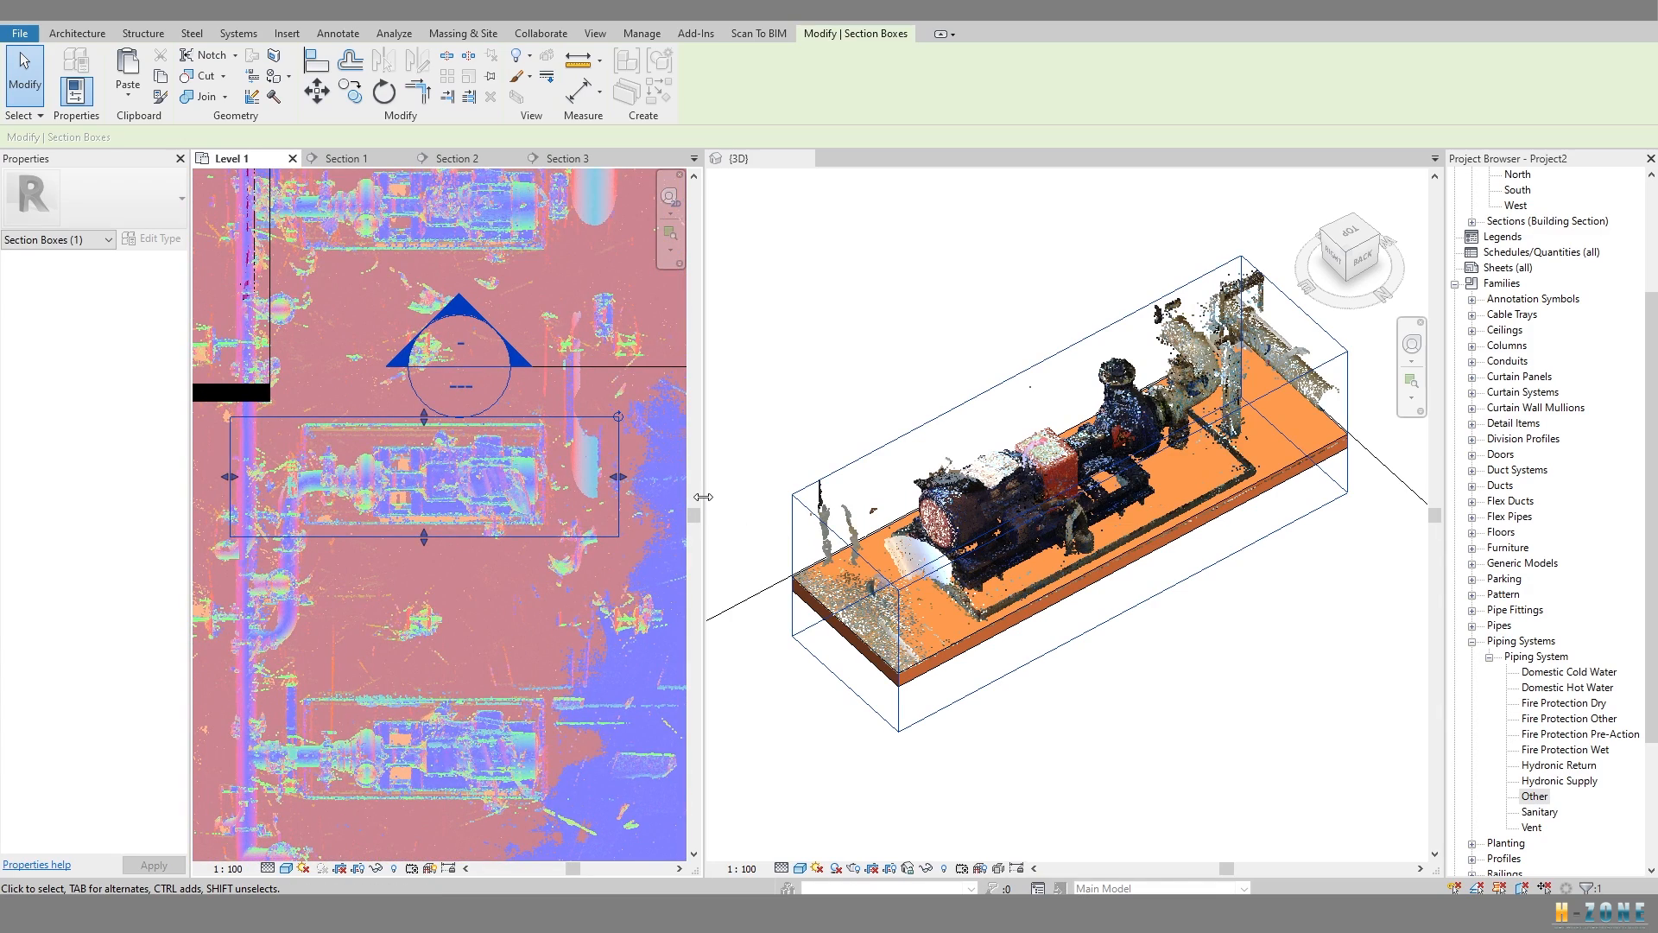
Widen the Level 1 view beside the 3D view and start an in-place component in the Mechanical Equipment category.
drag(703, 497, 845, 497)
scroll(286, 475, up, 3)
scroll(368, 496, up, 1)
middle_drag(390, 504, 381, 504)
key(Escape)
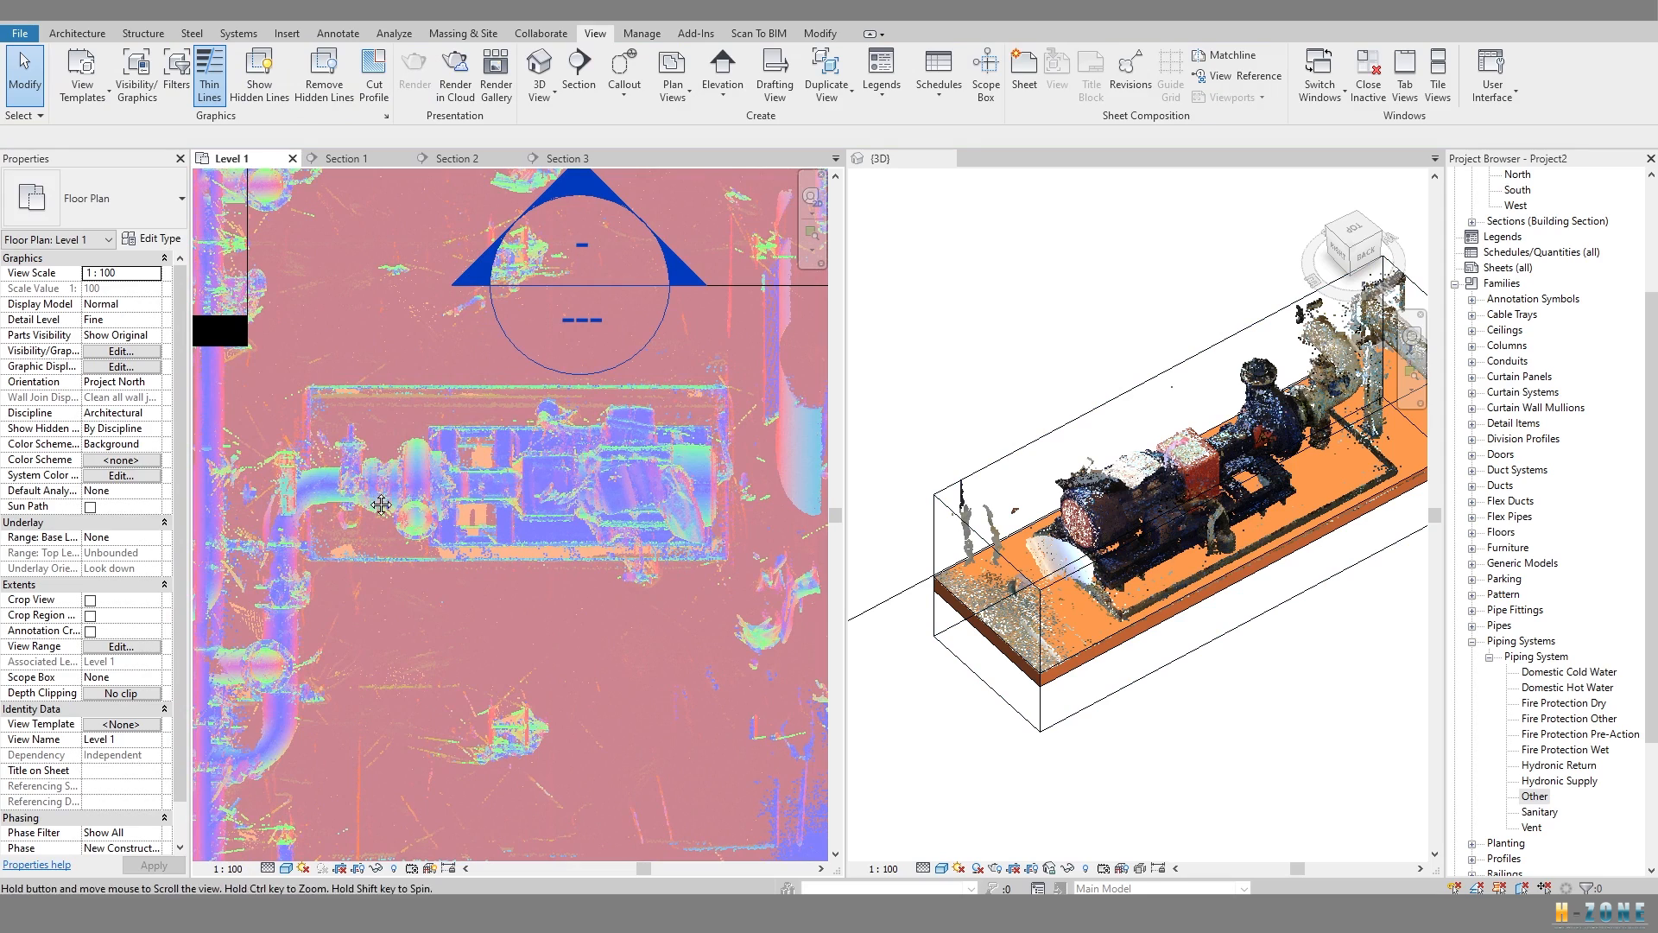
click(75, 32)
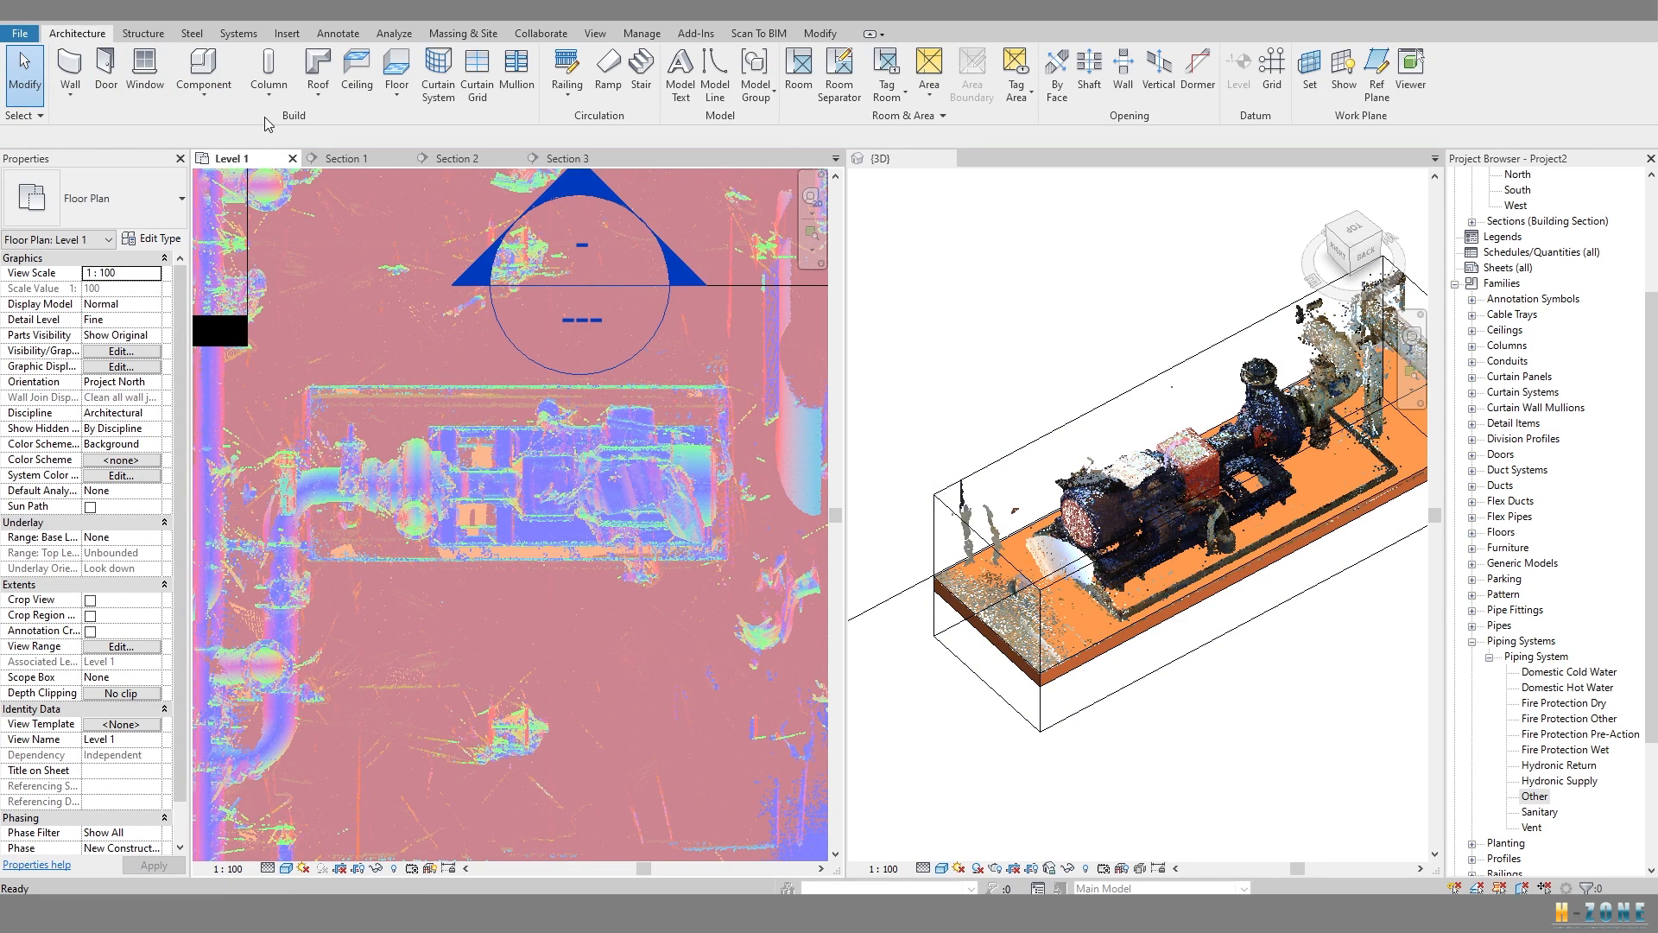
click(209, 107)
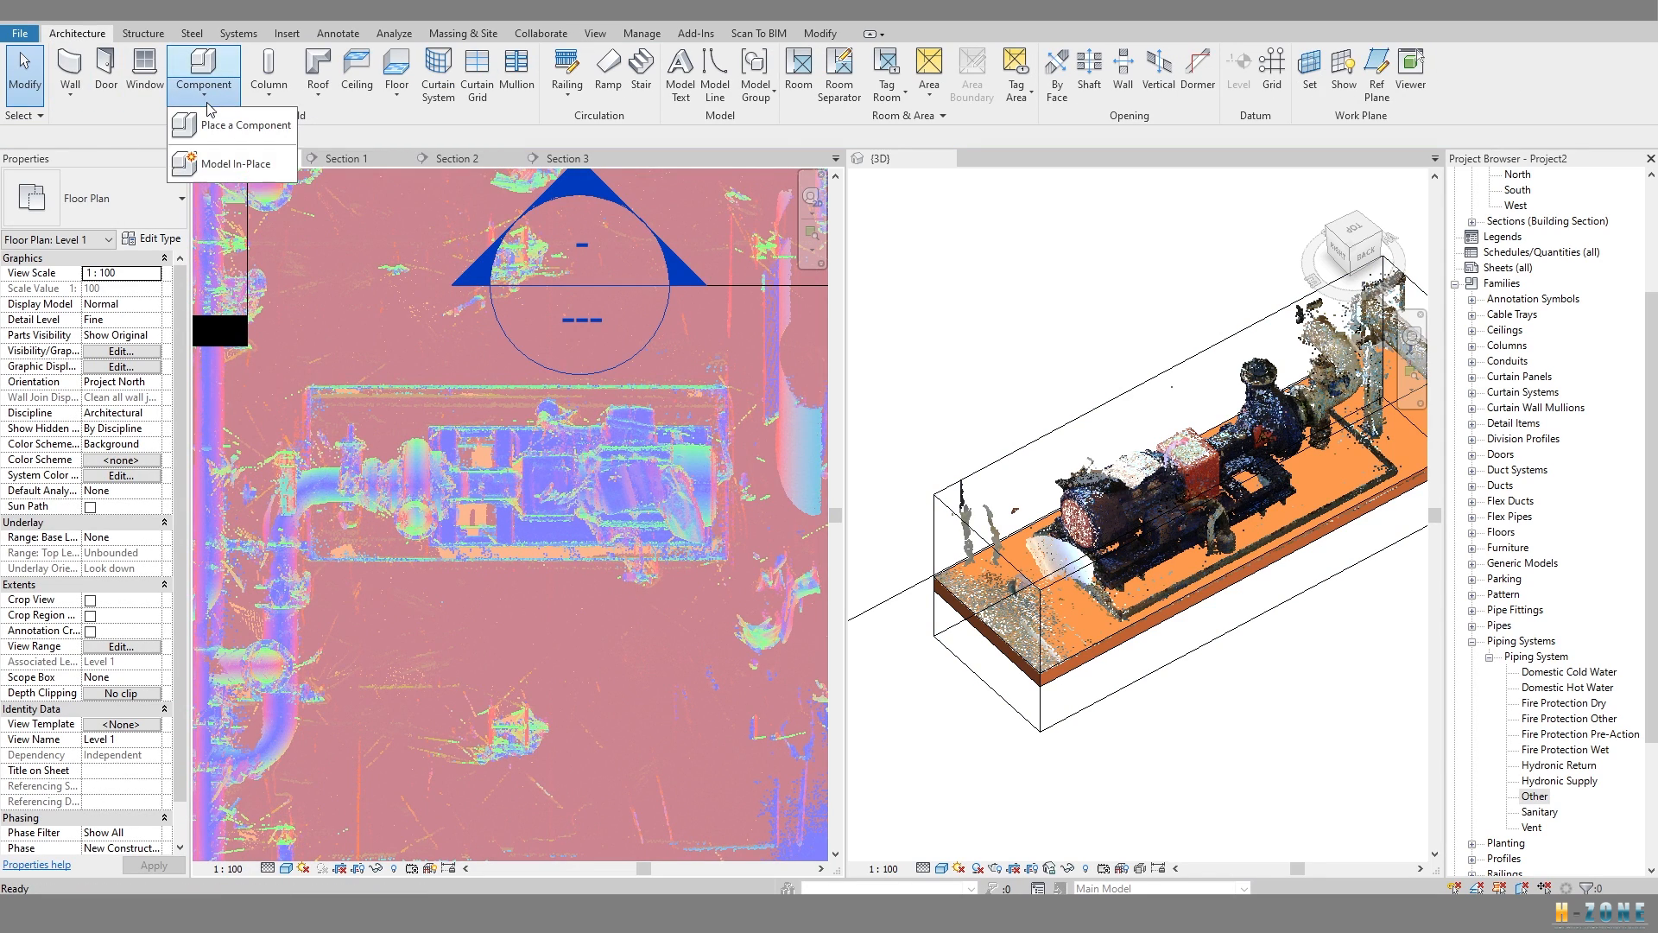
click(242, 164)
scroll(923, 376, down, 2)
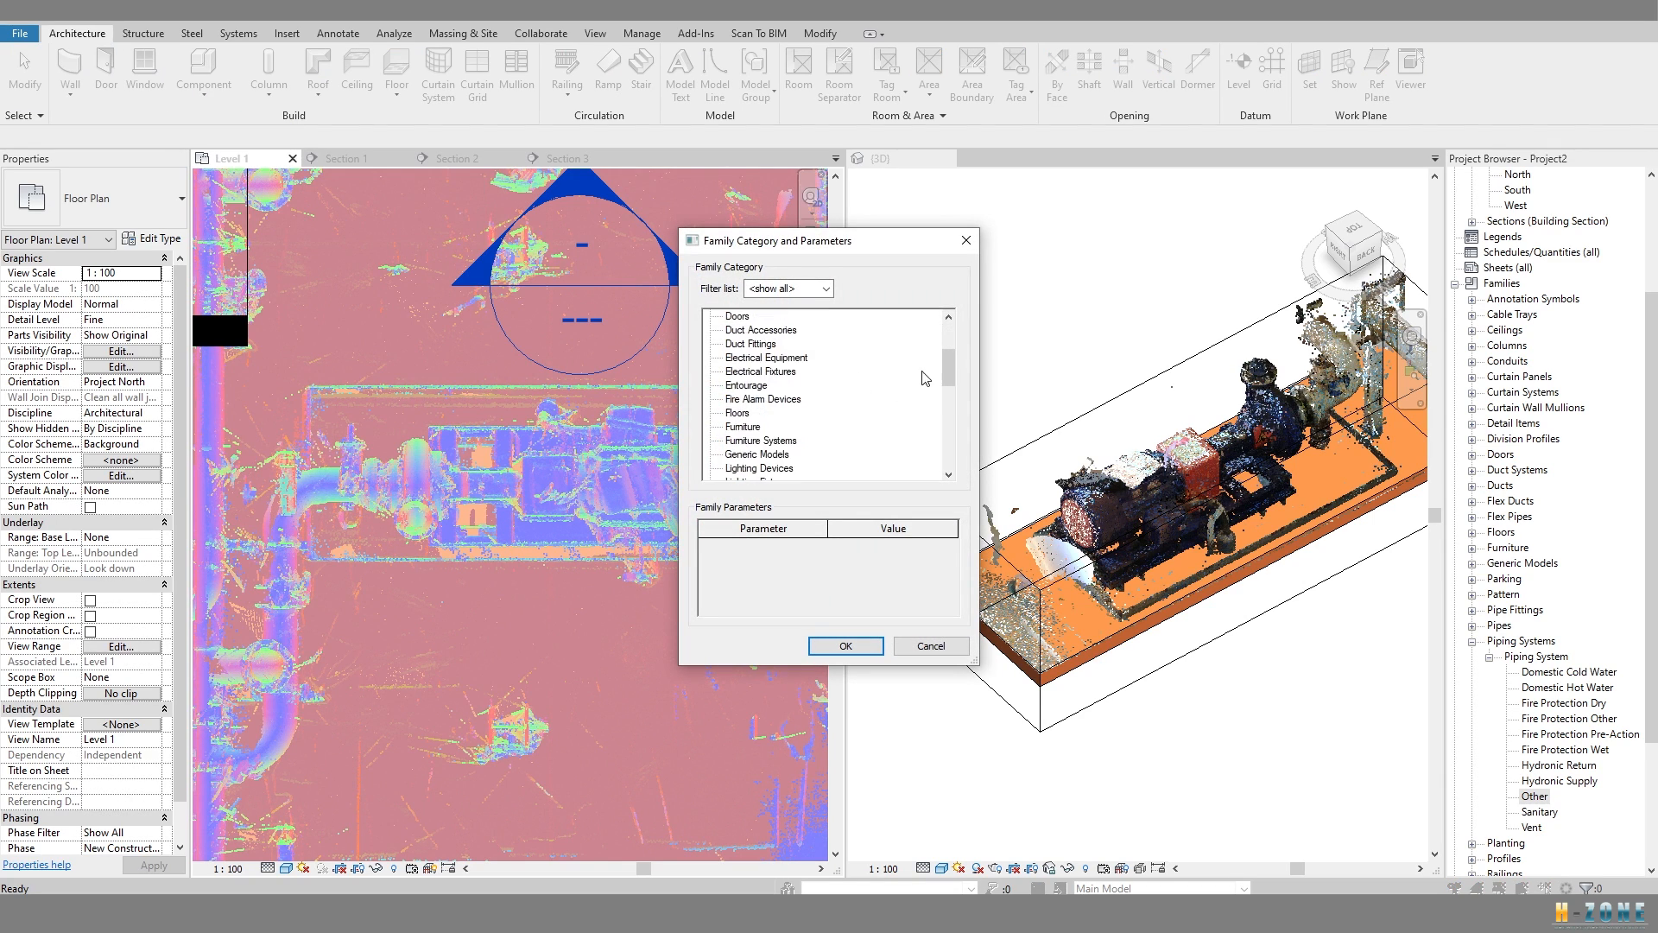
scroll(782, 413, up, 2)
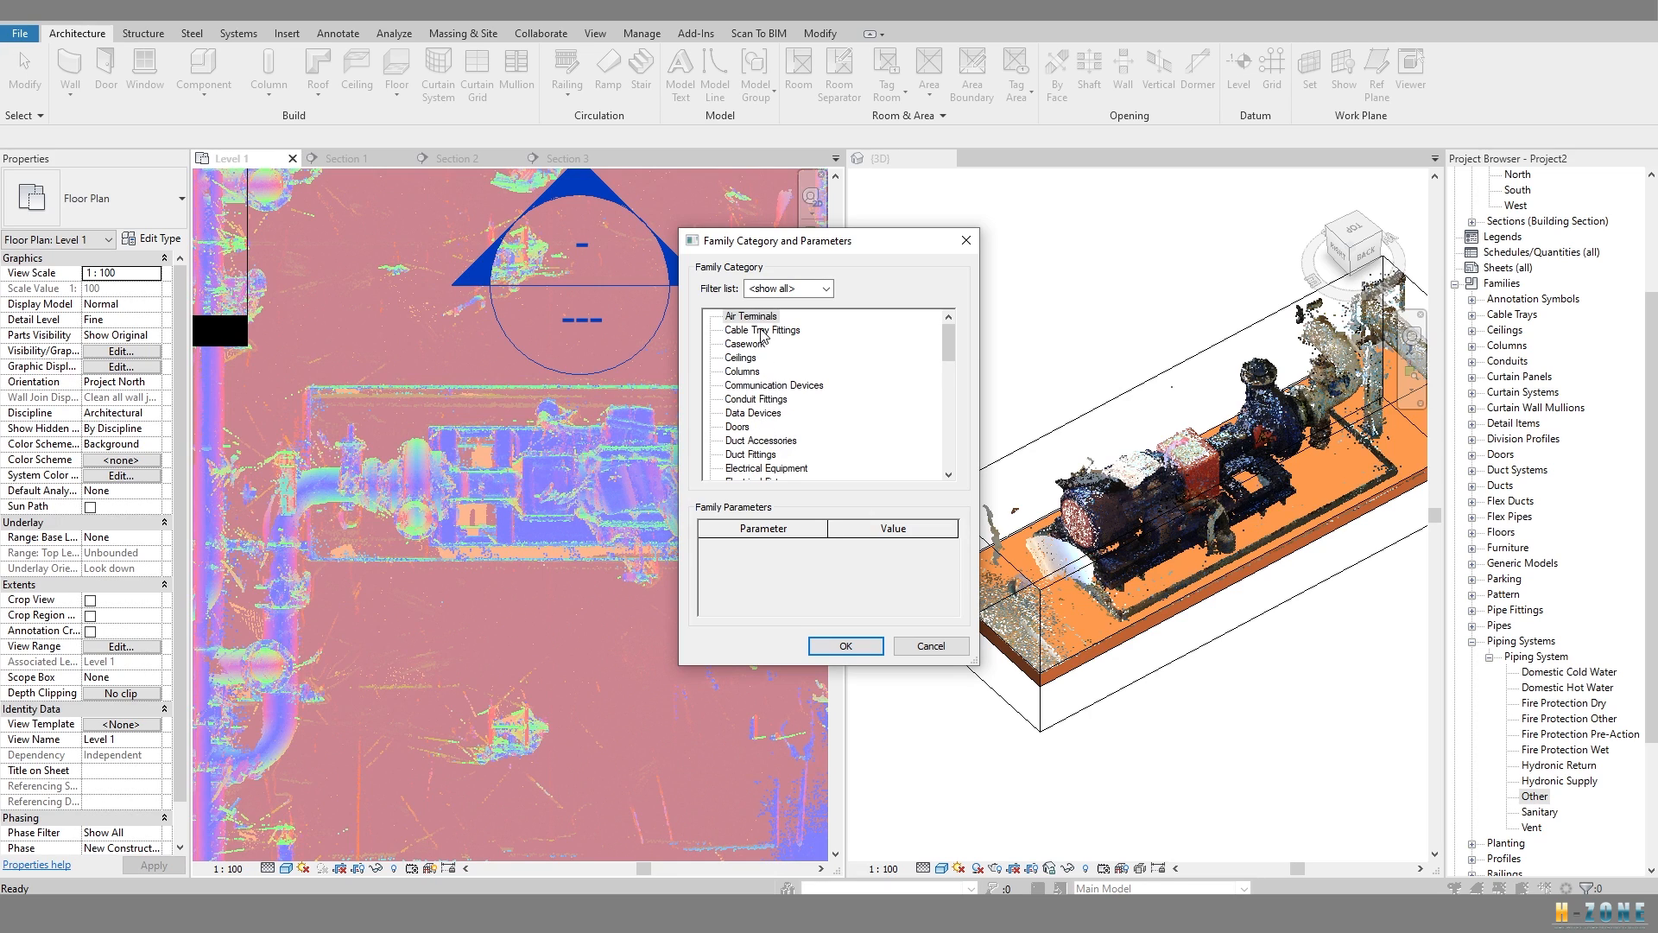
scroll(760, 345, down, 10)
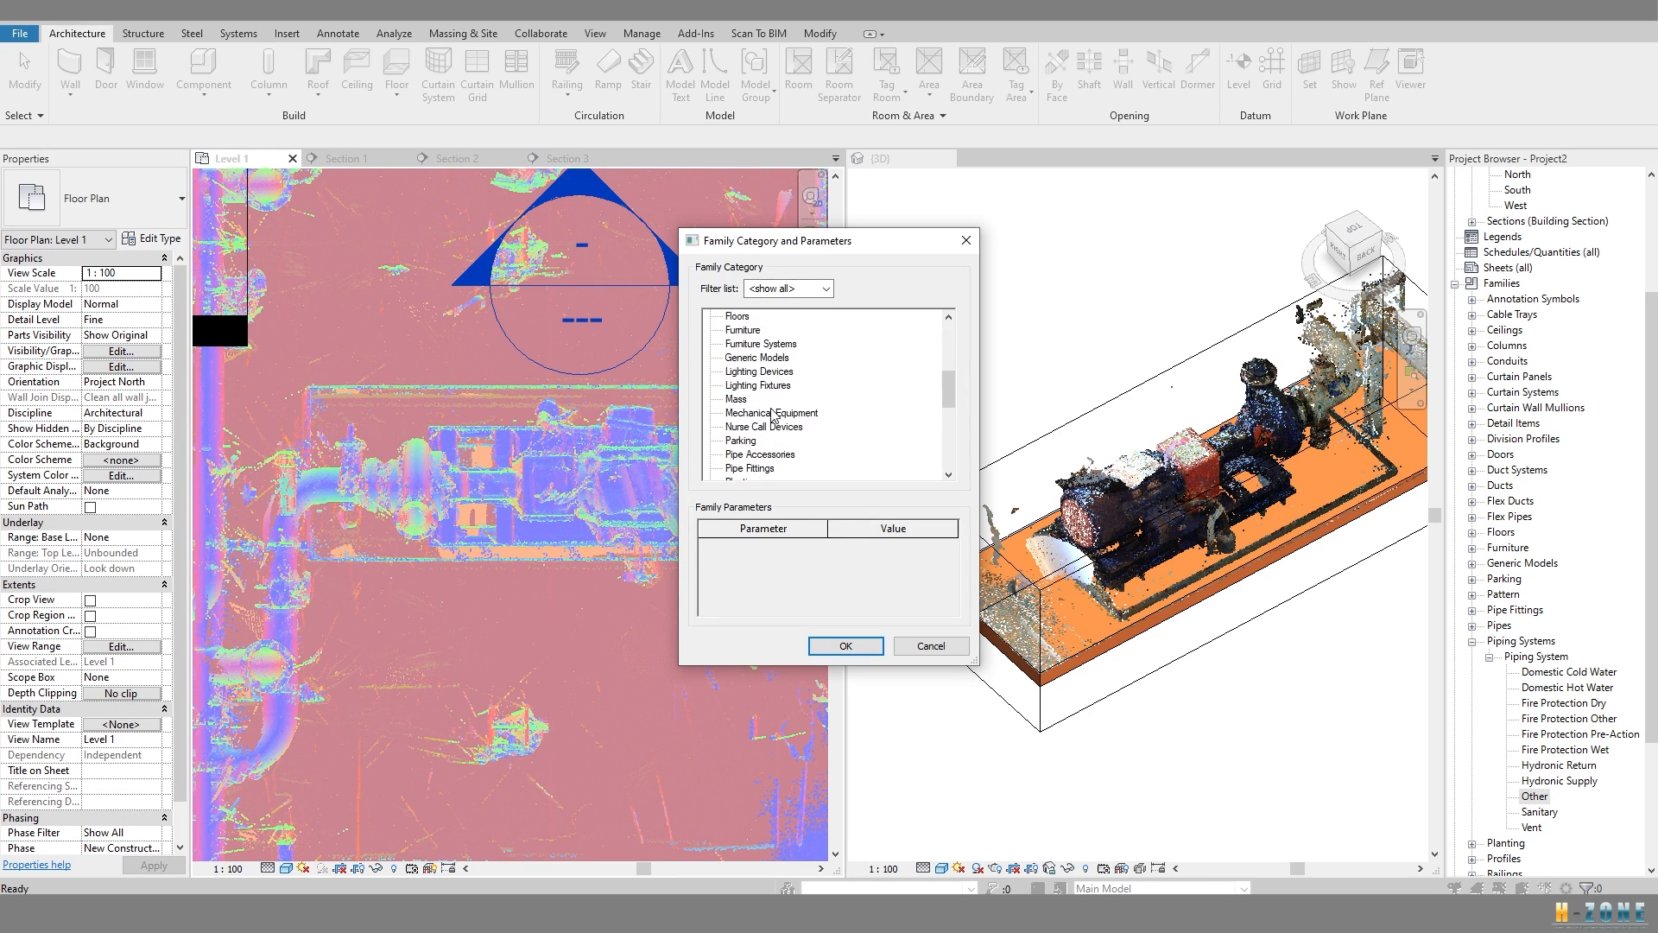
click(842, 648)
click(831, 490)
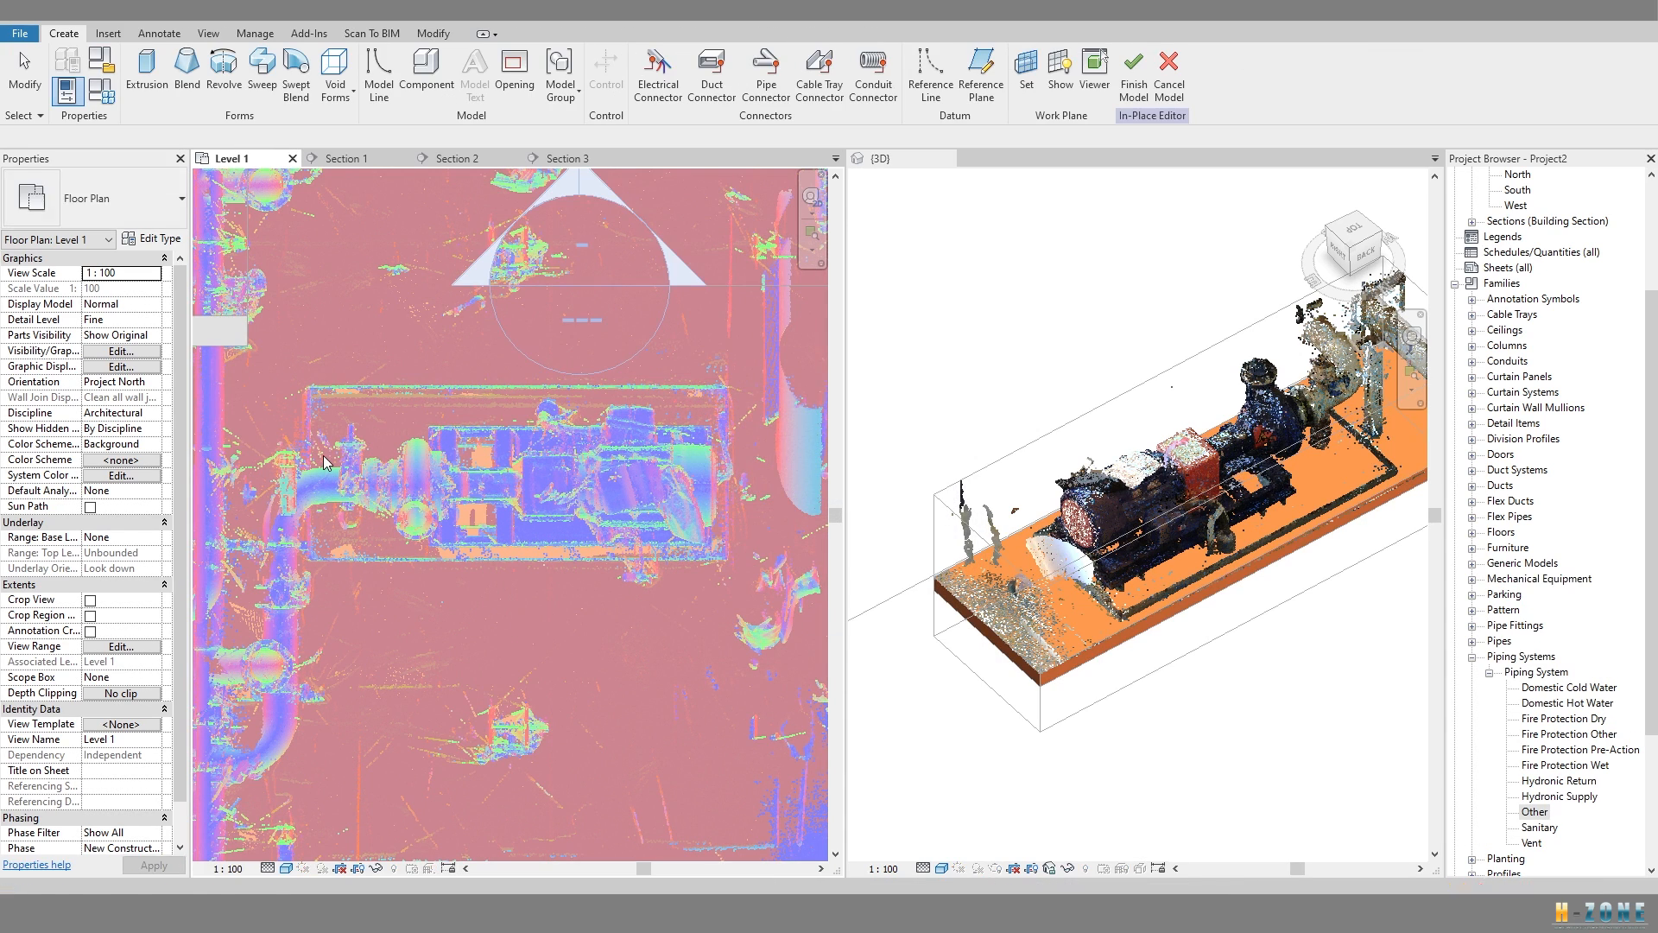
Begin an extrusion and sketch a rectangle of about 2817 by 1175 mm along the outer edge of the scanned pump base.
scroll(374, 432, down, 2)
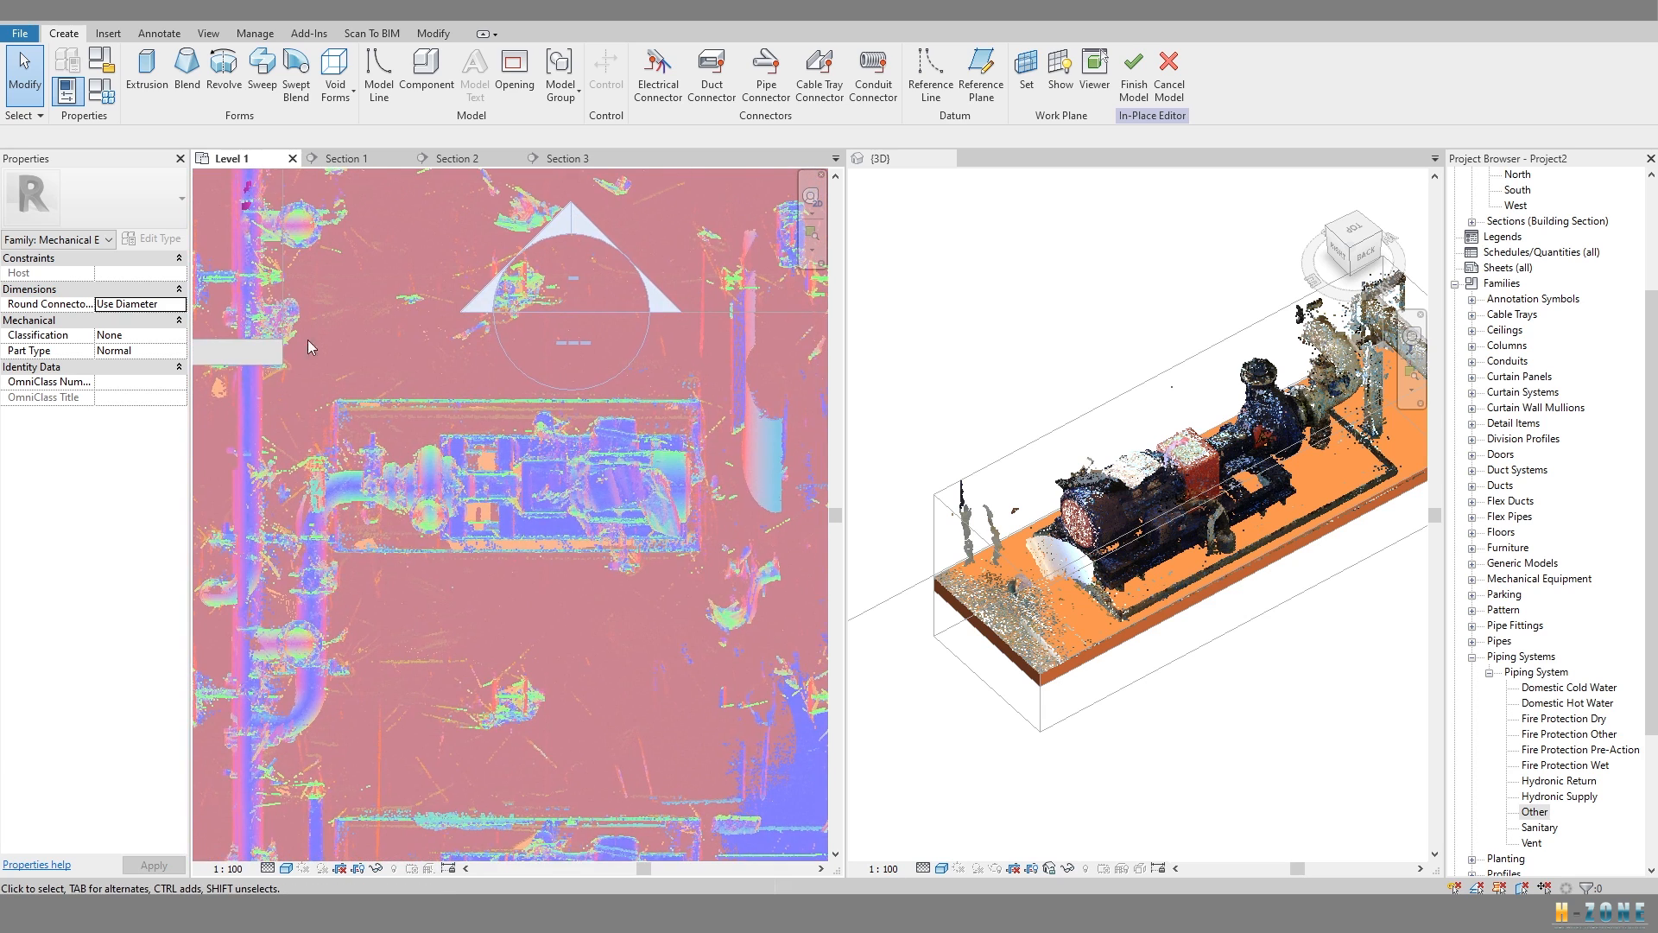
click(145, 86)
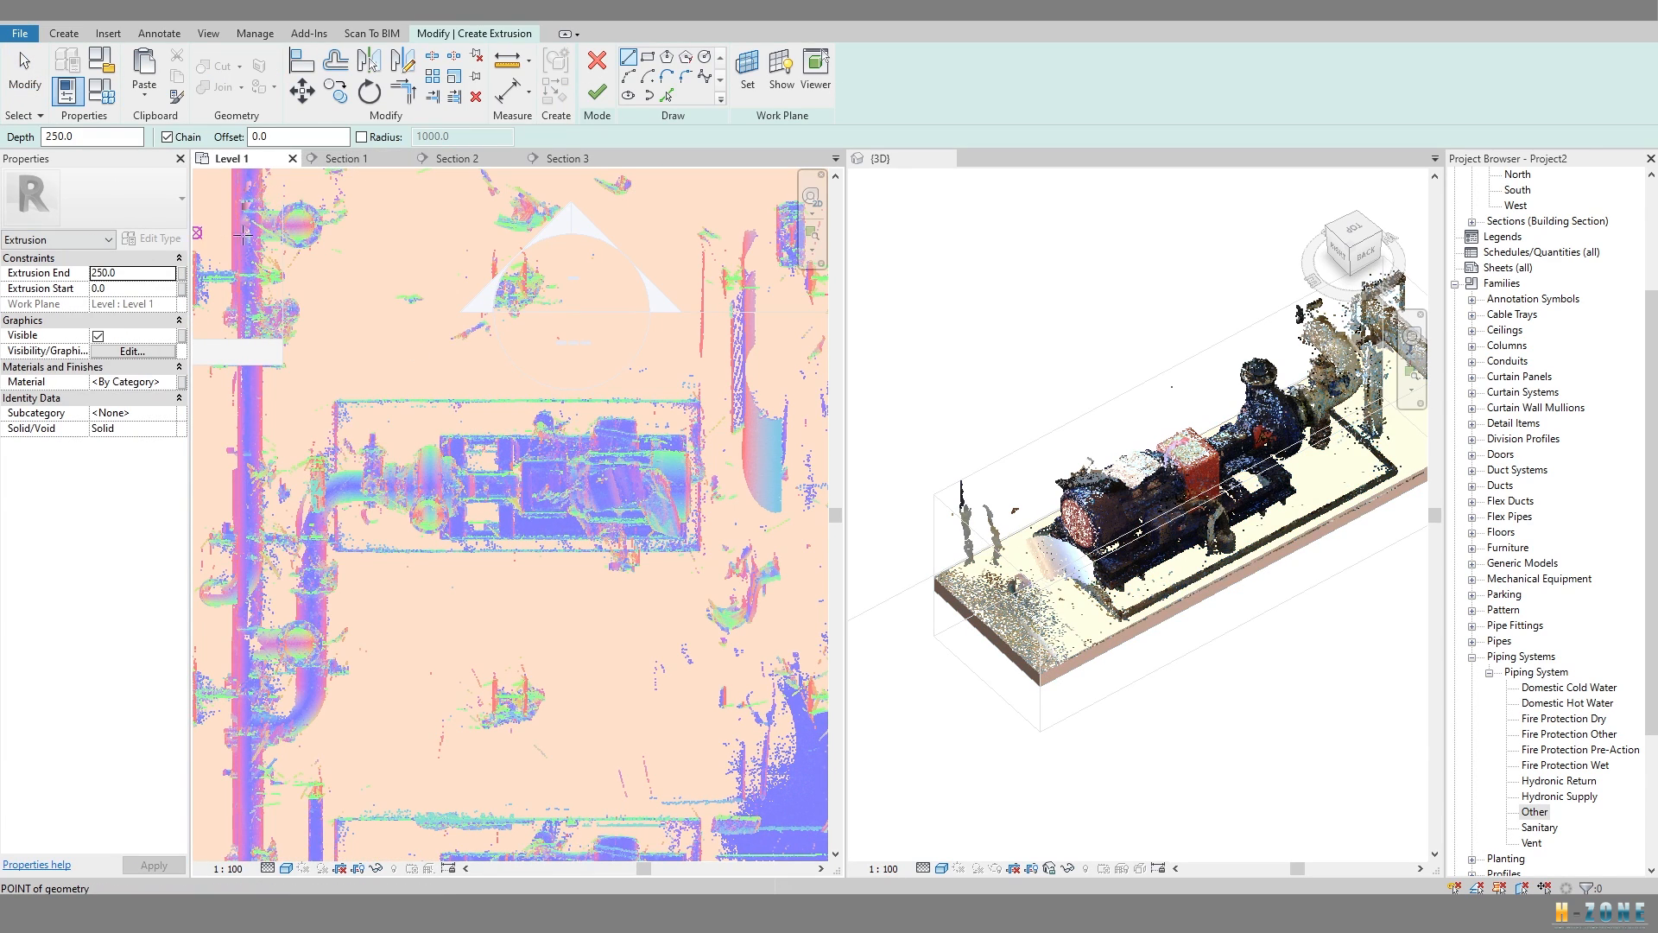
click(649, 59)
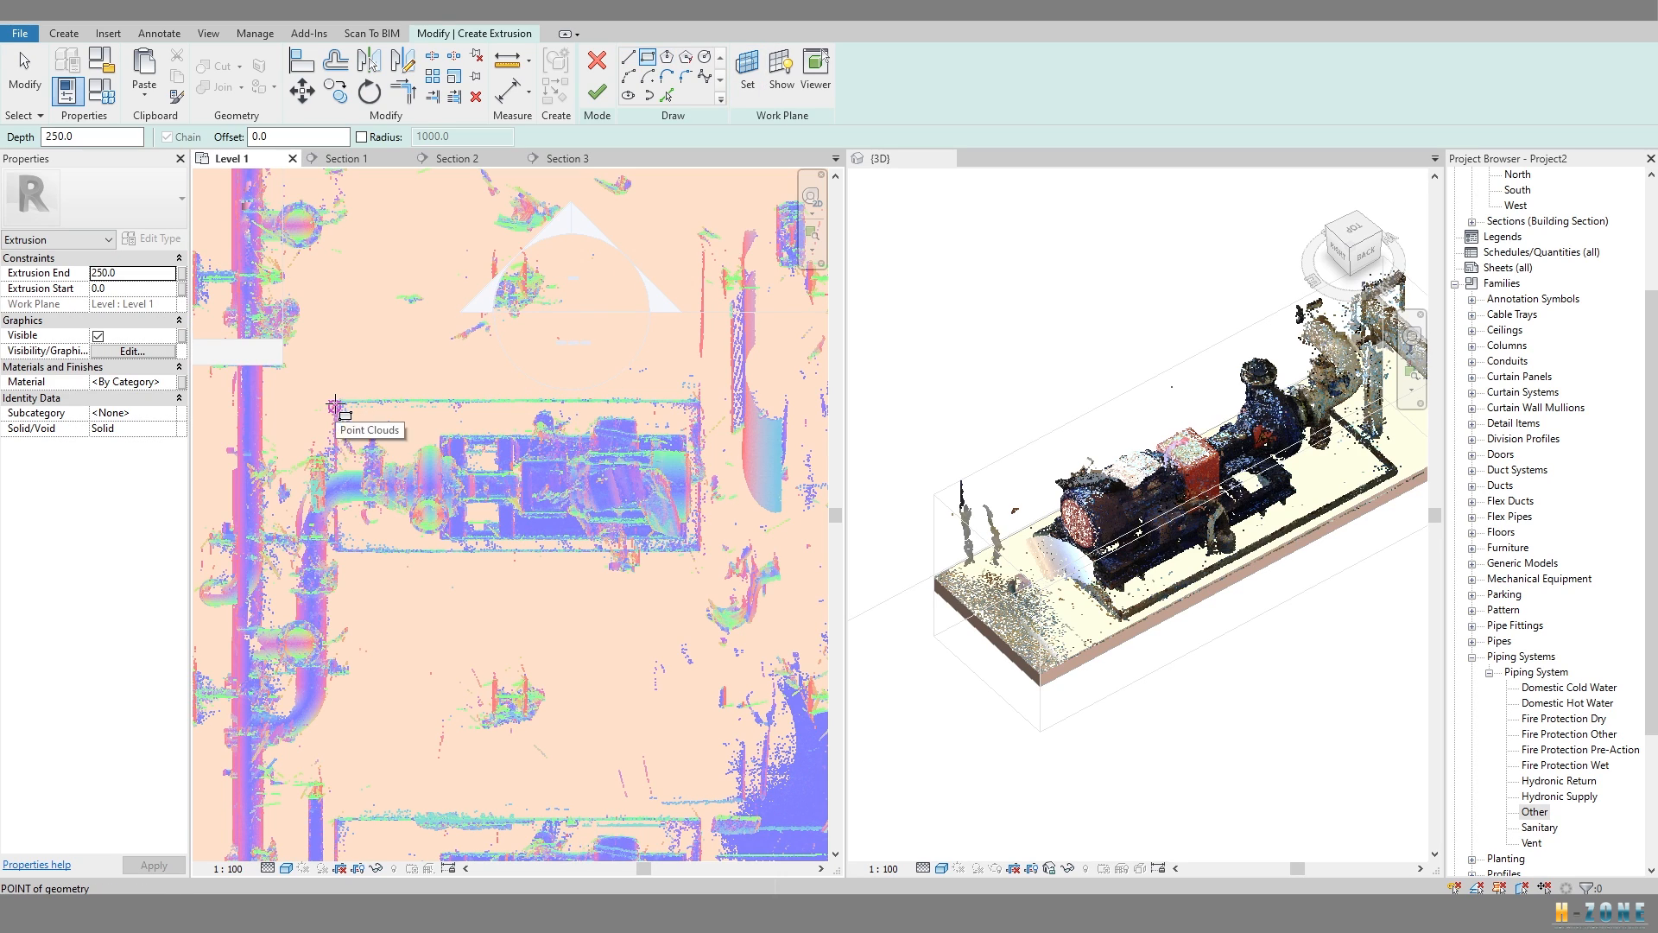
click(701, 555)
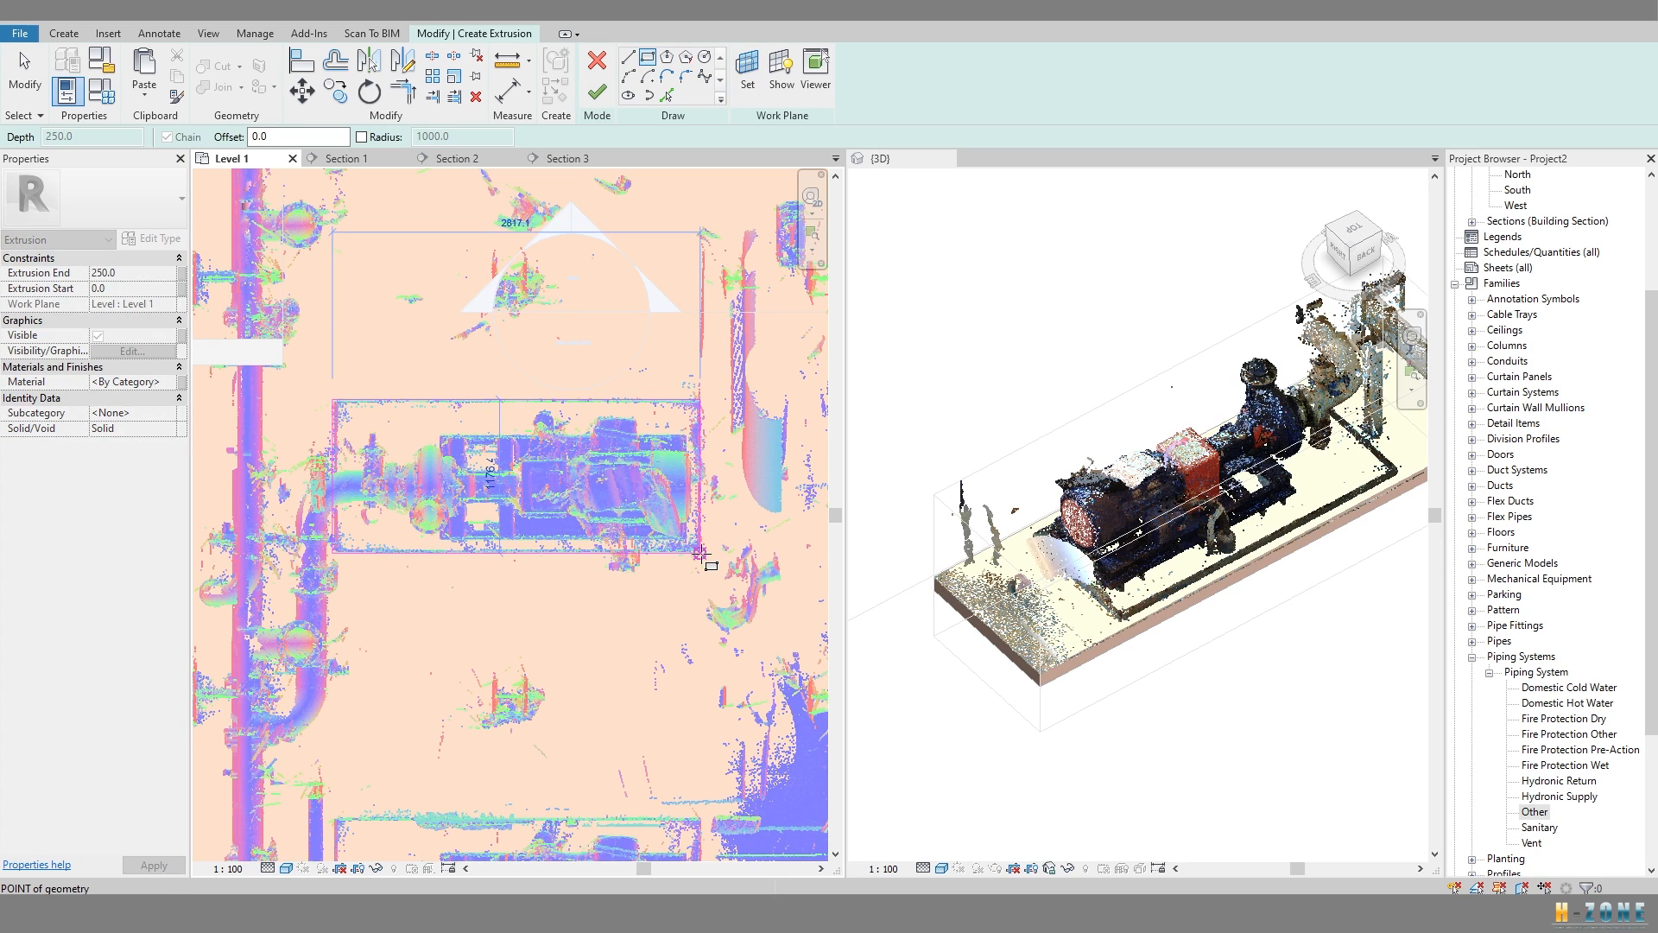
scroll(694, 546, up, 2)
key(Escape)
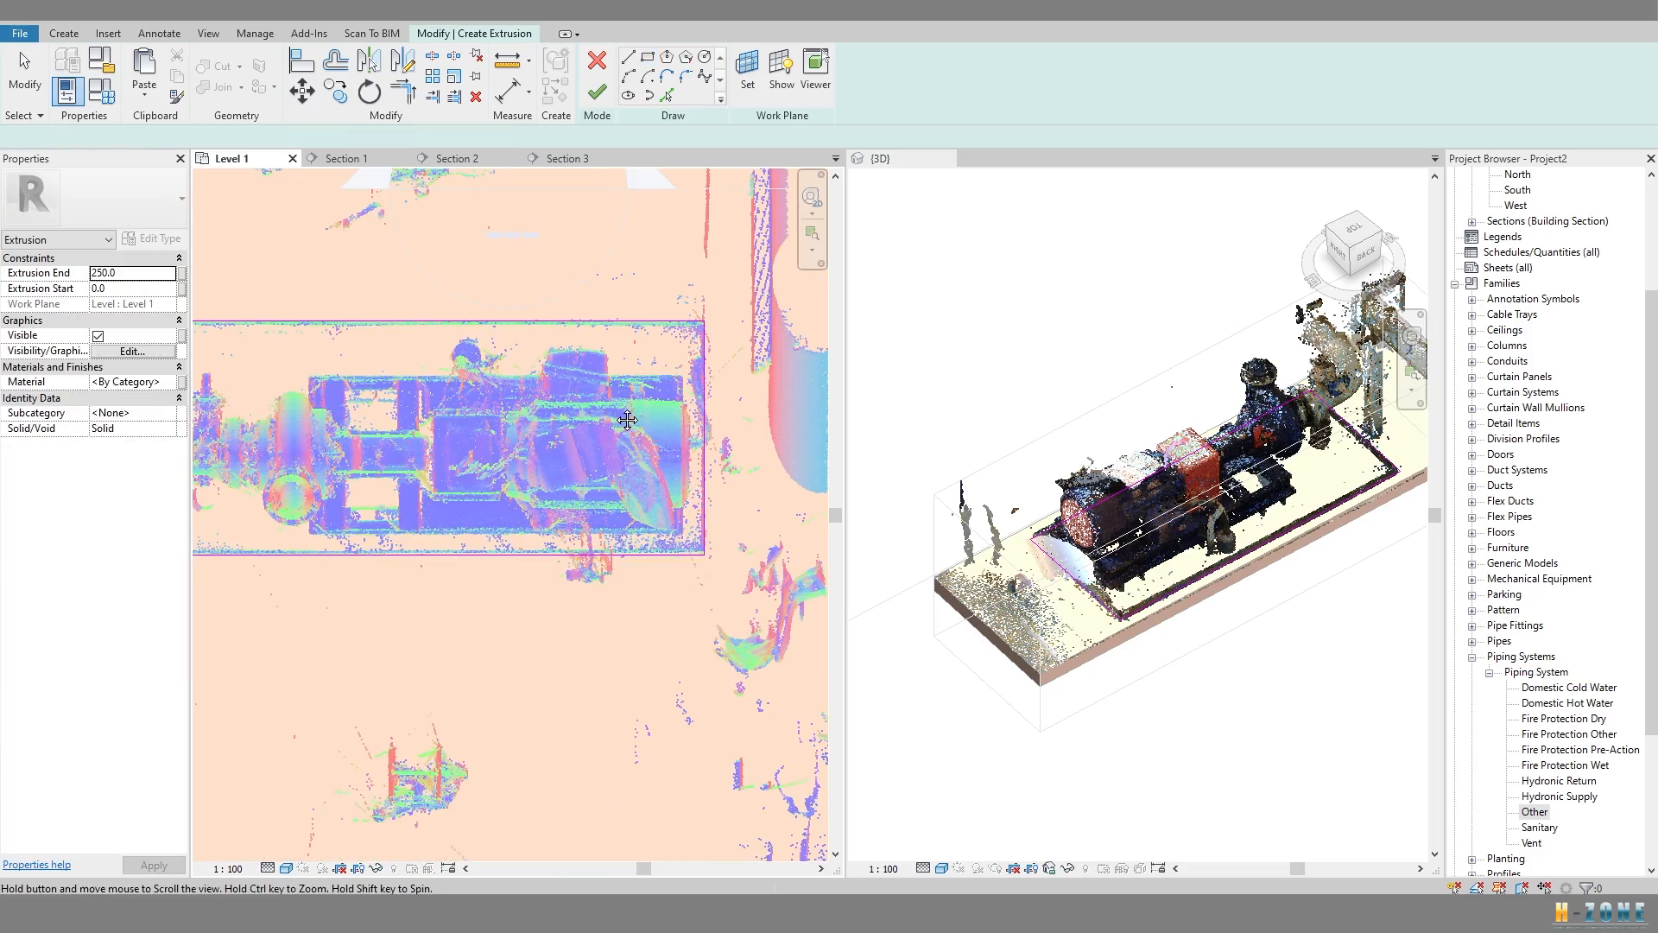
Examine in 3D how the sketched rectangle fits the raised rim of the scanned pump base.
scroll(540, 387, down, 2)
middle_drag(537, 388, 600, 394)
scroll(1227, 595, up, 8)
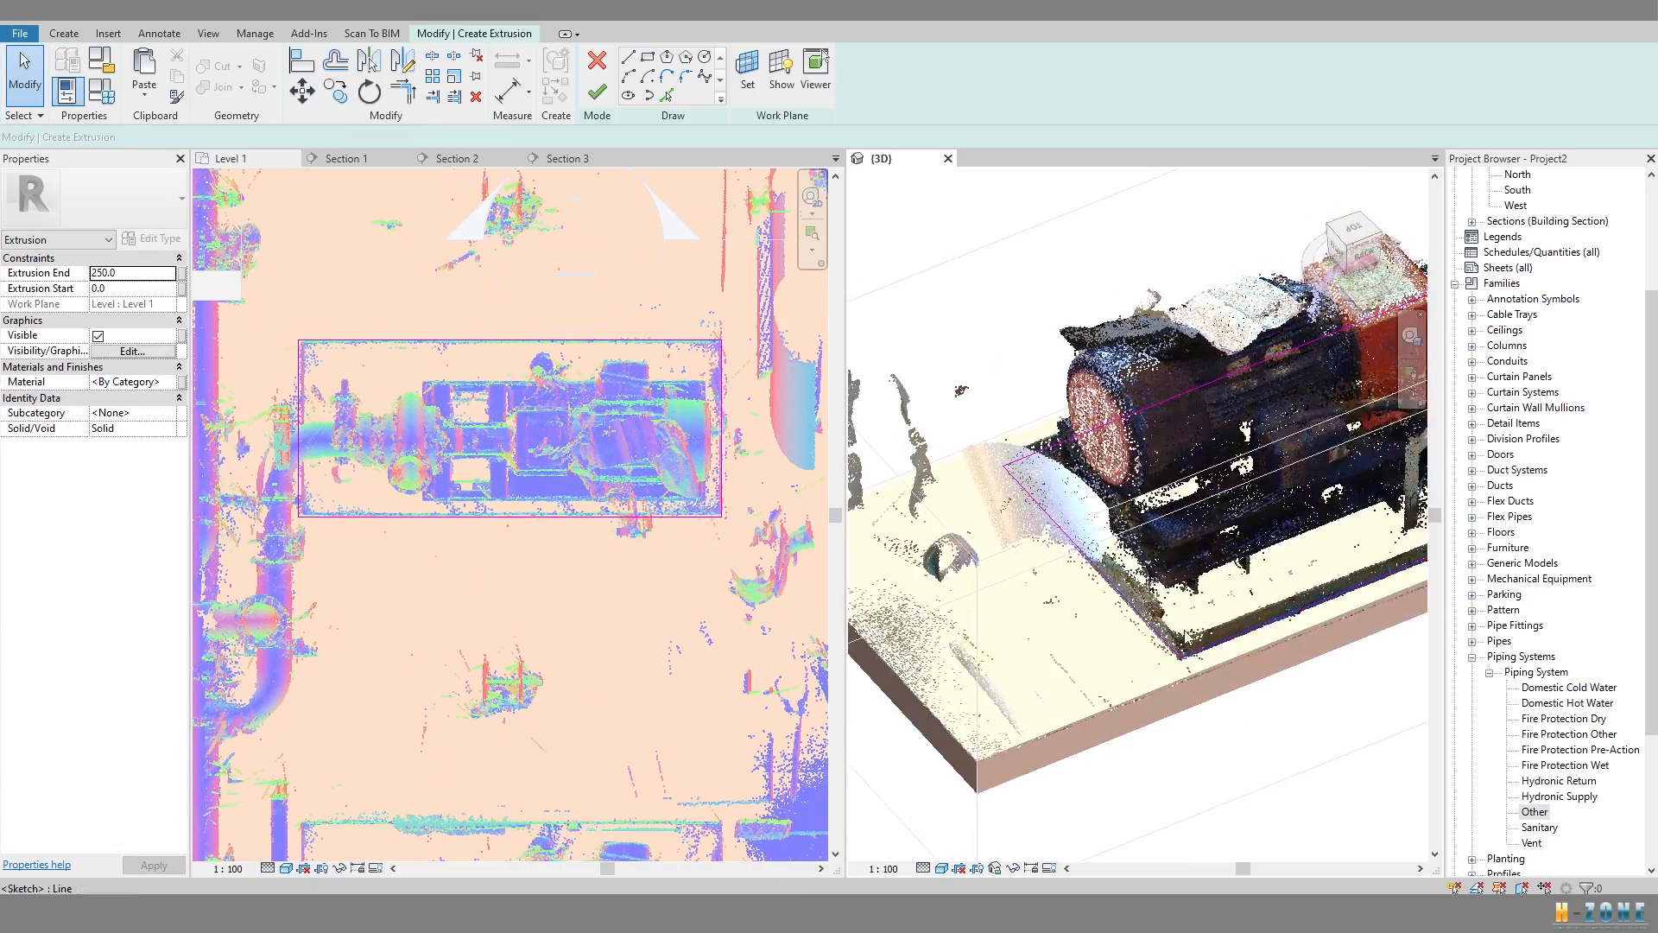
mouse_move(1257, 581)
middle_down()
mouse_move(1085, 577)
mouse_move(898, 648)
middle_up()
middle_drag(1382, 436, 907, 622)
scroll(1317, 404, up, 2)
scroll(1331, 404, down, 5)
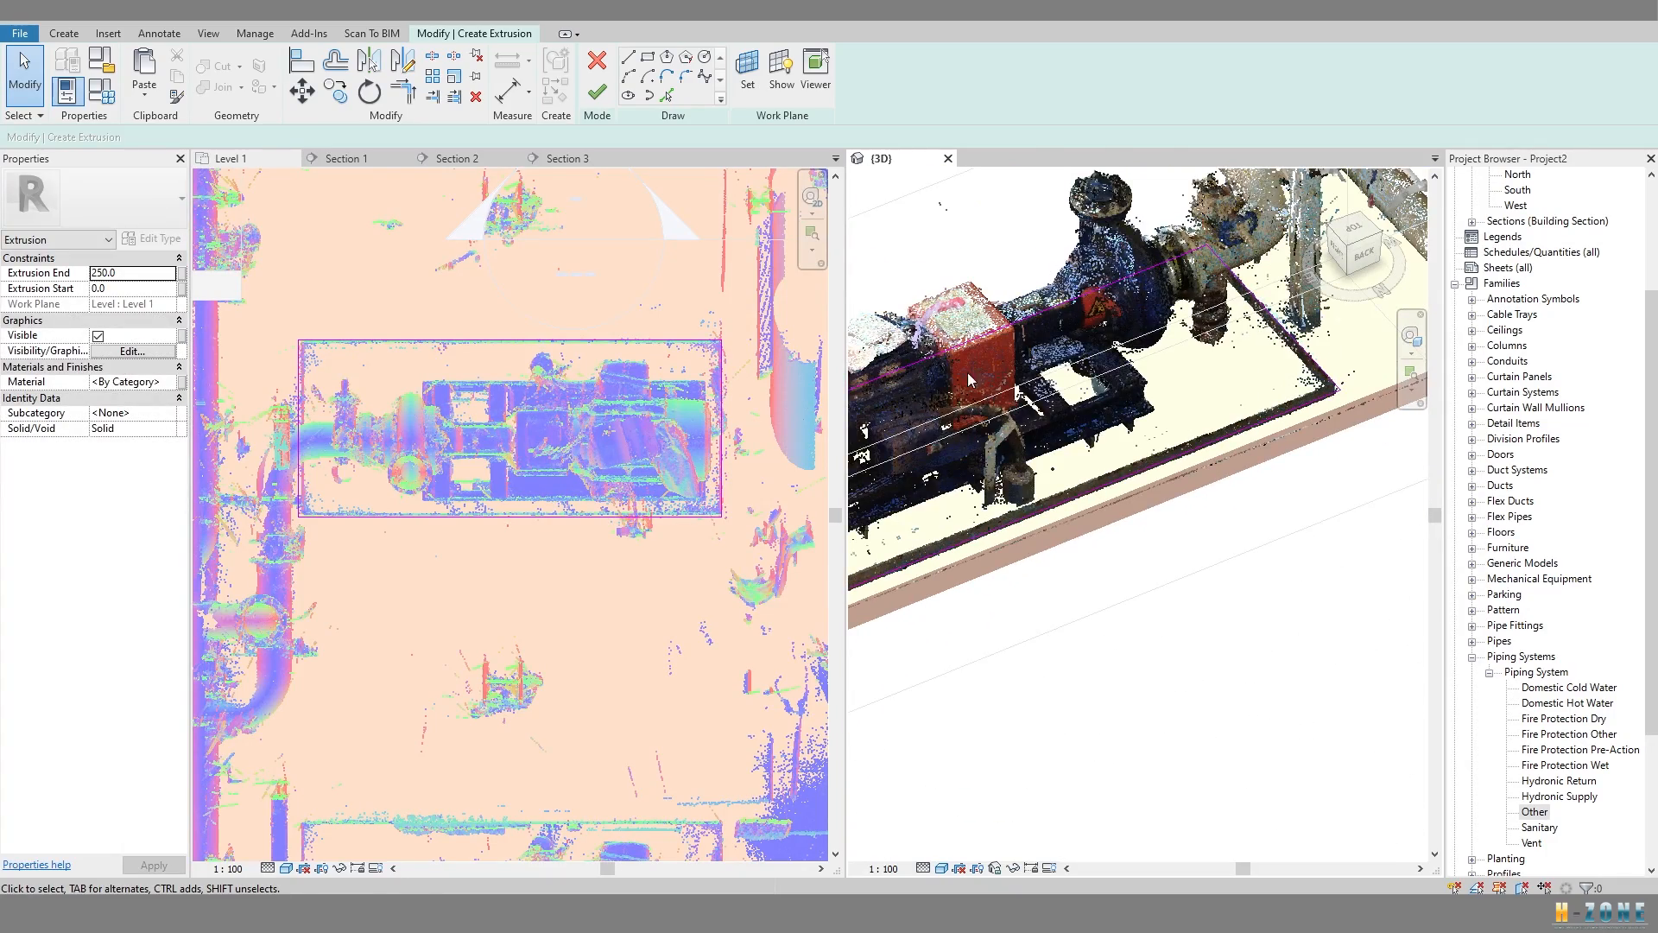
middle_drag(966, 368, 1309, 354)
scroll(1159, 572, up, 4)
scroll(1158, 572, down, 3)
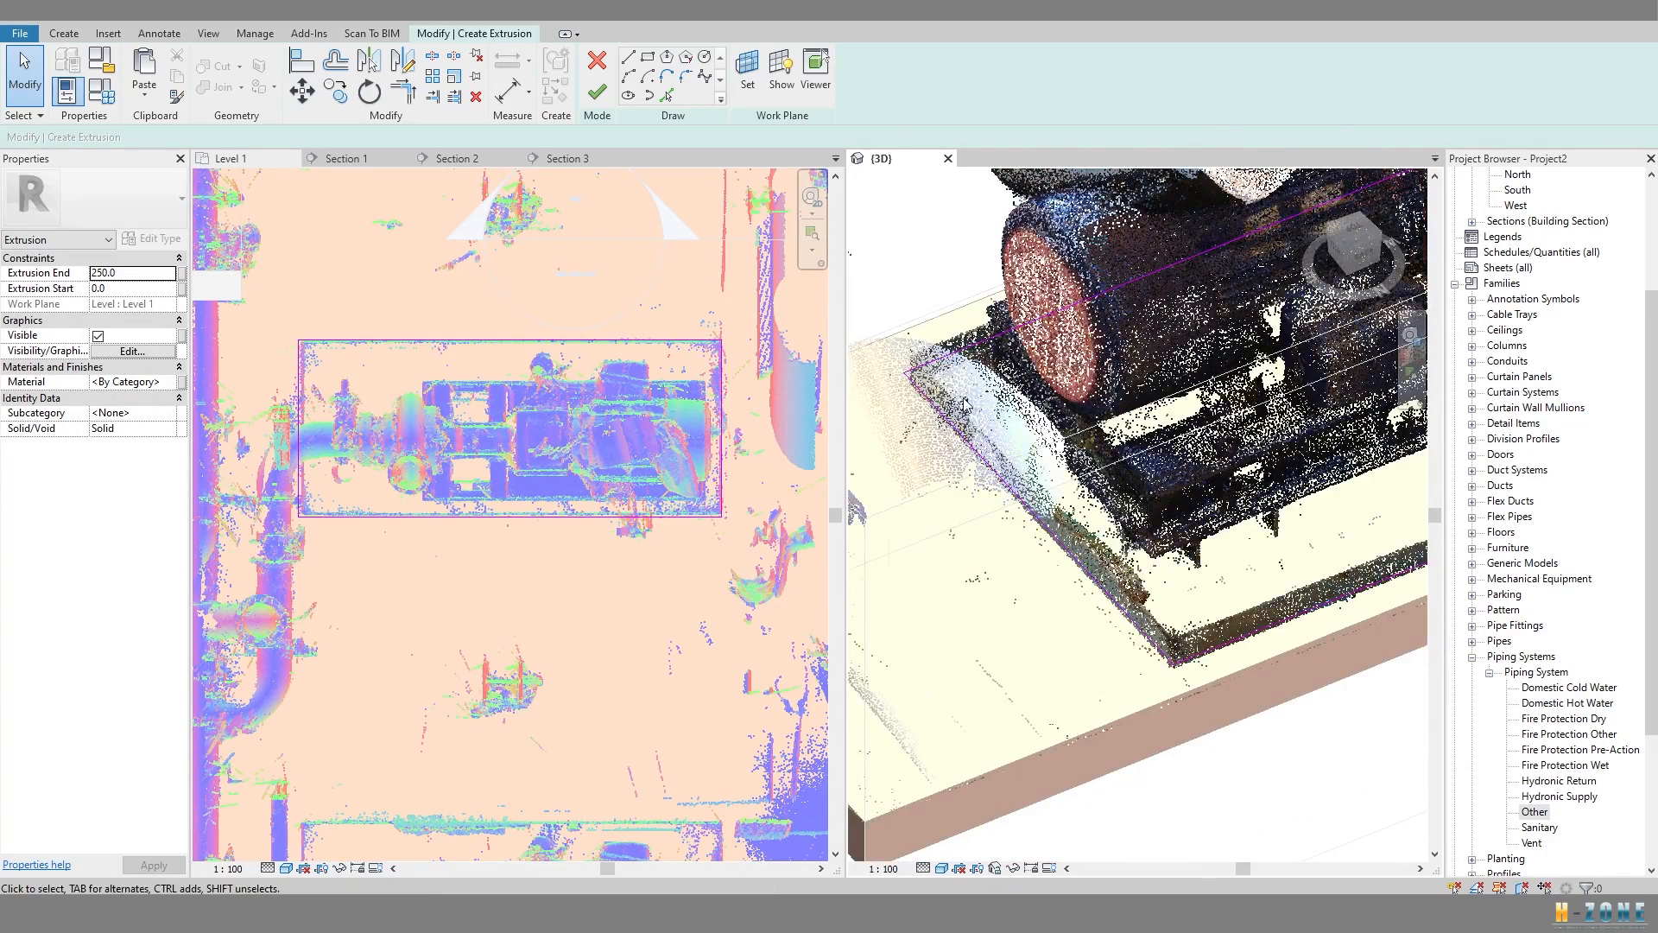
shift+middle_drag(965, 404, 1030, 430)
Offset the whole rectangle inward by the rim's thickness to add an inner loop to the extrusion sketch.
click(670, 95)
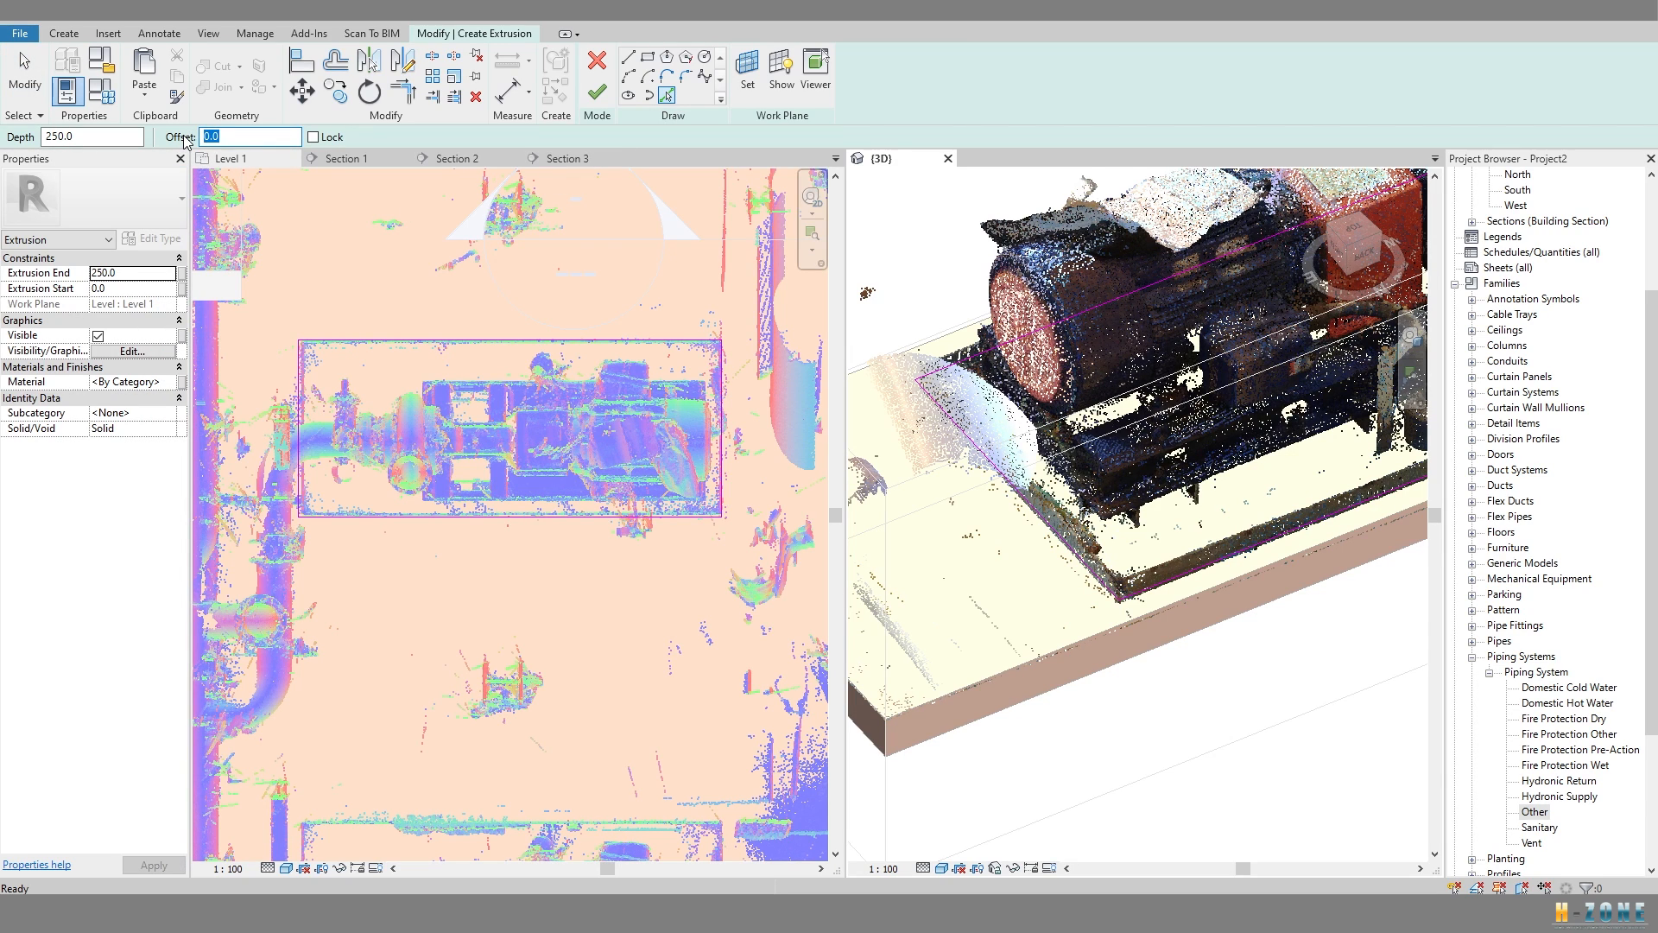
scroll(720, 399, up, 3)
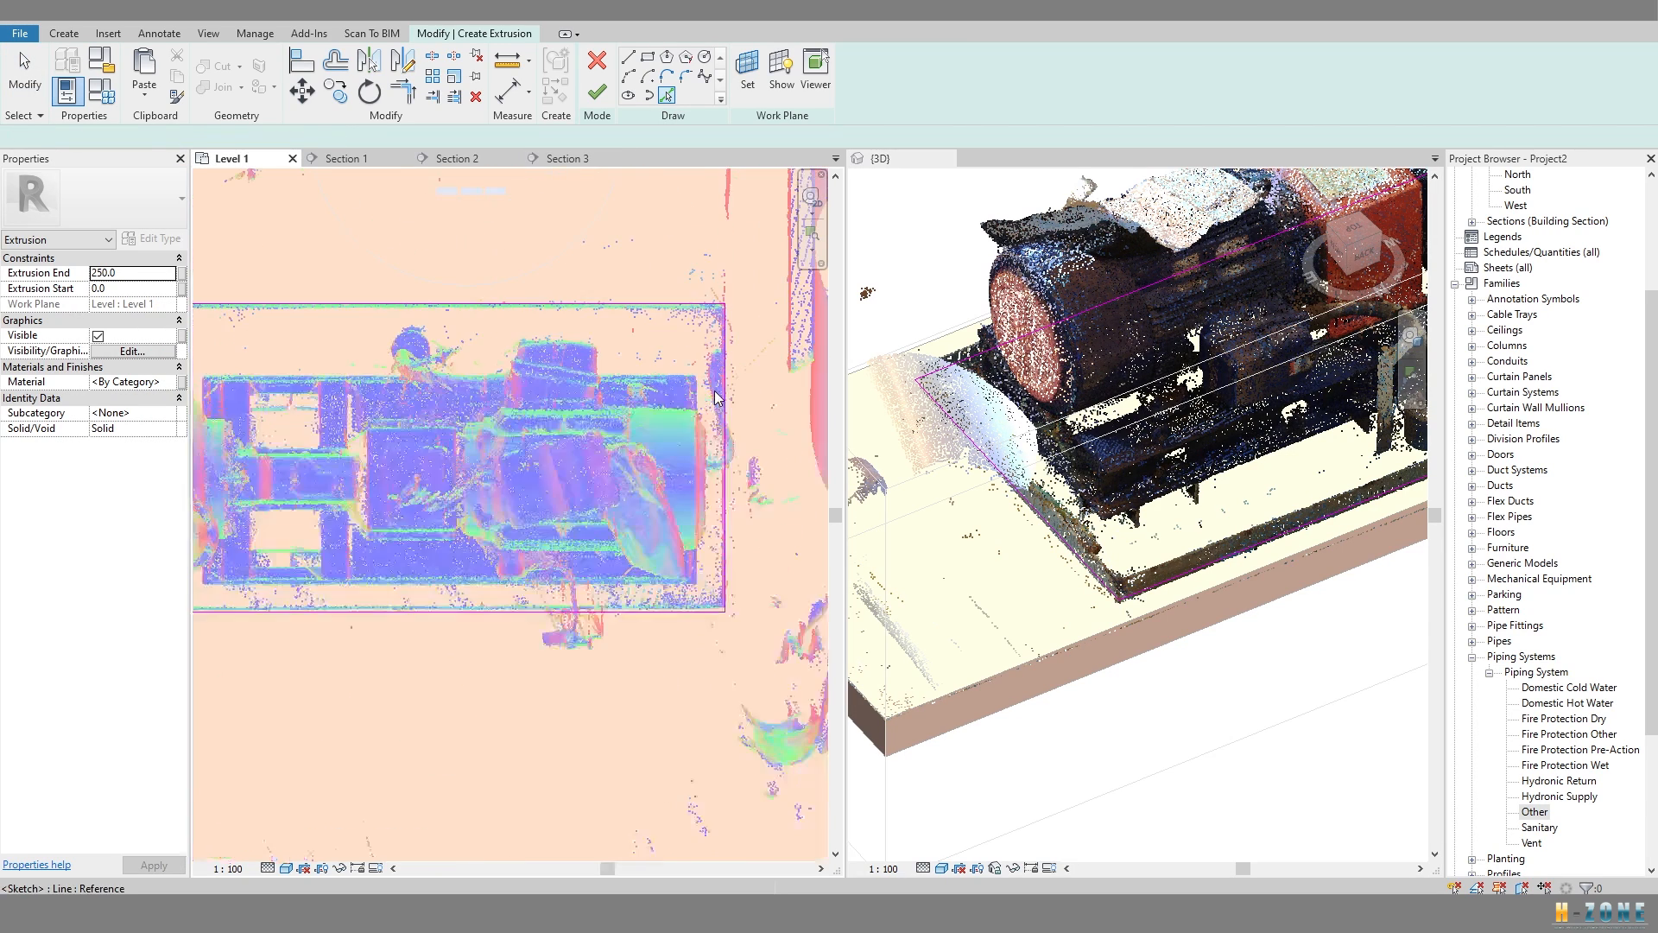
key(Tab)
click(724, 399)
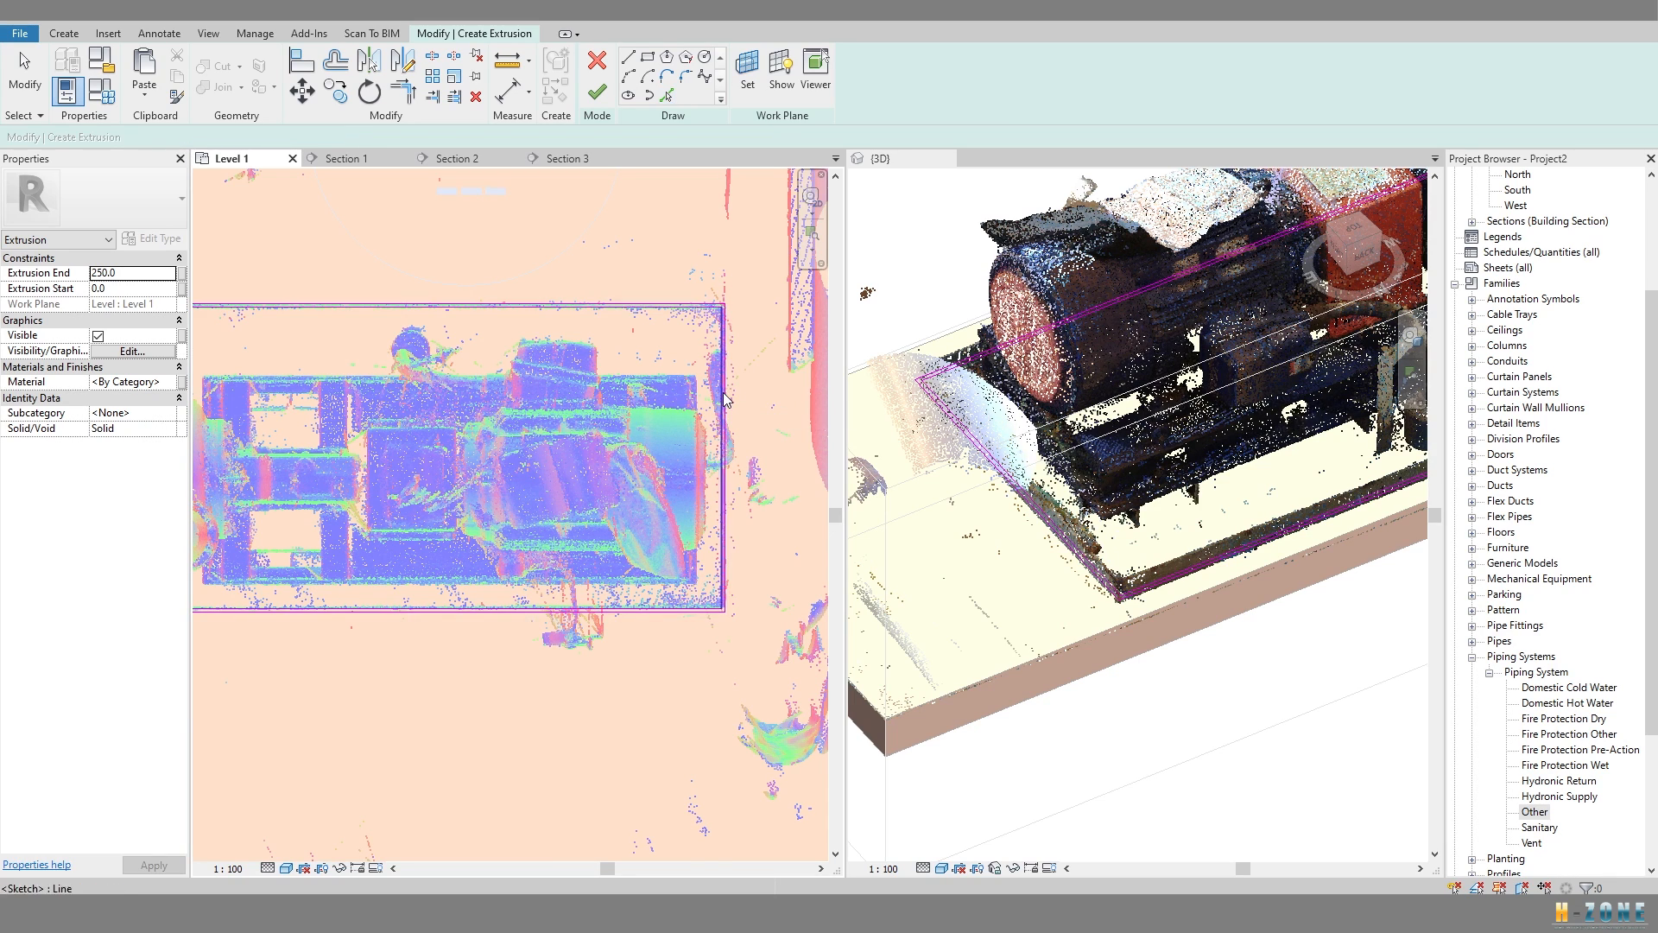
key(Escape)
scroll(703, 403, down, 3)
Link the extrusion's material to a new family parameter named m.
click(182, 382)
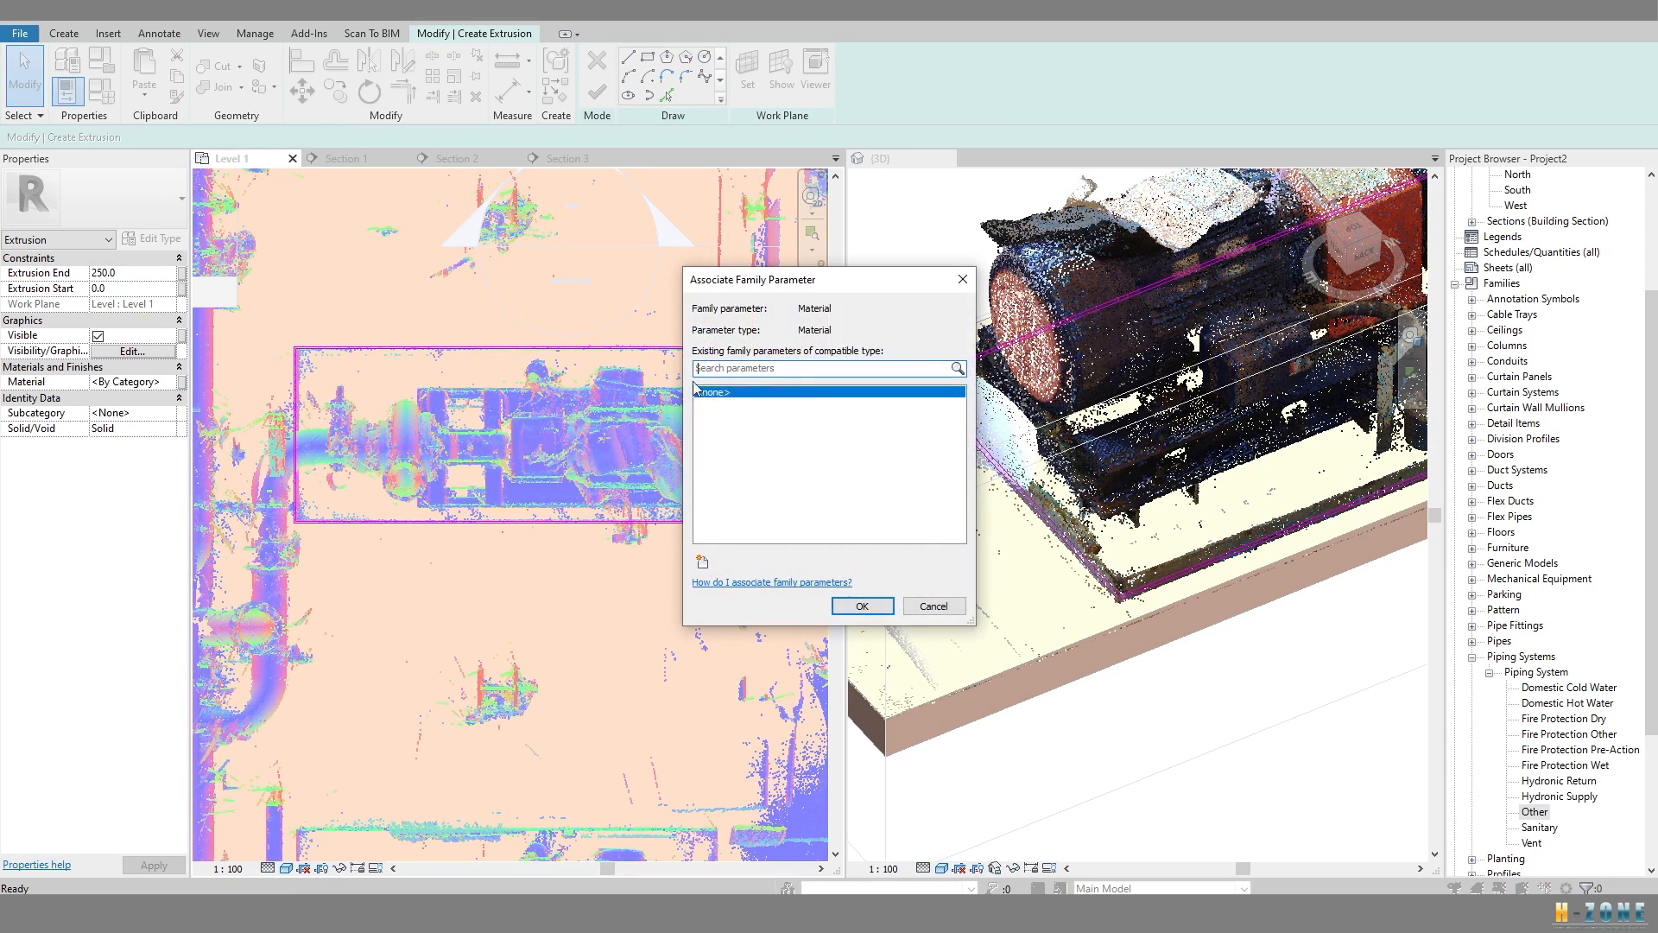
click(701, 560)
text(m)
click(890, 648)
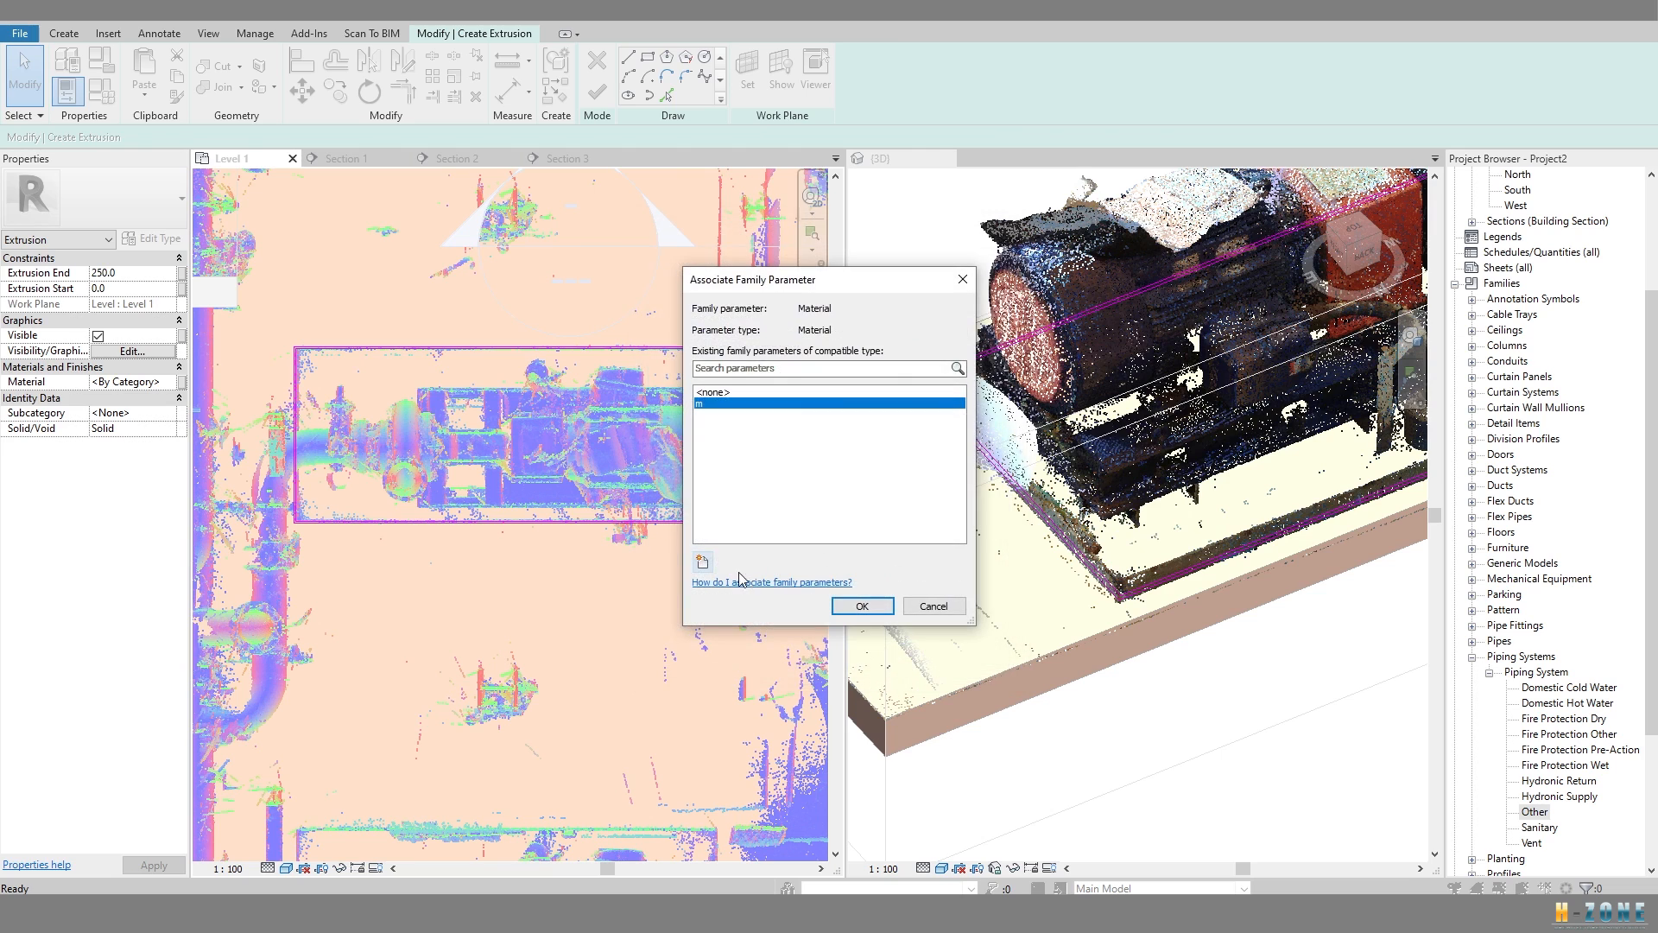
click(862, 605)
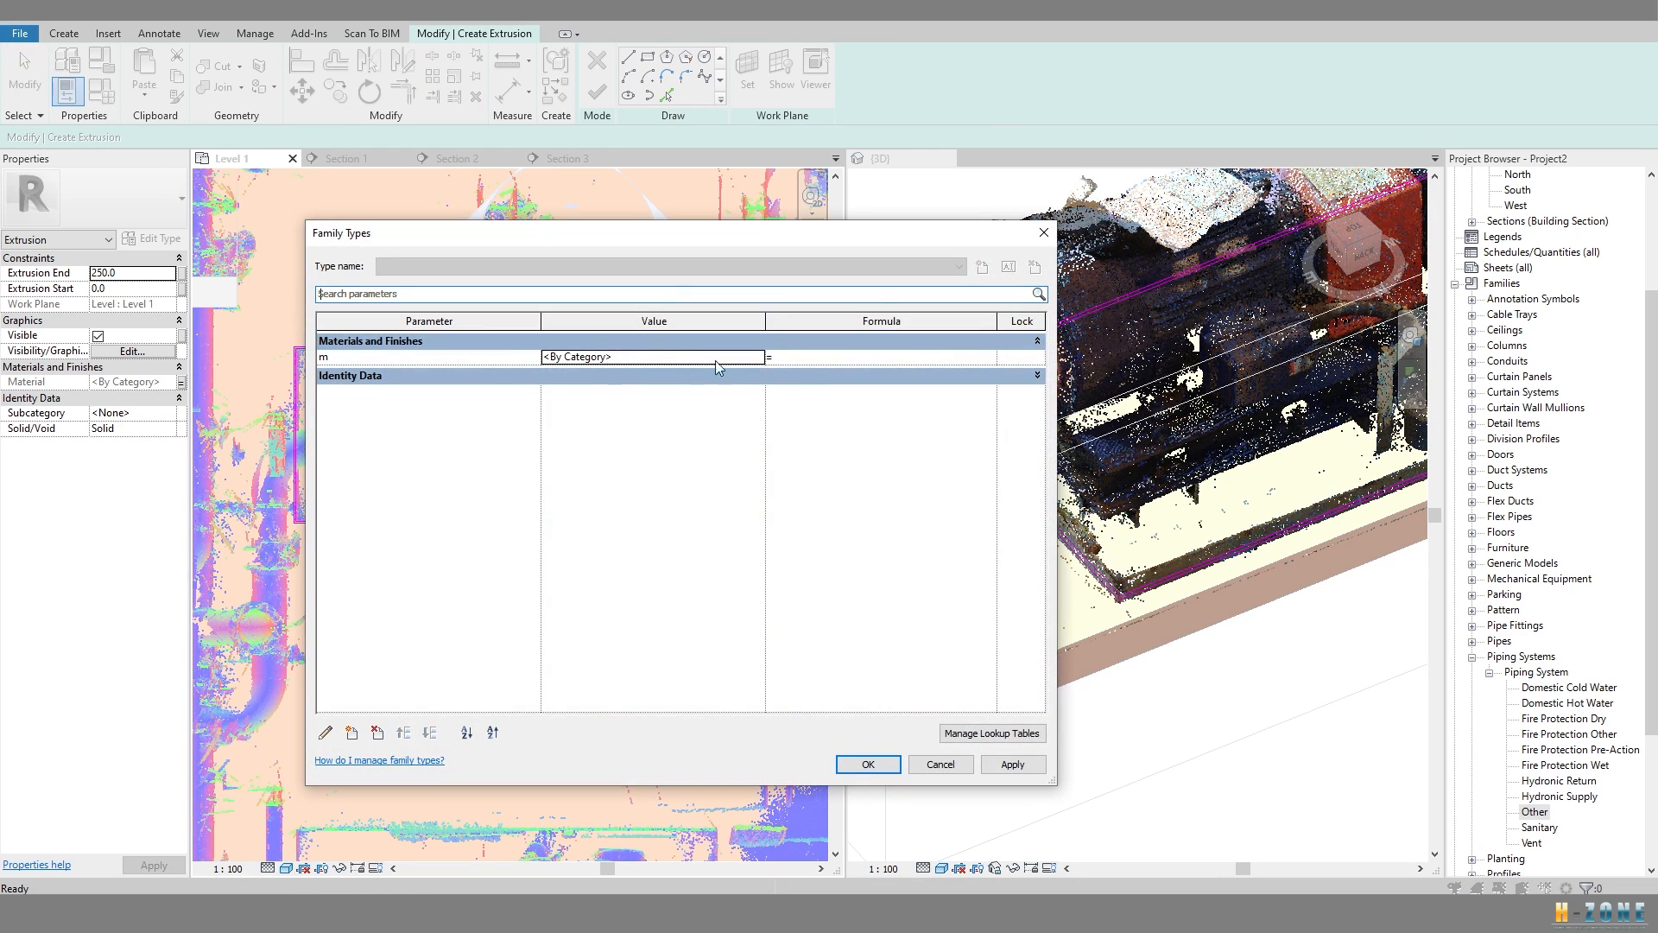
Create a new material named *New equipment while editing the value of parameter m.
click(760, 357)
click(580, 643)
click(602, 659)
right_click(621, 438)
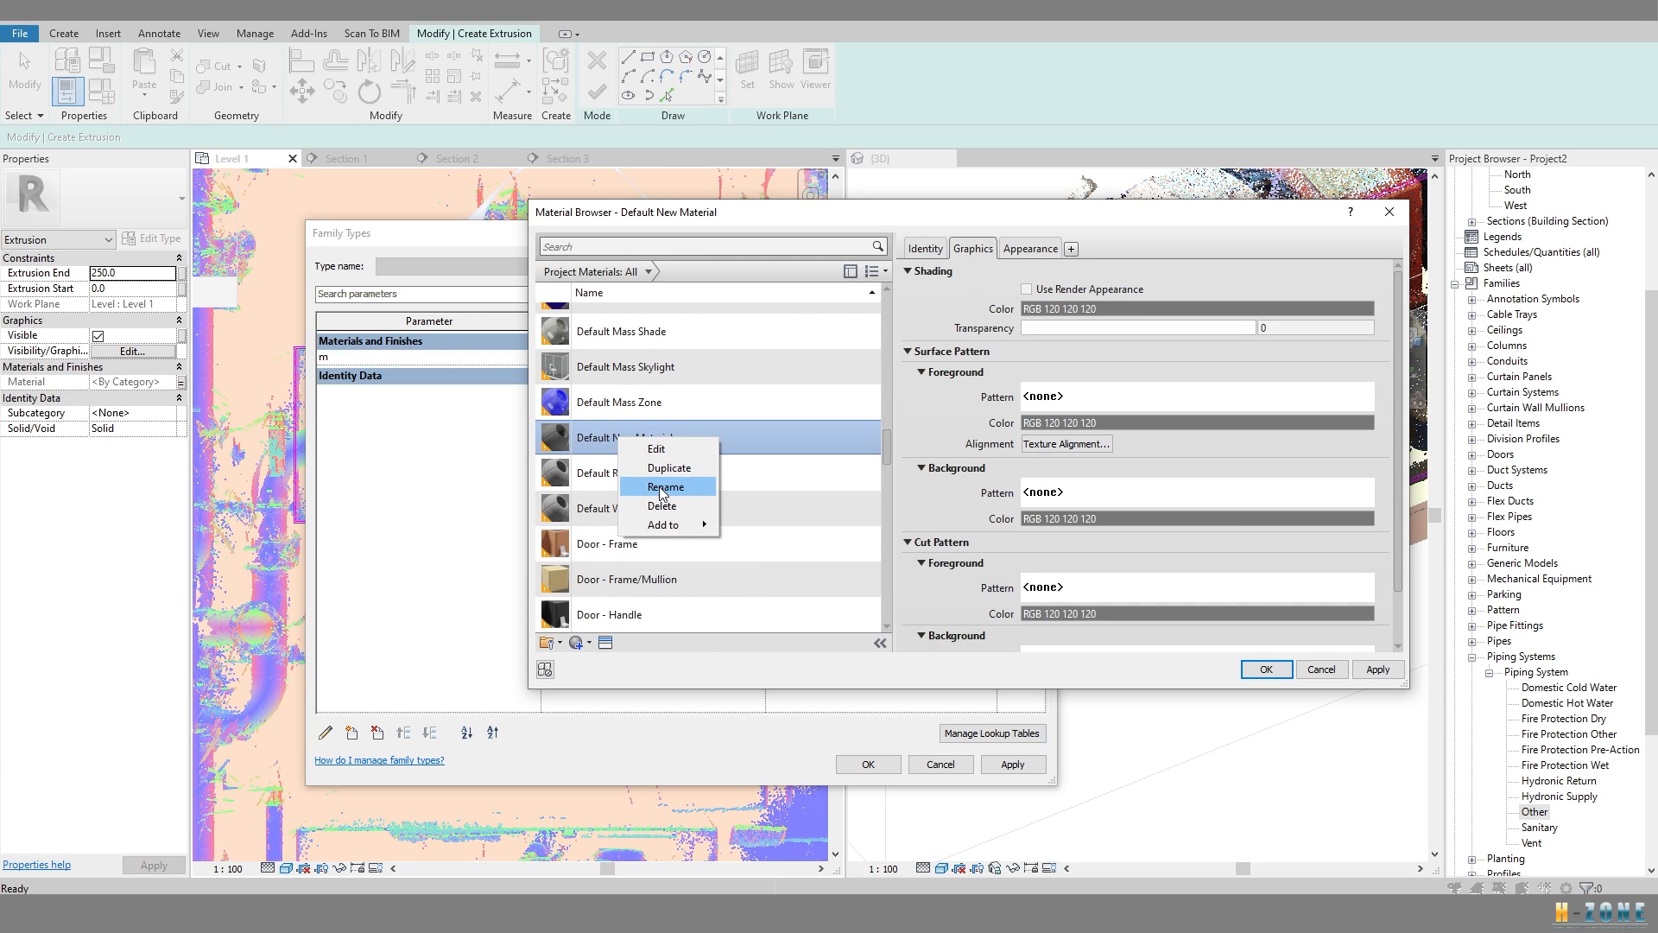
click(662, 487)
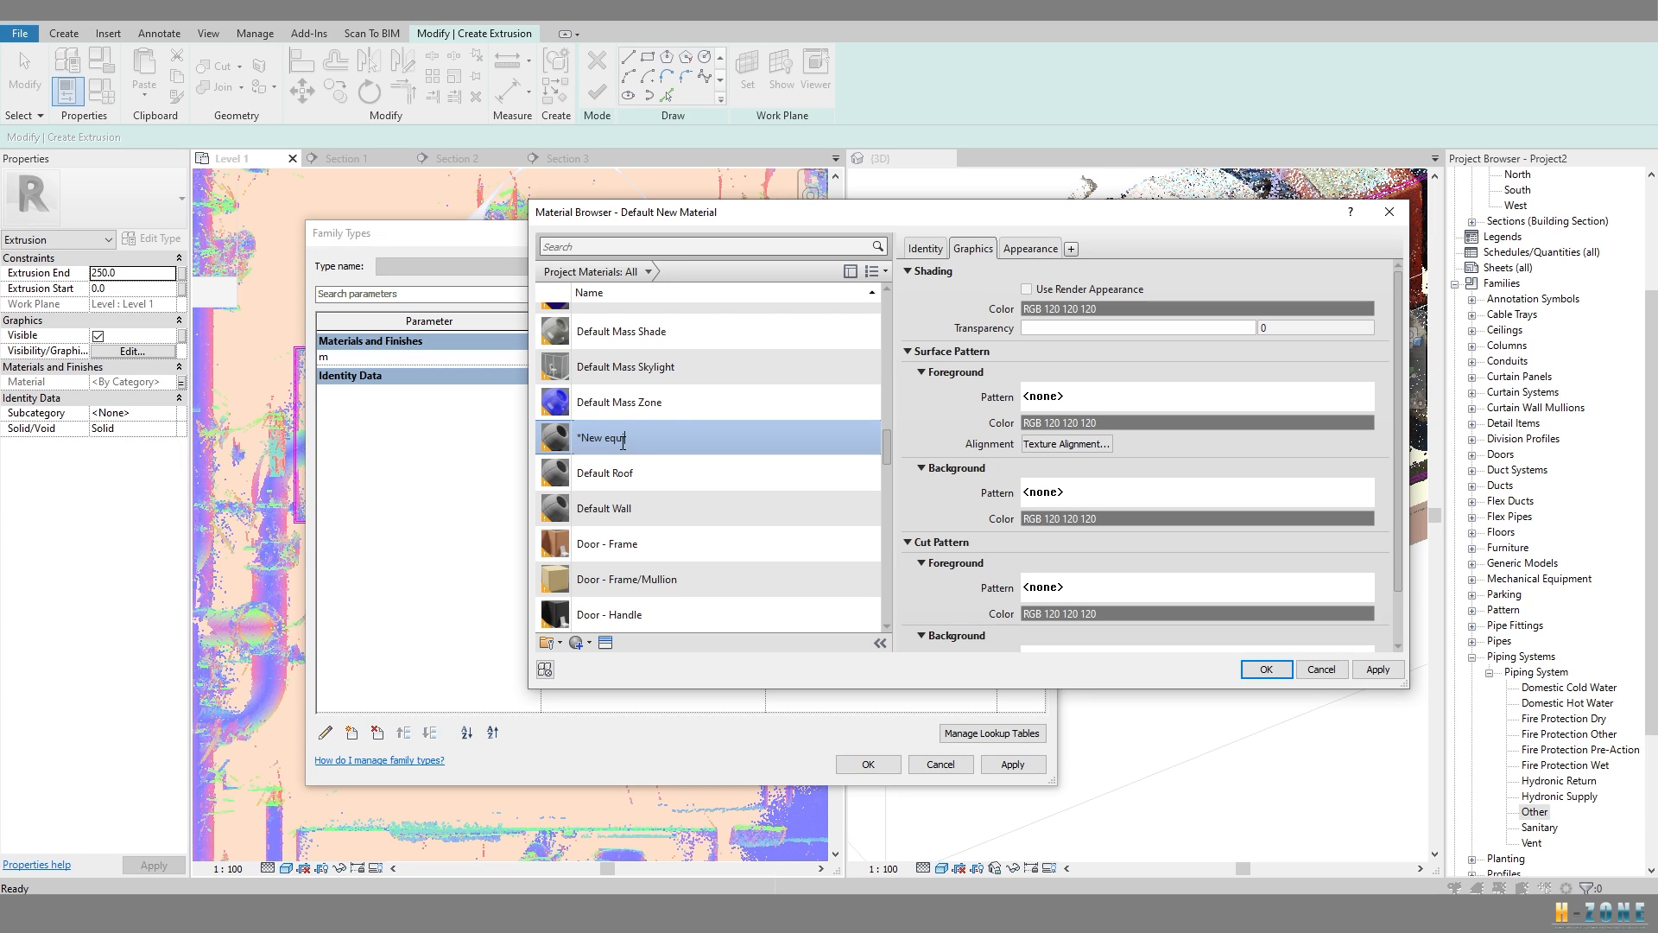
key(Return)
click(652, 325)
right_click(637, 314)
click(686, 366)
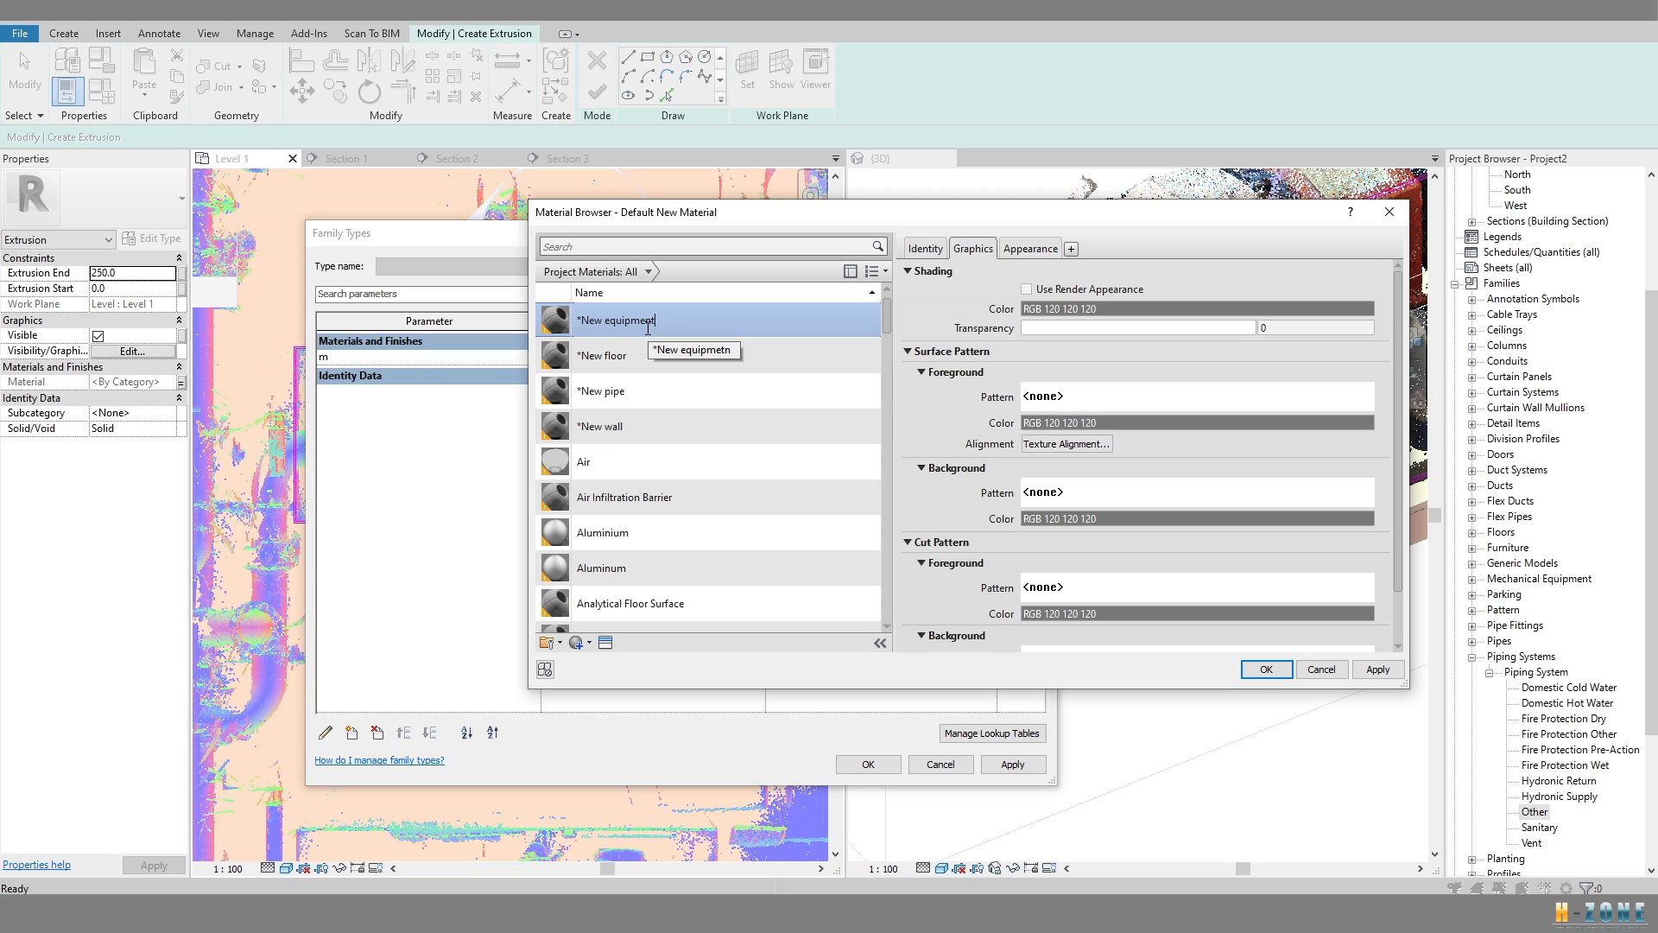
Choose a shading colour for *New equipment and assign the material to parameter m.
click(1030, 249)
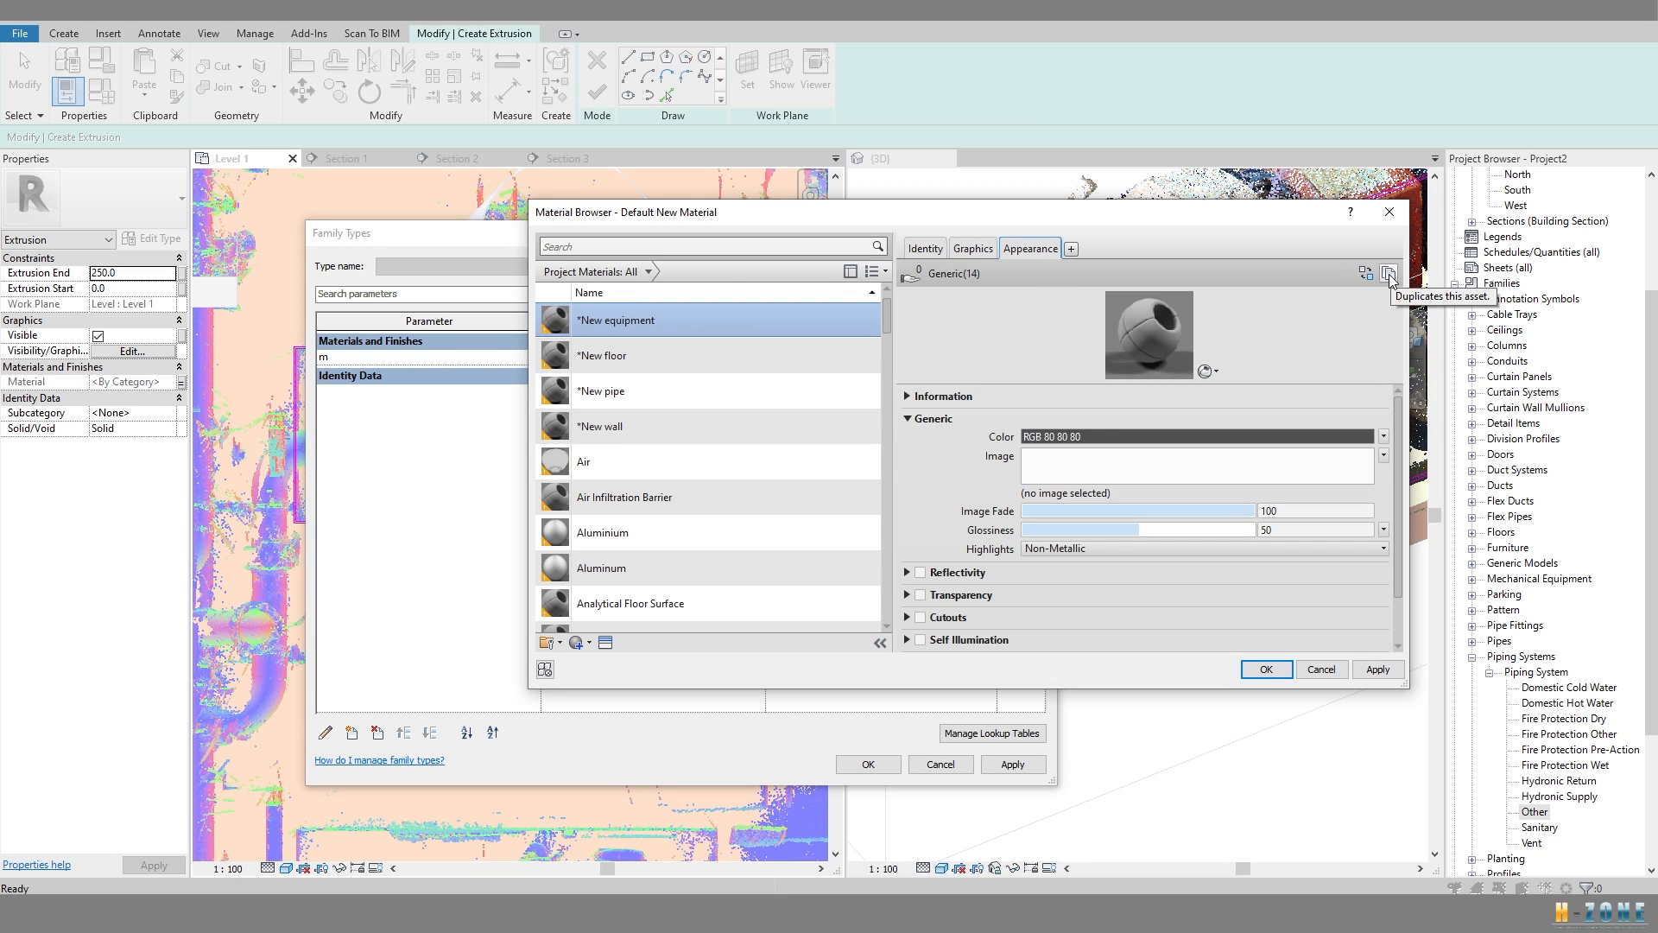
click(972, 249)
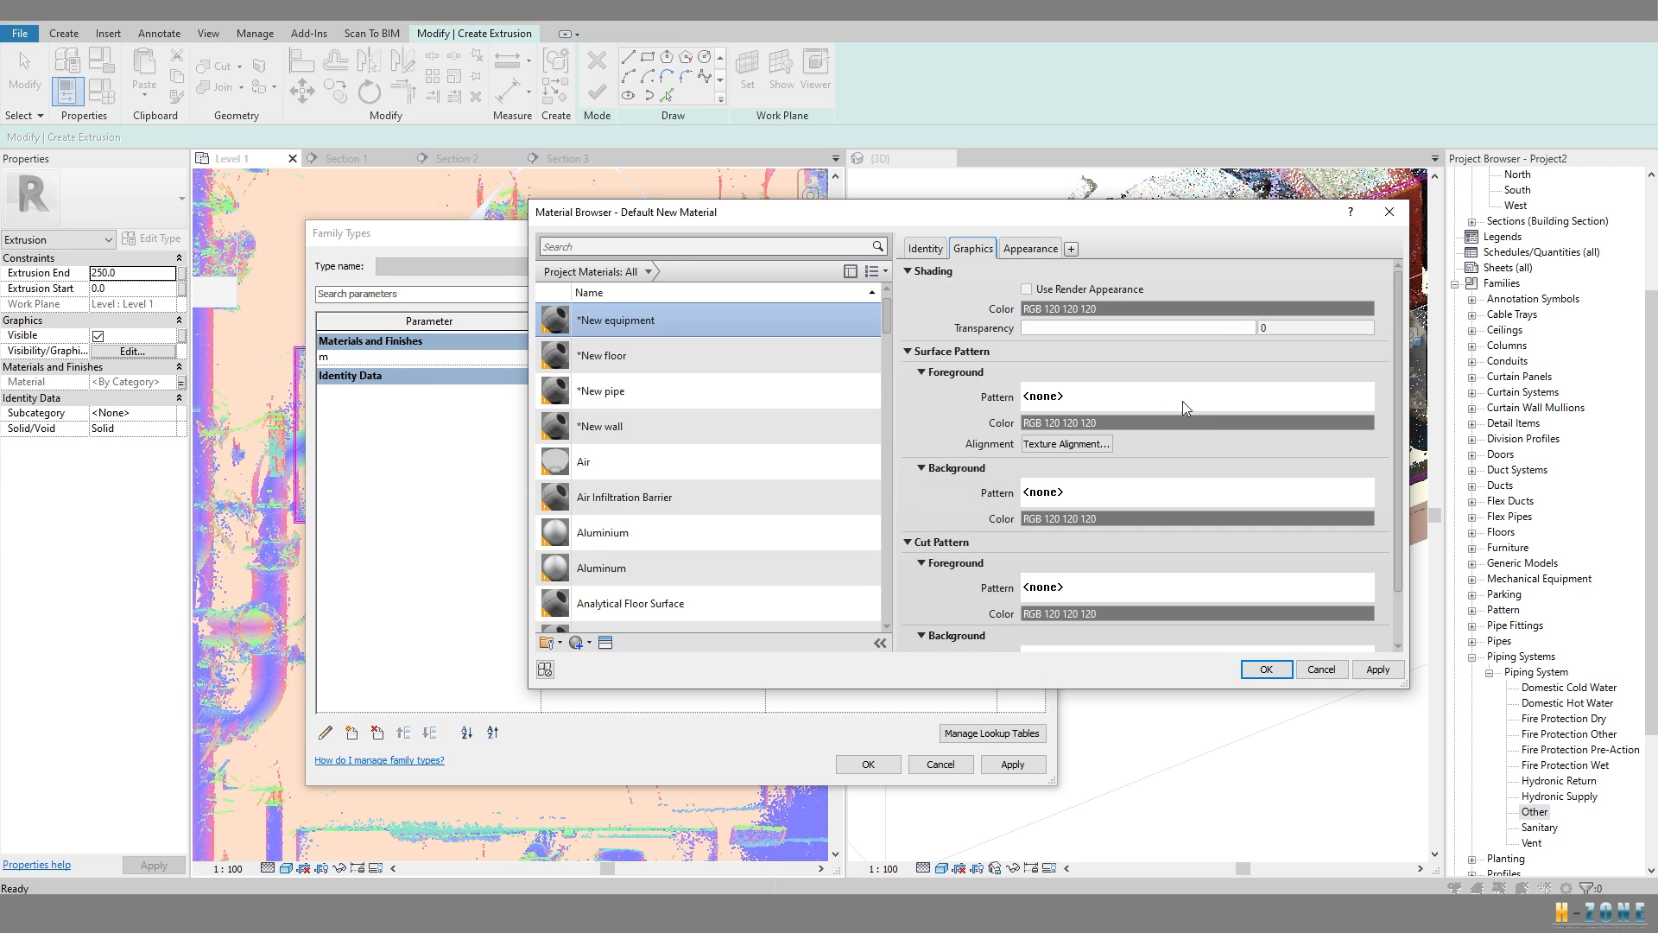
click(1094, 309)
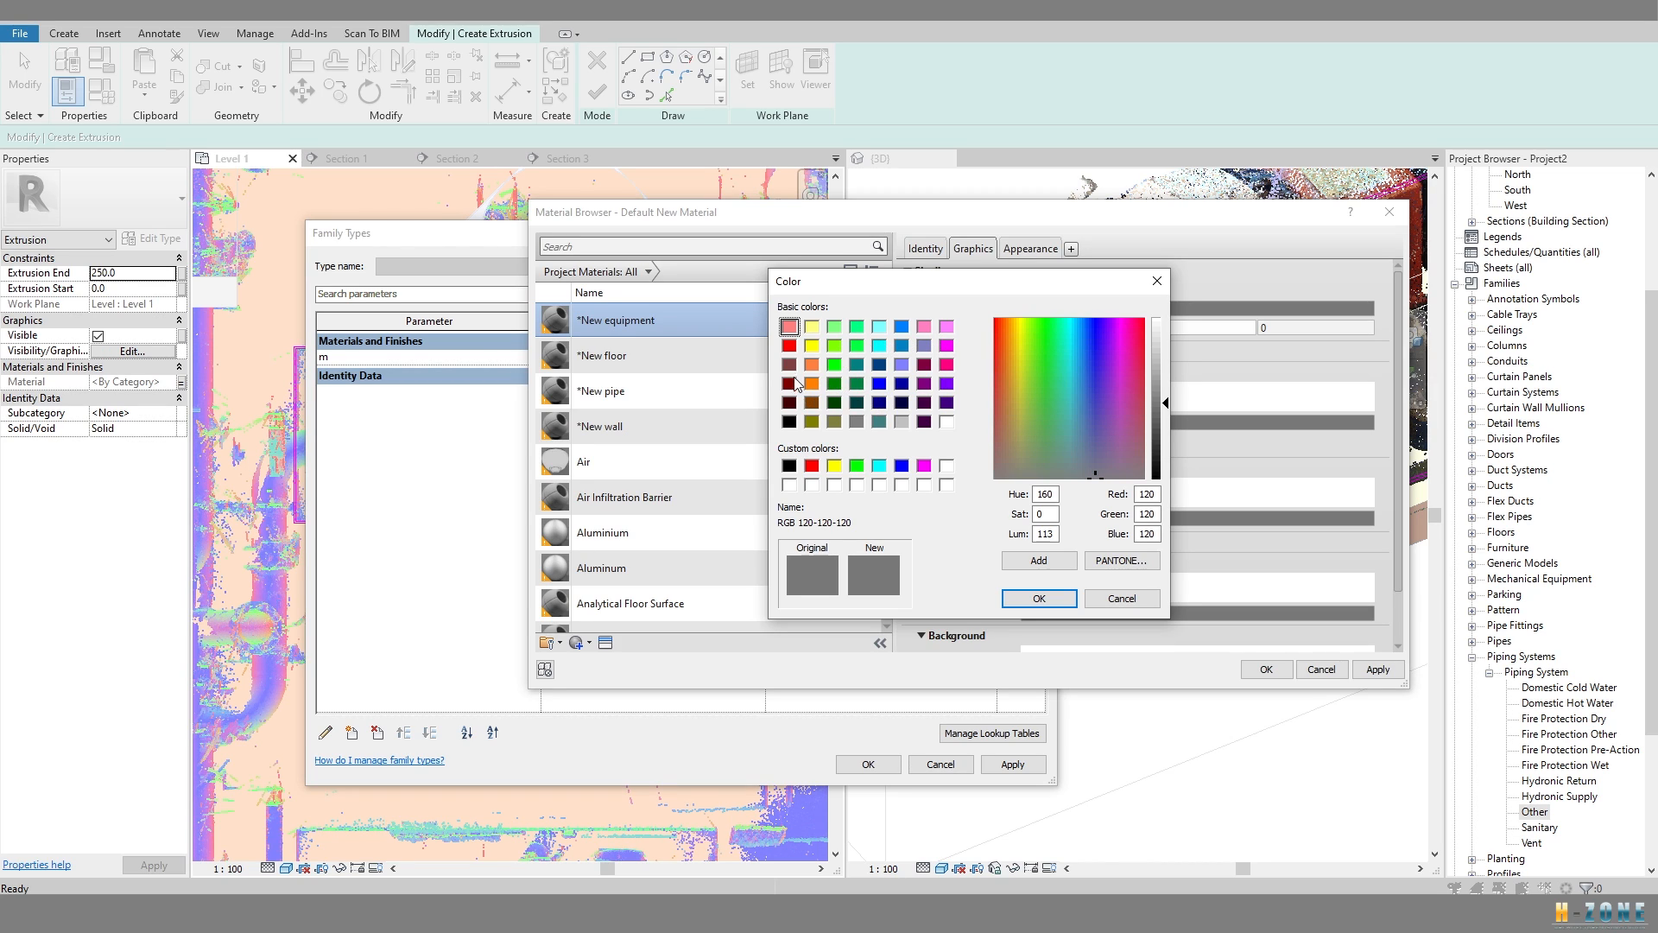
click(1040, 599)
click(1301, 669)
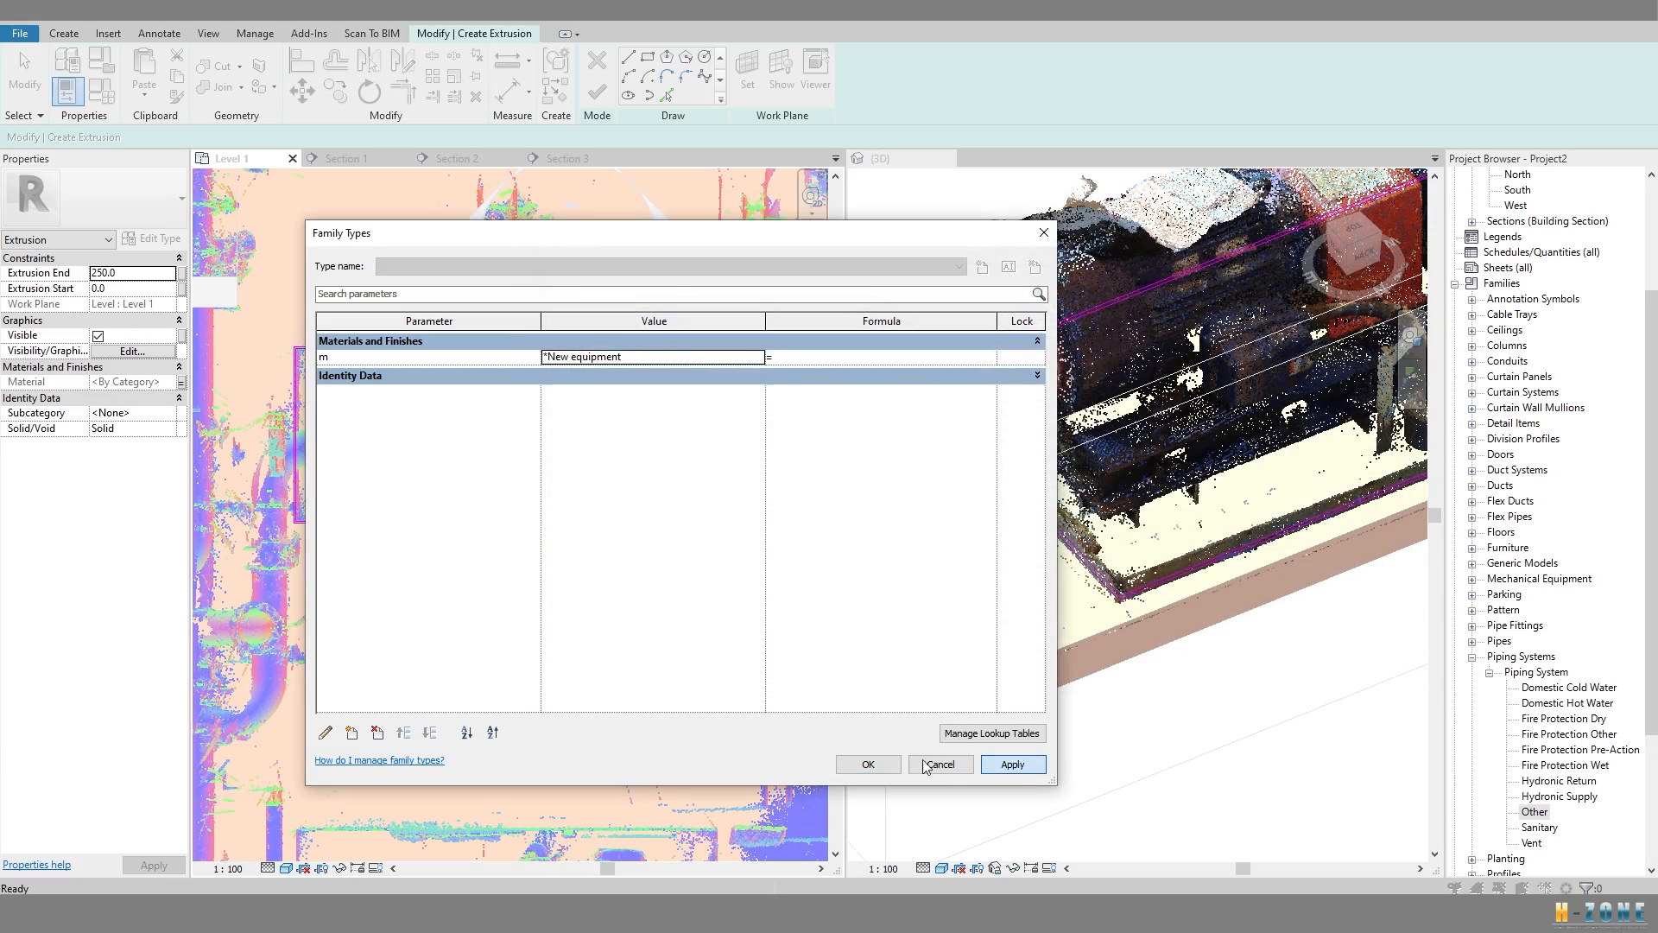
click(868, 764)
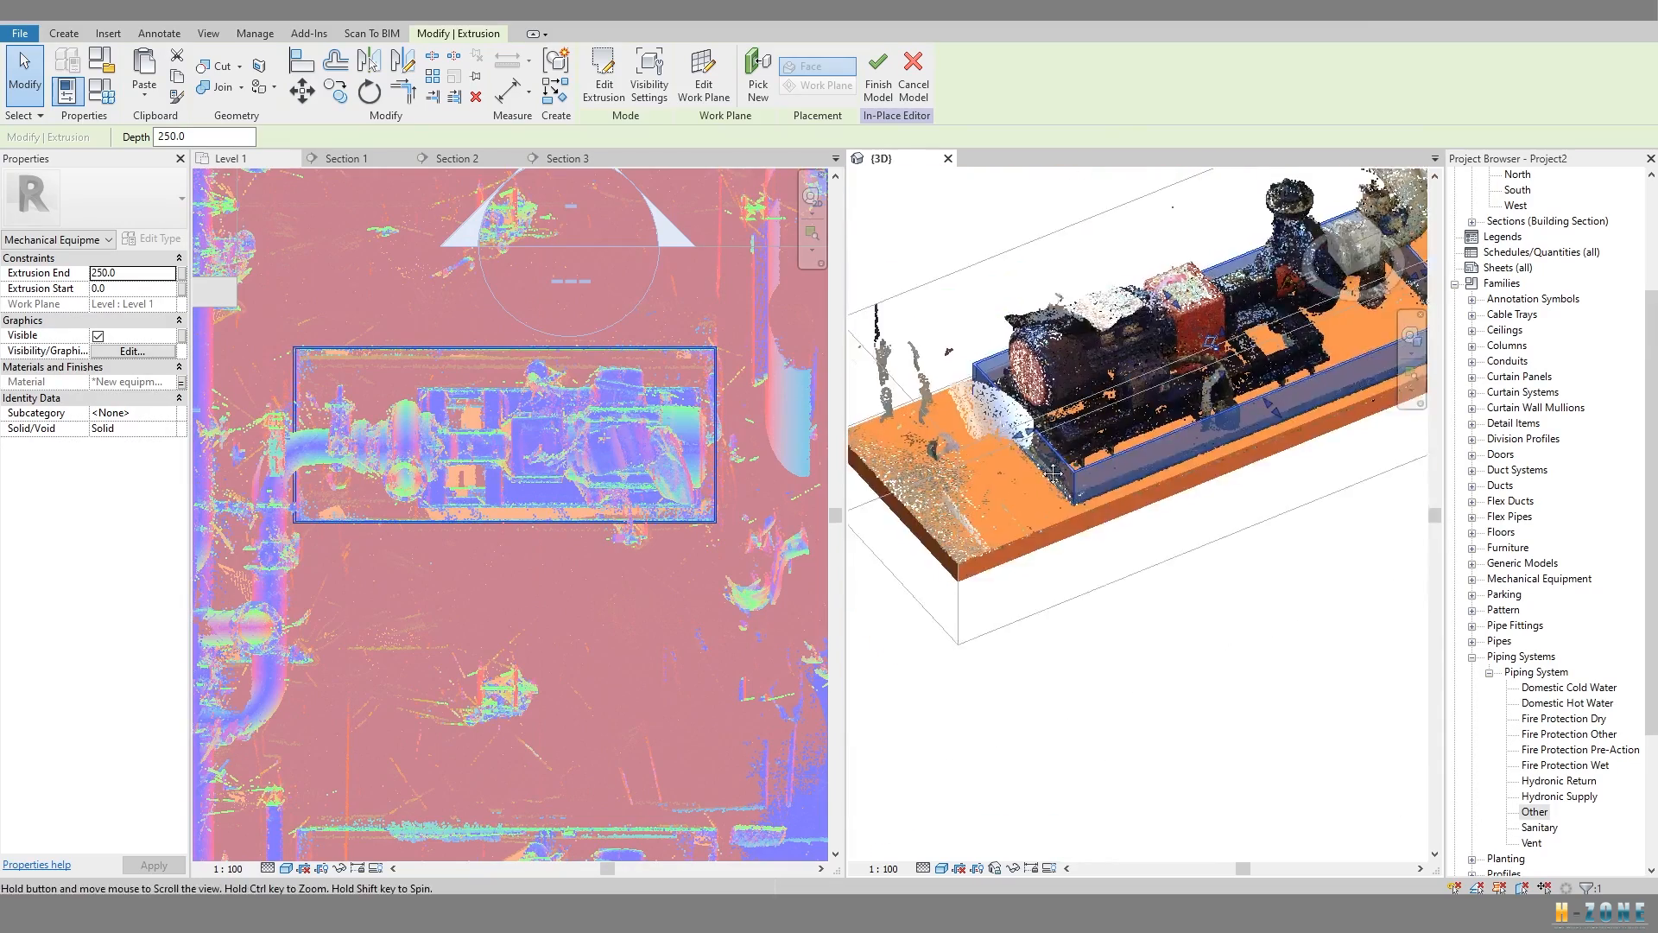
Lower the top face of the rim extrusion towards the scanned rim, to an extrusion end of about 112.8.
scroll(1163, 357, up, 5)
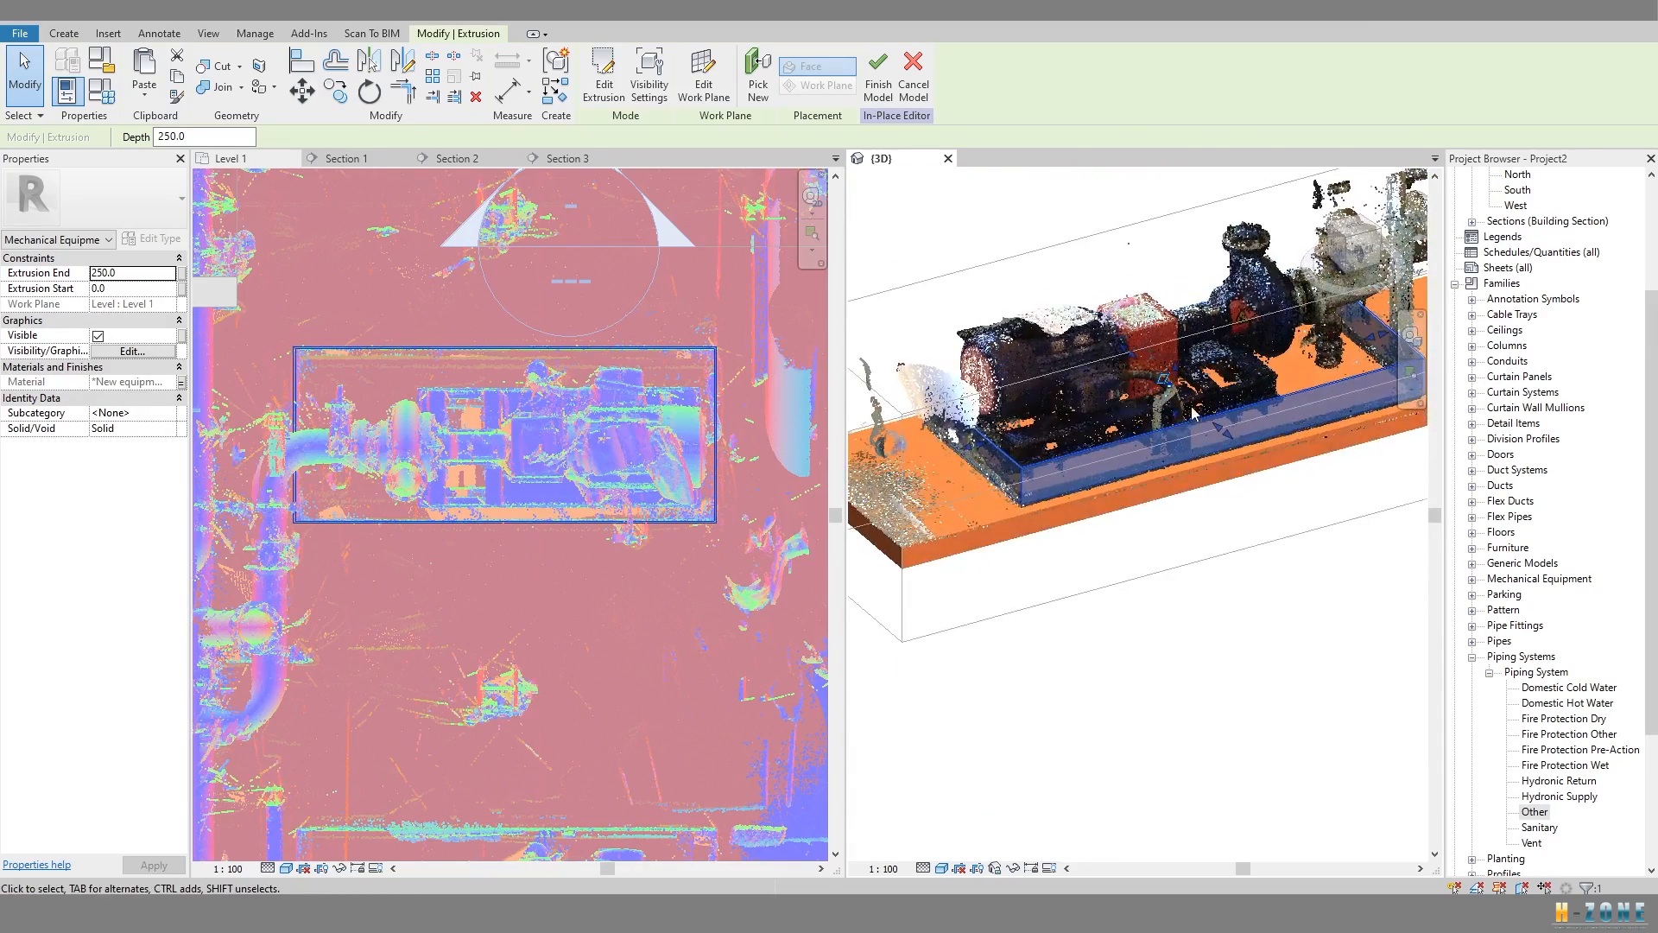
shift+middle_drag(1164, 357, 1246, 354)
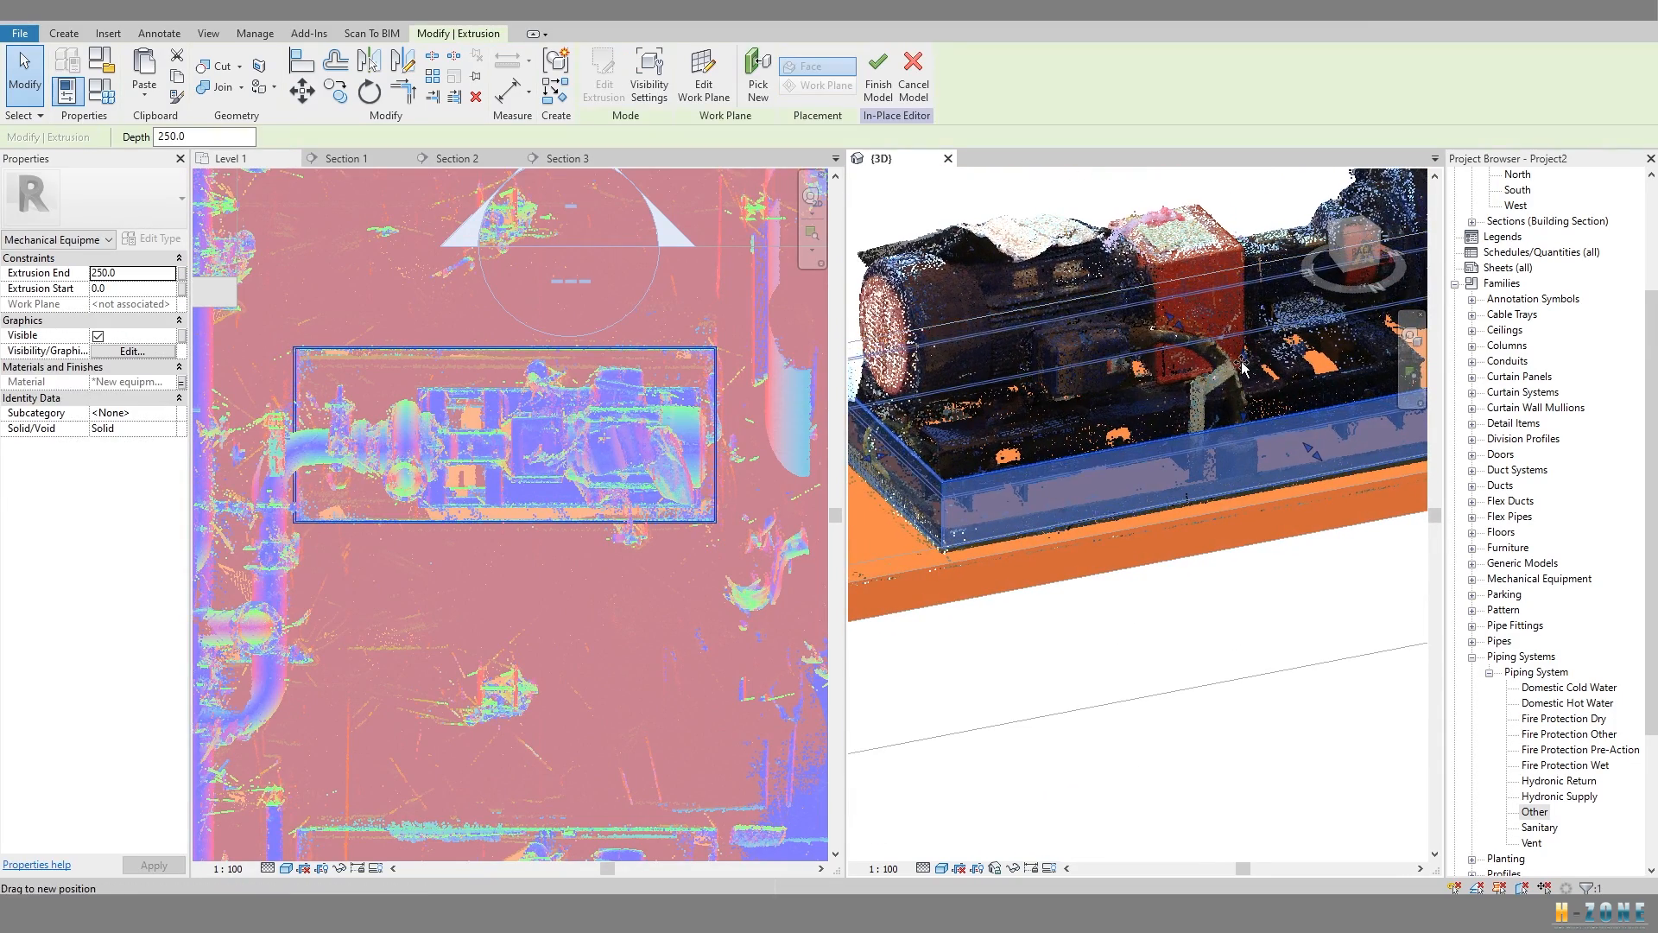
drag(1244, 367, 1244, 384)
shift+middle_drag(1080, 462, 1019, 457)
scroll(967, 458, down, 2)
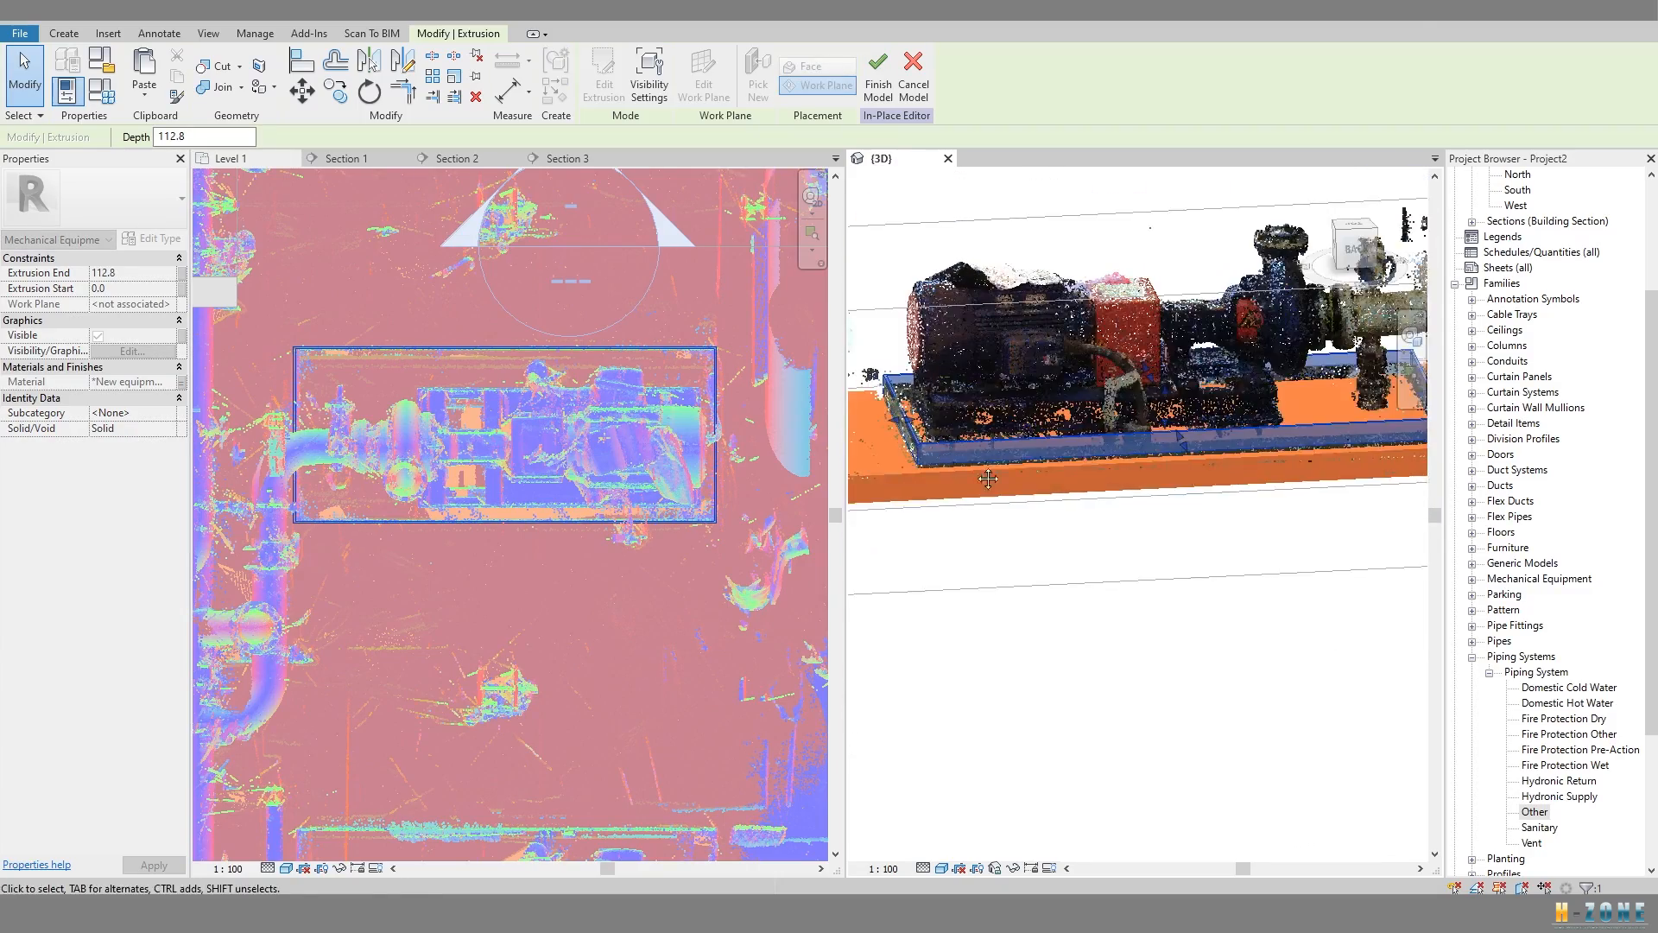
scroll(968, 449, up, 4)
mouse_move(1130, 464)
shift+middle_down()
mouse_move(1120, 443)
mouse_move(1136, 467)
shift+middle_up()
scroll(1257, 462, up, 2)
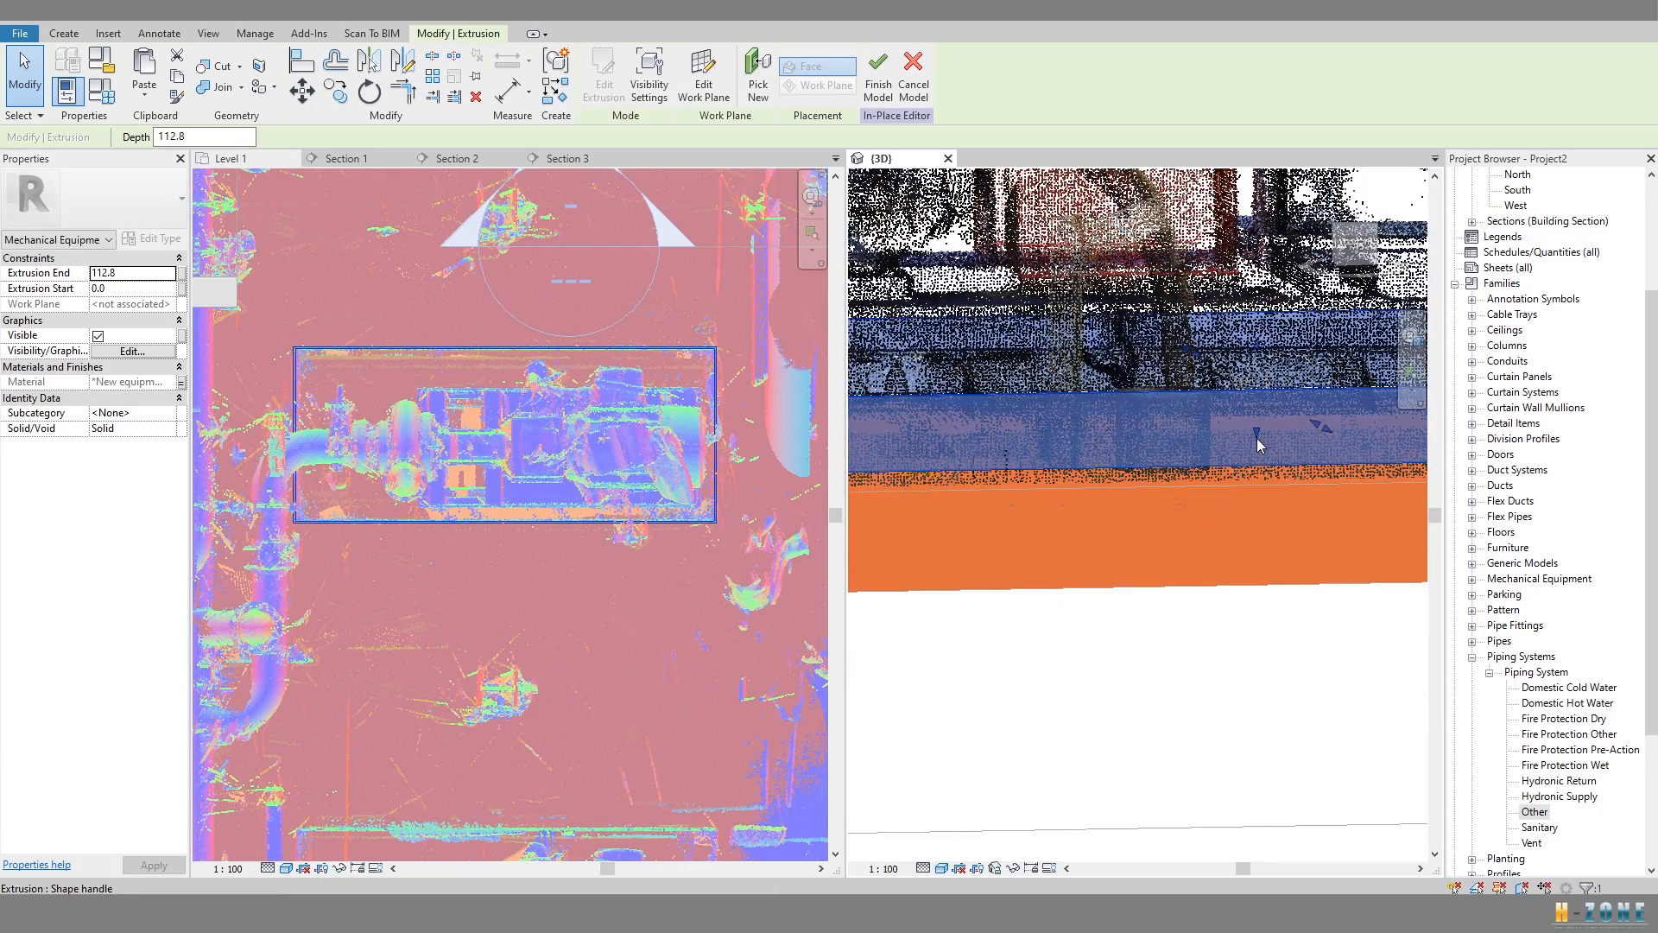
Refine the rim extrusion's top and bottom faces against the scan, to an extrusion end of about 63.4 and start of -23.0.
drag(1257, 438, 1258, 443)
scroll(1206, 451, down, 2)
shift+middle_drag(1206, 451, 1334, 417)
scroll(1344, 414, down, 1)
drag(1344, 413, 1343, 429)
drag(1248, 449, 1248, 454)
key(Escape)
shift+middle_drag(1244, 527, 1285, 517)
click(1273, 589)
scroll(665, 484, down, 1)
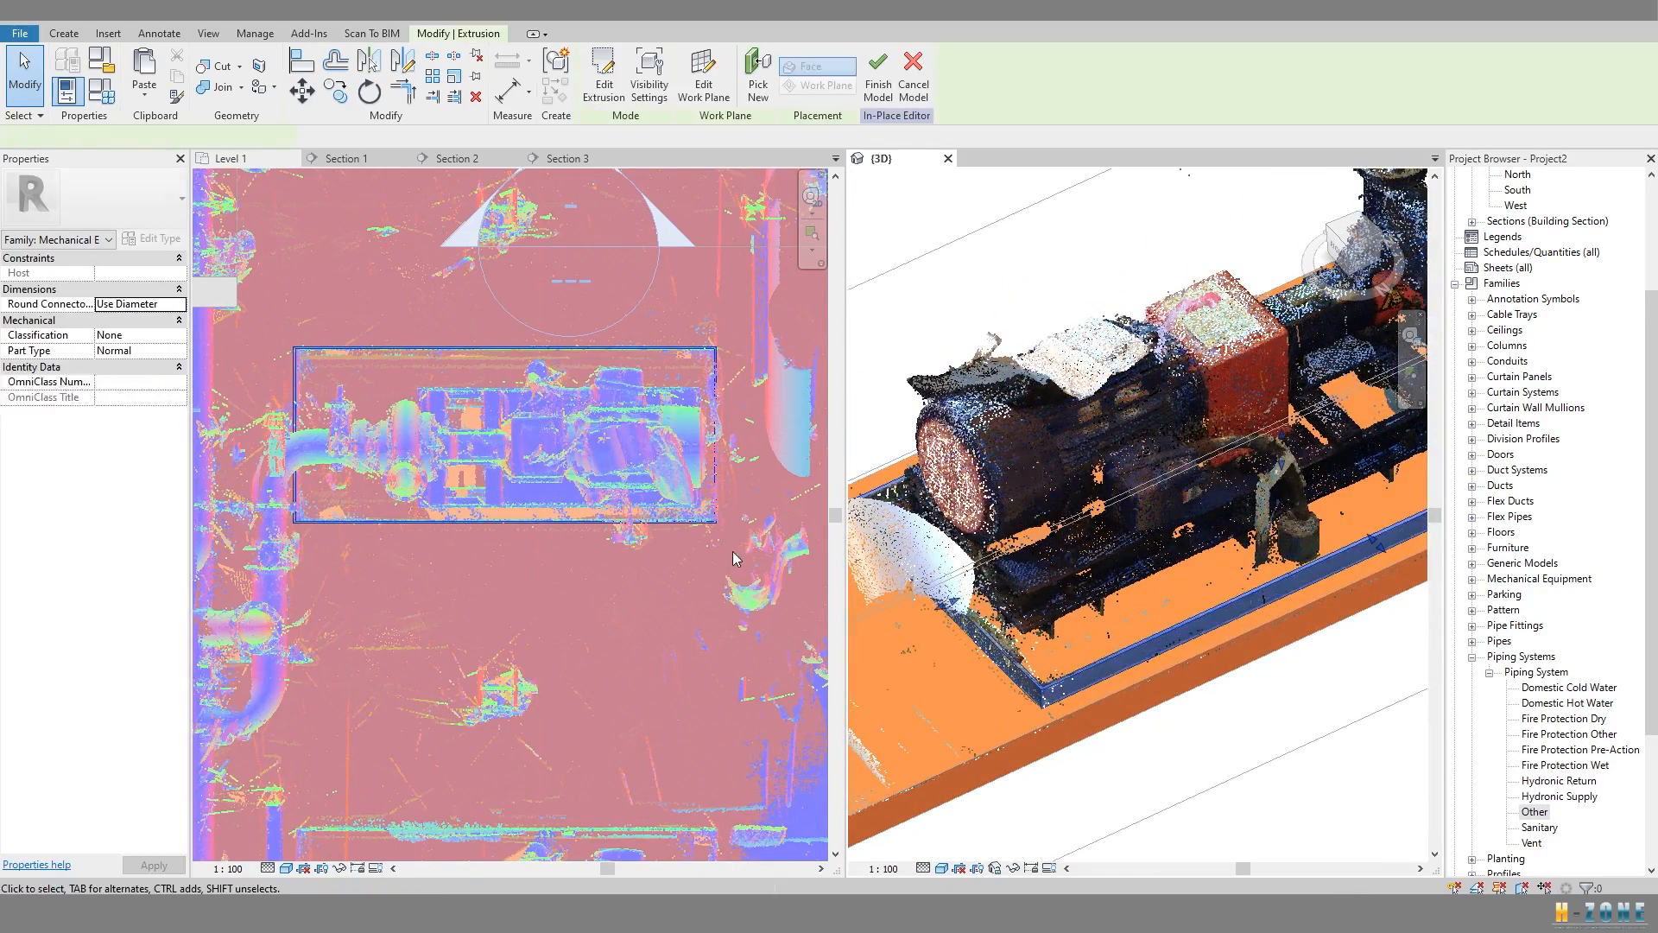
Duplicate the rim extrusion in place and delete all sketch lines of the copy.
scroll(694, 479, up, 1)
scroll(622, 415, up, 2)
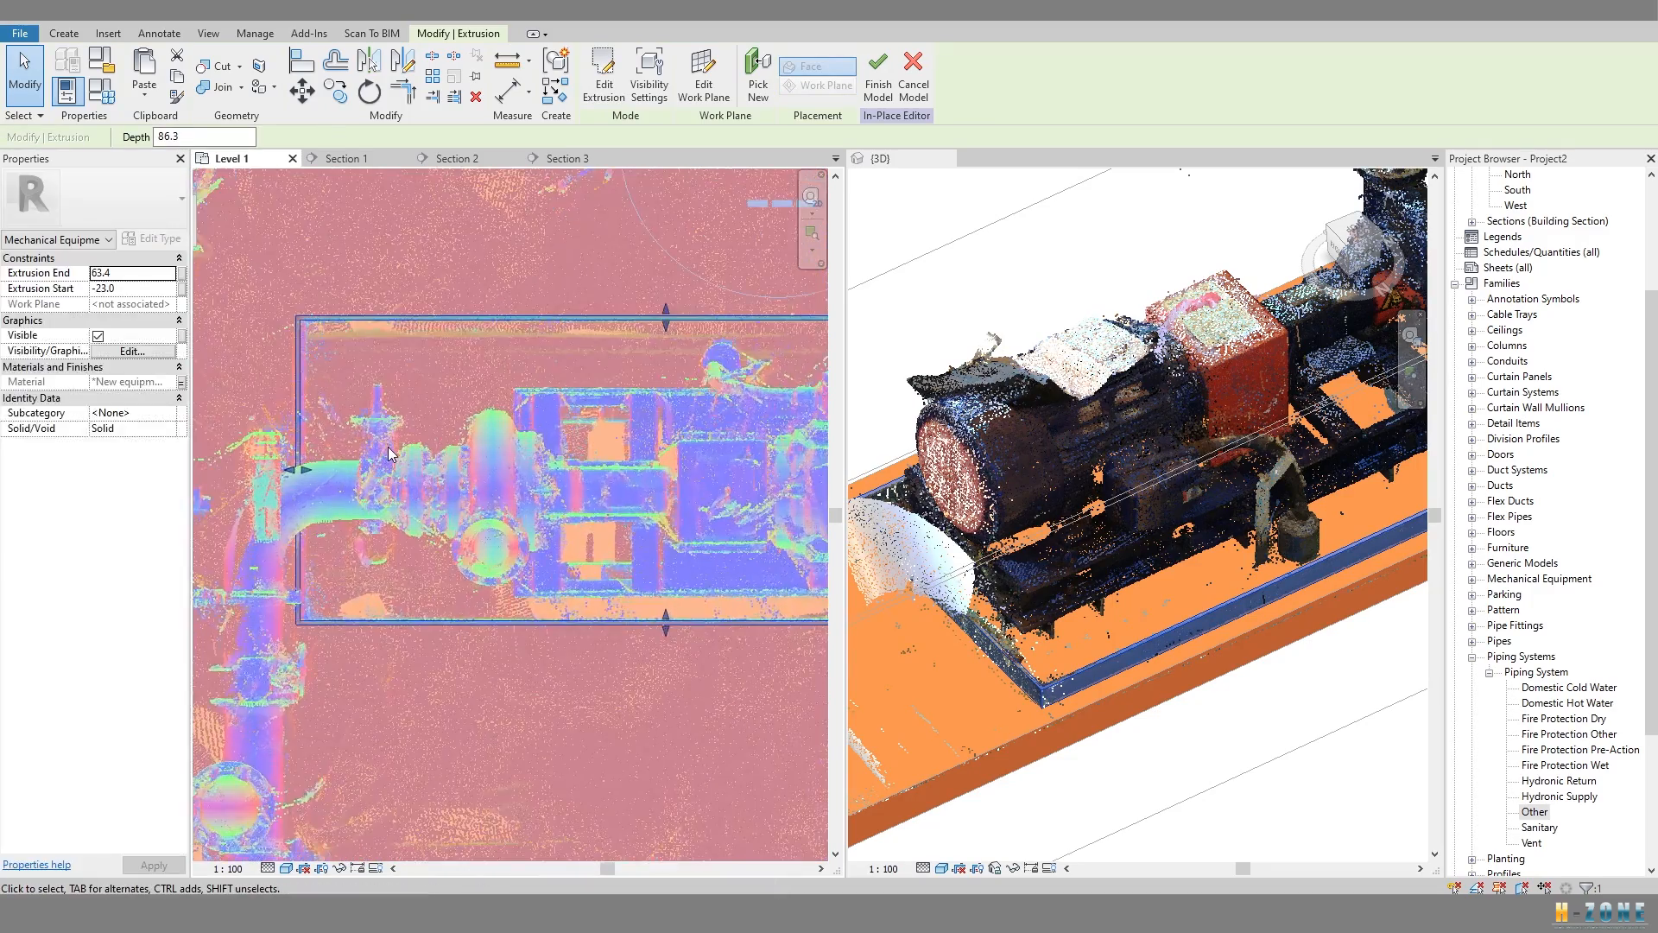
scroll(1073, 597, up, 2)
scroll(1007, 503, down, 1)
shift+middle_drag(1007, 503, 1114, 524)
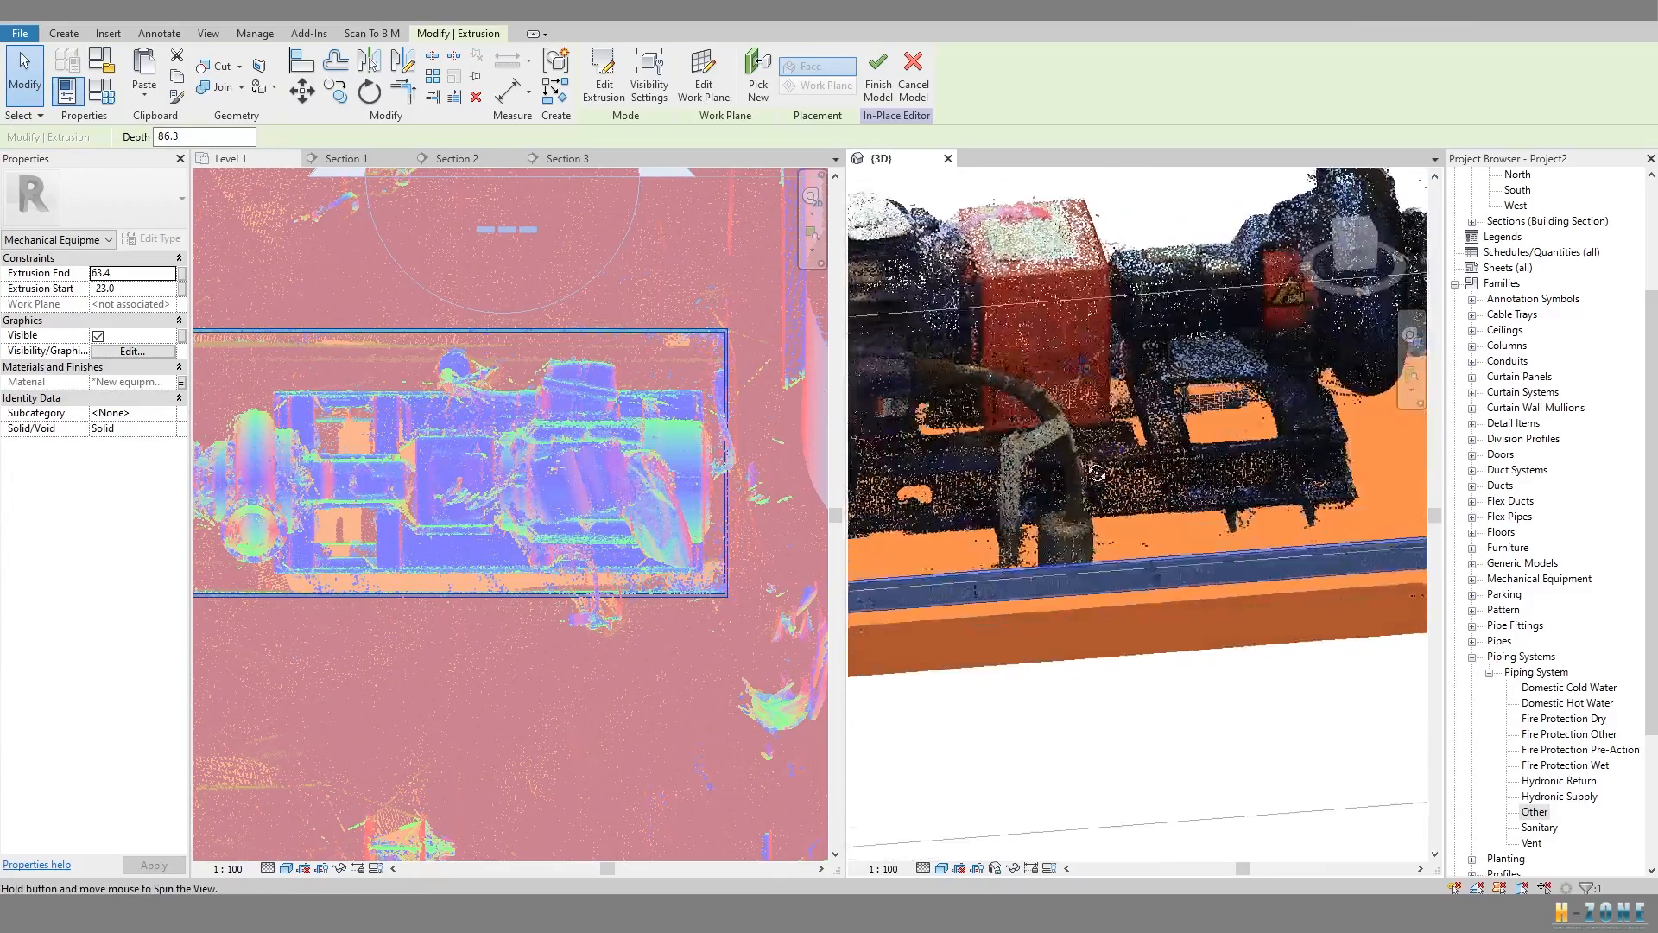
shift+middle_drag(1030, 447, 1097, 553)
scroll(362, 467, up, 3)
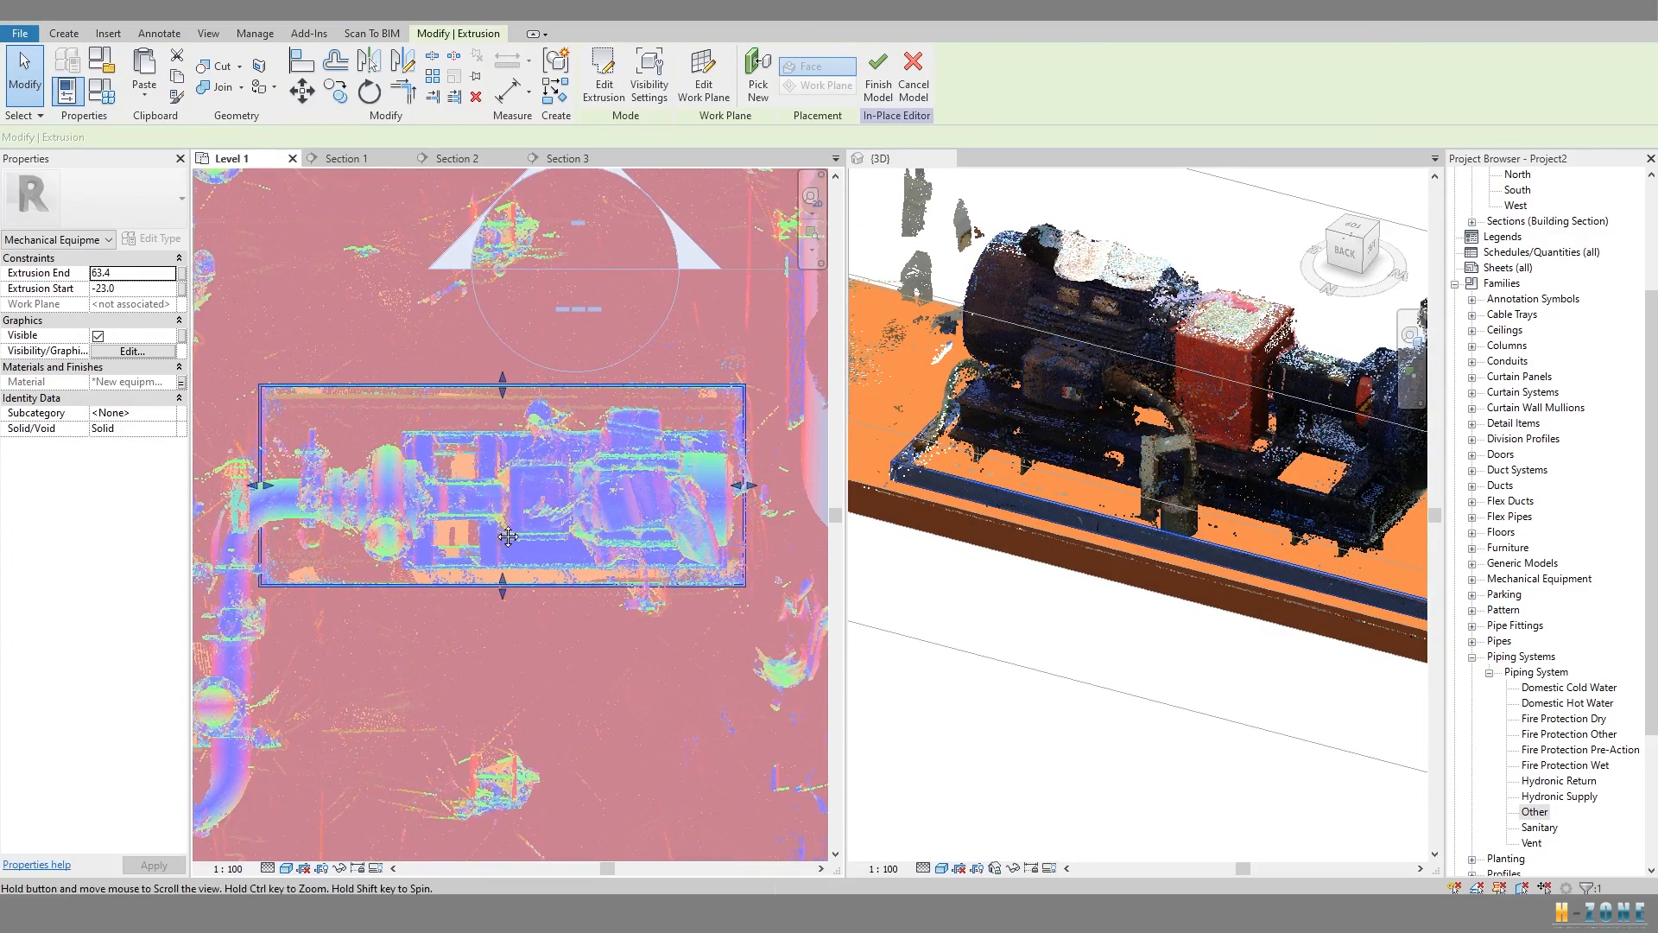
middle_drag(361, 468, 454, 469)
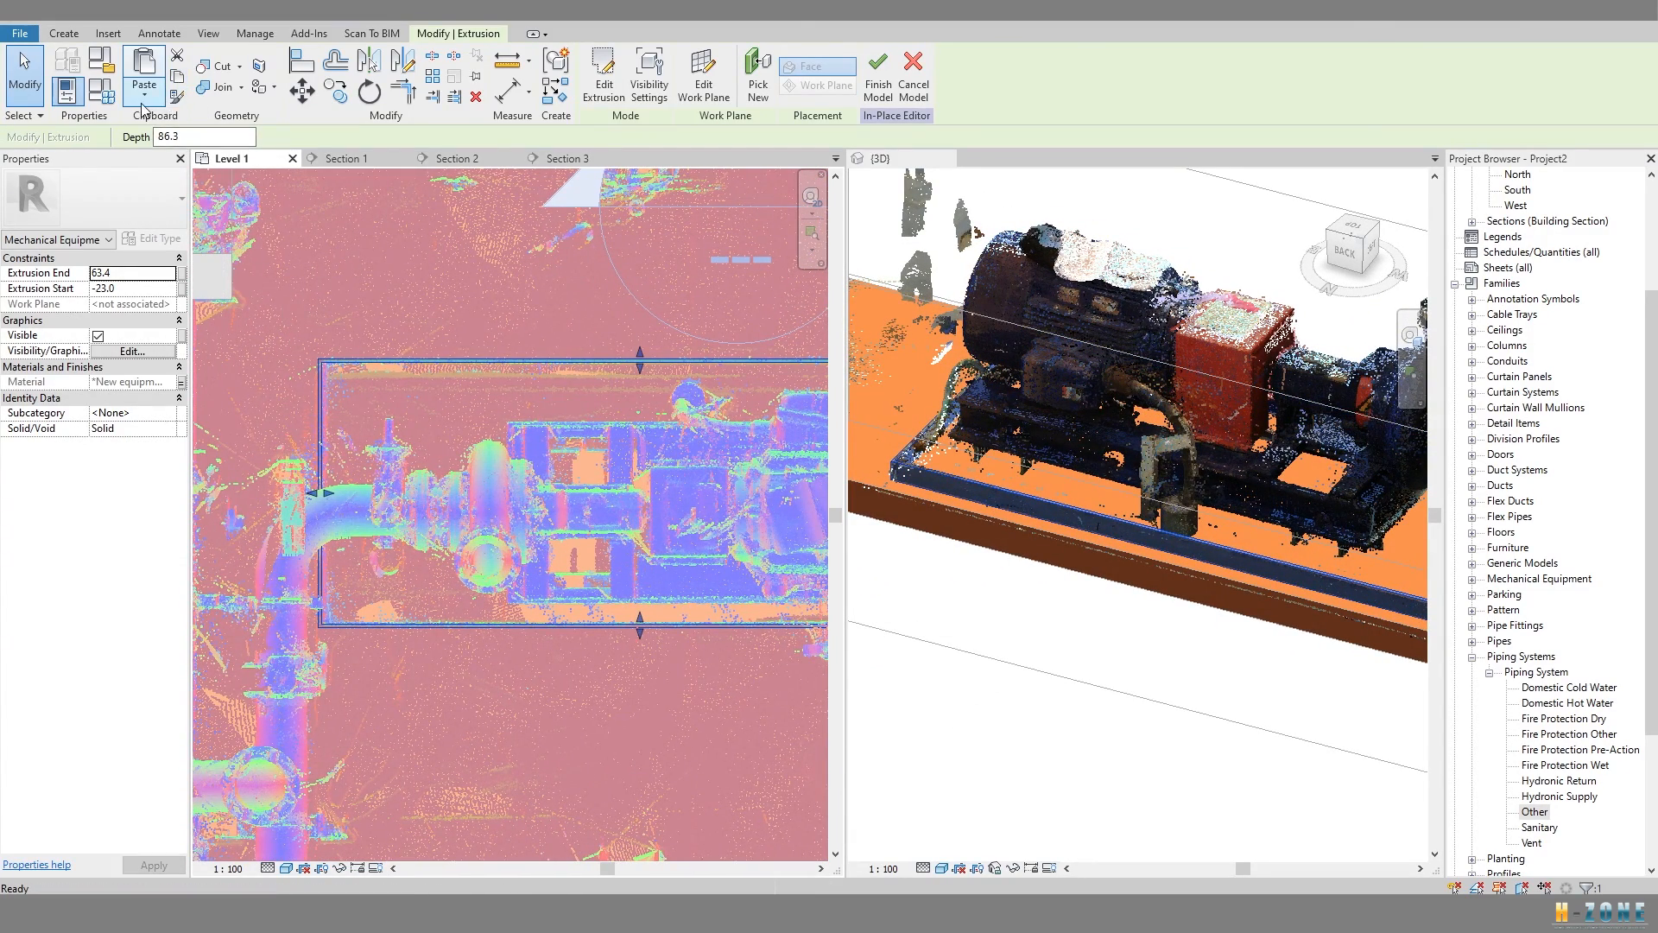
key(Escape)
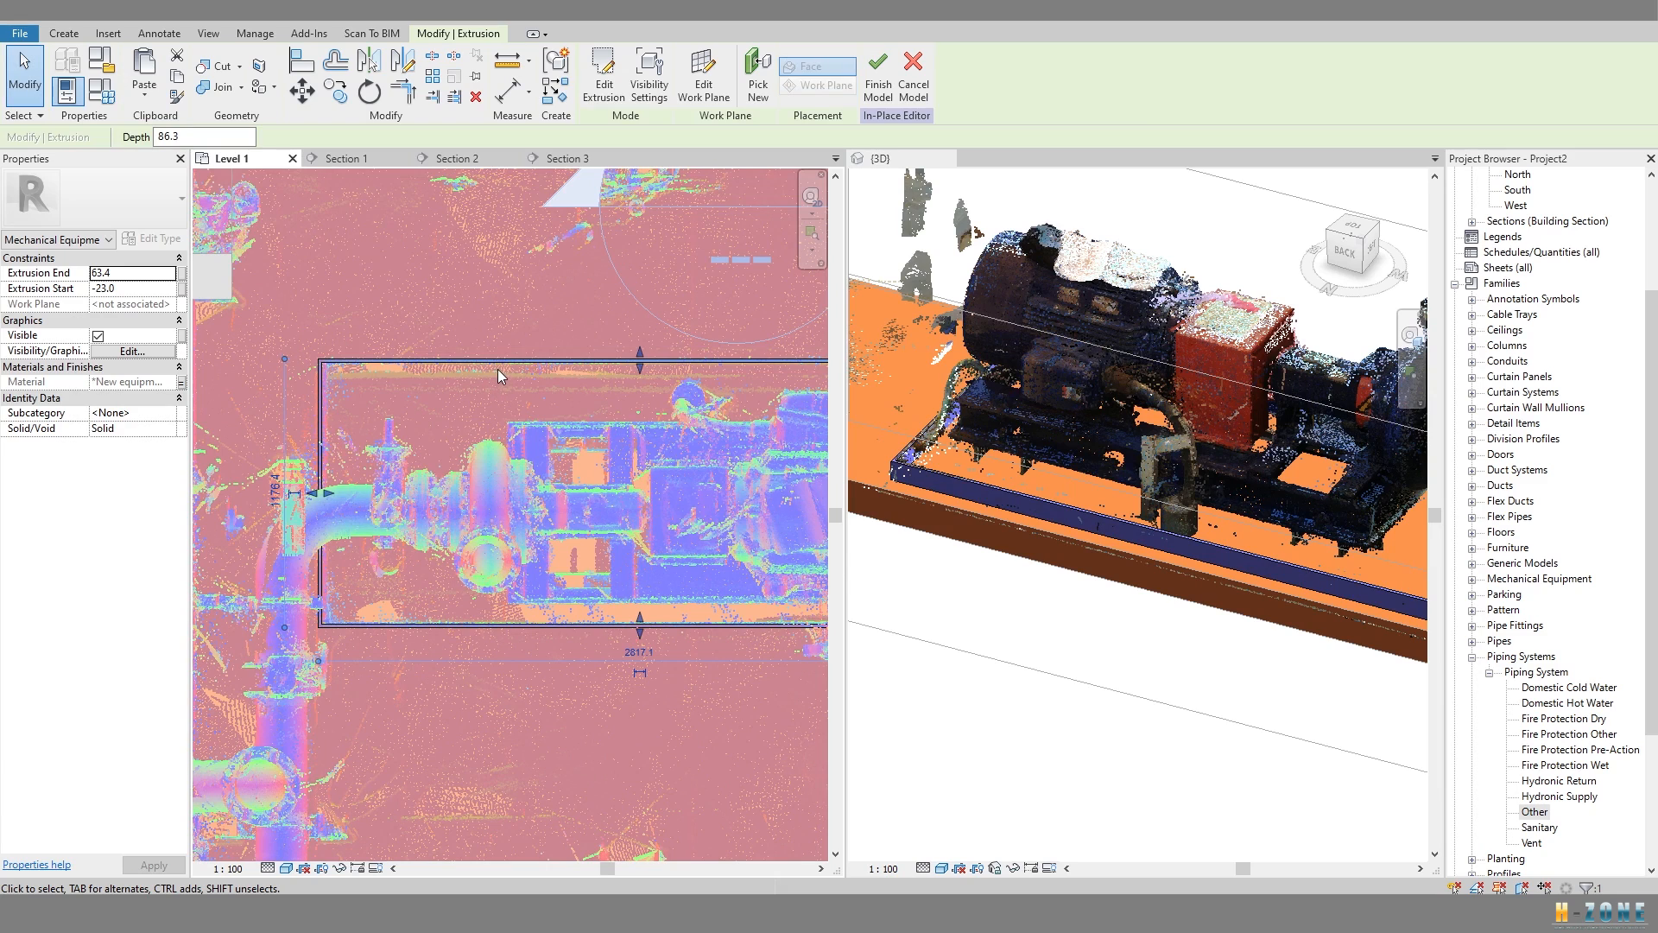
click(602, 86)
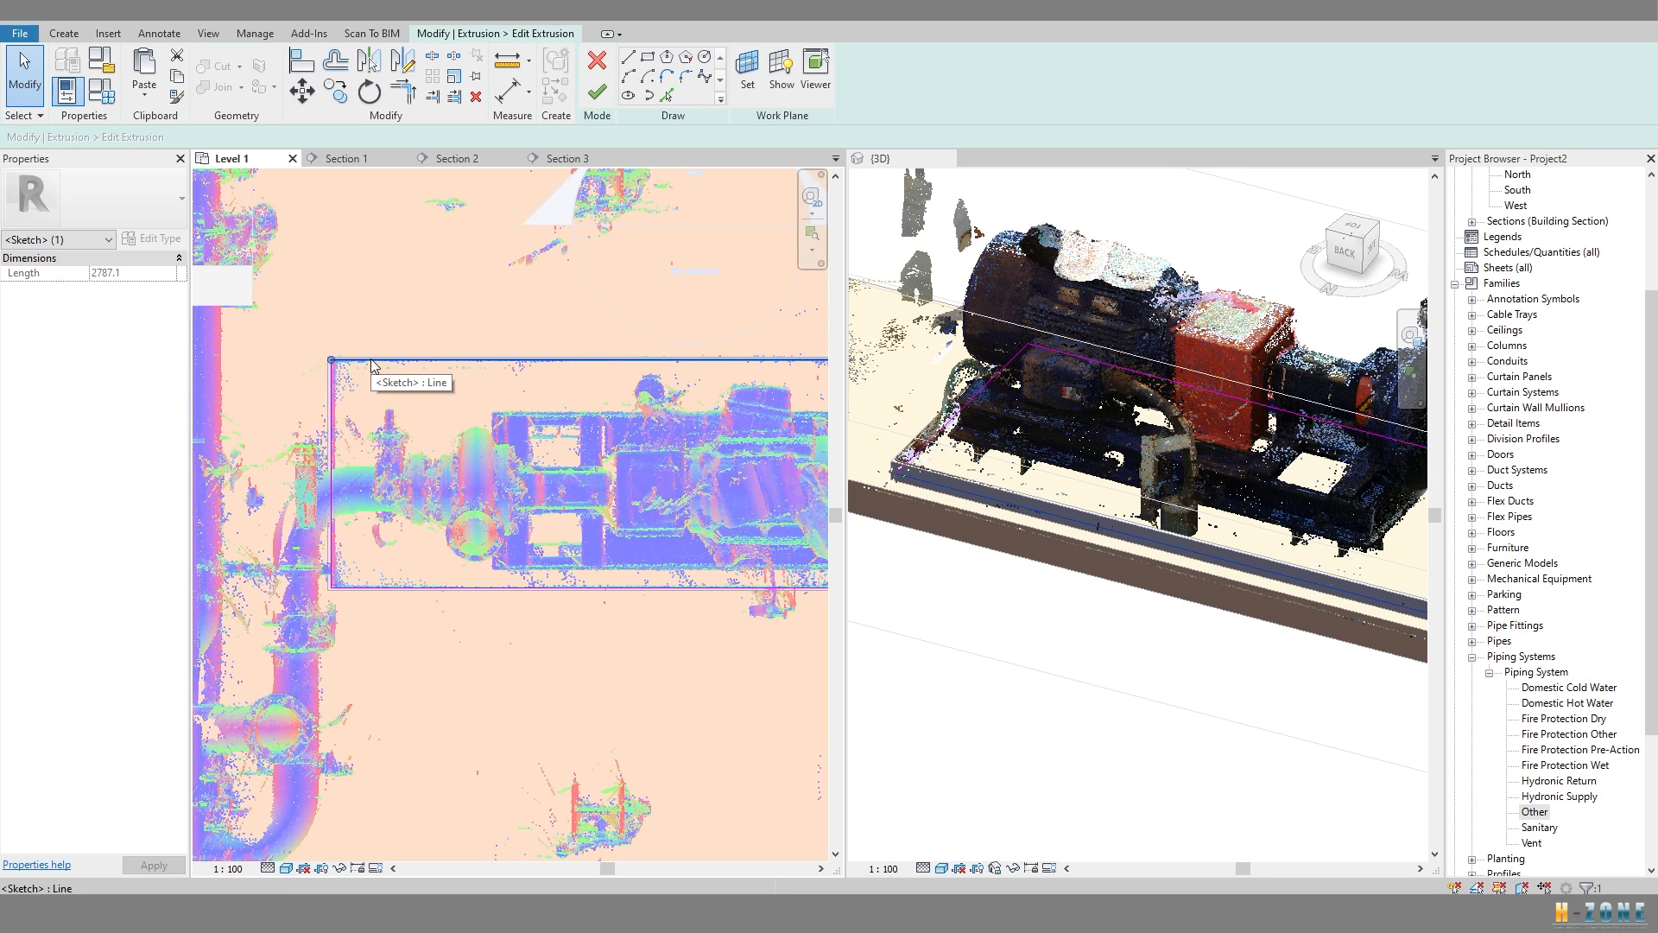
key(Delete)
Sketch a rectangle about 1915 by 820 mm around the scanned pump support frame and align its pump-end edge to the scan.
middle_drag(425, 443, 278, 424)
scroll(277, 423, up, 1)
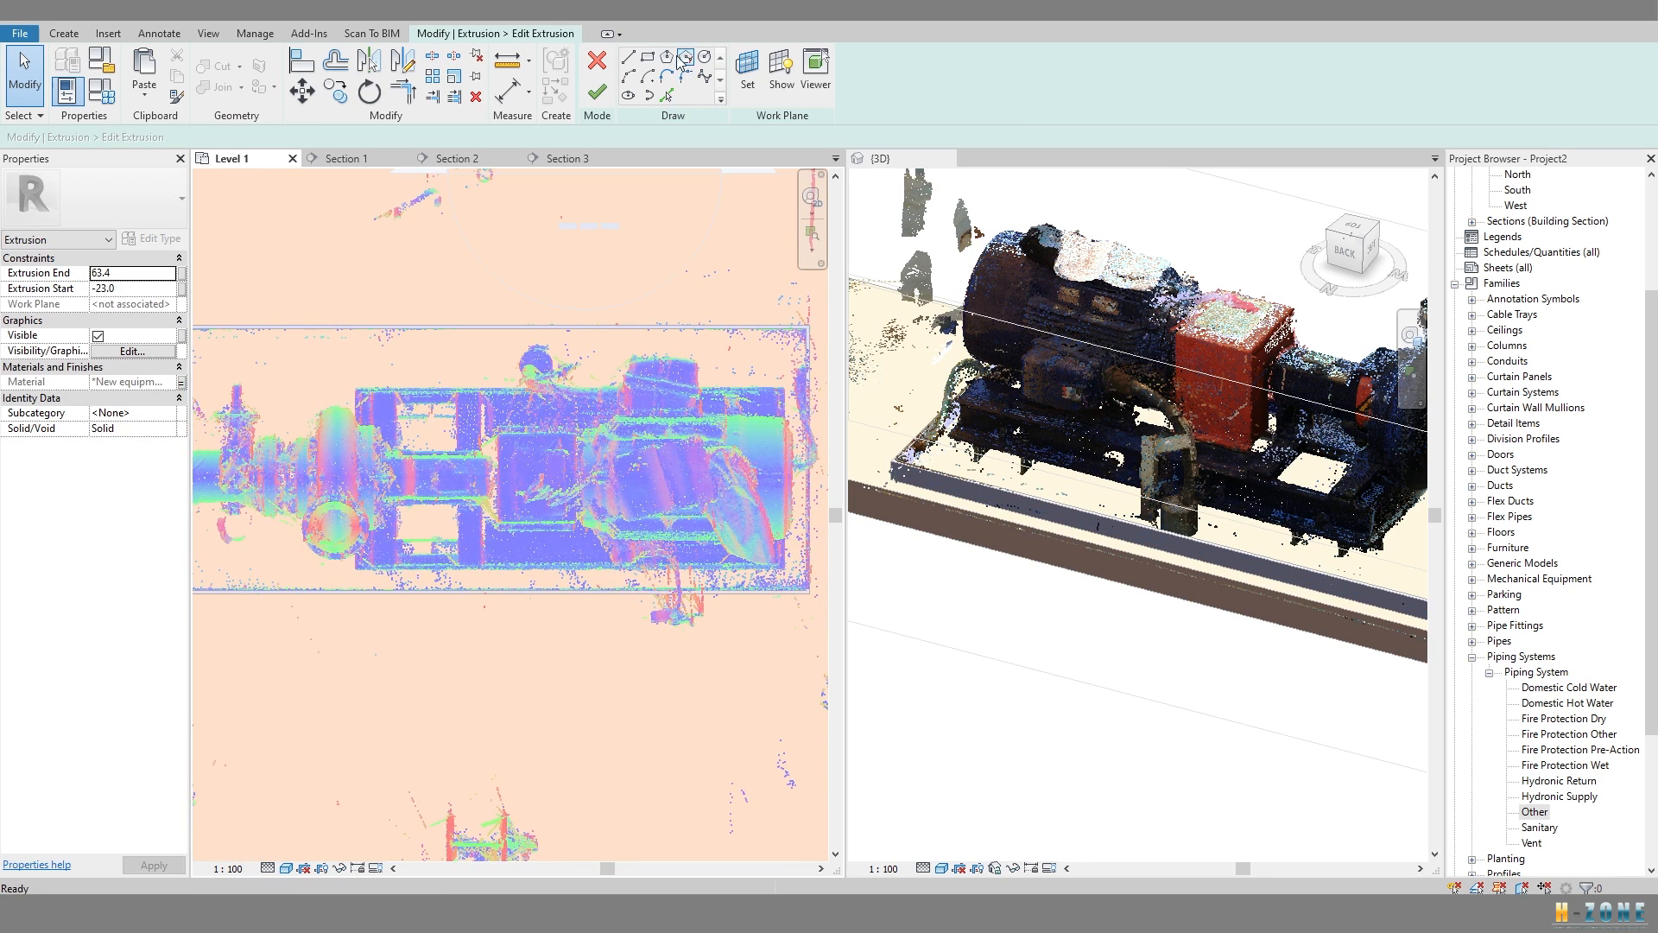
click(786, 580)
key(Escape)
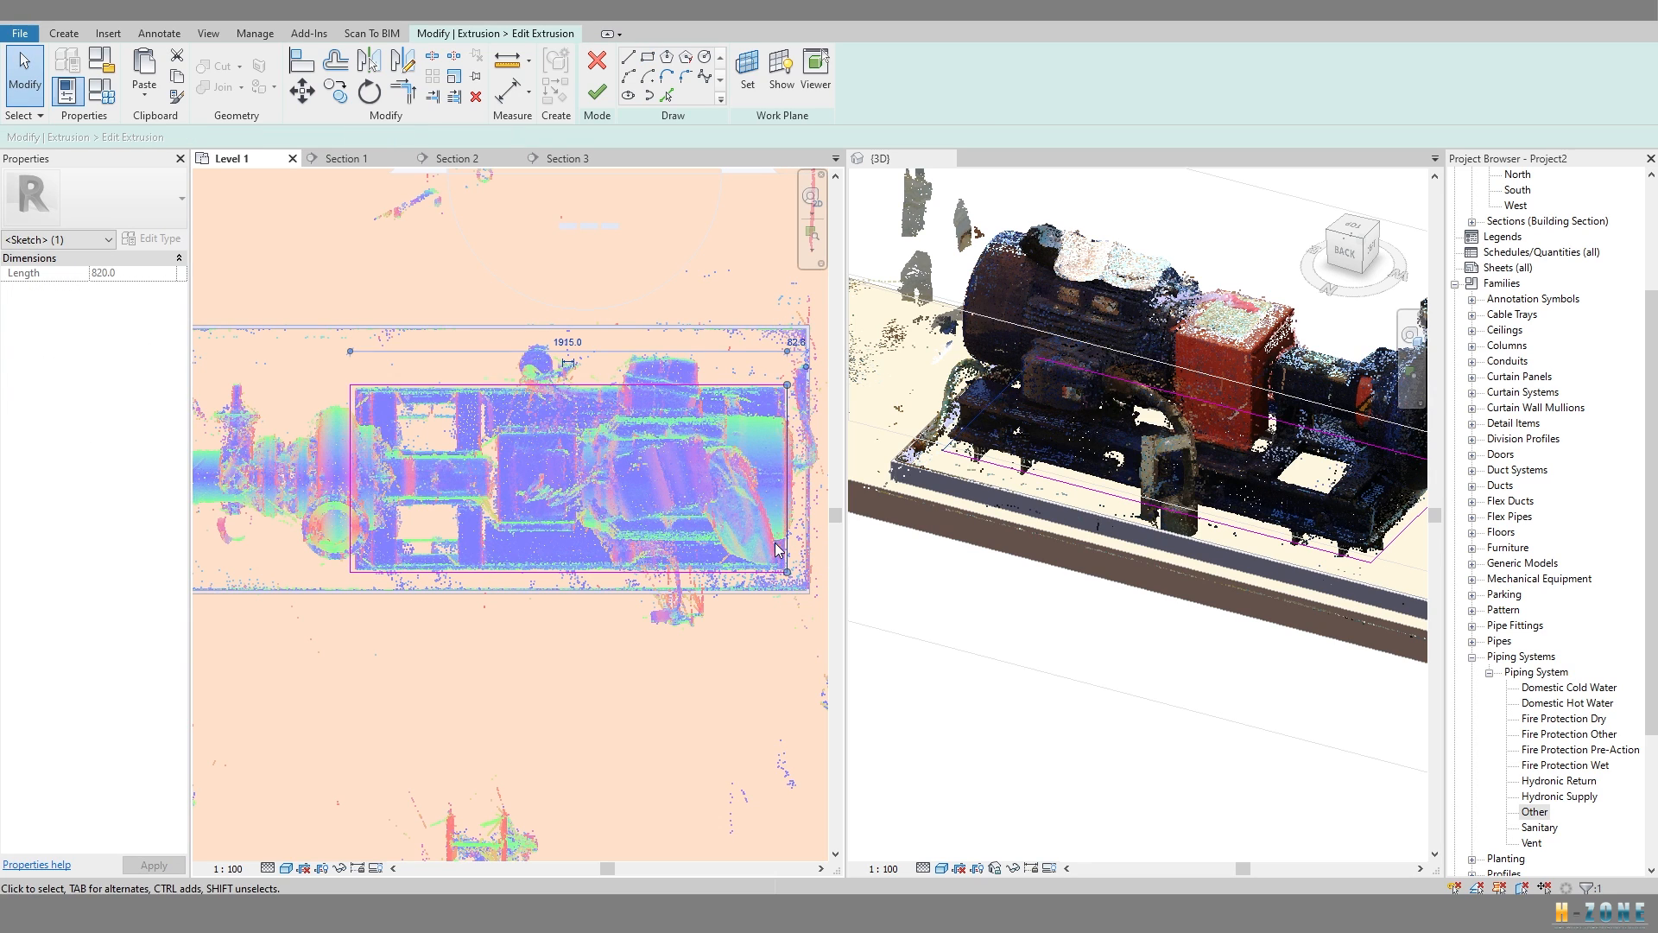
drag(349, 503, 355, 503)
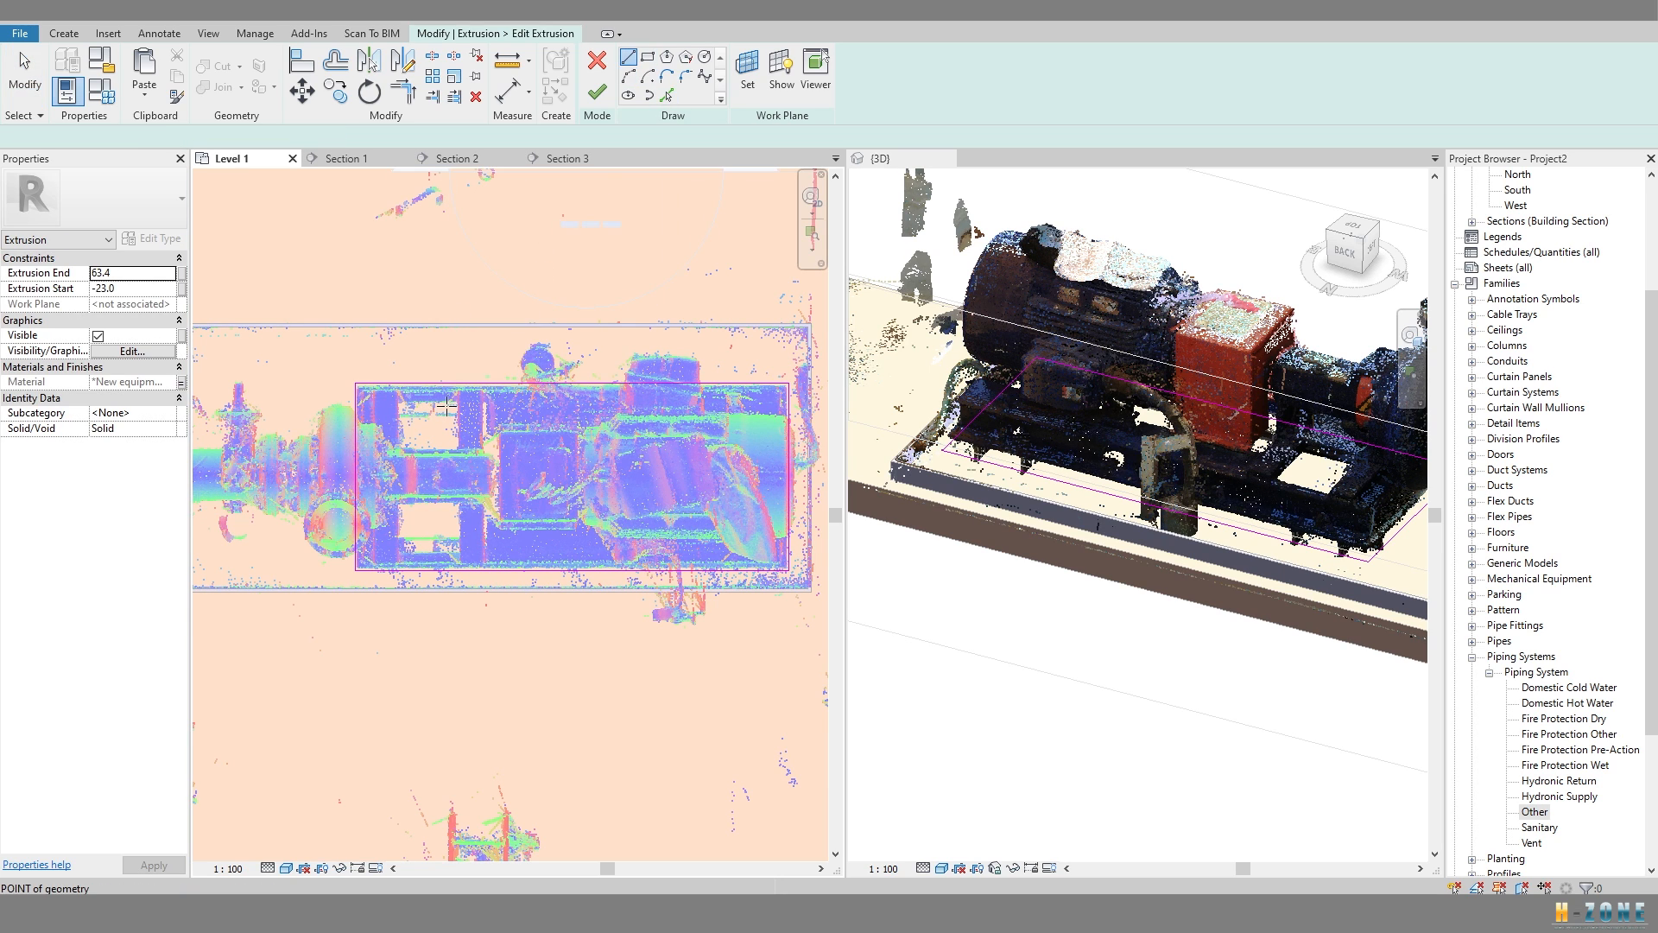
Measure the width of the support frame's long beam with a temporary sketch line.
scroll(446, 406, up, 4)
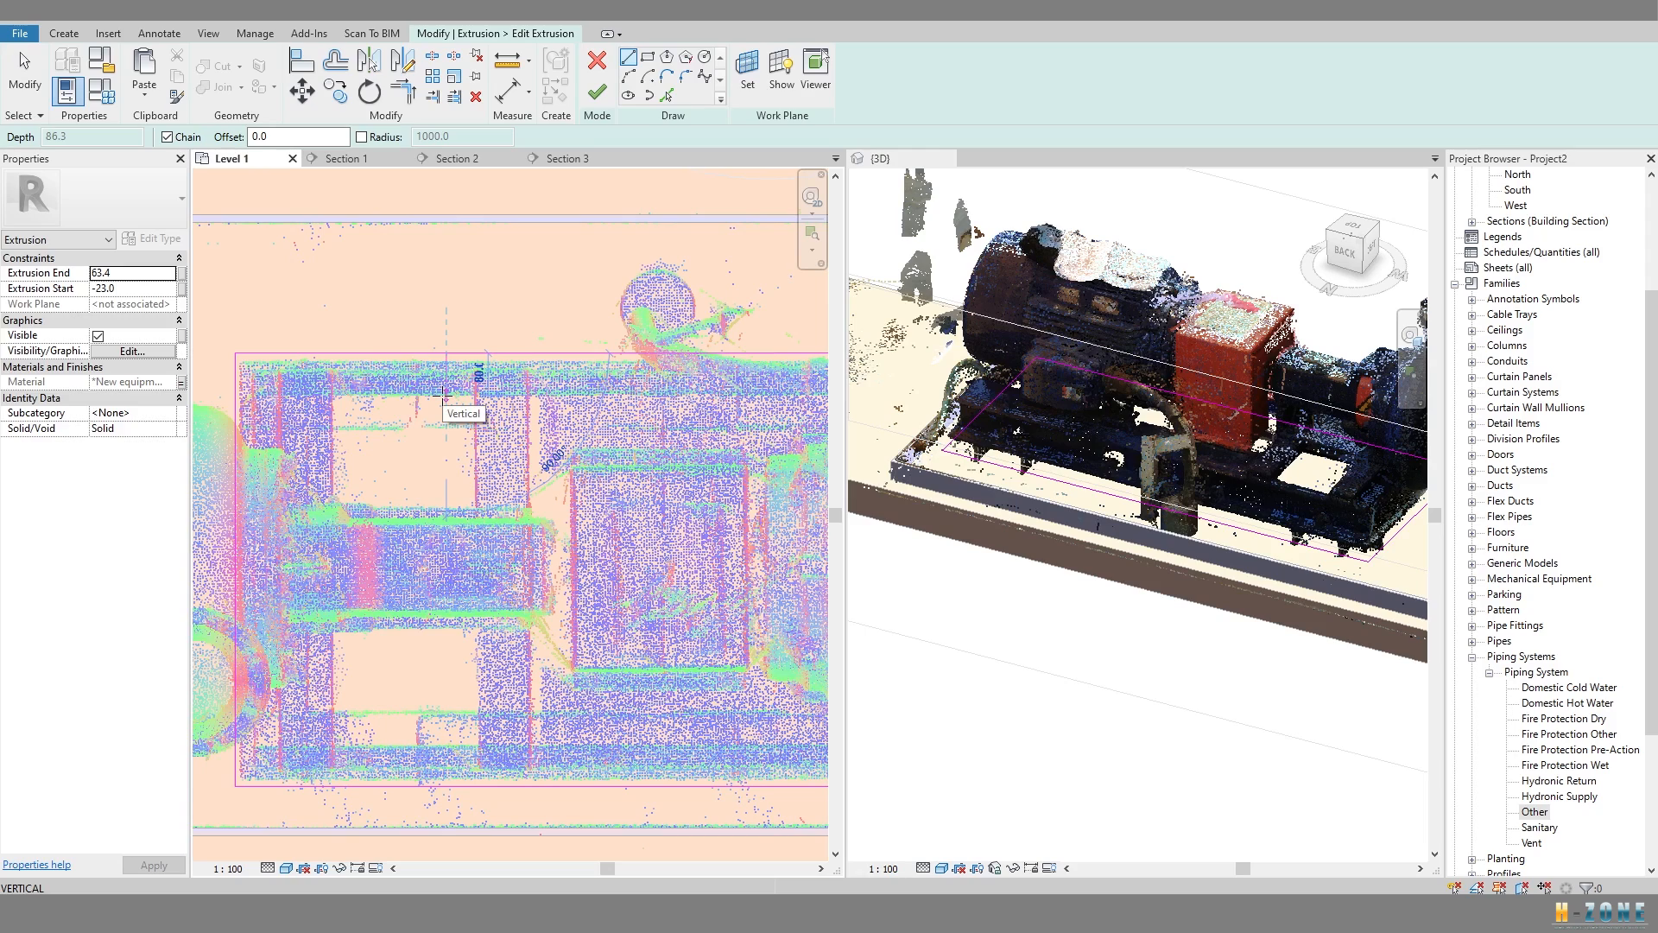
click(446, 394)
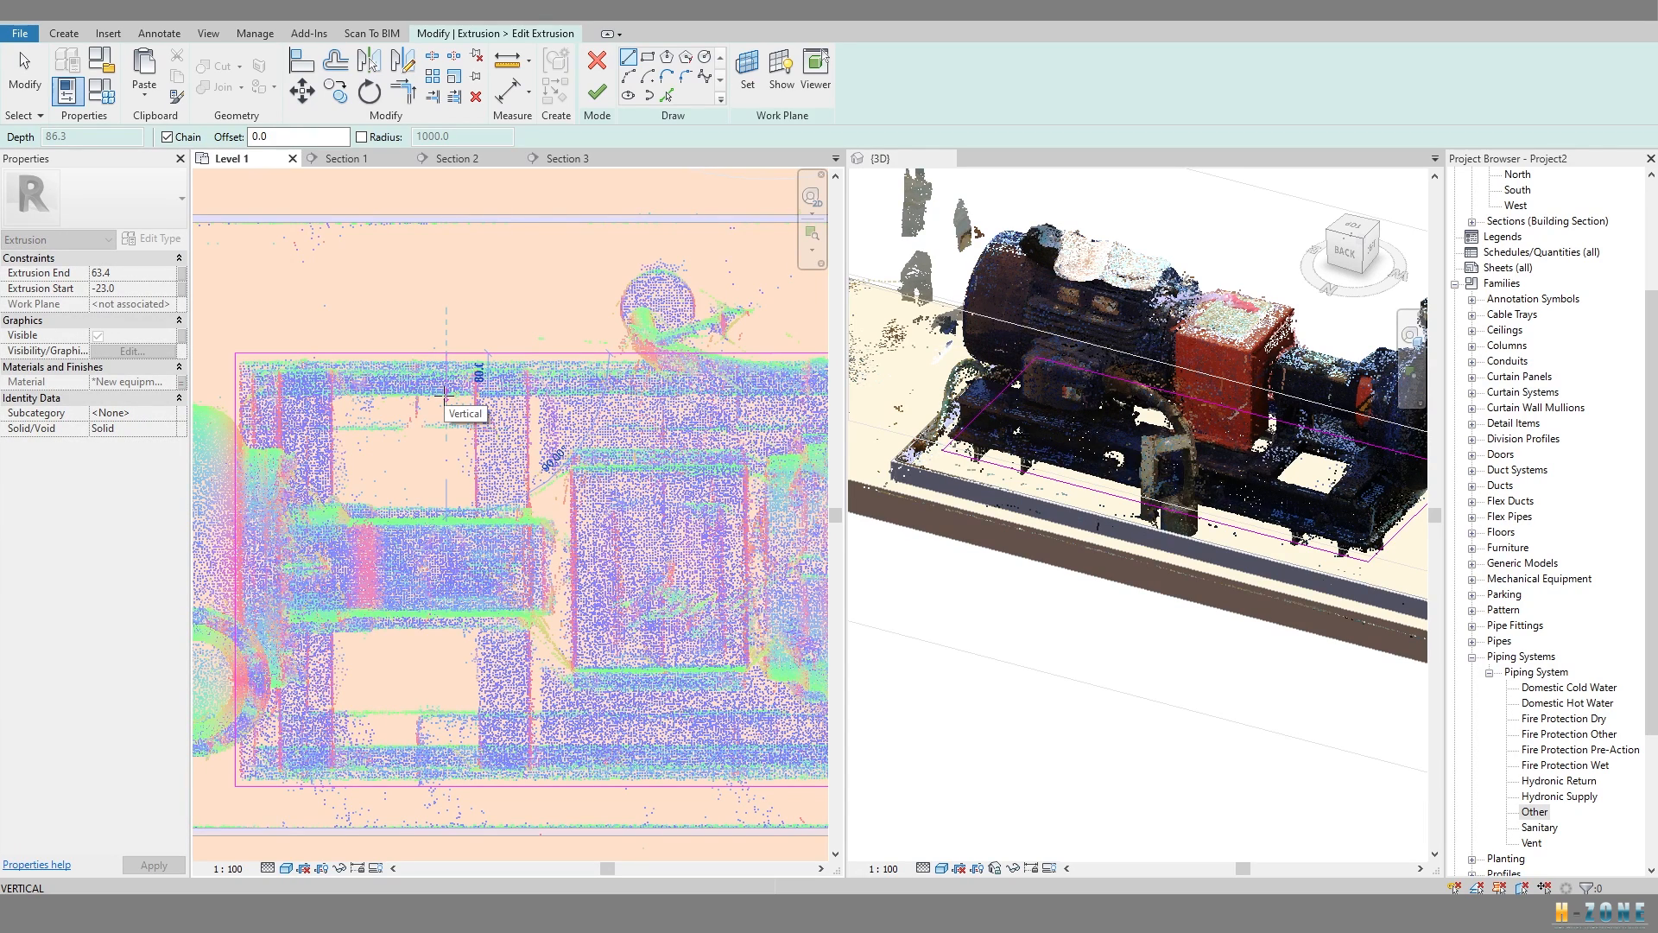
key(Escape)
key(Escape)
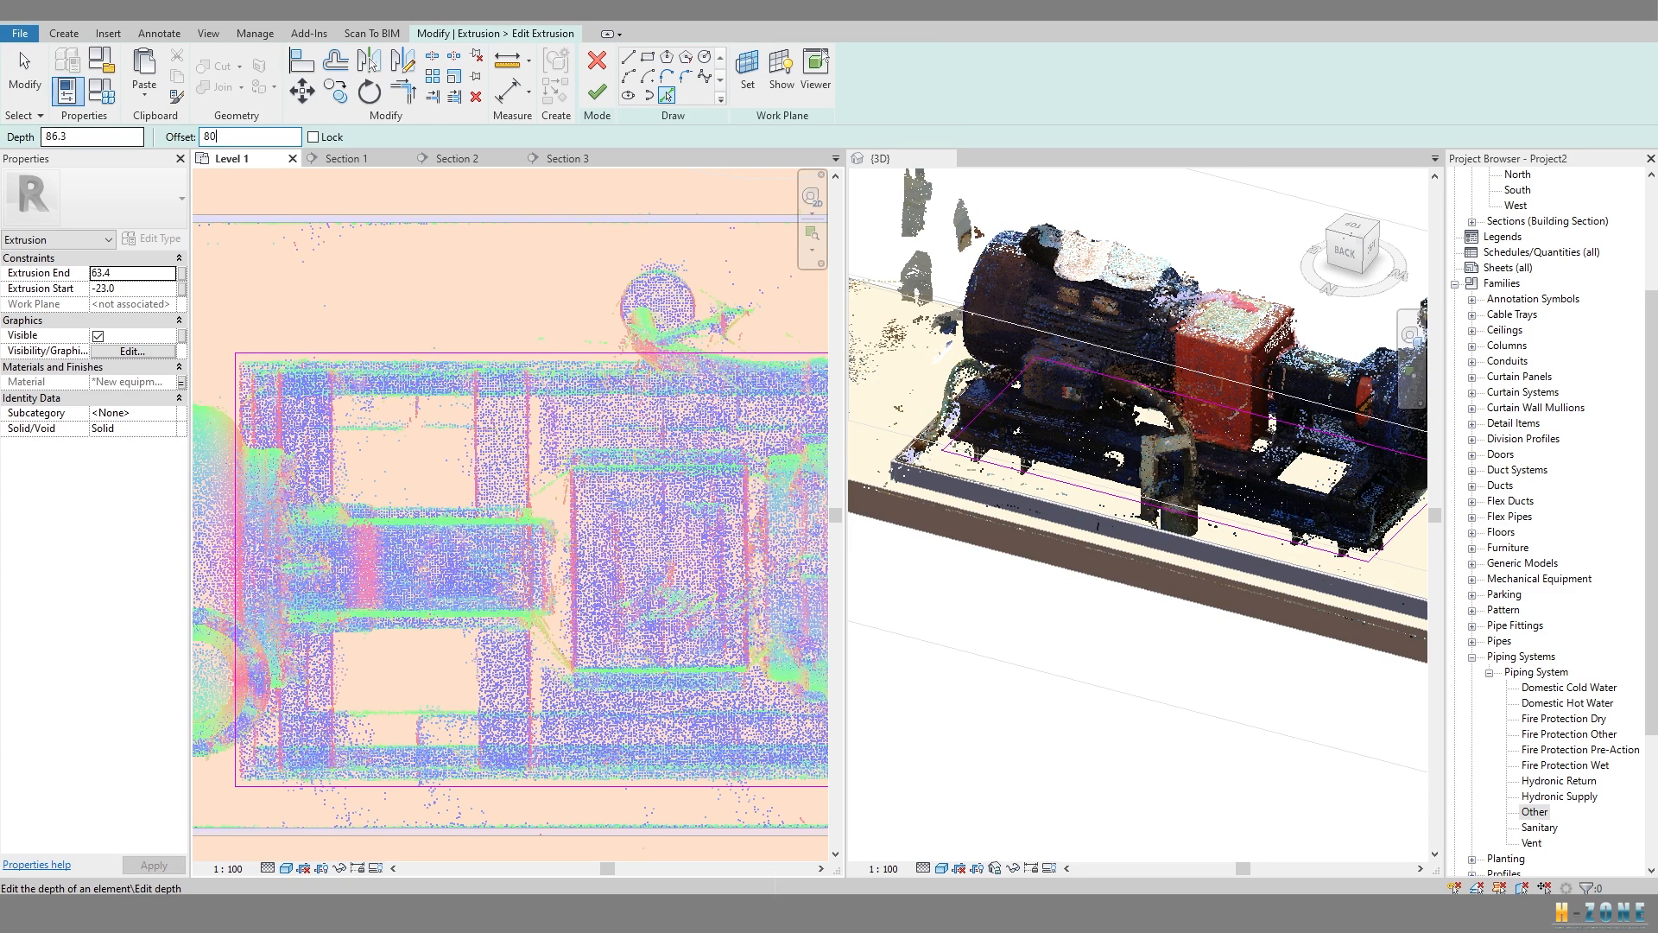
Offset the whole frame rectangle inward by 80 mm as an inner loop and finish the extrusion.
key(Tab)
click(406, 355)
key(Escape)
scroll(497, 449, down, 2)
middle_drag(496, 449, 238, 410)
middle_drag(557, 406, 652, 387)
click(598, 97)
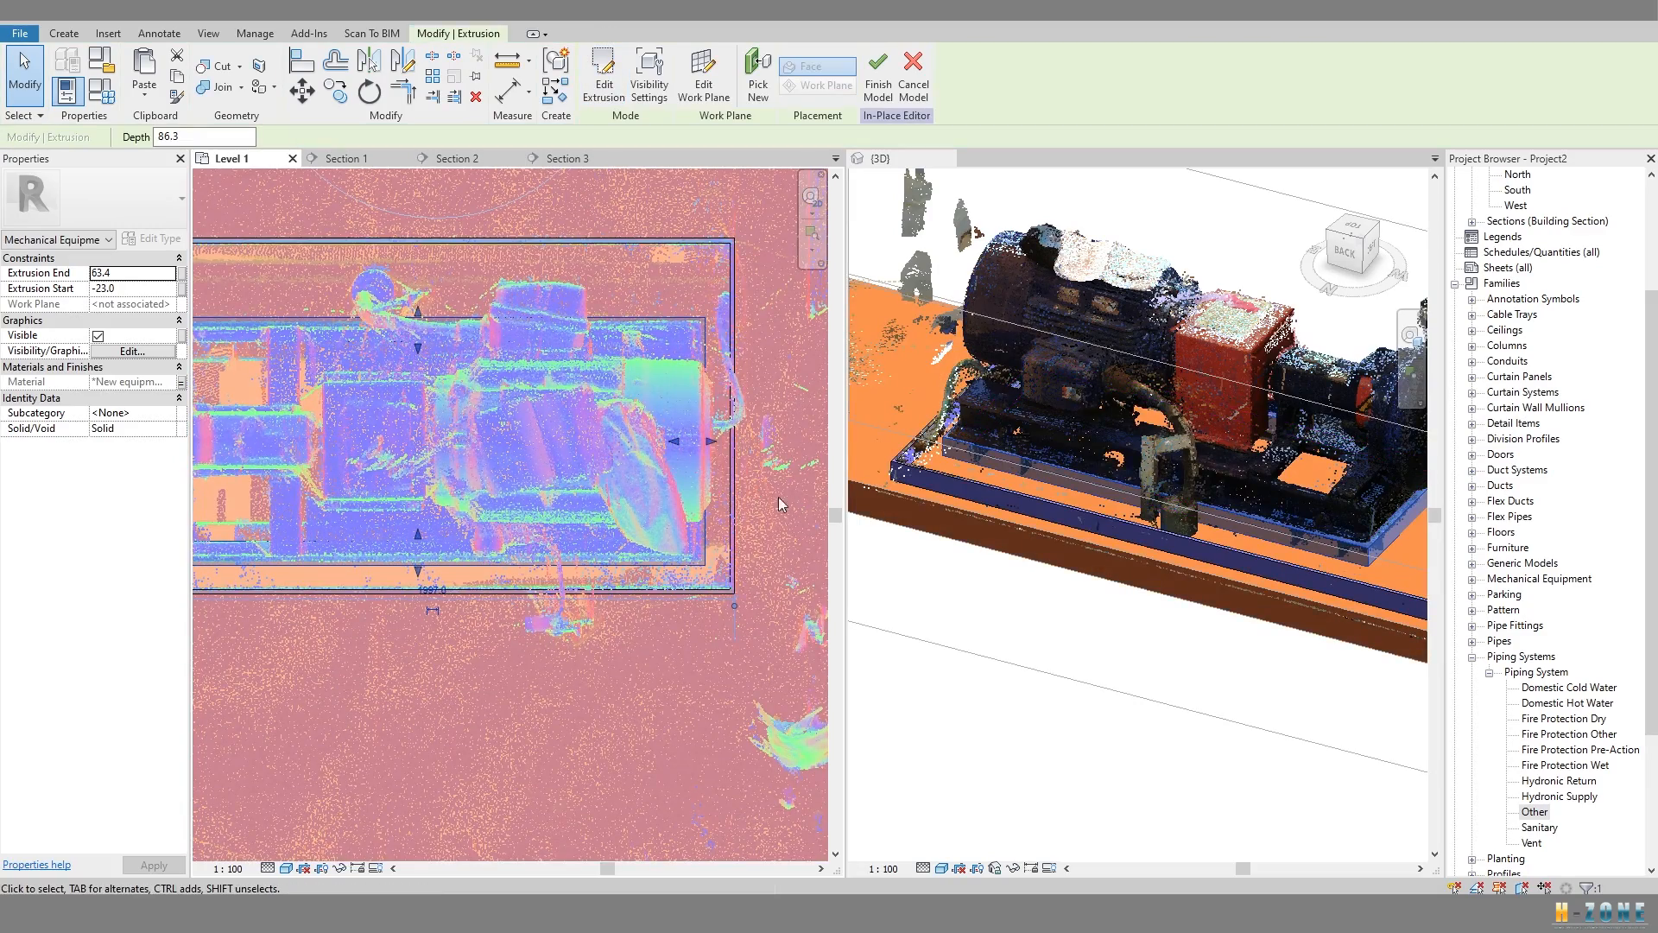
Raise the support frame extrusion's top face to the scanned beams, to an extrusion end of about 234.8.
scroll(1032, 484, up, 2)
shift+middle_drag(1012, 442, 1197, 453)
click(1197, 453)
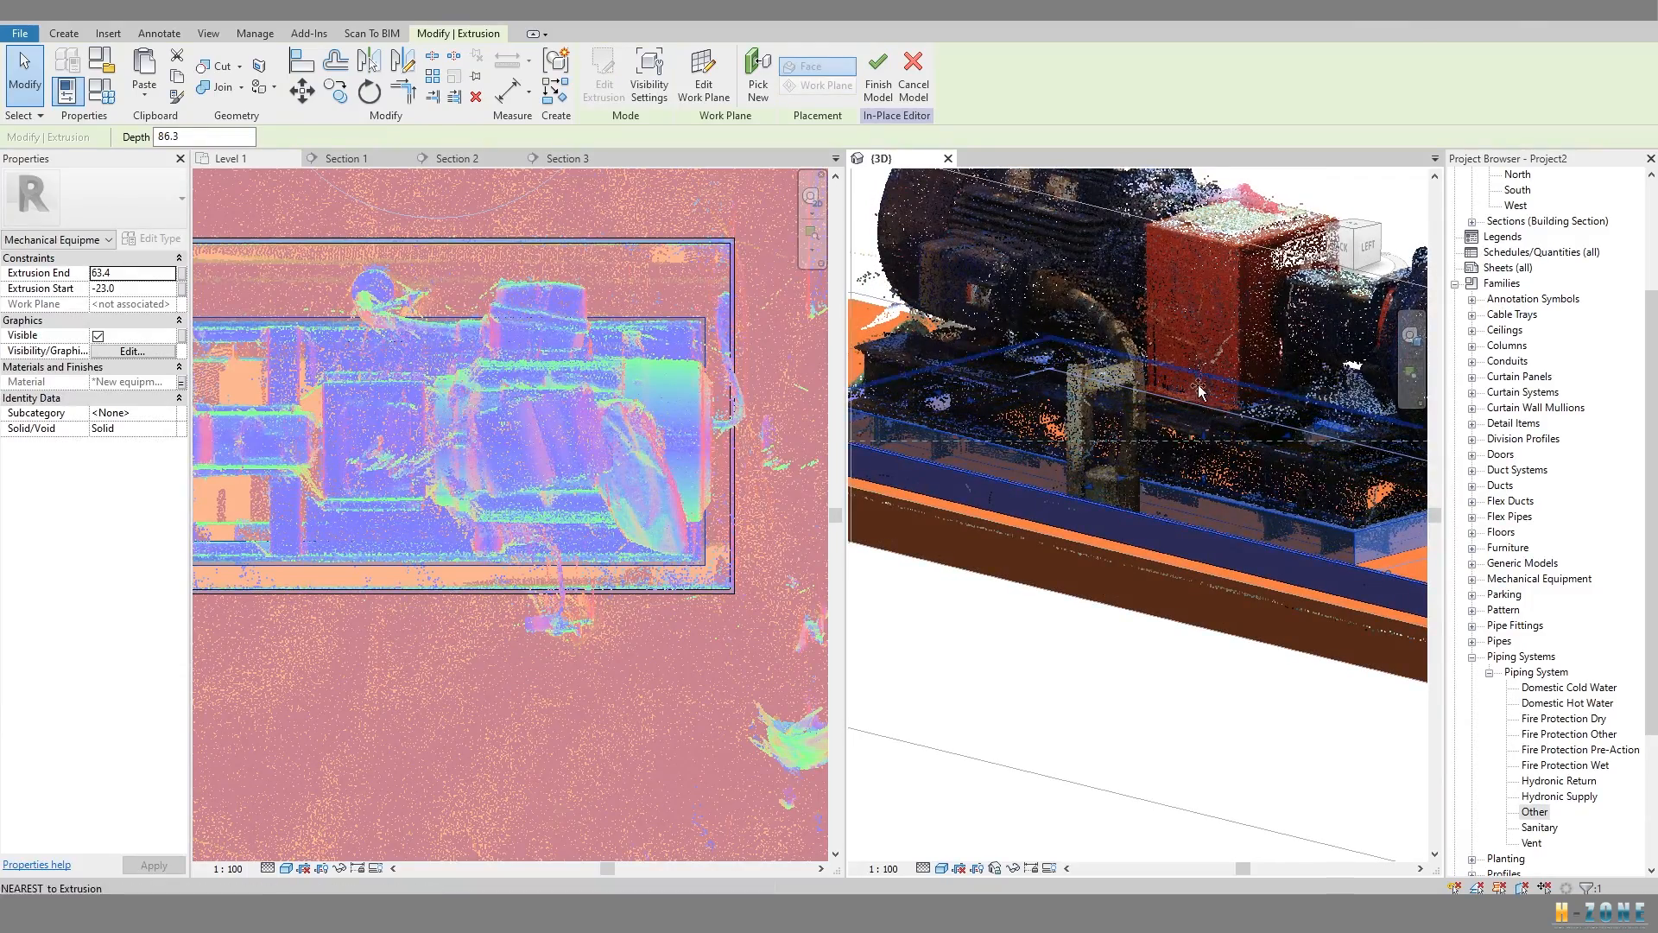
drag(1200, 375, 1200, 379)
shift+middle_drag(1199, 381, 1116, 480)
key(Escape)
shift+middle_drag(1209, 555, 1248, 523)
click(1145, 549)
scroll(605, 372, down, 1)
Examine in plan how the frame extrusion's inner and outer edges fit the scanned frame from end to end.
middle_drag(605, 372, 657, 371)
scroll(432, 389, up, 1)
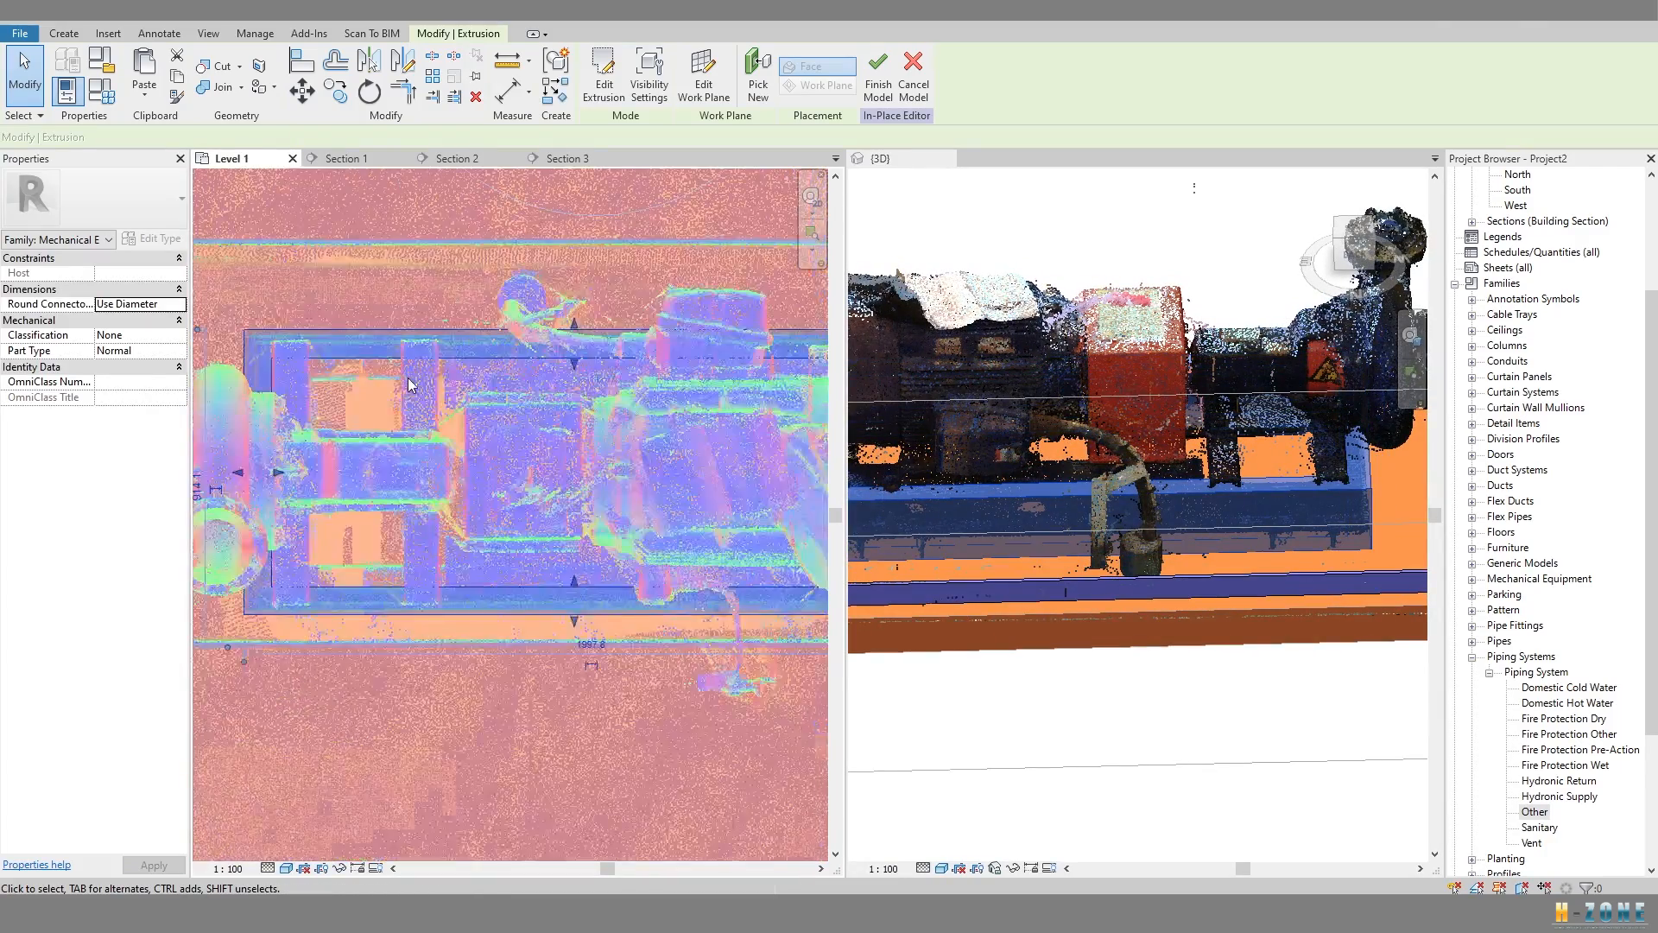
middle_drag(432, 389, 557, 401)
scroll(399, 372, up, 2)
scroll(518, 375, down, 2)
middle_drag(777, 376, 432, 375)
middle_drag(691, 376, 558, 378)
scroll(557, 377, up, 1)
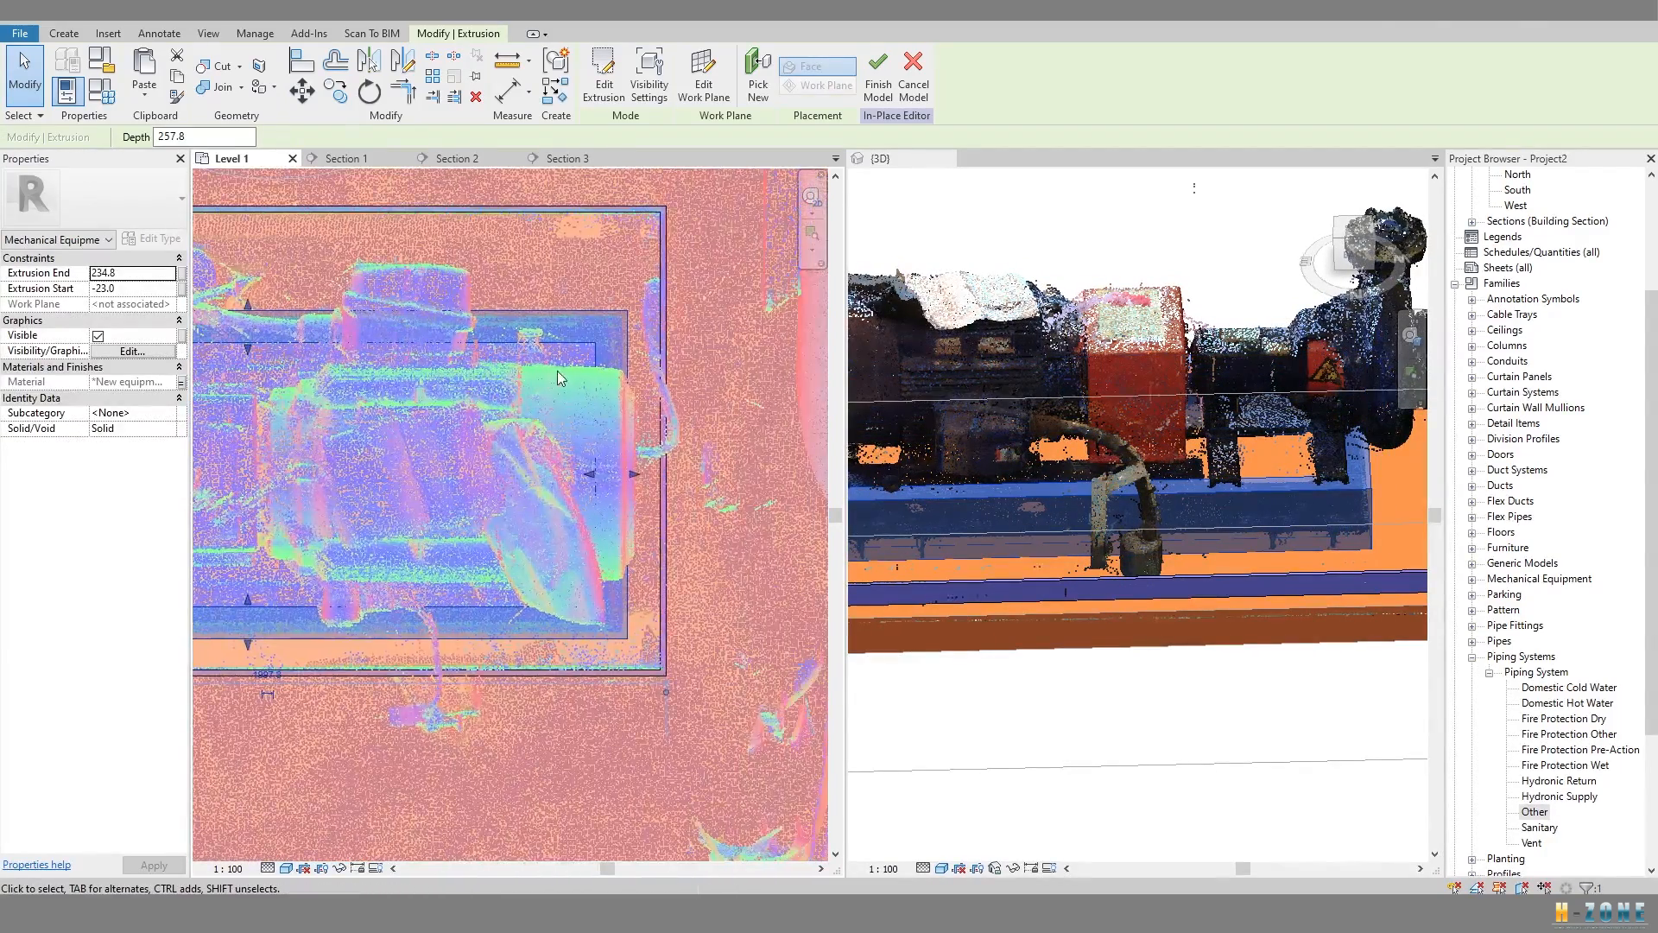
scroll(485, 381, down, 1)
middle_drag(380, 381, 800, 353)
scroll(419, 376, up, 1)
scroll(475, 280, up, 1)
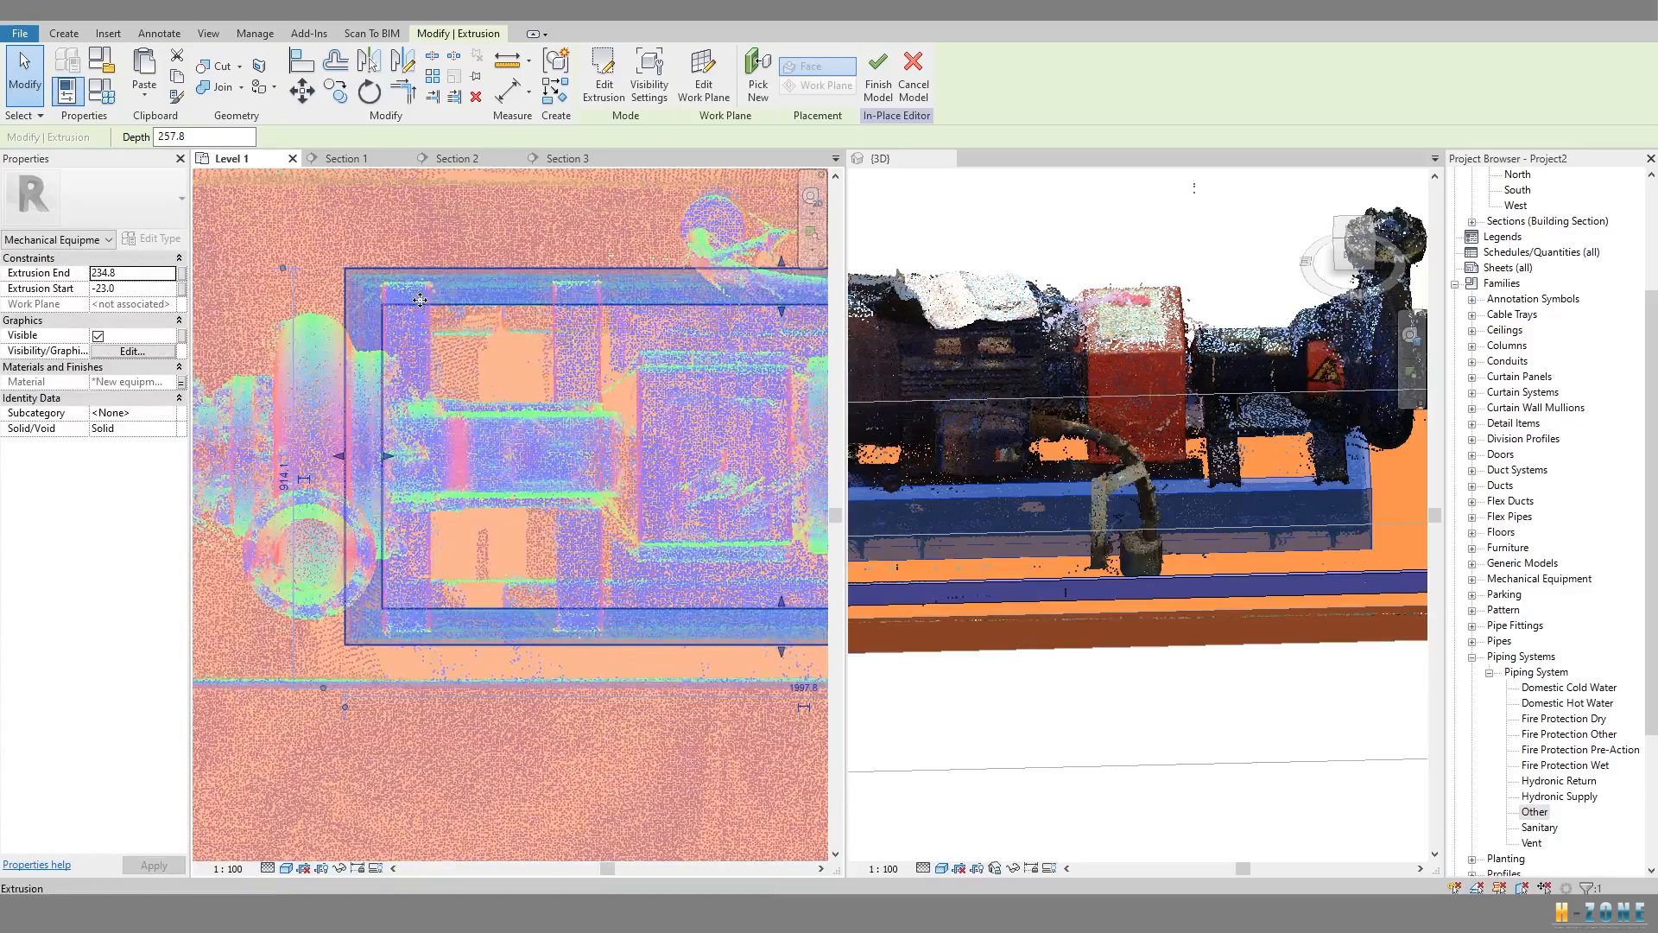
key(Escape)
click(486, 269)
mouse_move(541, 288)
middle_down()
mouse_move(459, 289)
mouse_move(521, 291)
middle_up()
scroll(521, 290, down, 1)
key(Escape)
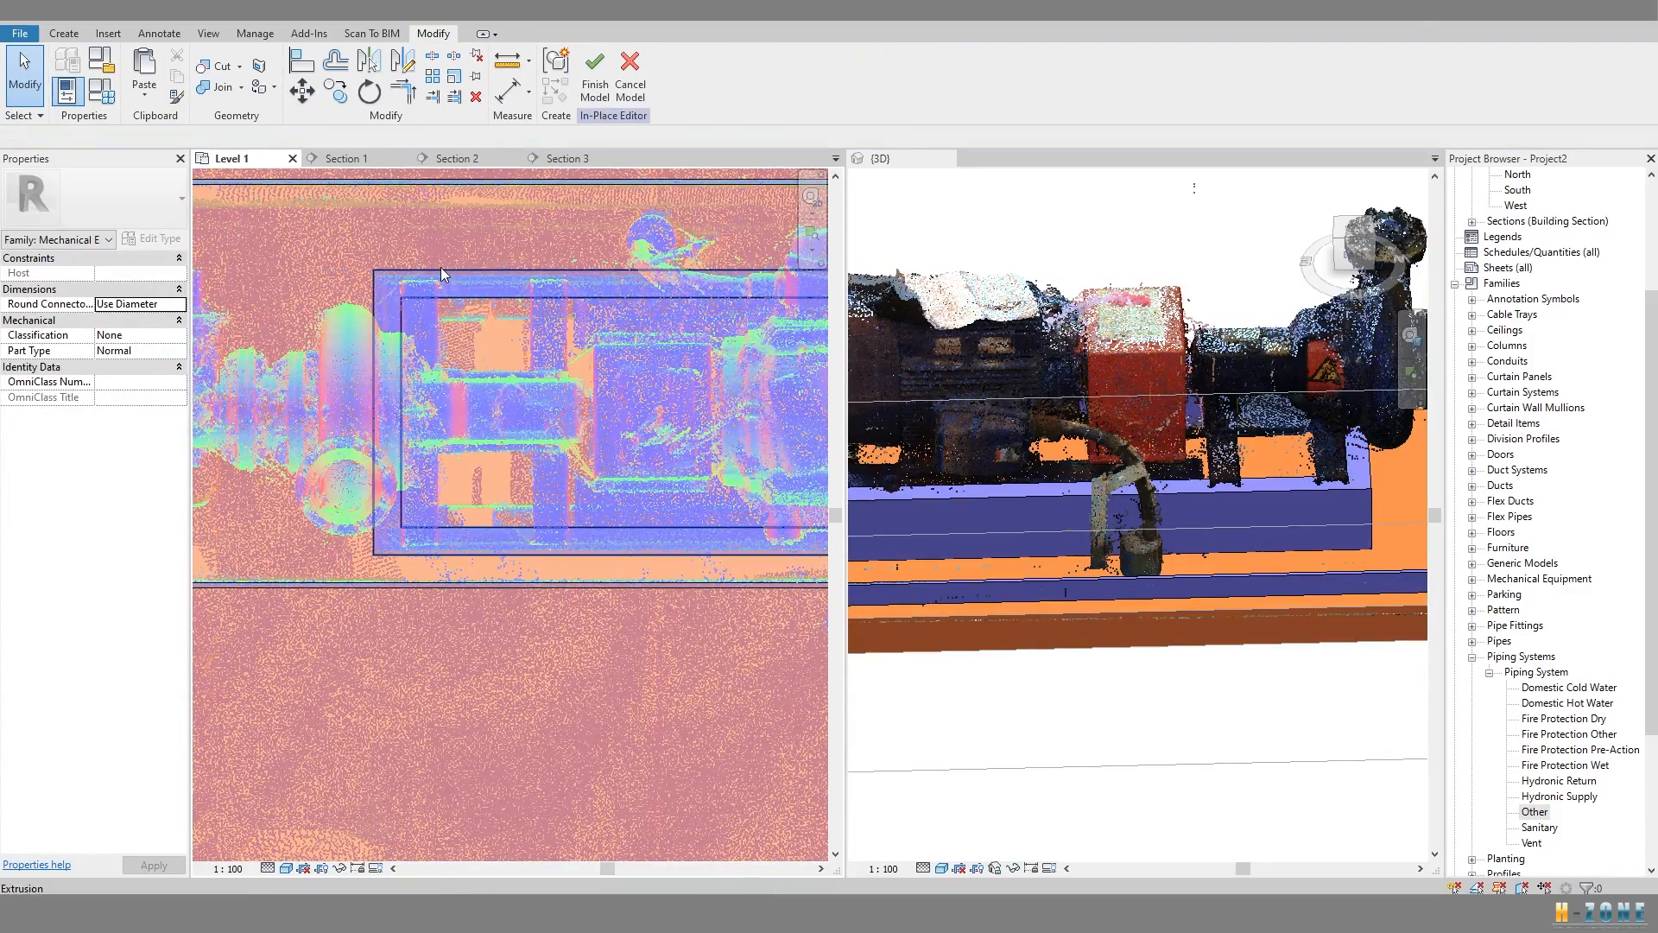
click(423, 300)
scroll(423, 307, up, 1)
scroll(453, 305, down, 1)
key(Escape)
middle_drag(483, 356, 476, 377)
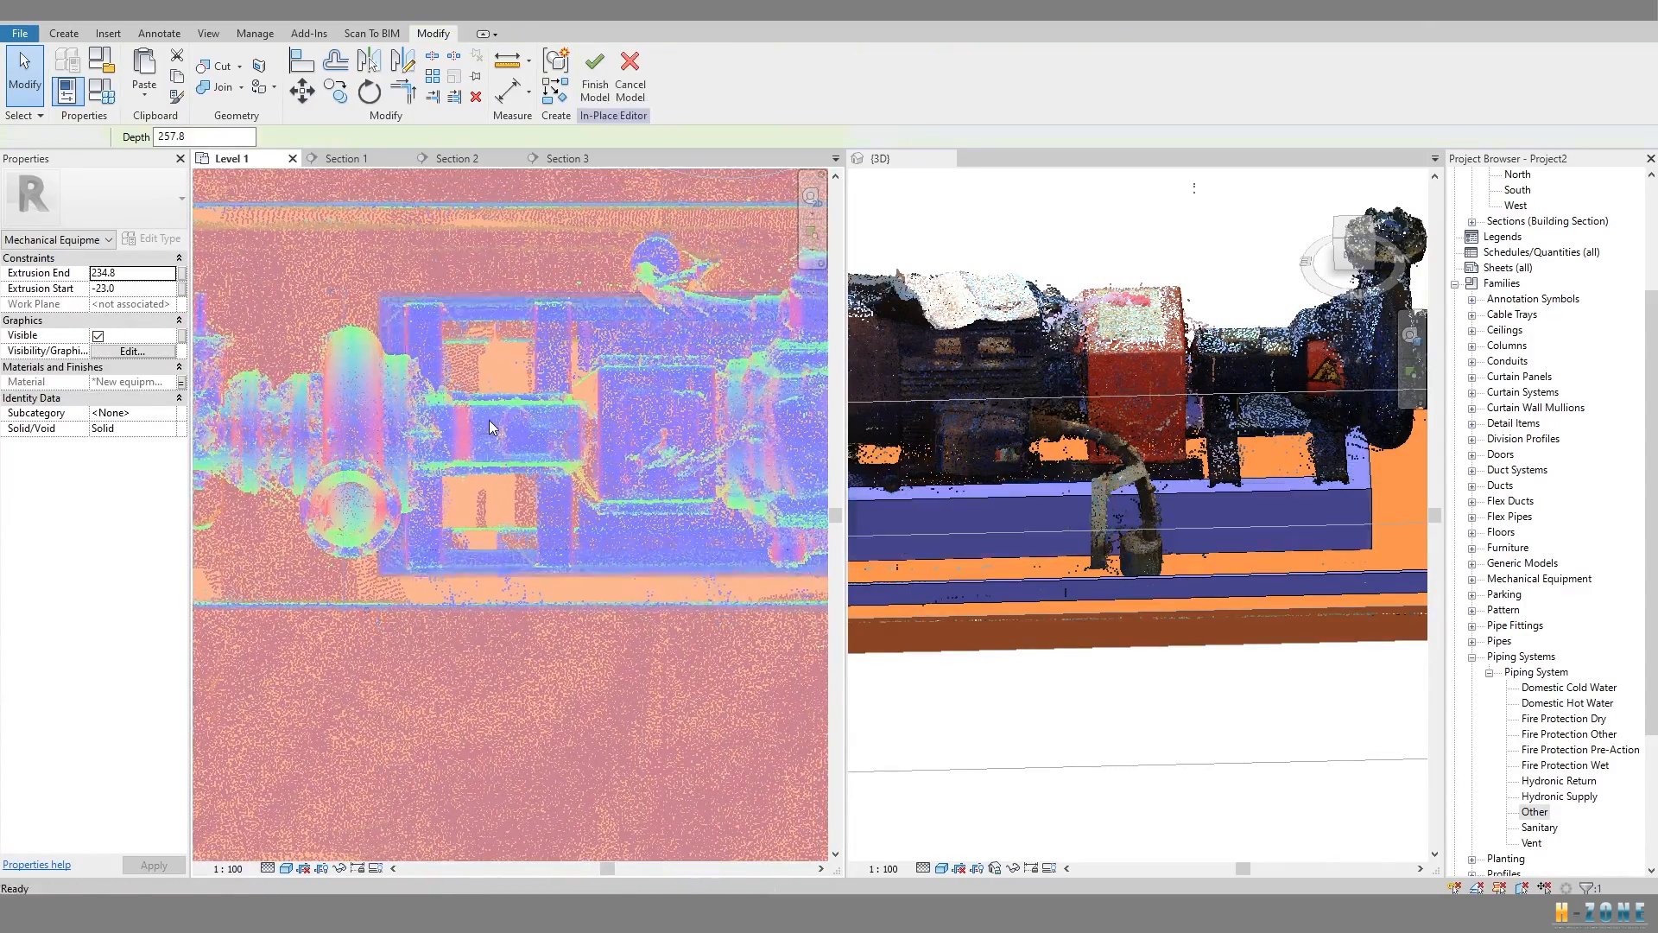
Start a new extrusion and set its work plane by picking the top face of the support frame.
double_click(464, 328)
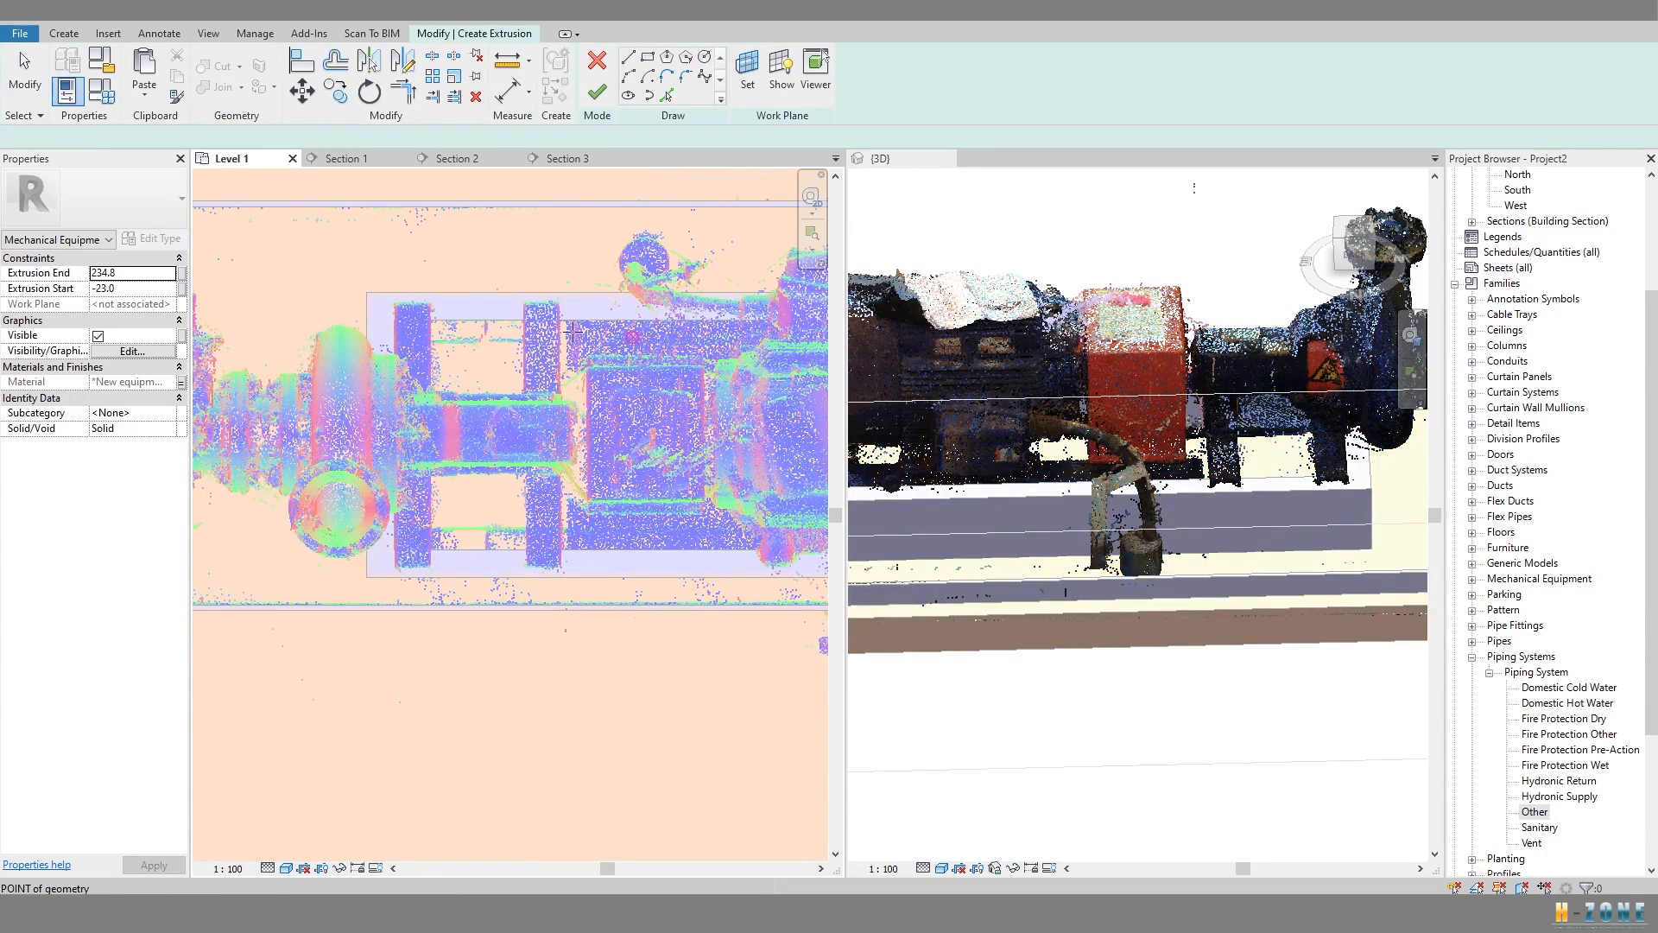
click(751, 84)
click(710, 481)
click(785, 556)
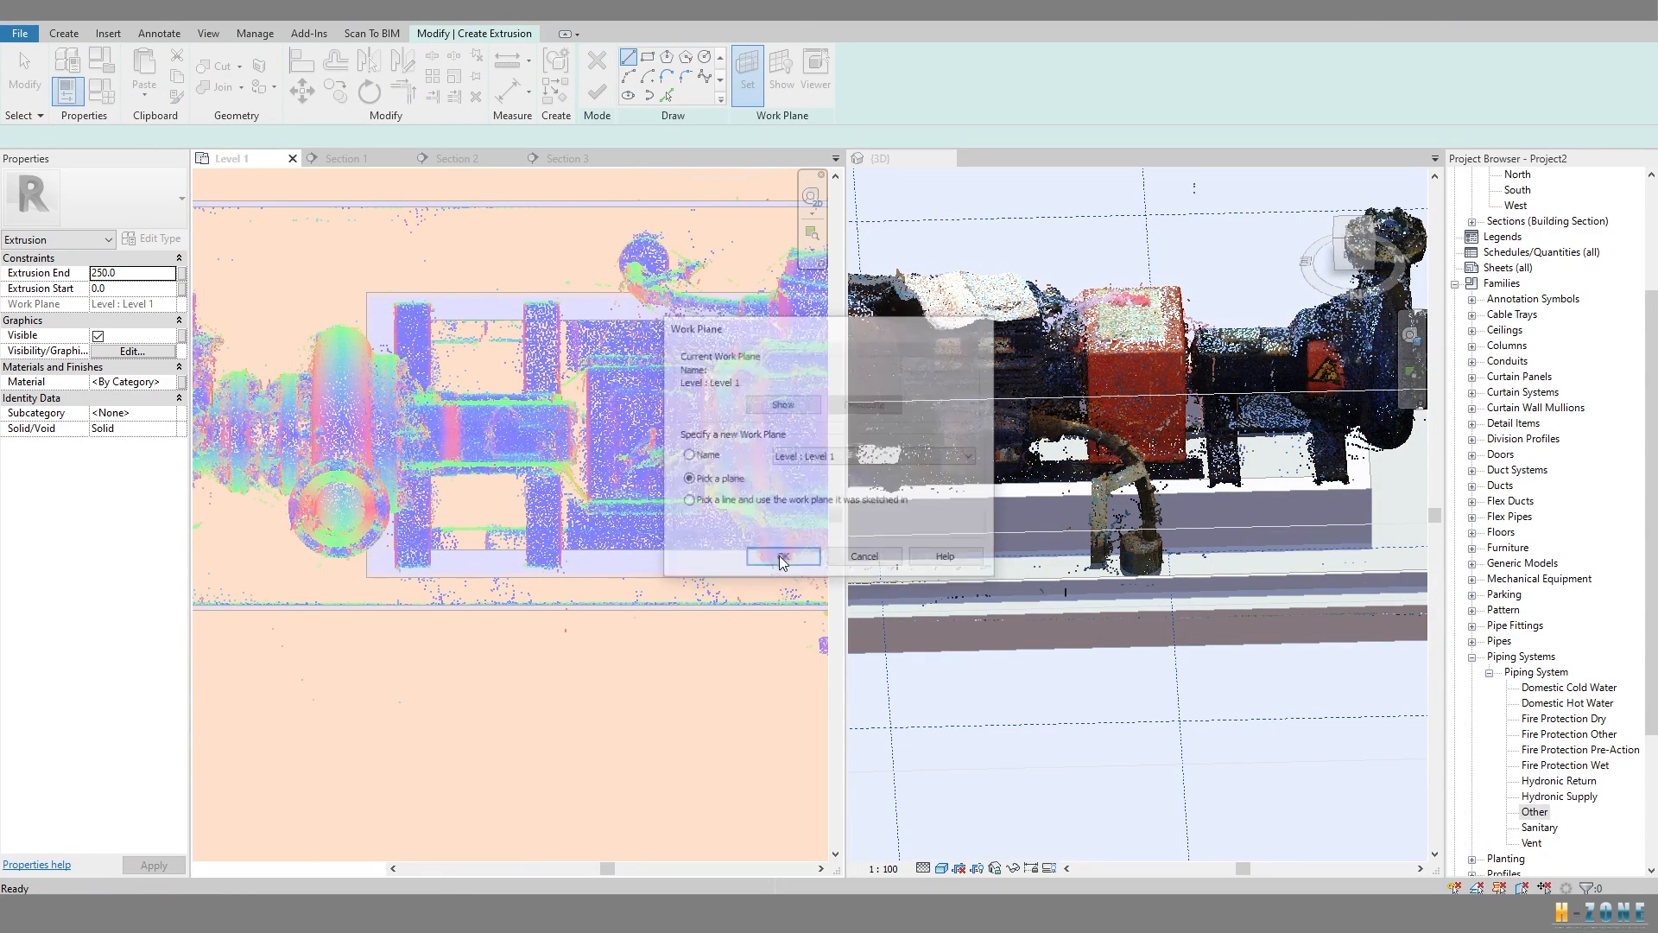
click(485, 294)
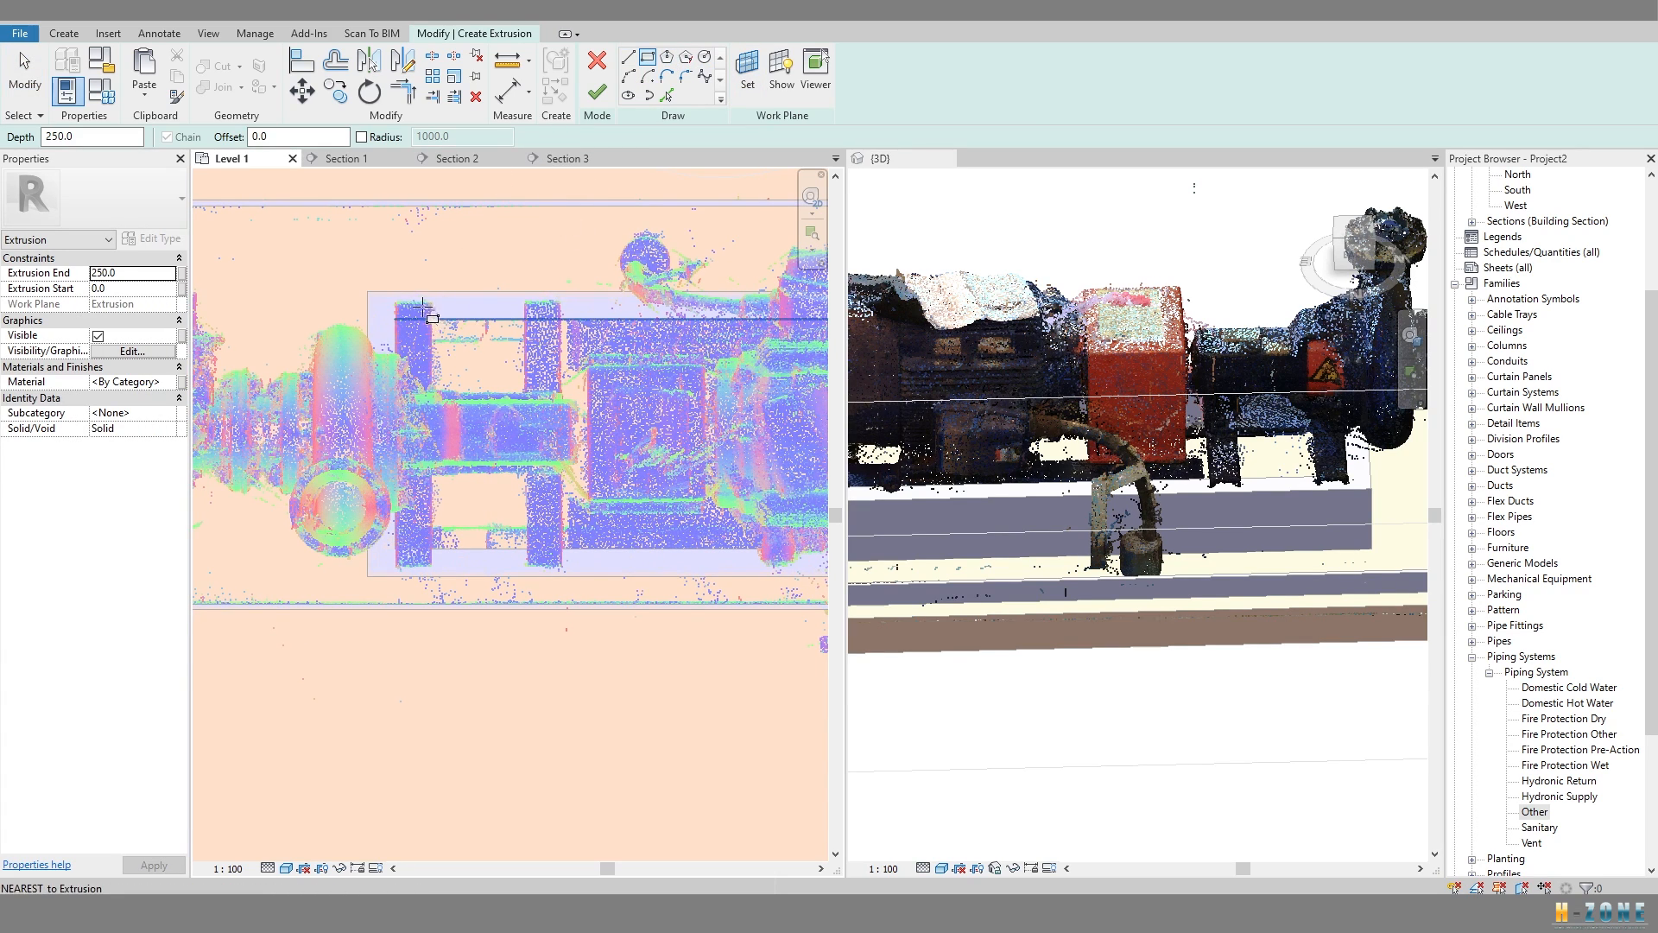
Sketch rectangles over the two cross beams at the pump end and link the extrusion's material to parameter m.
scroll(424, 304, up, 2)
click(441, 756)
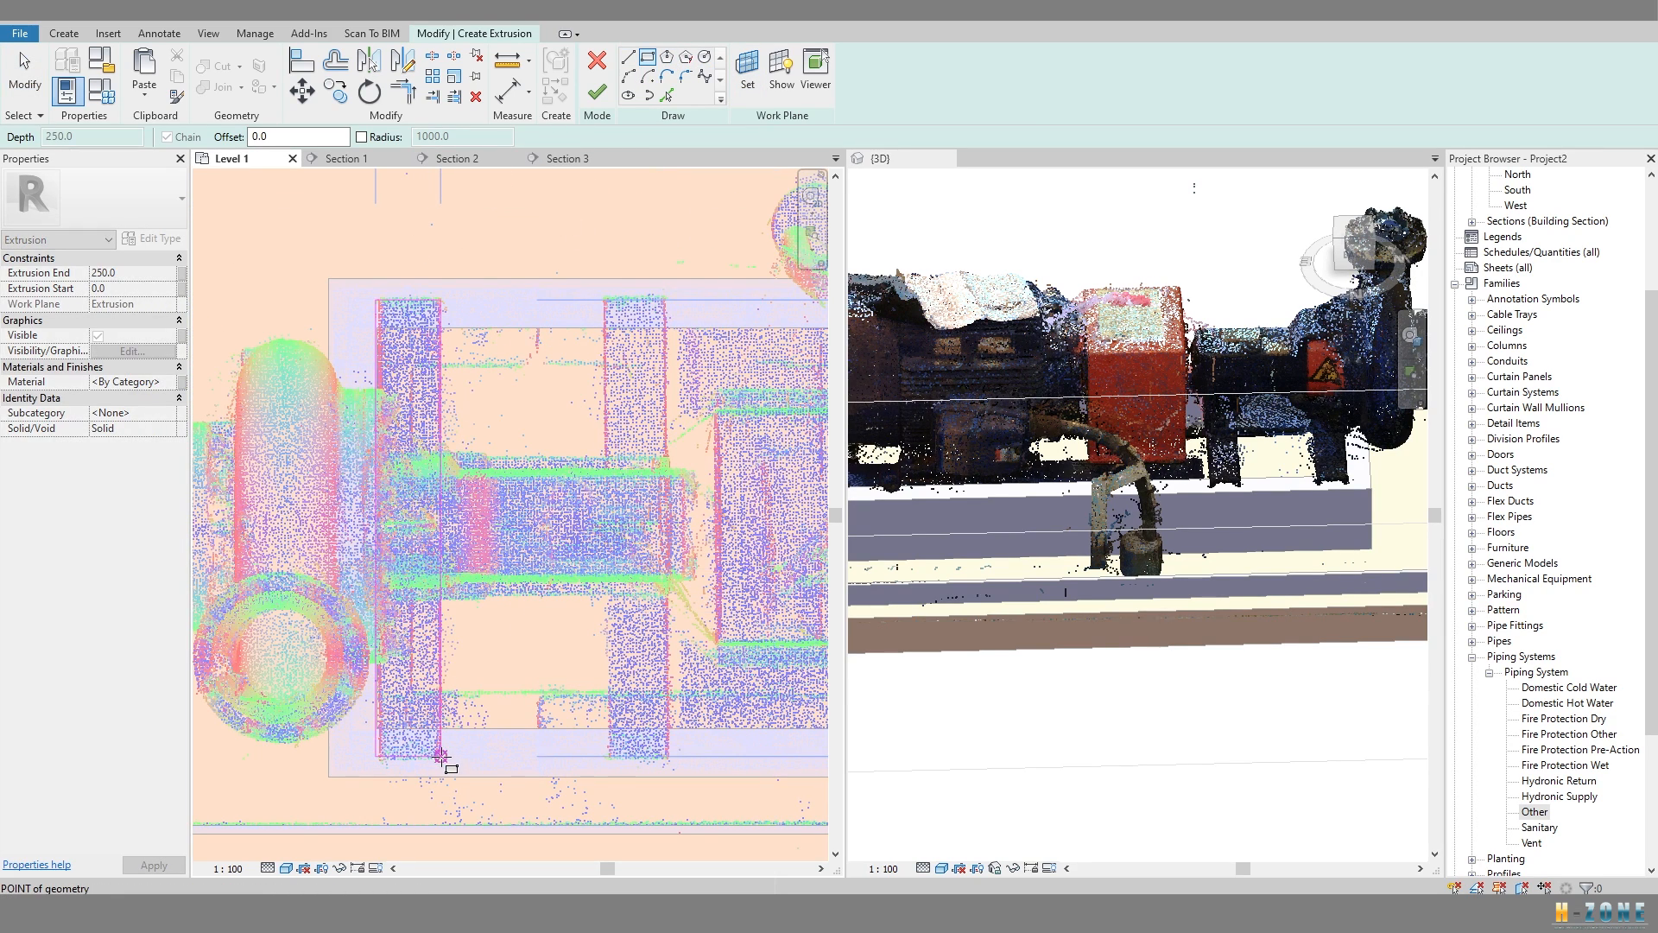
key(Escape)
click(181, 382)
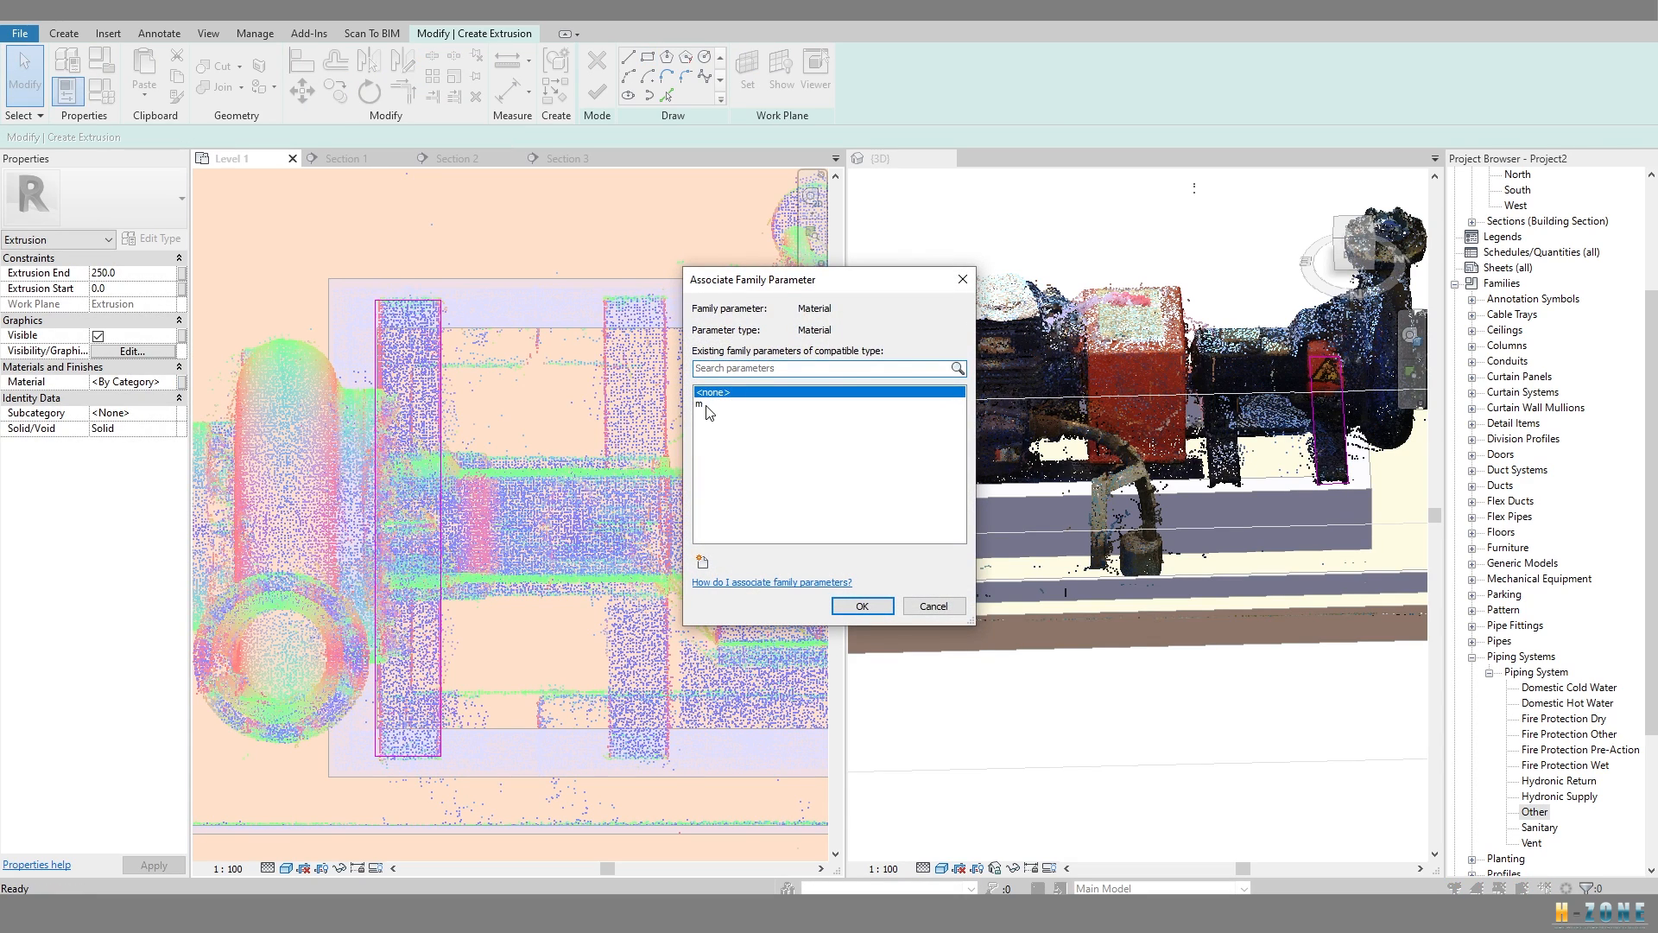
click(862, 607)
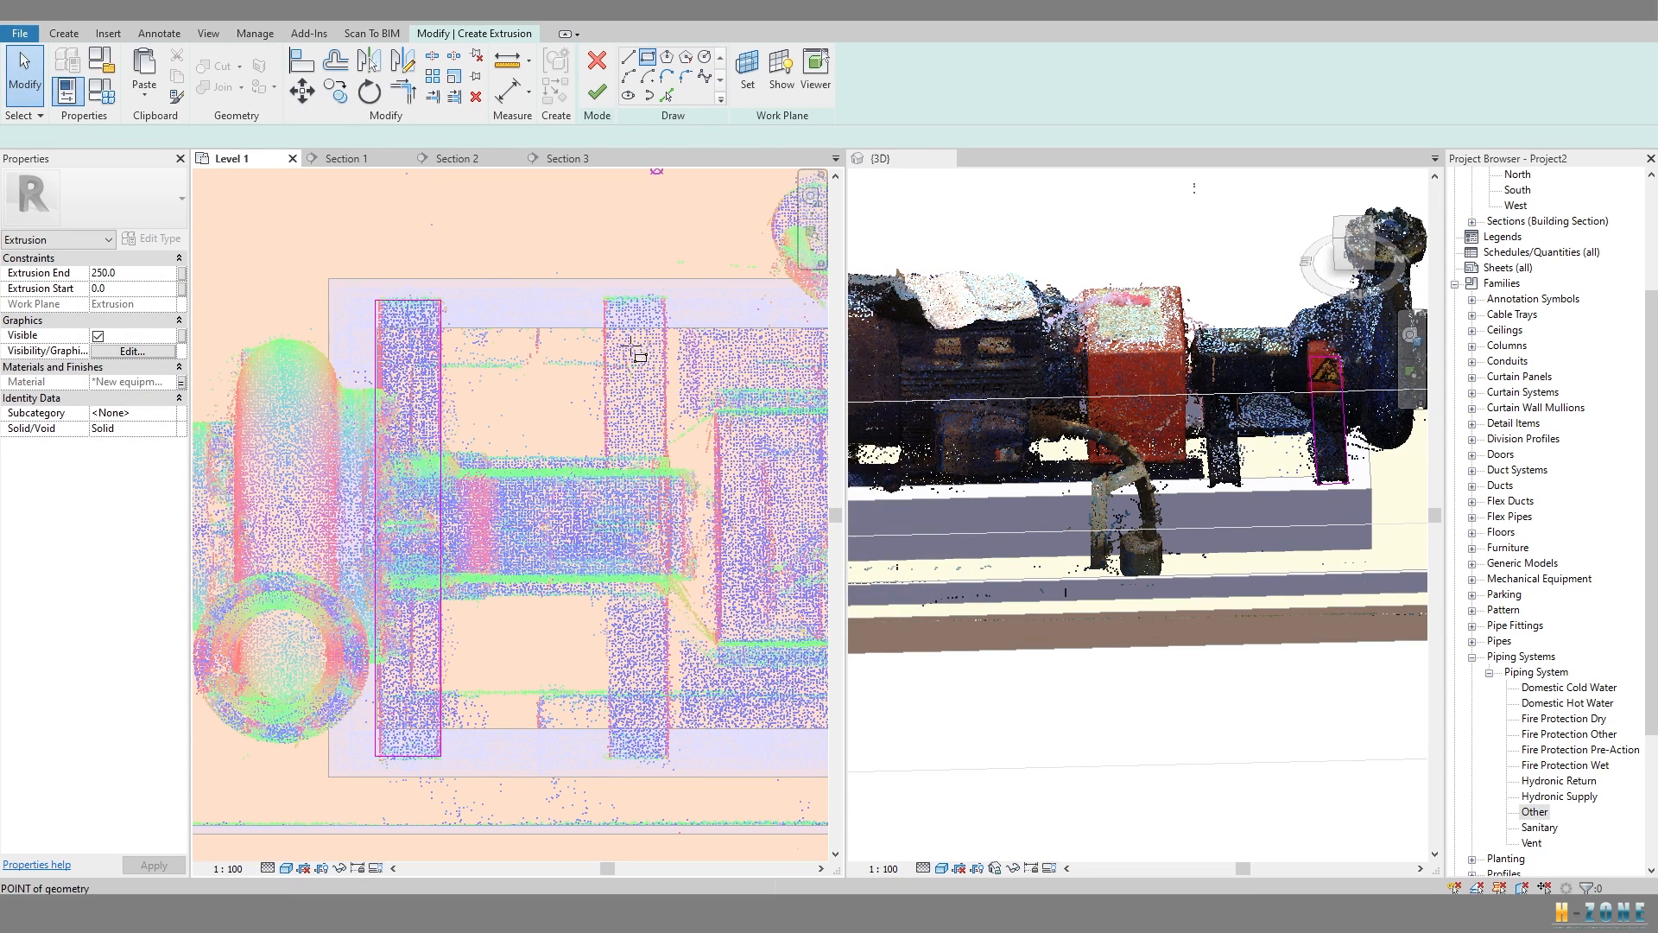
click(669, 756)
Examine the motor end of the scanned frame in plan and 3D for further cross beams.
middle_drag(754, 479, 374, 459)
scroll(481, 342, down, 2)
mouse_move(552, 368)
middle_down()
mouse_move(372, 364)
mouse_move(568, 381)
middle_up()
scroll(638, 313, up, 2)
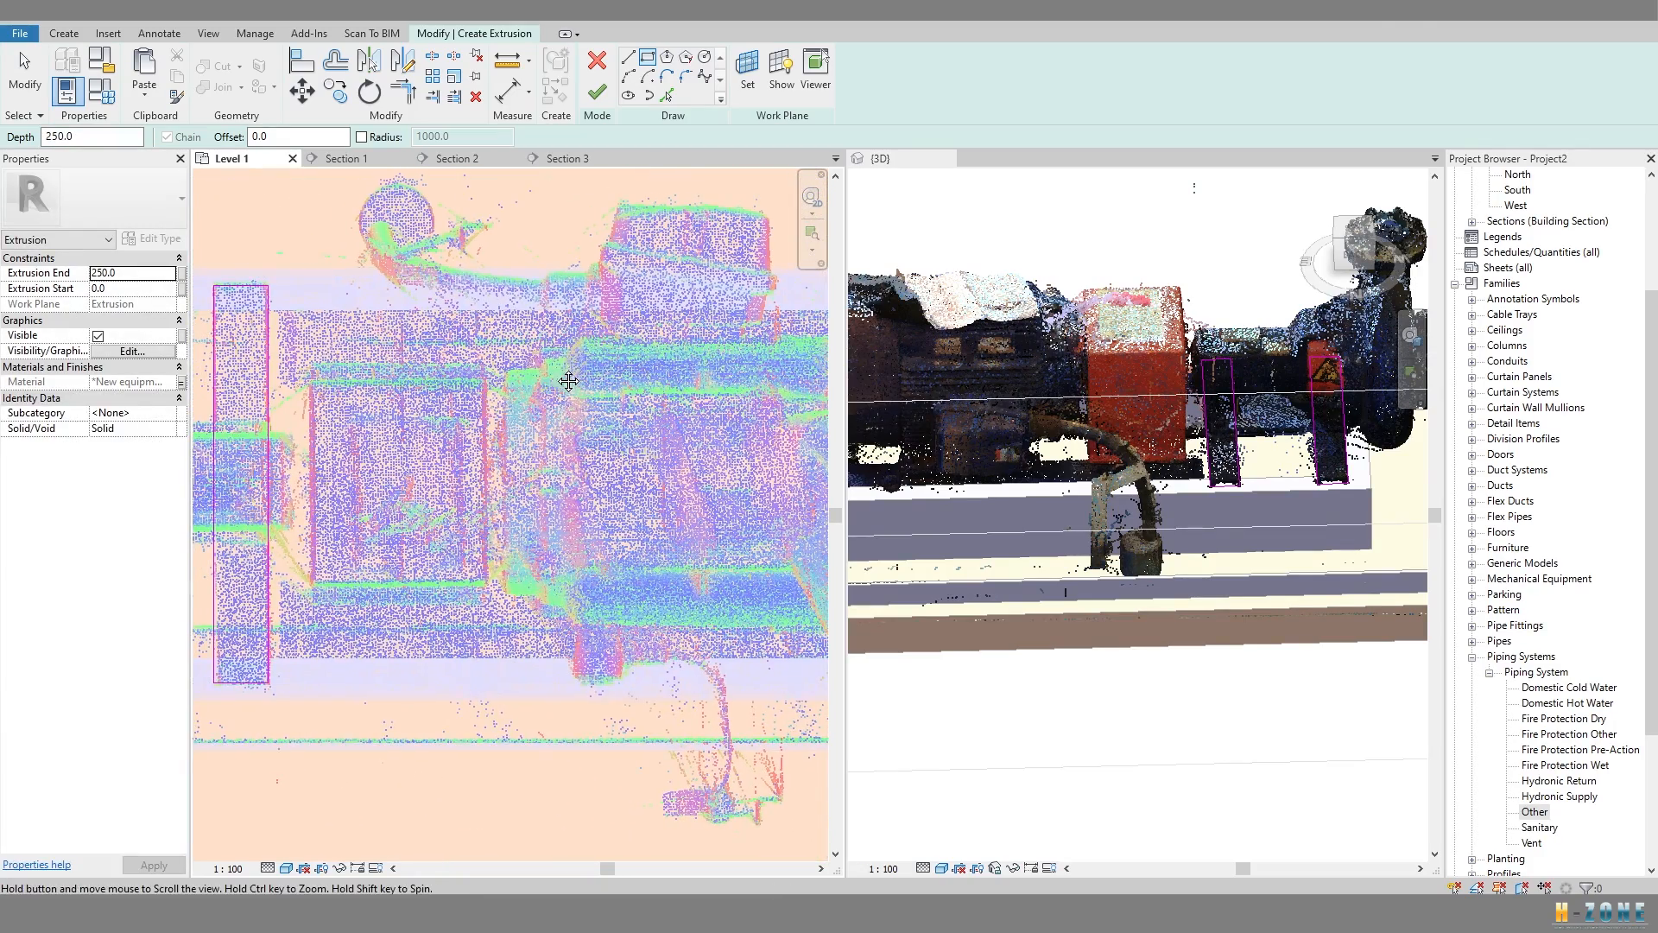
scroll(620, 326, down, 2)
middle_drag(620, 327, 572, 343)
middle_drag(574, 494, 549, 445)
shift+middle_drag(1203, 556, 1110, 419)
Copy the second cross-beam rectangle horizontally to two positions beneath the motor.
middle_drag(532, 500, 679, 531)
drag(393, 269, 519, 567)
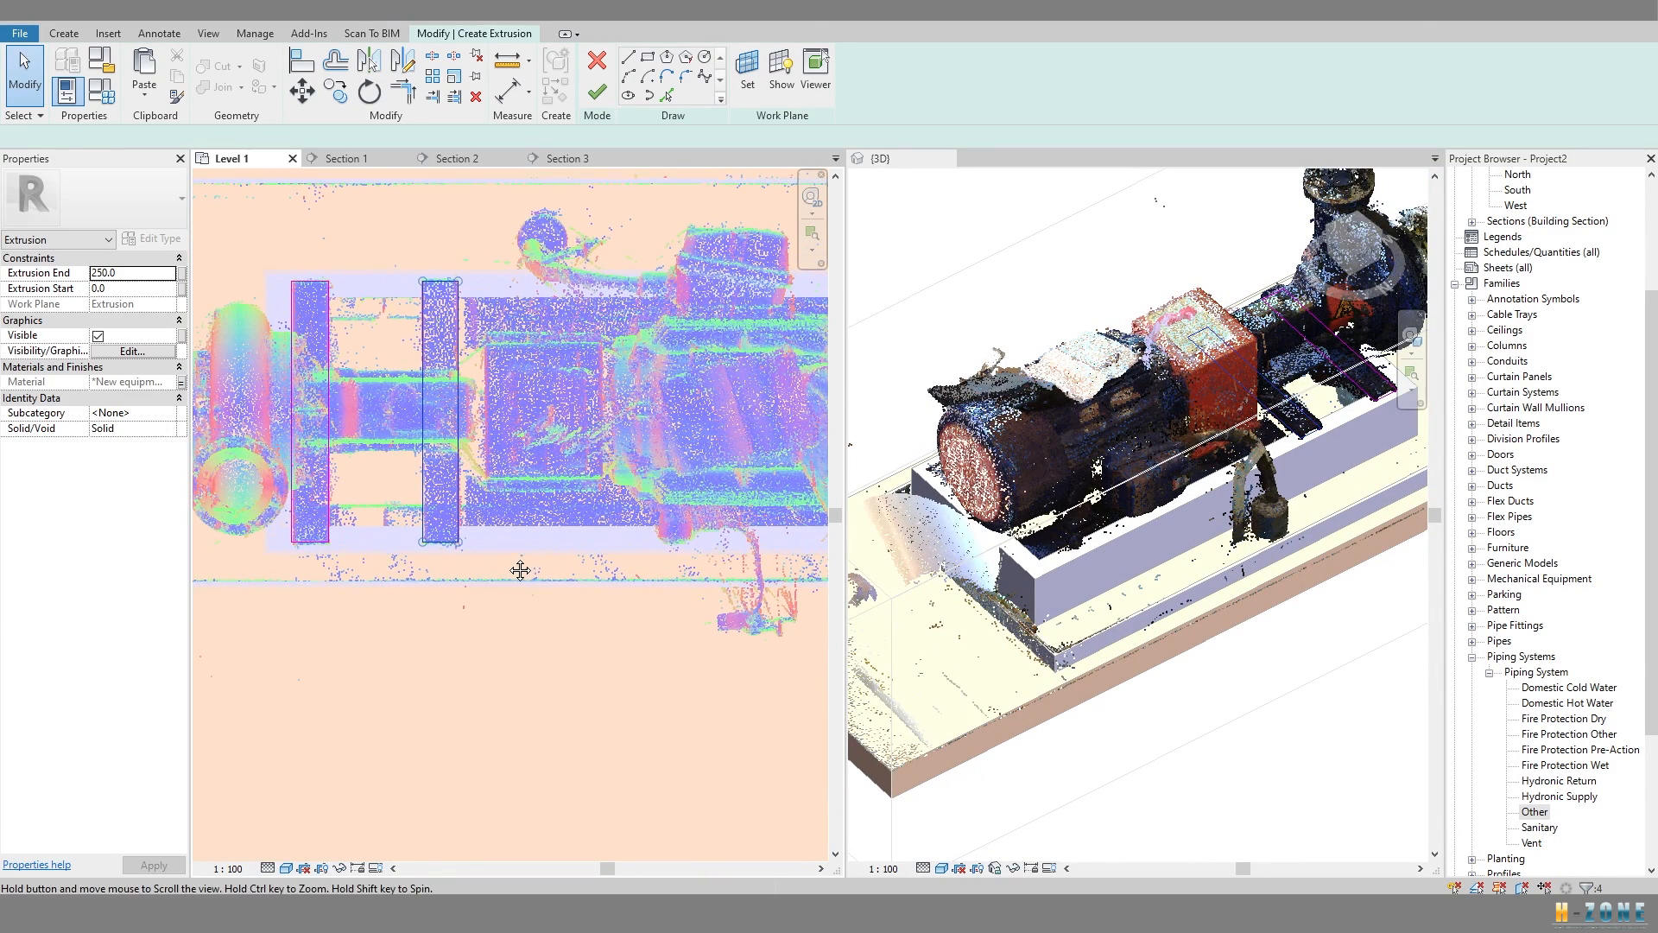
middle_drag(518, 567, 512, 570)
key(c)
key(o)
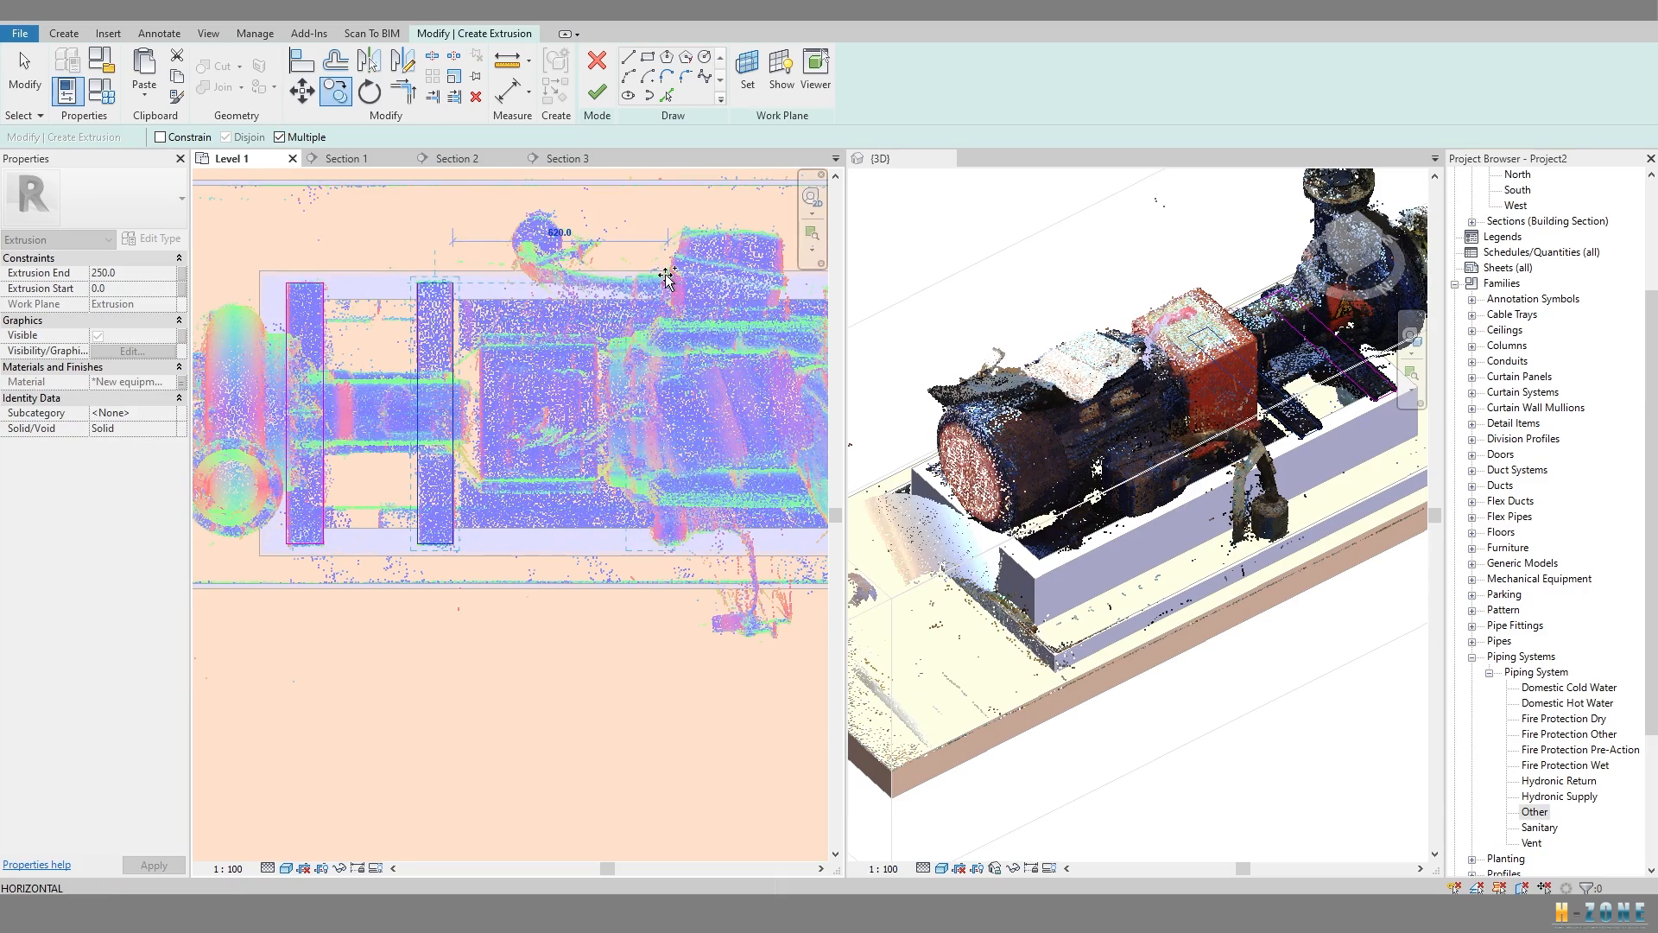
scroll(667, 278, up, 4)
click(667, 281)
scroll(667, 281, down, 1)
middle_drag(667, 281, 473, 284)
click(789, 296)
scroll(789, 297, down, 3)
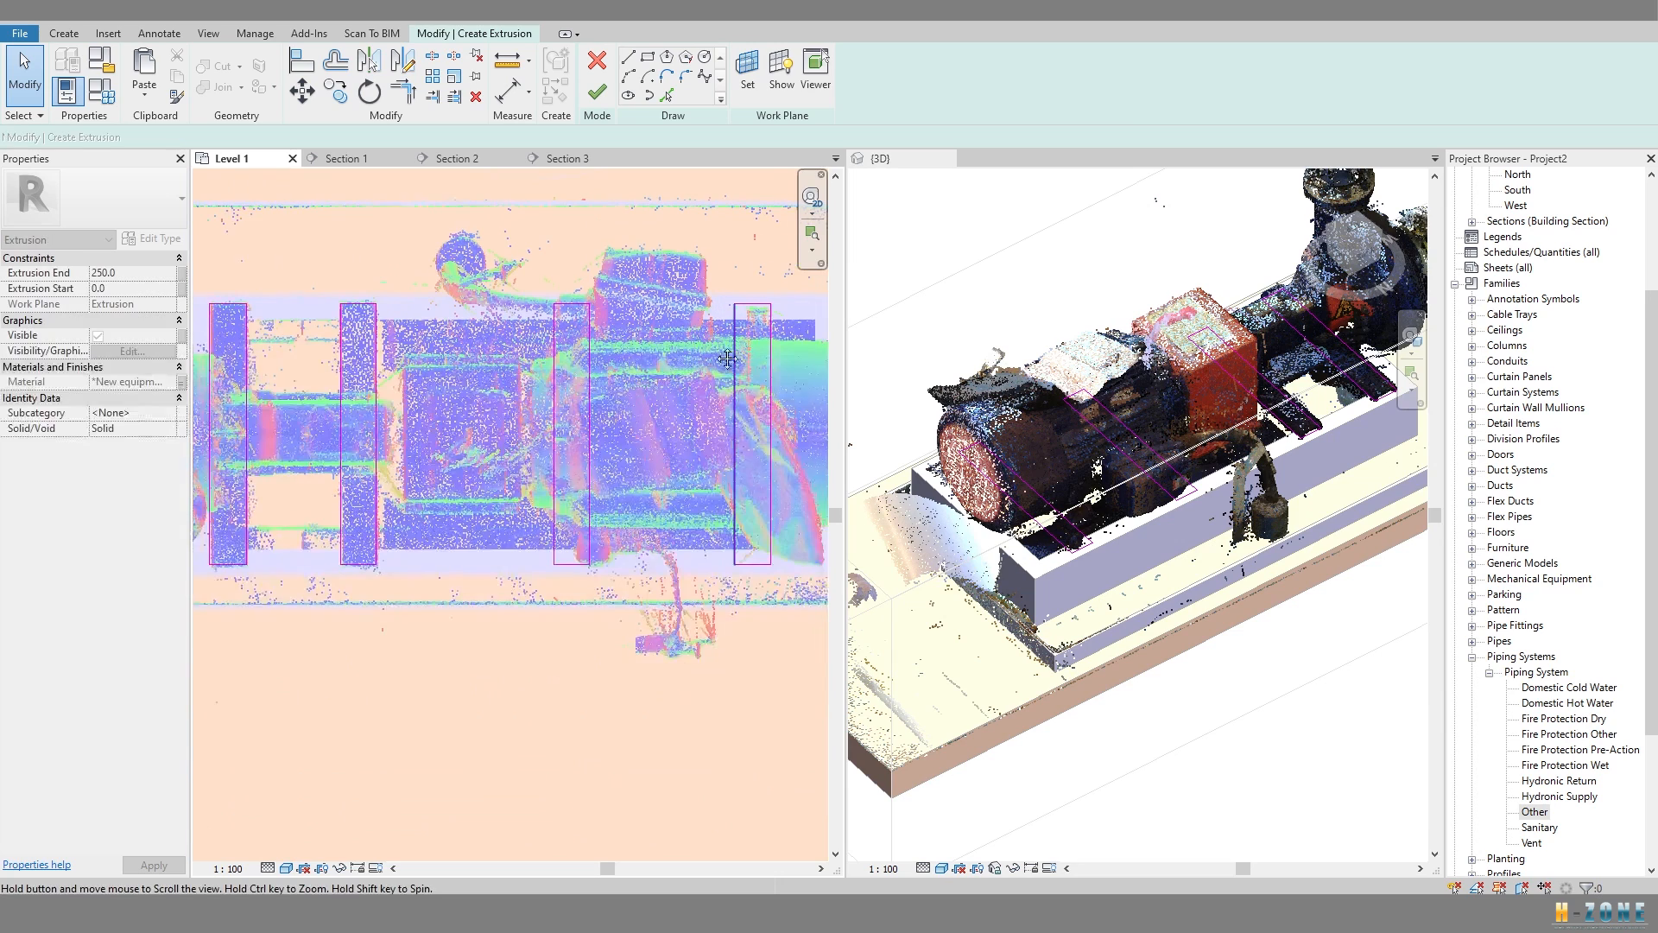
key(Escape)
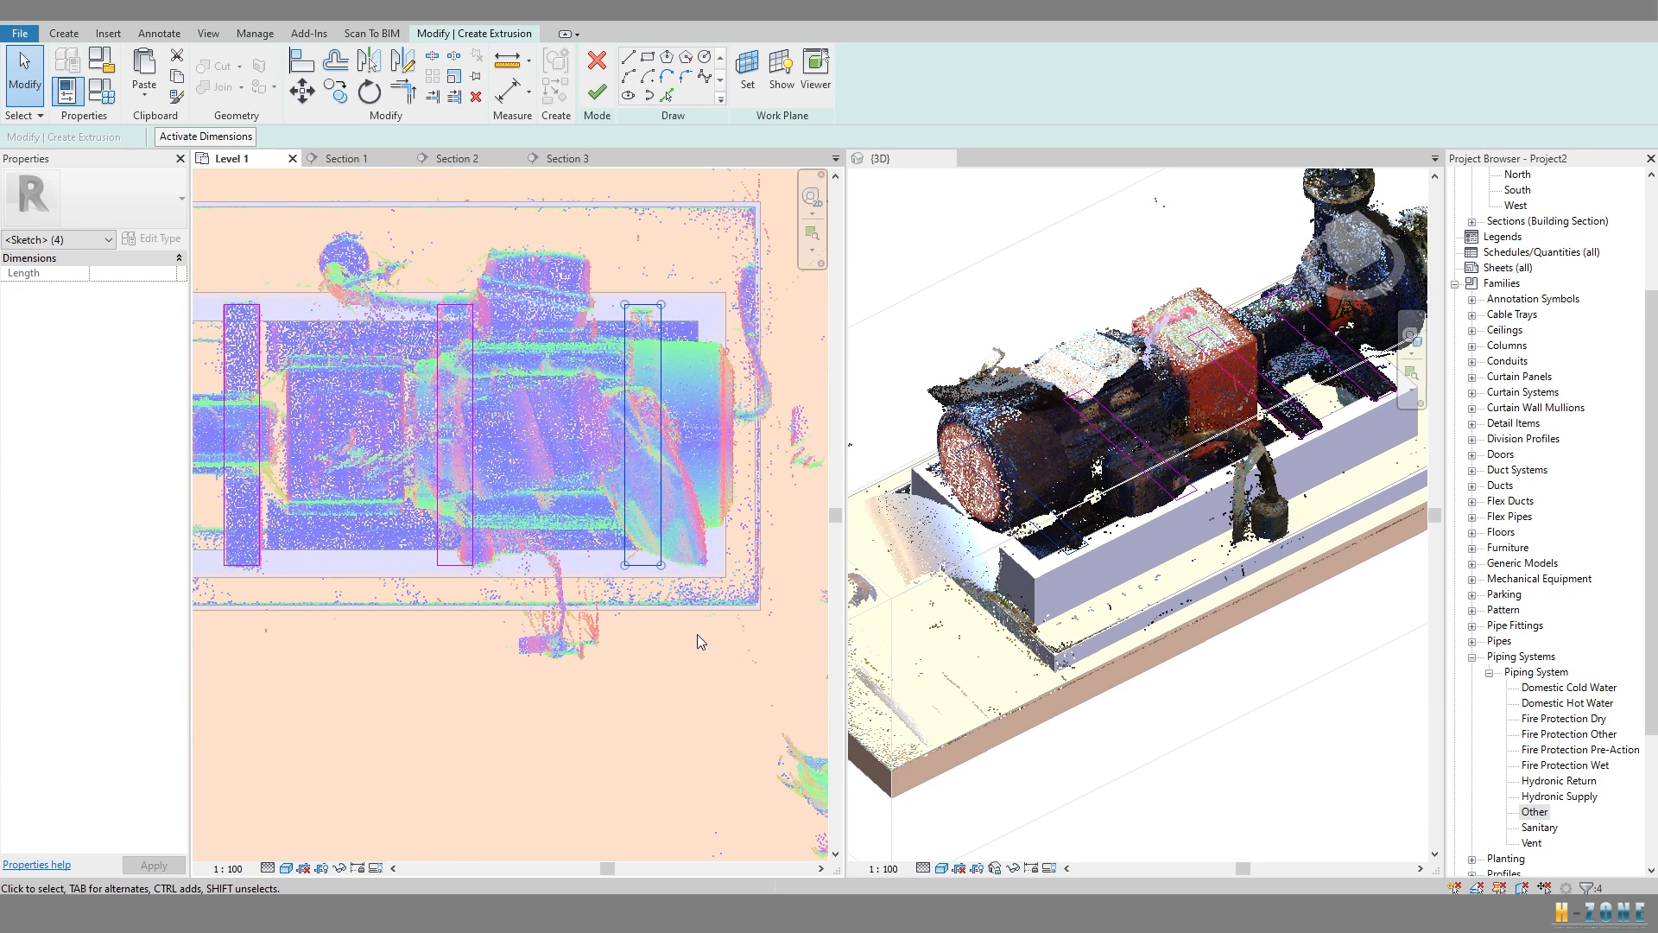
Finish the cross-beam sketch as an extrusion and lower the beams' height to 30 mm.
click(697, 632)
scroll(530, 460, down, 2)
middle_drag(530, 460, 638, 467)
click(597, 92)
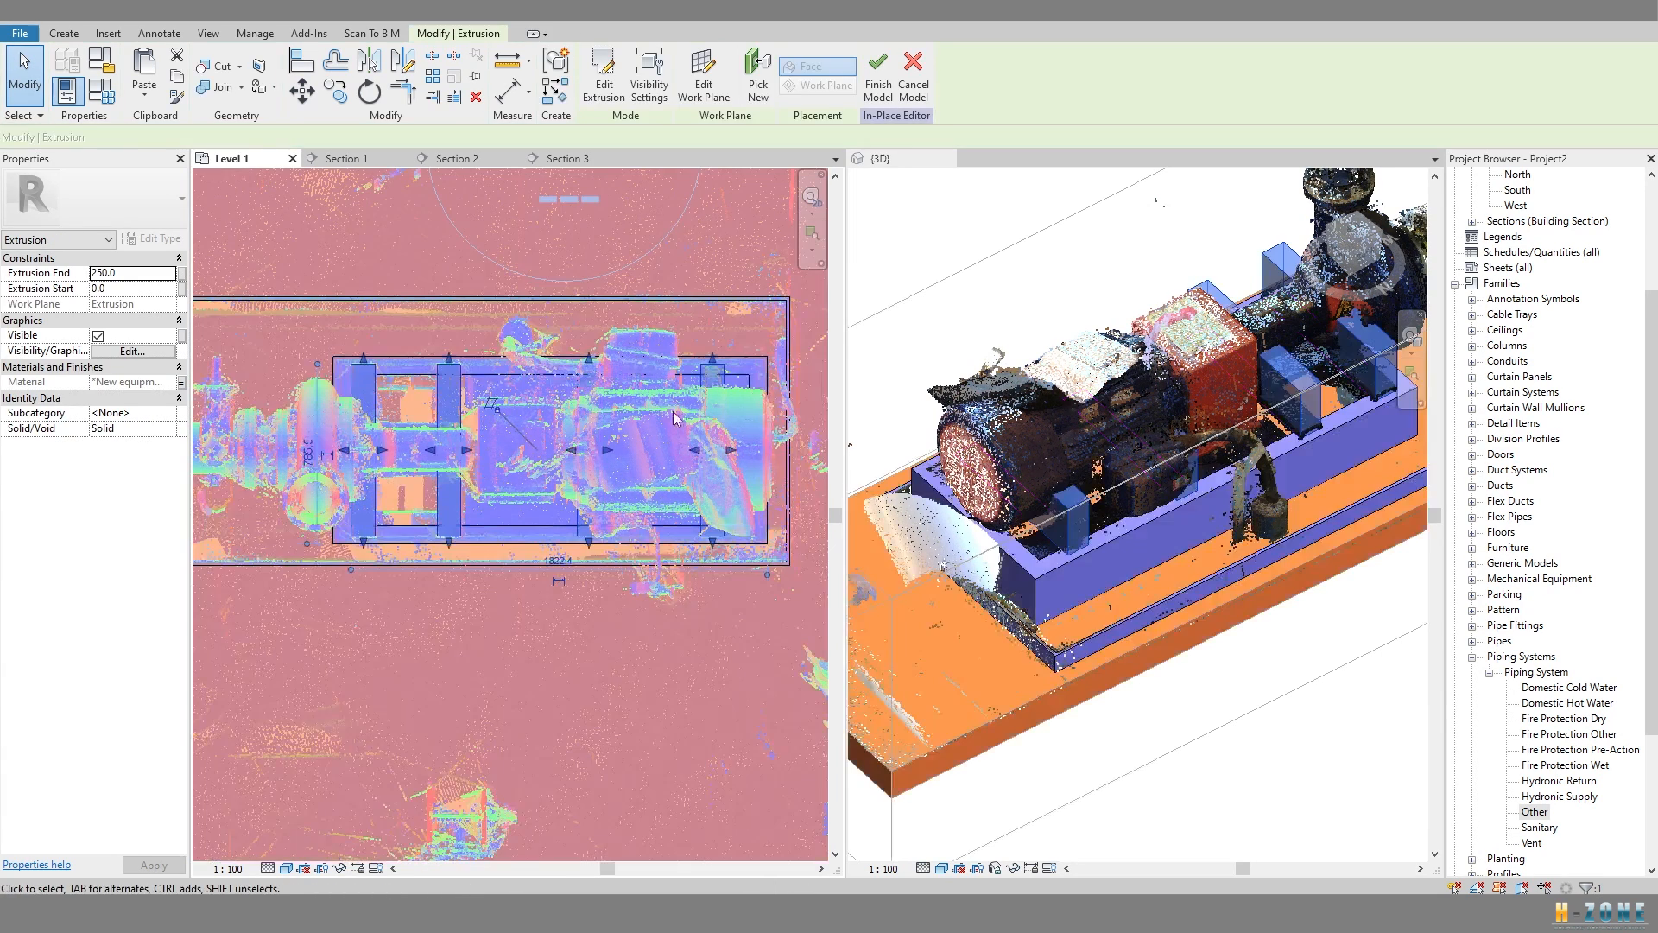
scroll(1102, 464, up, 2)
mouse_move(1102, 464)
shift+middle_down()
mouse_move(1048, 526)
mouse_move(1087, 479)
shift+middle_up()
click(1058, 493)
click(1093, 490)
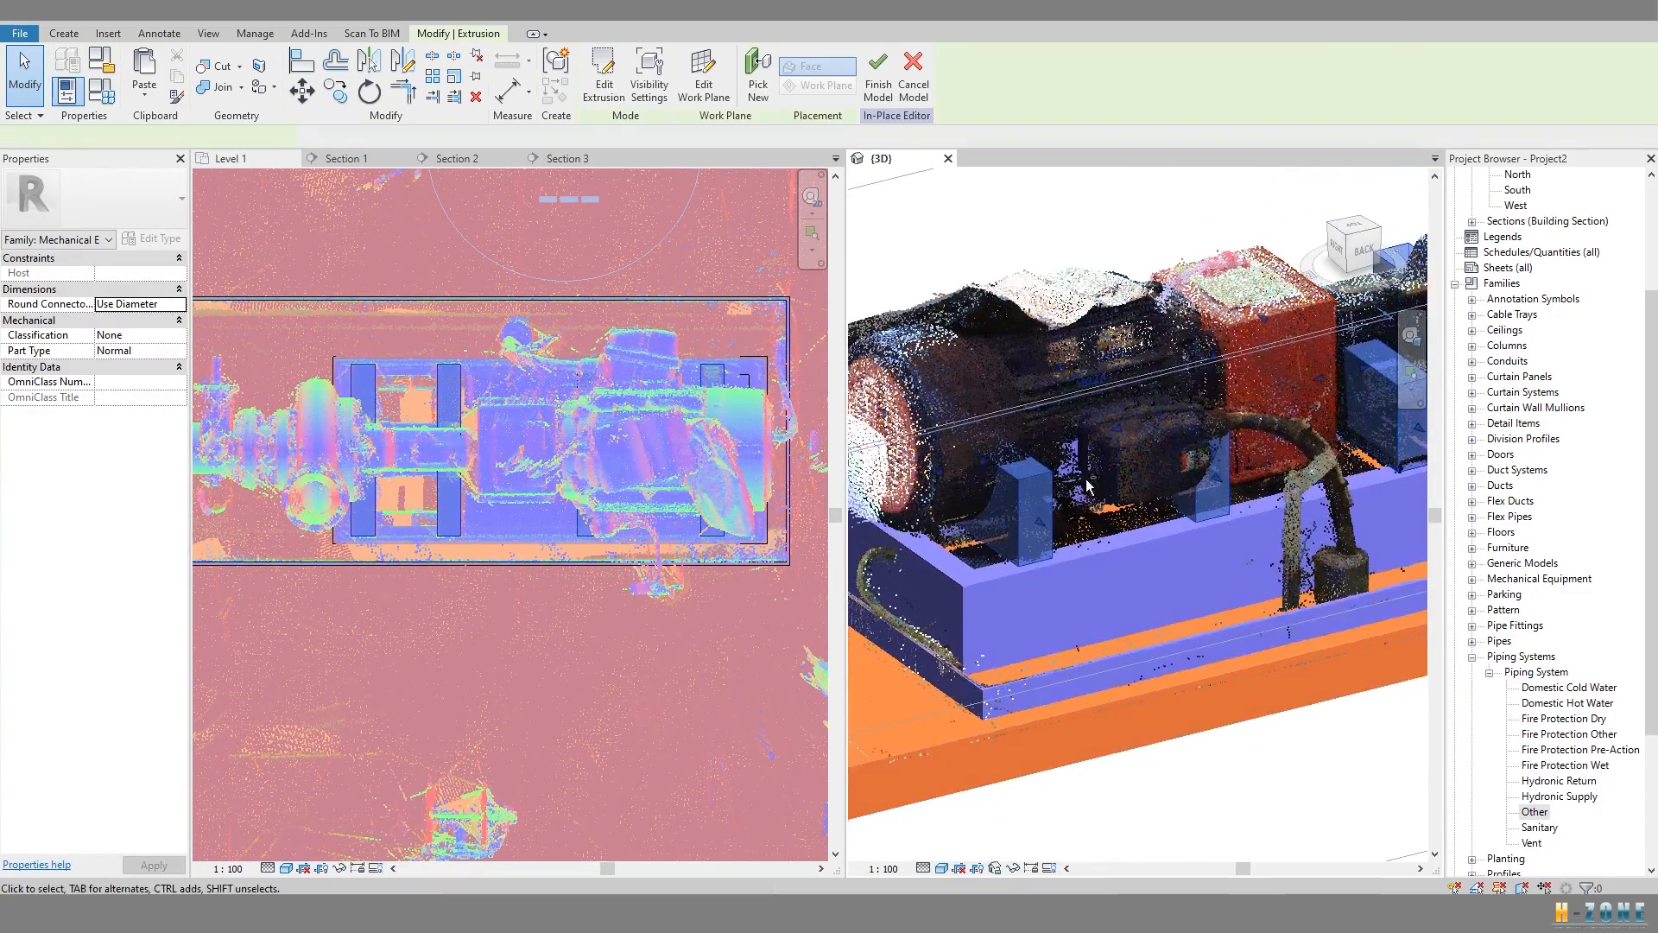
scroll(1208, 415, up, 1)
shift+middle_drag(1208, 415, 1246, 374)
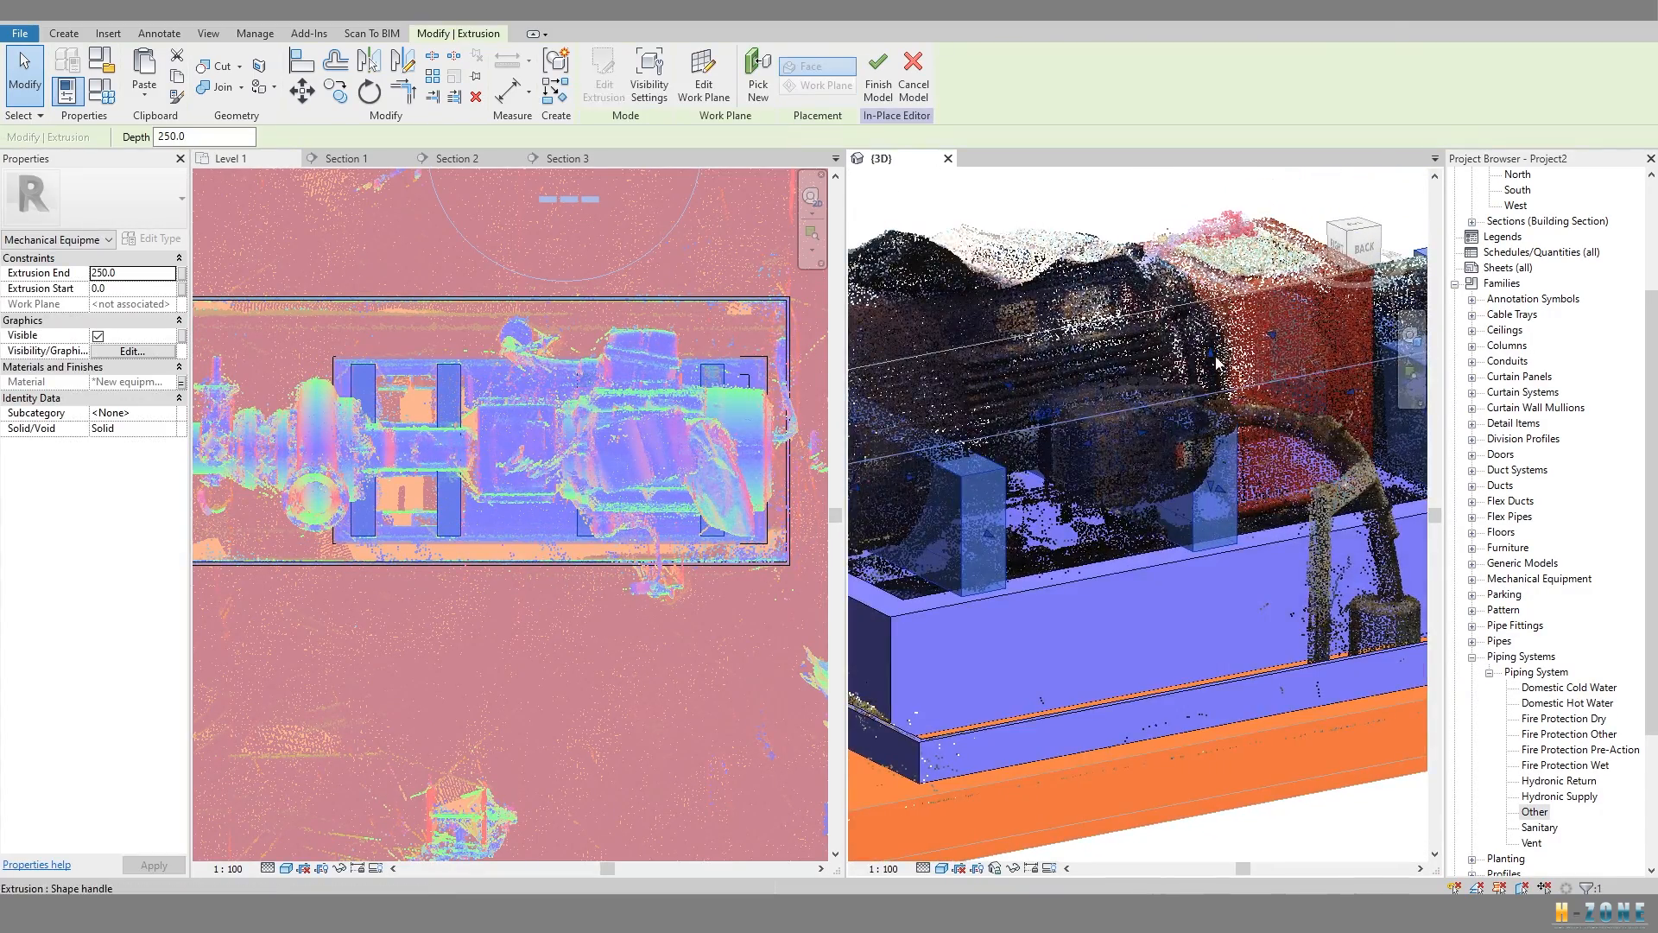
drag(1225, 467, 1229, 474)
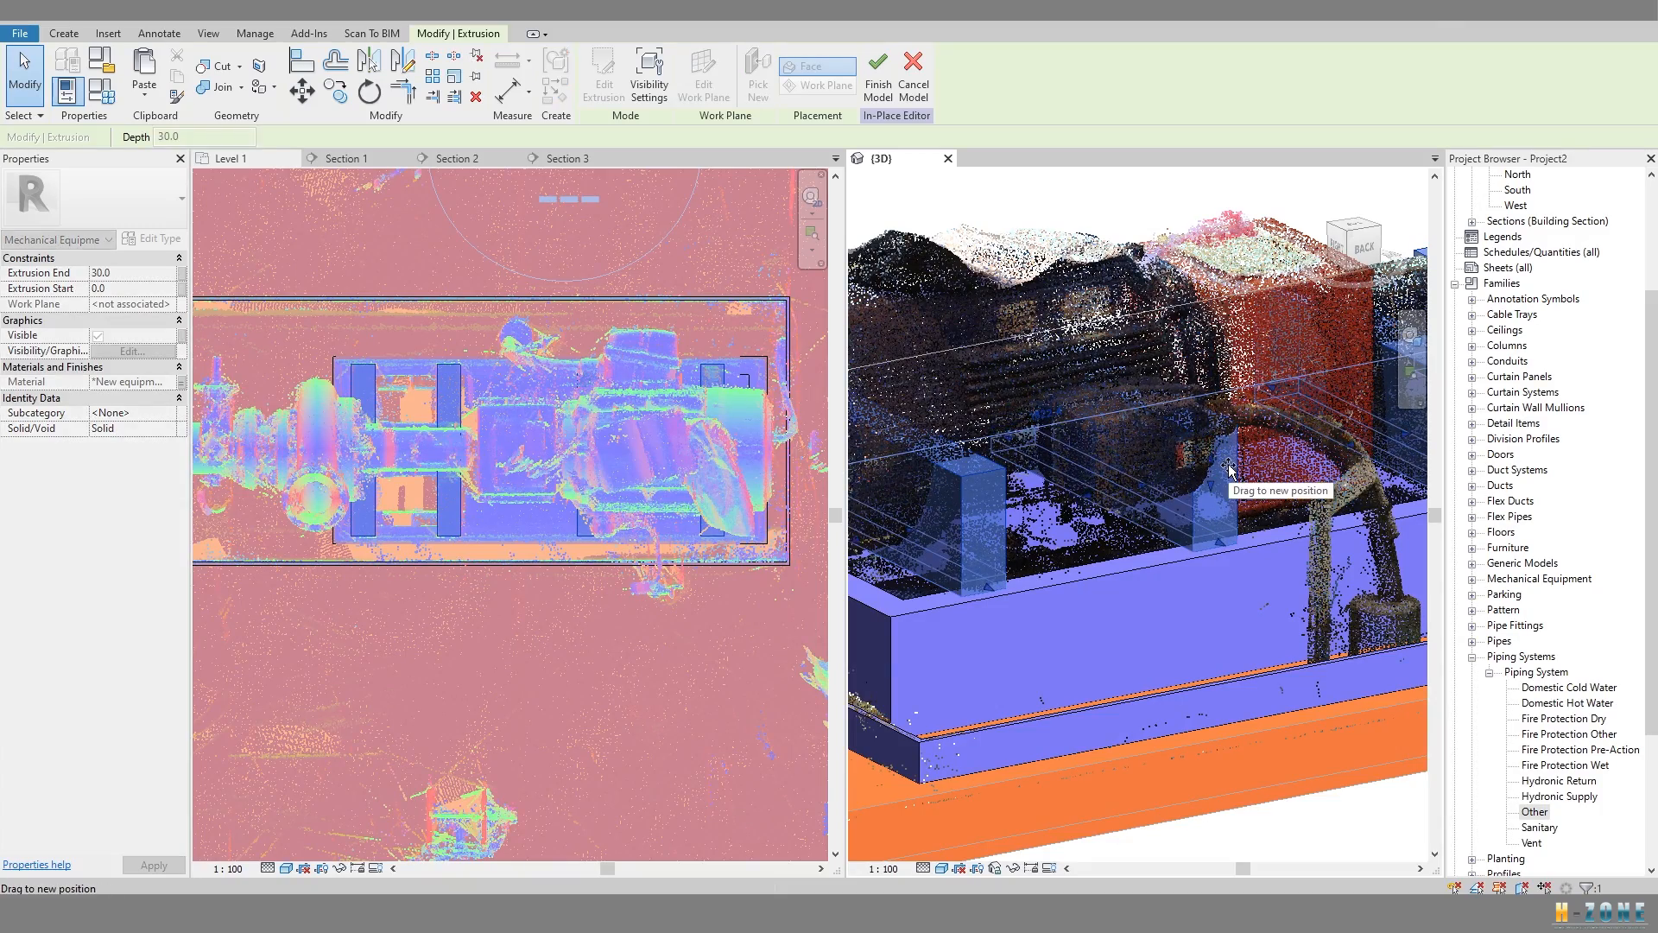
key(Escape)
Finish the in-place model and reopen the pump support frame equipment for in-place editing.
shift+middle_drag(1203, 541, 1138, 536)
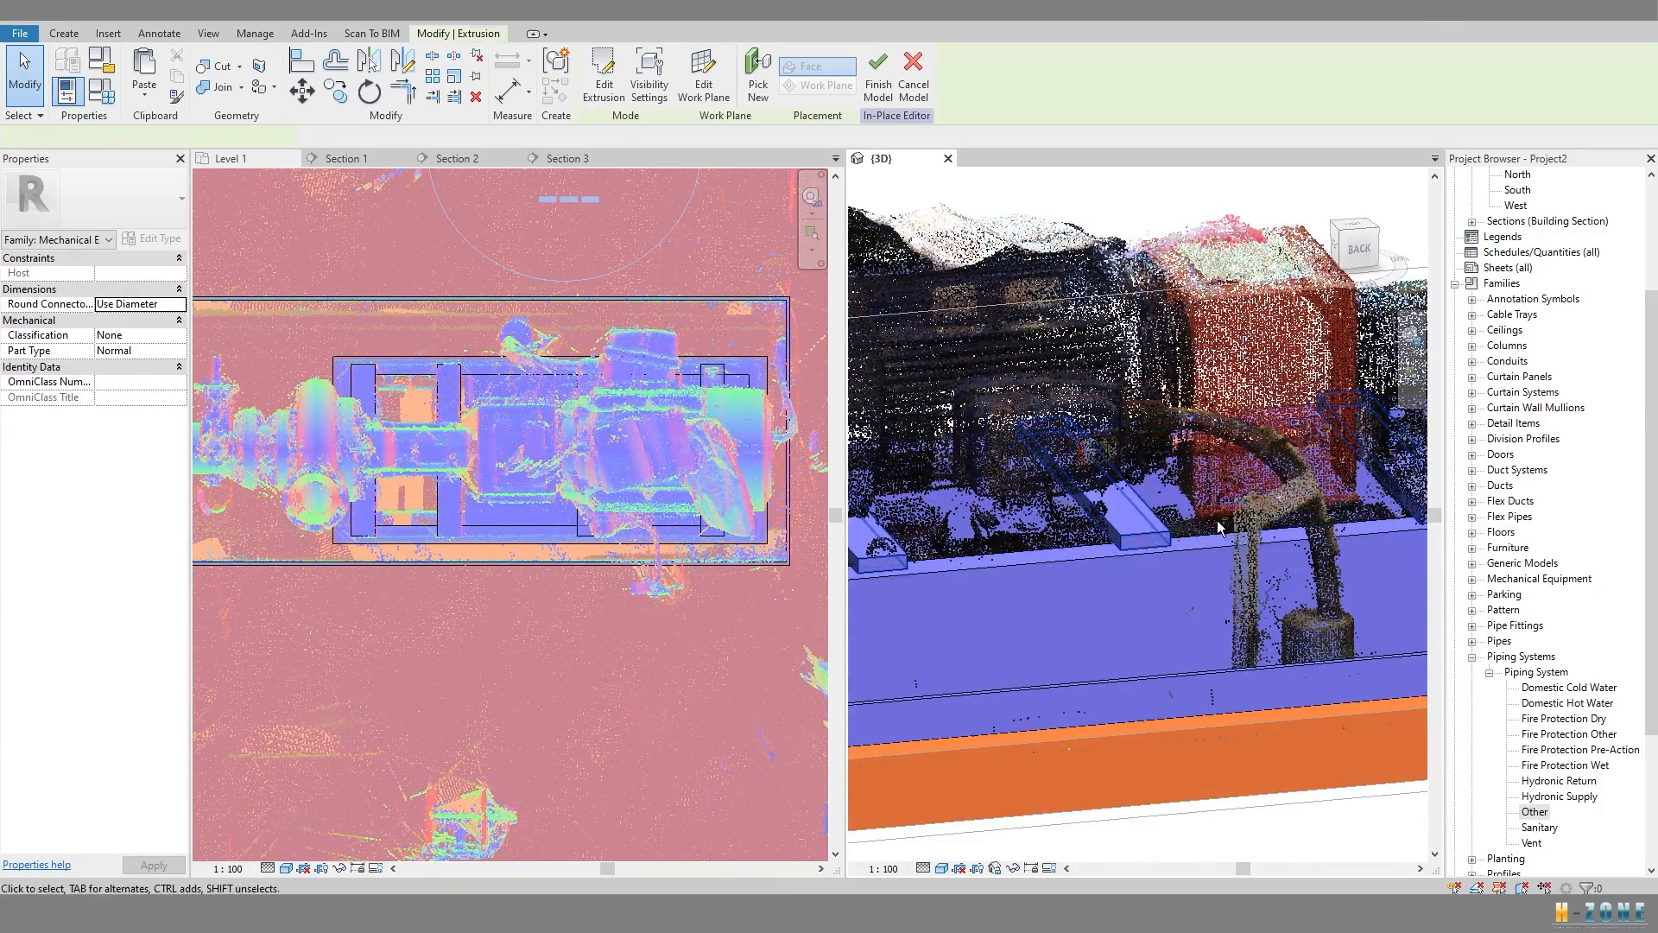
shift+middle_drag(1236, 522, 1028, 661)
scroll(1080, 544, down, 3)
scroll(1119, 553, up, 6)
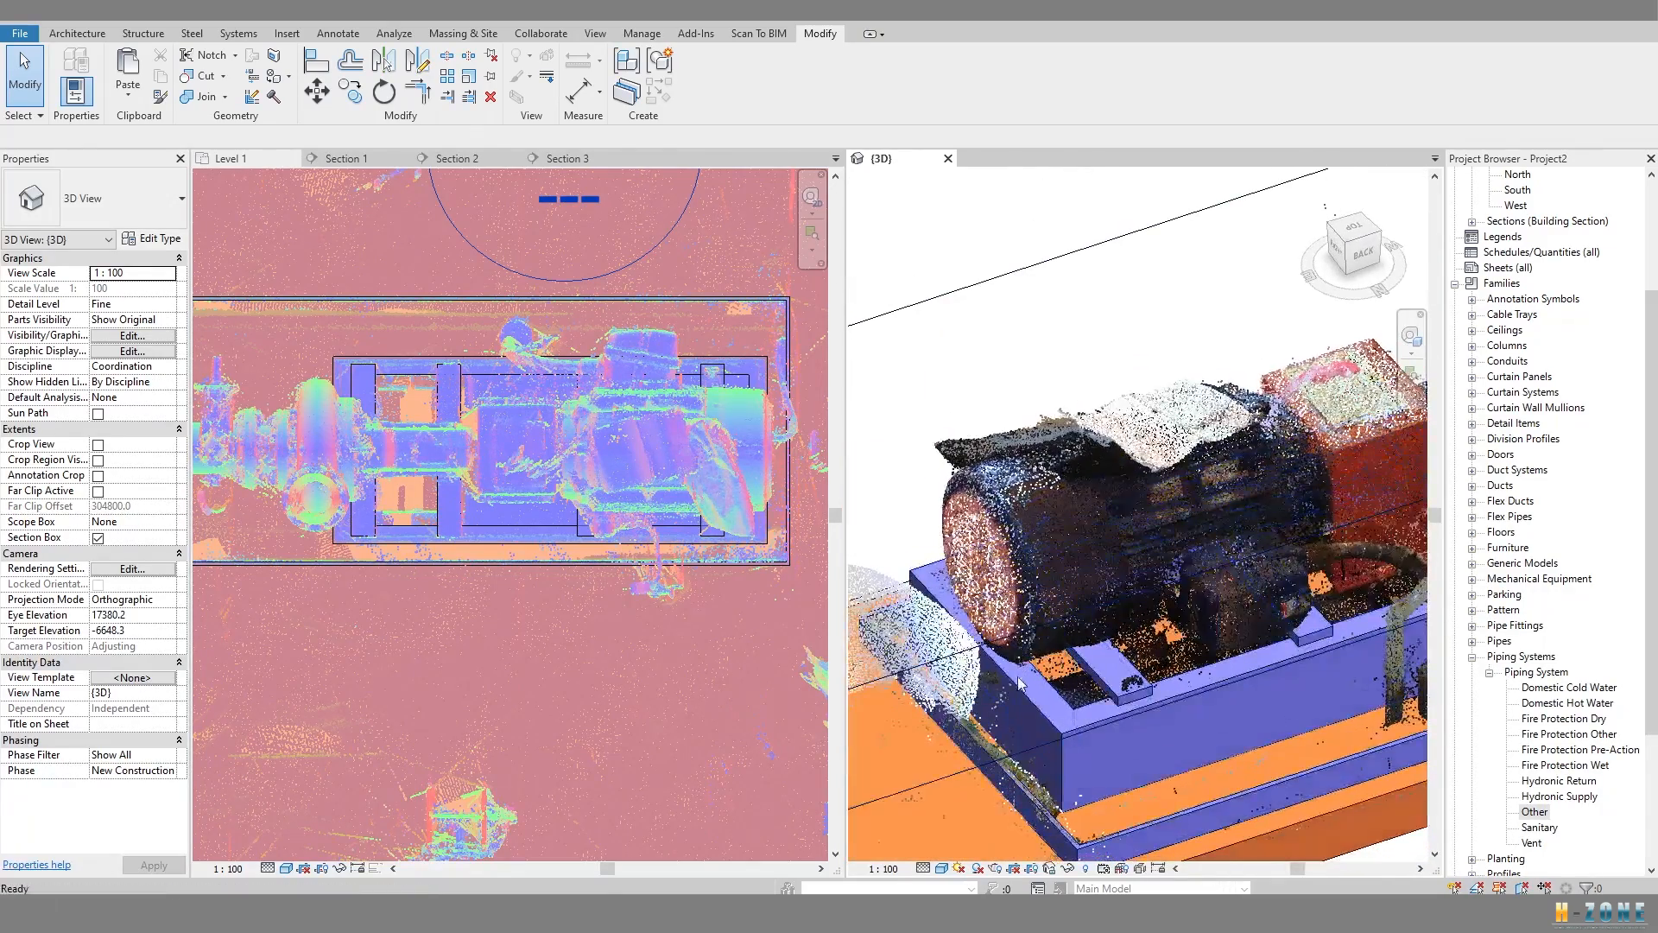
click(1023, 668)
middle_drag(901, 473, 887, 451)
middle_drag(944, 510, 946, 513)
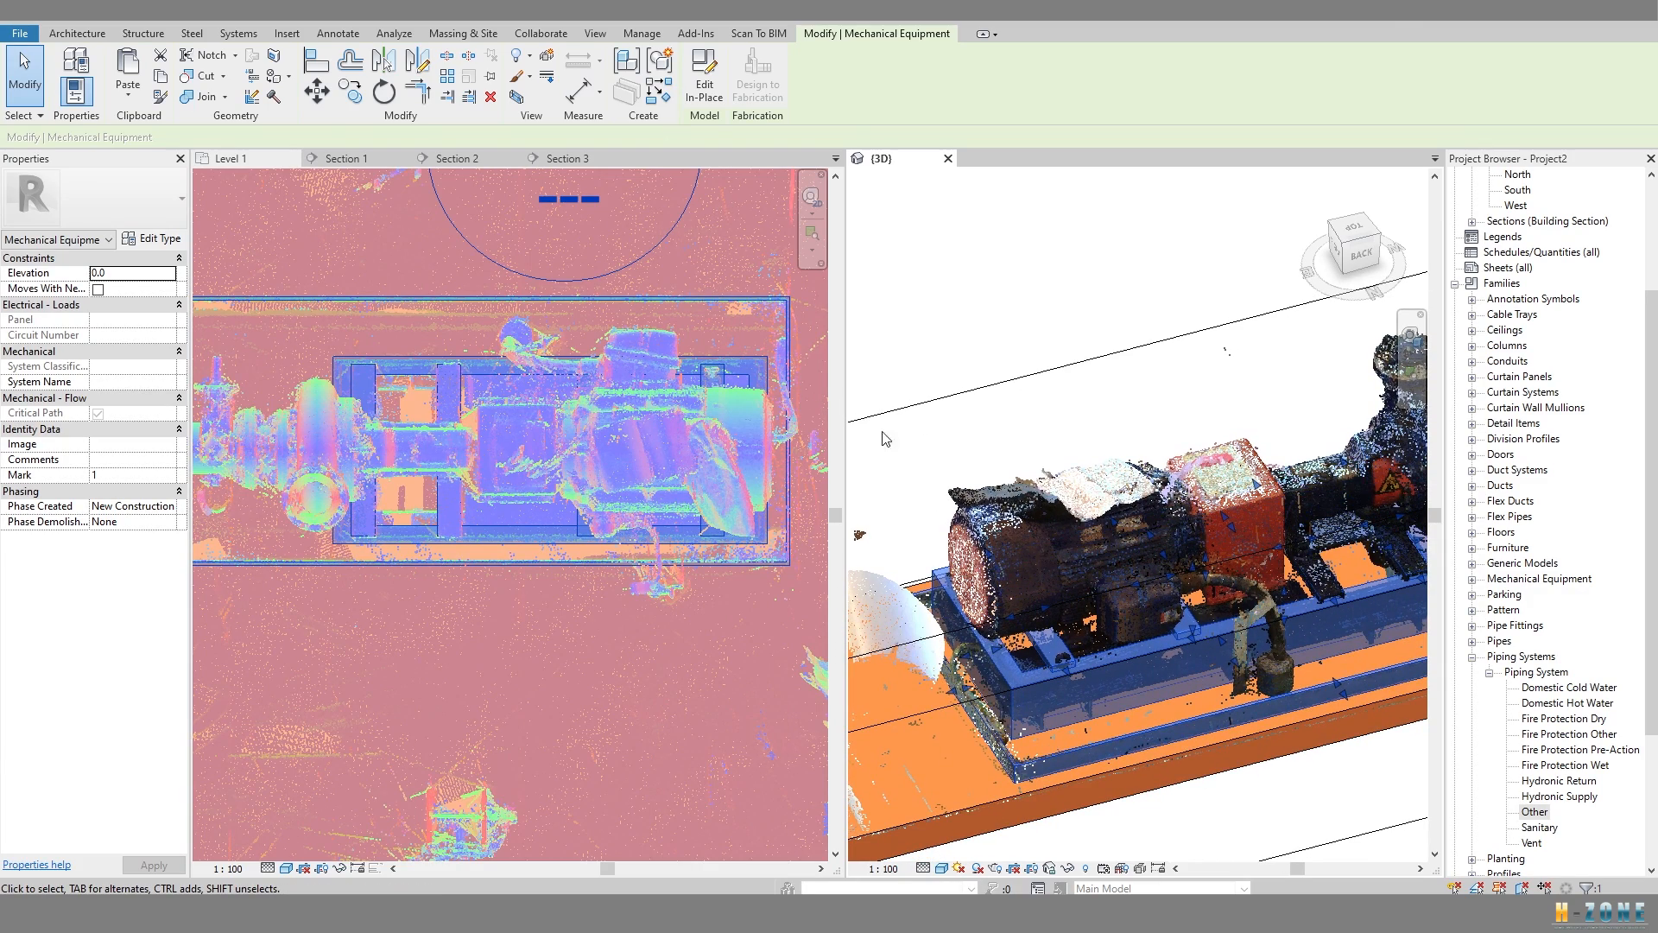
click(713, 94)
click(1003, 682)
shift+middle_drag(1115, 665, 1210, 639)
key(Escape)
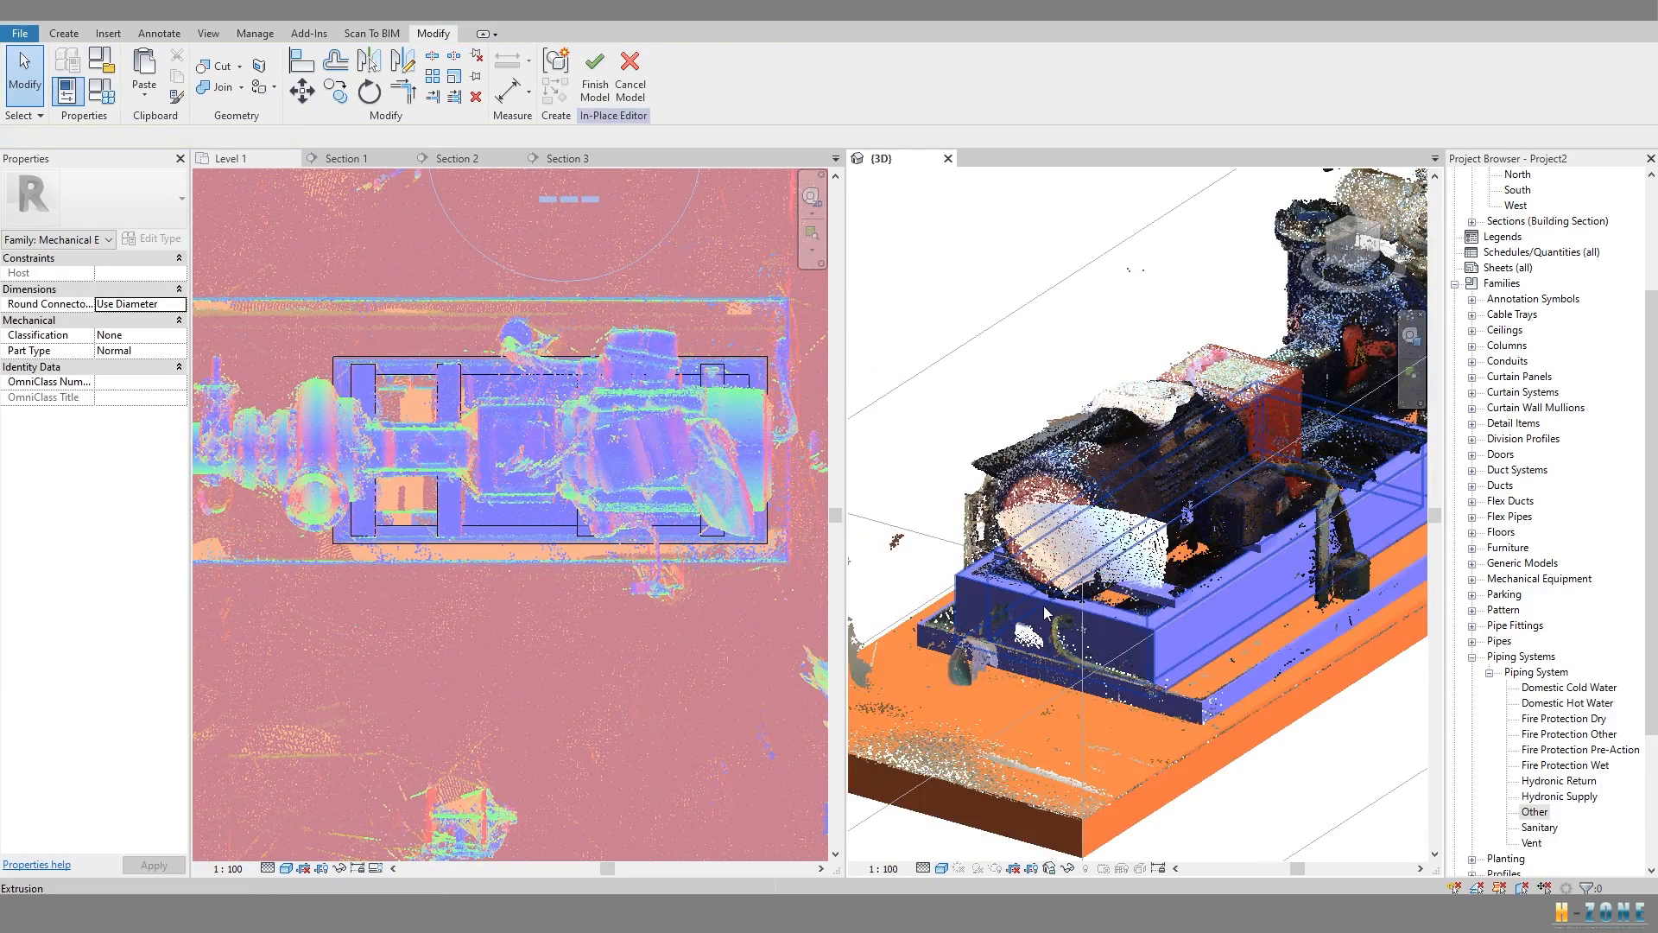
Orient the 3D view to the right side and start a new extrusion with a work plane picked on the support frame's end face.
click(1351, 252)
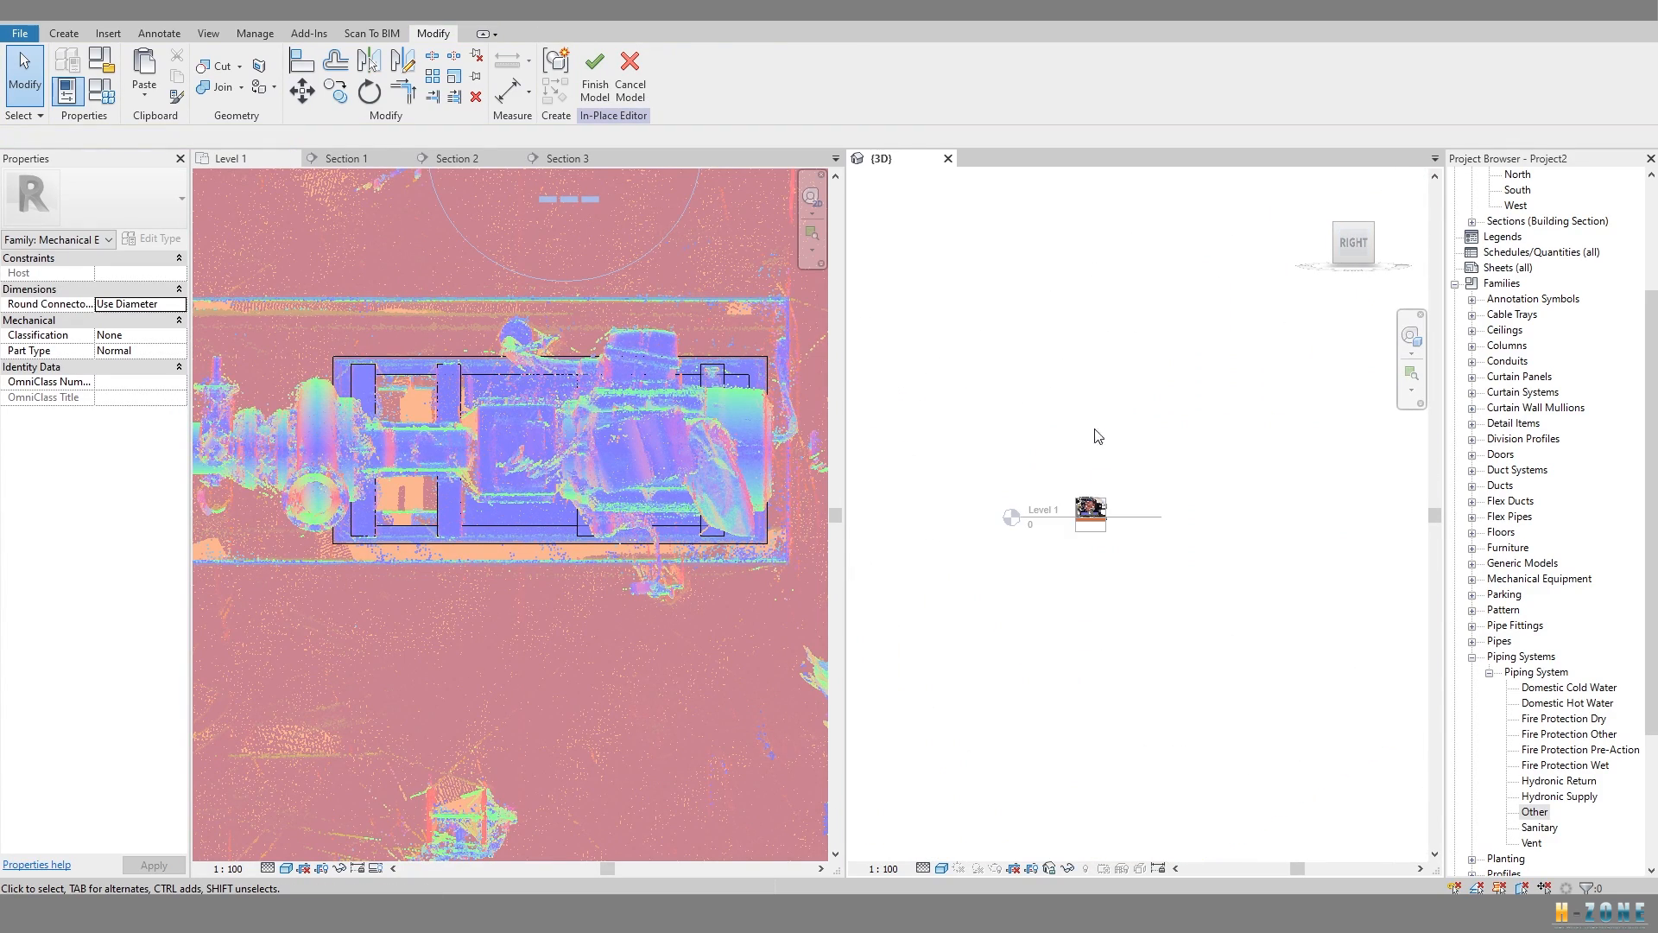
scroll(1106, 503, up, 8)
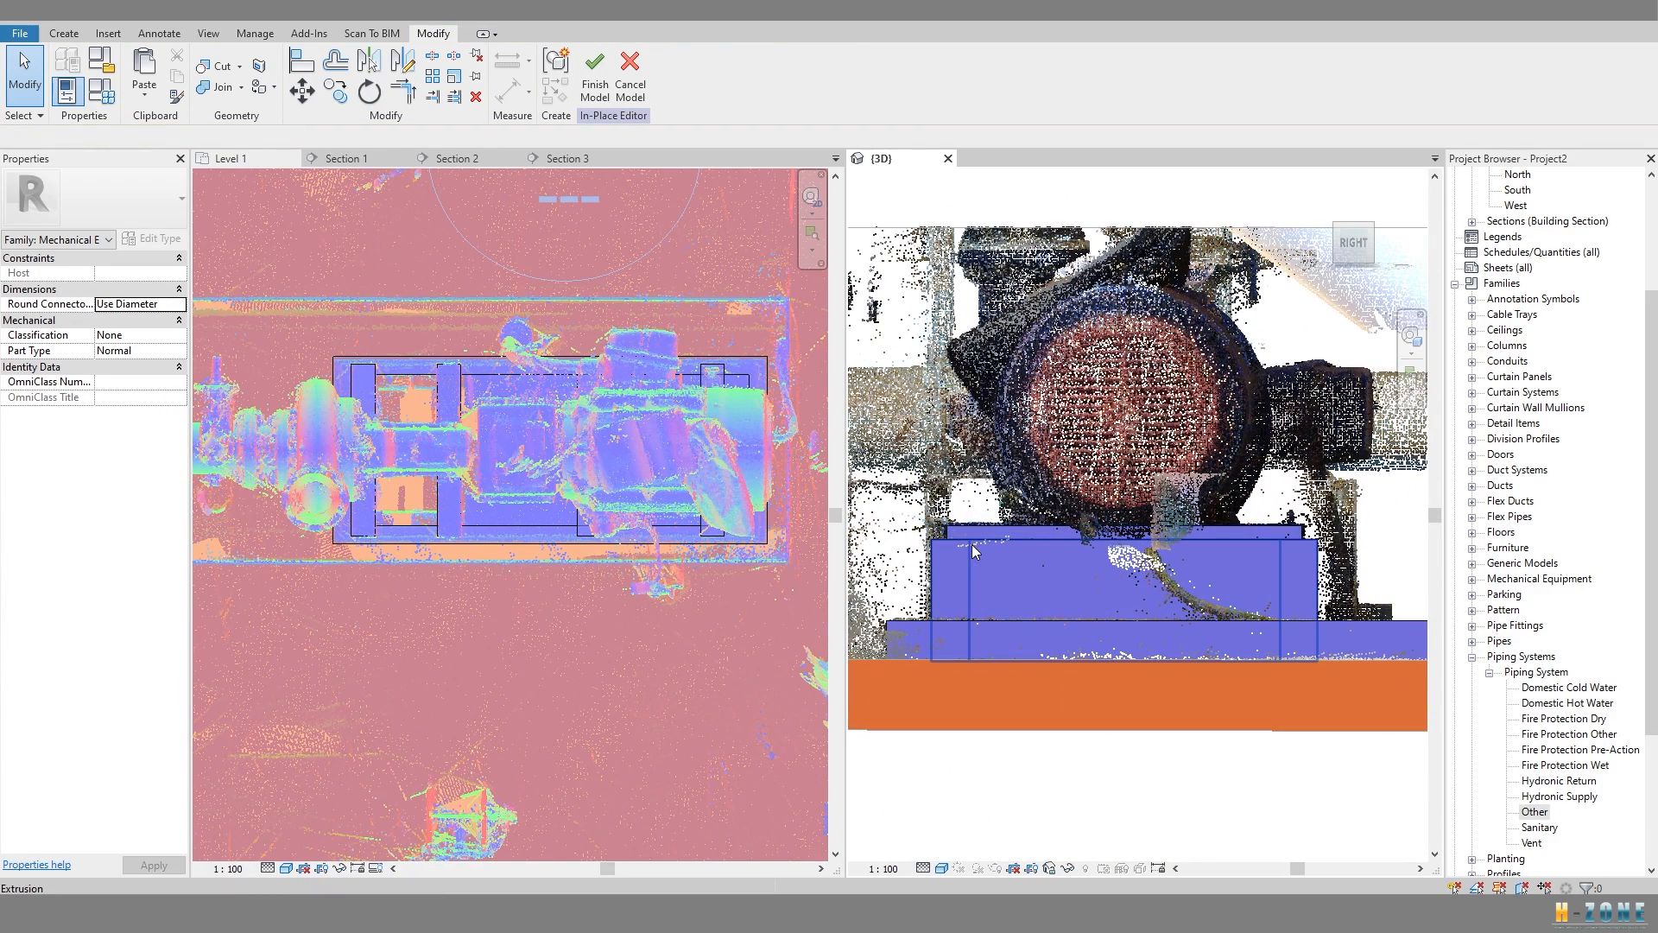
double_click(1035, 546)
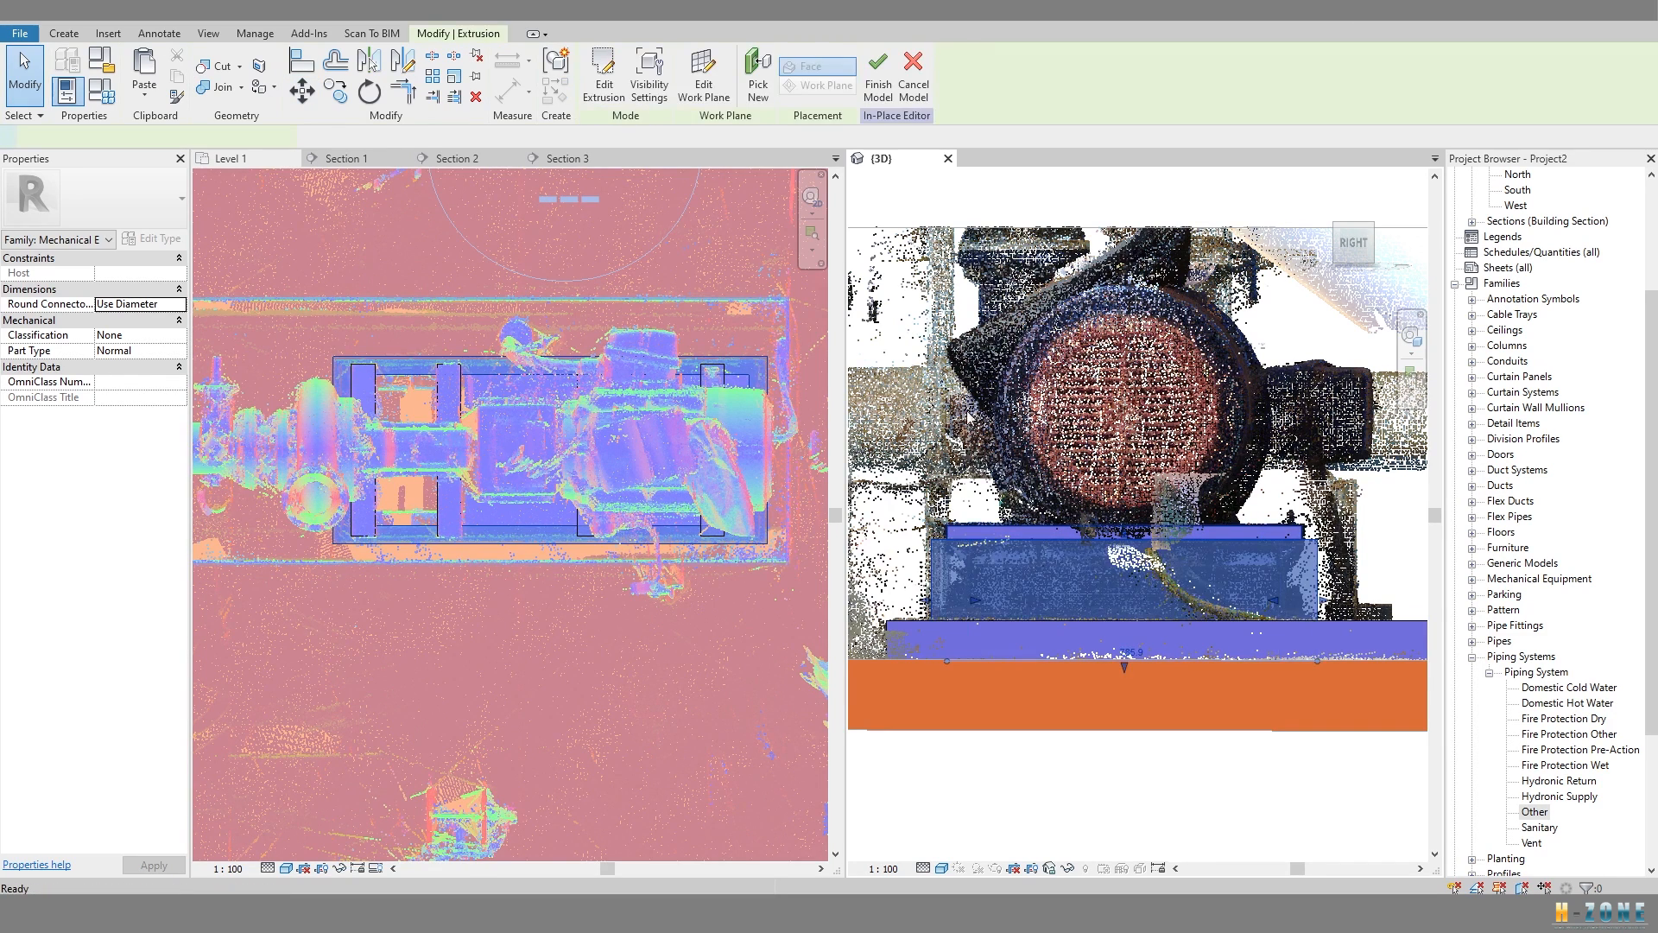
click(748, 76)
click(732, 480)
click(798, 560)
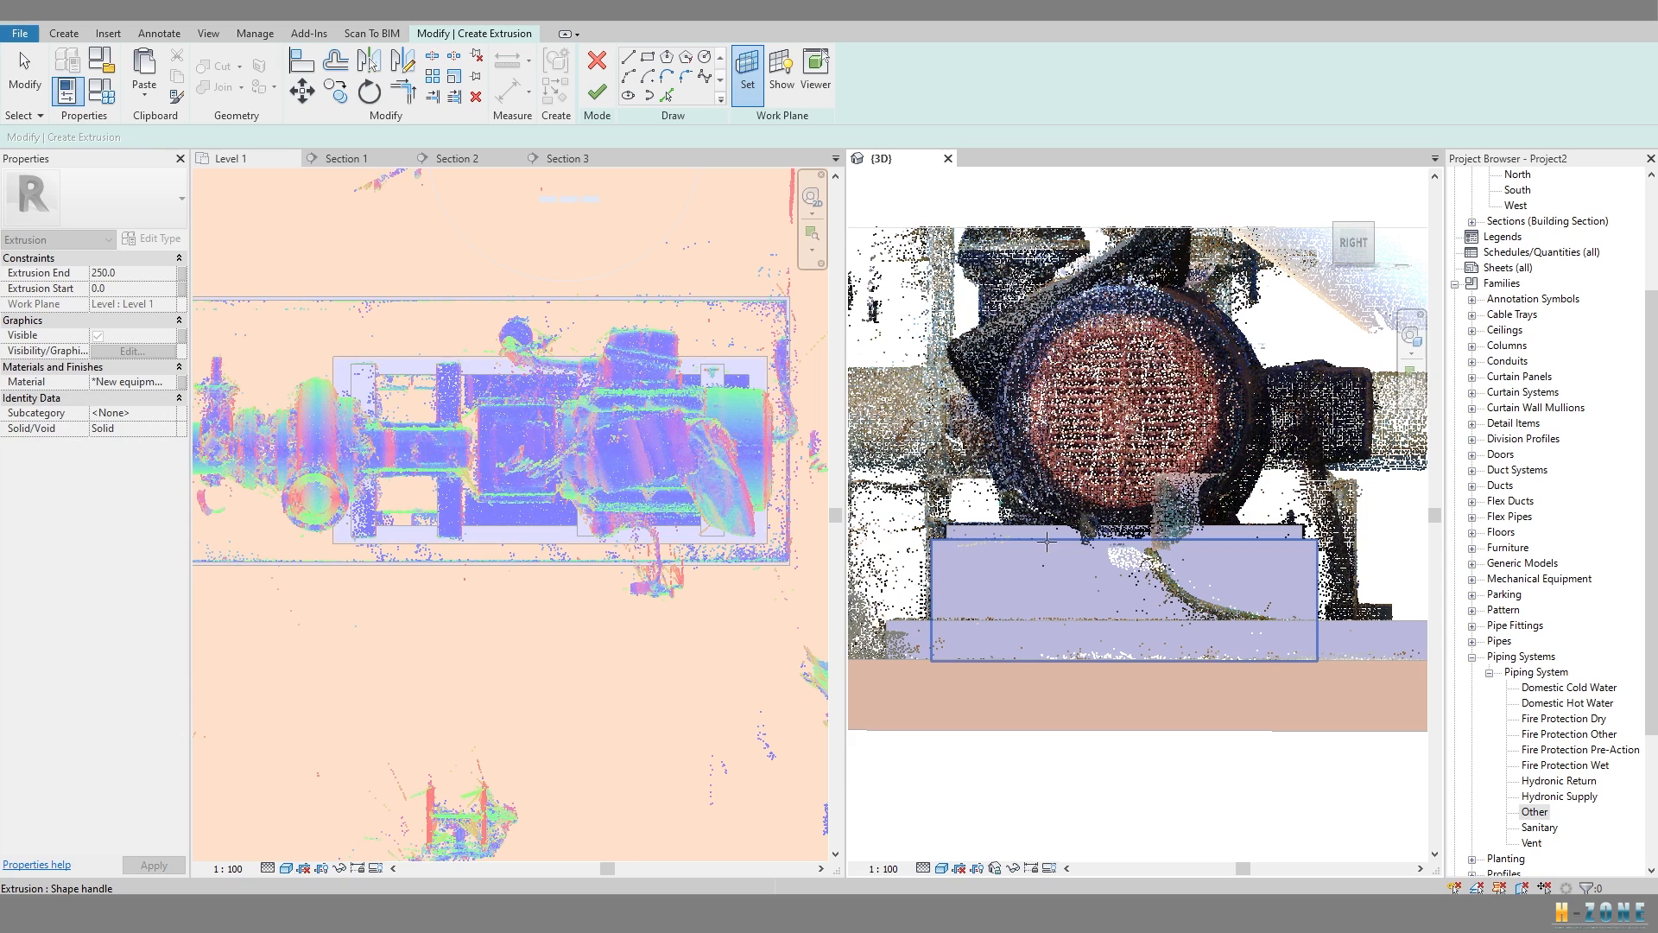
Sketch a circle with a radius of about 300 mm around the scanned motor's end and finish it as a 250 mm extrusion.
click(1080, 466)
scroll(1079, 467, up, 1)
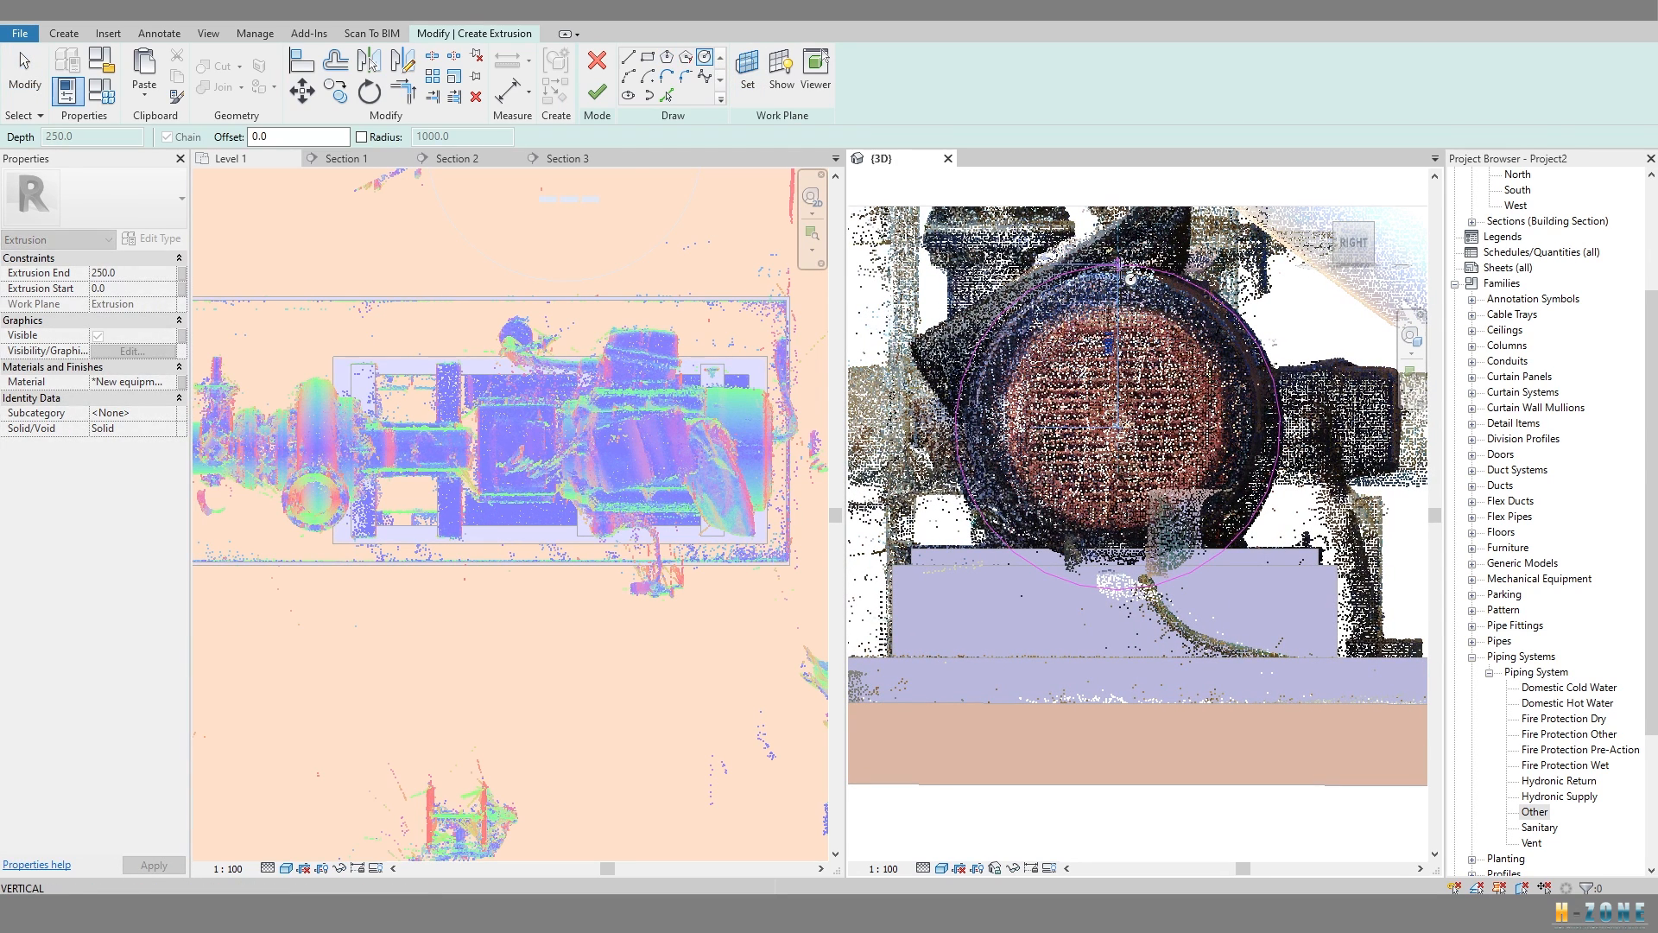
key(Escape)
shift+middle_drag(1121, 275, 970, 536)
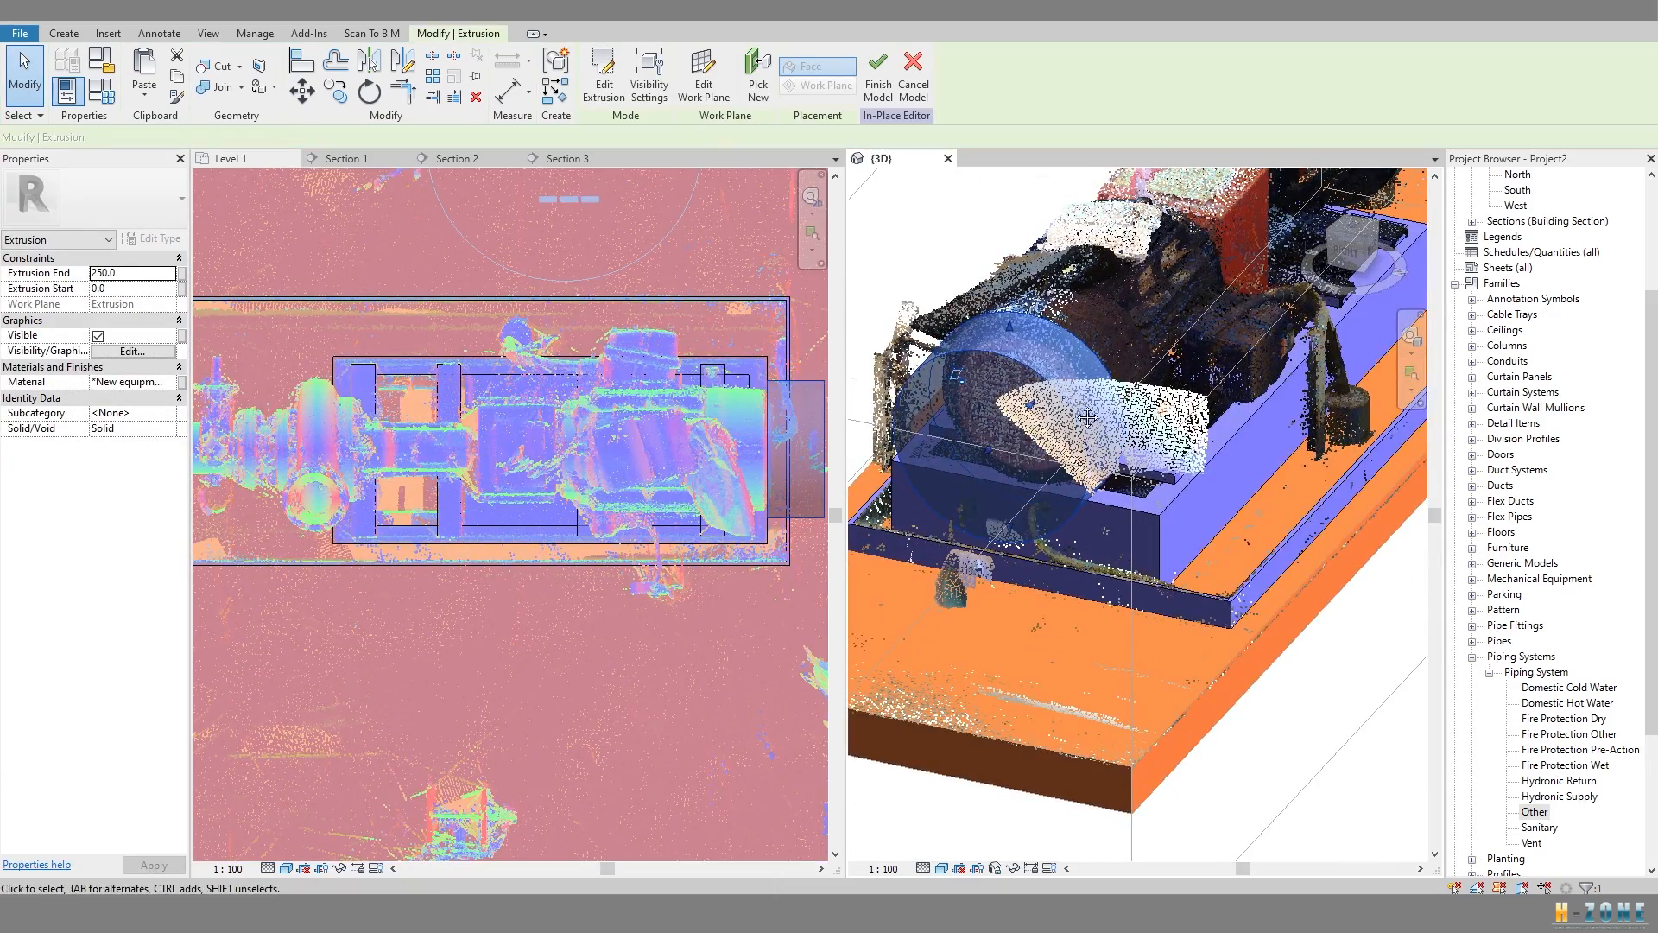
shift+middle_drag(1088, 418, 921, 526)
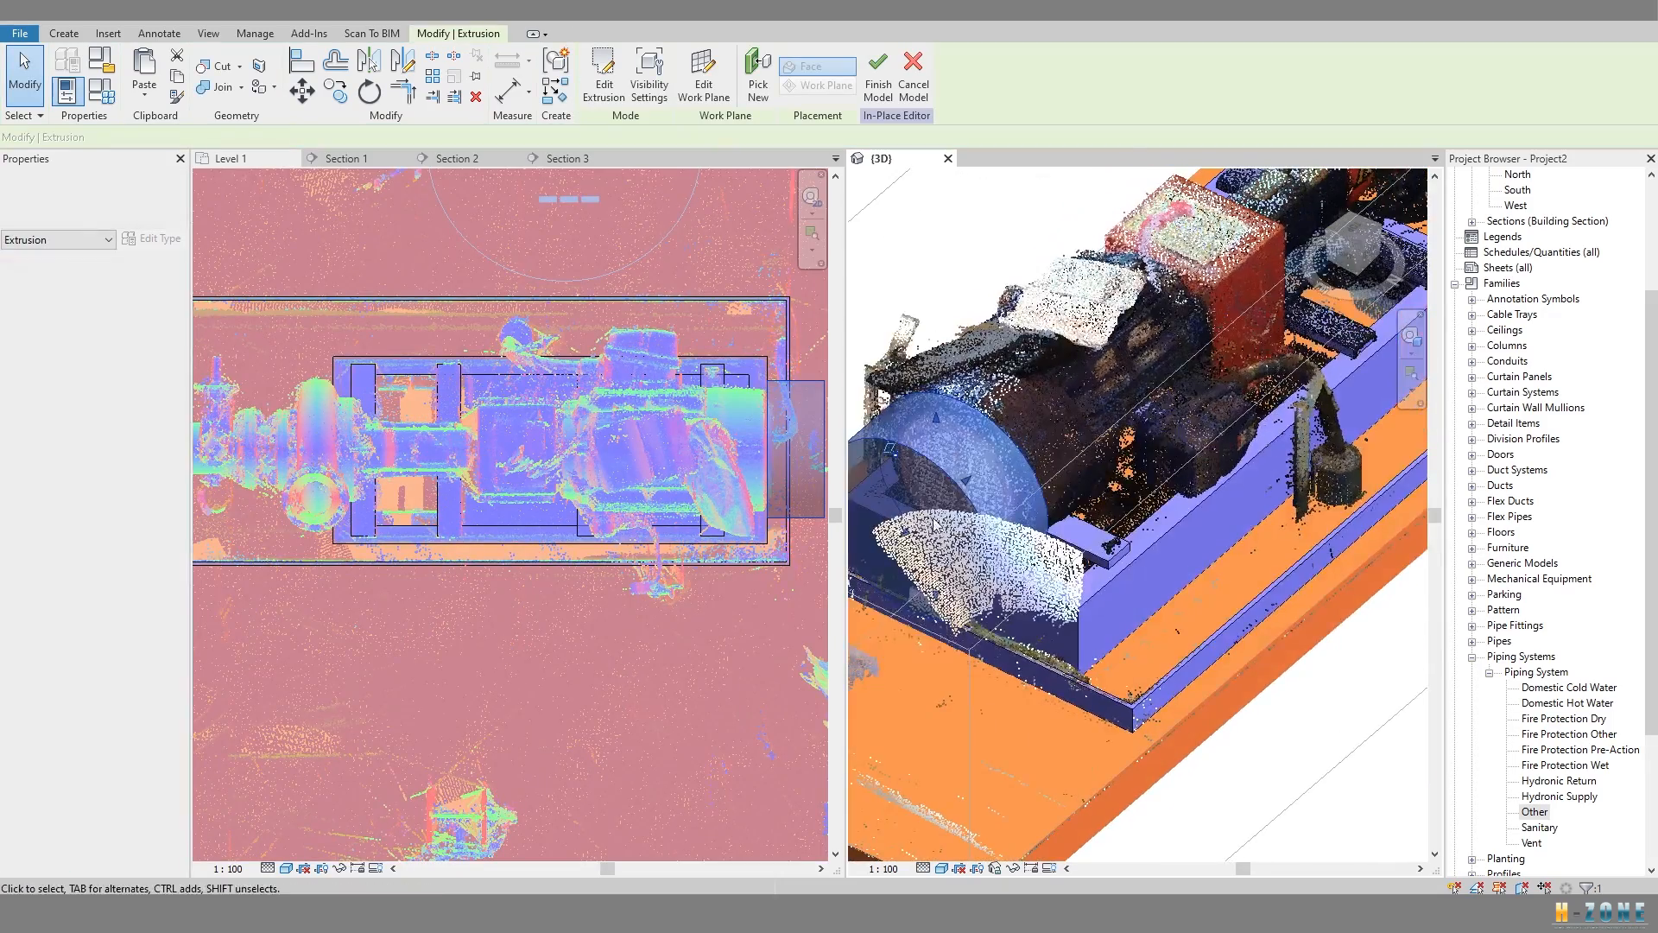
Stretch the motor cylinder along the scanned motor body to an extrusion start of -80 and an end of -915.5.
drag(1150, 331, 1140, 338)
shift+middle_drag(1141, 510, 1009, 448)
drag(1005, 444, 1017, 441)
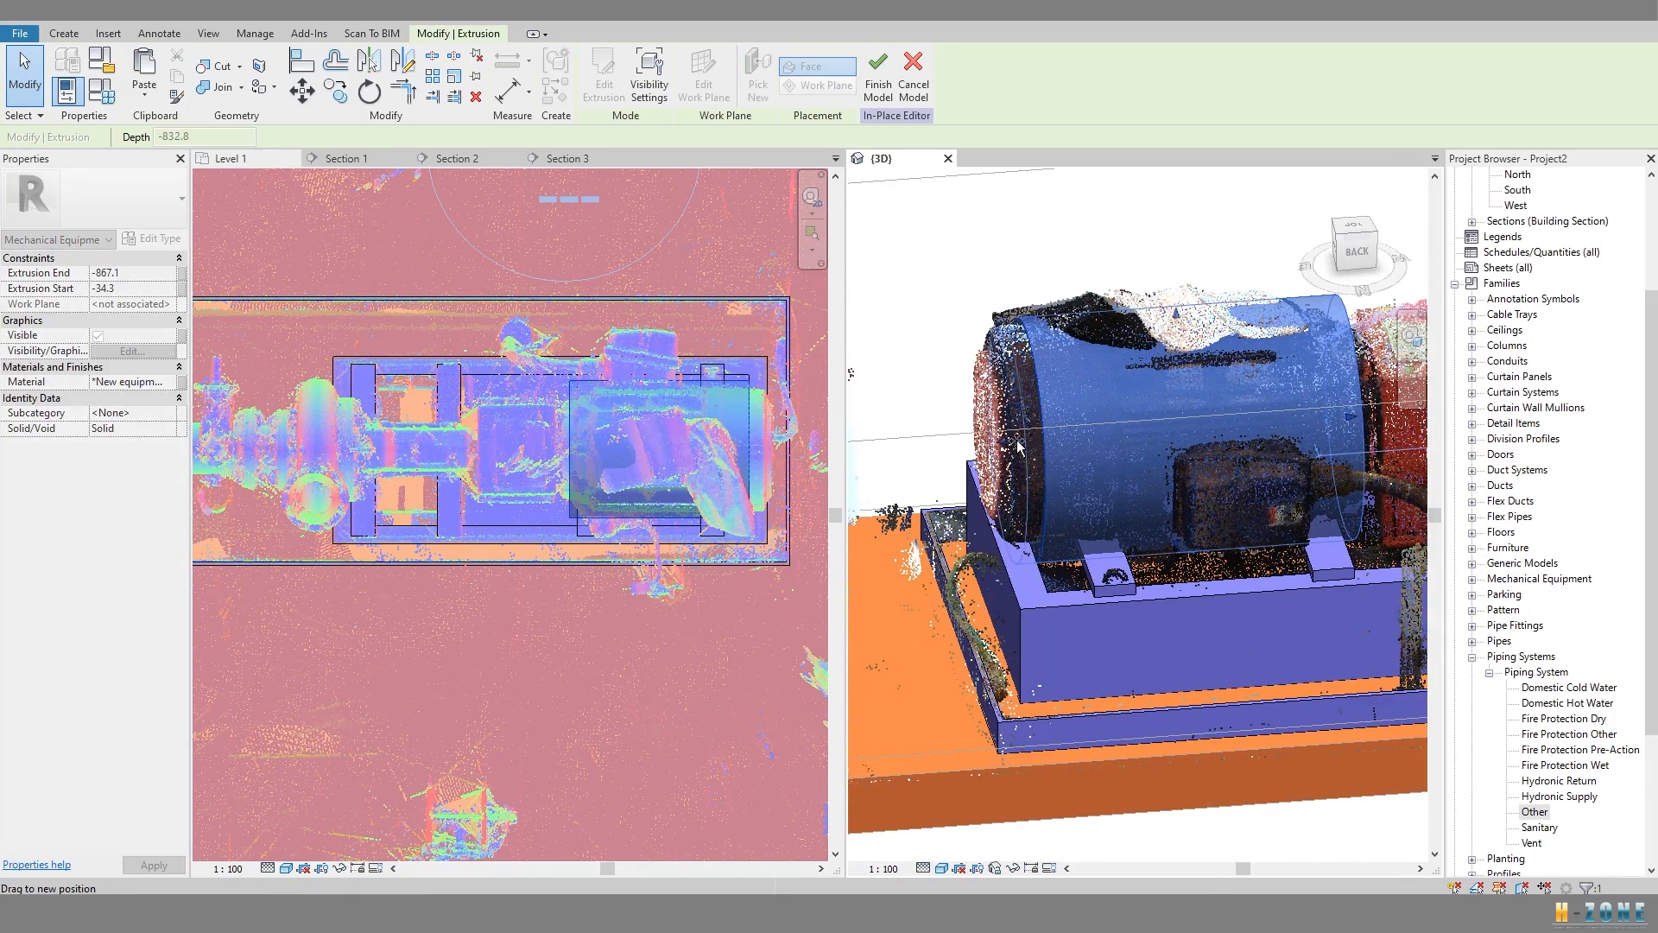
shift+middle_drag(1266, 438, 1114, 387)
key(Escape)
click(1081, 408)
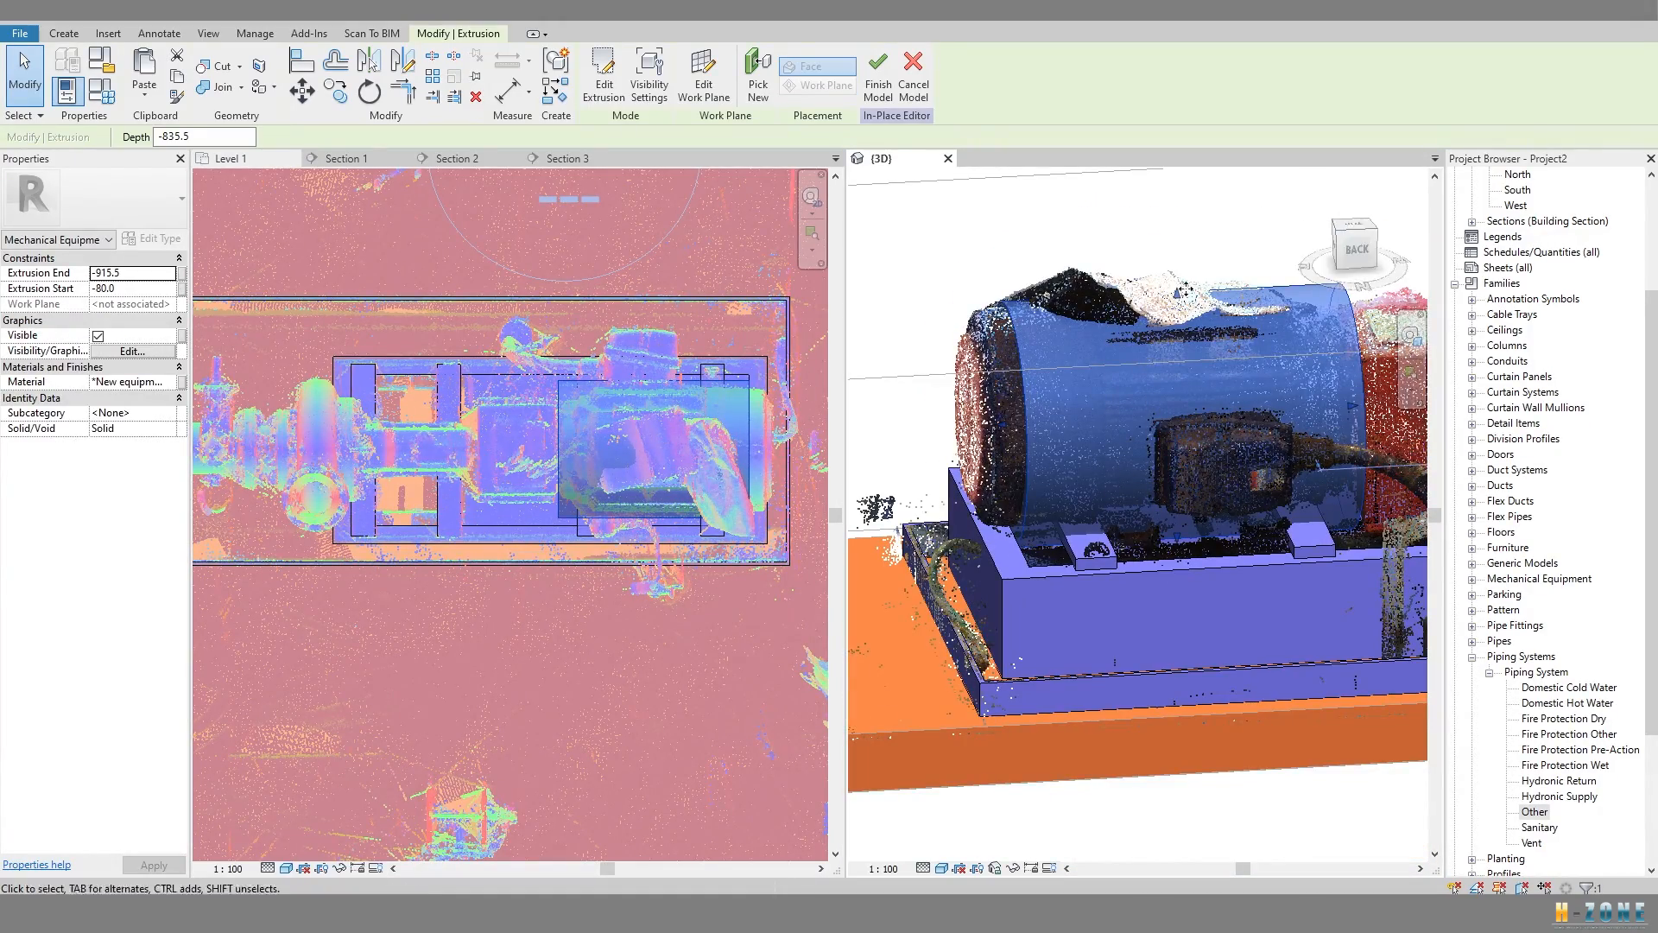
Edit the motor cylinder's sketch from the right side, reduce the circle's radius to 270 mm to fit the scan, and finish the sketch.
shift+middle_drag(1225, 288, 1334, 270)
click(1362, 254)
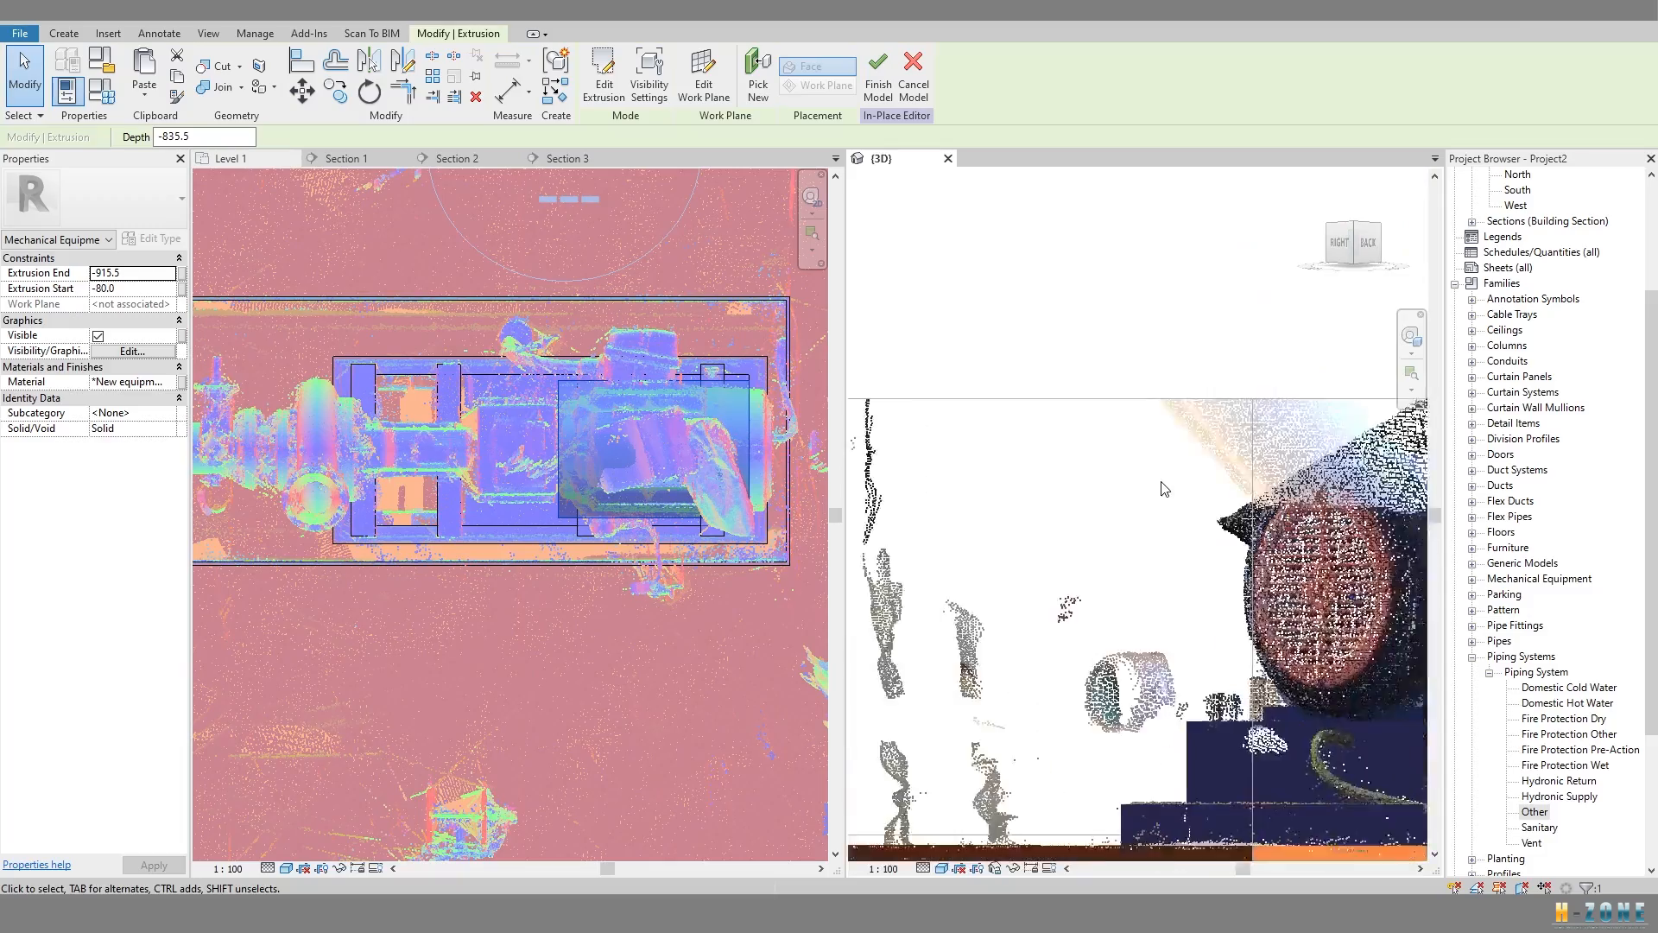
shift+middle_drag(1061, 464, 1205, 427)
click(1347, 242)
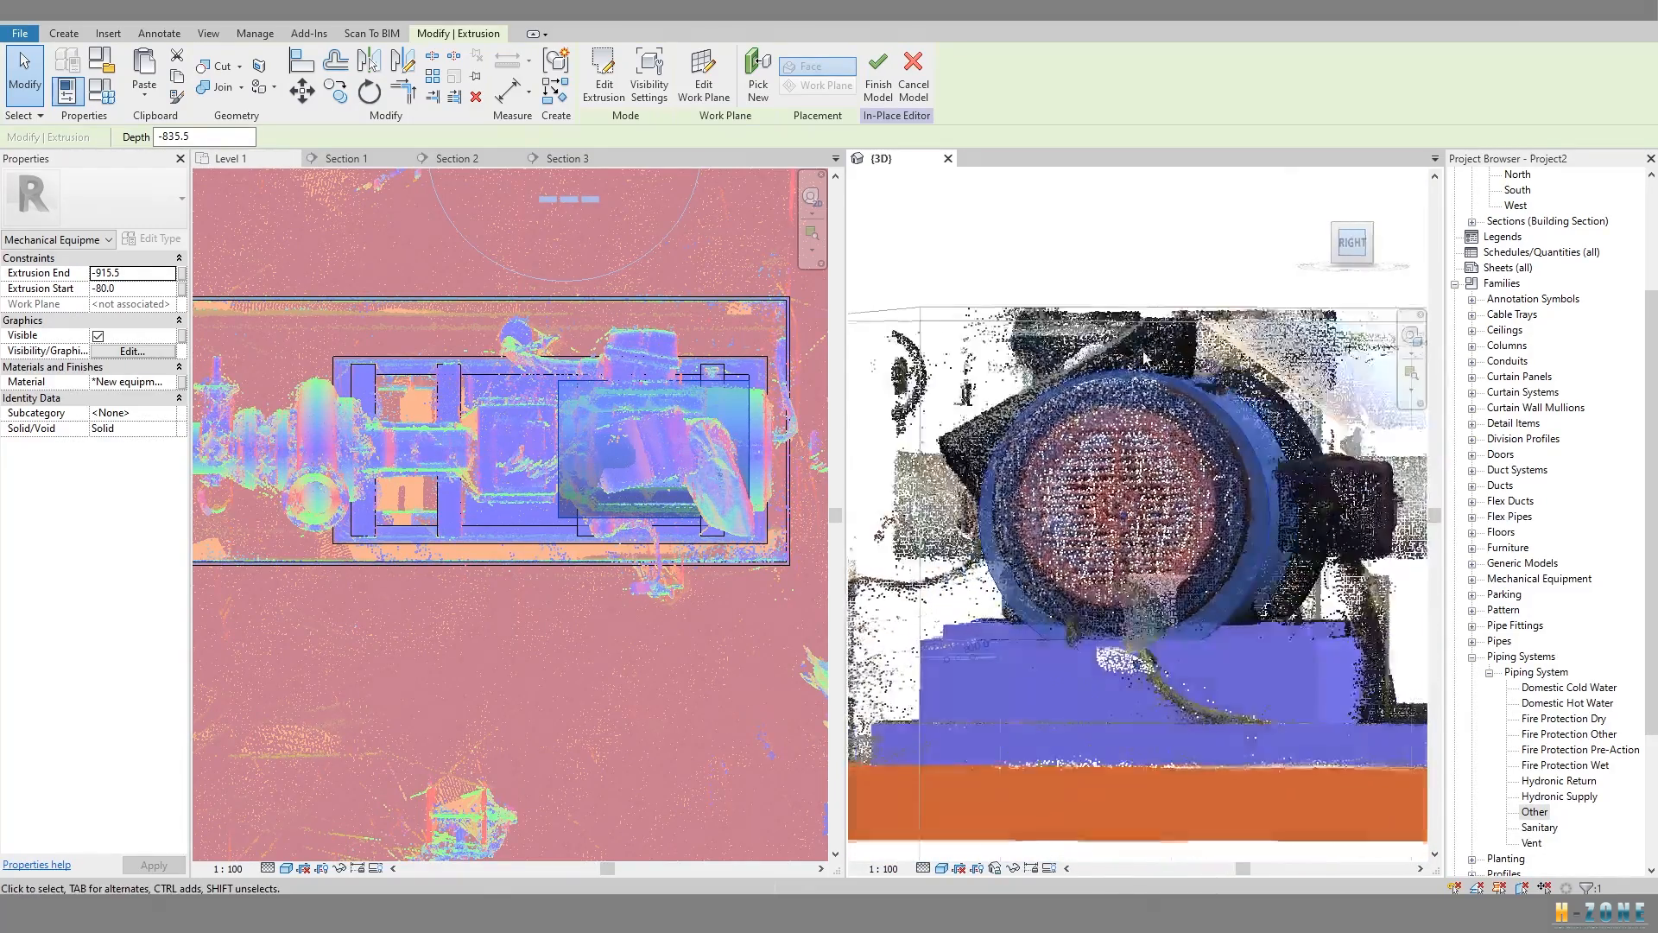
click(619, 90)
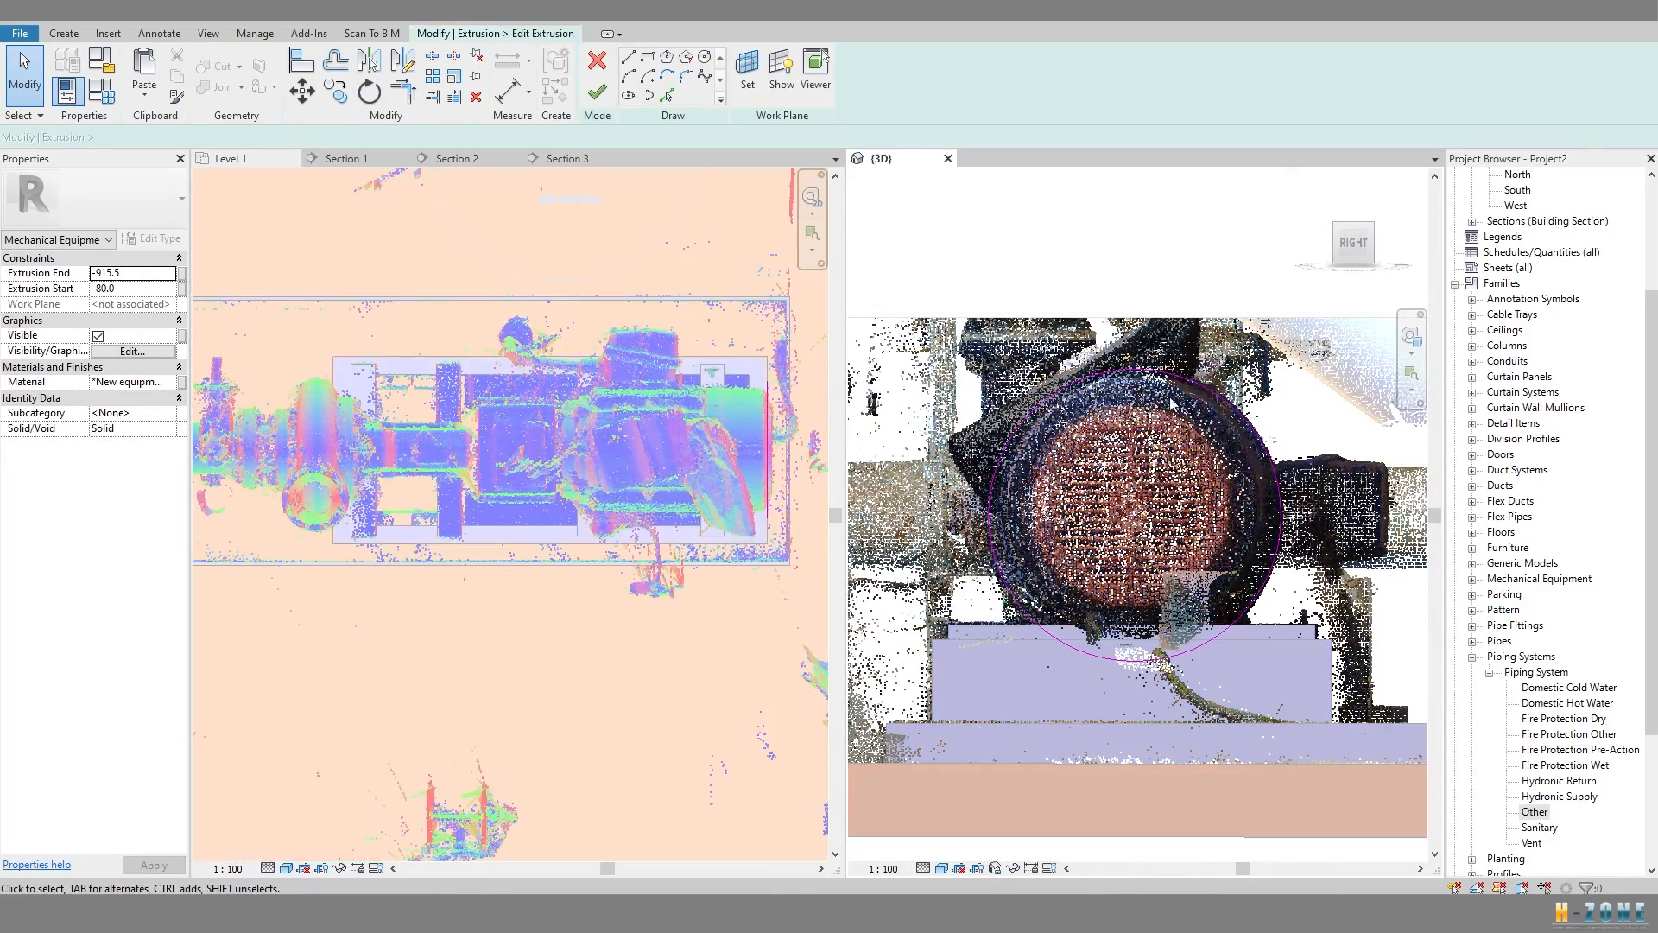
click(1189, 380)
scroll(1081, 561, up, 5)
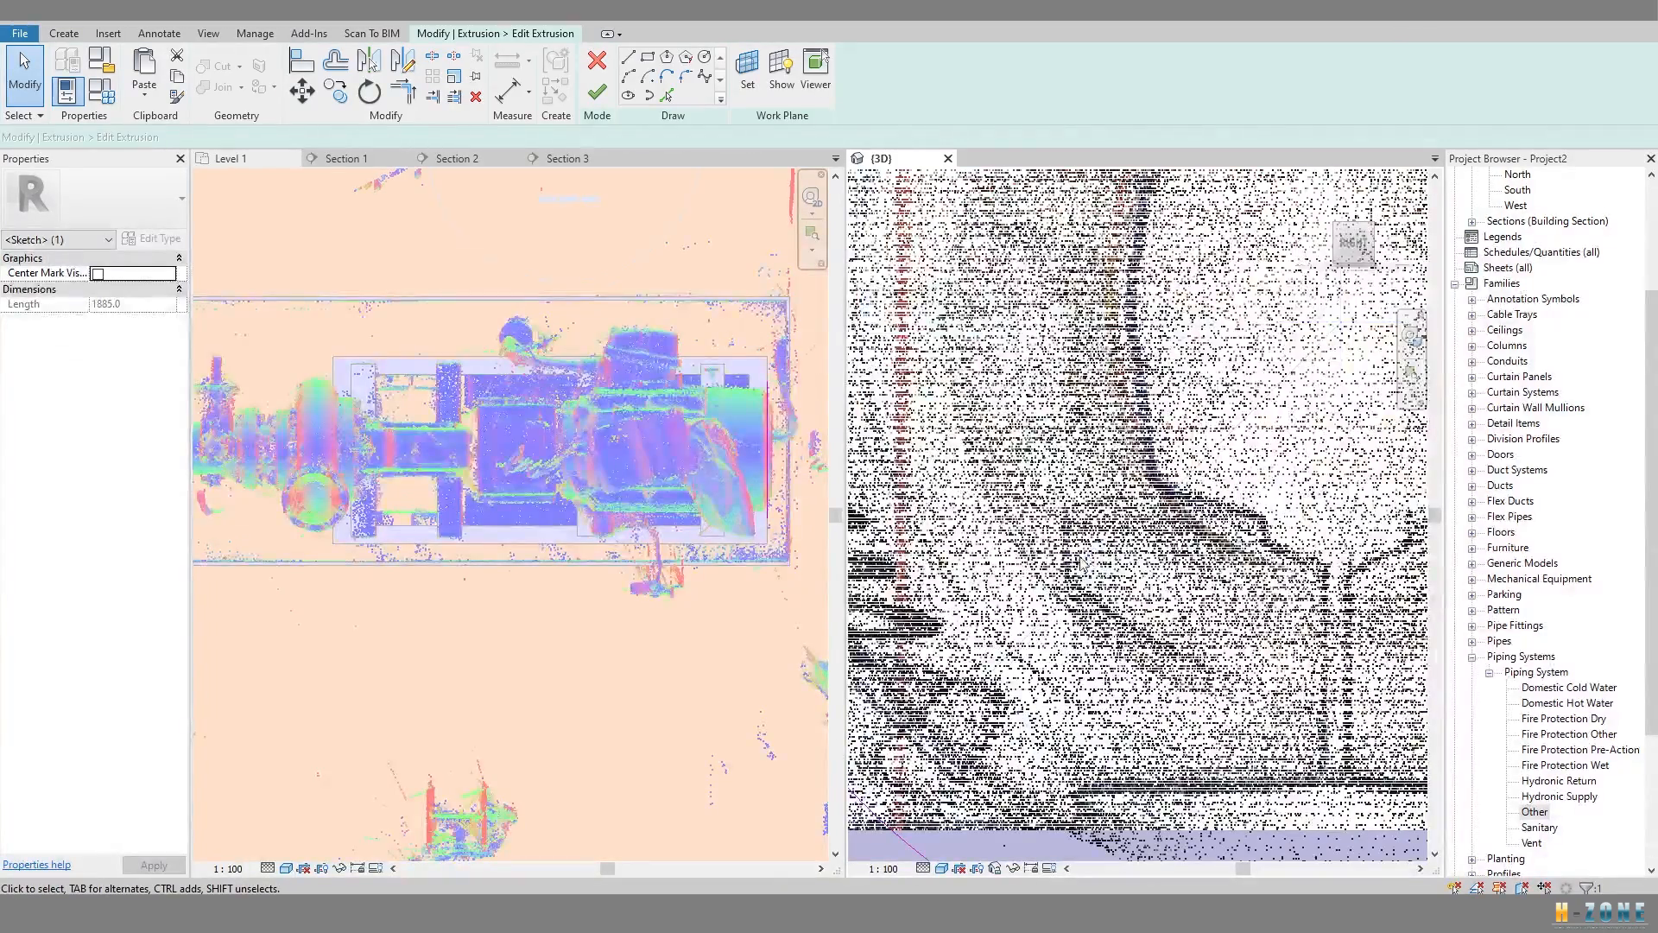
scroll(1108, 537, down, 3)
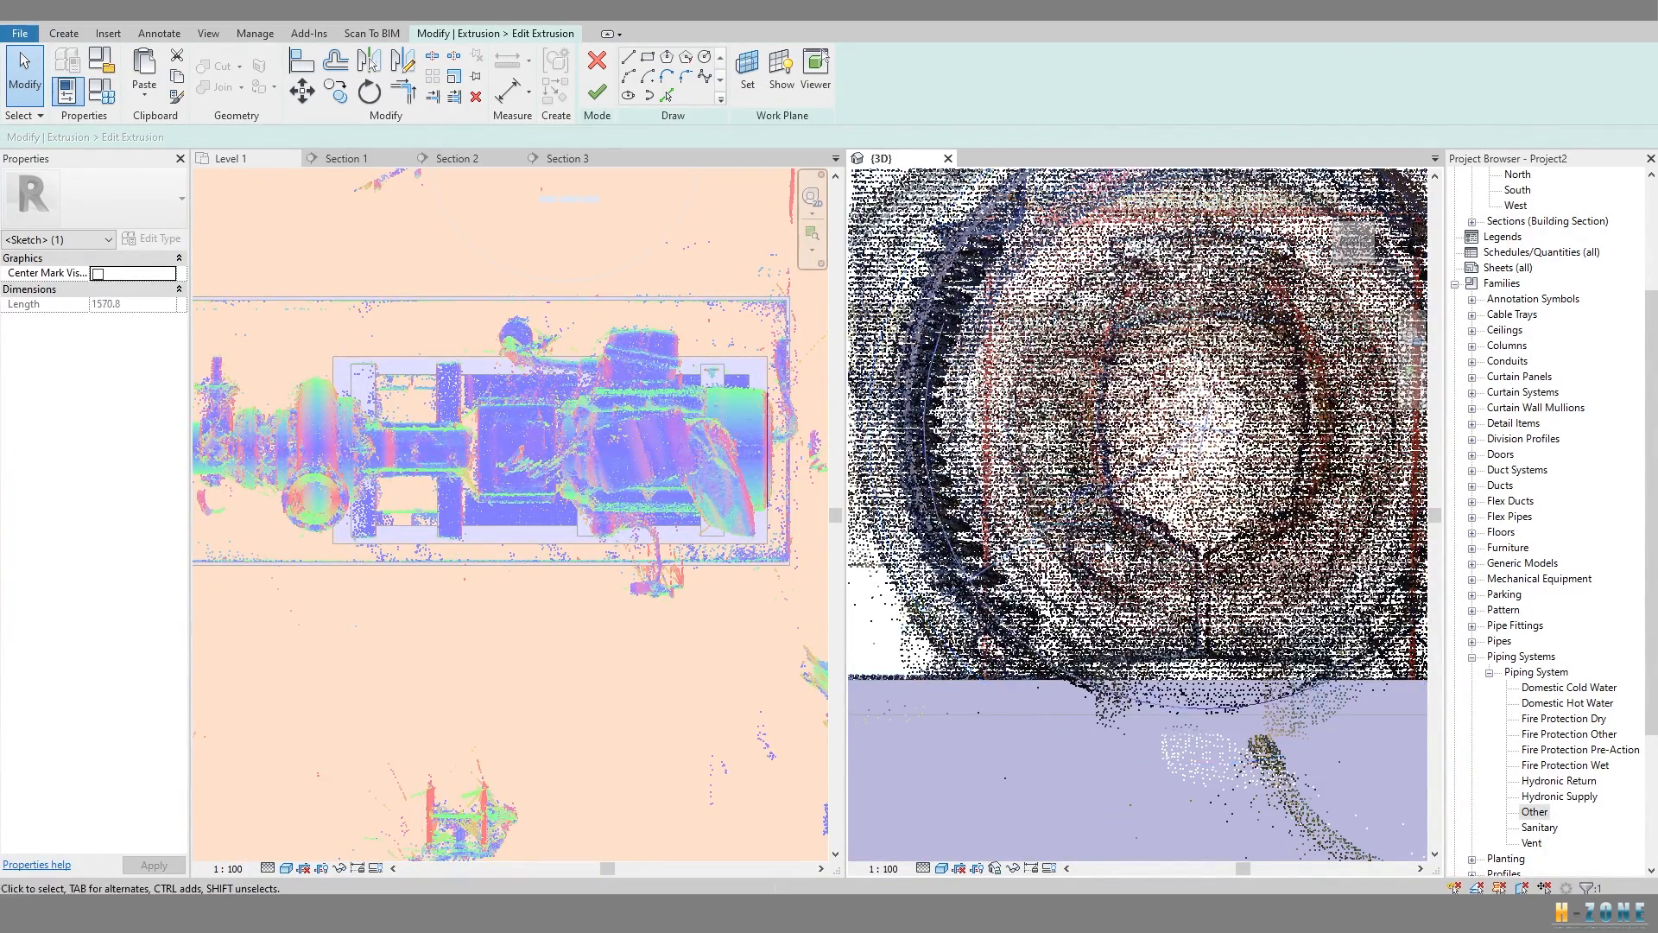
scroll(1101, 545, down, 3)
scroll(1063, 510, up, 4)
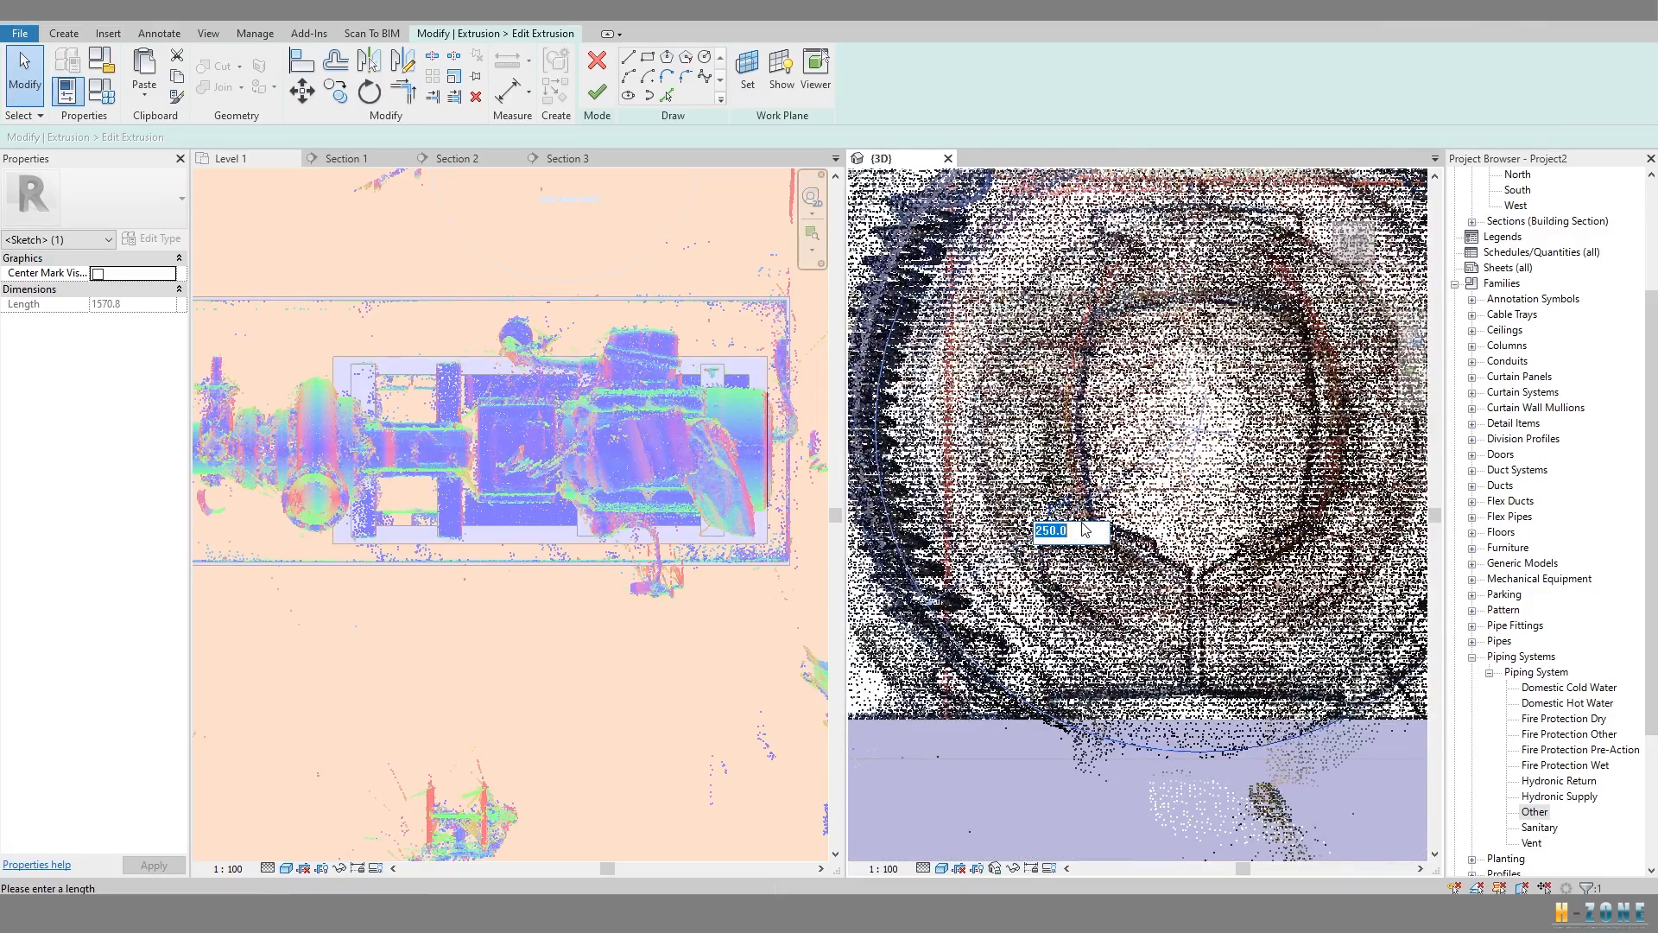
scroll(1083, 523, down, 10)
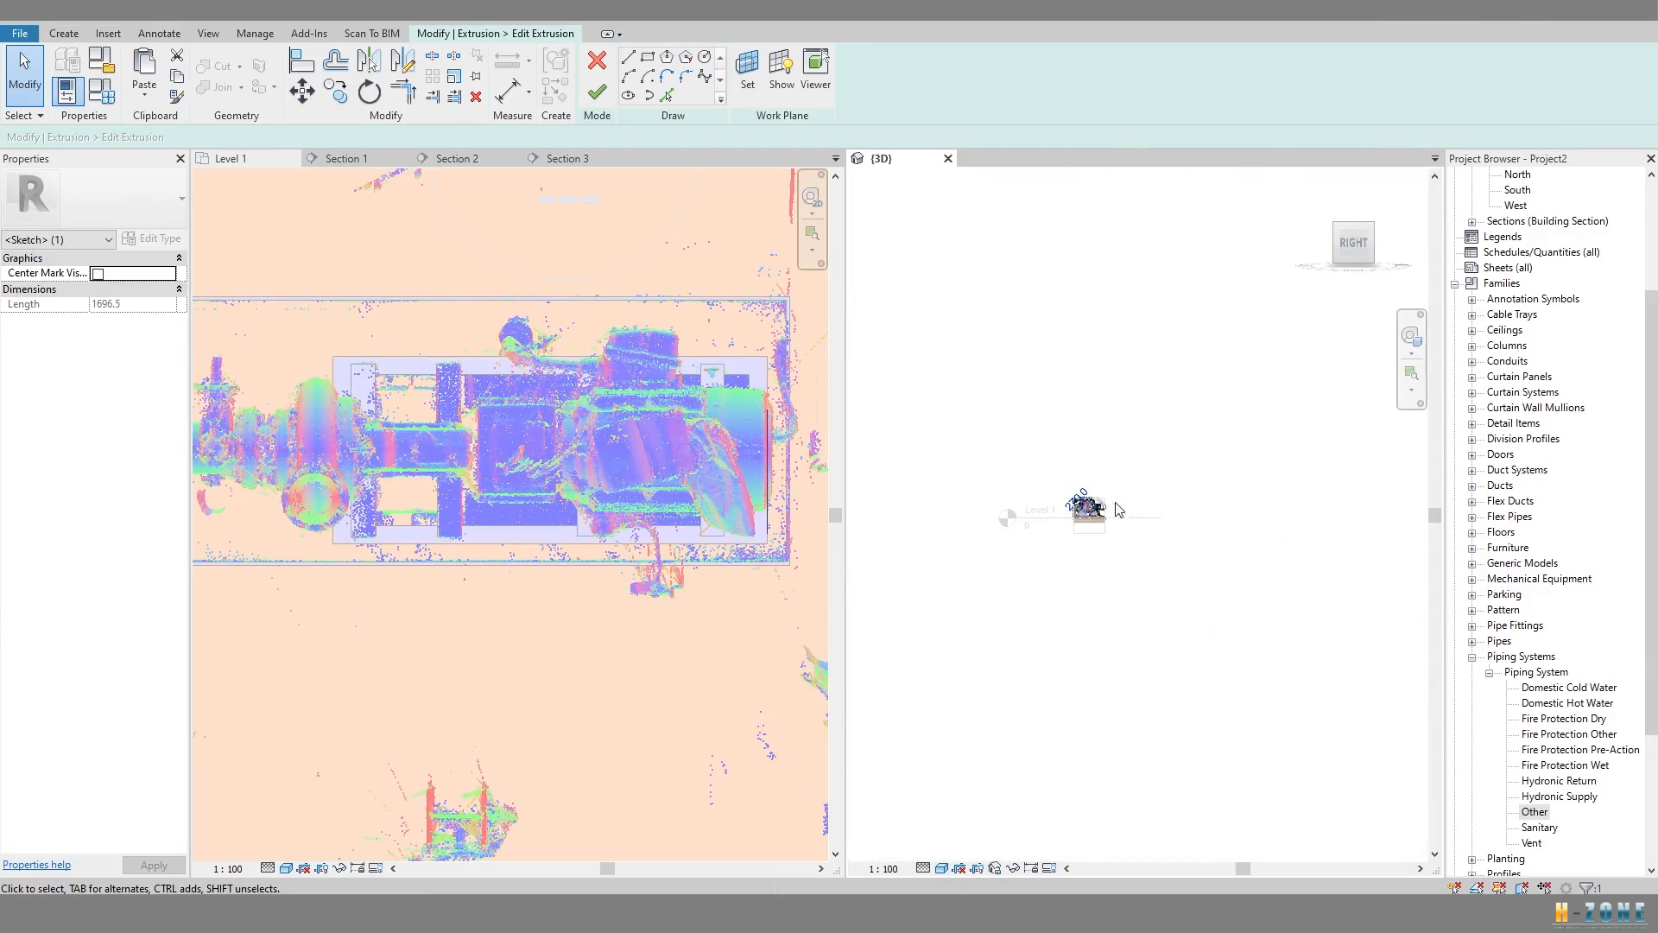
scroll(1074, 496, up, 10)
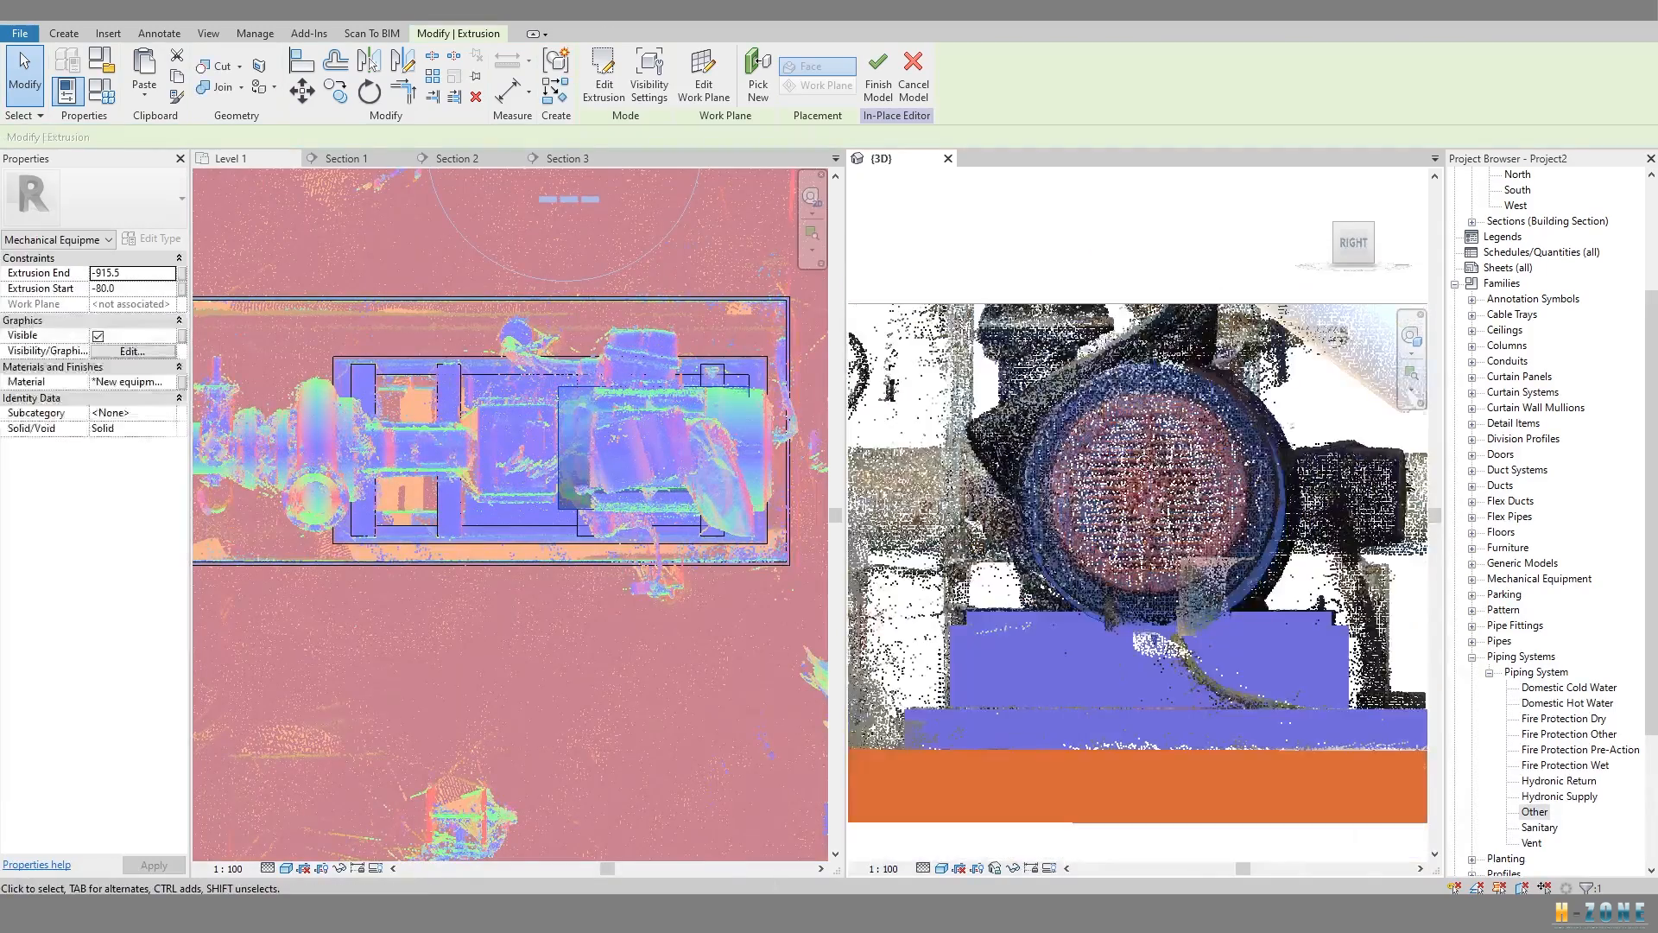
Check the motor cylinder against the scan and extend its outer end to the scanned motor's end.
mouse_move(1220, 456)
shift+middle_down()
mouse_move(905, 467)
mouse_move(847, 492)
mouse_move(751, 497)
shift+middle_up()
click(1058, 491)
shift+middle_drag(1059, 491, 1331, 587)
shift+middle_drag(1157, 388, 1214, 342)
click(1354, 244)
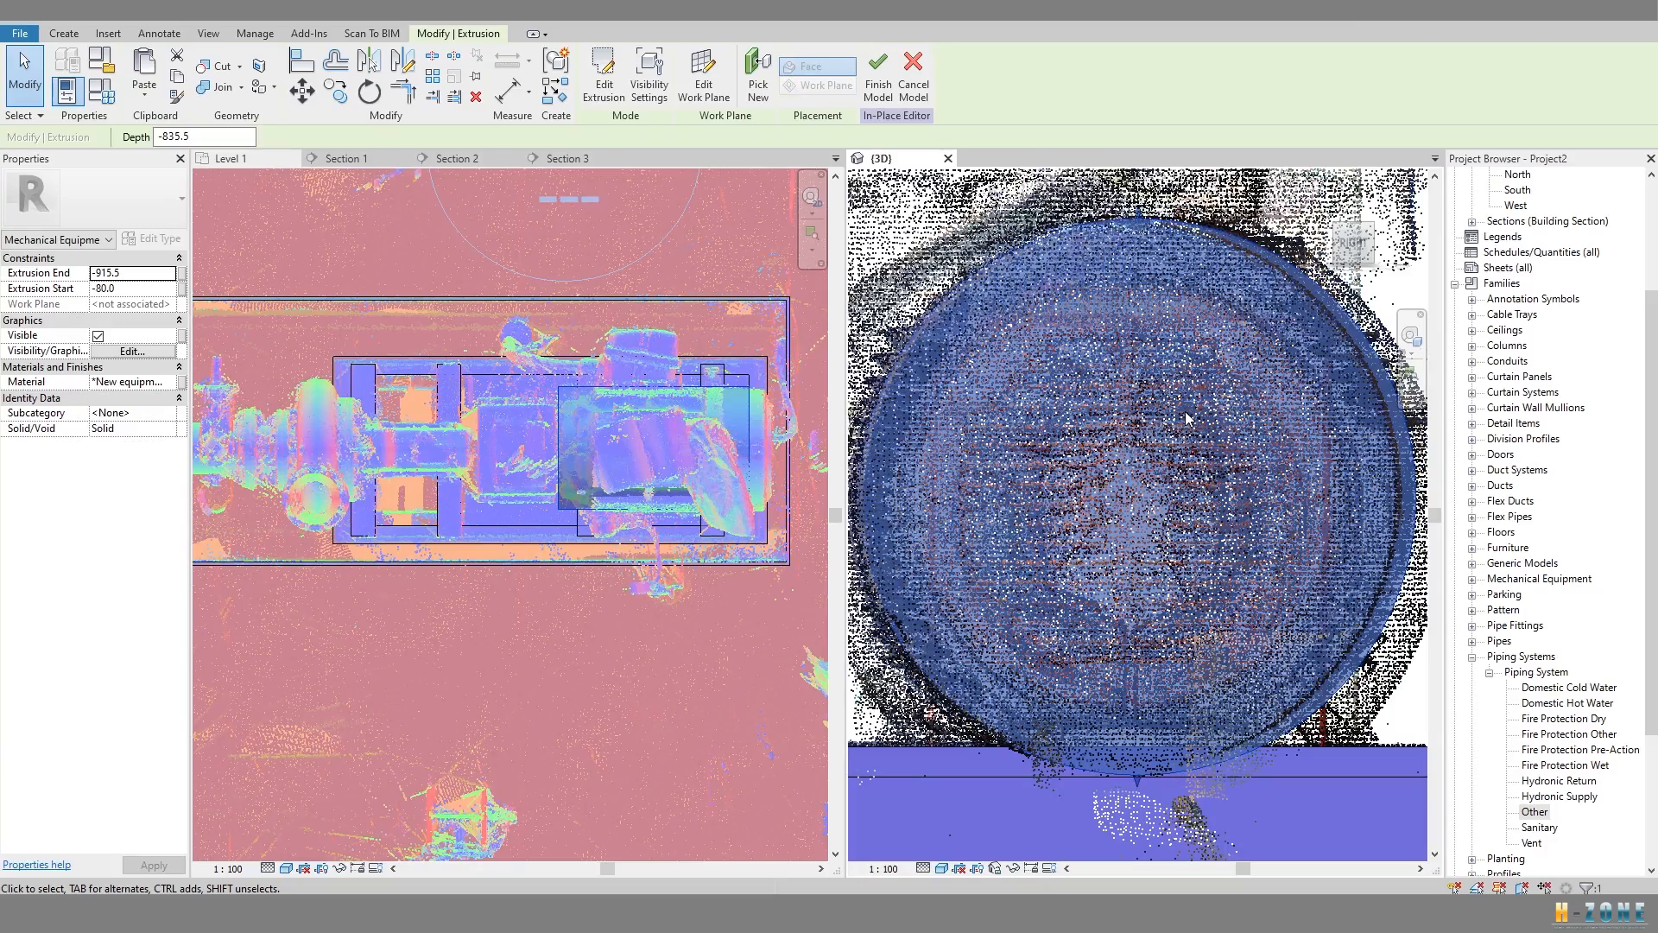
scroll(1196, 441, down, 4)
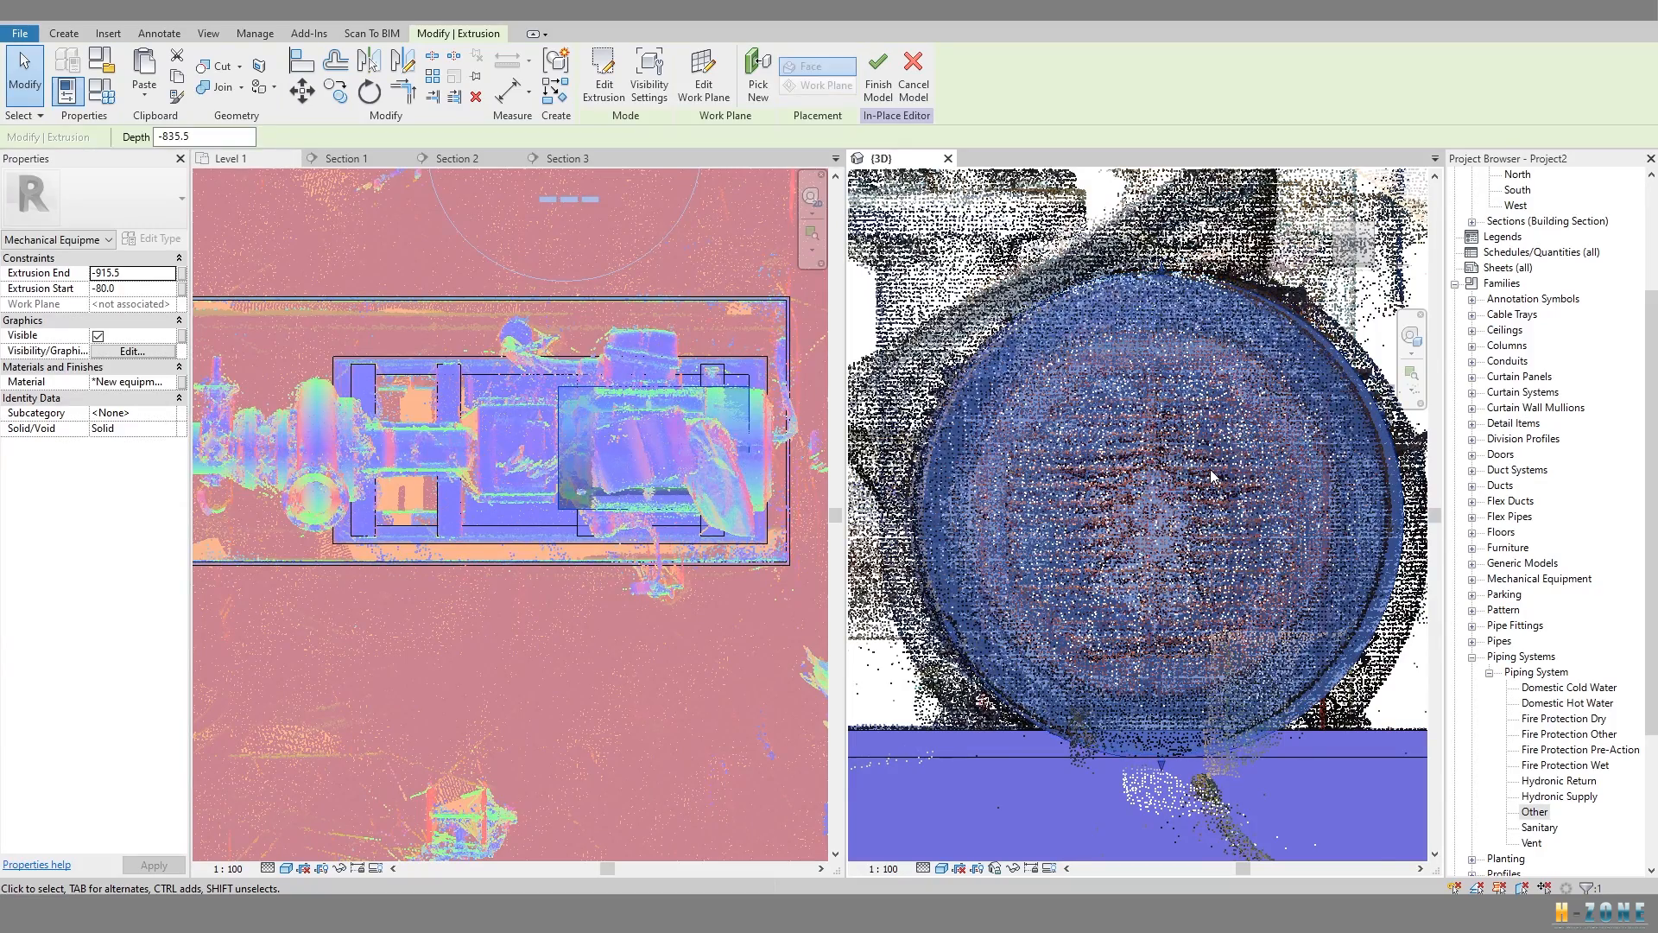
shift+middle_drag(1199, 475, 1059, 562)
shift+middle_drag(1176, 657, 1193, 635)
shift+middle_drag(1111, 593, 1064, 628)
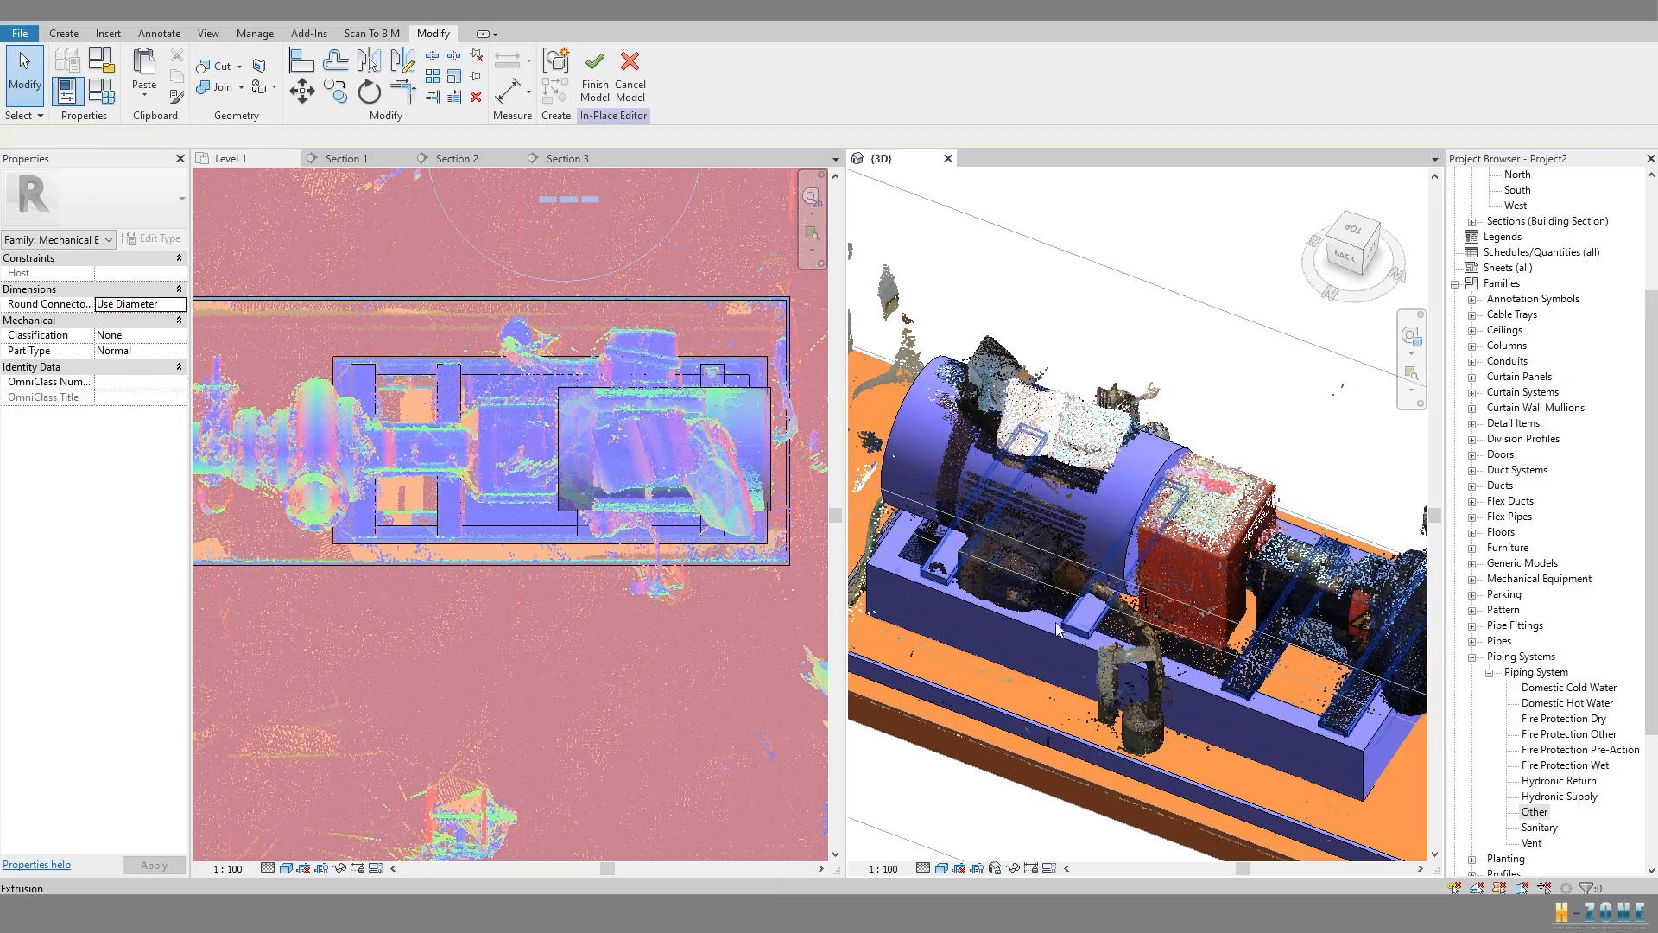
Start a new rectangular extrusion in the Level 1 plan and set its work plane by picking the support frame's top face.
scroll(473, 419, up, 2)
click(599, 418)
middle_drag(608, 391, 601, 391)
key(Escape)
key(Return)
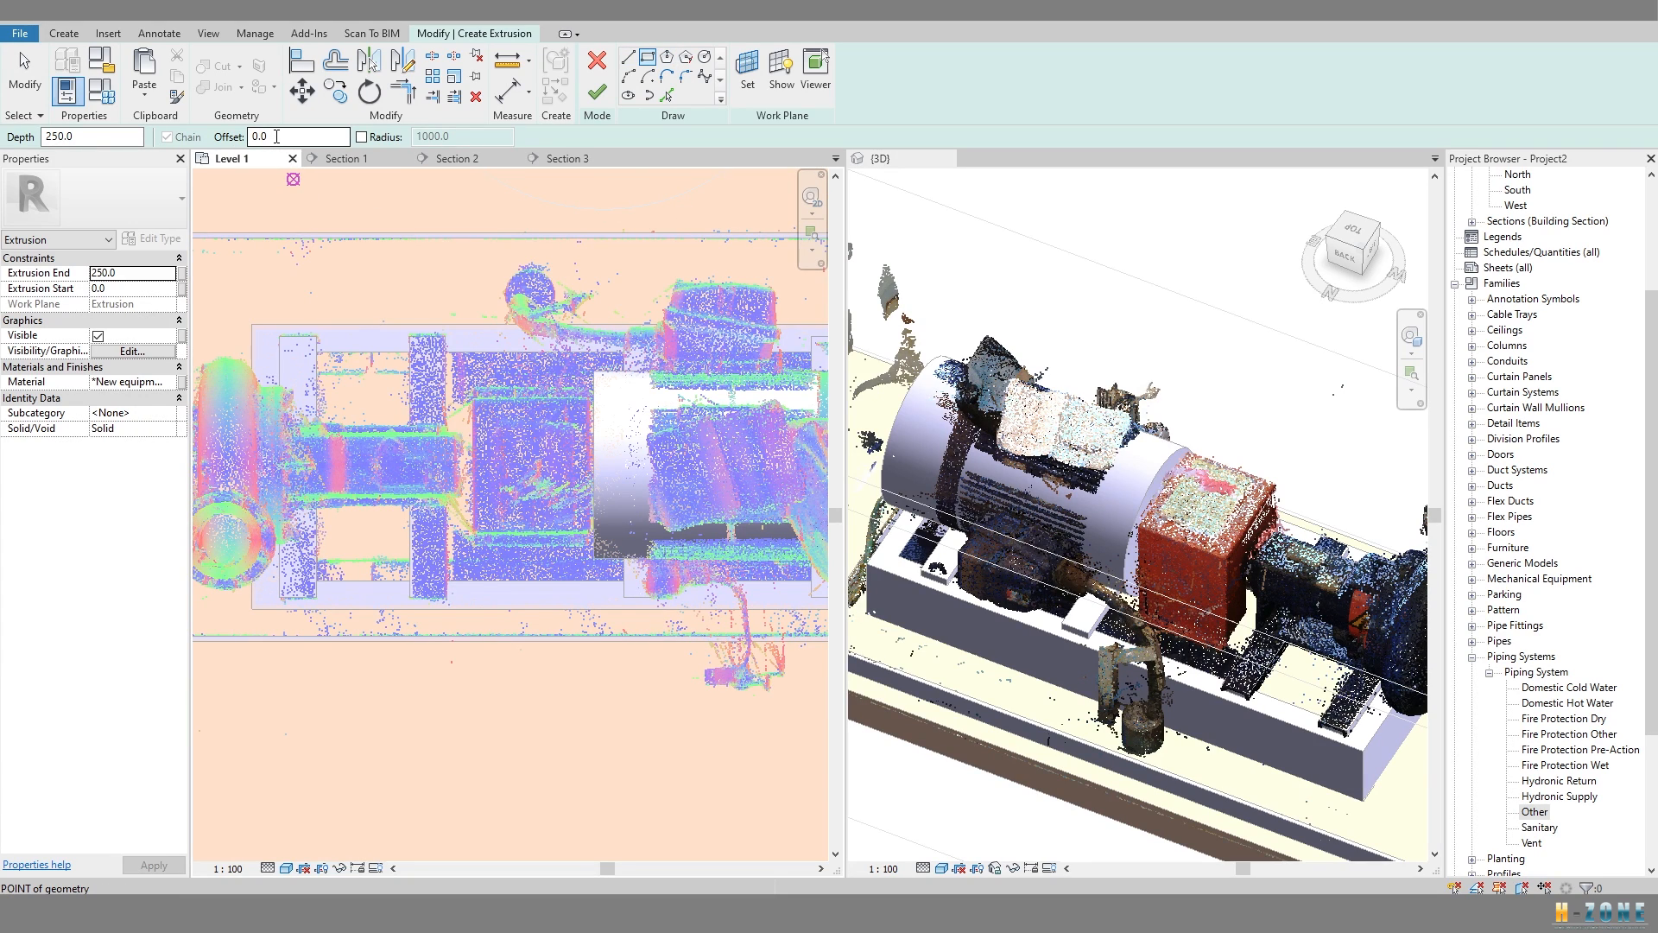
click(748, 77)
click(781, 559)
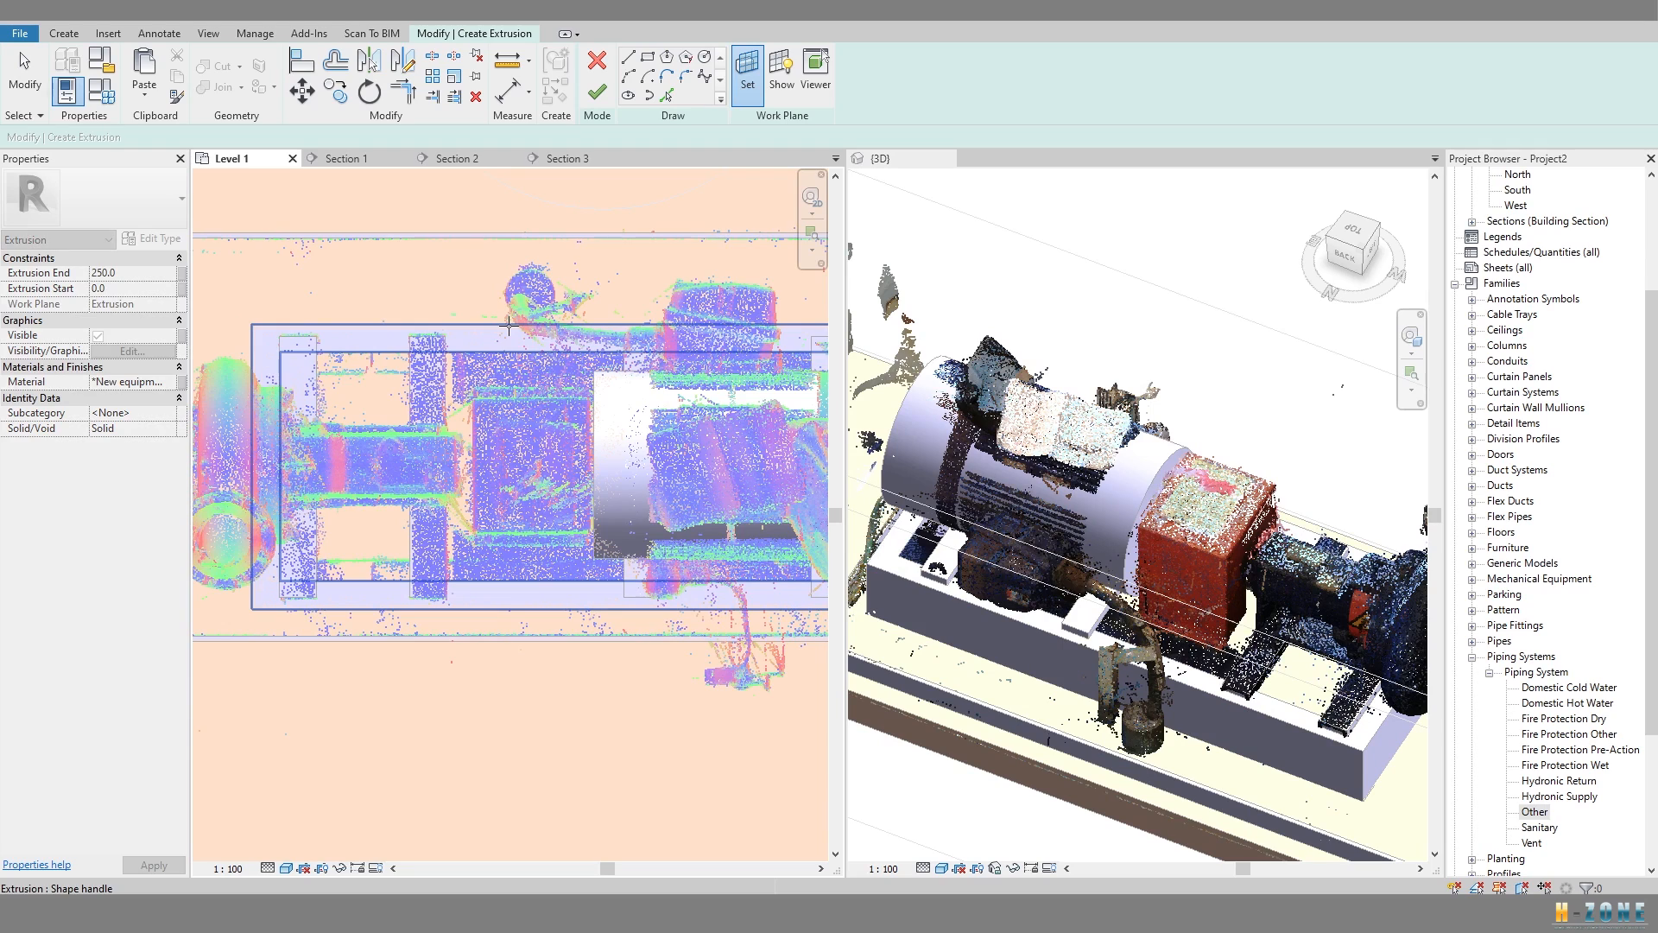
click(509, 325)
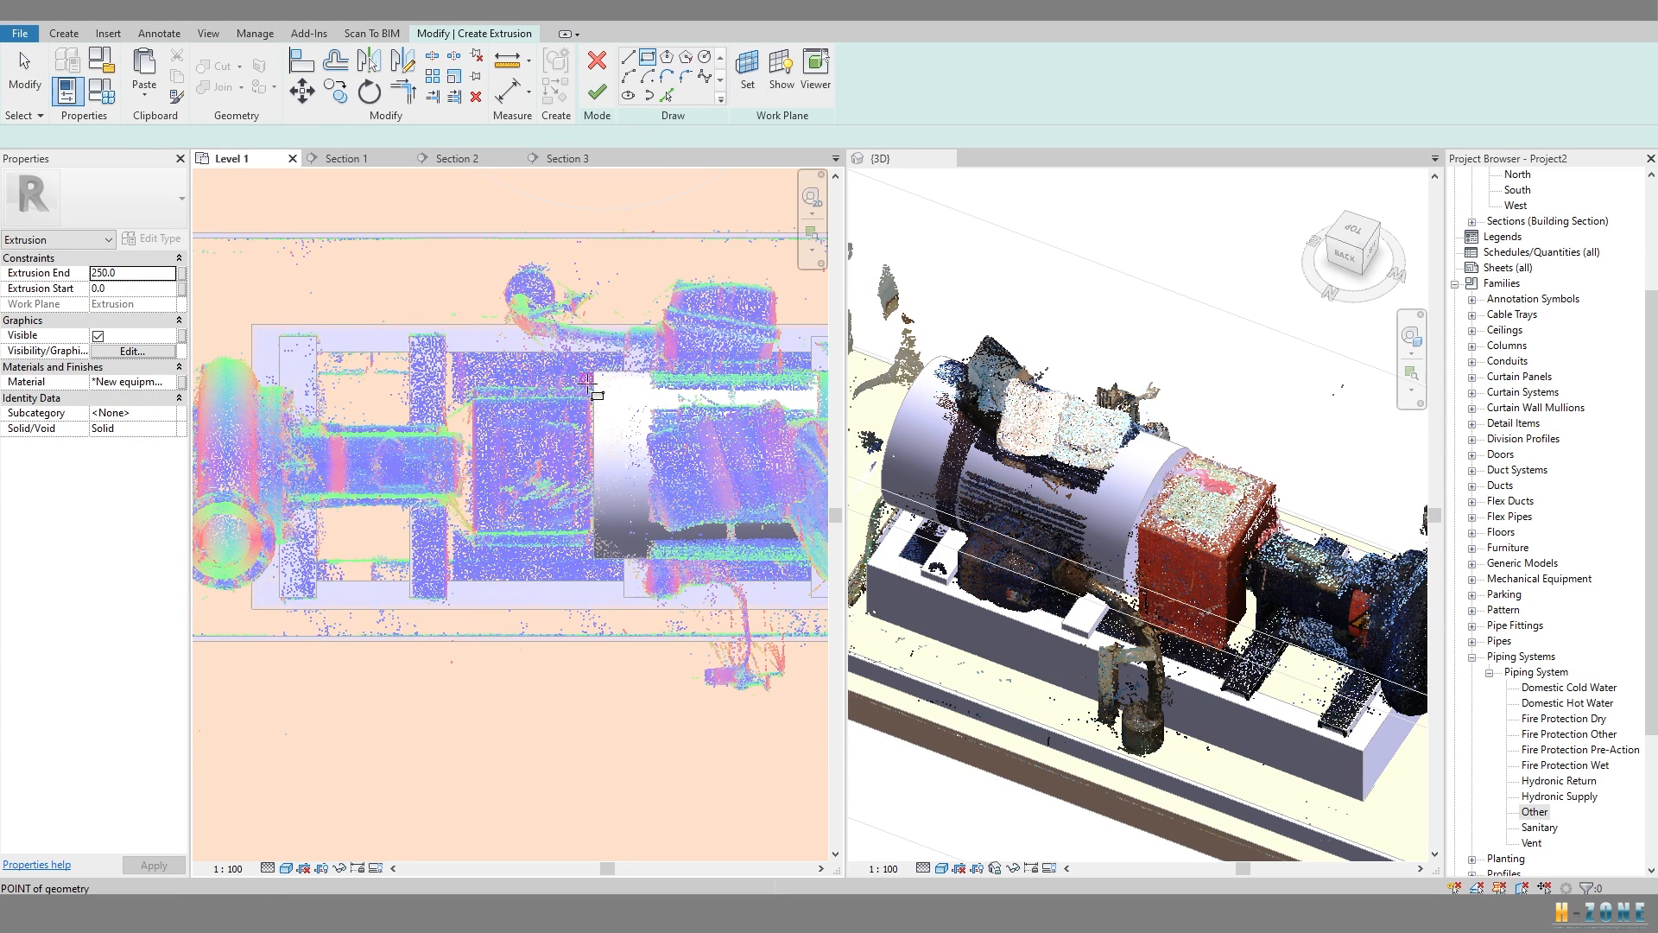
Sketch a rectangle over the red box beside the motor and extrude it to a height of 443 mm.
click(476, 549)
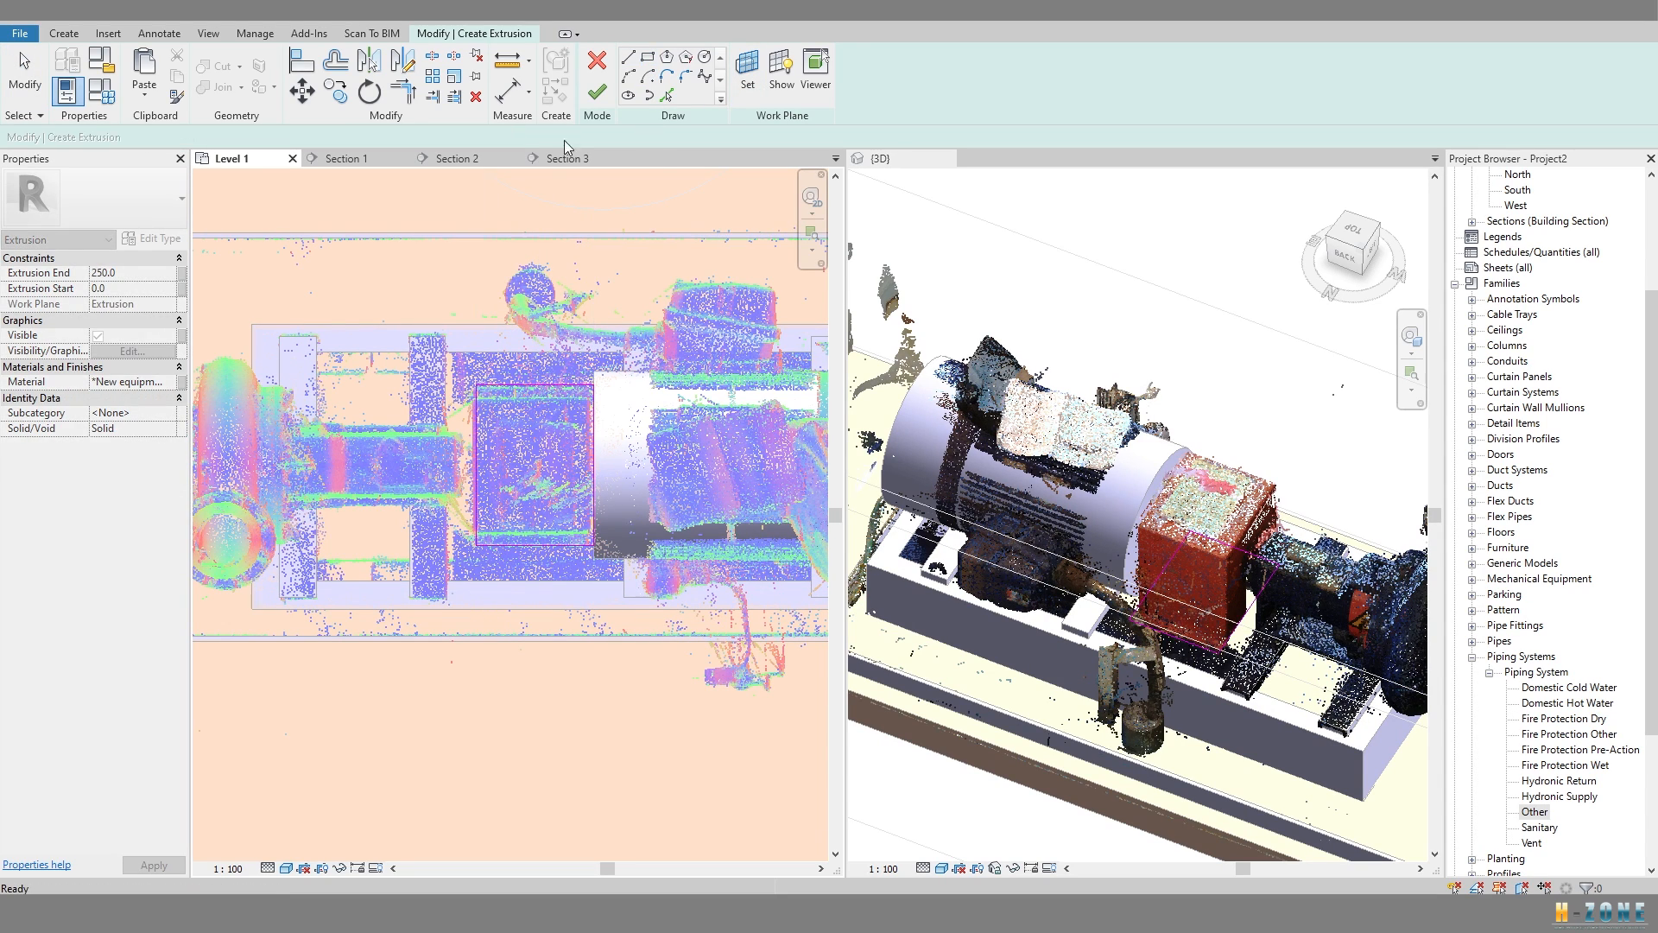
click(596, 92)
scroll(1184, 528, up, 2)
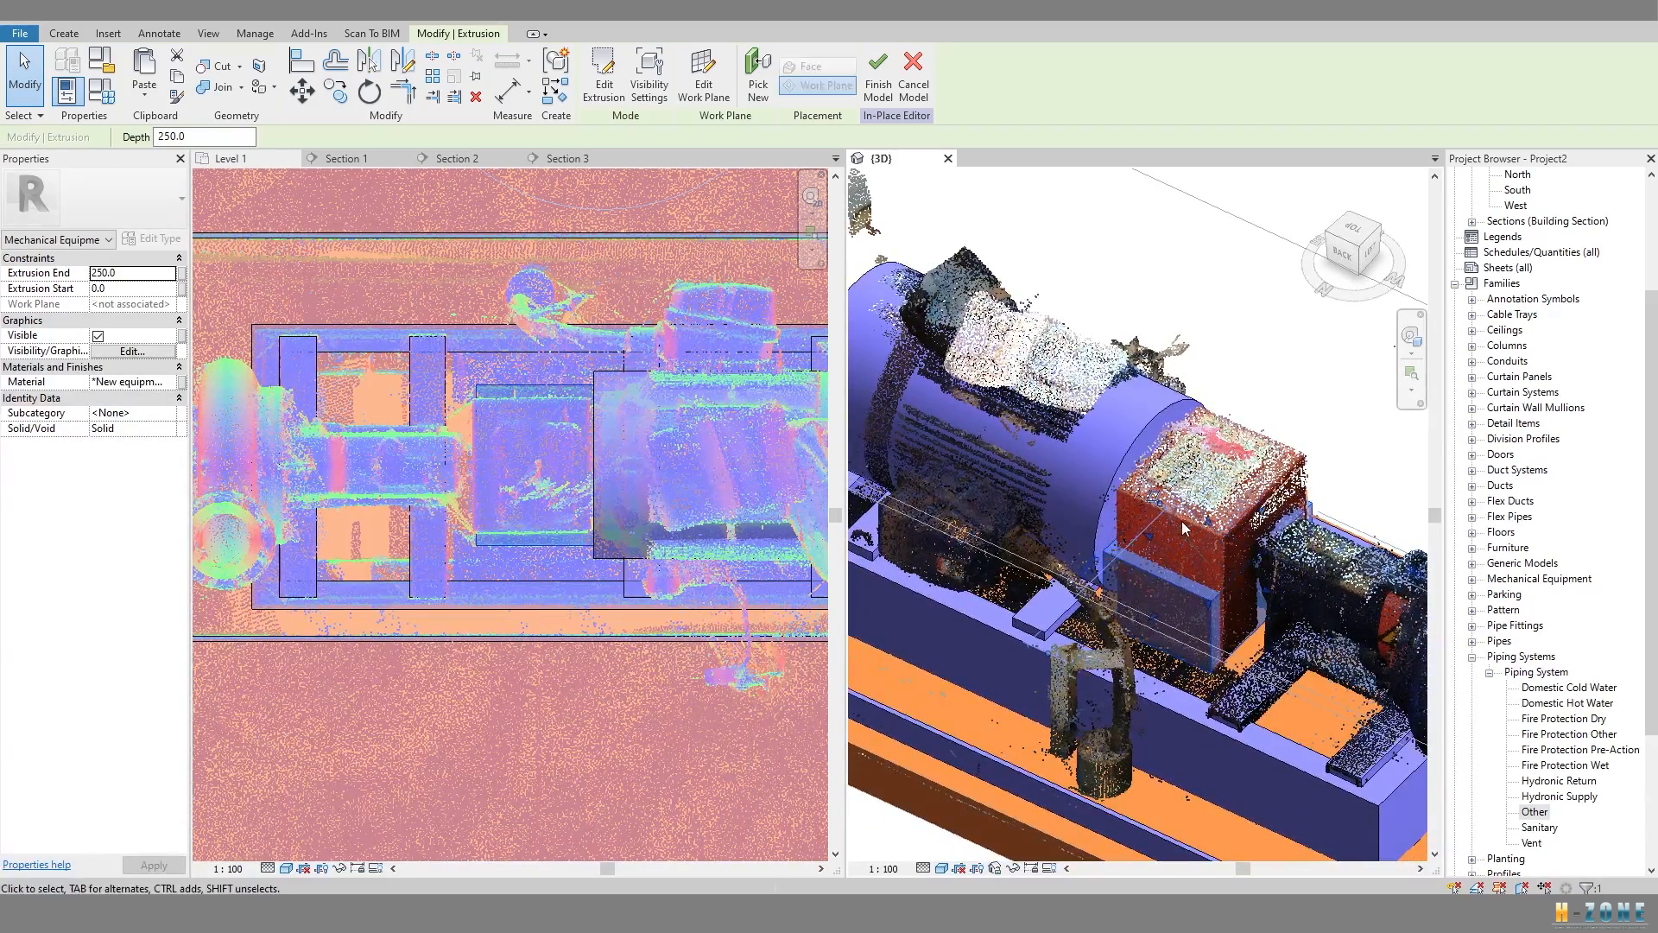
scroll(1207, 517, up, 2)
drag(1210, 445, 1204, 425)
Adjust a side face of the new box extrusion to match the scanned red box.
shift+middle_drag(1204, 425, 1168, 557)
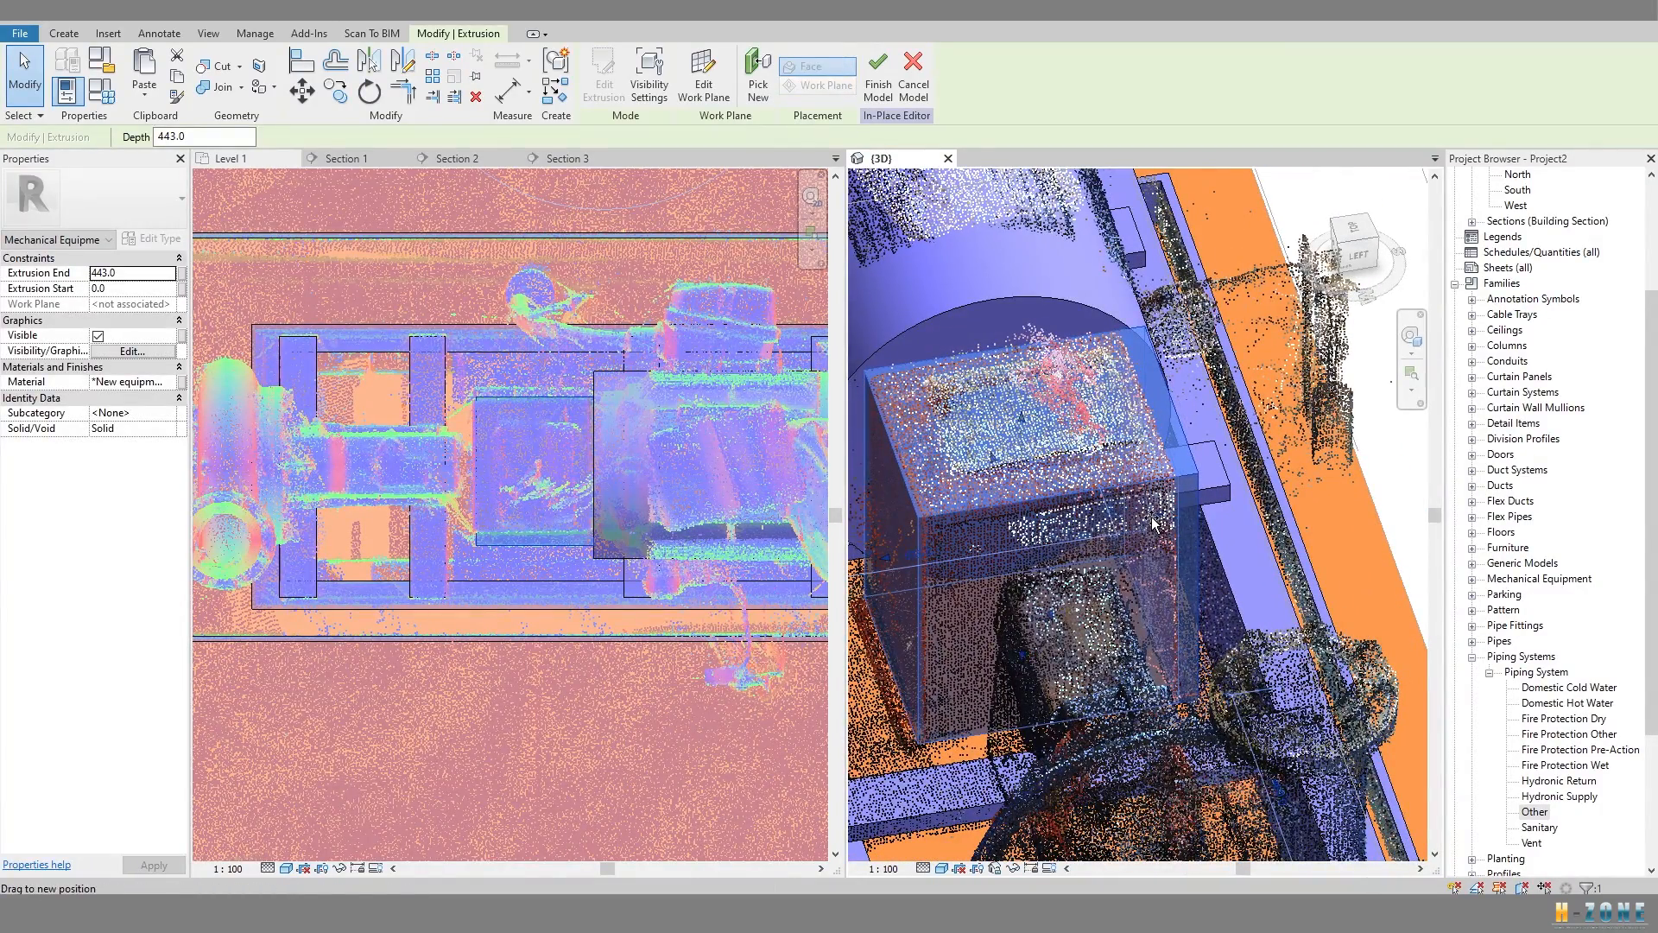
drag(1153, 518, 1147, 519)
key(Escape)
scroll(585, 473, down, 2)
shift+middle_drag(945, 635, 1026, 551)
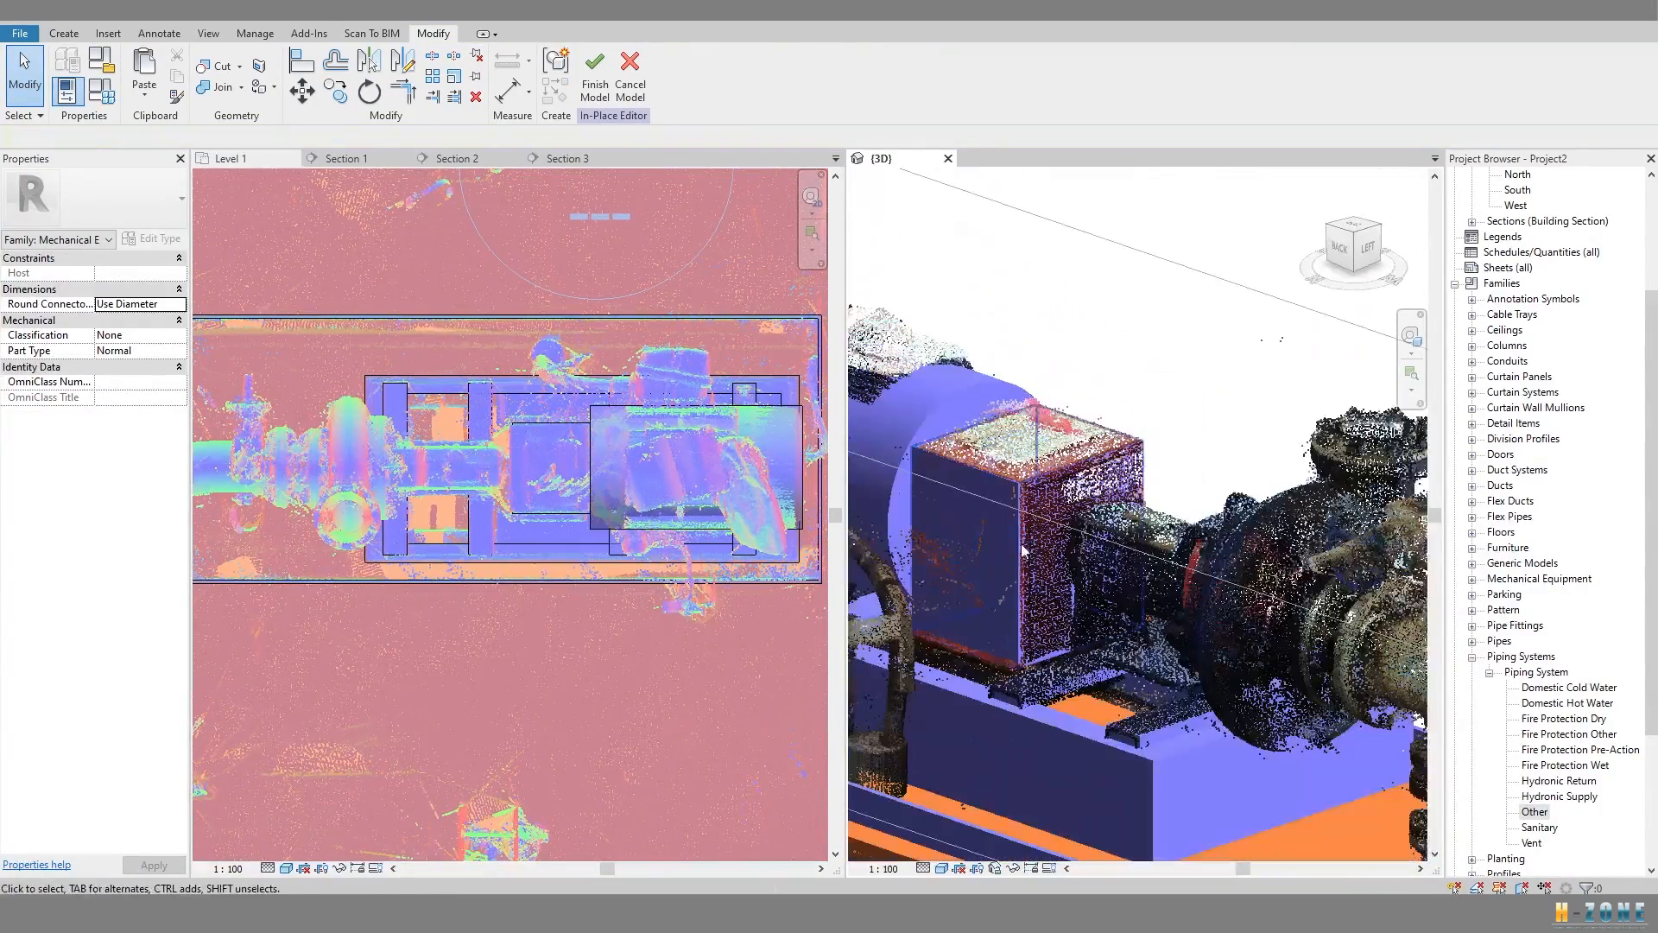
Check the new box extrusion's faces against the scanned red box and finish the in-place model.
click(1028, 553)
scroll(1034, 609, up, 5)
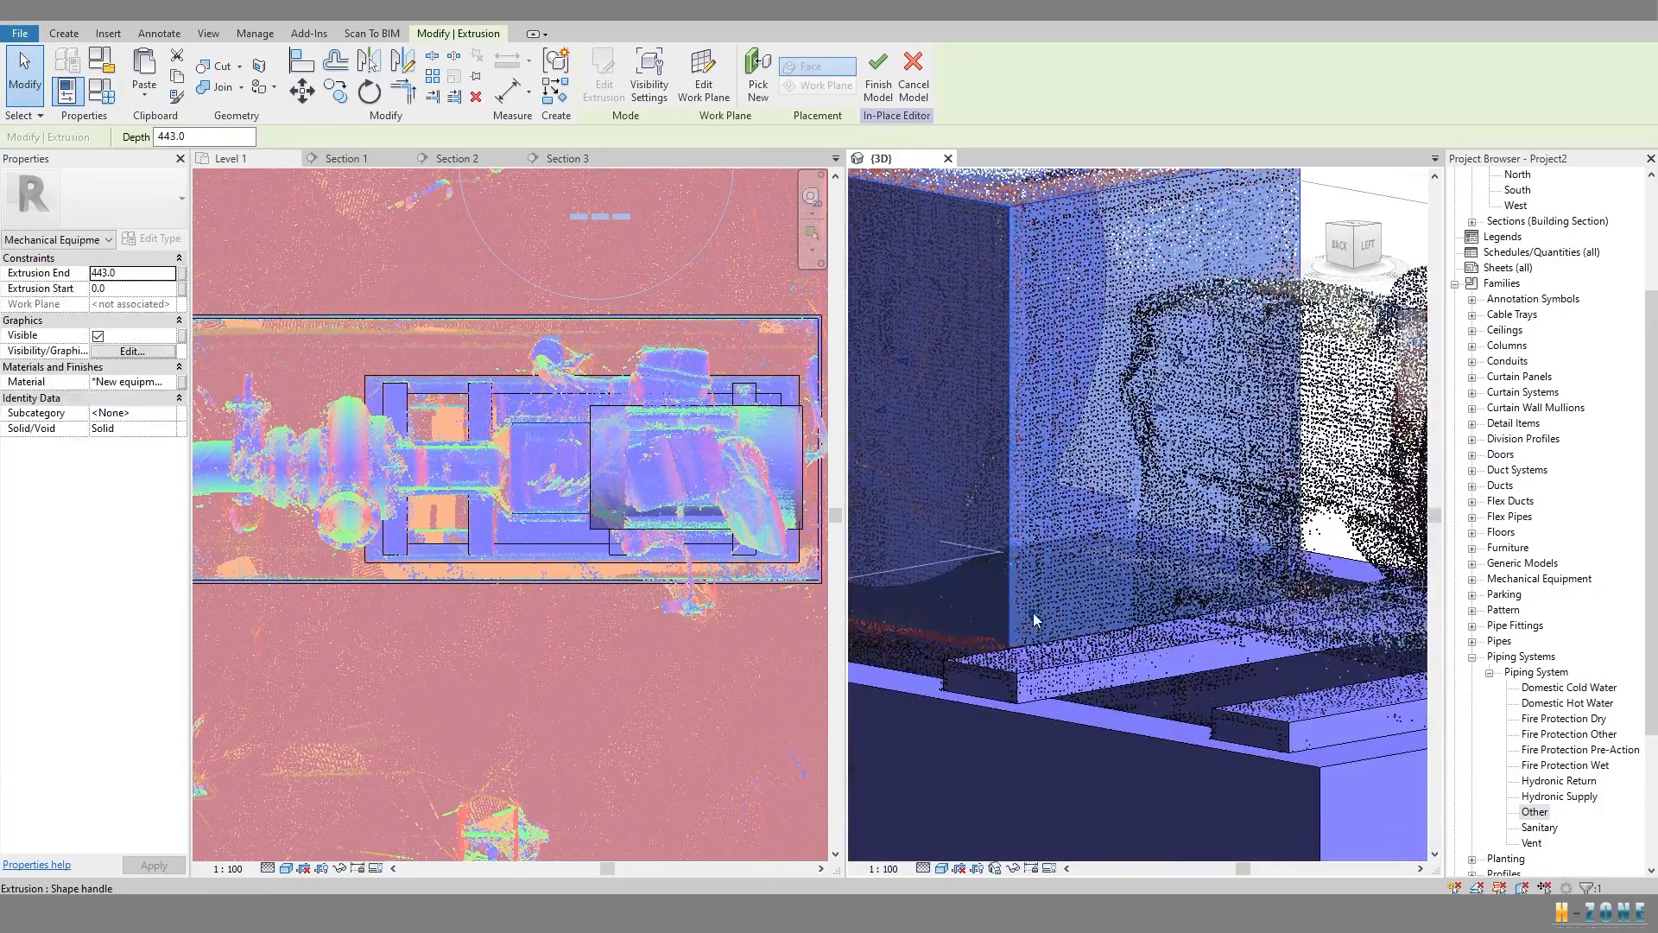
scroll(1044, 596, down, 5)
scroll(1044, 596, up, 4)
shift+middle_drag(1045, 601, 1067, 510)
scroll(1040, 592, up, 1)
scroll(1038, 594, down, 3)
key(Escape)
scroll(1103, 530, down, 2)
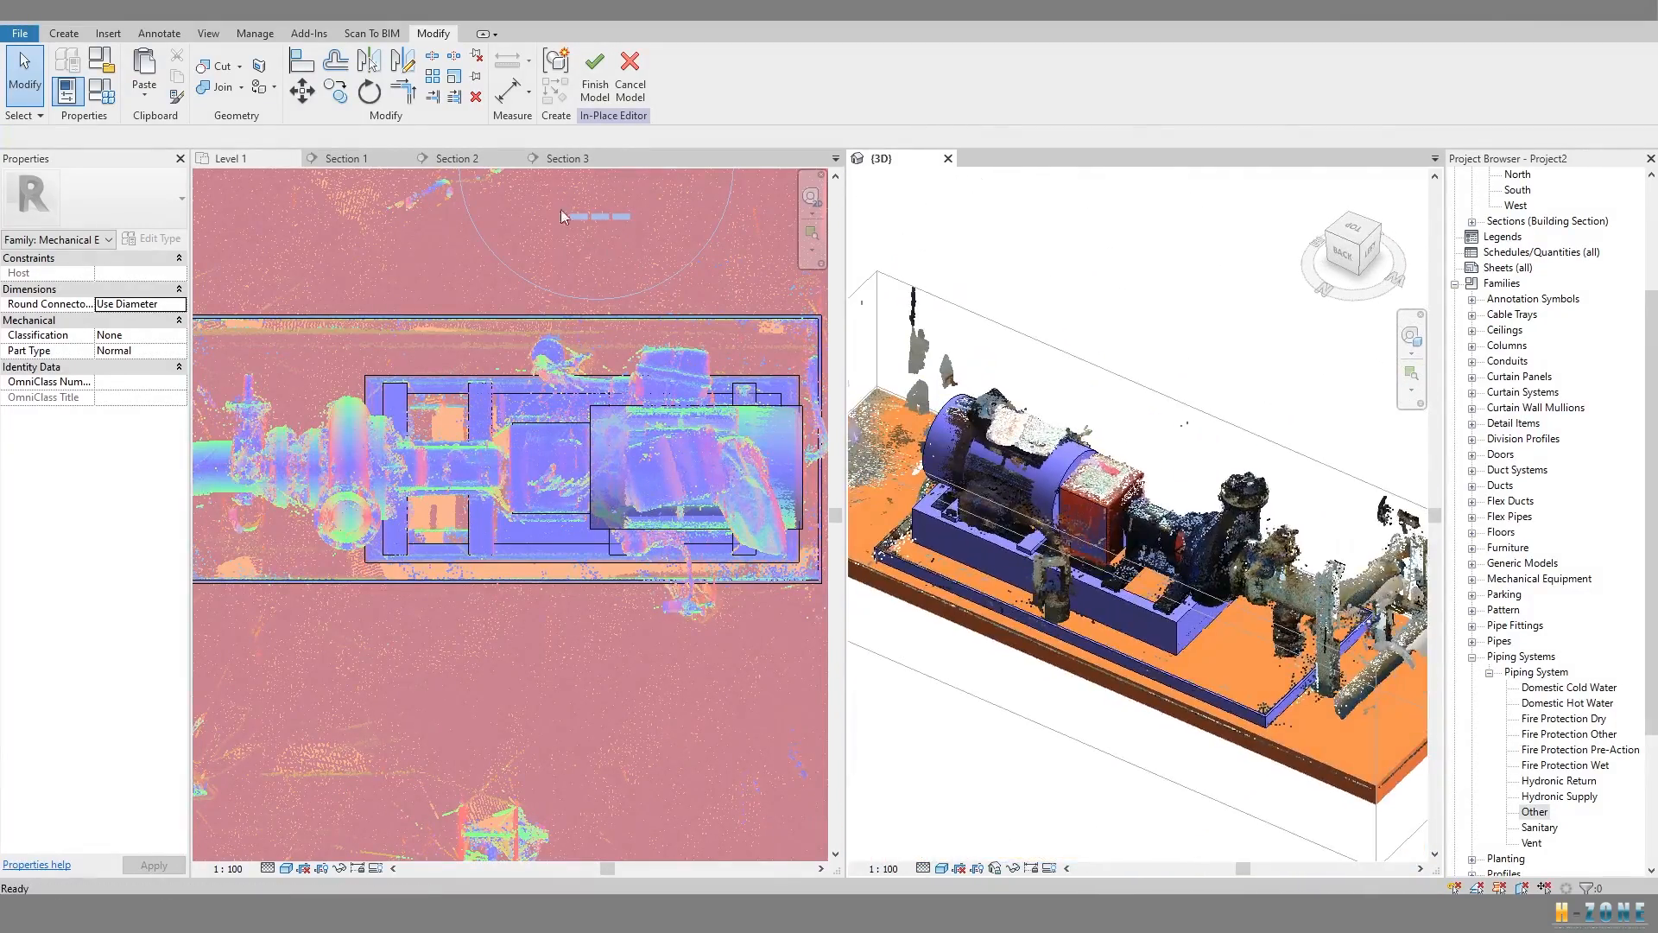
click(592, 91)
scroll(1153, 542, up, 3)
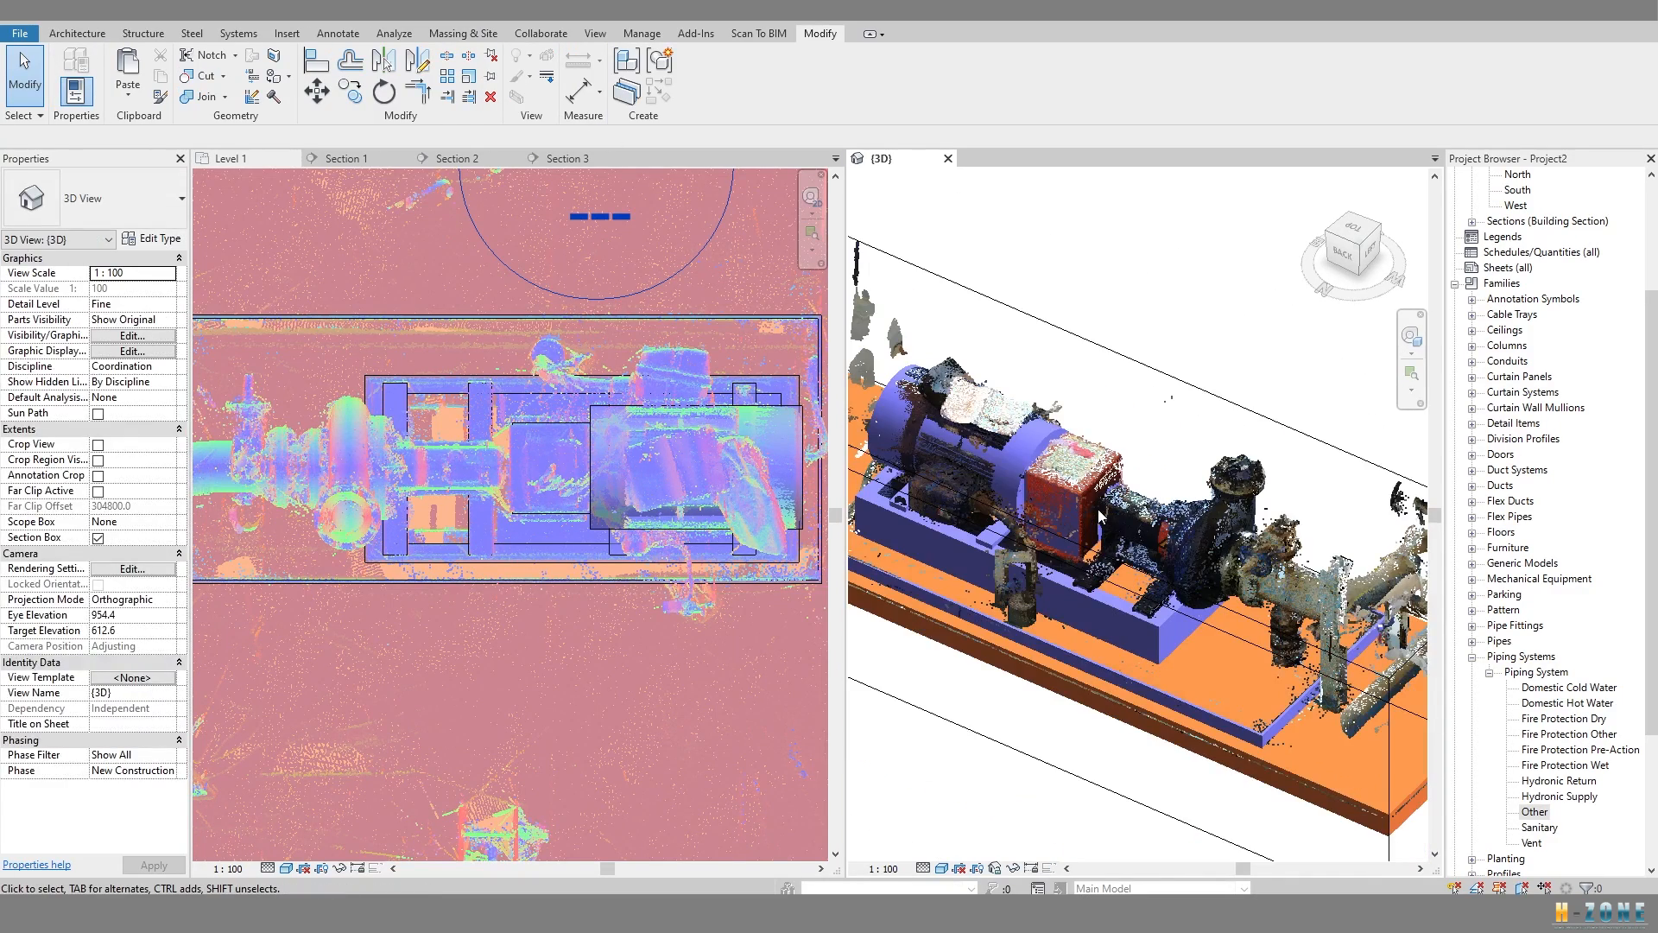
Reopen the pump's in-place model for editing and paste a copy of the motor cylinder aligned to the same place.
click(1029, 467)
scroll(858, 331, up, 3)
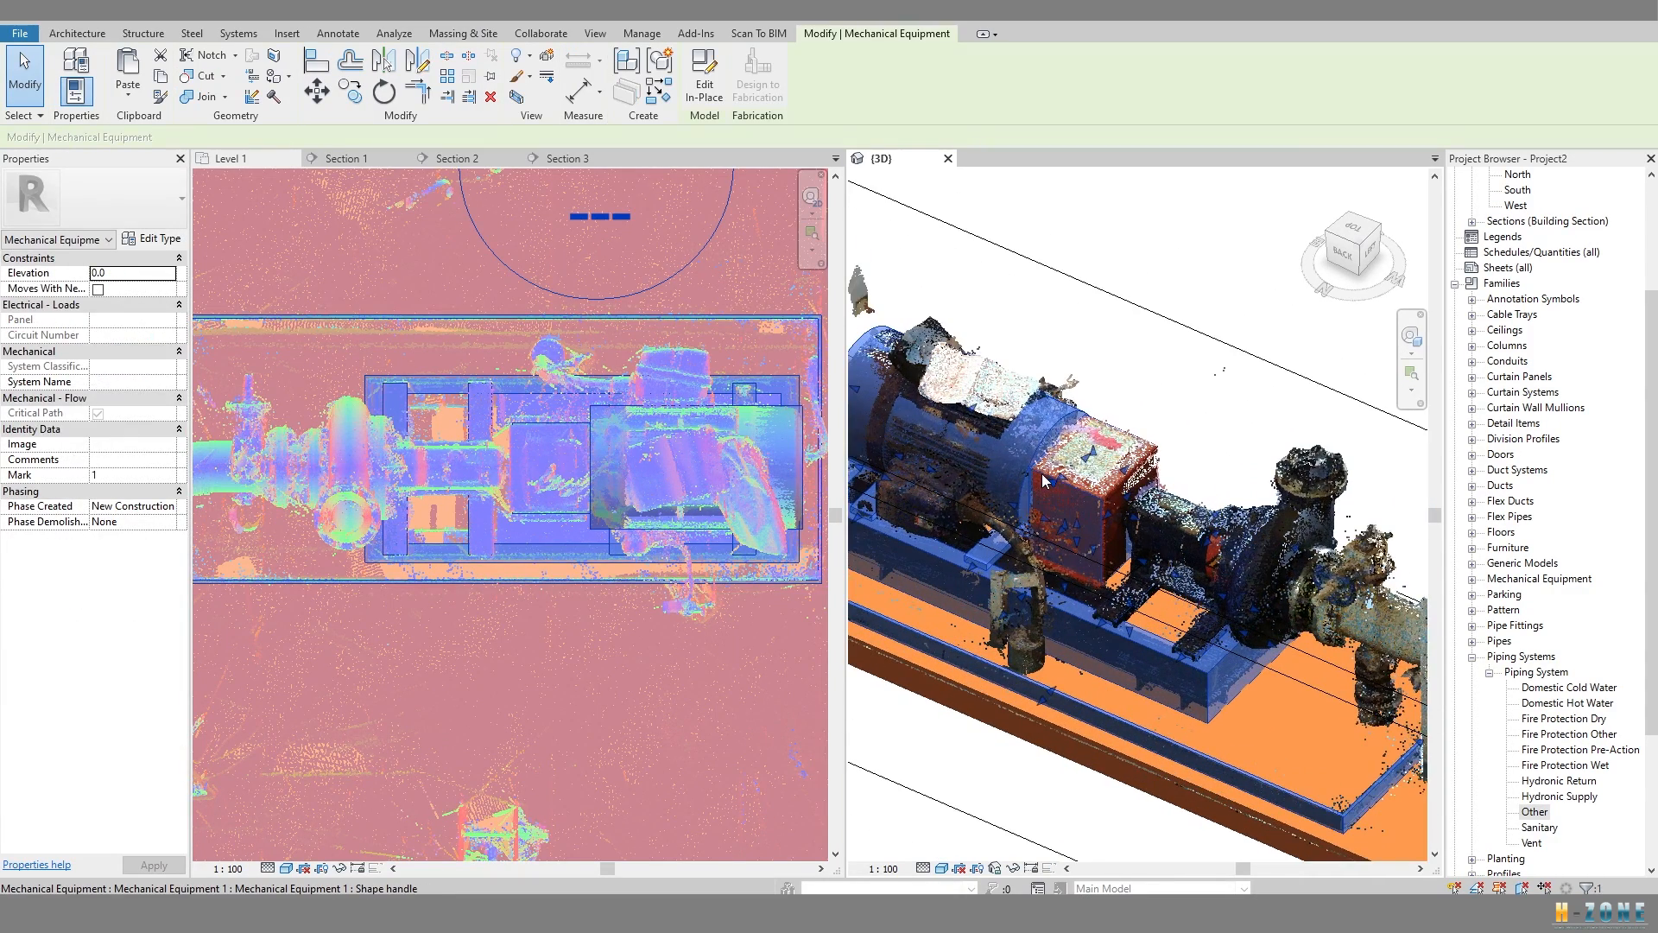
click(704, 77)
click(659, 467)
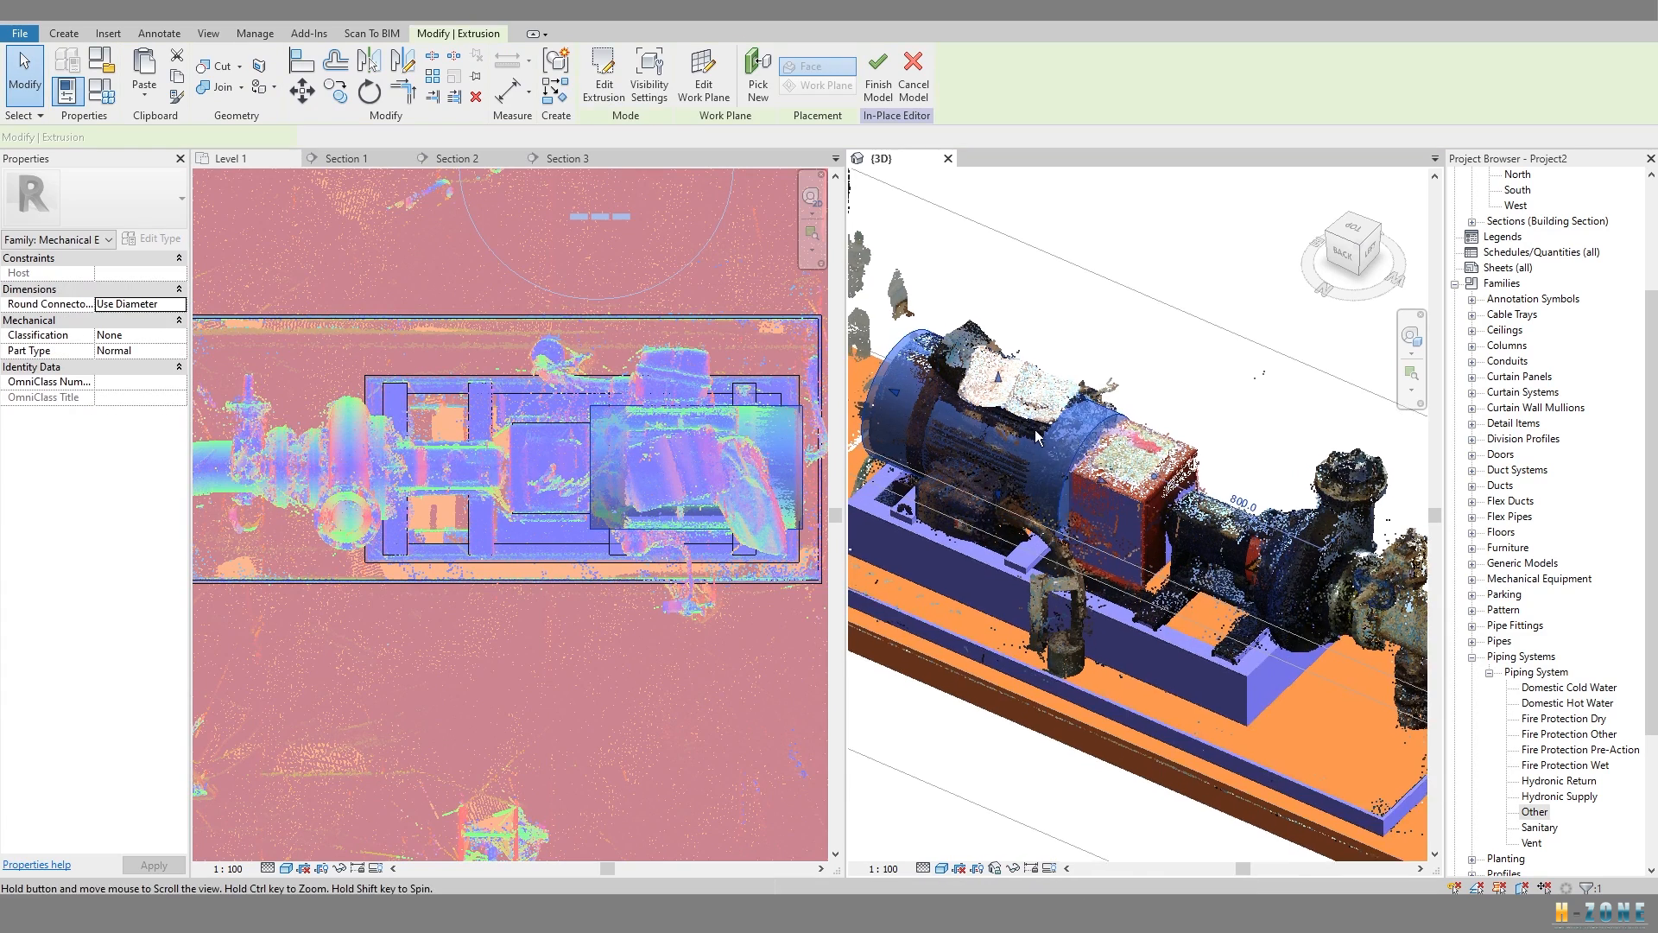
click(177, 76)
click(151, 93)
click(194, 263)
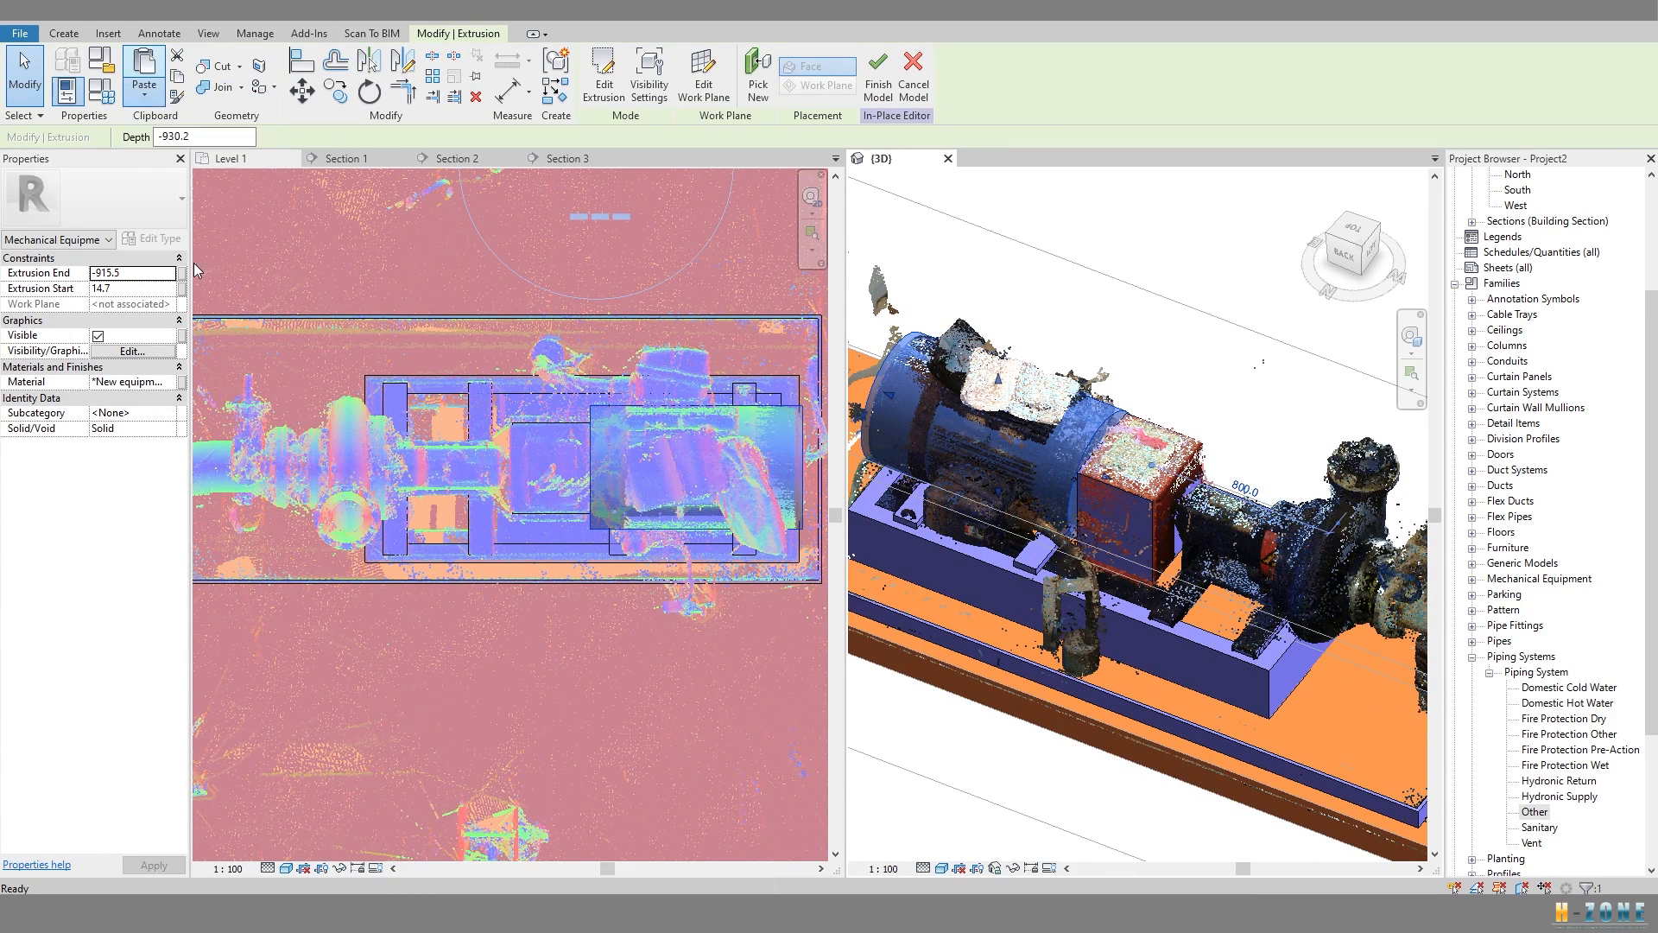
Move the copied cylinder's end faces to span the scanned shaft beyond the red box, with extrusion start -1255.5 and end -1715.5.
click(1099, 478)
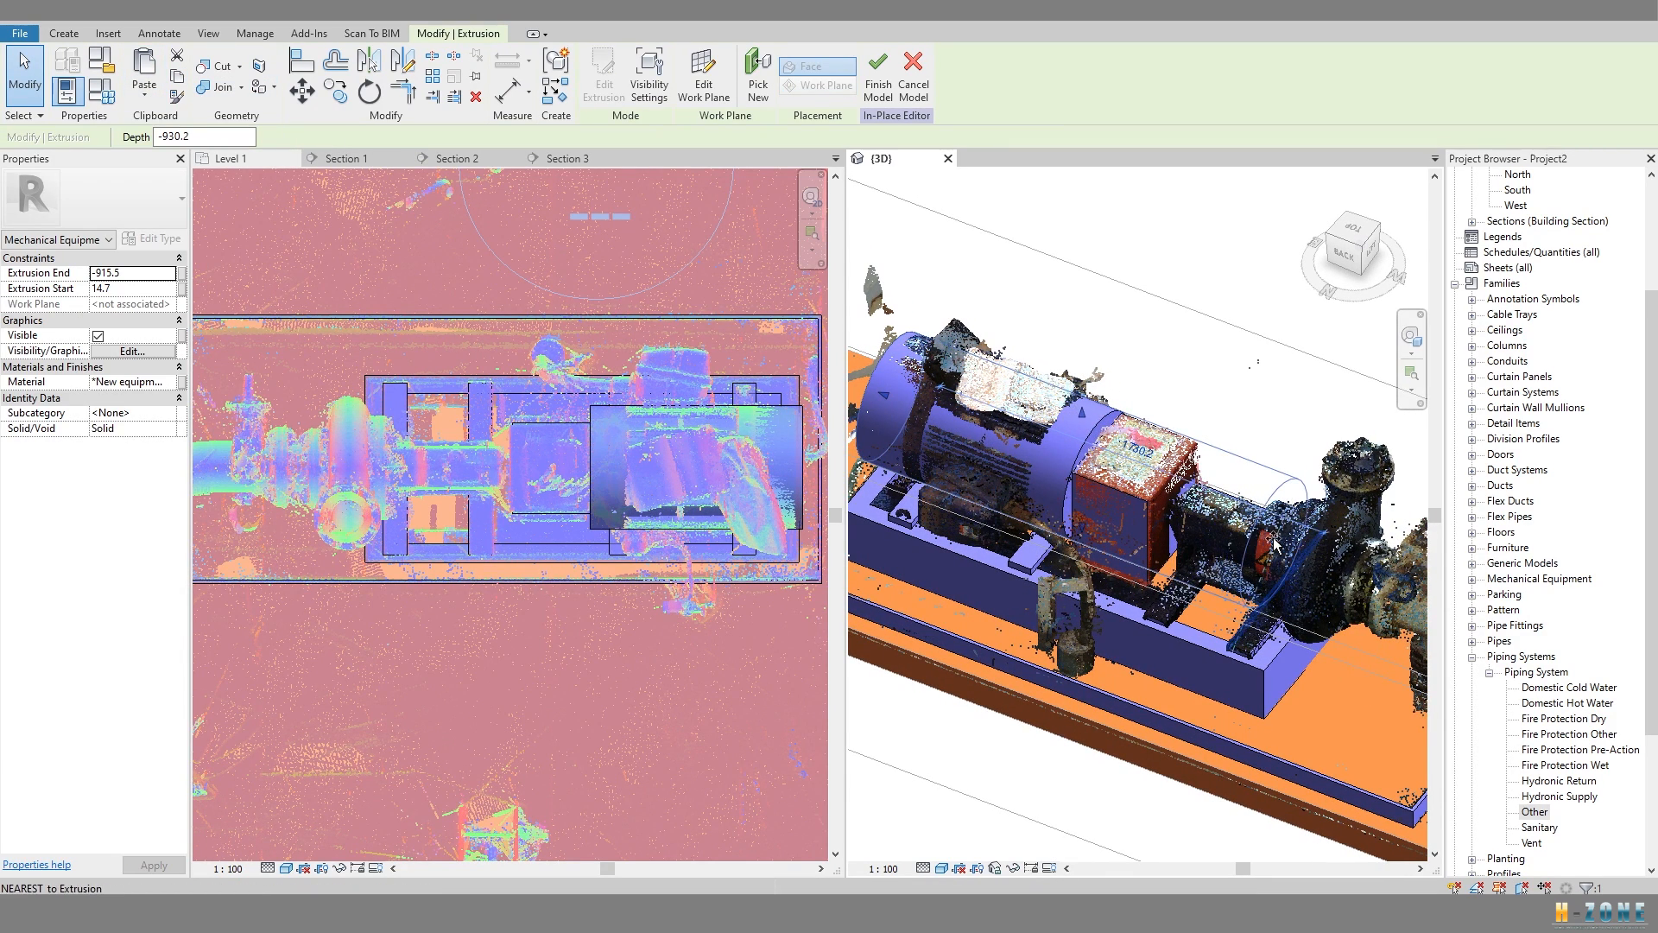
drag(1280, 544, 1280, 544)
drag(884, 395, 1179, 510)
shift+middle_drag(1179, 509, 1154, 505)
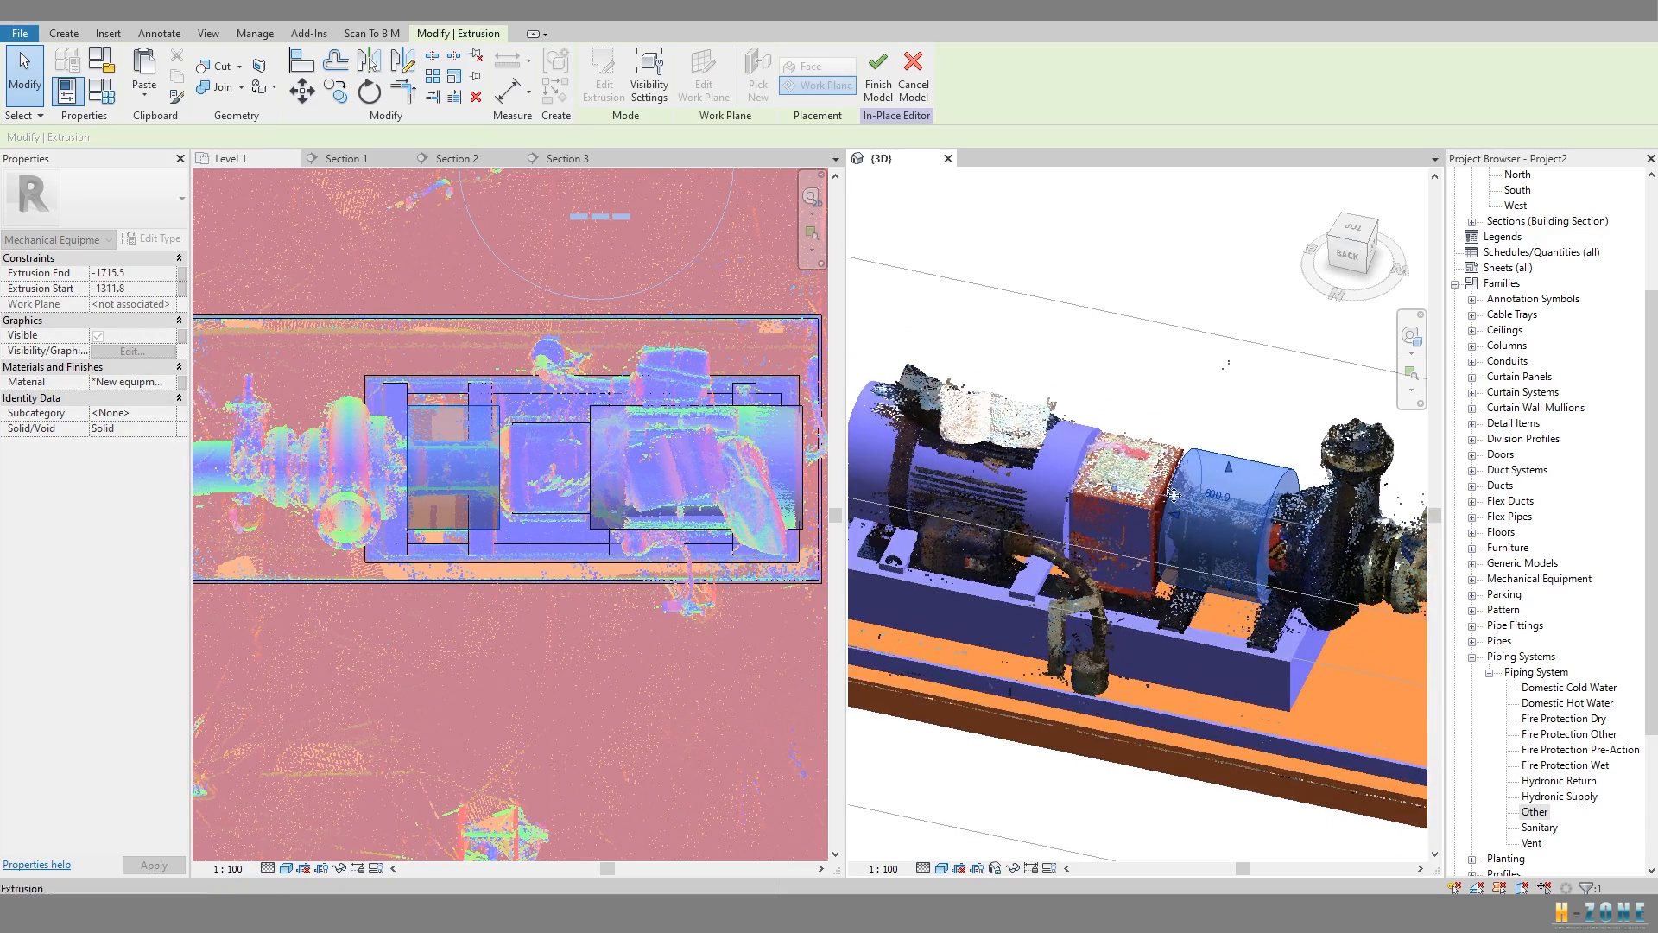
scroll(1161, 514, up, 2)
drag(1168, 524, 1156, 531)
mouse_move(1155, 531)
shift+middle_down()
mouse_move(1120, 559)
mouse_move(1129, 549)
mouse_move(1090, 540)
shift+middle_up()
Edit the copied cylinder's sketch and reduce the circle's radius to match the scanned shaft.
double_click(1296, 487)
scroll(998, 454, down, 3)
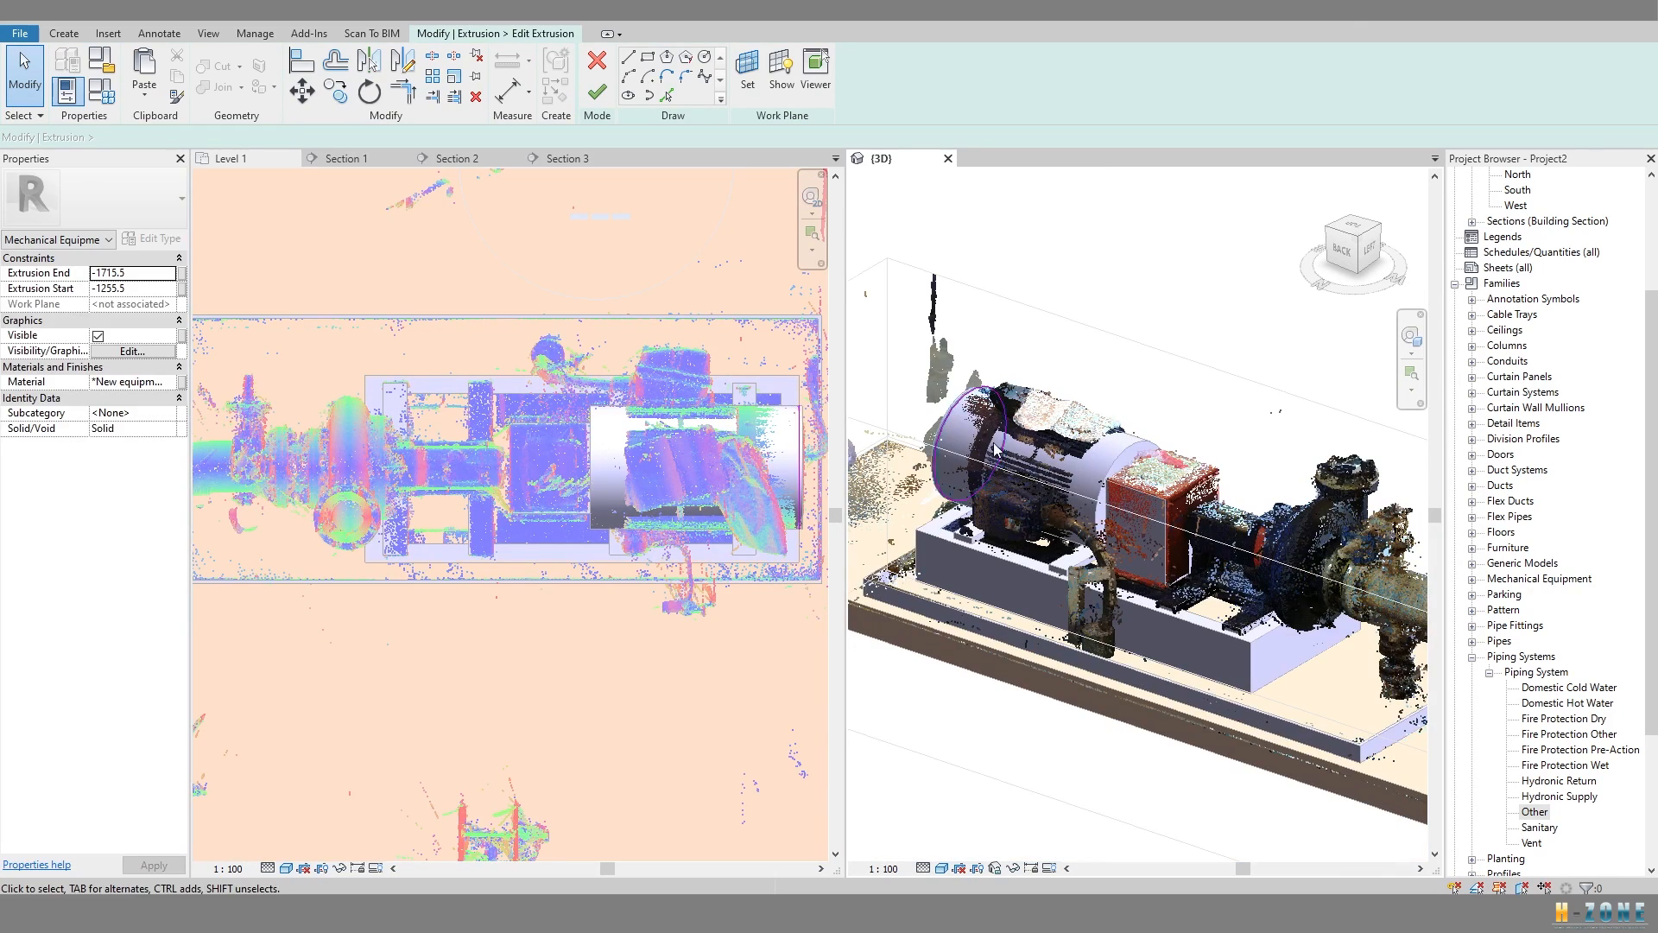
click(956, 418)
click(999, 442)
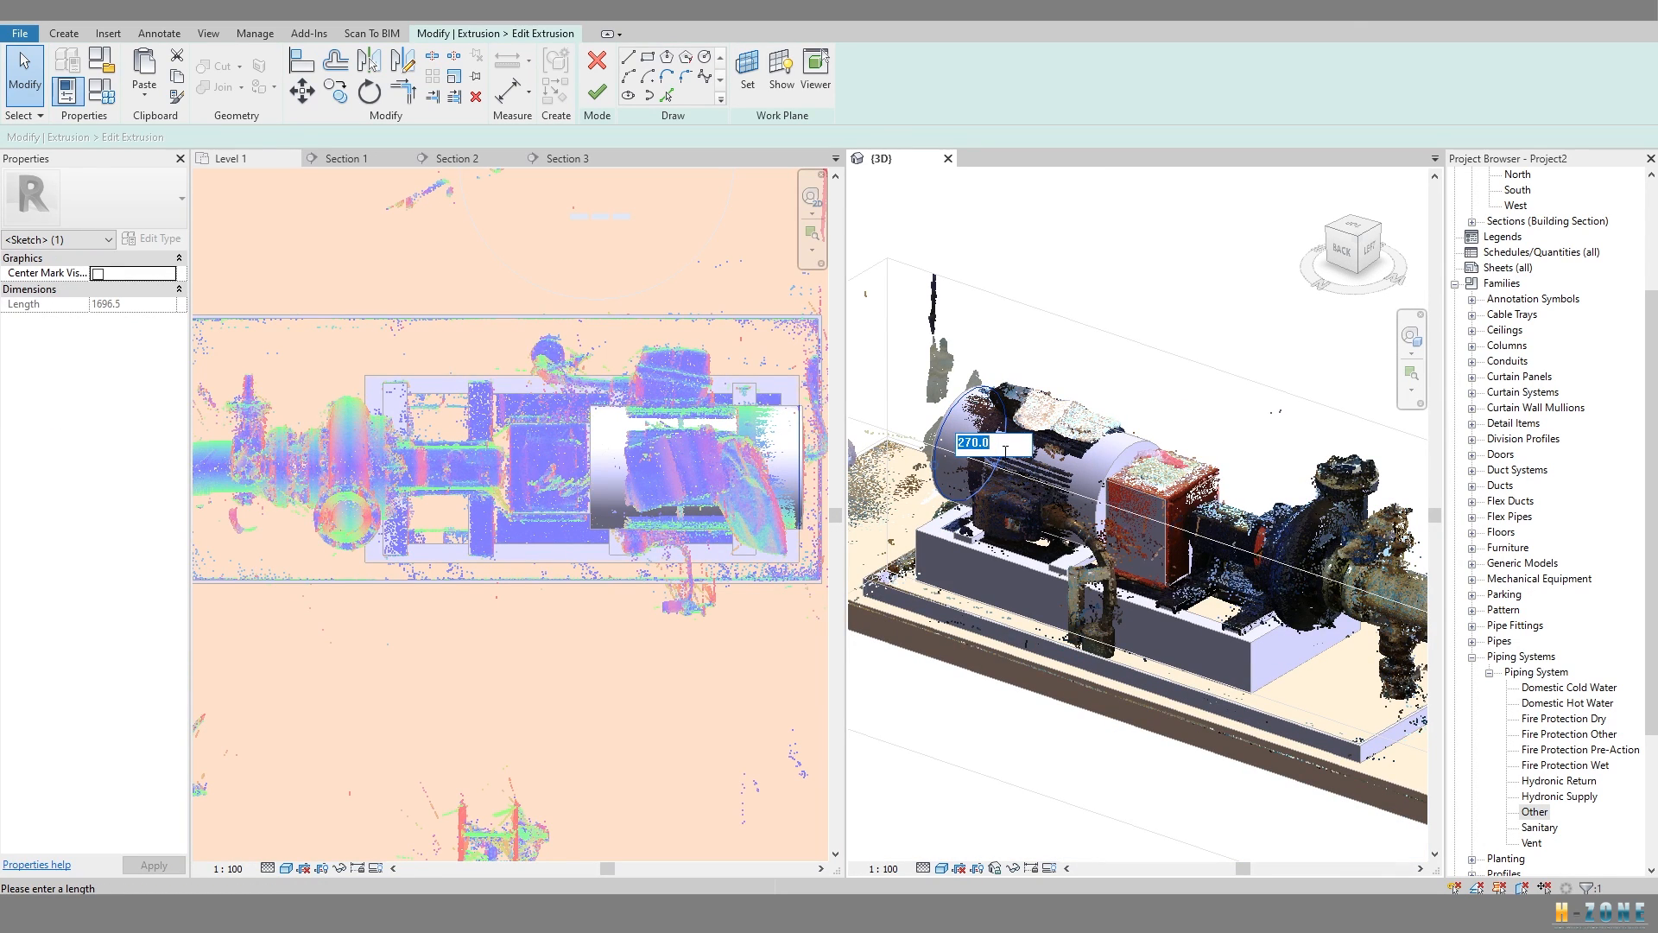
click(596, 93)
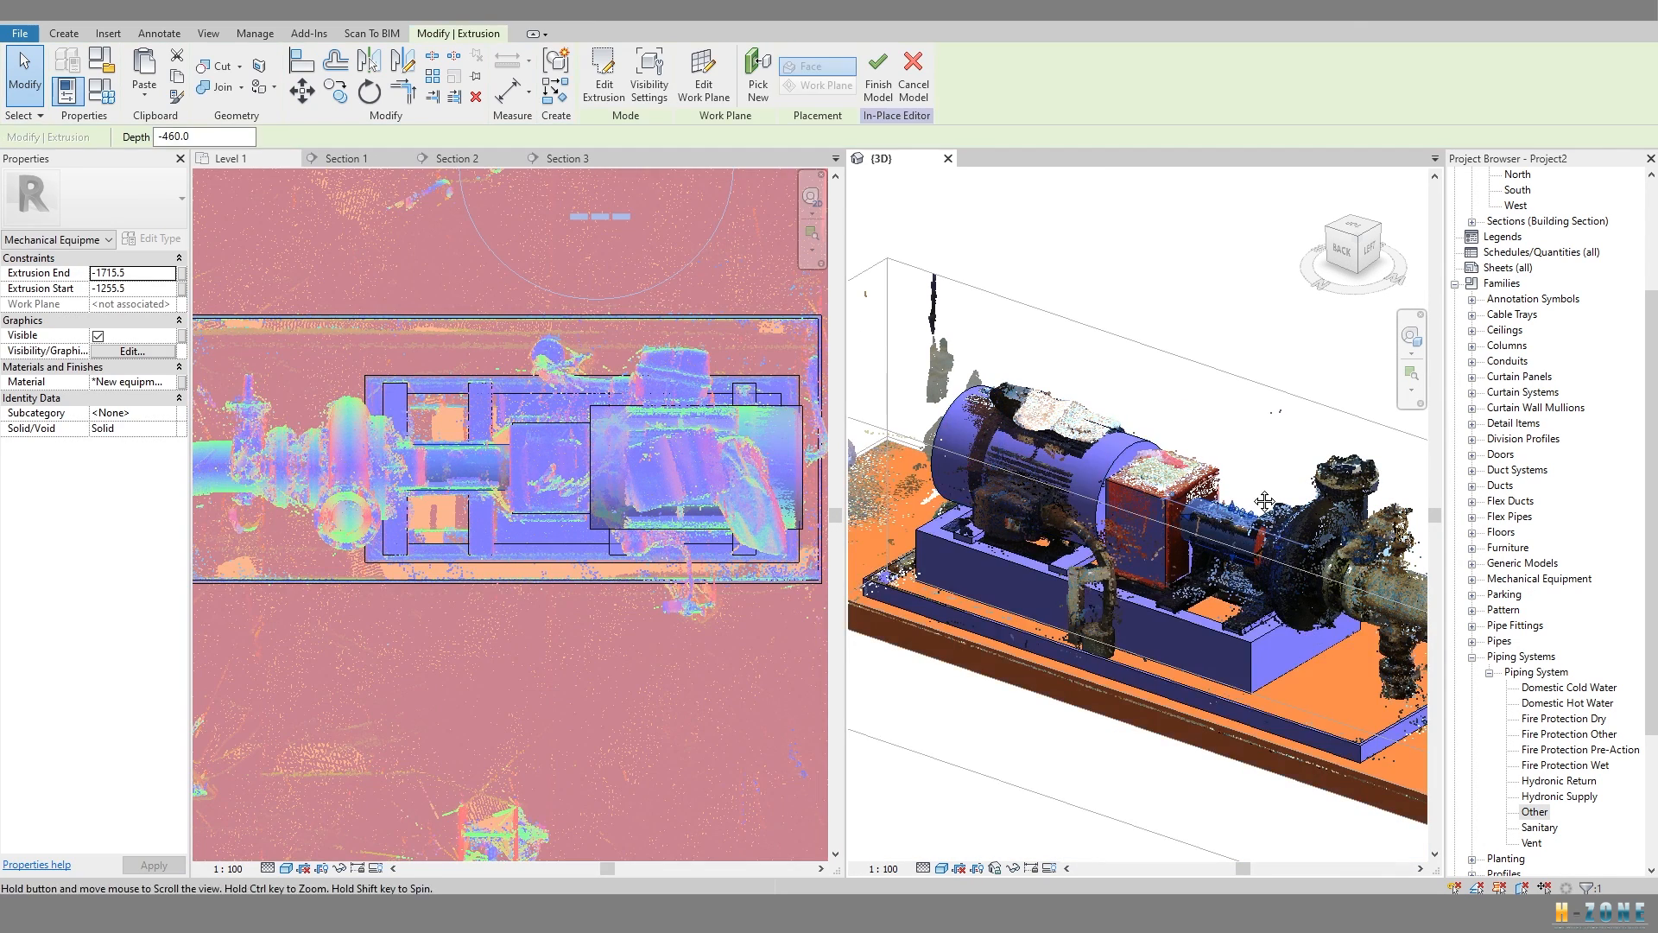
Paste a copy of the shaft cylinder in place and adjust its ends to extrusion start -1715.5 and end -1845.5.
scroll(1194, 553, up, 3)
mouse_move(1194, 527)
shift+middle_down()
mouse_move(1249, 464)
mouse_move(1148, 762)
mouse_move(1262, 547)
mouse_move(1181, 535)
mouse_move(1042, 553)
shift+middle_up()
click(143, 105)
click(192, 264)
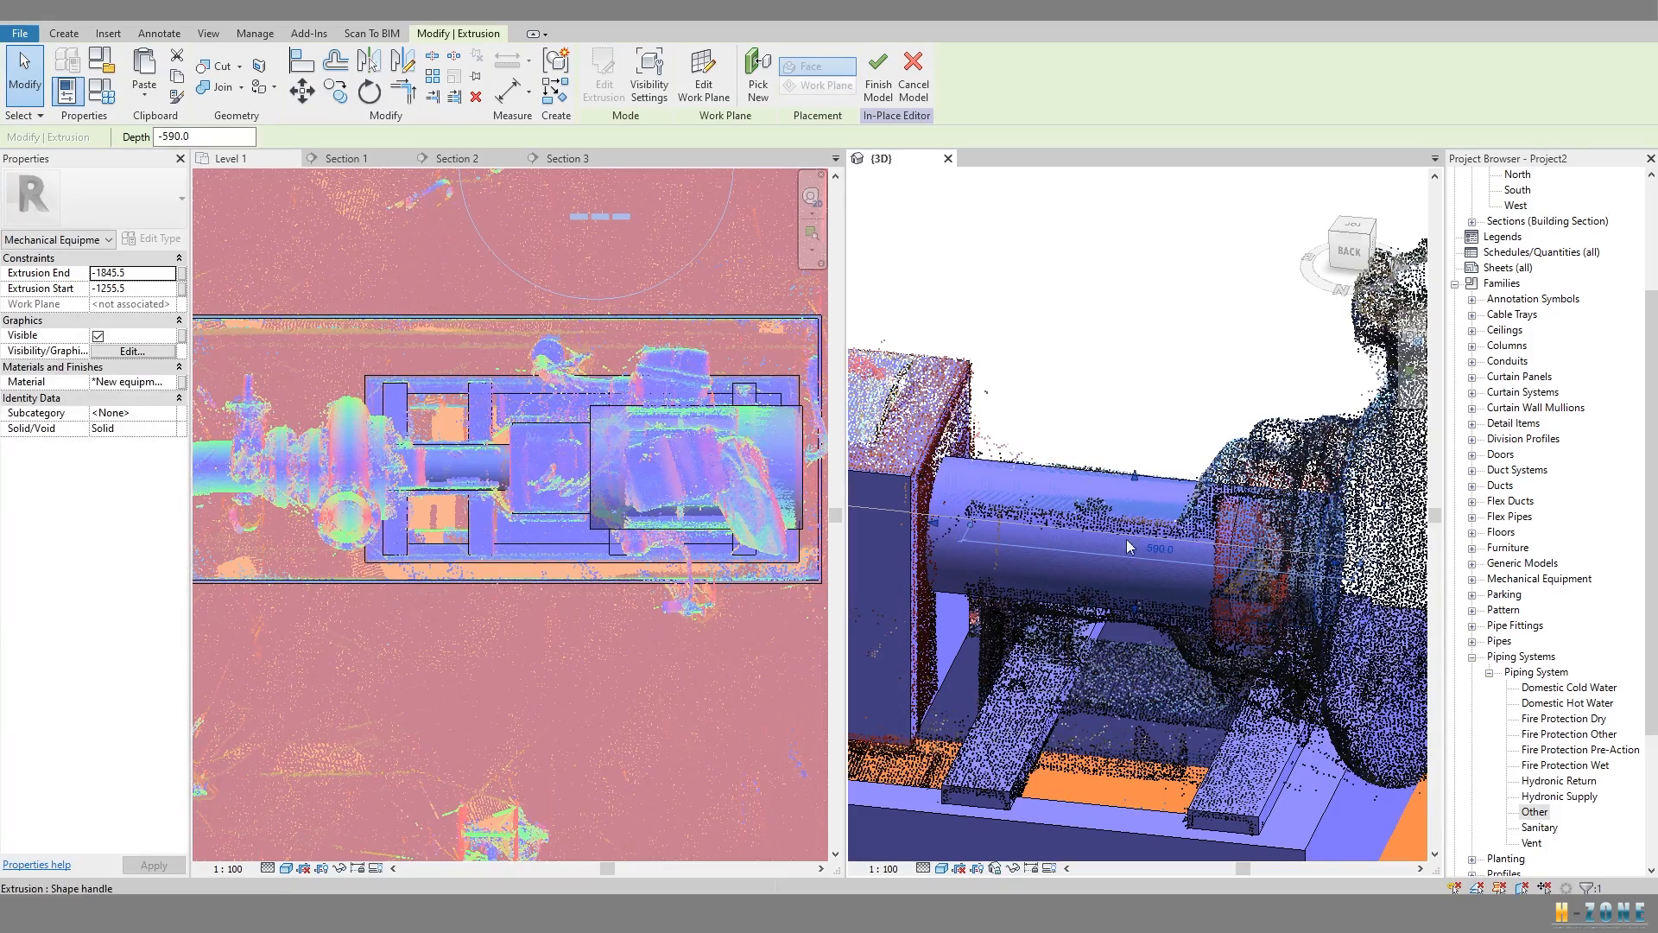
drag(1091, 544, 1247, 553)
mouse_move(1116, 549)
shift+middle_down()
mouse_move(1138, 562)
mouse_move(1167, 527)
shift+middle_up()
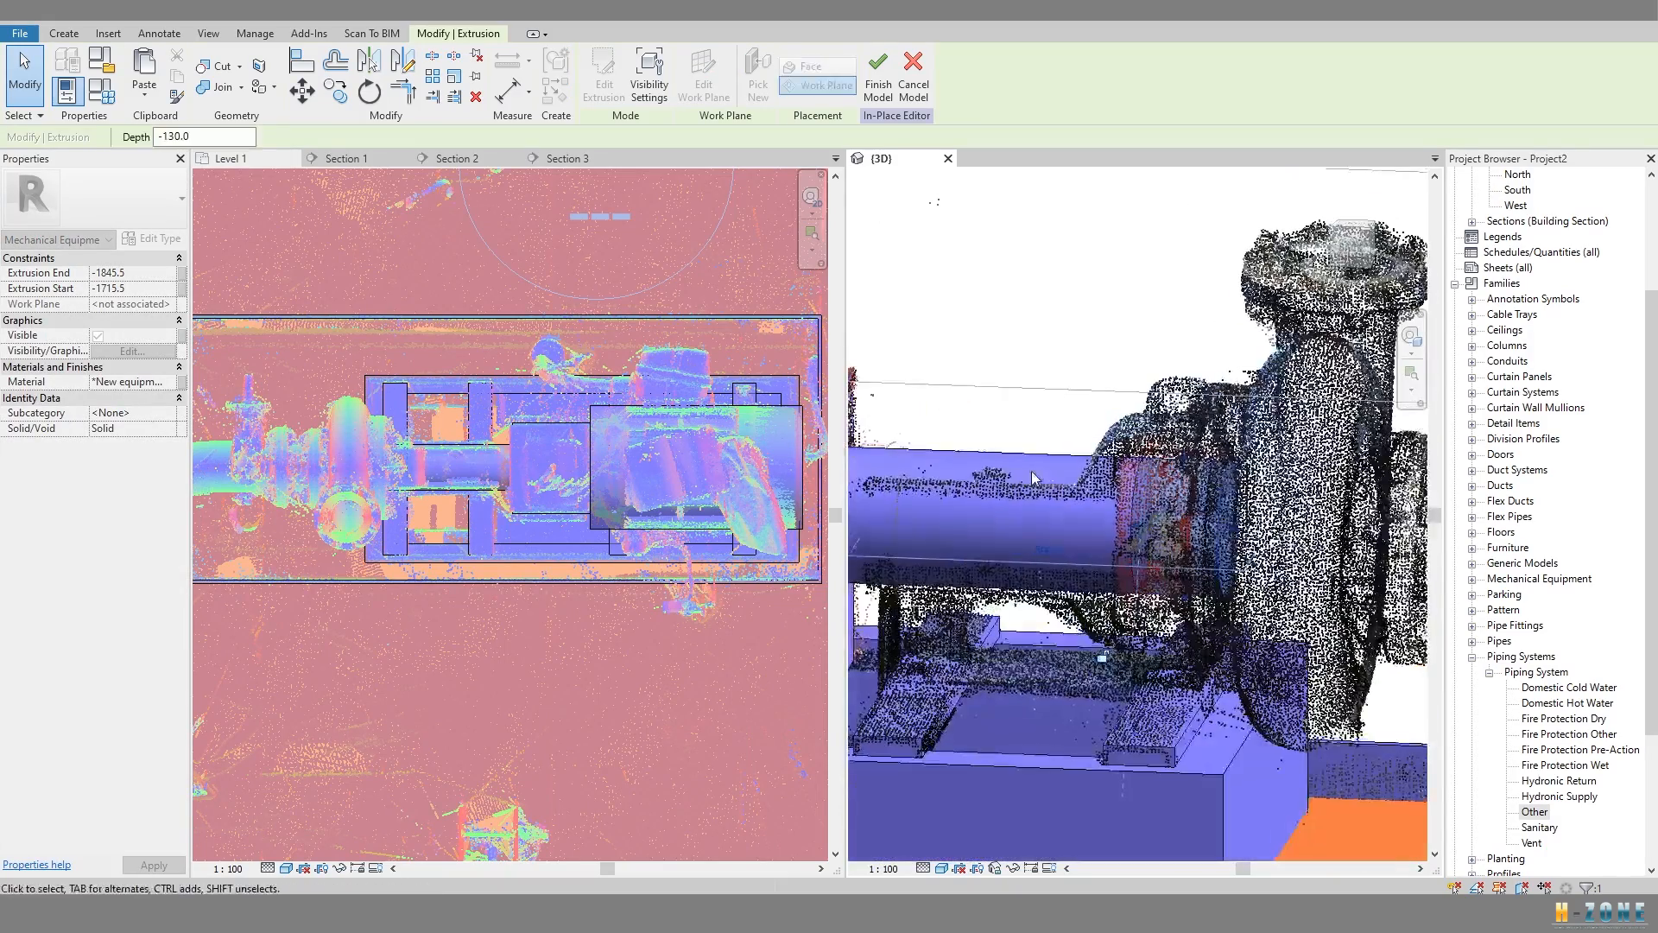
Edit the short cylinder's sketch and enlarge its circle to match the scanned part between shaft and pump.
click(604, 82)
scroll(1003, 373, down, 4)
shift+middle_drag(1055, 426, 994, 437)
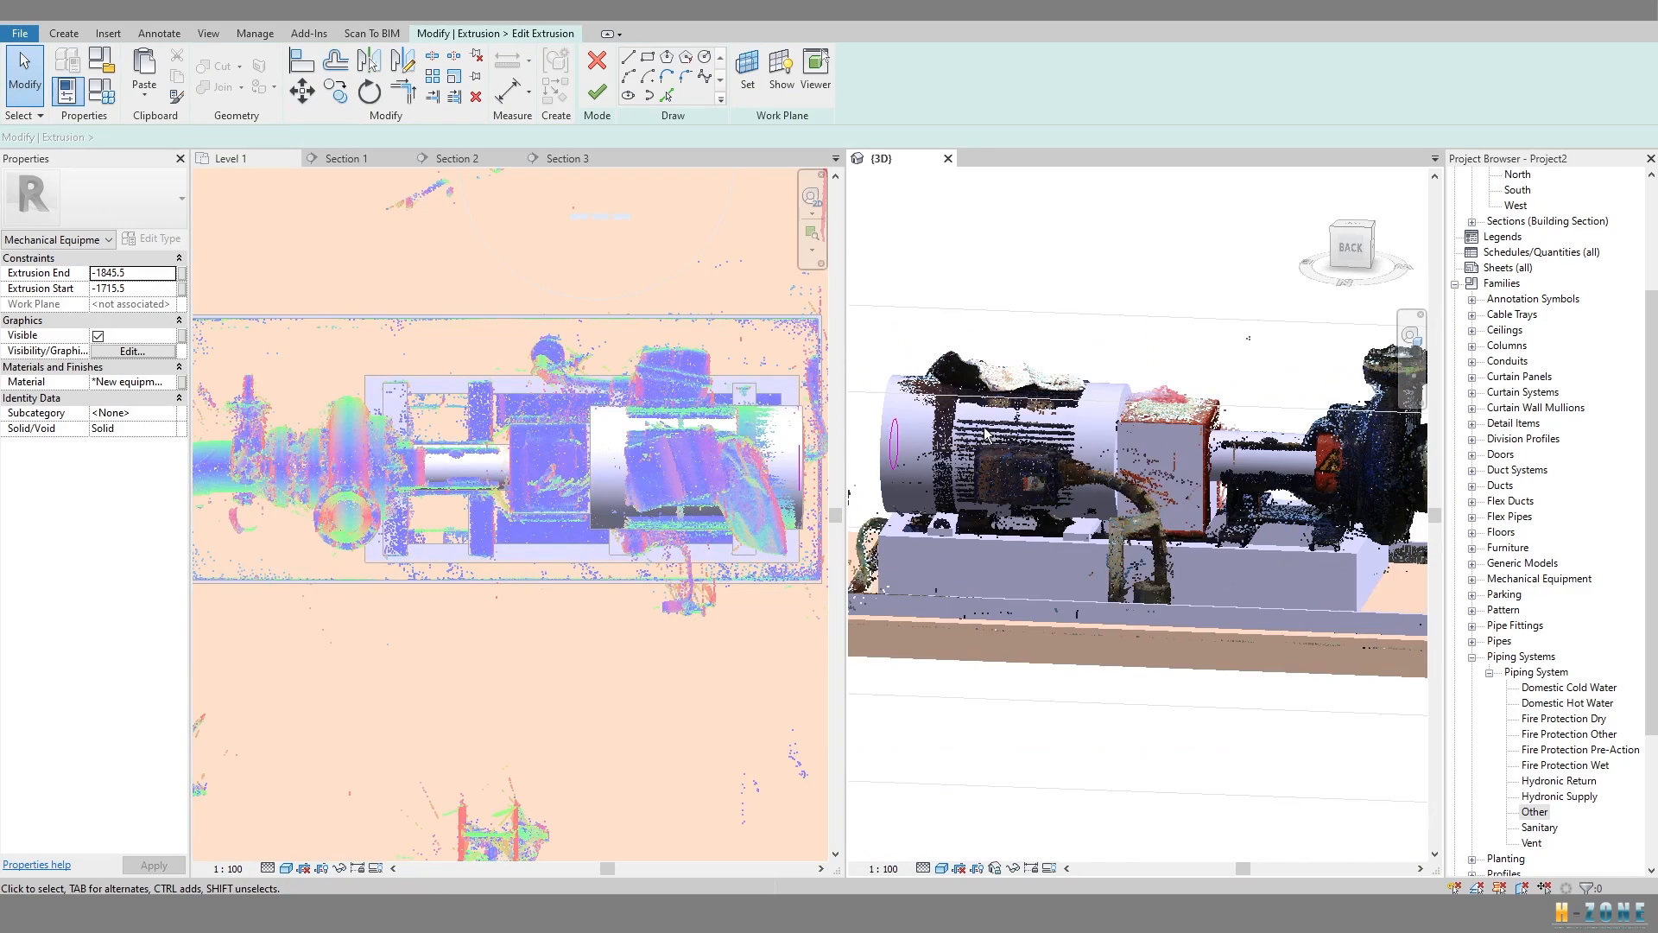
scroll(923, 442, up, 2)
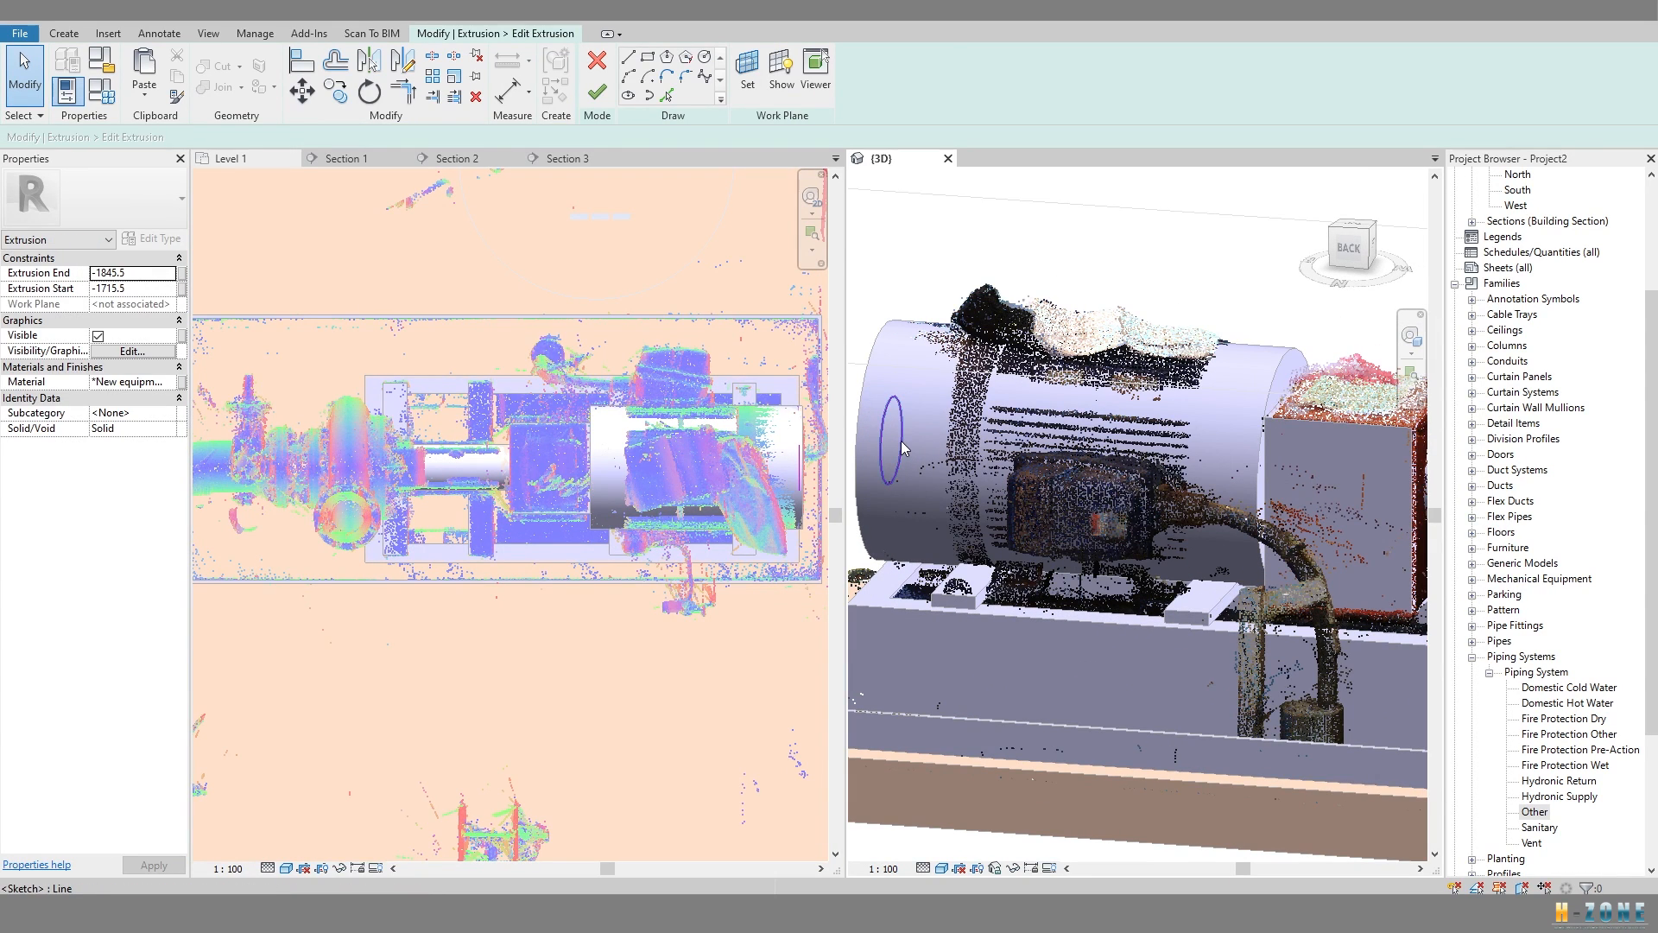
click(904, 447)
click(907, 445)
scroll(903, 428, down, 3)
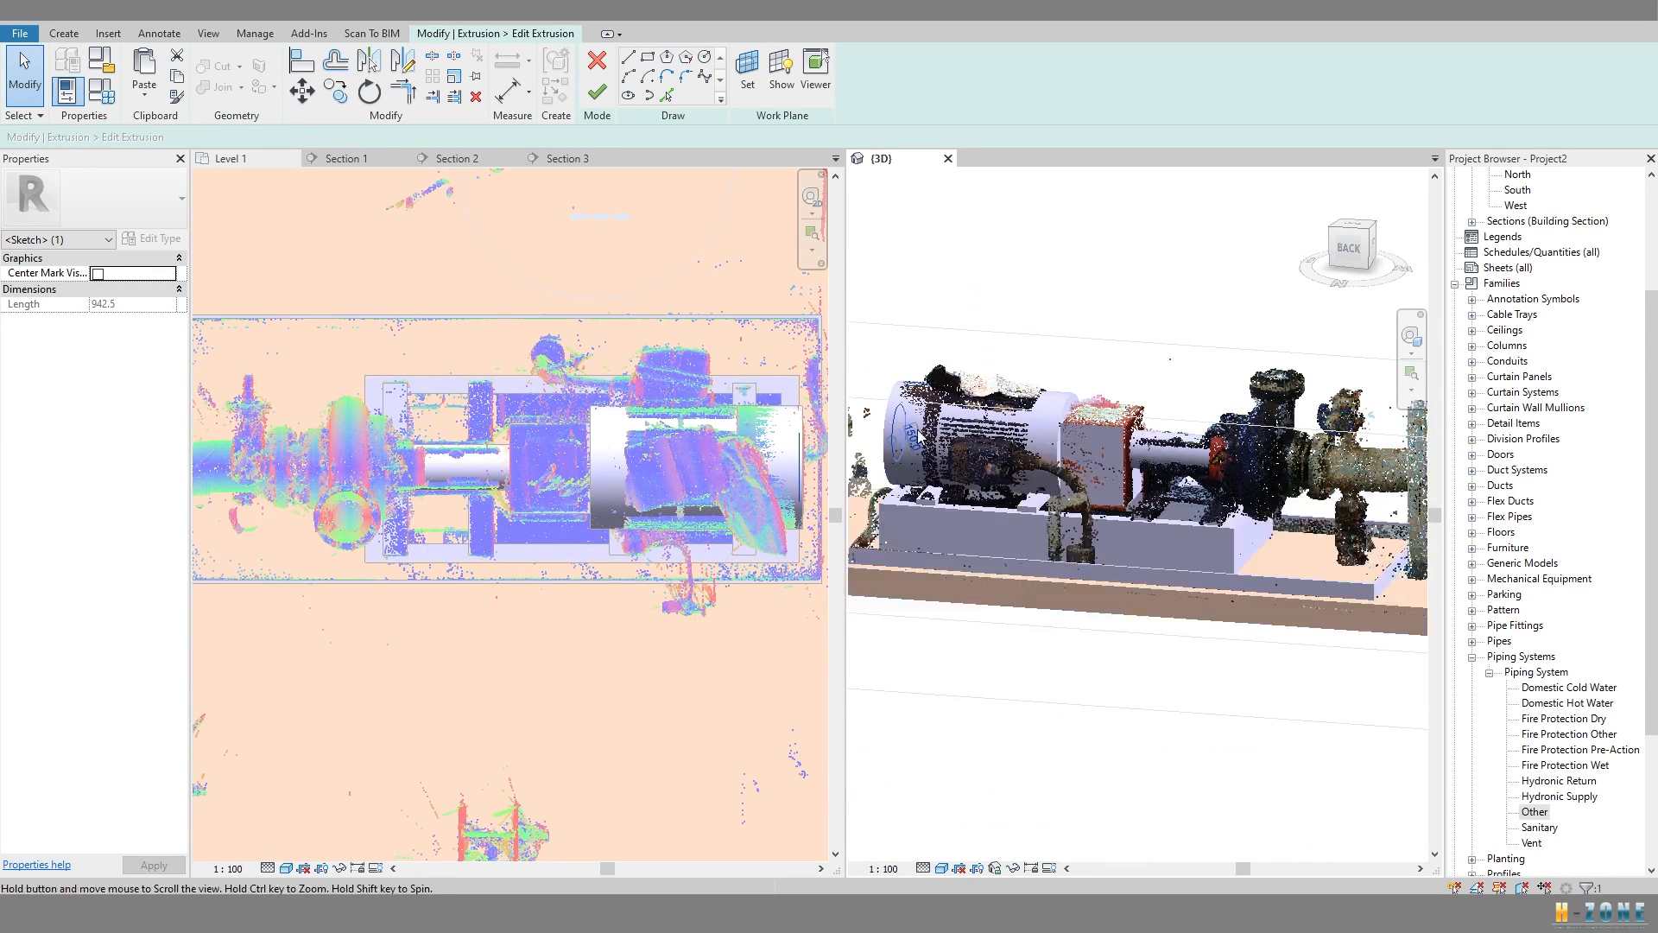
key(Escape)
click(597, 91)
Paste a copy of the short cylinder in place and fit its ends to the pump casing, from -1845.5 to -2055.5.
scroll(1245, 466, up, 3)
shift+middle_drag(1246, 467, 1292, 488)
click(172, 78)
click(144, 91)
click(172, 262)
key(Escape)
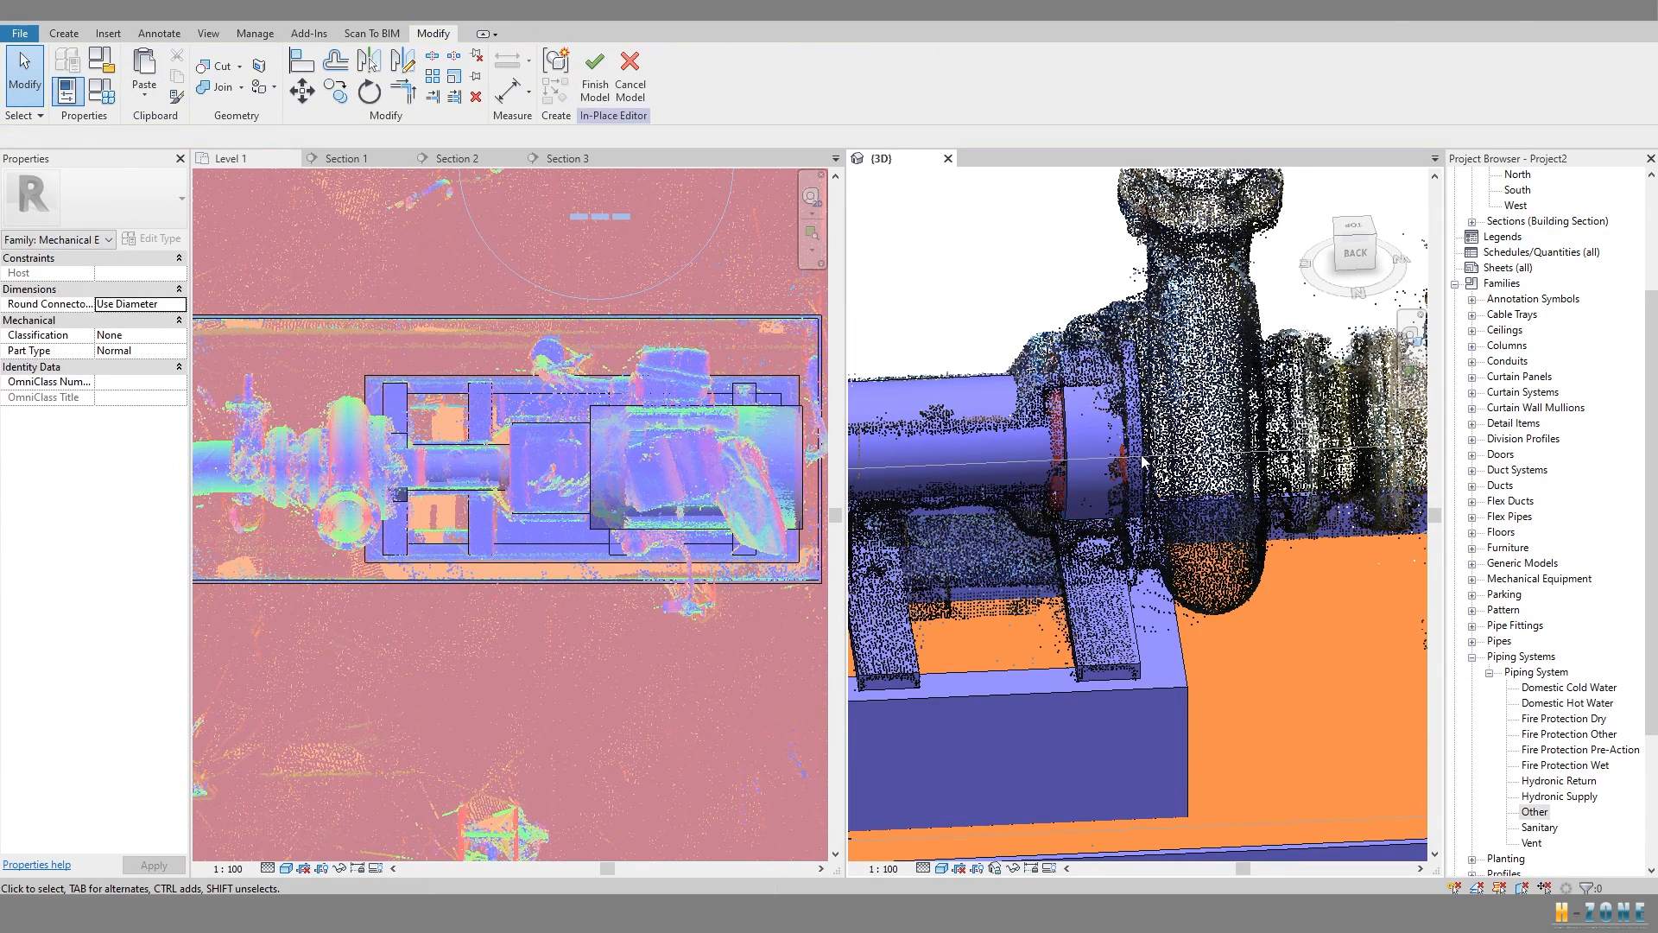
key(Escape)
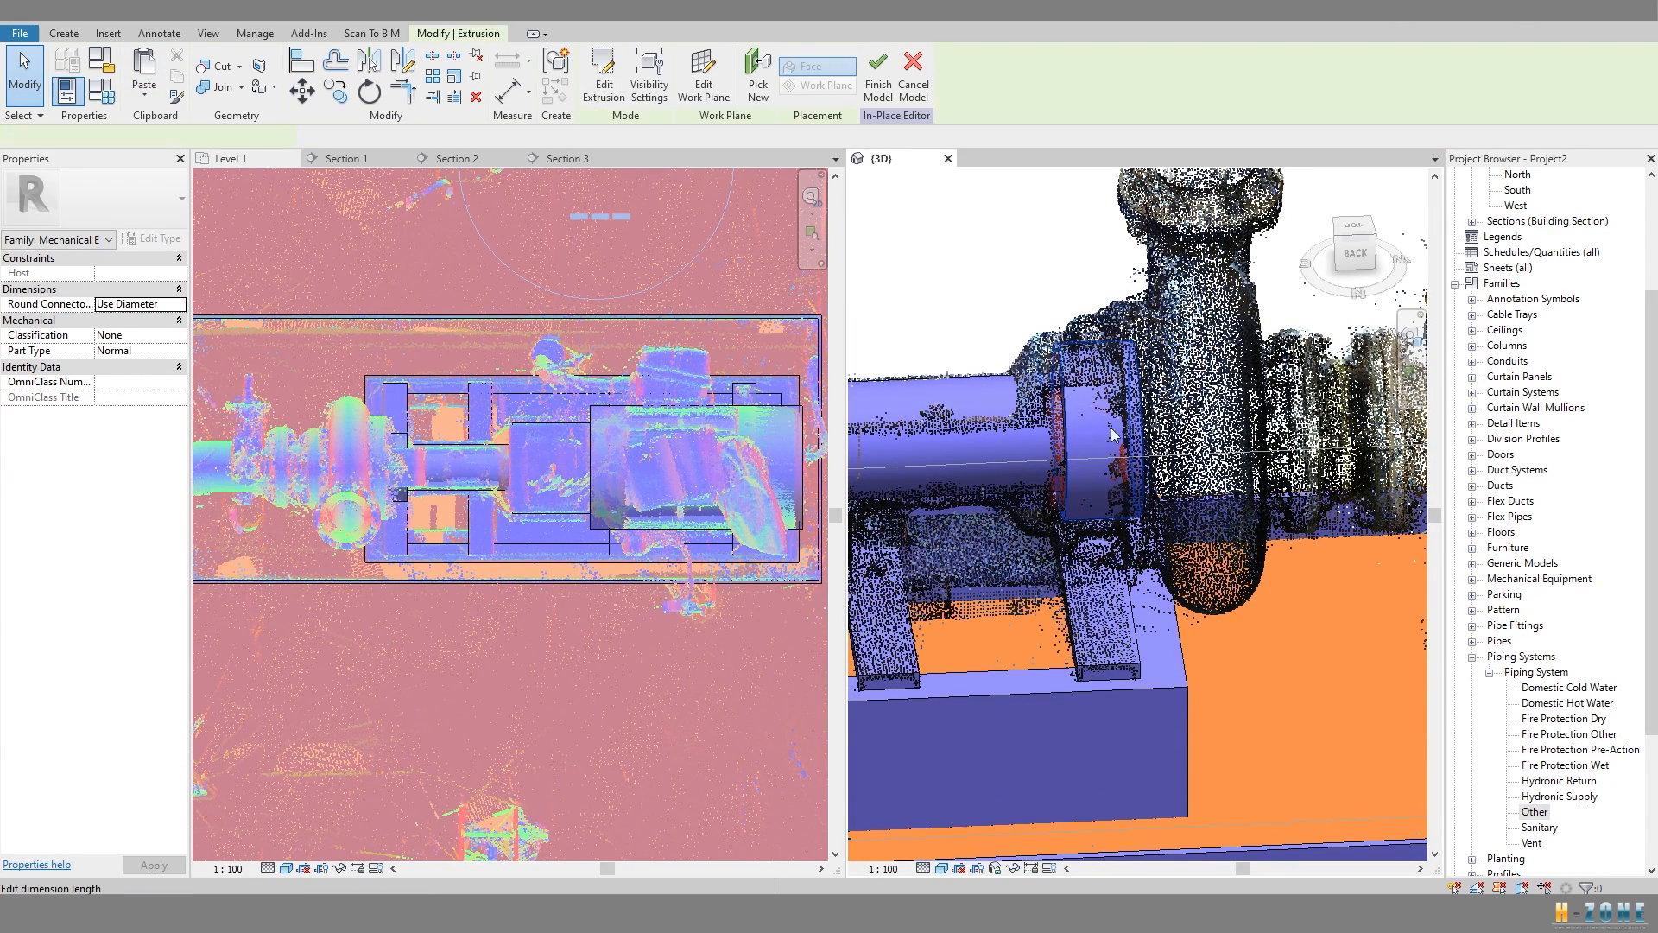
drag(1246, 432, 1263, 430)
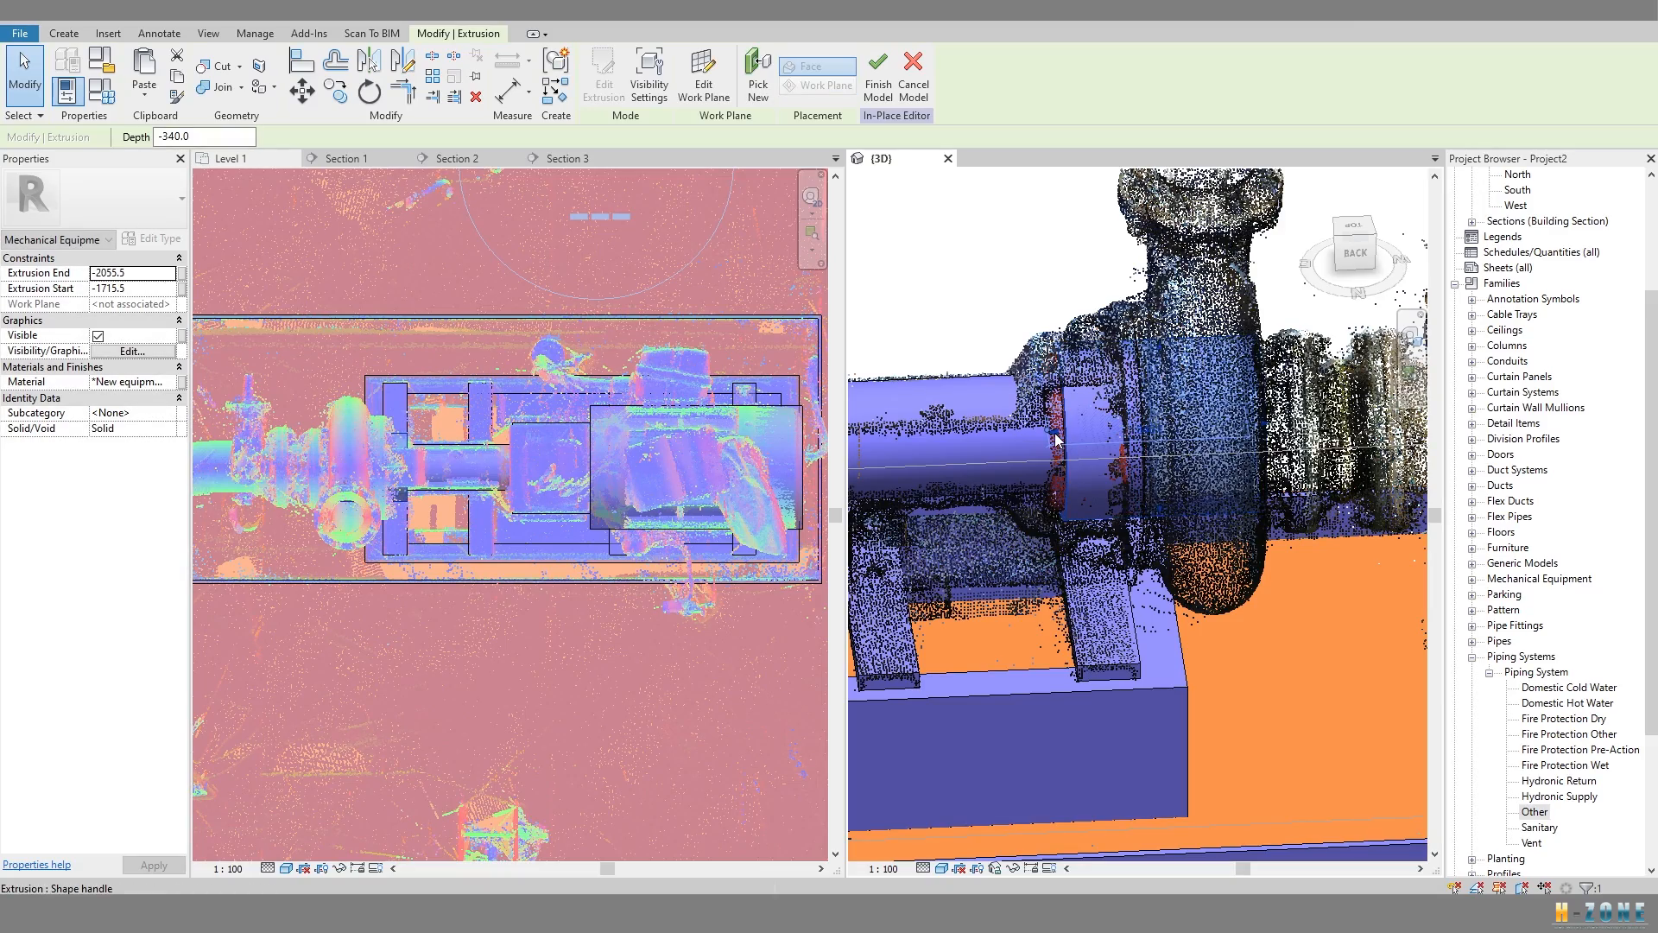
drag(1127, 436, 1143, 437)
shift+middle_drag(1143, 436, 976, 415)
Edit the pump casing cylinder's sketch and enter a larger radius for its circle.
click(604, 84)
scroll(998, 371, down, 2)
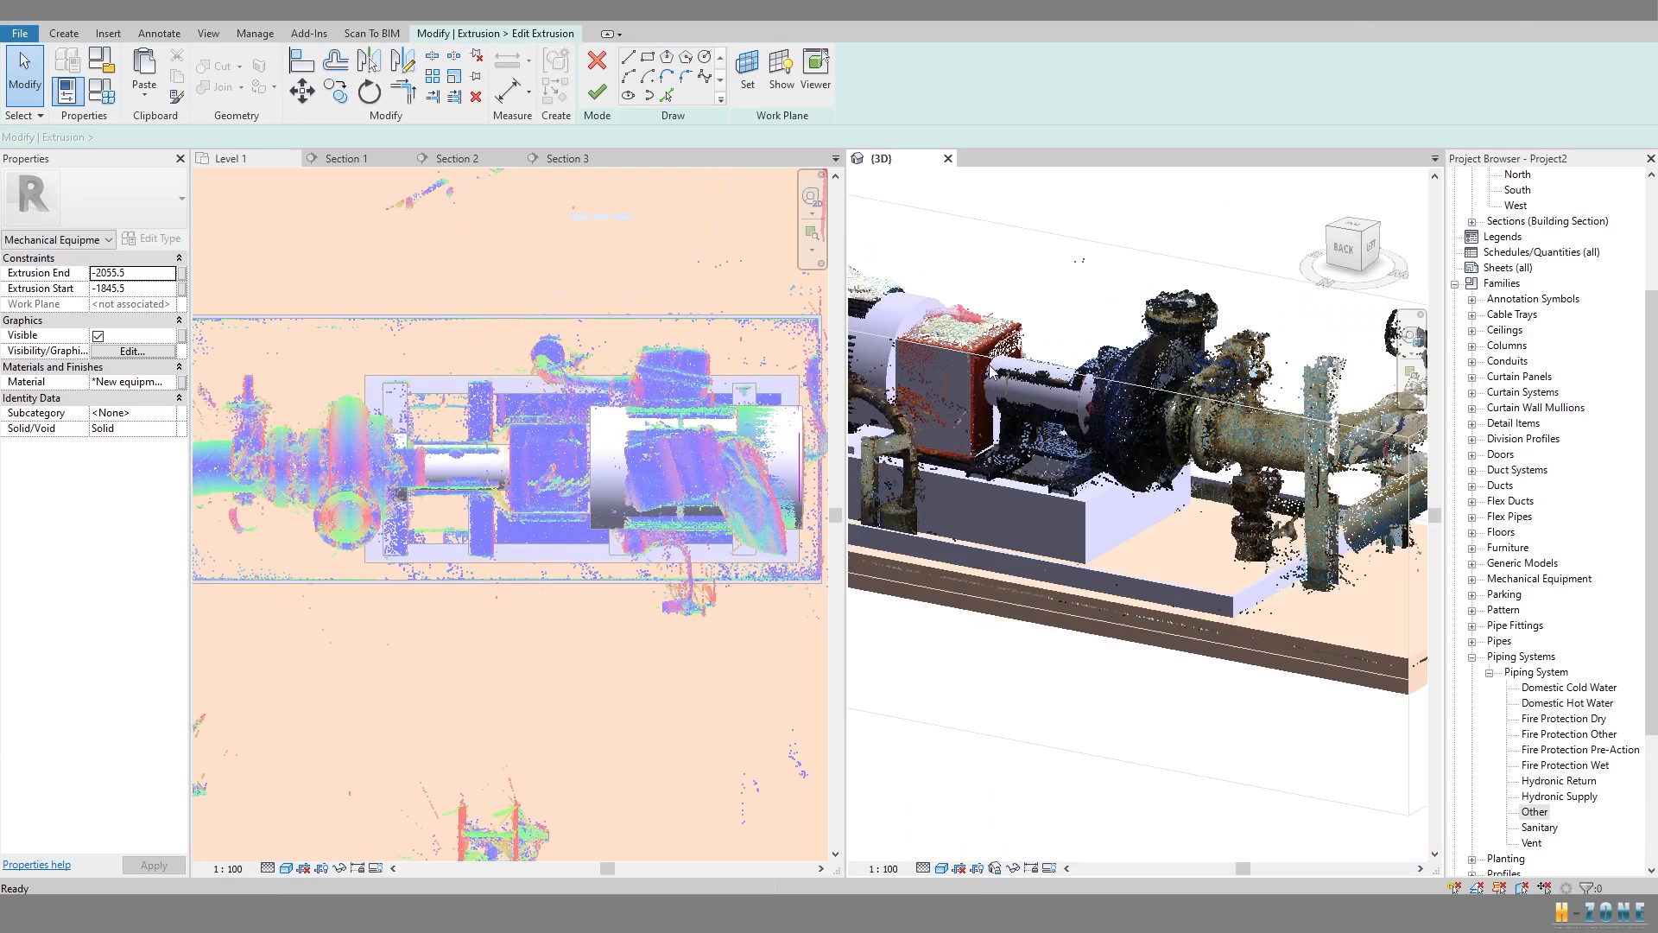
shift+middle_drag(1179, 410, 1066, 411)
click(1062, 412)
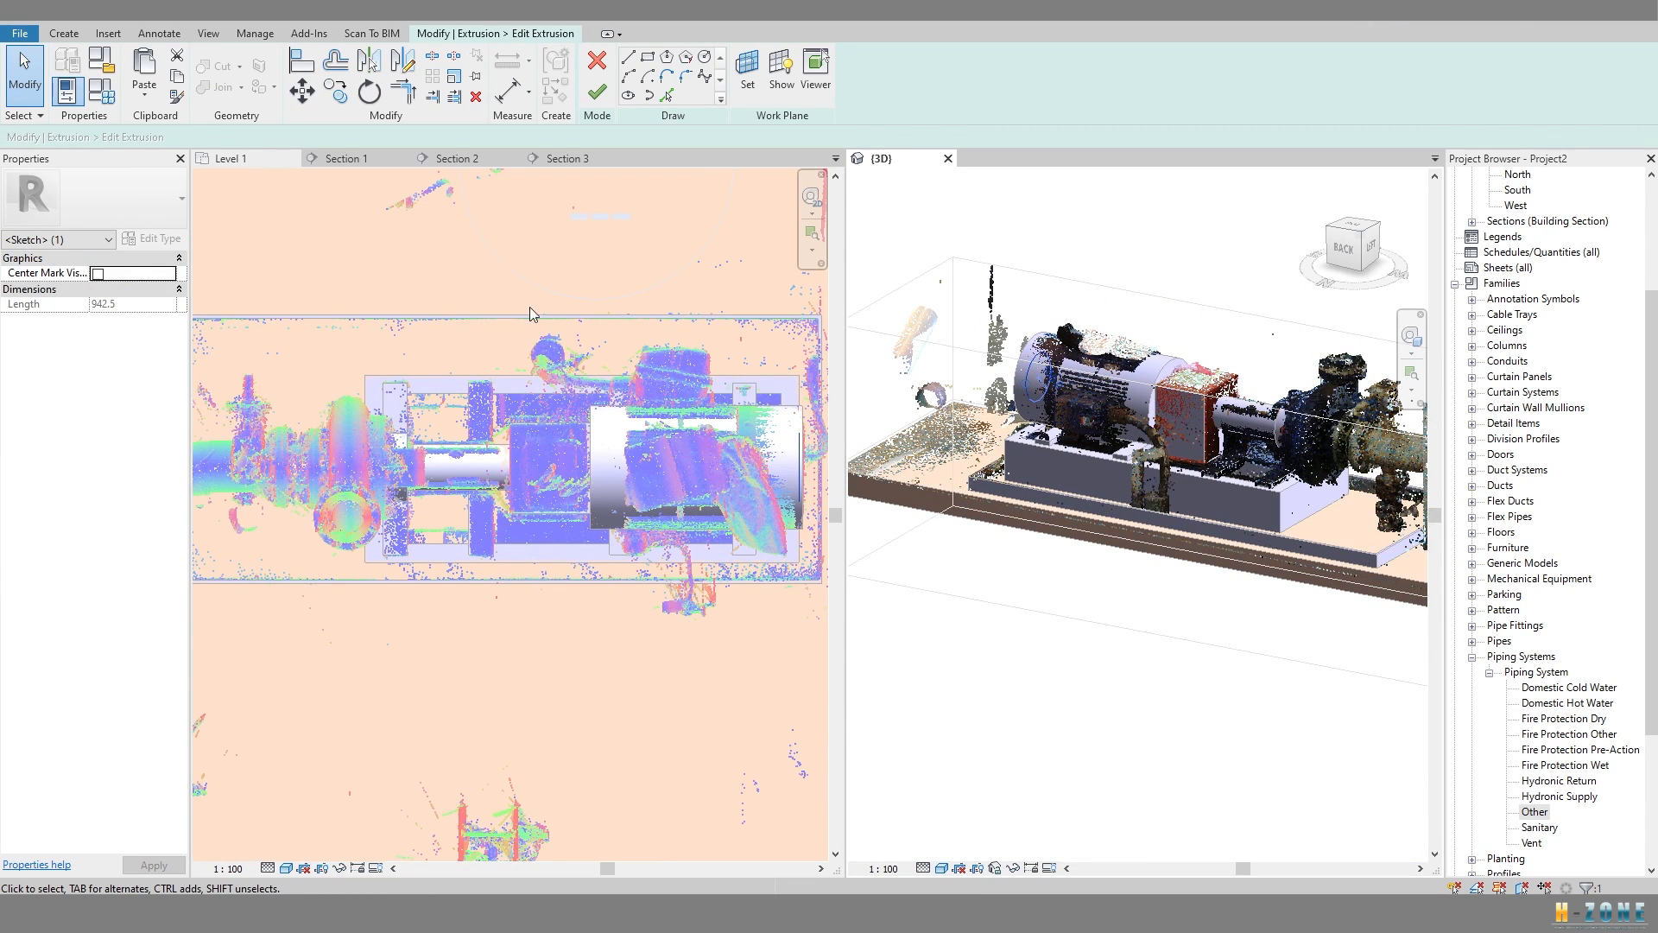
scroll(1062, 411, up, 4)
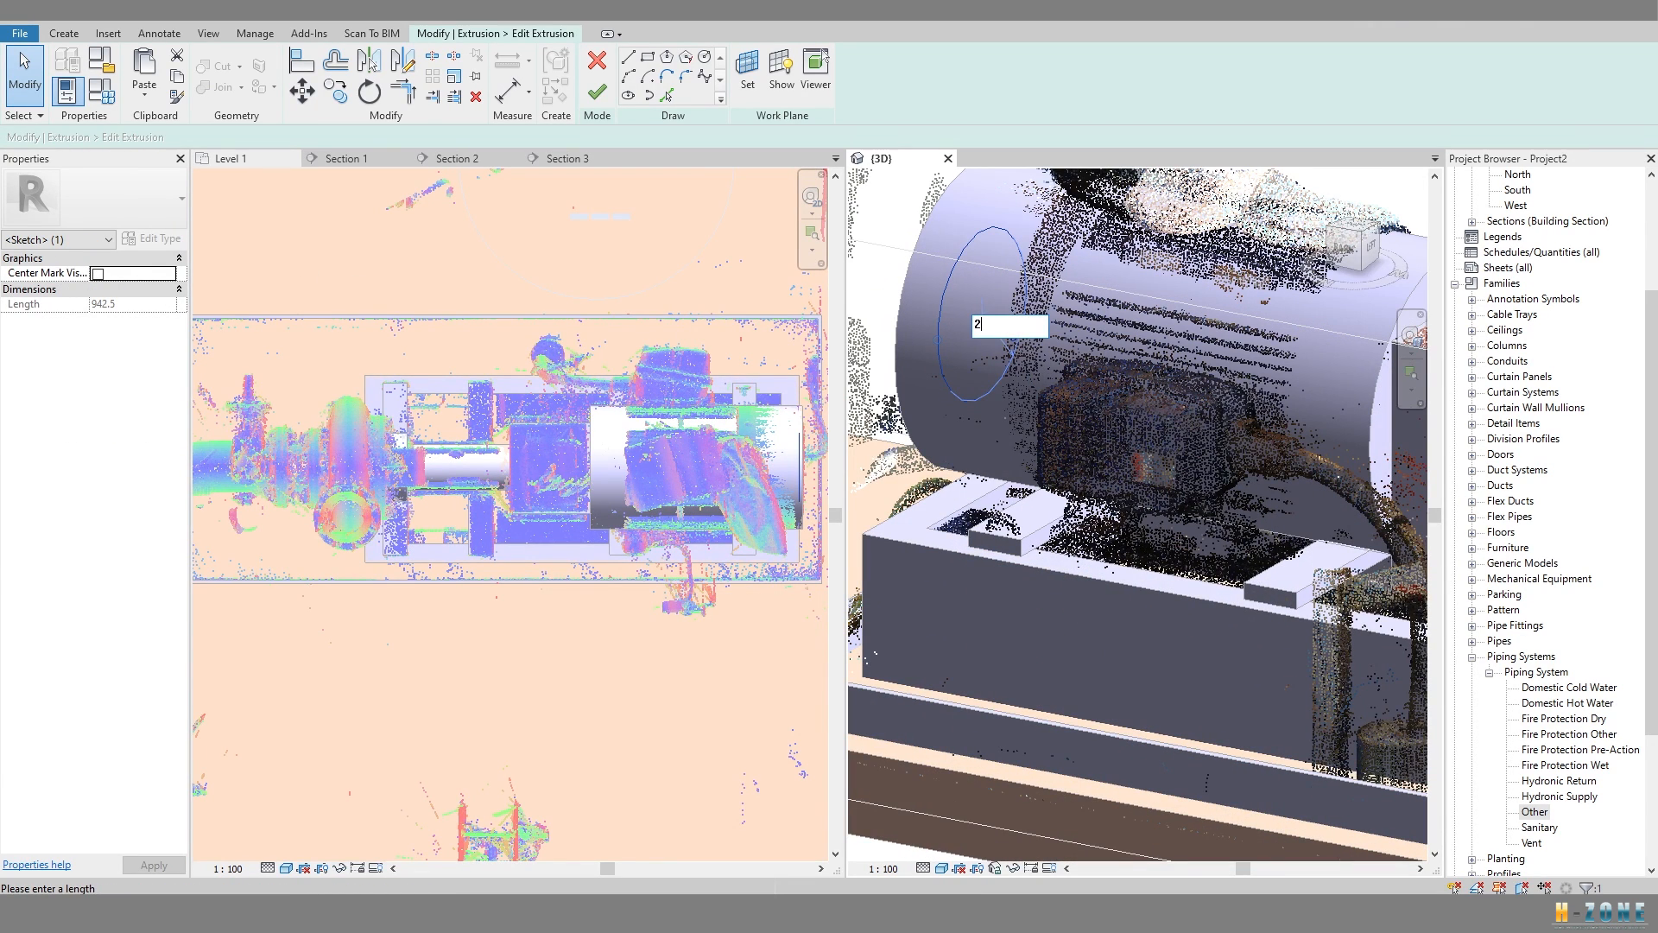
scroll(1063, 411, down, 4)
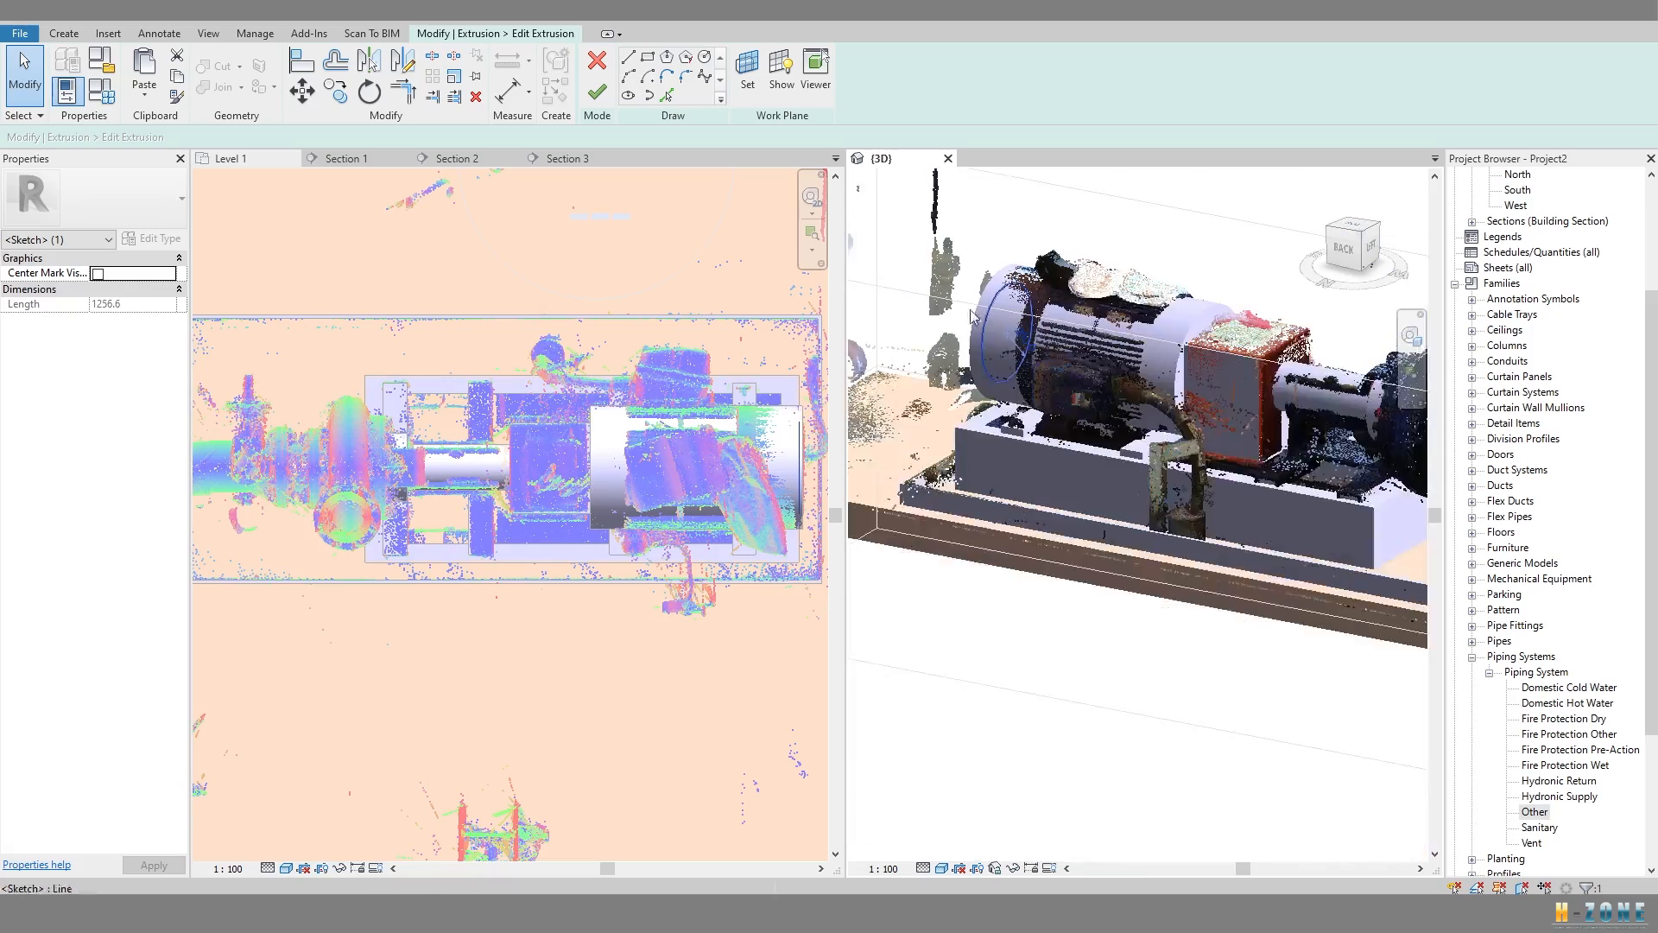
click(597, 92)
Examine how the pump casing cylinder fits the scanned casing in the 3D view.
click(1117, 420)
scroll(1114, 406, up, 6)
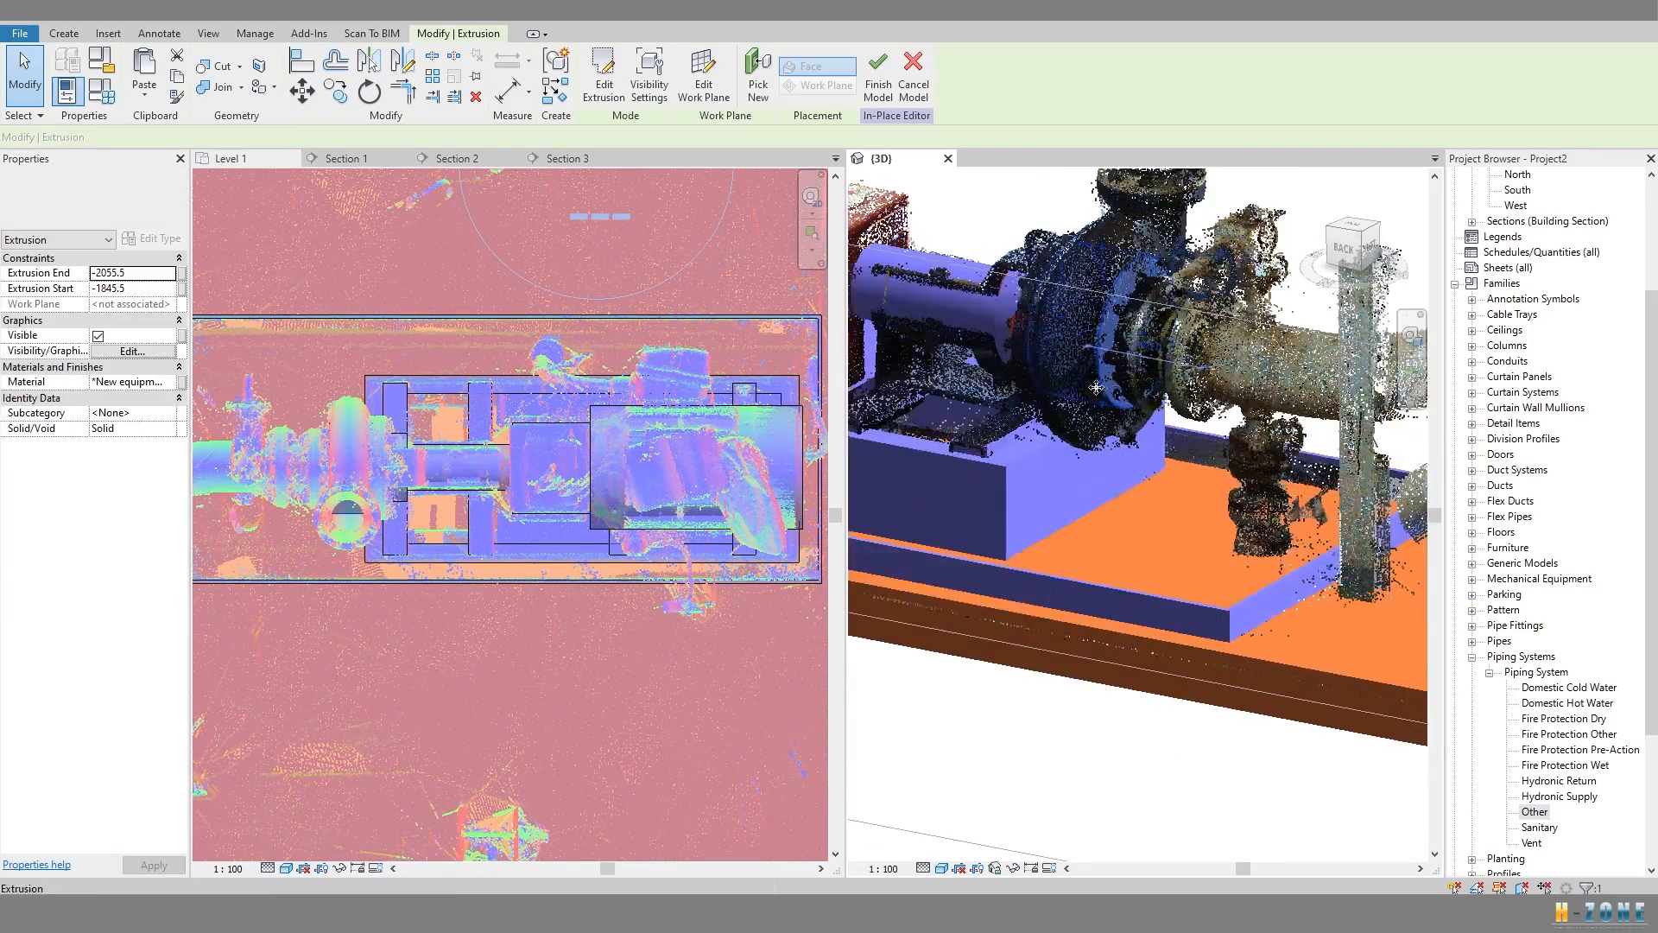
shift+middle_drag(1109, 384, 1154, 390)
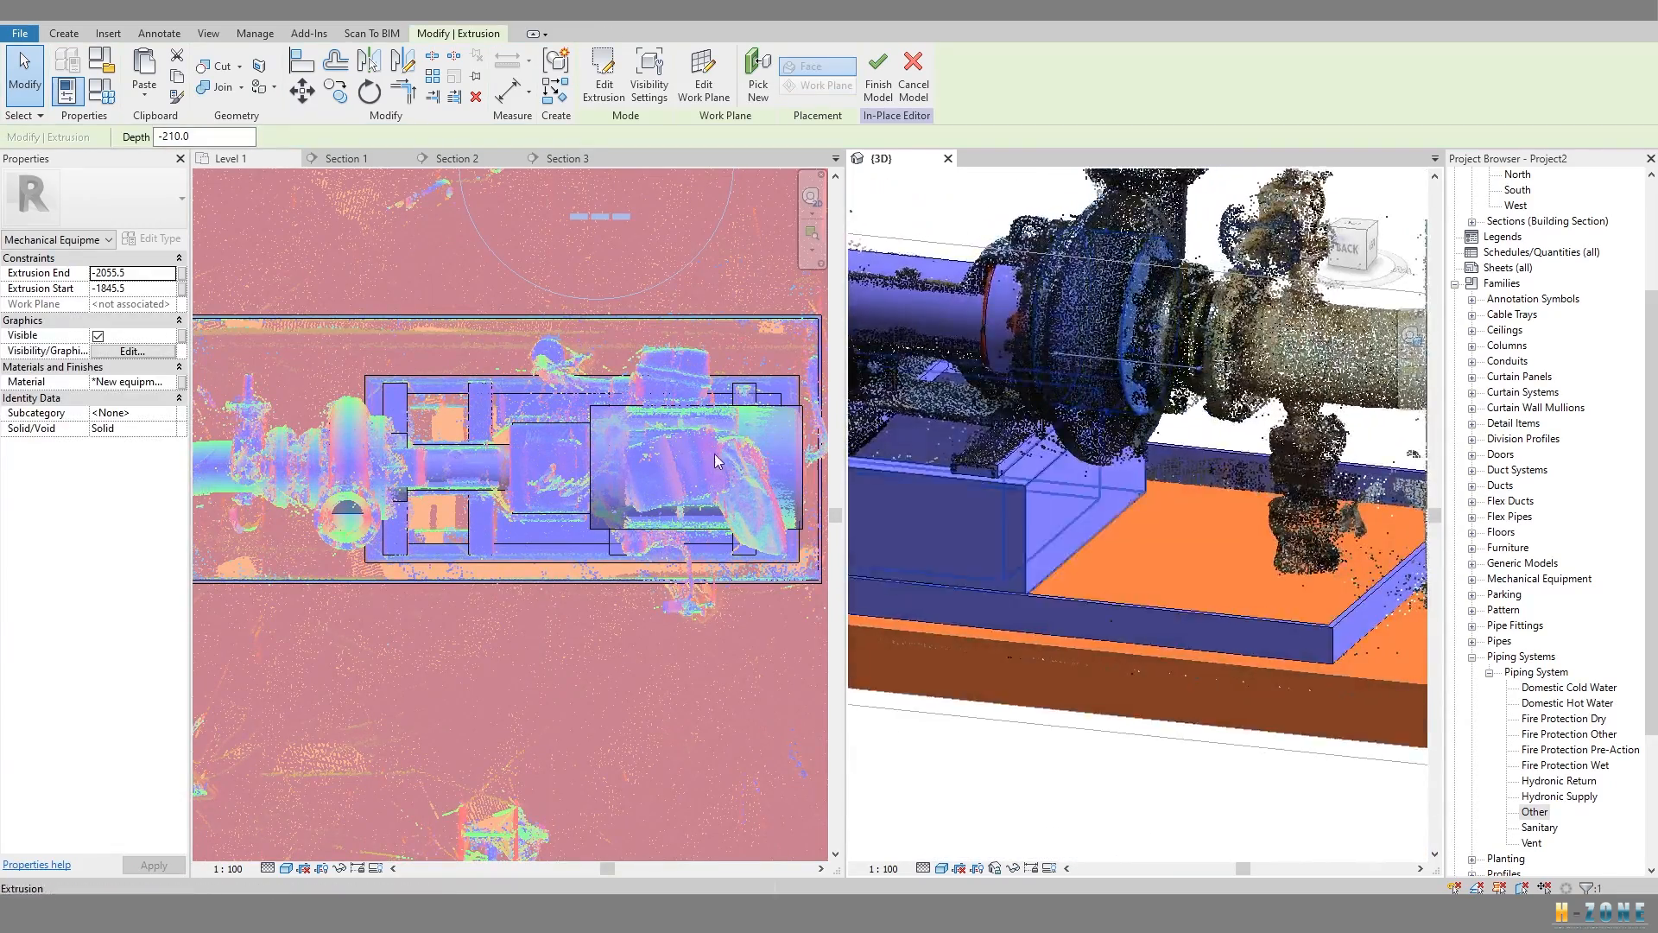
scroll(634, 424, down, 3)
middle_drag(604, 432, 670, 432)
shift+middle_drag(1154, 423, 1081, 329)
key(Escape)
From the left side view, edit the casing cylinder's sketch and enlarge its circle to the scanned pump casing's outer edge.
click(1360, 258)
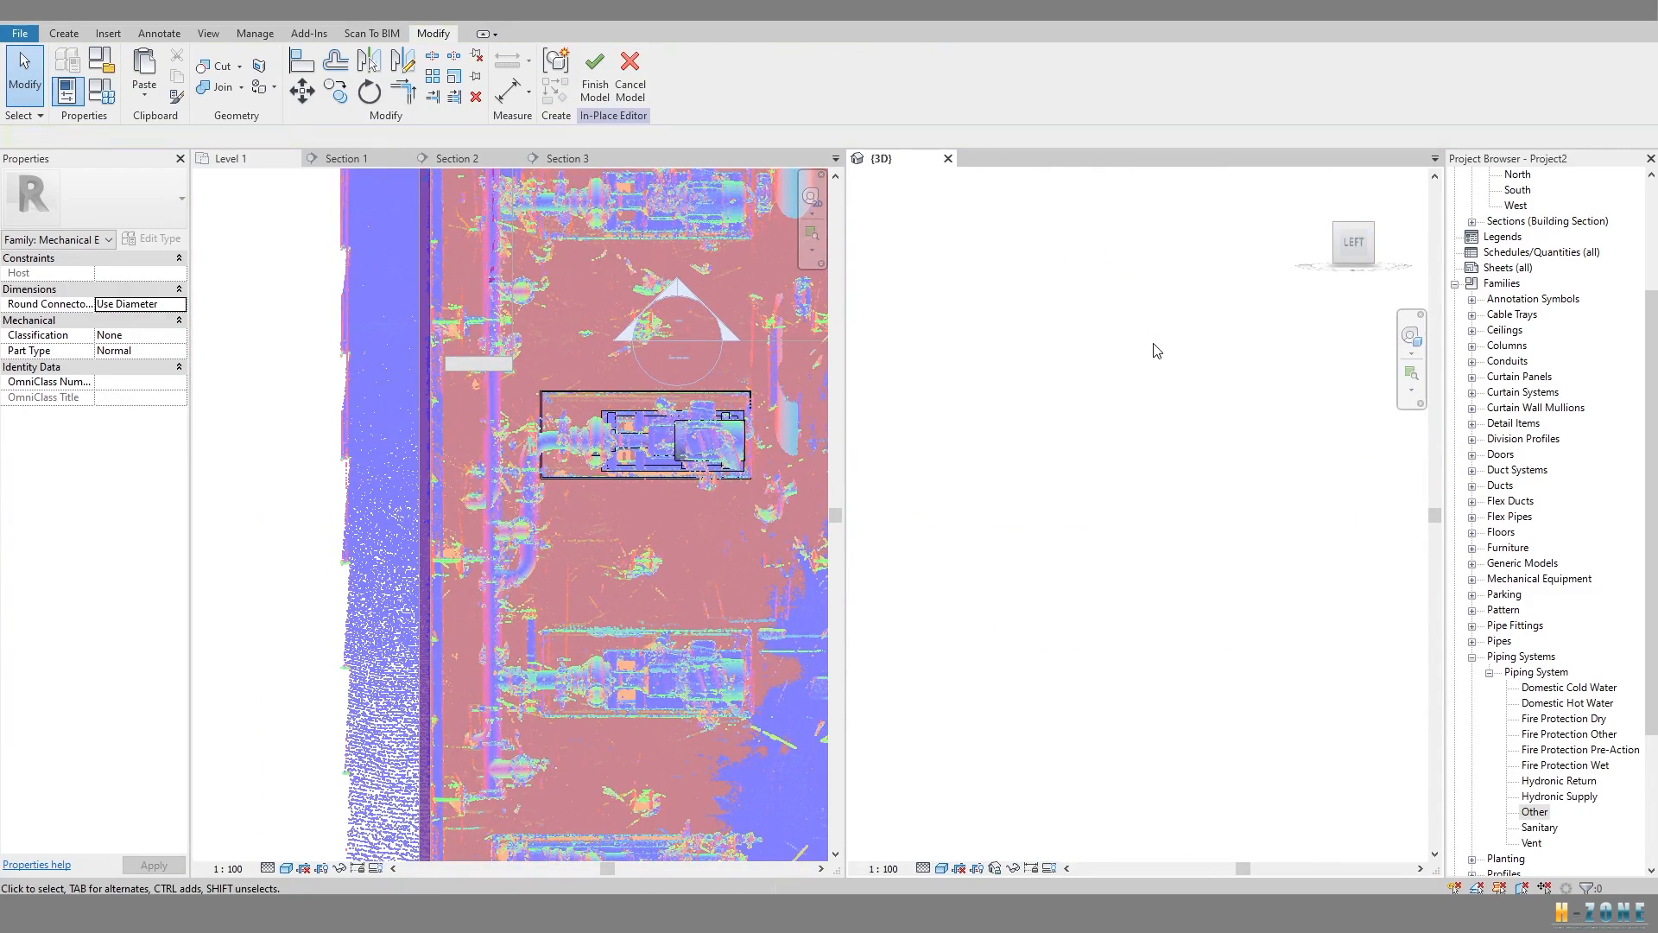
scroll(1107, 491, up, 10)
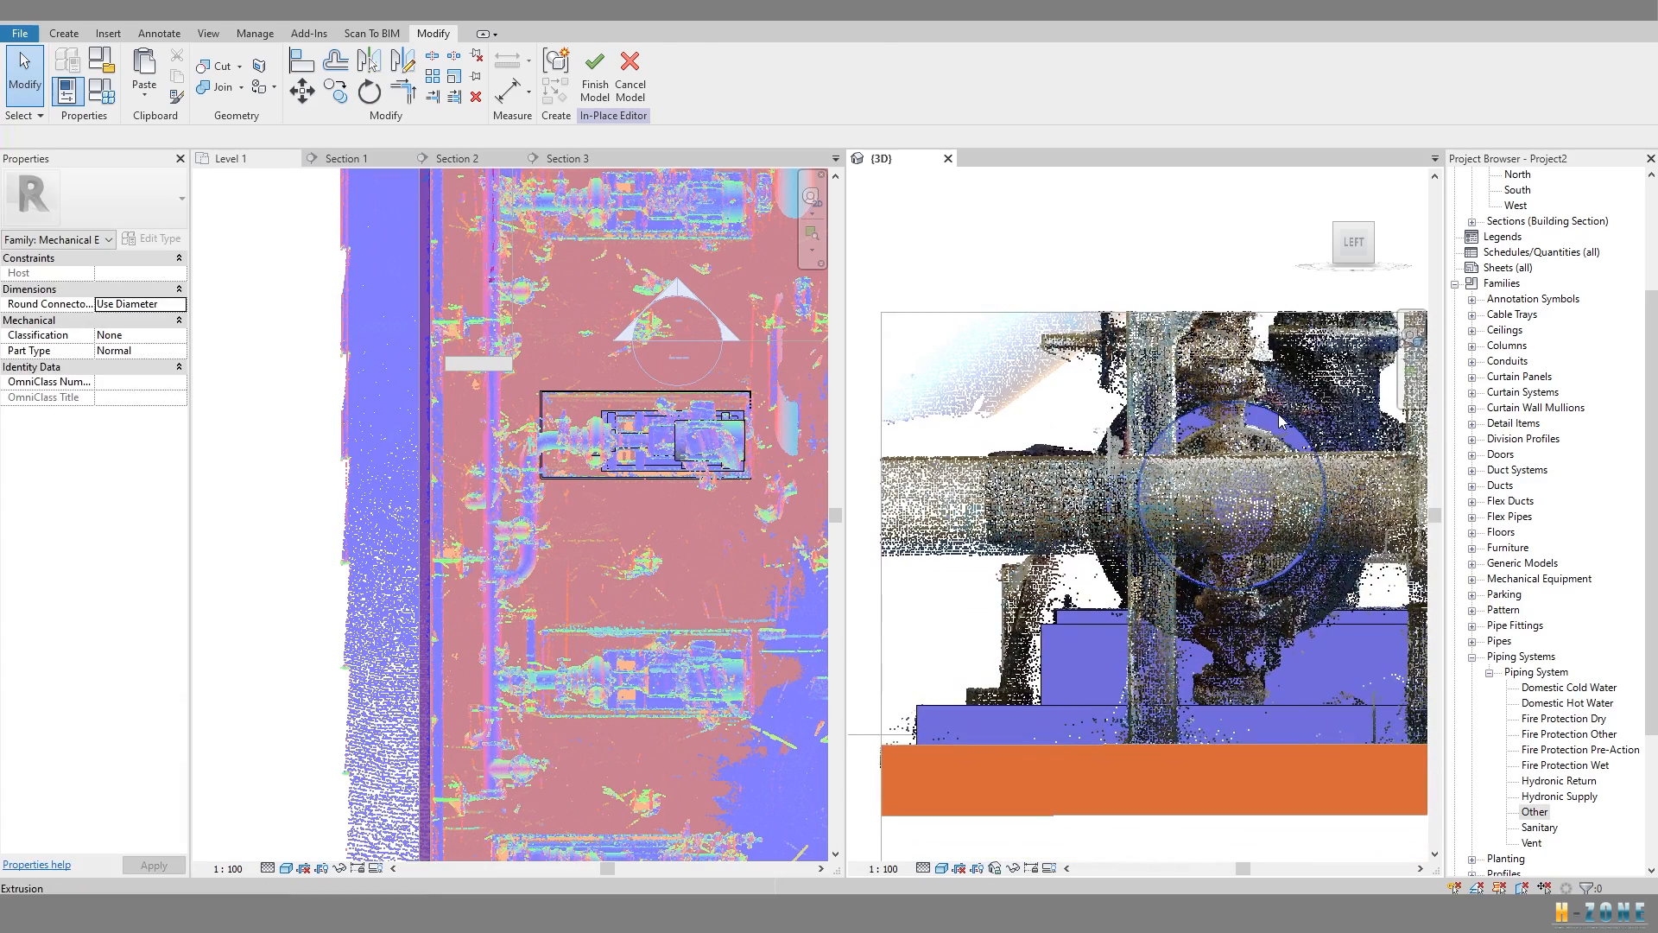
scroll(1231, 435, up, 5)
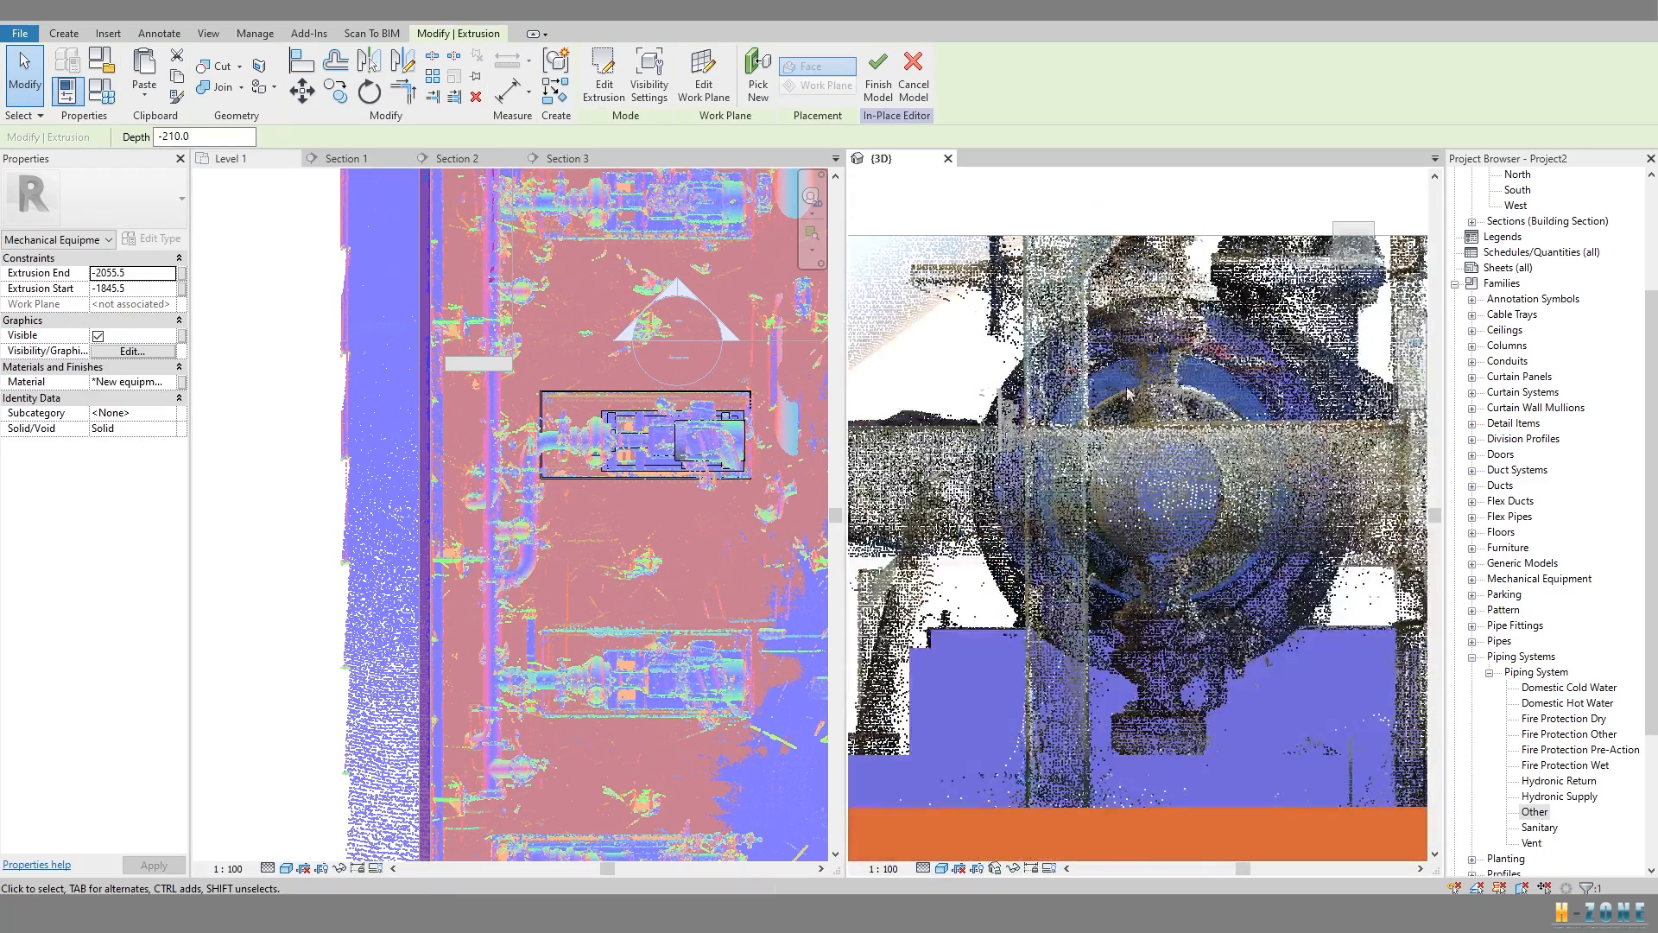
click(603, 78)
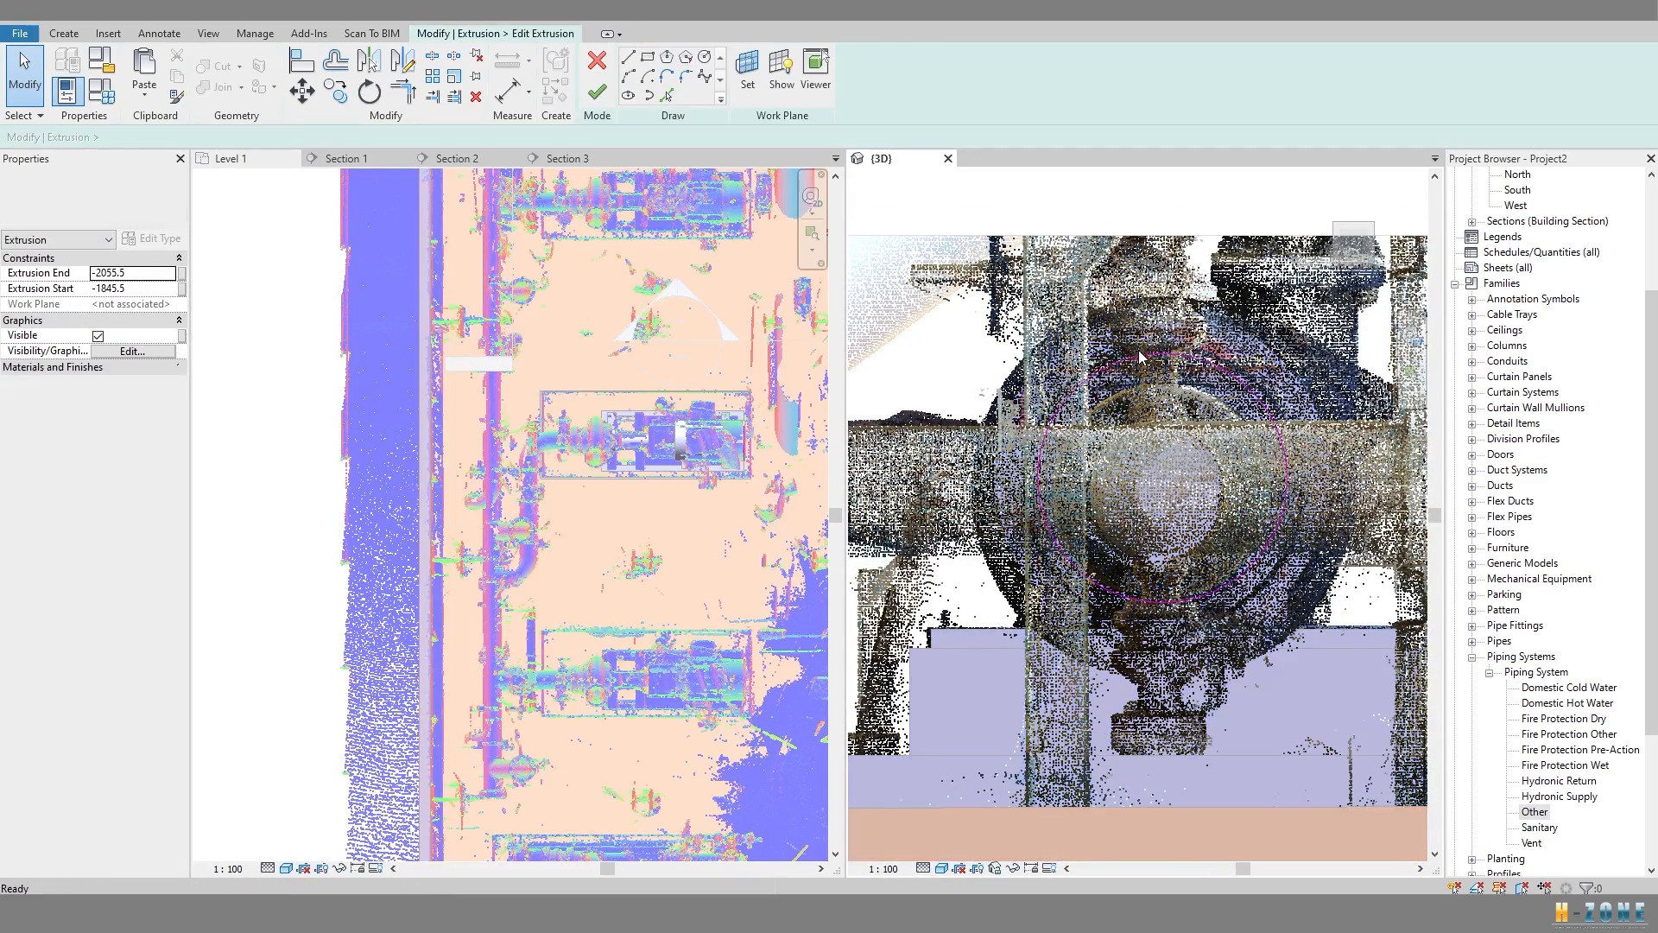
scroll(1016, 381, up, 3)
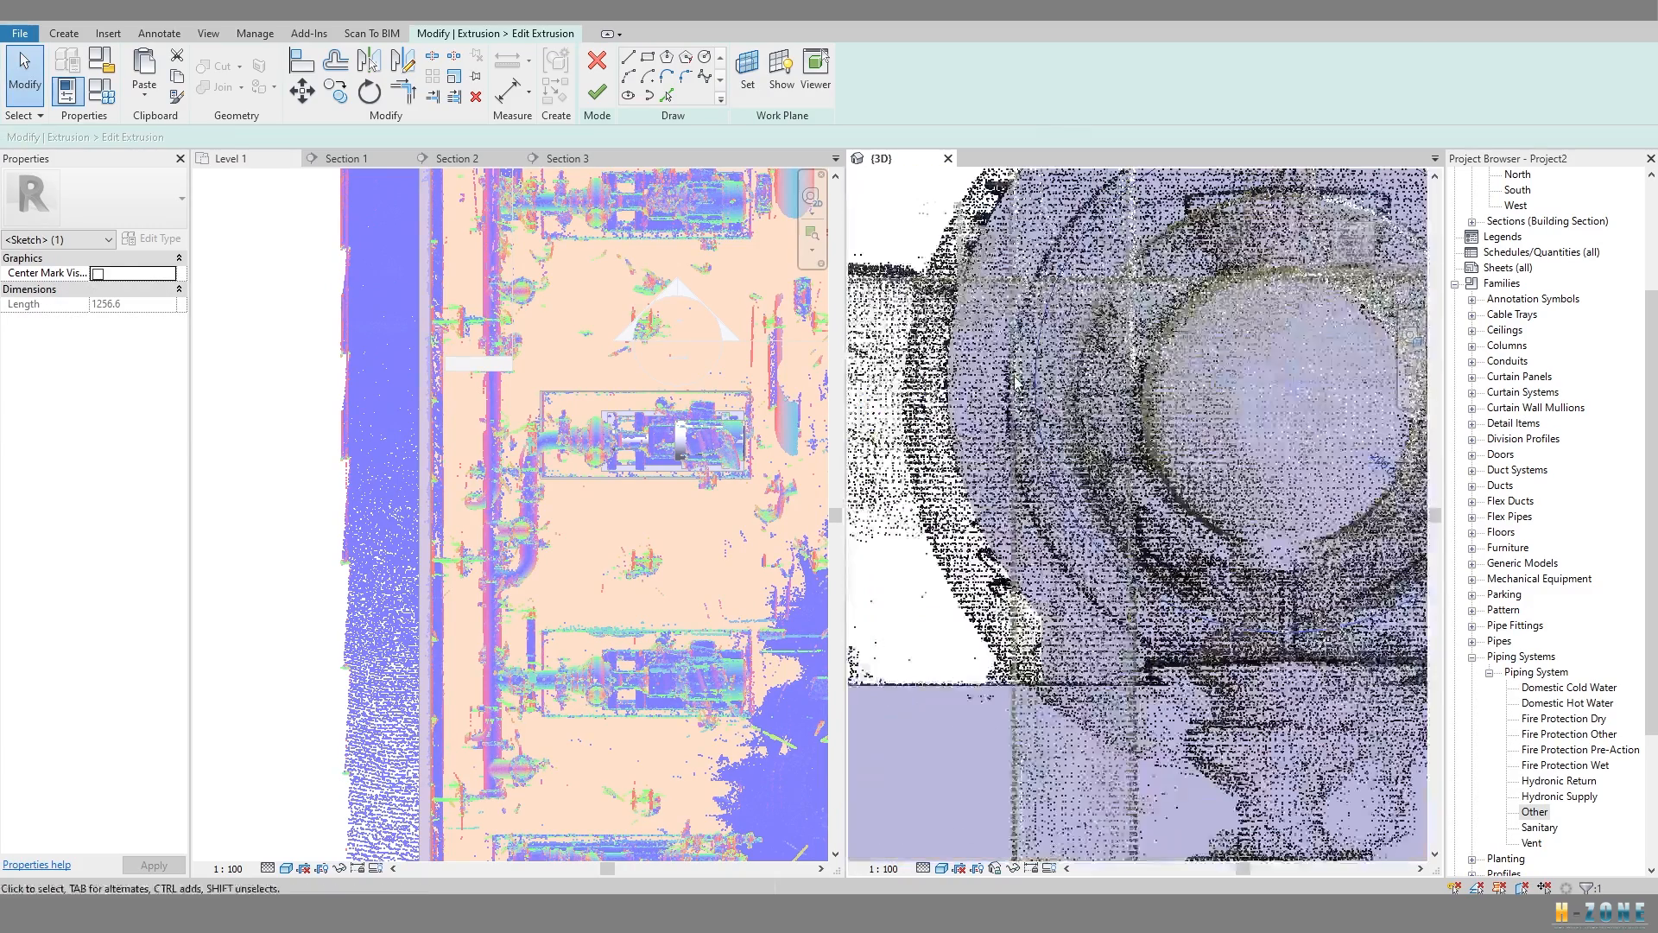
drag(1038, 367, 913, 367)
scroll(913, 366, down, 3)
click(913, 366)
scroll(1199, 413, up, 5)
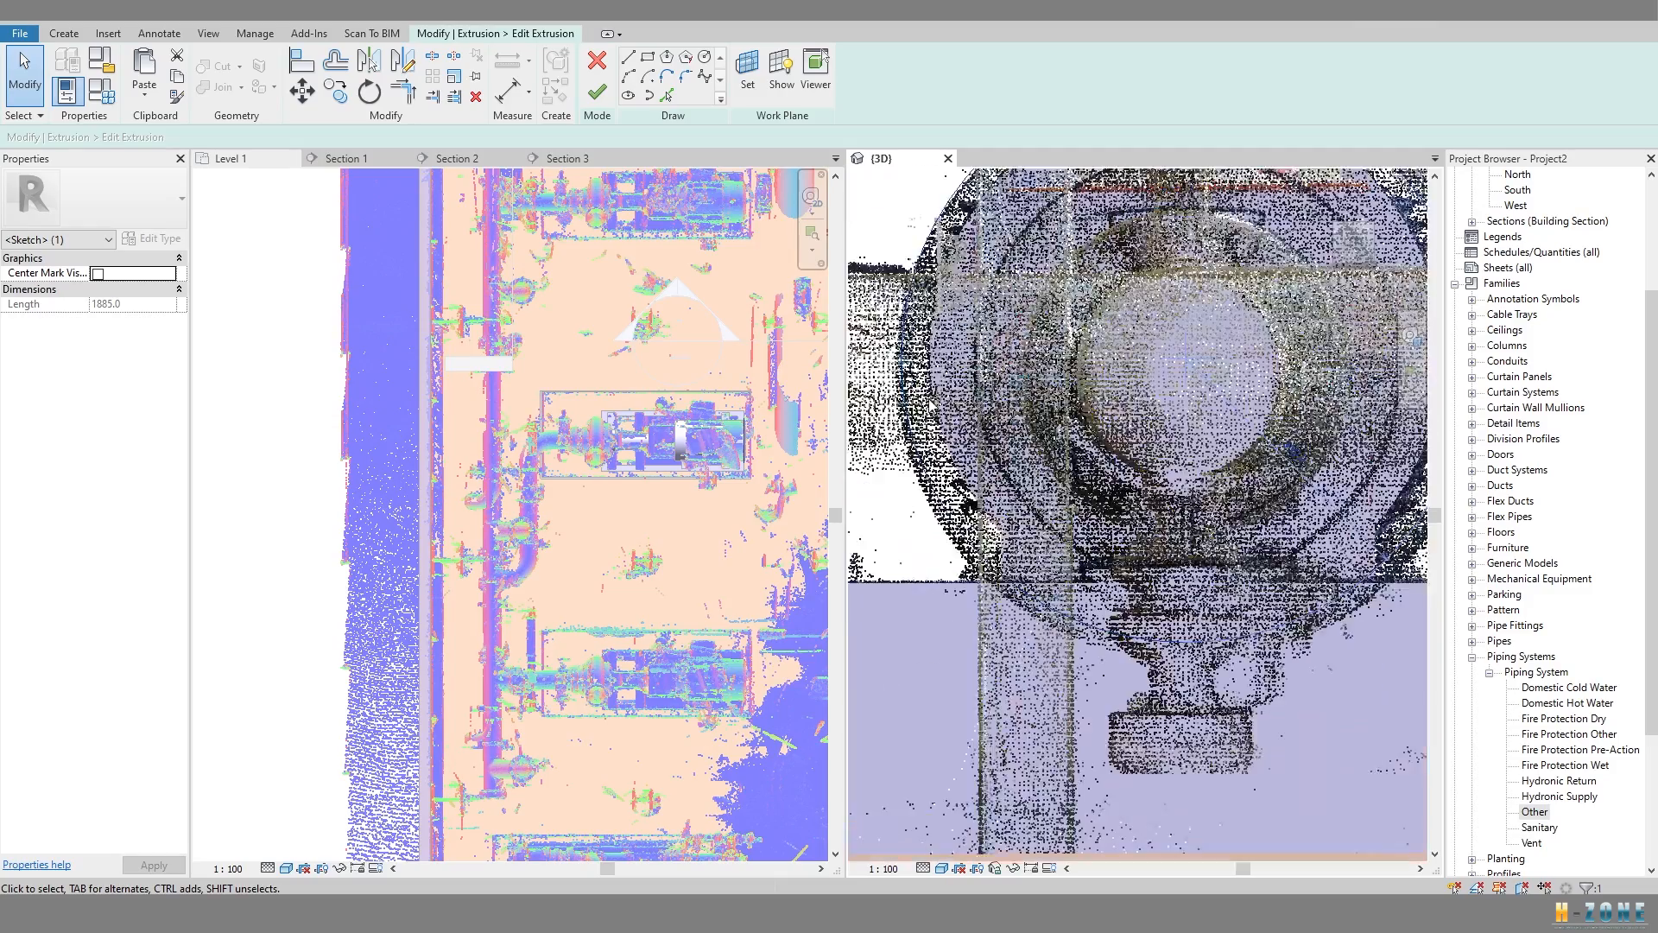
drag(897, 347, 891, 347)
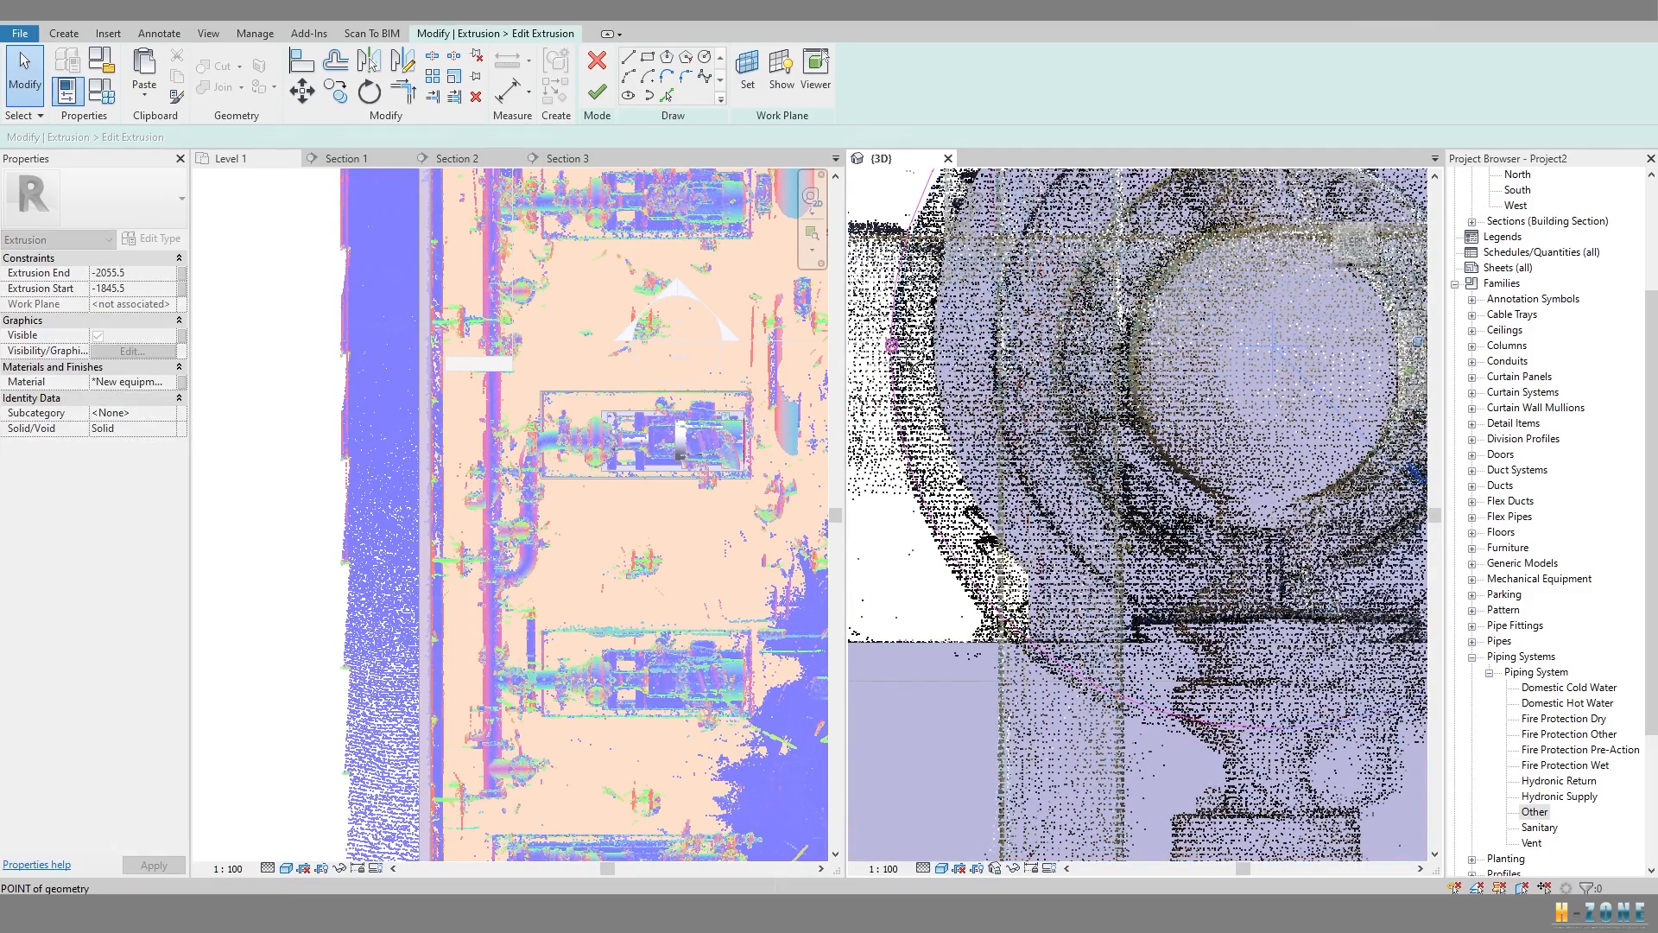
scroll(868, 347, down, 2)
click(597, 92)
shift+middle_drag(1123, 432, 1410, 423)
key(Escape)
From the top view, copy the box between the motor and the pump shaft onto the scanned terminal box beside the motor.
shift+middle_drag(1385, 419, 1145, 484)
click(1225, 478)
click(1354, 237)
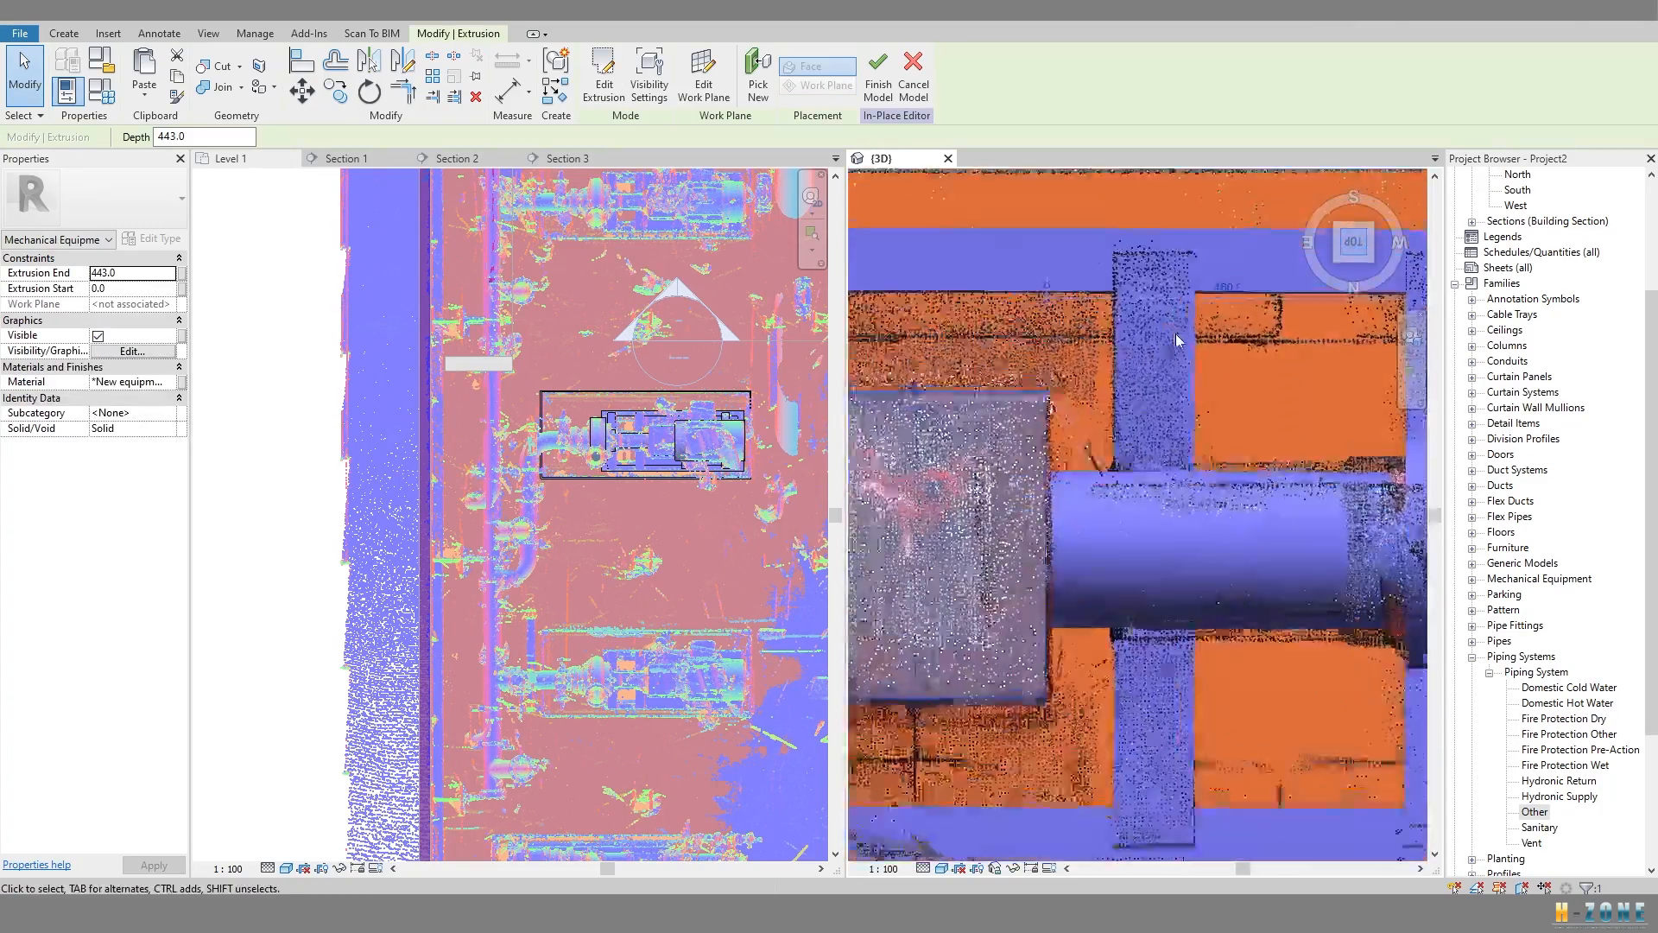
scroll(1207, 533, up, 3)
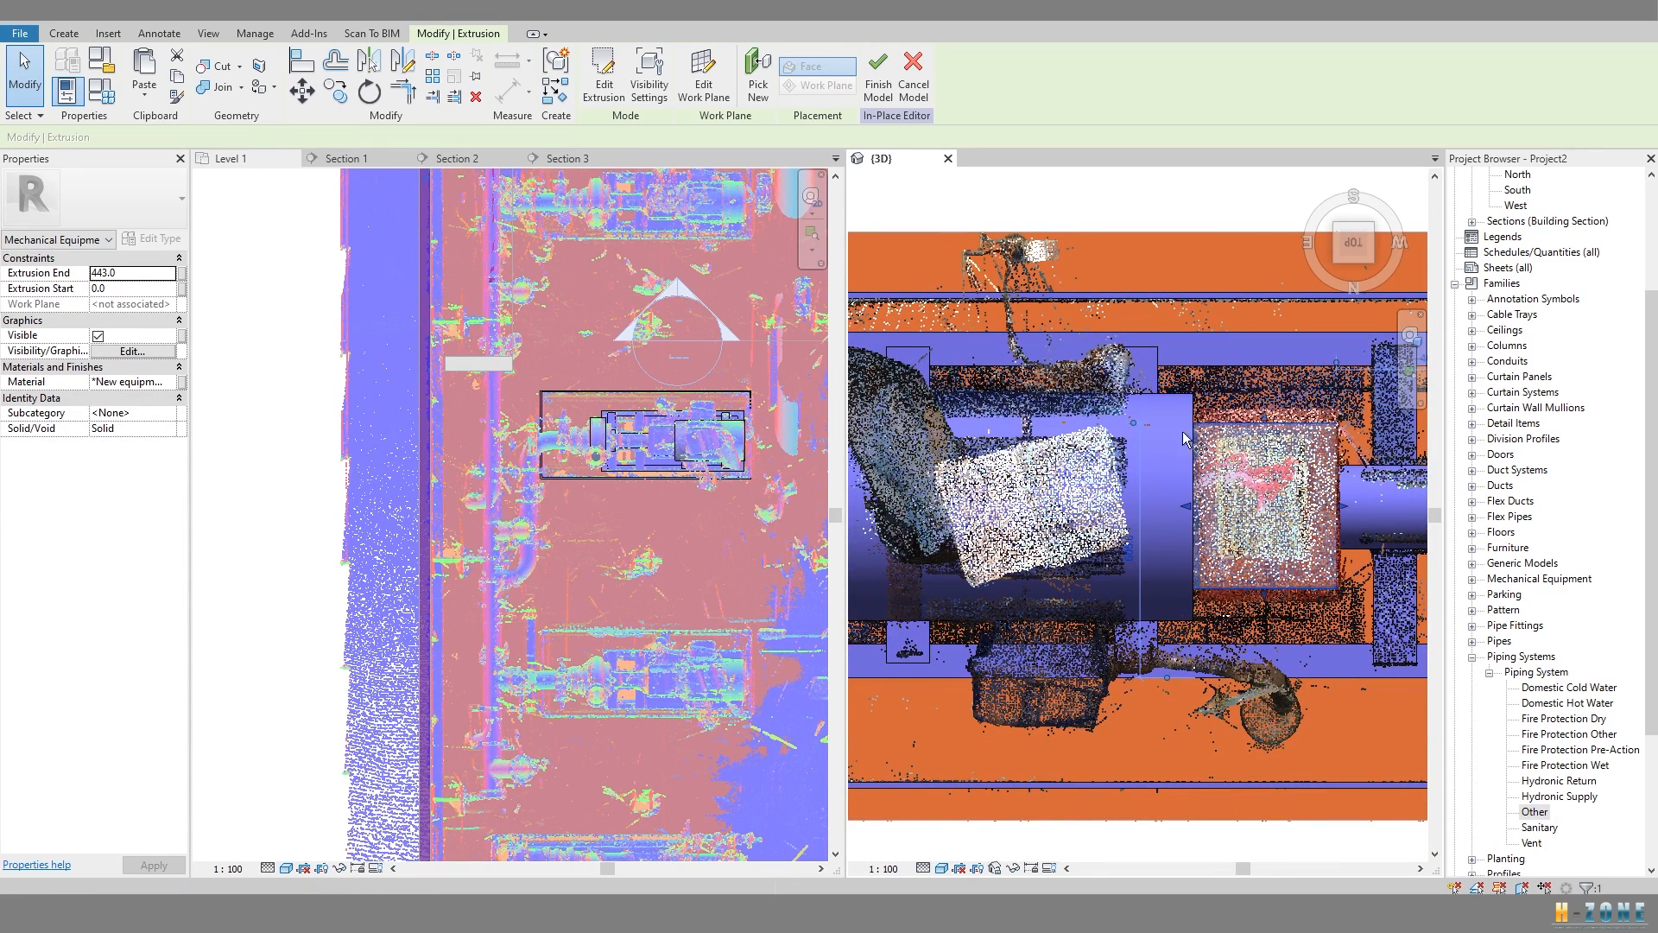
key(c)
key(o)
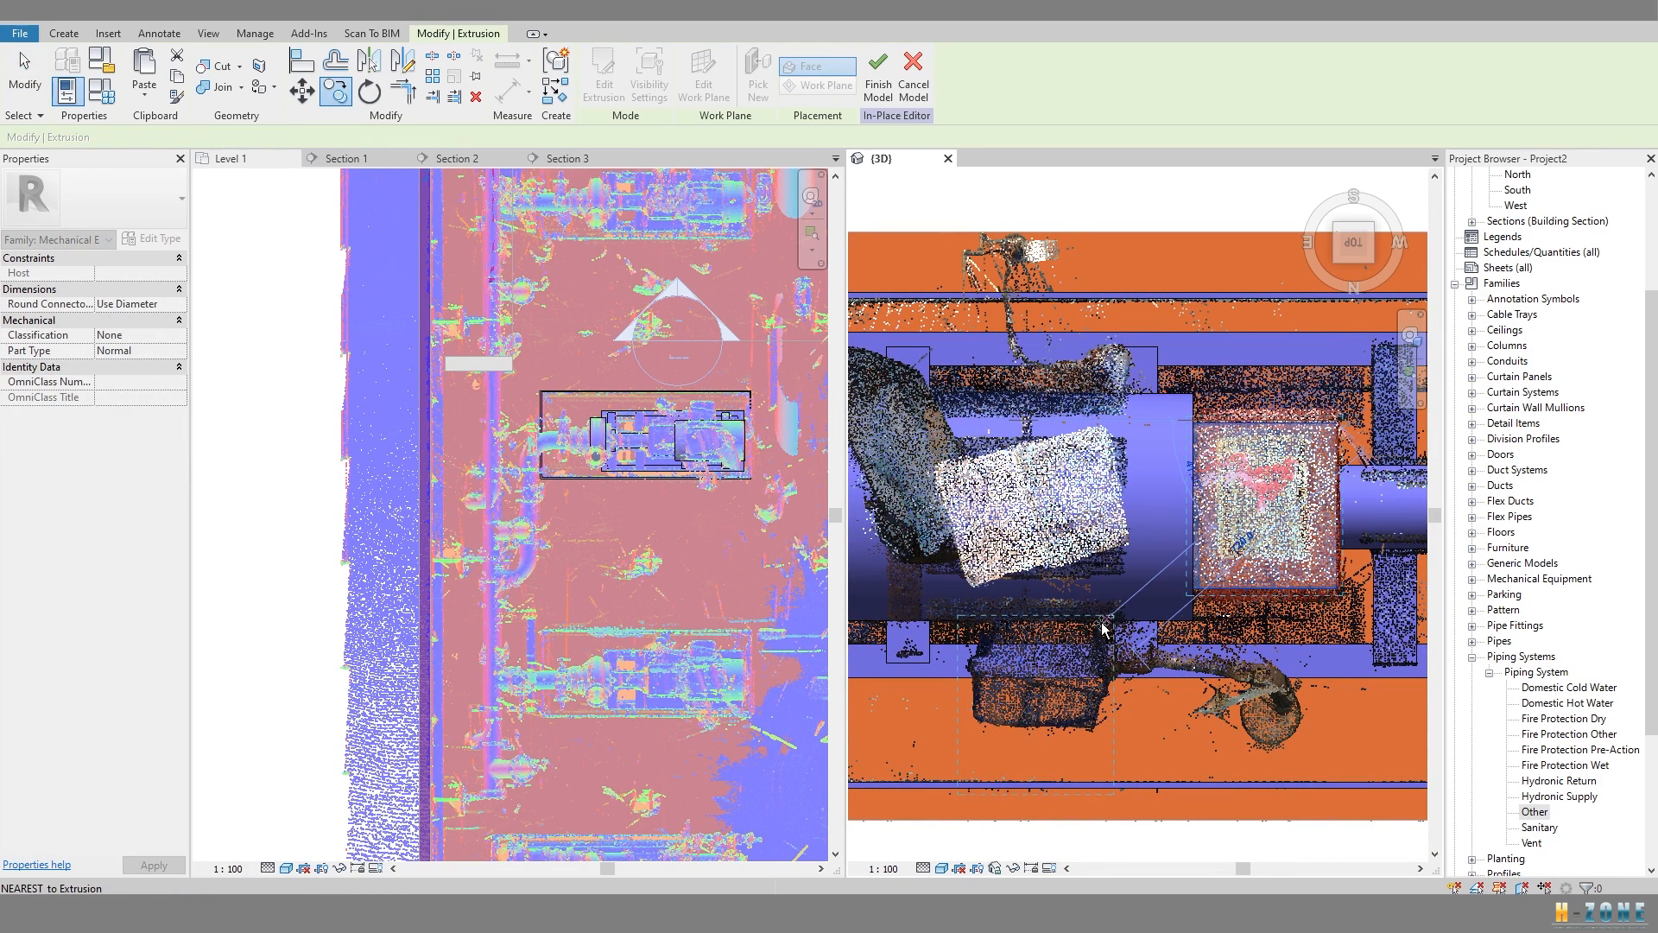
click(1105, 629)
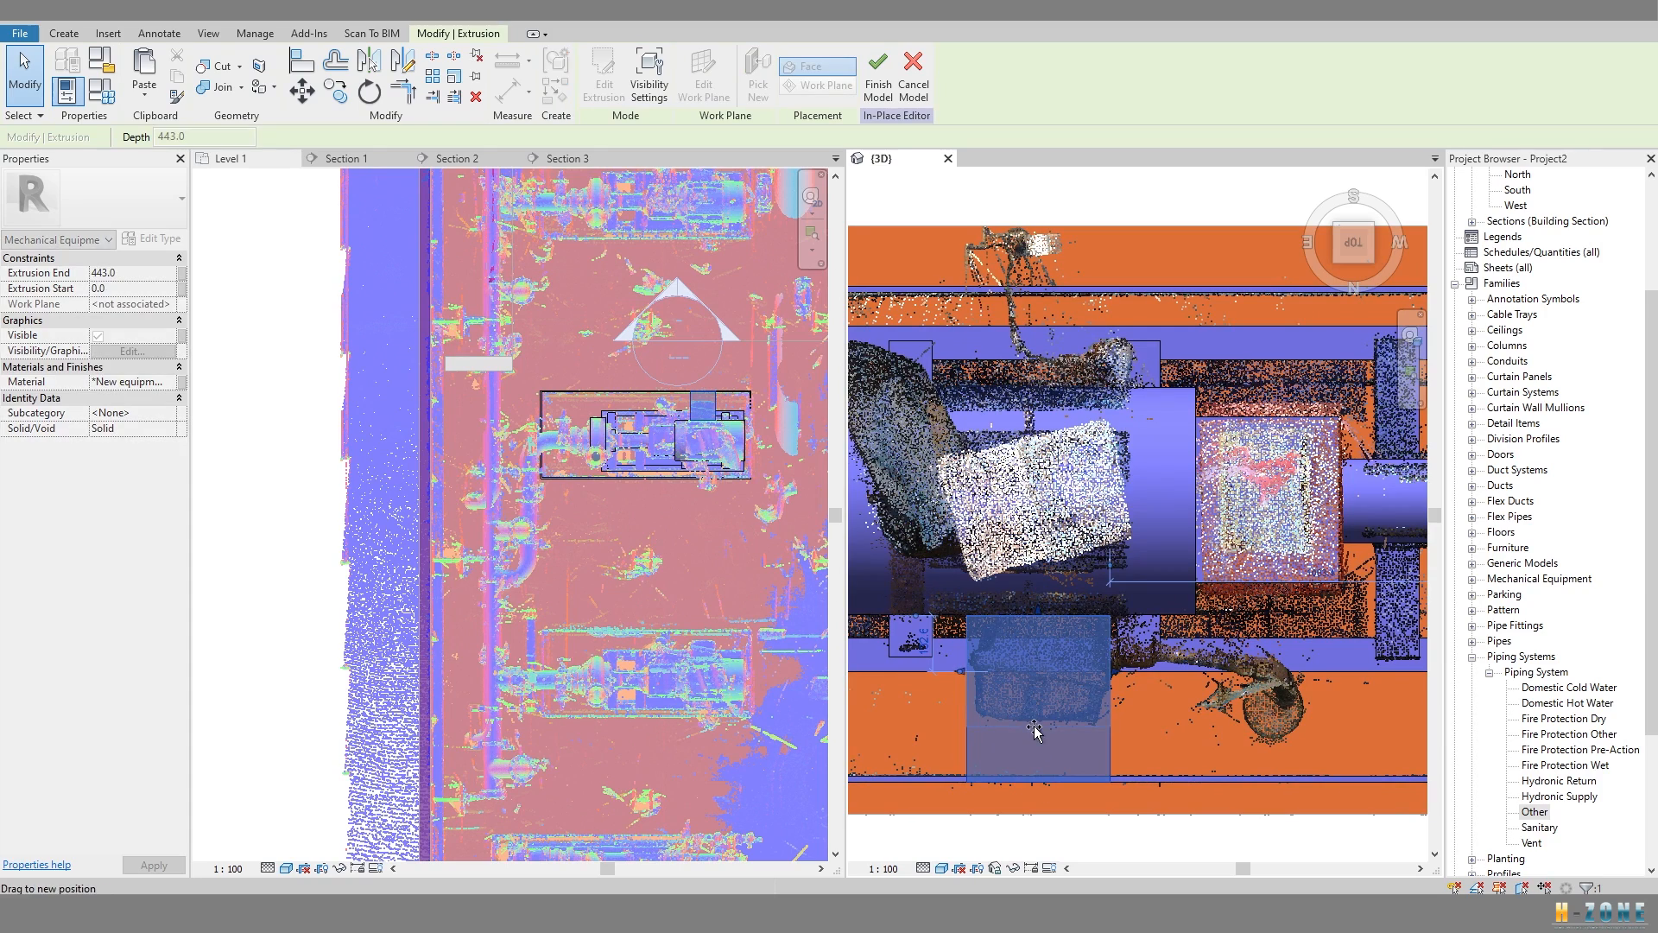
scroll(1008, 666, down, 1)
shift+middle_drag(1008, 667, 1024, 509)
shift+middle_drag(1024, 641, 1024, 643)
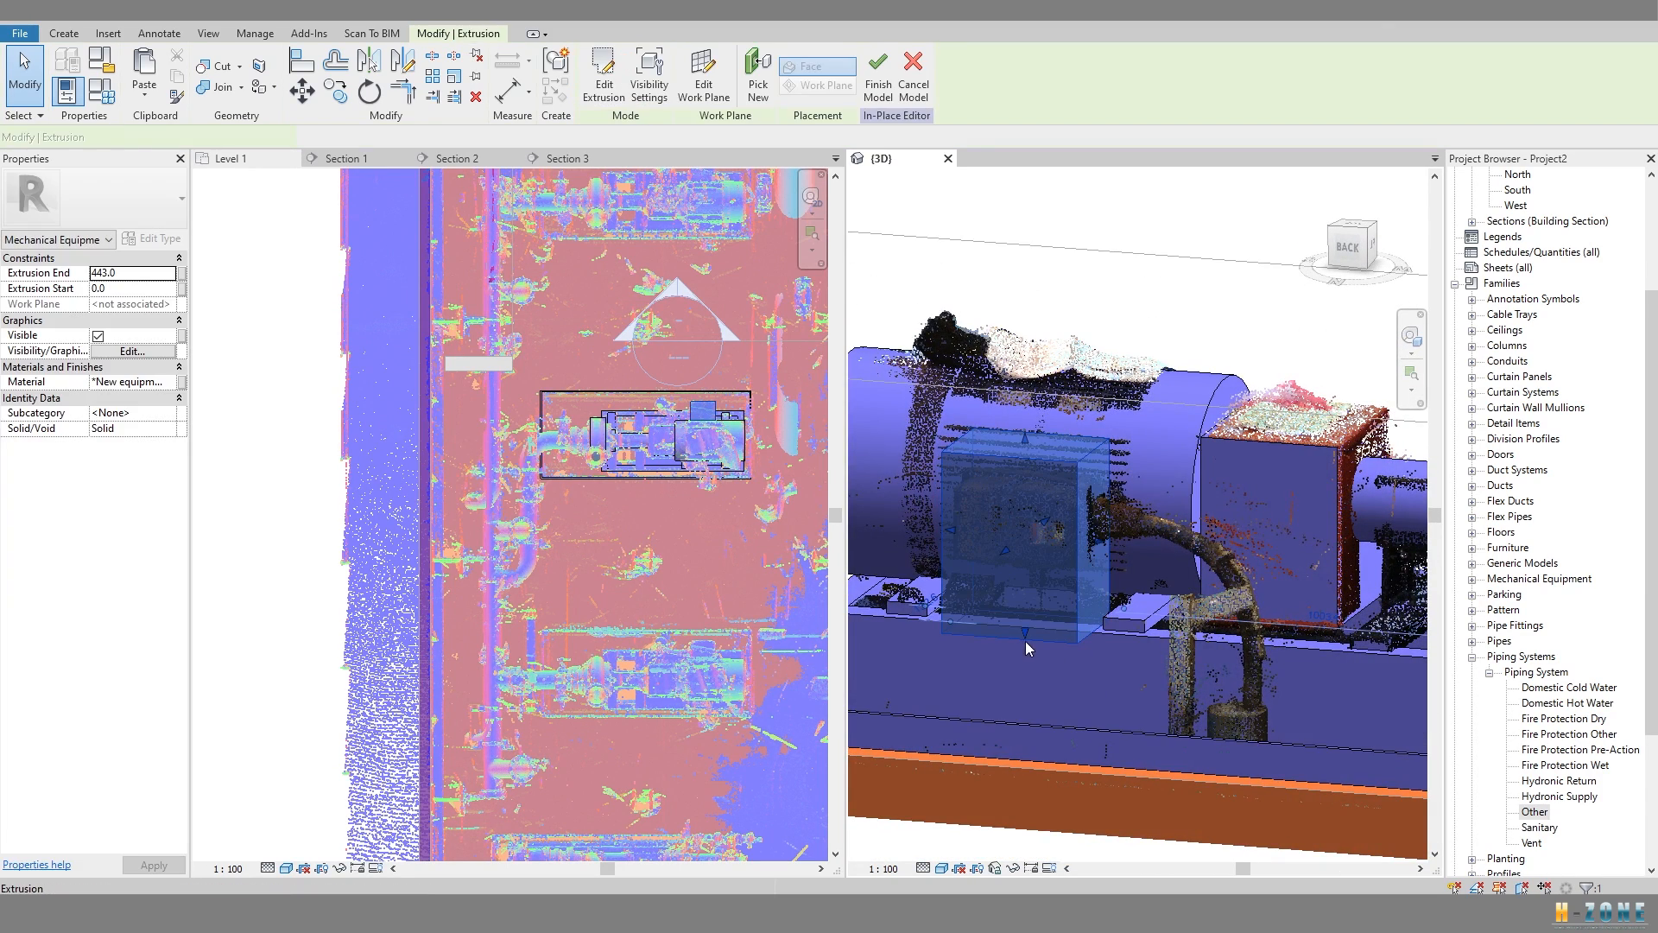
Finish the in-place pump model, keeping its changes.
shift+middle_drag(1028, 549, 1123, 581)
click(624, 86)
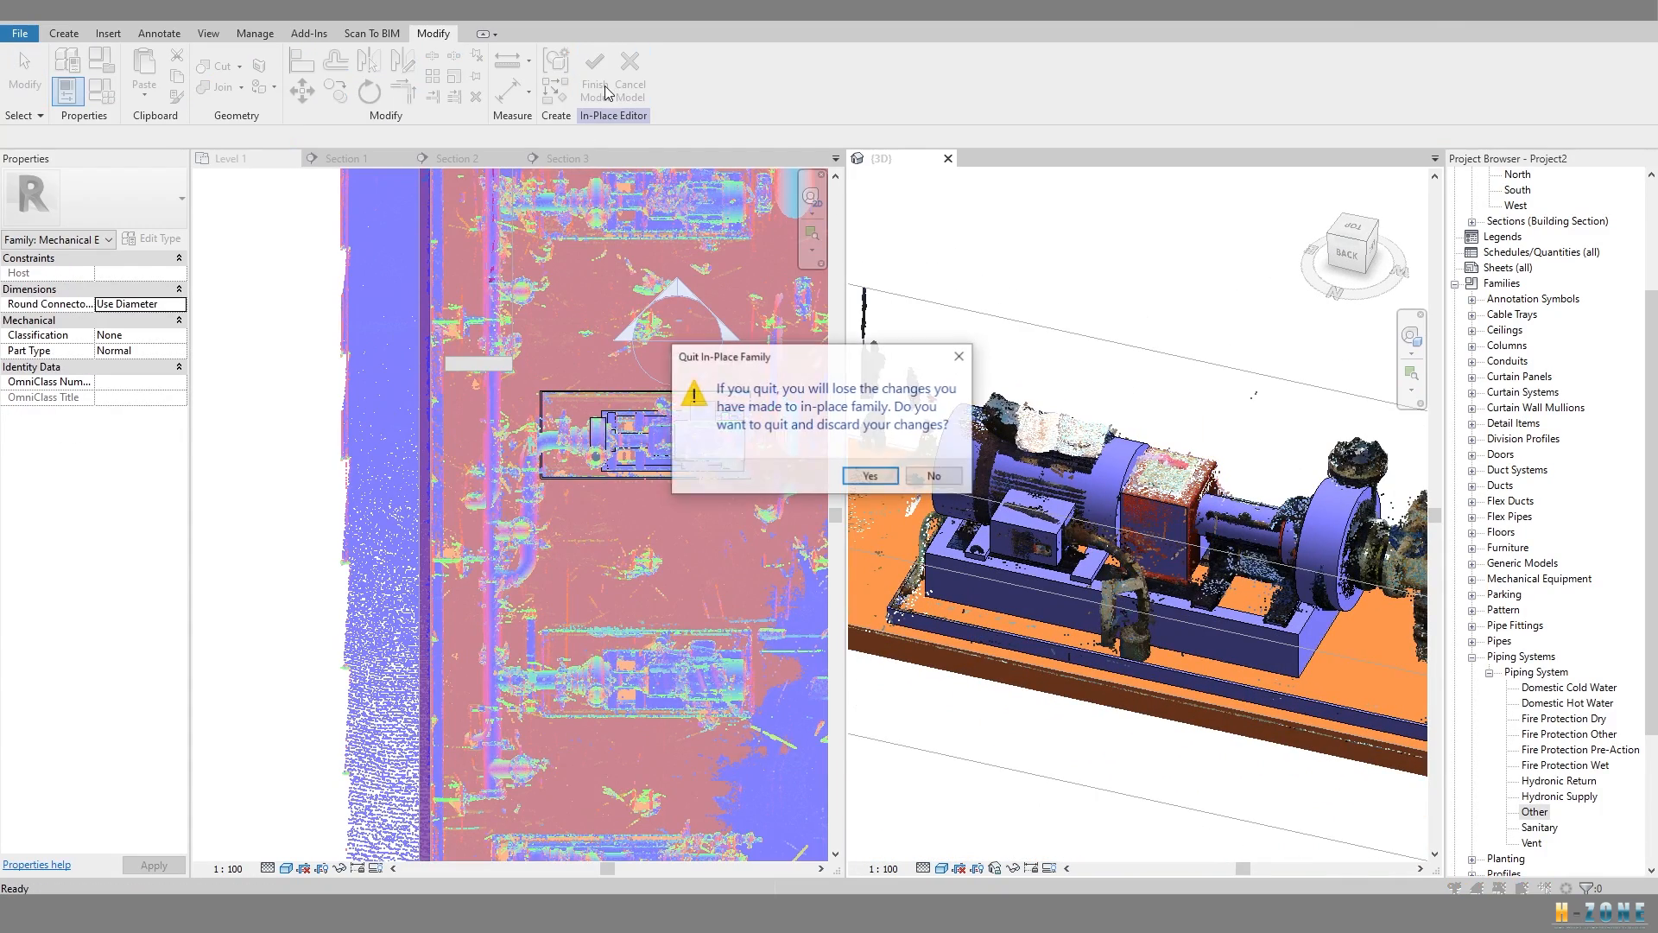
click(942, 479)
click(596, 78)
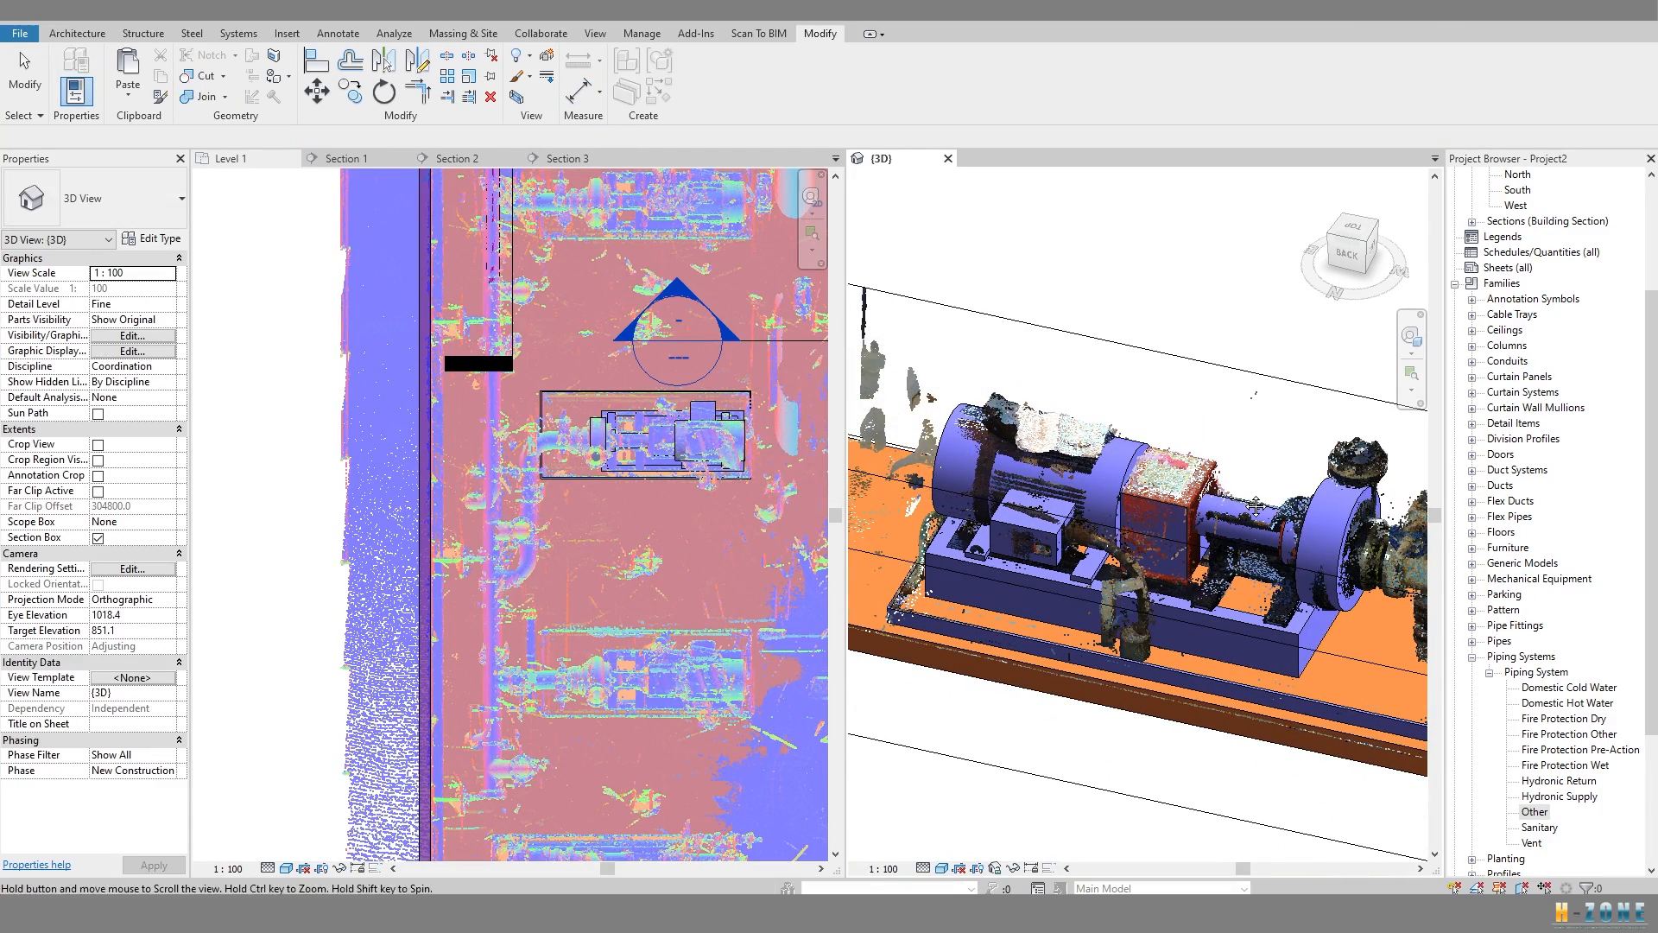
Widen the 3D view and turn off its section box to show the whole model.
scroll(1183, 570, down, 2)
middle_drag(1201, 605, 1004, 588)
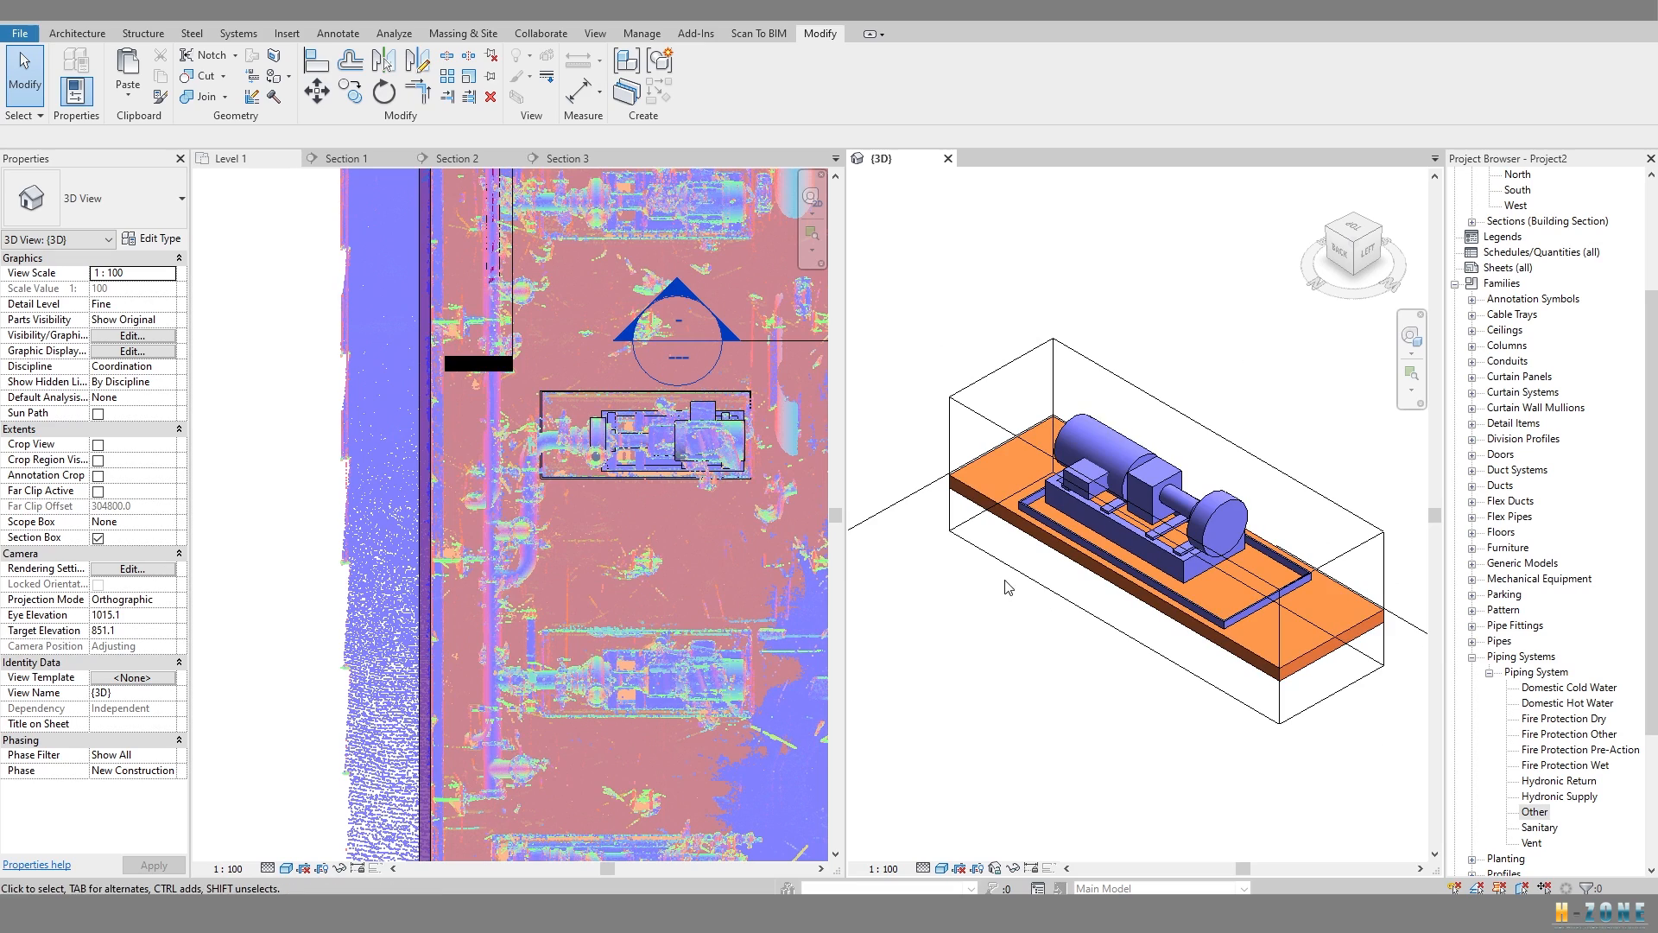
drag(709, 568, 524, 569)
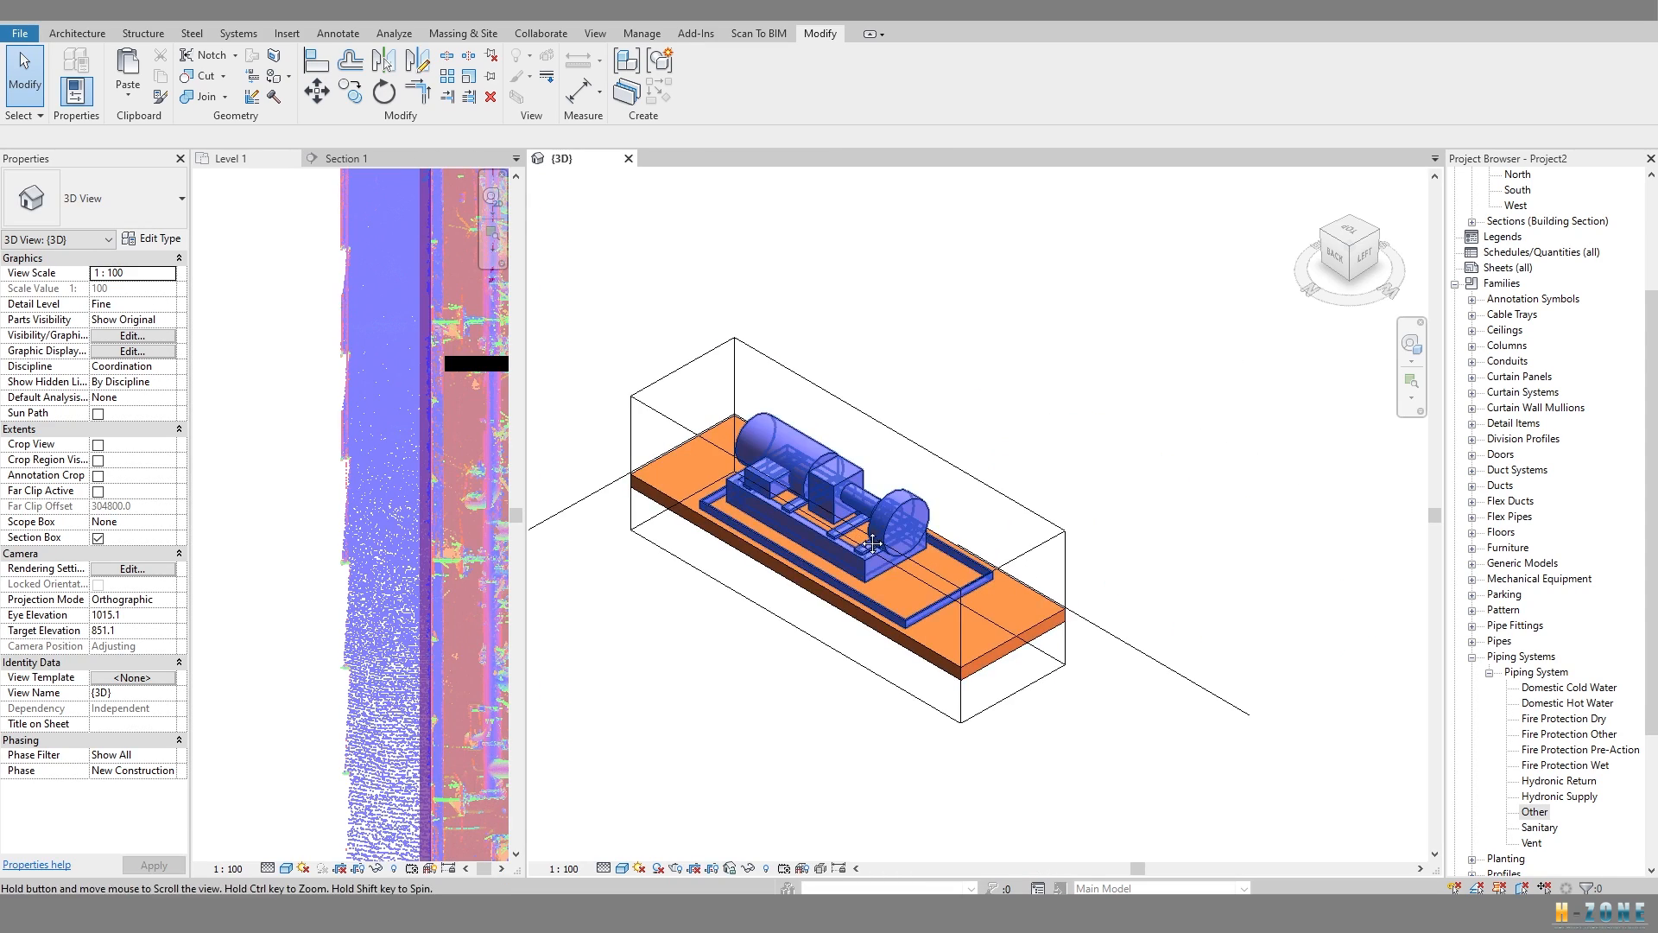
scroll(1021, 510, up, 4)
scroll(1043, 519, down, 3)
click(98, 537)
Examine the finished pump and its base frame on the hall floor from several sides.
scroll(1015, 521, down, 5)
shift+middle_drag(1015, 521, 1028, 561)
scroll(935, 497, up, 3)
scroll(933, 475, down, 2)
shift+middle_drag(933, 475, 1114, 470)
click(1037, 411)
shift+middle_drag(1027, 432, 929, 471)
scroll(872, 458, up, 3)
click(921, 542)
click(929, 467)
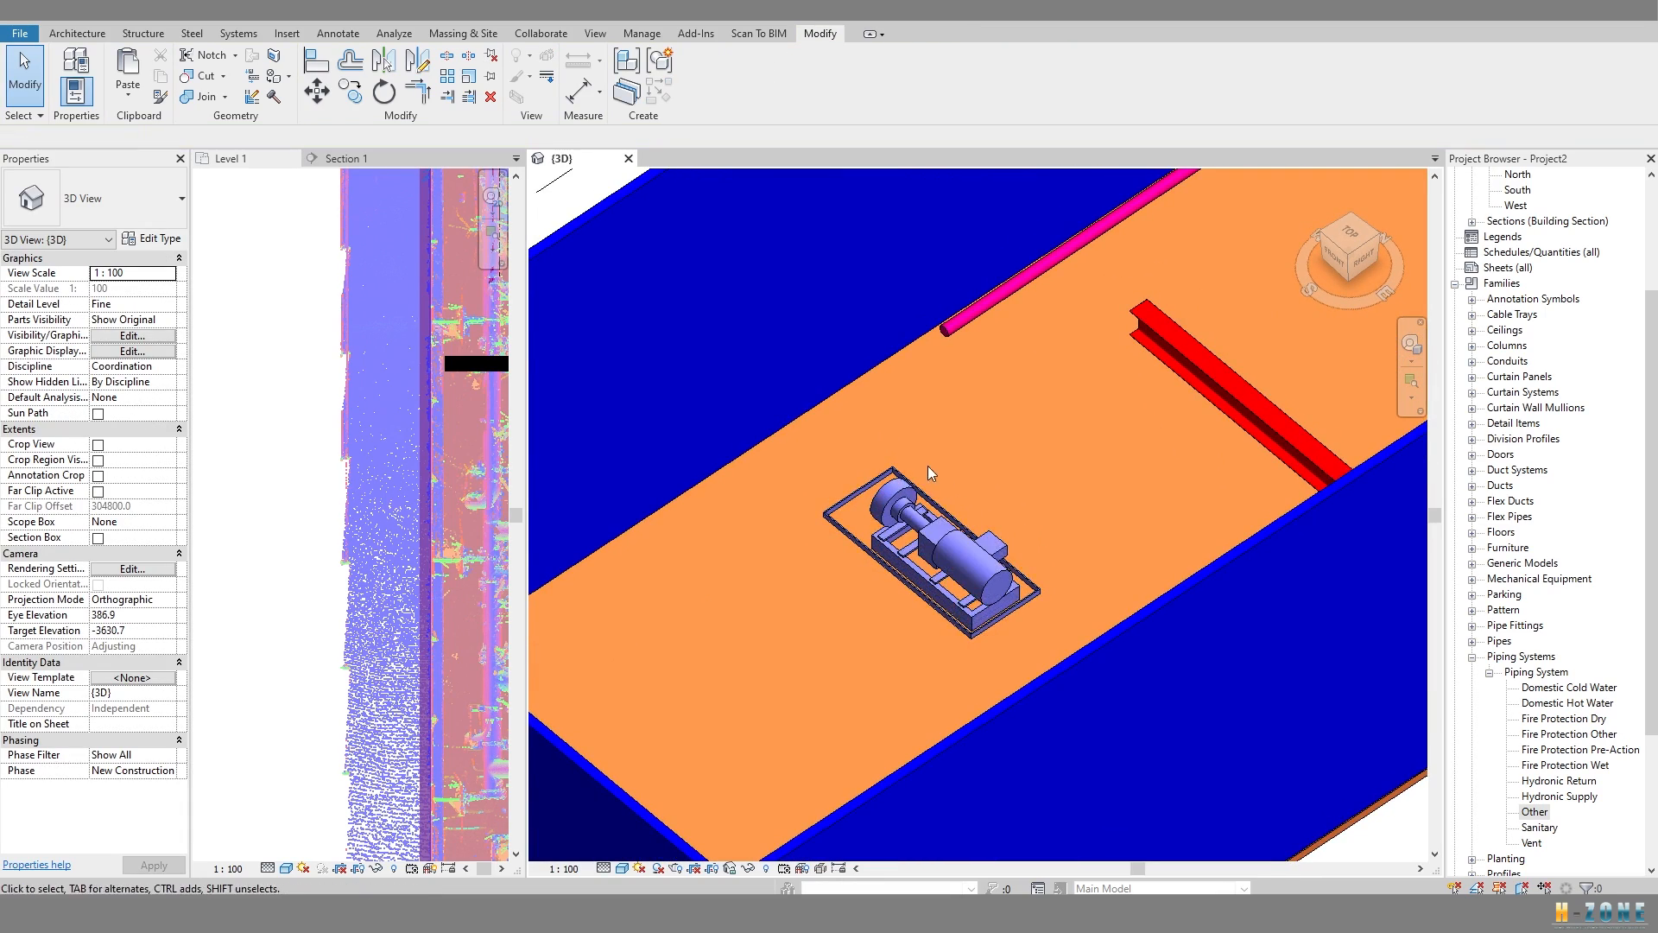
Examine the whole hall model, including its walls, floor, pipe, beam and pump.
middle_drag(955, 322, 961, 439)
click(960, 439)
middle_drag(1088, 415, 982, 509)
middle_drag(1147, 395, 1036, 488)
scroll(1040, 512, down, 2)
click(827, 517)
shift+middle_drag(827, 517, 780, 518)
scroll(691, 544, down, 2)
middle_drag(691, 544, 828, 535)
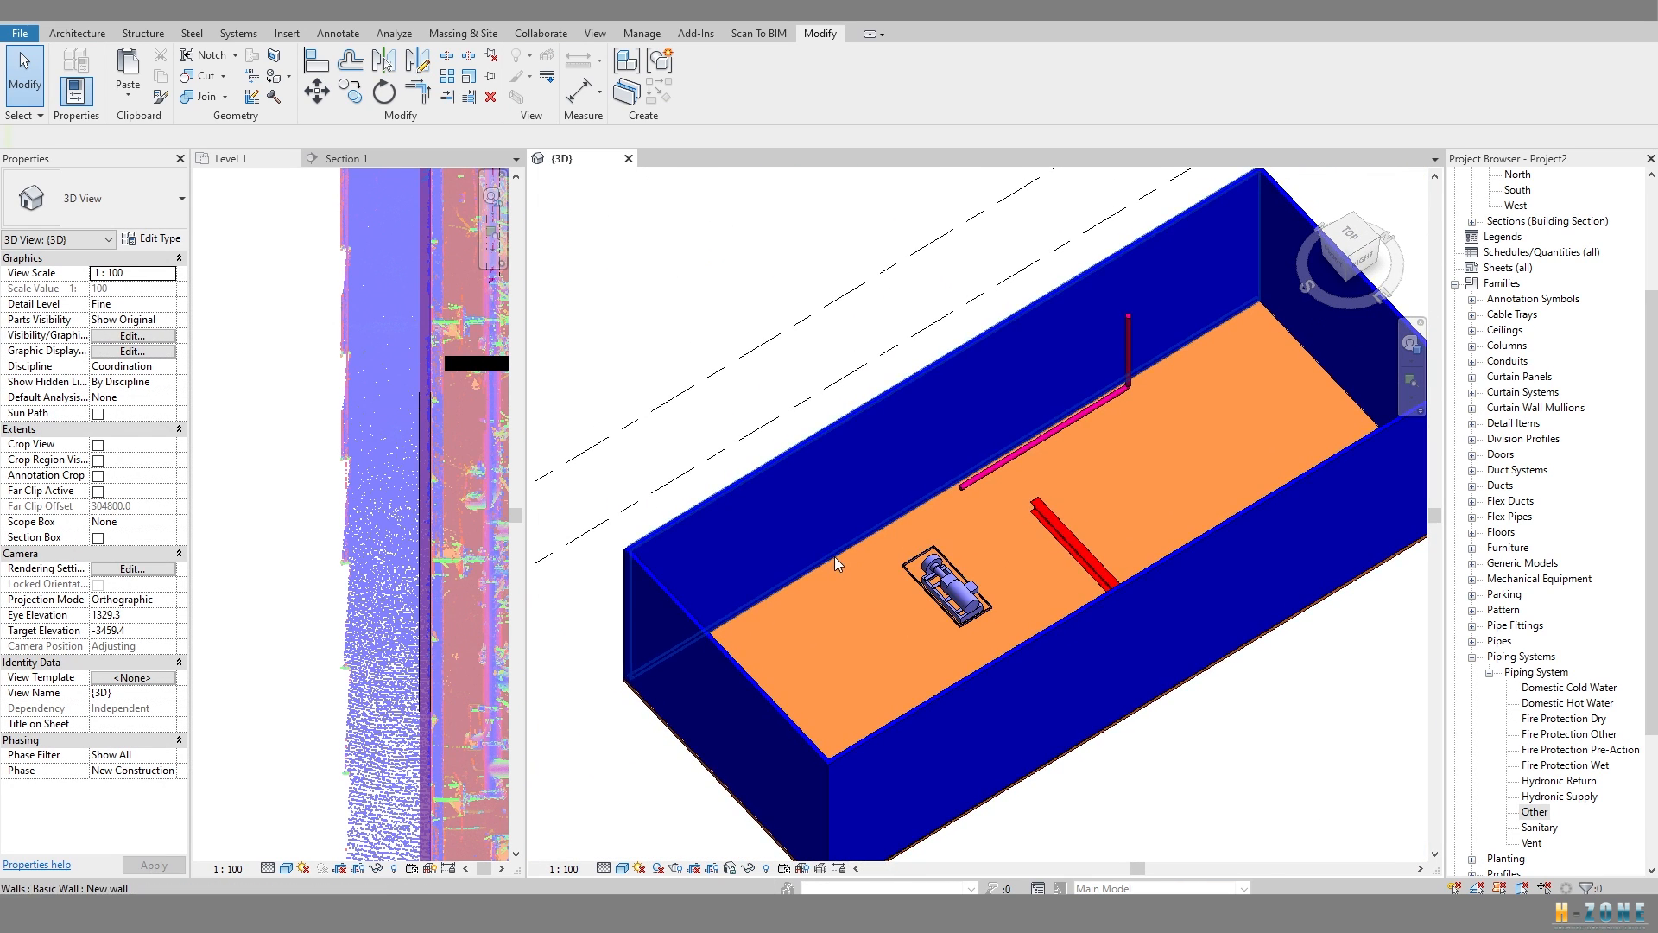
scroll(847, 560, down, 2)
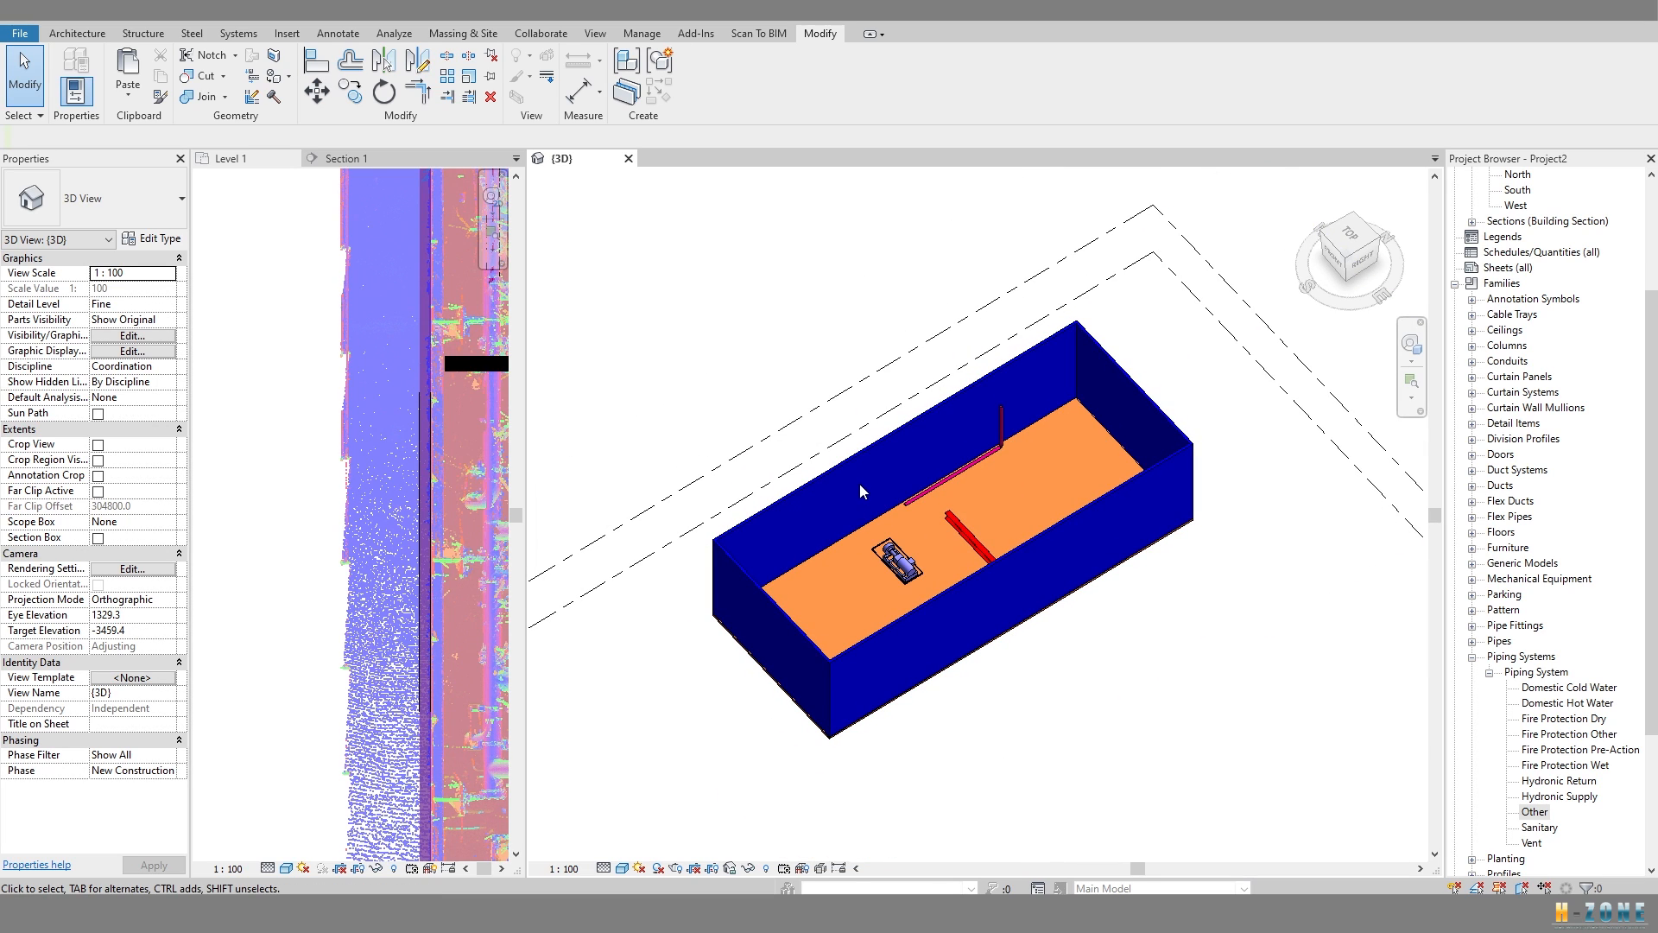
scroll(860, 491, up, 3)
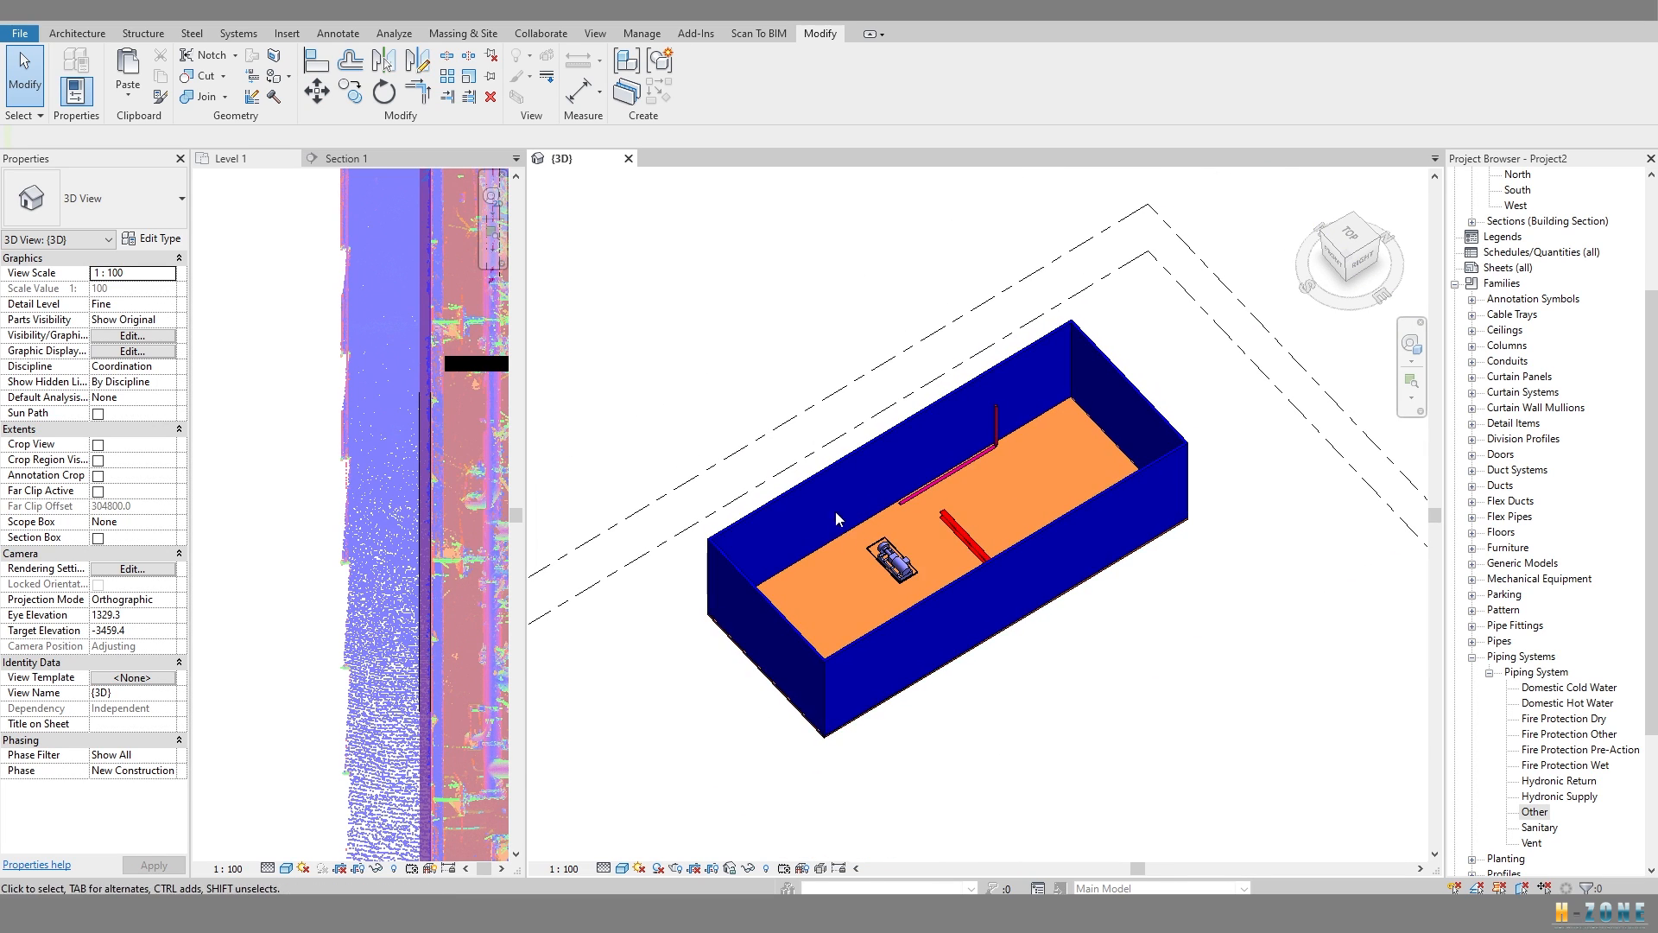
scroll(1025, 518, down, 1)
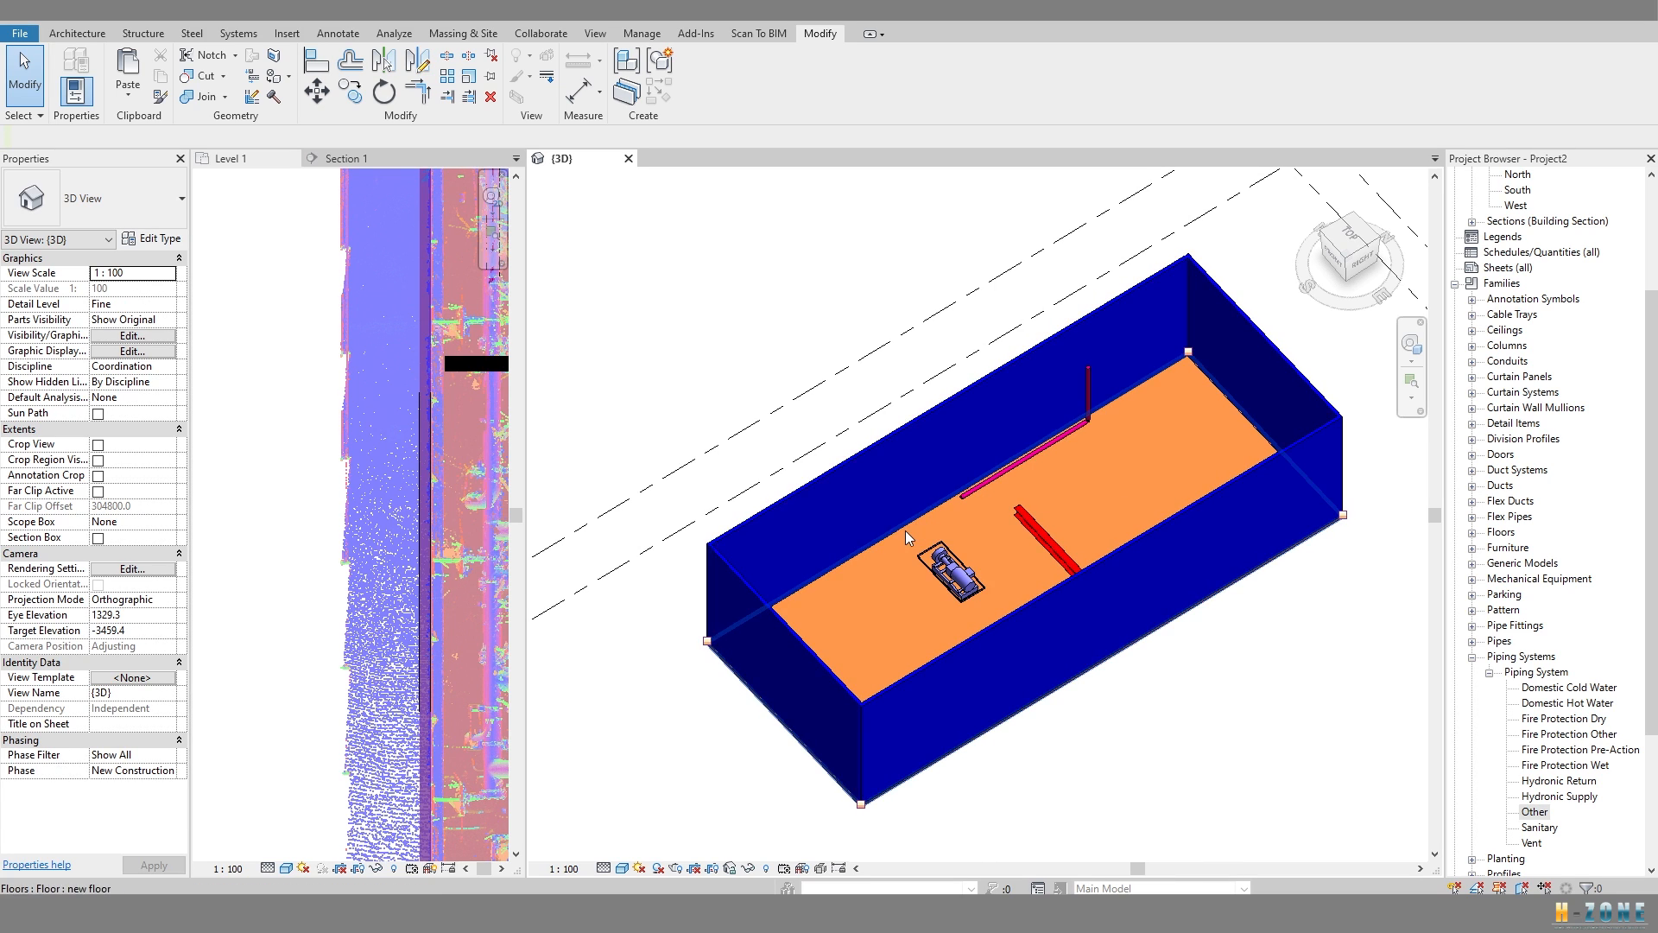
scroll(691, 543, up, 2)
scroll(732, 546, down, 3)
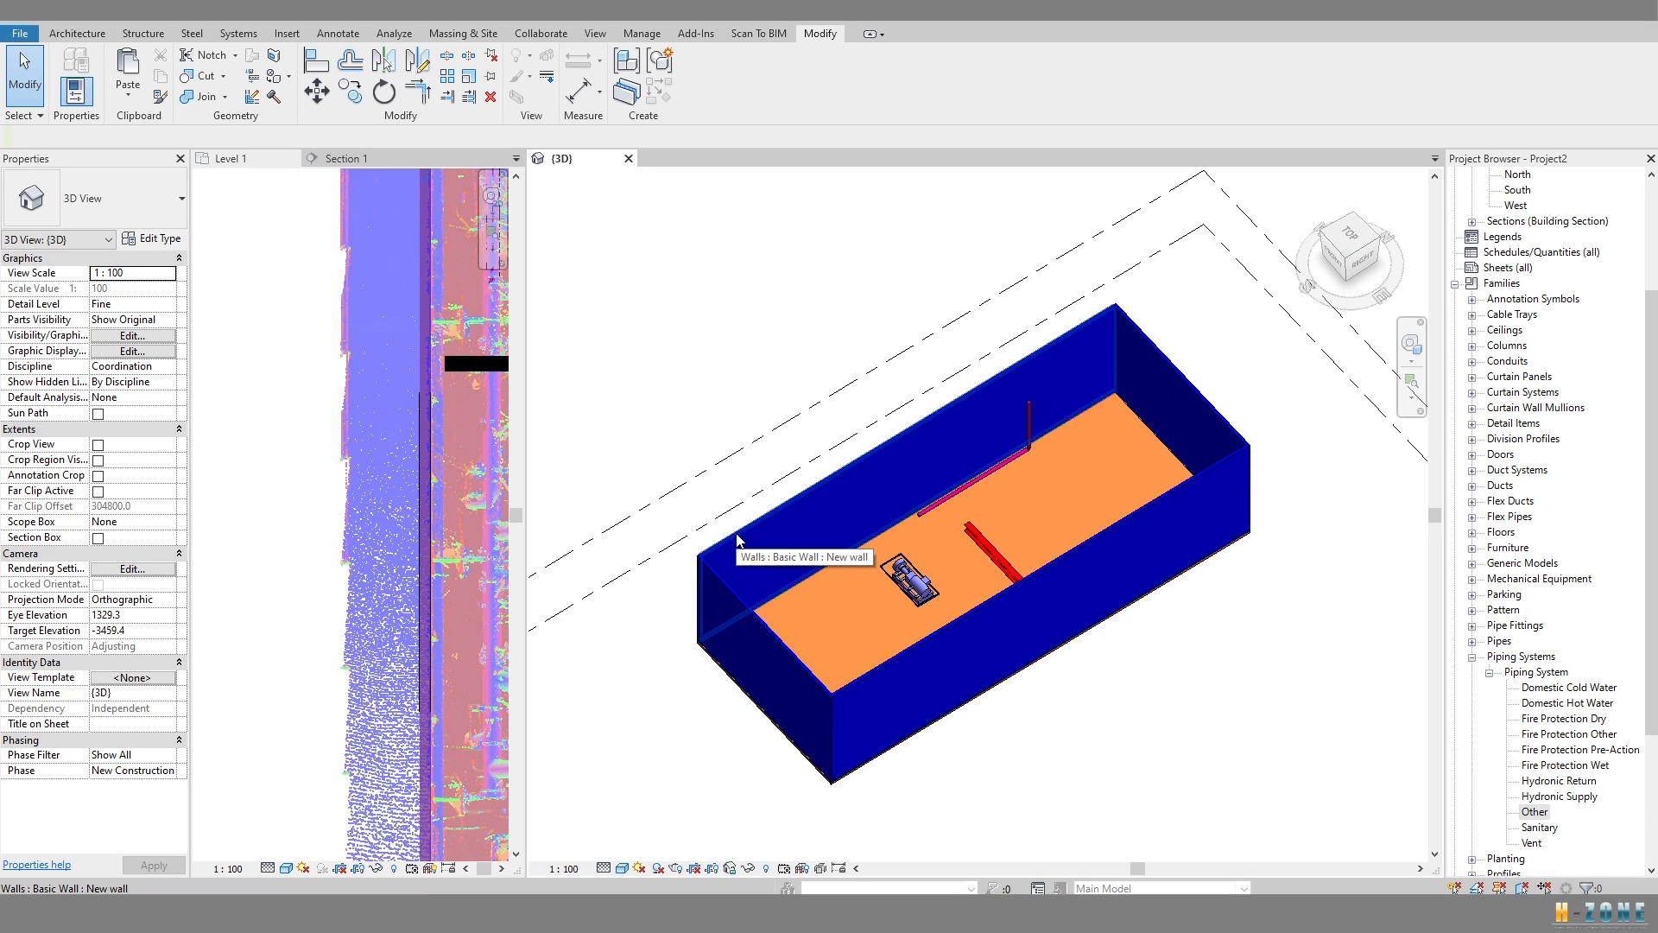
middle_drag(737, 540, 740, 546)
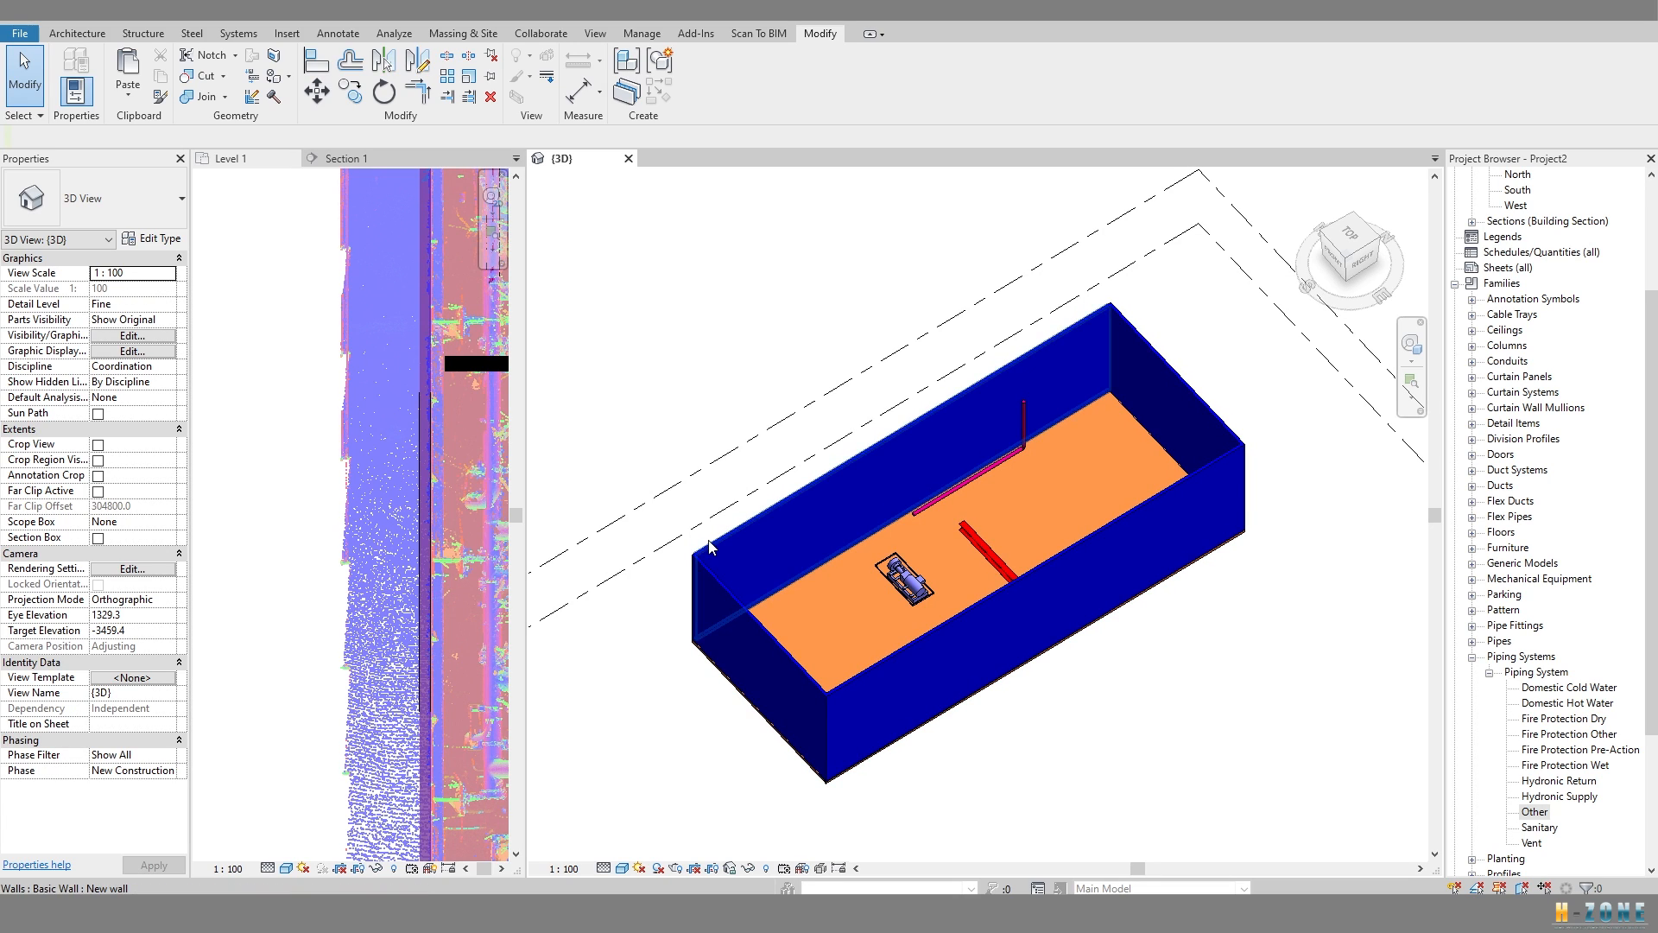
shift+middle_drag(711, 555, 791, 571)
scroll(690, 568, down, 2)
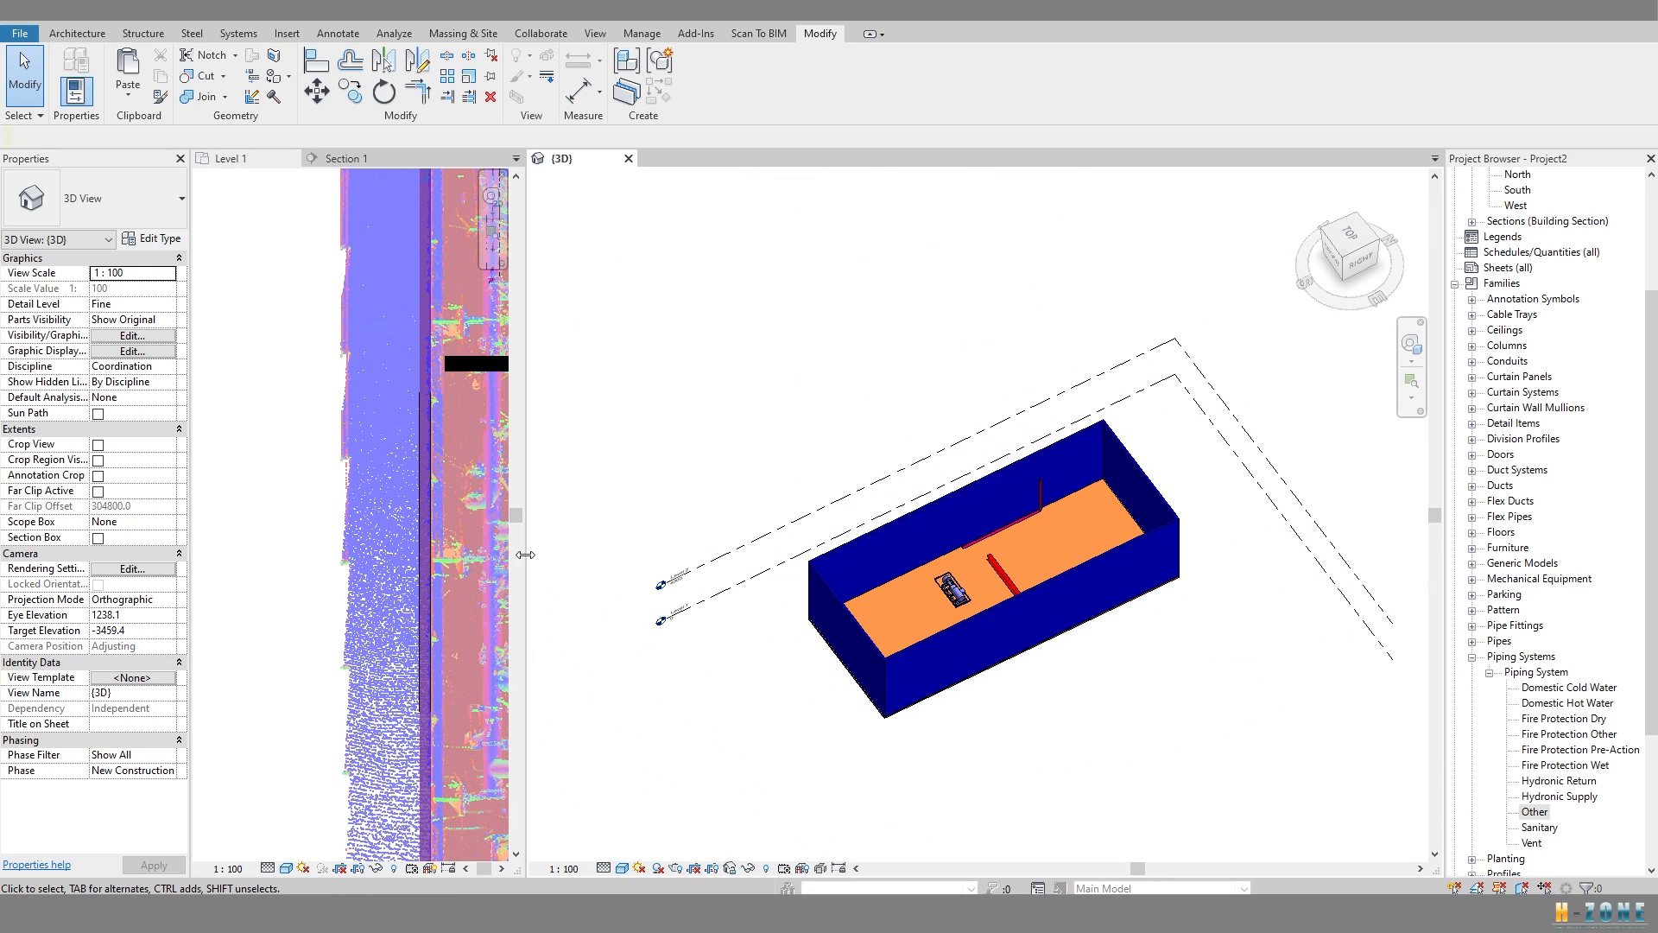